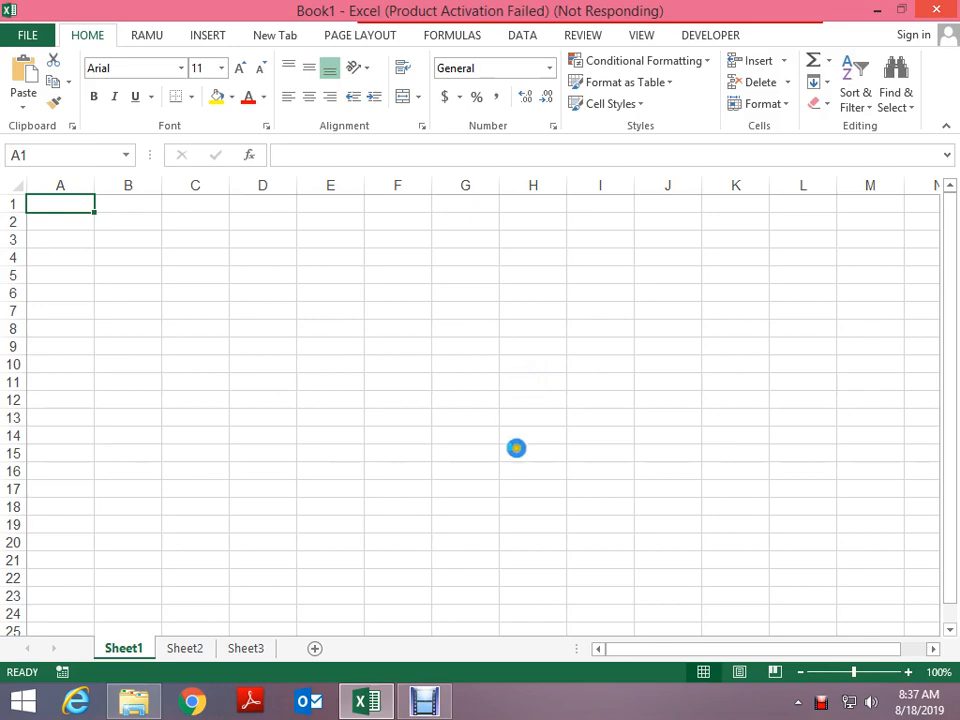
# End the frozen Microsoft Excel process in Task Manager, then close Task Manager
pyautogui.rightClick(620, 712)
pyautogui.click(681, 650)
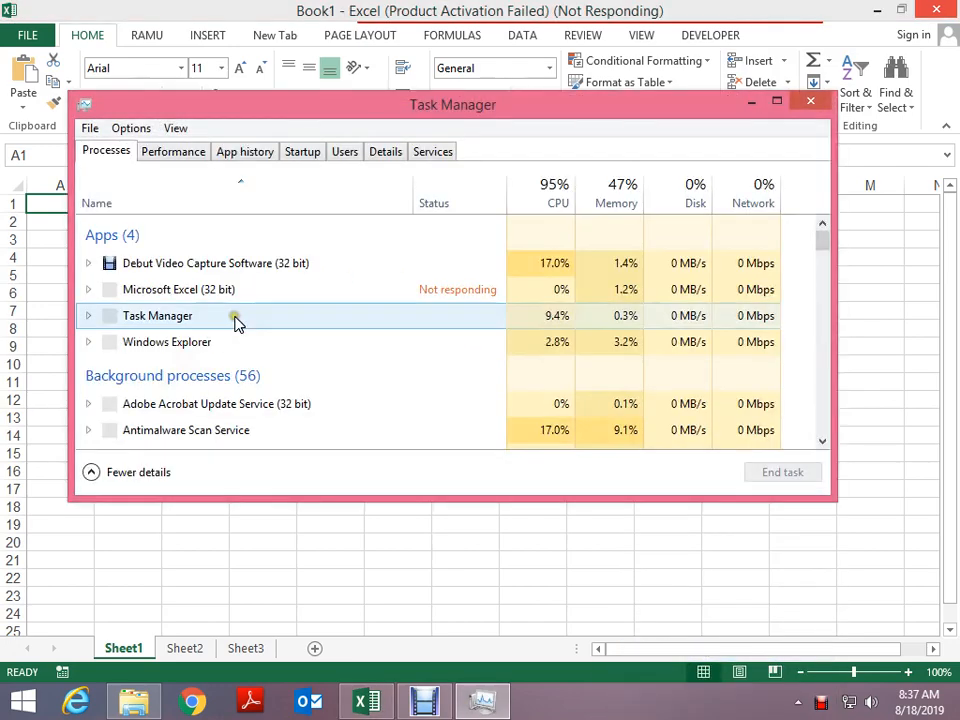
pyautogui.click(222, 292)
pyautogui.click(780, 474)
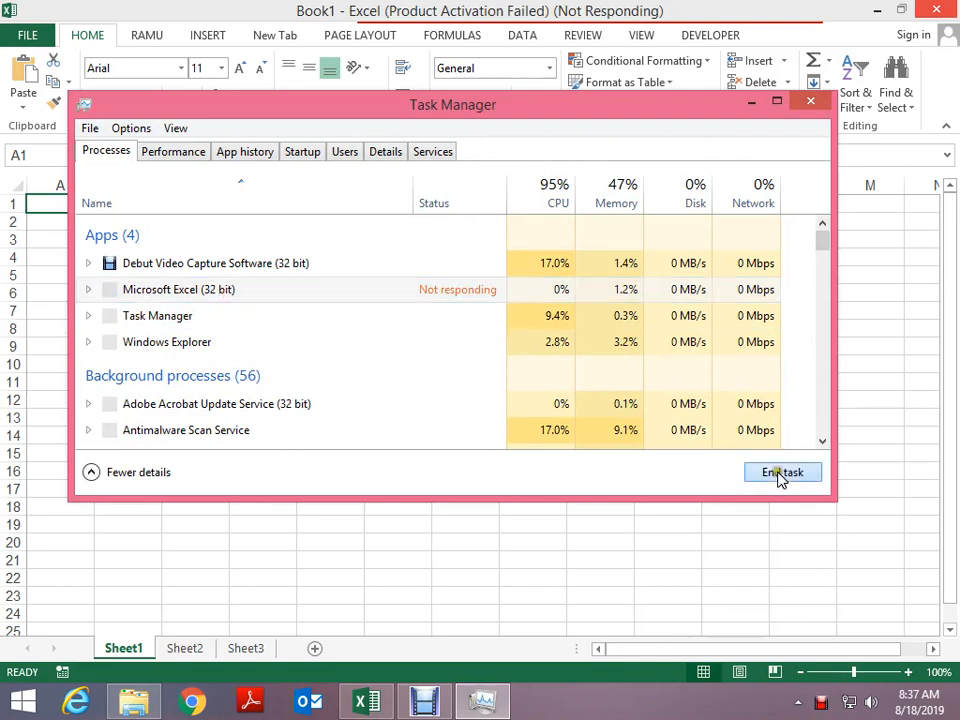
pyautogui.click(815, 102)
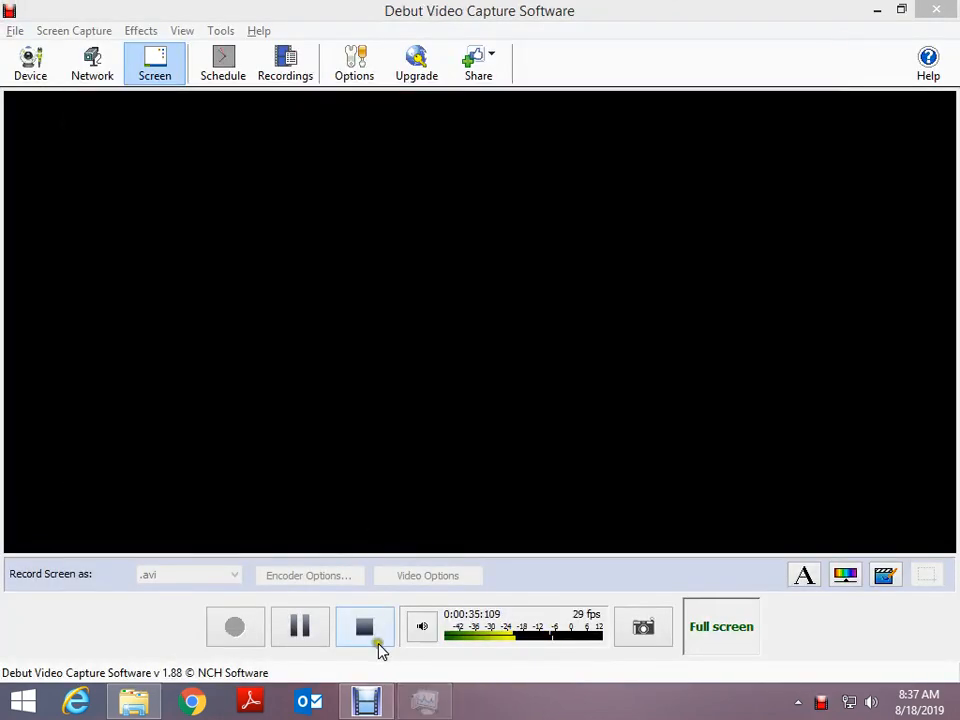
# Relaunch Excel by running 'excel' from the Run dialog
pyautogui.press('super')
pyautogui.press('super+r')
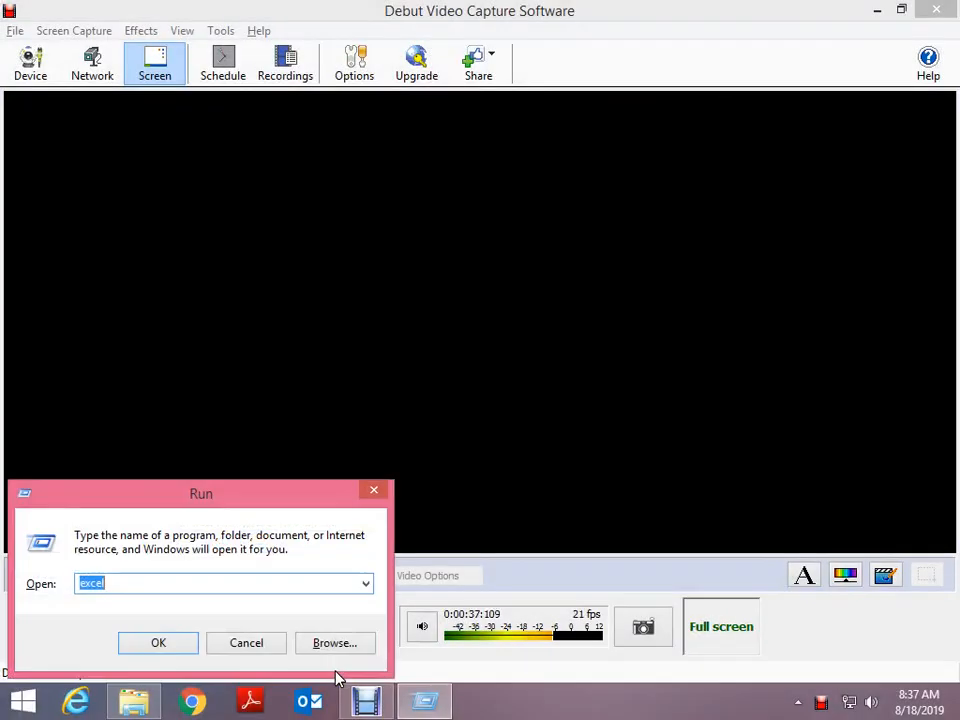
pyautogui.press('Return')
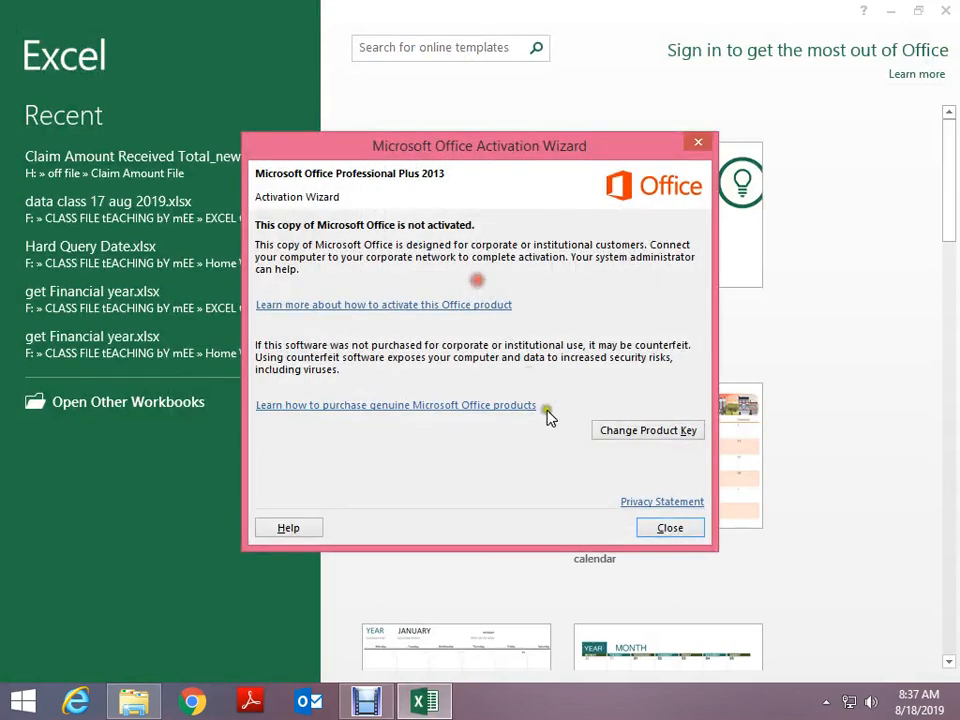
# Dismiss the activation notice and start a new blank workbook
pyautogui.click(670, 530)
pyautogui.click(459, 236)
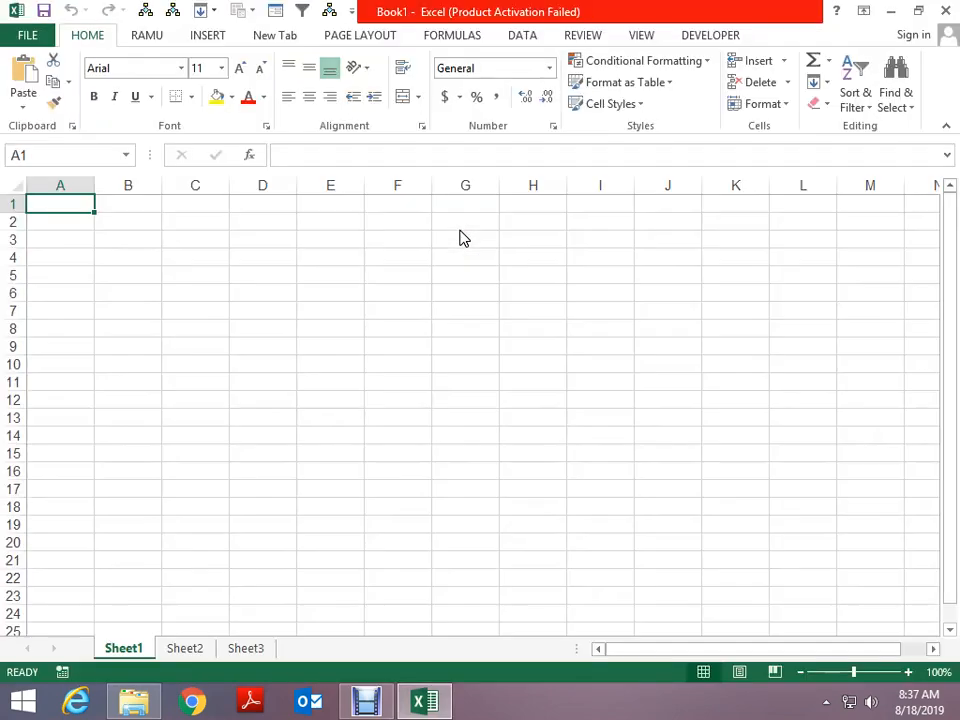
pyautogui.scroll(1, 283, 403)
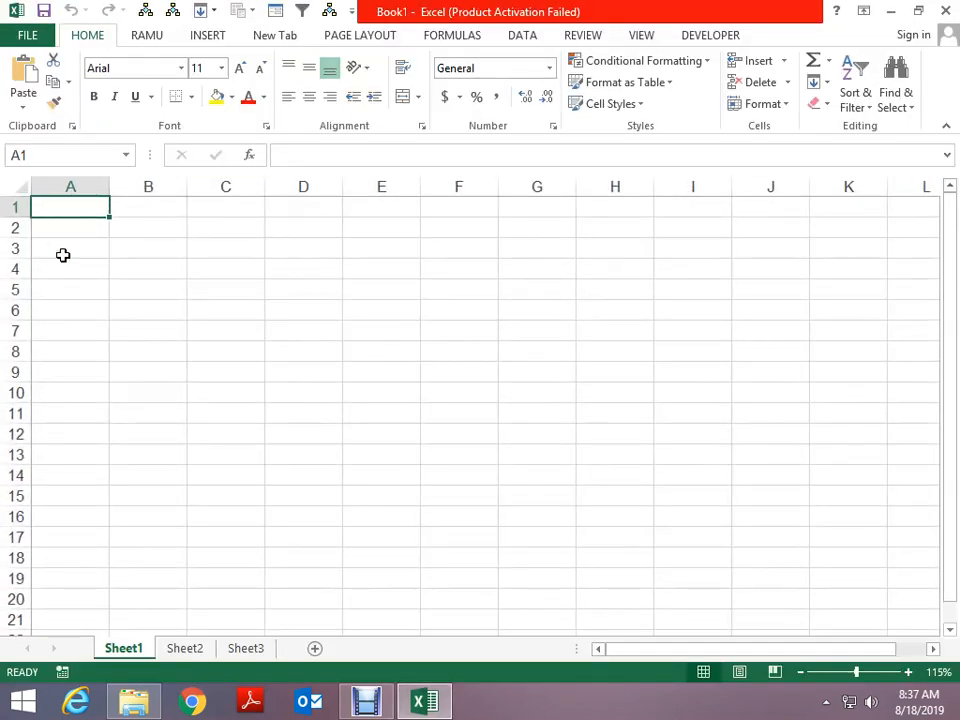
# Open Excel Options from the File menu and close it without changes
pyautogui.click(38, 42)
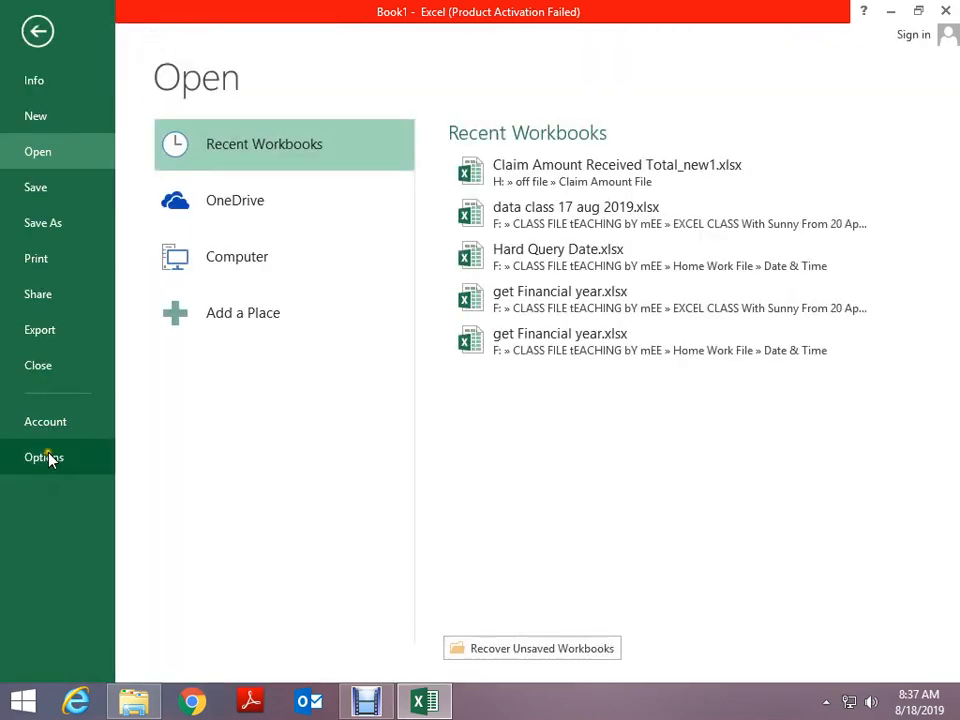
pyautogui.click(44, 457)
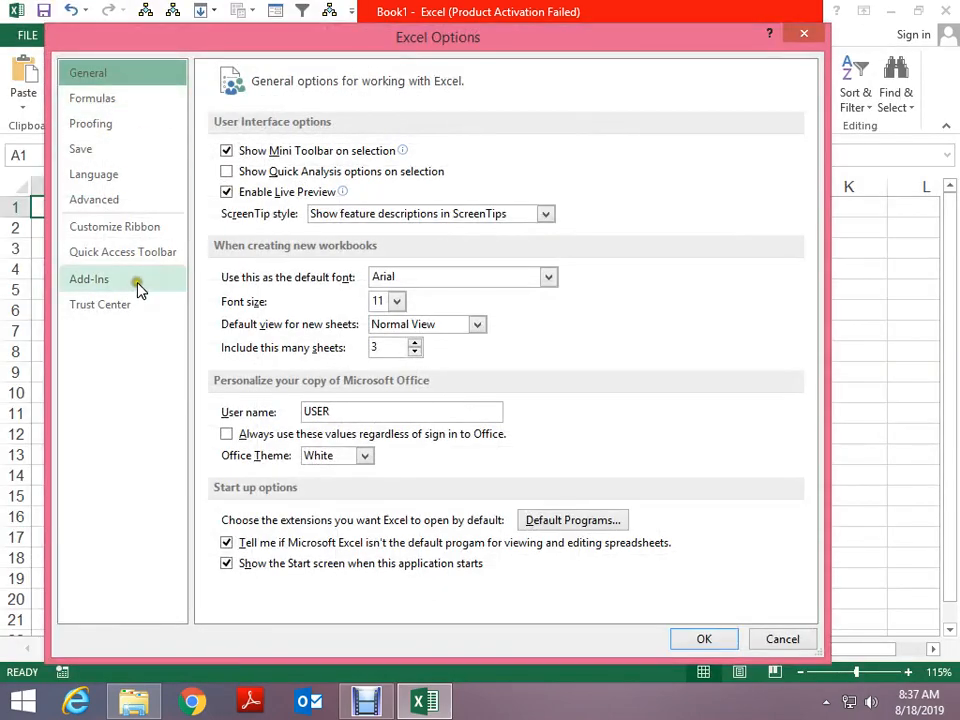
pyautogui.press('Escape')
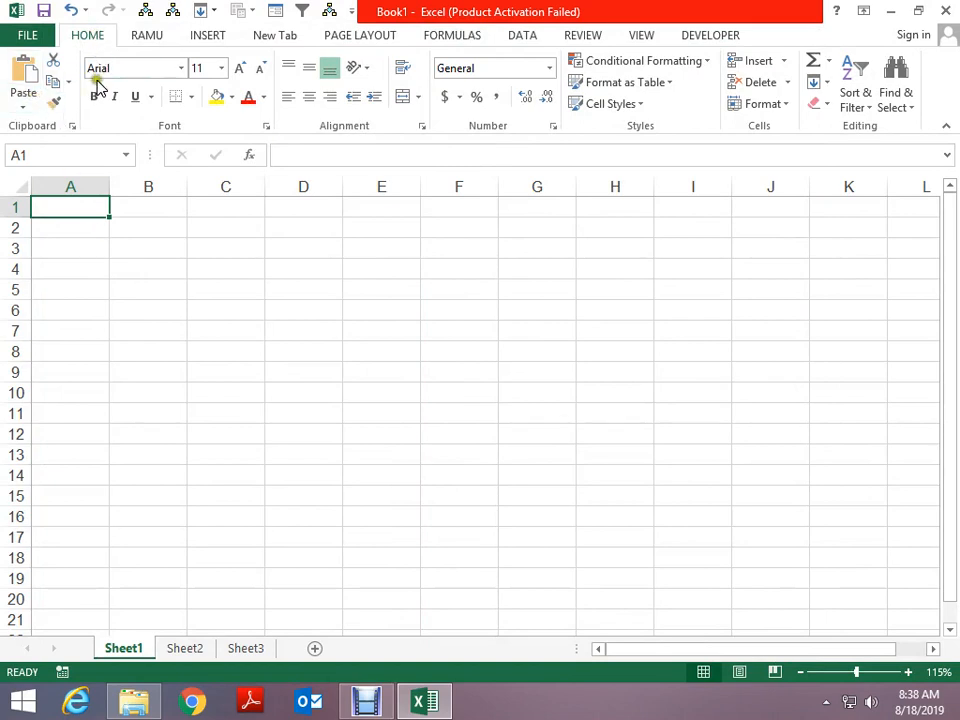
# Enter 'delhi' in cell H3, browsing the font list without changing the font
pyautogui.click(165, 240)
pyautogui.click(483, 271)
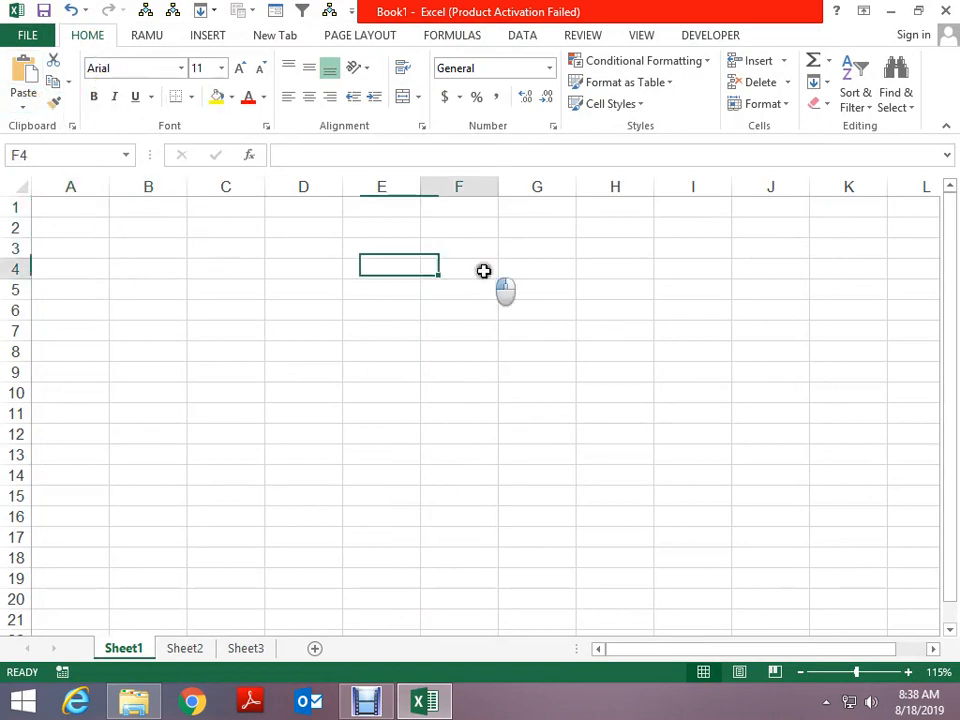
pyautogui.click(612, 248)
pyautogui.write('delhi')
pyautogui.press('Return')
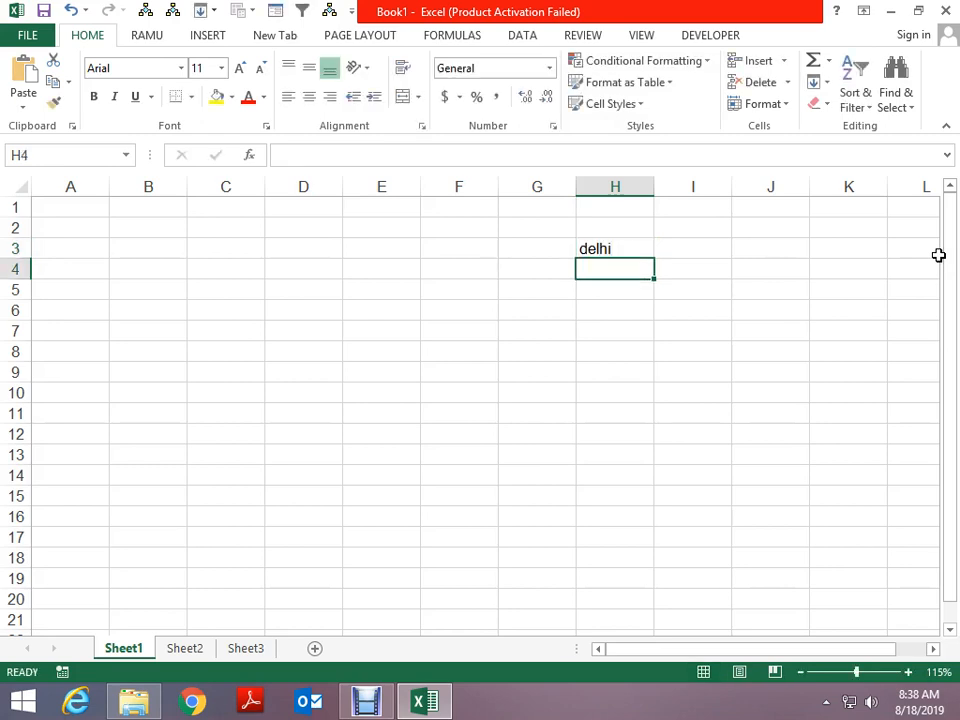
pyautogui.press('Up')
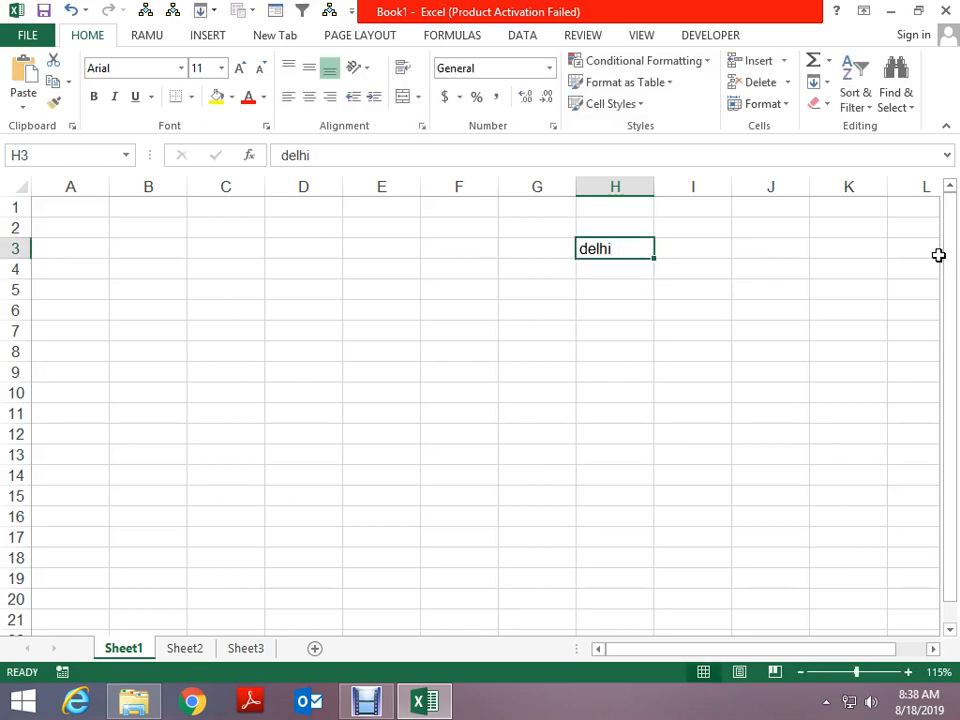
pyautogui.click(181, 68)
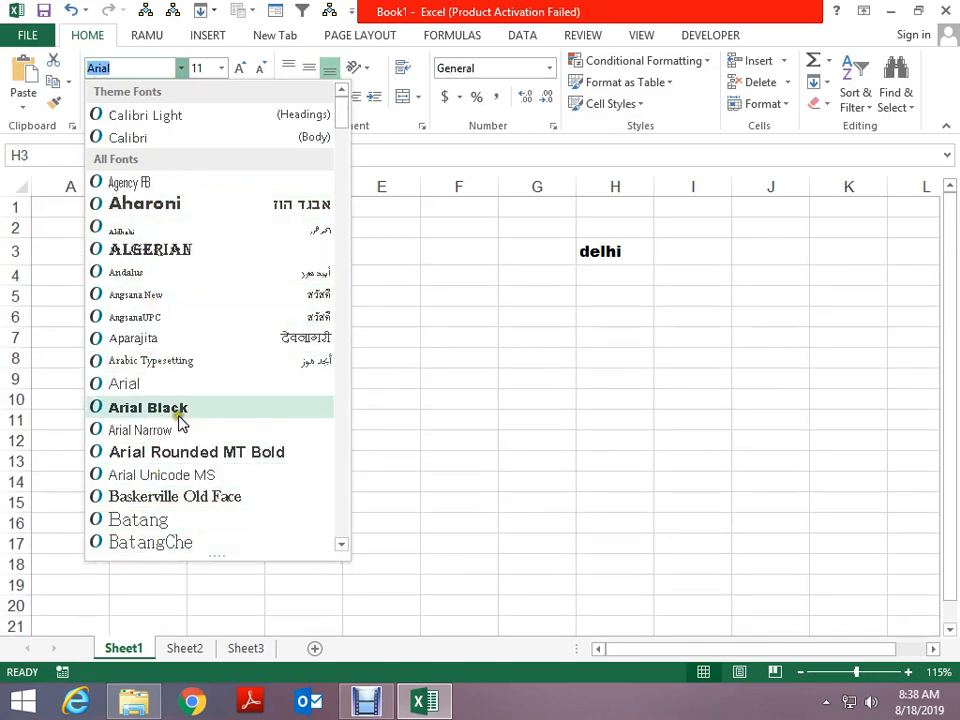
pyautogui.scroll(-7, 182, 421)
pyautogui.press('Escape')
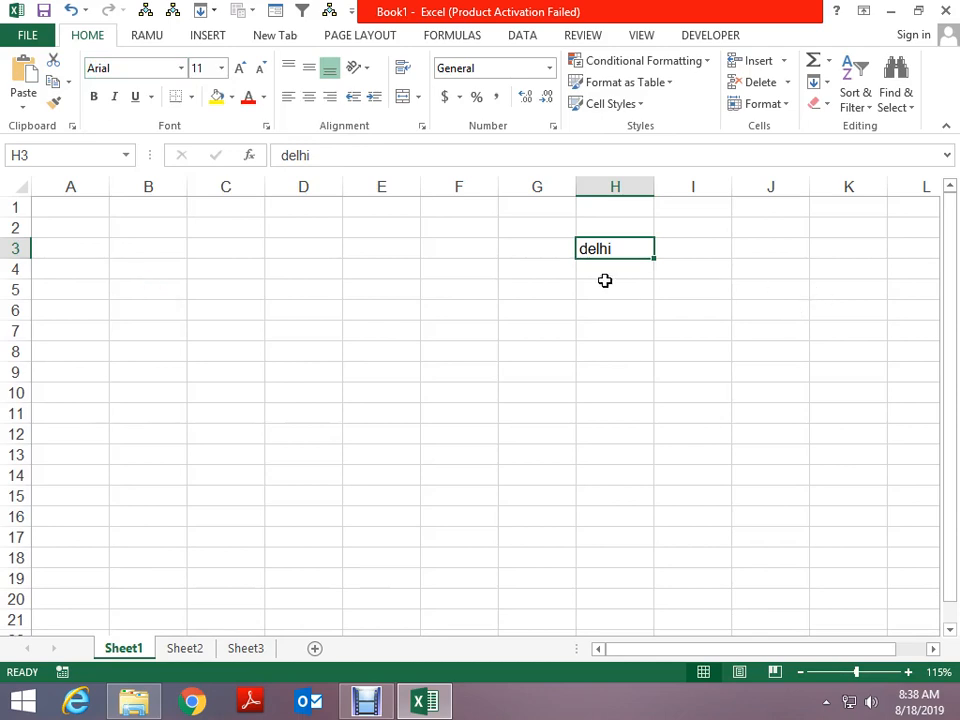
# Type a, b and c down H5:H7 and select the three cells
pyautogui.click(607, 284)
pyautogui.write('a')
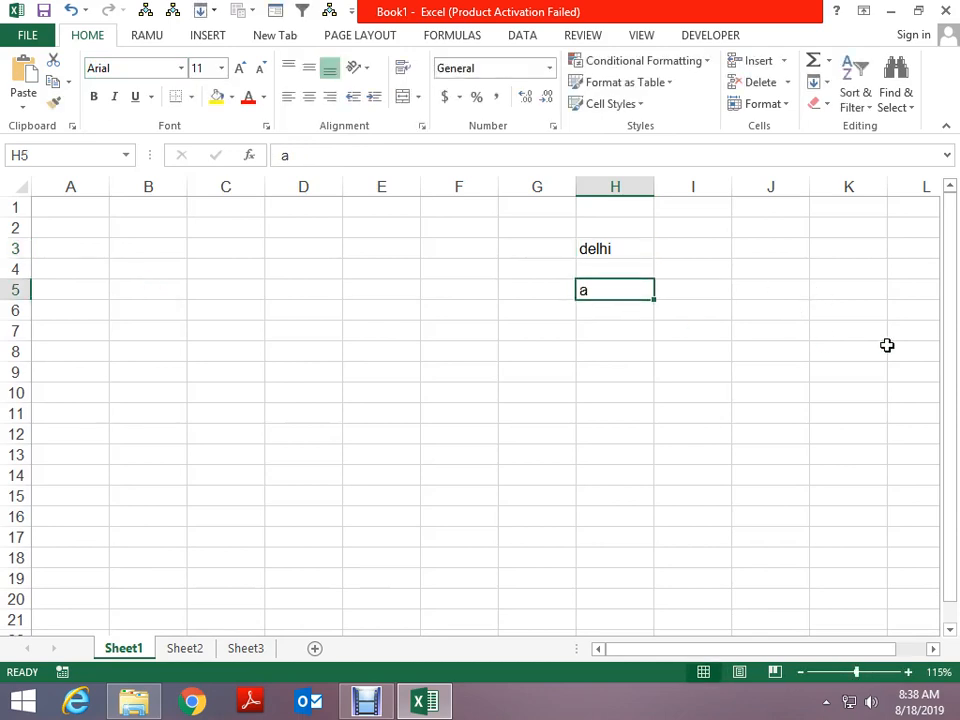
pyautogui.press('Return')
pyautogui.press('Down')
pyautogui.write('c')
pyautogui.press('Up')
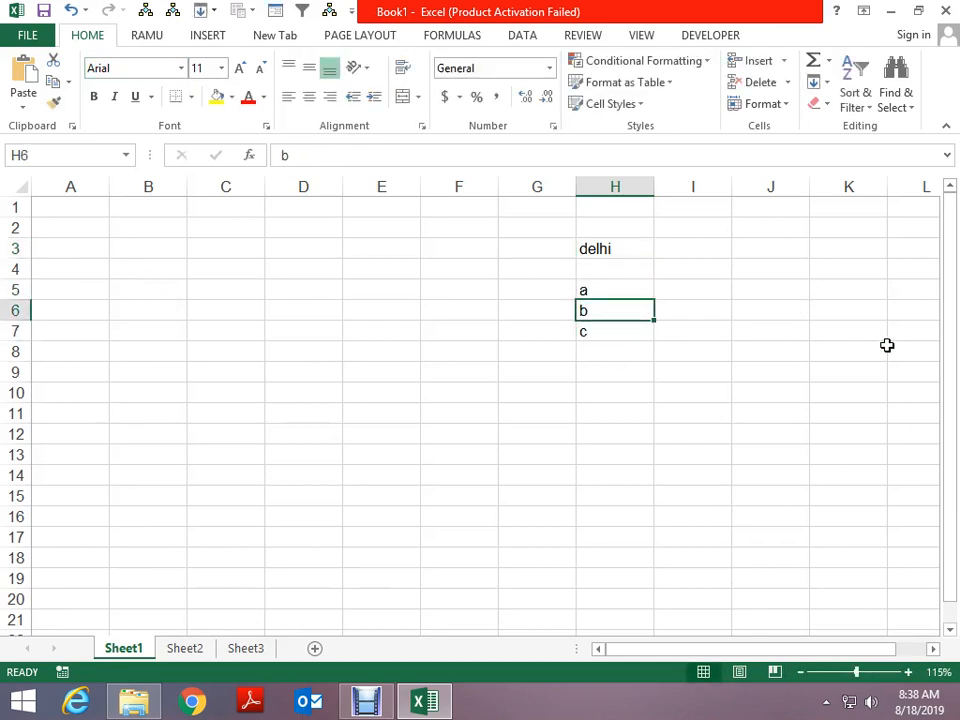
pyautogui.press('Up')
pyautogui.hotkey('shift', 'Down')
pyautogui.hotkey('shift', 'Down')
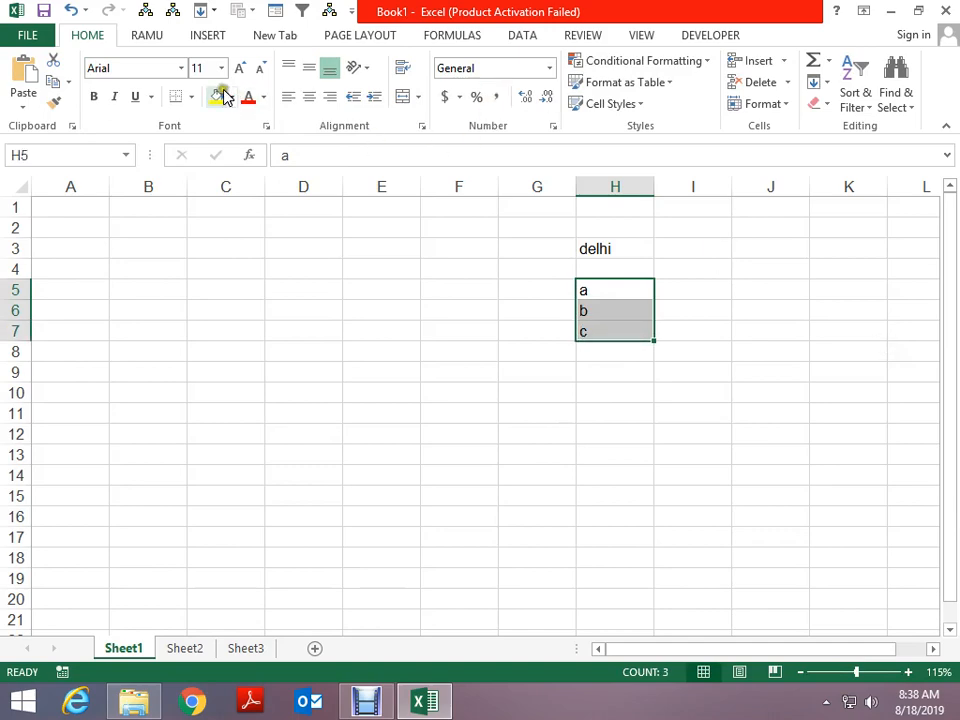
pyautogui.click(178, 68)
pyautogui.moveTo(338, 111); pyautogui.dragTo(349, 491)
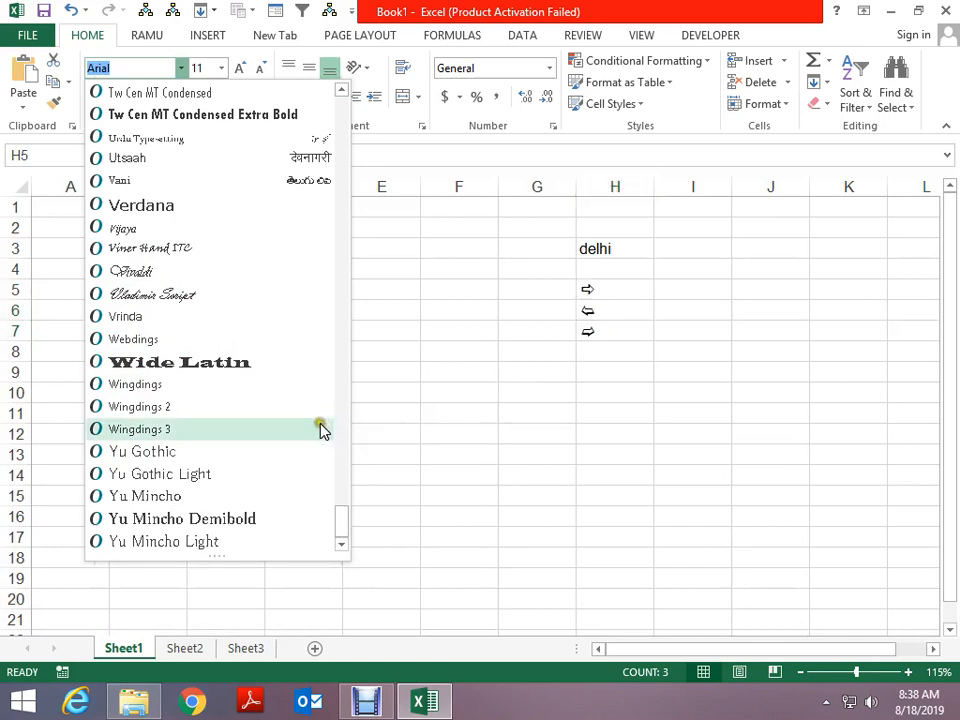
pyautogui.scroll(5, 352, 368)
pyautogui.moveTo(351, 364); pyautogui.dragTo(329, 313)
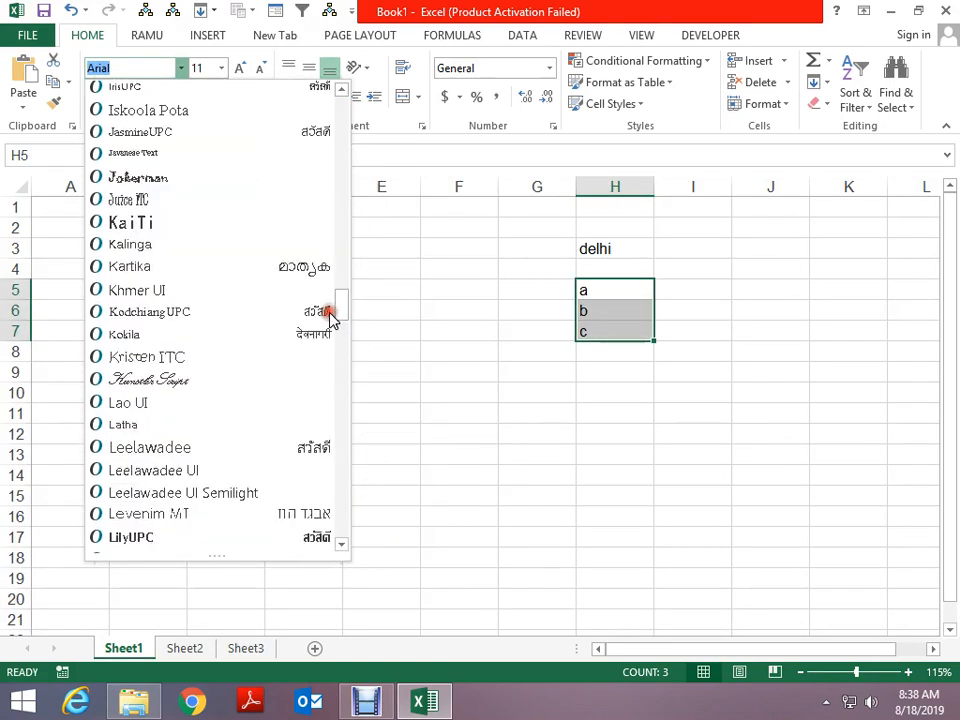
pyautogui.press('Escape')
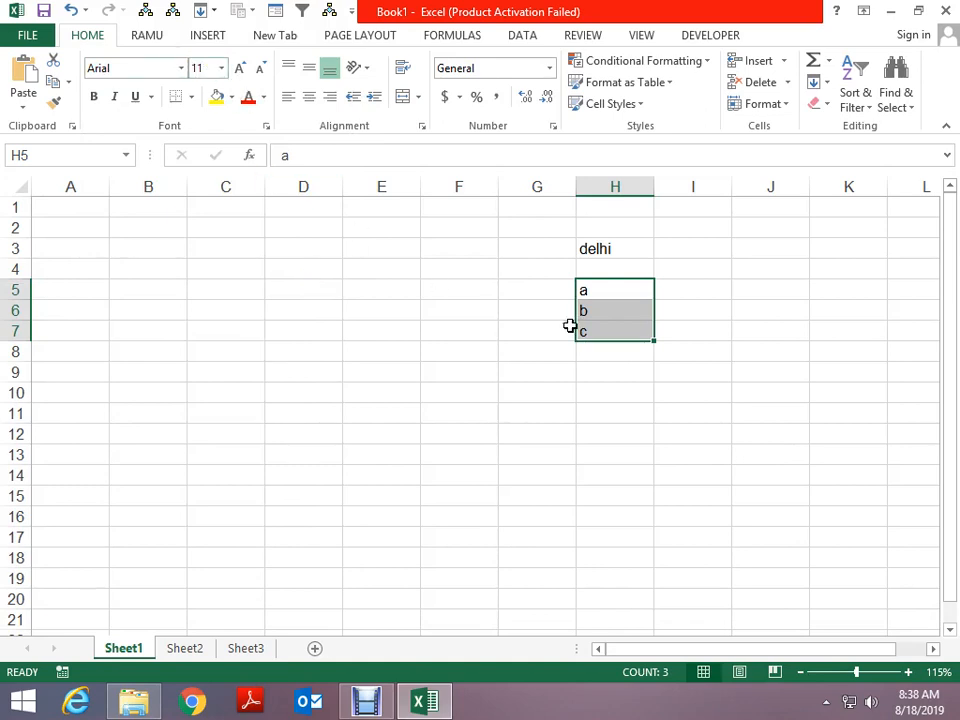
# Set the font size of a, b and c to 20
pyautogui.click(220, 68)
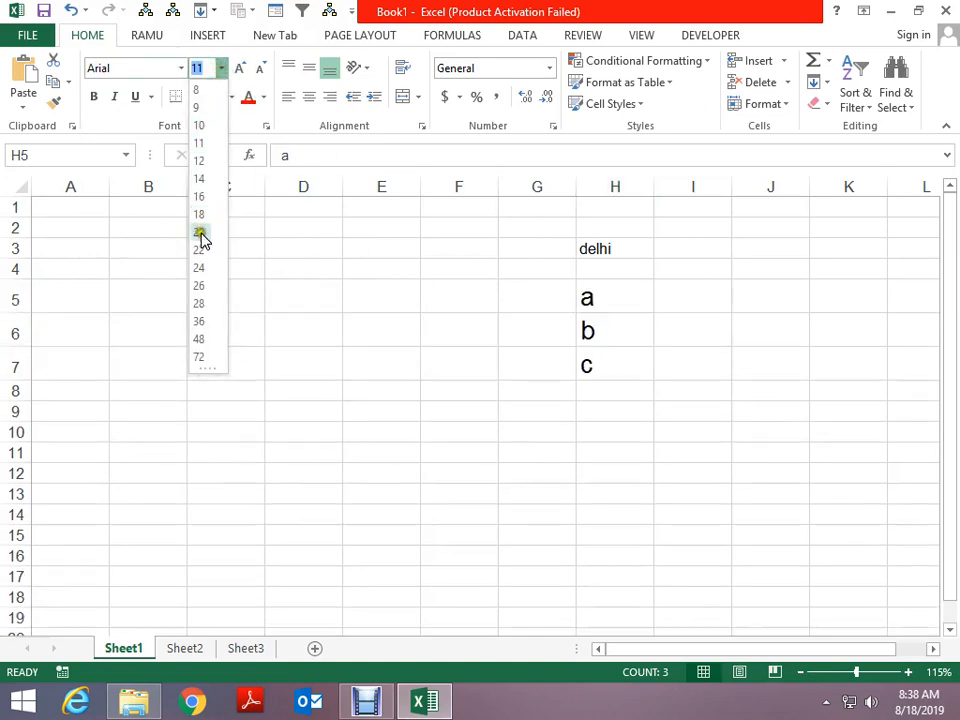
pyautogui.click(204, 268)
pyautogui.click(240, 68)
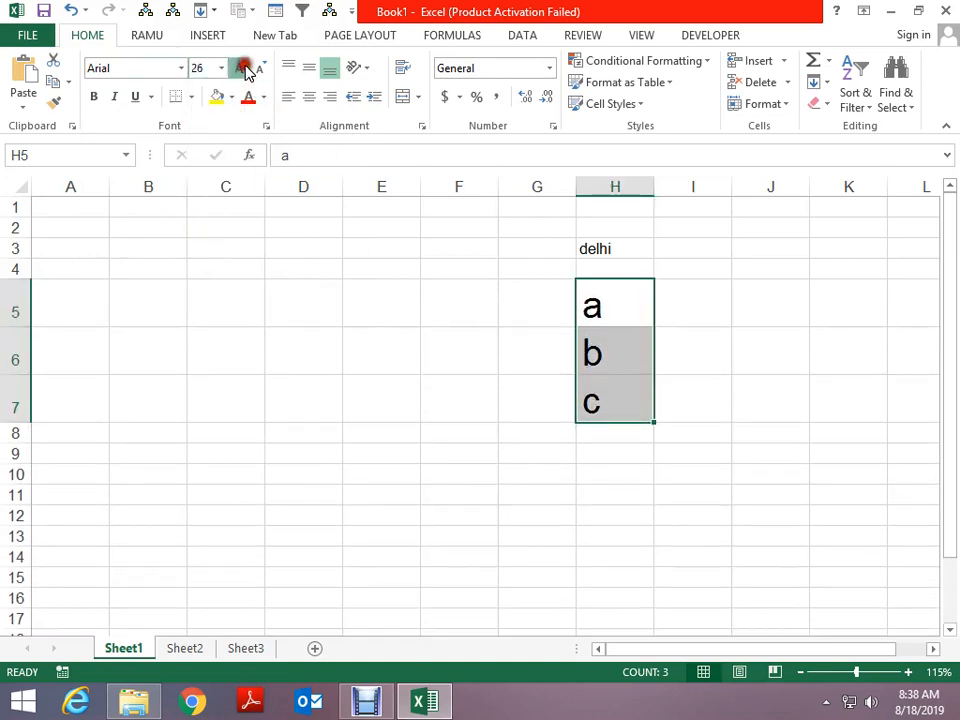
pyautogui.click(240, 68)
pyautogui.click(240, 68)
pyautogui.click(258, 68)
pyautogui.click(258, 68)
pyautogui.click(258, 68)
pyautogui.click(258, 68)
pyautogui.click(258, 68)
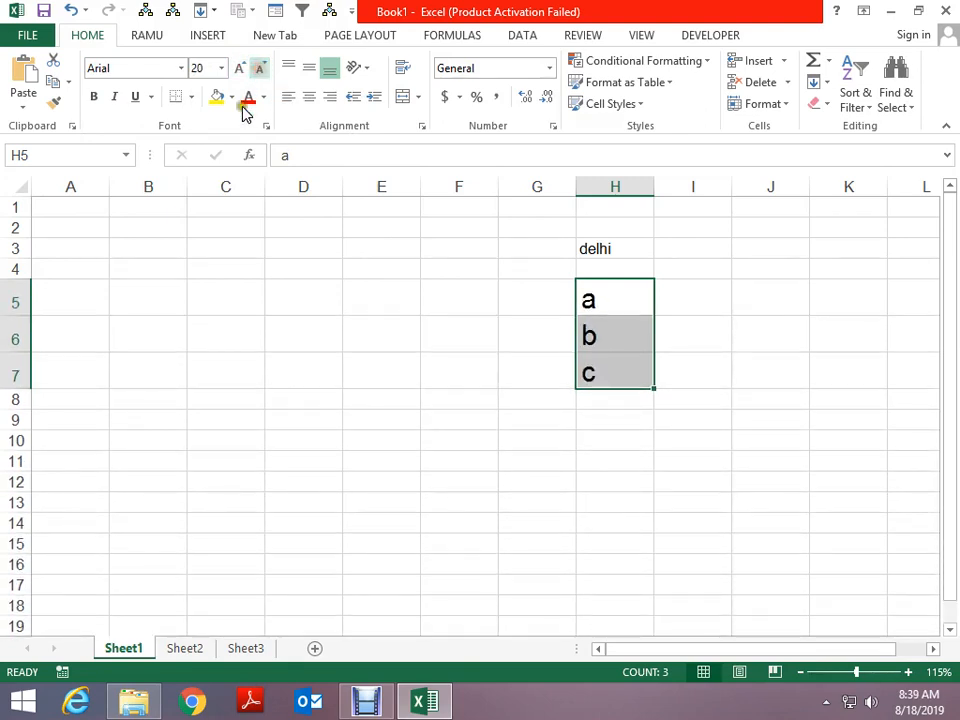
pyautogui.click(188, 266)
# Make the H5:H7 letters italic, leaving them not bold
pyautogui.moveTo(600, 300); pyautogui.dragTo(611, 372)
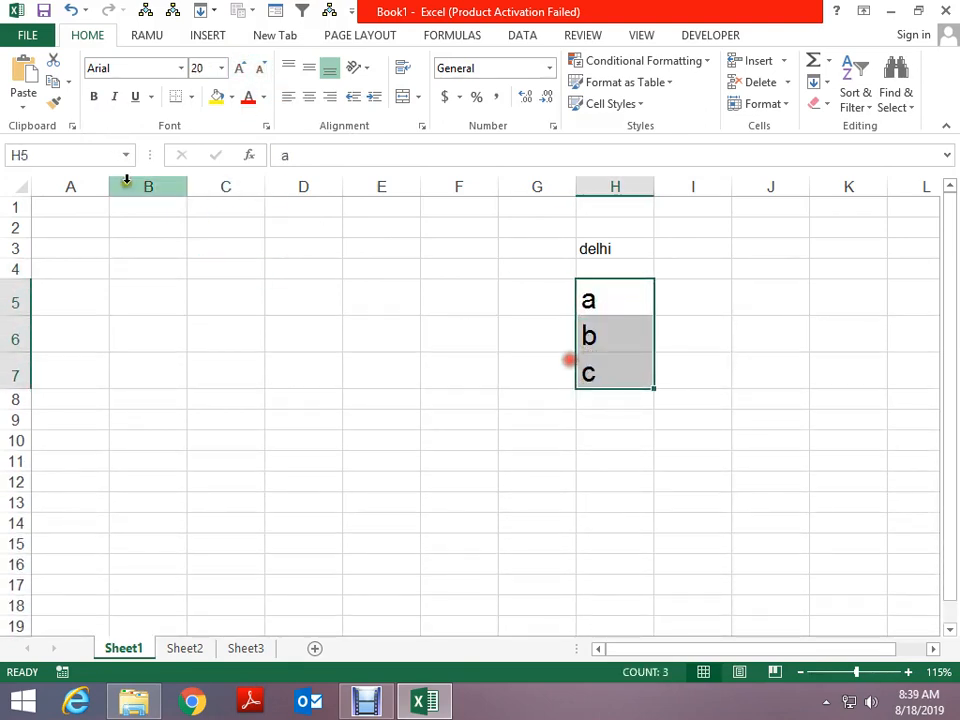
pyautogui.click(92, 97)
pyautogui.click(90, 100)
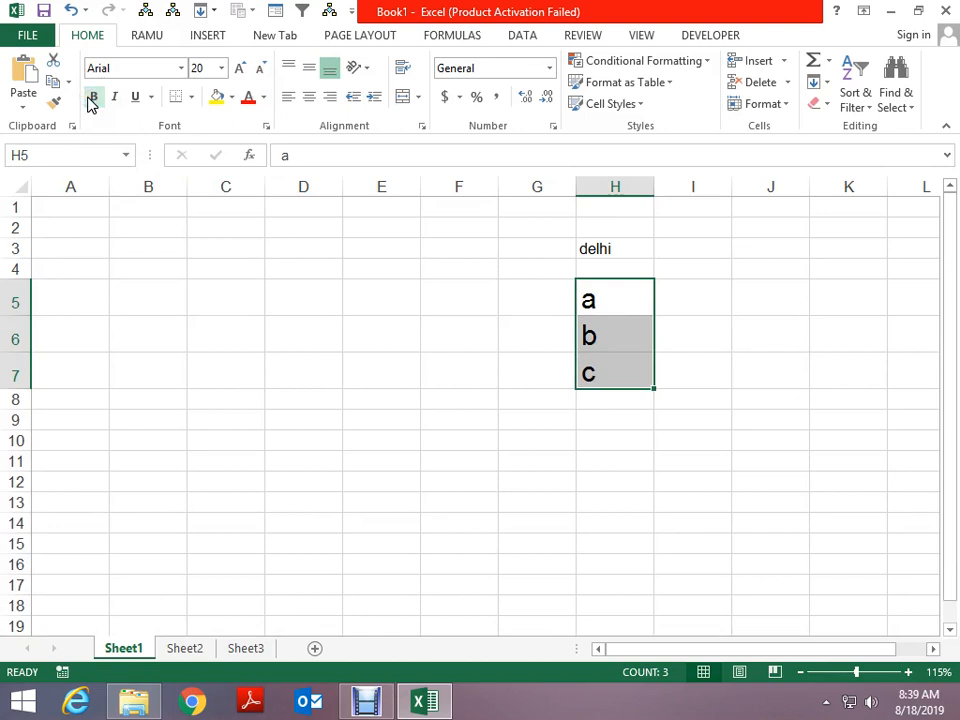
pyautogui.click(91, 101)
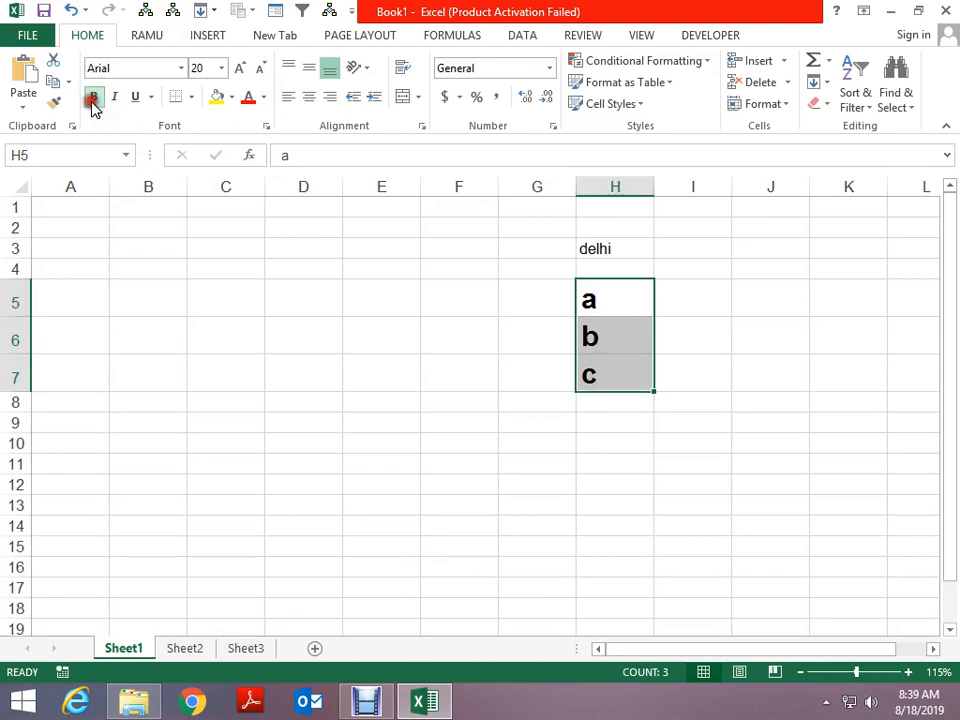
pyautogui.click(91, 103)
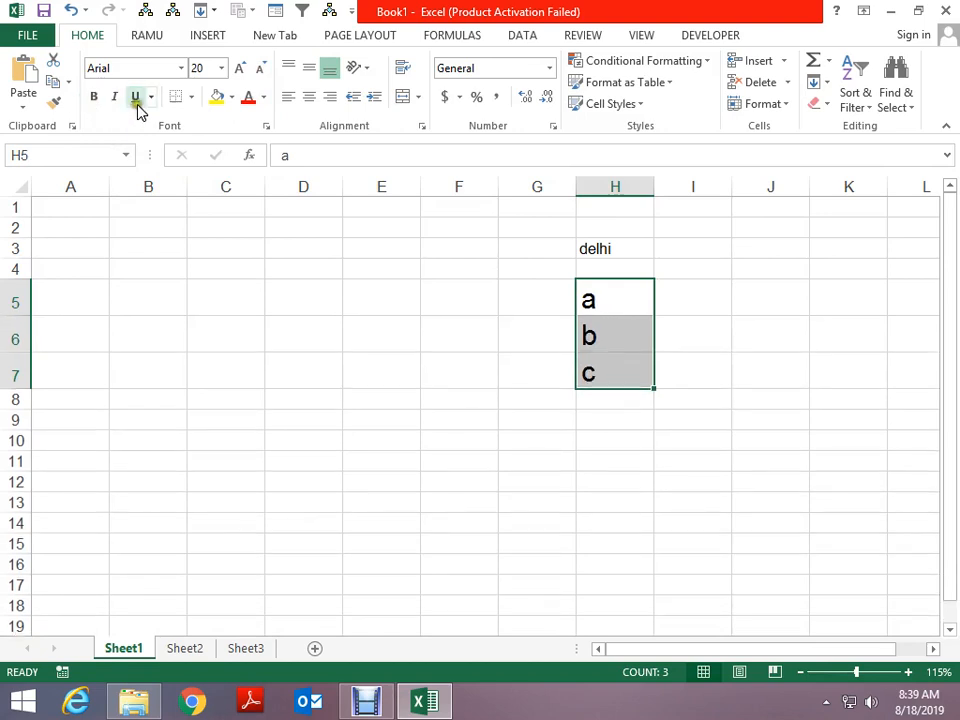
pyautogui.click(115, 100)
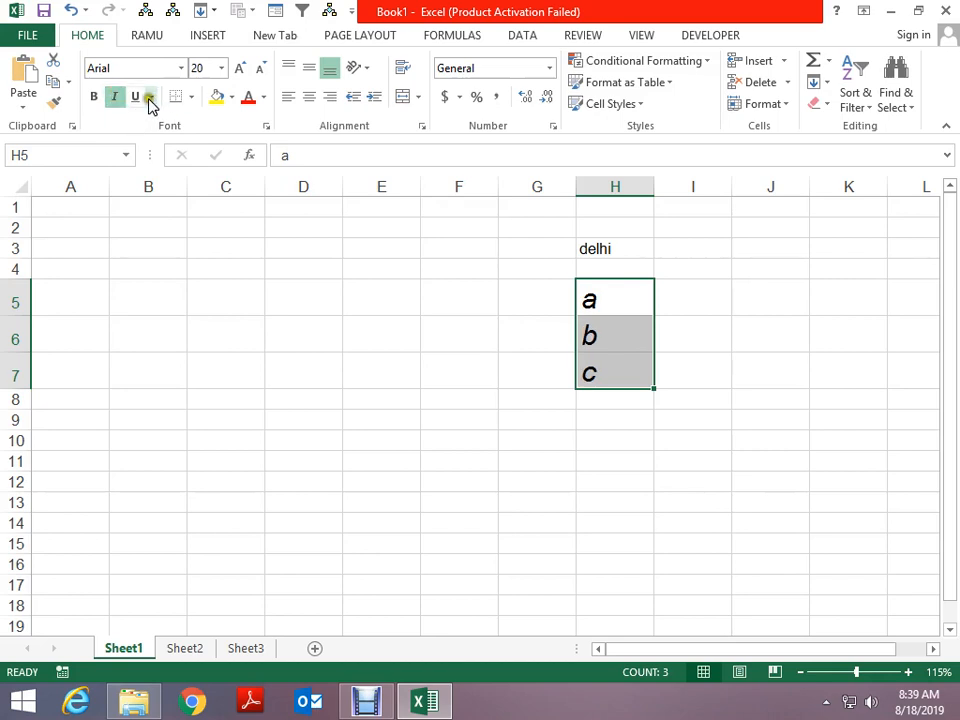
# Give the H5:H7 entries a double underline
pyautogui.click(151, 97)
pyautogui.click(172, 125)
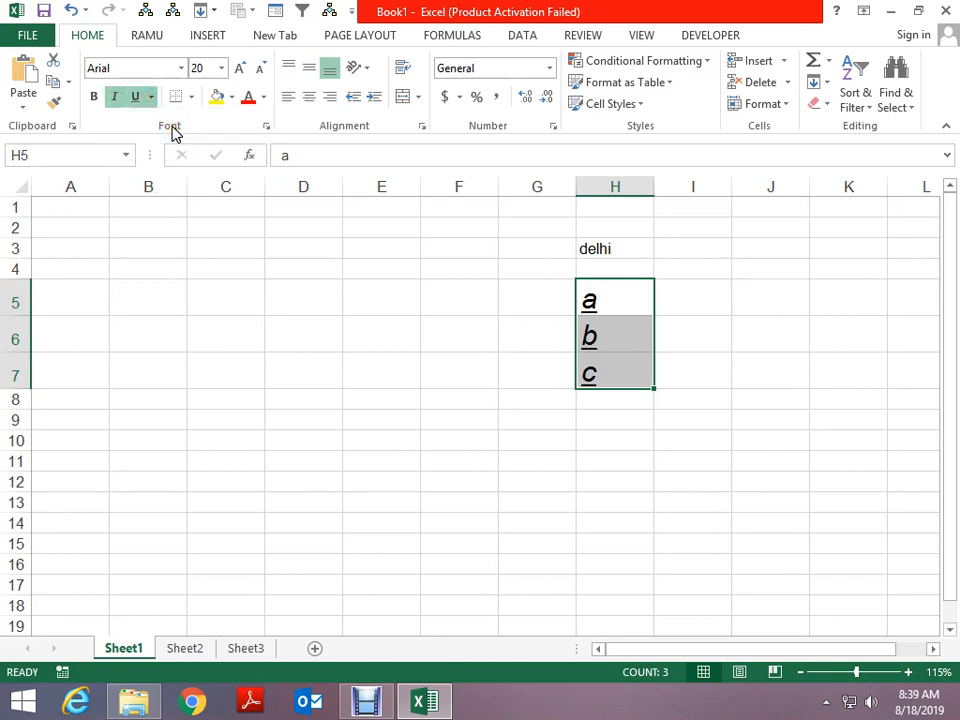
pyautogui.click(150, 97)
pyautogui.click(152, 146)
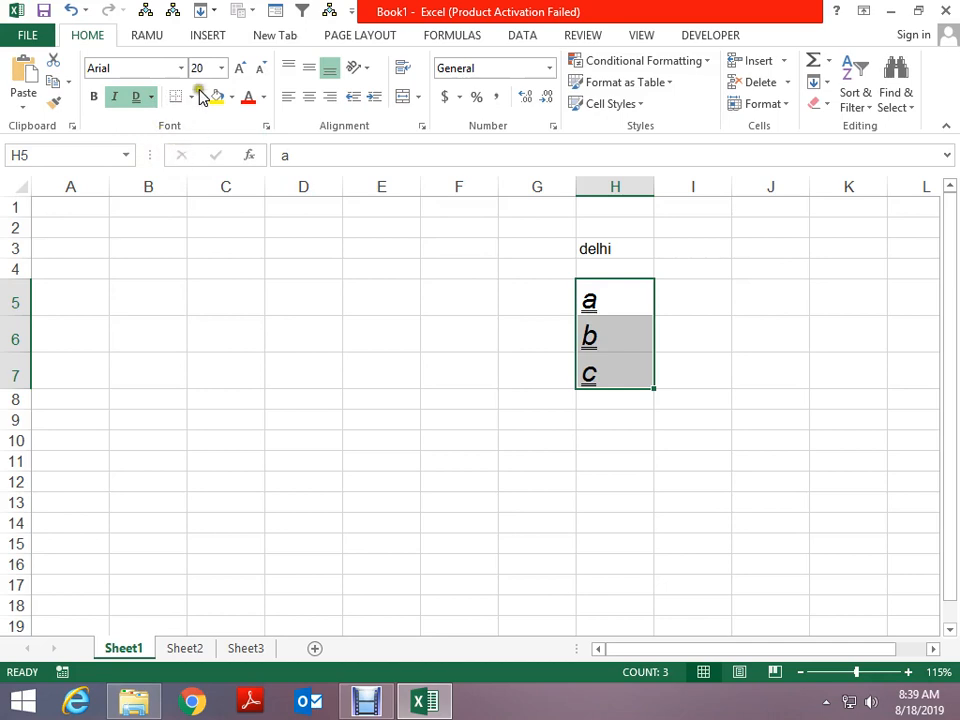
# Apply All Borders to H5:H7
pyautogui.click(190, 97)
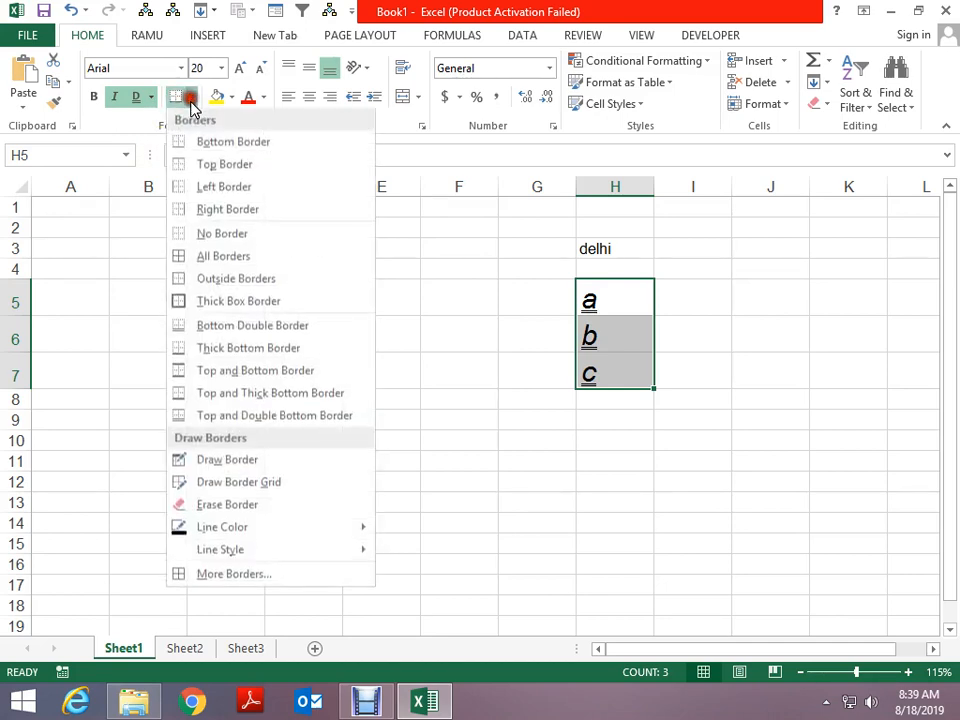
pyautogui.click(208, 257)
pyautogui.click(711, 572)
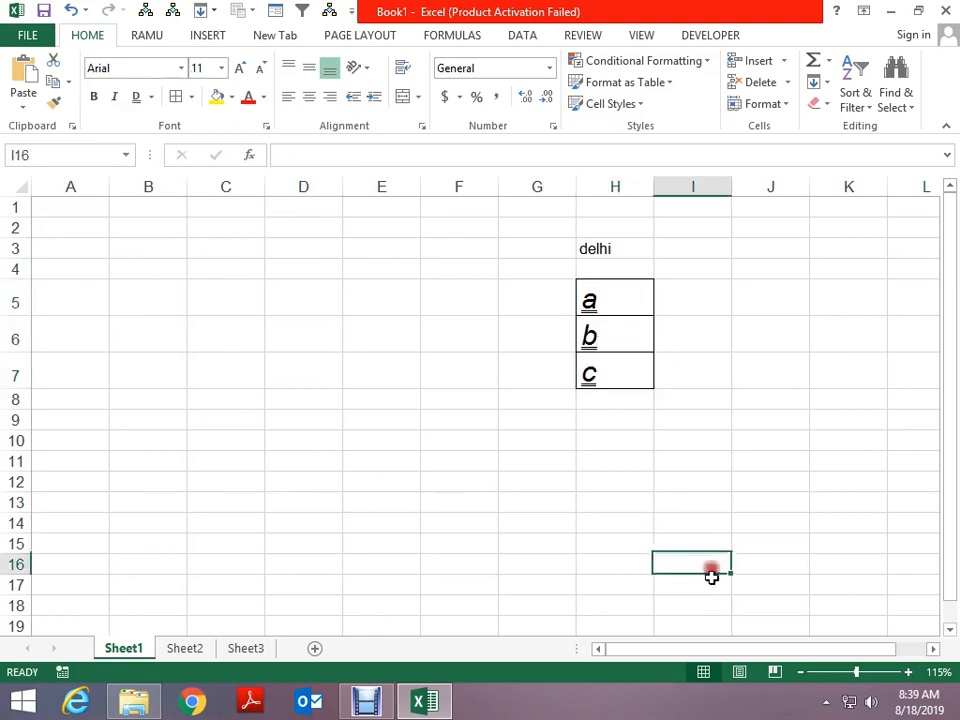
# Fill F5:F7 with the letters a, b and c
pyautogui.moveTo(592, 300); pyautogui.dragTo(578, 372)
pyautogui.press('alt')
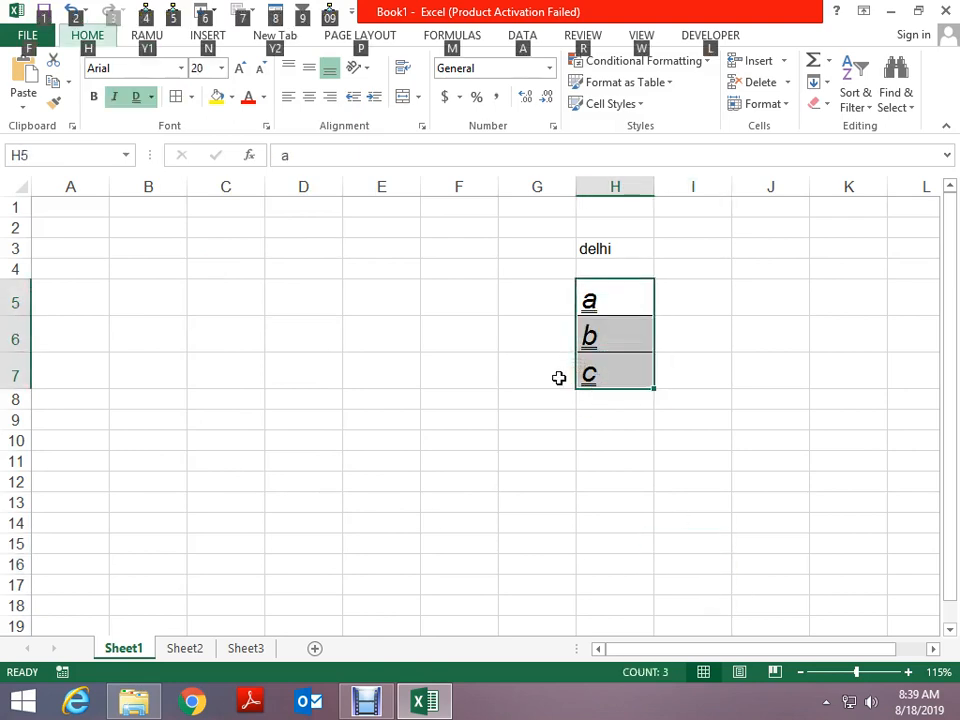
pyautogui.press('a')
pyautogui.press('alt')
pyautogui.press('Left')
pyautogui.press('Left')
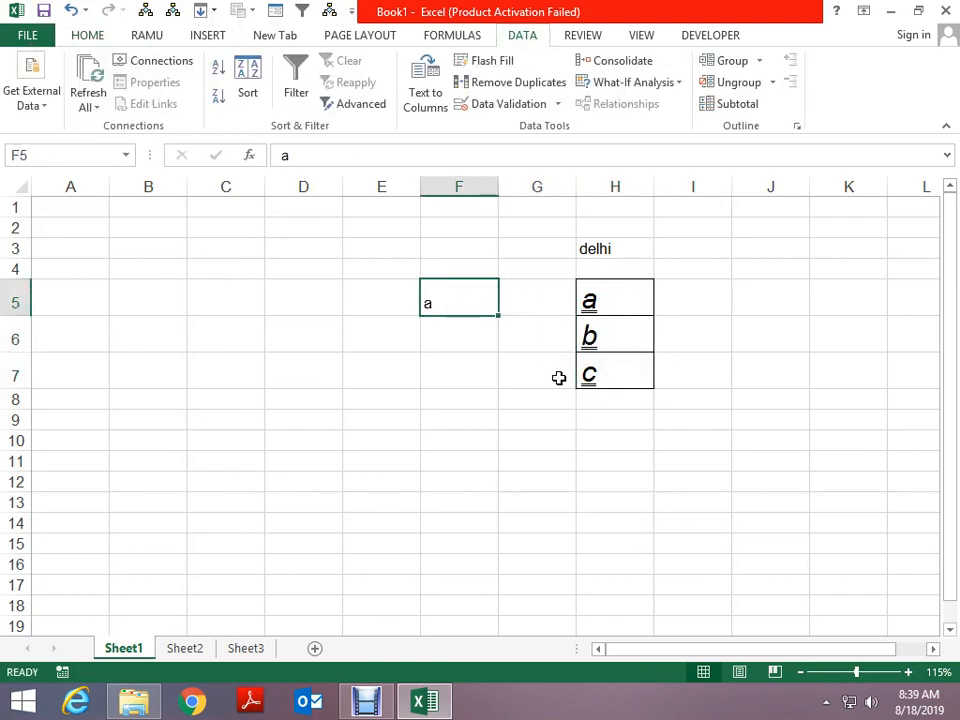
pyautogui.press('Down')
pyautogui.write('b')
pyautogui.press('Return')
pyautogui.write('c')
pyautogui.press('Return')
pyautogui.press('Up')
pyautogui.press('Up')
pyautogui.press('Up')
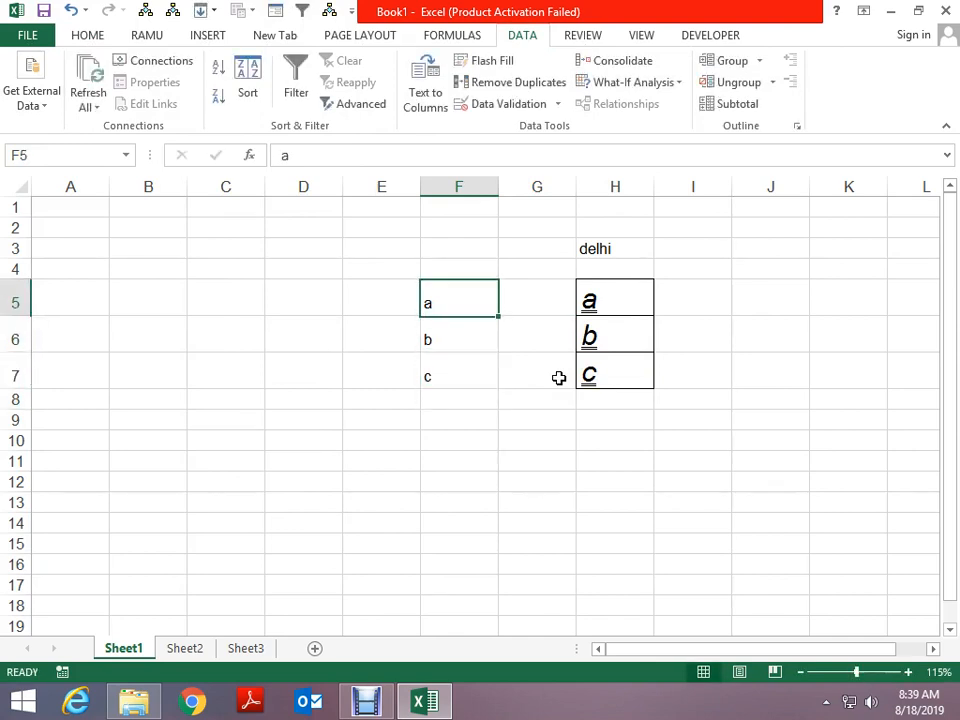
# Enter e, fg and g in G5:G7, then select F5:G7
pyautogui.press('Right')
pyautogui.write('e')
pyautogui.press('Return')
pyautogui.write('fg')
pyautogui.press('Return')
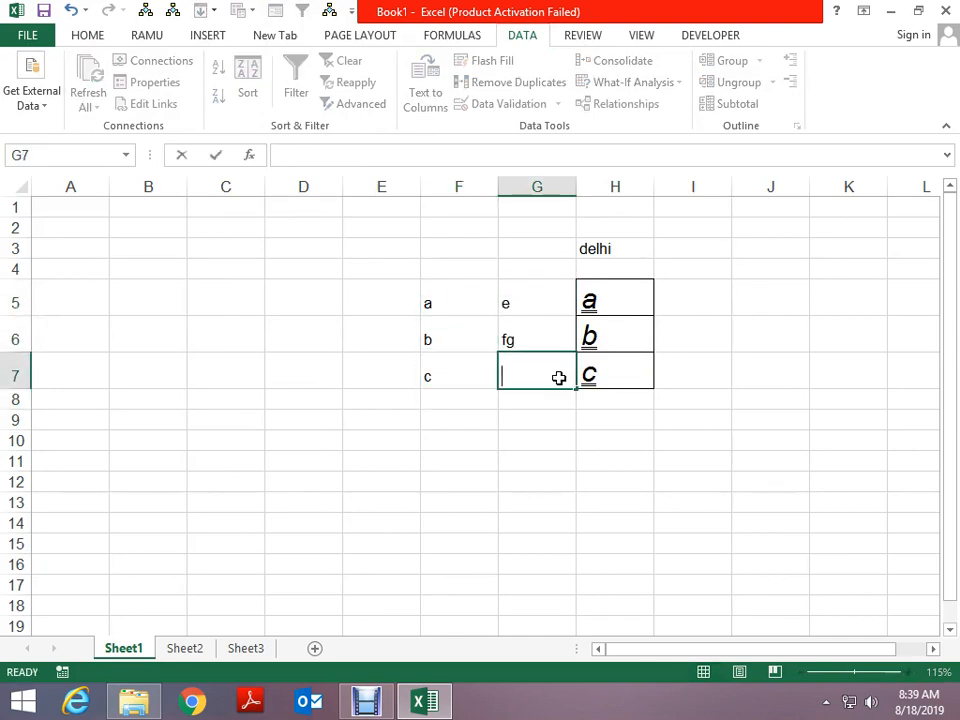
pyautogui.press('Up')
pyautogui.press('Up')
pyautogui.press('Left')
pyautogui.hotkey('shift', 'Down')
pyautogui.hotkey('shift', 'Down')
pyautogui.hotkey('shift', 'Right')
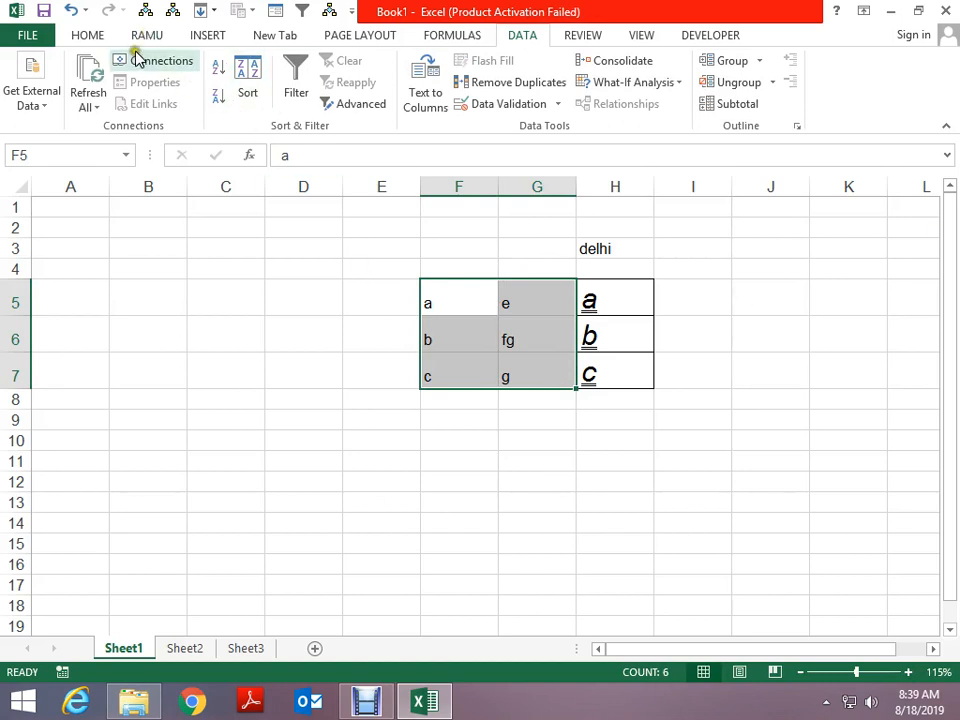
# Open More Borders from the Home tab, cancel it, and reopen the Borders dropdown
pyautogui.click(104, 38)
pyautogui.click(189, 97)
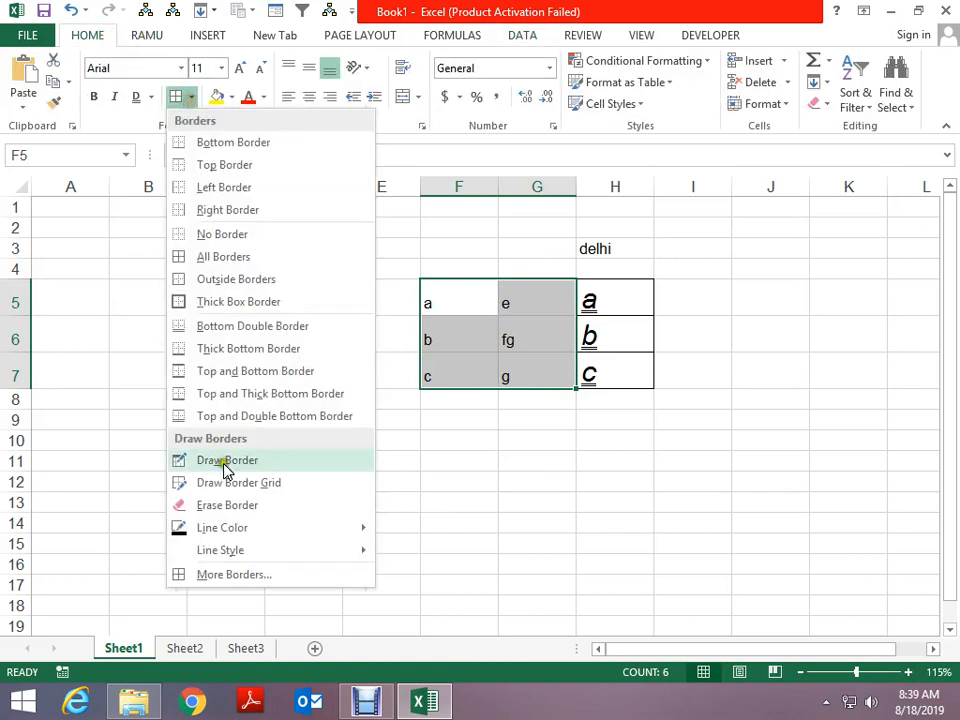
pyautogui.click(225, 575)
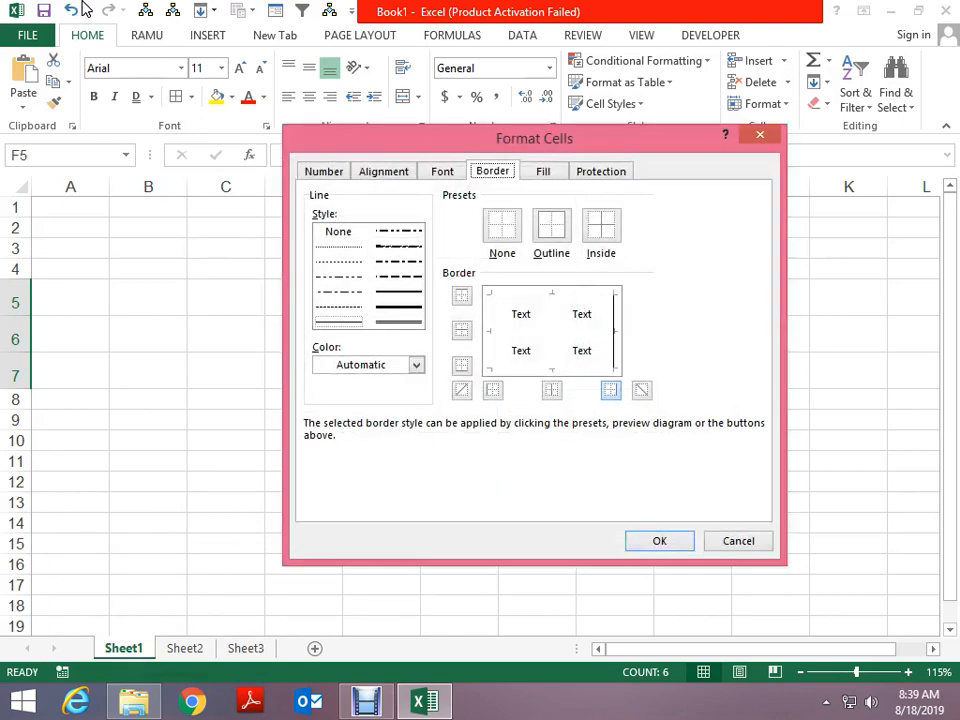
pyautogui.press('Escape')
pyautogui.click(189, 97)
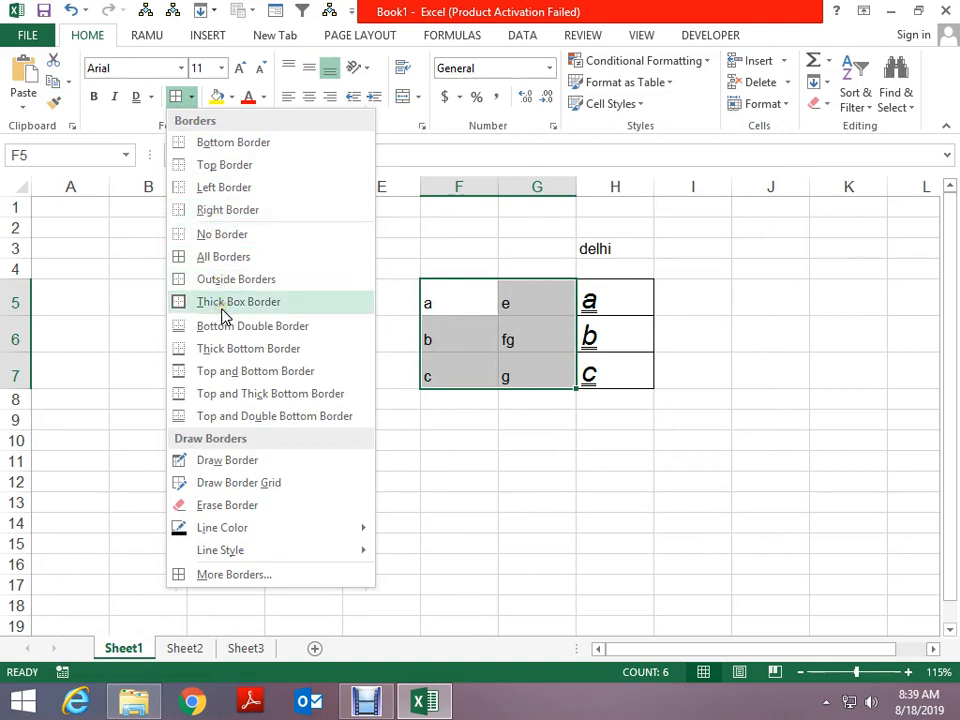
# Draw a black border around E8:F12 and an orange border around E14:F16
pyautogui.click(232, 461)
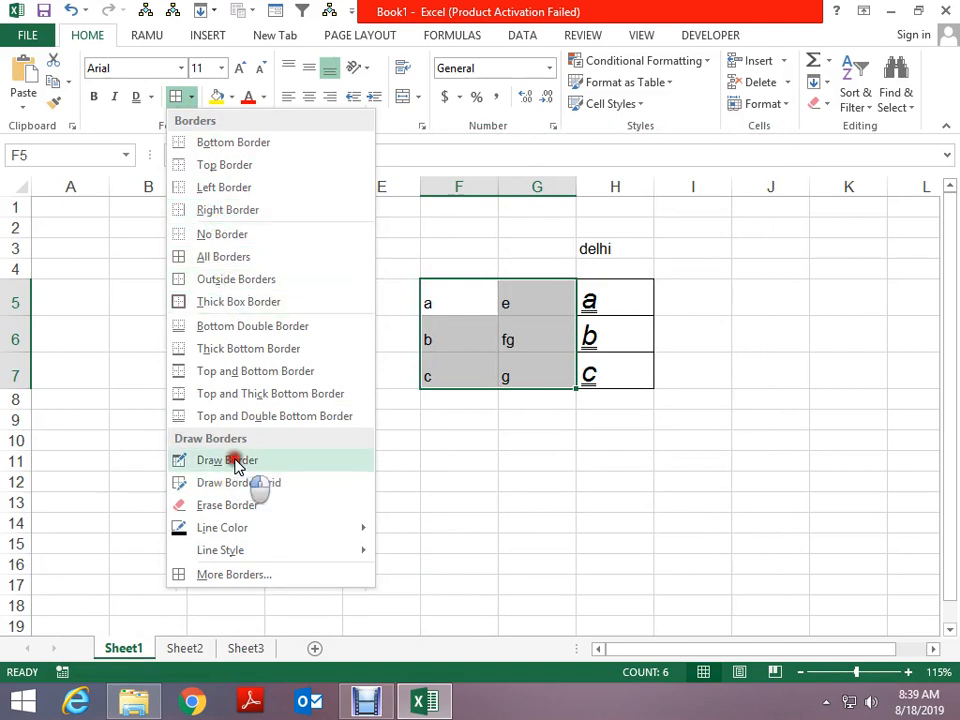
pyautogui.moveTo(340, 398); pyautogui.dragTo(498, 486)
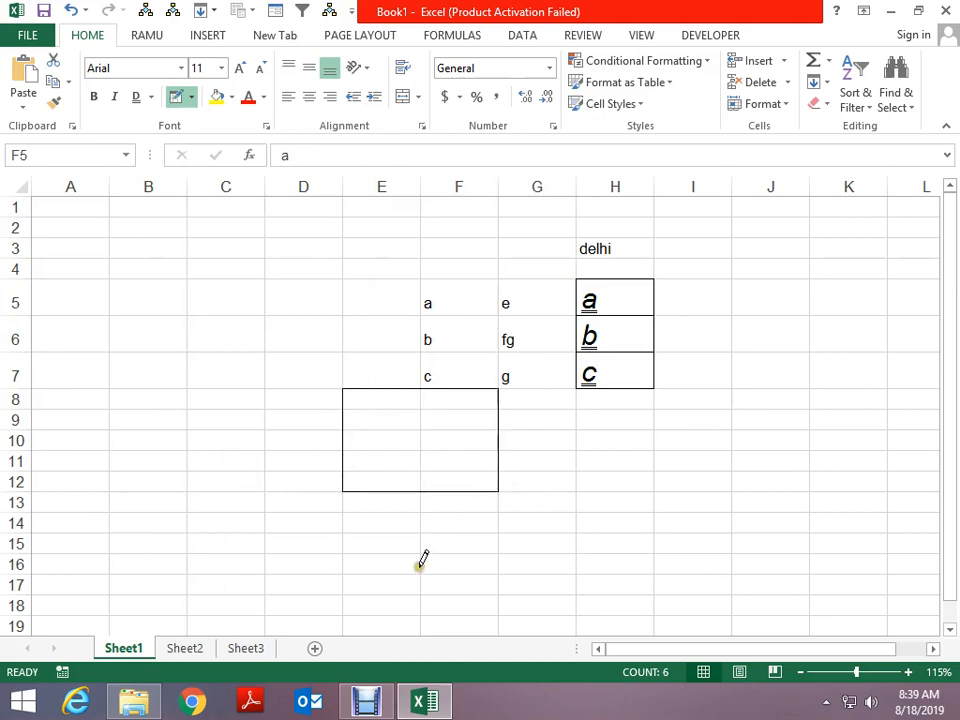
pyautogui.click(191, 97)
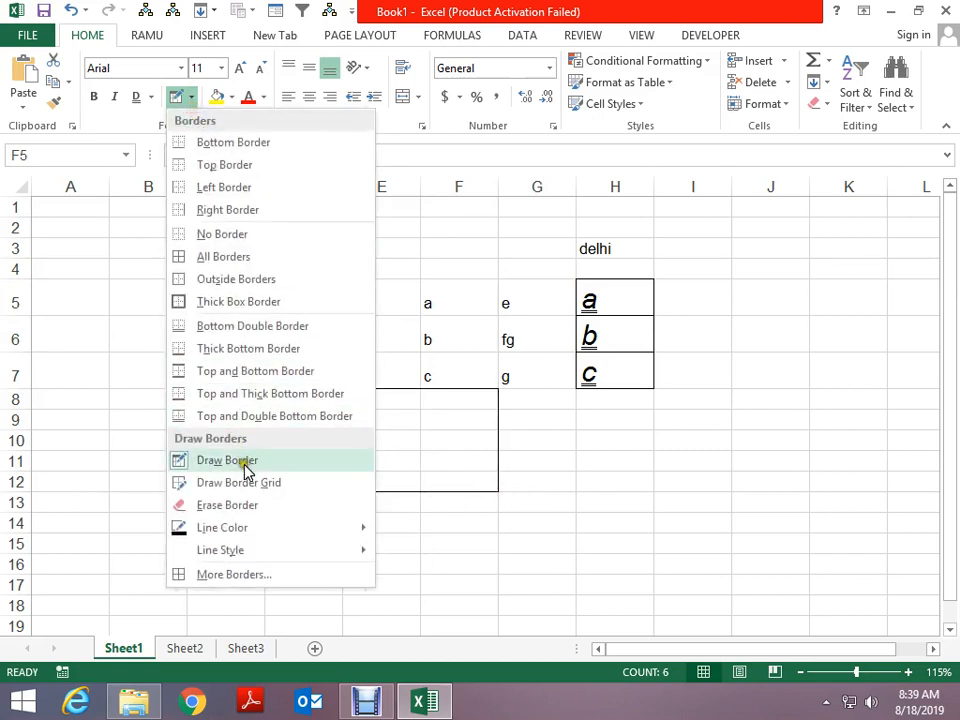
pyautogui.moveTo(250, 530)
pyautogui.click(463, 545)
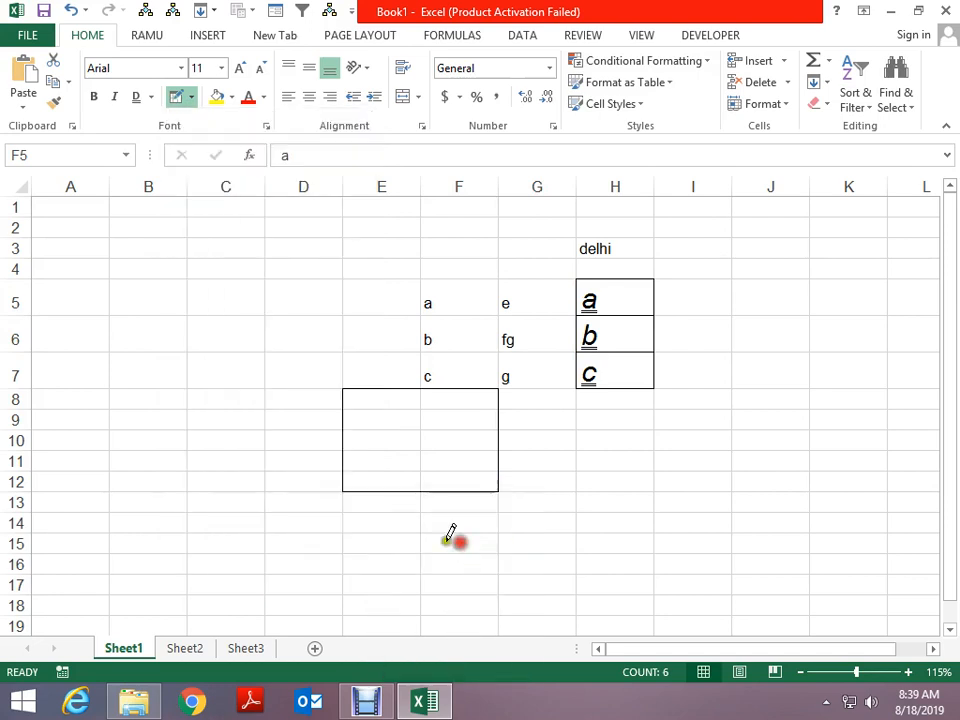
pyautogui.moveTo(342, 512); pyautogui.dragTo(439, 568)
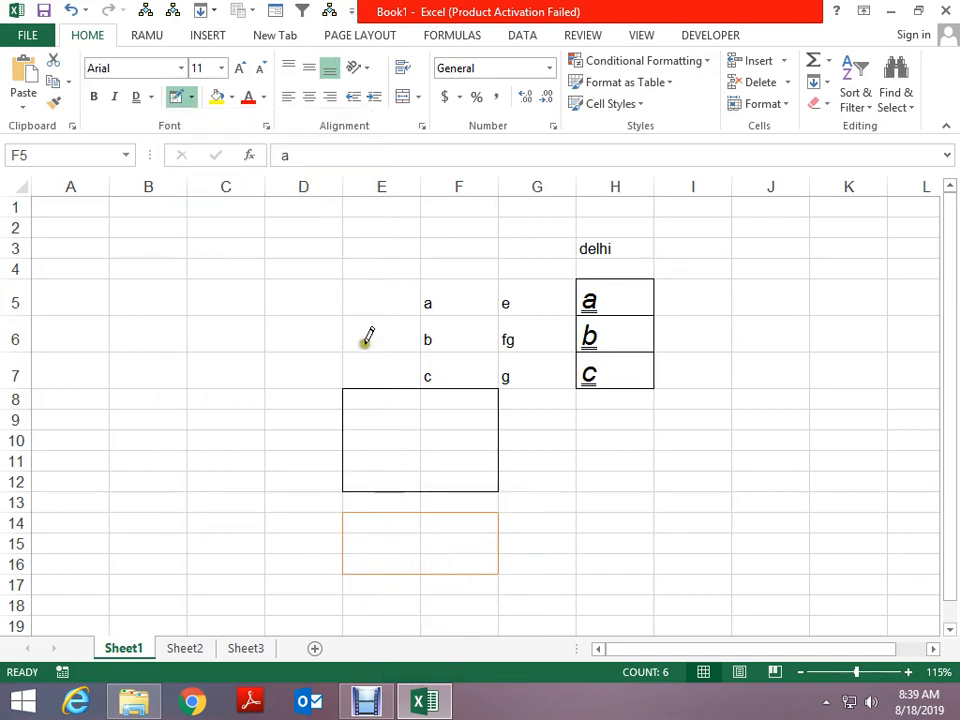
pyautogui.press('Escape')
pyautogui.moveTo(150, 268); pyautogui.dragTo(231, 362)
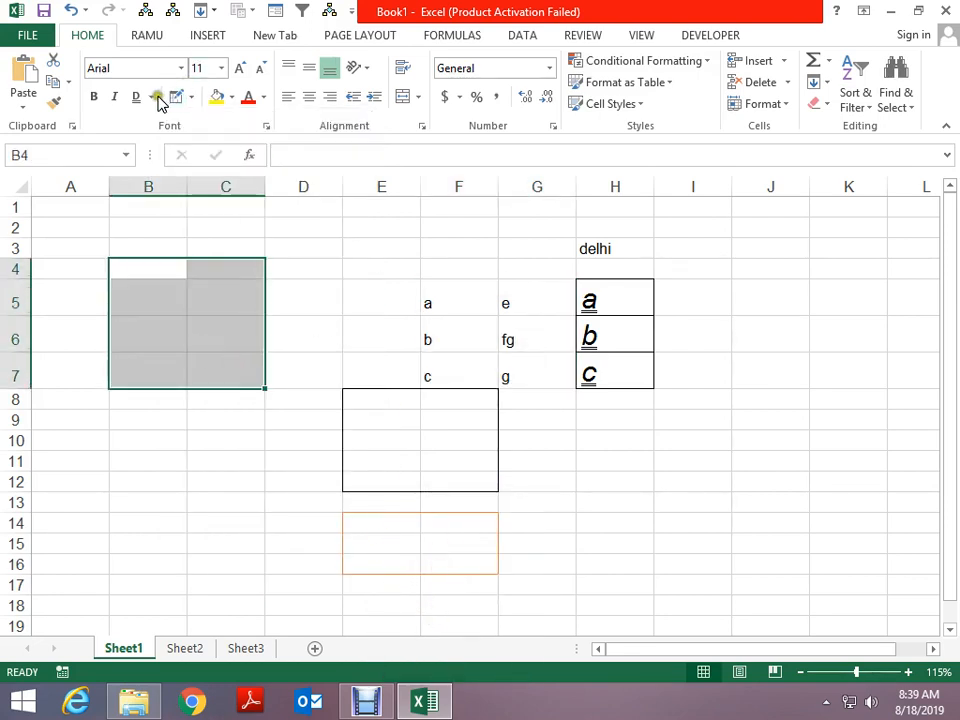
# Give B4:C7 dash-dot-dot bottom and left borders, a dash-dot right border and a double top
pyautogui.click(153, 97)
pyautogui.click(191, 97)
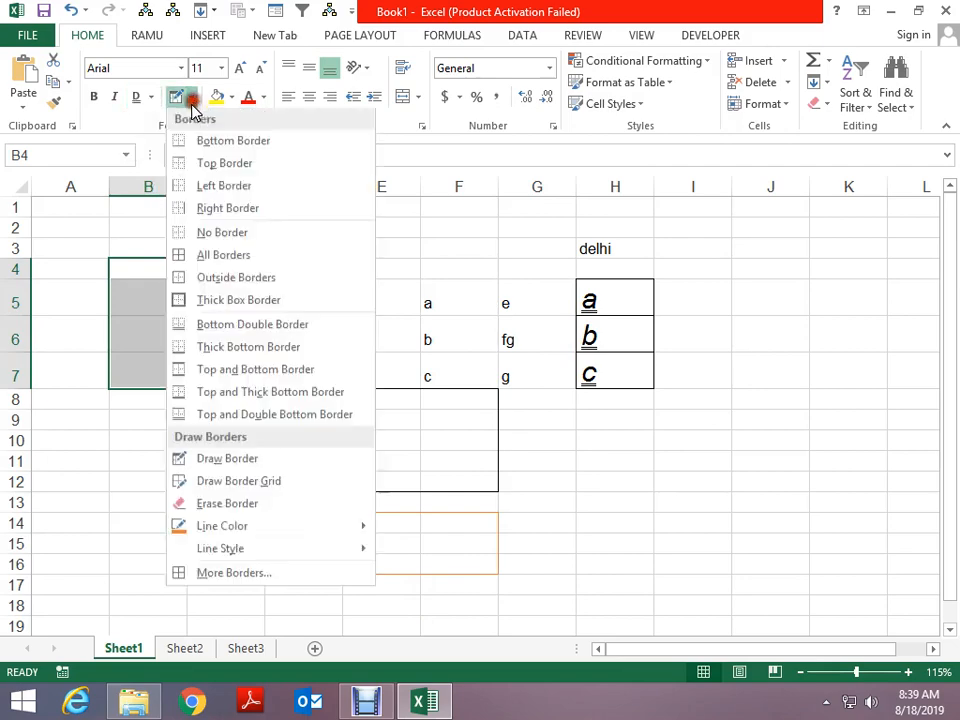
pyautogui.click(234, 576)
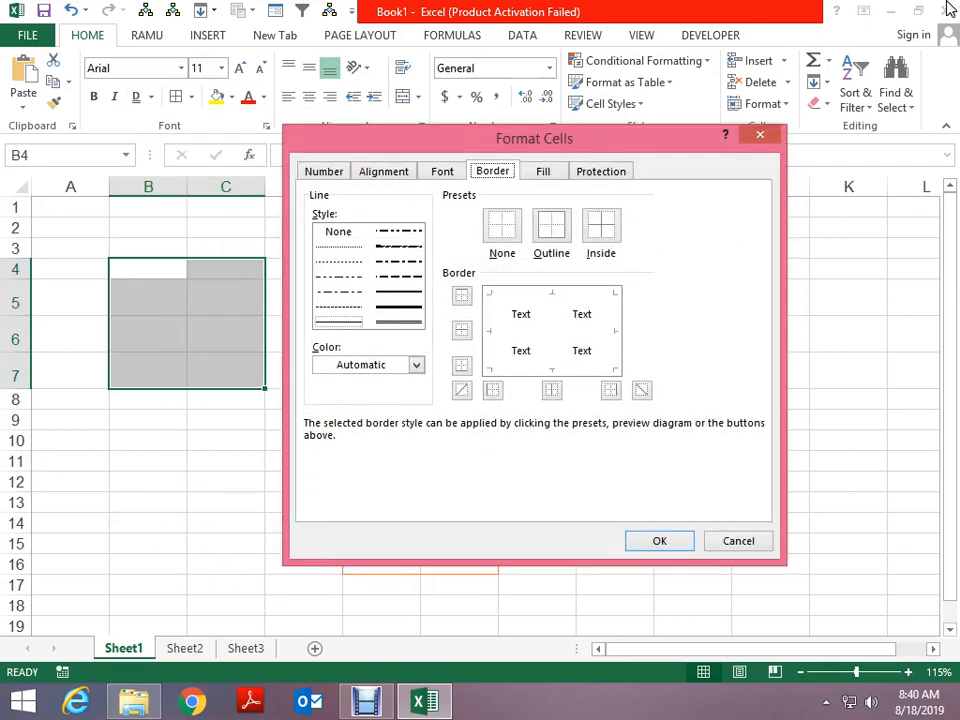
pyautogui.click(387, 231)
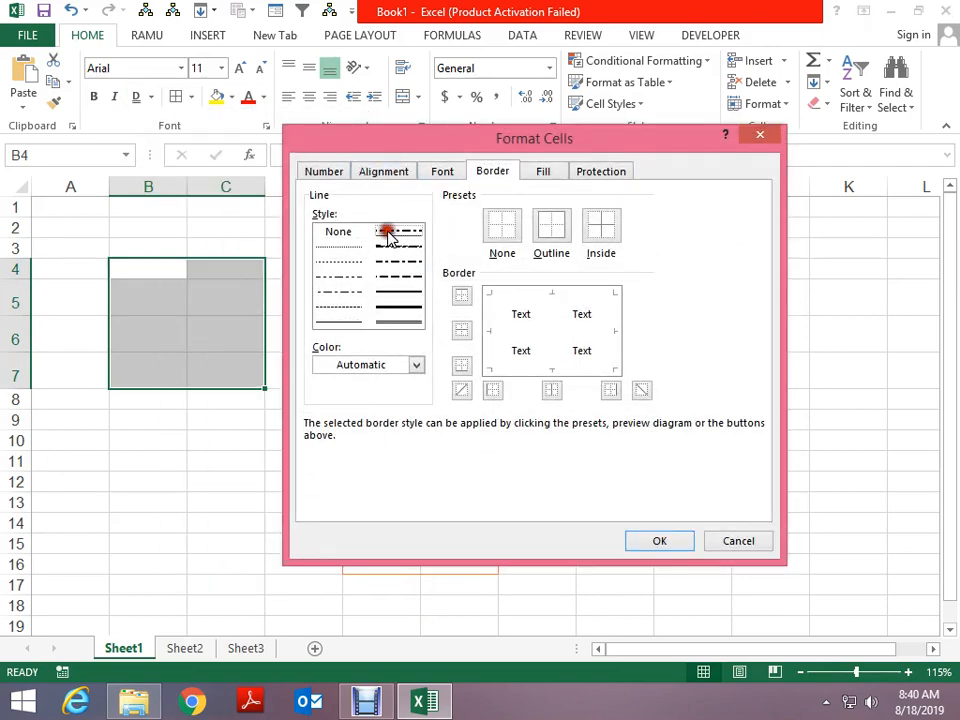
pyautogui.click(524, 374)
pyautogui.click(490, 326)
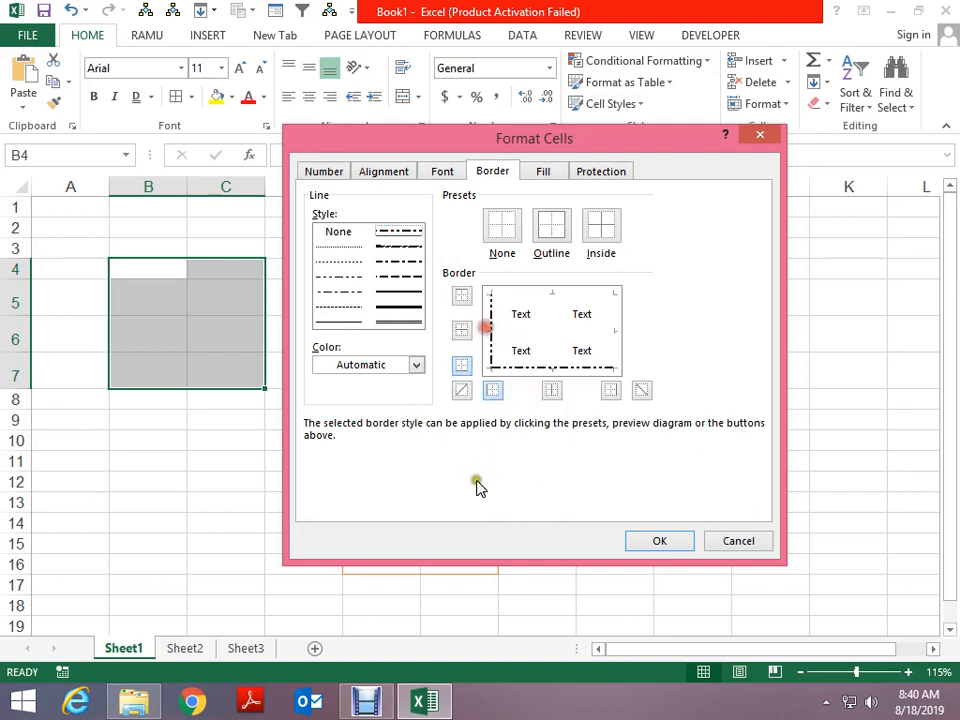
pyautogui.click(353, 293)
pyautogui.click(616, 318)
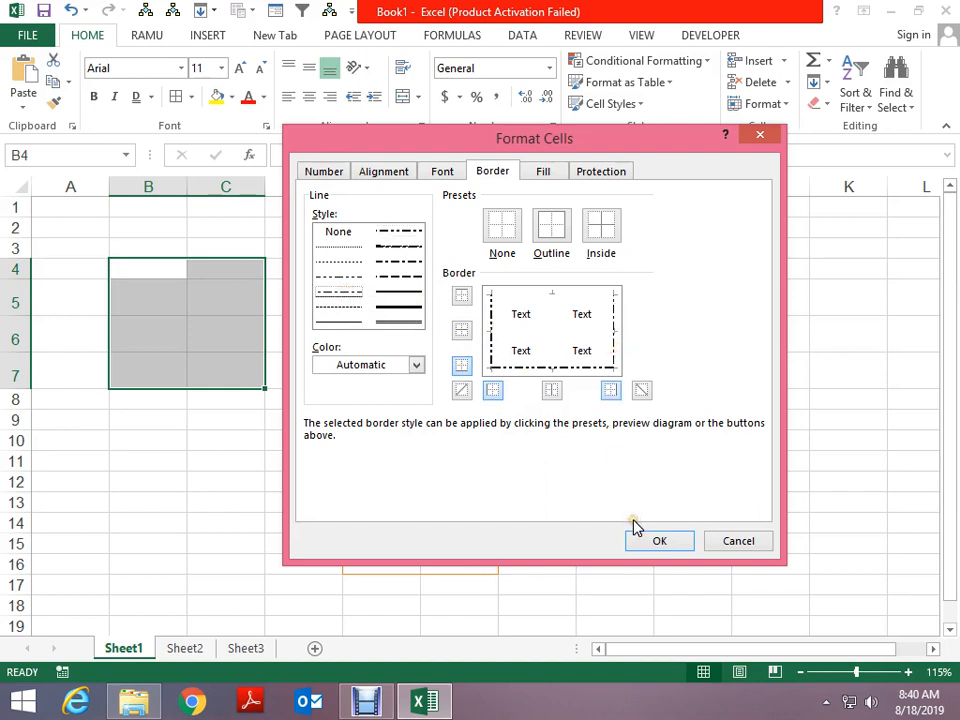
pyautogui.click(388, 327)
pyautogui.click(541, 292)
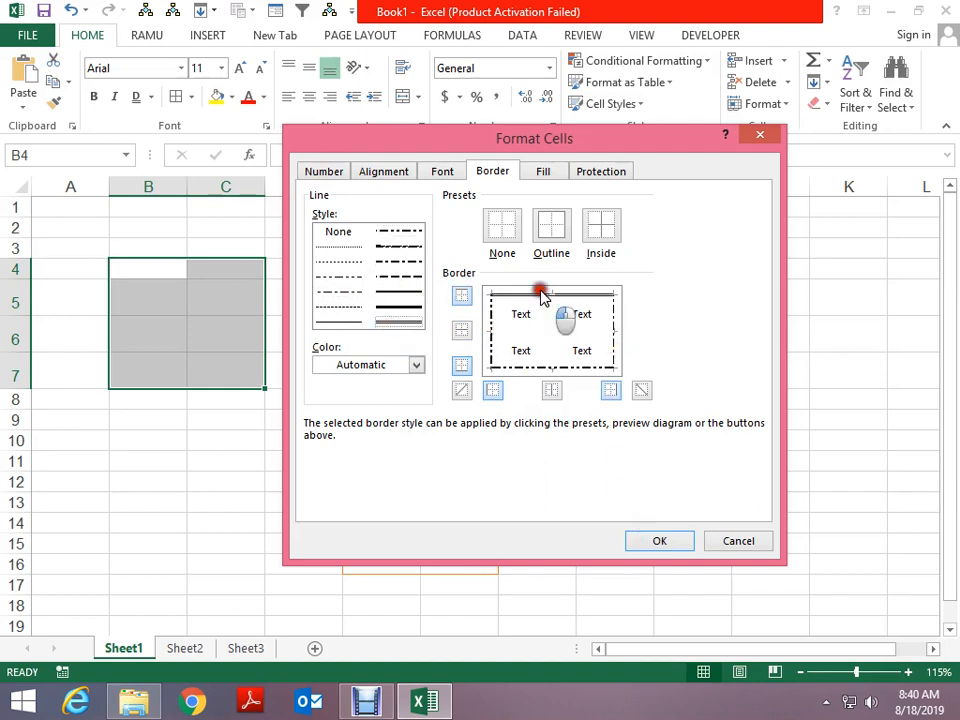
pyautogui.click(655, 541)
pyautogui.click(414, 477)
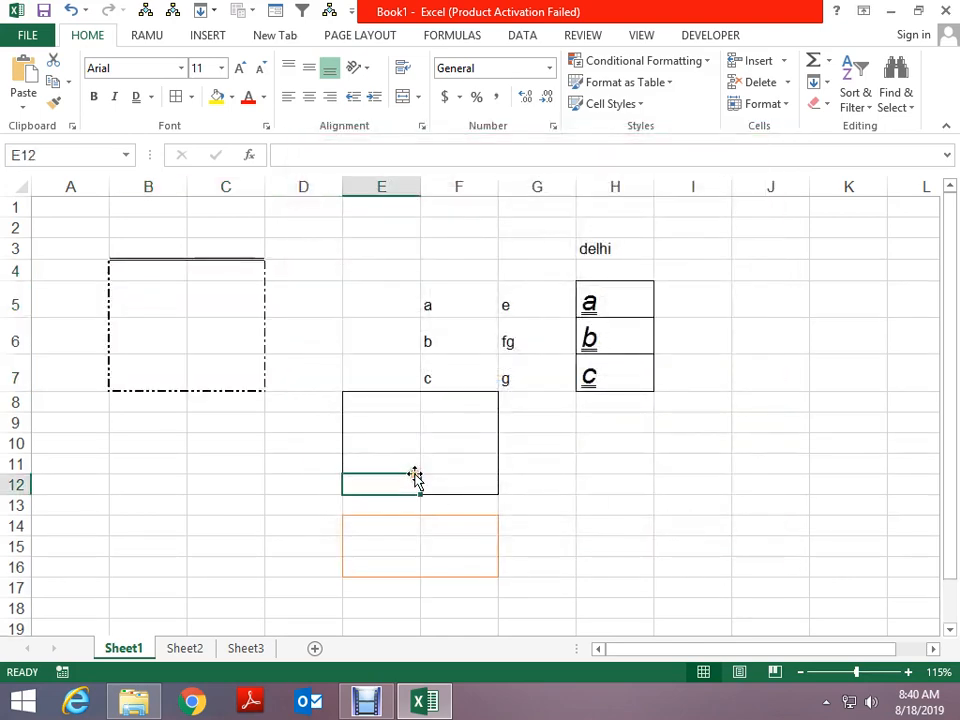
# Select B11:C14 and give it green outline and inside borders
pyautogui.click(182, 277)
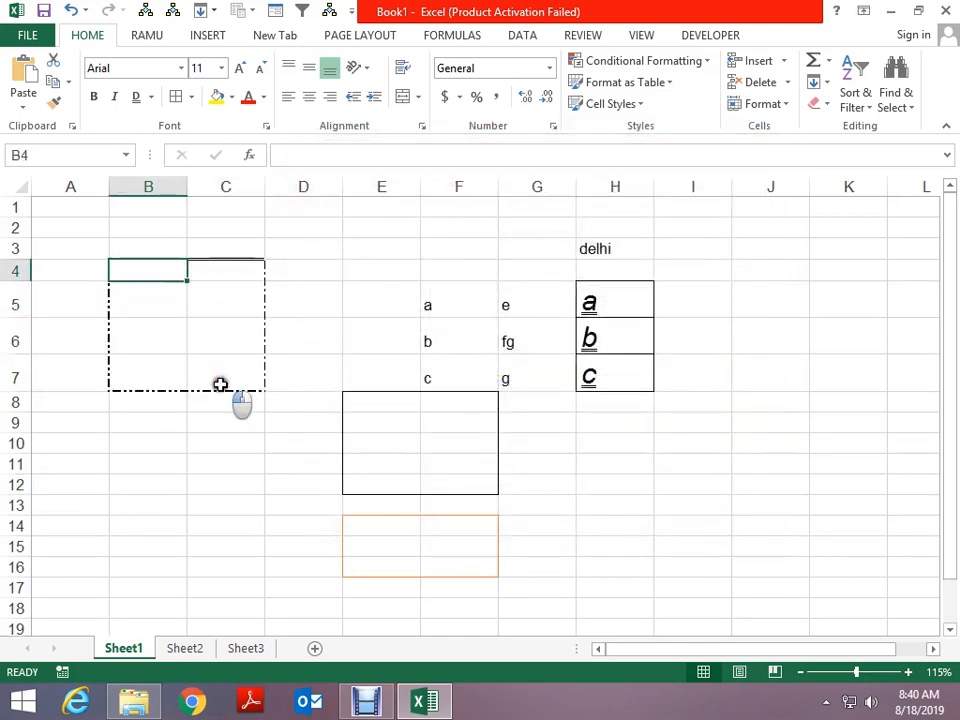
pyautogui.moveTo(146, 466); pyautogui.dragTo(216, 524)
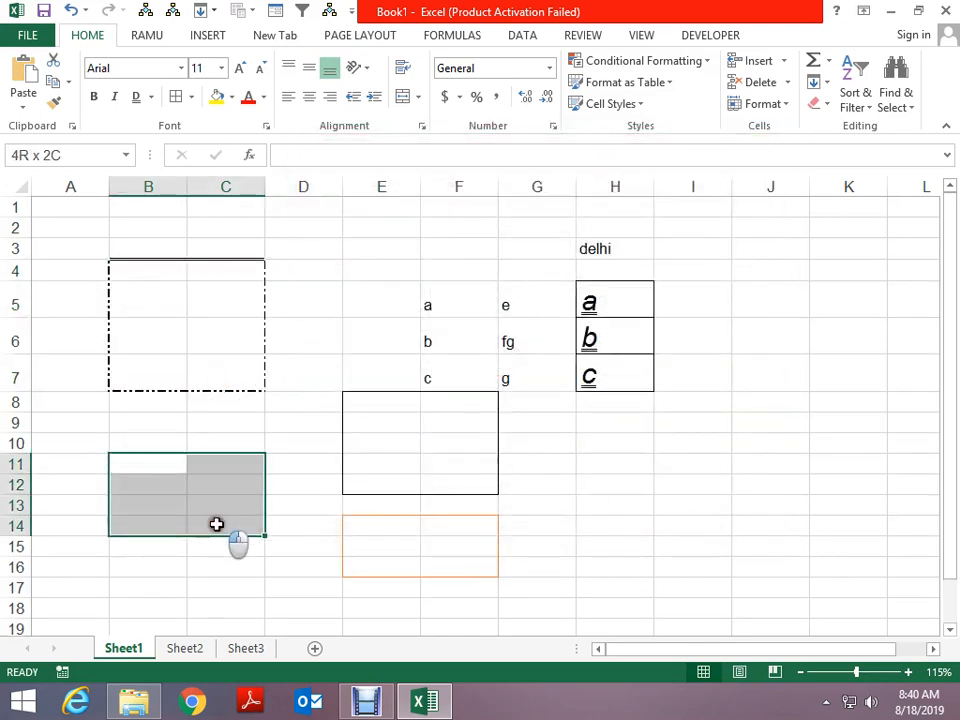
pyautogui.click(190, 97)
pyautogui.click(273, 572)
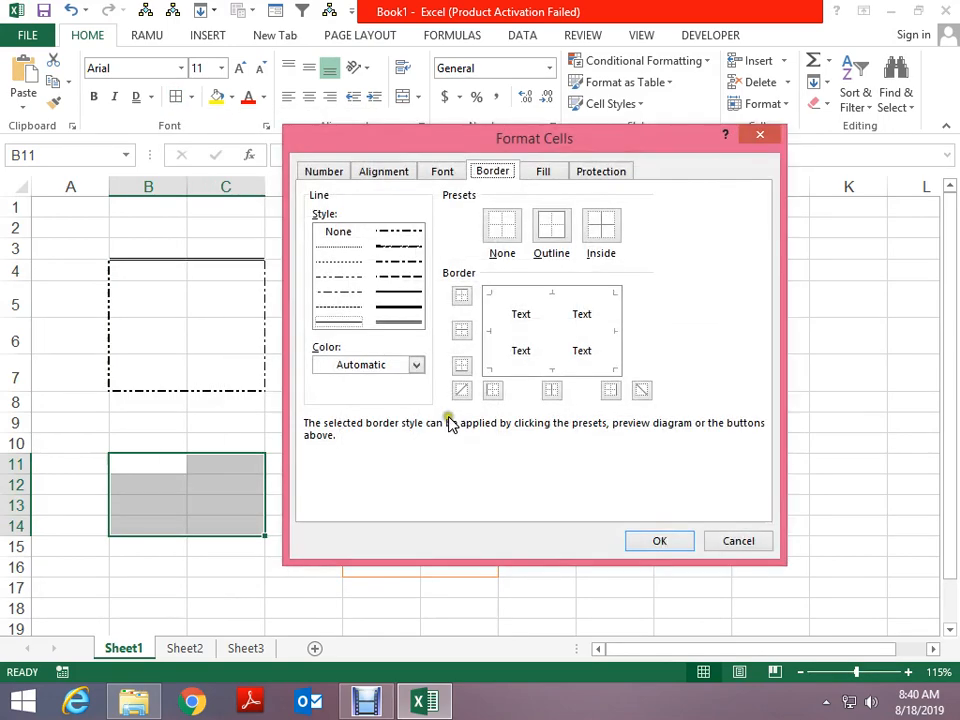
pyautogui.click(369, 368)
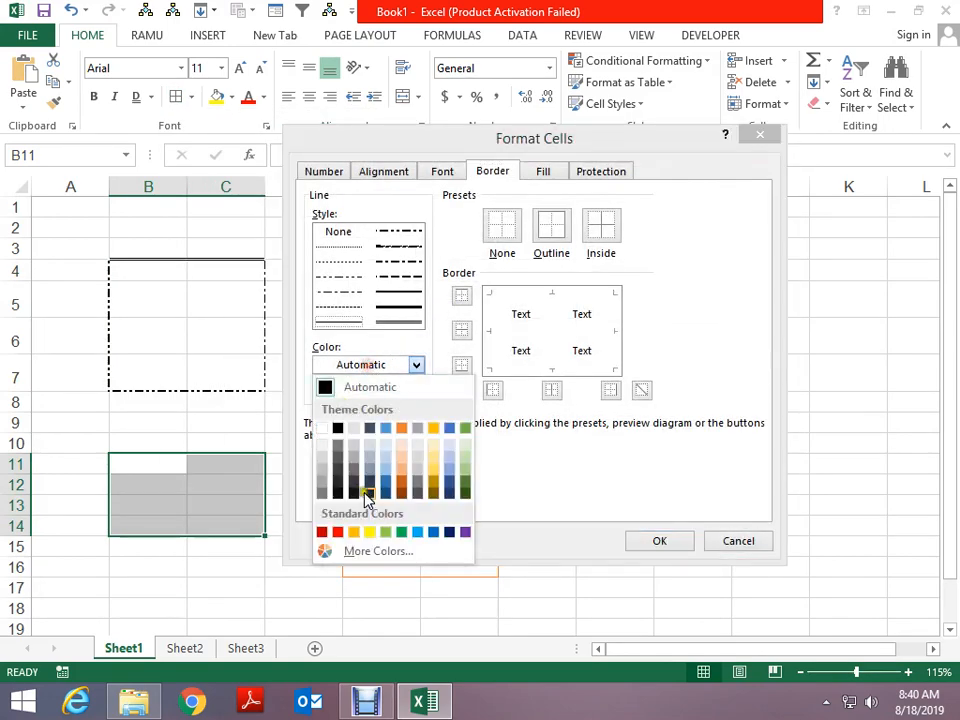
pyautogui.click(401, 532)
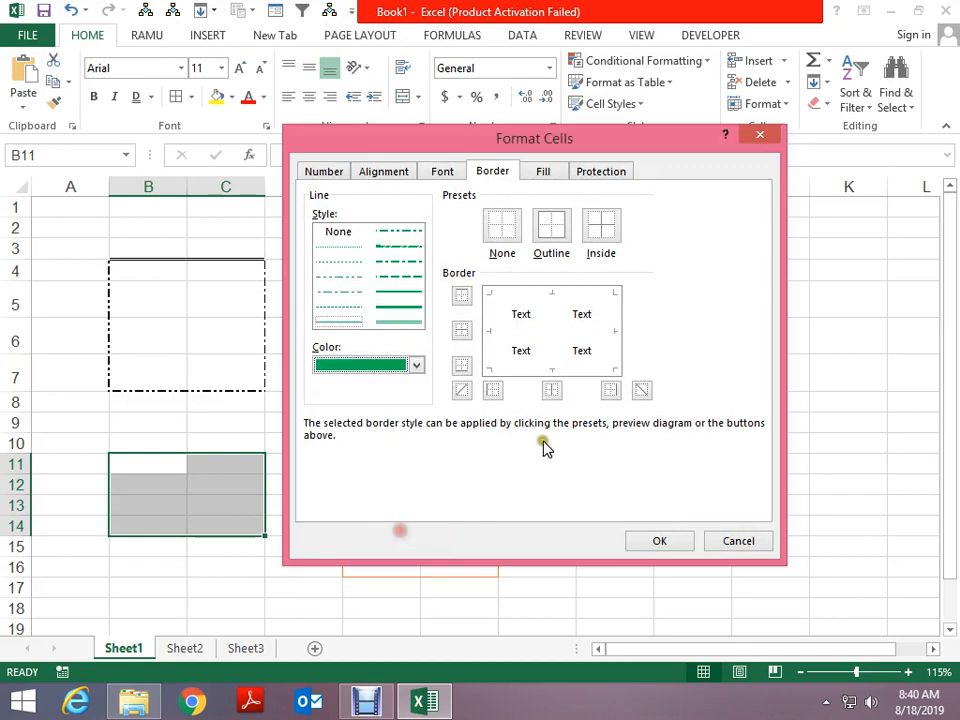
pyautogui.click(555, 369)
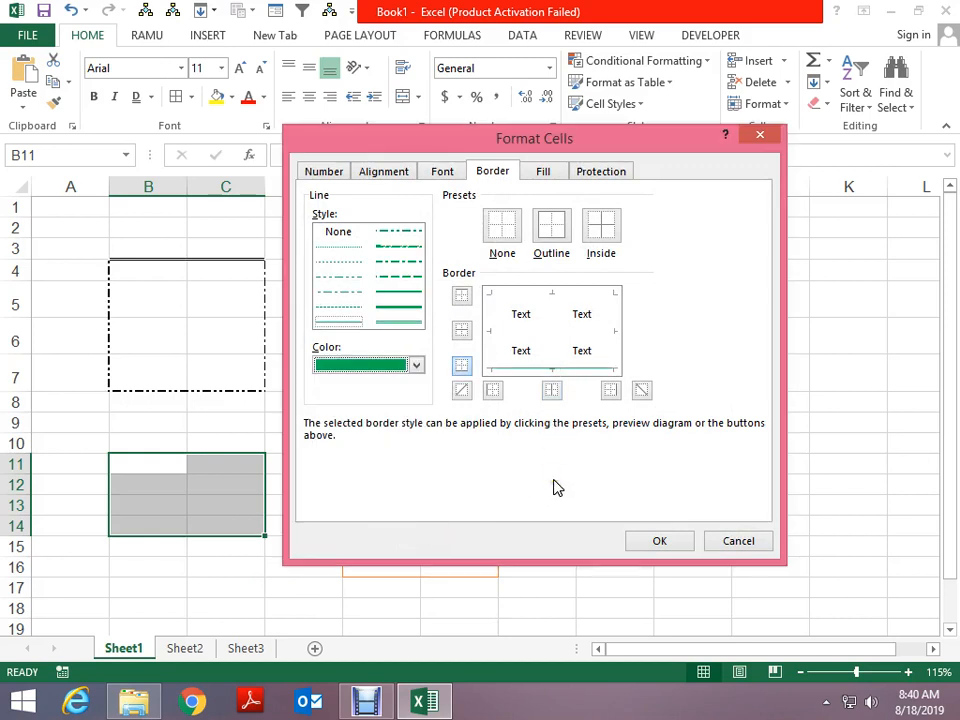
pyautogui.click(499, 238)
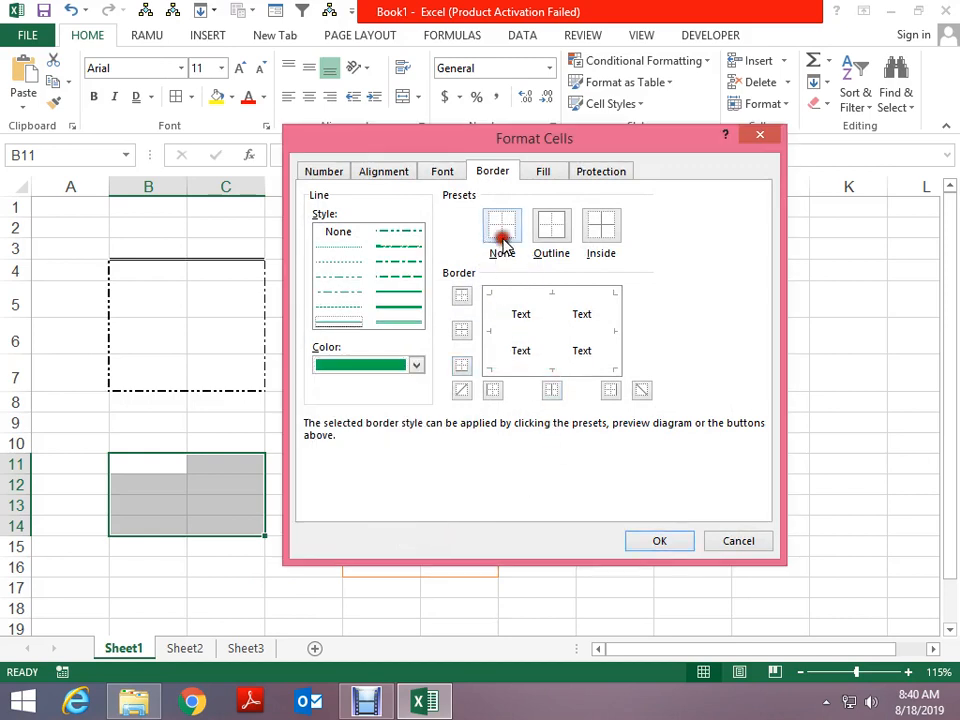
pyautogui.click(561, 238)
pyautogui.click(613, 237)
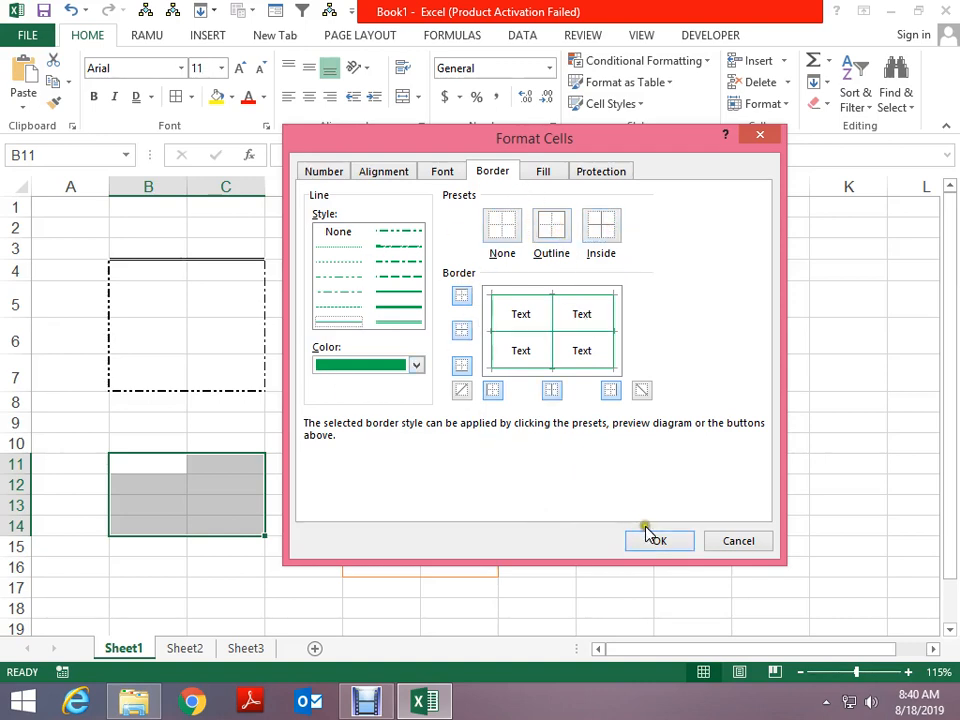
# Fill B11:C14 with a solid green background
pyautogui.click(540, 173)
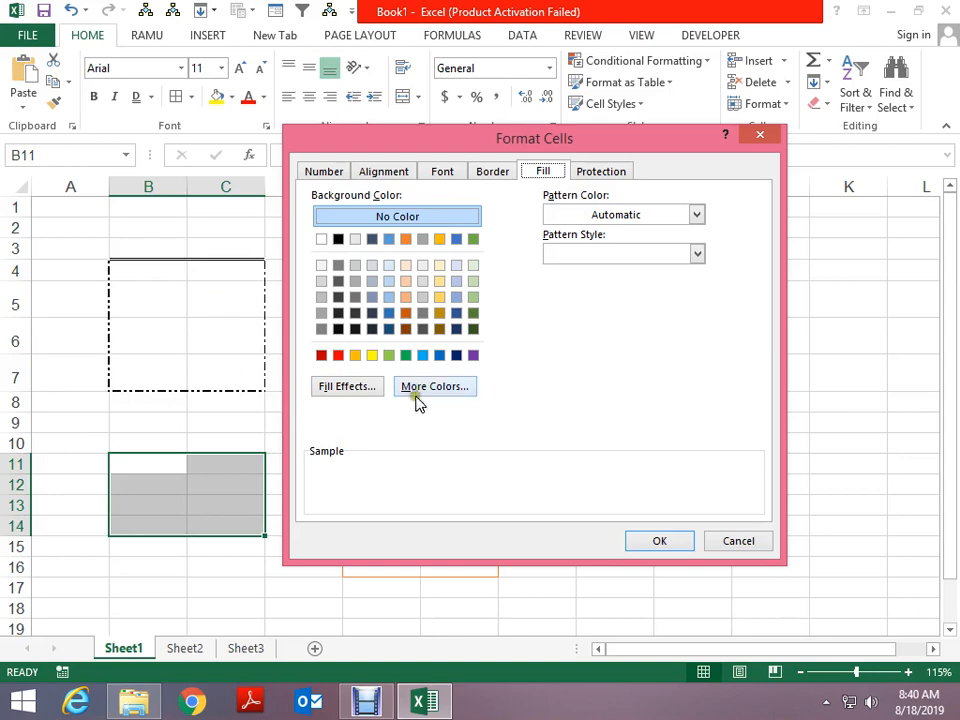
pyautogui.click(381, 388)
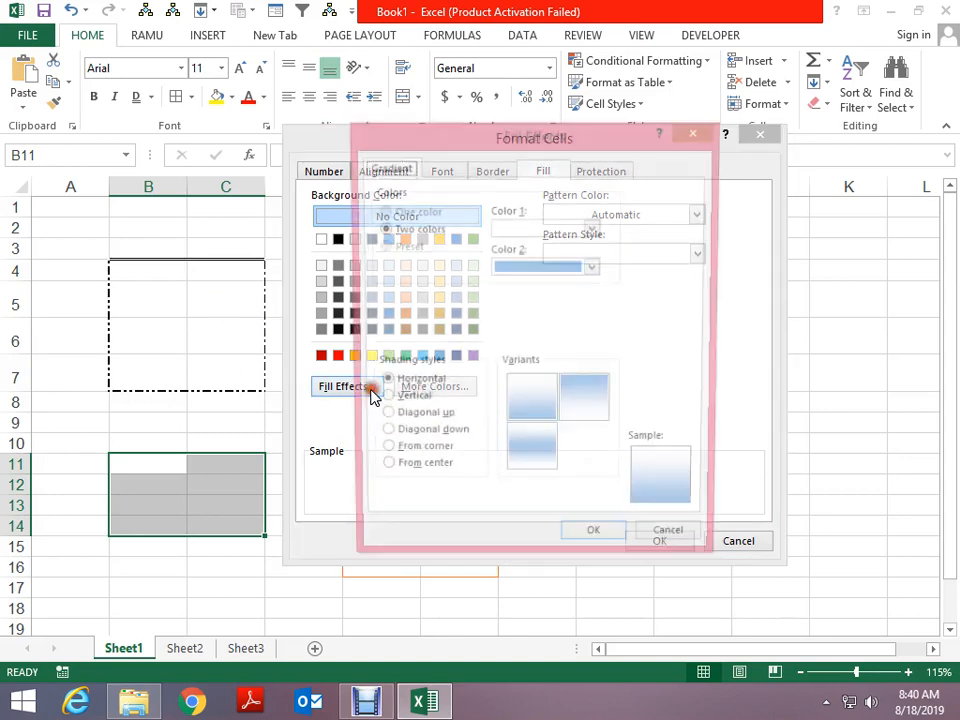
pyautogui.press('Escape')
pyautogui.click(418, 299)
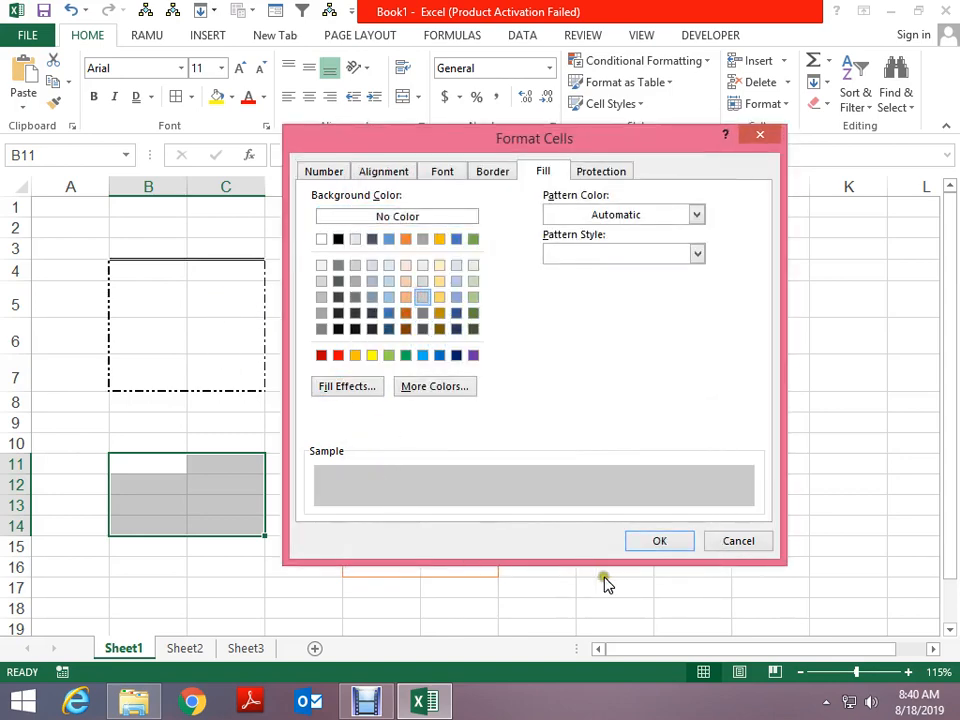
pyautogui.click(405, 355)
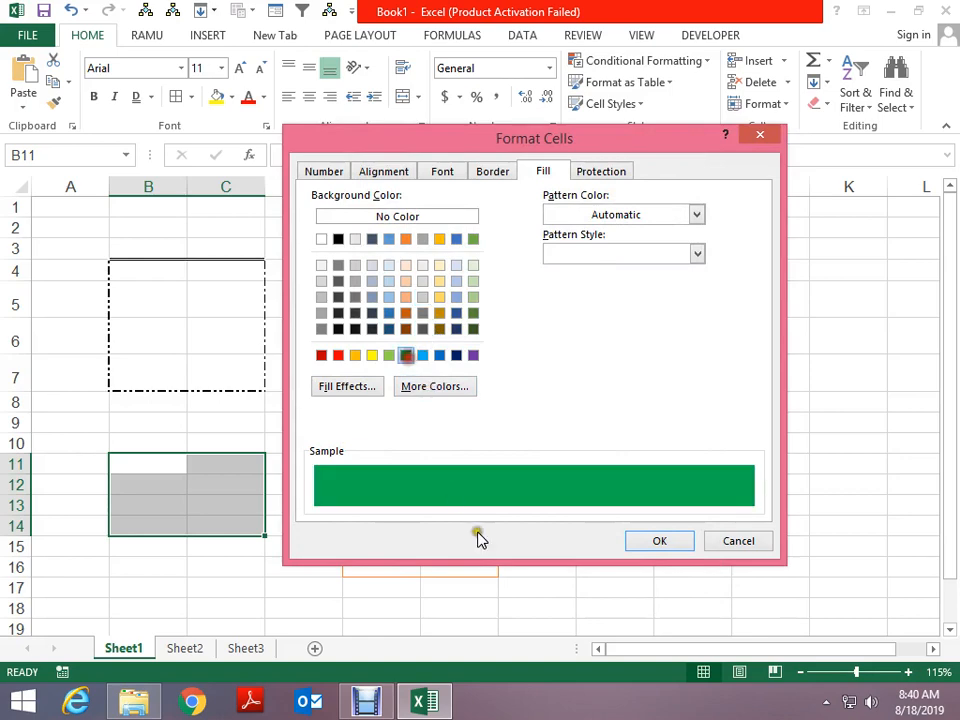
pyautogui.click(659, 540)
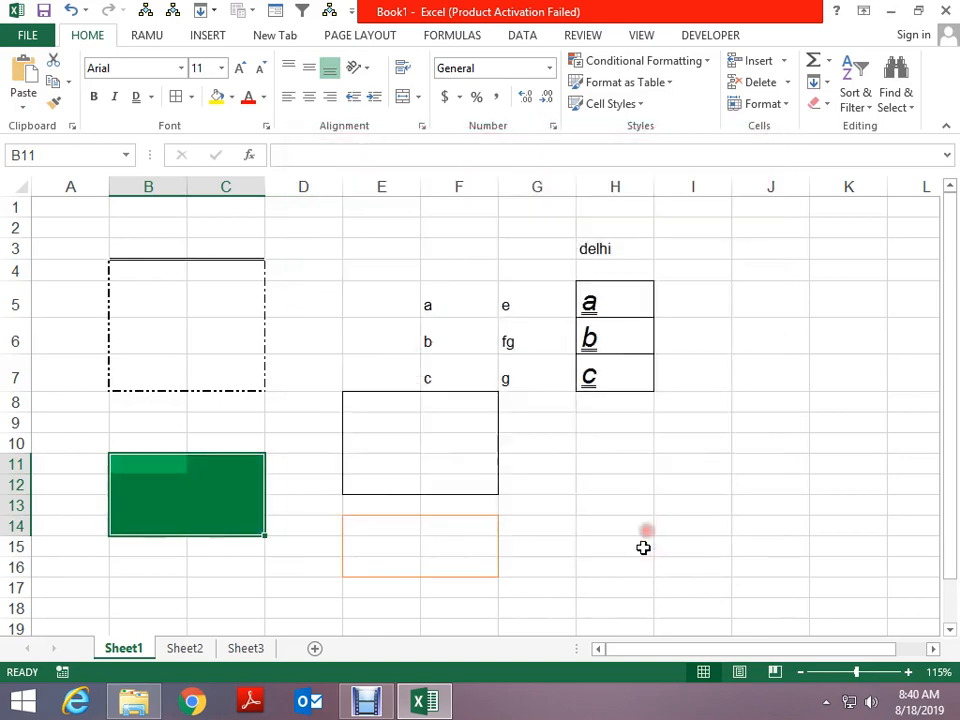
# Open the Fill settings for B11:C14 and preview custom colours without applying any
pyautogui.click(190, 96)
pyautogui.click(262, 575)
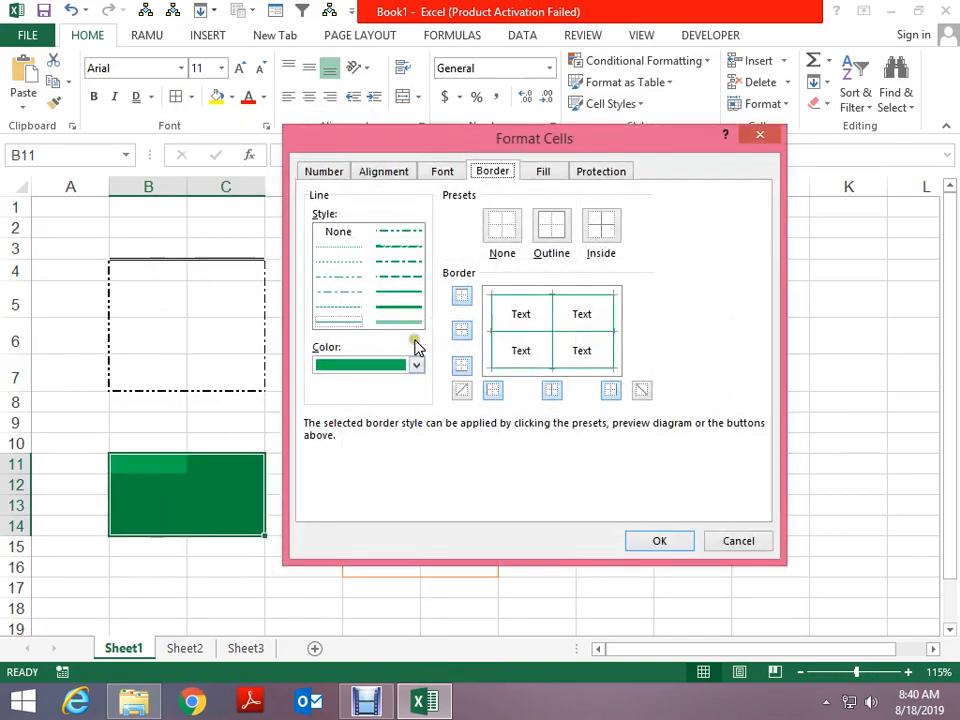
pyautogui.click(543, 174)
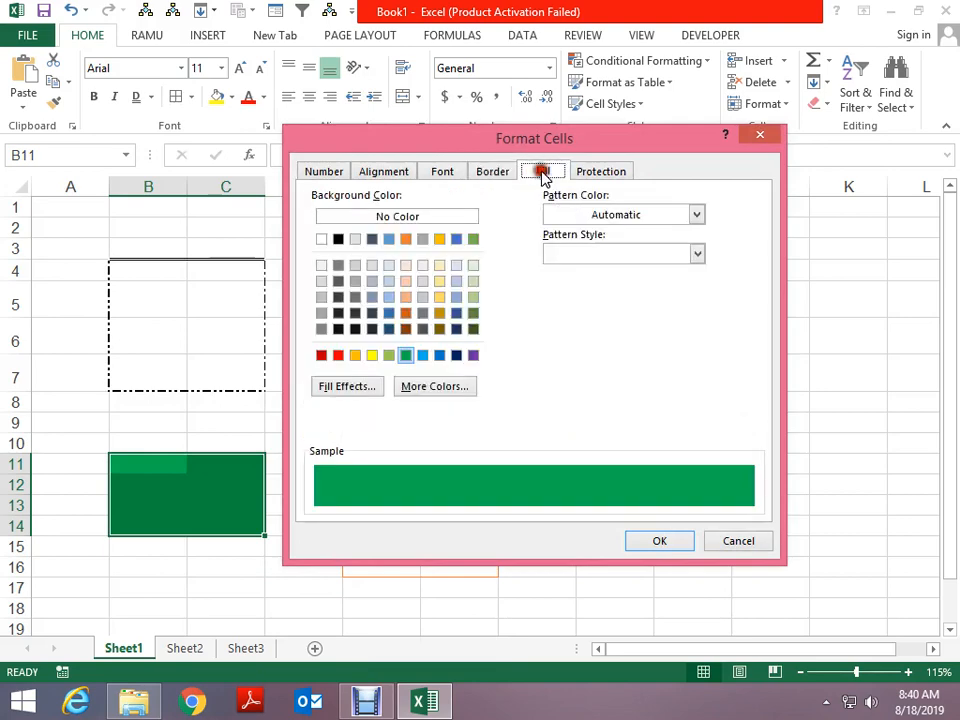
pyautogui.click(434, 389)
pyautogui.moveTo(452, 298); pyautogui.dragTo(431, 335)
pyautogui.click(420, 221)
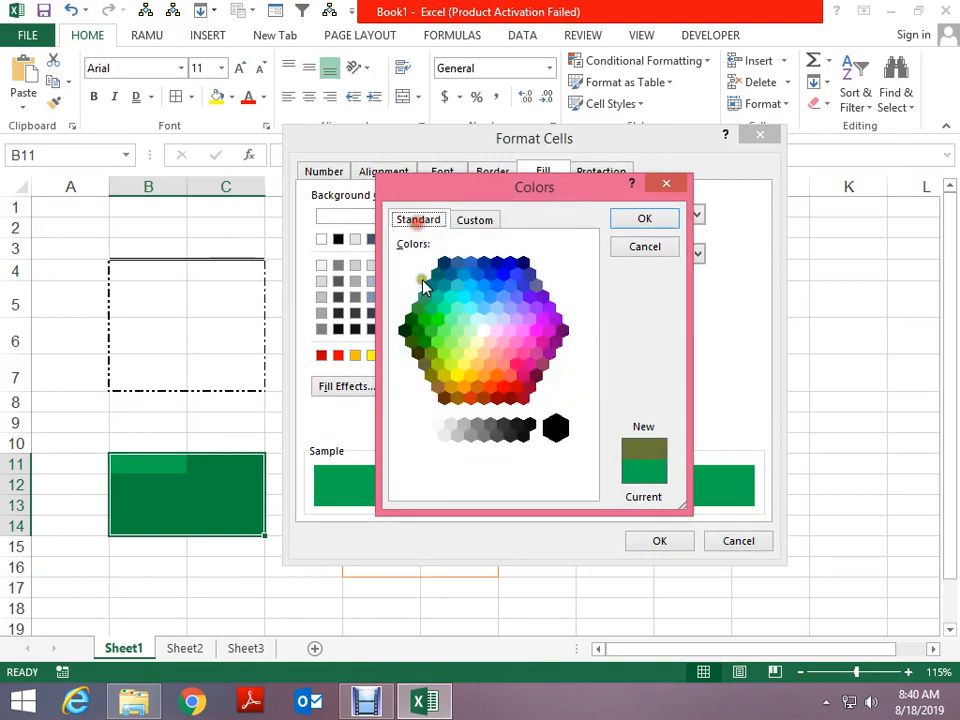
pyautogui.click(476, 294)
pyautogui.click(503, 364)
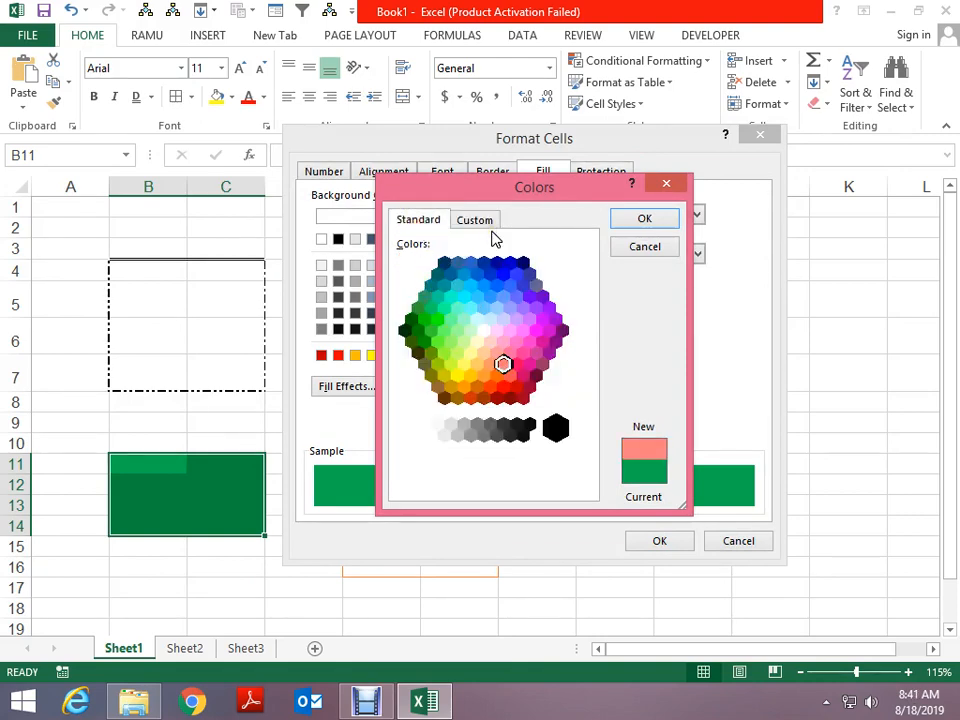
pyautogui.press('Escape')
pyautogui.click(573, 219)
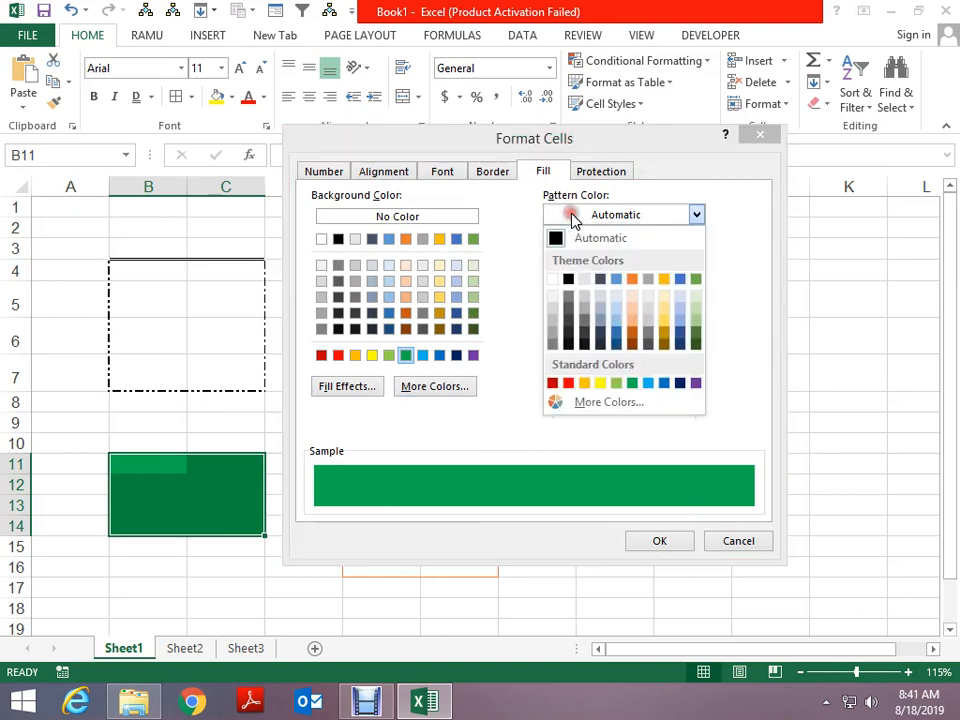
pyautogui.click(572, 245)
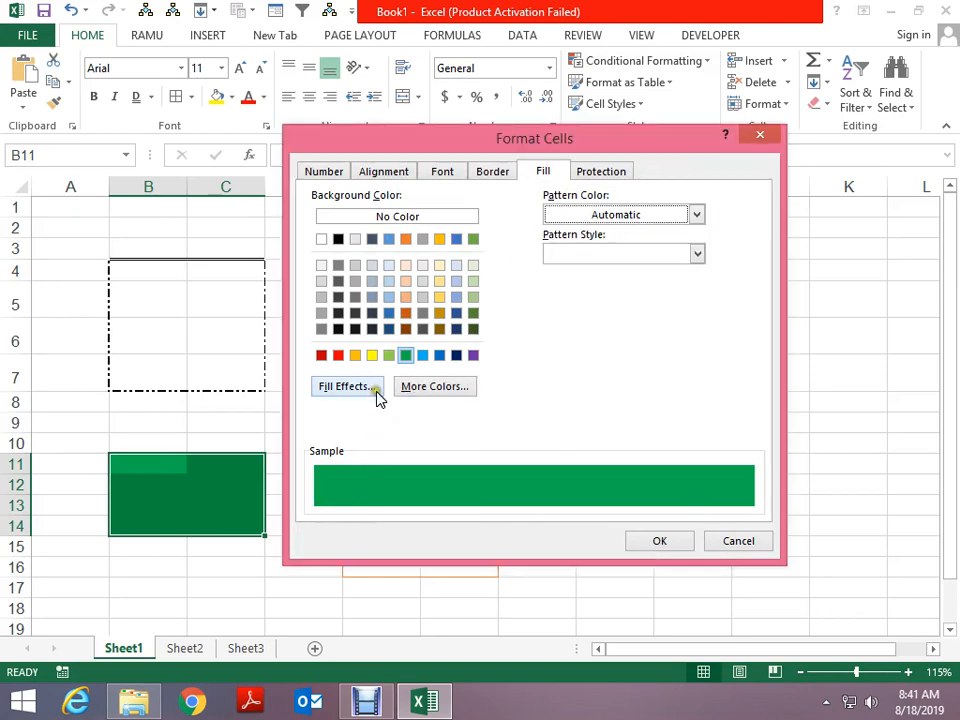
# Apply a From center gradient fill with orange and light green to B11:C14
pyautogui.click(365, 392)
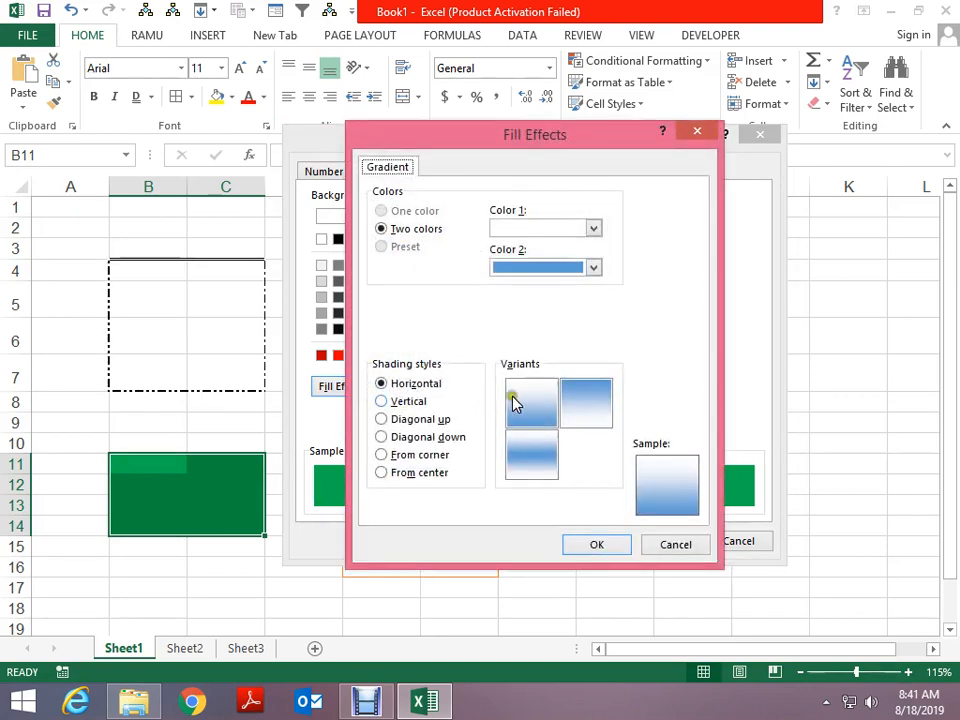
pyautogui.click(405, 405)
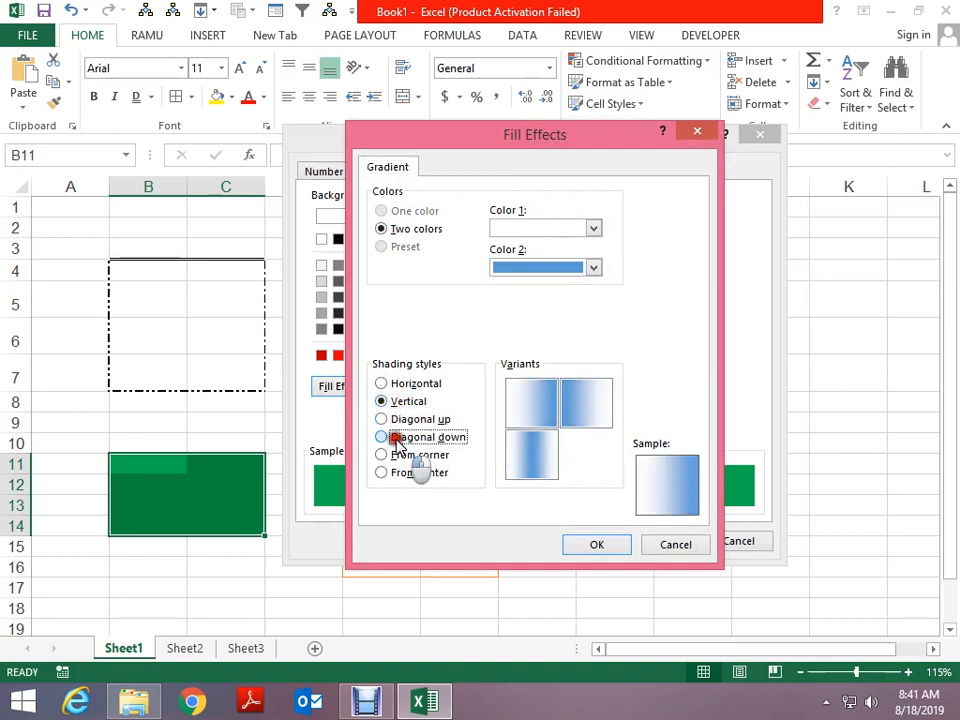
pyautogui.click(384, 437)
pyautogui.click(380, 456)
pyautogui.click(381, 473)
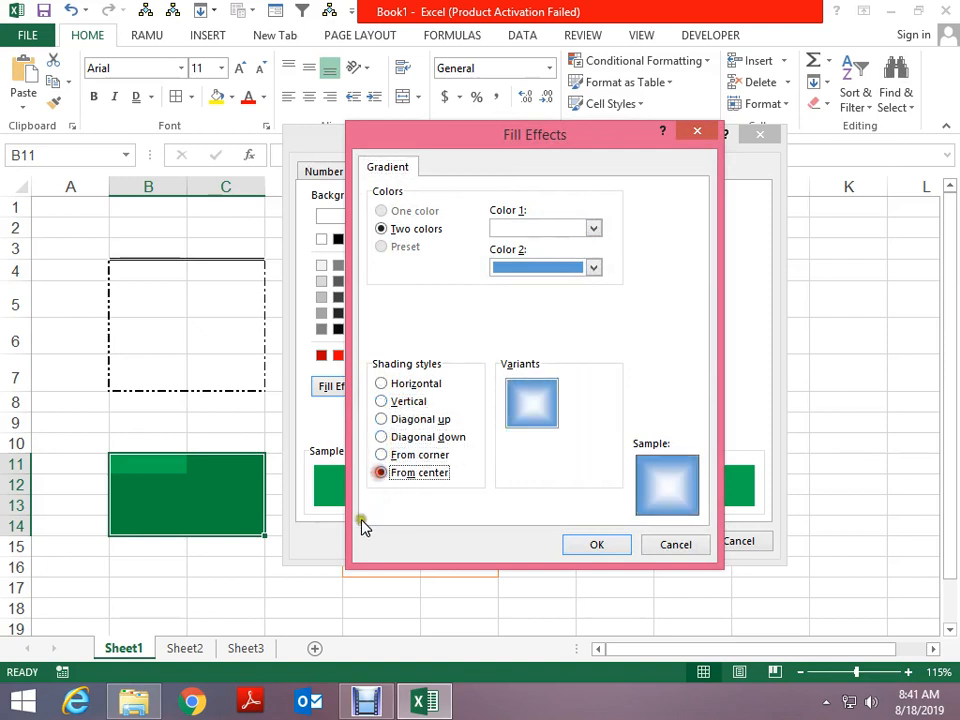
pyautogui.click(575, 217)
pyautogui.click(525, 372)
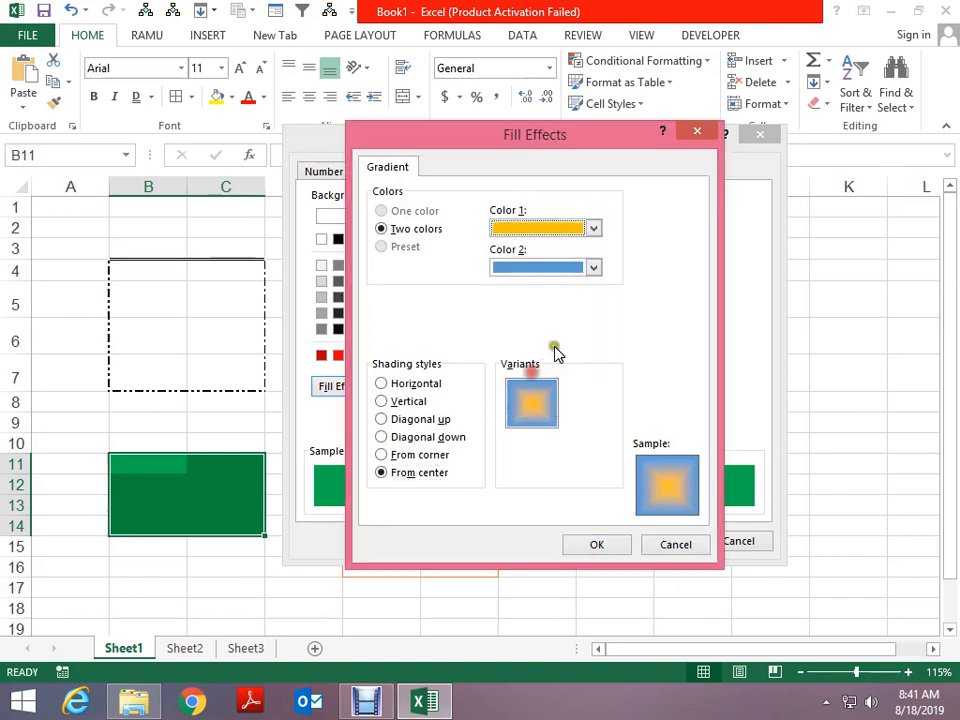
pyautogui.click(568, 266)
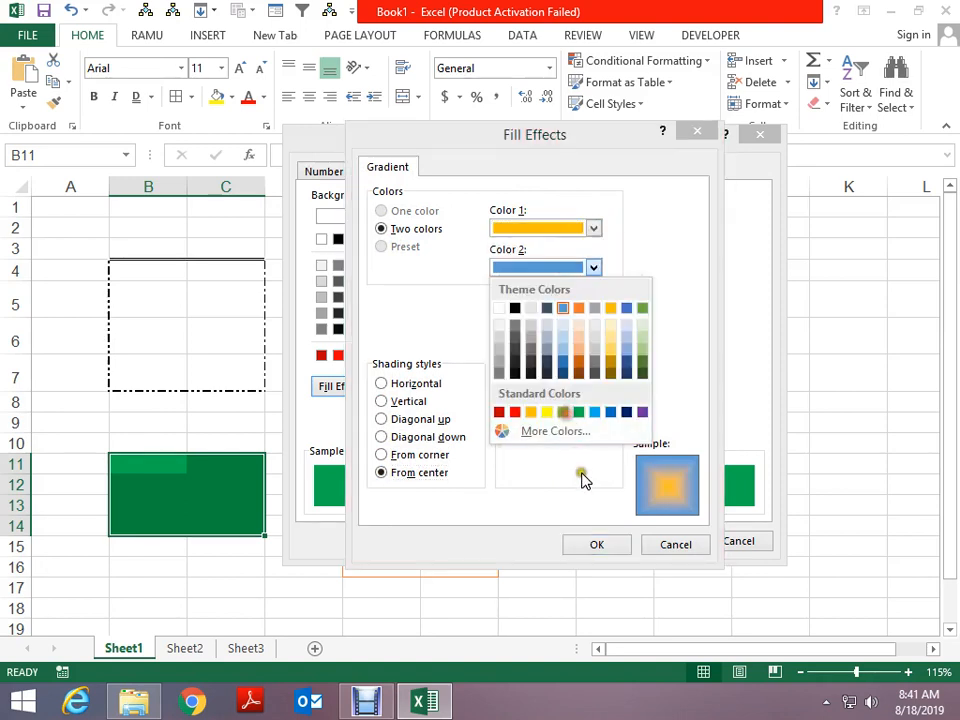
pyautogui.click(563, 412)
pyautogui.click(597, 545)
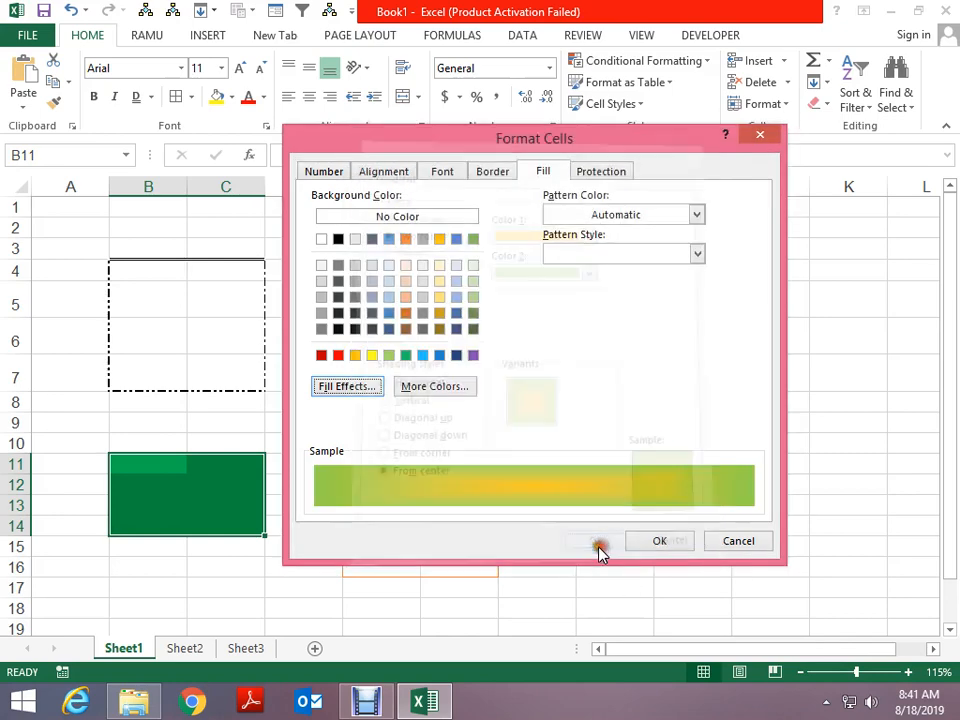
pyautogui.click(655, 542)
pyautogui.click(377, 500)
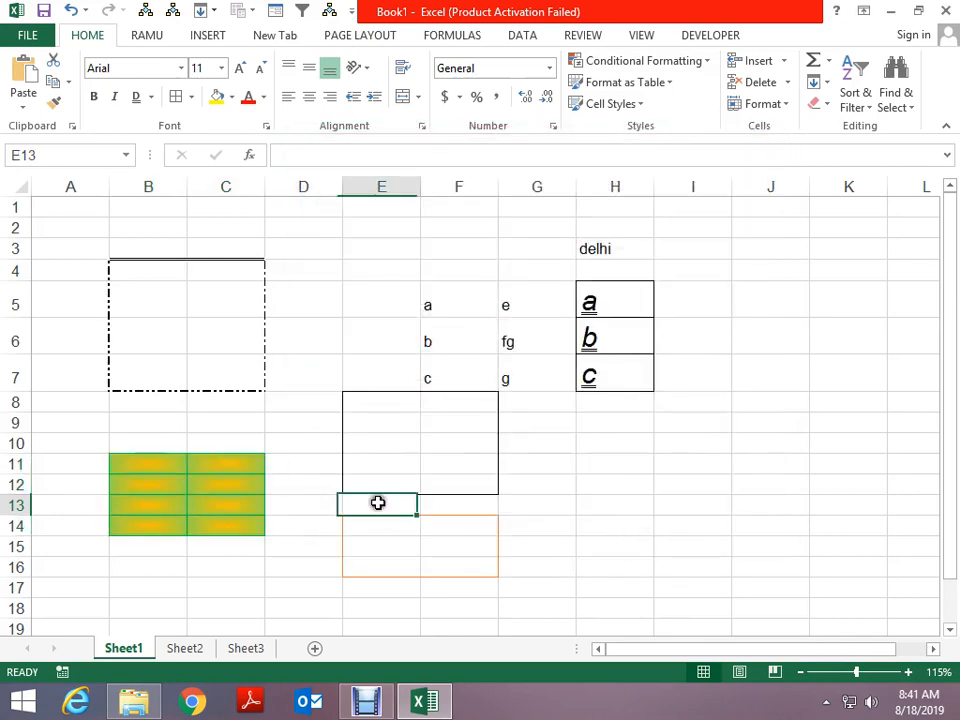
pyautogui.click(621, 423)
# Merge H9:I14 into one centred cell and give it an outline border
pyautogui.moveTo(600, 429); pyautogui.dragTo(681, 527)
pyautogui.click(403, 96)
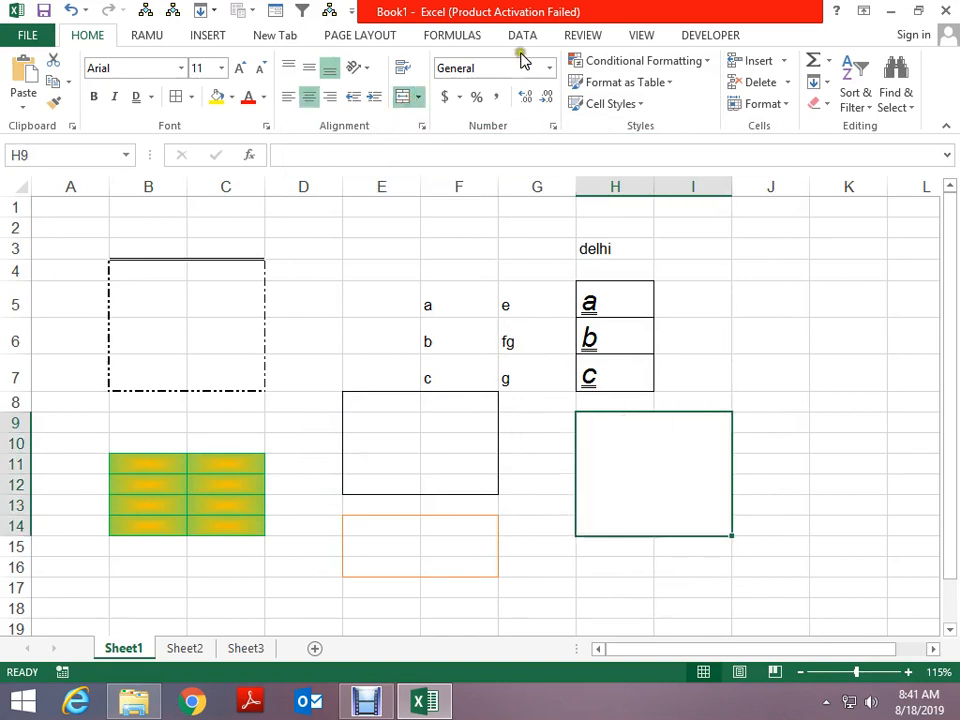
pyautogui.click(191, 97)
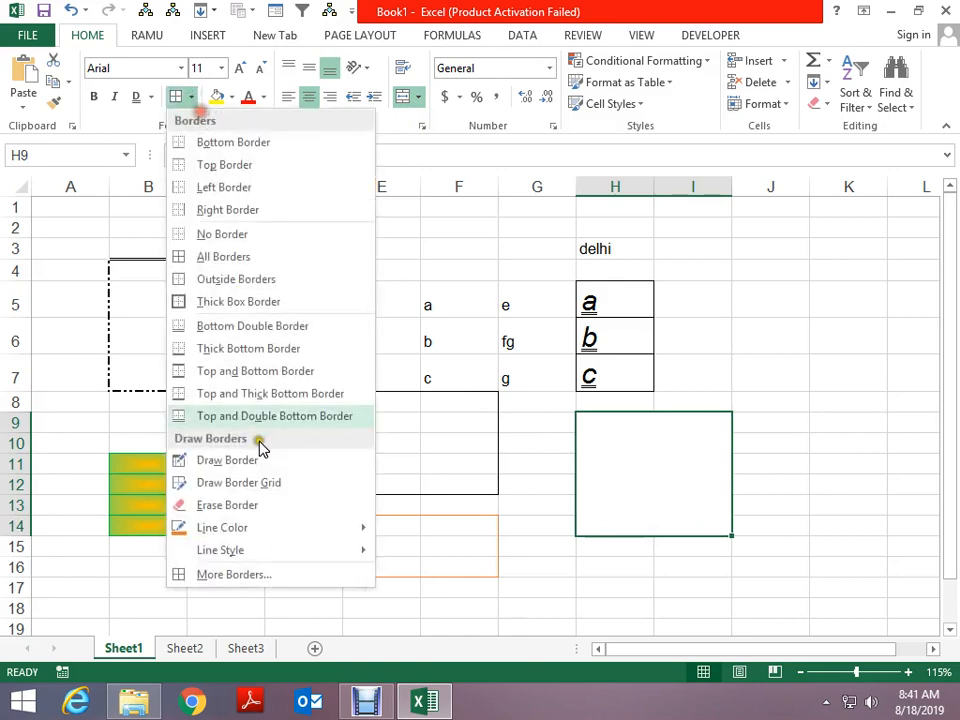
pyautogui.click(253, 576)
pyautogui.click(555, 251)
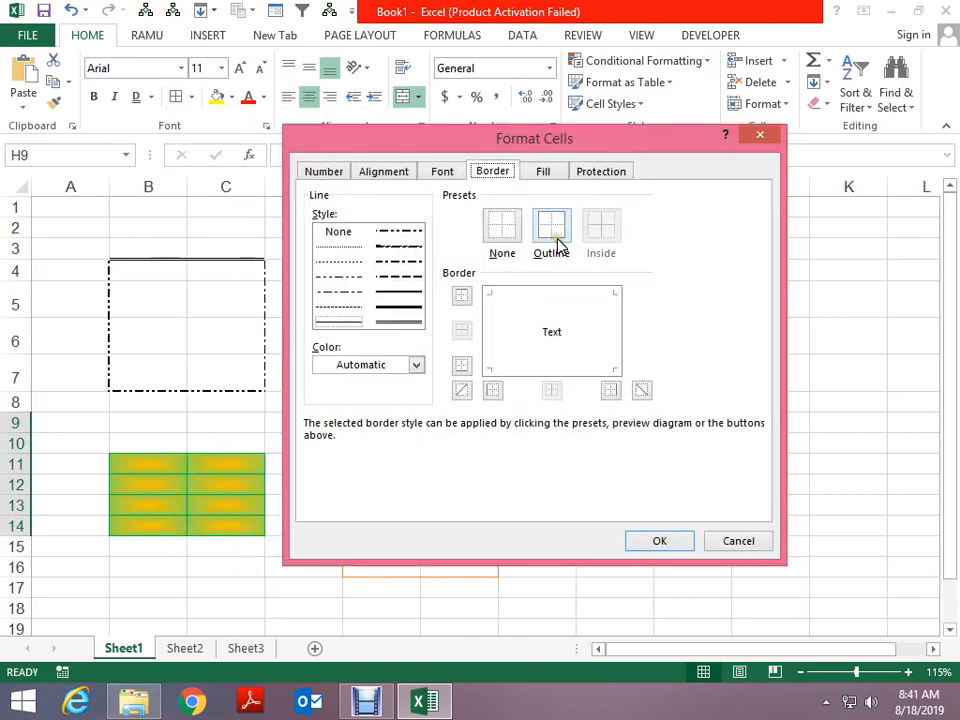
# Try a light peach pattern colour in the Fill settings, leaving the pattern style unset
pyautogui.click(543, 171)
pyautogui.click(566, 214)
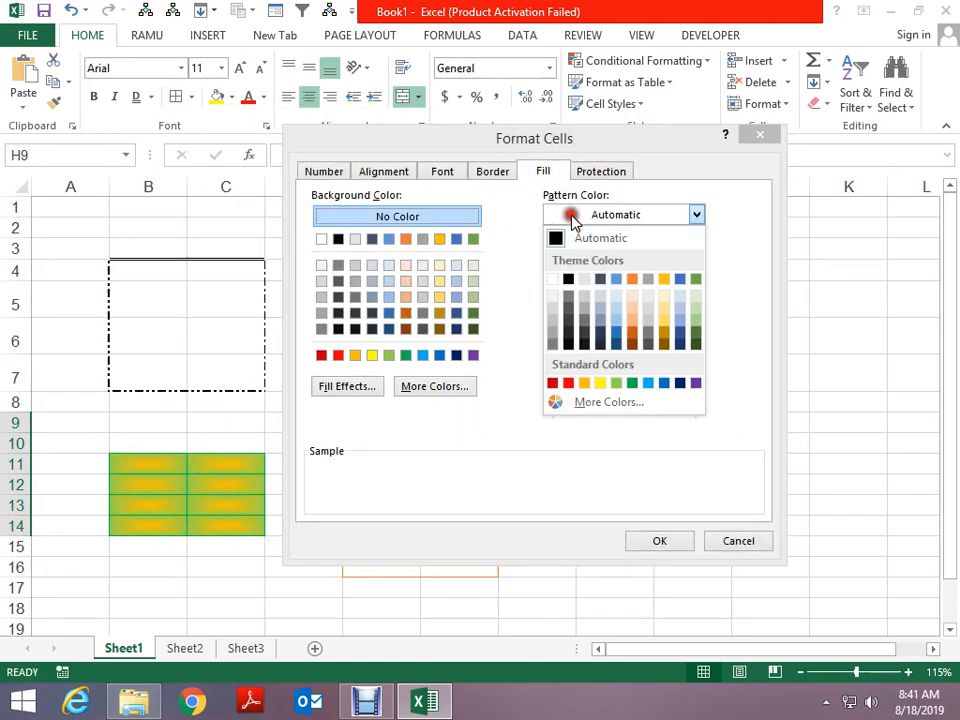
pyautogui.click(632, 295)
pyautogui.click(616, 254)
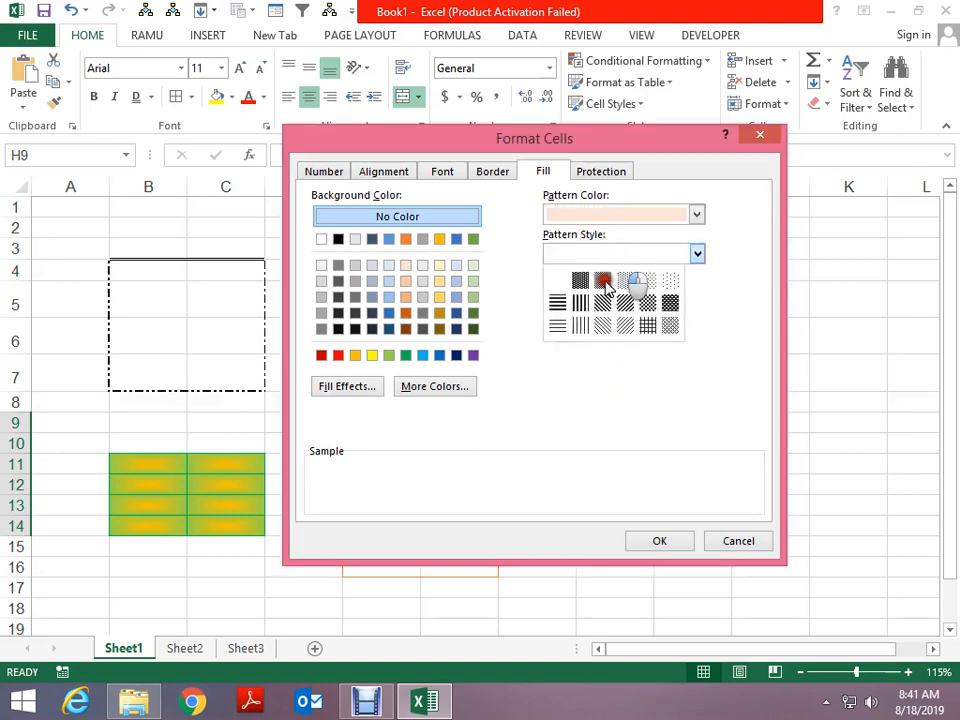
pyautogui.click(590, 254)
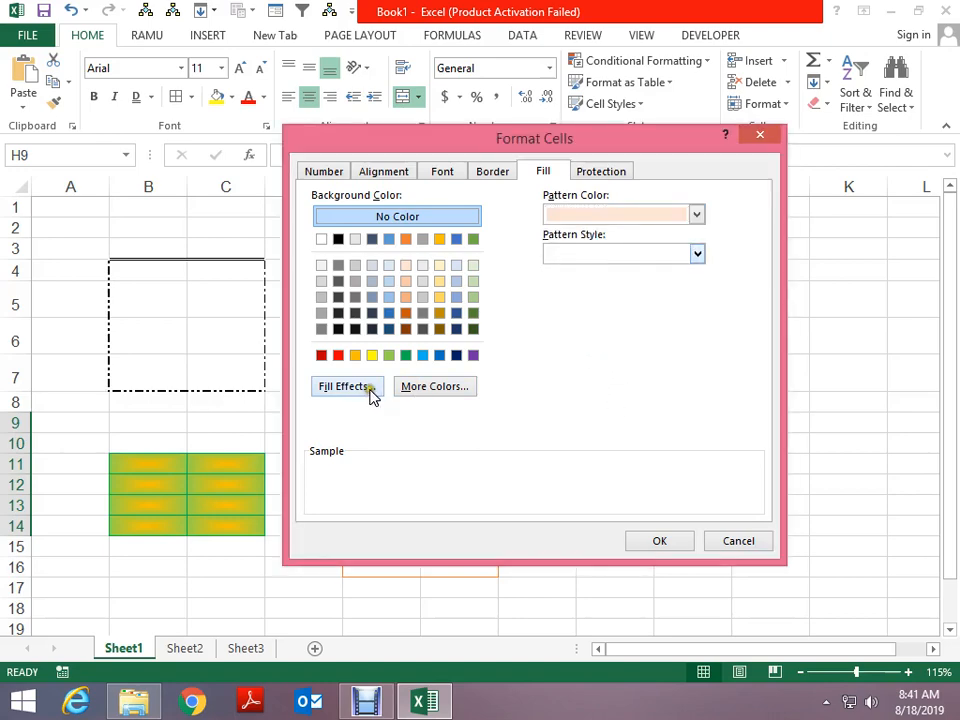
# Apply a light peach to light blue gradient radiating From center
pyautogui.click(370, 389)
pyautogui.click(543, 226)
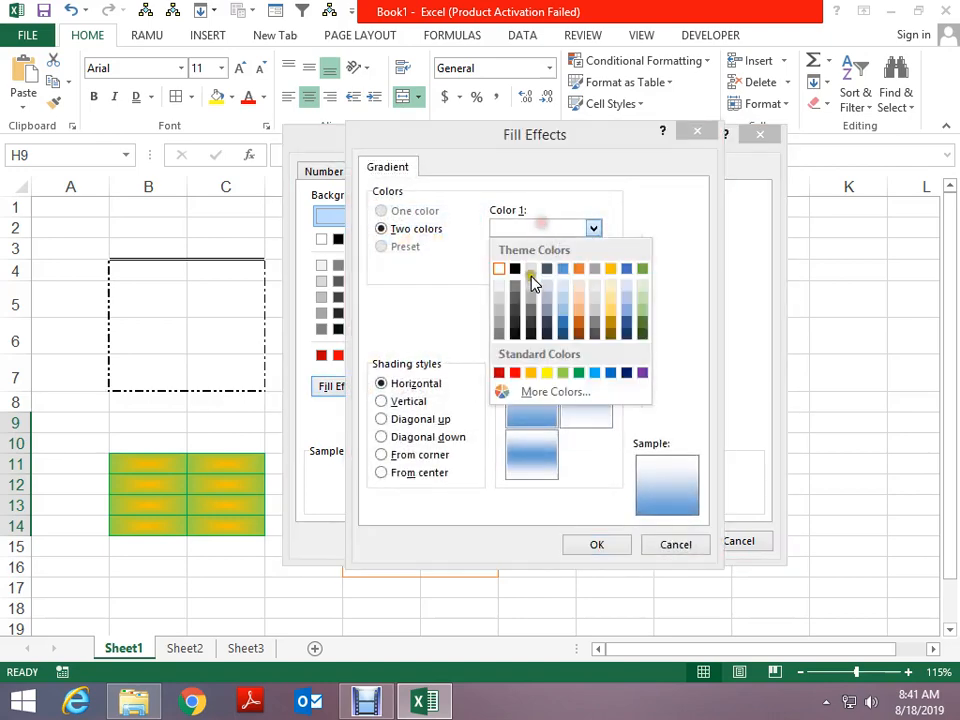
pyautogui.click(574, 292)
pyautogui.click(563, 270)
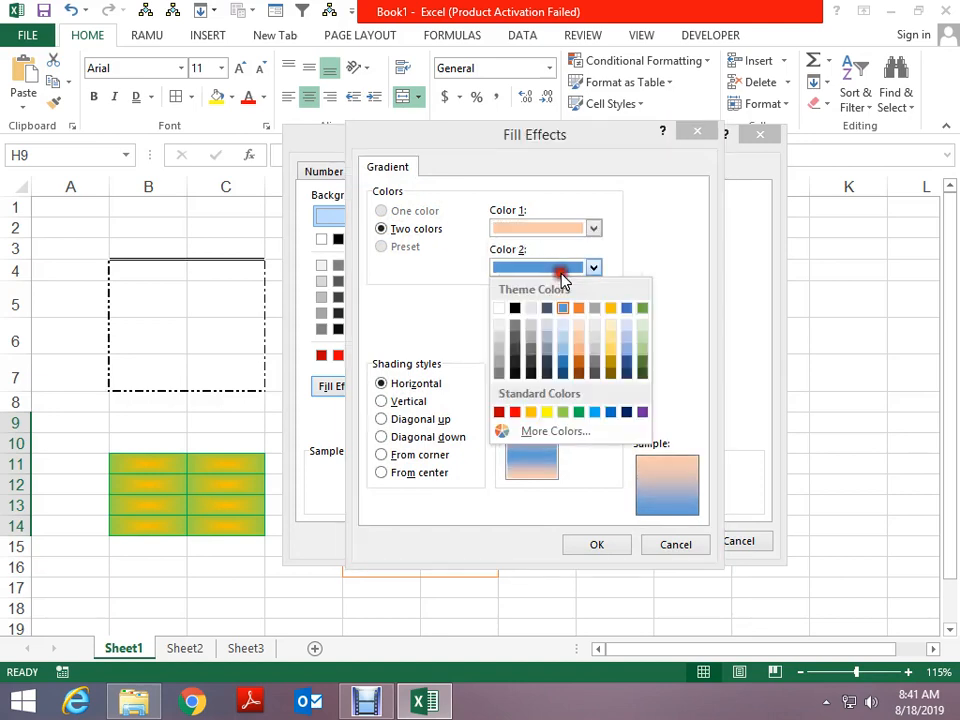
pyautogui.click(595, 411)
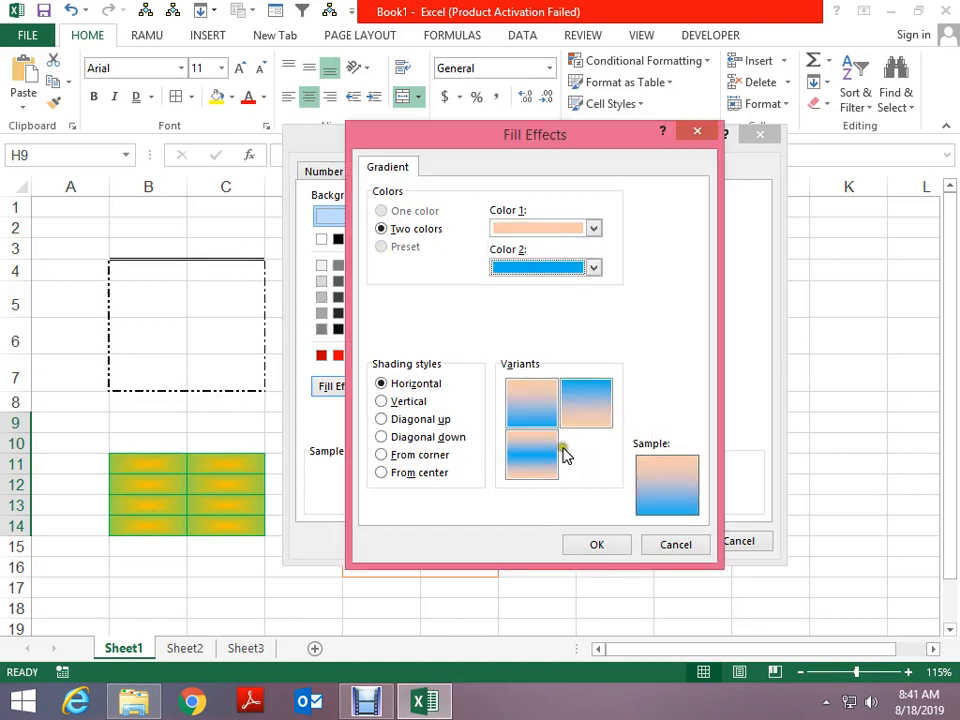
pyautogui.click(433, 477)
pyautogui.click(617, 542)
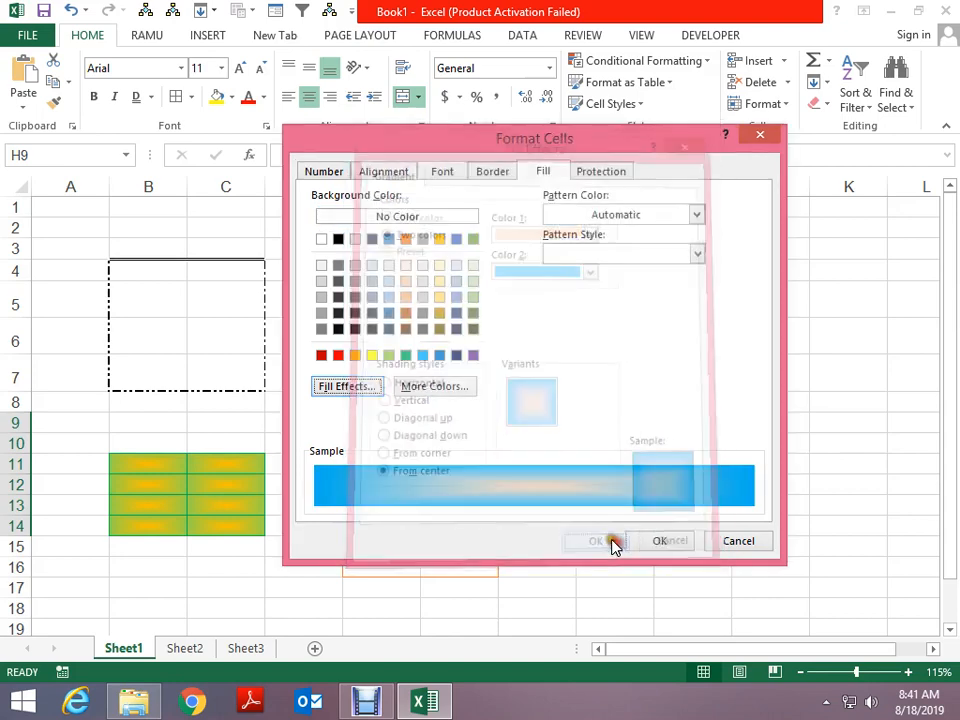
pyautogui.click(652, 540)
pyautogui.click(795, 478)
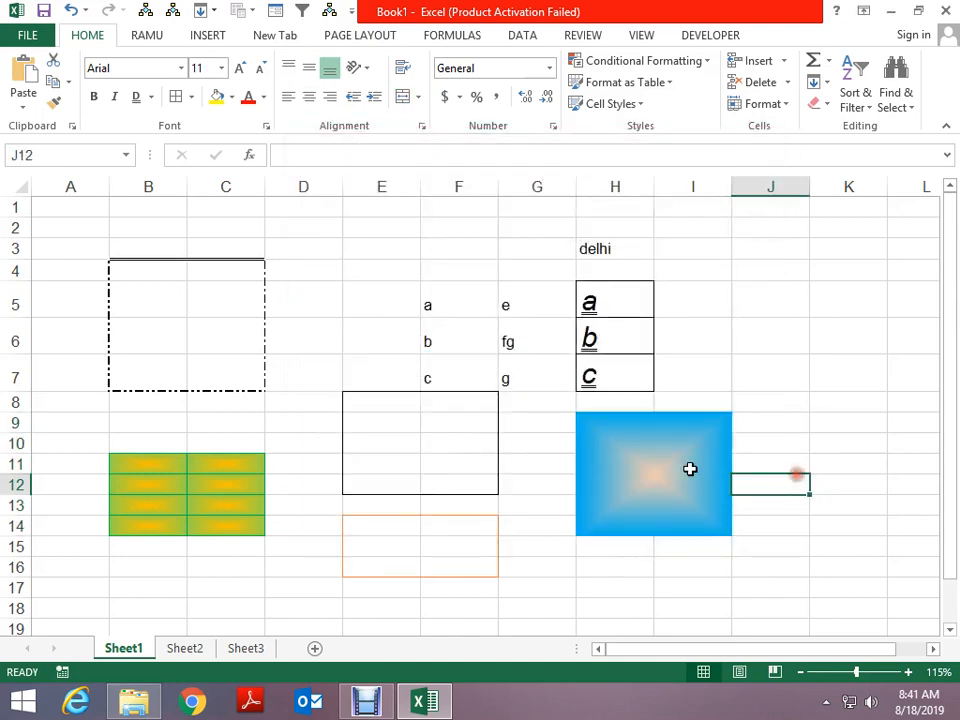
# Fill E3:E5 with a green thin diagonal-stripe pattern through More Borders > Fill
pyautogui.click(655, 461)
pyautogui.moveTo(395, 249); pyautogui.dragTo(407, 306)
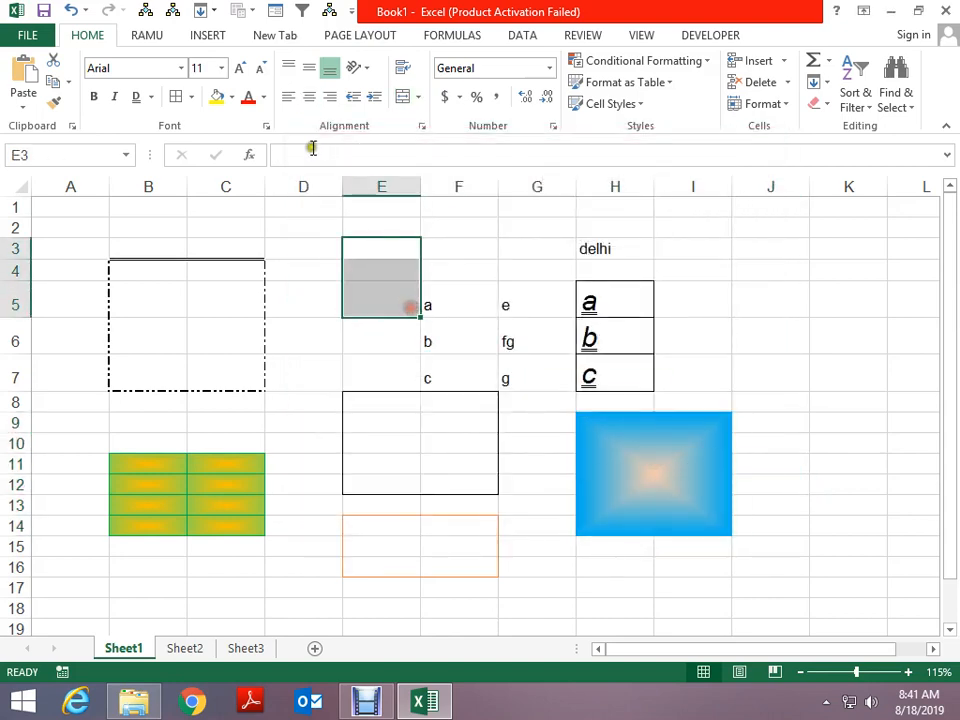
pyautogui.click(190, 97)
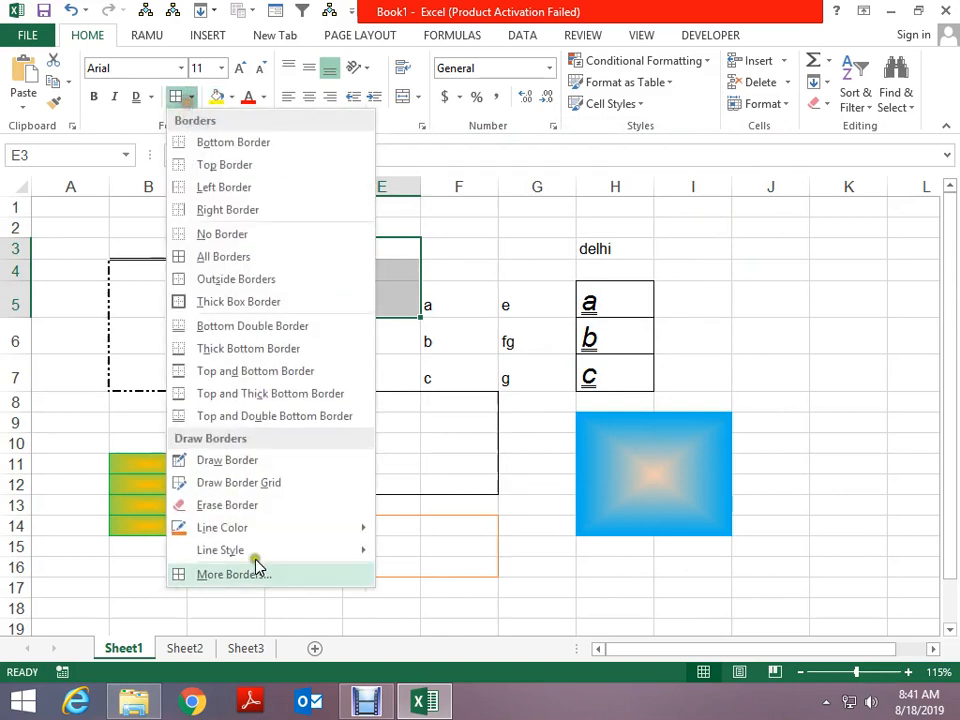
pyautogui.click(234, 574)
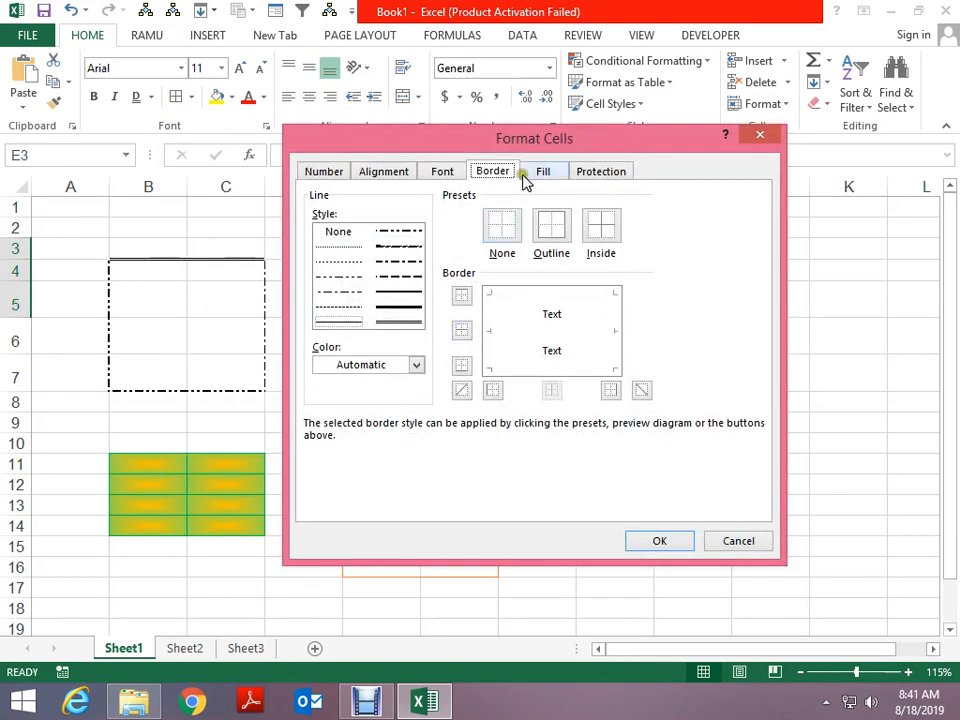
pyautogui.click(527, 176)
pyautogui.click(604, 217)
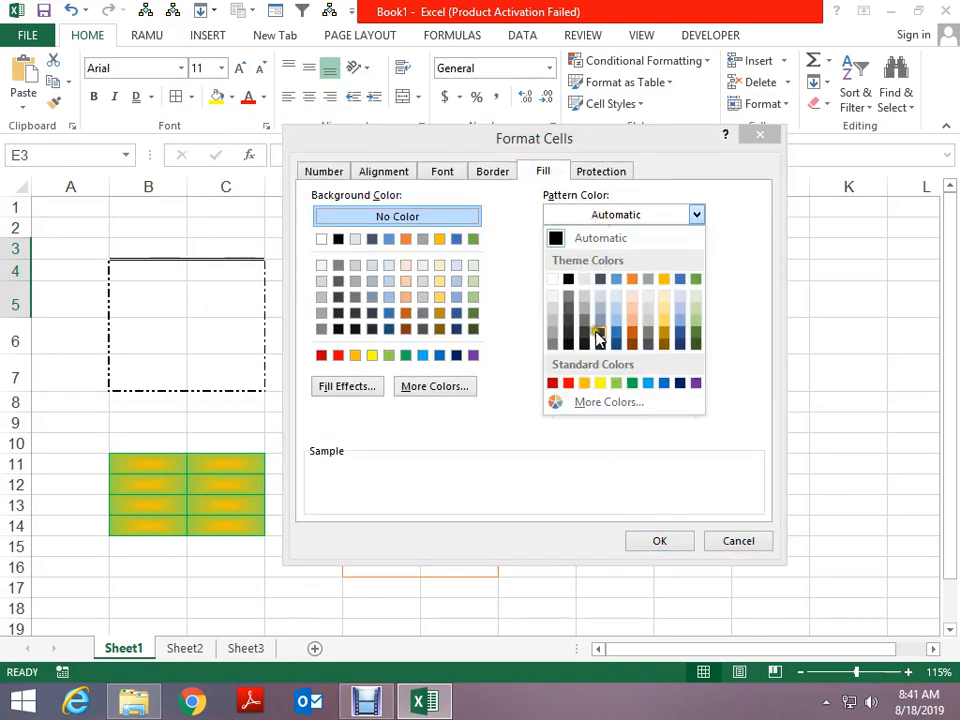
pyautogui.click(616, 383)
pyautogui.click(600, 254)
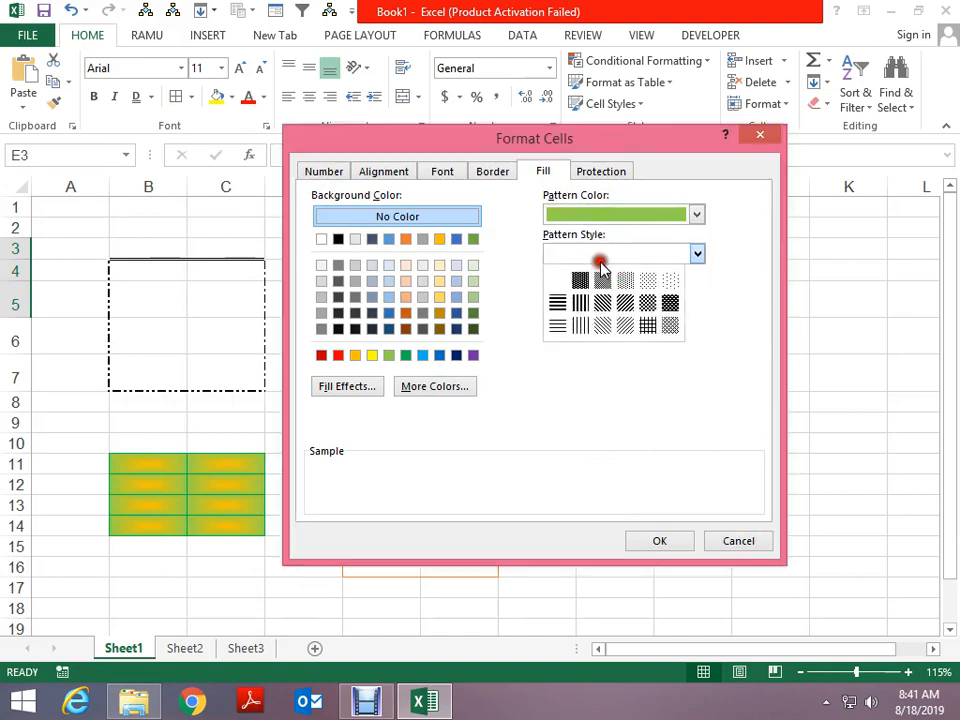
pyautogui.click(603, 325)
pyautogui.click(660, 540)
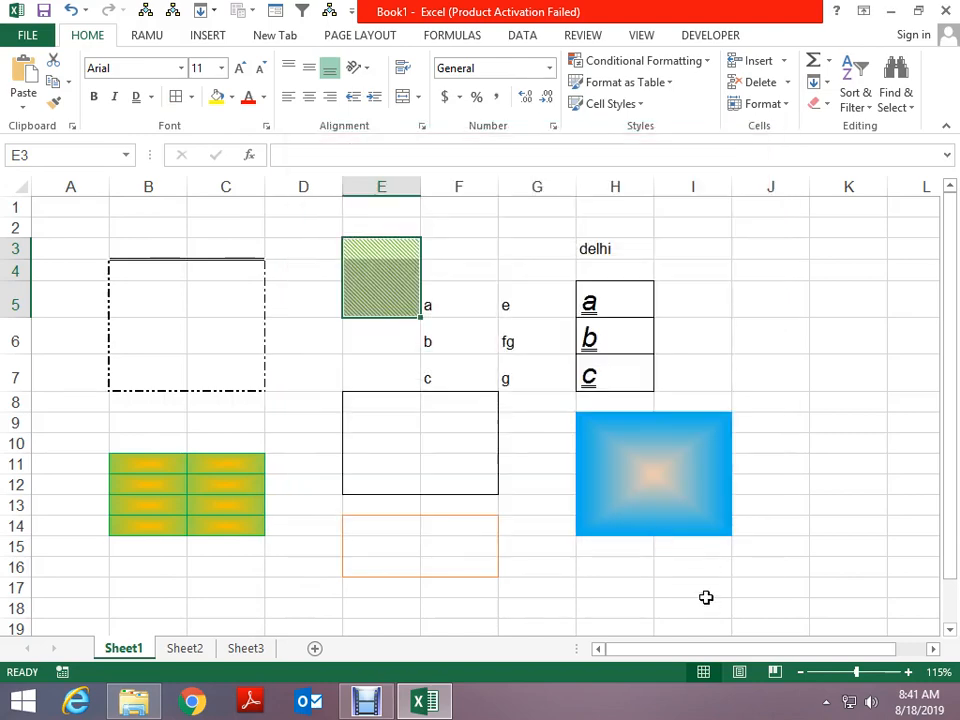
pyautogui.click(502, 232)
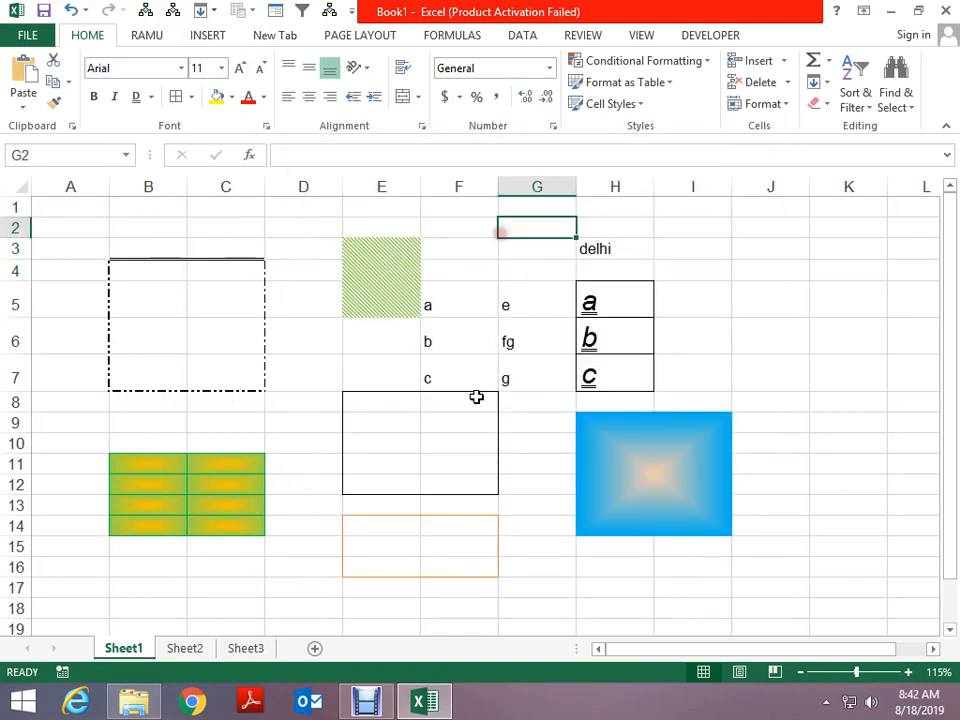
# Pick a dashed line style and draw an orange dashed border down column J from J5
pyautogui.click(196, 100)
pyautogui.moveTo(256, 537)
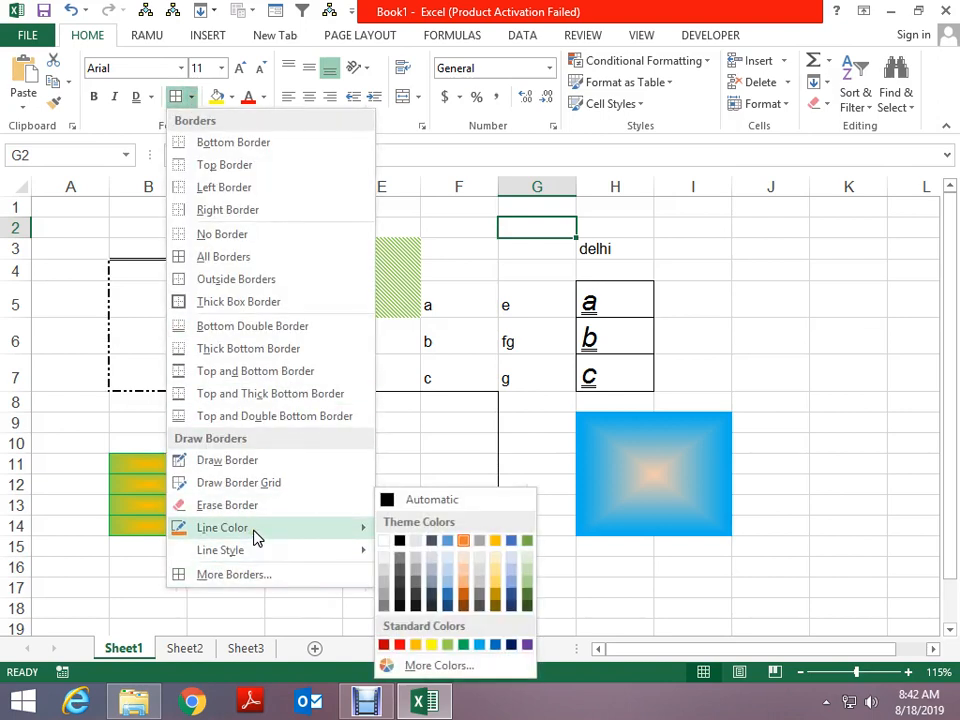
pyautogui.moveTo(245, 557)
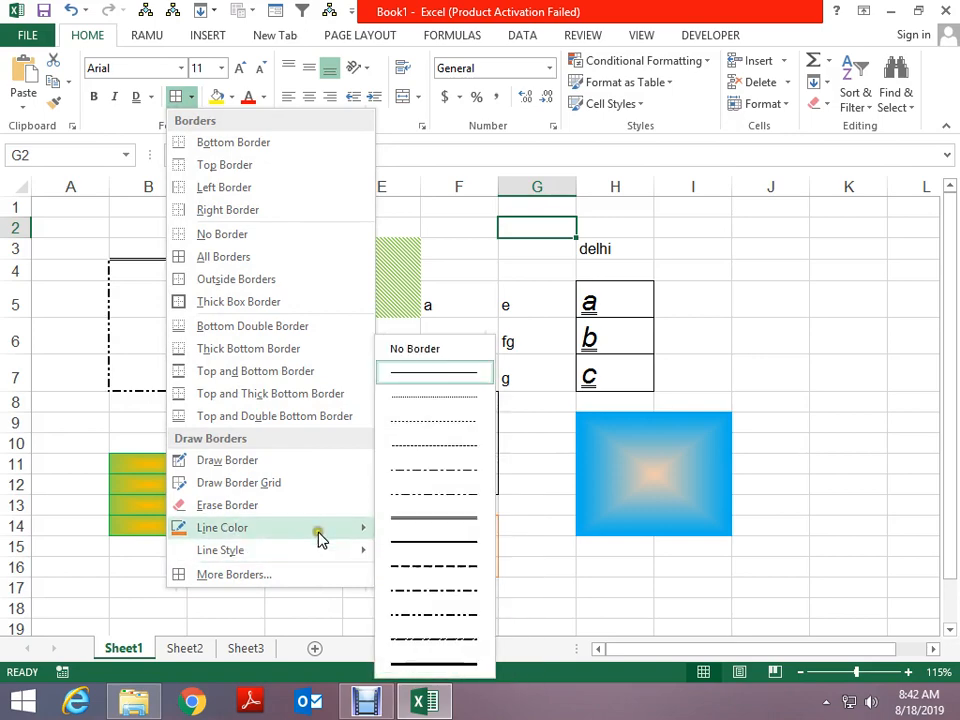
pyautogui.moveTo(322, 530)
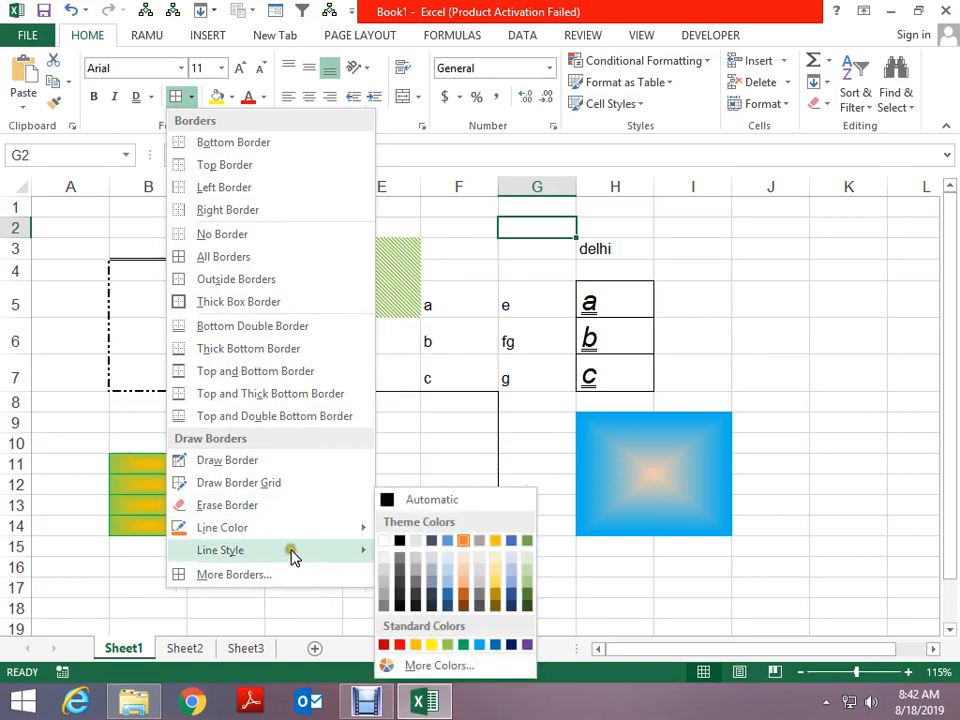
pyautogui.moveTo(291, 557)
pyautogui.click(438, 568)
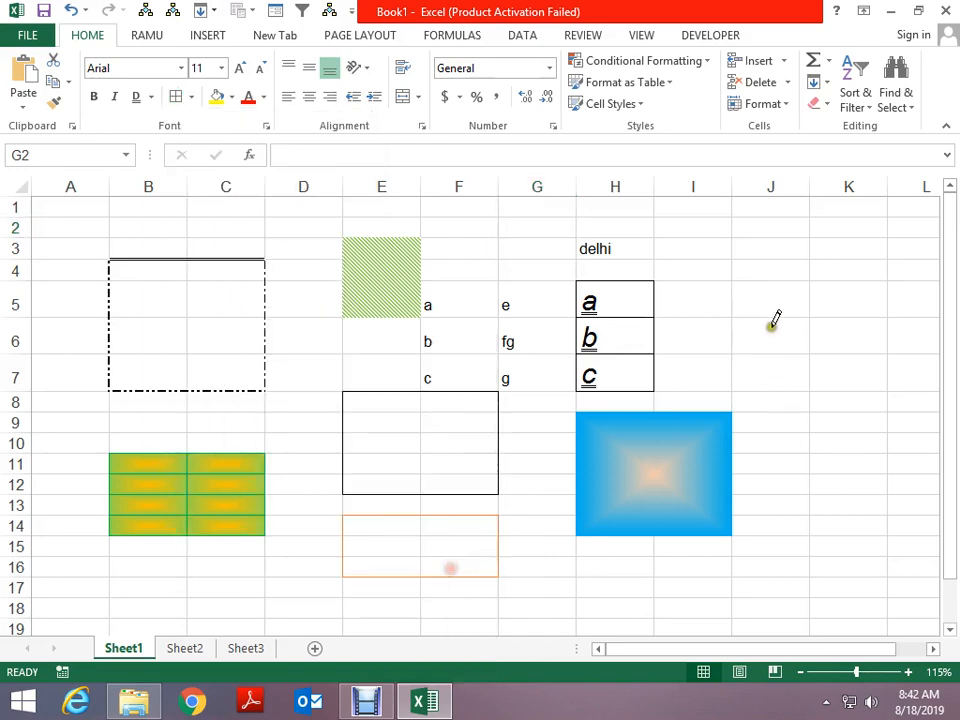
pyautogui.moveTo(771, 317); pyautogui.dragTo(767, 465)
pyautogui.press('Escape')
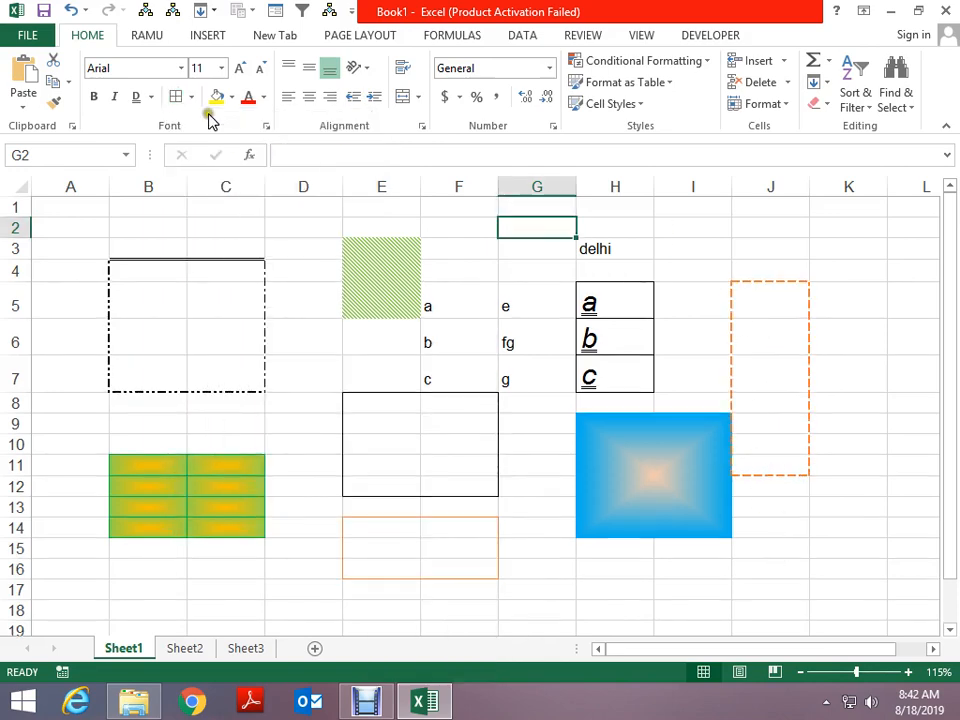
pyautogui.click(191, 96)
pyautogui.click(295, 480)
pyautogui.click(267, 126)
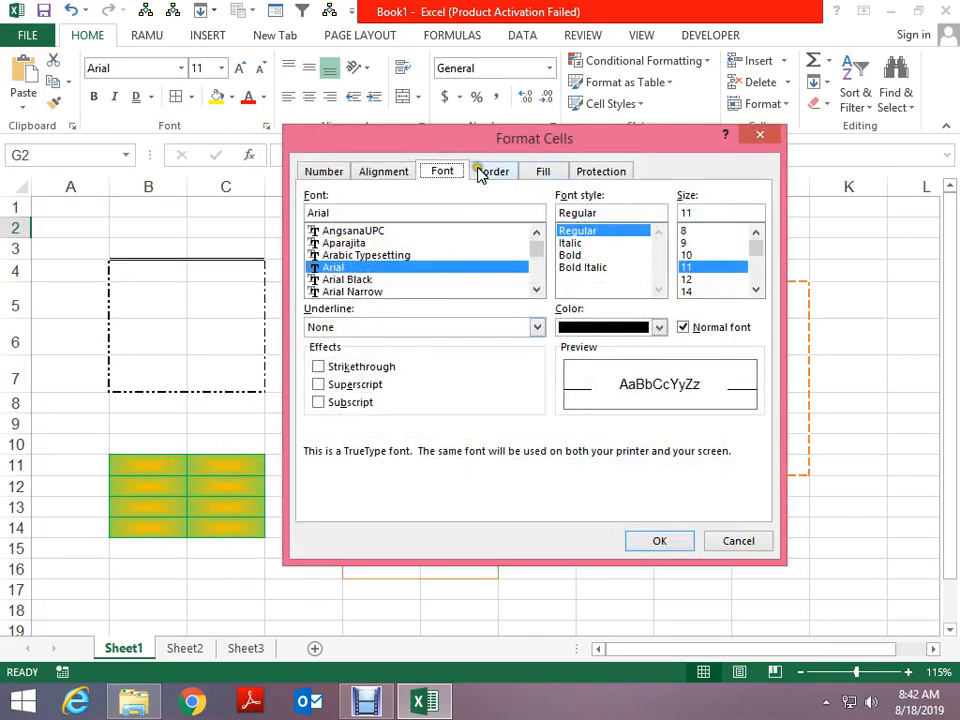
pyautogui.click(483, 172)
pyautogui.click(538, 172)
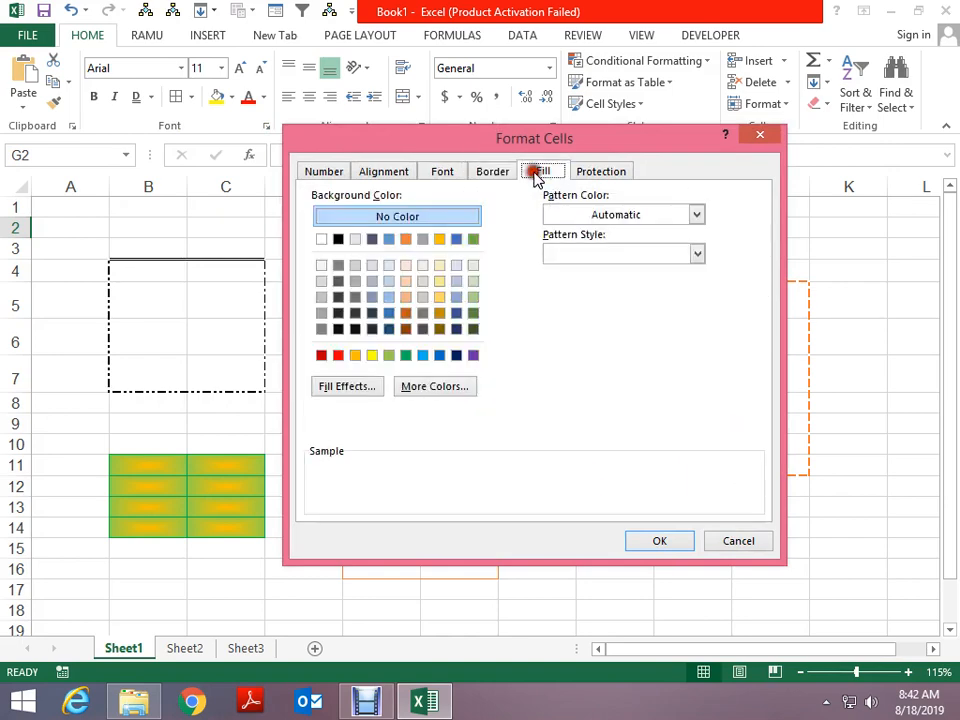
pyautogui.click(598, 254)
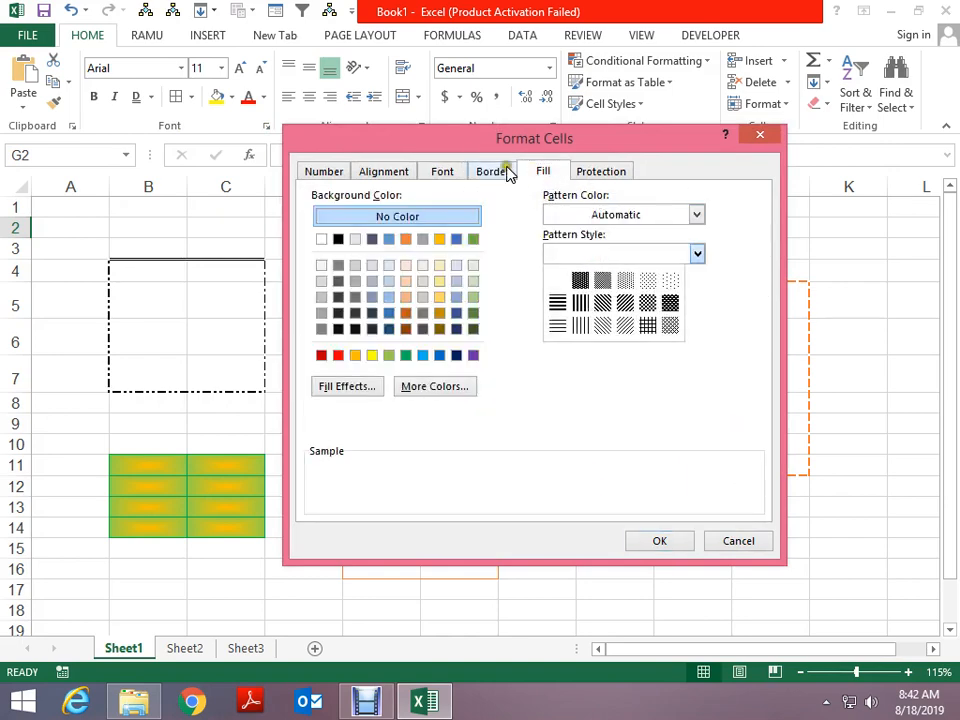
pyautogui.click(600, 172)
pyautogui.click(608, 172)
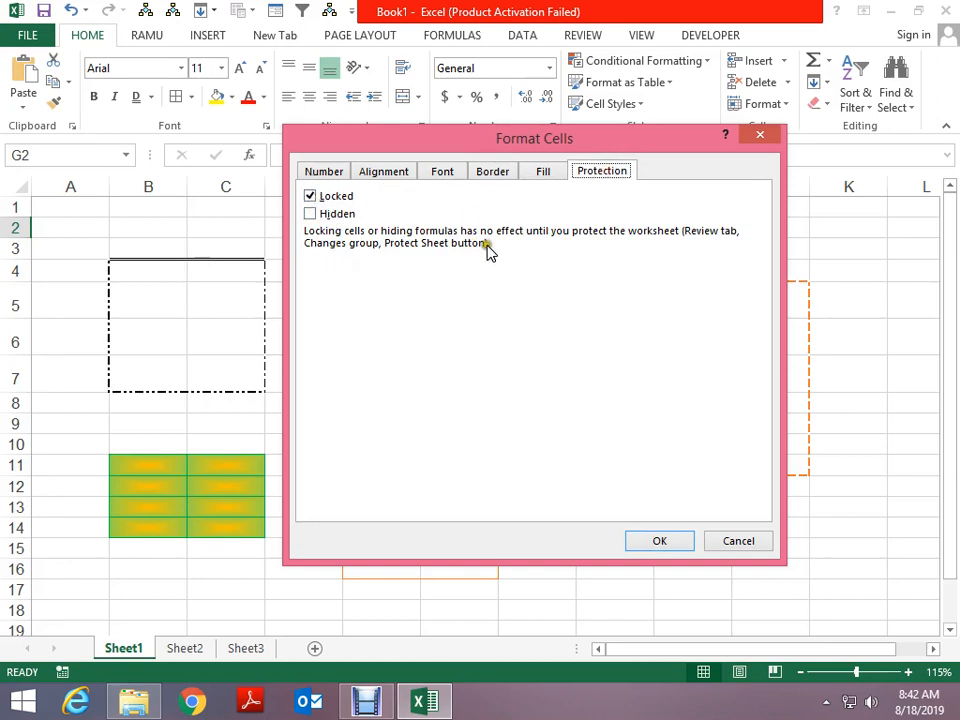
pyautogui.click(538, 174)
pyautogui.click(492, 174)
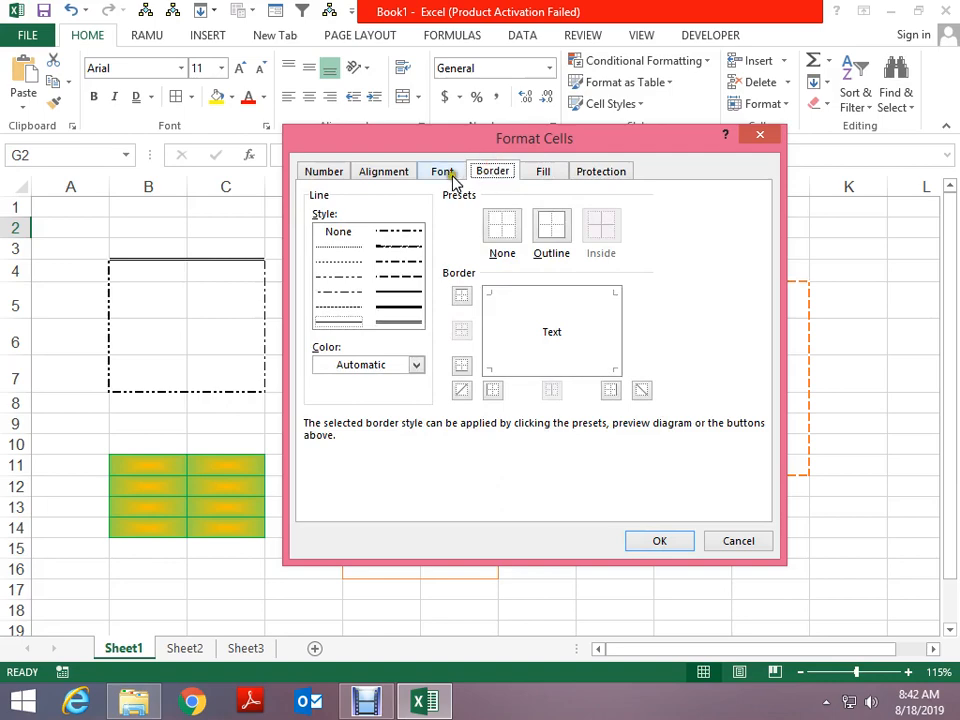
pyautogui.click(443, 174)
pyautogui.press('Escape')
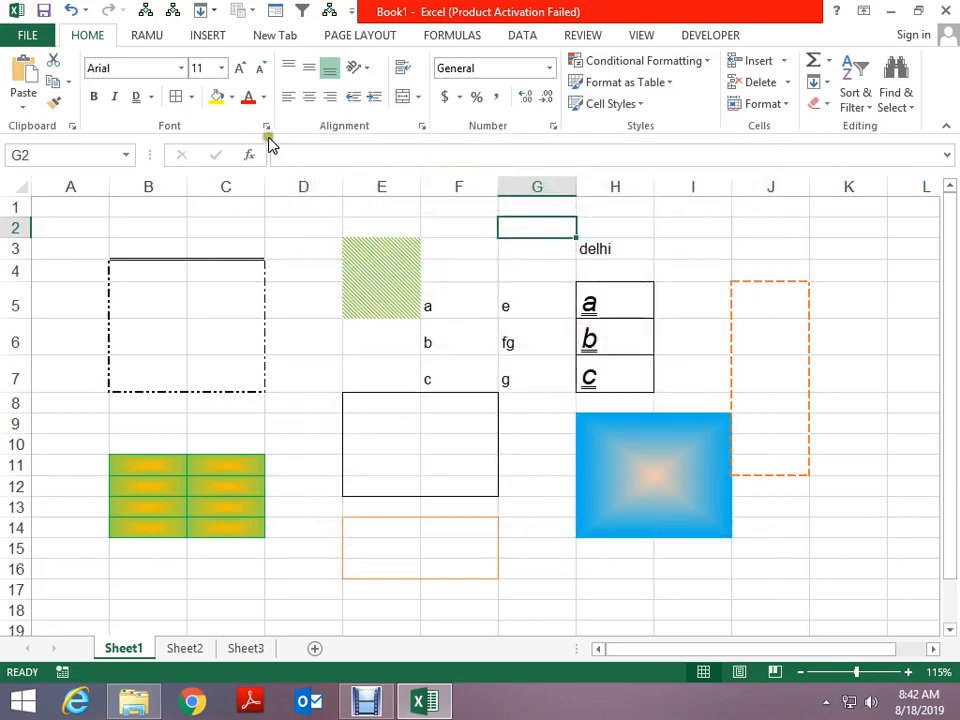
# Enter 'delhi' in cell C19
pyautogui.scroll(-2, 332, 433)
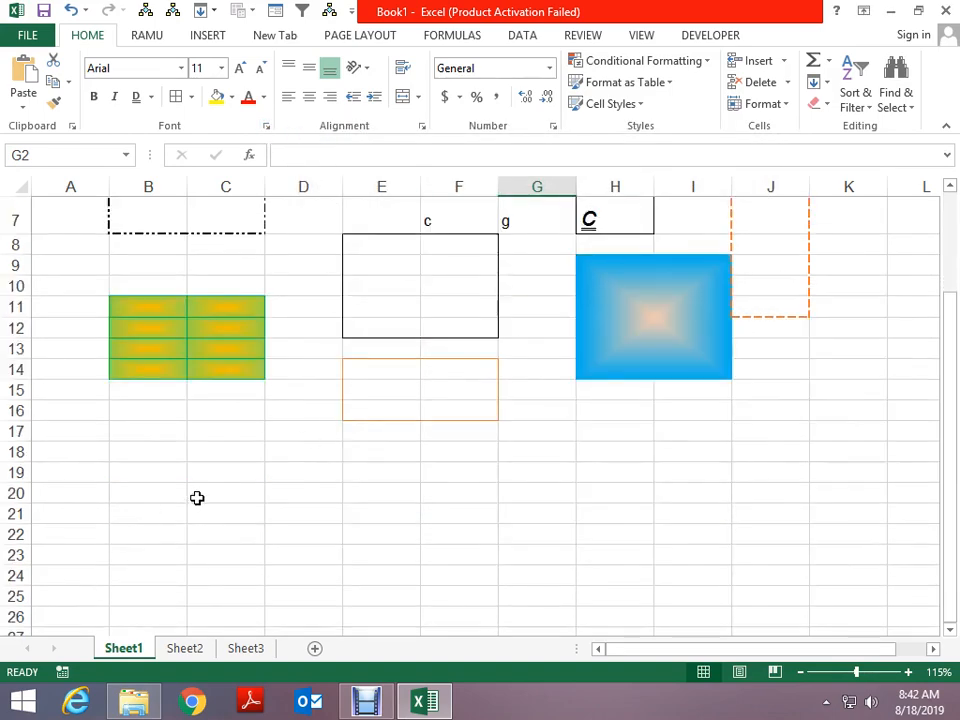
pyautogui.click(230, 471)
pyautogui.write('delhi')
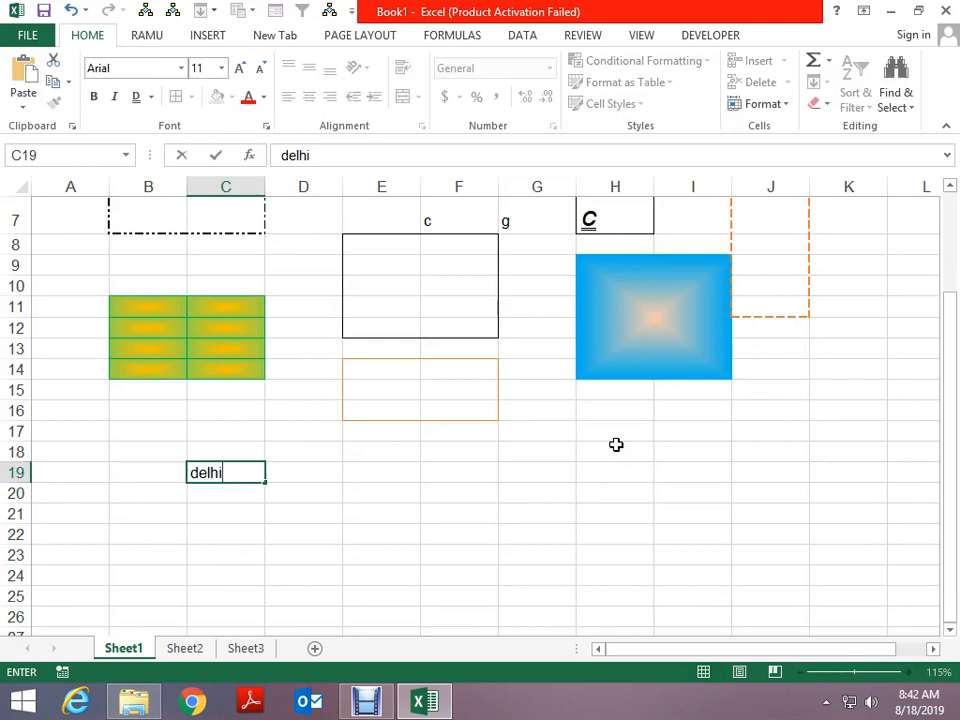
pyautogui.press('Return')
pyautogui.press('Up')
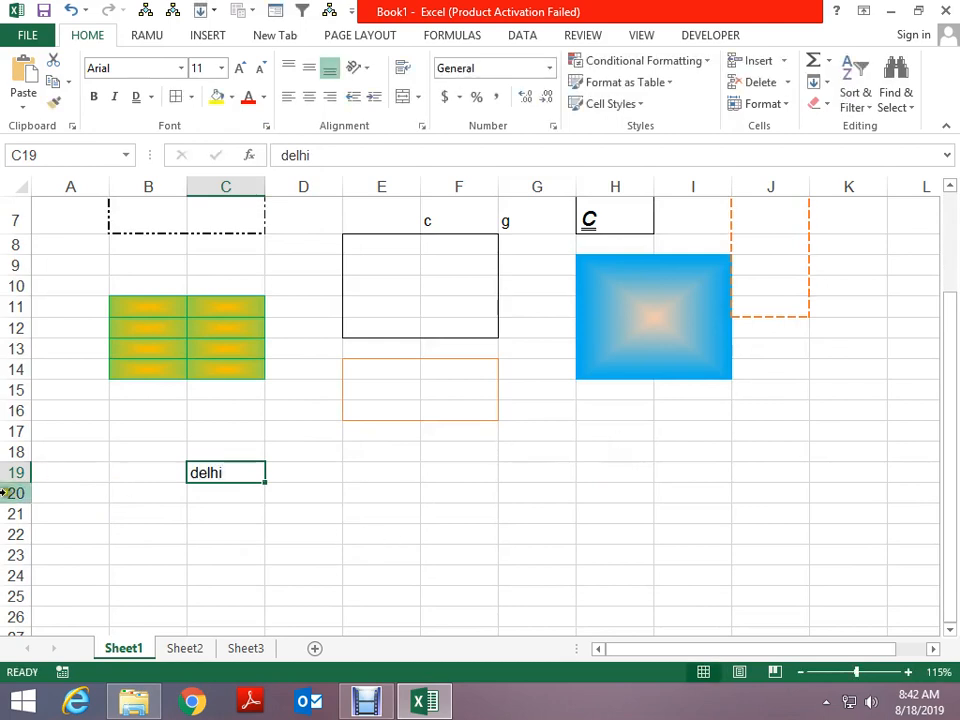
# Make row 19 much taller and widen column C to about 74 pixels
pyautogui.moveTo(16, 480); pyautogui.dragTo(18, 529)
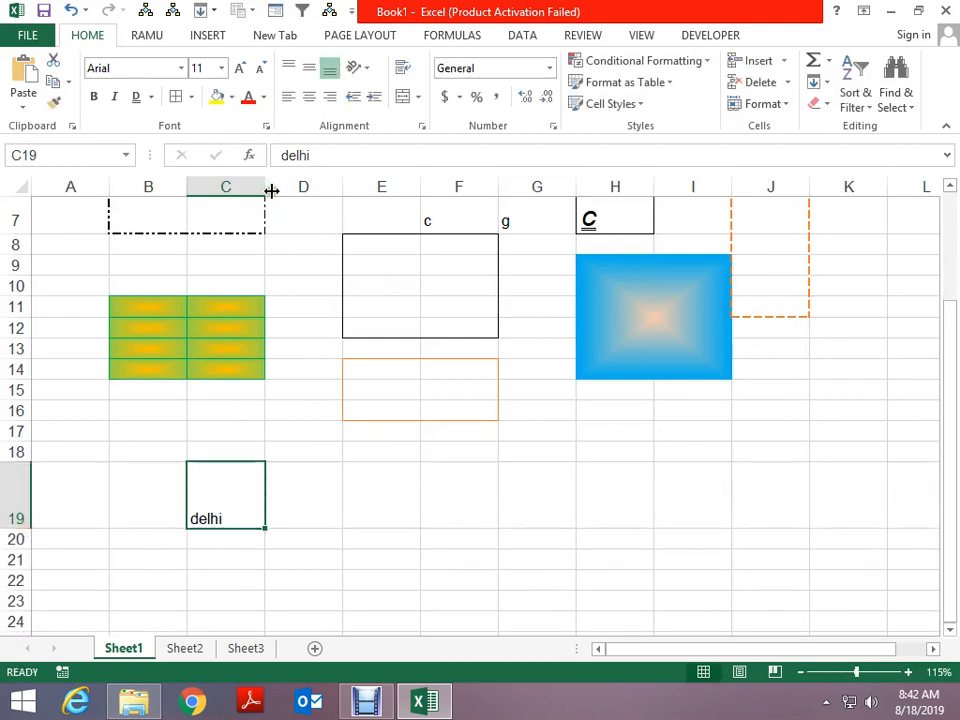
pyautogui.moveTo(266, 189); pyautogui.dragTo(286, 193)
pyautogui.click(280, 327)
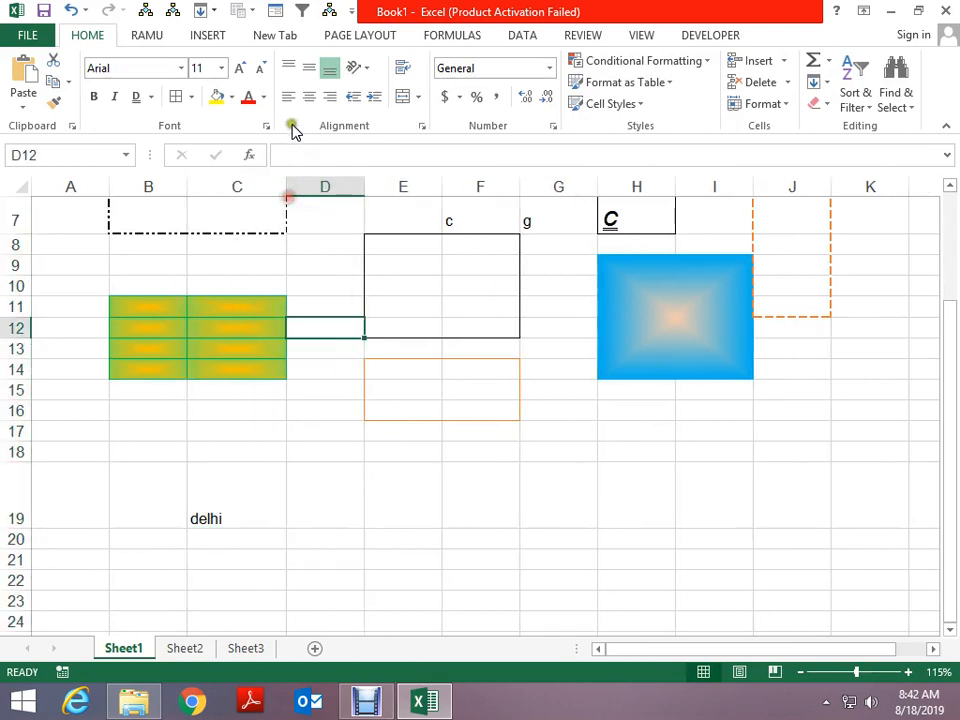
# Try the alignment buttons on C19, leaving delhi bottom- and right-aligned
pyautogui.click(331, 70)
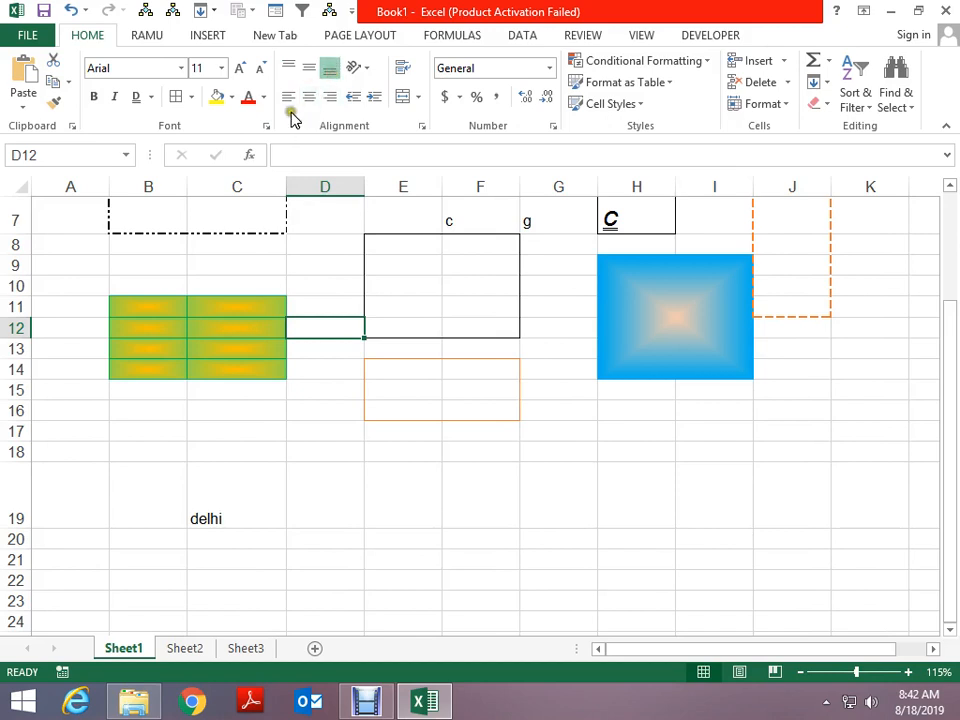
pyautogui.click(310, 98)
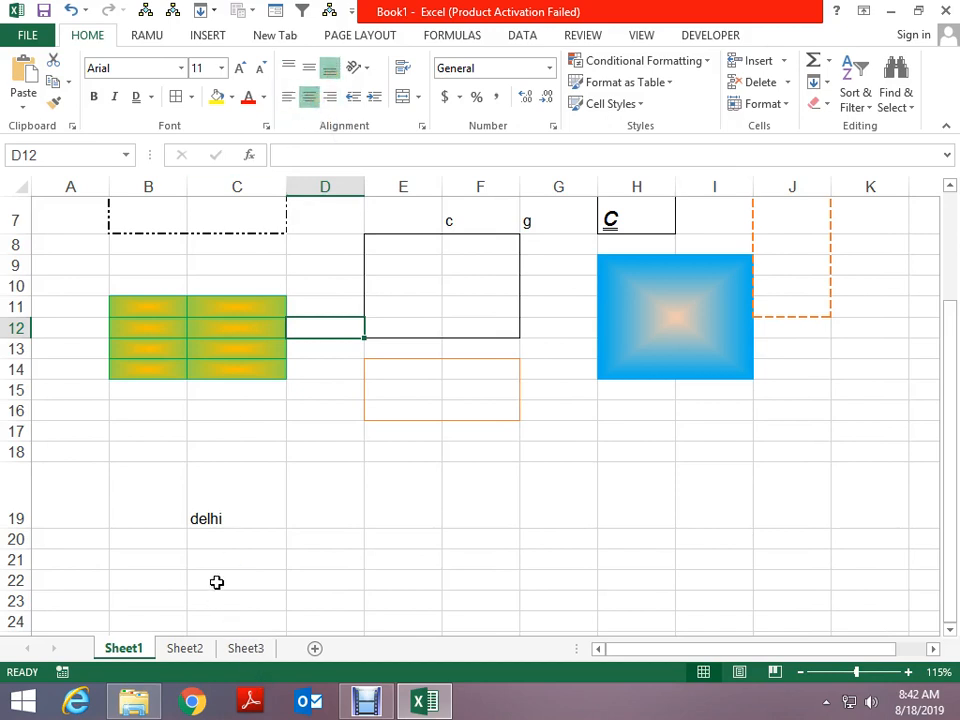
pyautogui.click(231, 519)
pyautogui.click(289, 68)
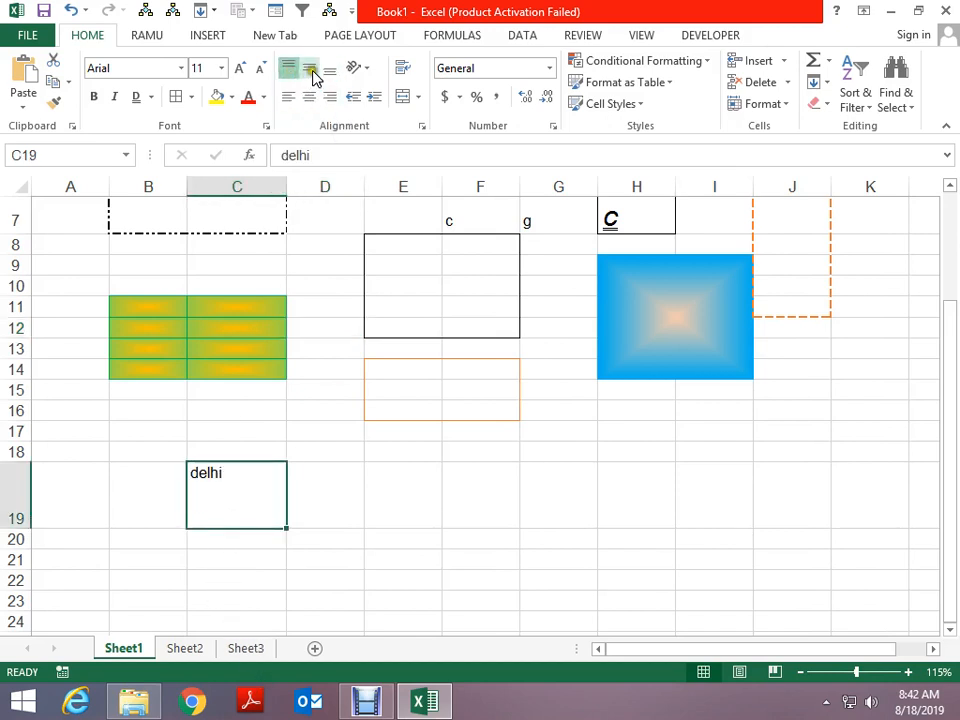
pyautogui.click(311, 69)
pyautogui.click(330, 68)
pyautogui.click(289, 98)
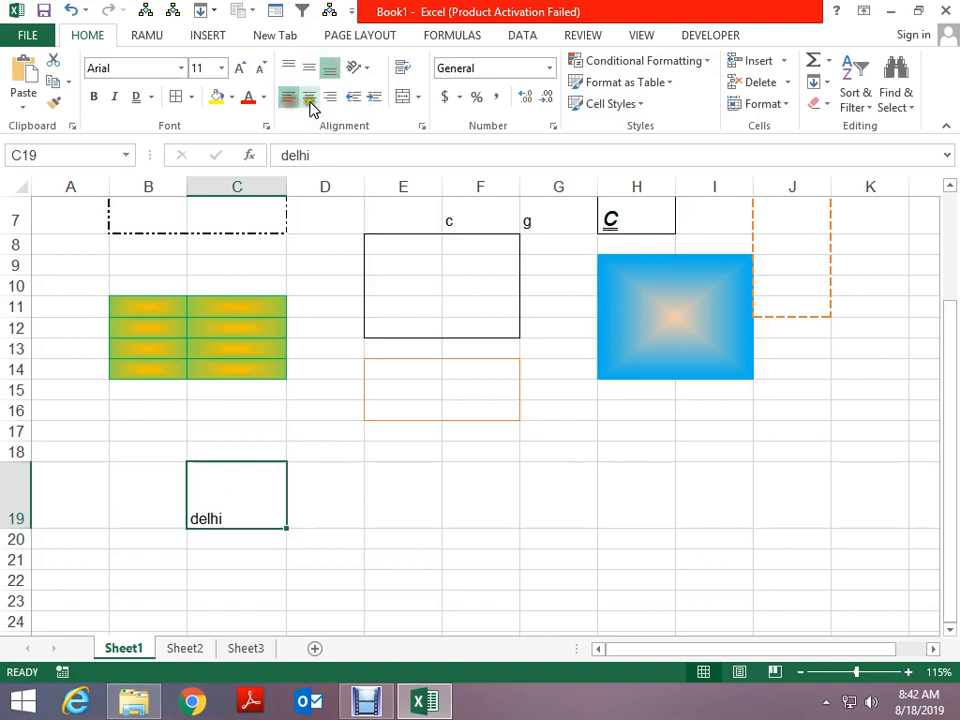
pyautogui.click(310, 98)
pyautogui.click(331, 98)
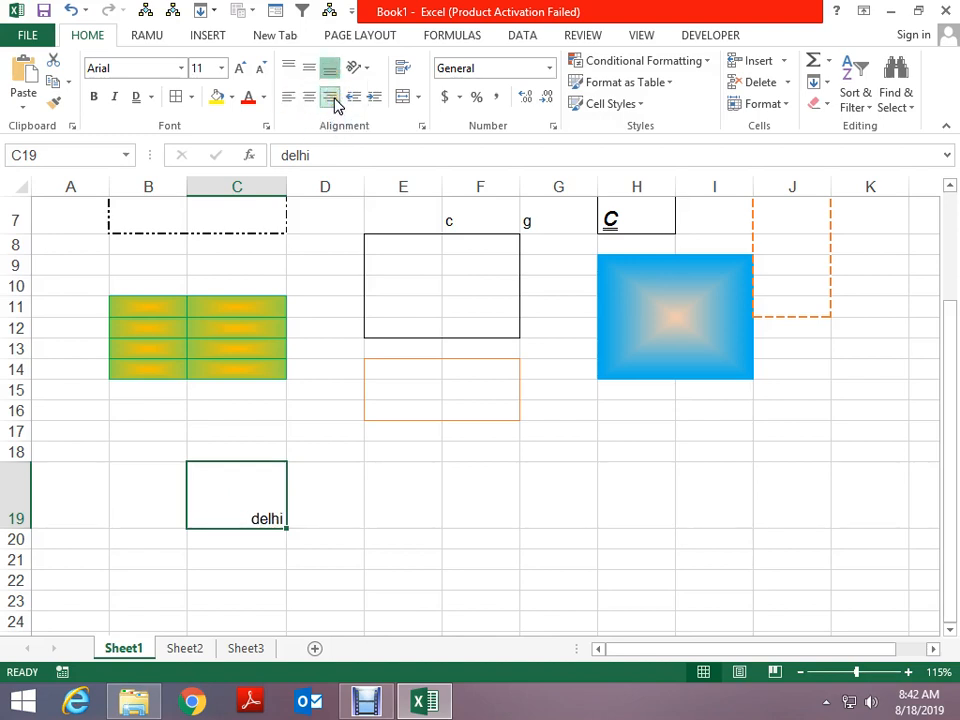
# Tilt delhi upward at a 37 degree angle via Format Cell Alignment
pyautogui.click(362, 70)
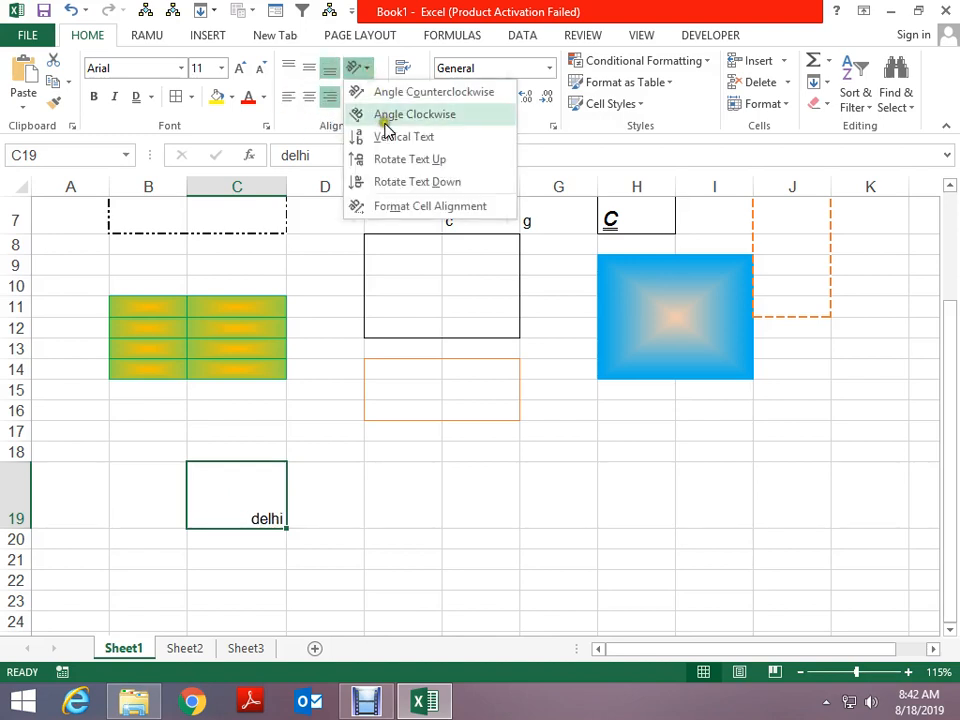
pyautogui.click(391, 160)
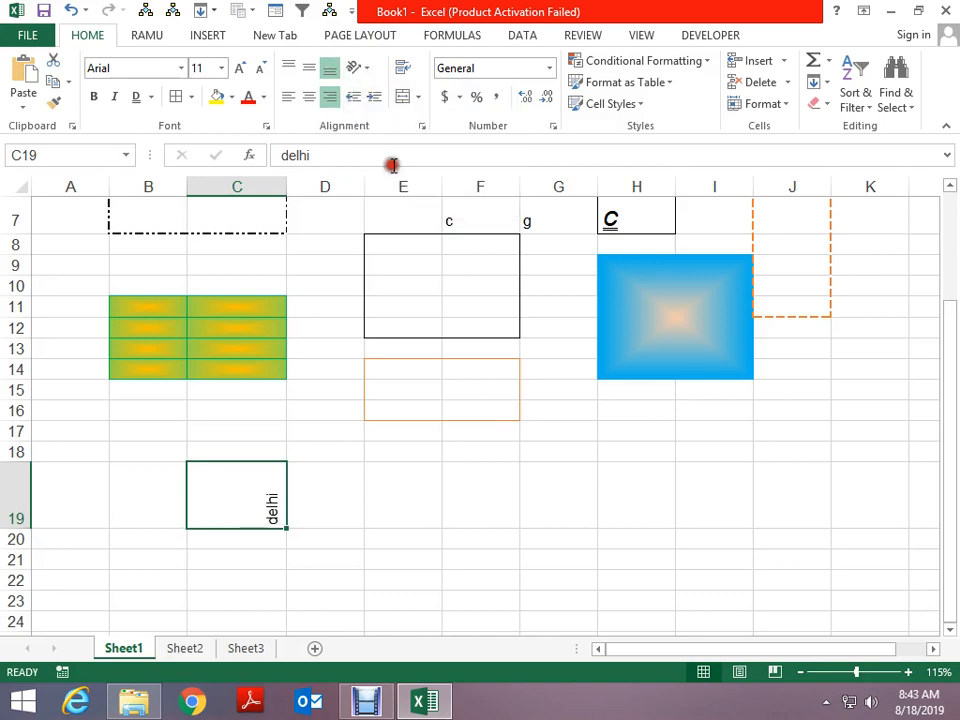
pyautogui.click(366, 72)
pyautogui.click(411, 207)
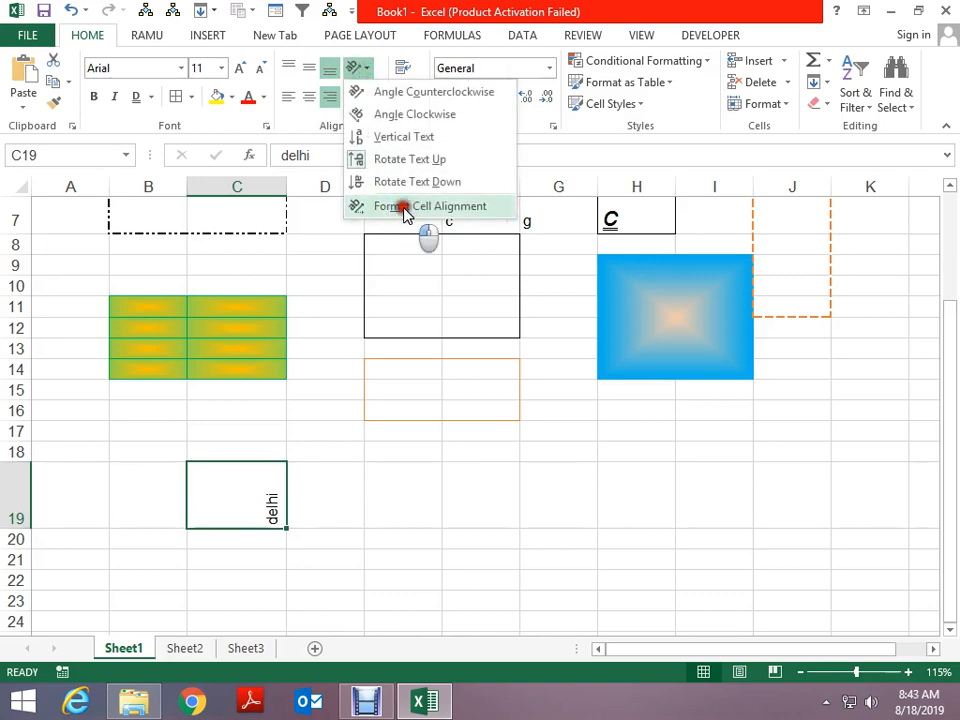
pyautogui.moveTo(691, 216); pyautogui.dragTo(728, 245)
pyautogui.click(676, 541)
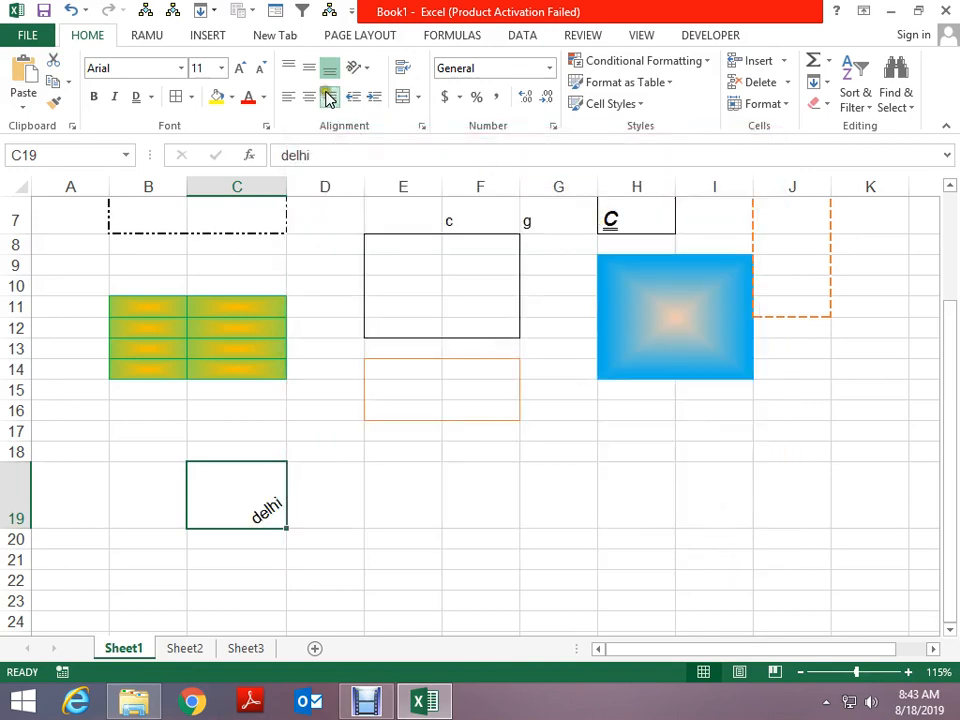
pyautogui.click(266, 126)
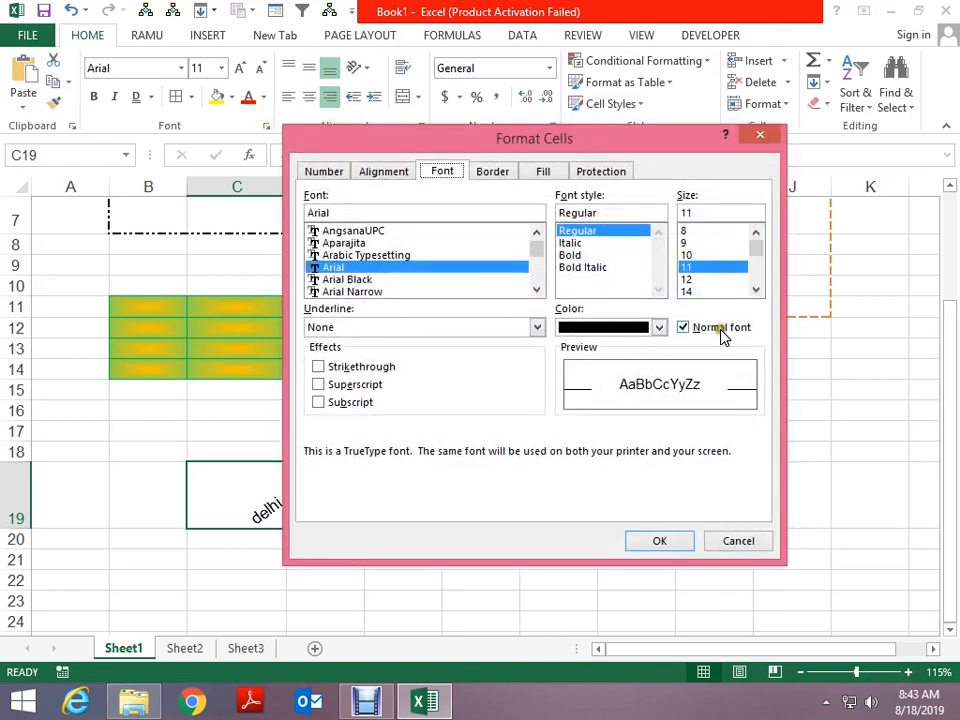
pyautogui.click(390, 172)
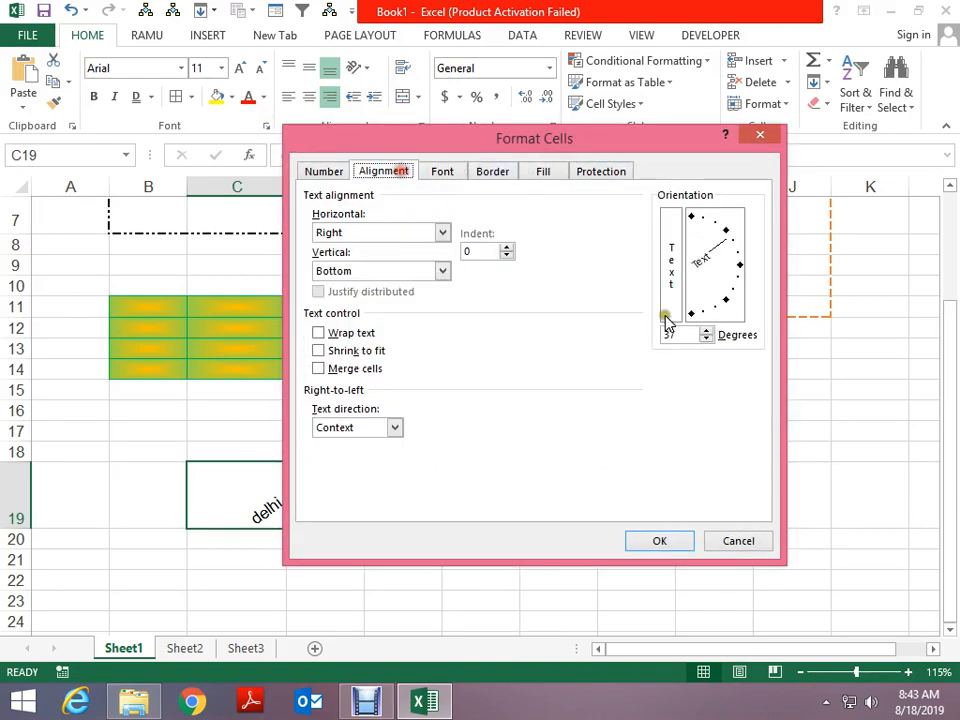
pyautogui.click(400, 233)
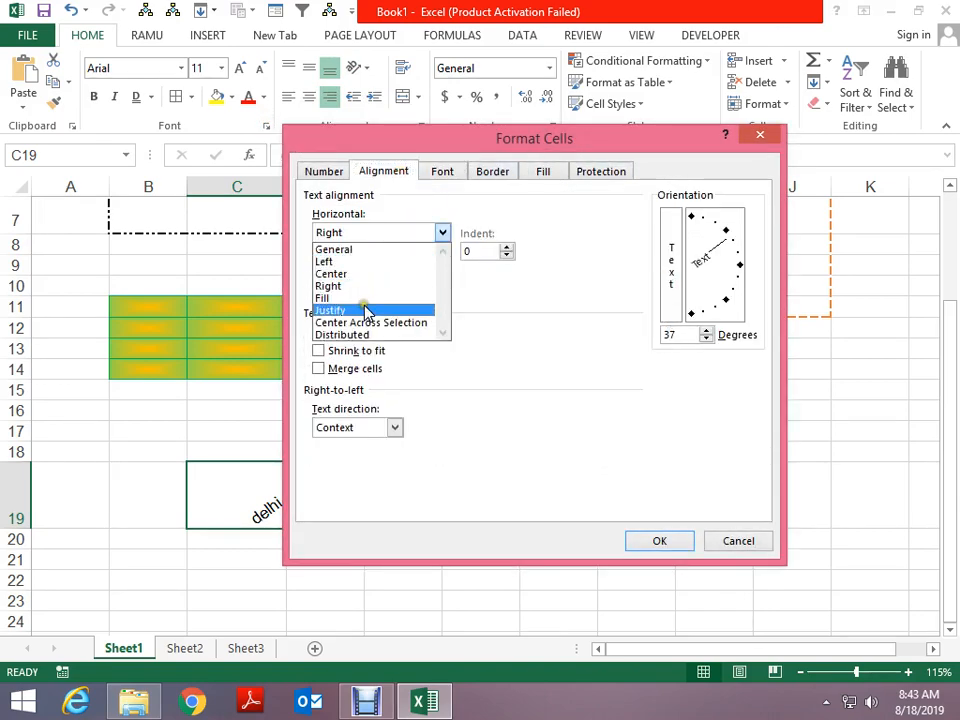
pyautogui.click(375, 182)
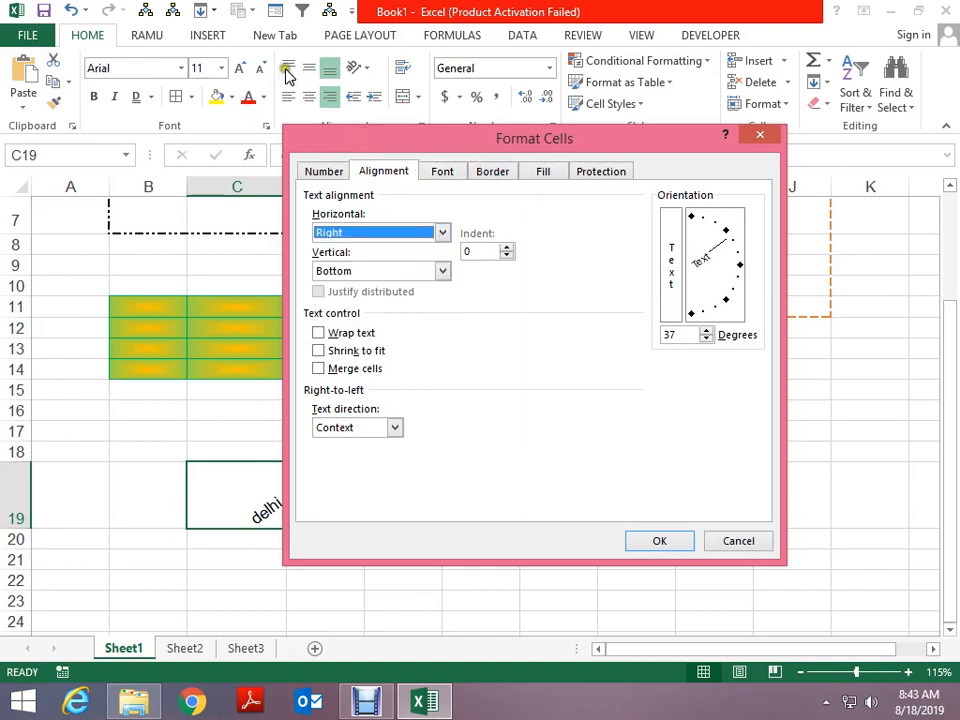
pyautogui.click(343, 270)
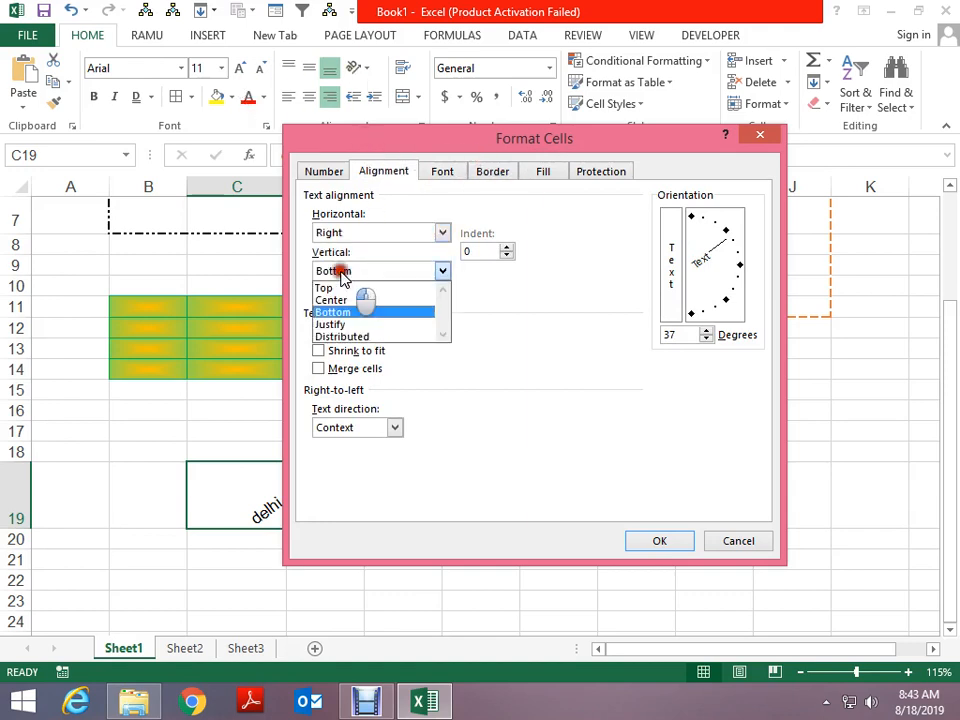
pyautogui.click(345, 271)
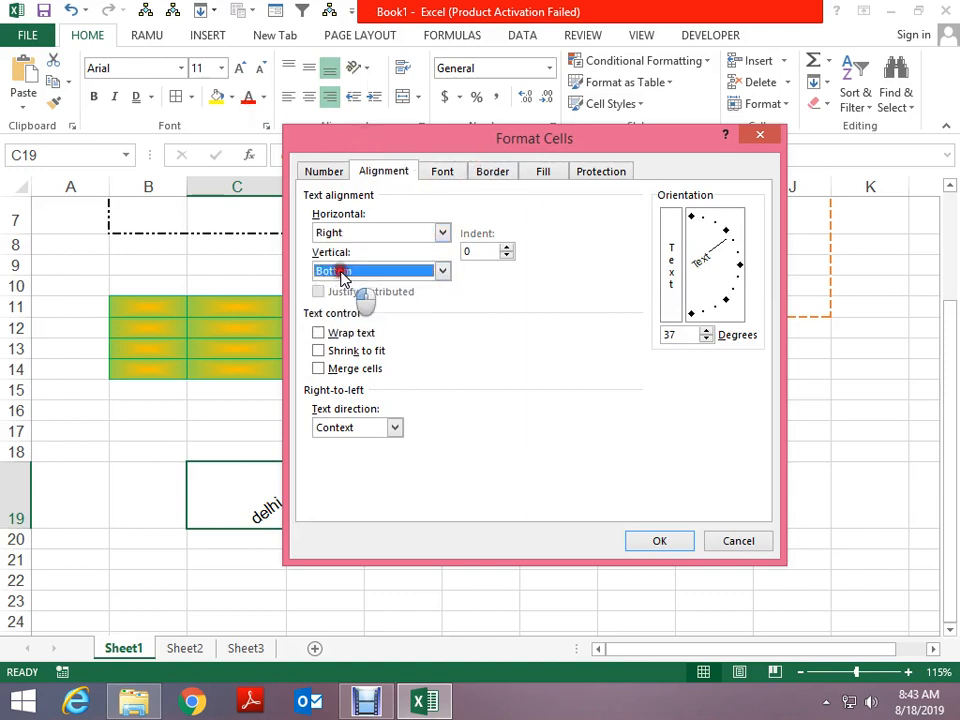
pyautogui.click(340, 334)
pyautogui.press('Return')
pyautogui.click(435, 450)
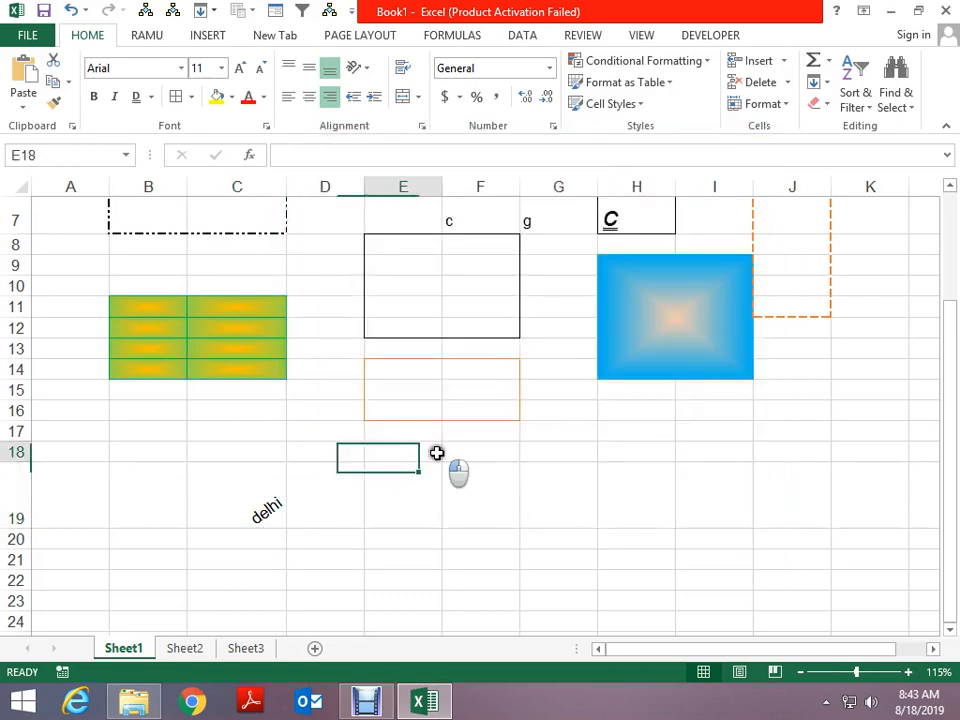
# Enter 'delhi is my city' in E18 and 'aa' in F18, wrap E18, and widen column E
pyautogui.write('del')
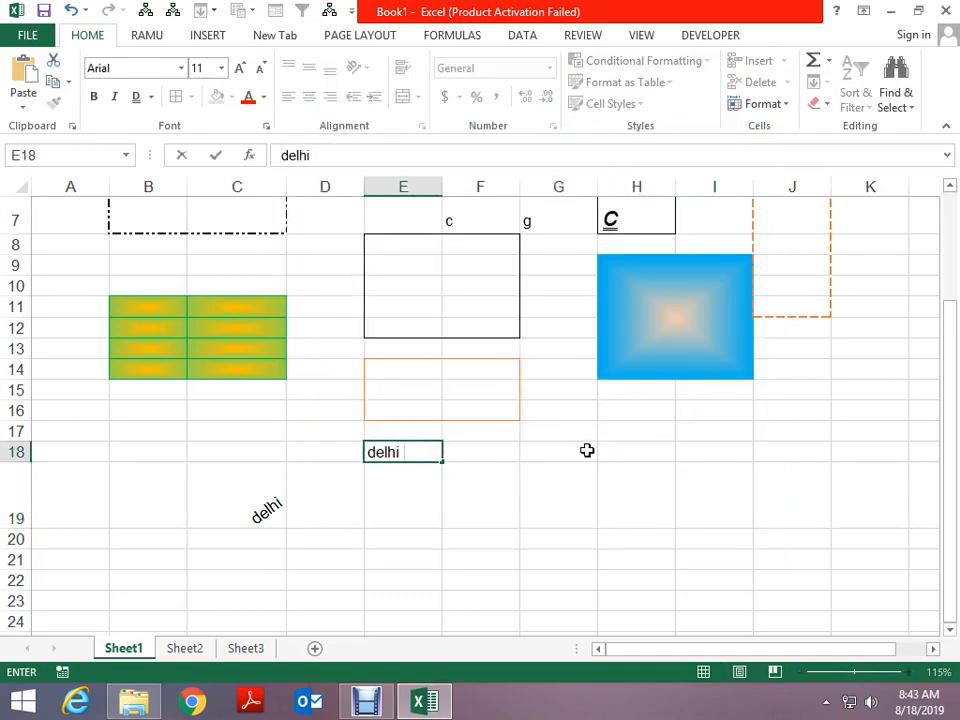
pyautogui.write('hi')
pyautogui.press('Escape')
pyautogui.write('del')
pyautogui.press('Return')
pyautogui.press('Up')
pyautogui.press('Right')
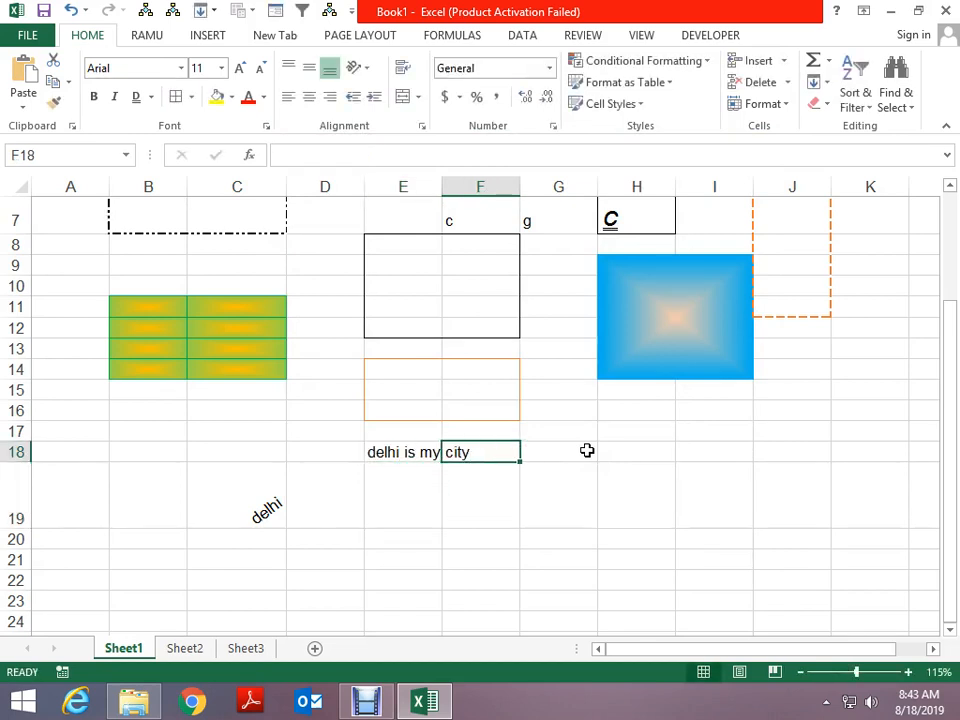
pyautogui.write('aa')
pyautogui.press('Left')
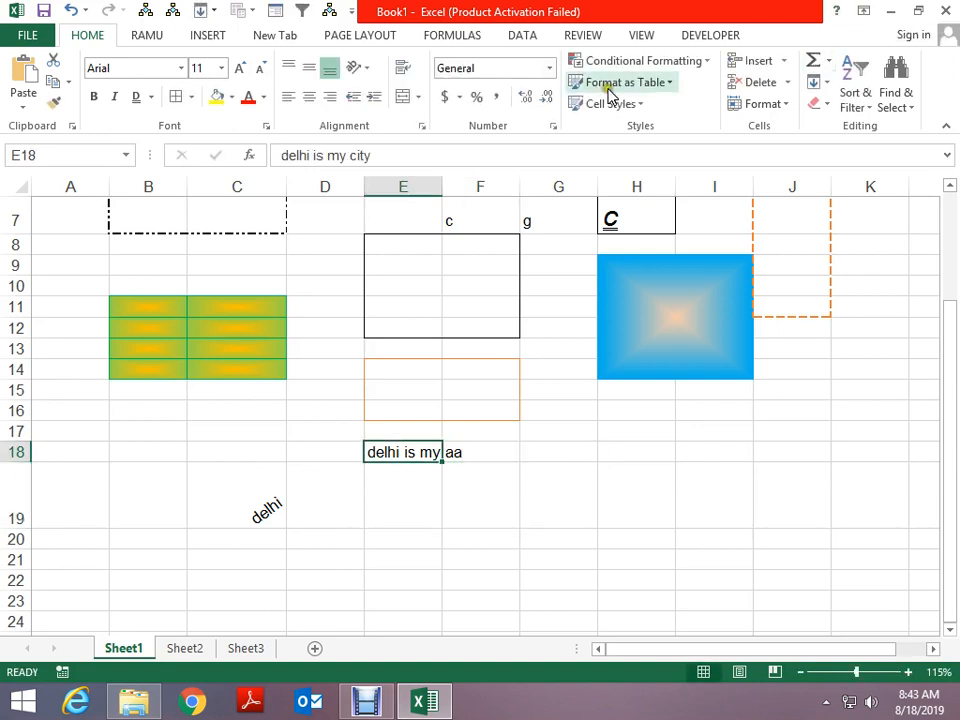
pyautogui.click(403, 68)
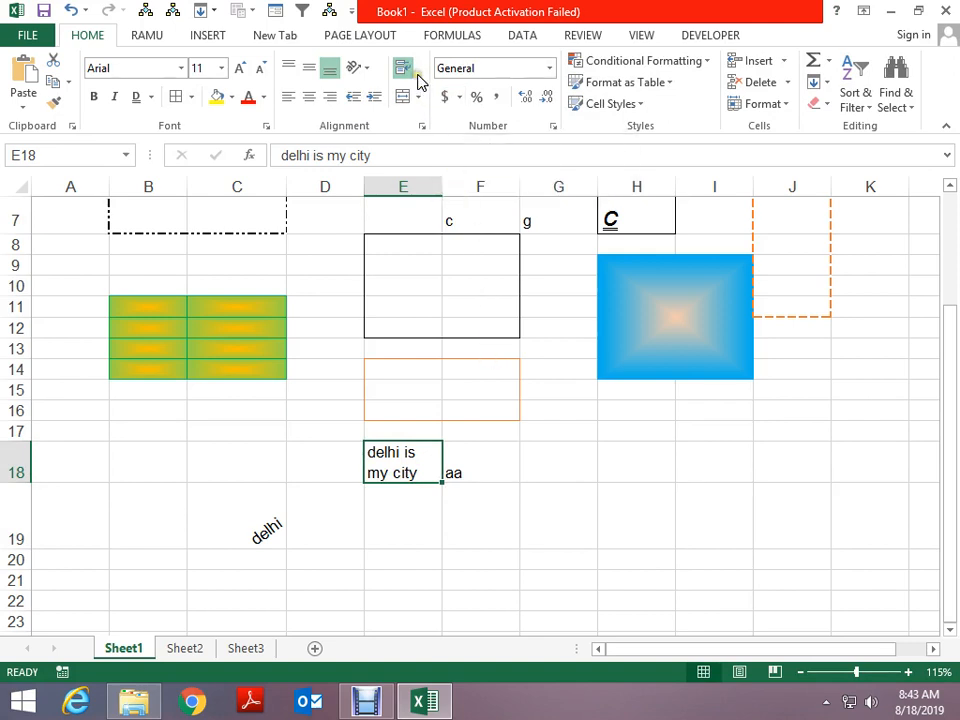
pyautogui.moveTo(443, 197); pyautogui.dragTo(463, 195)
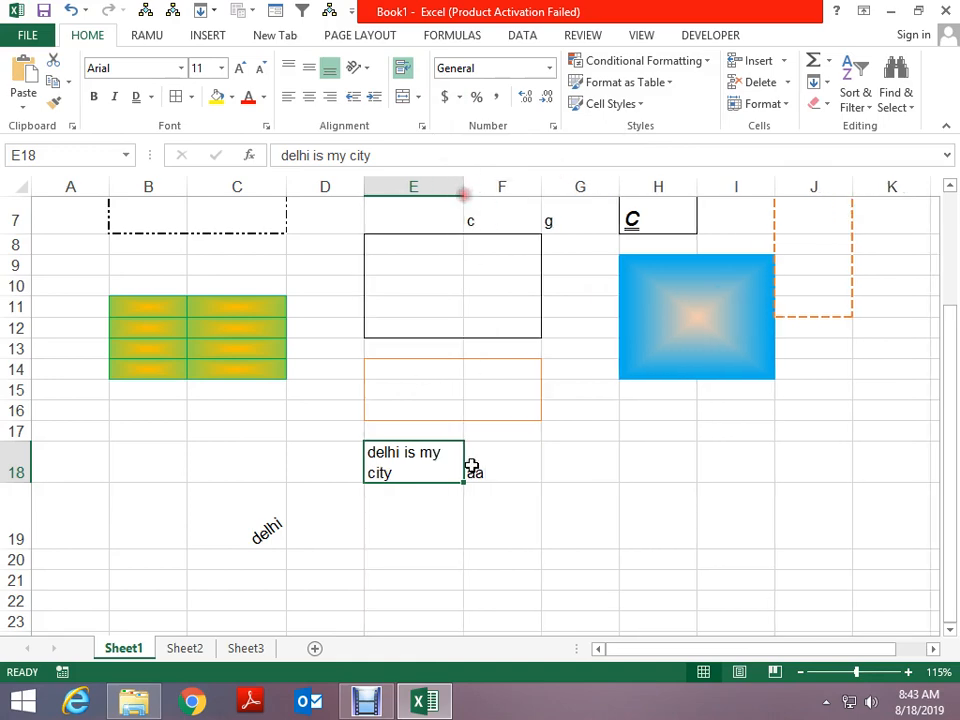
# Switch E18 from Wrap text to Shrink to fit
pyautogui.click(421, 128)
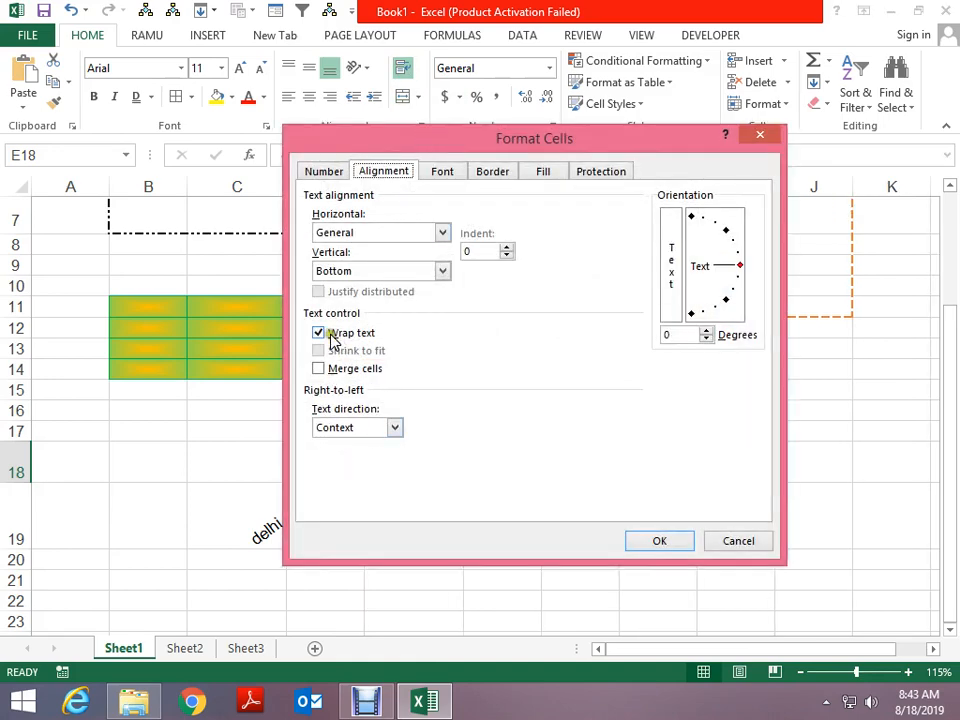
pyautogui.click(320, 333)
pyautogui.click(322, 352)
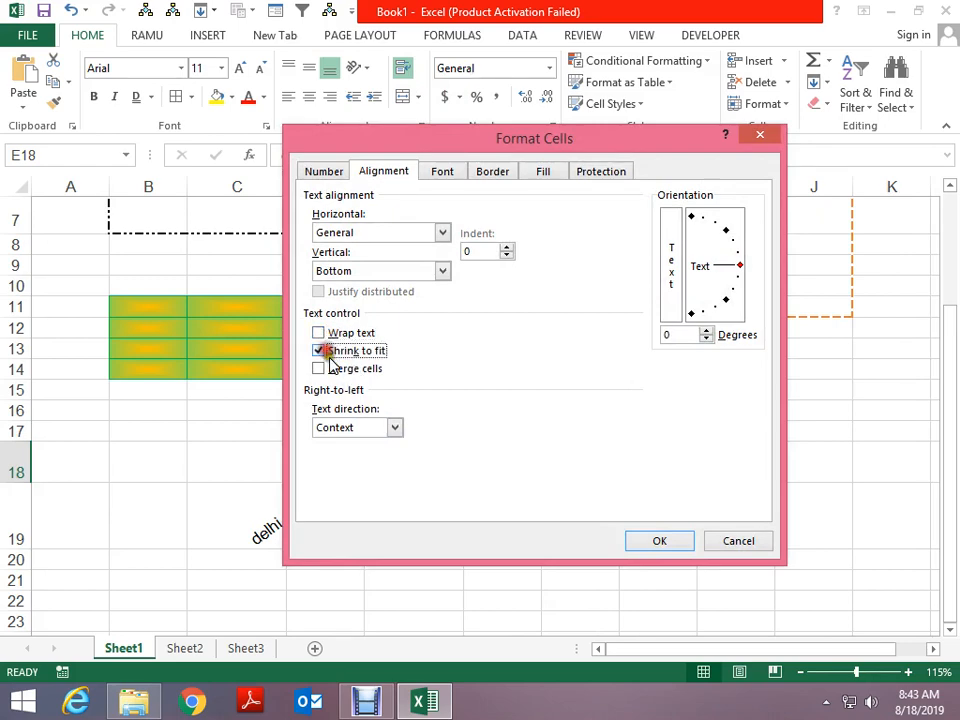
pyautogui.click(643, 541)
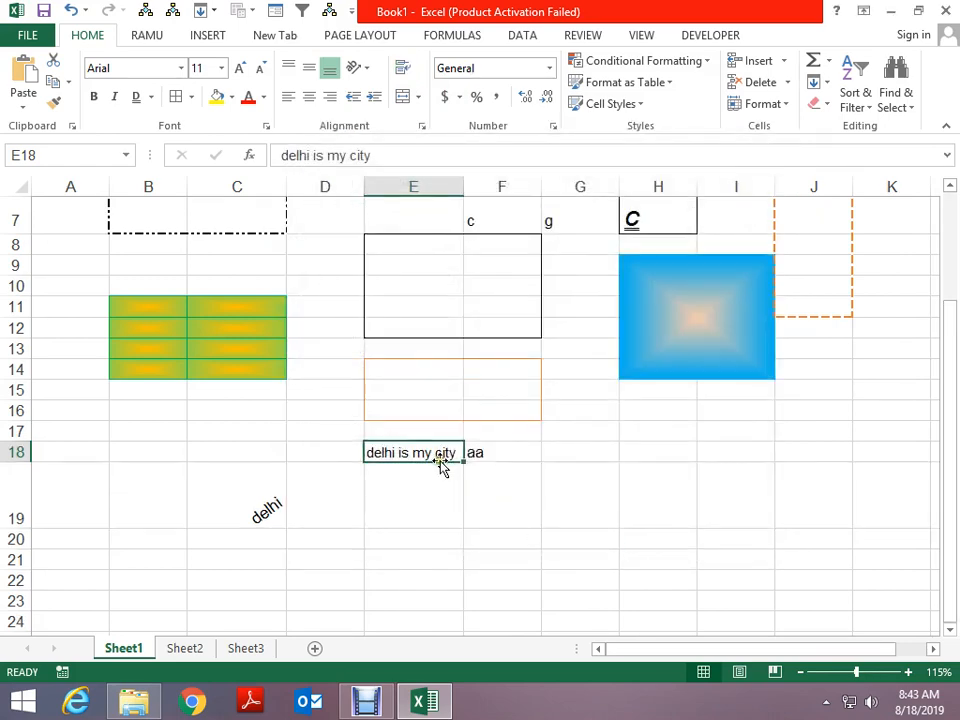
# Make row 18 taller and narrow column E so the text shrinks
pyautogui.moveTo(457, 193); pyautogui.dragTo(514, 195)
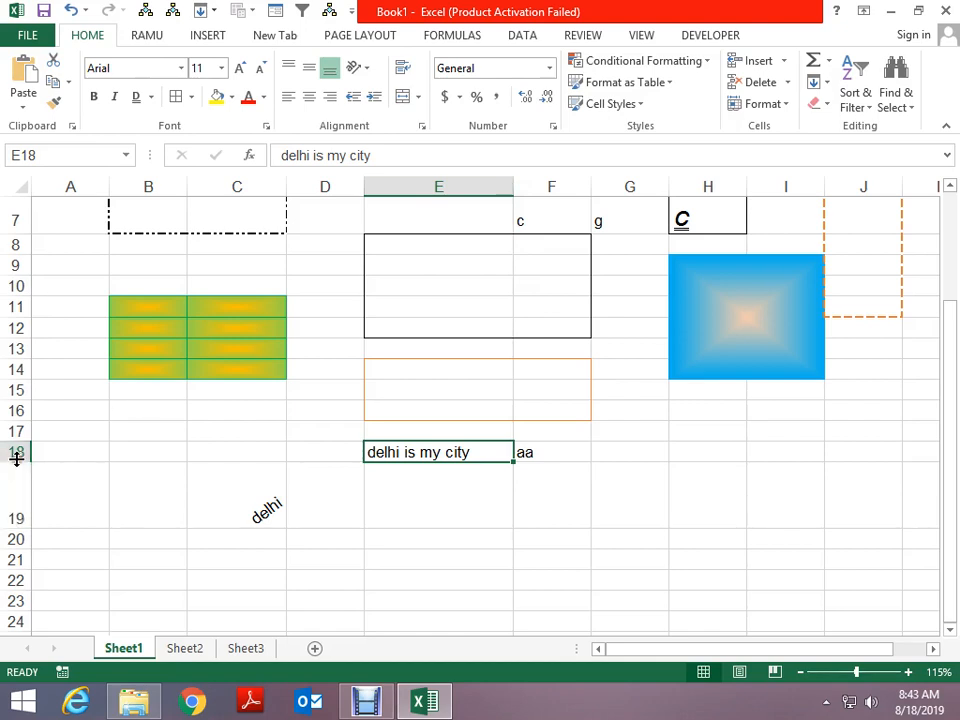
pyautogui.moveTo(17, 462); pyautogui.dragTo(22, 501)
pyautogui.moveTo(512, 193); pyautogui.dragTo(428, 205)
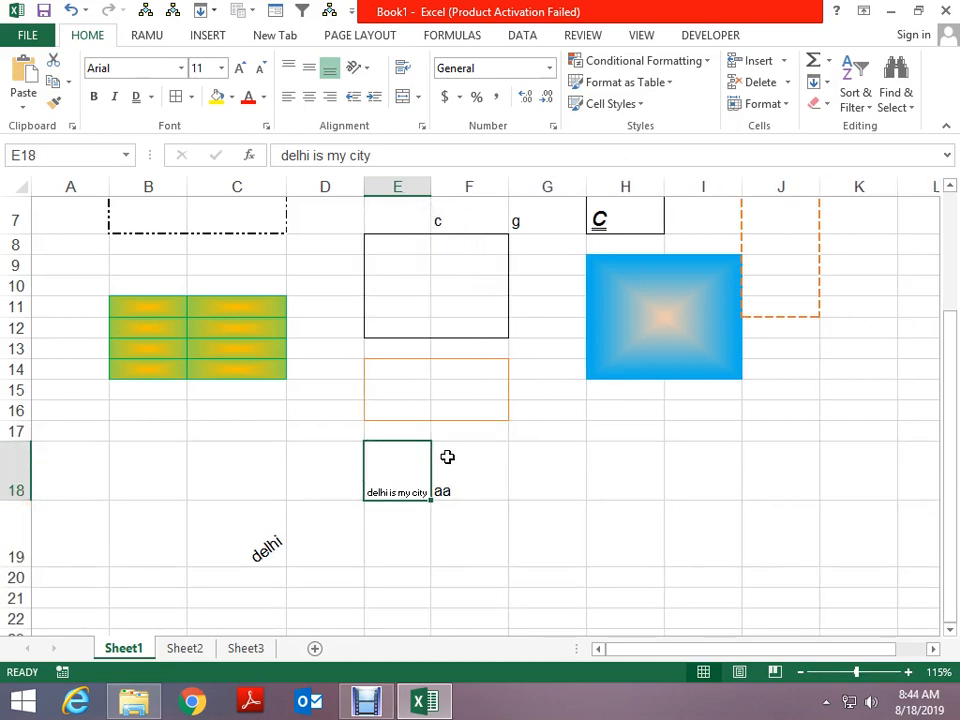
# Reopen the alignment settings and cancel without changes, then select G17
pyautogui.click(427, 129)
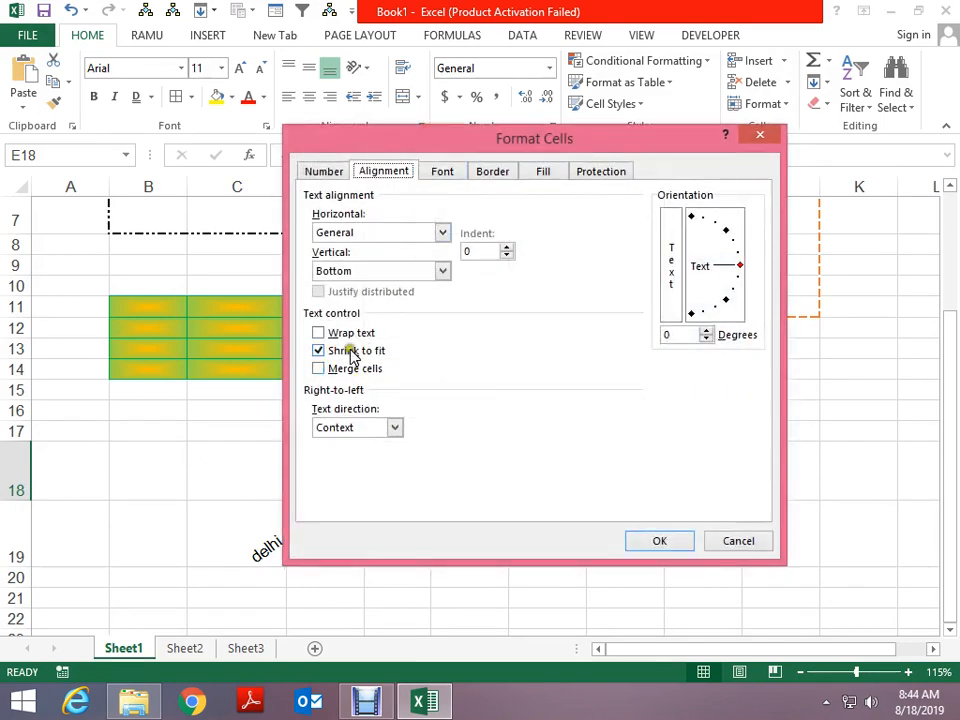
pyautogui.click(349, 350)
pyautogui.press('Escape')
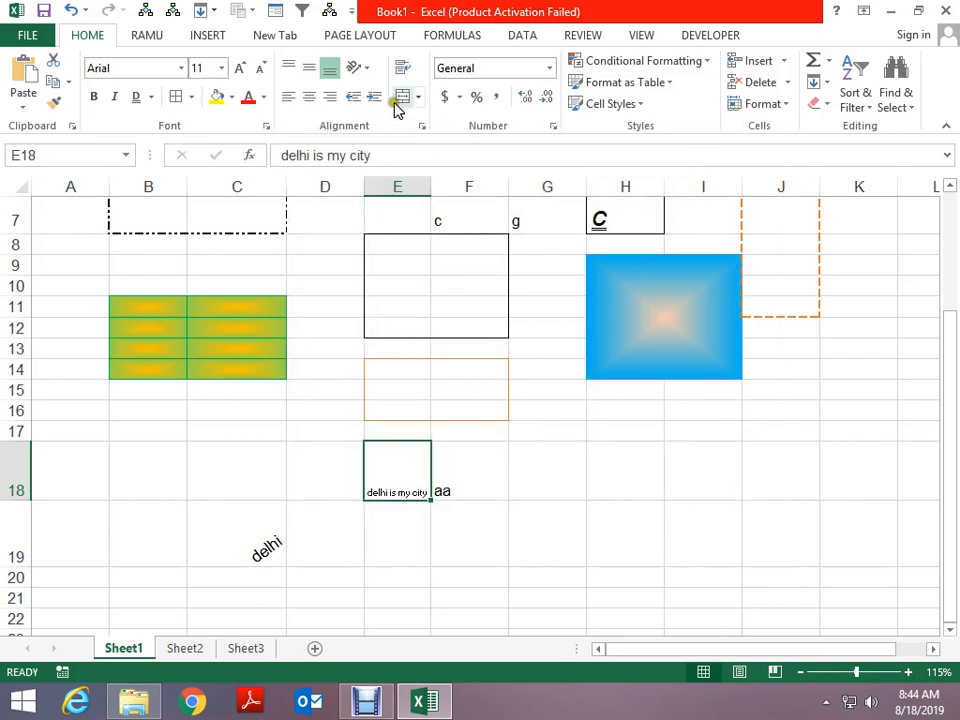
pyautogui.click(579, 440)
# Merge G17:J18 into one cell
pyautogui.moveTo(579, 440); pyautogui.dragTo(774, 465)
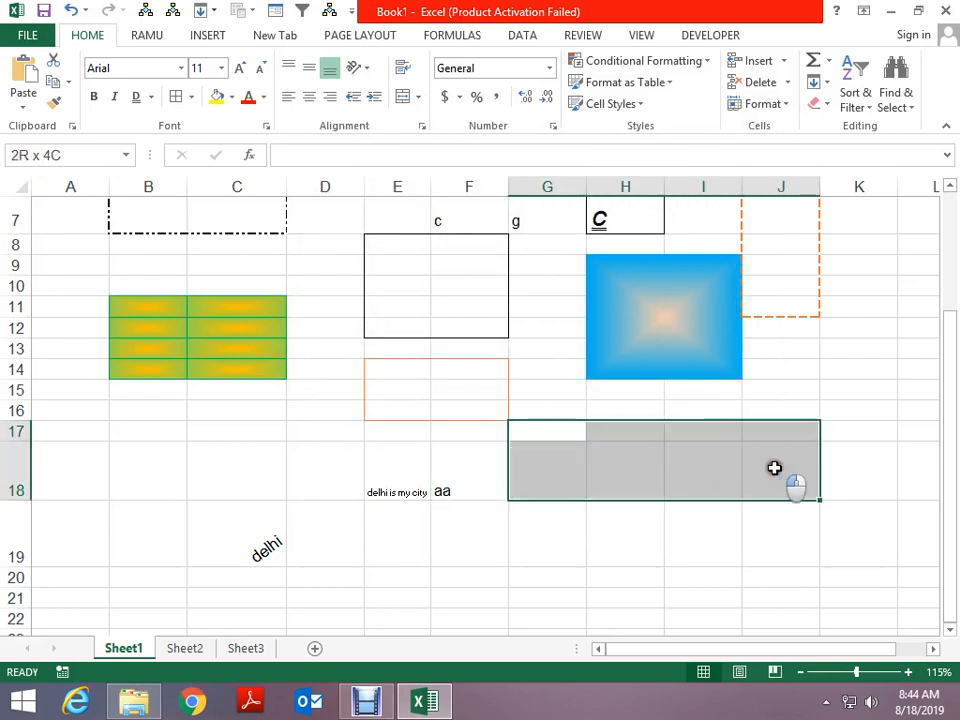
pyautogui.click(404, 100)
pyautogui.click(563, 557)
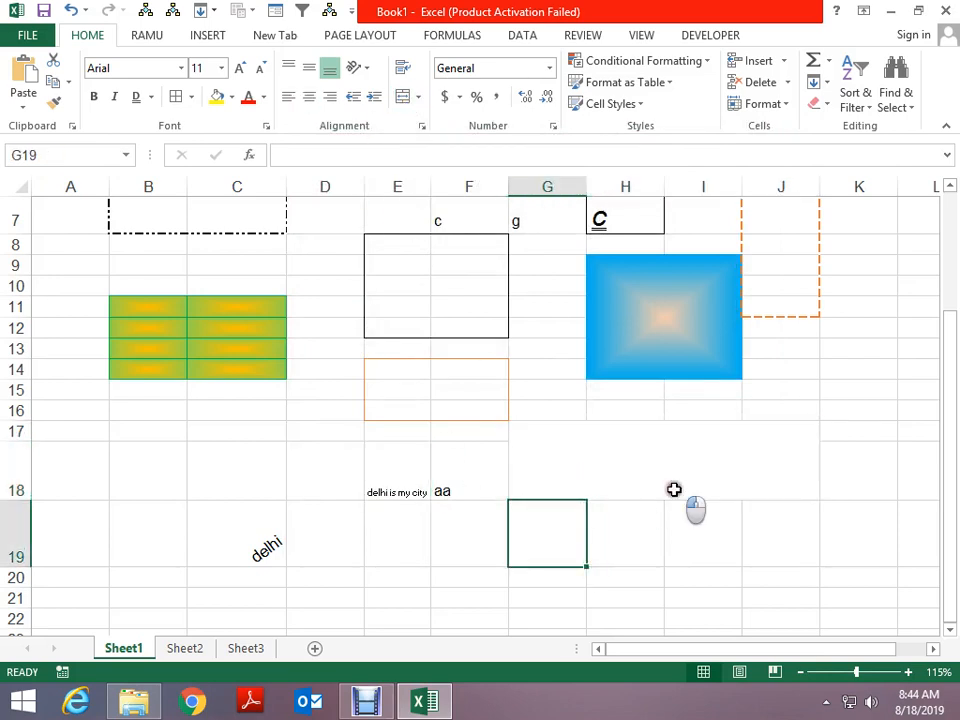
pyautogui.click(673, 491)
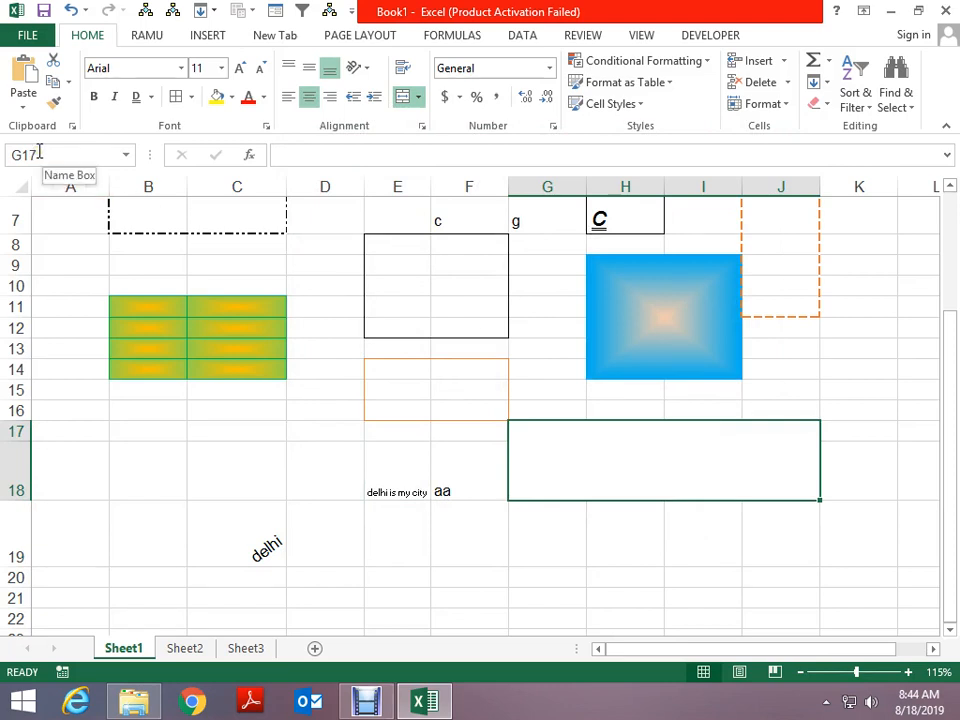
# Try Merge Across on the G20 block, then unmerge it back into single cells
pyautogui.scroll(-3, 441, 366)
pyautogui.moveTo(547, 374); pyautogui.dragTo(734, 497)
pyautogui.click(418, 97)
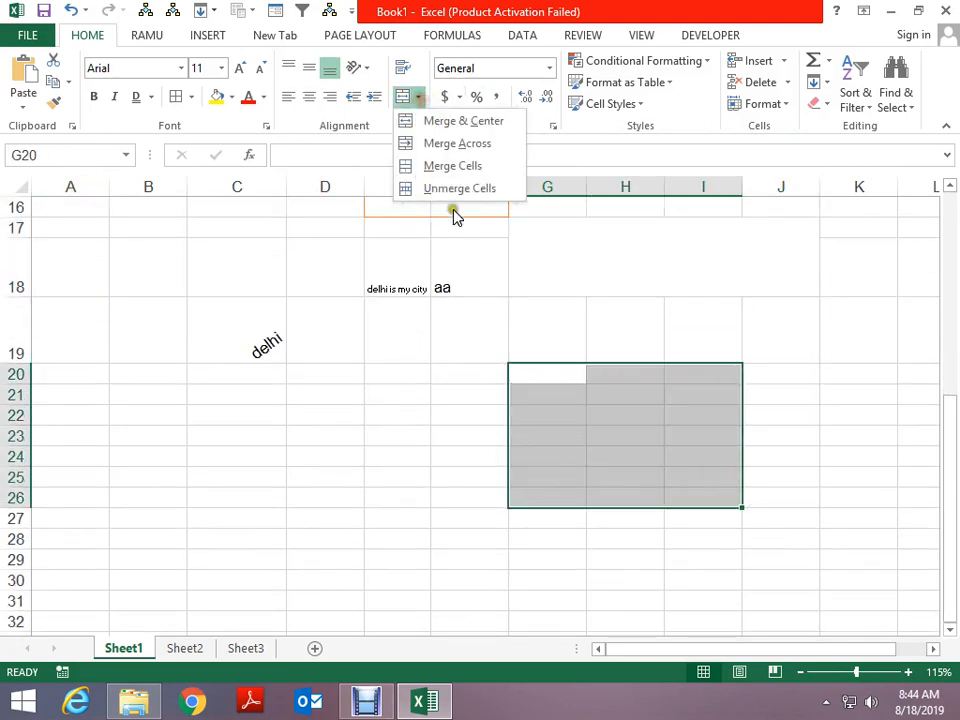
pyautogui.click(457, 143)
pyautogui.click(592, 372)
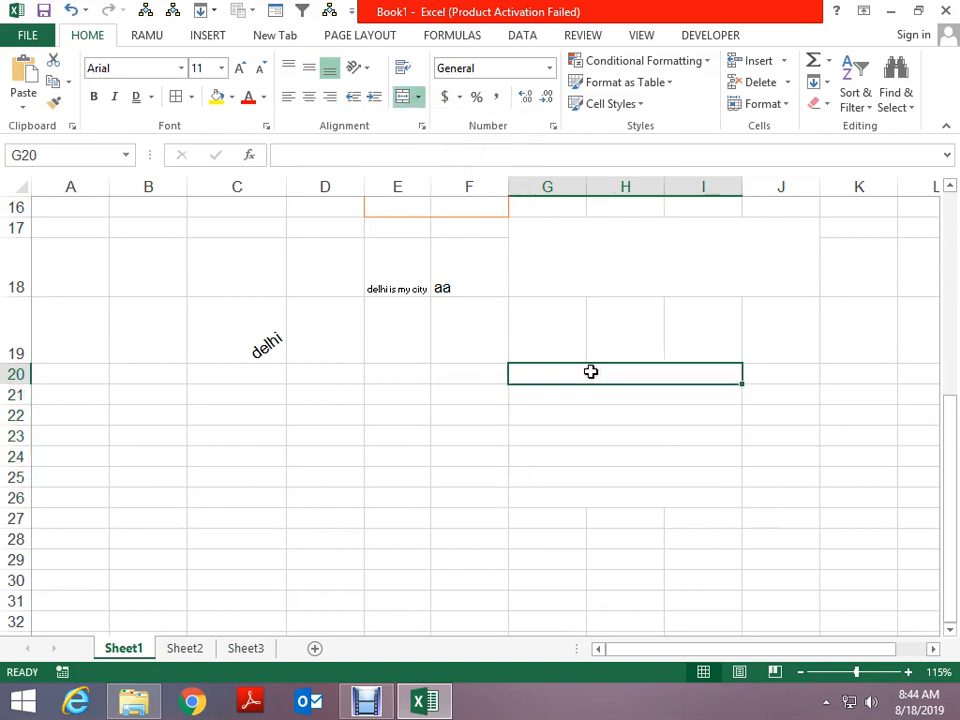
pyautogui.press('Down')
pyautogui.press('Down')
pyautogui.press('Down')
pyautogui.press('Down')
pyautogui.press('Down')
pyautogui.press('Up')
pyautogui.press('Up')
pyautogui.press('Up')
pyautogui.press('Up')
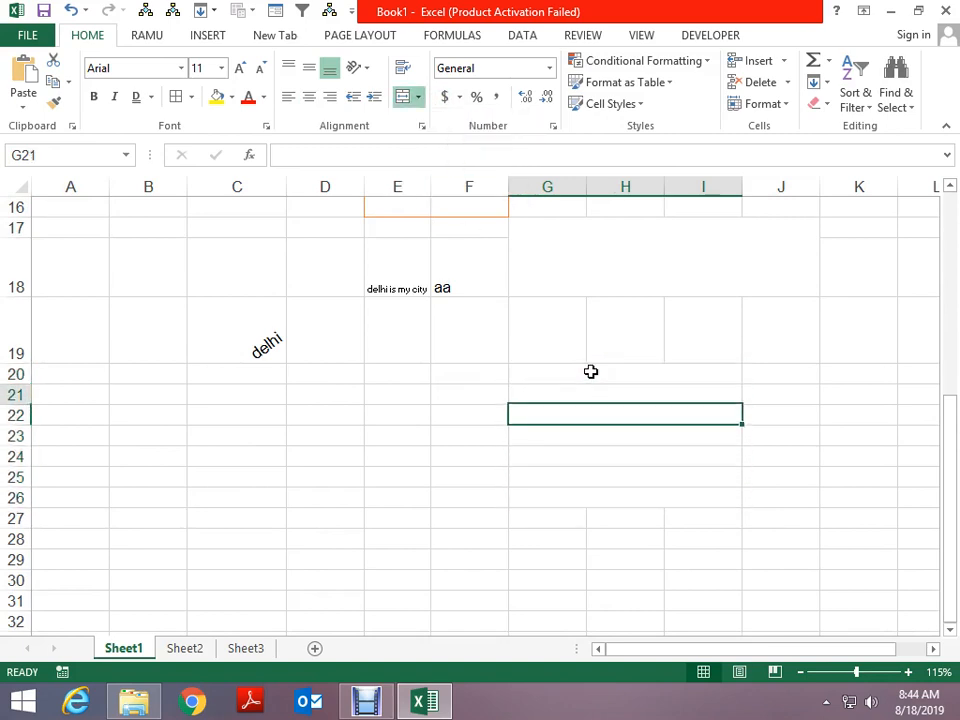
pyautogui.click(591, 372)
pyautogui.hotkey('shift', 'Down')
pyautogui.hotkey('shift', 'Down')
pyautogui.hotkey('shift', 'Down')
pyautogui.hotkey('shift', 'Down')
pyautogui.hotkey('shift', 'Down')
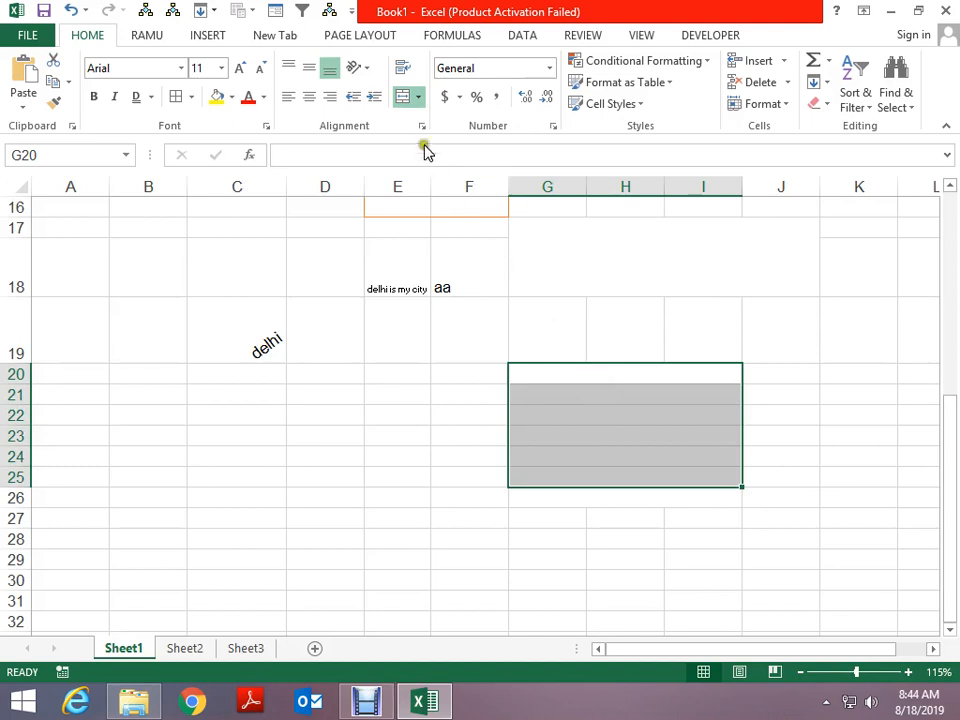
pyautogui.click(418, 96)
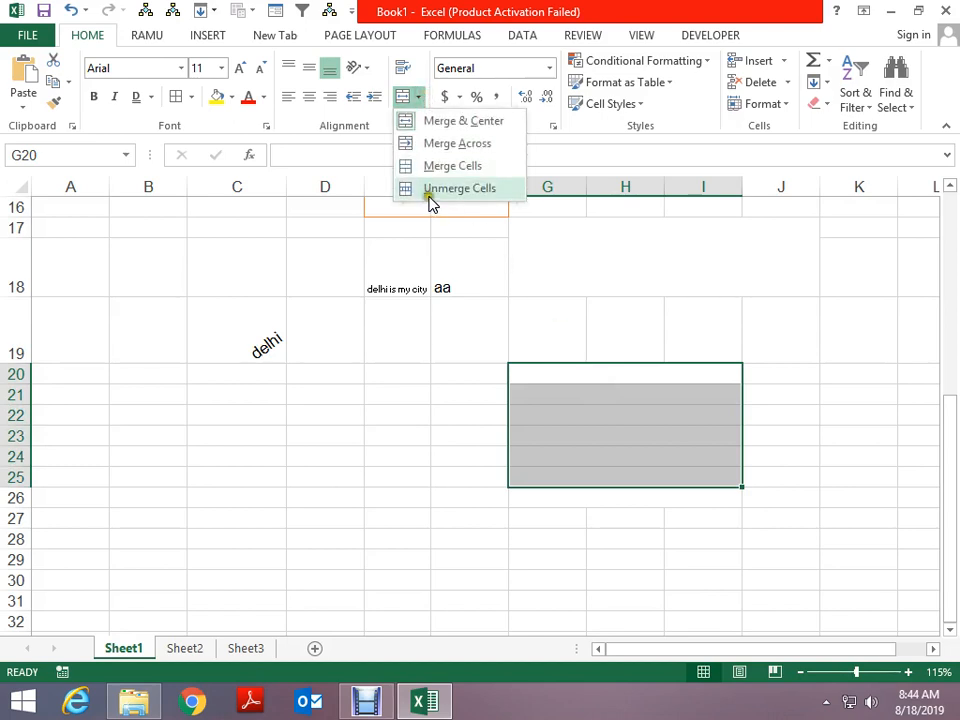
pyautogui.click(430, 189)
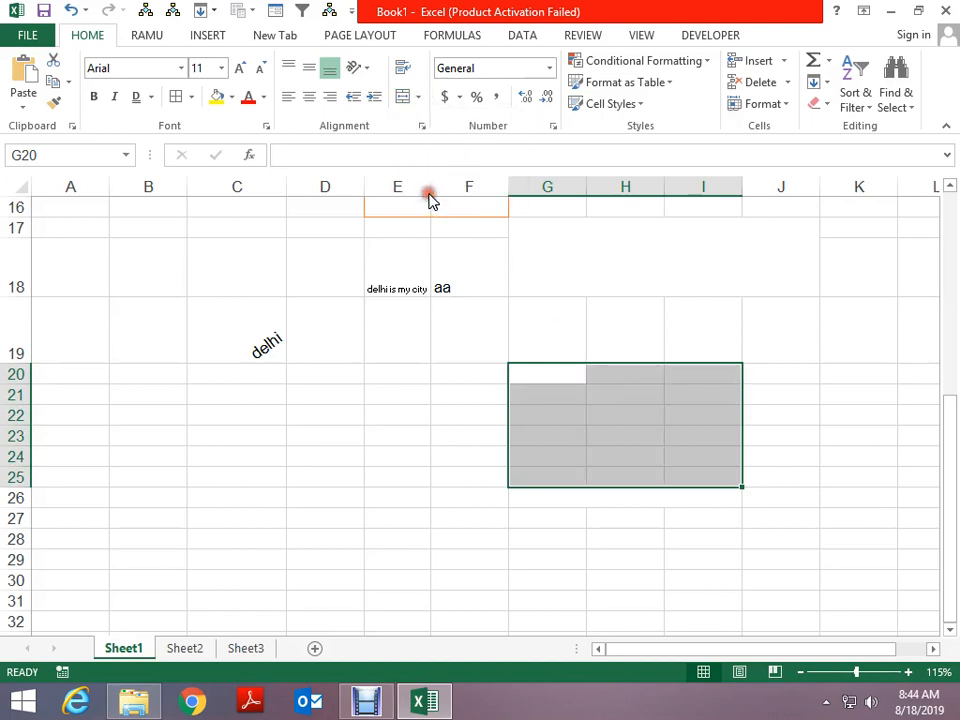
# Merge G20:I25 into a single cell and turn on Wrap Text
pyautogui.click(413, 105)
pyautogui.click(417, 106)
pyautogui.click(419, 102)
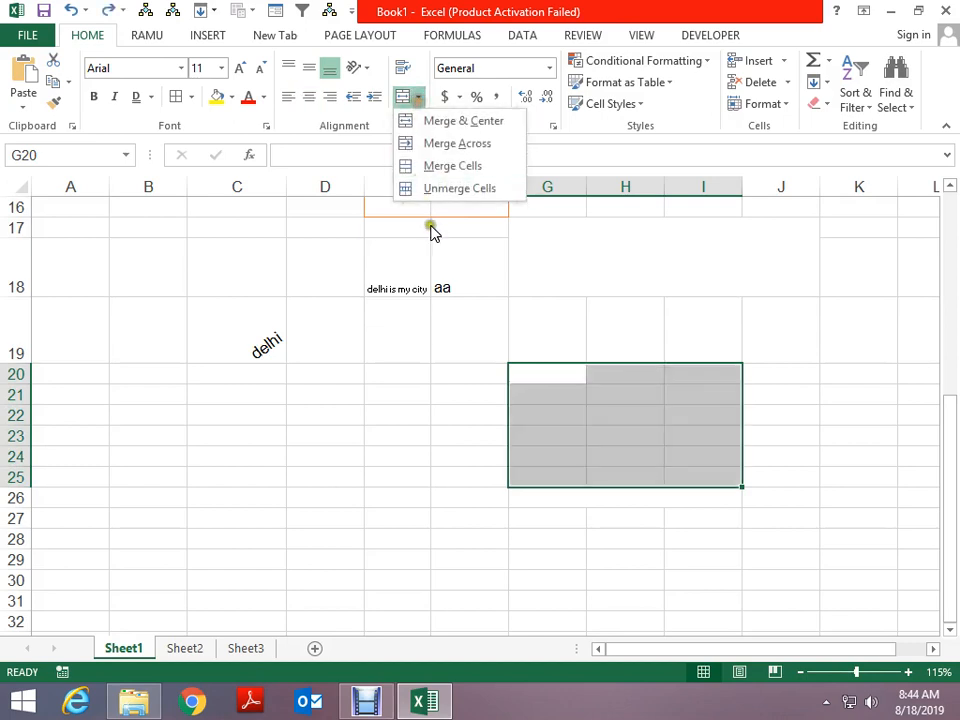
pyautogui.click(432, 166)
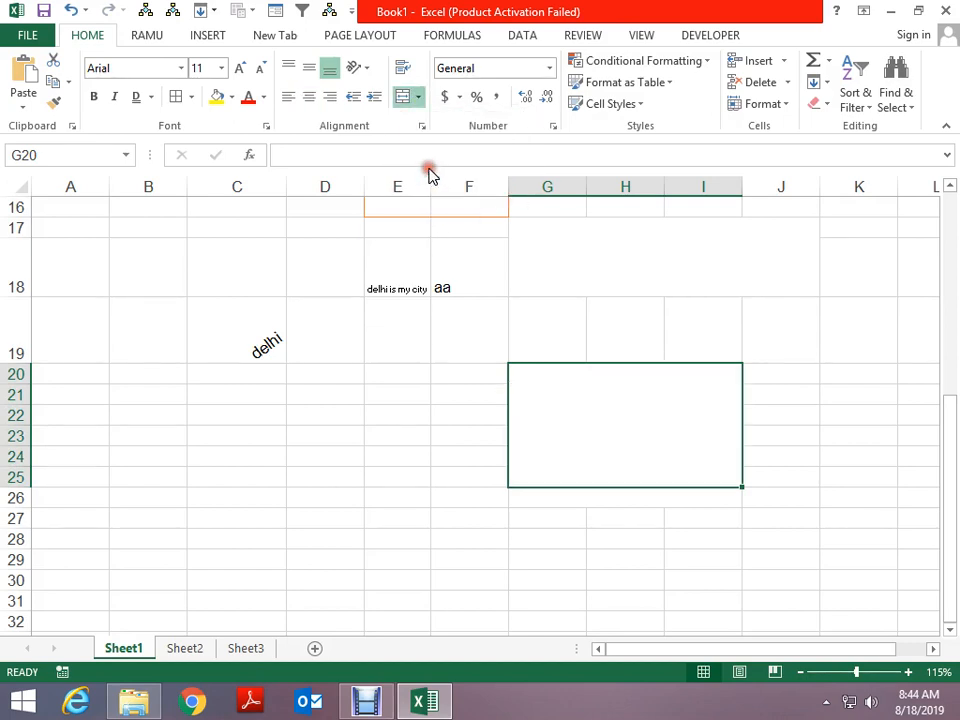
pyautogui.click(471, 452)
pyautogui.click(540, 444)
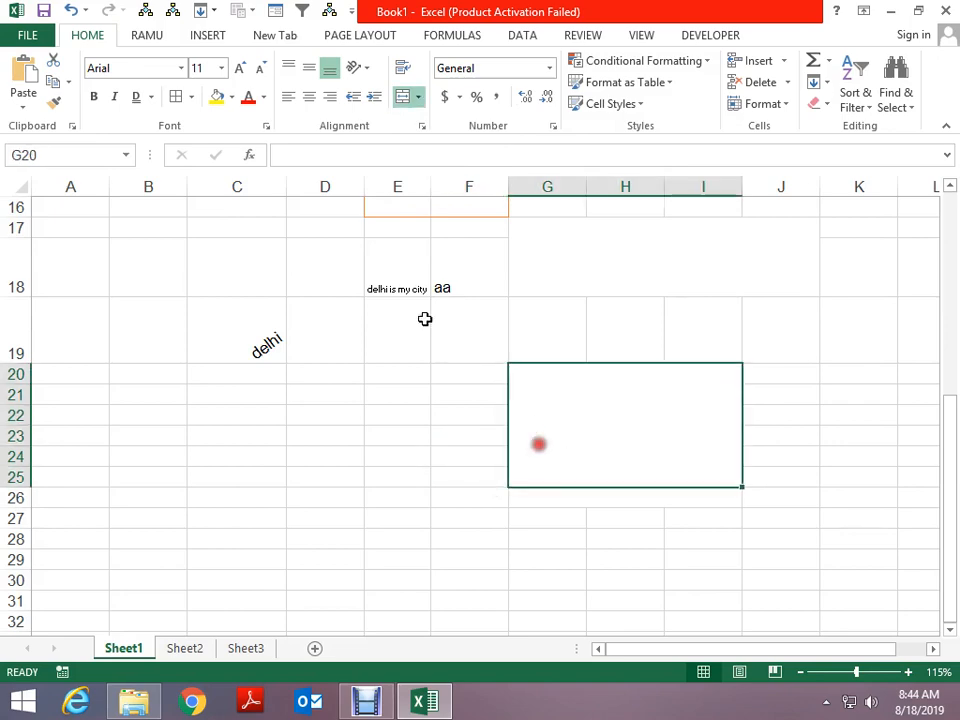
pyautogui.click(403, 67)
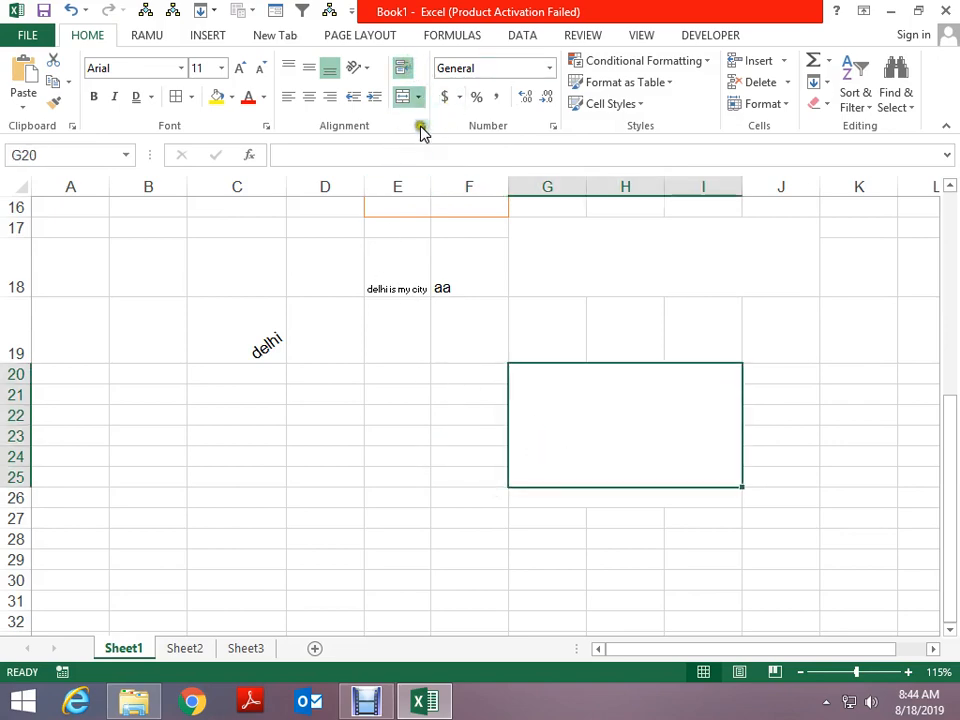
# Set the merged G20 cell's font to Bold Italic, size 14, green, with no underline
pyautogui.click(420, 128)
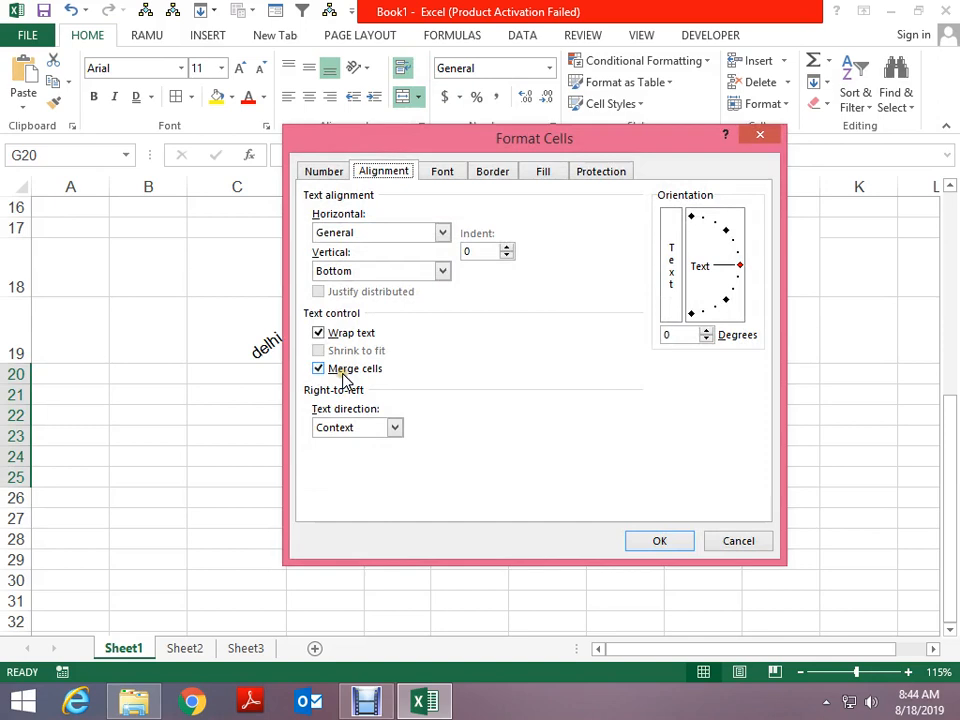
pyautogui.click(345, 430)
pyautogui.click(347, 430)
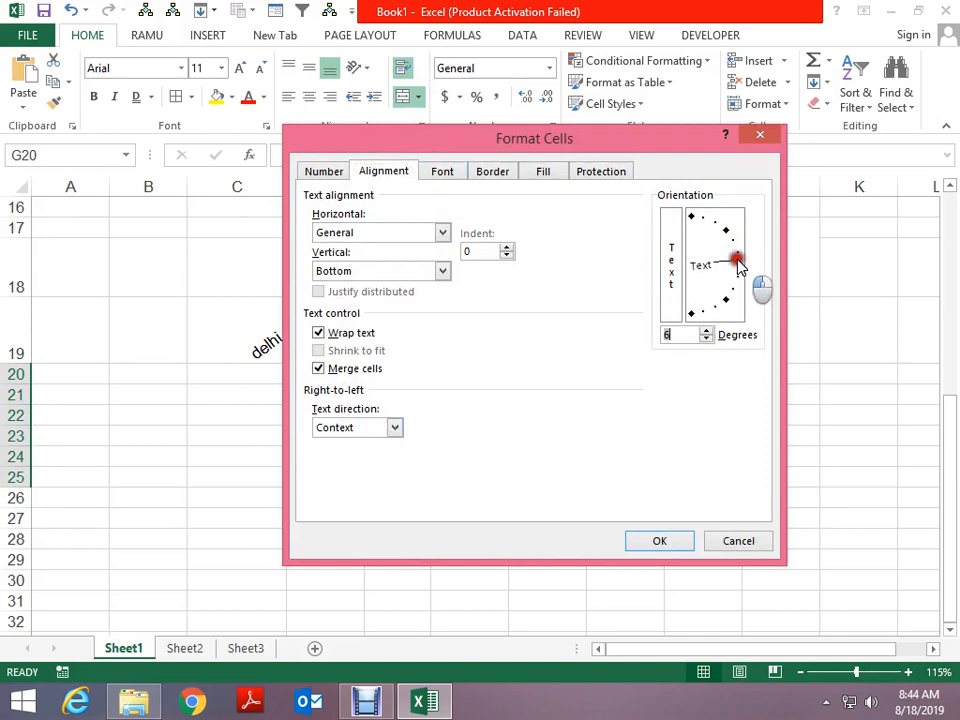
pyautogui.click(441, 171)
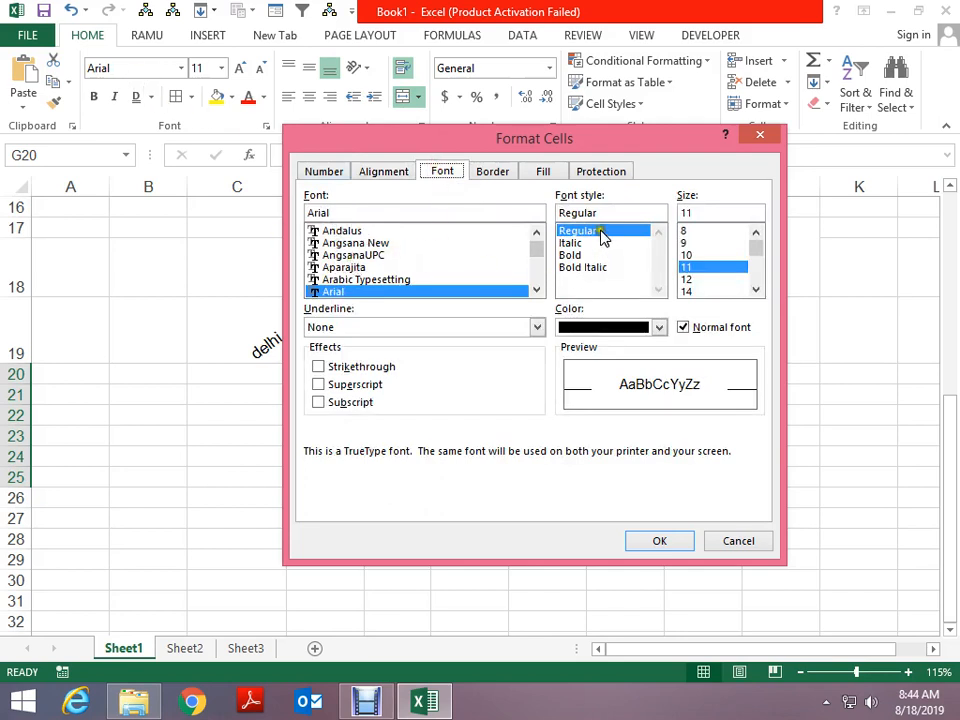
pyautogui.click(585, 267)
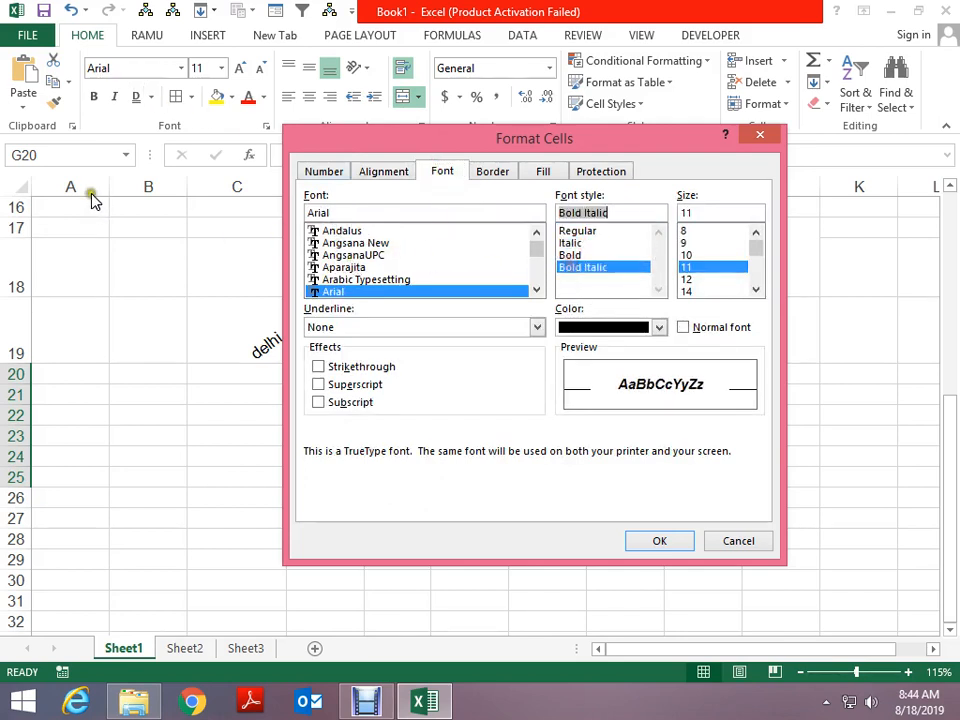
pyautogui.click(700, 291)
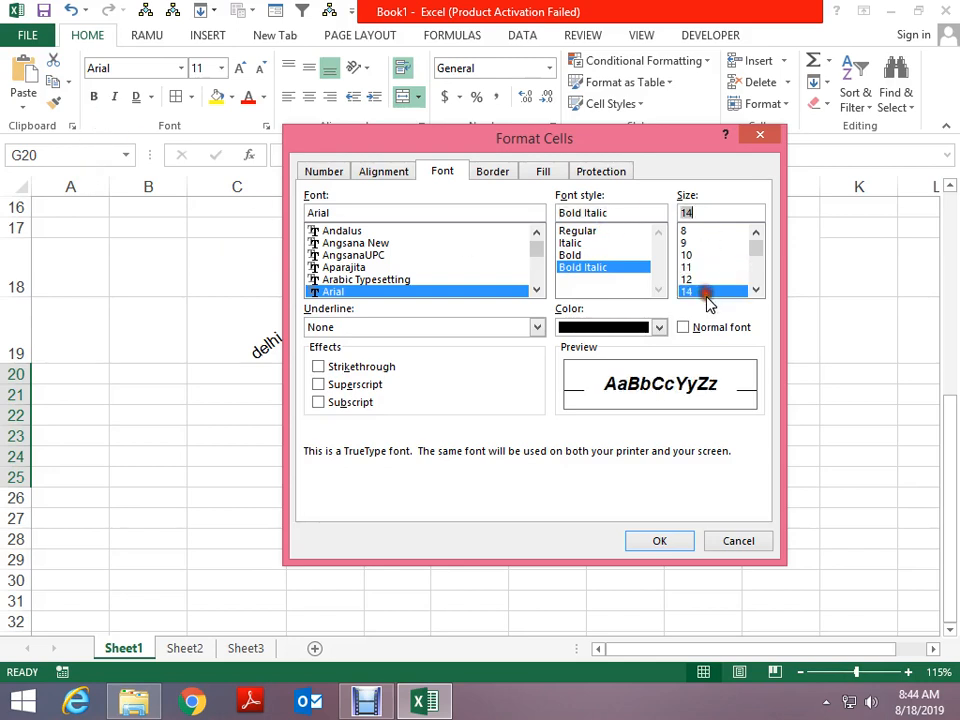
pyautogui.click(389, 327)
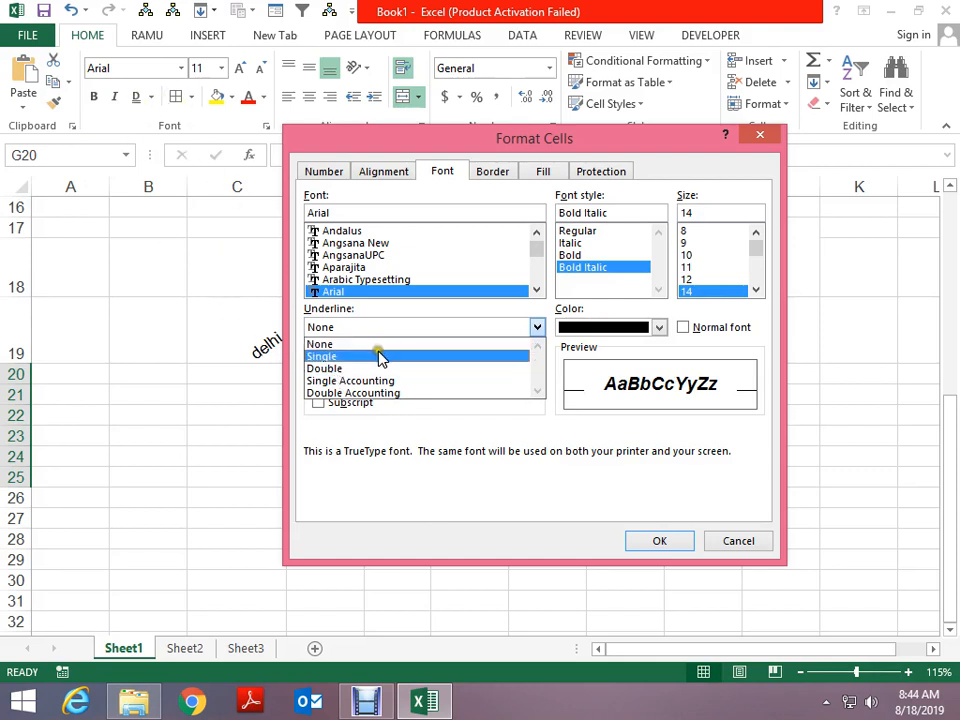
pyautogui.click(484, 328)
pyautogui.click(656, 328)
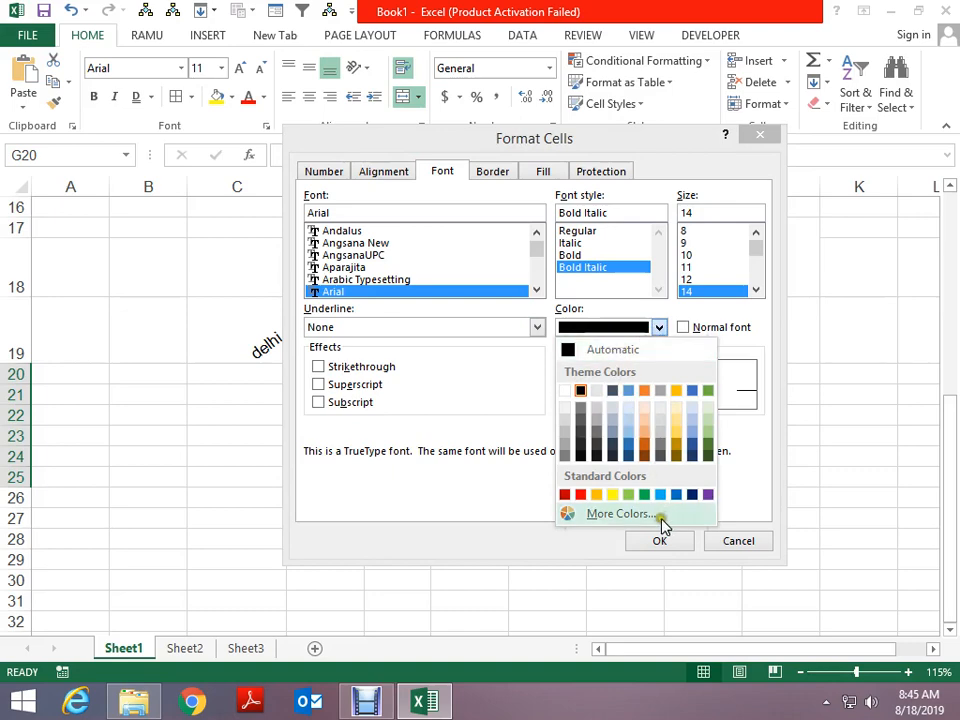
pyautogui.click(642, 494)
pyautogui.click(680, 549)
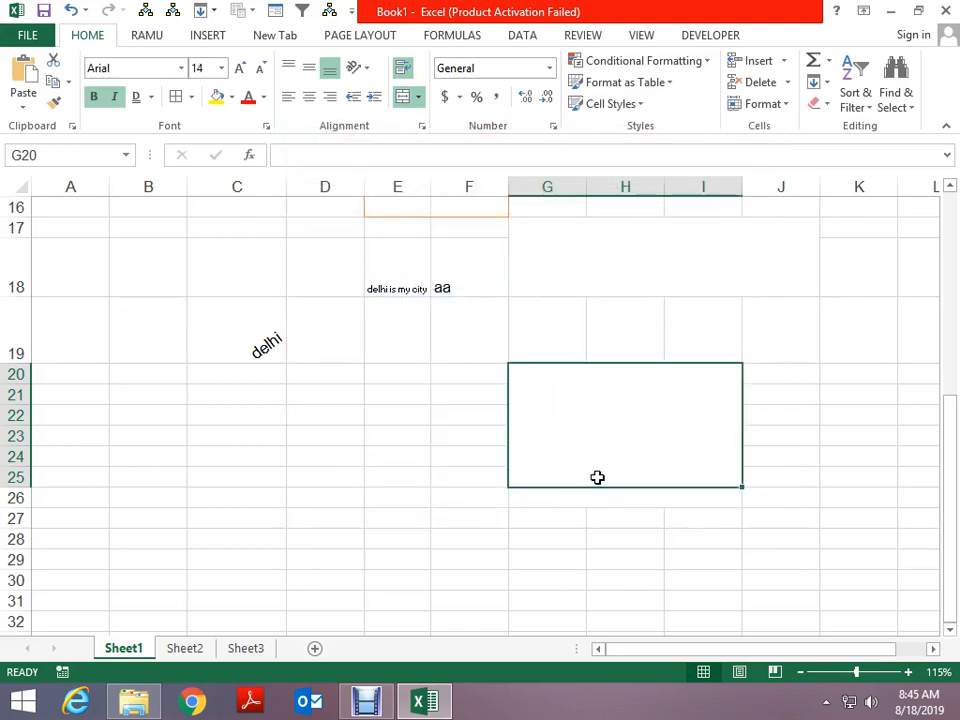
# Enter 'sss' in G20, then give E22 a yellow fill and red font colour
pyautogui.write('sss')
pyautogui.press('Return')
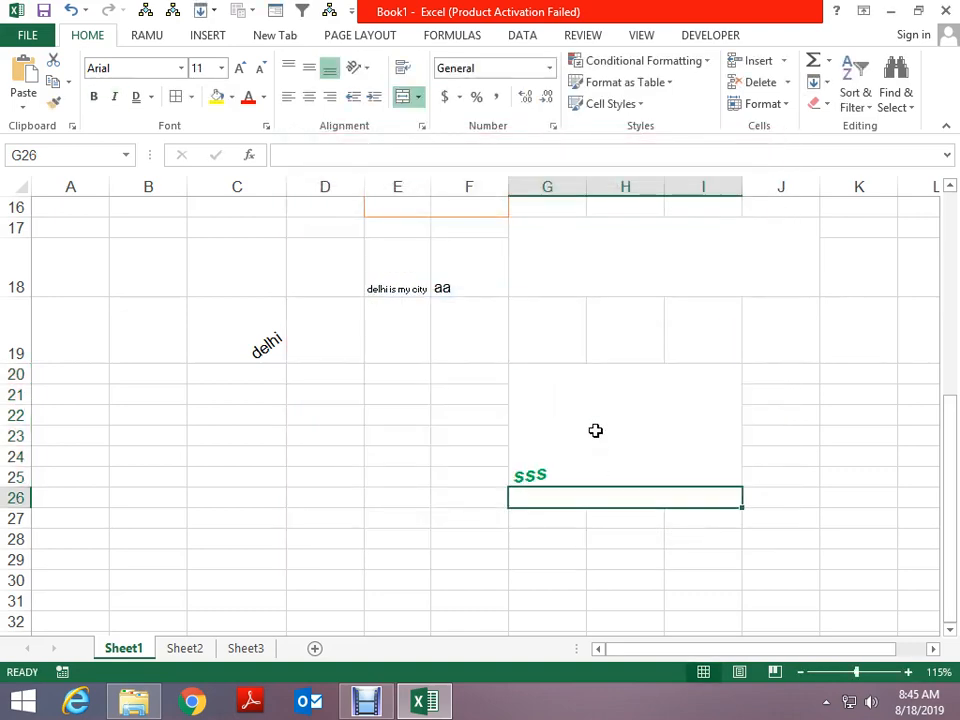
pyautogui.click(373, 414)
pyautogui.click(217, 98)
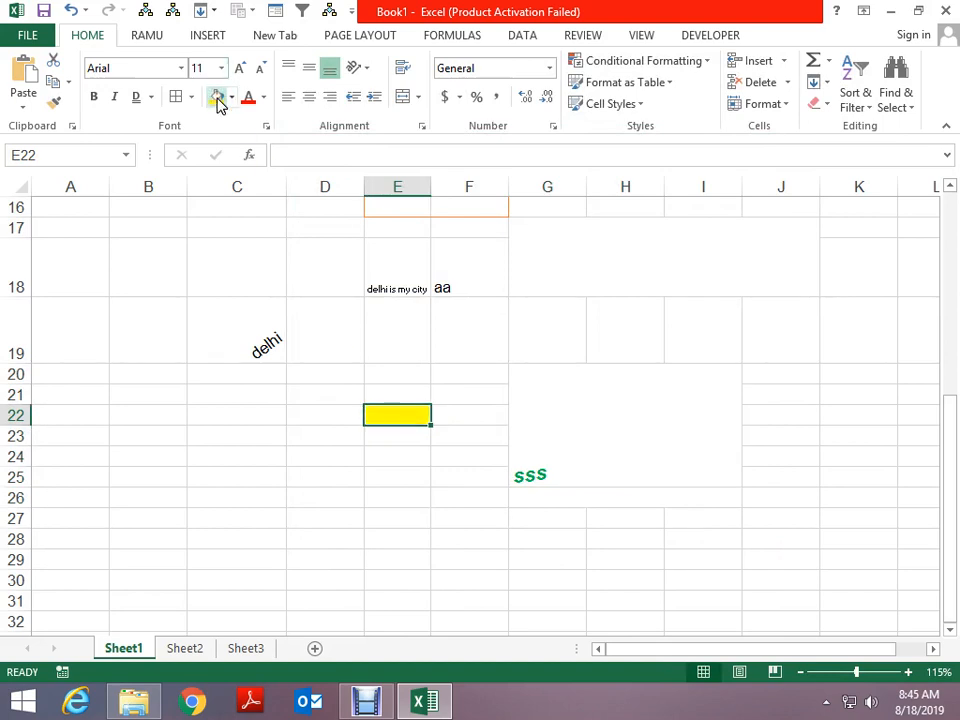
pyautogui.click(248, 98)
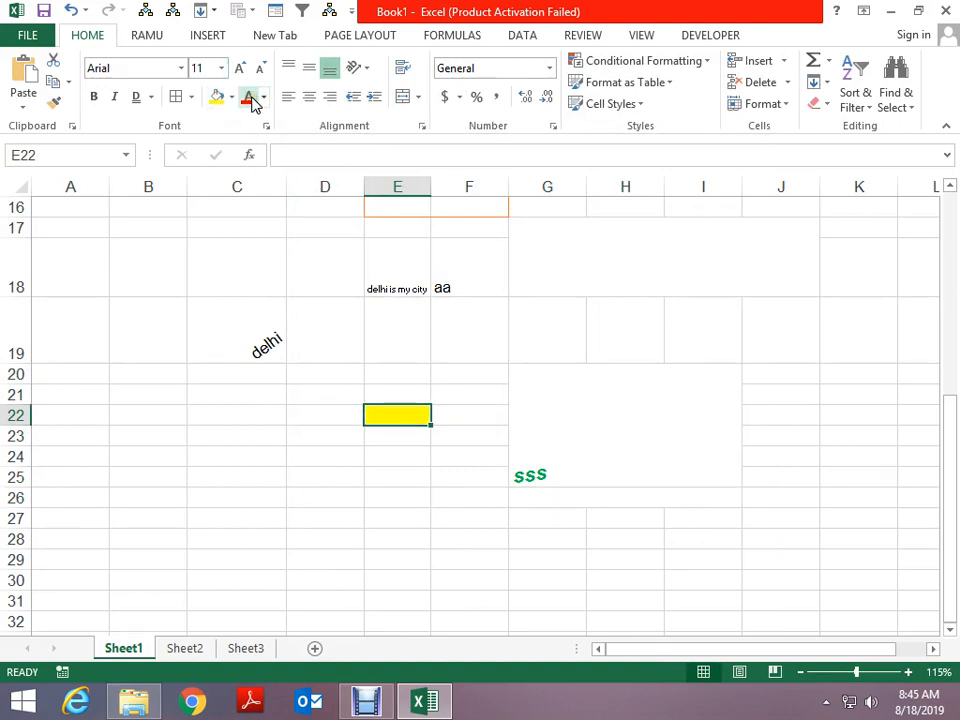
# Type 'sss' into E22, then open Format Cells for D23
pyautogui.write('sss')
pyautogui.hotkey('ctrl', 'Return')
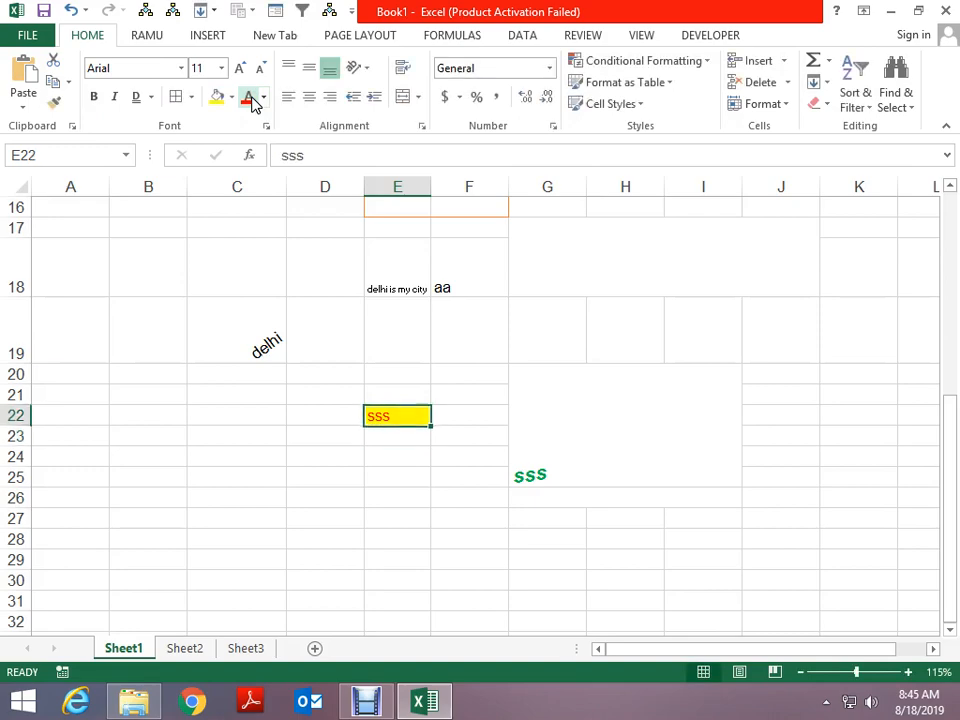
pyautogui.click(291, 435)
pyautogui.click(421, 126)
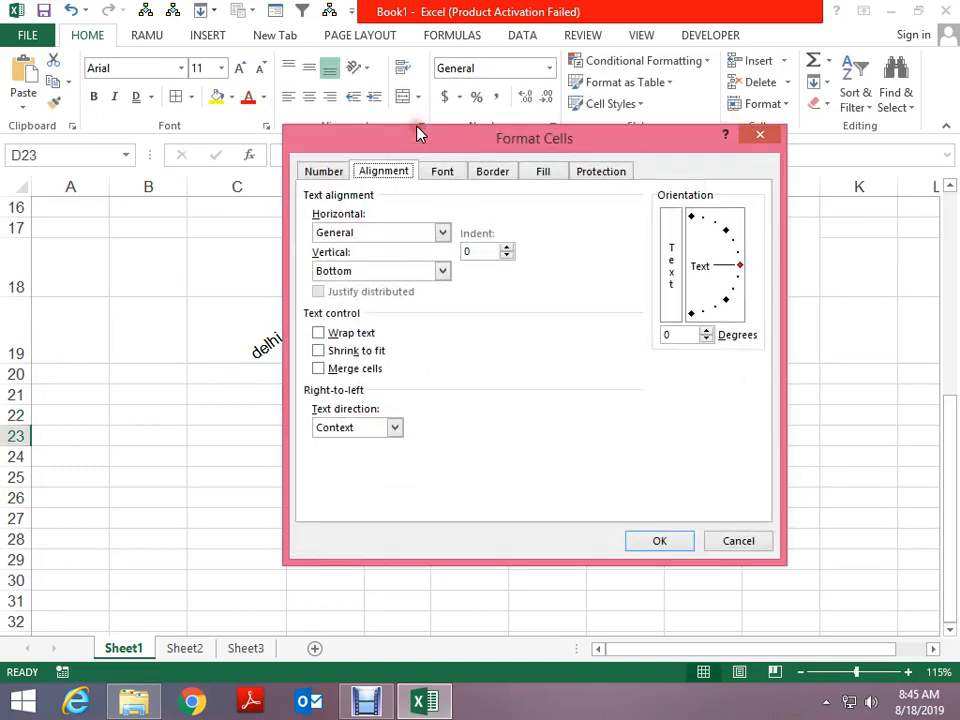
# Tick Strikethrough in the Font settings, then enter dss in D23 and return to it
pyautogui.click(441, 173)
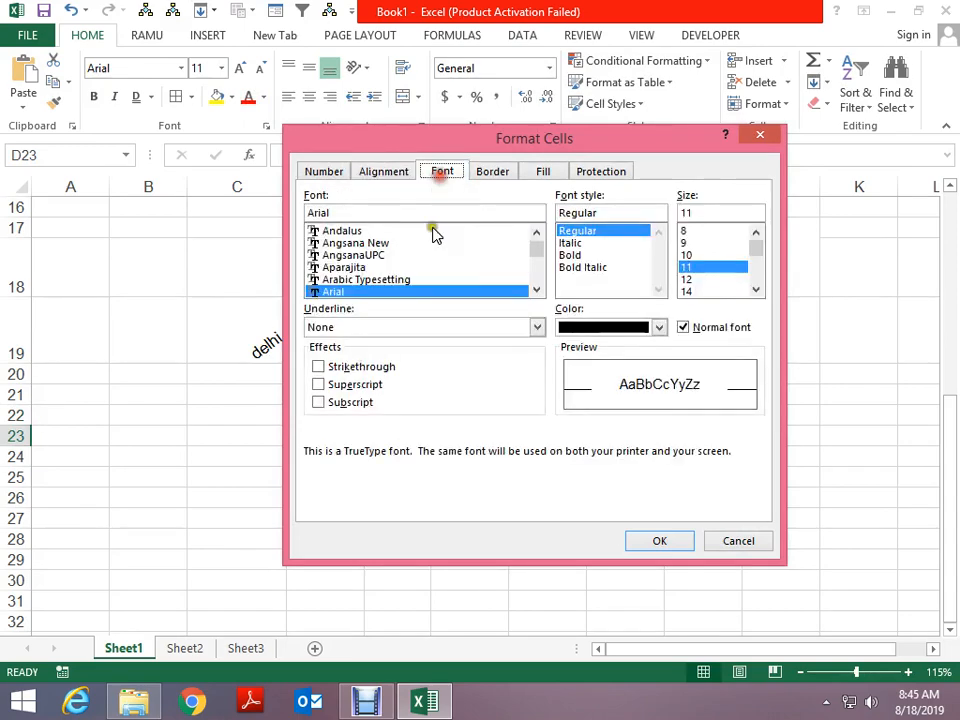
pyautogui.click(360, 369)
pyautogui.press('Return')
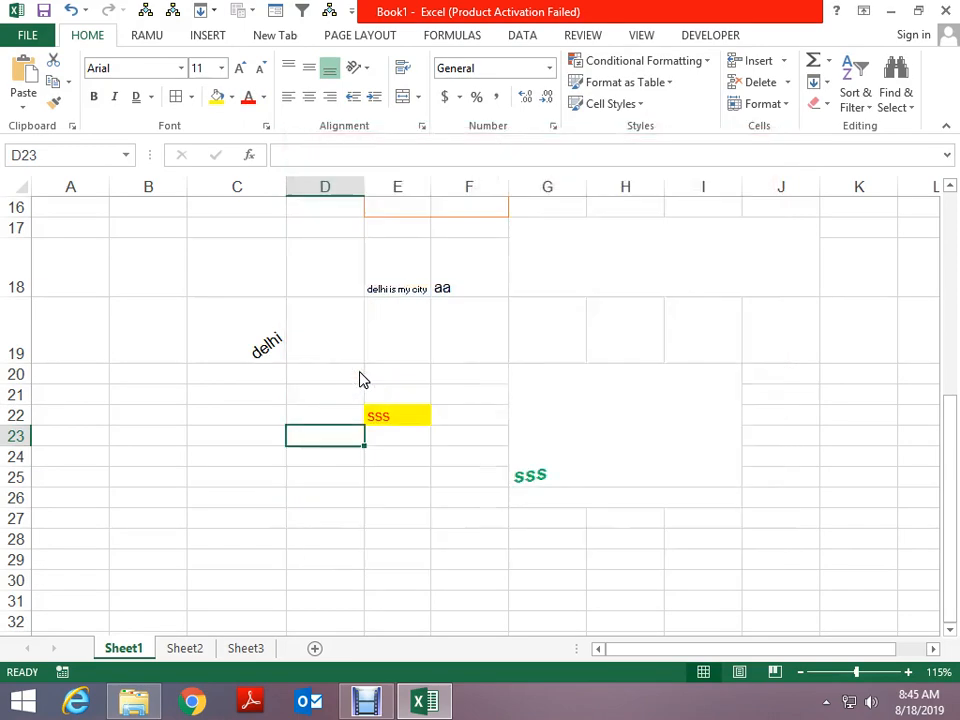
pyautogui.write('dss')
pyautogui.press('Return')
pyautogui.press('Return')
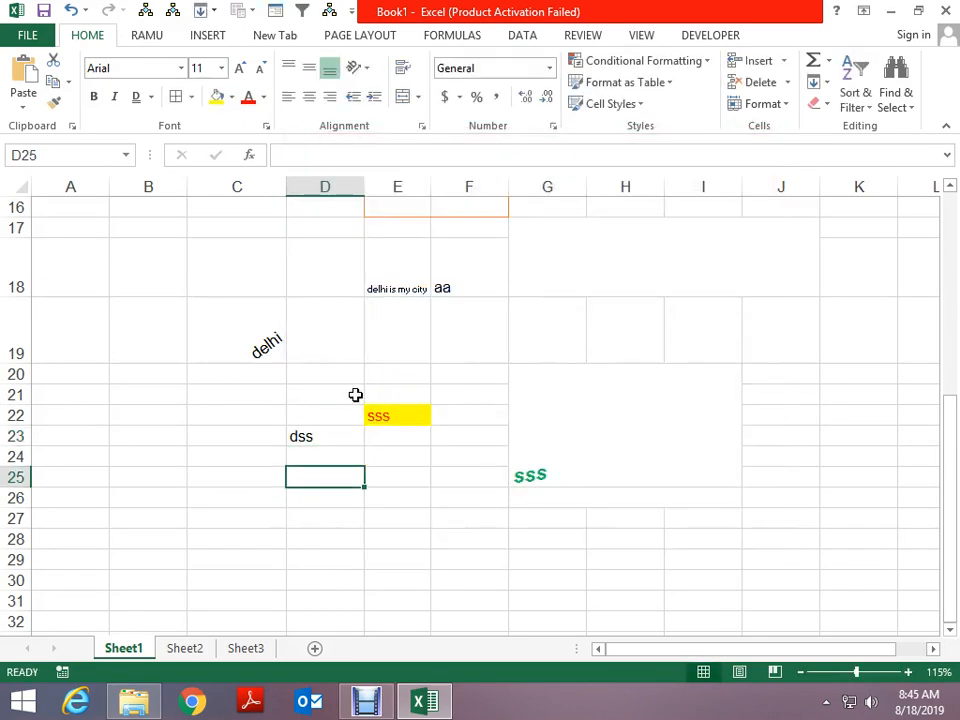
pyautogui.press('Up')
pyautogui.press('Up')
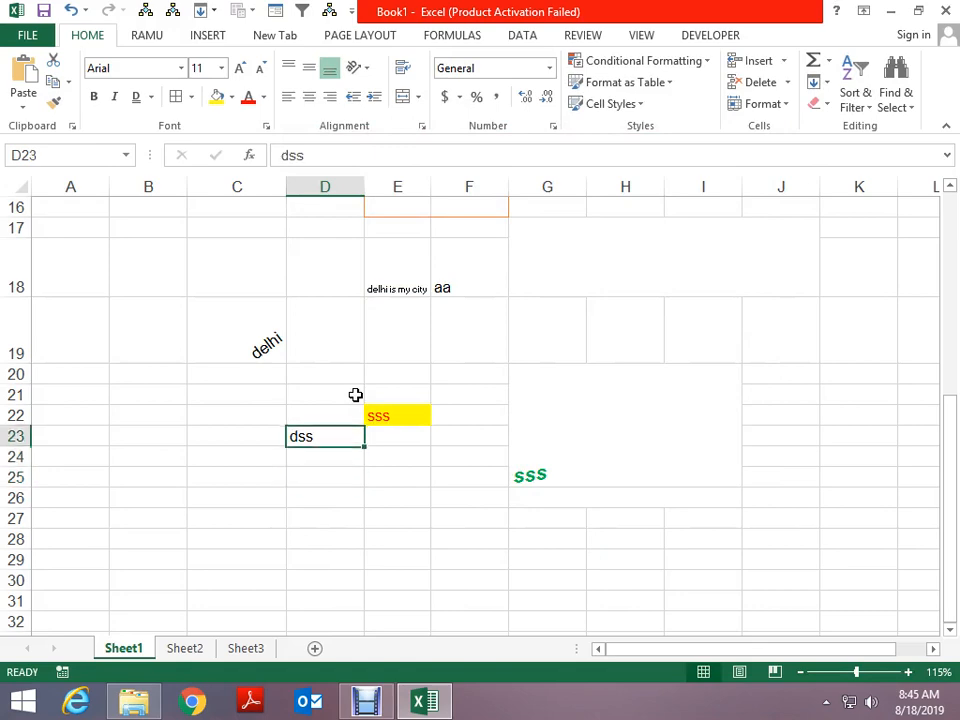
# Apply Strikethrough to dss in D23 from the Font settings
pyautogui.click(267, 129)
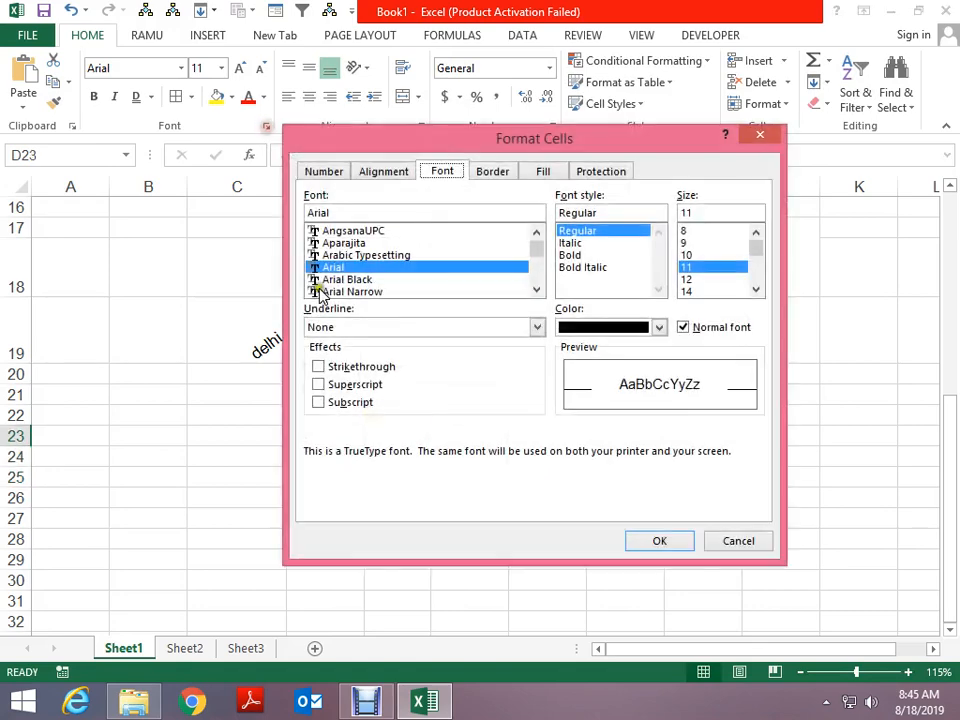
pyautogui.click(358, 366)
pyautogui.click(636, 540)
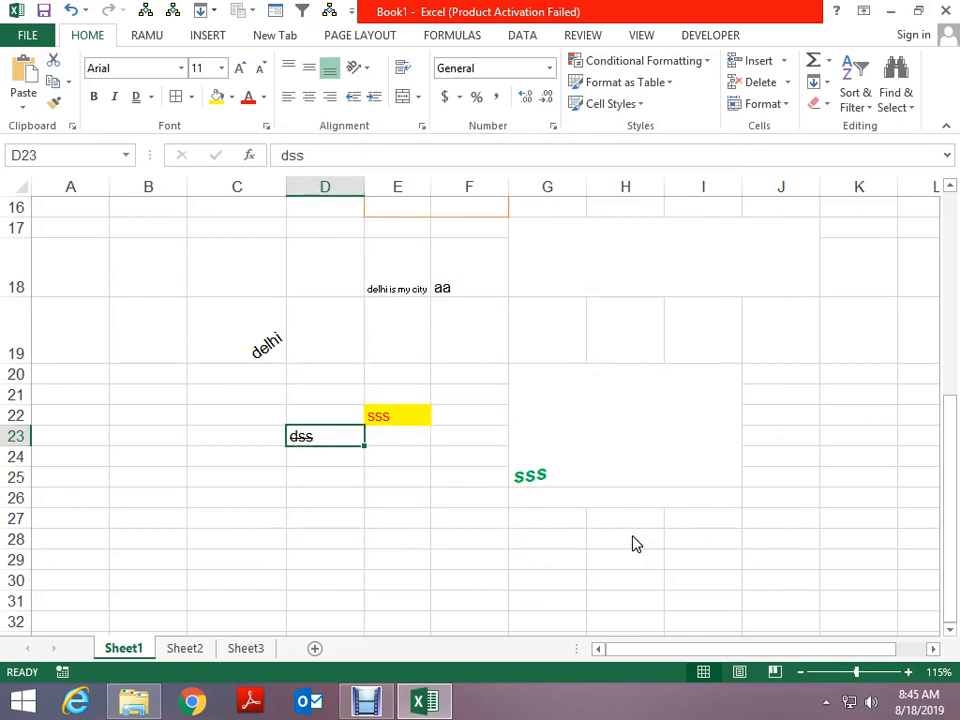
pyautogui.scroll(2, 446, 456)
pyautogui.scroll(-3, 428, 480)
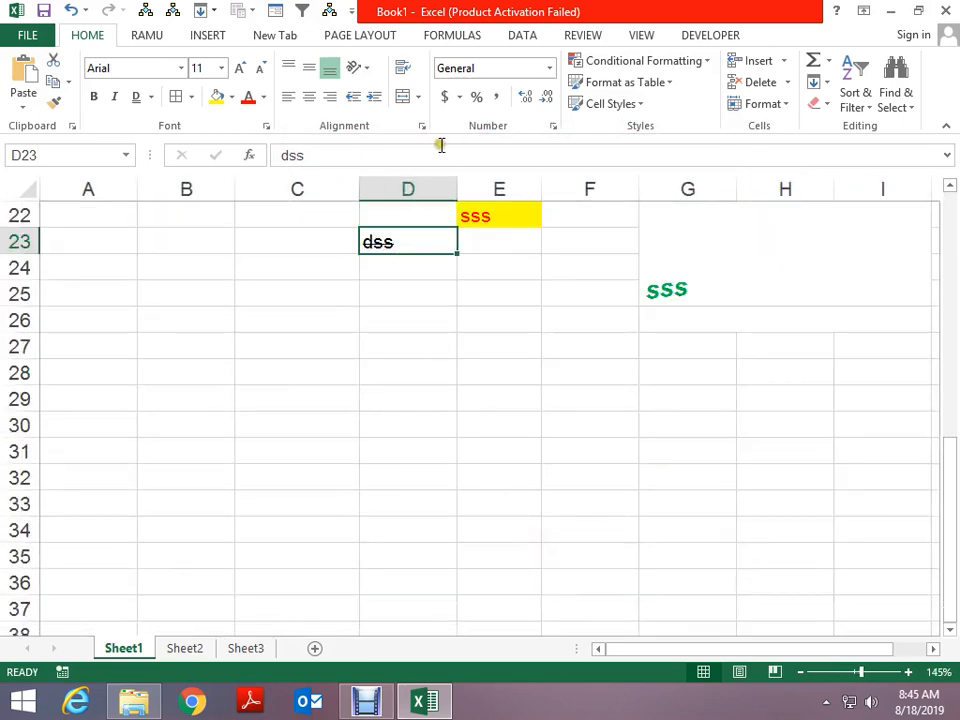
# Reopen Format Cells, toggle Superscript and Subscript off again, and keep only the strikethrough
pyautogui.hotkey('ctrl', '1')
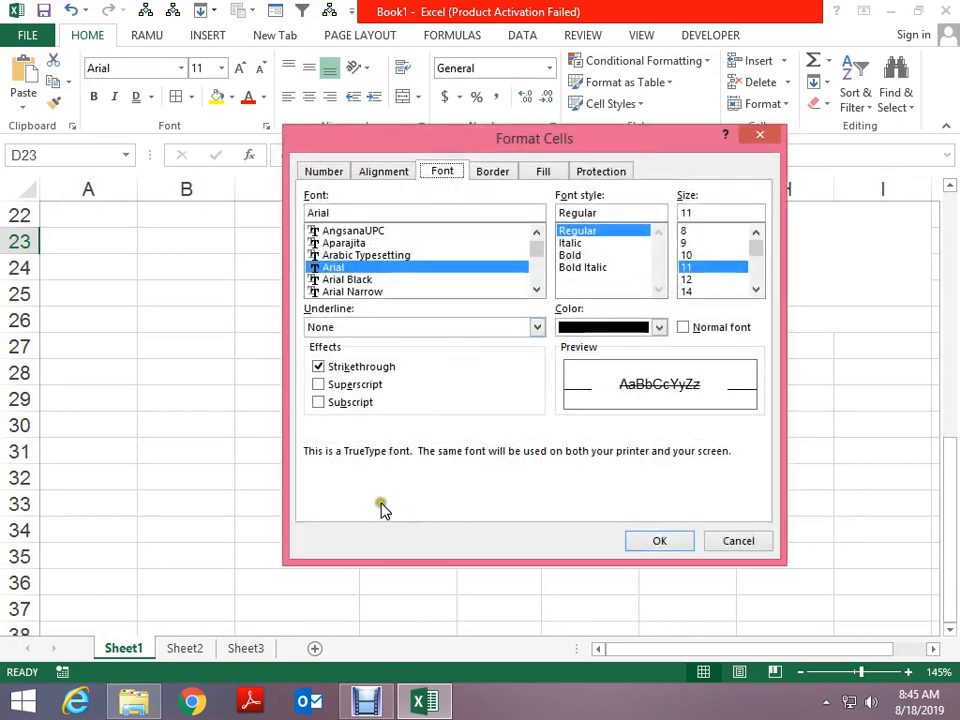
pyautogui.click(345, 386)
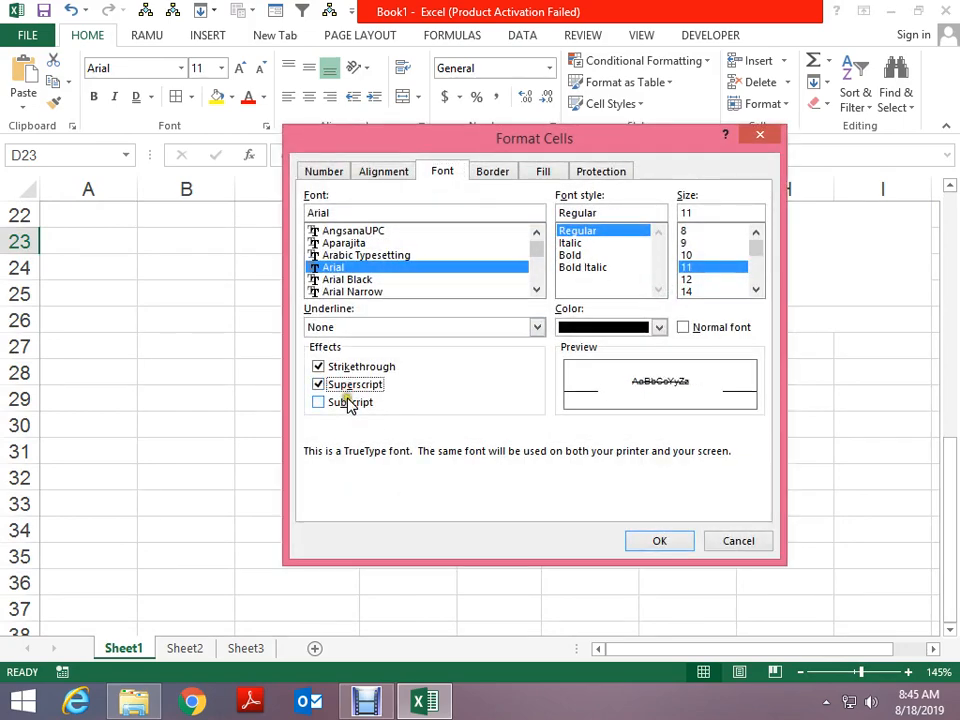
pyautogui.click(348, 404)
pyautogui.click(349, 404)
pyautogui.click(344, 386)
pyautogui.click(347, 388)
pyautogui.press('Return')
pyautogui.click(353, 413)
pyautogui.click(388, 390)
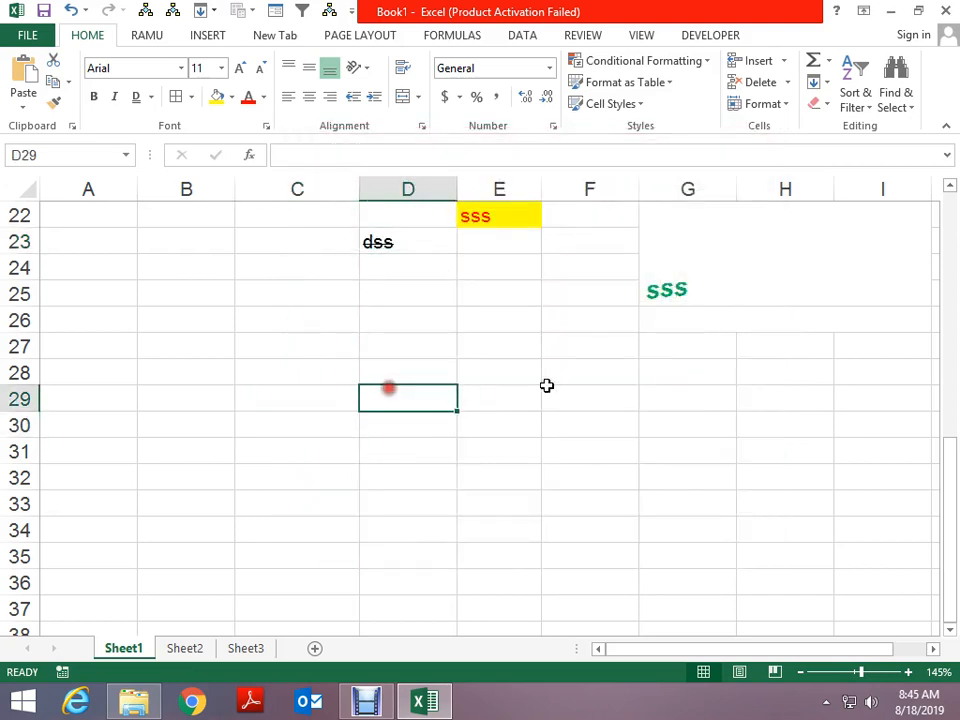
# Enter 5th in D29 and make its th superscript
pyautogui.write('5th')
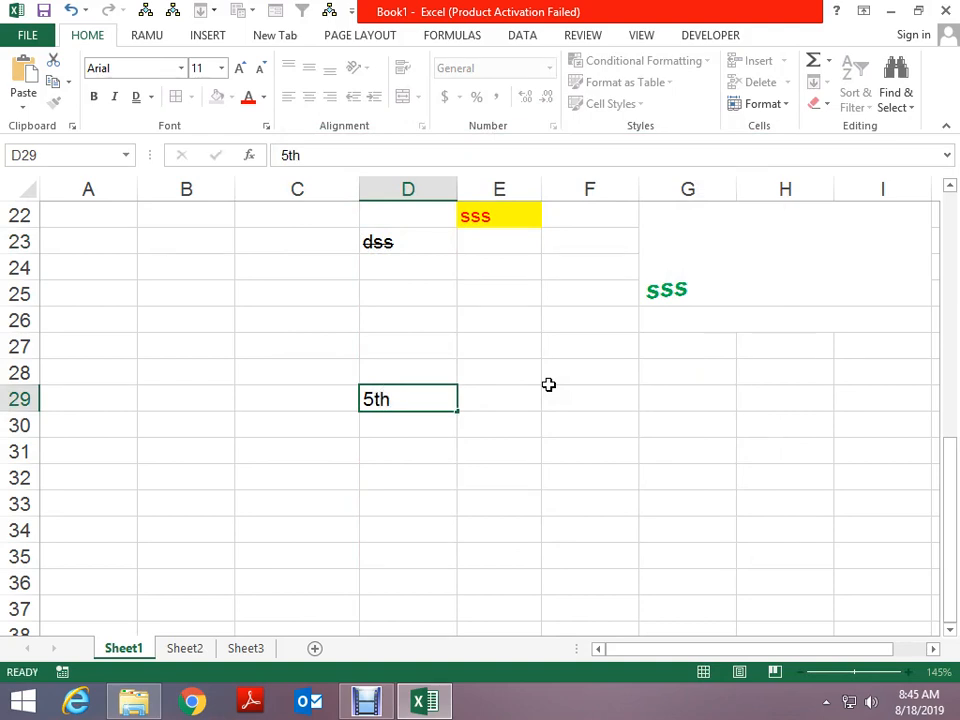
pyautogui.press('Down')
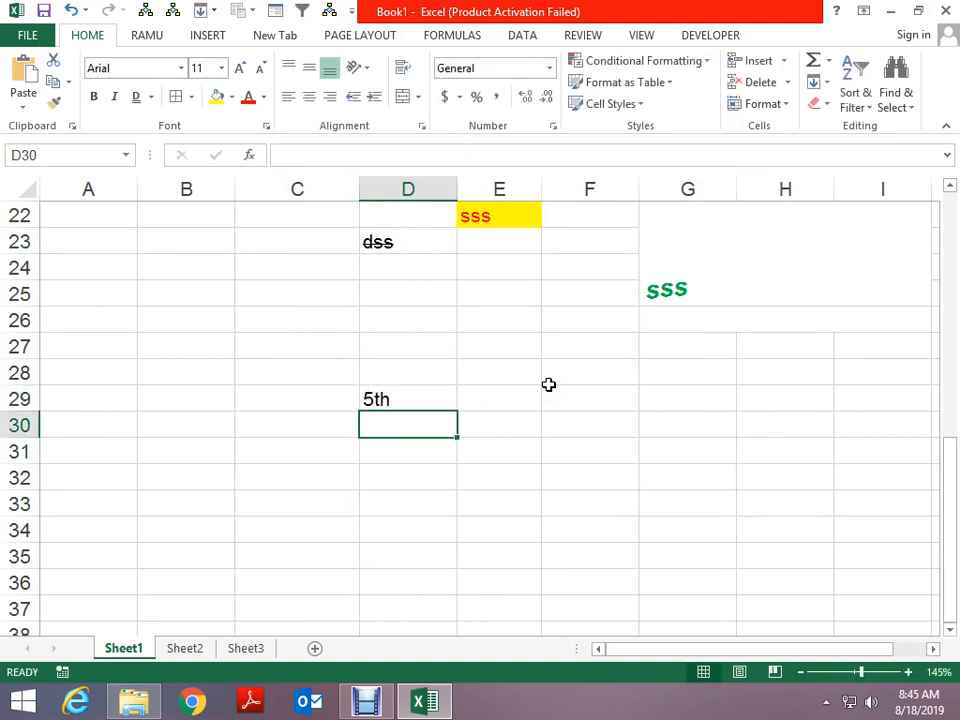
pyautogui.press('Up')
pyautogui.press('F2')
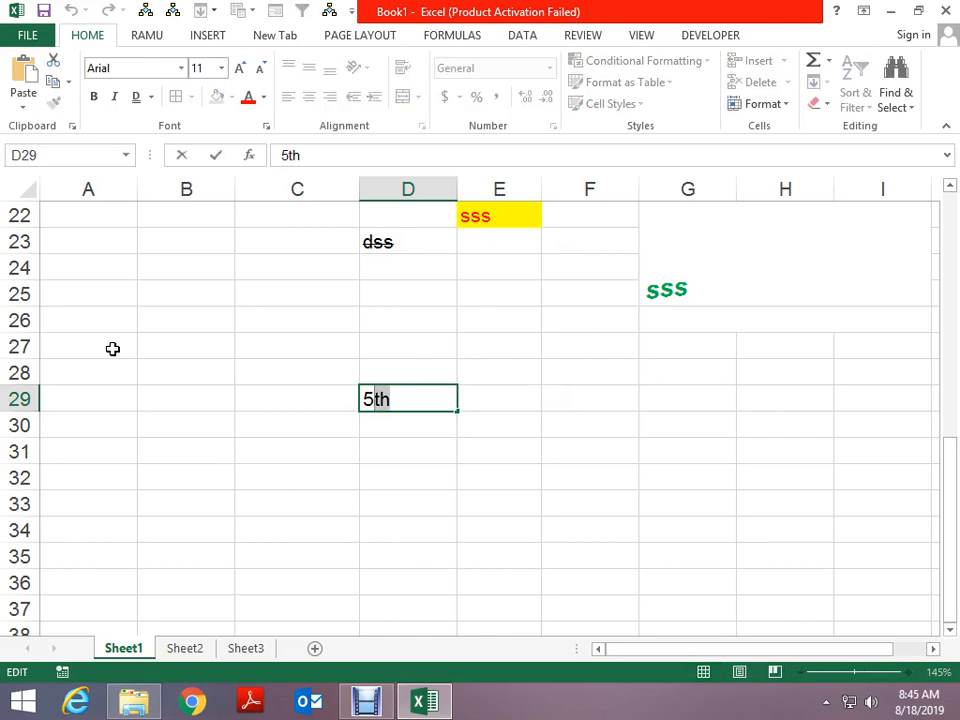
pyautogui.hotkey('ctrl', '1')
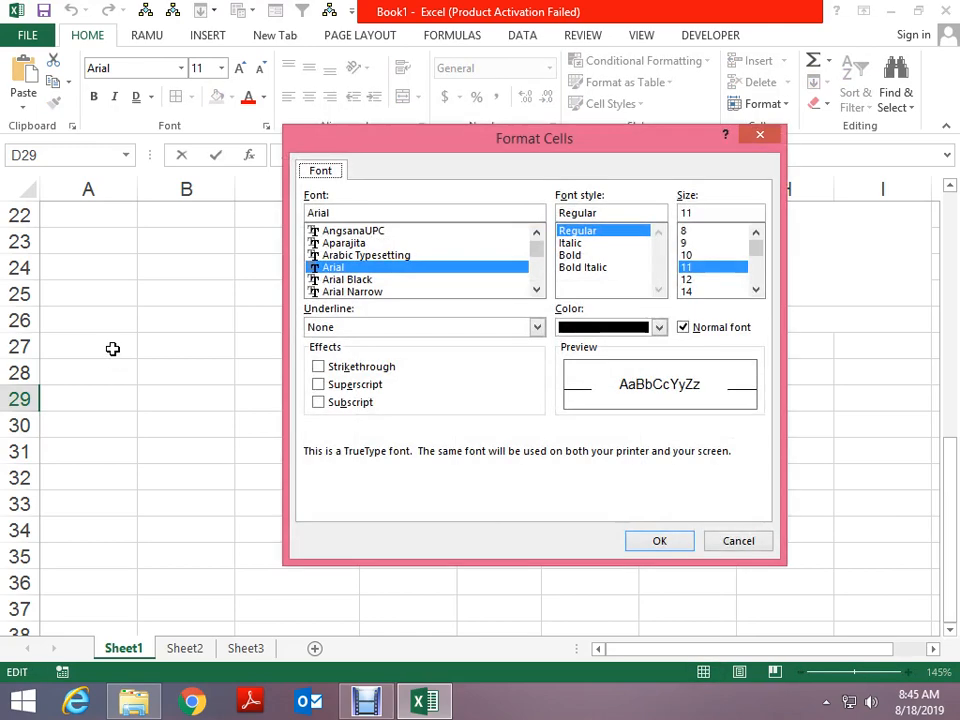
pyautogui.click(345, 384)
pyautogui.click(659, 541)
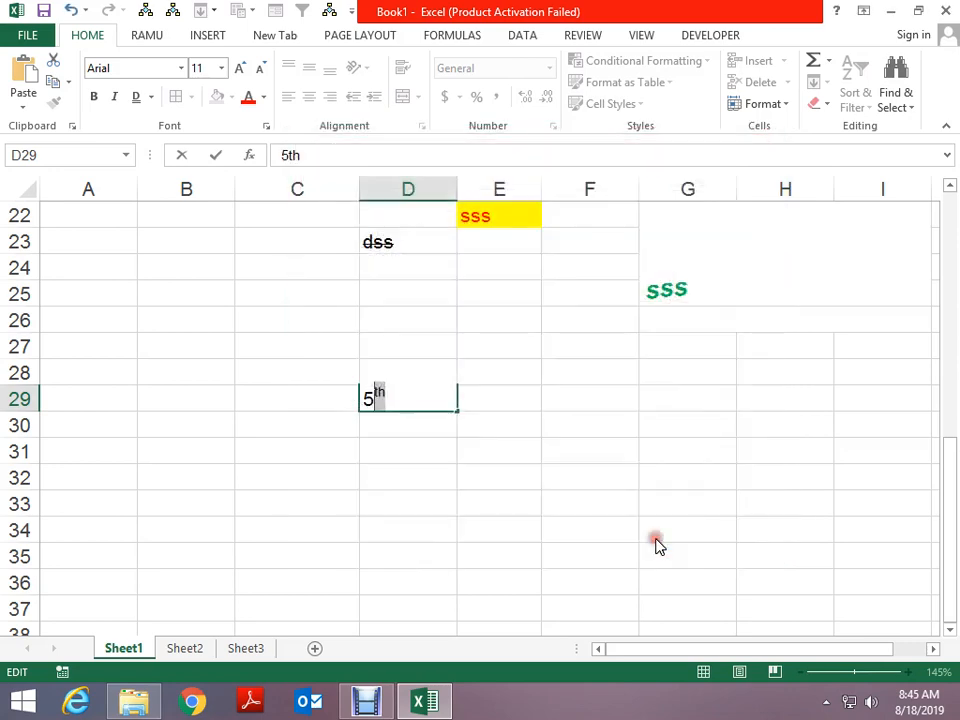
pyautogui.hotkey('ctrl', 'Return')
# Enter H2O in D30 with the 2 formatted as subscript
pyautogui.press('Return')
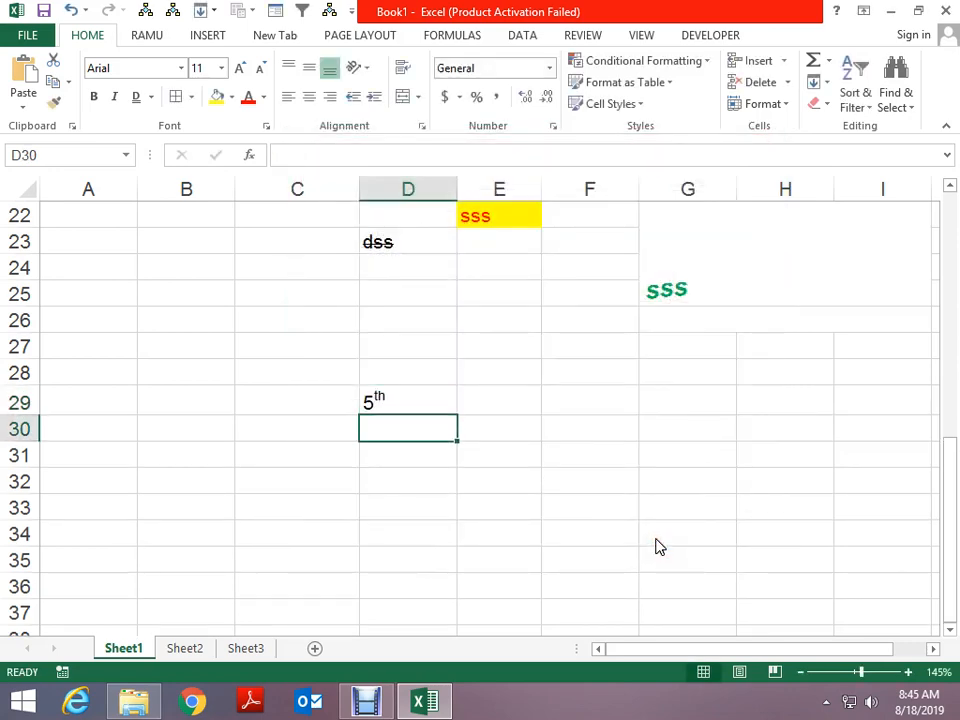
pyautogui.write('h')
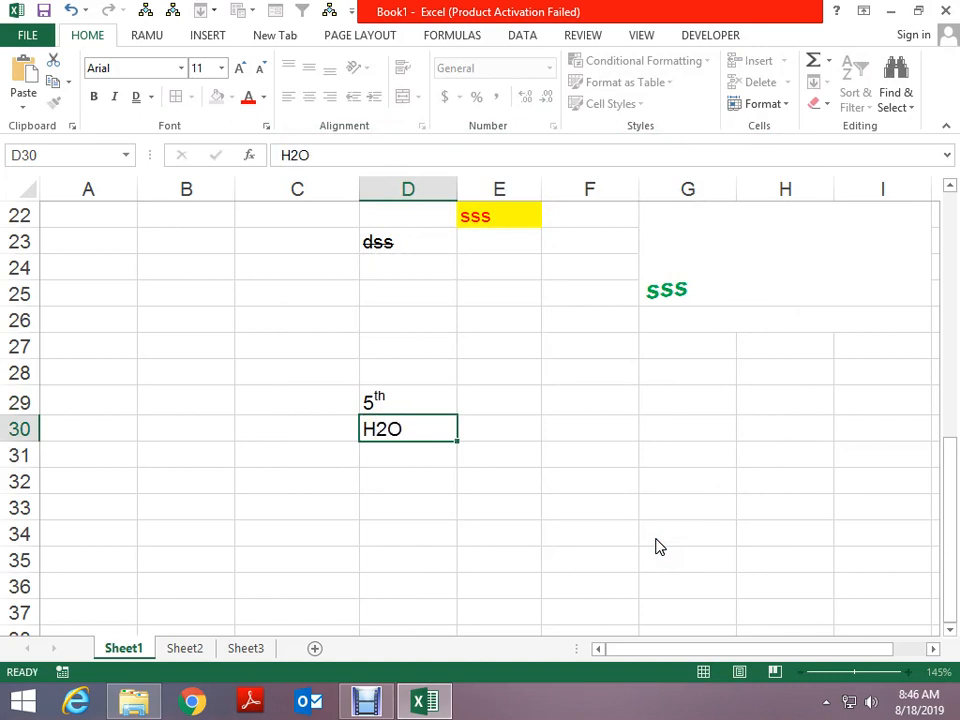
pyautogui.press('F2')
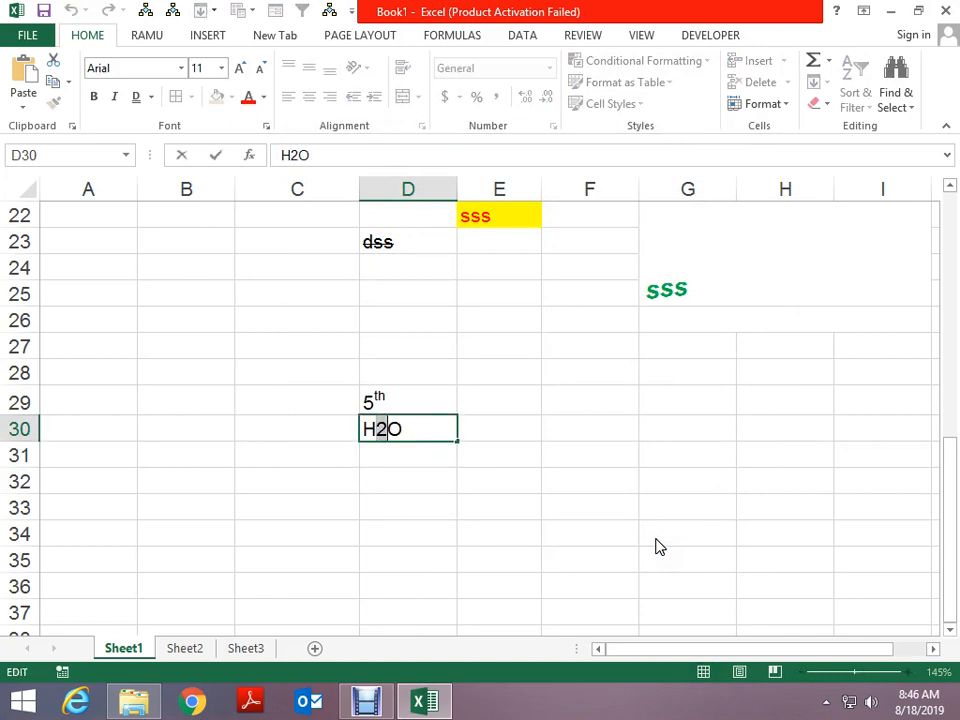
pyautogui.hotkey('ctrl', '1')
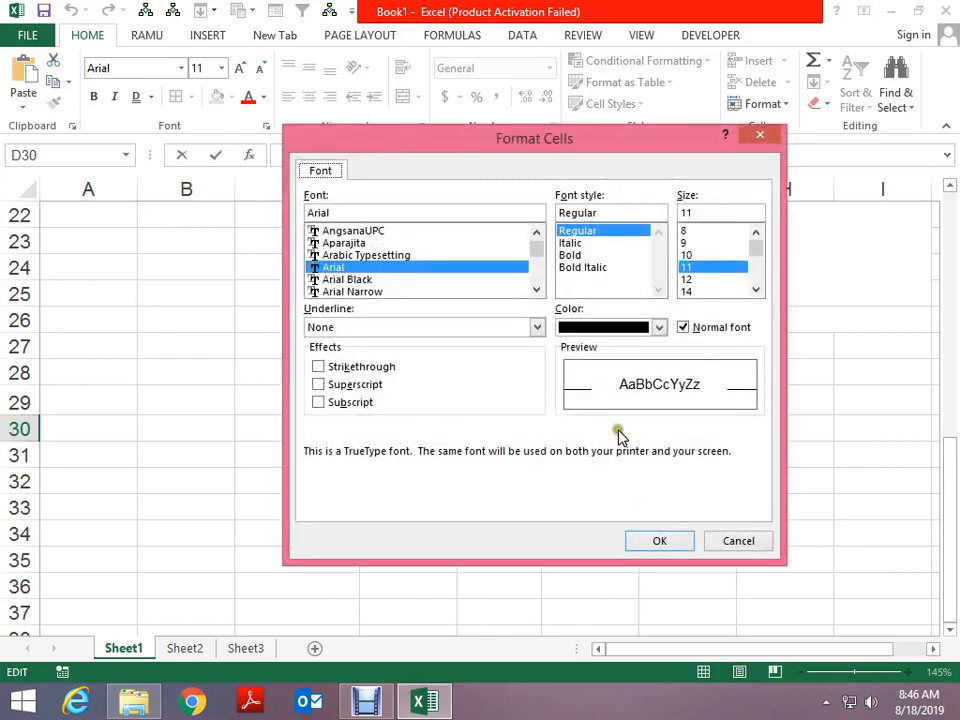
pyautogui.click(368, 404)
pyautogui.click(660, 543)
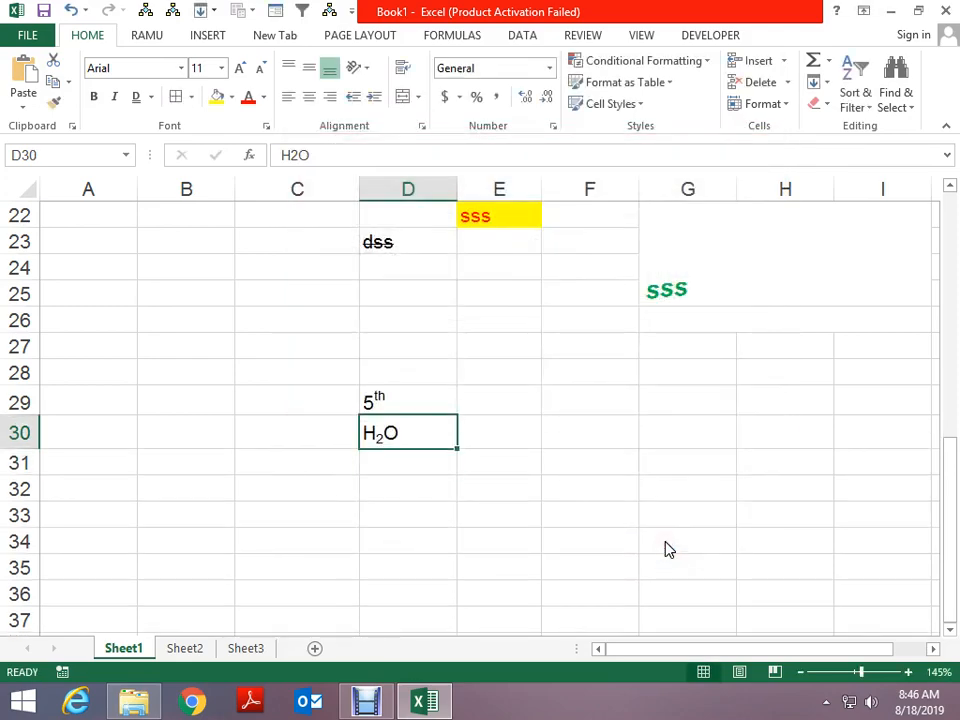
# Enter X in cell G29
pyautogui.click(259, 320)
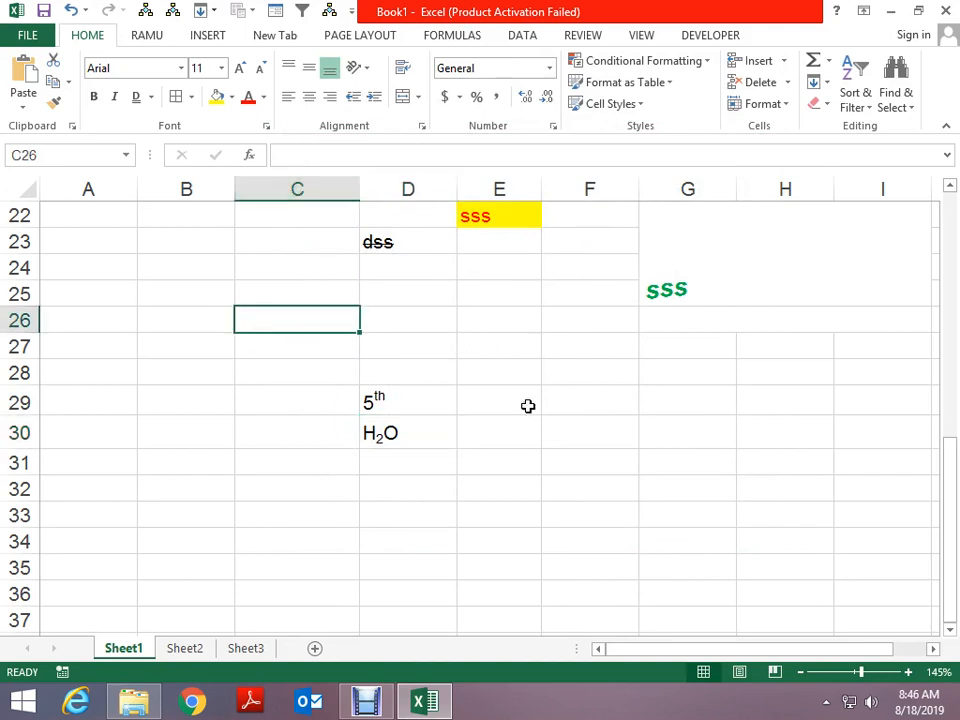
pyautogui.moveTo(505, 373); pyautogui.dragTo(811, 361)
pyautogui.click(484, 392)
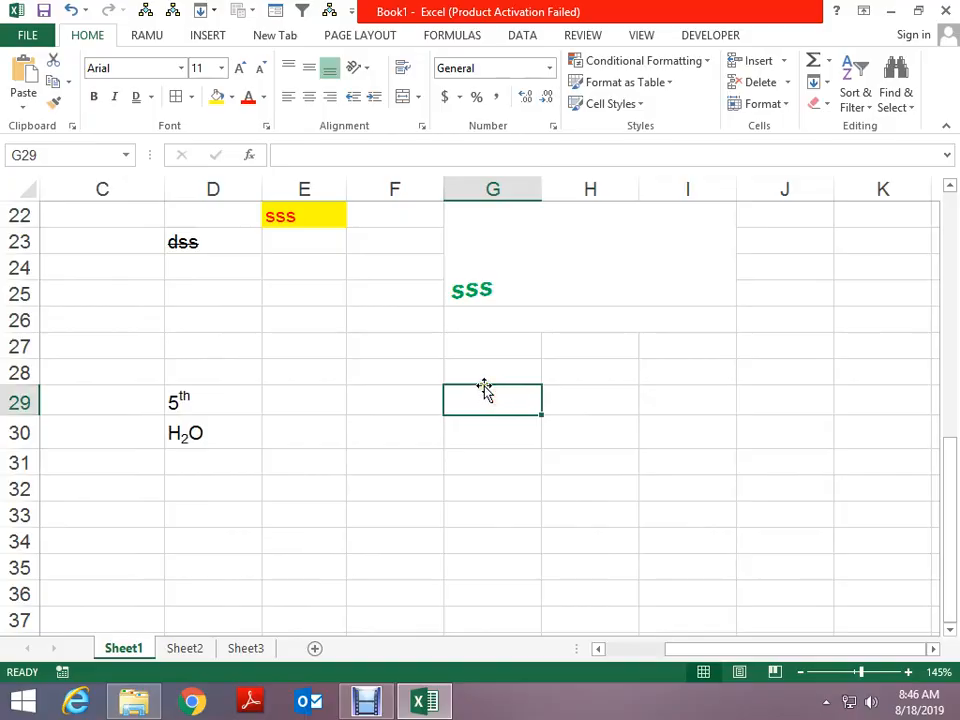
pyautogui.press('super')
pyautogui.press('super')
pyautogui.write('Z')
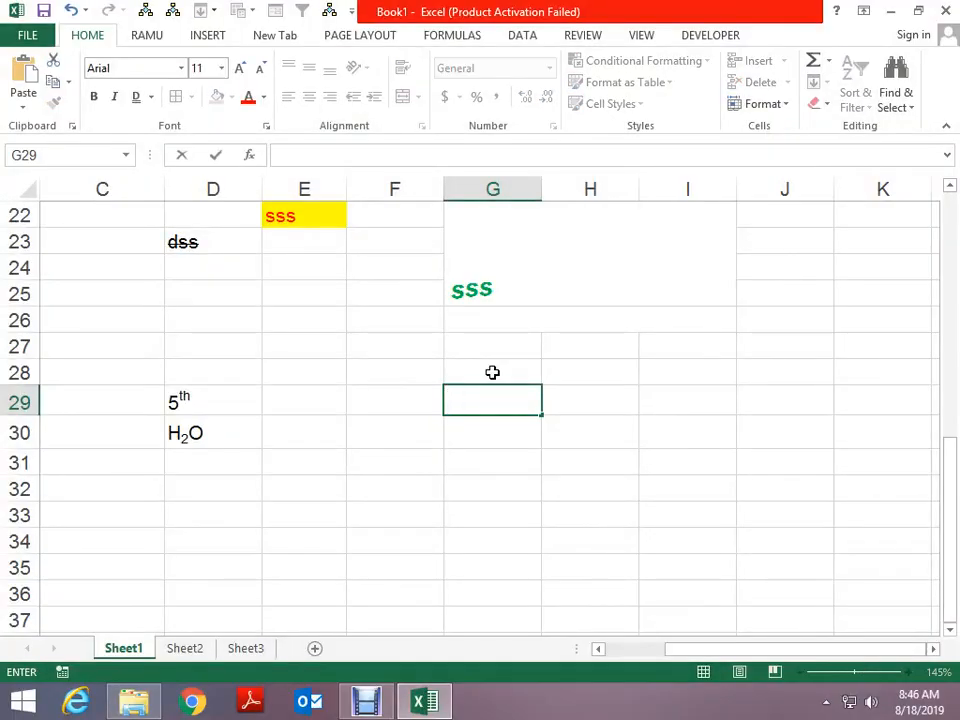
pyautogui.press('Return')
pyautogui.press('Up')
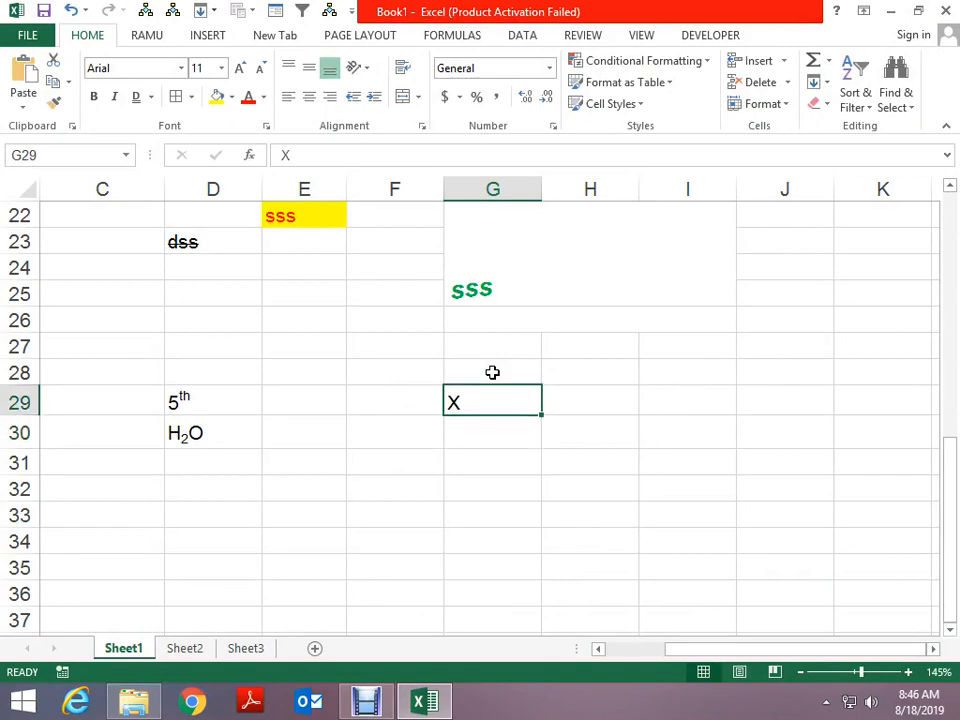
# Launch Paint with MSPAINT and draw a red pencil line on the blank canvas
pyautogui.press('super+r')
pyautogui.write('MSPAINT')
pyautogui.press('Return')
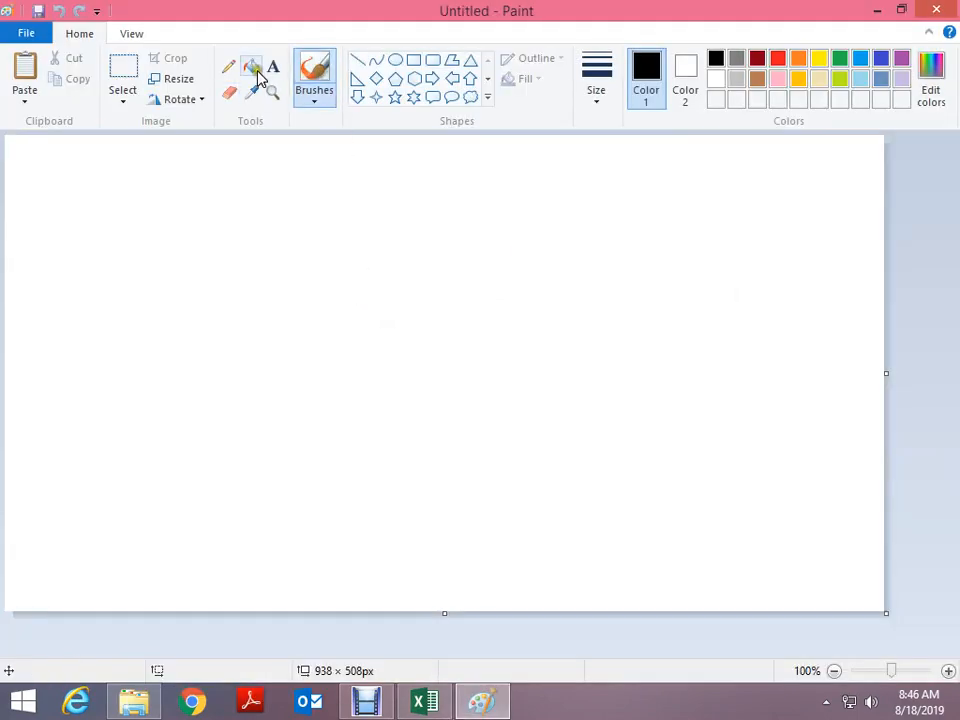
pyautogui.click(229, 66)
pyautogui.click(777, 60)
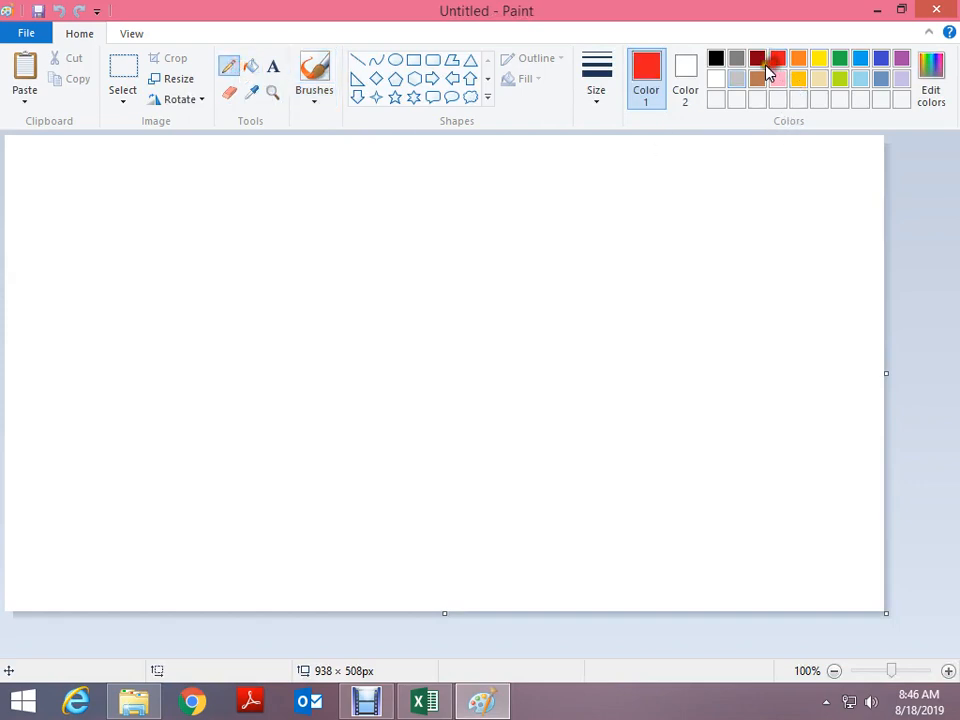
pyautogui.moveTo(291, 323)
pyautogui.mouseDown()
pyautogui.moveTo(332, 390)
pyautogui.moveTo(820, 208)
pyautogui.mouseUp()
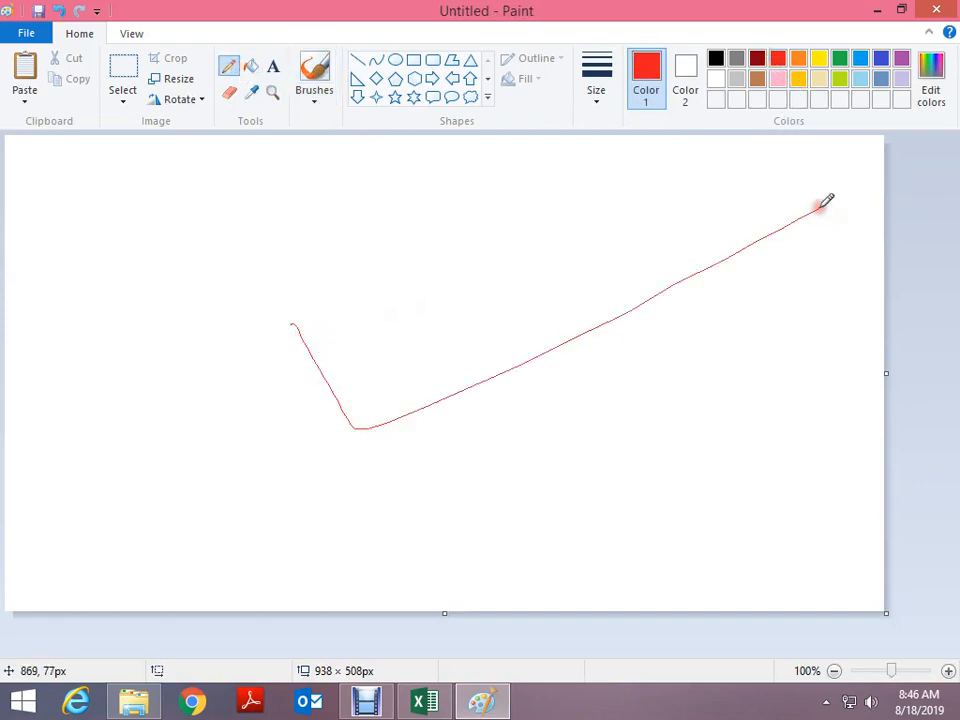
pyautogui.hotkey('alt', 'Tab')
# Enter J in cell H31
pyautogui.click(557, 319)
pyautogui.click(557, 363)
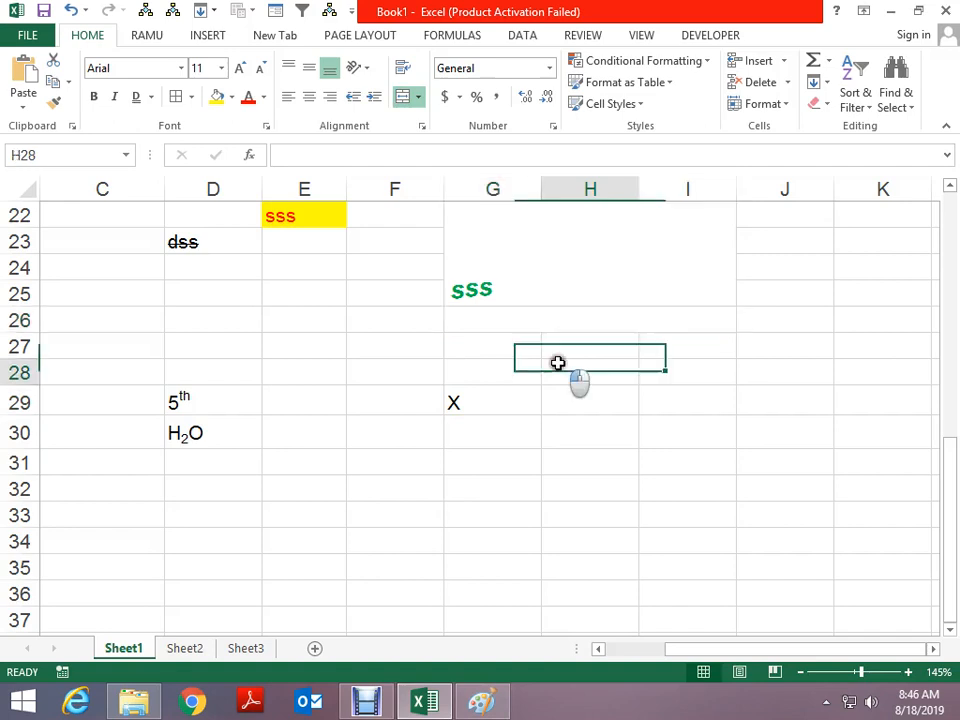
pyautogui.click(557, 455)
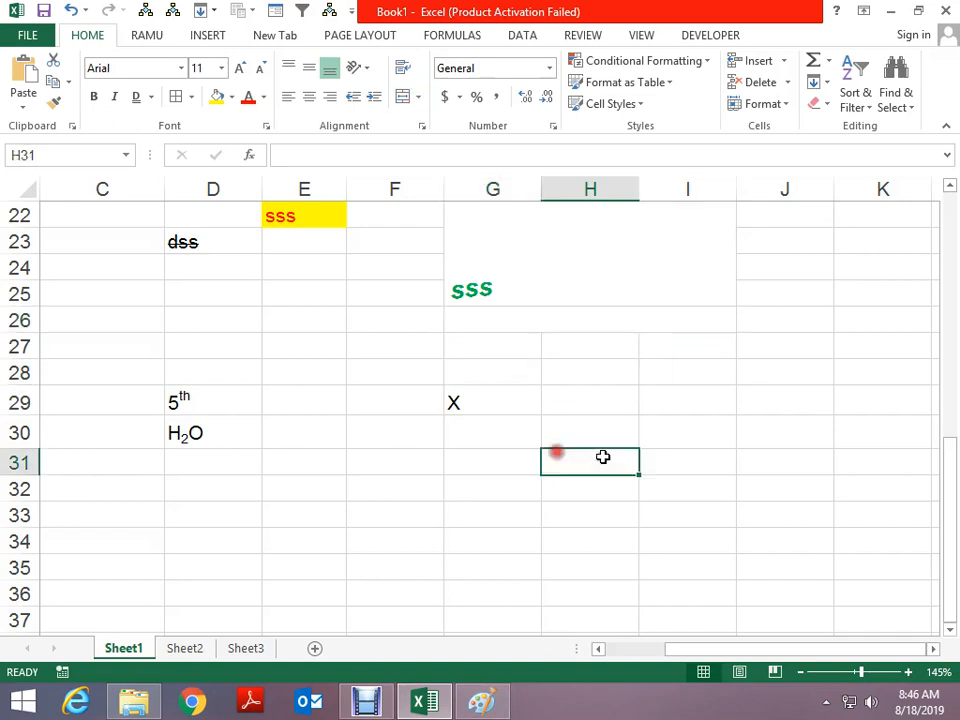
pyautogui.write('J')
pyautogui.press('Return')
pyautogui.click(603, 457)
# Rotate the J in H31 downward to -42 degrees using the Alignment orientation handle
pyautogui.click(423, 126)
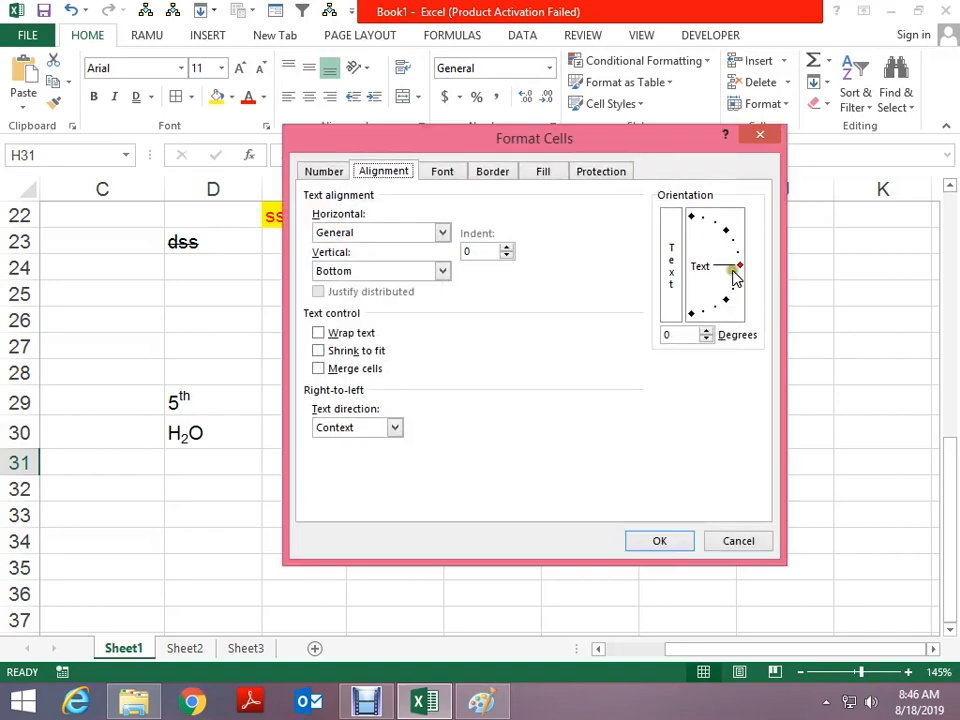
pyautogui.moveTo(735, 270); pyautogui.dragTo(729, 226)
pyautogui.click(660, 541)
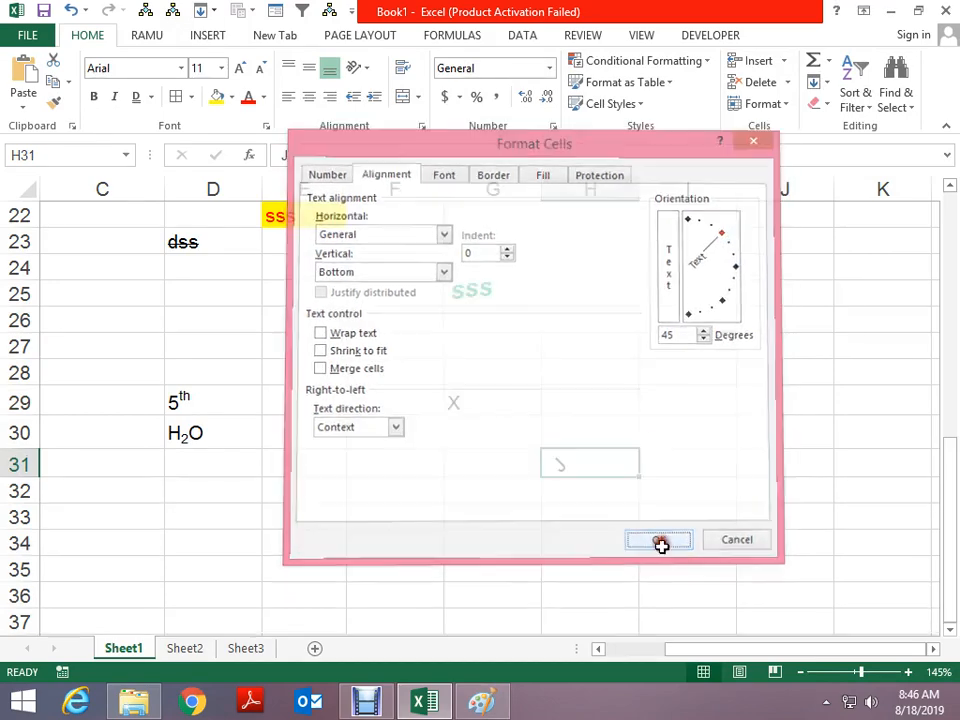
pyautogui.click(423, 126)
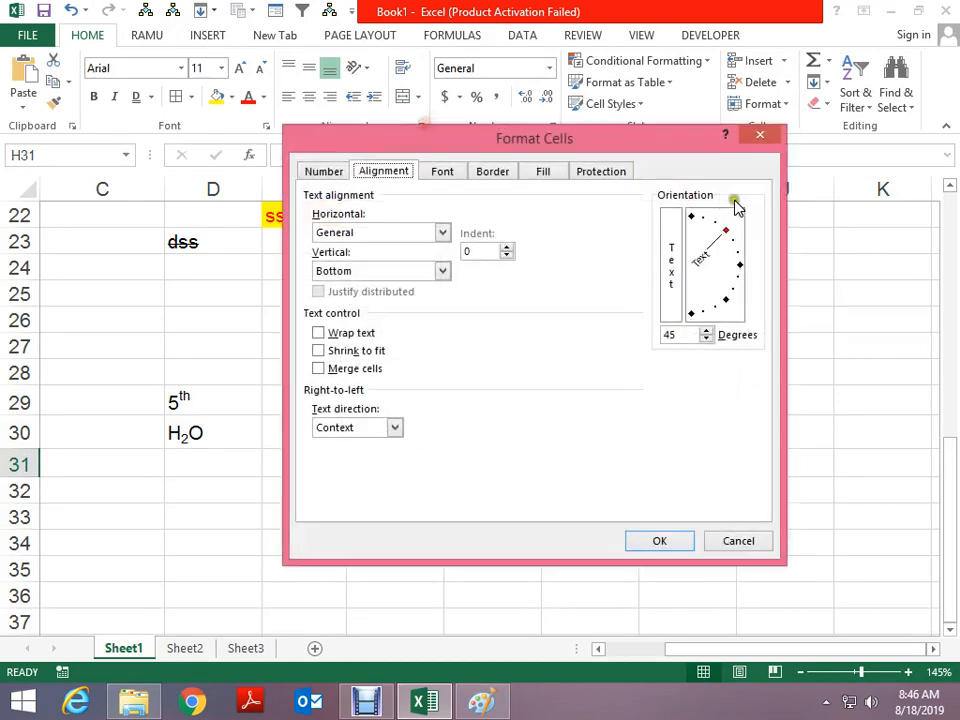
pyautogui.moveTo(729, 227); pyautogui.dragTo(737, 297)
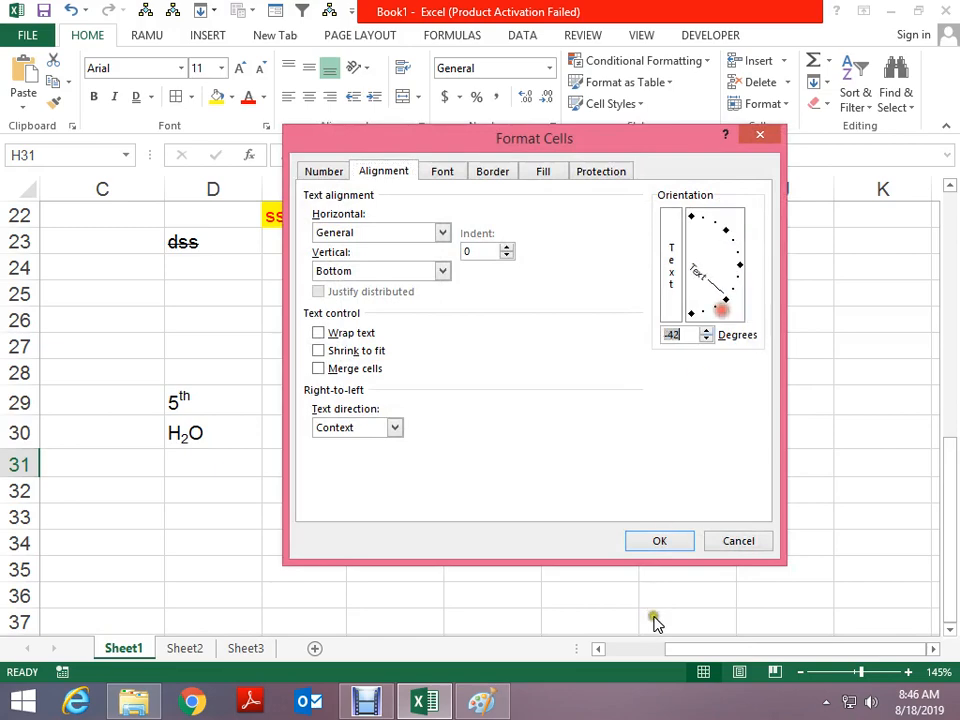
pyautogui.click(660, 541)
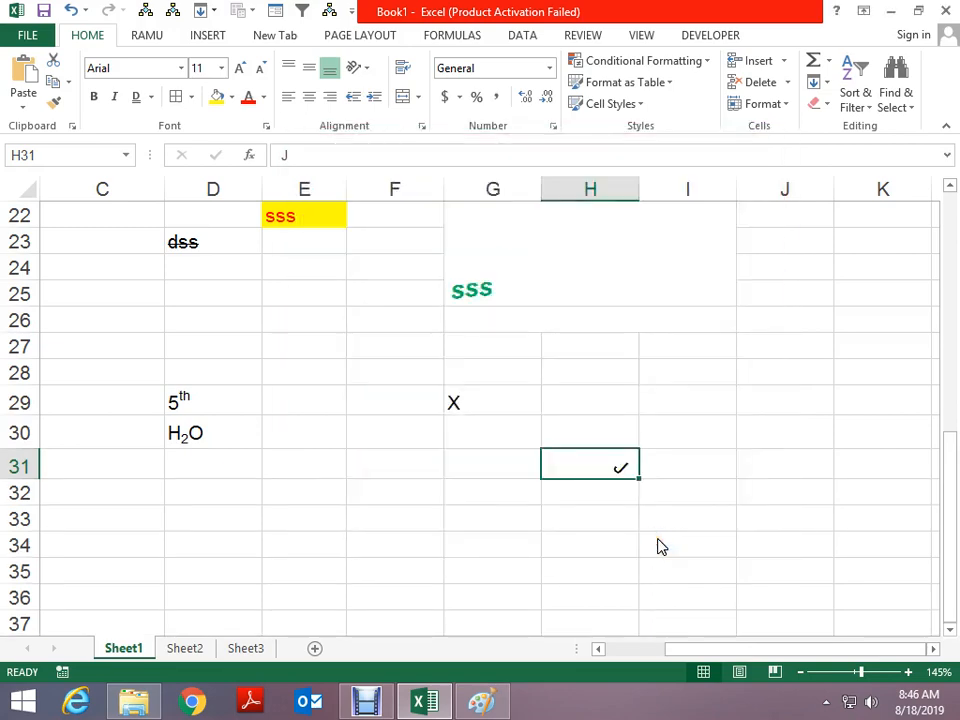
pyautogui.click(617, 372)
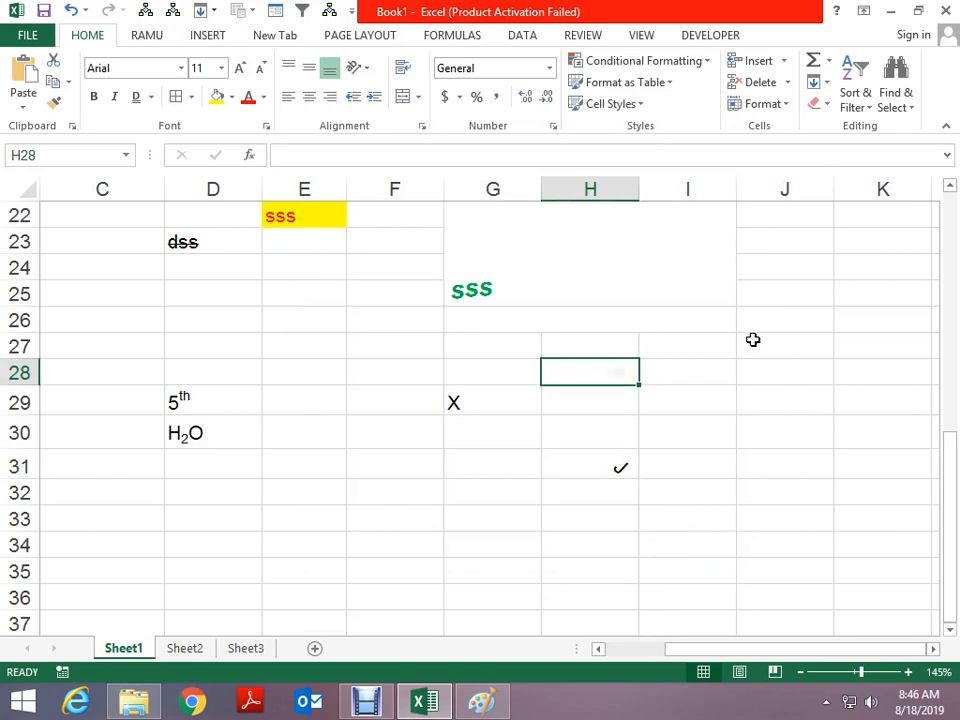
# Enter P, then a lowercase p, in cell H28
pyautogui.write('P')
pyautogui.press('Return')
pyautogui.press('Up')
pyautogui.write('p')
pyautogui.hotkey('ctrl', 'Return')
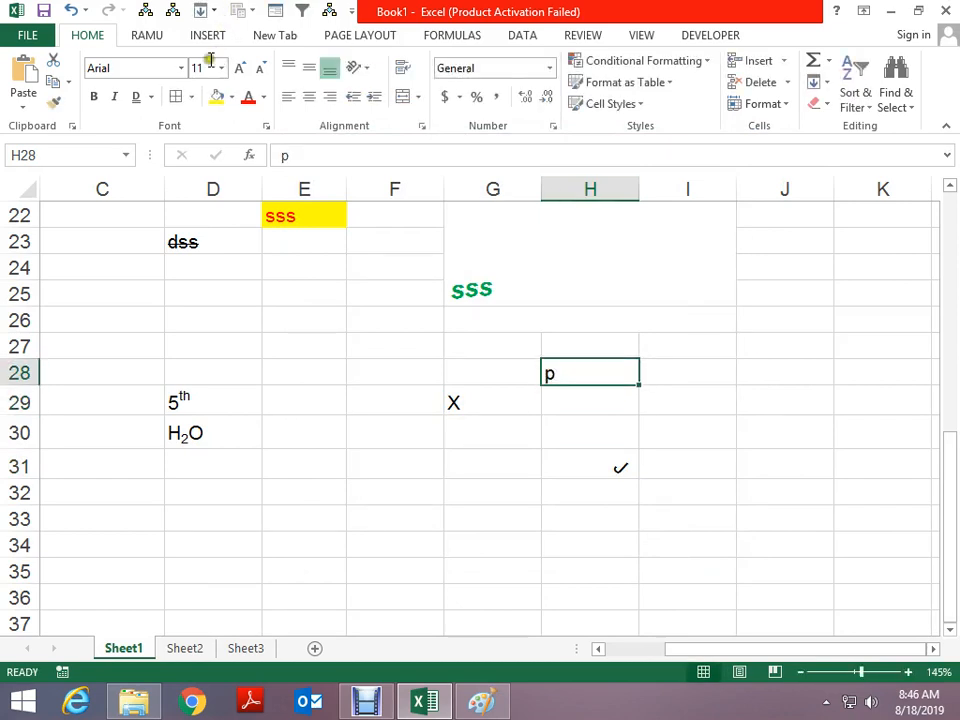
# Set H28's font to Wingdings 3 and retype a capital P
pyautogui.click(181, 67)
pyautogui.scroll(-8, 165, 480)
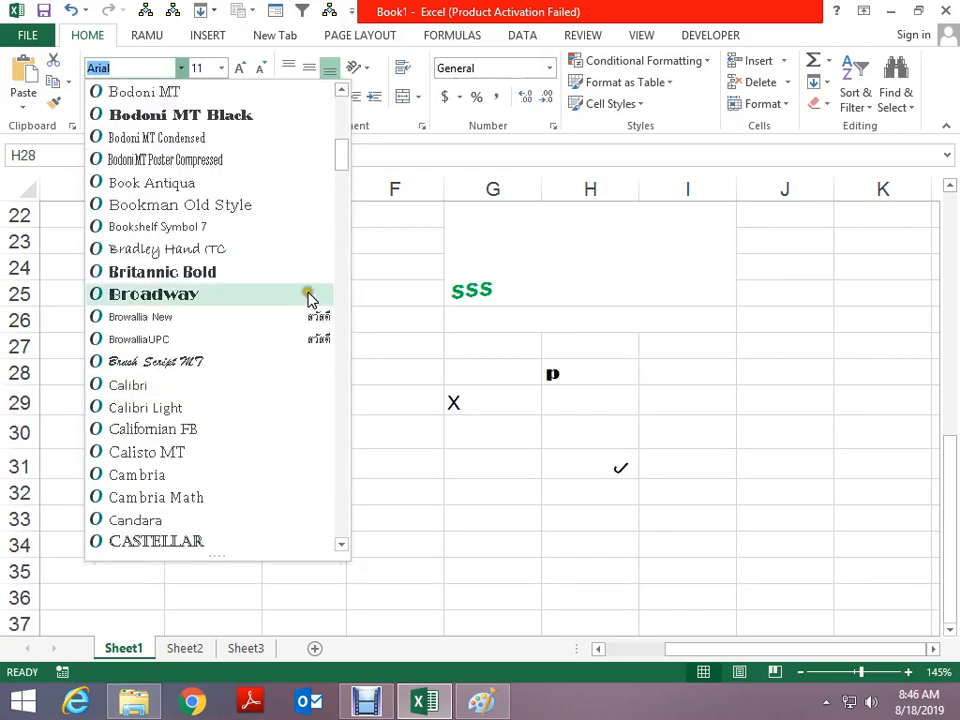
pyautogui.moveTo(343, 171); pyautogui.dragTo(352, 522)
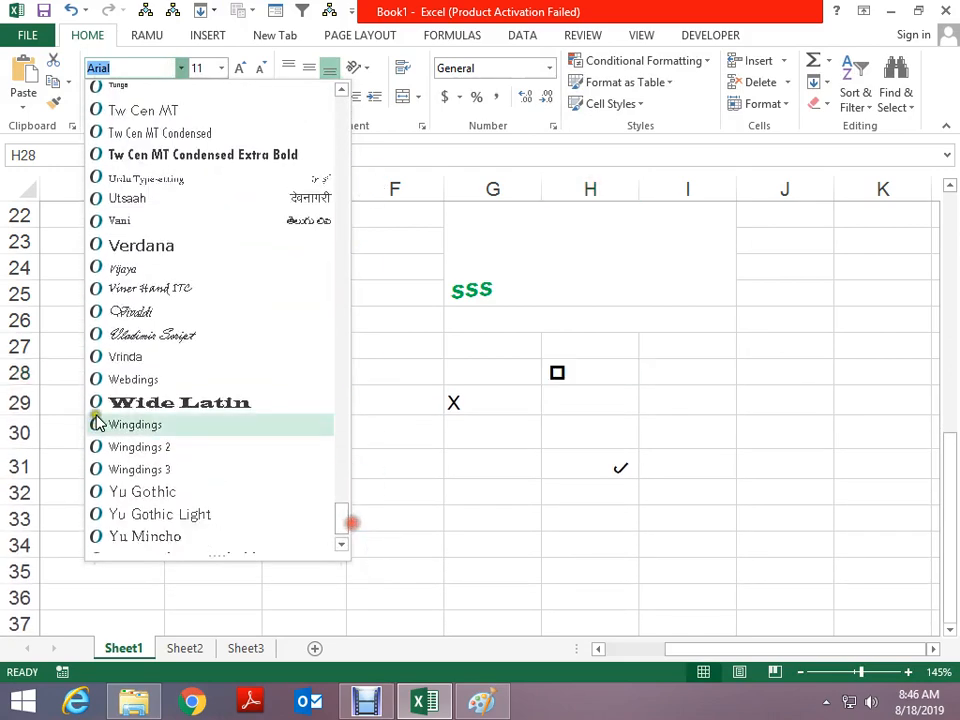
pyautogui.click(140, 470)
pyautogui.write('P')
pyautogui.press('Return')
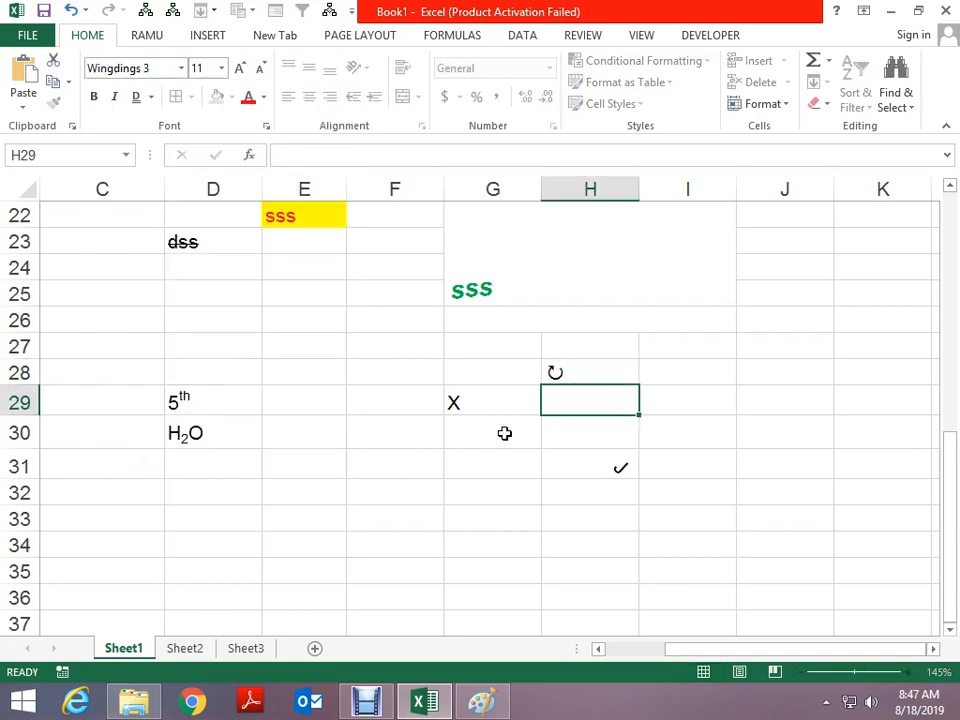
pyautogui.press('Up')
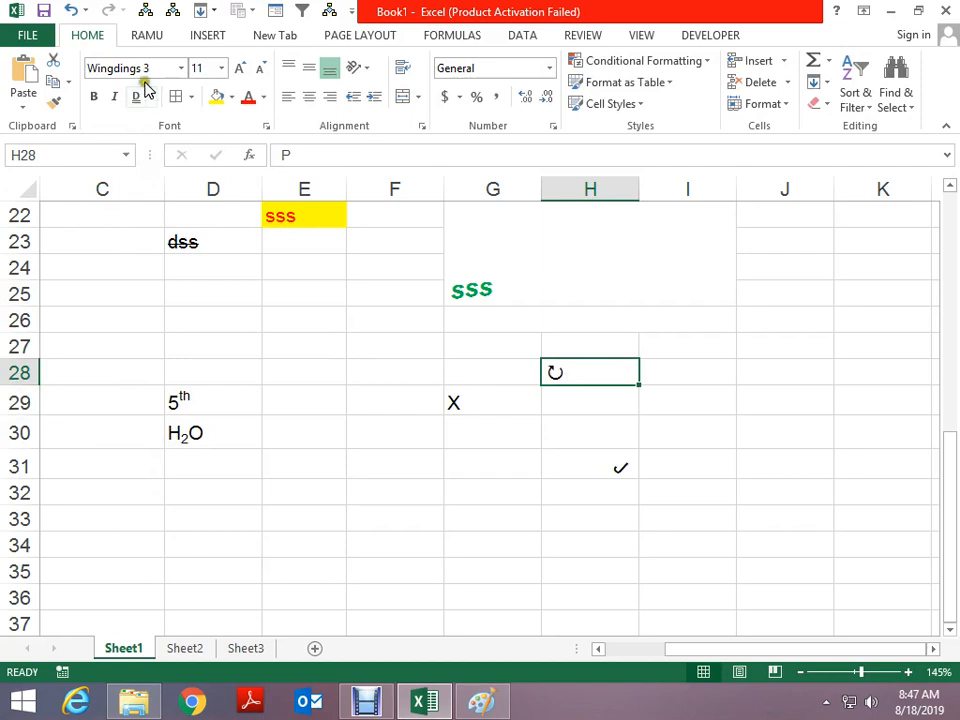
# Switch H28 to Wingdings 2 so the P appears as a checkmark
pyautogui.click(181, 68)
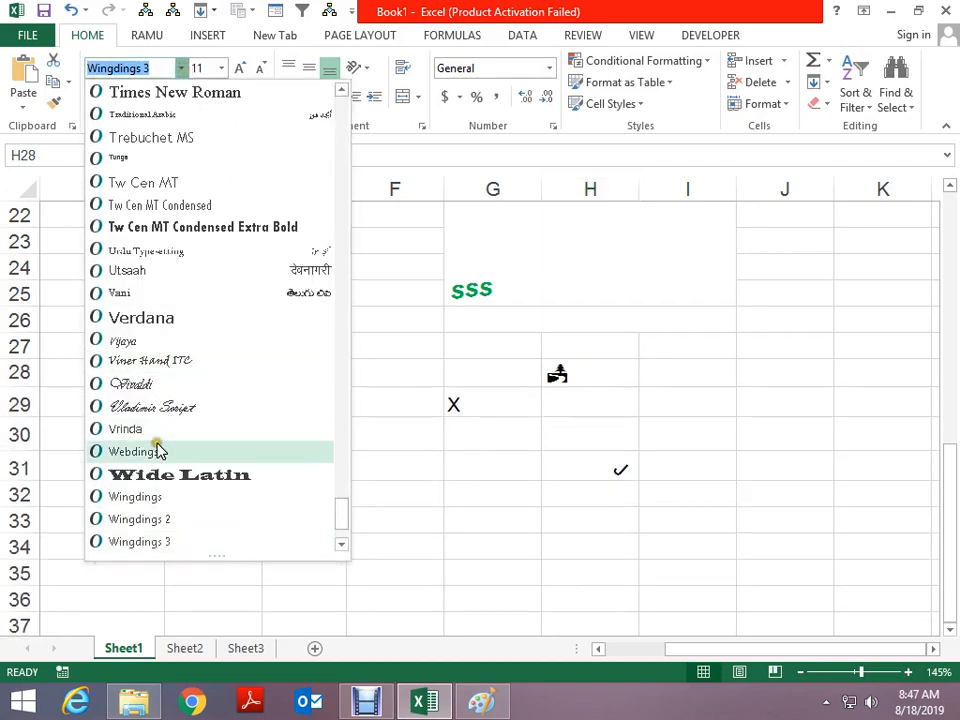
pyautogui.click(141, 518)
pyautogui.click(847, 521)
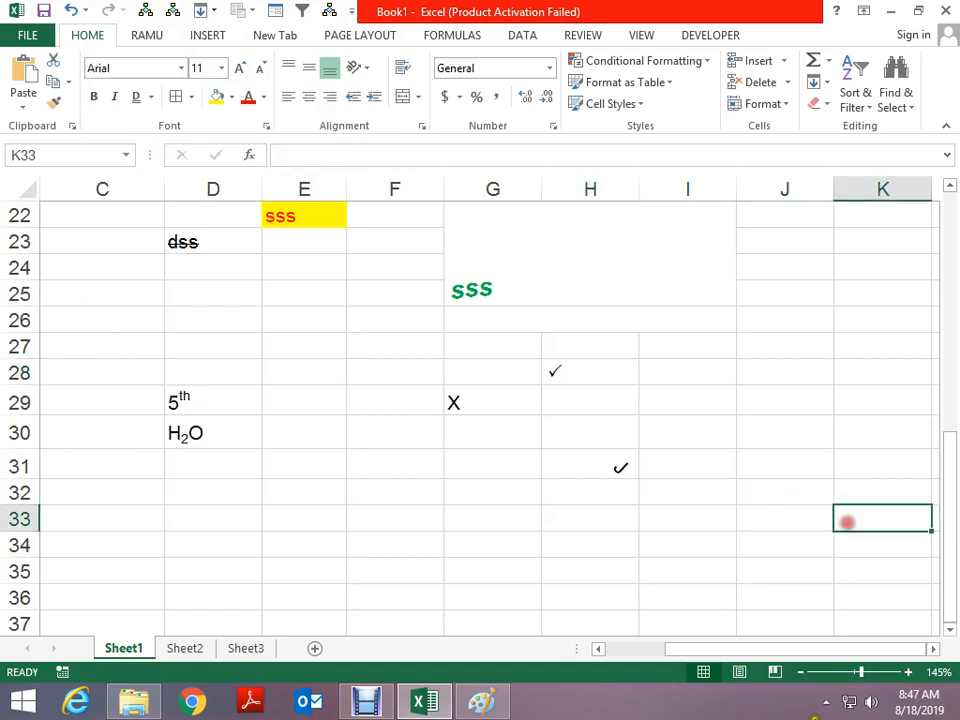
pyautogui.click(574, 377)
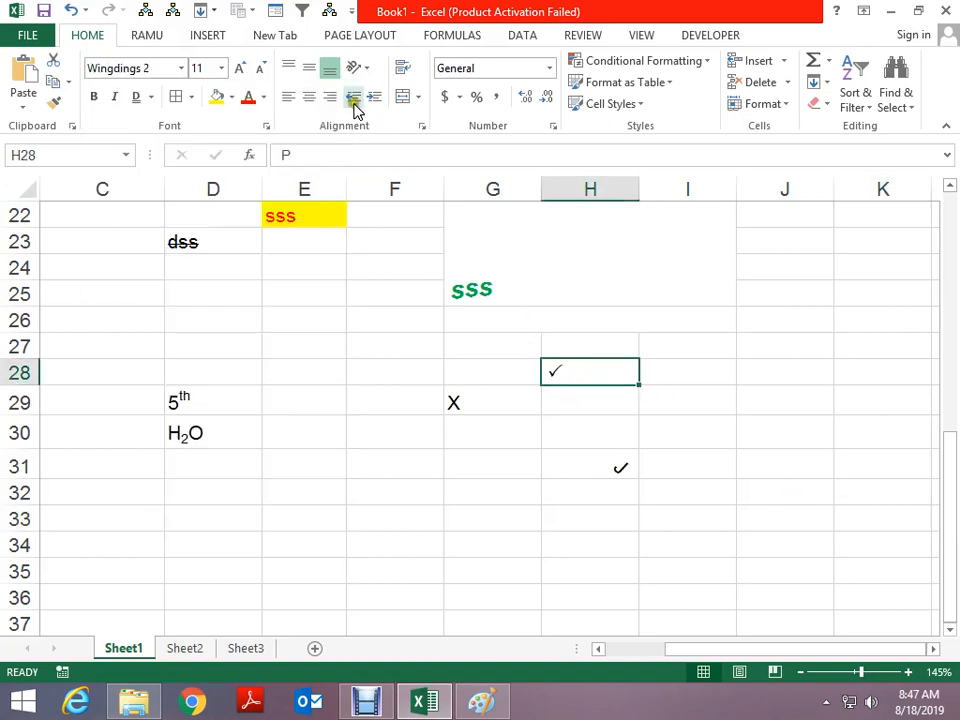
pyautogui.click(422, 126)
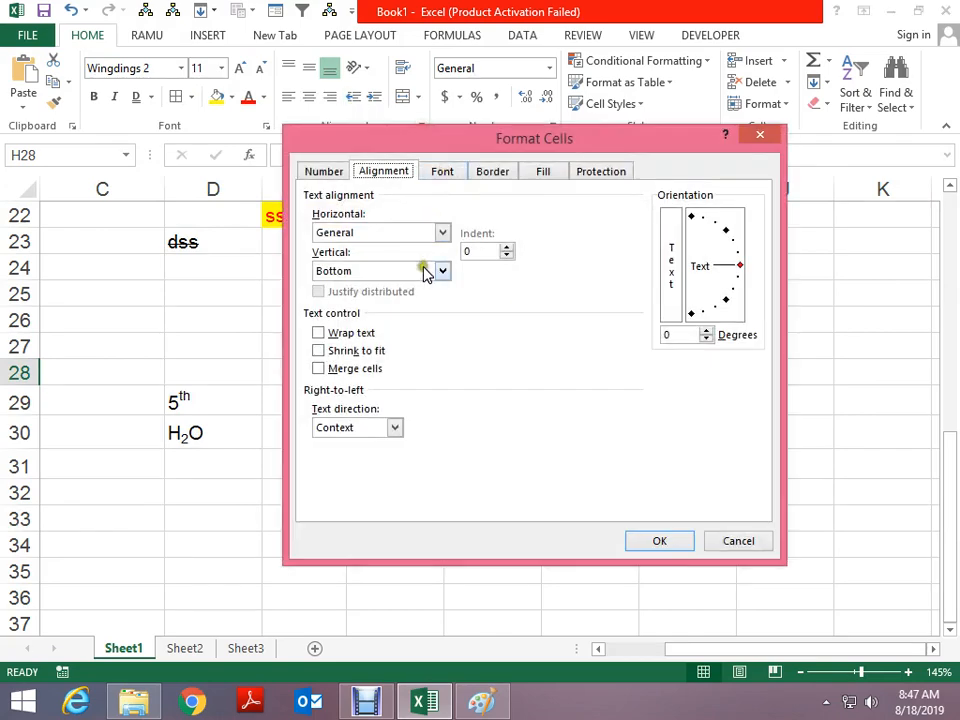
pyautogui.press('Escape')
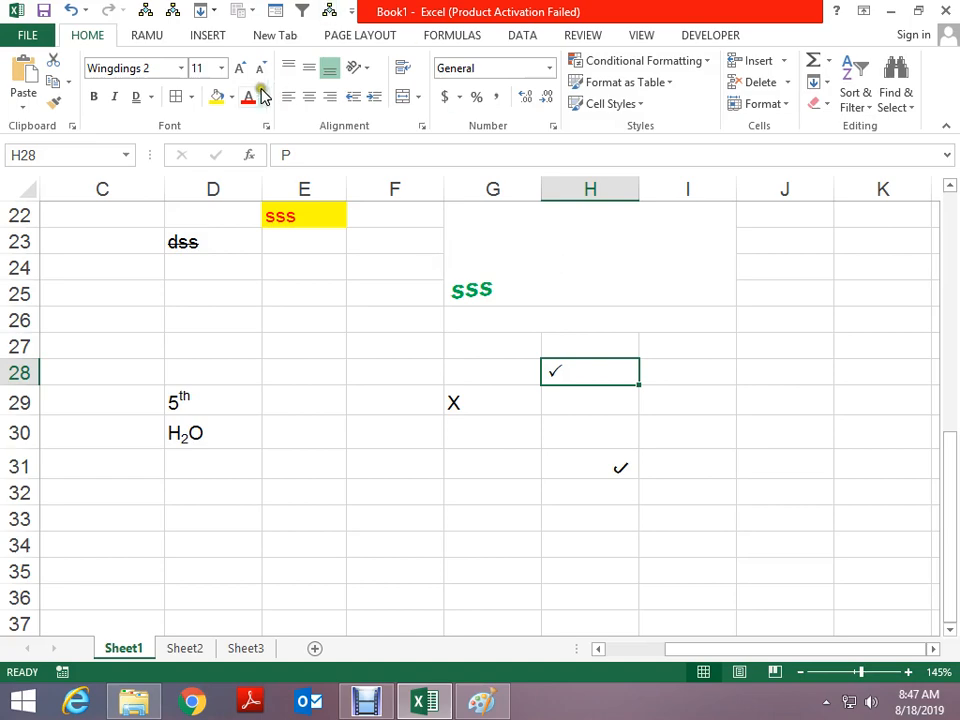
pyautogui.click(182, 69)
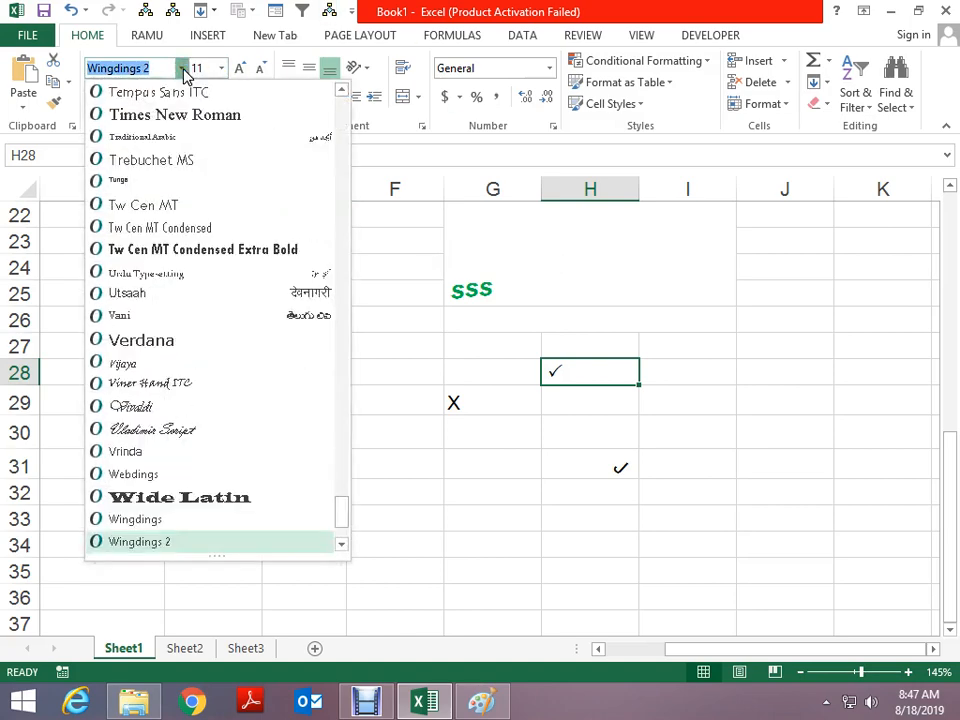
pyautogui.click(182, 70)
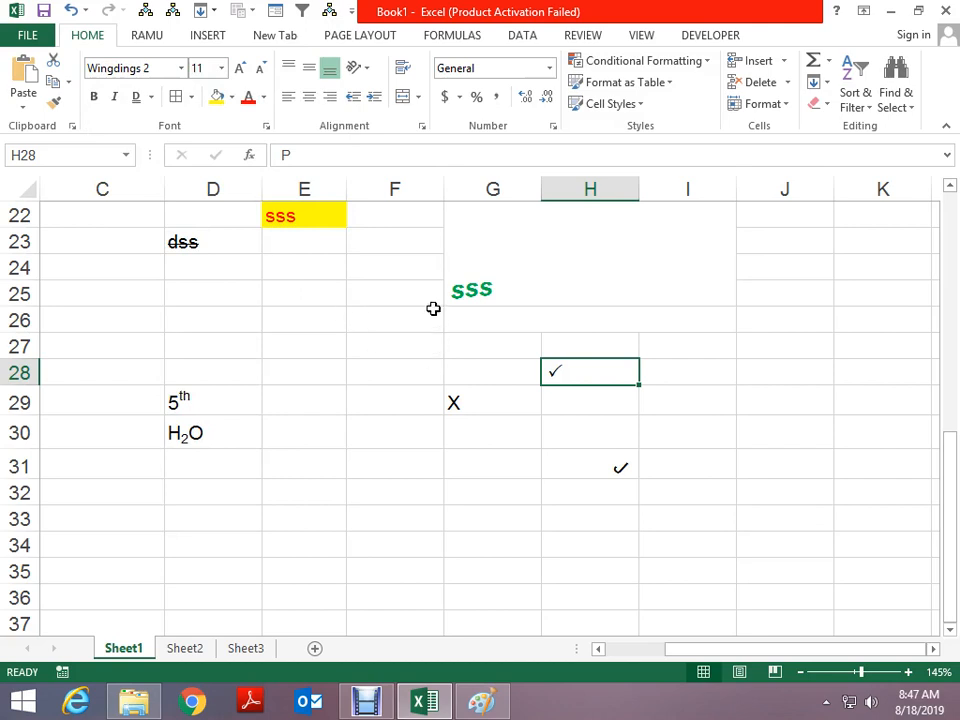
pyautogui.click(686, 377)
# Type C into I28 and browse the font list, leaving it in Arial
pyautogui.write('C')
pyautogui.click(686, 377)
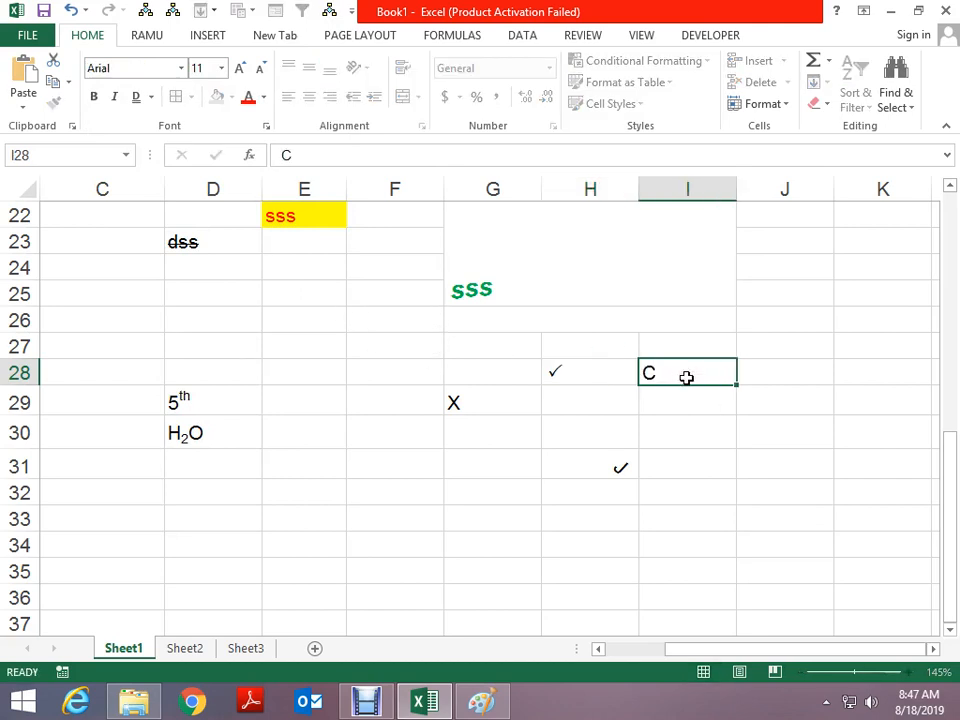
pyautogui.click(182, 69)
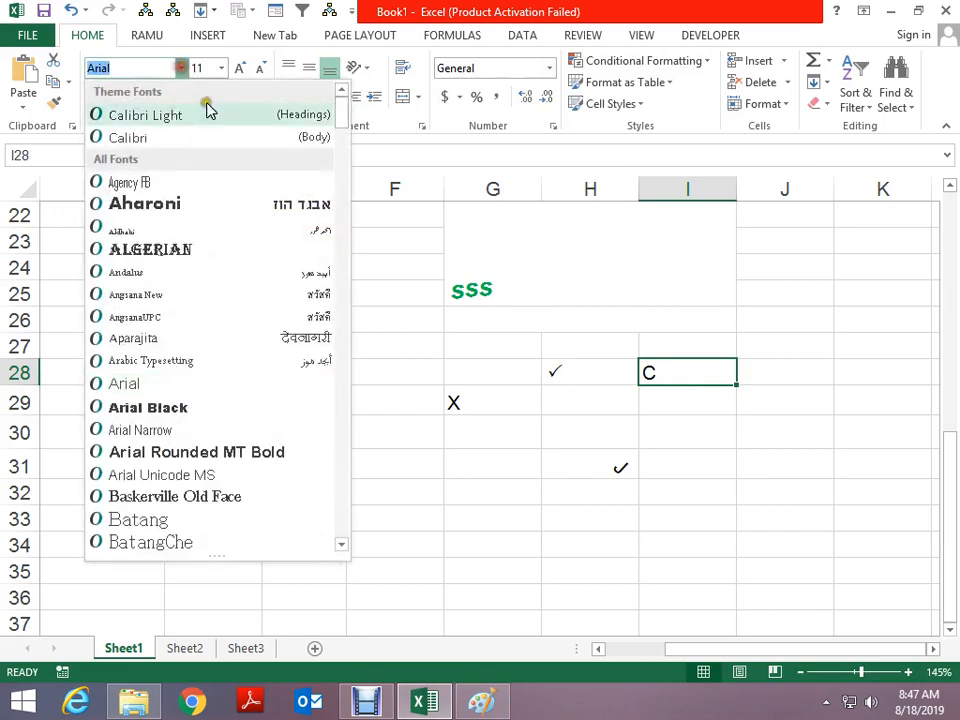
pyautogui.moveTo(349, 110); pyautogui.dragTo(343, 514)
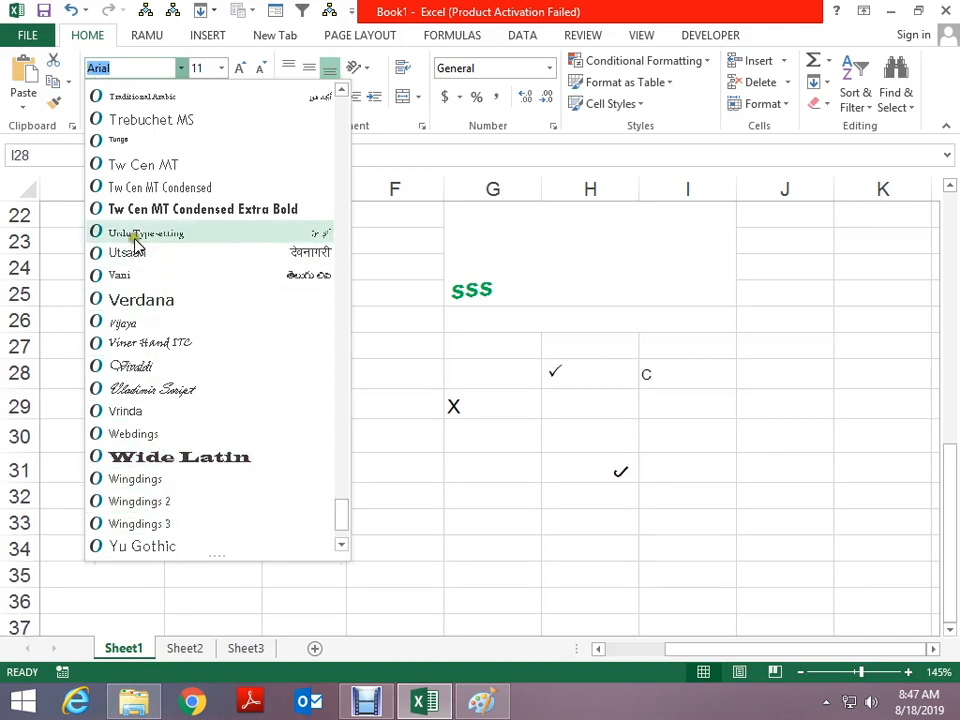
pyautogui.press('Escape')
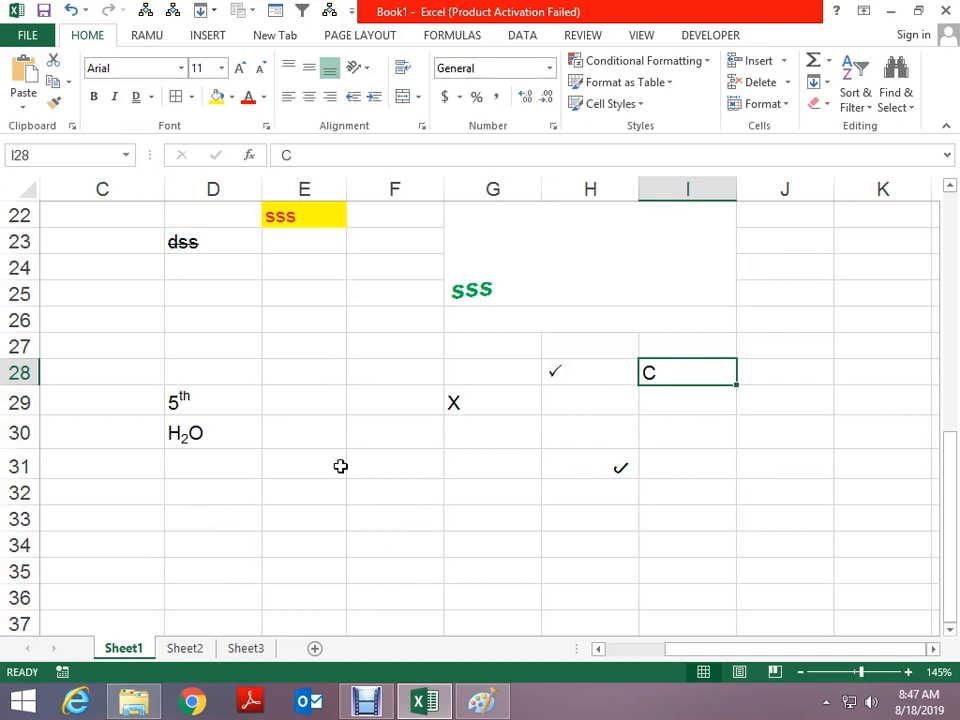
# Scroll the sheet and preview the number format settings without changing anything
pyautogui.scroll(-3, 338, 461)
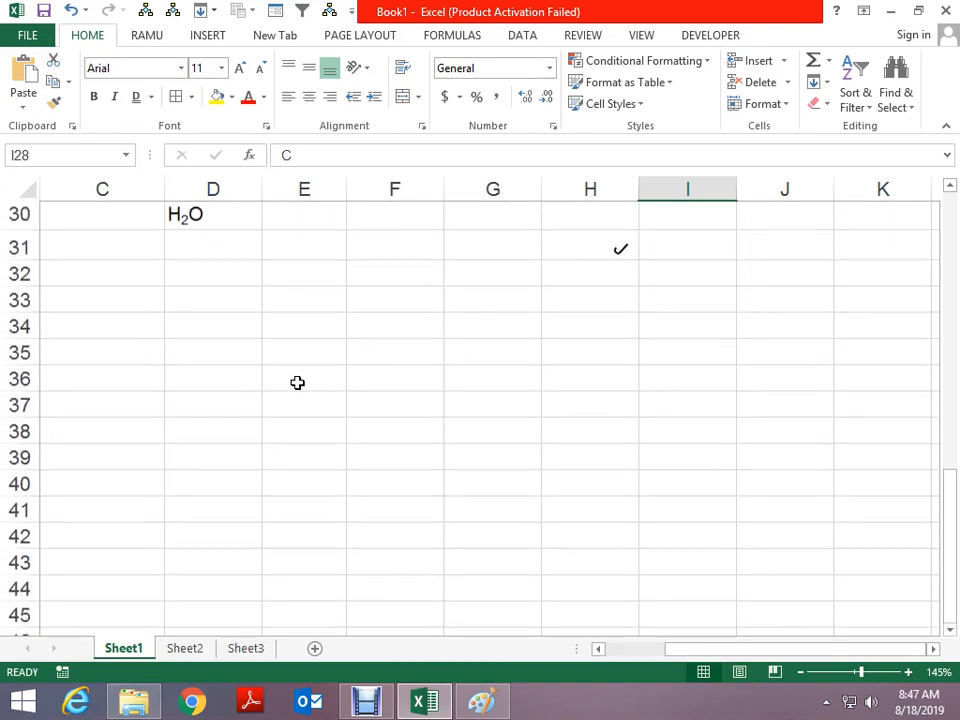
pyautogui.scroll(1, 297, 383)
pyautogui.scroll(-3, 297, 383)
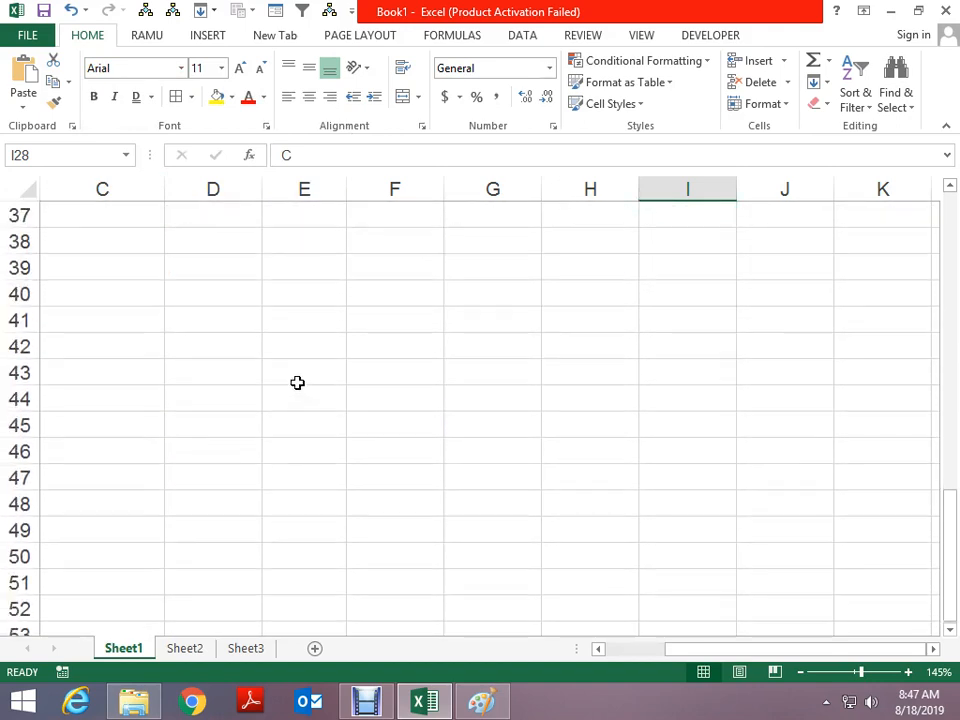
pyautogui.scroll(1, 249, 330)
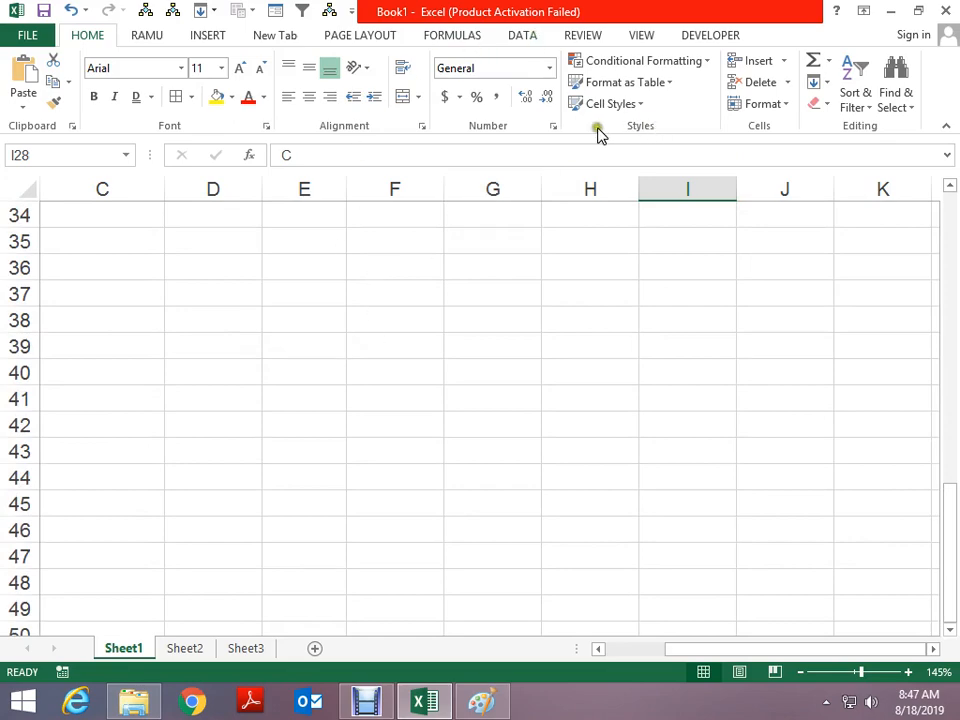
pyautogui.click(553, 126)
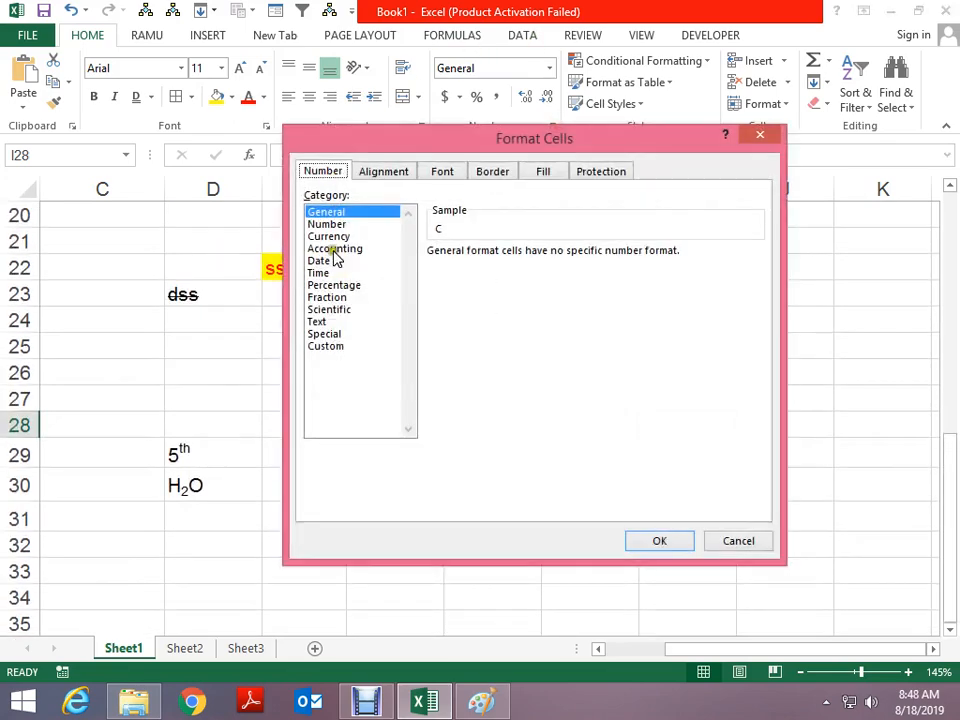
pyautogui.press('Escape')
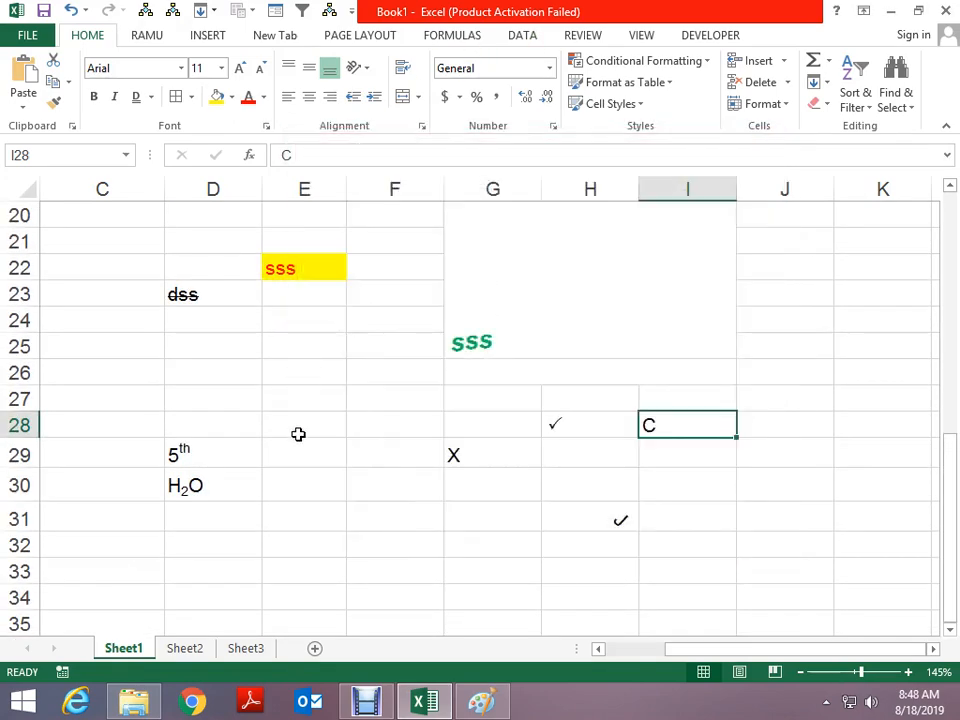
pyautogui.click(298, 433)
pyautogui.scroll(-6, 297, 400)
# Type S1 in D43 and 16 in E44
pyautogui.click(253, 340)
pyautogui.write('S1')
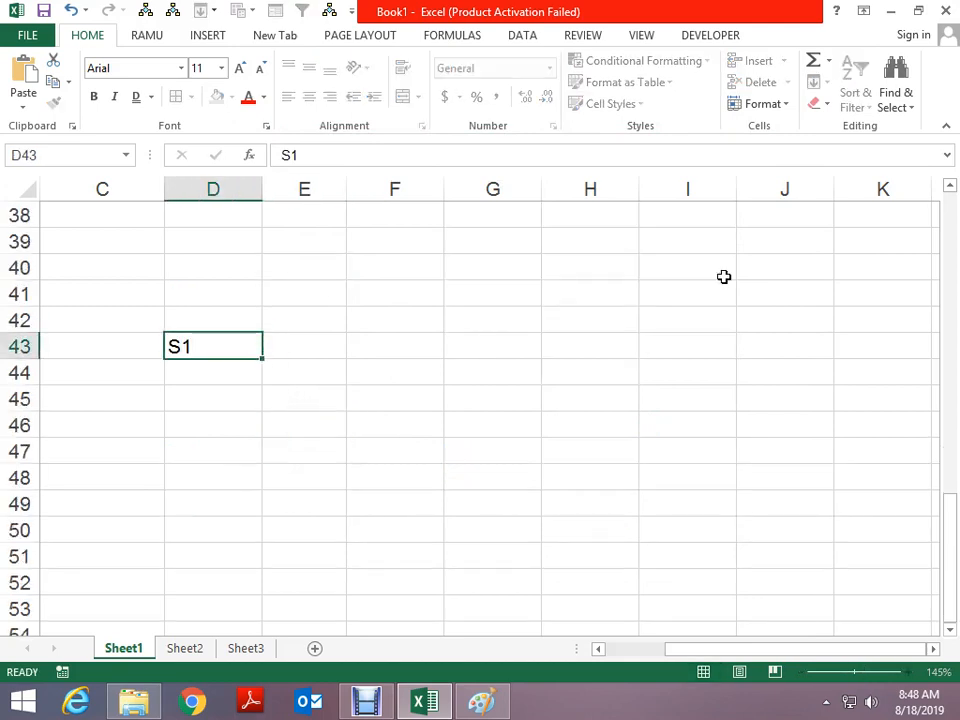
pyautogui.press('Return')
pyautogui.press('Return')
pyautogui.press('Up')
pyautogui.press('Right')
pyautogui.write('16')
pyautogui.press('Return')
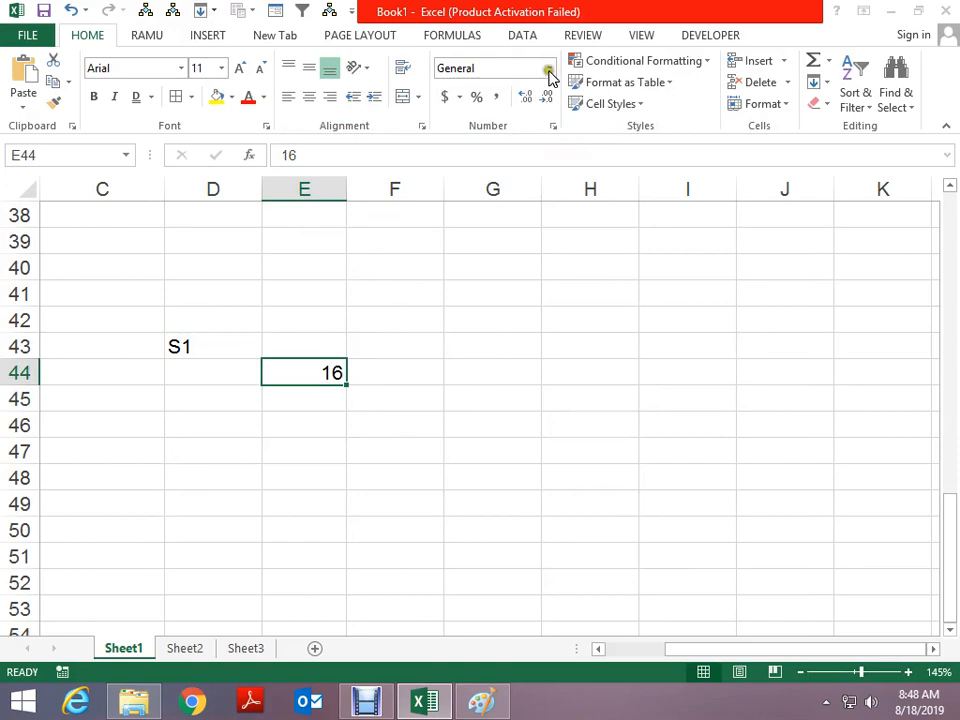
# Format E44 as Number with 4 decimal places so it shows 16.0000
pyautogui.click(553, 125)
pyautogui.click(345, 226)
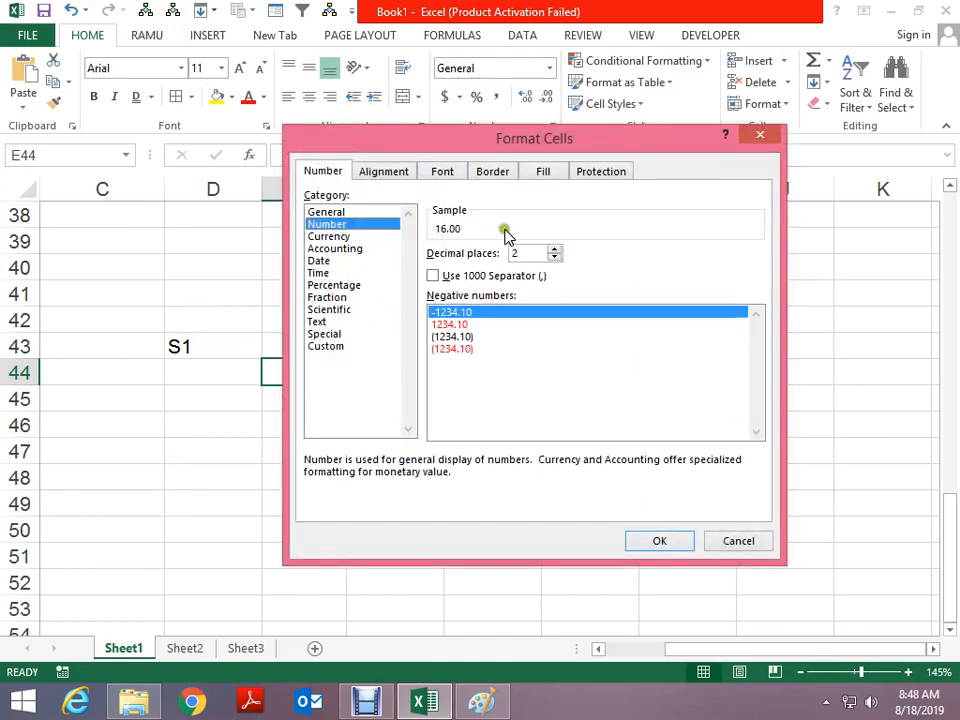
pyautogui.click(645, 541)
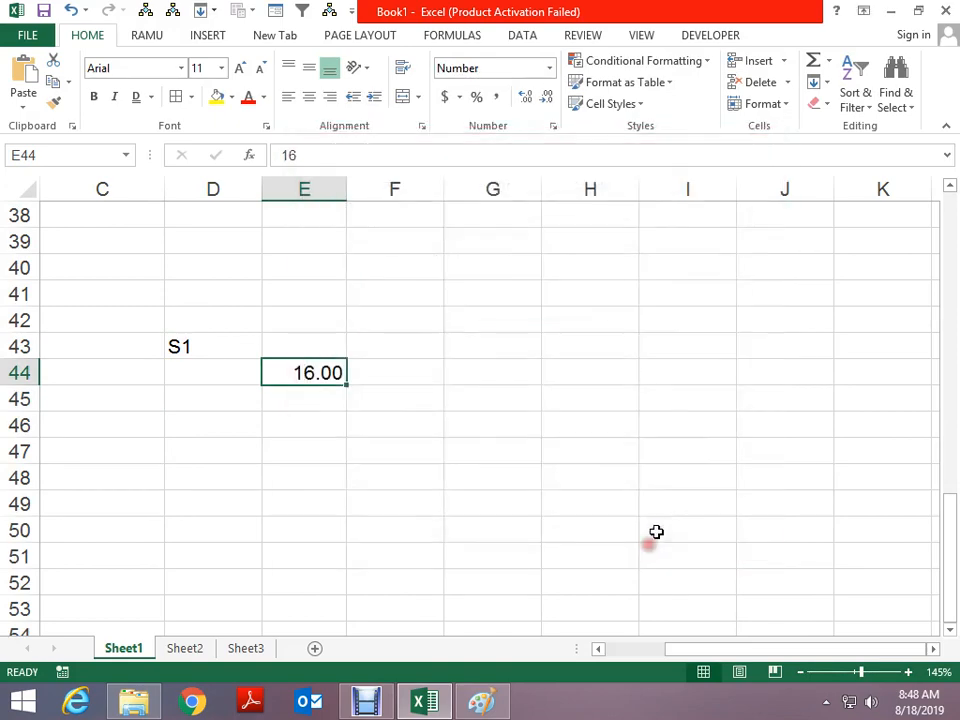
pyautogui.click(525, 98)
pyautogui.click(528, 98)
pyautogui.click(545, 98)
pyautogui.click(545, 98)
pyautogui.click(545, 98)
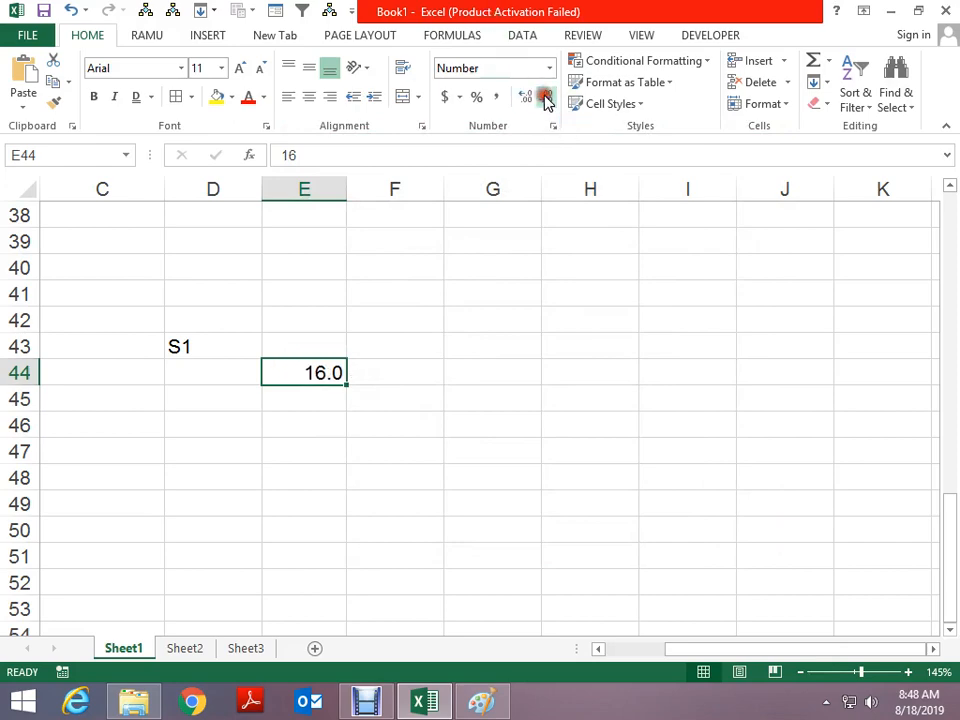
pyautogui.hotkey('ctrl', '1')
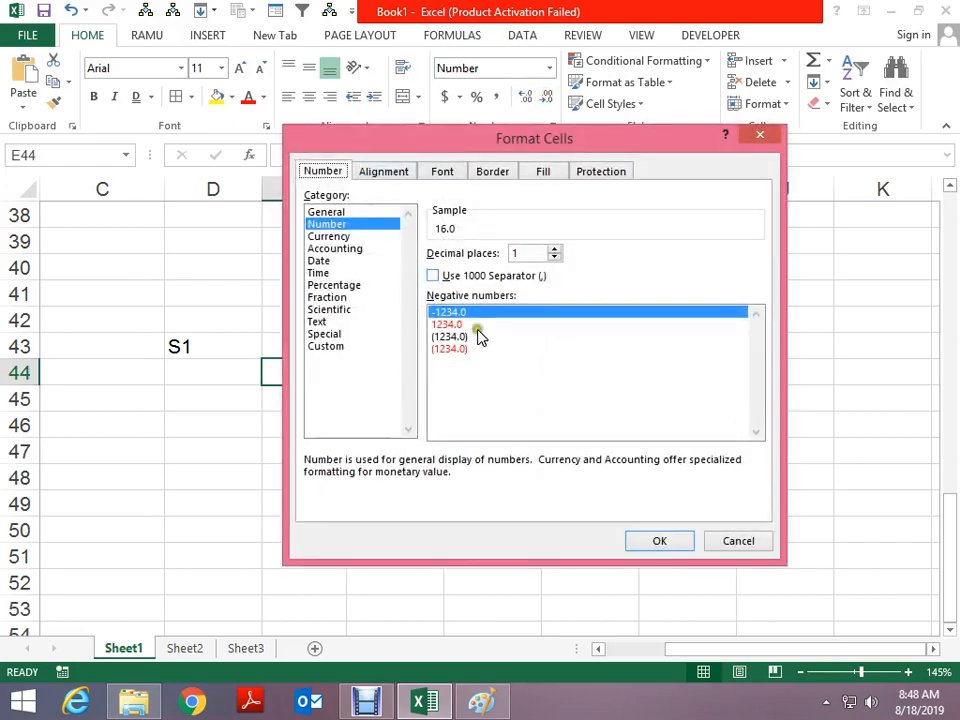
pyautogui.click(554, 249)
pyautogui.click(554, 249)
pyautogui.click(554, 249)
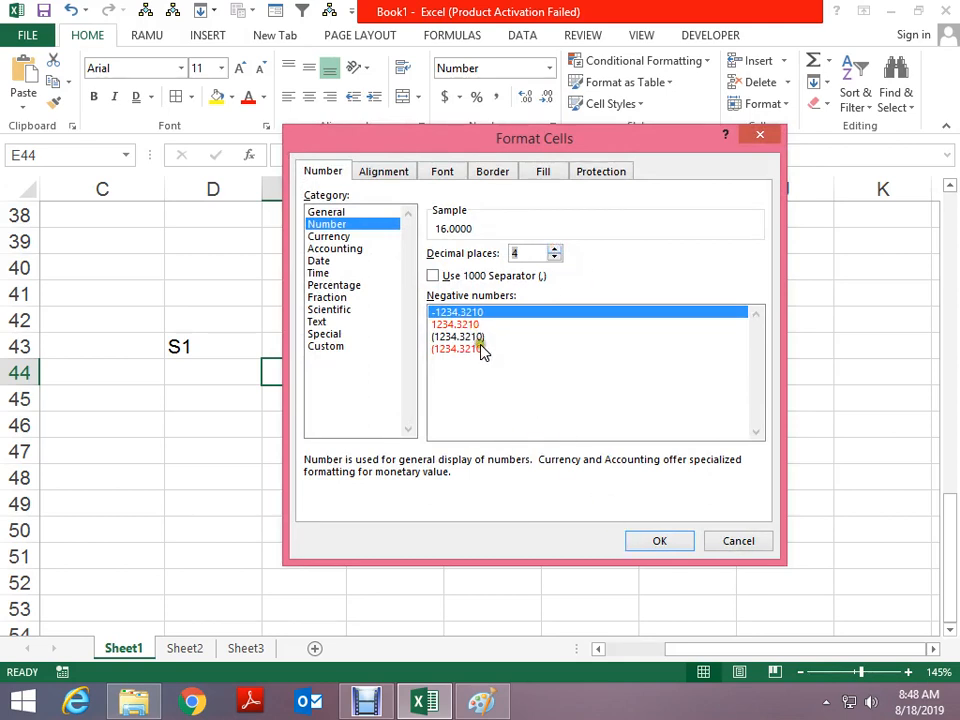
pyautogui.click(655, 541)
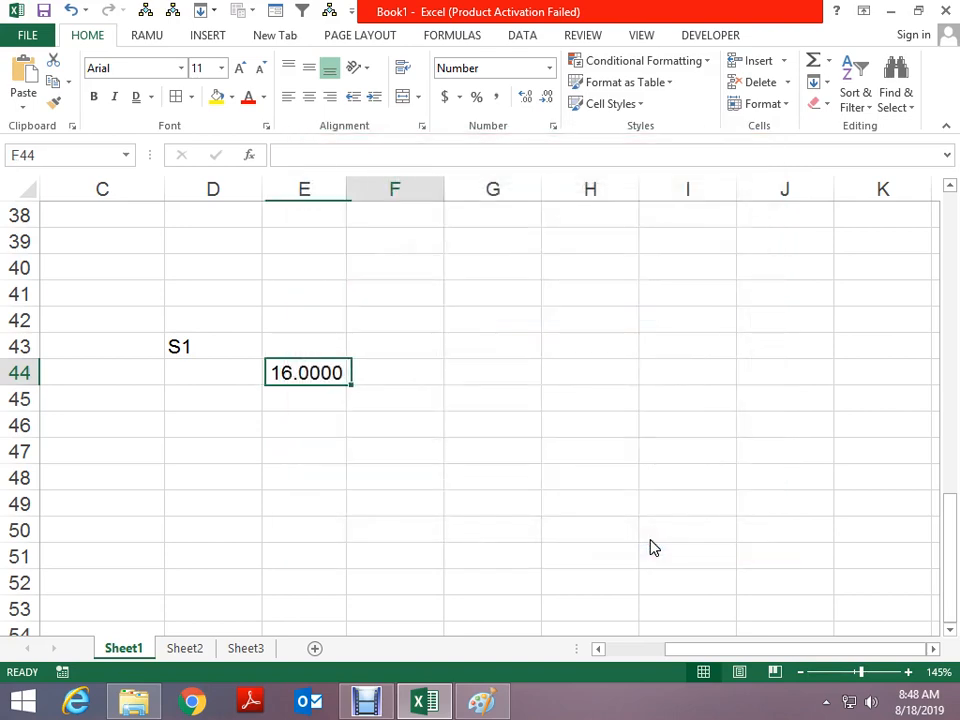
# Enter -16 in F44 and 28 in G45
pyautogui.press('Right')
pyautogui.write('-16')
pyautogui.hotkey('ctrl', 'Return')
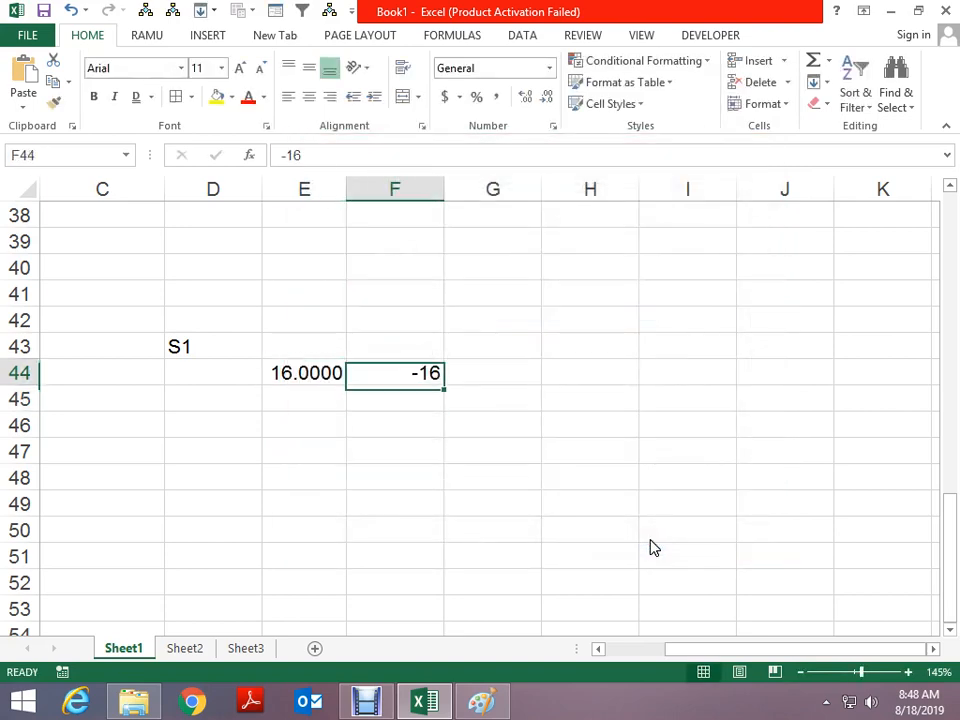
pyautogui.press('Right')
pyautogui.press('Down')
pyautogui.write('28')
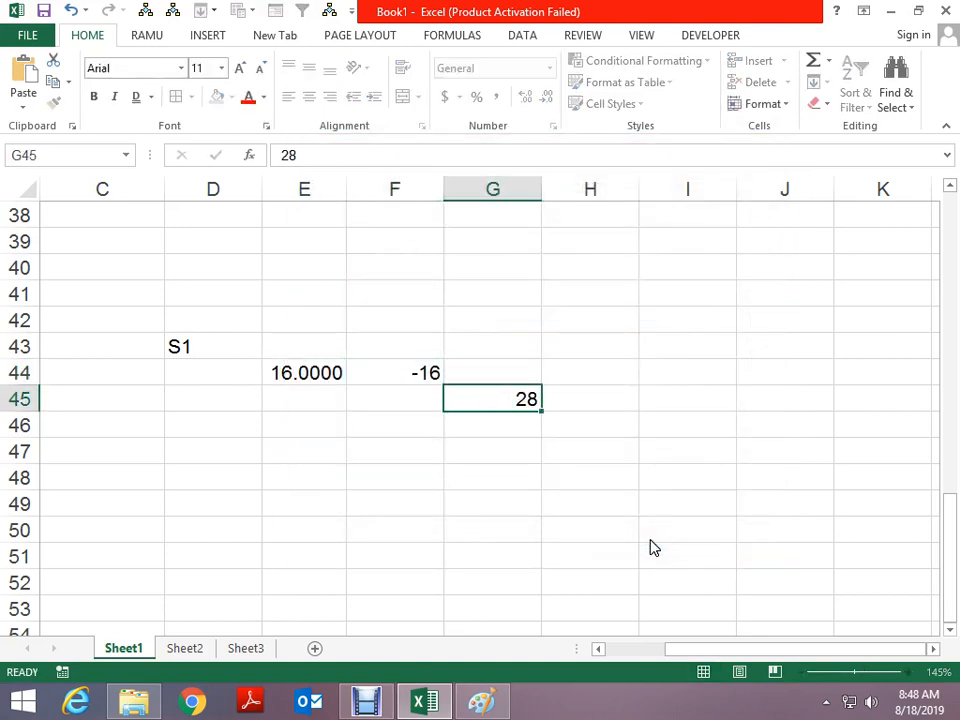
pyautogui.hotkey('ctrl', 'Return')
# Try Number format with red negatives and thousands separators for G45, then cancel
pyautogui.hotkey('ctrl', '1')
pyautogui.click(378, 707)
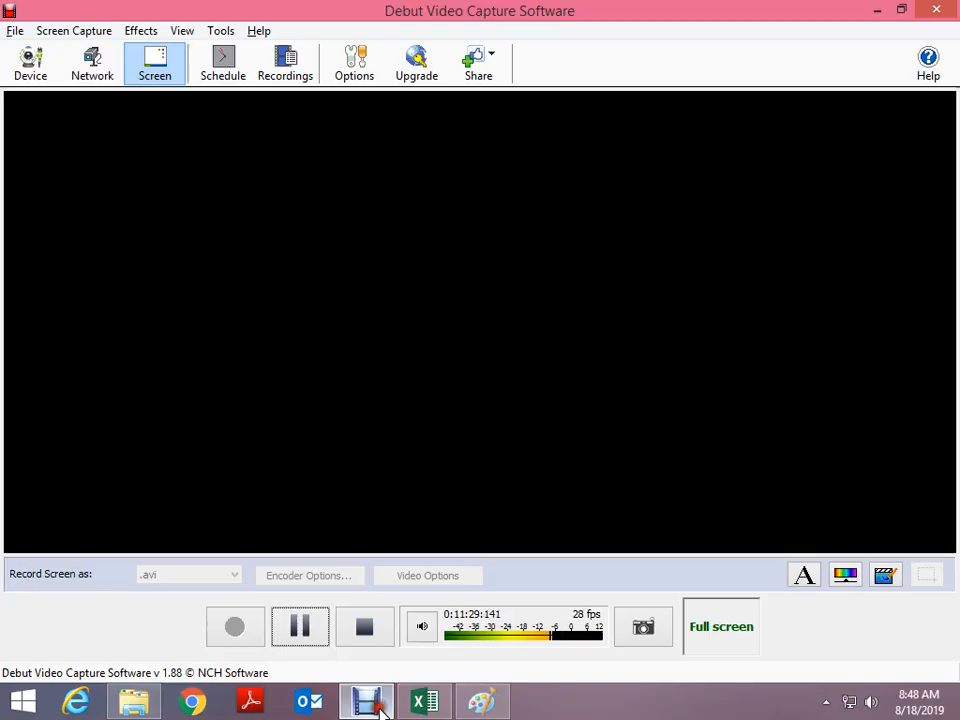
pyautogui.click(378, 707)
pyautogui.click(337, 225)
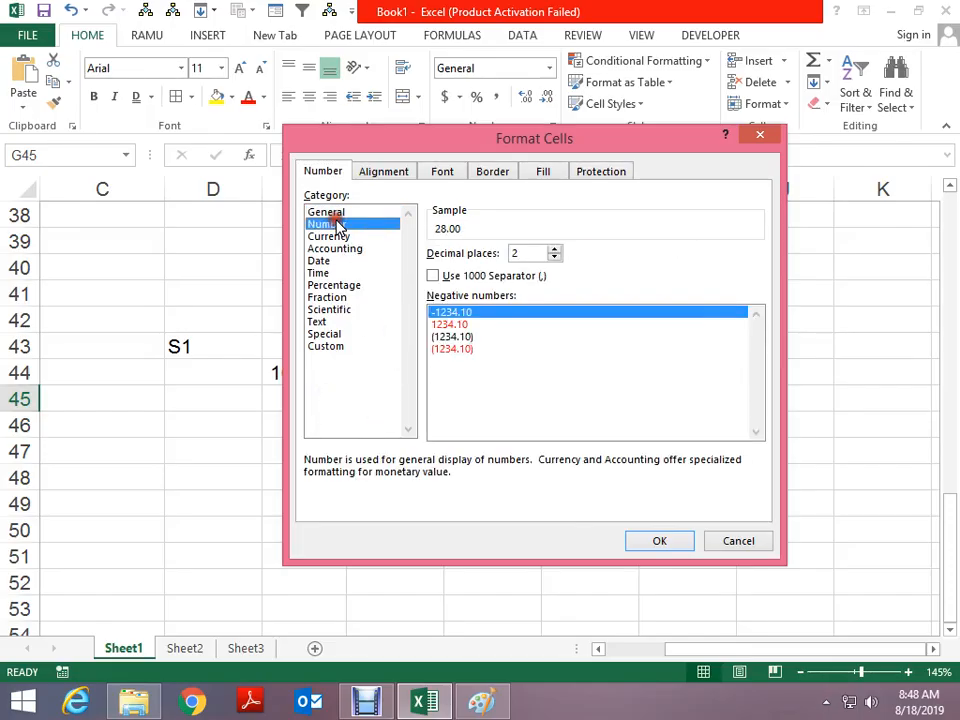
pyautogui.click(441, 325)
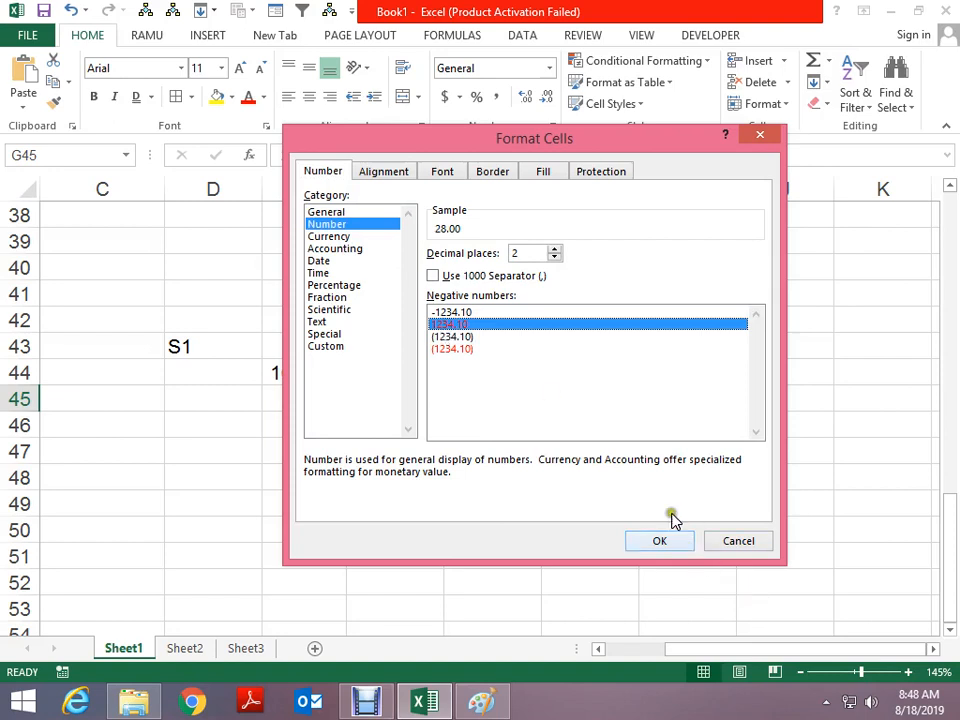
pyautogui.click(487, 280)
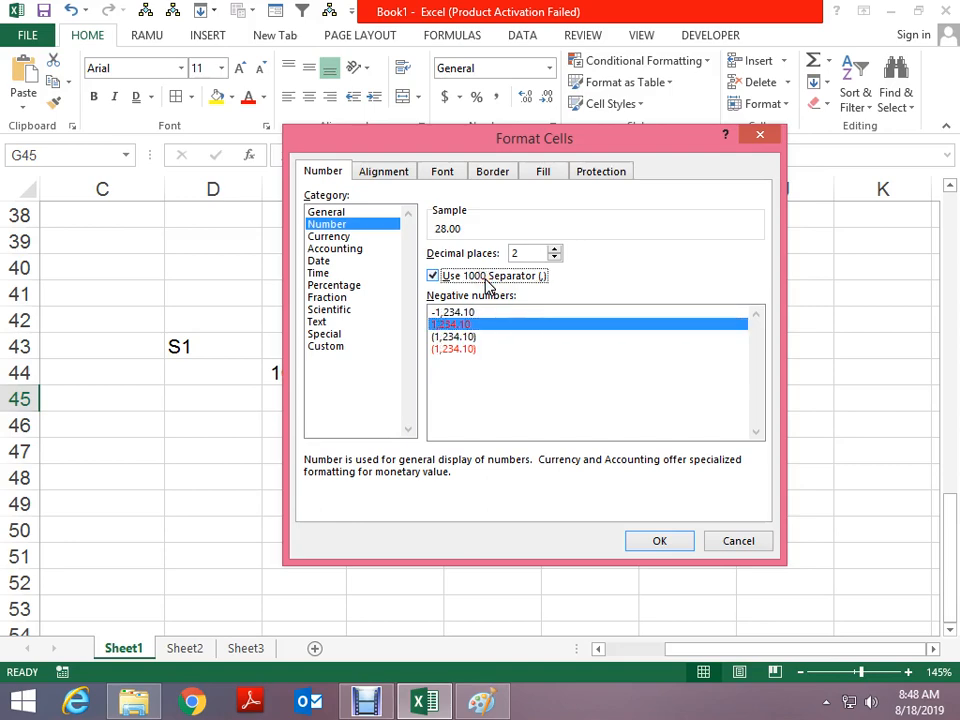
pyautogui.press('Escape')
# Enter 983183818 in E45, which displays as 1E+09
pyautogui.press('Left')
pyautogui.press('Left')
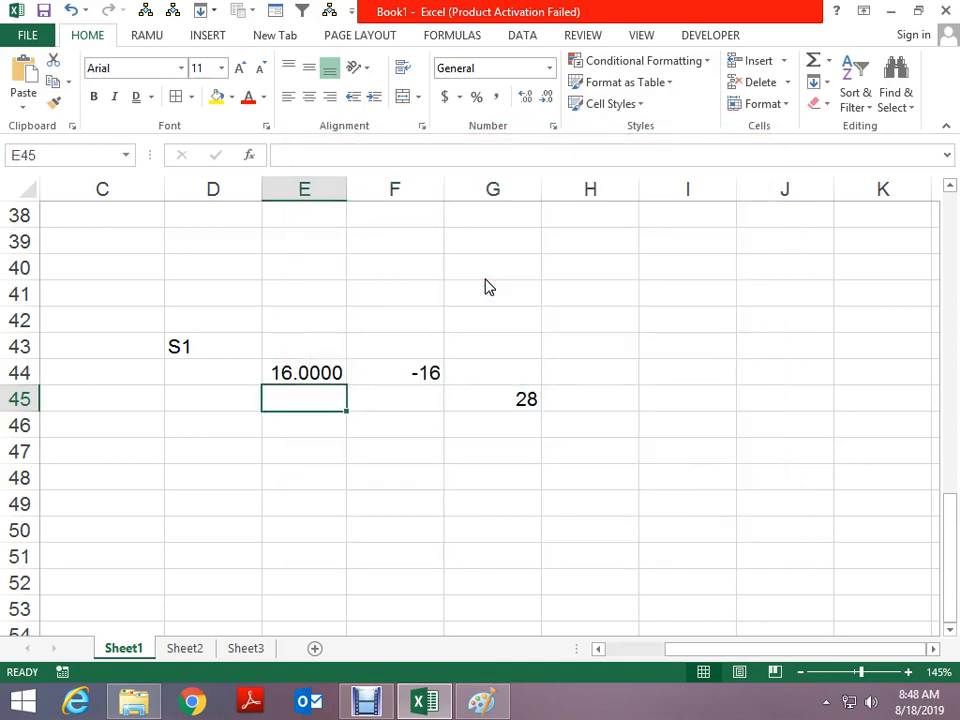
pyautogui.write('983183818')
pyautogui.press('Return')
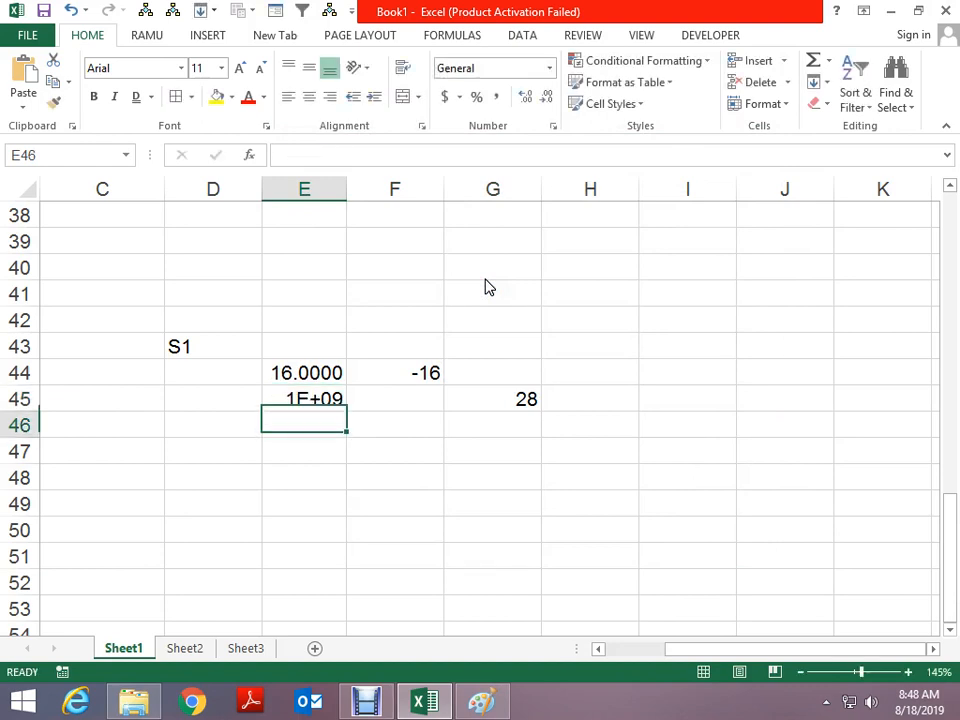
# Apply Comma Style to E45 and autofit column E to fit the number
pyautogui.press('Up')
pyautogui.click(500, 100)
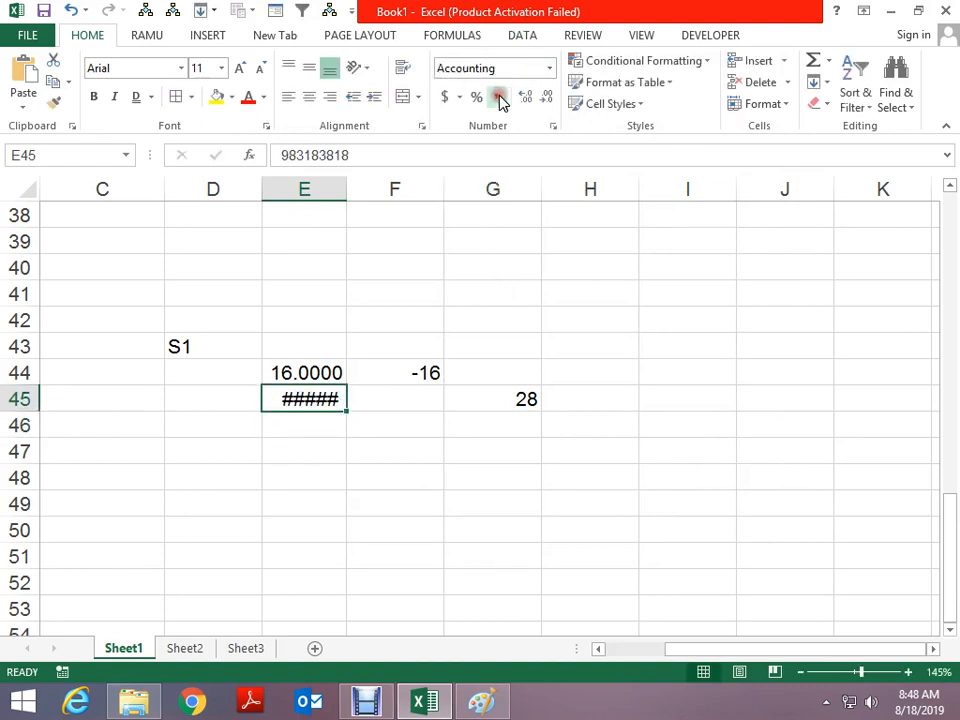
pyautogui.doubleClick(345, 179)
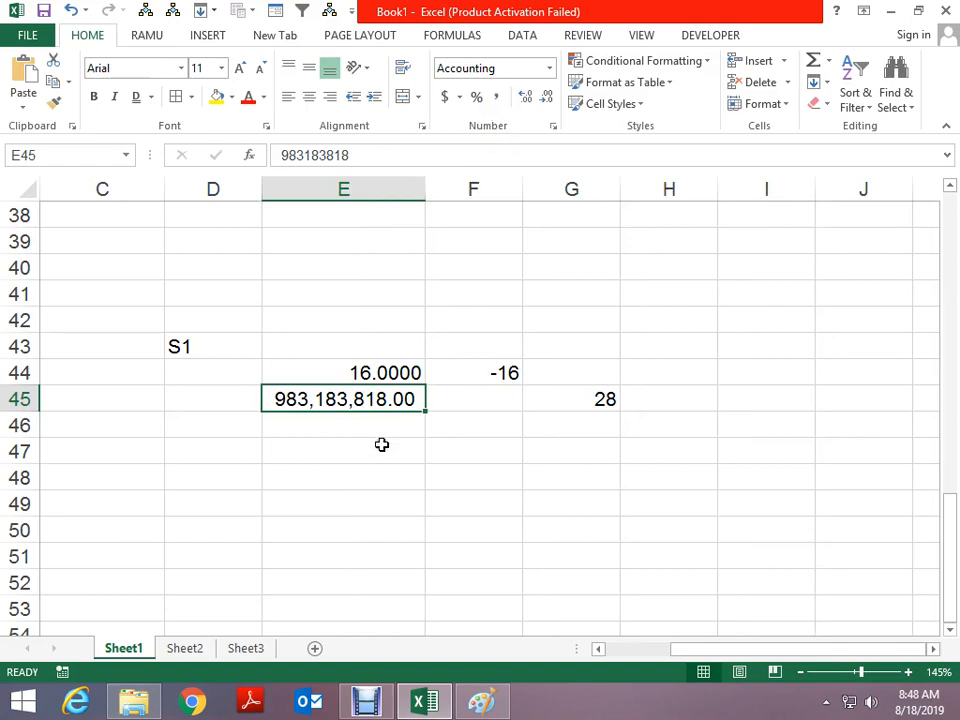
# Format E45 as Number with two decimals, thousands separators and red negatives, showing 983,183,818.00
pyautogui.hotkey('ctrl', '1')
pyautogui.click(346, 235)
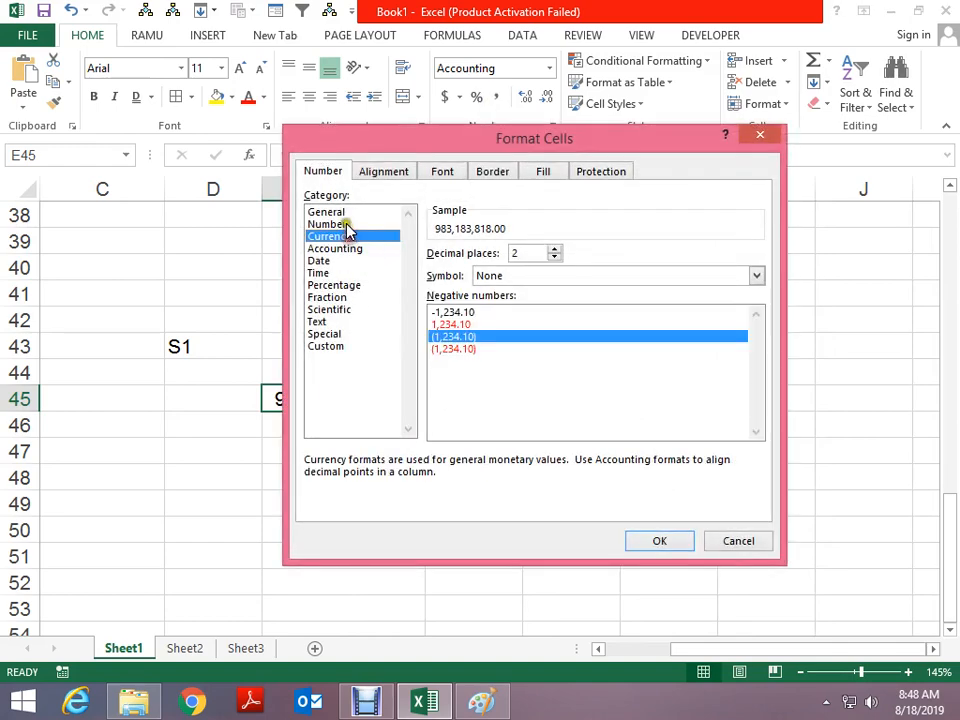
pyautogui.click(346, 224)
pyautogui.click(481, 277)
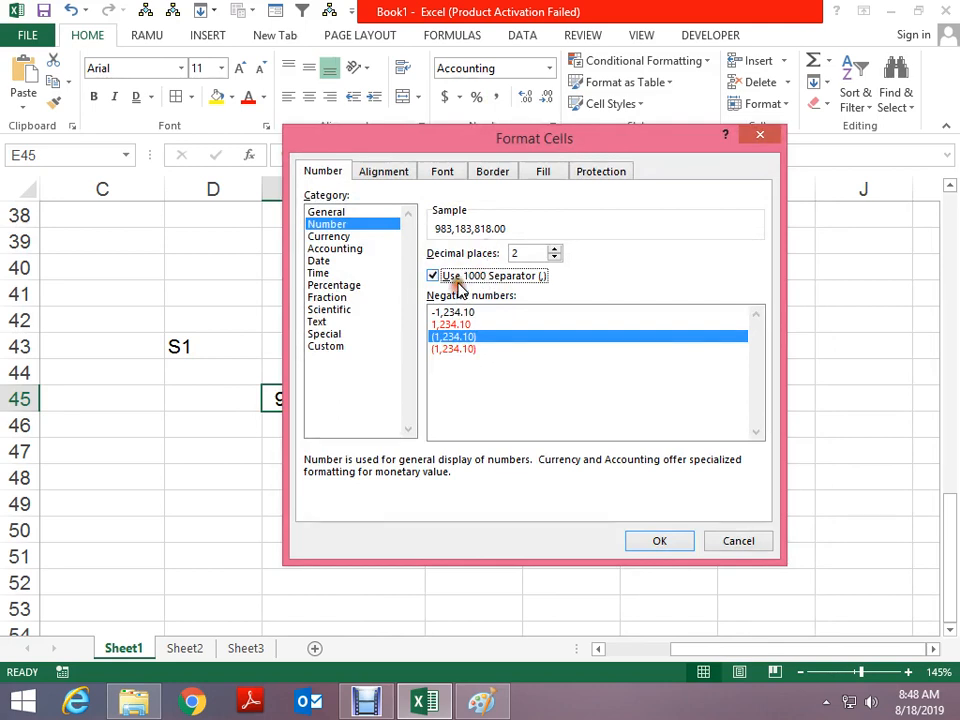
pyautogui.click(456, 279)
pyautogui.click(462, 276)
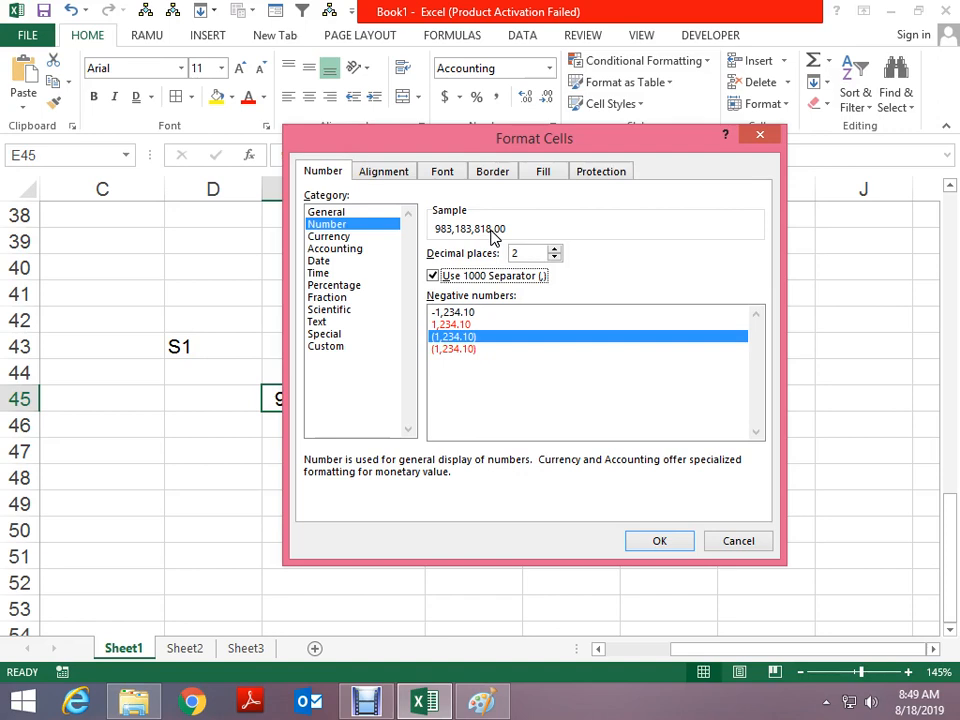
pyautogui.click(450, 325)
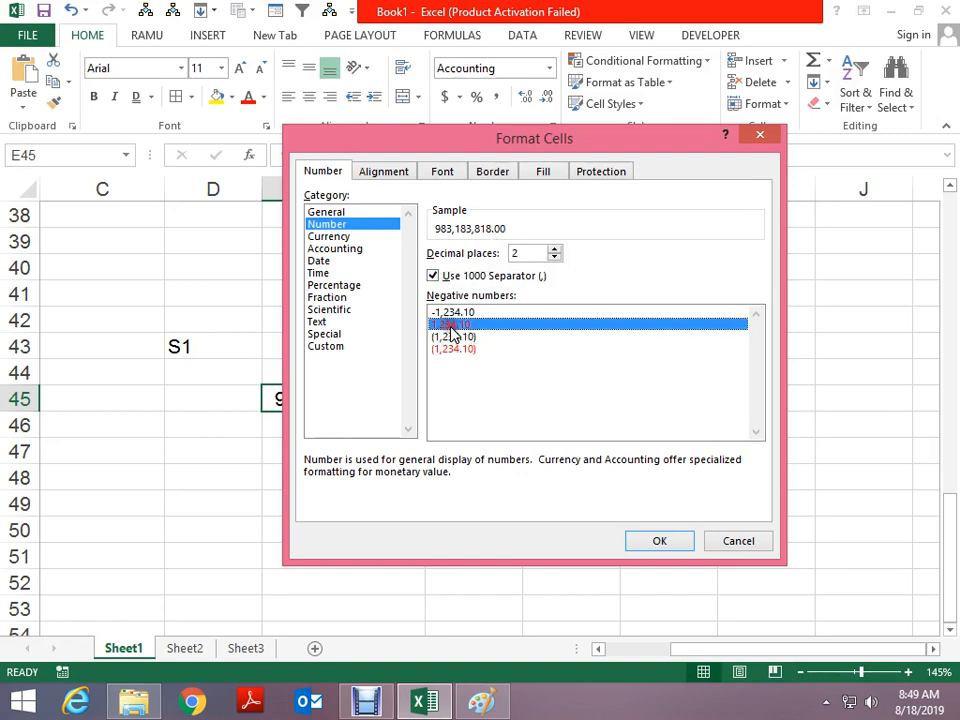
pyautogui.press('Return')
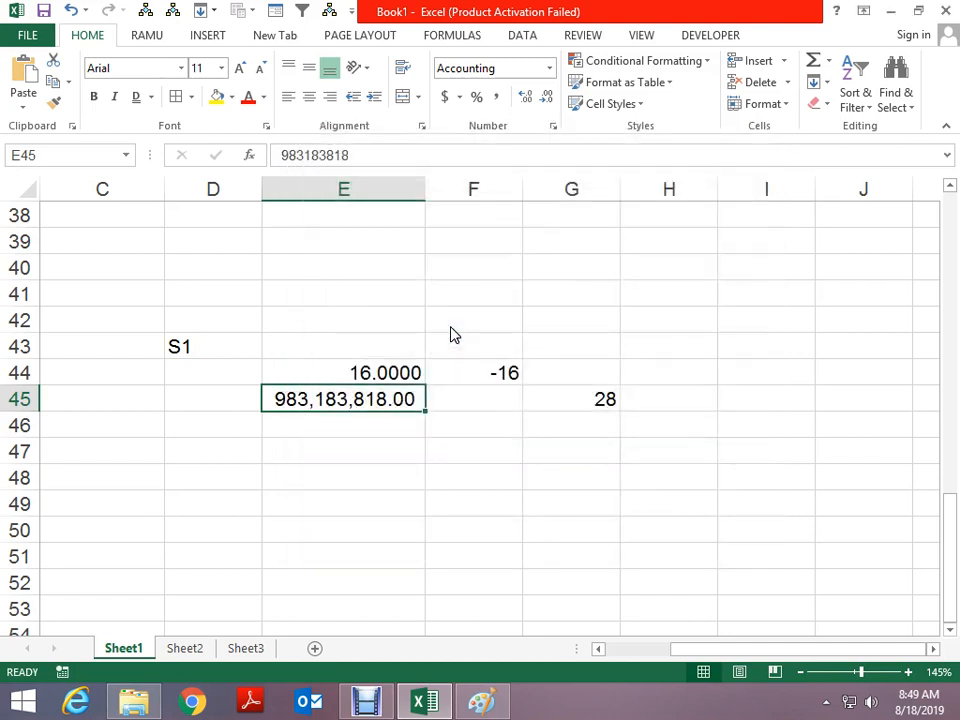
pyautogui.press('Left')
pyautogui.press('Right')
pyautogui.press('Right')
pyautogui.press('Right')
pyautogui.press('Up')
pyautogui.press('Up')
pyautogui.press('Up')
pyautogui.press('Up')
pyautogui.press('Up')
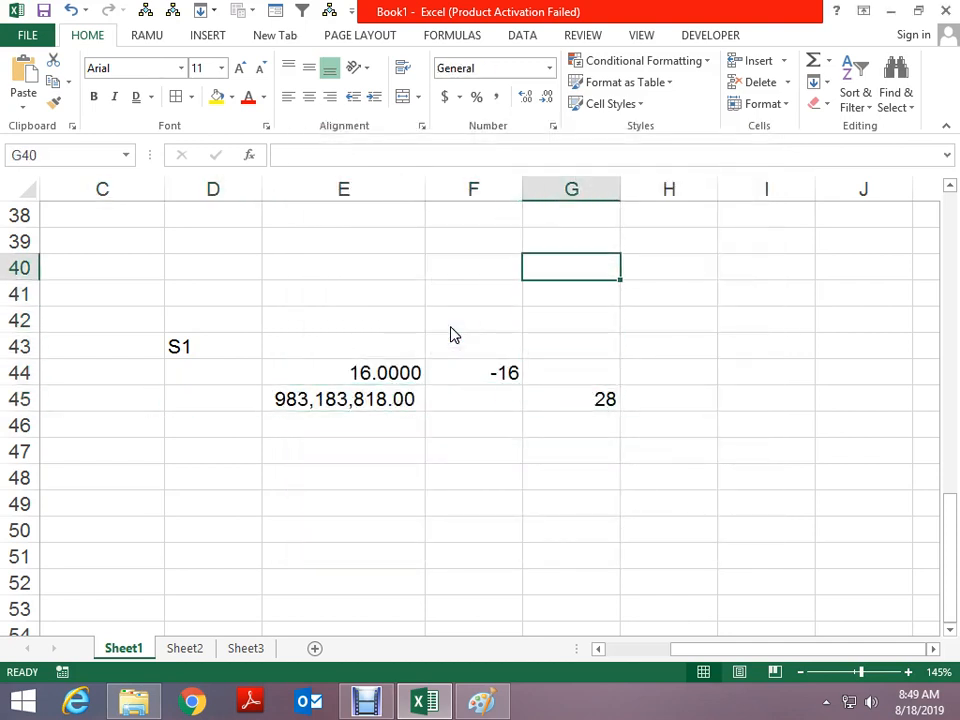
# Give G40 a two-decimal Number format with red negatives, then enter -16 to show red 16.00
pyautogui.write('838')
pyautogui.hotkey('ctrl', 'Return')
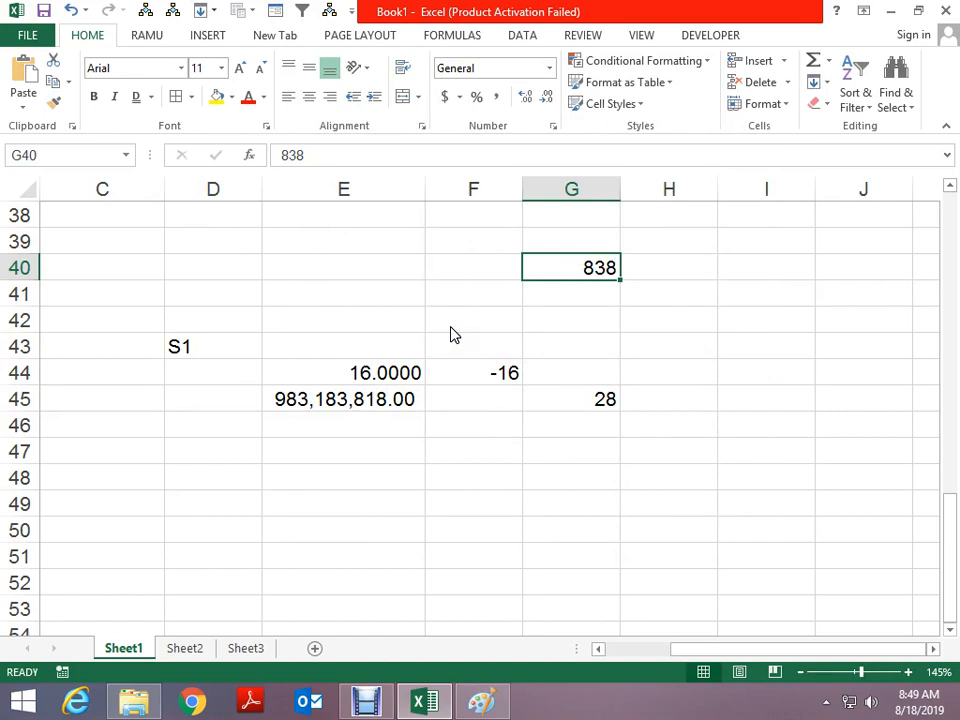
pyautogui.hotkey('ctrl', '1')
pyautogui.click(340, 224)
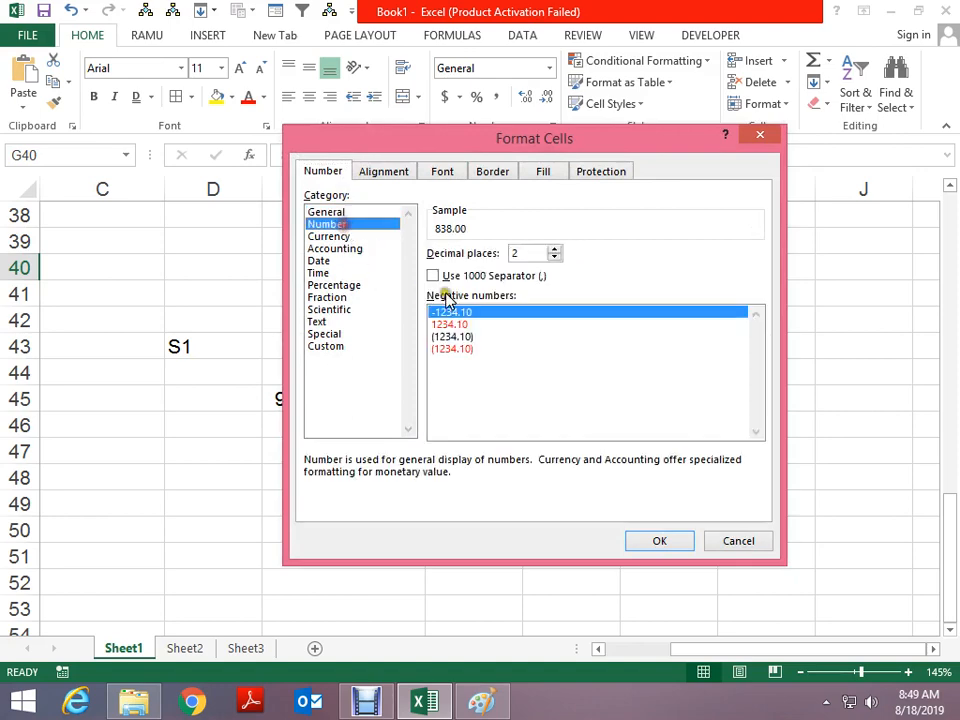
pyautogui.click(452, 324)
pyautogui.click(659, 540)
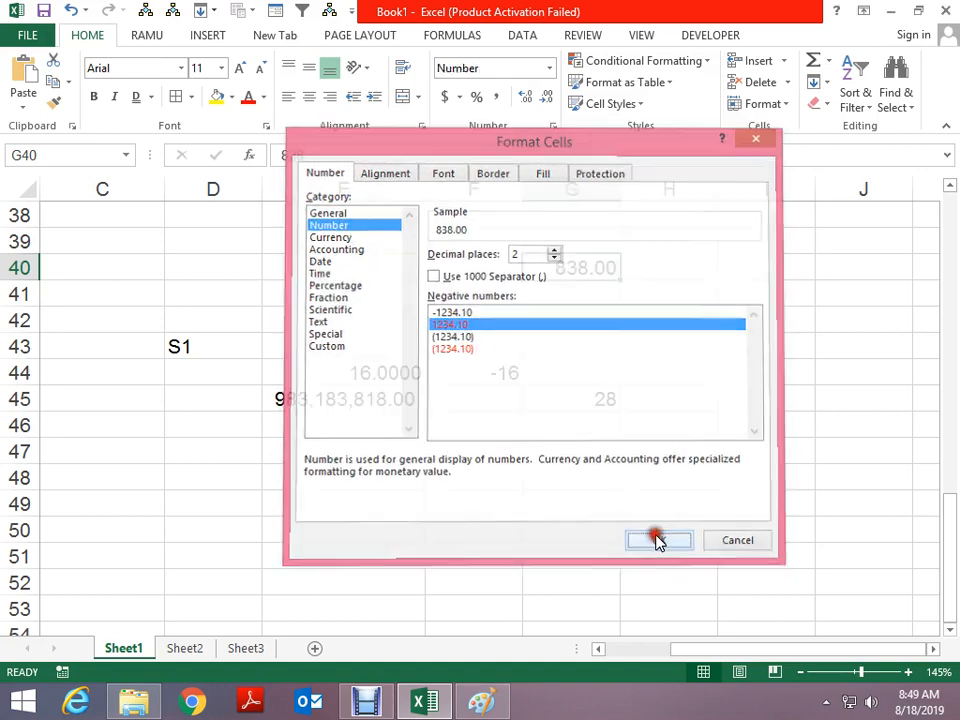
pyautogui.write('-16')
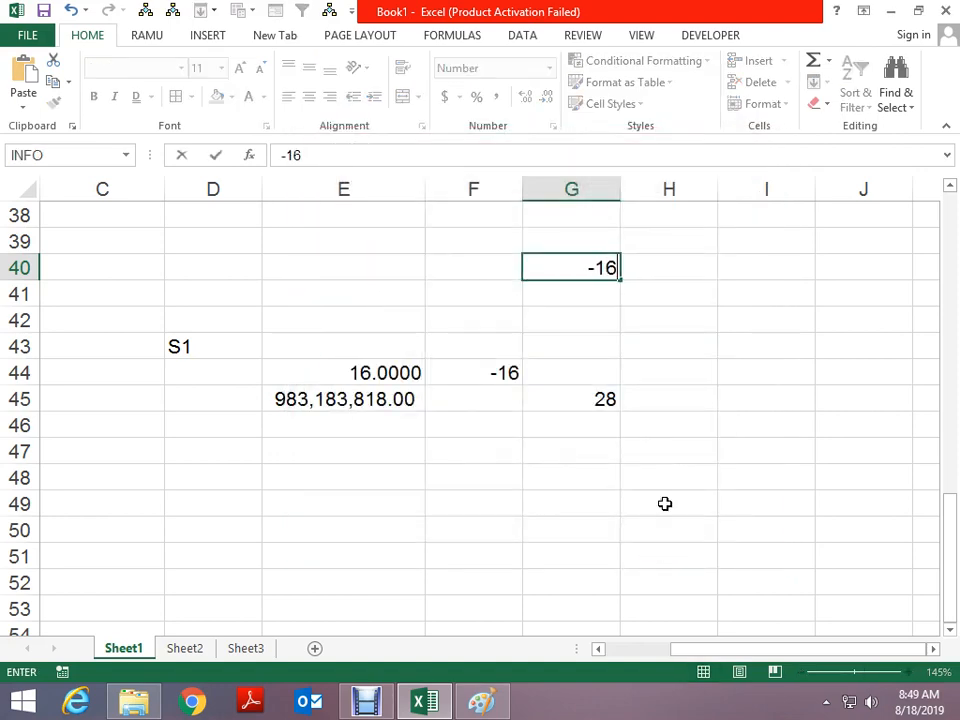
pyautogui.press('Return')
pyautogui.press('Up')
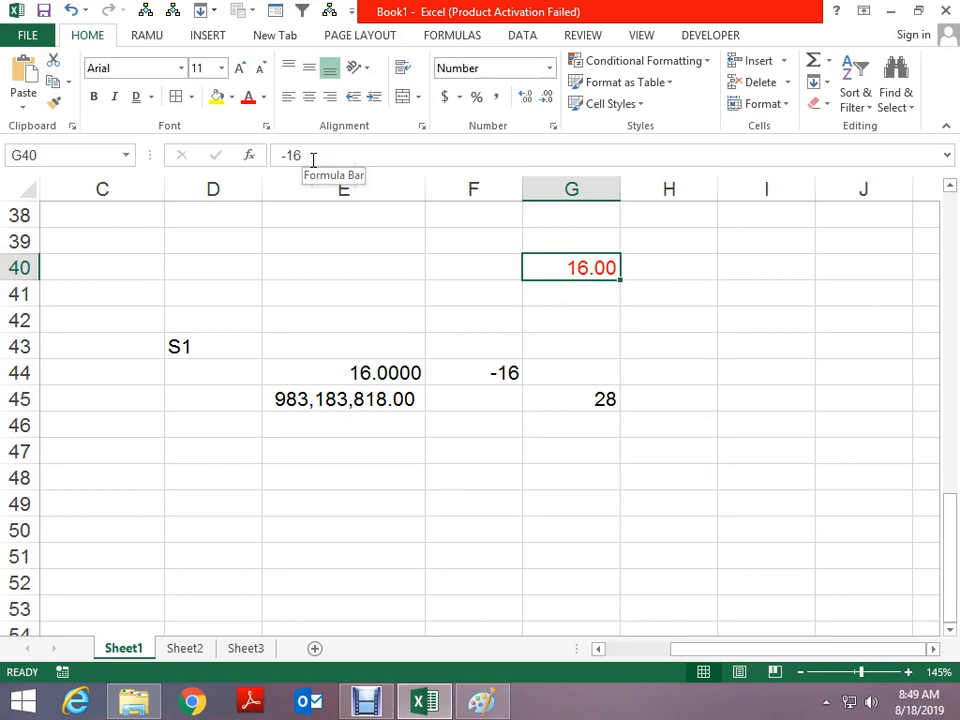
# Give G42 a two-decimal Number format that shows negatives in parentheses
pyautogui.click(568, 316)
pyautogui.hotkey('ctrl', '1')
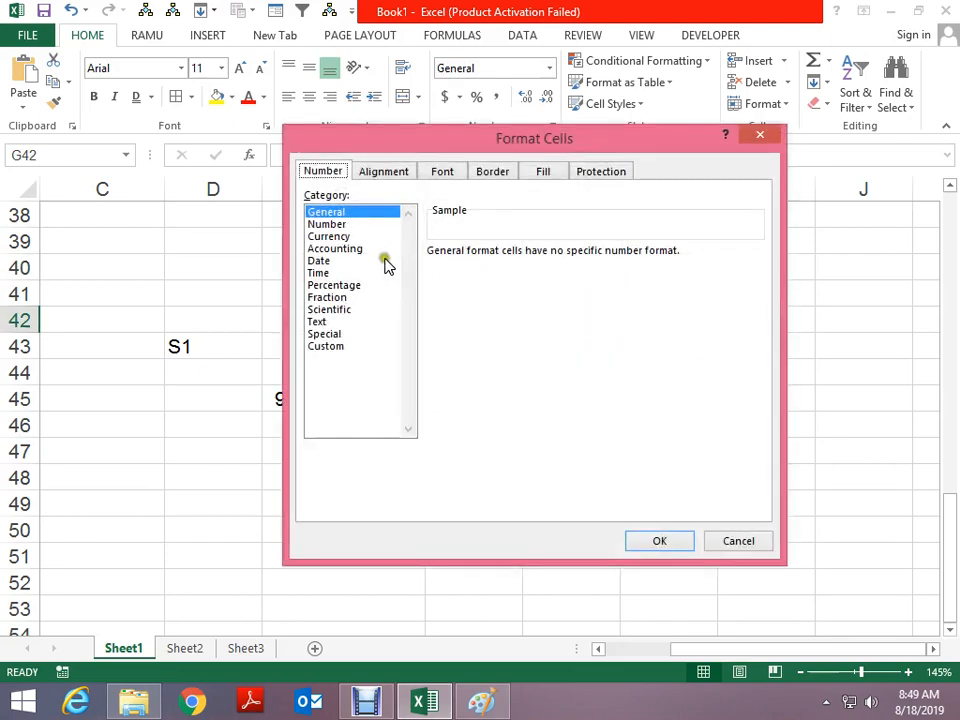
pyautogui.click(345, 224)
pyautogui.click(457, 338)
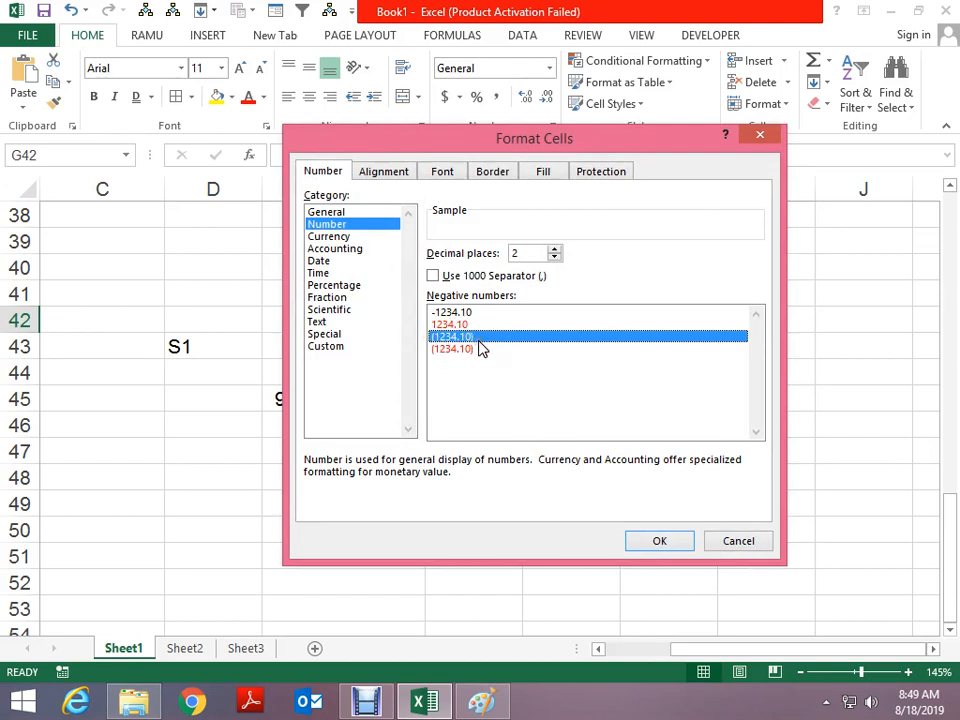
pyautogui.click(655, 540)
# Enter 27, then -27 in G42, which displays as (27.00)
pyautogui.write('27')
pyautogui.hotkey('ctrl', 'Return')
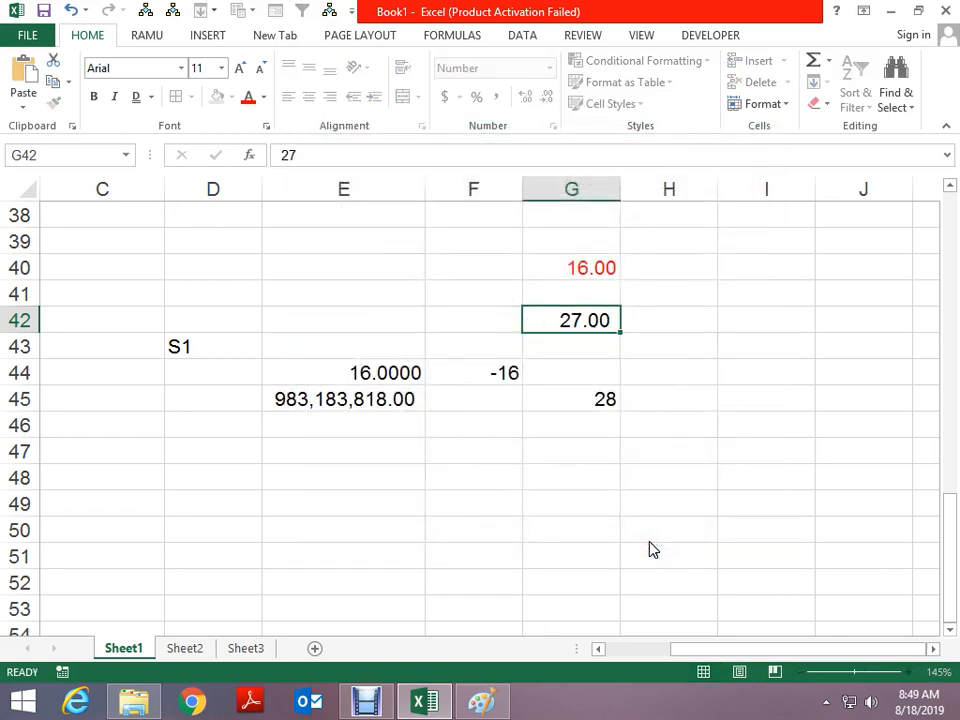
pyautogui.write('-27')
pyautogui.hotkey('ctrl', 'Return')
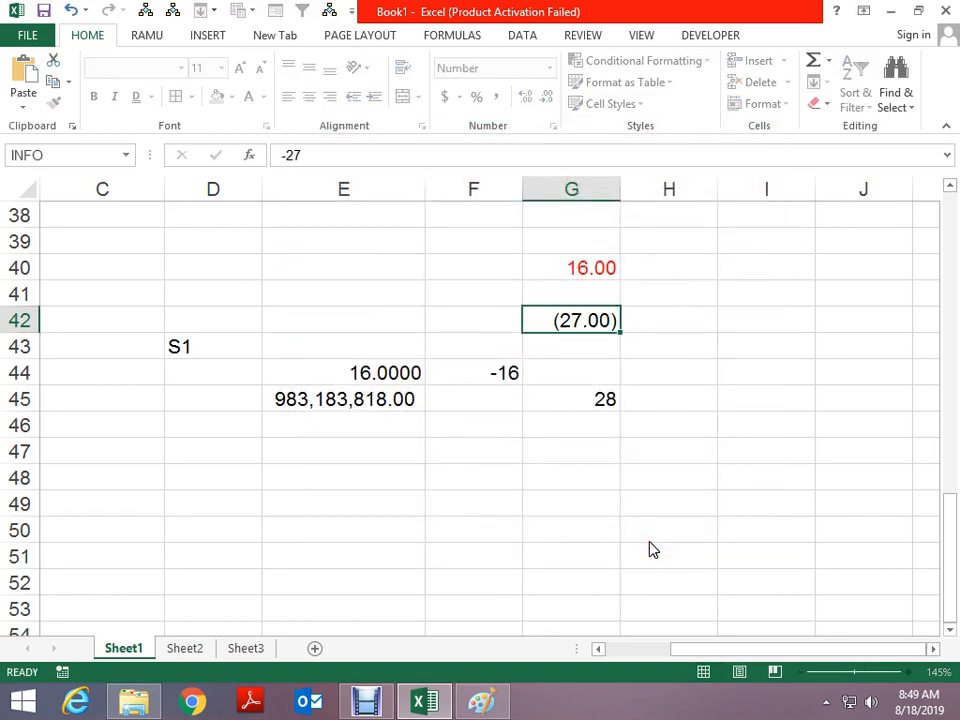
pyautogui.press('Down')
pyautogui.press('Up')
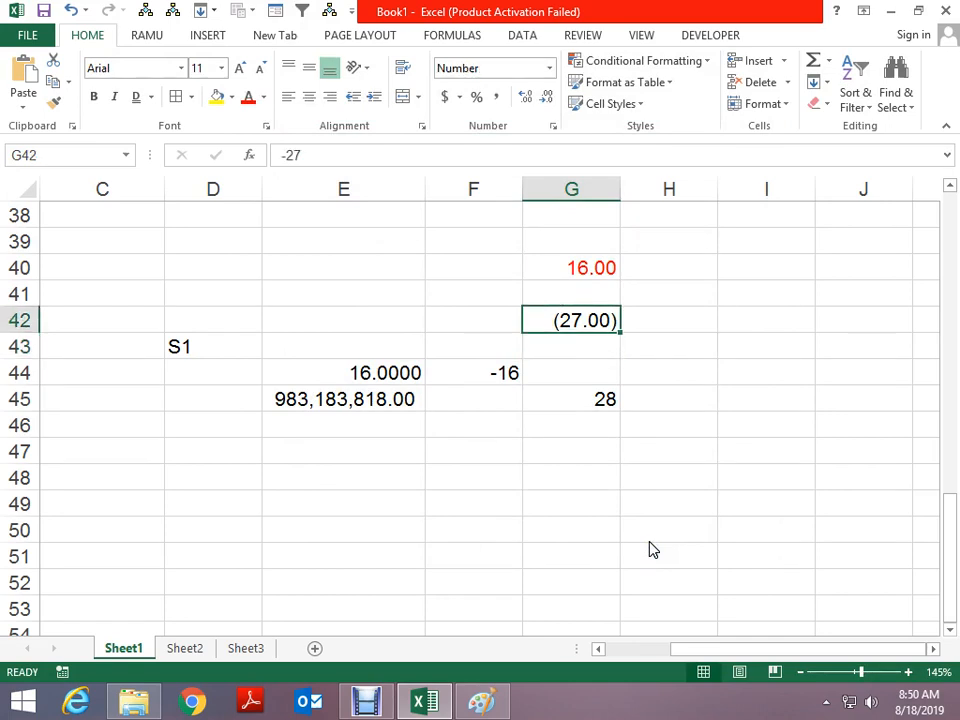
# Enter 27 in H42 and give it a Number format with red parenthesized negatives
pyautogui.click(670, 316)
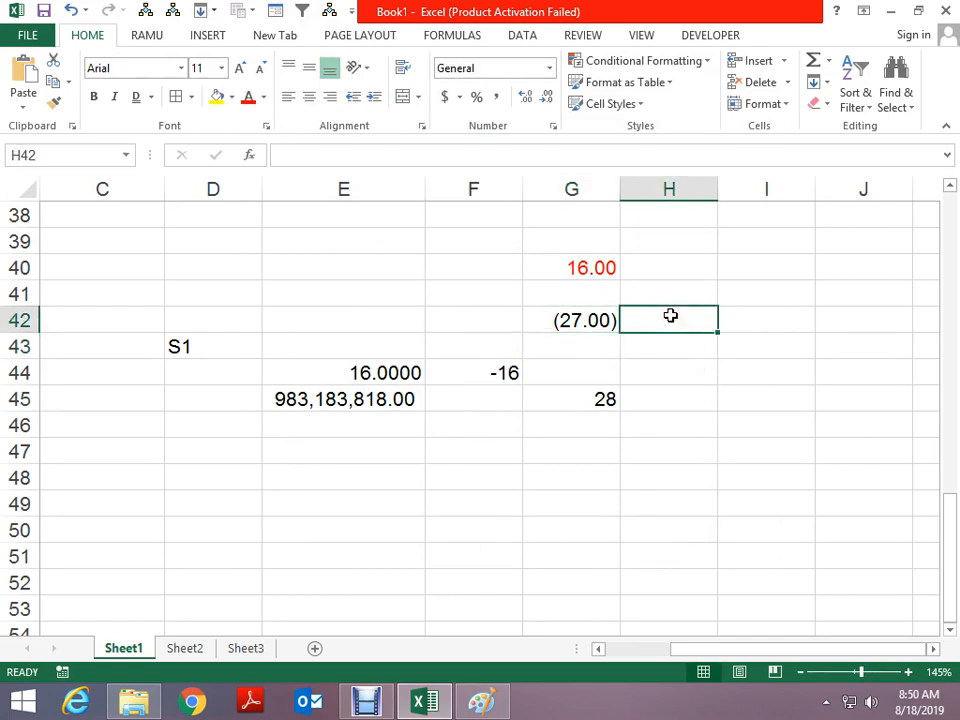
pyautogui.write('27')
pyautogui.hotkey('ctrl', 'Return')
pyautogui.hotkey('ctrl', '1')
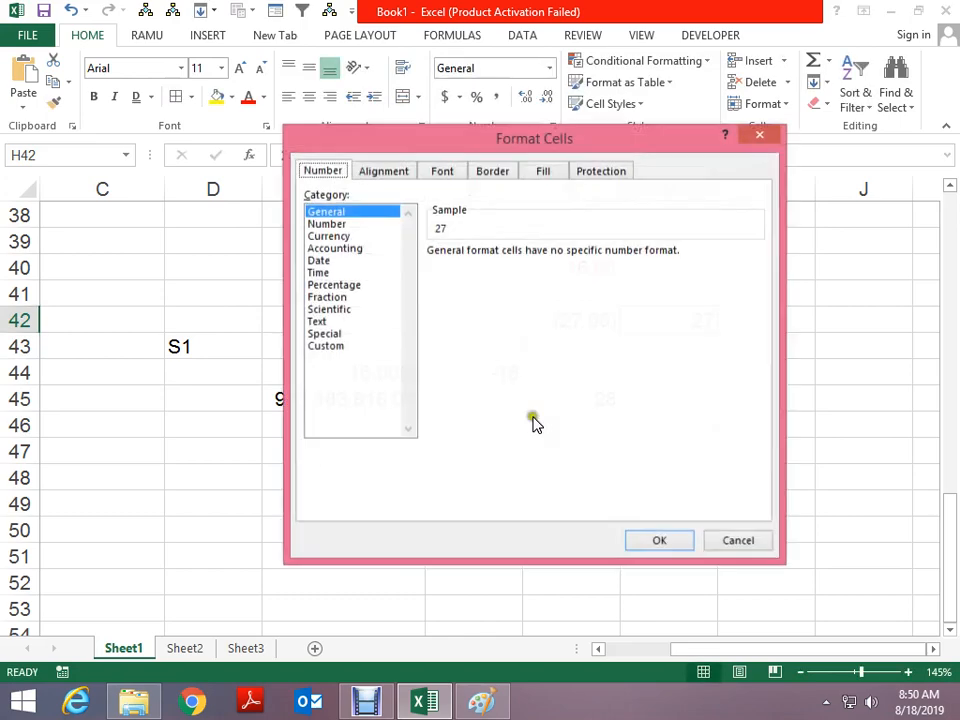
pyautogui.click(334, 224)
pyautogui.click(466, 349)
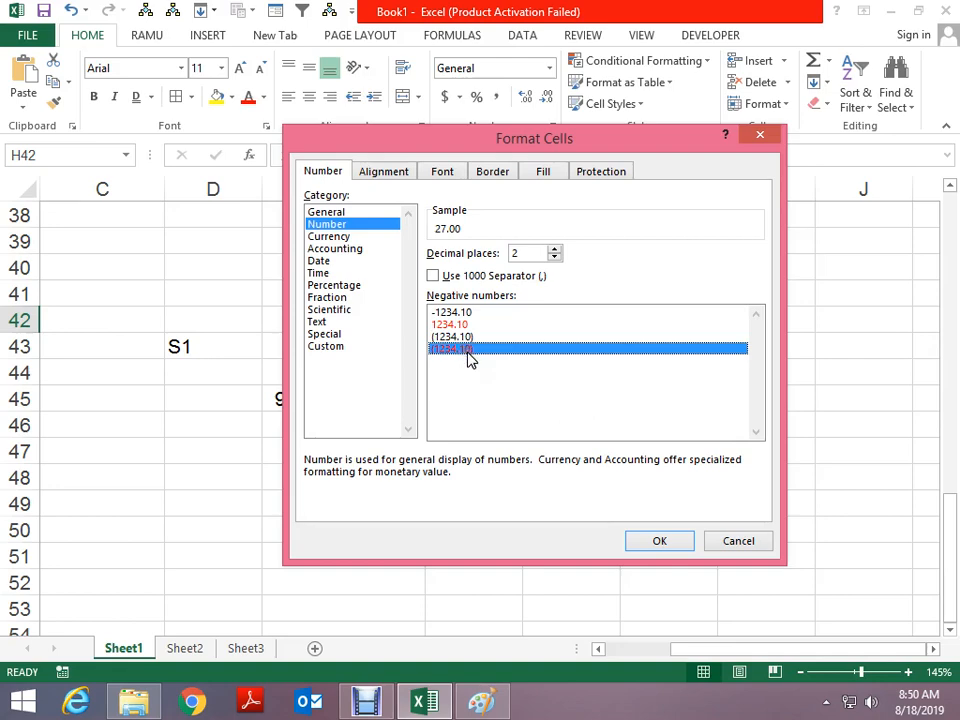
pyautogui.click(639, 544)
# Enter -28 in H42 so it displays as red (28.00)
pyautogui.write('27')
pyautogui.press('Return')
pyautogui.press('Up')
pyautogui.write('-28')
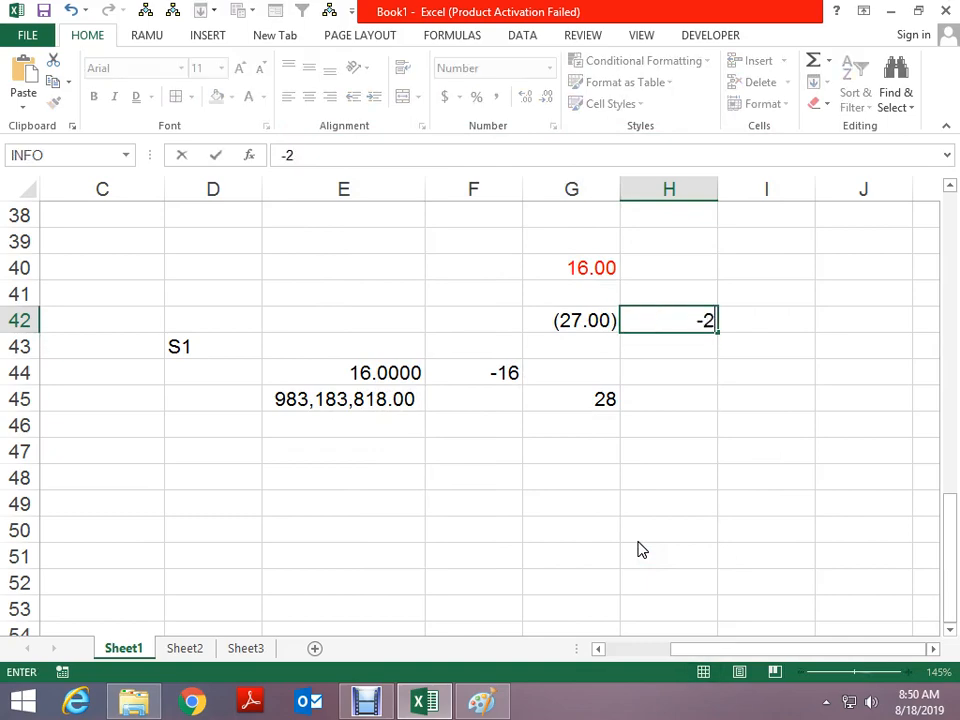
pyautogui.press('Return')
pyautogui.press('Up')
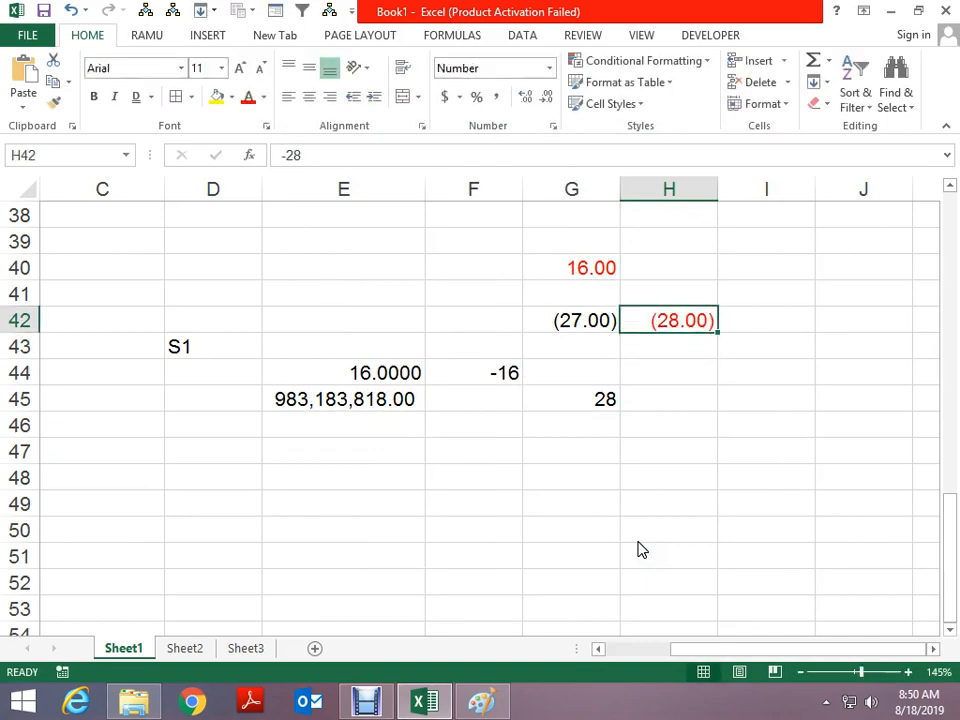
# Give G48 a Currency format with the ₹ Bangla (India) rupee symbol
pyautogui.click(551, 476)
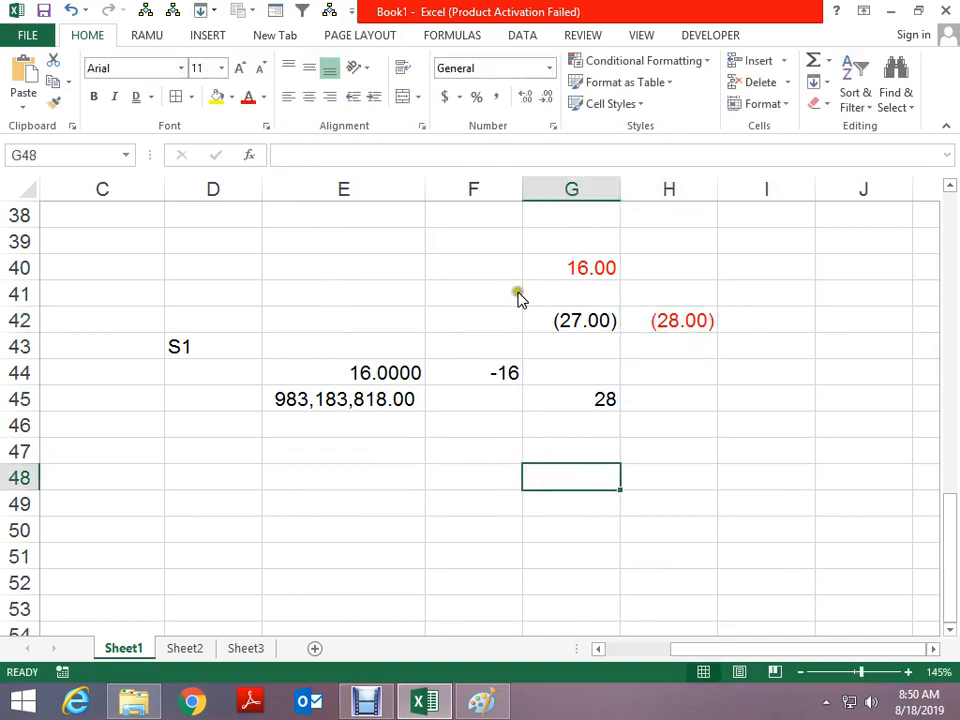
pyautogui.hotkey('ctrl', '1')
pyautogui.click(336, 237)
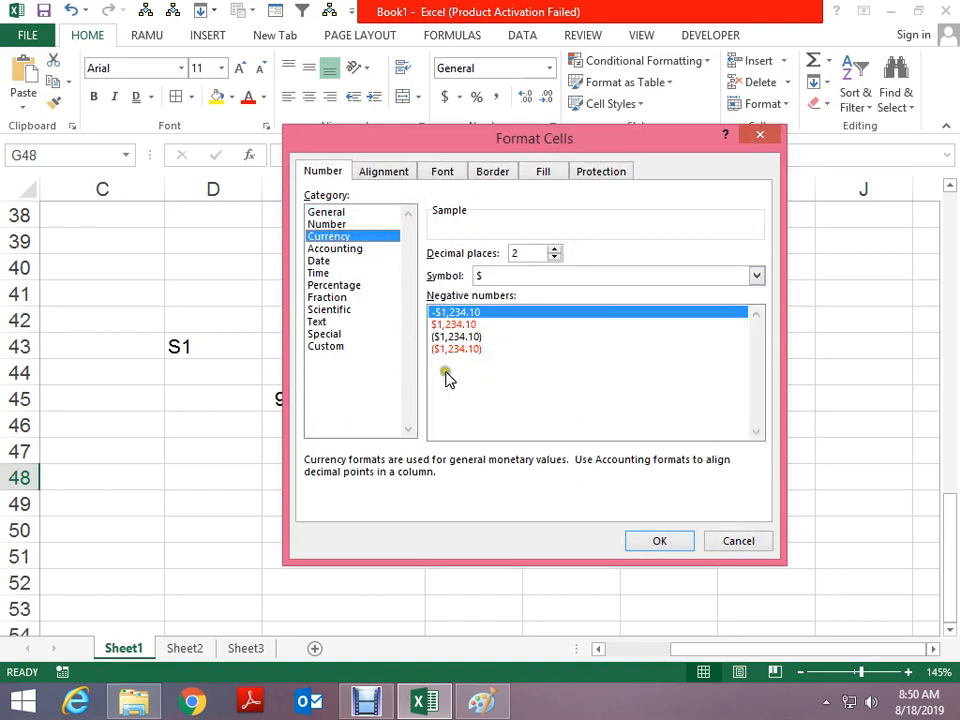
pyautogui.click(347, 225)
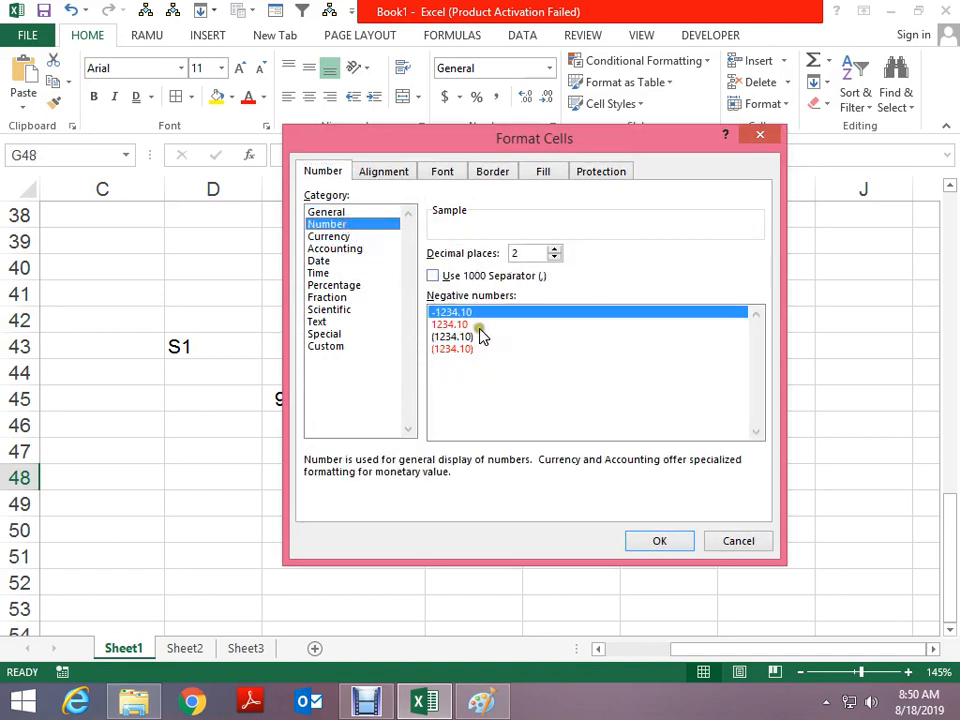
pyautogui.click(333, 237)
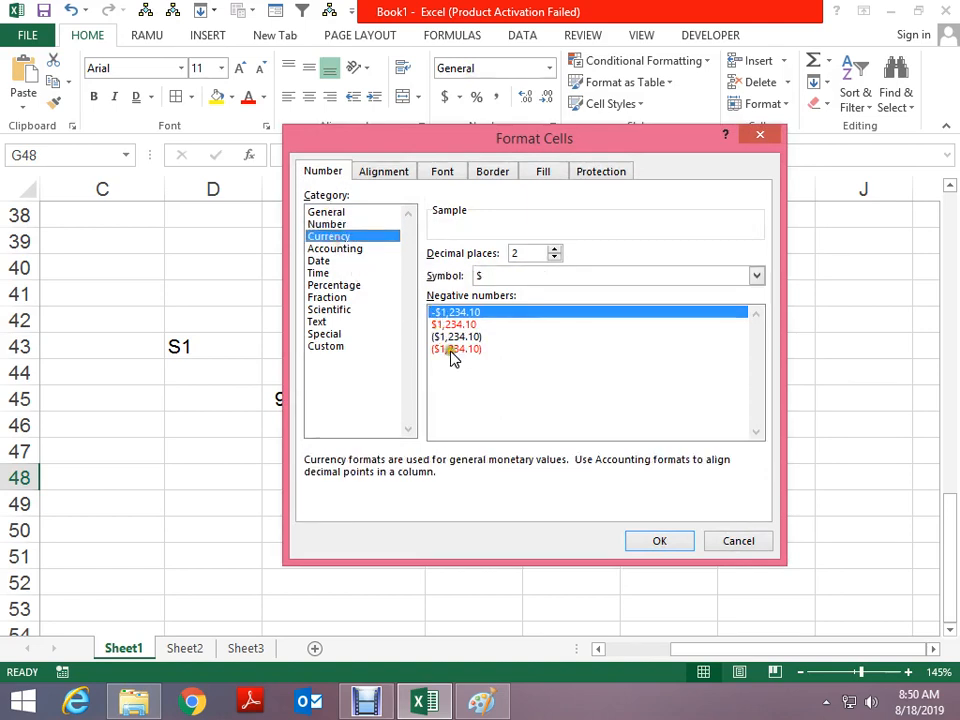
pyautogui.click(753, 278)
pyautogui.scroll(-4, 726, 329)
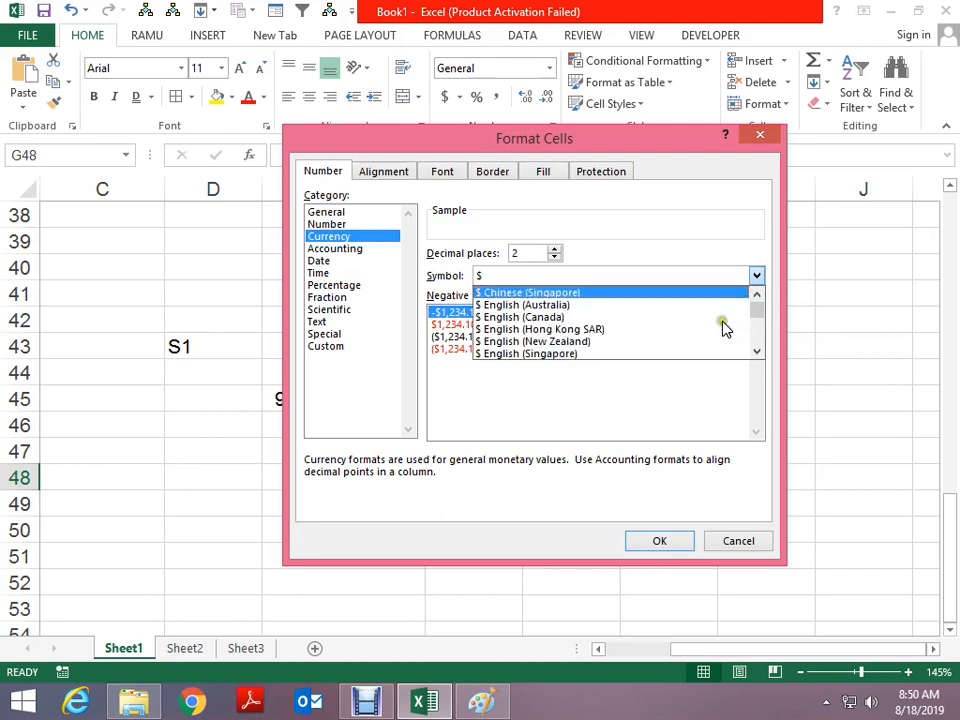
pyautogui.click(757, 353)
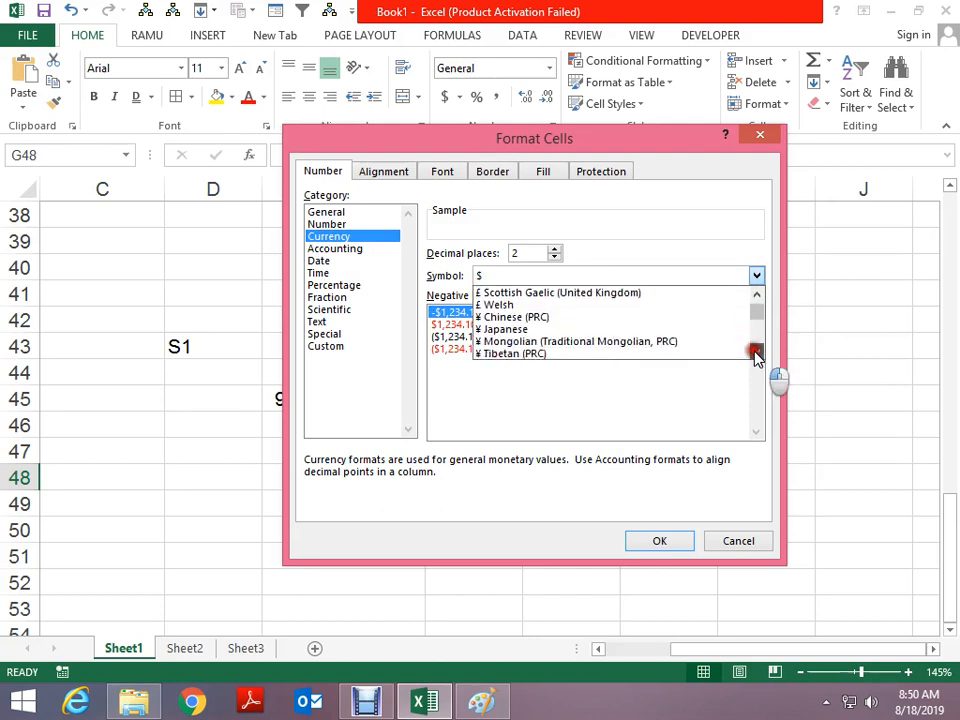
pyautogui.click(758, 300)
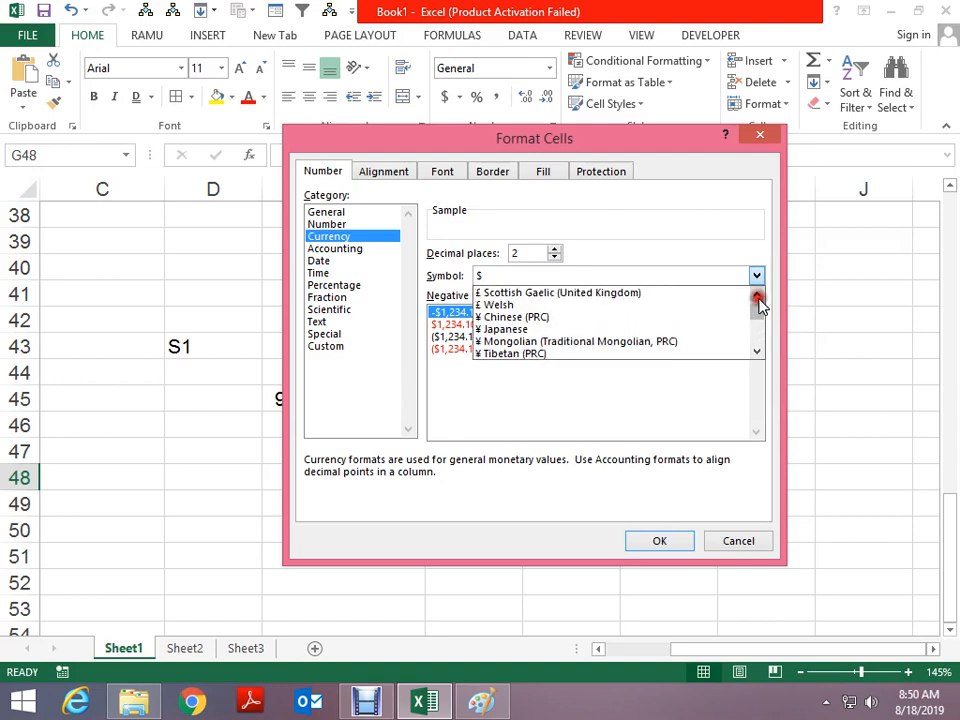
pyautogui.click(757, 353)
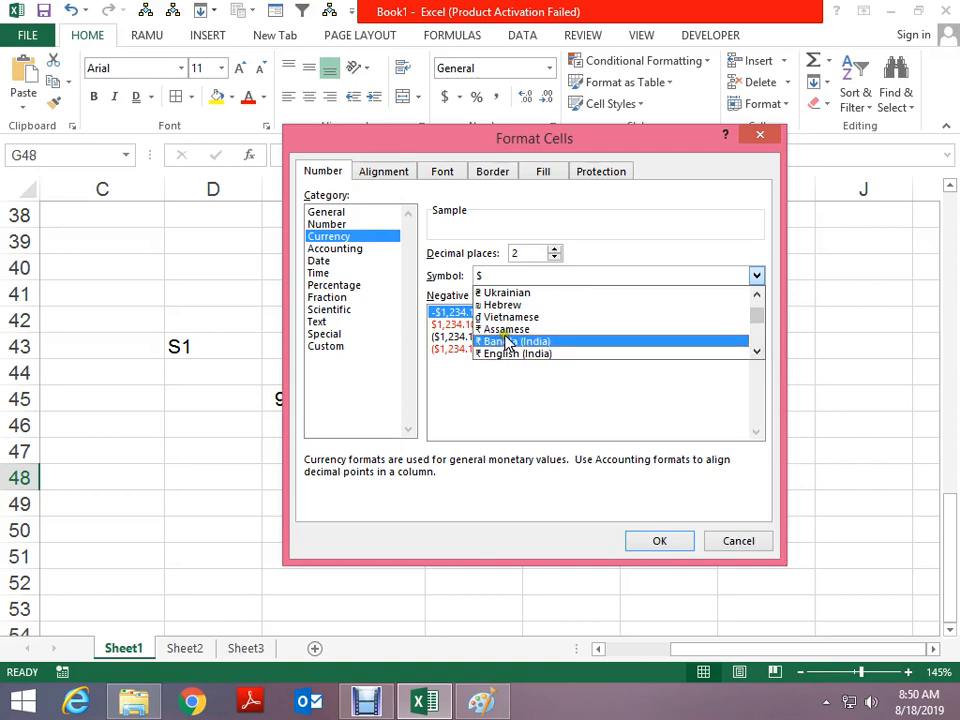
pyautogui.click(503, 342)
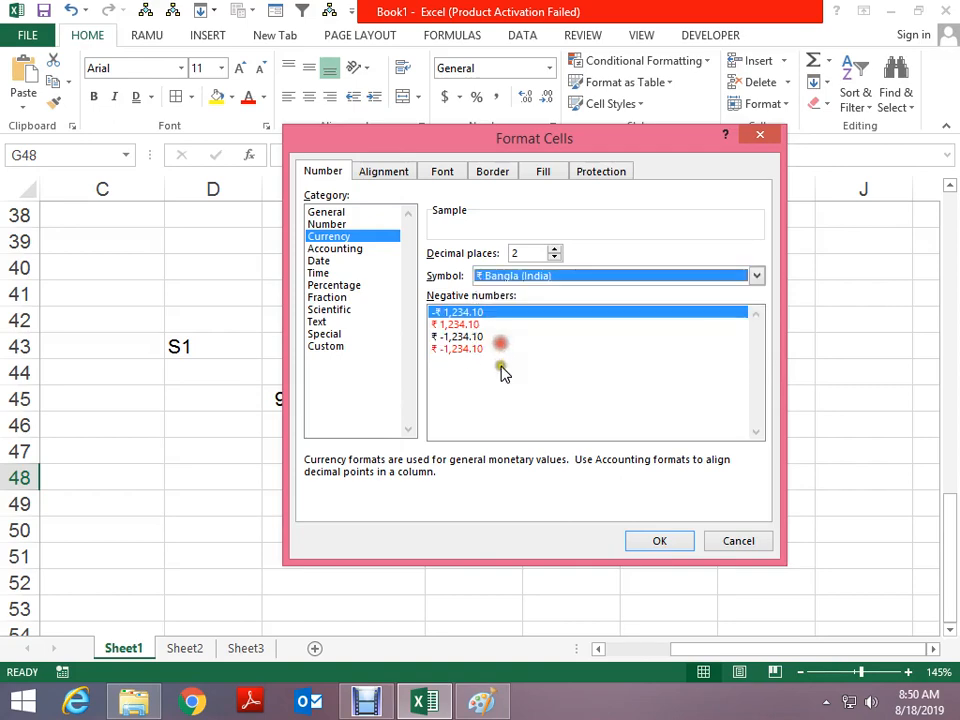
pyautogui.click(655, 541)
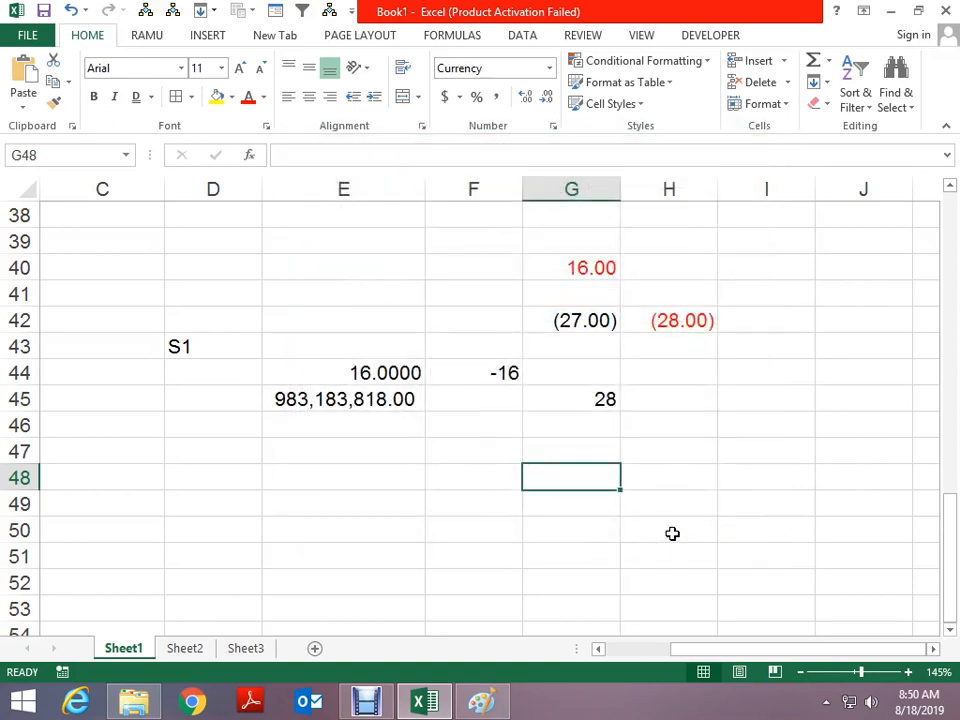
# Enter 898 in G48, displayed as ₹ 898.00
pyautogui.write('898')
pyautogui.hotkey('ctrl', 'Return')
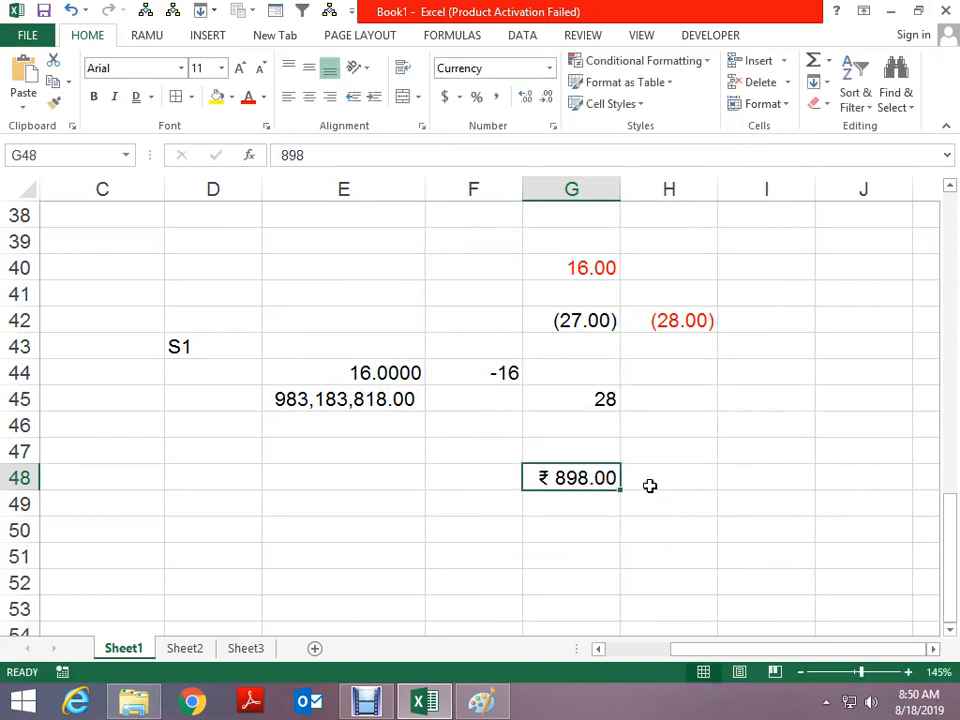
pyautogui.click(470, 472)
pyautogui.hotkey('ctrl', '1')
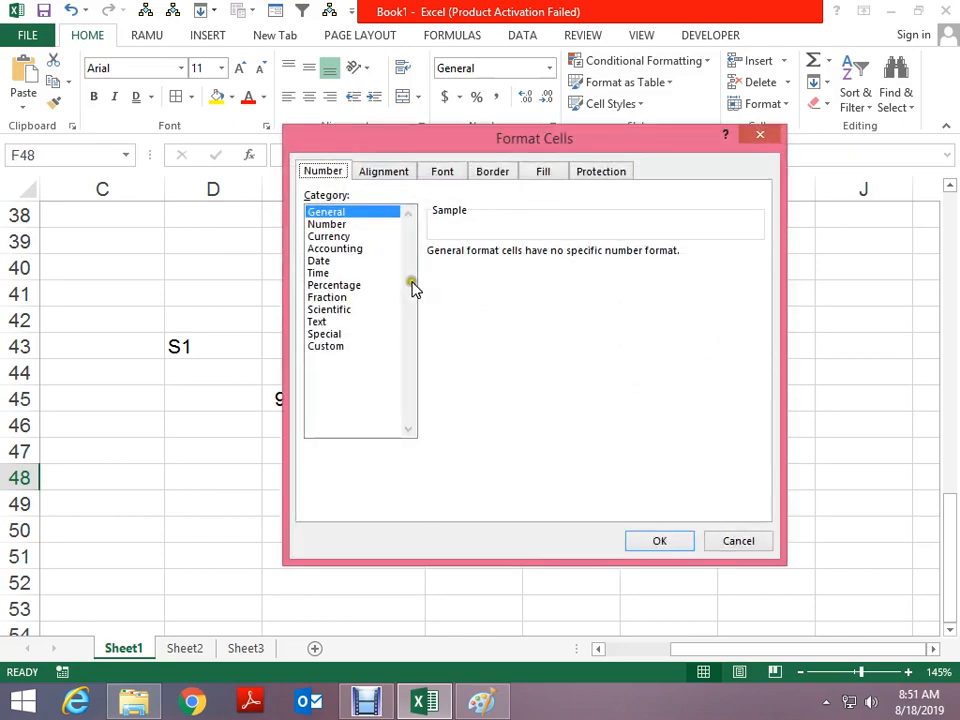
pyautogui.click(318, 249)
pyautogui.click(352, 237)
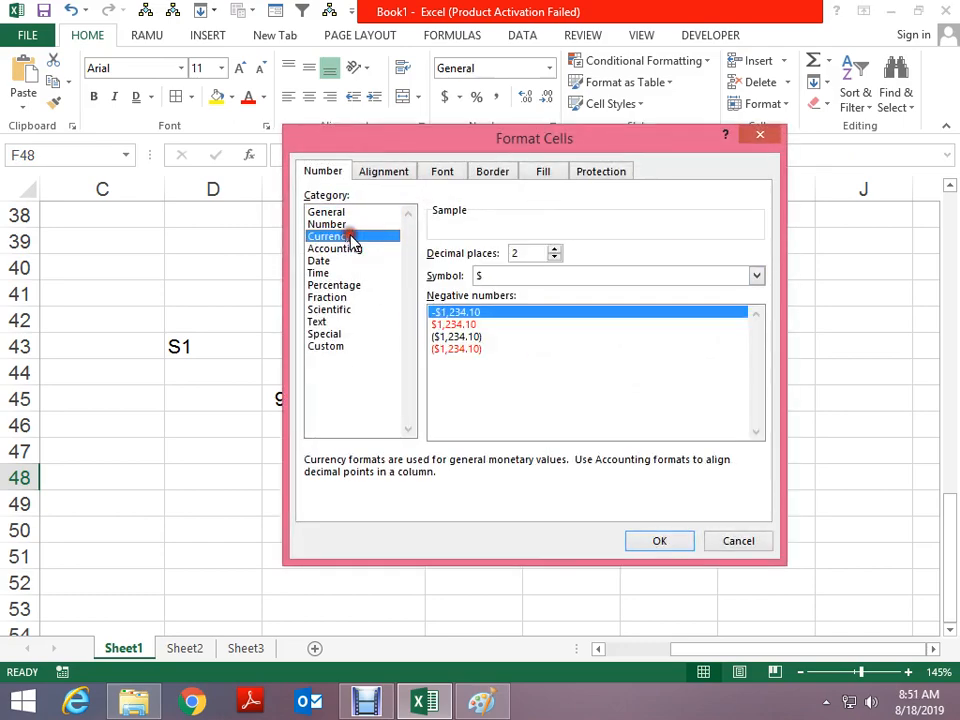
pyautogui.click(345, 248)
pyautogui.click(540, 277)
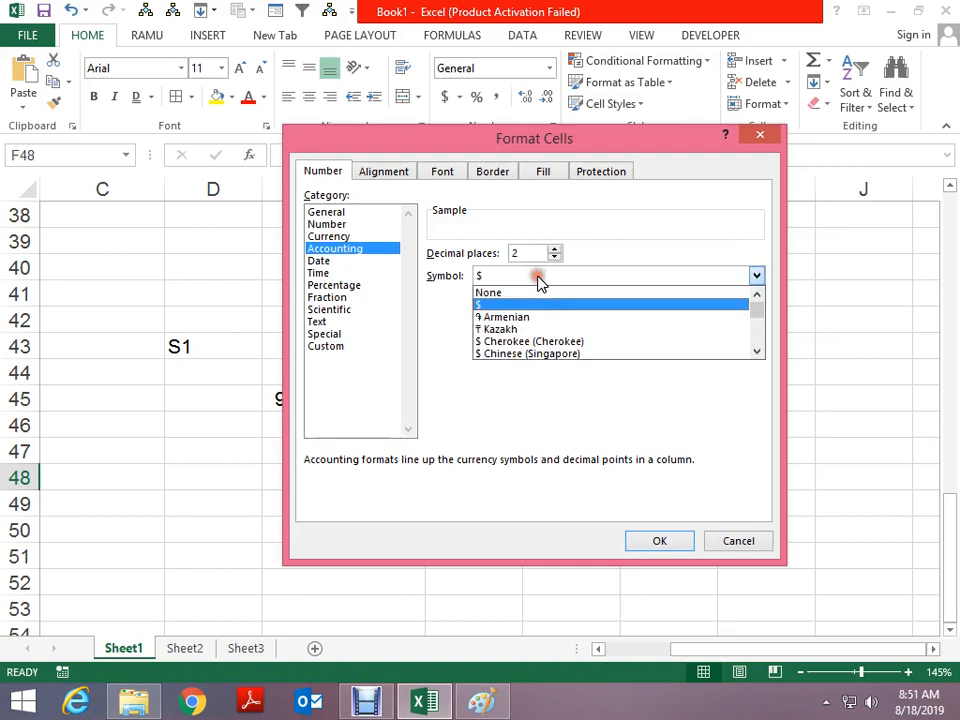
pyautogui.scroll(-3, 527, 330)
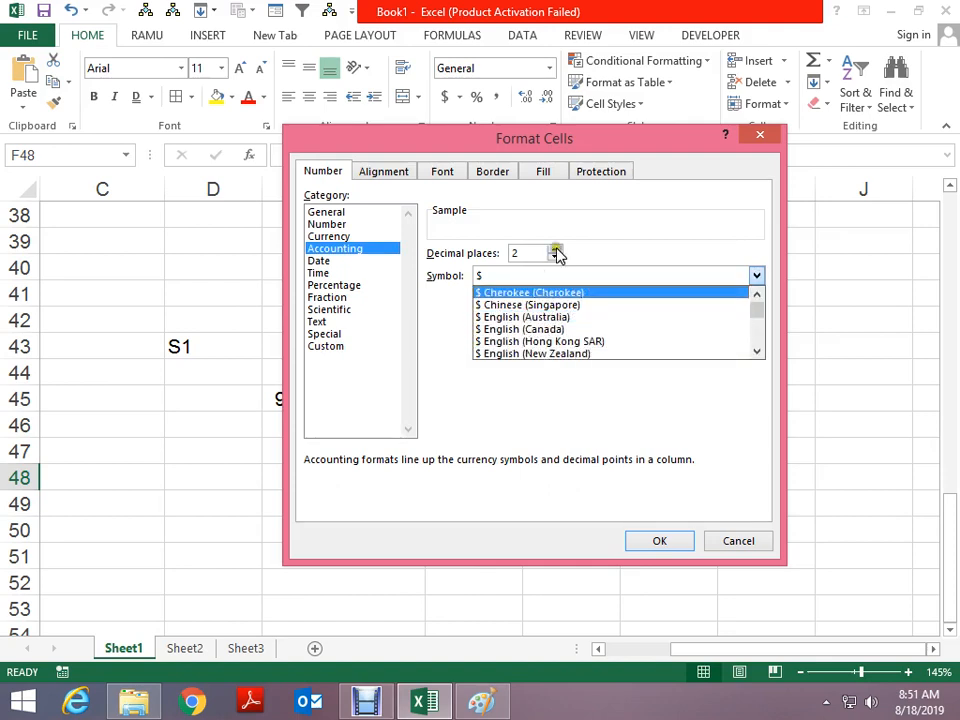
pyautogui.press('Escape')
pyautogui.press('Escape')
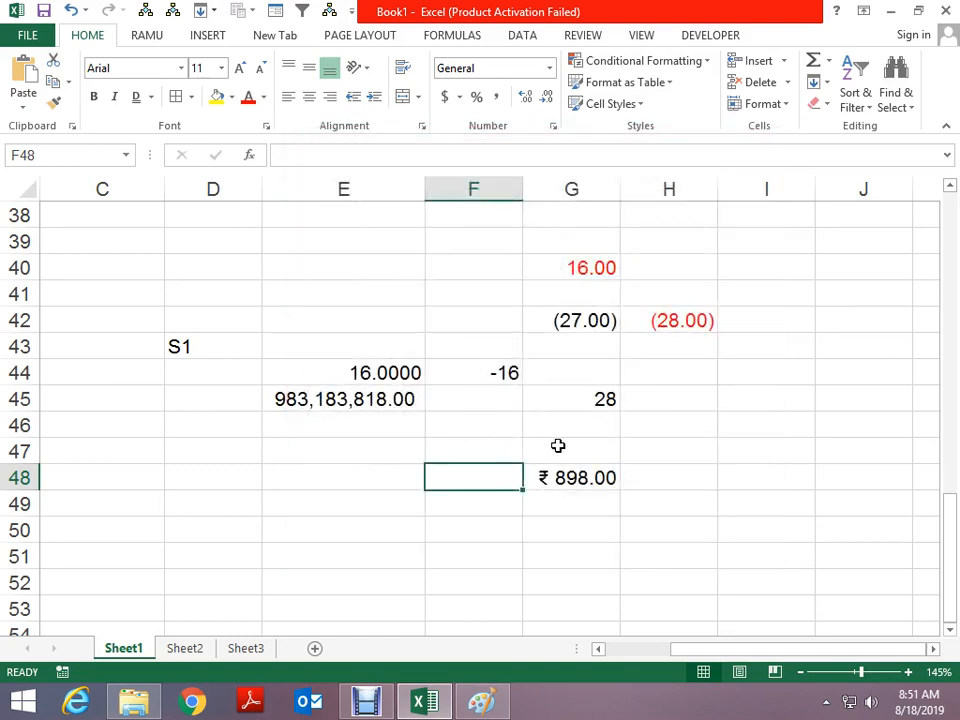
pyautogui.click(570, 400)
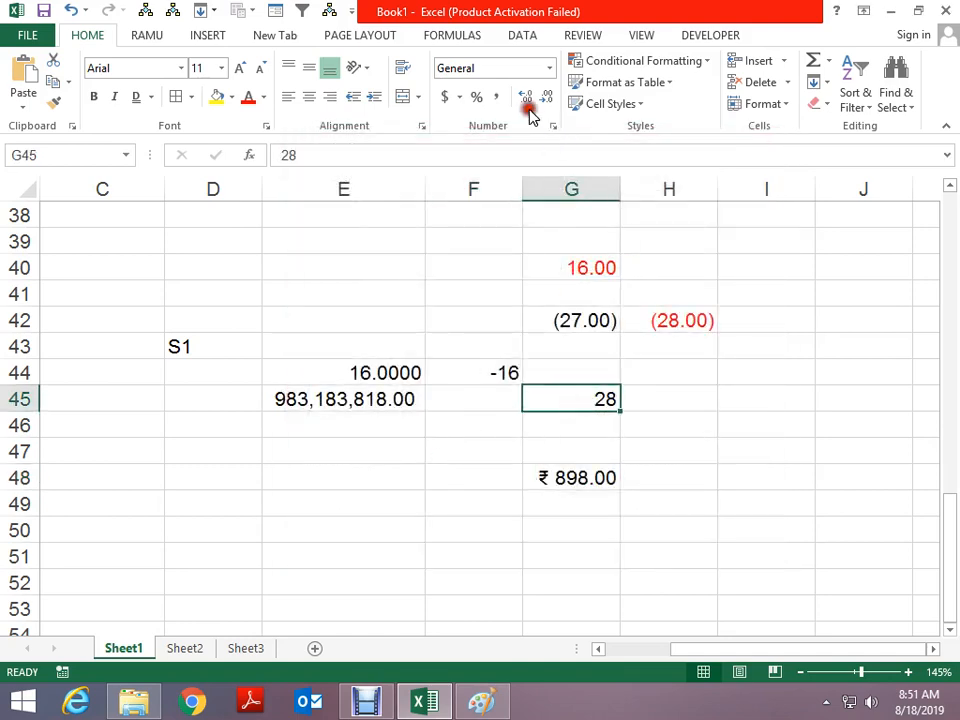
# Adjust G45's decimal places with Increase/Decrease Decimal until 28 shows as 28.00
pyautogui.click(551, 105)
pyautogui.click(527, 105)
pyautogui.click(527, 105)
pyautogui.click(527, 105)
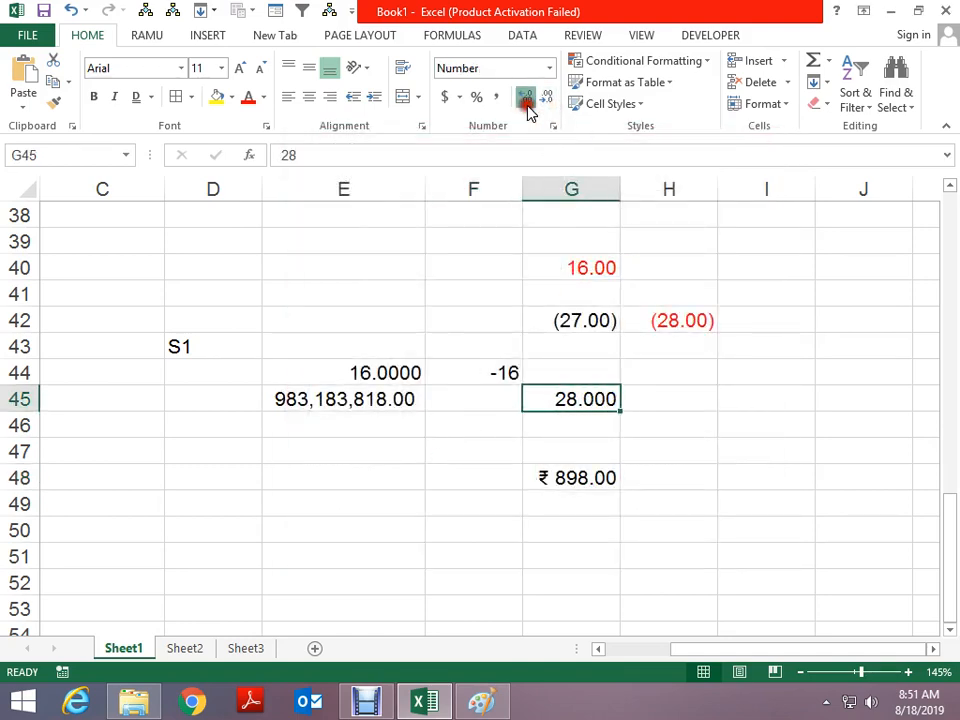
pyautogui.click(527, 105)
pyautogui.click(527, 105)
pyautogui.click(527, 105)
pyautogui.click(550, 98)
pyautogui.click(550, 98)
pyautogui.click(550, 98)
pyautogui.click(550, 98)
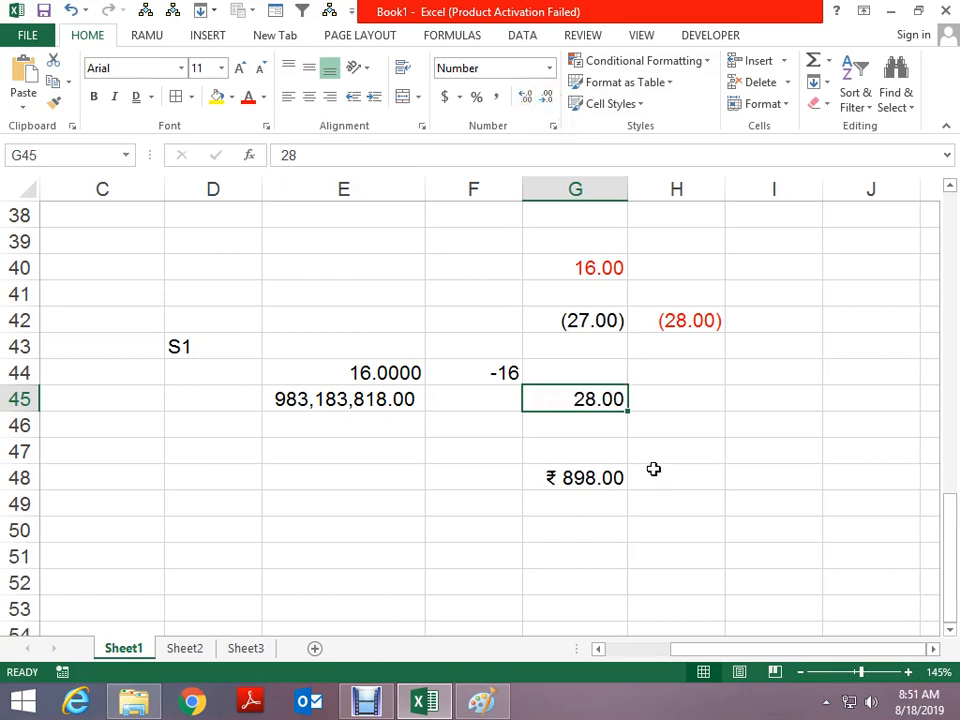
pyautogui.click(465, 494)
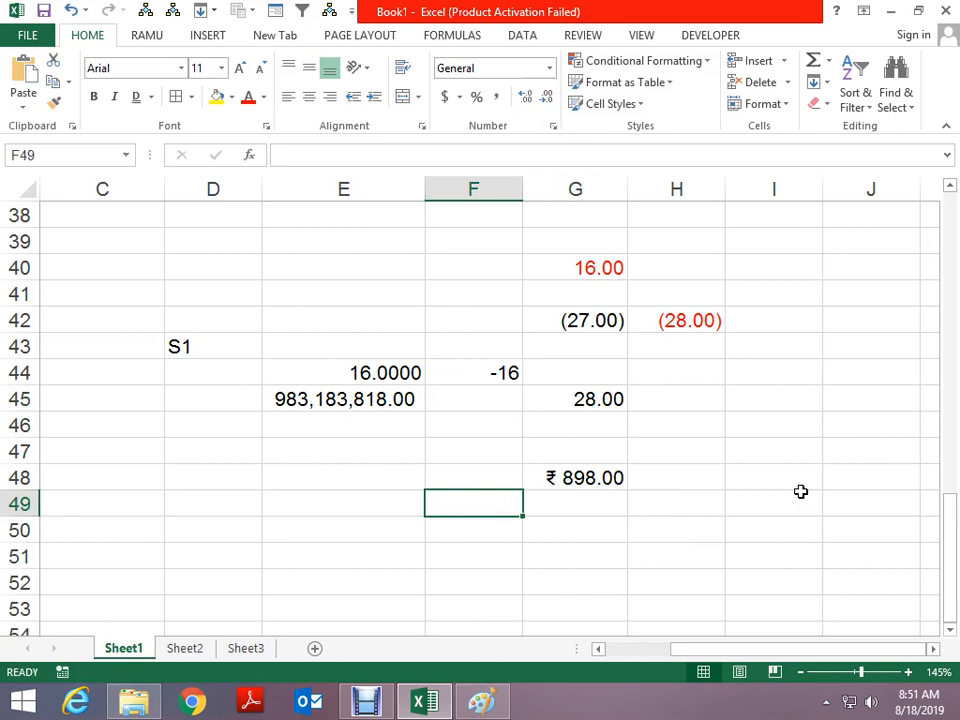
# Enter 27.89818 in F49 and adjust its decimals until it displays 27.90
pyautogui.write('27')
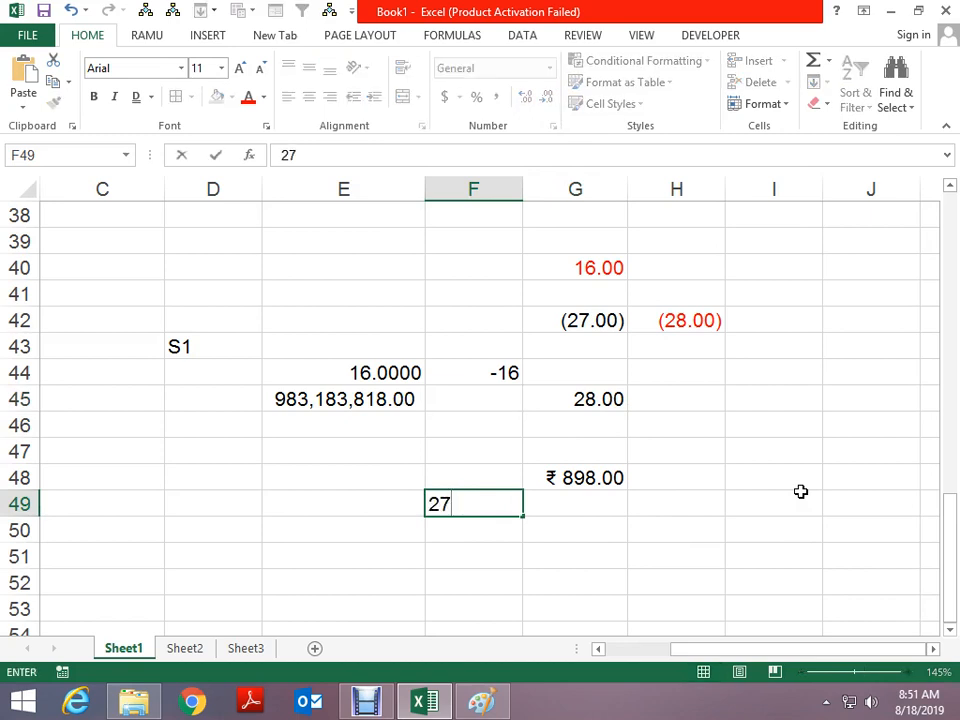
pyautogui.write('.89818')
pyautogui.hotkey('ctrl', 'Return')
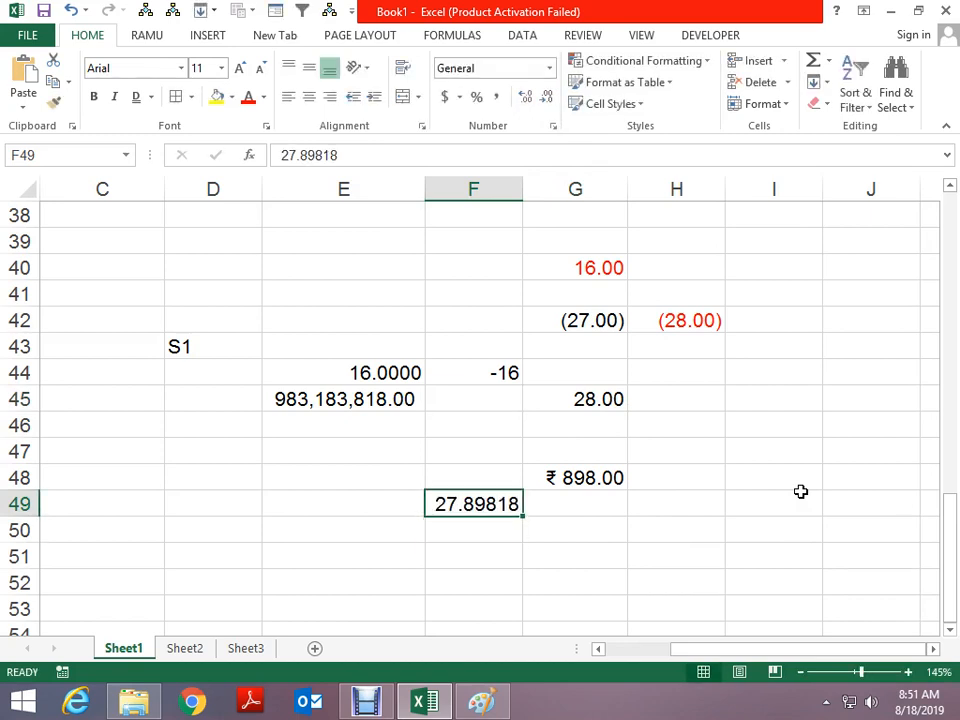
pyautogui.click(523, 100)
pyautogui.click(523, 100)
pyautogui.click(523, 100)
pyautogui.click(549, 99)
pyautogui.click(549, 99)
pyautogui.click(549, 99)
pyautogui.click(549, 99)
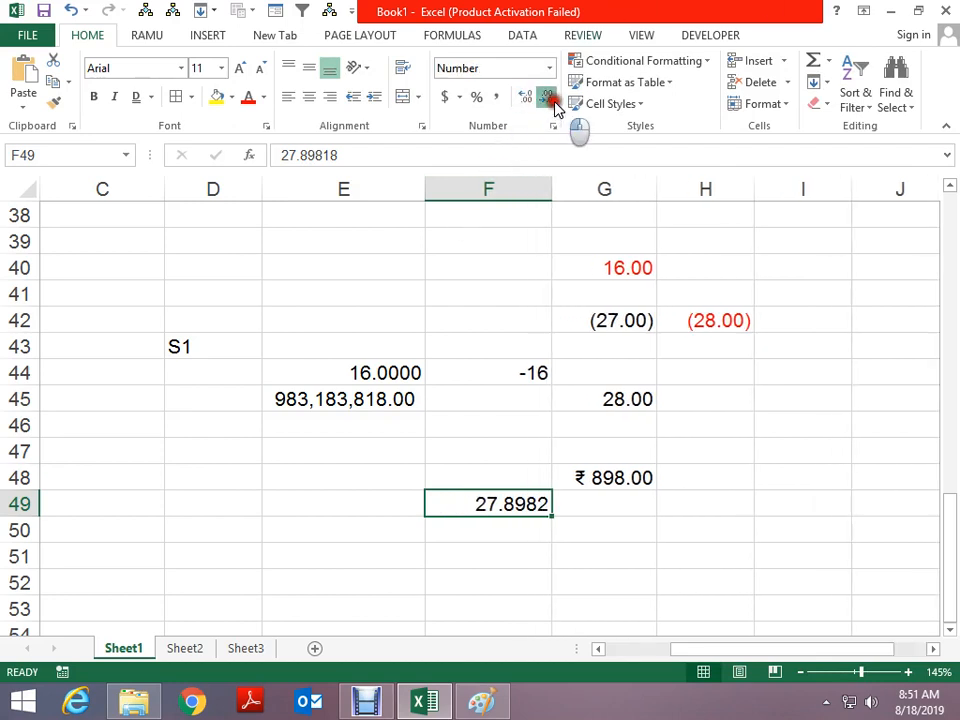
pyautogui.click(549, 99)
pyautogui.click(549, 99)
pyautogui.click(549, 99)
pyautogui.click(525, 99)
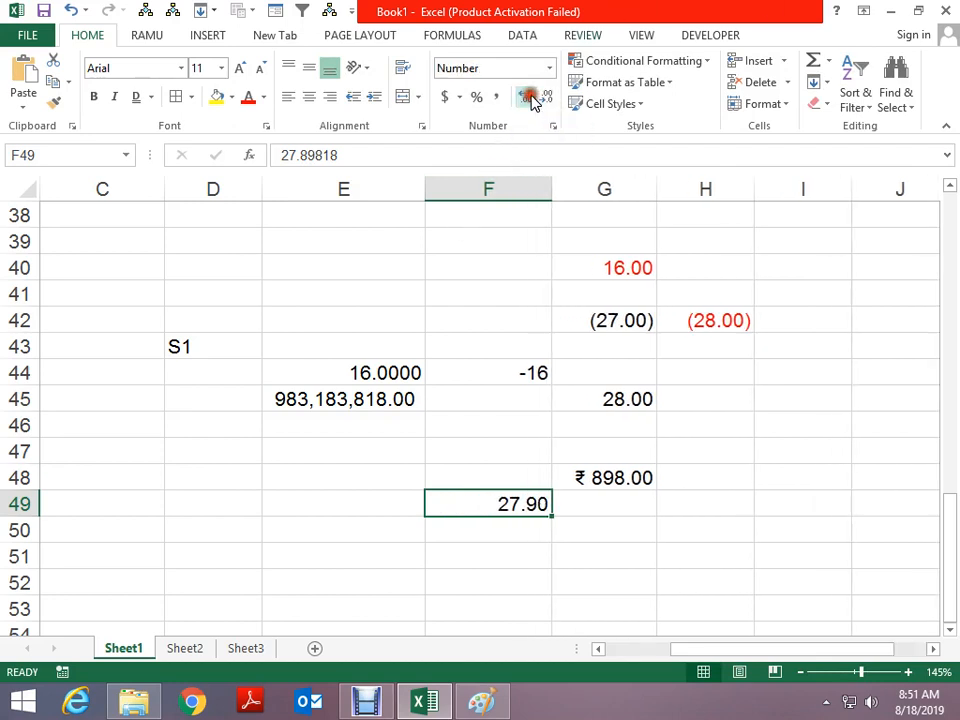
# Reselect F49 to confirm it still stores 27.89818 while showing 27.90
pyautogui.click(641, 536)
pyautogui.scroll(-2, 641, 536)
pyautogui.click(512, 372)
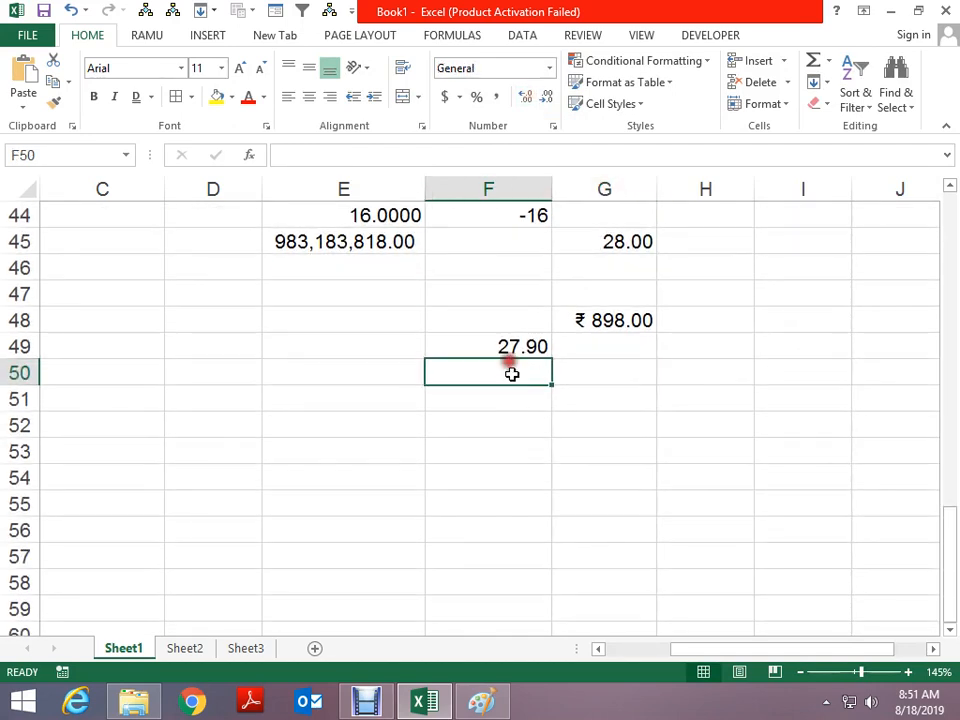
pyautogui.click(508, 343)
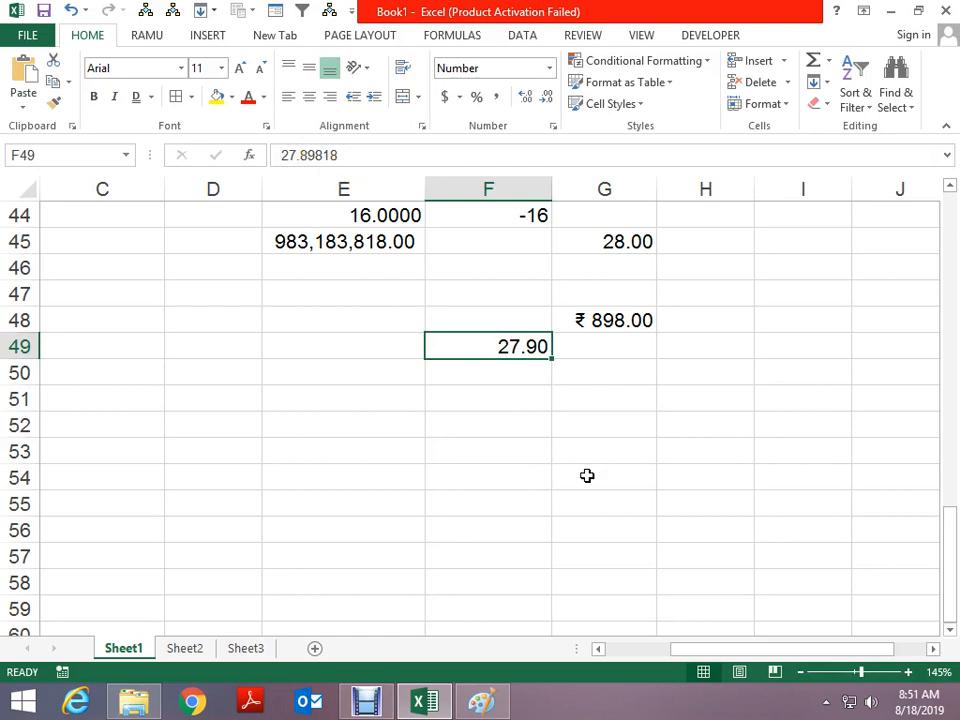
pyautogui.click(514, 418)
pyautogui.click(511, 347)
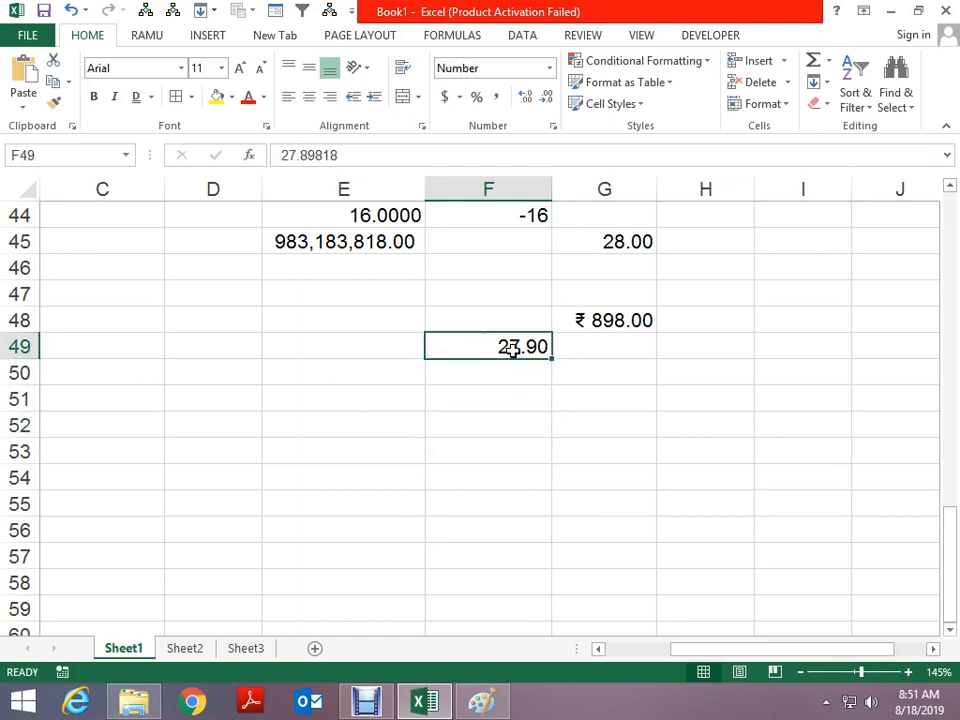
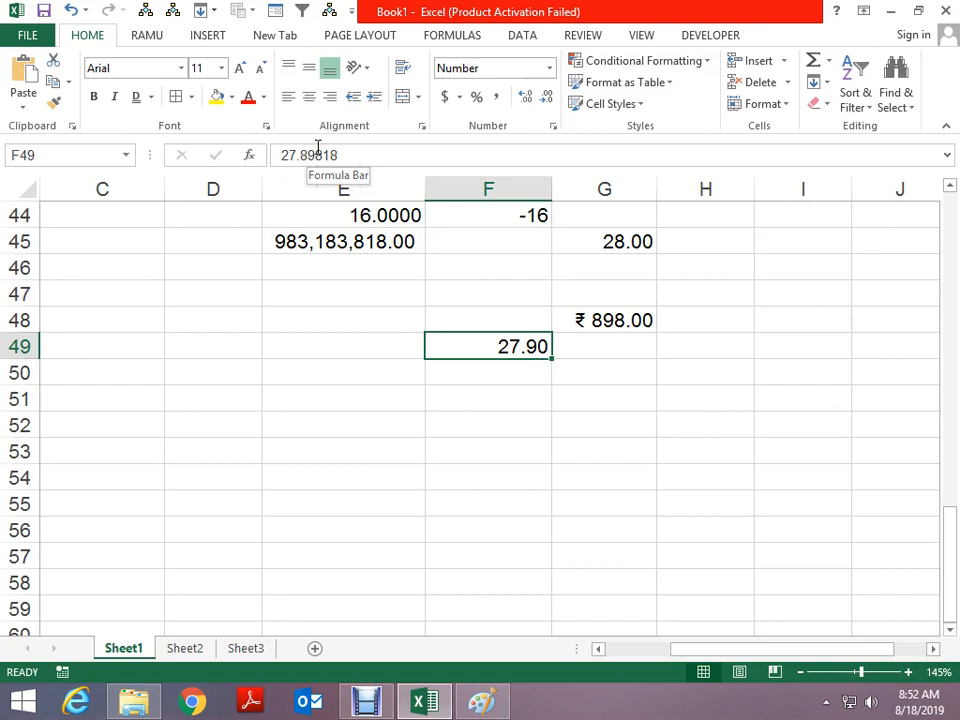
# Enter 27.9 in G51, then check F49's stored value against it
pyautogui.click(580, 386)
pyautogui.write('279')
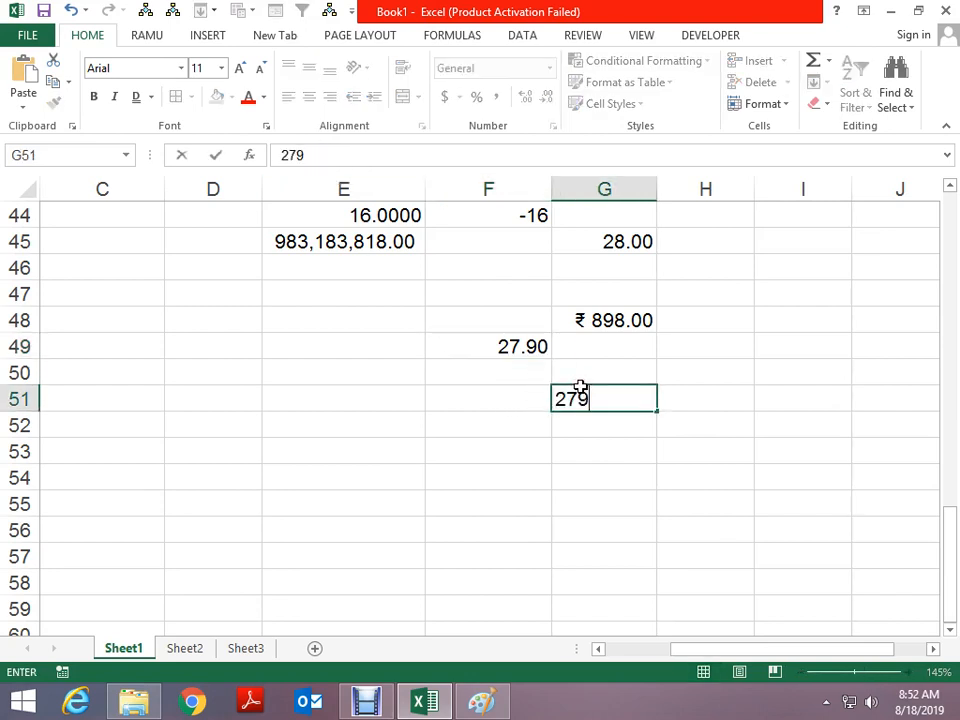
pyautogui.write('90')
pyautogui.press('Return')
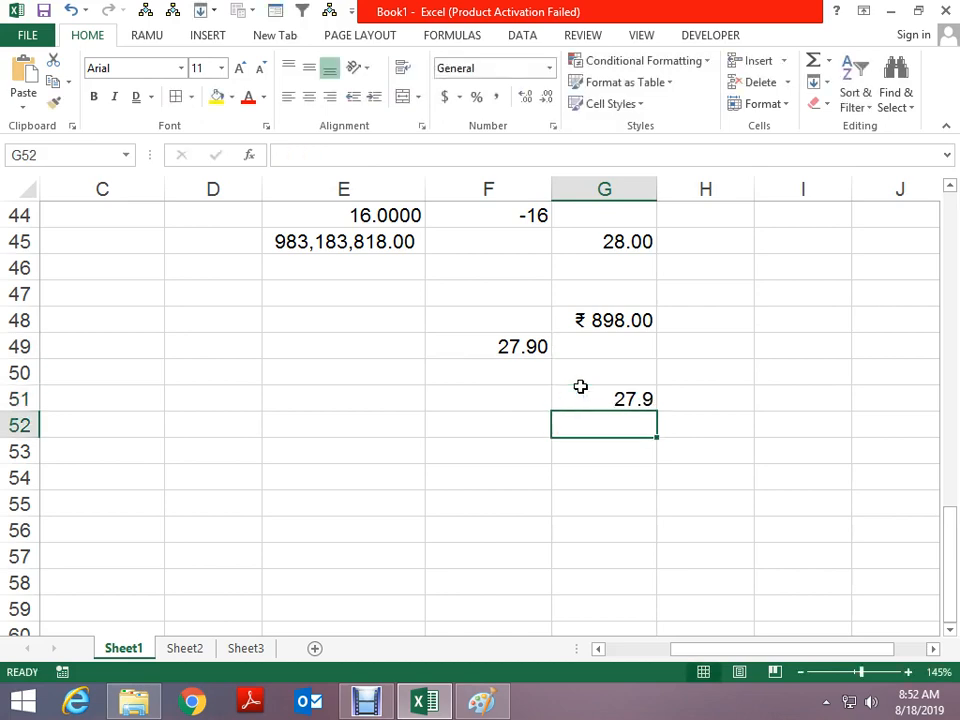
pyautogui.click(496, 348)
pyautogui.click(620, 400)
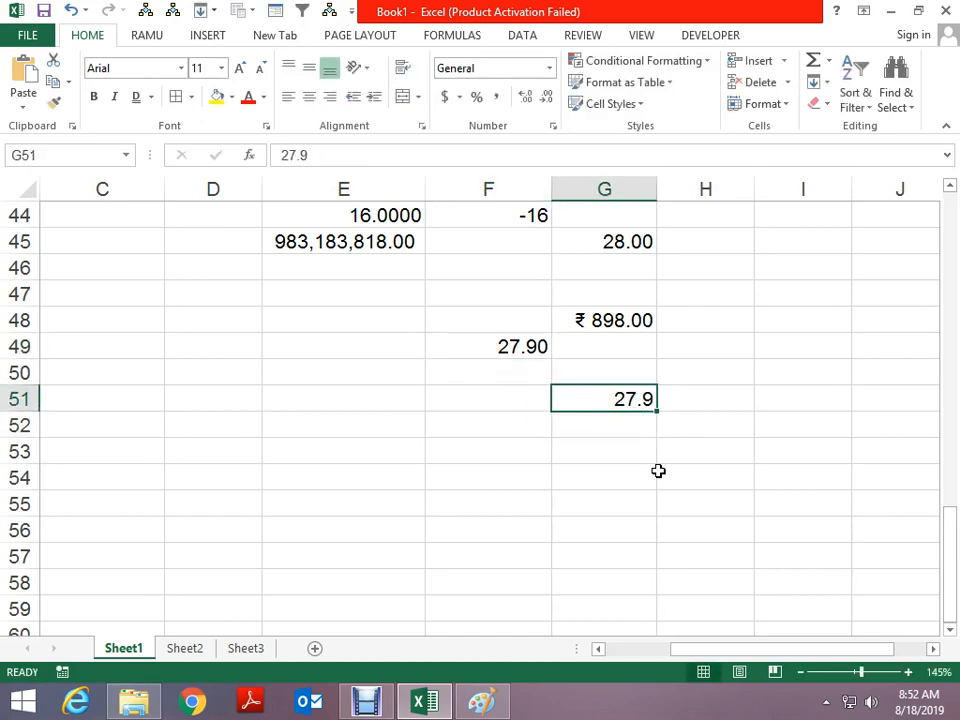
# Enter =F49=G51 in G52, which returns FALSE
pyautogui.press('Down')
pyautogui.write('=')
pyautogui.press('Up')
pyautogui.press('Up')
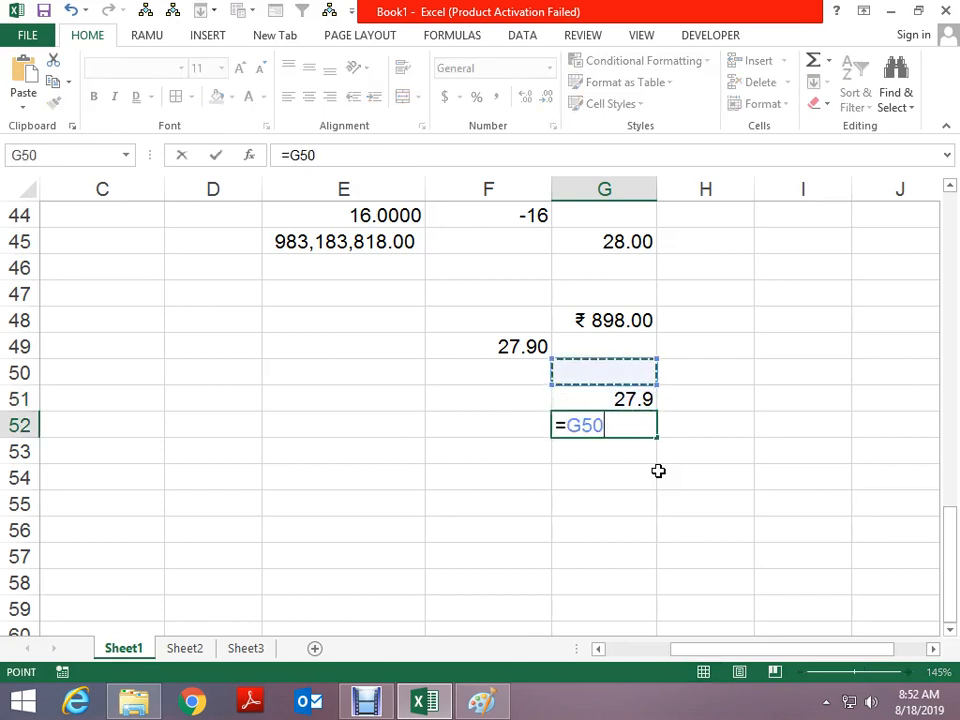
pyautogui.press('Left')
pyautogui.press('Up')
pyautogui.write('=')
pyautogui.press('Up')
pyautogui.press('Return')
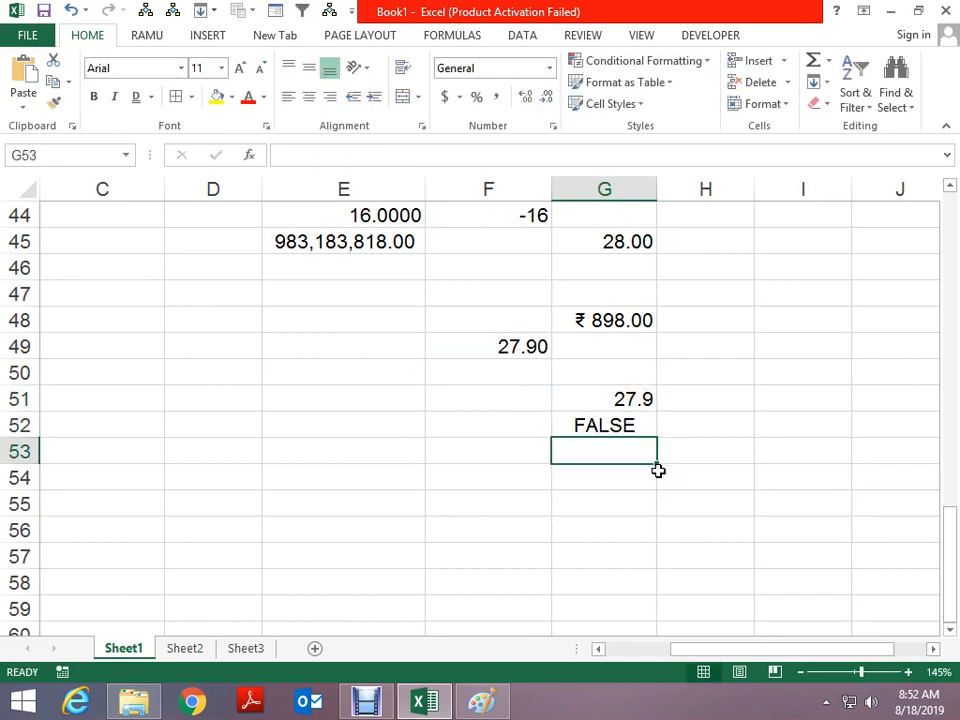
pyautogui.press('Up')
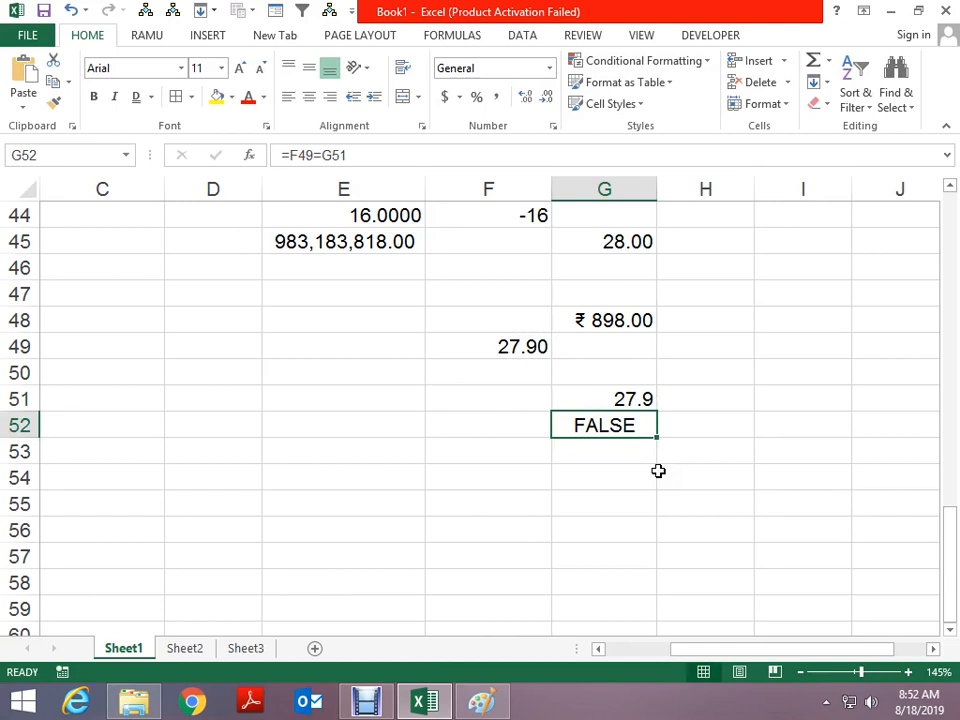
# Replace the check with =G51-F49 and add decimals to reveal the small difference
pyautogui.write('+')
pyautogui.press('Up')
pyautogui.write('-')
pyautogui.press('Left')
pyautogui.press('Up')
pyautogui.press('Up')
pyautogui.press('Up')
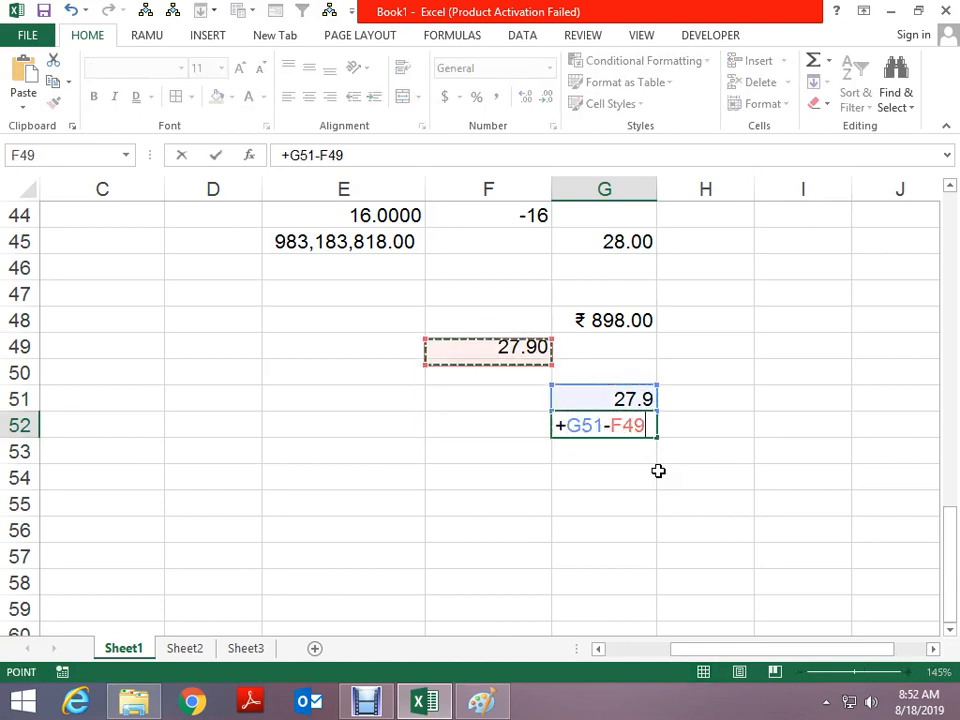
pyautogui.press('Return')
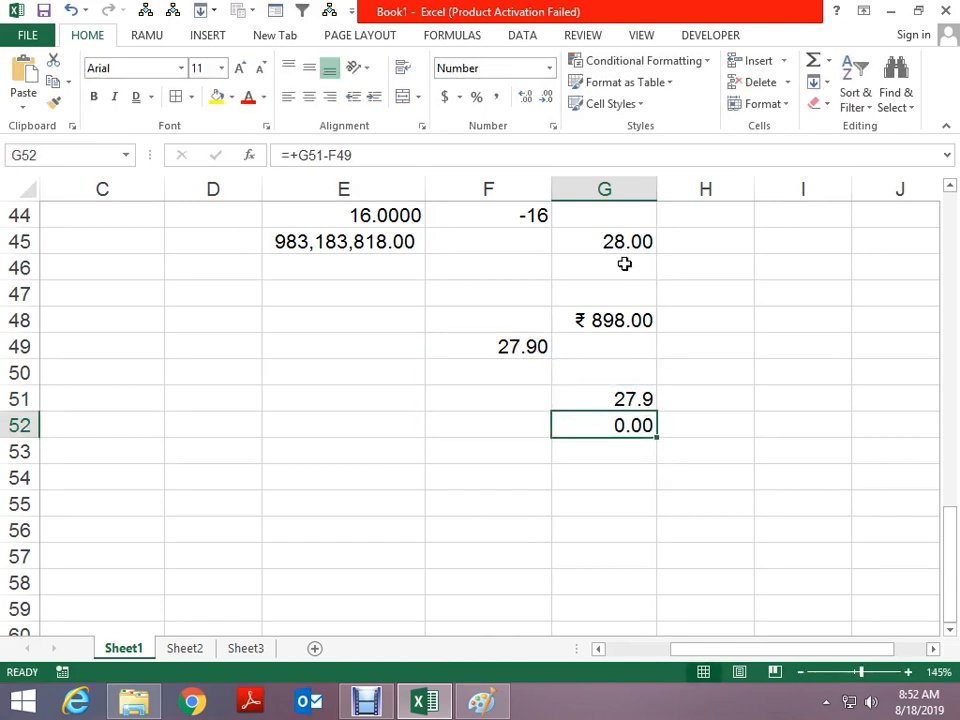
pyautogui.click(525, 97)
pyautogui.click(525, 97)
pyautogui.click(525, 97)
pyautogui.click(525, 97)
pyautogui.click(525, 97)
pyautogui.click(525, 97)
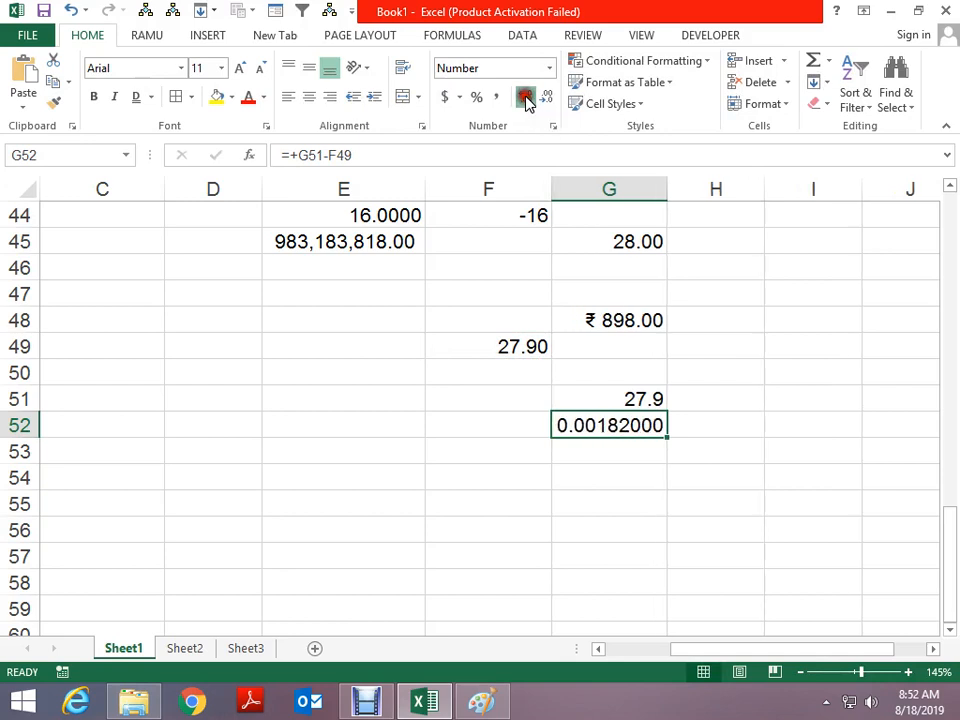
pyautogui.click(525, 97)
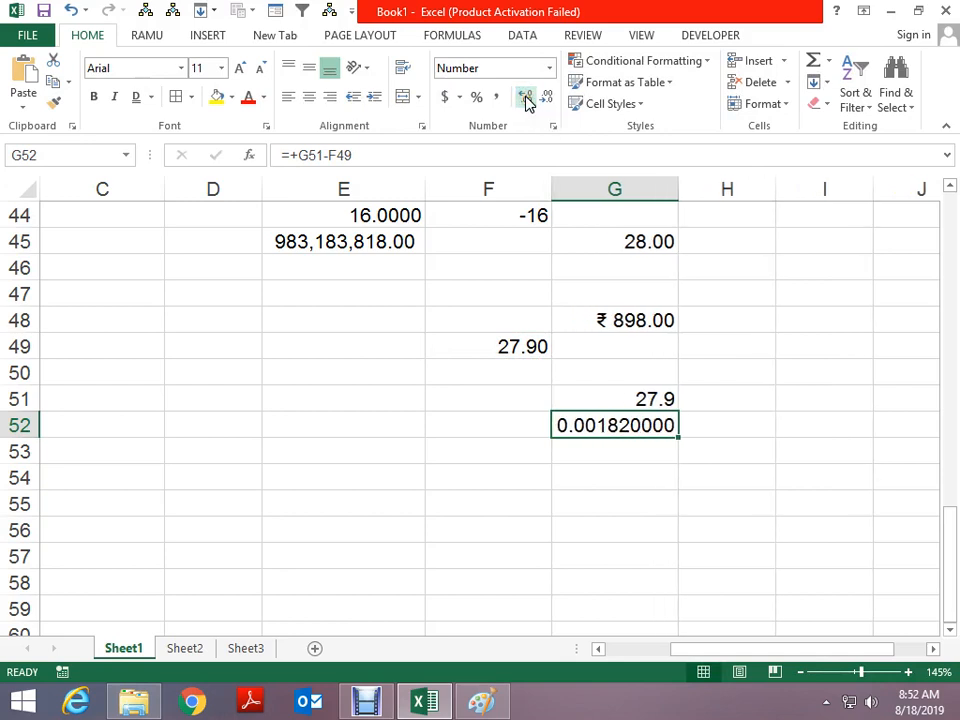
# Clear G52 and move back among the compared cells
pyautogui.press('Delete')
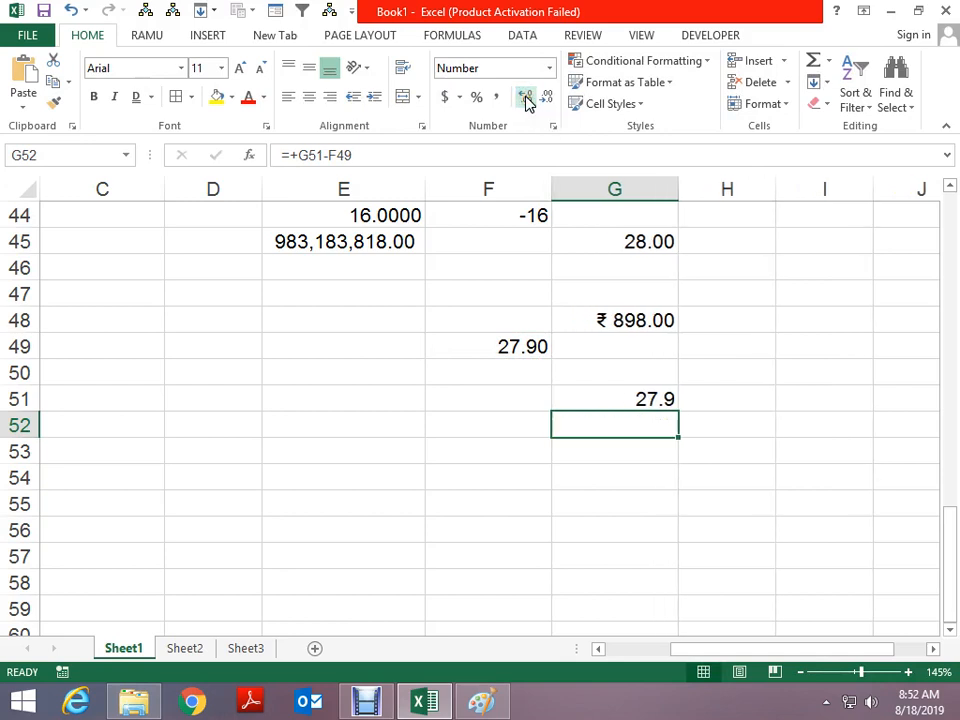
pyautogui.press('Up')
pyautogui.press('Left')
pyautogui.press('Up')
pyautogui.press('Up')
pyautogui.press('Down')
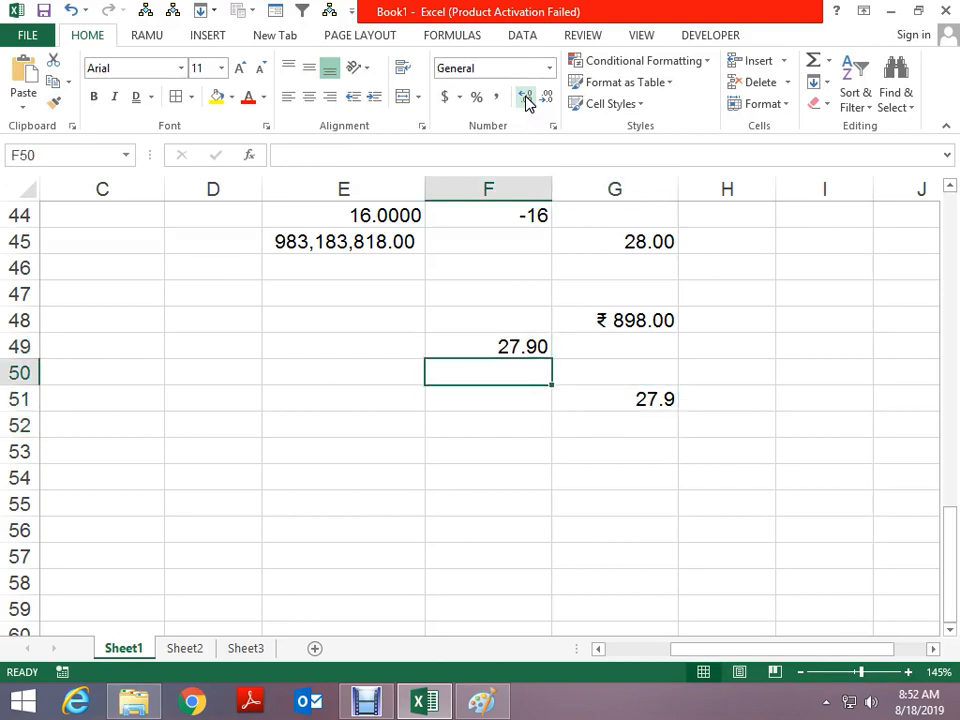
# Select F49 to view its stored value 27.89818
pyautogui.press('Down')
pyautogui.press('Right')
pyautogui.press('Right')
pyautogui.press('Left')
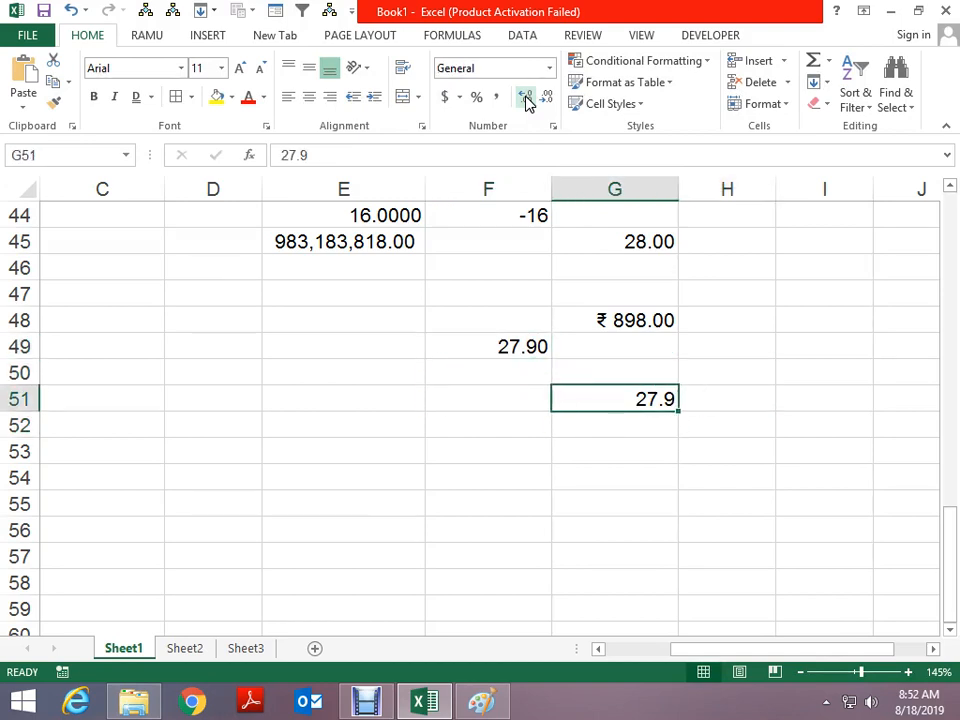
pyautogui.press('Left')
pyautogui.press('Up')
pyautogui.press('Up')
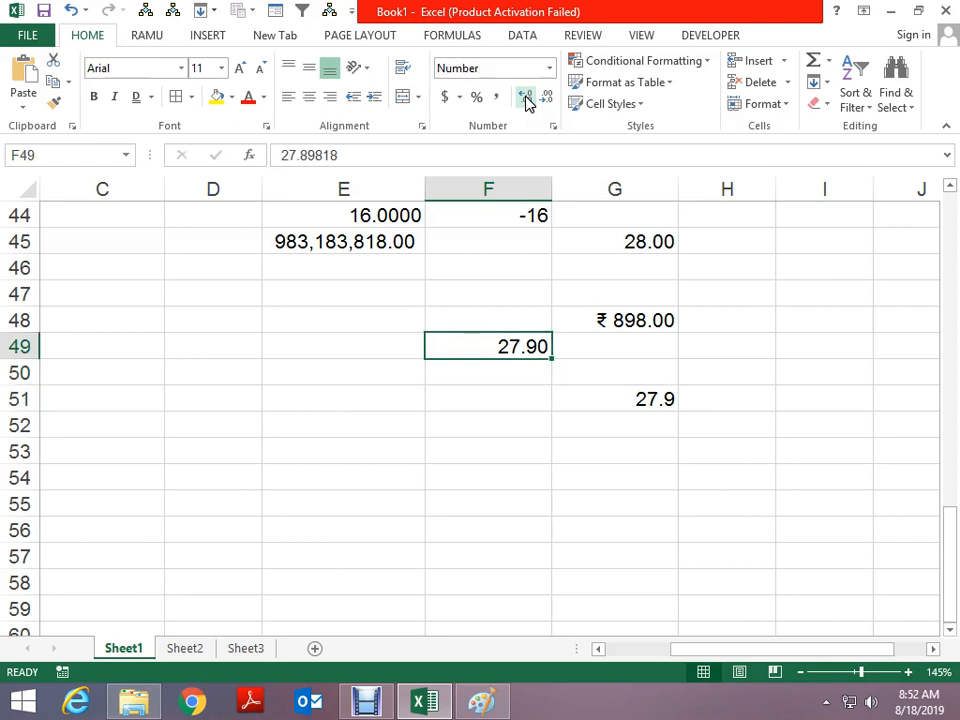
# Edit F49 from 27.89818 to 27.8982, which still displays 27.90
pyautogui.press('F2')
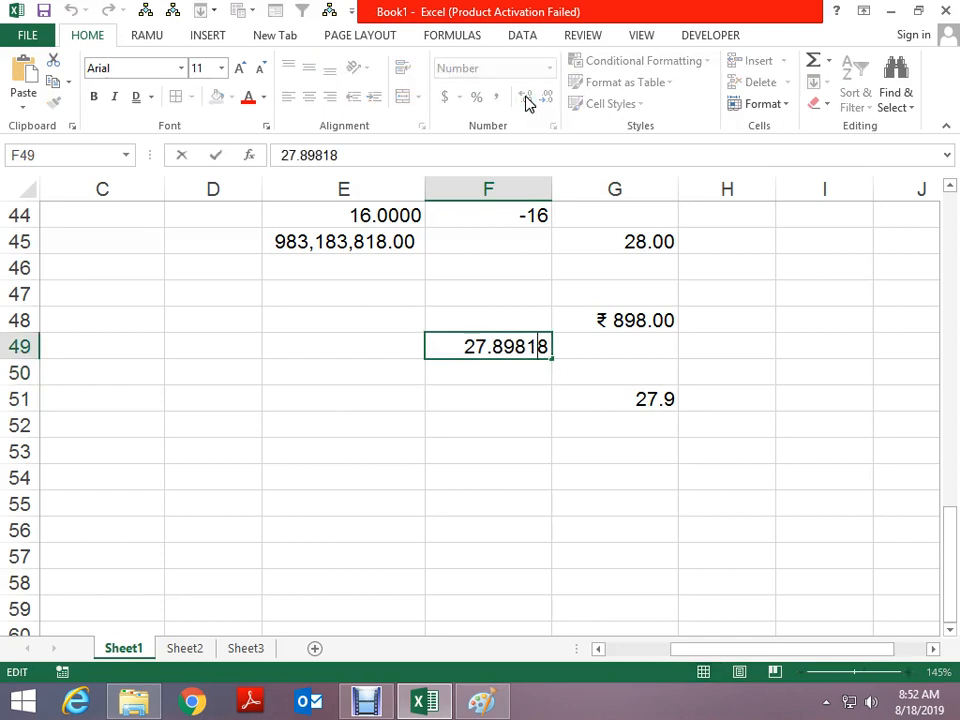
pyautogui.press('Left')
pyautogui.press('Left')
pyautogui.hotkey('shift', 'Left')
pyautogui.hotkey('shift', 'Left')
pyautogui.hotkey('shift', 'Left')
pyautogui.press('Right')
pyautogui.press('End')
pyautogui.hotkey('shift', 'Left')
pyautogui.hotkey('shift', 'Left')
pyautogui.hotkey('shift', 'Left')
pyautogui.hotkey('shift', 'Left')
pyautogui.hotkey('shift', 'Left')
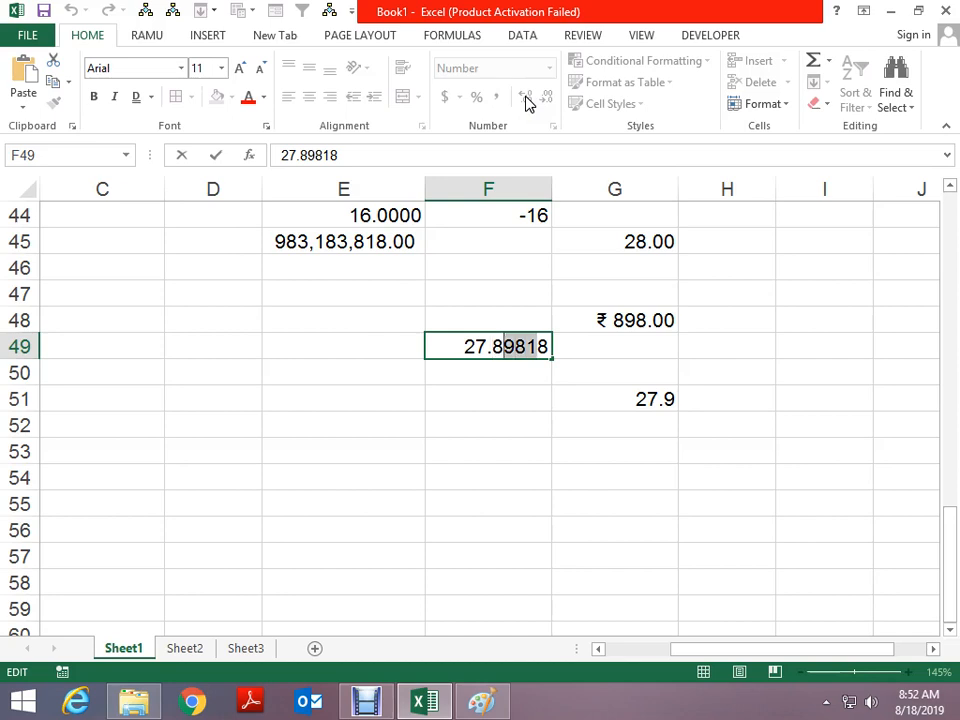
pyautogui.press('Right')
pyautogui.press('Right')
pyautogui.press('Right')
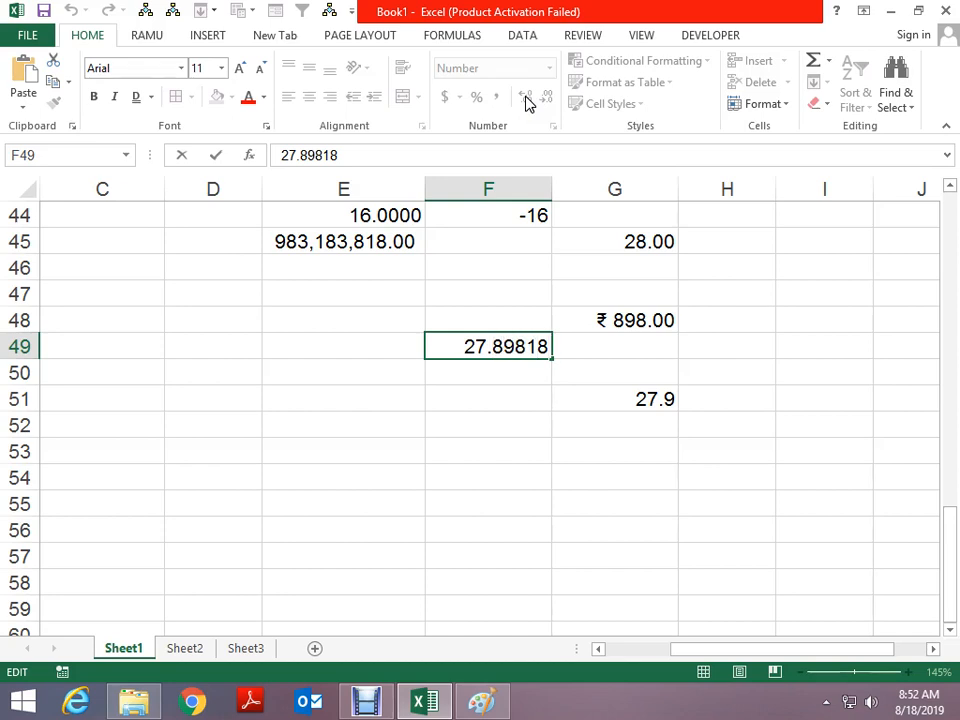
pyautogui.press('BackSpace')
pyautogui.press('BackSpace')
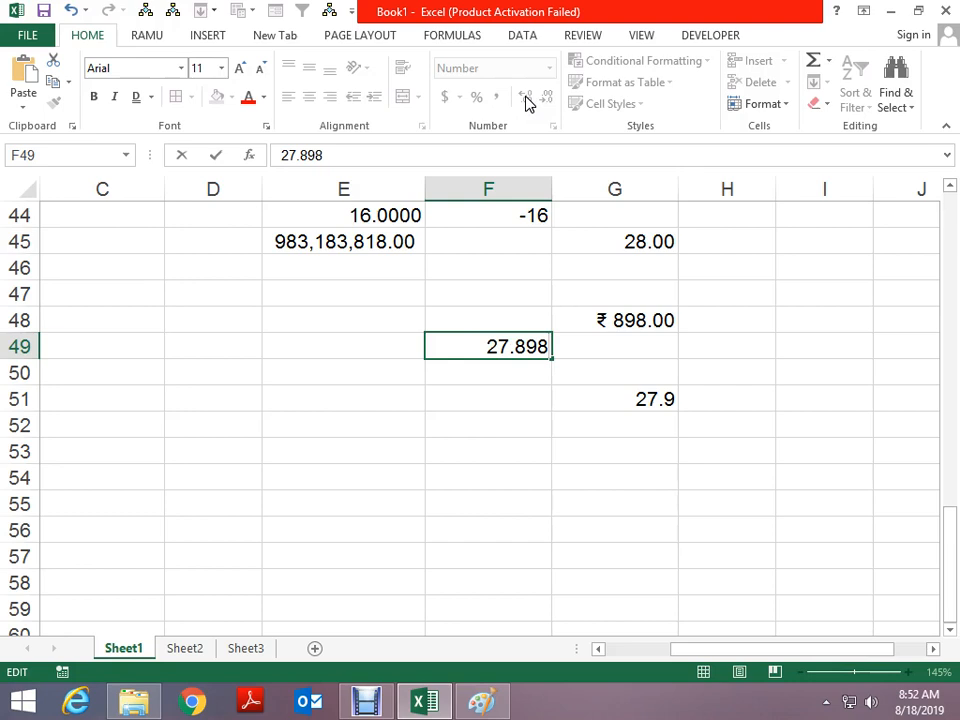
pyautogui.write('2')
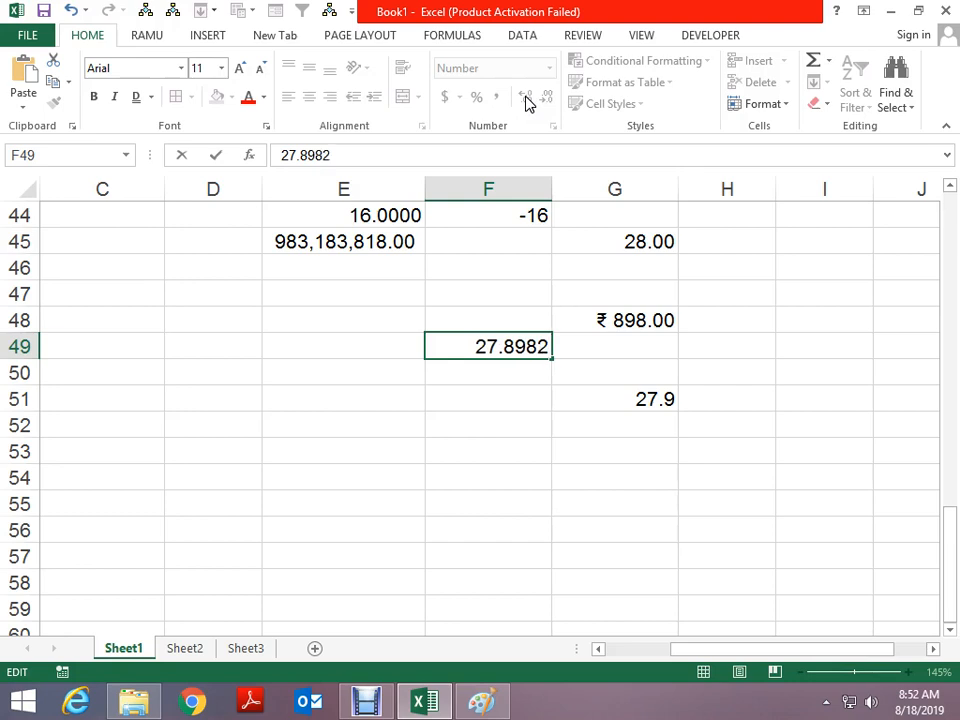
pyautogui.press('Return')
pyautogui.scroll(-2, 491, 418)
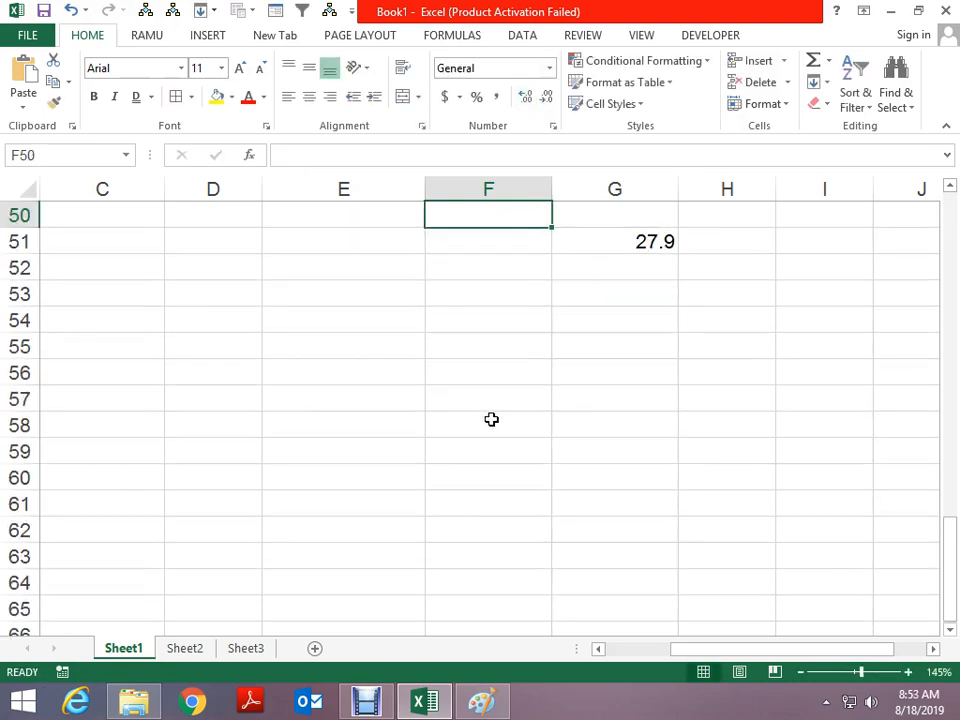
# Select F56 and browse the Accounting, Time and Date formats without applying any
pyautogui.click(471, 369)
pyautogui.hotkey('ctrl', '1')
pyautogui.click(349, 248)
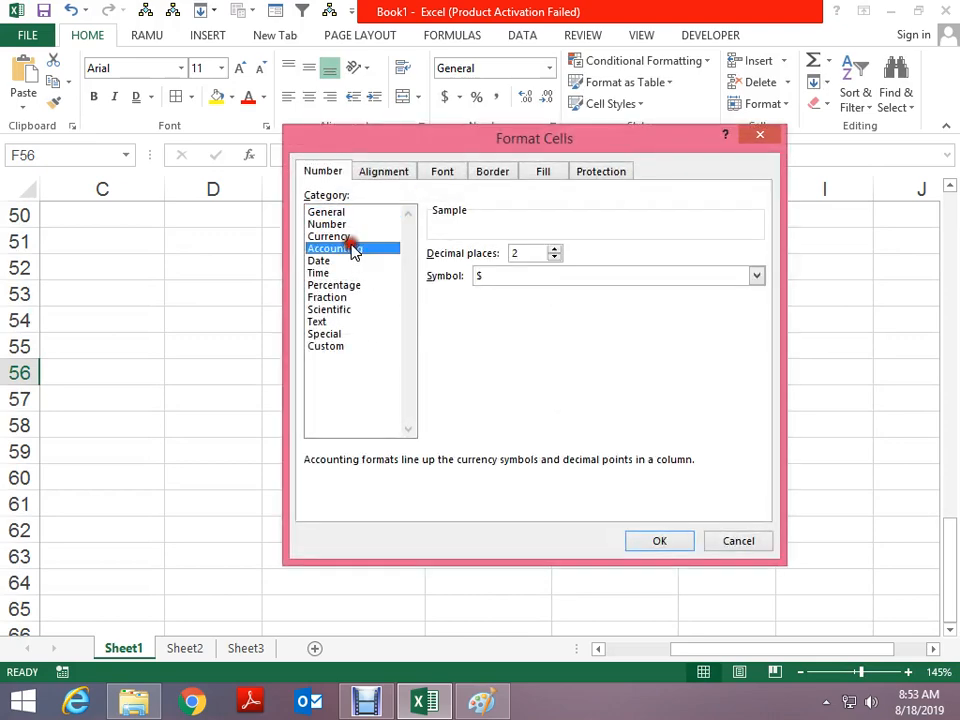
pyautogui.click(330, 272)
pyautogui.click(330, 261)
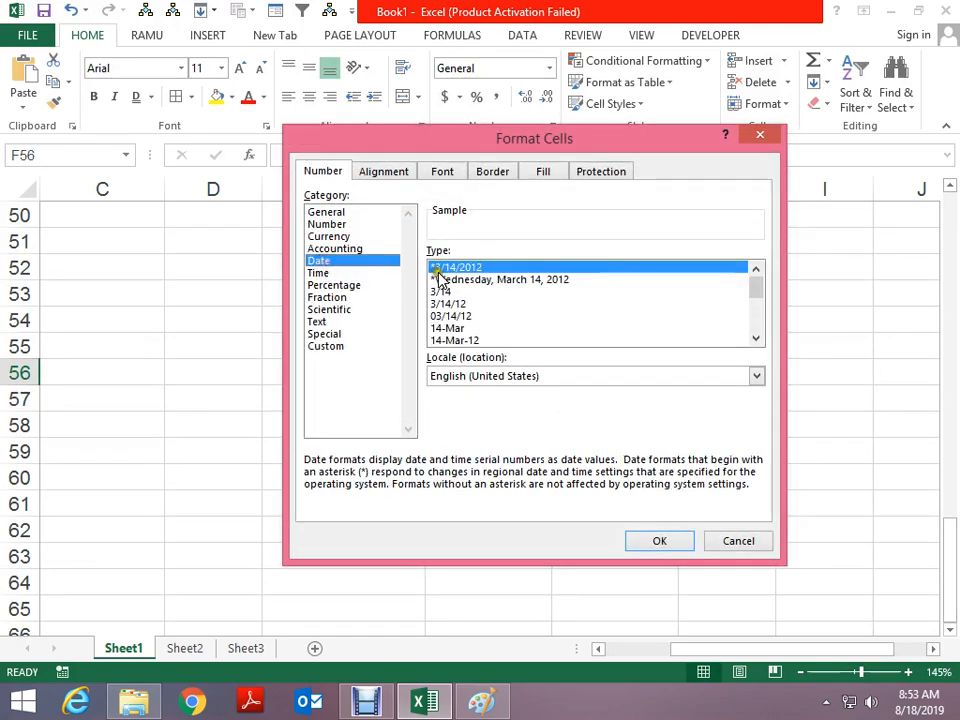
pyautogui.press('Escape')
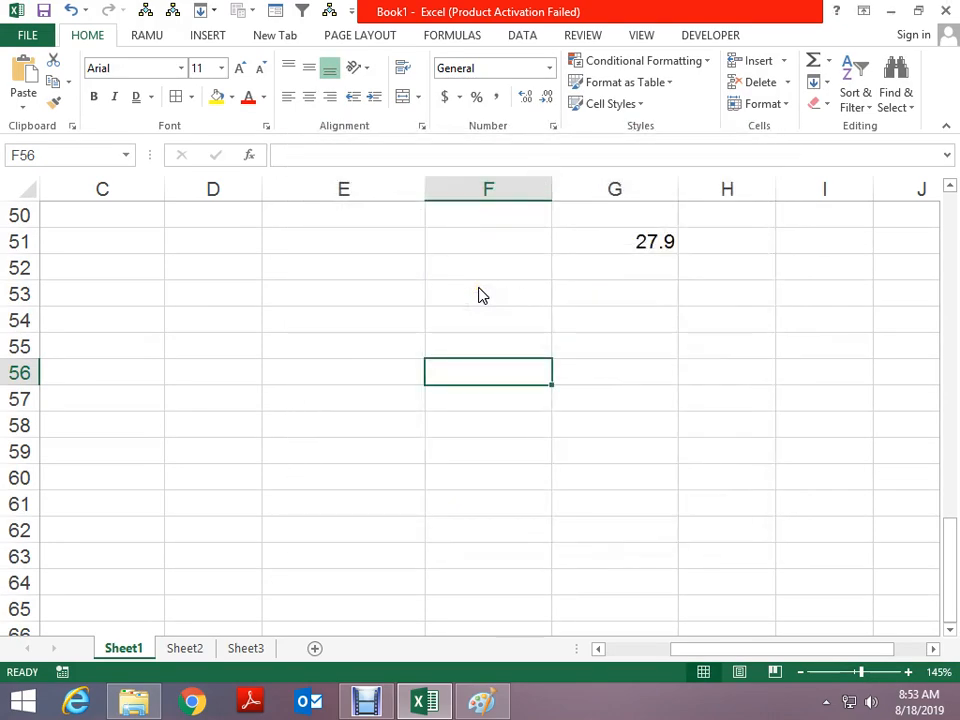
# Insert today's date in F56 and format it as Sunday, August 18, 2019
pyautogui.hotkey('ctrl', ';')
pyautogui.hotkey('ctrl', 'Return')
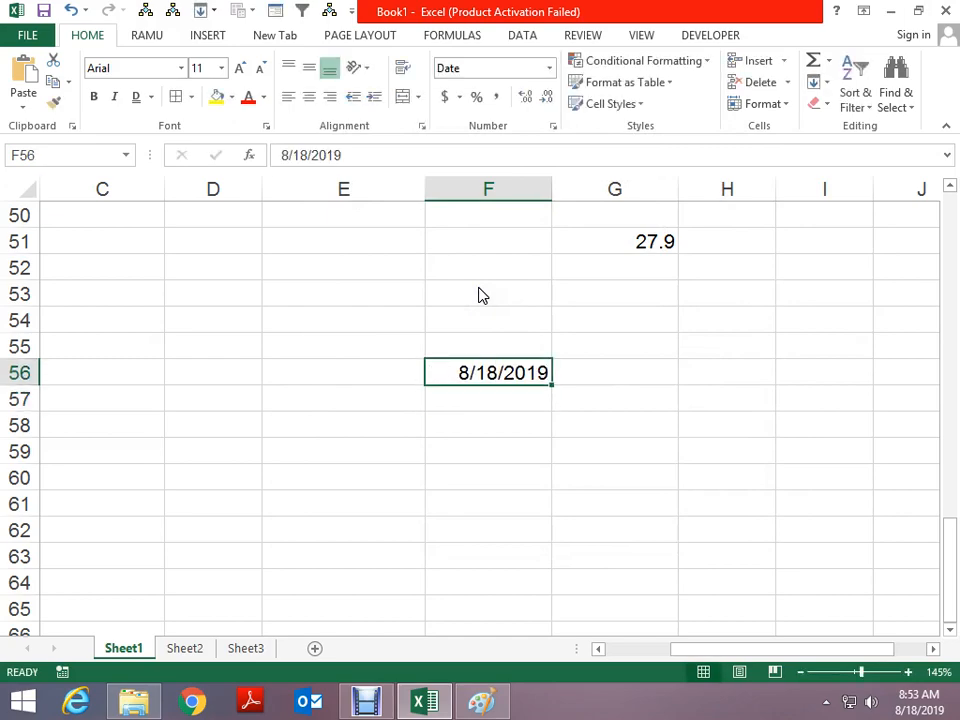
pyautogui.hotkey('ctrl', '1')
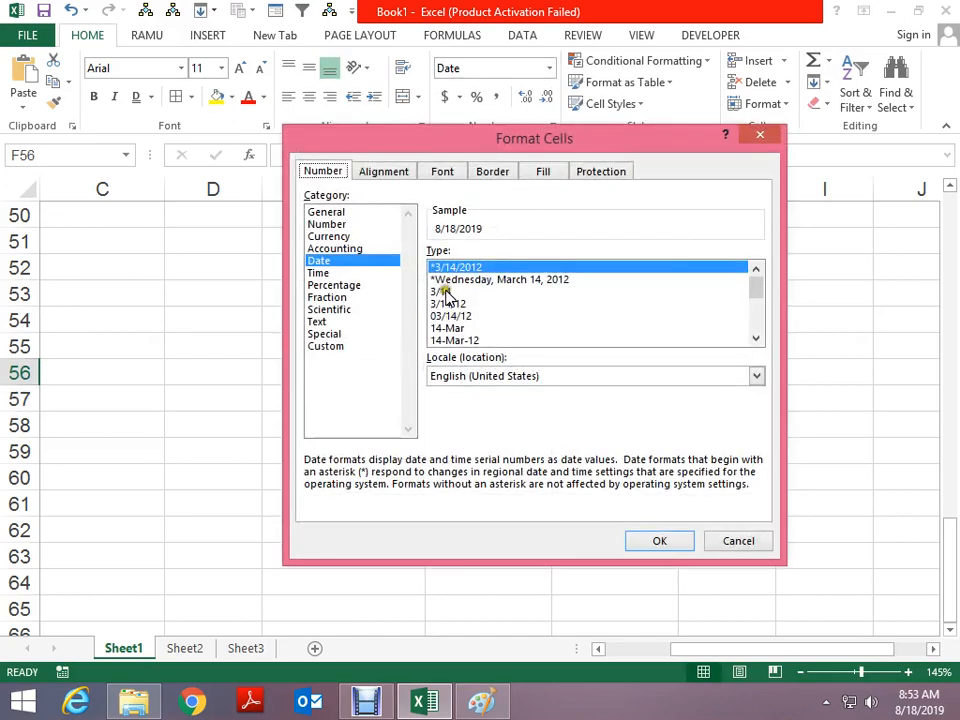
pyautogui.click(450, 281)
pyautogui.click(648, 541)
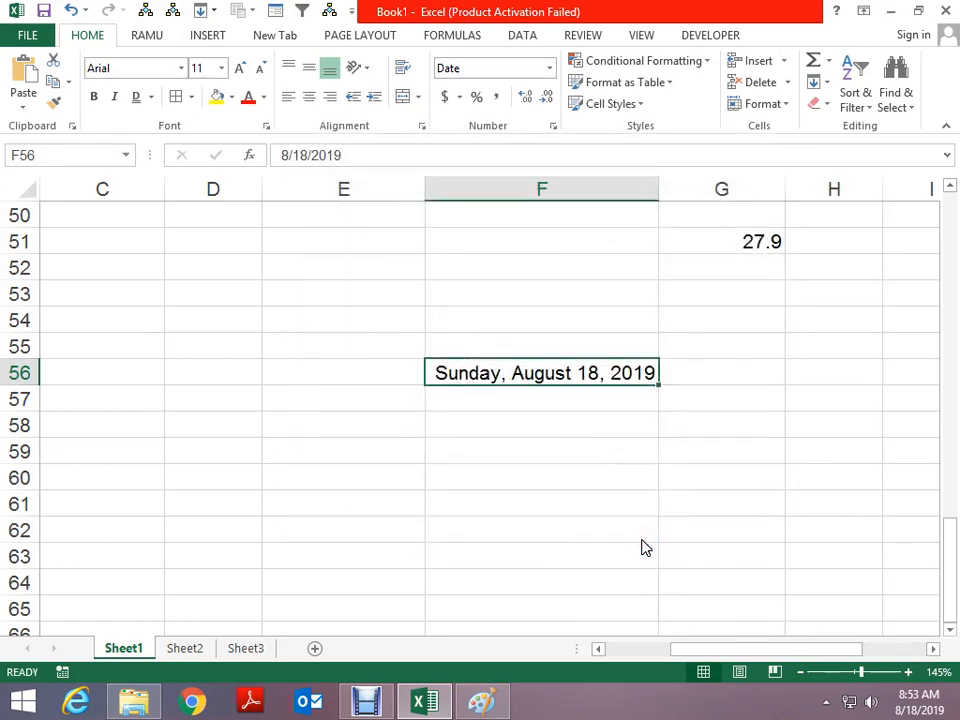
pyautogui.press('Return')
pyautogui.press('Up')
# Give F56 yellow fill and red text, and reformat its date as 18-Aug-19
pyautogui.click(216, 96)
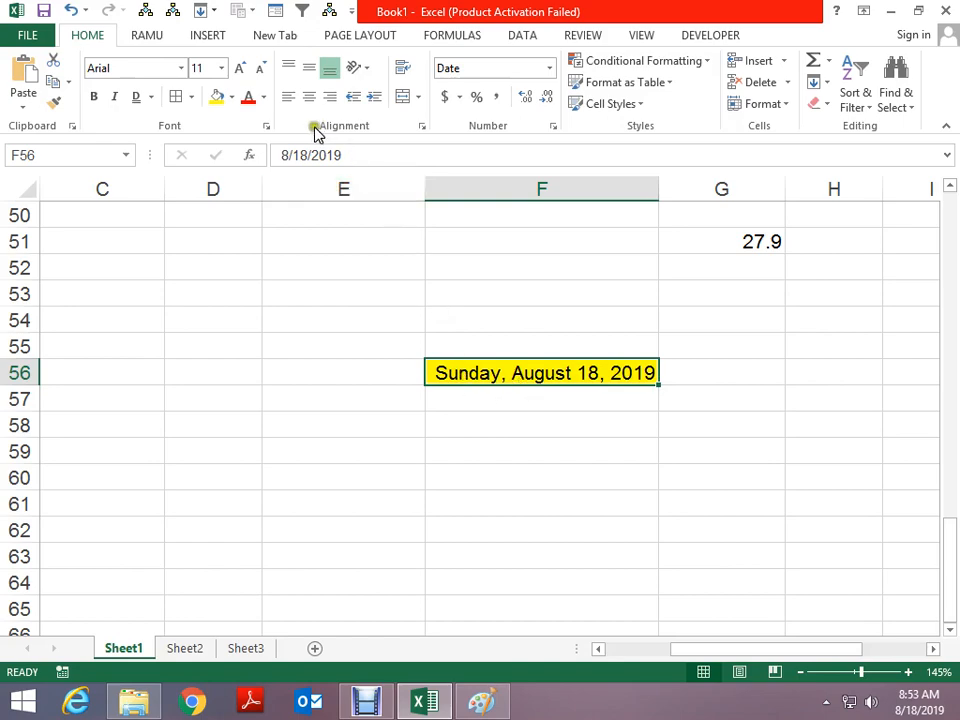
pyautogui.click(248, 96)
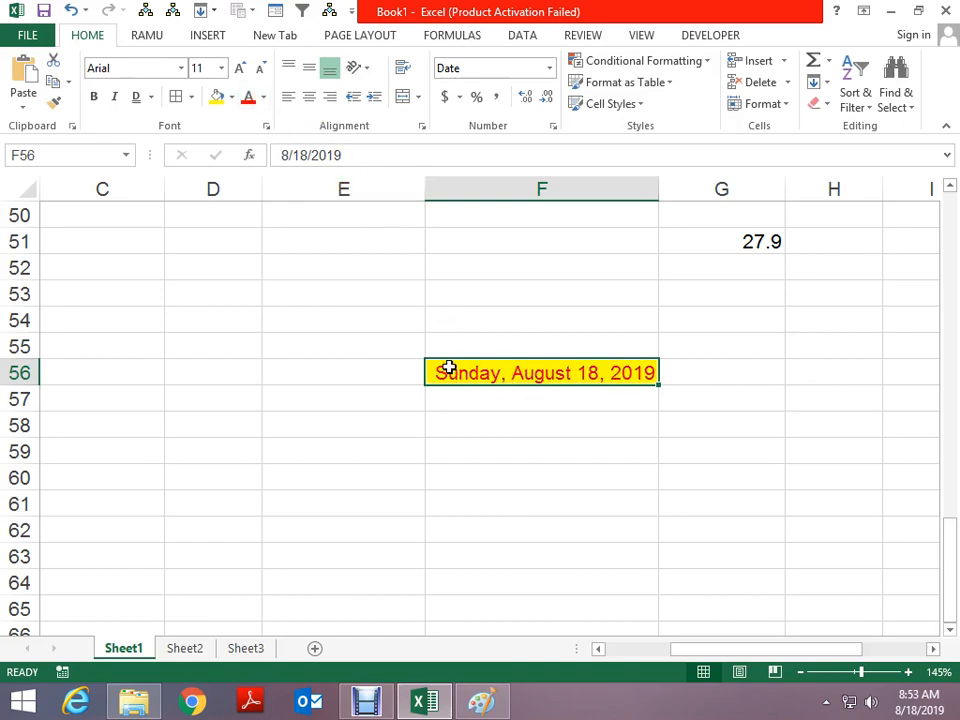
pyautogui.hotkey('ctrl', '1')
pyautogui.click(488, 303)
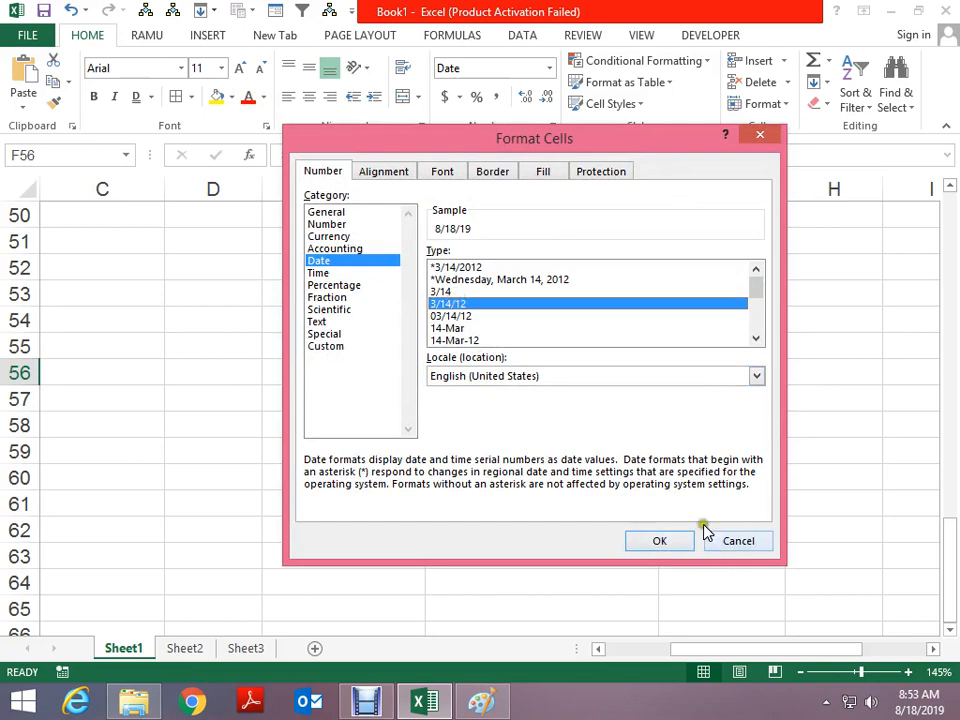
pyautogui.click(449, 316)
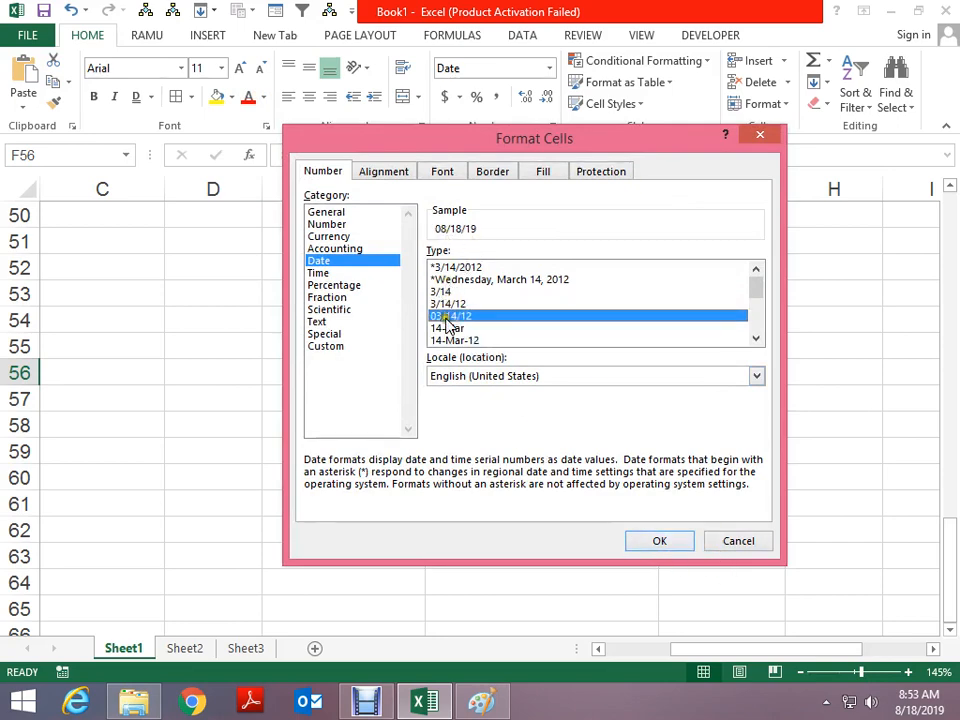
pyautogui.click(447, 328)
pyautogui.click(455, 340)
pyautogui.scroll(-1, 480, 330)
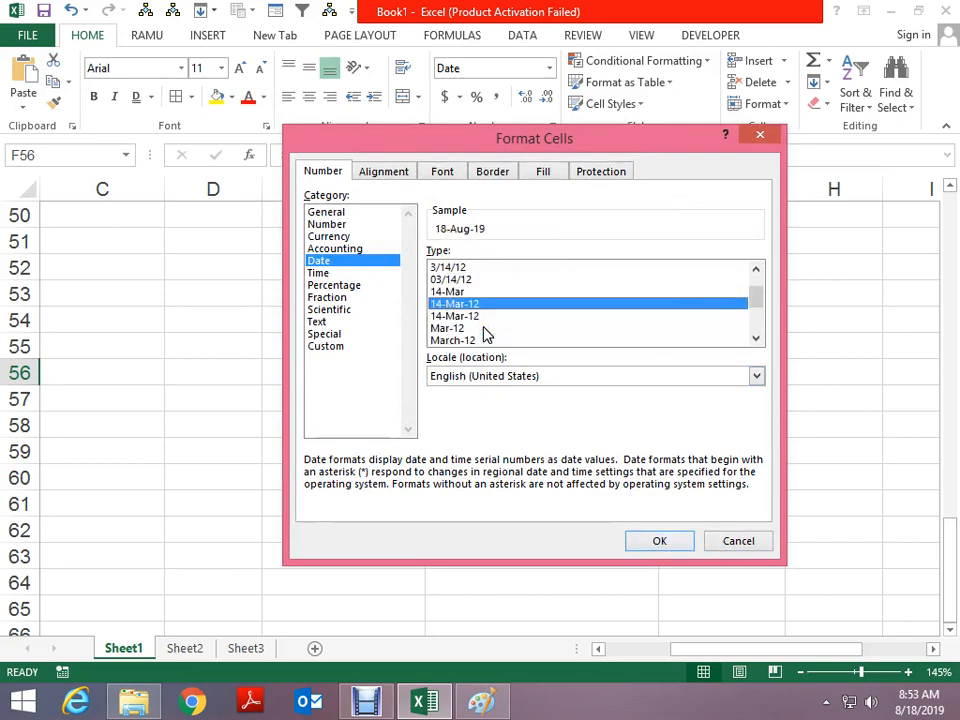
pyautogui.click(467, 315)
pyautogui.click(660, 541)
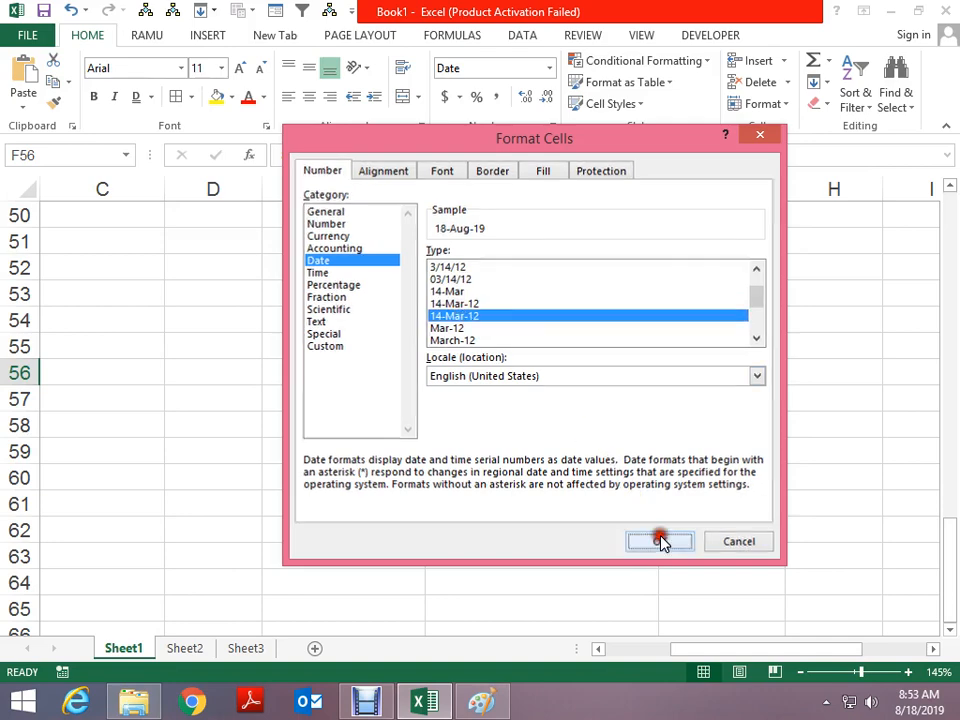
# Open F56 for editing to see the stored 8/18/2019, then cancel without changes
pyautogui.click(557, 401)
pyautogui.click(563, 372)
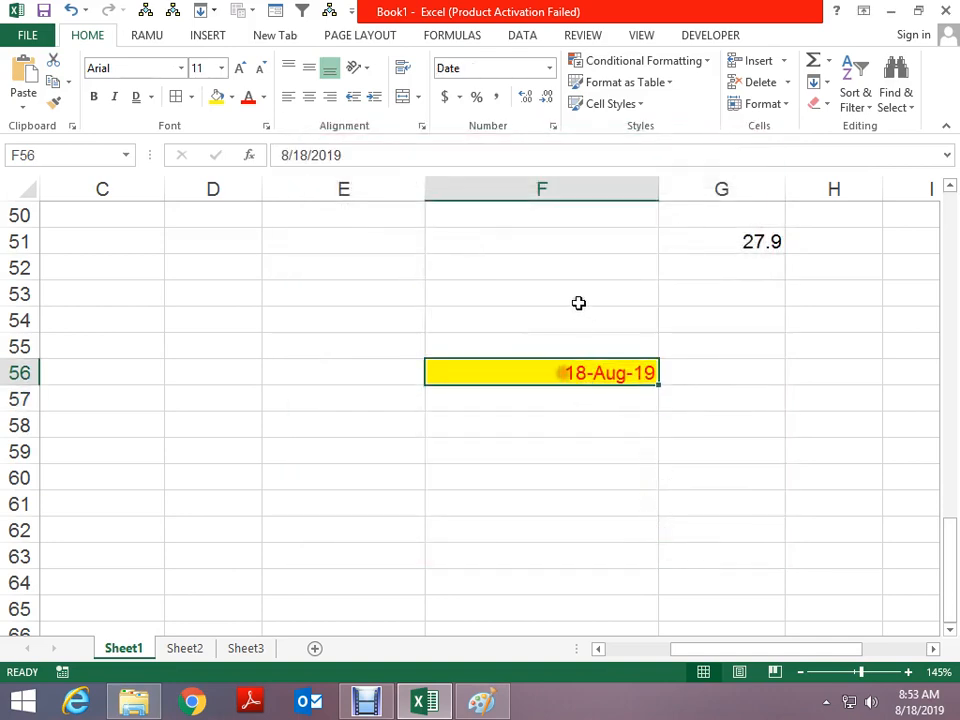
pyautogui.doubleClick(300, 155)
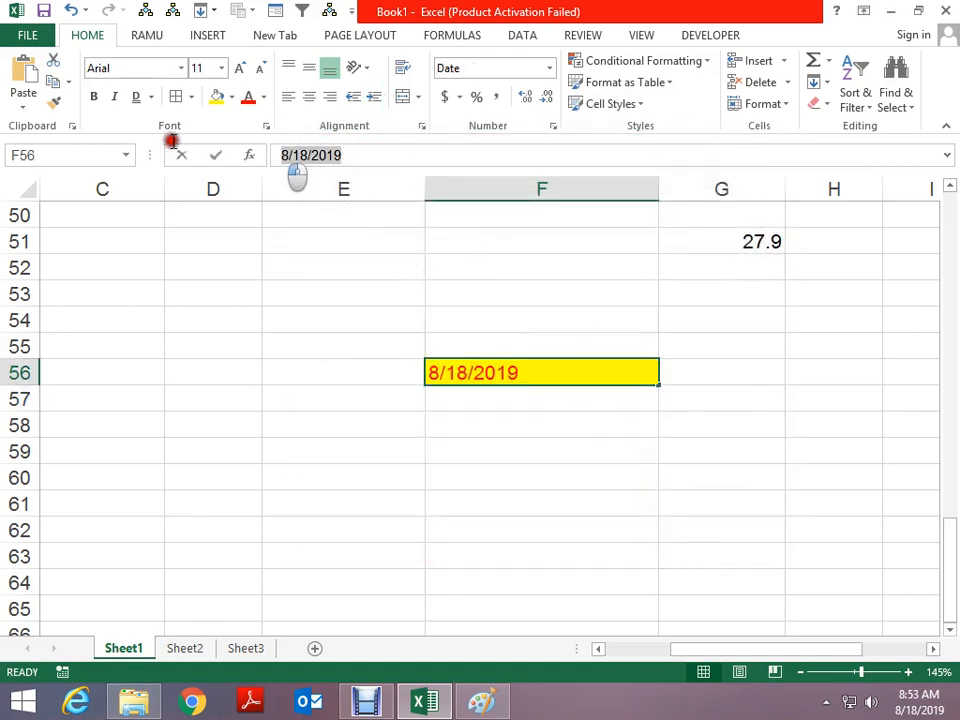
pyautogui.press('Escape')
pyautogui.scroll(-3, 360, 285)
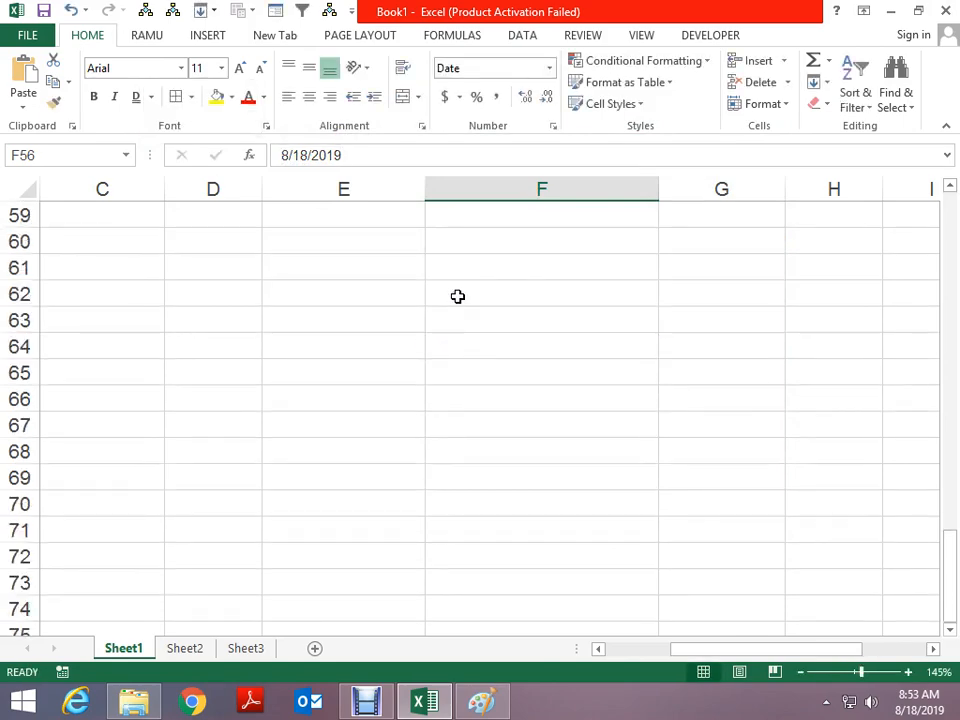
# Select F61 and look over the Time format options without applying any
pyautogui.click(476, 265)
pyautogui.hotkey('ctrl', '1')
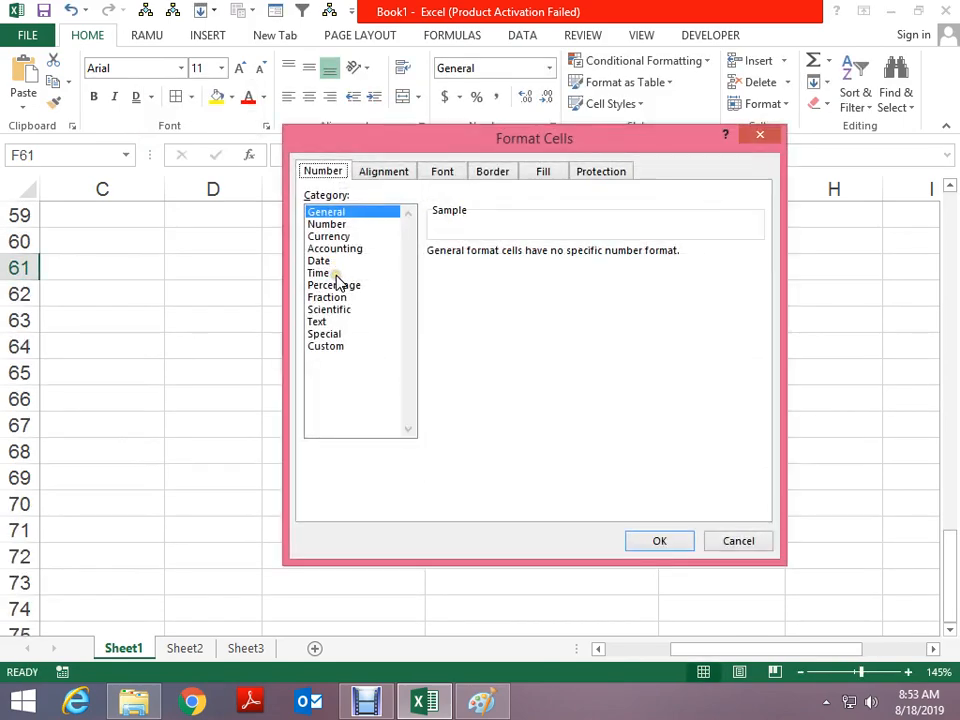
pyautogui.click(334, 273)
pyautogui.press('Escape')
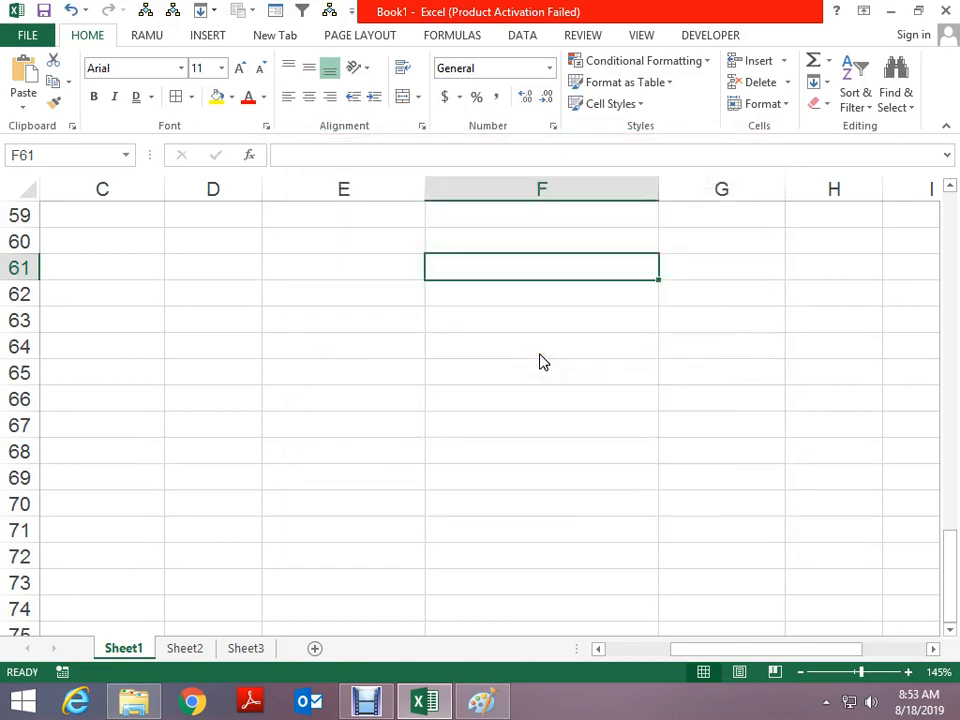
# Insert the current time in F61 and change its seconds to 27, making 8:53:27 AM
pyautogui.hotkey('ctrl', 'shift', ';')
pyautogui.hotkey('ctrl', 'Return')
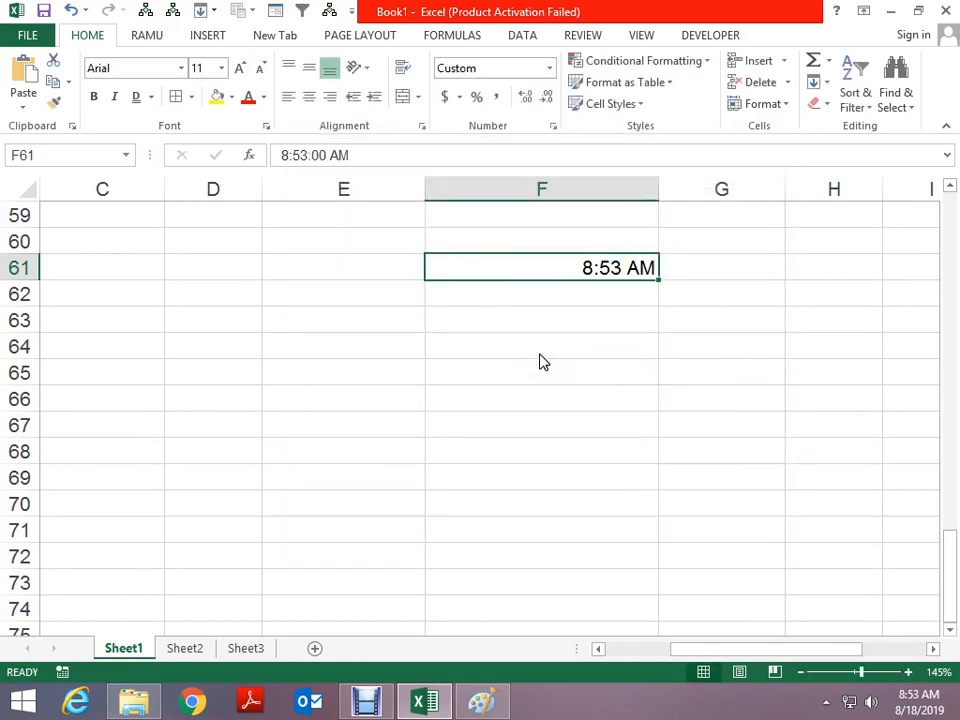
pyautogui.press('F2')
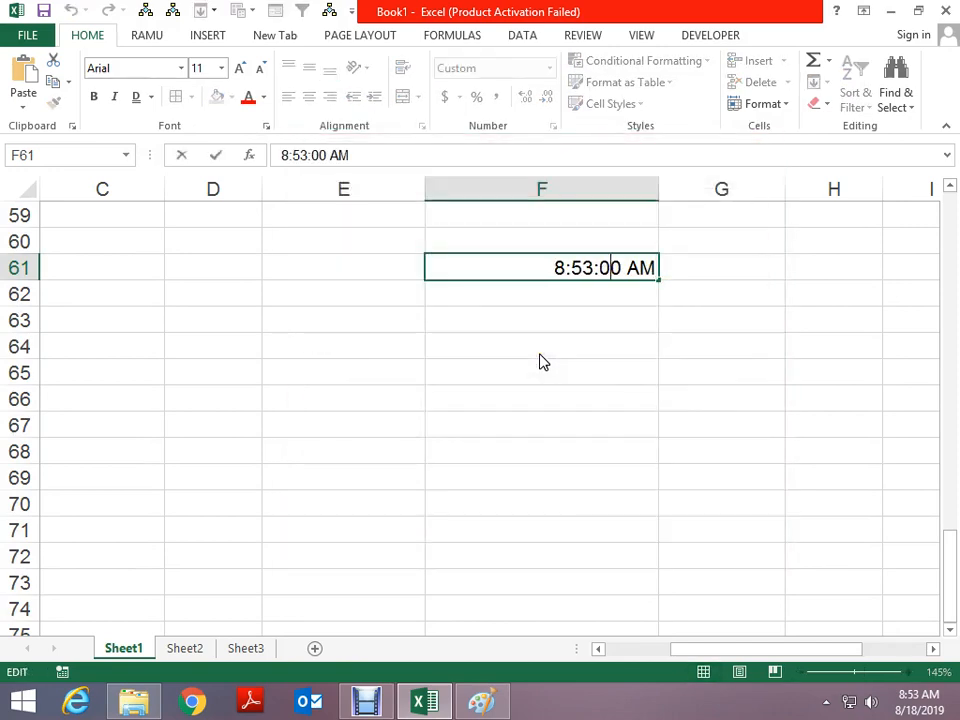
pyautogui.press('BackSpace')
pyautogui.press('Delete')
pyautogui.write('27')
pyautogui.hotkey('ctrl', 'Return')
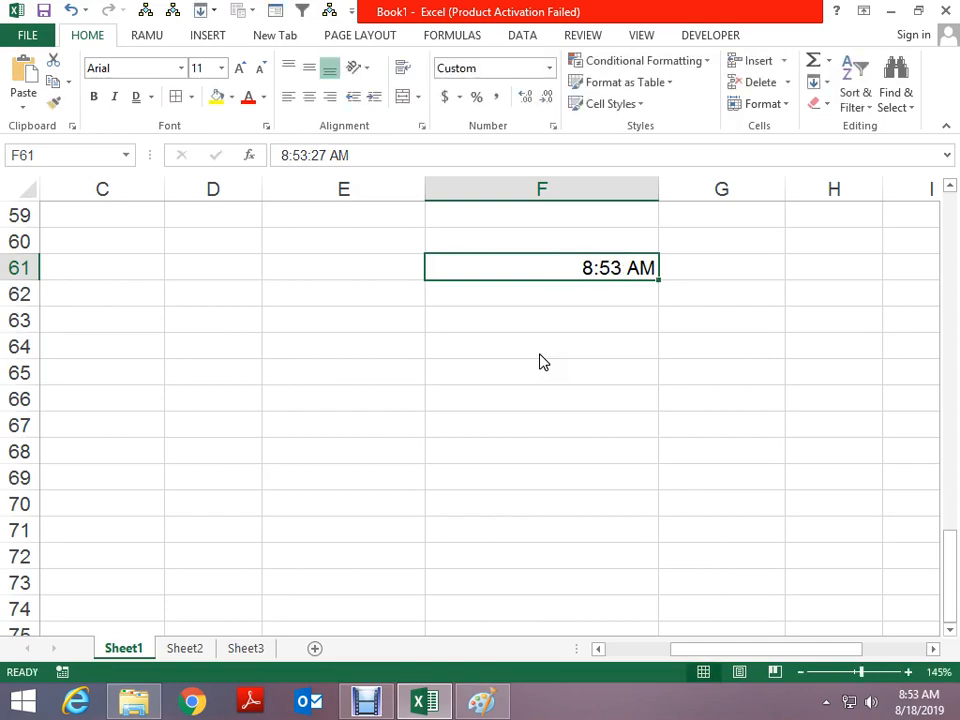
pyautogui.hotkey('ctrl', '1')
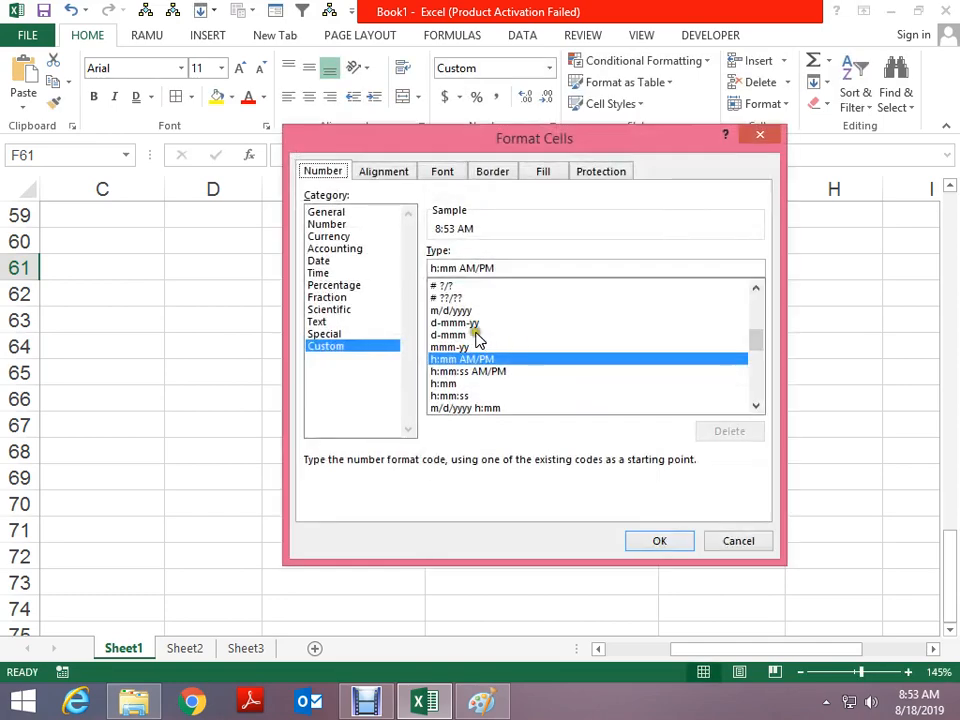
# Preview the Time formats and apply the 1:30 PM style to F61
pyautogui.click(324, 273)
pyautogui.press('Down')
pyautogui.press('Down')
pyautogui.press('Down')
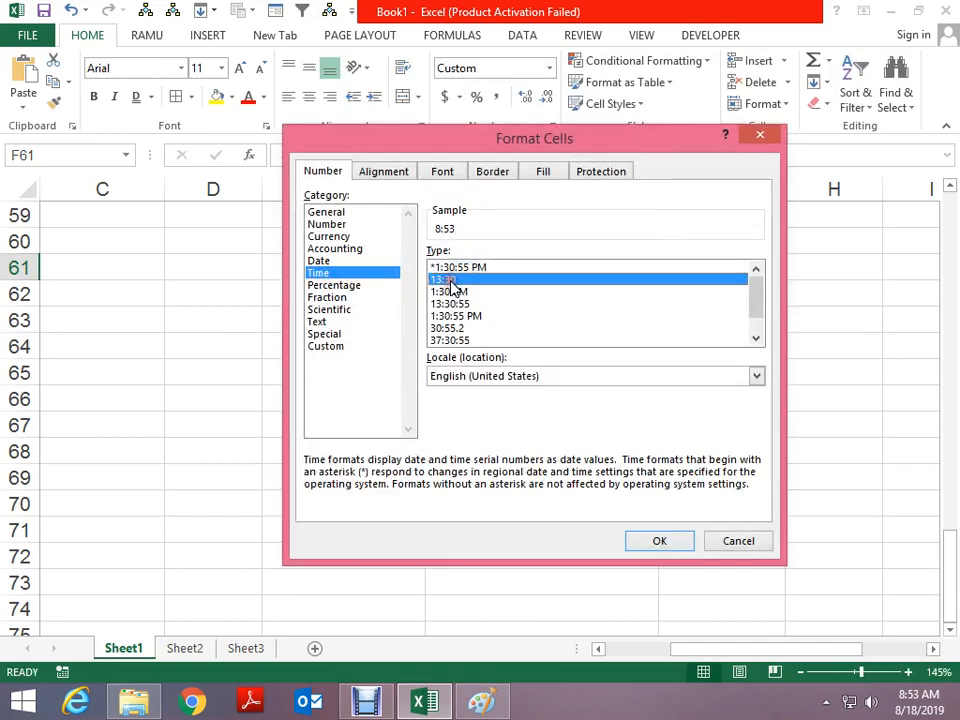
pyautogui.press('Down')
pyautogui.press('Down')
pyautogui.press('Down')
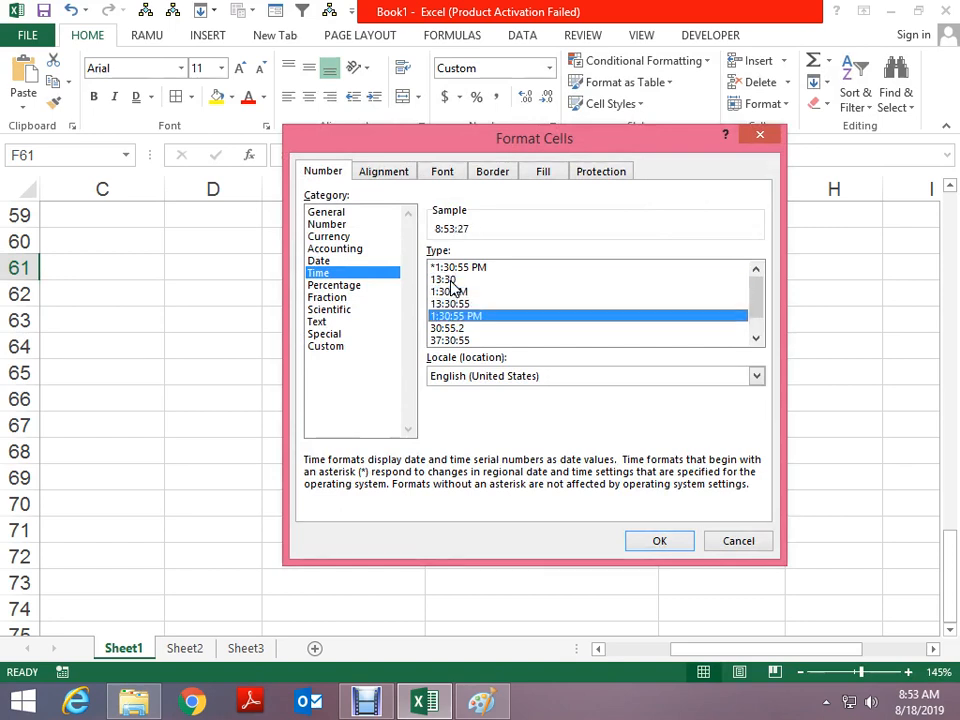
pyautogui.press('Down')
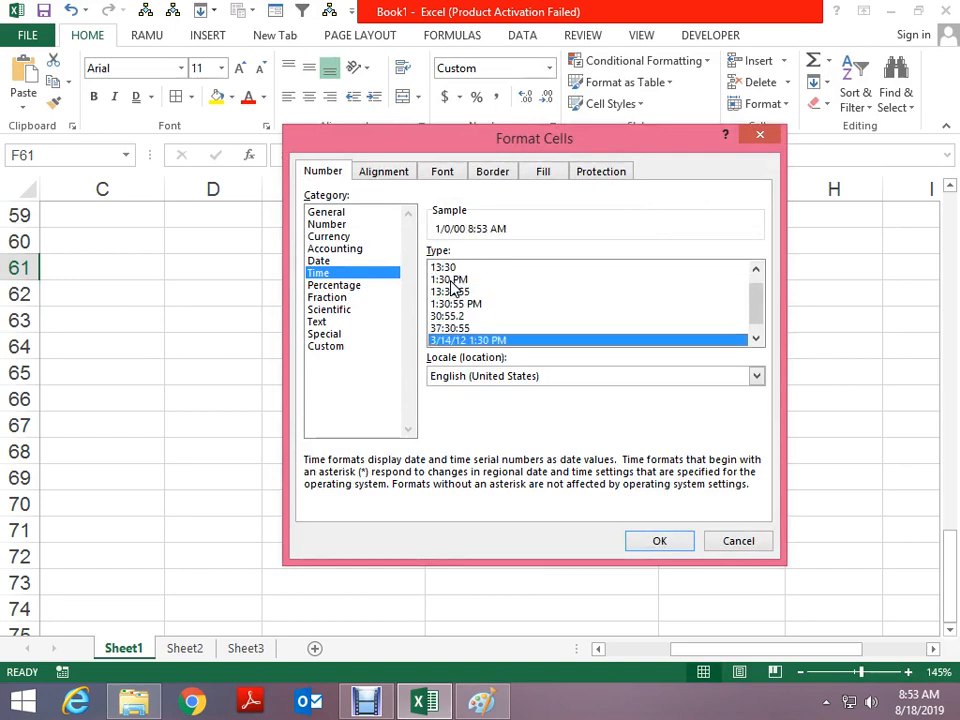
pyautogui.press('Down')
pyautogui.press('Up')
pyautogui.press('Up')
pyautogui.press('Up')
pyautogui.press('Up')
pyautogui.press('Up')
pyautogui.press('Up')
pyautogui.press('Up')
pyautogui.press('Up')
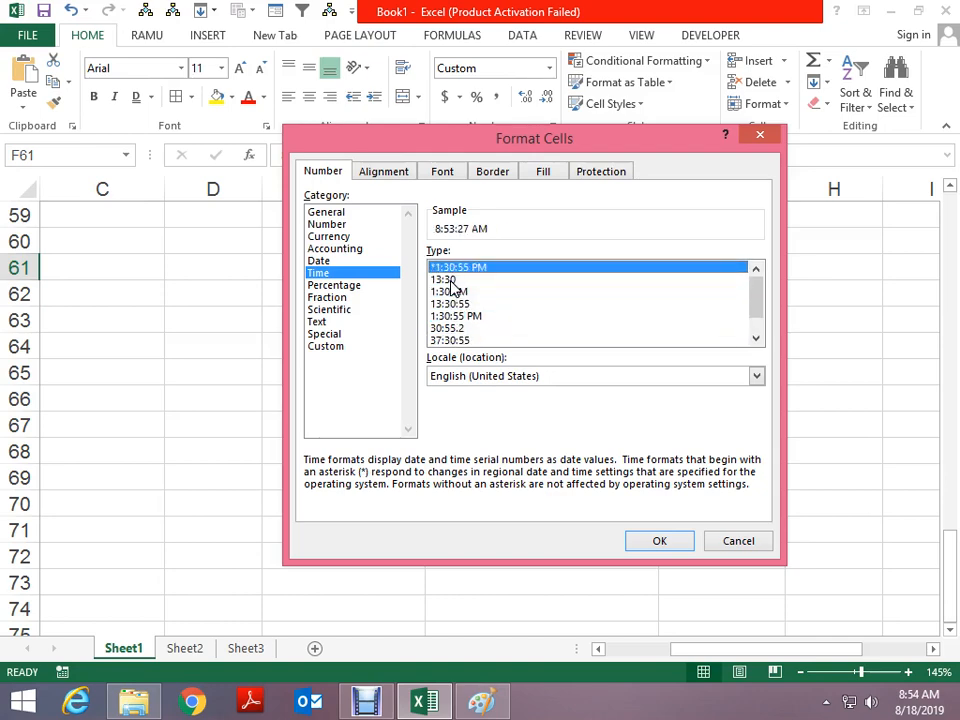
pyautogui.press('Down')
pyautogui.press('Down')
pyautogui.press('Return')
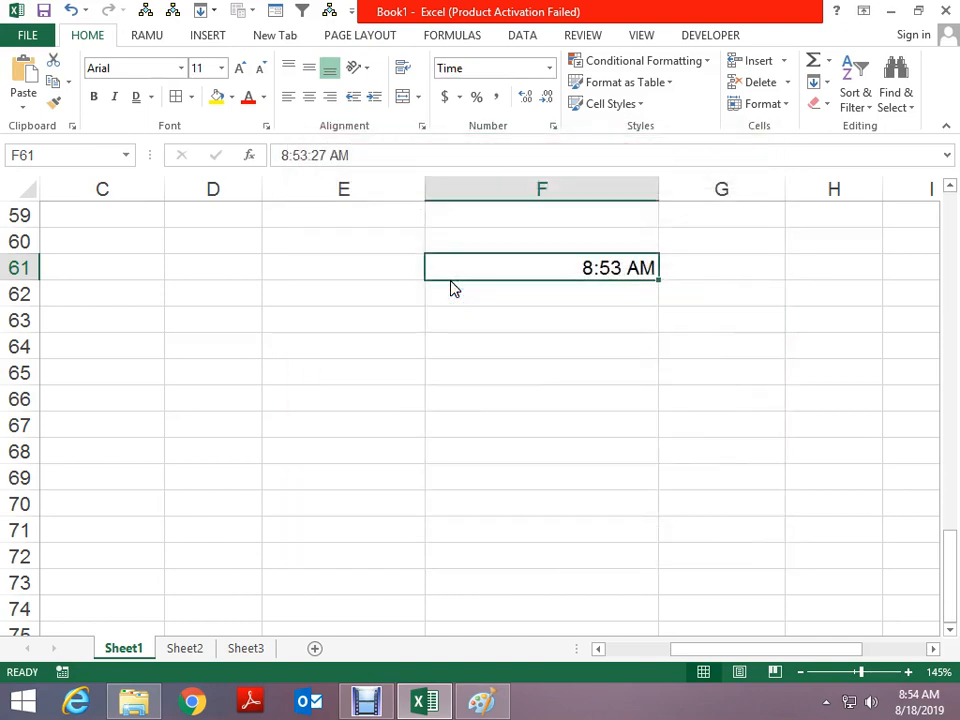
# Switch F61 to the 24-hour 13:30 format, showing 8:53
pyautogui.hotkey('ctrl', '1')
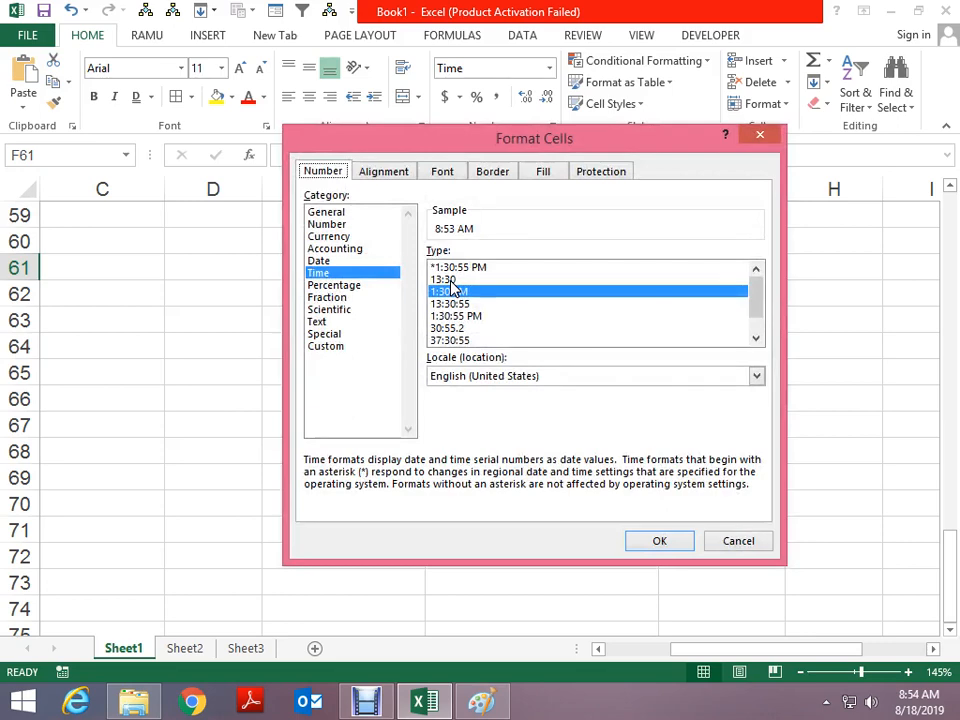
pyautogui.click(448, 280)
pyautogui.click(636, 541)
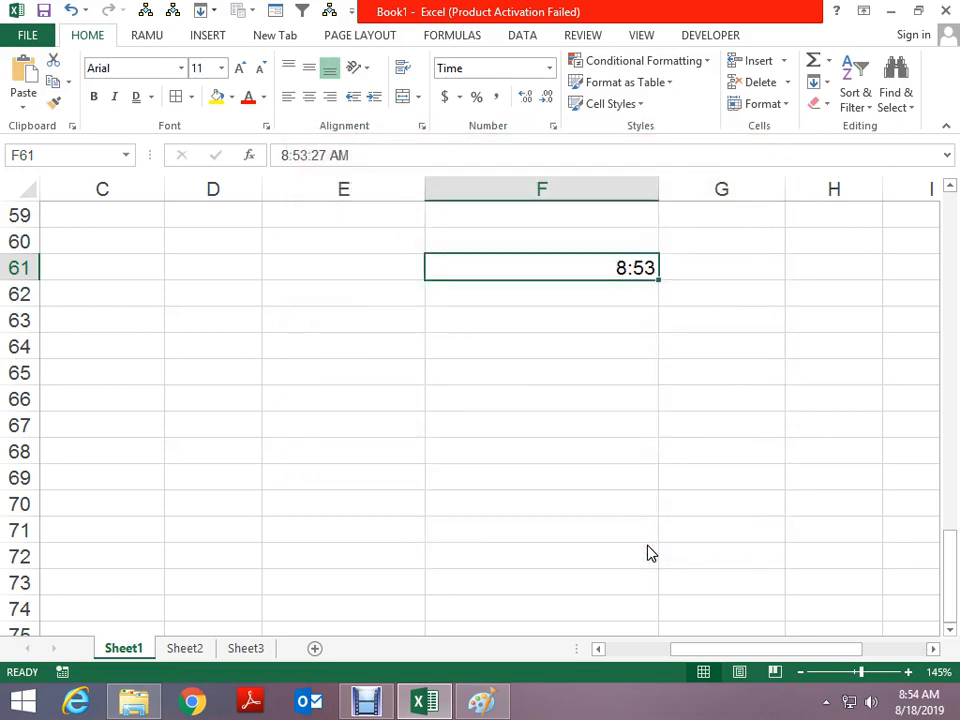
# Enter =+F61+0.25 in F62 and fill it down to F64
pyautogui.press('Down')
pyautogui.press('Up')
pyautogui.press('Right')
pyautogui.press('Left')
pyautogui.press('Down')
pyautogui.write('+F61+')
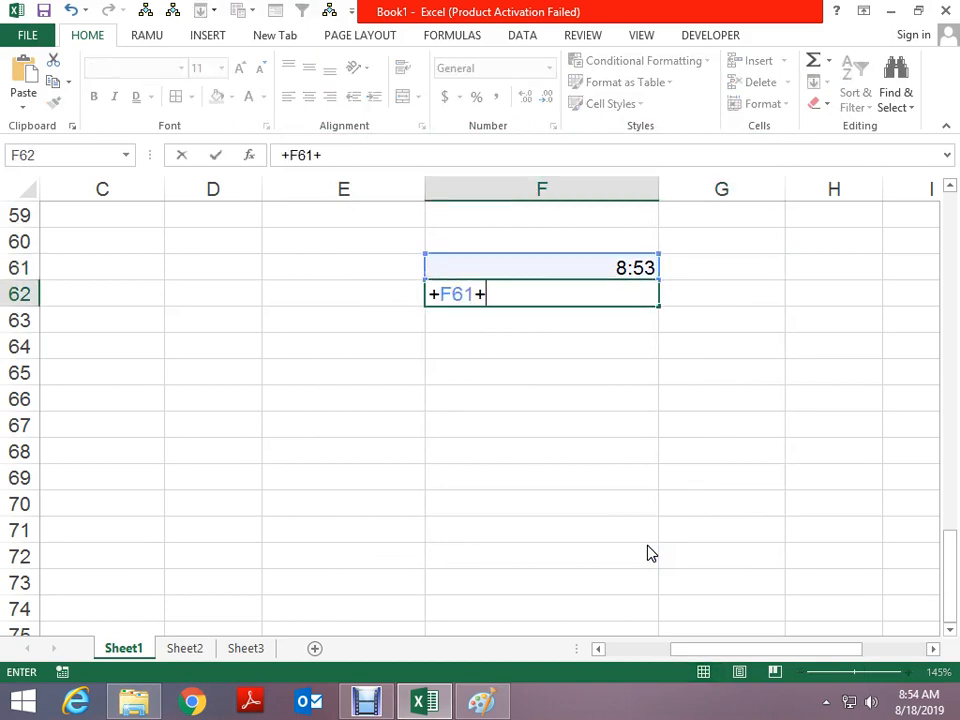
pyautogui.write('0.25')
pyautogui.press('Return')
pyautogui.hotkey('ctrl', 'd')
pyautogui.press('Down')
pyautogui.hotkey('ctrl', 'd')
pyautogui.press('Down')
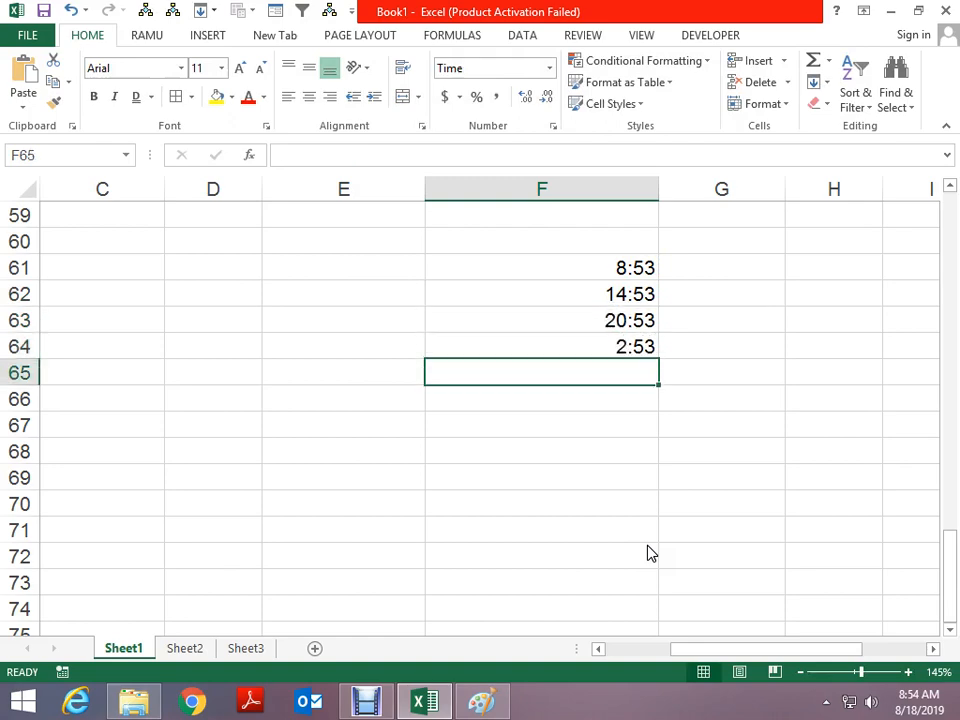
pyautogui.press('Up')
pyautogui.press('Up')
pyautogui.press('Up')
pyautogui.press('Up')
pyautogui.press('Up')
# Copy F61:F64 and paste them back as values only
pyautogui.hotkey('shift', 'Down')
pyautogui.hotkey('shift', 'Down')
pyautogui.hotkey('shift', 'Down')
pyautogui.hotkey('ctrl', 'c')
pyautogui.hotkey('alt', 'e')
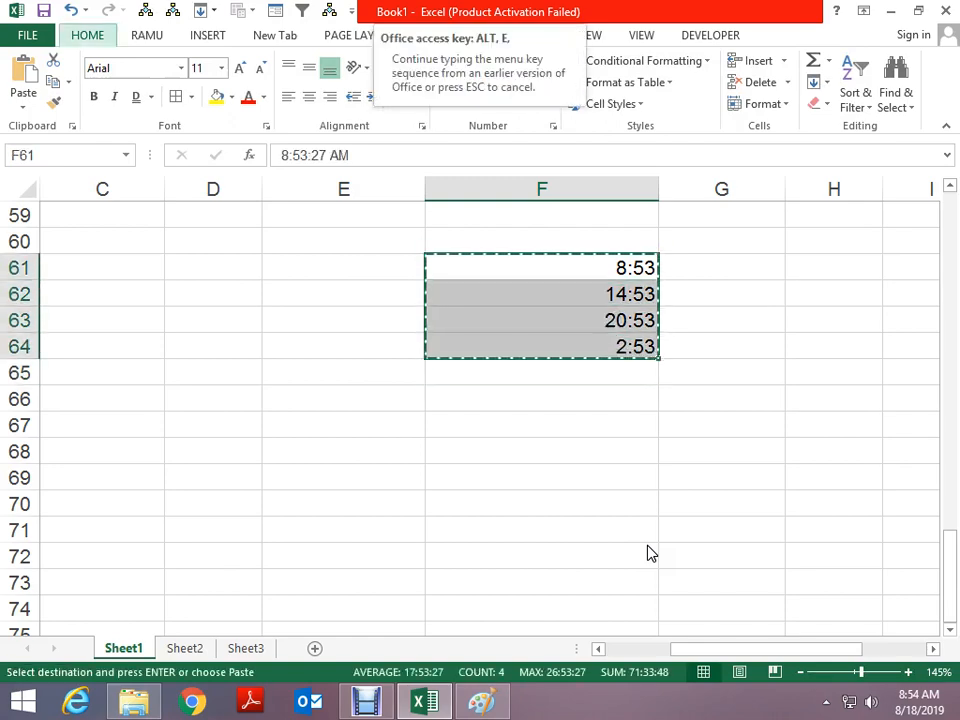
pyautogui.press('s')
pyautogui.press('v')
pyautogui.press('Return')
# Inspect F63's fixed time value without changing it
pyautogui.press('Down')
pyautogui.press('Down')
pyautogui.press('F2')
pyautogui.press('Left')
pyautogui.press('Left')
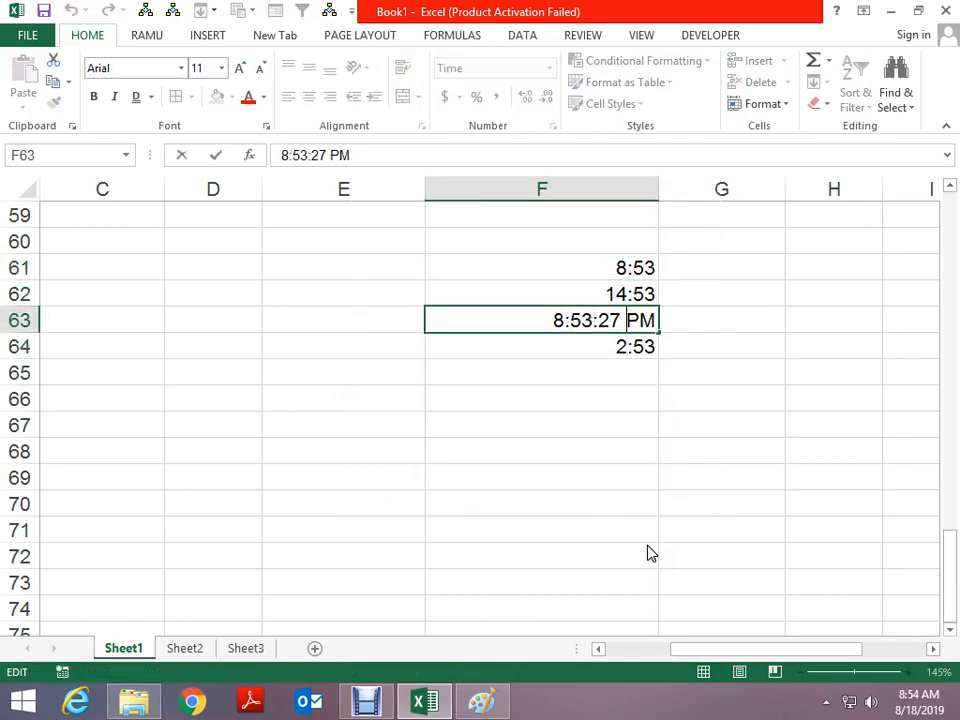
pyautogui.press('Left')
pyautogui.press('Left')
pyautogui.press('Left')
pyautogui.press('Left')
pyautogui.press('Left')
pyautogui.press('Left')
pyautogui.press('Left')
pyautogui.press('Escape')
pyautogui.press('Up')
pyautogui.press('Up')
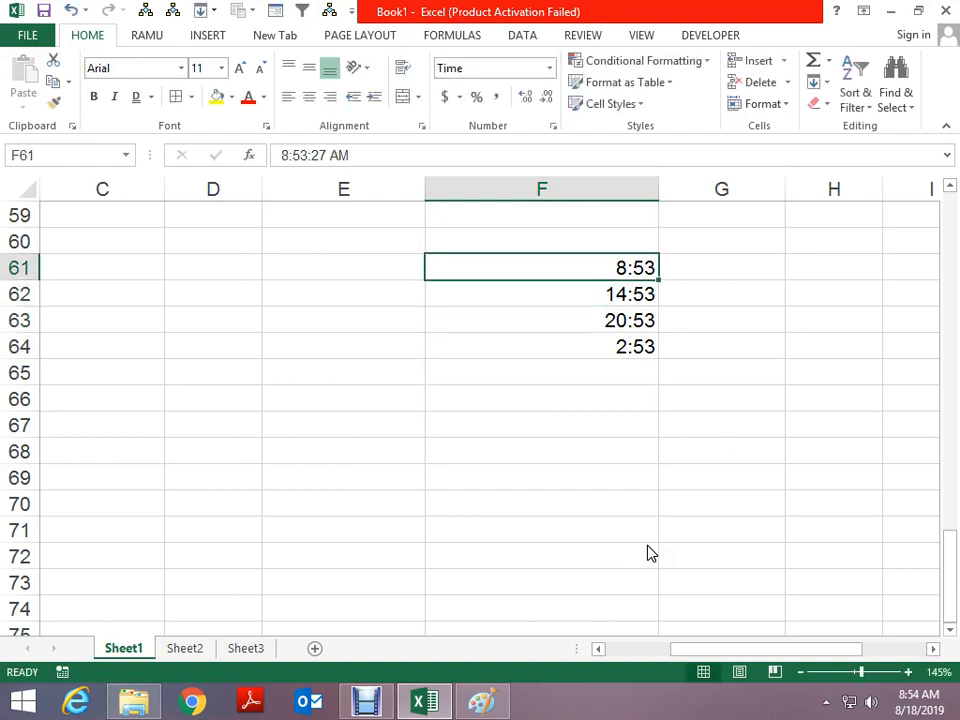
pyautogui.press('Down')
pyautogui.press('Down')
pyautogui.press('Down')
pyautogui.press('Down')
pyautogui.press('Down')
pyautogui.press('Down')
pyautogui.press('Down')
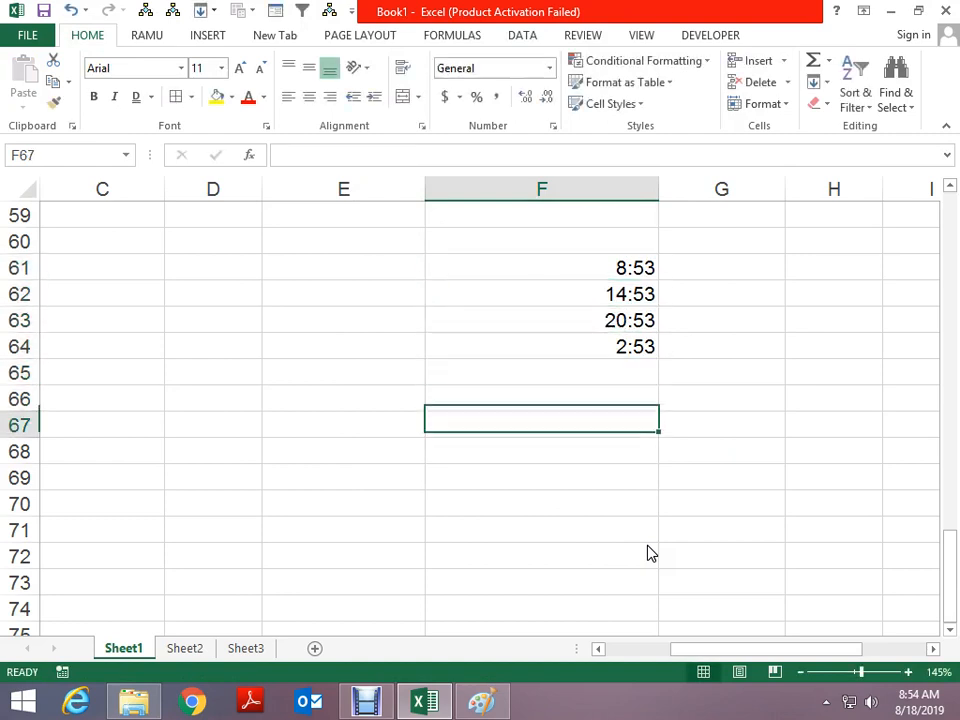
# Enter =SUM(F61:F64) in F68, totalling the four times as 23:33
pyautogui.write('=SUM')
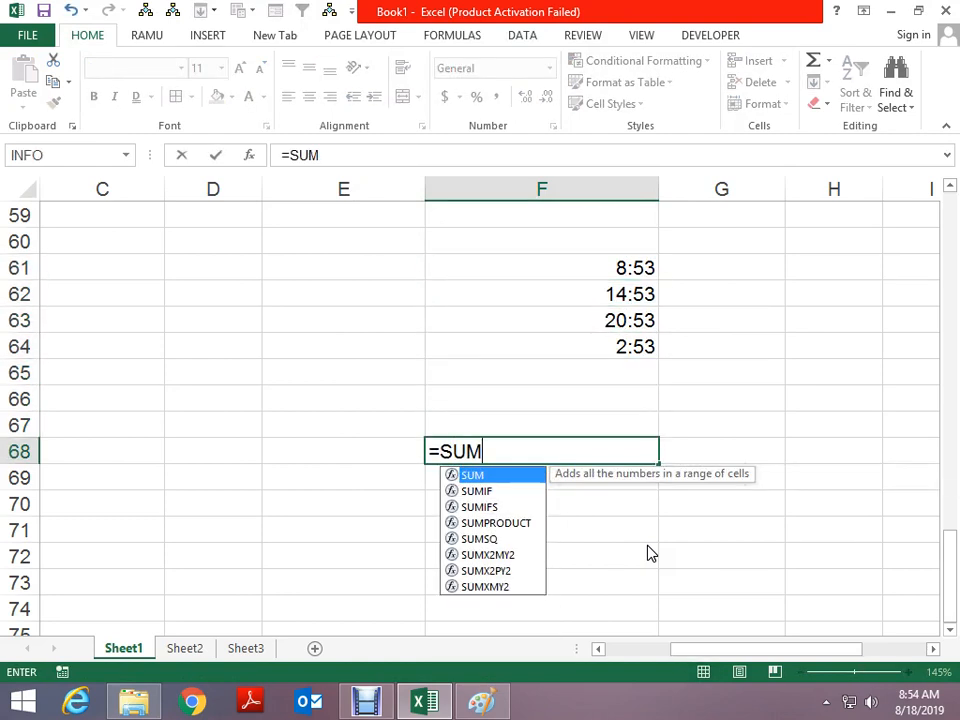
pyautogui.write('(')
pyautogui.press('Up')
pyautogui.press('Up')
pyautogui.press('Up')
pyautogui.press('Up')
pyautogui.hotkey('shift', 'Up')
pyautogui.hotkey('shift', 'Up')
pyautogui.hotkey('shift', 'Up')
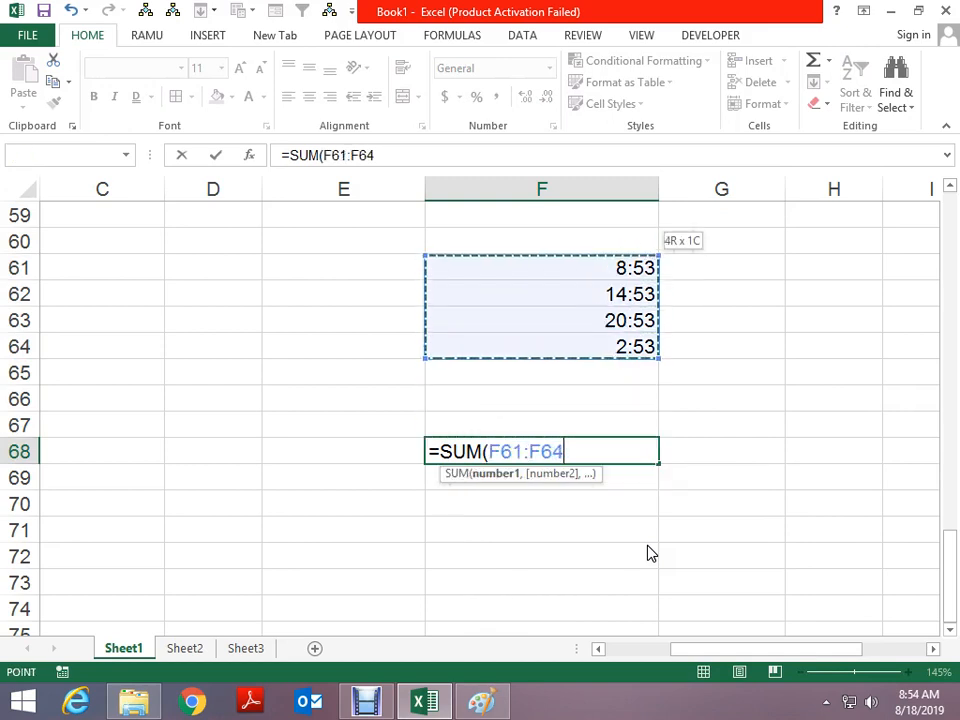
pyautogui.hotkey('ctrl', 'Return')
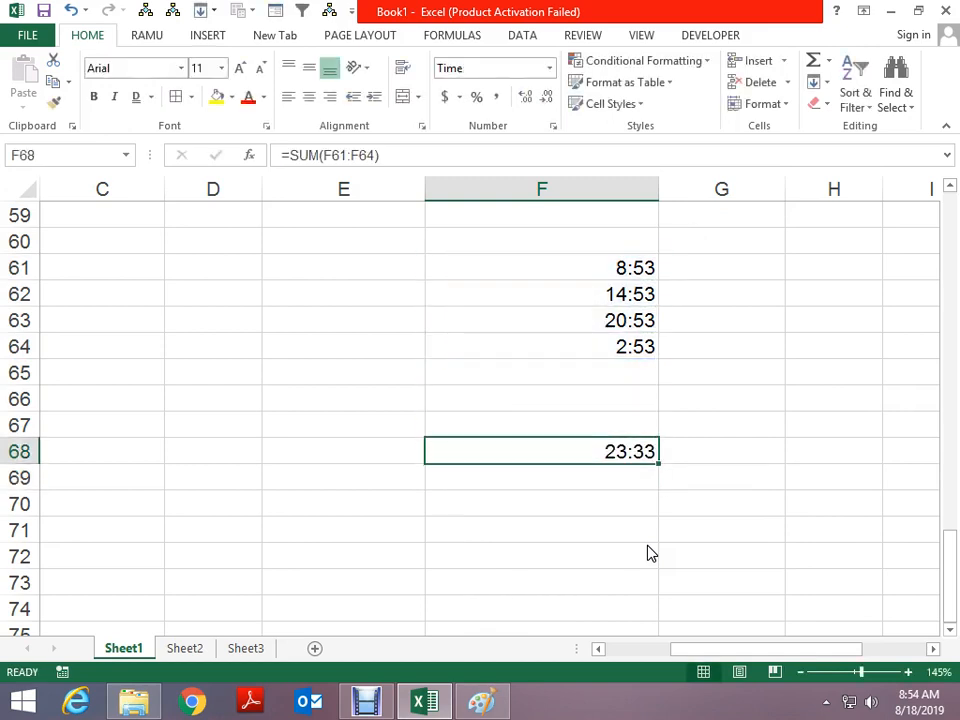
# Enter 3 and 5 in D66:D67 and sum them to 8 in D69
pyautogui.press('Left')
pyautogui.press('Left')
pyautogui.press('Up')
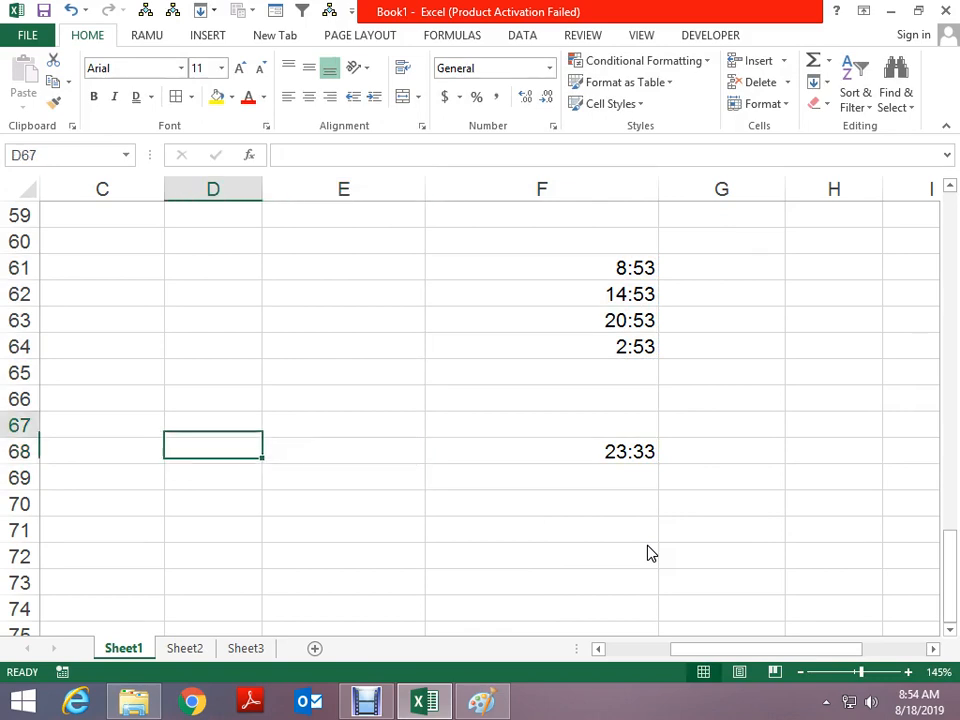
pyautogui.press('Up')
pyautogui.write('3')
pyautogui.press('Return')
pyautogui.write('5')
pyautogui.press('Return')
pyautogui.write('=S')
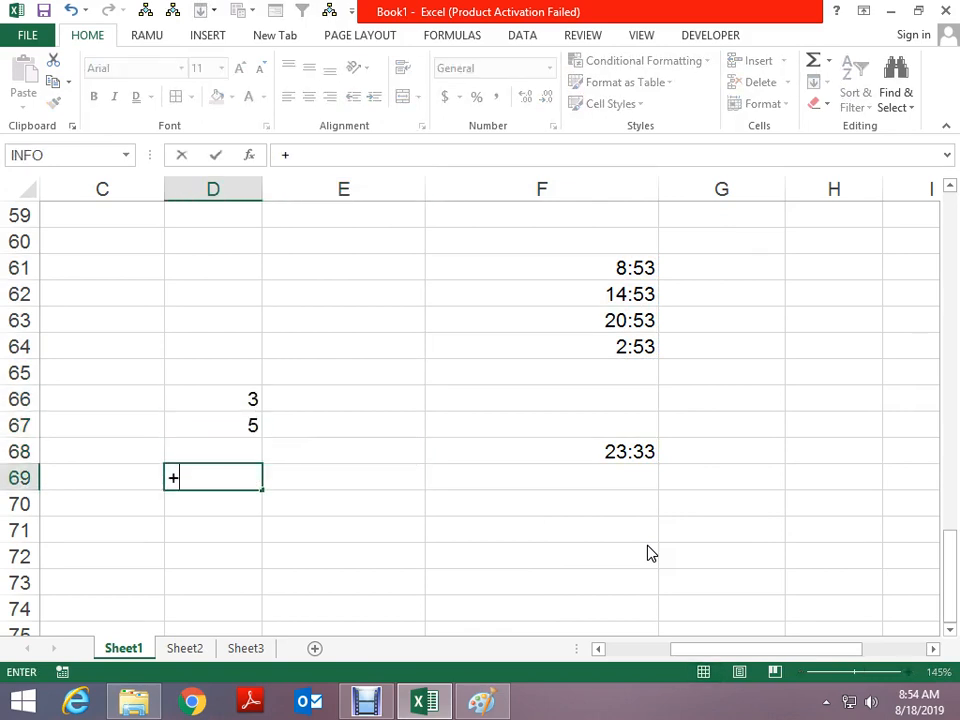
pyautogui.write('UM(')
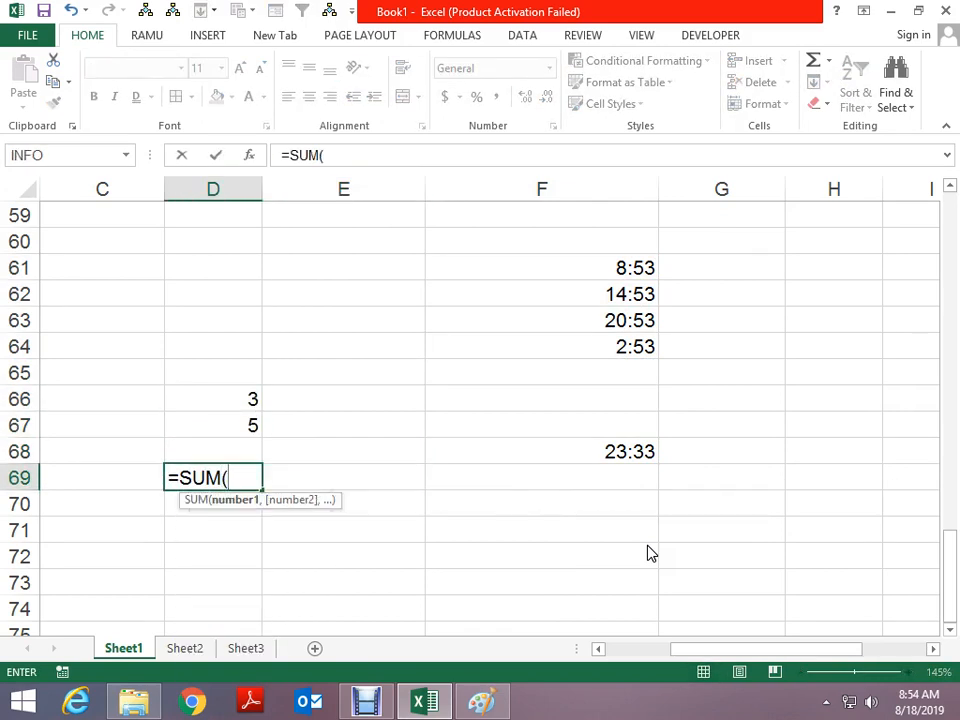
pyautogui.press('Up')
pyautogui.press('Up')
pyautogui.hotkey('shift', 'Up')
pyautogui.press('Return')
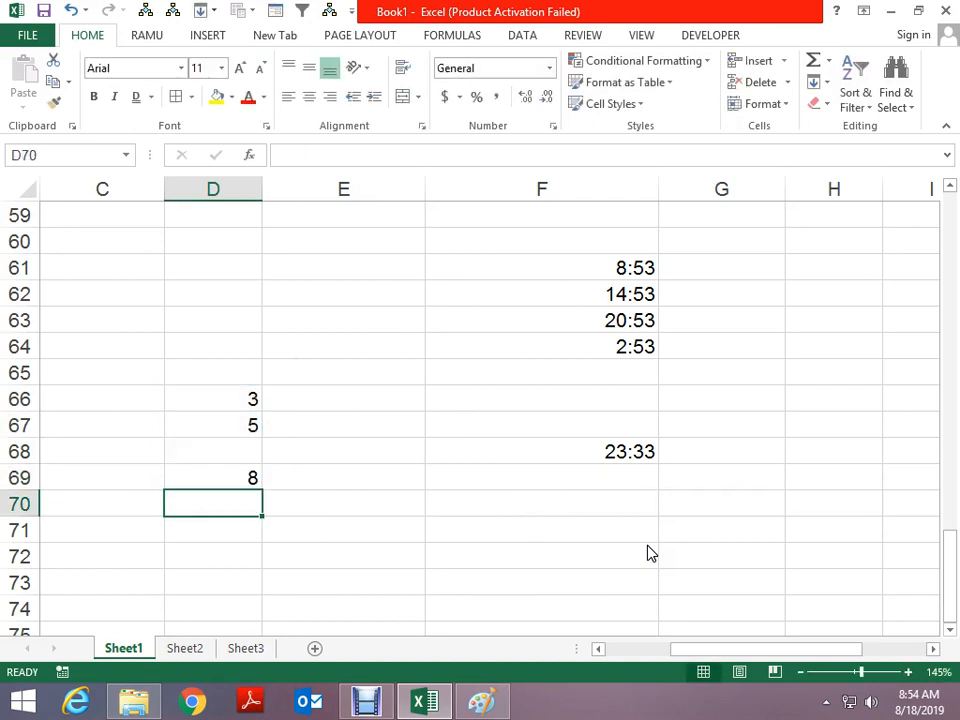
pyautogui.moveTo(634, 272); pyautogui.dragTo(643, 352)
pyautogui.click(597, 455)
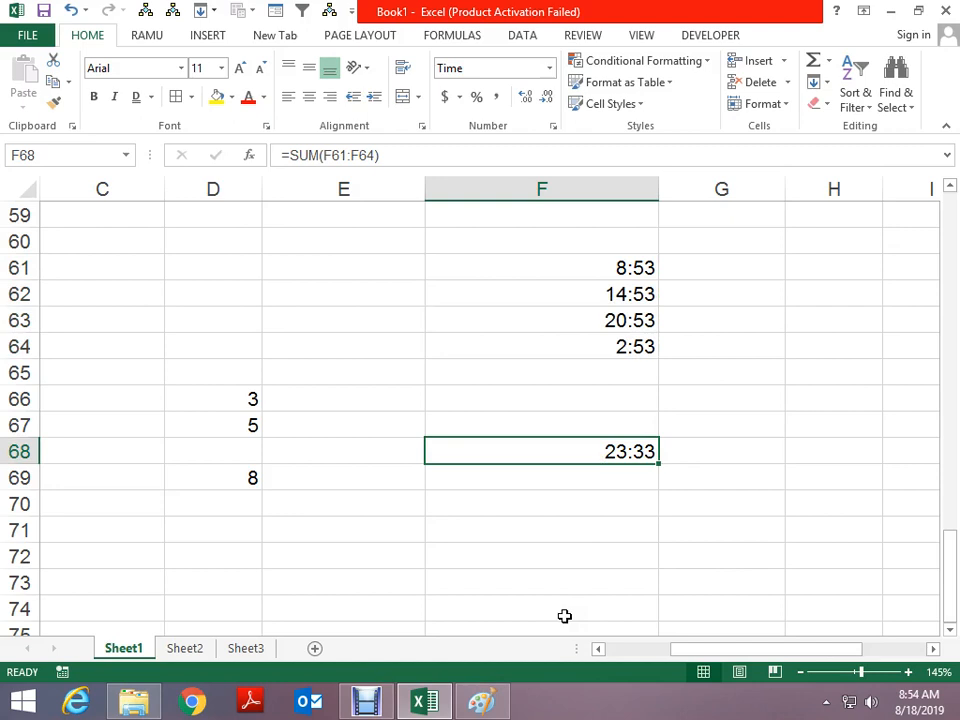
# Change the 14:53 time in F62 to 14:12
pyautogui.click(614, 266)
pyautogui.click(614, 288)
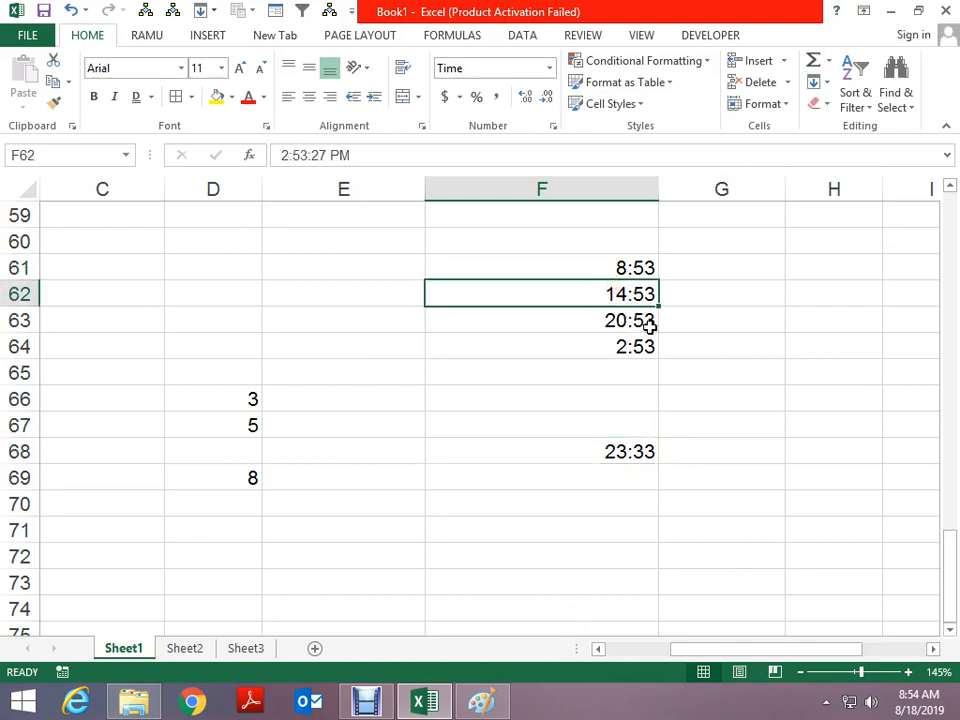
pyautogui.press('F2')
pyautogui.press('Left')
pyautogui.press('Left')
pyautogui.press('Left')
pyautogui.press('Left')
pyautogui.press('Left')
pyautogui.press('Left')
pyautogui.press('BackSpace')
pyautogui.press('BackSpace')
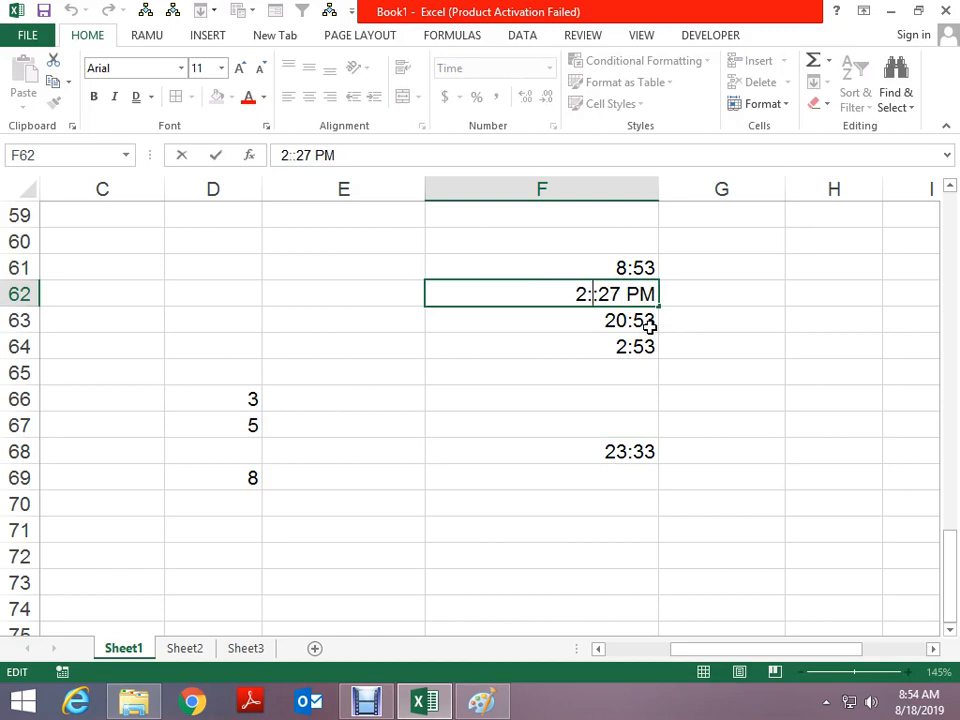
pyautogui.write('12')
pyautogui.press('Return')
# Change the 20:53 time in F63 to 20:01
pyautogui.press('F2')
pyautogui.press('Left')
pyautogui.press('Left')
pyautogui.press('Left')
pyautogui.press('Left')
pyautogui.press('Left')
pyautogui.press('Left')
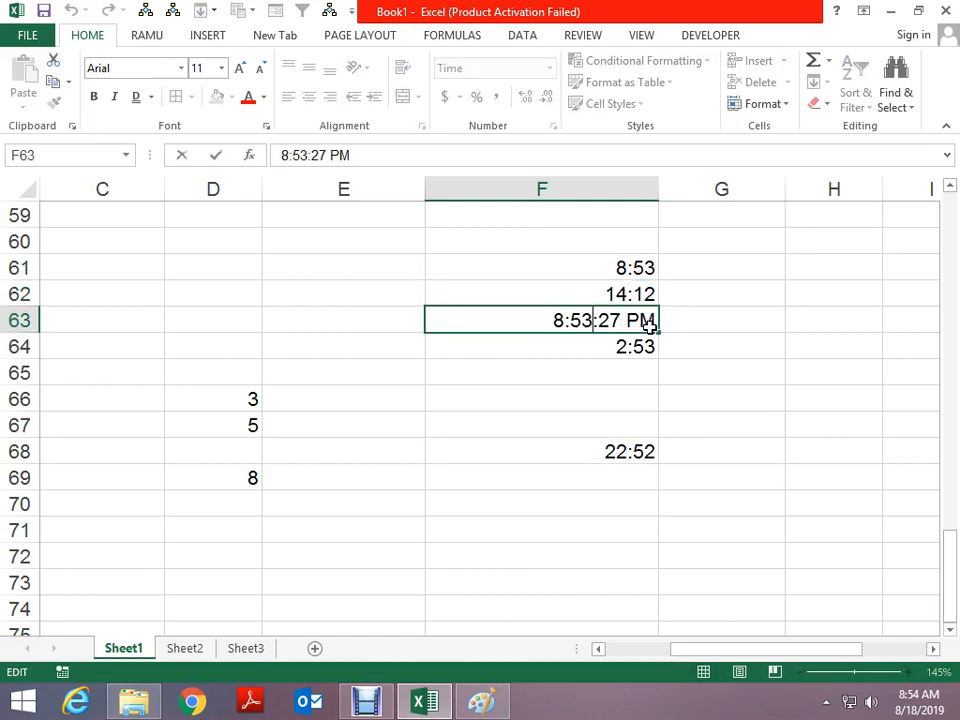
pyautogui.press('BackSpace')
pyautogui.press('BackSpace')
pyautogui.write('01')
pyautogui.press('Return')
# Change the 2:53 time in F64 to 2:18 and check the F68 total formula
pyautogui.press('F2')
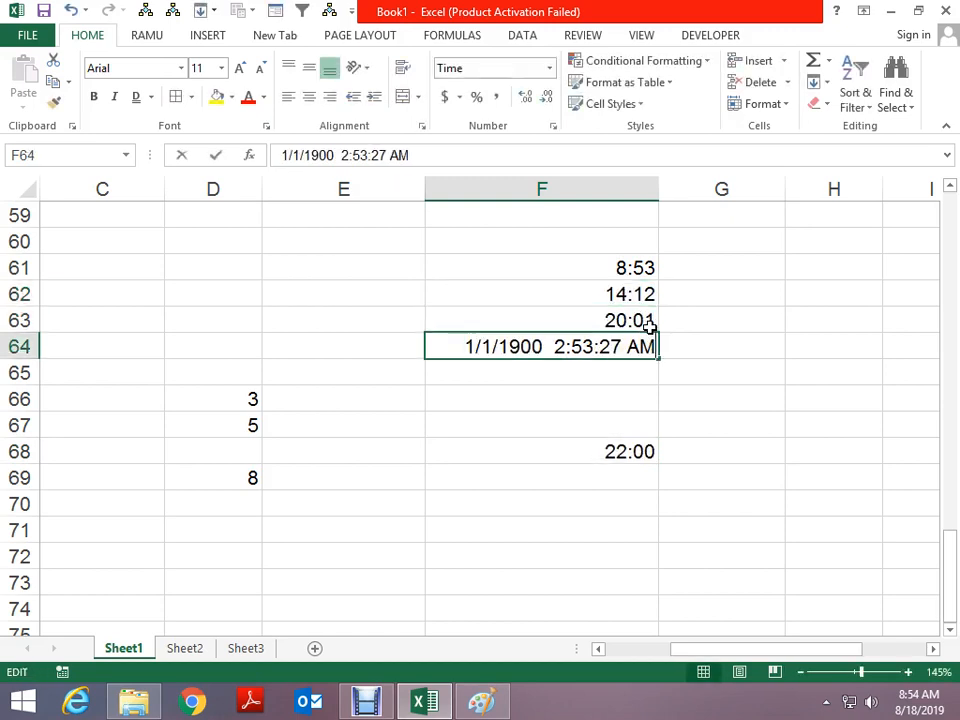
pyautogui.press('Left')
pyautogui.press('Left')
pyautogui.press('Left')
pyautogui.press('Left')
pyautogui.press('Left')
pyautogui.press('Left')
pyautogui.press('BackSpace')
pyautogui.press('BackSpace')
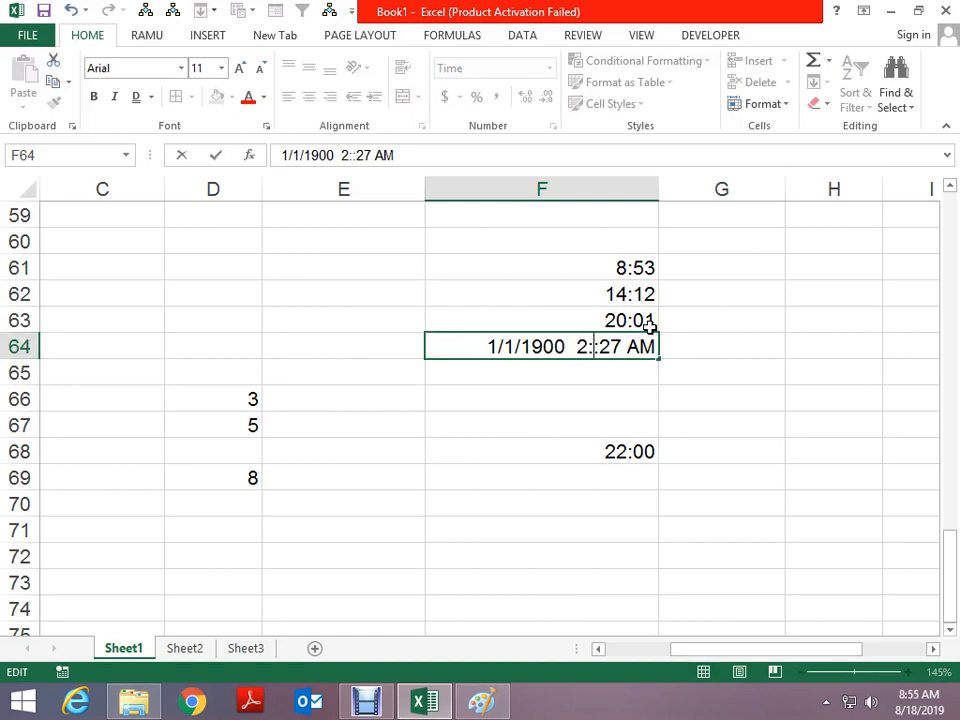
pyautogui.write('18')
pyautogui.hotkey('ctrl', 'Return')
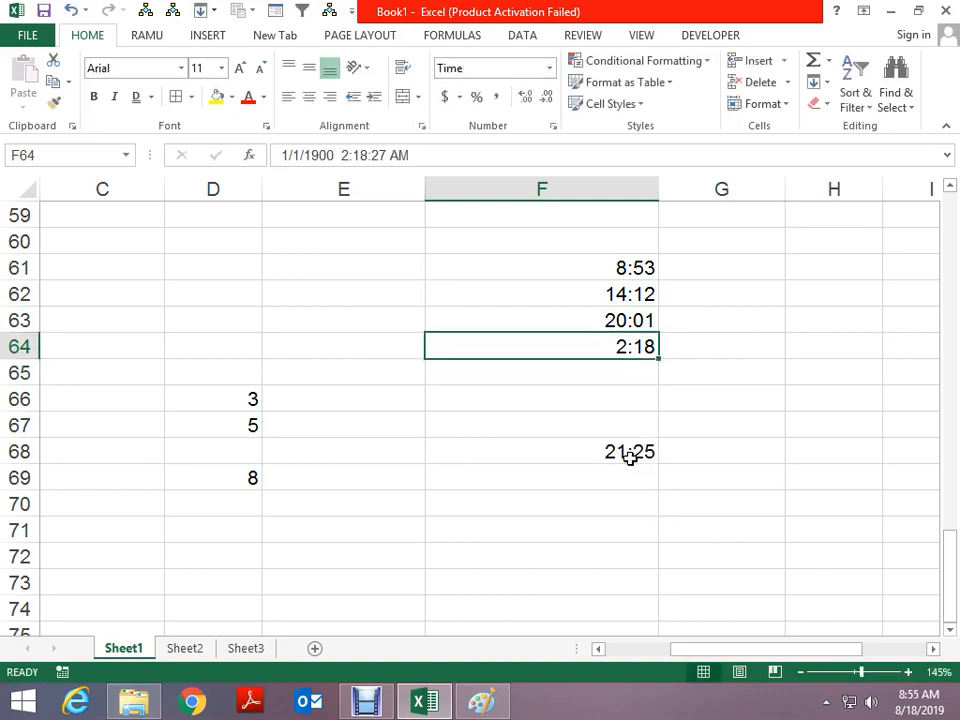
pyautogui.click(630, 456)
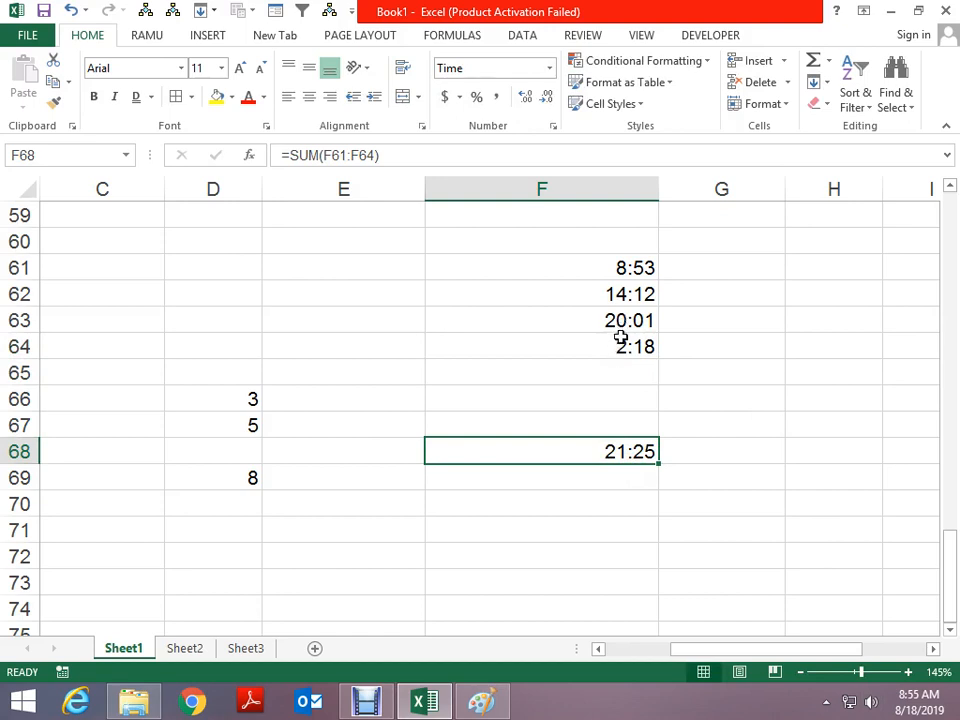
# Add the notes '1 DAY' in G62 and '24 HOUR' in H62, fixing the misspelling
pyautogui.click(678, 306)
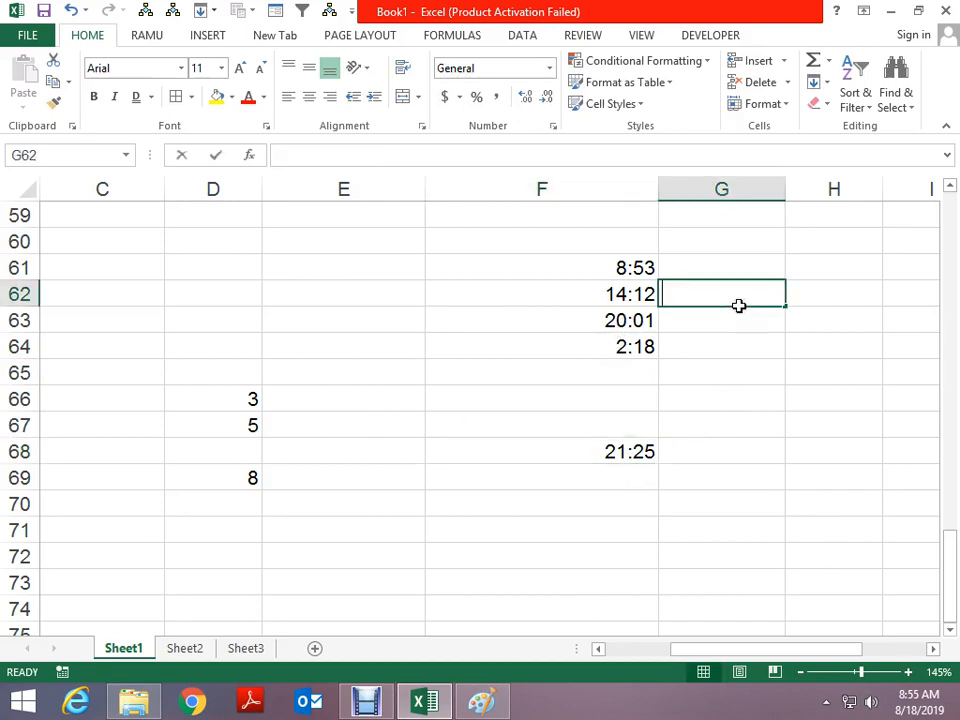
pyautogui.write('1 DAY')
pyautogui.press('Tab')
pyautogui.write('24')
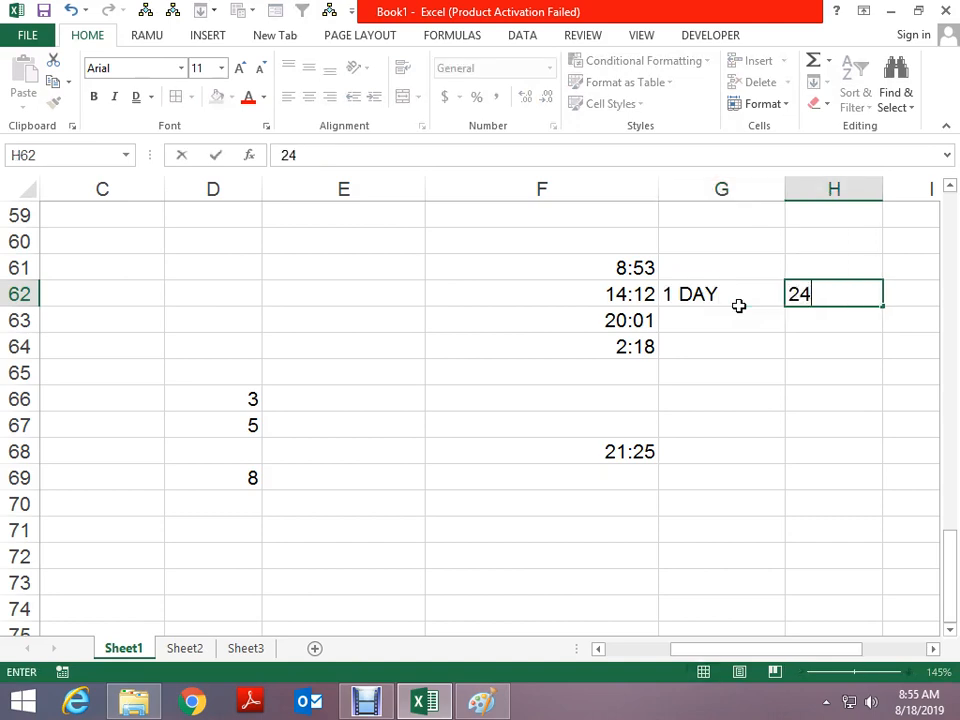
pyautogui.write(' HOUE')
pyautogui.press('Return')
pyautogui.click(738, 305)
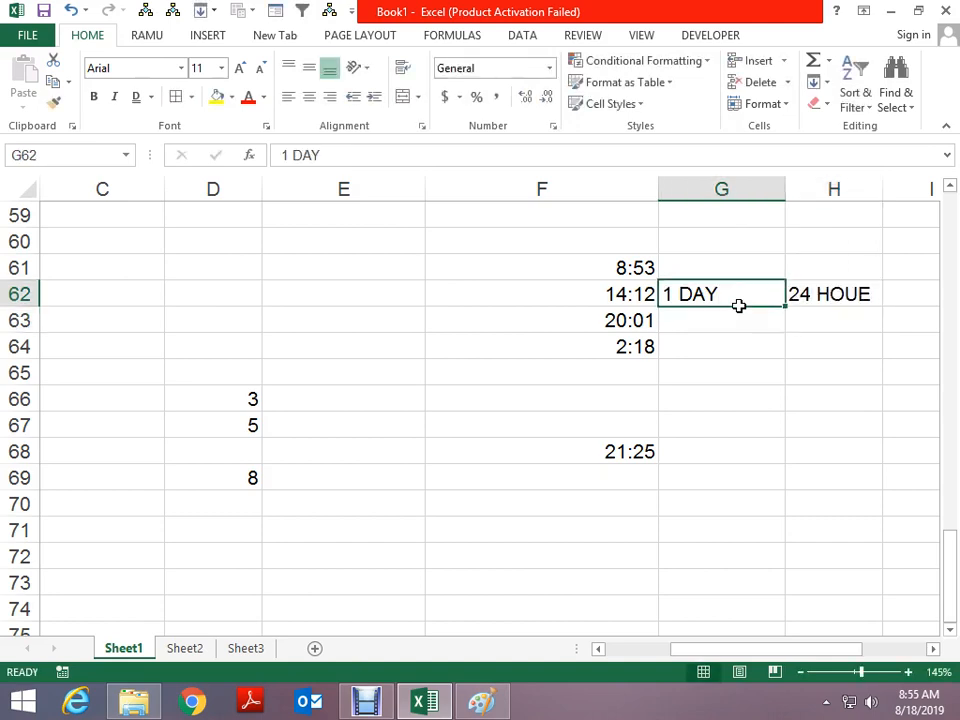
pyautogui.press('Right')
pyautogui.press('F2')
pyautogui.press('BackSpace')
pyautogui.write('R')
pyautogui.press('Return')
pyautogui.press('Return')
pyautogui.press('Return')
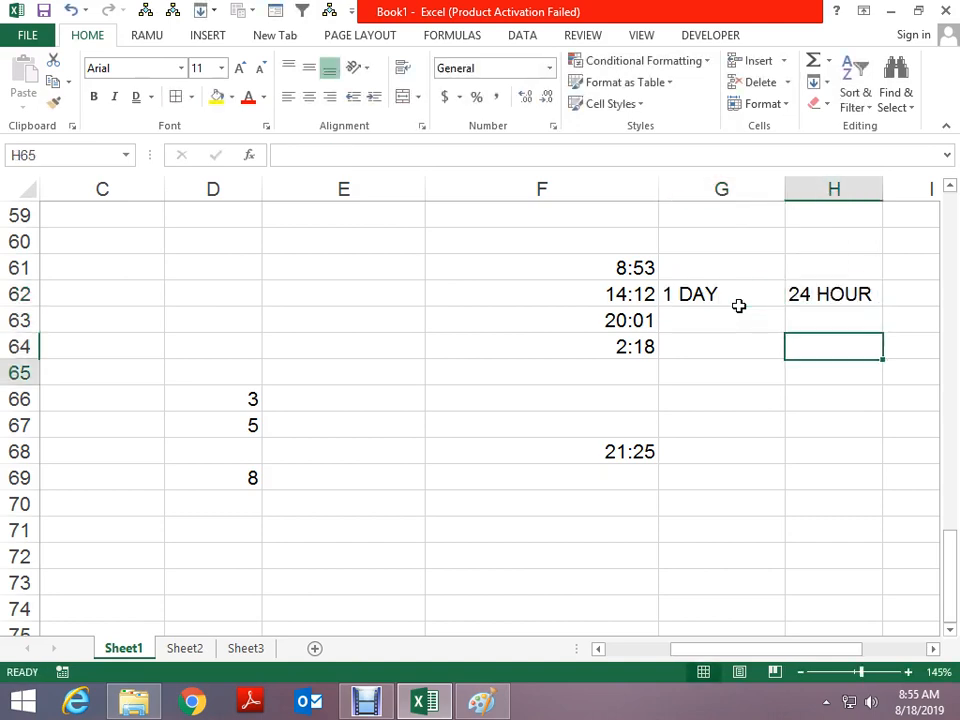
# Preview the F68 total as a plain number (2.89) and as a date (2-Jan-00)
pyautogui.press('Down')
pyautogui.press('Down')
pyautogui.press('Down')
pyautogui.press('Left')
pyautogui.press('Left')
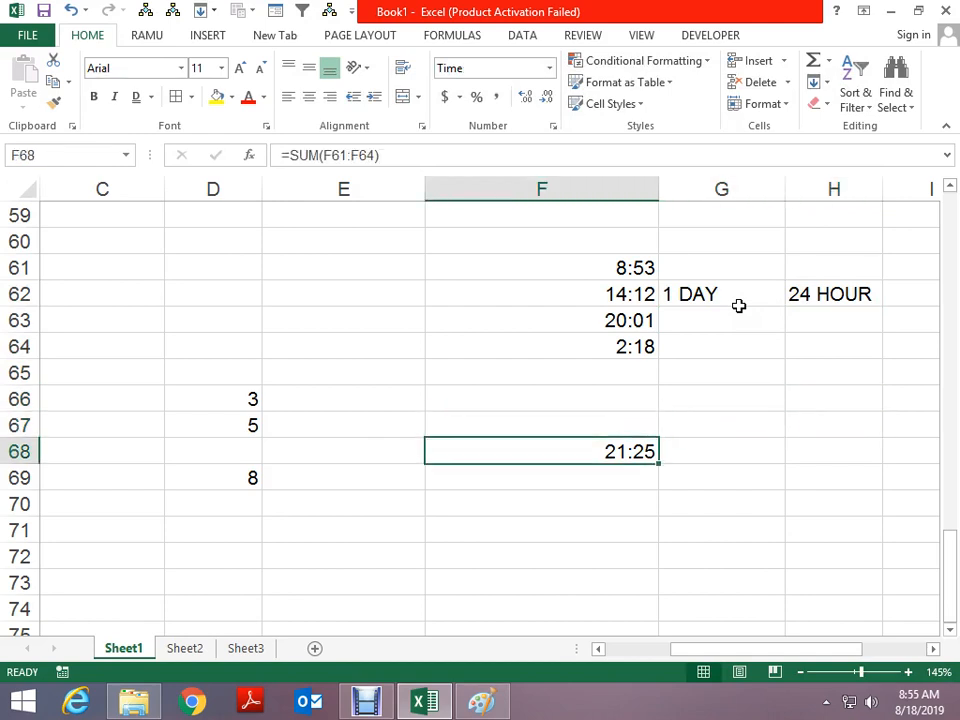
pyautogui.hotkey('ctrl', 'shift', '1')
pyautogui.hotkey('ctrl', 'shift', '3')
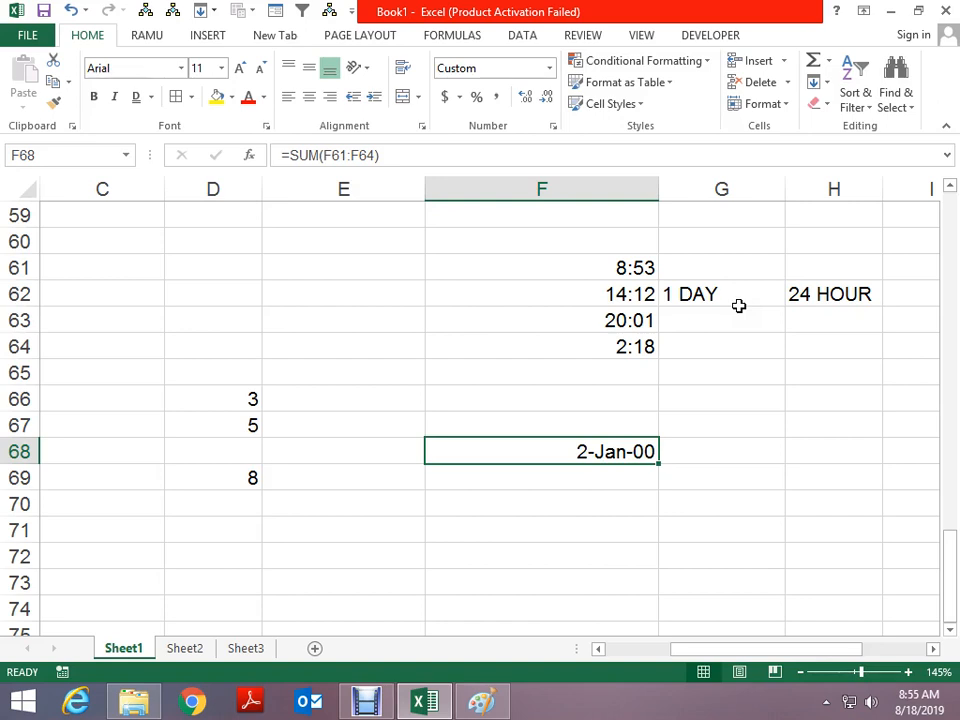
# Enter 2, DAY and 9.25 in H68, H69 and H70
pyautogui.press('Right')
pyautogui.press('Right')
pyautogui.write('2')
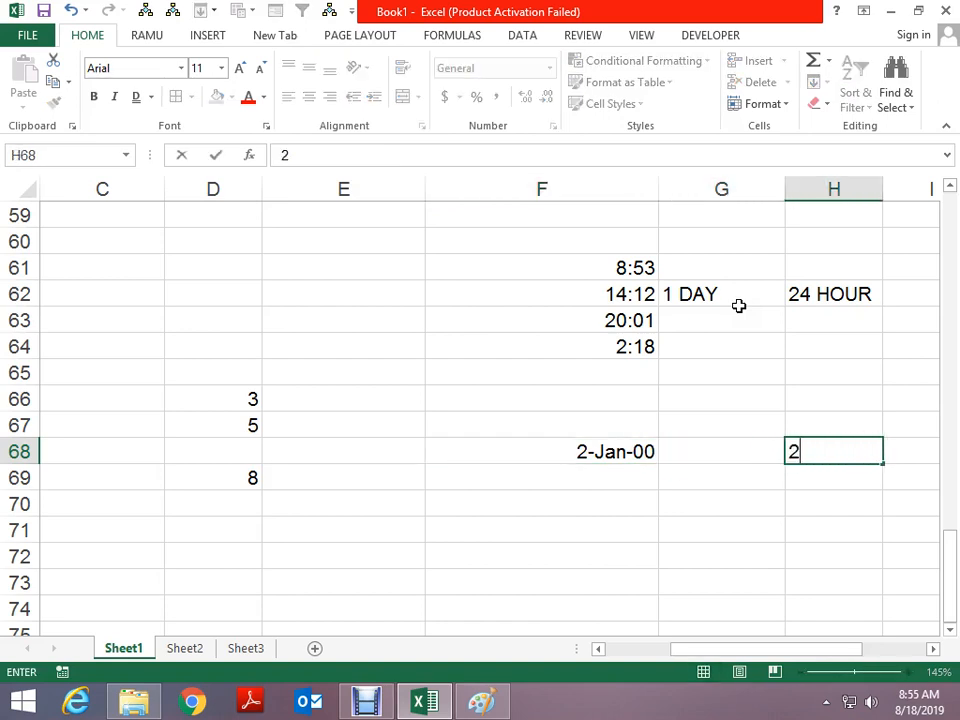
pyautogui.hotkey('ctrl', 'Return')
pyautogui.press('Down')
pyautogui.write('DAY')
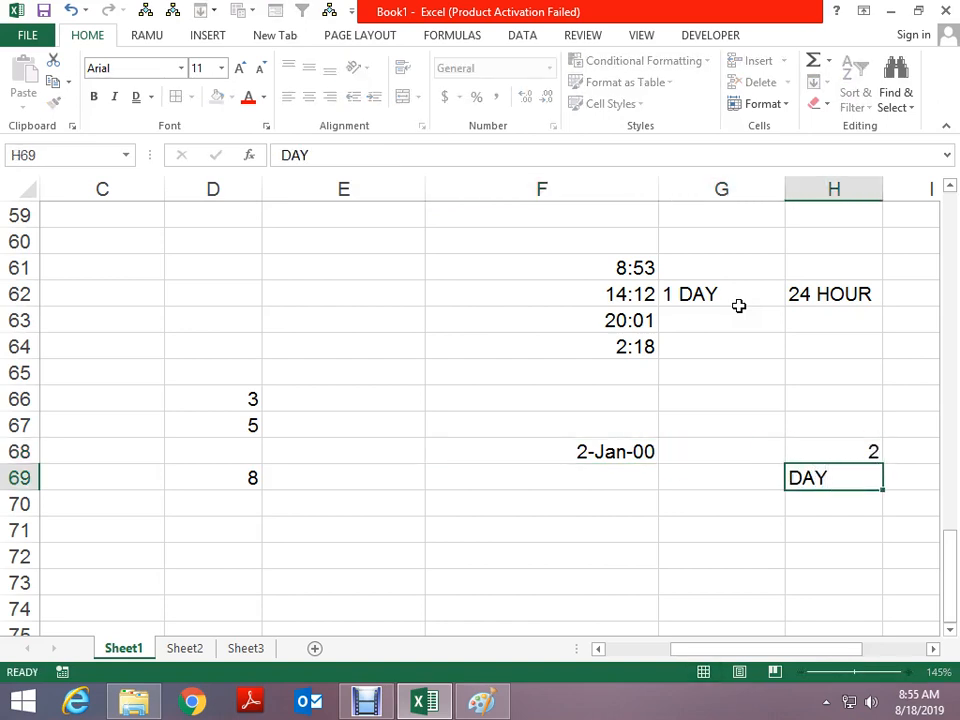
pyautogui.press('Return')
pyautogui.write('9.25')
pyautogui.press('Return')
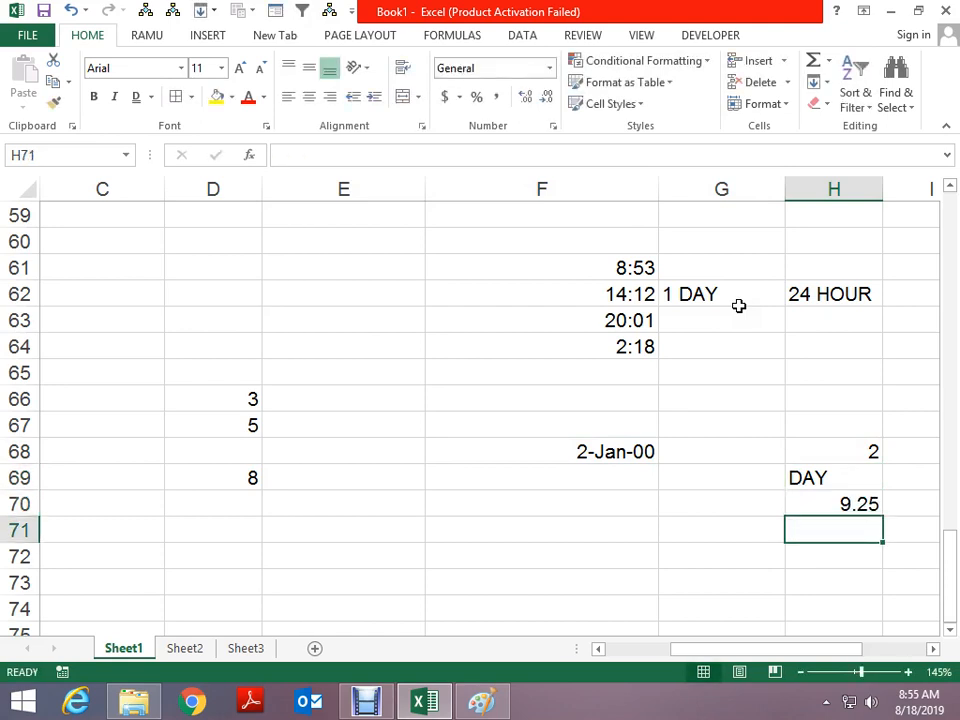
pyautogui.press('Up')
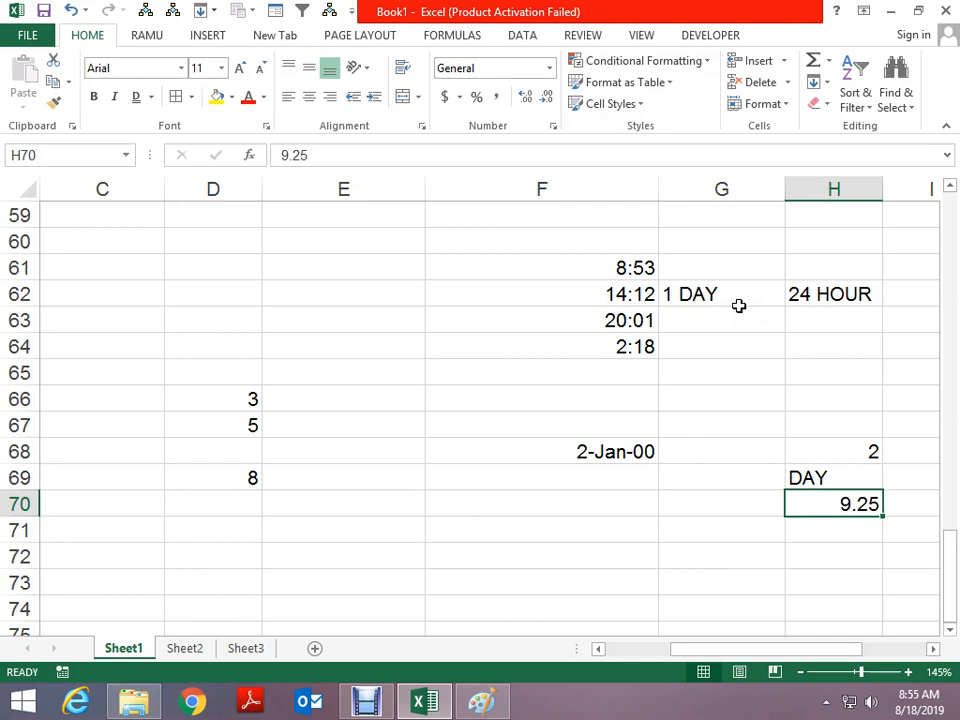
# Clear the F68 total and reset its number format to General
pyautogui.press('Left')
pyautogui.press('Up')
pyautogui.press('Up')
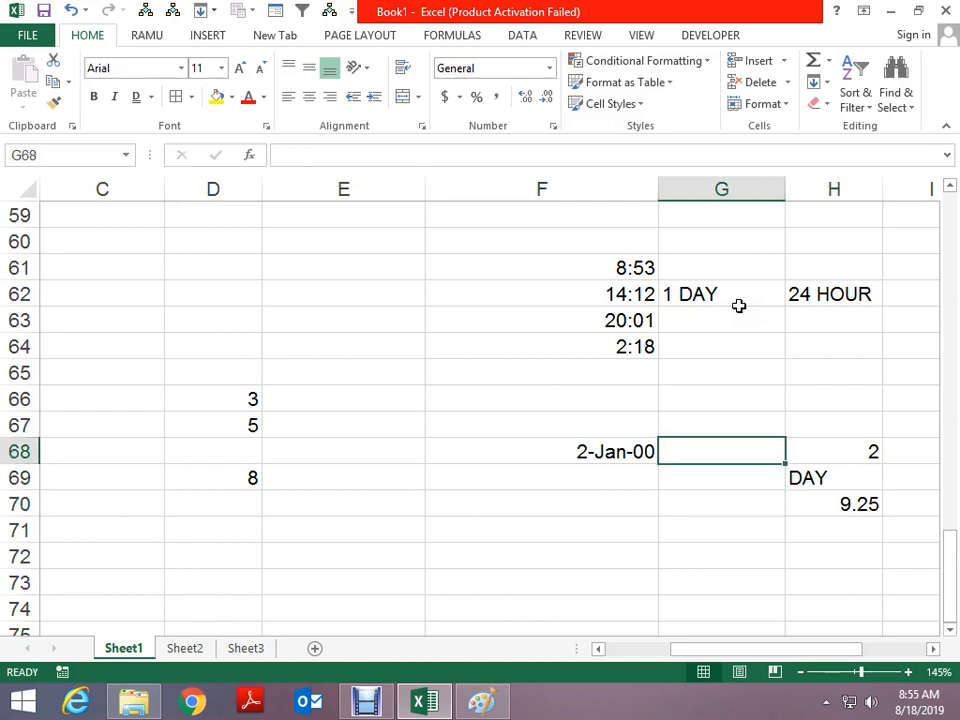
pyautogui.press('Left')
pyautogui.press('Delete')
pyautogui.hotkey('ctrl', 'shift', '`')
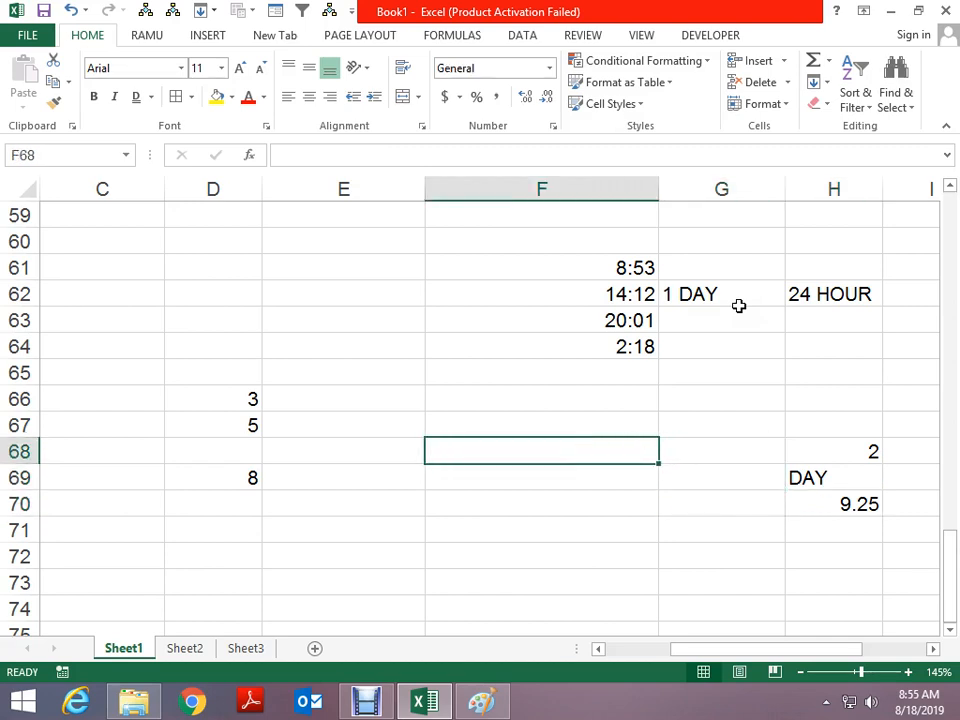
pyautogui.press('Up')
pyautogui.press('Up')
pyautogui.press('Up')
pyautogui.press('Up')
pyautogui.press('Up')
pyautogui.press('Up')
pyautogui.press('Up')
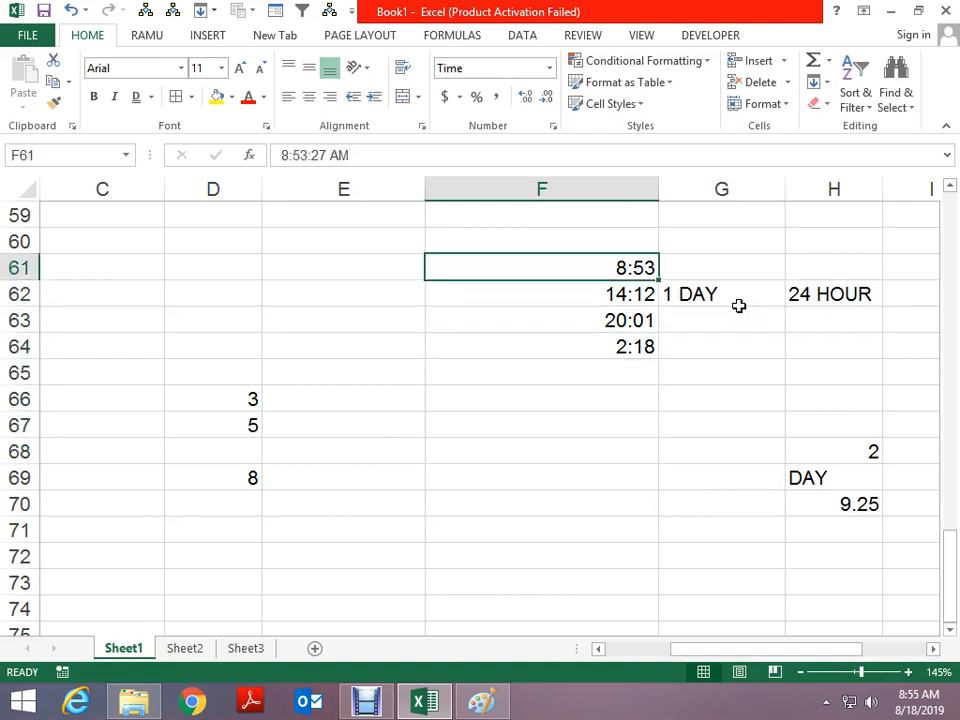
# Label the four times A, B, C and D in E61:E64
pyautogui.press('Left')
pyautogui.write('A')
pyautogui.press('Return')
pyautogui.write('B')
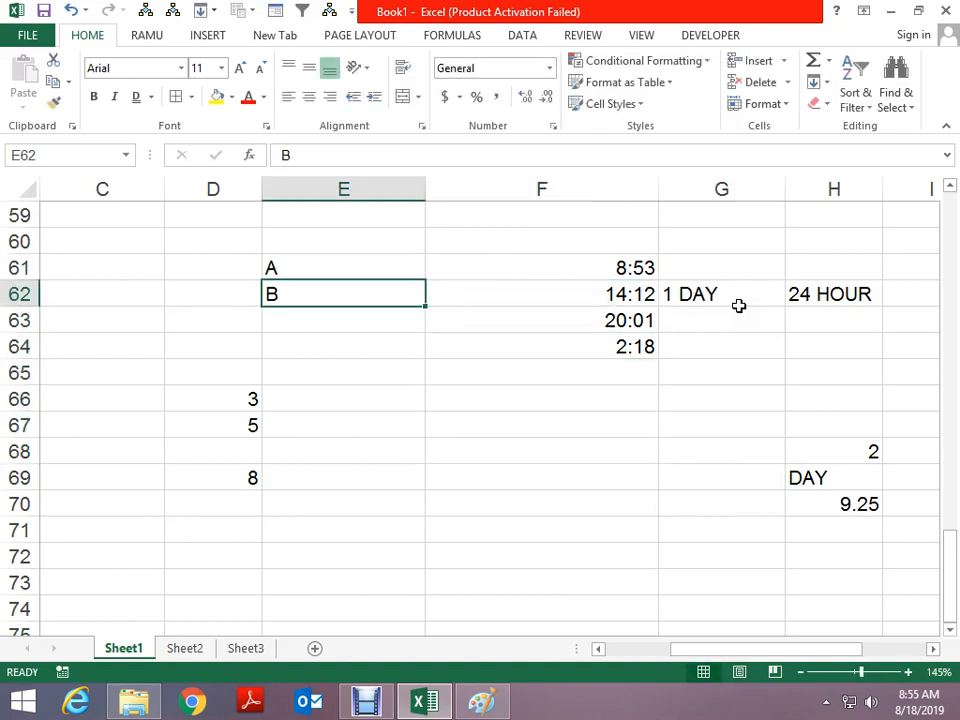
pyautogui.press('Return')
pyautogui.write('C')
pyautogui.press('Return')
pyautogui.write('D')
pyautogui.press('Return')
# Enter =SUM(F61:F64) in F67 to total the four times
pyautogui.press('Right')
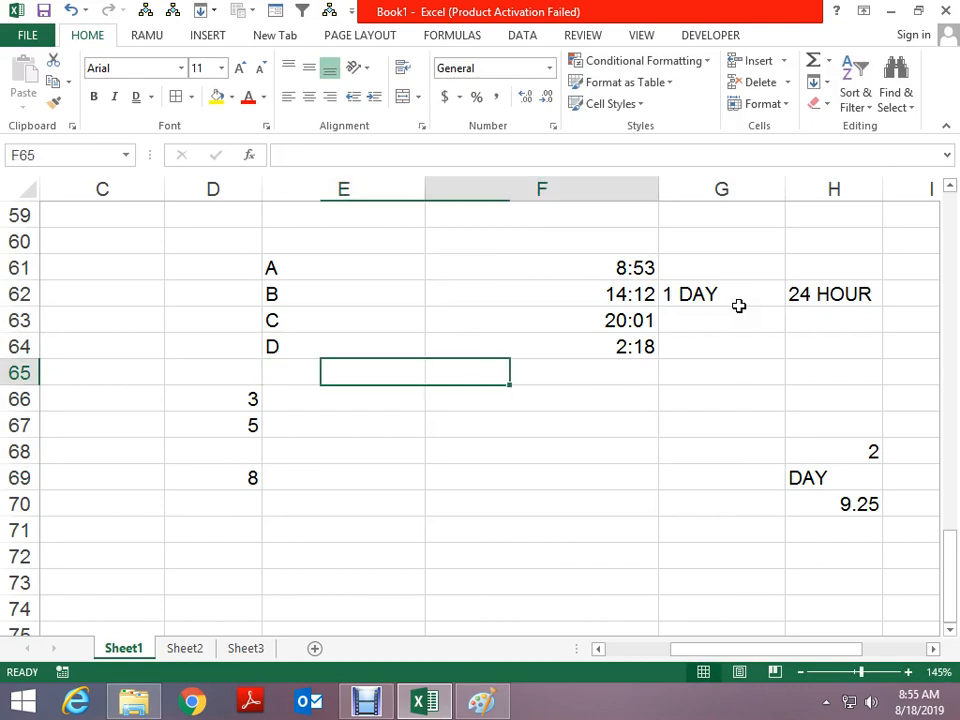
pyautogui.press('Up')
pyautogui.press('Up')
pyautogui.press('Up')
pyautogui.press('Up')
pyautogui.hotkey('shift', 'Down')
pyautogui.hotkey('shift', 'Down')
pyautogui.hotkey('shift', 'Down')
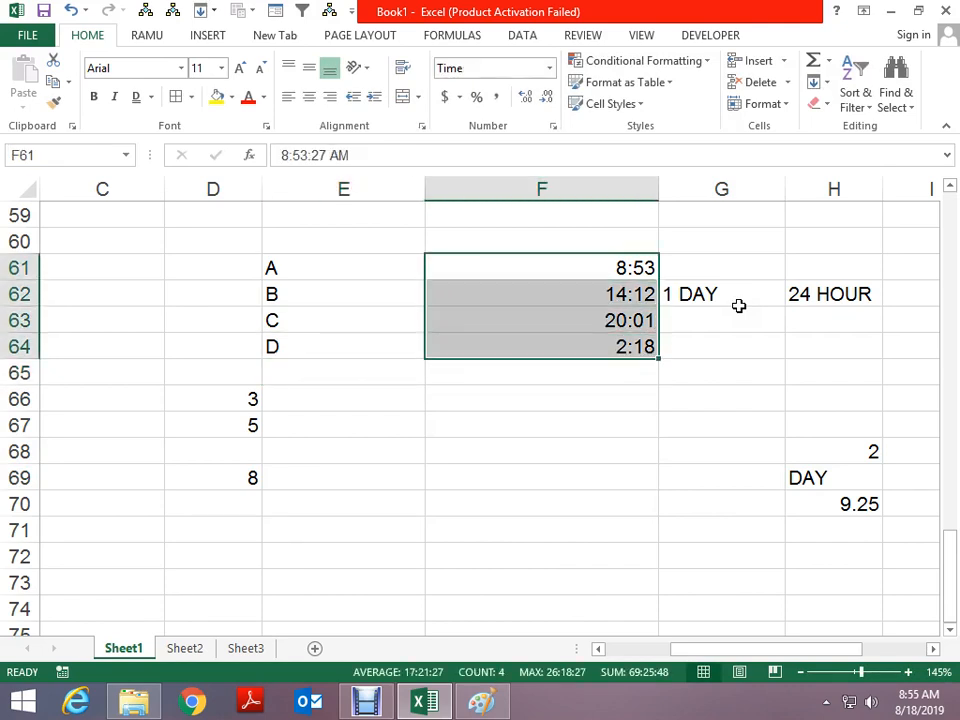
pyautogui.press('Down')
pyautogui.press('Down')
pyautogui.press('Down')
pyautogui.press('Down')
pyautogui.press('Down')
pyautogui.press('Down')
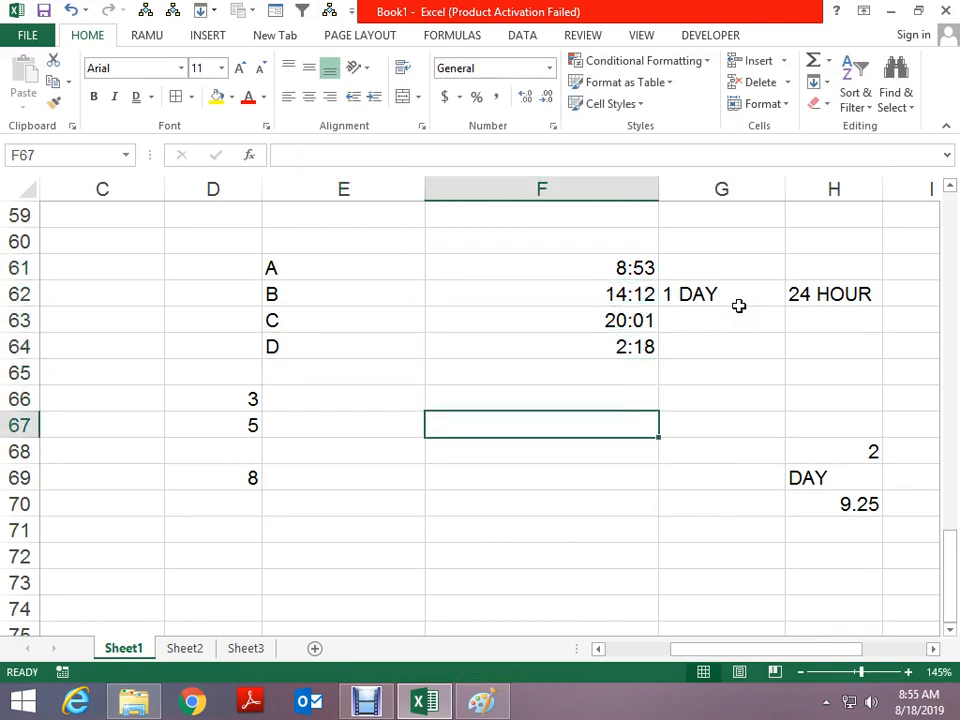
pyautogui.write('=SUM(')
pyautogui.press('Up')
pyautogui.press('Up')
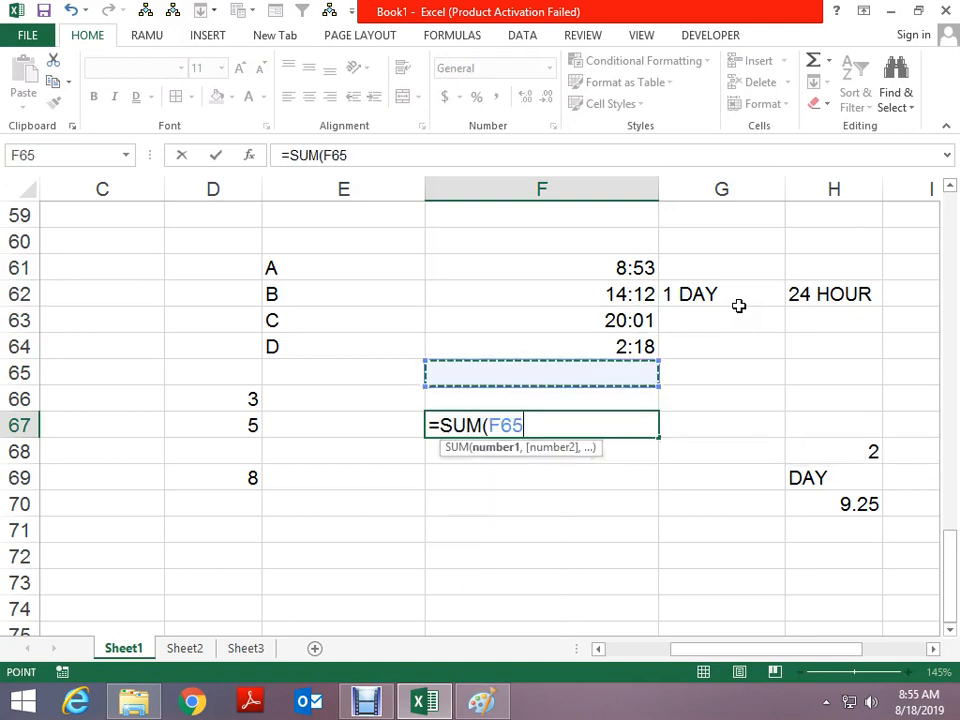
pyautogui.press('Up')
pyautogui.press('Up')
pyautogui.hotkey('shift', 'Down')
pyautogui.hotkey('shift', 'Up')
pyautogui.hotkey('shift', 'Up')
pyautogui.hotkey('ctrl', 'Return')
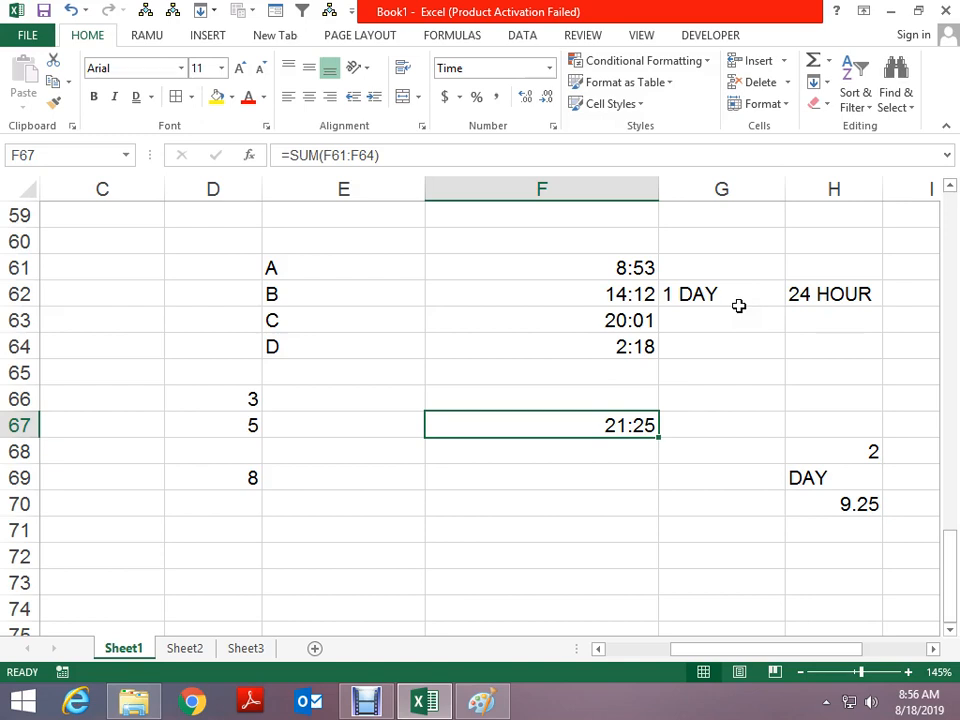
# Preview the total as a date (2-Jan-00), undo back to 21:25, and select the four times
pyautogui.hotkey('ctrl', 'shift', '3')
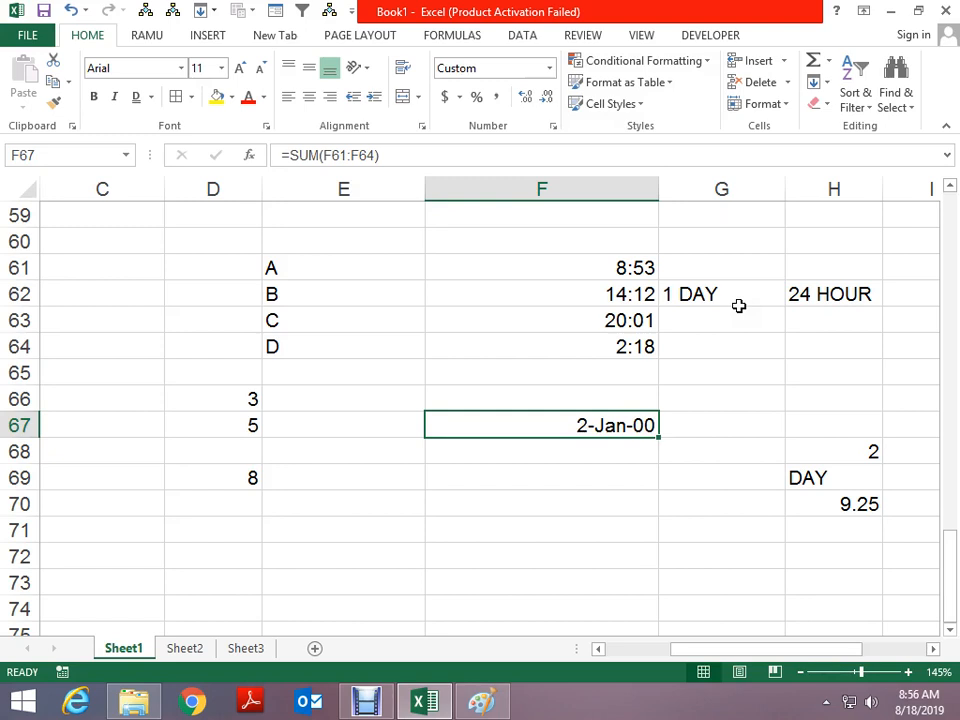
pyautogui.hotkey('ctrl', 'z')
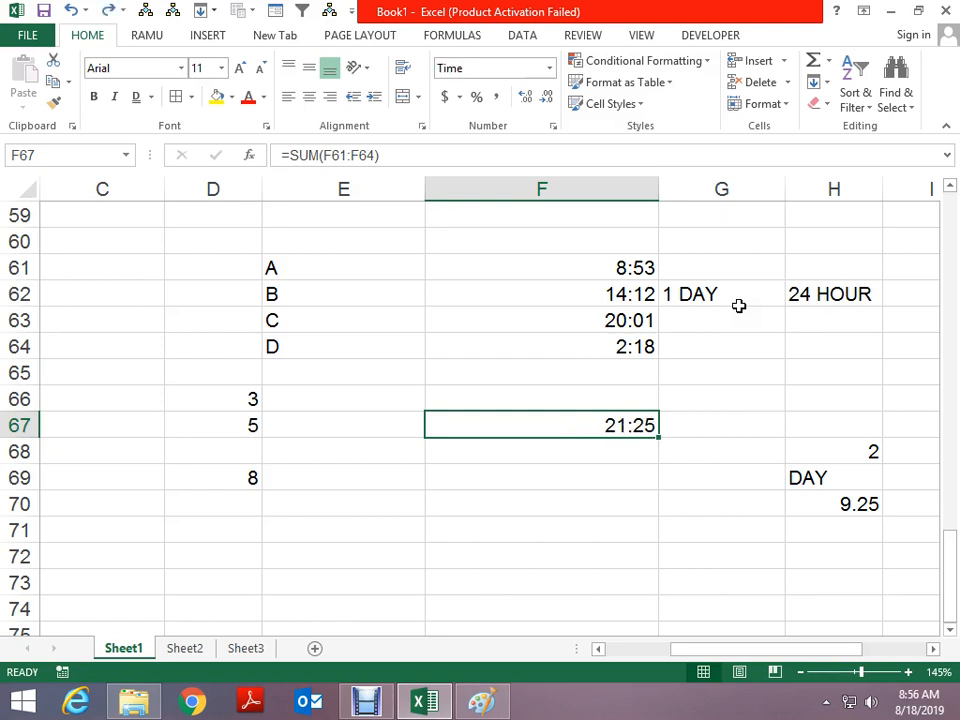
pyautogui.press('Down')
pyautogui.press('Up')
pyautogui.press('Up')
pyautogui.press('Up')
pyautogui.press('Up')
pyautogui.press('Up')
pyautogui.press('Up')
pyautogui.press('Up')
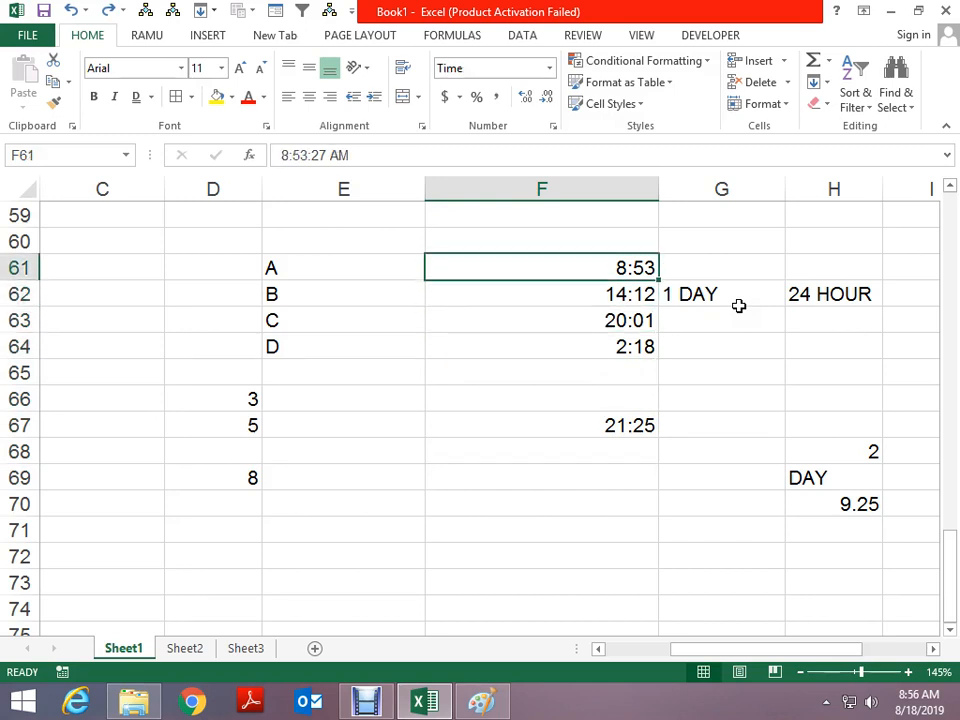
pyautogui.hotkey('shift', 'Down')
pyautogui.hotkey('shift', 'Down')
pyautogui.hotkey('shift', 'Down')
# Copy the four times and paste them into E70:E73
pyautogui.hotkey('ctrl', 'c')
pyautogui.press('Down')
pyautogui.press('Down')
pyautogui.press('Down')
pyautogui.press('Down')
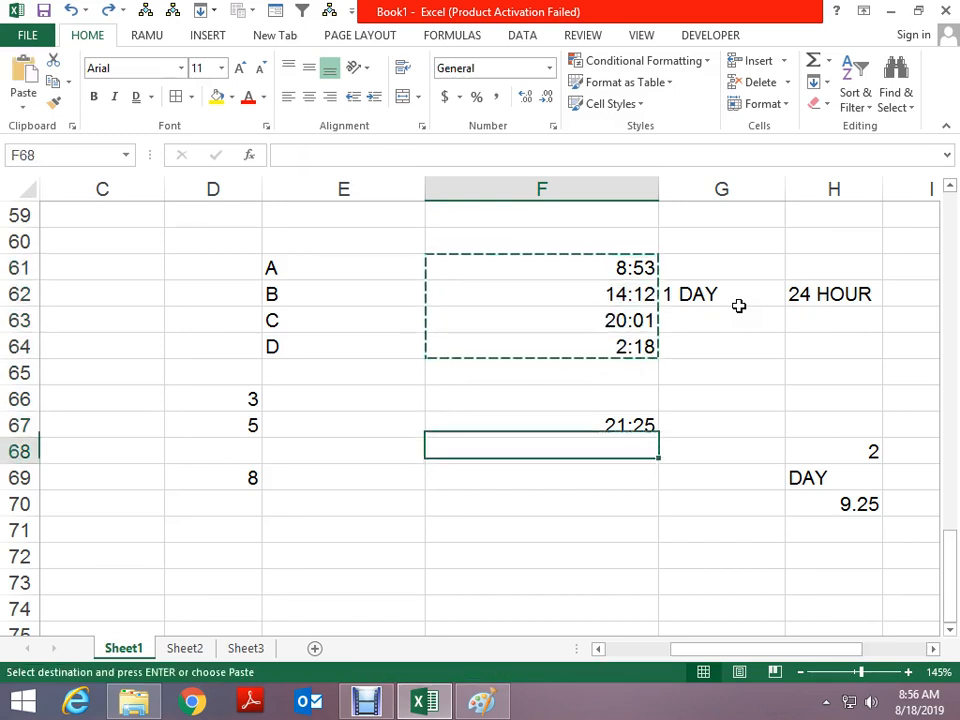
pyautogui.press('Left')
pyautogui.press('Down')
pyautogui.press('Down')
pyautogui.press('Return')
pyautogui.press('Up')
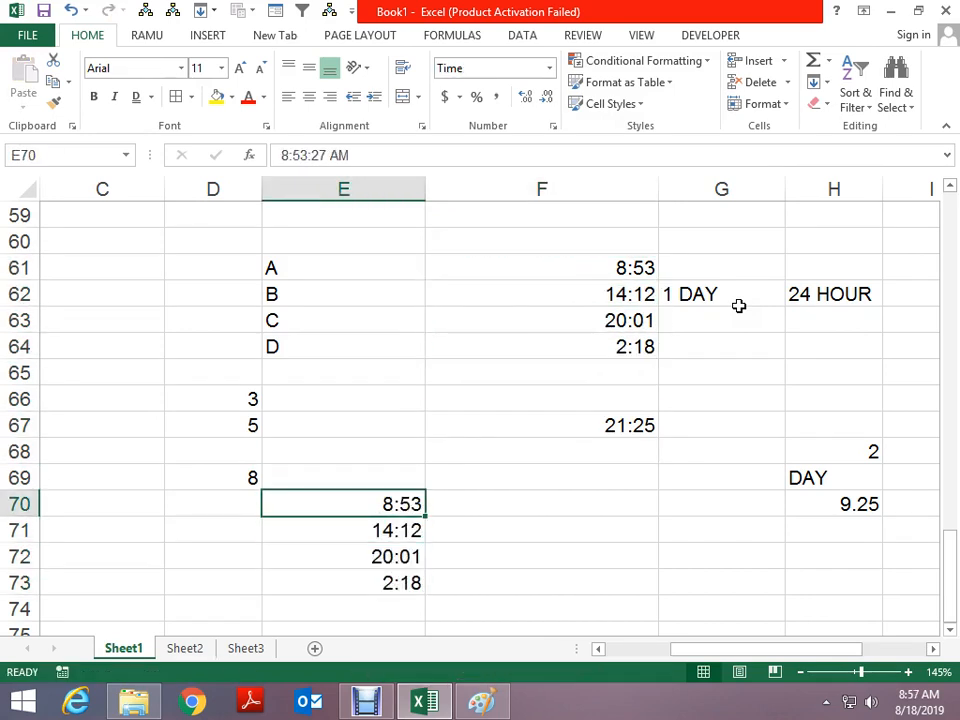
pyautogui.press('Down')
# Check the pasted times' full values, 8:53:27 AM and 2:12:27 PM, in the formula bar
pyautogui.press('Up')
pyautogui.press('Right')
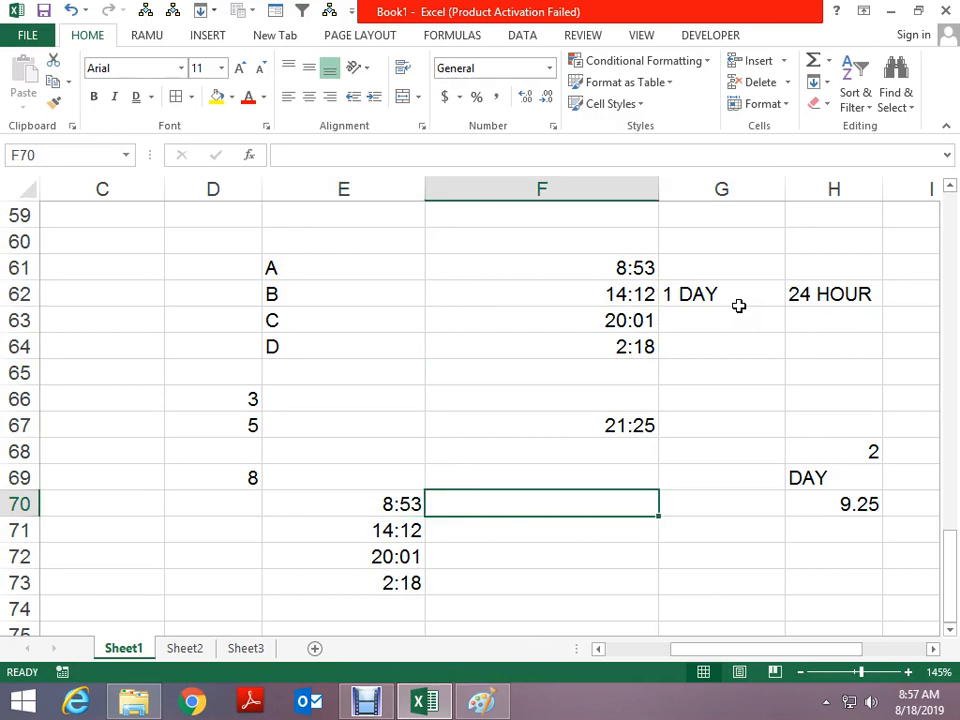
pyautogui.press('Down')
pyautogui.press('Left')
pyautogui.press('Right')
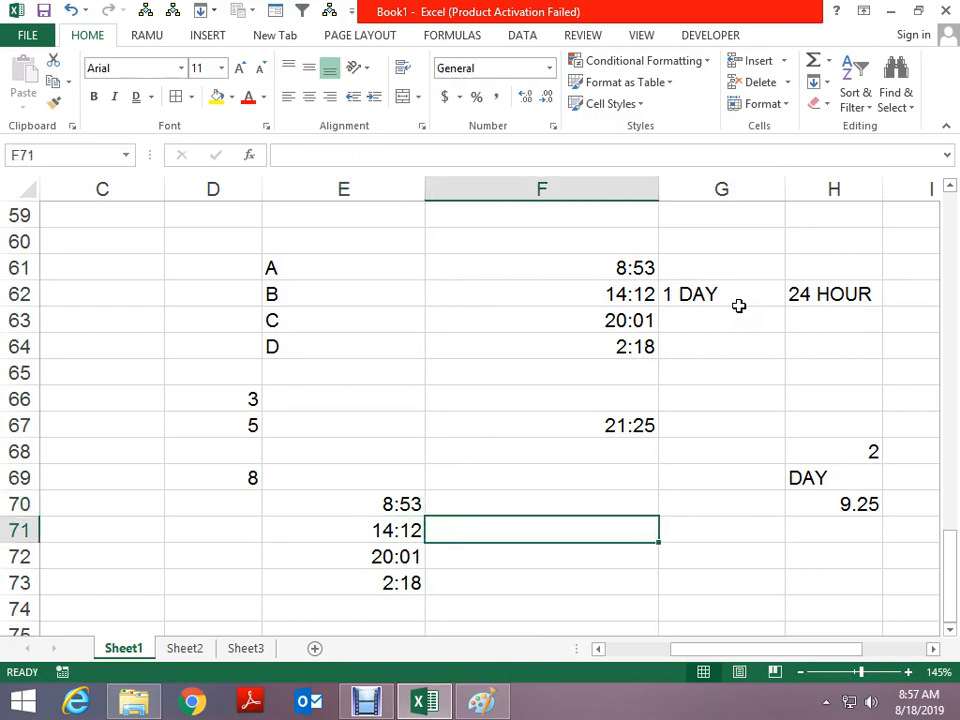
pyautogui.press('Left')
pyautogui.press('Up')
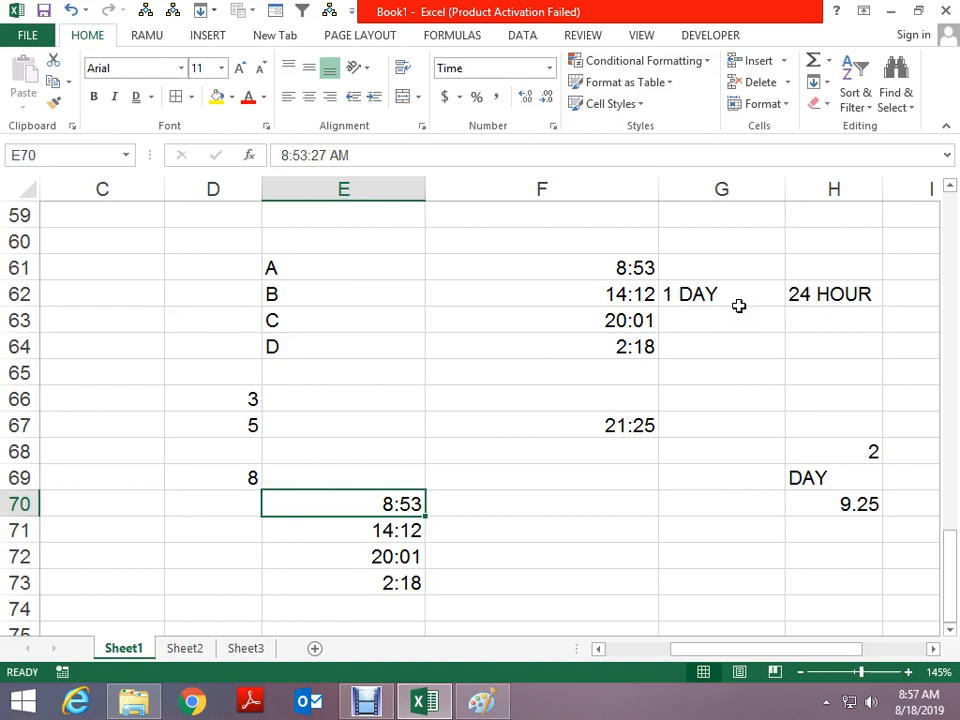
pyautogui.press('Down')
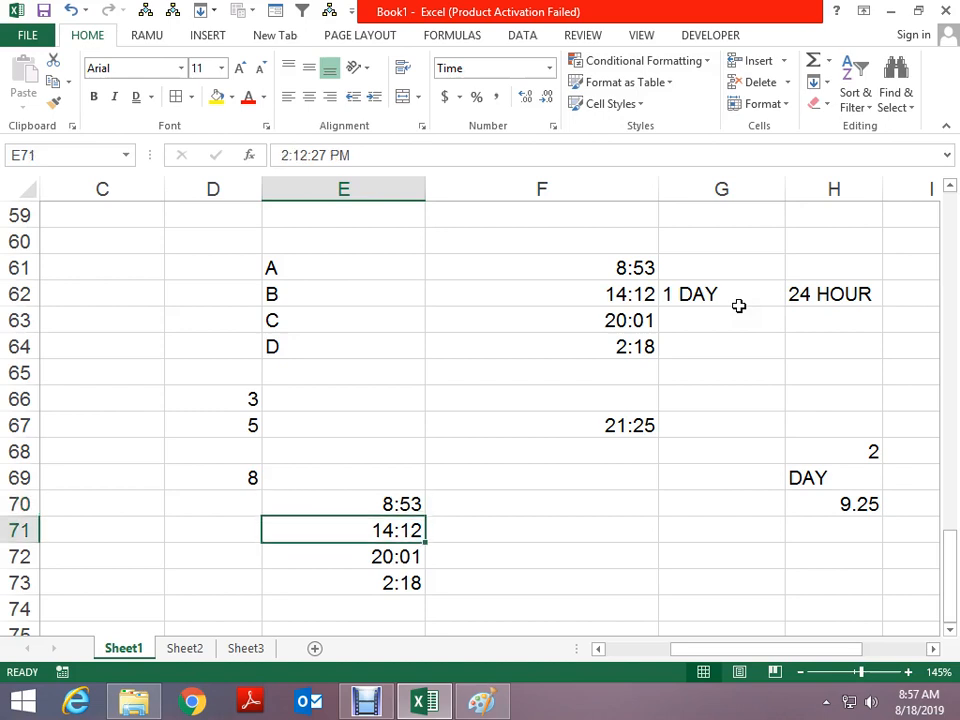
pyautogui.press('Up')
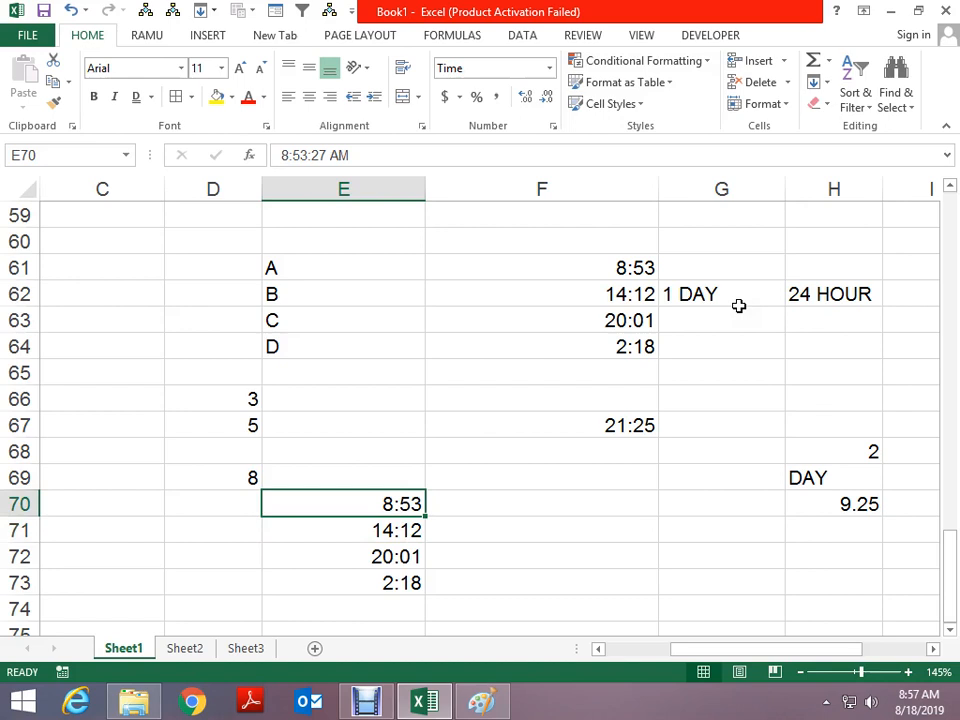
pyautogui.press('Down')
pyautogui.press('Up')
# Enter the note '23 HOUR 5 MINUTE' in F71, correcting the typos
pyautogui.press('Down')
pyautogui.press('Right')
pyautogui.write('23')
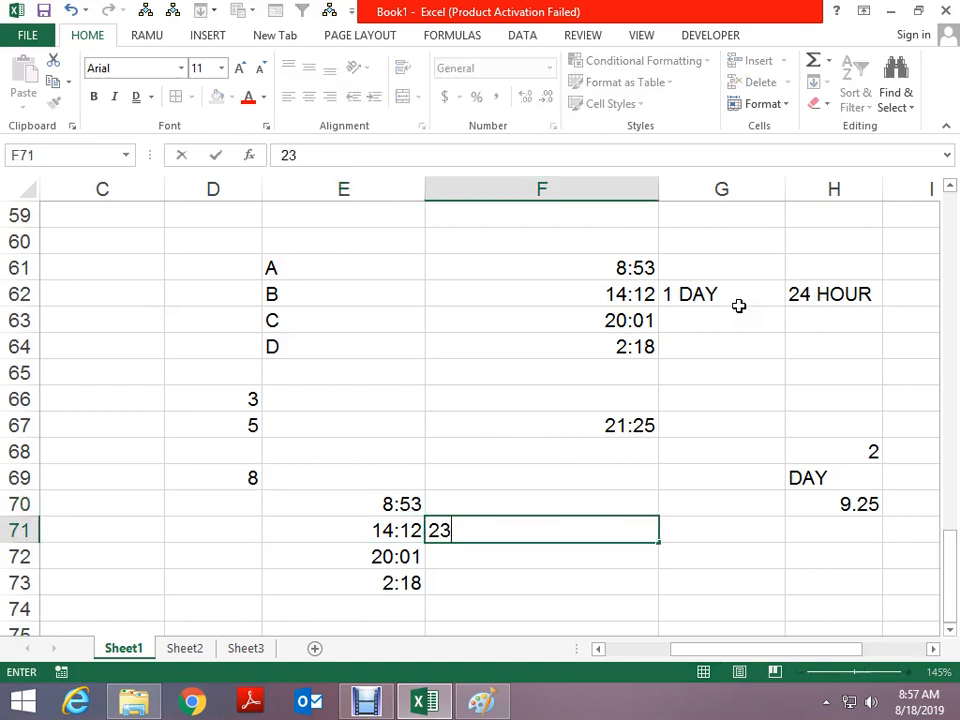
pyautogui.press('alt')
pyautogui.press('Escape')
pyautogui.press('Escape')
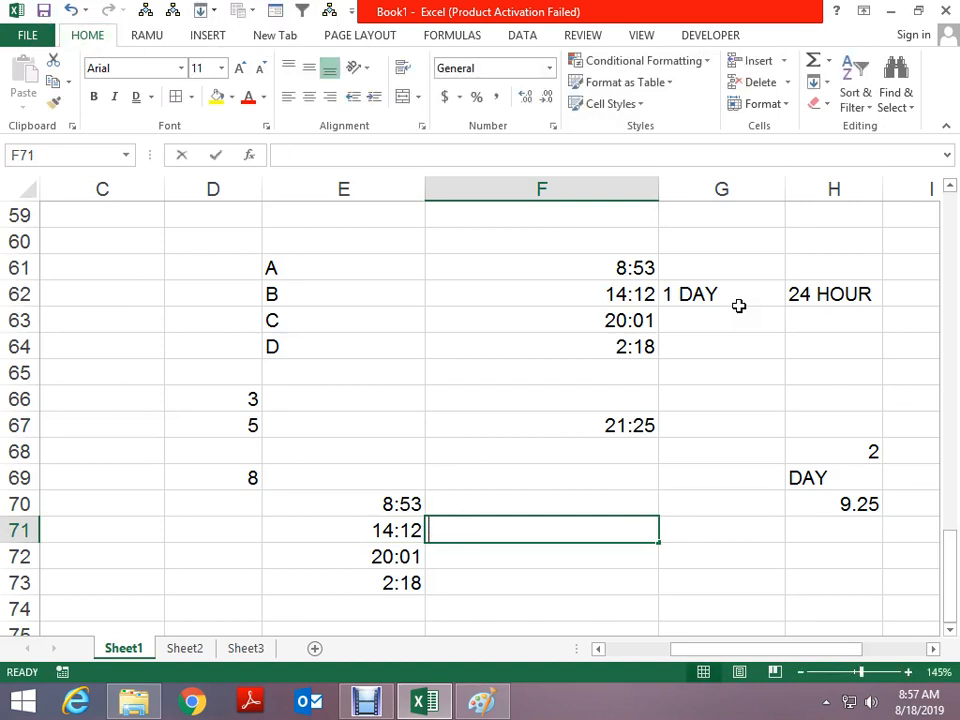
pyautogui.write('23 JP')
pyautogui.press('BackSpace')
pyautogui.press('BackSpace')
pyautogui.write('HU')
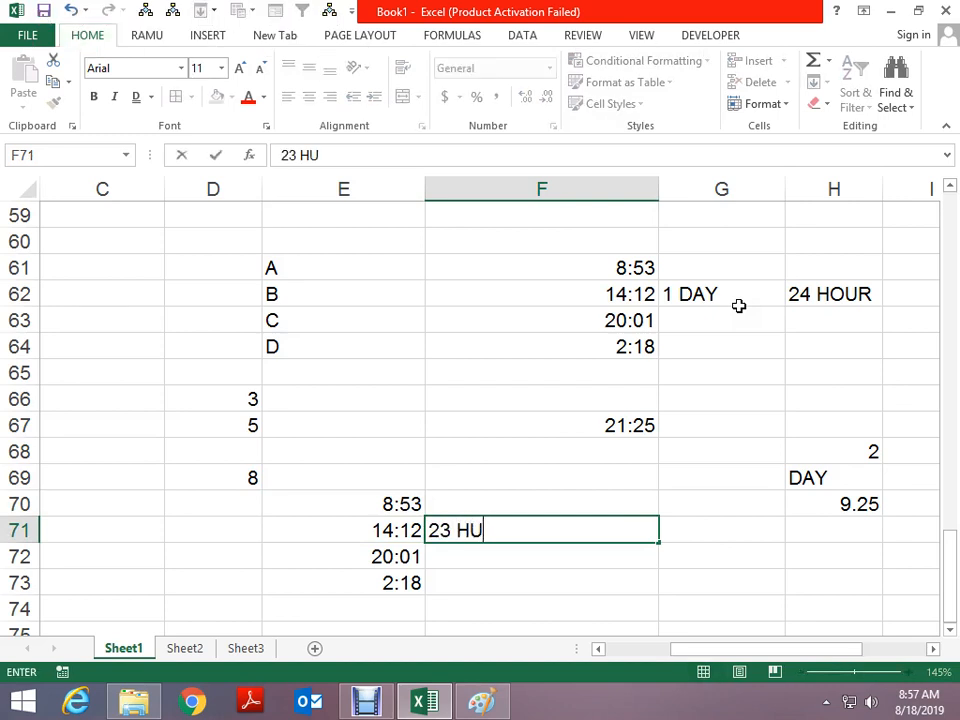
pyautogui.write('P')
pyautogui.press('BackSpace')
pyautogui.press('BackSpace')
pyautogui.write('OUR ')
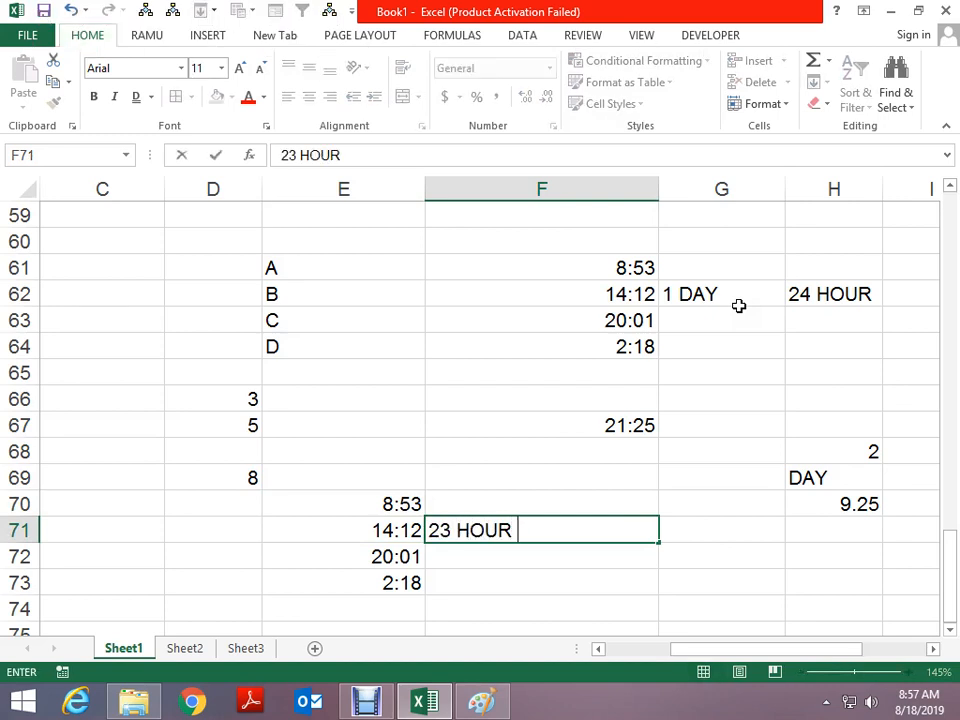
pyautogui.write('5 MIU')
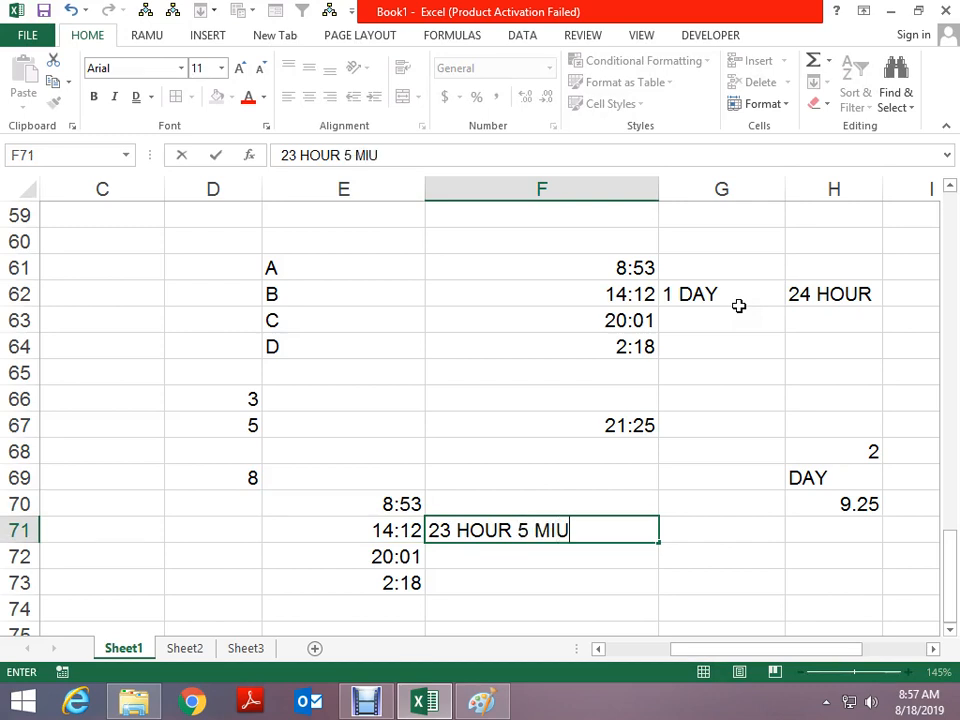
pyautogui.press('BackSpace')
pyautogui.write('NUT')
pyautogui.press('Return')
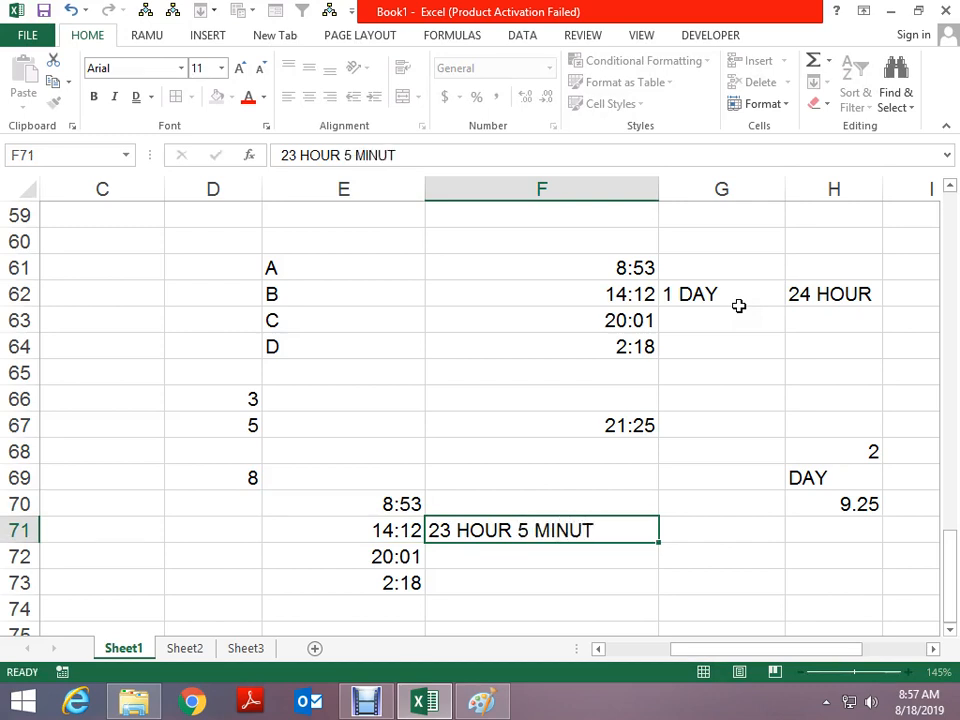
pyautogui.press('Up')
pyautogui.press('F2')
pyautogui.write('E')
pyautogui.press('Return')
# Enter '43 HOUR 6 MINUTE' in F72 and recheck the times' full values
pyautogui.press('Left')
pyautogui.press('Right')
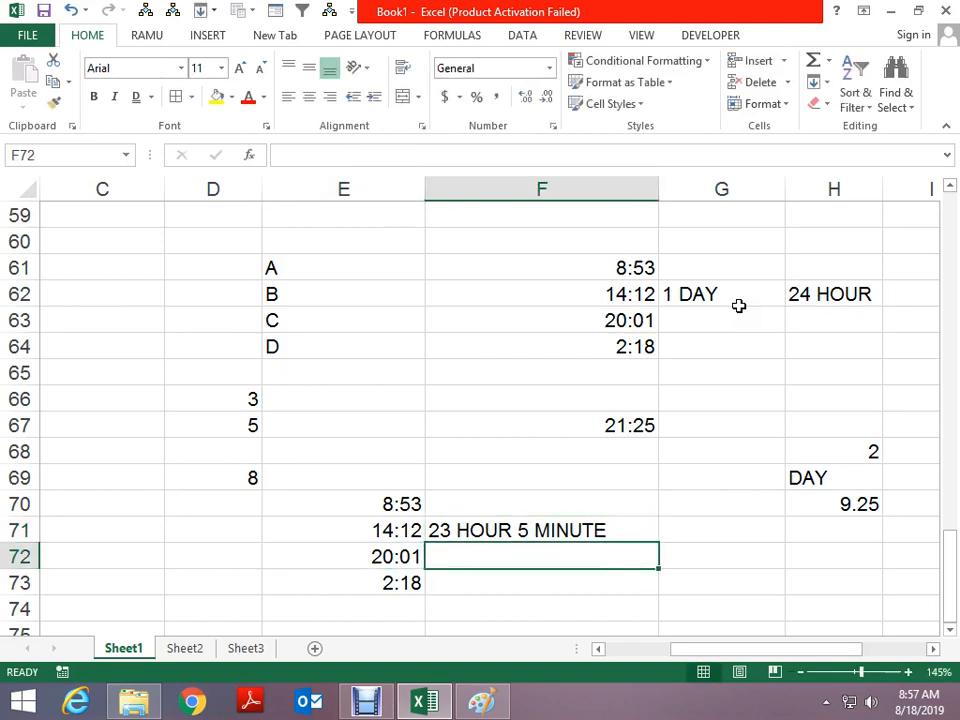
pyautogui.write('43 HO')
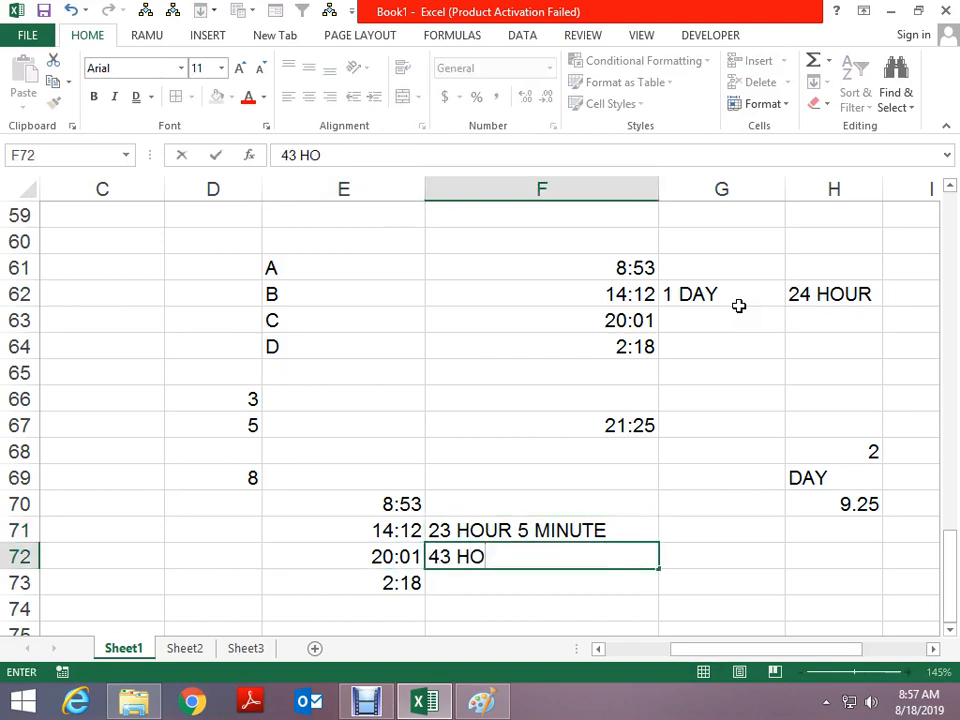
pyautogui.write('UR 6 MINUTE')
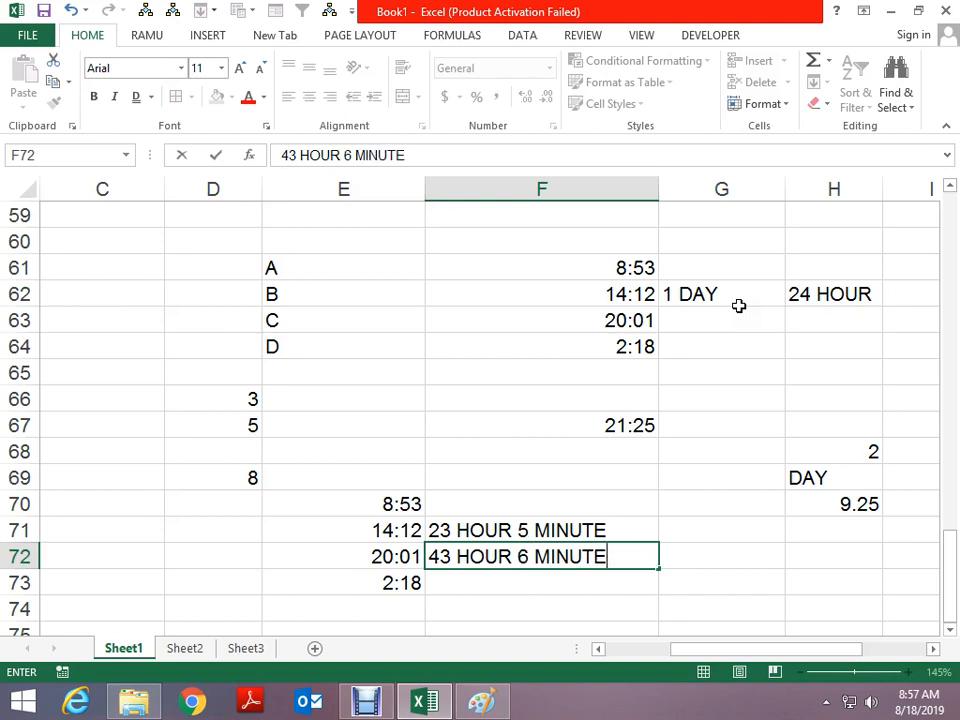
pyautogui.press('Return')
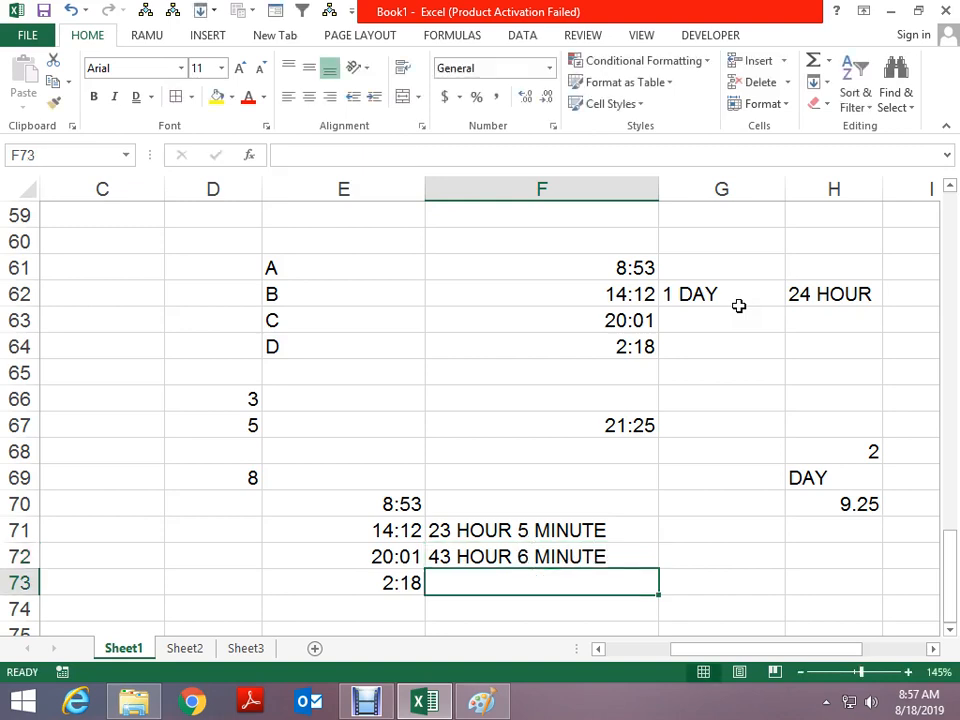
pyautogui.press('Left')
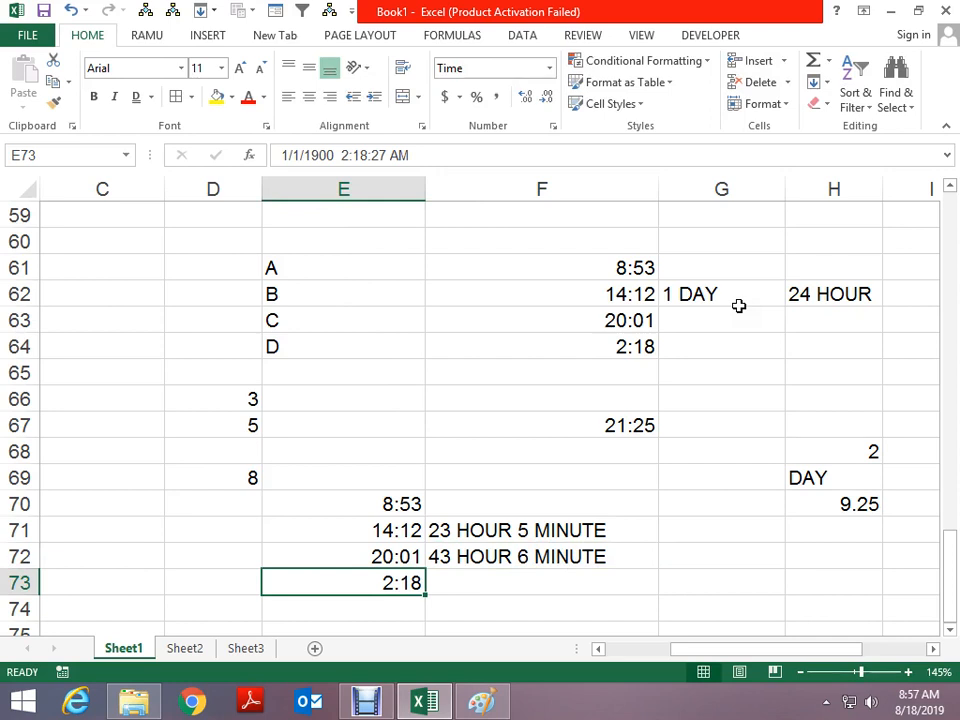
pyautogui.press('Up')
pyautogui.press('Up')
pyautogui.press('Up')
pyautogui.press('Down')
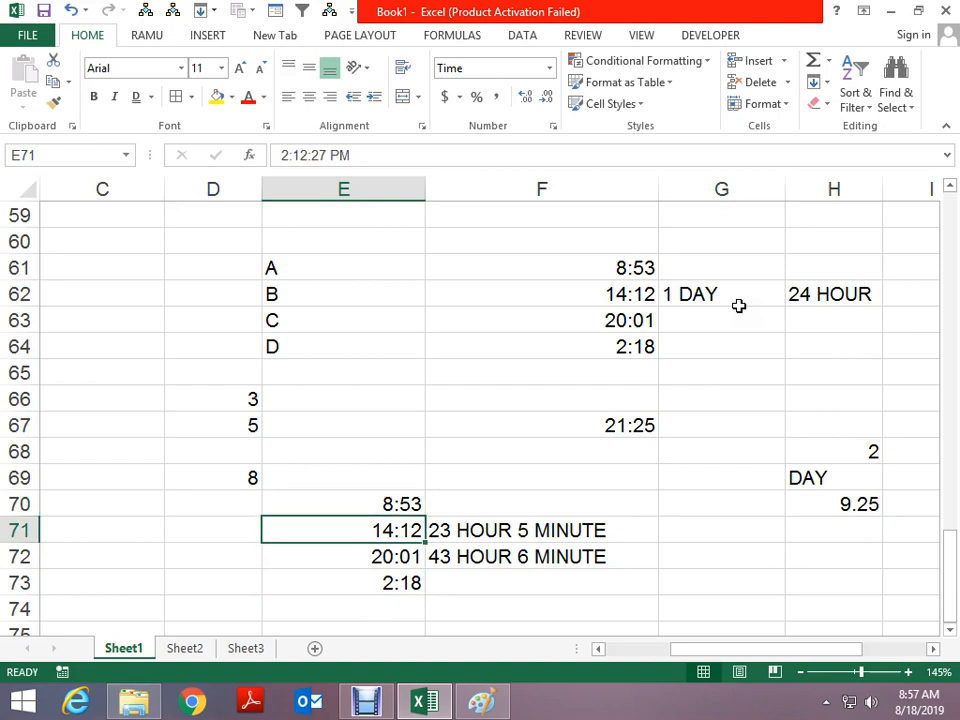
pyautogui.press('Down')
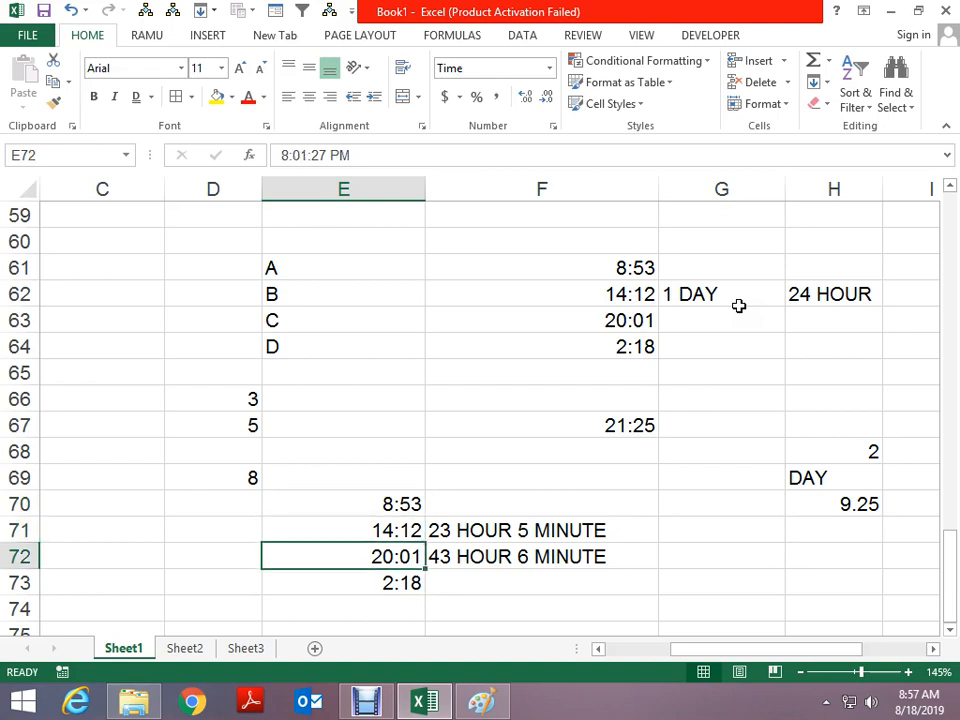
pyautogui.press('Right')
pyautogui.press('Left')
pyautogui.press('Down')
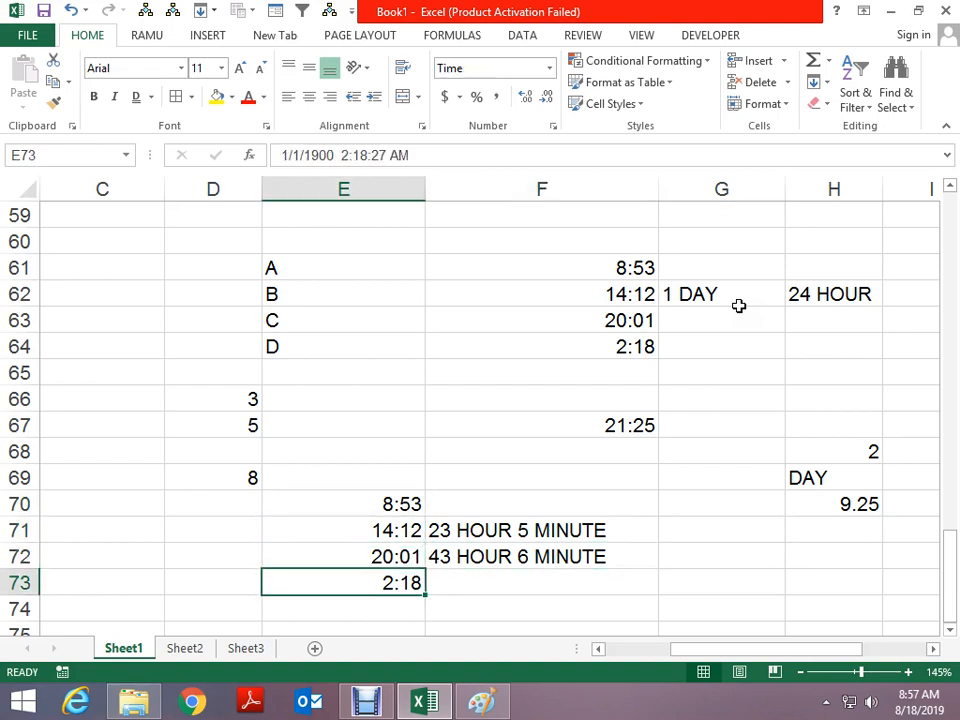
# Enter '45 HOUR 24 MINUTE' in F73, then return to the F67 total
pyautogui.press('Right')
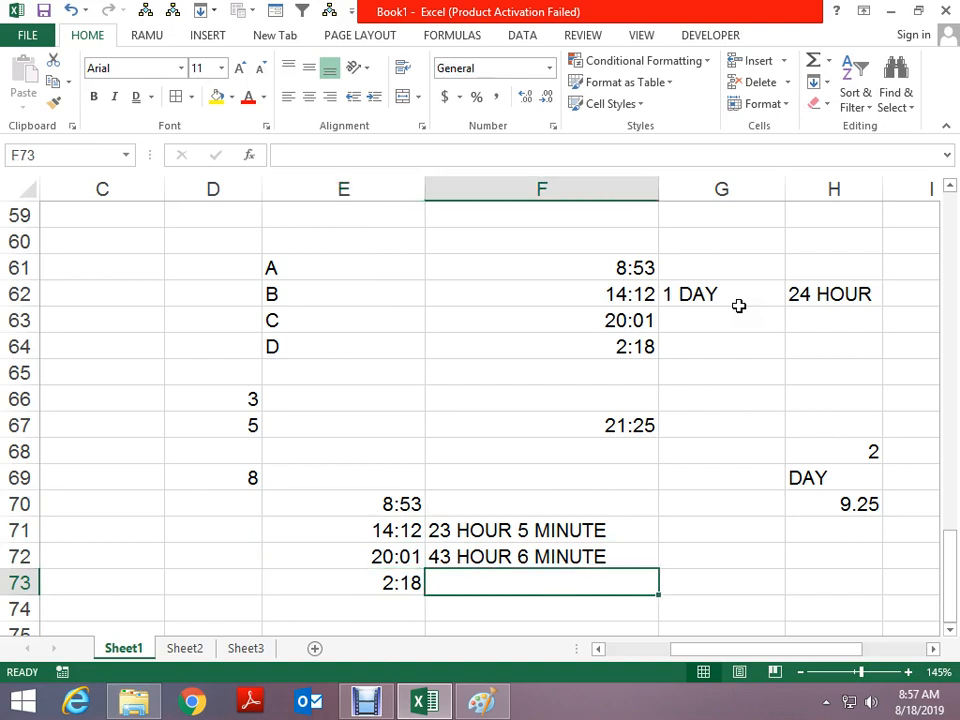
pyautogui.write('45 HO')
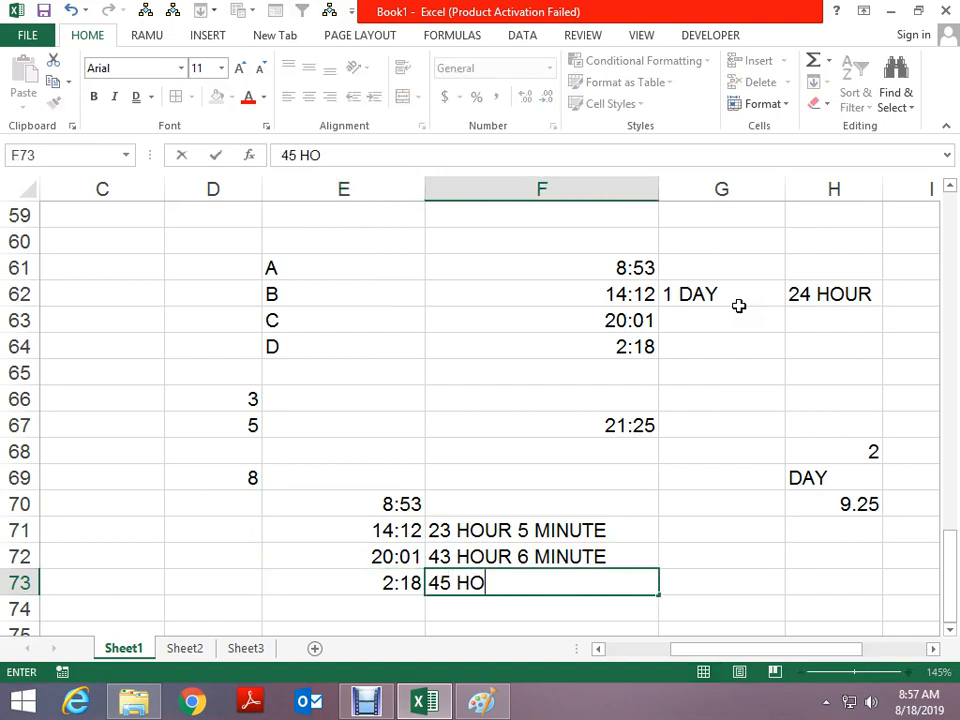
pyautogui.write('UR 24 IN')
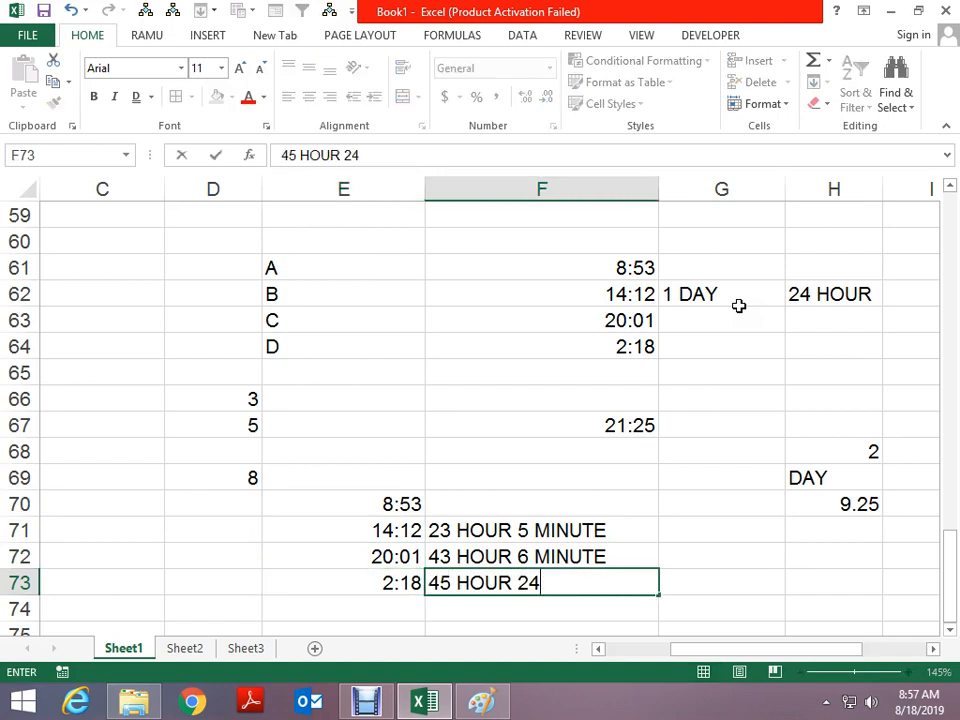
pyautogui.press('BackSpace')
pyautogui.press('BackSpace')
pyautogui.write('MINUTE')
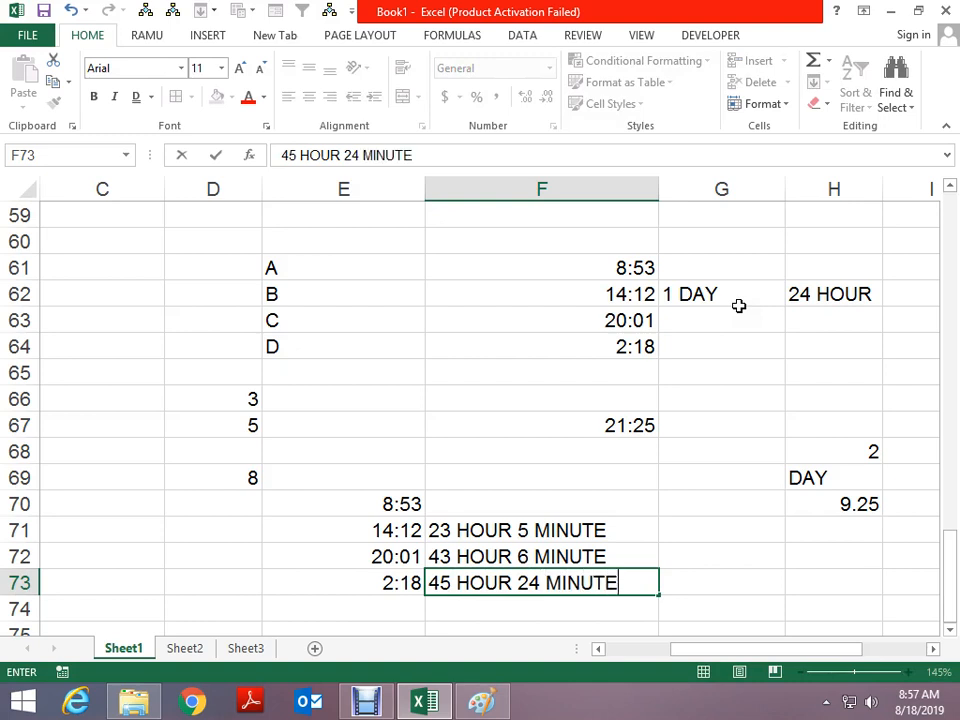
pyautogui.press('Return')
pyautogui.press('Up')
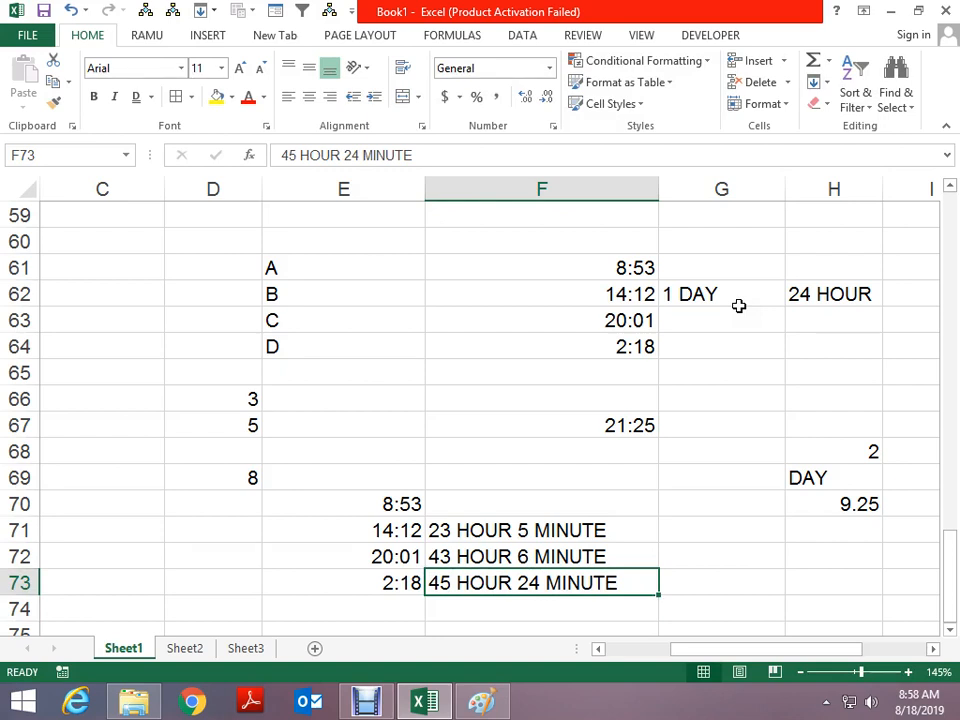
pyautogui.press('Up')
pyautogui.press('Up')
pyautogui.press('Up')
pyautogui.press('Up')
pyautogui.press('Up')
pyautogui.press('Up')
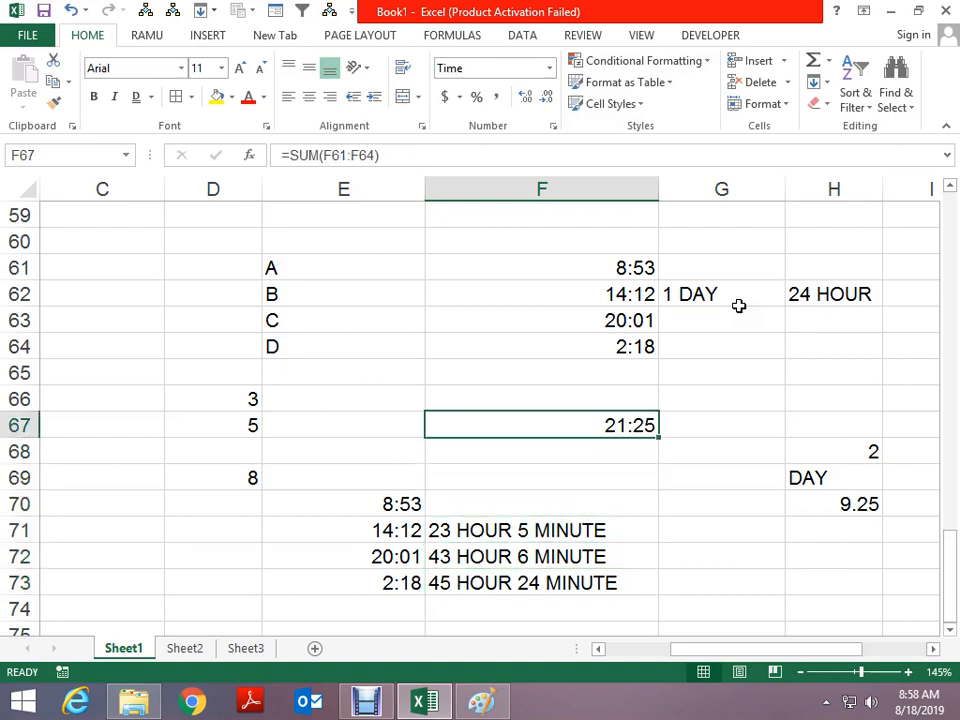
# Review the times in column E, then enter 27 in D70 and fill it down to D71
pyautogui.press('Down')
pyautogui.press('Down')
pyautogui.press('Down')
pyautogui.press('Down')
pyautogui.press('Left')
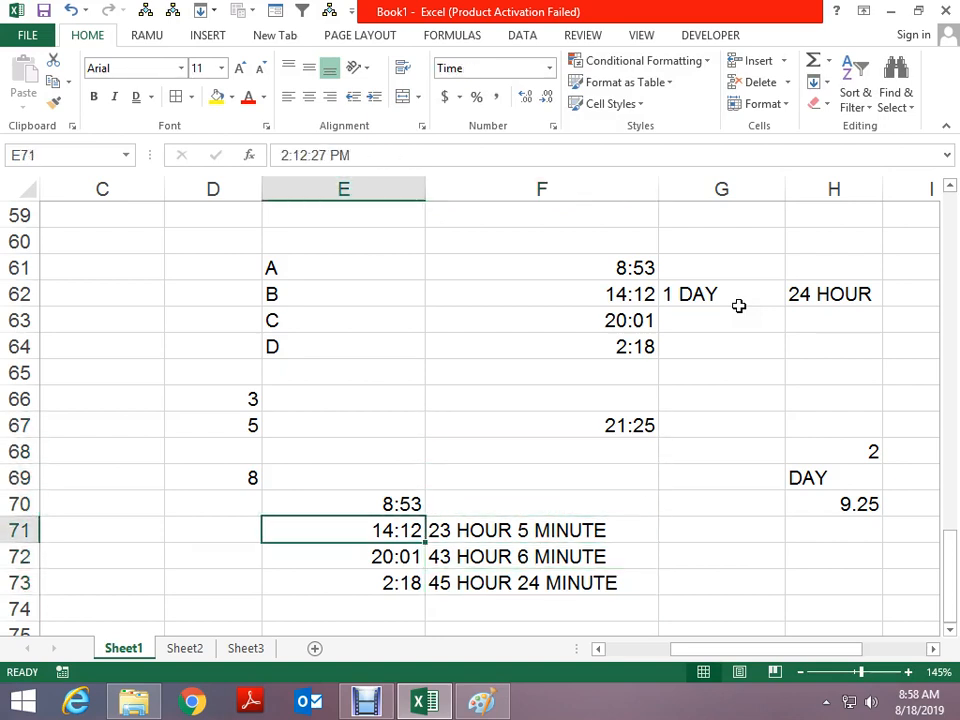
pyautogui.press('Up')
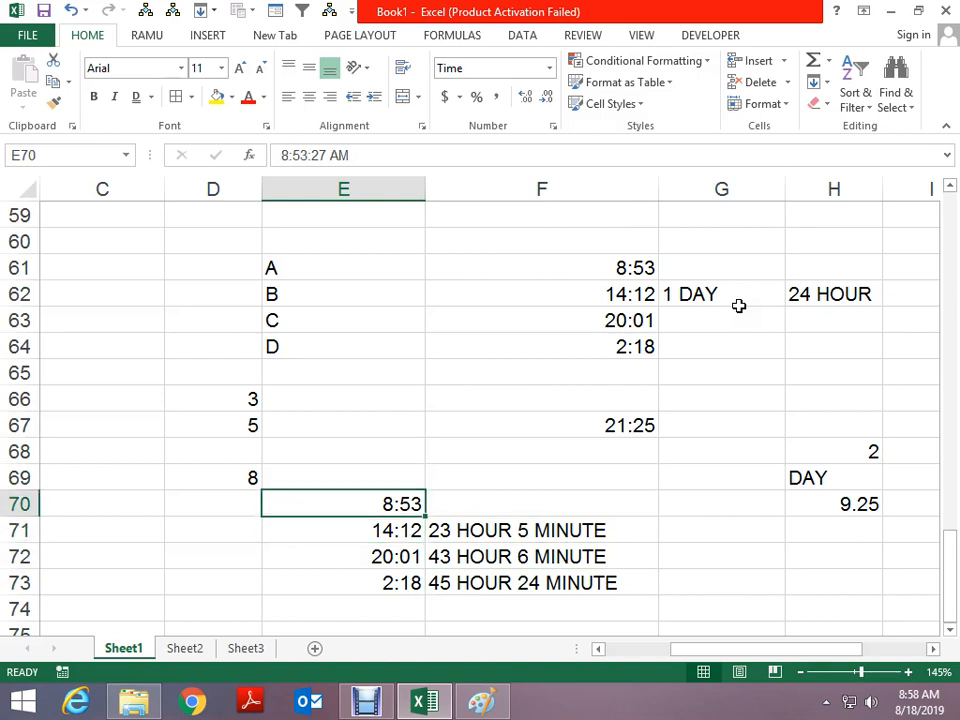
pyautogui.press('Down')
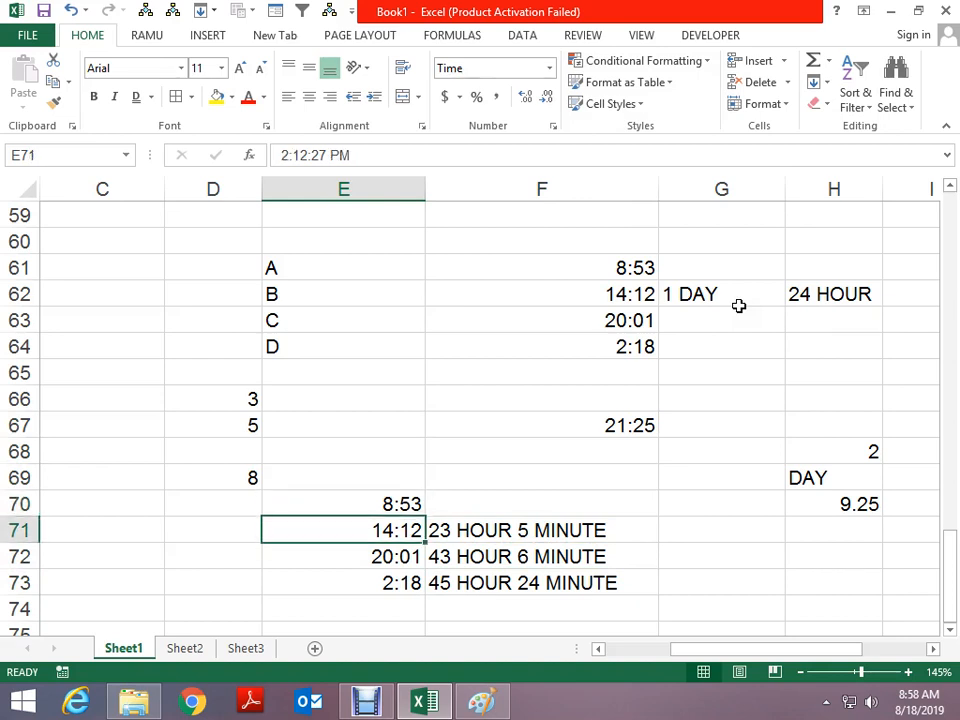
pyautogui.press('Left')
pyautogui.press('Up')
pyautogui.write('27')
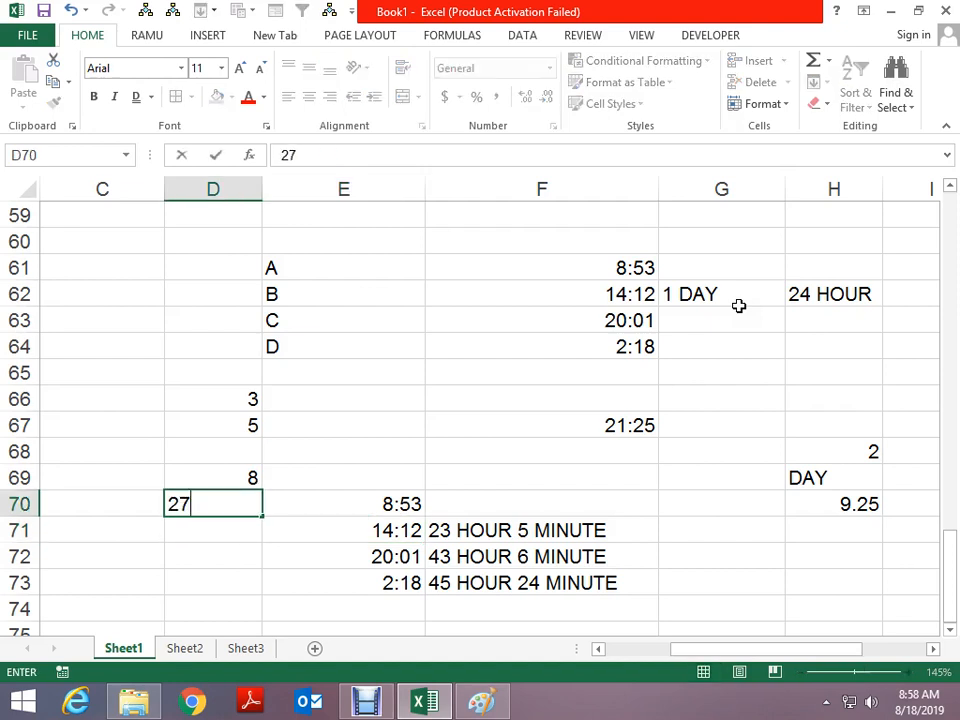
pyautogui.hotkey('ctrl', 'Return')
pyautogui.press('Down')
pyautogui.hotkey('ctrl', 'd')
# Enter 27 in D72 and D73, then select the four 27s to check their sum
pyautogui.press('Down')
pyautogui.press('Down')
pyautogui.press('Right')
pyautogui.press('Right')
pyautogui.press('Left')
pyautogui.press('Up')
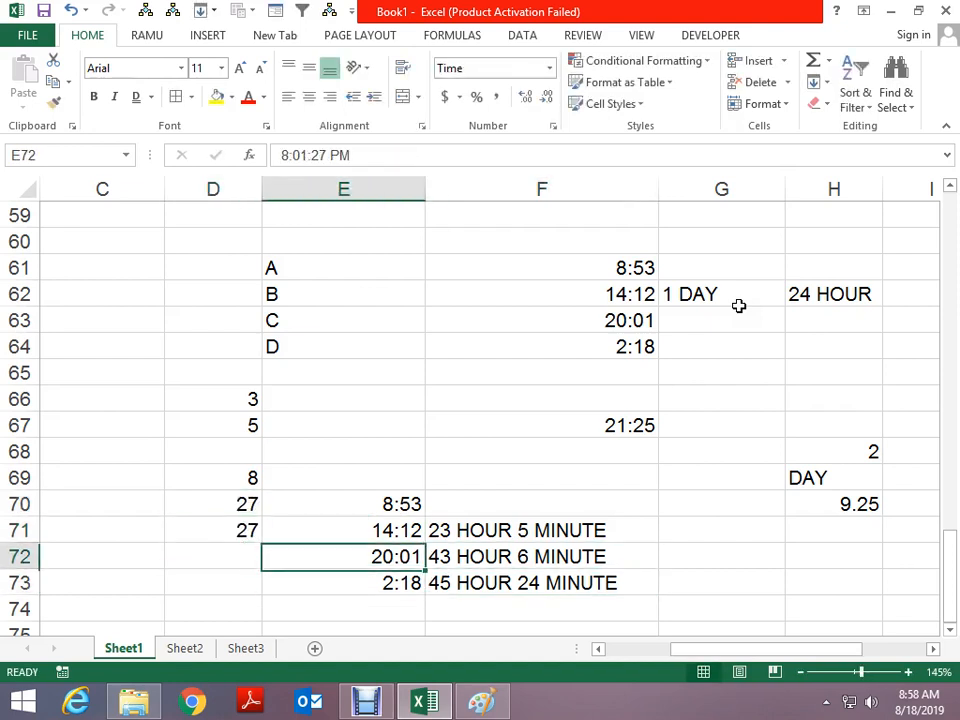
pyautogui.press('Down')
pyautogui.press('Left')
pyautogui.press('Up')
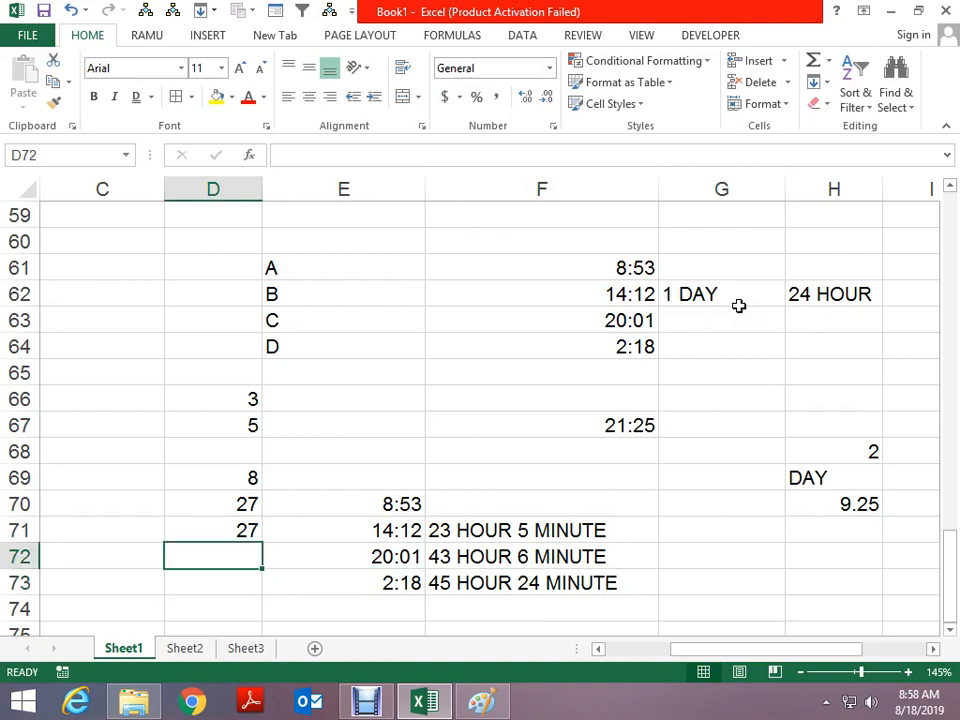
pyautogui.write('27')
pyautogui.press('Return')
pyautogui.write('27')
pyautogui.hotkey('ctrl', 'Return')
pyautogui.press('Up')
pyautogui.press('Up')
pyautogui.press('Up')
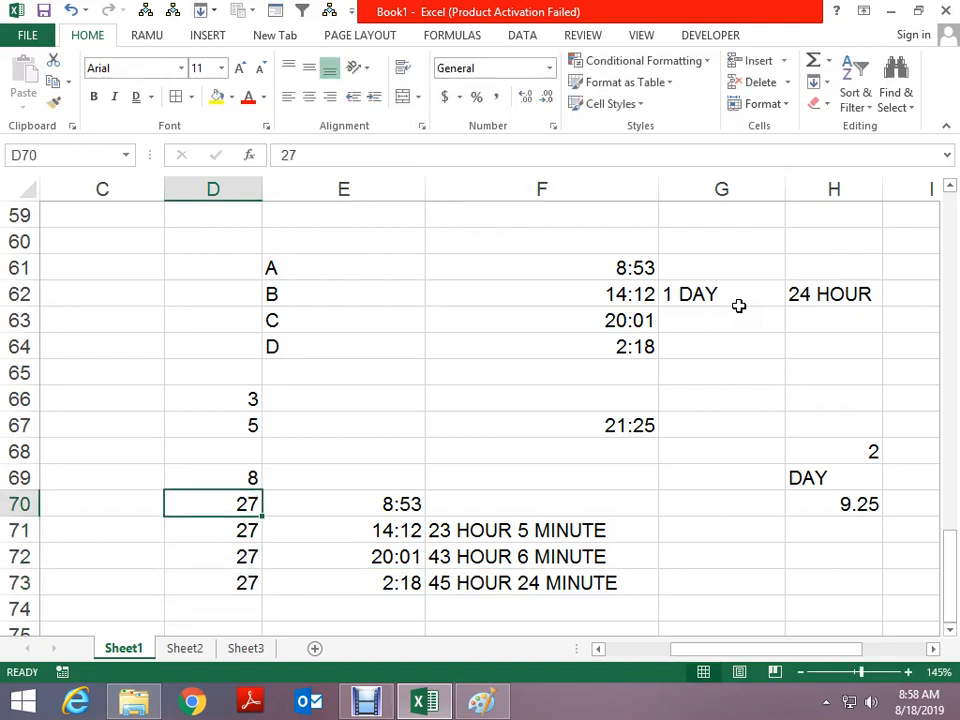
pyautogui.hotkey('shift', 'Down')
pyautogui.hotkey('shift', 'Down')
pyautogui.hotkey('shift', 'Down')
# Enter the 108 total in D75 with the label SECOND in E75
pyautogui.press('Down')
pyautogui.press('Down')
pyautogui.press('Down')
pyautogui.press('Down')
pyautogui.press('Down')
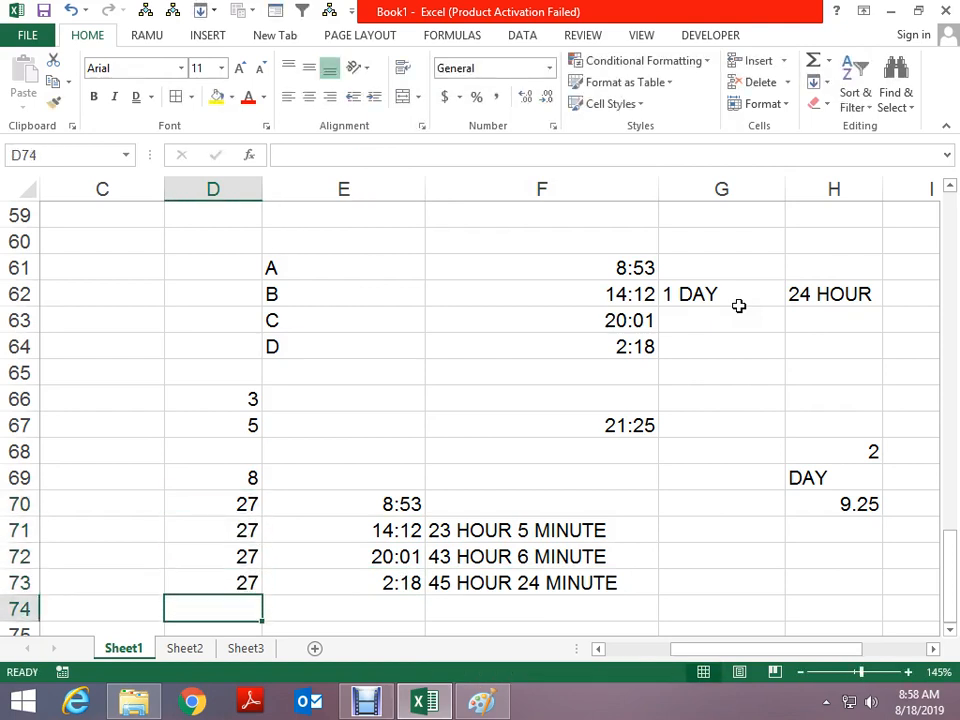
pyautogui.write('108')
pyautogui.press('Tab')
pyautogui.write('SE')
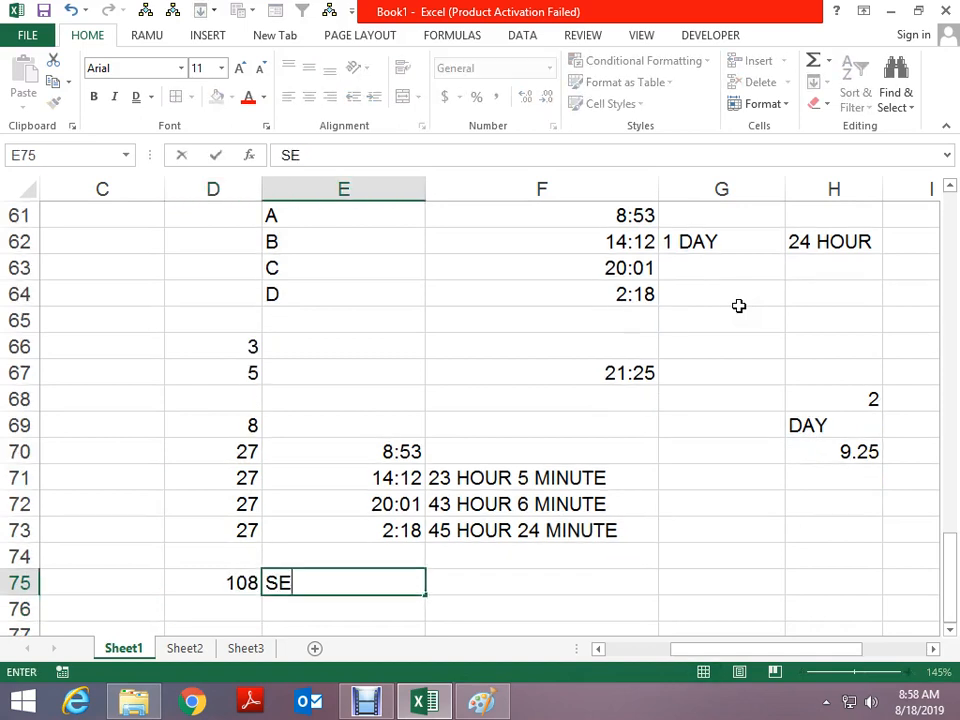
pyautogui.write('COND')
pyautogui.press('Return')
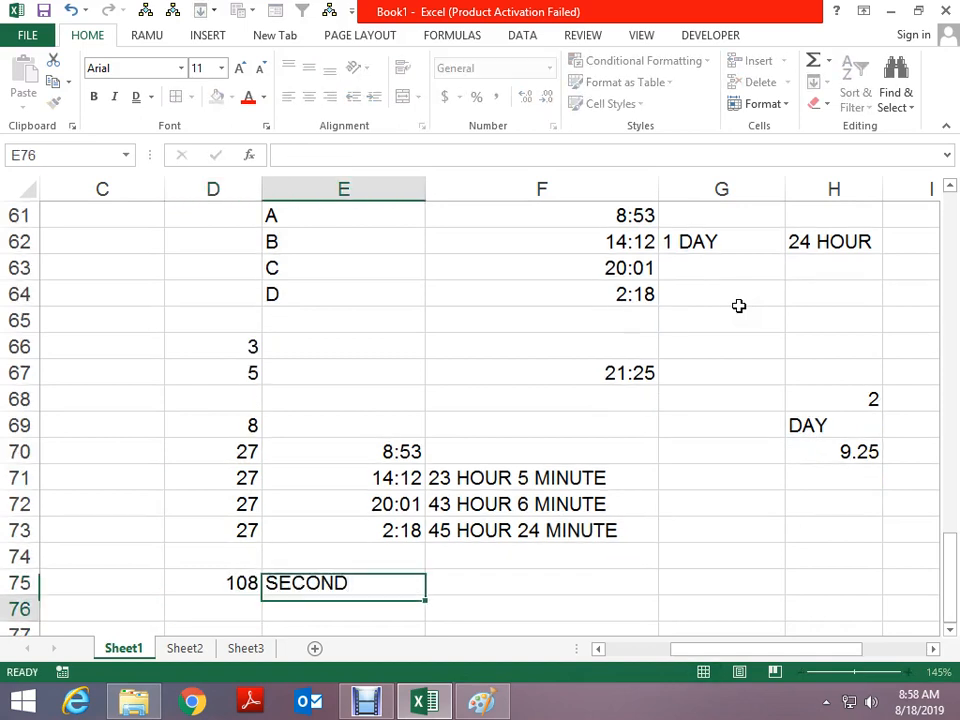
# Try a =+D75/60 formula in E76, clear it, and place 60 in D76 instead
pyautogui.write('+')
pyautogui.press('Up')
pyautogui.press('Left')
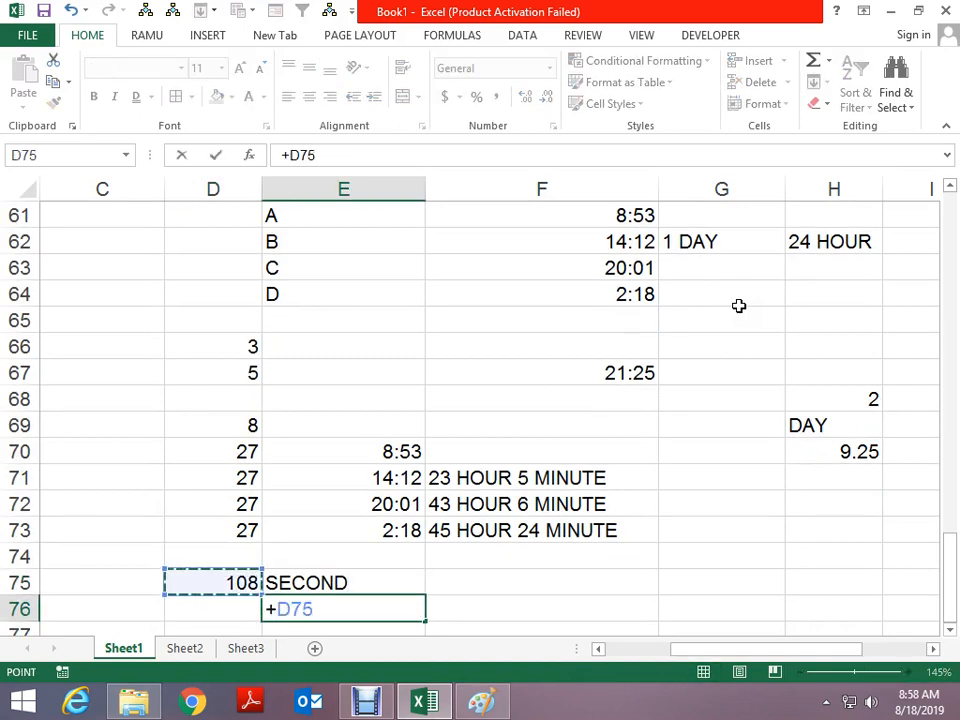
pyautogui.write('/60')
pyautogui.press('Return')
pyautogui.press('Up')
pyautogui.press('Delete')
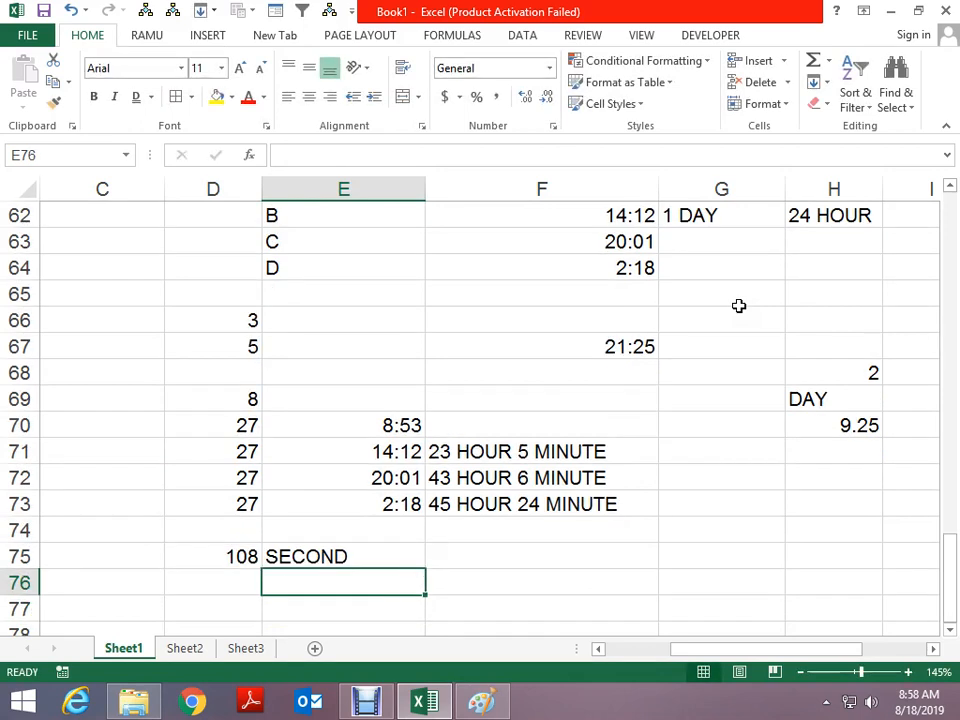
pyautogui.write('6')
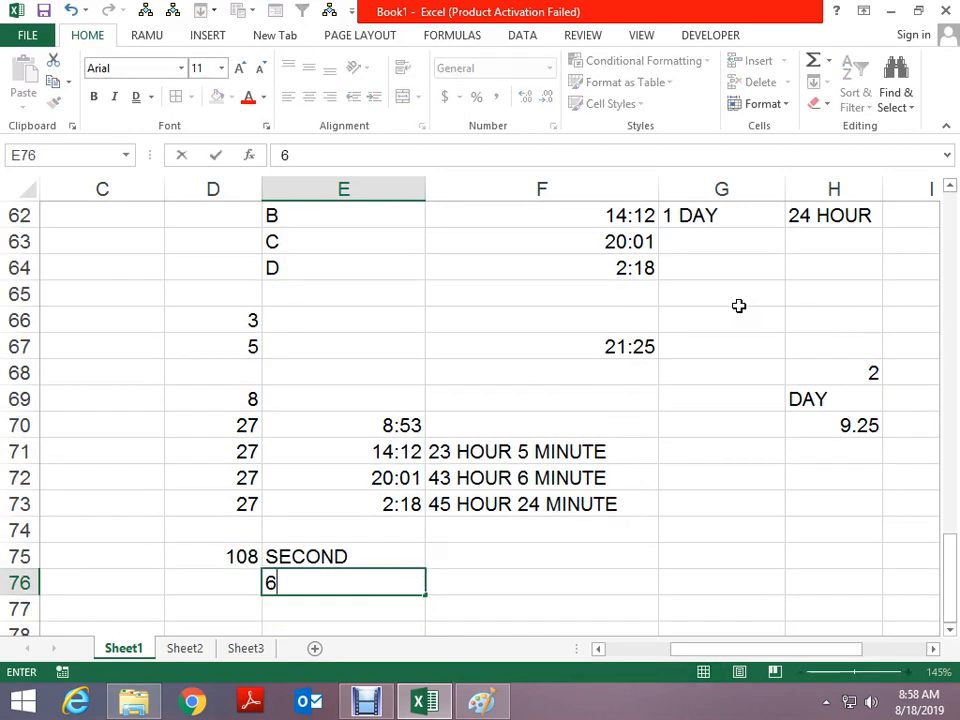
pyautogui.write('0')
pyautogui.press('Return')
pyautogui.press('Up')
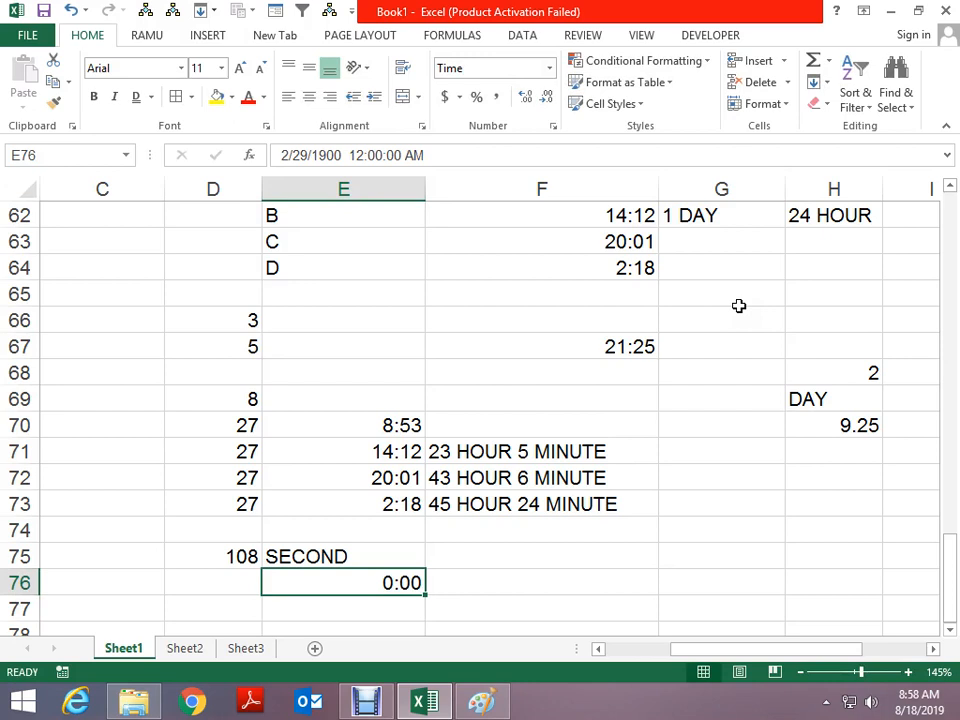
pyautogui.press('Delete')
pyautogui.press('Left')
pyautogui.write('60')
pyautogui.press('Up')
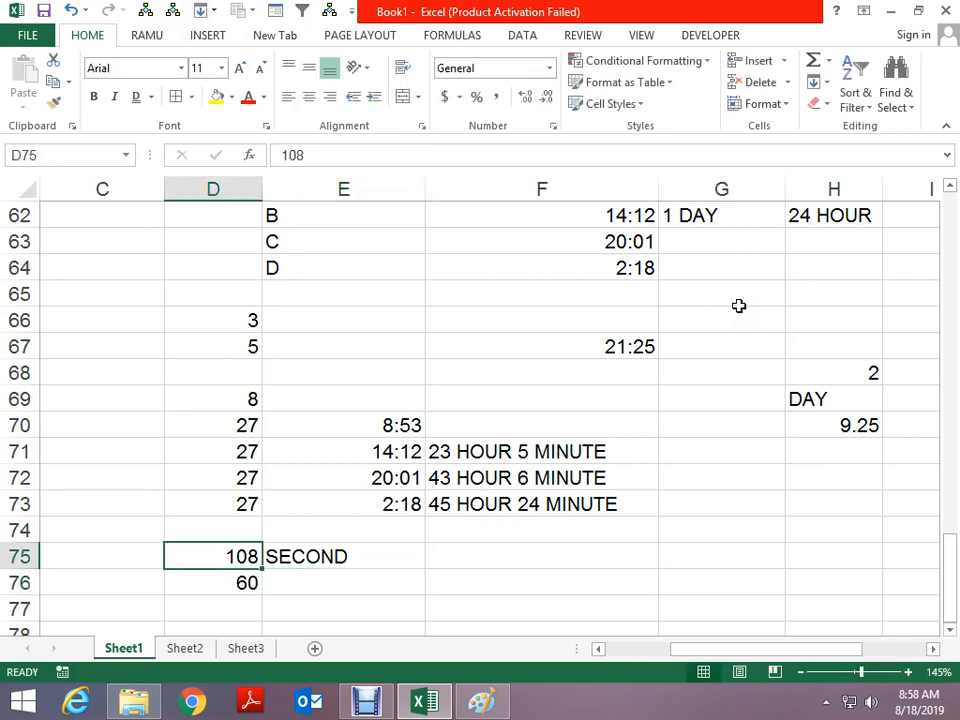
# Correct the F73 note from 45 HOUR 24 MINUTE to 45 HOUR 25 MINUTE
pyautogui.press('Up')
pyautogui.press('Right')
pyautogui.press('Right')
pyautogui.press('Up')
pyautogui.press('F2')
pyautogui.press('Left')
pyautogui.press('Left')
pyautogui.press('Left')
pyautogui.press('Left')
pyautogui.press('Left')
pyautogui.press('Left')
pyautogui.press('Left')
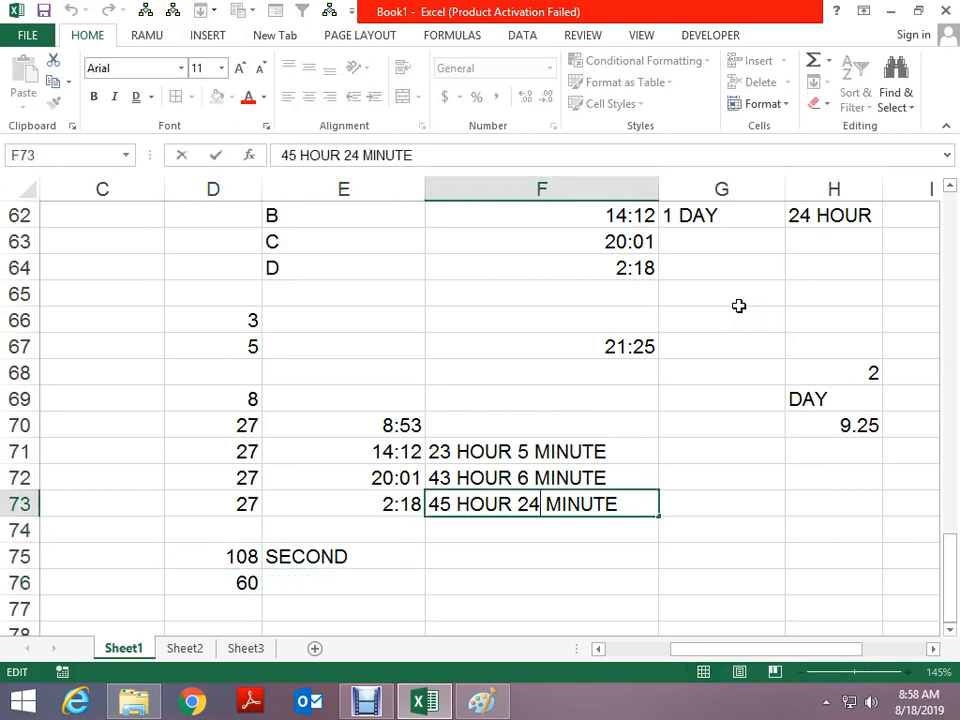
pyautogui.press('BackSpace')
pyautogui.write('5')
pyautogui.press('Return')
pyautogui.press('Up')
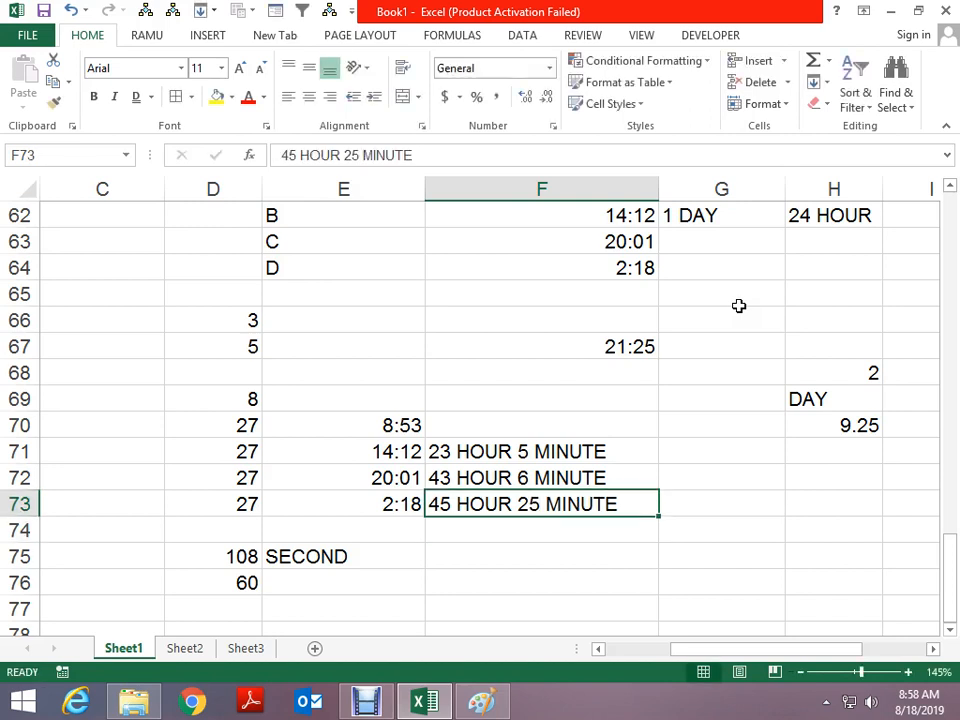
# Enter =+D75-D76 in D77 so it shows 48
pyautogui.press('Left')
pyautogui.press('Down')
pyautogui.press('Down')
pyautogui.press('Down')
pyautogui.press('Down')
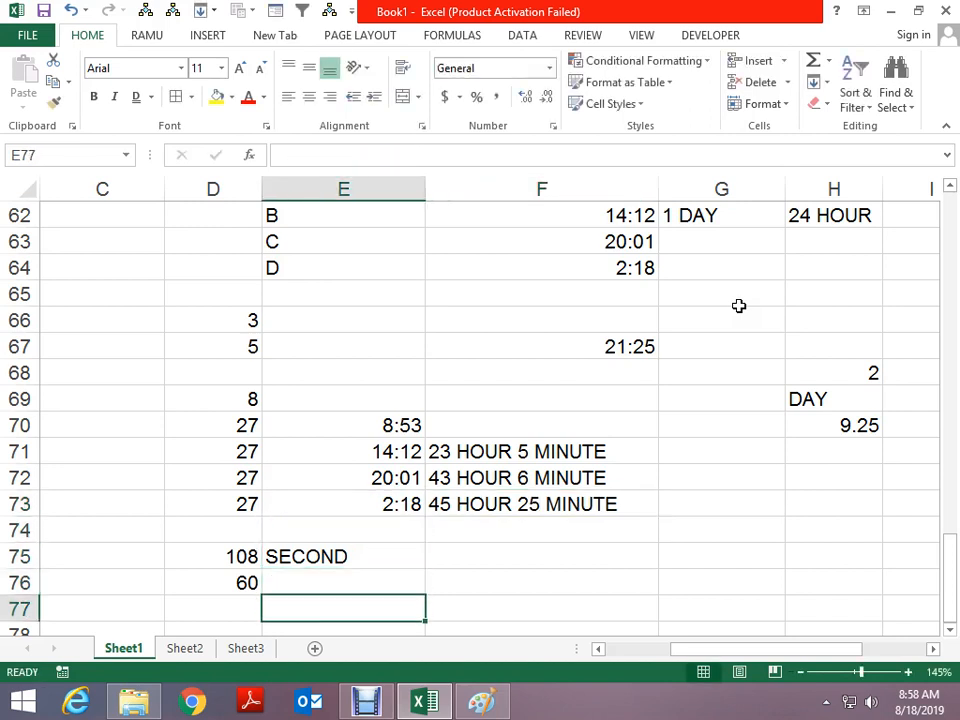
pyautogui.press('Up')
pyautogui.press('Left')
pyautogui.press('Down')
pyautogui.write('+')
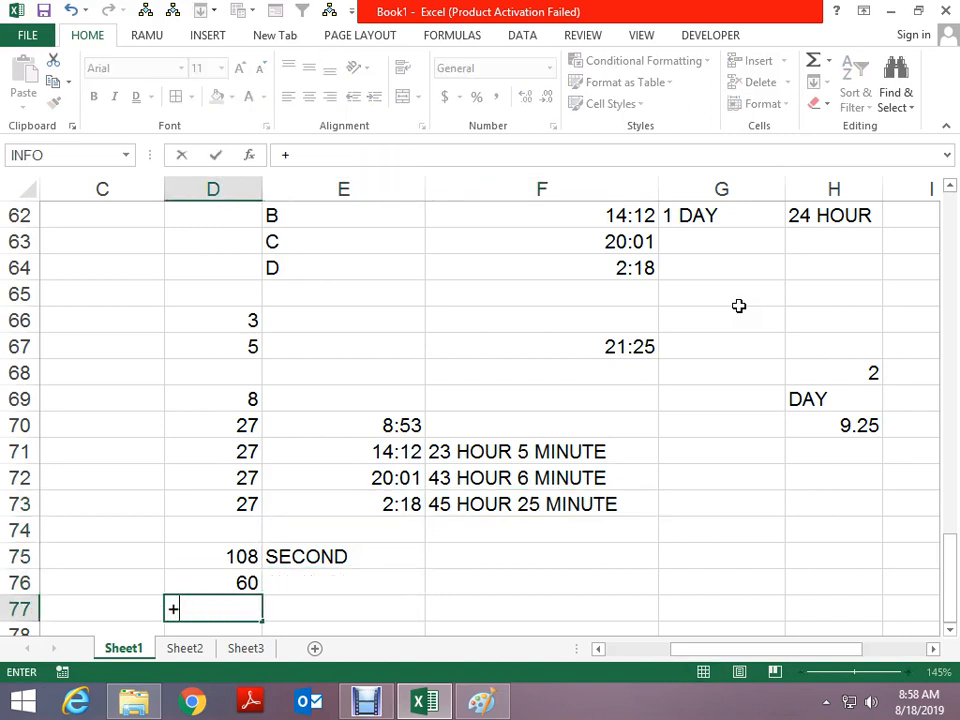
pyautogui.press('Up')
pyautogui.press('Up')
pyautogui.write('-')
pyautogui.press('Up')
pyautogui.press('Return')
pyautogui.press('Up')
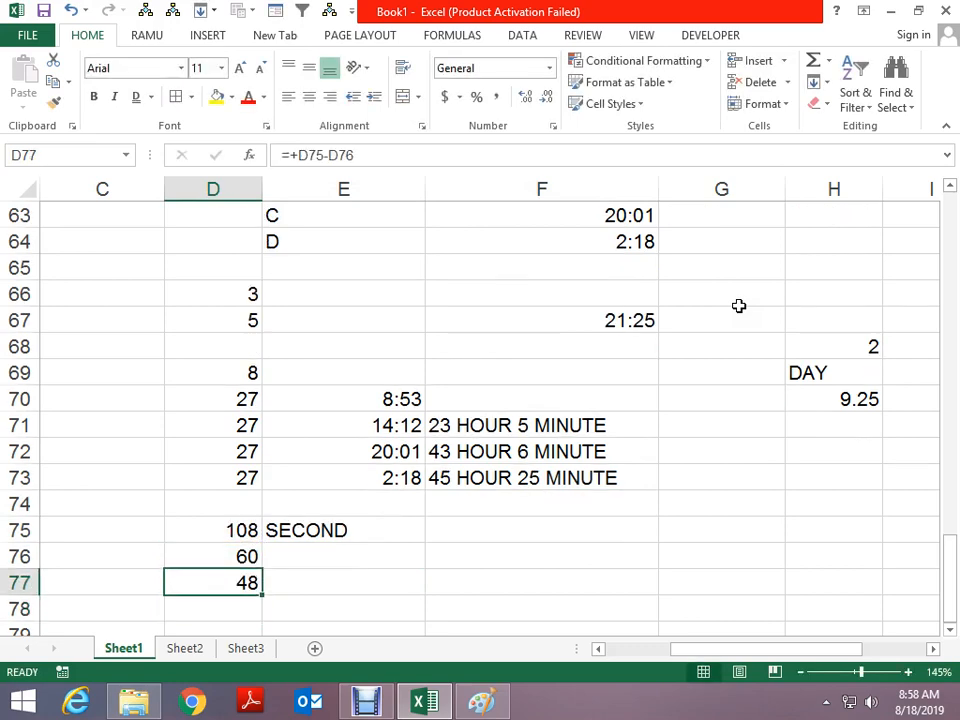
pyautogui.press('Right')
pyautogui.press('Right')
pyautogui.press('Up')
pyautogui.press('Up')
pyautogui.press('Up')
pyautogui.press('Up')
pyautogui.press('Up')
pyautogui.press('Up')
pyautogui.press('Up')
pyautogui.press('Up')
pyautogui.press('Up')
pyautogui.press('Up')
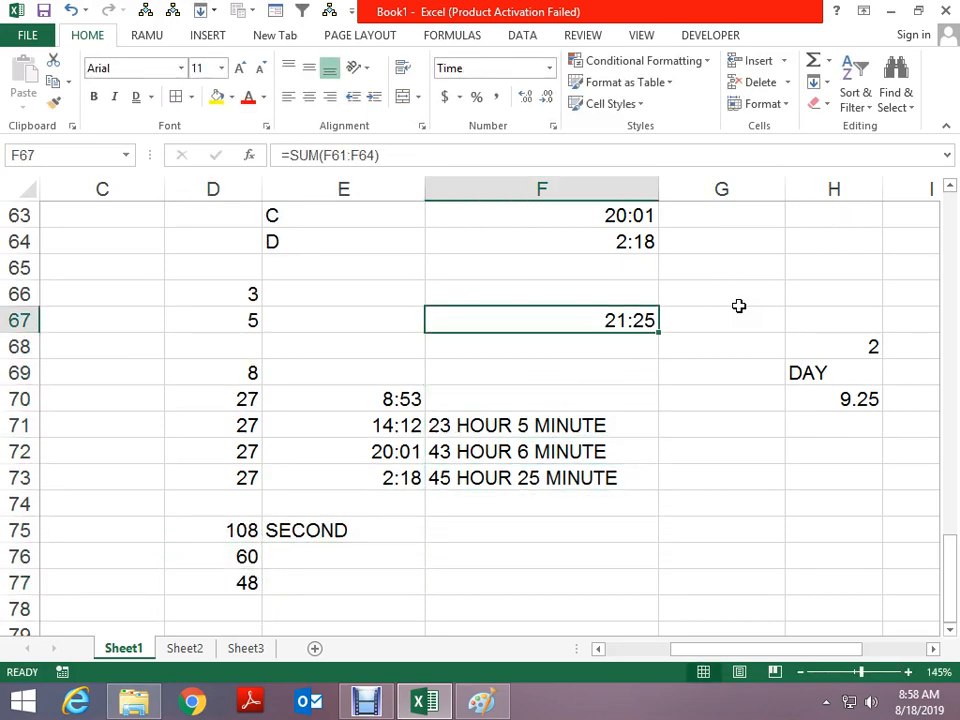
pyautogui.hotkey('ctrl', '1')
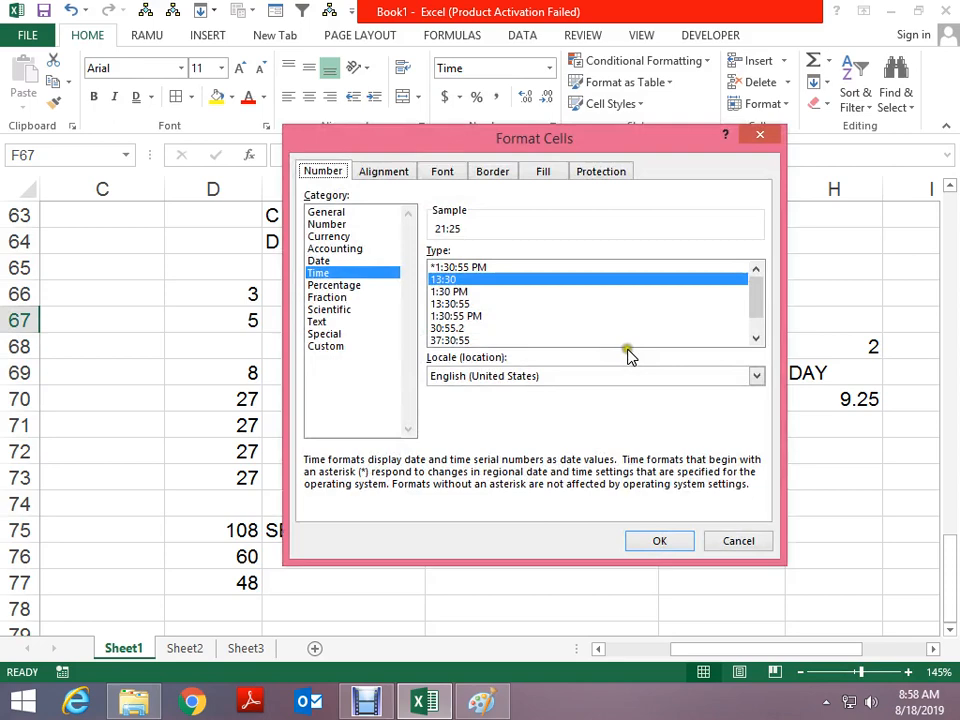
pyautogui.click(470, 316)
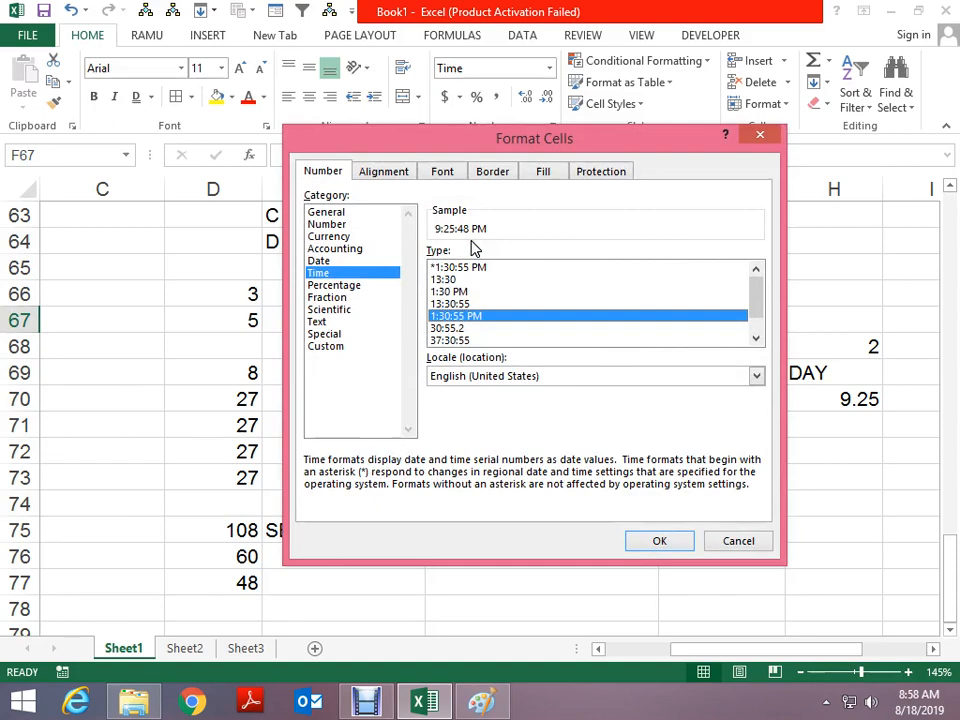
pyautogui.press('Return')
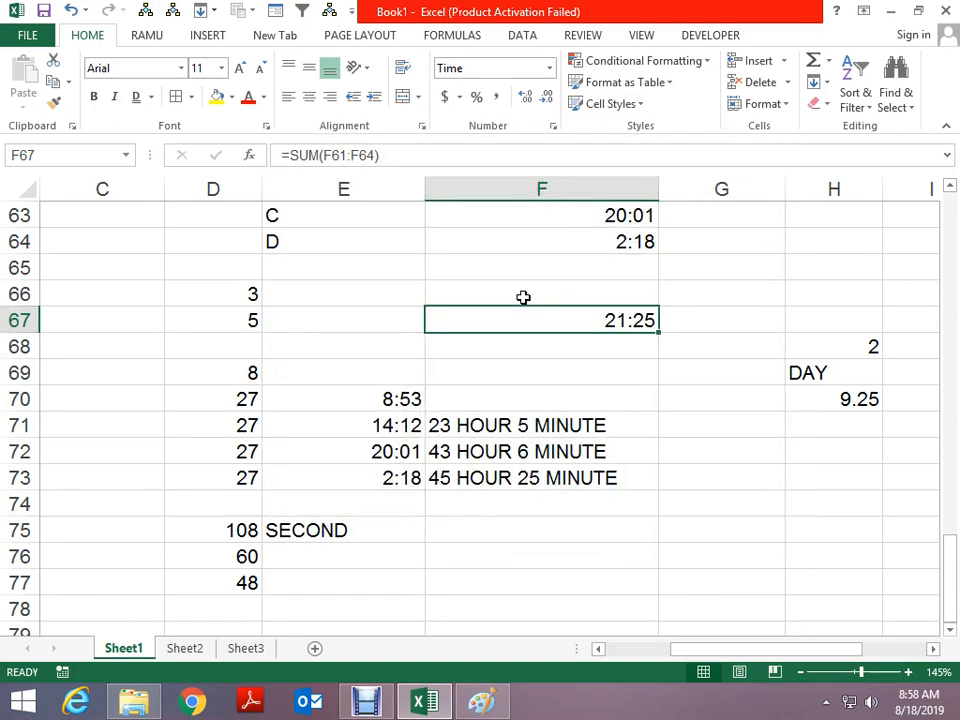
pyautogui.press('Down')
pyautogui.press('Up')
pyautogui.hotkey('ctrl', 'shift', '1')
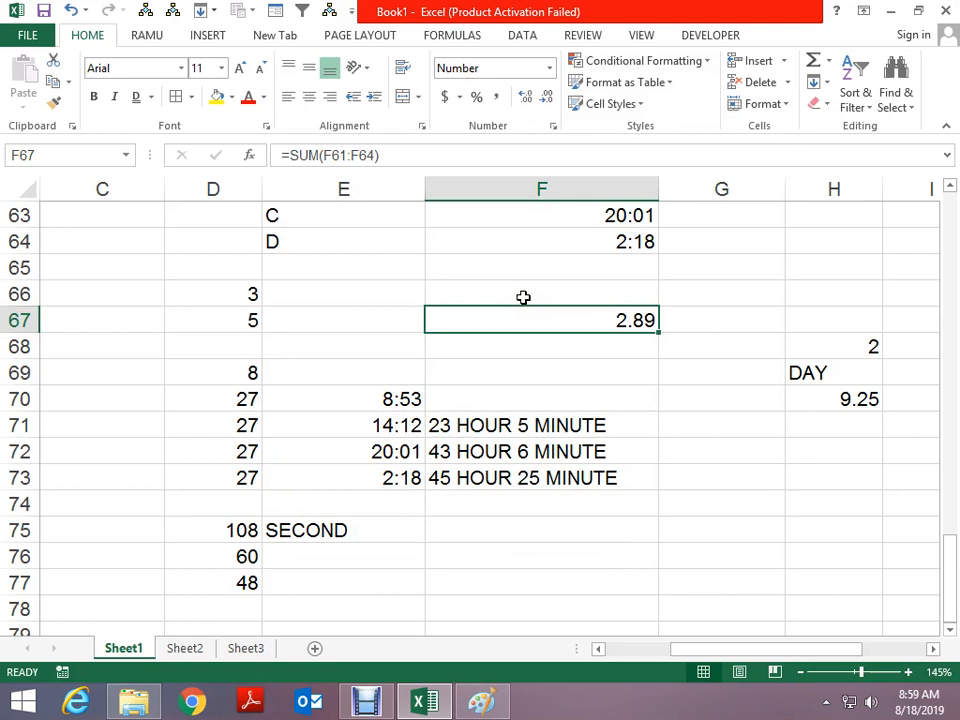
pyautogui.hotkey('ctrl', 'z')
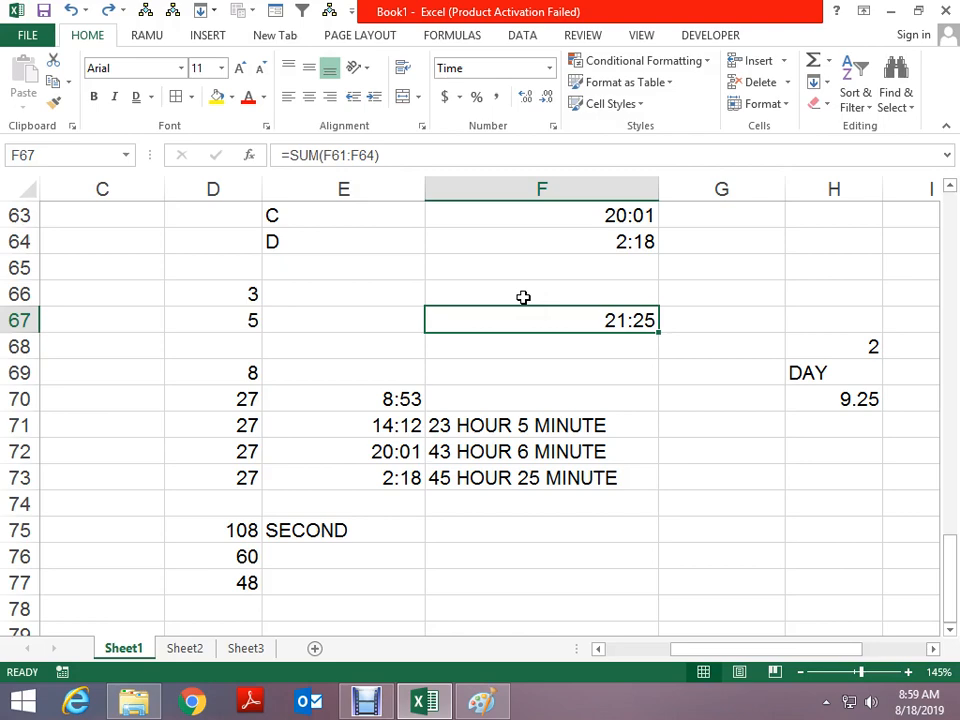
pyautogui.scroll(2, 666, 461)
pyautogui.press('F2')
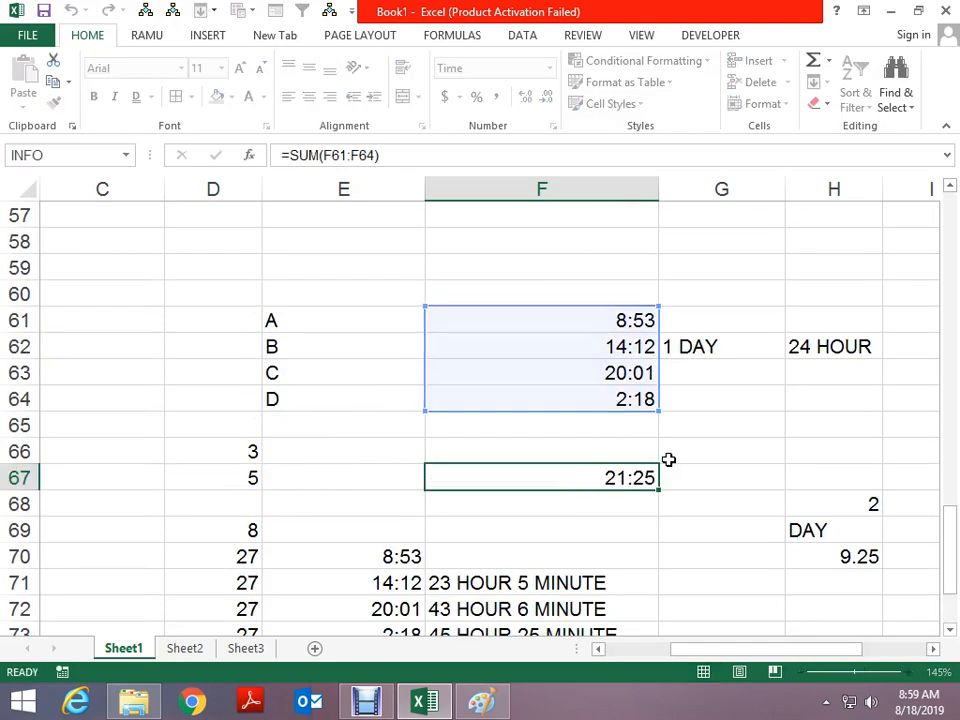
pyautogui.press('Escape')
pyautogui.scroll(-2, 668, 455)
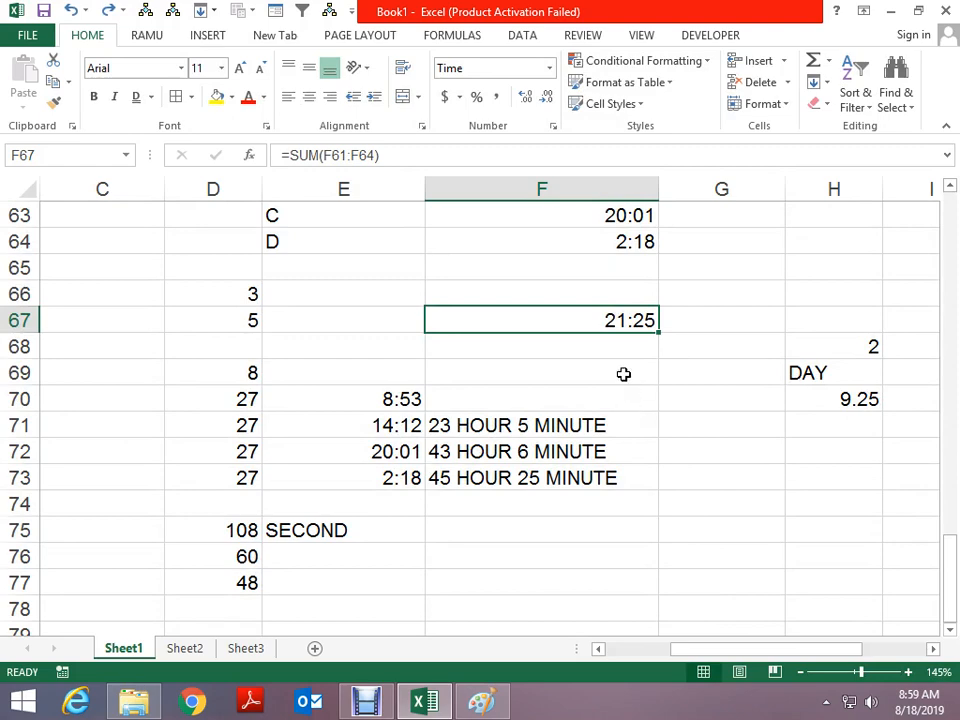
pyautogui.hotkey('ctrl', '1')
pyautogui.click(467, 268)
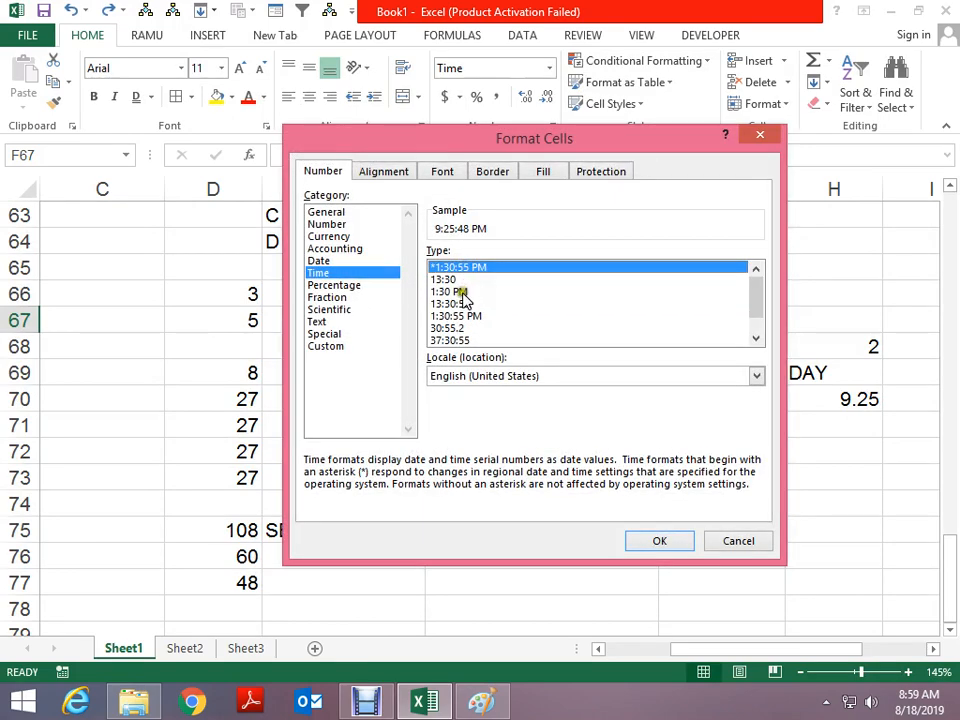
pyautogui.click(462, 304)
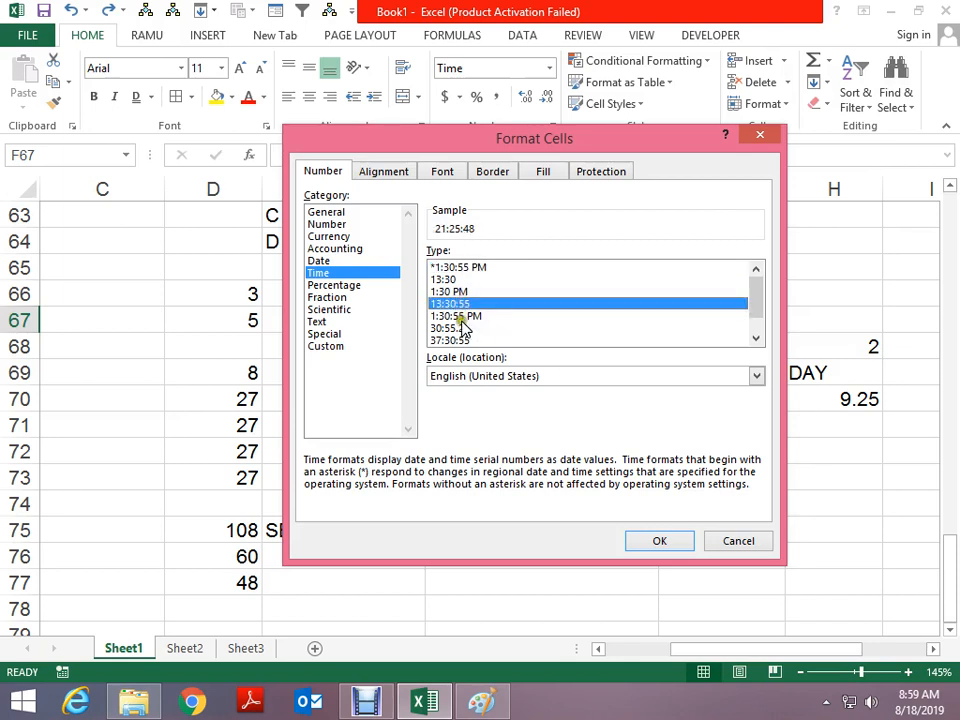
pyautogui.click(463, 316)
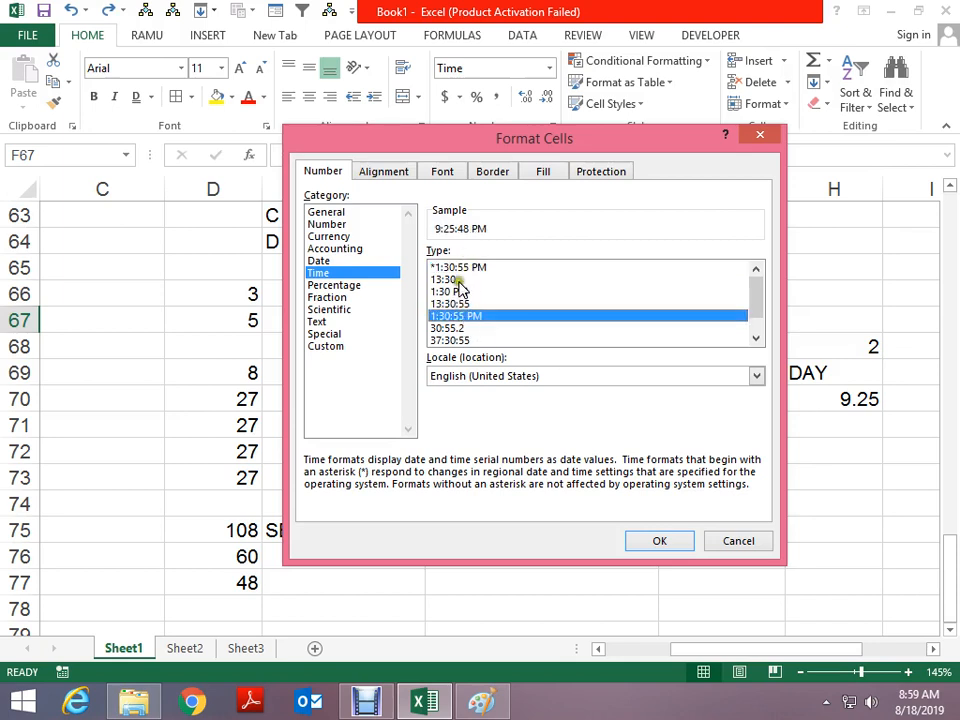
pyautogui.click(457, 340)
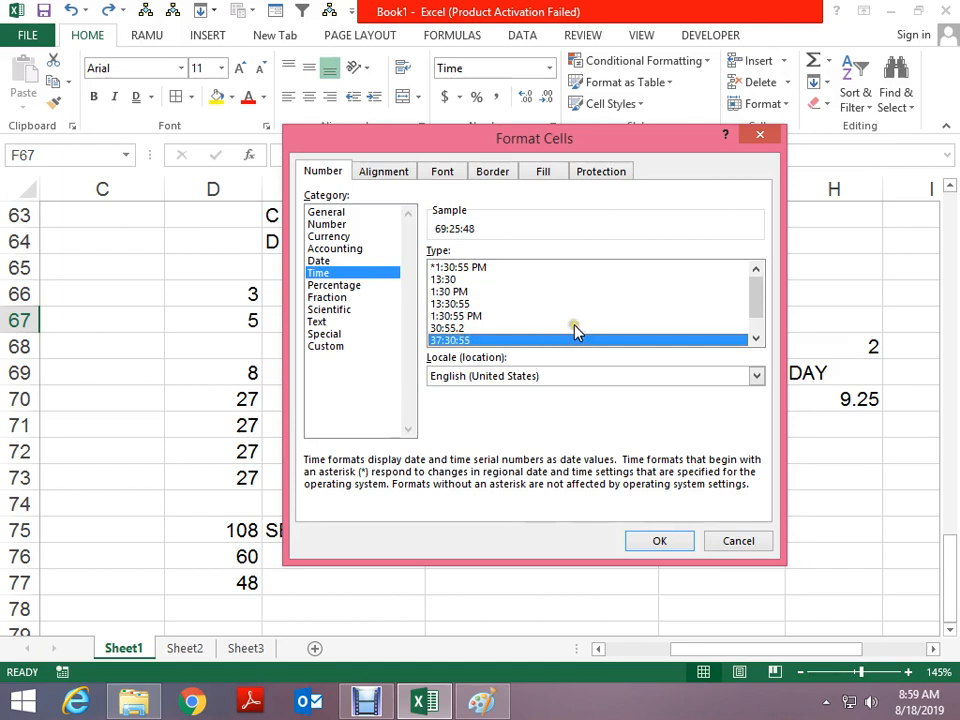
pyautogui.press('Escape')
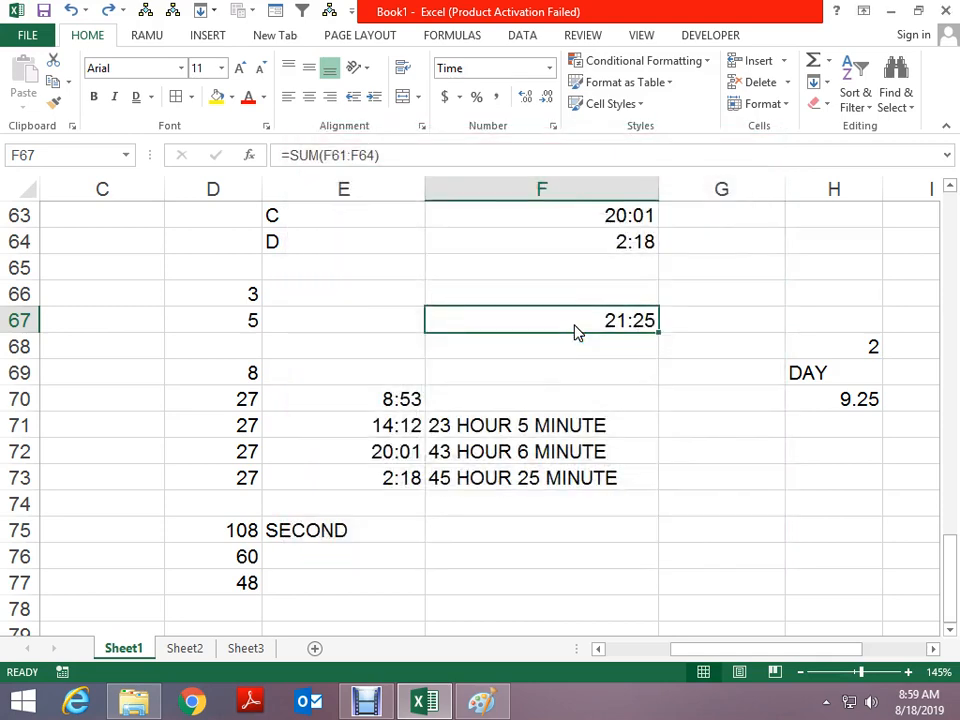
# Inspect the SUM formula in F67 without changing it
pyautogui.scroll(1, 700, 360)
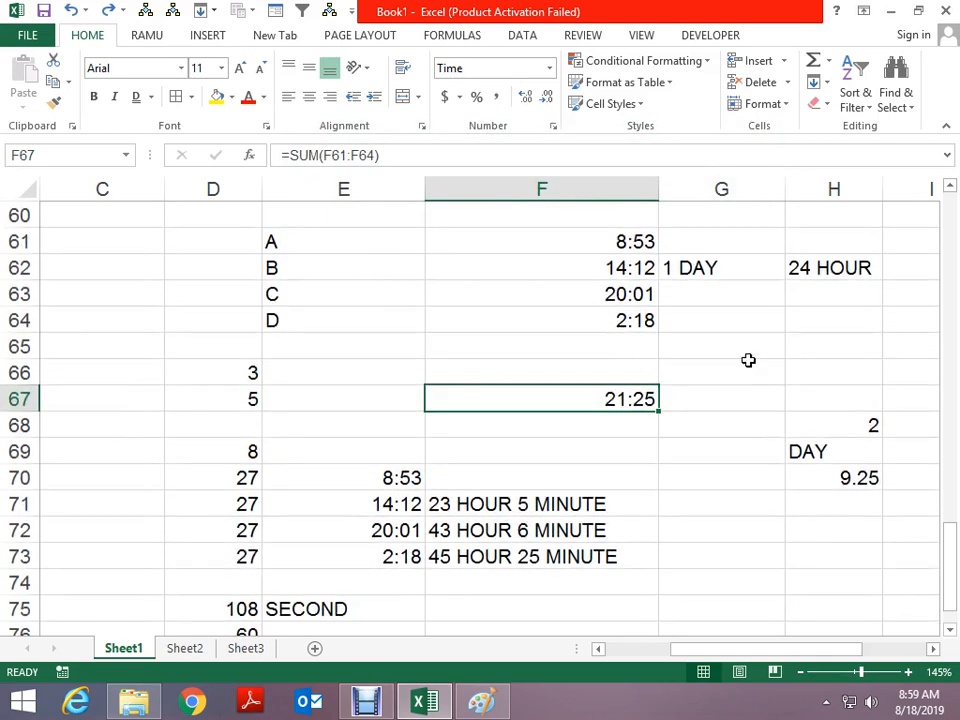
pyautogui.press('F2')
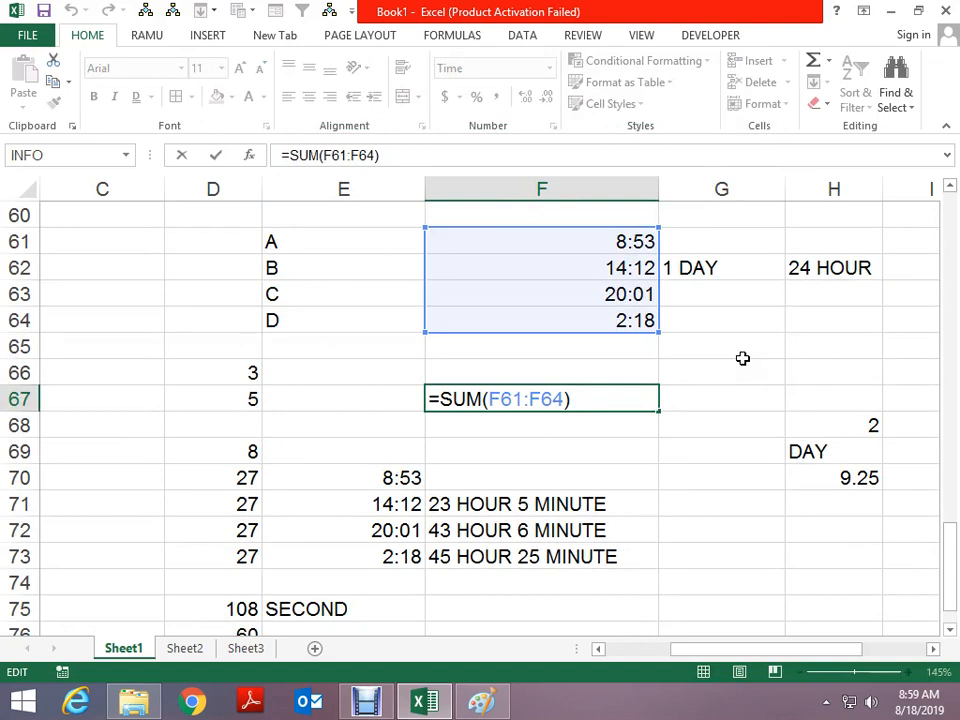
pyautogui.press('Escape')
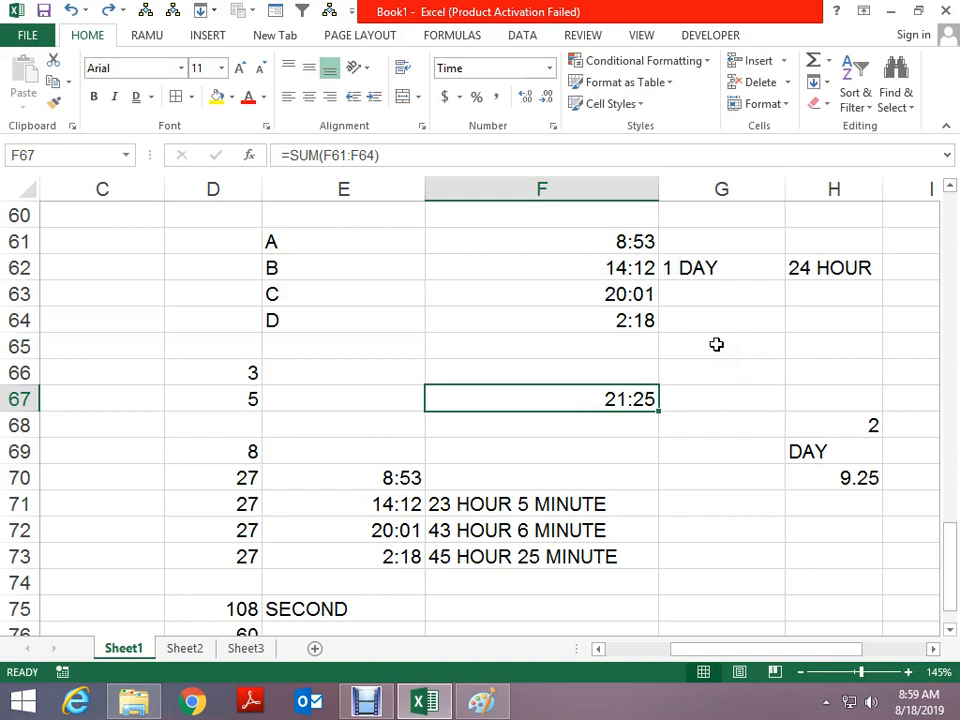
pyautogui.scroll(-1, 716, 344)
pyautogui.scroll(1, 716, 344)
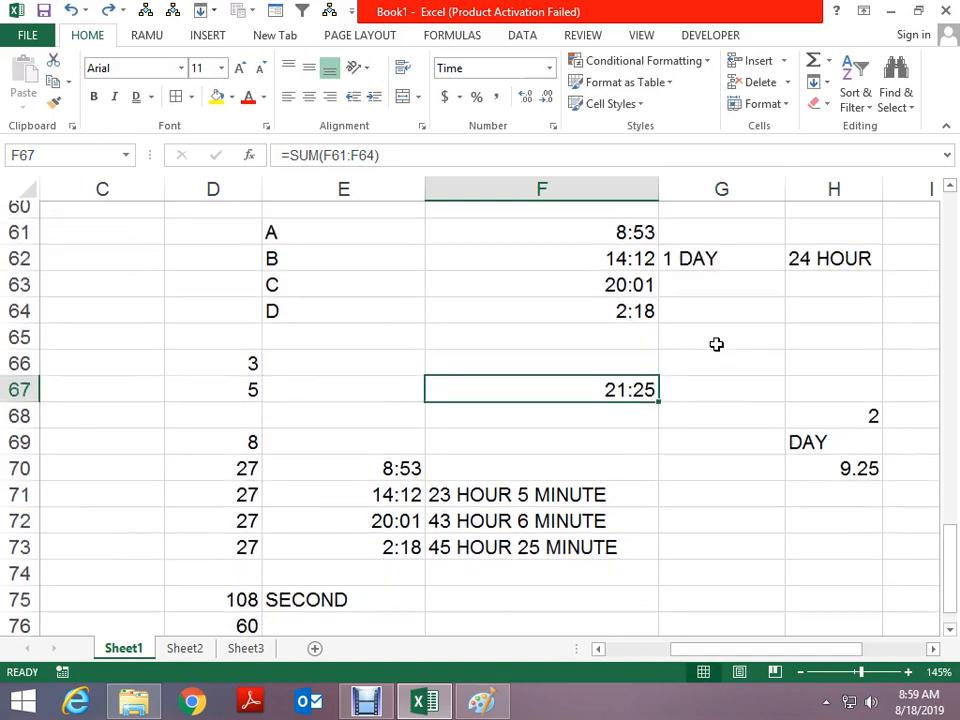
# Enter 24, 24 and 21 in C63:C65 and AutoSum them to 69 in C67
pyautogui.click(150, 302)
pyautogui.write('24')
pyautogui.press('Return')
pyautogui.write('24')
pyautogui.press('Return')
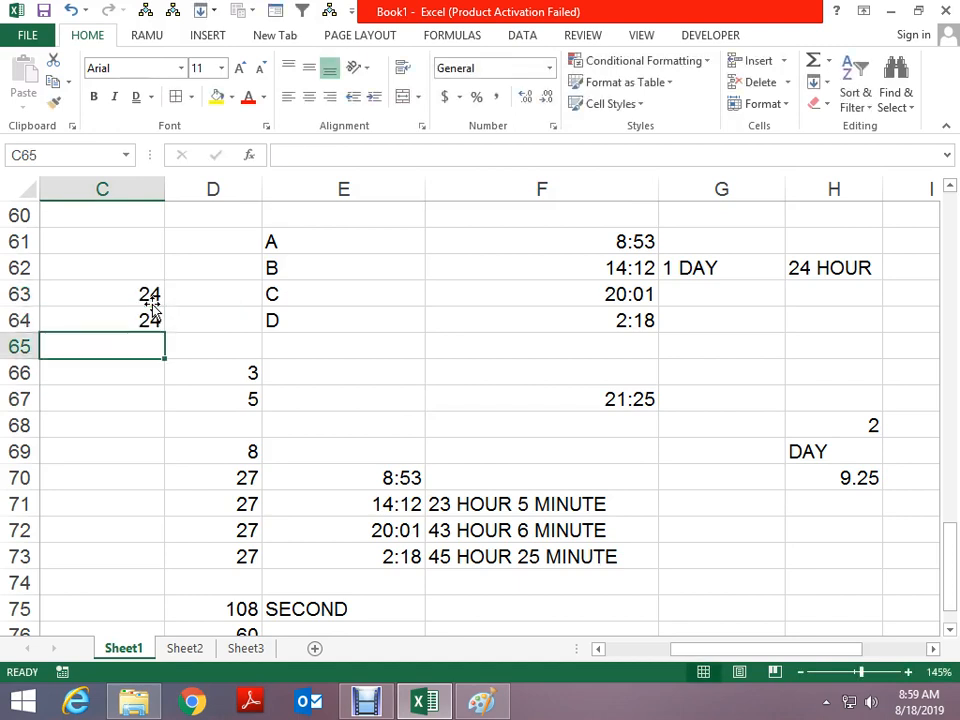
pyautogui.write('21')
pyautogui.press('Return')
pyautogui.press('Return')
pyautogui.hotkey('alt', '=')
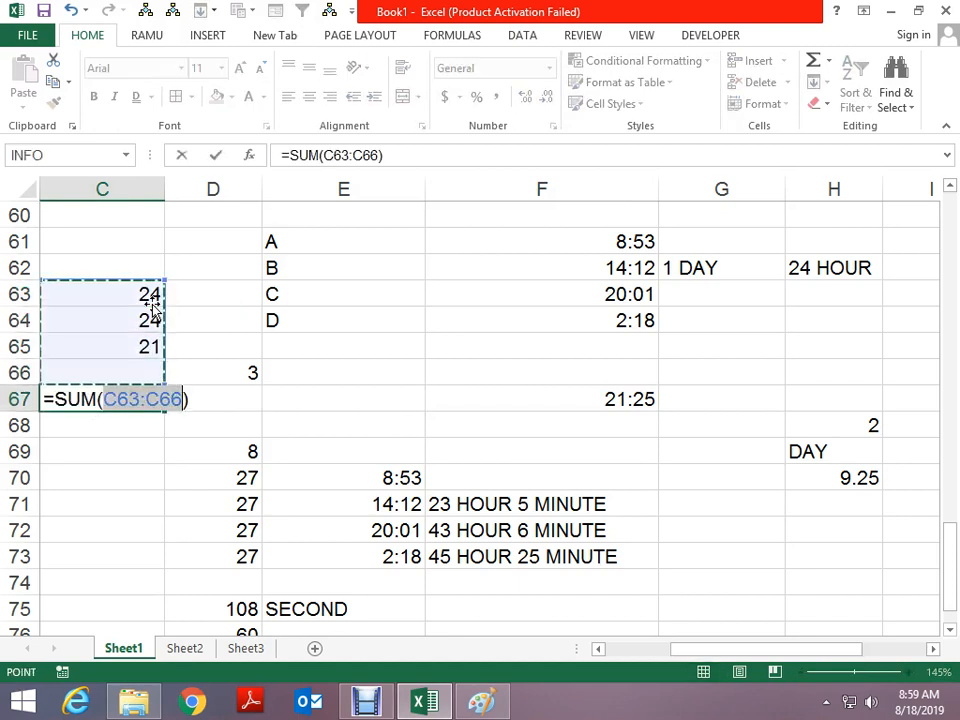
pyautogui.hotkey('ctrl', 'Return')
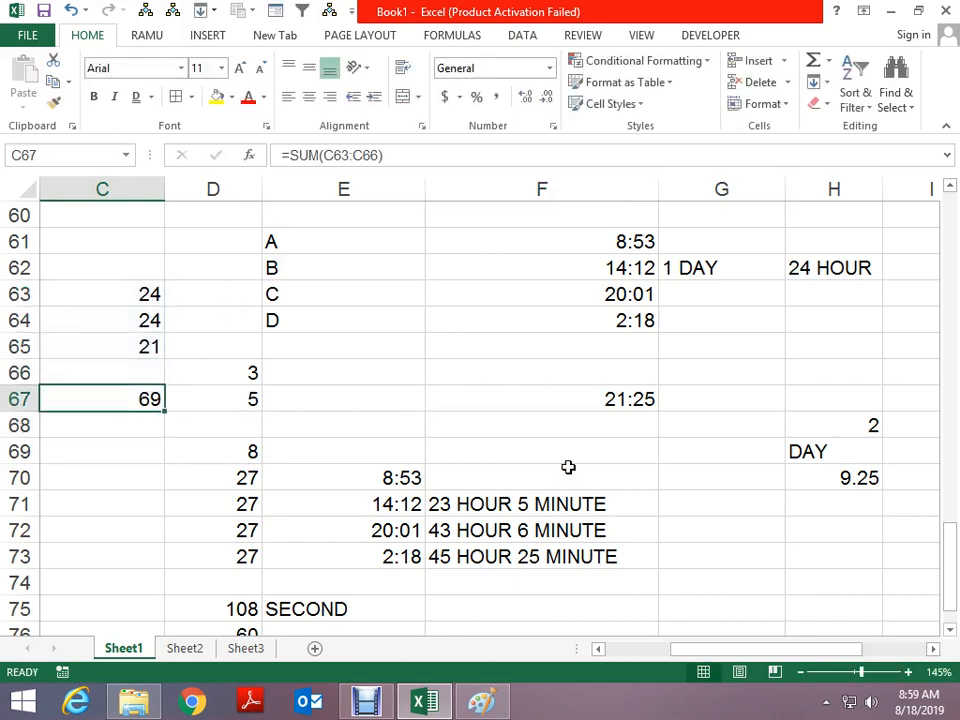
# Review the F67 total formula and each time value in F61:F64
pyautogui.click(580, 400)
pyautogui.click(615, 241)
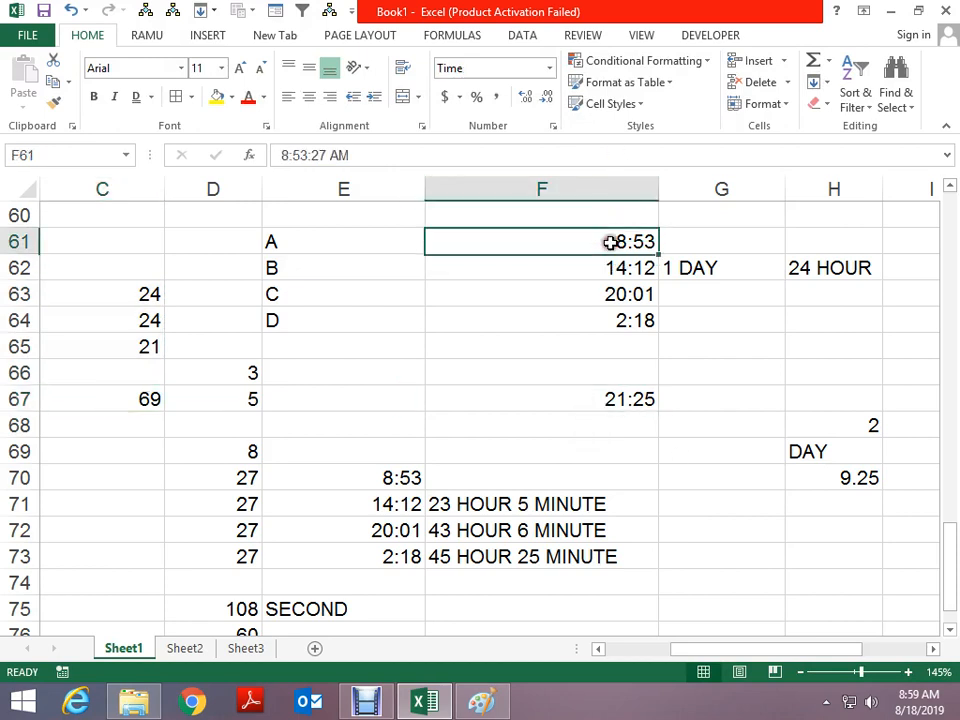
pyautogui.press('Down')
pyautogui.press('Down')
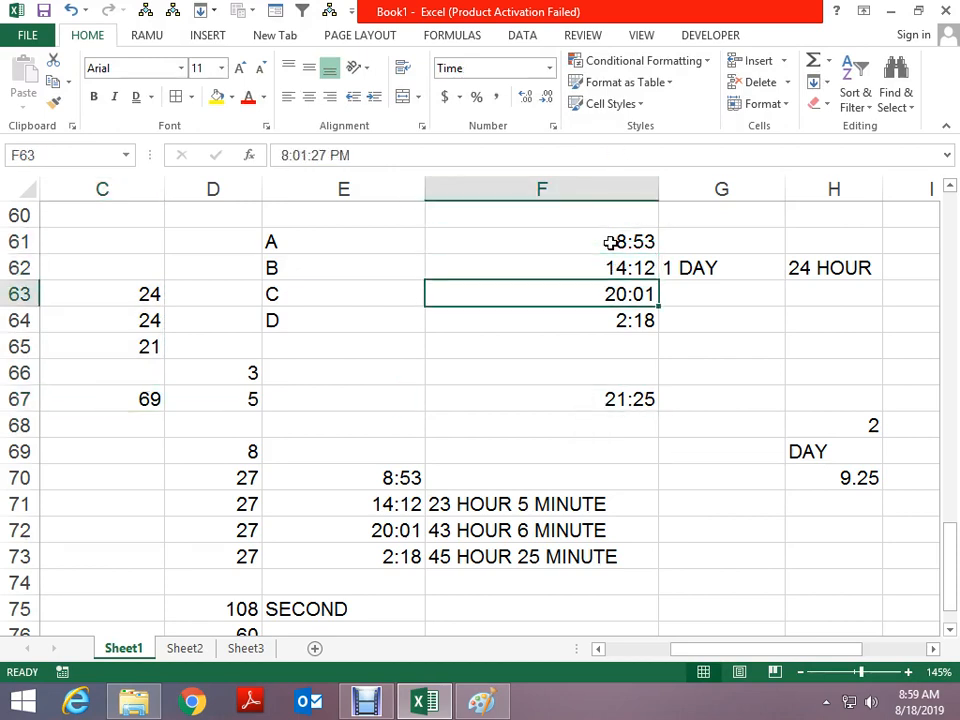
pyautogui.press('Down')
pyautogui.press('Up')
pyautogui.press('Down')
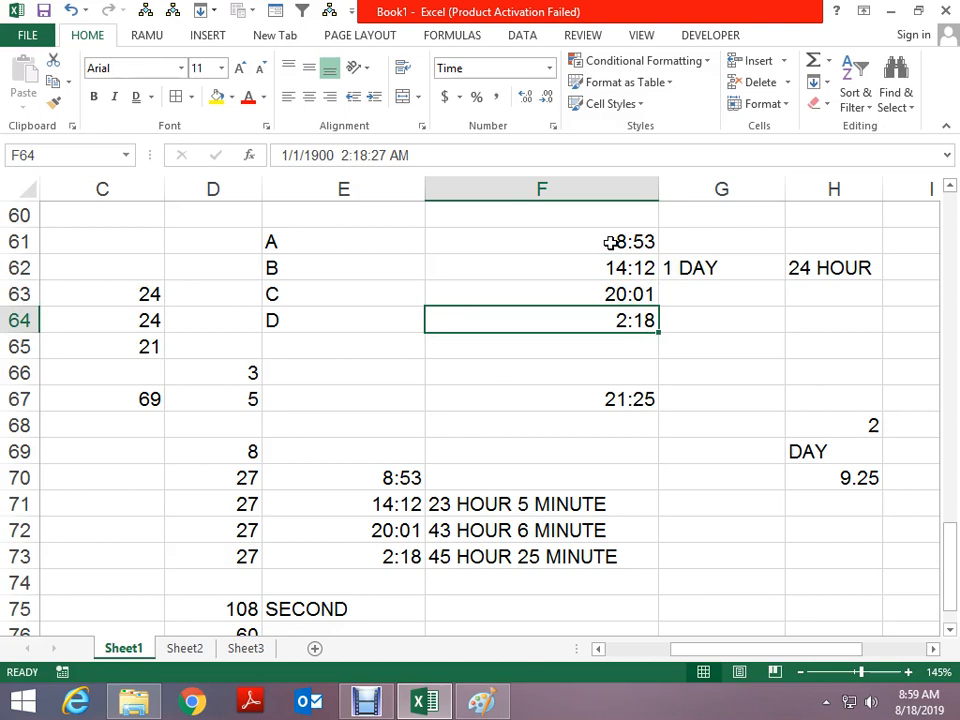
pyautogui.press('Up')
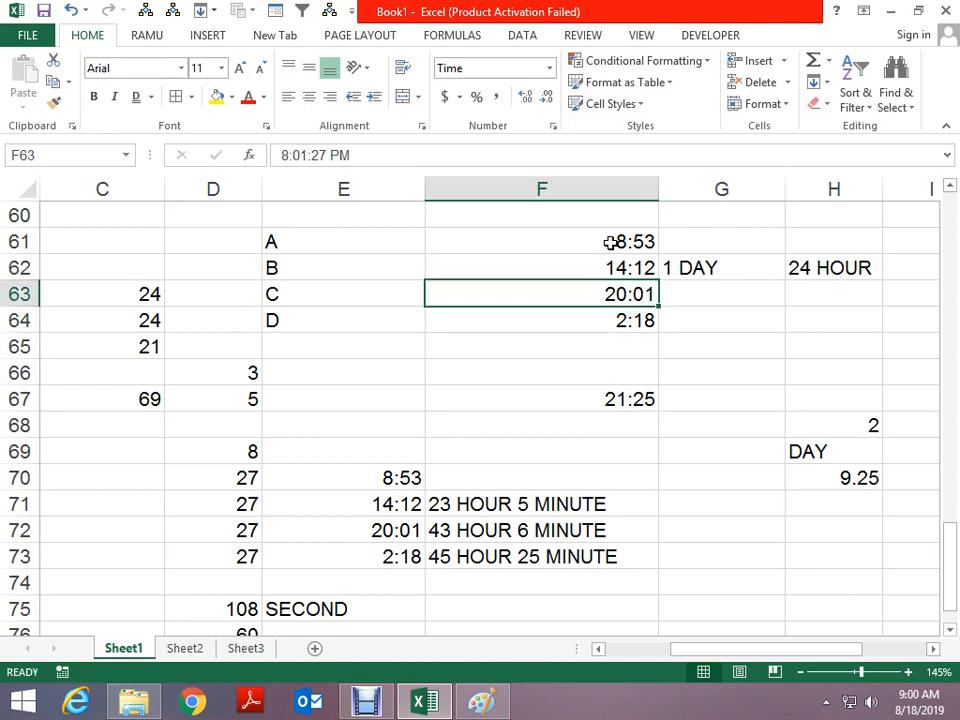
pyautogui.press('Up')
pyautogui.press('Up')
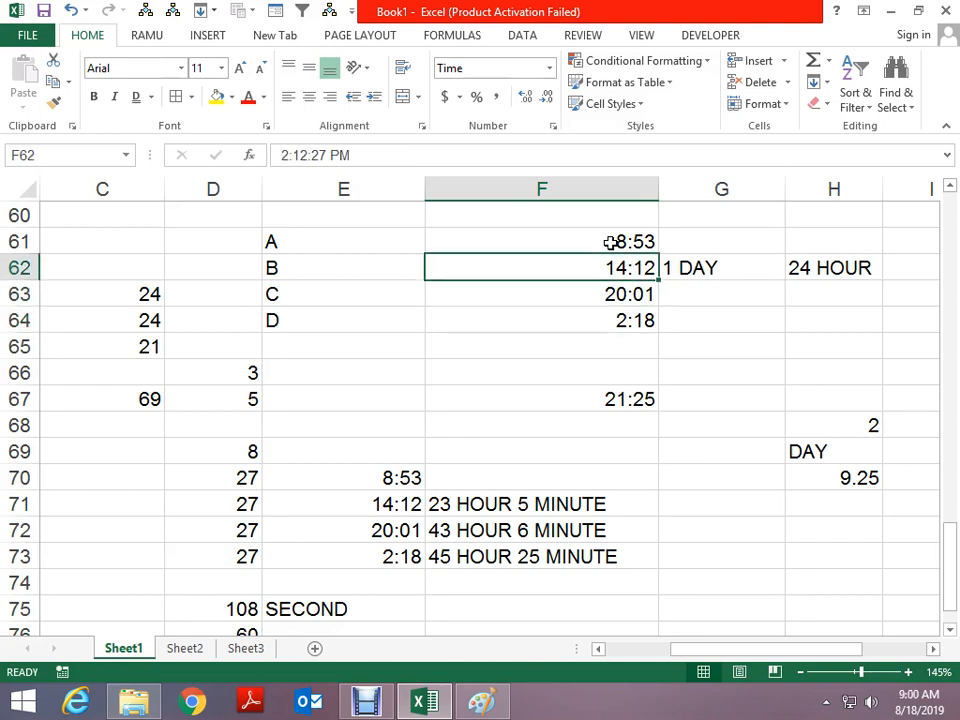
pyautogui.press('Down')
pyautogui.press('Down')
# Preview F61:F64 in date format, undo it, and inspect F64's full date-time
pyautogui.press('Up')
pyautogui.press('Up')
pyautogui.hotkey('shift', 'Down')
pyautogui.hotkey('shift', 'Down')
pyautogui.hotkey('shift', 'Down')
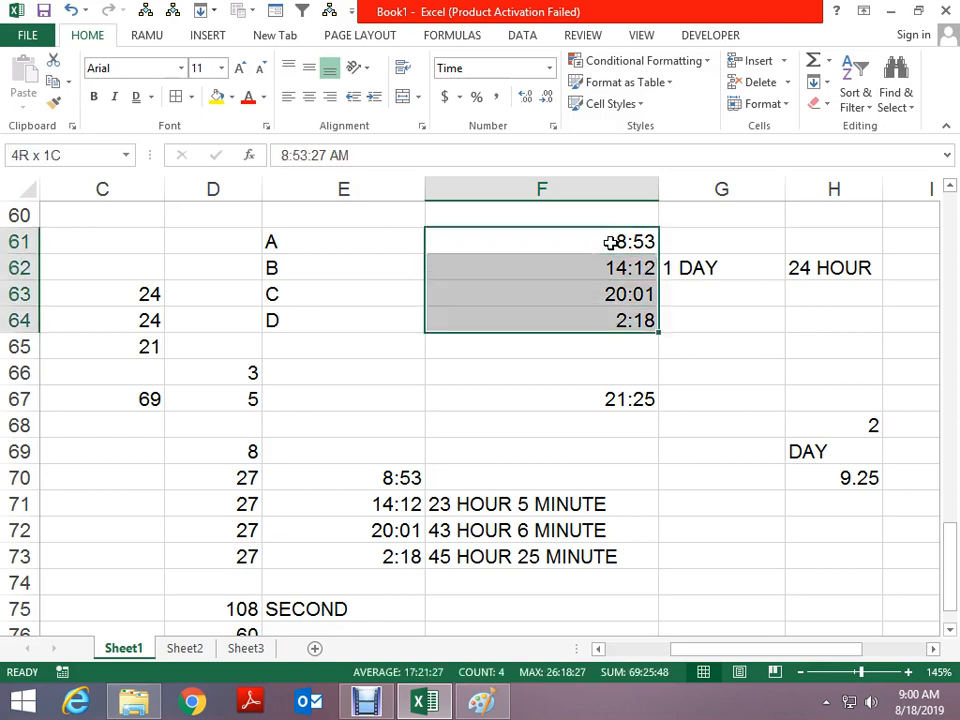
pyautogui.hotkey('ctrl', 'shift', '#')
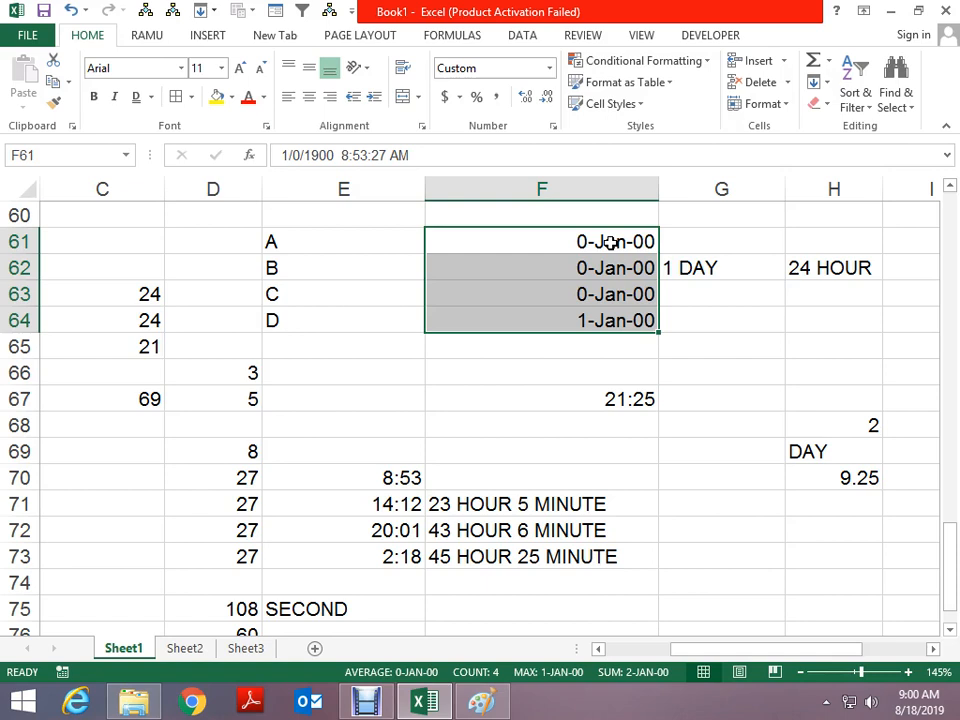
pyautogui.hotkey('ctrl', 'z')
pyautogui.press('Down')
pyautogui.press('Down')
pyautogui.press('Down')
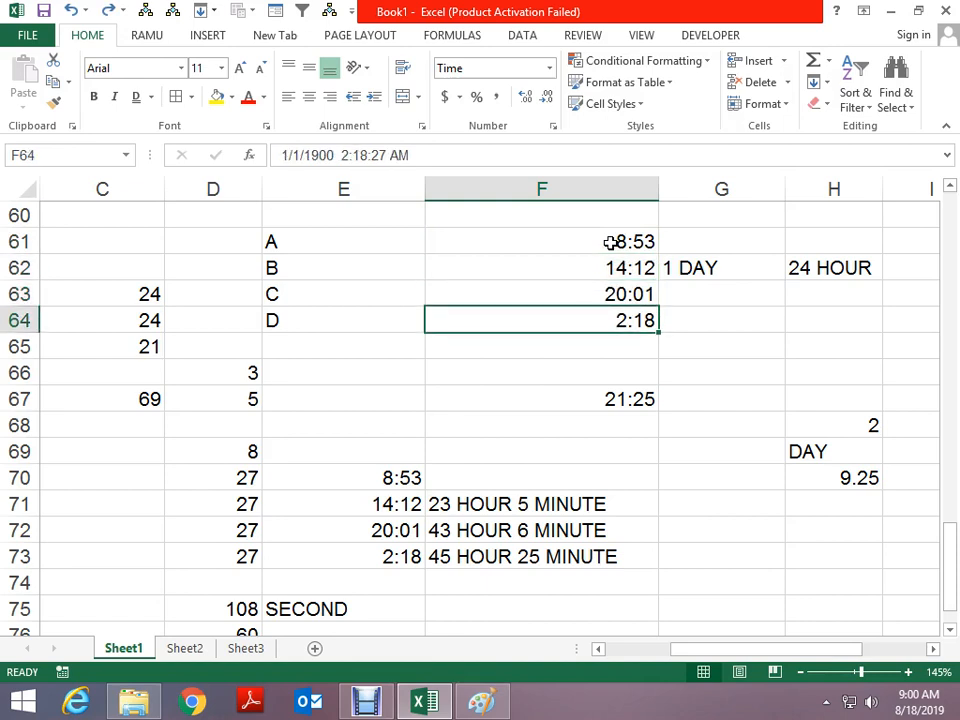
pyautogui.press('F2')
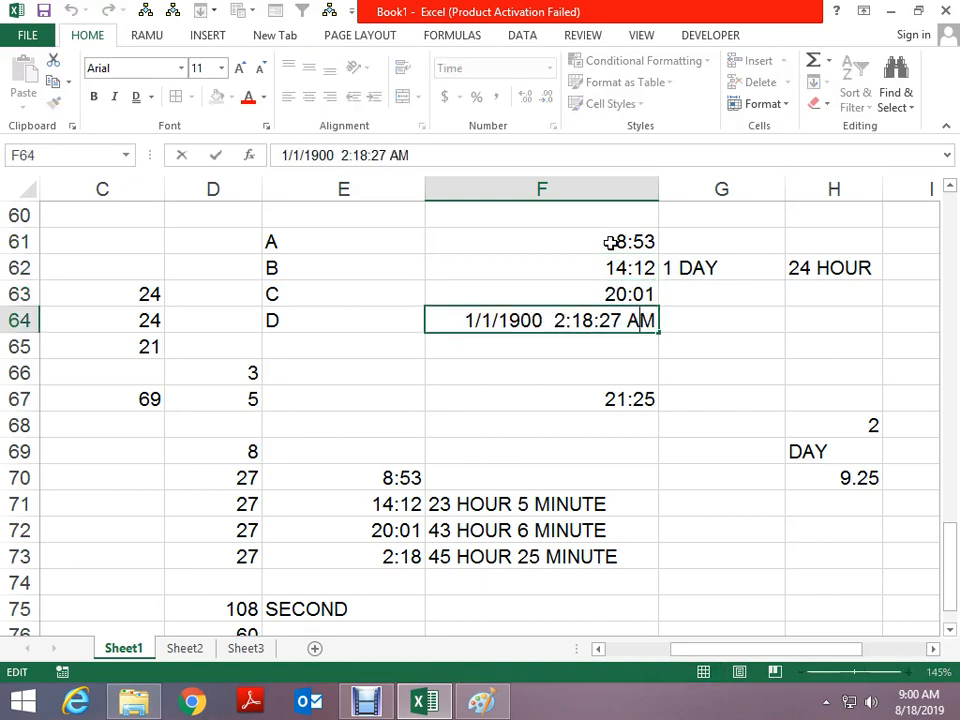
pyautogui.press('Escape')
pyautogui.press('Up')
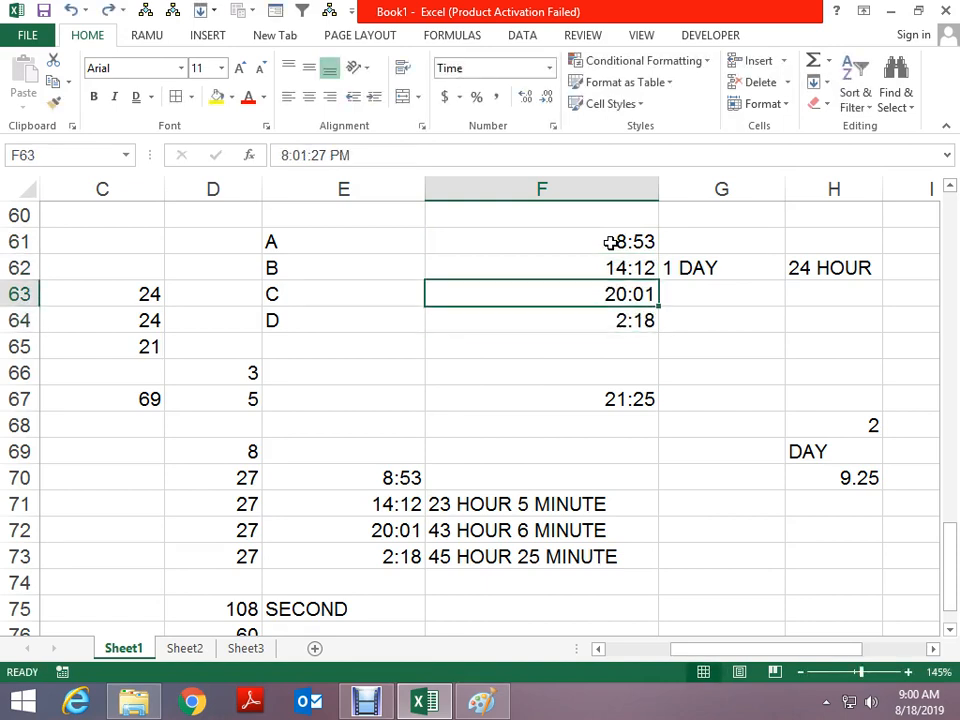
pyautogui.press('Down')
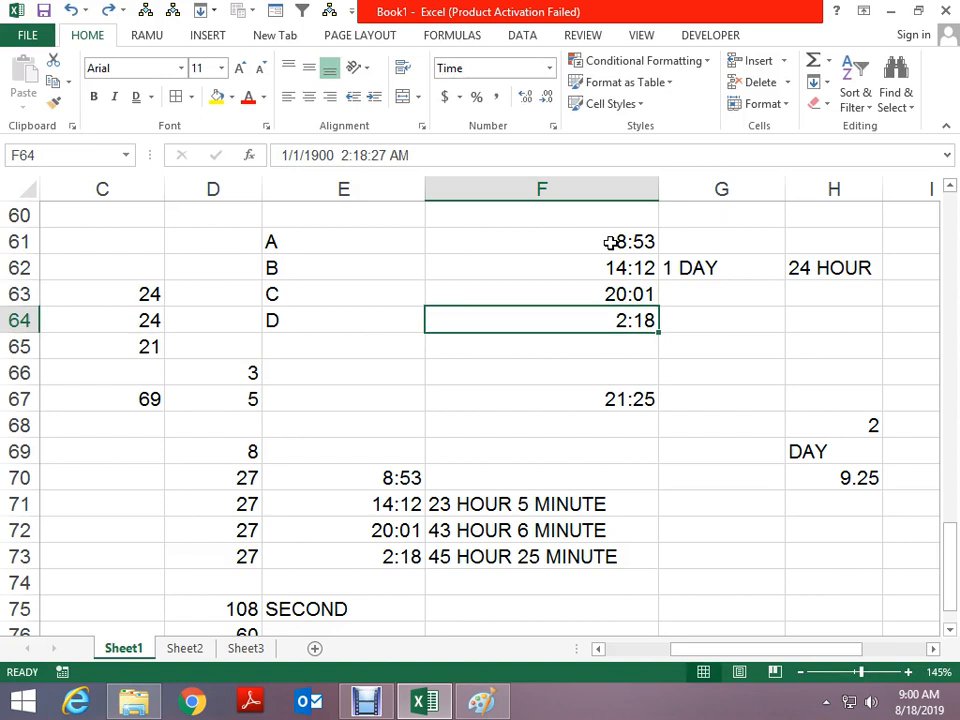
# Fill F64 from F63 and change PM to AM, making it 8:01:27 AM
pyautogui.hotkey('ctrl', 'd')
pyautogui.press('F2')
pyautogui.press('Left')
pyautogui.press('Left')
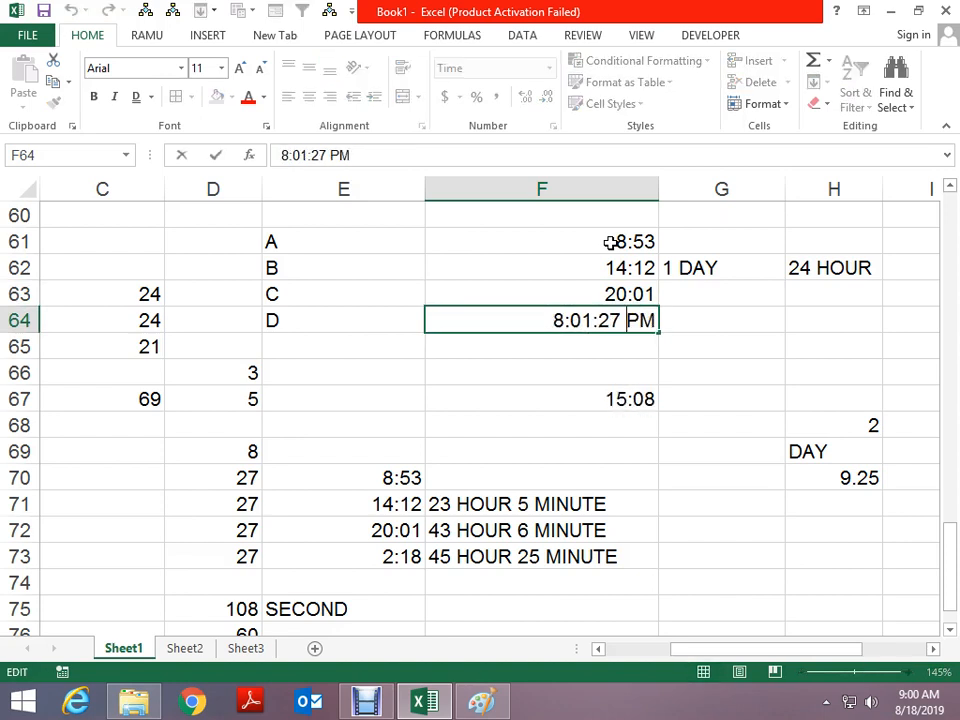
pyautogui.press('Home')
pyautogui.press('Right')
pyautogui.press('Right')
pyautogui.press('Right')
pyautogui.press('Right')
pyautogui.press('Right')
pyautogui.press('Right')
pyautogui.press('Right')
pyautogui.press('Right')
pyautogui.press('Delete')
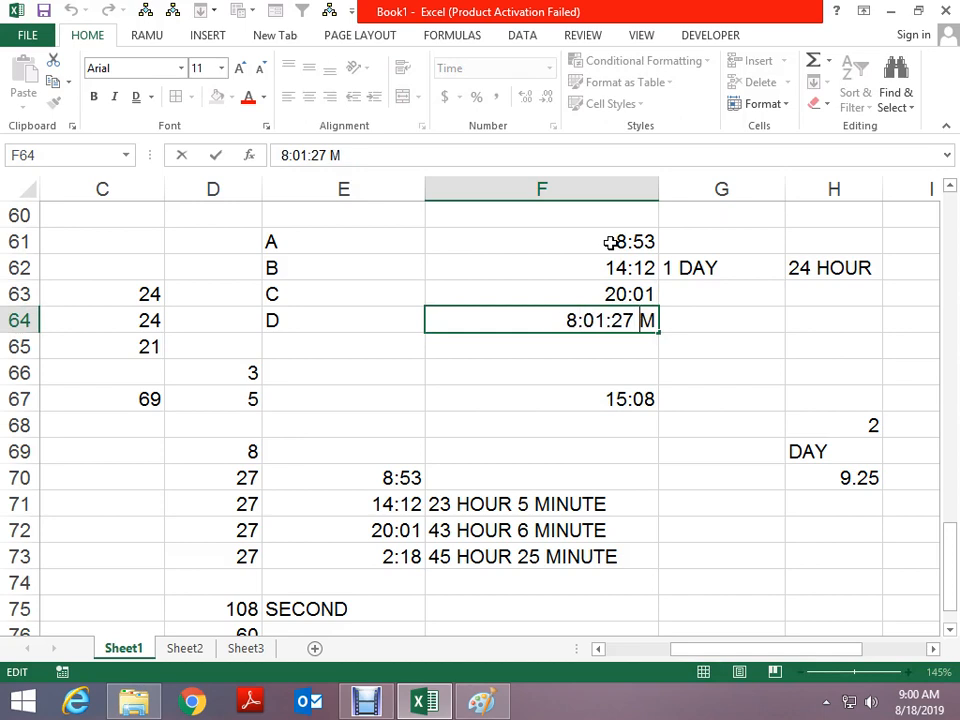
pyautogui.write('A')
pyautogui.press('Return')
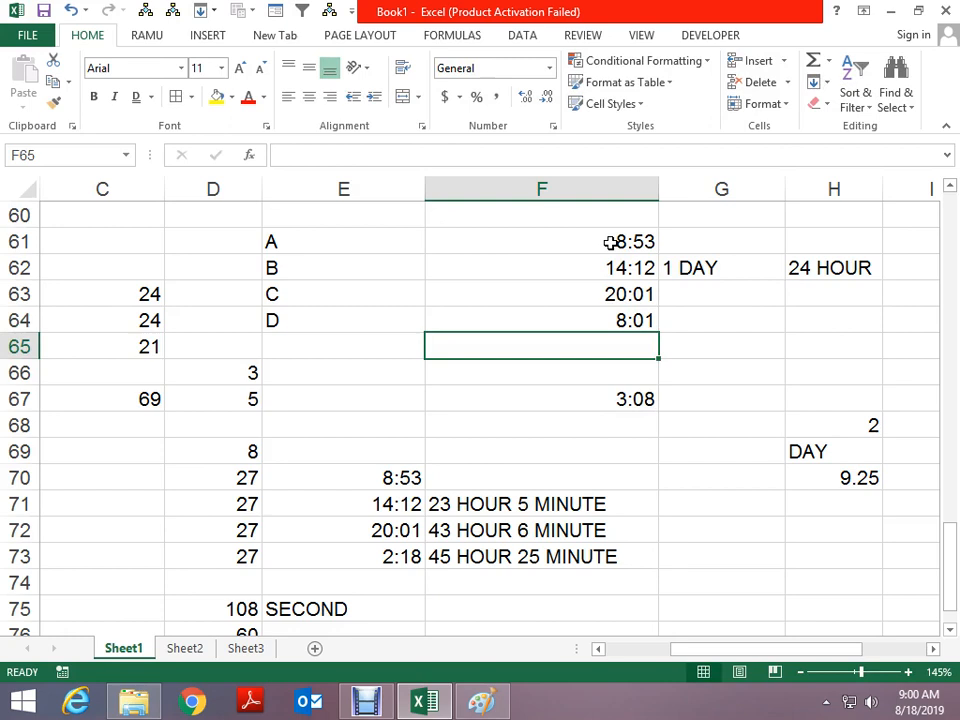
# Check the F67 total as a plain number, restore it, then clear F64
pyautogui.press('Down')
pyautogui.press('Down')
pyautogui.hotkey('ctrl', 'shift', '1')
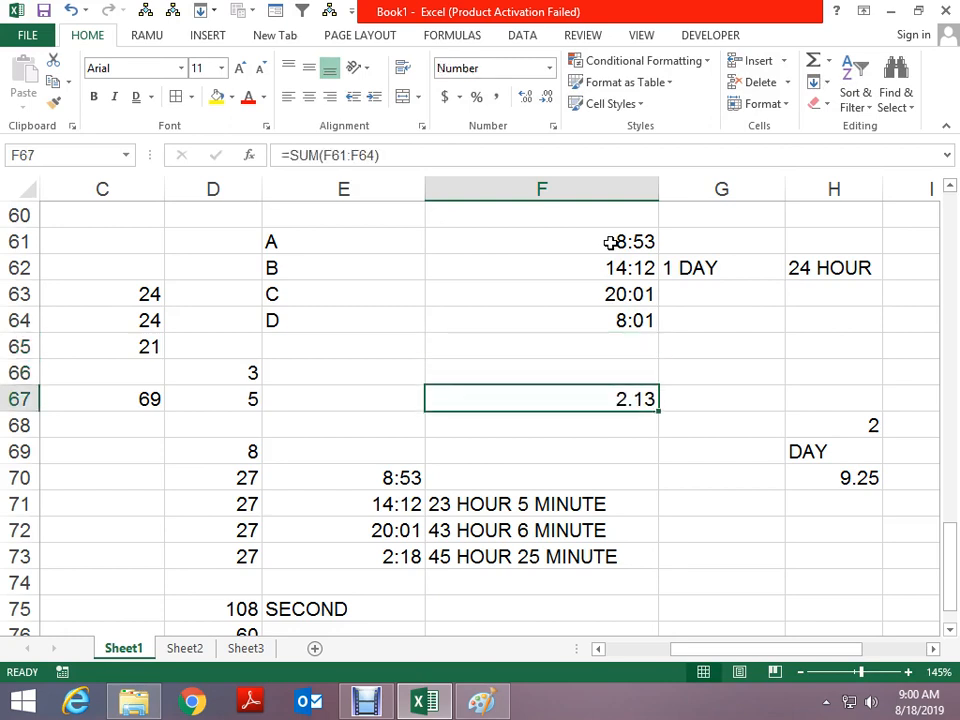
pyautogui.hotkey('ctrl', 'z')
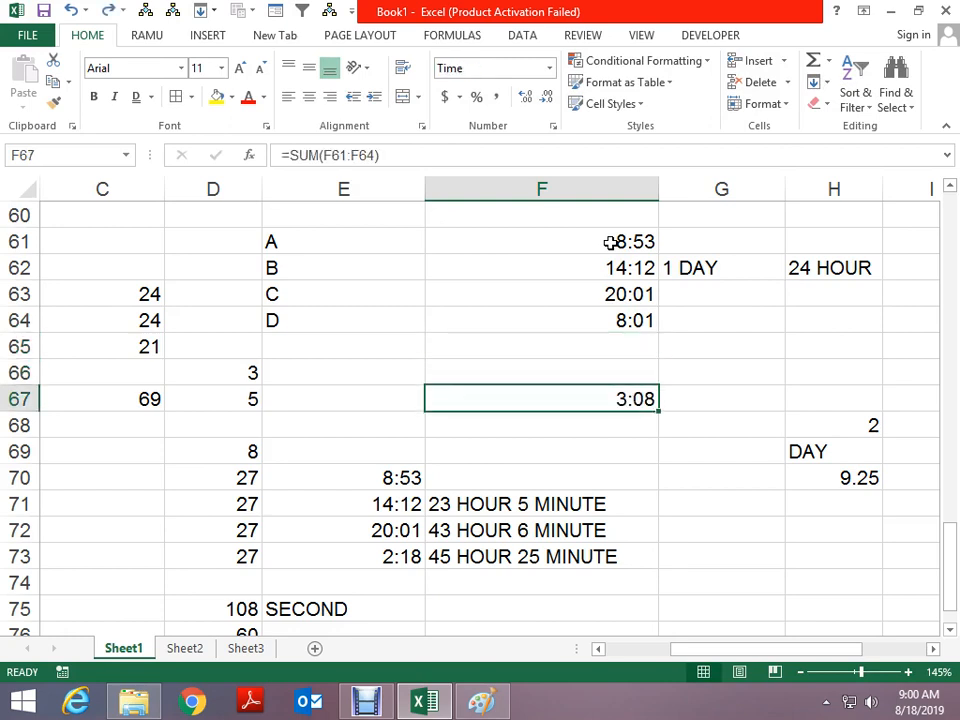
pyautogui.press('Up')
pyautogui.press('Up')
pyautogui.press('Up')
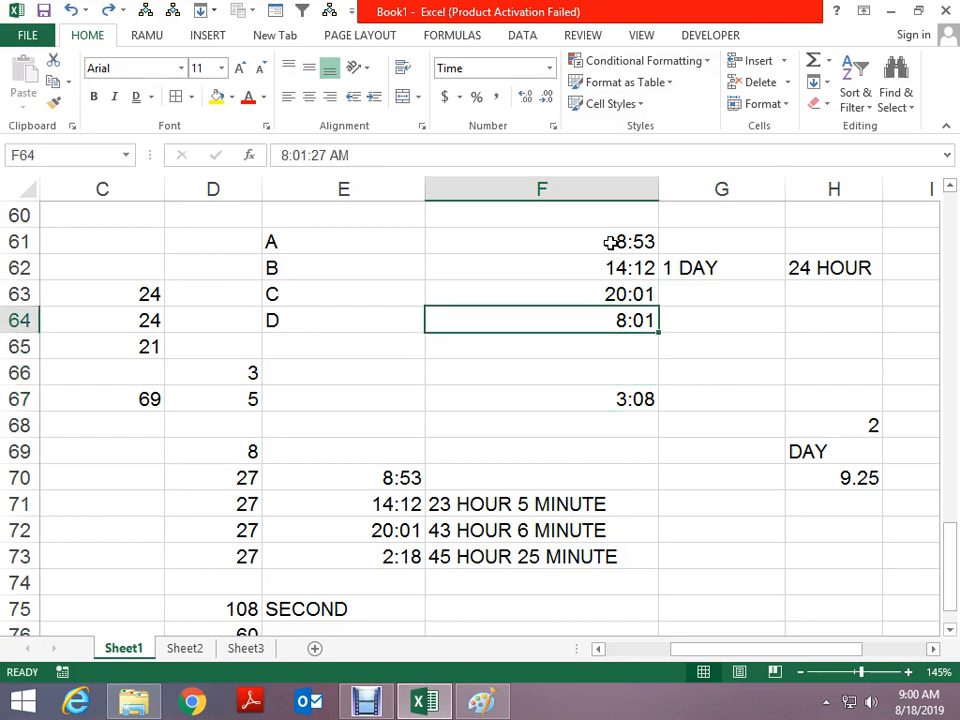
pyautogui.hotkey('ctrl', 'shift', '3')
pyautogui.press('Delete')
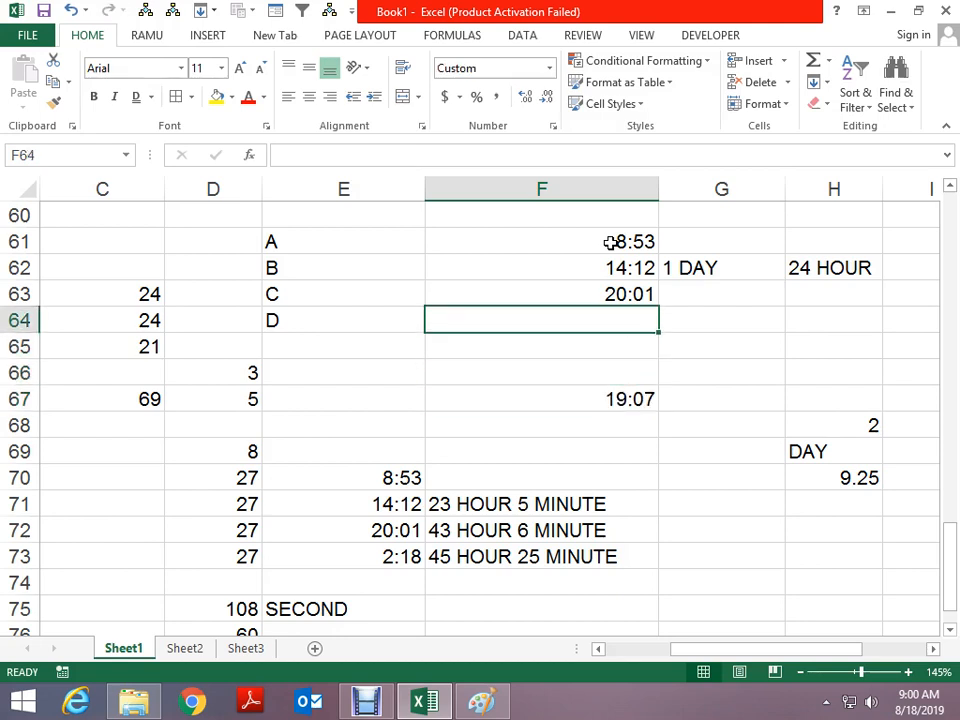
# Copy the 8:53 time from F61 into F64 and edit it to 4:10:24 AM
pyautogui.press('Up')
pyautogui.press('Up')
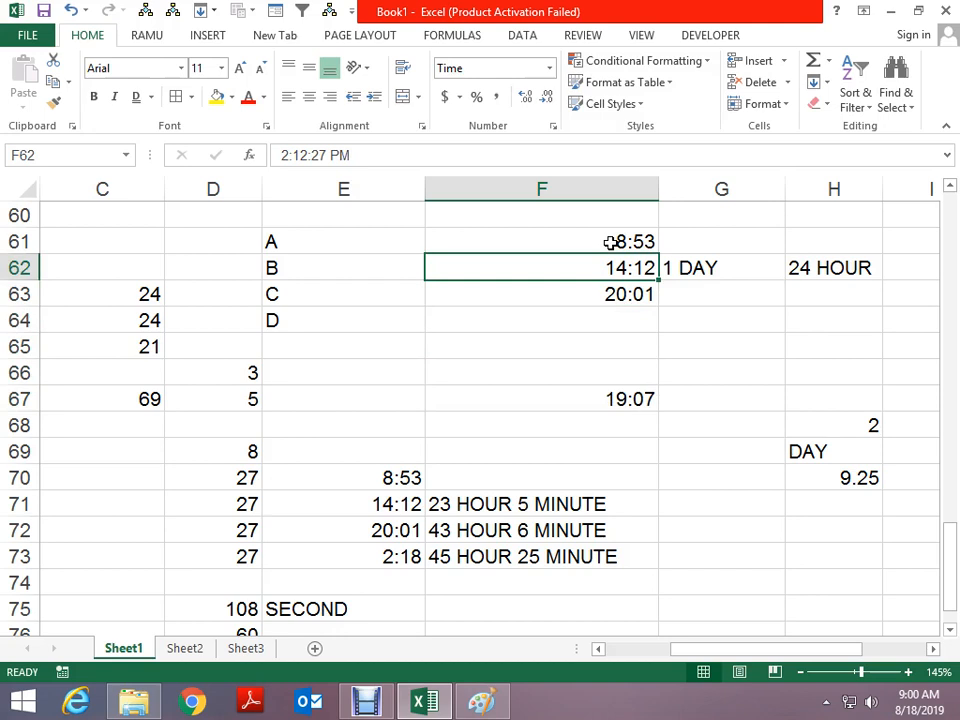
pyautogui.press('Up')
pyautogui.hotkey('ctrl', 'c')
pyautogui.press('Down')
pyautogui.press('Down')
pyautogui.press('Down')
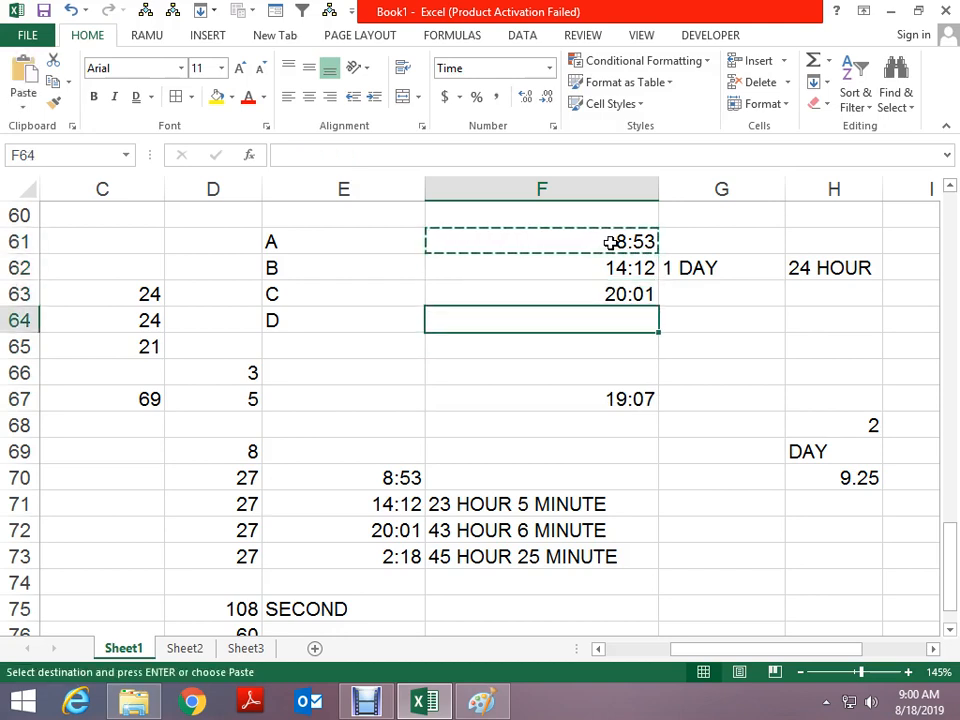
pyautogui.hotkey('ctrl', 'v')
pyautogui.press('F2')
pyautogui.press('Left')
pyautogui.press('Left')
pyautogui.press('Left')
pyautogui.press('Left')
pyautogui.press('Left')
pyautogui.press('Left')
pyautogui.press('Left')
pyautogui.press('Left')
pyautogui.press('Left')
pyautogui.press('Left')
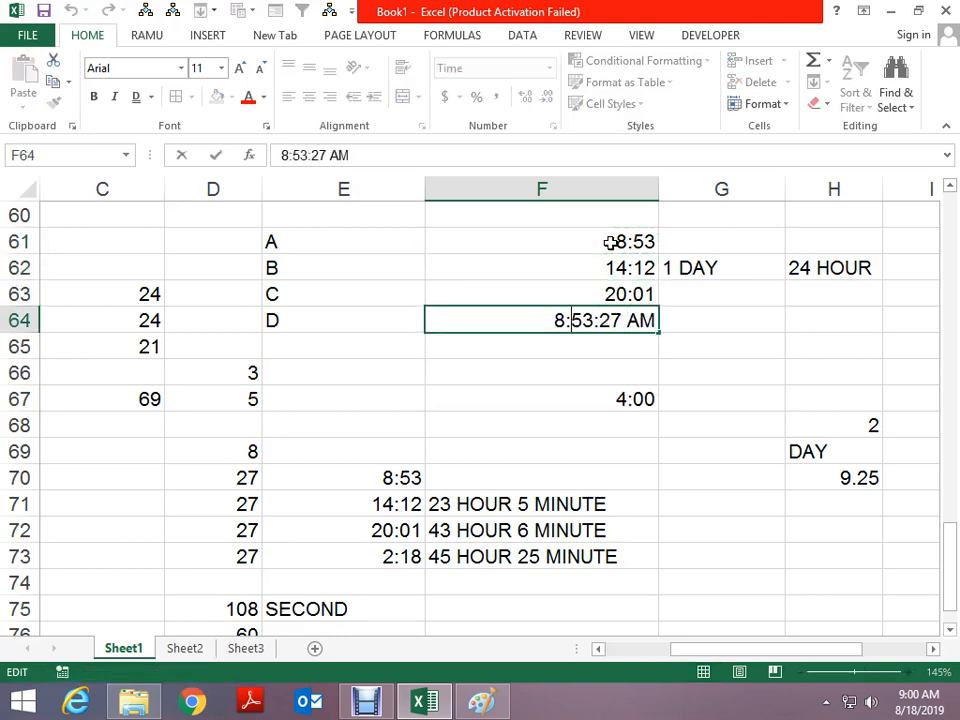
pyautogui.press('Delete')
pyautogui.write('4')
pyautogui.press('Delete')
pyautogui.press('Delete')
pyautogui.press('Delete')
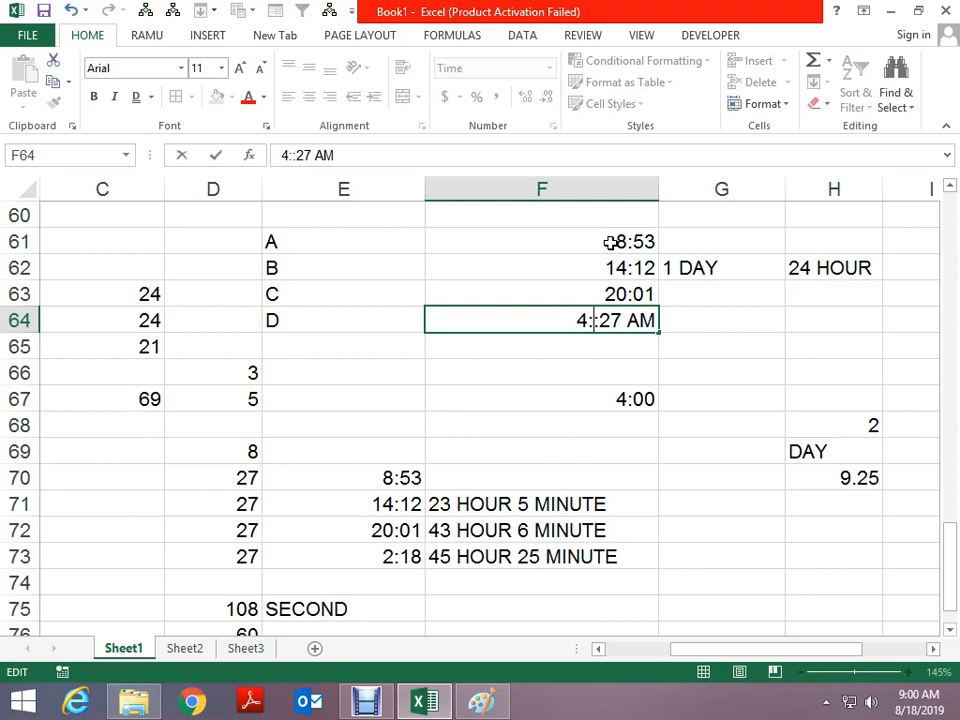
pyautogui.write(':10')
pyautogui.press('Right')
pyautogui.press('Right')
pyautogui.press('Delete')
pyautogui.write('4')
pyautogui.hotkey('ctrl', 'Return')
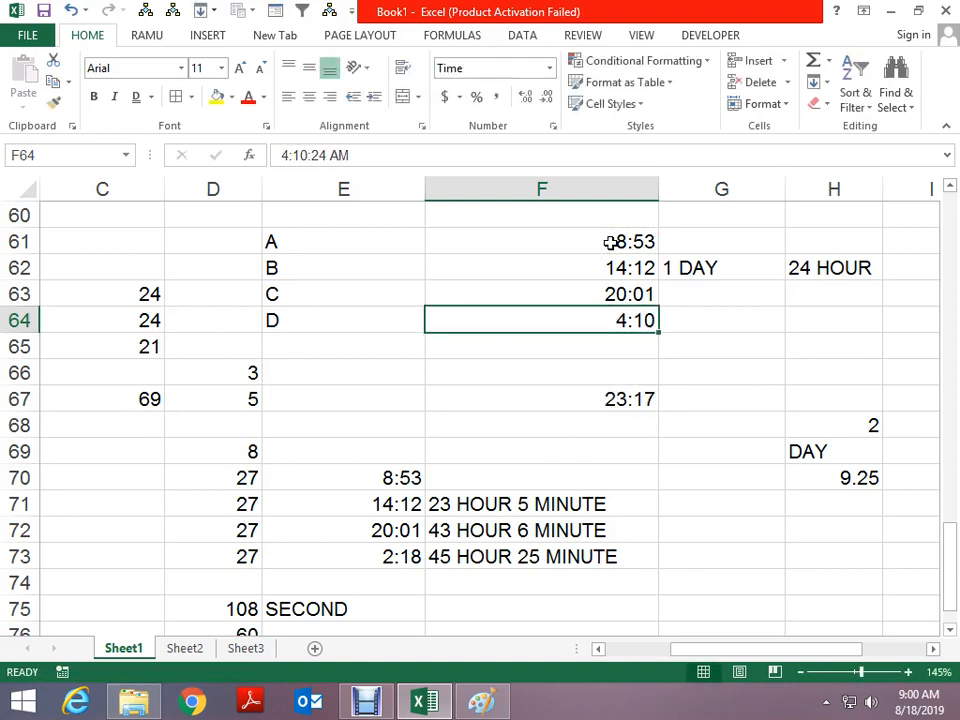
# View the F67 total as a number, restore its time format, and review the times
pyautogui.press('Down')
pyautogui.press('Down')
pyautogui.press('Down')
pyautogui.hotkey('ctrl', 'shift', '1')
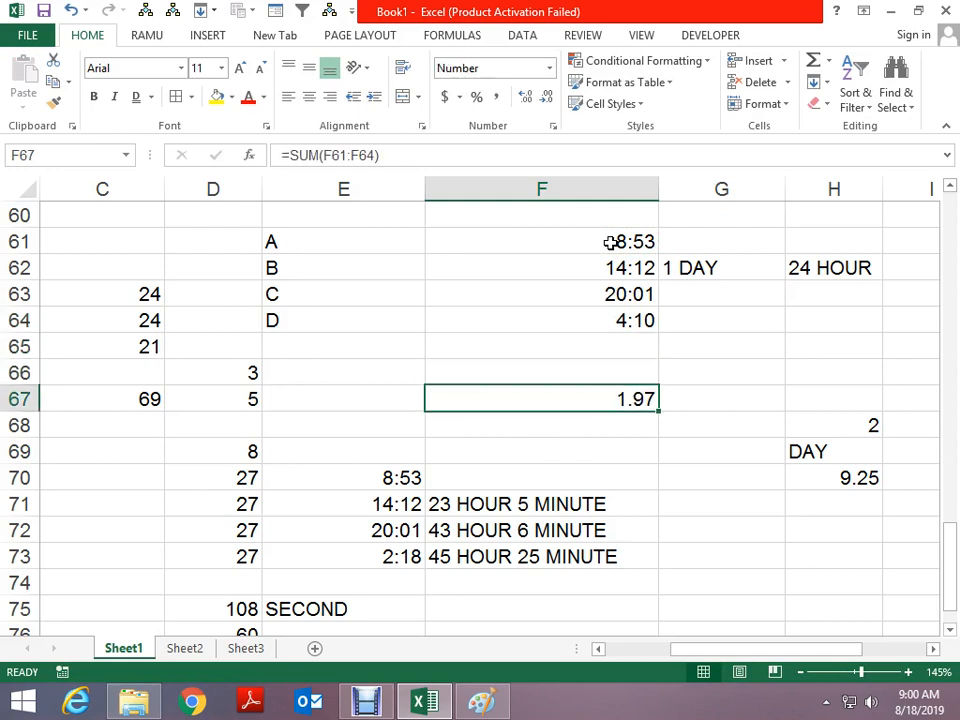
pyautogui.hotkey('ctrl', 'z')
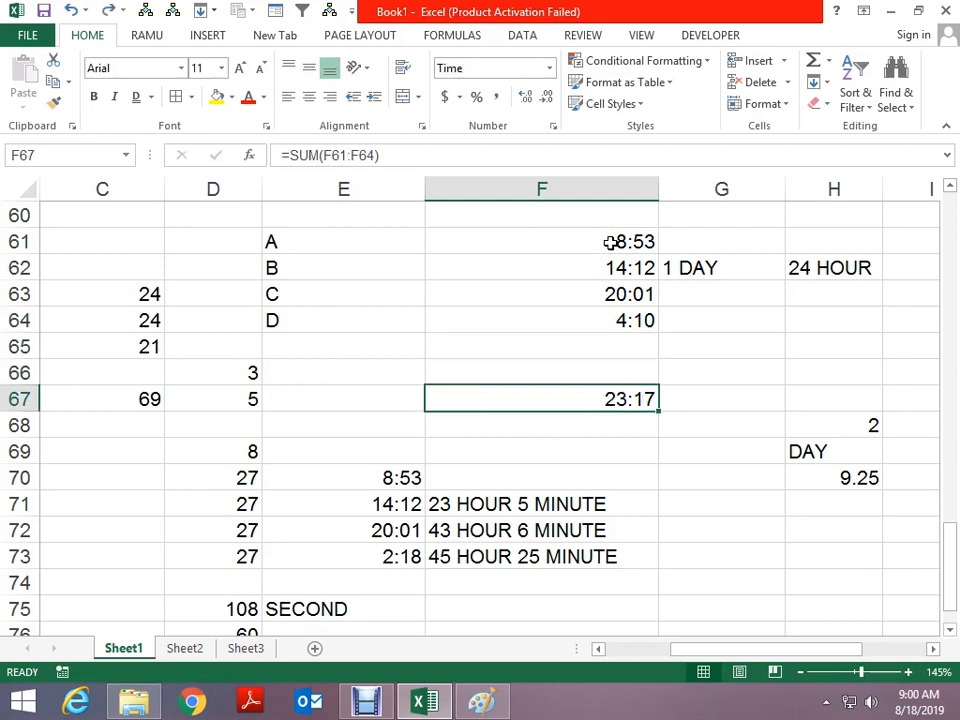
pyautogui.press('Up')
pyautogui.press('Up')
pyautogui.press('Up')
pyautogui.press('Up')
pyautogui.press('Up')
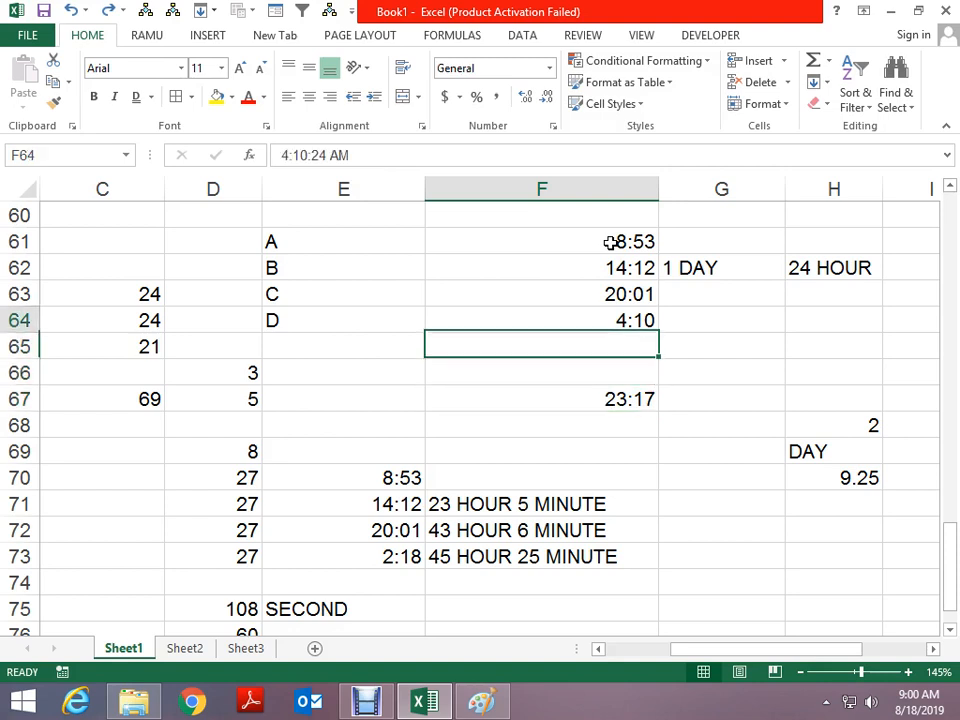
pyautogui.press('Up')
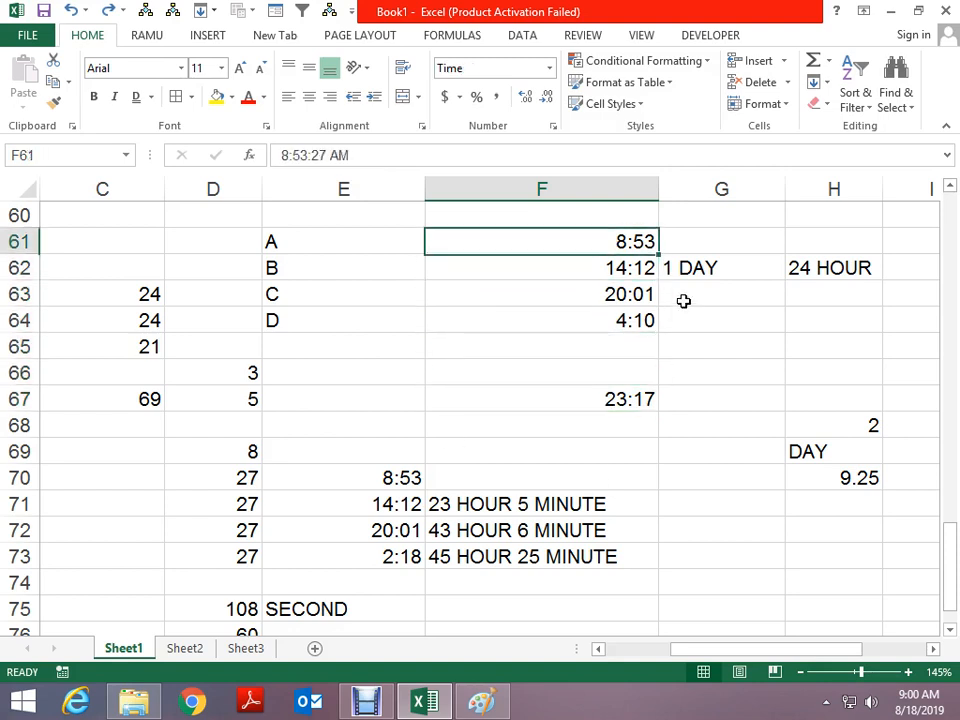
# Copy the four times F61:F64 and try a values paste, undoing the stray V typed into E70
pyautogui.hotkey('shift', 'Down')
pyautogui.hotkey('shift', 'Down')
pyautogui.hotkey('shift', 'Down')
pyautogui.hotkey('ctrl', 'c')
pyautogui.press('Left')
pyautogui.press('Down')
pyautogui.press('Down')
pyautogui.press('Down')
pyautogui.press('Down')
pyautogui.press('Down')
pyautogui.press('Down')
pyautogui.press('Down')
pyautogui.press('Down')
pyautogui.press('Down')
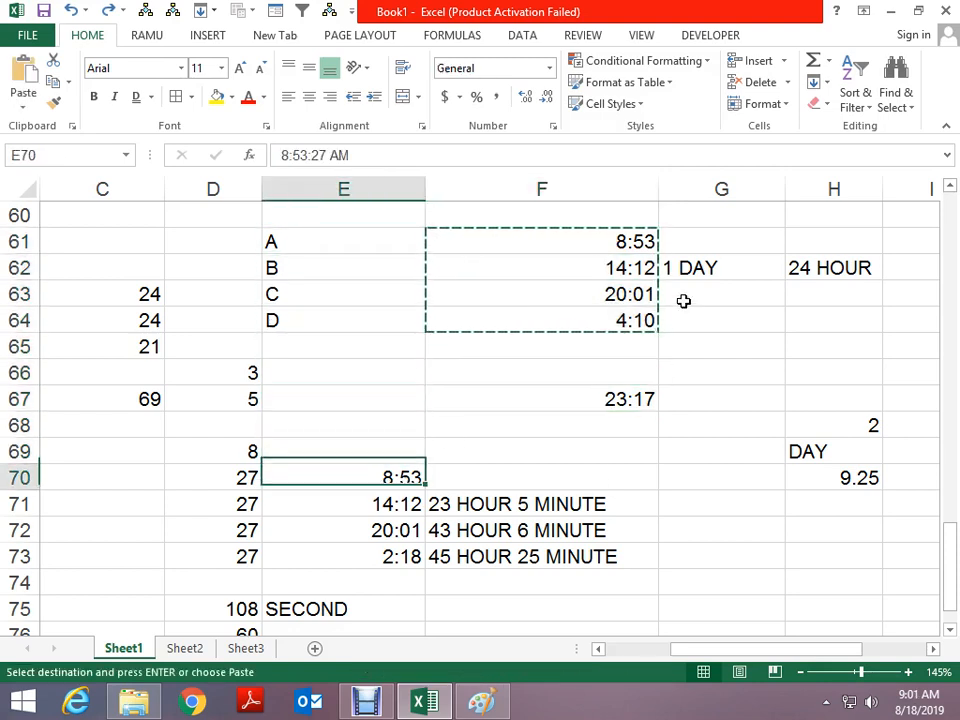
pyautogui.press('alt')
pyautogui.press('v')
pyautogui.press('Escape')
pyautogui.press('Escape')
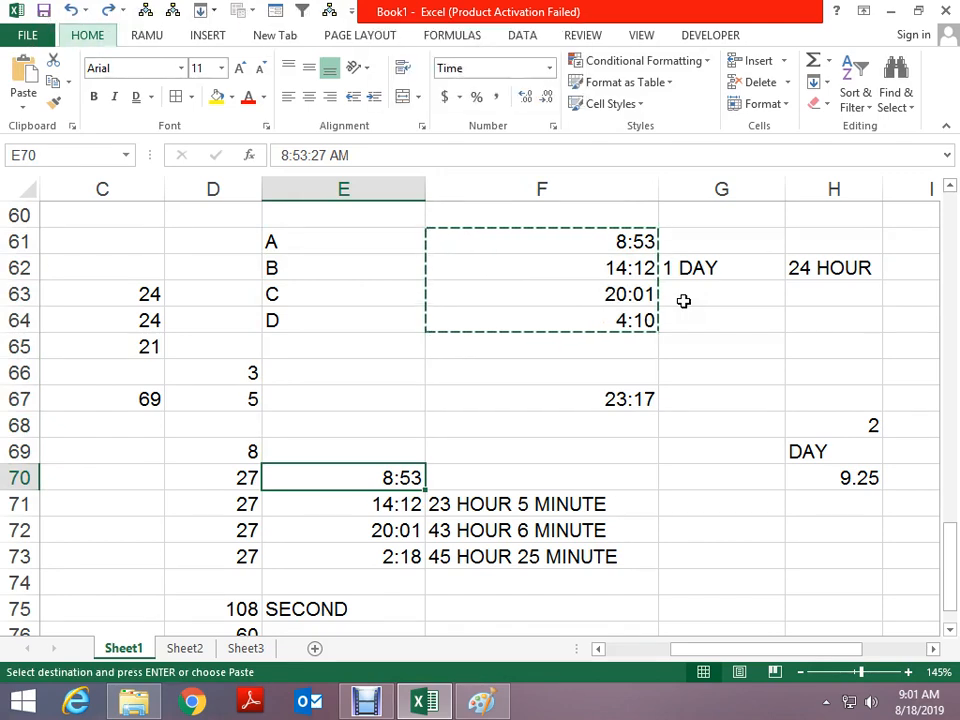
pyautogui.write('V')
pyautogui.press('Return')
pyautogui.hotkey('ctrl', 'z')
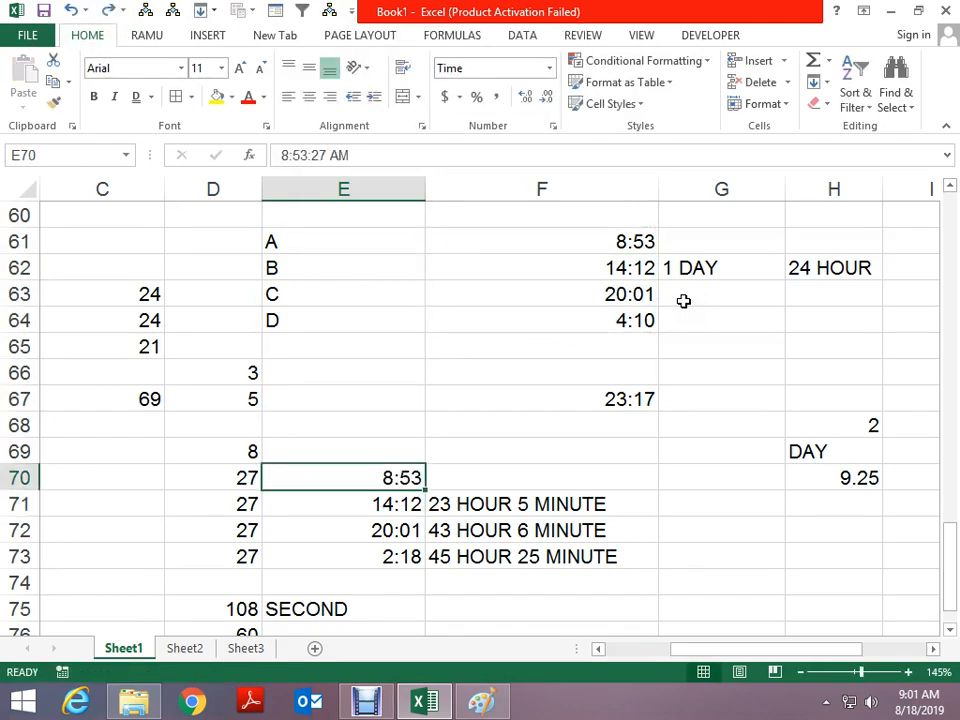
# Copy F61:F64 again and paste them as values only into E70:E73
pyautogui.press('Up')
pyautogui.press('Up')
pyautogui.press('Up')
pyautogui.press('Up')
pyautogui.press('Up')
pyautogui.press('Up')
pyautogui.press('Up')
pyautogui.press('Up')
pyautogui.press('Right')
pyautogui.press('Up')
pyautogui.hotkey('shift', 'Down')
pyautogui.hotkey('shift', 'Down')
pyautogui.hotkey('shift', 'Down')
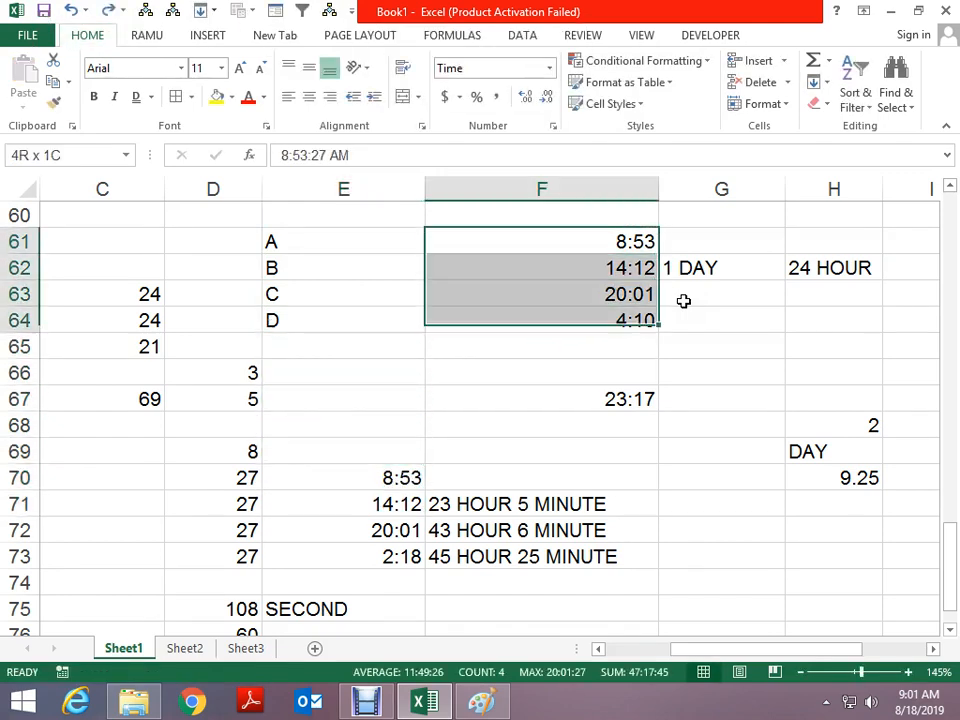
pyautogui.hotkey('ctrl', 'c')
pyautogui.press('Down')
pyautogui.press('Down')
pyautogui.press('Down')
pyautogui.press('Down')
pyautogui.press('Down')
pyautogui.press('Down')
pyautogui.press('Down')
pyautogui.press('Down')
pyautogui.press('Left')
pyautogui.press('Down')
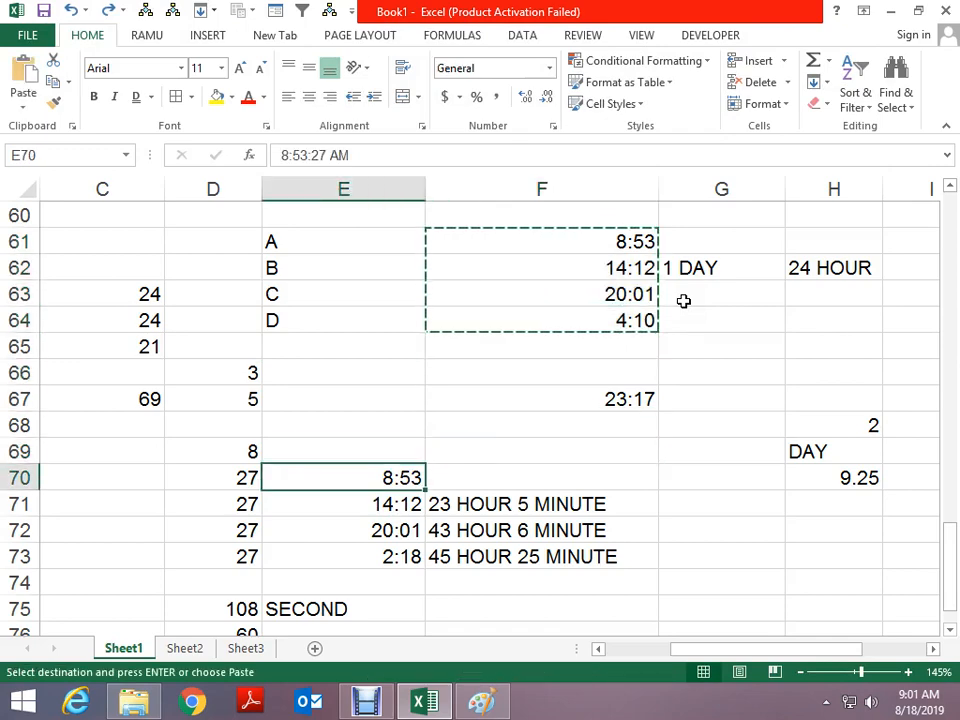
pyautogui.hotkey('alt', 'h')
pyautogui.press('v')
pyautogui.press('s')
pyautogui.press('v')
pyautogui.press('Return')
pyautogui.press('Escape')
# Compare the pasted times in E70:E73 with the notes in column F; E73 now shows 4:10
pyautogui.press('Down')
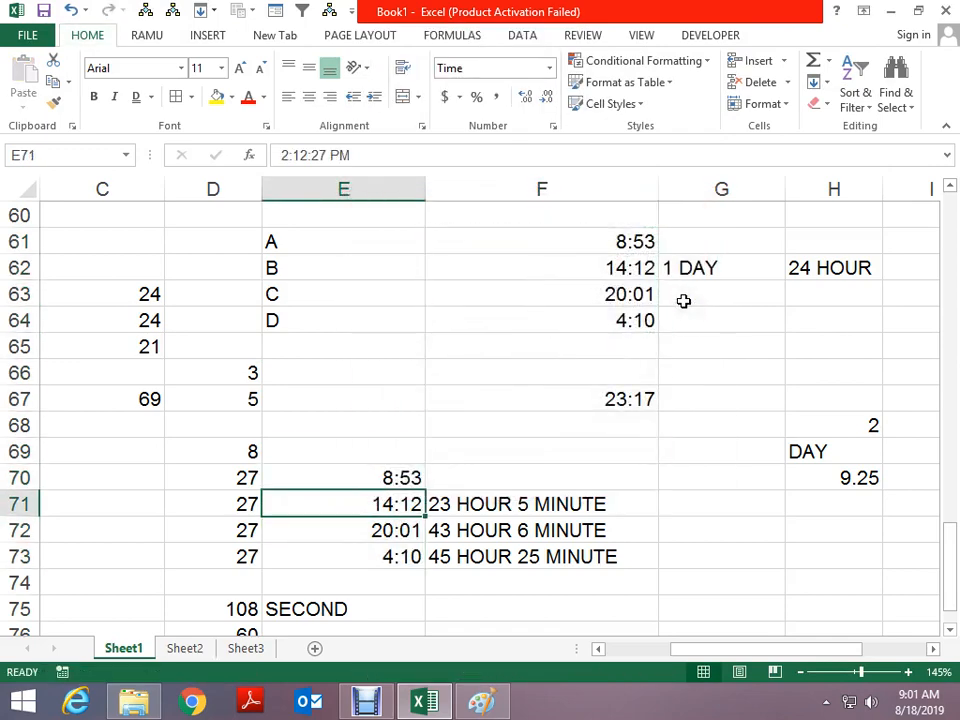
pyautogui.press('Up')
pyautogui.press('Down')
pyautogui.press('Right')
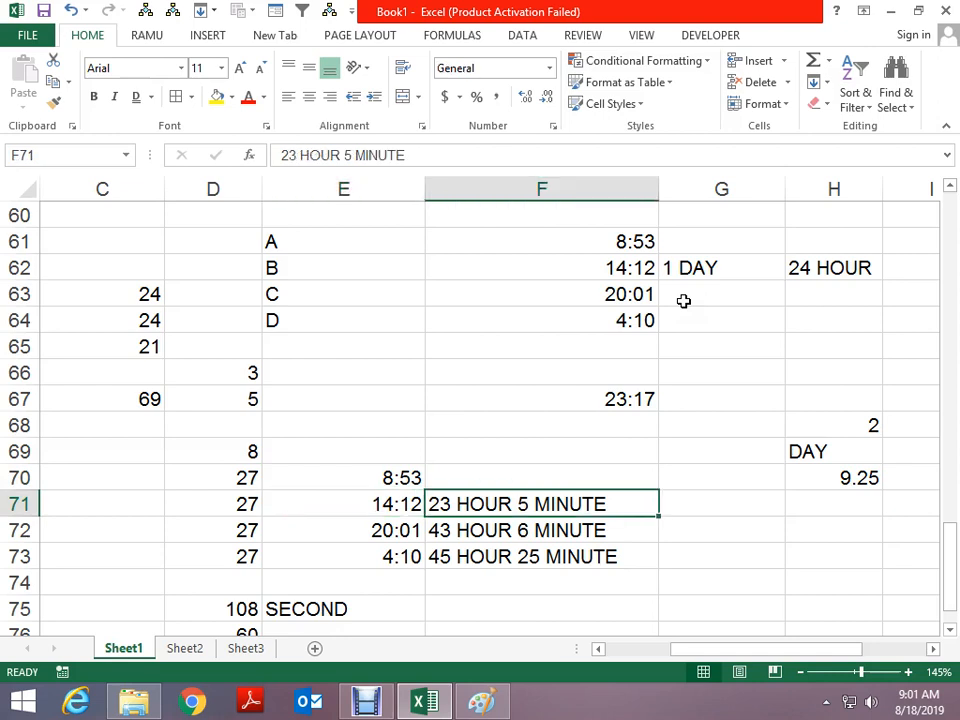
pyautogui.press('Left')
pyautogui.press('Down')
pyautogui.press('Right')
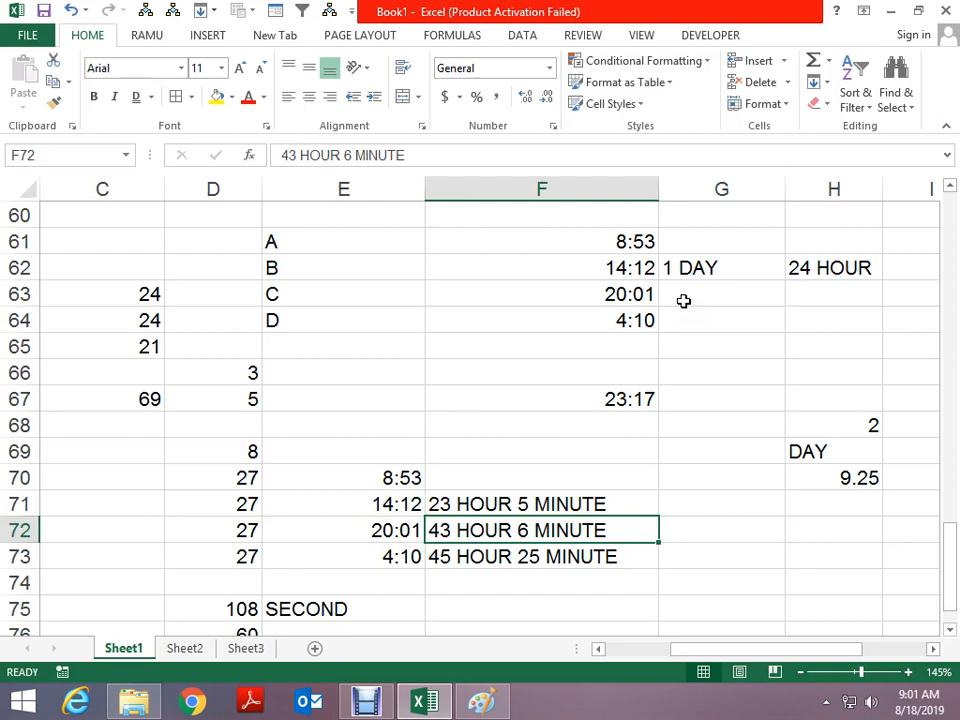
pyautogui.press('Down')
pyautogui.press('Left')
pyautogui.press('Right')
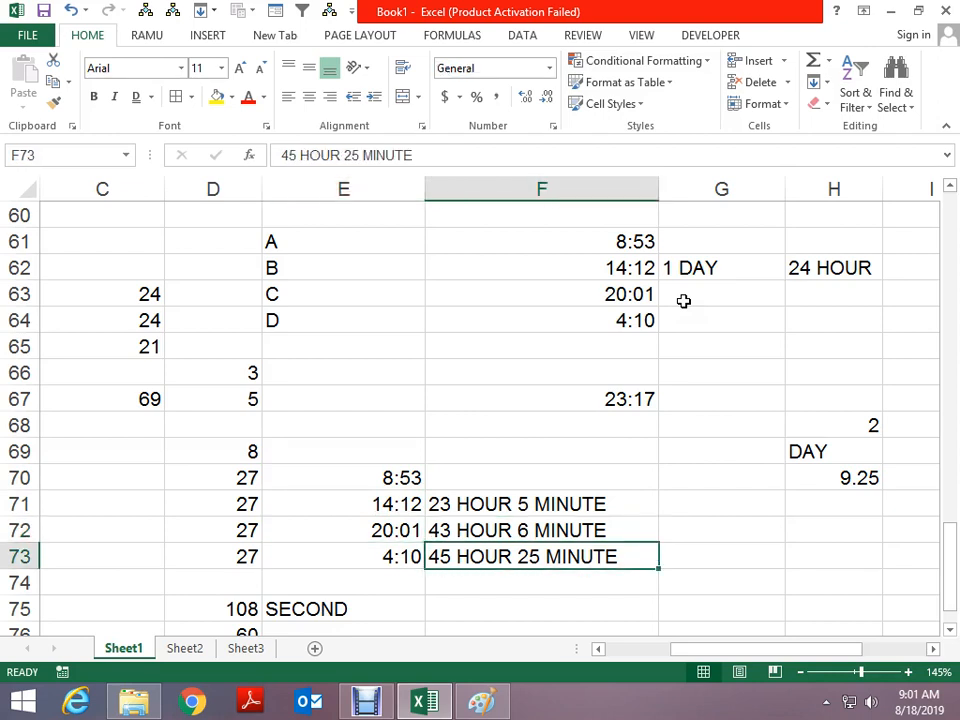
pyautogui.press('Left')
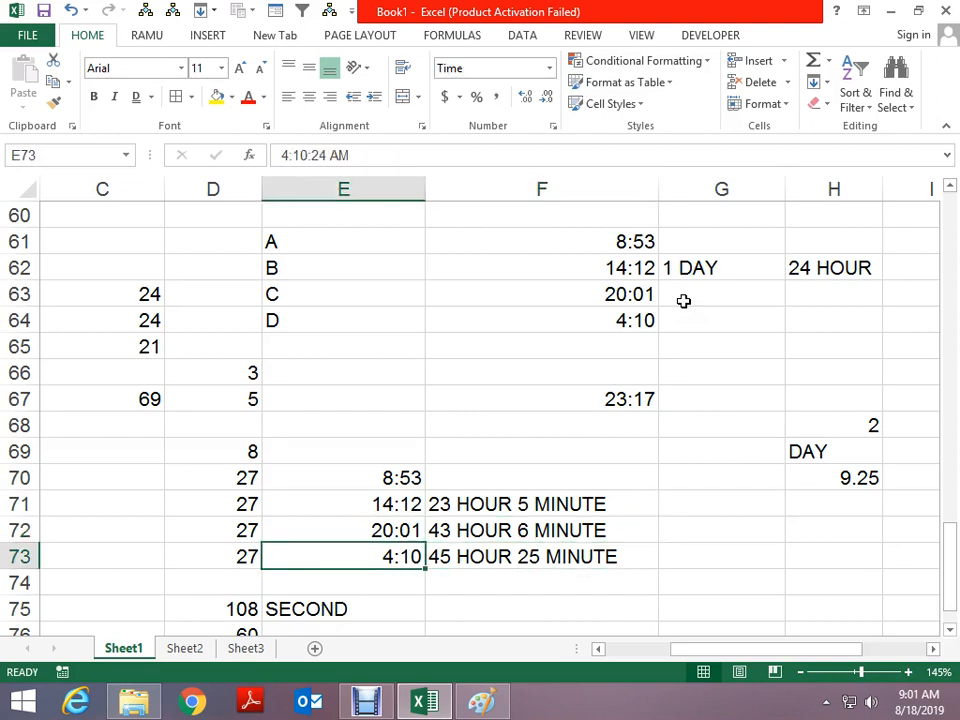
# Edit the F73 note to read 47 HOUR 16 MINUTE
pyautogui.press('Right')
pyautogui.press('F2')
pyautogui.press('Left')
pyautogui.press('Left')
pyautogui.press('Left')
pyautogui.press('Left')
pyautogui.press('Left')
pyautogui.press('Left')
pyautogui.press('Left')
pyautogui.press('Left')
pyautogui.press('Left')
pyautogui.press('Left')
pyautogui.press('Left')
pyautogui.press('Left')
pyautogui.press('Left')
pyautogui.press('Left')
pyautogui.press('Left')
pyautogui.press('Left')
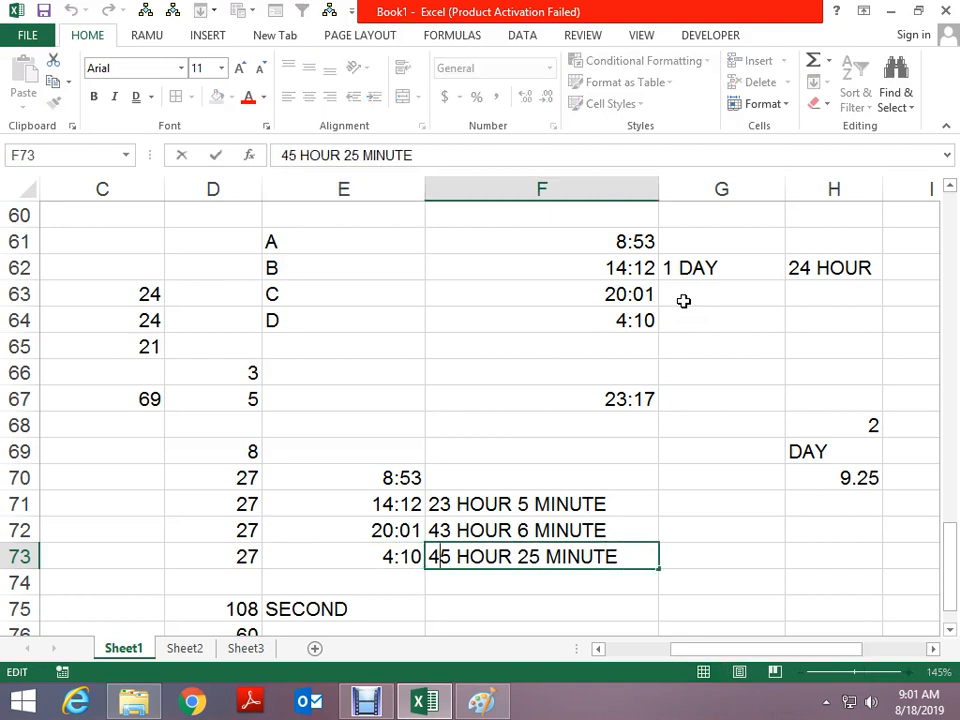
pyautogui.press('Right')
pyautogui.press('Delete')
pyautogui.write('7')
pyautogui.press('Right')
pyautogui.press('Right')
pyautogui.press('Right')
pyautogui.press('Right')
pyautogui.press('Right')
pyautogui.press('Right')
pyautogui.press('Right')
pyautogui.press('Delete')
pyautogui.press('Delete')
pyautogui.write('16')
pyautogui.press('Return')
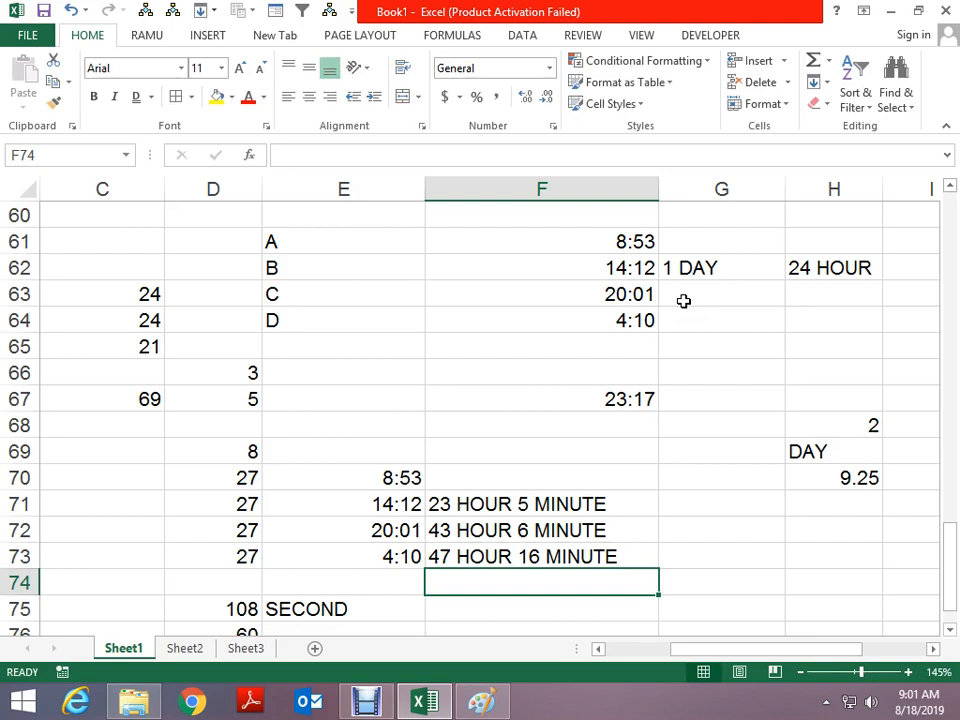
# Replace the seconds value 27 in D73 with 24
pyautogui.press('Left')
pyautogui.press('Up')
pyautogui.press('Up')
pyautogui.press('Down')
pyautogui.press('Up')
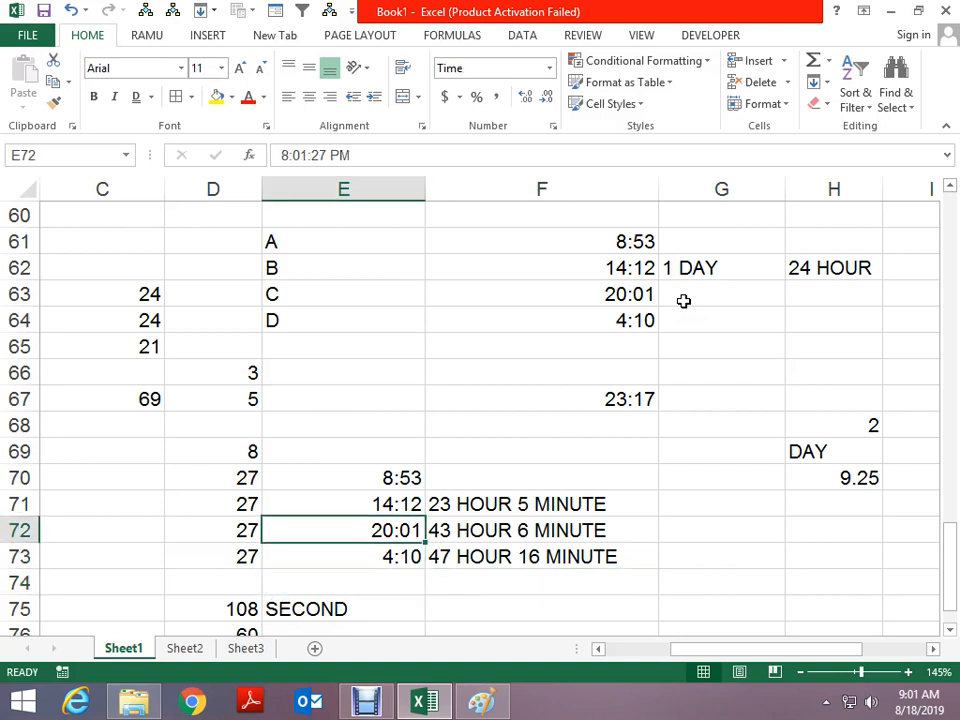
pyautogui.press('Up')
pyautogui.press('Up')
pyautogui.press('Down')
pyautogui.press('Down')
# Replace the D75 seconds total 108 with an AutoSum of D70:D74, giving 105
pyautogui.press('Down')
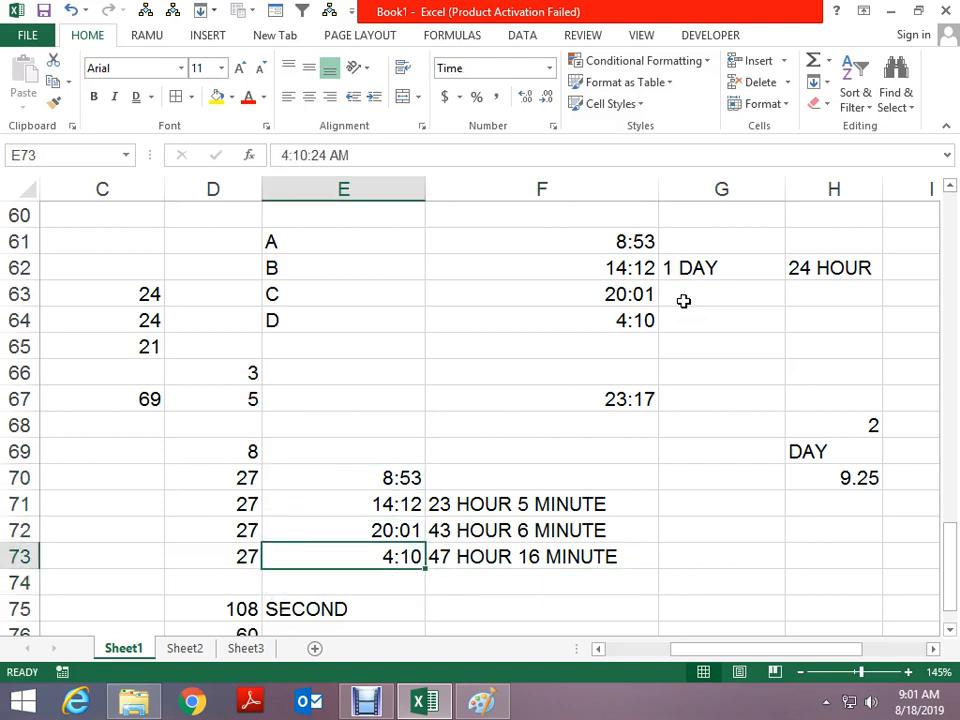
pyautogui.press('Left')
pyautogui.write('24')
pyautogui.press('Return')
pyautogui.press('Down')
pyautogui.press('Down')
pyautogui.press('Down')
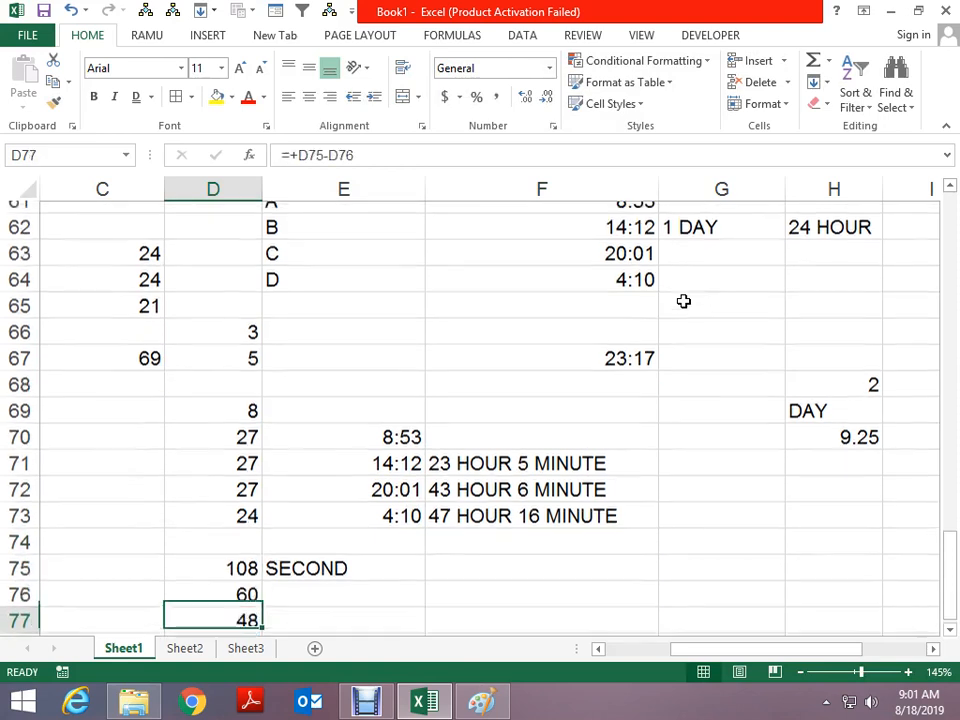
pyautogui.press('Up')
pyautogui.press('Up')
pyautogui.press('Delete')
pyautogui.hotkey('alt', '=')
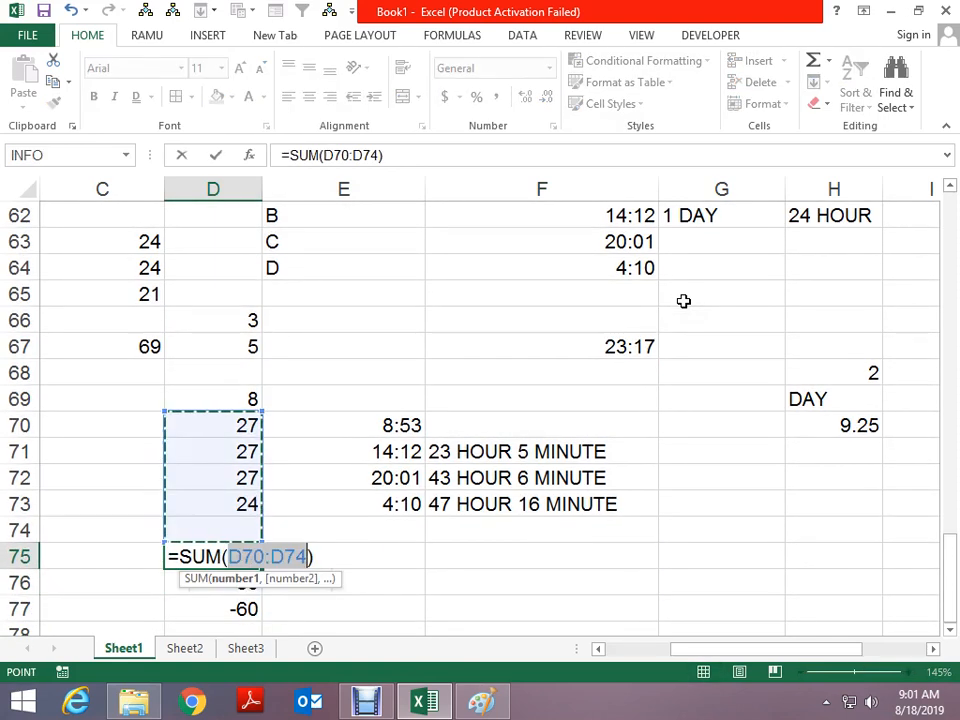
pyautogui.hotkey('ctrl', 'Return')
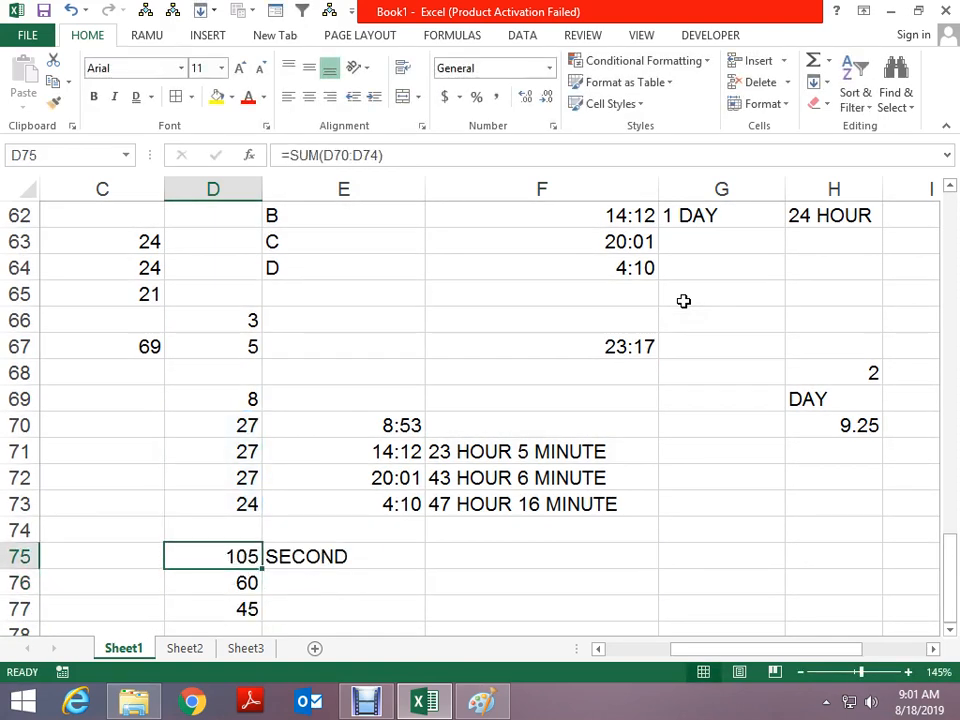
# Change the minutes in the F73 note to 17, reading 47 HOUR 17 MINUTE
pyautogui.press('Down')
pyautogui.press('Up')
pyautogui.press('Up')
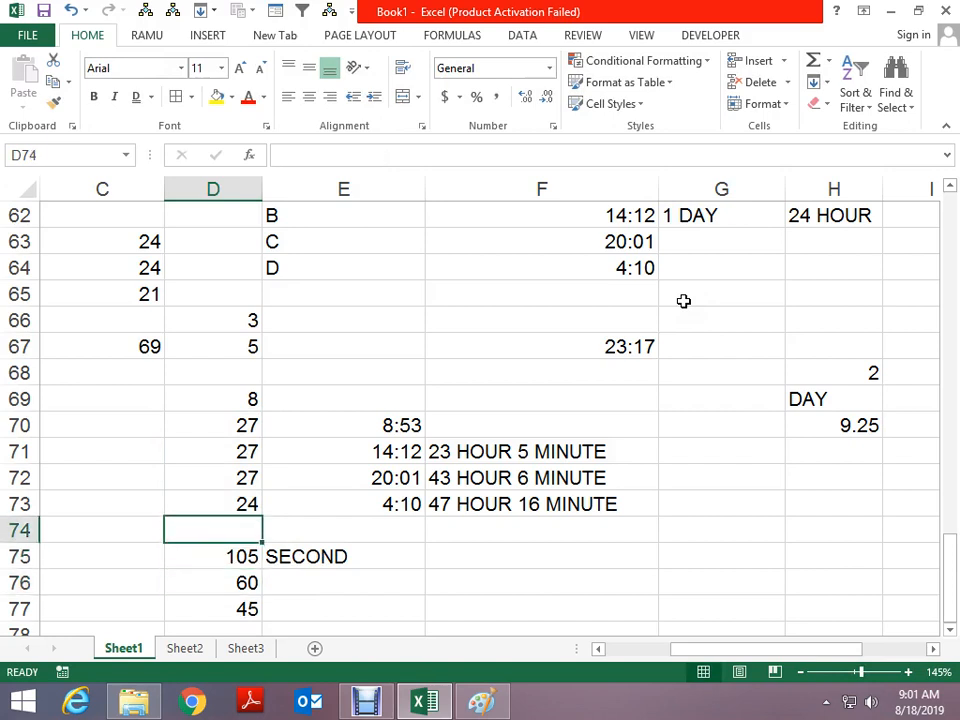
pyautogui.press('Right')
pyautogui.press('Right')
pyautogui.press('Up')
pyautogui.press('F2')
pyautogui.press('Left')
pyautogui.press('Left')
pyautogui.press('Left')
pyautogui.press('Left')
pyautogui.press('Left')
pyautogui.press('Left')
pyautogui.press('Left')
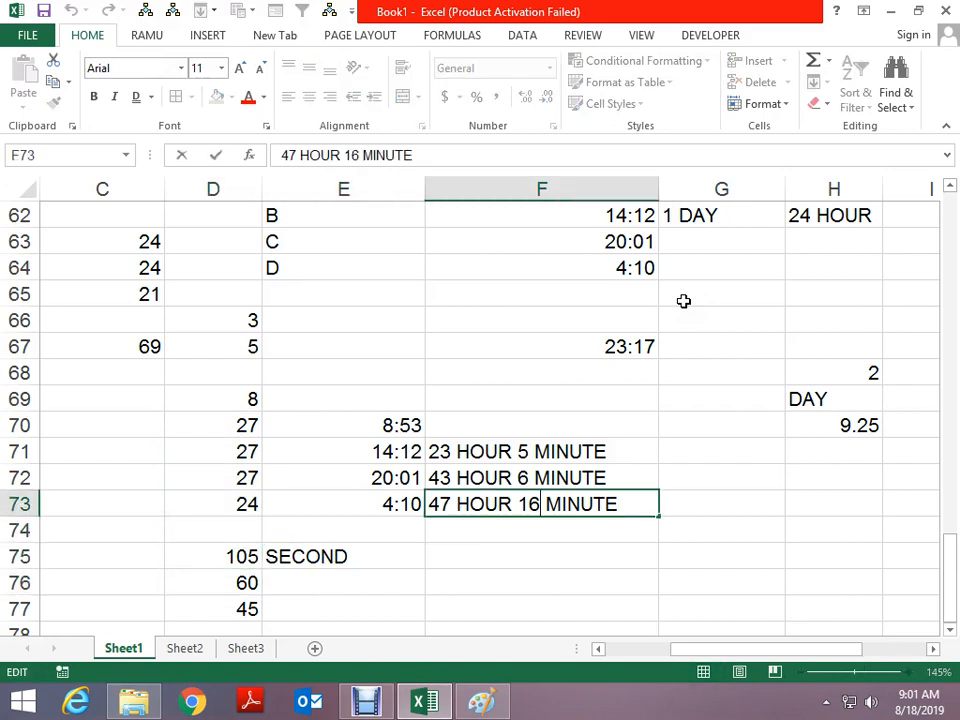
pyautogui.press('BackSpace')
pyautogui.write('7')
pyautogui.hotkey('ctrl', 'Return')
pyautogui.press('Down')
# Append 45 SECOND to the F73 note
pyautogui.press('Up')
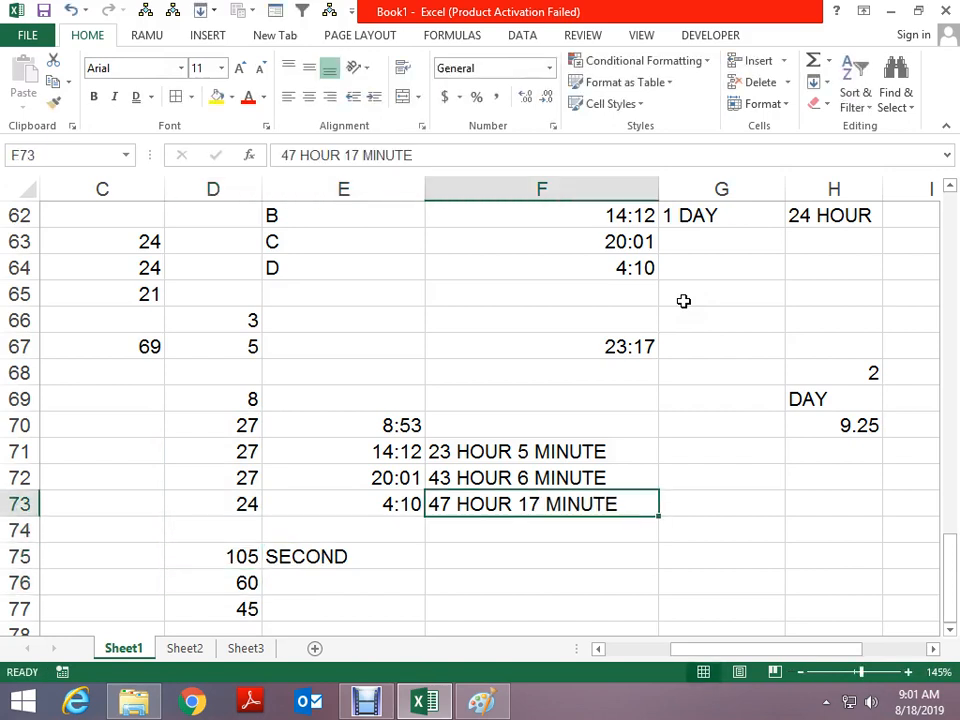
pyautogui.press('F2')
pyautogui.write('45 SECOND')
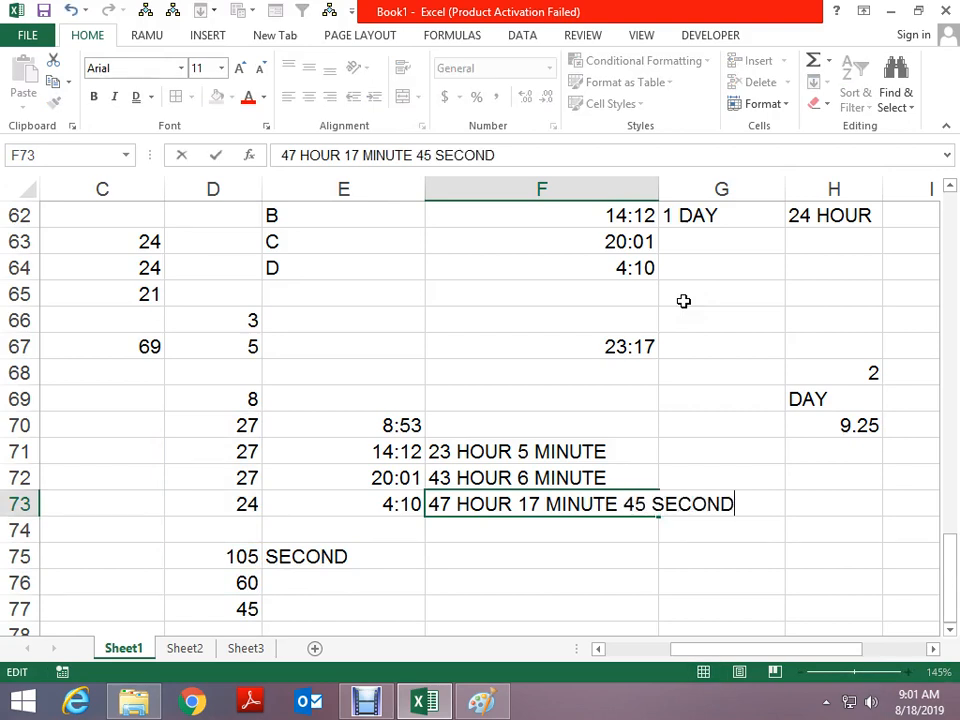
pyautogui.press('Return')
pyautogui.press('Up')
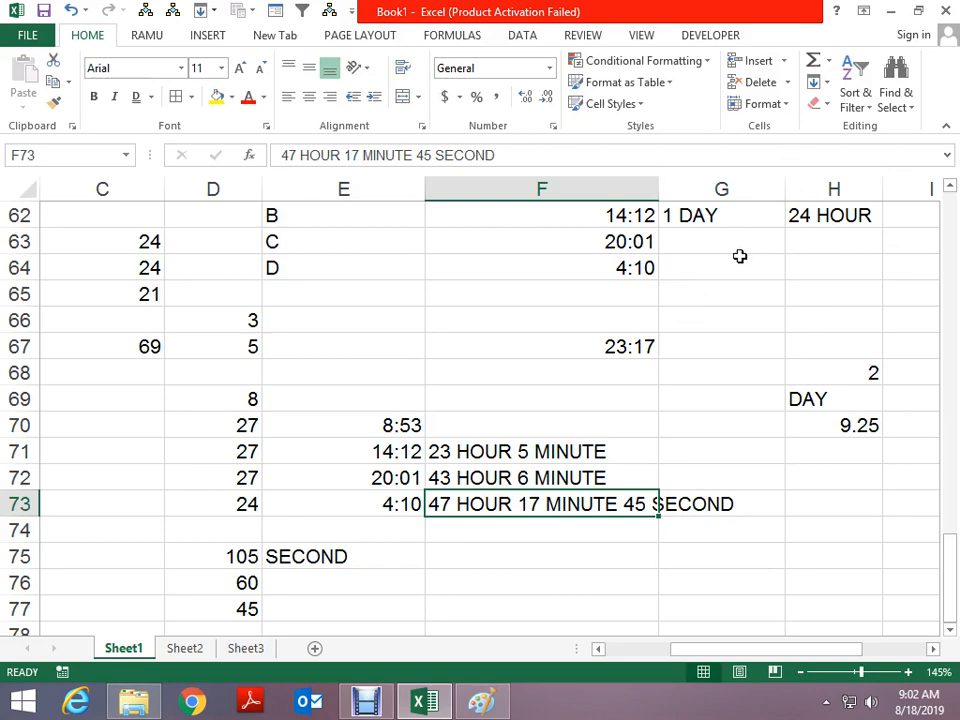
pyautogui.click(611, 364)
# Apply the 37:30:55 elapsed-hours time format to F67 so the total reads 47:17:45
pyautogui.click(613, 340)
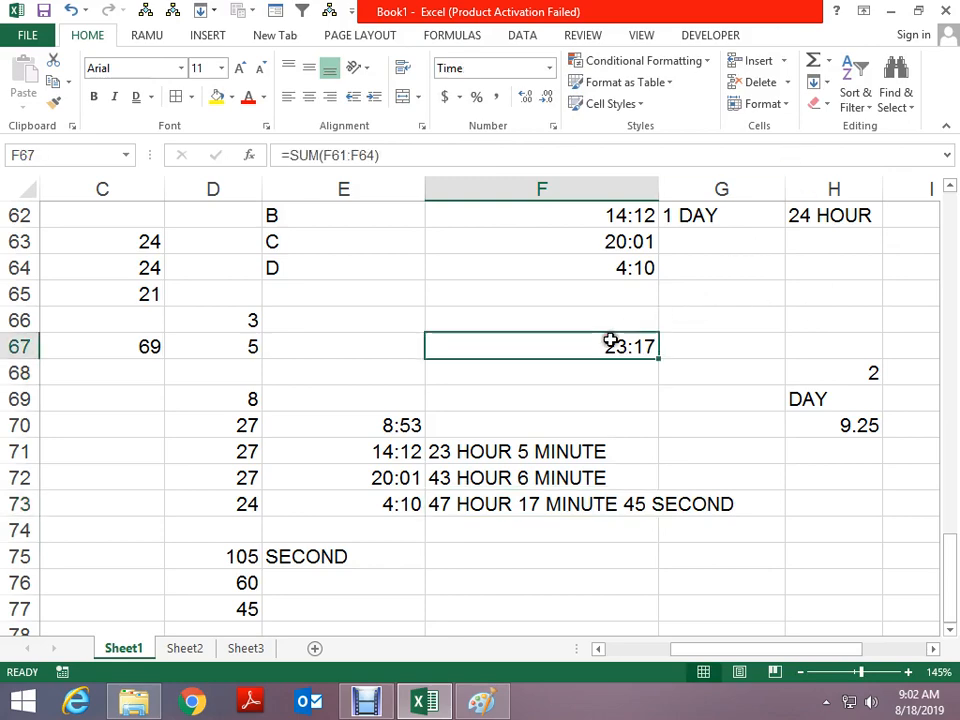
pyautogui.hotkey('ctrl', '1')
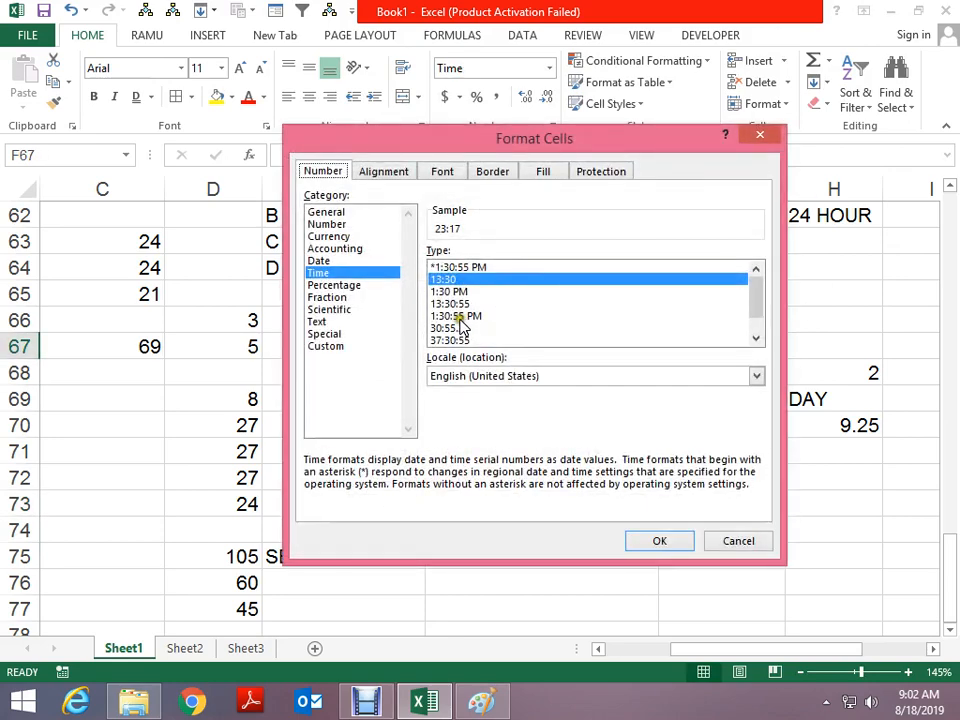
pyautogui.click(455, 340)
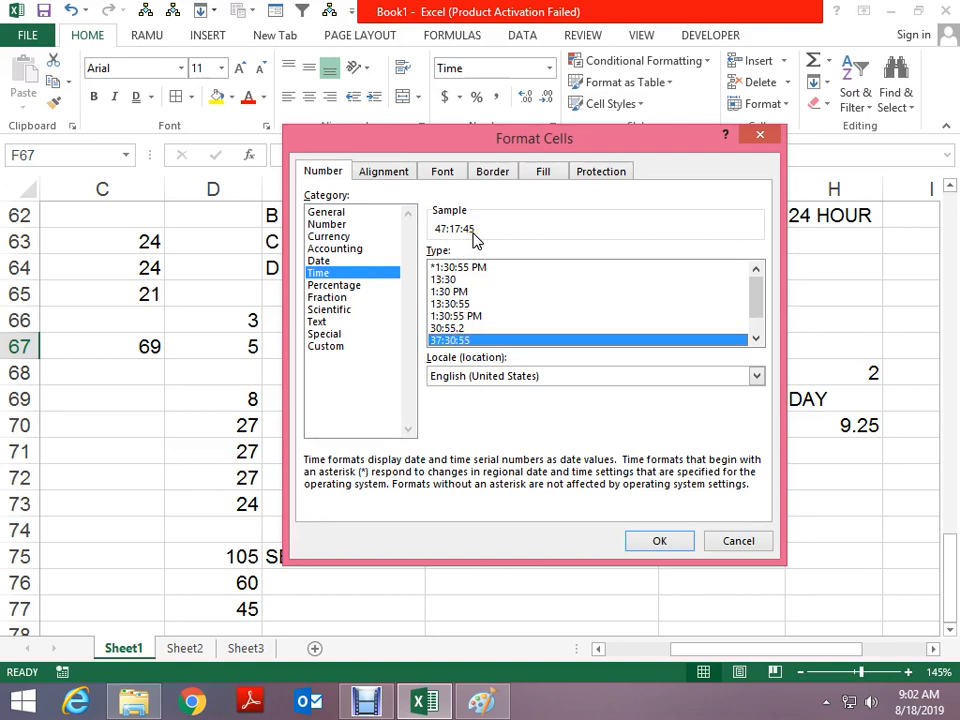
pyautogui.click(647, 541)
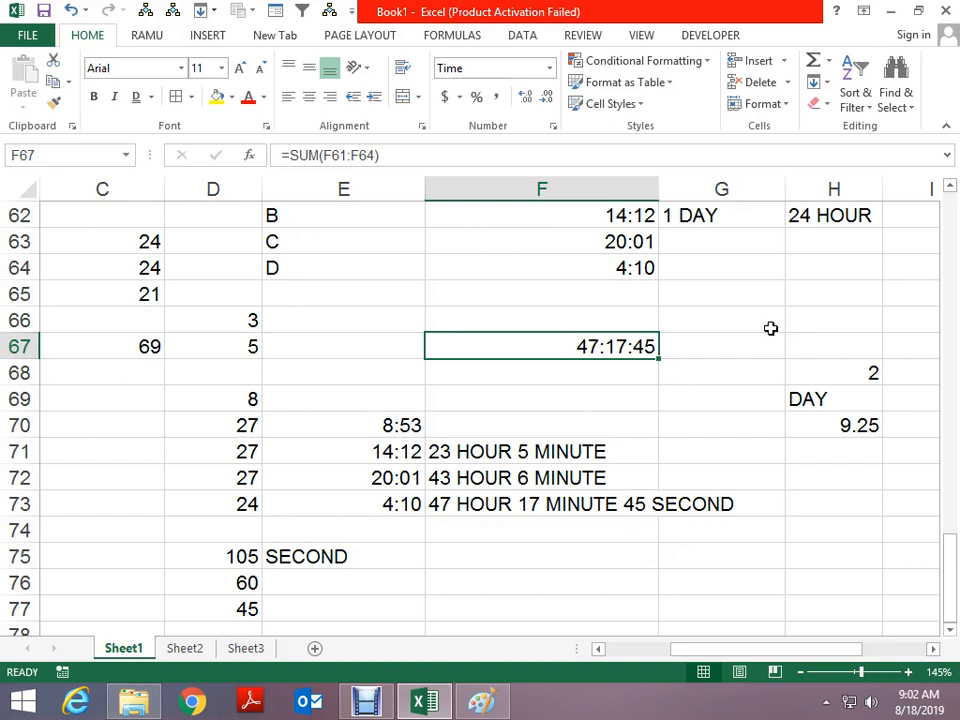
pyautogui.scroll(1, 769, 326)
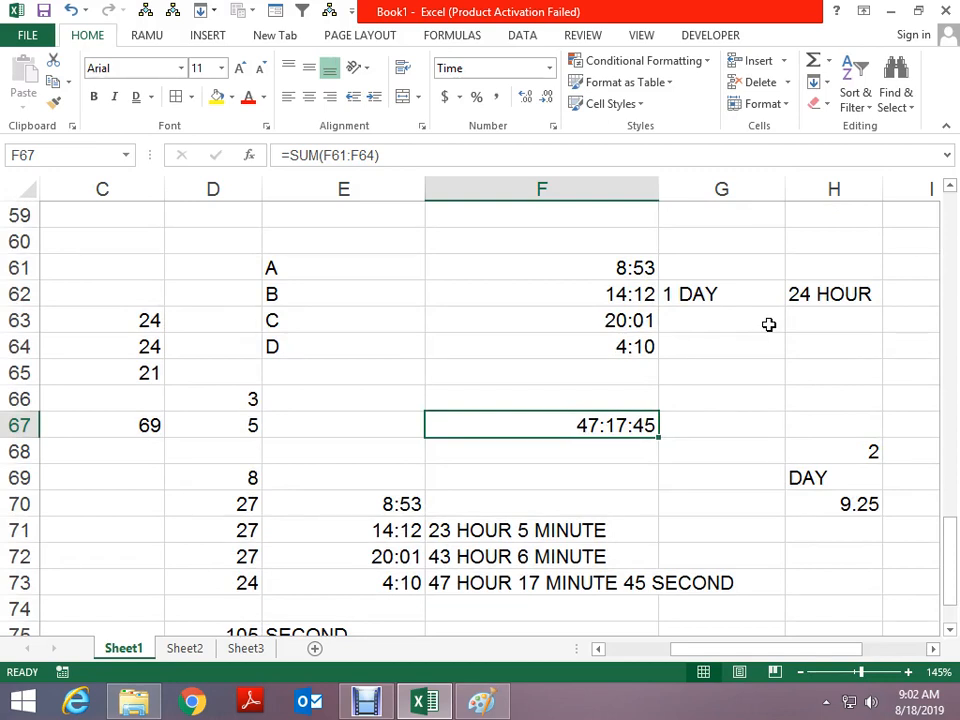
pyautogui.press('Up')
pyautogui.press('Up')
pyautogui.press('Up')
pyautogui.press('Up')
pyautogui.press('Up')
pyautogui.press('Up')
pyautogui.hotkey('shift', 'Down')
pyautogui.hotkey('shift', 'Down')
pyautogui.hotkey('shift', 'Down')
pyautogui.hotkey('ctrl', 'c')
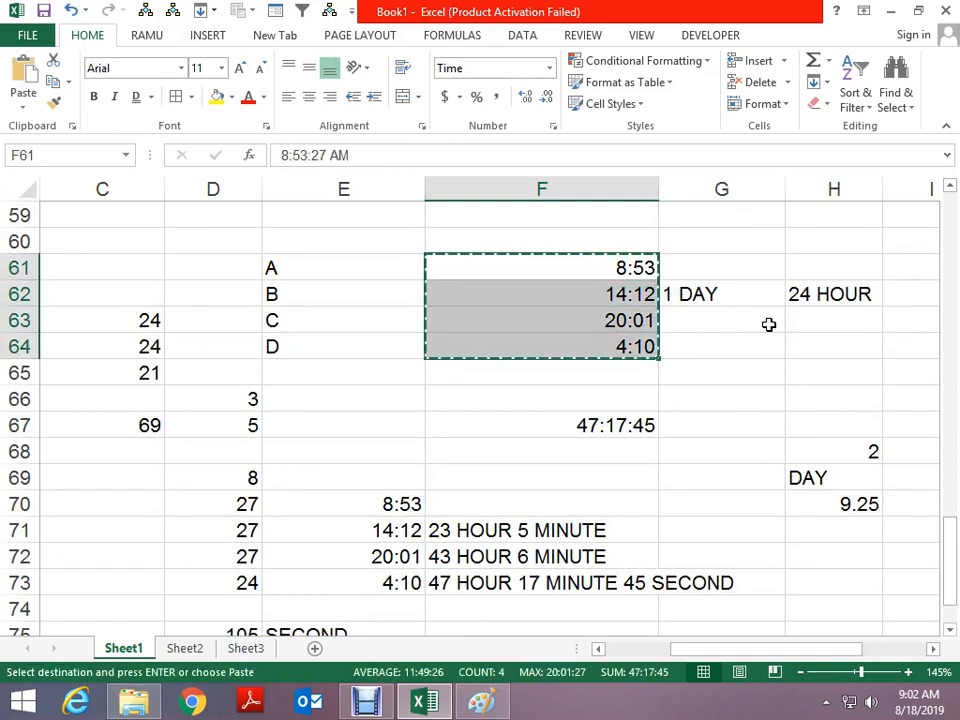
pyautogui.scroll(-7, 724, 394)
pyautogui.click(214, 371)
pyautogui.hotkey('ctrl', 'v')
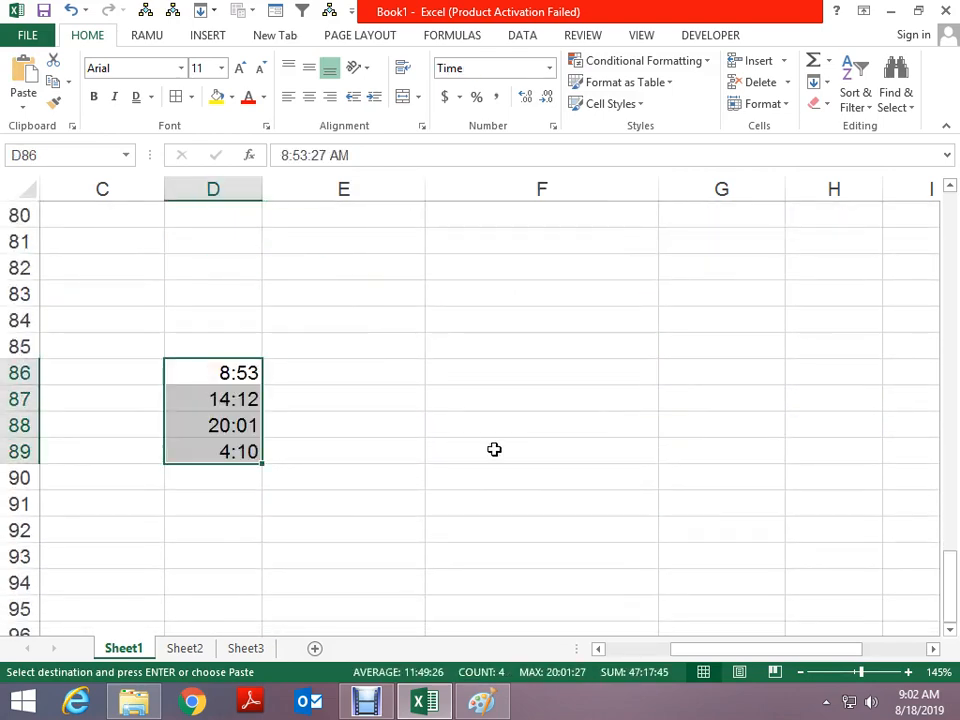
pyautogui.press('Left')
pyautogui.write('A')
pyautogui.press('Return')
pyautogui.write('B')
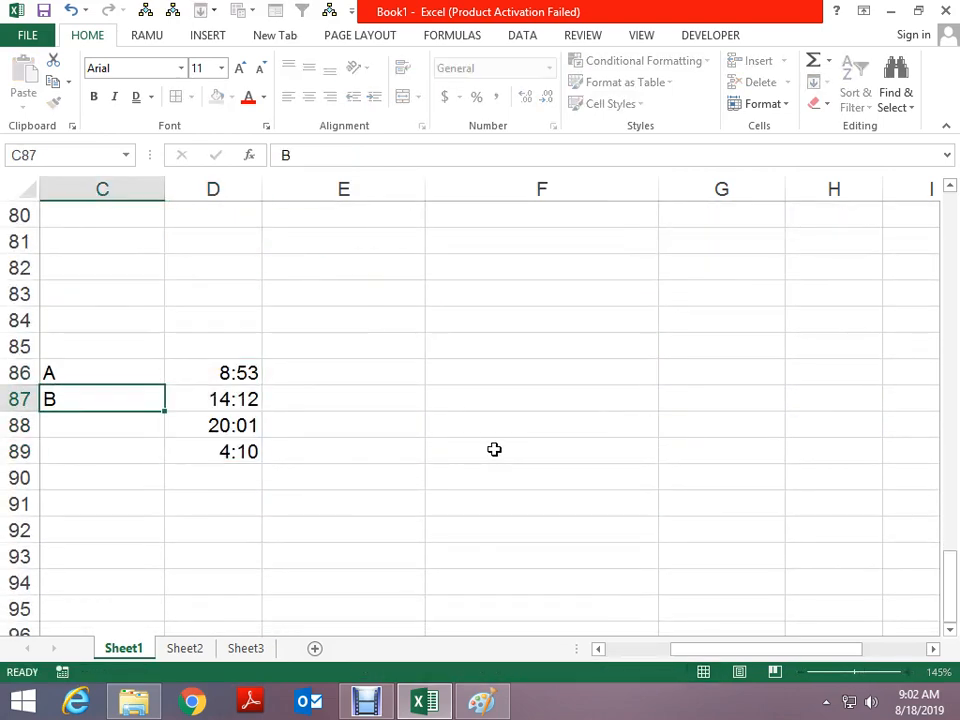
pyautogui.press('Return')
pyautogui.write('C')
pyautogui.press('Return')
pyautogui.write('D')
pyautogui.press('Return')
pyautogui.press('Up')
pyautogui.press('Up')
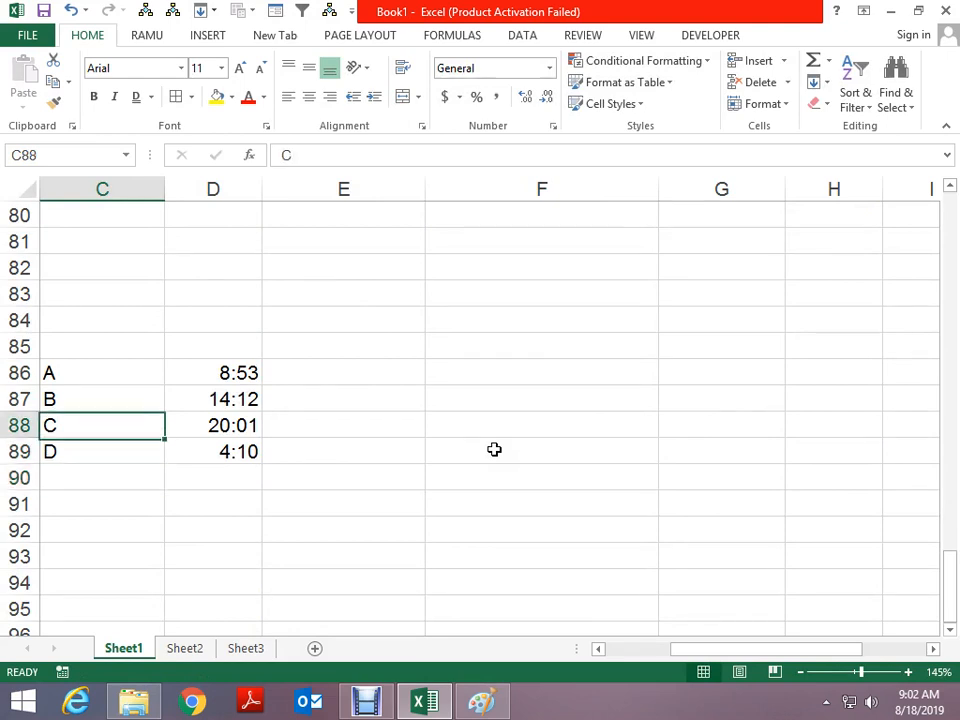
pyautogui.press('Up')
pyautogui.press('Right')
pyautogui.press('Up')
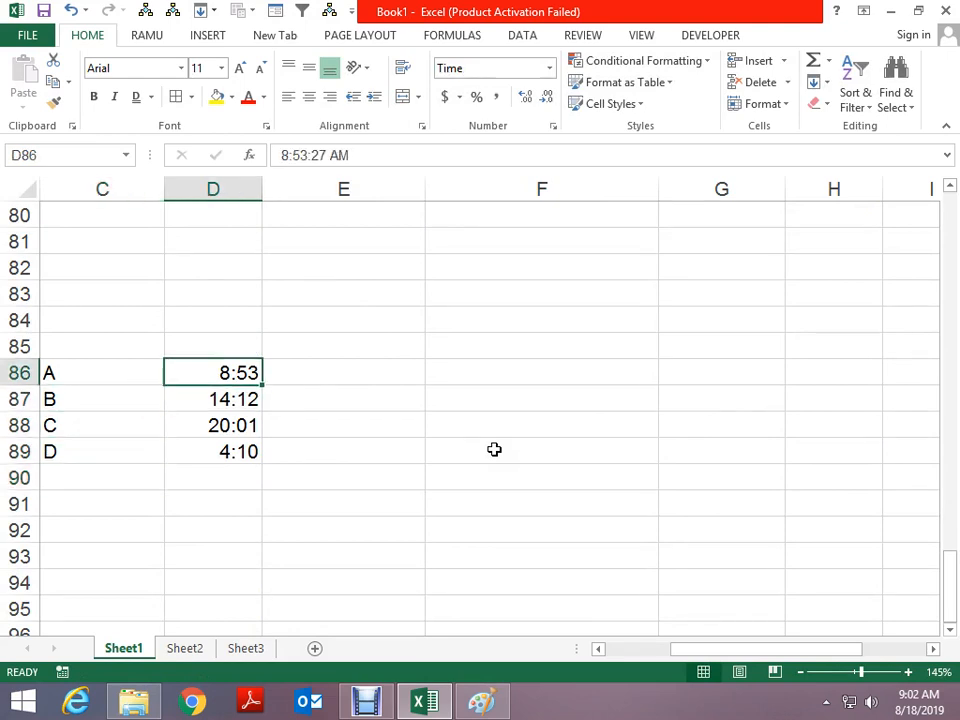
pyautogui.press('Down')
pyautogui.press('Up')
# Enter =SUM(D86:D89) in D93, showing 23:17, then select D86:D89 to compare the status-bar sum
pyautogui.press('Down')
pyautogui.press('Down')
pyautogui.press('Down')
pyautogui.press('Down')
pyautogui.press('Down')
pyautogui.press('Down')
pyautogui.press('Down')
pyautogui.write('=SUM()')
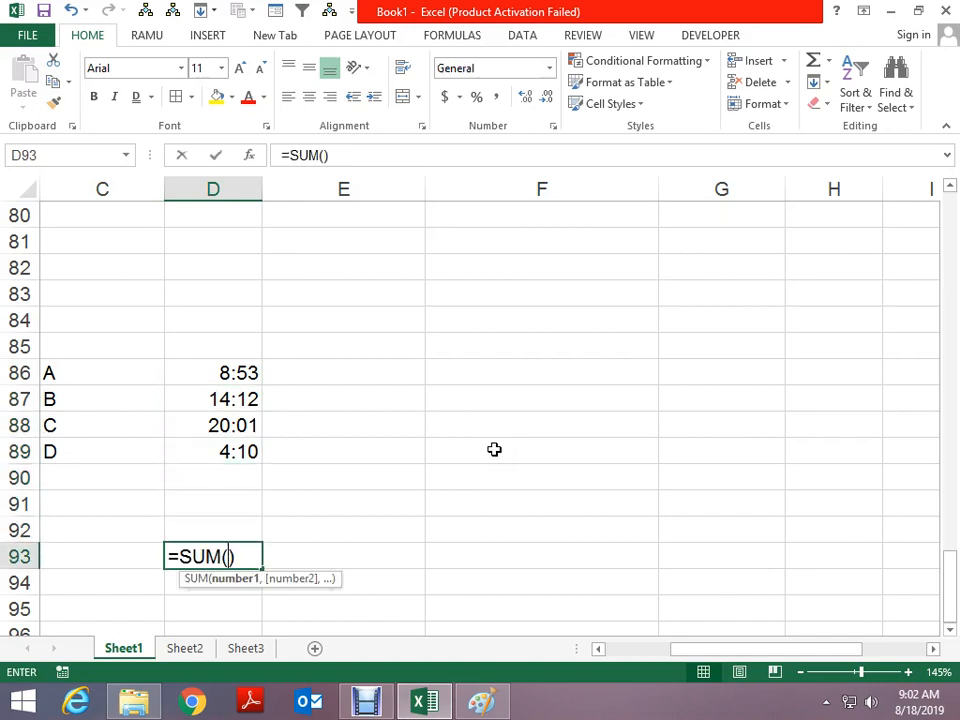
pyautogui.press('Escape')
pyautogui.write('=SUM(')
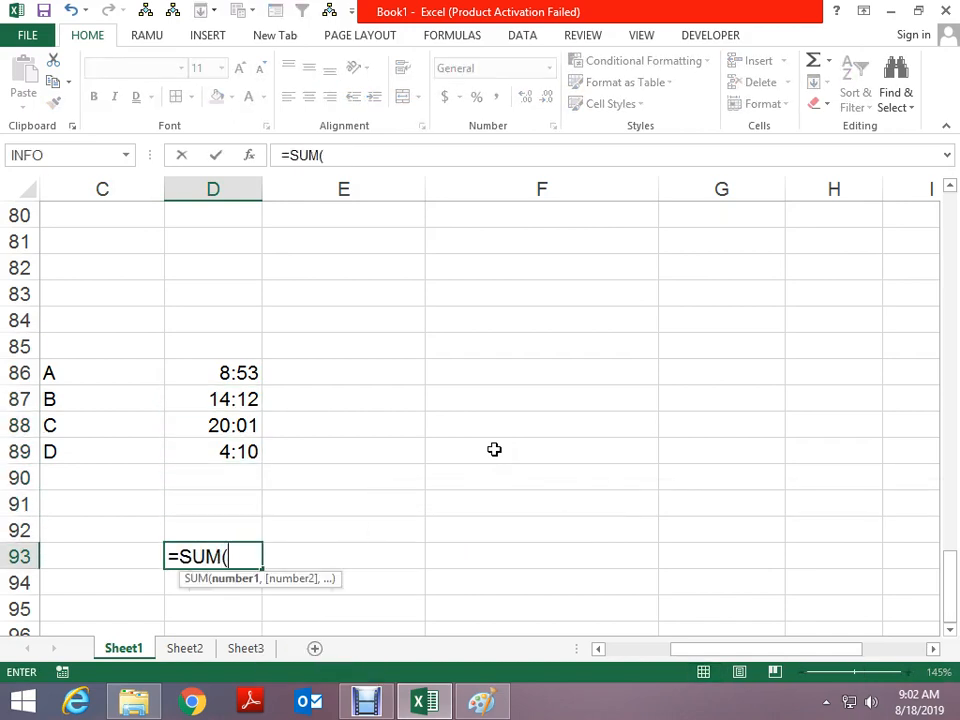
pyautogui.press('Up')
pyautogui.press('Up')
pyautogui.press('Up')
pyautogui.press('Up')
pyautogui.hotkey('shift', 'Up')
pyautogui.hotkey('shift', 'Up')
pyautogui.hotkey('ctrl', 'Return')
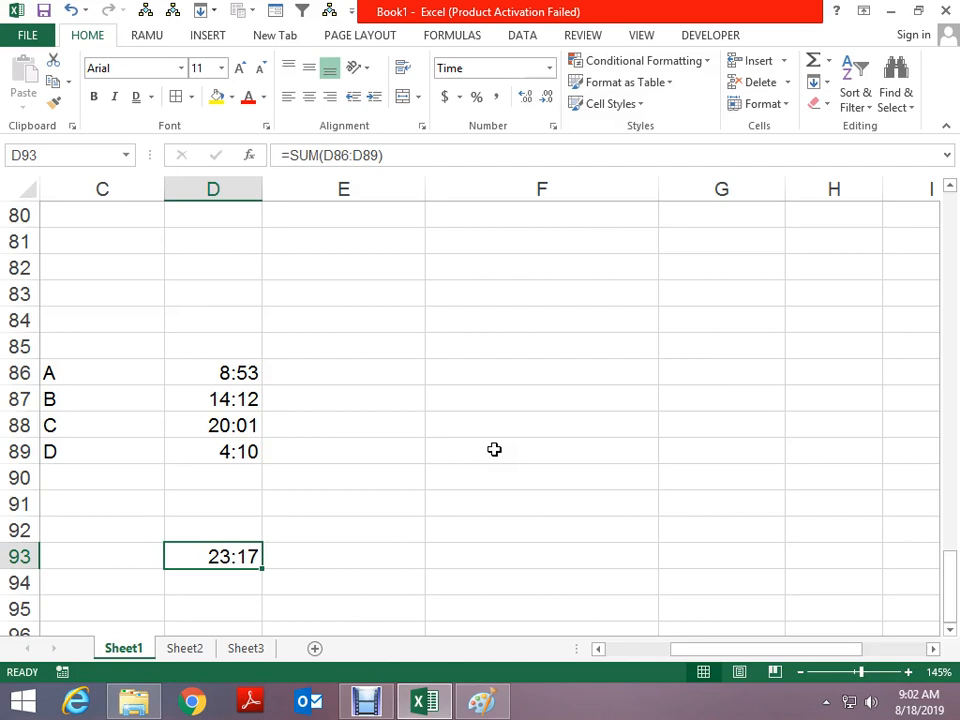
pyautogui.press('Up')
pyautogui.press('Up')
pyautogui.press('Up')
pyautogui.press('Up')
pyautogui.press('Up')
pyautogui.press('Up')
pyautogui.press('Up')
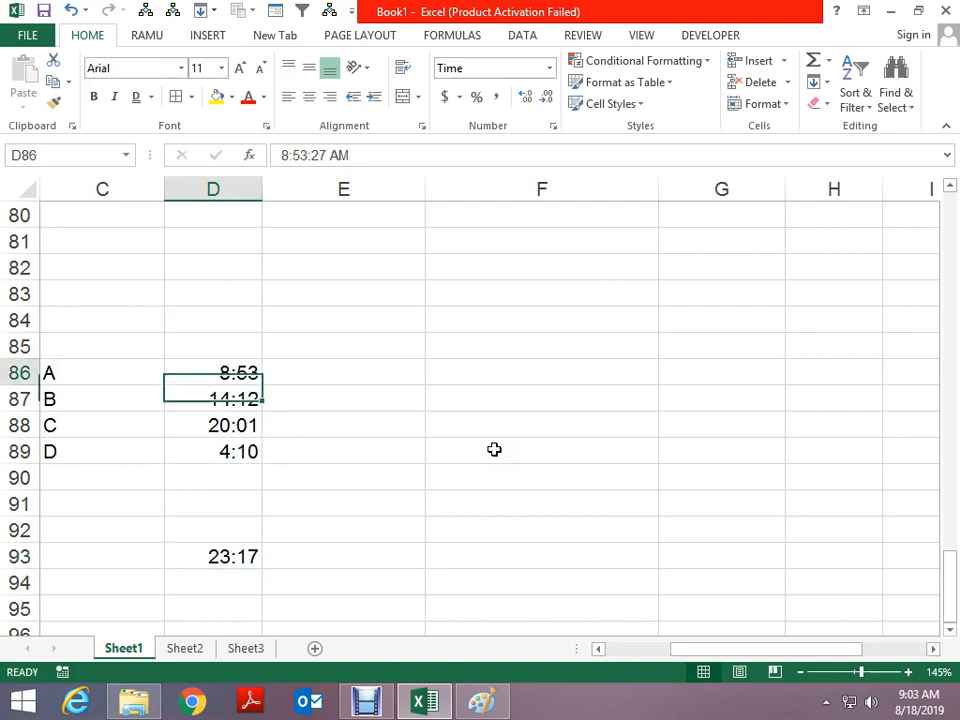
pyautogui.hotkey('shift', 'Down')
pyautogui.hotkey('shift', 'Down')
pyautogui.hotkey('shift', 'Down')
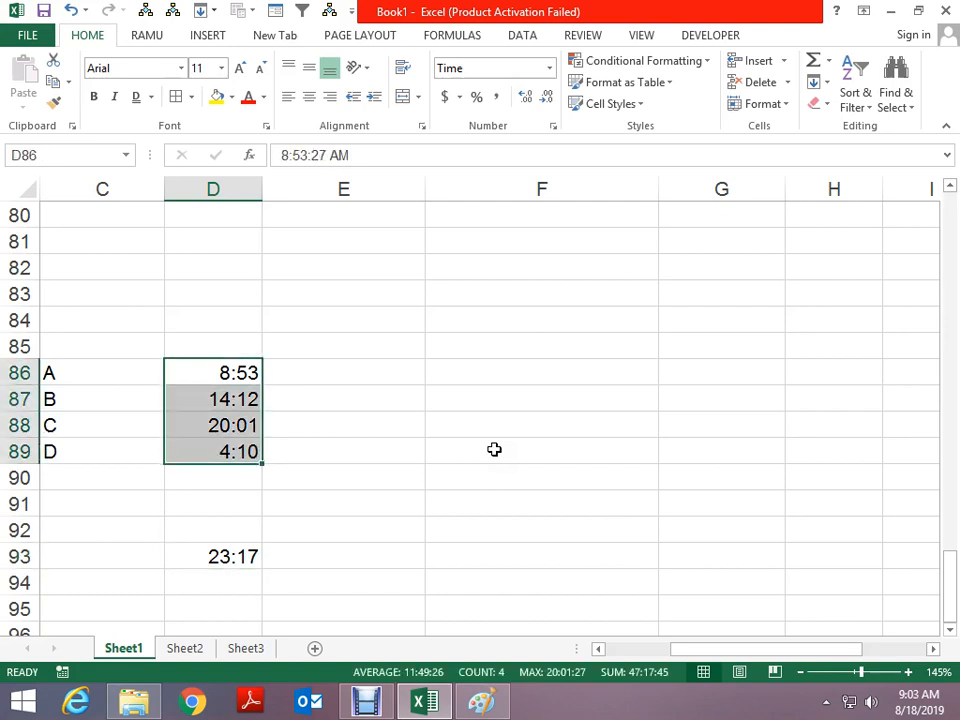
pyautogui.press('Down')
pyautogui.press('Down')
pyautogui.press('Down')
pyautogui.press('Down')
pyautogui.press('Down')
pyautogui.press('Down')
pyautogui.press('Down')
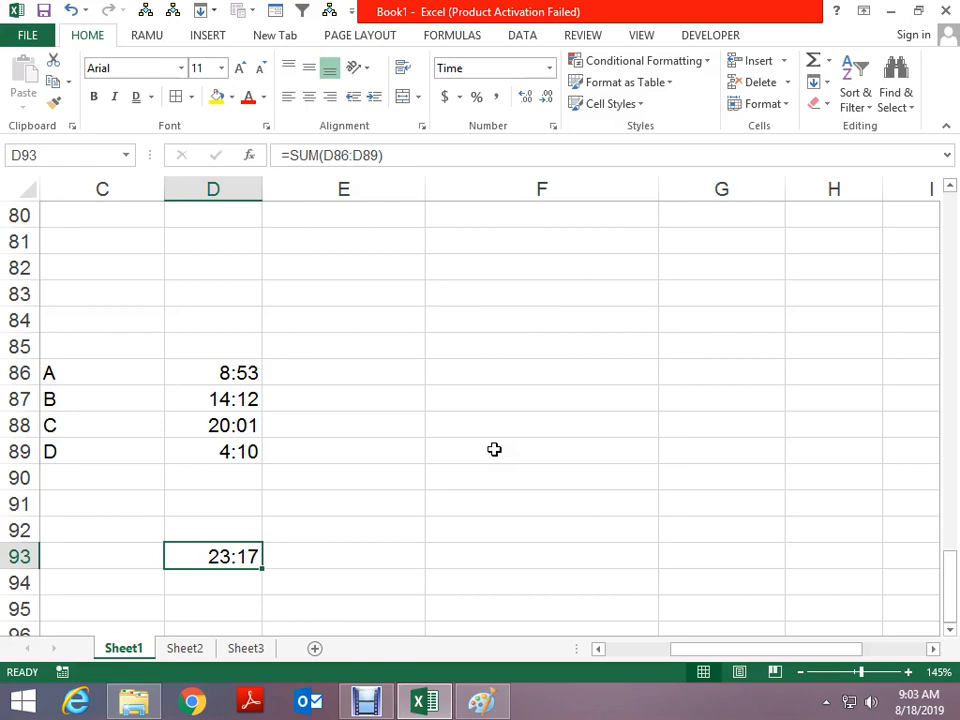
# Apply the 37:30:55 time format to the D93 total via Ctrl+1
pyautogui.hotkey('ctrl', '1')
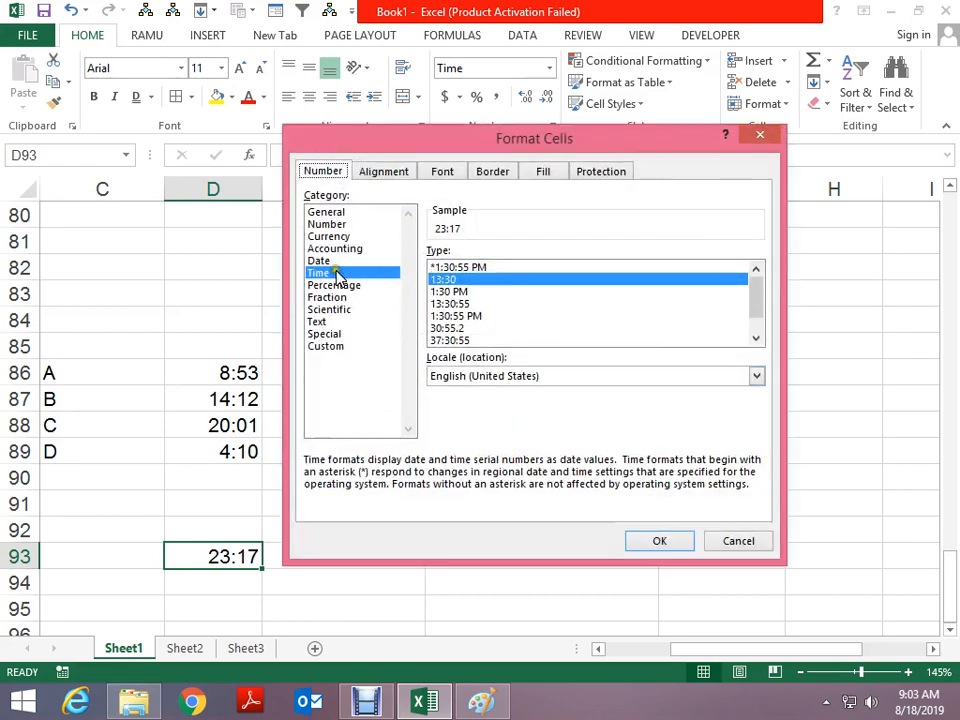
pyautogui.click(441, 340)
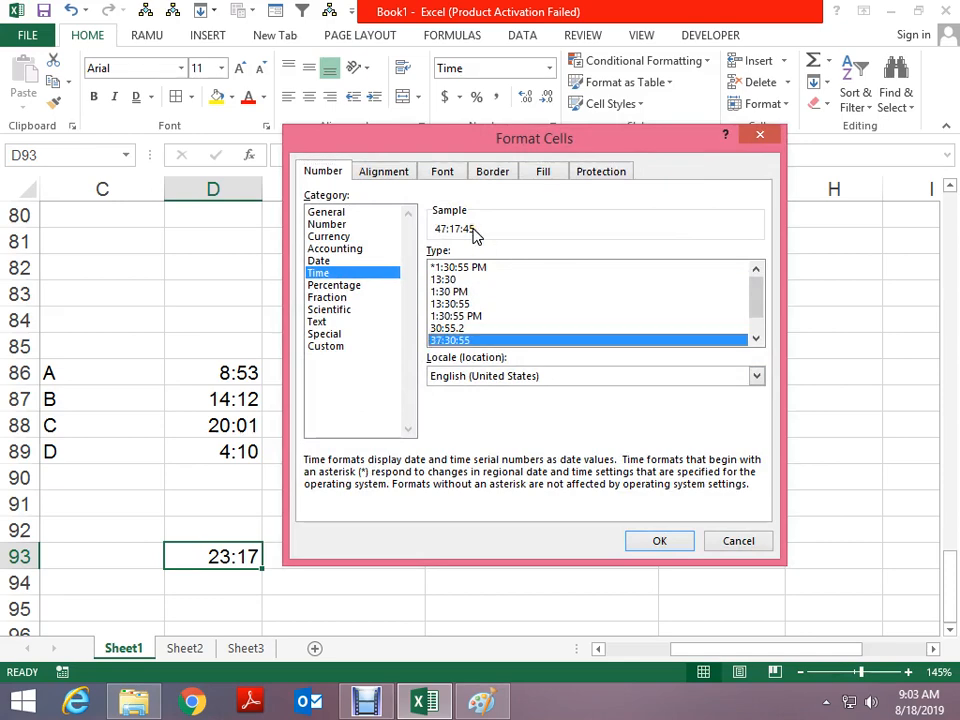
pyautogui.click(677, 541)
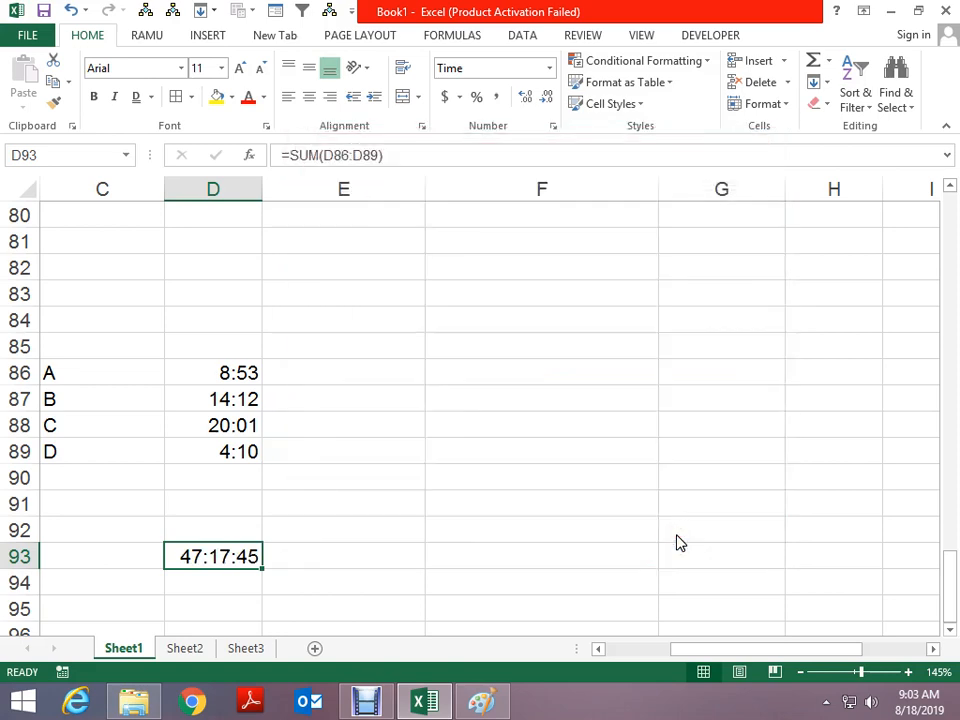
# Preview the 13:30, 1:30 PM and 13:30:55 types, then keep 37:30:55 for D93 and select D86:D89
pyautogui.hotkey('ctrl', '1')
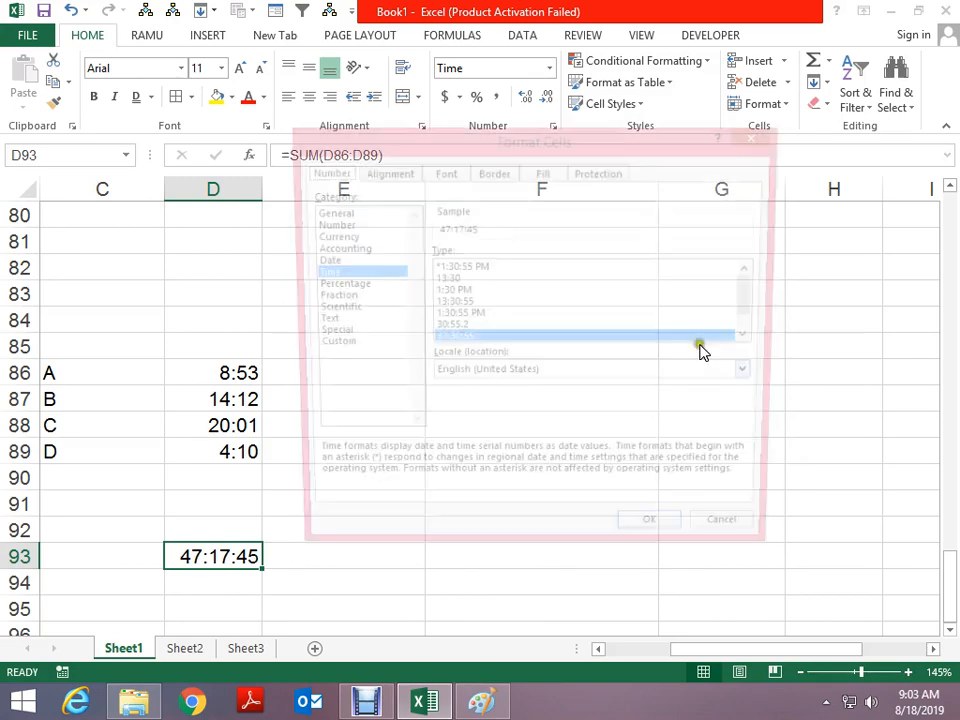
pyautogui.click(462, 280)
pyautogui.click(464, 291)
pyautogui.click(464, 303)
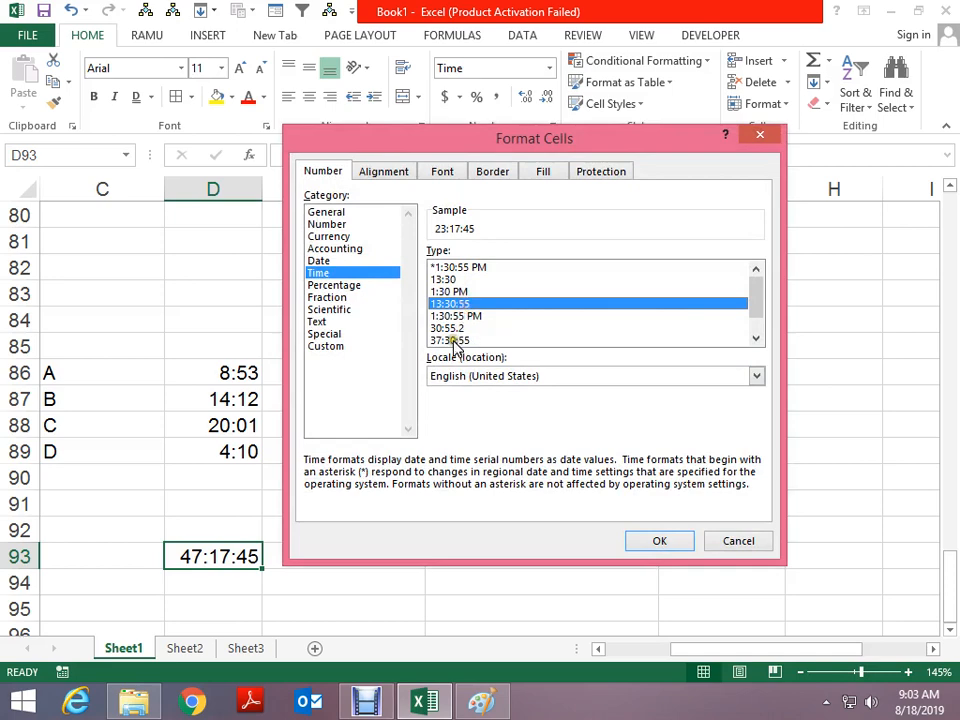
pyautogui.click(456, 341)
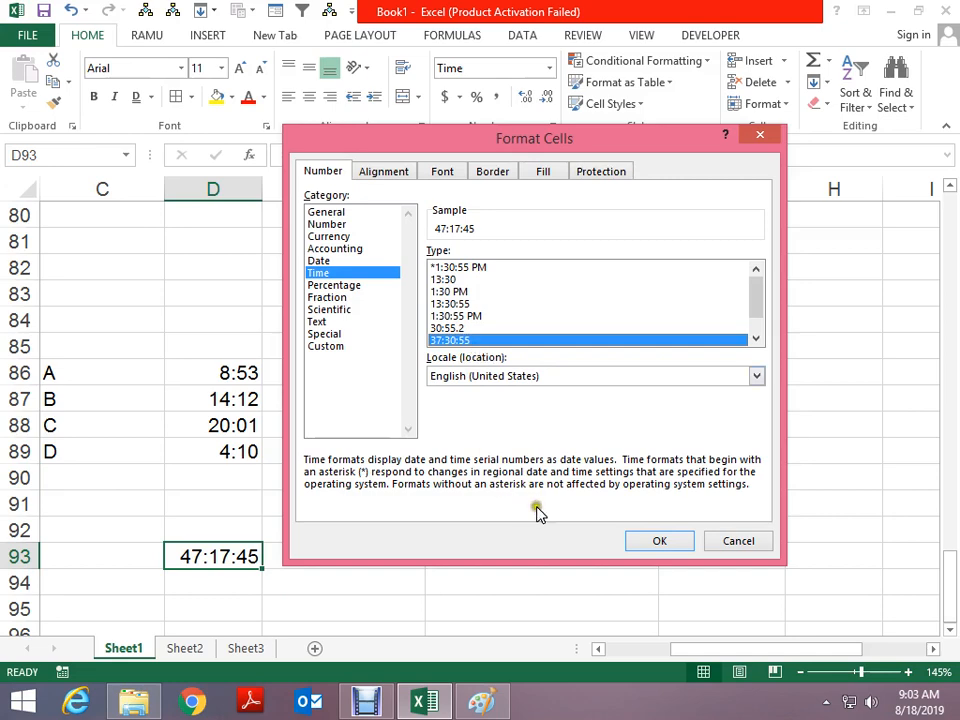
pyautogui.click(640, 546)
pyautogui.press('Up')
pyautogui.press('Up')
pyautogui.press('Up')
pyautogui.press('Up')
pyautogui.press('Up')
pyautogui.press('Up')
pyautogui.press('Up')
pyautogui.hotkey('shift', 'Down')
pyautogui.hotkey('shift', 'Down')
pyautogui.hotkey('shift', 'Down')
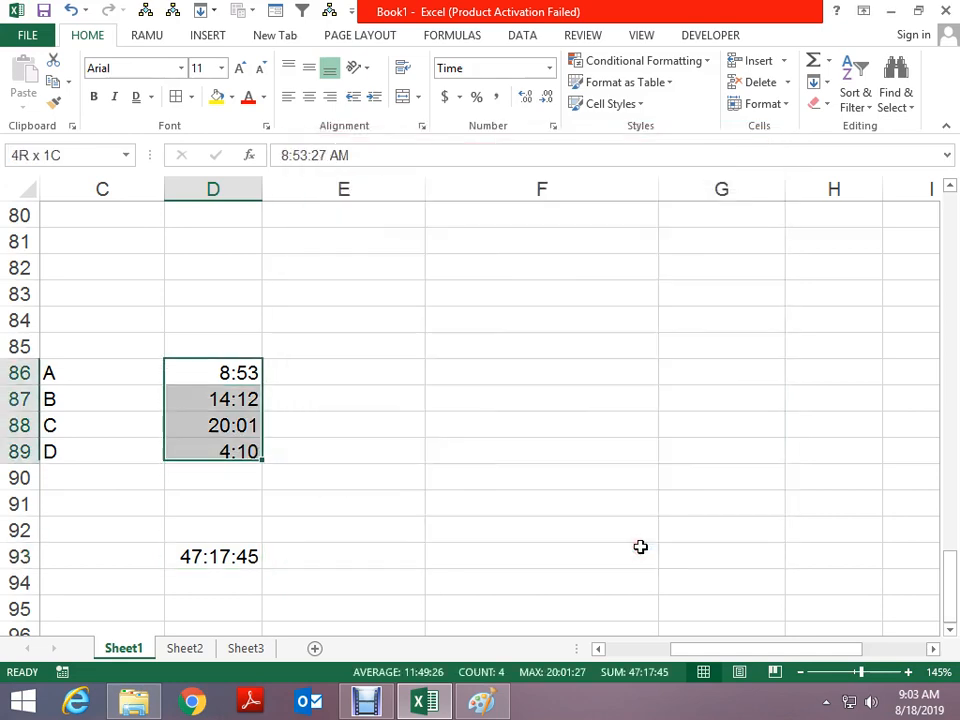
# Copy the four times into F86:F89 and total them with =SUM(F86:F89) in F93
pyautogui.hotkey('ctrl', 'c')
pyautogui.press('Right')
pyautogui.press('Right')
pyautogui.press('Return')
pyautogui.press('Down')
pyautogui.press('Down')
pyautogui.press('Down')
pyautogui.press('Down')
pyautogui.press('Down')
pyautogui.press('Down')
pyautogui.press('Down')
pyautogui.press('Down')
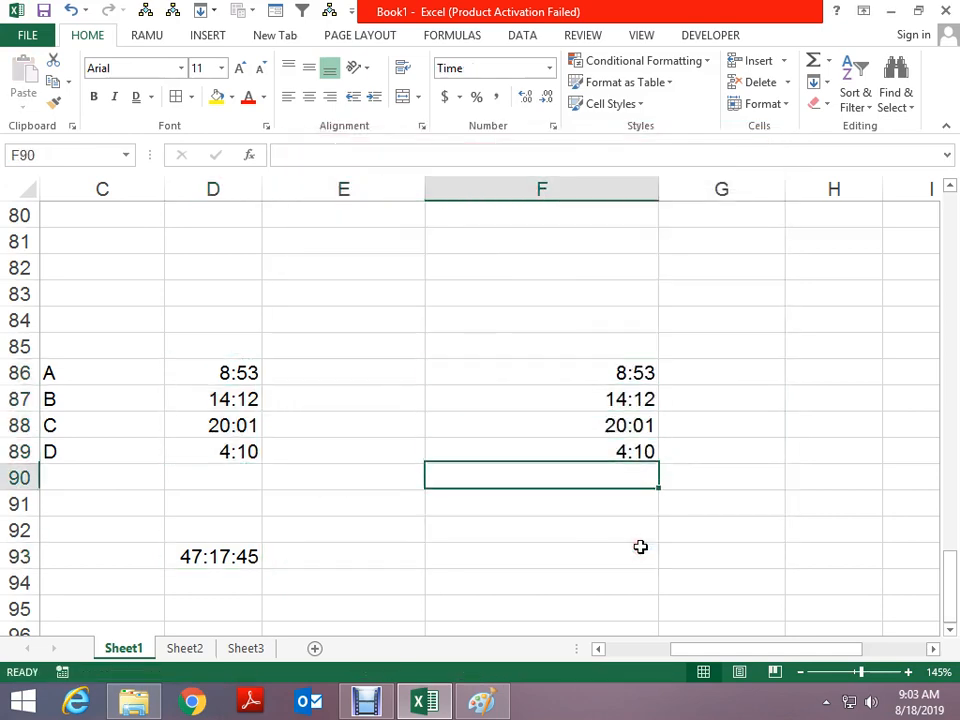
pyautogui.press('Up')
pyautogui.write('=SUM(')
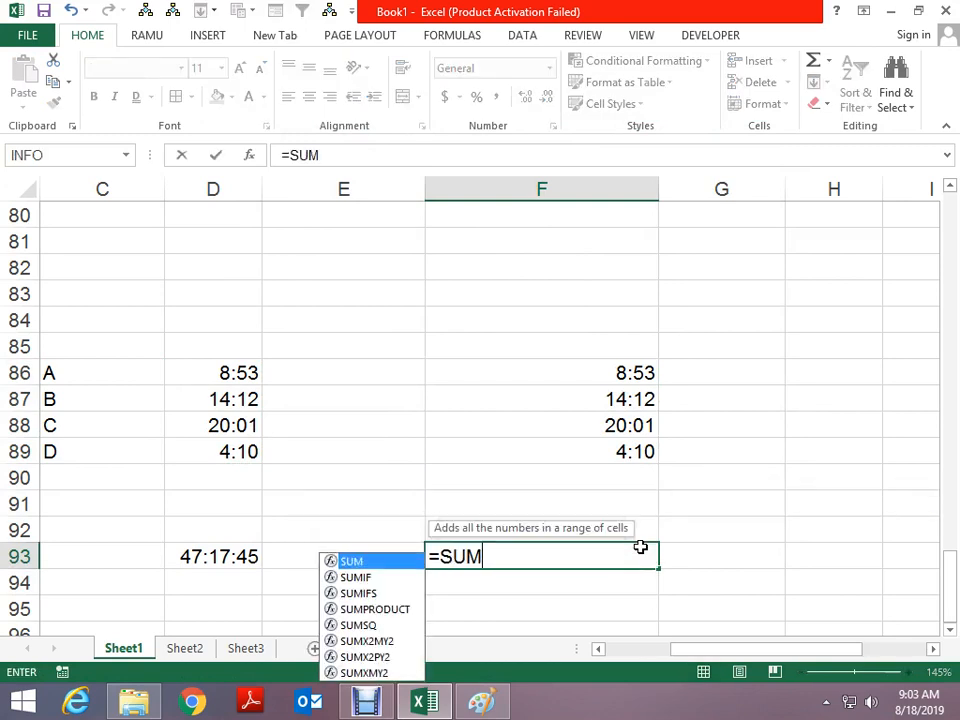
pyautogui.press('Up')
pyautogui.press('Up')
pyautogui.press('Up')
pyautogui.press('Up')
pyautogui.hotkey('shift', 'Up')
pyautogui.hotkey('shift', 'Up')
pyautogui.hotkey('shift', 'Up')
pyautogui.hotkey('ctrl', 'Return')
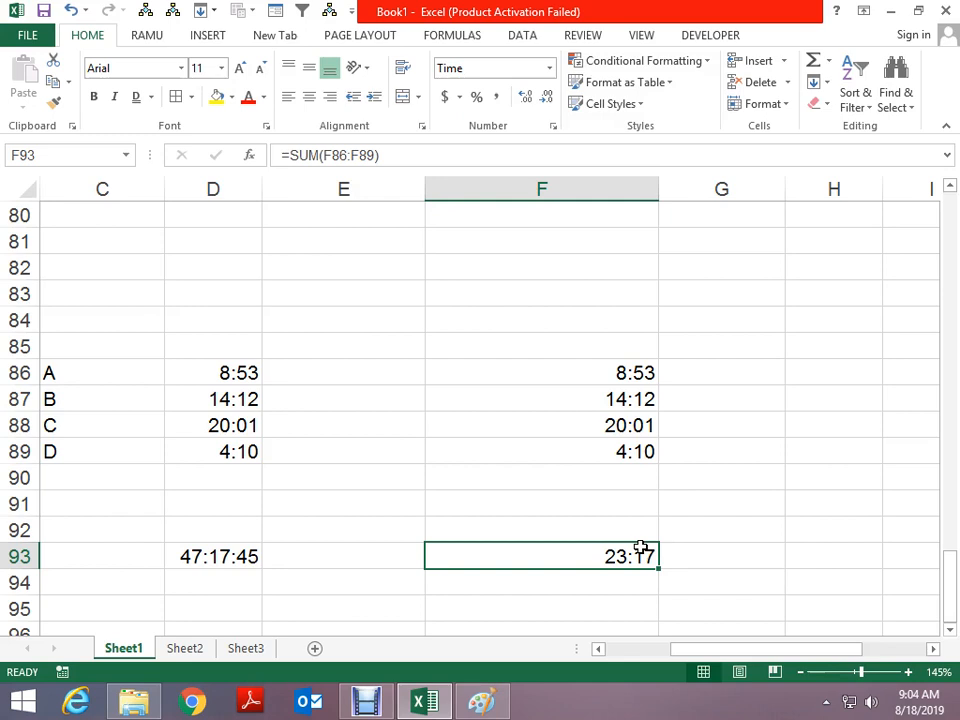
# Try and undo a date format on F93, then enter 24 in G93
pyautogui.moveTo(948, 8)
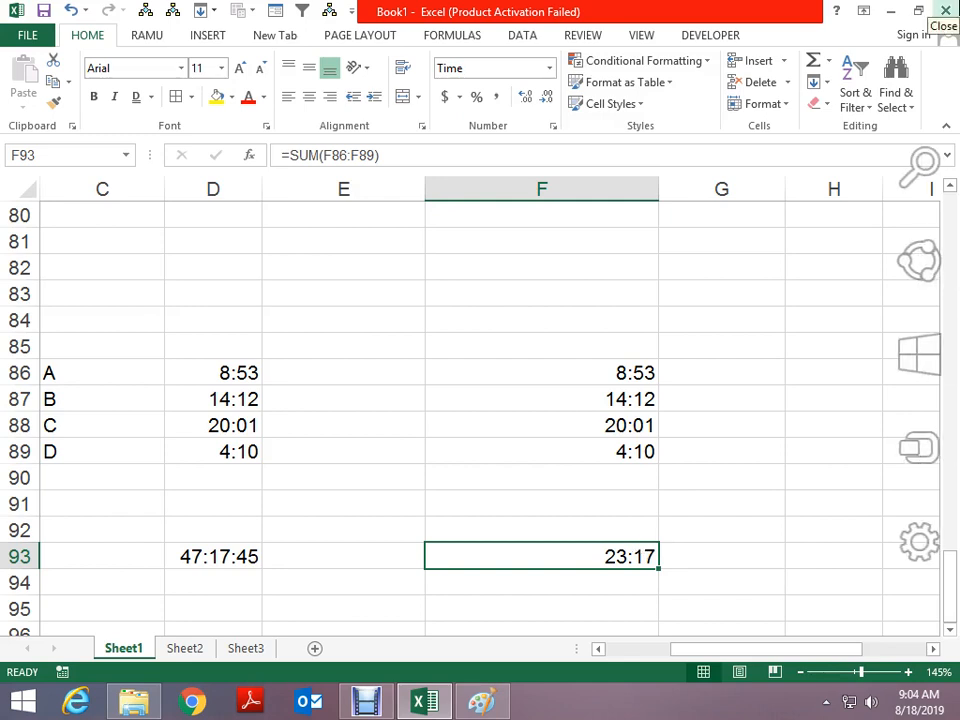
pyautogui.hotkey('ctrl', 'shift', '3')
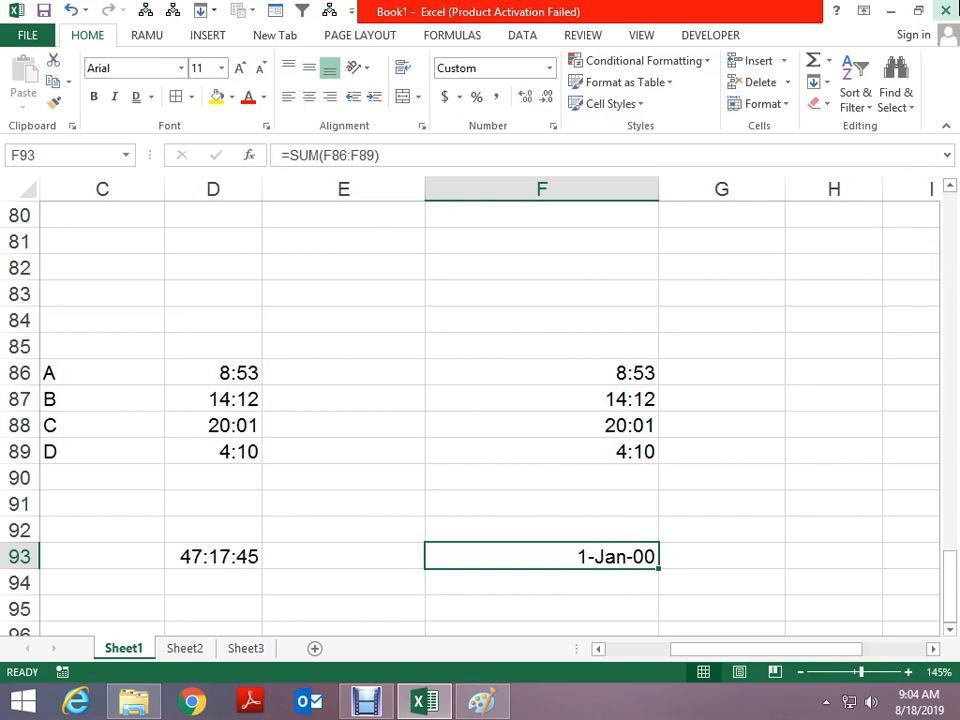
pyautogui.hotkey('ctrl', 'z')
pyautogui.press('Right')
pyautogui.write('24')
pyautogui.press('Return')
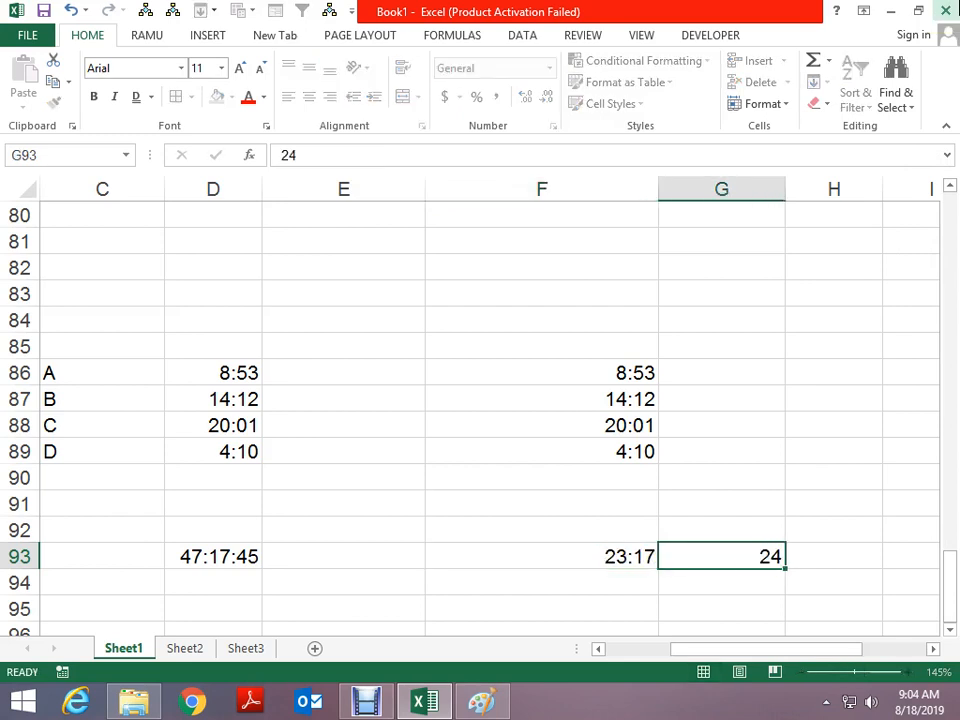
pyautogui.press('Up')
pyautogui.hotkey('shift', 'Left')
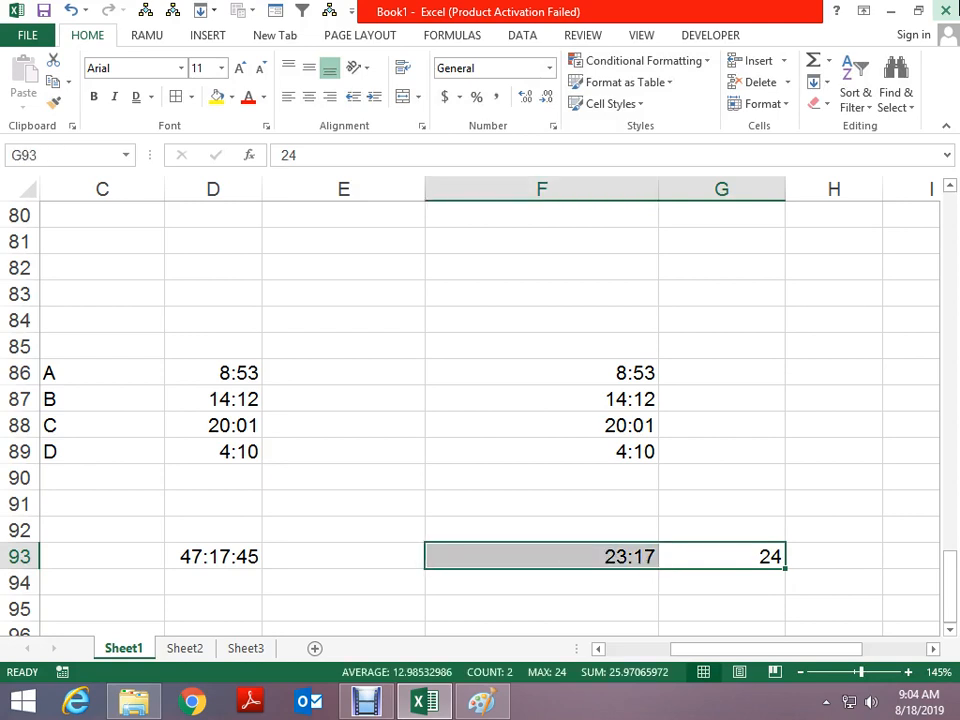
pyautogui.press('Left')
pyautogui.press('Left')
pyautogui.press('Left')
pyautogui.press('Left')
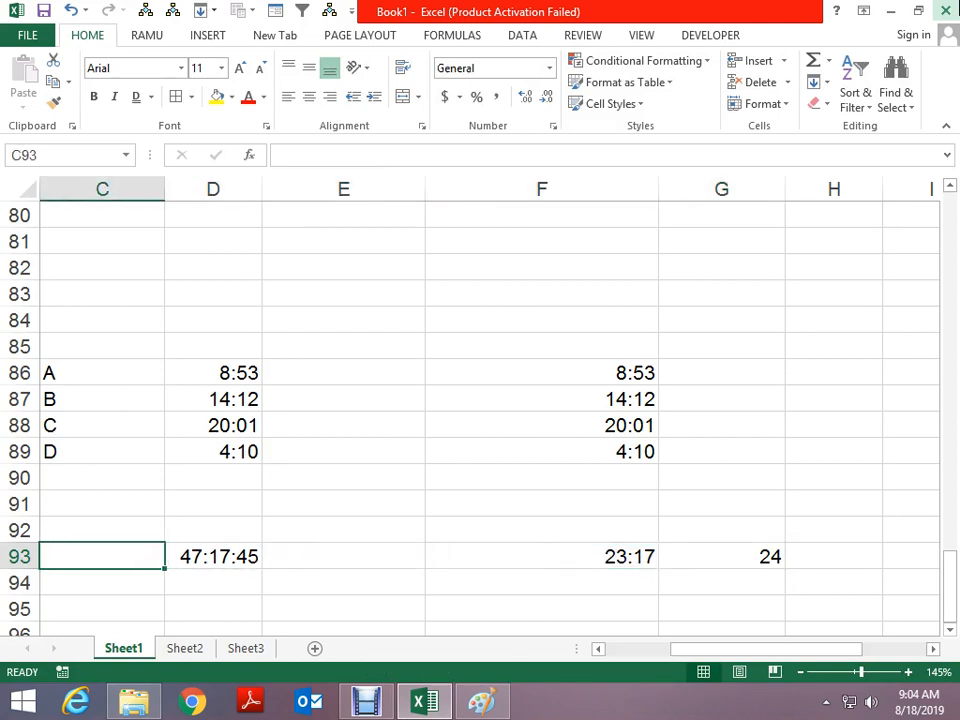
pyautogui.press('Right')
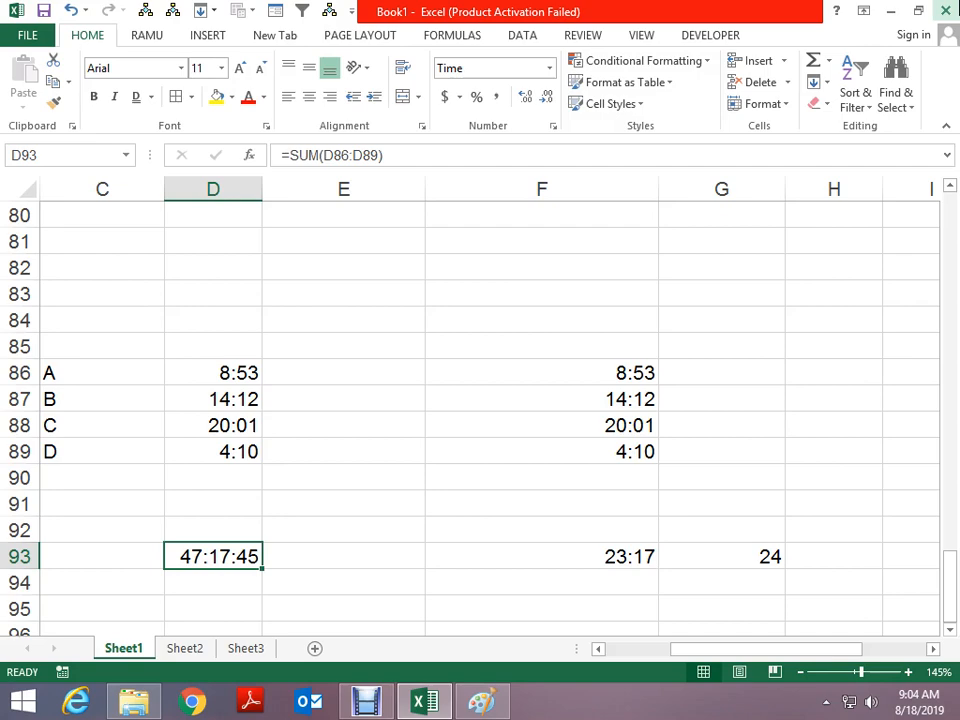
pyautogui.hotkey('ctrl', '1')
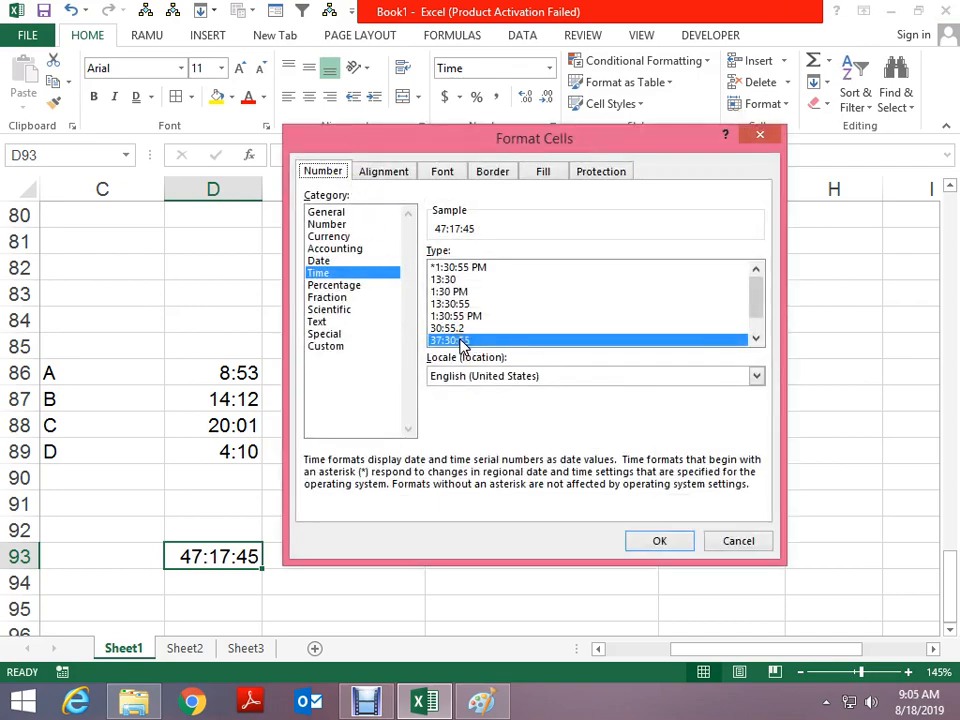
pyautogui.scroll(-1, 460, 340)
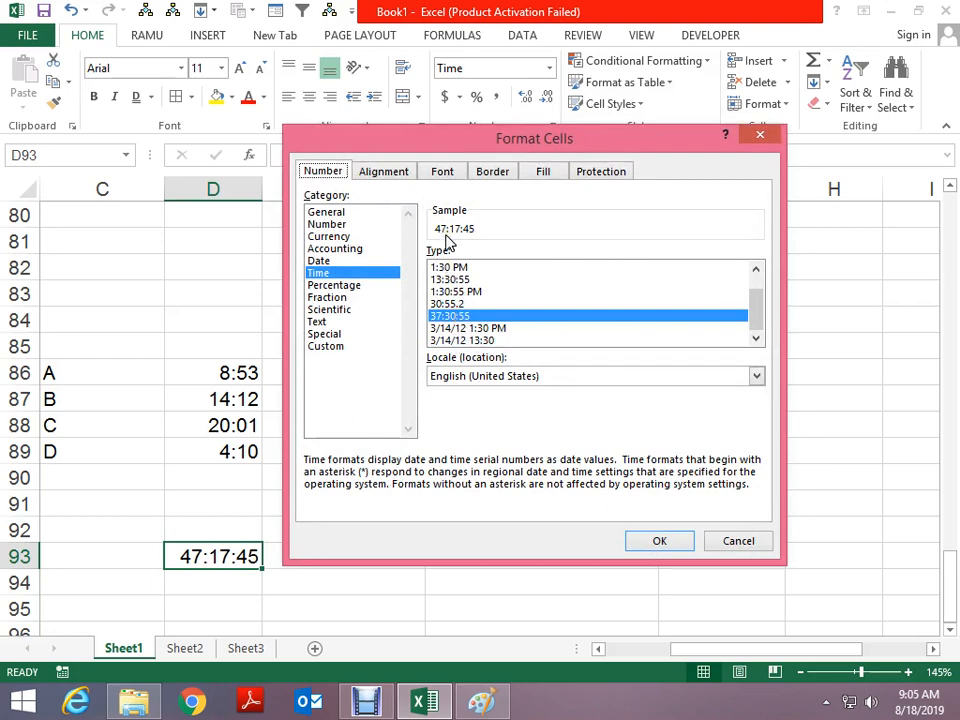
pyautogui.click(648, 541)
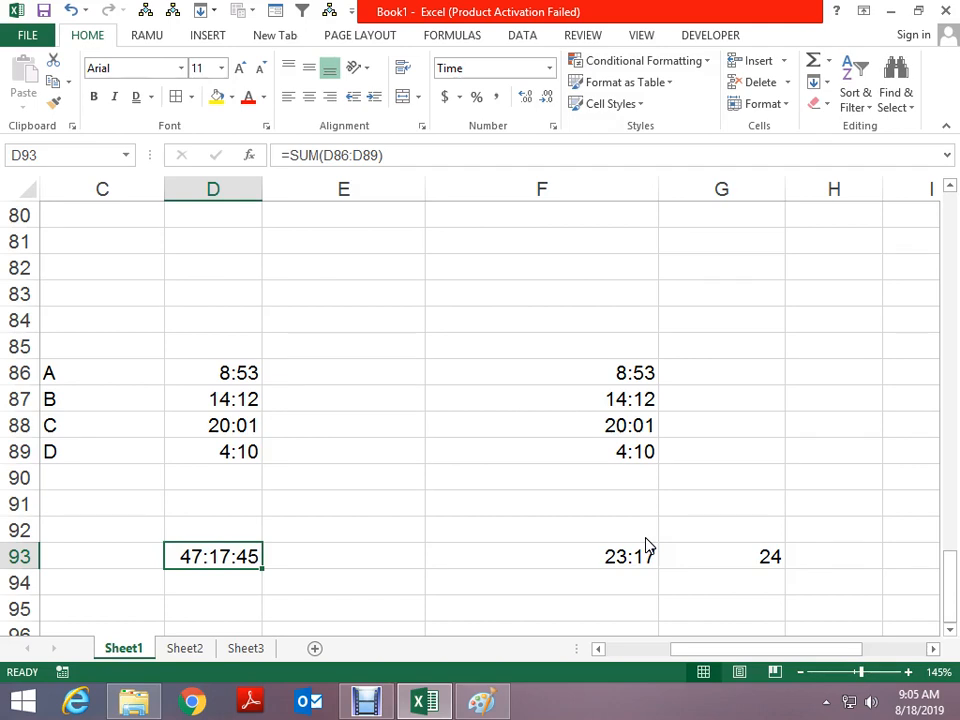
pyautogui.hotkey('alt', 'Tab')
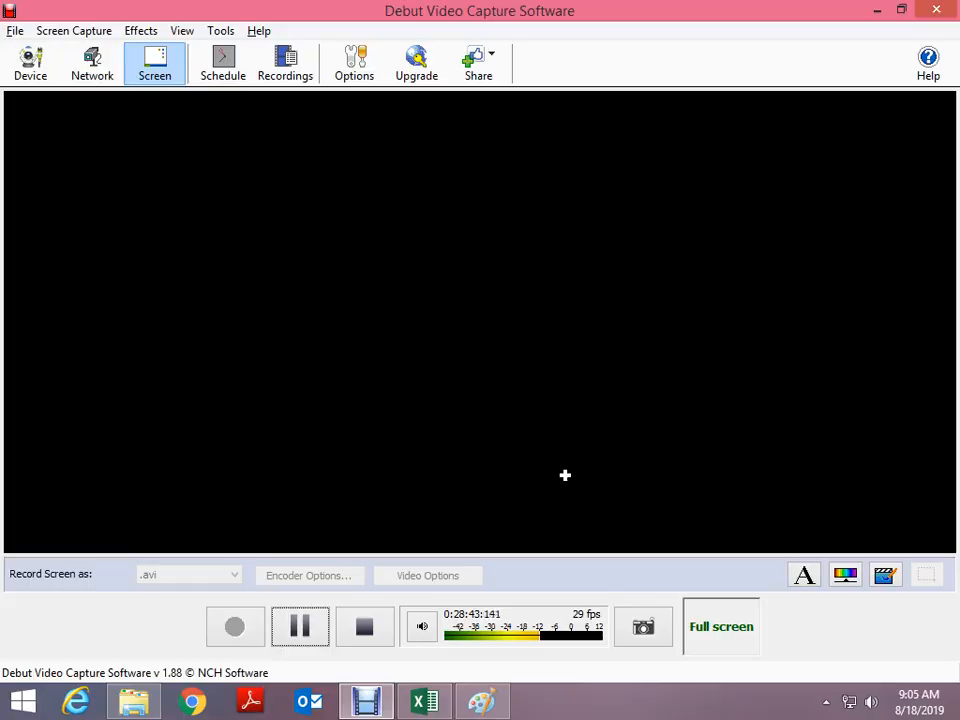
pyautogui.hotkey('alt', 'Tab')
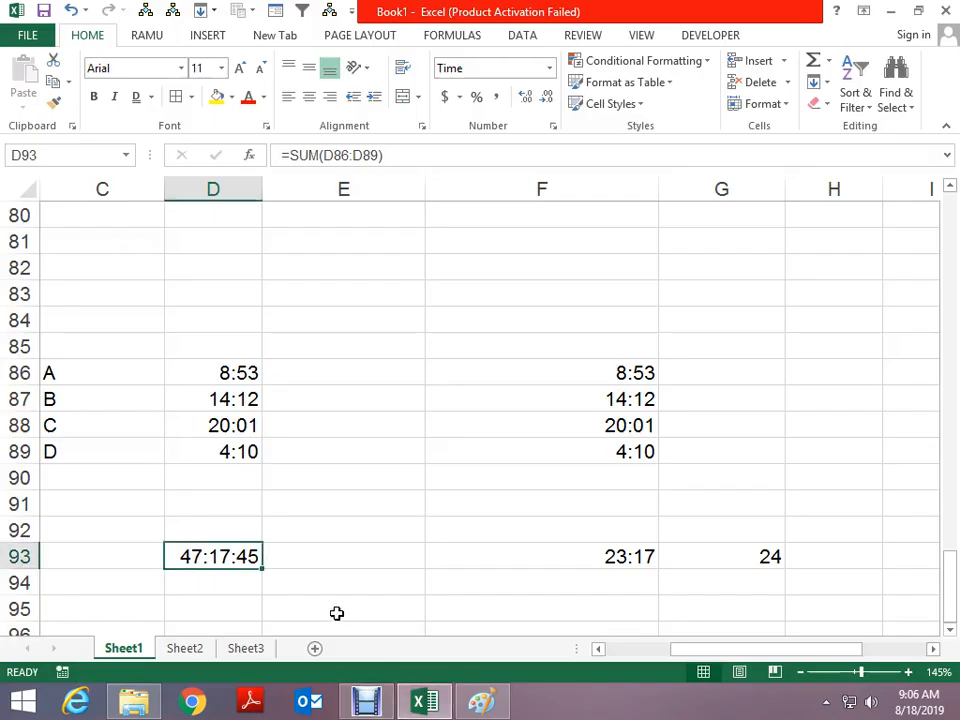
# Preview the Time and Percentage number formats for D97 without applying either
pyautogui.scroll(-3, 270, 566)
pyautogui.click(231, 419)
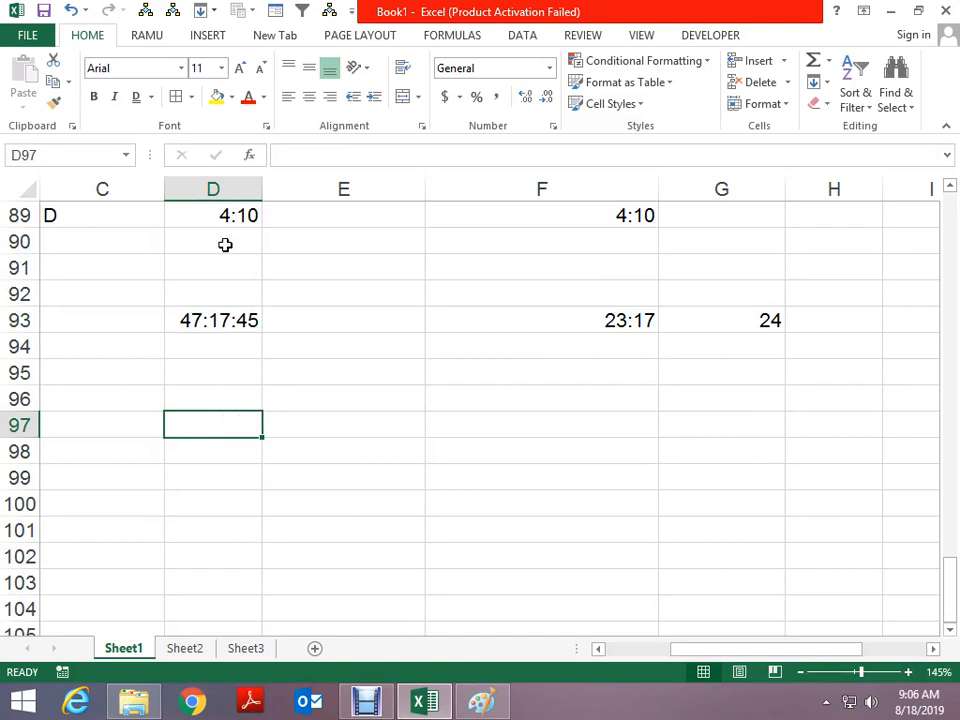
pyautogui.hotkey('ctrl', '1')
pyautogui.click(318, 272)
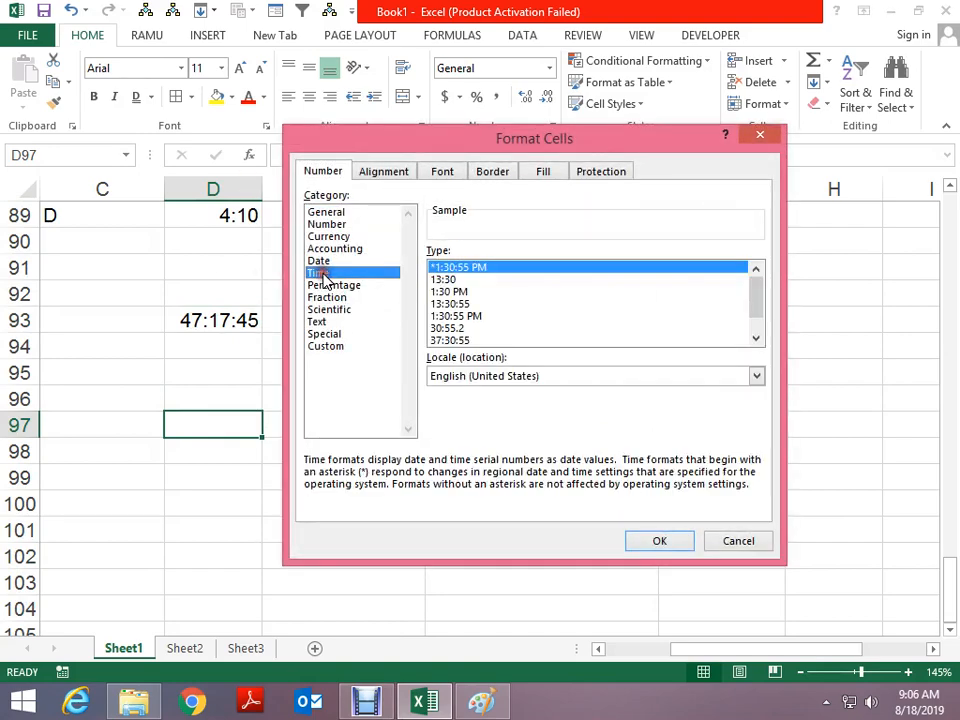
pyautogui.click(331, 286)
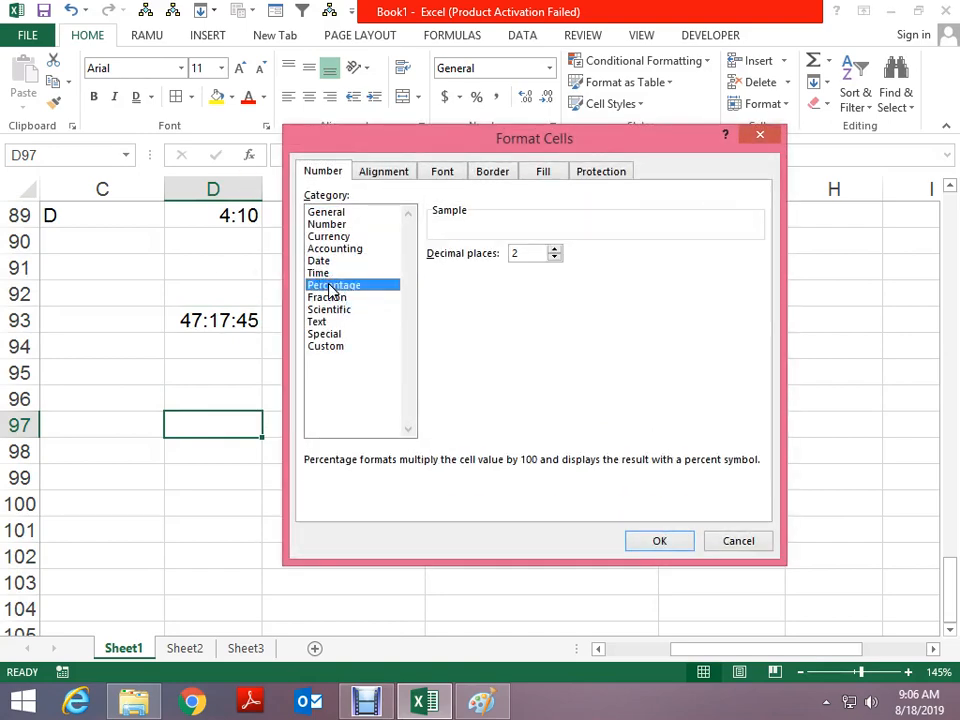
pyautogui.press('Escape')
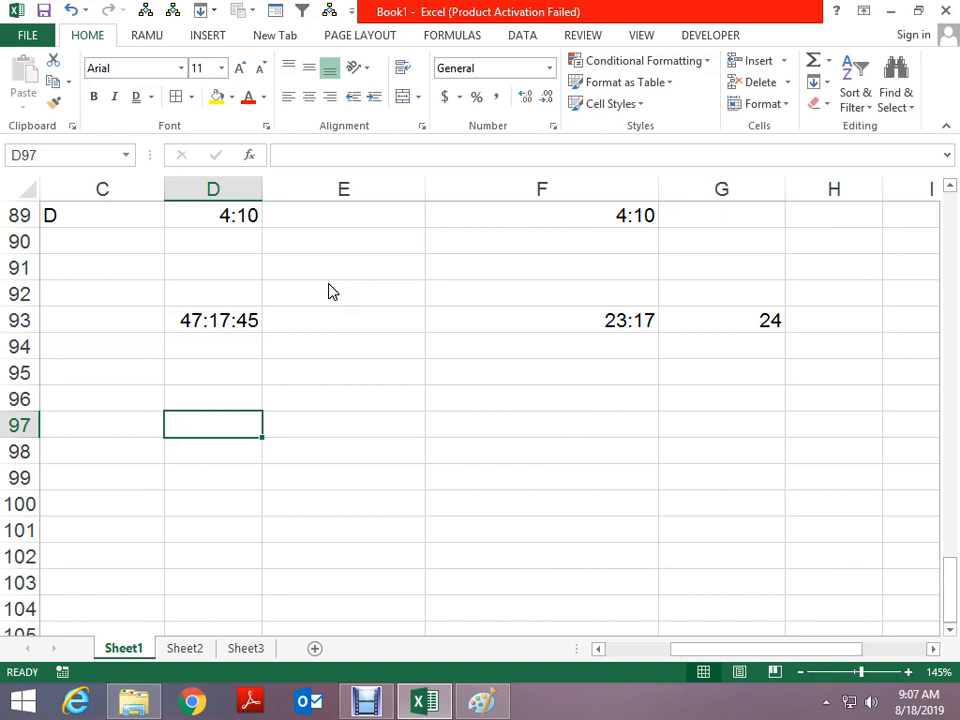
# Enter 24 in D97 and 12 in E97
pyautogui.write('24')
pyautogui.hotkey('ctrl', 'Return')
pyautogui.press('Right')
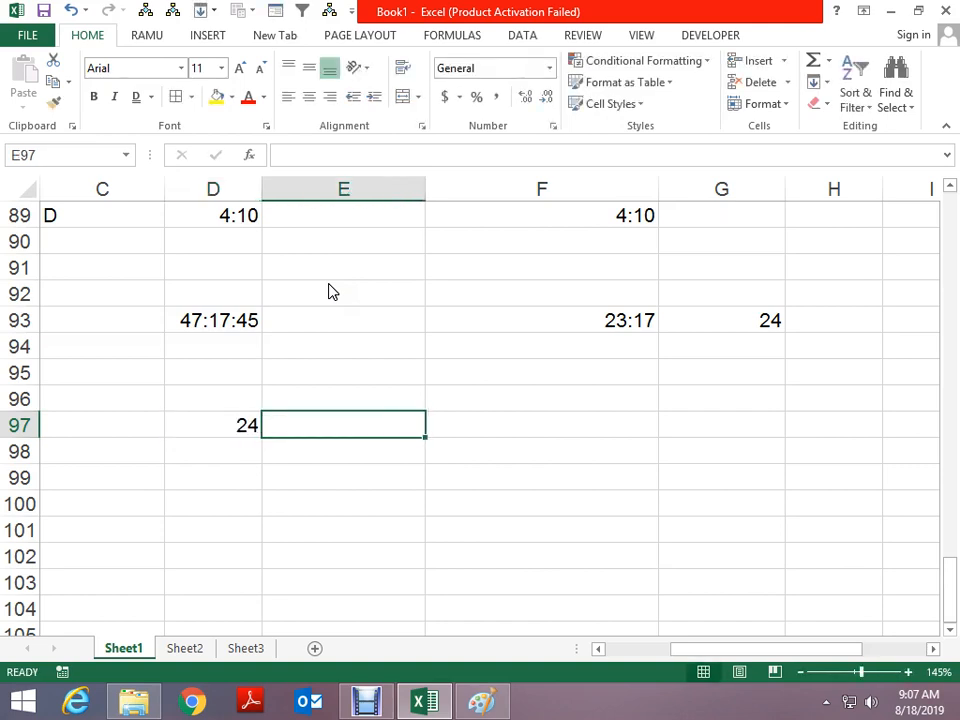
pyautogui.write('12')
pyautogui.hotkey('ctrl', 'Return')
pyautogui.press('Left')
pyautogui.press('Down')
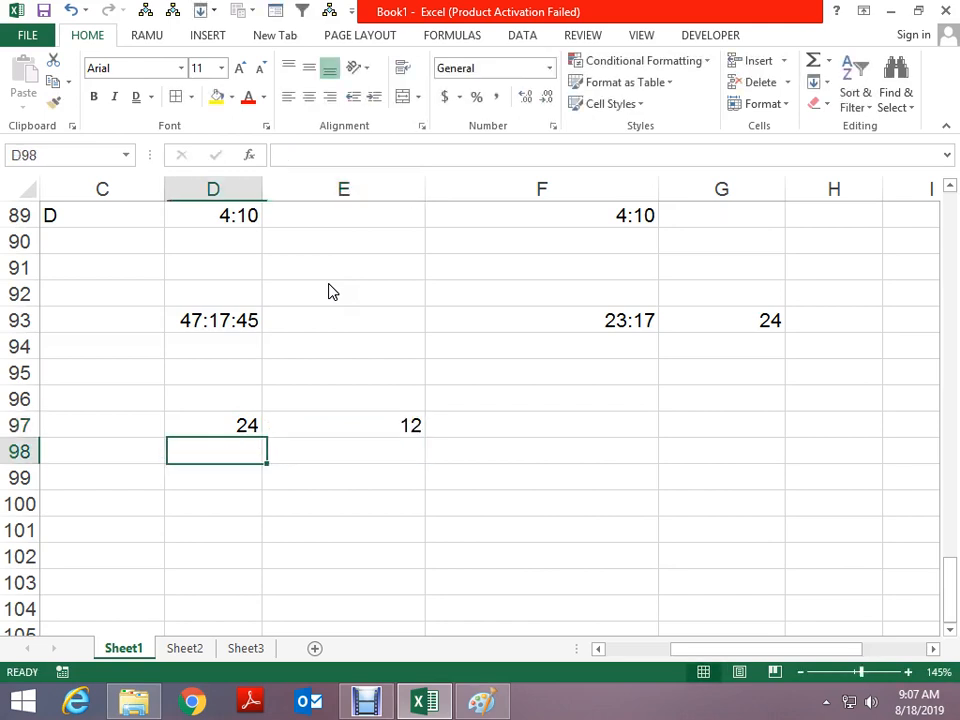
pyautogui.press('Up')
pyautogui.press('Right')
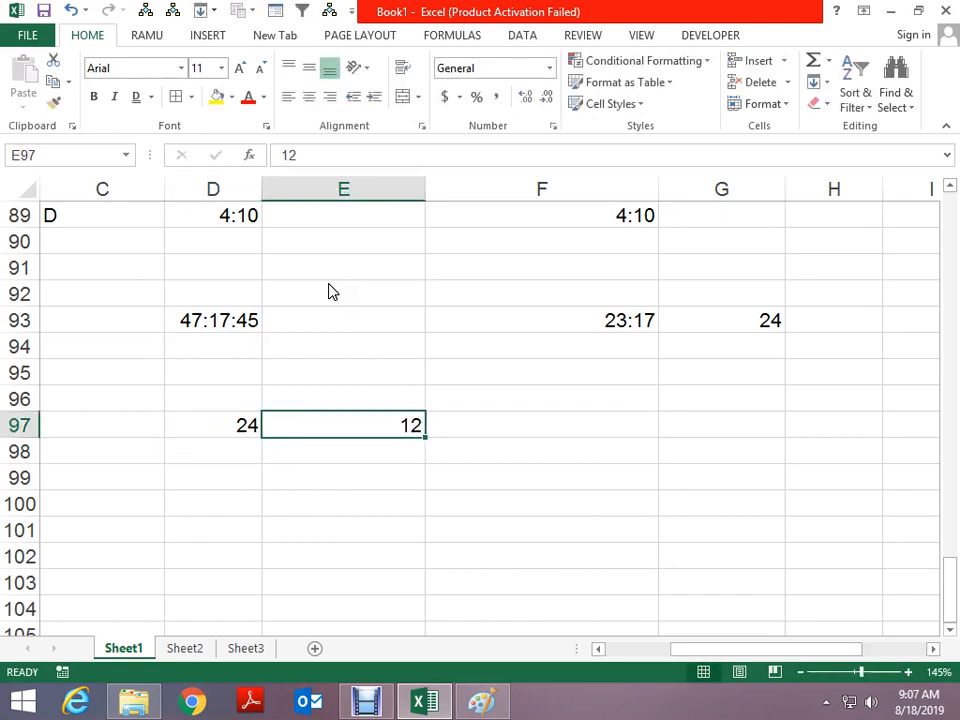
# Divide E97 by D97 in F97 and show the result as 50%
pyautogui.press('Right')
pyautogui.write('=')
pyautogui.press('Left')
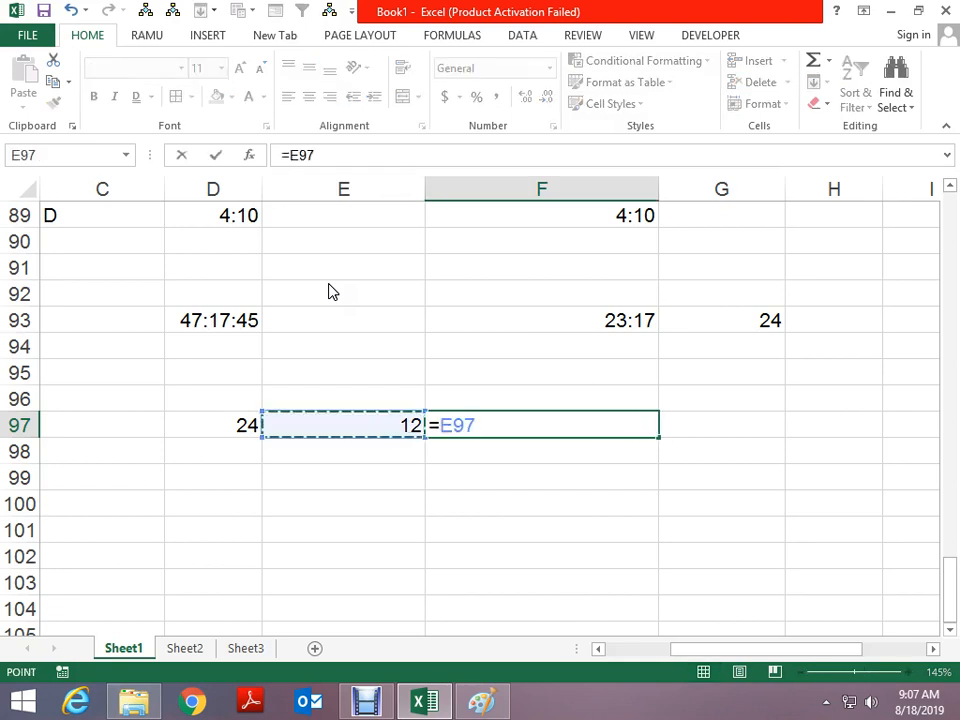
pyautogui.write('/')
pyautogui.press('Left')
pyautogui.press('Left')
pyautogui.press('Return')
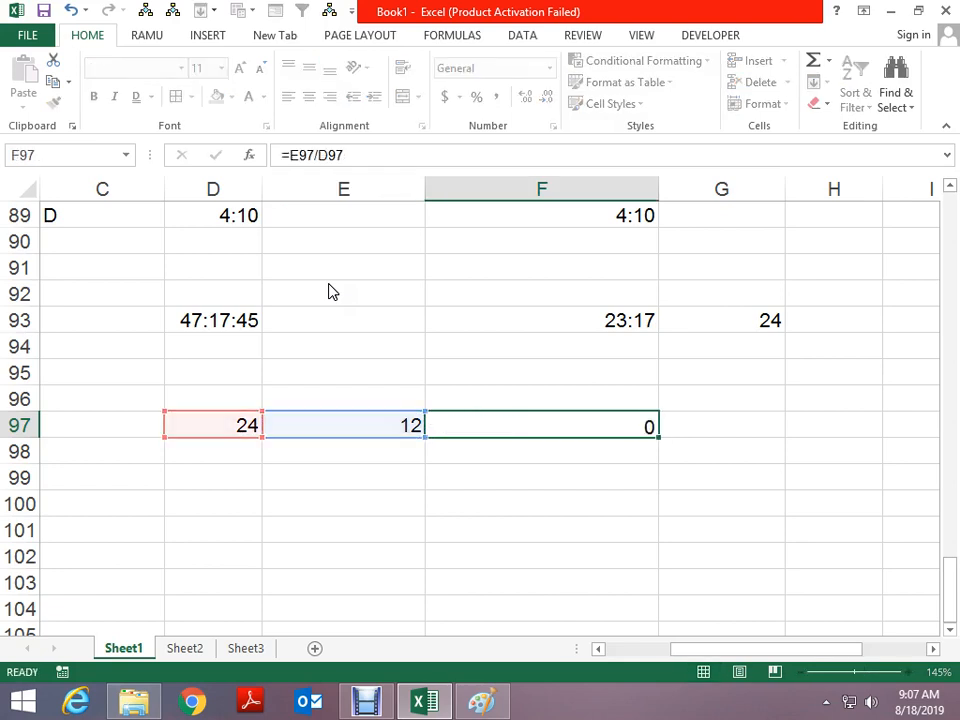
pyautogui.press('Up')
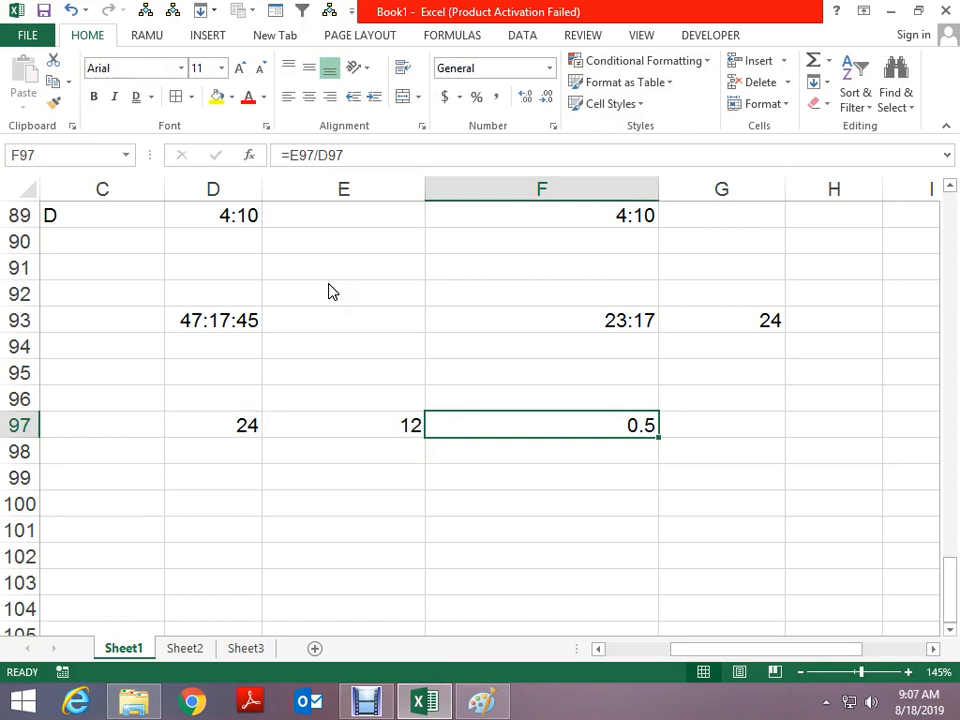
pyautogui.hotkey('ctrl', 'shift', '5')
# Enter 5 in E99, then enter 0.5 in F99 formatted as 50%
pyautogui.press('Left')
pyautogui.press('Down')
pyautogui.press('Down')
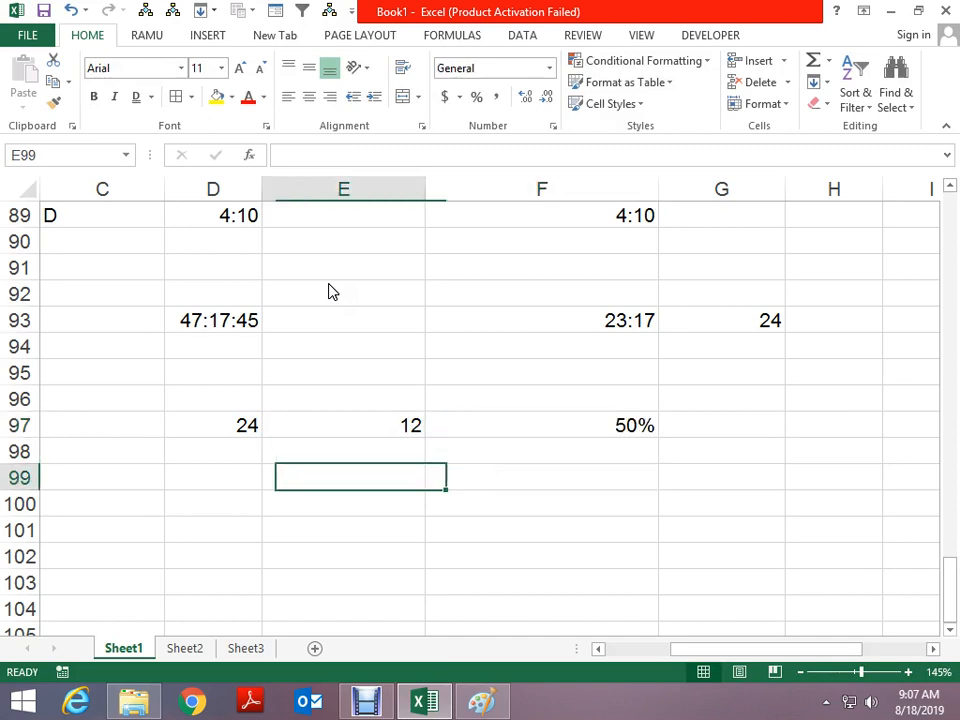
pyautogui.write('5')
pyautogui.press('Return')
pyautogui.press('Up')
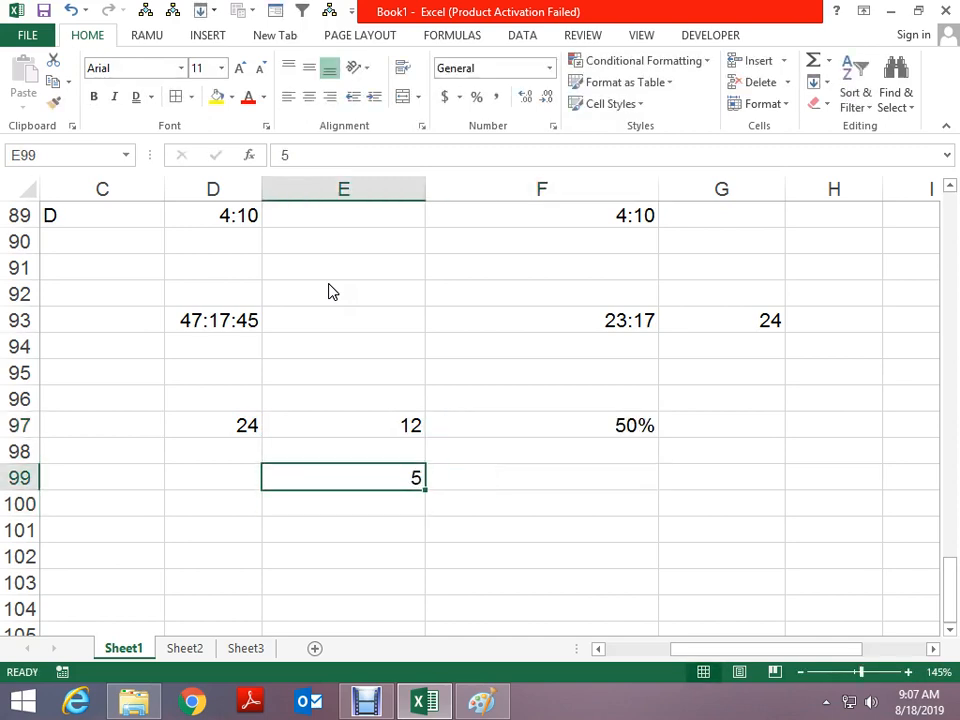
pyautogui.hotkey('ctrl', 'shift', '5')
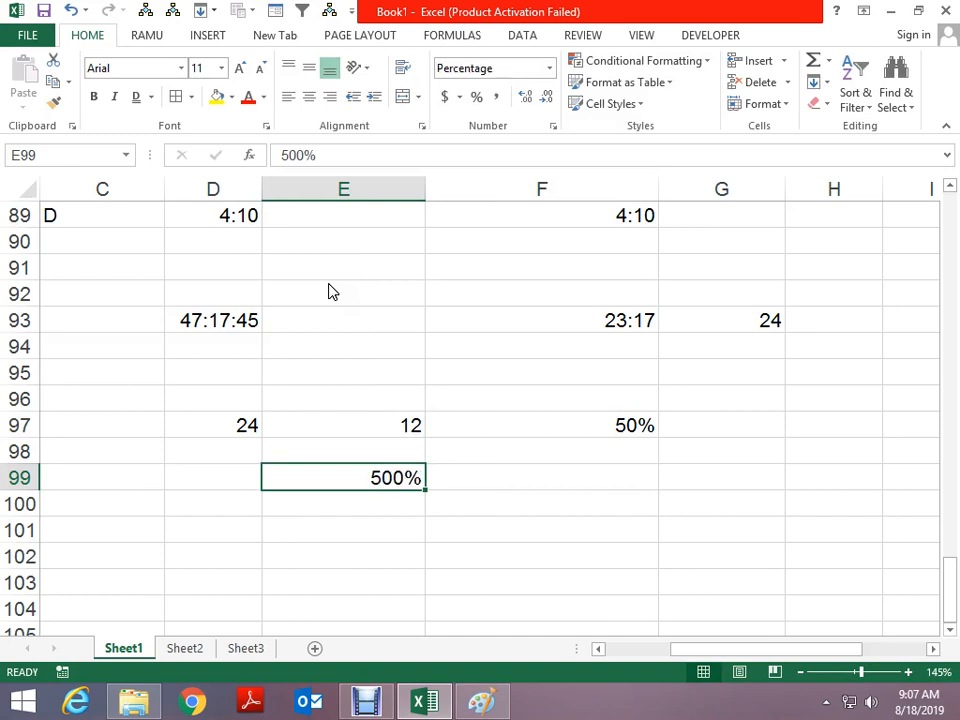
pyautogui.hotkey('ctrl', 'z')
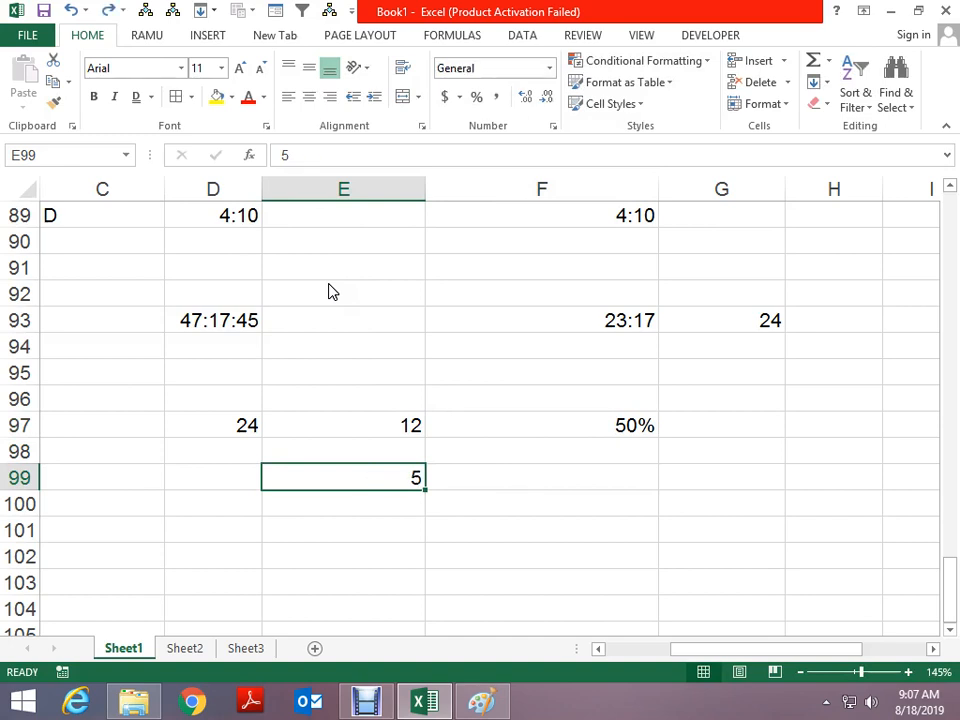
pyautogui.hotkey('ctrl', 'shift', '5')
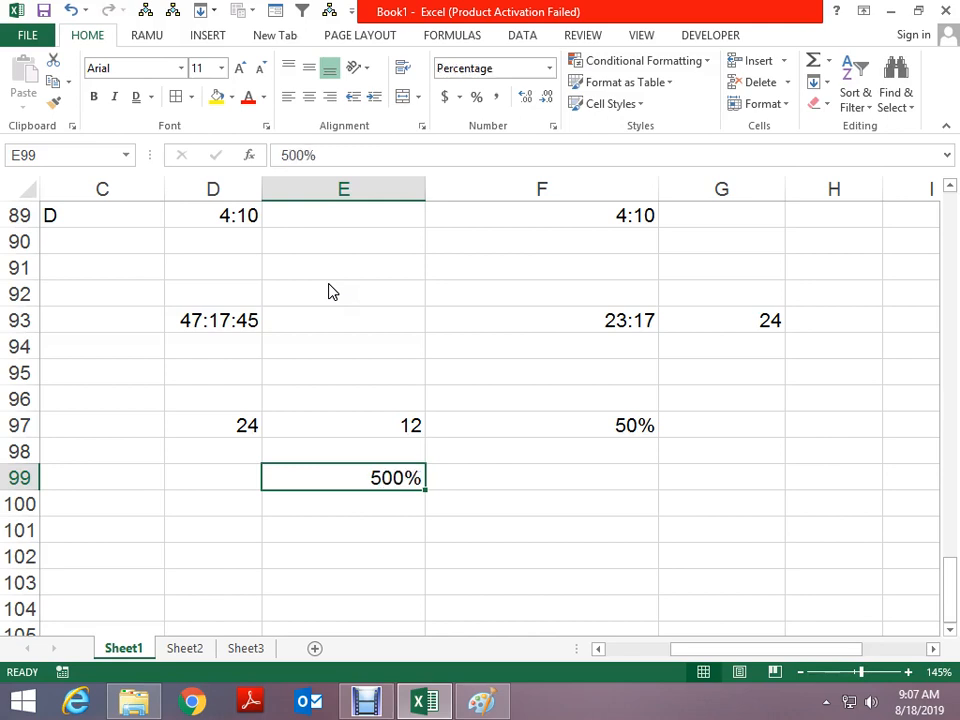
pyautogui.hotkey('ctrl', 'z')
pyautogui.press('Right')
pyautogui.write('.5')
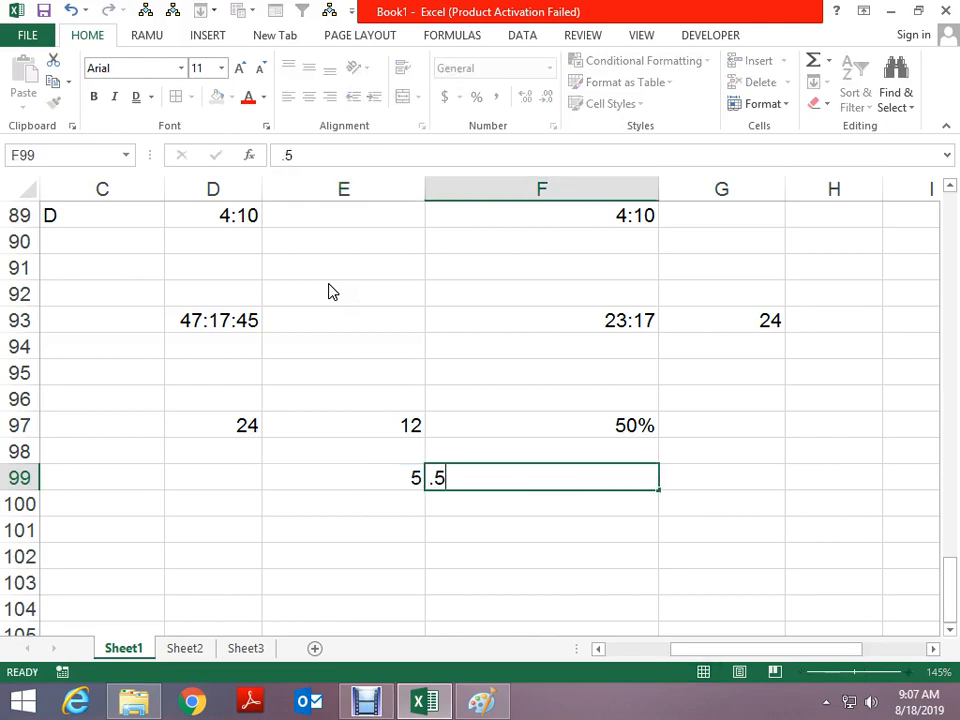
pyautogui.hotkey('ctrl', 'Return')
pyautogui.hotkey('ctrl', 'shift', '5')
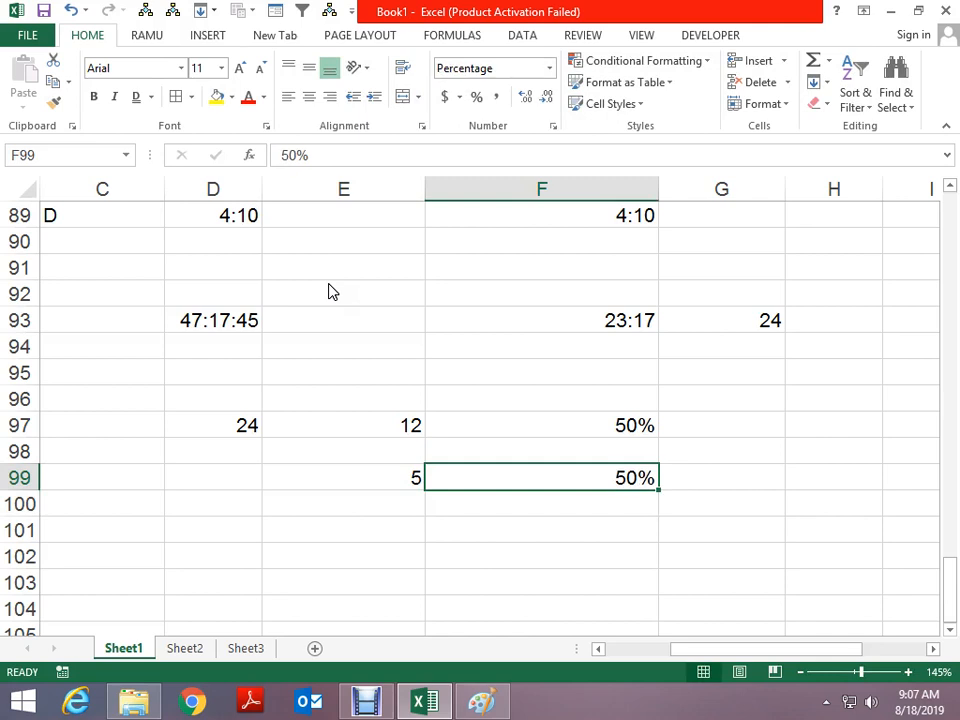
# Enter 8 and 0.5 in row 101 with their product, 4, in F101
pyautogui.press('Down')
pyautogui.press('Down')
pyautogui.press('Left')
pyautogui.press('Left')
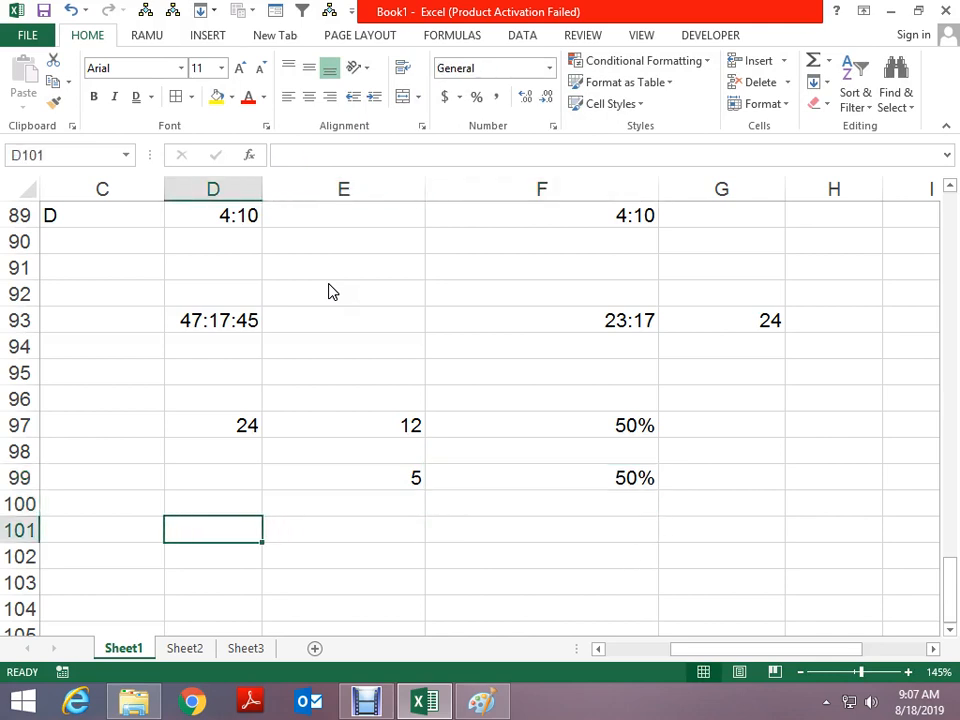
pyautogui.write('8')
pyautogui.press('Tab')
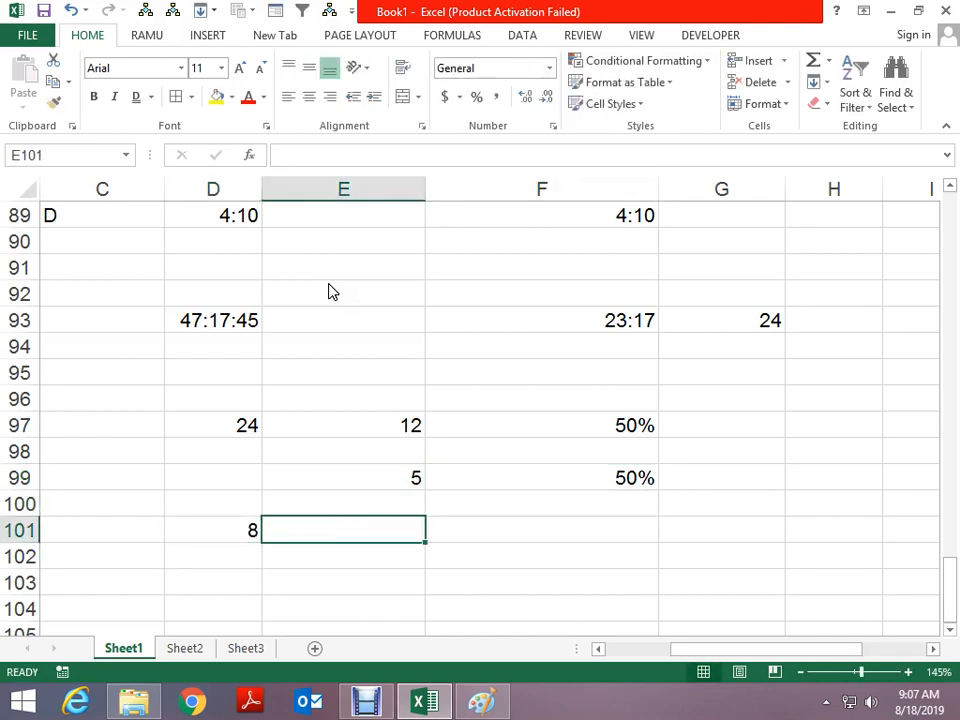
pyautogui.write('.5')
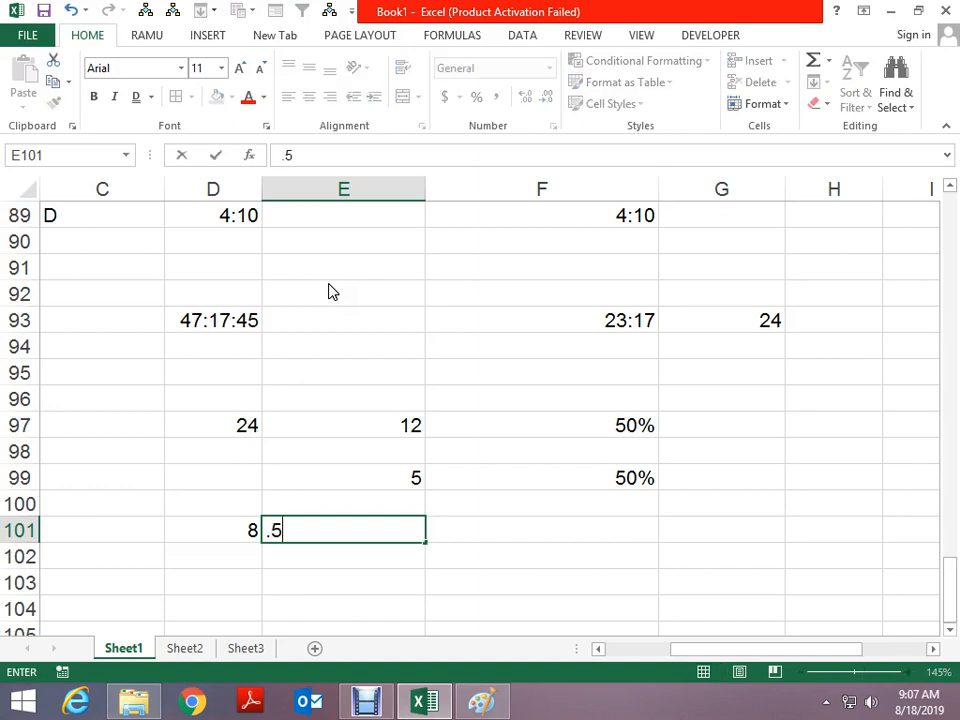
pyautogui.hotkey('ctrl', 'Return')
pyautogui.press('Right')
pyautogui.write('+')
pyautogui.press('Left')
pyautogui.press('Left')
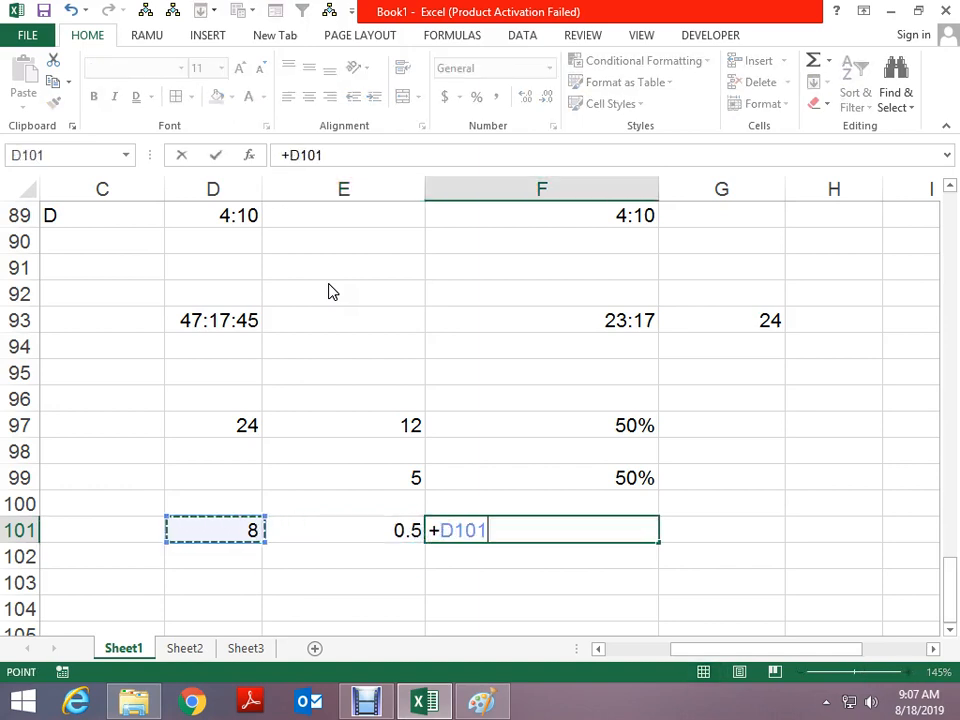
pyautogui.write('*')
pyautogui.press('Left')
pyautogui.hotkey('ctrl', 'Return')
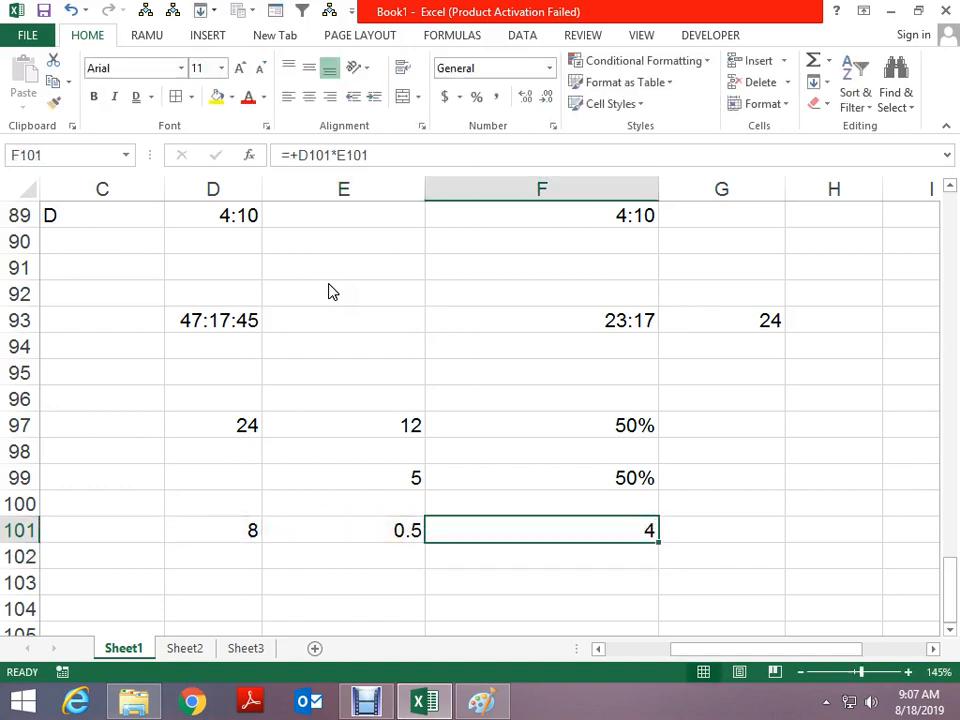
# Enter 8 and 5 in row 102 with their product, 40, in F102
pyautogui.press('Down')
pyautogui.press('Left')
pyautogui.press('Left')
pyautogui.write('8')
pyautogui.press('Tab')
pyautogui.write('5')
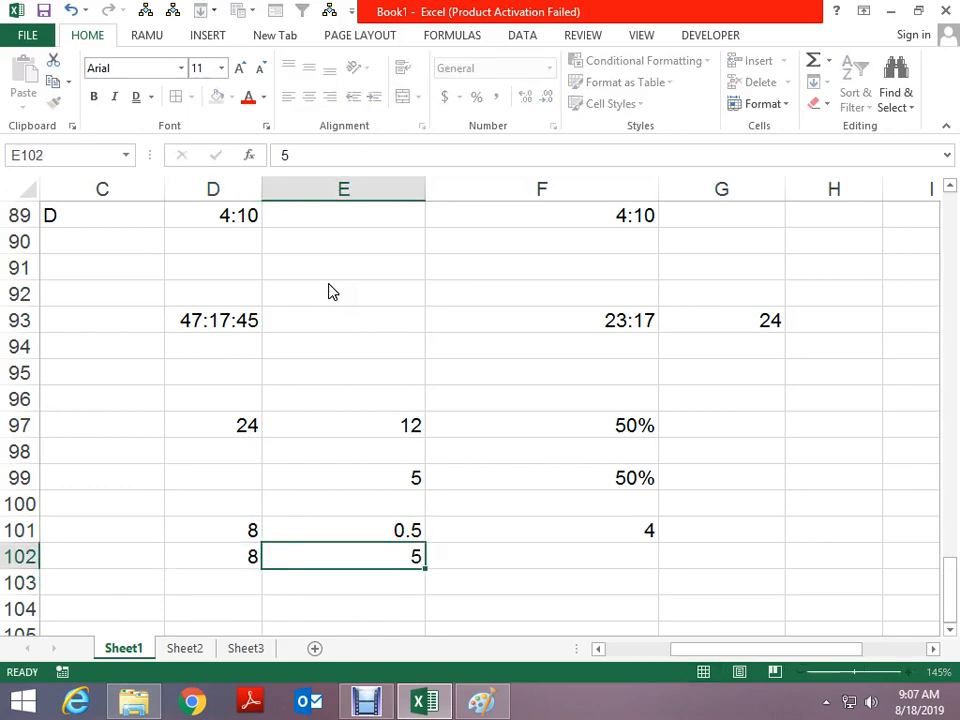
pyautogui.press('Tab')
pyautogui.write('+')
pyautogui.press('Left')
pyautogui.press('Left')
pyautogui.write('*')
pyautogui.press('Left')
pyautogui.hotkey('ctrl', 'Return')
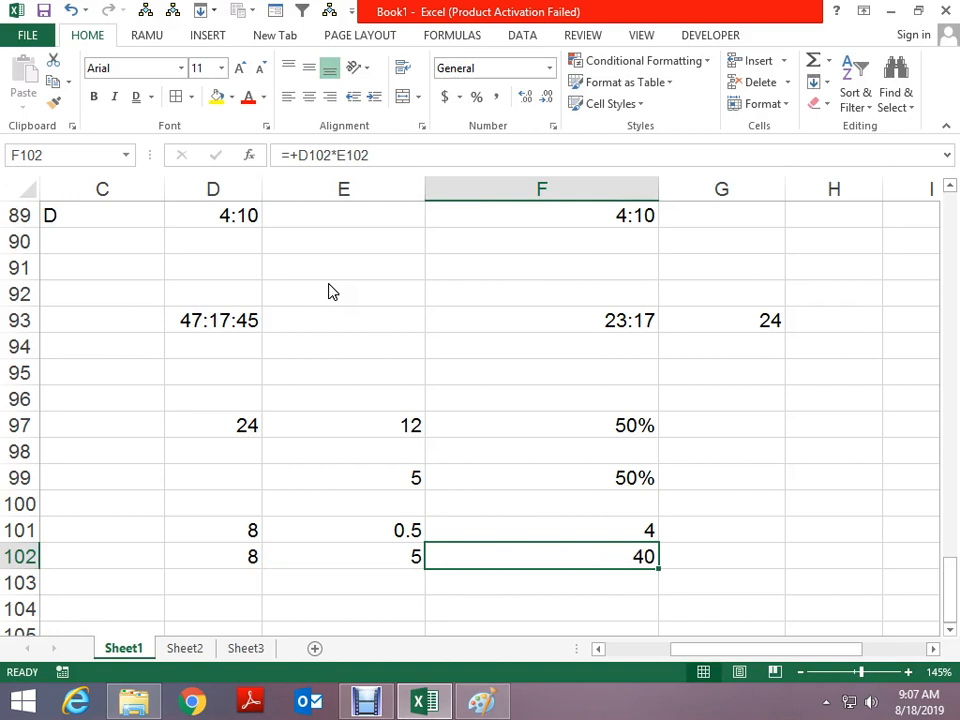
pyautogui.scroll(-4, 332, 291)
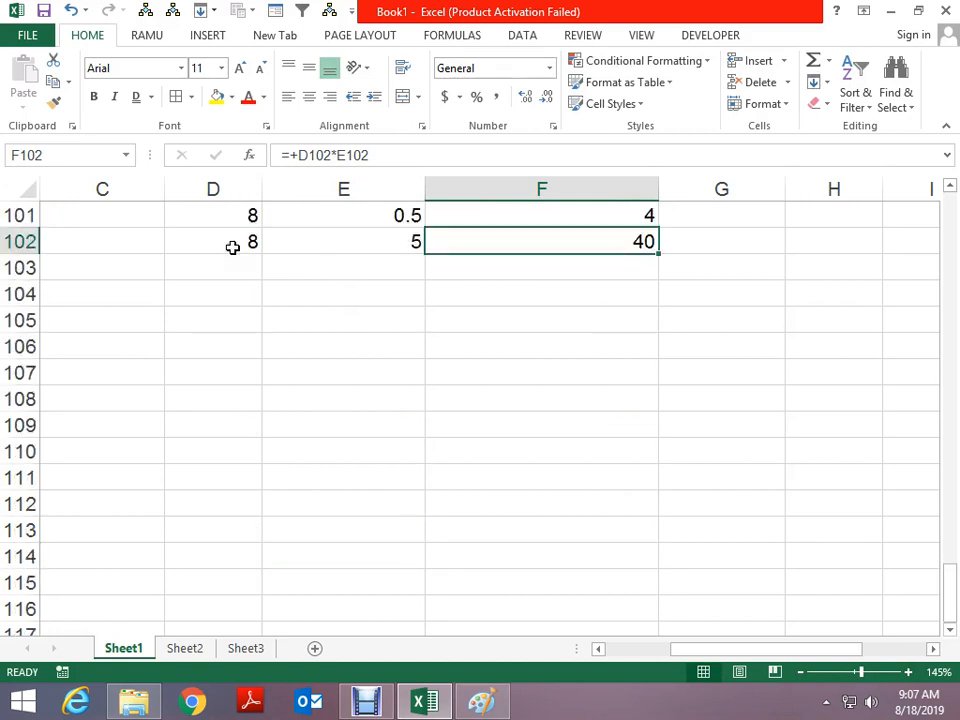
# Enter 80 and 20% in D107:E107 and their product, 16, in F107
pyautogui.click(227, 369)
pyautogui.write('80')
pyautogui.hotkey('ctrl', 'Return')
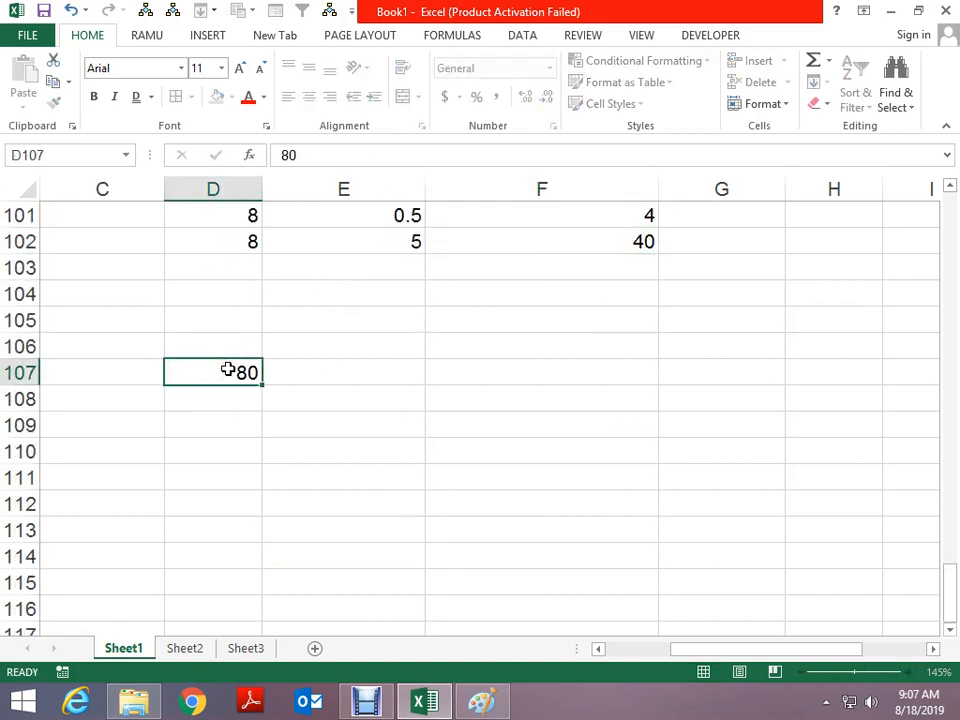
pyautogui.press('Tab')
pyautogui.write('20%')
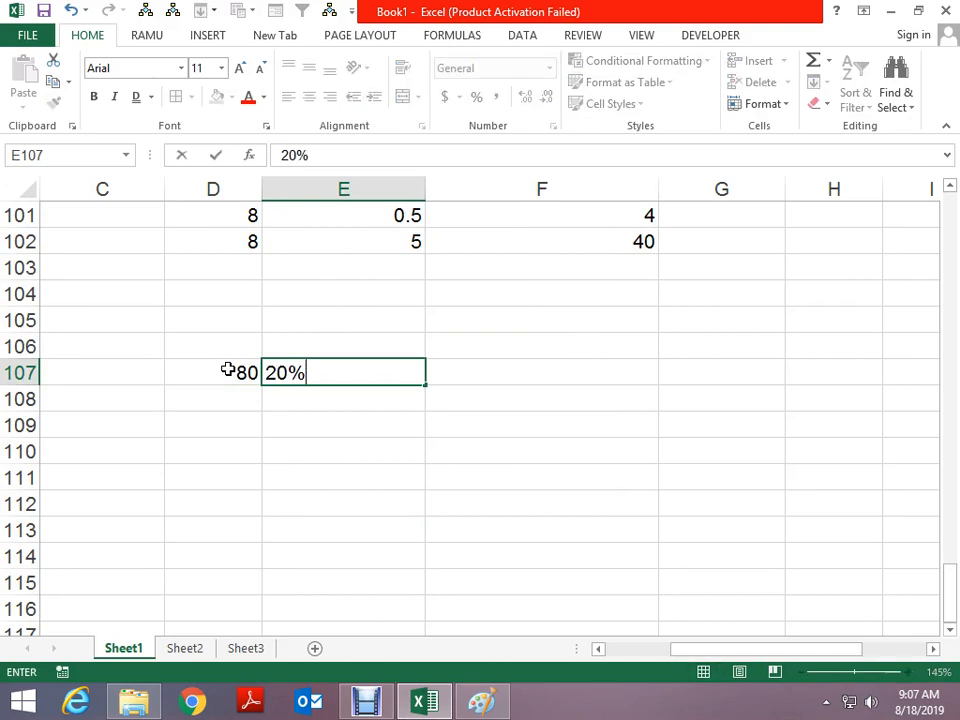
pyautogui.hotkey('ctrl', 'Return')
pyautogui.press('Tab')
pyautogui.write('=')
pyautogui.press('Left')
pyautogui.press('Left')
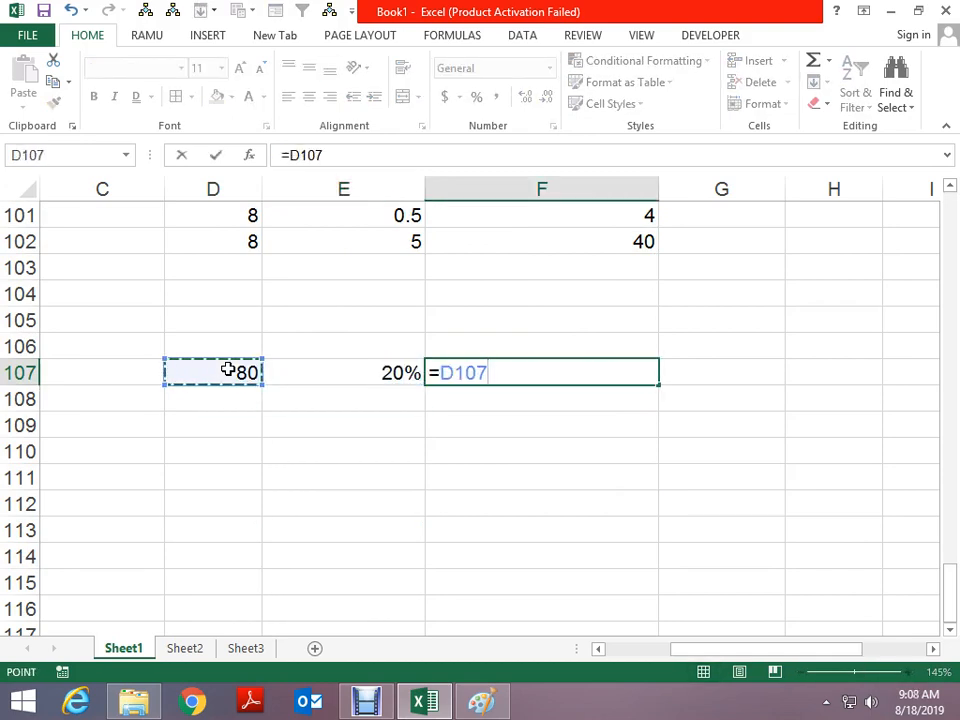
pyautogui.write('*')
# Subtract F107 from D107 in F108 to show 64
pyautogui.press('Left')
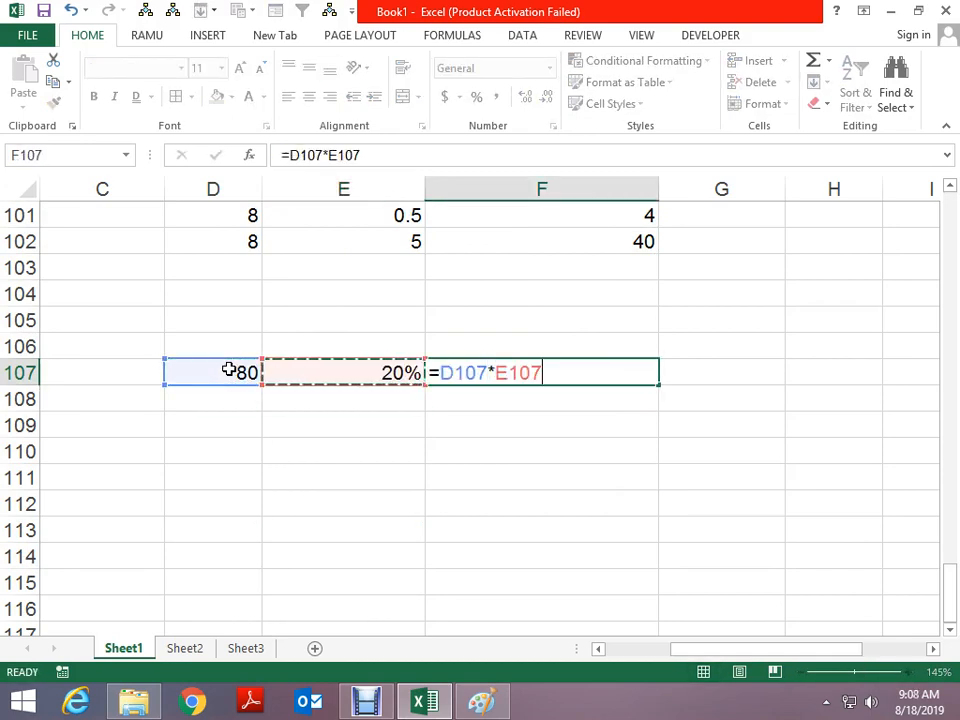
pyautogui.press('Return')
pyautogui.write('+')
pyautogui.press('Up')
pyautogui.press('Left')
pyautogui.press('Left')
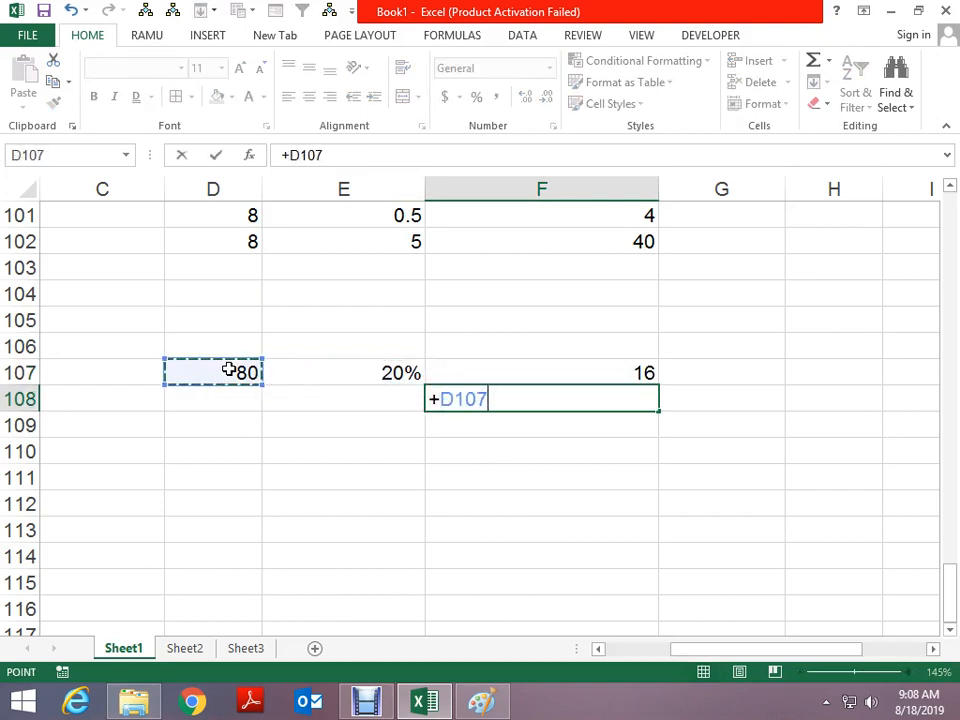
pyautogui.write('-')
pyautogui.press('Up')
pyautogui.press('Return')
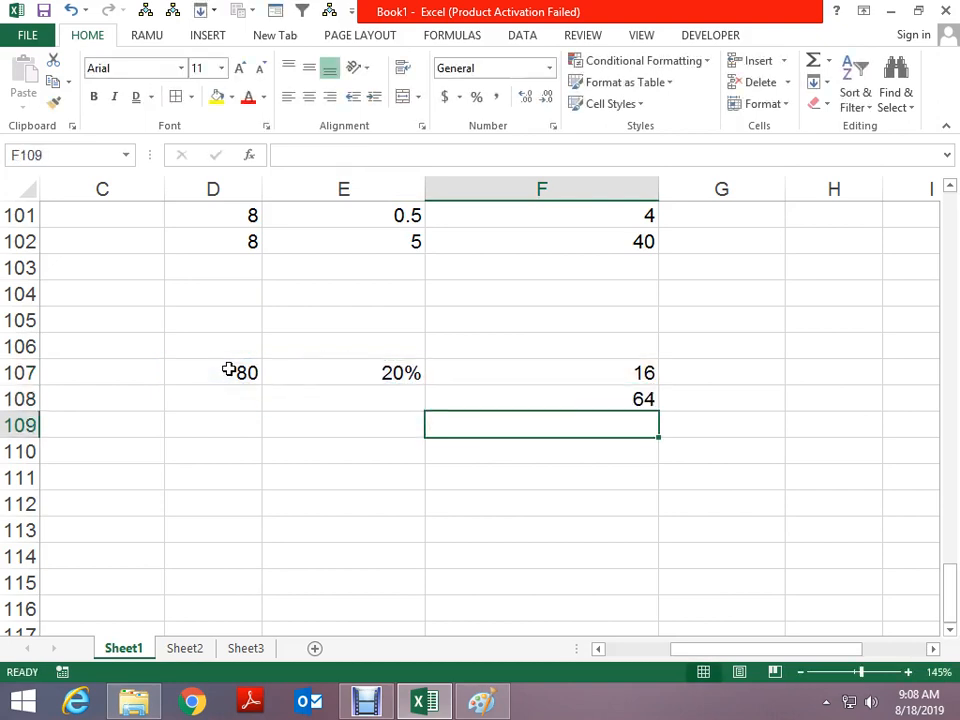
# Enter 80 and 20% in D109:E109 with =+D109*E109 giving 16 in F109
pyautogui.press('Left')
pyautogui.press('Left')
pyautogui.press('Left')
pyautogui.press('Right')
pyautogui.write('80')
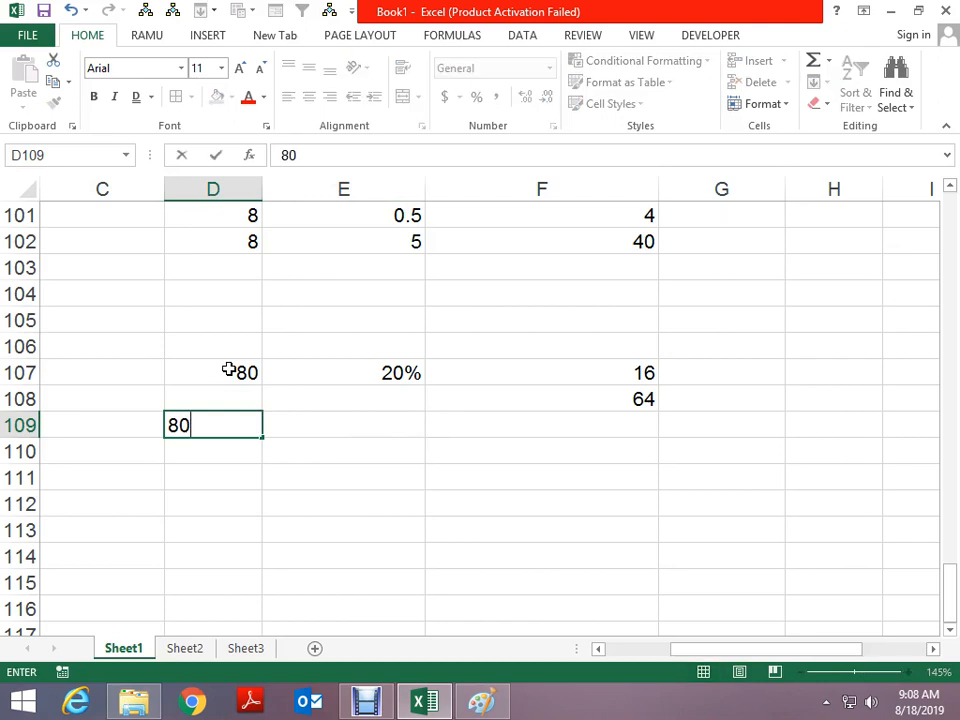
pyautogui.press('Return')
pyautogui.press('Up')
pyautogui.press('Right')
pyautogui.write('20%')
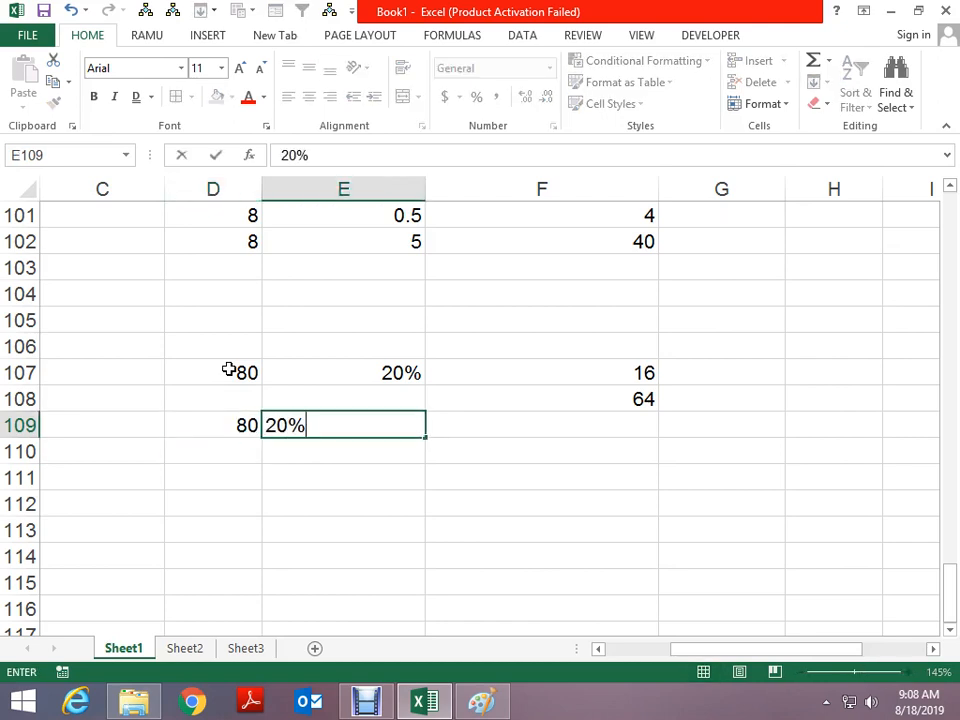
pyautogui.press('Return')
pyautogui.press('Right')
pyautogui.press('Up')
pyautogui.write('+')
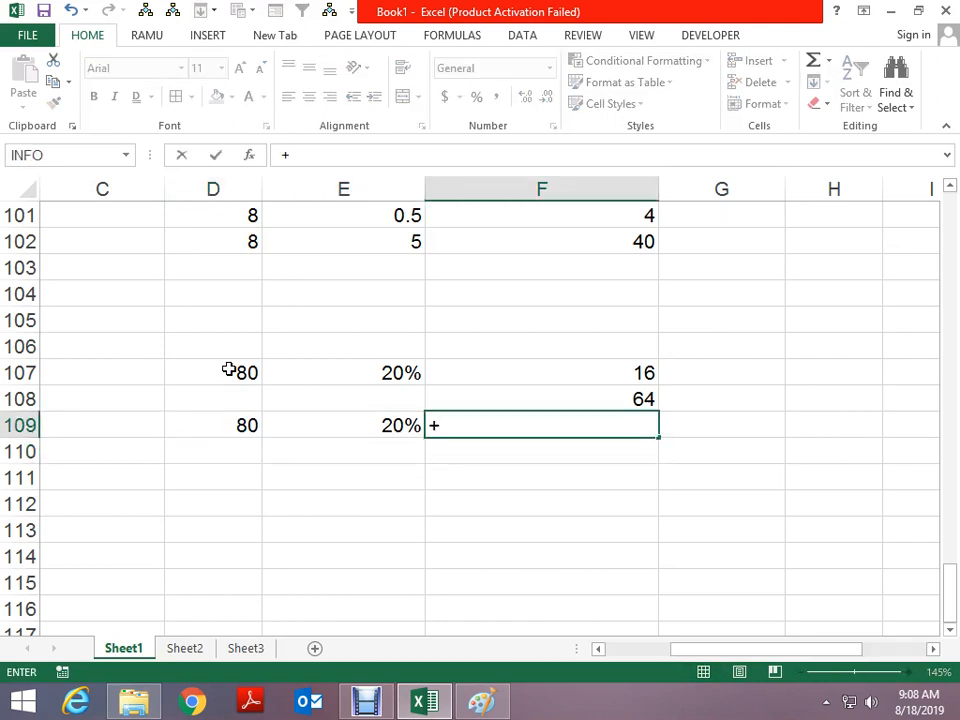
pyautogui.press('Left')
pyautogui.press('Left')
pyautogui.write('*')
pyautogui.press('Left')
pyautogui.press('Return')
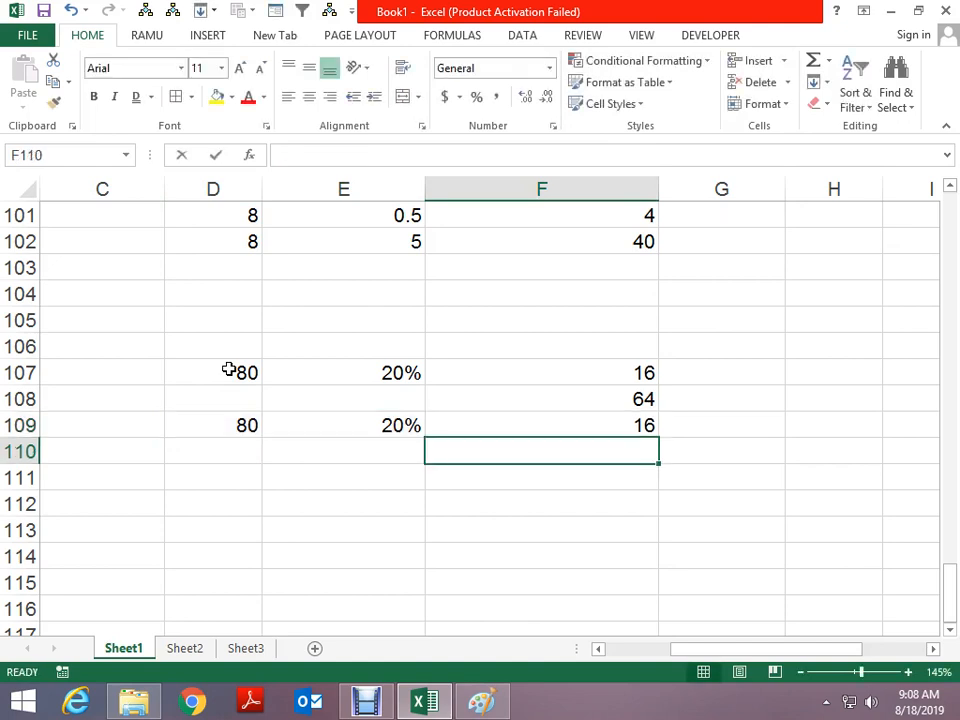
# Add D109 and F109 in F110 to show 96
pyautogui.write('+')
pyautogui.press('Left')
pyautogui.press('Left')
pyautogui.press('Up')
pyautogui.write('+')
pyautogui.press('Up')
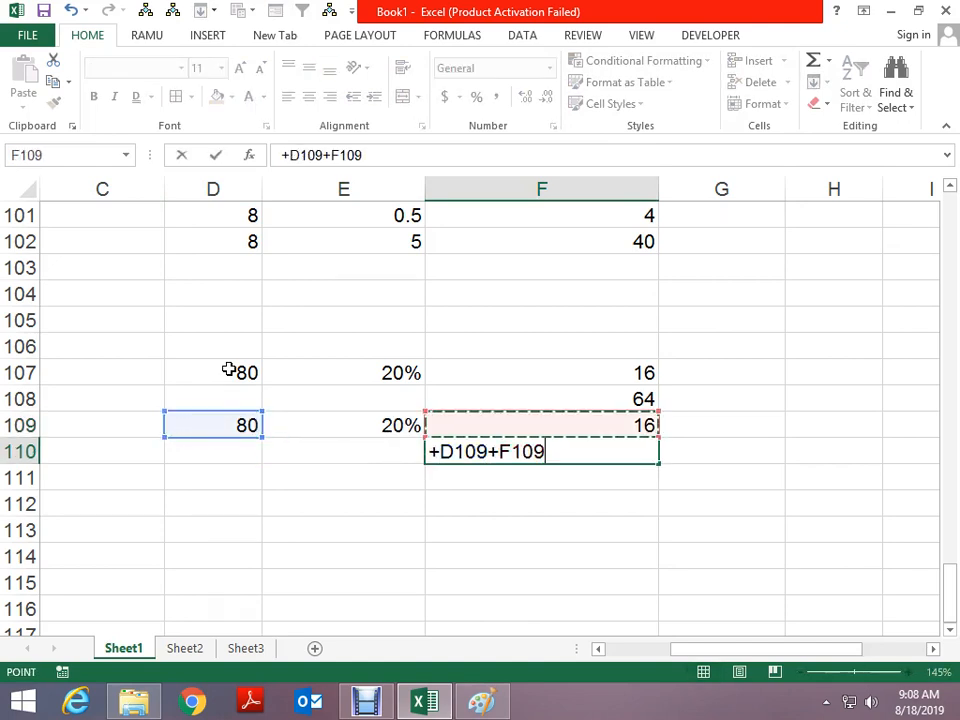
pyautogui.press('Return')
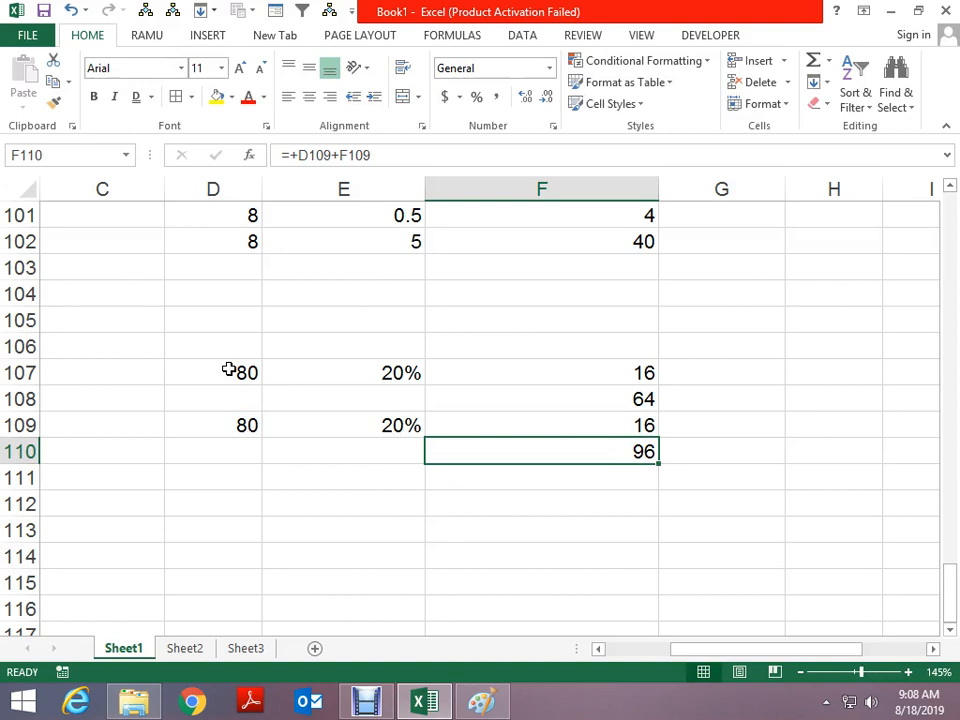
# Scroll down to D112 and bring up its Format Cells settings
pyautogui.scroll(-2, 232, 380)
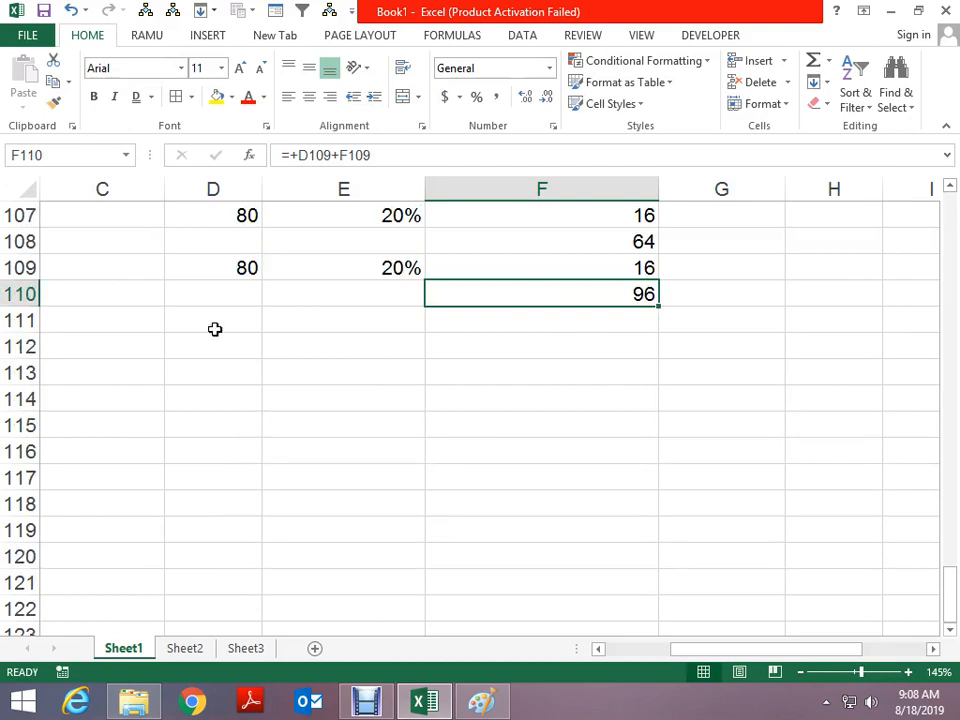
pyautogui.scroll(-1, 216, 328)
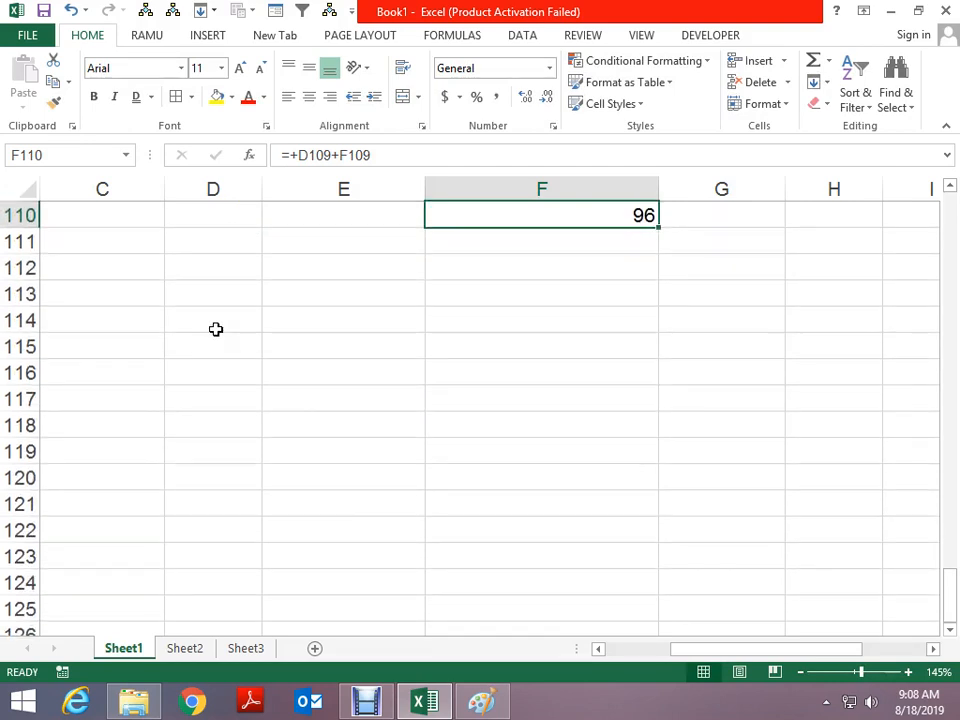
pyautogui.click(229, 267)
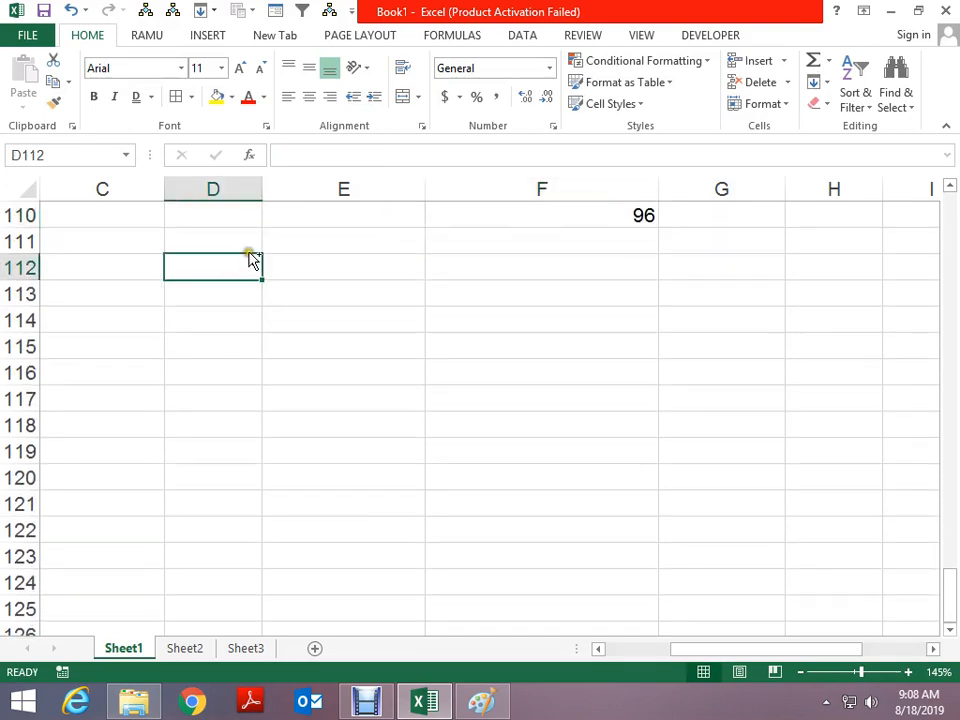
pyautogui.hotkey('ctrl', '1')
# Enter 0.56 in D112 and format it as a percentage, 56%
pyautogui.click(336, 285)
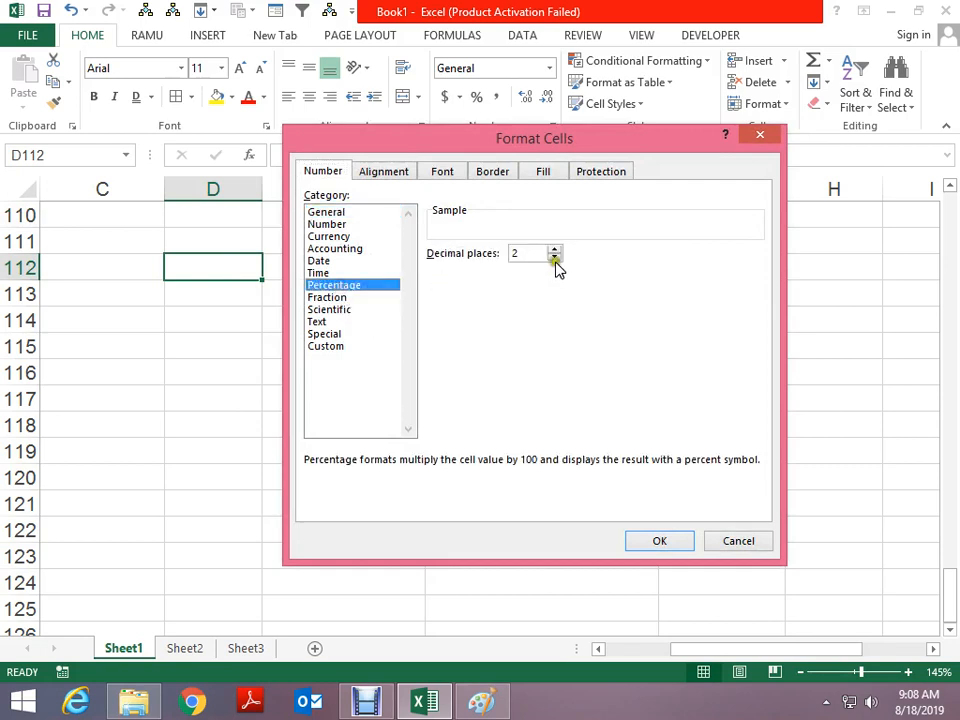
pyautogui.press('Escape')
pyautogui.write('.56')
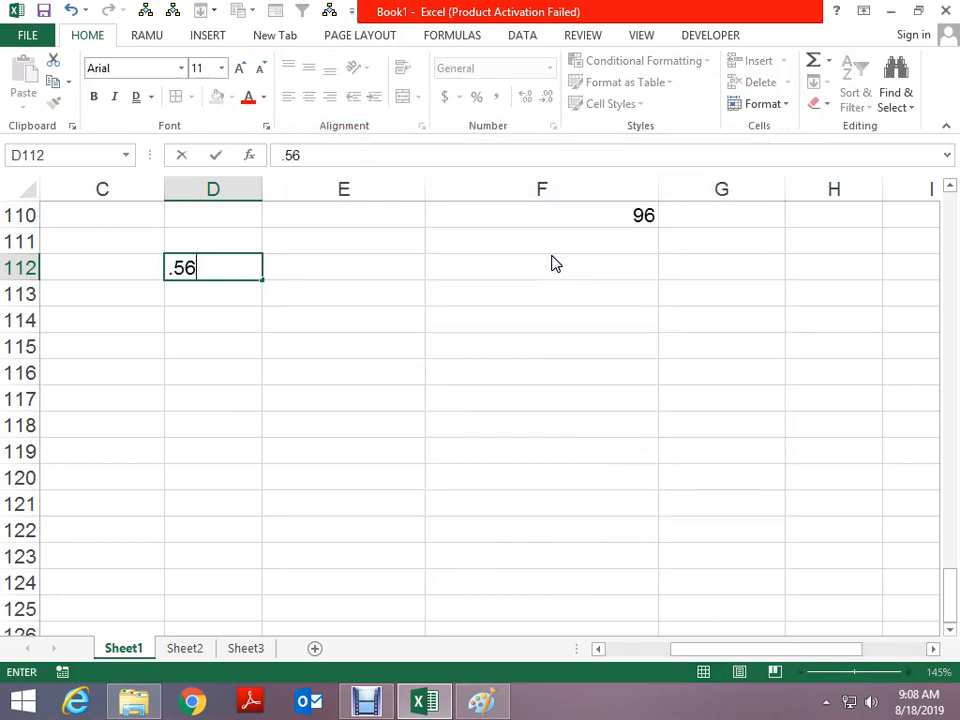
pyautogui.press('Return')
pyautogui.press('Up')
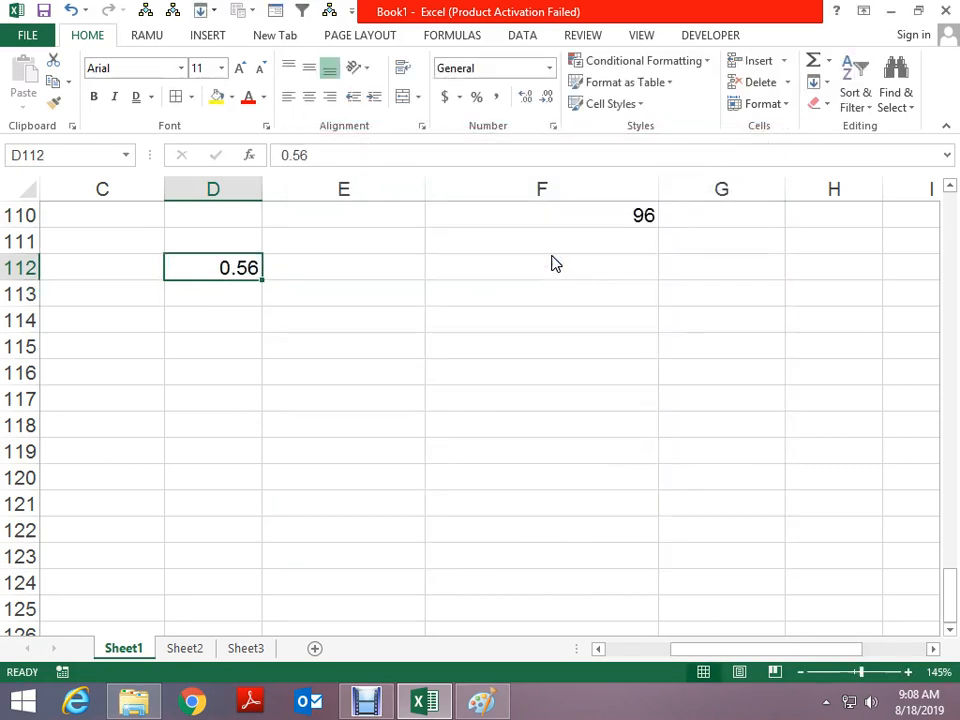
pyautogui.hotkey('ctrl', 'shift', '5')
# Give D112's percentage four decimal places so it shows 56.0000%
pyautogui.click(528, 100)
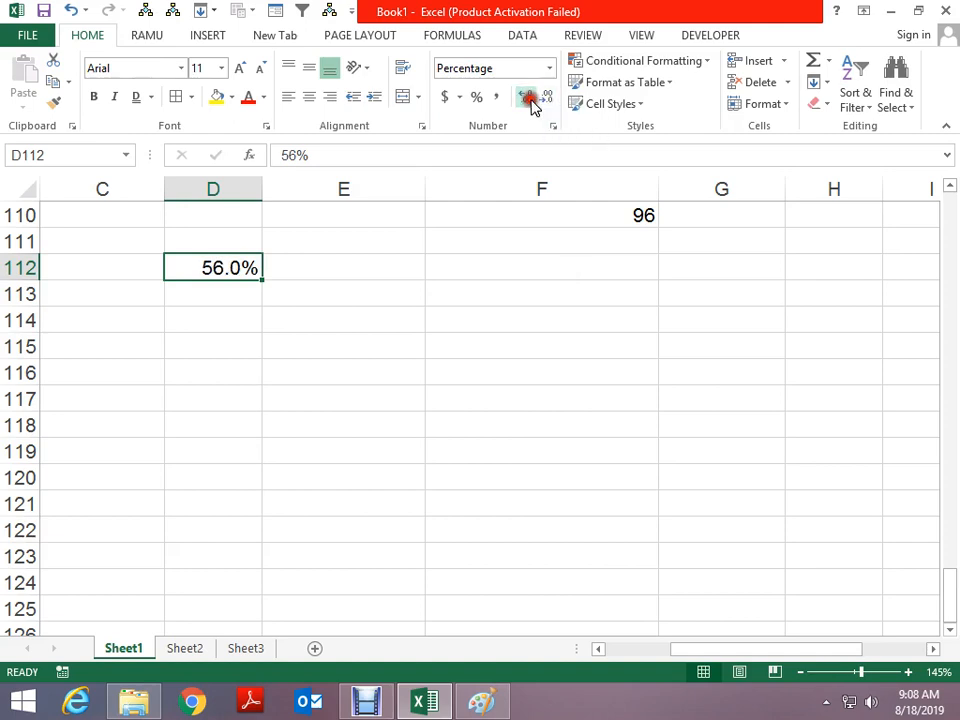
pyautogui.click(528, 100)
pyautogui.click(528, 100)
pyautogui.click(528, 100)
pyautogui.hotkey('ctrl', 'z')
pyautogui.hotkey('ctrl', 'z')
pyautogui.hotkey('ctrl', 'z')
pyautogui.hotkey('ctrl', 'z')
pyautogui.hotkey('ctrl', '1')
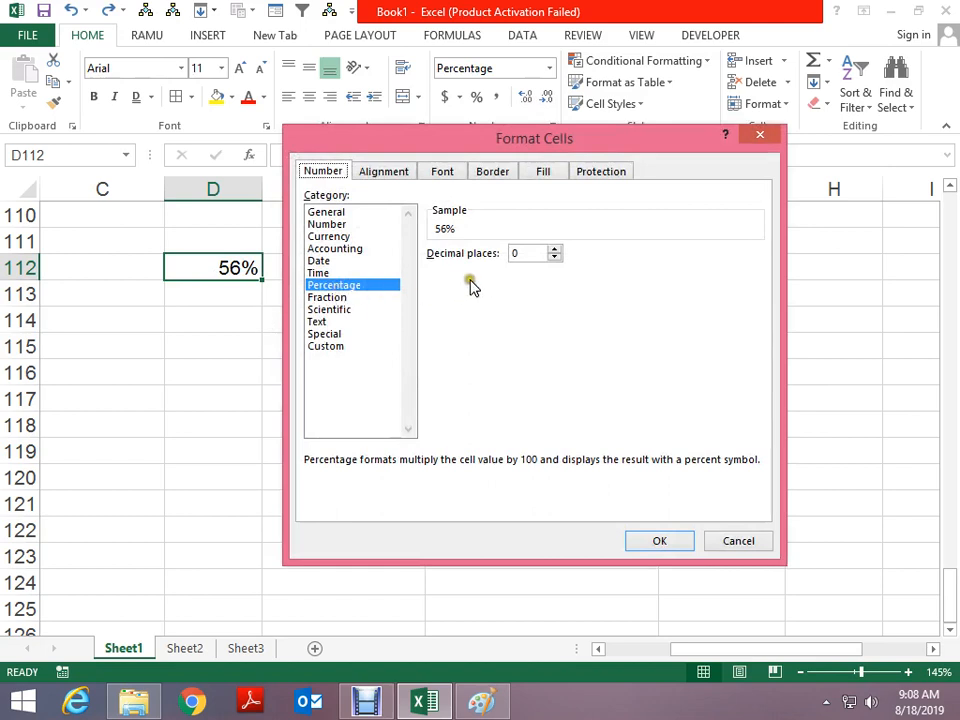
pyautogui.click(555, 249)
pyautogui.click(555, 249)
pyautogui.click(555, 249)
pyautogui.click(555, 249)
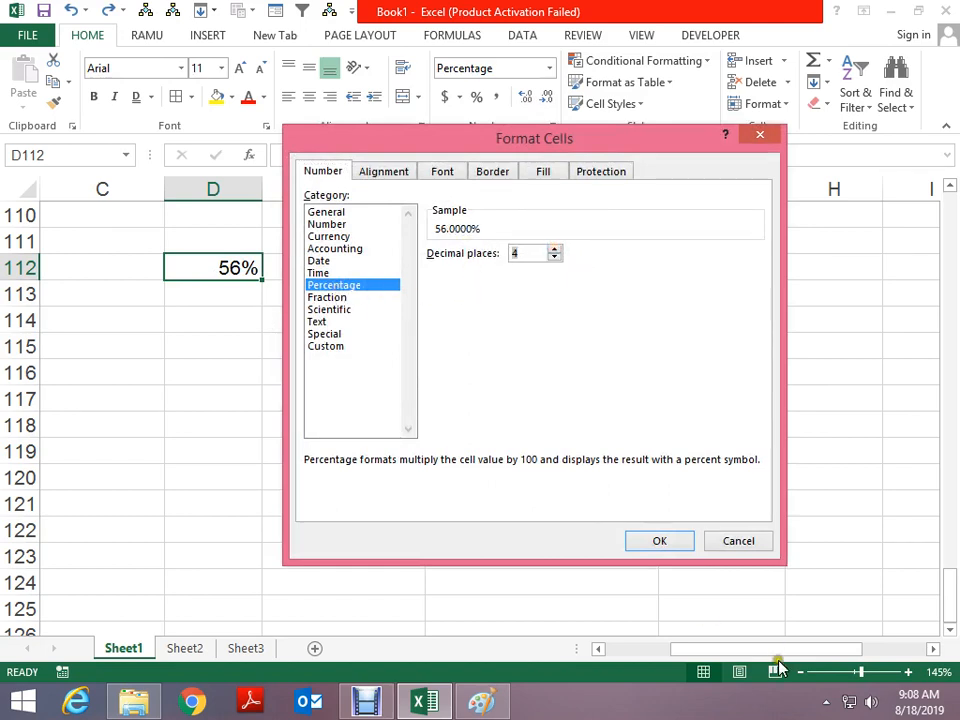
pyautogui.click(662, 548)
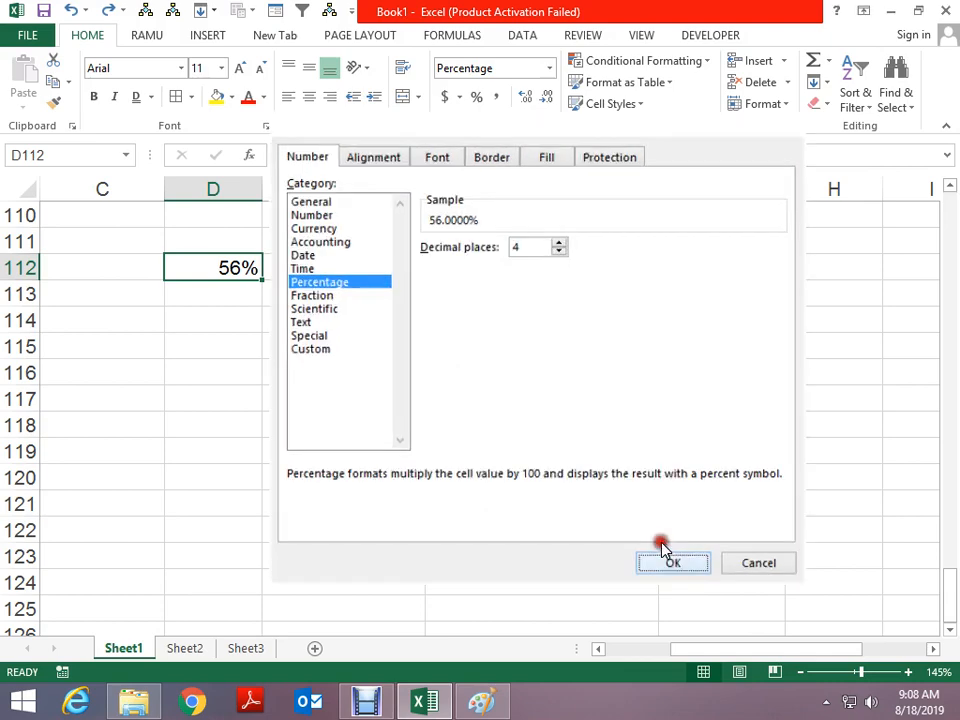
pyautogui.click(391, 323)
pyautogui.hotkey('ctrl', '1')
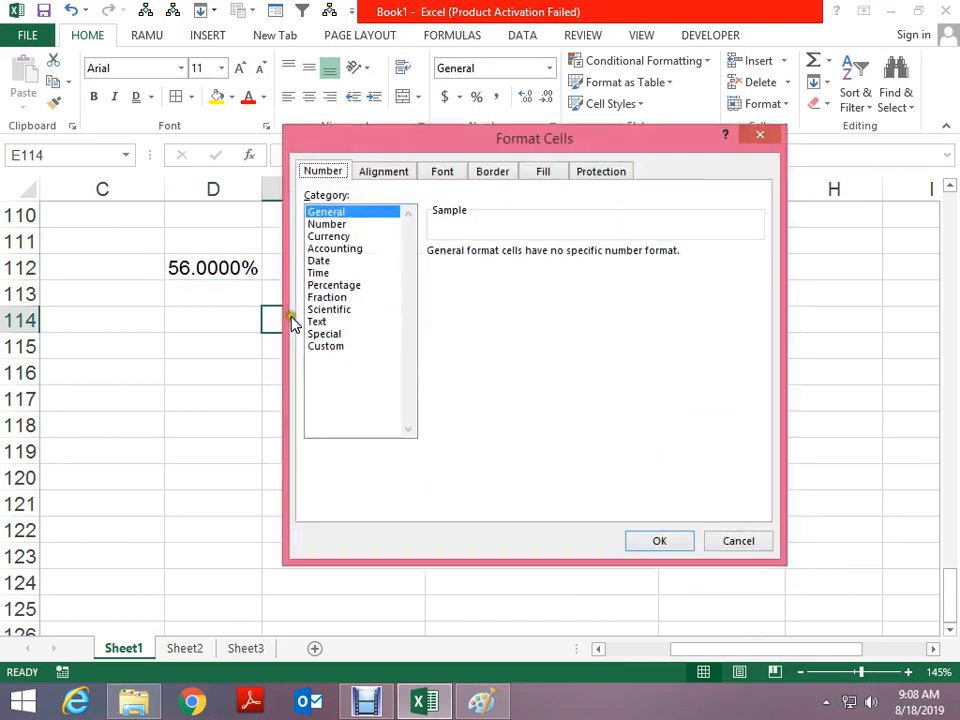
# Enter 0.25 in E114 and apply the Fraction format so it shows 1/4
pyautogui.click(327, 297)
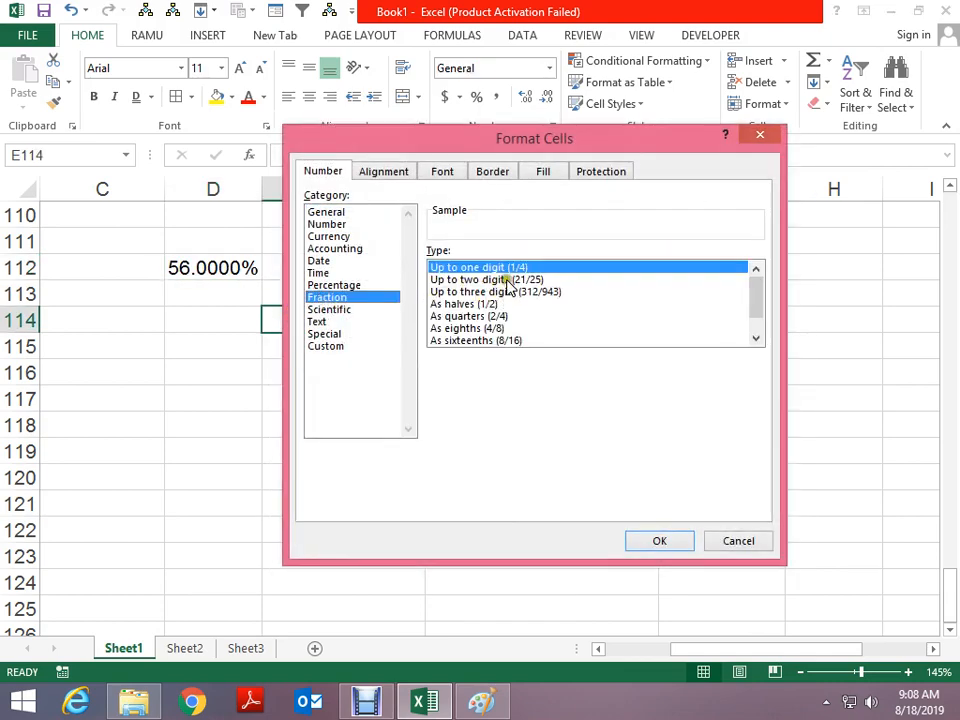
pyautogui.press('Return')
pyautogui.write('.')
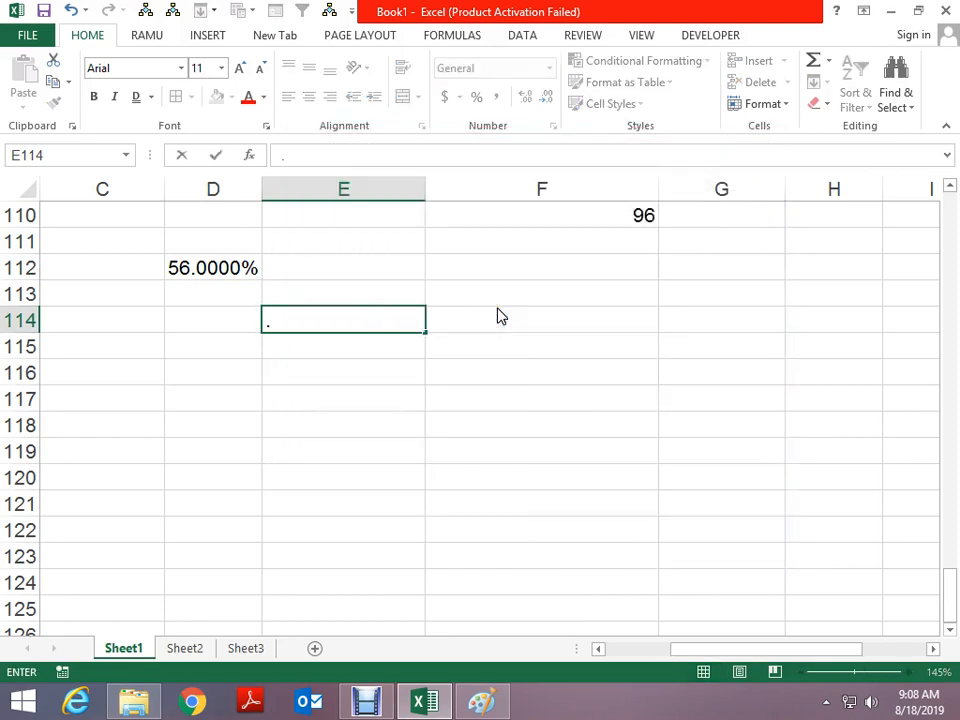
pyautogui.write('25')
pyautogui.press('Return')
pyautogui.press('Up')
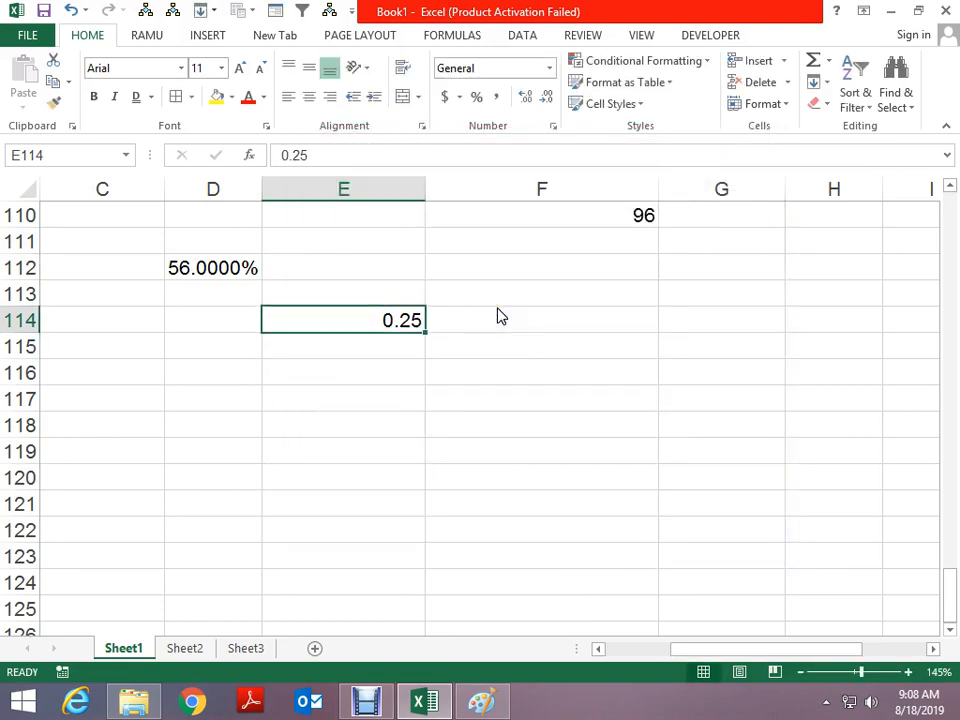
pyautogui.hotkey('ctrl', '1')
pyautogui.click(345, 298)
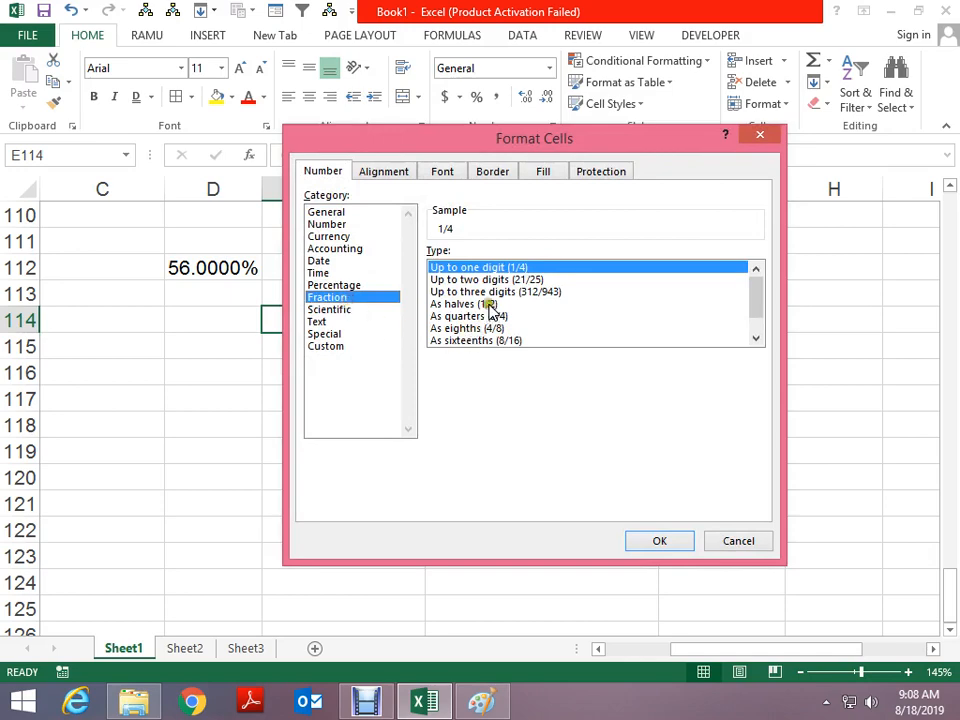
pyautogui.click(643, 541)
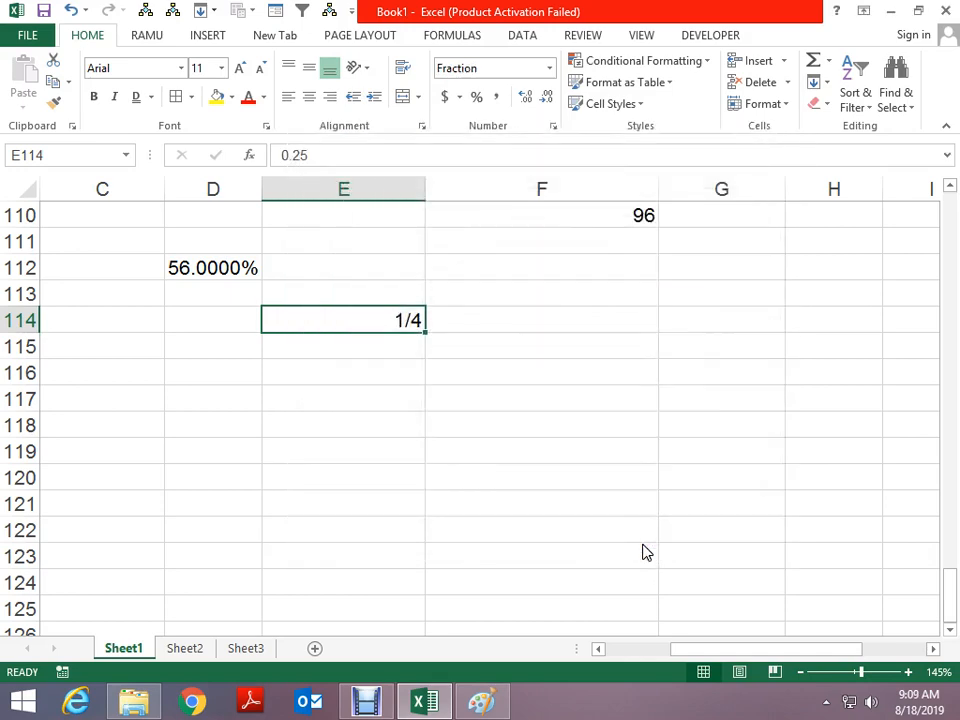
# Preview the Scientific and Text formats for G114 without applying them
pyautogui.press('Right')
pyautogui.press('Right')
pyautogui.hotkey('ctrl', '1')
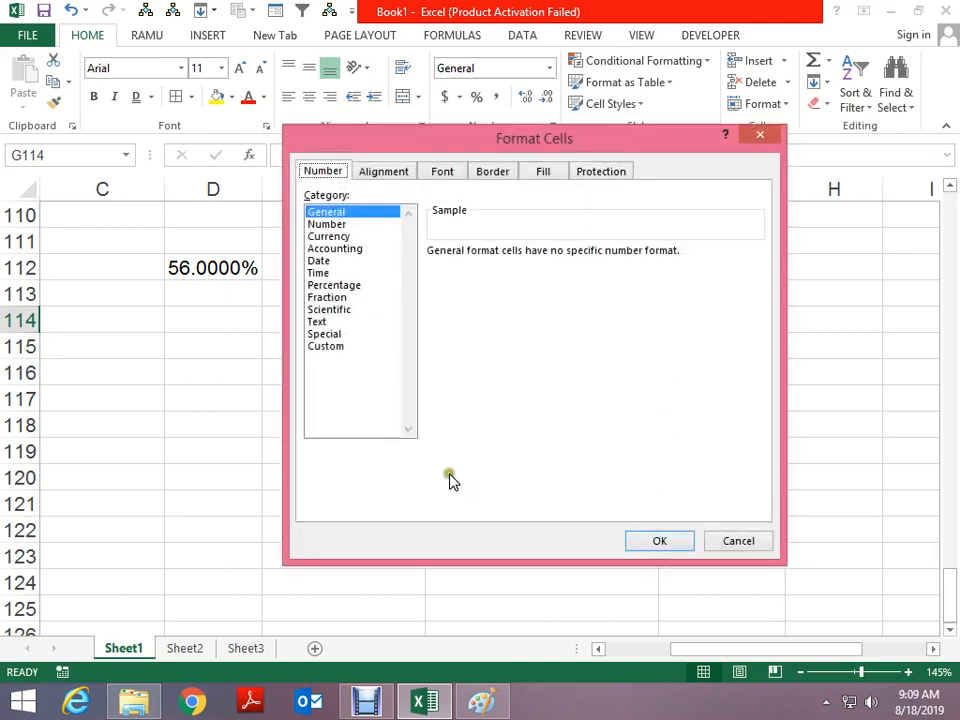
pyautogui.click(338, 310)
pyautogui.click(330, 321)
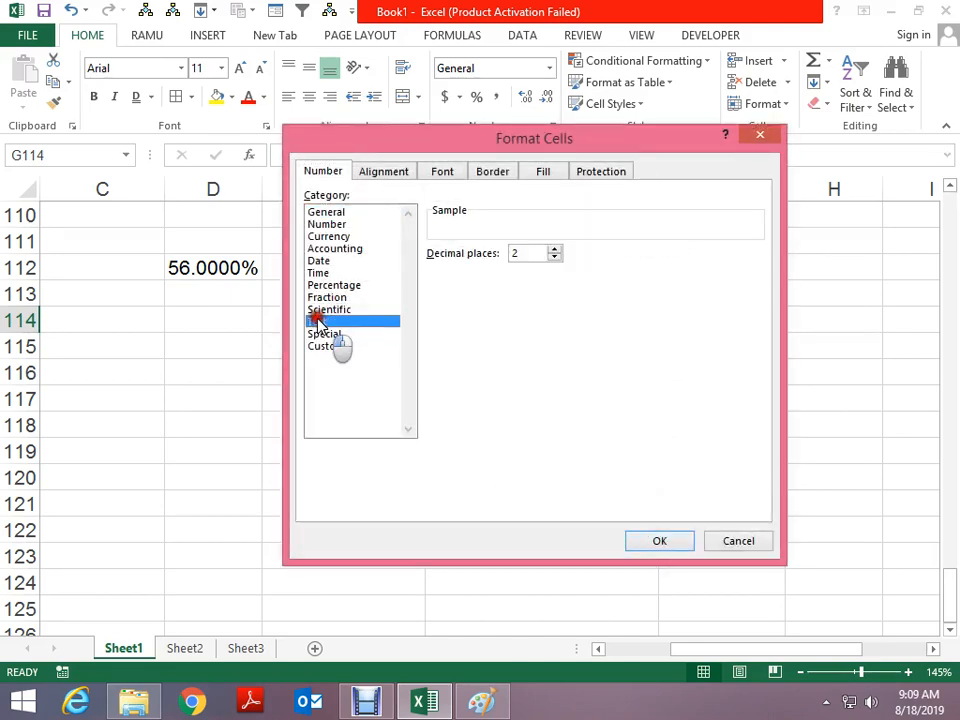
pyautogui.press('Return')
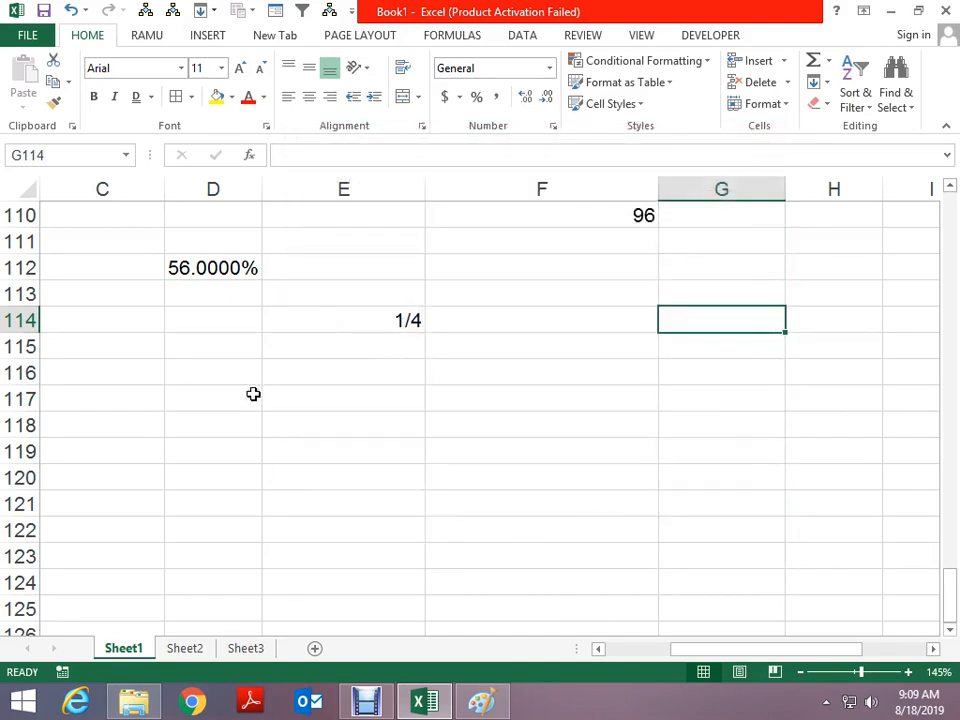
pyautogui.scroll(-1, 245, 392)
pyautogui.moveTo(205, 303); pyautogui.dragTo(206, 358)
pyautogui.press('Up')
pyautogui.press('Down')
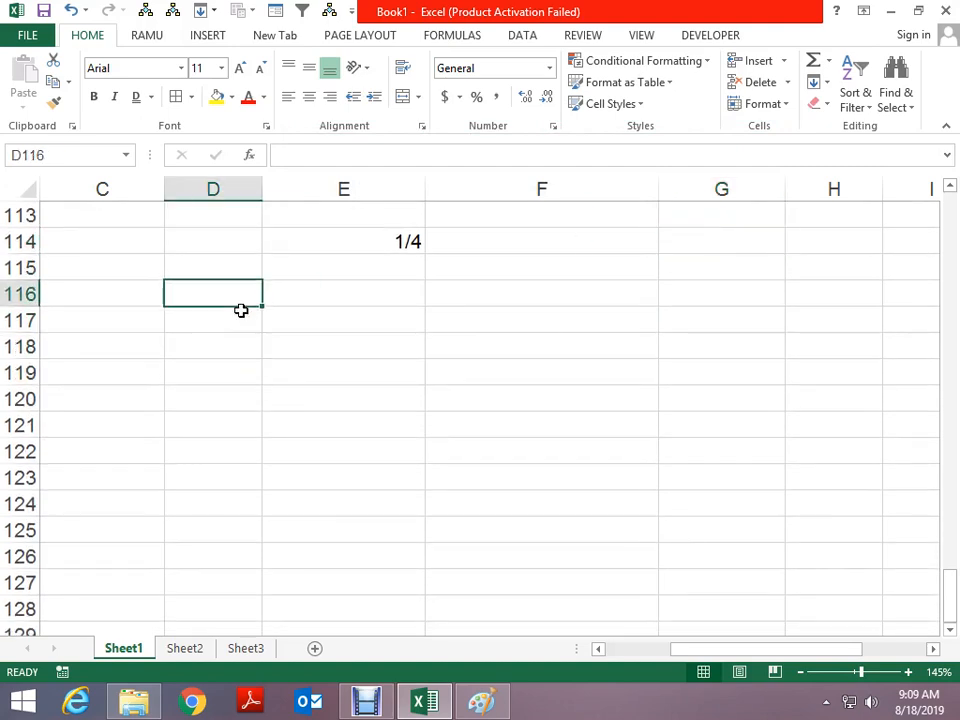
pyautogui.write('0037891838')
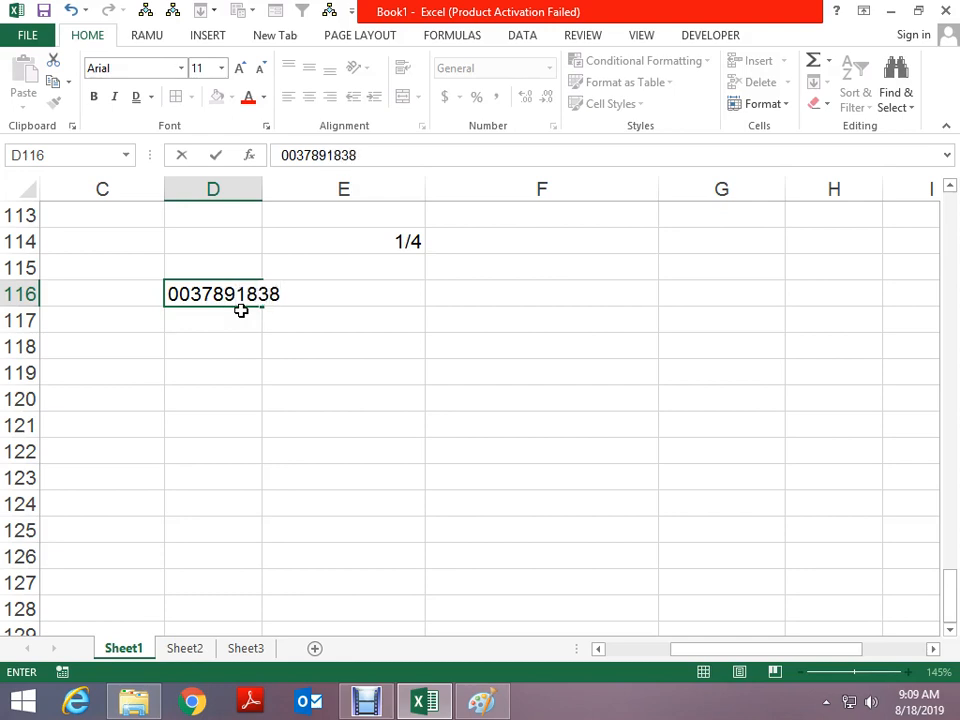
pyautogui.hotkey('ctrl', 'Return')
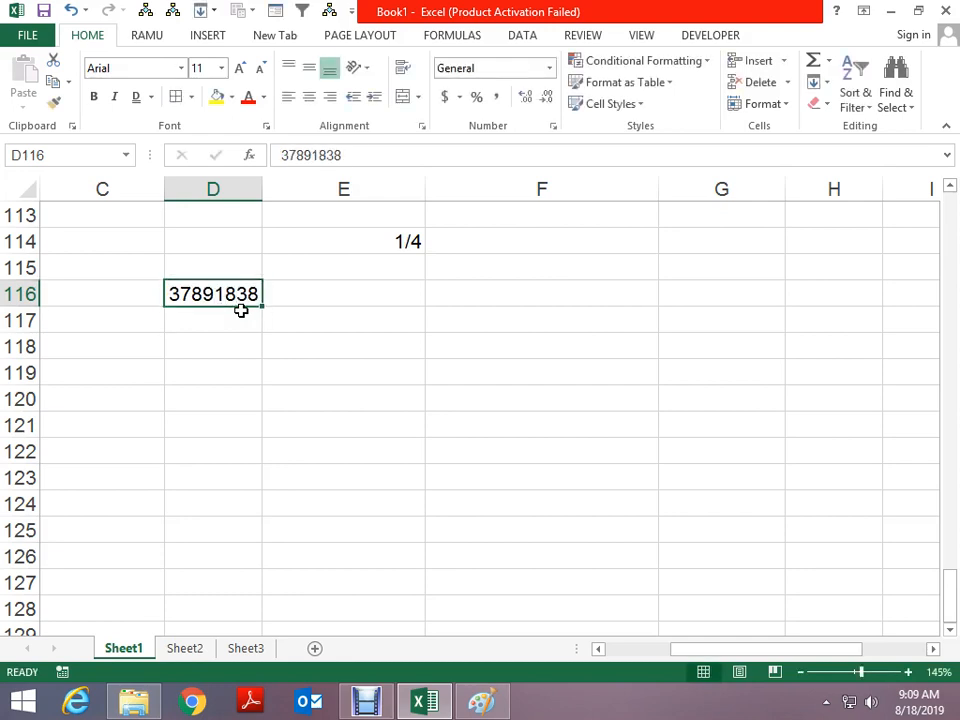
# Enter '0037 in E116 so it stays as text 0037
pyautogui.press('Right')
pyautogui.write("'")
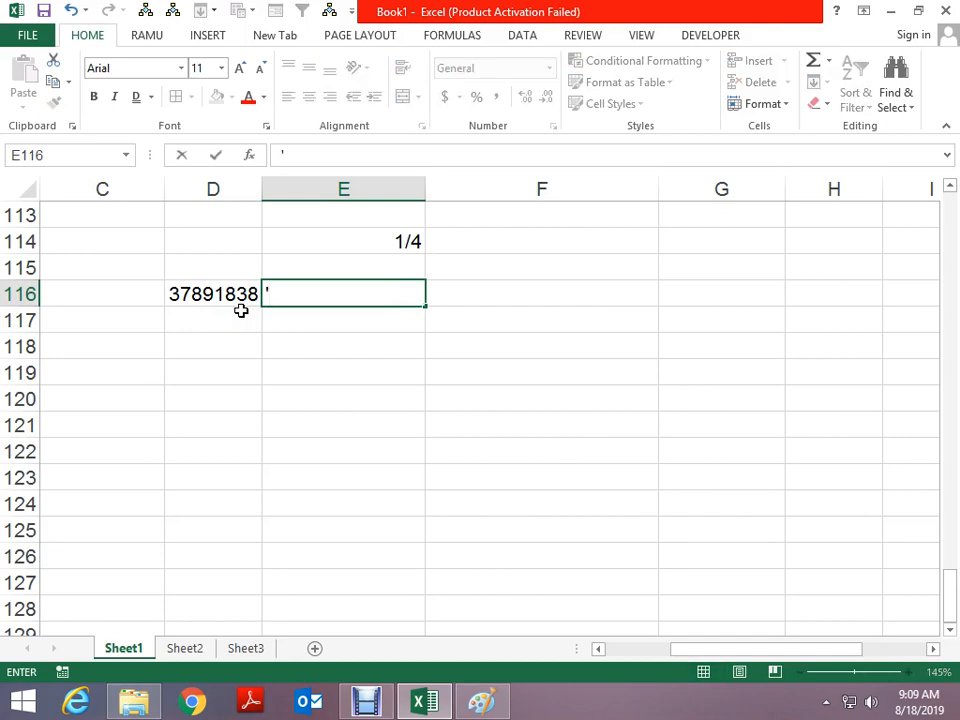
pyautogui.write('0037')
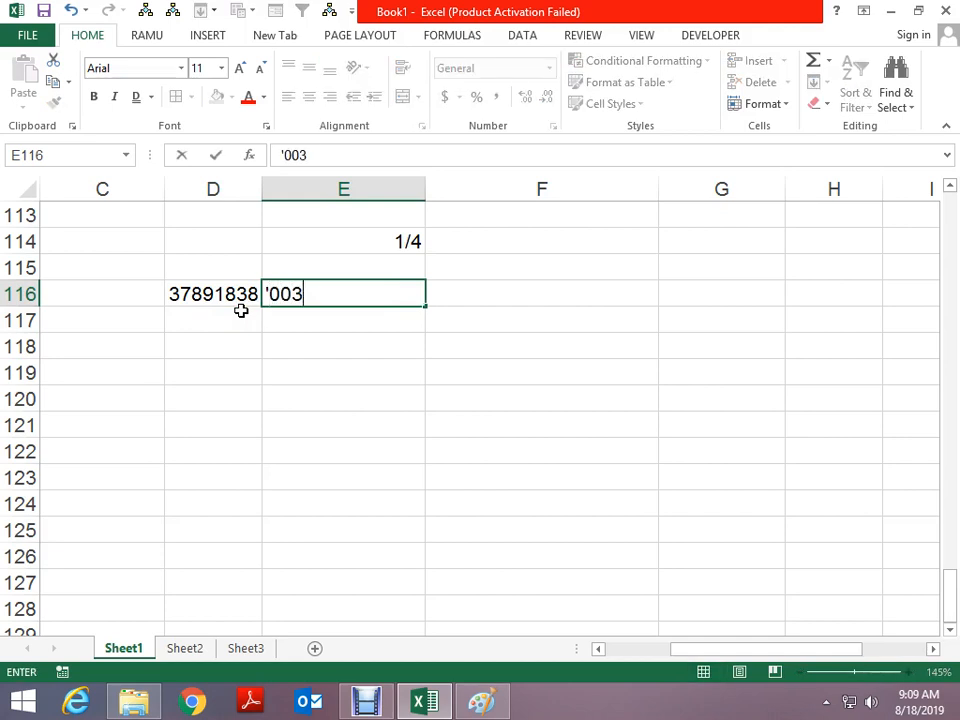
pyautogui.hotkey('ctrl', 'Return')
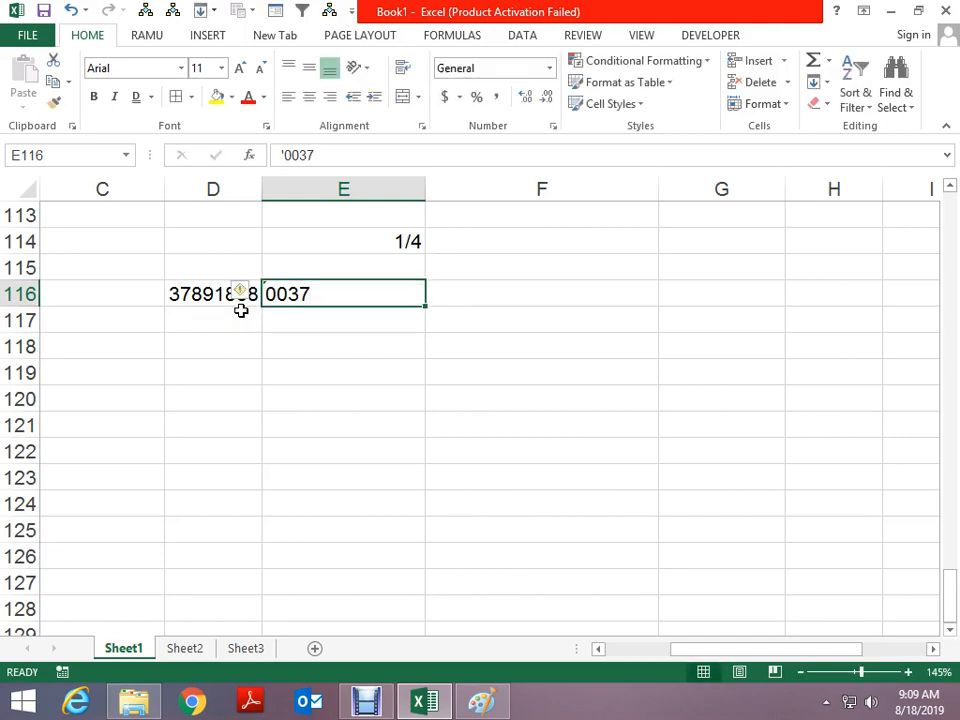
# Select cells F116 through F122
pyautogui.press('Right')
pyautogui.hotkey('shift', 'Left')
pyautogui.hotkey('shift', 'Left')
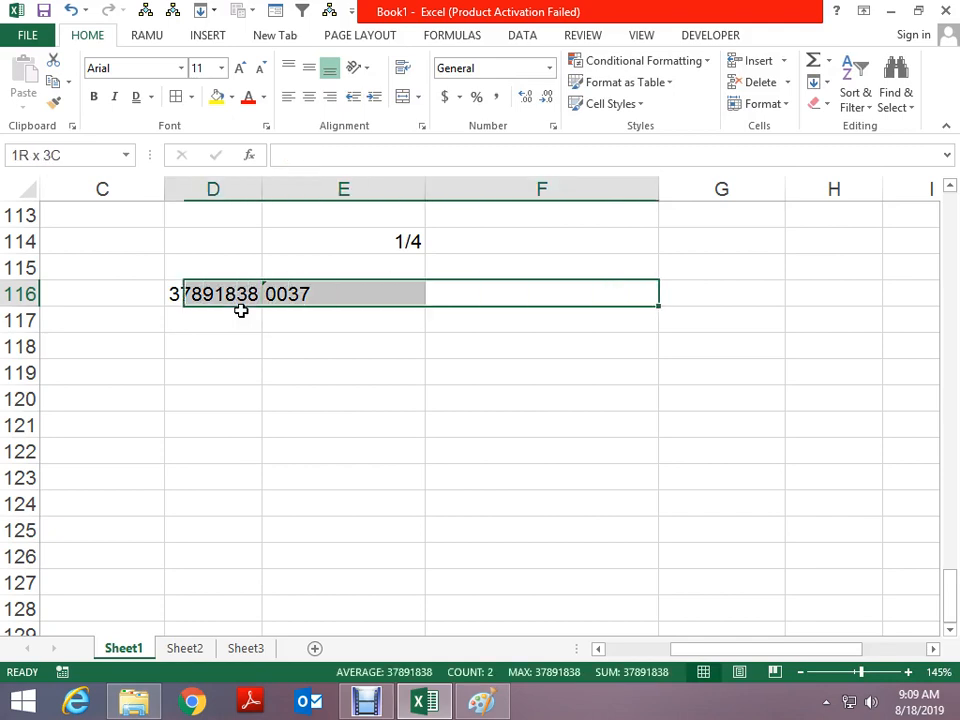
pyautogui.press('Right')
pyautogui.press('Left')
pyautogui.hotkey('shift', 'Down')
pyautogui.hotkey('shift', 'Down')
pyautogui.hotkey('shift', 'Down')
pyautogui.hotkey('shift', 'Down')
pyautogui.hotkey('shift', 'Down')
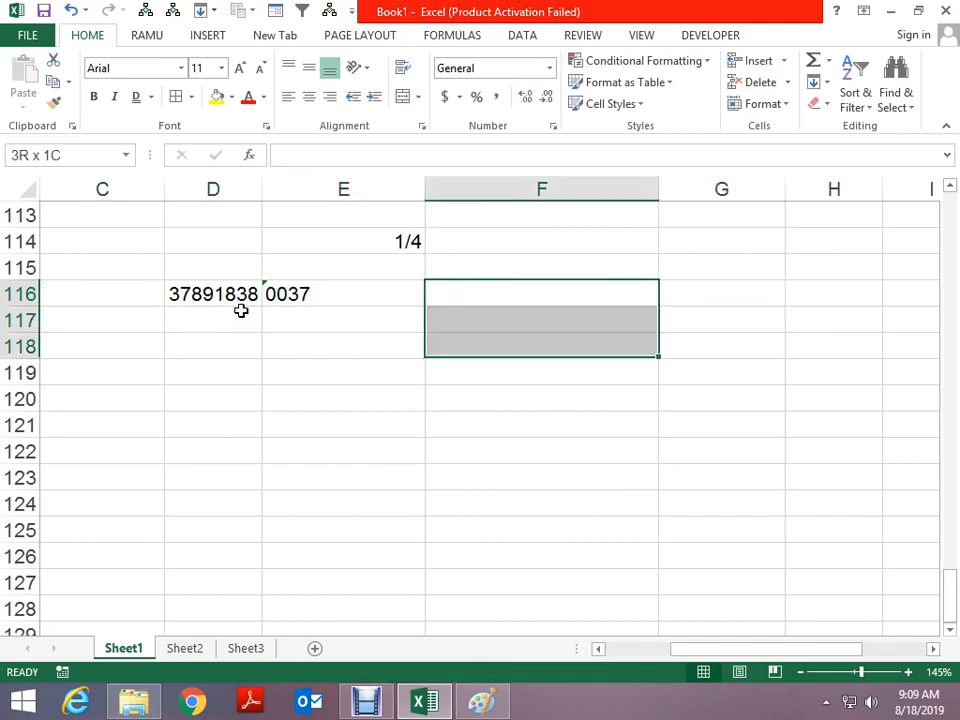
pyautogui.hotkey('shift', 'Down')
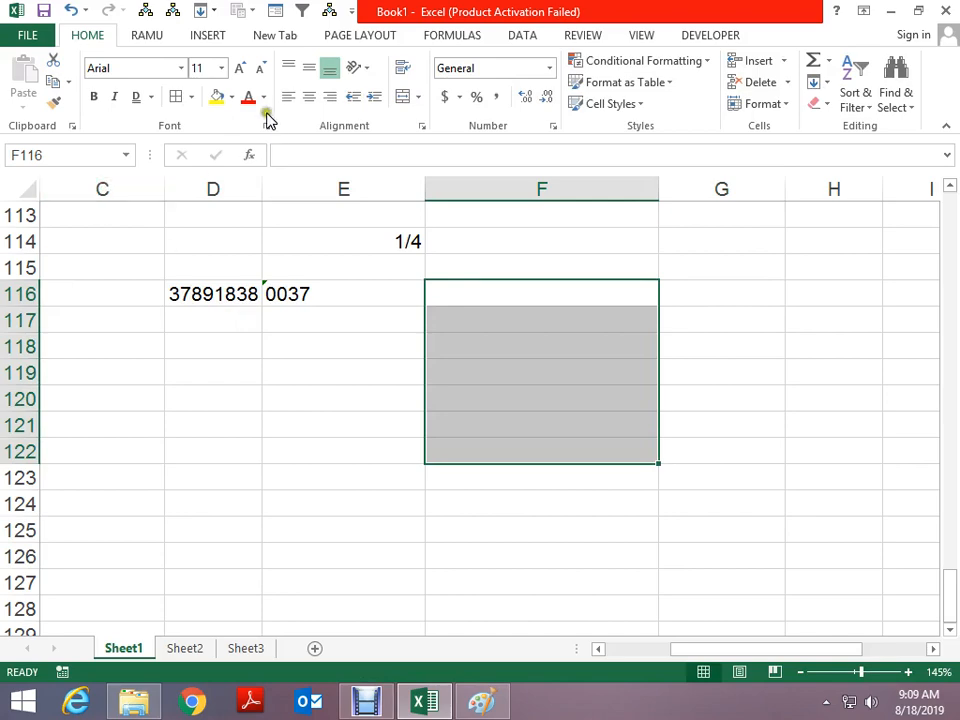
# Fill F116:F122 yellow and set them to the Text number format
pyautogui.click(216, 96)
pyautogui.hotkey('ctrl', '1')
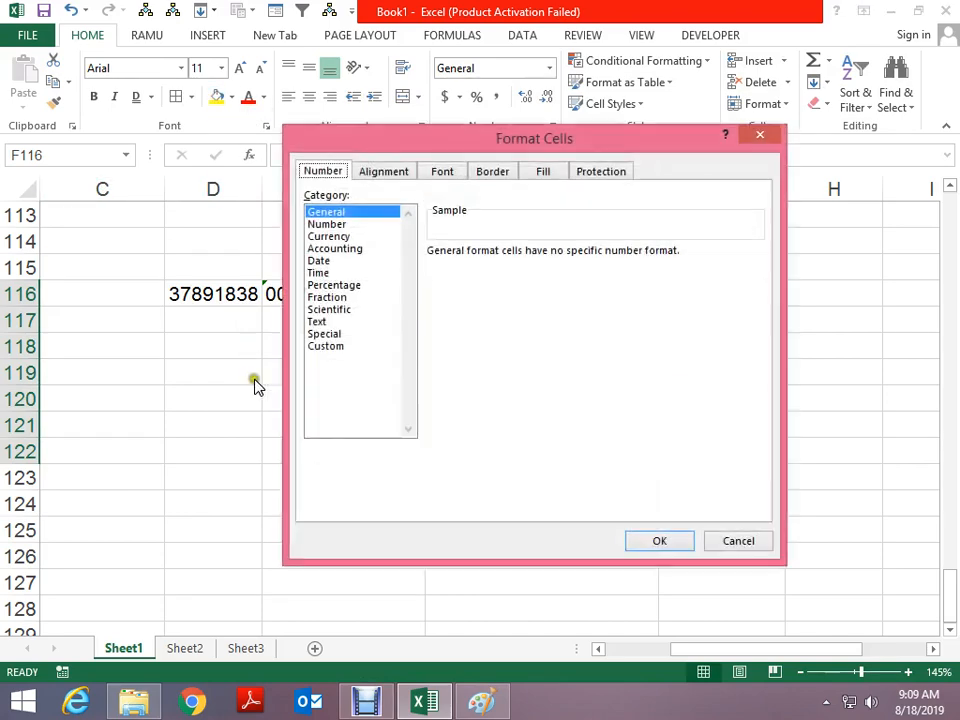
pyautogui.click(319, 322)
pyautogui.click(655, 540)
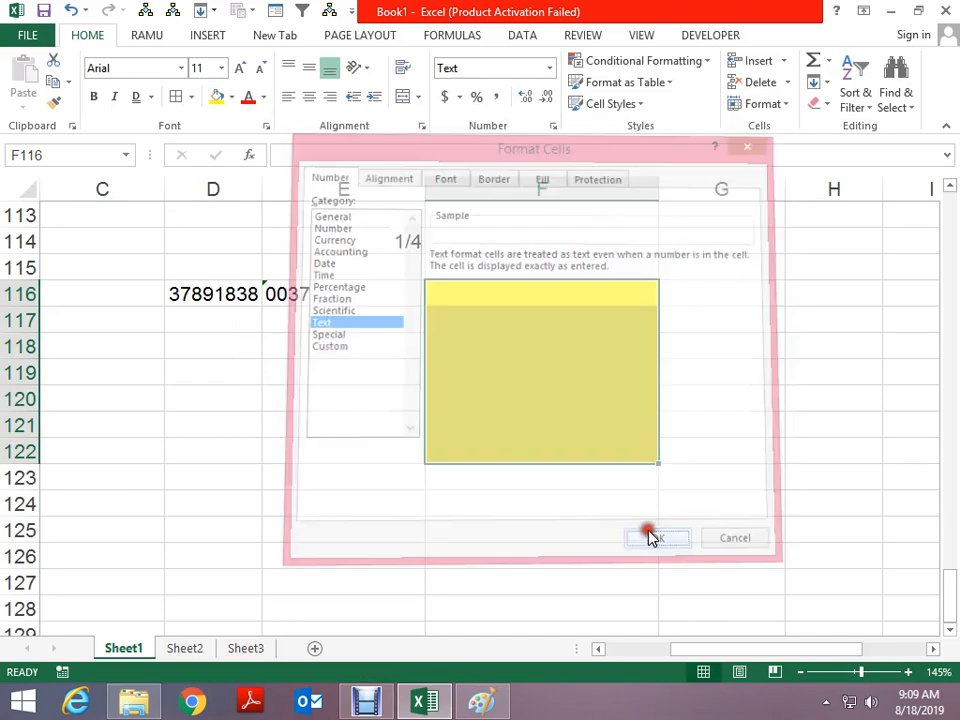
# Enter 0037, 003818 and 03818 in F116 to F118
pyautogui.press('Up')
pyautogui.press('Down')
pyautogui.write('0037')
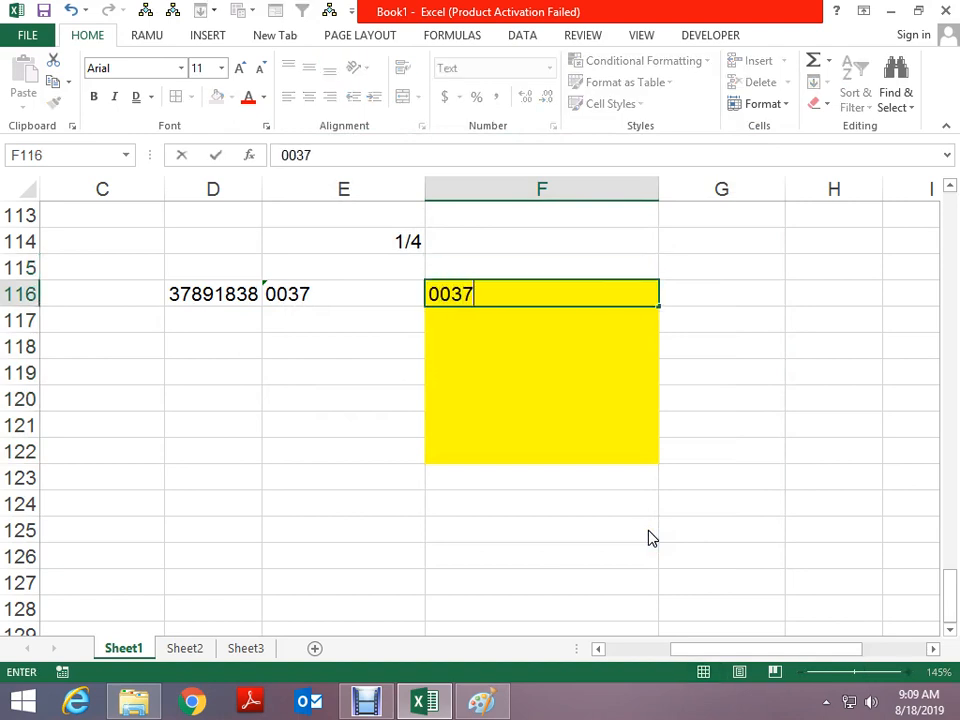
pyautogui.press('Return')
pyautogui.write('003818')
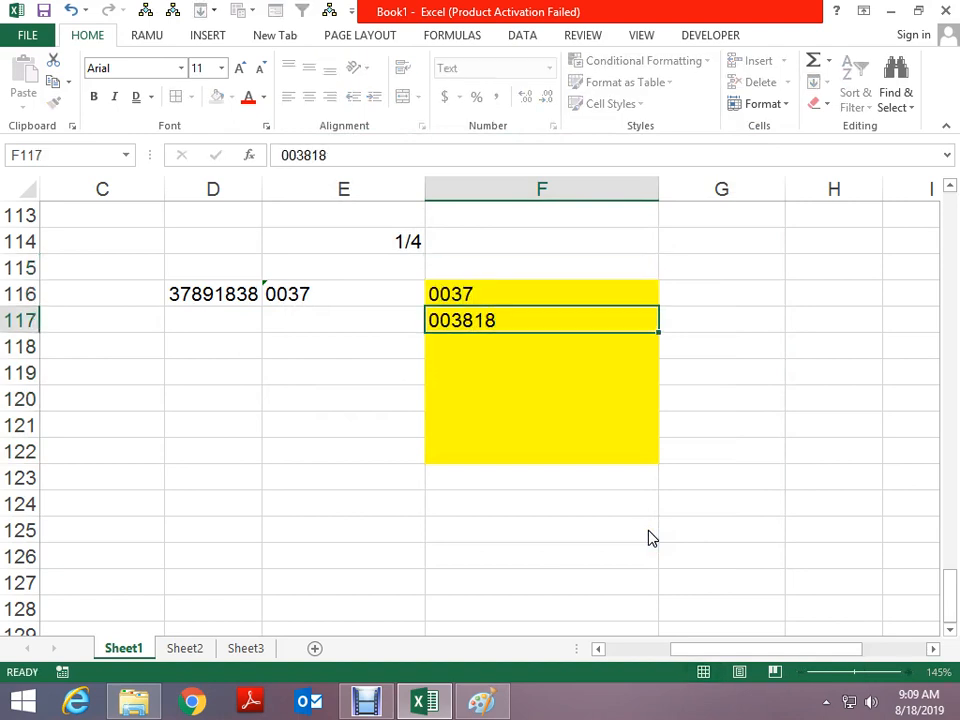
pyautogui.press('Return')
pyautogui.write('03818')
pyautogui.hotkey('ctrl', 'Return')
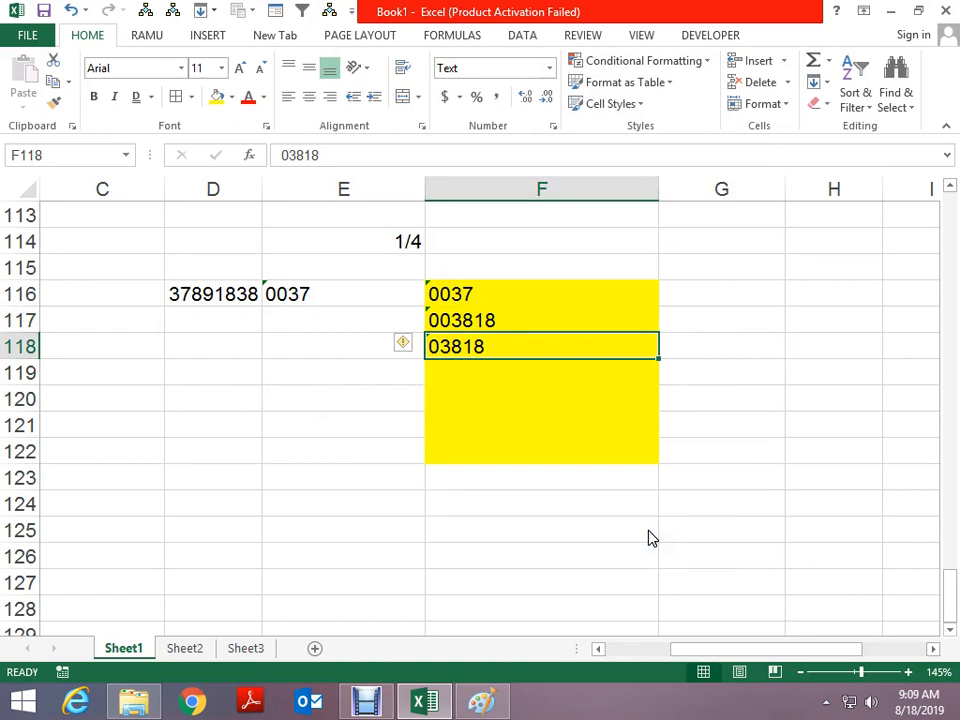
# Switch F116 to General format so 0037 becomes 37, then undo it
pyautogui.press('Up')
pyautogui.press('Up')
pyautogui.hotkey('ctrl', '1')
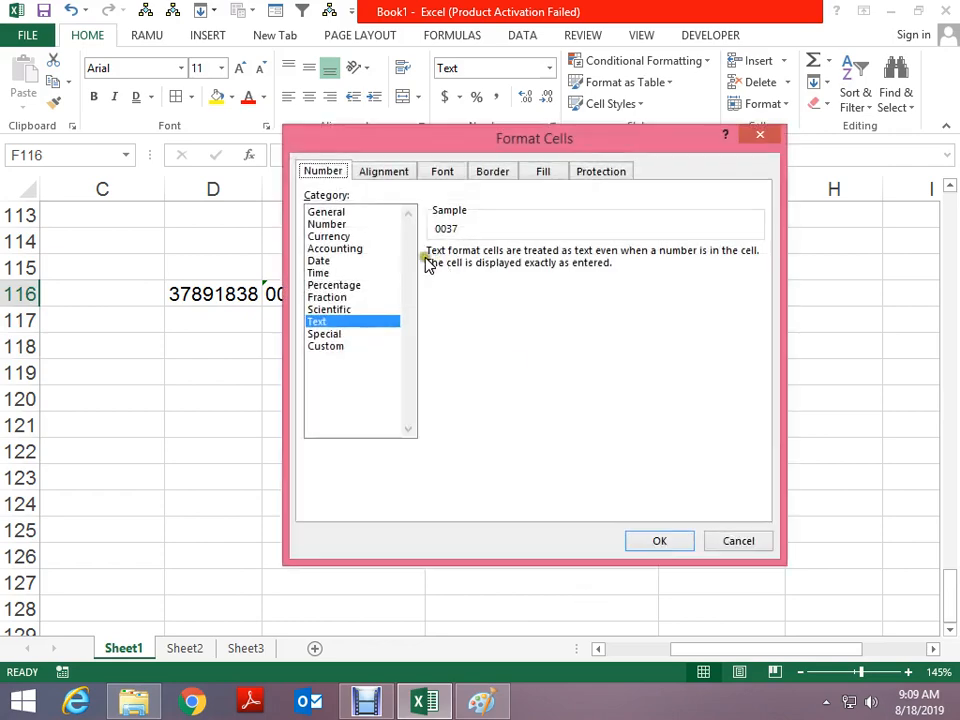
pyautogui.click(350, 213)
pyautogui.click(640, 545)
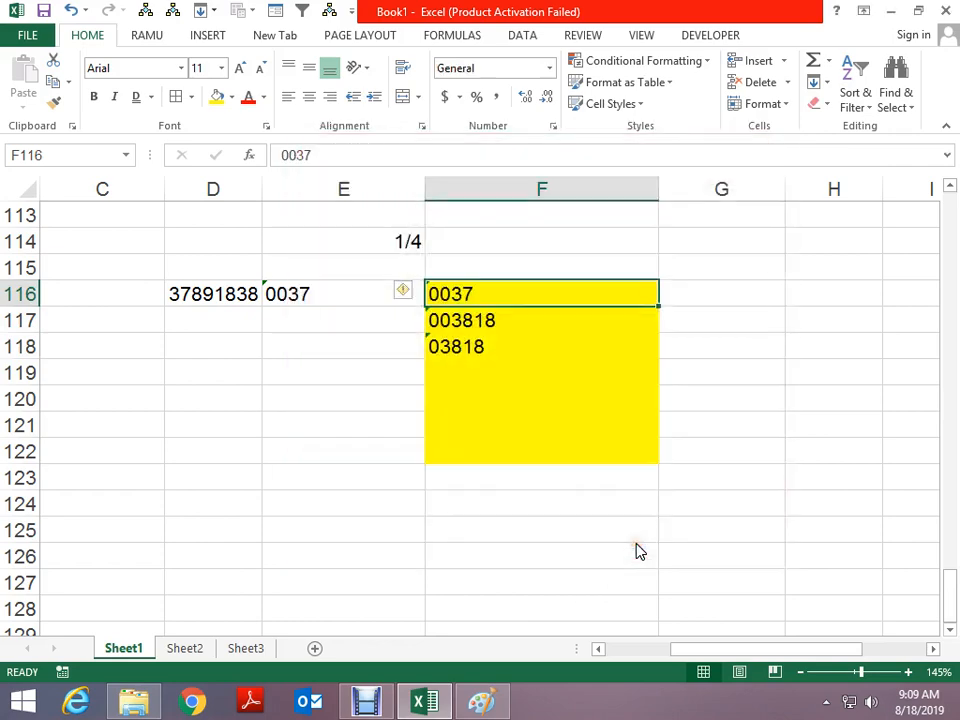
pyautogui.press('F2')
pyautogui.hotkey('ctrl', 'Return')
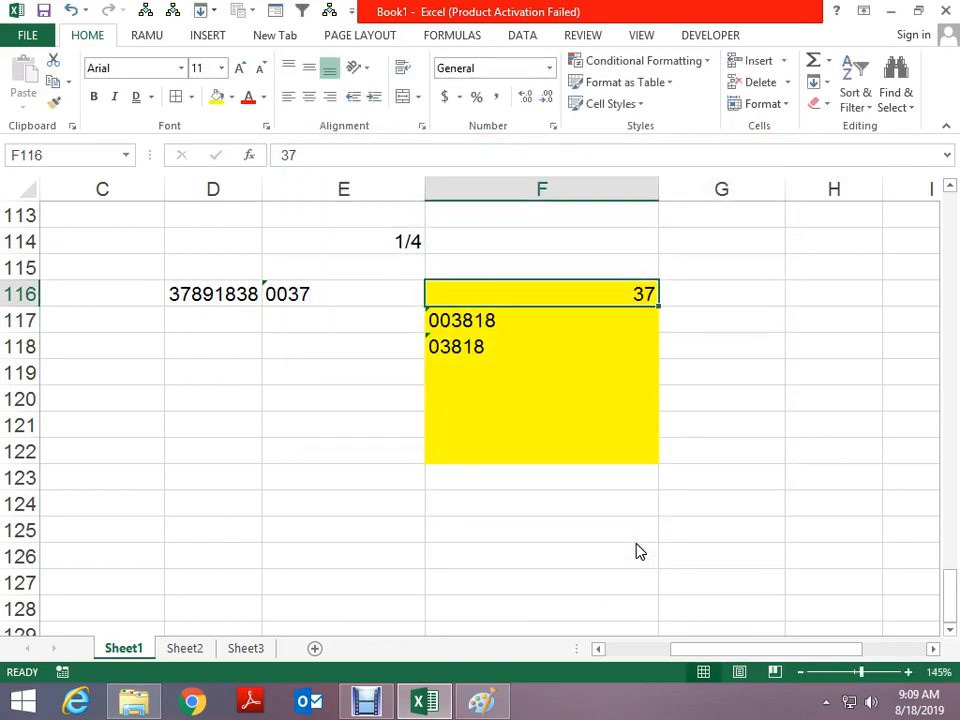
pyautogui.hotkey('ctrl', 'z')
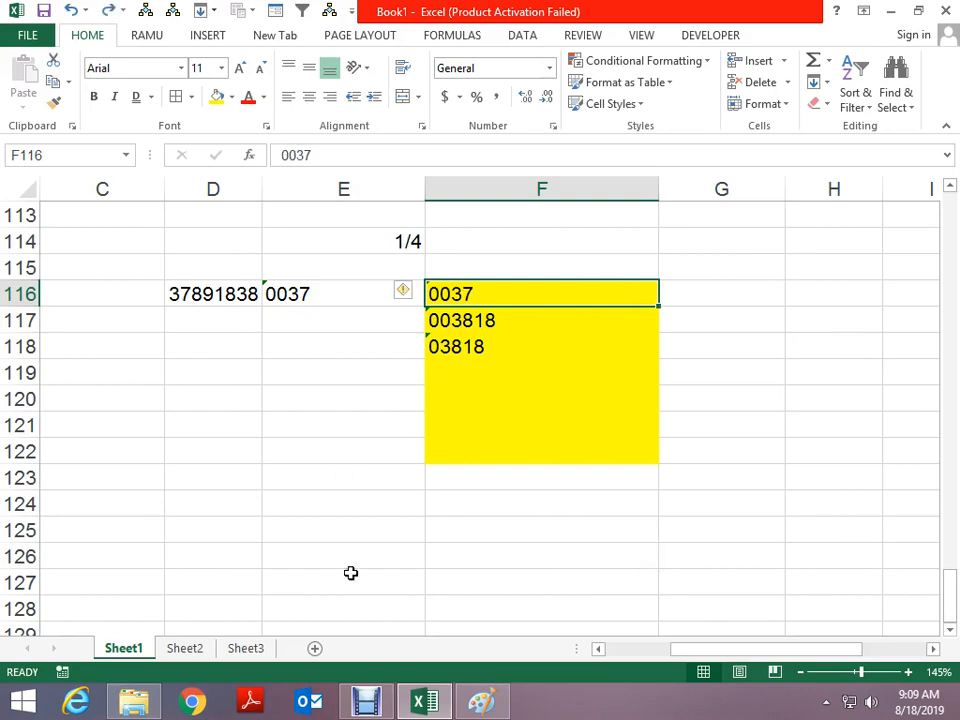
# Review the Text and Special format categories for D119 without applying changes
pyautogui.click(225, 381)
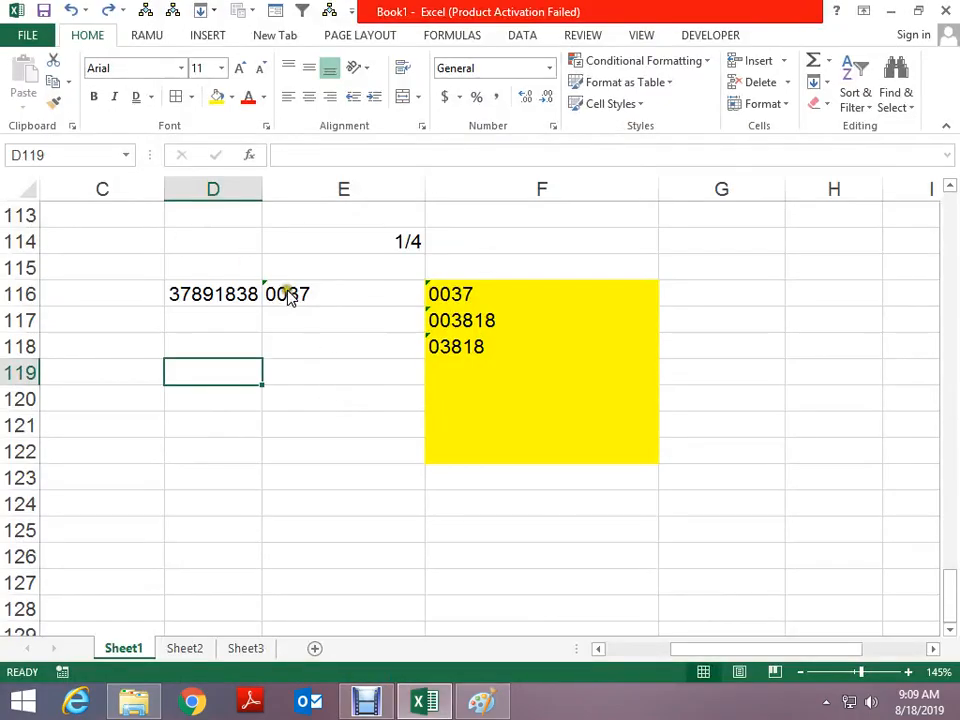
pyautogui.hotkey('ctrl', '1')
pyautogui.click(326, 321)
pyautogui.click(331, 334)
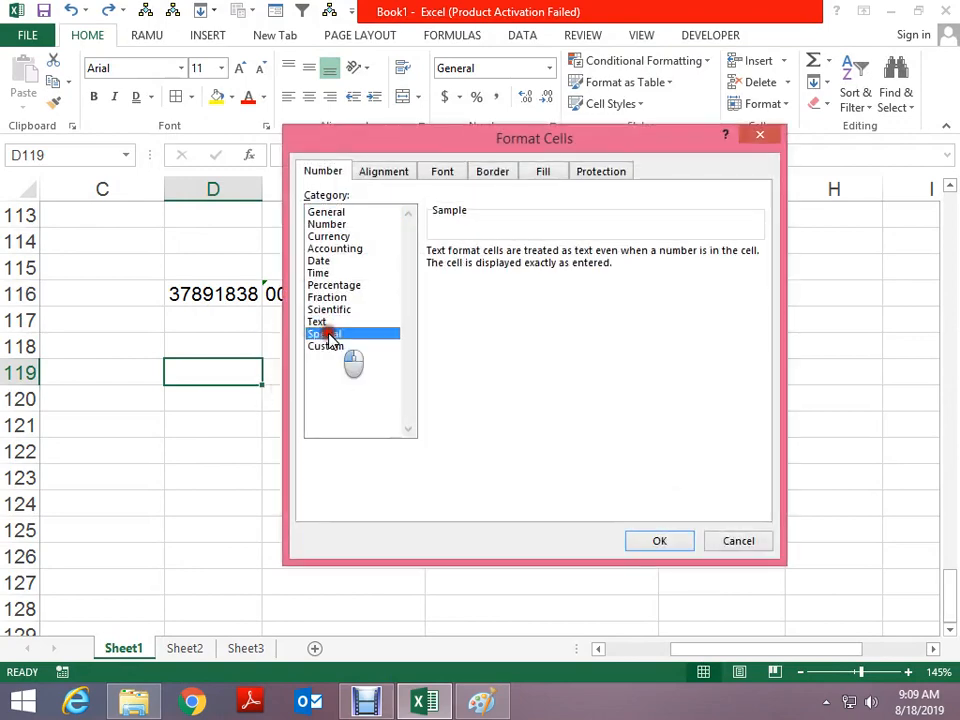
pyautogui.press('Return')
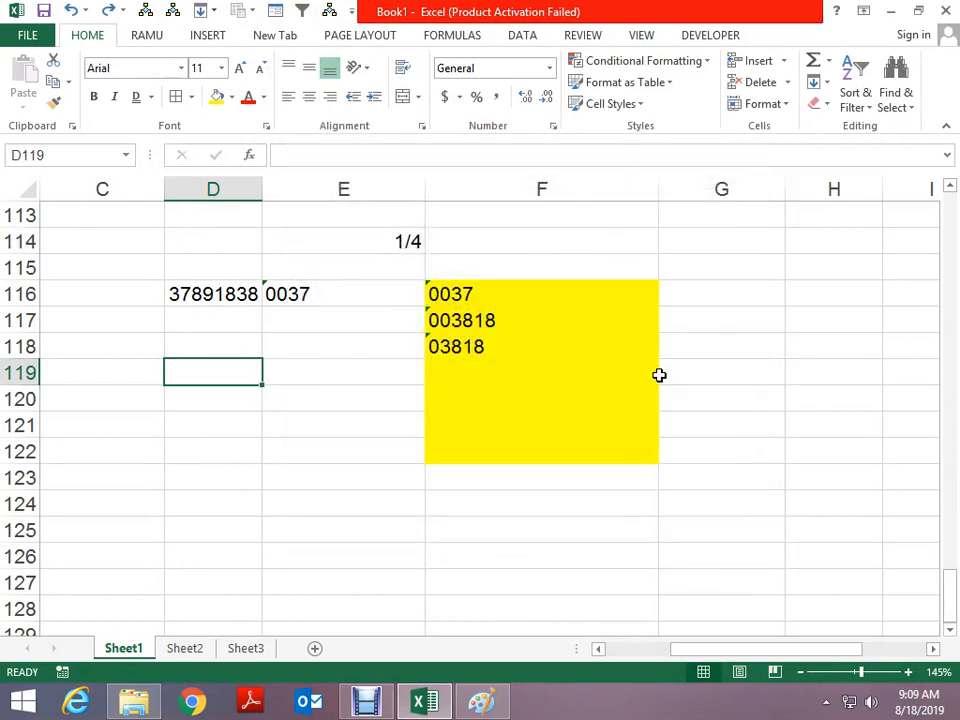
pyautogui.scroll(-1, 266, 399)
pyautogui.click(239, 329)
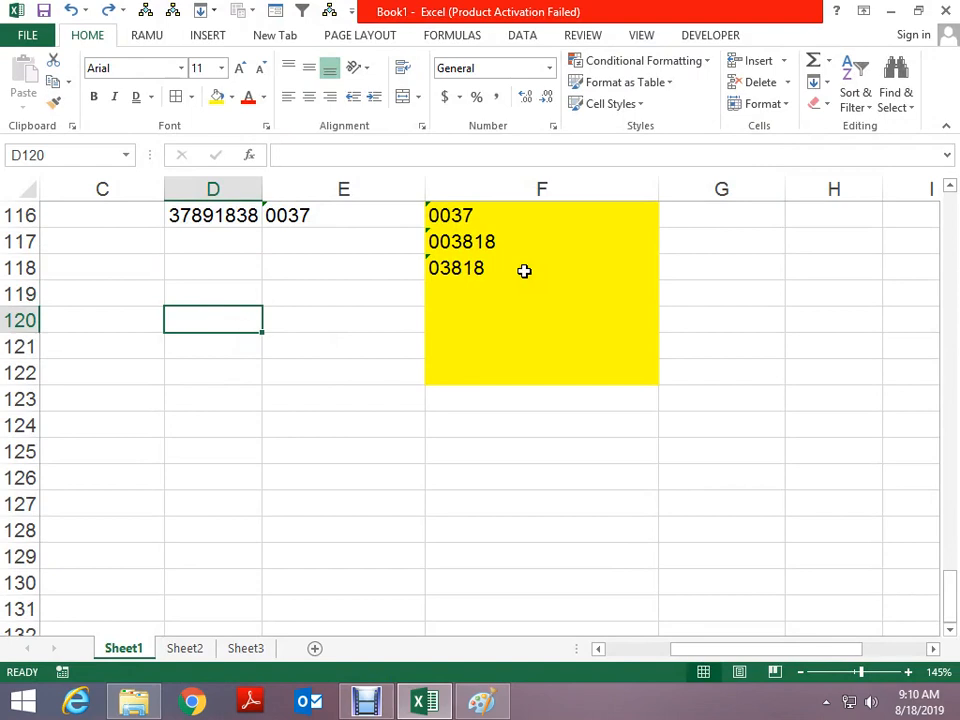
# Enter 83818-9318 in D120 and 89838188 in E121 under the Special Zip Code format
pyautogui.write('83818-9318')
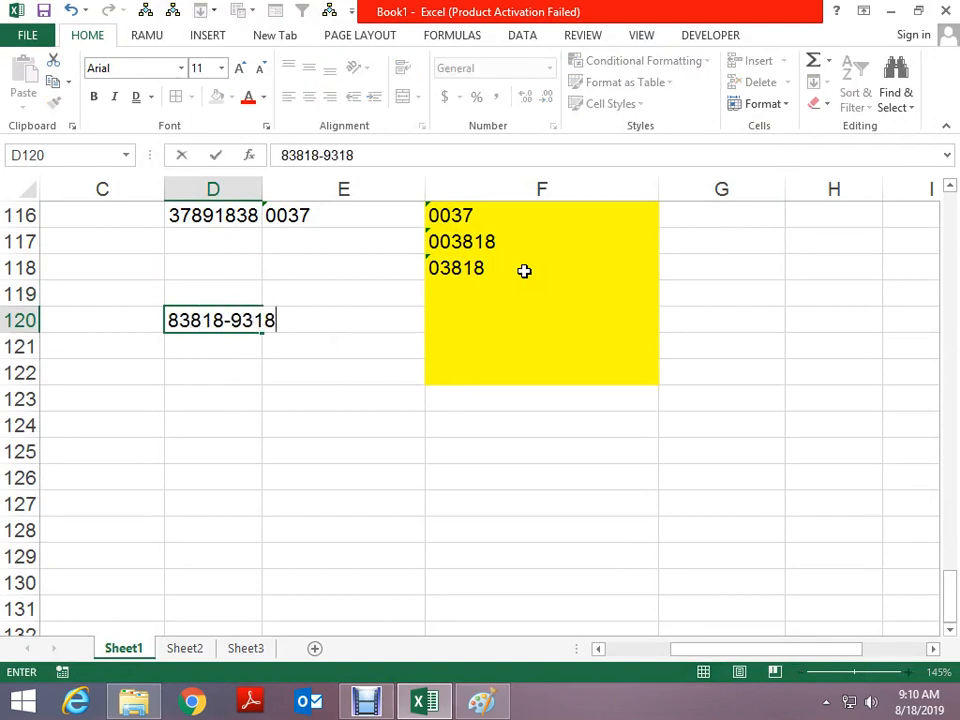
pyautogui.press('Return')
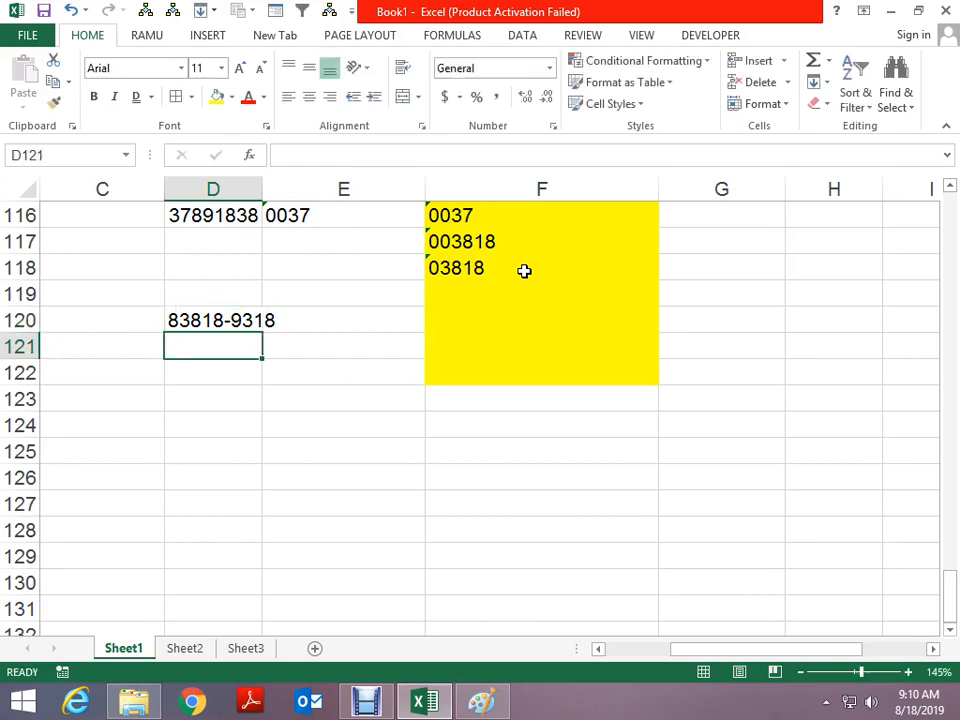
pyautogui.press('Right')
pyautogui.hotkey('ctrl', '1')
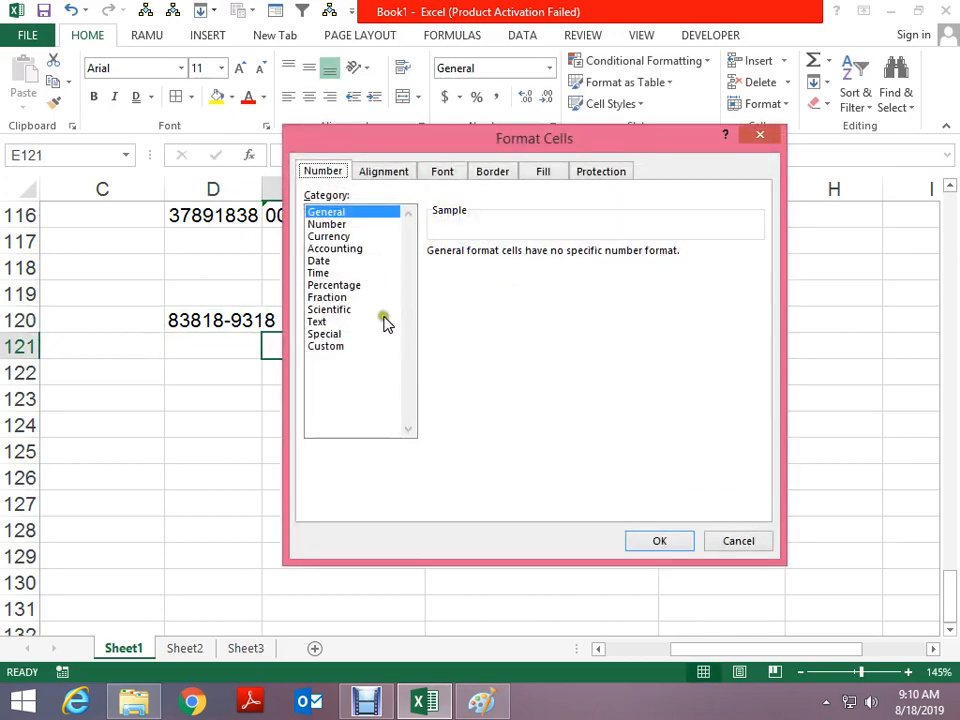
pyautogui.click(325, 333)
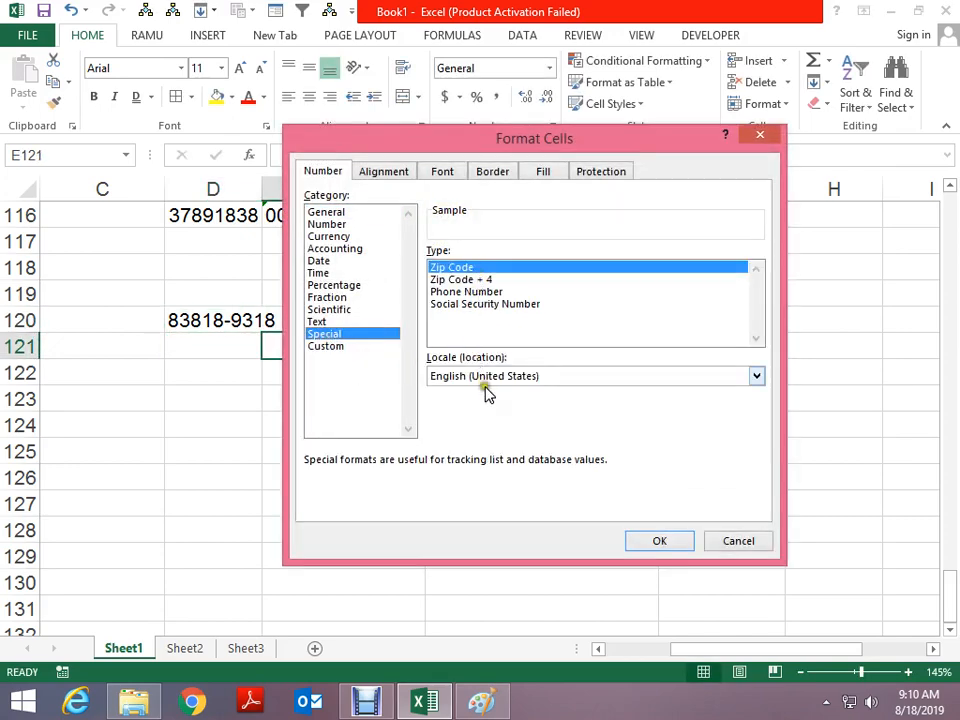
pyautogui.click(656, 543)
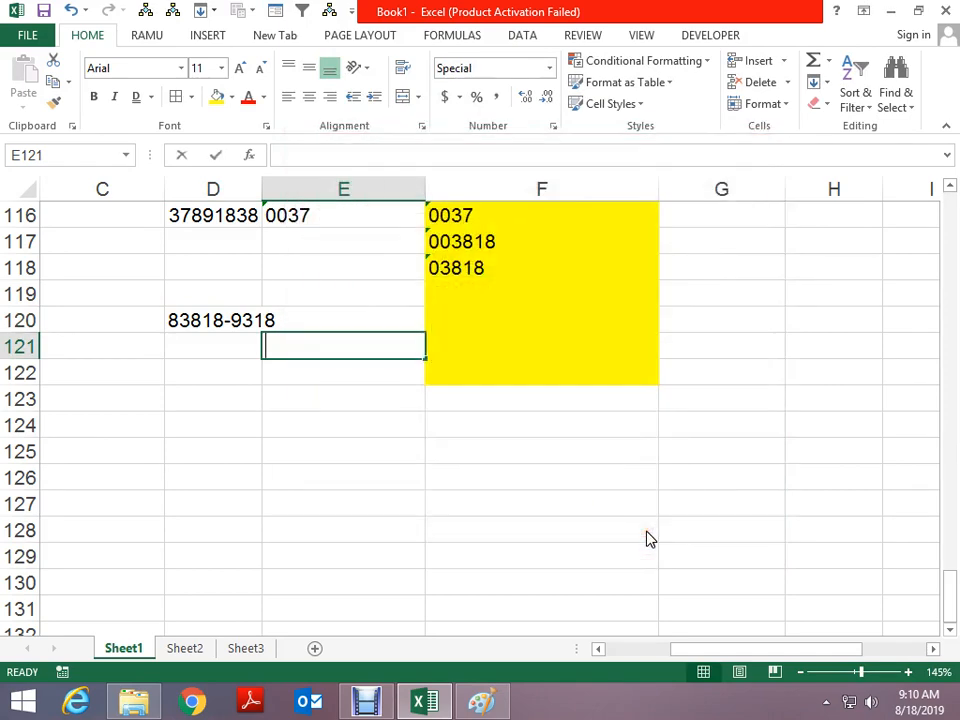
pyautogui.write('89838188')
pyautogui.press('Return')
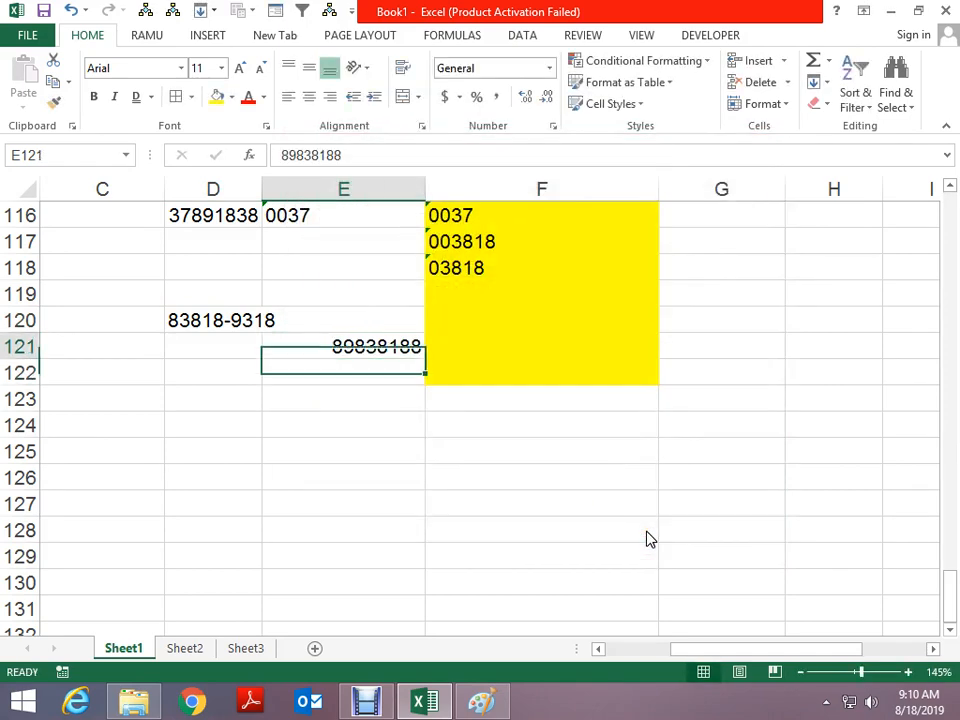
# Switch E121 to Zip Code + 4 so it shows 08983-8188
pyautogui.press('Up')
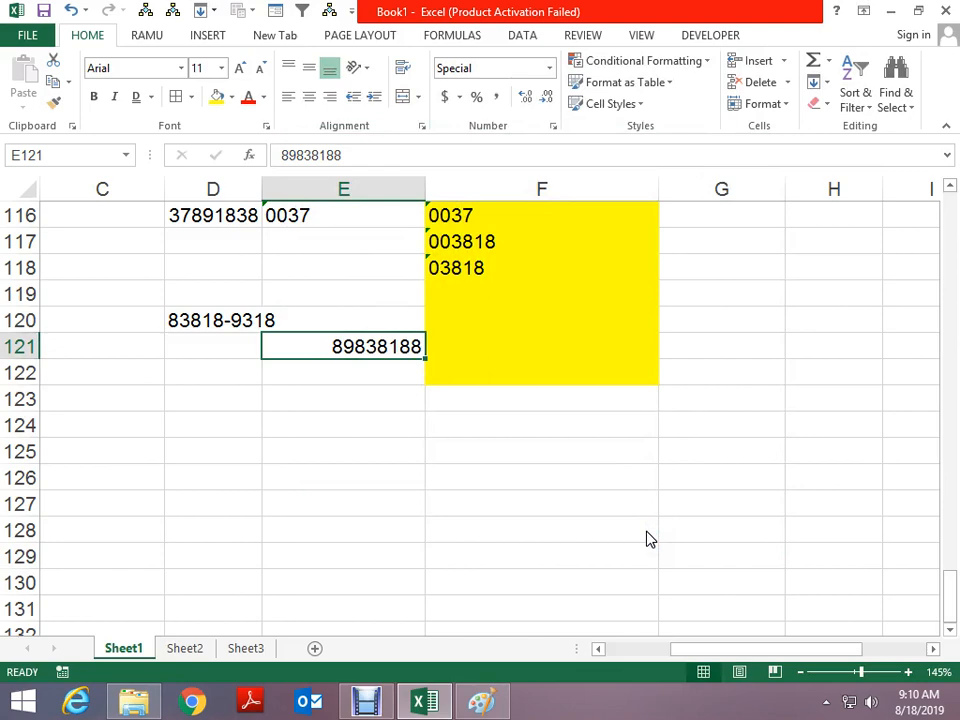
pyautogui.hotkey('ctrl', '1')
pyautogui.click(445, 280)
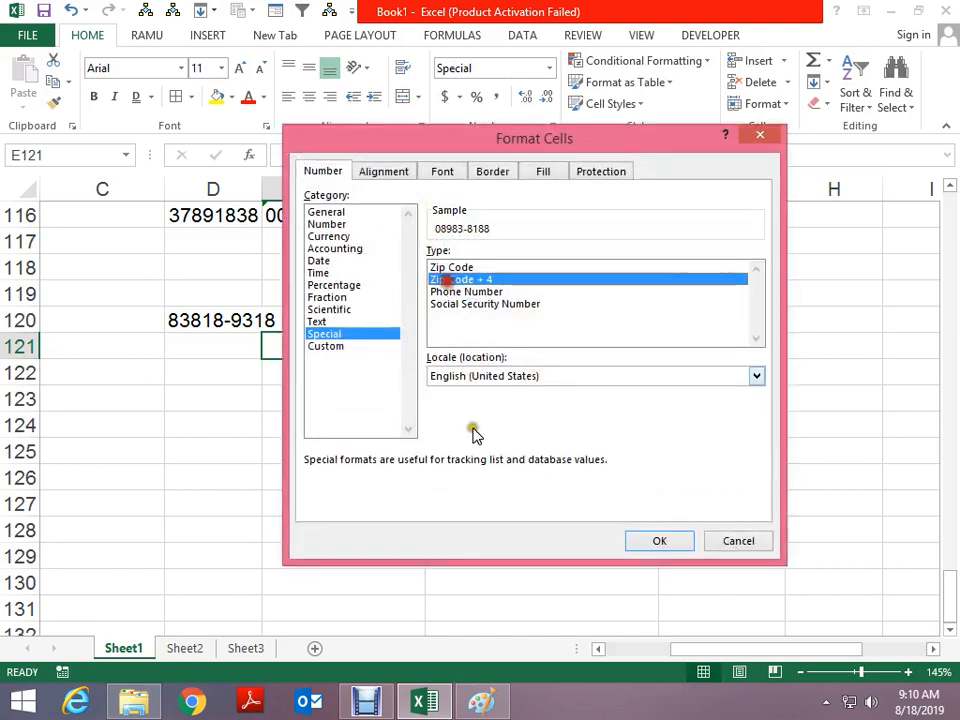
pyautogui.click(643, 540)
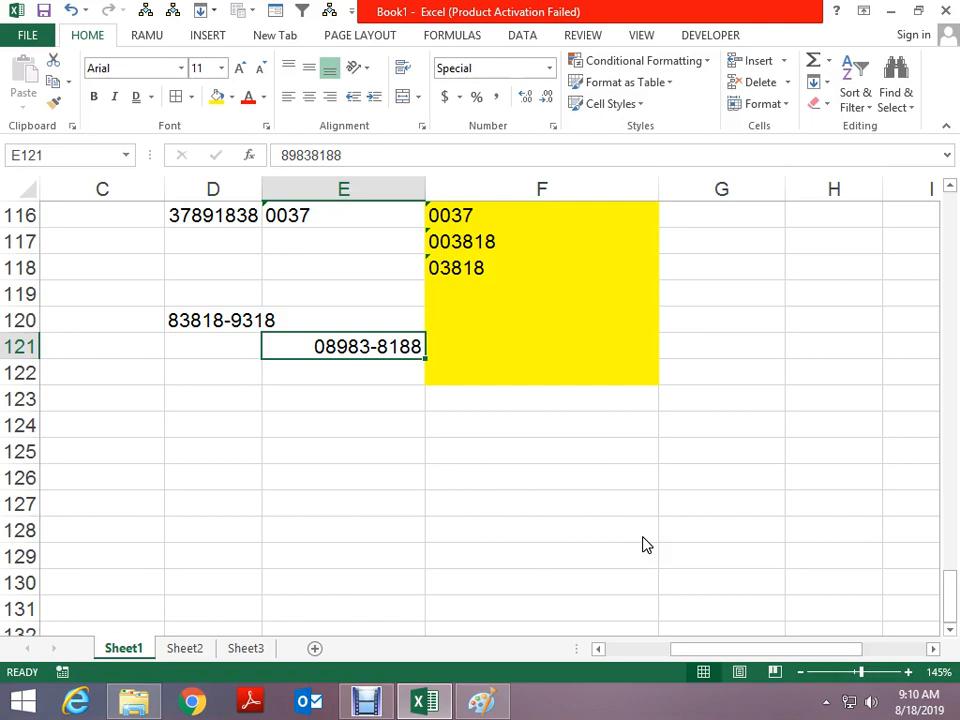
# Re-enter E121 as 0038-0830, then 83818, which displays as 00008-3818
pyautogui.write('0038')
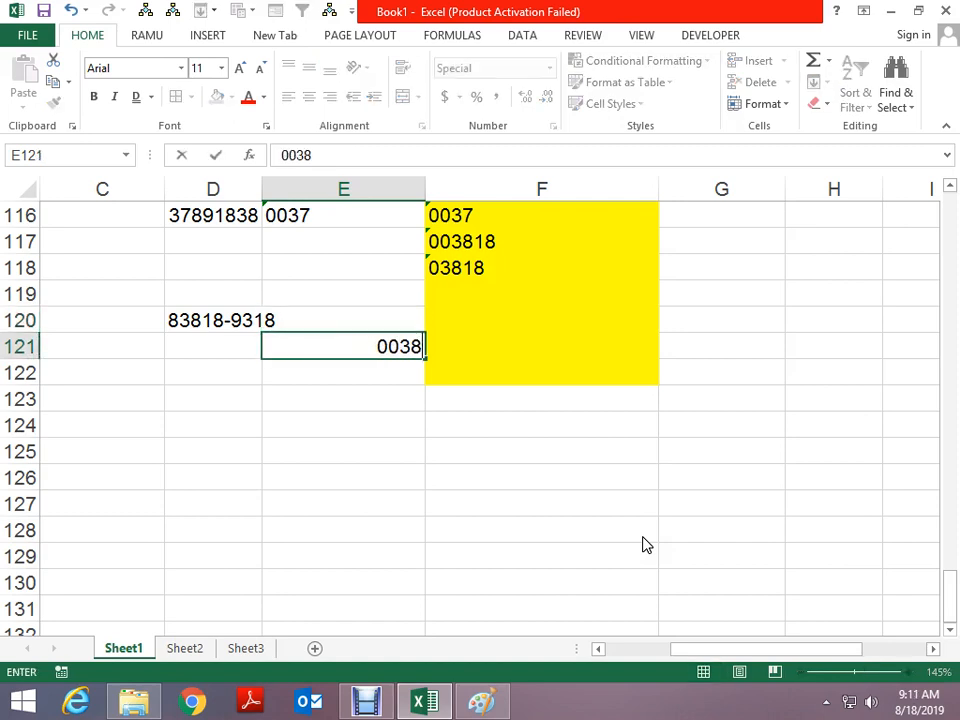
pyautogui.write('-0830')
pyautogui.press('Return')
pyautogui.press('Up')
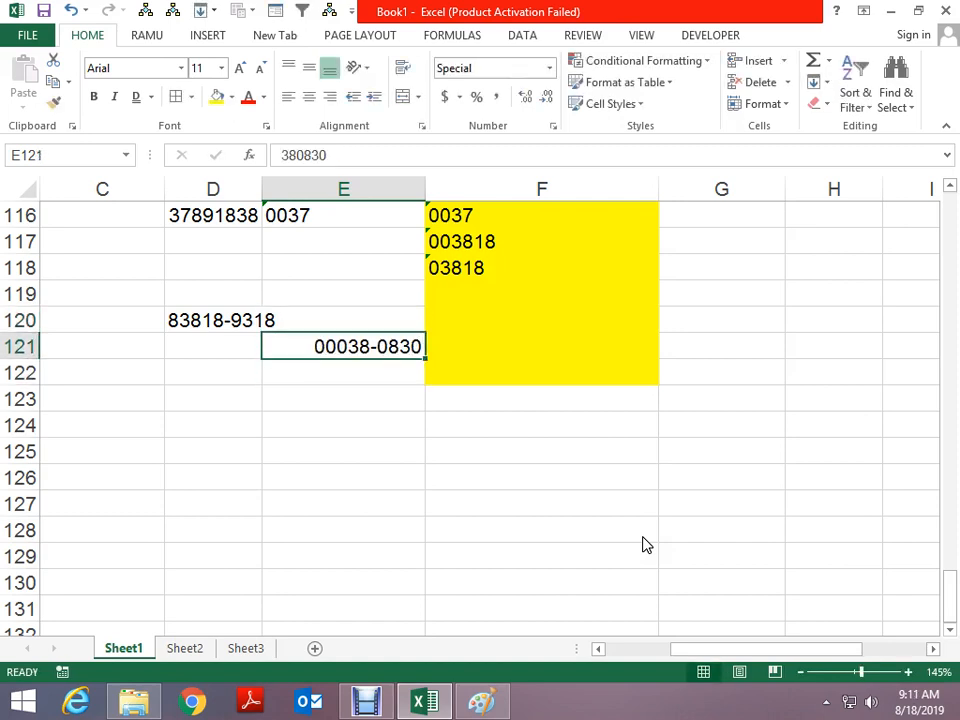
pyautogui.write('83818')
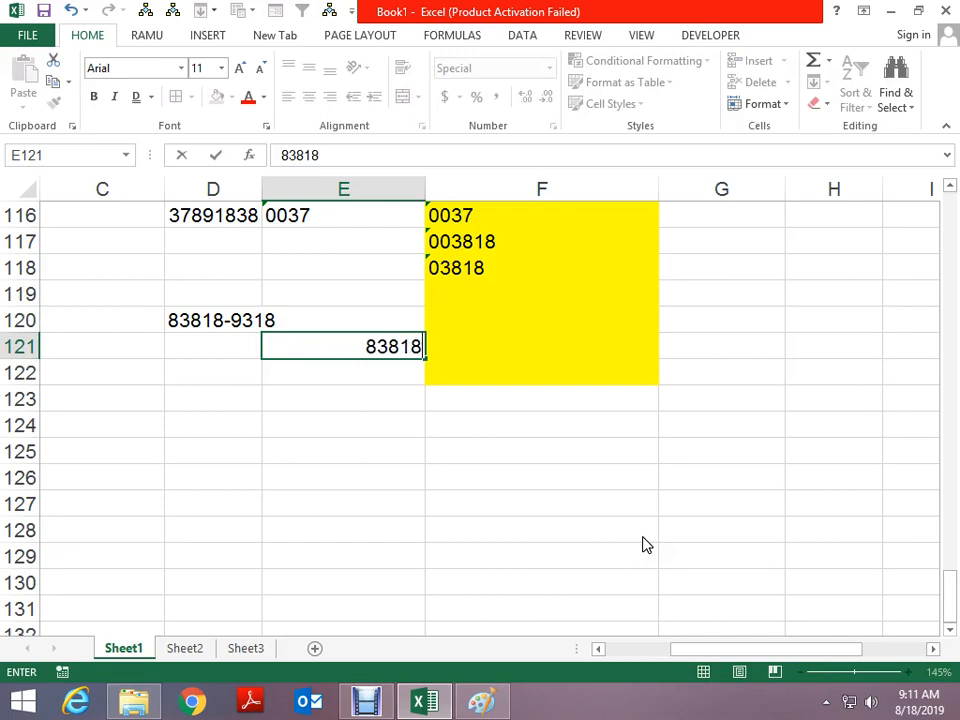
pyautogui.press('Return')
pyautogui.press('Up')
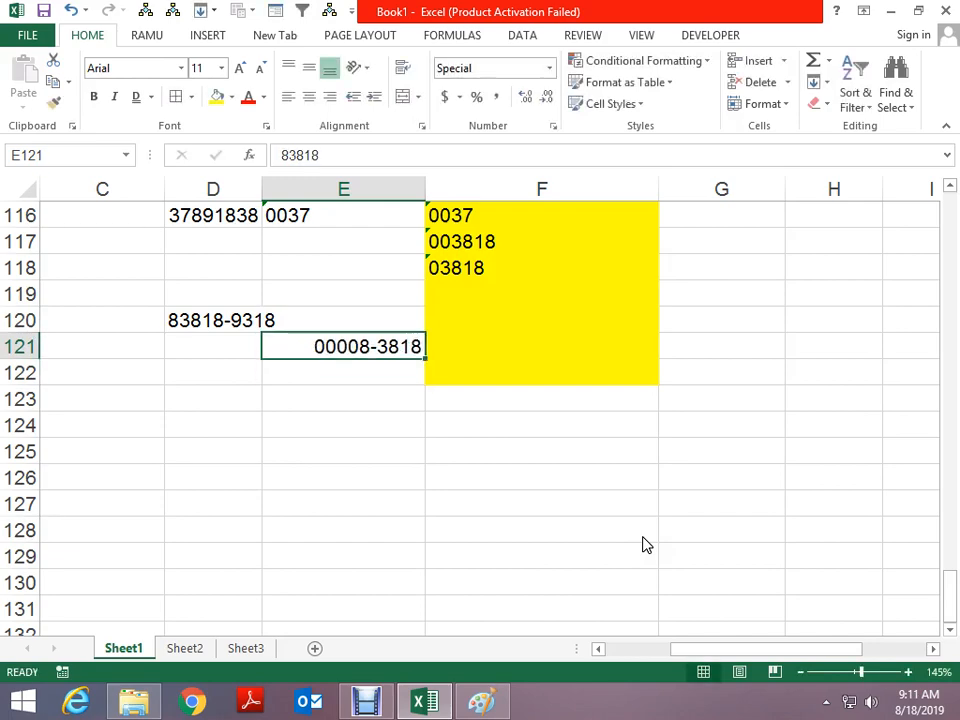
pyautogui.press('Down')
pyautogui.press('Down')
pyautogui.press('Down')
pyautogui.hotkey('ctrl', '1')
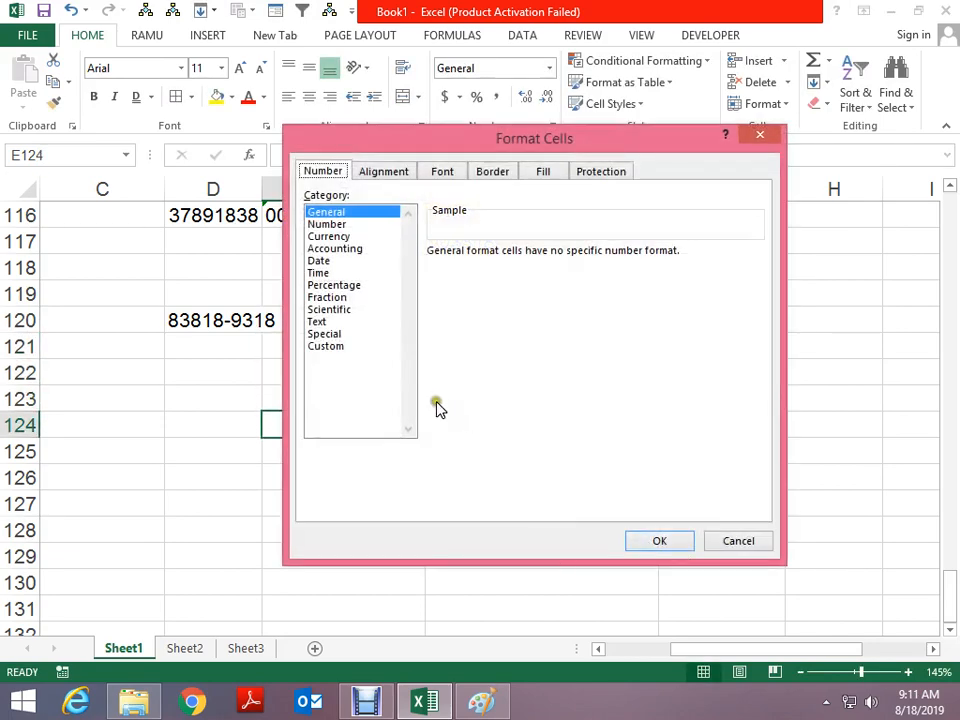
pyautogui.click(332, 347)
pyautogui.click(330, 334)
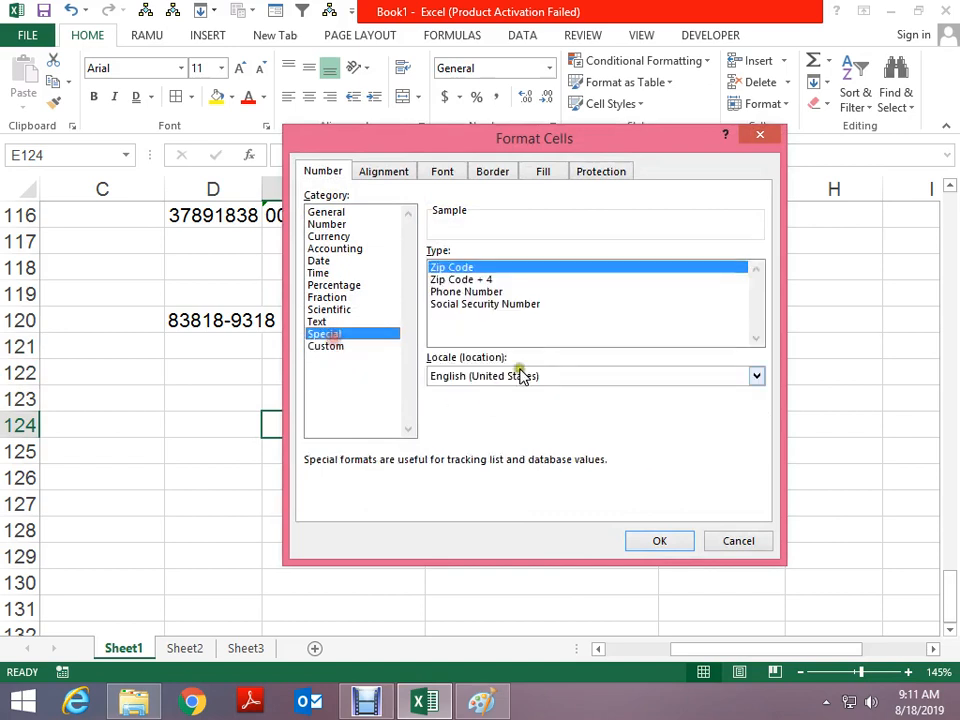
pyautogui.click(481, 292)
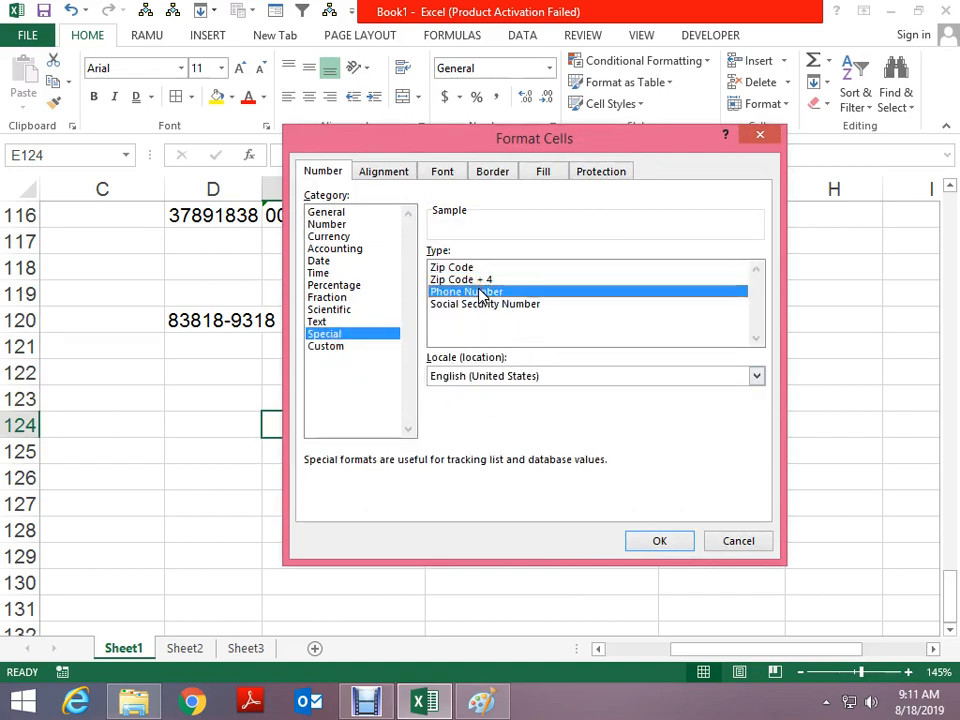
pyautogui.click(655, 541)
pyautogui.write('03806818')
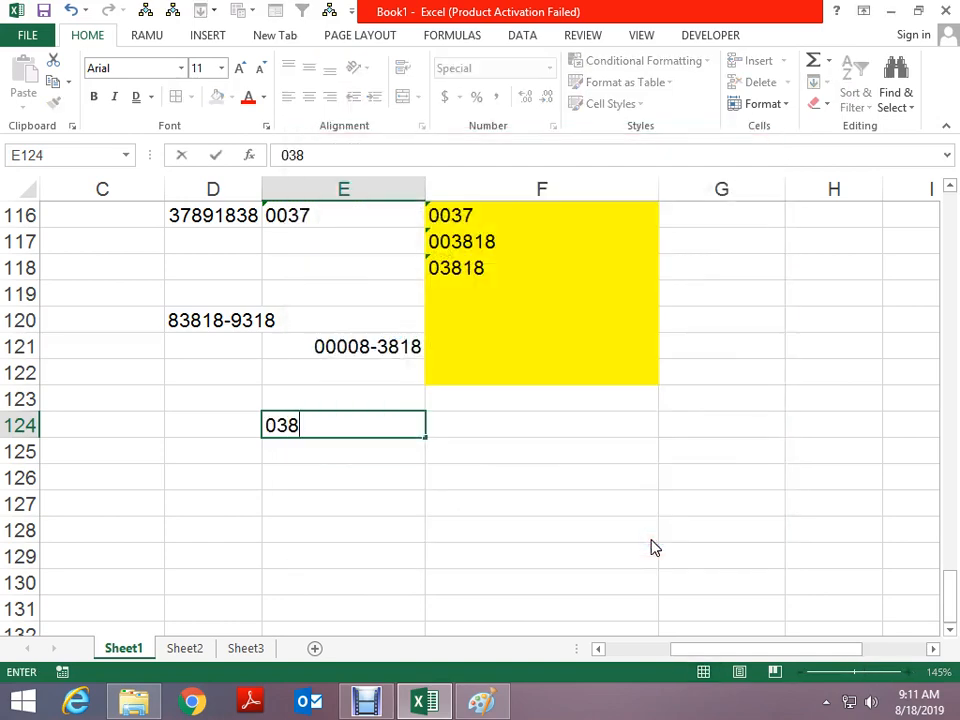
pyautogui.hotkey('ctrl', 'Return')
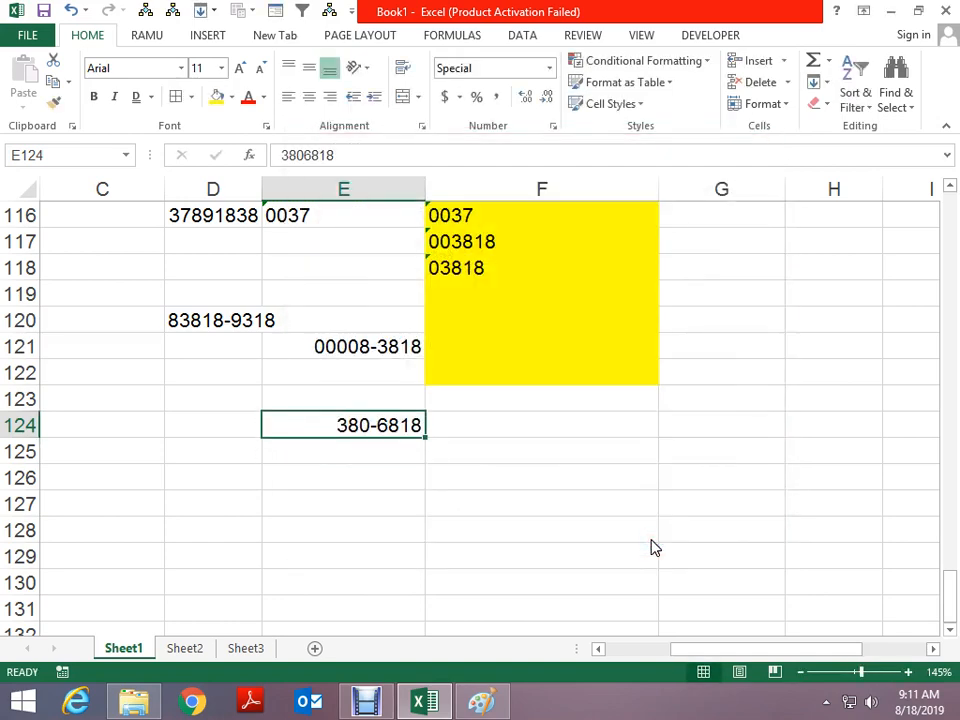
pyautogui.press('F2')
pyautogui.write('83818')
pyautogui.hotkey('ctrl', 'Return')
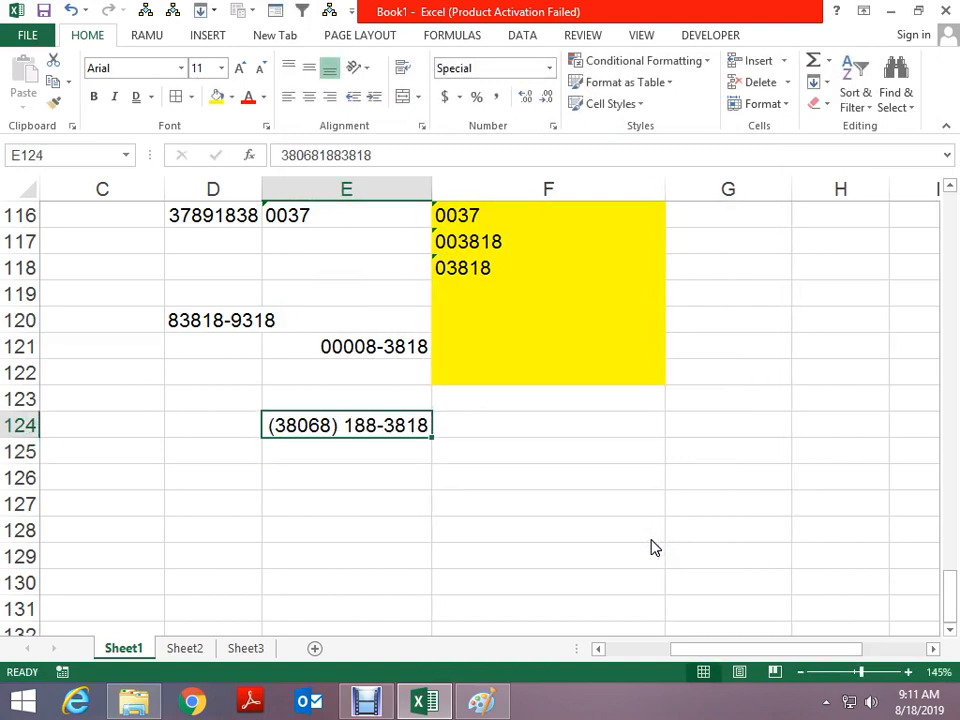
# Format E126 as a Social Security Number and enter 838183818, shown as 838-18-3818
pyautogui.press('Return')
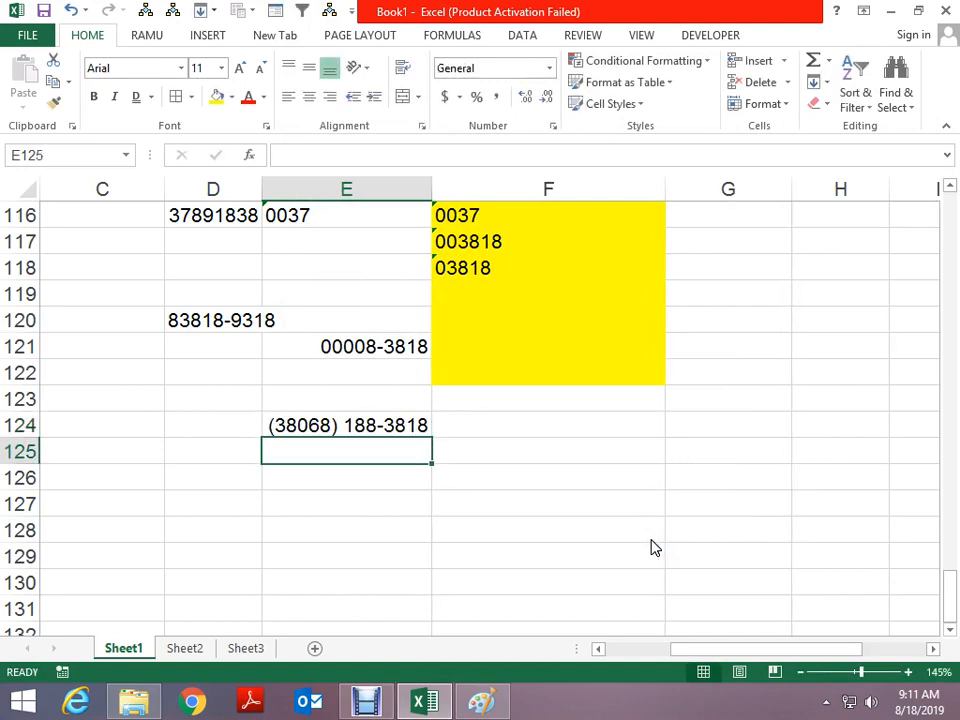
pyautogui.press('Down')
pyautogui.hotkey('ctrl', '1')
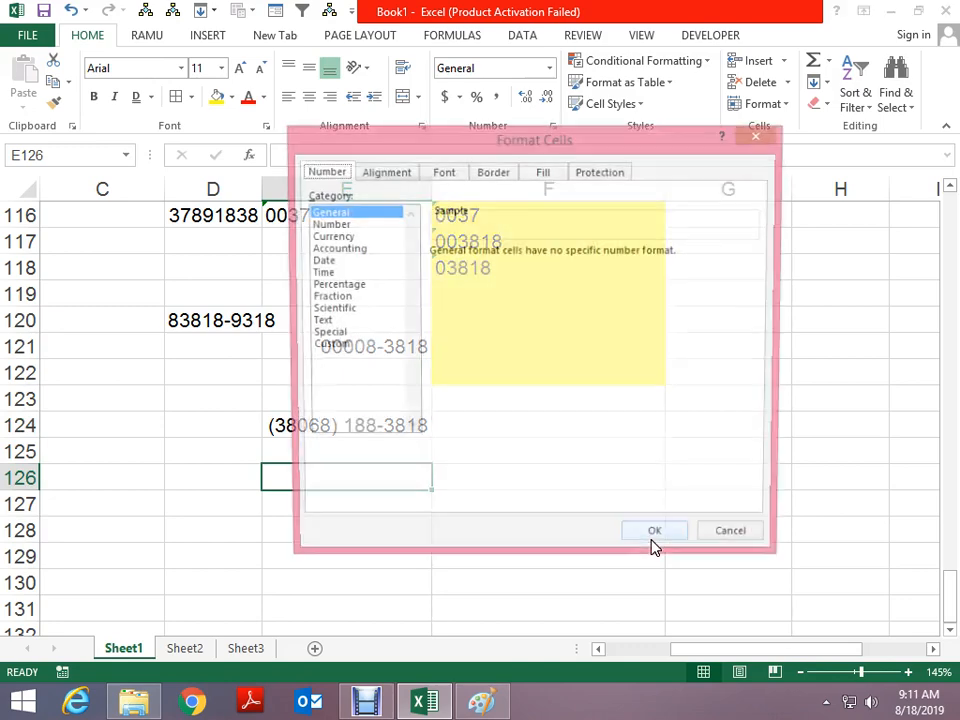
pyautogui.click(338, 336)
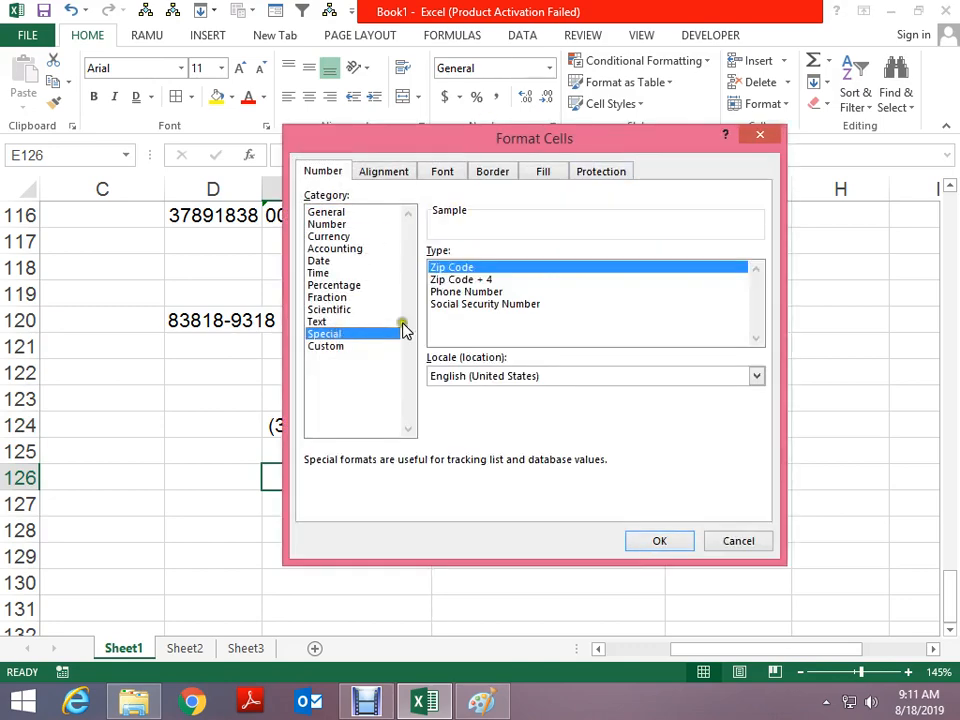
pyautogui.click(461, 306)
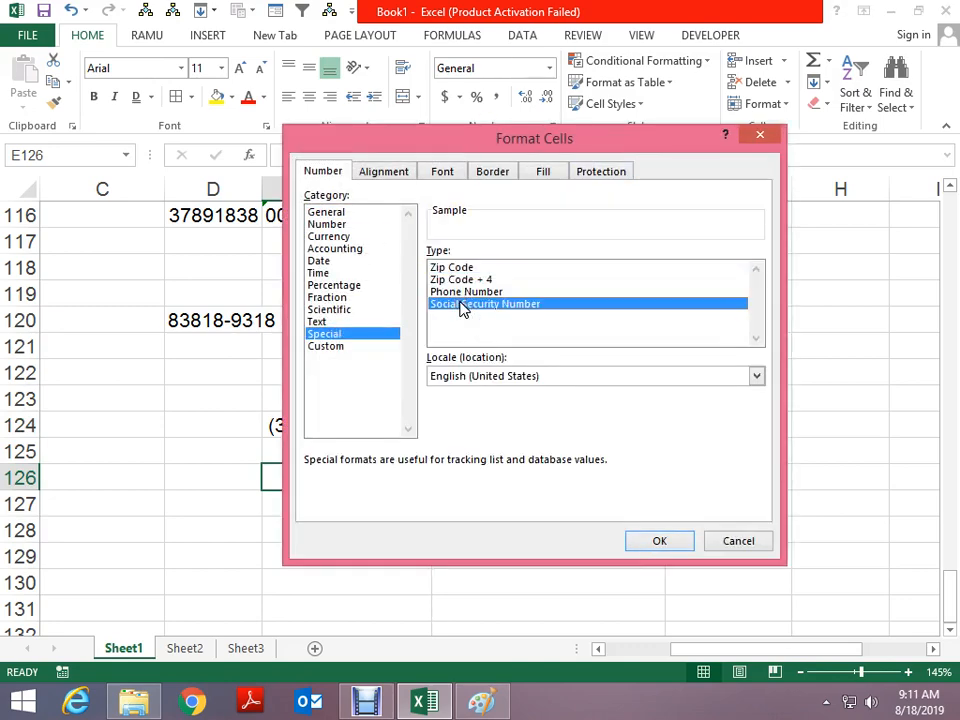
pyautogui.click(652, 540)
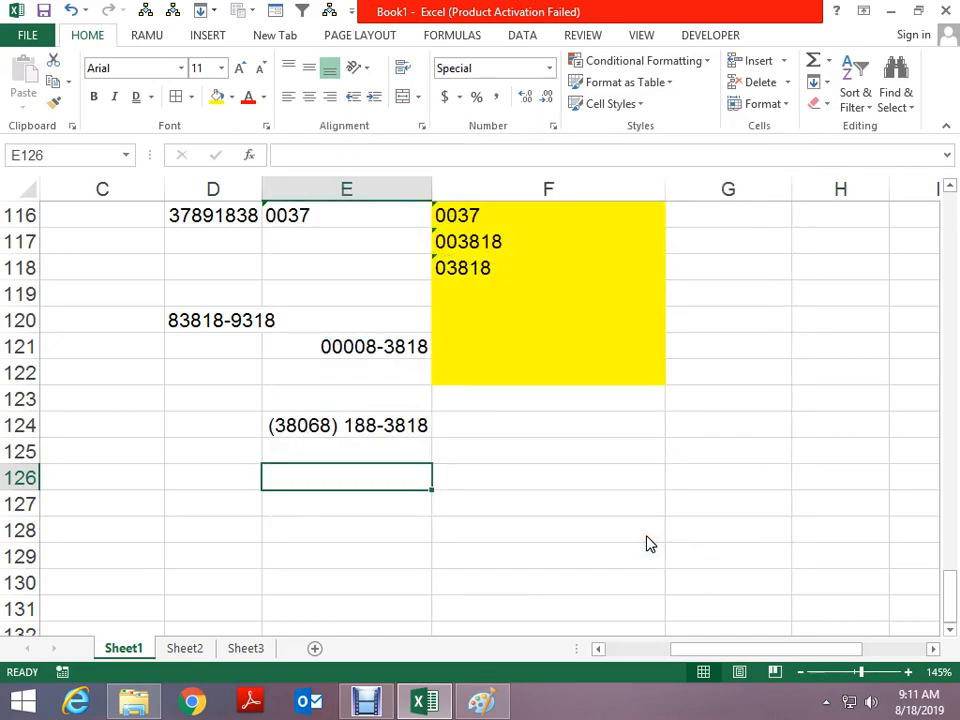
pyautogui.press('Return')
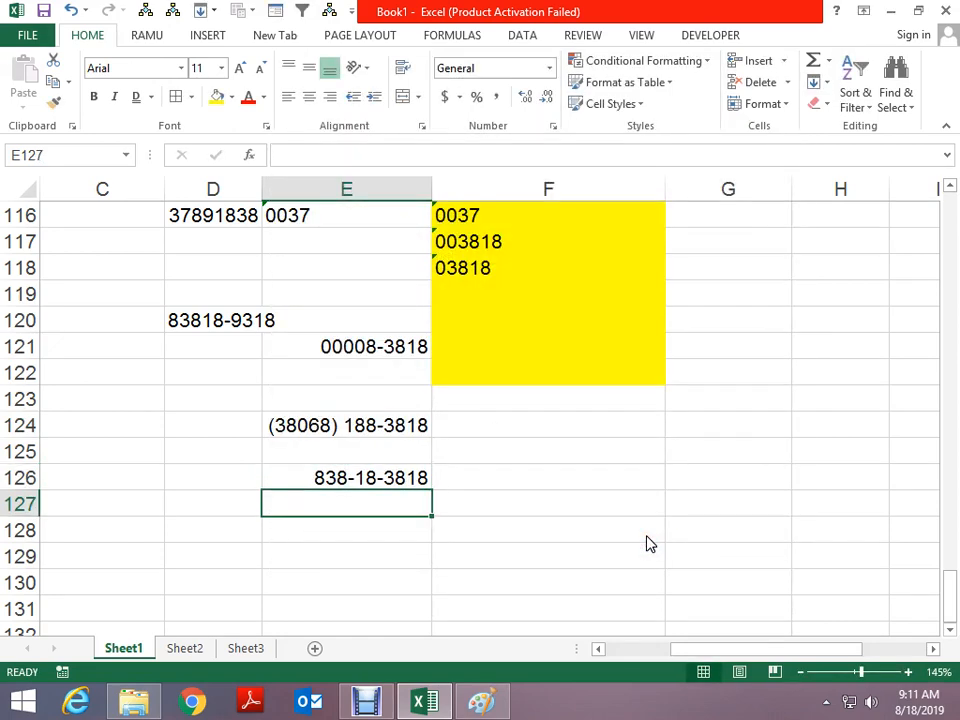
pyautogui.press('Up')
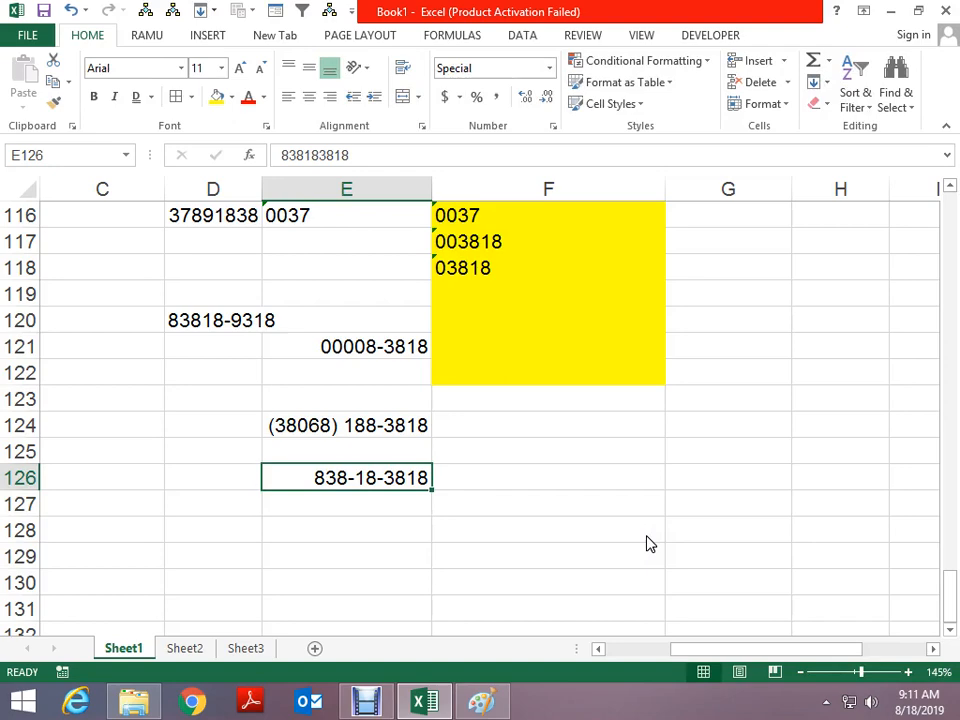
pyautogui.press('Left')
pyautogui.press('Left')
pyautogui.press('Up')
pyautogui.hotkey('ctrl', '1')
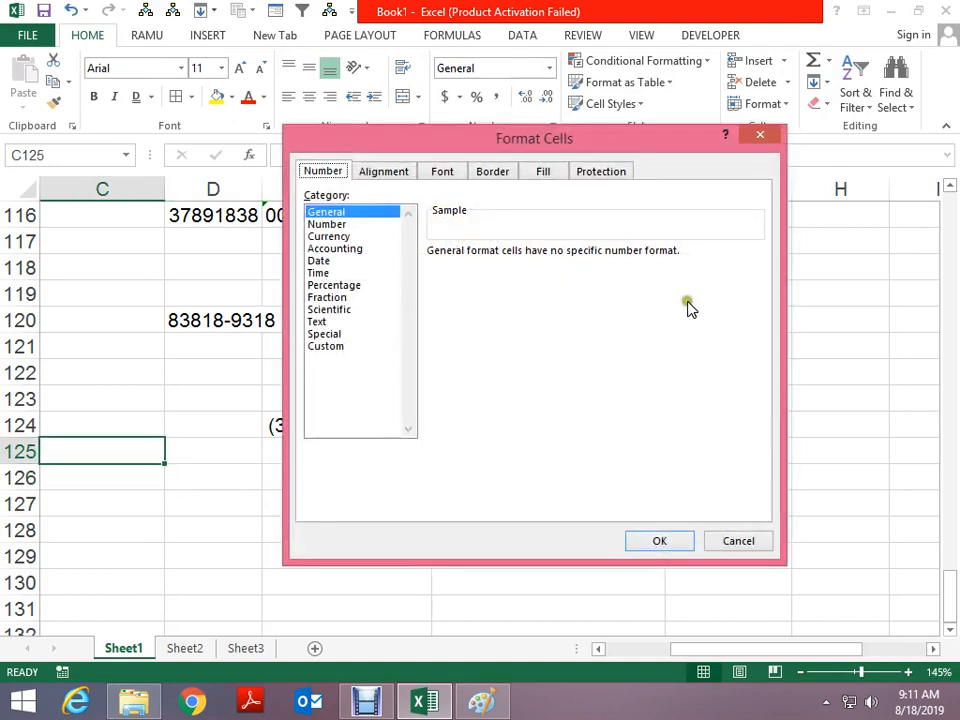
# Close the Format Cells settings unchanged and select D128
pyautogui.click(333, 350)
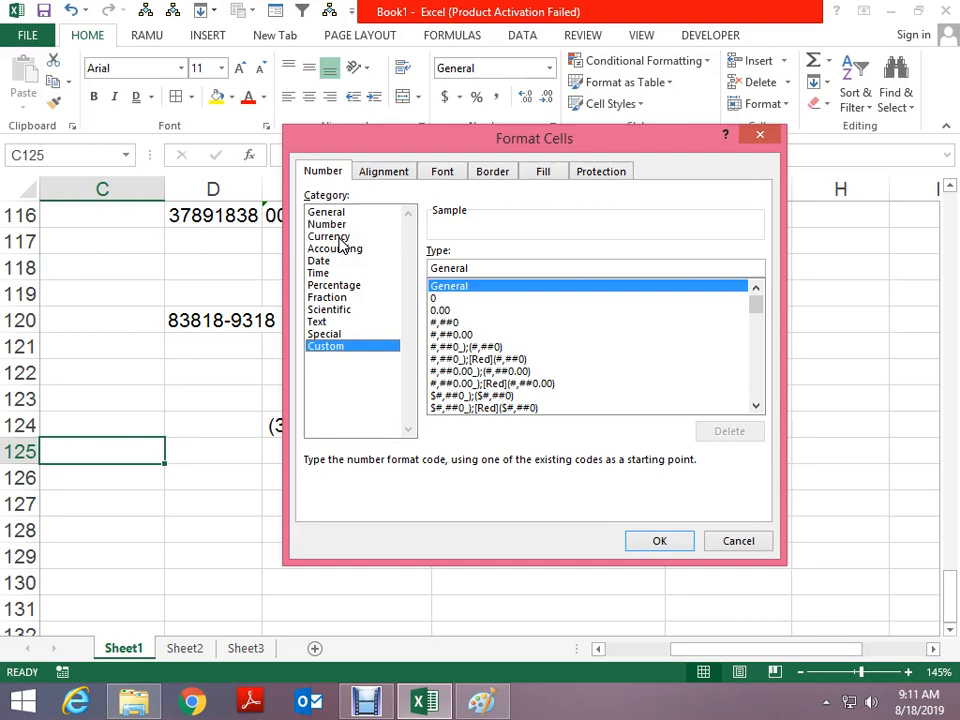
pyautogui.press('Escape')
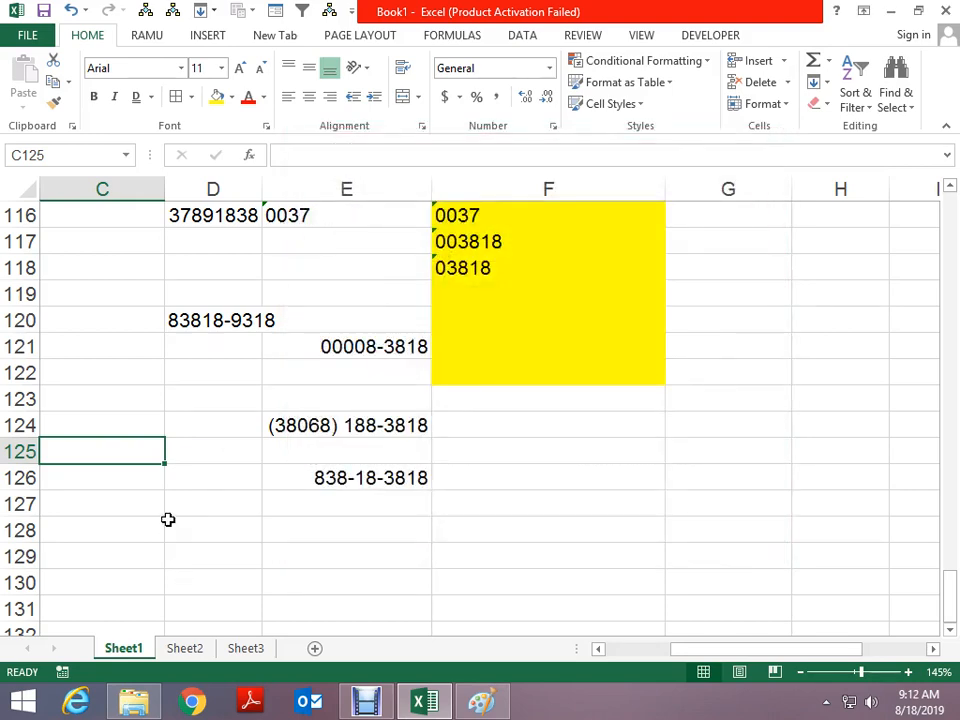
pyautogui.click(191, 519)
pyautogui.scroll(-1, 191, 519)
pyautogui.scroll(-3, 355, 544)
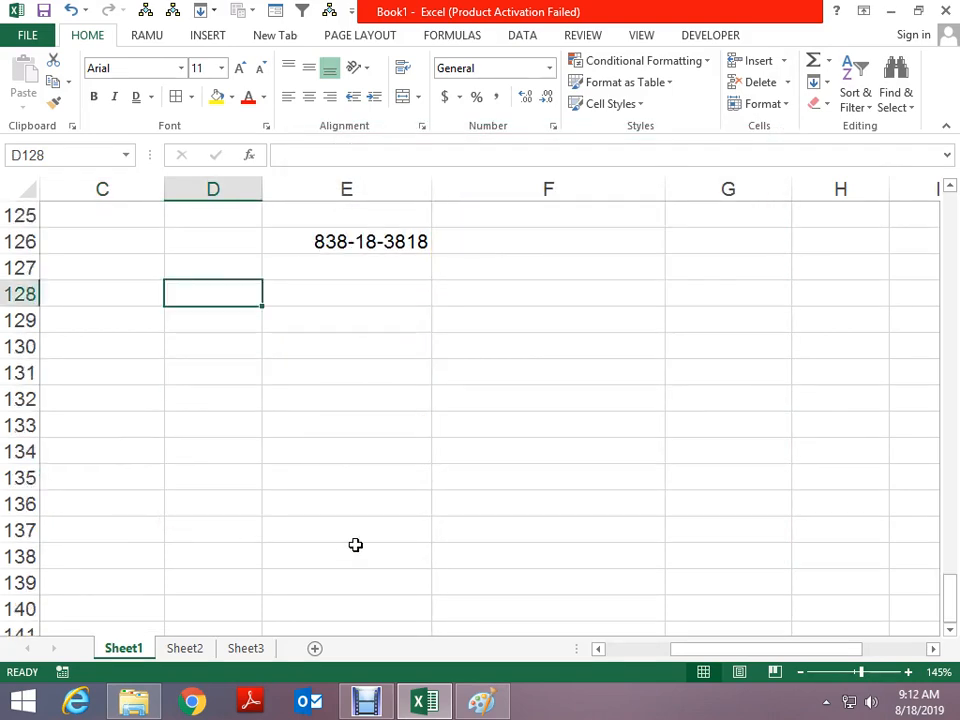
# Try entering +91 83818 in D128, reject the correction, and leave the cell empty
pyautogui.write('+91 83818')
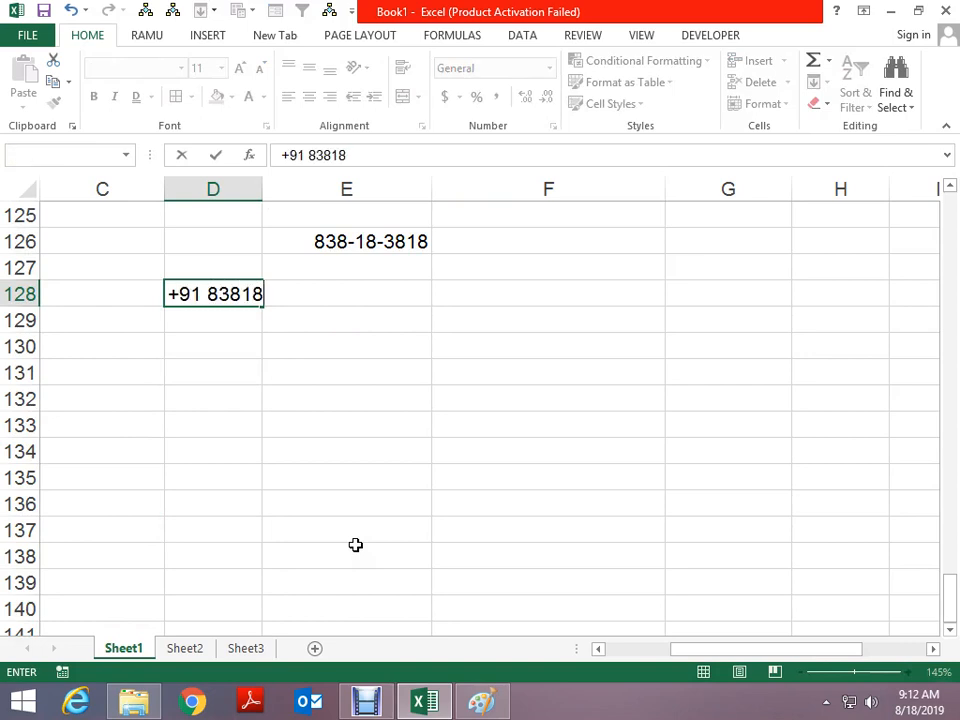
pyautogui.press('Return')
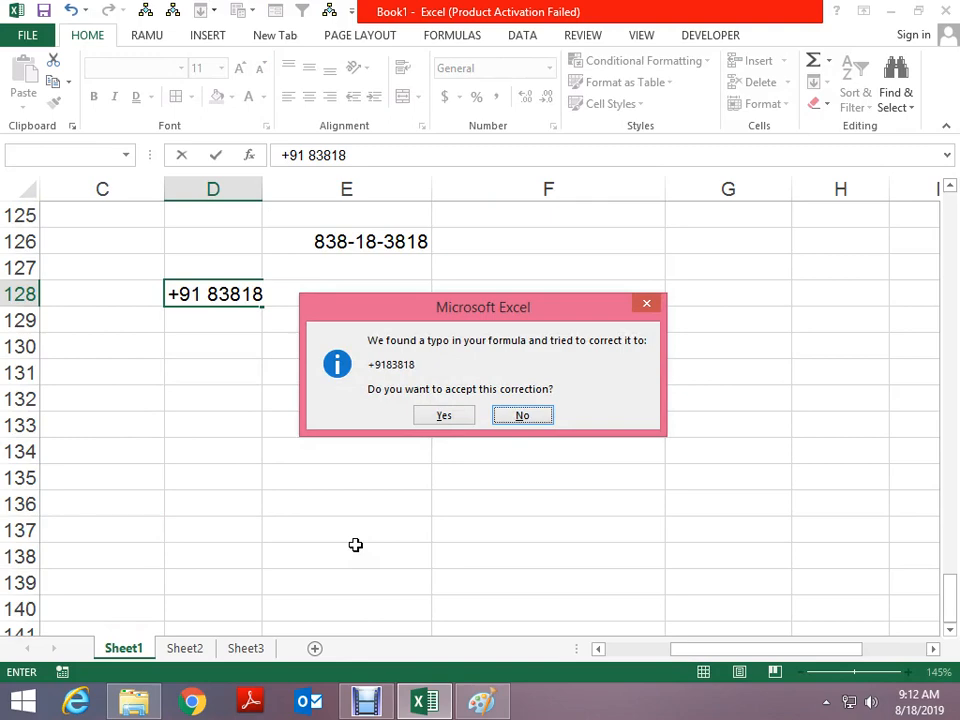
pyautogui.press('Escape')
pyautogui.press('Escape')
pyautogui.press('Escape')
pyautogui.press('Right')
pyautogui.press('Right')
pyautogui.press('Down')
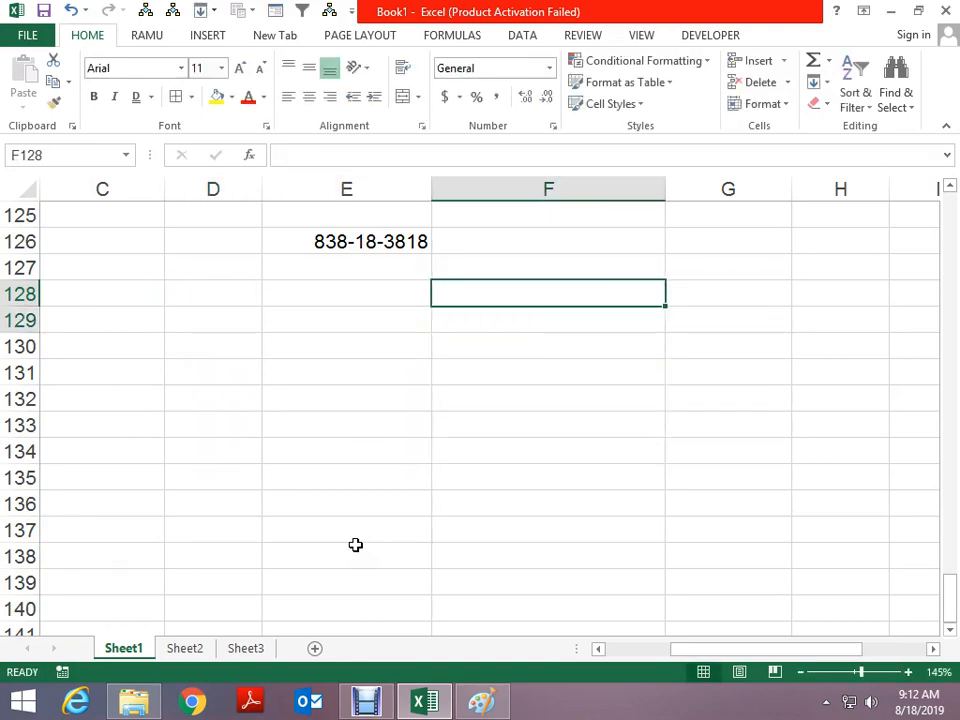
pyautogui.hotkey('shift', 'Down')
pyautogui.hotkey('shift', 'Down')
pyautogui.hotkey('shift', 'Down')
pyautogui.hotkey('shift', 'Down')
pyautogui.hotkey('shift', 'Down')
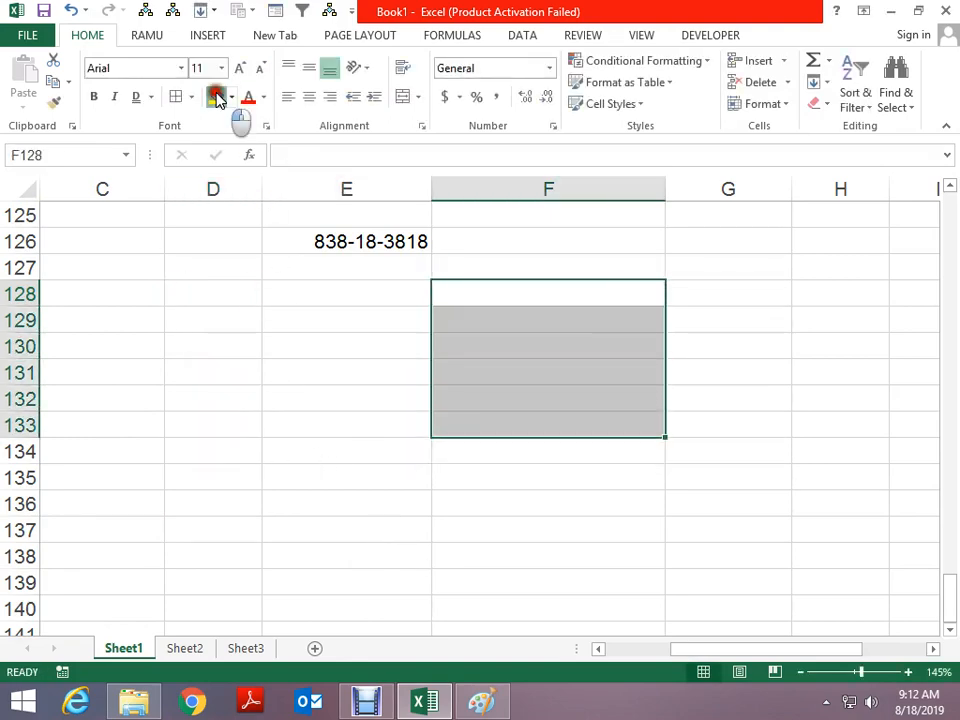
# Fill F128:F133 yellow and apply red dashed borders
pyautogui.click(217, 97)
pyautogui.press('alt')
pyautogui.press('h')
pyautogui.press('b')
pyautogui.press('a')
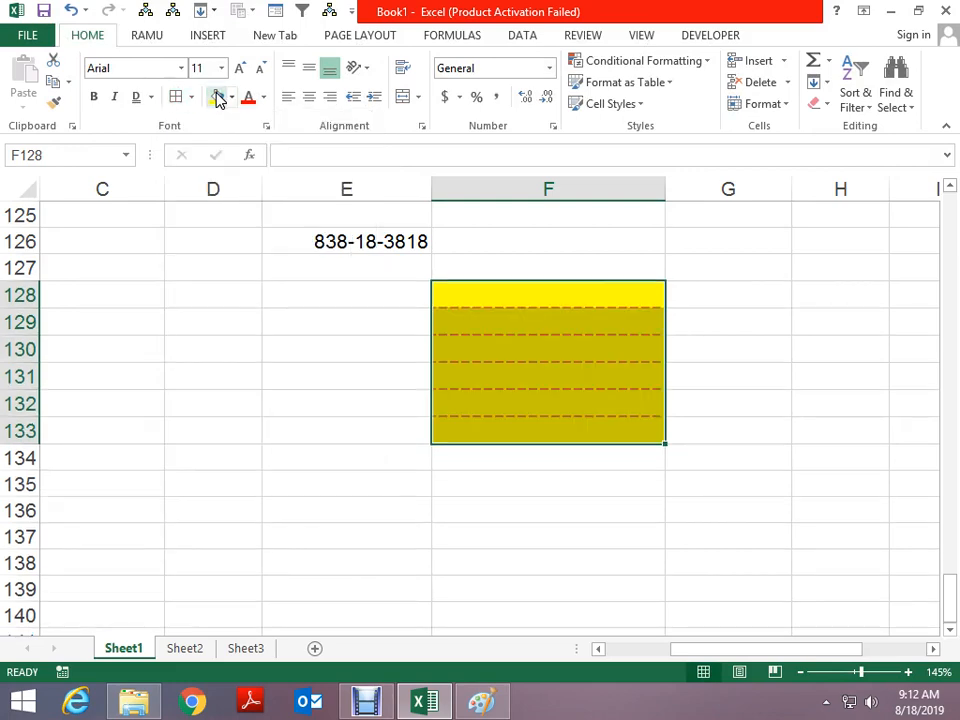
# Give F128:F133 the custom number format +91 #########
pyautogui.hotkey('ctrl', '1')
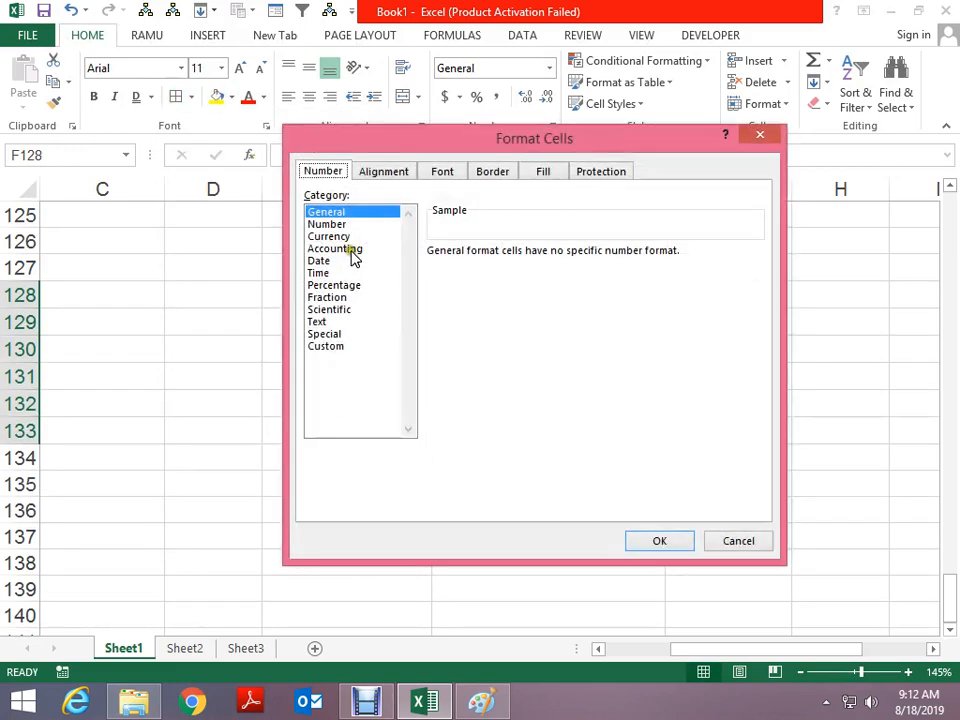
pyautogui.click(343, 348)
pyautogui.moveTo(478, 268); pyautogui.dragTo(362, 261)
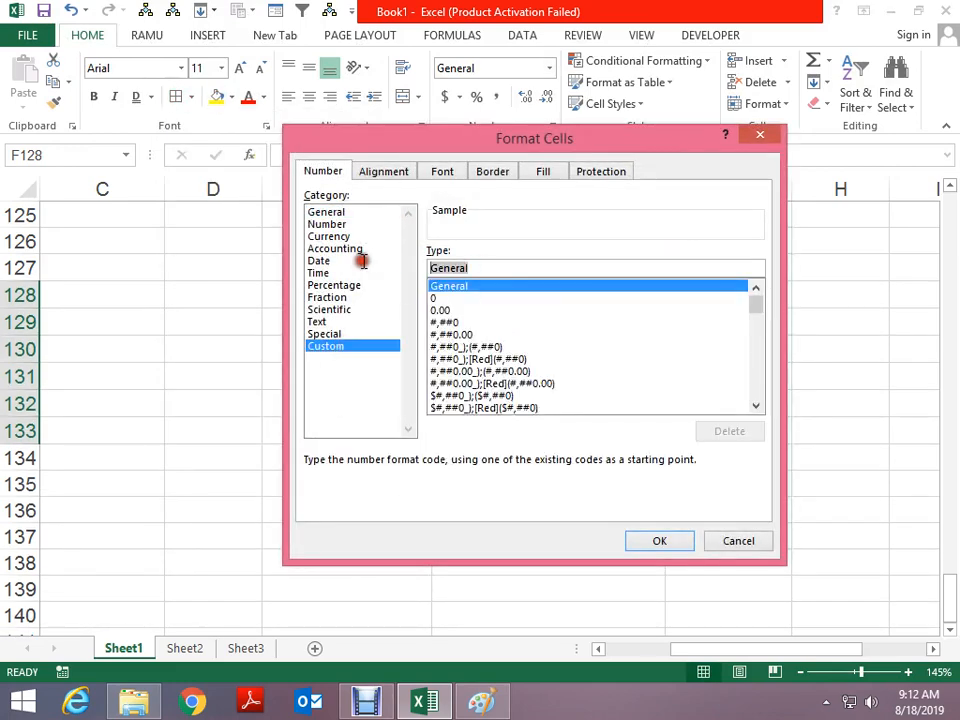
pyautogui.write('+91')
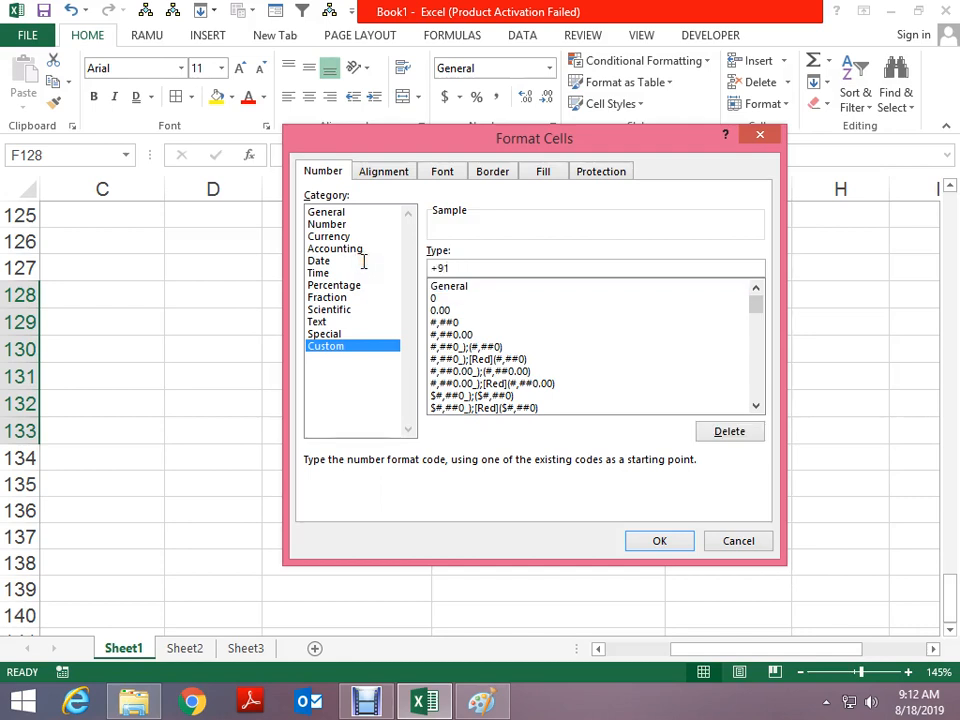
pyautogui.write(' ##########')
pyautogui.press('Return')
# Enter a phone number in F128 and 38188 in F129
pyautogui.press('Up')
pyautogui.press('Down')
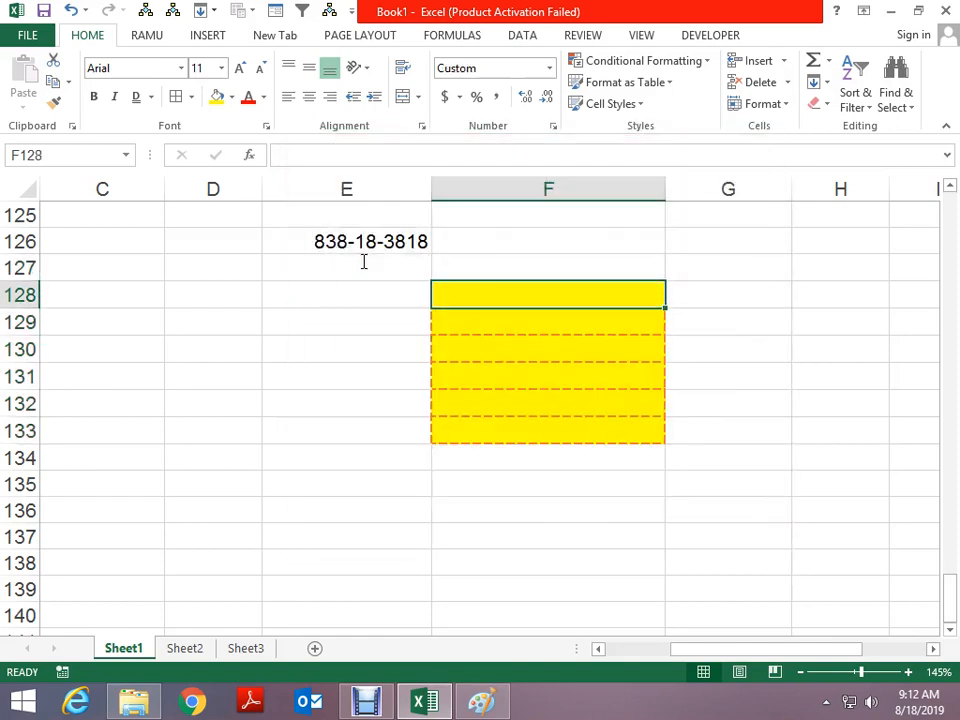
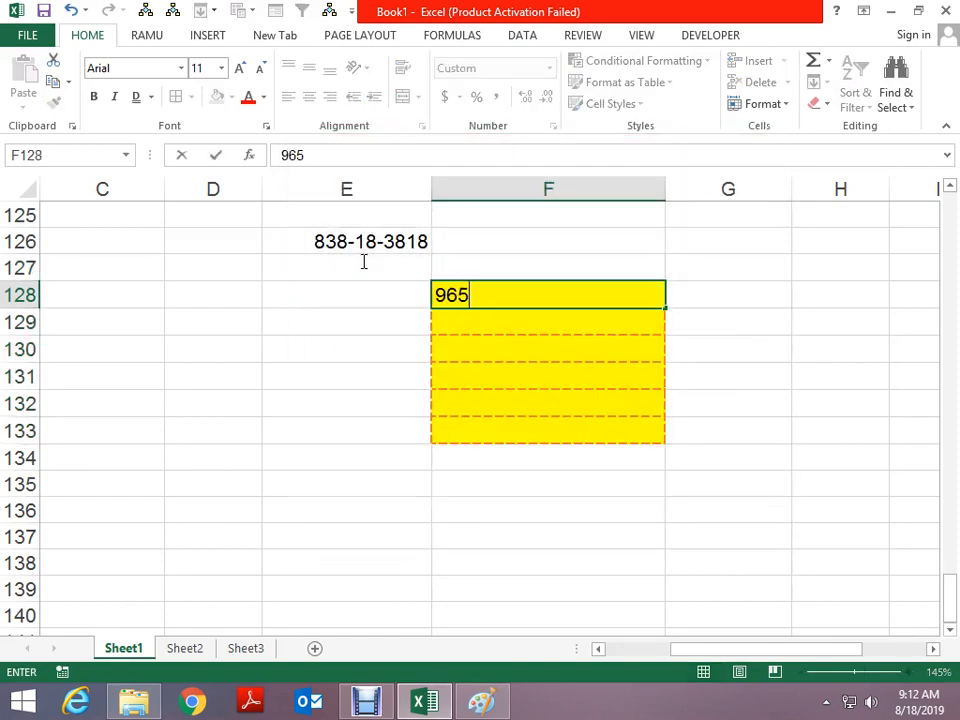
pyautogui.press('Return')
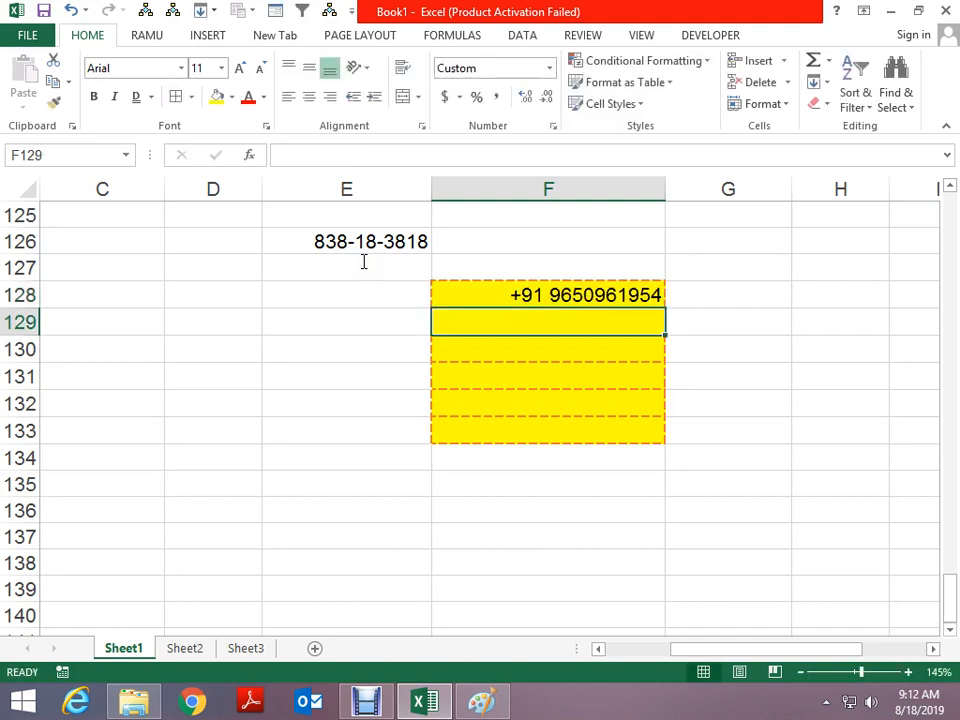
pyautogui.write('38188')
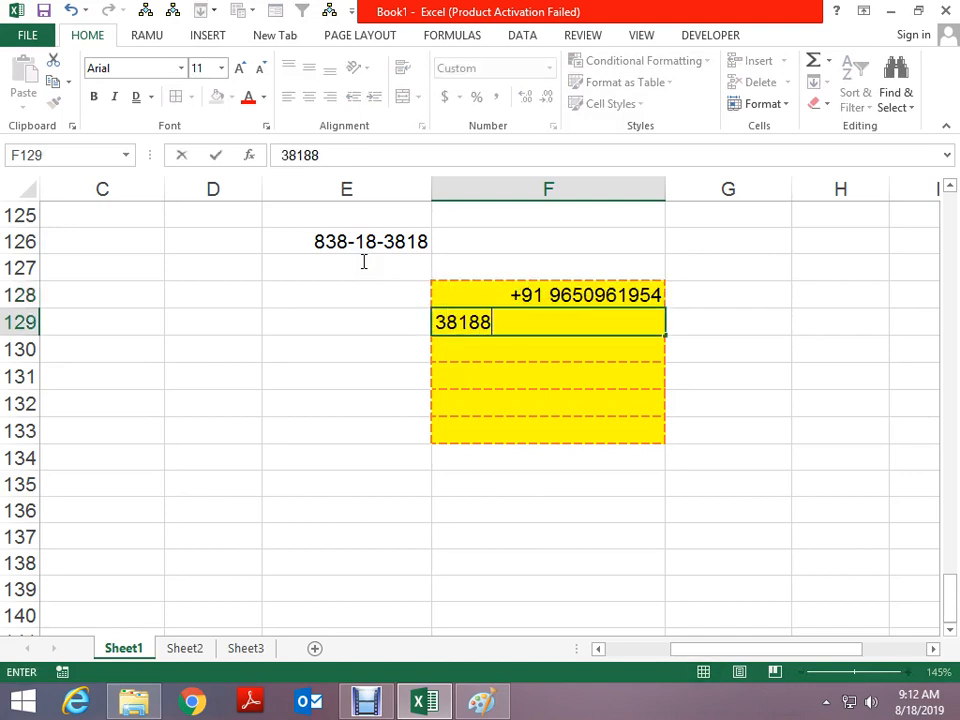
pyautogui.press('Return')
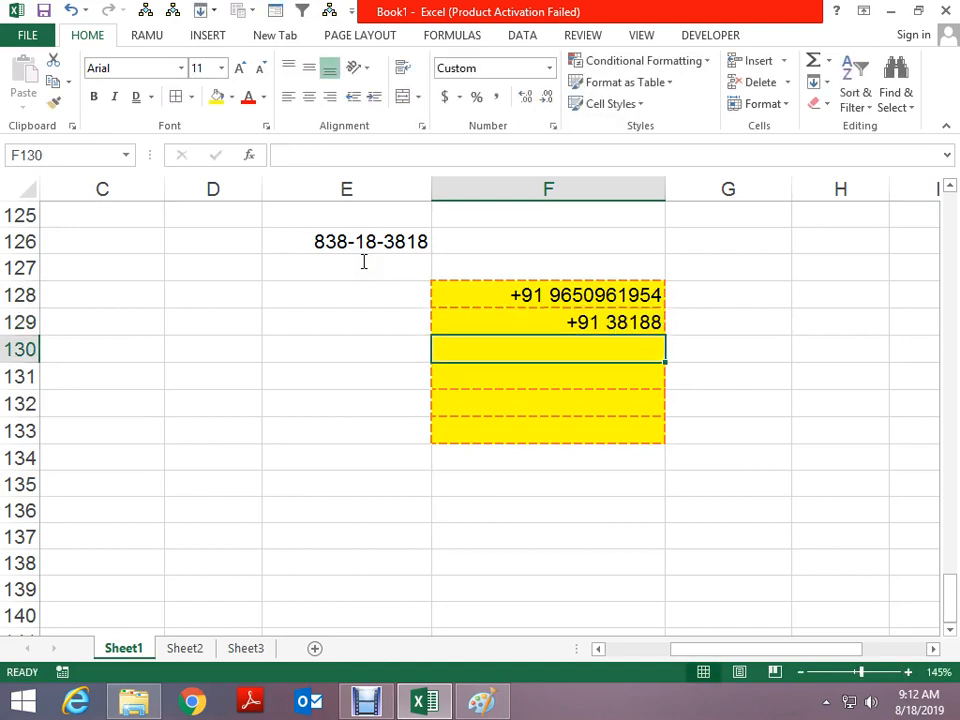
pyautogui.press('Up')
pyautogui.press('Right')
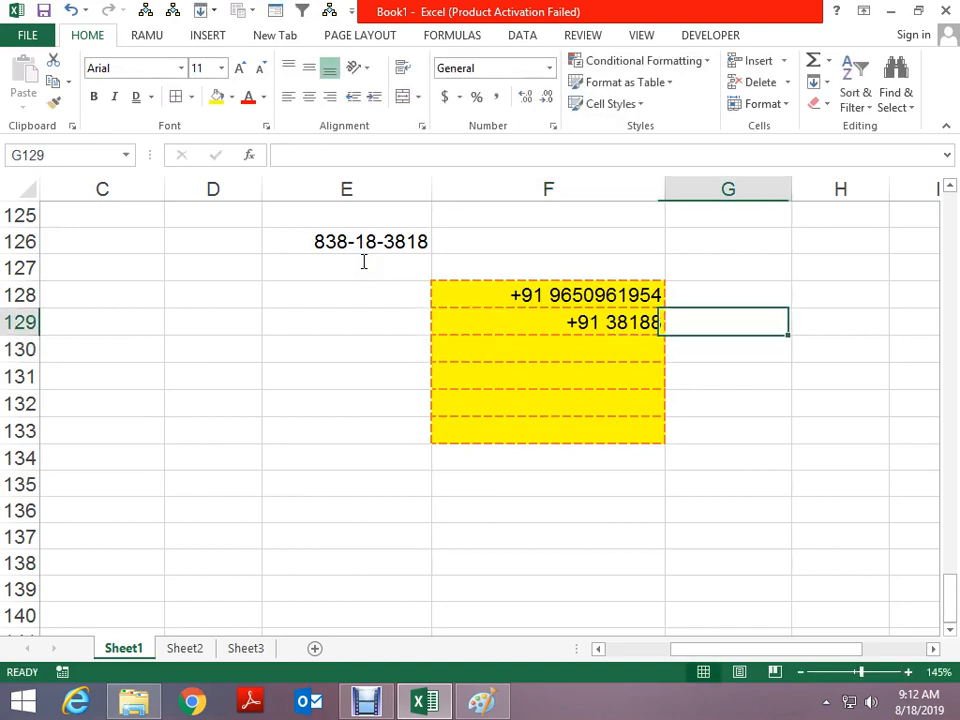
pyautogui.hotkey('shift', 'Down')
pyautogui.hotkey('shift', 'Down')
pyautogui.hotkey('shift', 'Down')
pyautogui.hotkey('shift', 'Down')
pyautogui.hotkey('ctrl', '1')
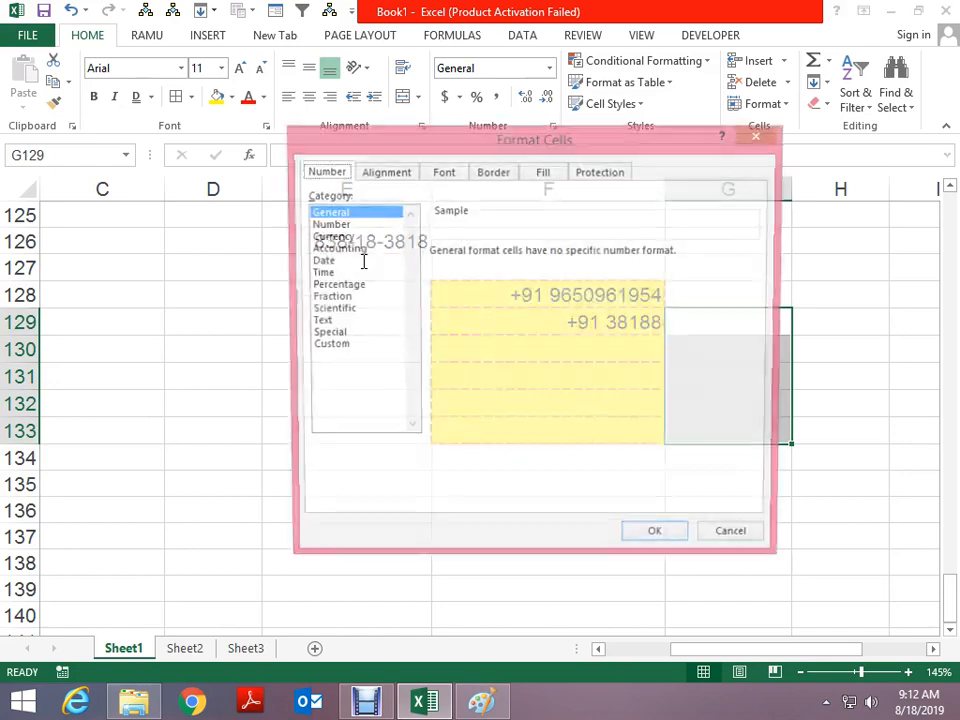
pyautogui.click(362, 345)
pyautogui.doubleClick(482, 268)
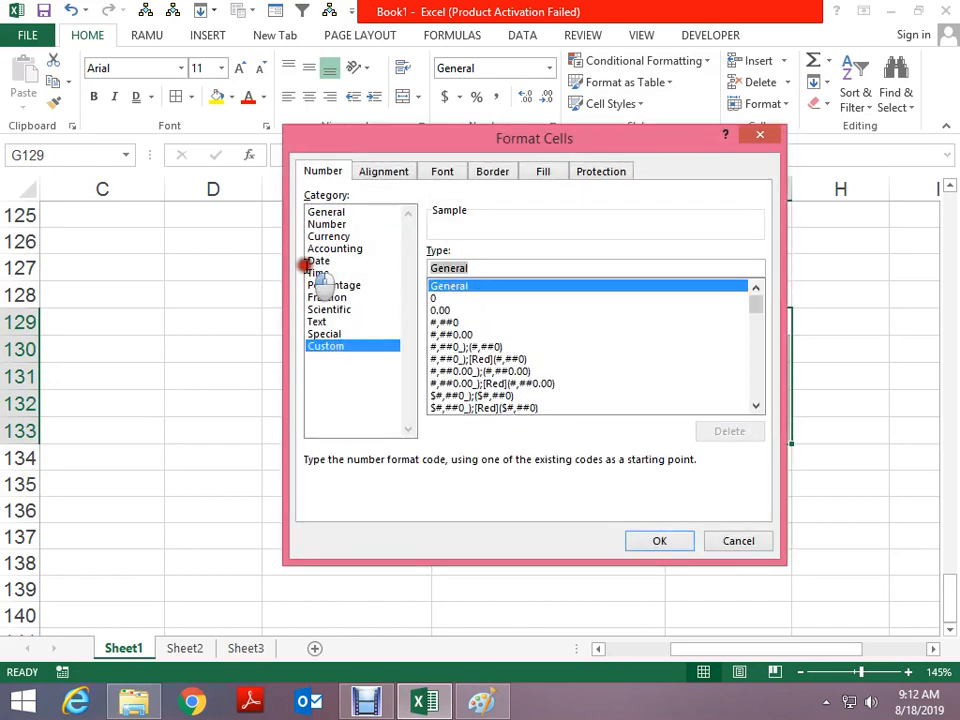
pyautogui.write('+91 00')
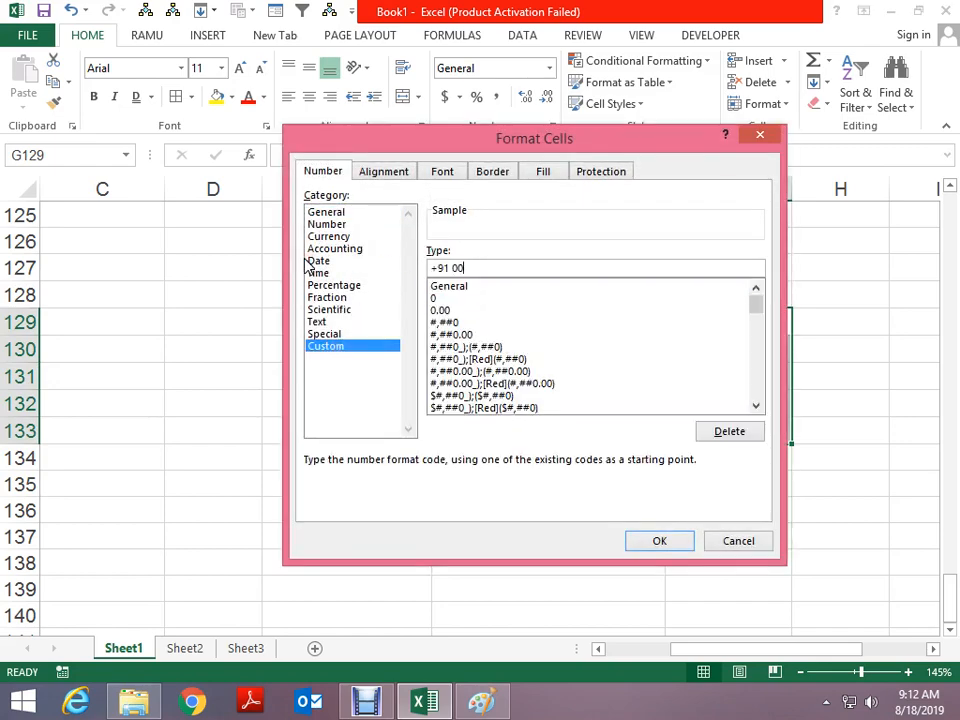
pyautogui.write('000000')
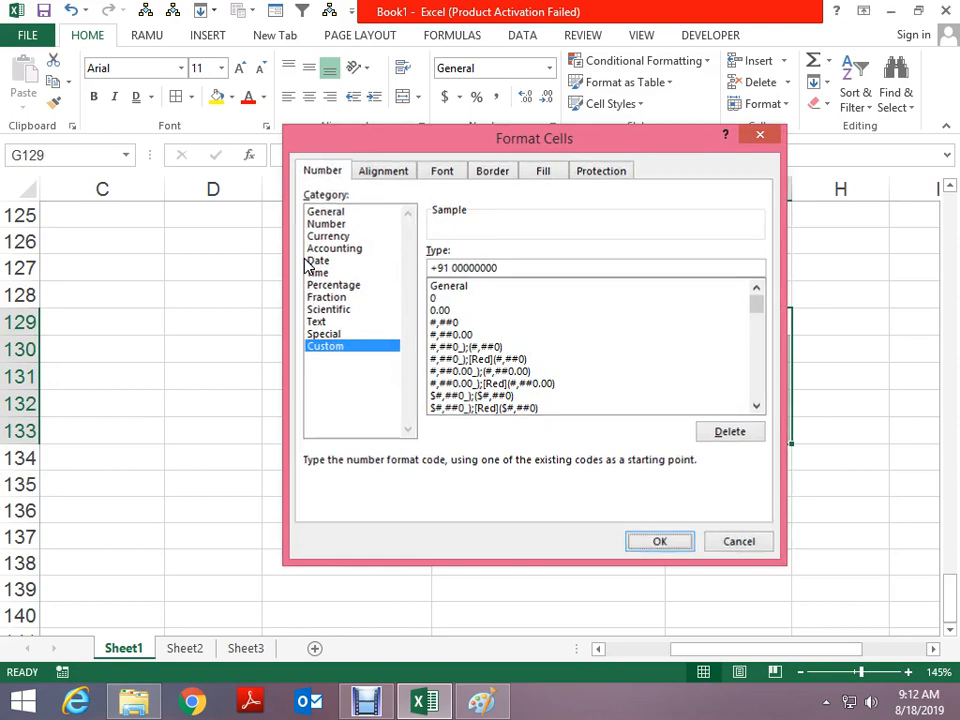
pyautogui.press('Return')
pyautogui.write('8381')
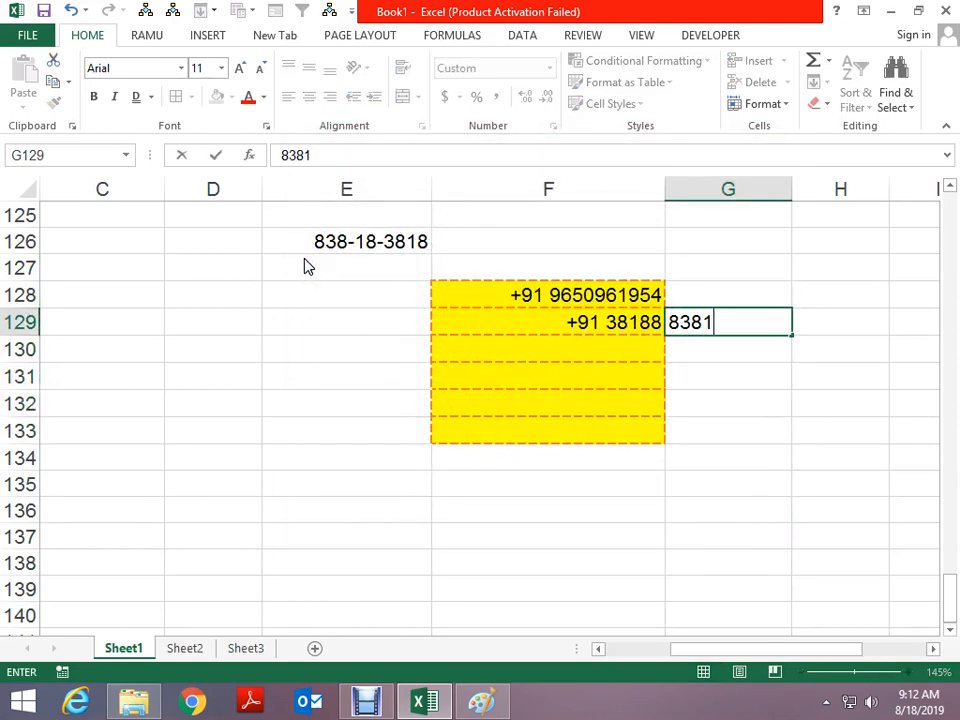
pyautogui.press('Return')
pyautogui.press('Up')
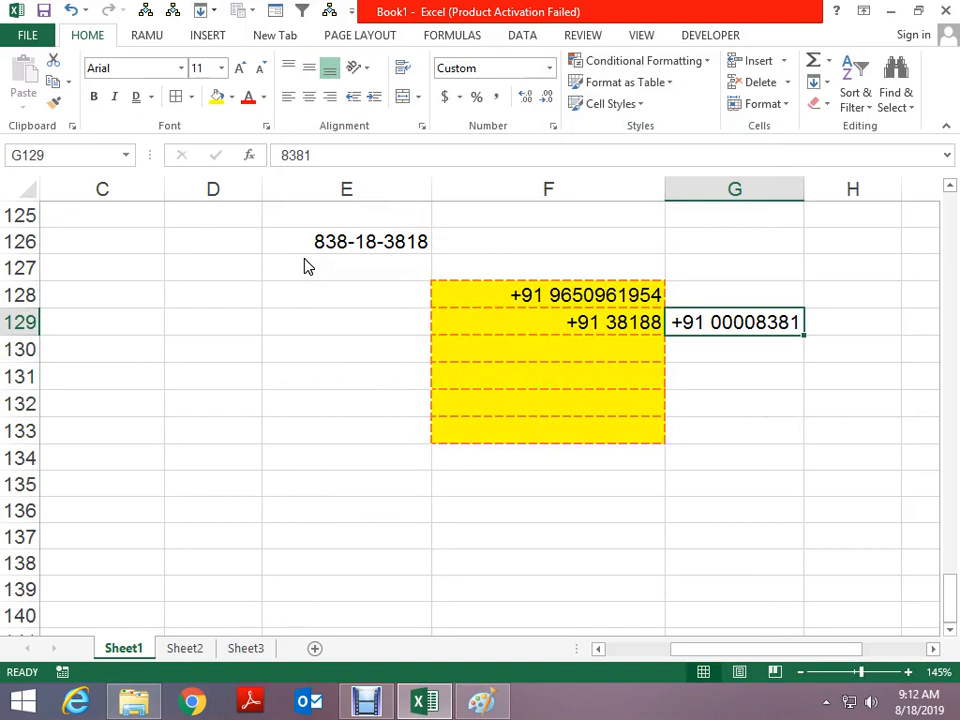
pyautogui.press('Left')
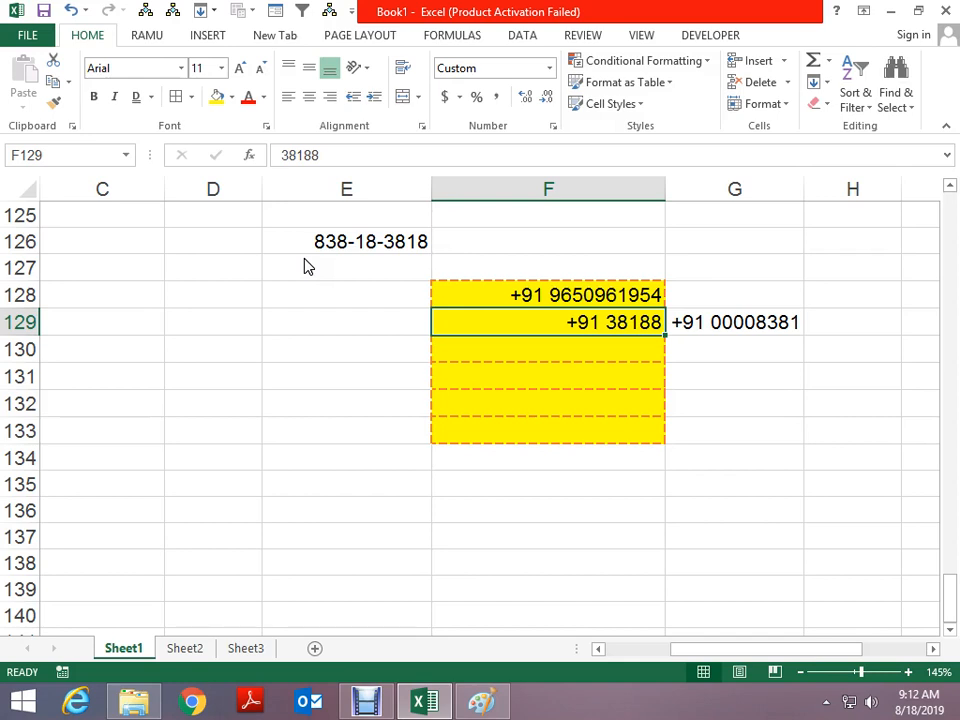
pyautogui.press('Down')
pyautogui.press('Down')
pyautogui.press('Down')
pyautogui.press('Down')
pyautogui.press('Down')
pyautogui.press('Down')
pyautogui.press('Down')
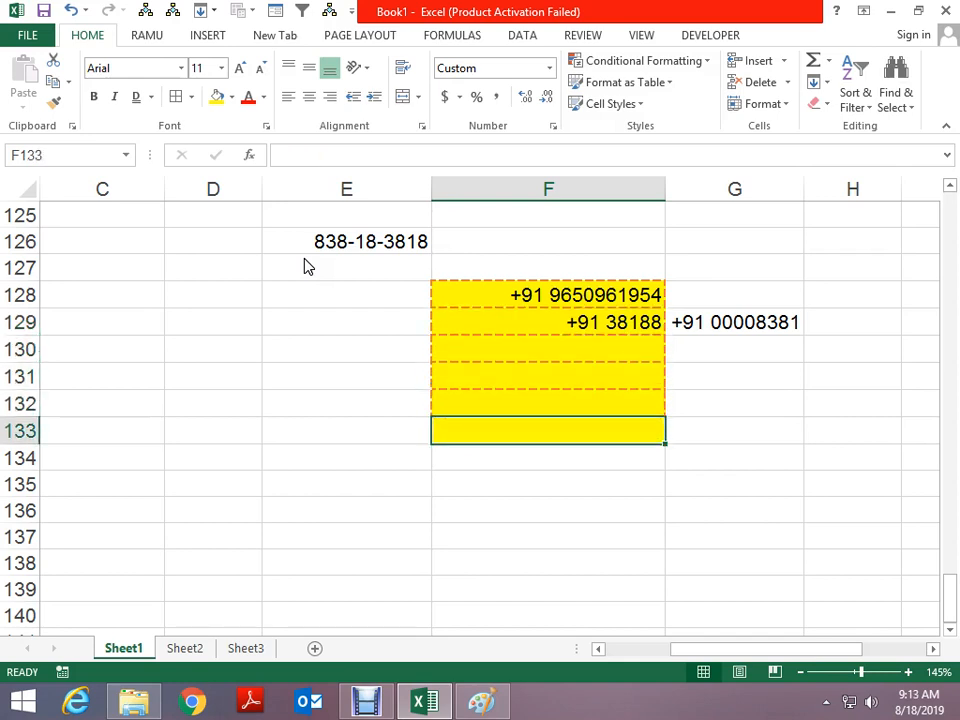
pyautogui.press('Down')
pyautogui.press('Down')
pyautogui.press('Up')
pyautogui.press('Up')
pyautogui.press('Left')
pyautogui.press('Left')
pyautogui.press('Up')
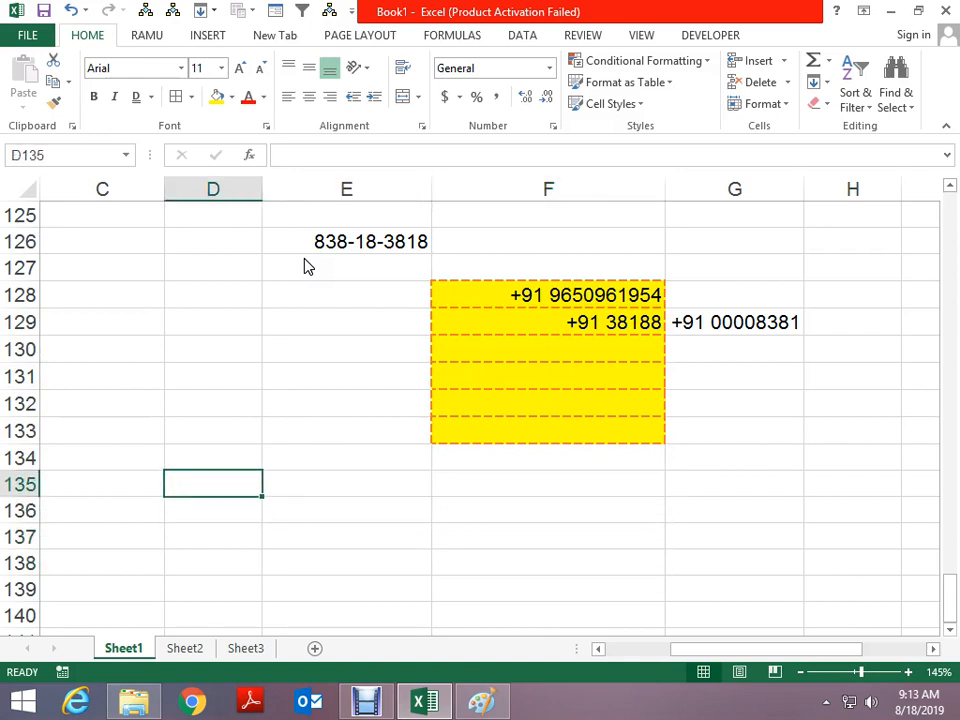
pyautogui.press('Right')
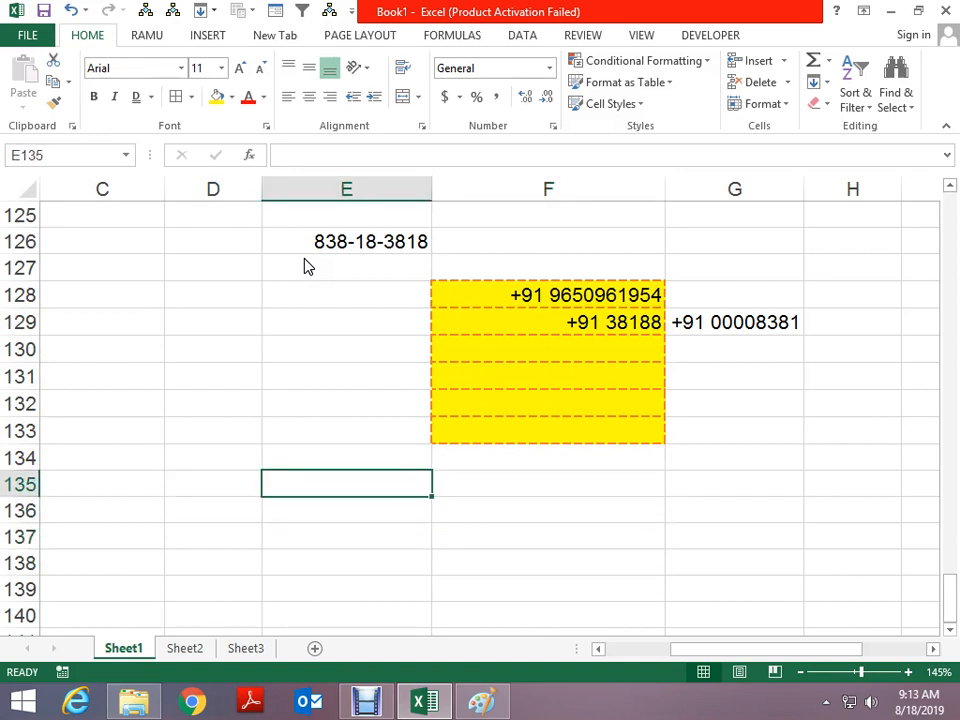
pyautogui.press('Left')
pyautogui.press('Right')
pyautogui.write('011')
pyautogui.press('Escape')
pyautogui.write('()')
pyautogui.press('BackSpace')
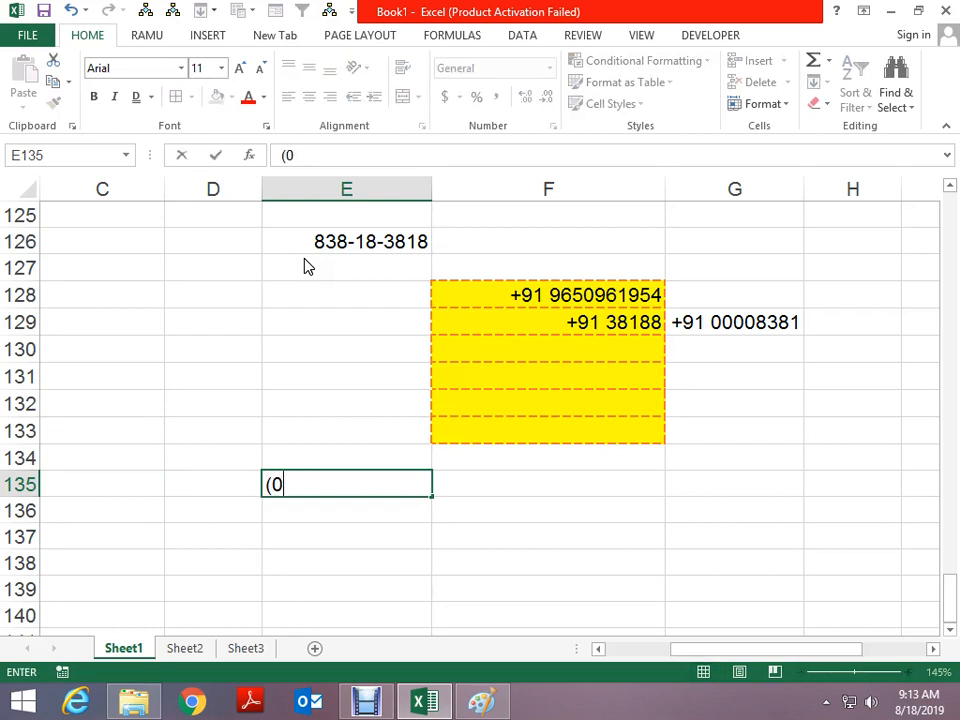
pyautogui.hotkey('ctrl', 'Return')
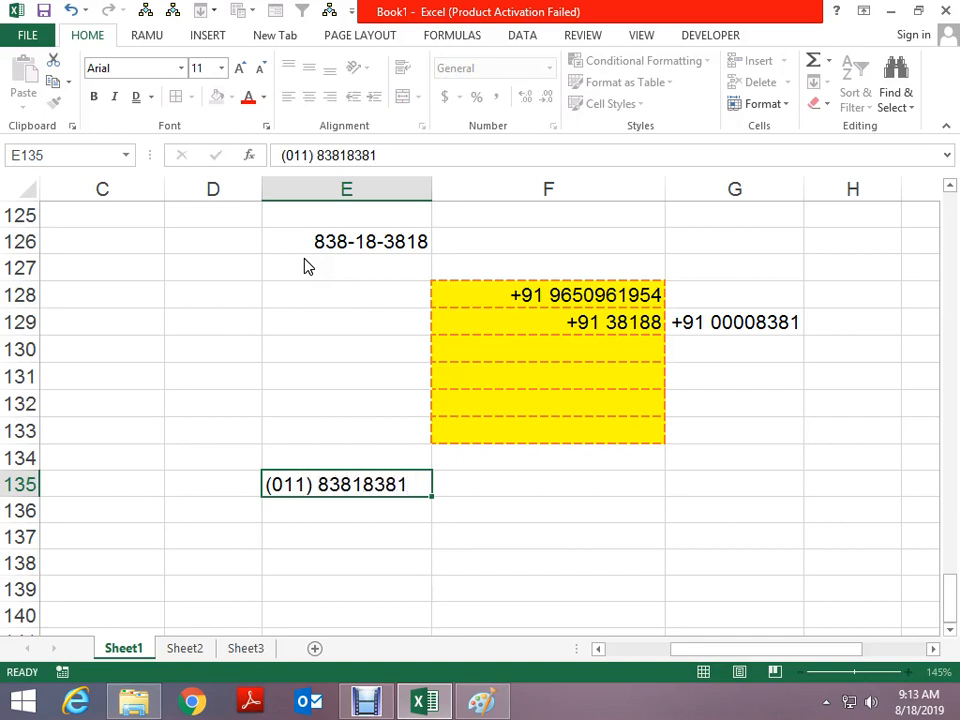
pyautogui.press('Down')
pyautogui.press('Up')
pyautogui.press('Right')
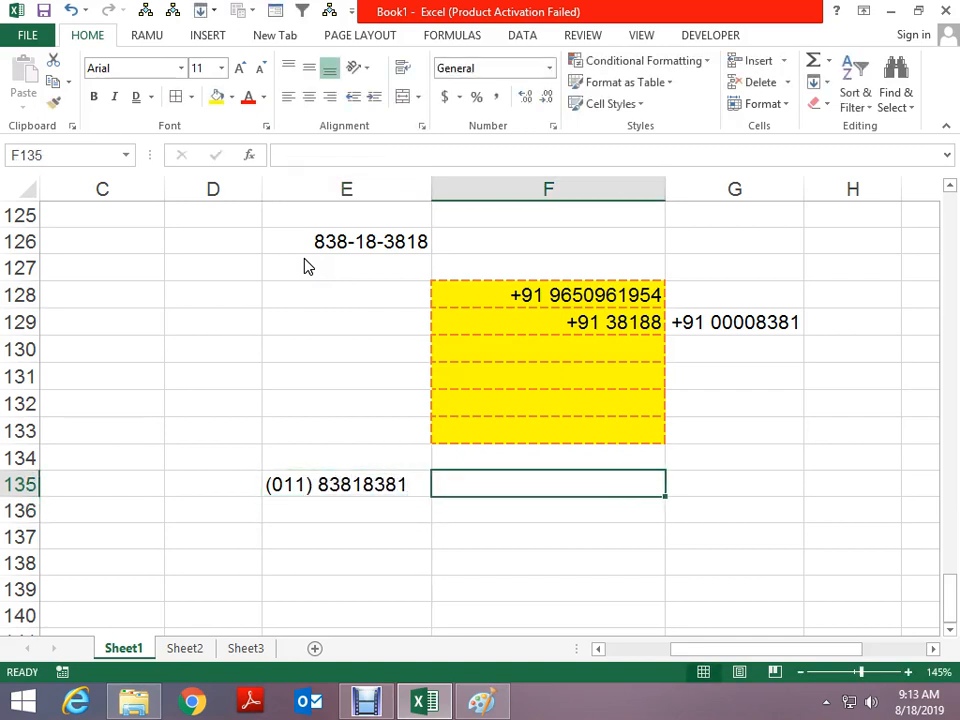
pyautogui.hotkey('ctrl', '1')
pyautogui.click(327, 347)
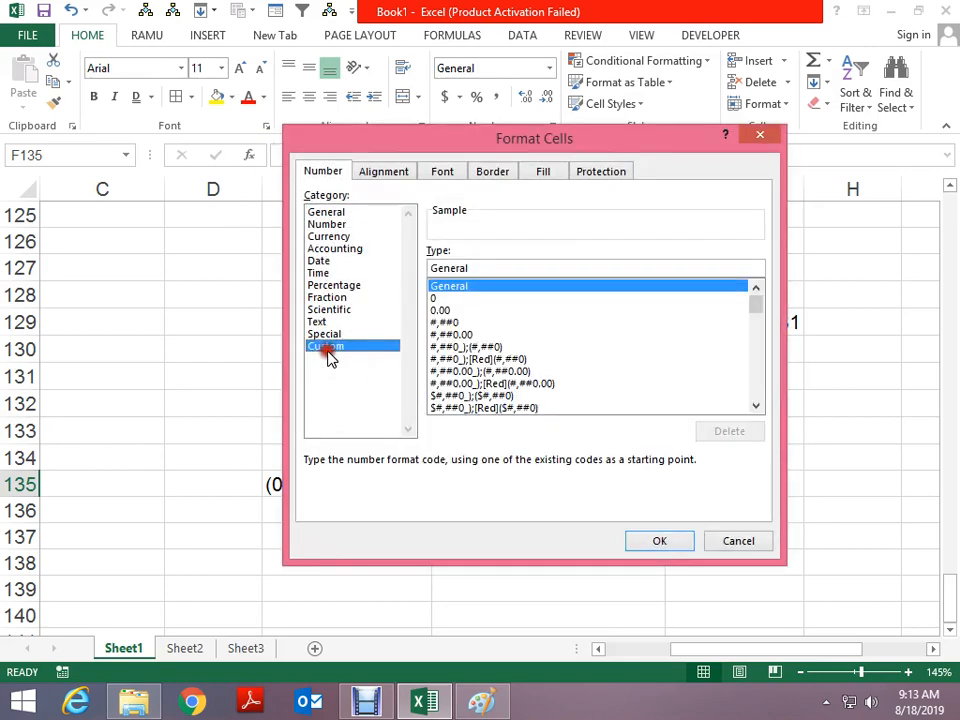
pyautogui.doubleClick(465, 268)
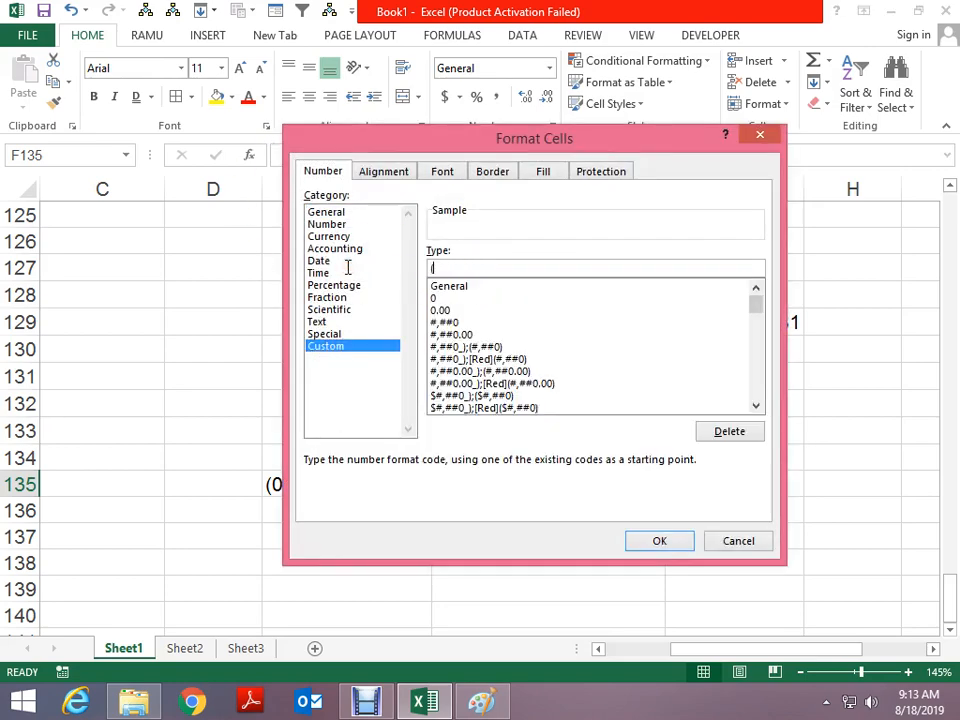
pyautogui.press('Return')
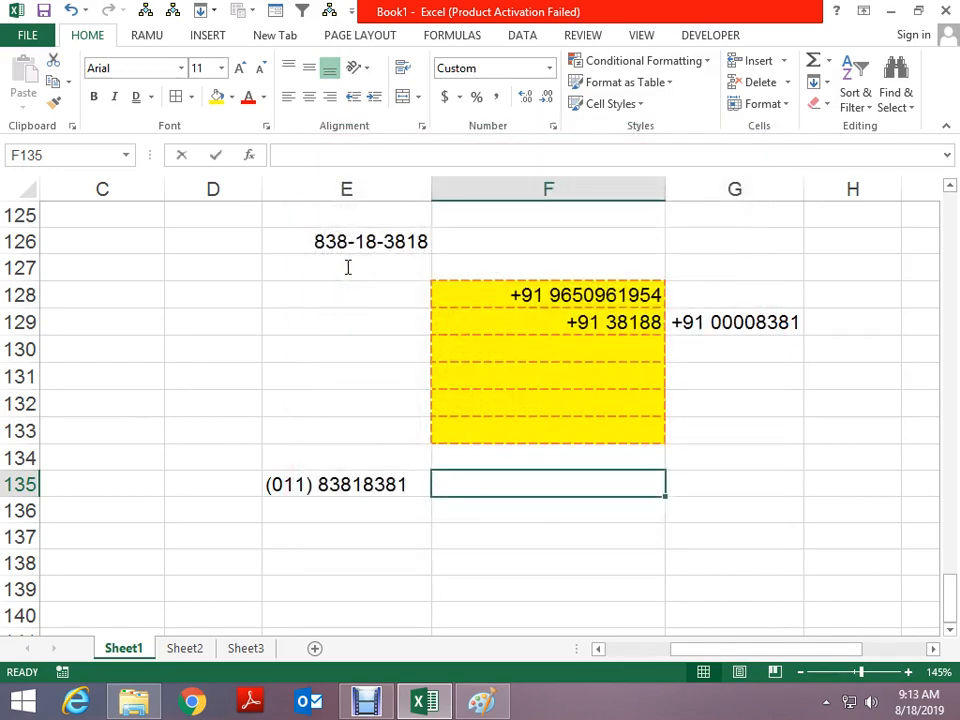
pyautogui.hotkey('ctrl', 'Return')
pyautogui.press('Return')
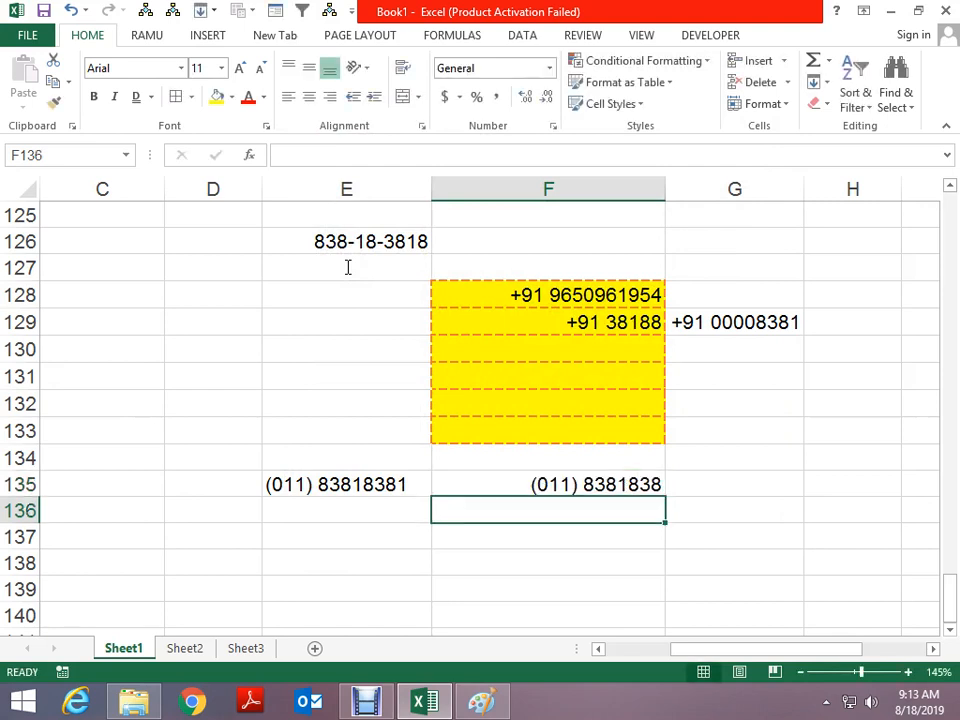
pyautogui.press('Up')
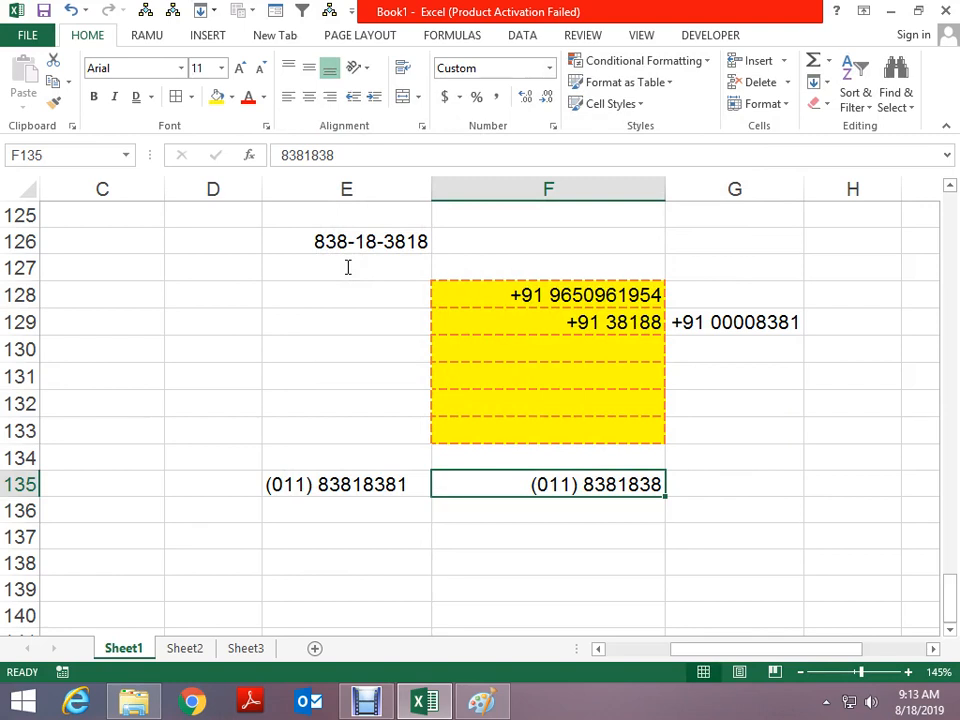
pyautogui.scroll(-1, 336, 334)
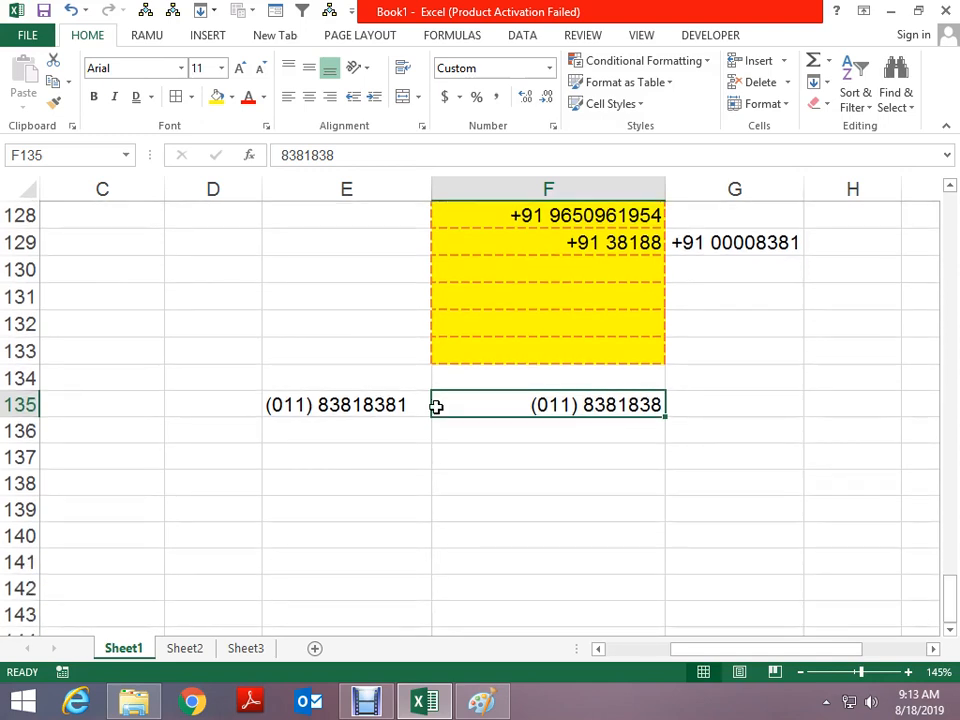
# Insert today's date in E137 and change its day to 3, giving 8/3/2019
pyautogui.click(330, 467)
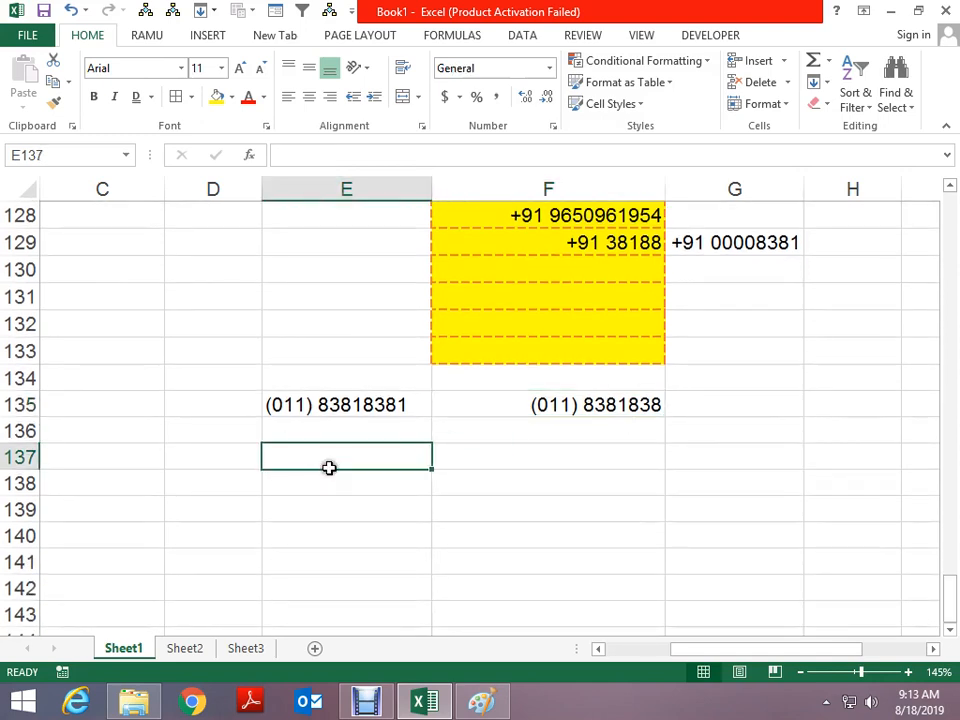
pyautogui.hotkey('ctrl', ';')
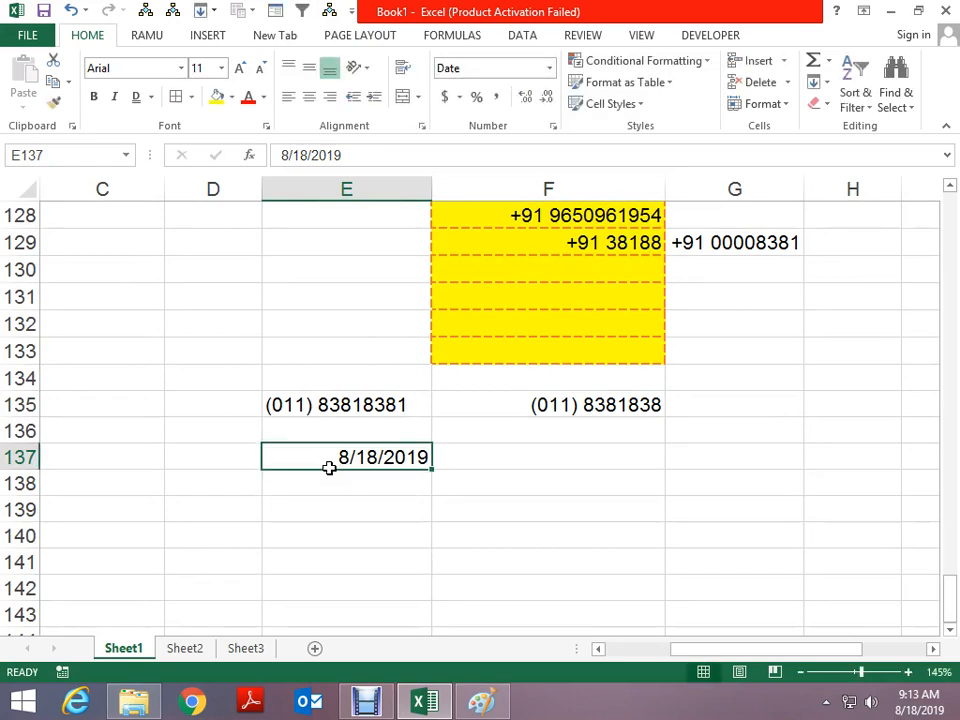
pyautogui.hotkey('ctrl', '1')
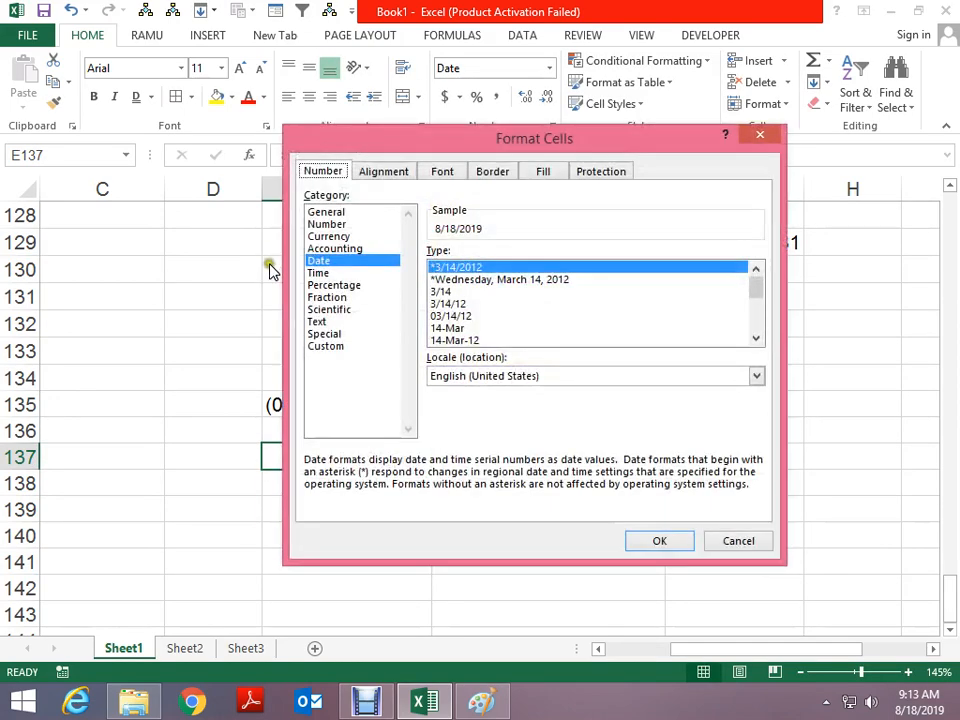
pyautogui.click(327, 350)
pyautogui.moveTo(476, 268); pyautogui.dragTo(355, 285)
pyautogui.write('DD')
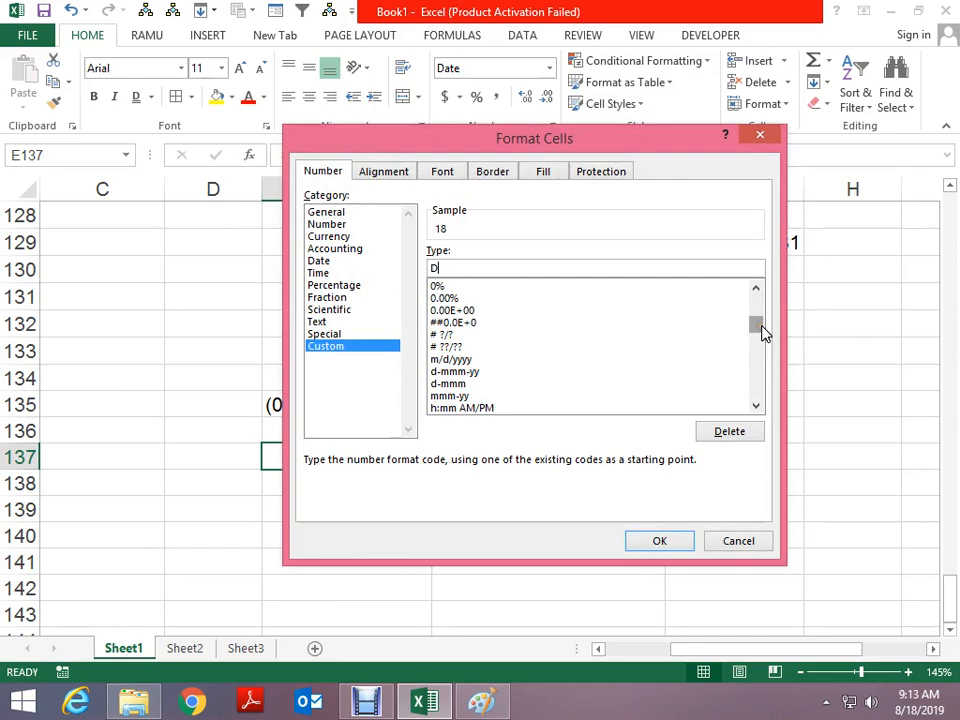
pyautogui.press('Escape')
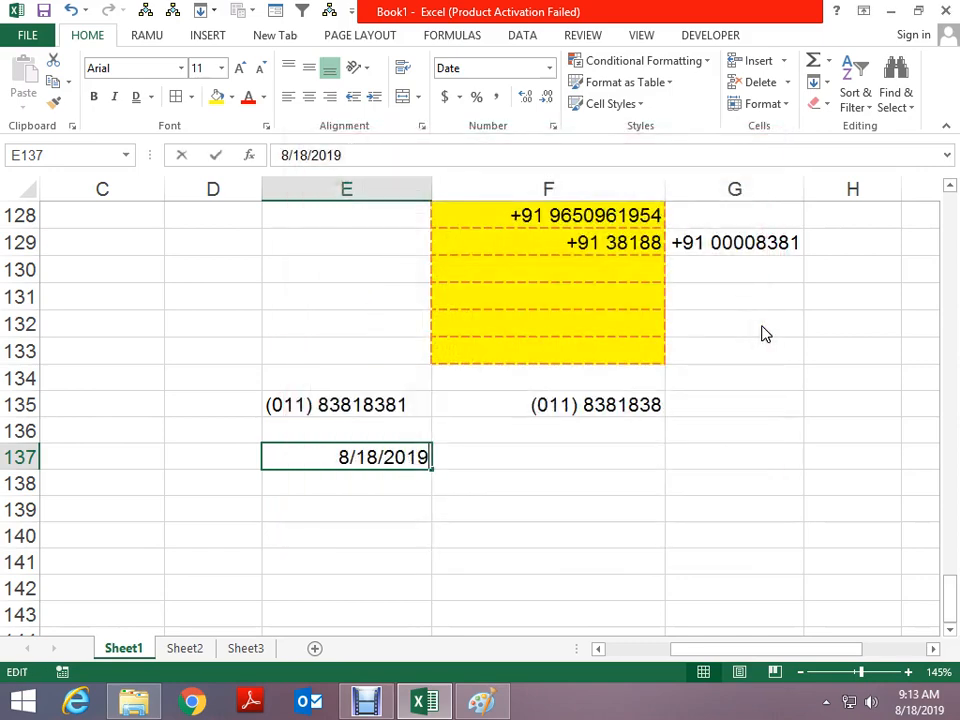
pyautogui.press('F2')
pyautogui.press('Delete')
pyautogui.press('Delete')
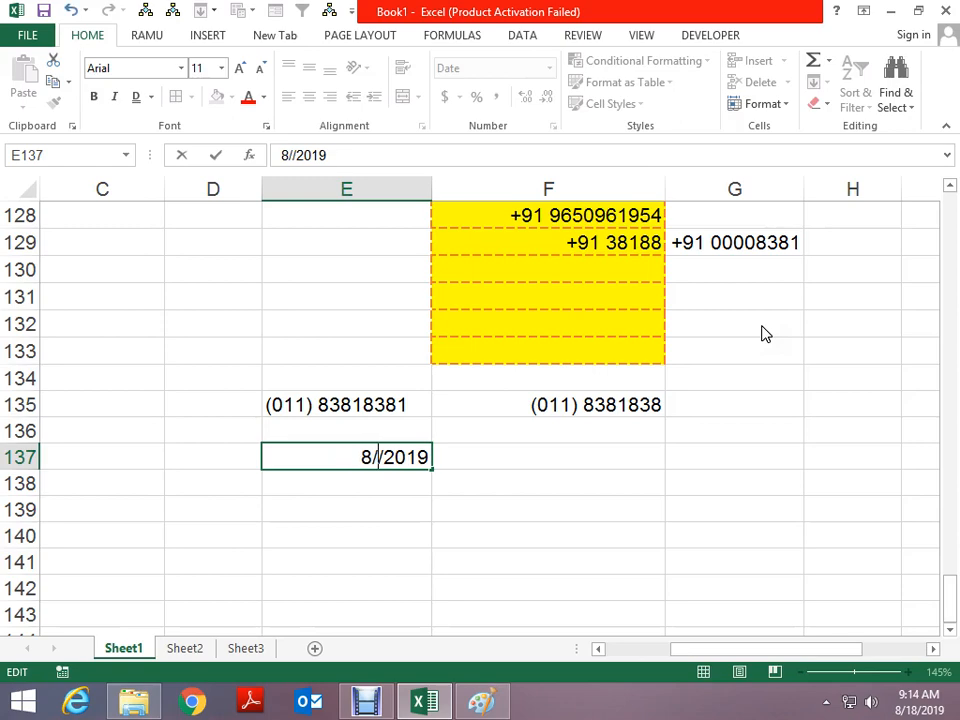
pyautogui.write('3')
pyautogui.hotkey('ctrl', 'Return')
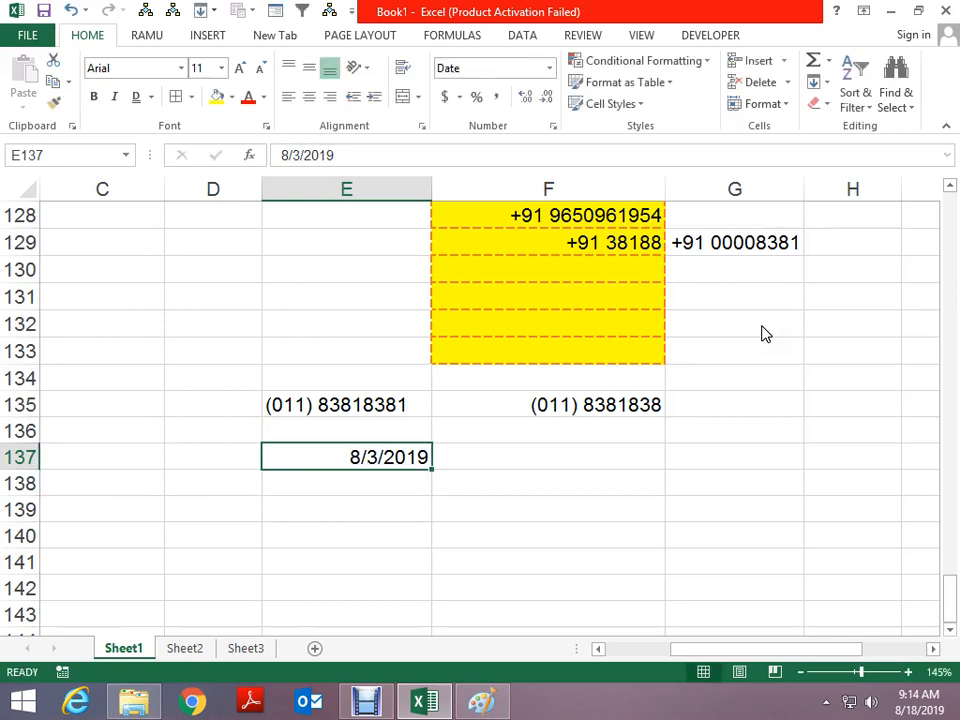
# Apply the custom format DDDD-DD-DDD to E137 so it reads Saturday-03-Sat
pyautogui.hotkey('ctrl', '1')
pyautogui.click(332, 346)
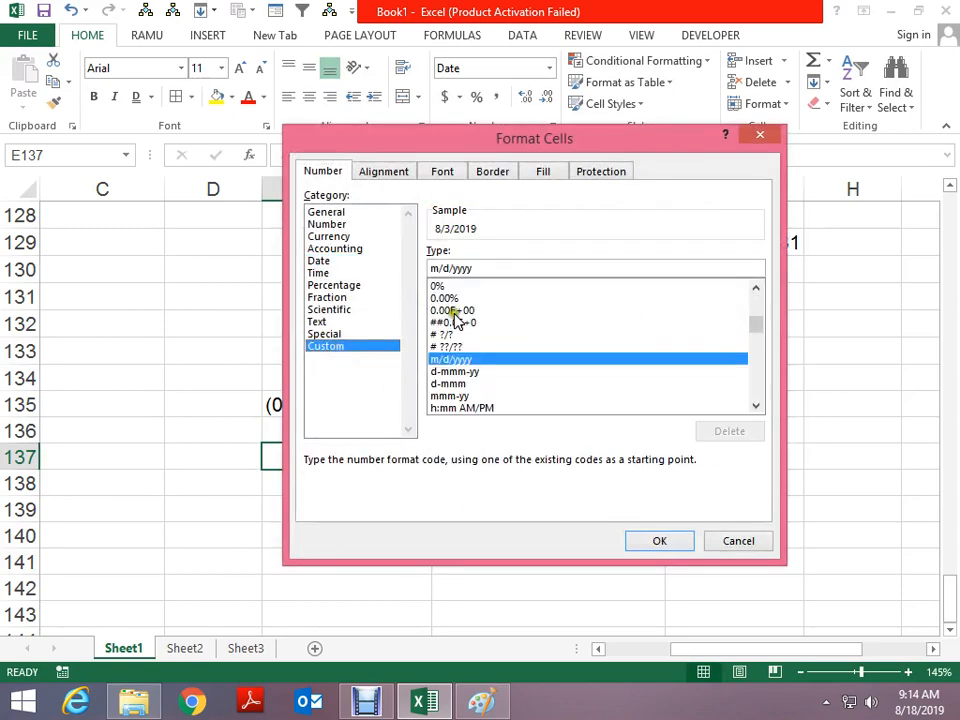
pyautogui.moveTo(480, 268); pyautogui.dragTo(364, 268)
pyautogui.write('DDDD-DDDD')
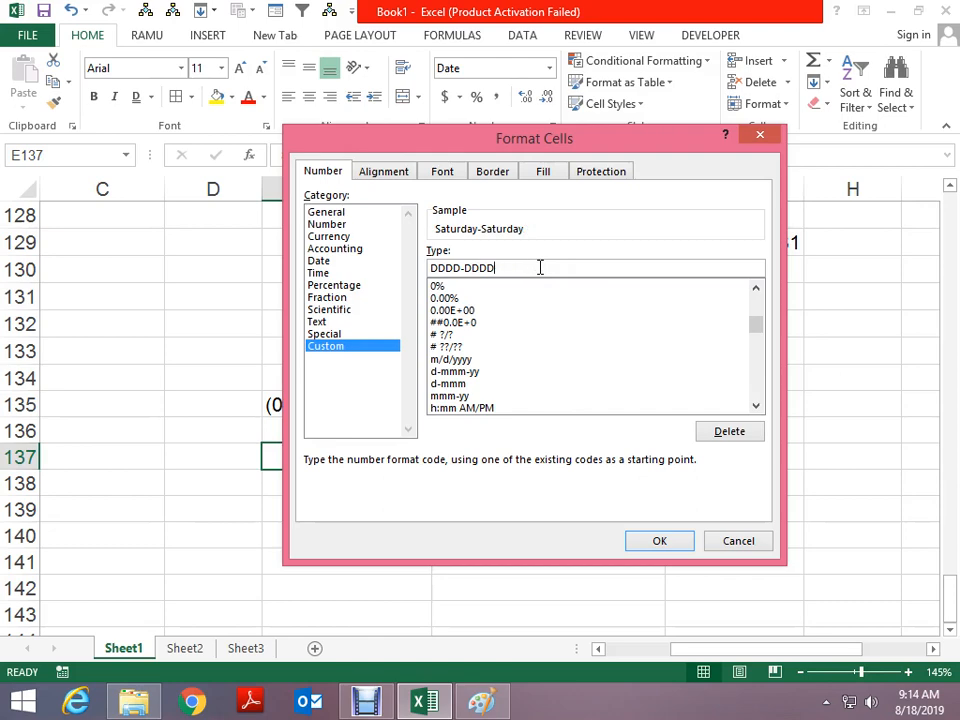
pyautogui.press('BackSpace')
pyautogui.press('BackSpace')
pyautogui.press('Return')
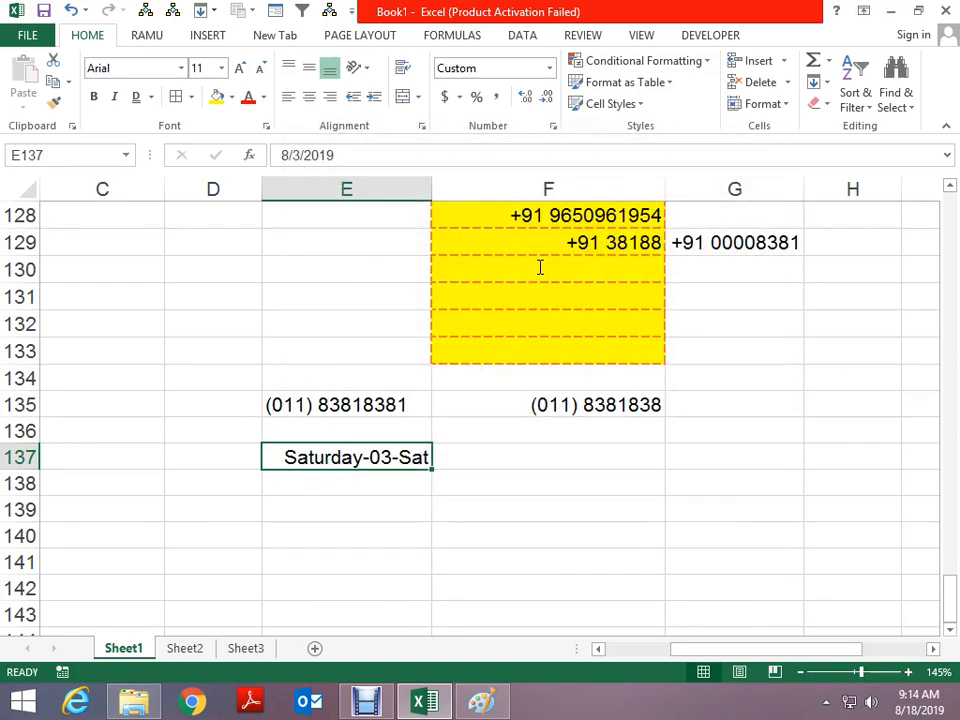
pyautogui.press('Right')
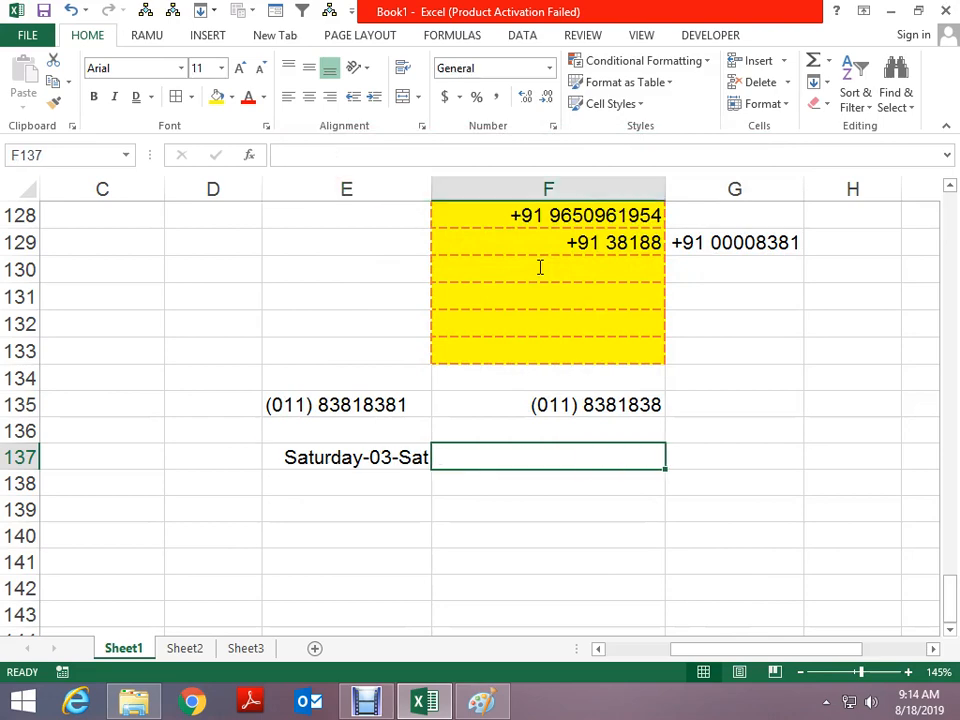
# Insert today's date in F137 and give it a custom DD-MMM-YY format showing 18-Aug-2019
pyautogui.hotkey('ctrl', ';')
pyautogui.hotkey('ctrl', 'Return')
pyautogui.hotkey('ctrl', '1')
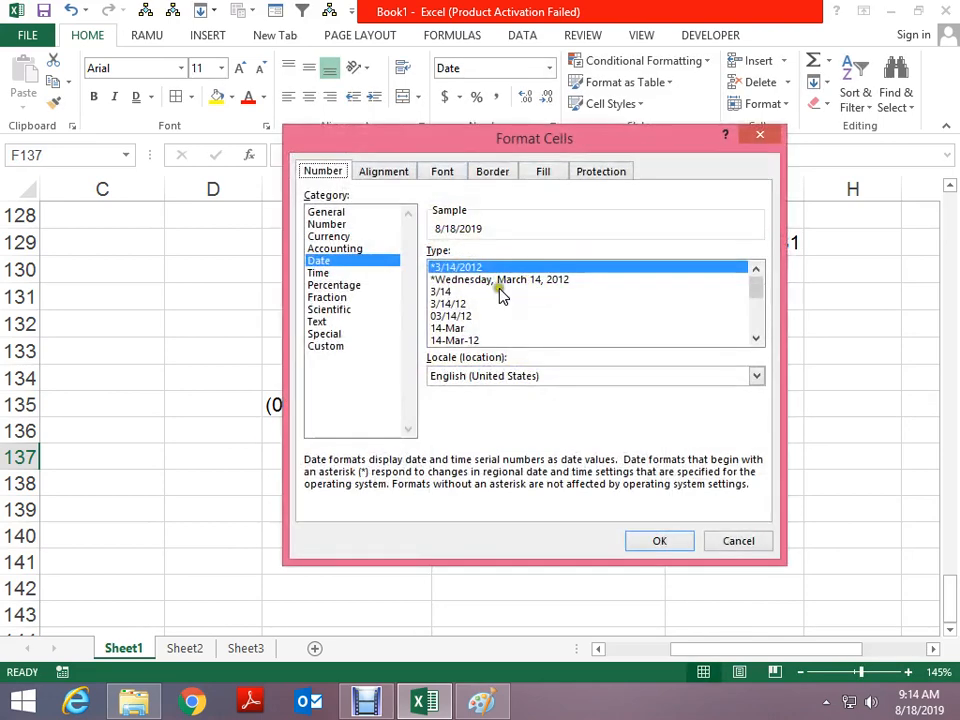
pyautogui.click(354, 346)
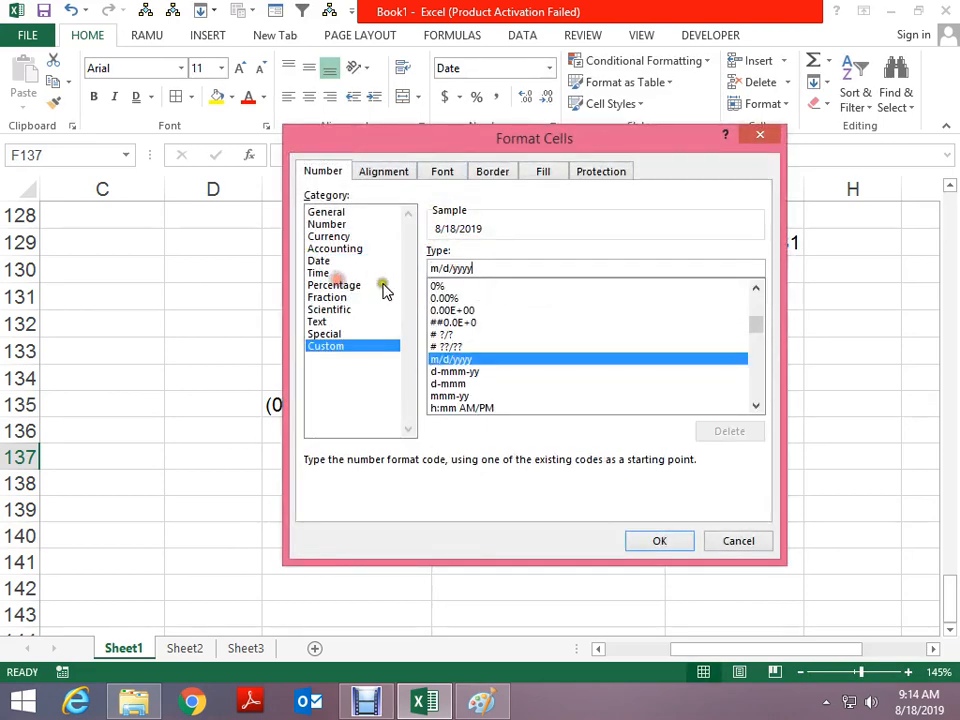
pyautogui.moveTo(480, 268); pyautogui.dragTo(390, 270)
pyautogui.write('DD-MMM-YYY')
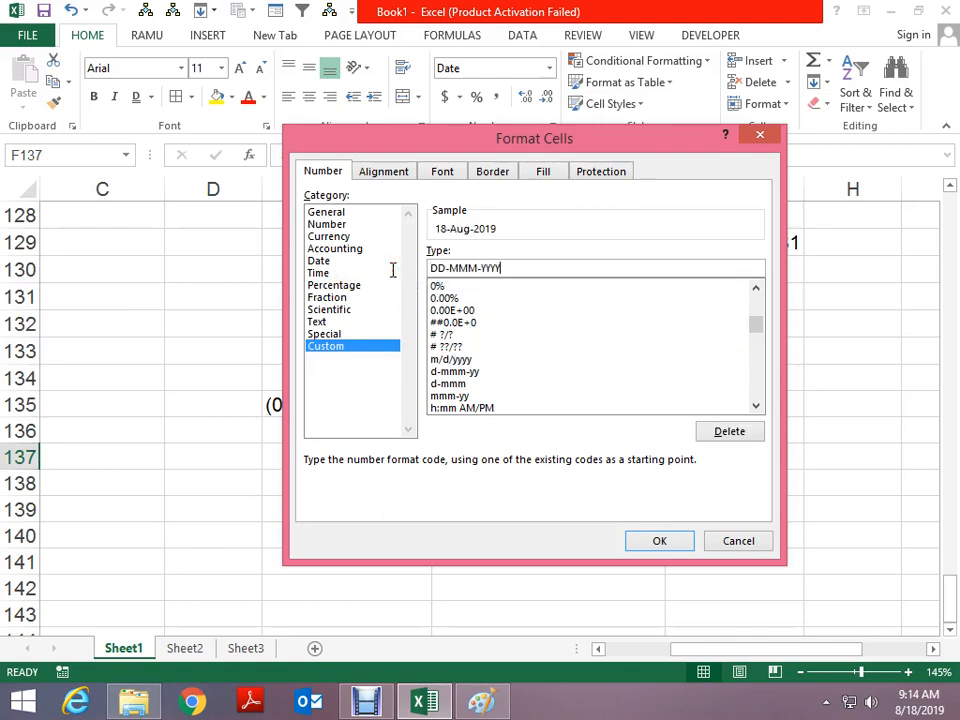
pyautogui.press('Return')
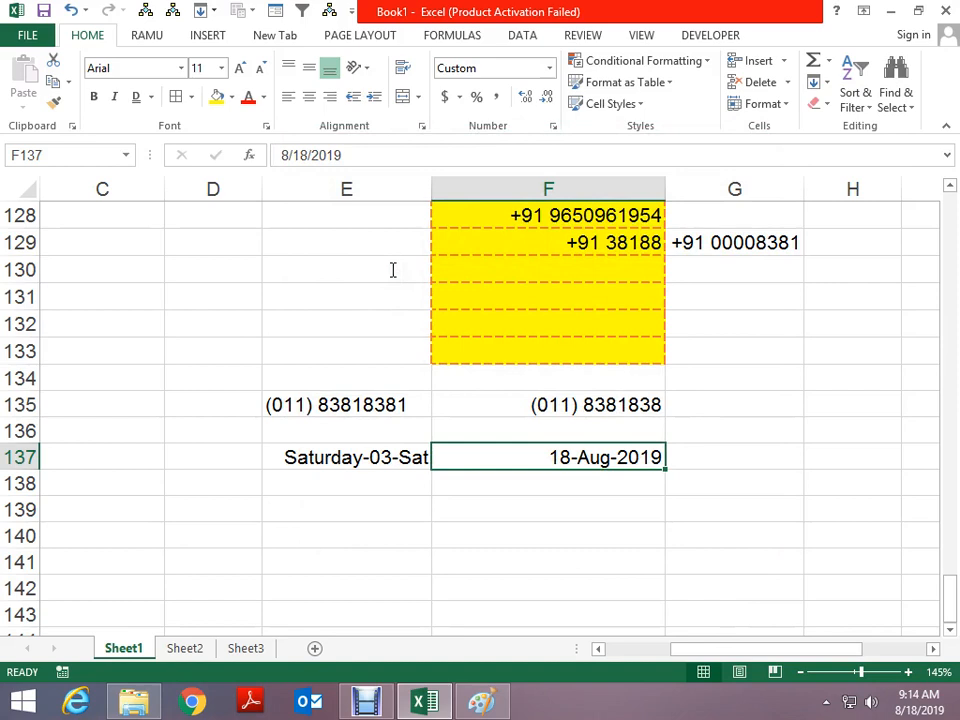
pyautogui.press('Down')
pyautogui.press('Up')
# Review the Custom format list for F137 and close the settings
pyautogui.hotkey('ctrl', '1')
pyautogui.moveTo(752, 399); pyautogui.dragTo(759, 283)
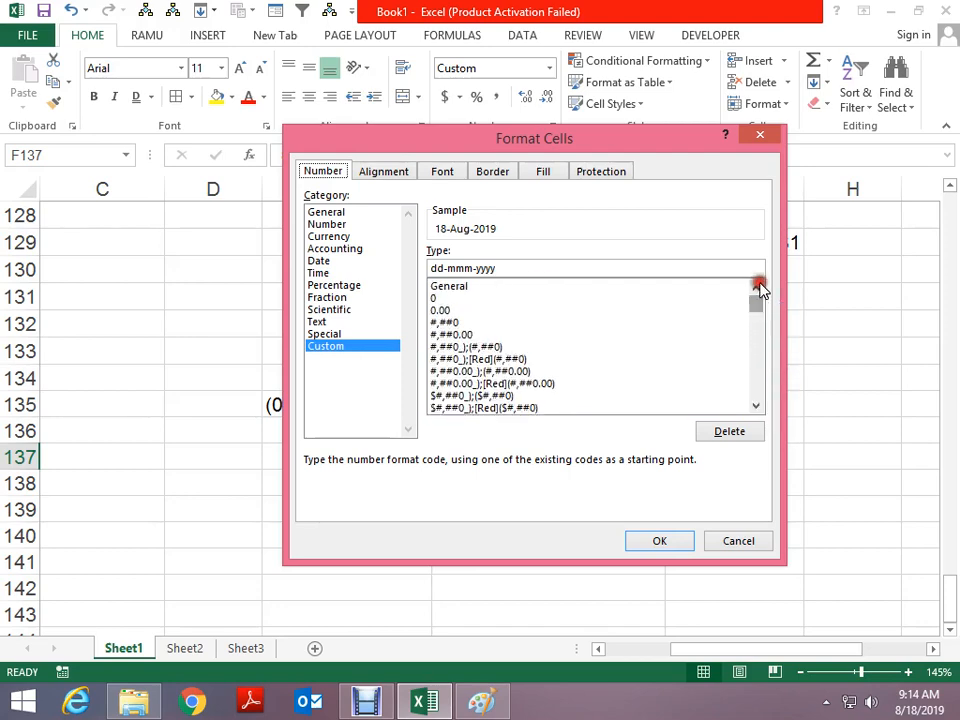
pyautogui.press('Return')
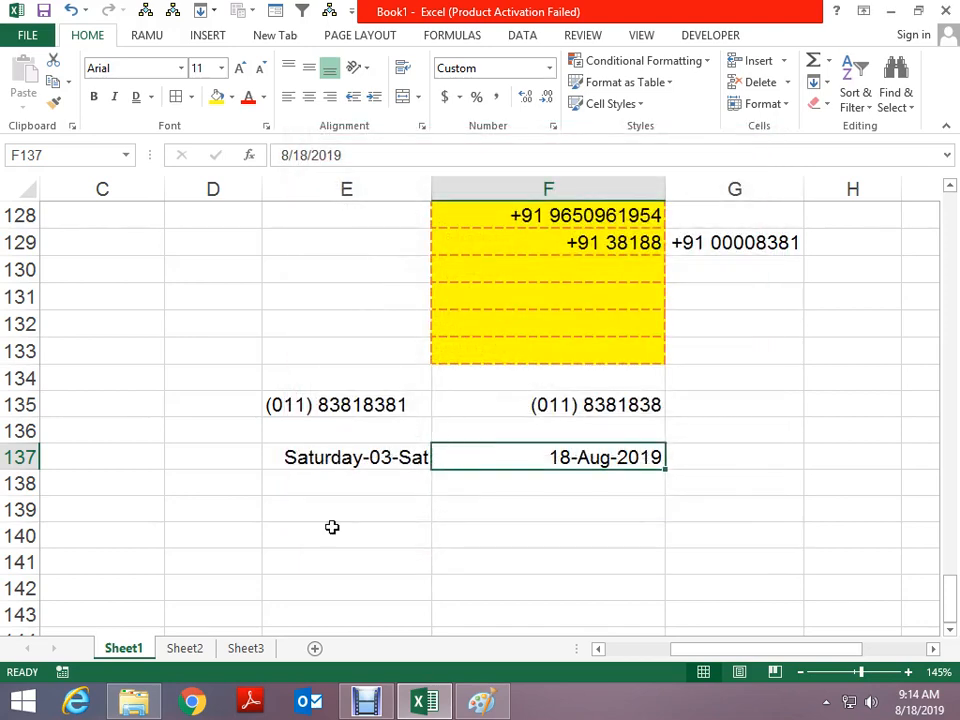
# On Sheet2, enter RAM in C2 and today's date in D2
pyautogui.click(190, 648)
pyautogui.scroll(2, 438, 349)
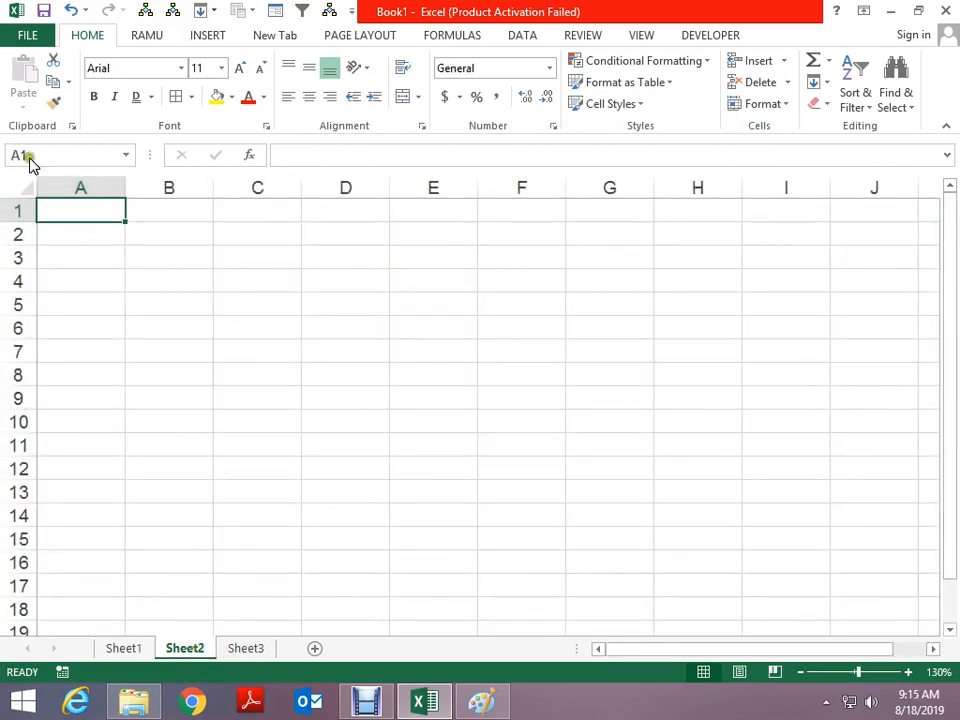
pyautogui.click(290, 240)
pyautogui.hotkey('ctrl', 'c')
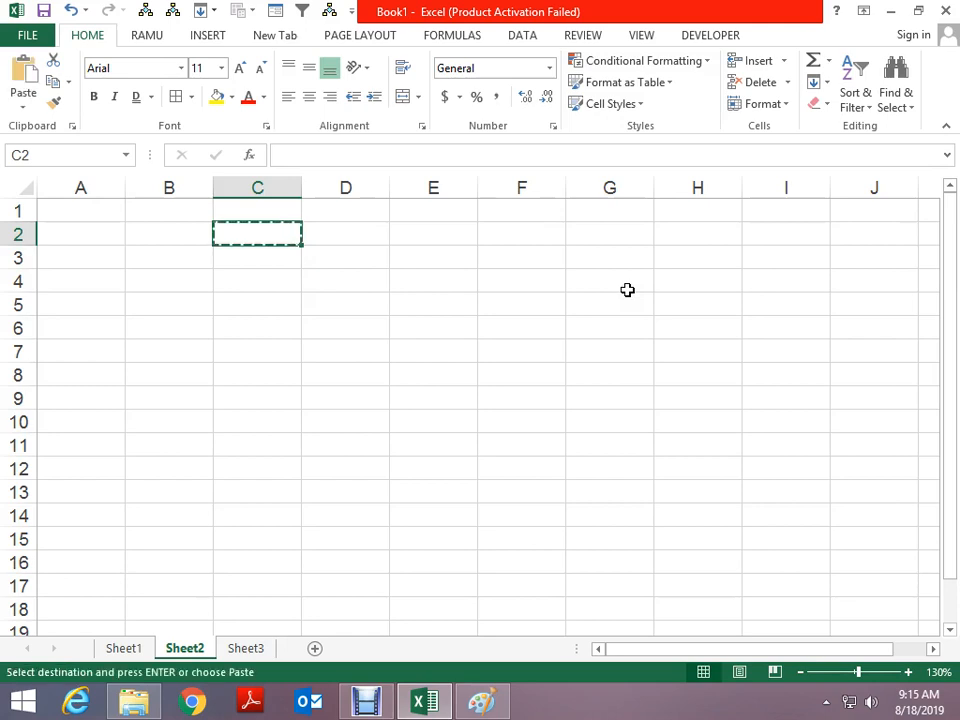
pyautogui.press('Escape')
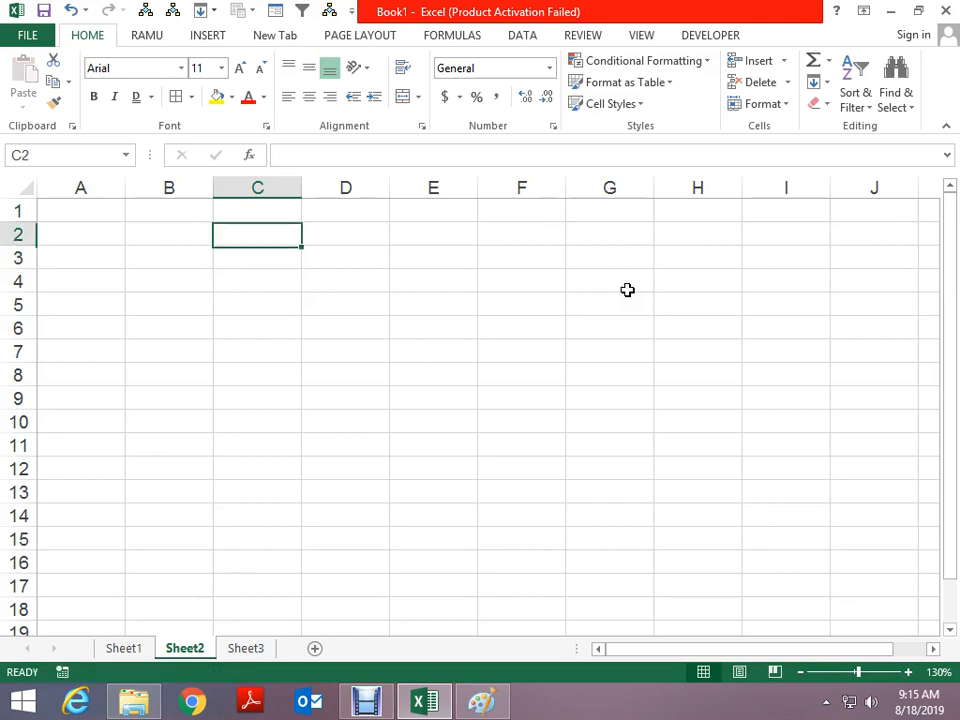
pyautogui.write('RAM')
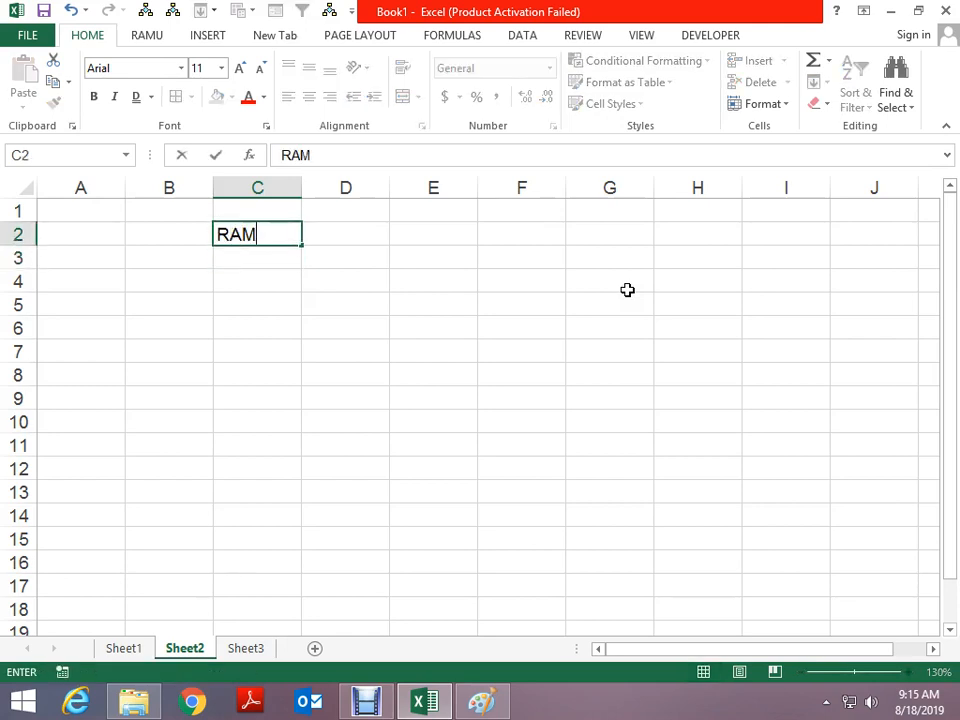
pyautogui.press('Right')
pyautogui.hotkey('ctrl', ';')
pyautogui.press('Return')
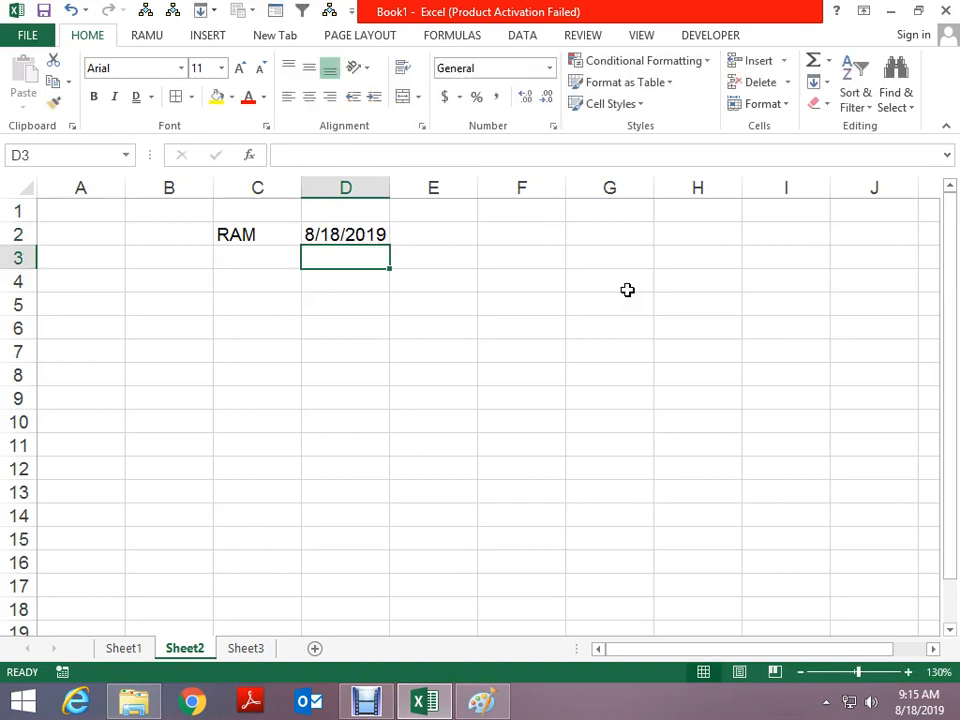
# Enter 6 and 4 in C4:D4 and add a sum formula for them in E4
pyautogui.press('Down')
pyautogui.press('Left')
pyautogui.write('6')
pyautogui.press('Tab')
pyautogui.write('4')
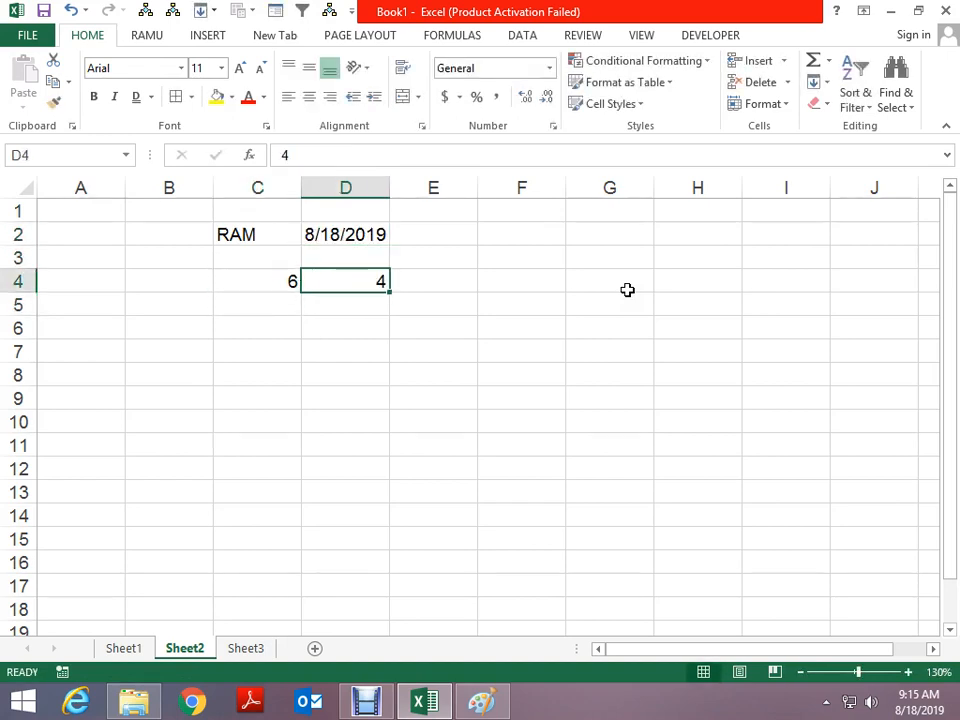
pyautogui.hotkey('ctrl', 'Return')
pyautogui.press('Right')
pyautogui.press('Down')
pyautogui.press('Left')
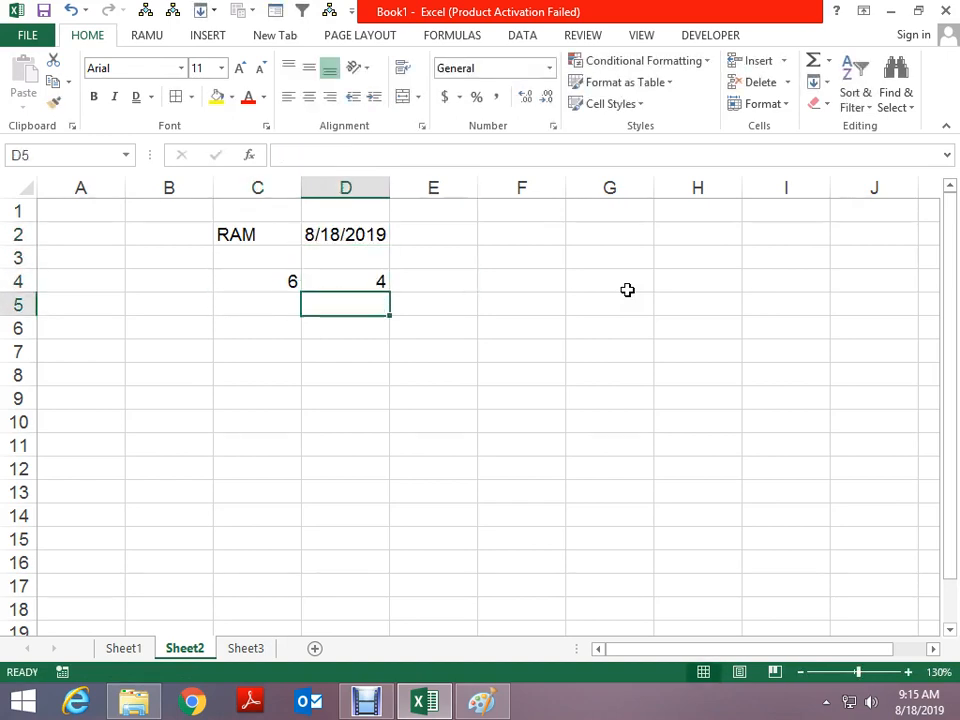
pyautogui.press('Up')
pyautogui.press('Right')
pyautogui.write('+')
pyautogui.press('Left')
pyautogui.press('Left')
pyautogui.write('+')
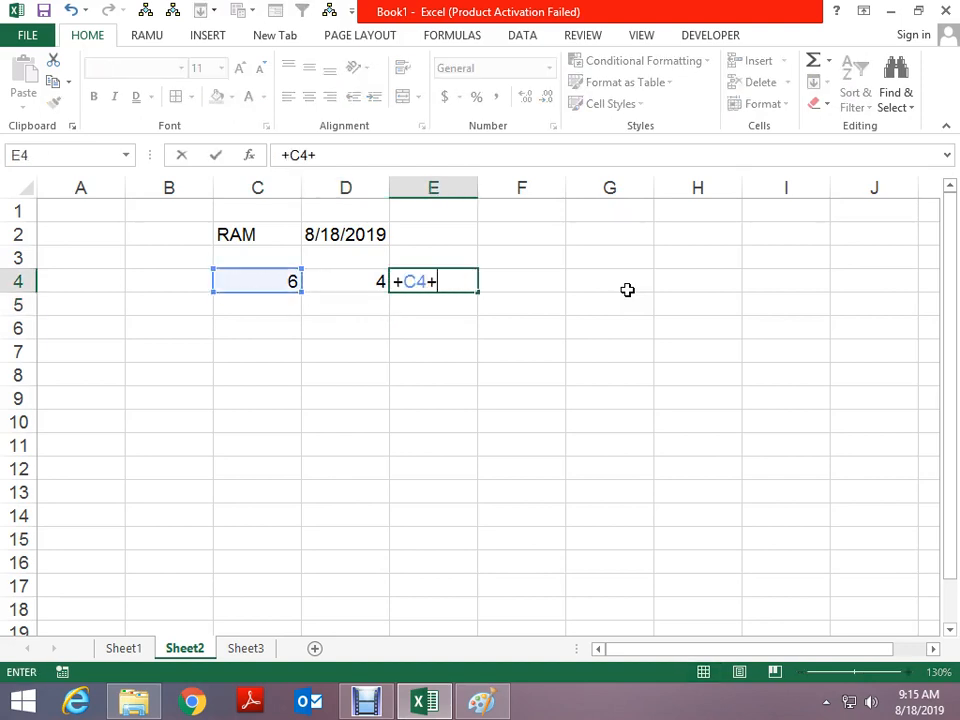
pyautogui.press('Left')
pyautogui.press('Return')
pyautogui.press('Left')
pyautogui.press('Left')
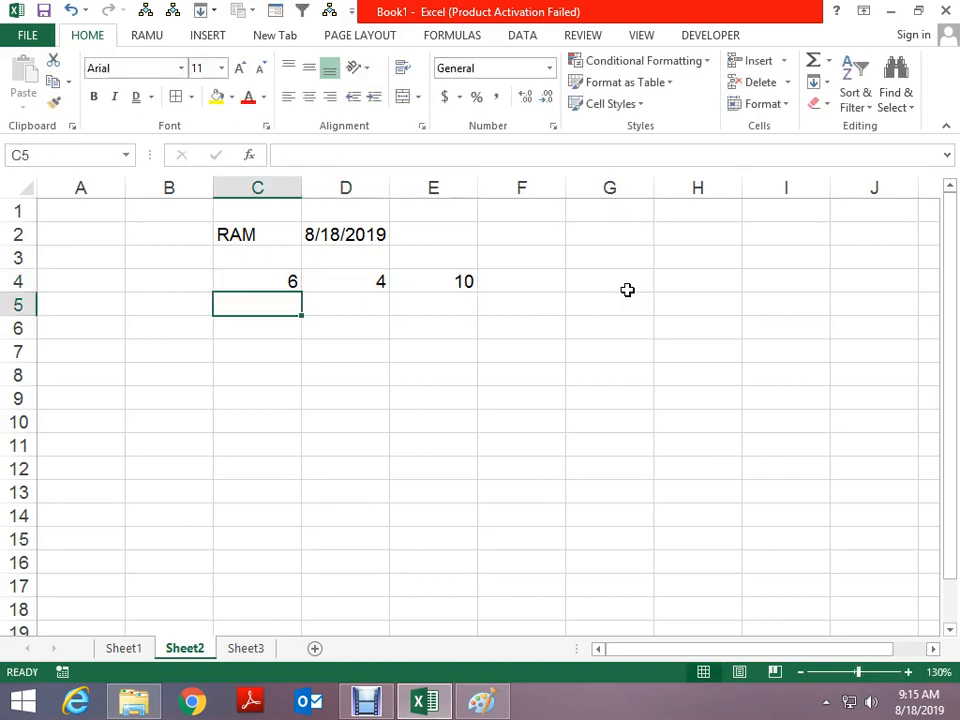
# Enter 5 and 2 in C5:D5, sum them in E5, and show E4:E5 to three decimals
pyautogui.write('5')
pyautogui.press('Right')
pyautogui.write('2')
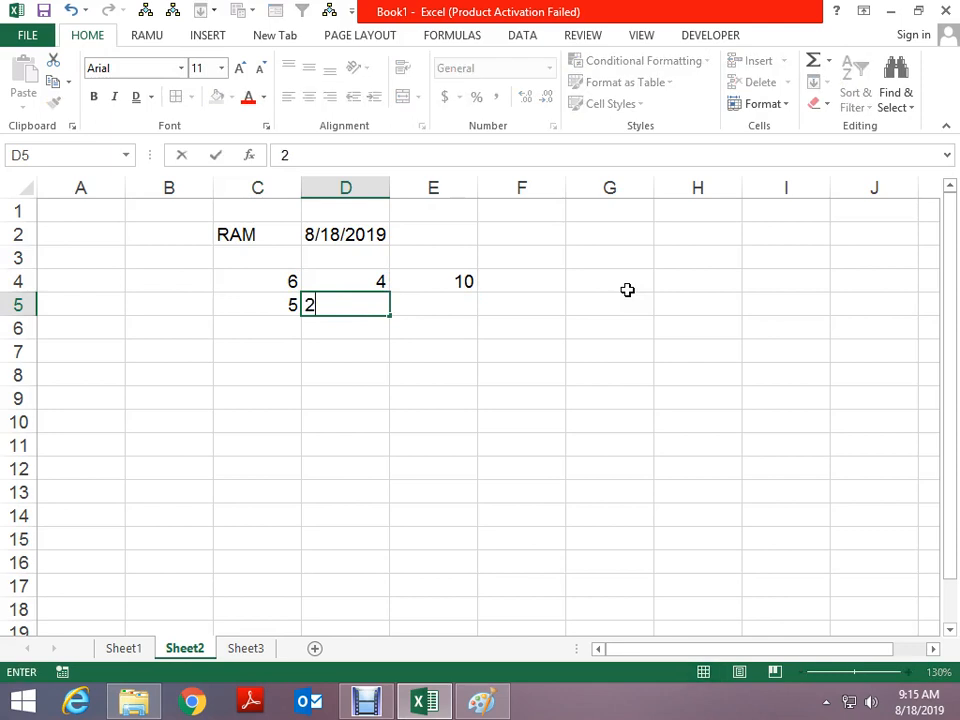
pyautogui.press('Right')
pyautogui.hotkey('ctrl', 'd')
pyautogui.press('Down')
pyautogui.press('Up')
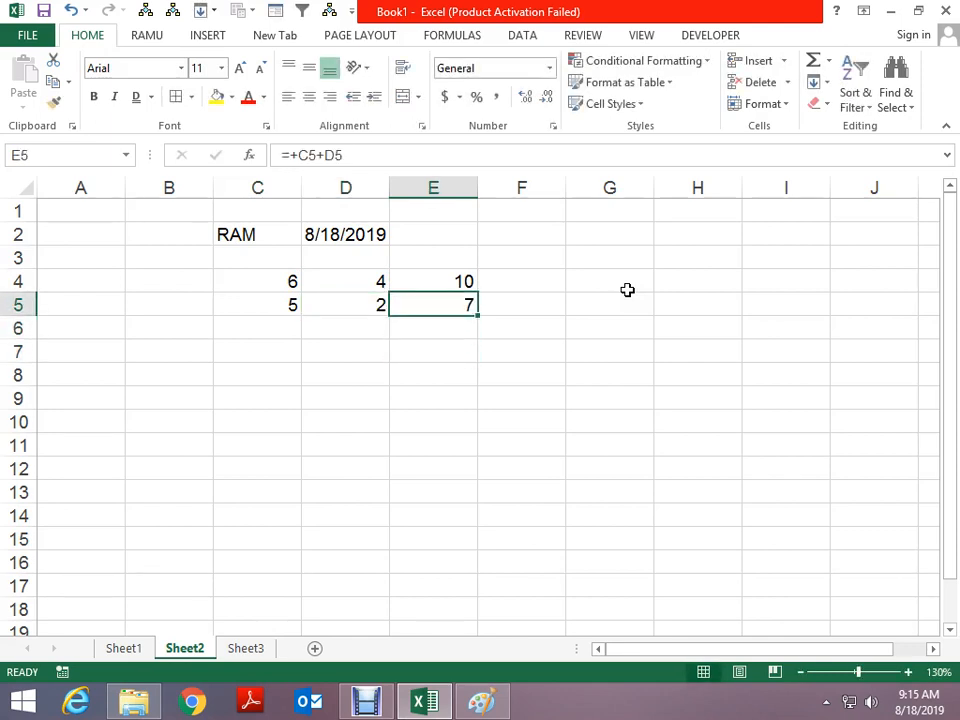
pyautogui.press('Up')
pyautogui.hotkey('shift', 'Down')
pyautogui.click(525, 97)
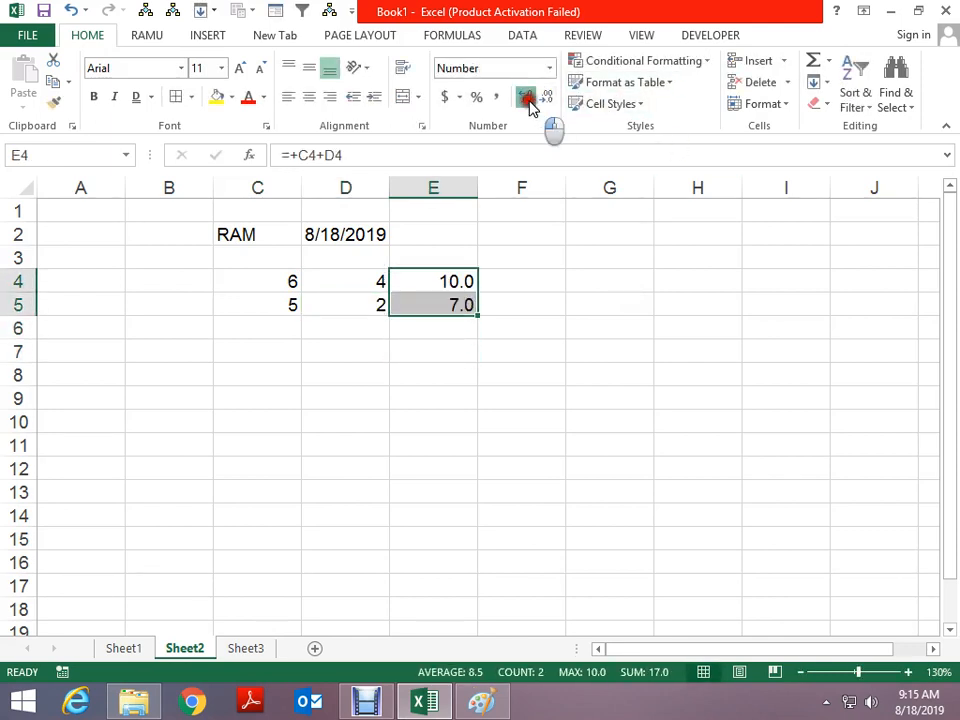
pyautogui.click(527, 99)
pyautogui.click(527, 99)
# Enter 3 and 5 in C6:D6 with a =+C6+D6 sum in E6
pyautogui.press('Down')
pyautogui.press('Down')
pyautogui.press('Left')
pyautogui.press('Left')
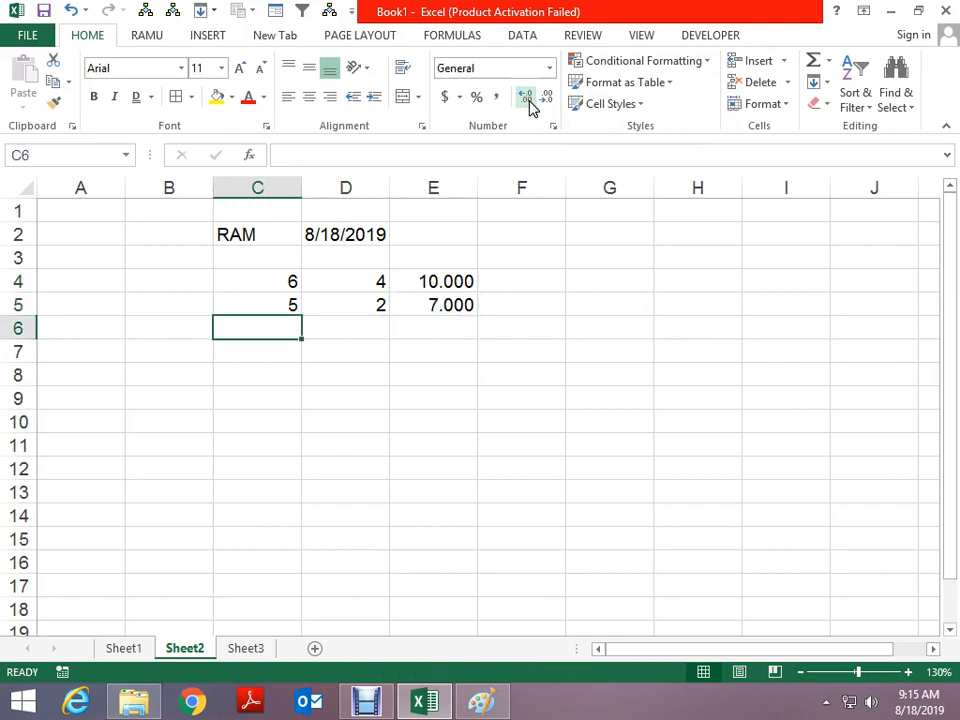
pyautogui.write('3')
pyautogui.press('Right')
pyautogui.write('5')
pyautogui.press('Right')
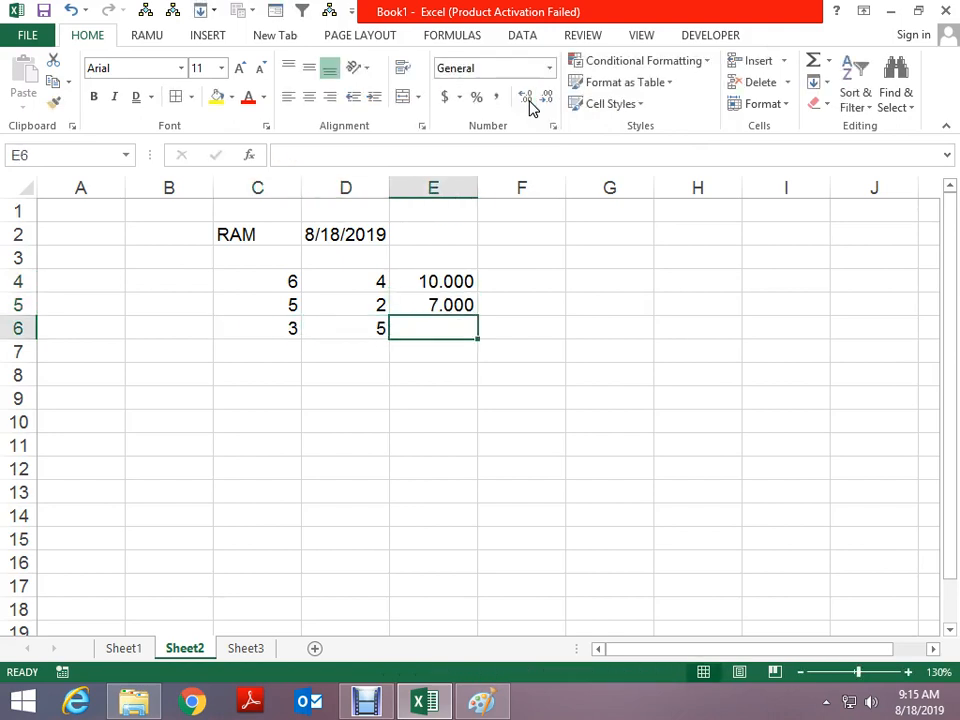
pyautogui.write('+')
pyautogui.press('Left')
pyautogui.press('Left')
pyautogui.write('+')
pyautogui.press('Left')
pyautogui.hotkey('ctrl', 'Return')
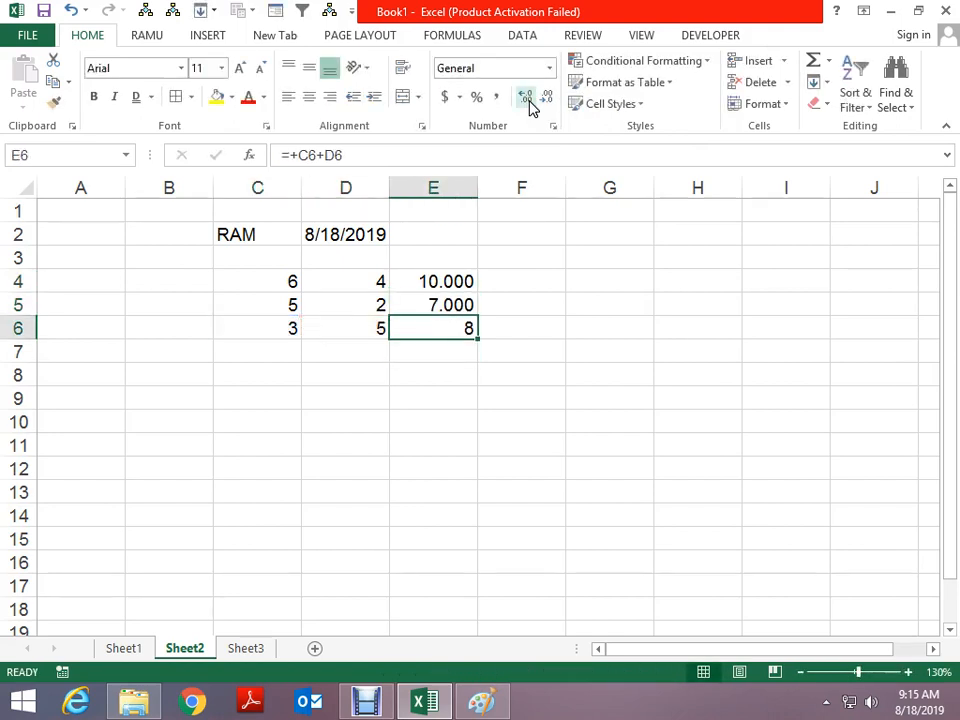
# Give E5 a yellow fill, bold text and the Aharoni font
pyautogui.click(463, 304)
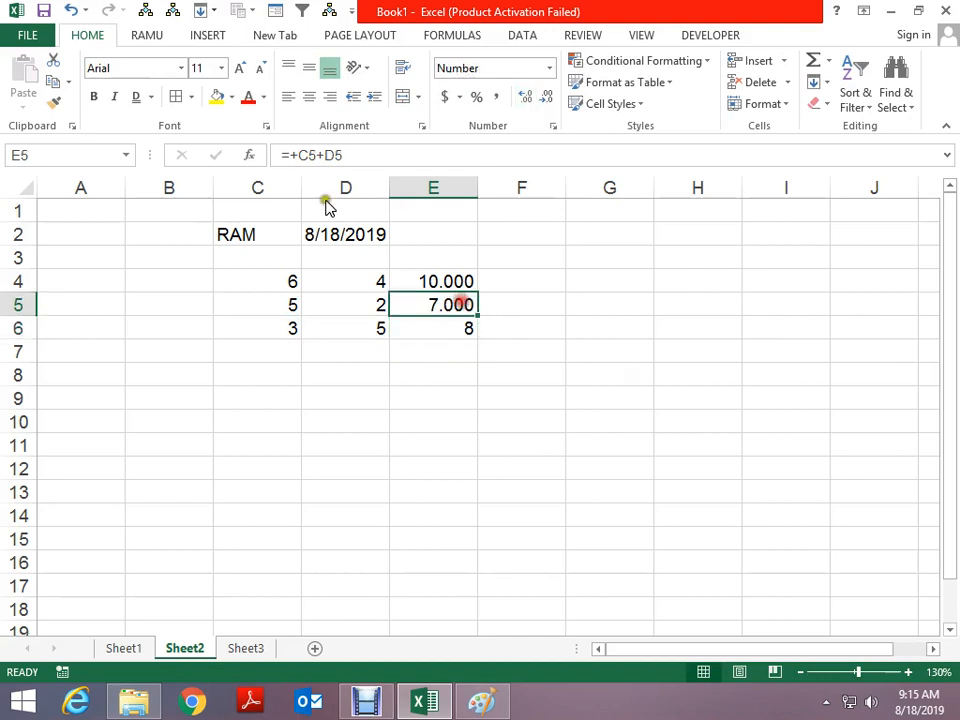
pyautogui.click(217, 97)
pyautogui.click(95, 96)
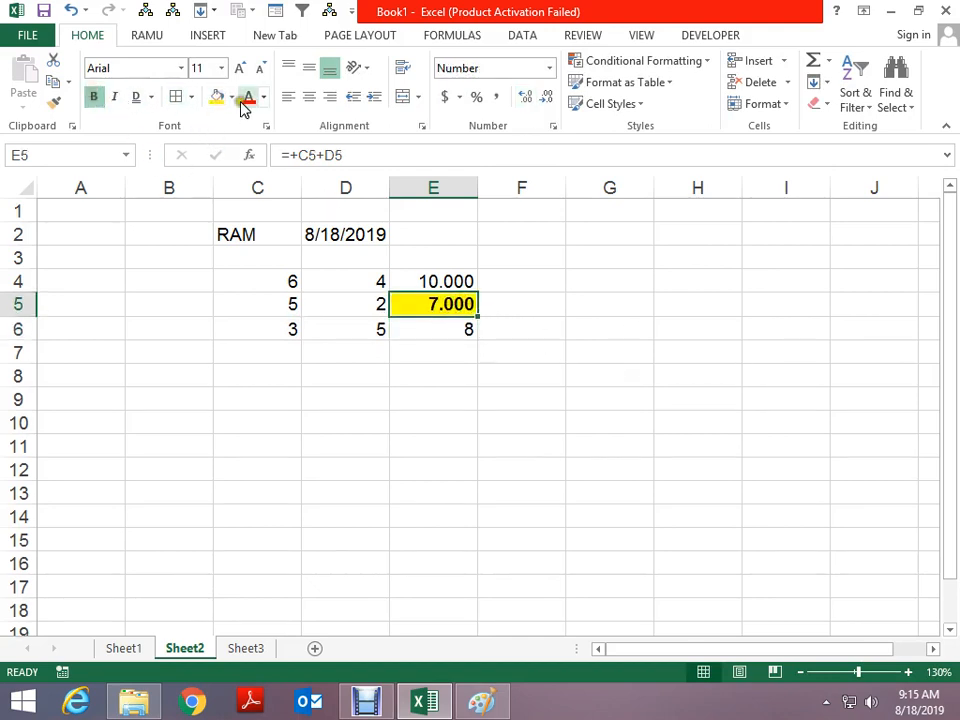
pyautogui.click(180, 68)
pyautogui.click(156, 212)
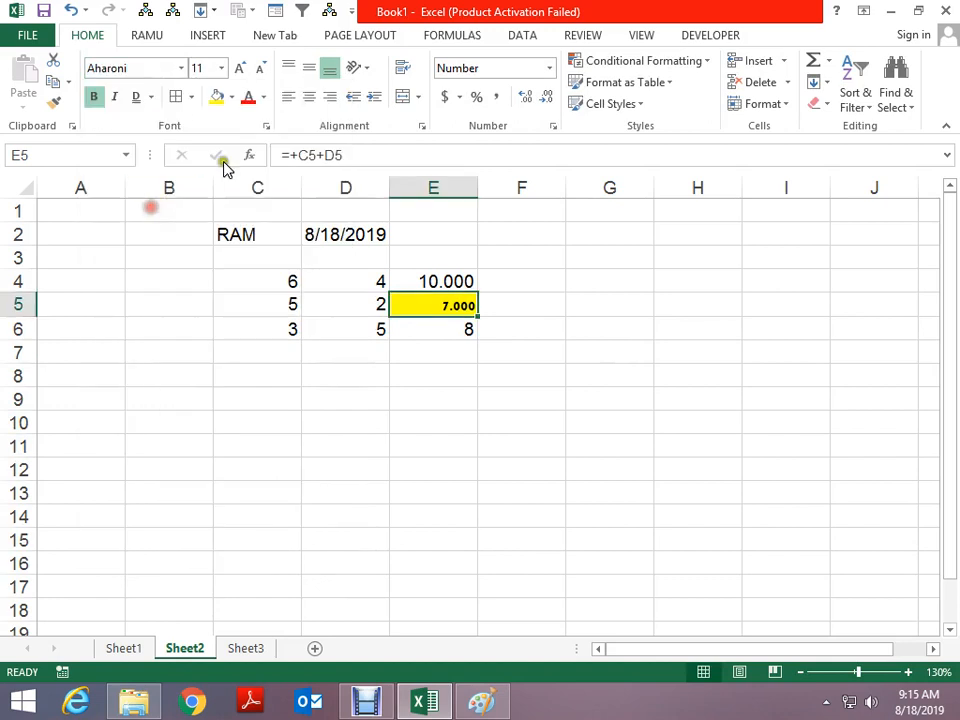
# Enlarge E5's text to size 20 and color it red
pyautogui.click(241, 70)
pyautogui.click(241, 70)
pyautogui.click(241, 70)
pyautogui.click(241, 70)
pyautogui.click(241, 70)
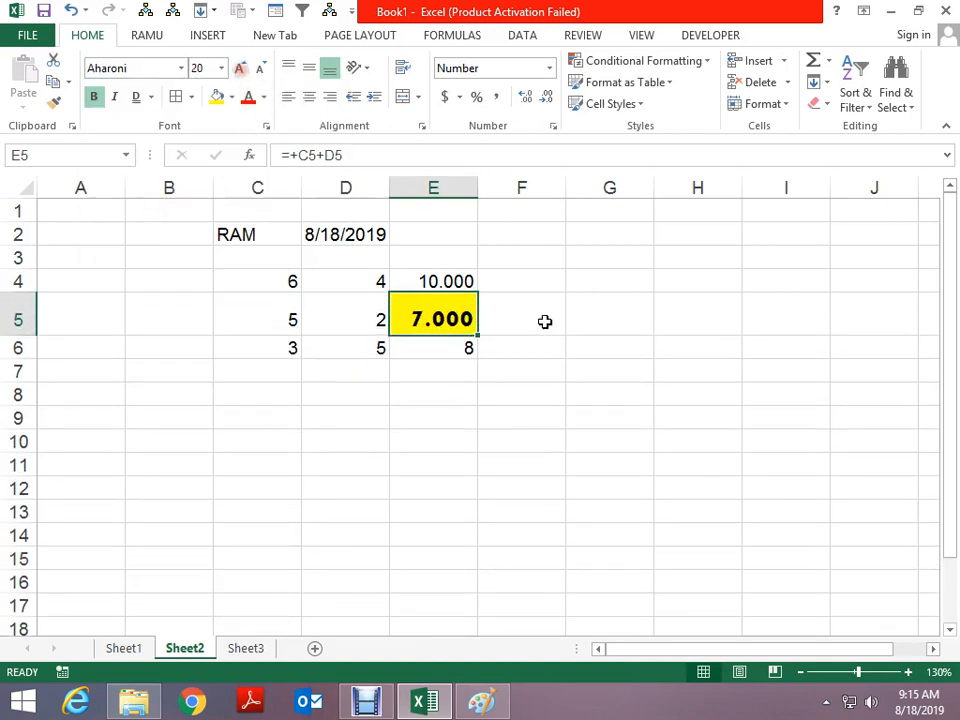
pyautogui.click(588, 323)
pyautogui.click(440, 298)
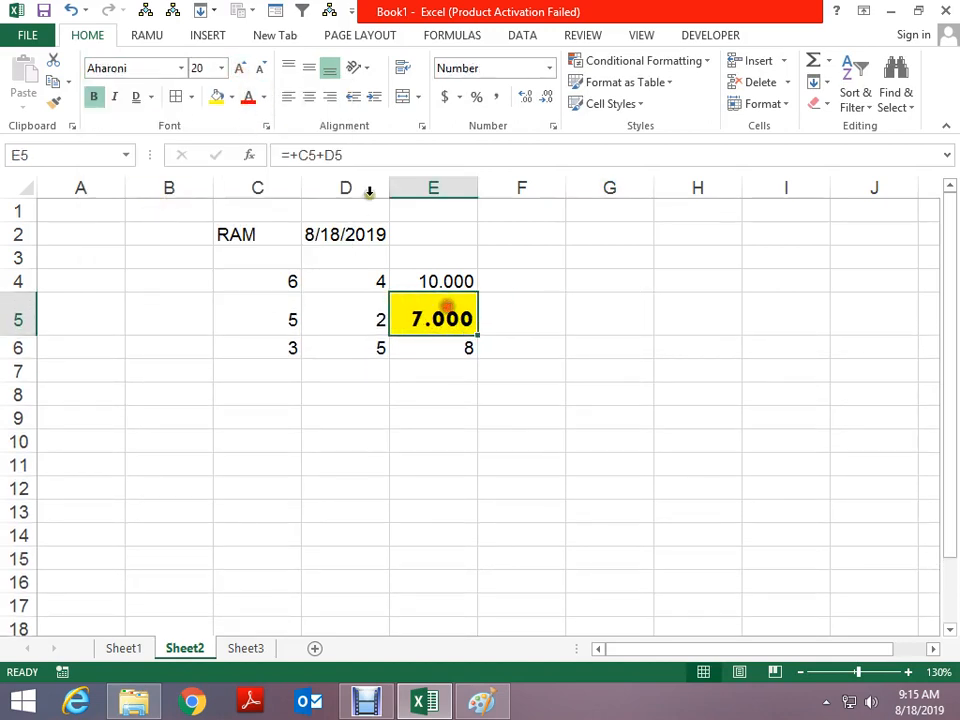
pyautogui.click(247, 97)
pyautogui.click(570, 392)
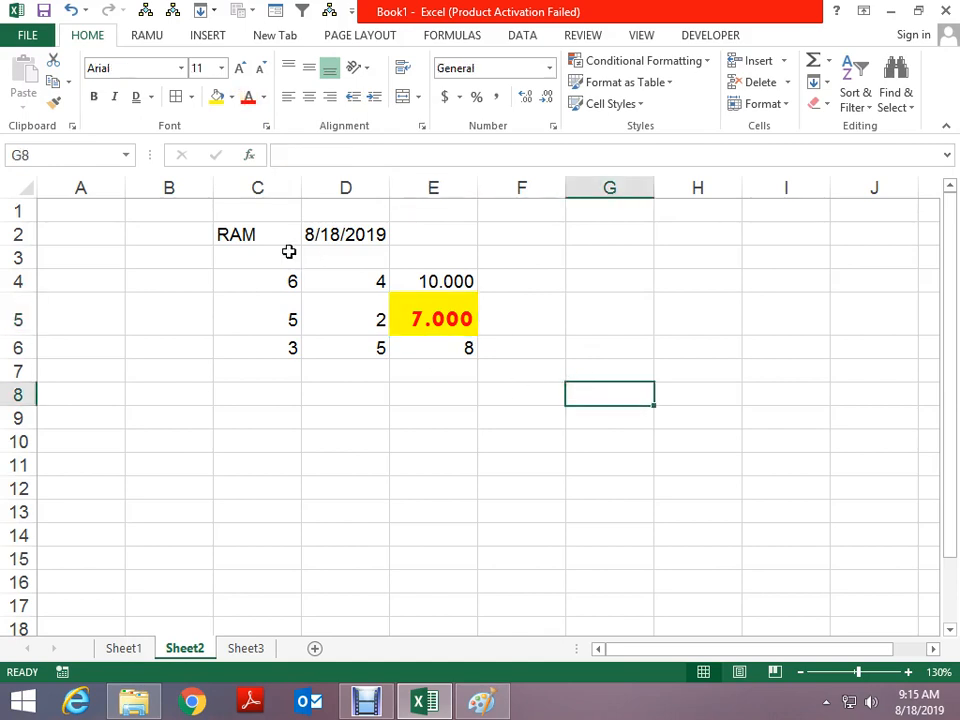
# Copy RAM from C2 and paste it into D9
pyautogui.click(257, 236)
pyautogui.hotkey('ctrl', 'c')
pyautogui.press('Down')
pyautogui.press('Down')
pyautogui.press('Down')
pyautogui.press('Down')
pyautogui.press('Down')
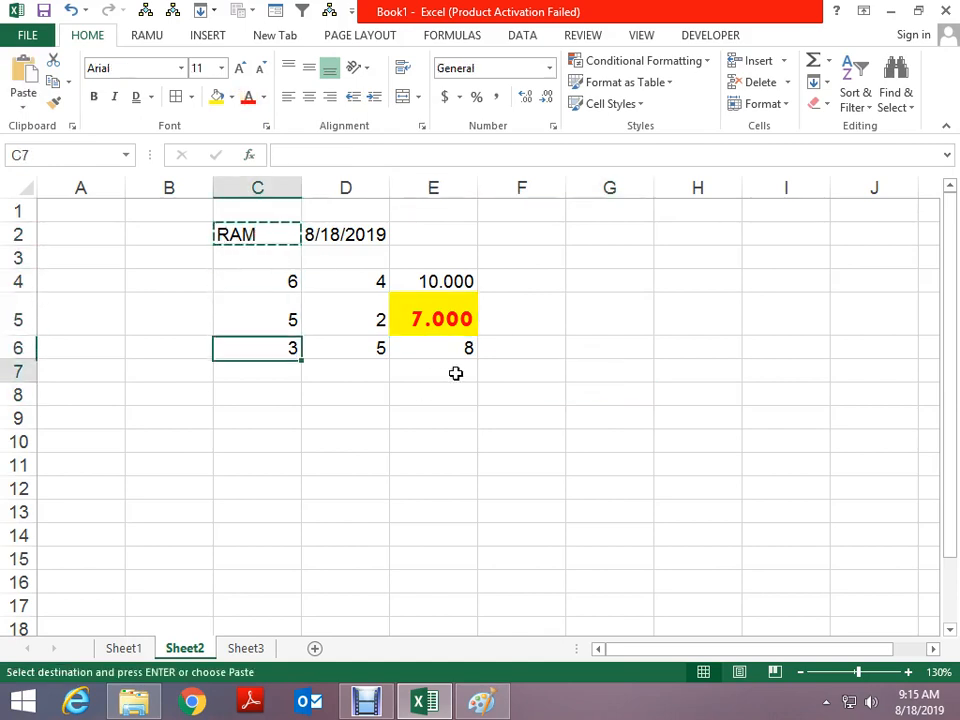
pyautogui.press('Down')
pyautogui.press('Down')
pyautogui.press('Right')
pyautogui.hotkey('ctrl', 'v')
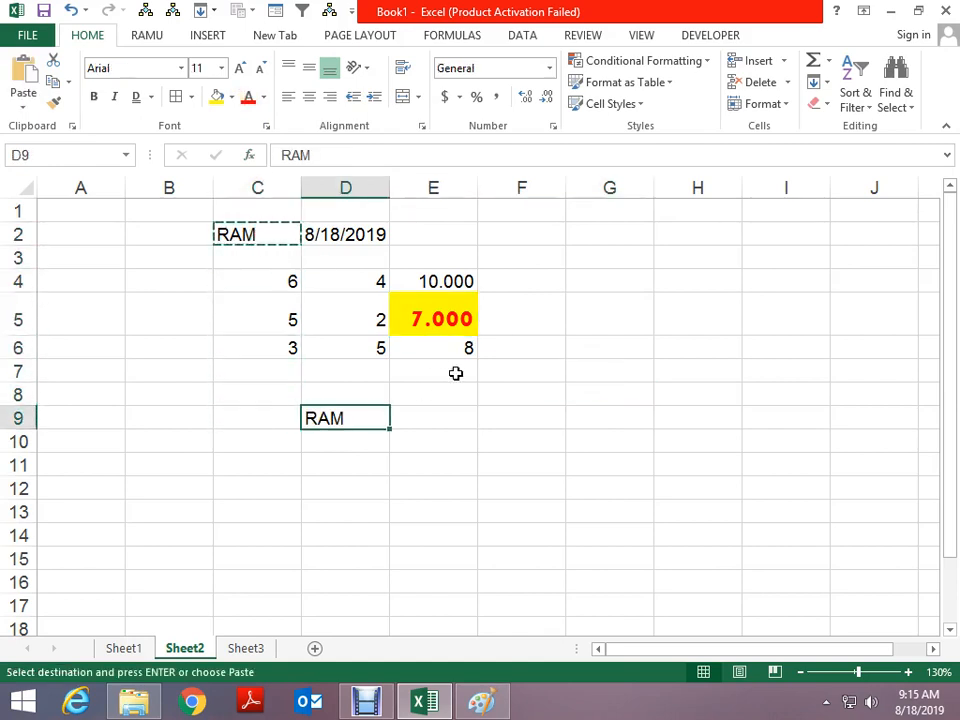
pyautogui.press('Escape')
pyautogui.press('Up')
pyautogui.press('Up')
pyautogui.press('Up')
pyautogui.press('Left')
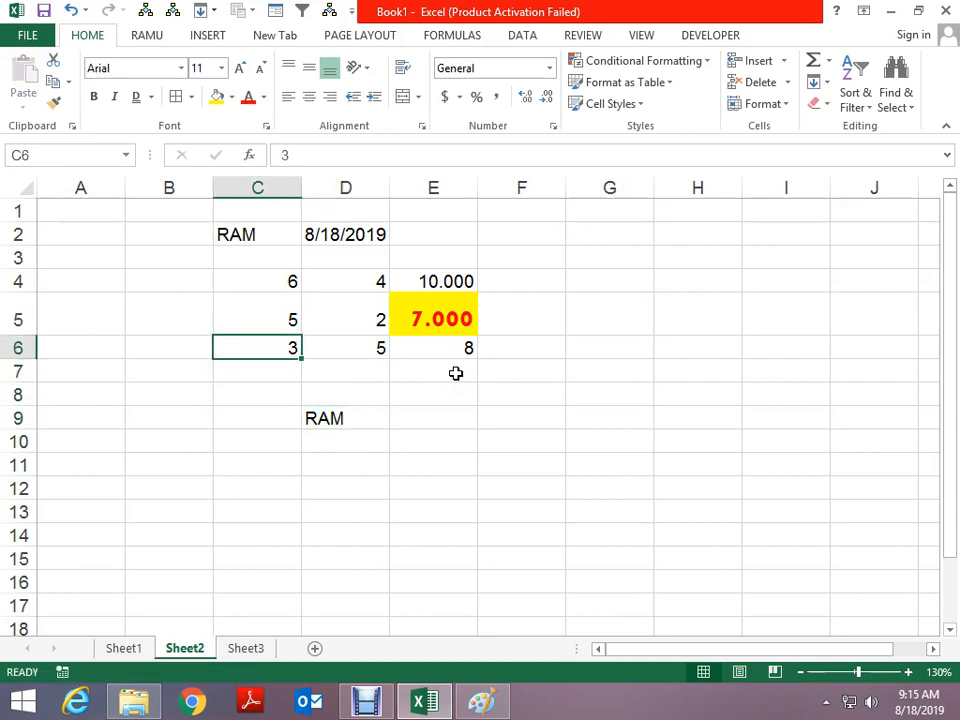
pyautogui.press('Up')
pyautogui.press('Up')
pyautogui.press('Up')
pyautogui.press('Up')
# Give C2 a yellow fill with pale yellow RAM text, then copy the cell
pyautogui.hotkey('ctrl', 'c')
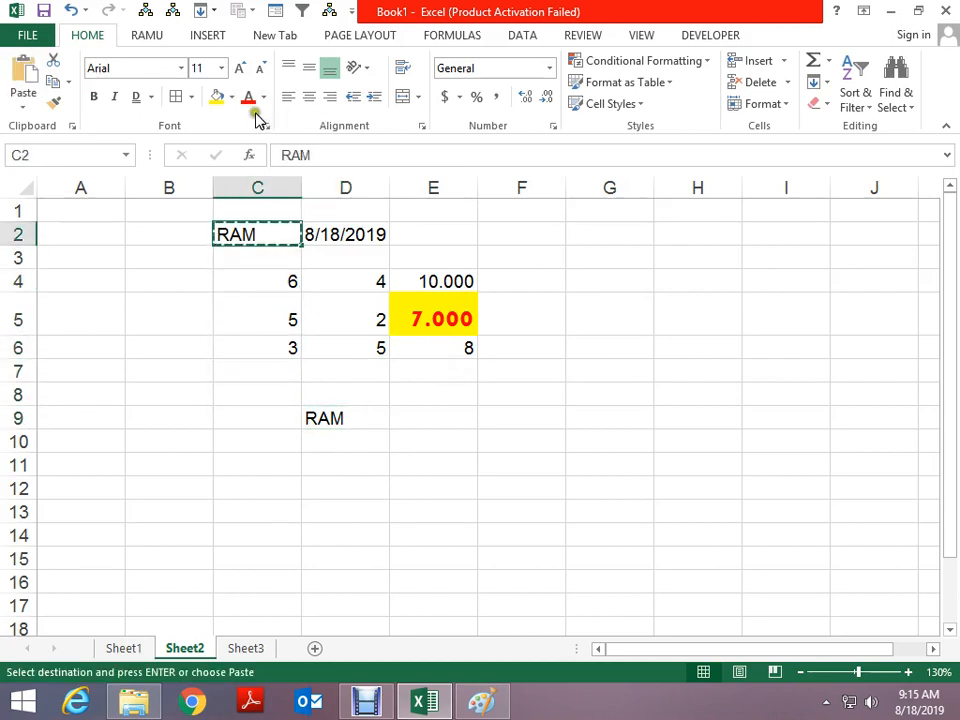
pyautogui.click(217, 97)
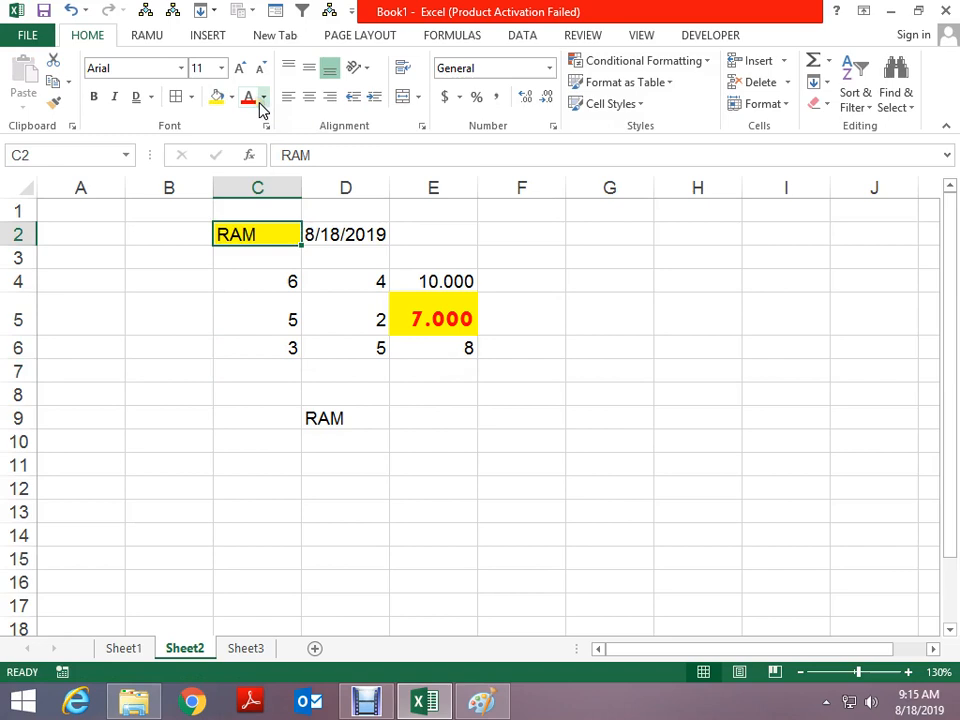
pyautogui.click(252, 99)
pyautogui.click(263, 97)
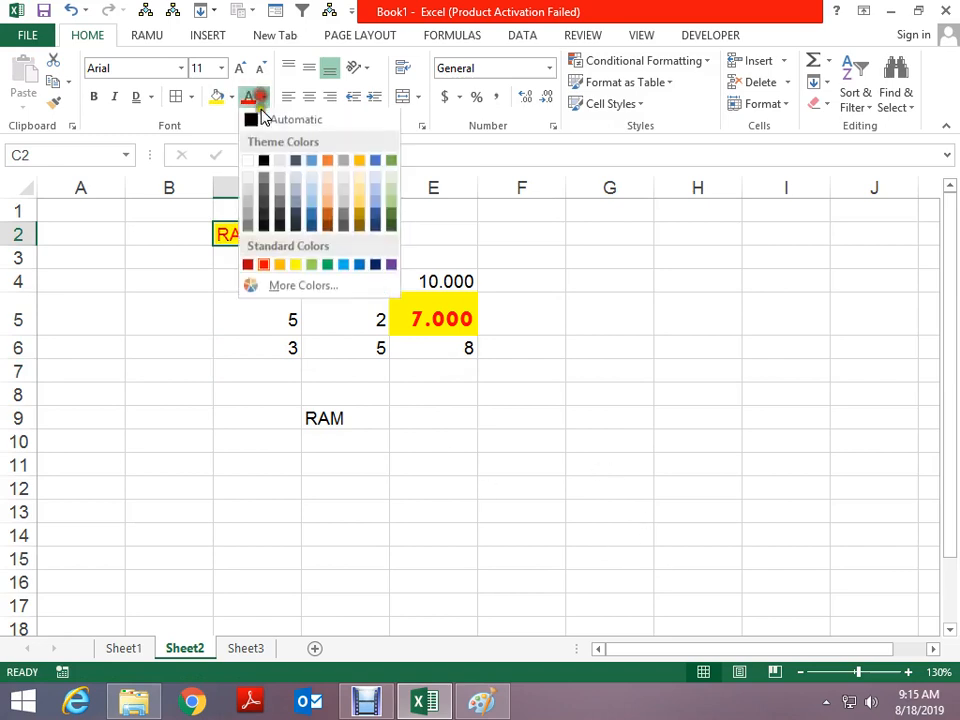
pyautogui.click(305, 265)
pyautogui.click(490, 349)
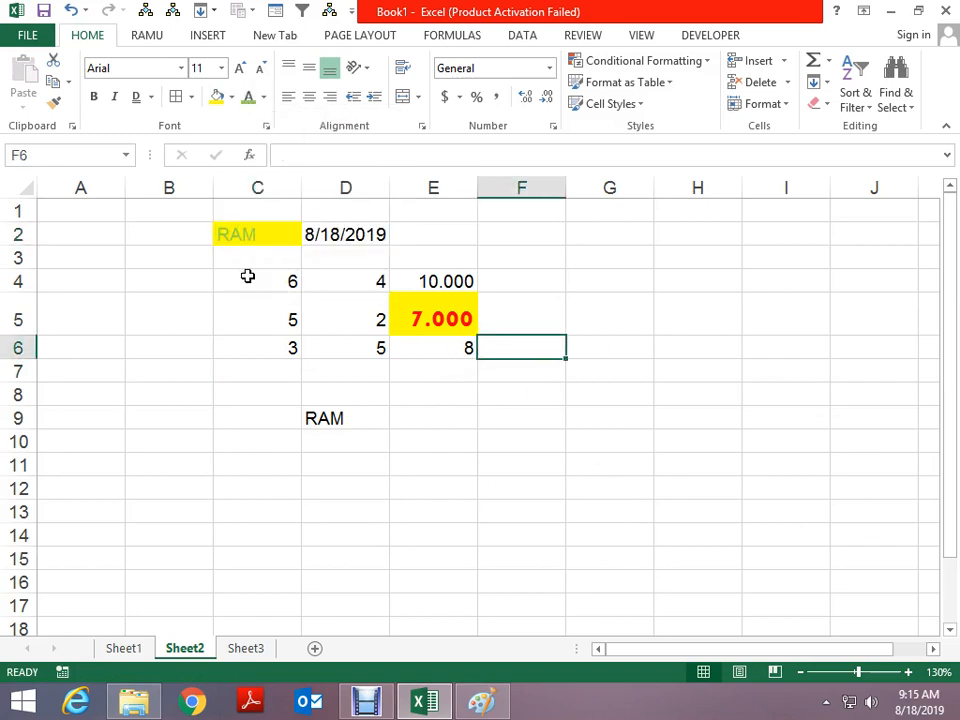
pyautogui.click(251, 236)
pyautogui.hotkey('ctrl', 'c')
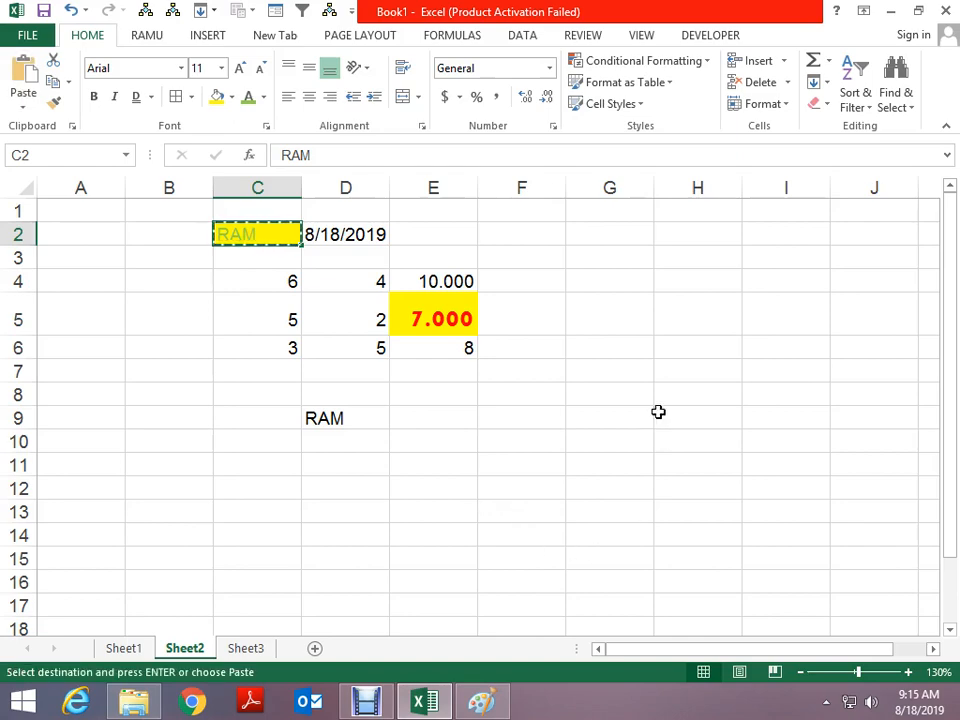
# Try the Alt+E,S Paste Special shortcut with Values on G7, then cancel without pasting
pyautogui.click(642, 366)
pyautogui.hotkey('alt', 'e')
pyautogui.press('s')
pyautogui.press('v')
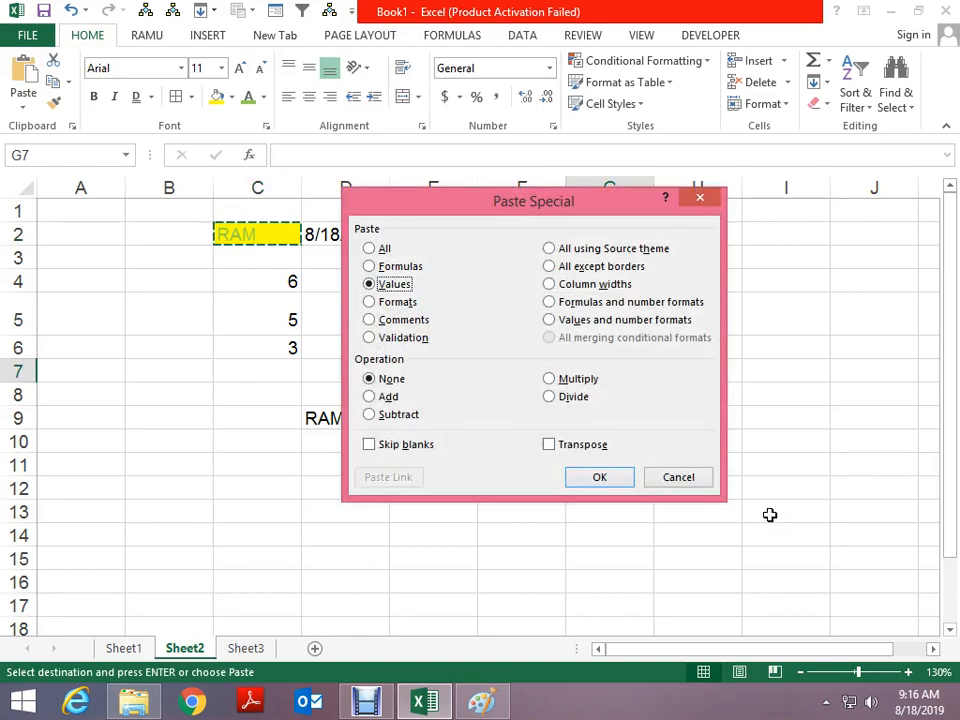
pyautogui.press('Escape')
pyautogui.press('Escape')
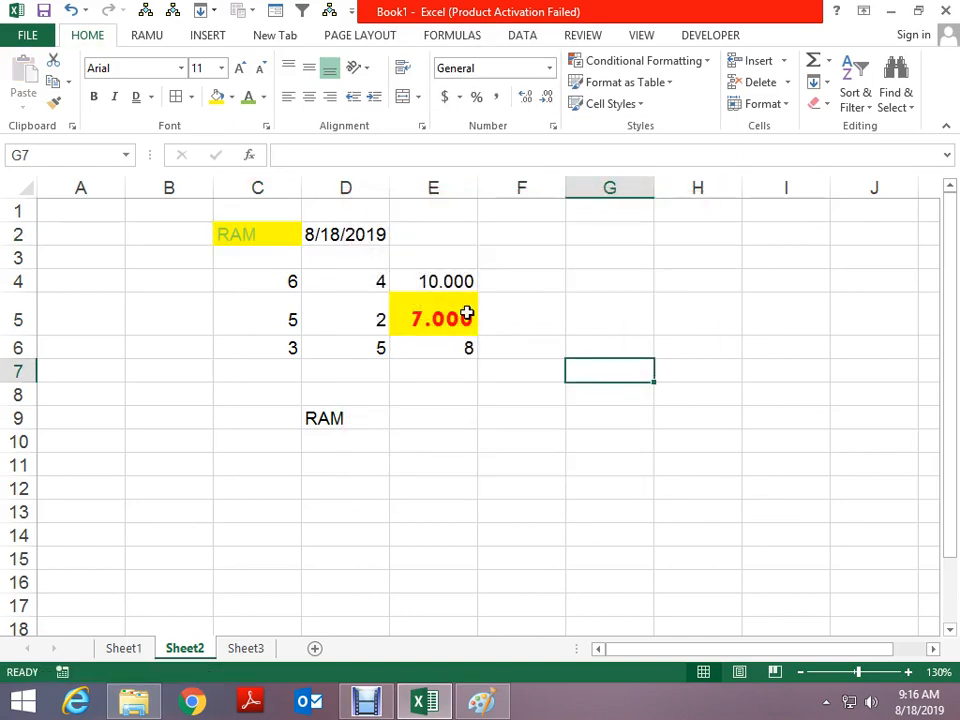
# Recopy RAM from C2 and open Paste Special from the Home Paste menu, then cancel it
pyautogui.click(246, 242)
pyautogui.hotkey('ctrl', 'c')
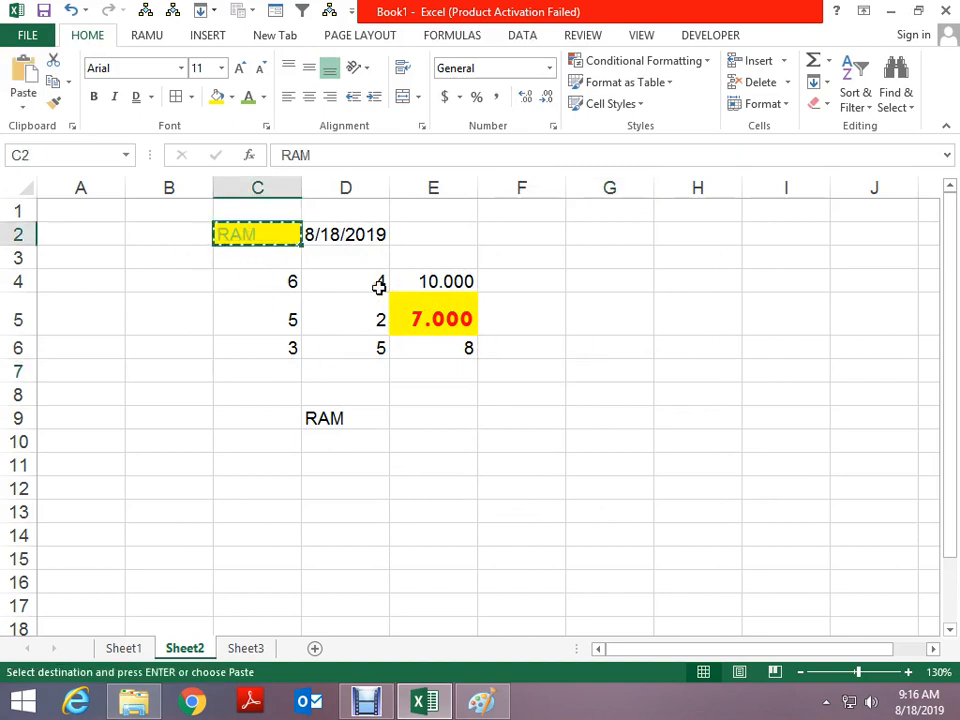
pyautogui.press('Escape')
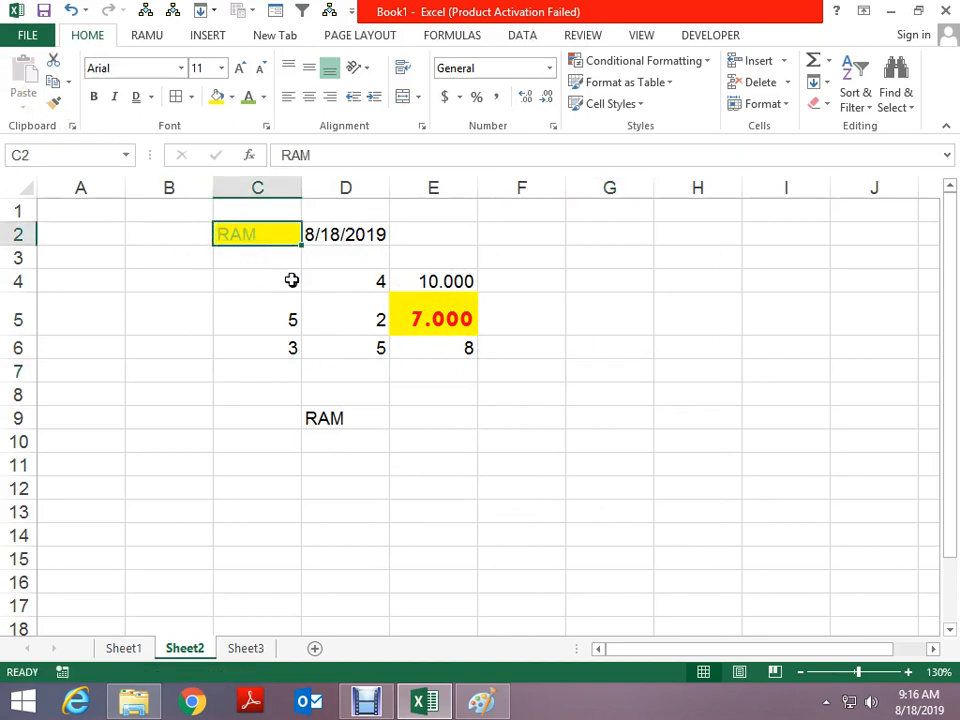
pyautogui.hotkey('ctrl', 'c')
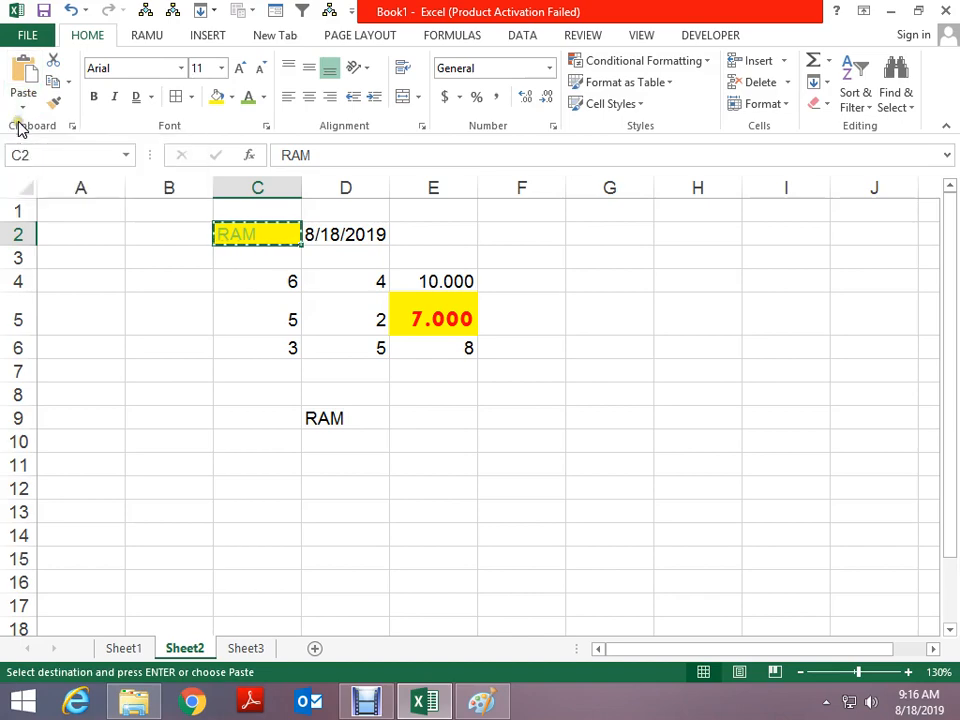
pyautogui.click(23, 105)
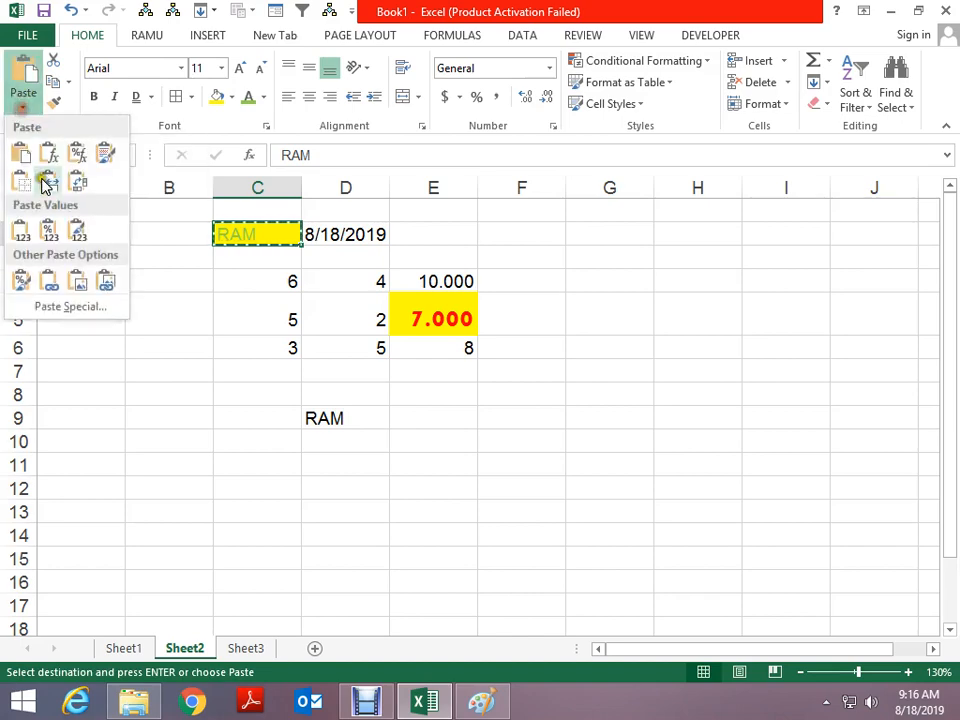
pyautogui.click(70, 306)
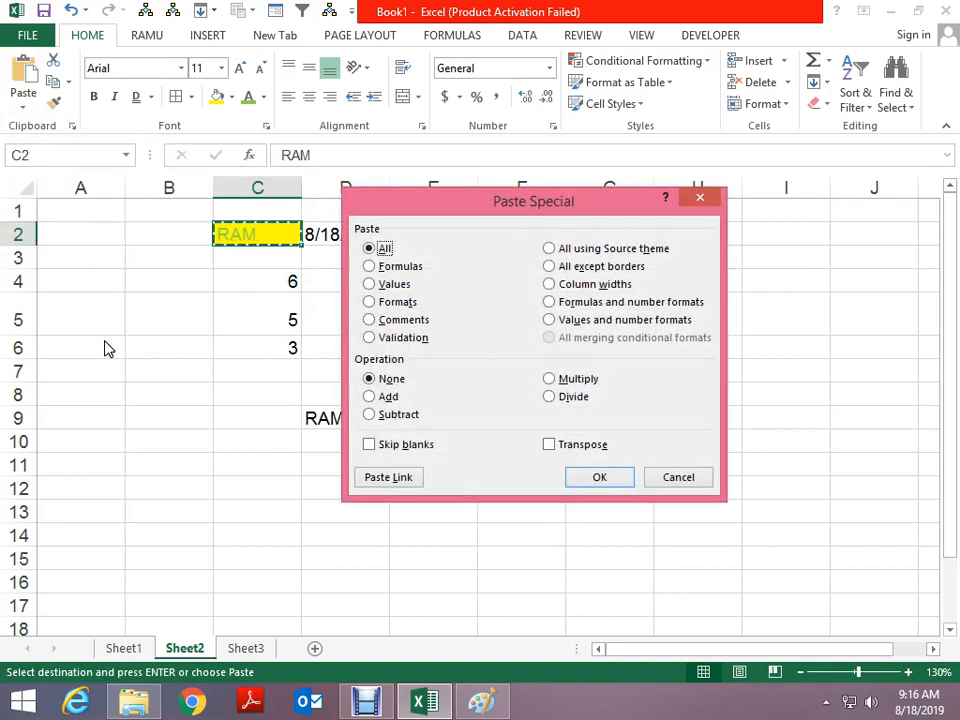
pyautogui.press('Escape')
pyautogui.press('Escape')
# Copy the 8/18/2019 date in D2 and select H4
pyautogui.click(355, 234)
pyautogui.hotkey('ctrl', 'c')
pyautogui.click(672, 278)
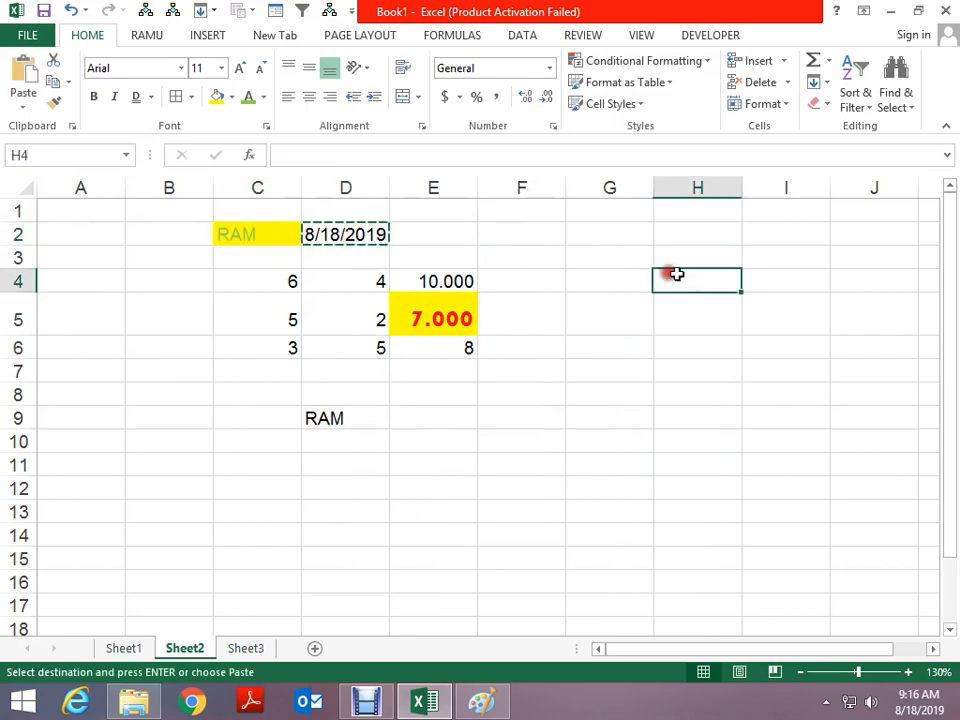
# List ALT, E, S and V down column H starting at H4
pyautogui.hotkey('ctrl', 'alt', 'v')
pyautogui.press('v')
pyautogui.press('Escape')
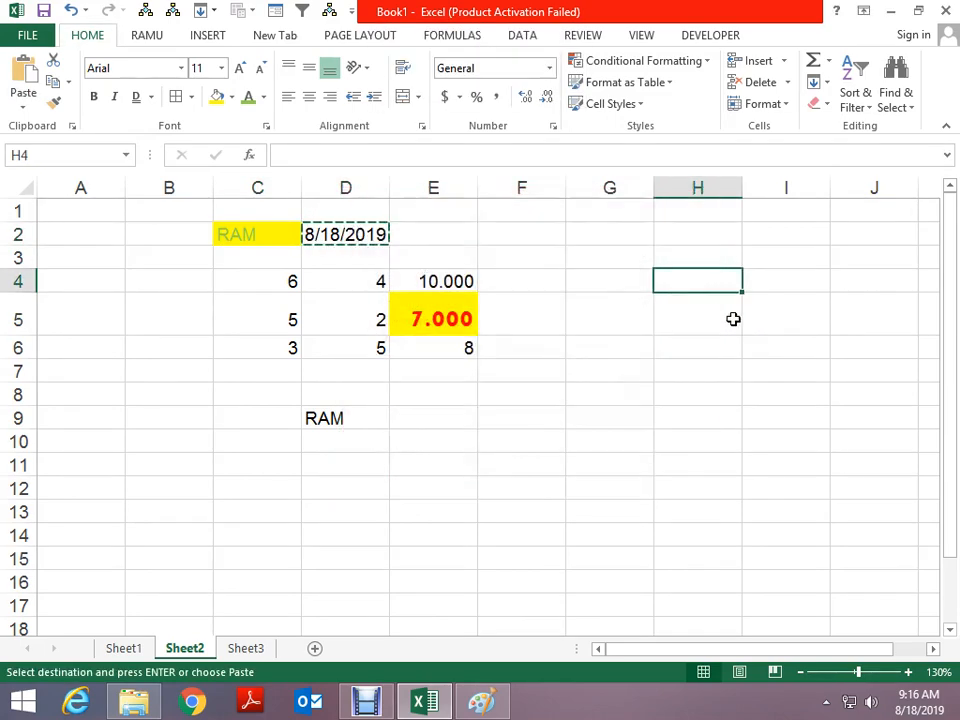
pyautogui.write('ALT')
pyautogui.press('Return')
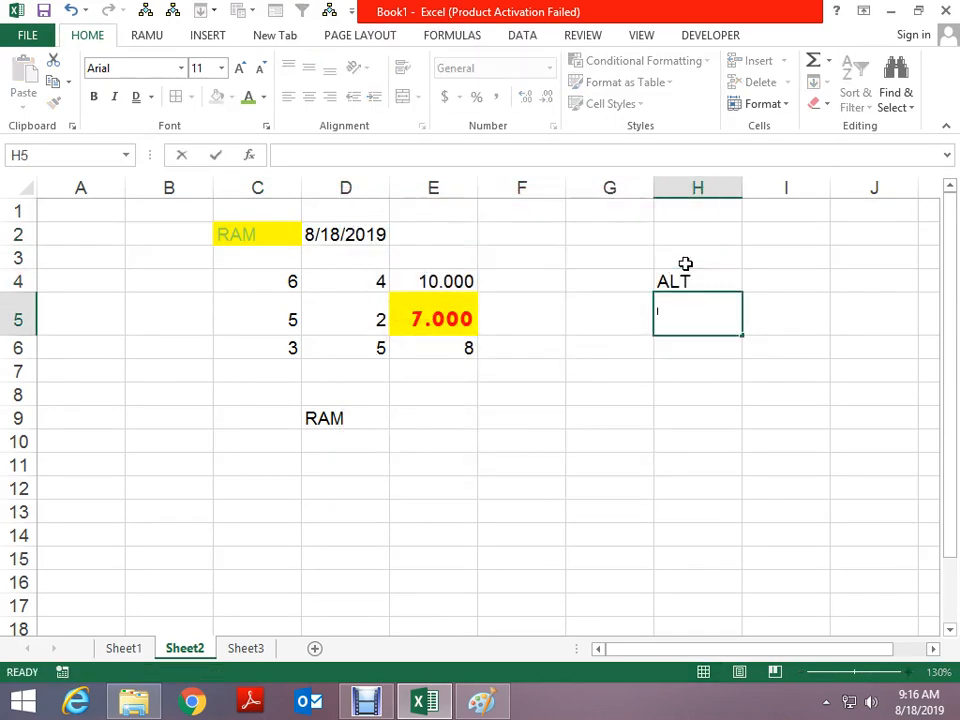
pyautogui.write('E')
pyautogui.press('Return')
pyautogui.write('S')
pyautogui.press('Return')
pyautogui.write('V')
pyautogui.press('Return')
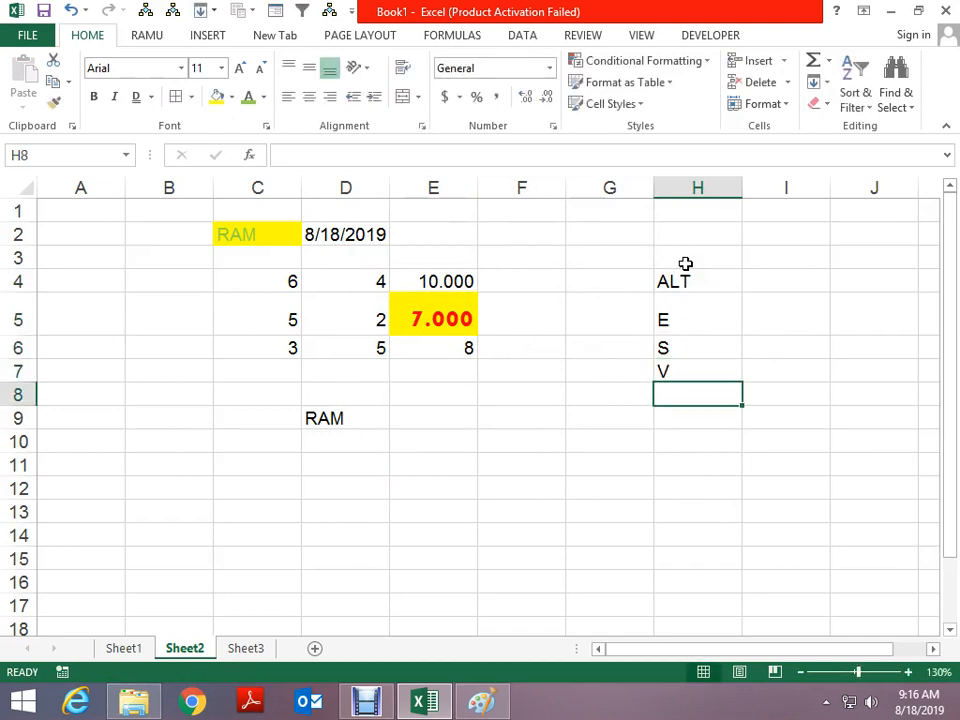
# Copy E5, abandon a Paste Special on G10, and remove the V note from H7
pyautogui.click(349, 234)
pyautogui.click(426, 306)
pyautogui.hotkey('ctrl', 'c')
pyautogui.click(626, 441)
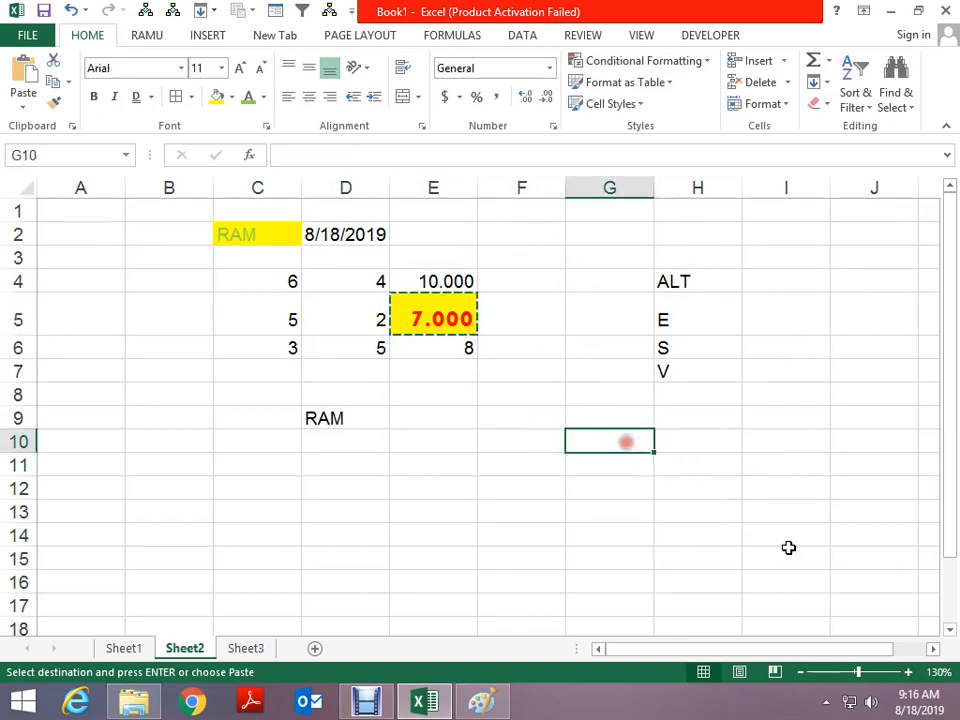
pyautogui.hotkey('ctrl', 'alt', 'v')
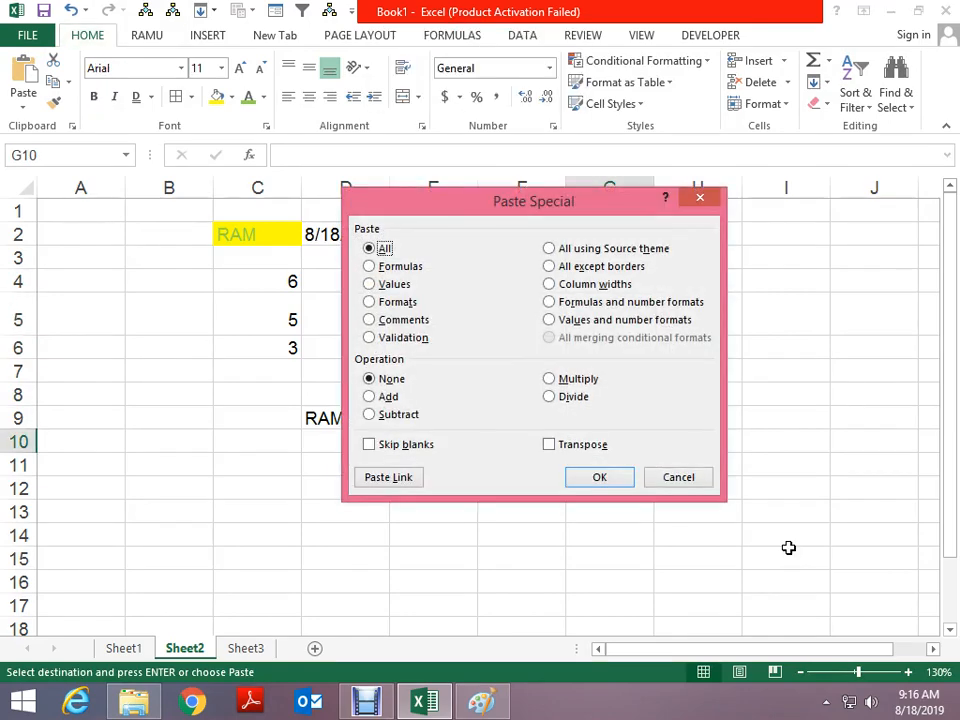
pyautogui.press('Escape')
pyautogui.press('Escape')
pyautogui.press('Up')
pyautogui.press('Up')
pyautogui.press('Up')
pyautogui.press('Right')
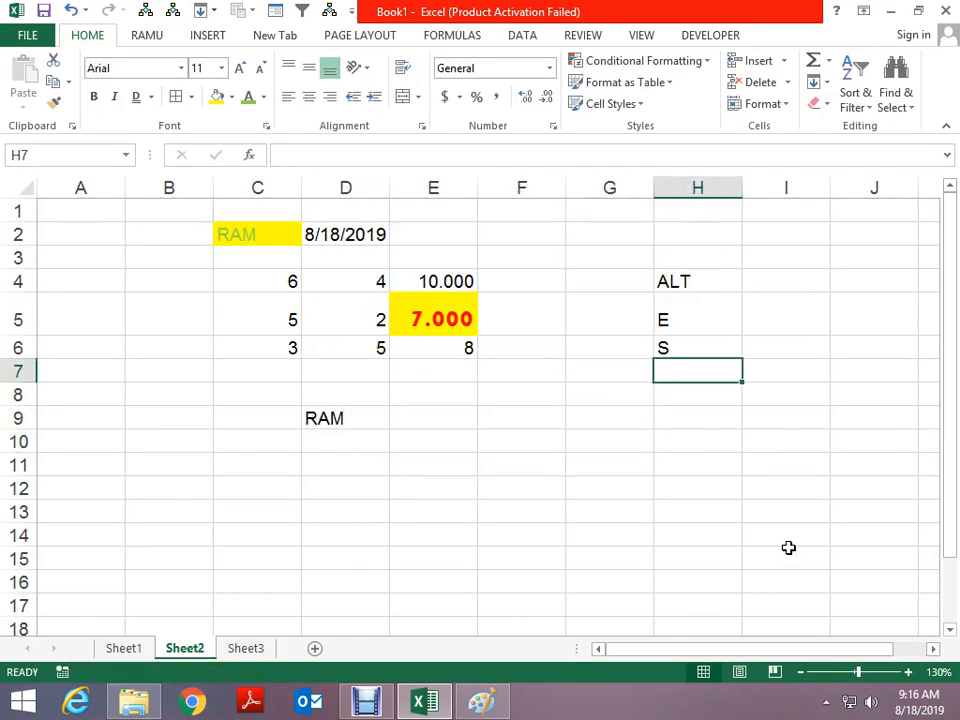
# Paste E5's sum formula with its yellow, bold red formatting into F10 using Paste Special All
pyautogui.click(401, 321)
pyautogui.hotkey('ctrl', 'c')
pyautogui.click(521, 443)
pyautogui.hotkey('alt', 'e')
pyautogui.press('s')
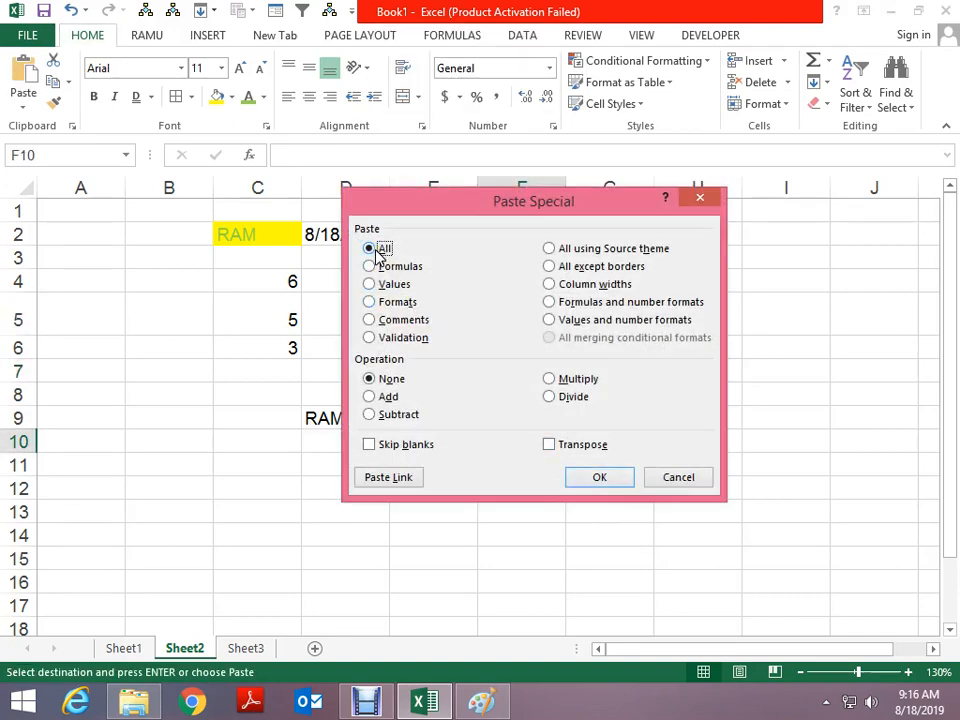
pyautogui.moveTo(416, 207); pyautogui.dragTo(745, 323)
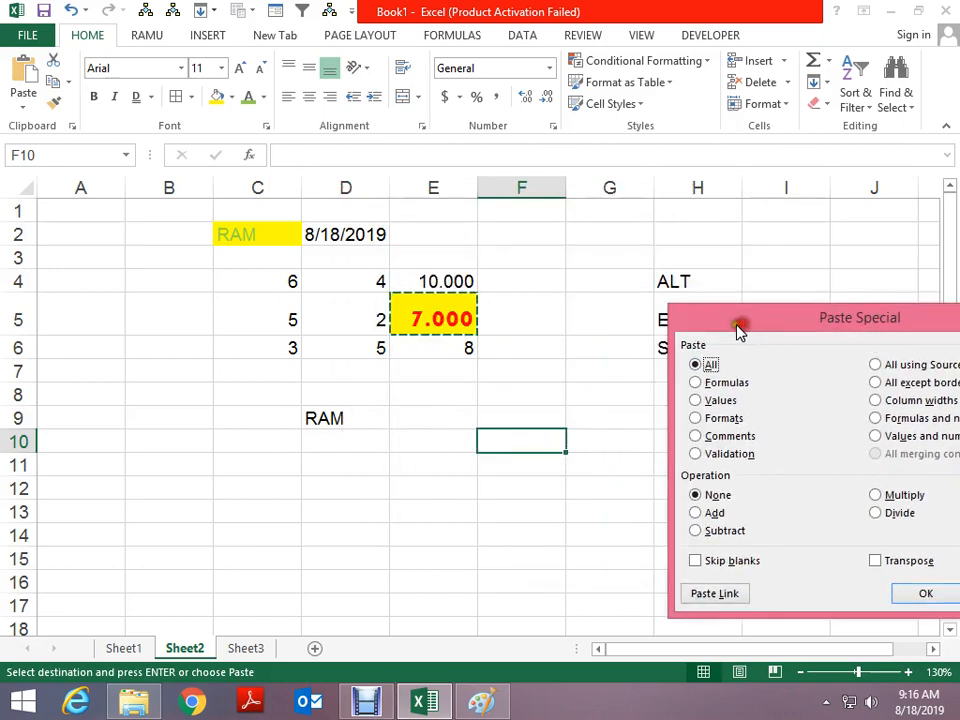
pyautogui.click(875, 561)
pyautogui.click(913, 594)
pyautogui.press('Escape')
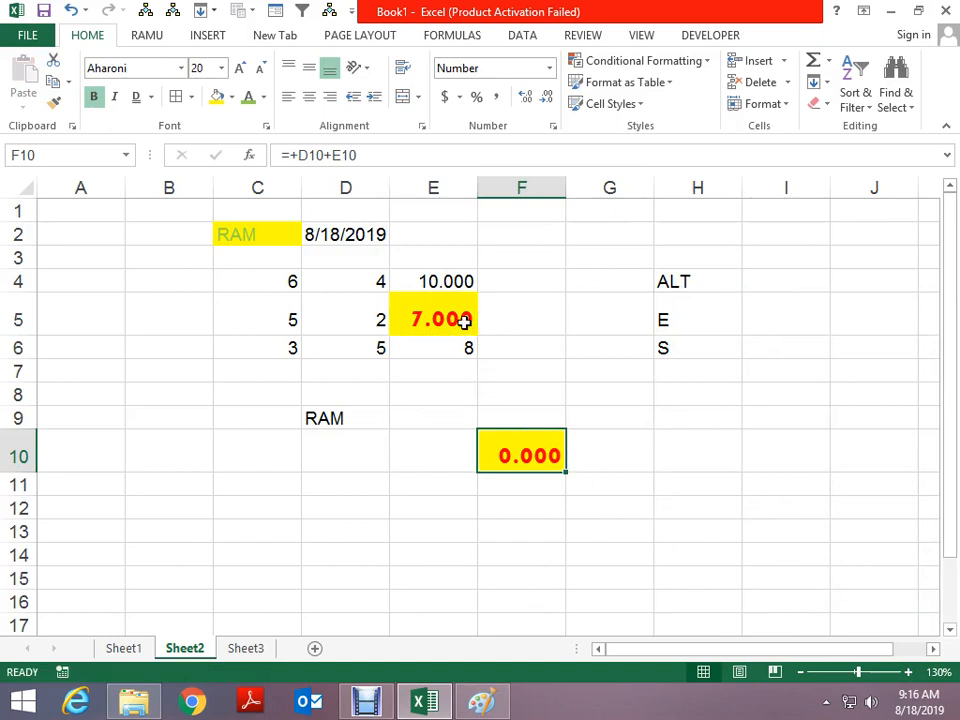
# Compare the formulas in E5 and F10 to see which cells each one adds
pyautogui.click(464, 321)
pyautogui.press('F2')
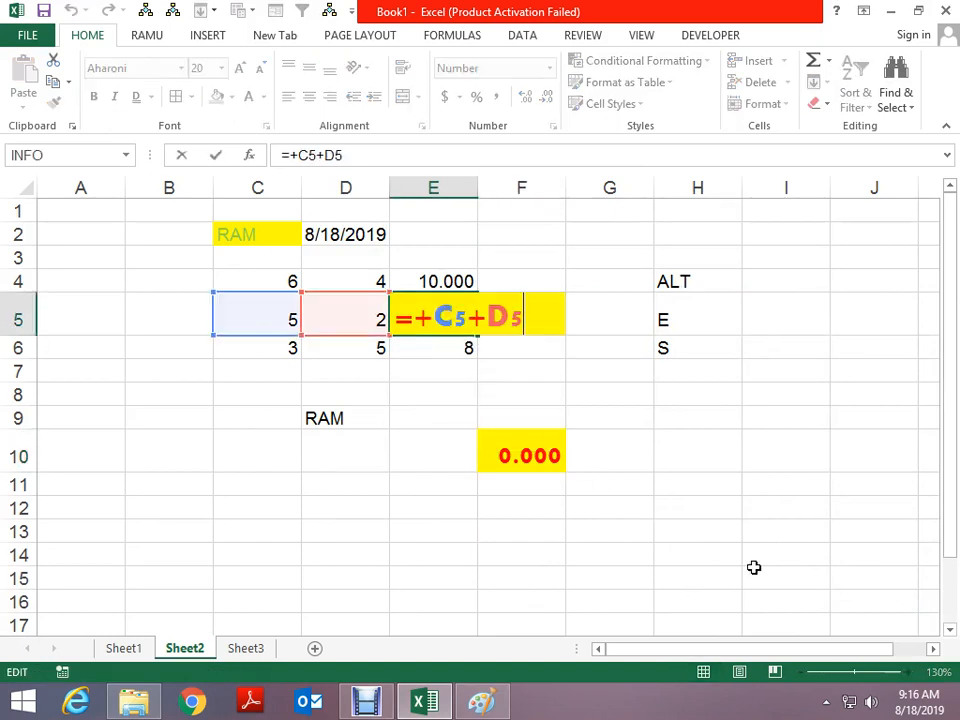
pyautogui.press('Escape')
pyautogui.click(553, 459)
pyautogui.press('F2')
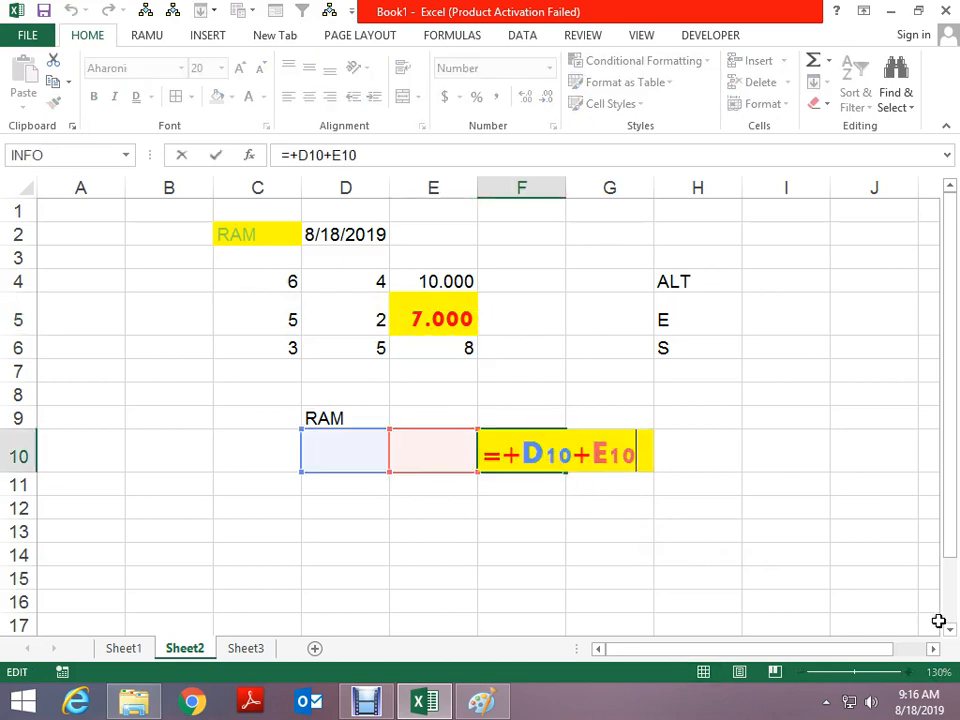
pyautogui.press('Escape')
# Test F10 by entering 1 and 2 in D10:E10 for 3.000, then clear them
pyautogui.press('Left')
pyautogui.press('Left')
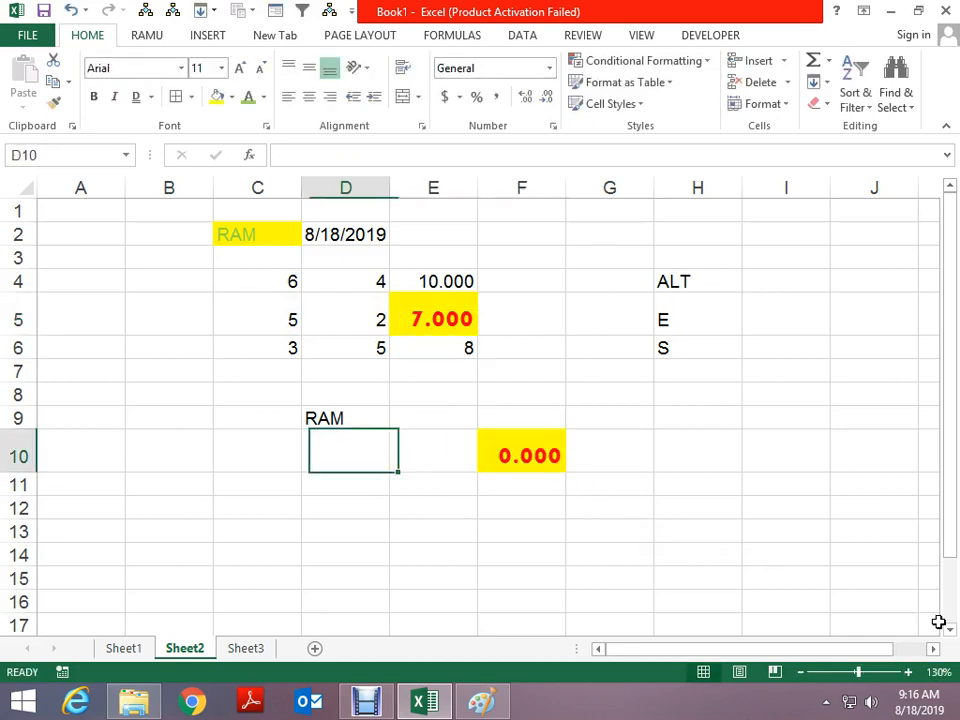
pyautogui.write('1')
pyautogui.hotkey('ctrl', 'Return')
pyautogui.press('Right')
pyautogui.write('2')
pyautogui.hotkey('ctrl', 'Return')
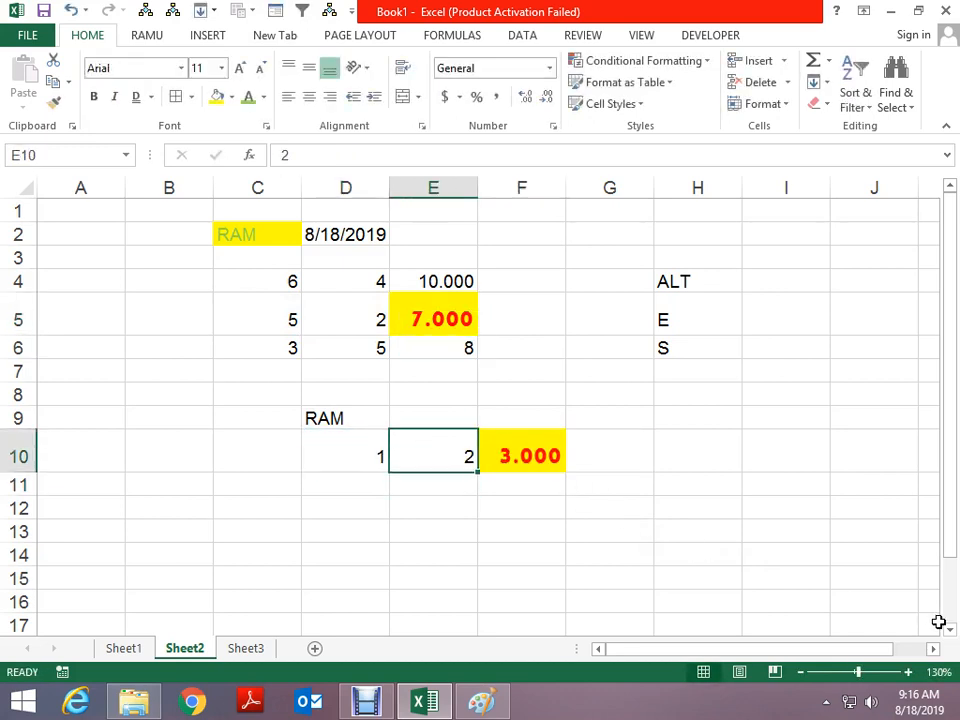
pyautogui.hotkey('shift', 'Left')
pyautogui.press('Delete')
pyautogui.press('Right')
pyautogui.press('Up')
pyautogui.press('Down')
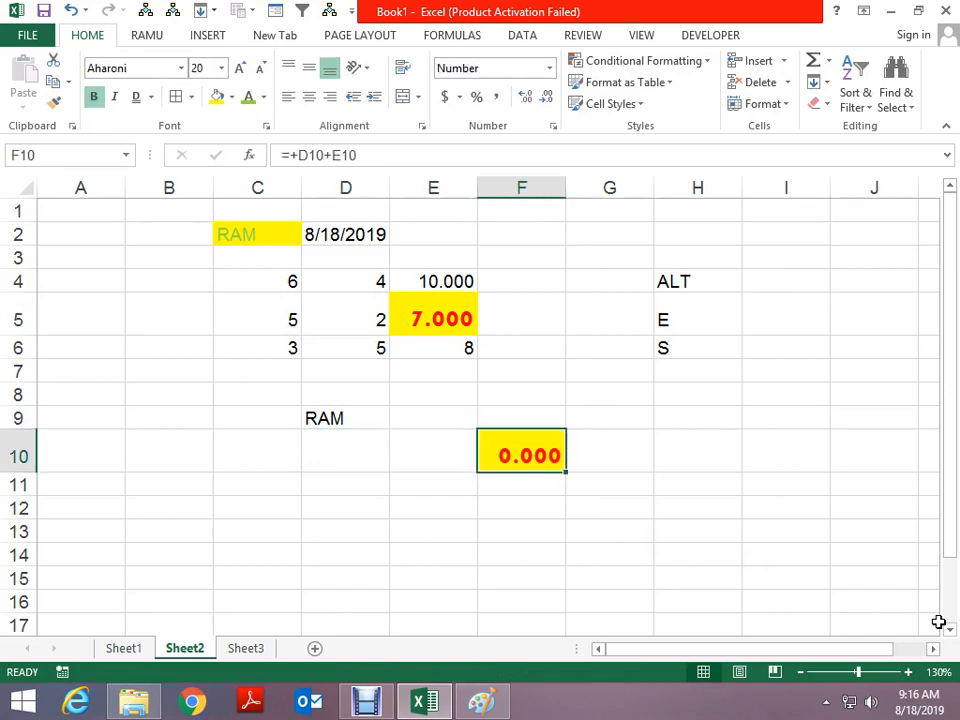
# Paste E5's formula alone into E16 with Paste Special Formulas, giving =+C16+D16 showing 0
pyautogui.click(435, 318)
pyautogui.hotkey('ctrl', 'c')
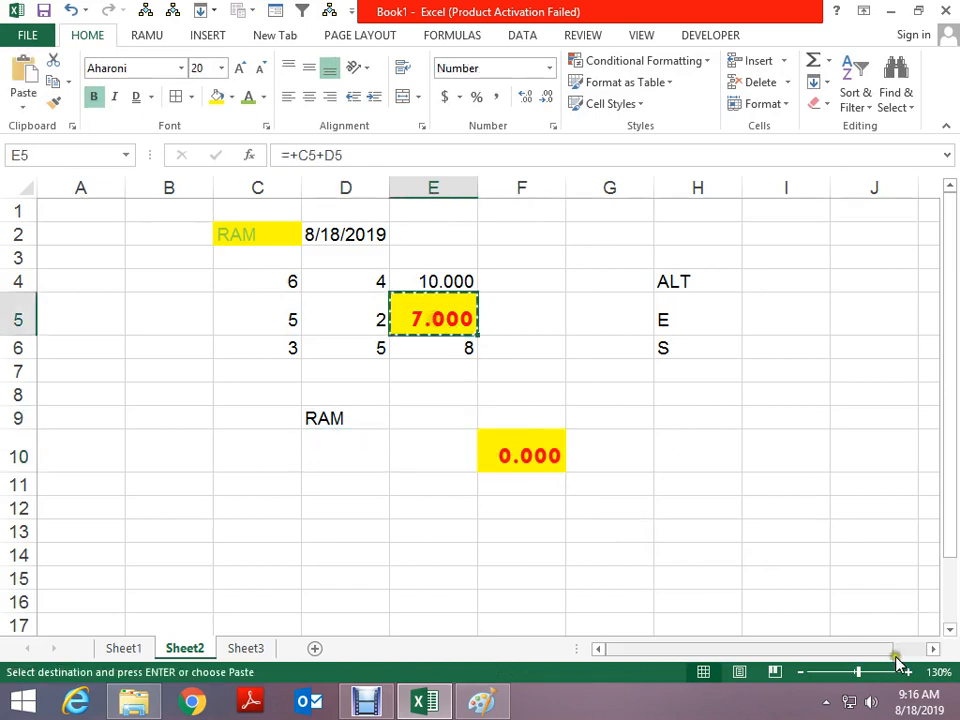
pyautogui.scroll(-4, 617, 499)
pyautogui.scroll(2, 394, 431)
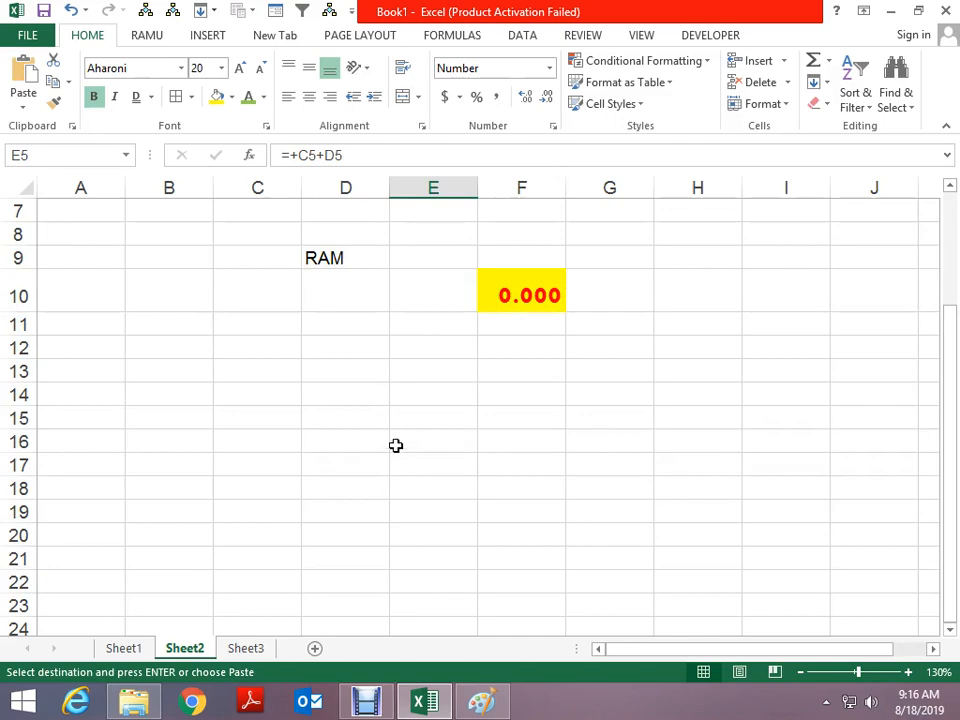
pyautogui.click(396, 445)
pyautogui.hotkey('alt', 'e')
pyautogui.press('s')
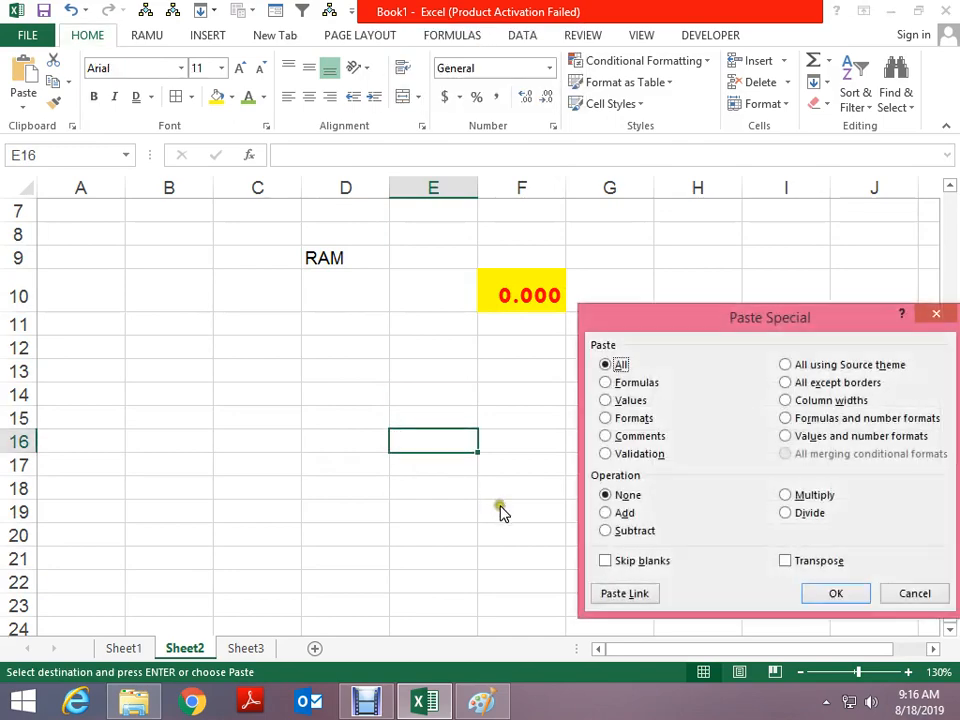
pyautogui.click(622, 385)
pyautogui.click(830, 595)
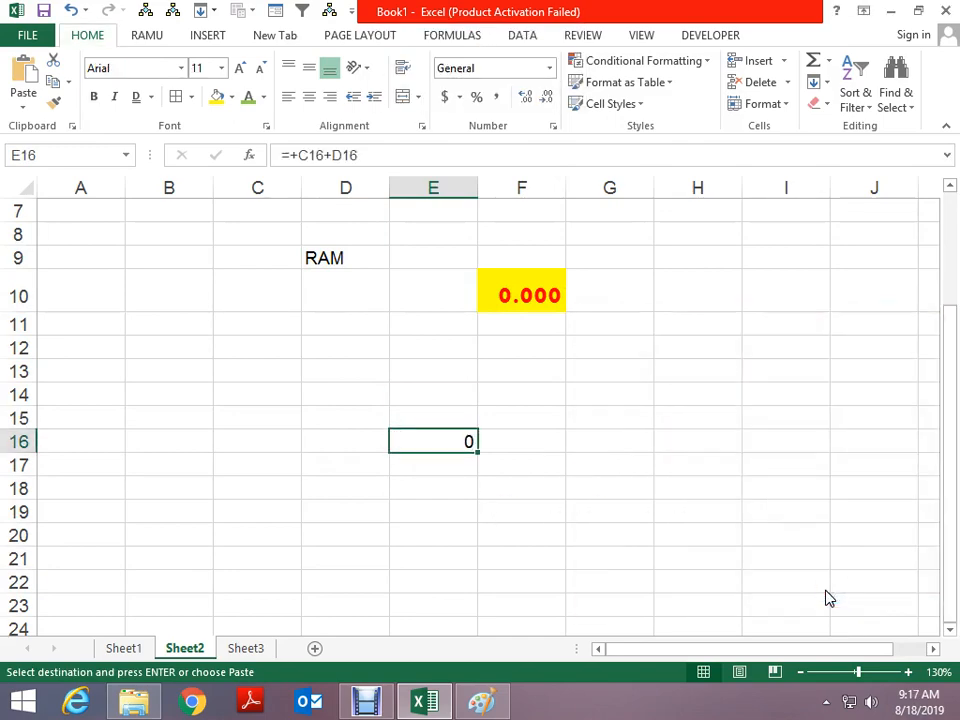
pyautogui.press('F2')
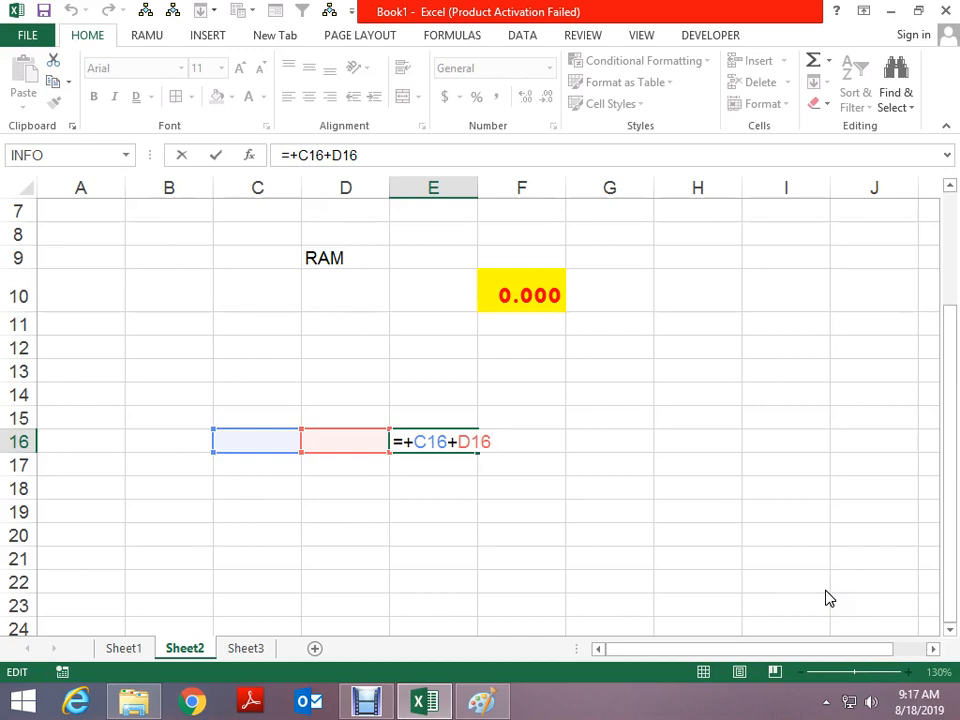
pyautogui.press('Escape')
pyautogui.scroll(2, 820, 596)
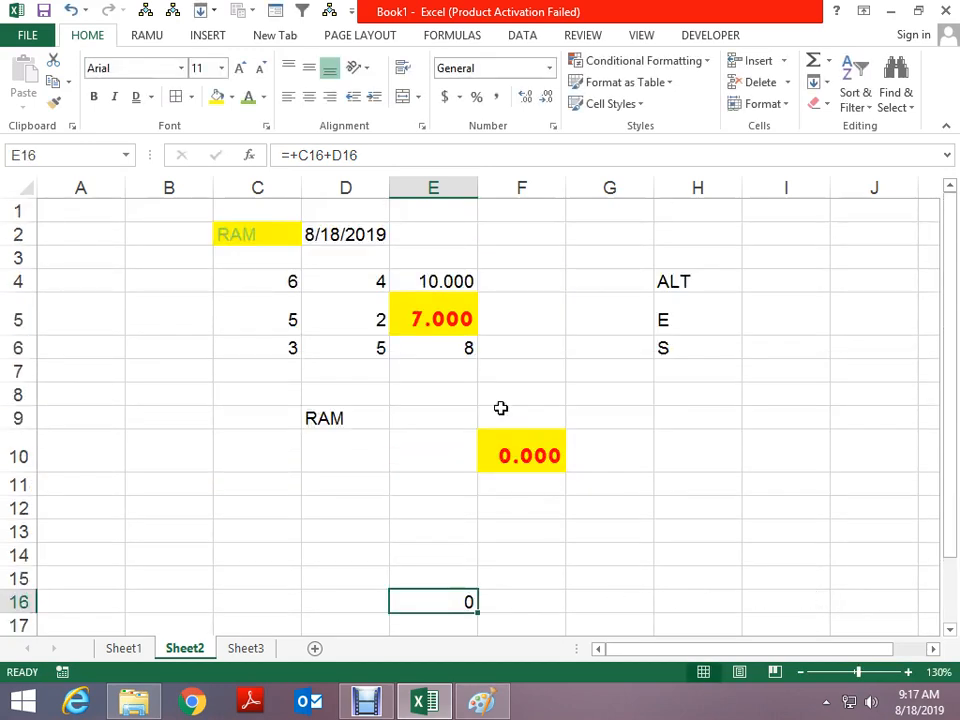
# Copy E5, try Paste Special Values on C11, and inspect C11's contents
pyautogui.click(428, 319)
pyautogui.hotkey('ctrl', 'c')
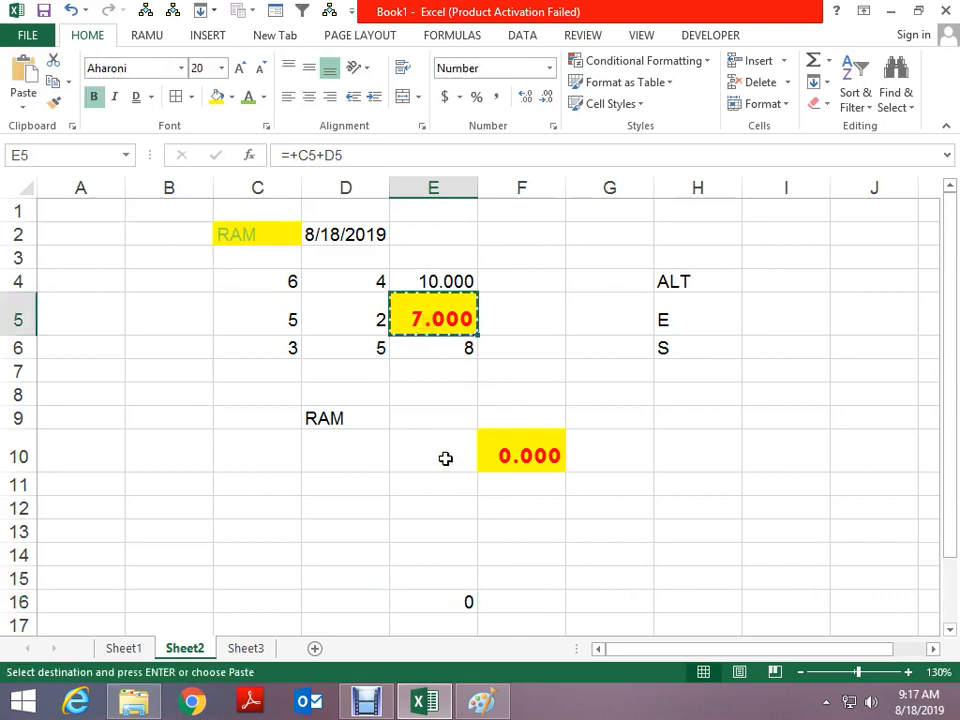
pyautogui.click(279, 481)
pyautogui.hotkey('ctrl', 'alt', 'v')
pyautogui.click(614, 400)
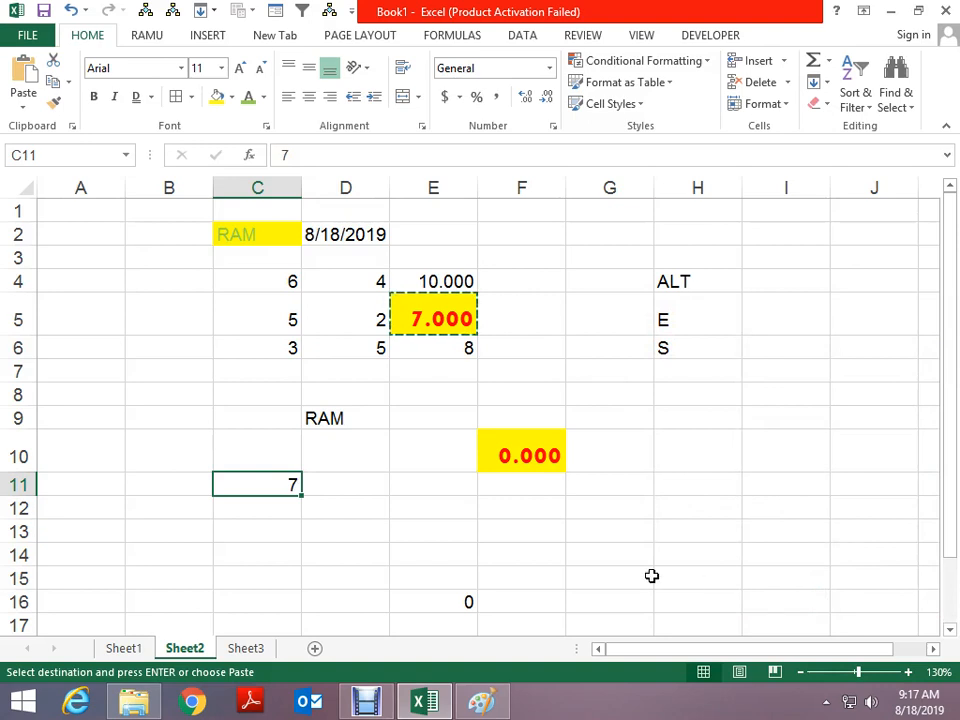
pyautogui.press('F2')
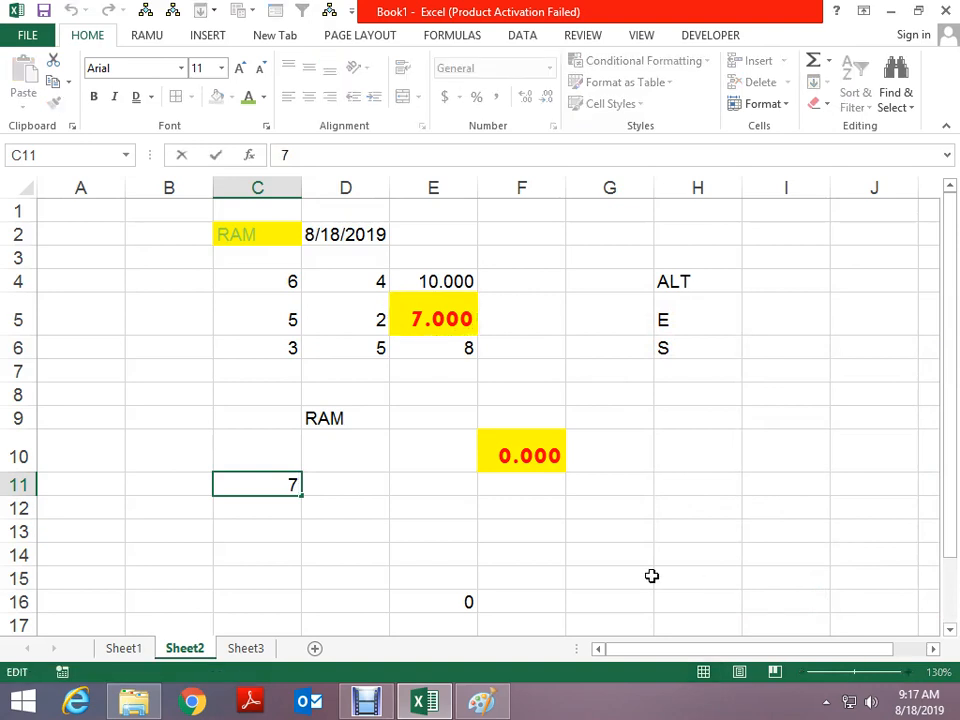
pyautogui.press('Escape')
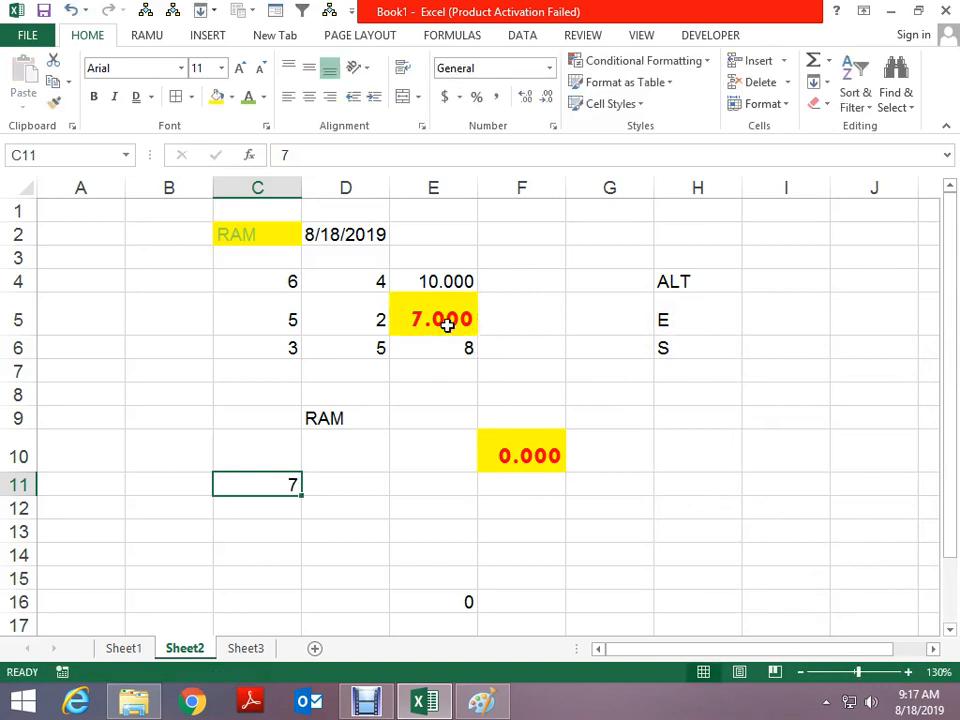
# Paste only E5's yellow fill and bold red formatting onto C11
pyautogui.click(449, 314)
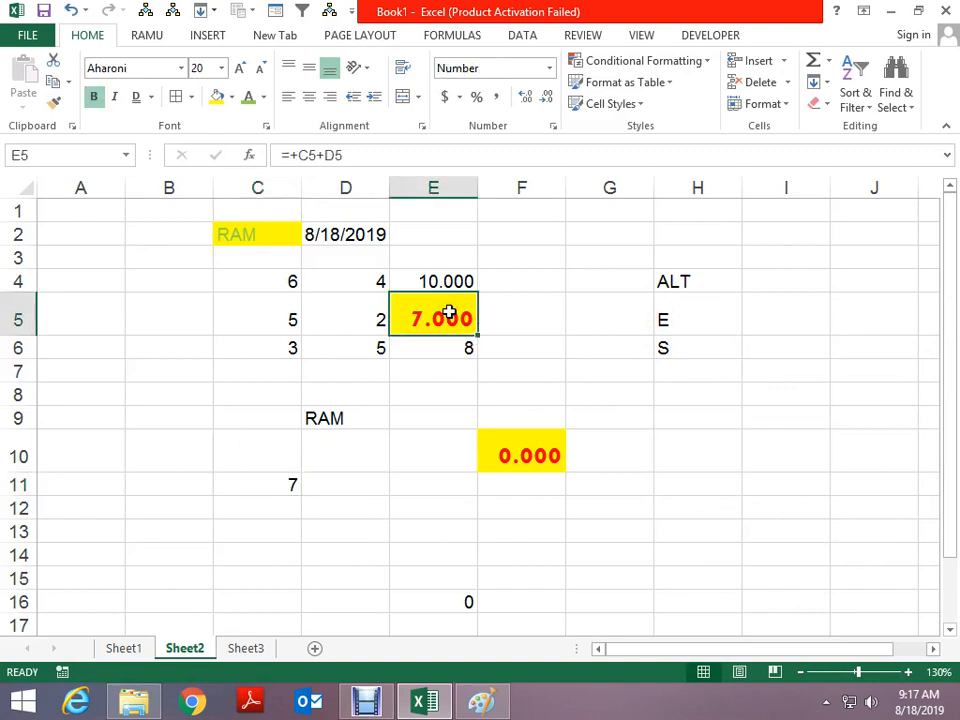
pyautogui.hotkey('ctrl', 'c')
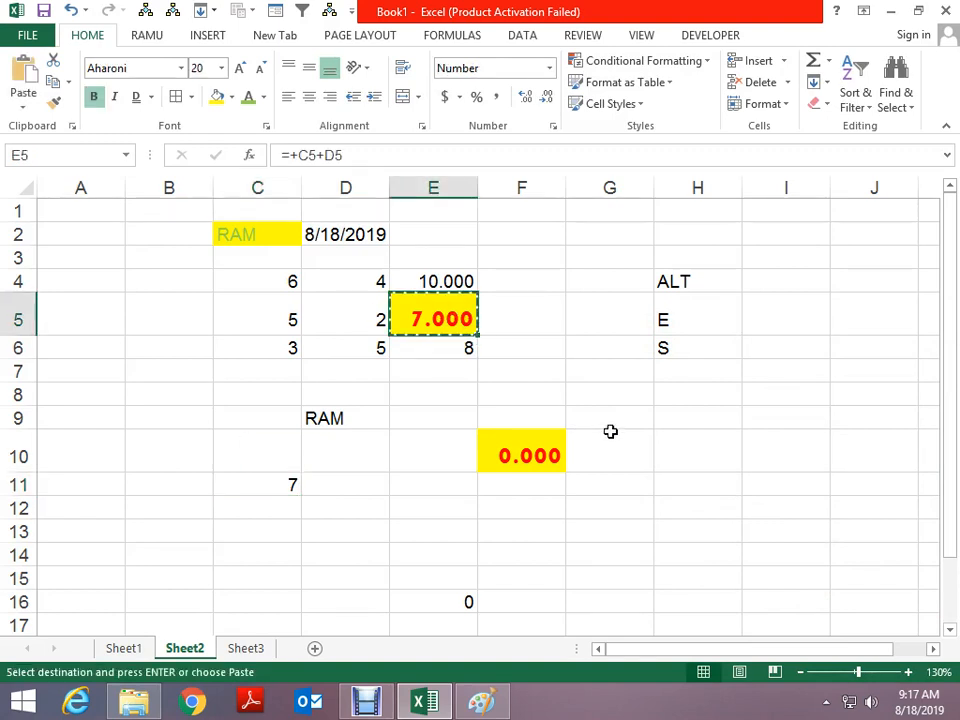
pyautogui.click(266, 482)
pyautogui.hotkey('ctrl', 'alt', 'v')
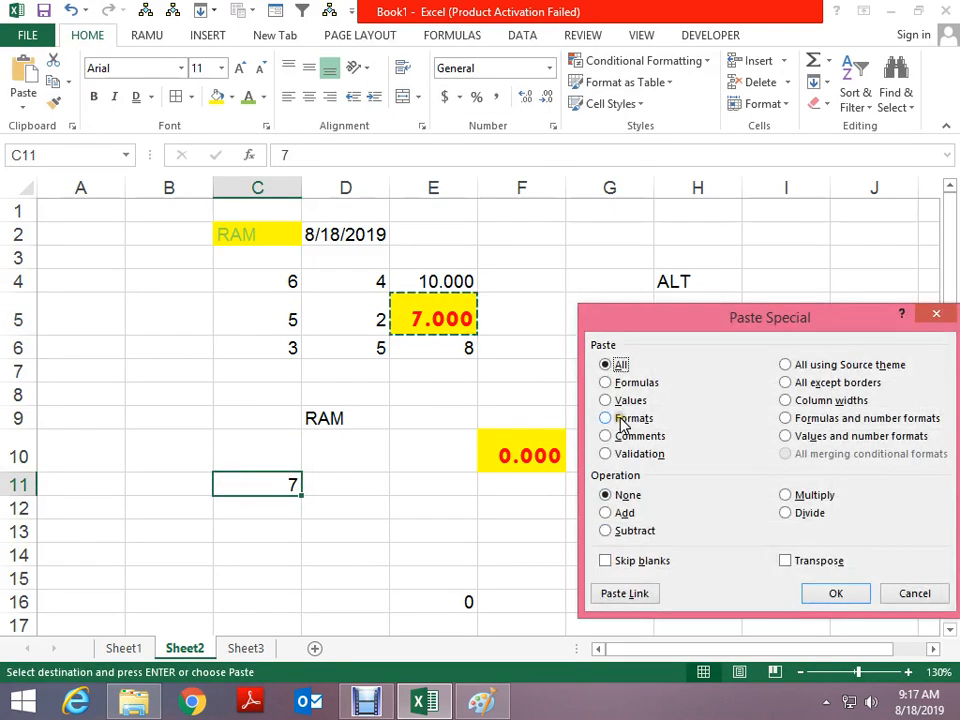
pyautogui.click(622, 425)
pyautogui.click(836, 593)
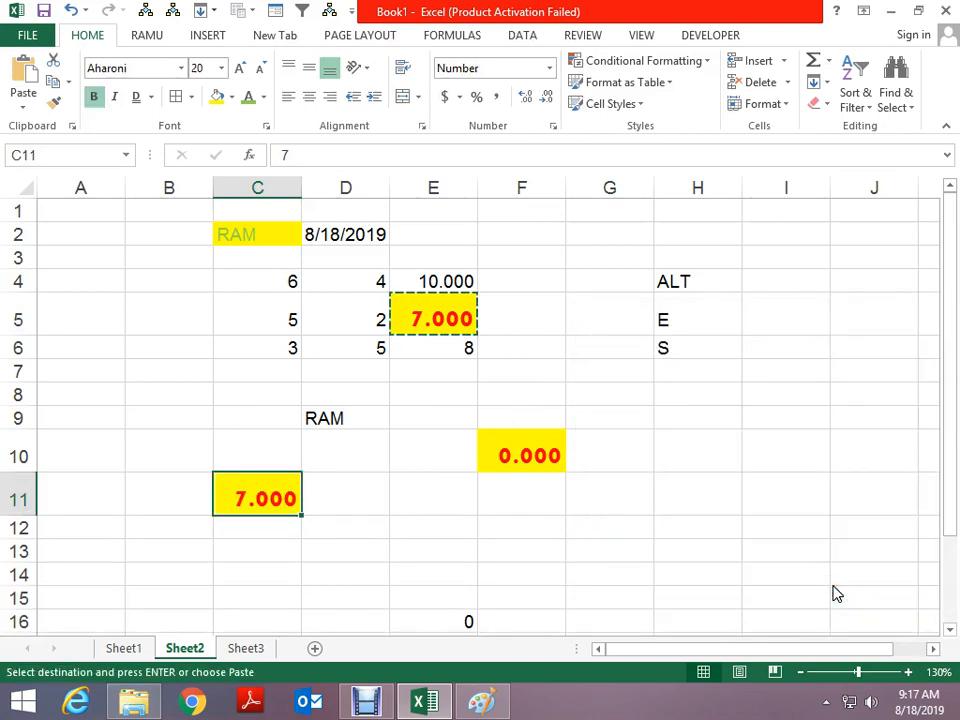
pyautogui.press('Escape')
# Apply E5's formatting to G8 and enter 8928, displayed as 8928.000
pyautogui.click(462, 319)
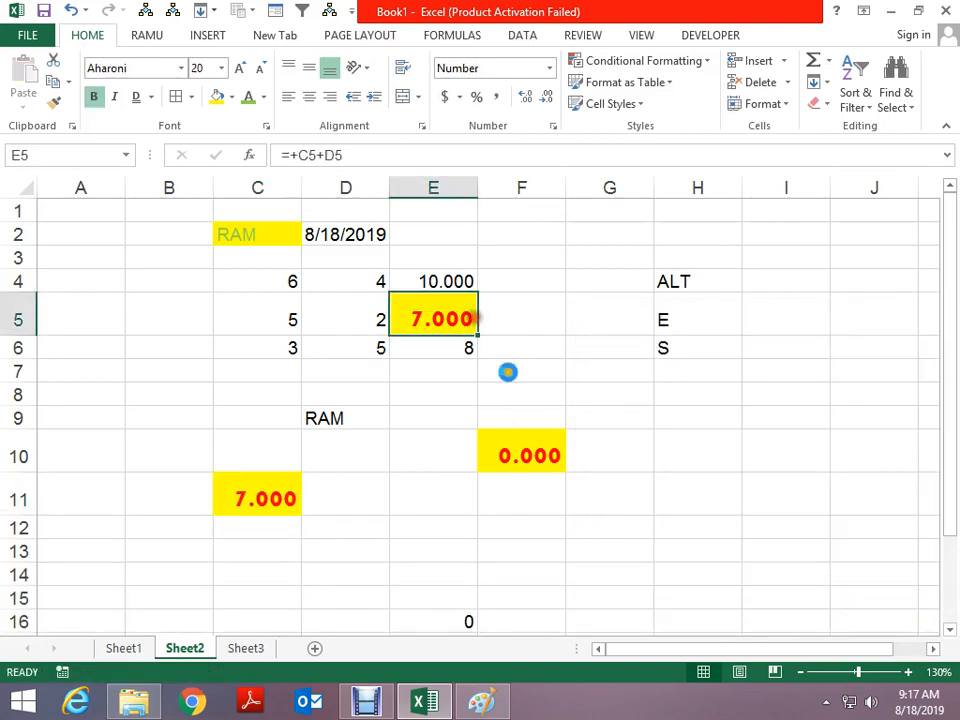
pyautogui.hotkey('ctrl', 'c')
pyautogui.click(613, 392)
pyautogui.hotkey('ctrl', 'alt', 'v')
pyautogui.click(612, 418)
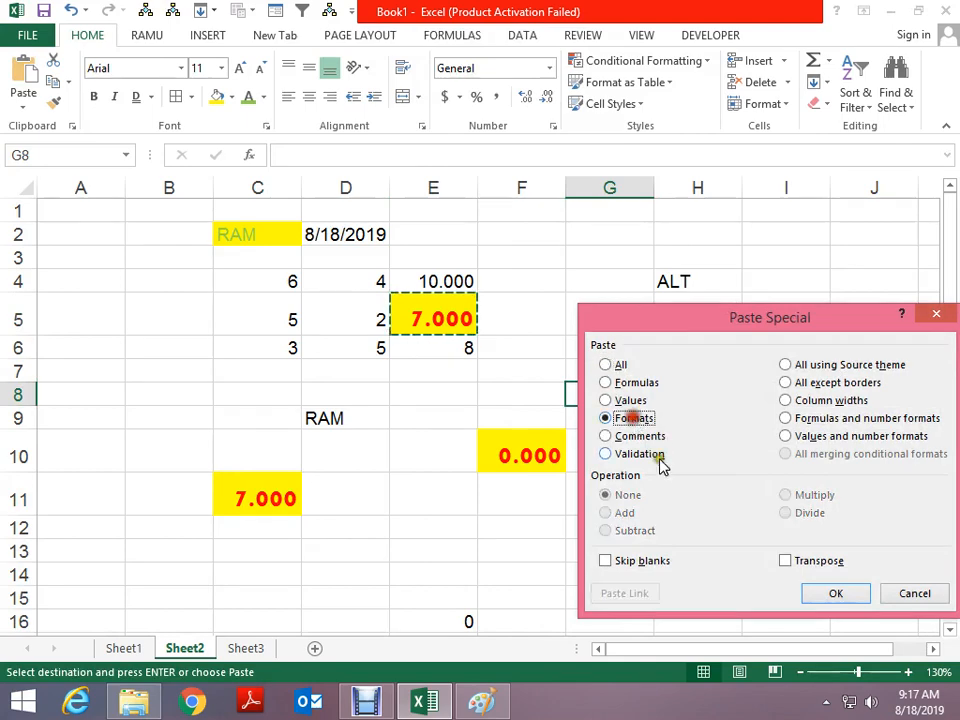
pyautogui.click(824, 595)
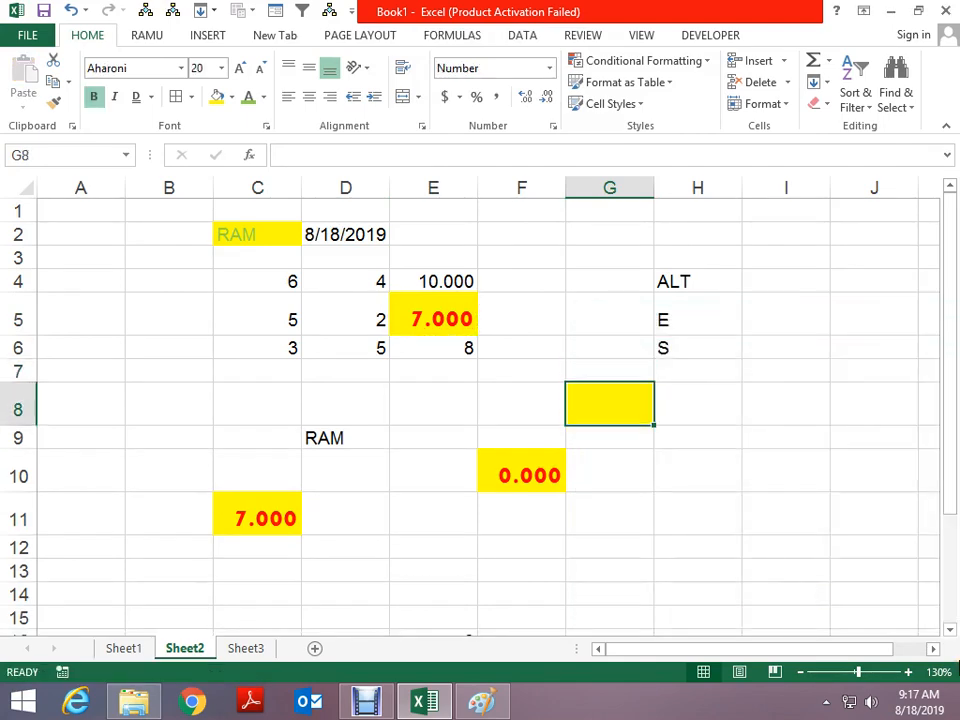
pyautogui.write('8928')
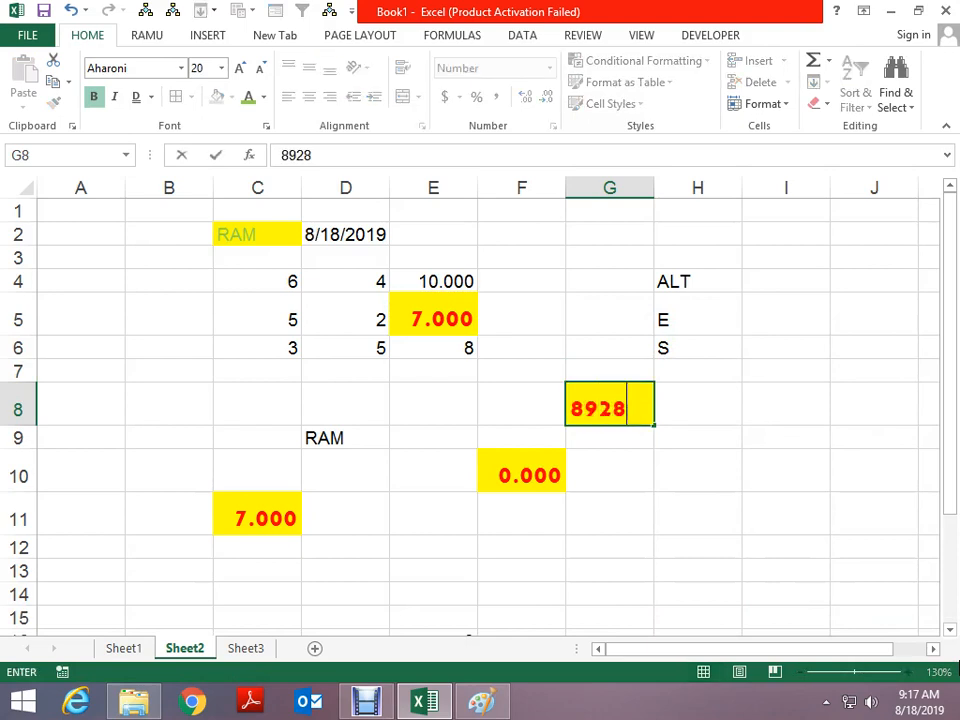
pyautogui.hotkey('ctrl', 'Return')
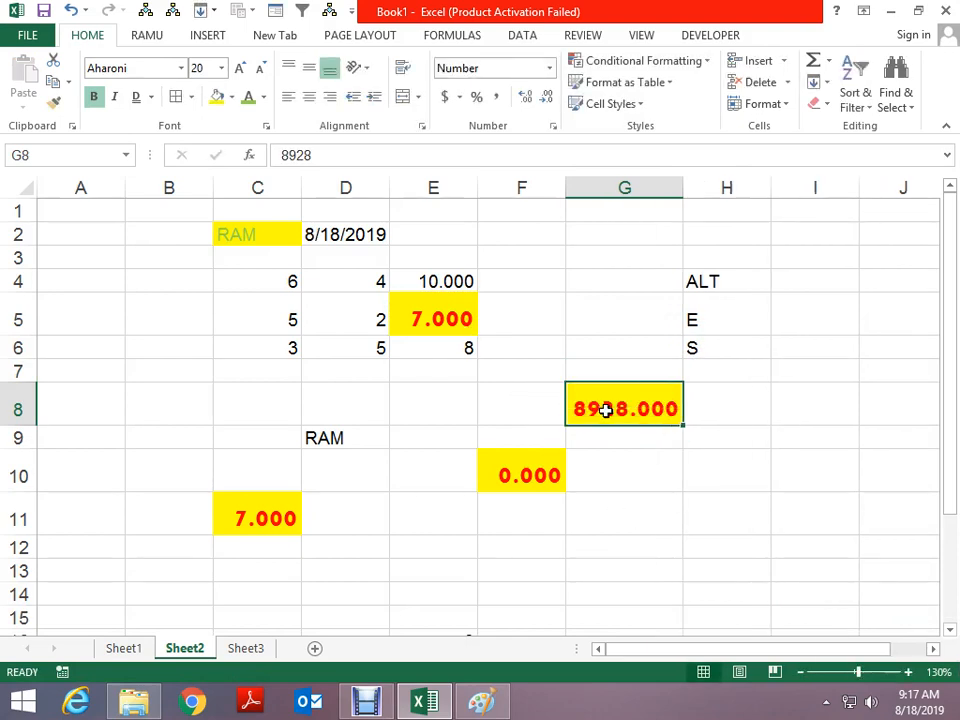
# Copy E5, cancel a Paste Special on E13 without pasting, and select D5
pyautogui.click(426, 301)
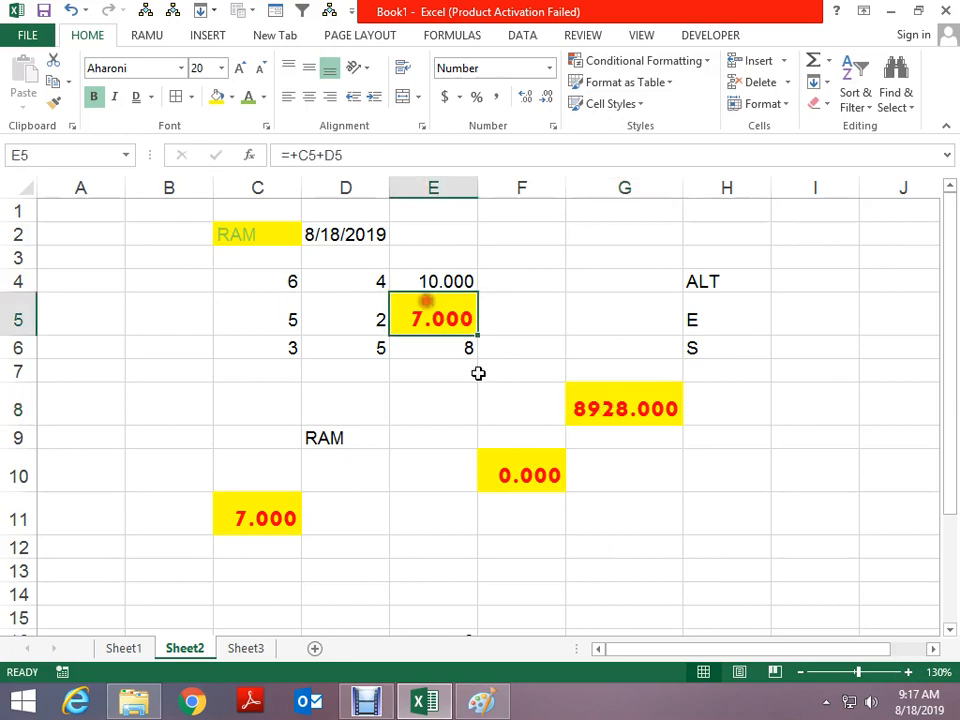
pyautogui.hotkey('ctrl', 'c')
pyautogui.scroll(-2, 531, 469)
pyautogui.click(426, 401)
pyautogui.hotkey('ctrl', 'alt', 'v')
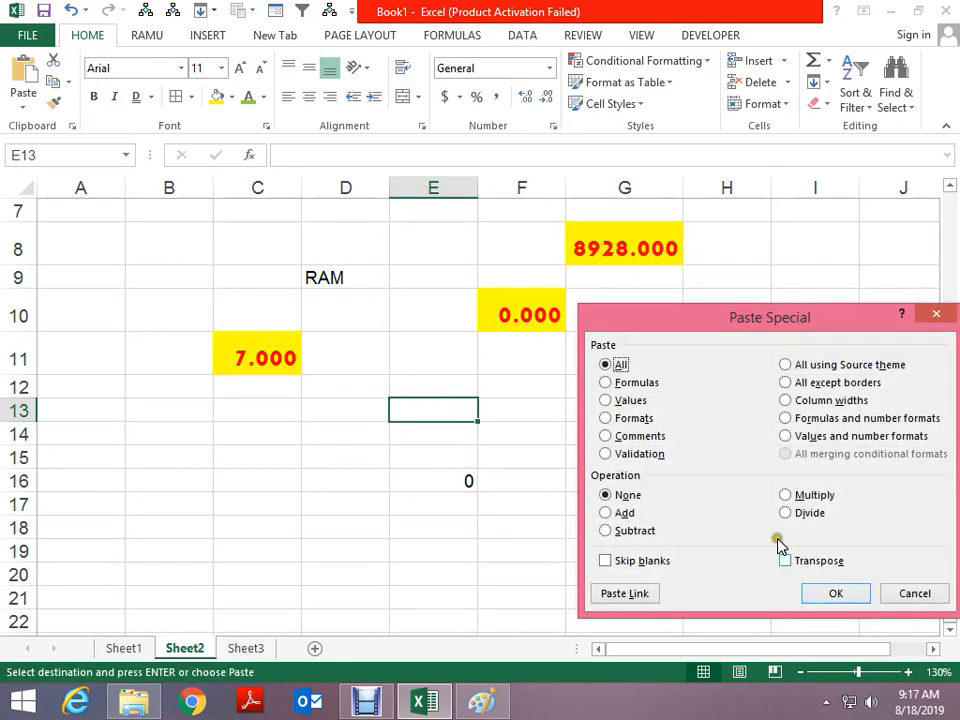
pyautogui.press('Escape')
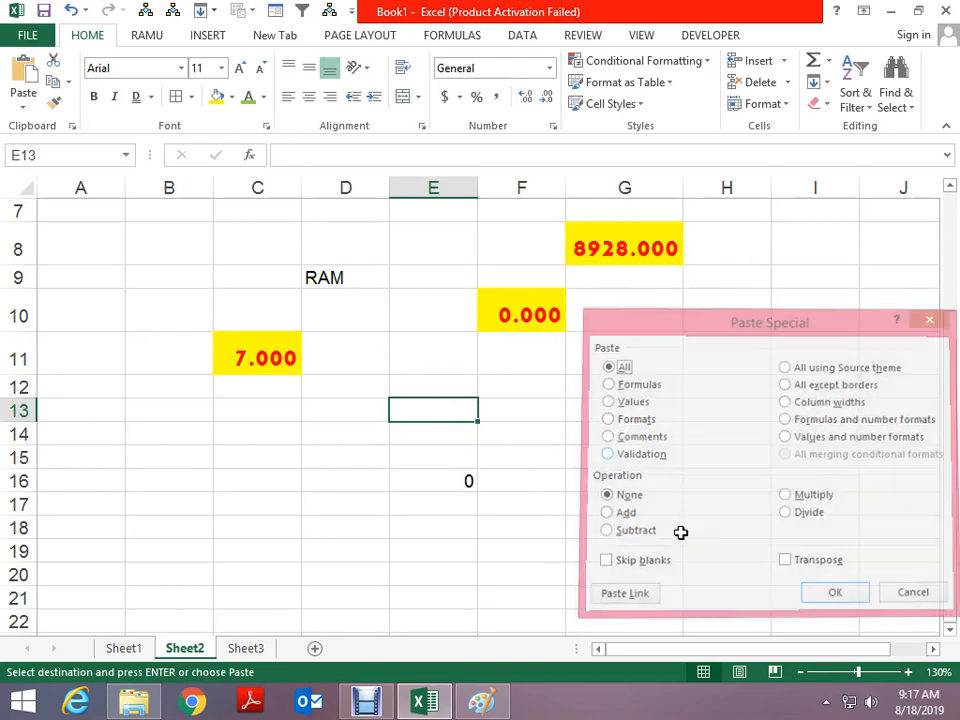
pyautogui.press('Escape')
pyautogui.scroll(2, 490, 428)
pyautogui.click(372, 332)
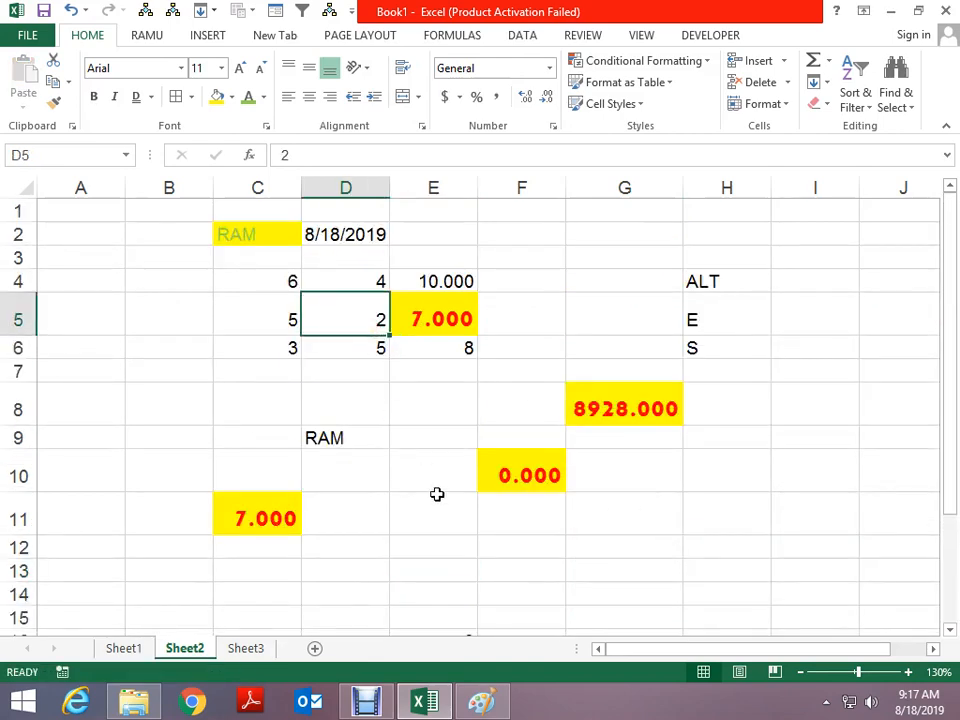
# Add a comment reading HELLO to cell D5
pyautogui.write('@')
pyautogui.press('Escape')
pyautogui.hotkey('shift', 'F2')
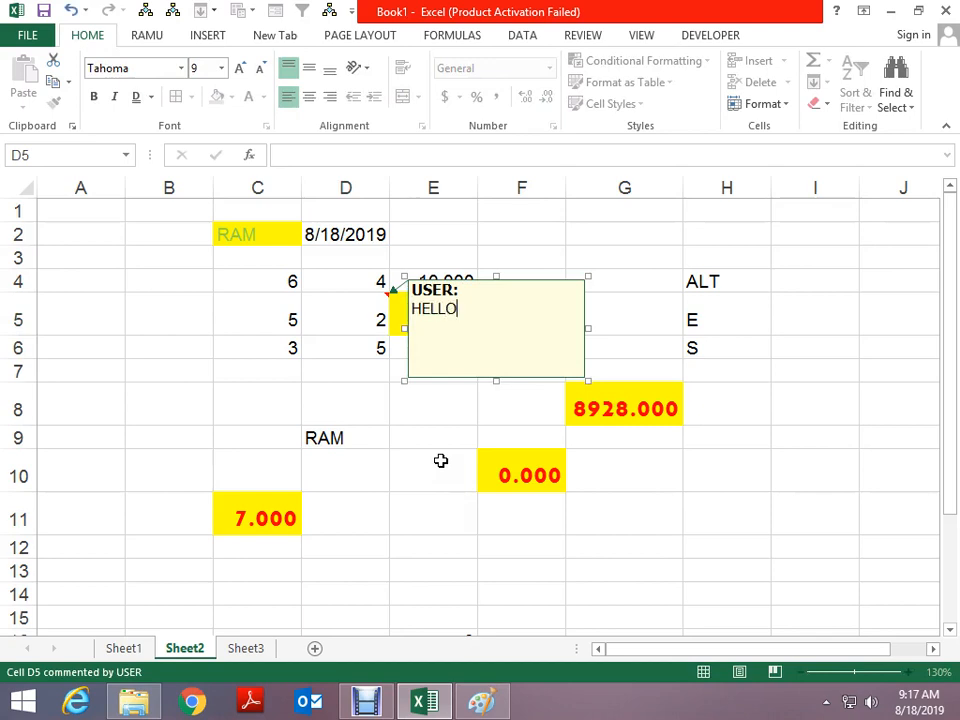
pyautogui.click(538, 590)
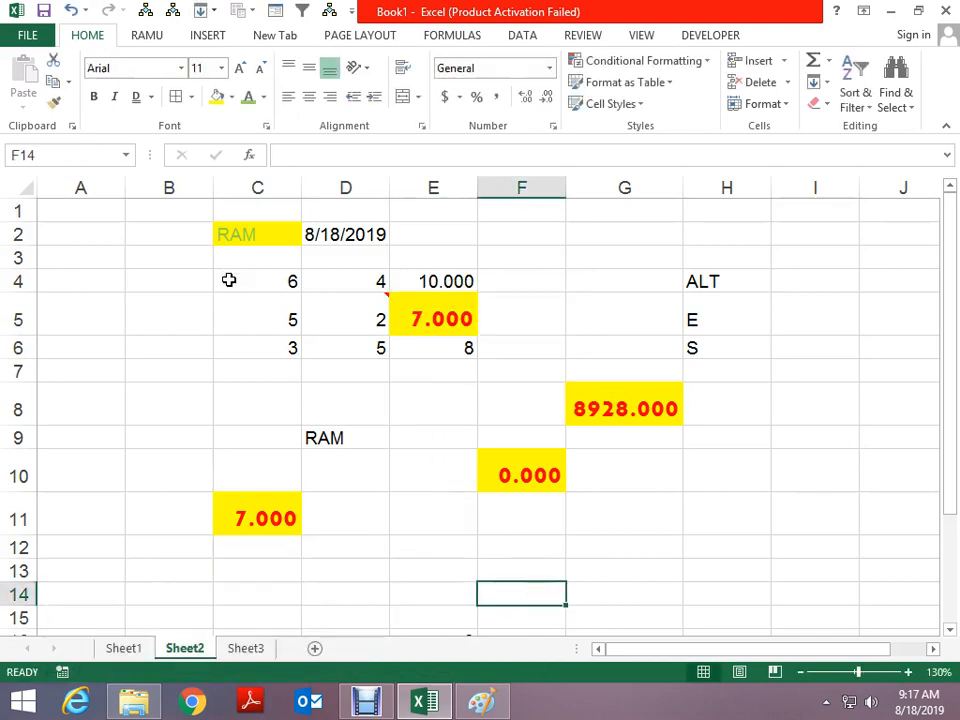
# Paste only D5's HELLO comment onto E12 with Paste Special Comments
pyautogui.click(325, 312)
pyautogui.hotkey('ctrl', 'c')
pyautogui.scroll(-2, 533, 433)
pyautogui.click(467, 388)
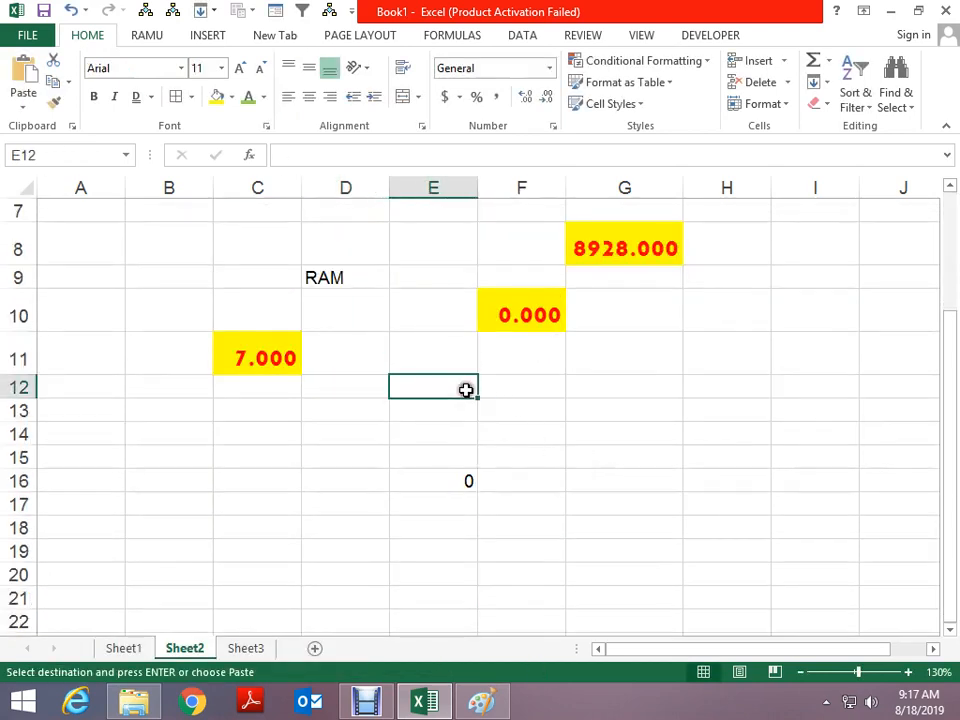
pyautogui.hotkey('ctrl', 'alt', 'v')
pyautogui.click(621, 436)
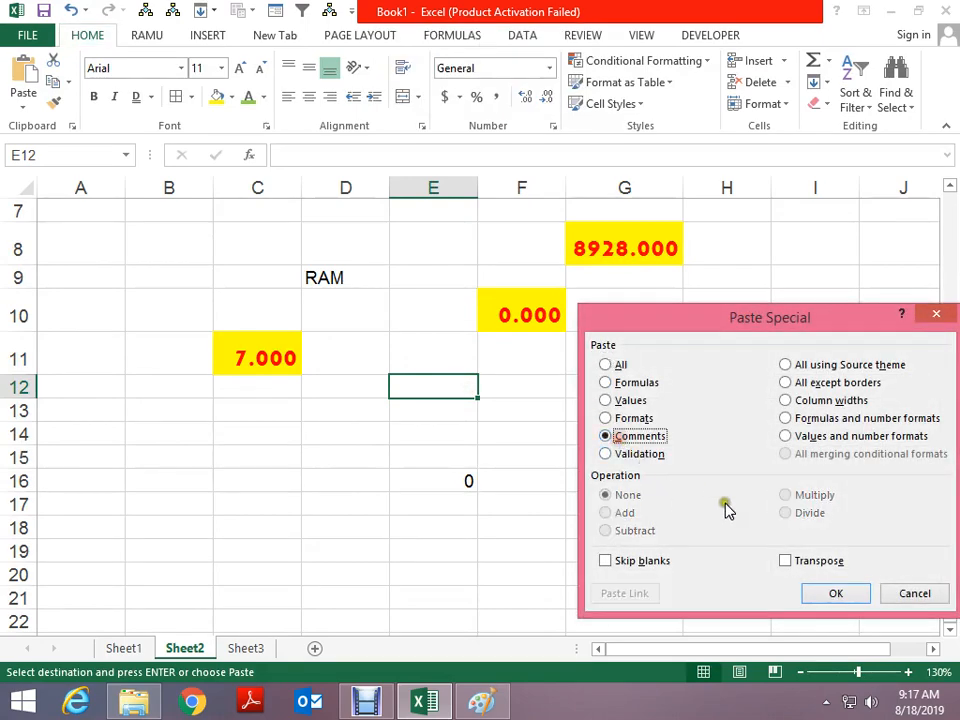
pyautogui.click(838, 594)
pyautogui.moveTo(452, 390)
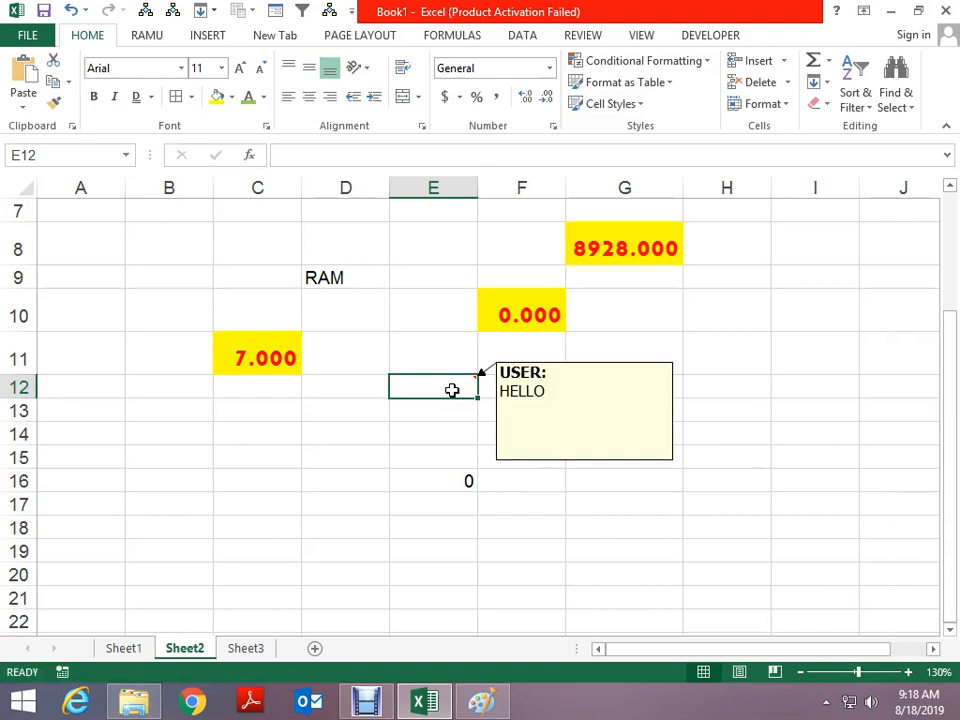
pyautogui.scroll(2, 452, 390)
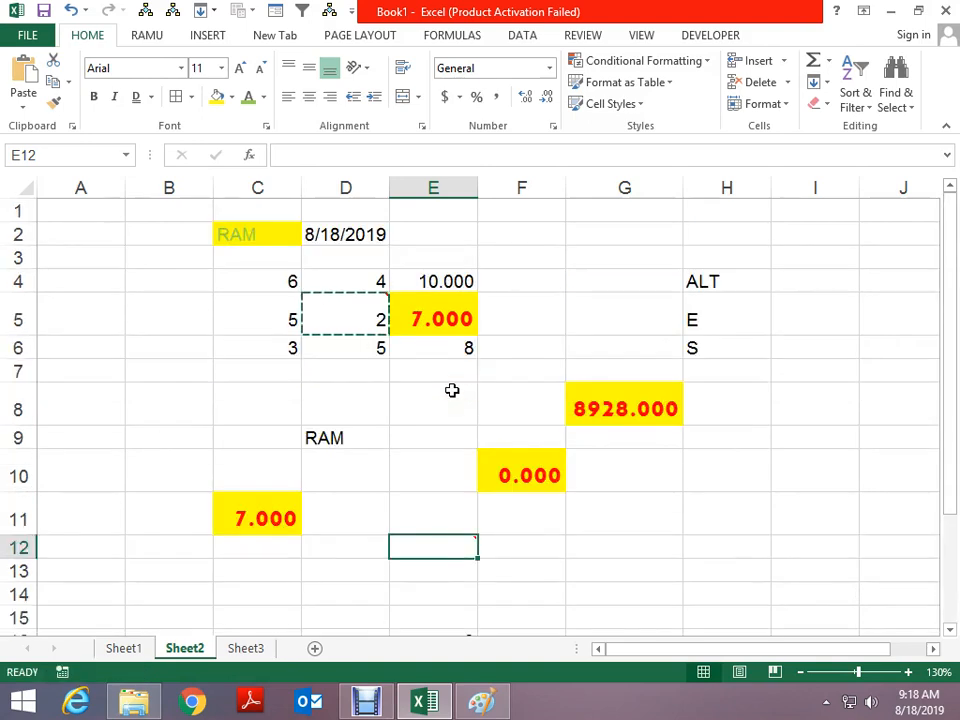
# Start a new empty comment on cell F5
pyautogui.click(448, 321)
pyautogui.hotkey('ctrl', 'c')
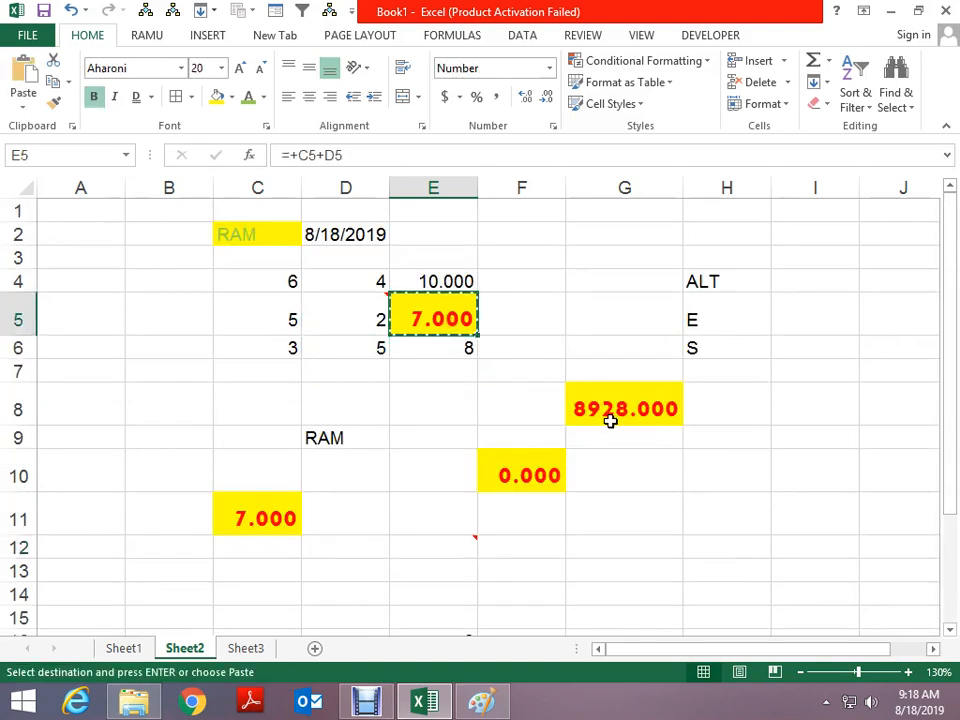
pyautogui.press('Escape')
pyautogui.click(563, 297)
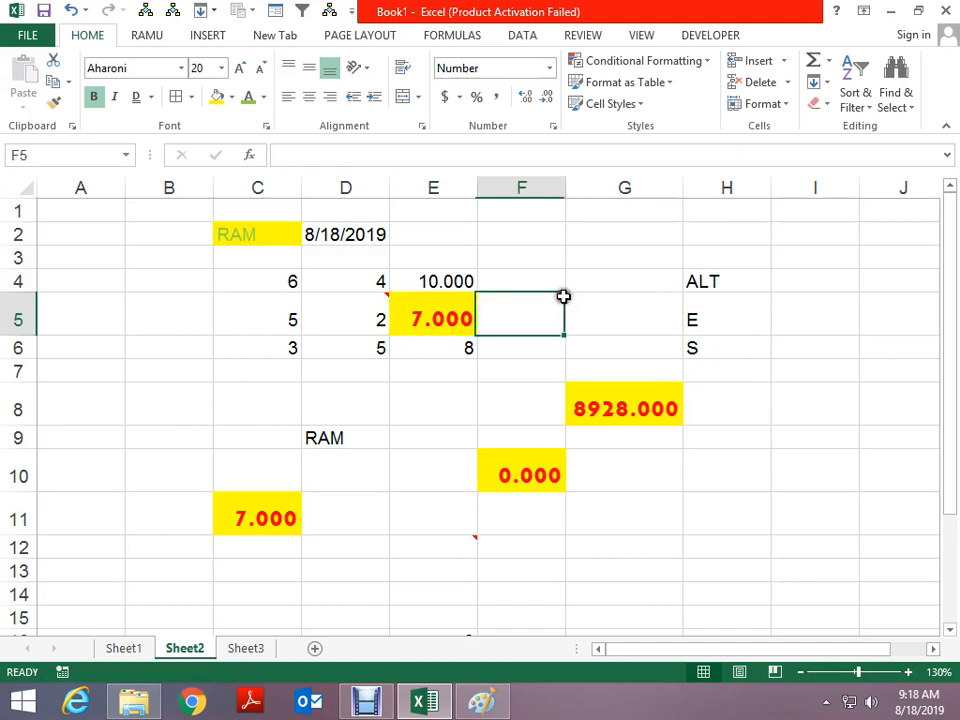
pyautogui.hotkey('shift', 'F2')
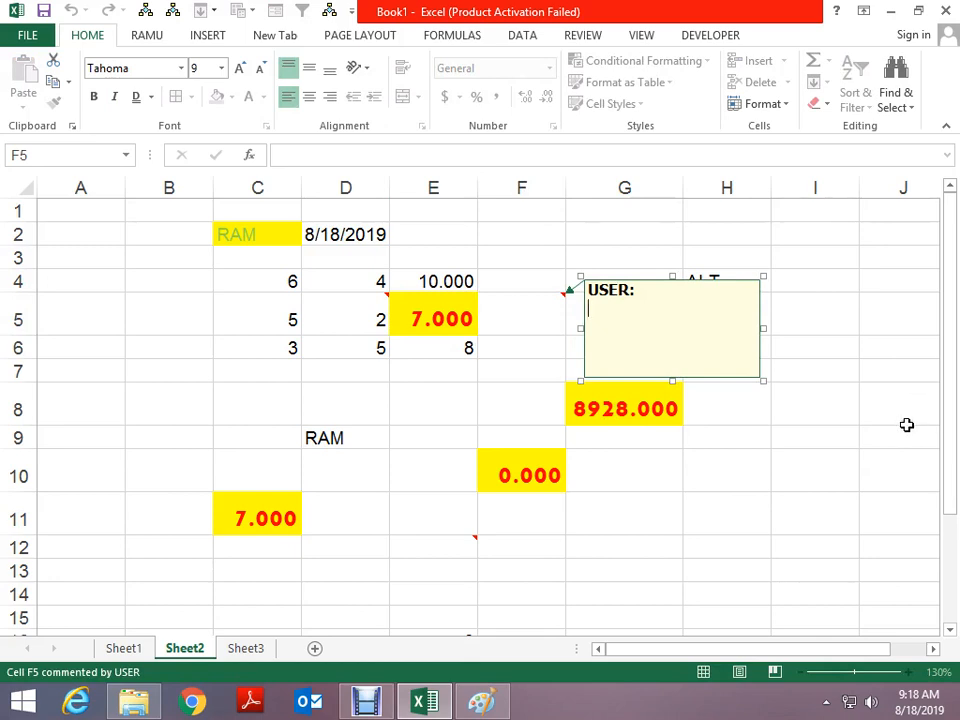
# Finish the comment on F5 with the text SSS and close it
pyautogui.write('SSS')
pyautogui.press('Escape')
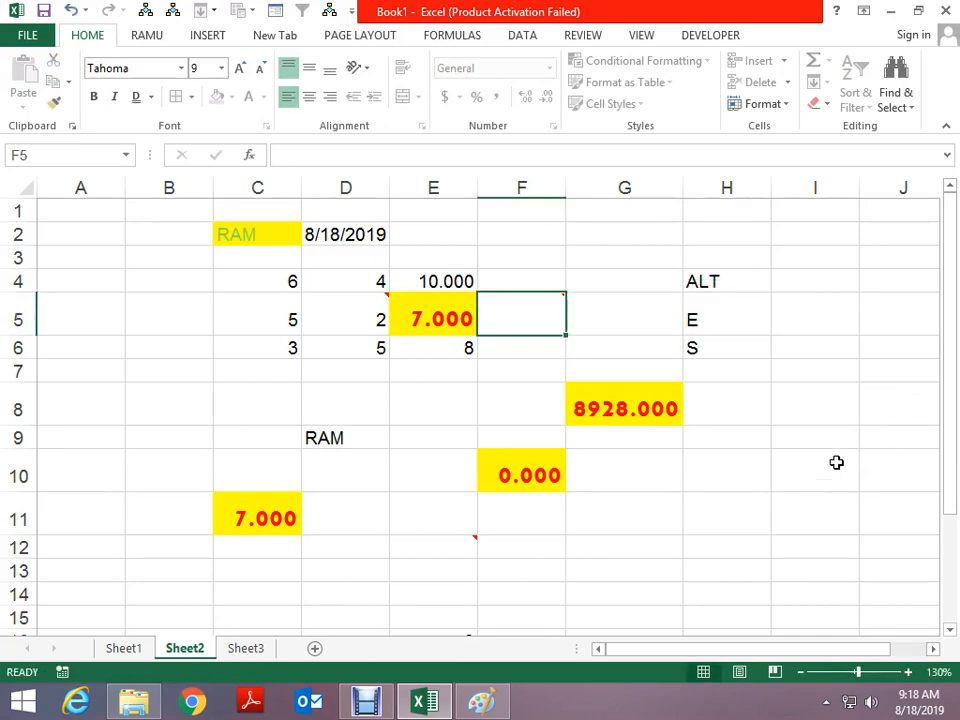
pyautogui.click(778, 474)
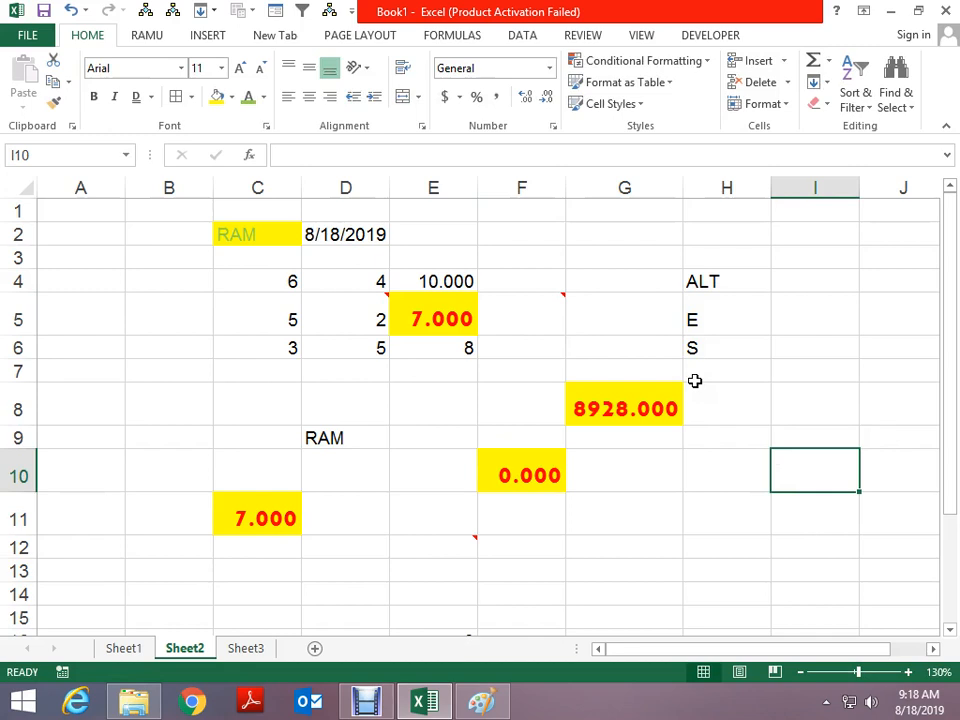
pyautogui.scroll(-1, 695, 381)
pyautogui.scroll(1, 686, 386)
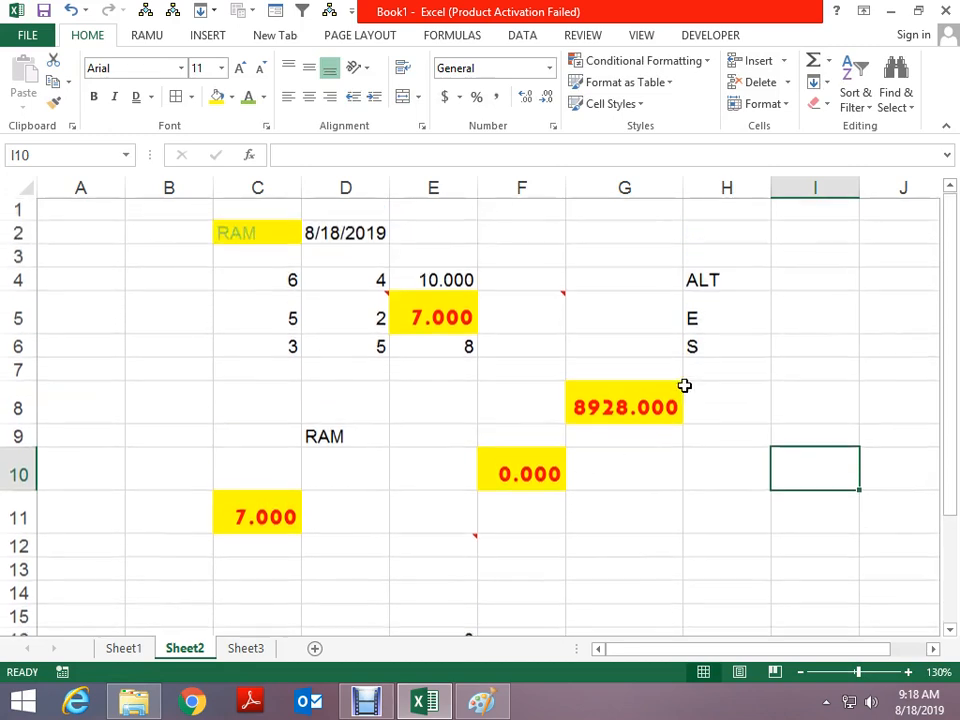
pyautogui.scroll(-3, 714, 446)
# Enter the letters A, B, C, D and E down cells D14:D18
pyautogui.click(367, 340)
pyautogui.write('A')
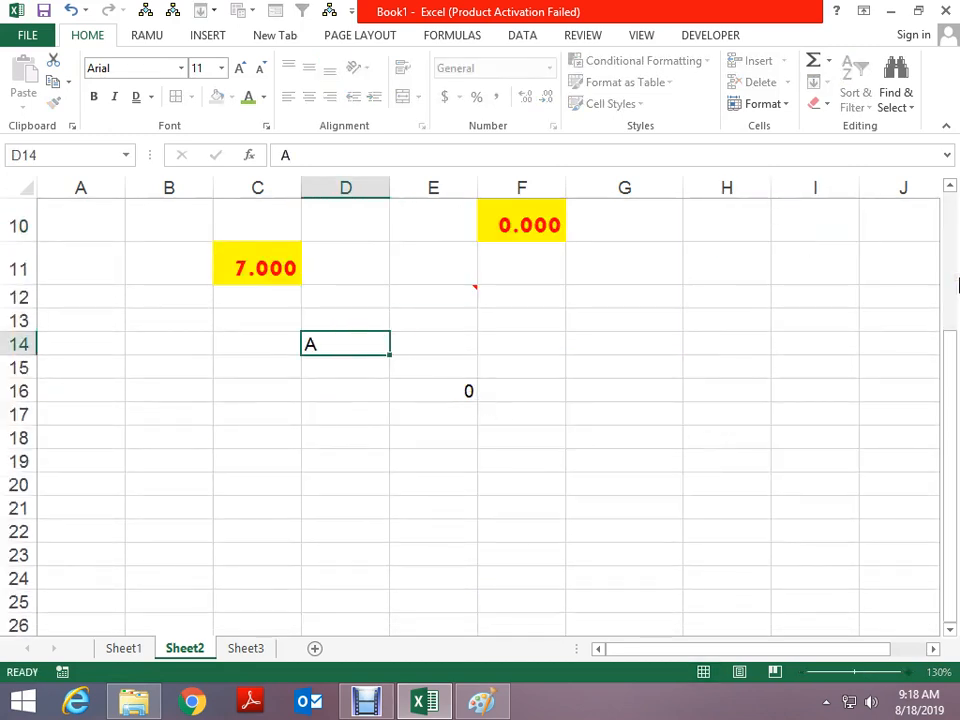
pyautogui.press('Return')
pyautogui.write('B')
pyautogui.press('Return')
pyautogui.write('C')
pyautogui.press('Return')
pyautogui.write('D')
pyautogui.press('Return')
pyautogui.write('E')
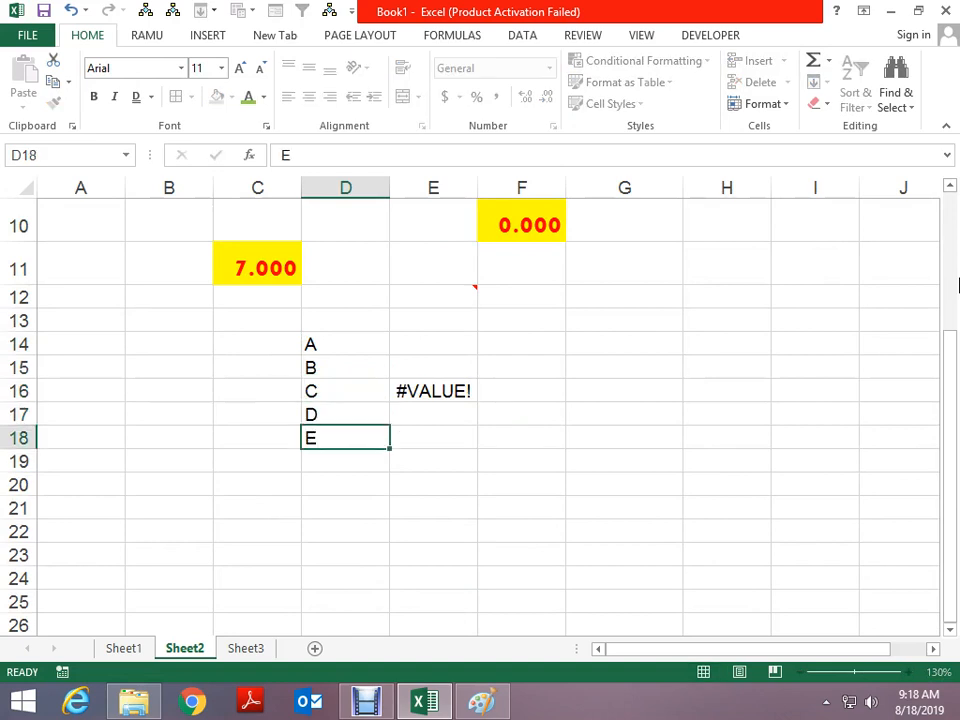
pyautogui.press('Up')
pyautogui.press('Up')
# Give G16 a List data validation with source $D$14:$D$18
pyautogui.press('Left')
pyautogui.press('Right')
pyautogui.press('Right')
pyautogui.press('Right')
pyautogui.press('Right')
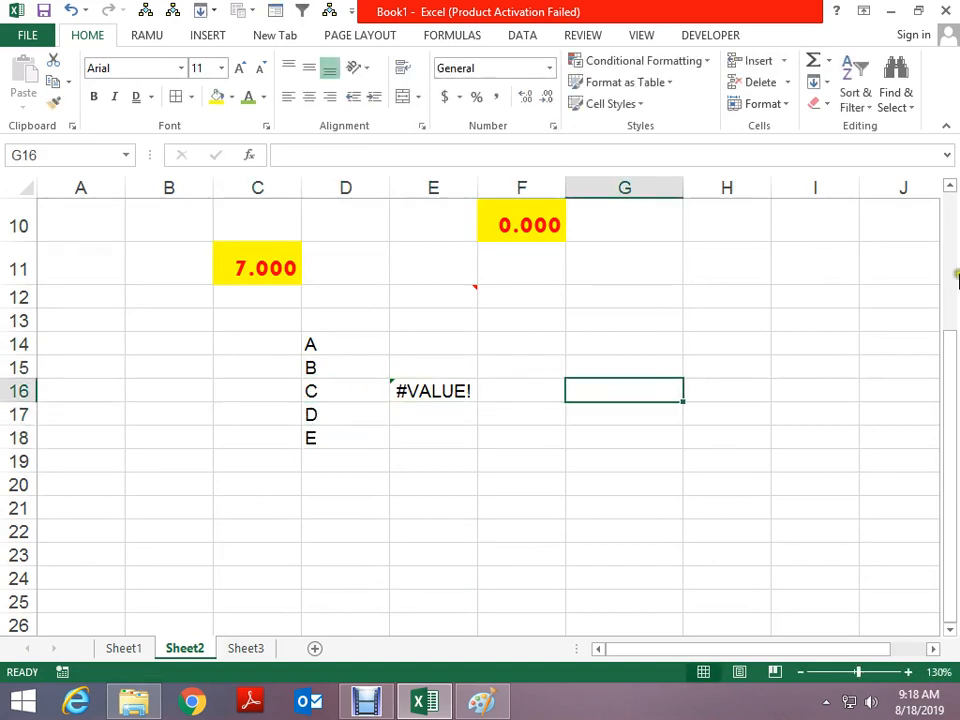
pyautogui.click(522, 35)
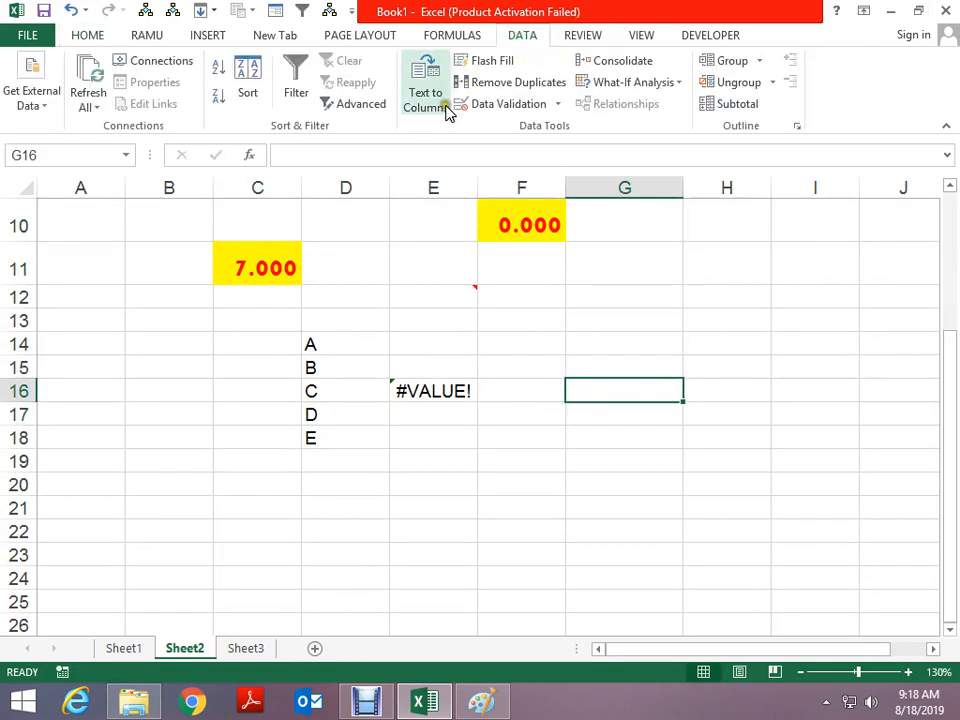
pyautogui.click(506, 106)
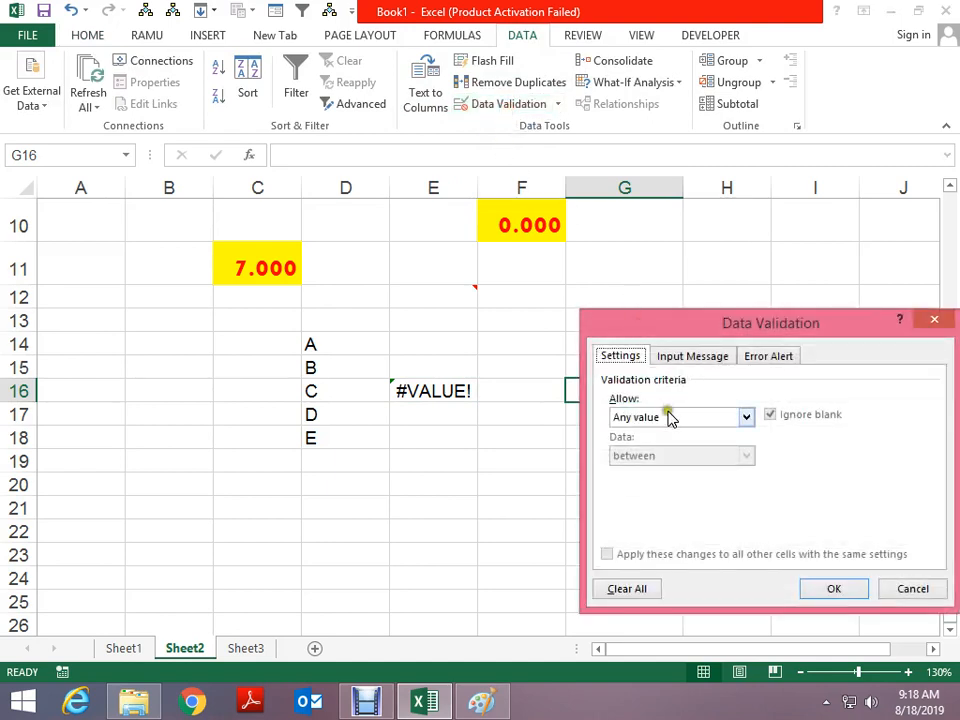
pyautogui.click(670, 418)
pyautogui.click(664, 484)
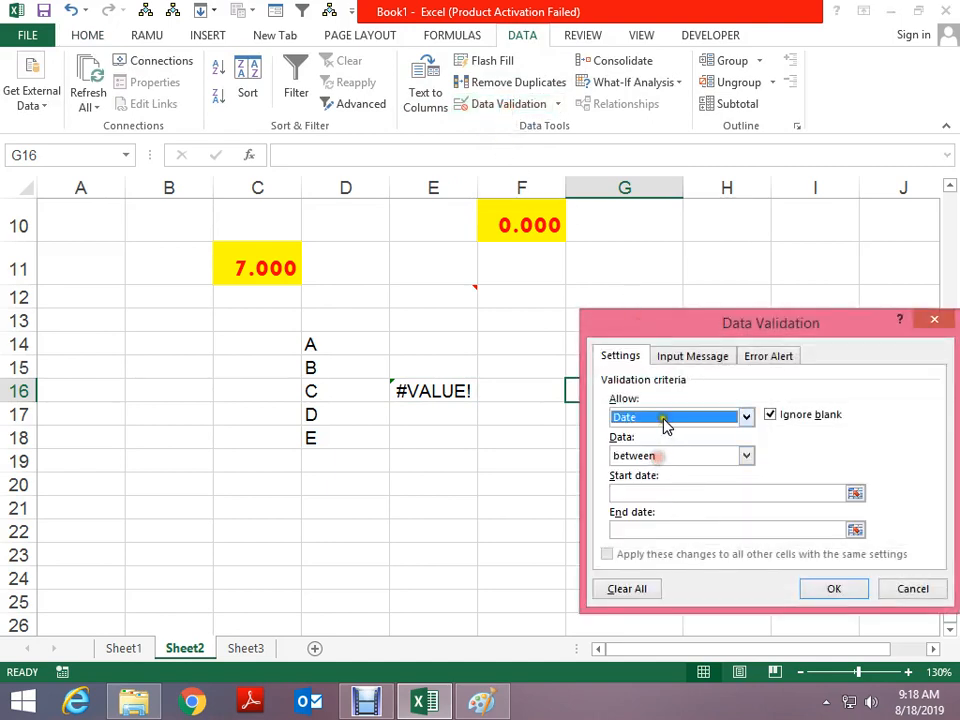
pyautogui.click(665, 418)
pyautogui.click(634, 468)
pyautogui.click(855, 495)
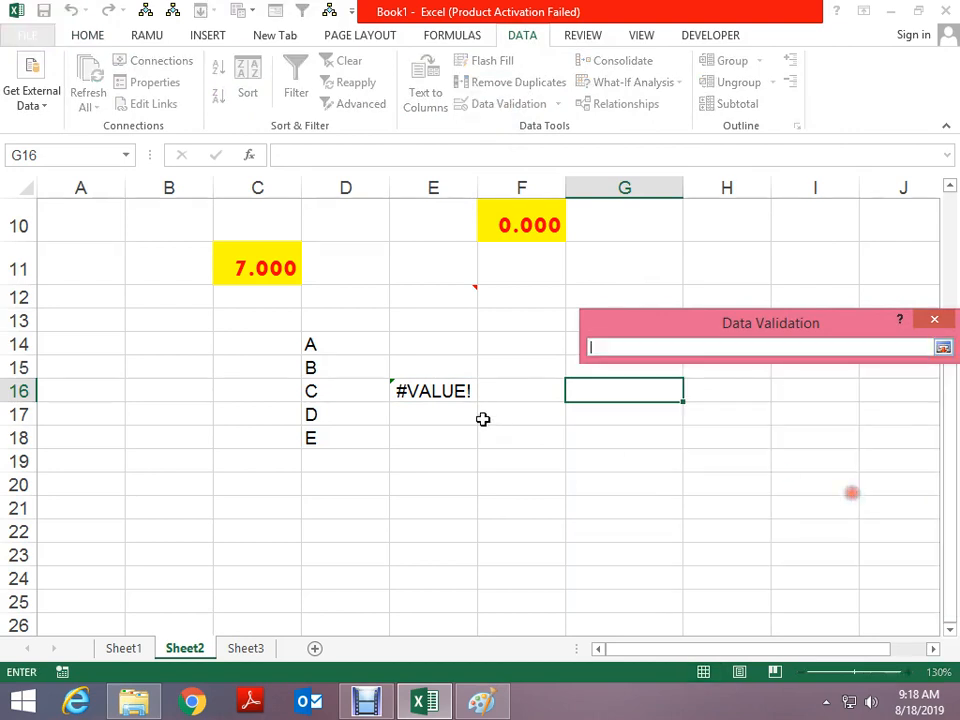
pyautogui.moveTo(337, 352); pyautogui.dragTo(321, 437)
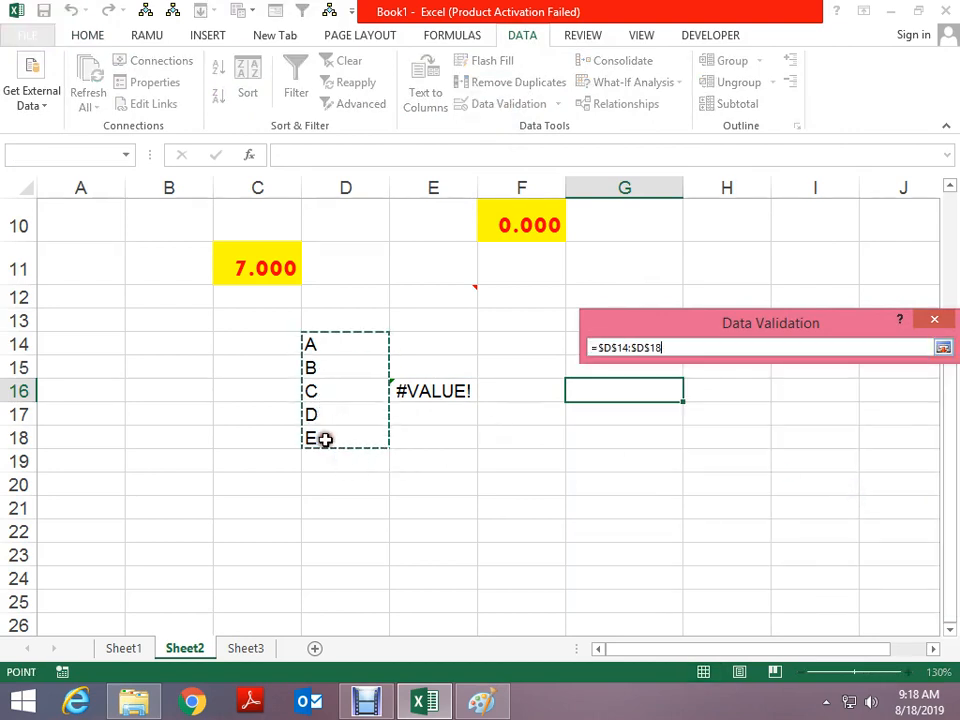
pyautogui.click(941, 349)
pyautogui.click(830, 592)
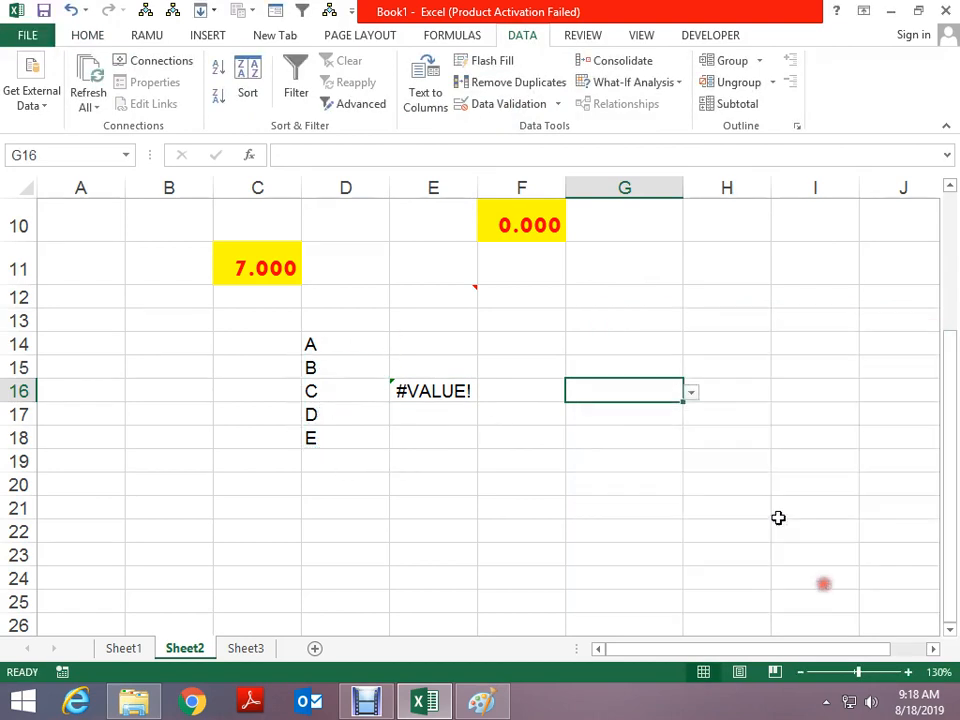
# Pick D from G16's drop-down list and copy G16
pyautogui.click(690, 392)
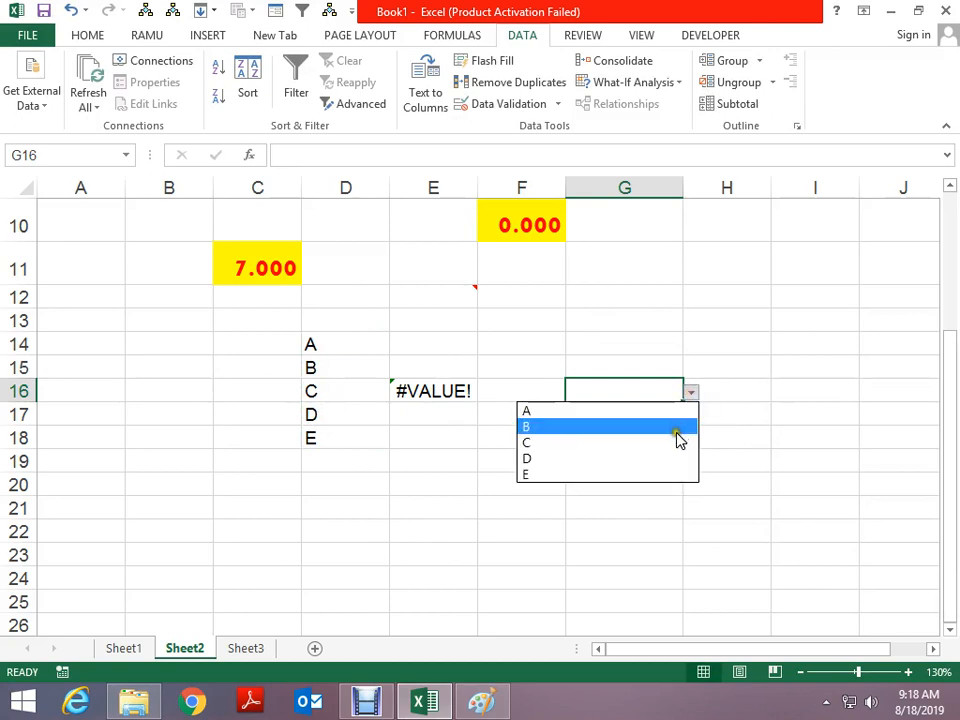
pyautogui.click(678, 428)
pyautogui.click(691, 394)
pyautogui.click(654, 456)
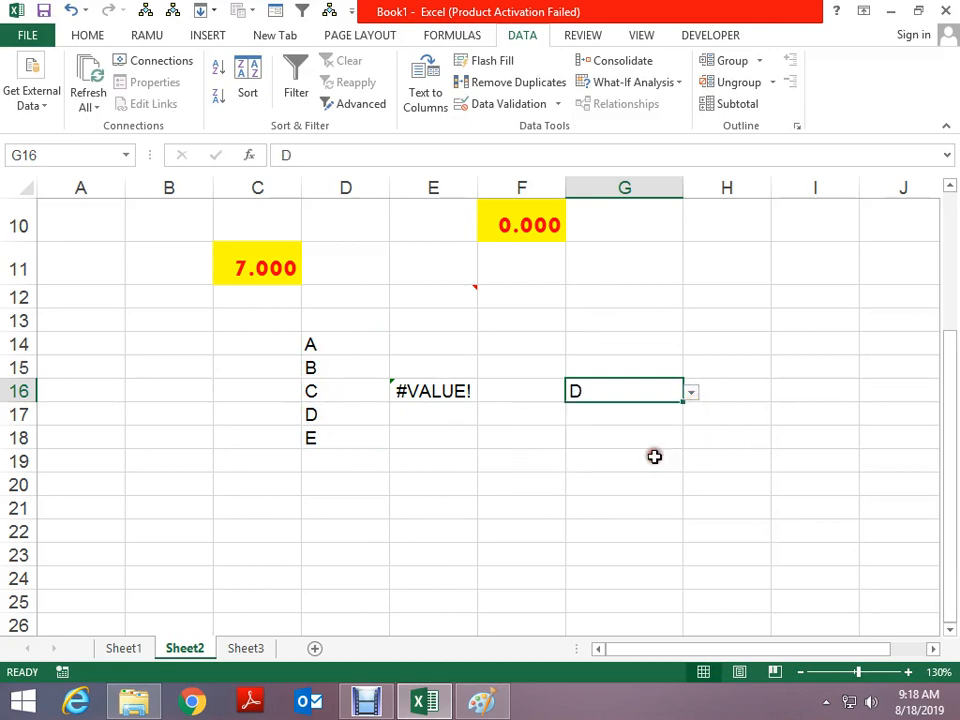
pyautogui.hotkey('ctrl', 'c')
# Fill cell E19 yellow
pyautogui.click(450, 462)
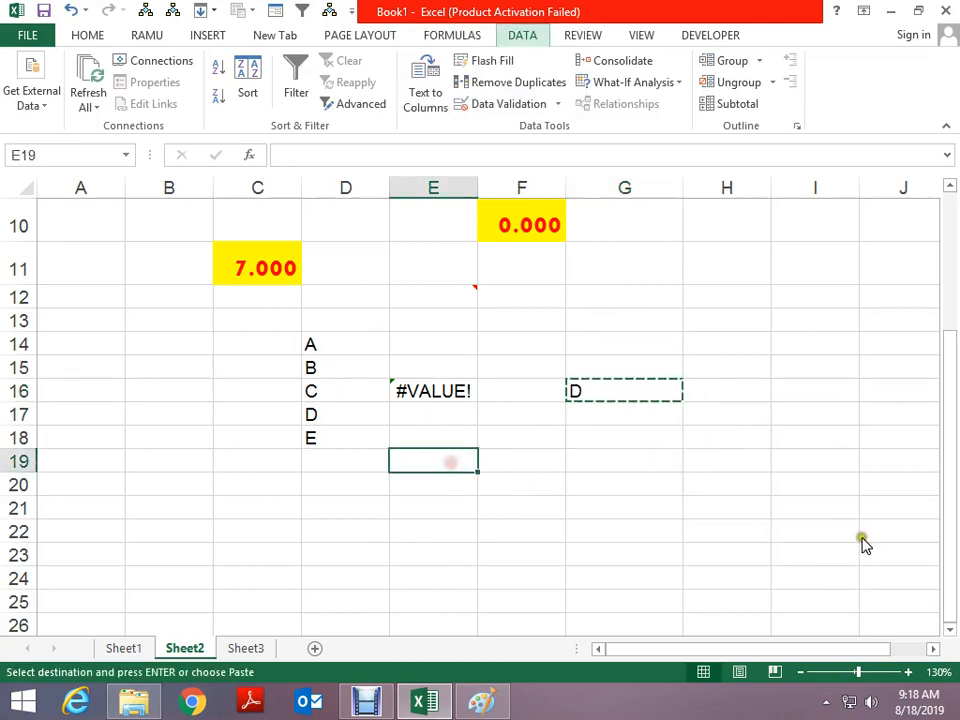
pyautogui.hotkey('ctrl', 'alt', 'v')
pyautogui.press('Escape')
pyautogui.press('Escape')
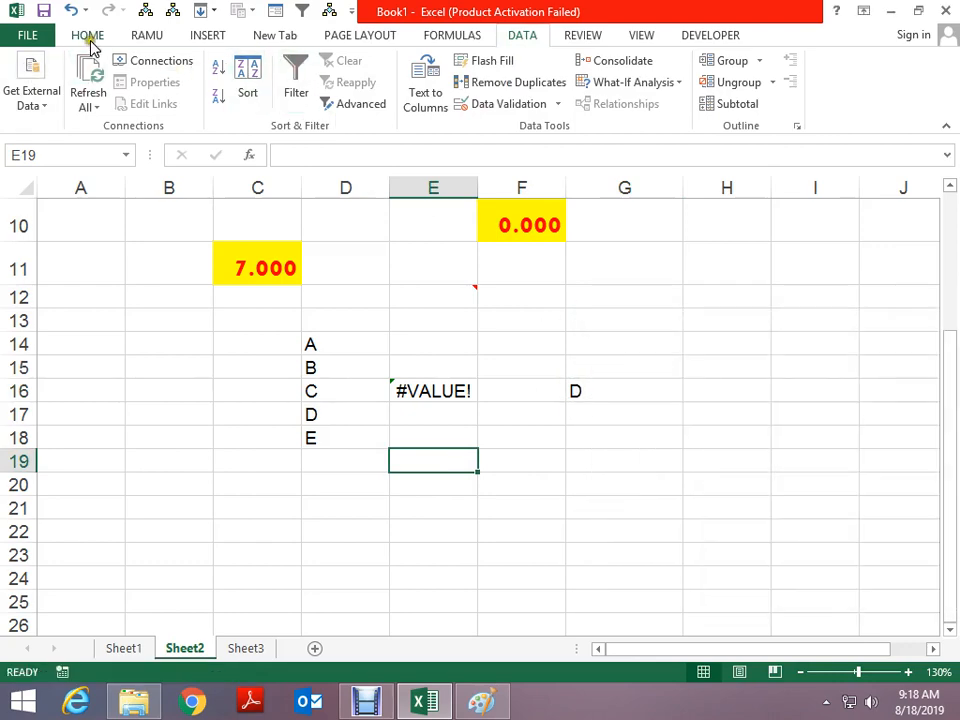
pyautogui.click(88, 36)
pyautogui.click(216, 97)
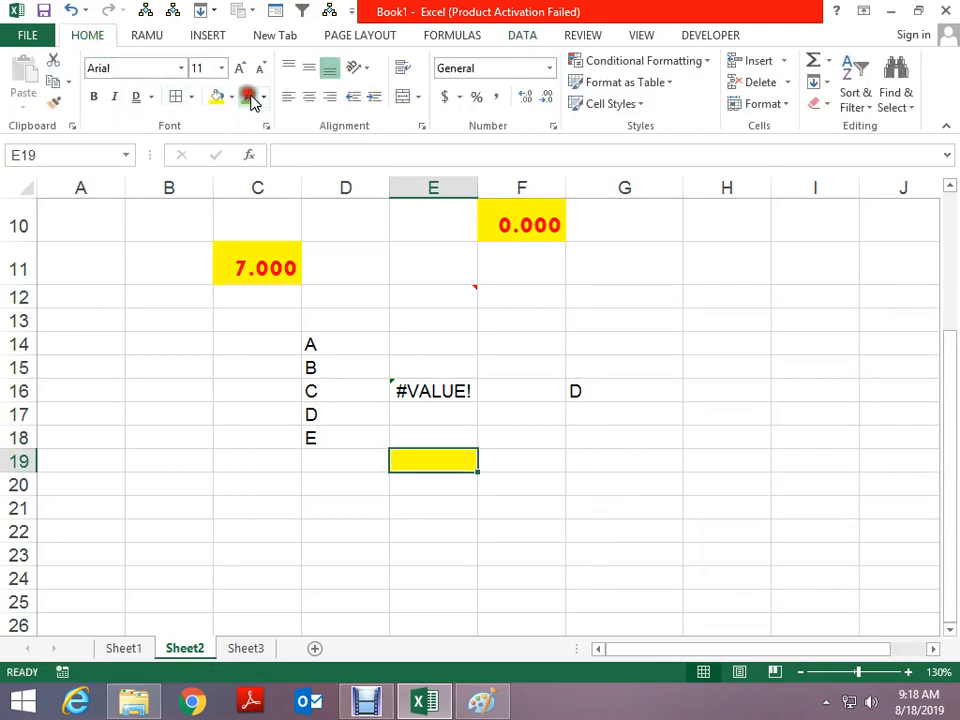
# Give G16 a yellow fill with green, size 14 text, and copy it
pyautogui.click(607, 379)
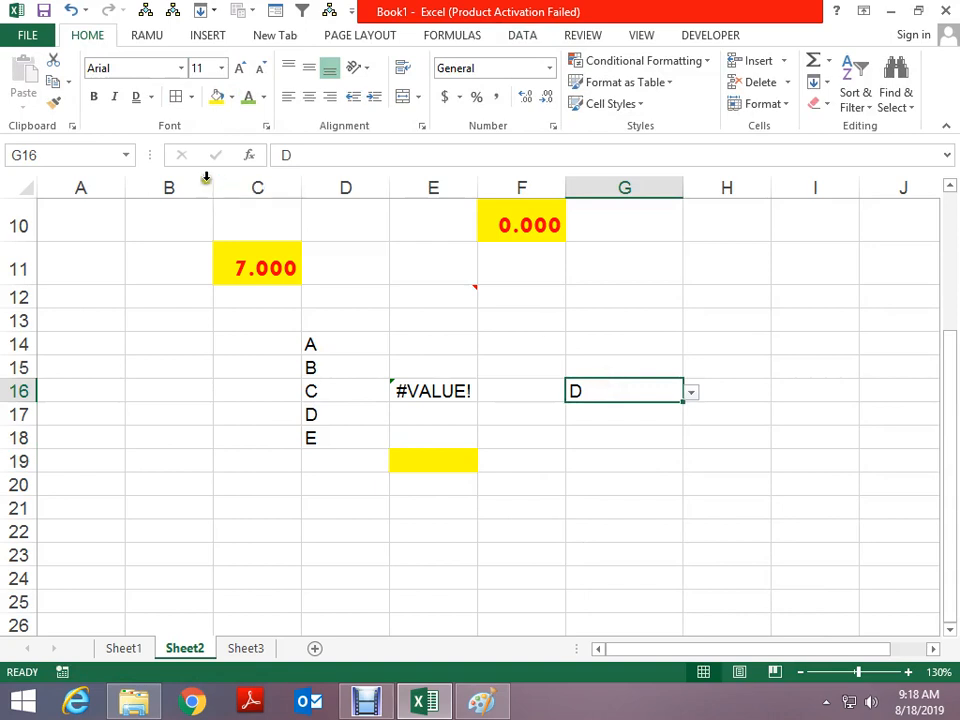
pyautogui.click(232, 101)
pyautogui.click(248, 98)
pyautogui.click(220, 100)
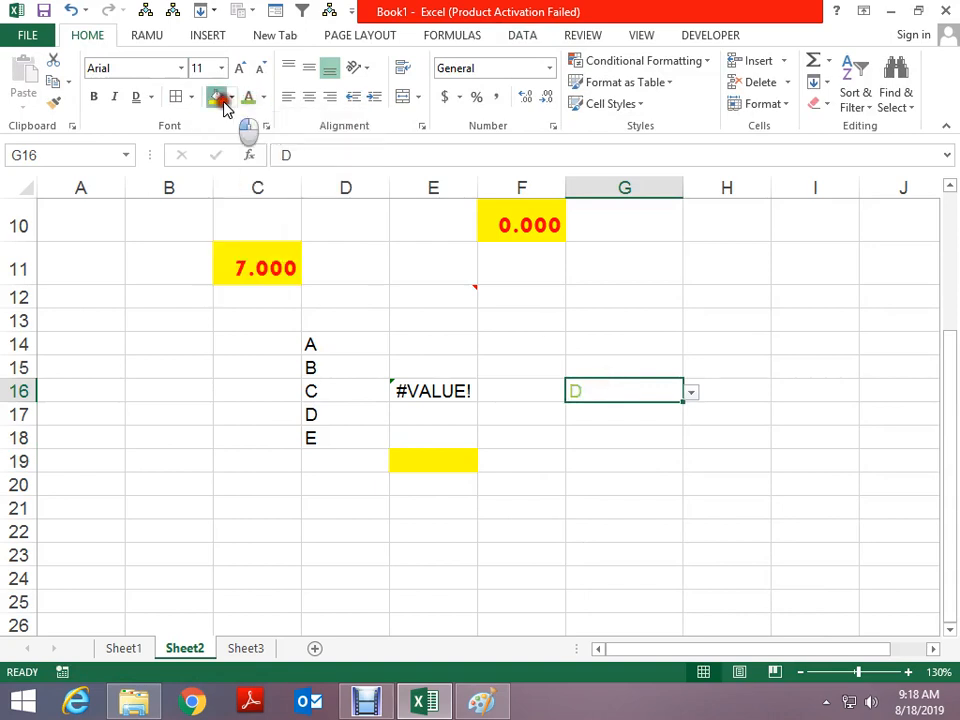
pyautogui.click(240, 70)
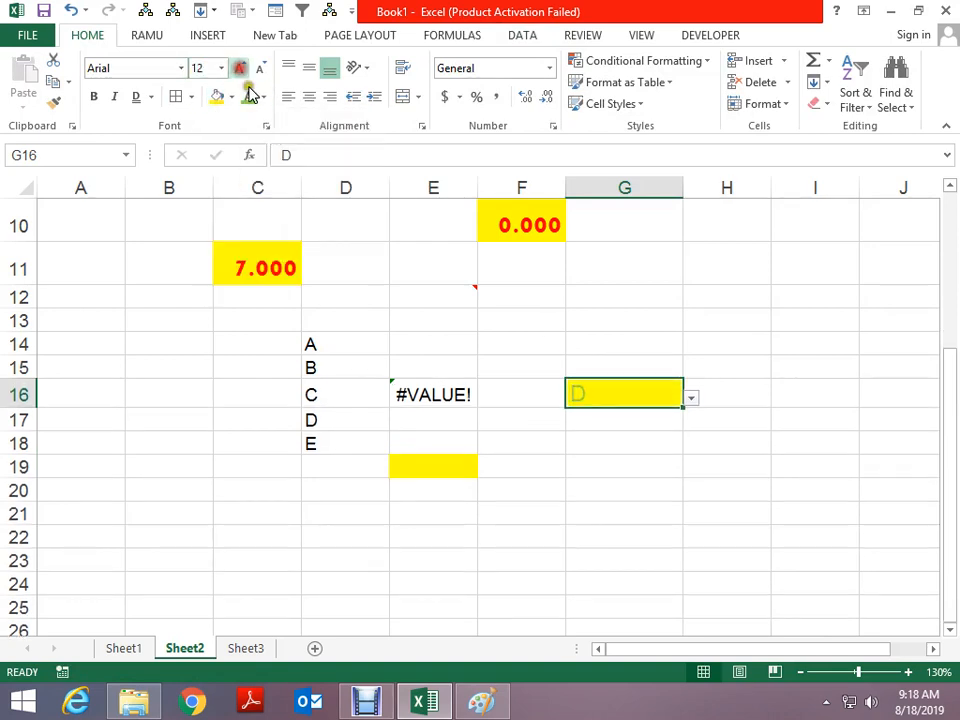
pyautogui.click(240, 70)
pyautogui.hotkey('ctrl', 'c')
# Paste only G16's validation into G20 and choose C from its drop-down
pyautogui.click(572, 489)
pyautogui.hotkey('alt', 'e')
pyautogui.press('s')
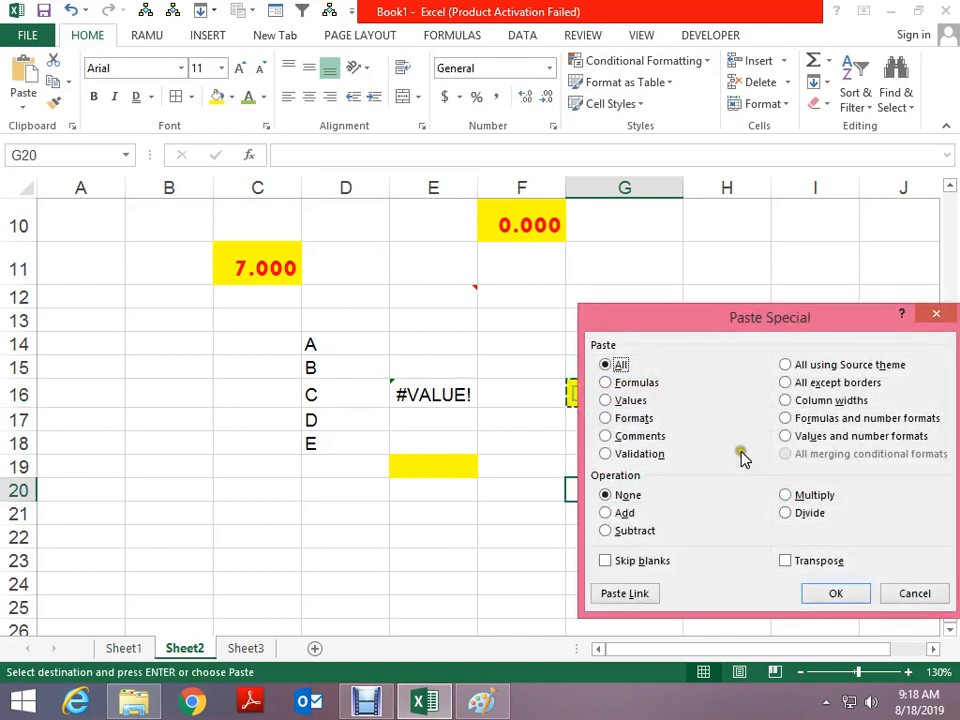
pyautogui.click(645, 456)
pyautogui.click(836, 594)
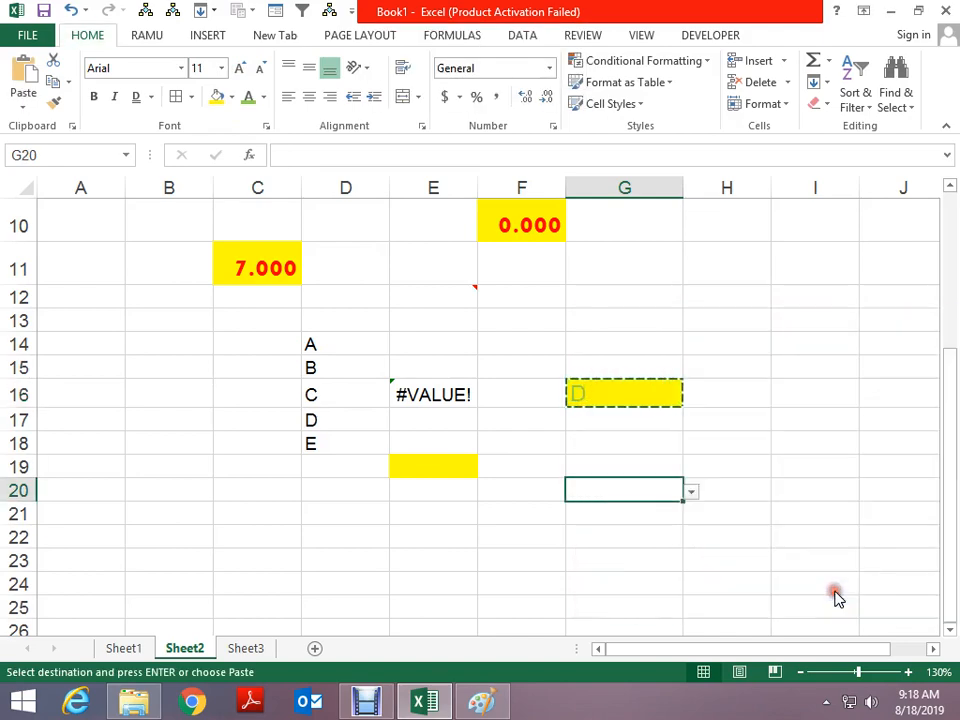
pyautogui.click(691, 491)
pyautogui.click(666, 542)
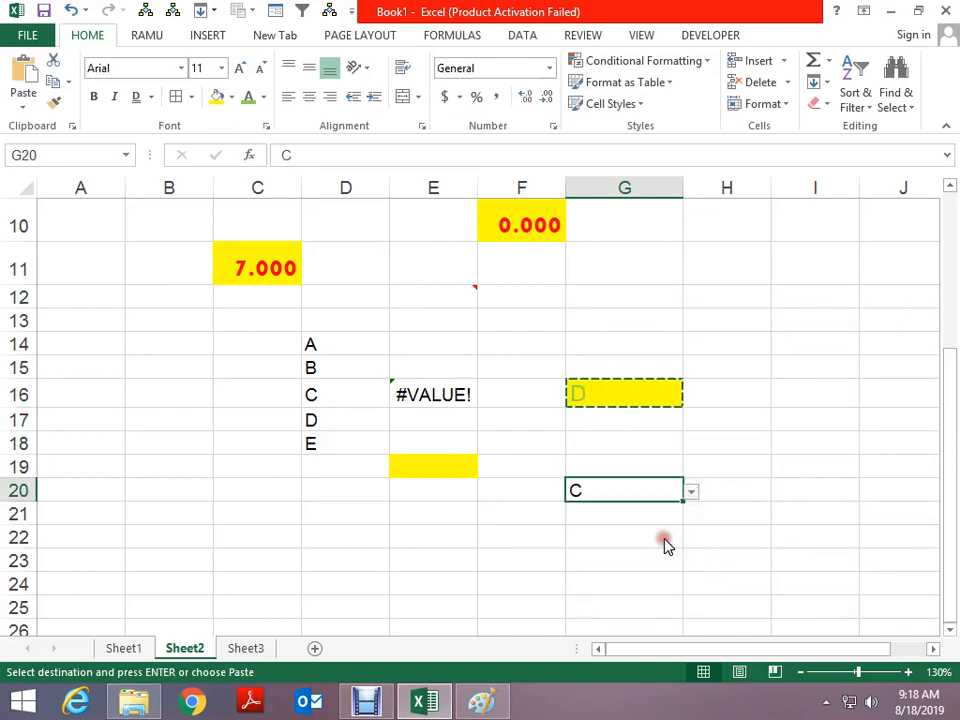
pyautogui.click(656, 398)
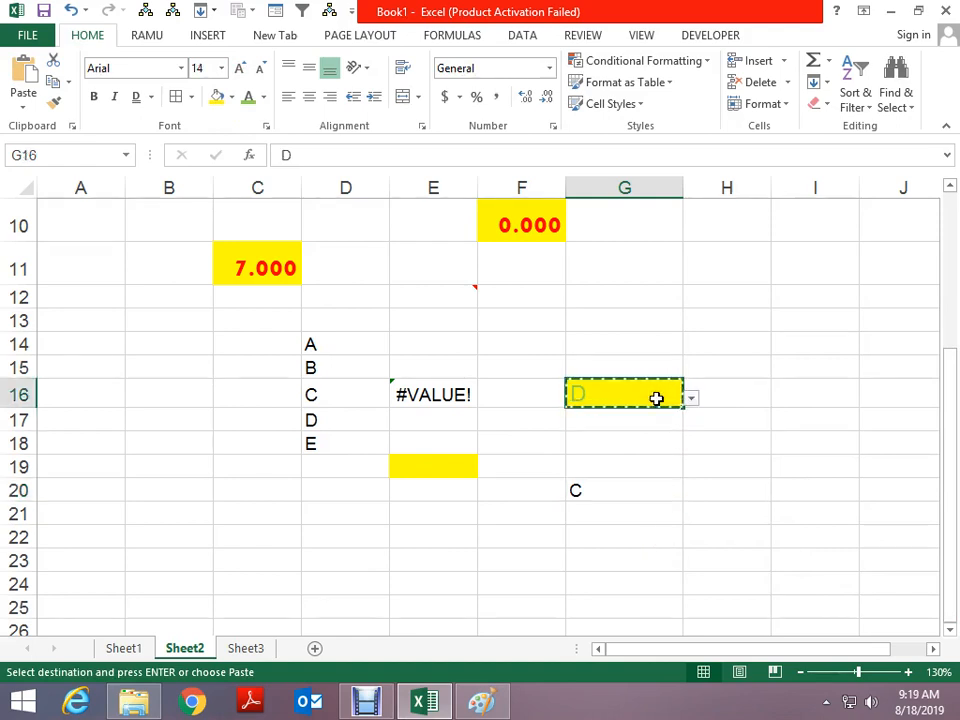
pyautogui.press('Escape')
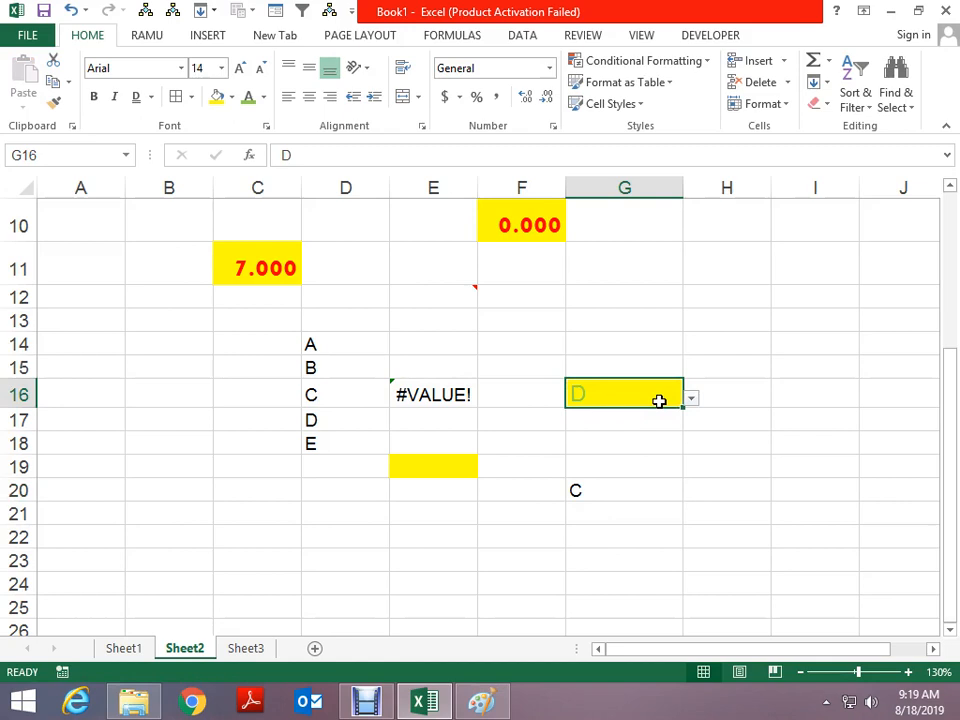
# Copy E5 and preview the Paste Special options at G11 without pasting
pyautogui.scroll(2, 563, 321)
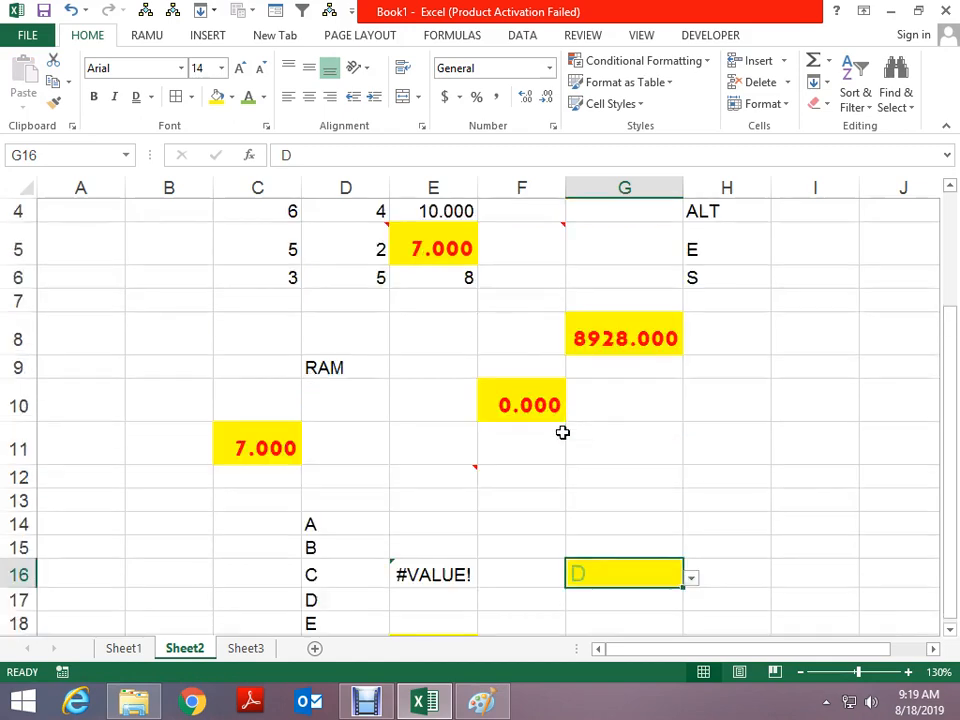
pyautogui.click(436, 241)
pyautogui.hotkey('ctrl', 'c')
pyautogui.scroll(-2, 539, 426)
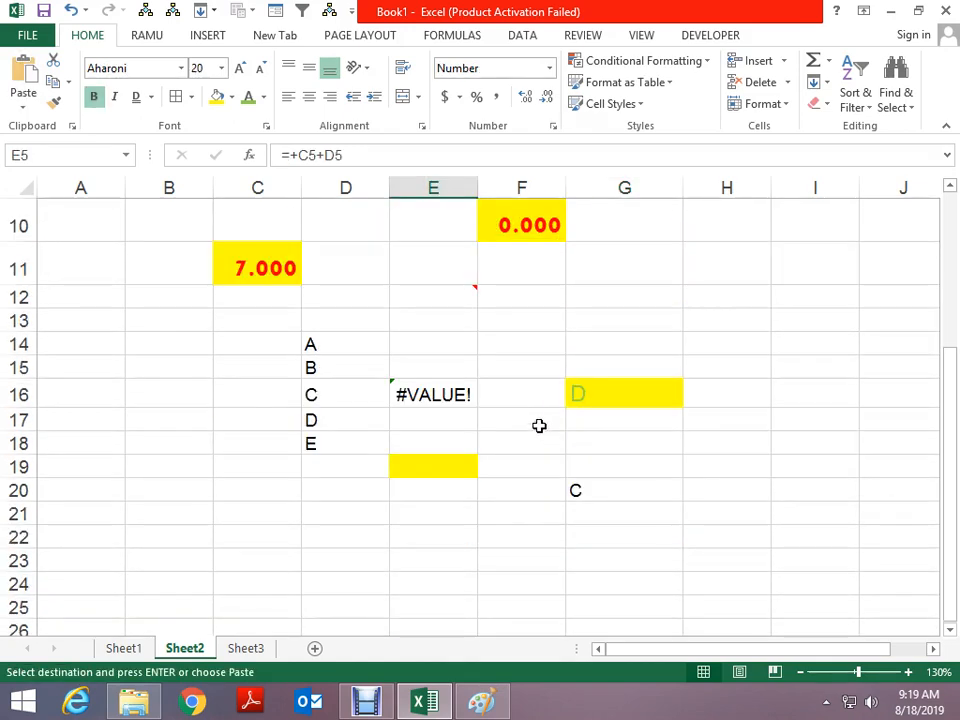
pyautogui.hotkey('alt', 'e')
pyautogui.press('s')
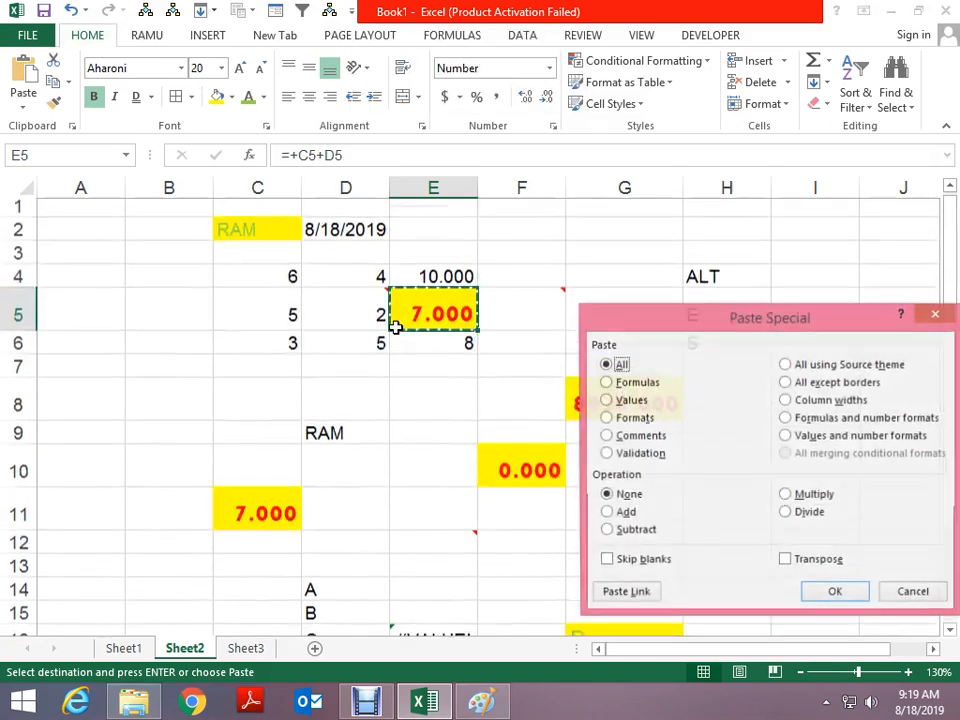
pyautogui.press('Escape')
pyautogui.scroll(-1, 685, 470)
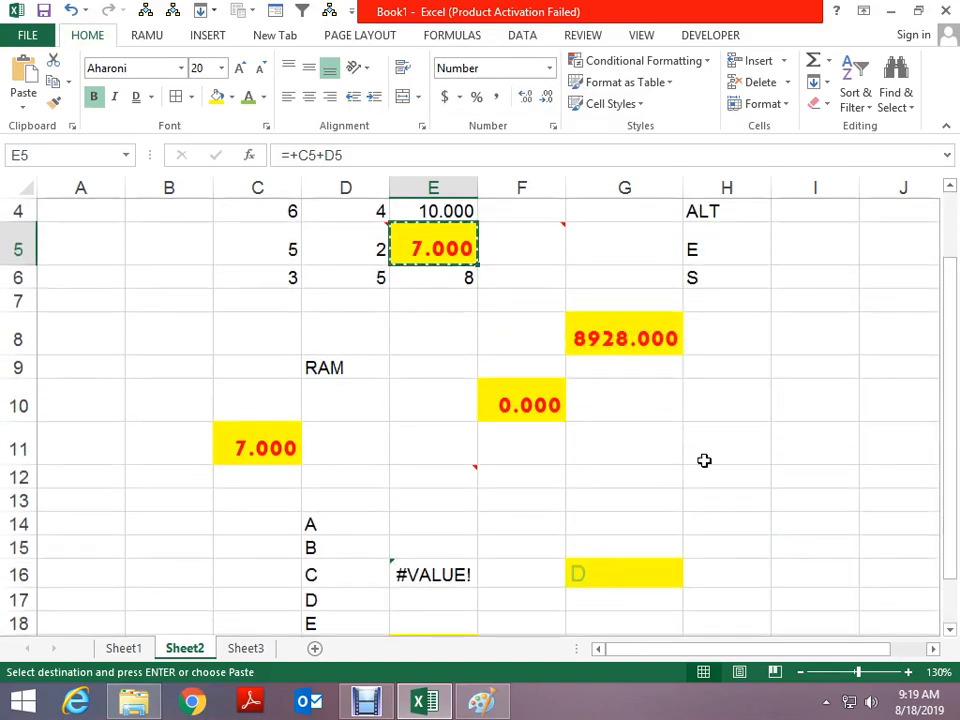
pyautogui.click(611, 456)
pyautogui.hotkey('alt', 'e')
pyautogui.press('s')
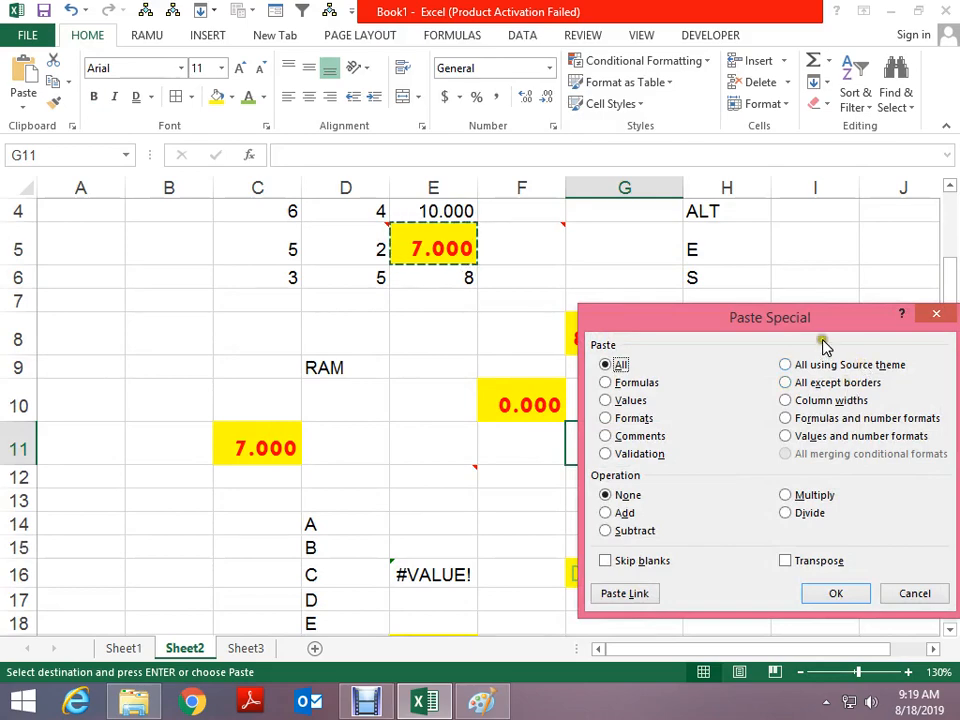
pyautogui.press('Escape')
pyautogui.press('Escape')
pyautogui.scroll(1, 679, 347)
# Paste E5's formatted total into I8 and autofit column I to show 8928.000
pyautogui.click(466, 318)
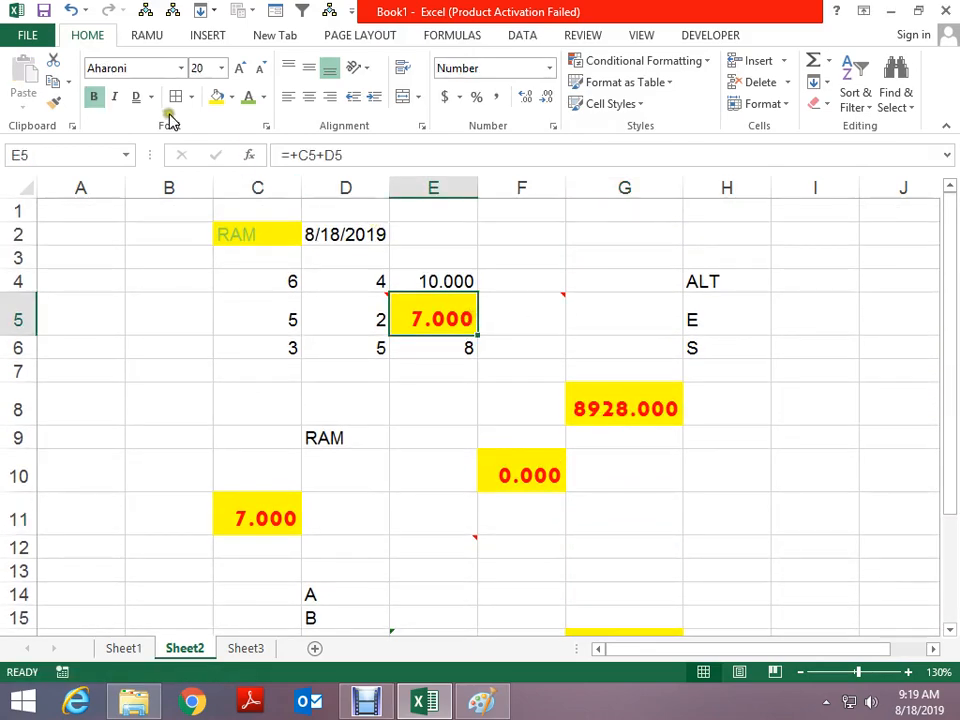
pyautogui.click(466, 407)
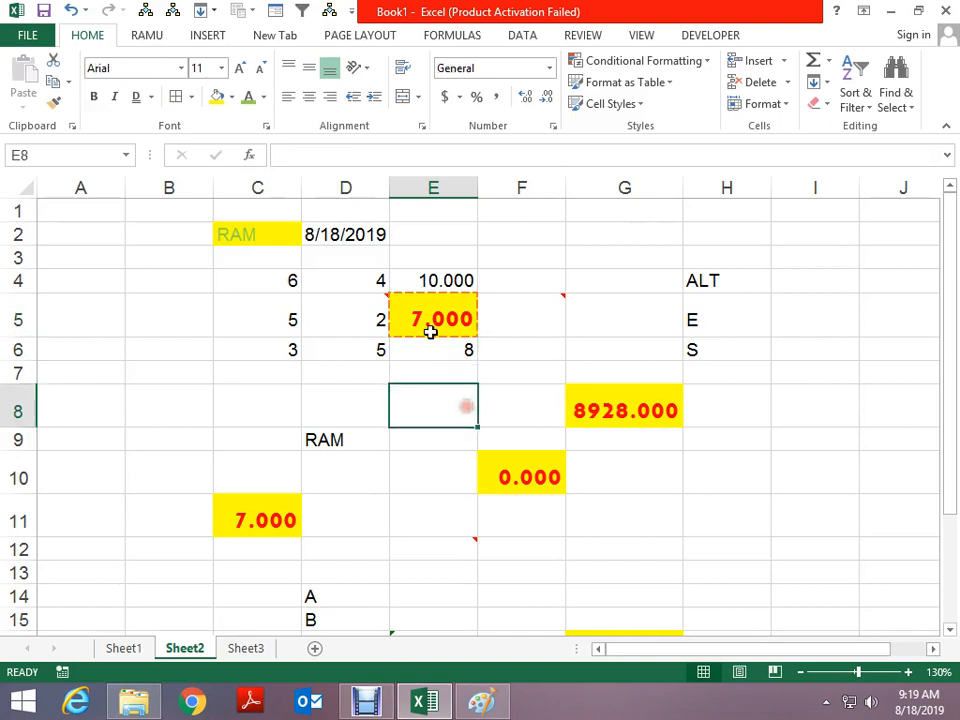
pyautogui.click(430, 331)
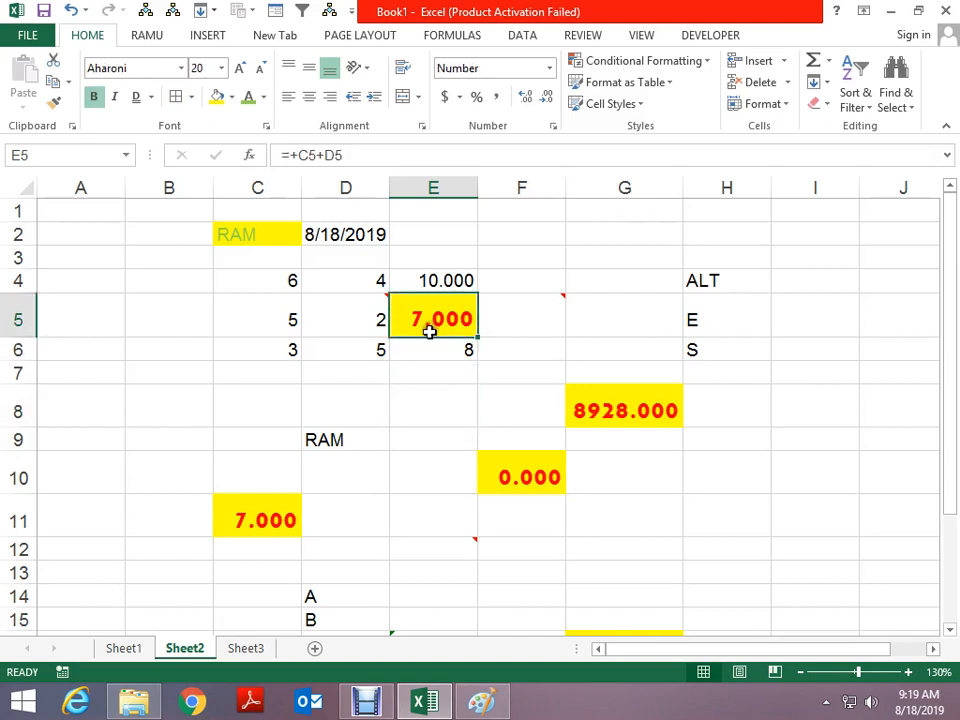
pyautogui.click(497, 370)
pyautogui.click(437, 322)
pyautogui.hotkey('ctrl', 'c')
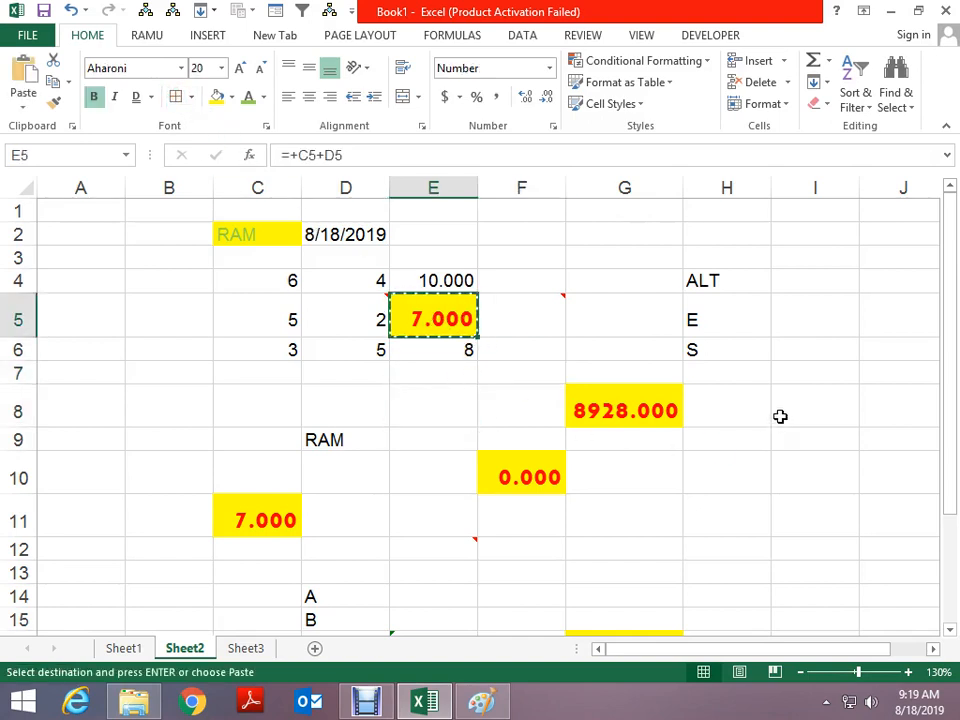
pyautogui.click(780, 416)
pyautogui.hotkey('ctrl', 'v')
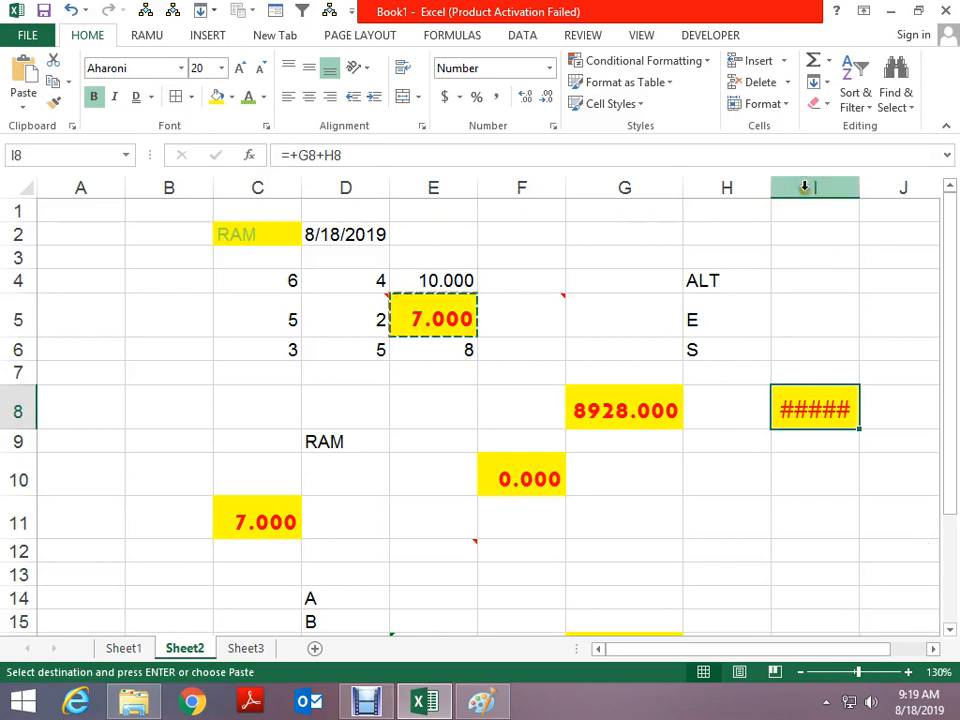
pyautogui.doubleClick(858, 188)
pyautogui.hotkey('ctrl', 'c')
pyautogui.click(869, 489)
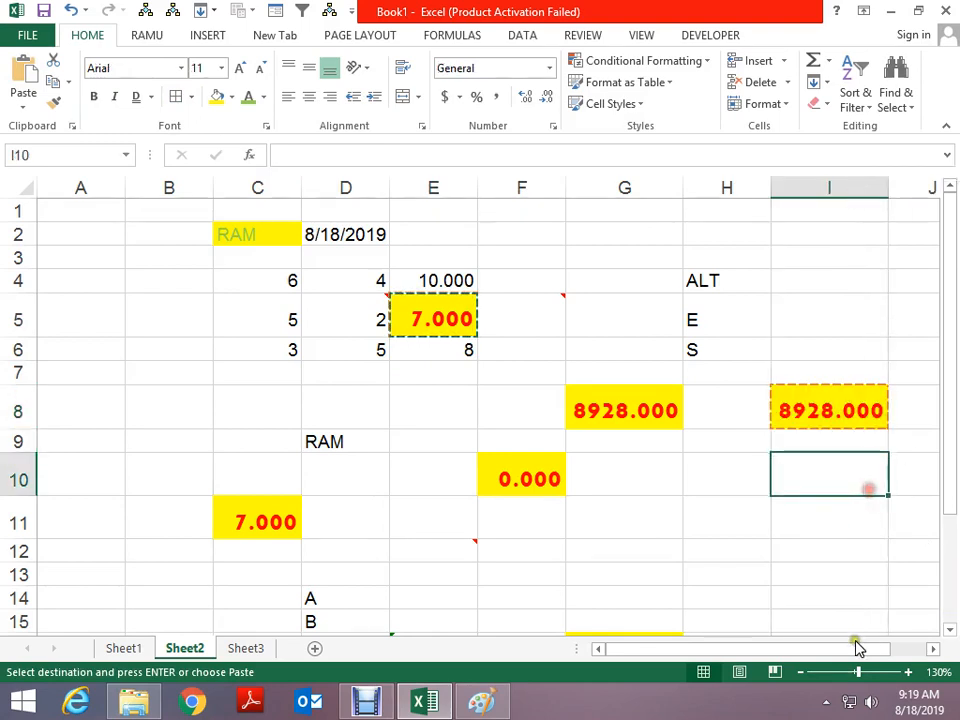
# Paste the copied total into F21 using Paste Special All except borders
pyautogui.click(415, 326)
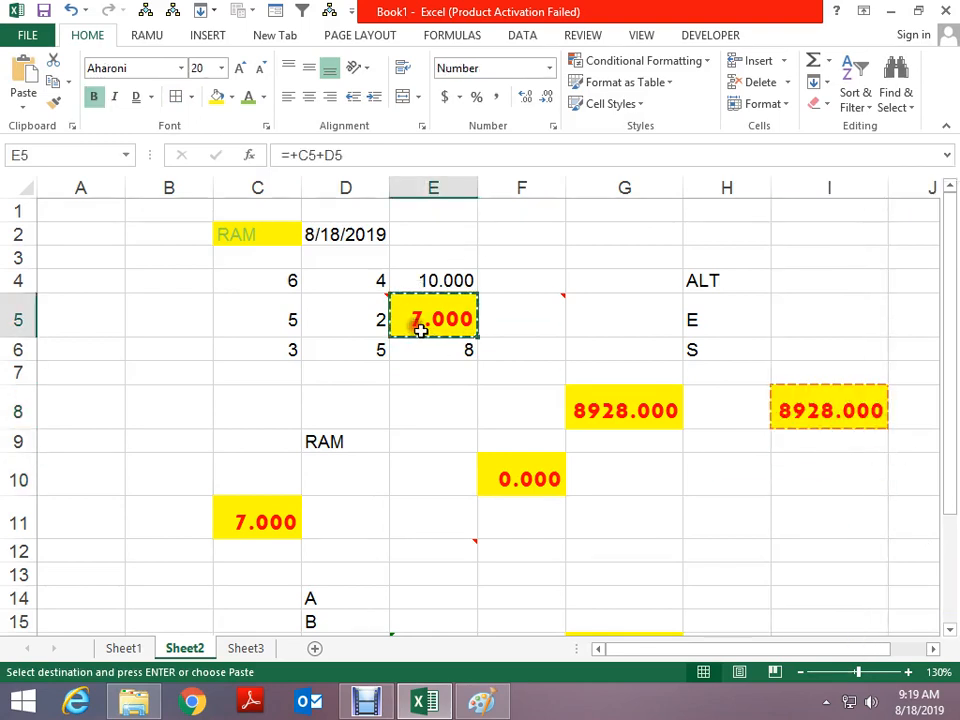
pyautogui.scroll(-3, 435, 341)
pyautogui.click(497, 508)
pyautogui.hotkey('alt', 'e')
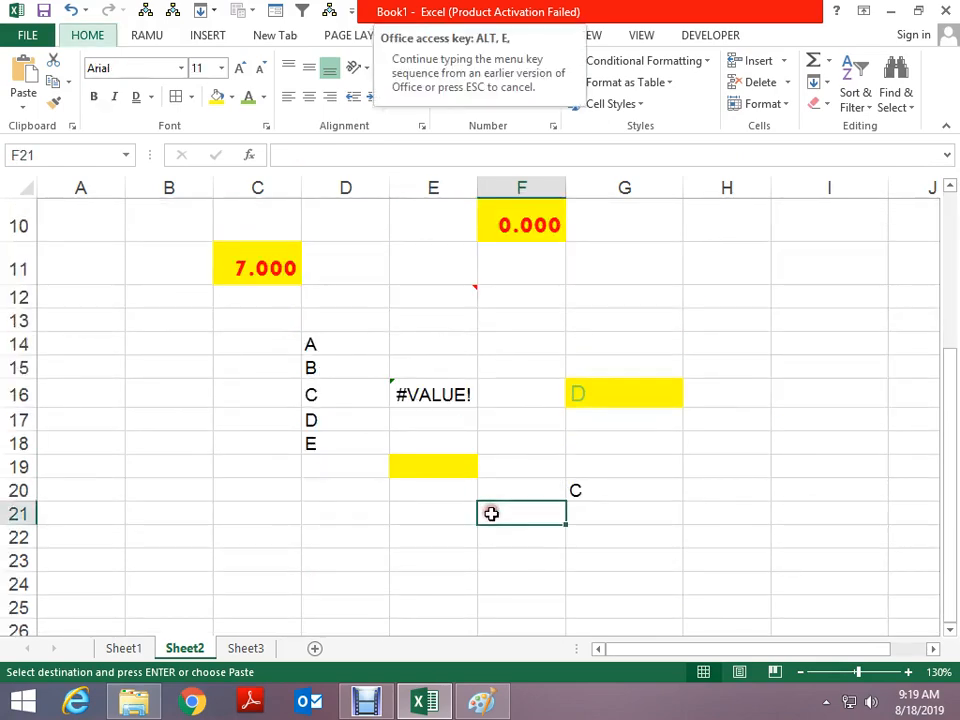
pyautogui.press('s')
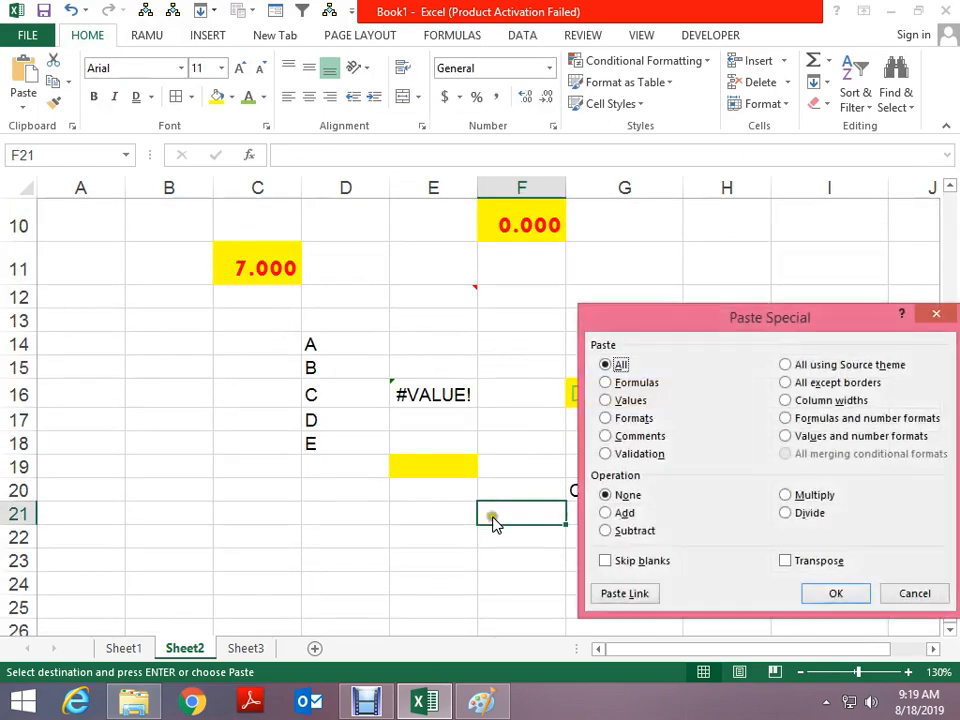
pyautogui.click(816, 382)
pyautogui.click(834, 591)
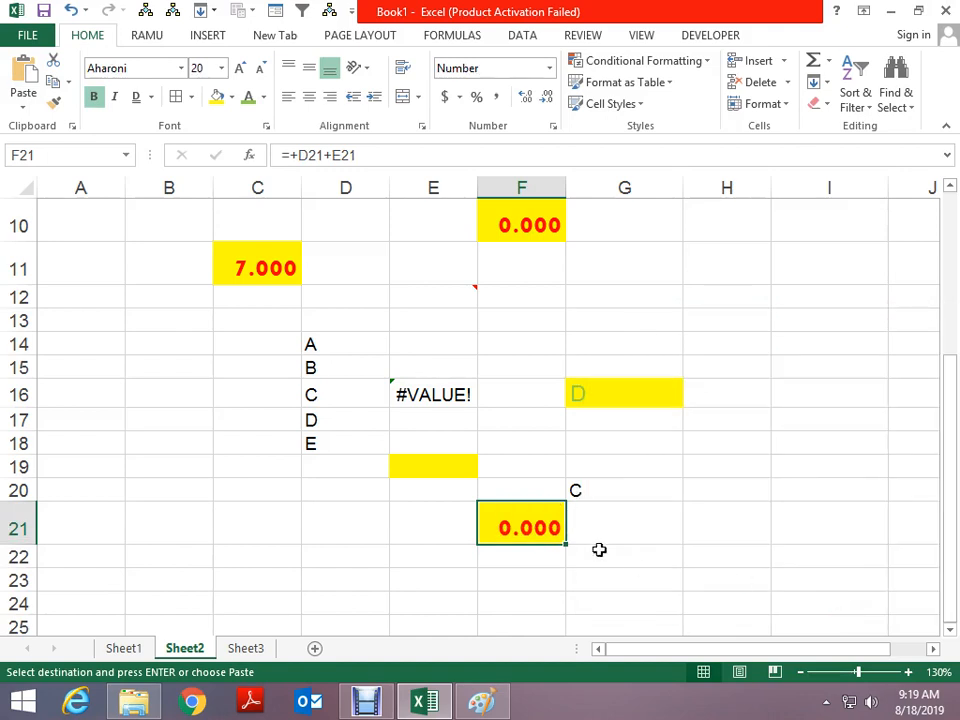
pyautogui.click(587, 529)
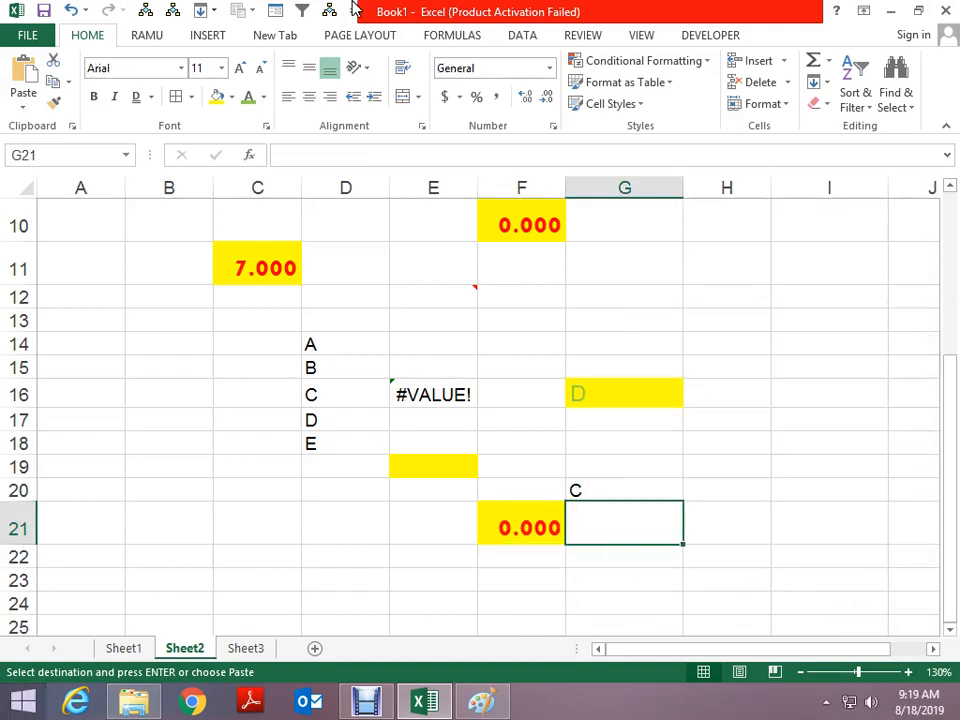
# Widen column F, then give column B the same width with Paste Special Column widths
pyautogui.moveTo(566, 187); pyautogui.dragTo(691, 190)
pyautogui.click(606, 296)
pyautogui.hotkey('ctrl', 'c')
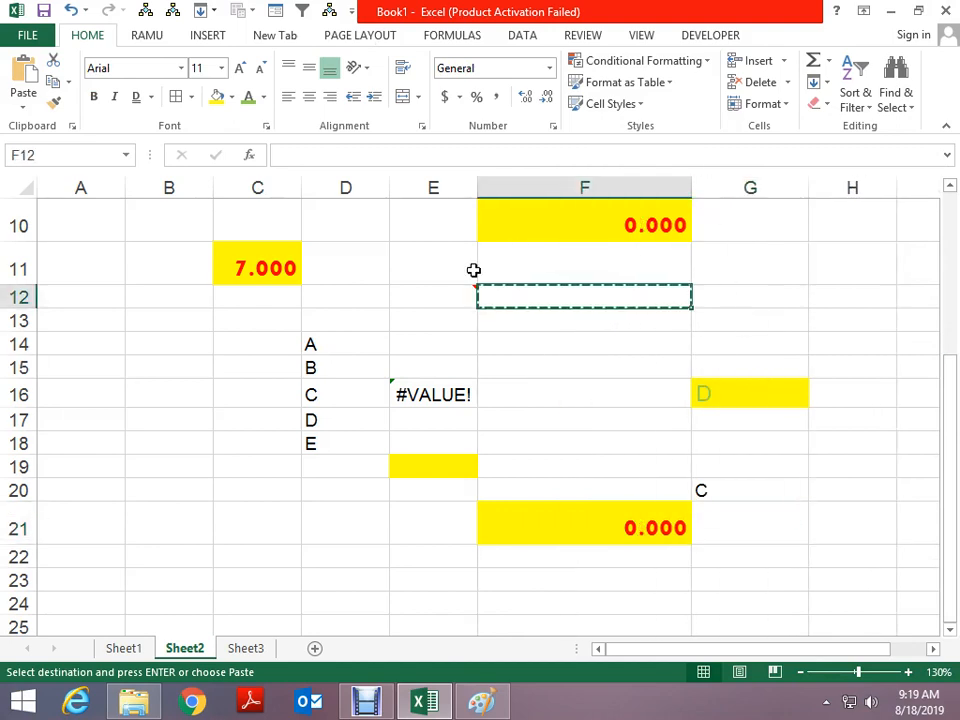
pyautogui.click(191, 293)
pyautogui.hotkey('ctrl', 'alt', 'v')
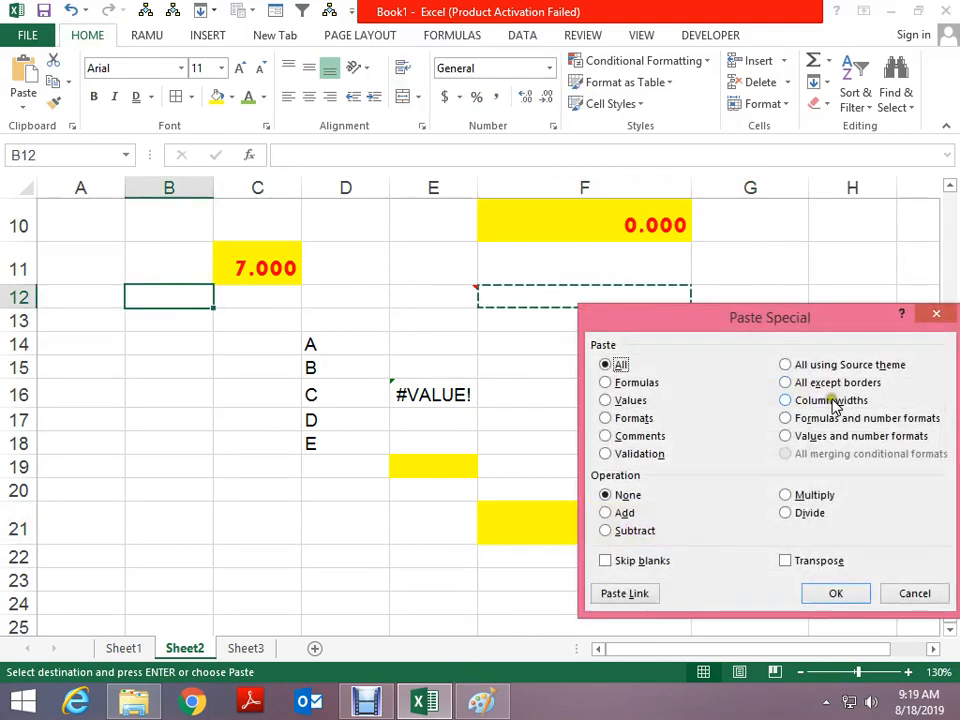
pyautogui.click(830, 400)
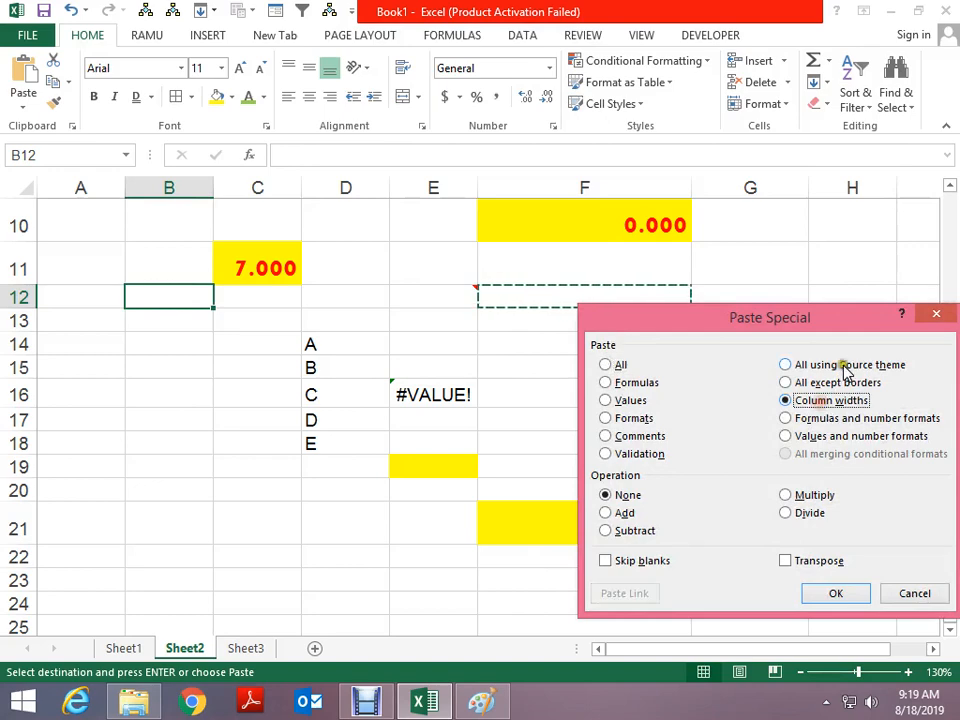
pyautogui.click(852, 598)
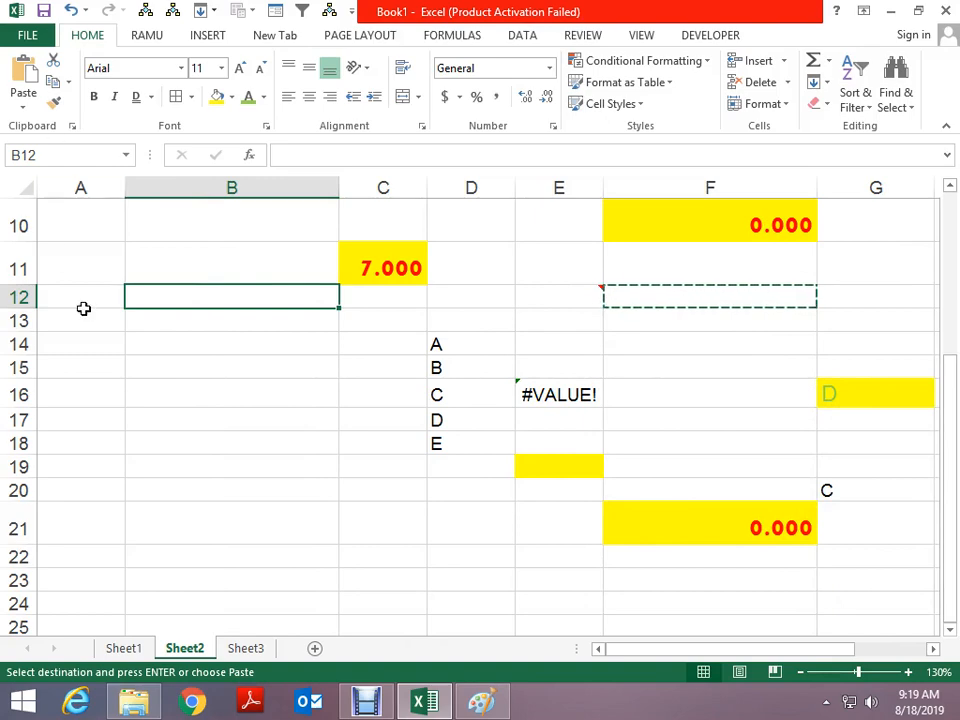
# Paste E5's total into C22 as Formulas and number formats
pyautogui.scroll(-1, 331, 316)
pyautogui.hotkey('alt', 'e')
pyautogui.press('s')
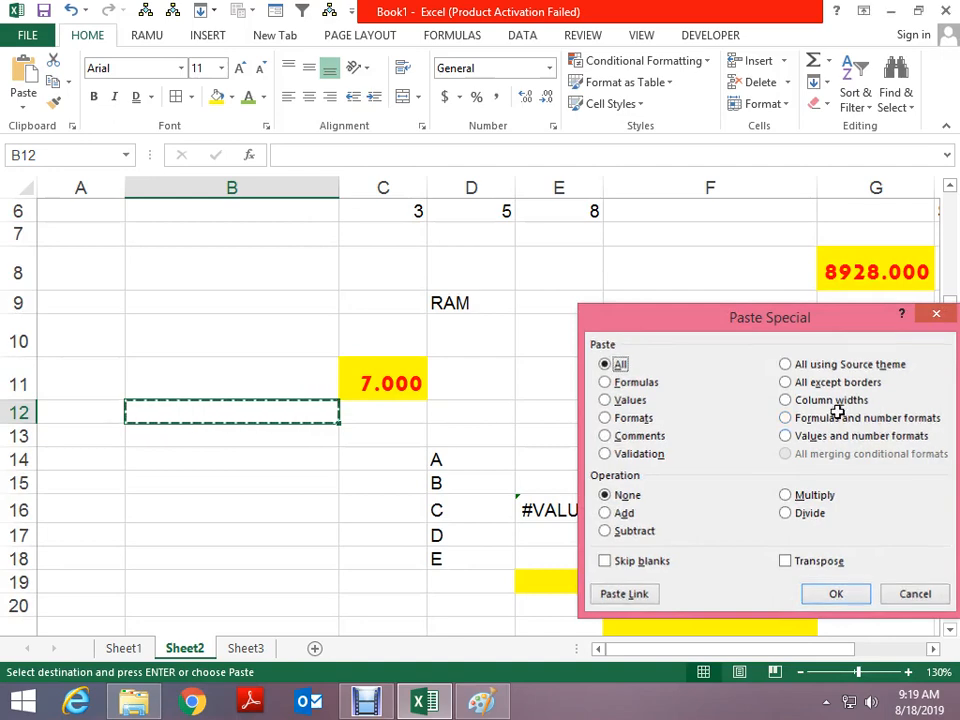
pyautogui.press('Escape')
pyautogui.click(590, 336)
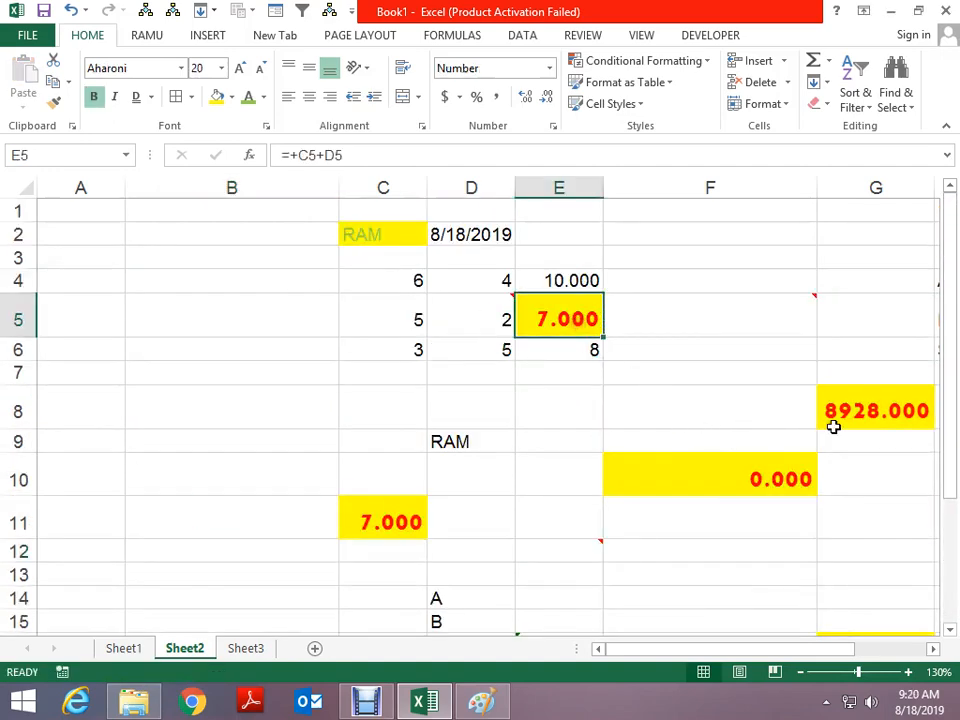
pyautogui.hotkey('ctrl', 'c')
pyautogui.scroll(-5, 800, 390)
pyautogui.click(364, 379)
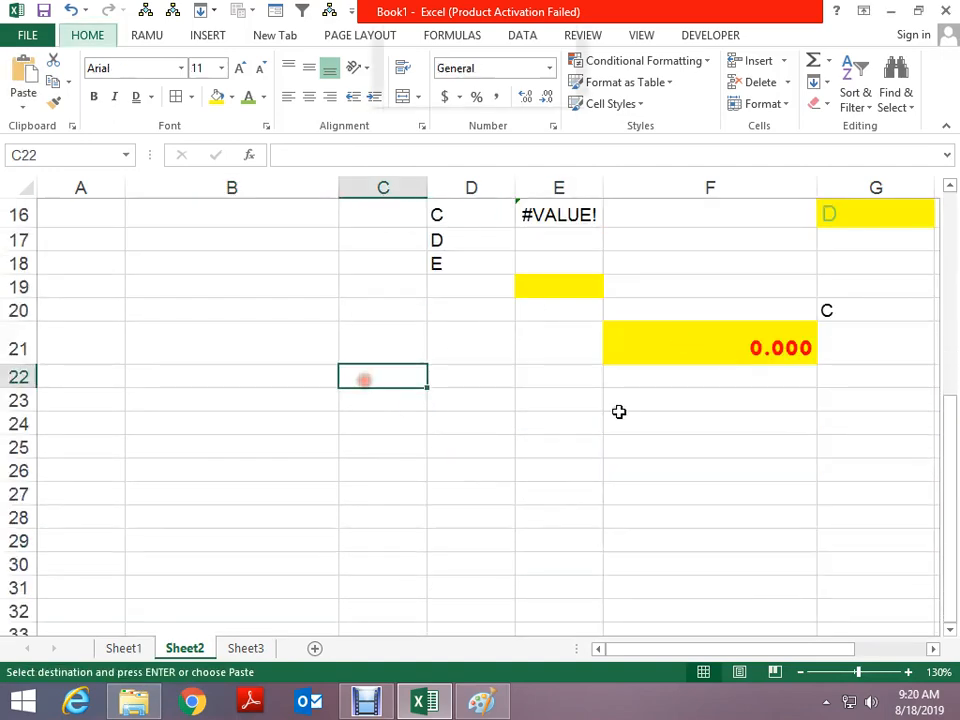
pyautogui.hotkey('ctrl', 'alt', 'v')
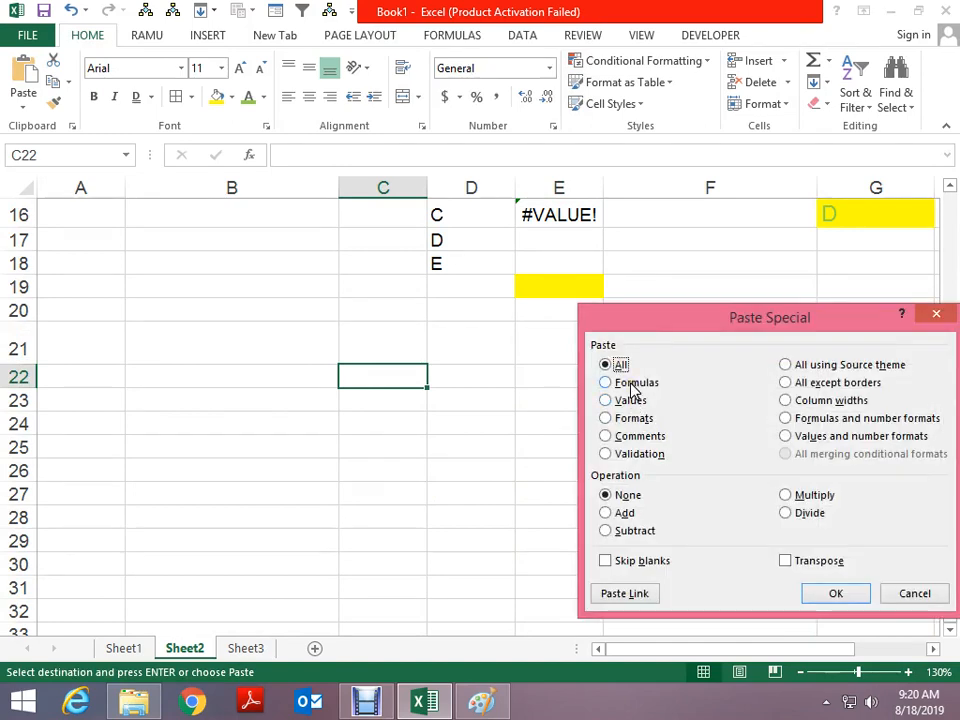
pyautogui.click(870, 423)
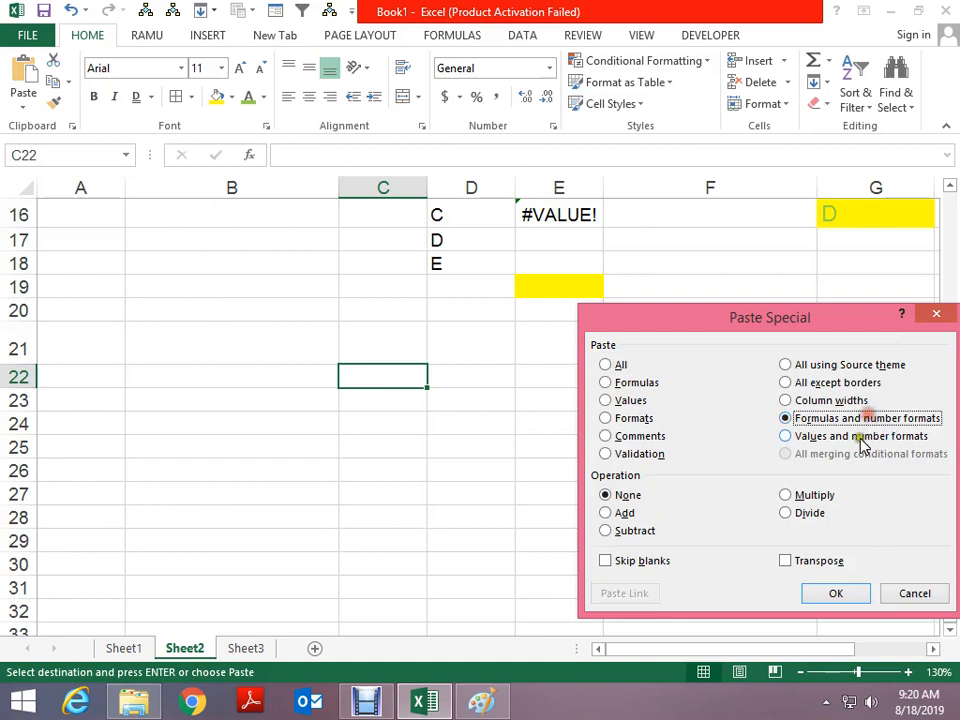
pyautogui.click(826, 592)
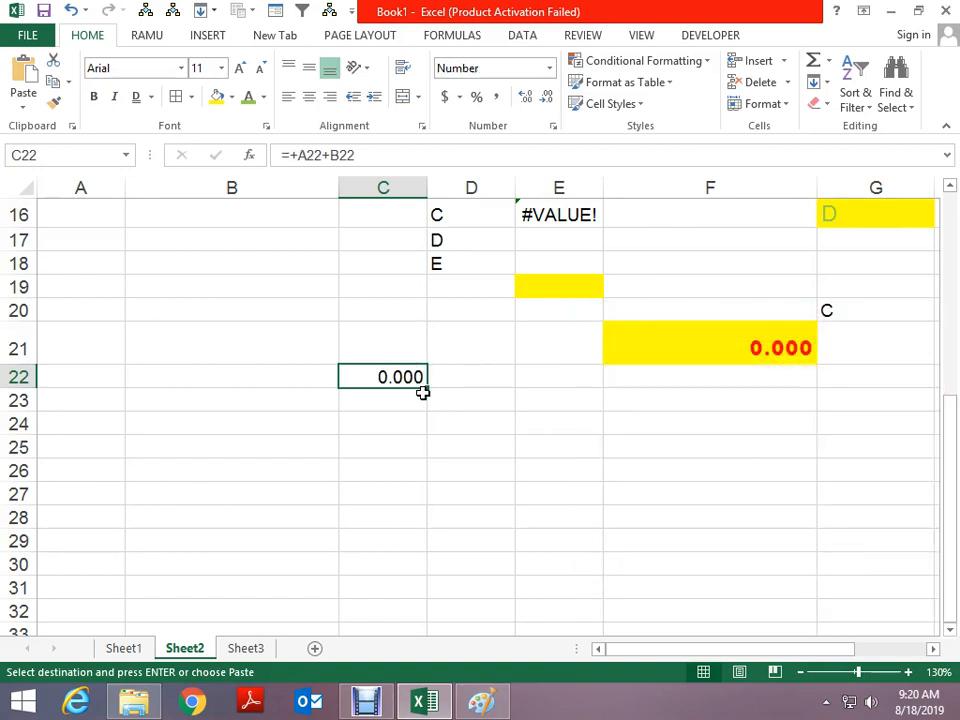
# Paste the full formatted E5 total into B17 through Paste Special
pyautogui.scroll(4, 640, 276)
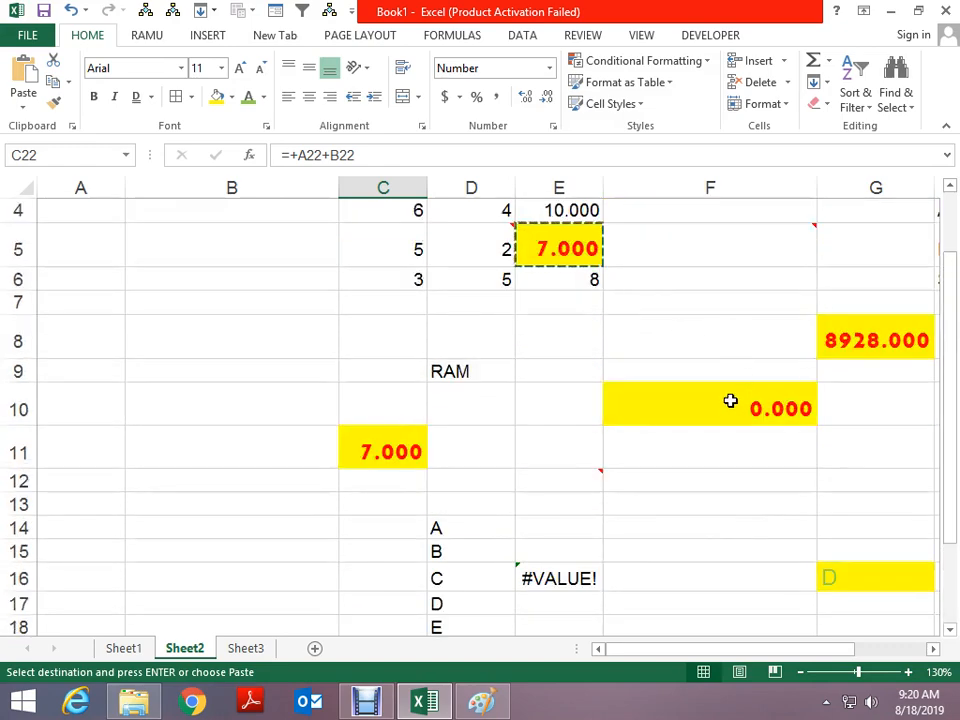
pyautogui.scroll(-3, 570, 246)
pyautogui.click(570, 244)
pyautogui.scroll(4, 671, 351)
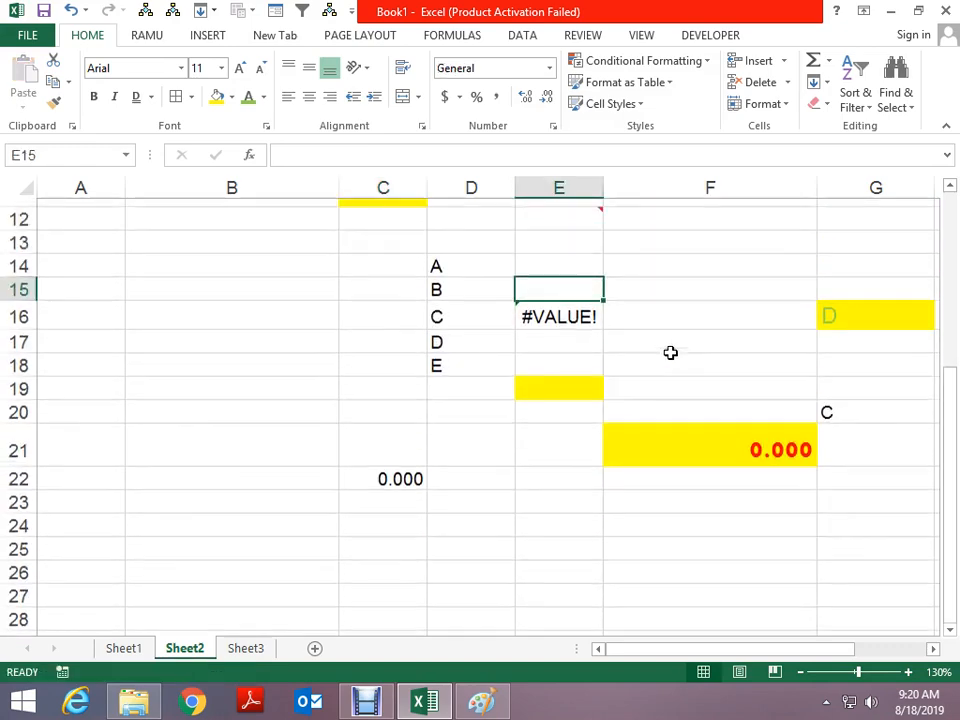
pyautogui.click(591, 298)
pyautogui.scroll(-4, 386, 257)
pyautogui.click(212, 305)
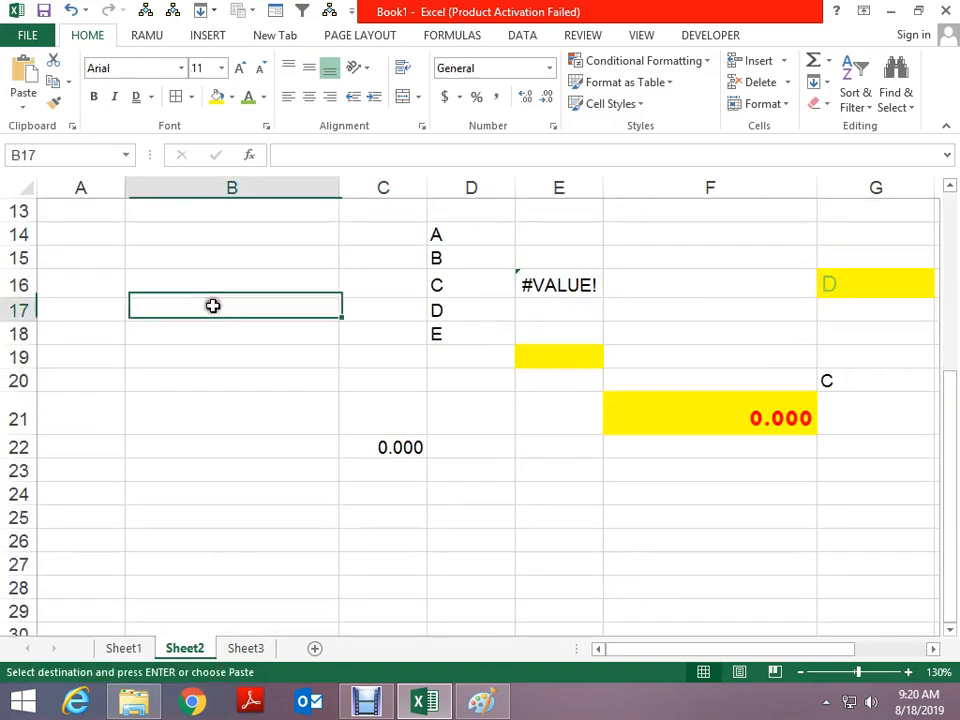
pyautogui.hotkey('ctrl', 'alt', 'v')
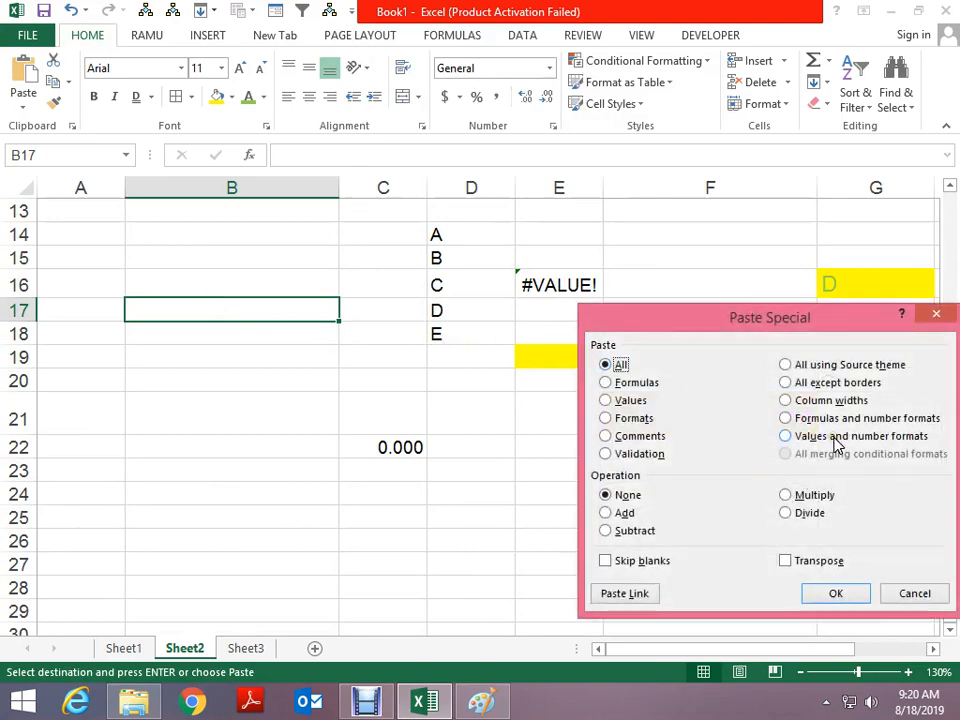
pyautogui.click(830, 593)
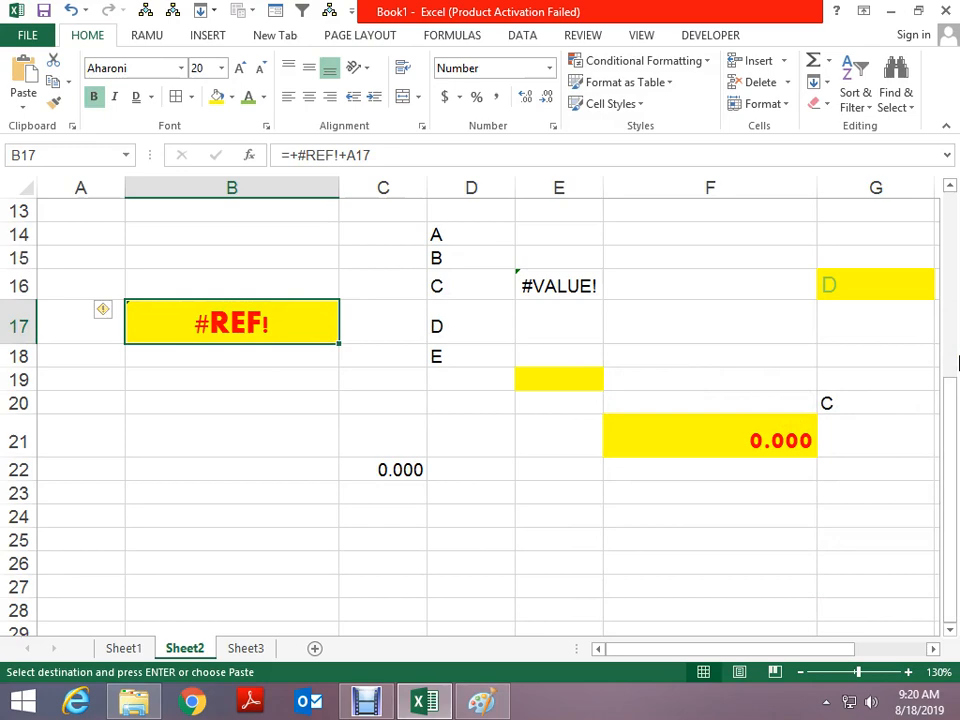
pyautogui.scroll(1, 732, 298)
pyautogui.press('Escape')
# Paste E5 into B24 as Values and number formats, then check with F2 that it holds 7
pyautogui.click(412, 268)
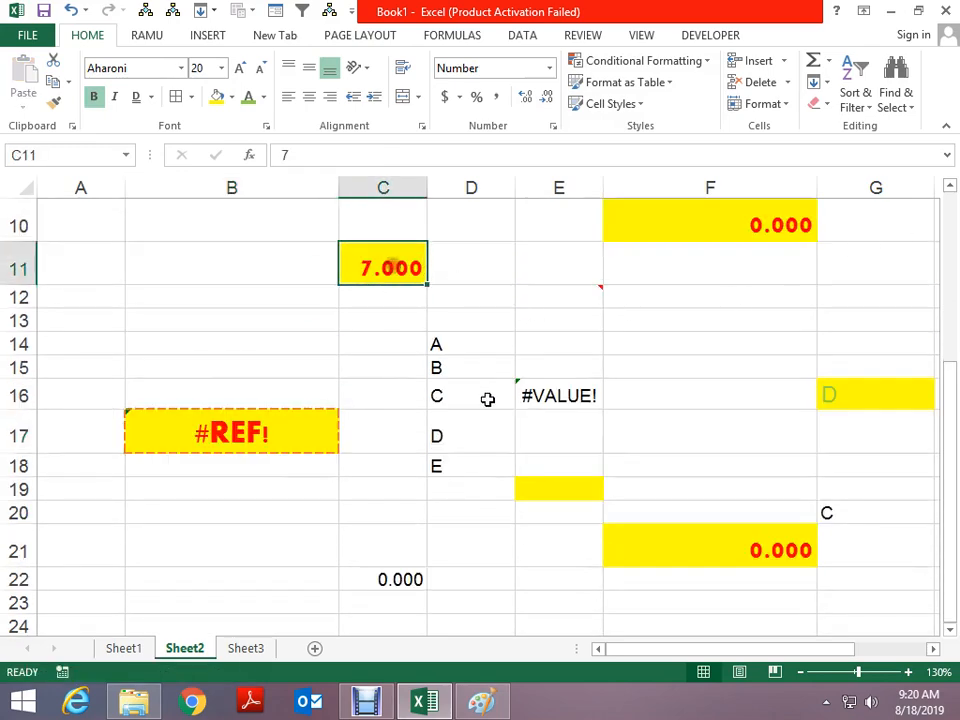
pyautogui.scroll(3, 489, 399)
pyautogui.click(561, 326)
pyautogui.hotkey('ctrl', 'c')
pyautogui.scroll(-3, 607, 430)
pyautogui.scroll(-2, 394, 456)
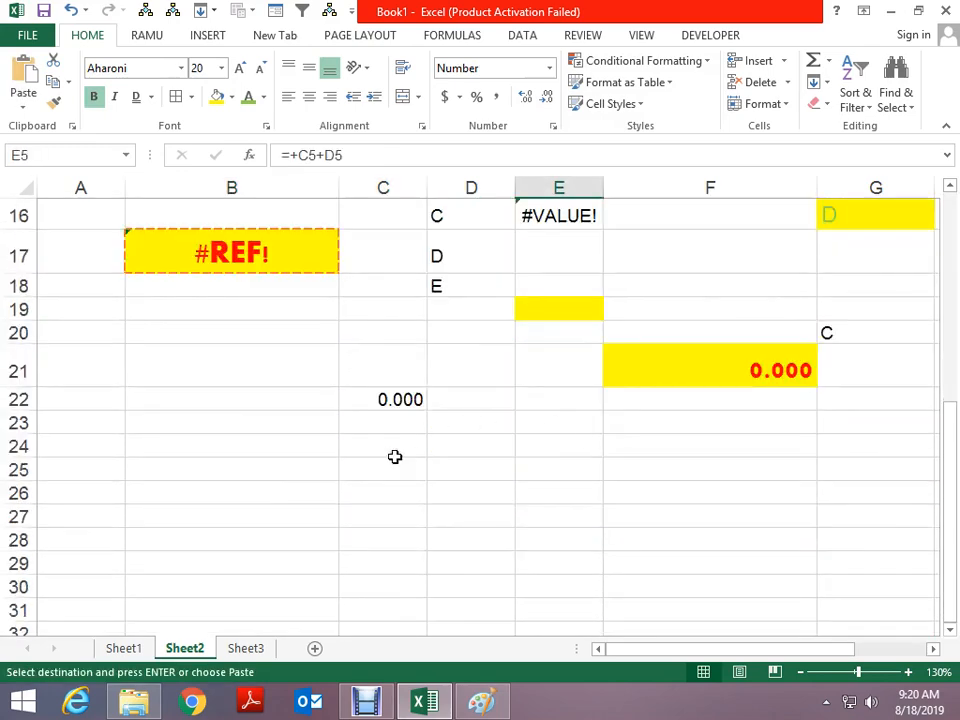
pyautogui.click(246, 446)
pyautogui.hotkey('alt', 'e')
pyautogui.press('s')
pyautogui.click(786, 436)
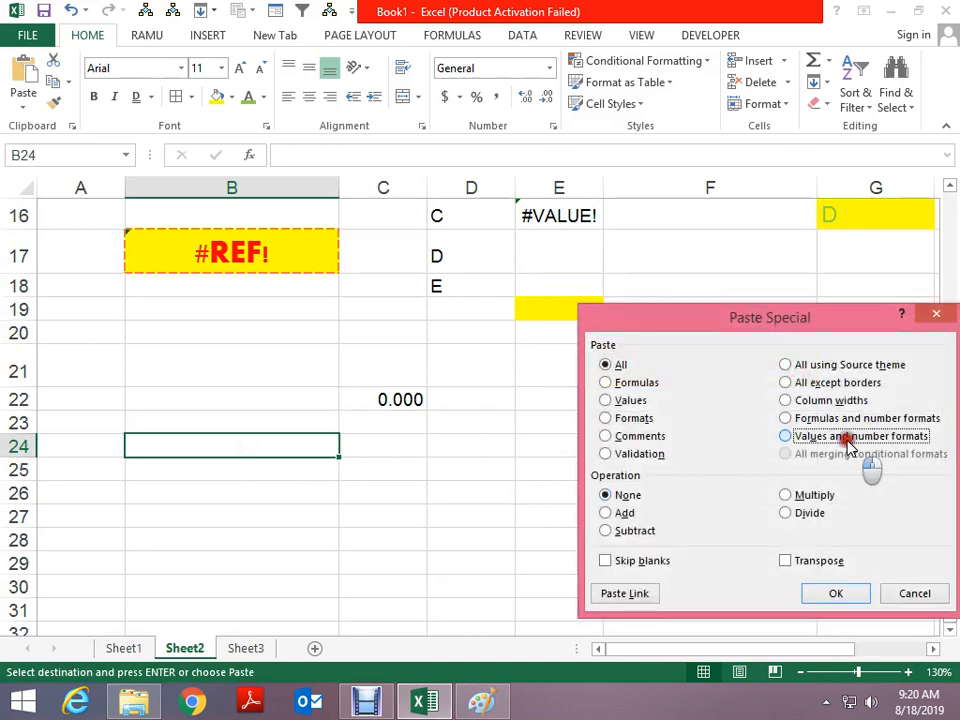
pyautogui.click(828, 593)
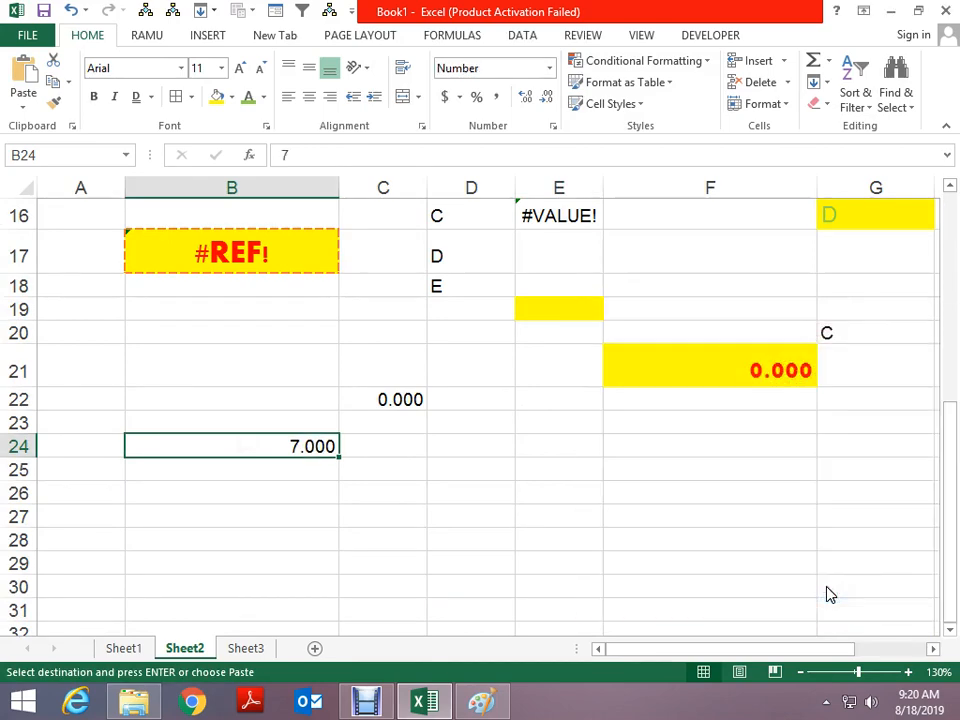
pyautogui.press('F2')
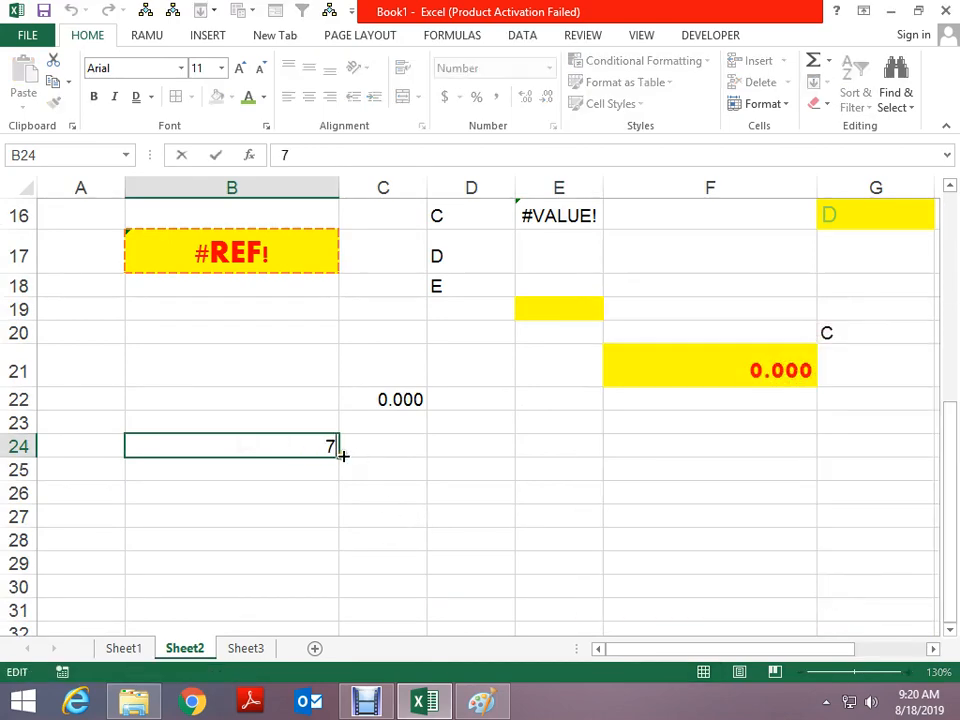
pyautogui.press('Escape')
pyautogui.scroll(4, 501, 437)
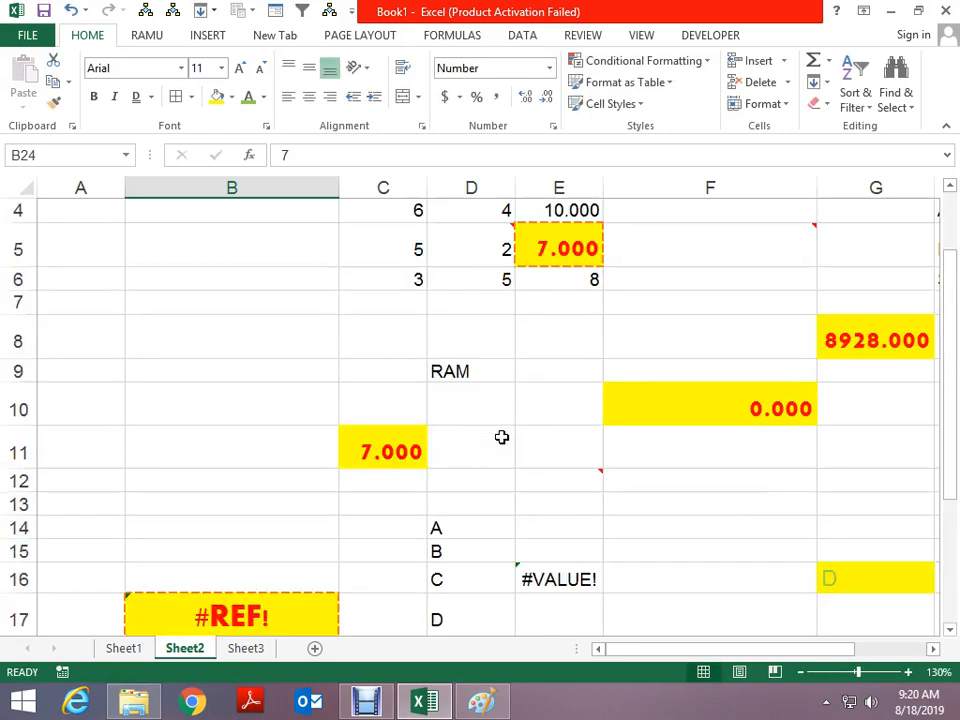
# Copy B24, bring up Paste Special, then cancel it and the copy
pyautogui.hotkey('ctrl', 'c')
pyautogui.scroll(-4, 501, 437)
pyautogui.hotkey('ctrl', 'alt', 'v')
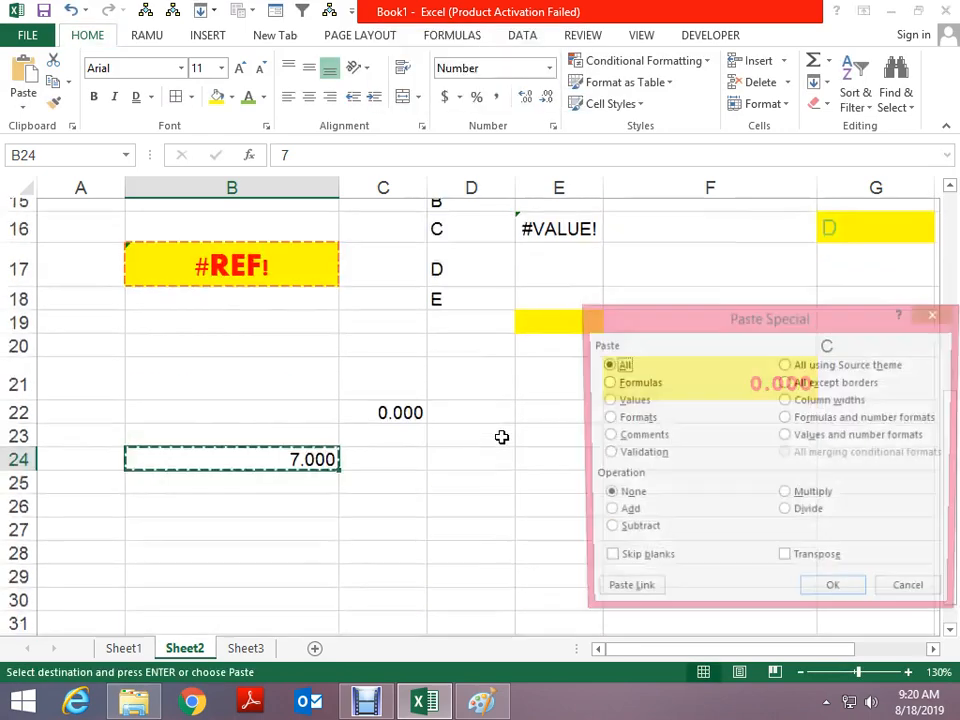
pyautogui.moveTo(740, 347); pyautogui.dragTo(441, 180)
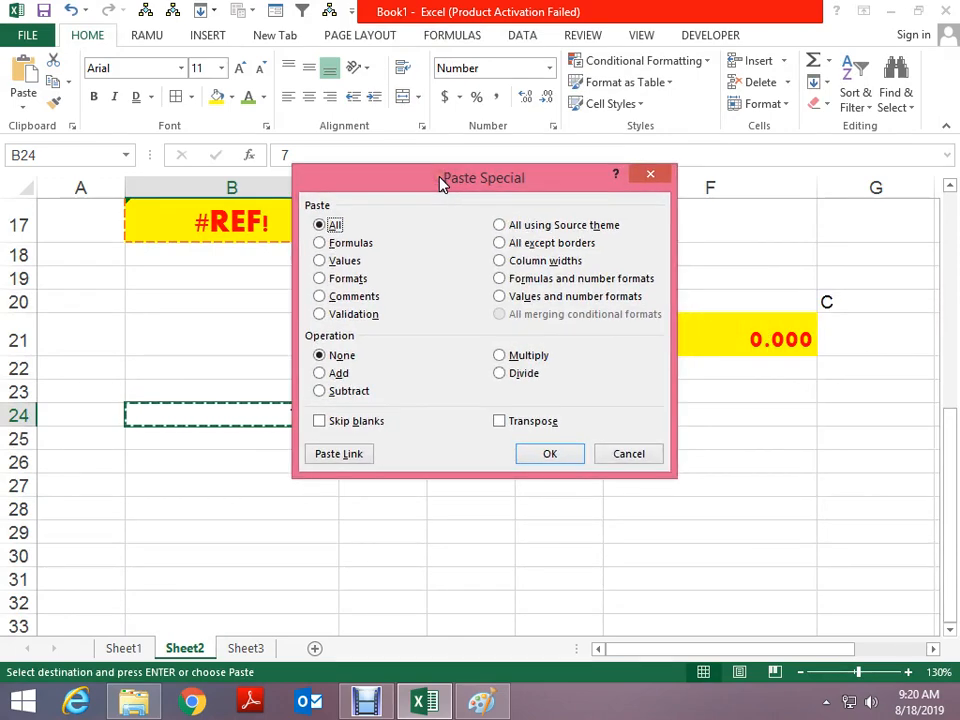
pyautogui.press('Escape')
pyautogui.press('Escape')
pyautogui.scroll(5, 630, 257)
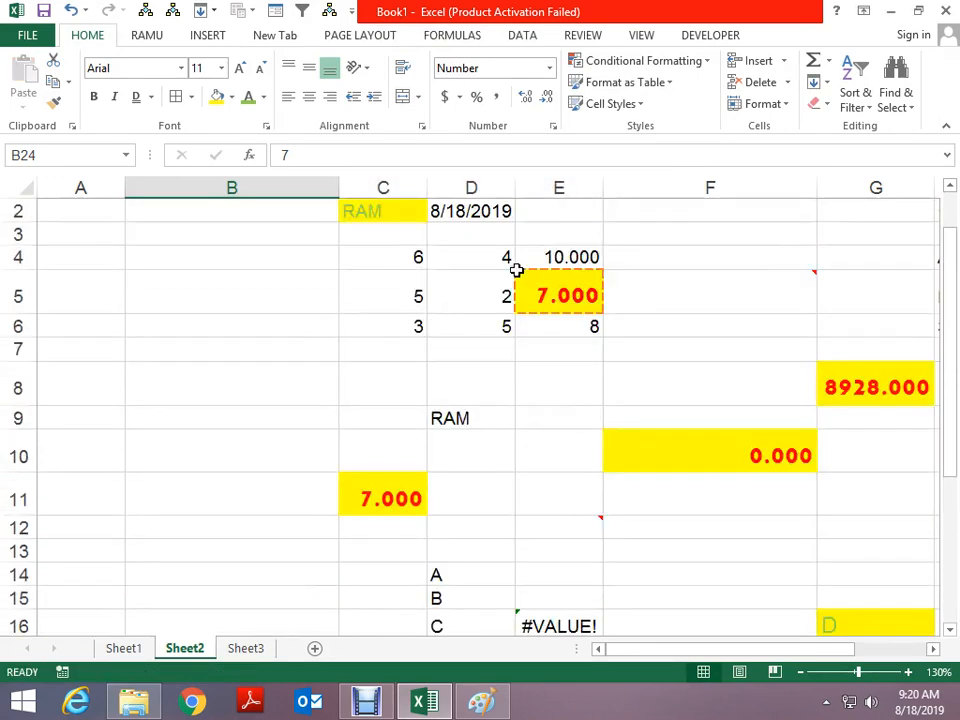
# Paste E5's value 7 and then its yellow red-number formatting into B5
pyautogui.click(550, 300)
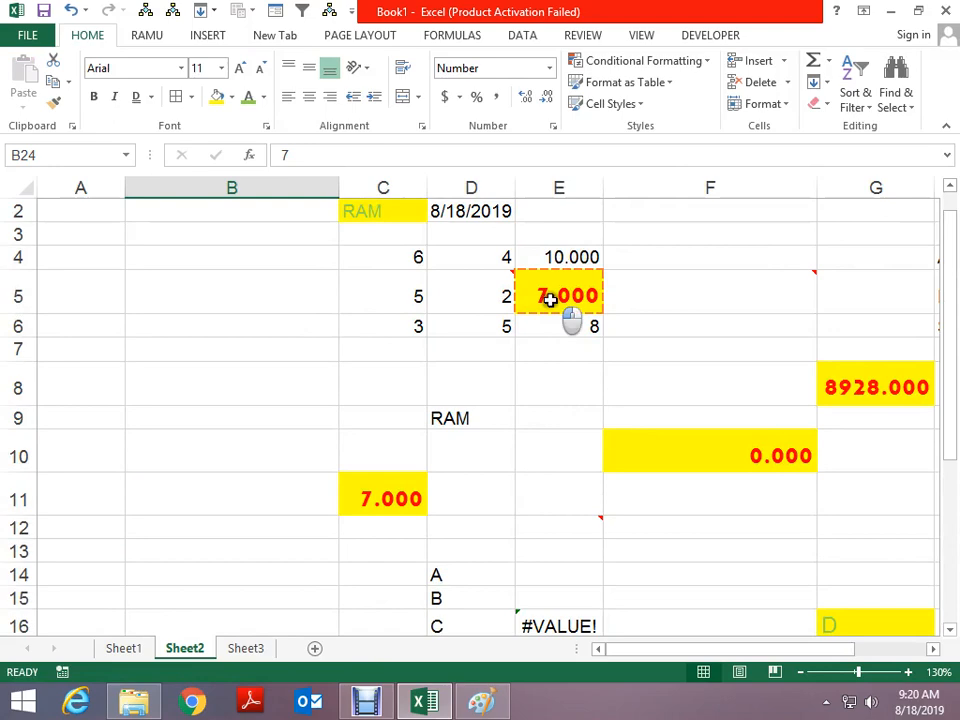
pyautogui.click(246, 306)
pyautogui.hotkey('ctrl', 'alt', 'v')
pyautogui.press('Return')
pyautogui.hotkey('ctrl', 'alt', 'v')
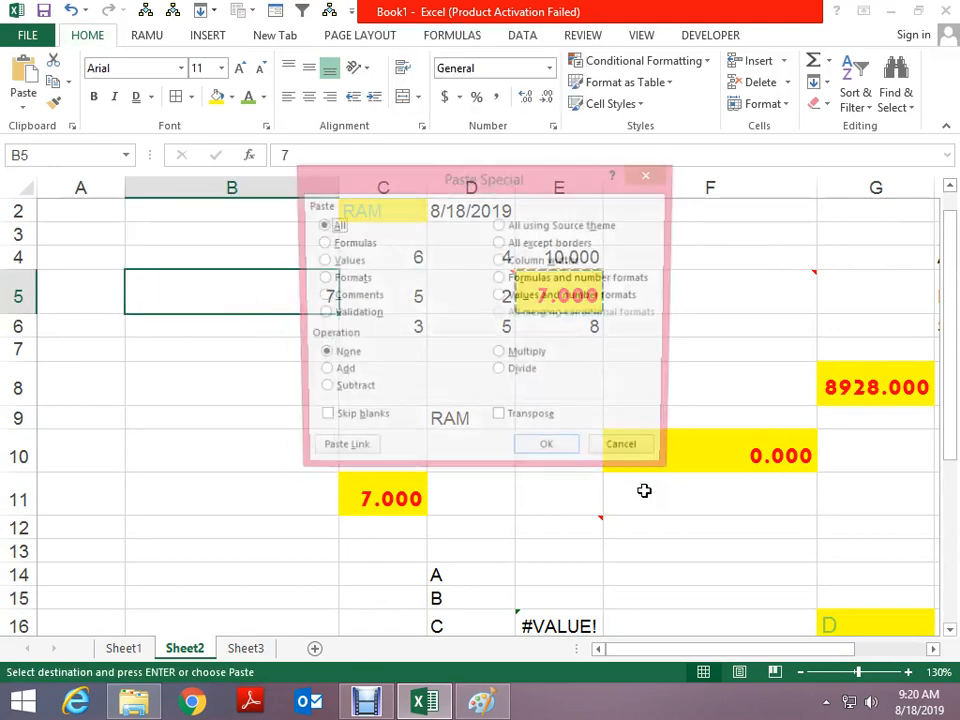
pyautogui.press('t')
pyautogui.press('Return')
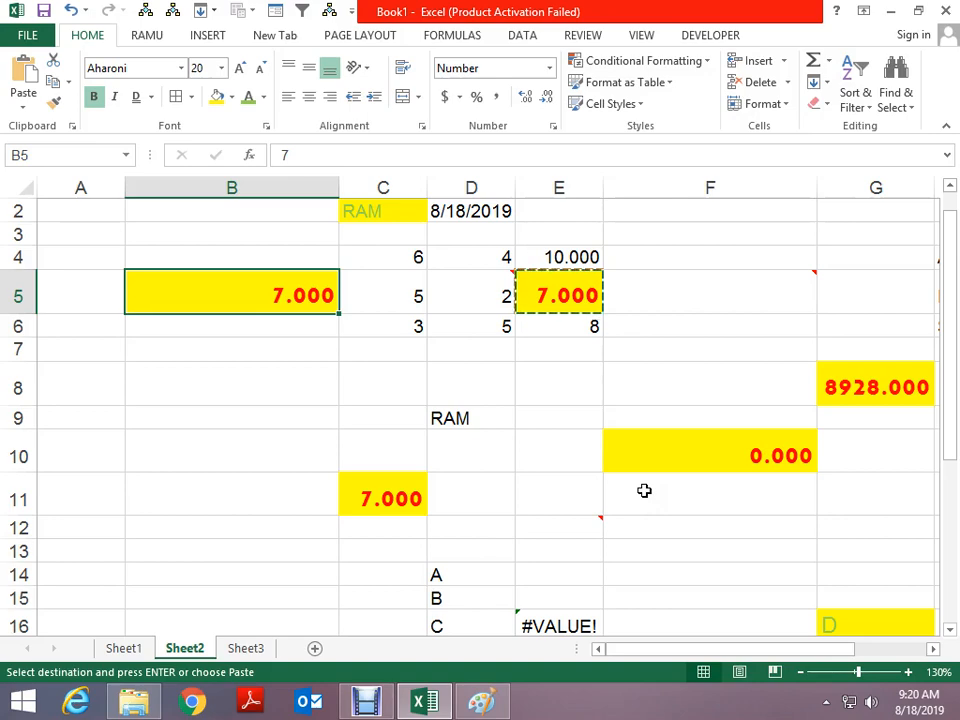
# Paste E5's column width onto column B and end copy mode
pyautogui.hotkey('alt', 'e')
pyautogui.press('s')
pyautogui.click(562, 261)
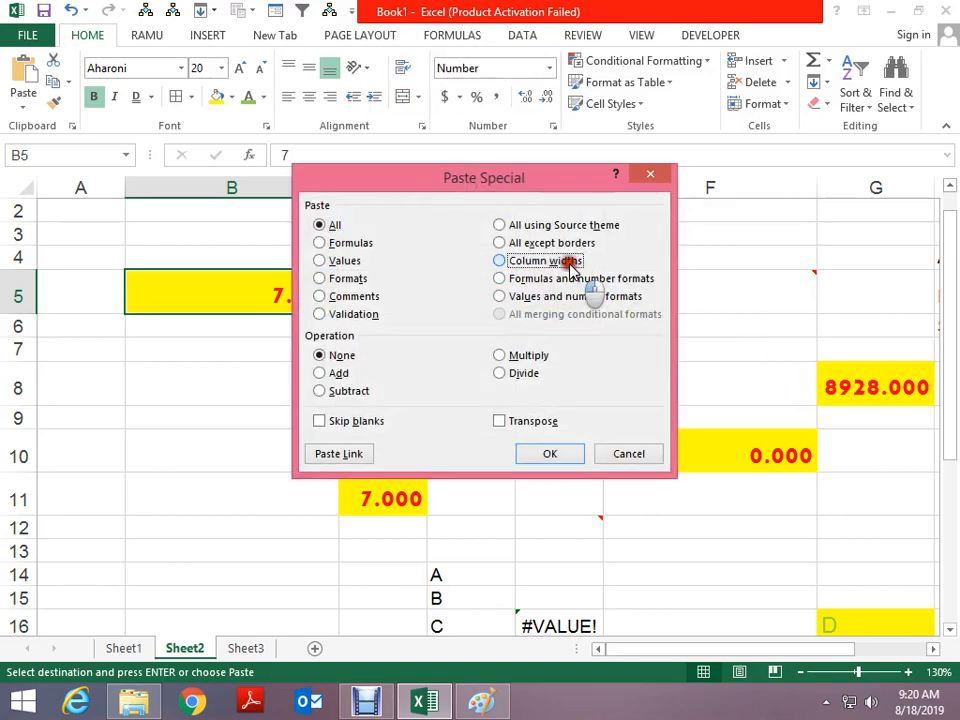
pyautogui.click(556, 455)
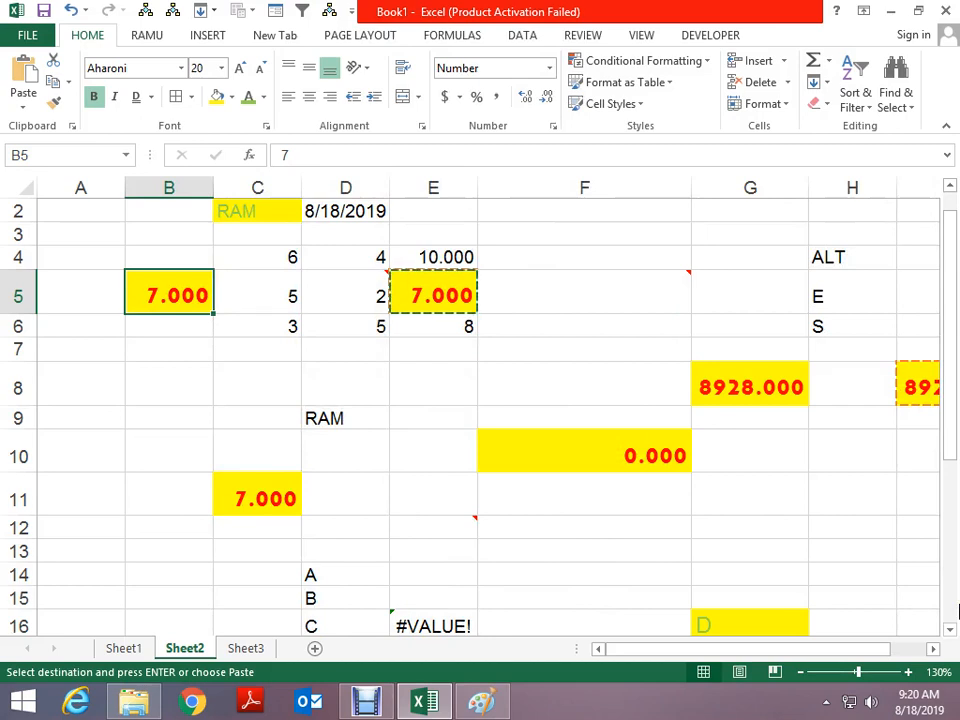
pyautogui.press('Escape')
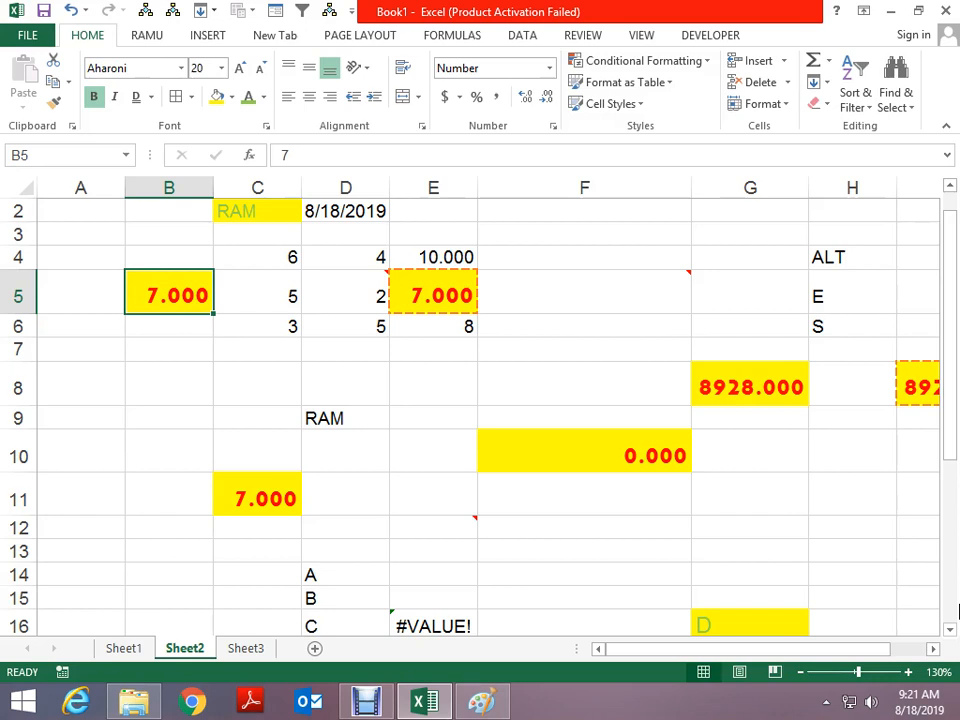
pyautogui.scroll(-7, 330, 518)
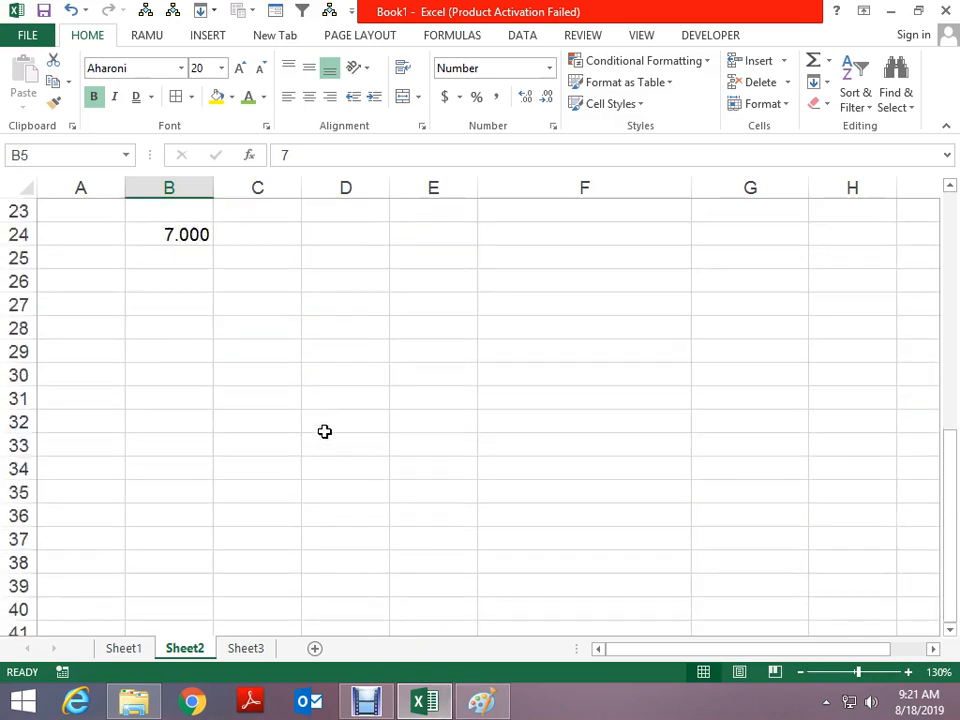
# Copy empty cell D31 and dismiss the Paste Special options without pasting
pyautogui.click(330, 393)
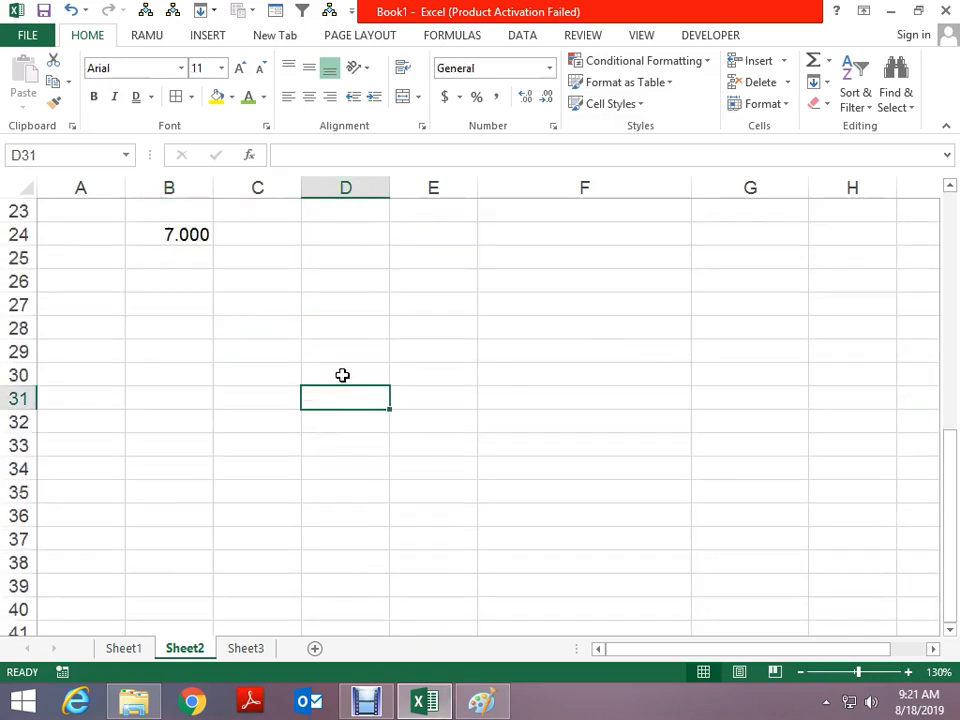
pyautogui.hotkey('ctrl', 'c')
pyautogui.hotkey('ctrl', 'alt', 'v')
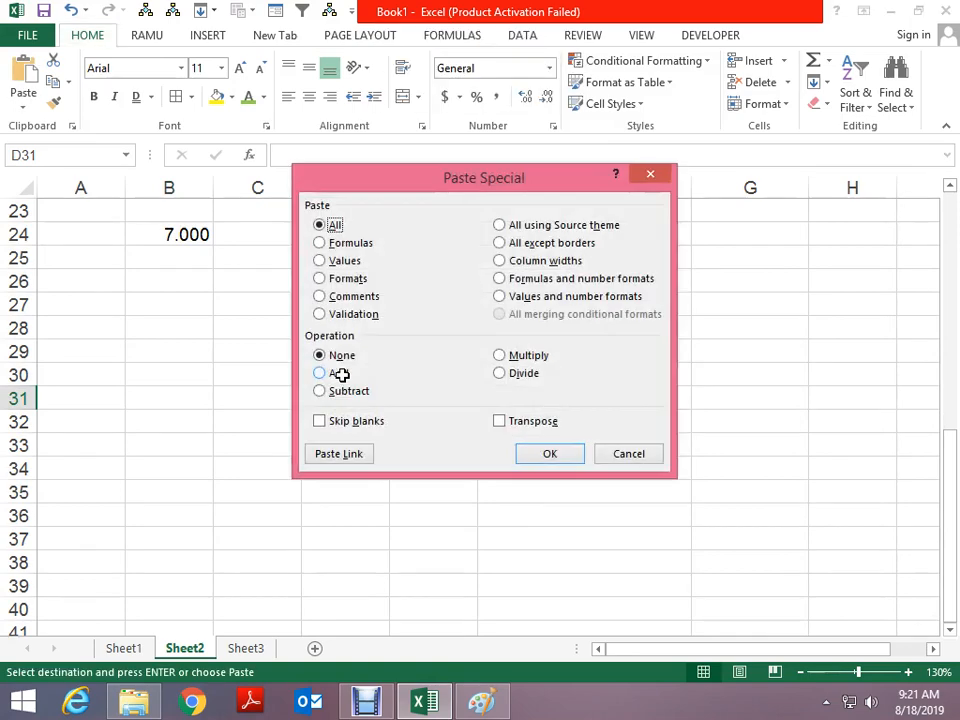
pyautogui.press('Escape')
pyautogui.press('Escape')
pyautogui.press('Up')
pyautogui.press('Up')
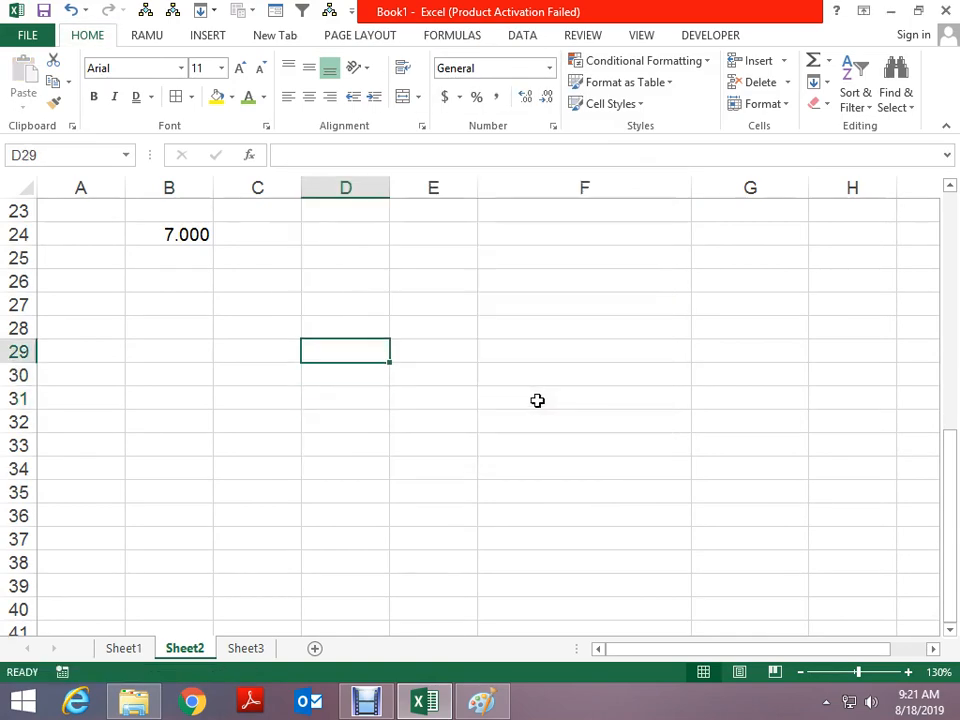
# Enter 10, 20 and 30 across D29:F29
pyautogui.write('10')
pyautogui.press('Tab')
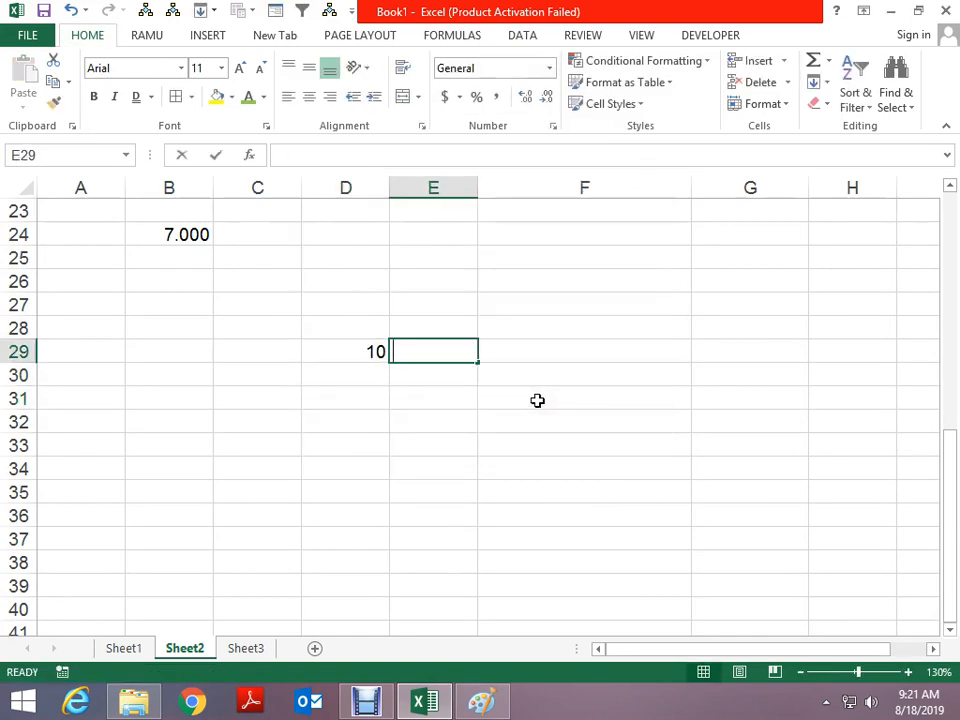
pyautogui.write('20')
pyautogui.press('Tab')
pyautogui.write('30')
pyautogui.press('Return')
# Enter 40, 50 and 60 across D30:F30
pyautogui.press('Left')
pyautogui.write('4')
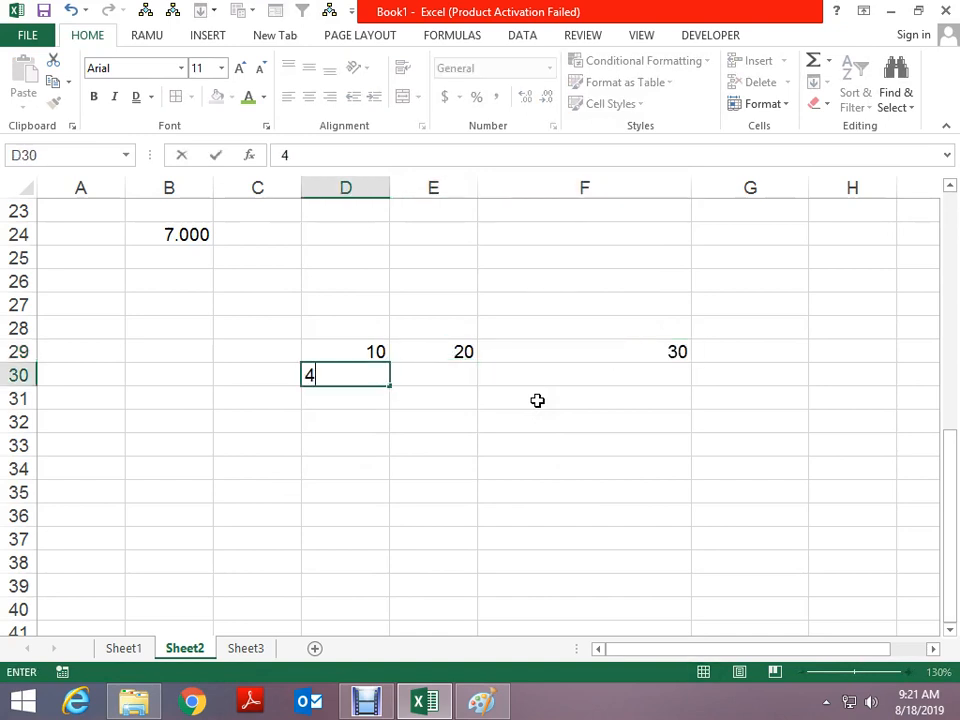
pyautogui.write('0')
pyautogui.press('Tab')
pyautogui.write('50')
pyautogui.press('Tab')
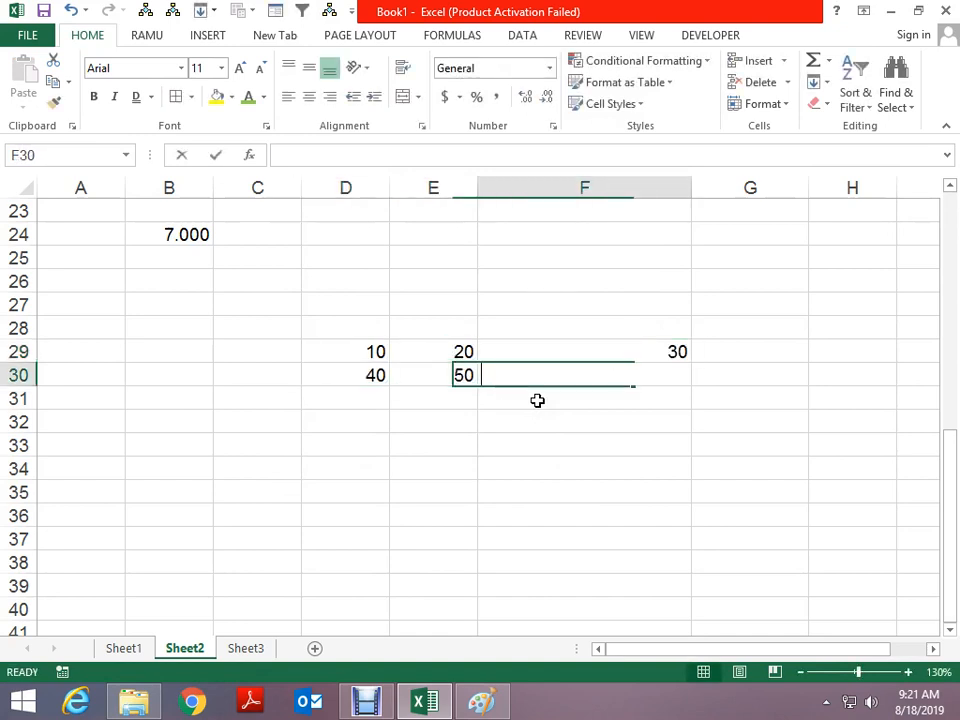
pyautogui.write('60')
pyautogui.press('Return')
# Enter 5 in D34
pyautogui.press('Left')
pyautogui.press('Left')
pyautogui.press('Down')
pyautogui.press('Down')
pyautogui.press('Down')
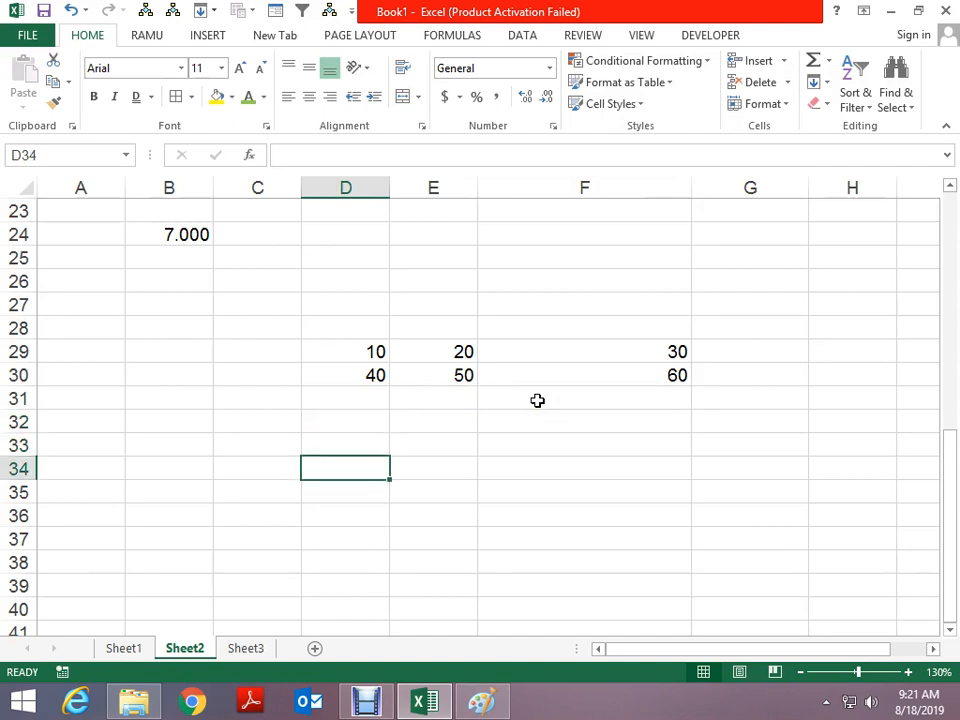
pyautogui.press('Up')
pyautogui.press('Up')
pyautogui.press('Down')
pyautogui.press('Down')
pyautogui.write('5')
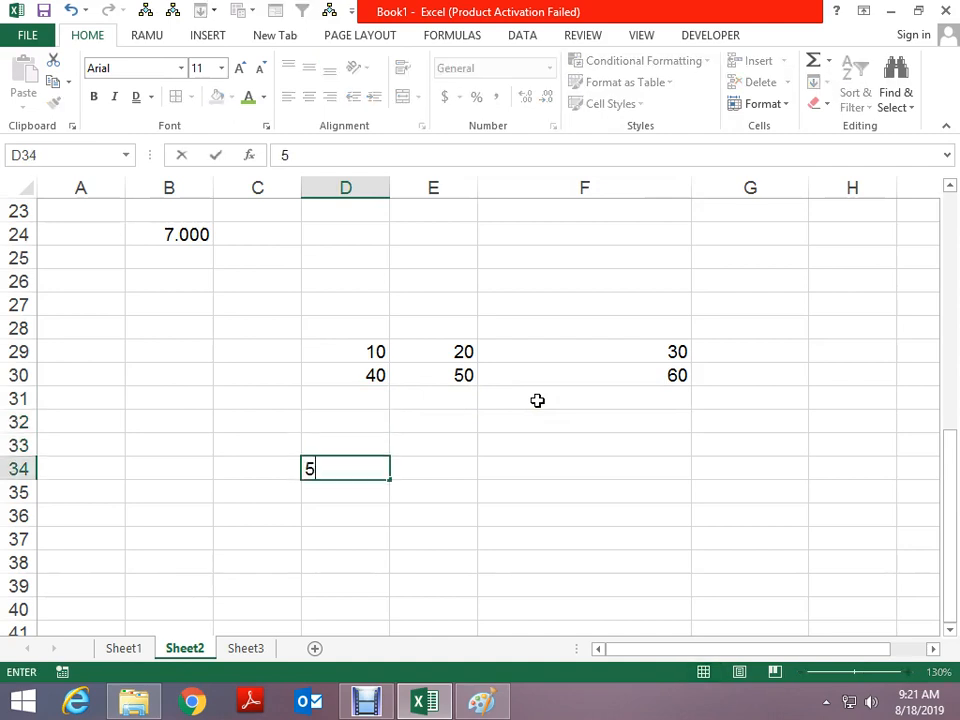
pyautogui.press('Return')
# Step through the grid to check the values 10–60 and the 5 in D34
pyautogui.press('Up')
pyautogui.press('Up')
pyautogui.press('Up')
pyautogui.press('Up')
pyautogui.press('Up')
pyautogui.press('Up')
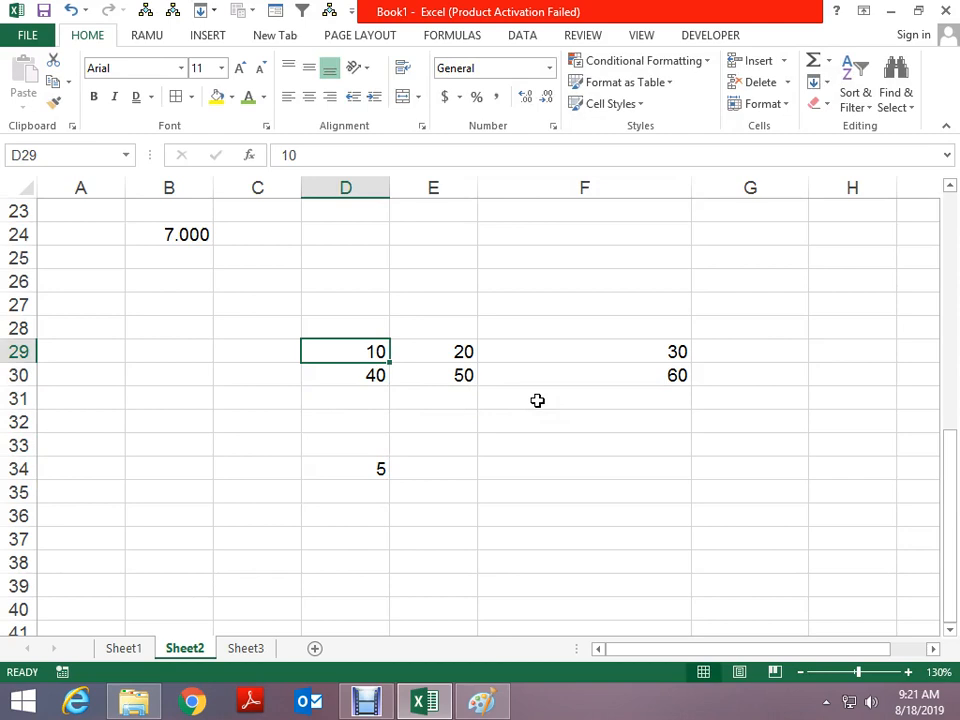
pyautogui.press('Down')
pyautogui.press('Right')
pyautogui.press('Up')
pyautogui.press('Right')
pyautogui.press('Down')
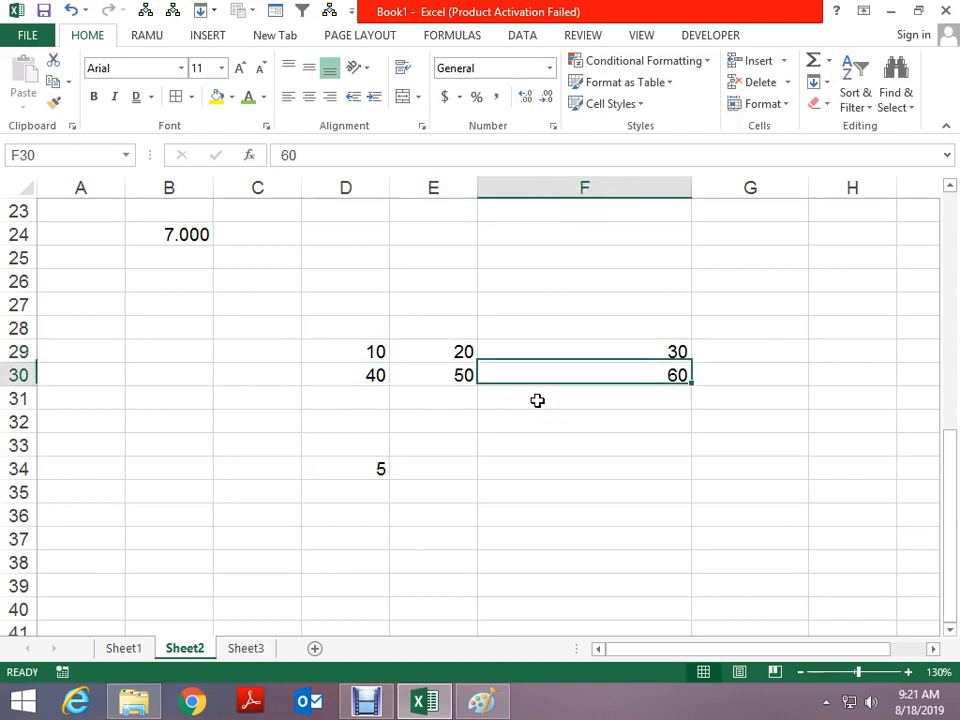
pyautogui.press('Left')
pyautogui.press('Left')
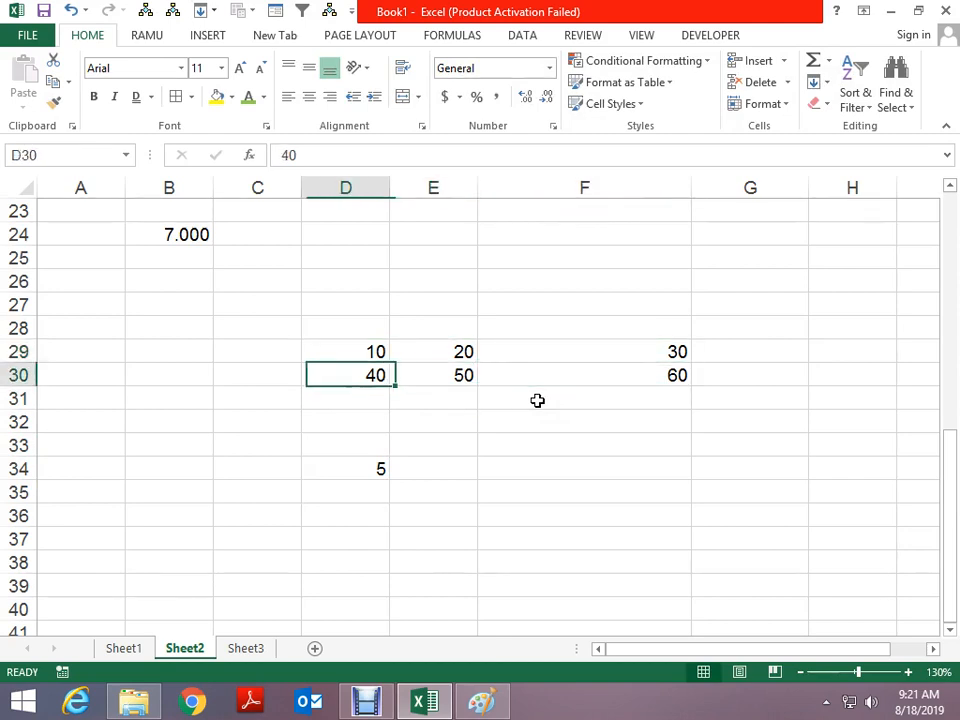
pyautogui.press('Down')
pyautogui.press('Down')
pyautogui.press('Down')
pyautogui.press('Down')
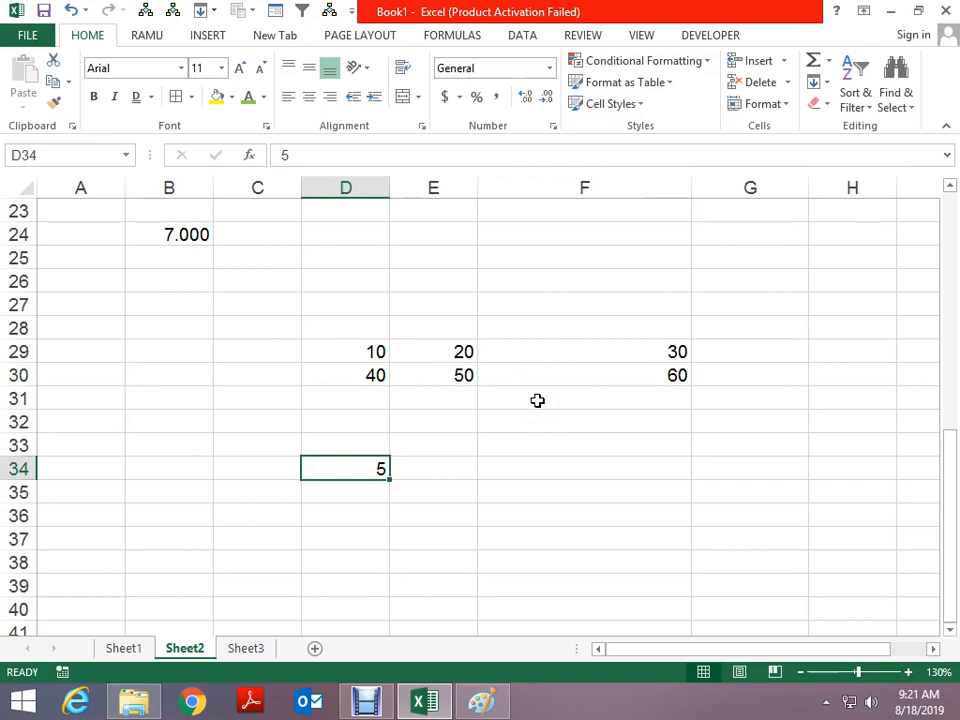
# Build a formula in D36 adding D29 and D34
pyautogui.press('Down')
pyautogui.write('+')
pyautogui.press('Up')
pyautogui.press('Up')
pyautogui.press('Up')
pyautogui.press('Up')
pyautogui.press('Up')
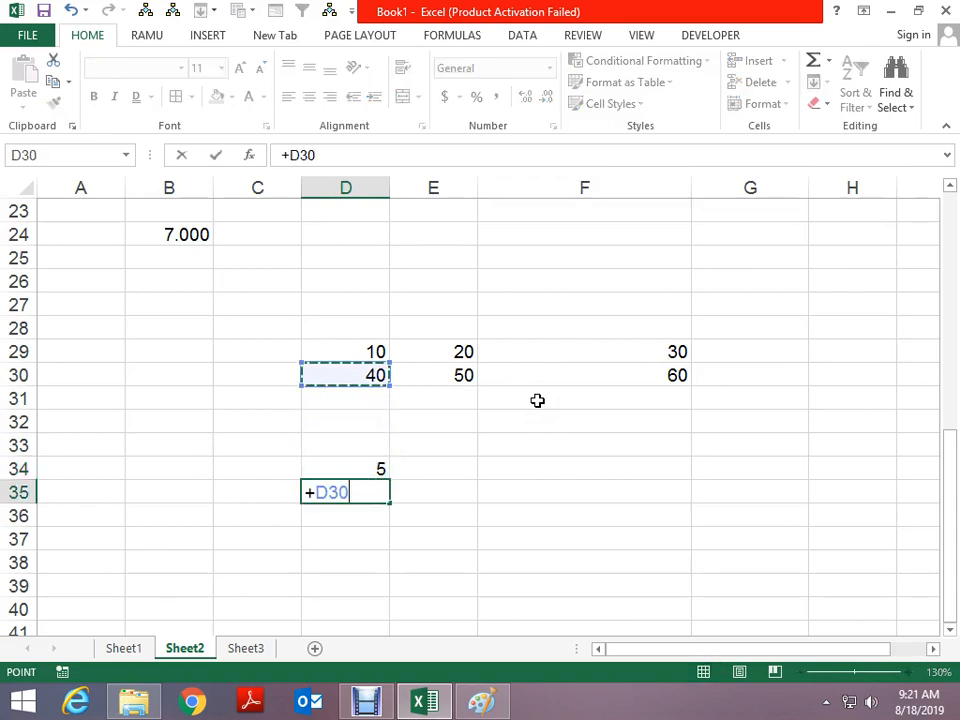
pyautogui.write('+')
pyautogui.press('Escape')
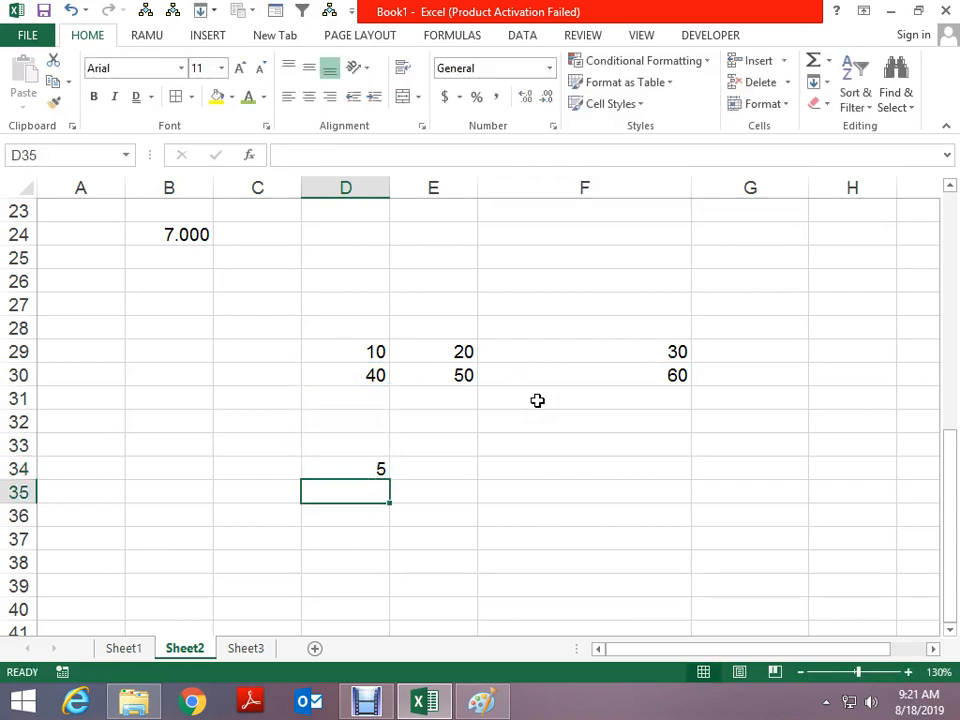
pyautogui.press('Down')
pyautogui.write('+')
pyautogui.press('Up')
pyautogui.press('Up')
pyautogui.press('Up')
pyautogui.press('Up')
pyautogui.press('Up')
pyautogui.press('Up')
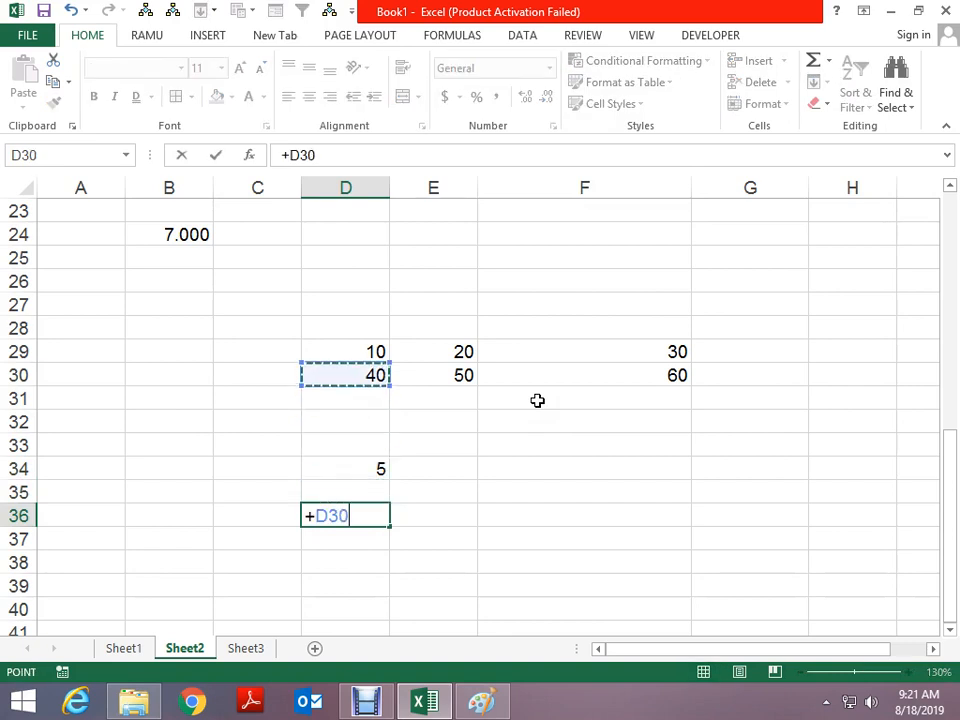
pyautogui.press('Up')
pyautogui.write('+')
pyautogui.press('Up')
pyautogui.press('Up')
pyautogui.hotkey('ctrl', 'Return')
# Make the D34 reference absolute in D36's formula and fill it down to D37
pyautogui.hotkey('ctrl', 'c')
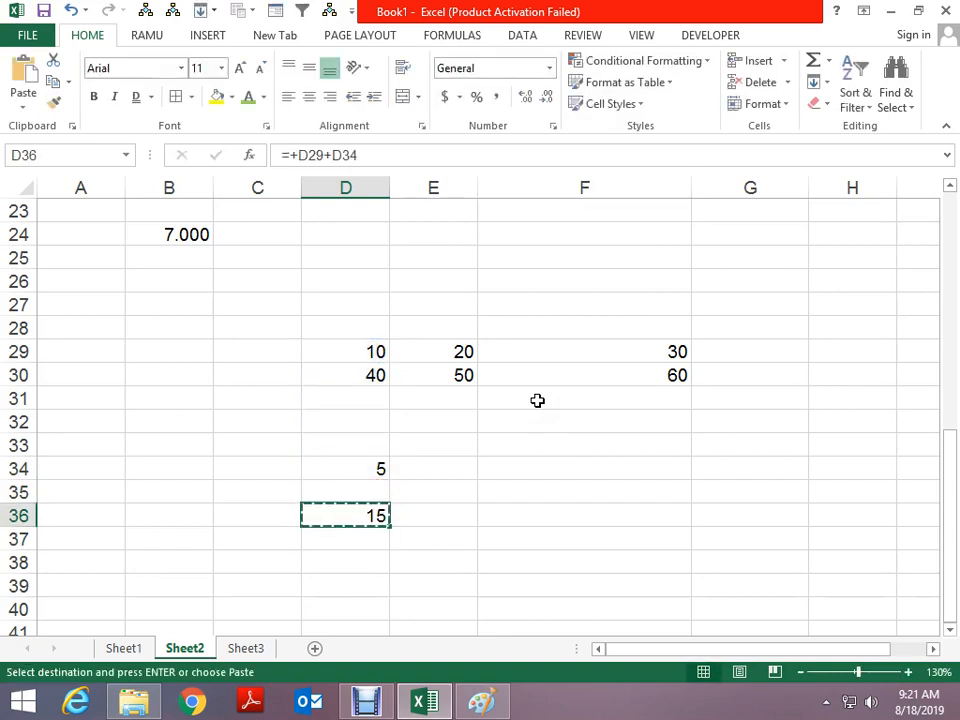
pyautogui.press('Down')
pyautogui.hotkey('ctrl', 'v')
pyautogui.press('Escape')
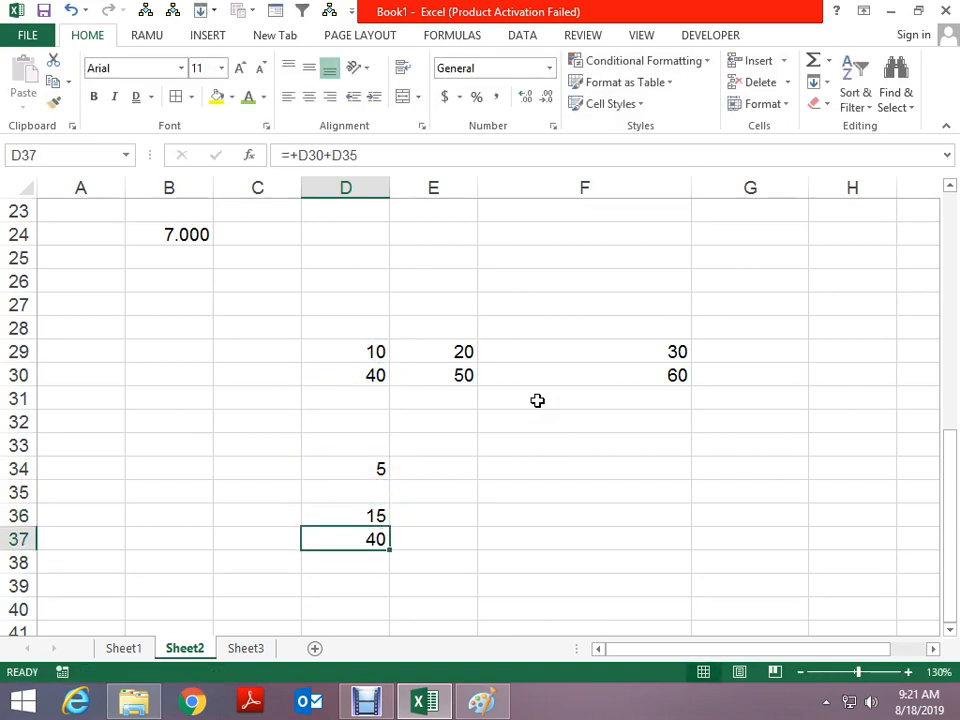
pyautogui.press('Up')
pyautogui.press('F2')
pyautogui.press('F4')
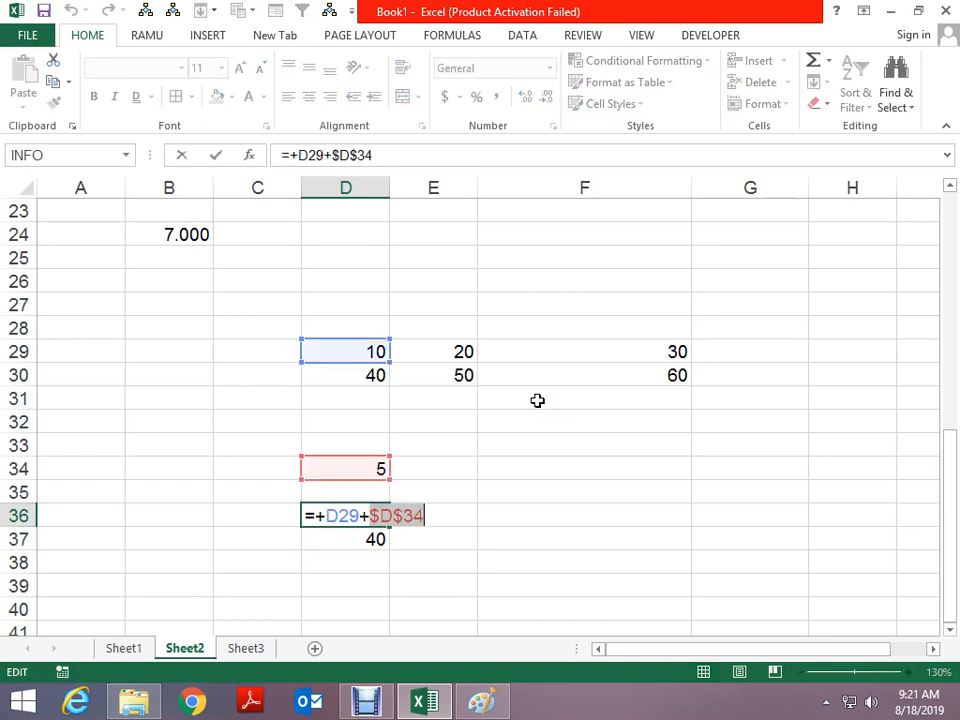
pyautogui.hotkey('ctrl', 'Return')
pyautogui.press('Down')
pyautogui.hotkey('ctrl', 'd')
# Fill the formulas right across D36:F37, then delete the results
pyautogui.press('Up')
pyautogui.hotkey('shift', 'Down')
pyautogui.hotkey('shift', 'Right')
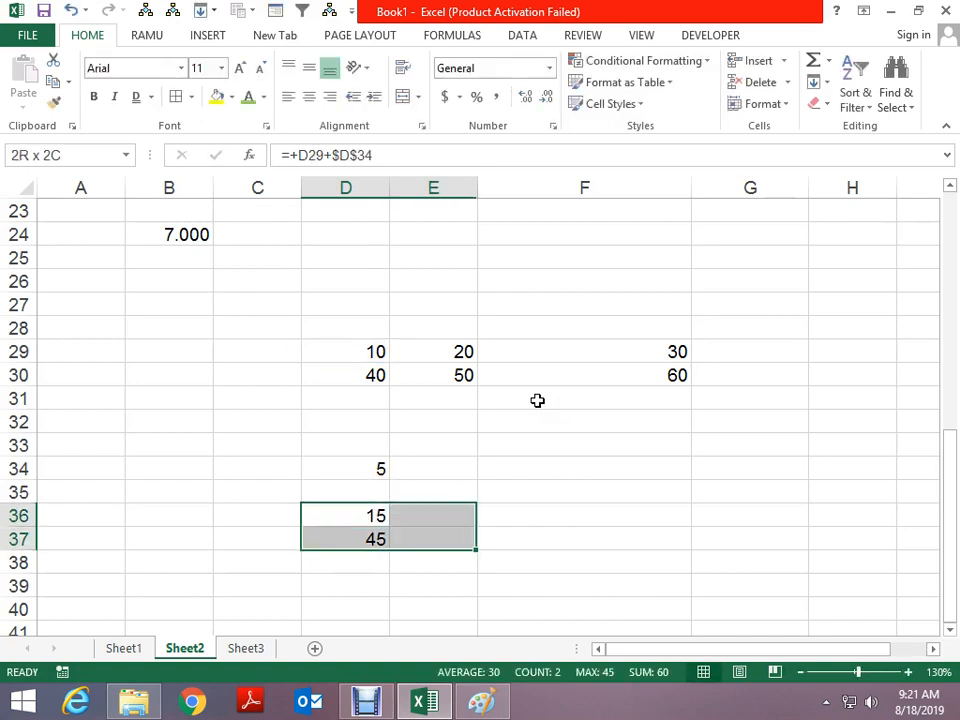
pyautogui.hotkey('shift', 'Right')
pyautogui.hotkey('shift', 'Right')
pyautogui.hotkey('shift', 'Left')
pyautogui.hotkey('ctrl', 'r')
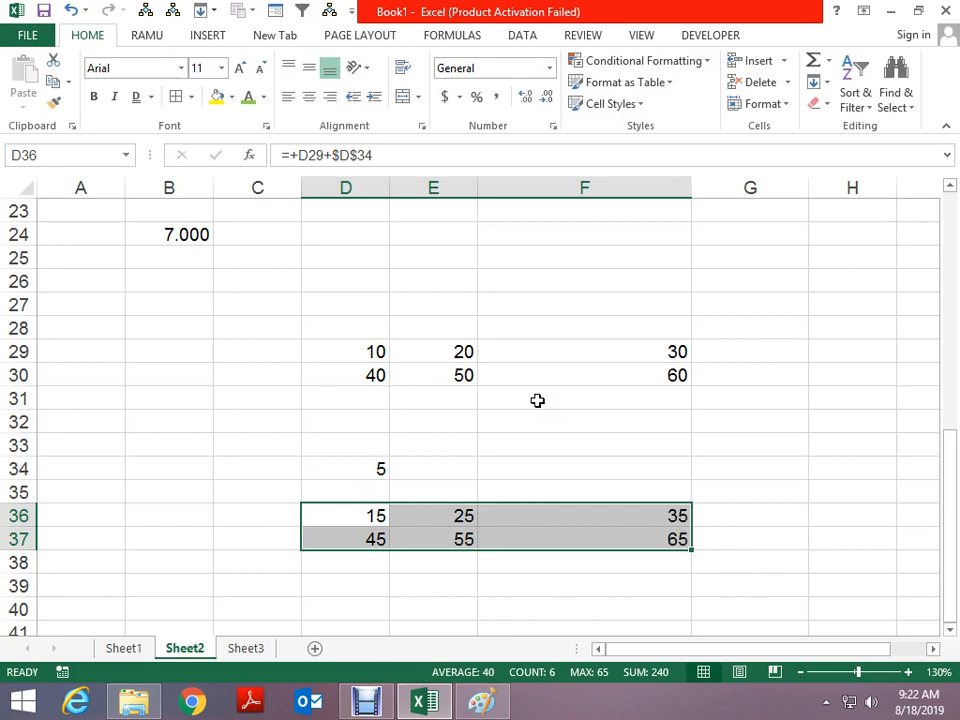
pyautogui.press('Delete')
# Copy the 5 in D34, select D29:F30, then cancel the copy
pyautogui.press('Up')
pyautogui.press('Up')
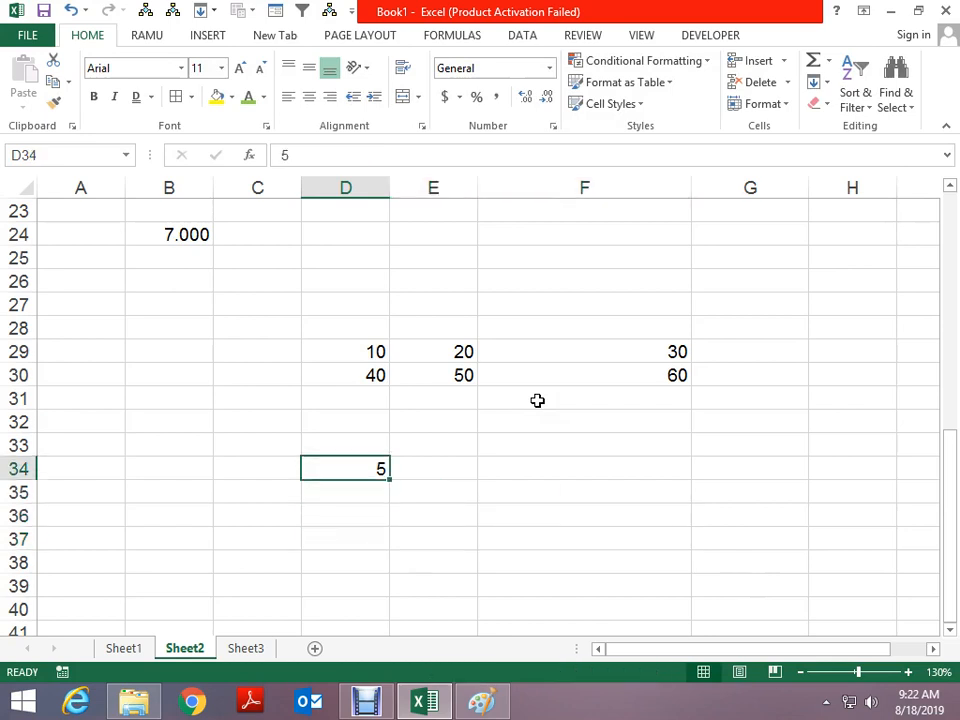
pyautogui.hotkey('ctrl', 'c')
pyautogui.press('Up')
pyautogui.press('Up')
pyautogui.press('Up')
pyautogui.press('Up')
pyautogui.press('Up')
pyautogui.hotkey('shift', 'Down')
pyautogui.hotkey('shift', 'Right')
pyautogui.hotkey('shift', 'Right')
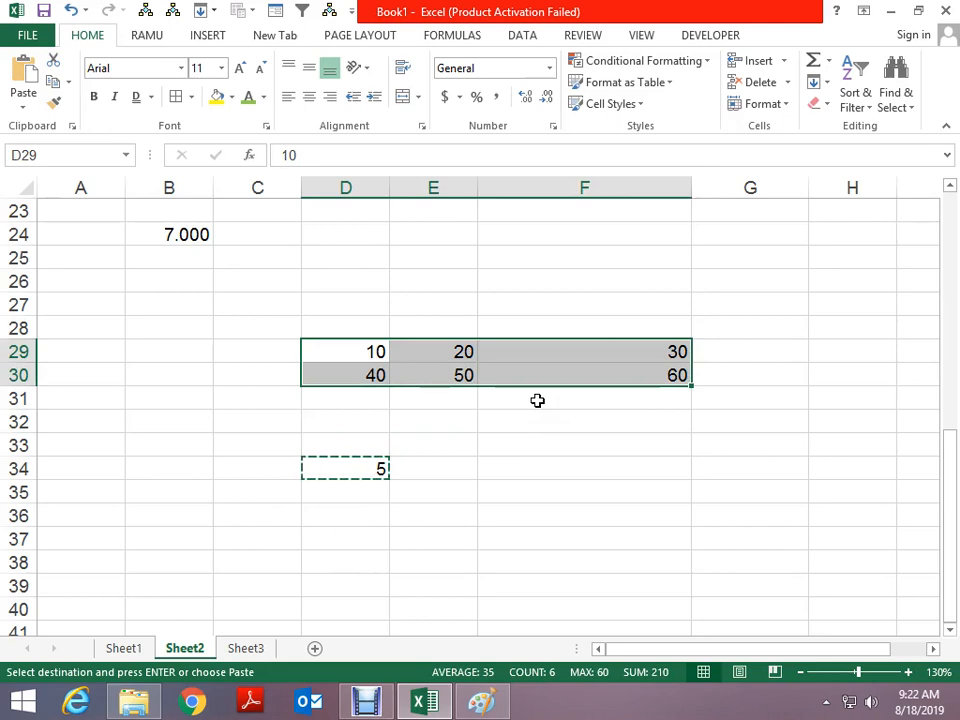
pyautogui.press('Escape')
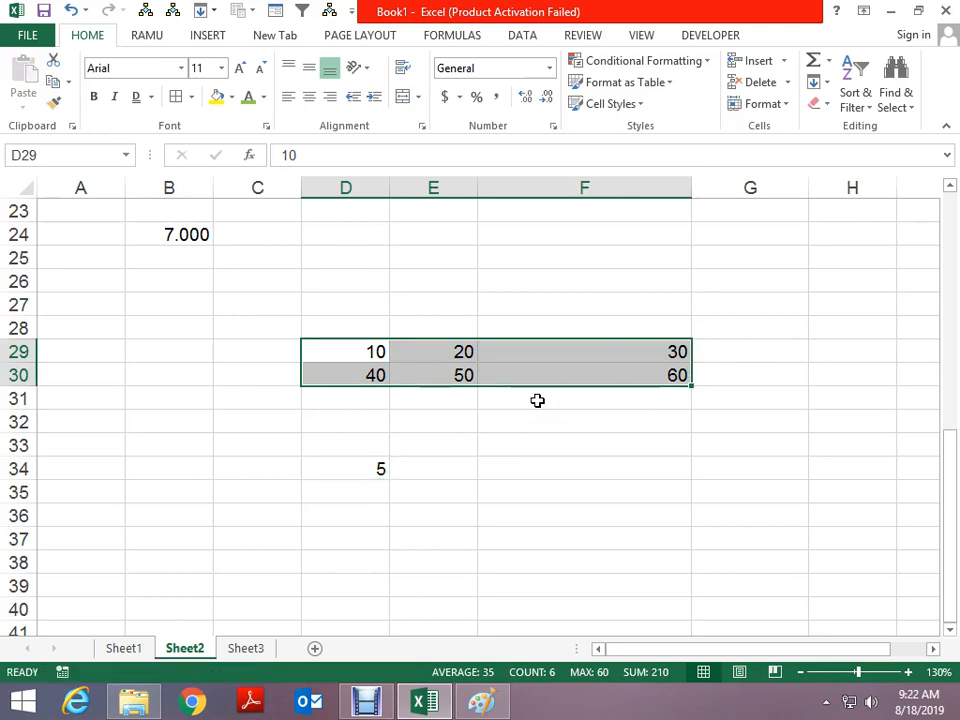
pyautogui.press('Up')
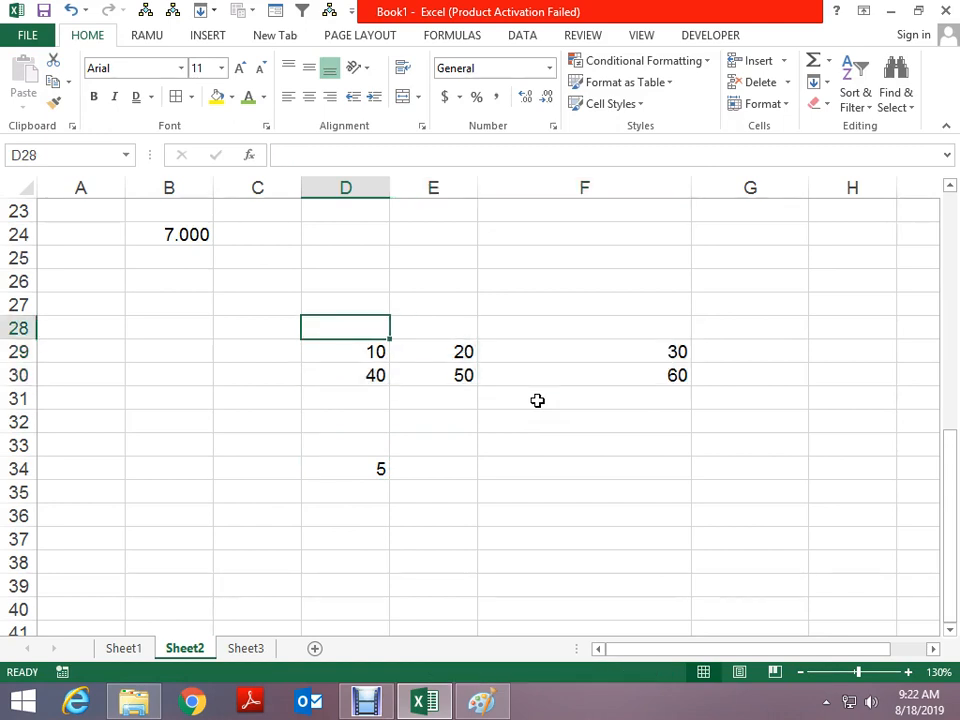
pyautogui.press('Down')
pyautogui.press('Down')
pyautogui.press('Down')
pyautogui.press('Down')
pyautogui.press('Down')
pyautogui.press('Down')
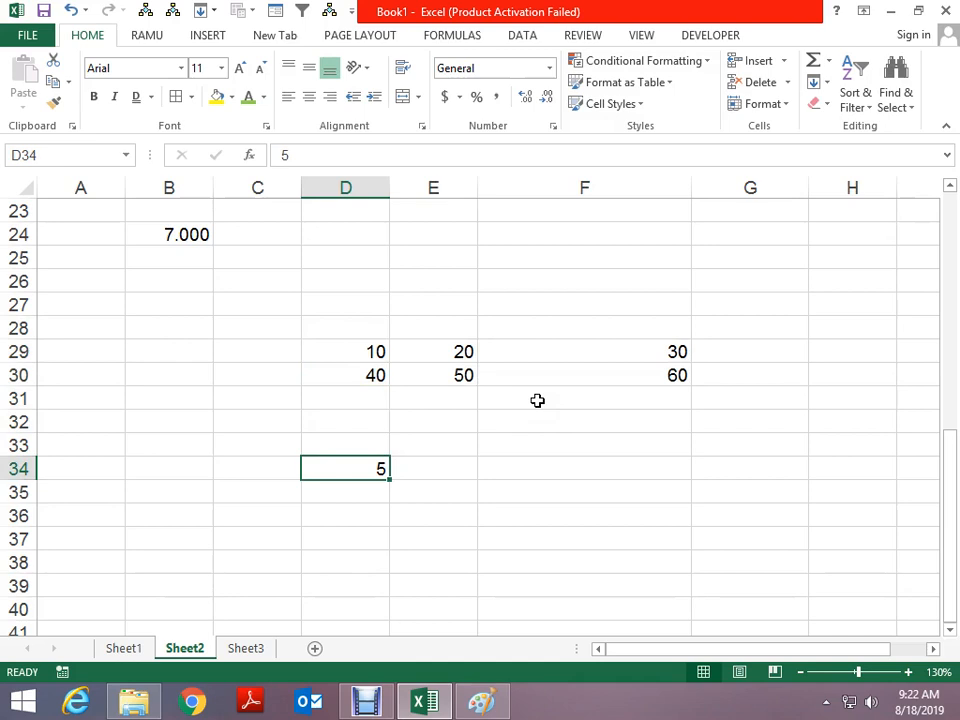
pyautogui.hotkey('ctrl', 'c')
pyautogui.press('Up')
pyautogui.press('Up')
pyautogui.press('Up')
pyautogui.press('Up')
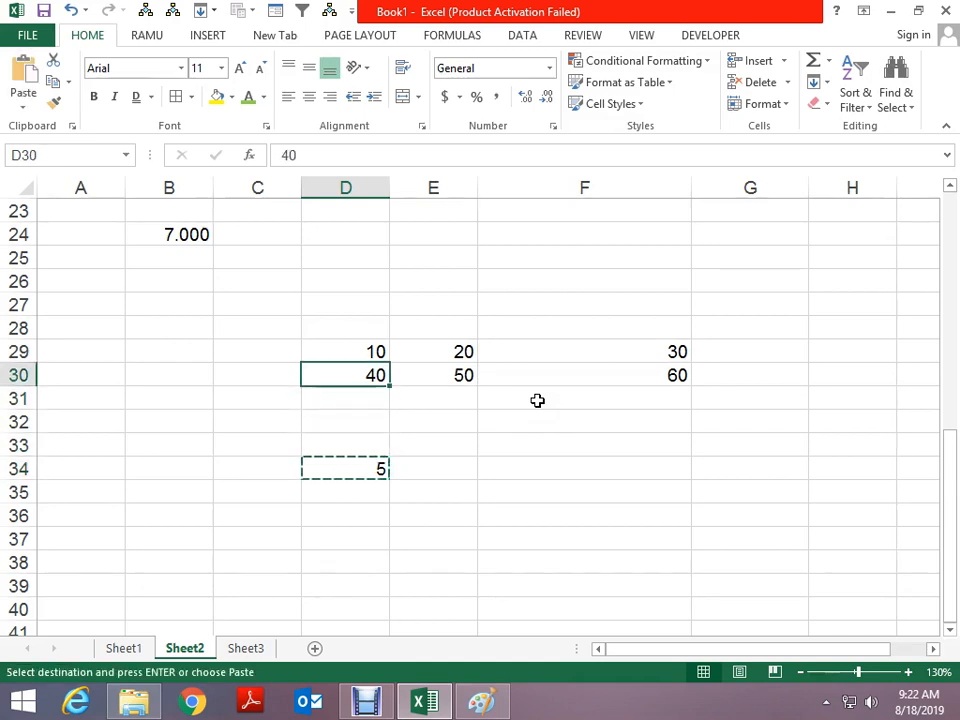
pyautogui.hotkey('shift', 'Up')
pyautogui.hotkey('shift', 'Right')
pyautogui.hotkey('shift', 'Right')
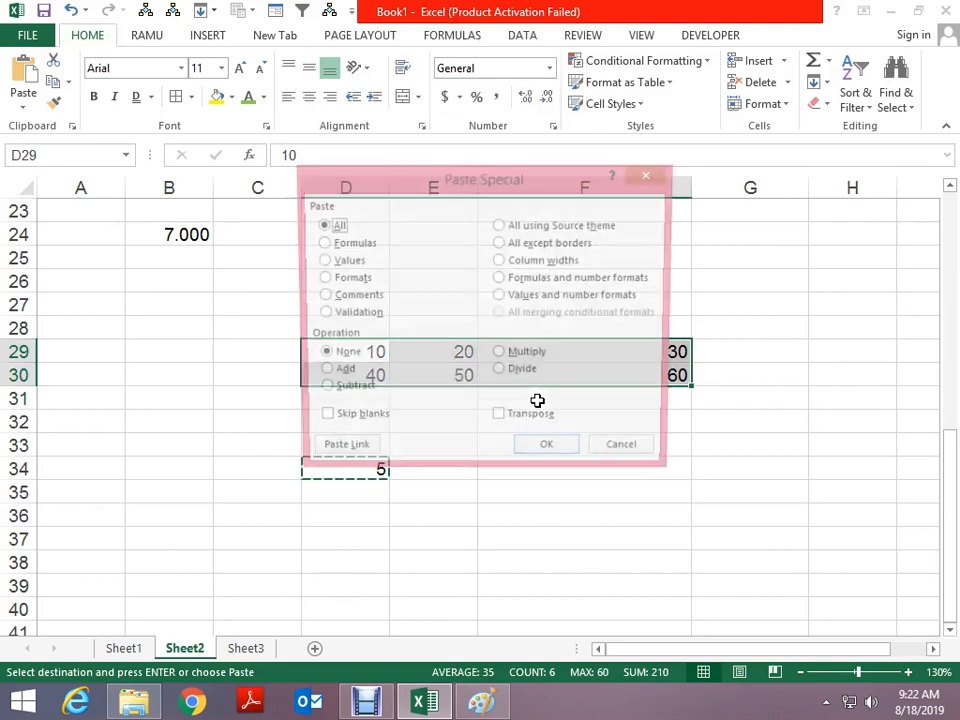
pyautogui.hotkey('ctrl', 'alt', 'v')
pyautogui.click(339, 372)
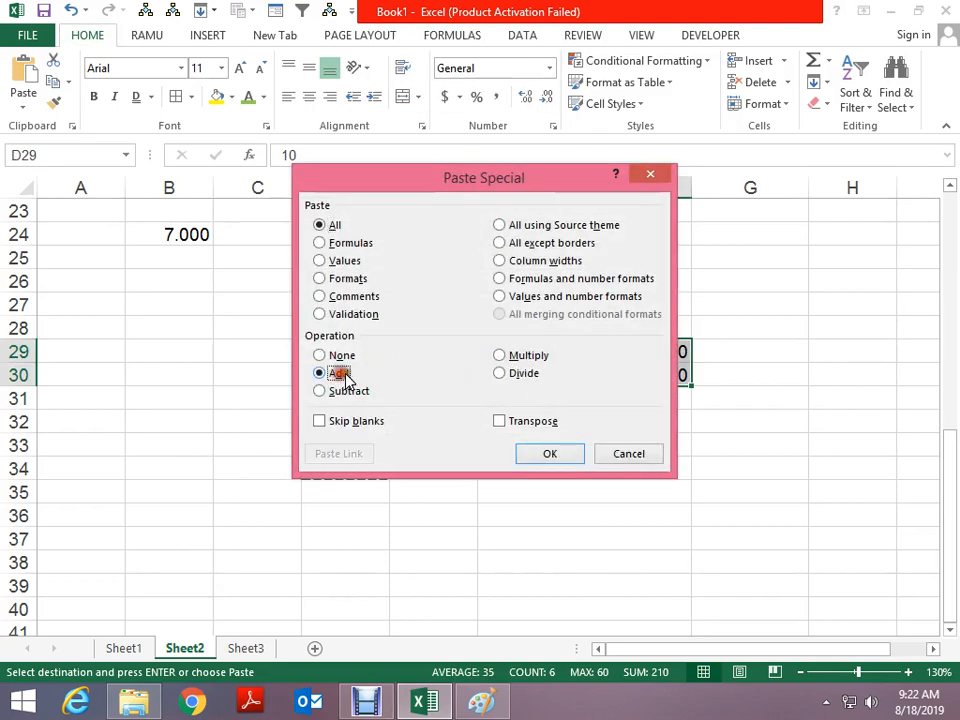
pyautogui.click(549, 454)
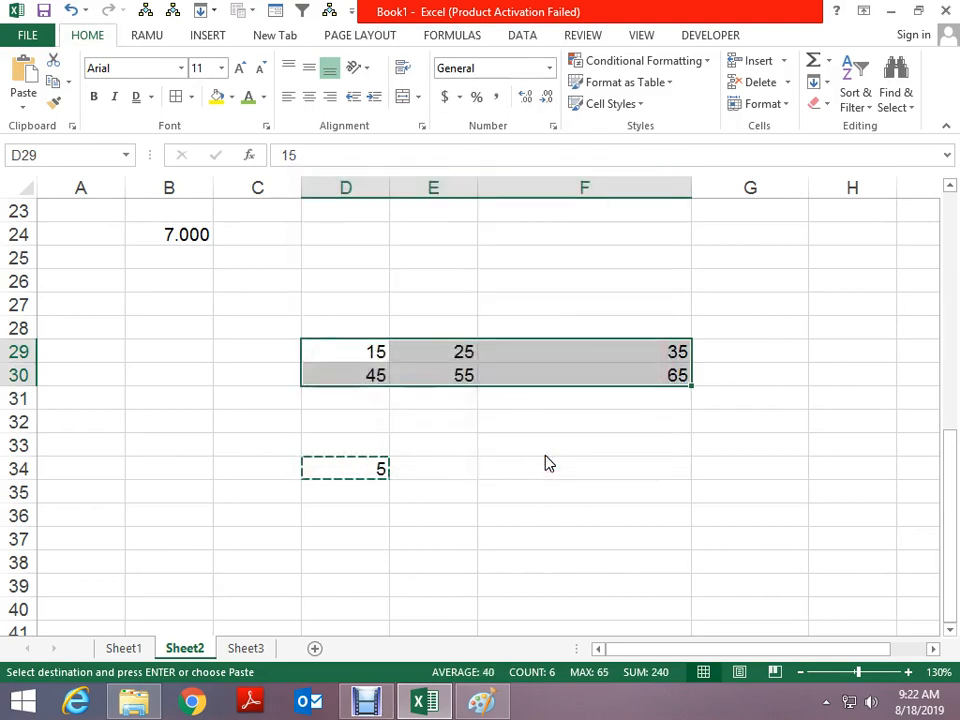
pyautogui.hotkey('alt', 'e')
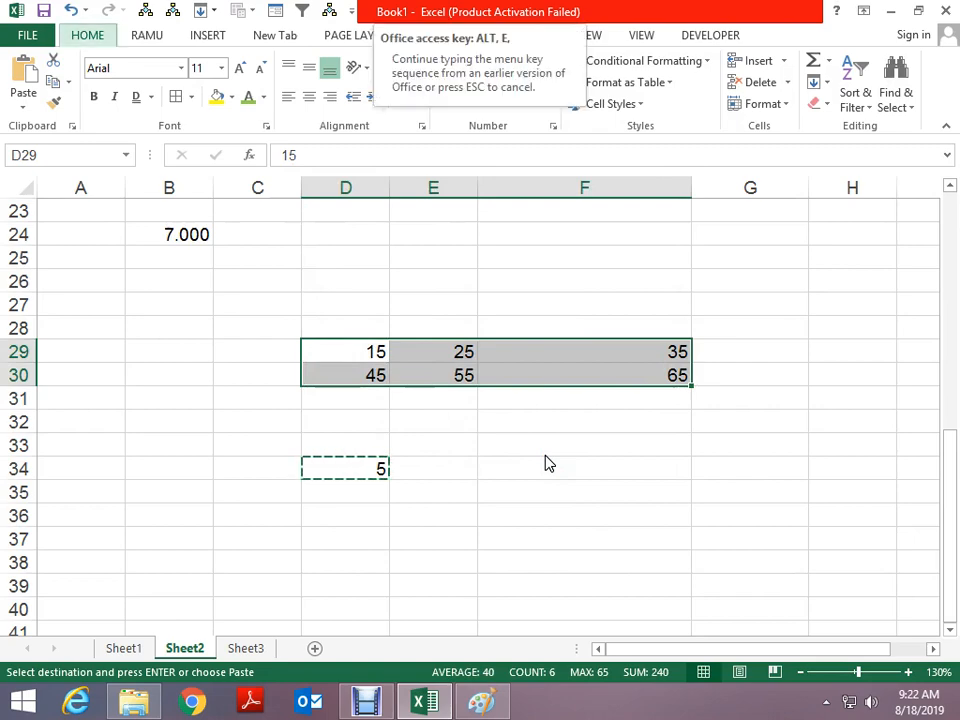
pyautogui.press('s')
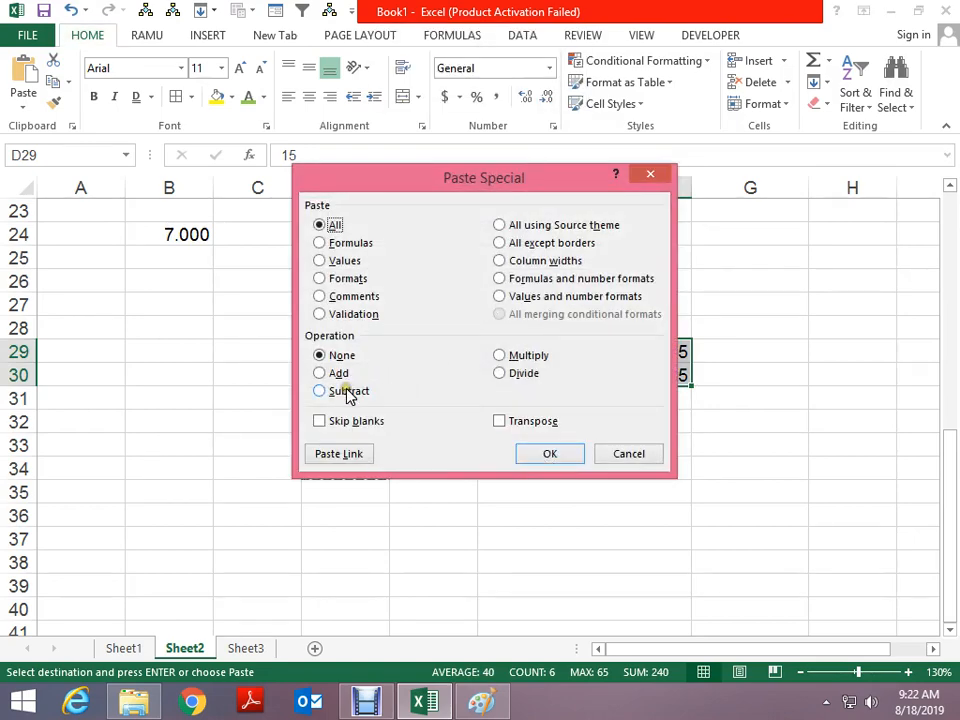
pyautogui.click(343, 390)
pyautogui.click(551, 458)
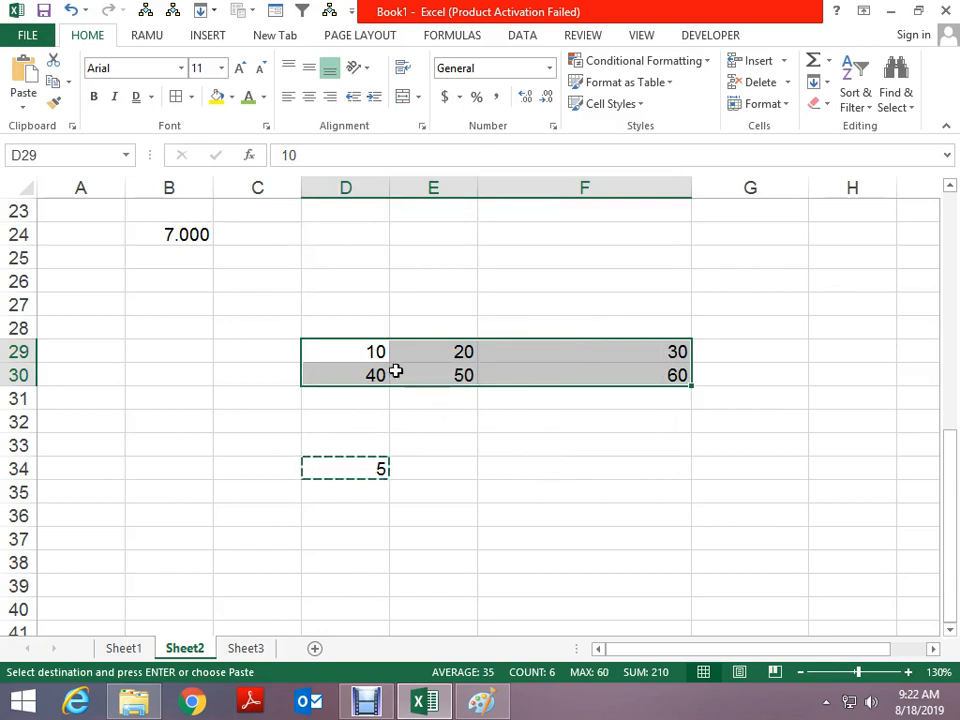
pyautogui.press('Escape')
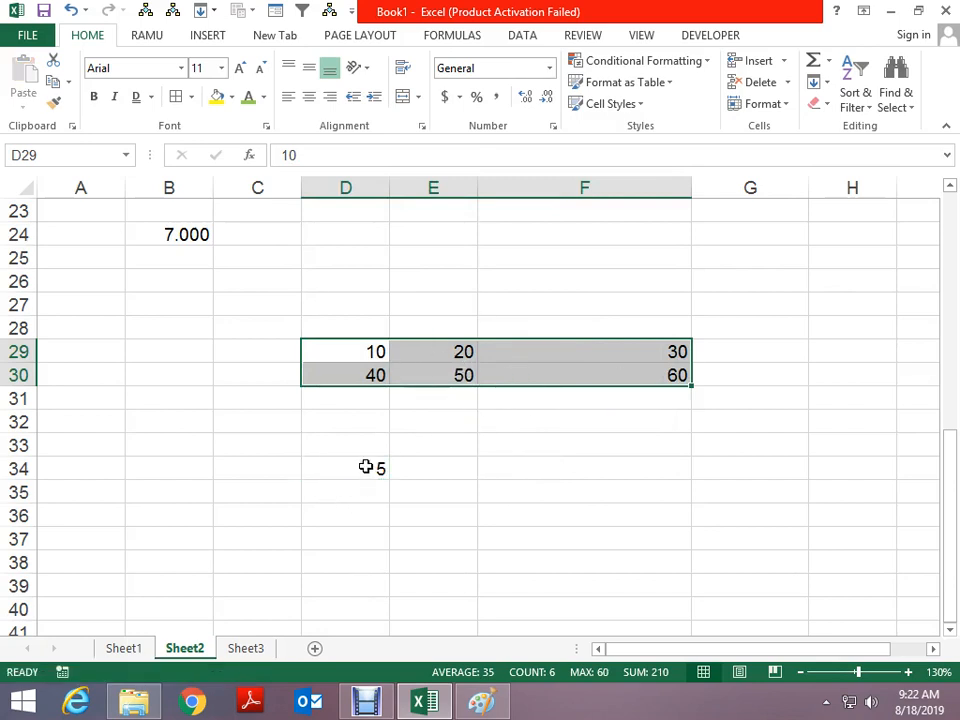
pyautogui.click(366, 465)
pyautogui.click(346, 358)
pyautogui.moveTo(346, 358); pyautogui.dragTo(603, 377)
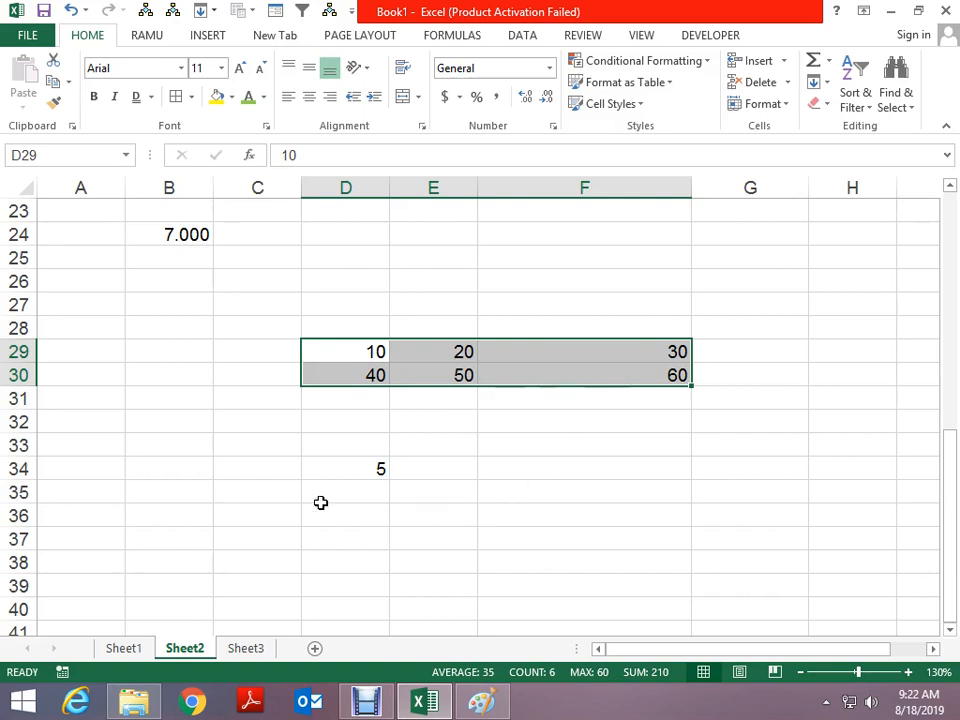
pyautogui.click(219, 507)
# Enter 1 in B37 and 20% in C37
pyautogui.scroll(-1, 219, 507)
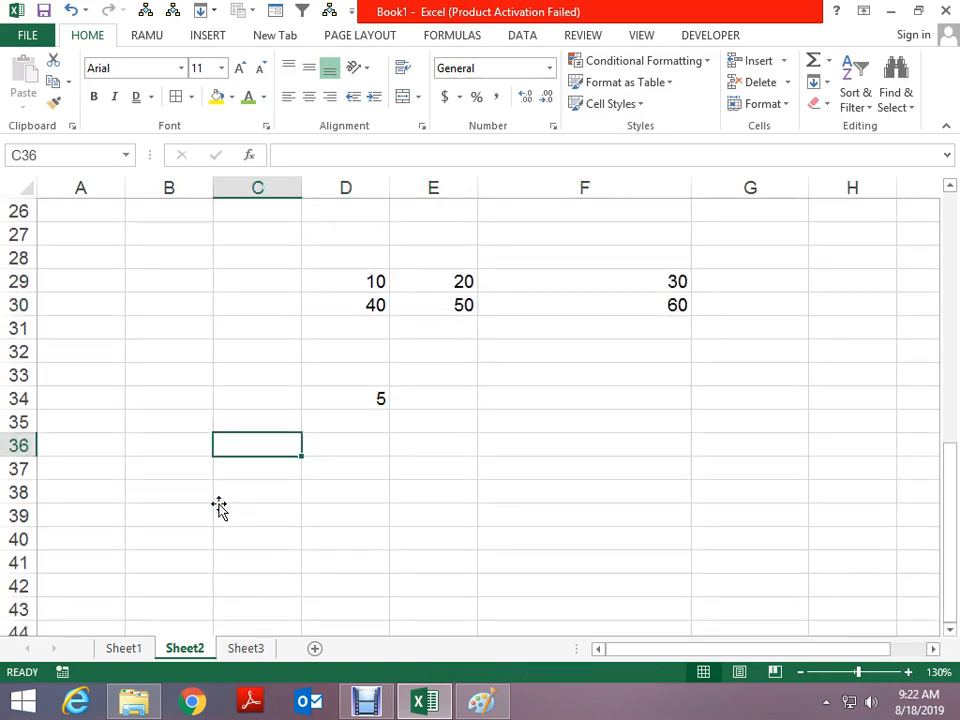
pyautogui.click(212, 465)
pyautogui.write('1')
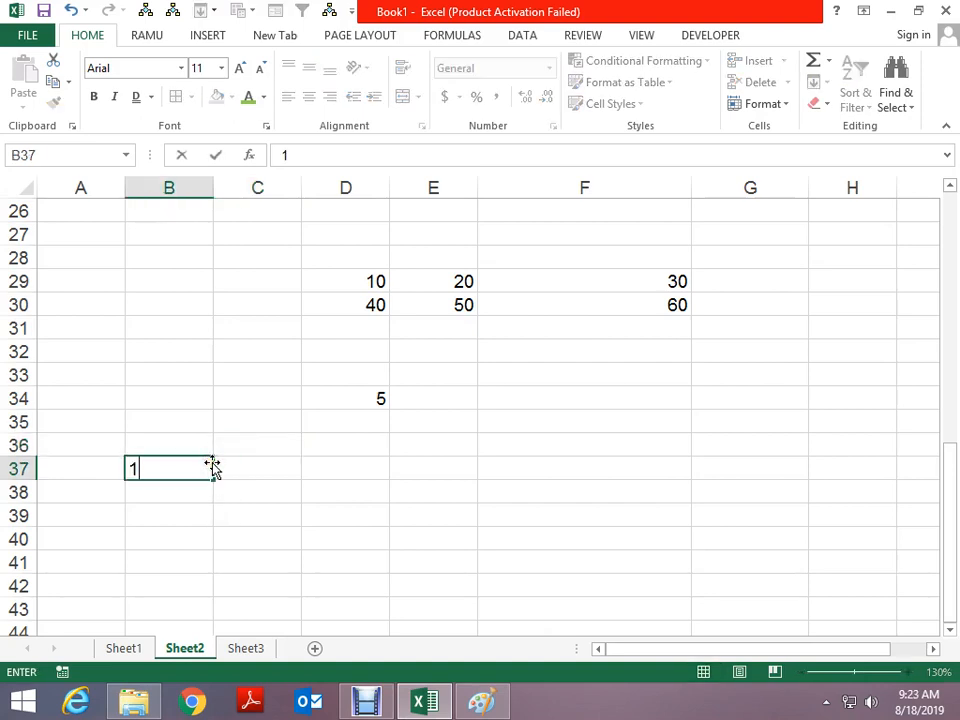
pyautogui.press('Return')
pyautogui.press('Right')
pyautogui.write('20')
pyautogui.press('Return')
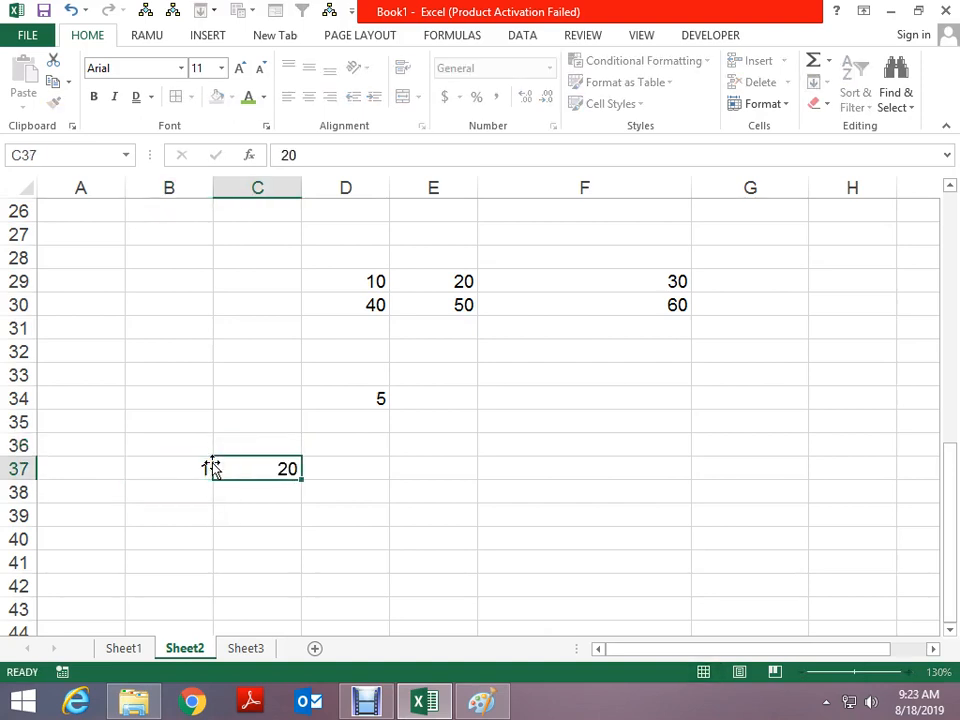
pyautogui.press('Return')
pyautogui.press('Up')
pyautogui.write('20%')
pyautogui.press('Return')
# Enter =+B37*C37 in C38 to get 0.2
pyautogui.write('+')
pyautogui.press('Up')
pyautogui.press('Left')
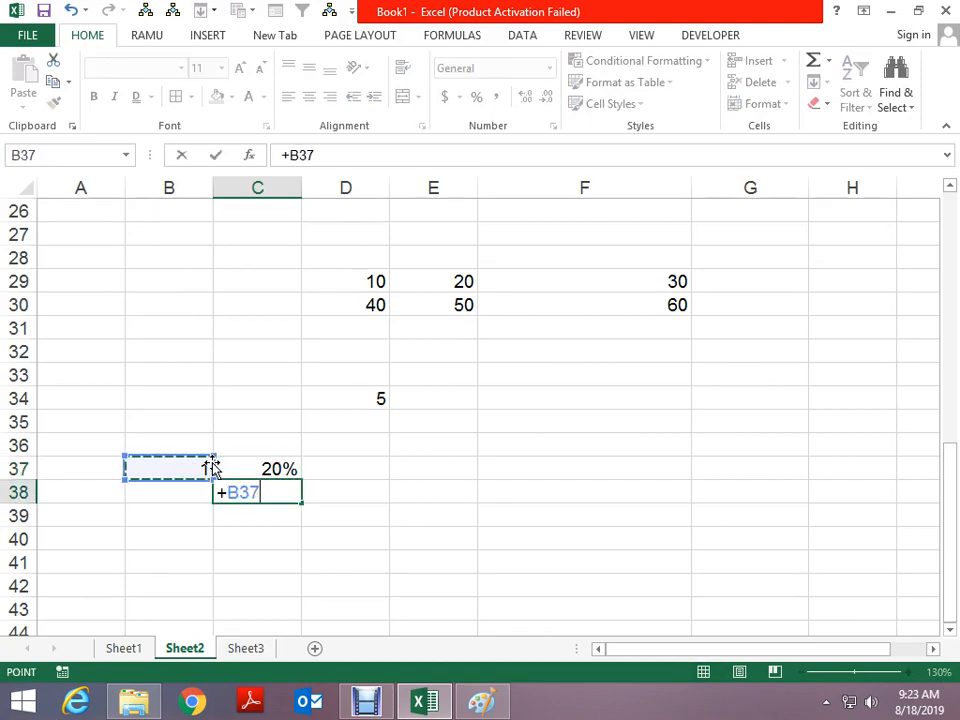
pyautogui.write('*')
pyautogui.press('Up')
pyautogui.press('Return')
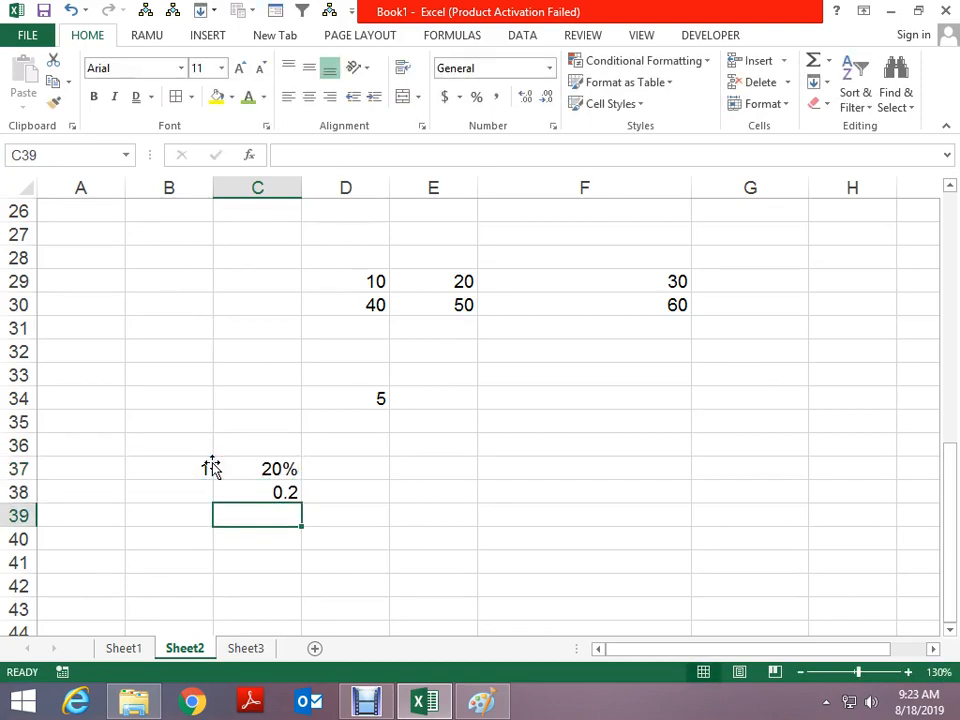
# Enter =+B37+C38 in B39 to total 1.2
pyautogui.press('Left')
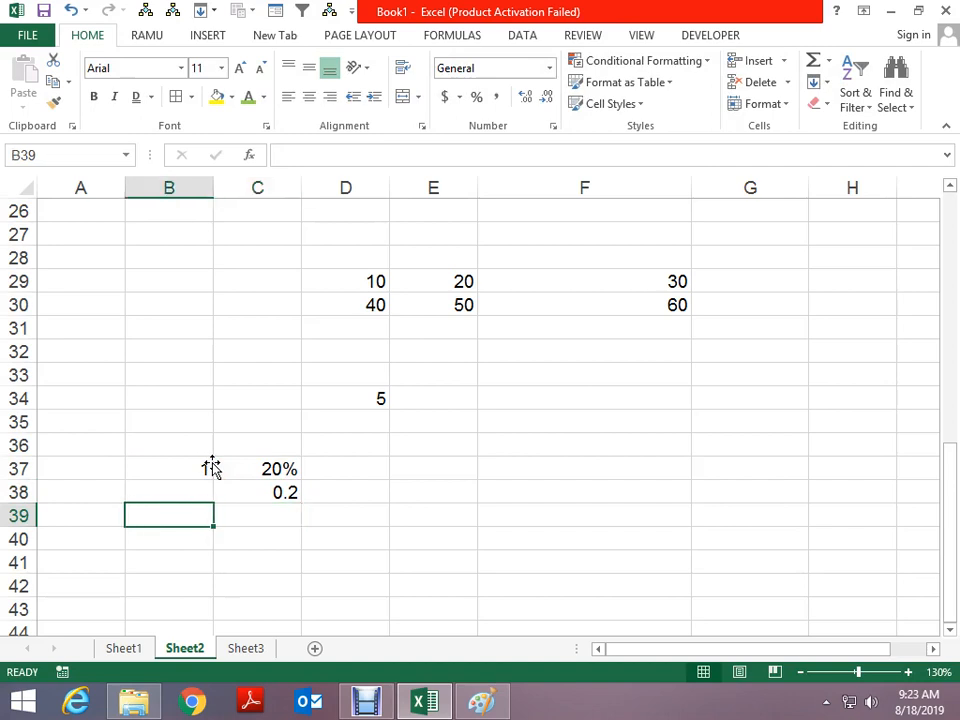
pyautogui.write('+')
pyautogui.press('Up')
pyautogui.press('Up')
pyautogui.write('+')
pyautogui.press('Up')
pyautogui.press('Right')
pyautogui.press('Return')
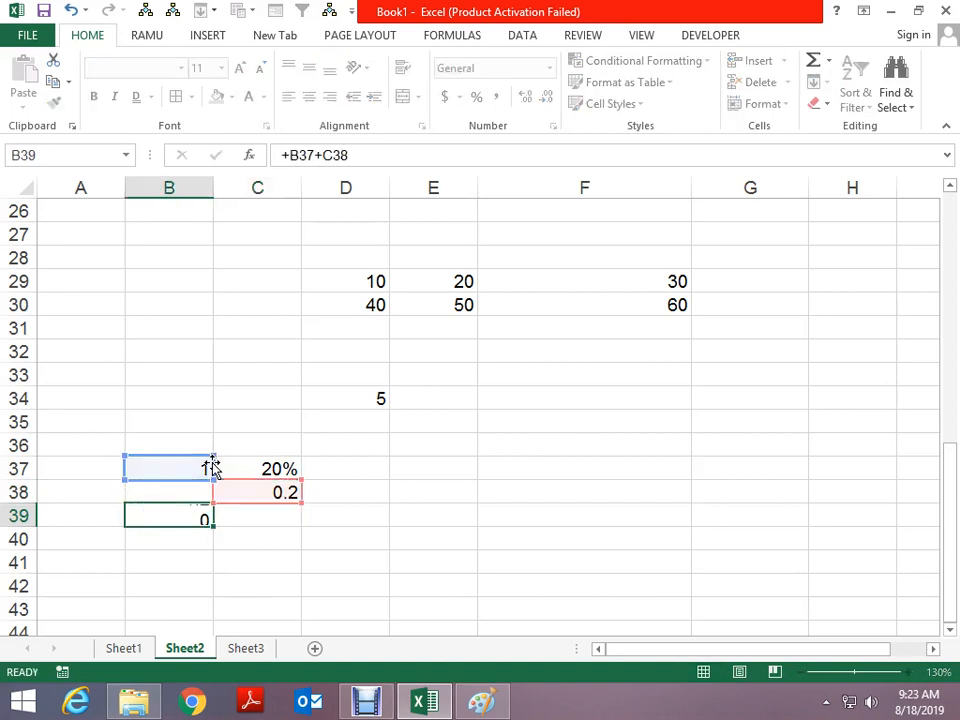
# Check B37 and B39, then copy the 1.2 total in B39
pyautogui.click(189, 463)
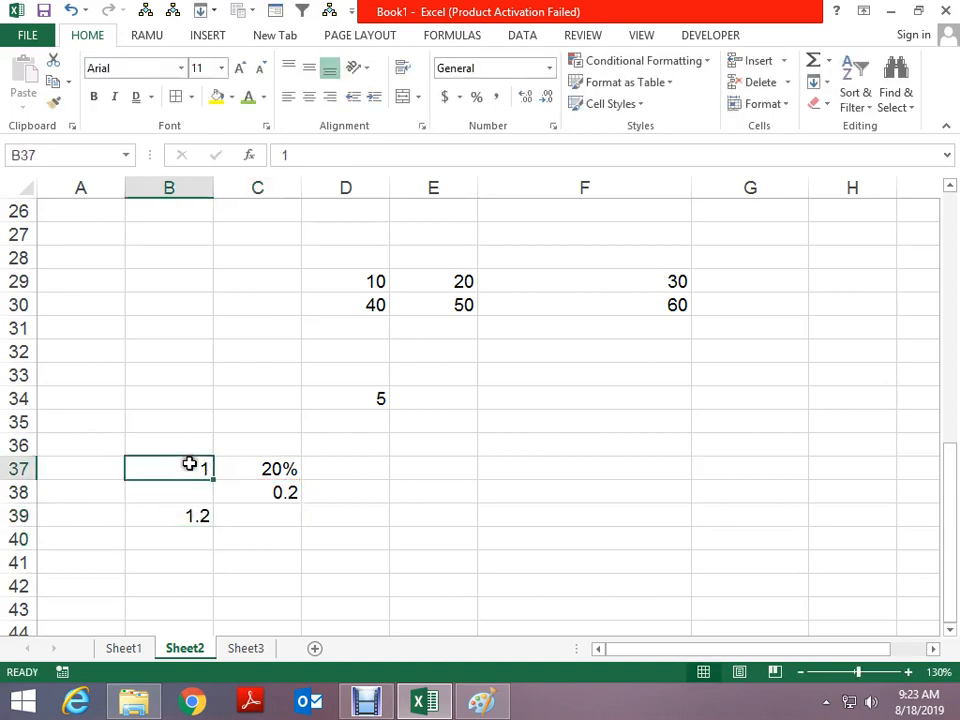
pyautogui.click(189, 514)
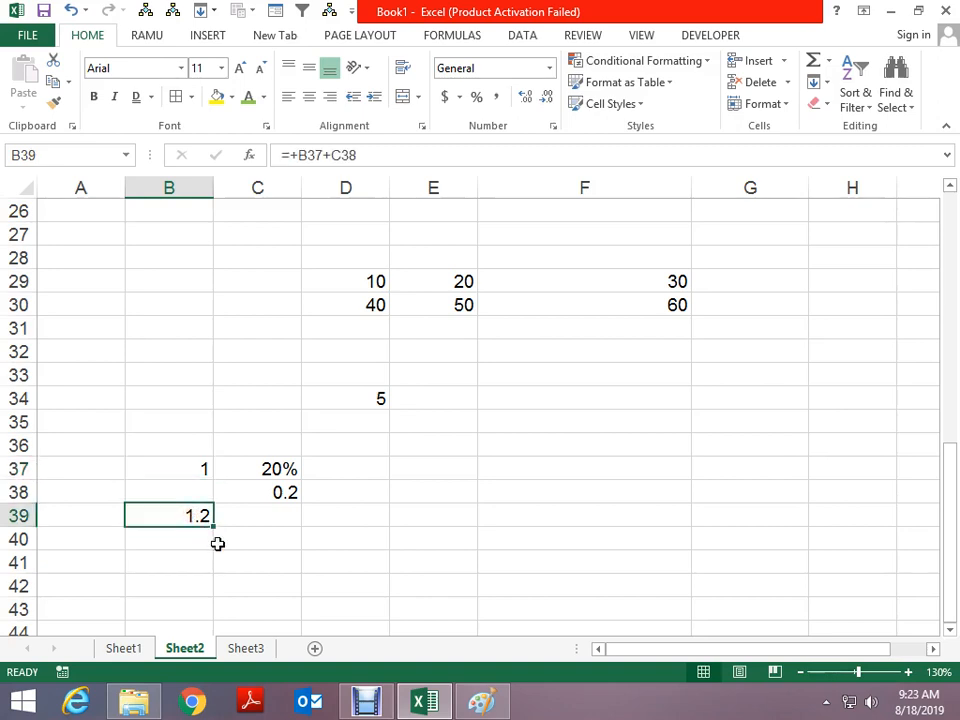
pyautogui.hotkey('ctrl', 'c')
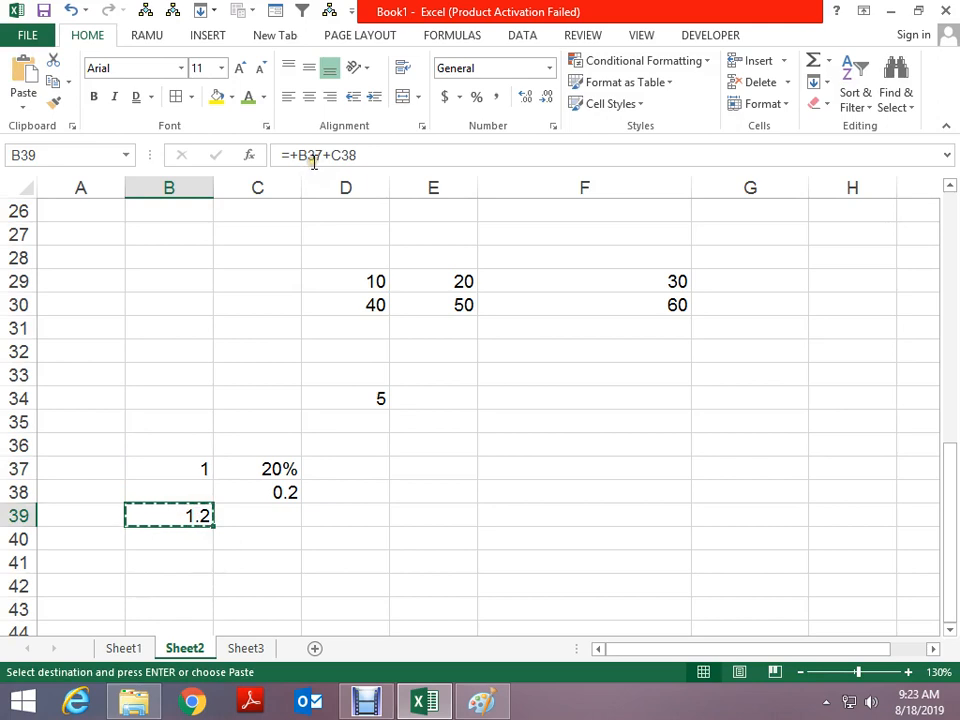
# Copy the 1.2 total in B39 and try the paste shortcuts beside it, backing out each time
pyautogui.press('Escape')
pyautogui.hotkey('ctrl', 'c')
pyautogui.press('Down')
pyautogui.press('Right')
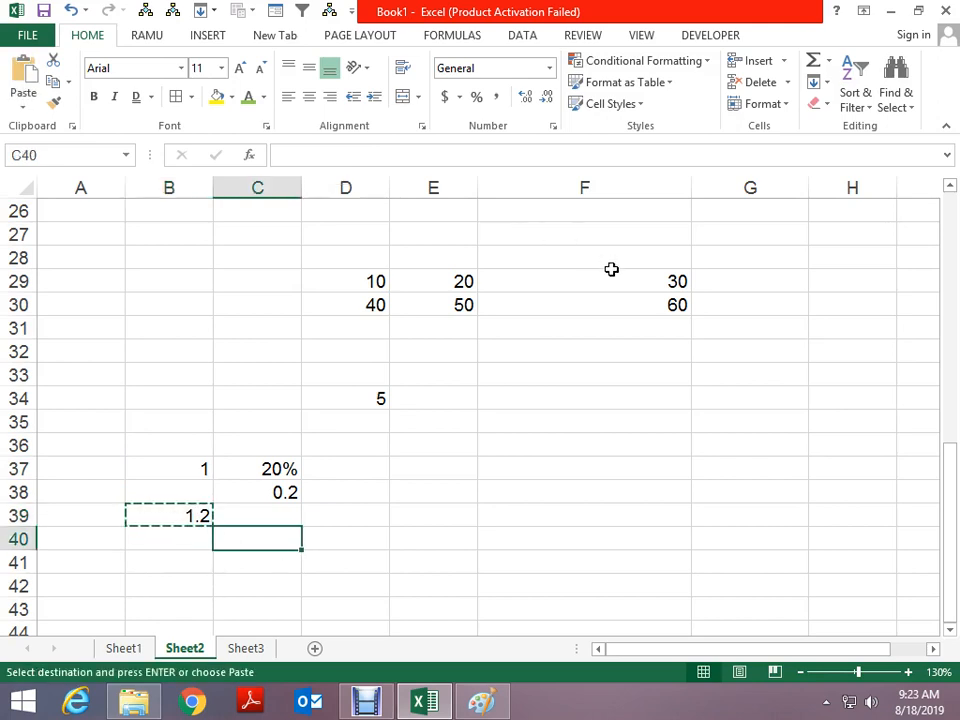
pyautogui.hotkey('alt', 'v')
pyautogui.press('Escape')
pyautogui.press('Escape')
pyautogui.press('Up')
pyautogui.press('Left')
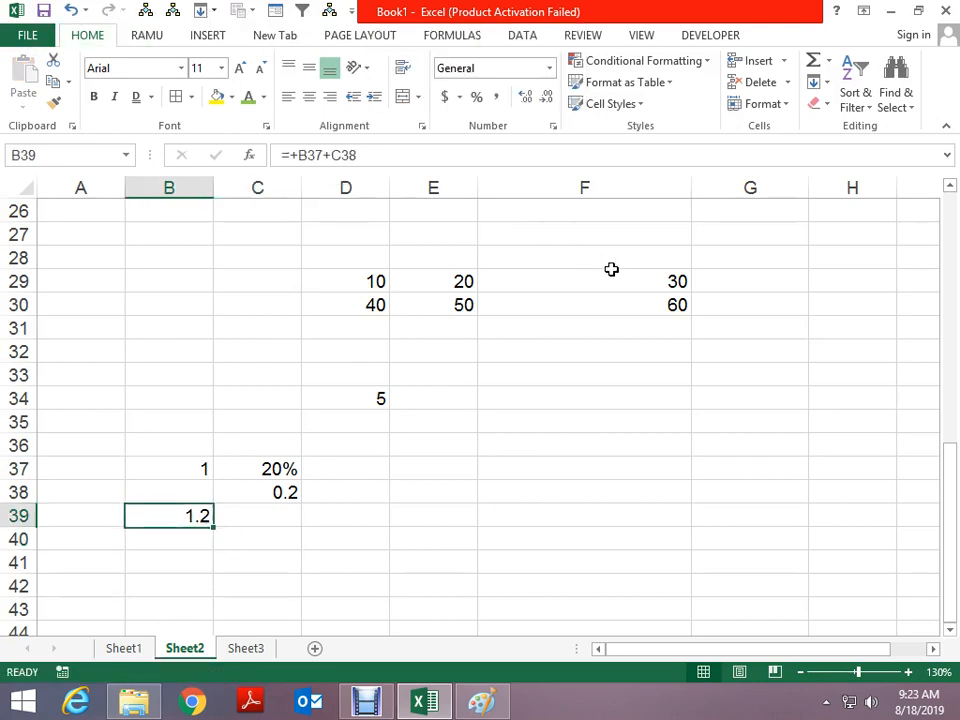
pyautogui.hotkey('ctrl', 'c')
pyautogui.press('Right')
pyautogui.press('Down')
pyautogui.press('alt')
pyautogui.press('v')
pyautogui.press('Escape')
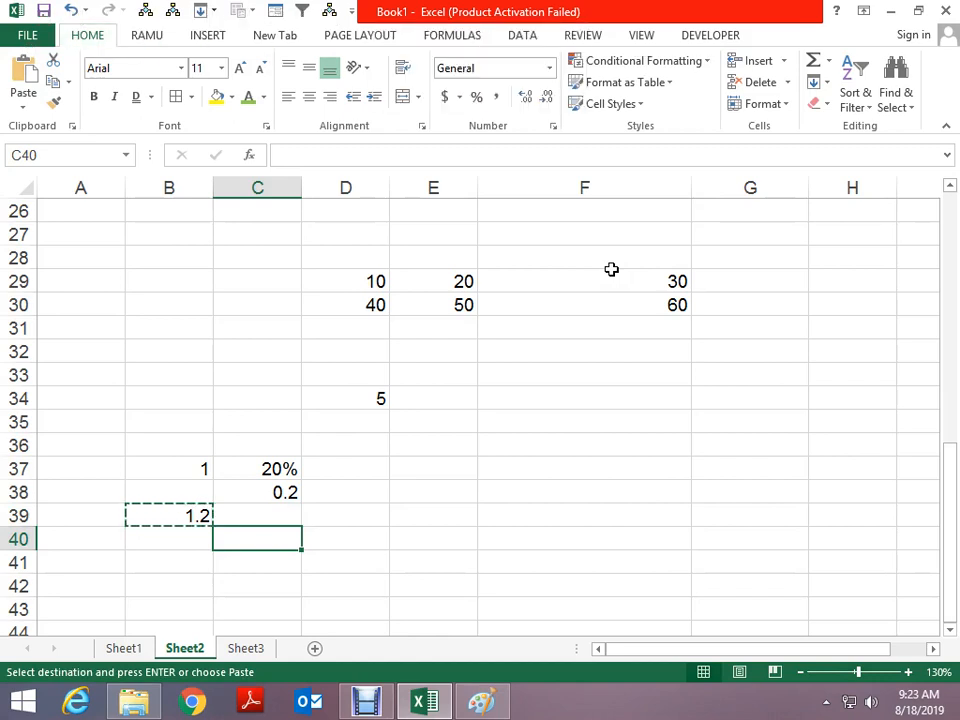
pyautogui.press('Up')
pyautogui.press('Left')
pyautogui.press('Escape')
pyautogui.press('Right')
pyautogui.press('Down')
pyautogui.press('Up')
pyautogui.press('Left')
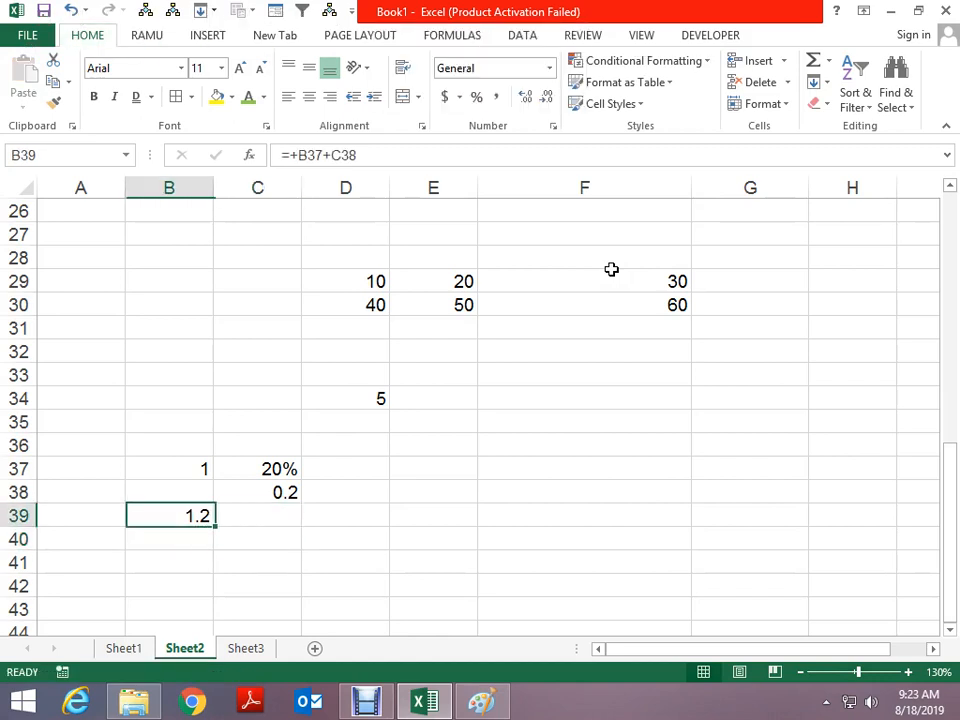
pyautogui.hotkey('ctrl', 'c')
pyautogui.press('Right')
pyautogui.press('alt')
pyautogui.press('v')
# Paste B39's copied formula into D40, where it shows 0
pyautogui.press('Escape')
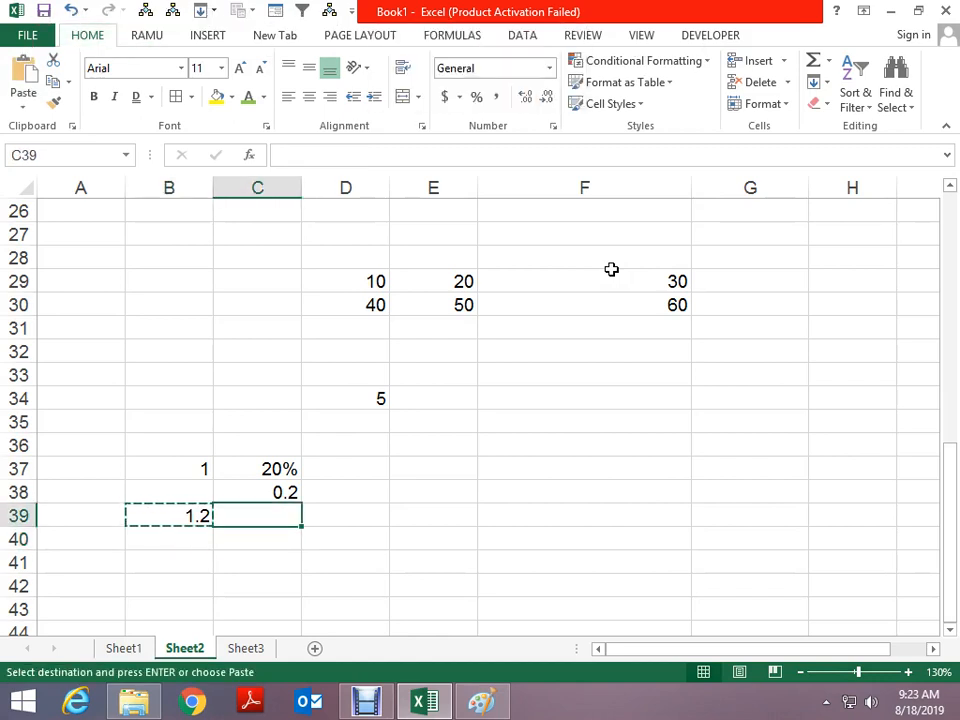
pyautogui.press('Left')
pyautogui.press('Escape')
pyautogui.hotkey('ctrl', 'c')
pyautogui.press('Right')
pyautogui.press('Right')
pyautogui.press('Down')
pyautogui.hotkey('alt', 'e')
pyautogui.press('s')
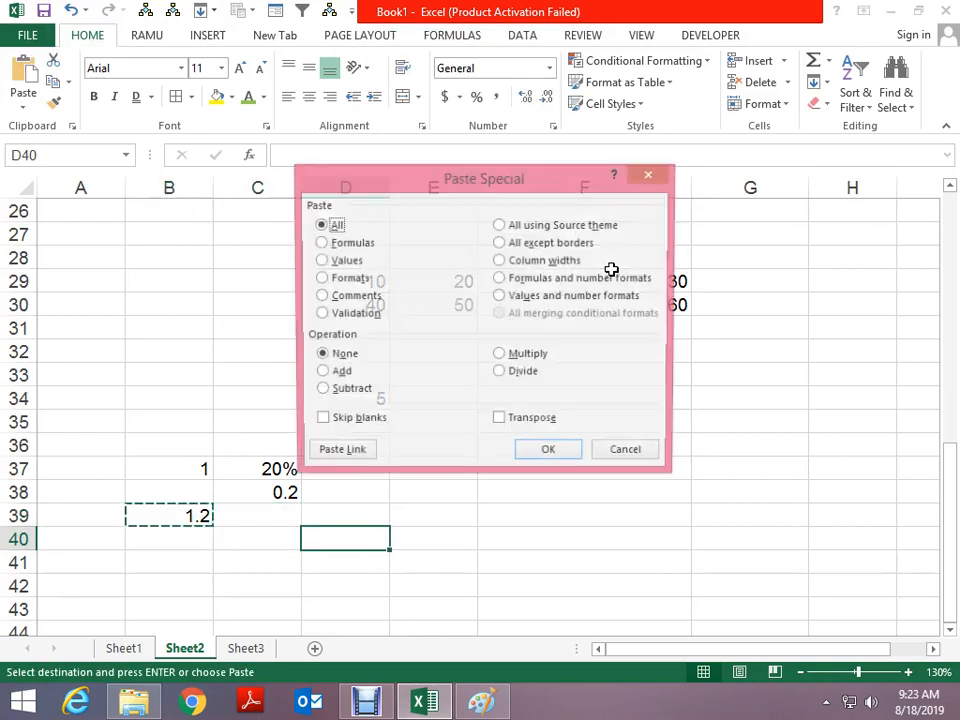
pyautogui.press('Return')
# Paste B39's result into C40 as the fixed value 1.2 using Paste Special Values
pyautogui.press('Escape')
pyautogui.press('Left')
pyautogui.press('Left')
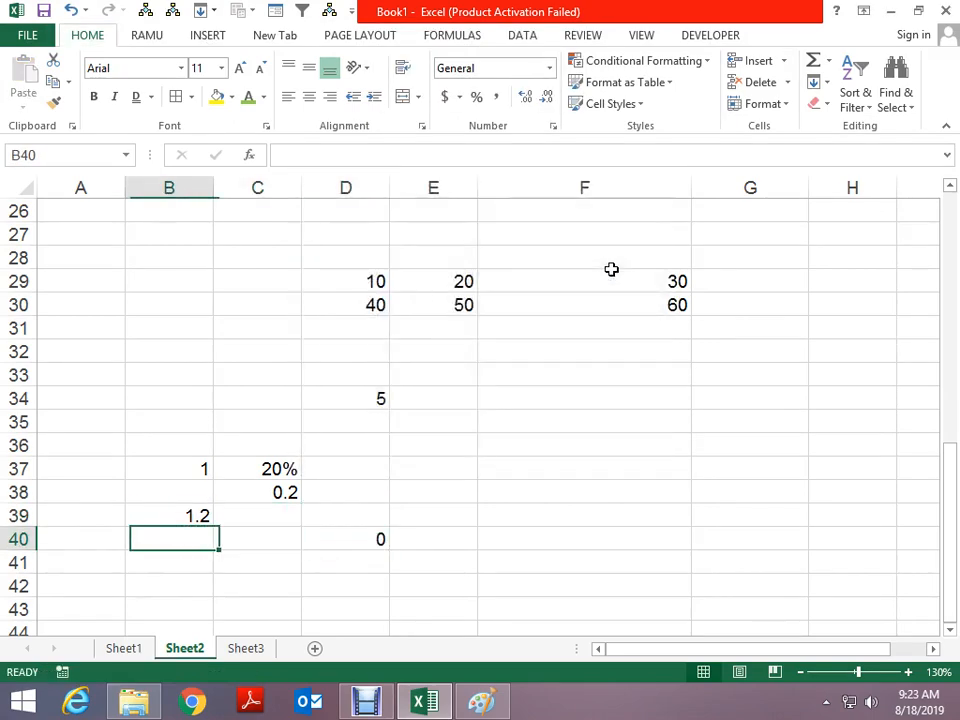
pyautogui.press('Up')
pyautogui.hotkey('ctrl', 'c')
pyautogui.press('Down')
pyautogui.press('Right')
pyautogui.hotkey('alt', 'e')
pyautogui.press('s')
pyautogui.press('Return')
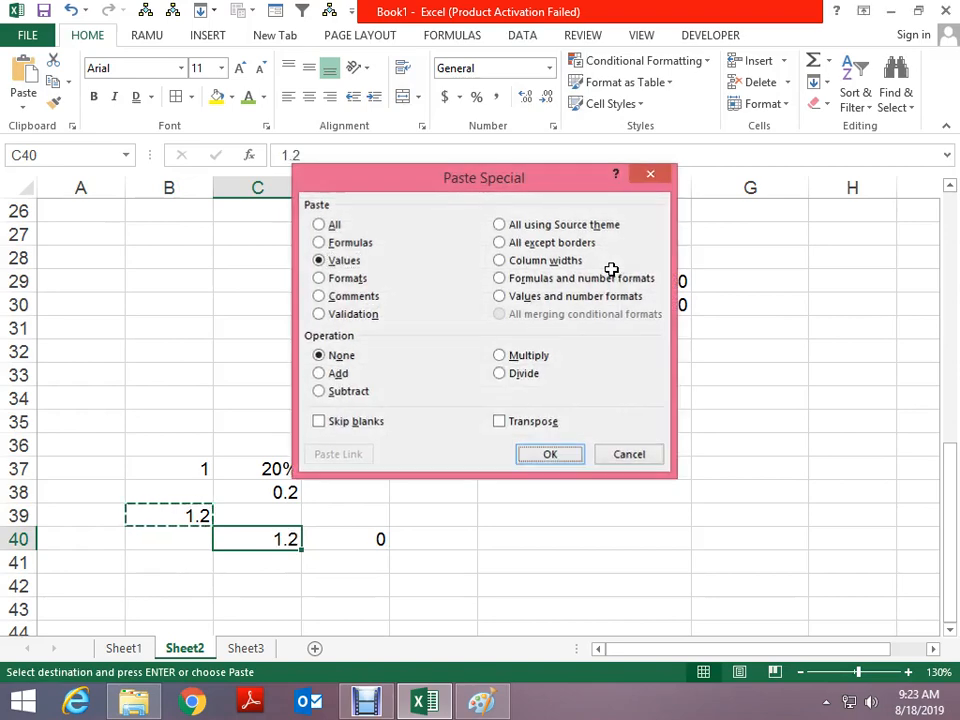
# Copy the 1.2 value in C40 and select the six numbers in D29:F30
pyautogui.press('Escape')
pyautogui.hotkey('ctrl', 'c')
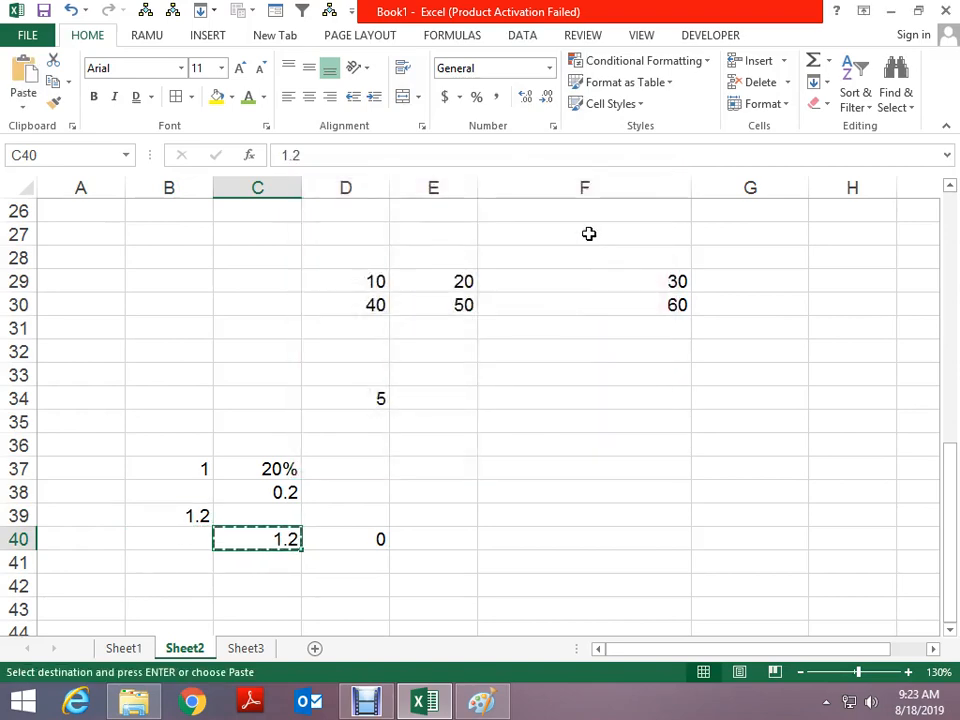
pyautogui.click(359, 290)
pyautogui.moveTo(359, 291); pyautogui.dragTo(659, 315)
pyautogui.hotkey('alt', 'e')
pyautogui.press('s')
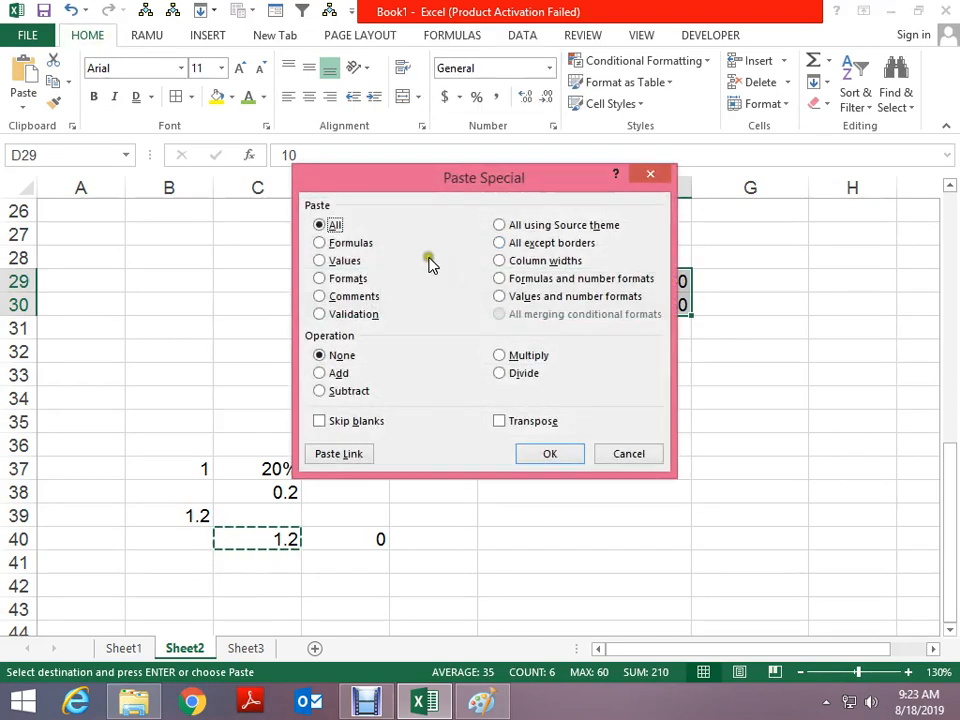
pyautogui.click(522, 357)
pyautogui.click(566, 456)
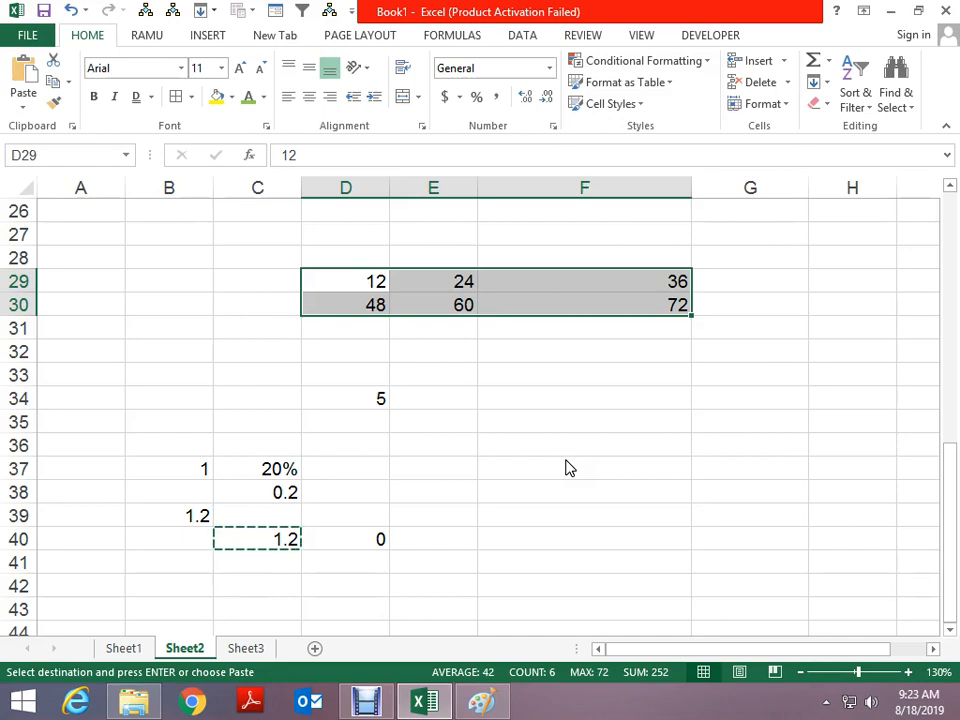
pyautogui.hotkey('alt', 'e')
pyautogui.press('s')
pyautogui.click(540, 383)
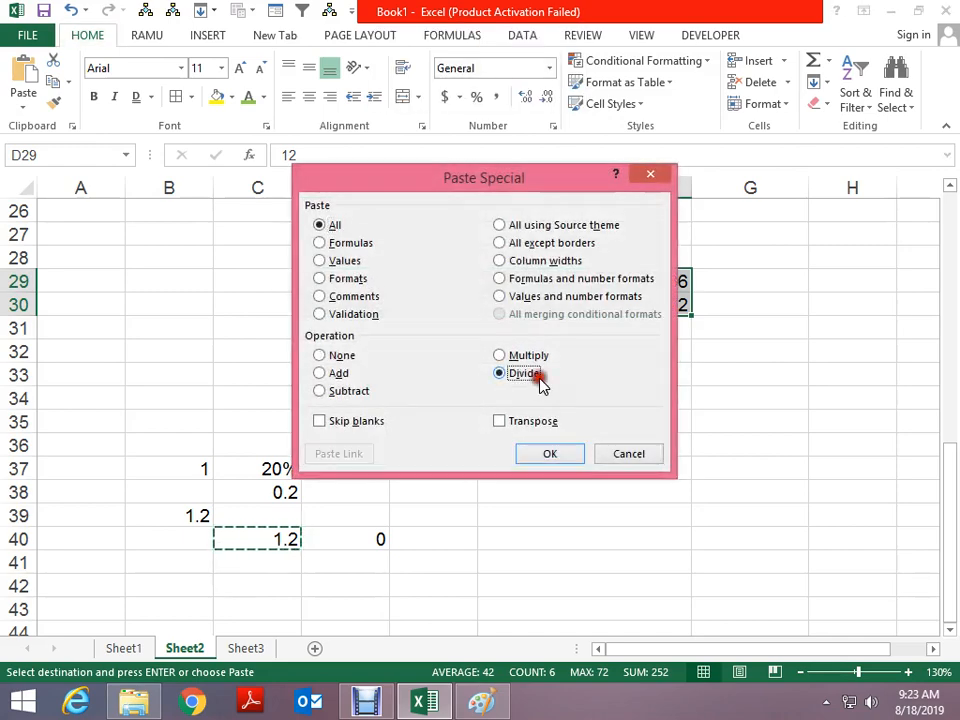
pyautogui.click(540, 455)
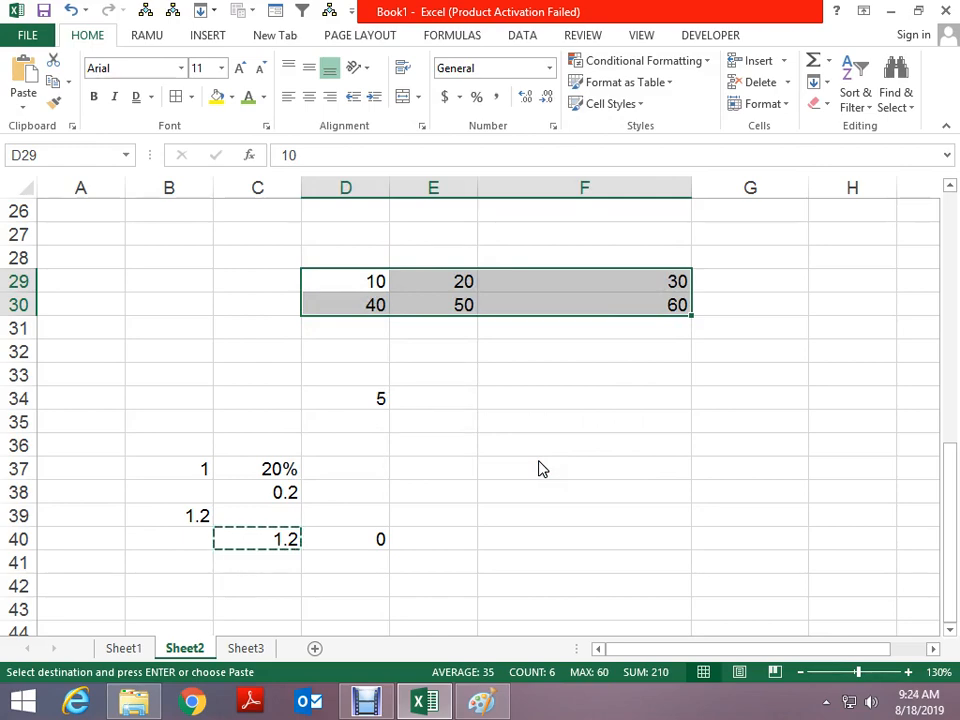
pyautogui.scroll(-1, 538, 469)
# Open Paste Special from cell F37 and close it without pasting
pyautogui.click(523, 396)
pyautogui.hotkey('alt', 'e')
pyautogui.press('s')
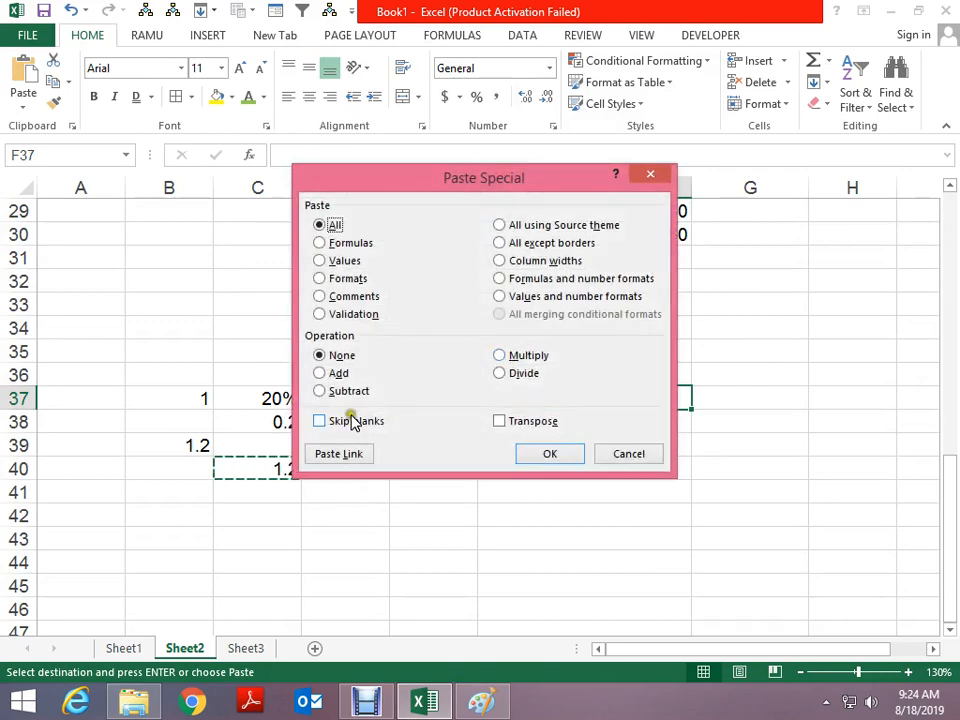
pyautogui.press('Escape')
# Enter sample data in D48:D52: header A, 2, a blank D50, 9 and 3
pyautogui.scroll(-4, 360, 429)
pyautogui.click(321, 366)
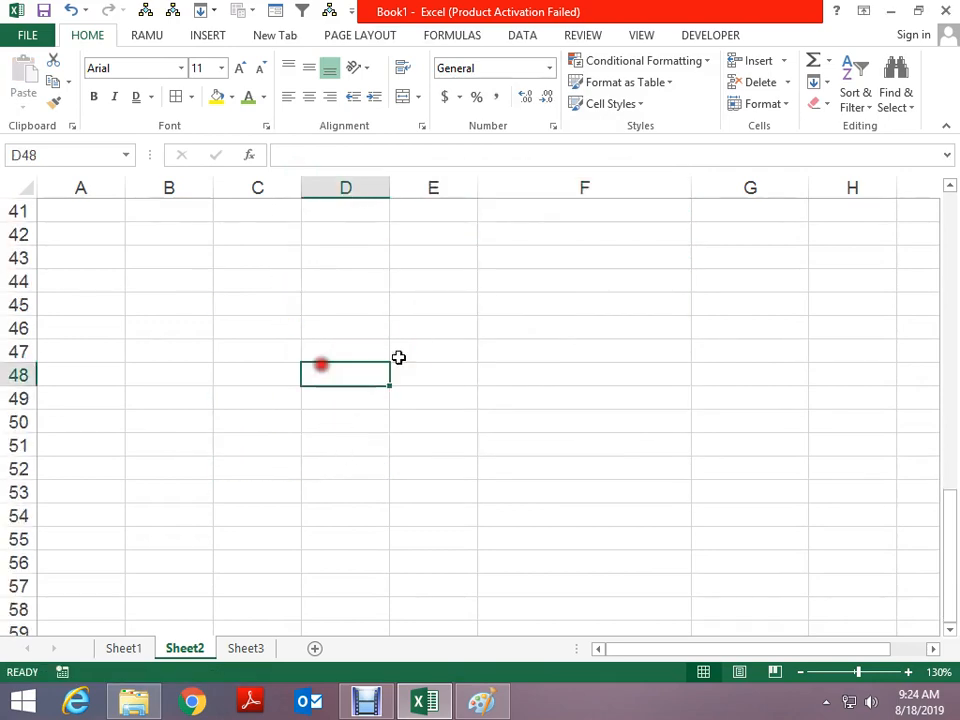
pyautogui.write('A')
pyautogui.press('Return')
pyautogui.write('2')
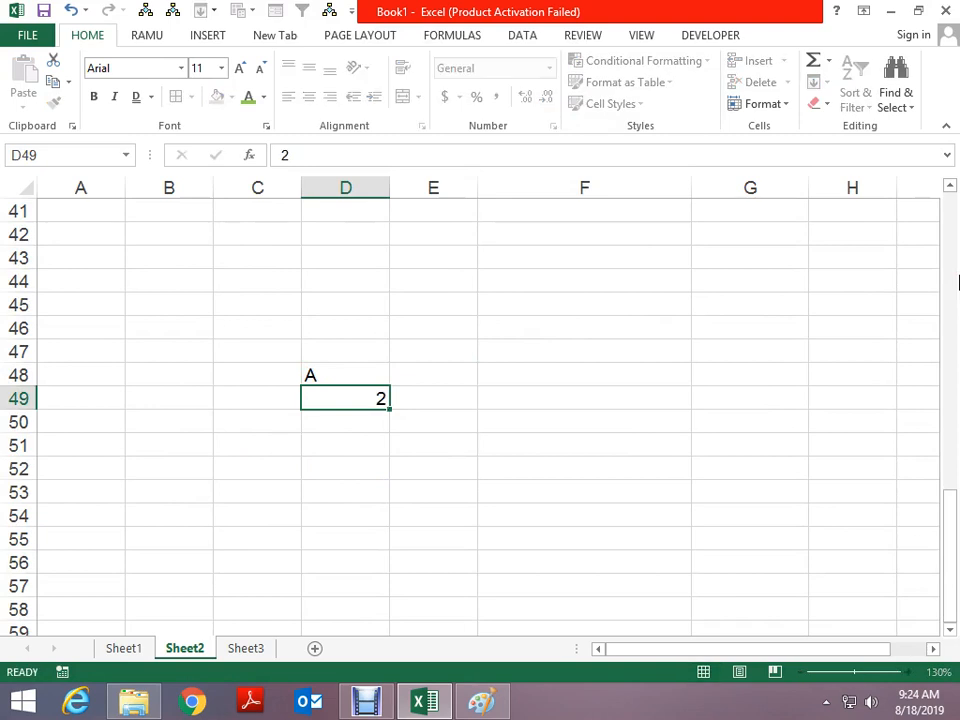
pyautogui.press('Return')
pyautogui.write('3')
pyautogui.press('Up')
pyautogui.press('Up')
pyautogui.press('Down')
pyautogui.press('Down')
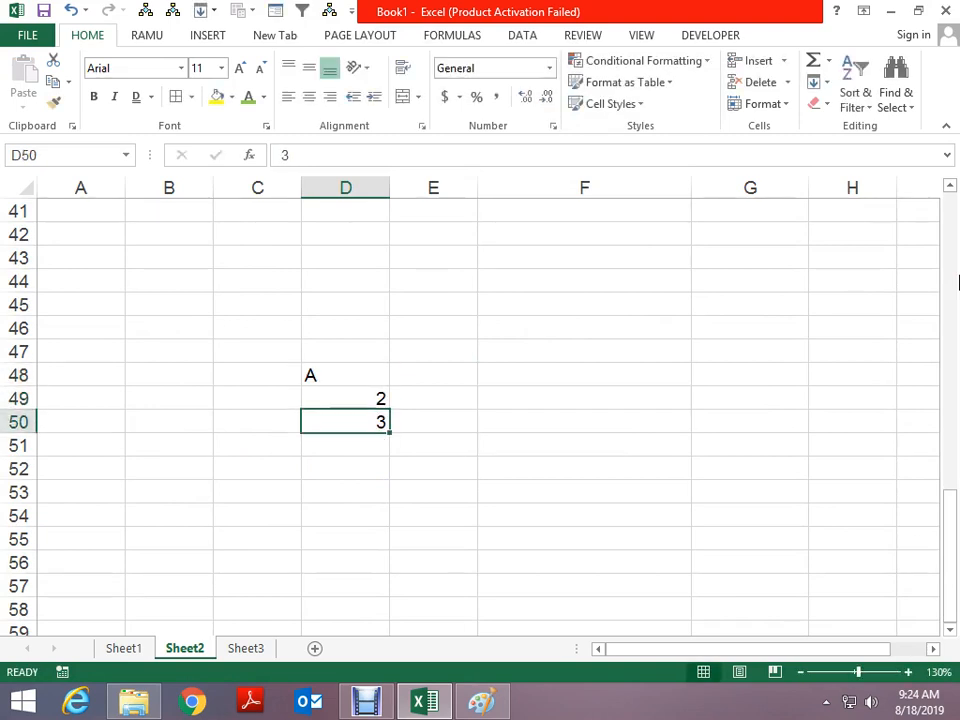
pyautogui.press('Delete')
pyautogui.press('Down')
pyautogui.write('9')
pyautogui.press('Return')
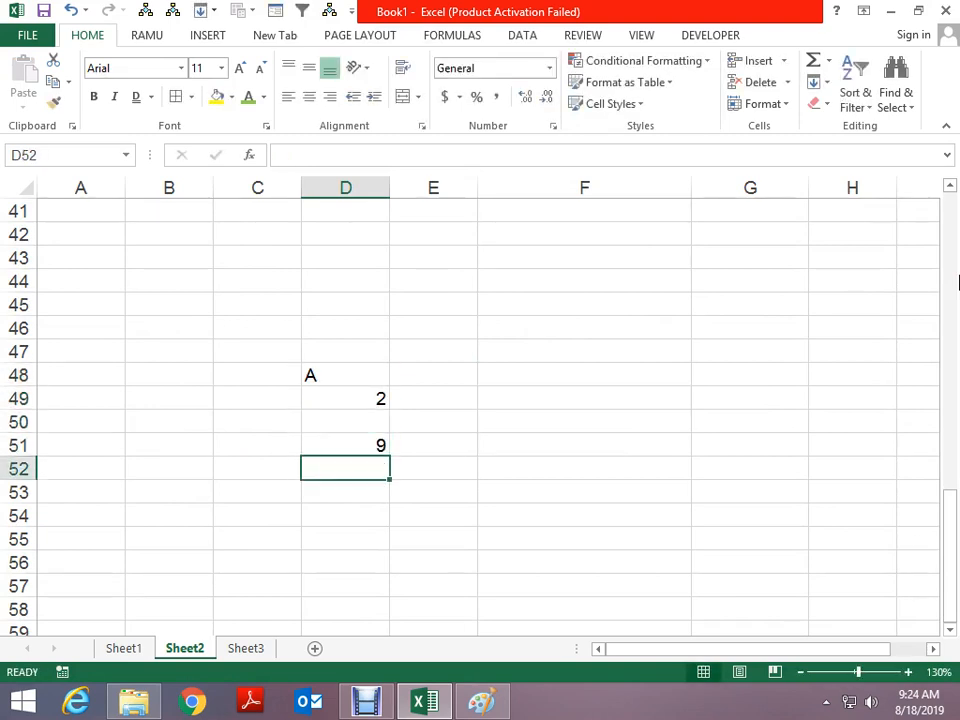
pyautogui.write('3')
pyautogui.press('Return')
pyautogui.press('Up')
pyautogui.press('Up')
pyautogui.press('Up')
pyautogui.press('Up')
pyautogui.press('Up')
pyautogui.press('Right')
# Fill E48:E52 with 4, 3, 0, a blank E51, and 9
pyautogui.write('4')
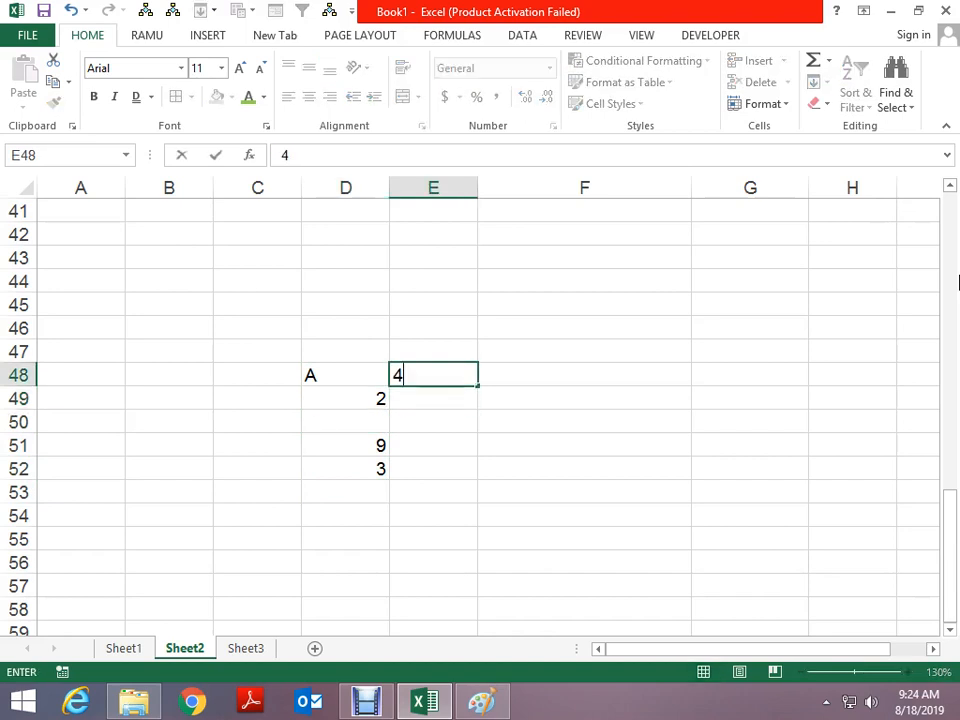
pyautogui.press('Return')
pyautogui.write('3')
pyautogui.press('Return')
pyautogui.write('0')
pyautogui.press('Return')
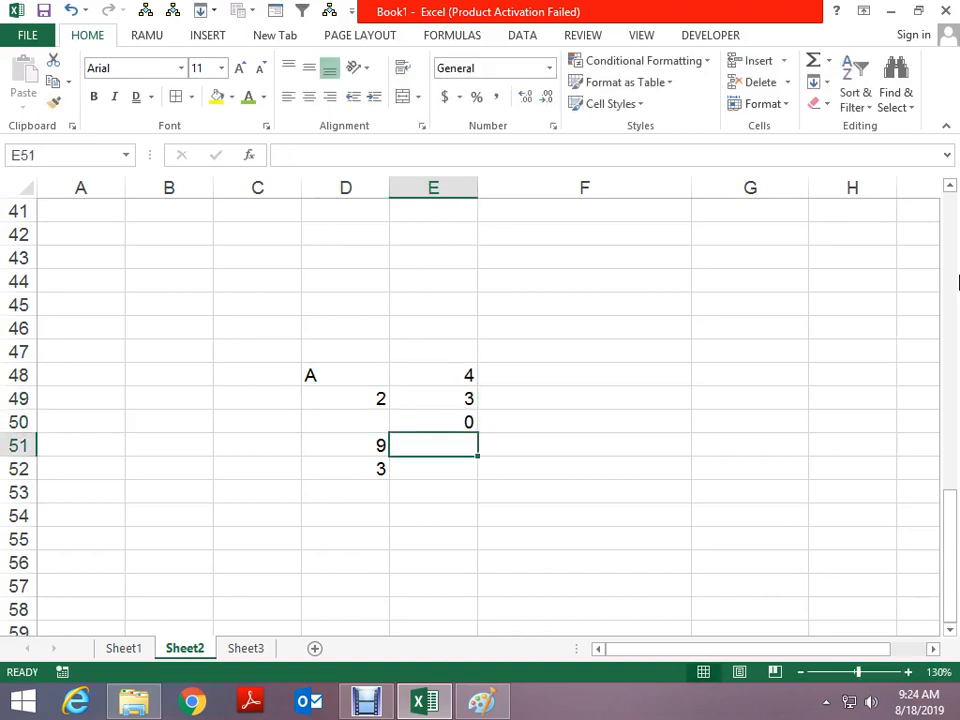
pyautogui.press('Return')
pyautogui.write('9')
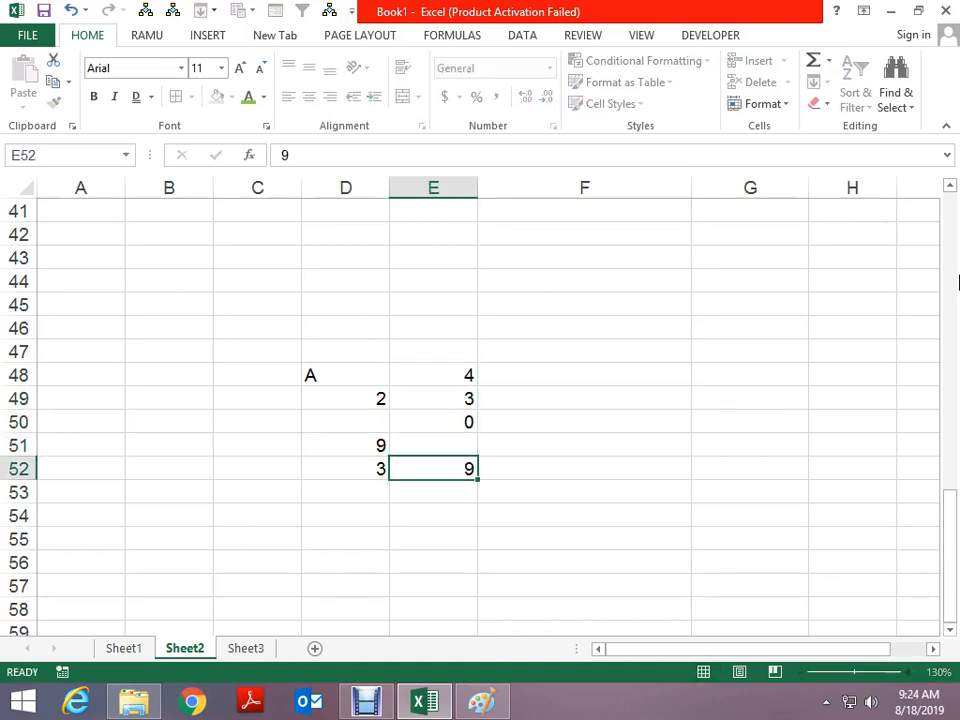
pyautogui.press('Up')
pyautogui.press('Up')
pyautogui.press('Up')
pyautogui.press('Up')
pyautogui.press('Left')
# Copy the D48:E52 block and paste it at H48
pyautogui.hotkey('shift', 'Down')
pyautogui.hotkey('shift', 'Down')
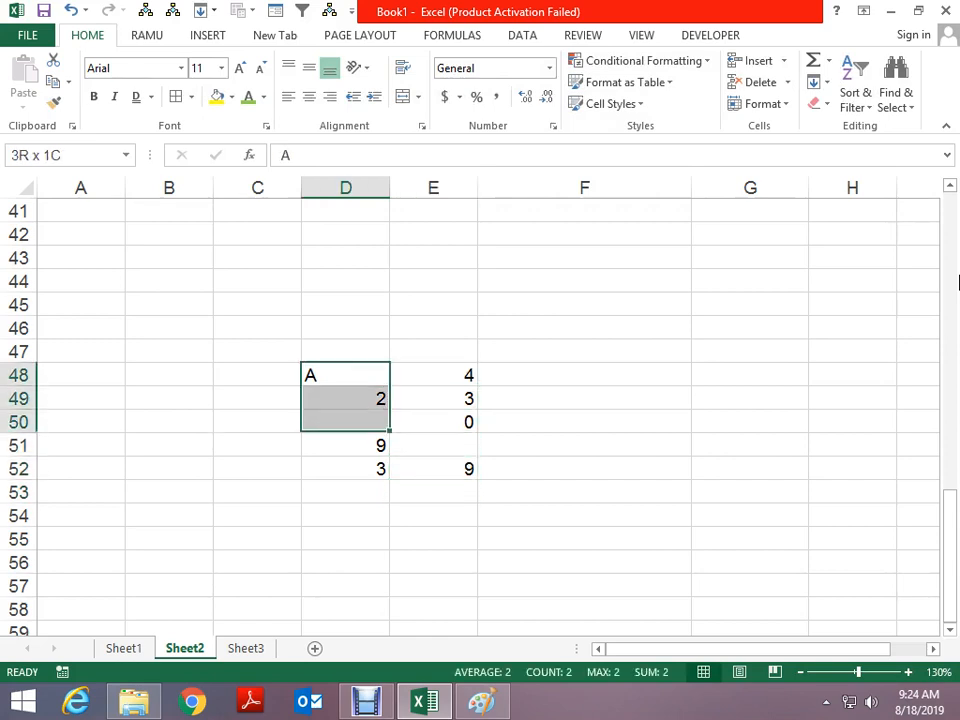
pyautogui.hotkey('shift', 'Down')
pyautogui.hotkey('shift', 'Down')
pyautogui.hotkey('shift', 'Right')
pyautogui.hotkey('ctrl', 'c')
pyautogui.press('Right')
pyautogui.press('Right')
pyautogui.press('Right')
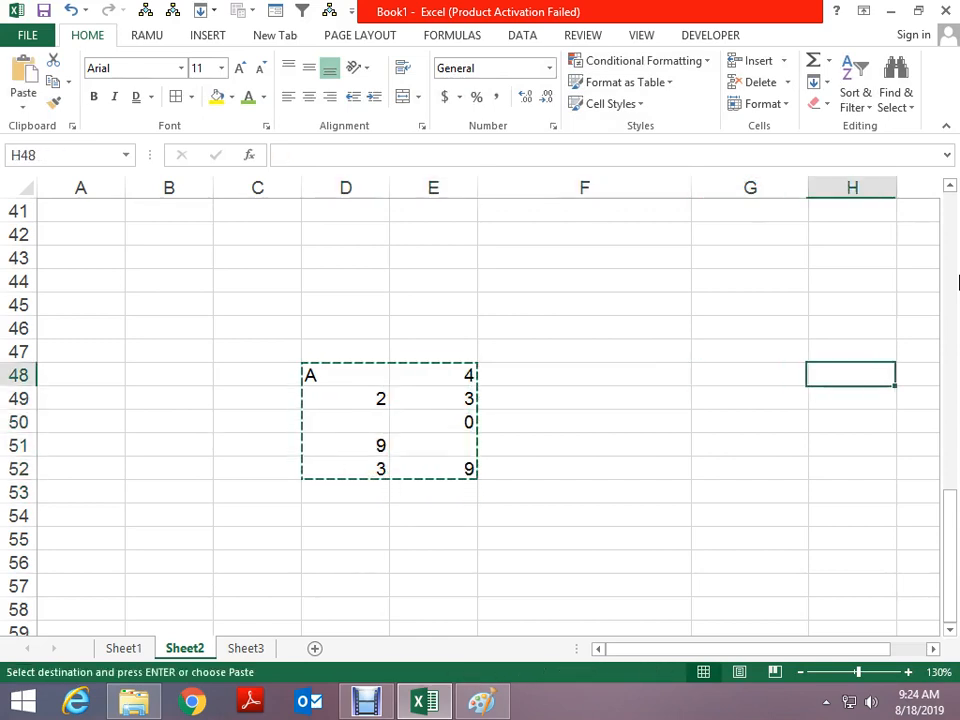
pyautogui.hotkey('ctrl', 'v')
pyautogui.press('Escape')
pyautogui.press('Left')
pyautogui.press('Left')
pyautogui.press('Left')
pyautogui.press('Left')
pyautogui.press('Right')
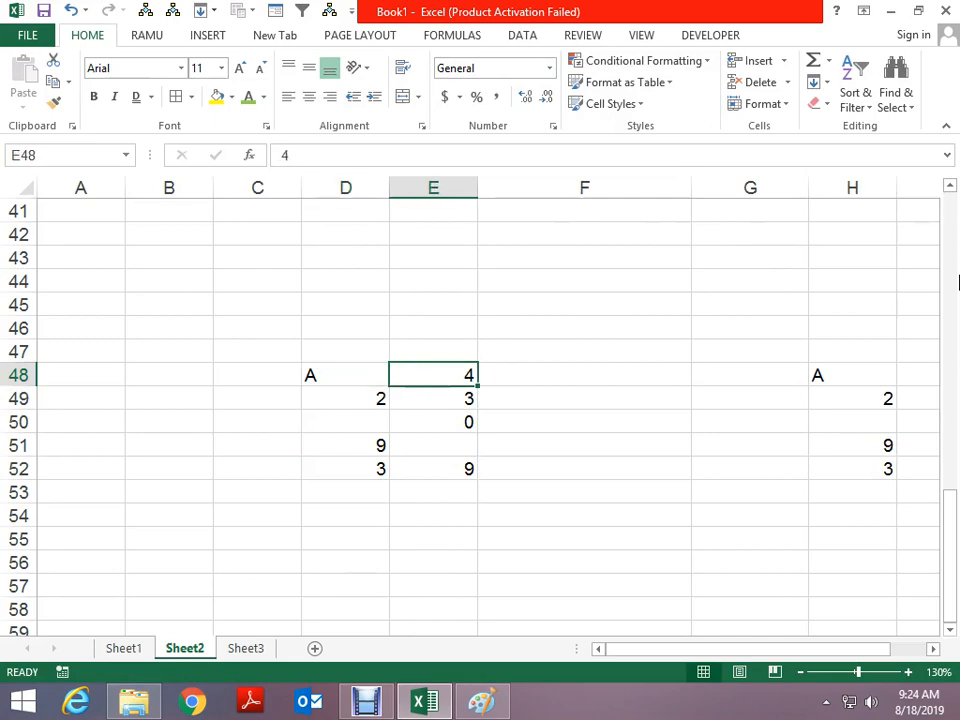
# Copy the E48:E52 values and paste them over D48:D52
pyautogui.hotkey('shift', 'Down')
pyautogui.hotkey('shift', 'Down')
pyautogui.hotkey('ctrl', 'c')
pyautogui.press('Escape')
pyautogui.hotkey('shift', 'Down')
pyautogui.hotkey('shift', 'Down')
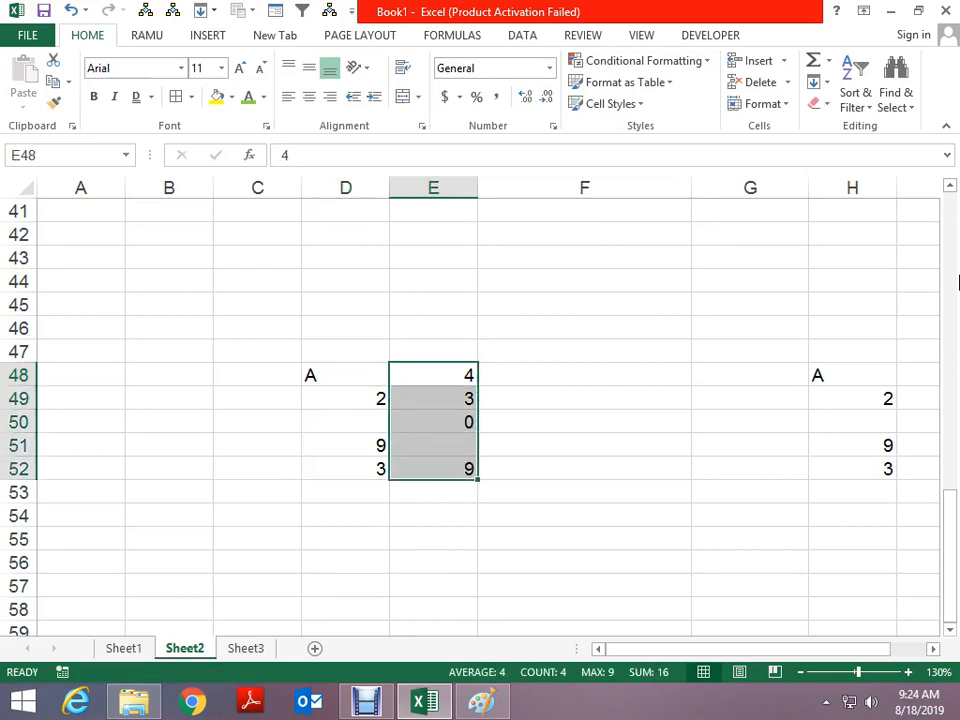
pyautogui.hotkey('ctrl', 'c')
pyautogui.press('Left')
pyautogui.hotkey('ctrl', 'alt', 'v')
pyautogui.press('v')
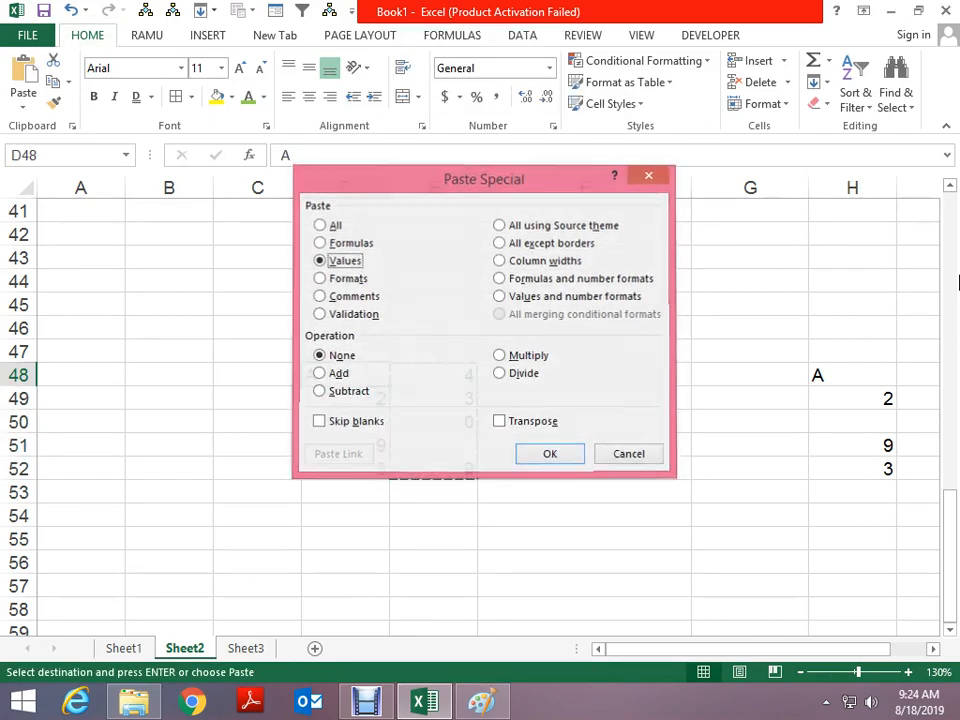
pyautogui.press('Escape')
pyautogui.press('Escape')
pyautogui.press('Right')
pyautogui.hotkey('shift', 'Down')
pyautogui.hotkey('shift', 'Down')
pyautogui.hotkey('shift', 'Down')
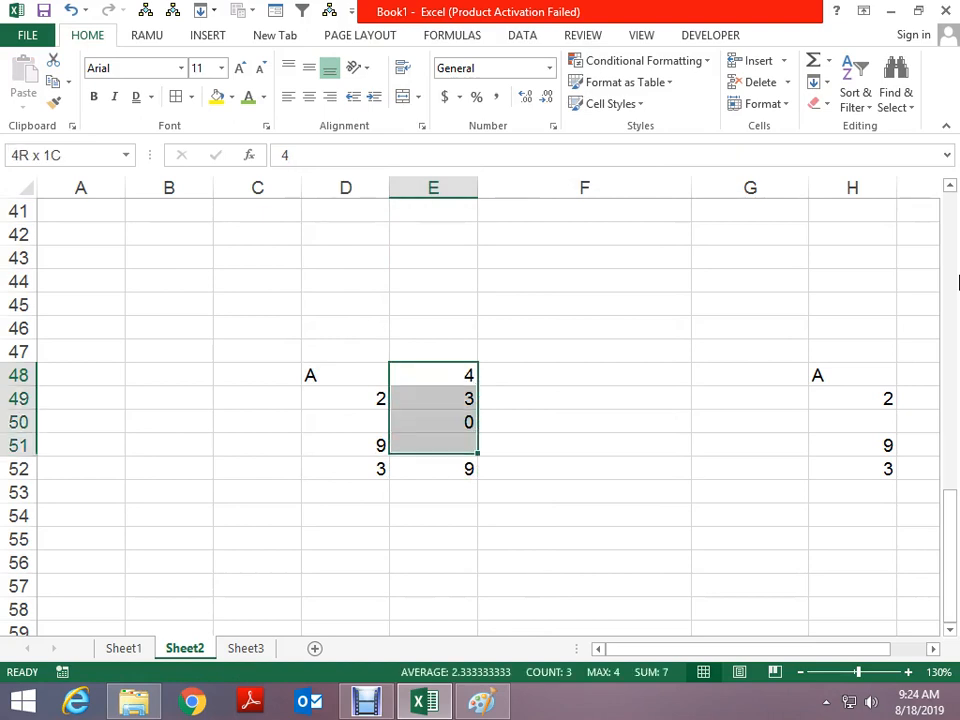
pyautogui.hotkey('shift', 'Down')
pyautogui.hotkey('ctrl', 'c')
pyautogui.press('Left')
pyautogui.hotkey('ctrl', 'v')
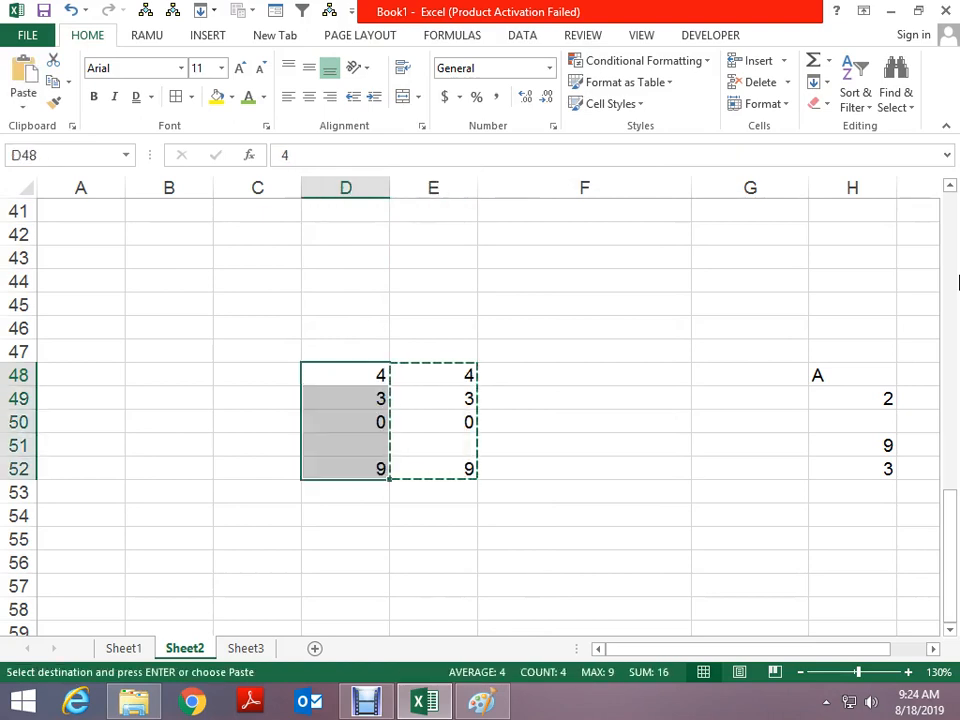
pyautogui.press('Escape')
pyautogui.press('Right')
pyautogui.hotkey('shift', 'Down')
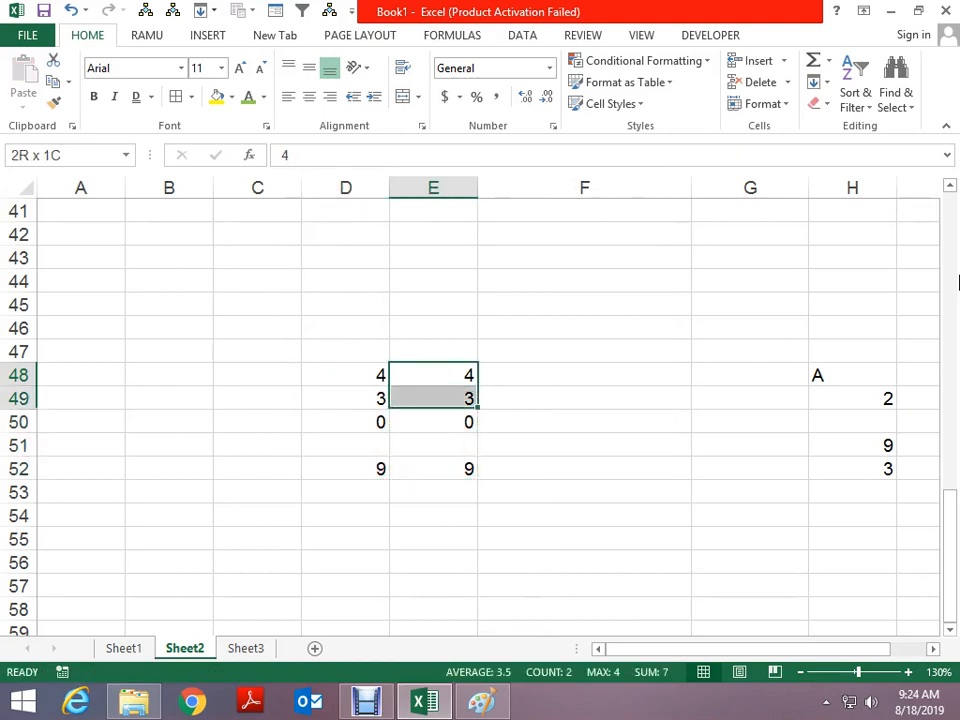
pyautogui.hotkey('shift', 'Down')
pyautogui.hotkey('shift', 'Down')
pyautogui.hotkey('shift', 'Down')
pyautogui.press('Left')
pyautogui.press('Right')
pyautogui.press('Right')
pyautogui.press('Right')
pyautogui.press('Right')
pyautogui.press('Right')
pyautogui.press('Right')
pyautogui.press('Right')
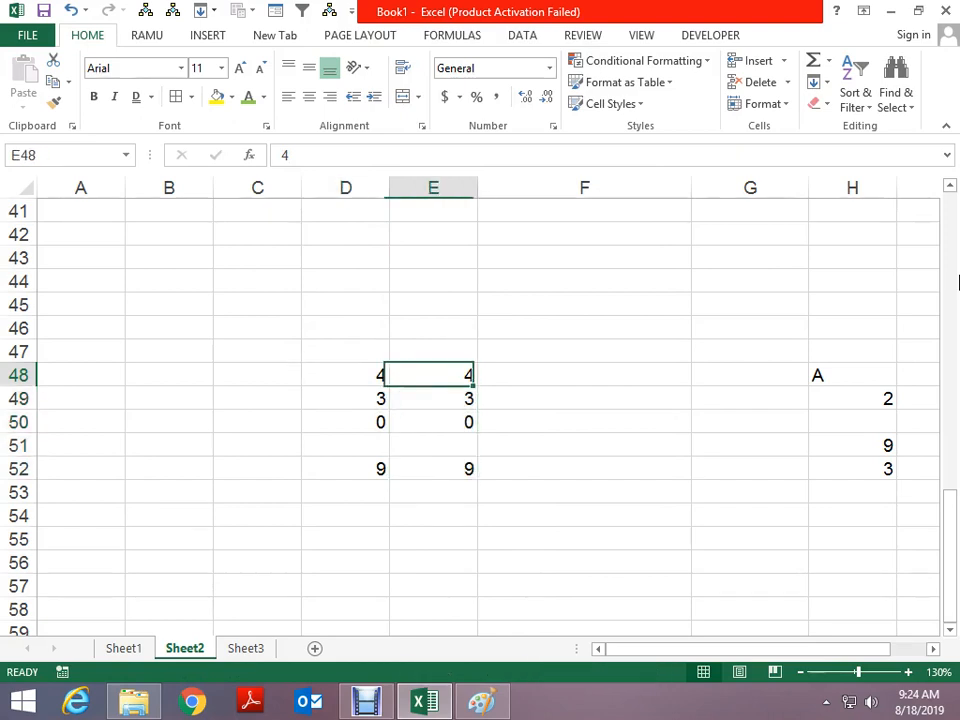
# Compare H51's 9 with the blank cells I51 and D51 before pasting
pyautogui.press('Left')
pyautogui.press('Left')
pyautogui.hotkey('shift', 'Down')
pyautogui.hotkey('shift', 'Down')
pyautogui.hotkey('shift', 'Down')
pyautogui.hotkey('shift', 'Down')
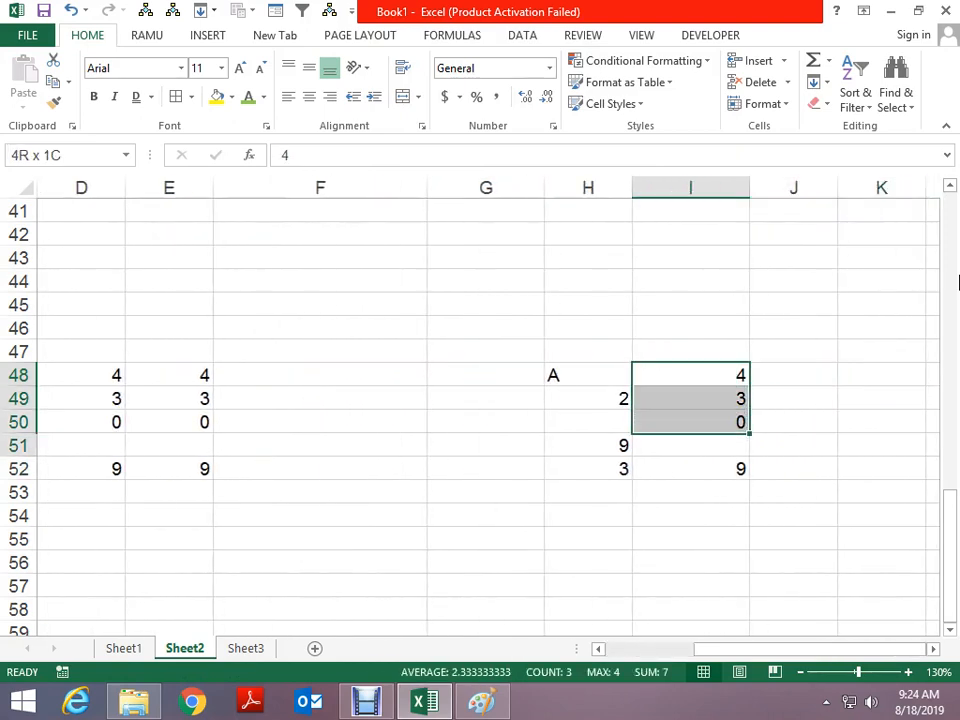
pyautogui.hotkey('ctrl', 'c')
pyautogui.press('Left')
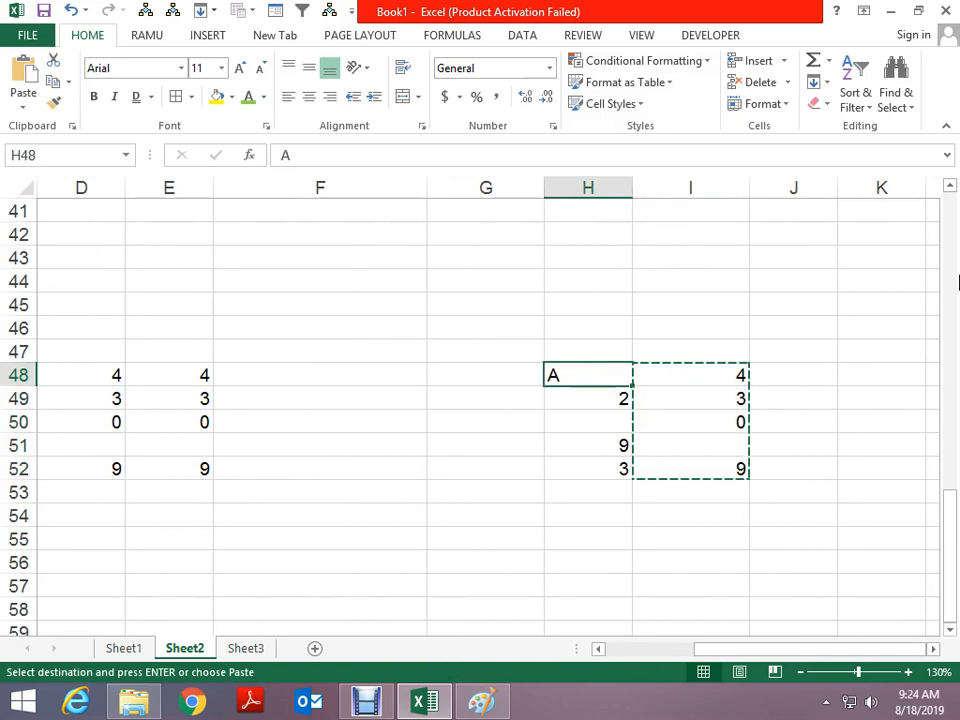
pyautogui.press('Escape')
pyautogui.press('Right')
pyautogui.press('Down')
pyautogui.press('Down')
pyautogui.press('Down')
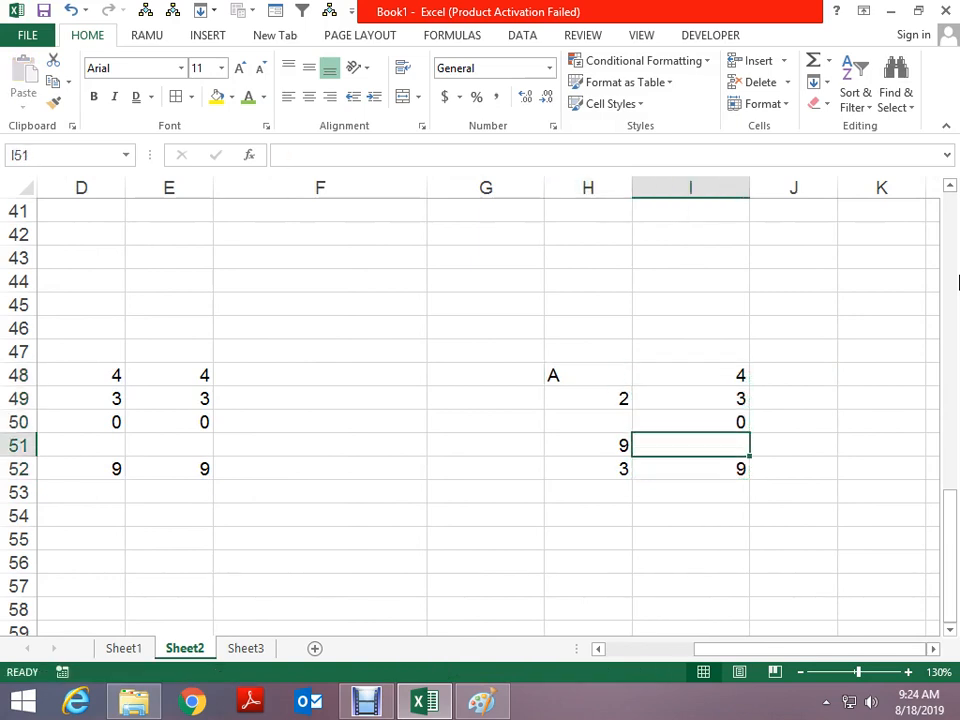
pyautogui.press('Left')
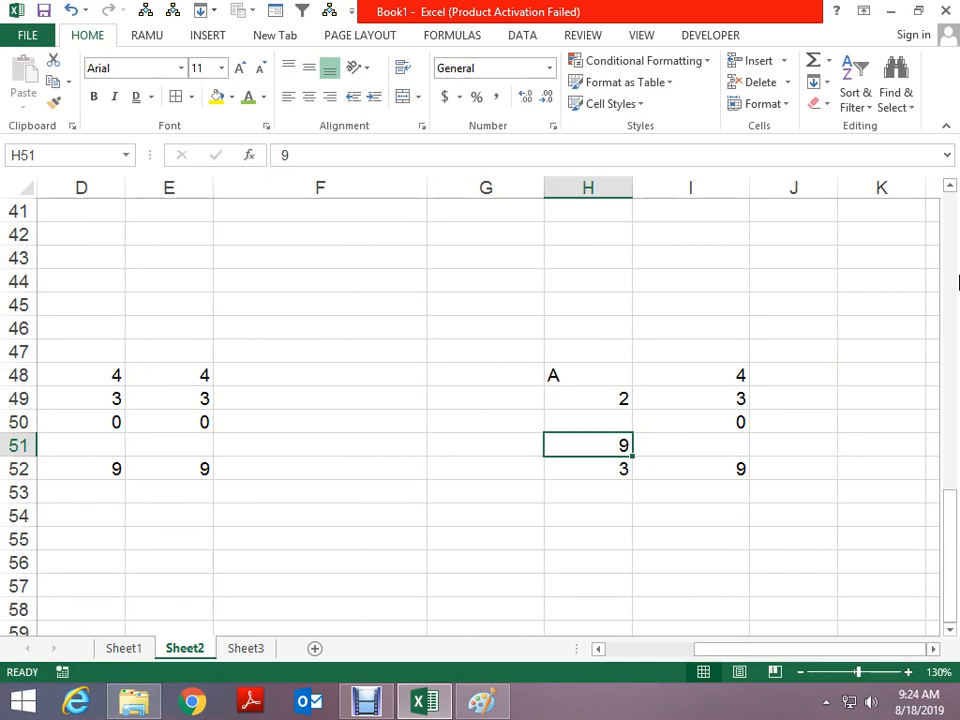
pyautogui.press('Right')
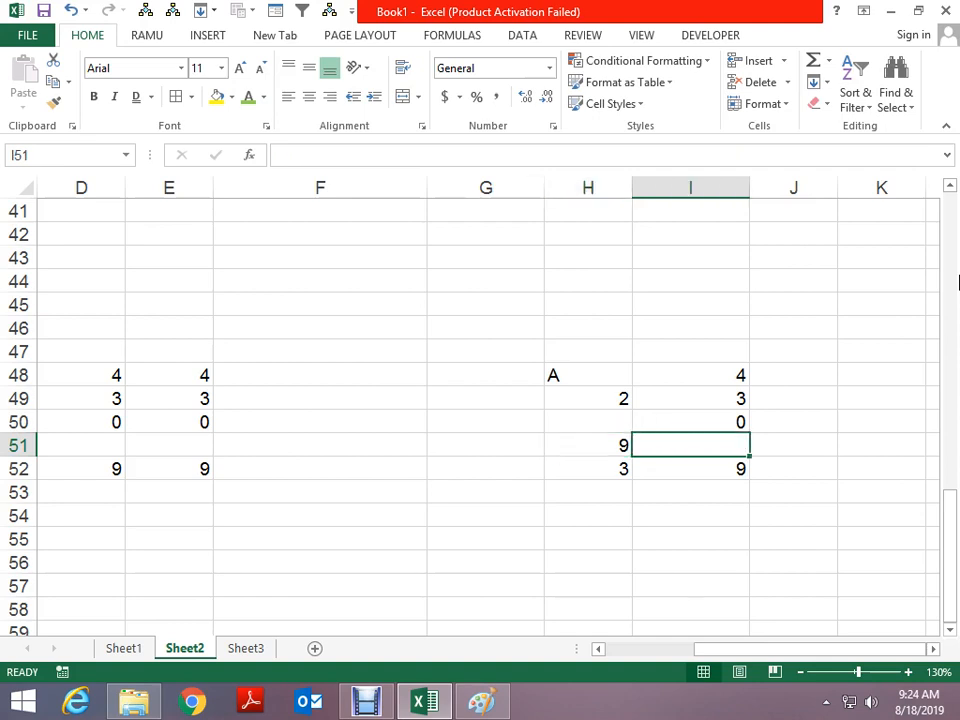
pyautogui.press('Left')
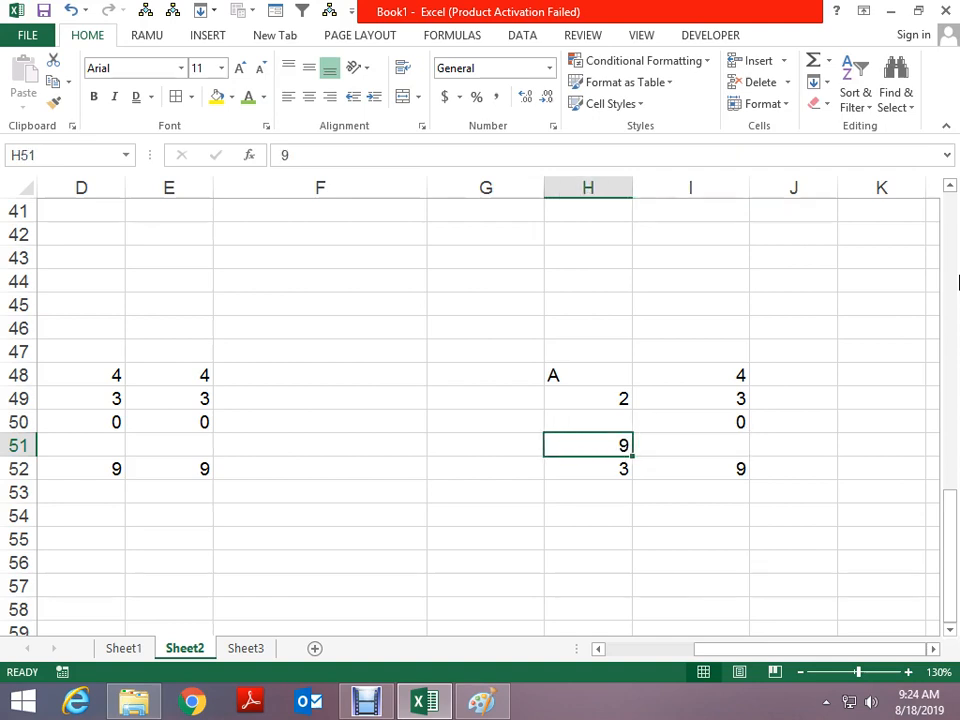
pyautogui.press('Left')
pyautogui.press('Left')
pyautogui.press('Left')
pyautogui.press('Left')
pyautogui.press('Left')
pyautogui.press('Right')
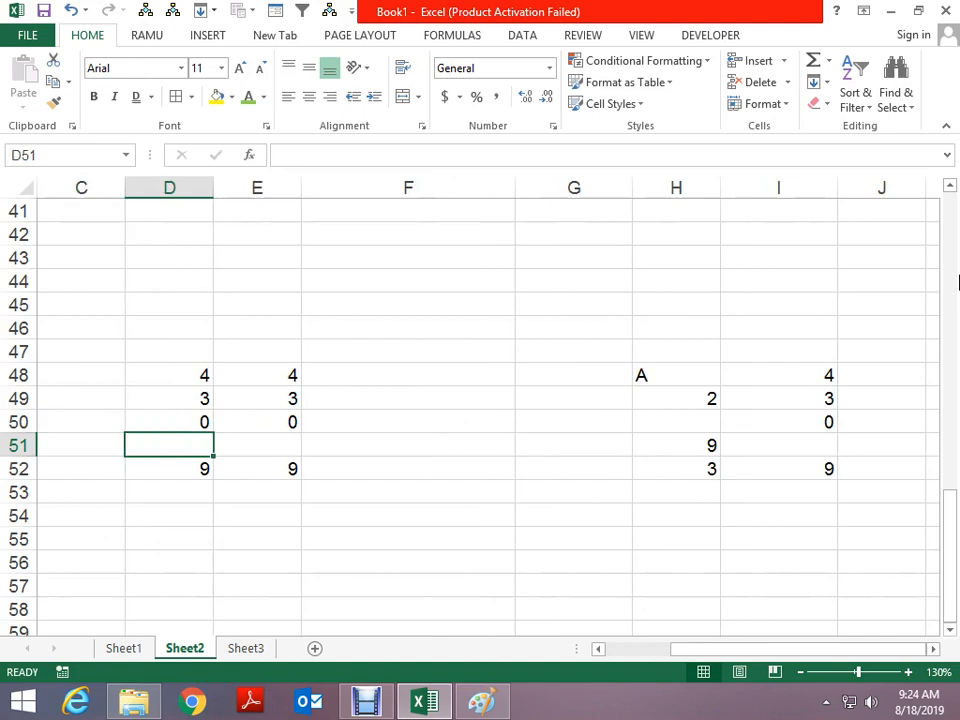
pyautogui.press('Right')
pyautogui.press('Right')
pyautogui.press('Right')
pyautogui.press('Right')
pyautogui.press('Right')
pyautogui.press('Up')
pyautogui.press('Up')
pyautogui.press('Up')
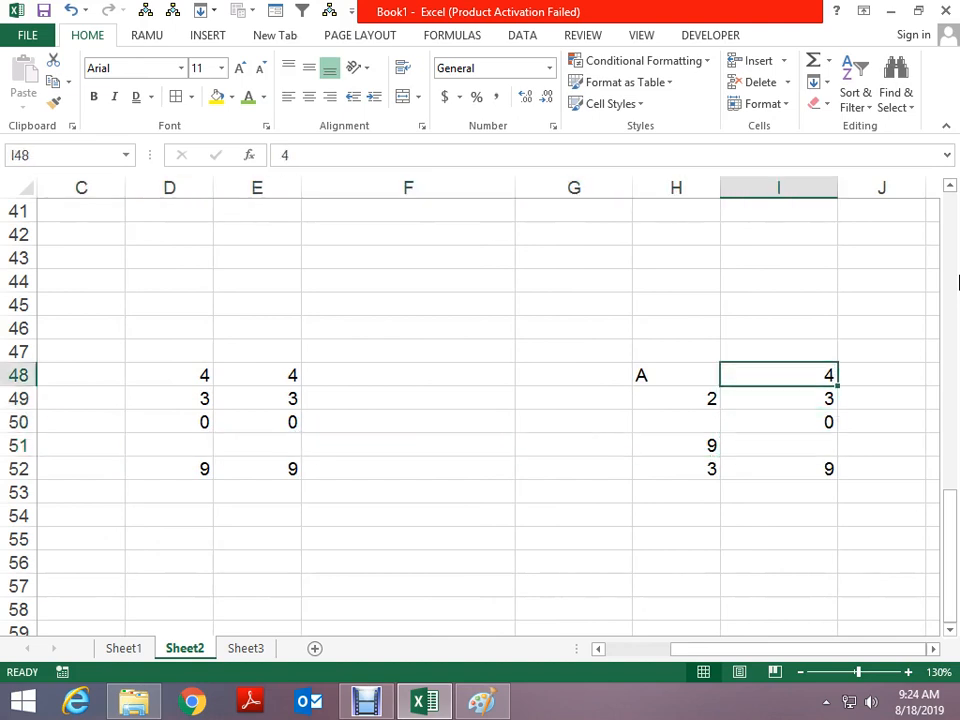
# Paste I48:I52 over H48 with Skip blanks ticked, so H51 keeps 9
pyautogui.hotkey('shift', 'Down')
pyautogui.hotkey('shift', 'Down')
pyautogui.hotkey('shift', 'Down')
pyautogui.hotkey('shift', 'Down')
pyautogui.hotkey('ctrl', 'c')
pyautogui.press('Left')
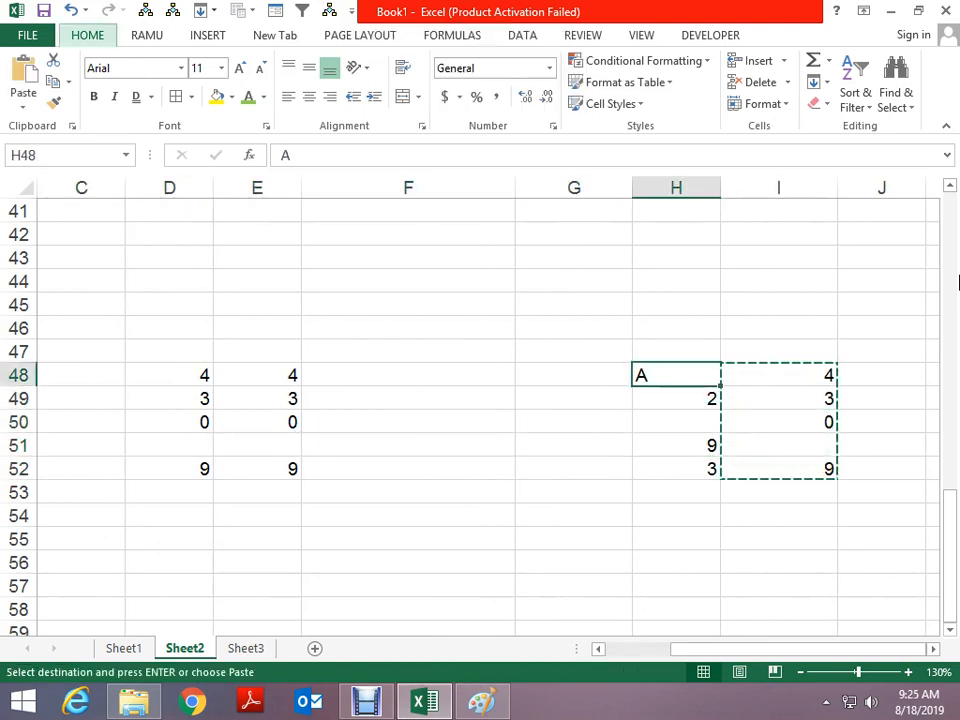
pyautogui.hotkey('ctrl', 'alt', 'v')
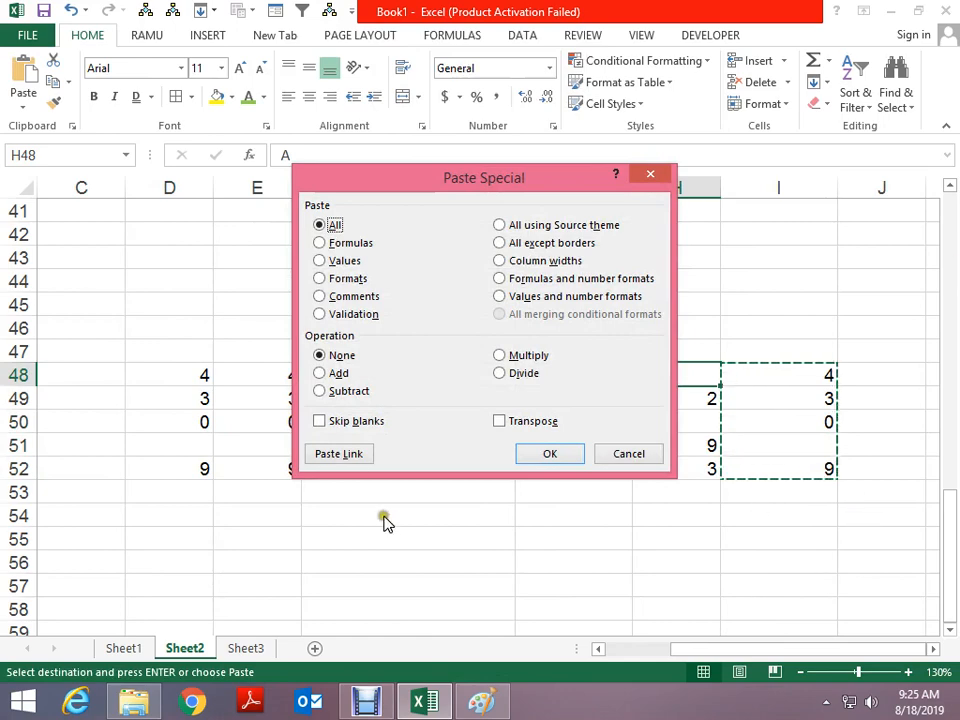
pyautogui.click(357, 424)
pyautogui.click(522, 454)
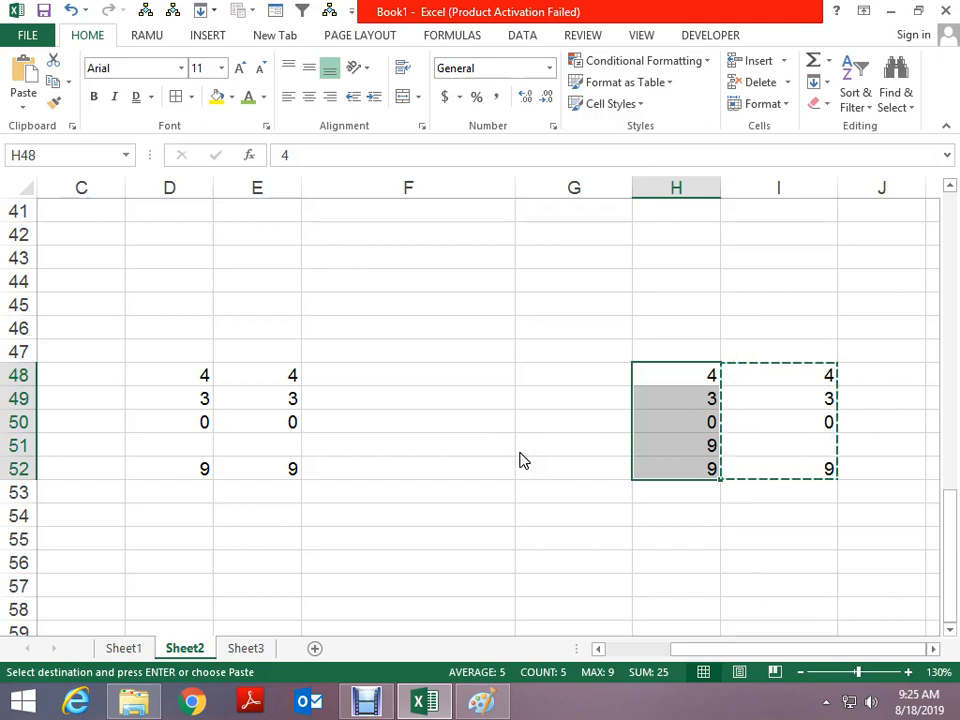
pyautogui.press('Escape')
pyautogui.scroll(-3, 319, 306)
# Enter the letters A, B, C, D and E down F55:F59
pyautogui.click(330, 321)
pyautogui.write('A')
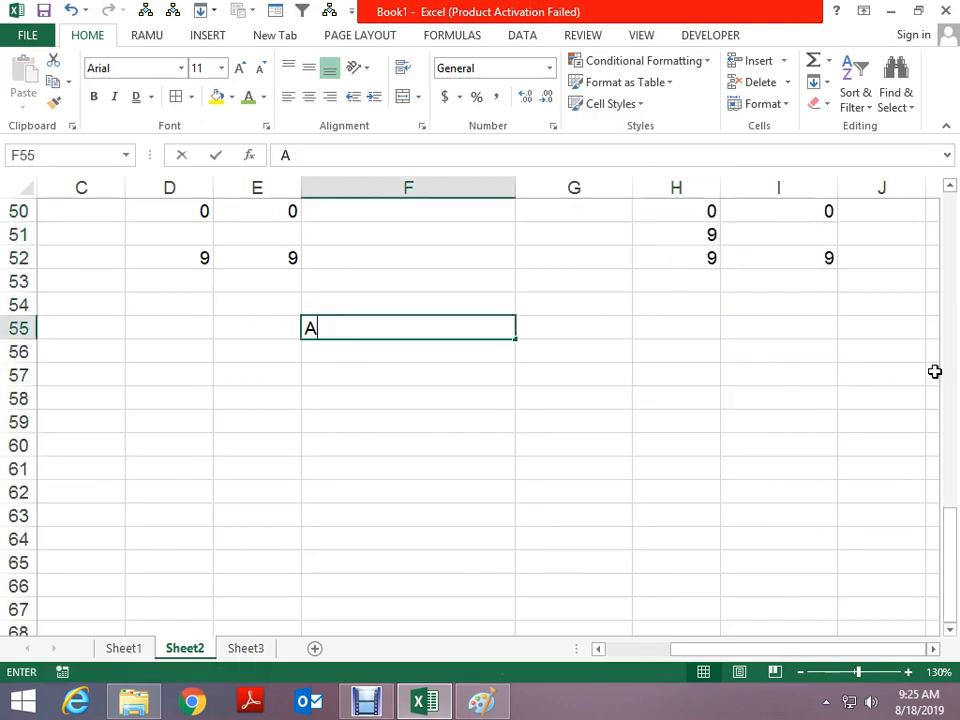
pyautogui.hotkey('ctrl', 'Return')
pyautogui.press('Down')
pyautogui.write('B')
pyautogui.press('Return')
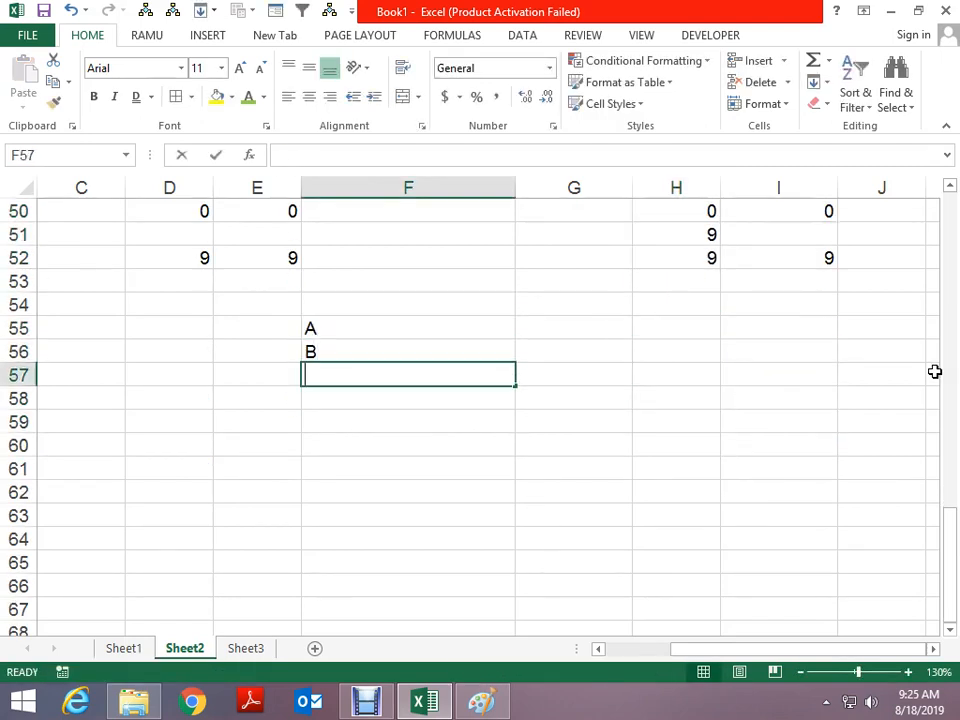
pyautogui.write('C')
pyautogui.press('Return')
pyautogui.write('D')
pyautogui.press('Return')
pyautogui.write('E')
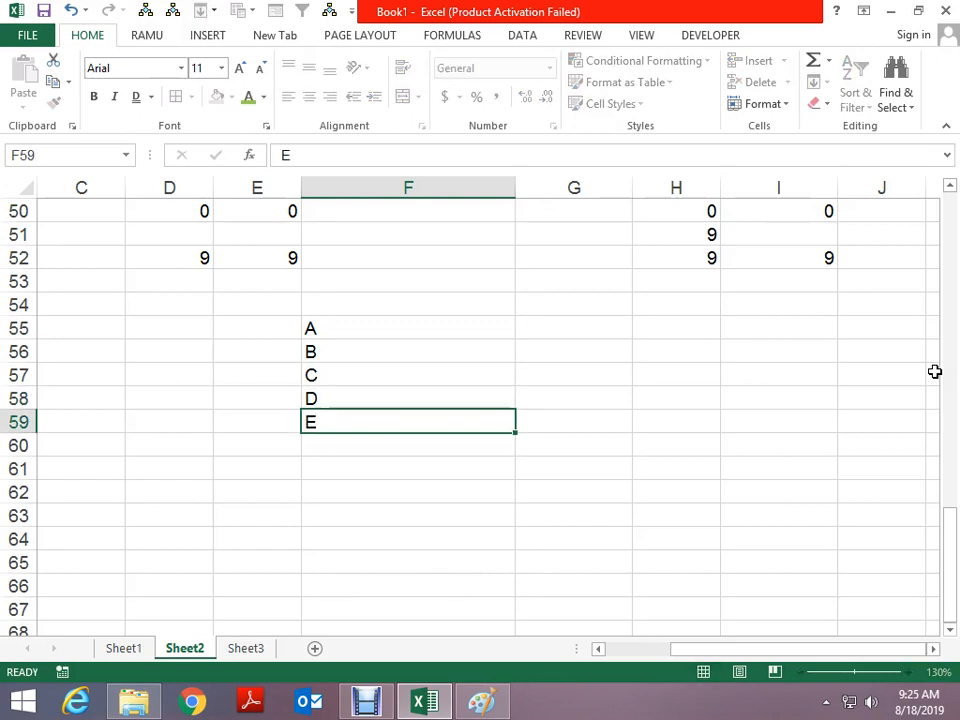
pyautogui.press('Up')
pyautogui.press('Up')
pyautogui.press('Up')
pyautogui.press('Up')
# Copy F55:F59 and Paste Special it with Transpose across F62:J62
pyautogui.hotkey('shift', 'Down')
pyautogui.hotkey('shift', 'Down')
pyautogui.hotkey('shift', 'Down')
pyautogui.hotkey('shift', 'Down')
pyautogui.hotkey('ctrl', 'c')
pyautogui.press('Down')
pyautogui.press('Down')
pyautogui.press('Down')
pyautogui.press('Down')
pyautogui.press('Down')
pyautogui.press('Down')
pyautogui.press('Down')
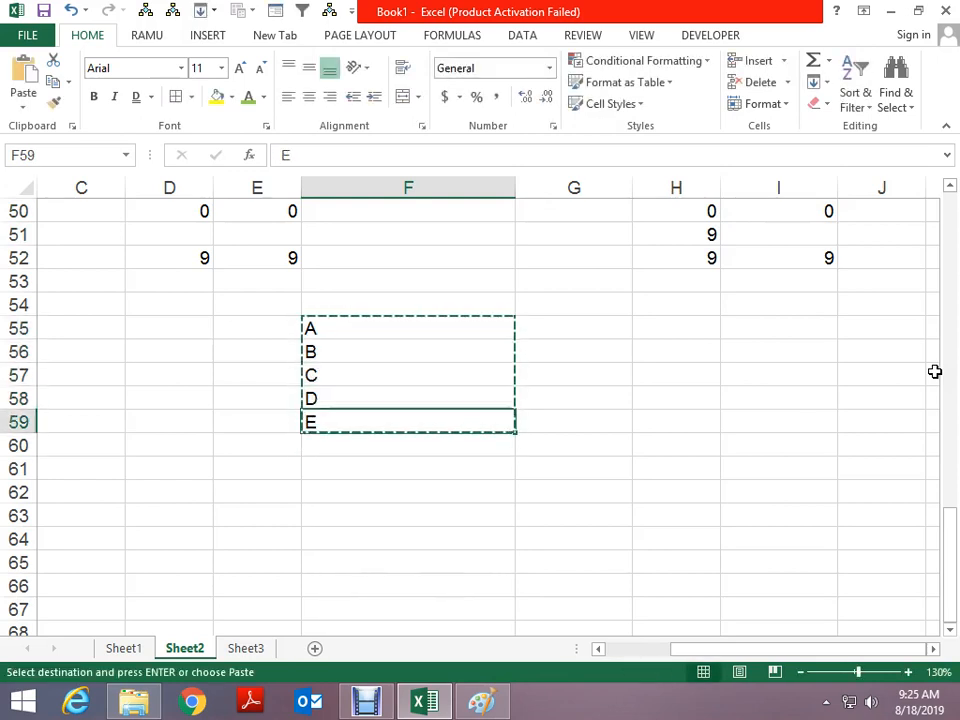
pyautogui.hotkey('ctrl', 'alt', 'v')
pyautogui.press('v')
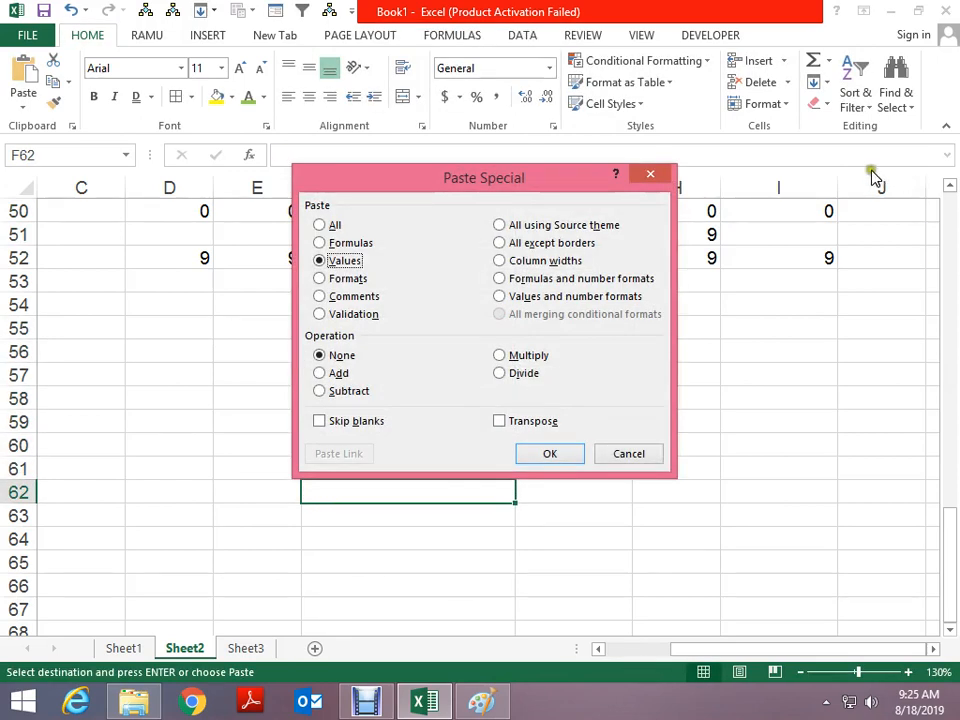
pyautogui.click(321, 225)
pyautogui.click(528, 421)
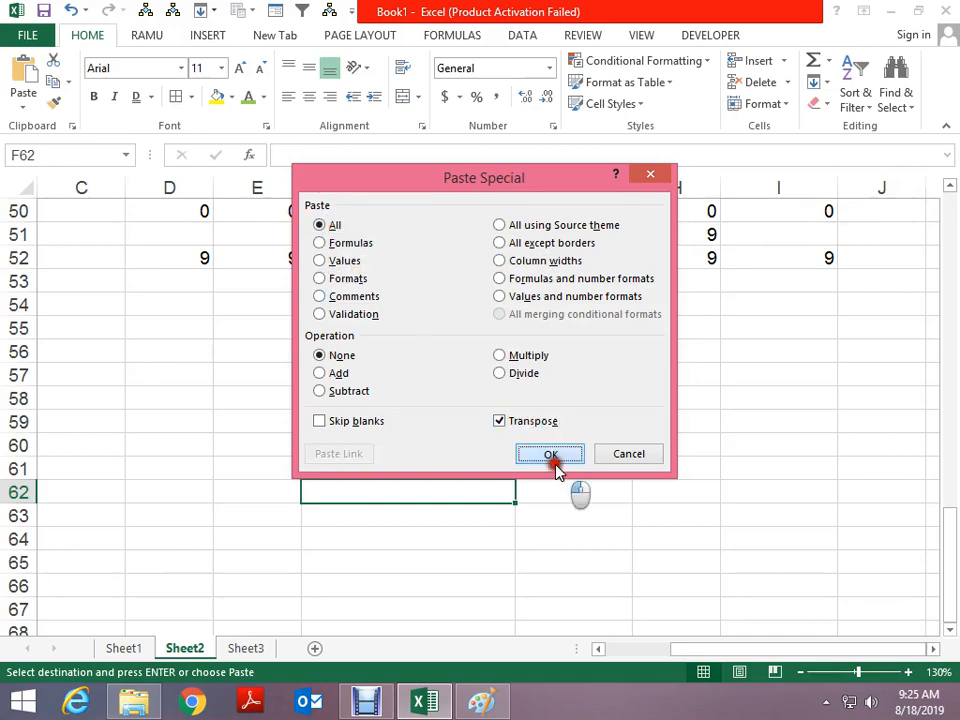
pyautogui.click(550, 454)
# Copy F62:J62 and Paste Special Transpose it back down F67:F71
pyautogui.scroll(-3, 743, 606)
pyautogui.hotkey('ctrl', 'c')
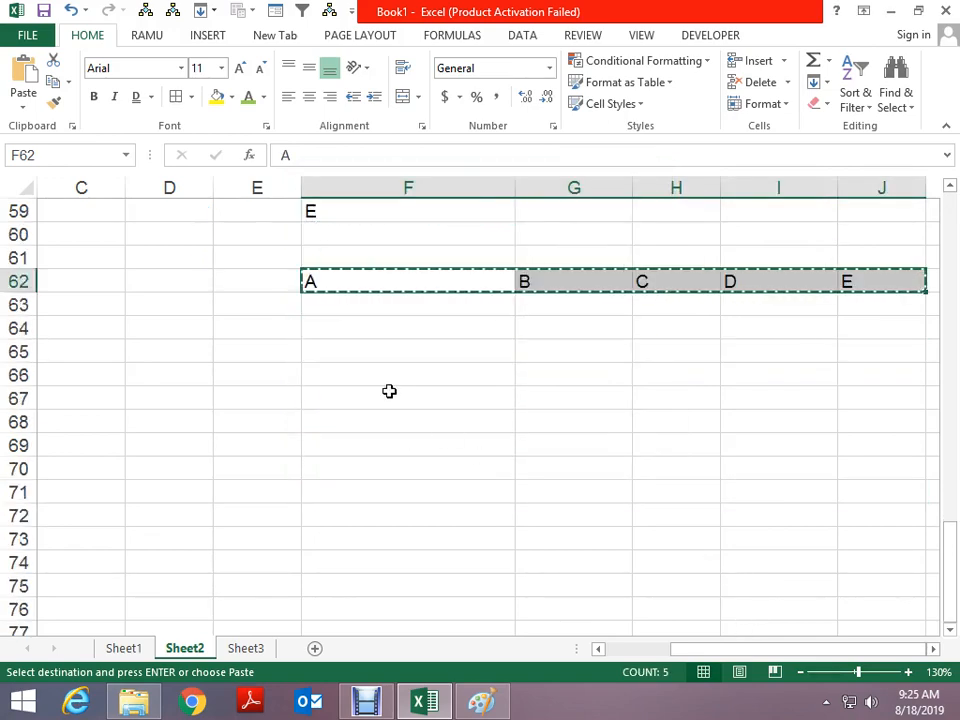
pyautogui.click(393, 395)
pyautogui.hotkey('ctrl', 'alt', 'v')
pyautogui.click(500, 421)
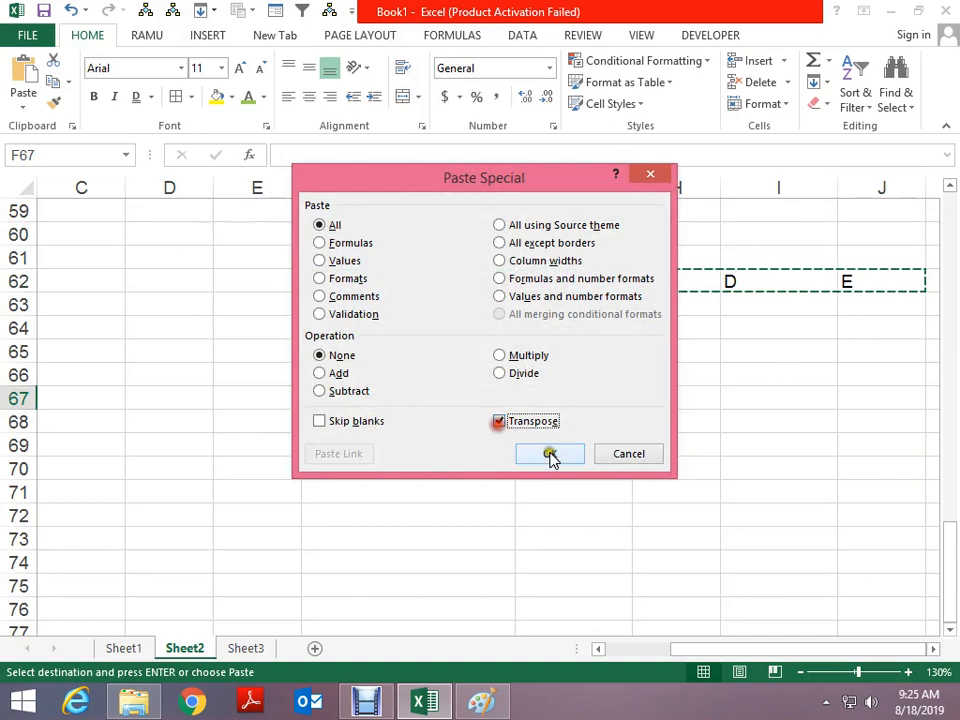
pyautogui.click(550, 454)
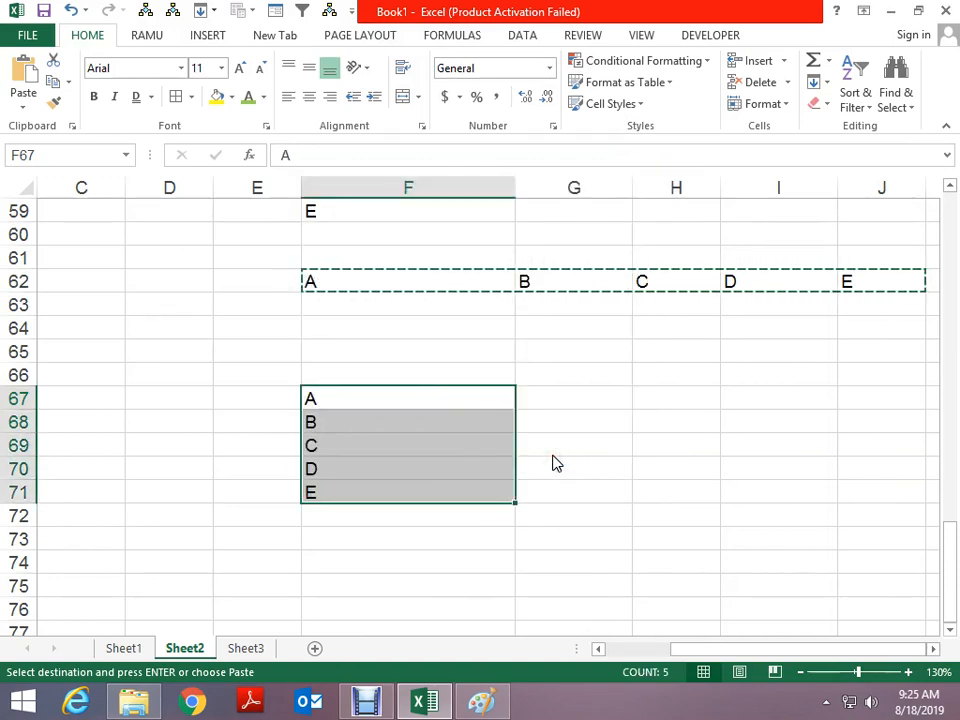
# Copy F68:F70 and bring up Paste Special with Alt+E, S
pyautogui.press('Escape')
pyautogui.click(546, 381)
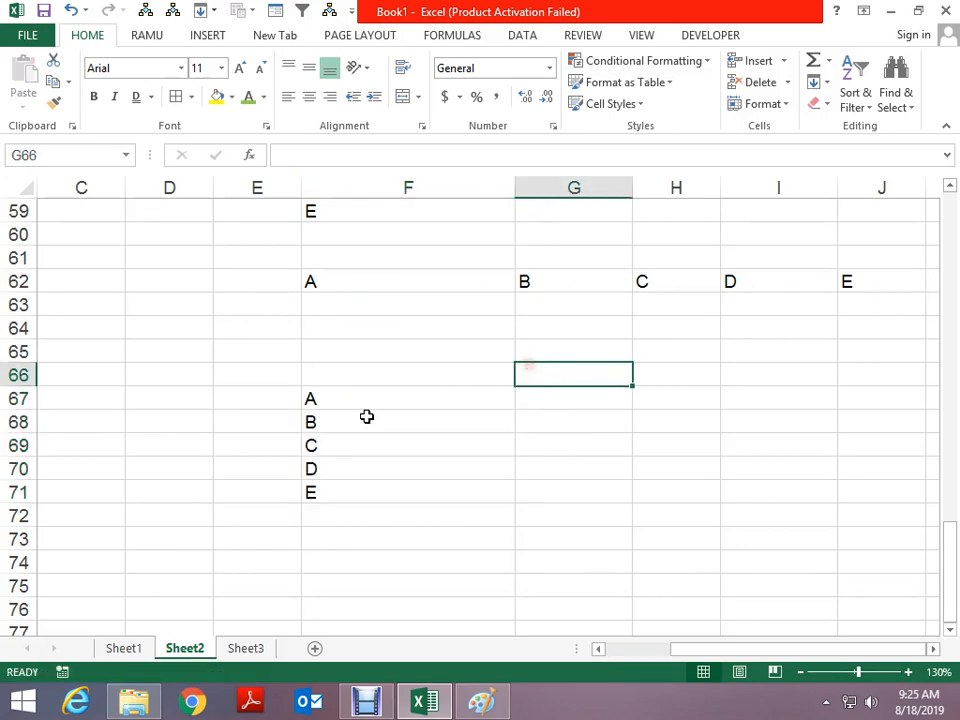
pyautogui.moveTo(366, 416); pyautogui.dragTo(366, 472)
pyautogui.hotkey('ctrl', 'c')
pyautogui.hotkey('alt', 'e')
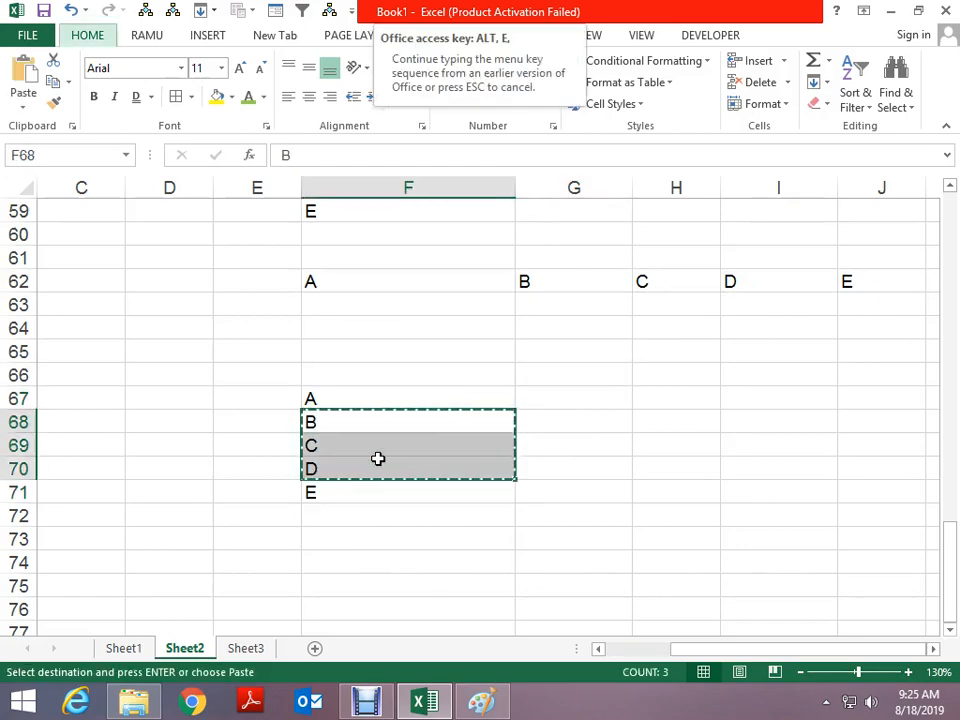
pyautogui.press('s')
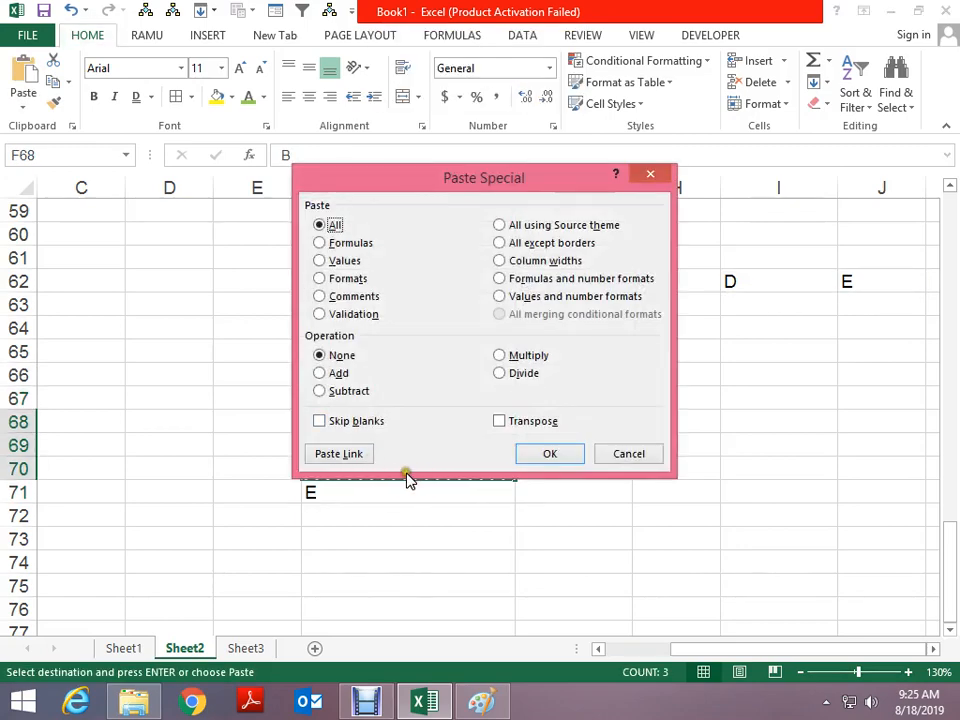
# Paste links into F68:F70 and dismiss the circular reference warning
pyautogui.click(340, 454)
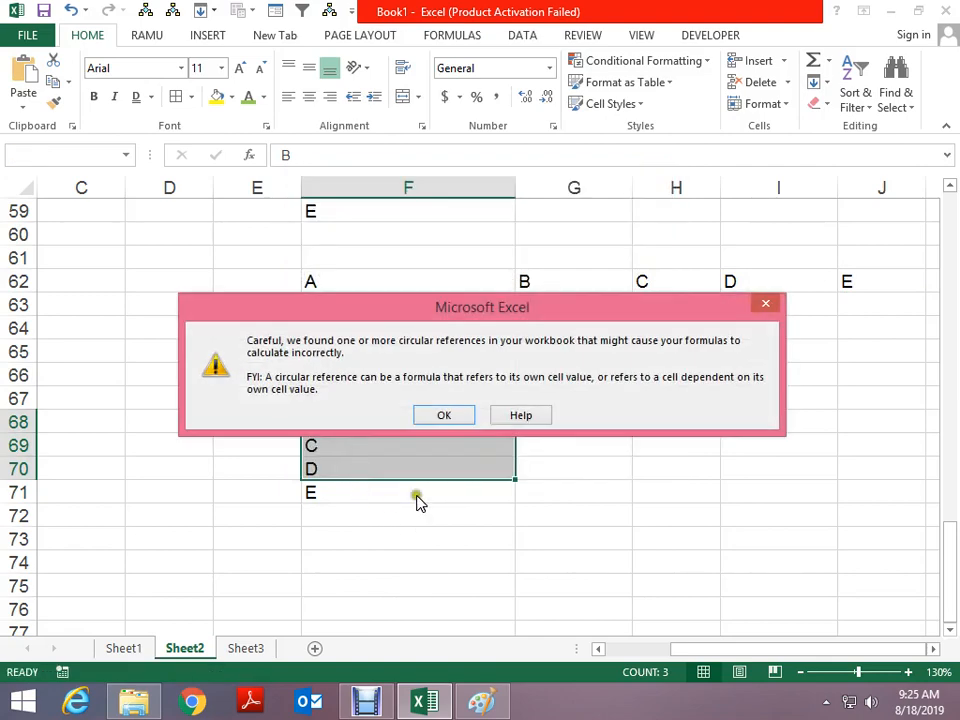
pyautogui.press('Return')
pyautogui.scroll(4, 670, 482)
pyautogui.scroll(12, 670, 482)
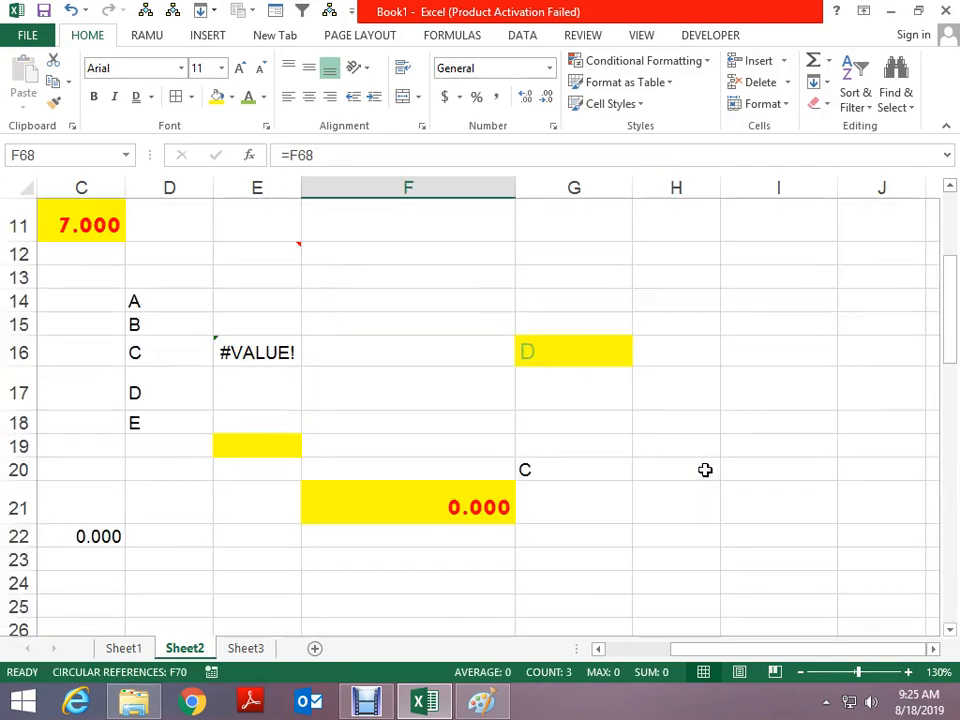
pyautogui.scroll(-14, 710, 480)
pyautogui.moveTo(737, 647); pyautogui.dragTo(600, 648)
pyautogui.scroll(3, 214, 347)
# Enter 3 in B49 and 4 in B51
pyautogui.click(195, 330)
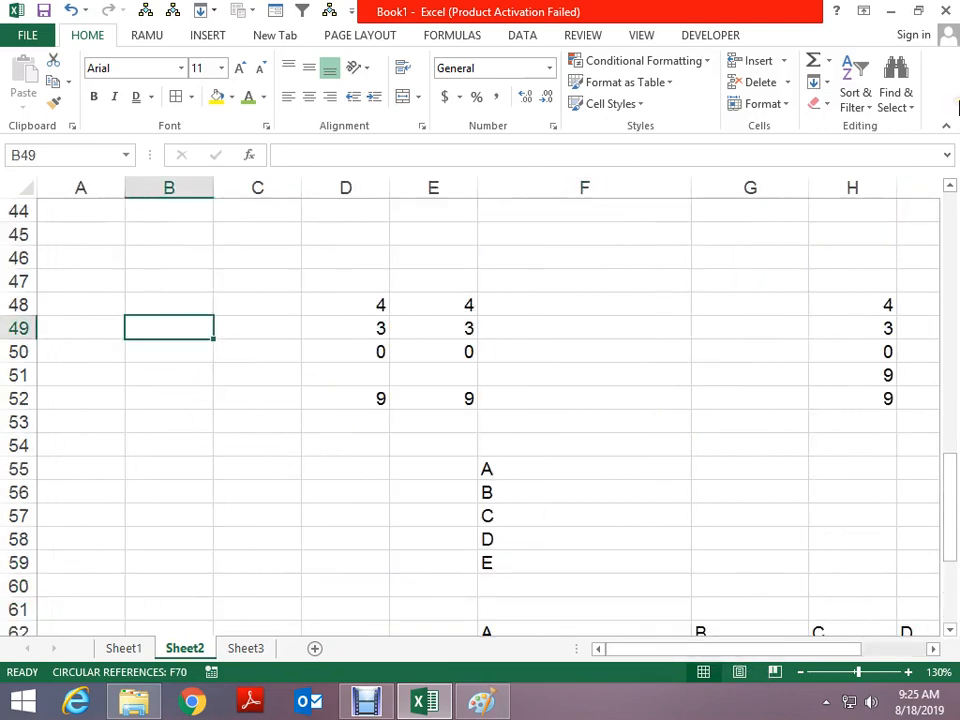
pyautogui.write('3')
pyautogui.press('Down')
pyautogui.press('Down')
pyautogui.write('4')
pyautogui.press('Down')
pyautogui.press('Down')
pyautogui.press('Down')
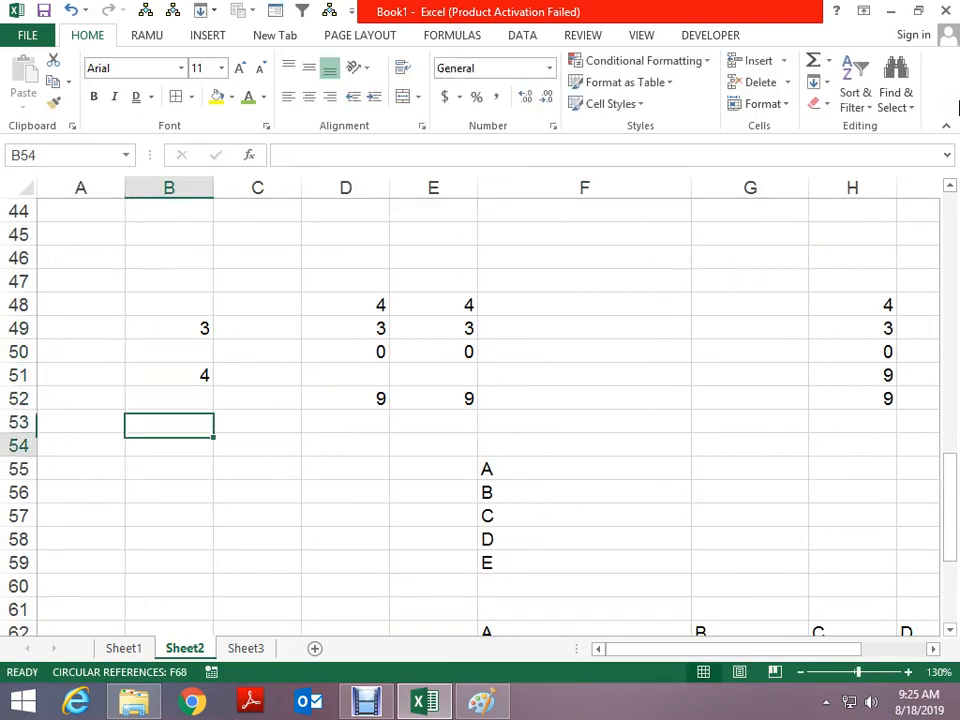
pyautogui.press('Up')
pyautogui.press('Up')
pyautogui.press('Up')
pyautogui.press('Down')
pyautogui.press('Down')
pyautogui.press('Down')
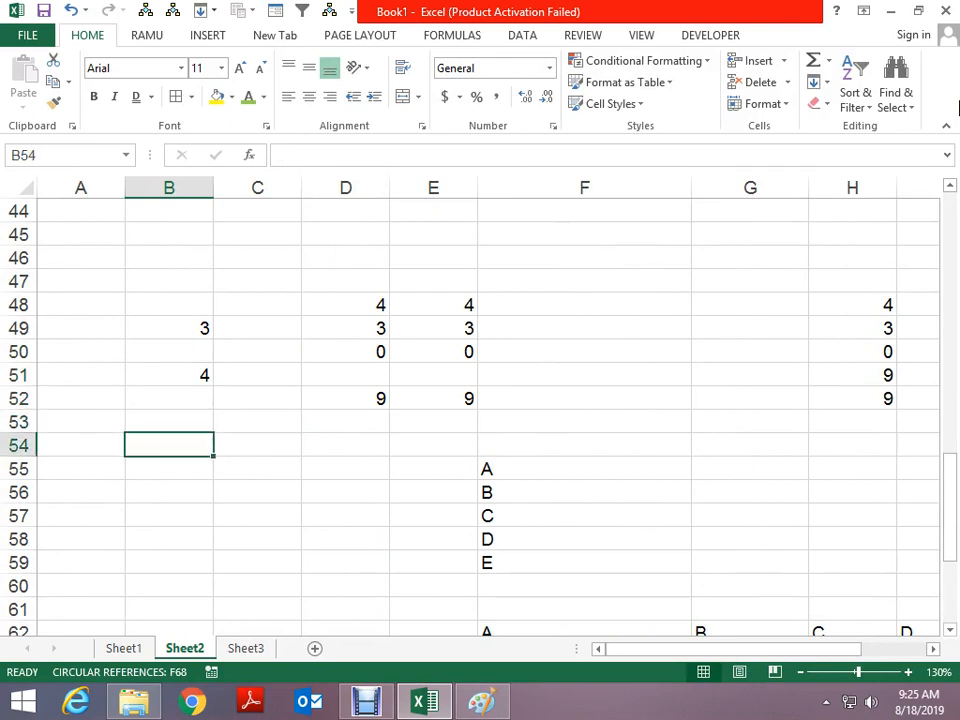
# Enter the formula =B49+B51 in C54, showing 7, and copy it
pyautogui.press('Right')
pyautogui.write('=')
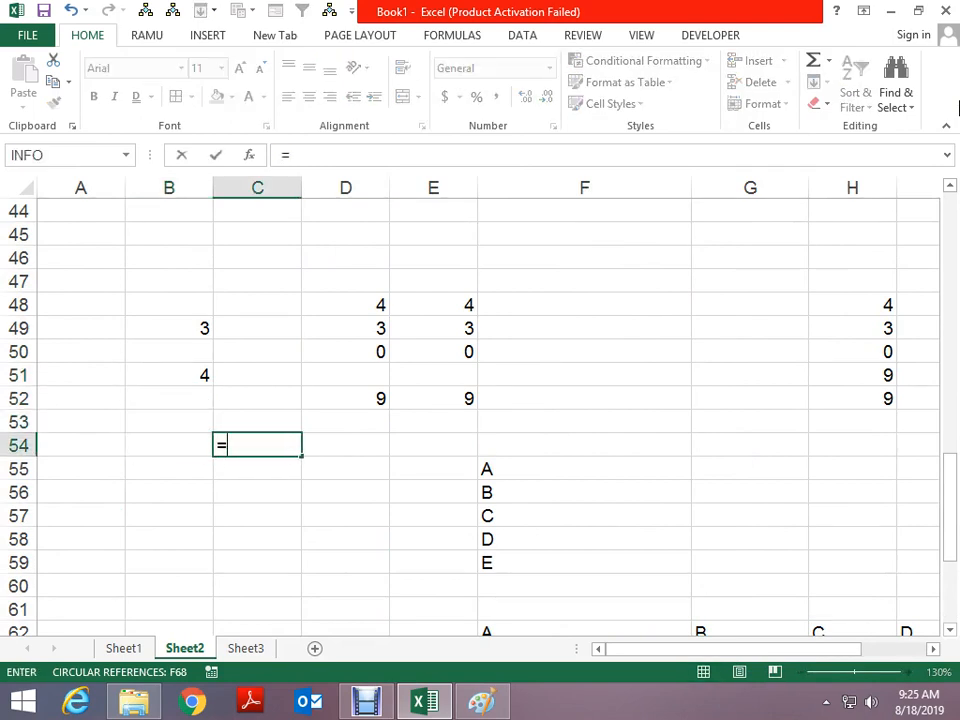
pyautogui.press('Left')
pyautogui.press('Up')
pyautogui.press('Up')
pyautogui.press('Up')
pyautogui.press('Up')
pyautogui.press('Up')
pyautogui.write('+')
pyautogui.press('Left')
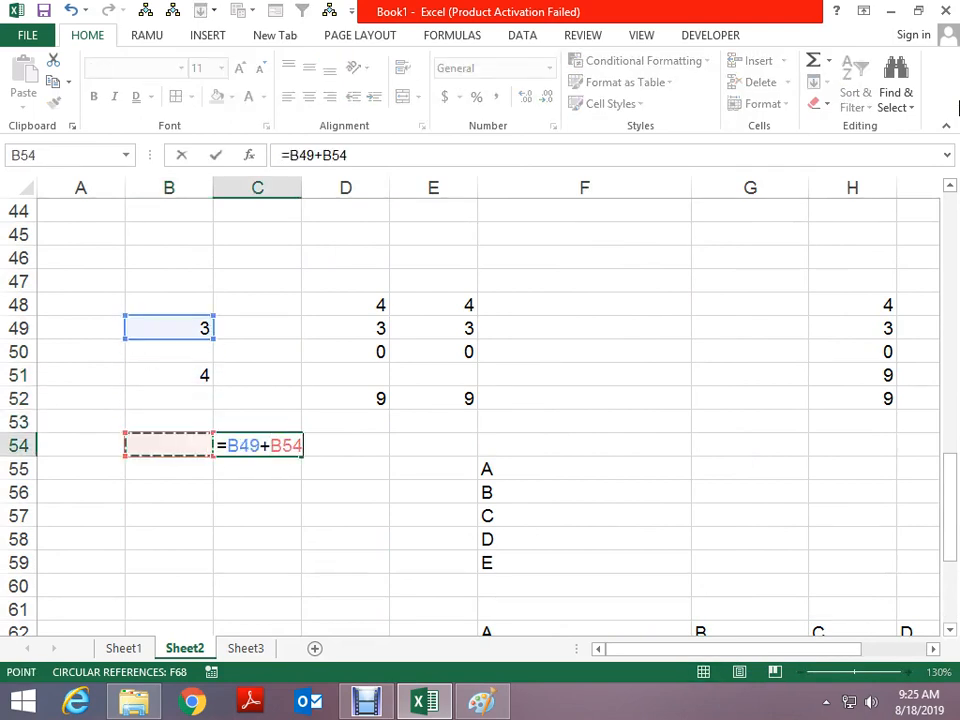
pyautogui.press('Up')
pyautogui.press('Up')
pyautogui.press('Up')
pyautogui.press('Return')
pyautogui.press('Up')
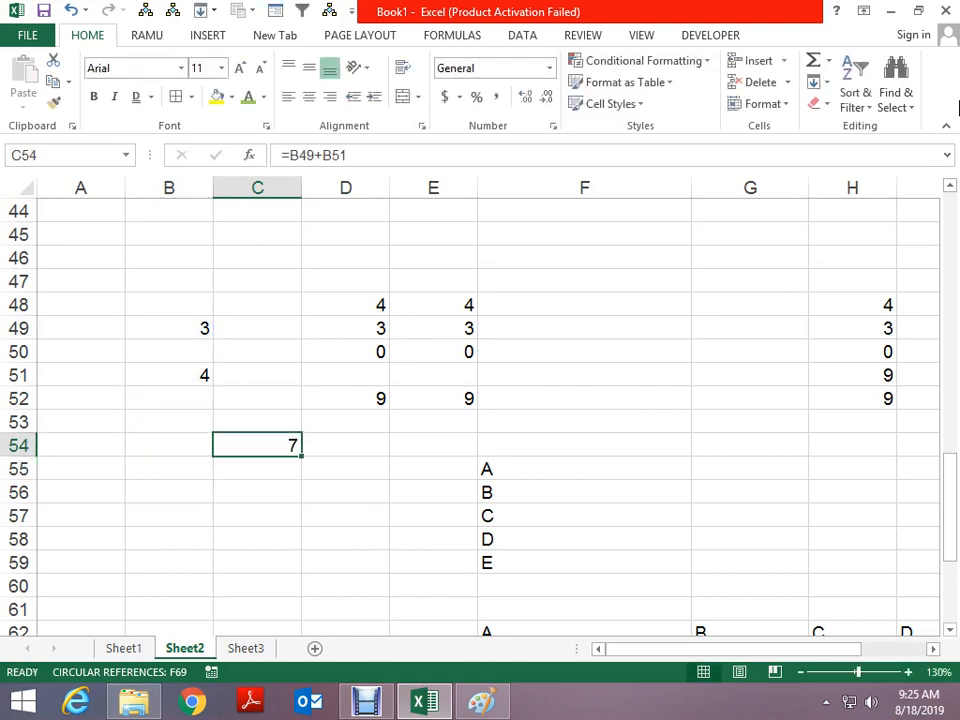
pyautogui.hotkey('ctrl', 'c')
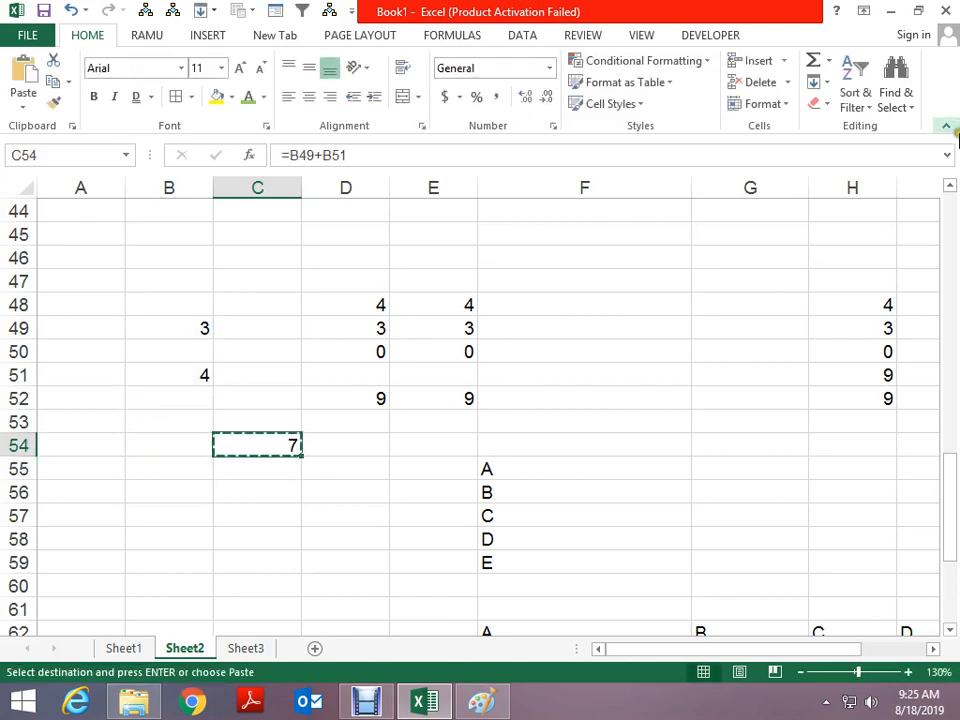
# Try pasting a link to C54 onto itself, then undo to restore =B49+B51
pyautogui.click(23, 106)
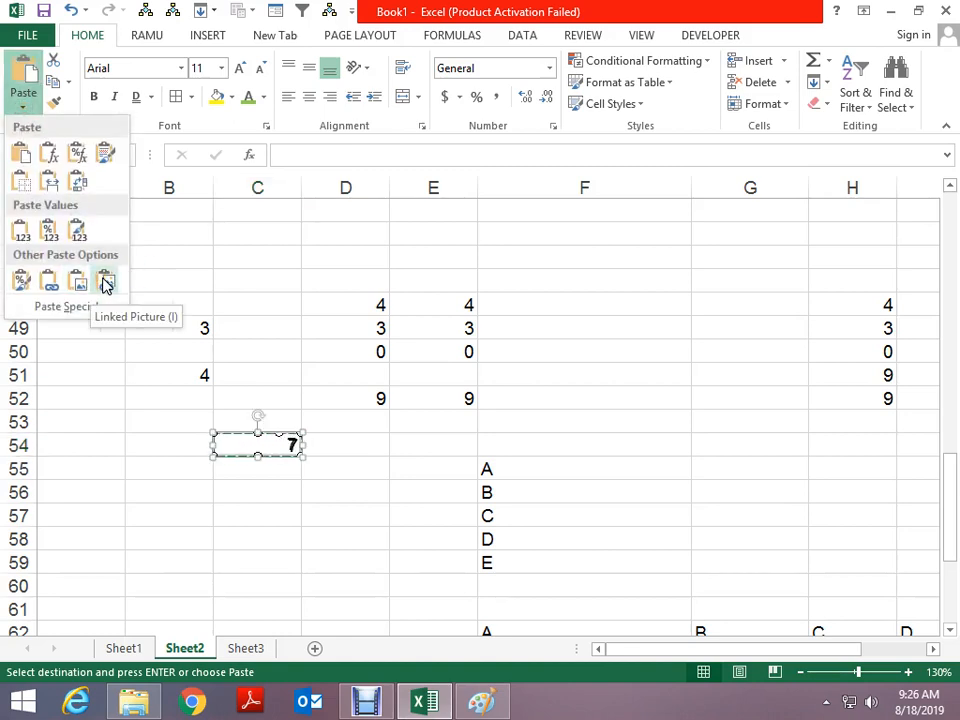
pyautogui.click(48, 283)
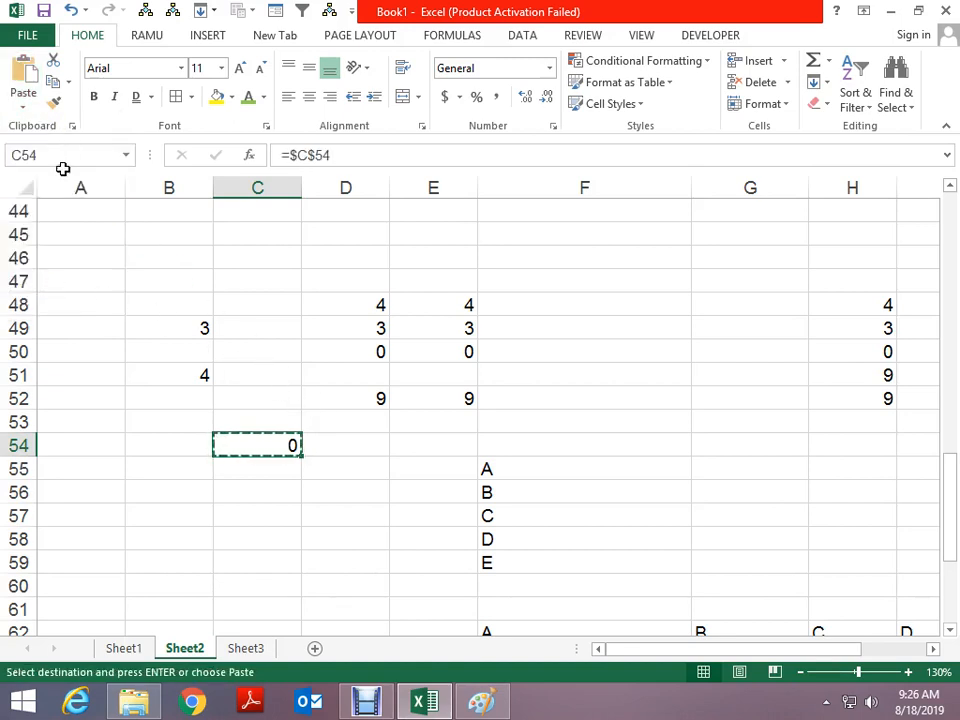
pyautogui.press('Escape')
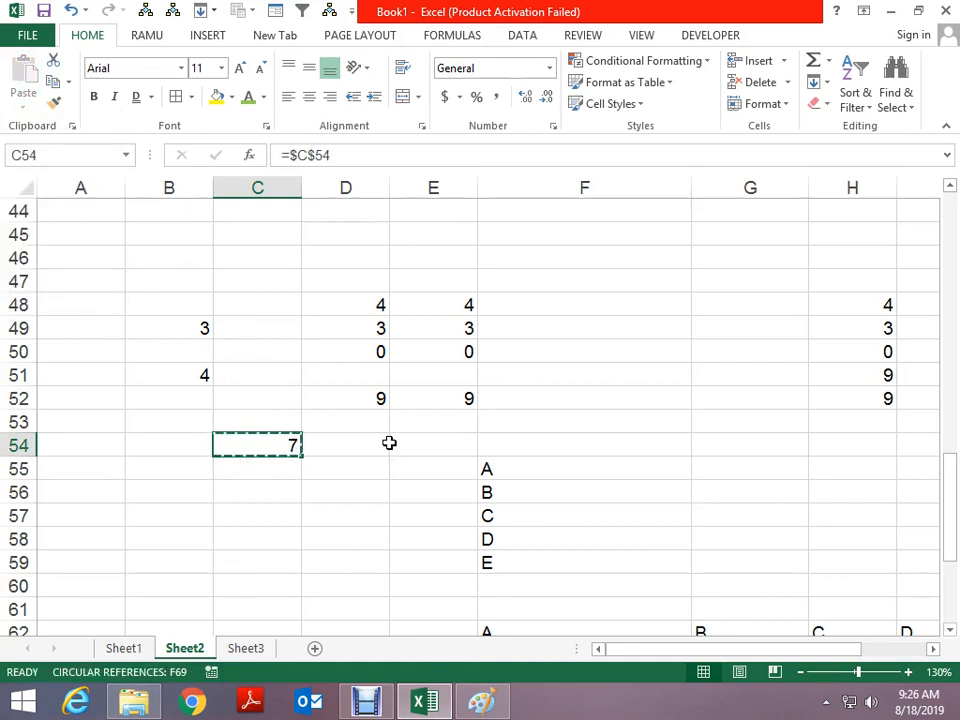
pyautogui.hotkey('ctrl', 'z')
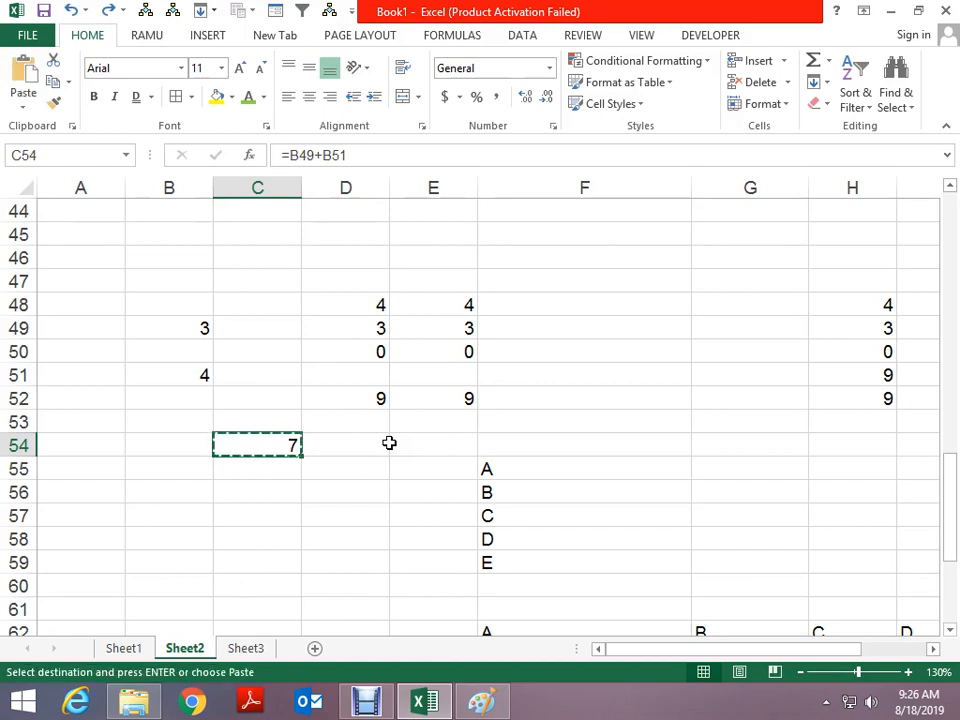
# Paste C54 as a static picture of 7 and move it beside F48
pyautogui.click(23, 100)
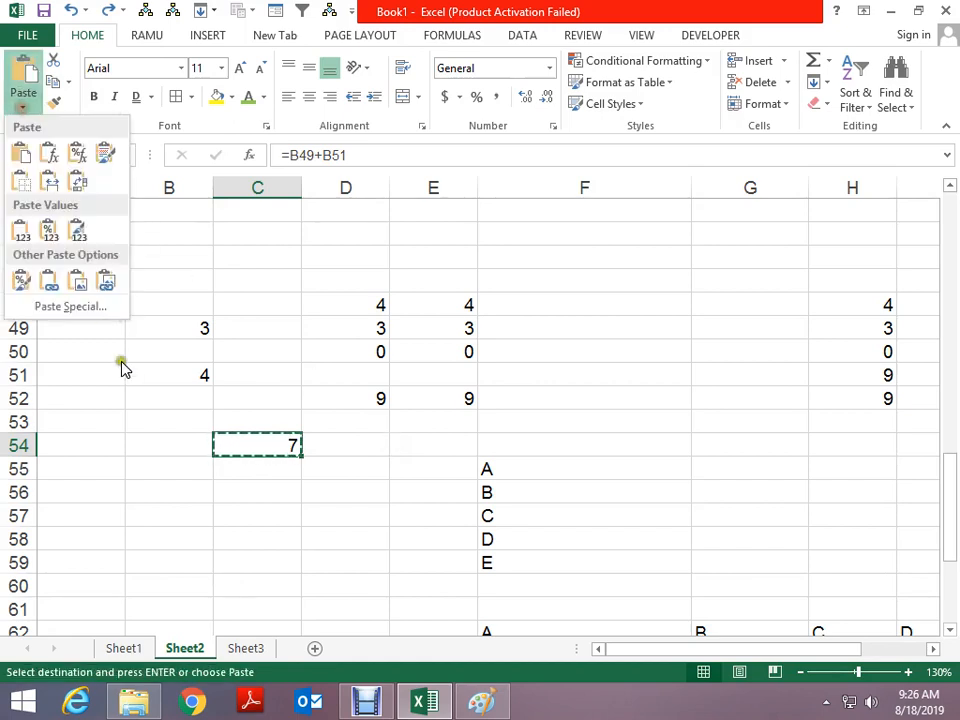
pyautogui.click(81, 287)
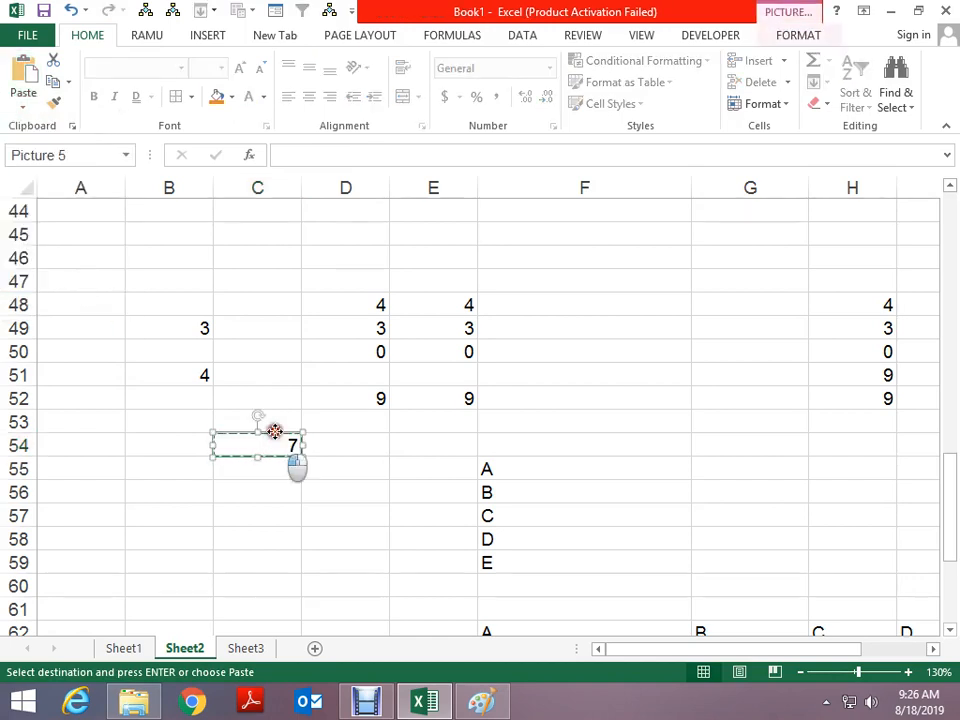
pyautogui.moveTo(274, 431); pyautogui.dragTo(560, 291)
pyautogui.click(619, 461)
pyautogui.click(182, 329)
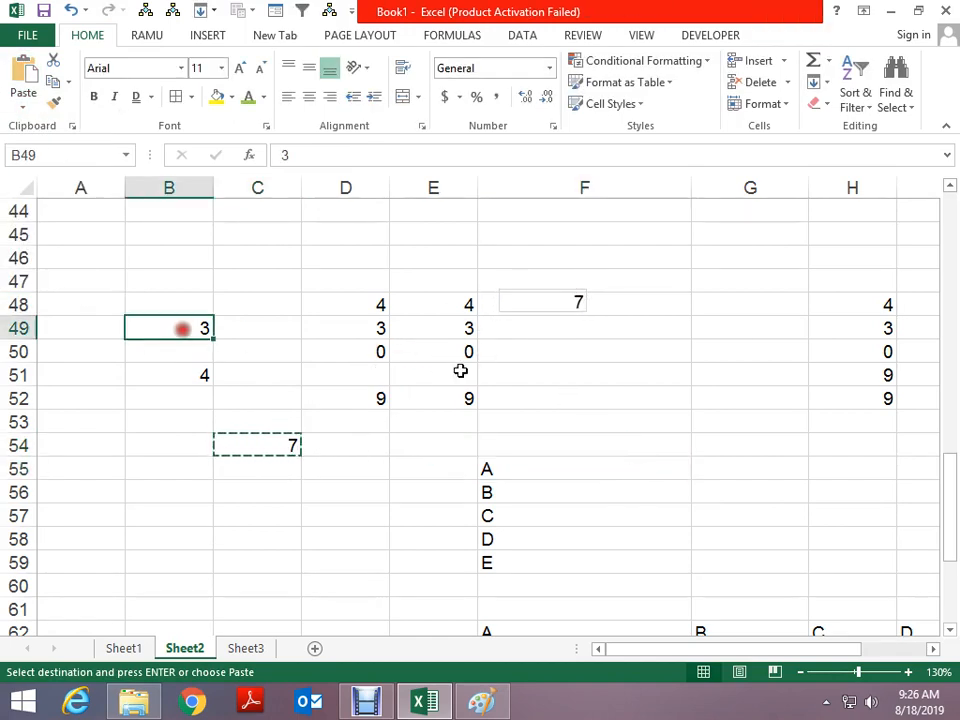
pyautogui.press('Escape')
pyautogui.press('Down')
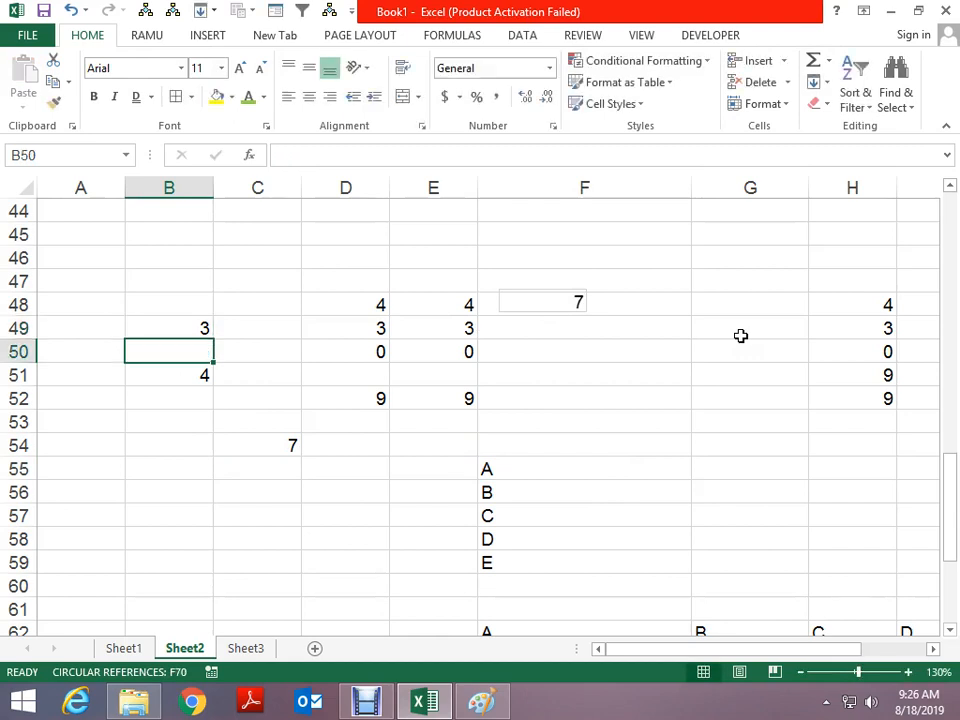
# Paste C54 as a linked picture, enlarged and placed above the numbers
pyautogui.click(551, 298)
pyautogui.press('Escape')
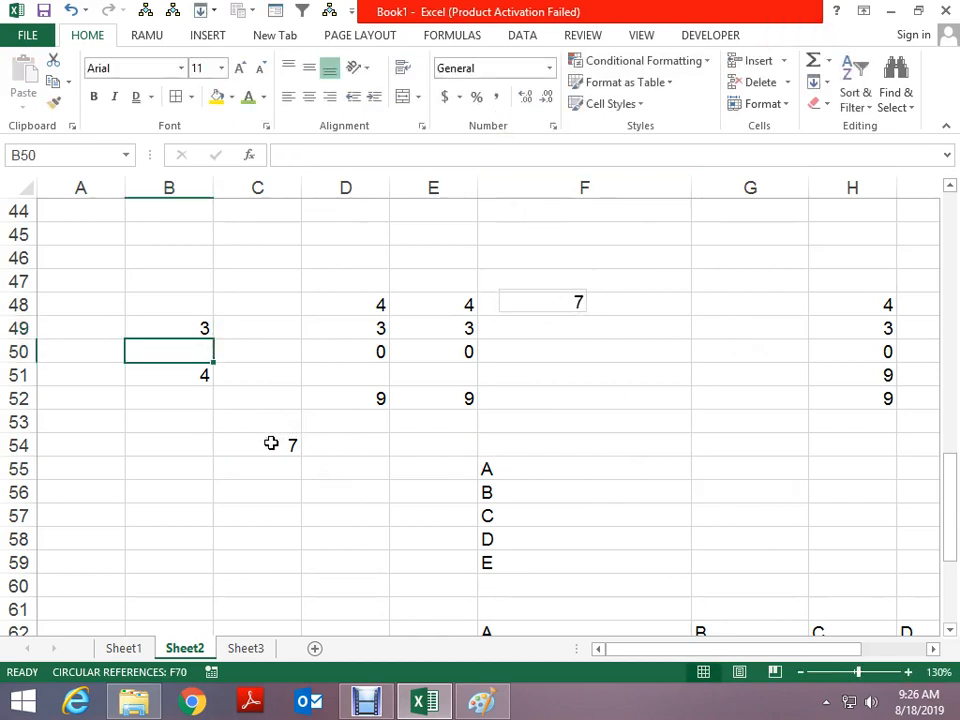
pyautogui.click(256, 449)
pyautogui.hotkey('ctrl', 'c')
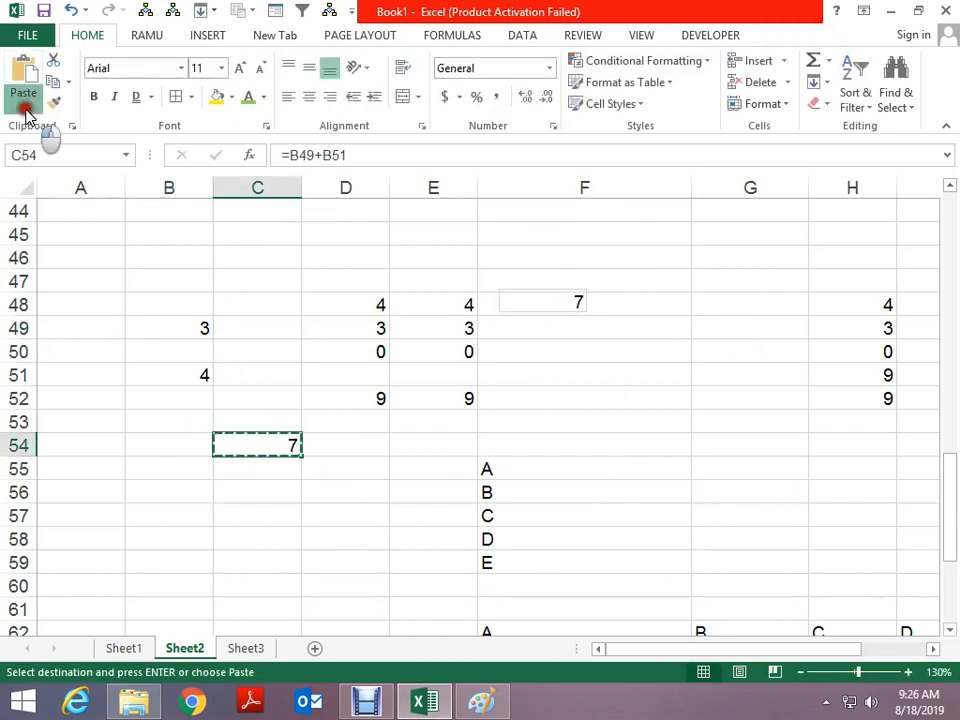
pyautogui.click(23, 105)
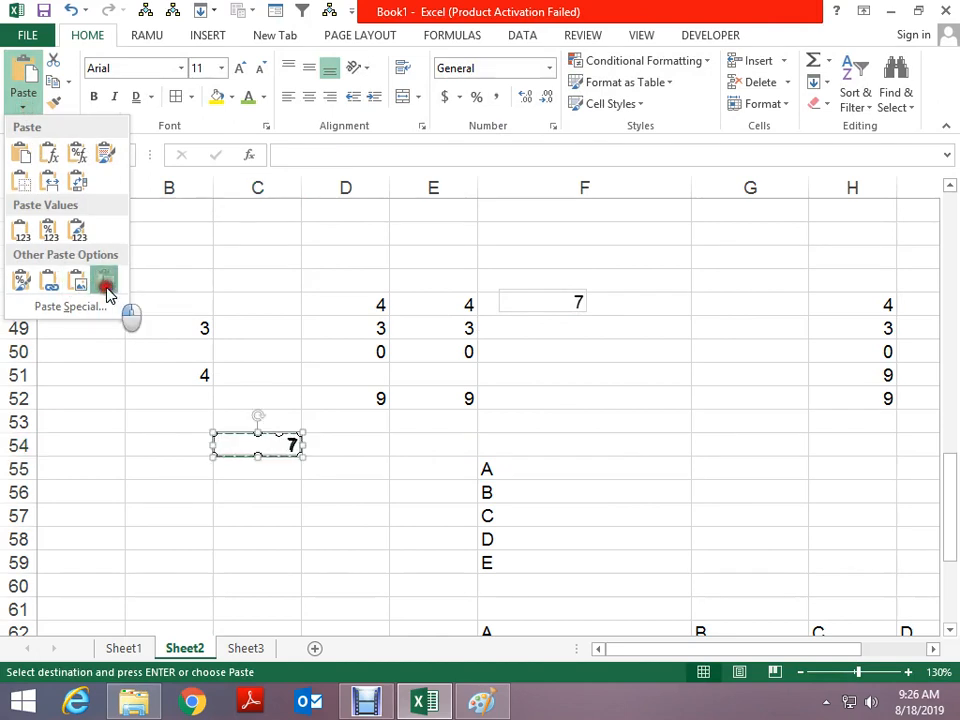
pyautogui.click(106, 283)
pyautogui.moveTo(291, 440); pyautogui.dragTo(469, 294)
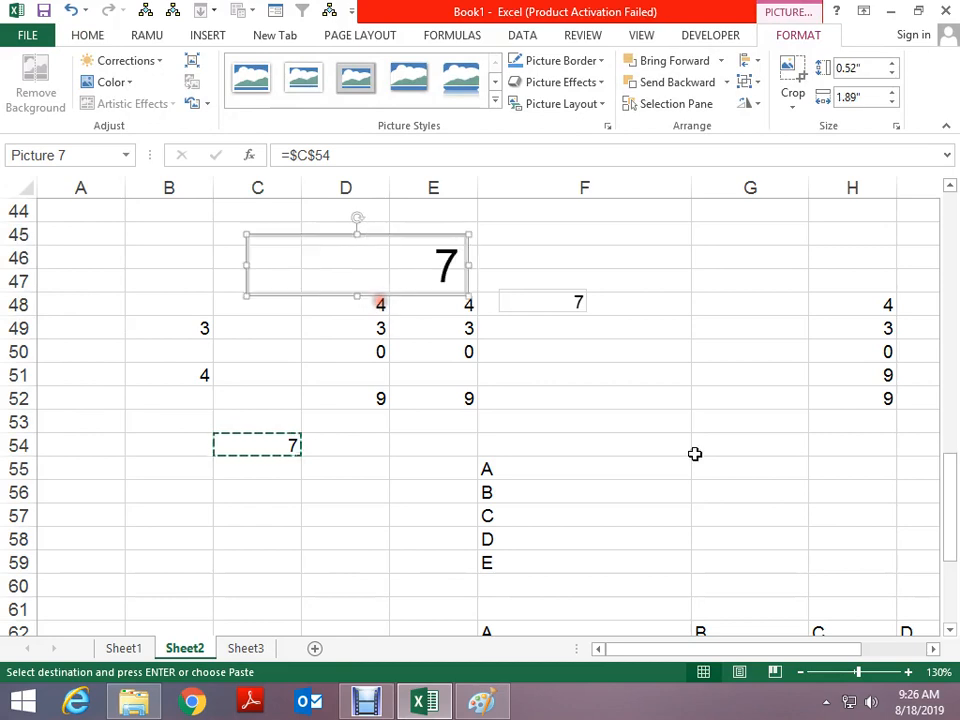
pyautogui.press('Escape')
# Set B49, B50 and B51 to 16, 12 and 28 so the linked picture shows 44
pyautogui.click(197, 331)
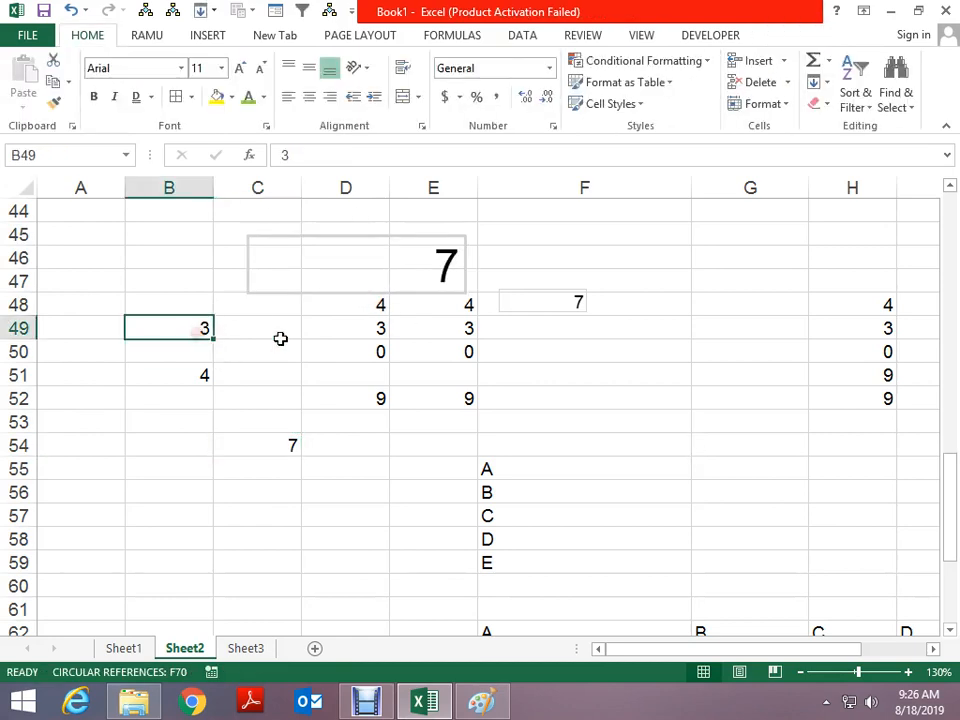
pyautogui.write('16')
pyautogui.press('Return')
pyautogui.write('12')
pyautogui.press('Return')
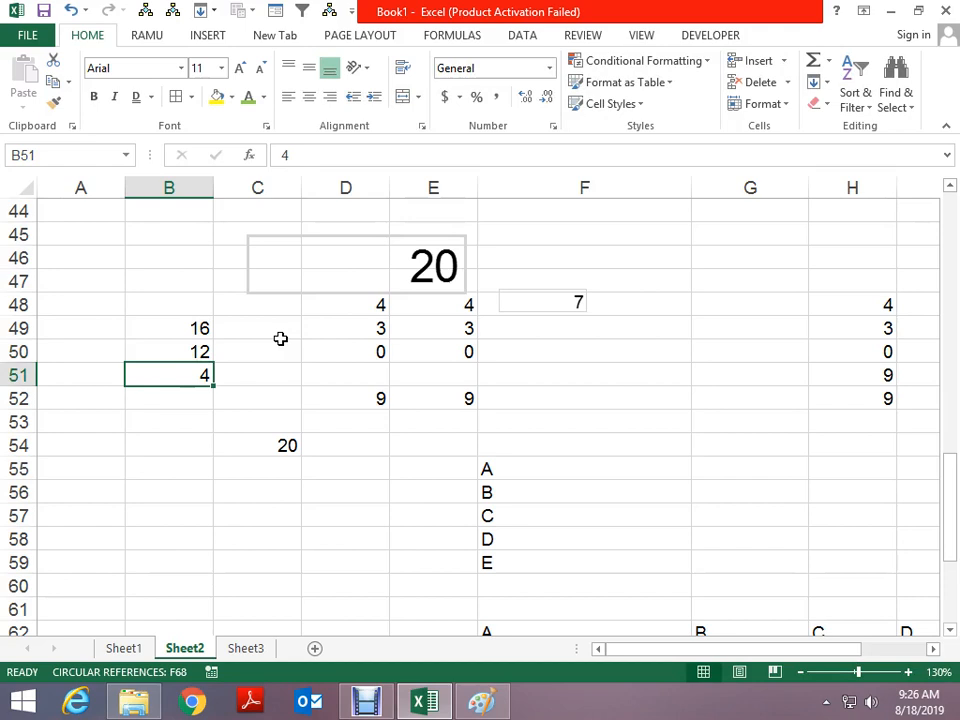
pyautogui.press('Up')
pyautogui.press('Down')
pyautogui.write('28')
pyautogui.press('Return')
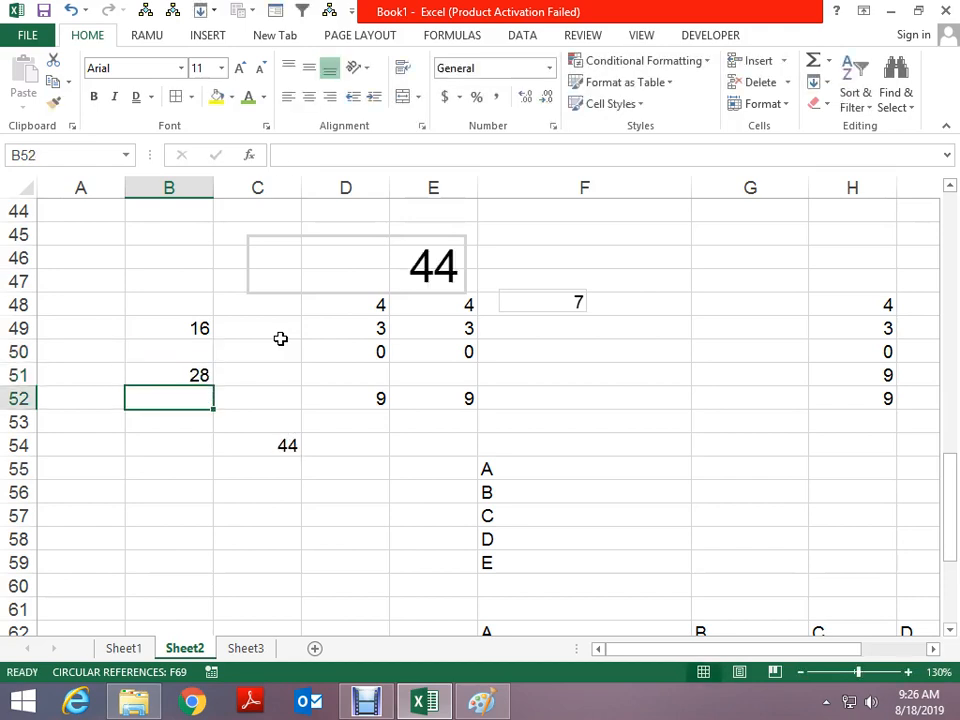
pyautogui.moveTo(360, 253); pyautogui.dragTo(302, 244)
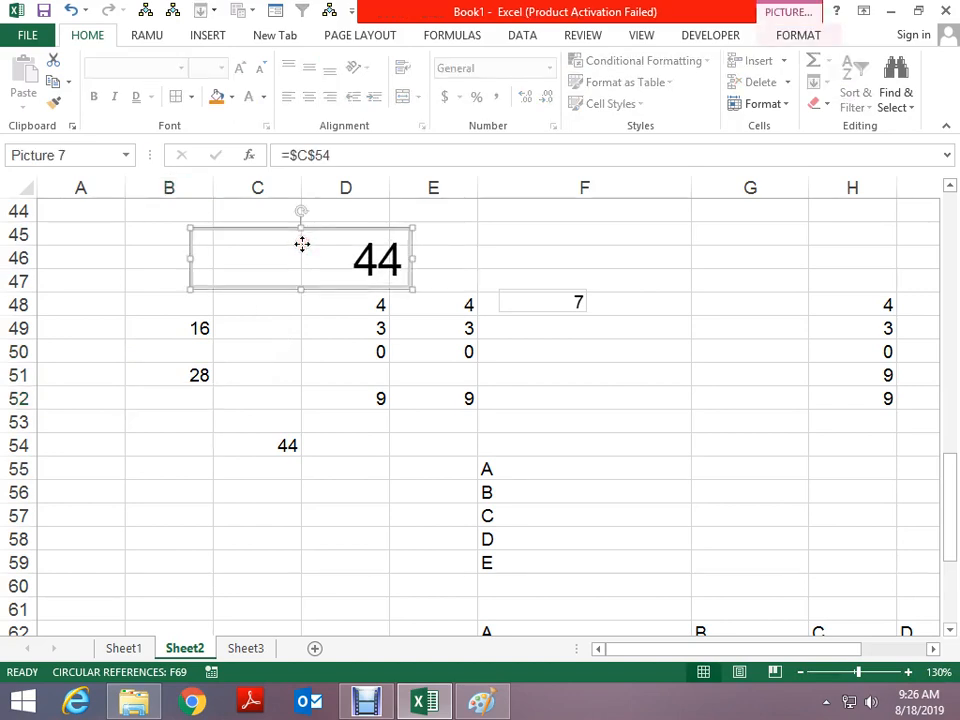
pyautogui.press('Escape')
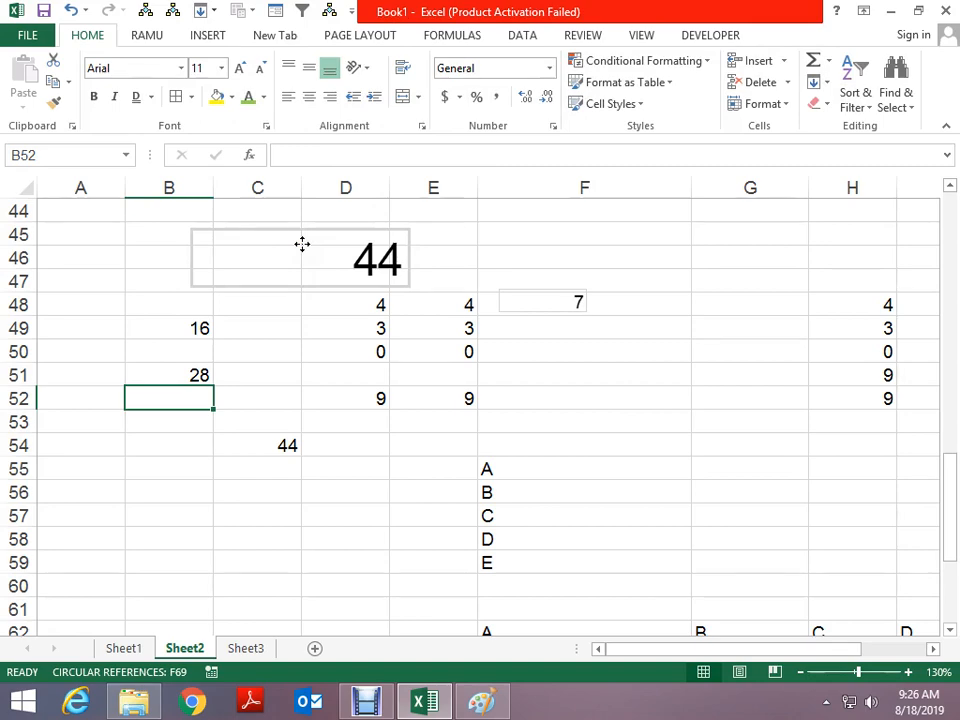
pyautogui.click(475, 707)
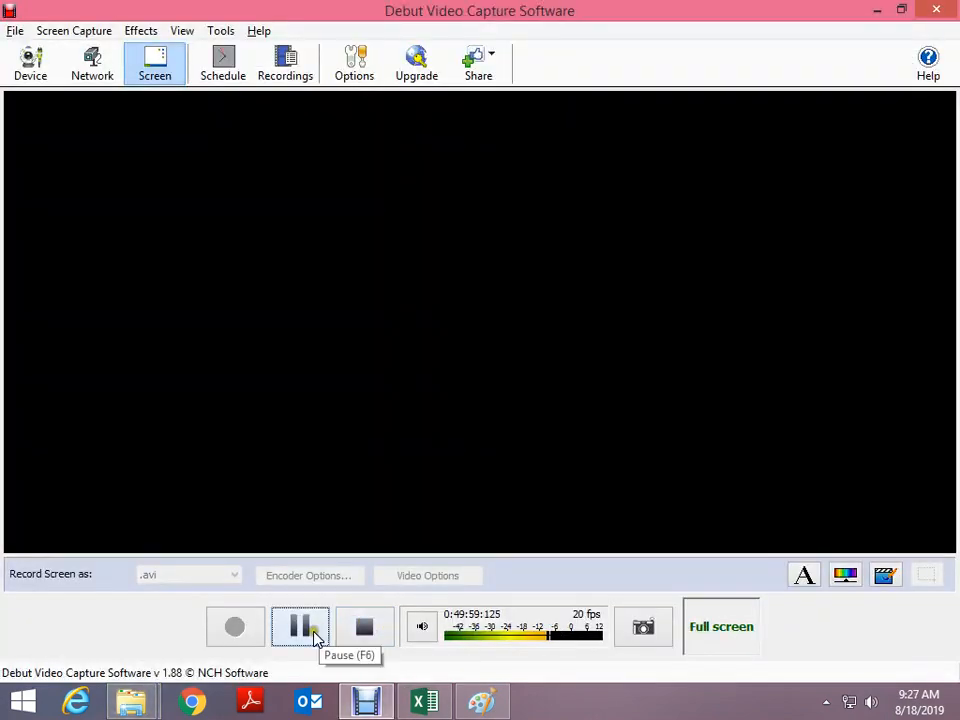
# Open homework.xlsx from the File Explorer folder
pyautogui.click(314, 632)
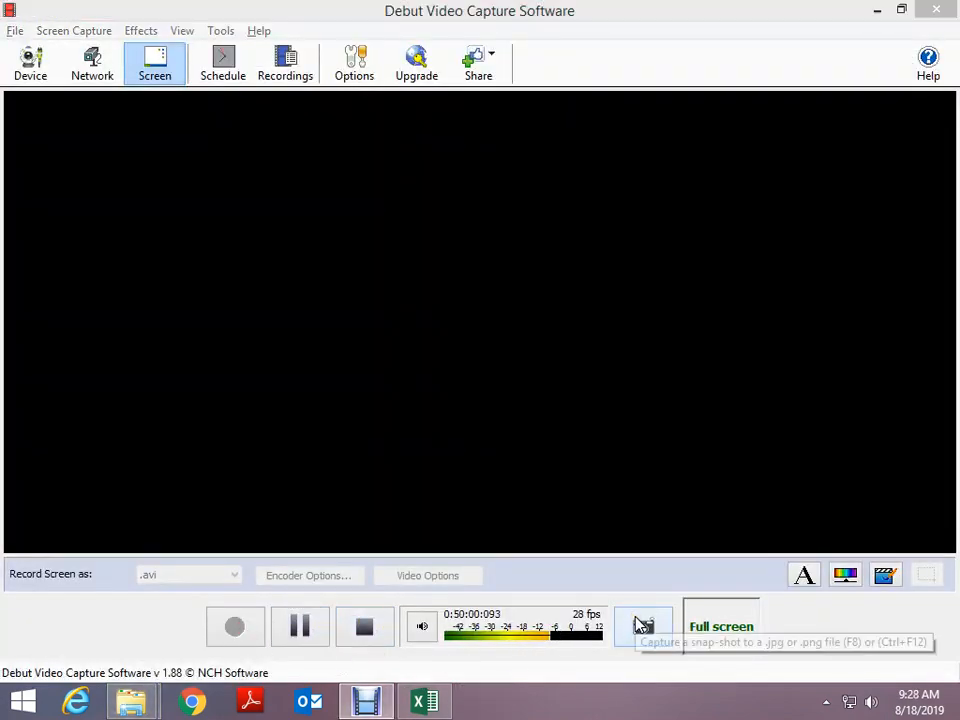
pyautogui.hotkey('alt', 'Tab')
pyautogui.press('Up')
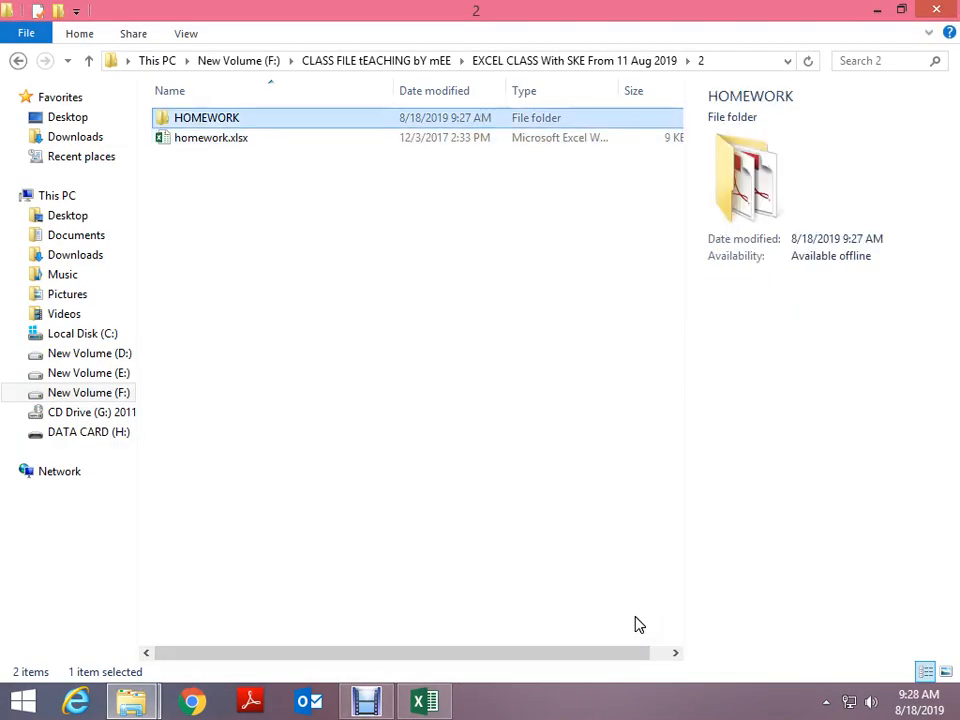
pyautogui.press('Down')
pyautogui.press('Return')
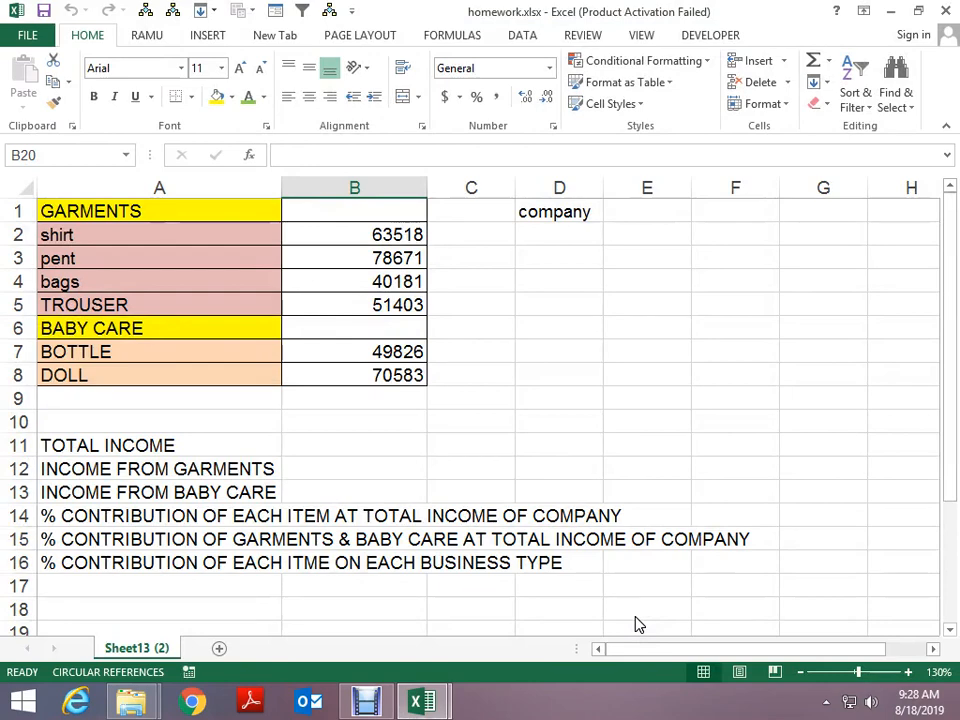
# Walk down column A from the GARMENTS heading through TROUSER, BABY CARE and DOLL
pyautogui.hotkey('ctrl', 'Up')
pyautogui.hotkey('ctrl', 'Up')
pyautogui.hotkey('ctrl', 'Up')
pyautogui.hotkey('ctrl', 'Up')
pyautogui.hotkey('ctrl', 'Up')
pyautogui.hotkey('ctrl', 'Left')
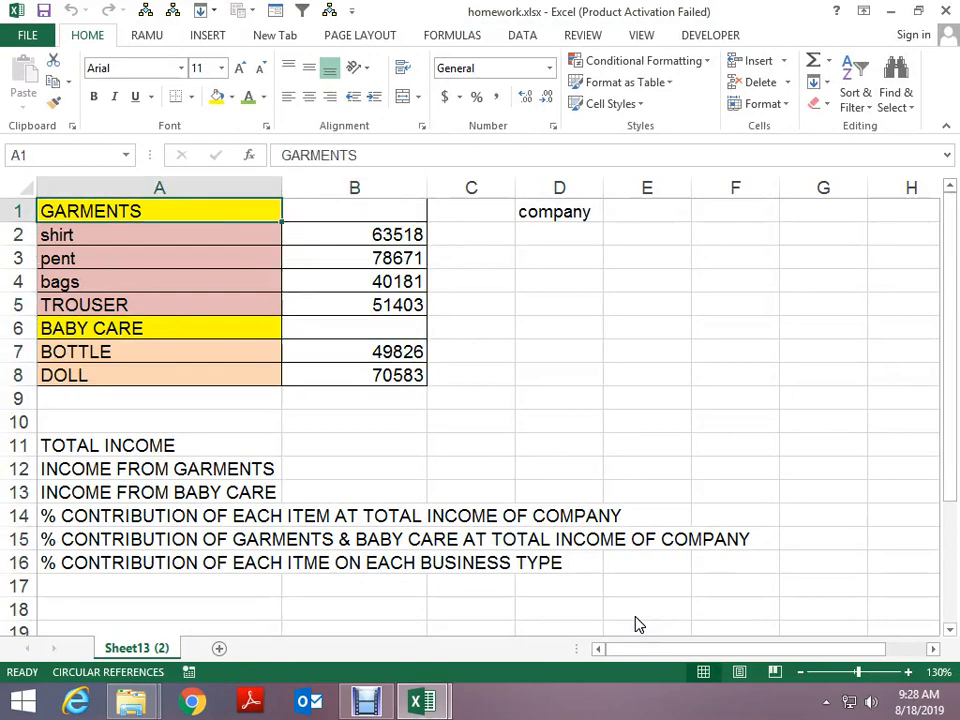
pyautogui.press('Down')
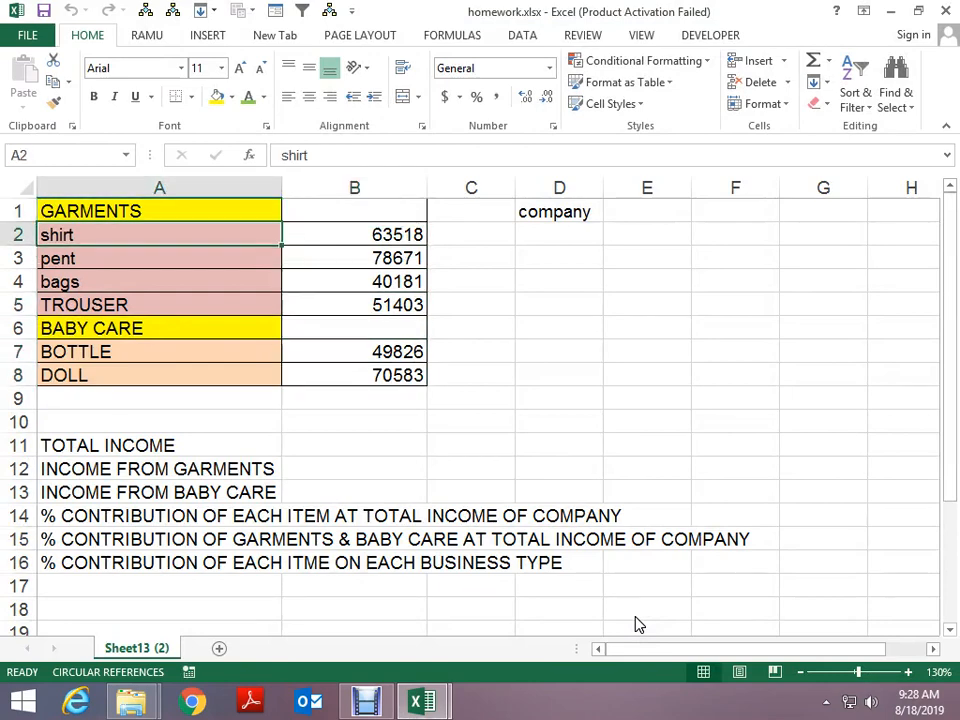
pyautogui.press('Up')
pyautogui.press('Down')
pyautogui.press('Down')
pyautogui.press('Down')
pyautogui.press('Down')
pyautogui.press('Down')
pyautogui.press('Down')
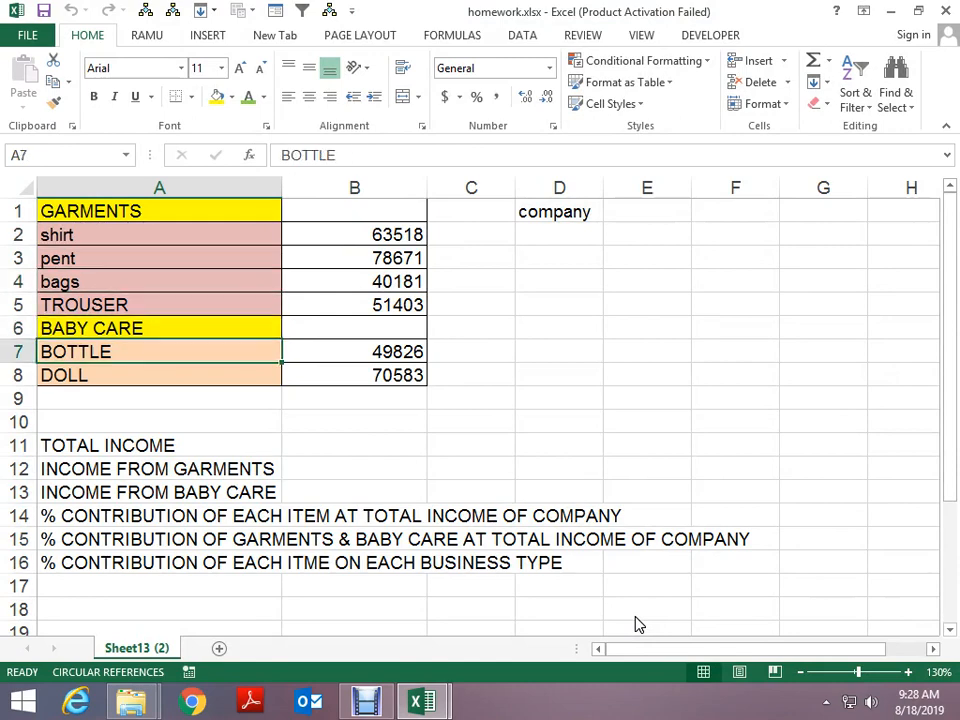
pyautogui.press('Up')
pyautogui.press('Up')
pyautogui.press('Up')
pyautogui.press('Up')
pyautogui.press('Up')
pyautogui.press('Up')
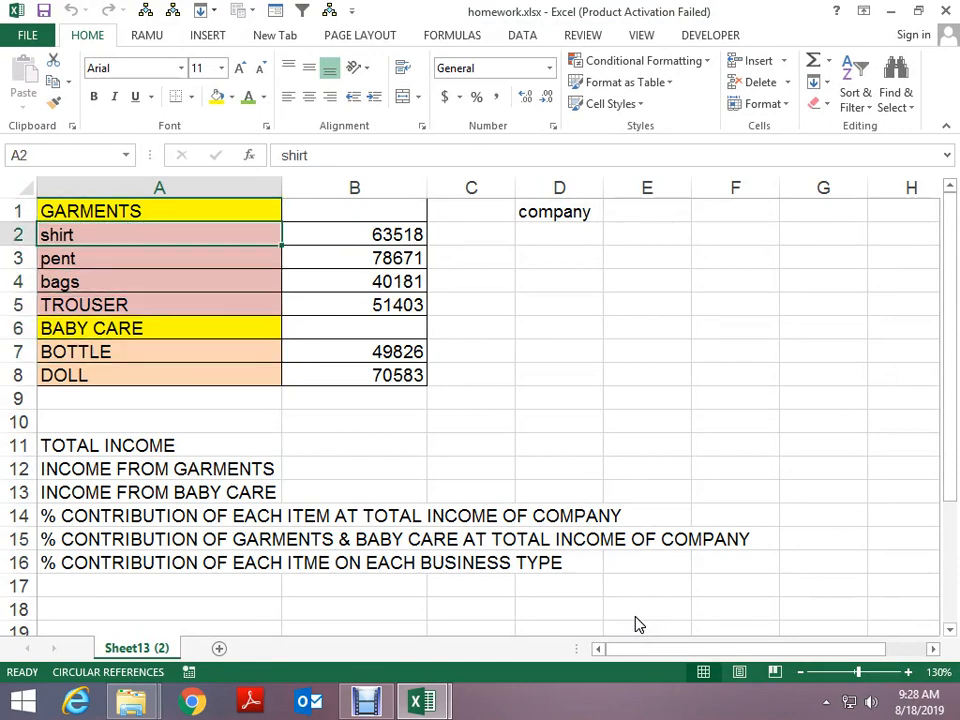
pyautogui.press('Down')
pyautogui.press('Down')
pyautogui.press('Down')
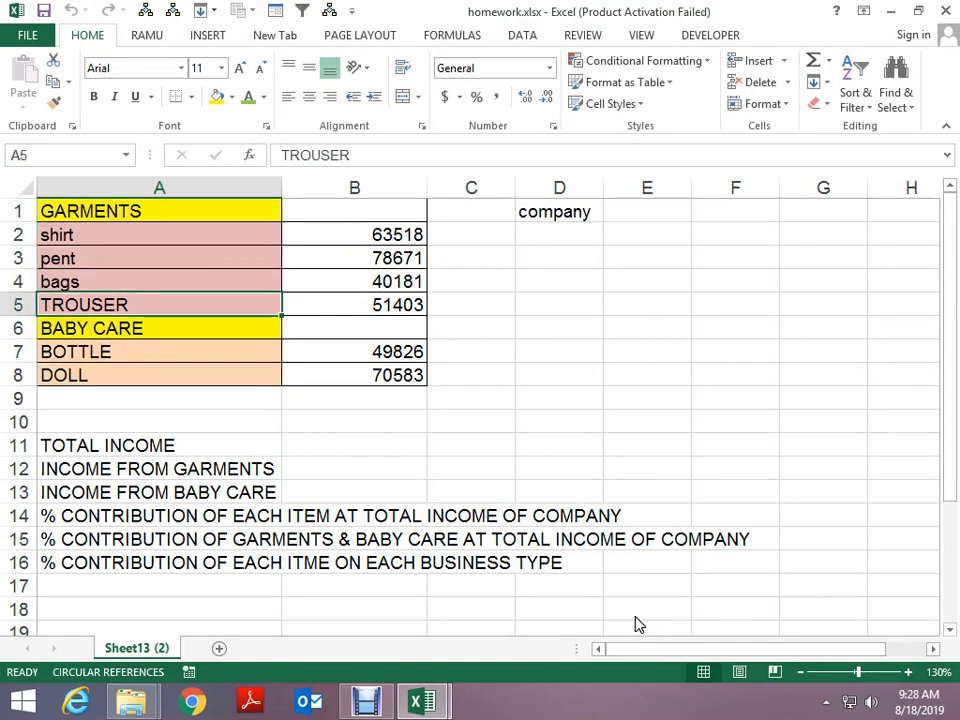
pyautogui.press('Down')
pyautogui.press('Down')
pyautogui.press('Down')
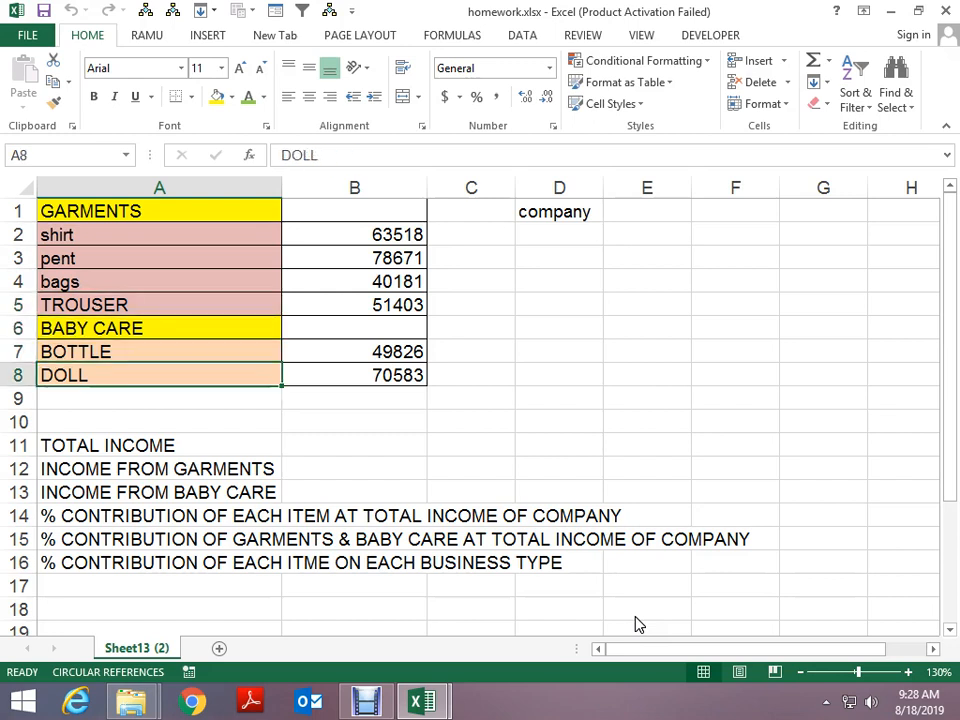
pyautogui.press('Down')
pyautogui.press('Down')
pyautogui.press('Down')
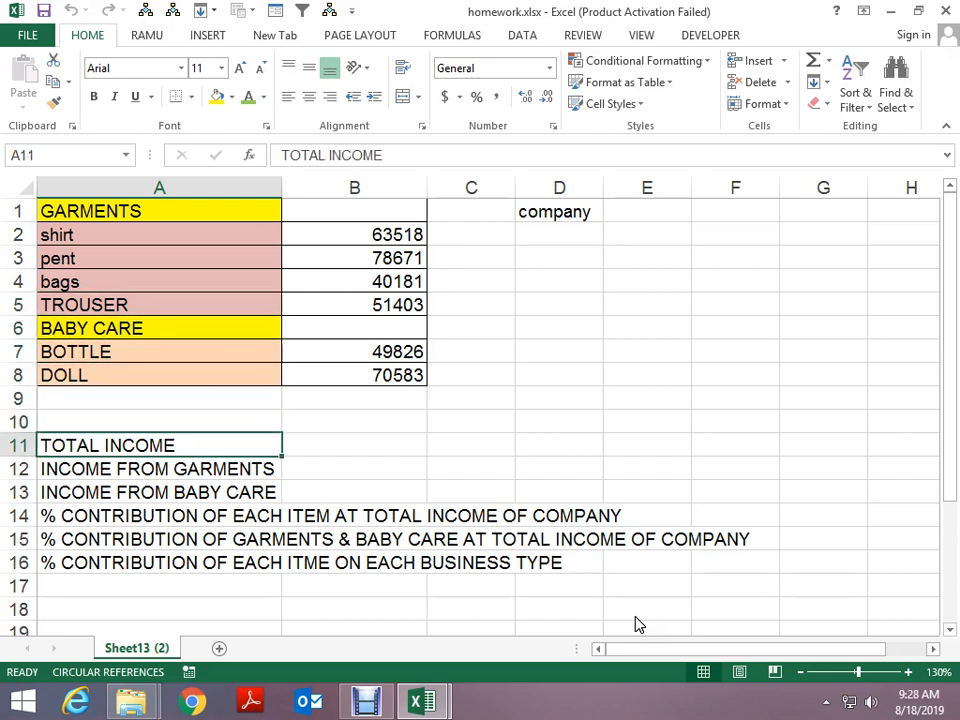
# Step through the TOTAL INCOME, garments income and baby care income questions and their answer cells
pyautogui.press('Right')
pyautogui.press('Left')
pyautogui.press('Right')
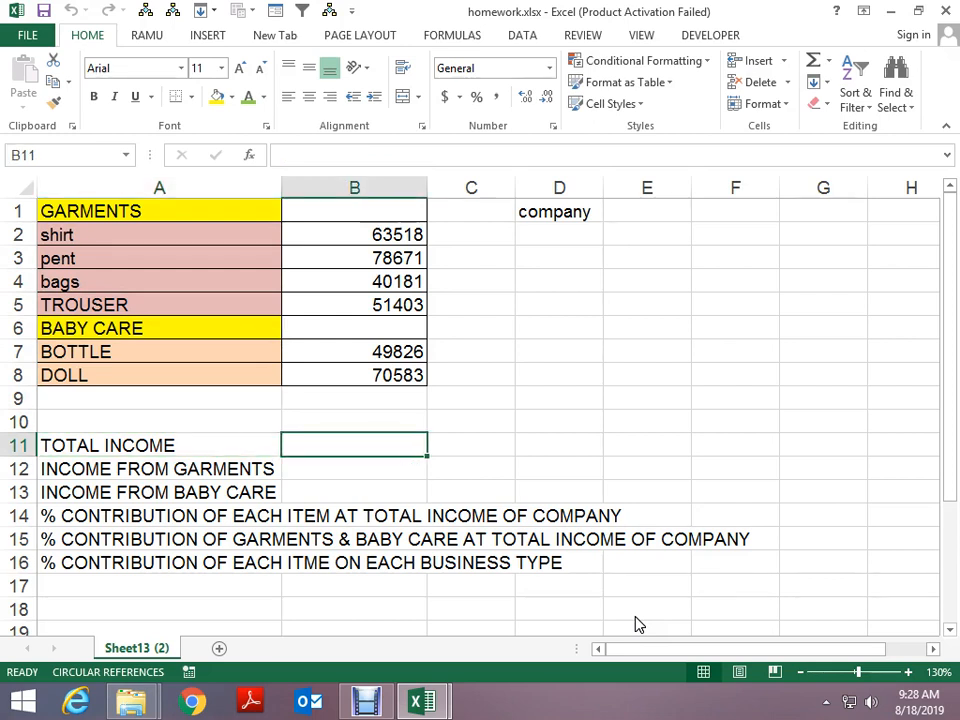
pyautogui.press('Down')
pyautogui.press('Left')
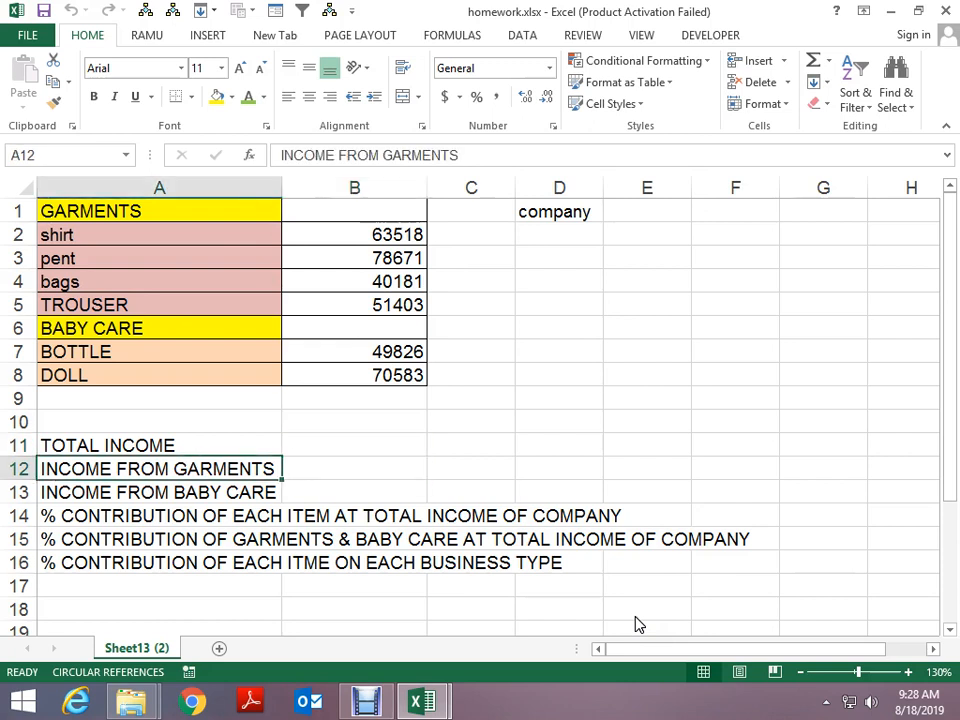
pyautogui.press('Right')
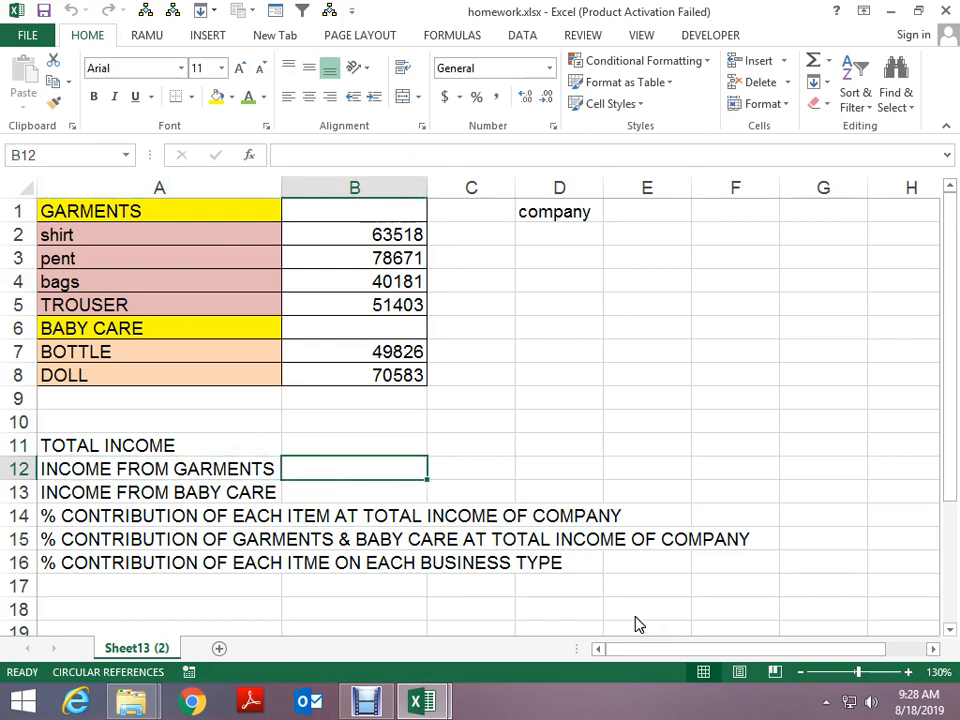
pyautogui.press('Left')
pyautogui.press('Down')
pyautogui.press('Right')
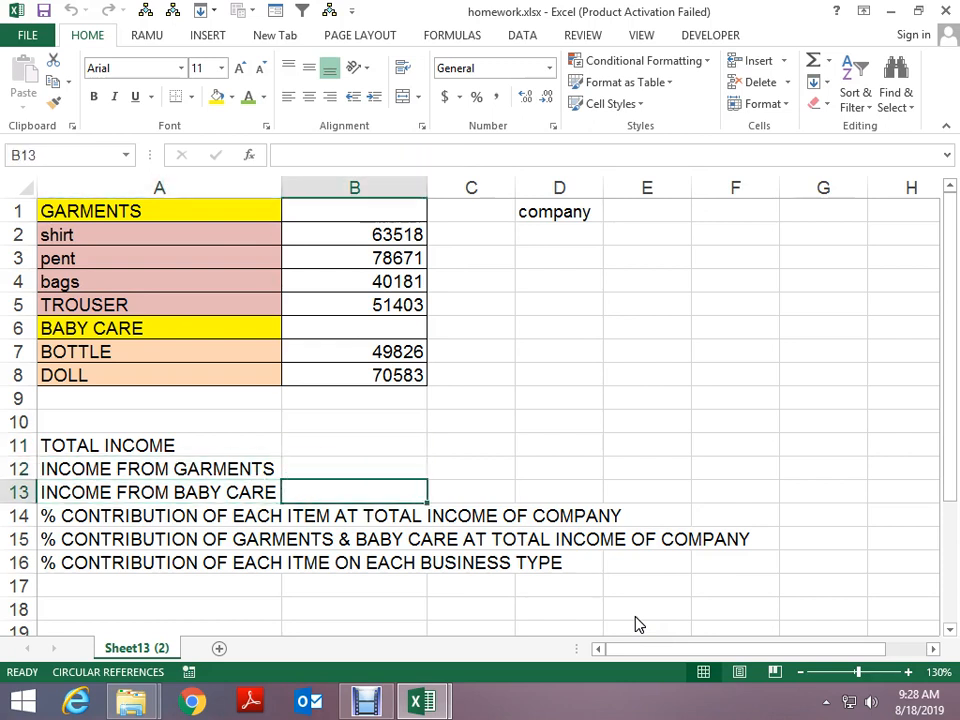
pyautogui.press('Left')
pyautogui.press('Down')
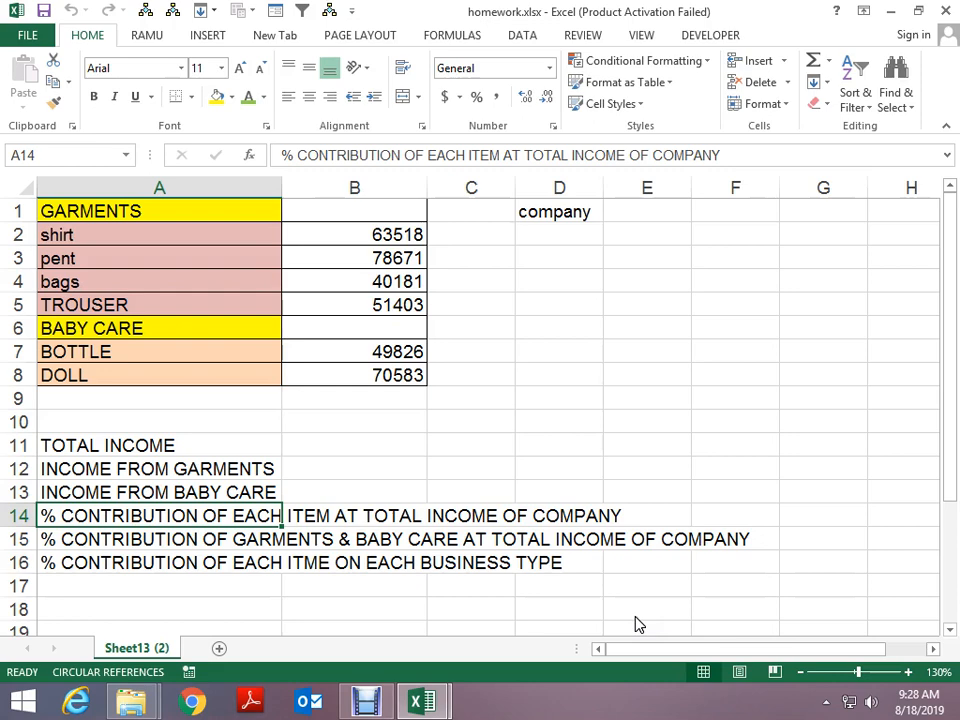
# Review the second and third percentage-contribution questions, then close homework.xlsx back to File Explorer
pyautogui.press('Down')
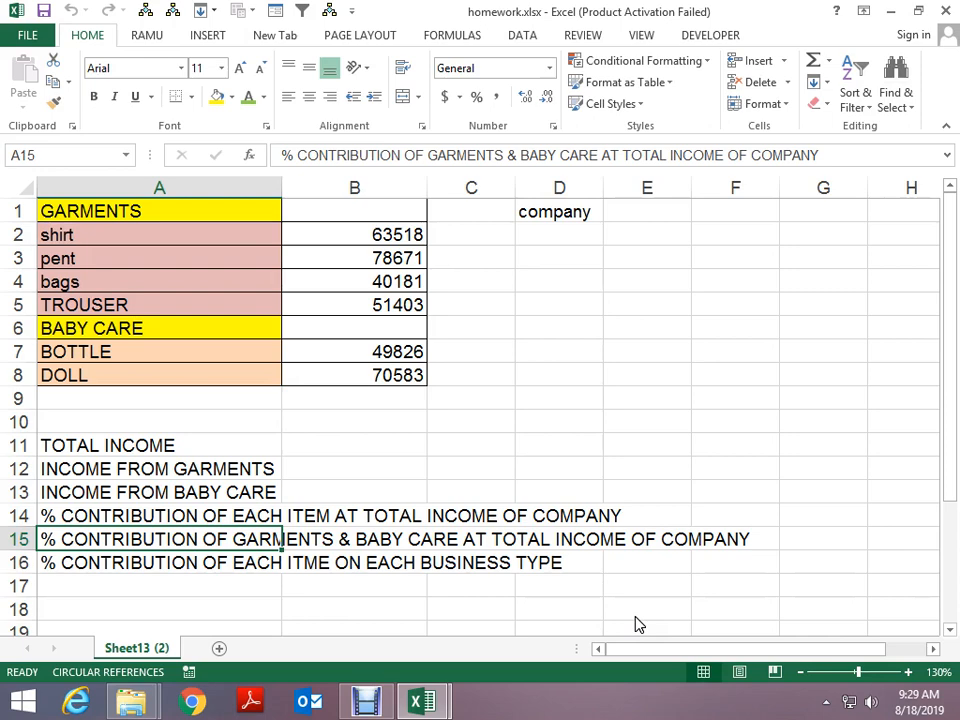
pyautogui.press('Down')
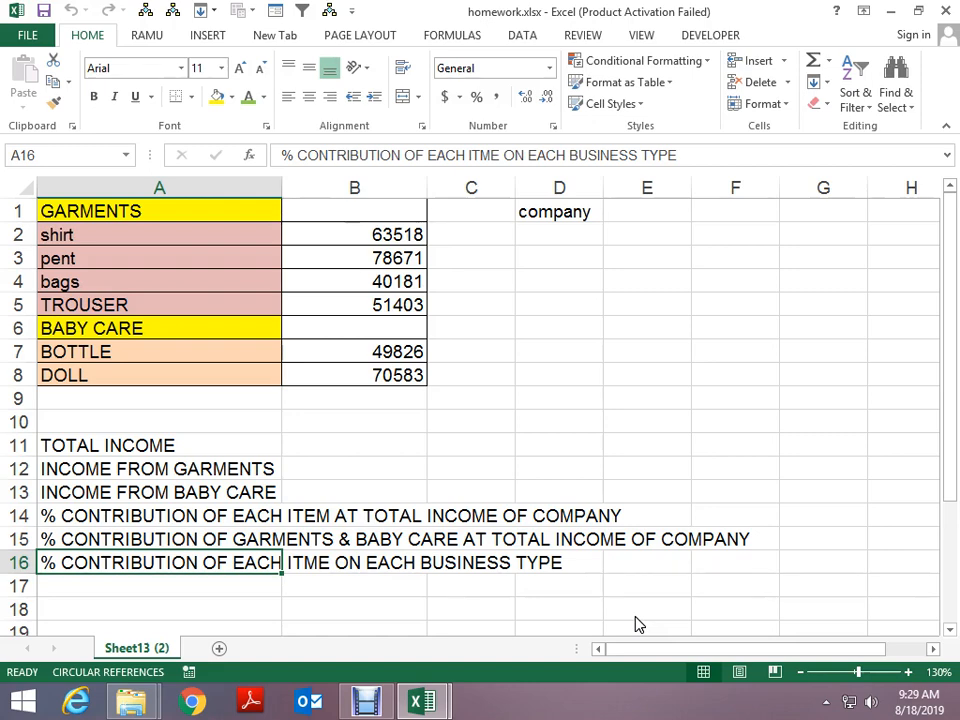
pyautogui.hotkey('alt', 'space')
pyautogui.press('c')
pyautogui.hotkey('alt', 'Tab')
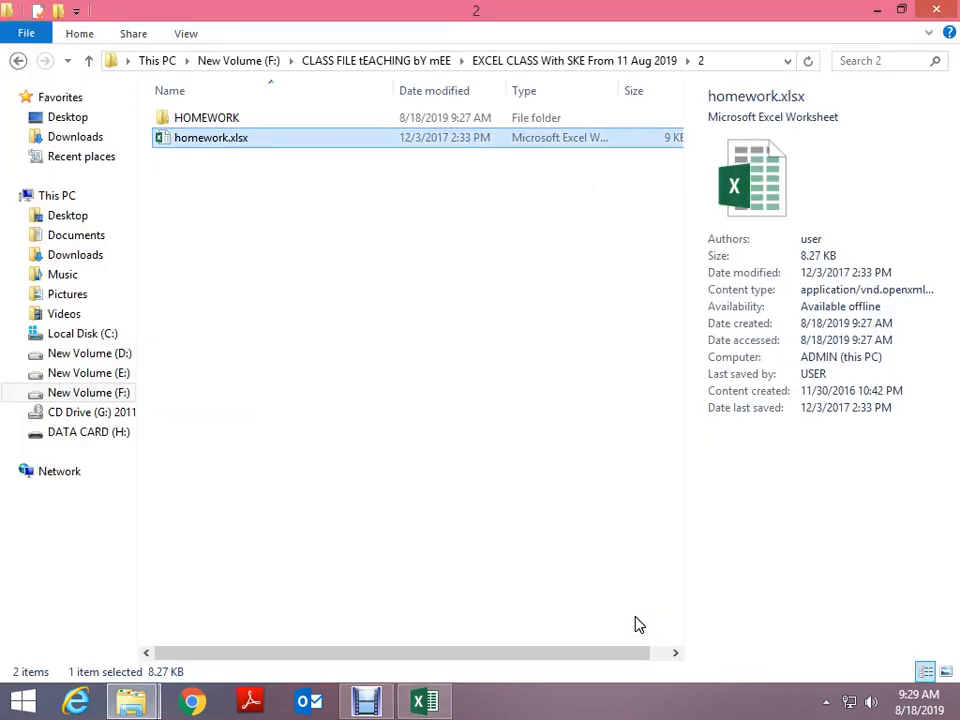
# Open CHALANA.pdf from the HOMEWORK folder, scroll through the challan form, and close it
pyautogui.press('Up')
pyautogui.press('Return')
pyautogui.press('Down')
pyautogui.press('Up')
pyautogui.press('Return')
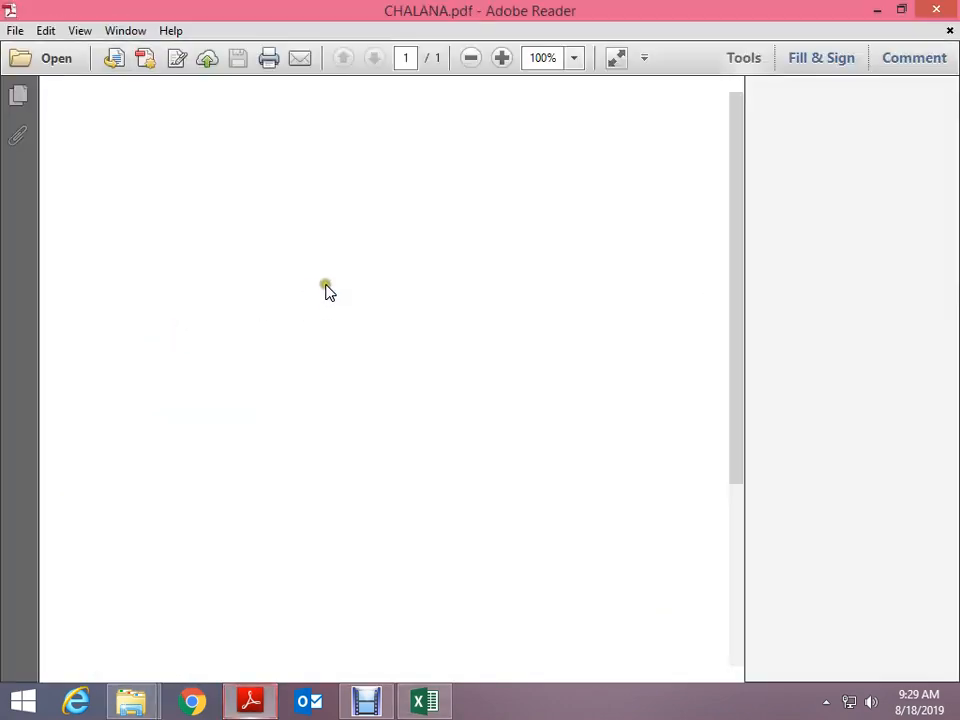
pyautogui.scroll(-5, 668, 428)
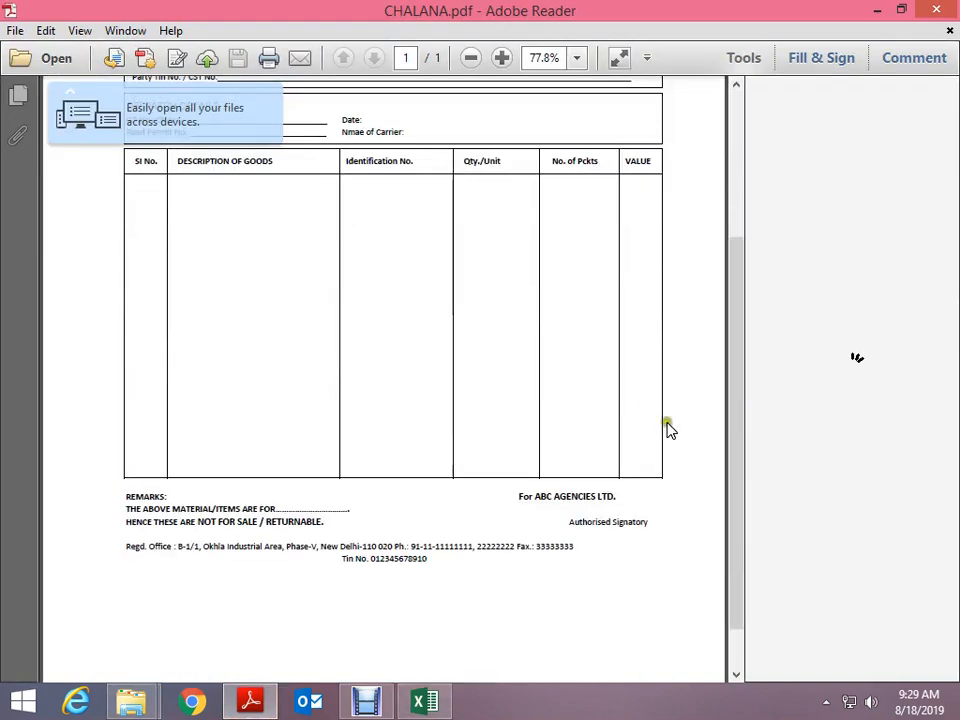
pyautogui.scroll(-1, 679, 426)
pyautogui.scroll(5, 589, 388)
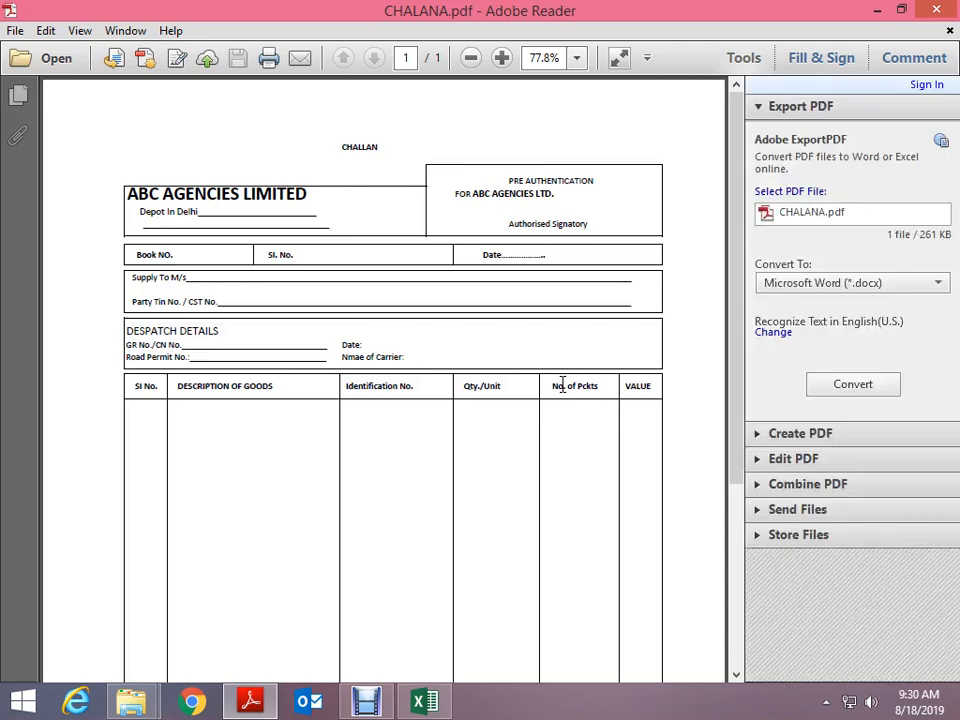
pyautogui.scroll(-5, 562, 385)
pyautogui.scroll(5, 562, 385)
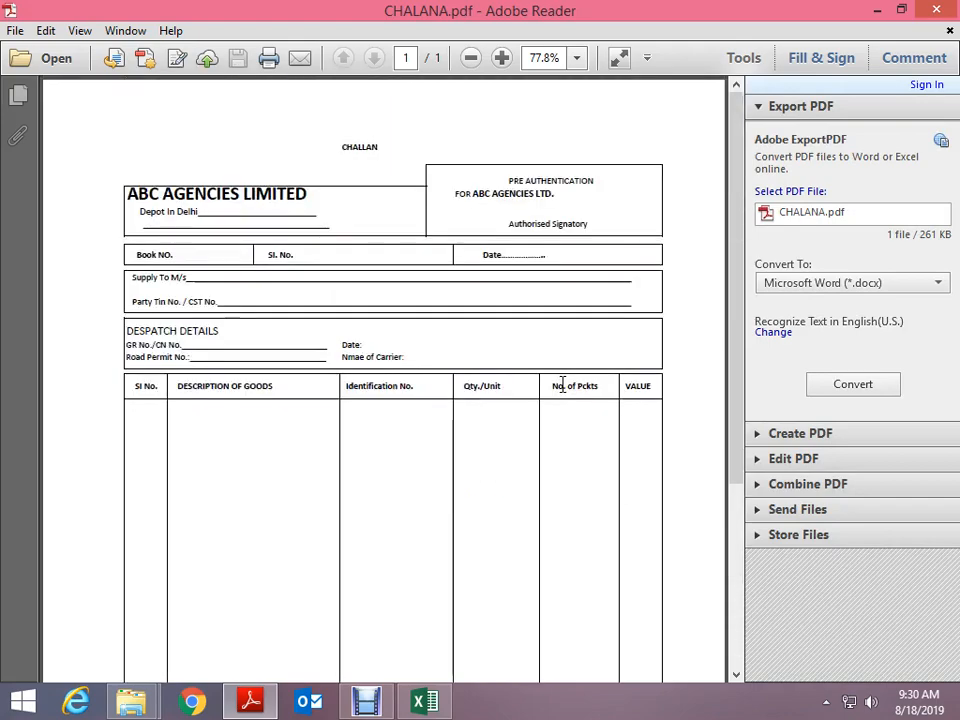
pyautogui.scroll(1, 249, 259)
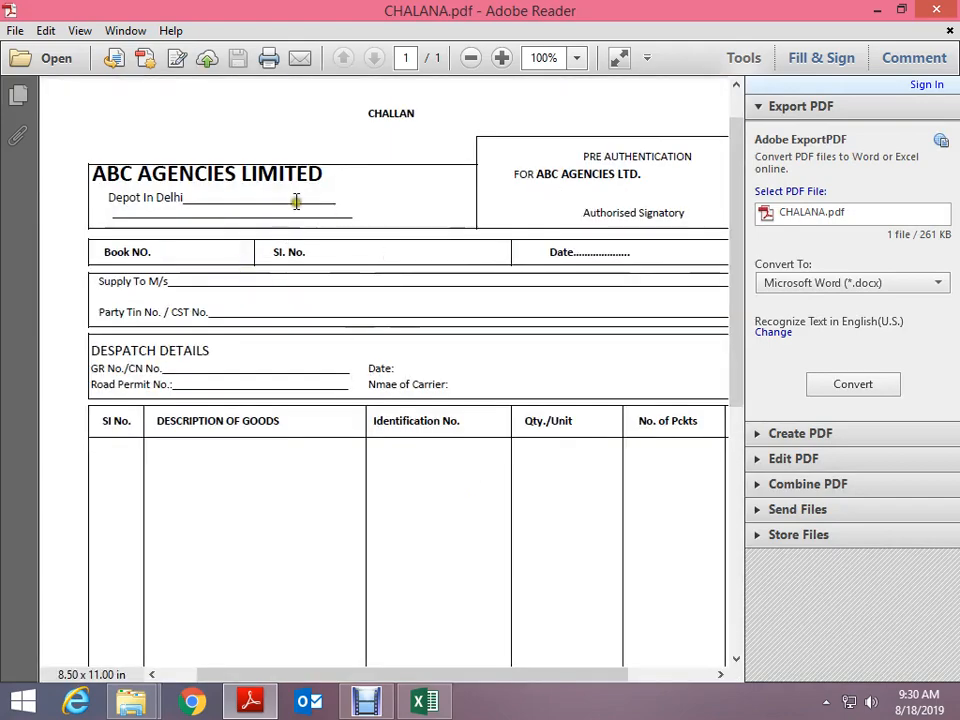
pyautogui.hotkey('alt', 'space')
pyautogui.press('c')
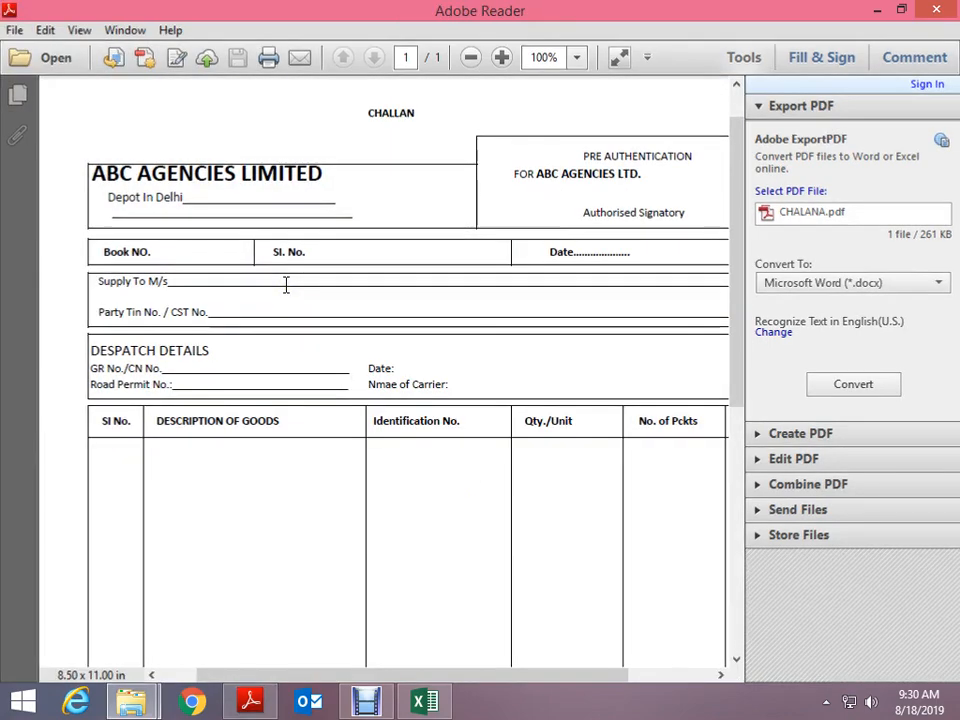
# View INVOICE.pdf, close it, and return to the Excel workbook
pyautogui.press('Down')
pyautogui.press('Return')
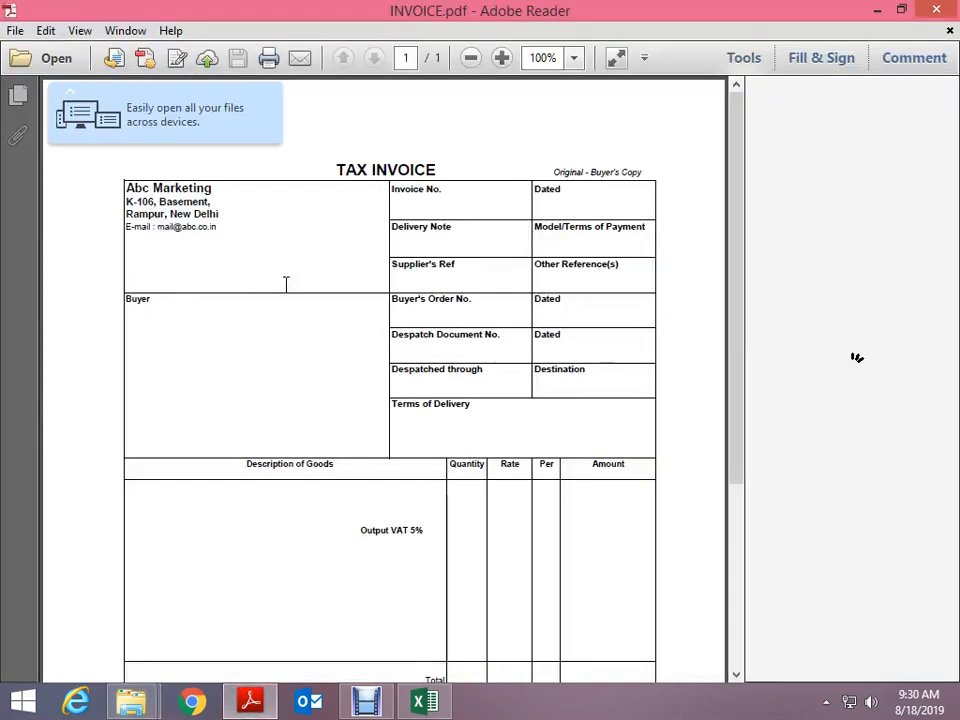
pyautogui.scroll(-1, 424, 390)
pyautogui.scroll(-4, 426, 397)
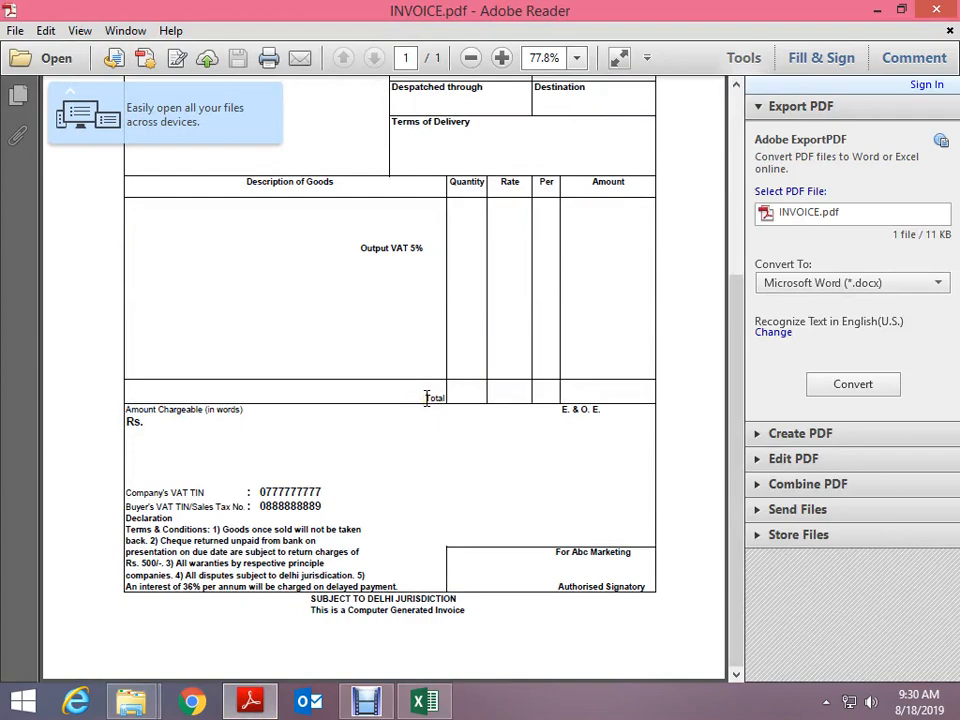
pyautogui.scroll(1, 426, 398)
pyautogui.scroll(2, 426, 398)
pyautogui.hotkey('alt', 'space')
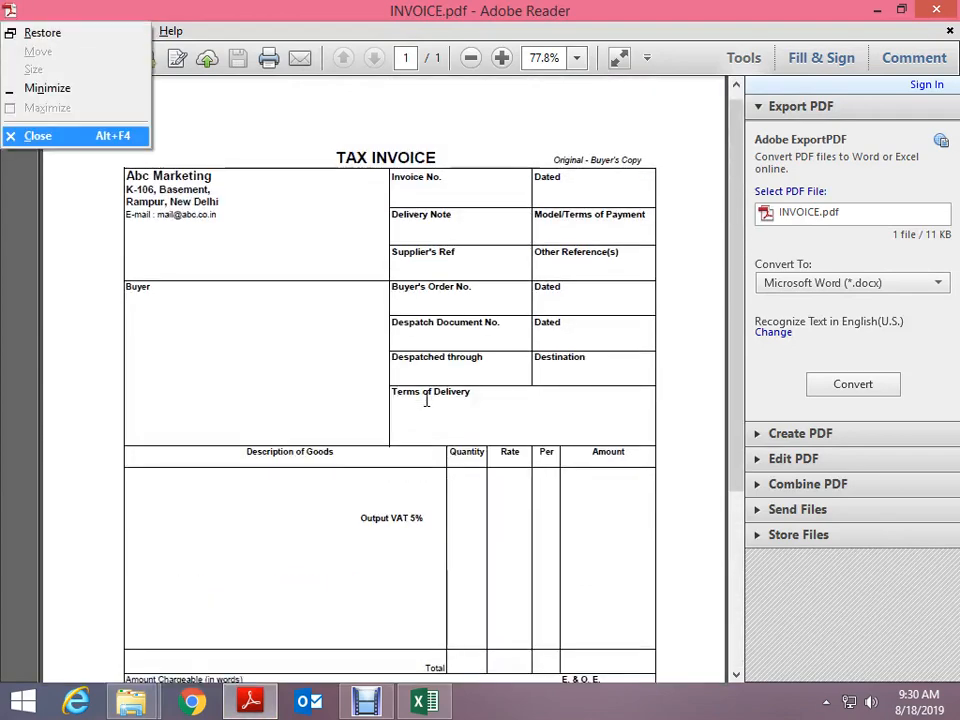
pyautogui.press('c')
pyautogui.hotkey('alt', 'Tab')
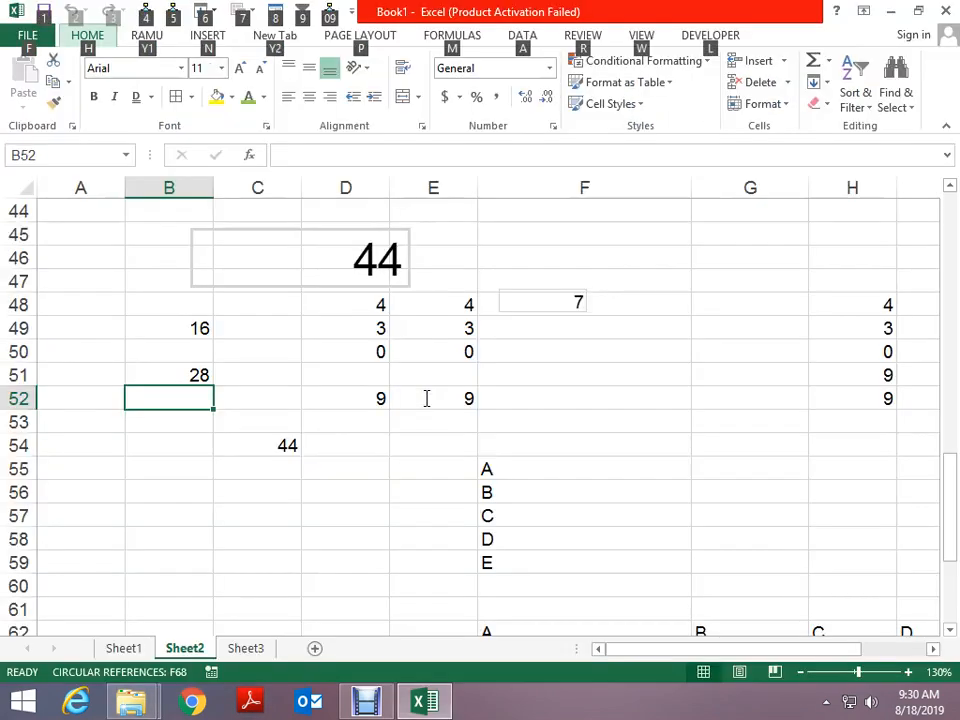
# Put an underscore line in B59 and a ---- dashed entry in B61, accepting the correction
pyautogui.press('Down')
pyautogui.press('Down')
pyautogui.press('Down')
pyautogui.press('Down')
pyautogui.press('Down')
pyautogui.press('Down')
pyautogui.press('Down')
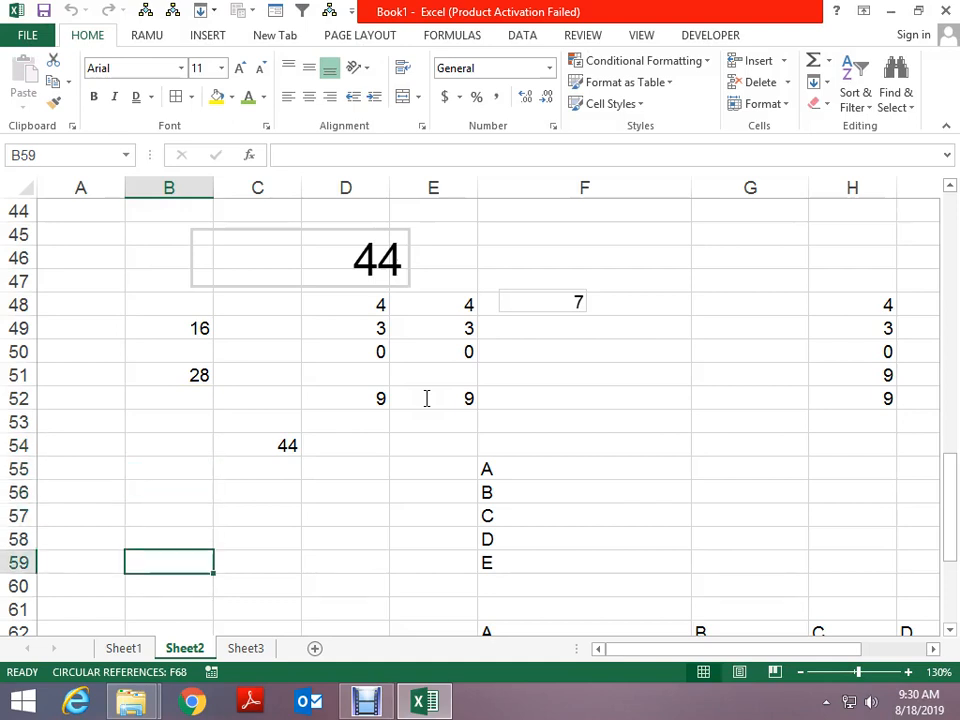
pyautogui.write('______')
pyautogui.hotkey('ctrl', 'Return')
pyautogui.press('Down')
pyautogui.press('Down')
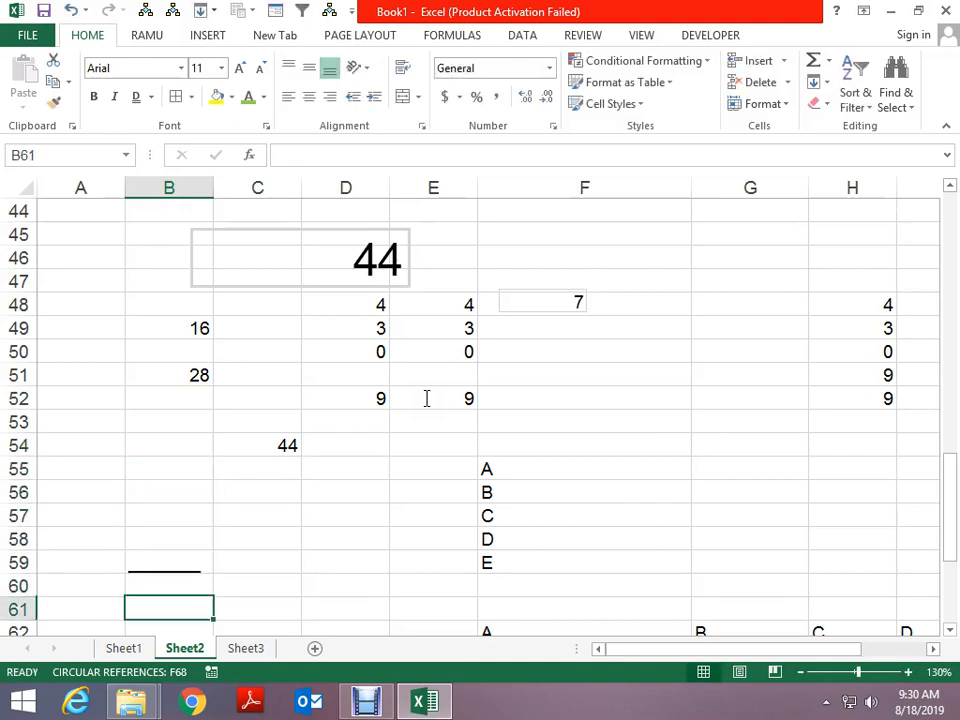
pyautogui.write('----')
pyautogui.hotkey('ctrl', 'Return')
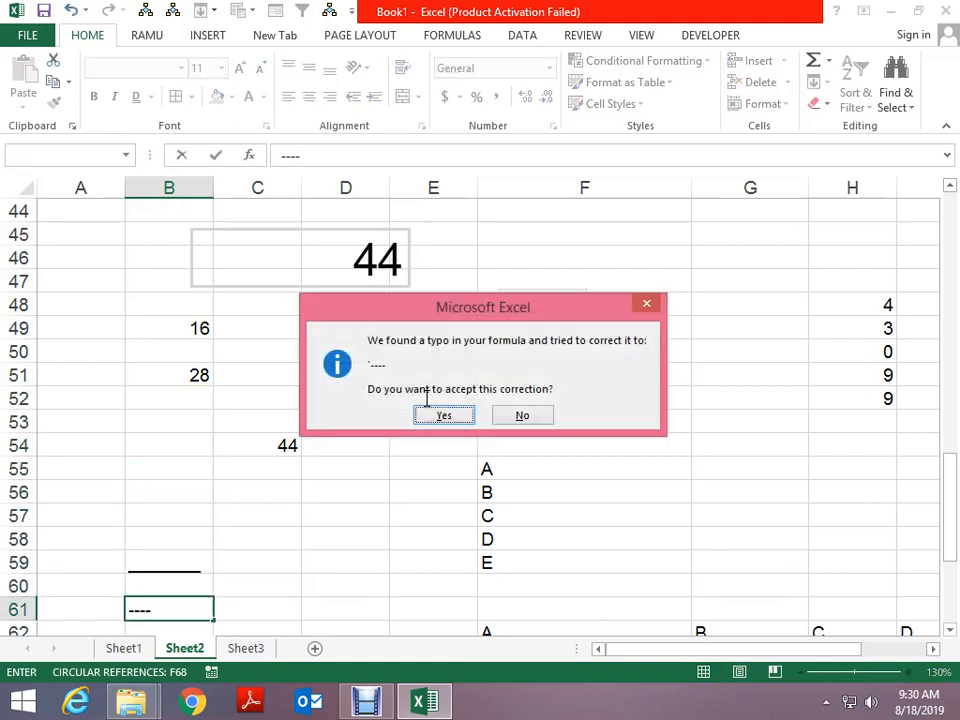
pyautogui.press('Return')
# Add a matching underscore line in cell C59
pyautogui.press('Up')
pyautogui.press('Up')
pyautogui.press('Up')
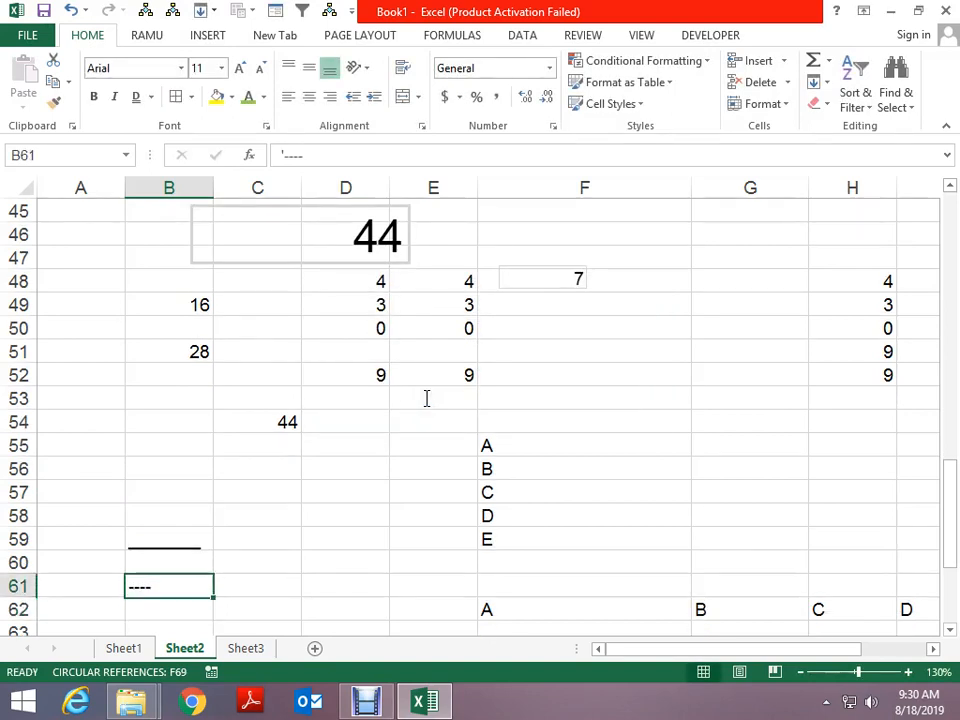
pyautogui.press('Right')
pyautogui.press('Left')
pyautogui.press('Right')
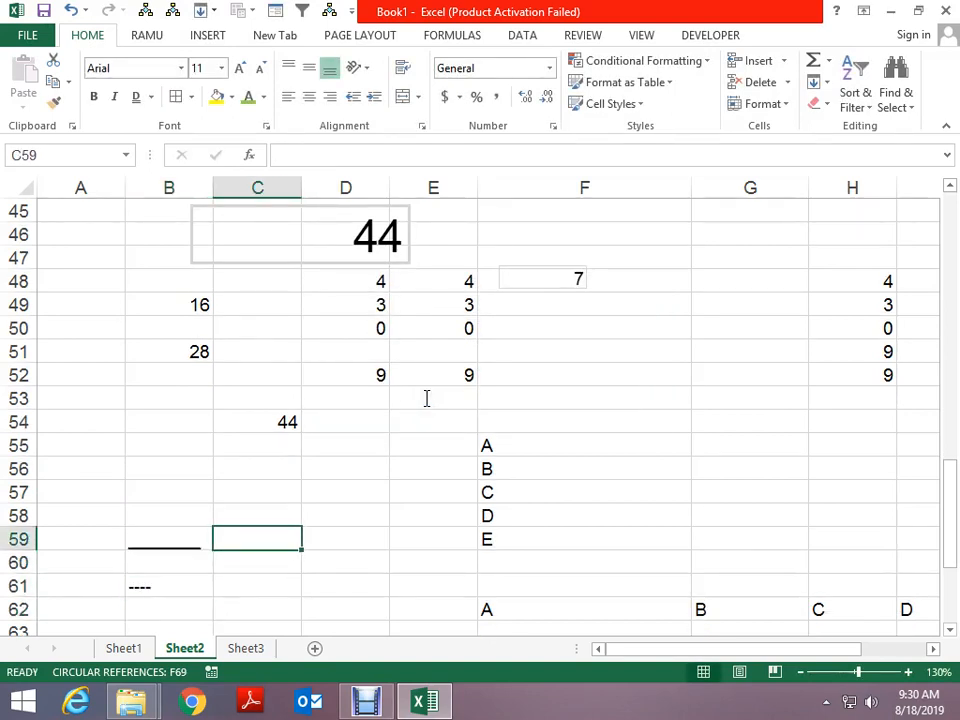
pyautogui.write('_______')
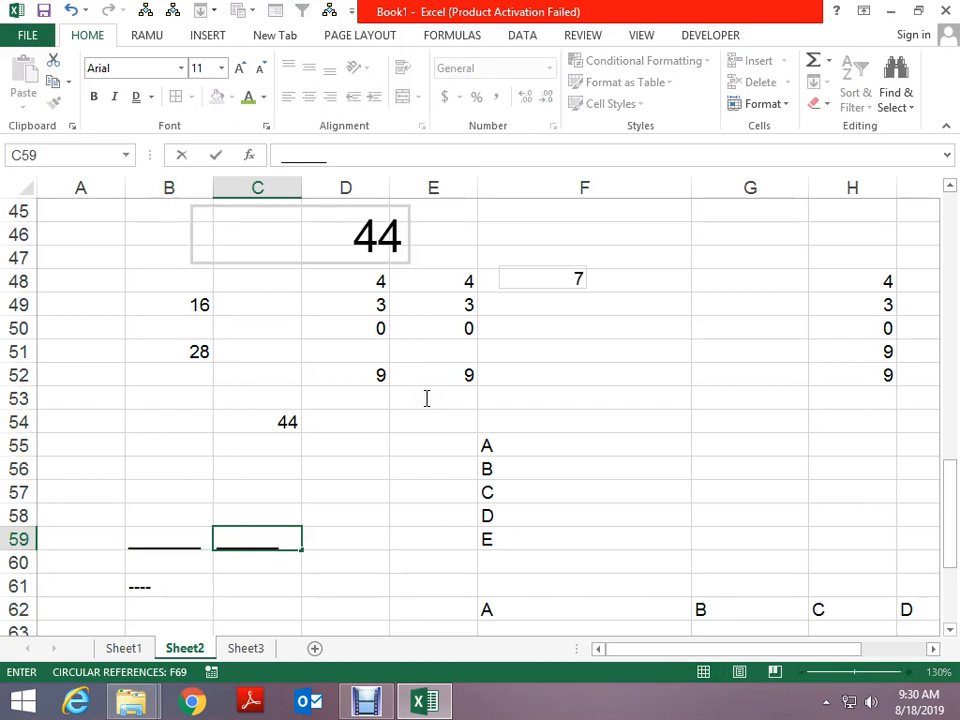
pyautogui.hotkey('ctrl', 'Return')
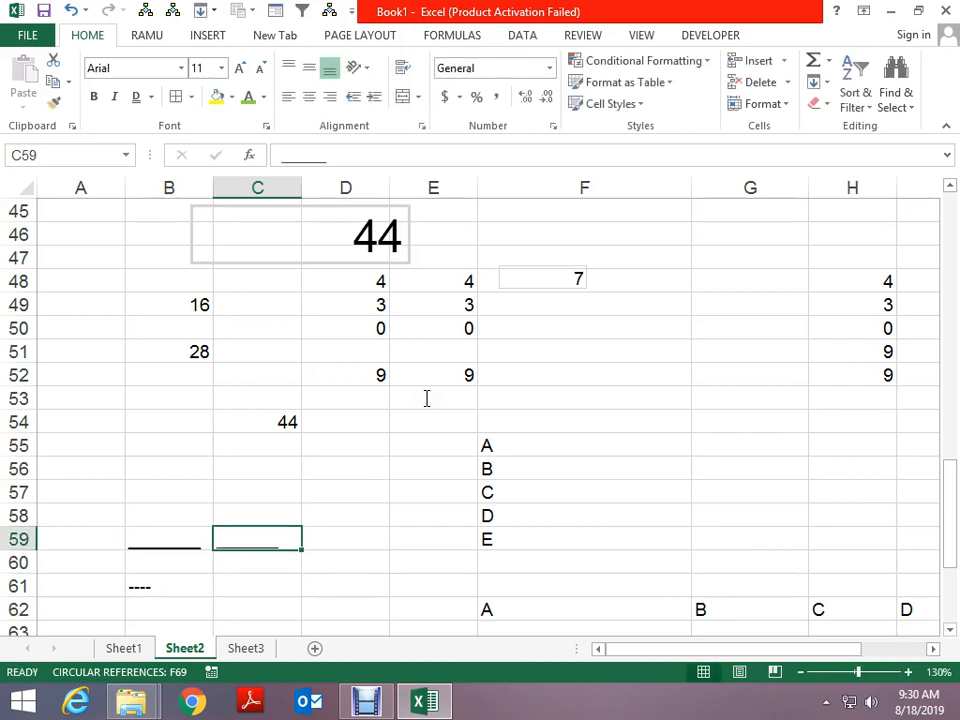
pyautogui.scroll(-1, 731, 585)
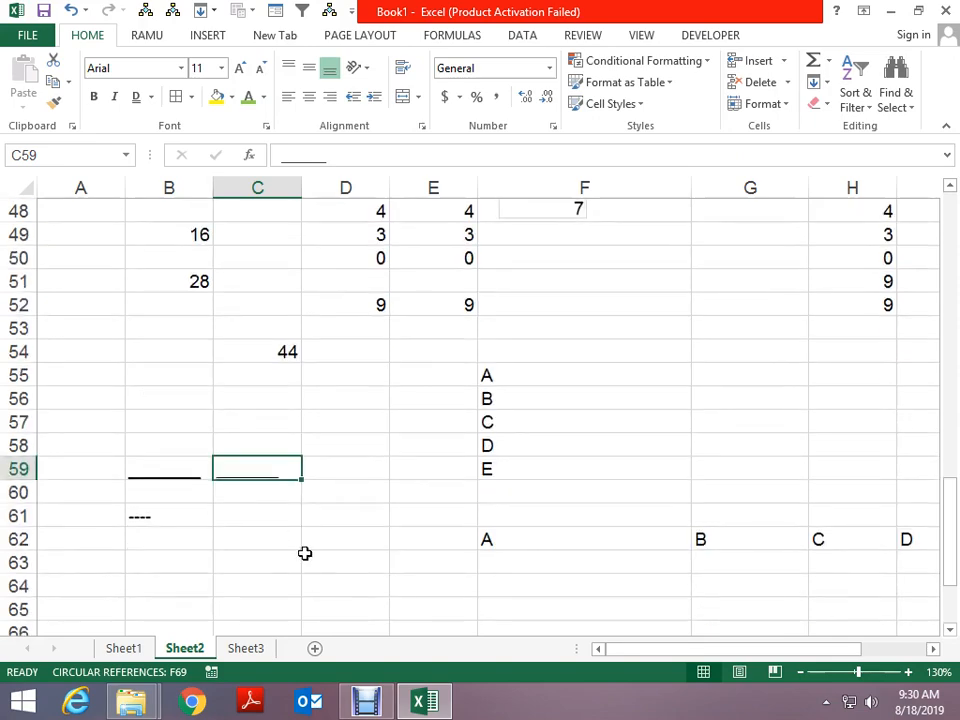
# Go to Sheet3 and open CHALANA.pdf from the HOMEWORK folder as a reference
pyautogui.click(252, 648)
pyautogui.hotkey('alt', 'Tab')
pyautogui.press('Up')
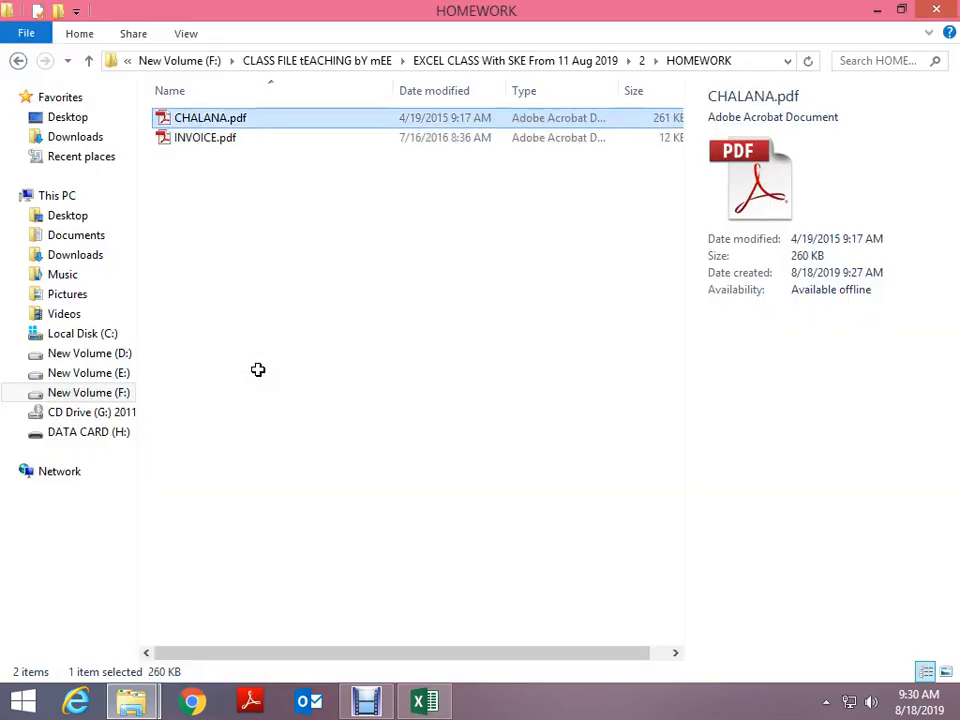
pyautogui.press('Return')
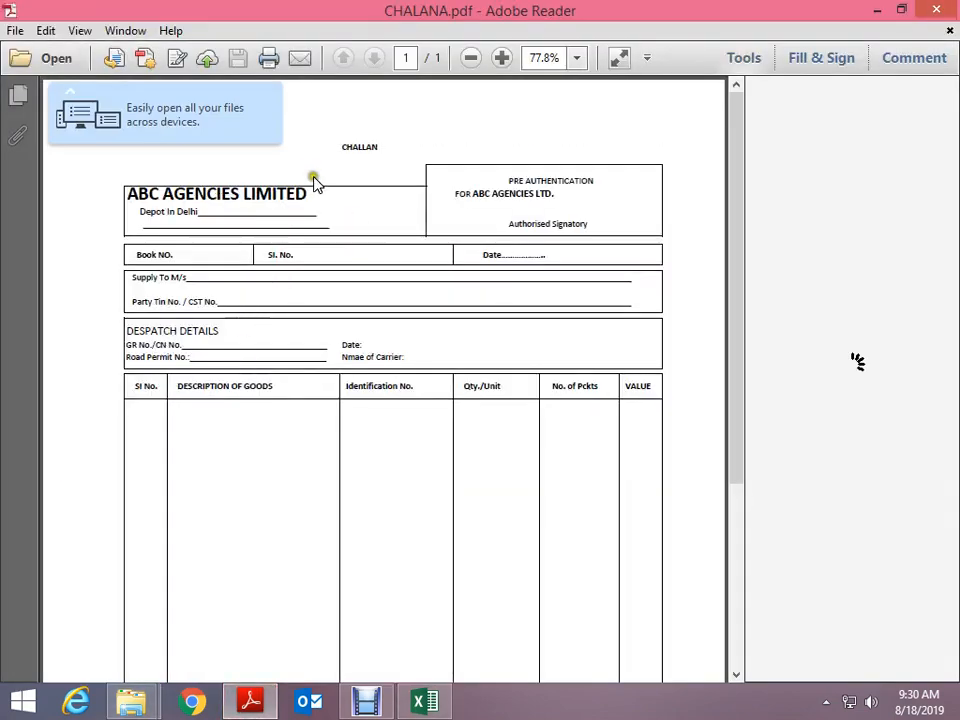
pyautogui.hotkey('alt', 'Tab')
pyautogui.hotkey('alt', 'Tab')
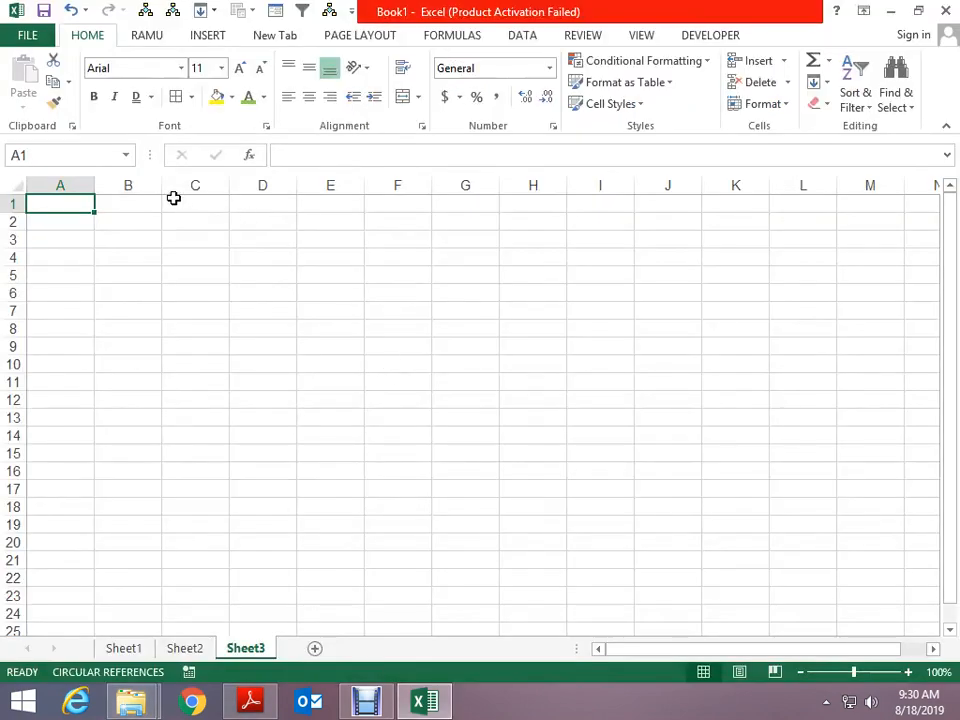
# Narrow the columns, halving column A and setting column B to width 3.50
pyautogui.moveTo(94, 187); pyautogui.dragTo(60, 192)
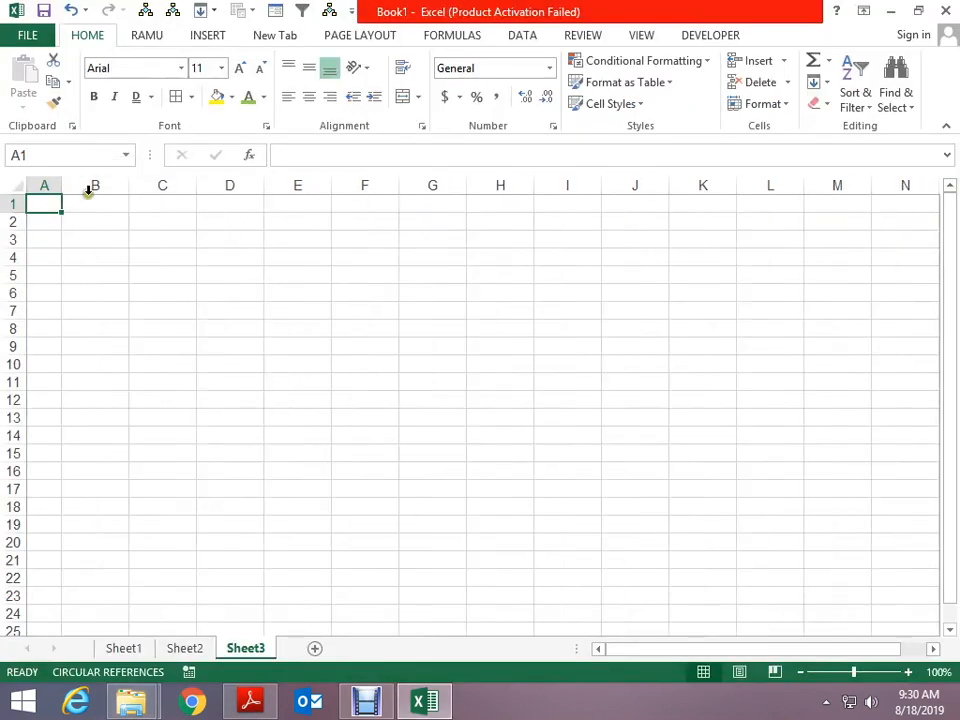
pyautogui.moveTo(128, 187); pyautogui.dragTo(584, 193)
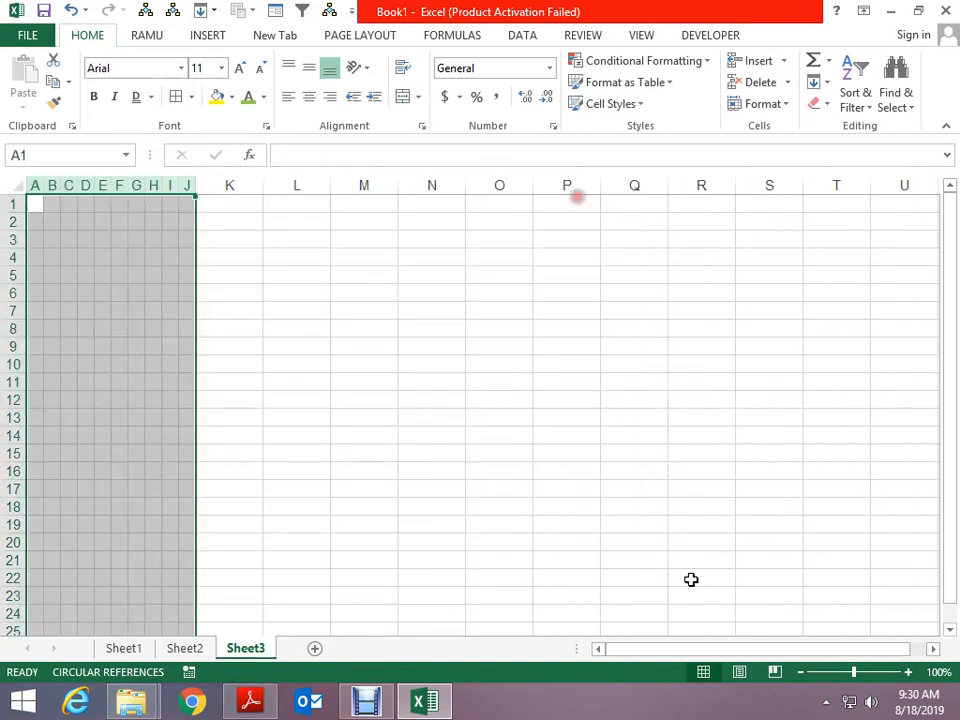
pyautogui.click(88, 223)
# Merge and center cells A1 through D1
pyautogui.moveTo(35, 204); pyautogui.dragTo(86, 204)
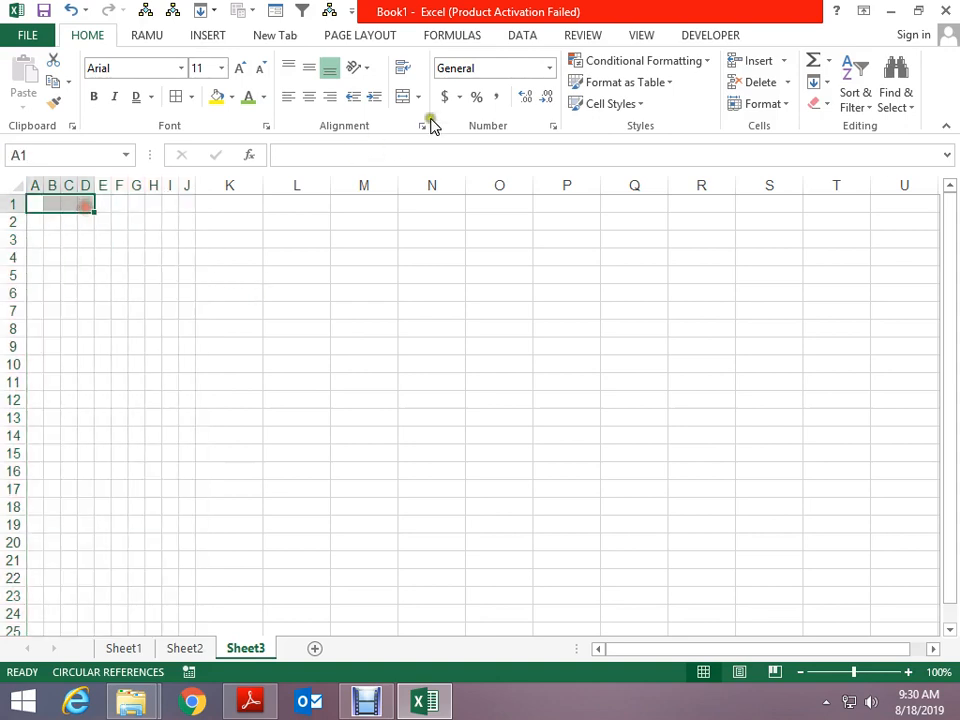
pyautogui.click(403, 97)
pyautogui.click(270, 397)
pyautogui.click(426, 208)
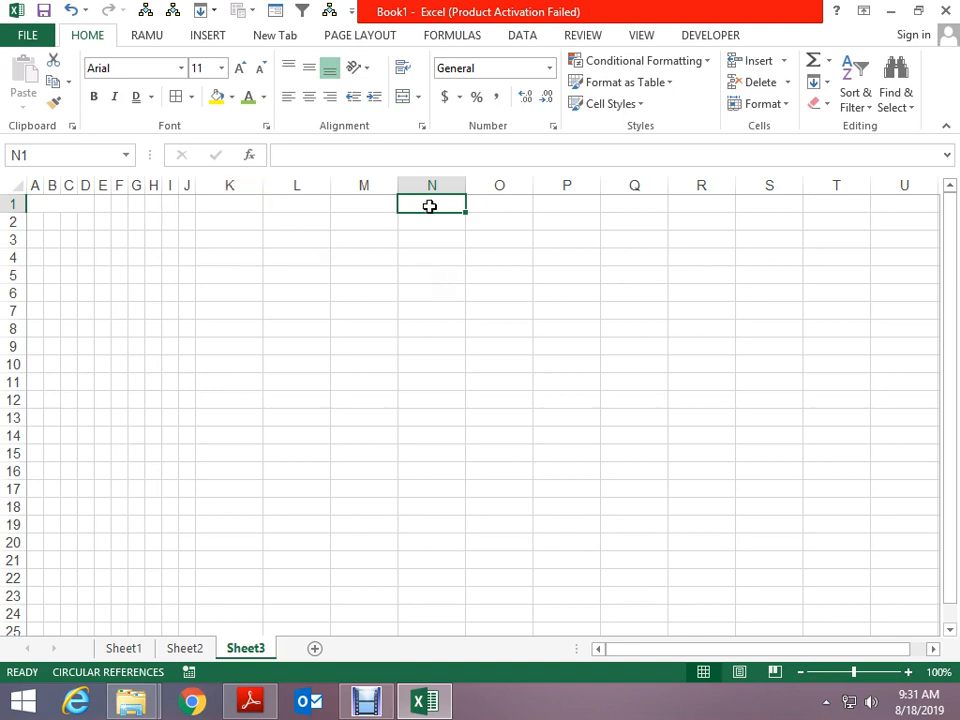
# Merge and center cells E1:F1 on Sheet3, next to the merged A1:D1 block
pyautogui.click(60, 204)
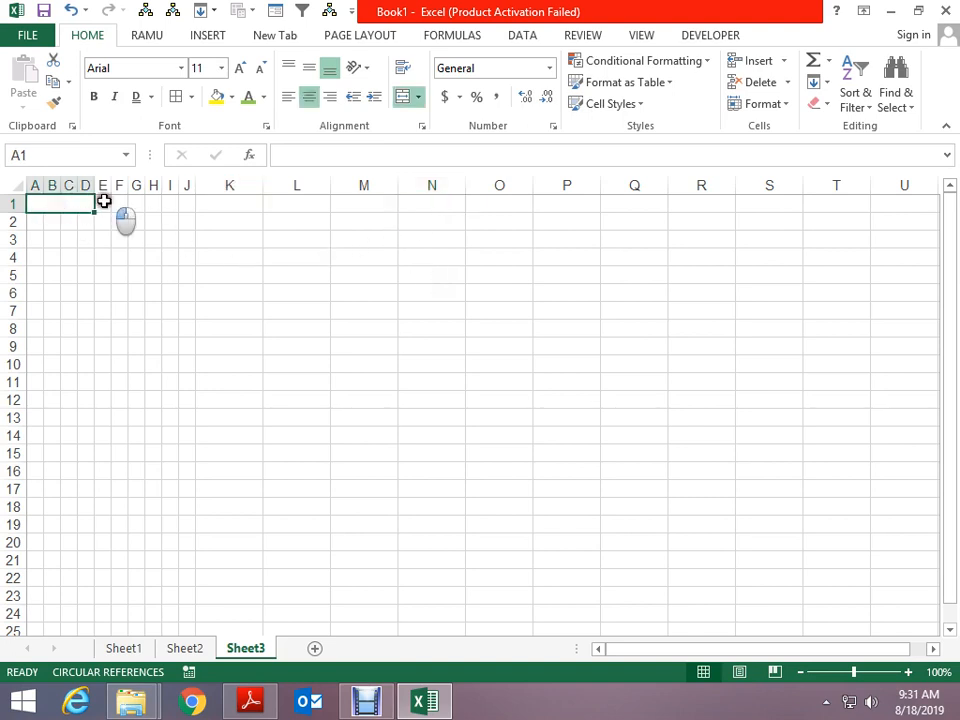
pyautogui.moveTo(104, 201); pyautogui.dragTo(115, 201)
pyautogui.click(405, 99)
pyautogui.click(510, 344)
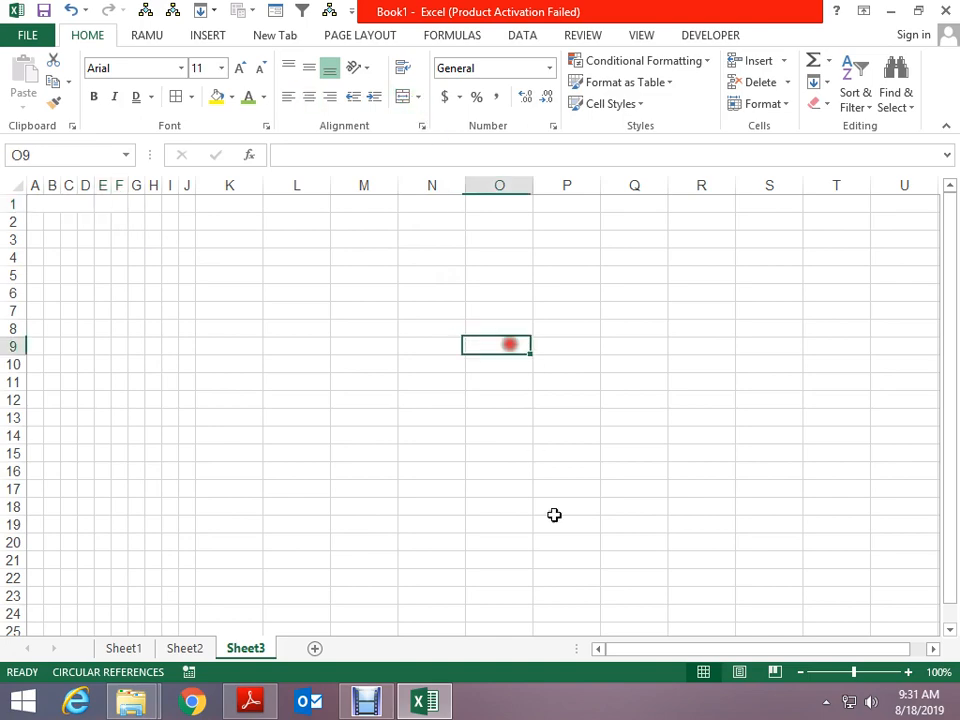
# In File Explorer, search the EXCEL CLASS folder for 'PTP' and open PTP-HOMEWORK14.xls
pyautogui.hotkey('alt', 'Tab')
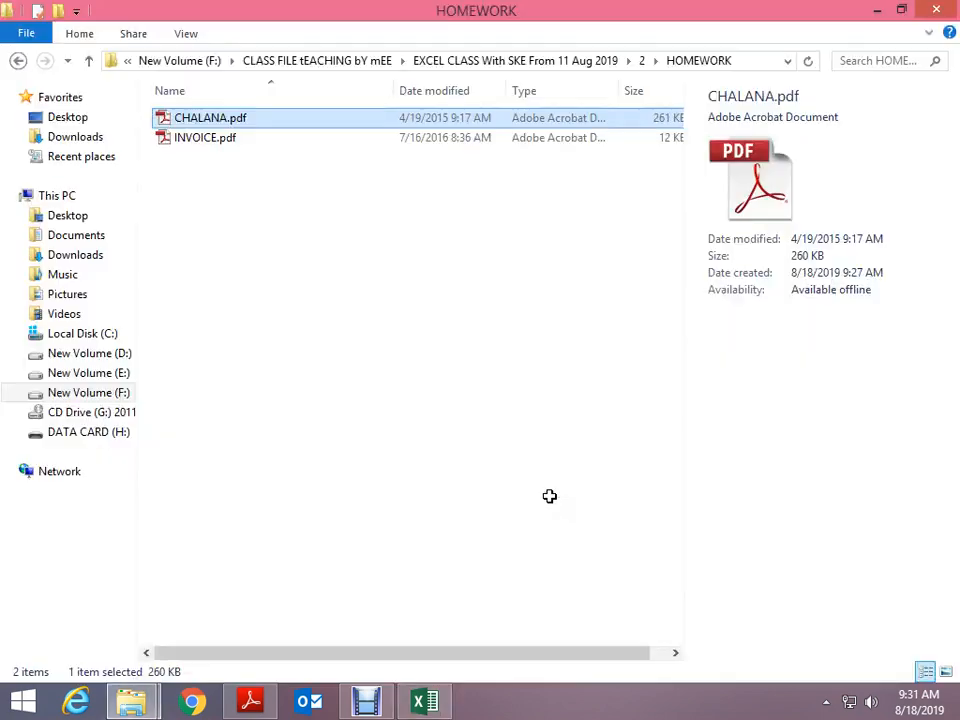
pyautogui.hotkey('alt', 'Tab')
pyautogui.hotkey('alt', 'Tab')
pyautogui.hotkey('alt', 'Tab')
pyautogui.hotkey('alt', 'Tab')
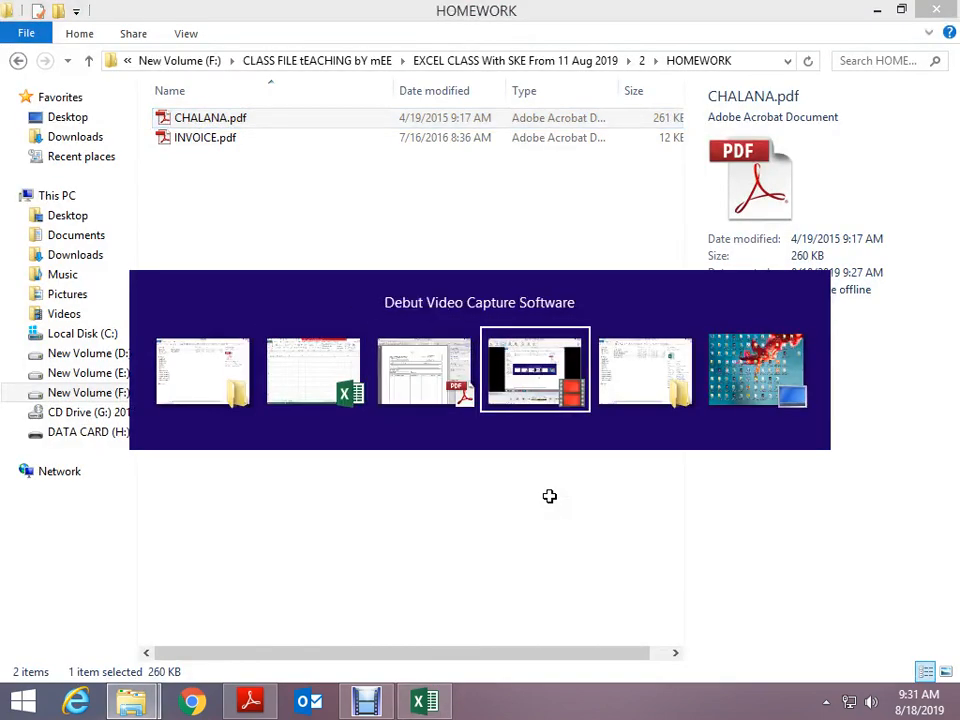
pyautogui.hotkey('alt', 'Up')
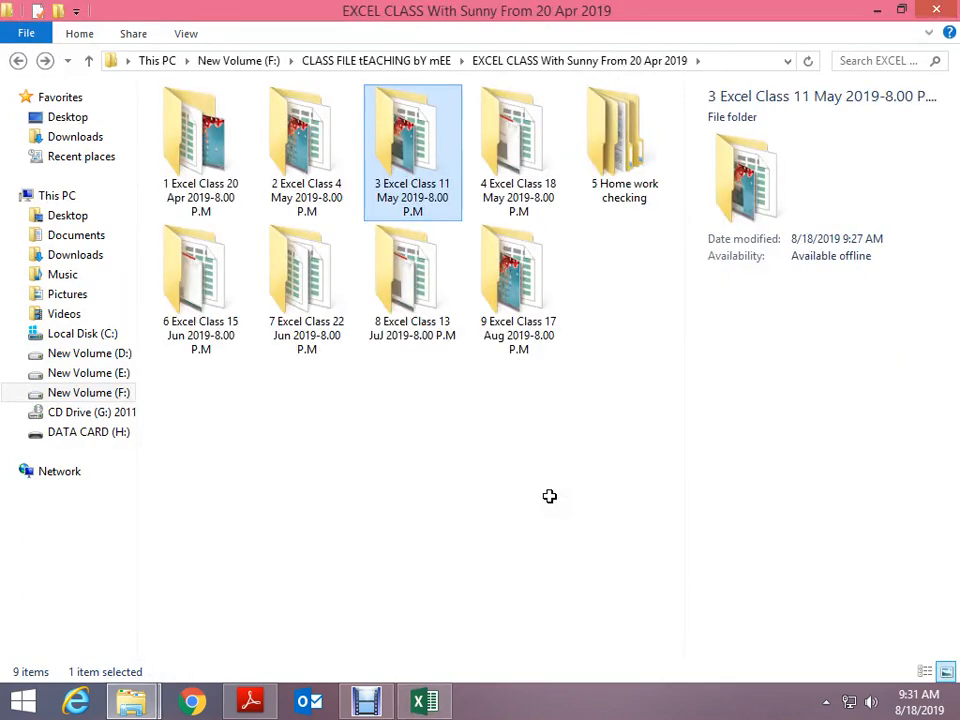
pyautogui.hotkey('alt', 'Up')
pyautogui.press('Down')
pyautogui.press('Down')
pyautogui.press('Down')
pyautogui.press('Down')
pyautogui.press('Down')
pyautogui.press('Down')
pyautogui.press('Down')
pyautogui.press('Down')
pyautogui.press('Down')
pyautogui.press('Down')
pyautogui.press('Down')
pyautogui.press('Down')
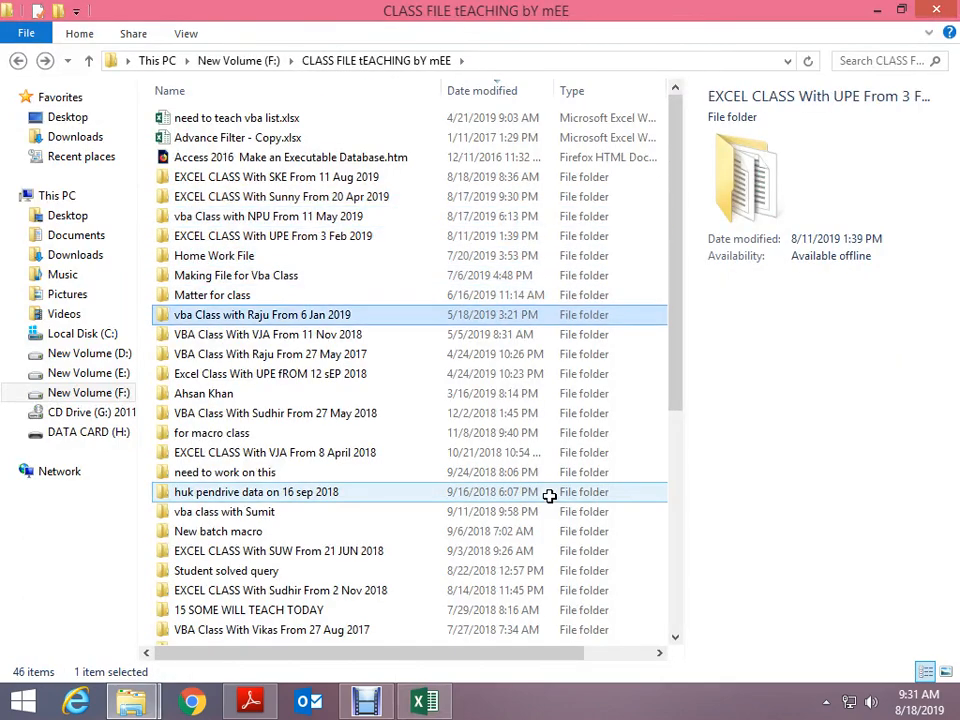
pyautogui.press('Down')
pyautogui.press('Return')
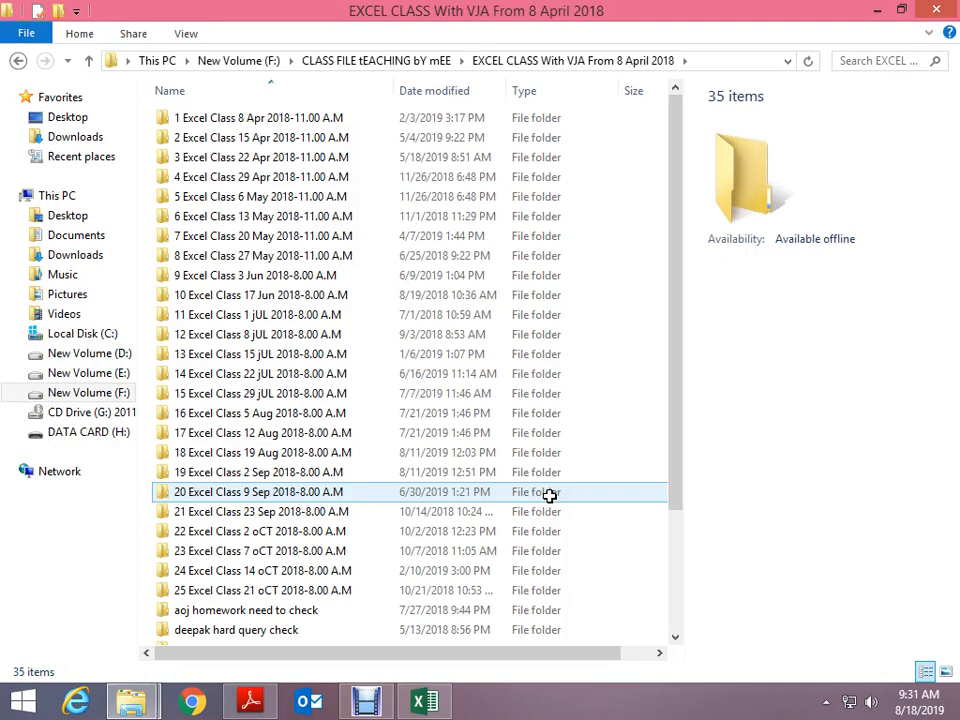
pyautogui.click(841, 62)
pyautogui.write('PTP')
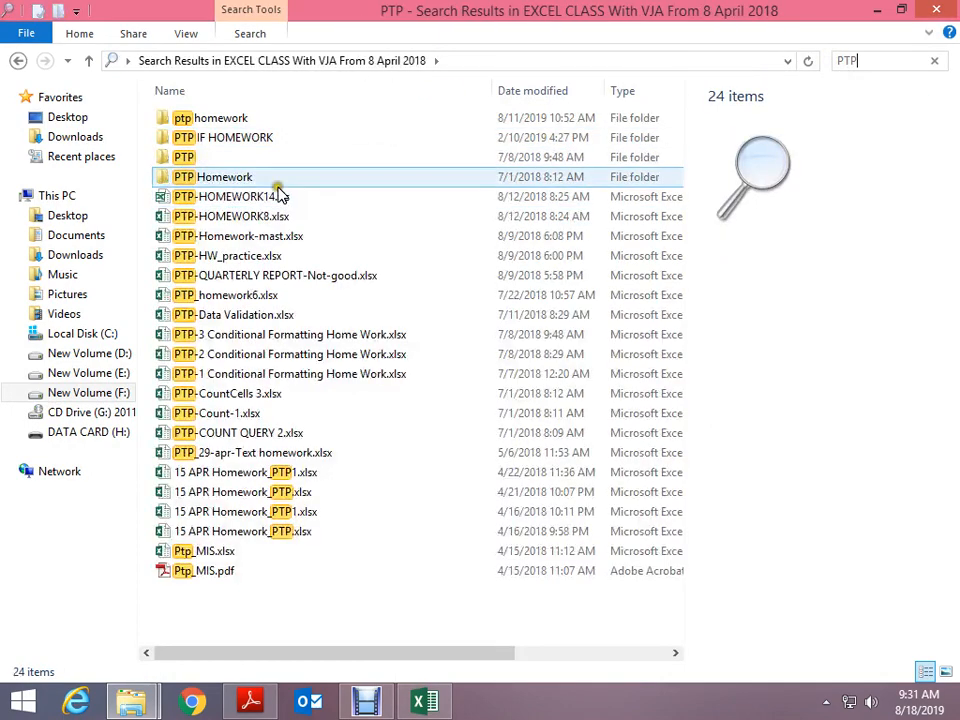
pyautogui.doubleClick(270, 198)
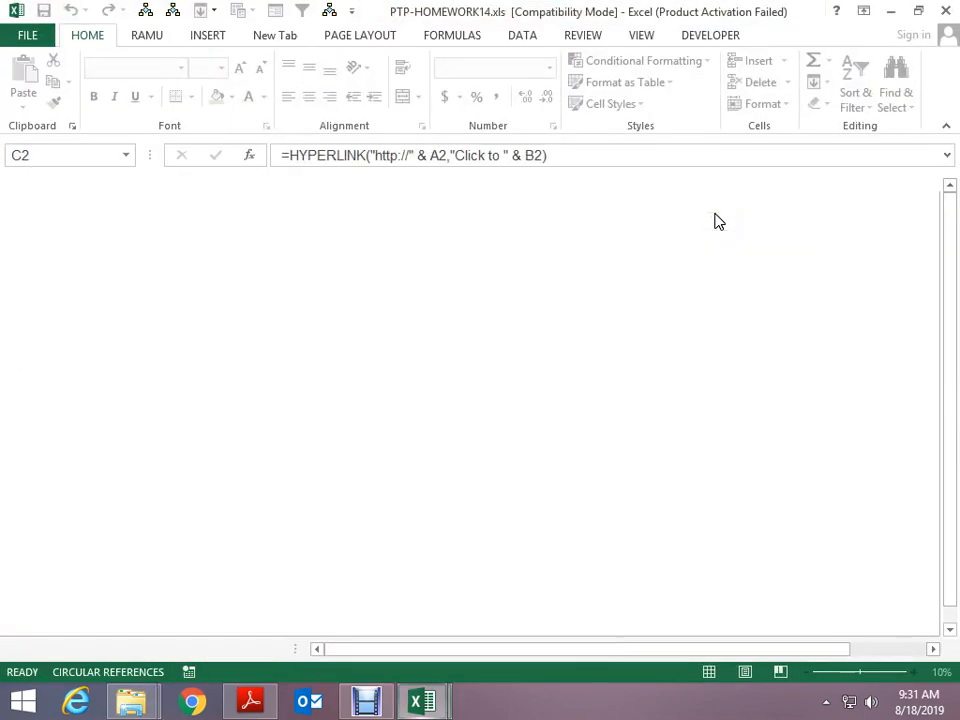
# Close PTP-HOMEWORK14.xls without saving changes
pyautogui.hotkey('ctrl', 'w')
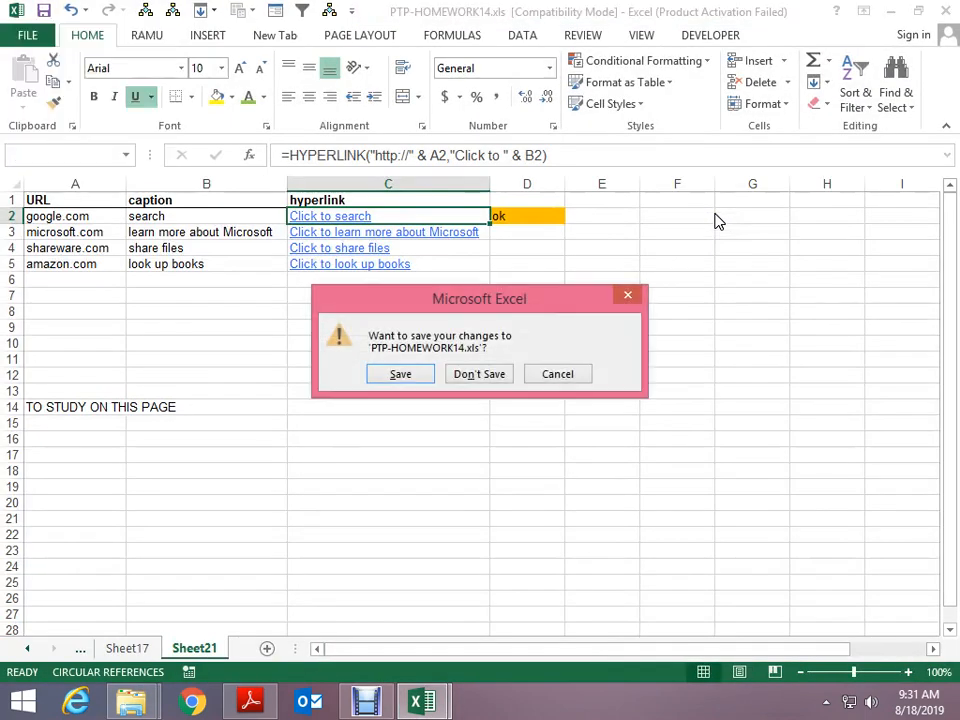
pyautogui.press('Tab')
pyautogui.press('Return')
# Open Ptp_MIS.xlsx from the 2 Excel Class 15 Apr folder
pyautogui.hotkey('alt', 'Tab')
pyautogui.press('BackSpace')
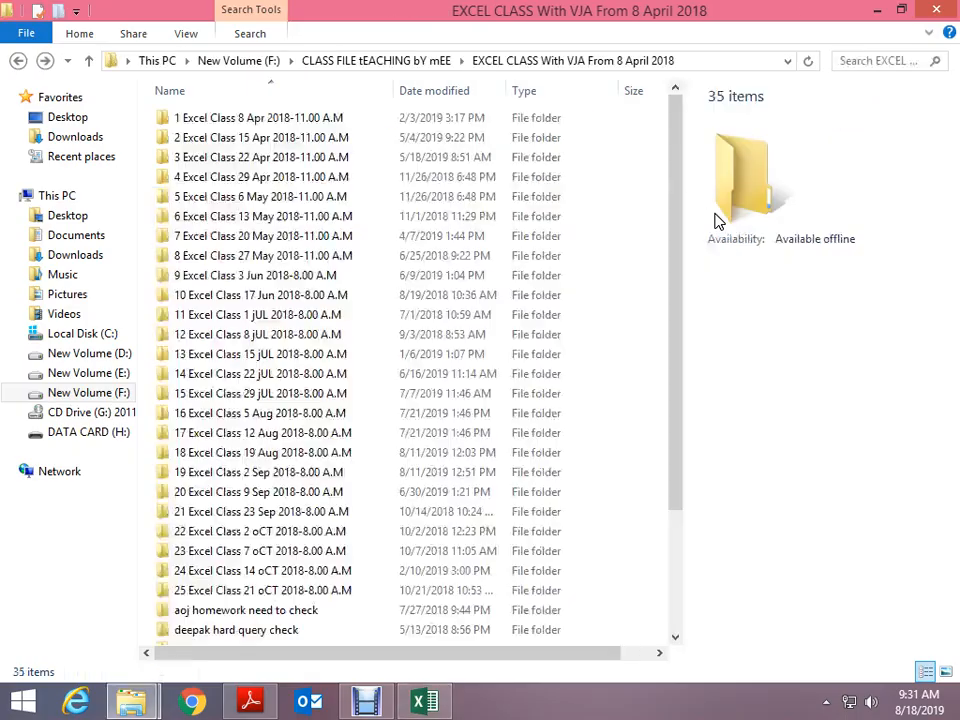
pyautogui.press('Down')
pyautogui.press('Return')
pyautogui.press('Down')
pyautogui.press('Down')
pyautogui.press('Down')
pyautogui.press('Down')
pyautogui.press('Down')
pyautogui.press('Down')
pyautogui.press('Down')
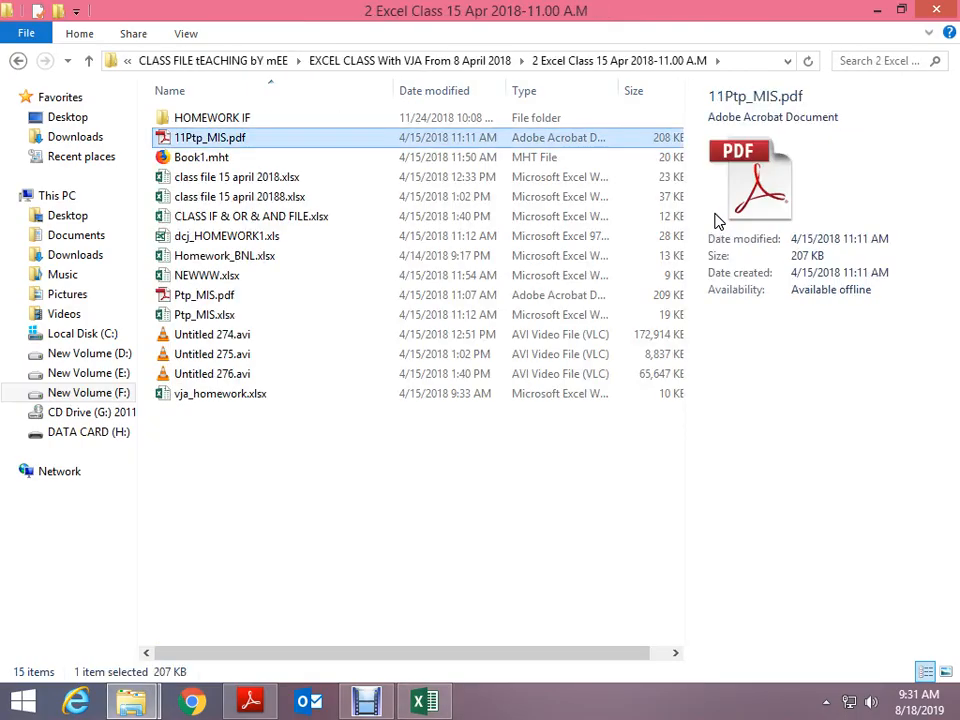
pyautogui.press('Return')
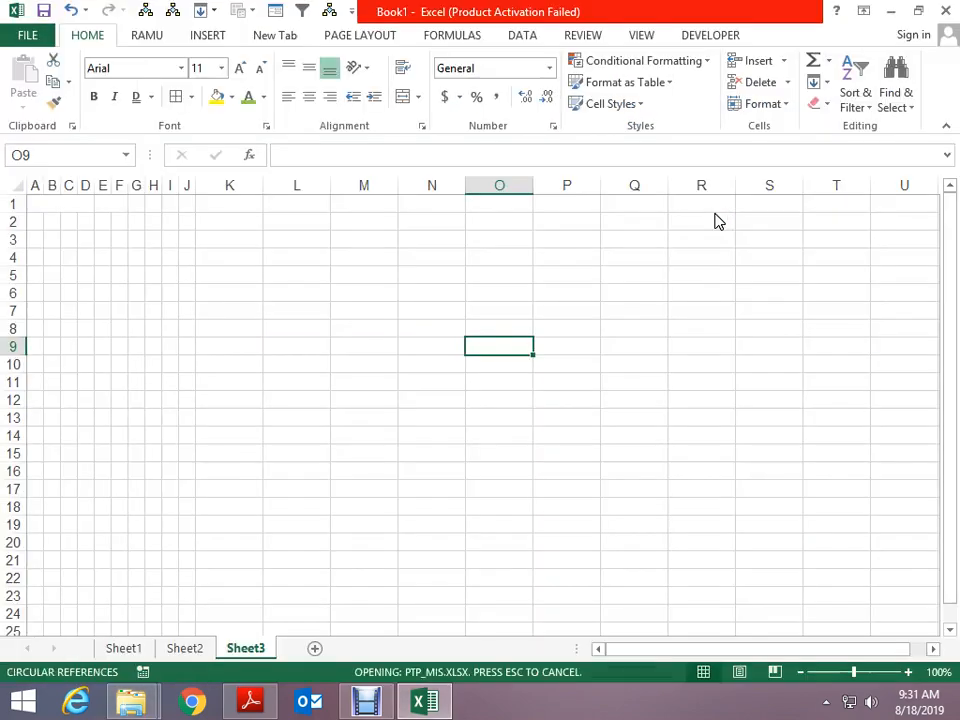
# Switch to Sheet1 of Ptp_MIS.xlsx and scroll through the ABC Agencies CHALLAN form
pyautogui.hotkey('ctrl', 'pageup')
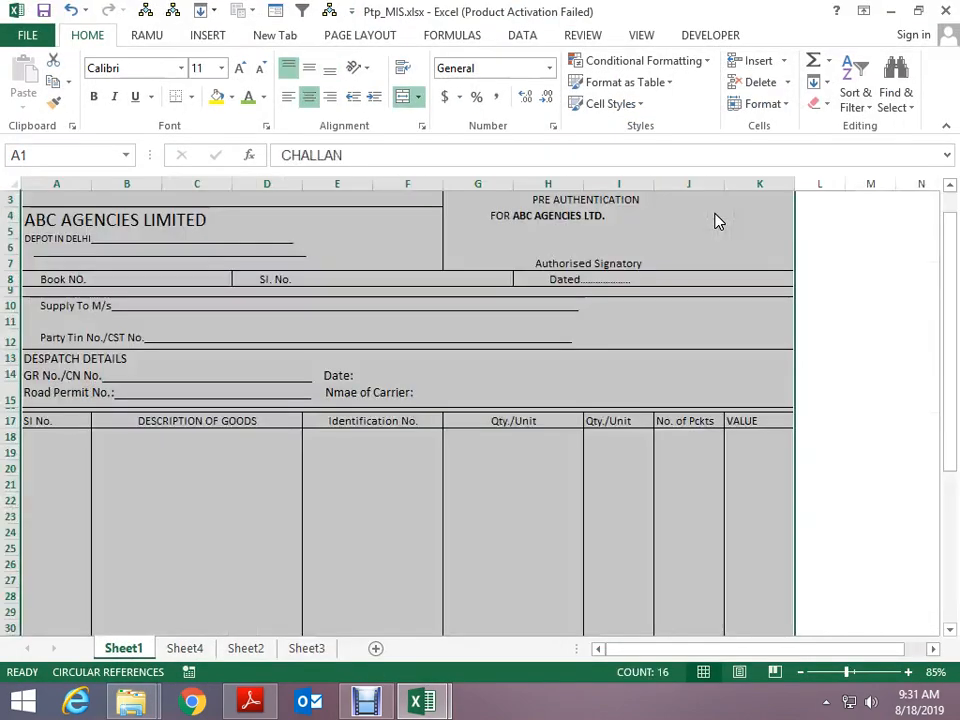
pyautogui.keyDown('ctrl'); pyautogui.scroll(-3, 688, 375); pyautogui.keyUp('ctrl')
pyautogui.click(792, 374)
pyautogui.keyDown('ctrl'); pyautogui.scroll(2, 495, 394); pyautogui.keyUp('ctrl')
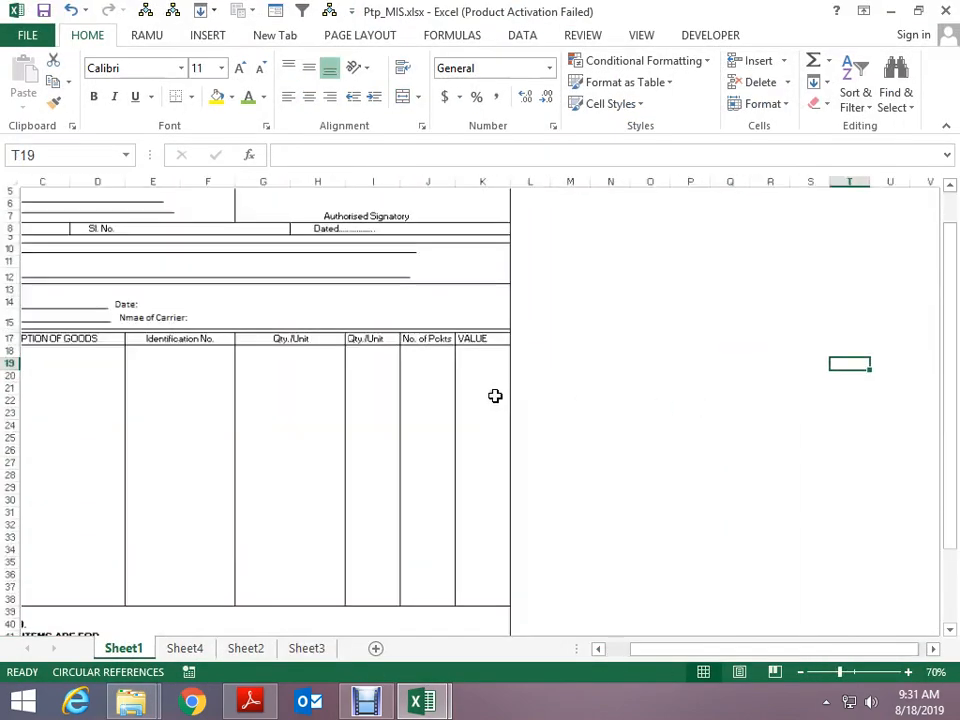
pyautogui.moveTo(733, 643); pyautogui.dragTo(561, 675)
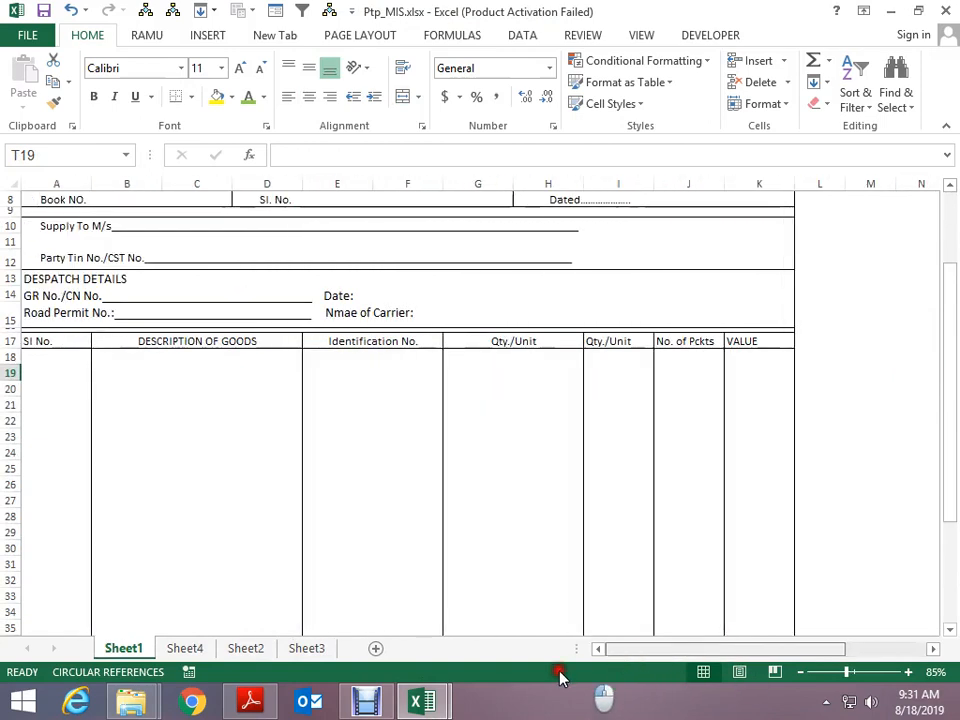
pyautogui.scroll(3, 861, 424)
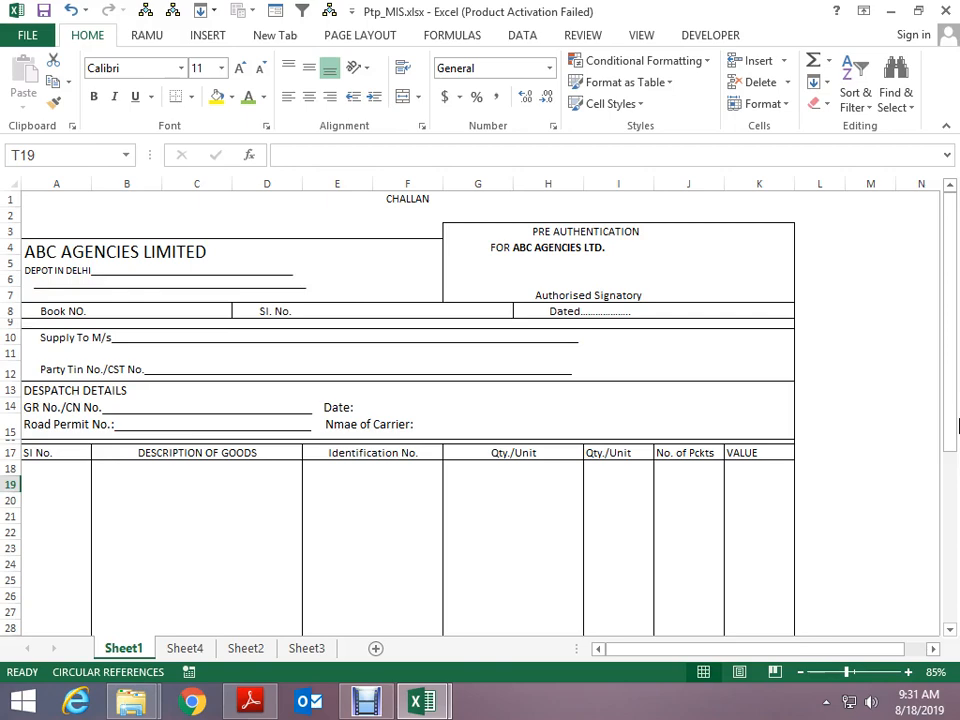
pyautogui.scroll(-9, 570, 380)
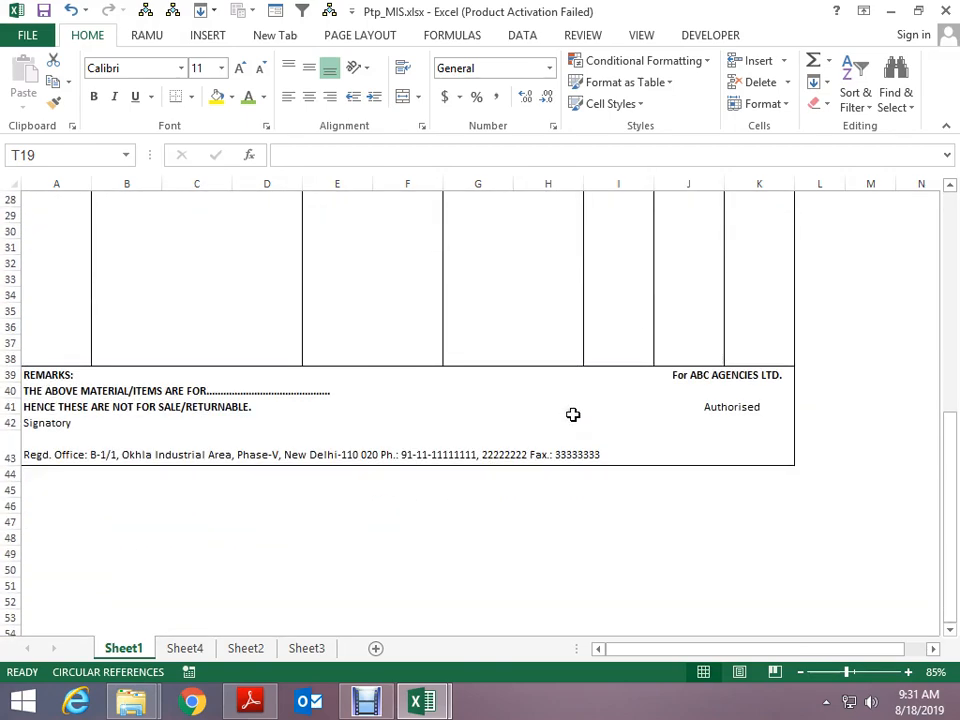
pyautogui.scroll(9, 573, 414)
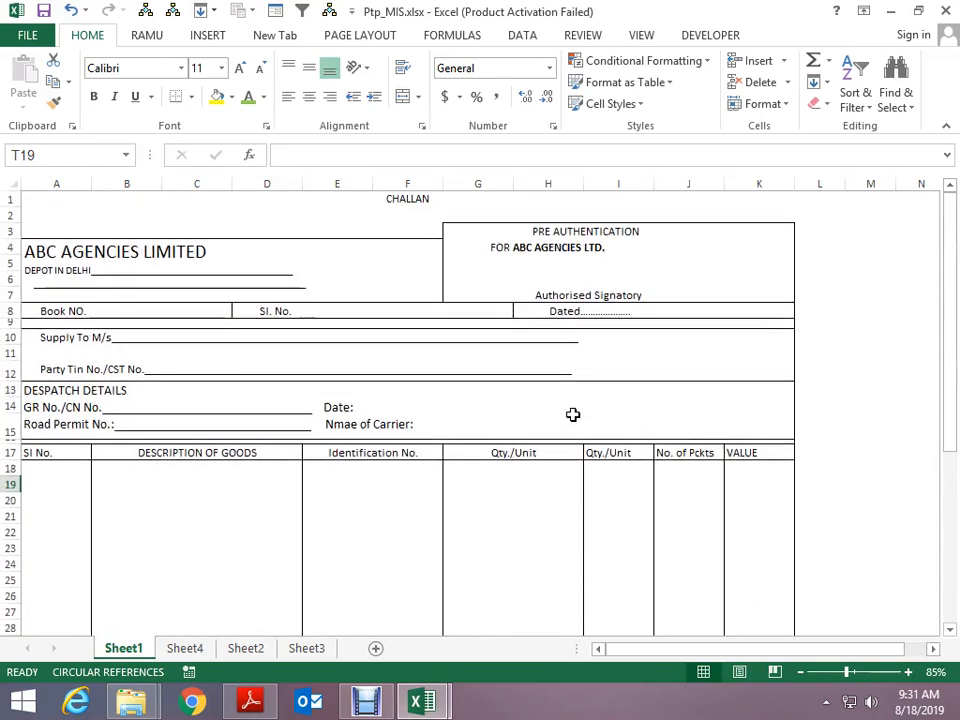
pyautogui.hotkey('alt', 'Tab')
pyautogui.hotkey('alt', 'Tab')
pyautogui.hotkey('alt', 'Tab')
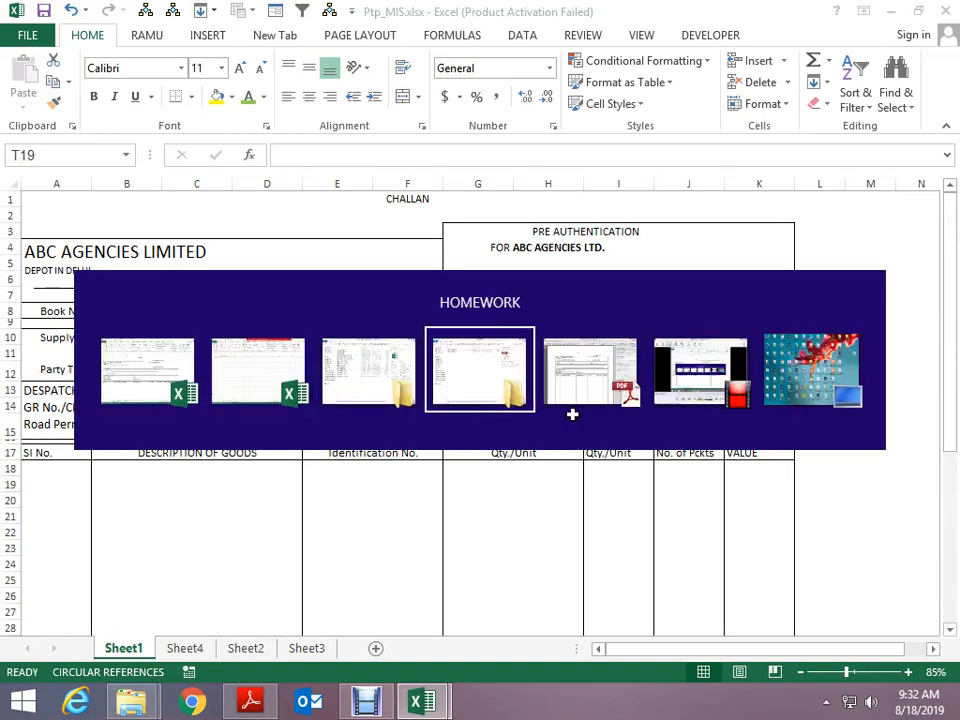
# Open CHALANA.pdf in Adobe Reader to compare its challan layout, then return to Book1
pyautogui.press('Return')
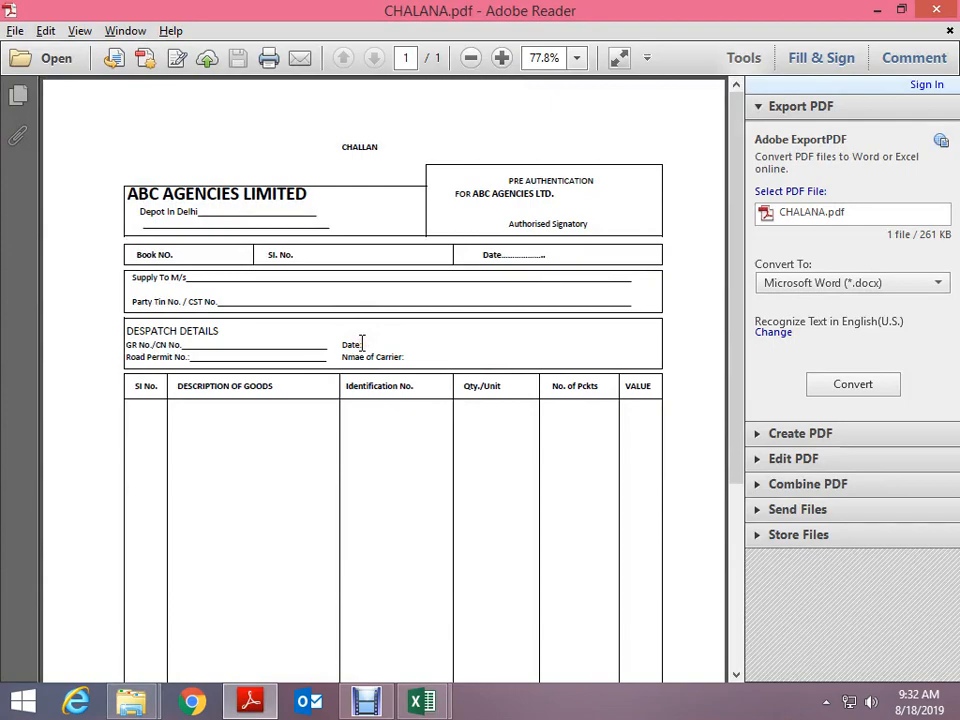
pyautogui.scroll(2, 362, 343)
pyautogui.scroll(-2, 362, 343)
pyautogui.hotkey('alt', 'Tab')
pyautogui.hotkey('alt', 'Tab')
pyautogui.press('Tab')
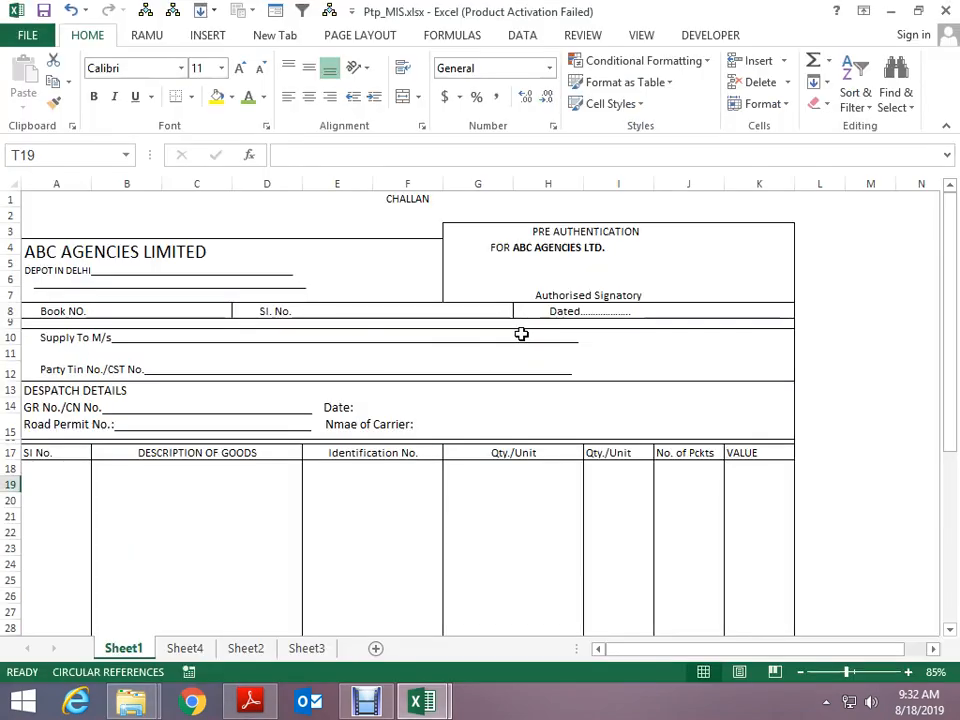
pyautogui.hotkey('alt', 'Tab')
pyautogui.press('Tab')
pyautogui.press('Tab')
# Turn off gridlines on Book1's Sheet3 using the View tab's Gridlines checkbox
pyautogui.moveTo(305, 236); pyautogui.dragTo(356, 352)
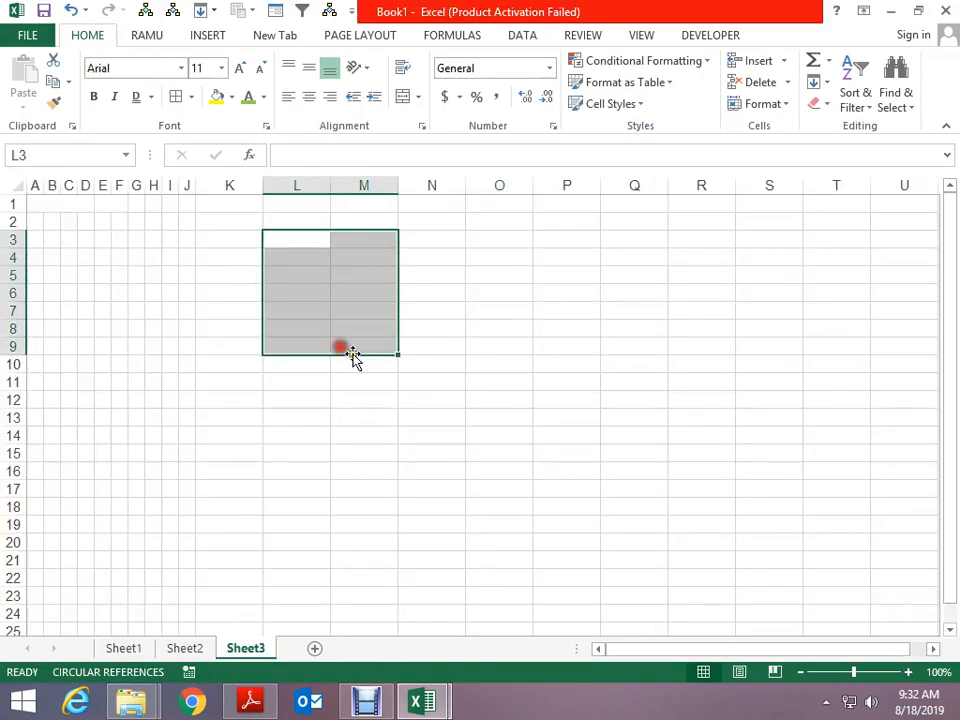
pyautogui.click(643, 35)
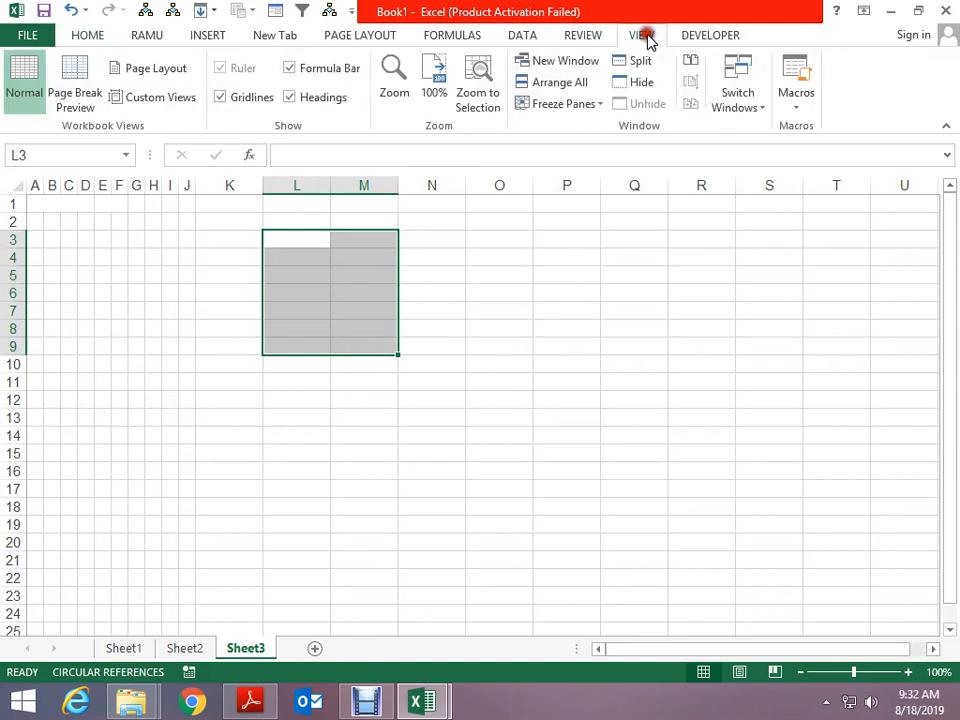
pyautogui.click(250, 99)
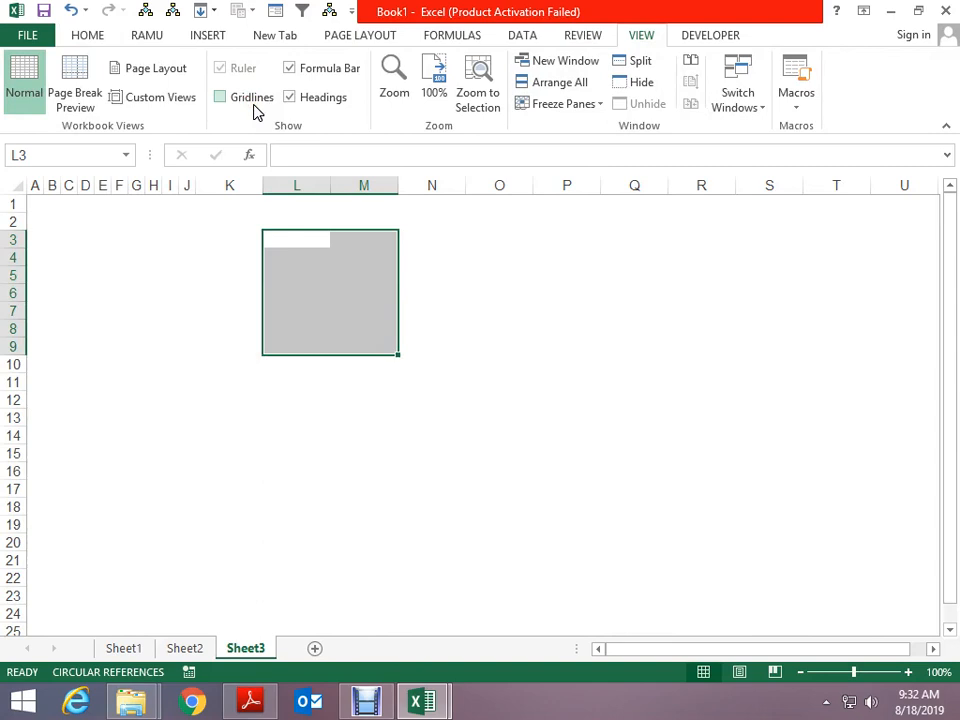
pyautogui.click(424, 296)
pyautogui.click(237, 102)
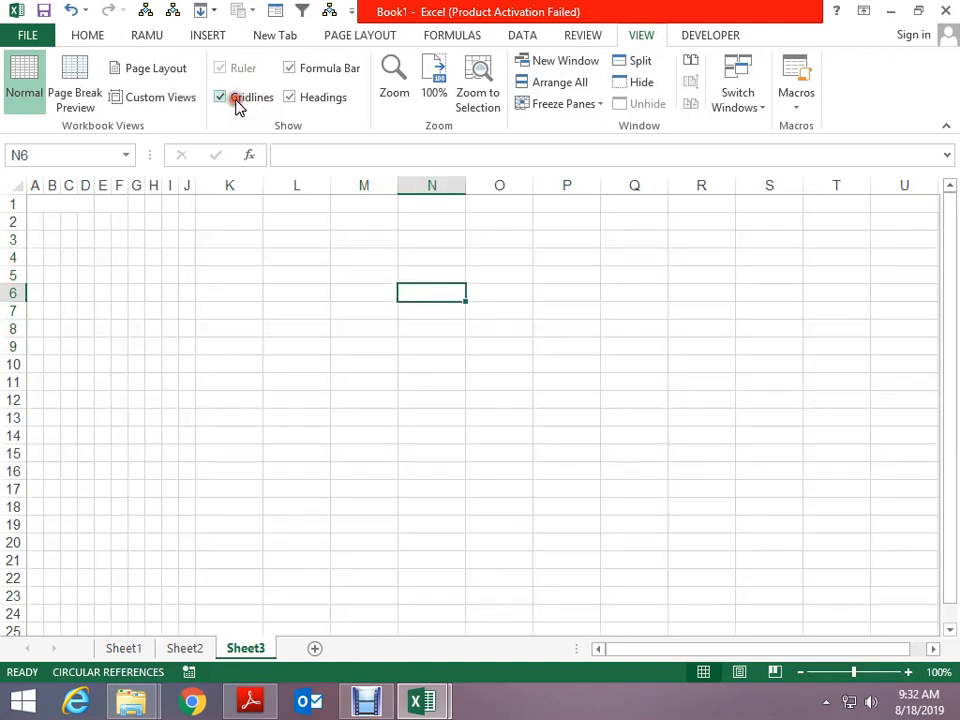
pyautogui.click(237, 102)
pyautogui.click(237, 102)
pyautogui.click(237, 102)
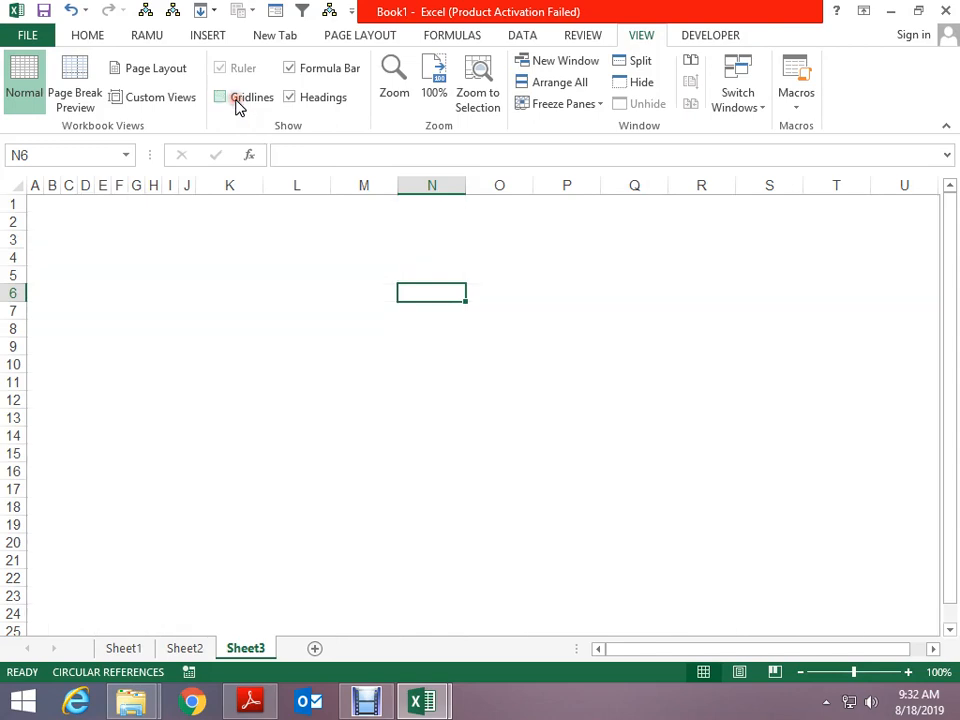
pyautogui.click(237, 102)
pyautogui.click(237, 102)
pyautogui.click(237, 102)
pyautogui.click(238, 104)
pyautogui.hotkey('alt', 'Tab')
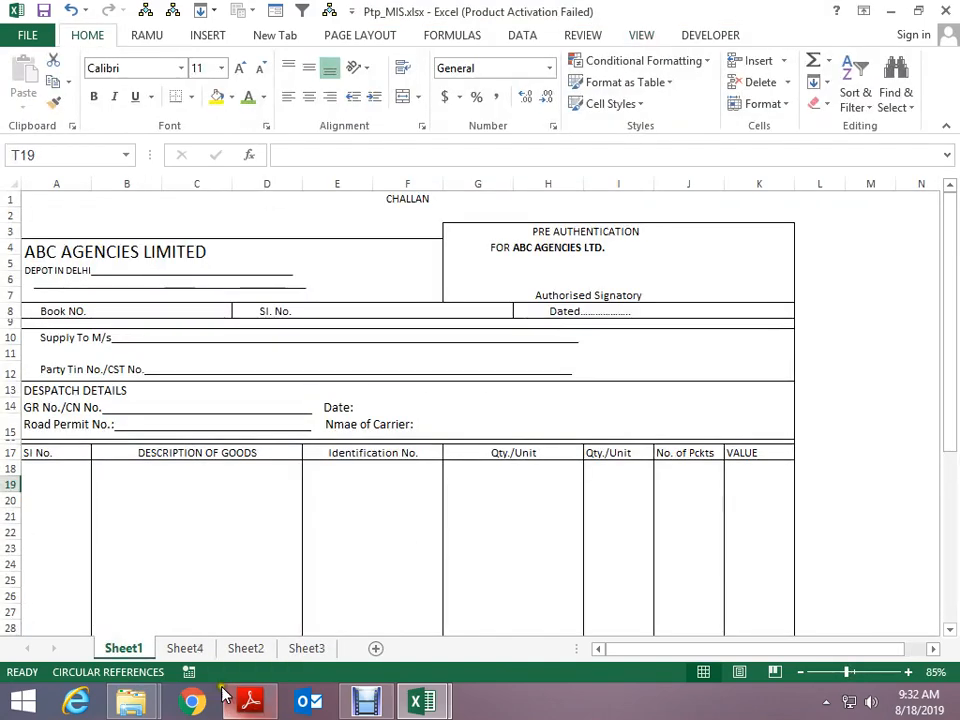
# Show the TAX INVOICE on Sheet2 of Ptp_MIS.xlsx and scroll through it
pyautogui.click(192, 651)
pyautogui.click(240, 649)
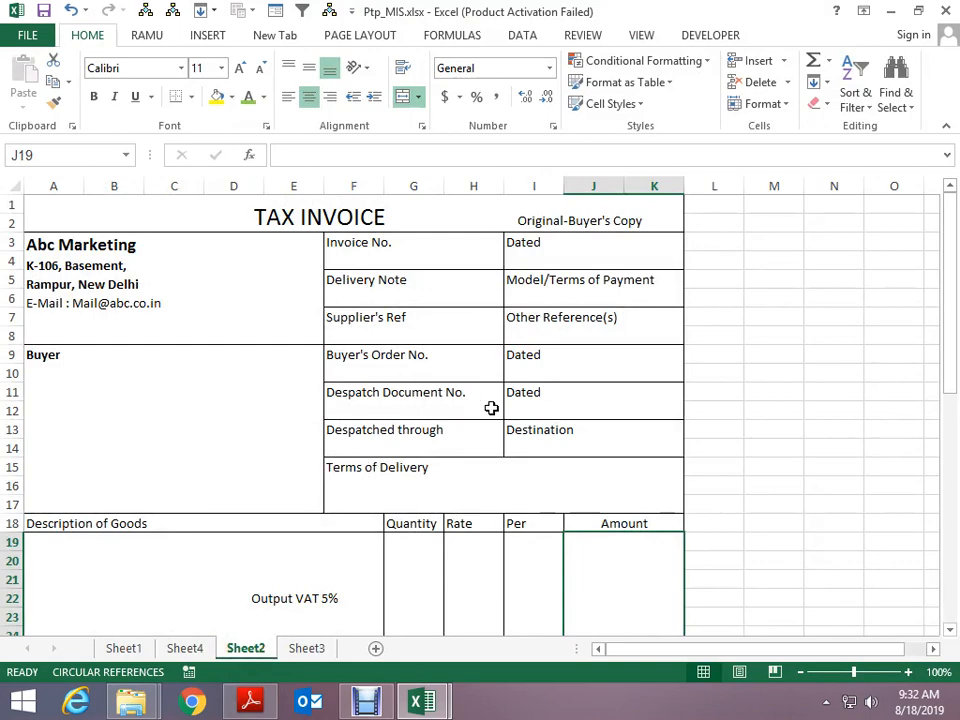
pyautogui.keyDown('ctrl'); pyautogui.scroll(-1, 702, 467); pyautogui.keyUp('ctrl')
pyautogui.scroll(-7, 700, 468)
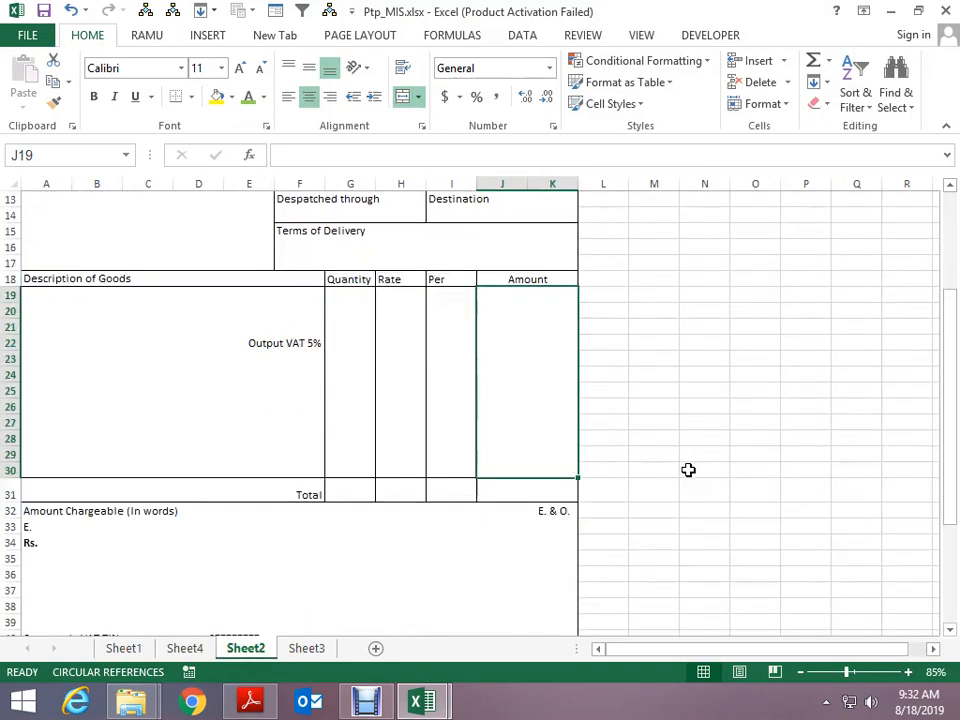
pyautogui.scroll(-3, 687, 470)
pyautogui.scroll(10, 686, 469)
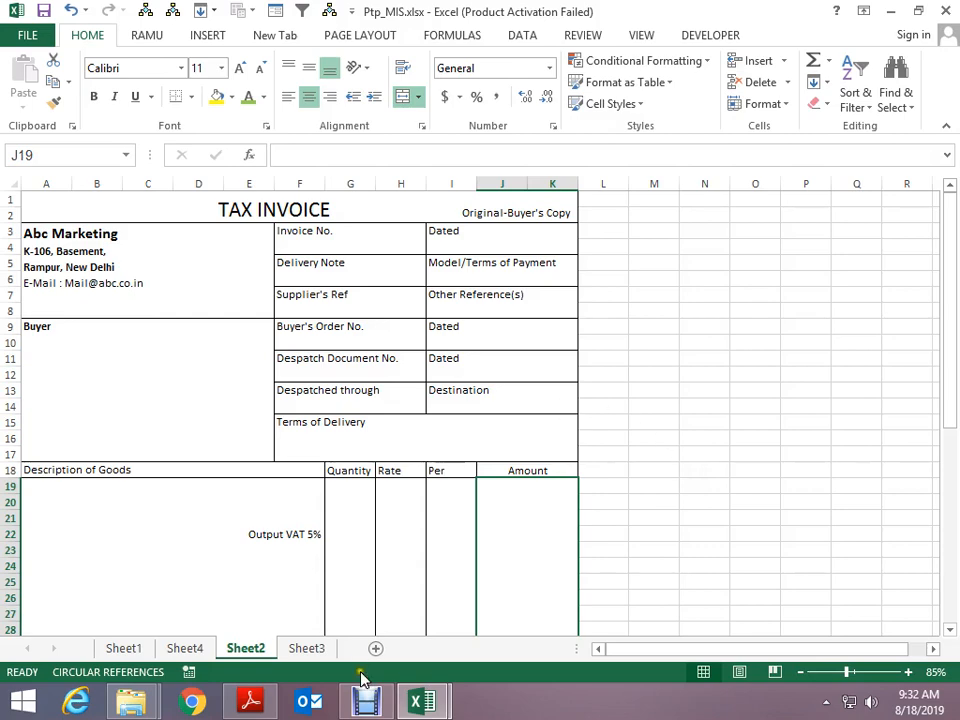
# Compare INVOICE.pdf against the TAX INVOICE sheet, then close Ptp_MIS.xlsx
pyautogui.hotkey('alt', 'Tab')
pyautogui.hotkey('alt', 'Tab')
pyautogui.hotkey('alt', 'Tab')
pyautogui.hotkey('alt', 'Tab')
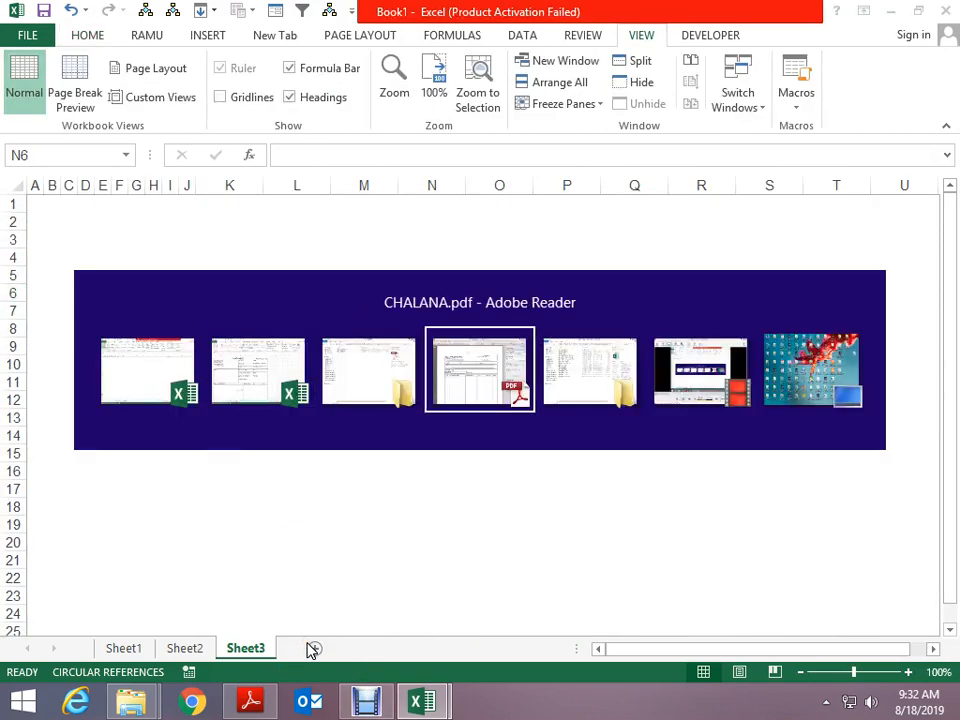
pyautogui.hotkey('alt', 'Tab')
pyautogui.hotkey('alt', 'Tab')
pyautogui.hotkey('alt', 'Tab')
pyautogui.press('Down')
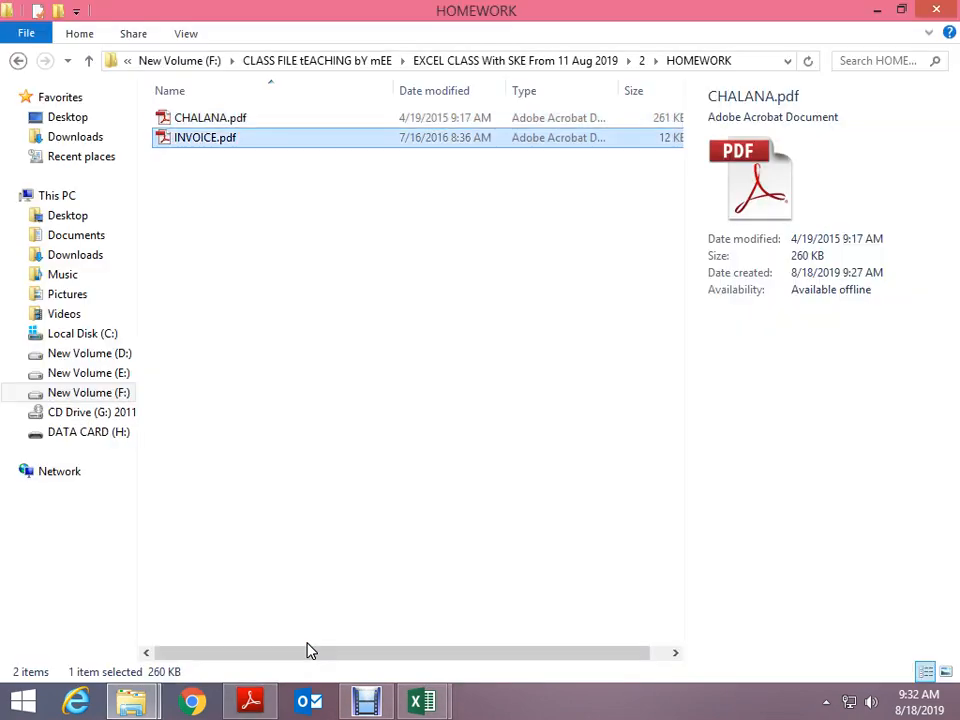
pyautogui.press('Return')
pyautogui.hotkey('alt', 'Tab')
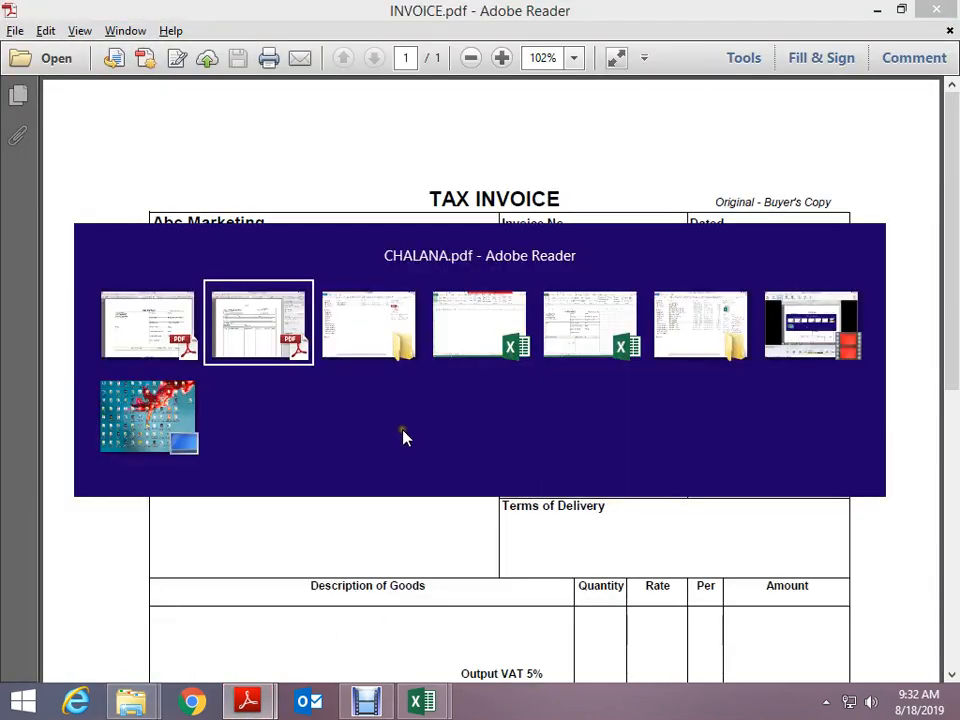
pyautogui.hotkey('alt', 'Tab')
pyautogui.hotkey('alt', 'Tab')
pyautogui.hotkey('alt', 'Tab')
pyautogui.hotkey('alt', 'Tab')
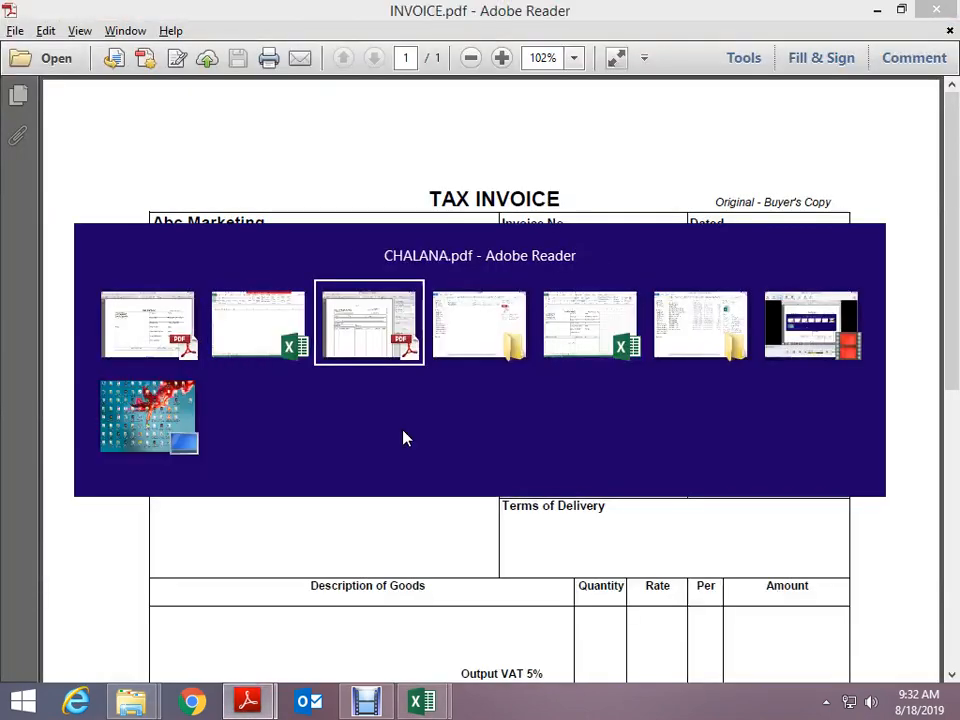
pyautogui.hotkey('alt', 'Tab')
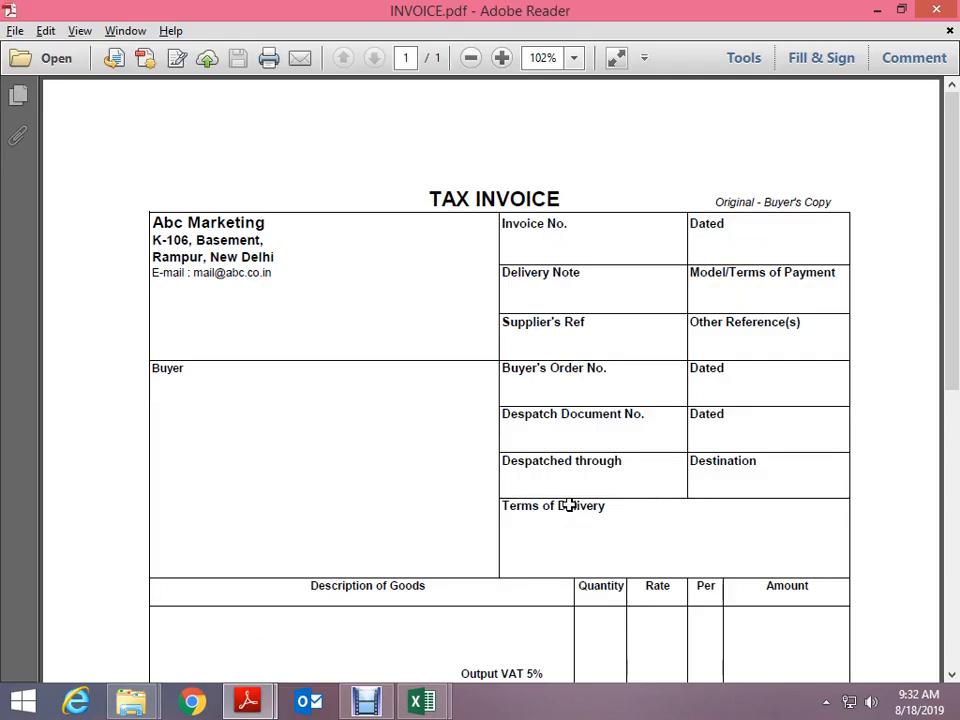
pyautogui.hotkey('alt', 'Tab')
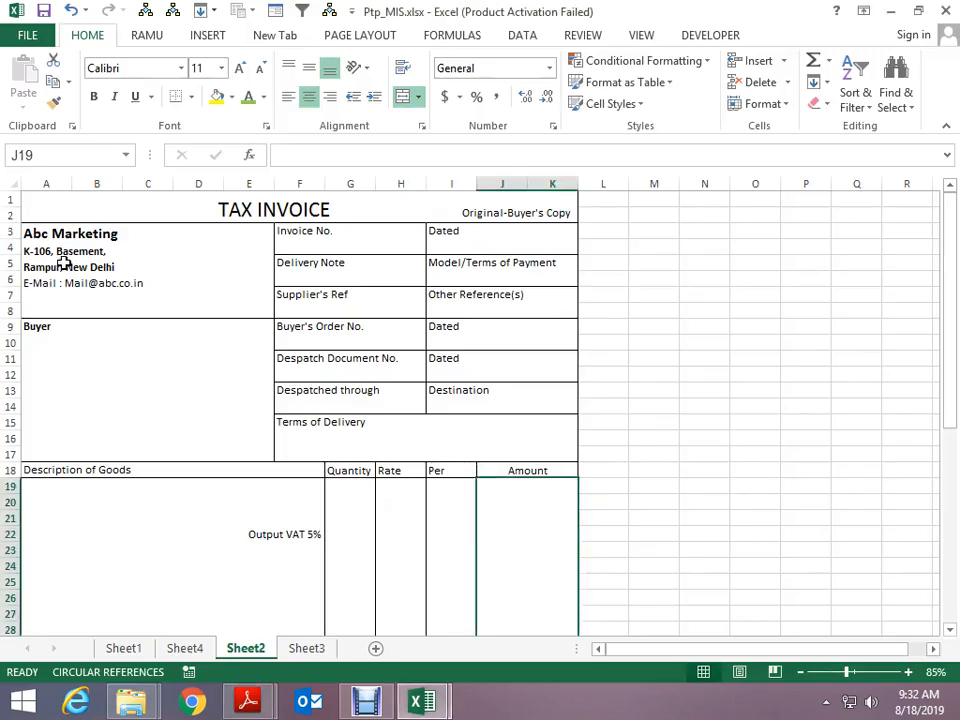
pyautogui.scroll(-9, 400, 330)
pyautogui.scroll(-3, 433, 354)
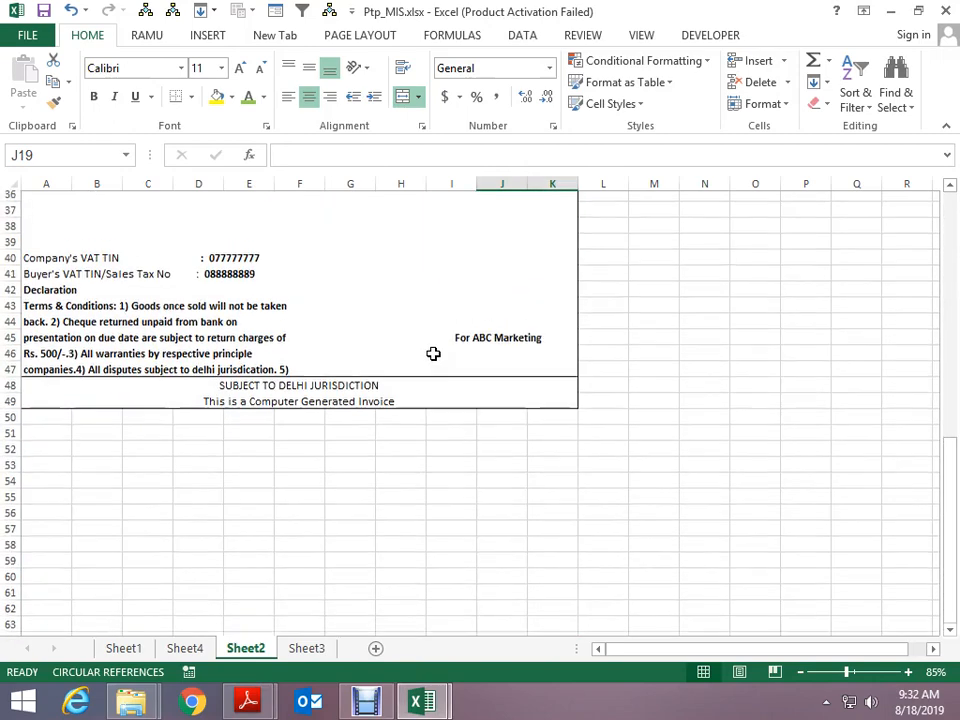
pyautogui.scroll(10, 437, 354)
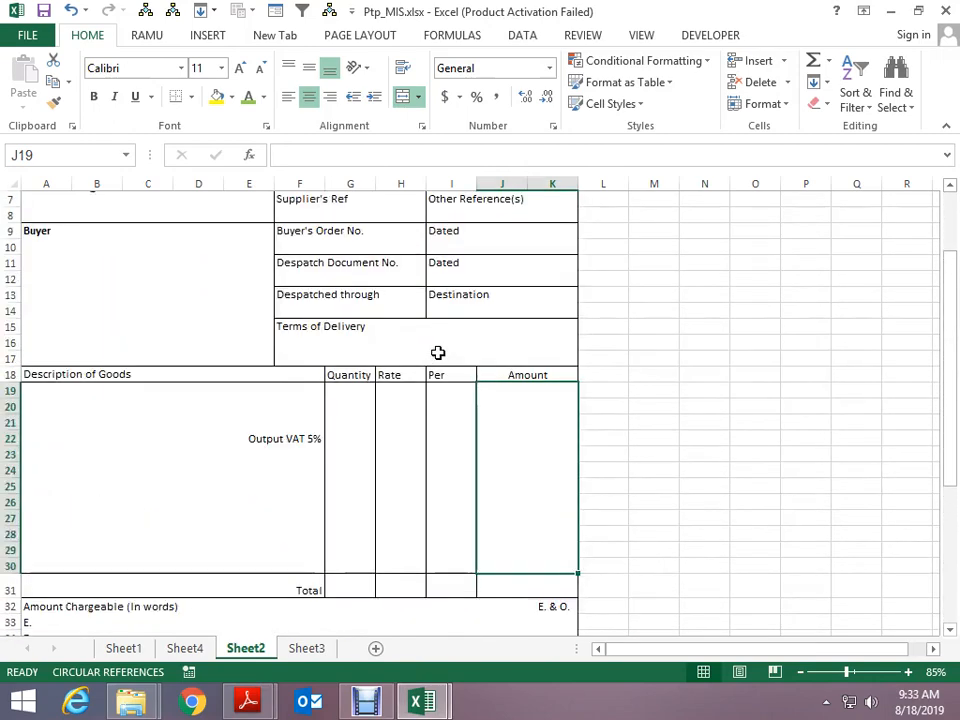
pyautogui.click(948, 12)
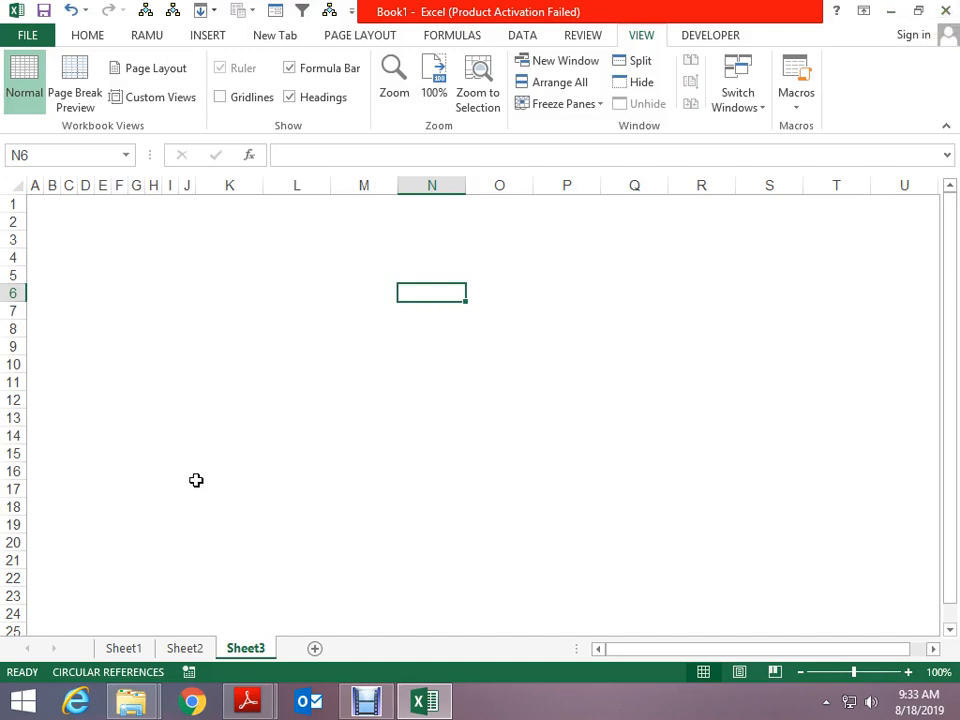
# Return to Sheet3 of Book1 and select cell B6
pyautogui.press('Home')
pyautogui.hotkey('ctrl', 'pageup')
pyautogui.hotkey('ctrl', 'pageup')
pyautogui.hotkey('ctrl', 'pagedown')
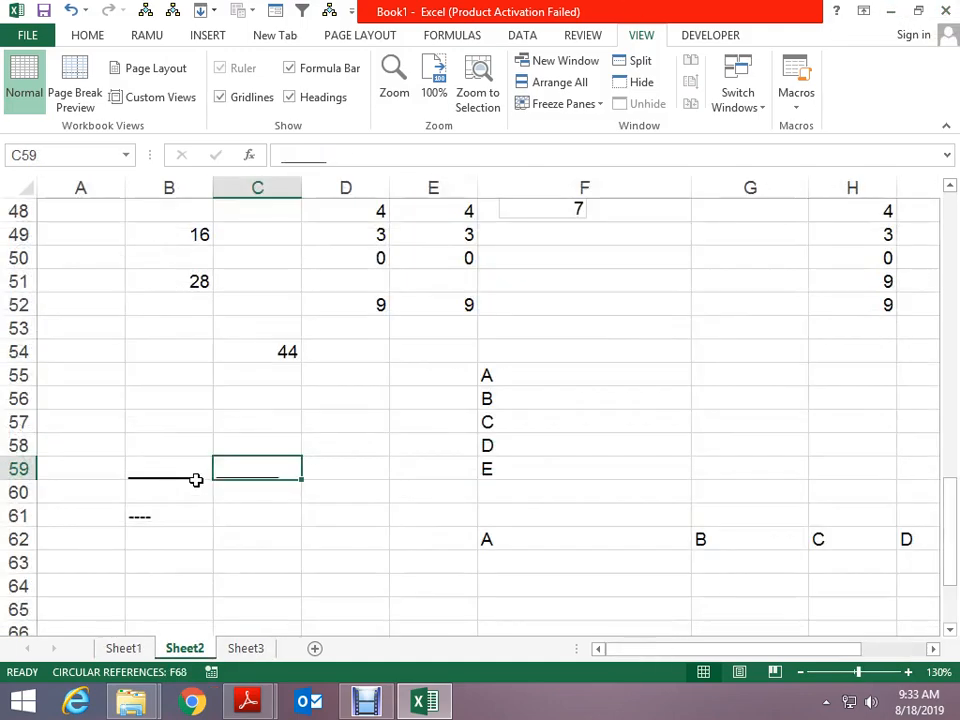
pyautogui.hotkey('ctrl', 'pagedown')
pyautogui.press('Right')
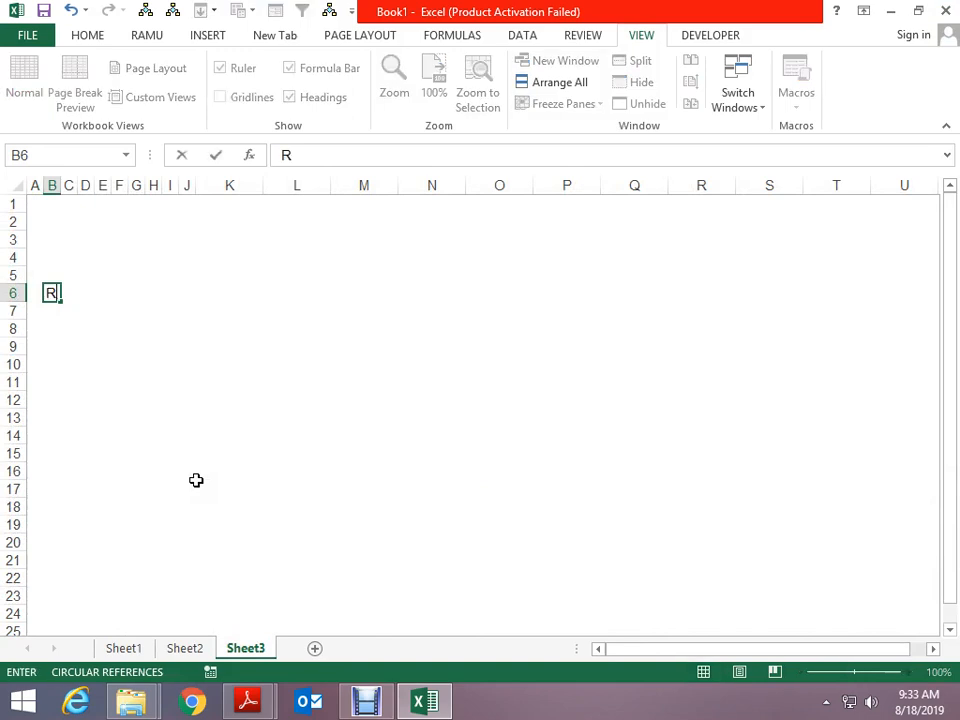
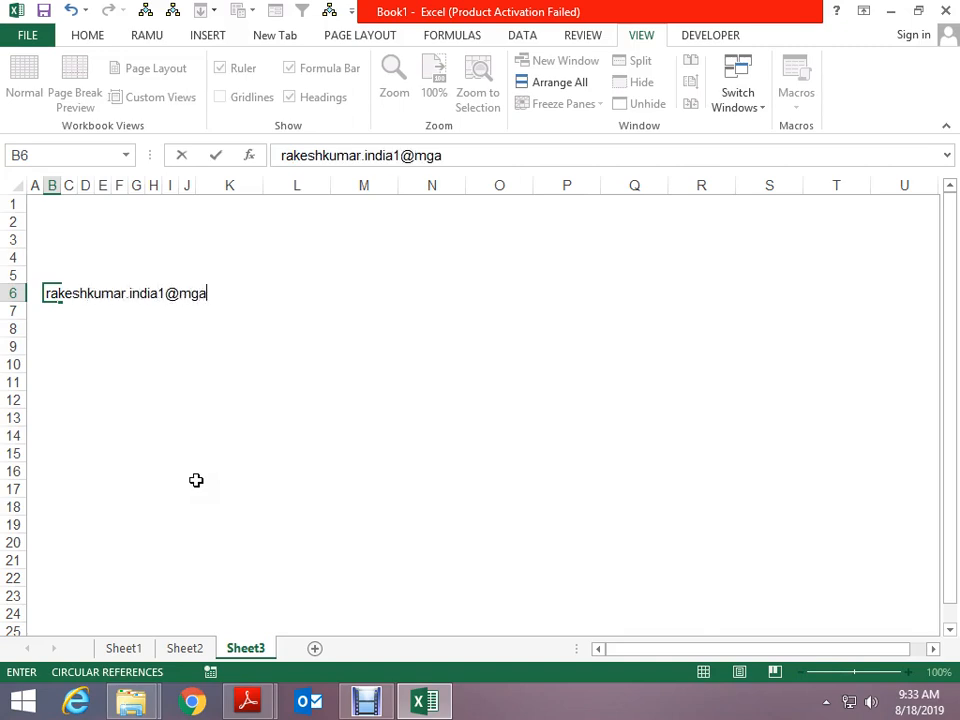
# Type a Gmail e-mail address into B6, fixing typos, so it becomes a hyperlink
pyautogui.hotkey('ctrl', 'Return')
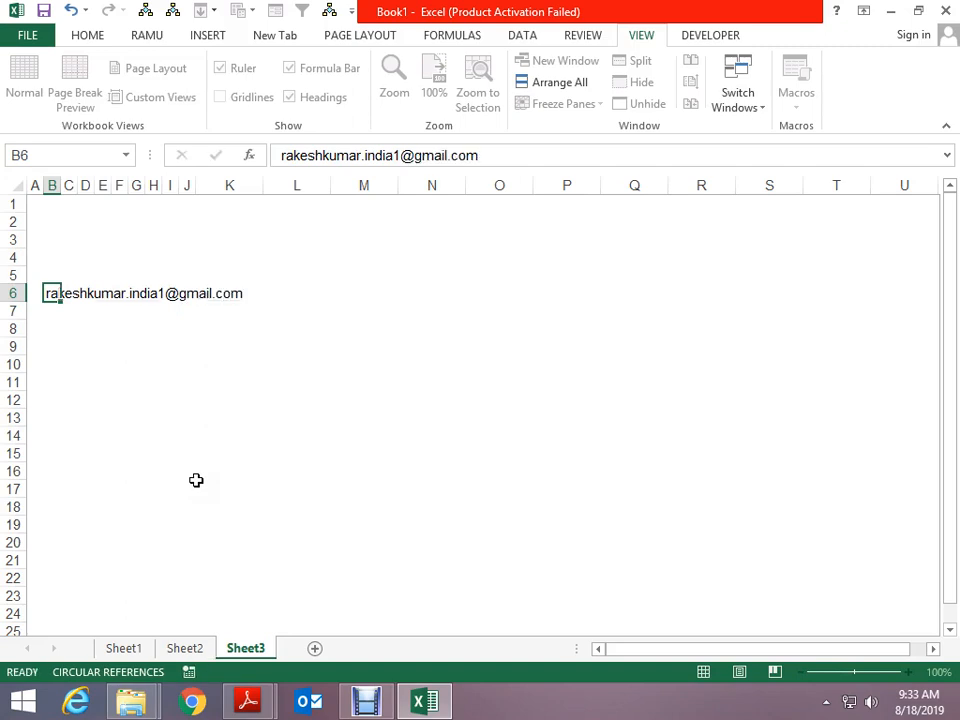
pyautogui.press('Down')
pyautogui.press('Down')
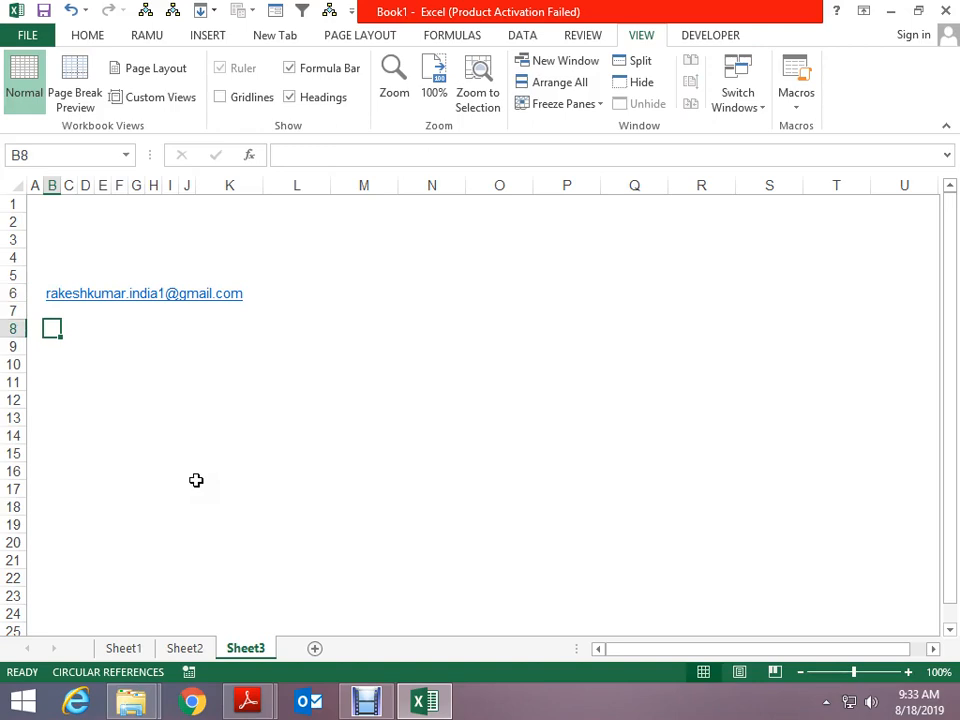
# Close the INVOICE.pdf and CHALANA.pdf Adobe Reader windows
pyautogui.scroll(1, 208, 413)
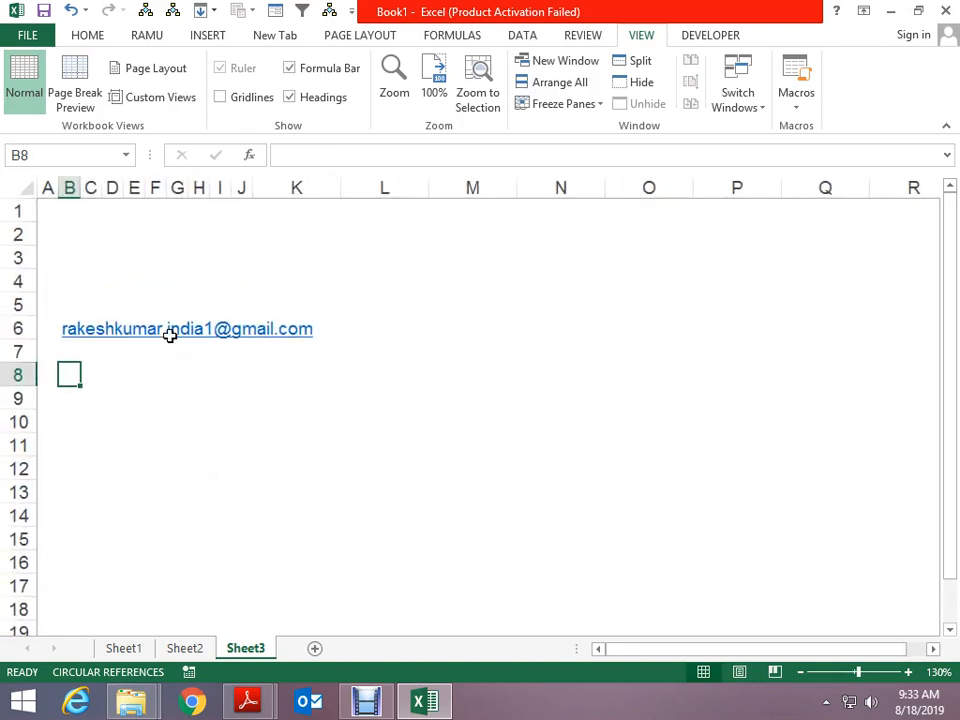
pyautogui.scroll(2, 426, 413)
pyautogui.scroll(1, 426, 413)
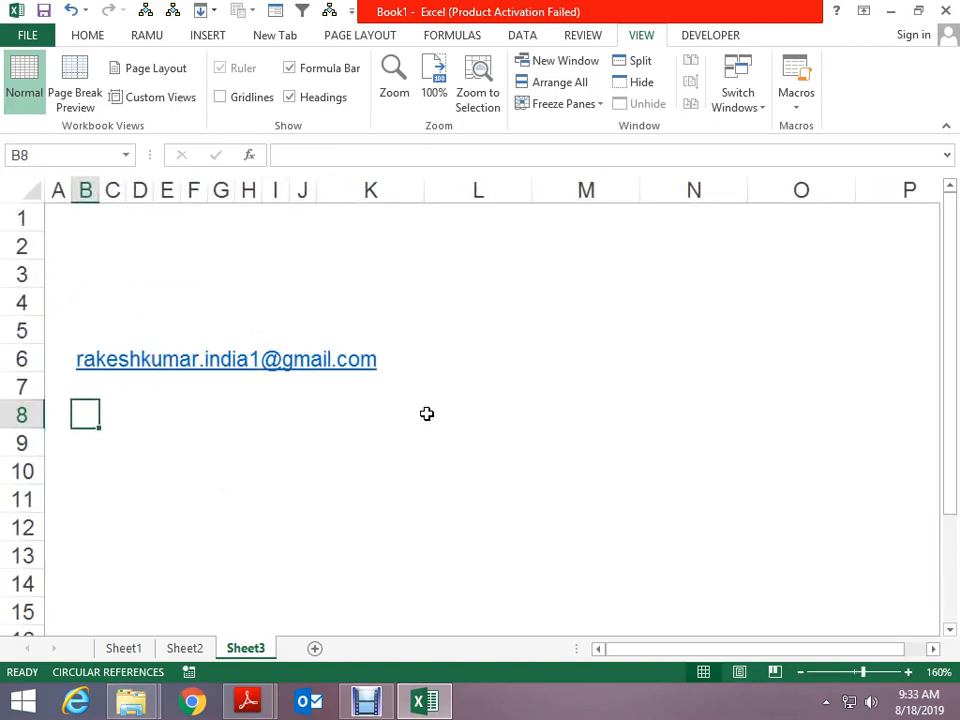
pyautogui.scroll(1, 426, 413)
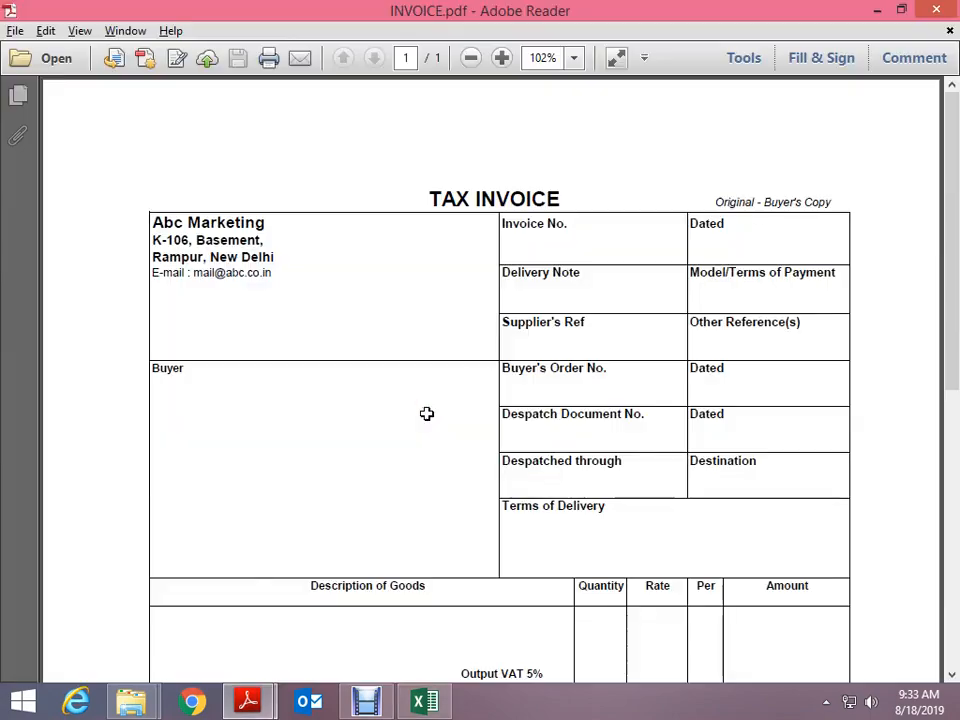
pyautogui.hotkey('alt', 'Tab')
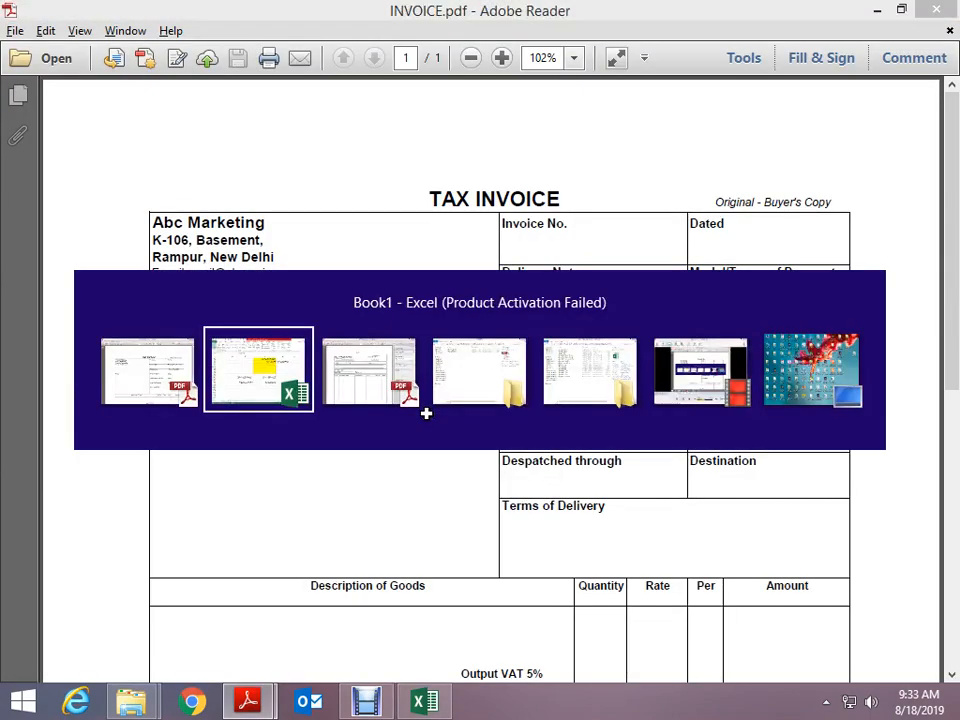
pyautogui.hotkey('alt', 'Tab')
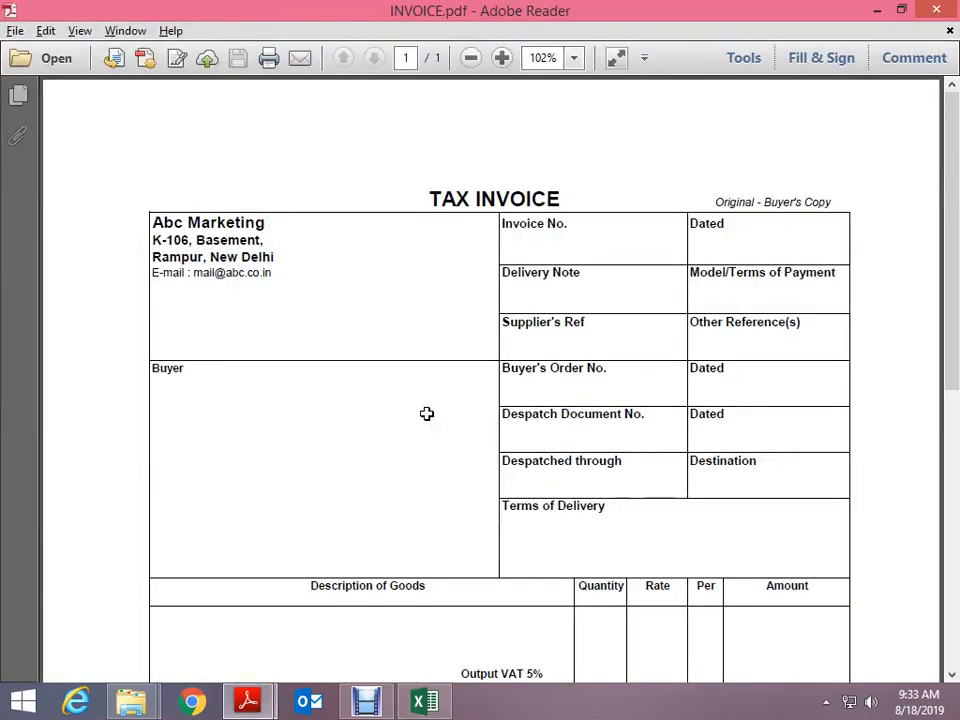
pyautogui.hotkey('alt', 'space')
pyautogui.press('c')
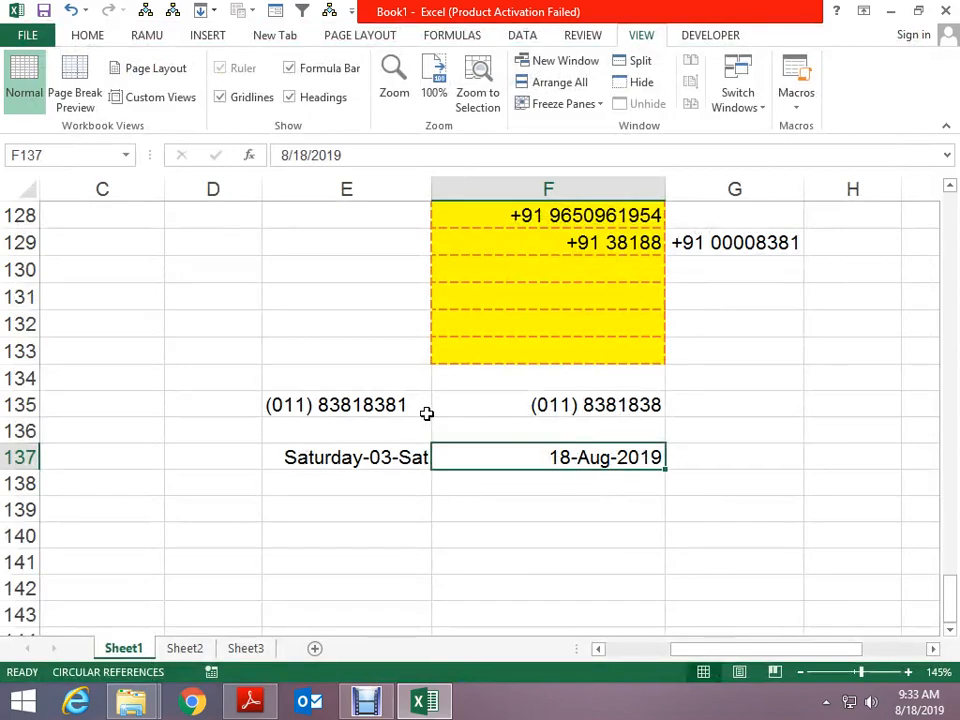
pyautogui.hotkey('alt', 'Tab')
pyautogui.hotkey('alt', 'space')
pyautogui.press('Up')
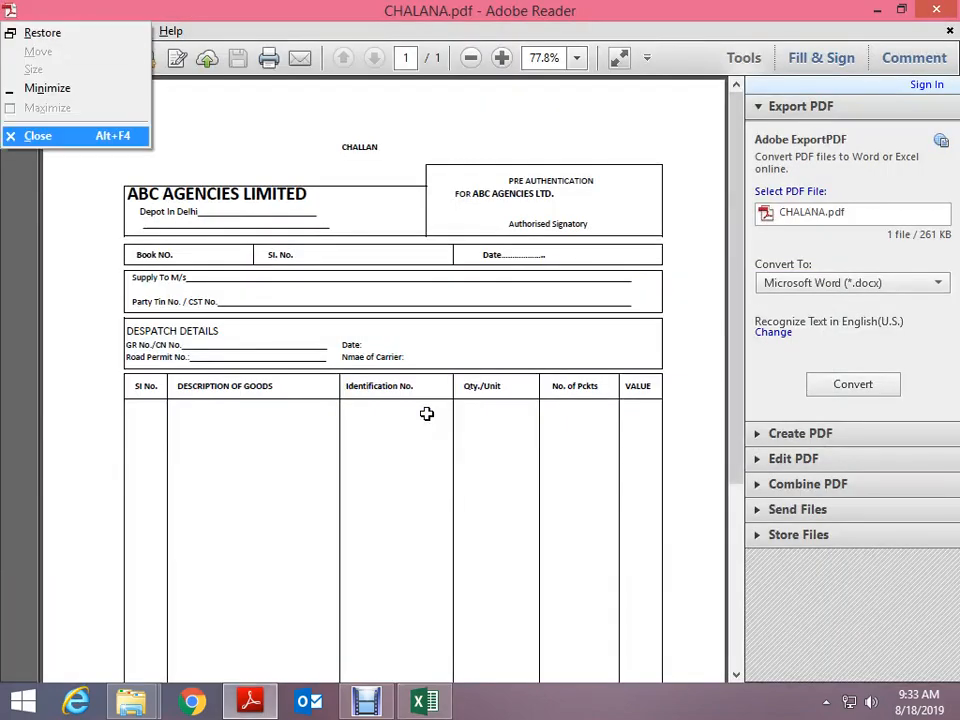
pyautogui.press('Return')
# In File Explorer, go up to the parent folder and open folder 2
pyautogui.hotkey('alt', 'Tab')
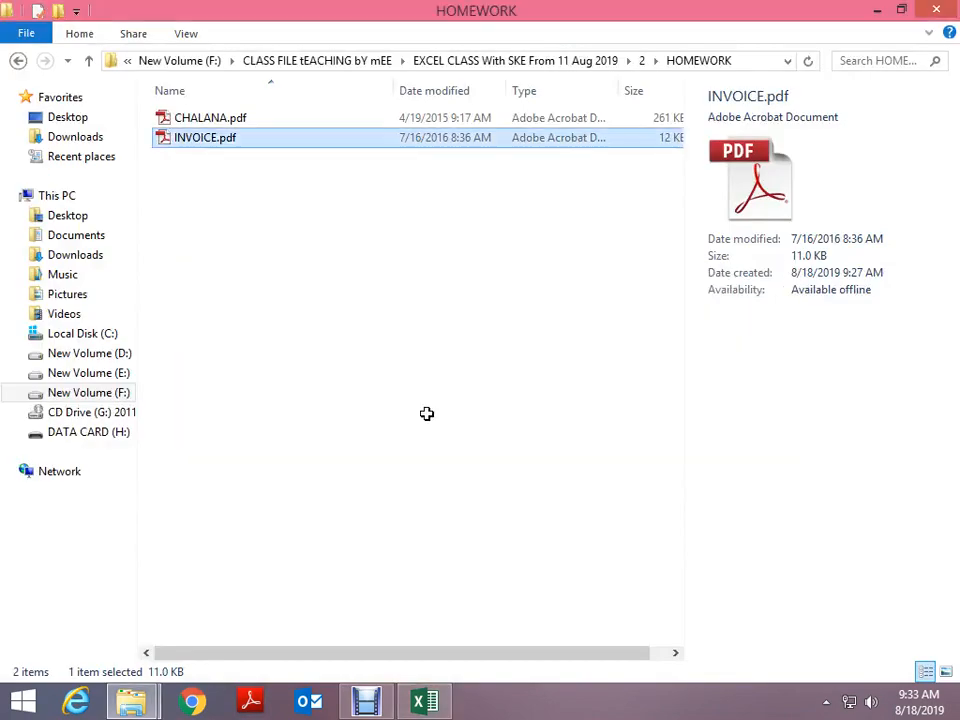
pyautogui.hotkey('alt', 'Up')
pyautogui.hotkey('alt', 'Up')
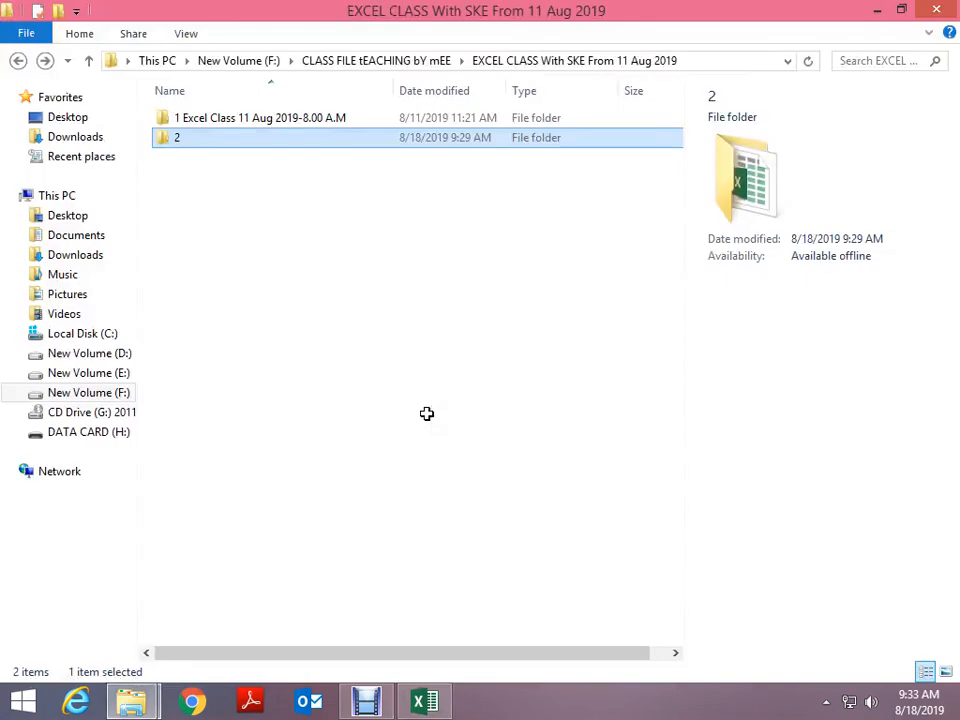
pyautogui.press('Return')
# Return to Book1 in Excel and go to the top of Sheet3
pyautogui.hotkey('alt', 'Tab')
pyautogui.press('Tab')
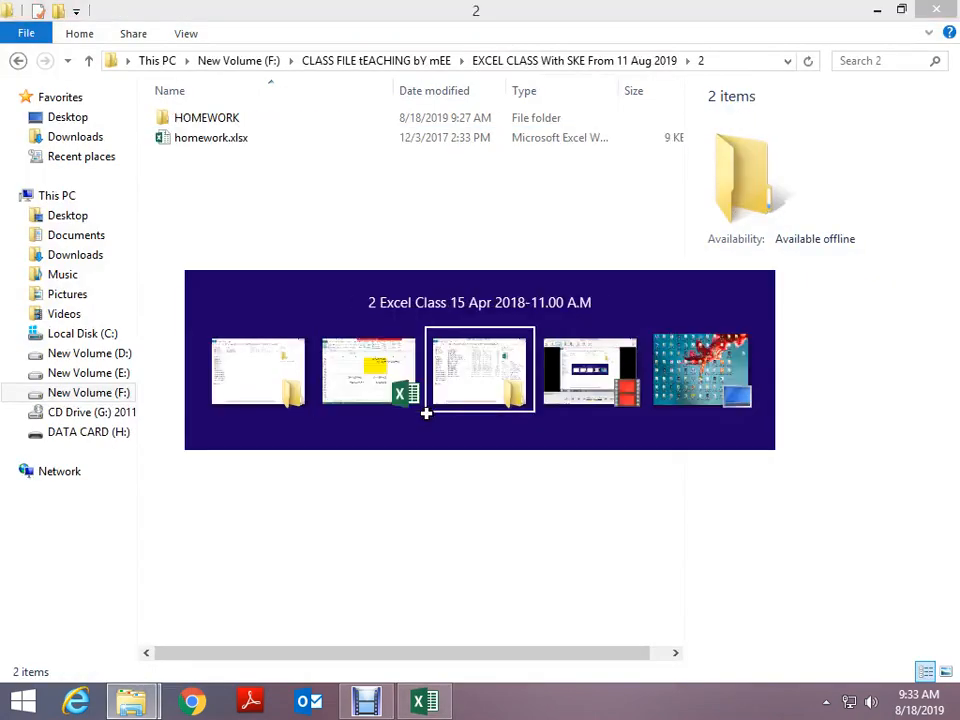
pyautogui.hotkey('alt', 'Tab')
pyautogui.press('Tab')
pyautogui.press('pageup')
pyautogui.press('pageup')
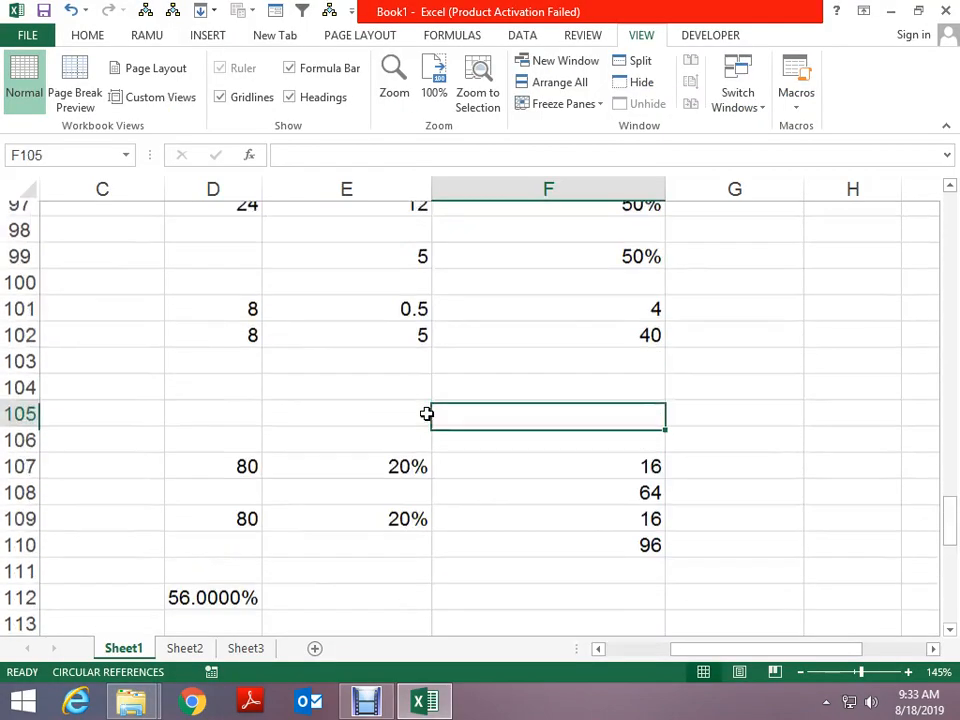
pyautogui.press('Right')
pyautogui.press('Right')
pyautogui.hotkey('ctrl', 'pagedown')
pyautogui.hotkey('ctrl', 'pagedown')
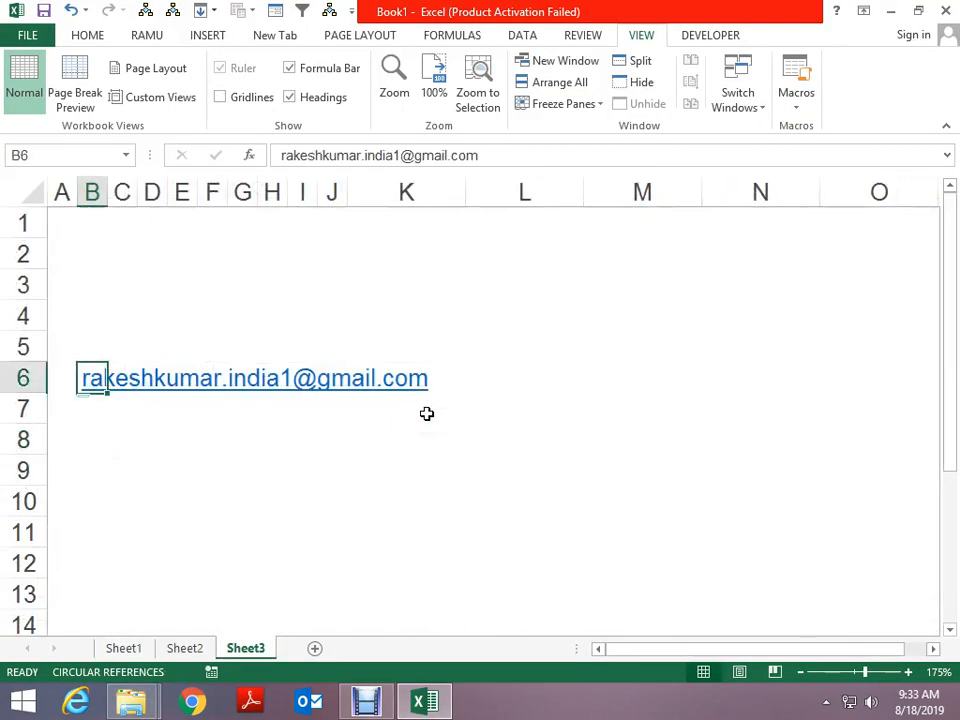
pyautogui.hotkey('ctrl', 'Home')
pyautogui.press('Right')
pyautogui.press('Right')
pyautogui.press('Right')
pyautogui.press('Right')
pyautogui.press('Right')
pyautogui.press('Right')
pyautogui.press('Right')
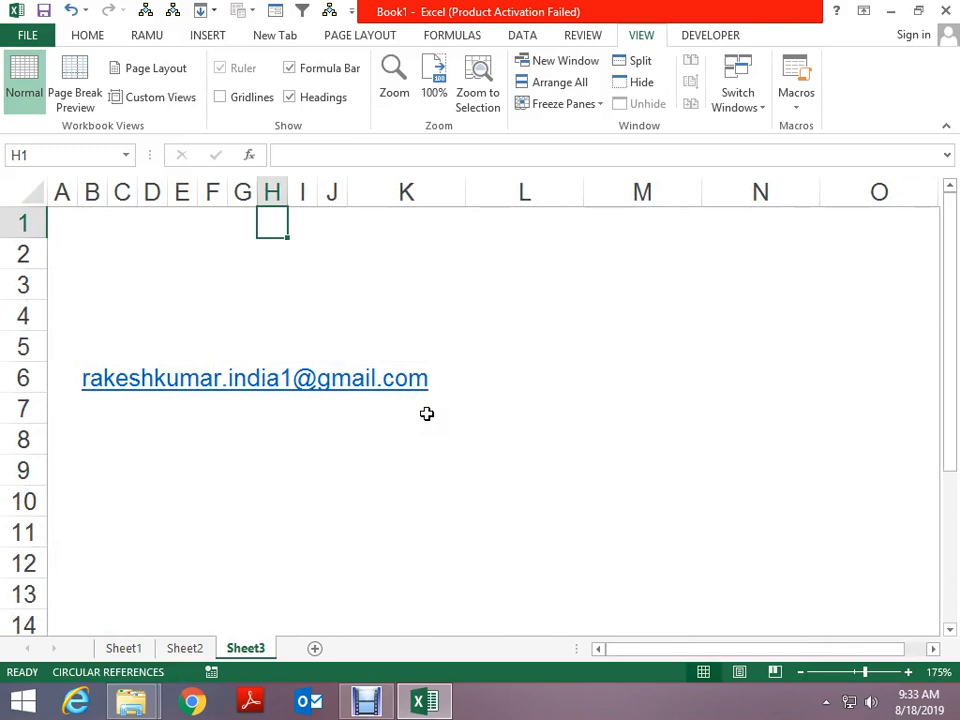
# Add Sheet4 with the New Sheet button and Sheet5 via Home > Insert > Insert Sheet
pyautogui.click(314, 648)
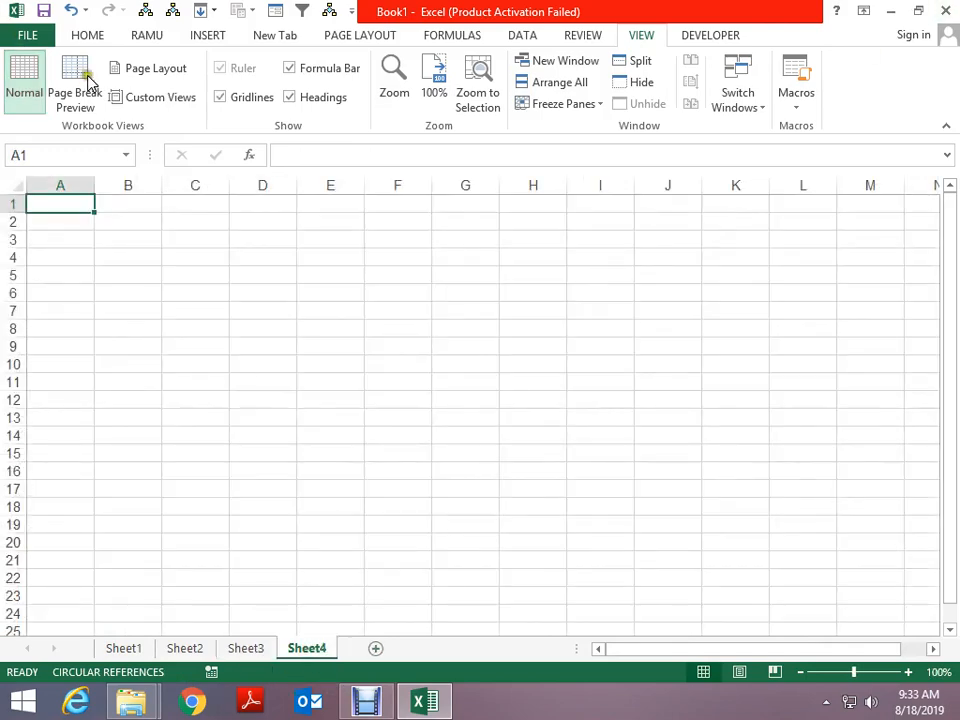
pyautogui.click(96, 38)
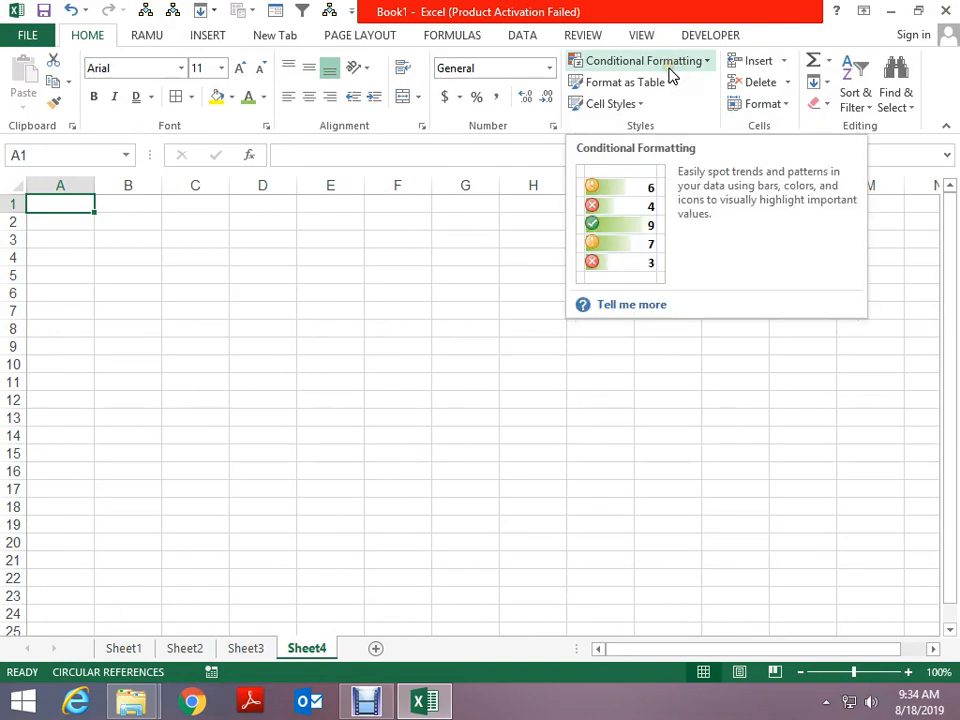
pyautogui.click(789, 105)
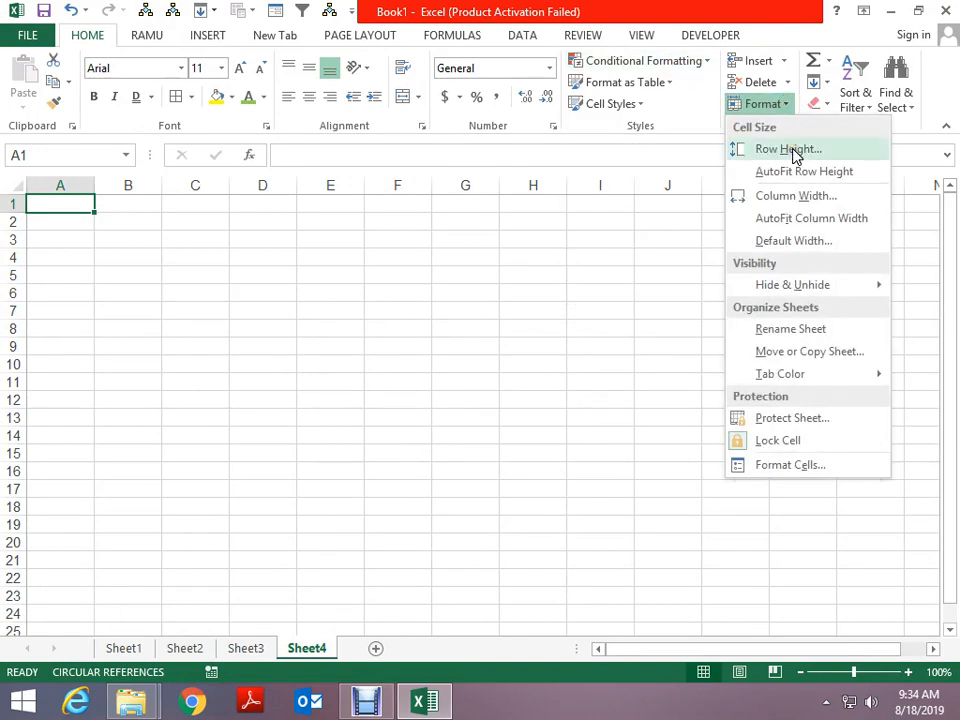
pyautogui.click(786, 60)
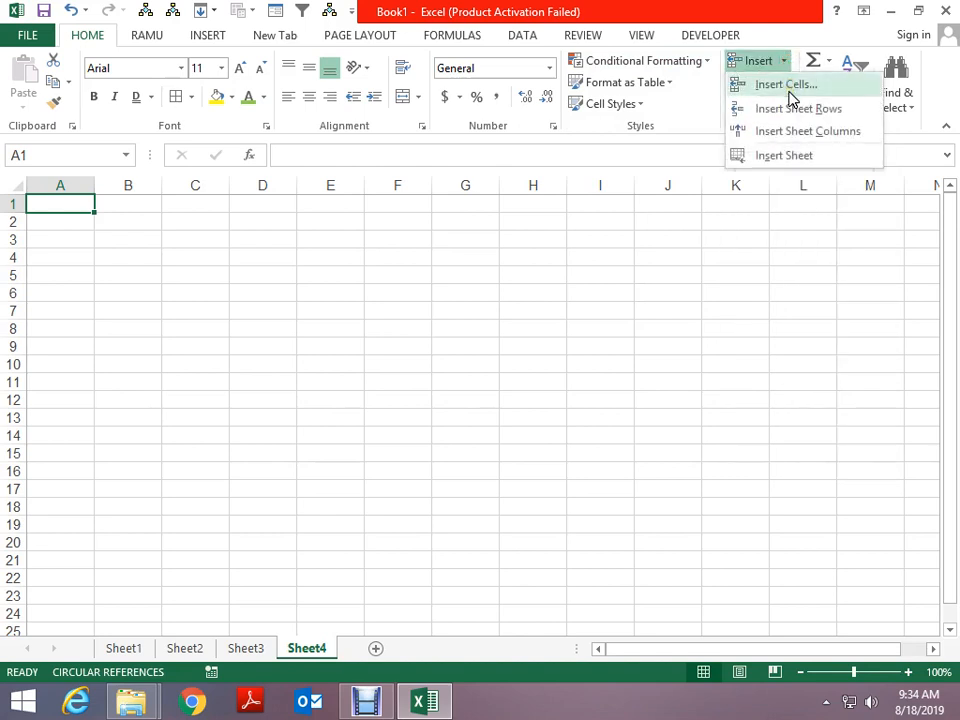
pyautogui.click(776, 157)
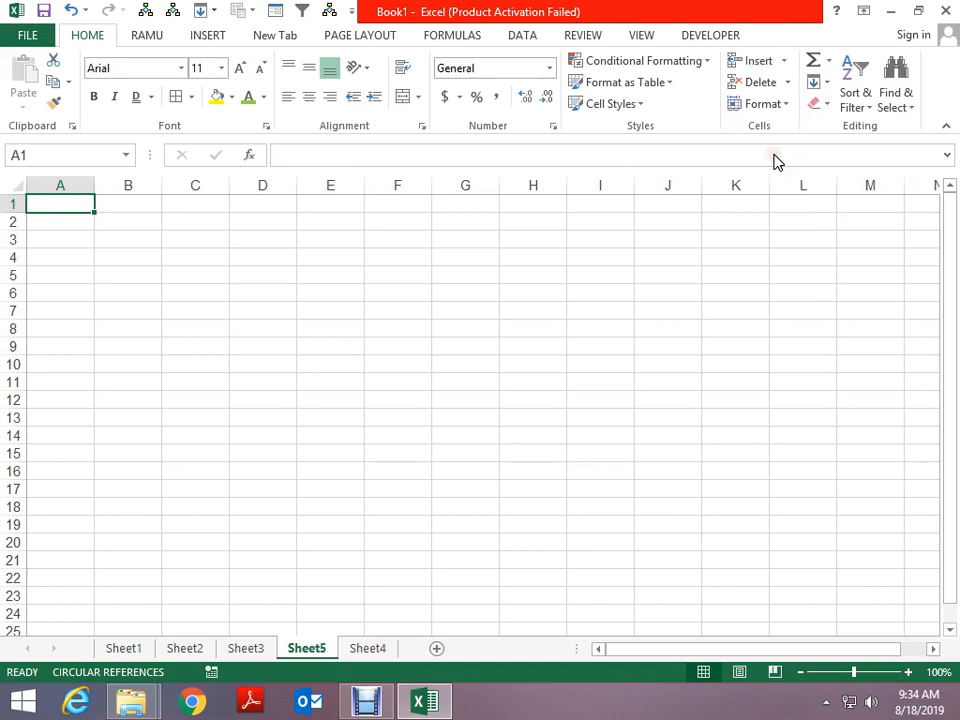
# On Sheet5, select I12, try its shortcut menu, and open the Selection pane
pyautogui.click(584, 398)
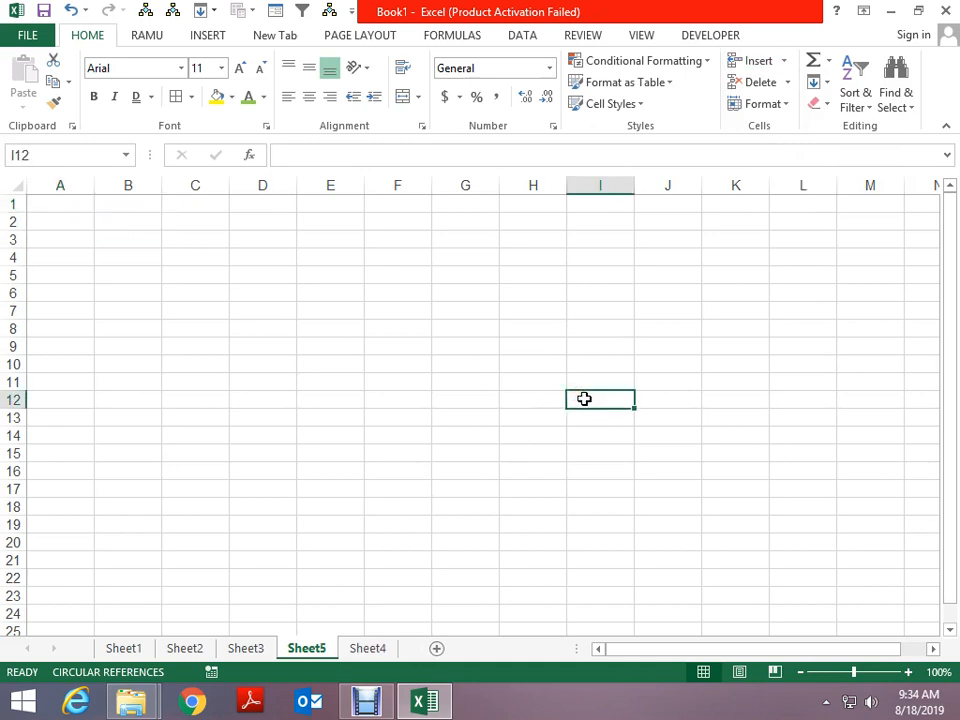
pyautogui.rightClick(584, 398)
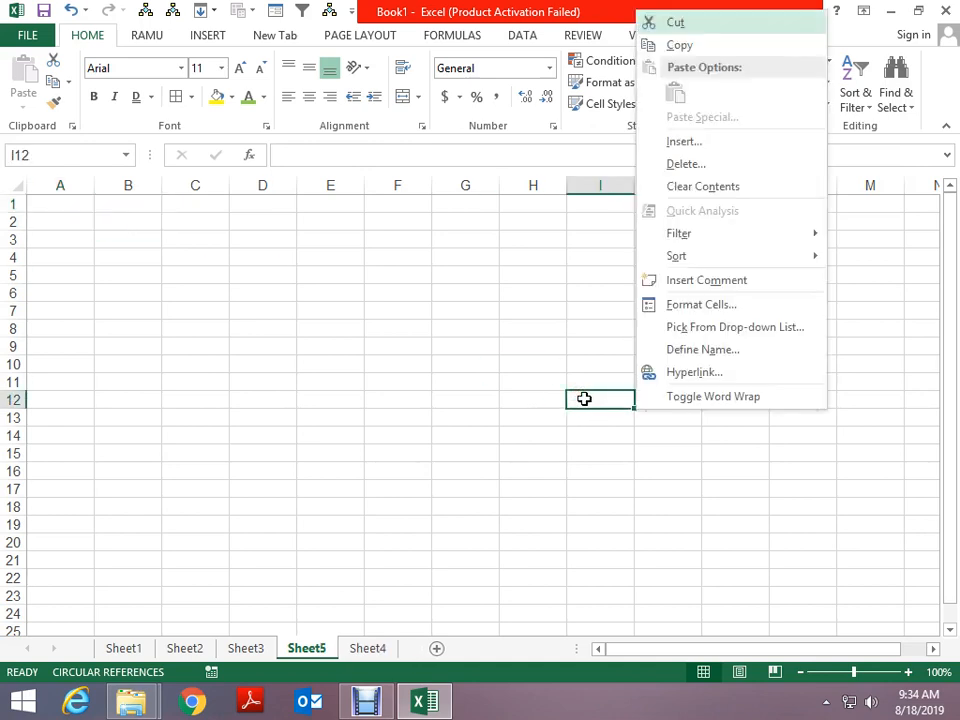
pyautogui.press('Escape')
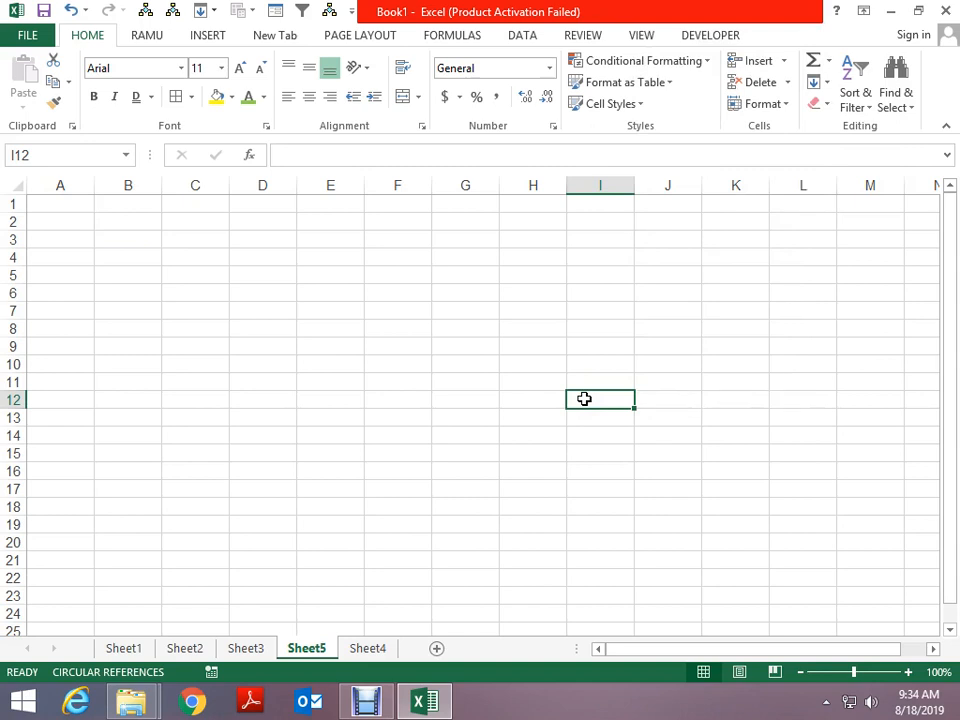
pyautogui.press('alt')
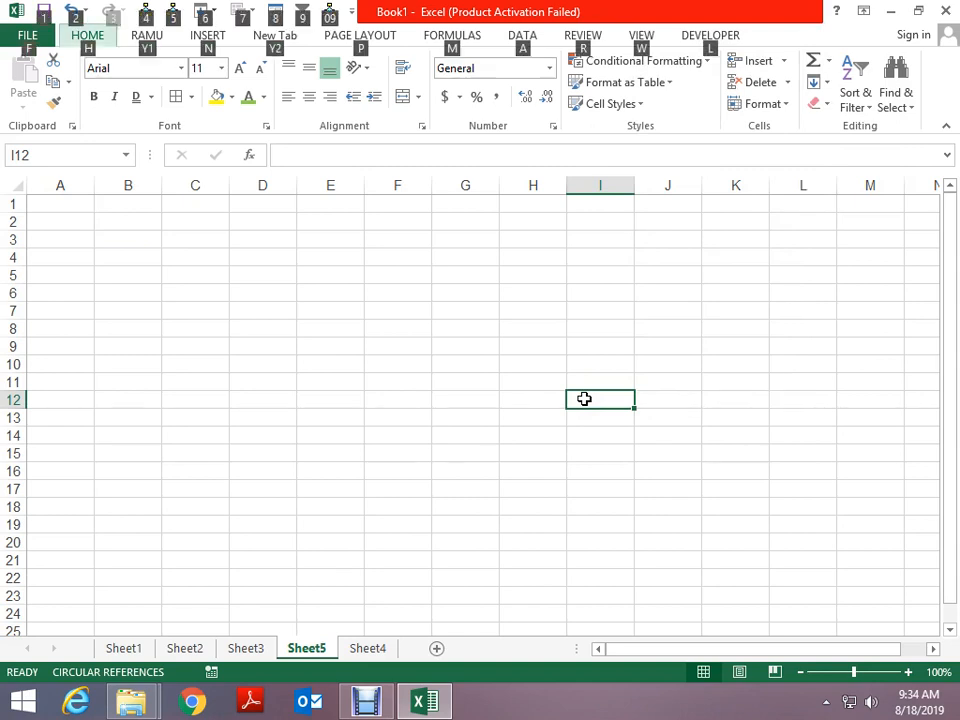
pyautogui.press('Escape')
pyautogui.hotkey('shift', 'F10')
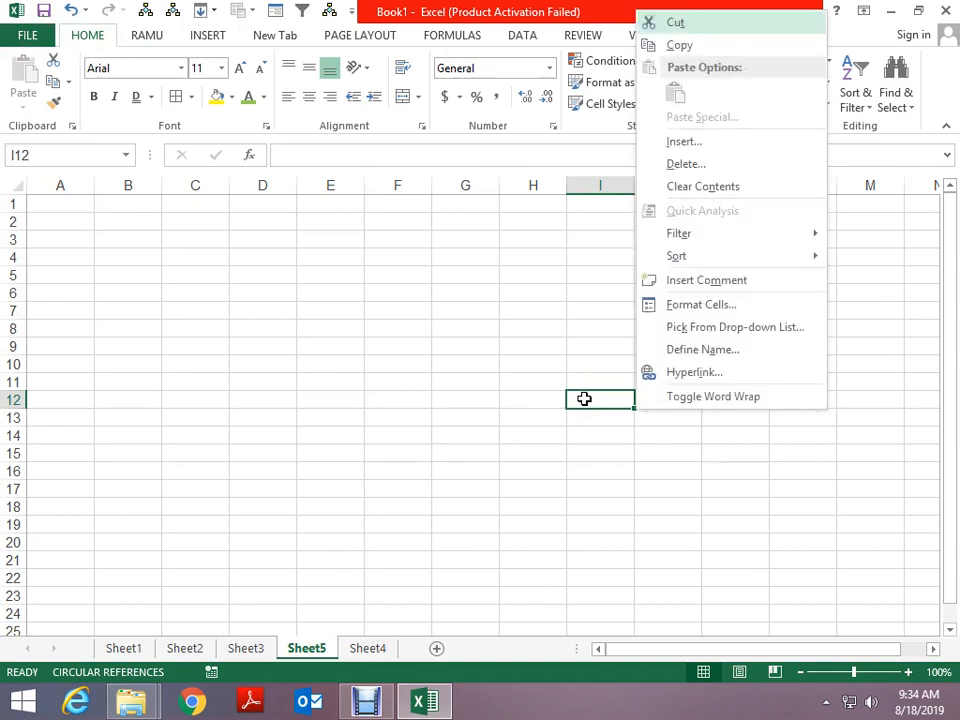
pyautogui.press('Escape')
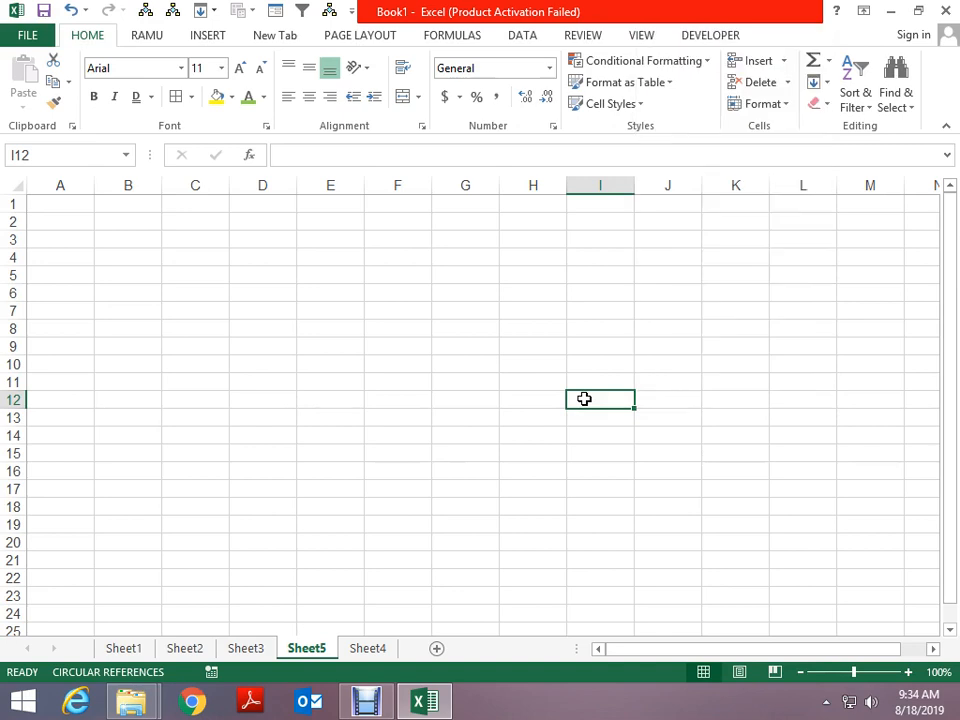
pyautogui.press('alt')
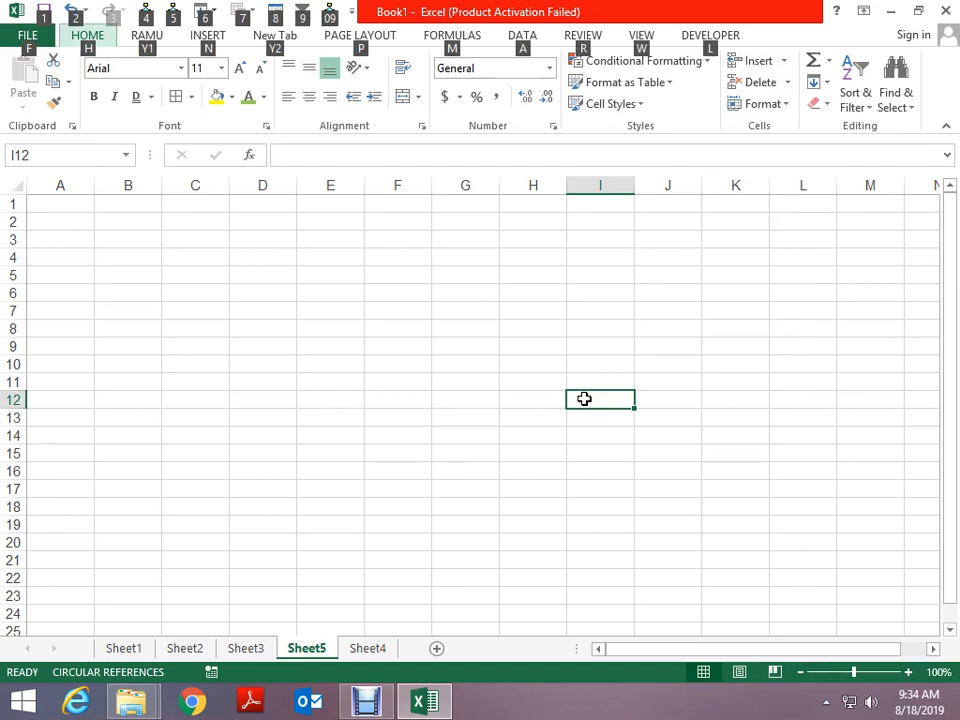
pyautogui.hotkey('shift', 'F10')
pyautogui.press('Escape')
pyautogui.hotkey('shift', 'F10')
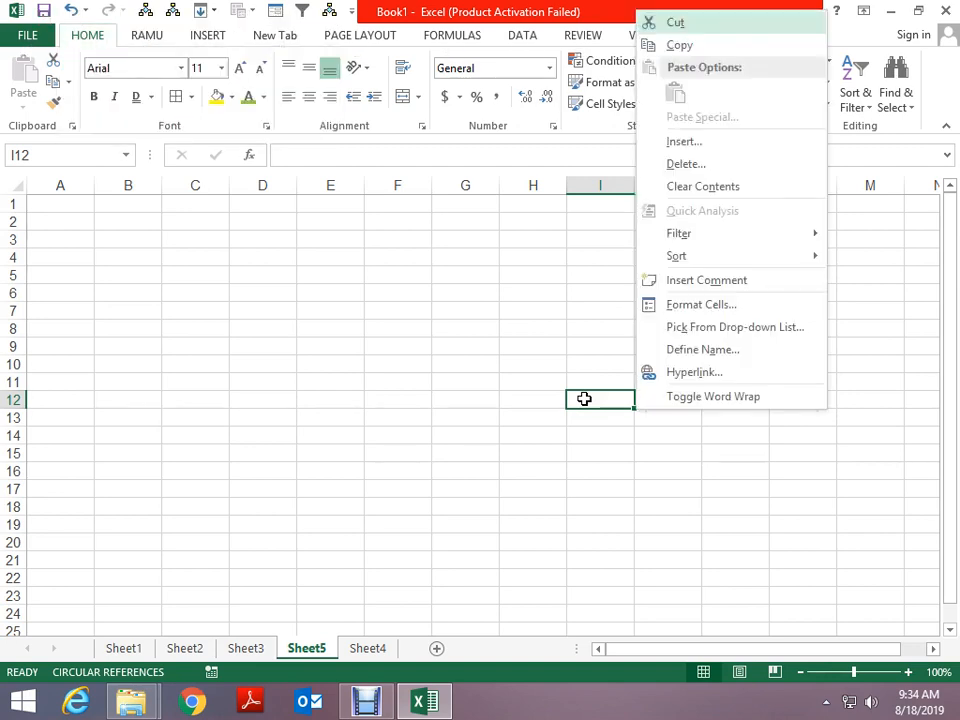
pyautogui.press('Escape')
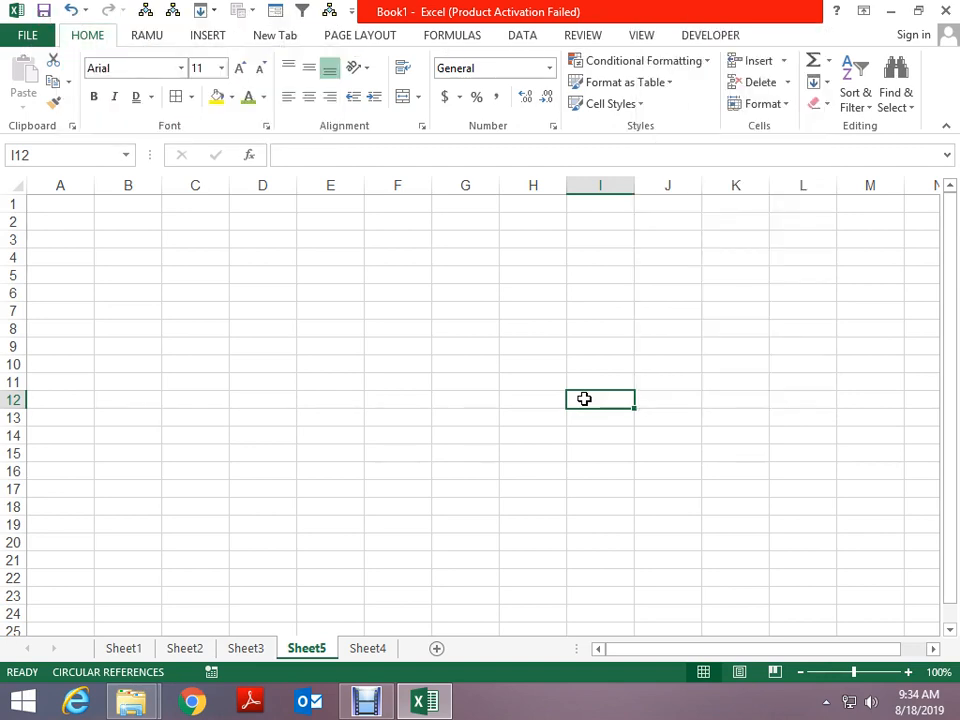
pyautogui.hotkey('alt', 'F10')
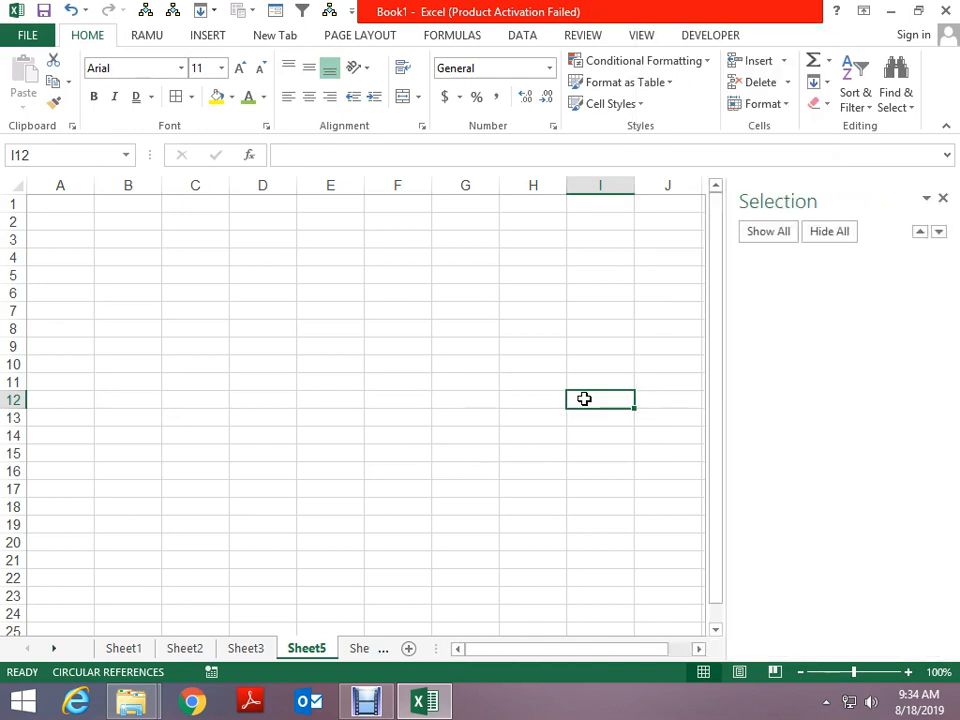
# Delete the Sheet5 and Sheet4 worksheets with the Alt+E, L delete-sheet command
pyautogui.click(942, 198)
pyautogui.click(413, 536)
pyautogui.hotkey('alt', 'e')
pyautogui.press('l')
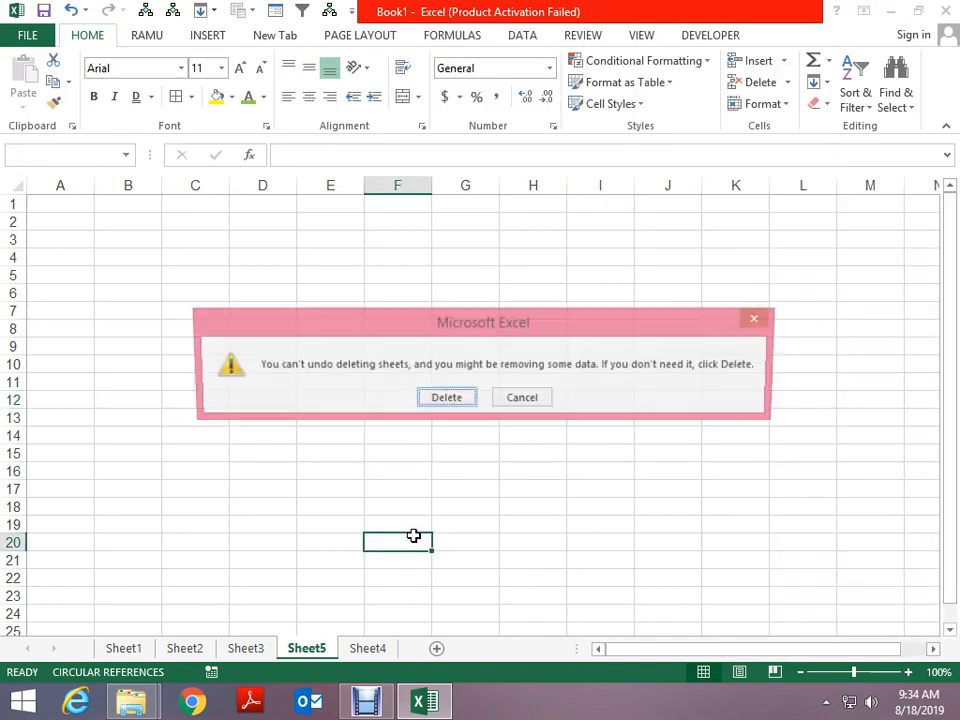
pyautogui.press('Return')
pyautogui.hotkey('alt', 'e')
pyautogui.press('l')
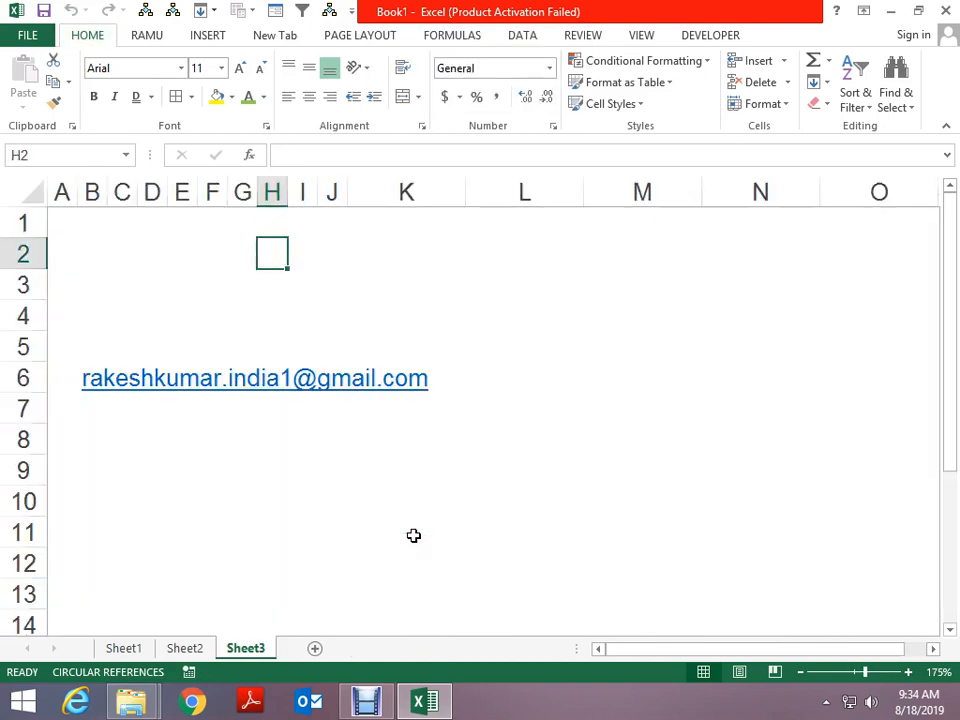
# Open and dismiss the cell options list and the object list panel
pyautogui.hotkey('shift', 'F10')
pyautogui.press('Escape')
pyautogui.press('alt')
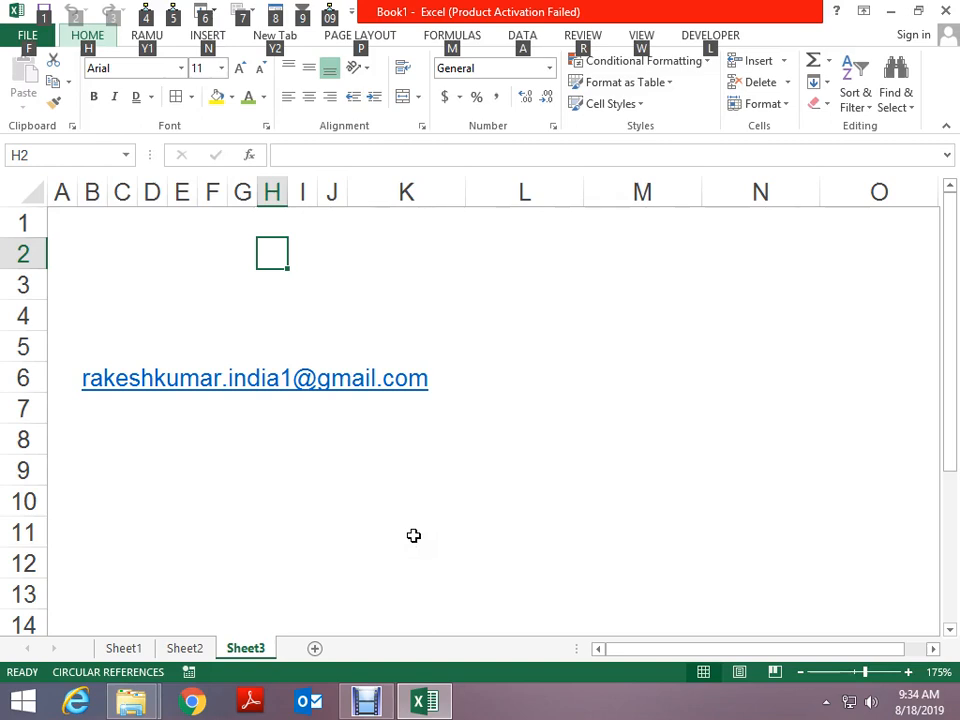
pyautogui.hotkey('alt', 'F10')
pyautogui.hotkey('shift', 'F10')
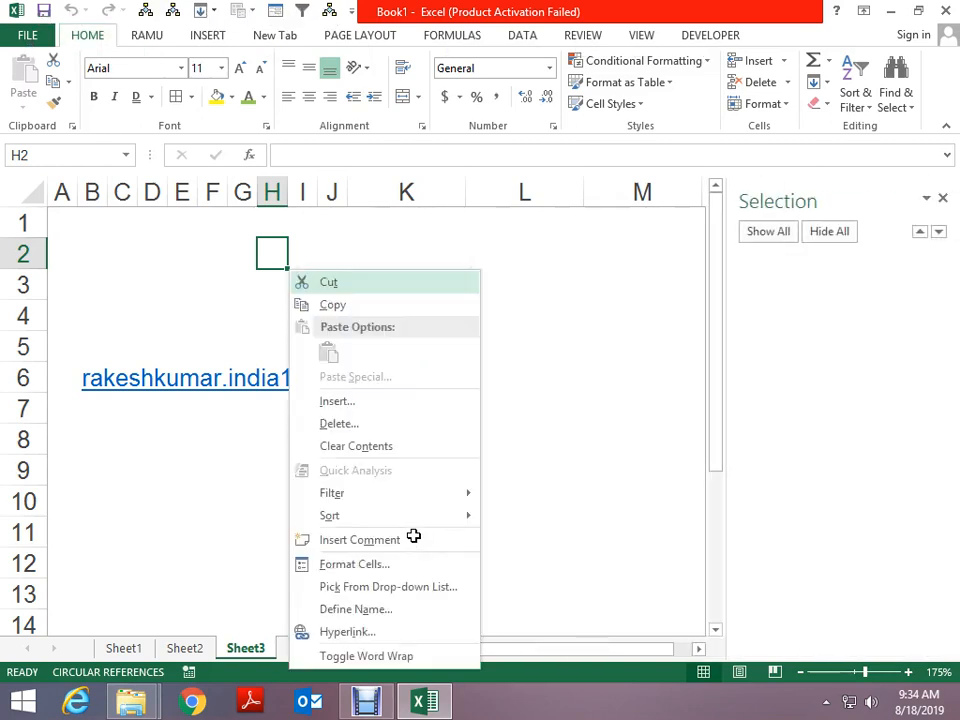
pyautogui.press('Escape')
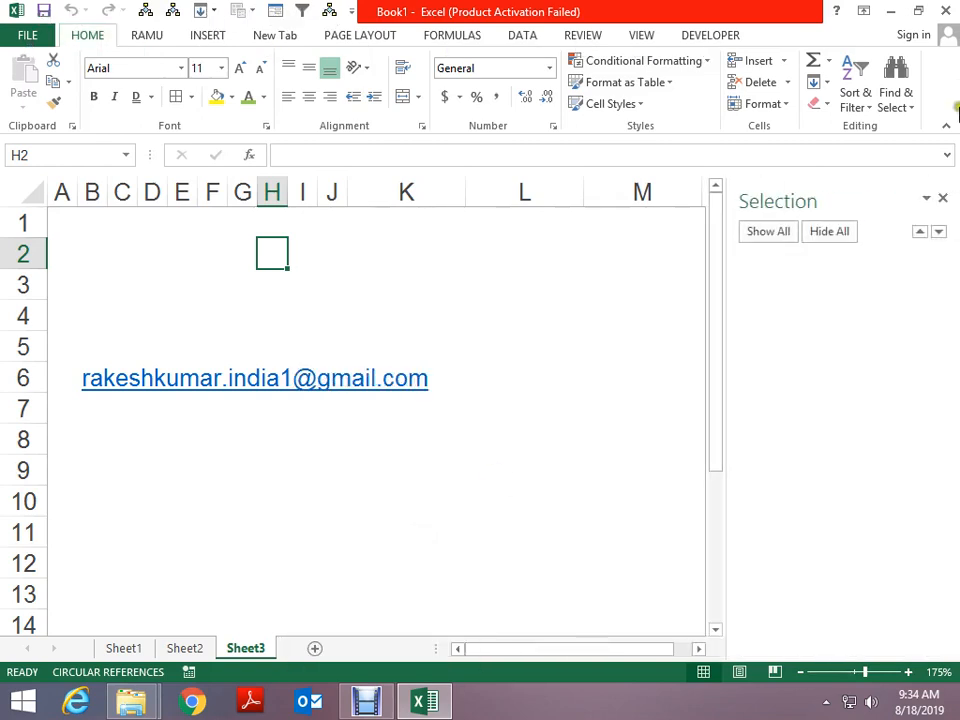
pyautogui.click(943, 196)
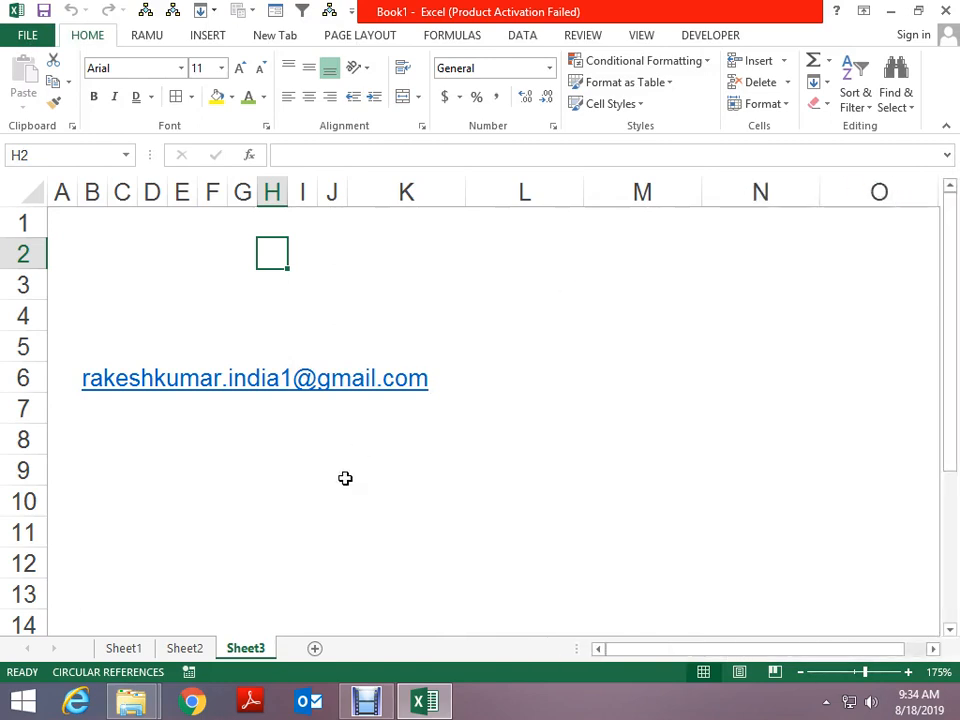
# Insert two blank sheets, Sheet6 and Sheet7, with Shift+F11, then delete them again
pyautogui.hotkey('shift', 'F11')
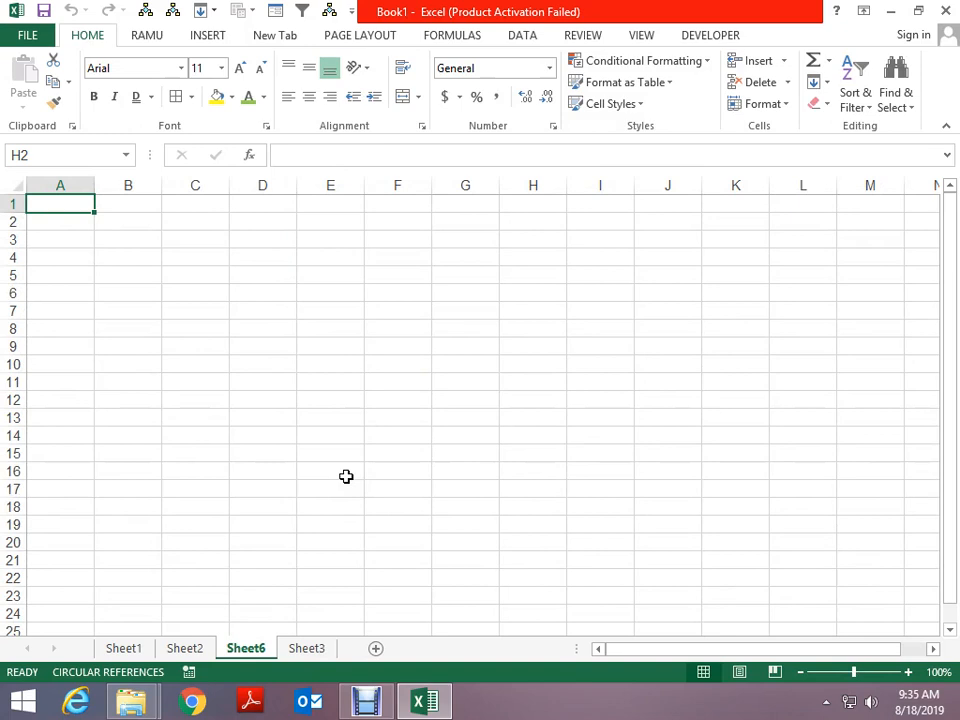
pyautogui.hotkey('shift', 'F11')
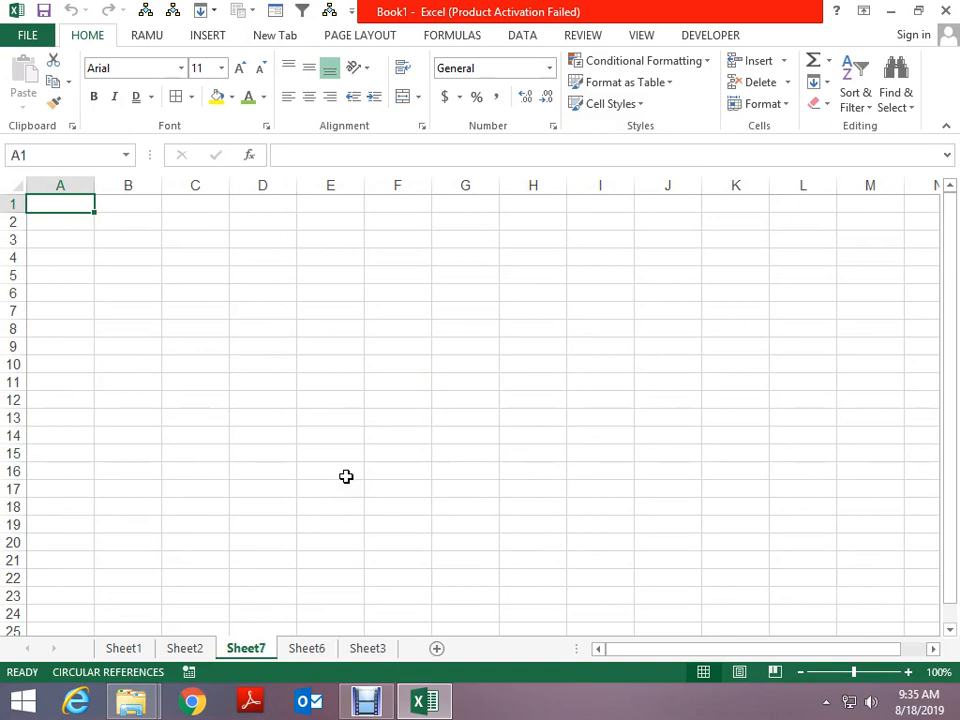
pyautogui.hotkey('alt', 'e')
pyautogui.press('l')
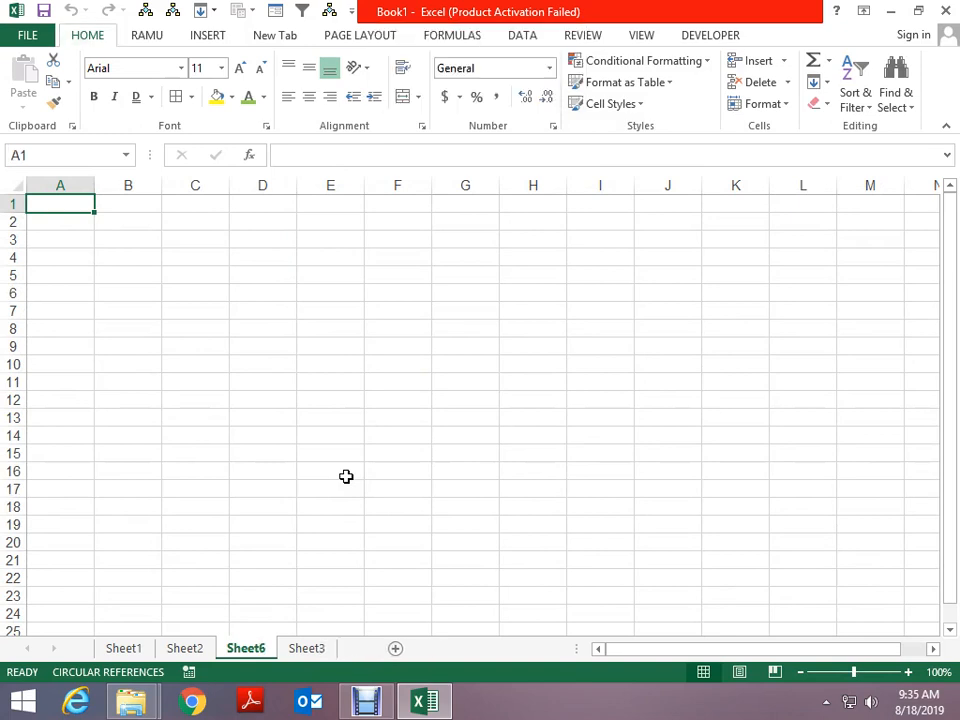
pyautogui.press('Return')
pyautogui.hotkey('alt', 'e')
pyautogui.press('l')
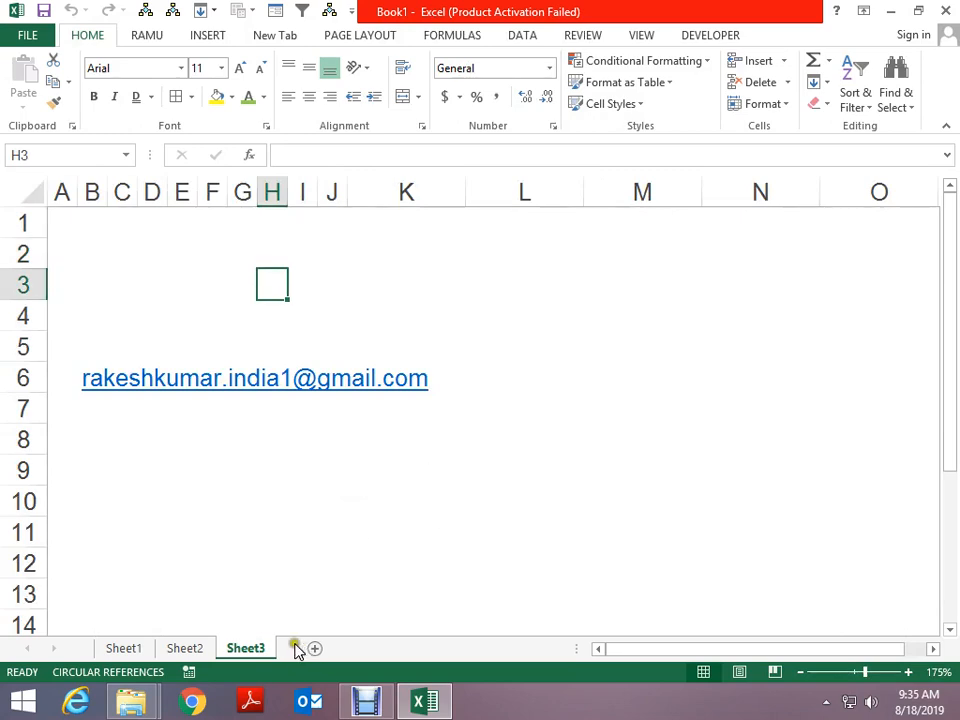
# Enter 'shift' in K10 and 'f11' in K11 on Sheet3, correcting the K11 entry
pyautogui.click(413, 498)
pyautogui.write('shift')
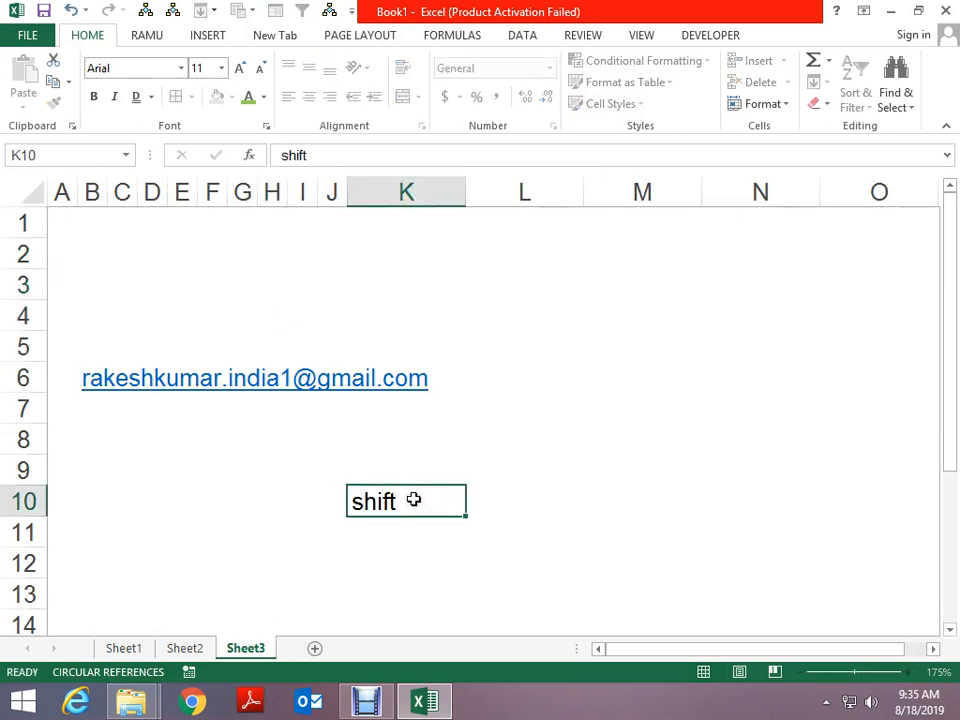
pyautogui.press('Return')
pyautogui.write('f1')
pyautogui.press('Return')
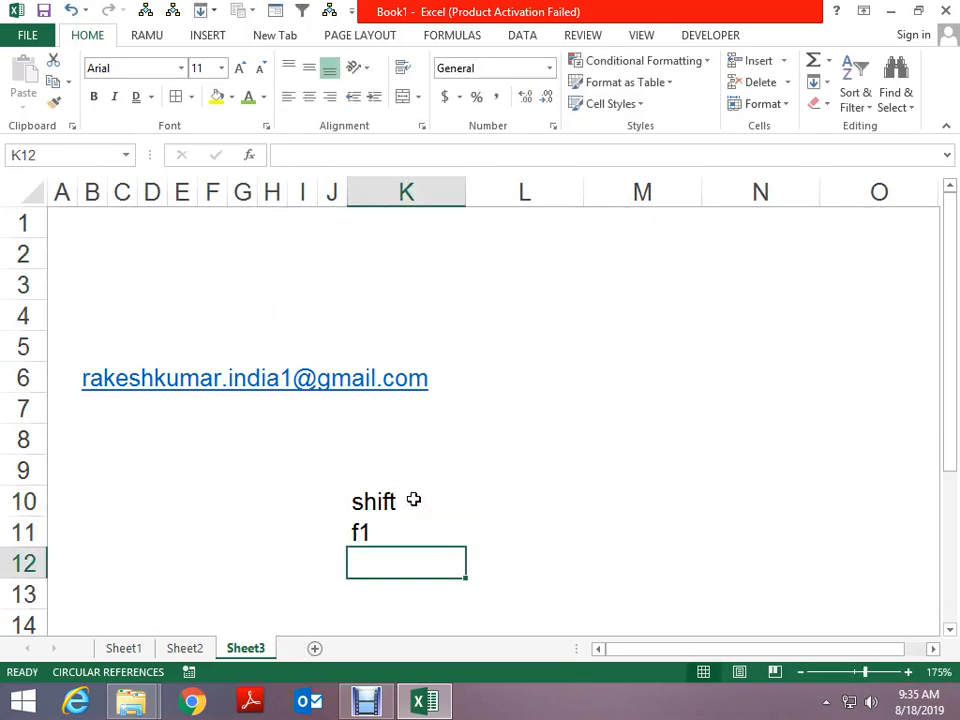
pyautogui.press('F2')
pyautogui.press('Escape')
pyautogui.press('Up')
pyautogui.press('F2')
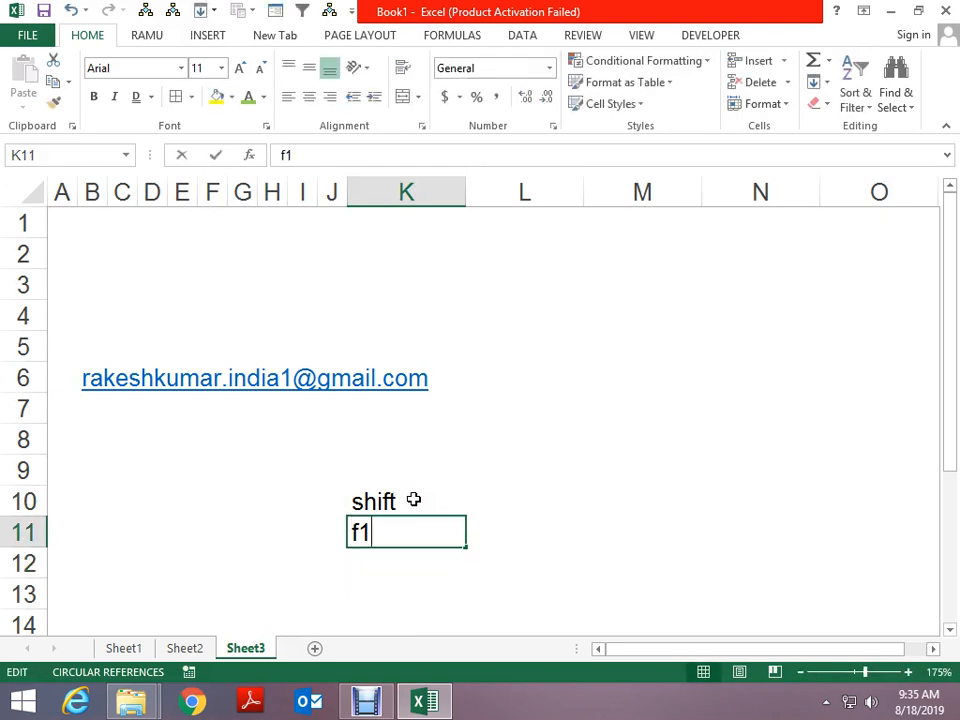
pyautogui.write('f1')
pyautogui.press('Return')
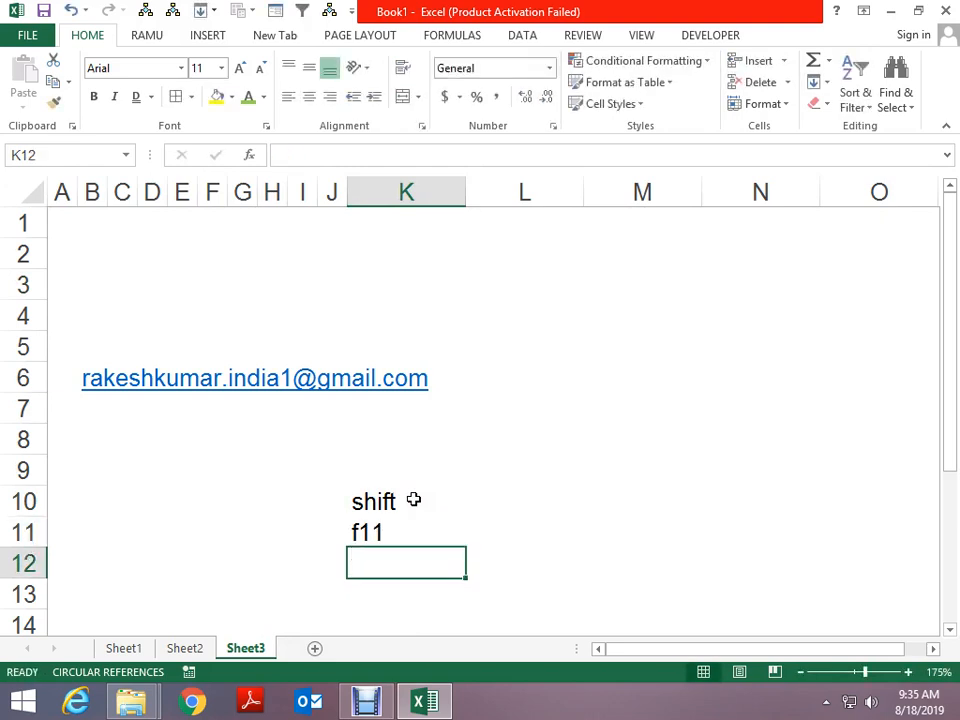
# Type the note 'to add new sheet' into K12, fixing a typo, and move off it
pyautogui.write('to ')
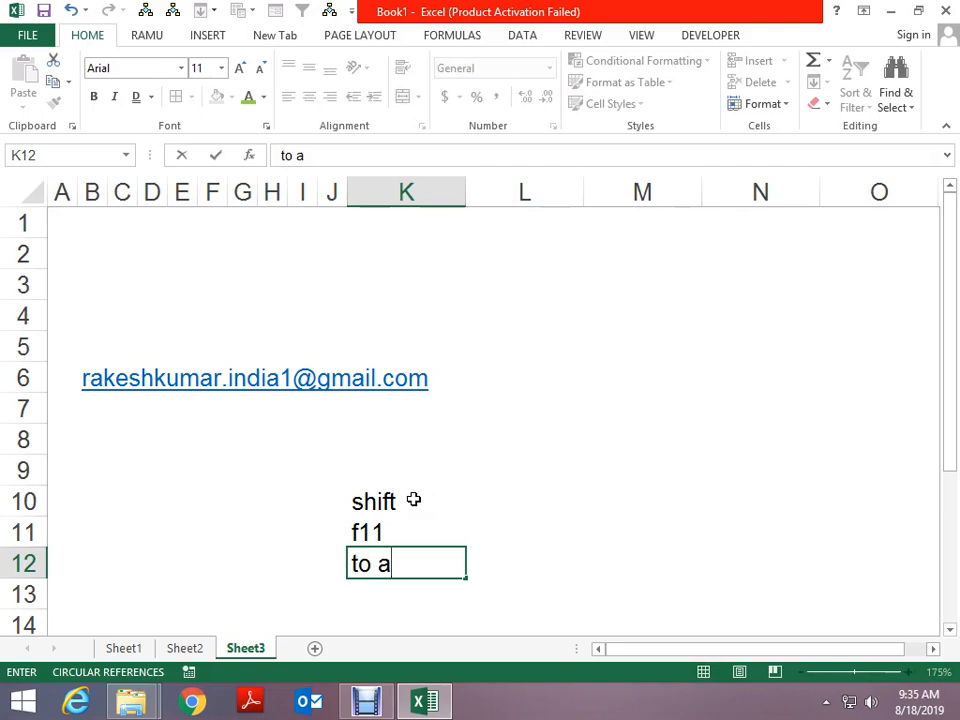
pyautogui.write('add new')
pyautogui.press('BackSpace')
pyautogui.write('ew sheet')
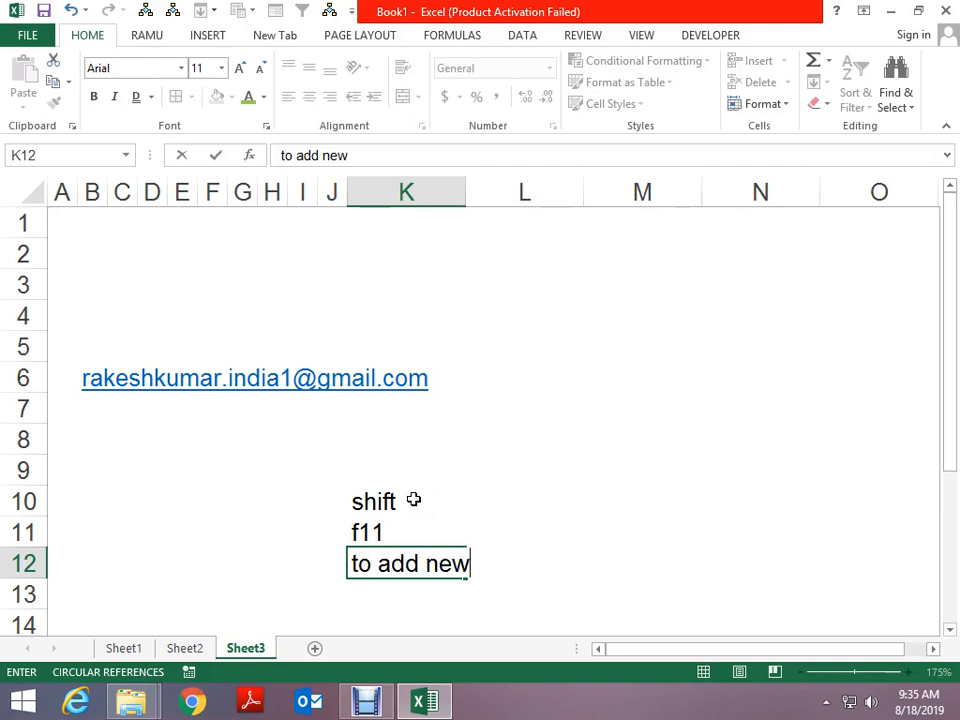
pyautogui.hotkey('ctrl', 'Return')
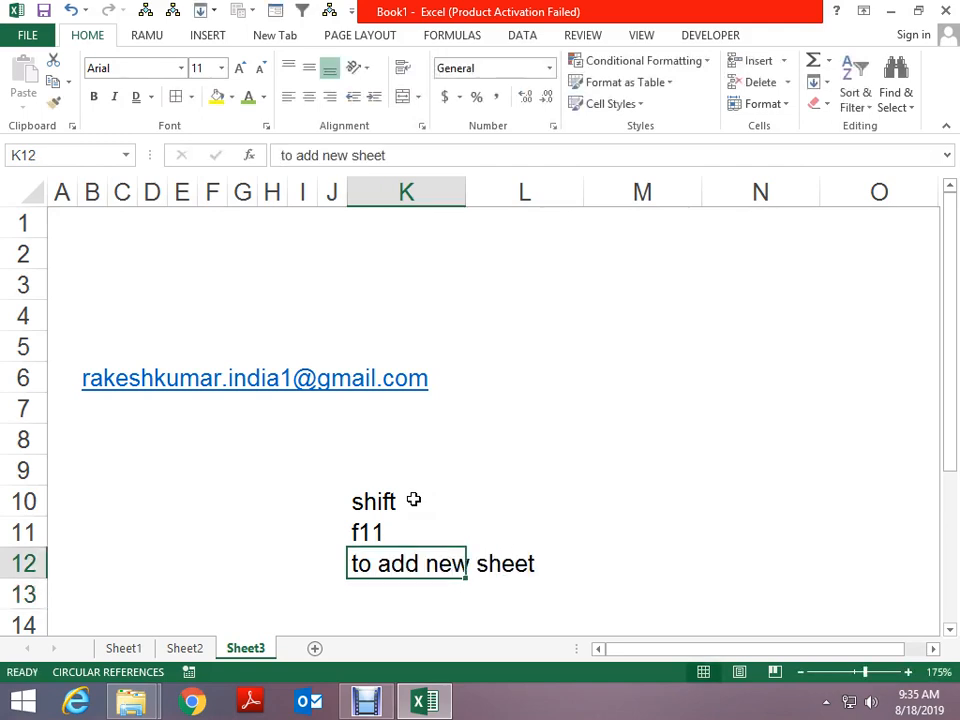
pyautogui.click(561, 315)
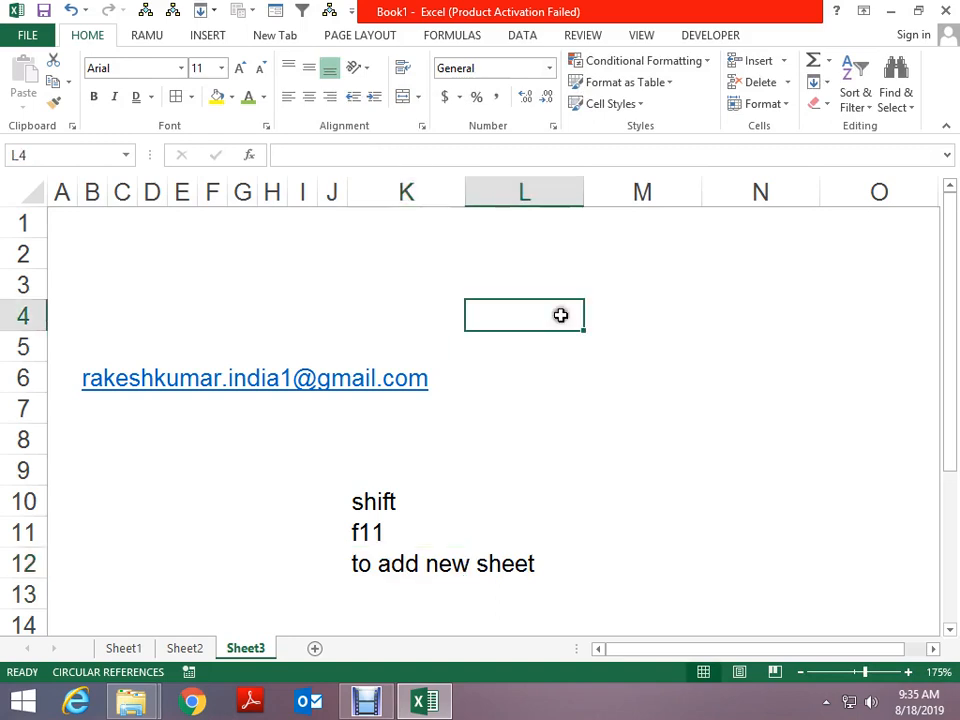
pyautogui.click(165, 276)
# On Sheet2, insert a blank row at row 50 and a blank column at column C
pyautogui.click(176, 648)
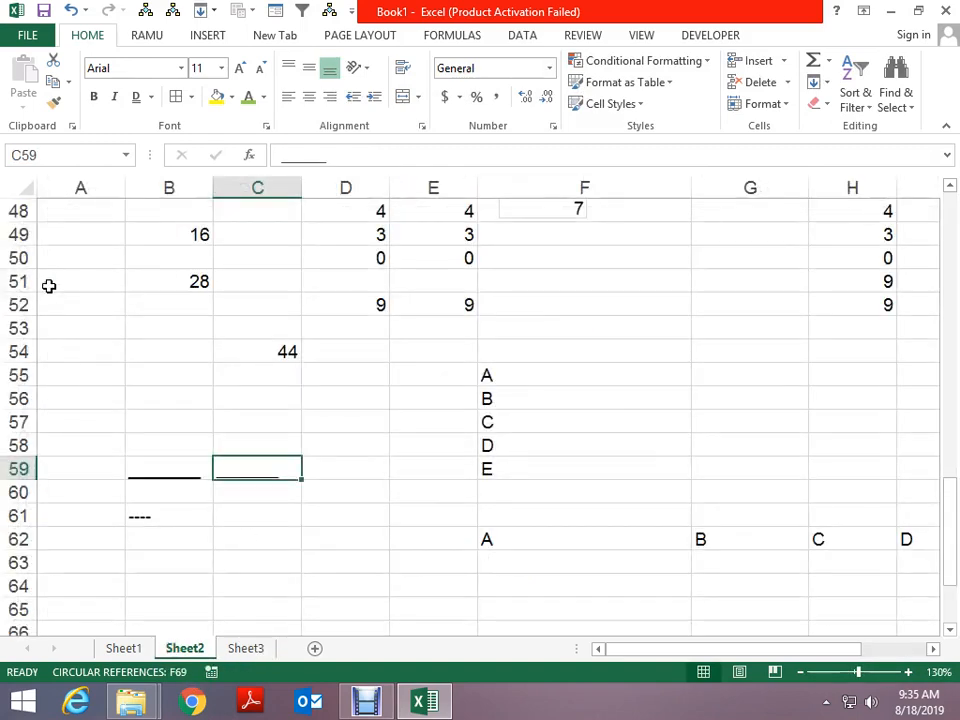
pyautogui.click(30, 258)
pyautogui.rightClick(170, 251)
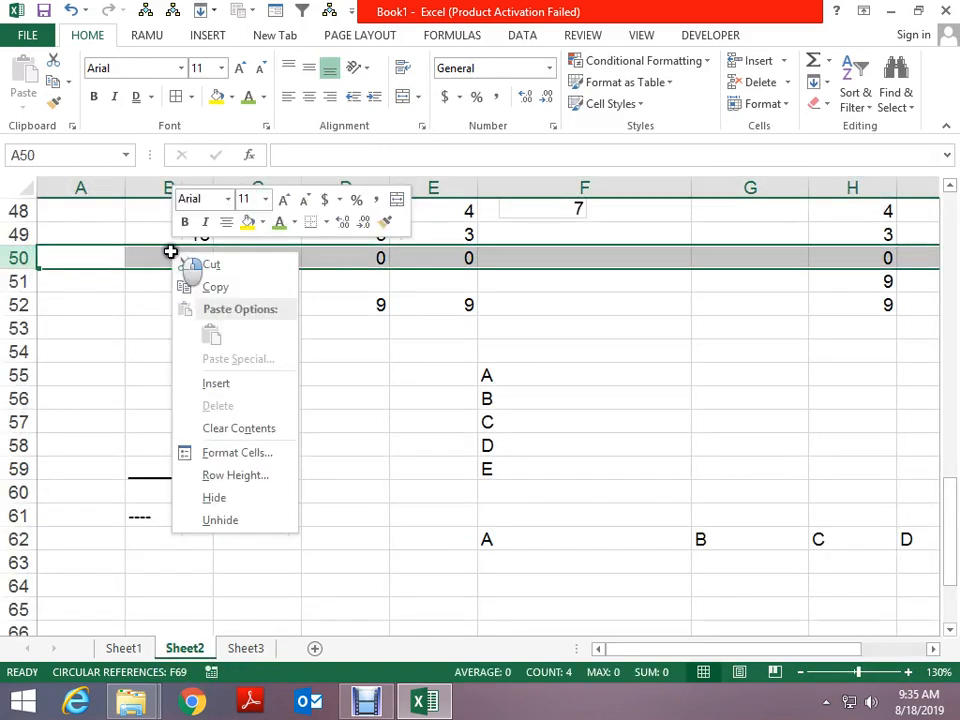
pyautogui.click(223, 386)
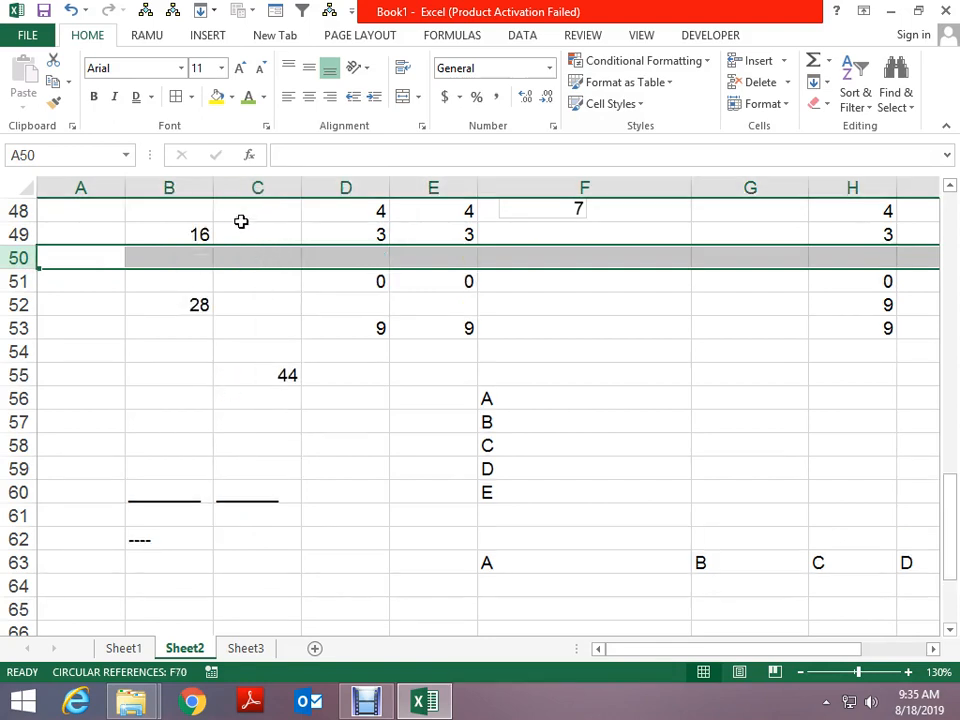
pyautogui.click(257, 187)
pyautogui.rightClick(256, 190)
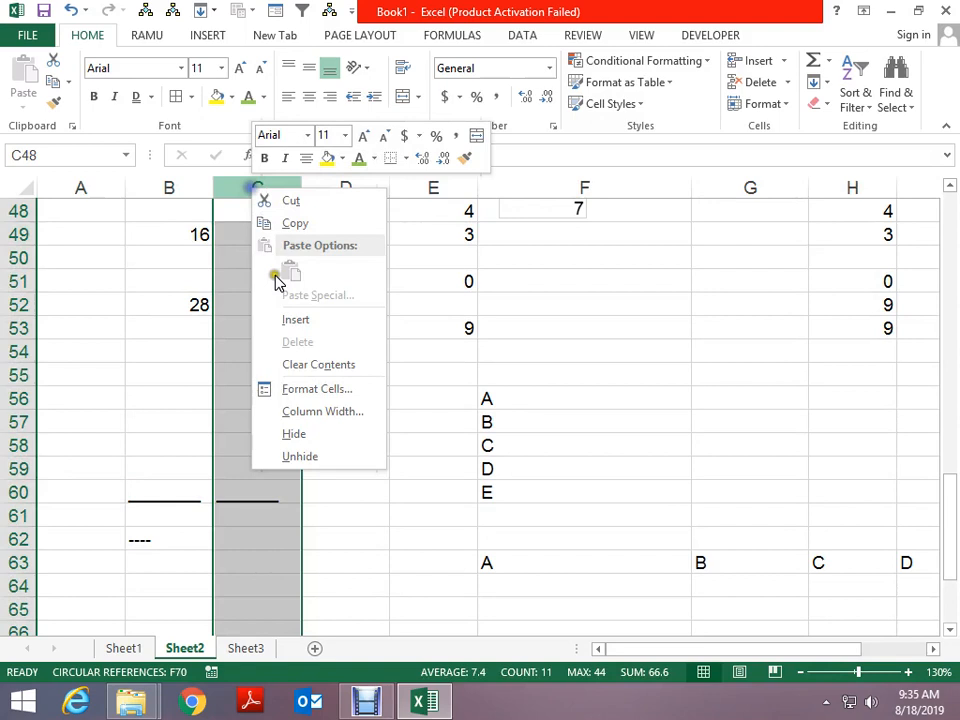
pyautogui.click(306, 322)
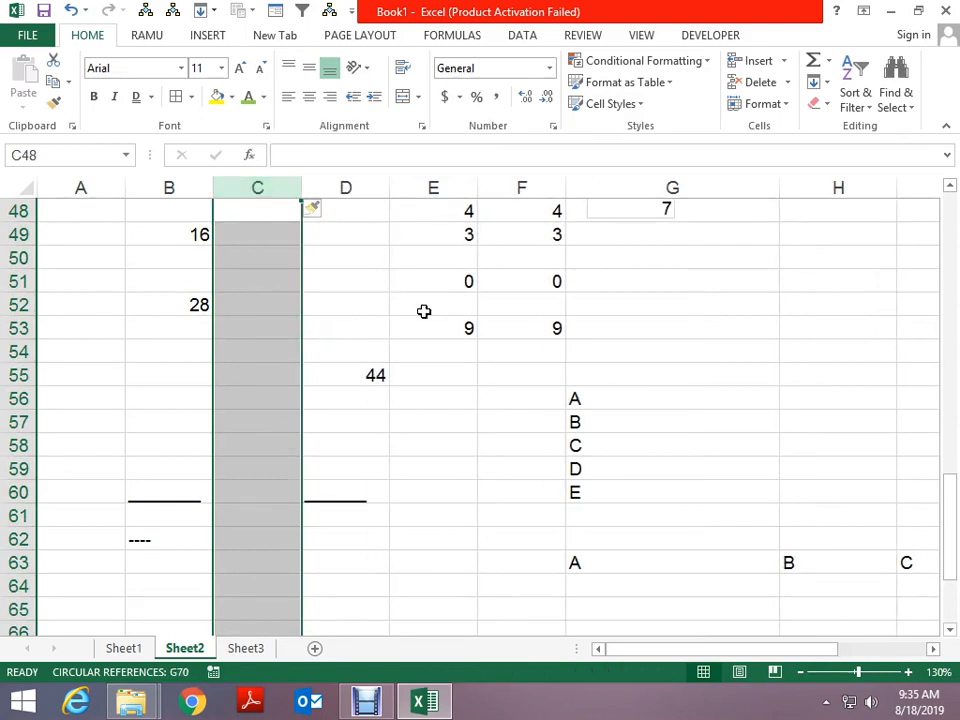
# Open and cancel the Insert cells dialog for F51, then insert and remove a blank row 56
pyautogui.click(516, 266)
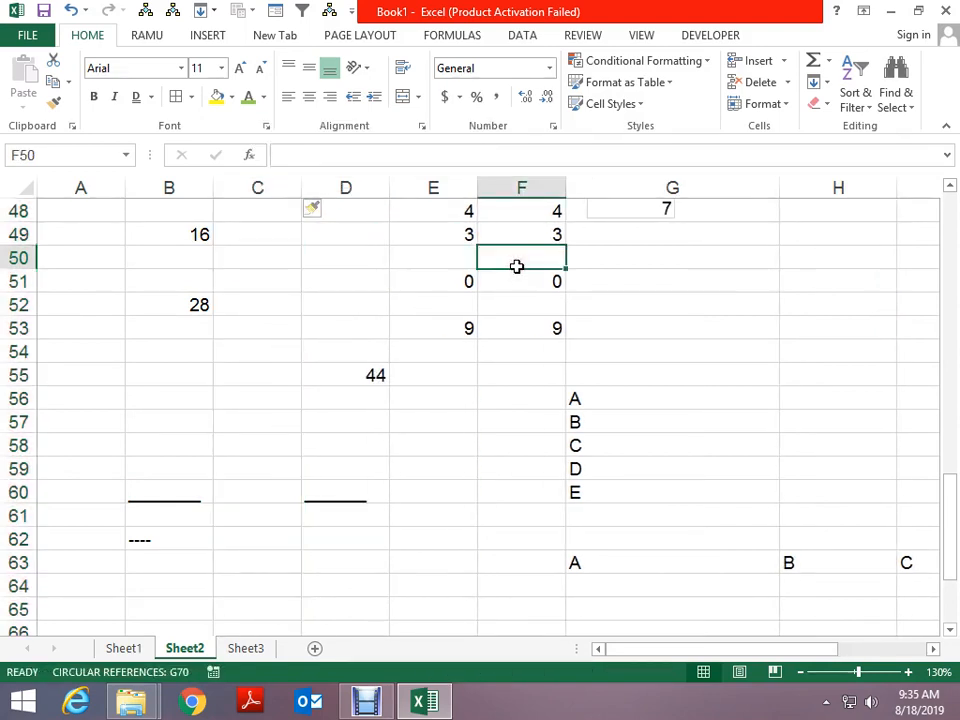
pyautogui.rightClick(516, 277)
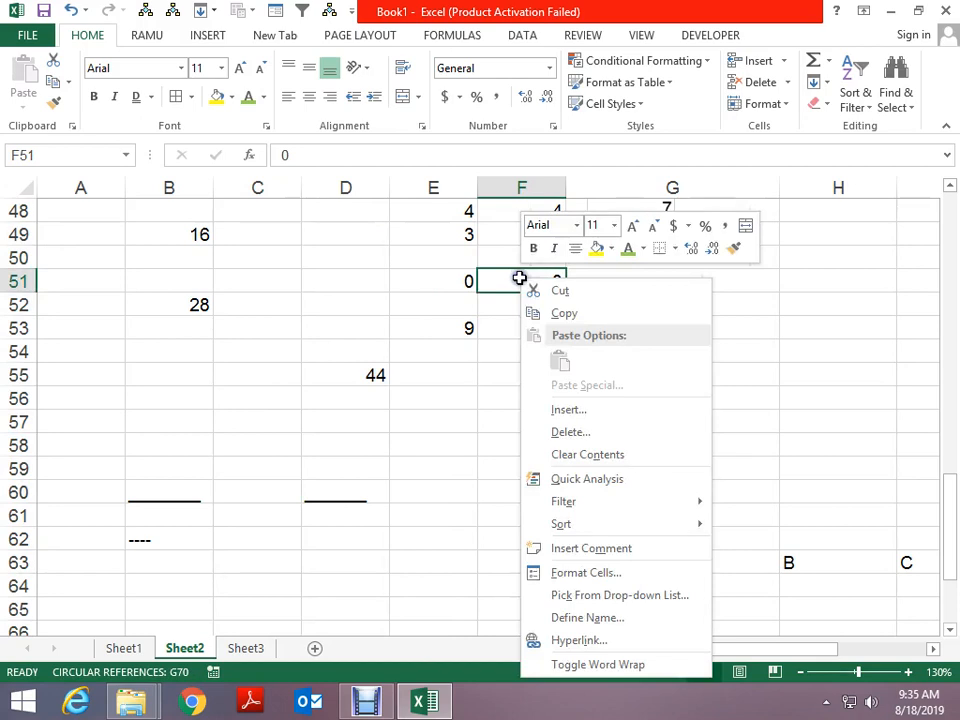
pyautogui.click(563, 411)
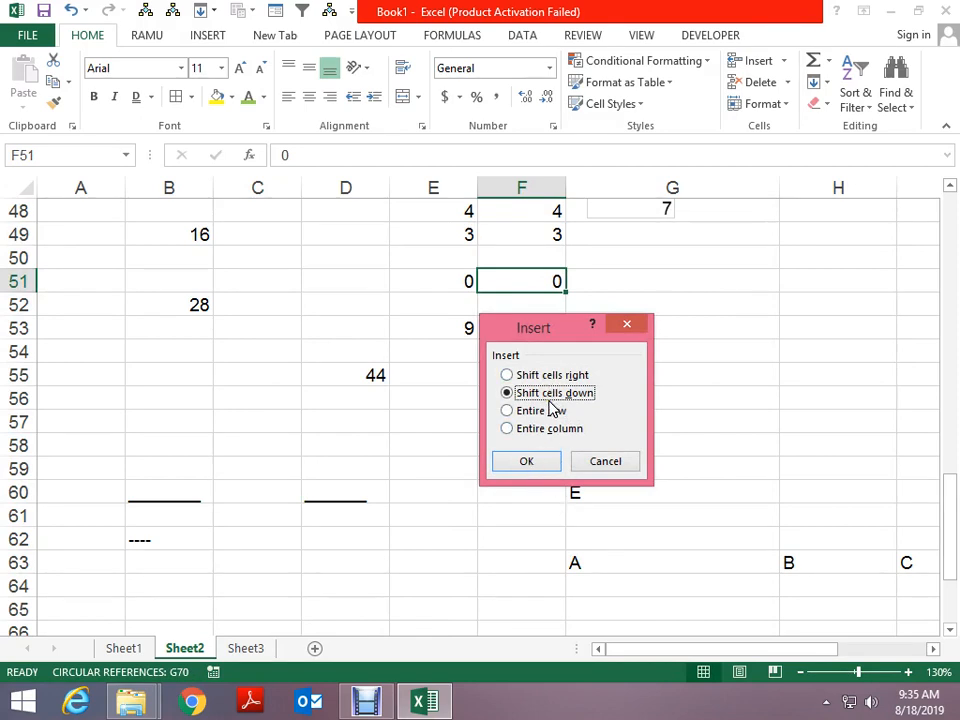
pyautogui.click(627, 324)
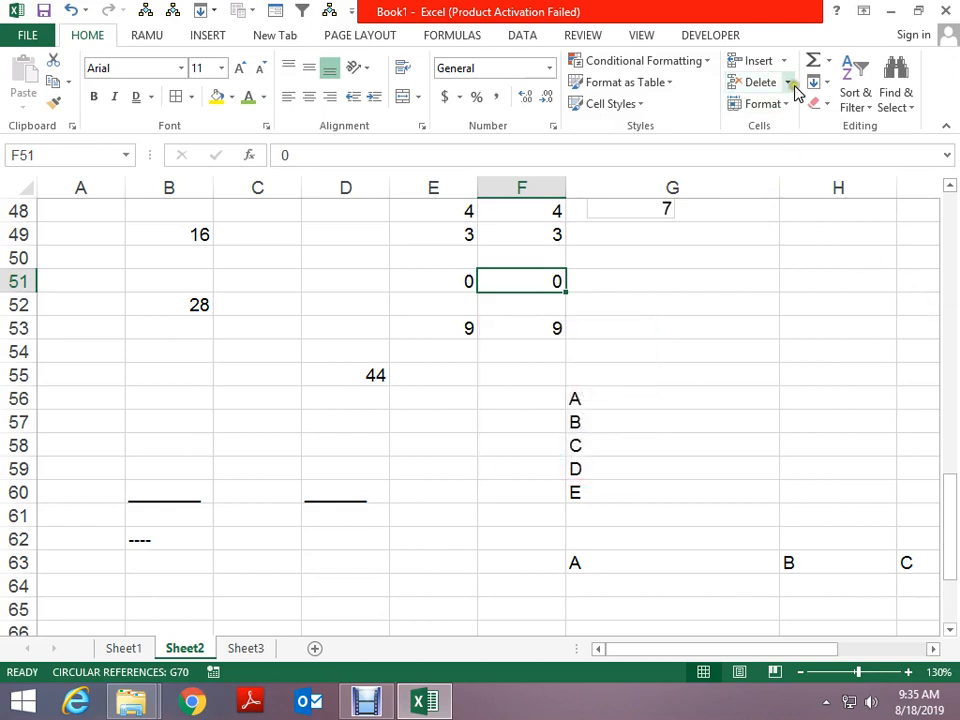
pyautogui.click(450, 397)
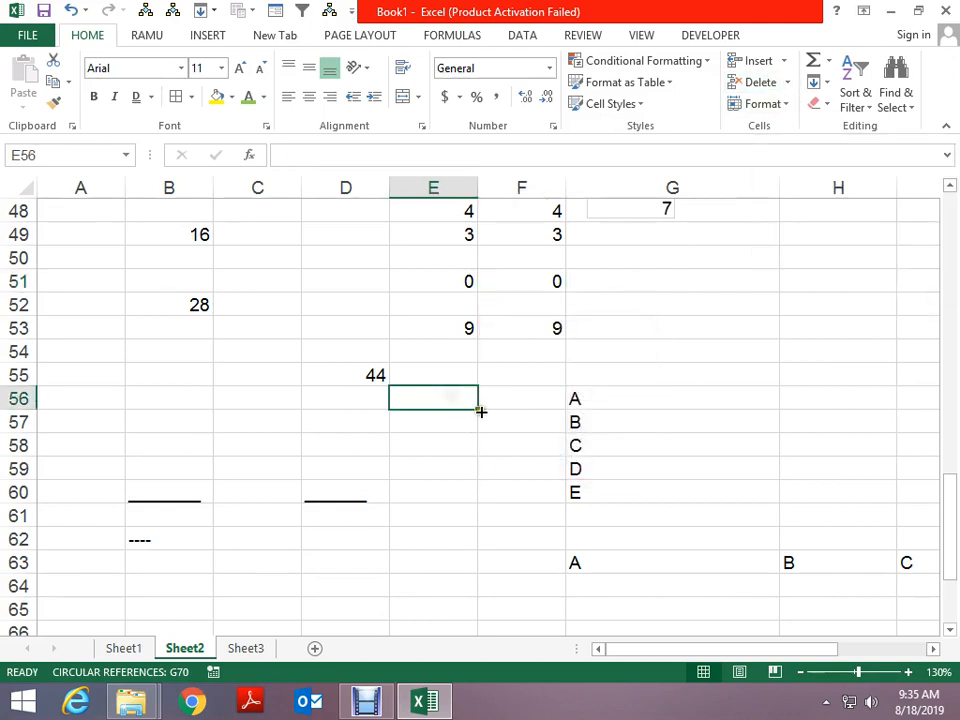
pyautogui.hotkey('shift', 'space')
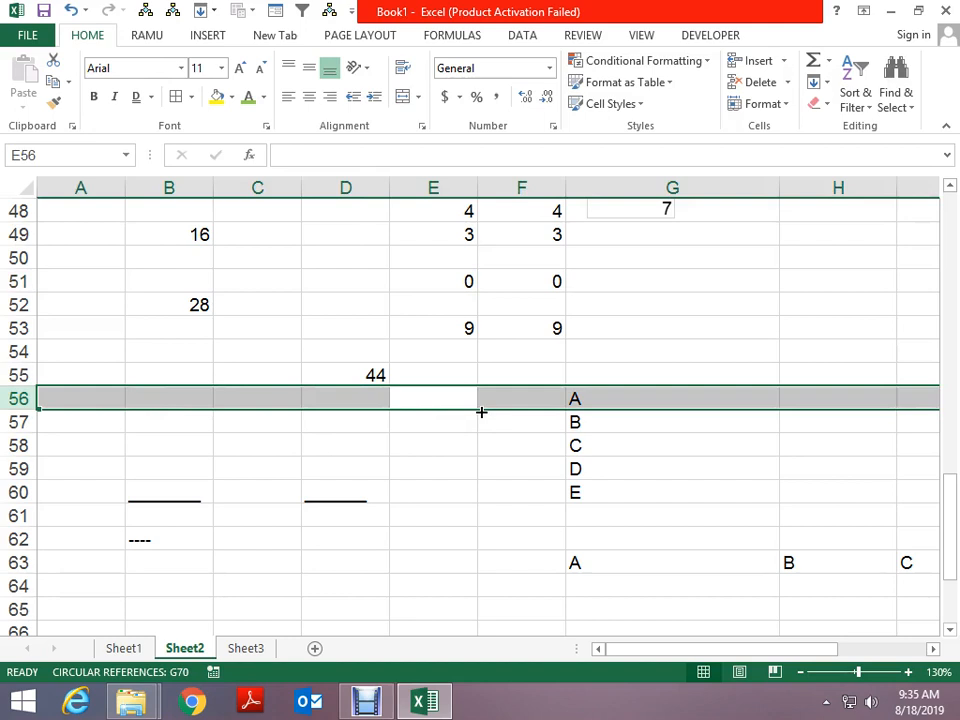
pyautogui.hotkey('ctrl', 'shift', '+')
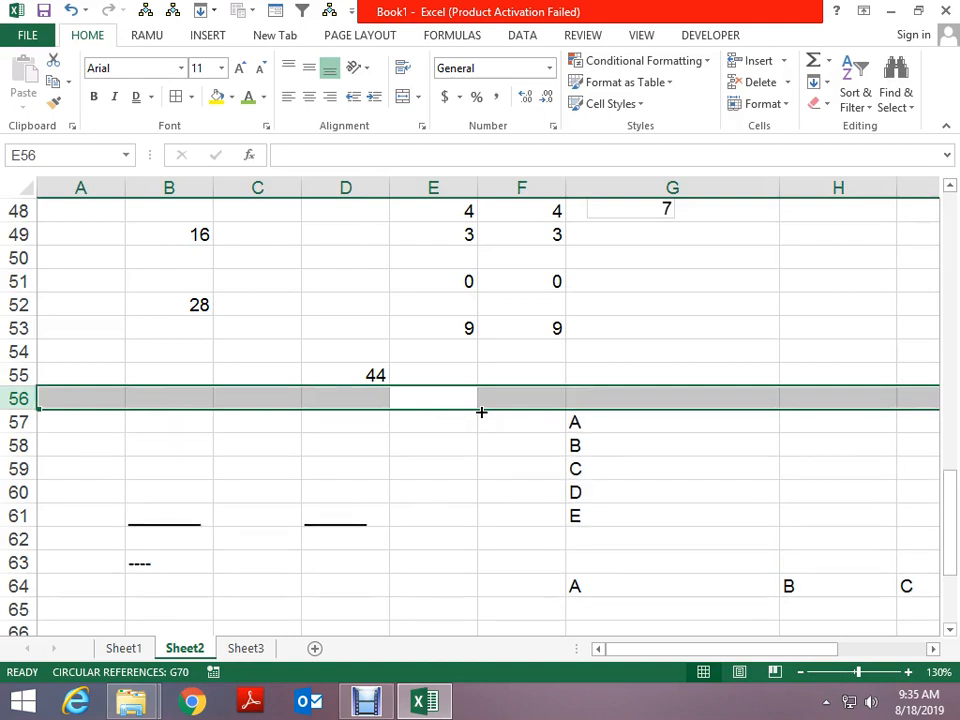
pyautogui.hotkey('ctrl', '-')
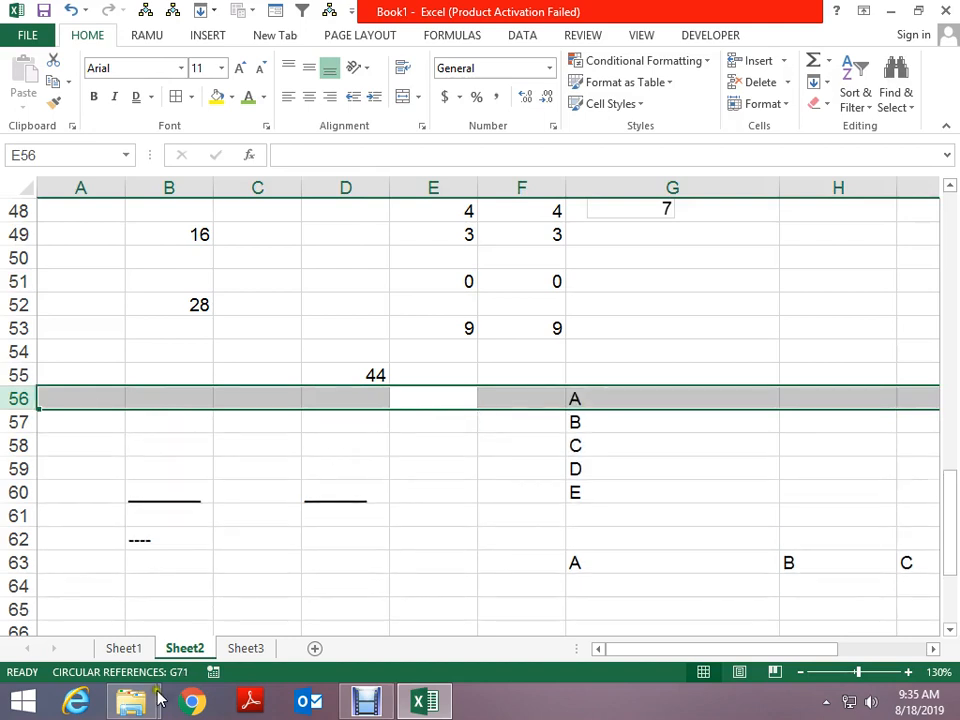
# Set row 52's height to 50, then 25, then auto-fit it back to normal
pyautogui.click(364, 702)
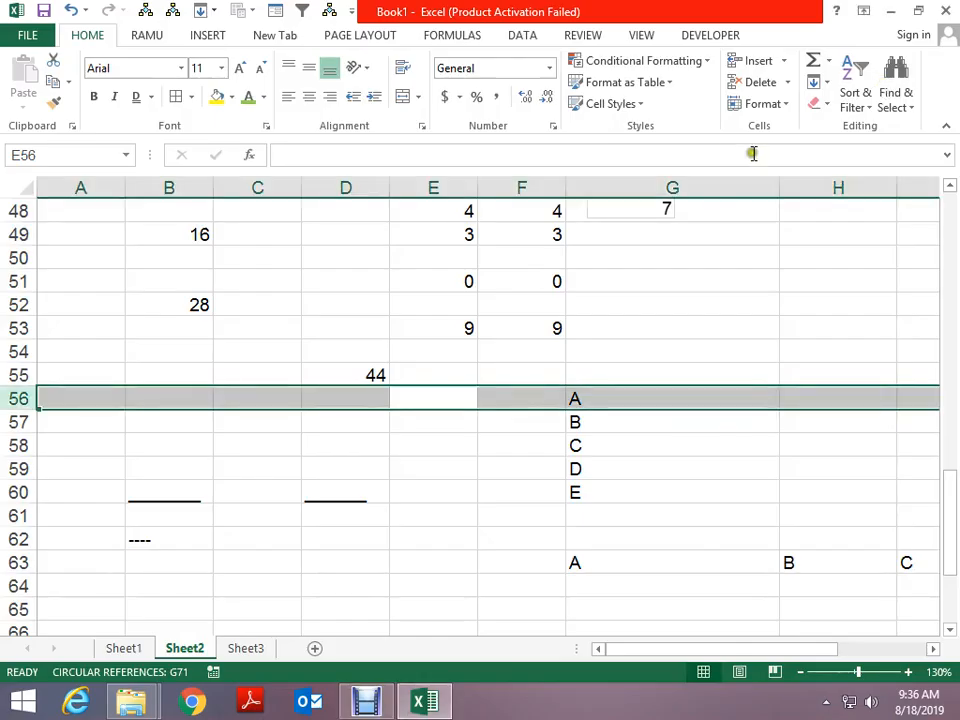
pyautogui.click(758, 104)
pyautogui.click(689, 304)
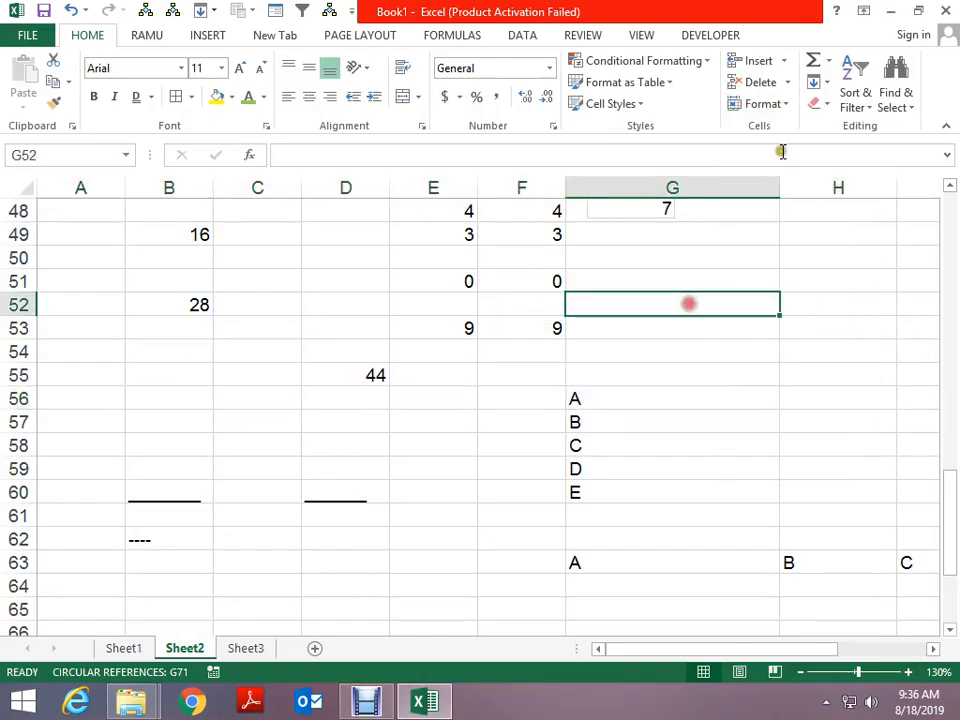
pyautogui.click(763, 103)
pyautogui.click(768, 162)
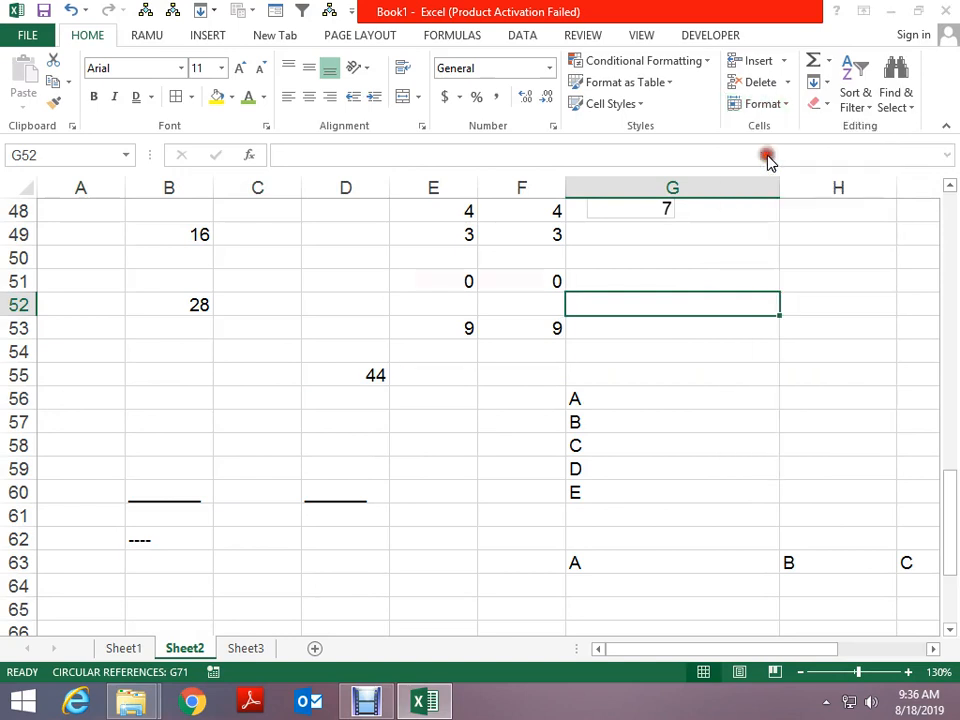
pyautogui.write('50')
pyautogui.press('Return')
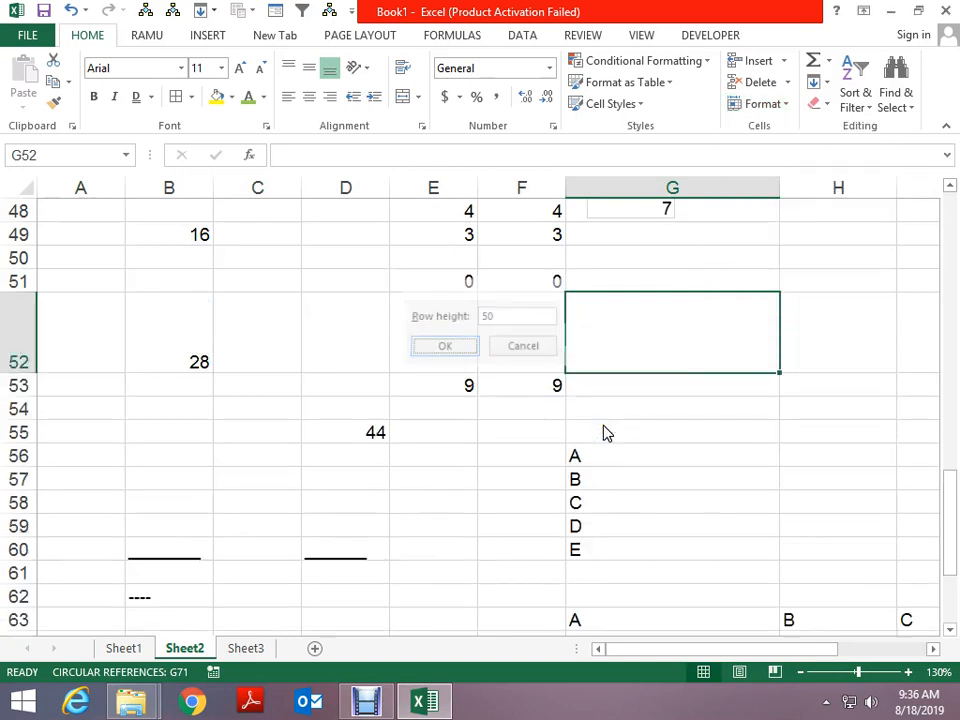
pyautogui.click(762, 104)
pyautogui.click(762, 150)
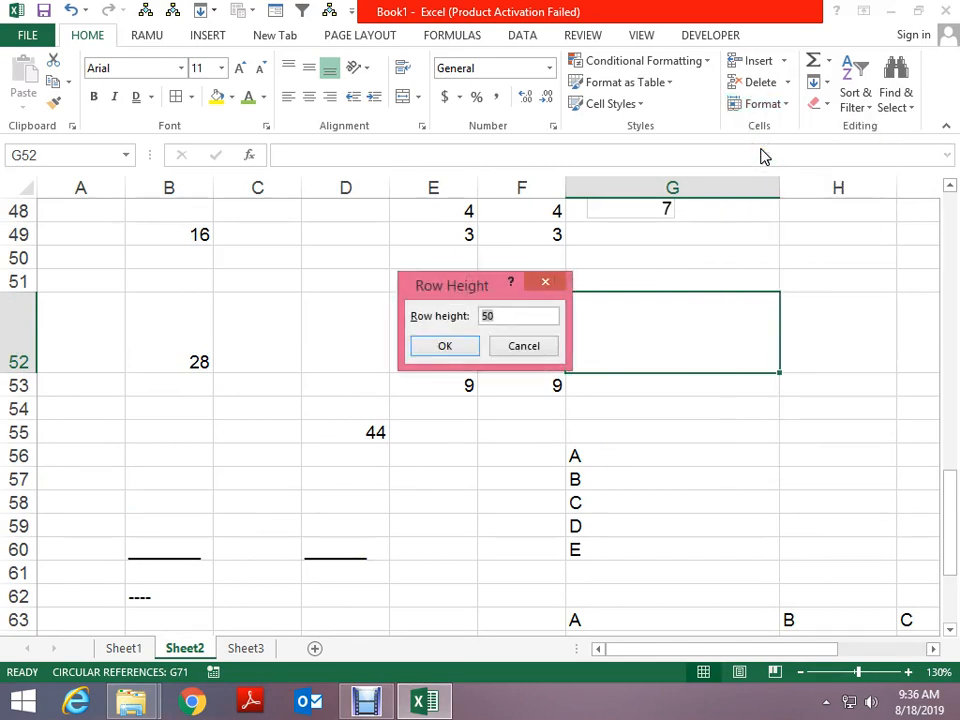
pyautogui.press('Return')
pyautogui.click(762, 104)
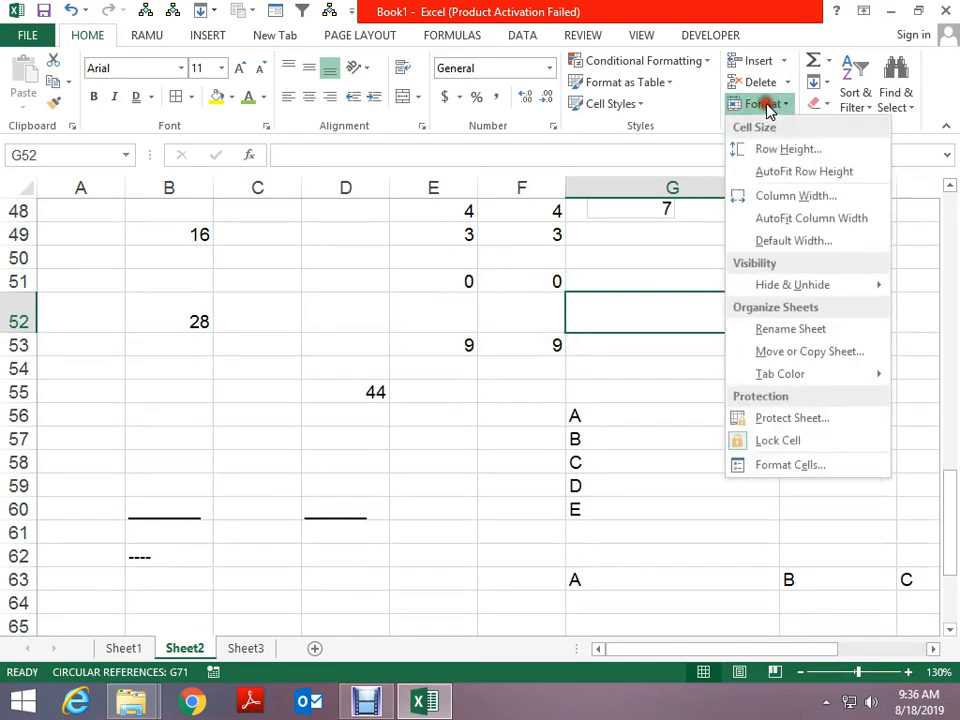
pyautogui.click(764, 173)
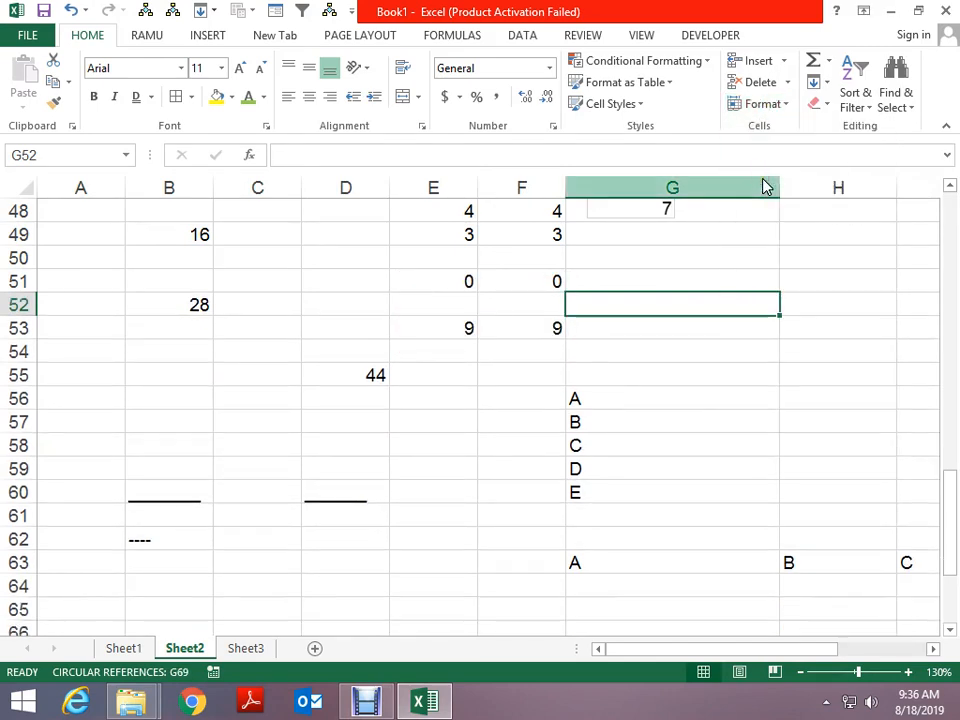
# Auto-fit the widths of columns G and F to their contents
pyautogui.click(768, 104)
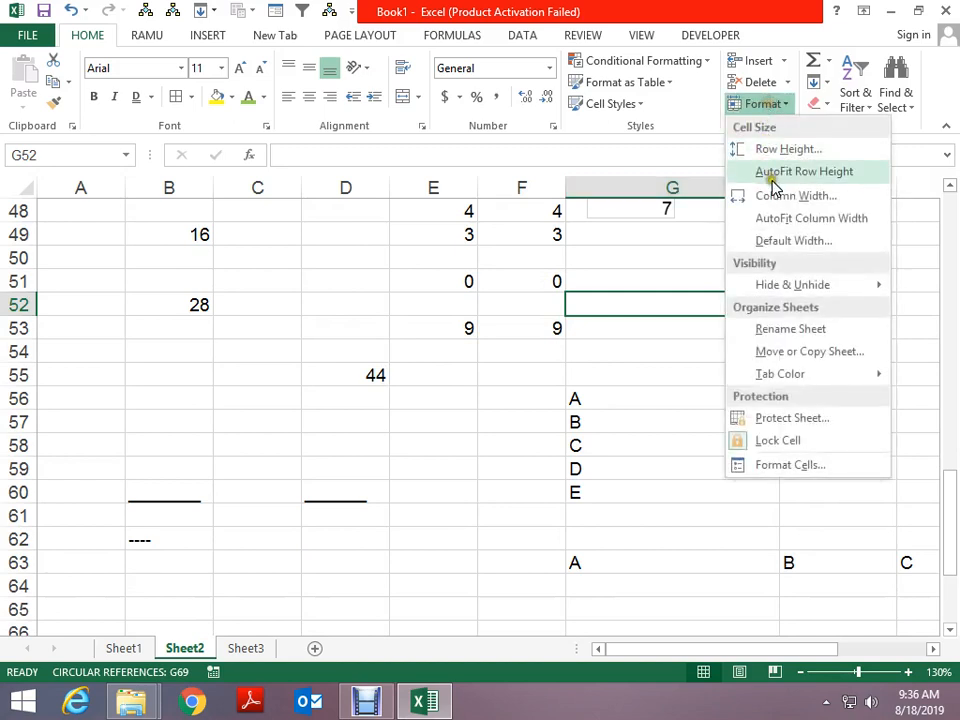
pyautogui.click(778, 197)
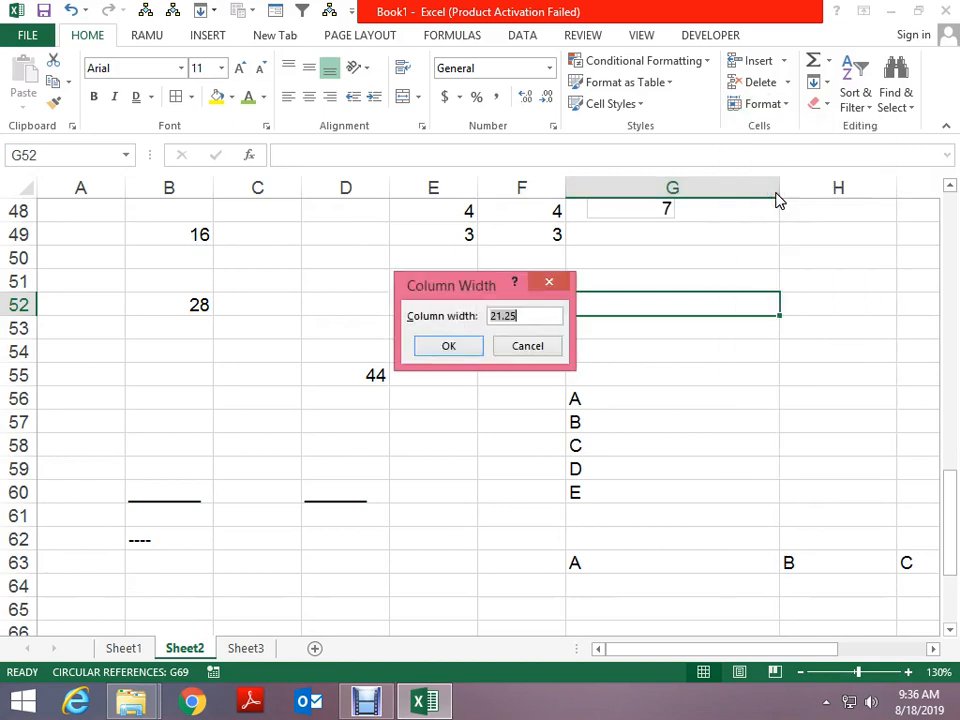
pyautogui.press('Return')
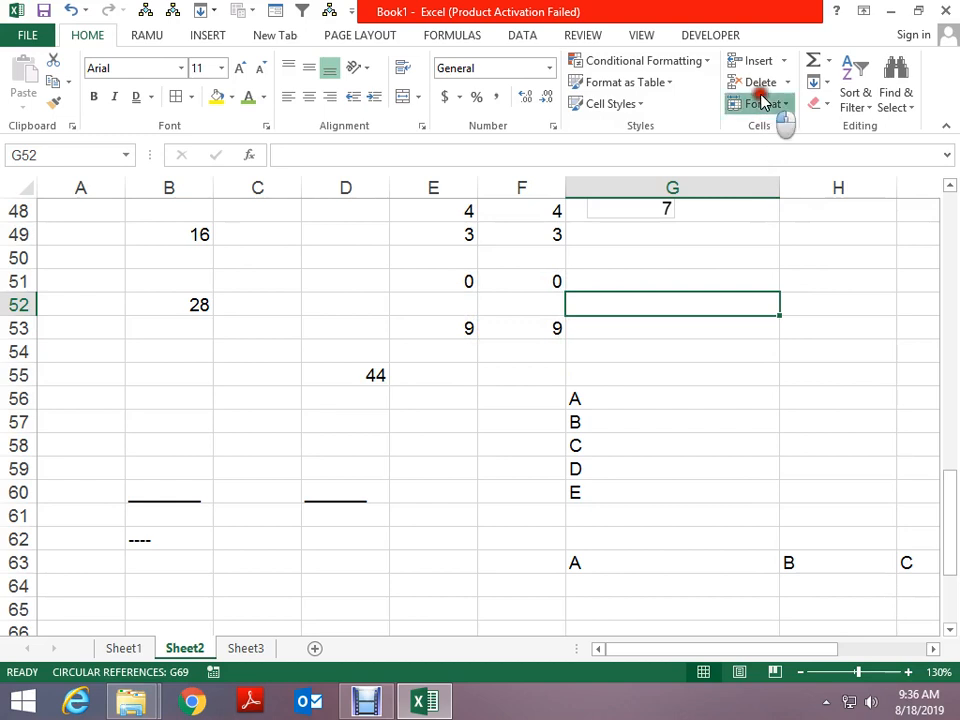
pyautogui.click(768, 104)
pyautogui.click(783, 218)
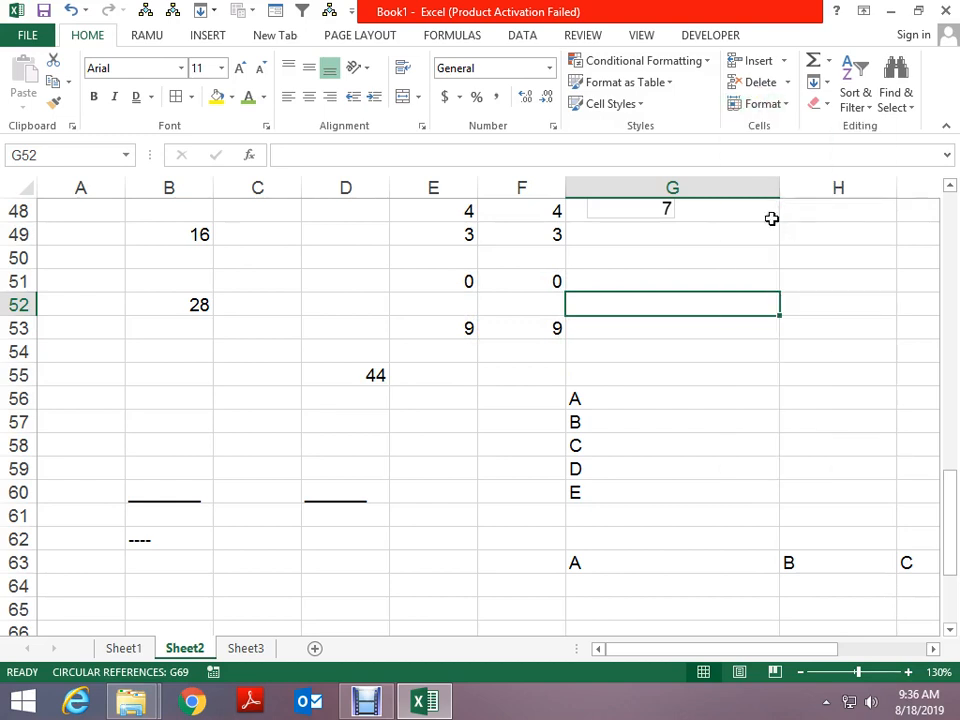
pyautogui.scroll(1, 626, 304)
pyautogui.click(533, 298)
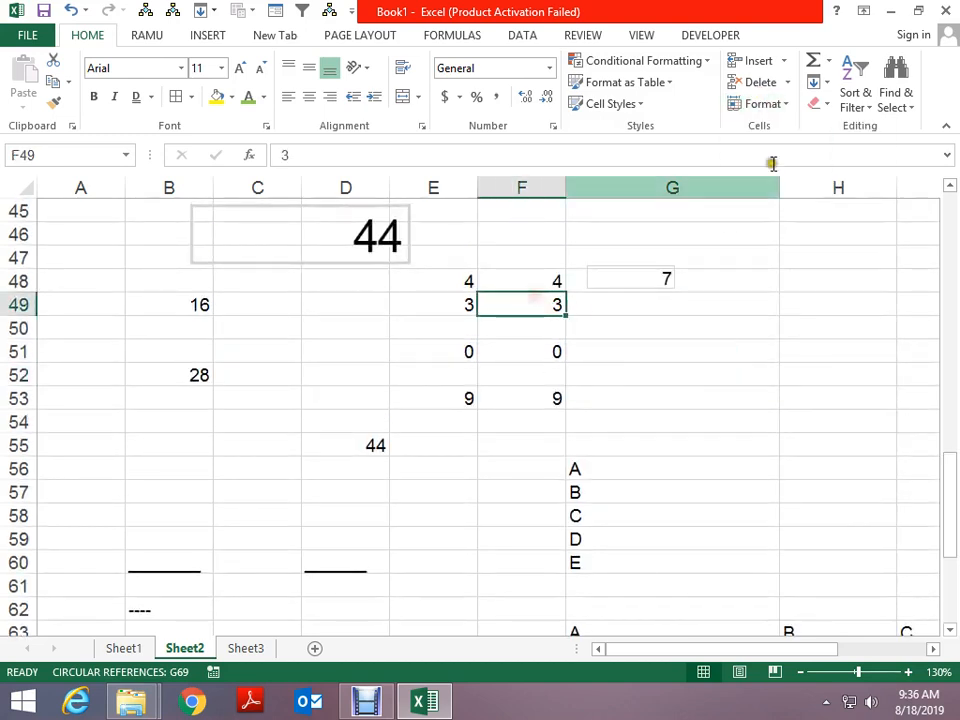
pyautogui.click(768, 106)
pyautogui.click(786, 217)
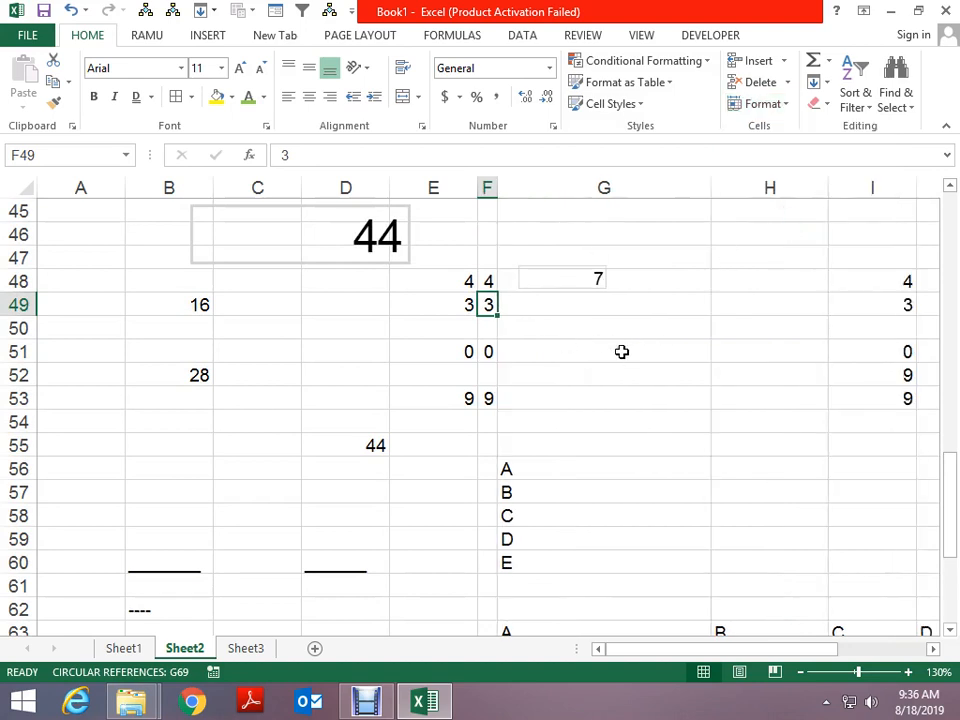
# Set column F's width to 25
pyautogui.click(750, 106)
pyautogui.click(765, 197)
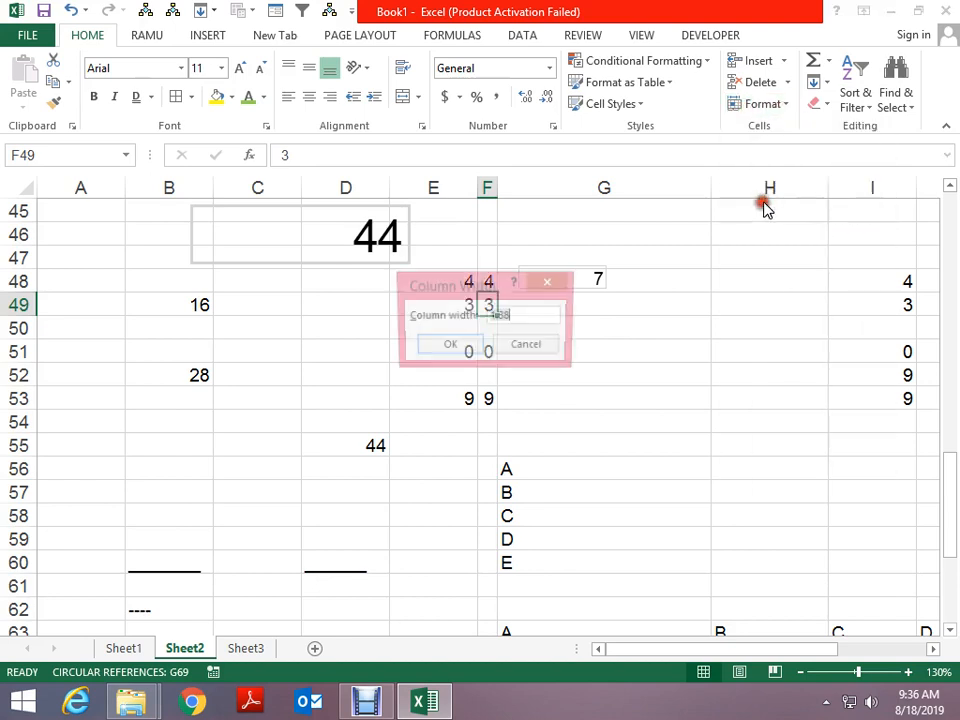
pyautogui.write('25')
pyautogui.press('Return')
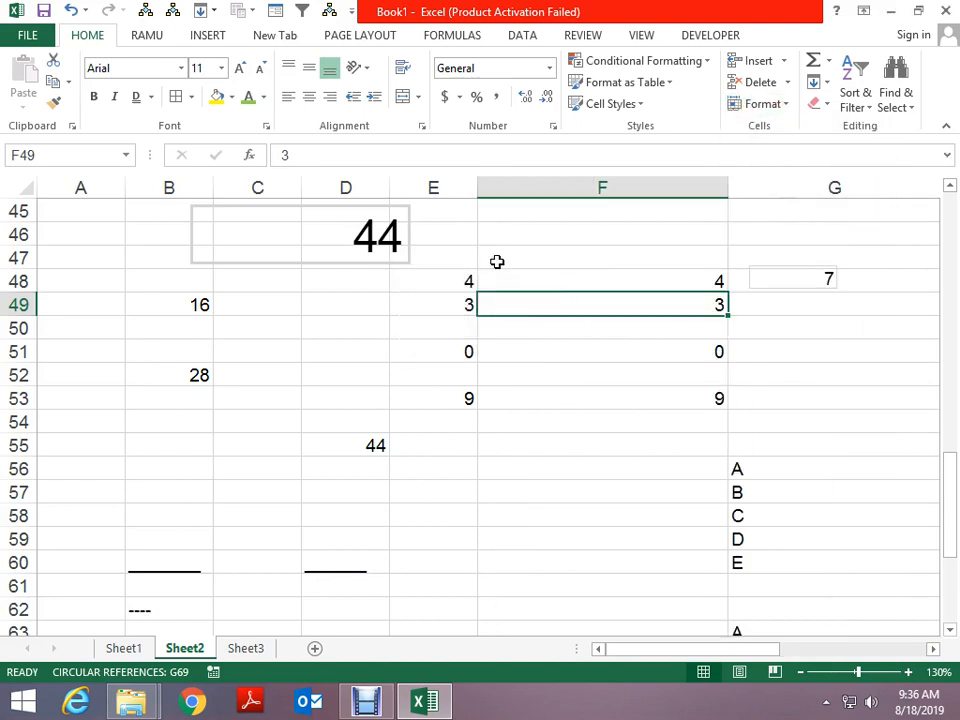
# Keep the sheet's default column width at 8.38
pyautogui.click(332, 302)
pyautogui.click(782, 106)
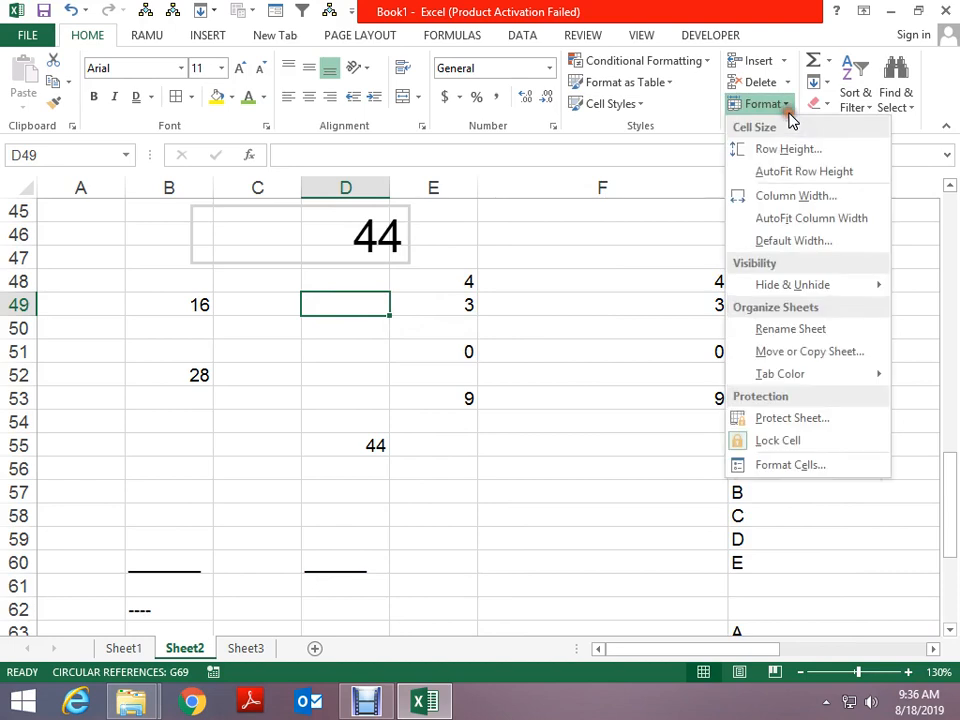
pyautogui.click(790, 242)
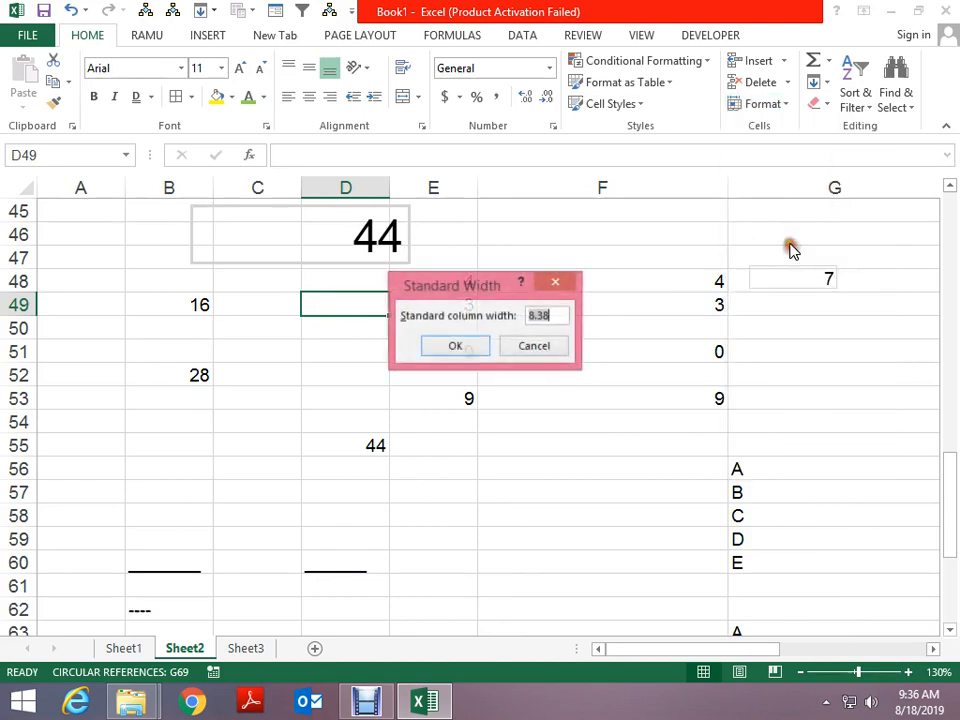
pyautogui.click(440, 347)
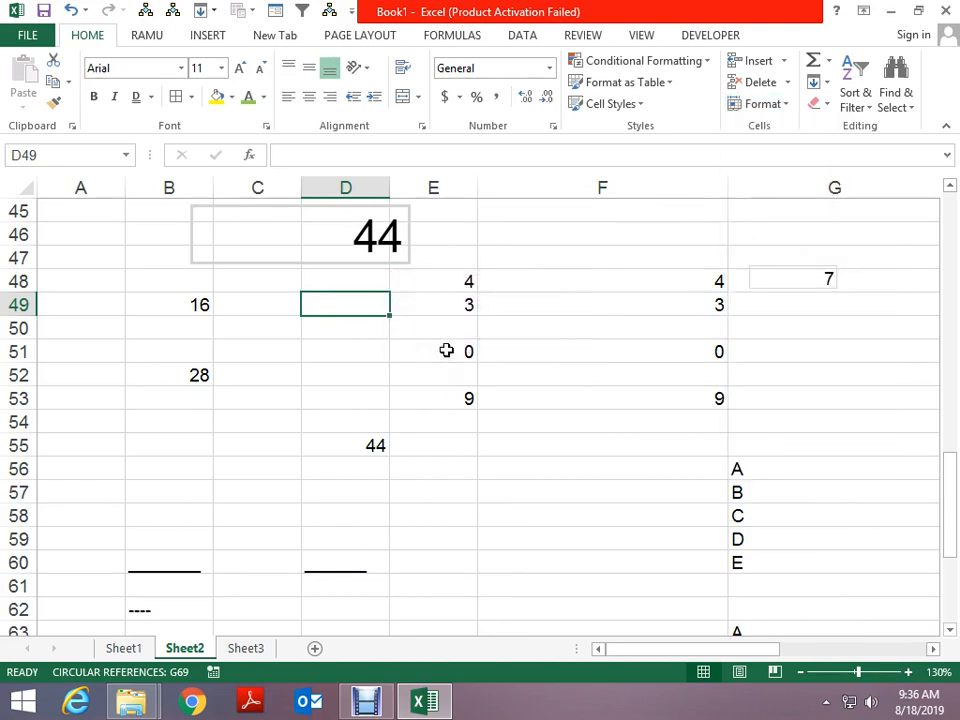
pyautogui.click(779, 107)
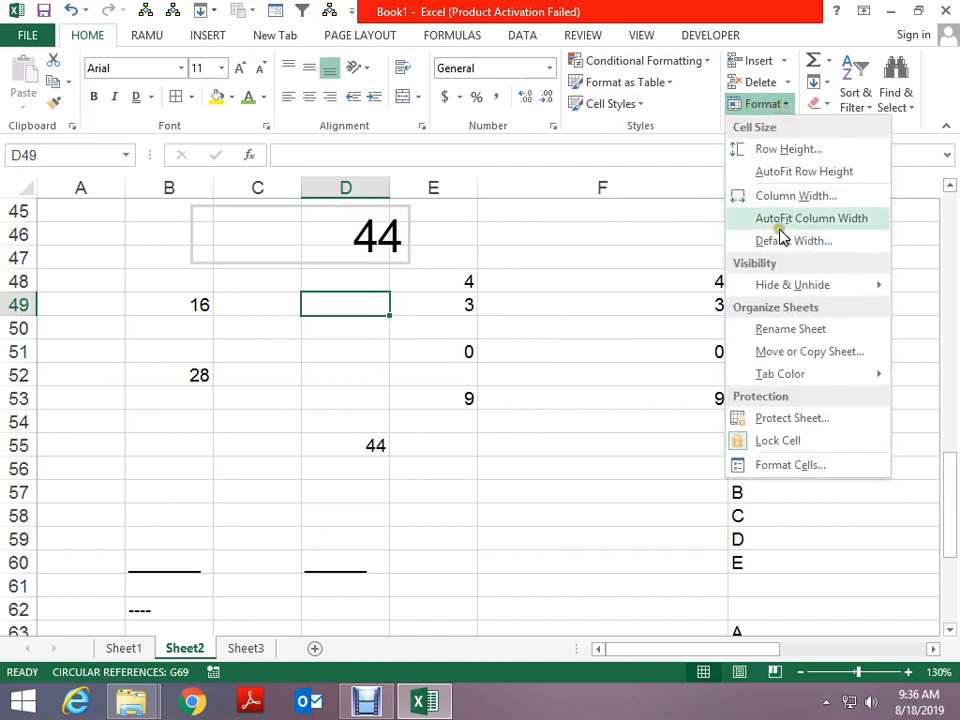
pyautogui.moveTo(779, 286)
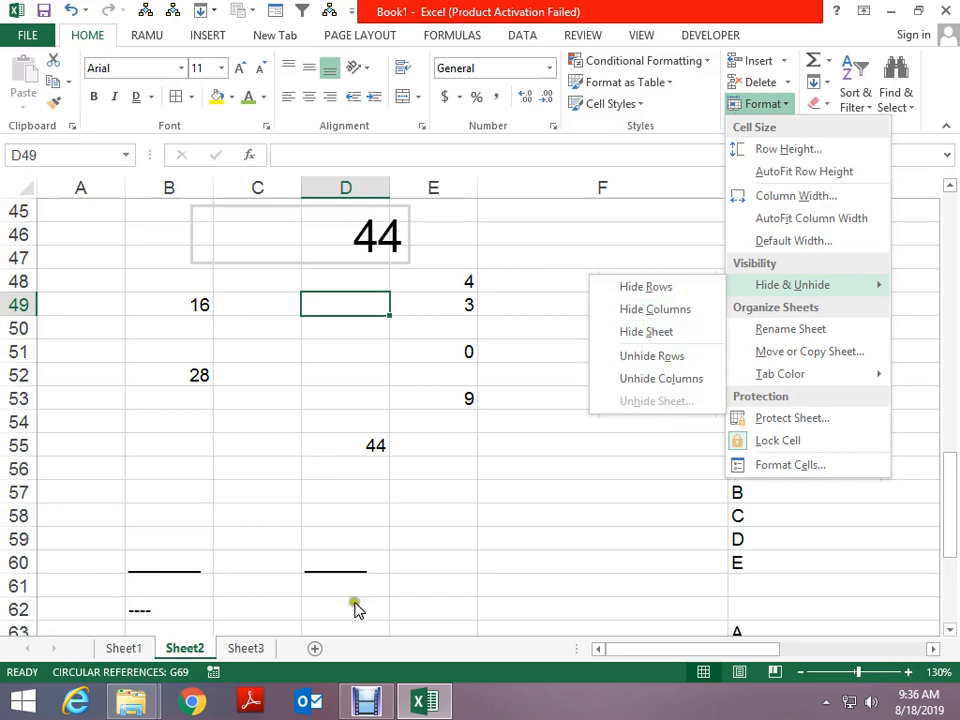
pyautogui.click(645, 333)
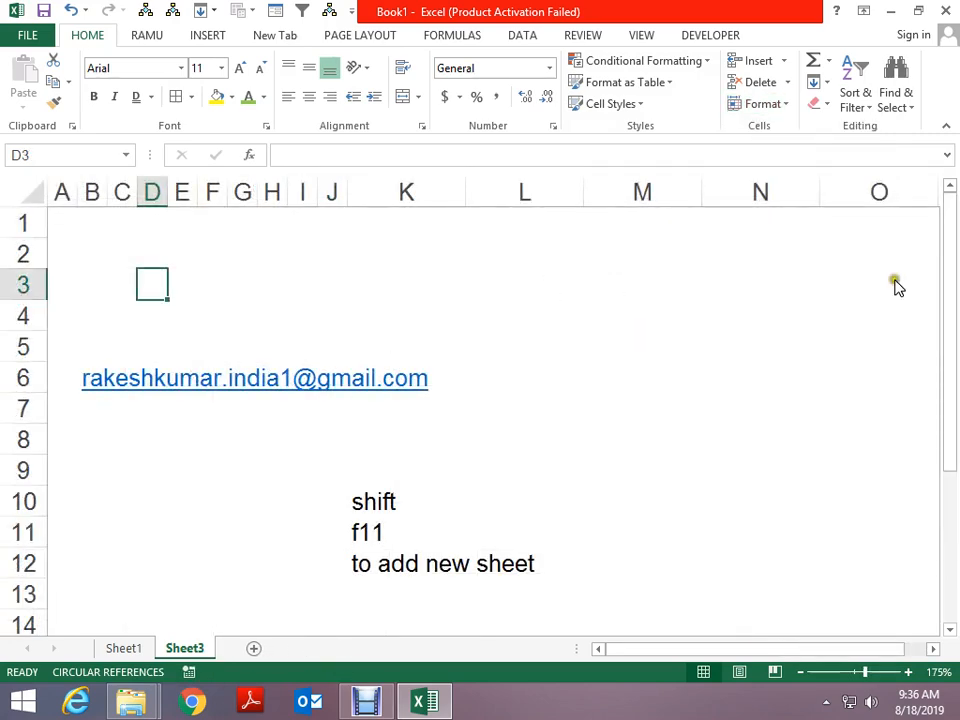
pyautogui.click(776, 106)
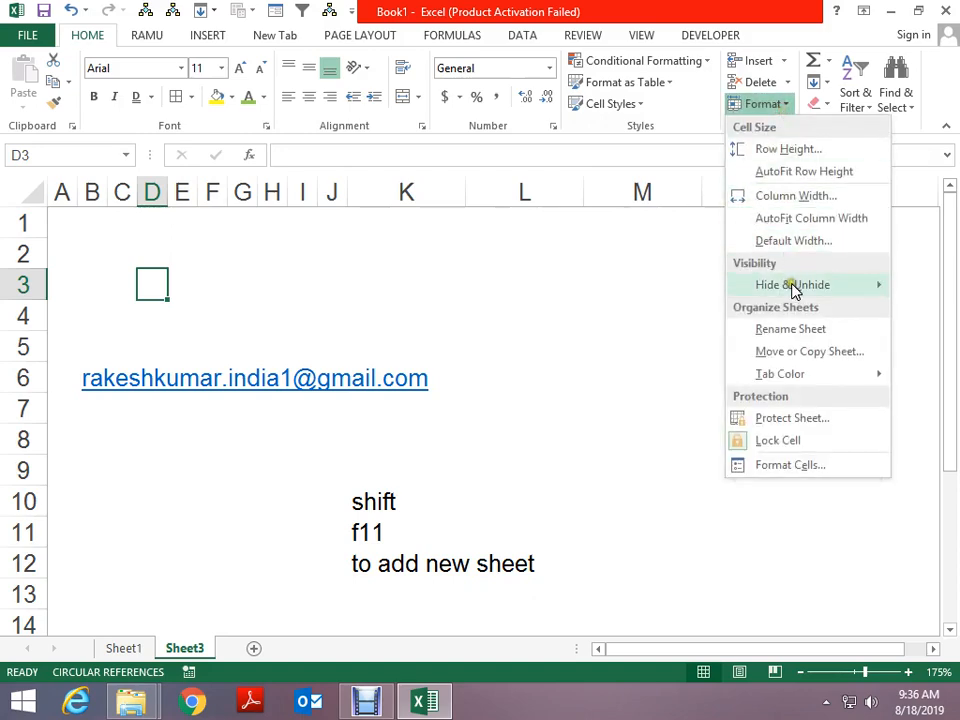
pyautogui.click(669, 403)
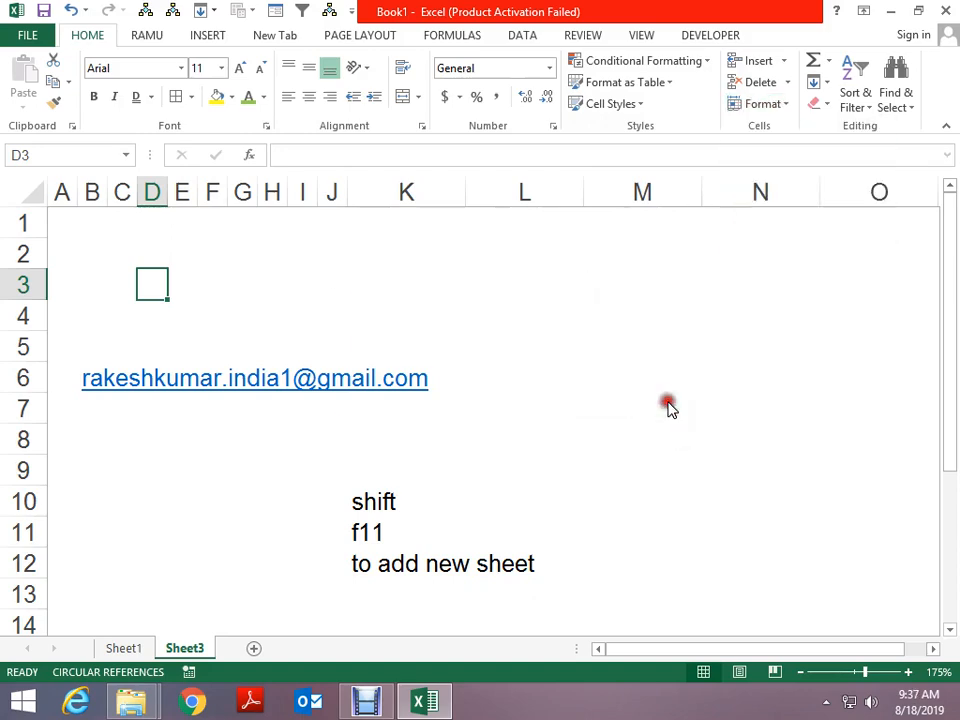
pyautogui.click(509, 397)
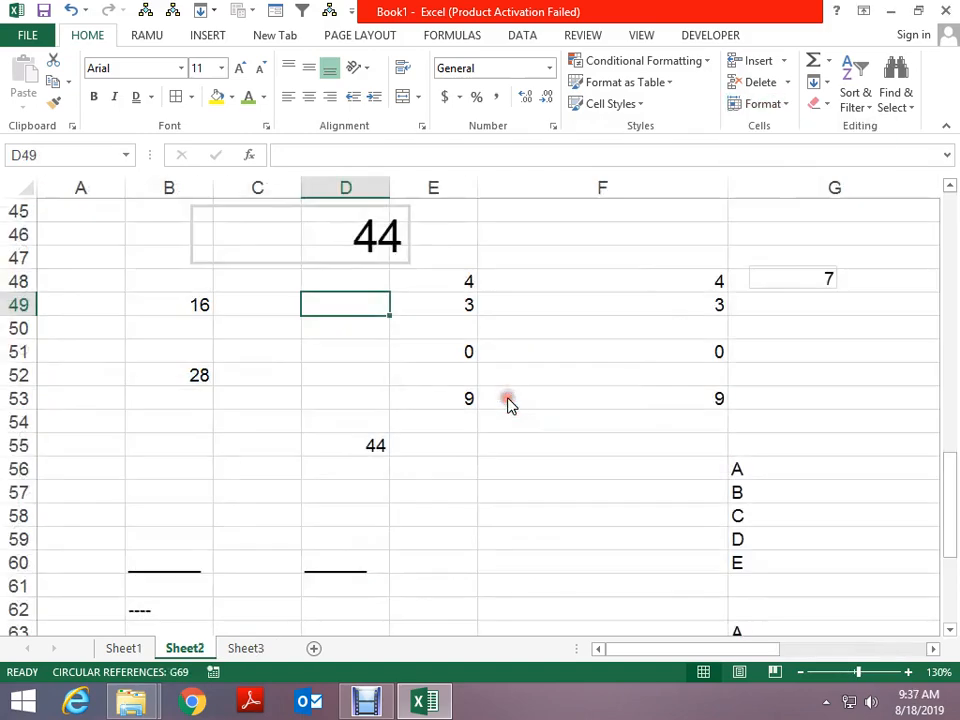
pyautogui.rightClick(172, 650)
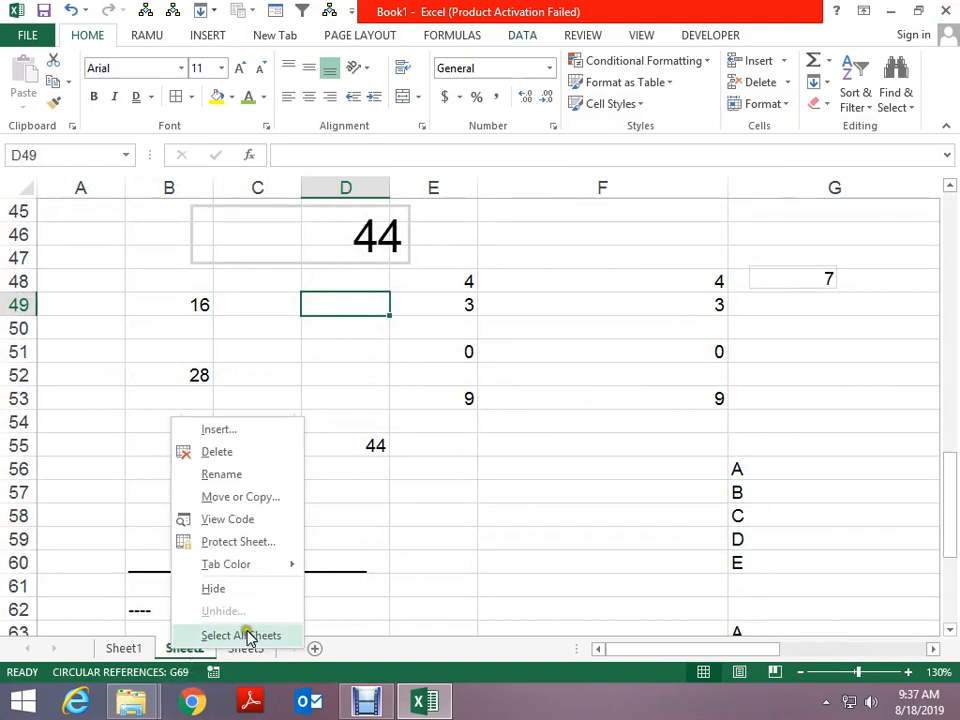
pyautogui.click(760, 124)
pyautogui.click(762, 104)
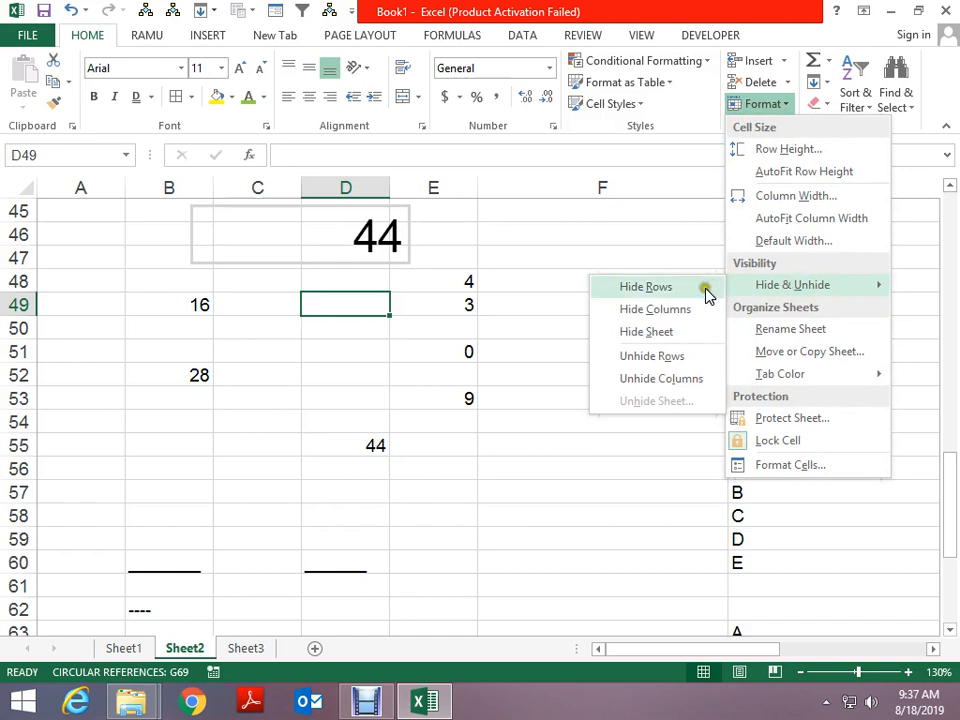
pyautogui.click(444, 351)
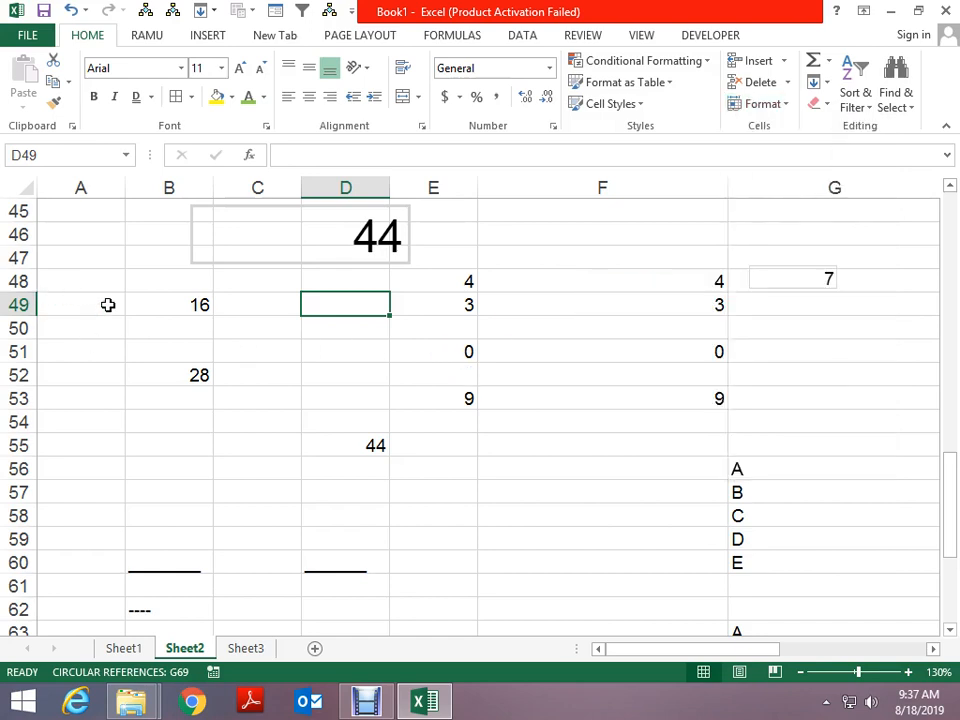
pyautogui.click(108, 305)
pyautogui.click(772, 106)
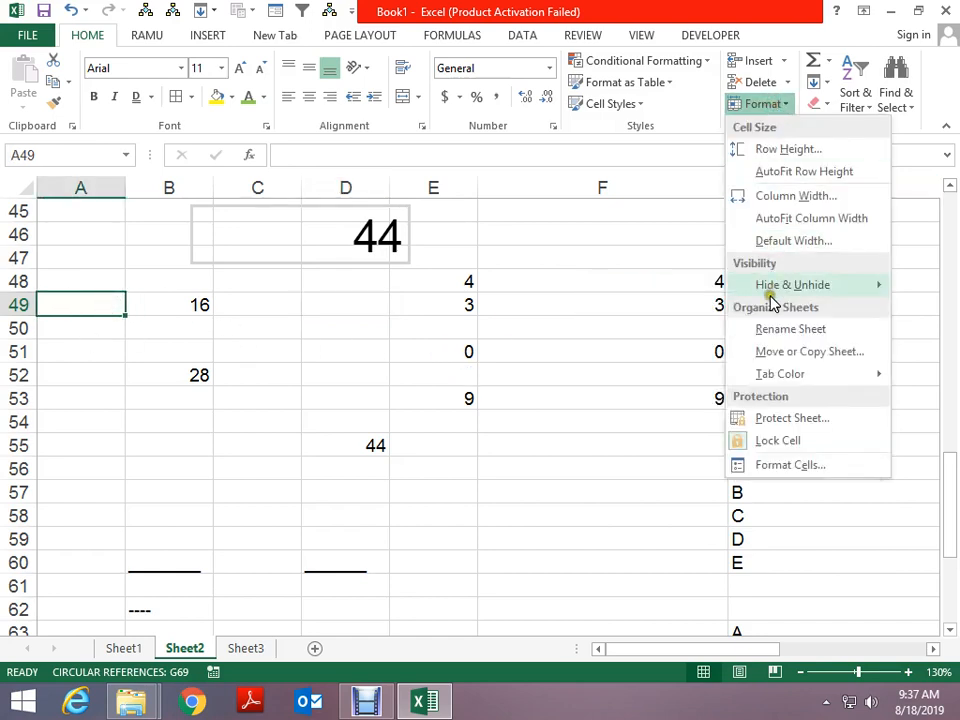
pyautogui.moveTo(768, 298)
pyautogui.click(690, 286)
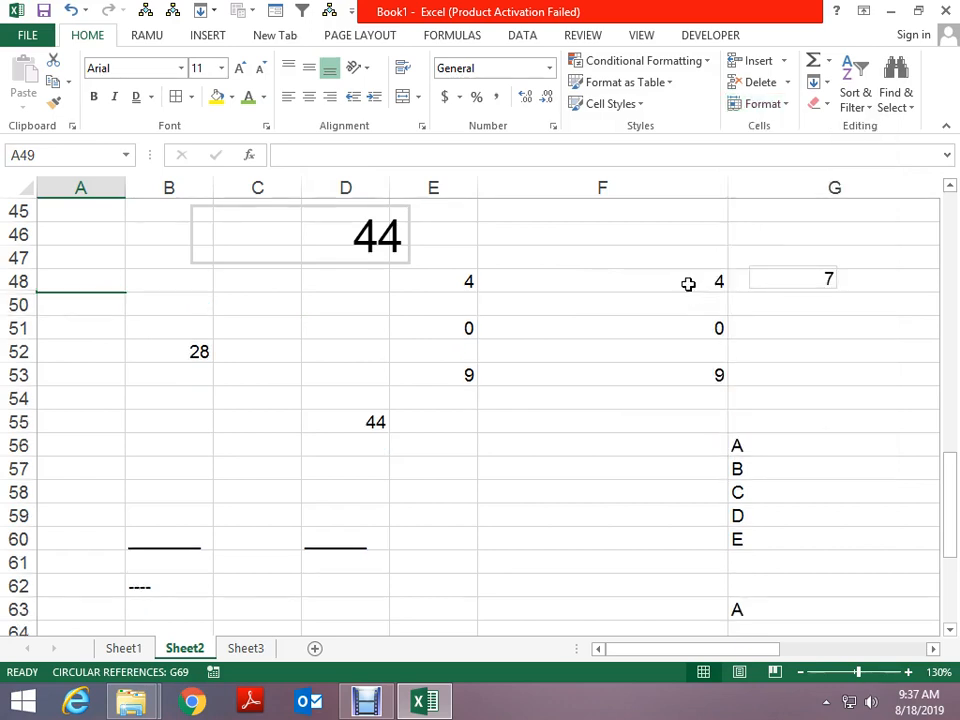
pyautogui.hotkey('ctrl', 'z')
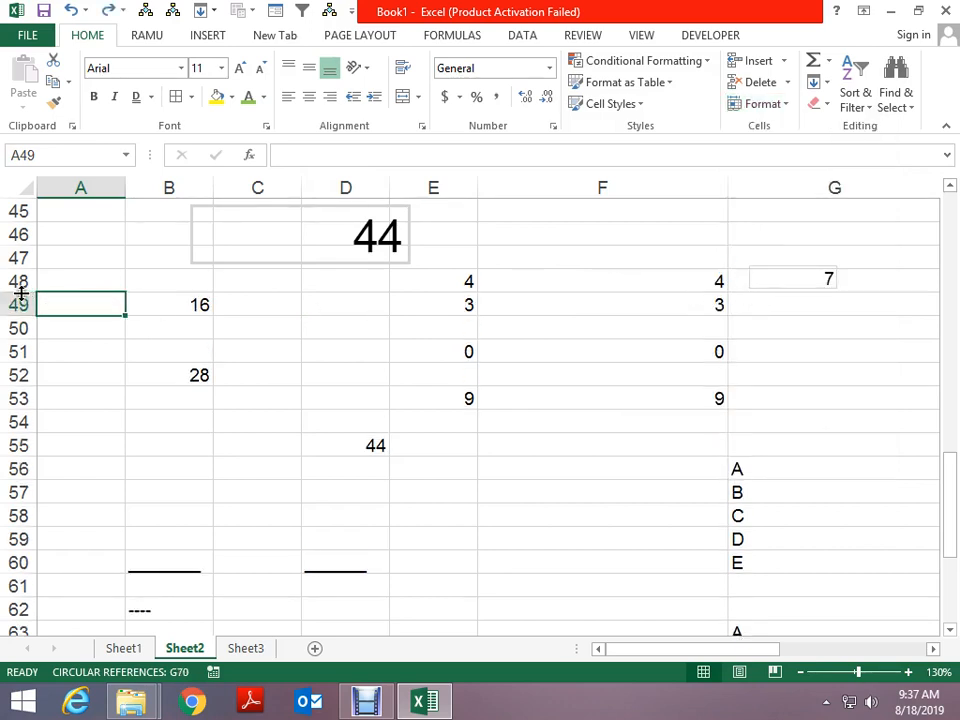
pyautogui.moveTo(18, 302); pyautogui.dragTo(18, 375)
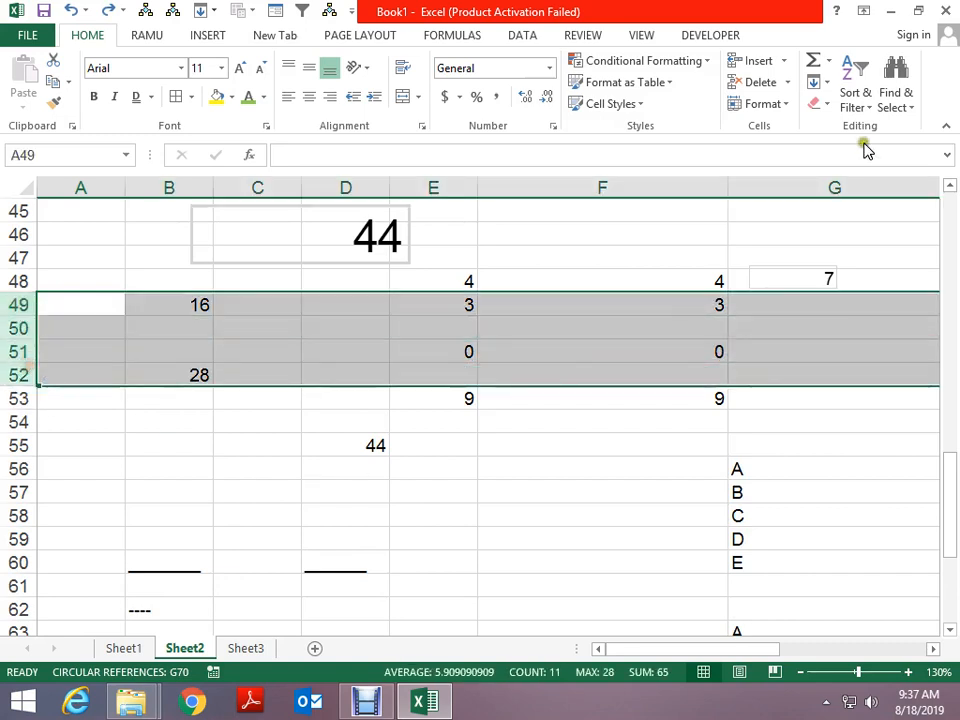
pyautogui.click(782, 106)
pyautogui.moveTo(760, 285)
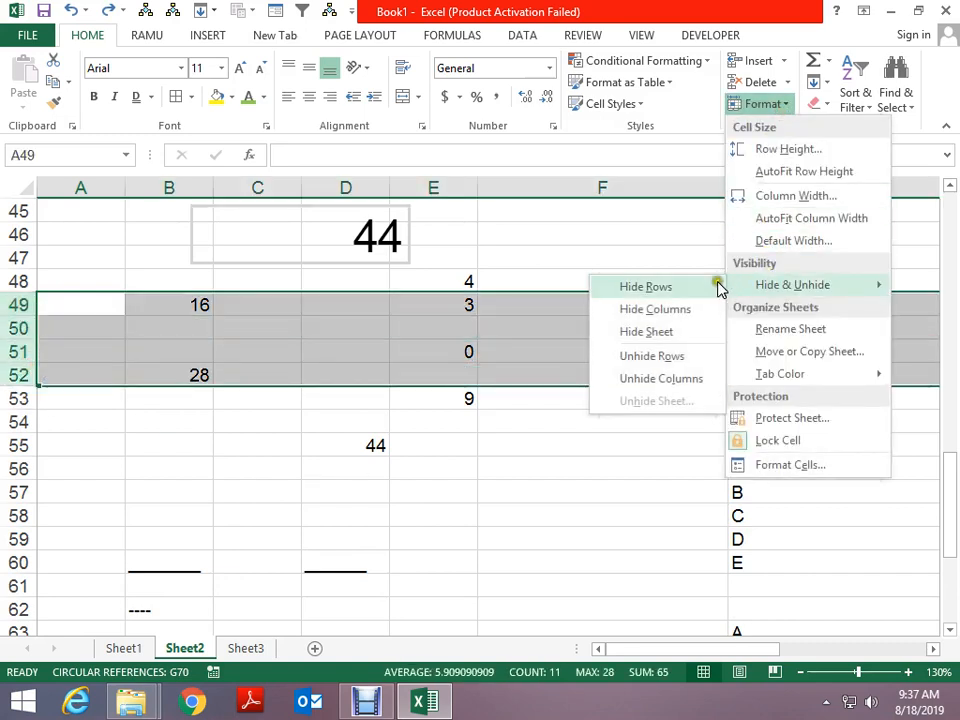
pyautogui.click(683, 290)
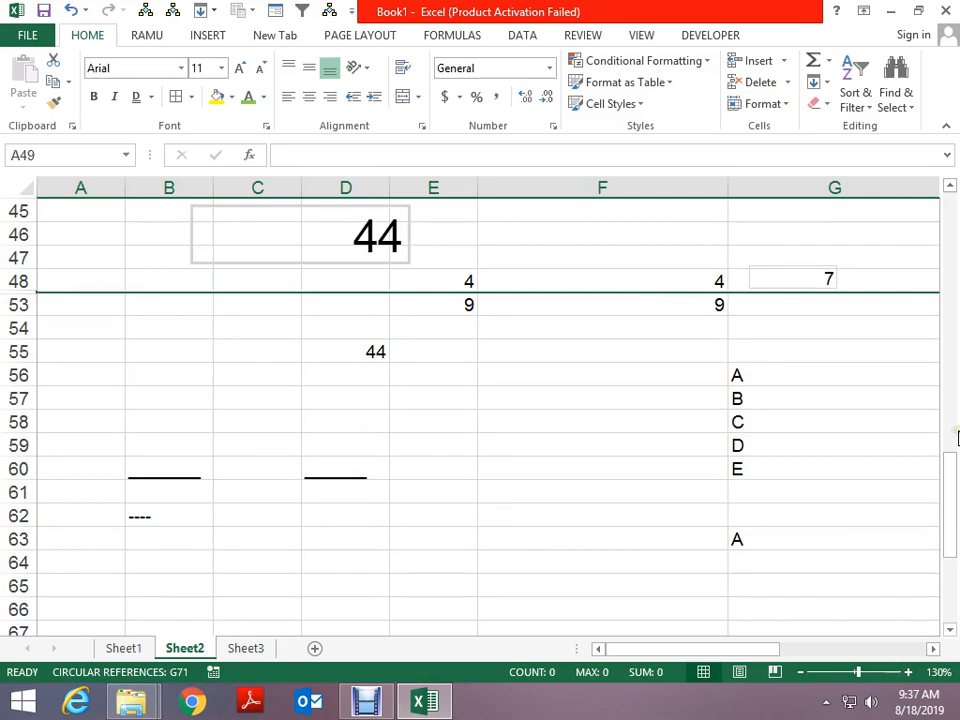
pyautogui.hotkey('ctrl', 'z')
pyautogui.click(625, 352)
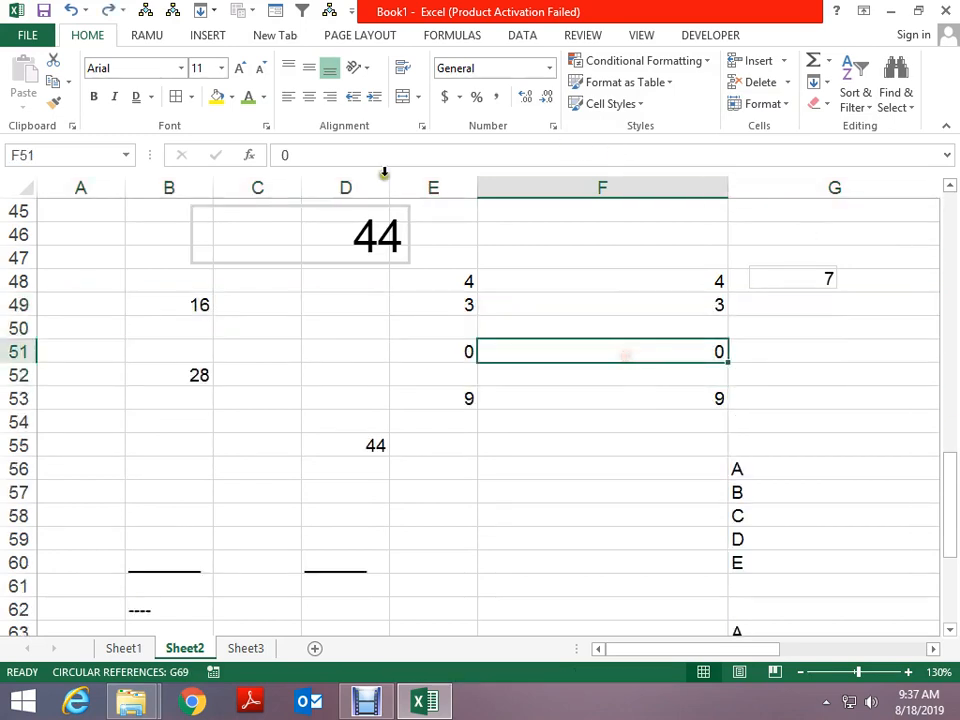
# Hide columns D and E, then undo it
pyautogui.moveTo(376, 190); pyautogui.dragTo(431, 190)
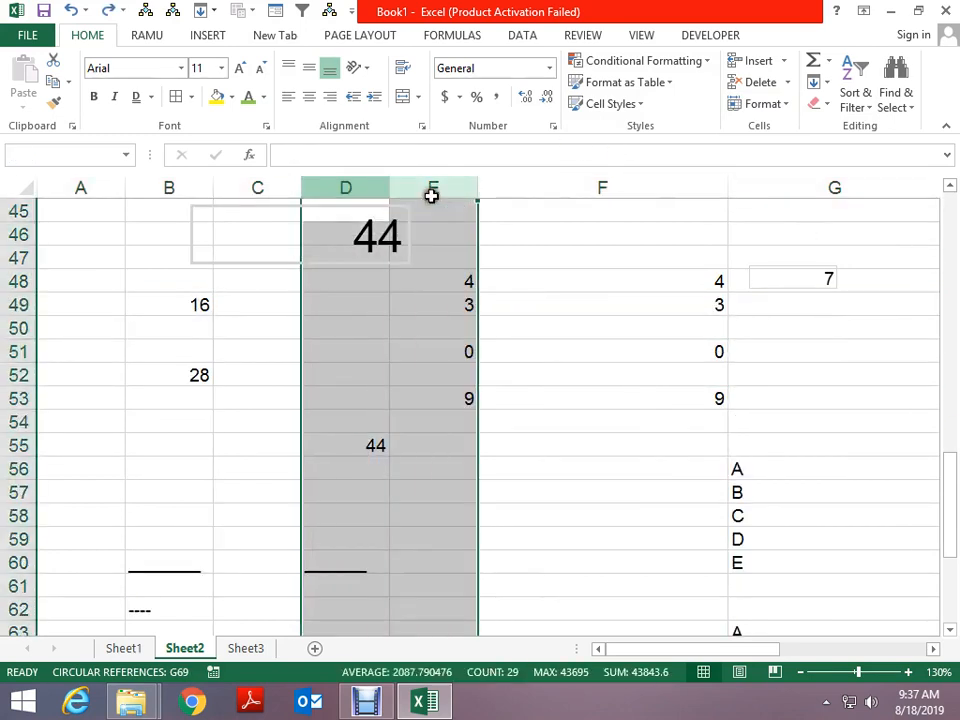
pyautogui.click(760, 108)
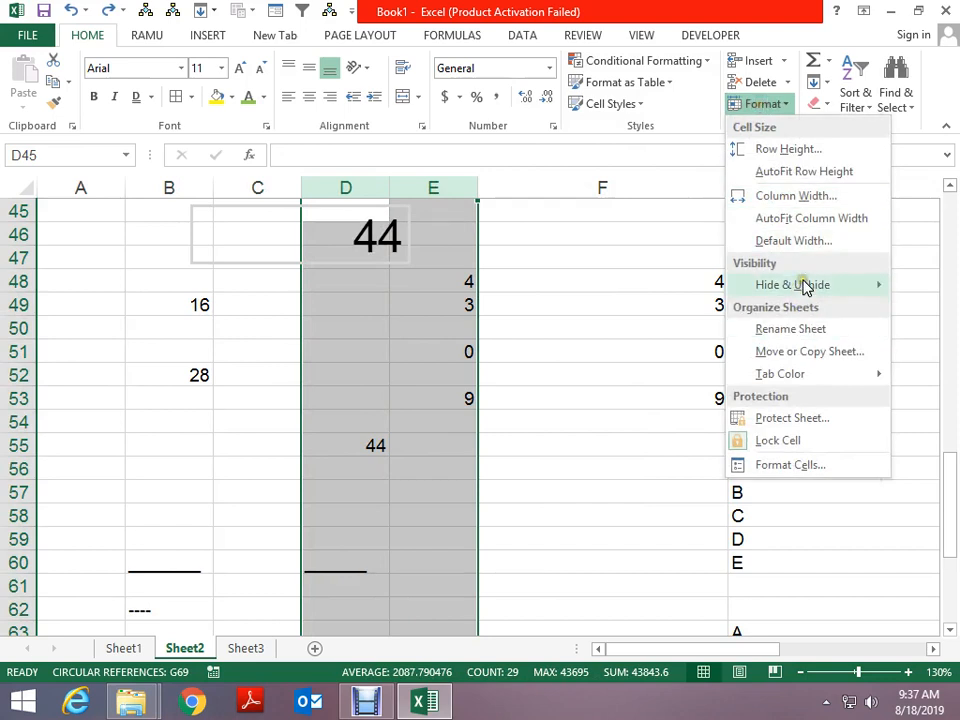
pyautogui.moveTo(806, 285)
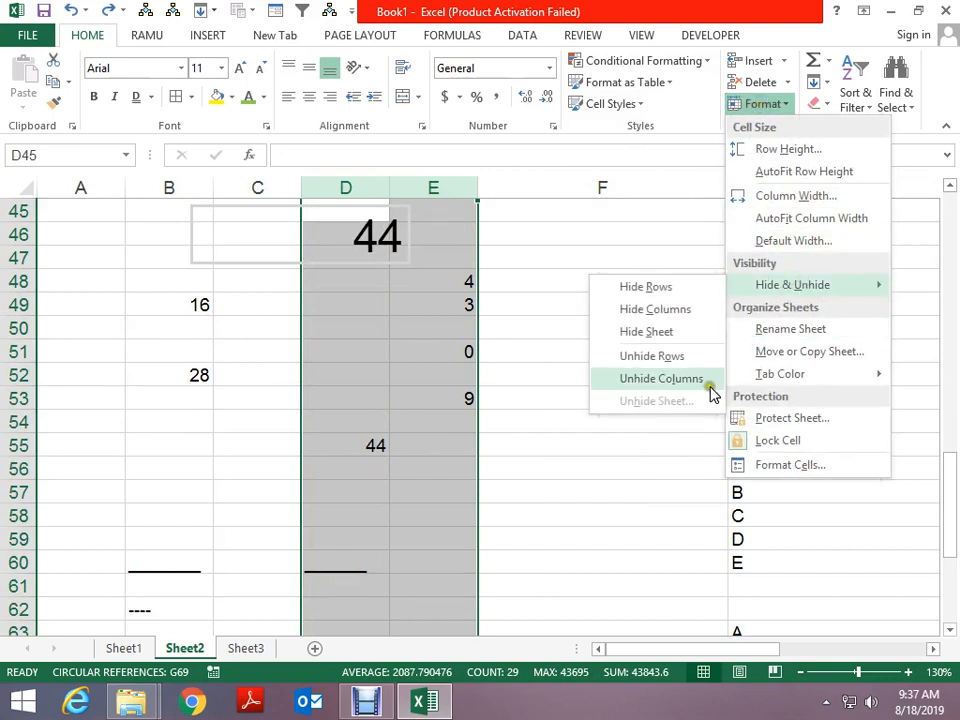
pyautogui.click(655, 310)
pyautogui.hotkey('ctrl', 'z')
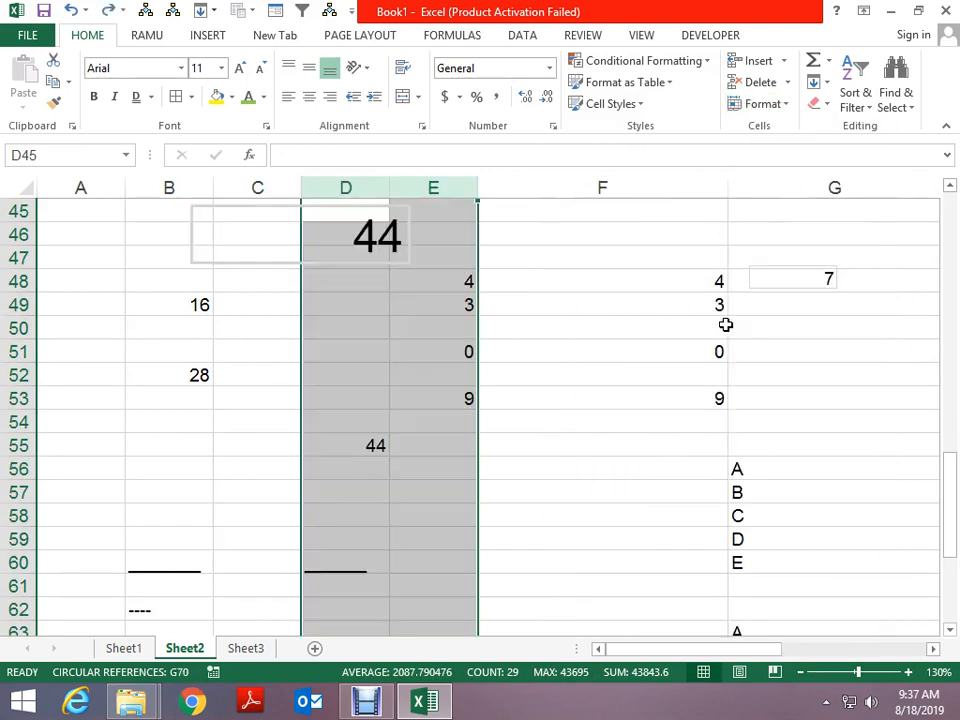
pyautogui.click(671, 285)
pyautogui.click(790, 105)
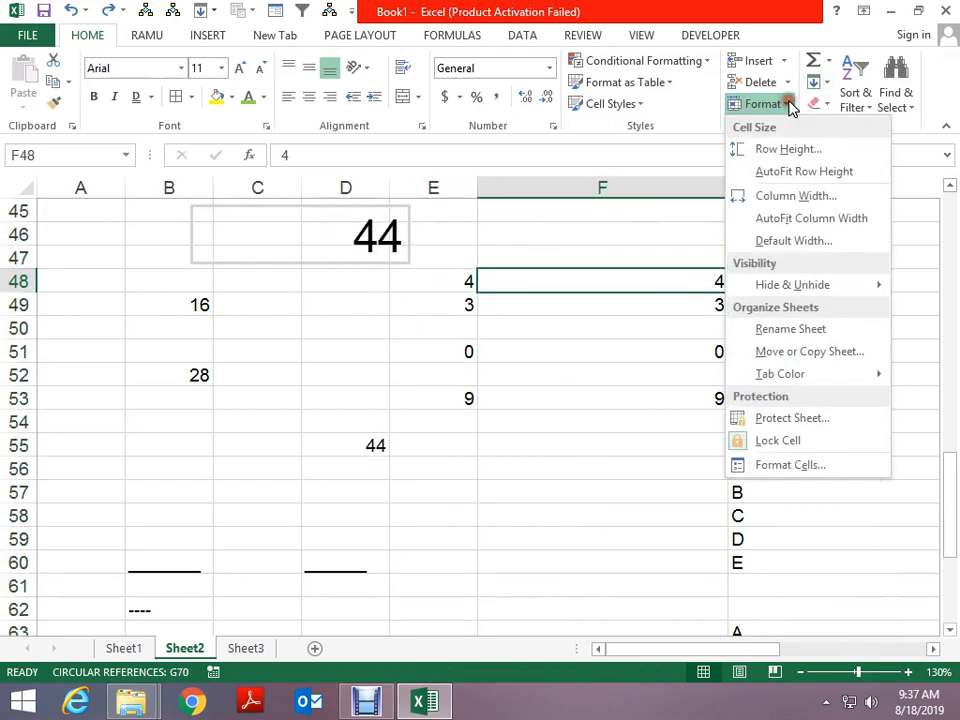
pyautogui.moveTo(787, 286)
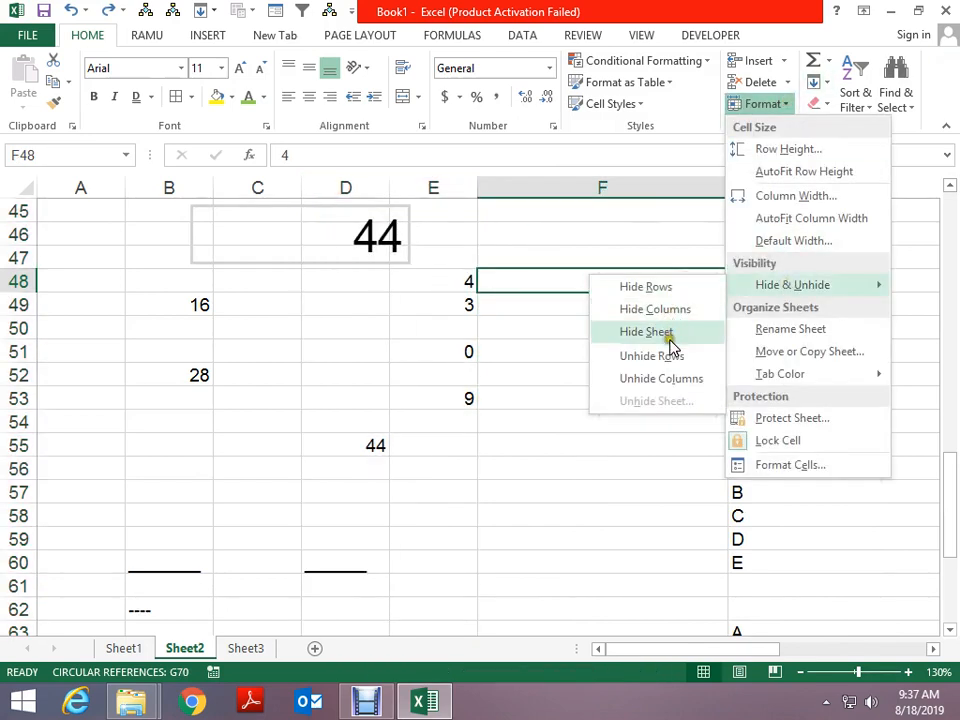
pyautogui.click(434, 189)
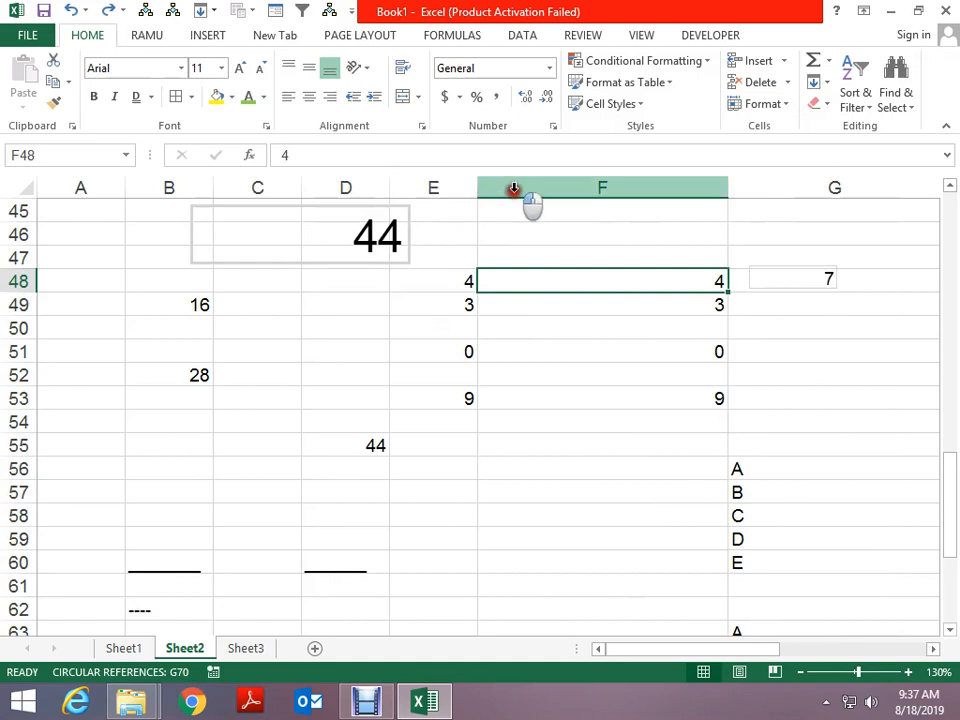
# Hide columns E and F with Hide Columns
pyautogui.moveTo(456, 182); pyautogui.dragTo(512, 188)
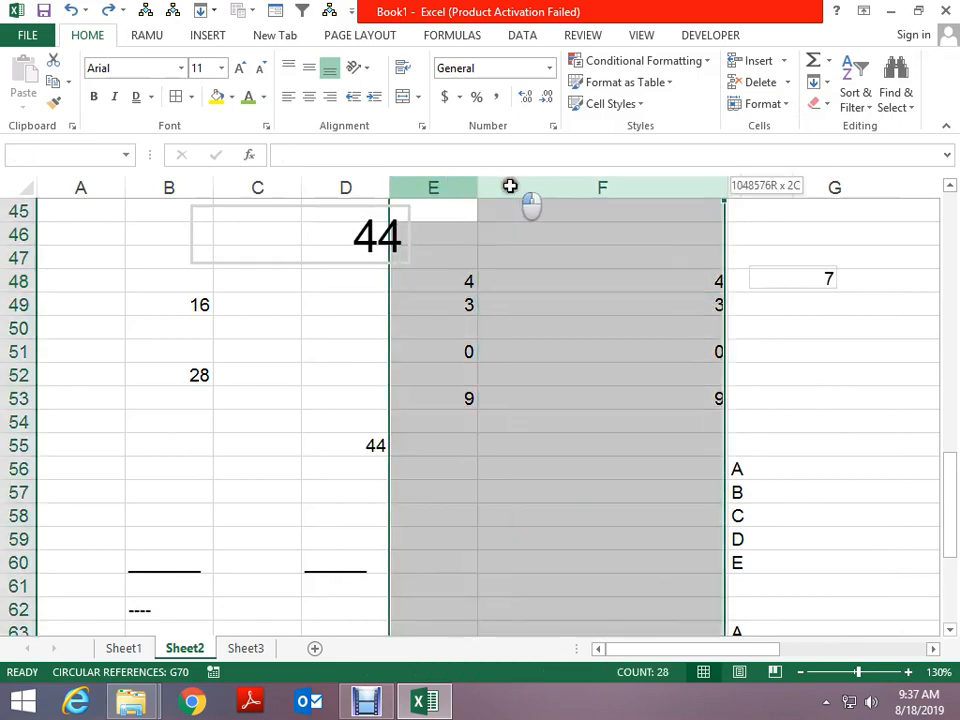
pyautogui.click(772, 104)
pyautogui.moveTo(765, 288)
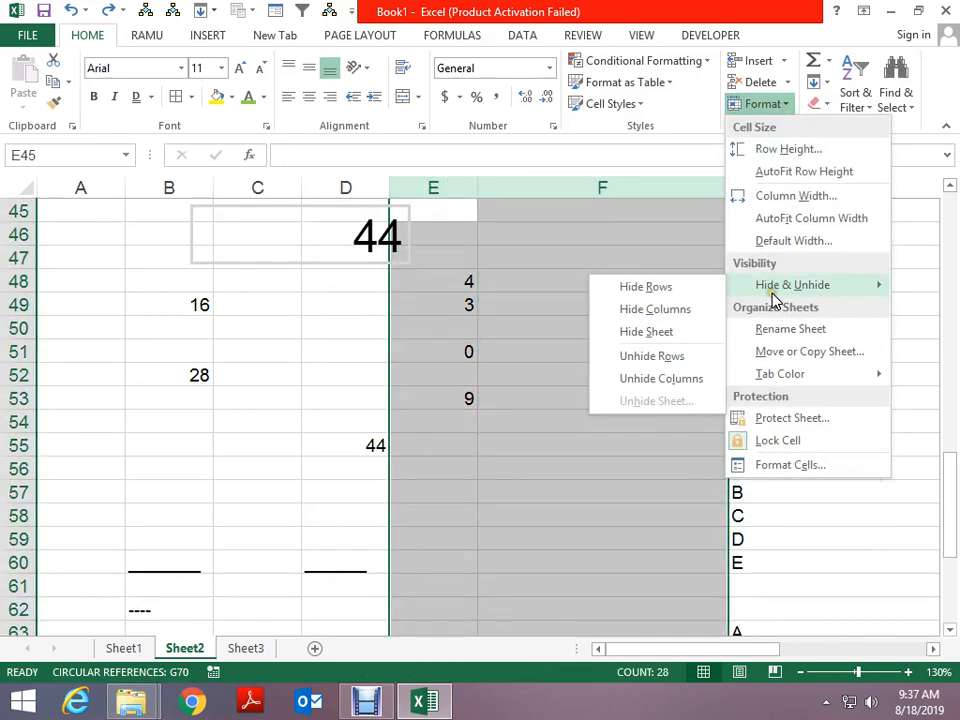
pyautogui.click(662, 310)
pyautogui.click(844, 351)
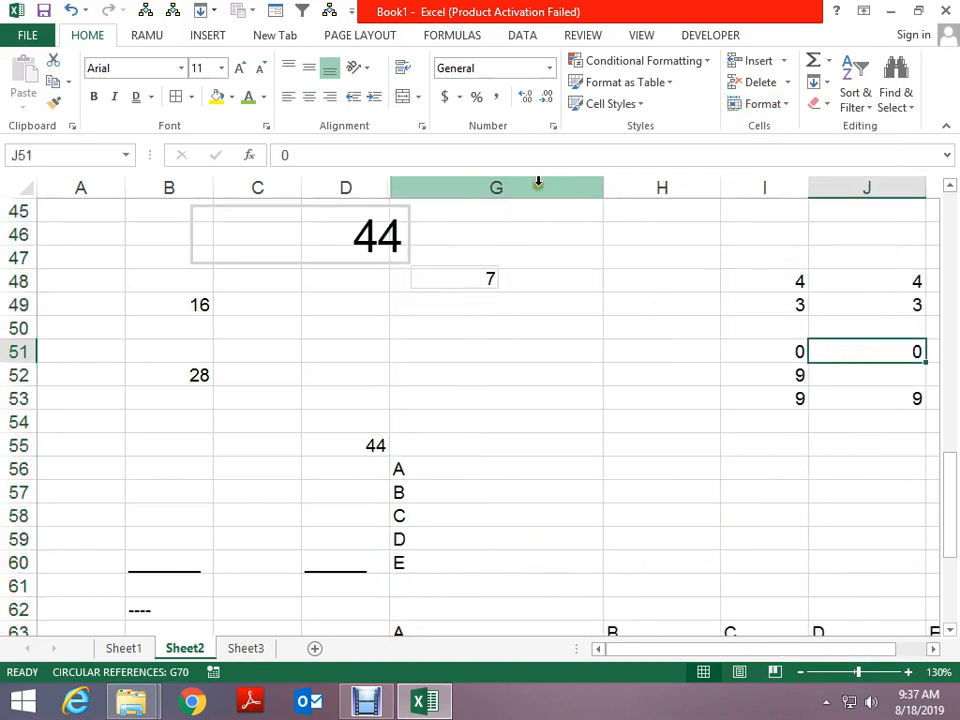
# Select columns D through G and unhide the hidden columns E and F
pyautogui.moveTo(383, 193); pyautogui.dragTo(426, 206)
pyautogui.click(790, 104)
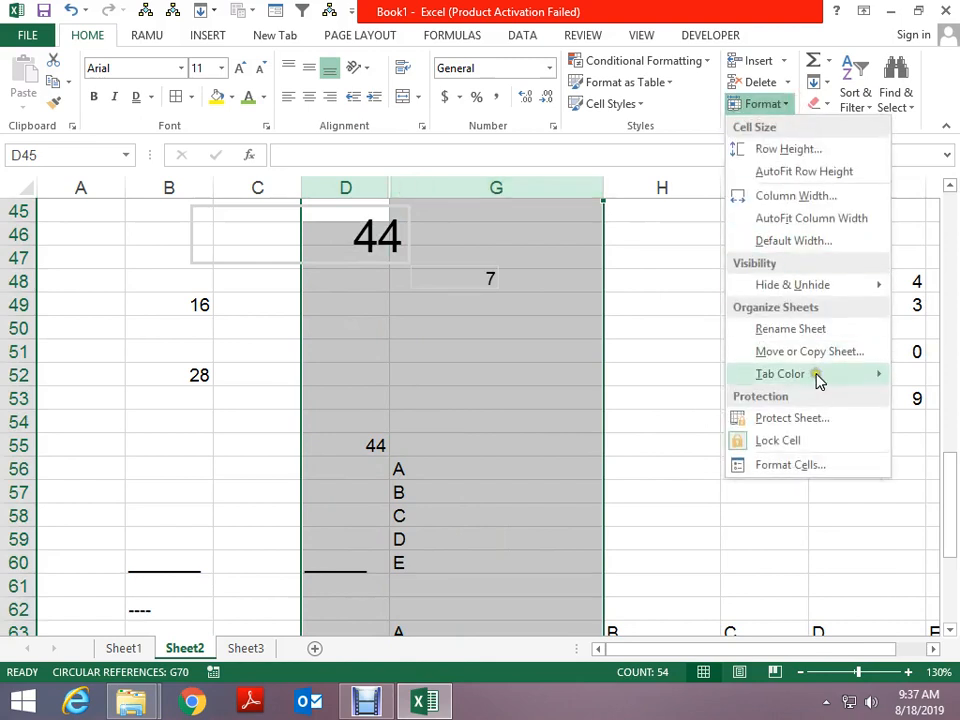
pyautogui.rightClick(373, 207)
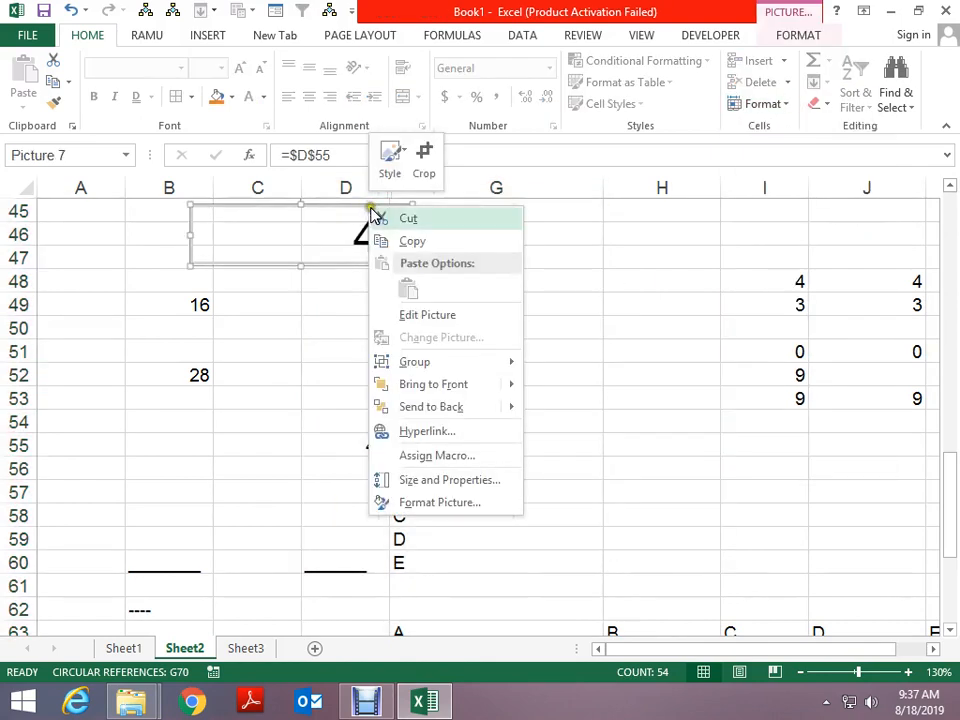
pyautogui.click(350, 186)
pyautogui.moveTo(352, 189); pyautogui.dragTo(401, 186)
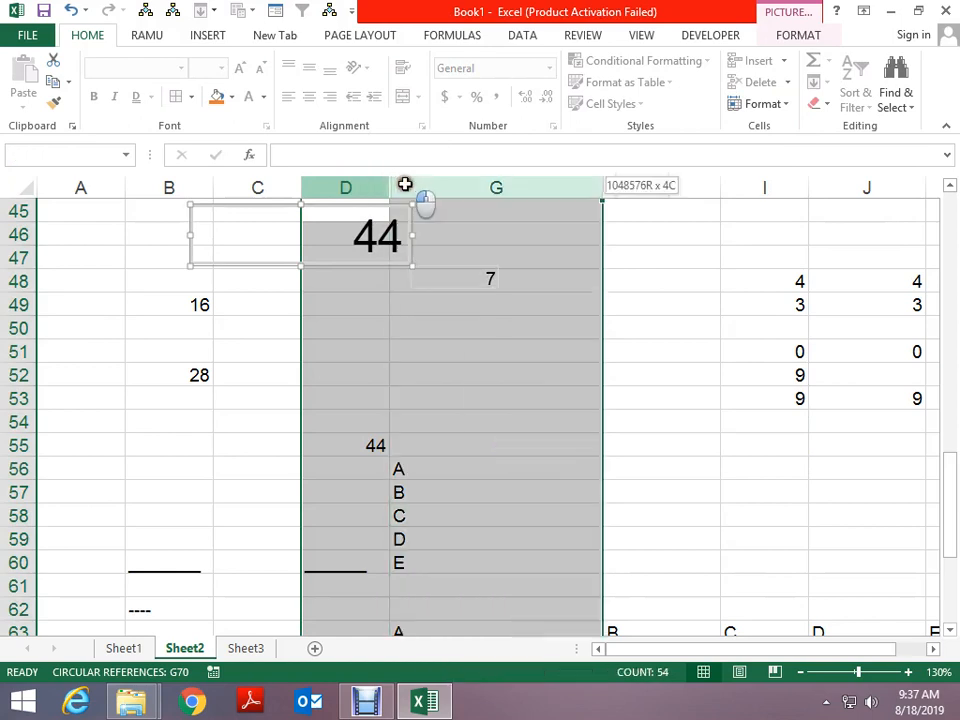
pyautogui.rightClick(401, 185)
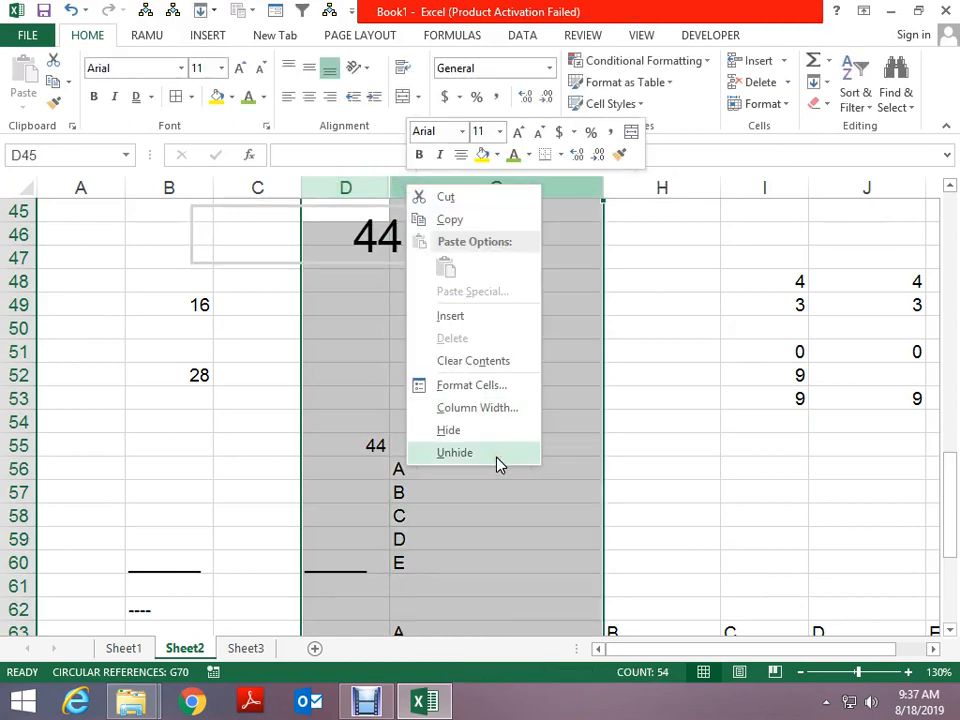
pyautogui.click(454, 453)
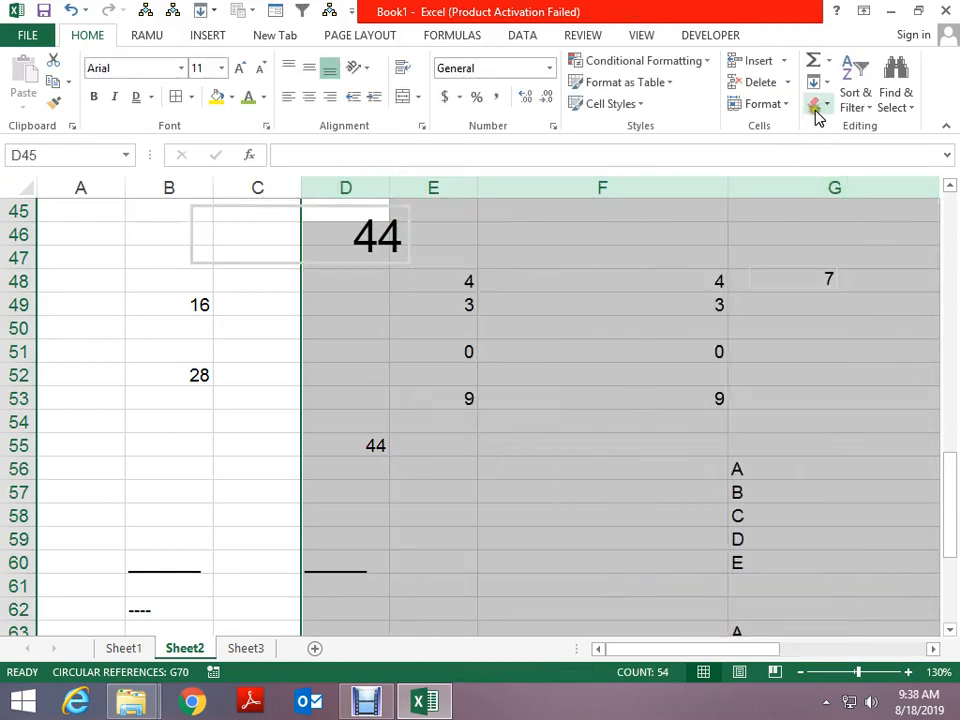
pyautogui.click(786, 110)
pyautogui.moveTo(785, 286)
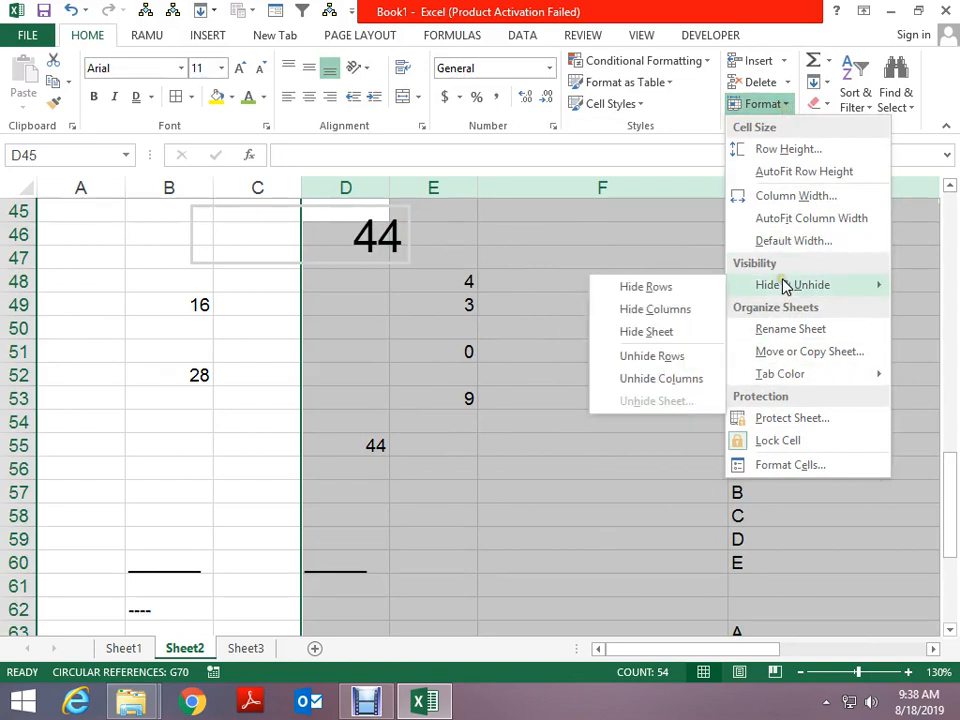
pyautogui.click(530, 458)
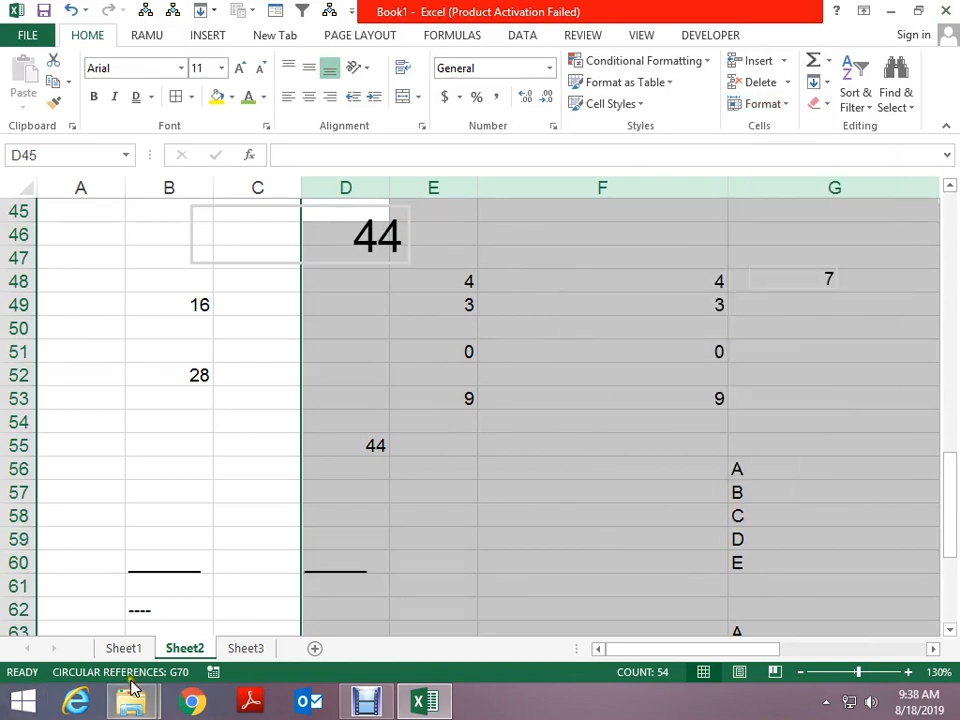
# Cancel an accidental sheet insert, then rename the Sheet2 tab to 'sss'
pyautogui.rightClick(175, 650)
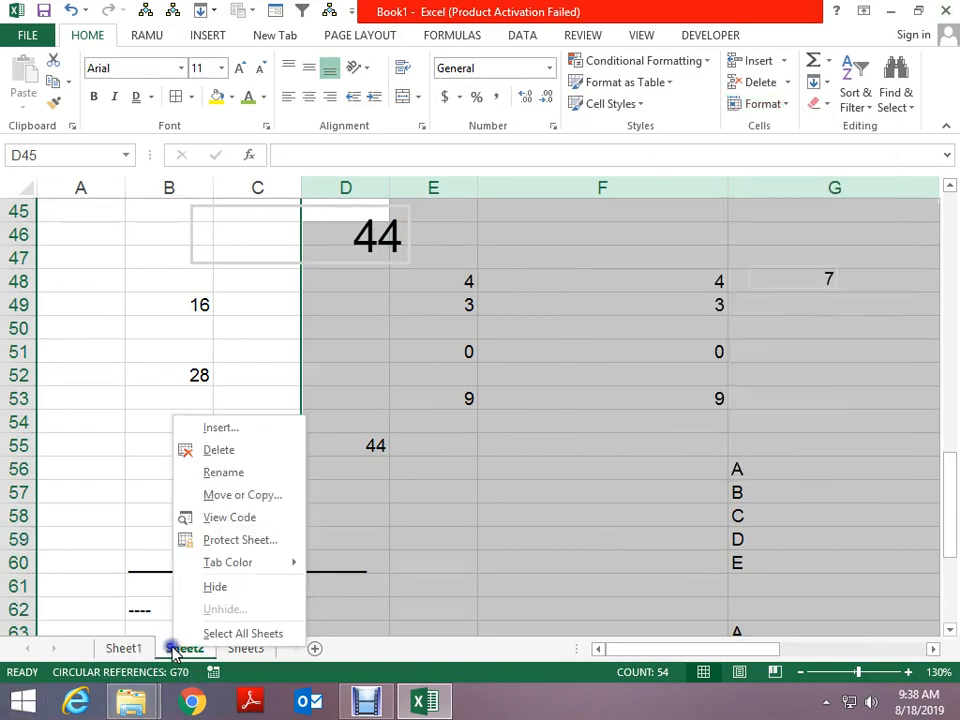
pyautogui.click(222, 428)
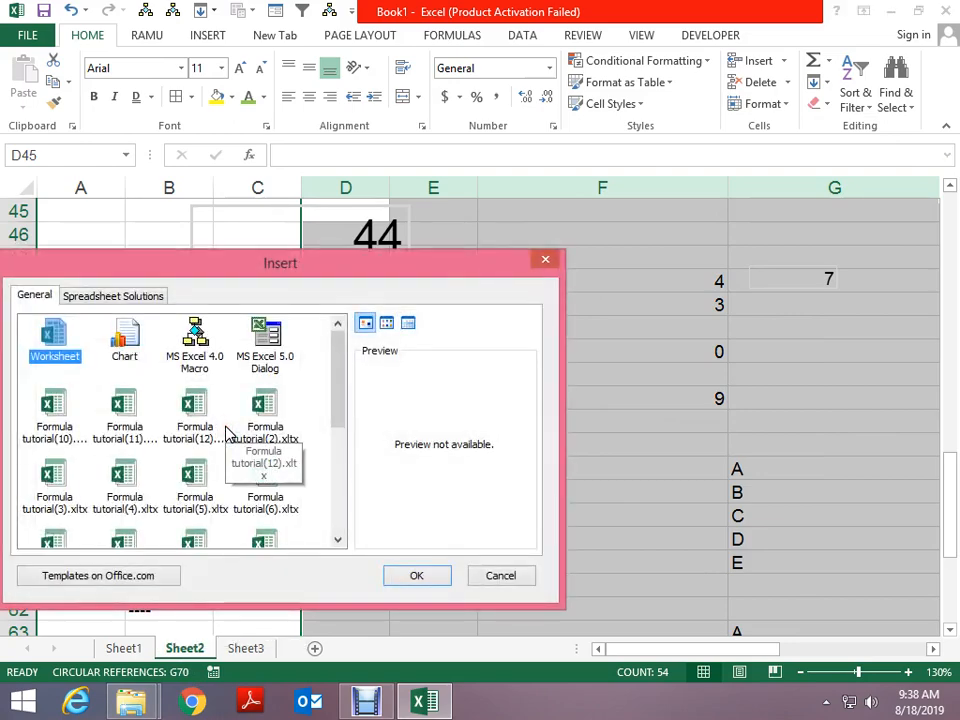
pyautogui.press('Escape')
pyautogui.rightClick(172, 646)
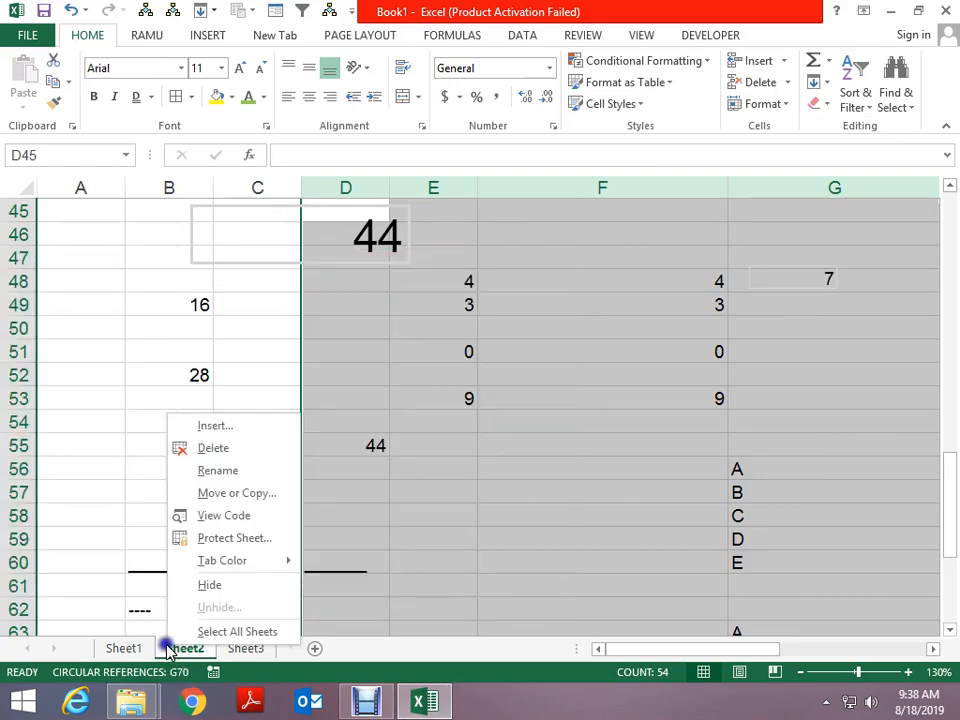
pyautogui.click(226, 478)
pyautogui.write('sss')
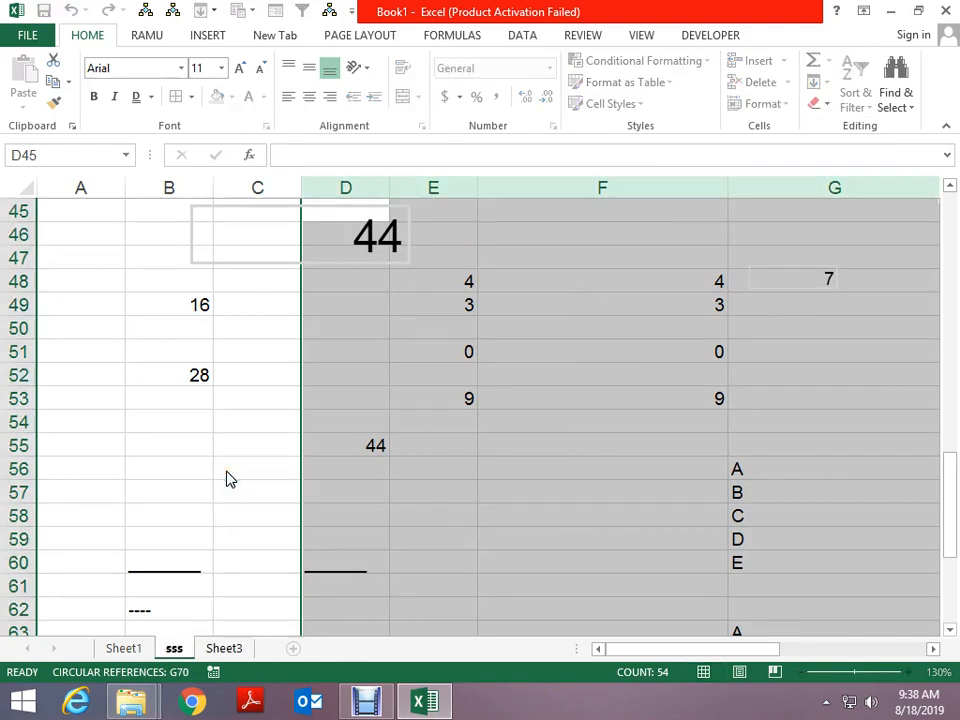
pyautogui.press('Return')
# Open the Move or Copy dialog for the sss sheet and close it unchanged
pyautogui.rightClick(192, 643)
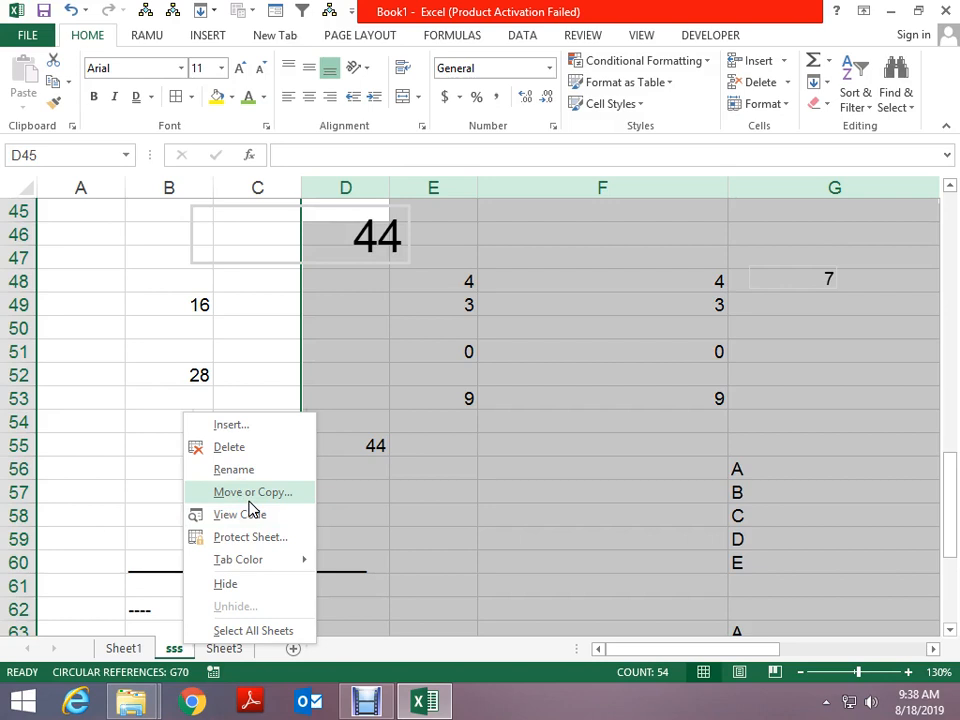
pyautogui.click(390, 551)
pyautogui.click(392, 546)
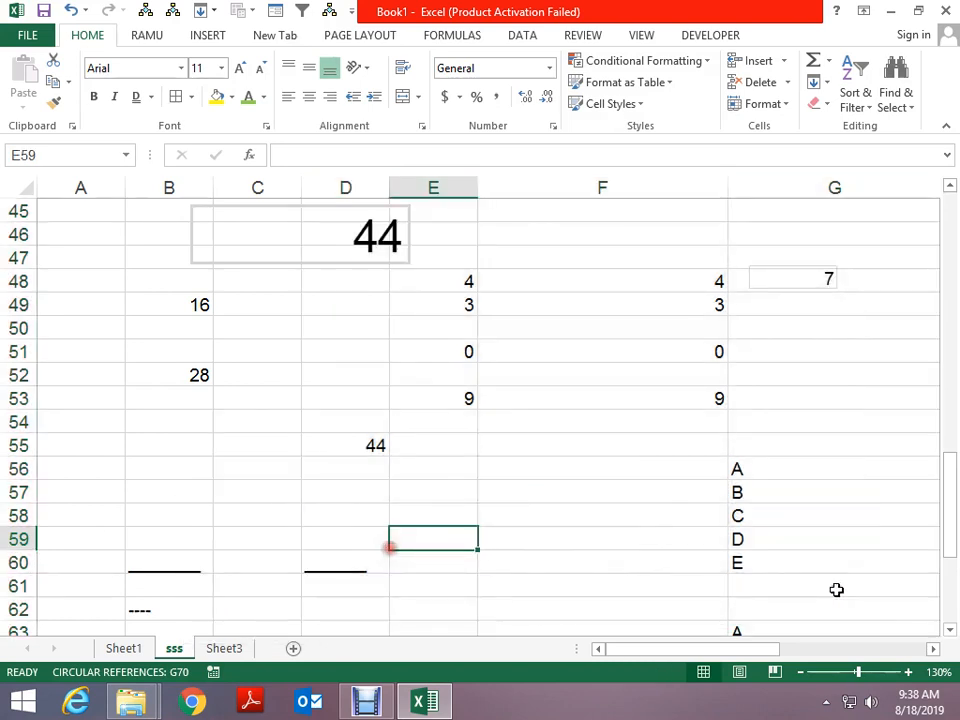
pyautogui.scroll(6, 615, 396)
pyautogui.scroll(-3, 594, 396)
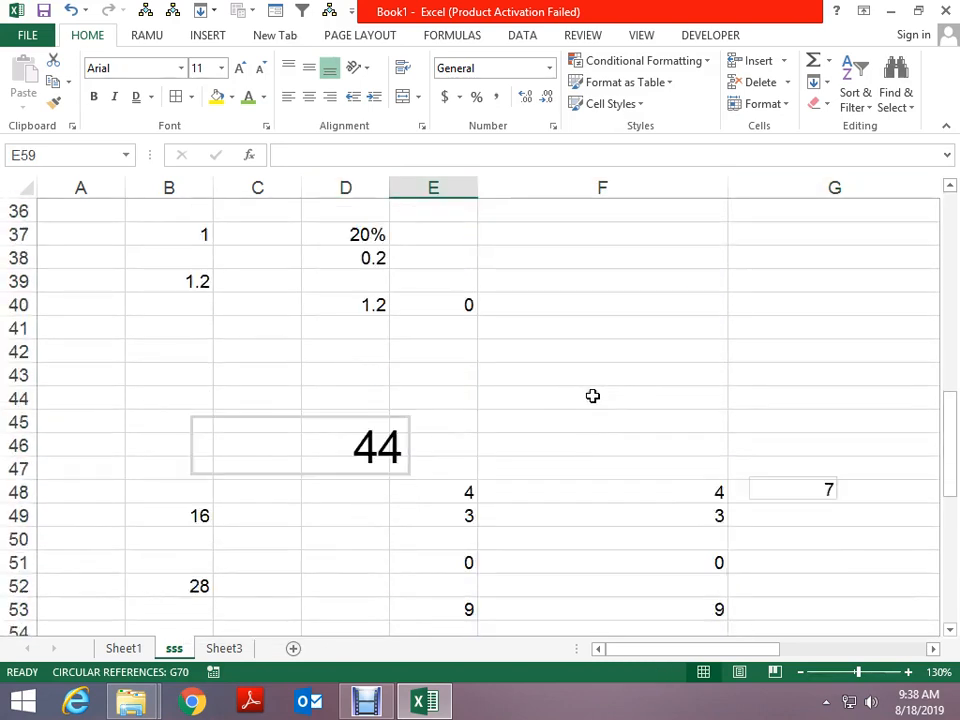
pyautogui.rightClick(174, 650)
pyautogui.click(243, 496)
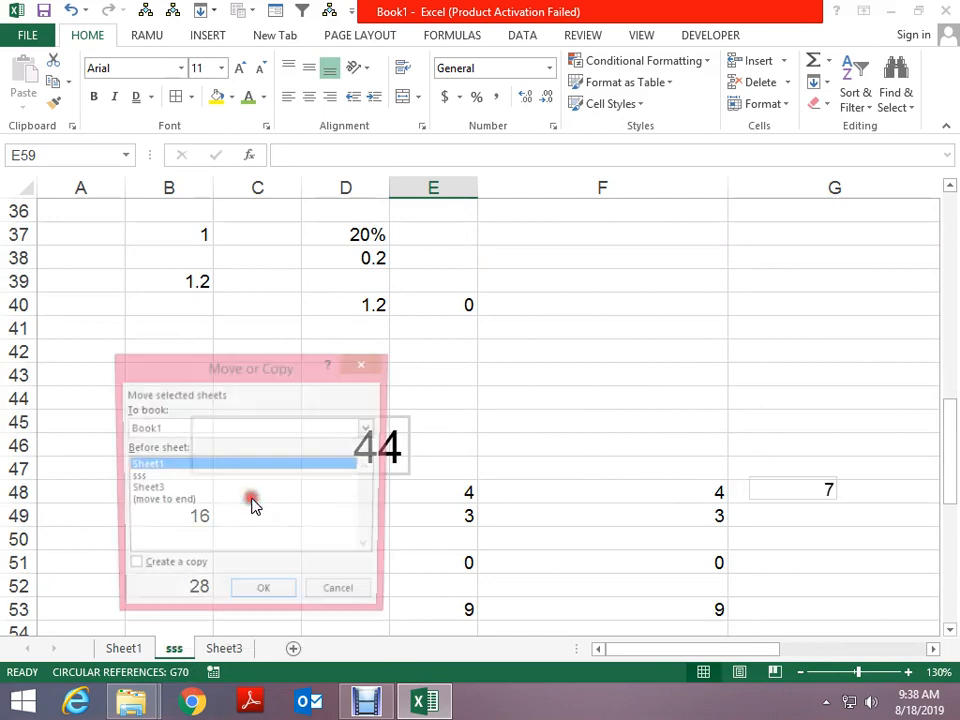
pyautogui.moveTo(258, 375); pyautogui.dragTo(258, 251)
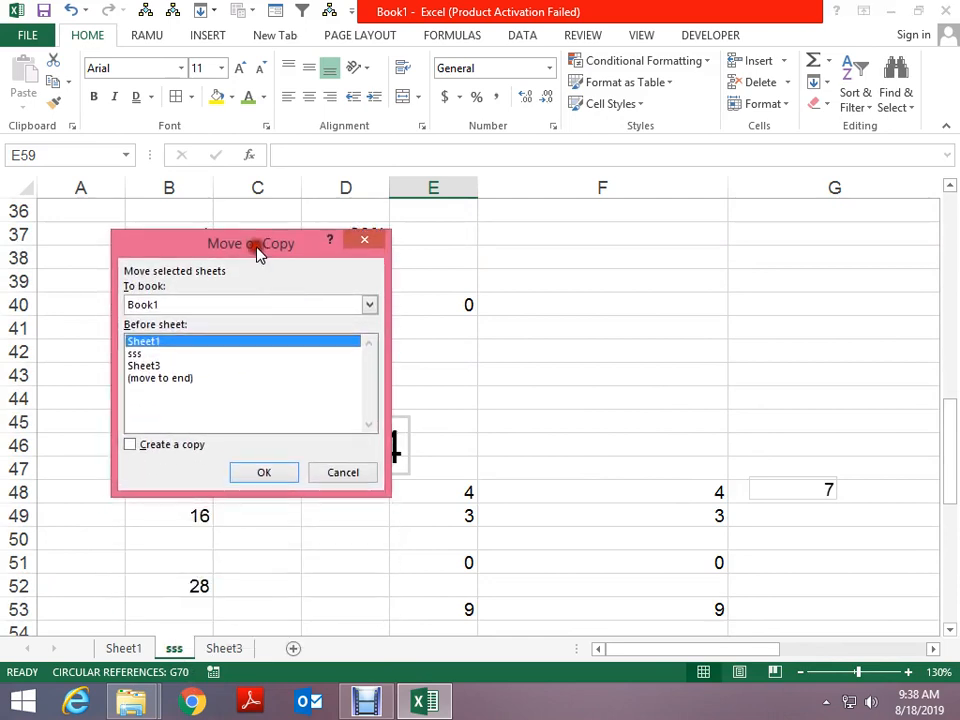
pyautogui.press('Escape')
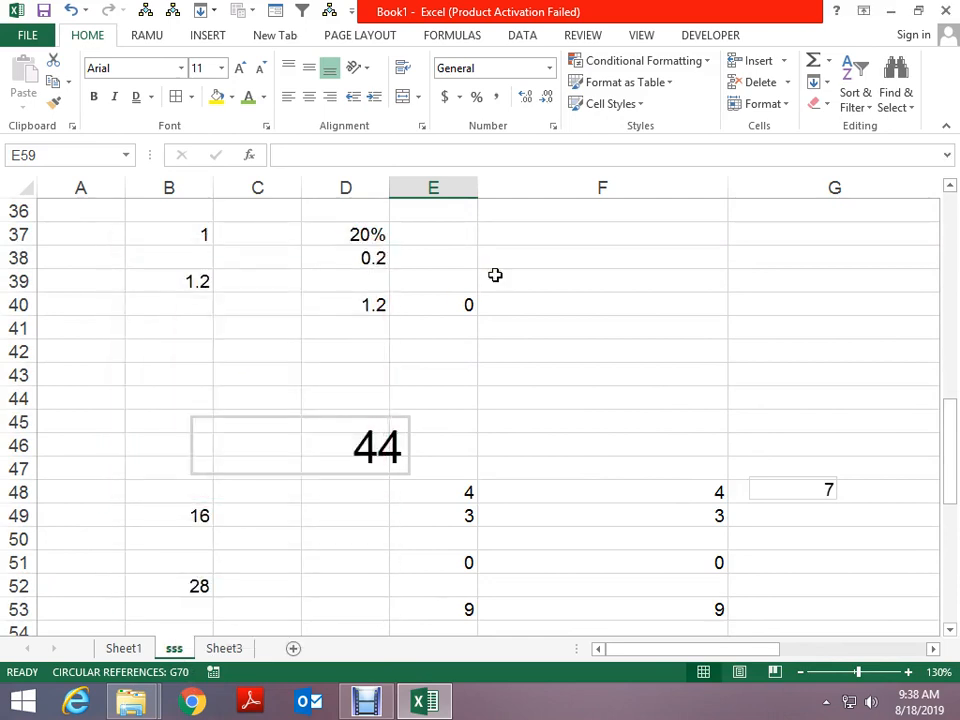
# Save the workbook as 'class file 18 aug 2019.xlsx' in folder 2, using the path copied from File Explorer
pyautogui.press('F12')
pyautogui.hotkey('alt', 'Tab')
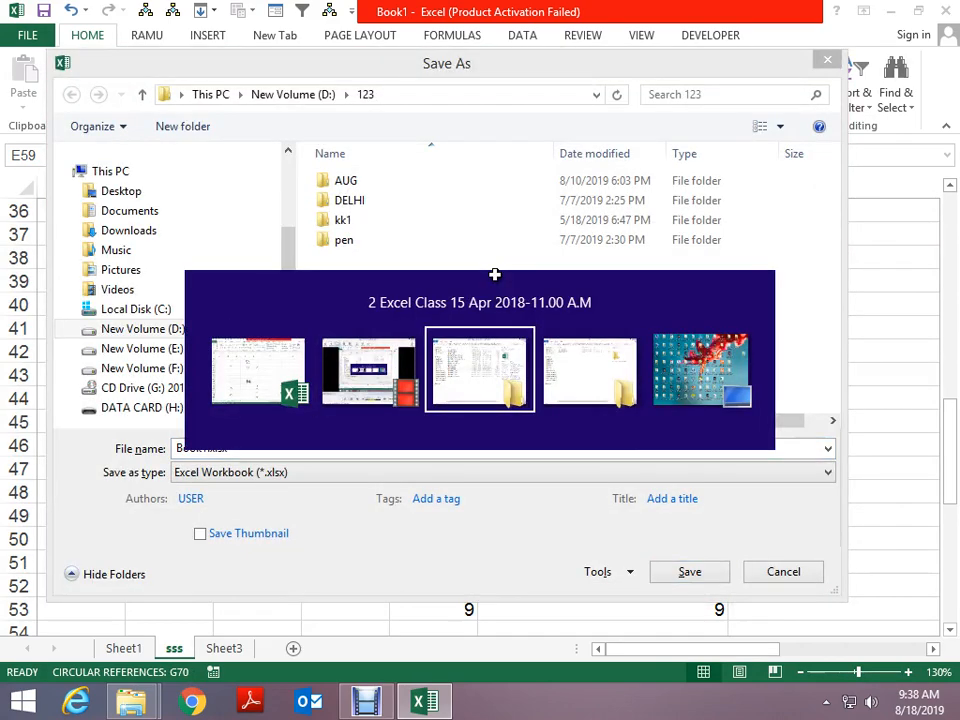
pyautogui.click(735, 60)
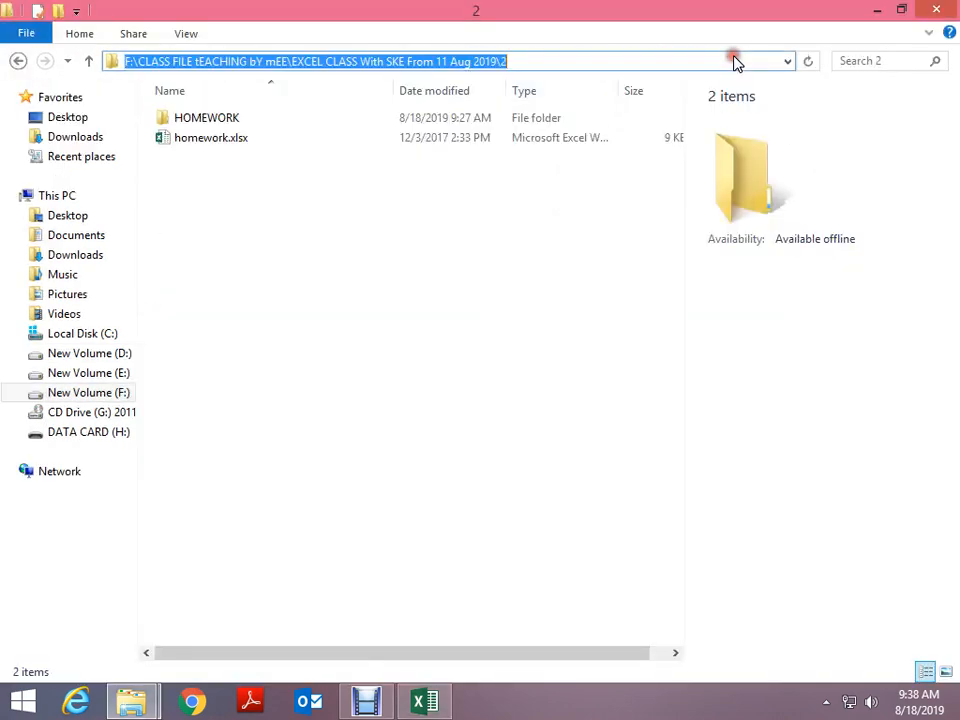
pyautogui.hotkey('alt', 'Tab')
pyautogui.hotkey('ctrl', 'v')
pyautogui.press('Return')
pyautogui.write('c')
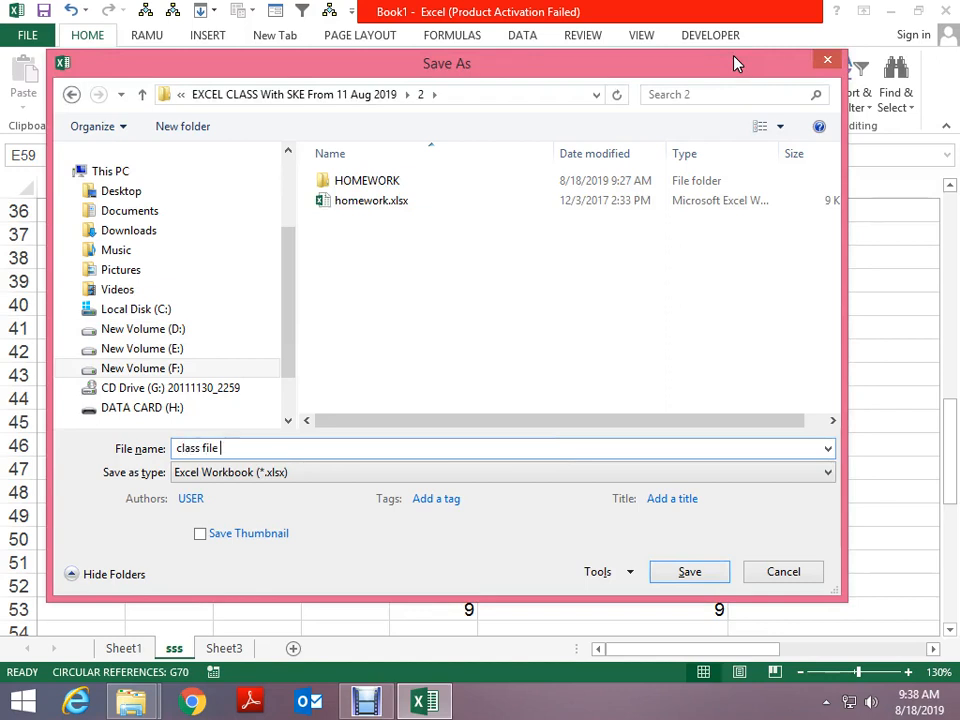
pyautogui.write('lass file 18 aug 2019.xlsx')
pyautogui.press('Return')
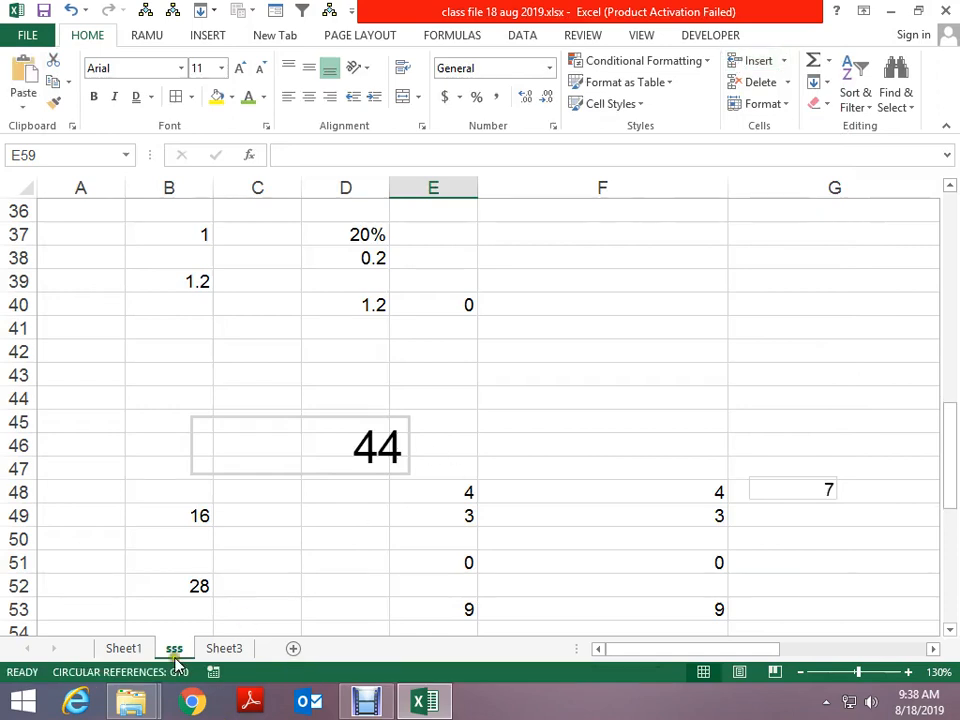
# Create a copy of the sss sheet, 'sss (2)', at the end of the workbook
pyautogui.rightClick(174, 660)
pyautogui.click(231, 495)
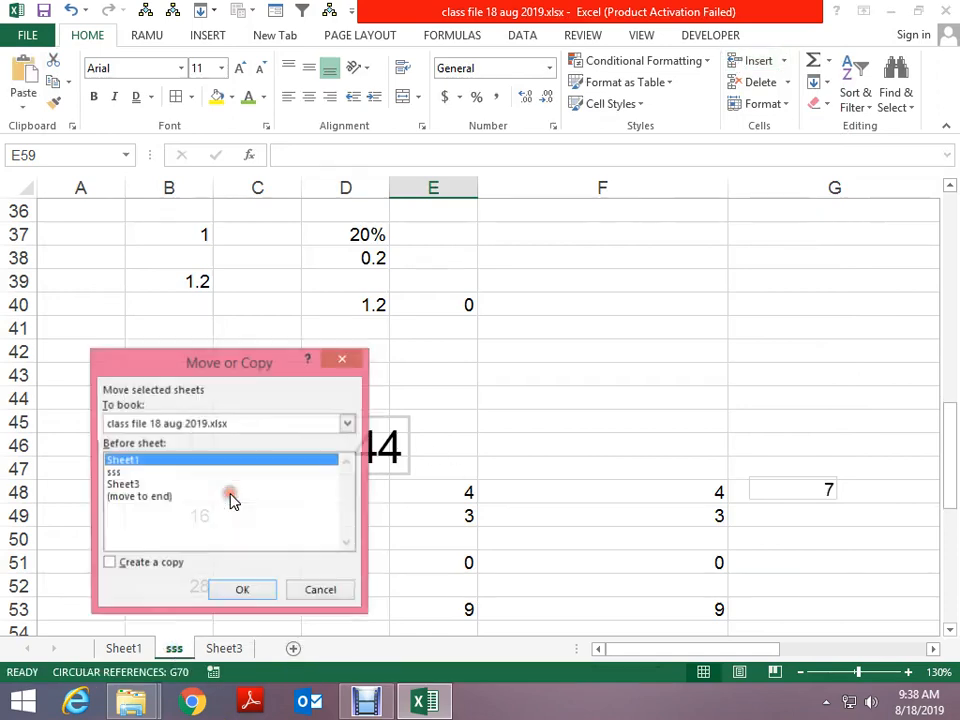
pyautogui.click(134, 498)
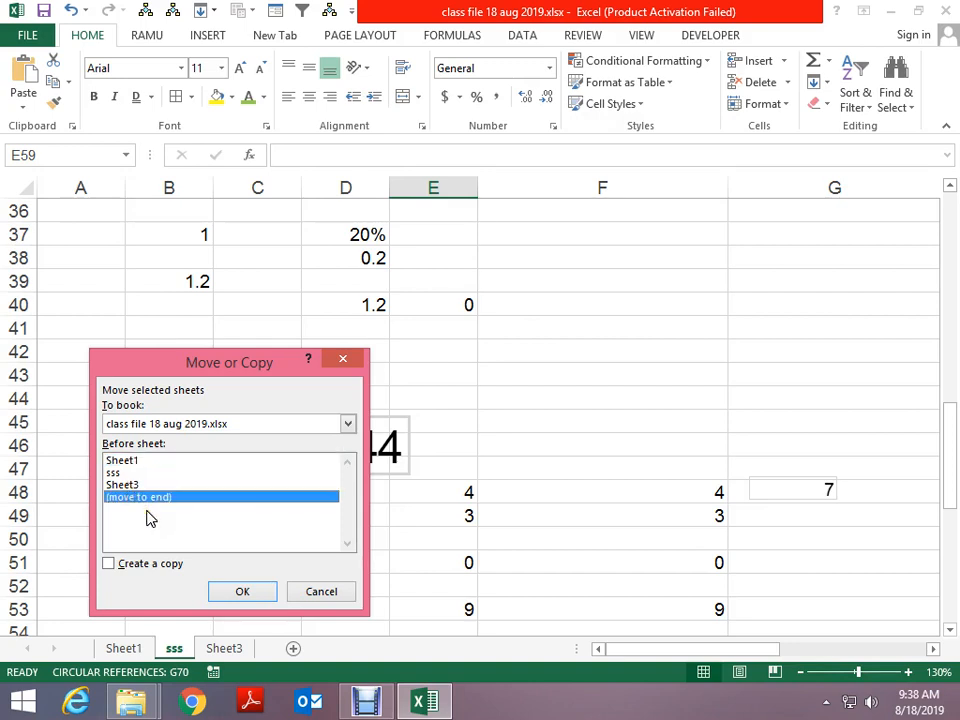
pyautogui.click(155, 564)
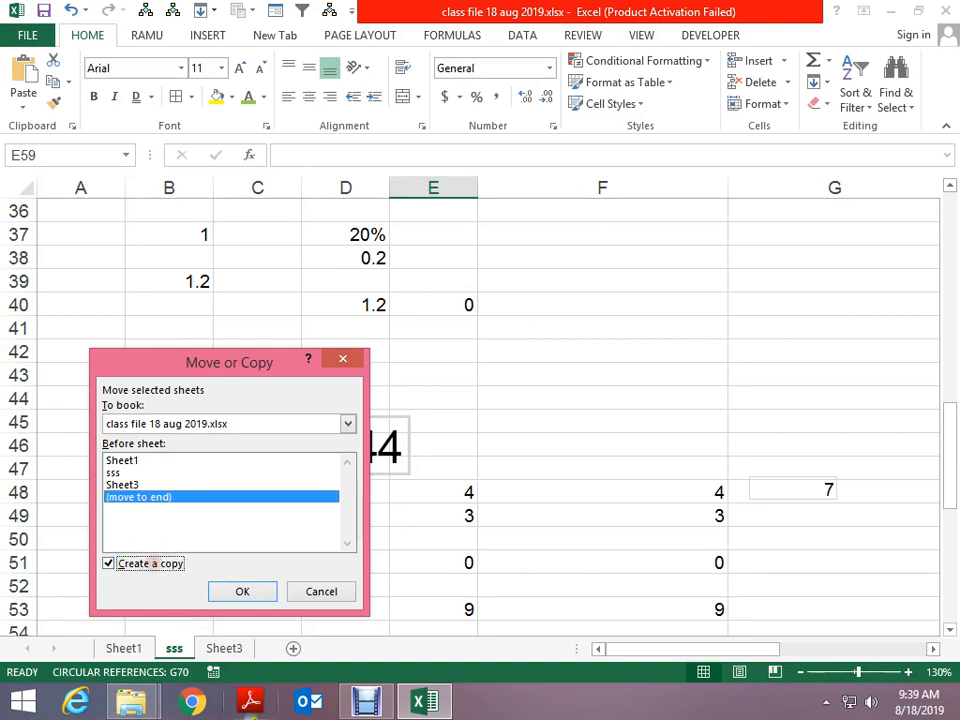
pyautogui.click(226, 593)
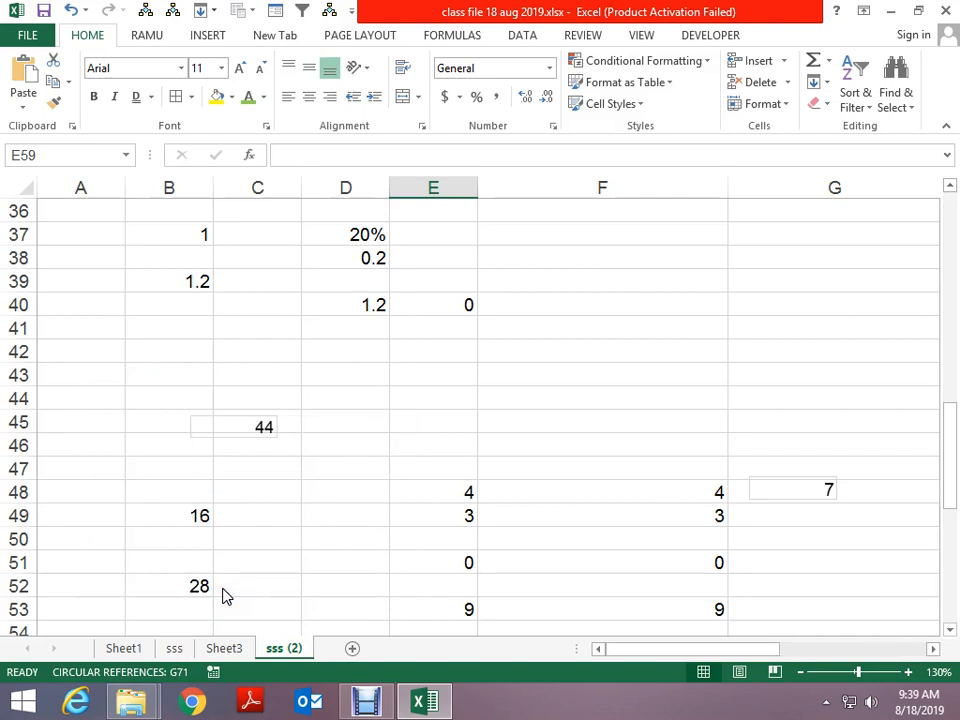
# Start renaming the sss (2) tab, discarding a stray entry typed into cell E59
pyautogui.click(281, 650)
pyautogui.write('qqq')
pyautogui.press('Escape')
pyautogui.doubleClick(284, 651)
# Name the copied sheet qq and move it before Sheet1 to the front of the workbook
pyautogui.write('qq')
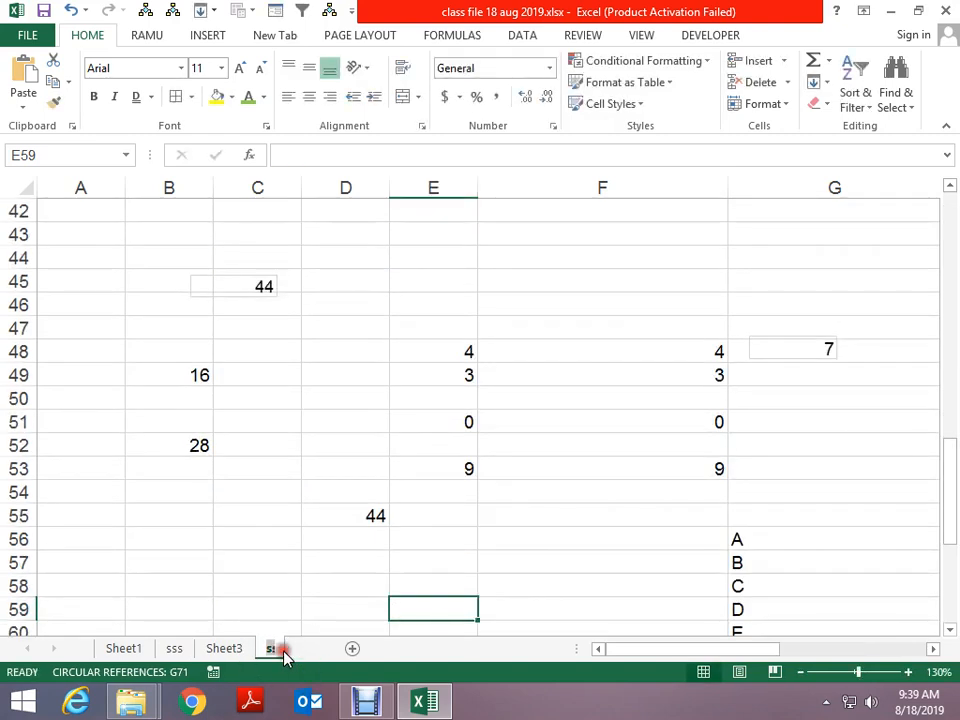
pyautogui.press('Return')
pyautogui.rightClick(284, 651)
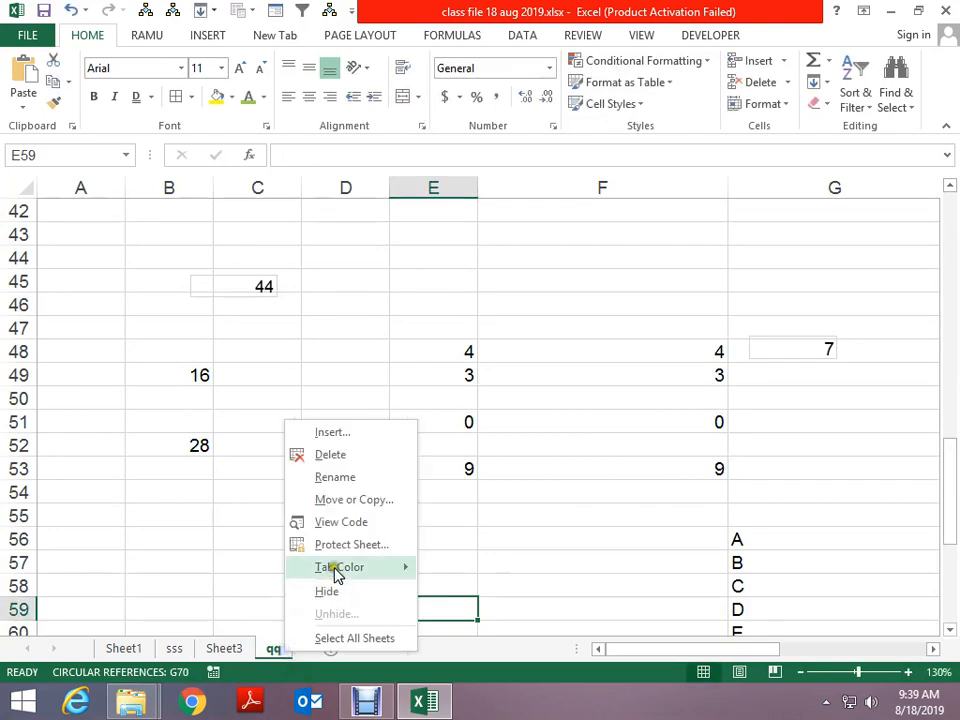
pyautogui.click(335, 500)
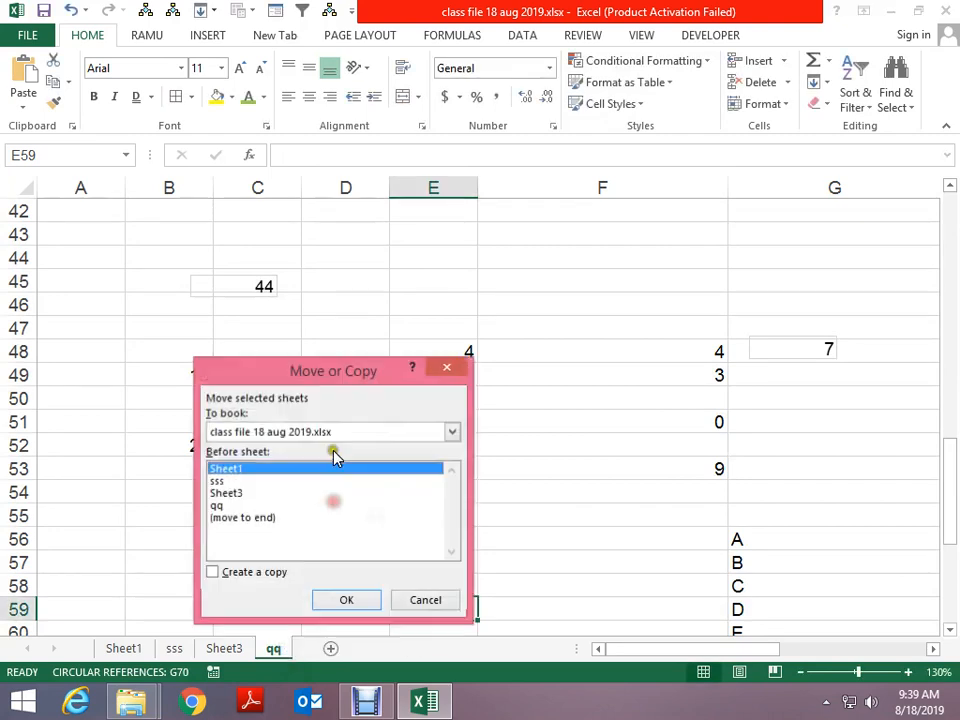
pyautogui.click(253, 518)
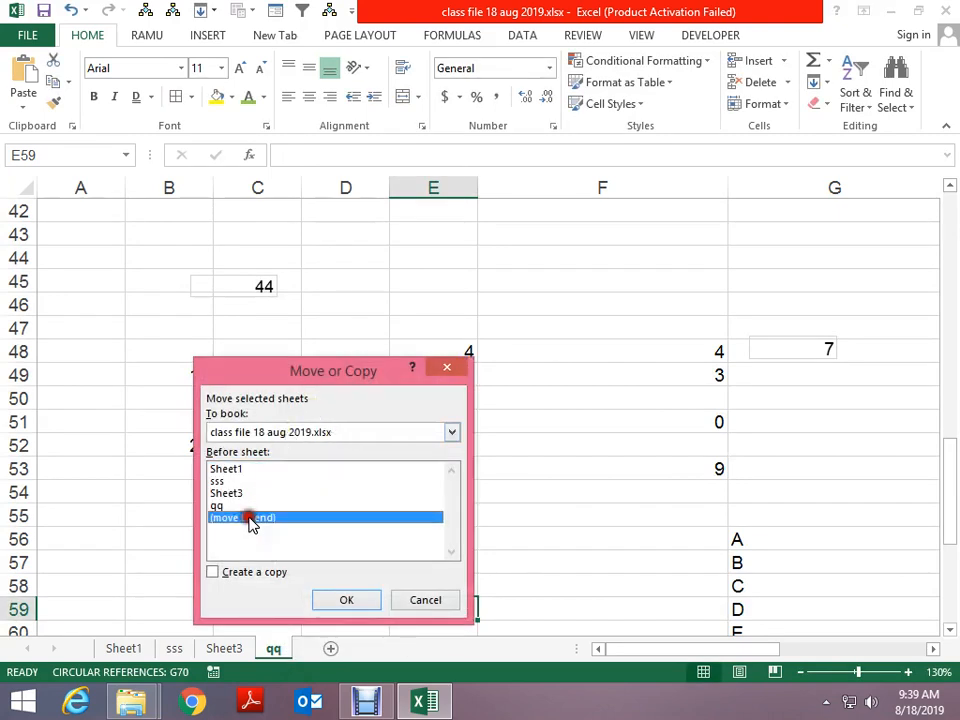
pyautogui.click(236, 469)
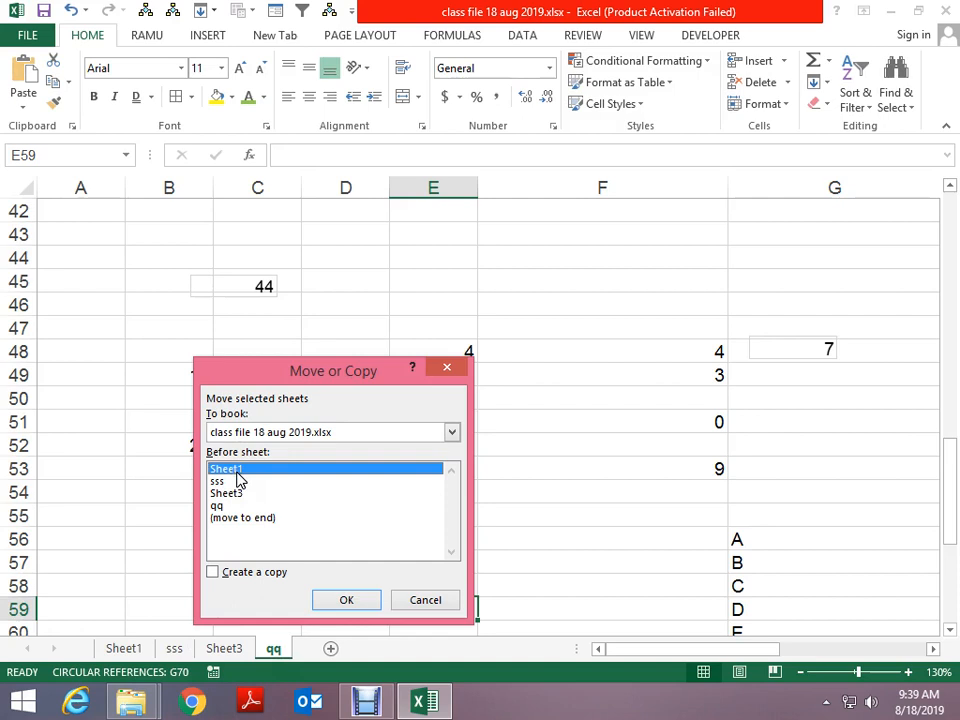
pyautogui.click(347, 600)
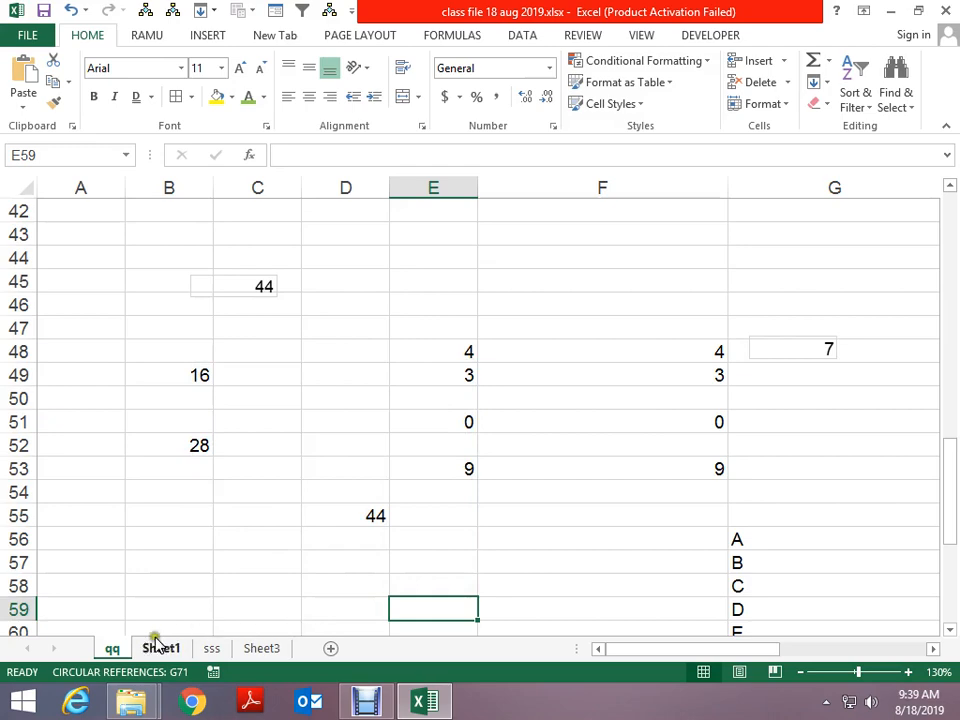
pyautogui.rightClick(113, 649)
# Copy the qq sheet to just before Sheet3 as qq (2)
pyautogui.click(184, 539)
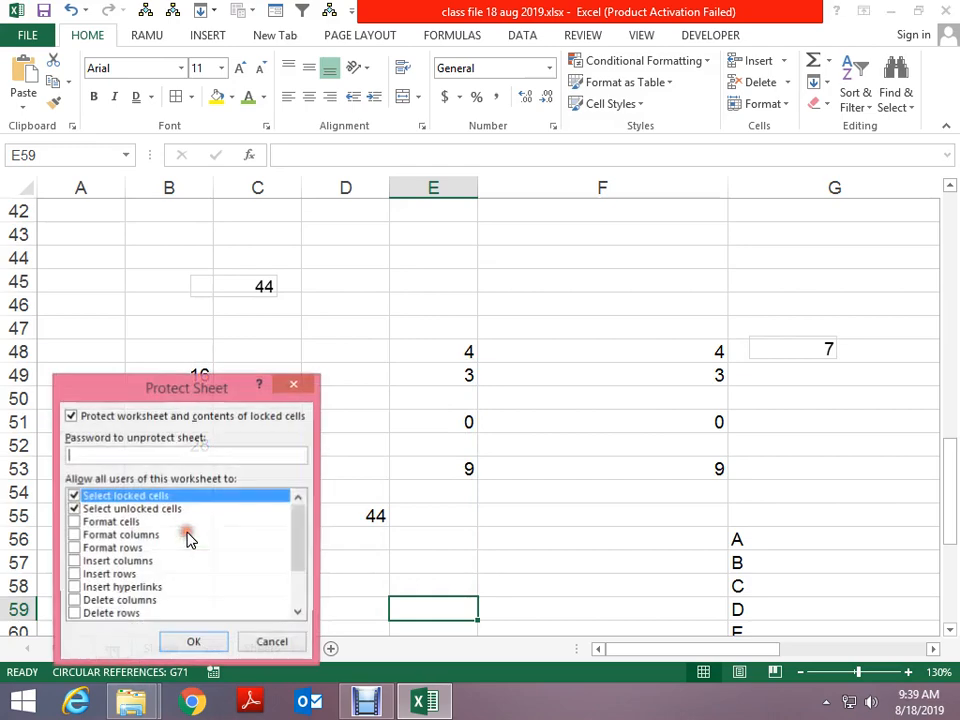
pyautogui.press('Escape')
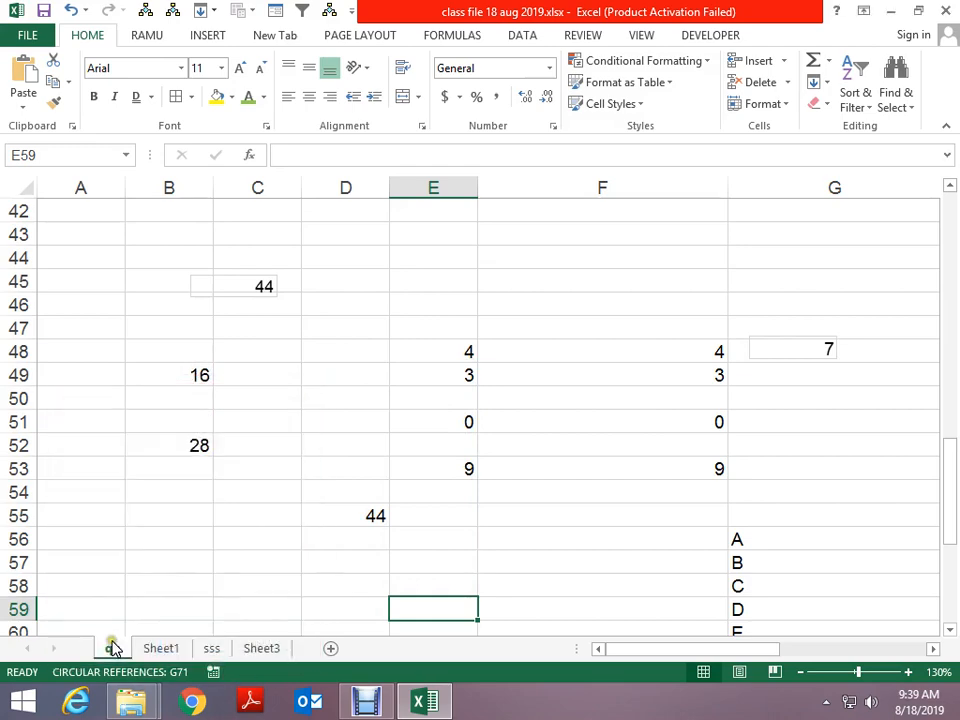
pyautogui.rightClick(112, 646)
pyautogui.click(190, 491)
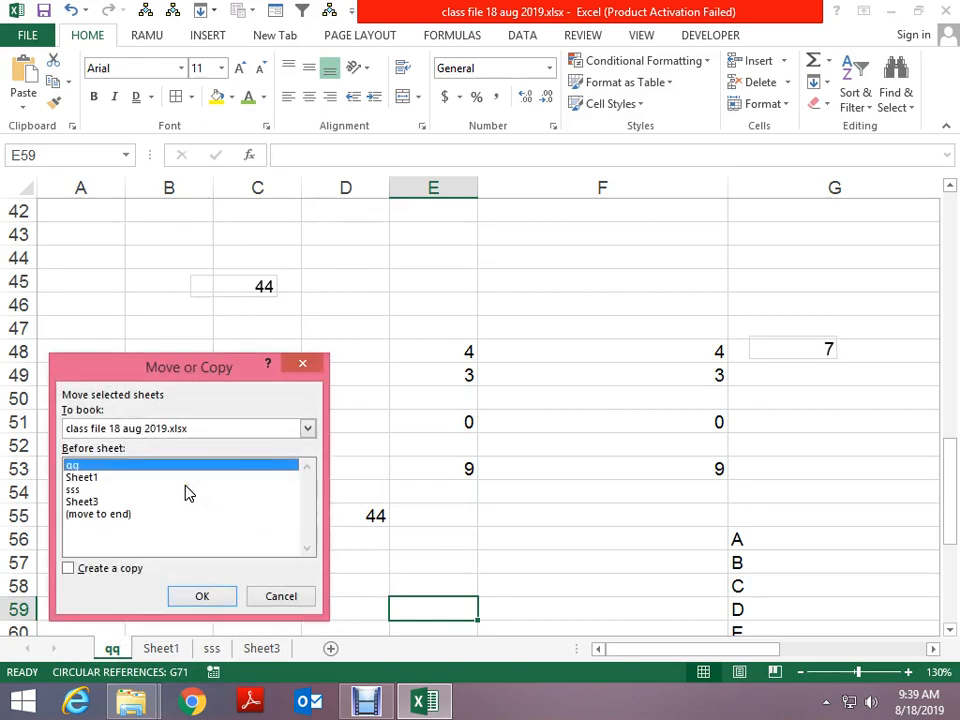
pyautogui.click(84, 503)
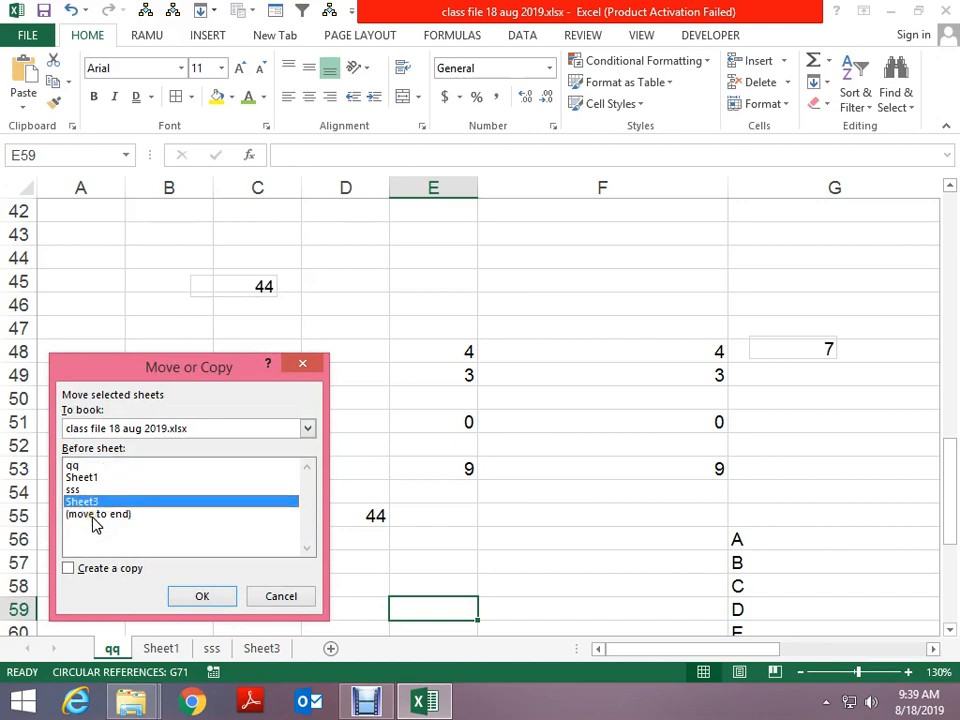
pyautogui.click(113, 571)
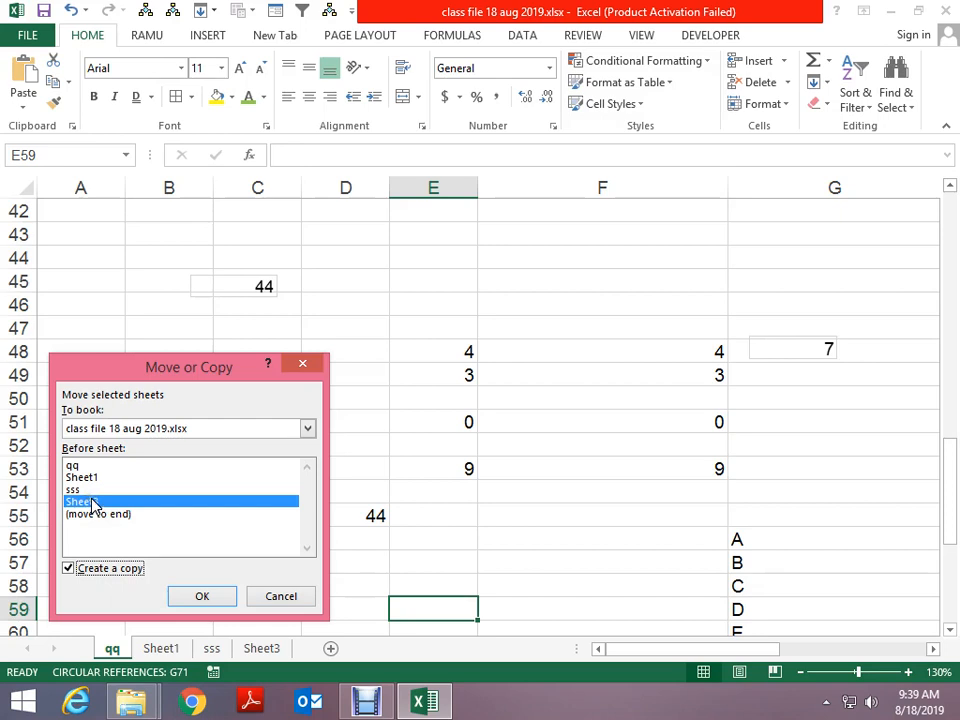
pyautogui.click(222, 598)
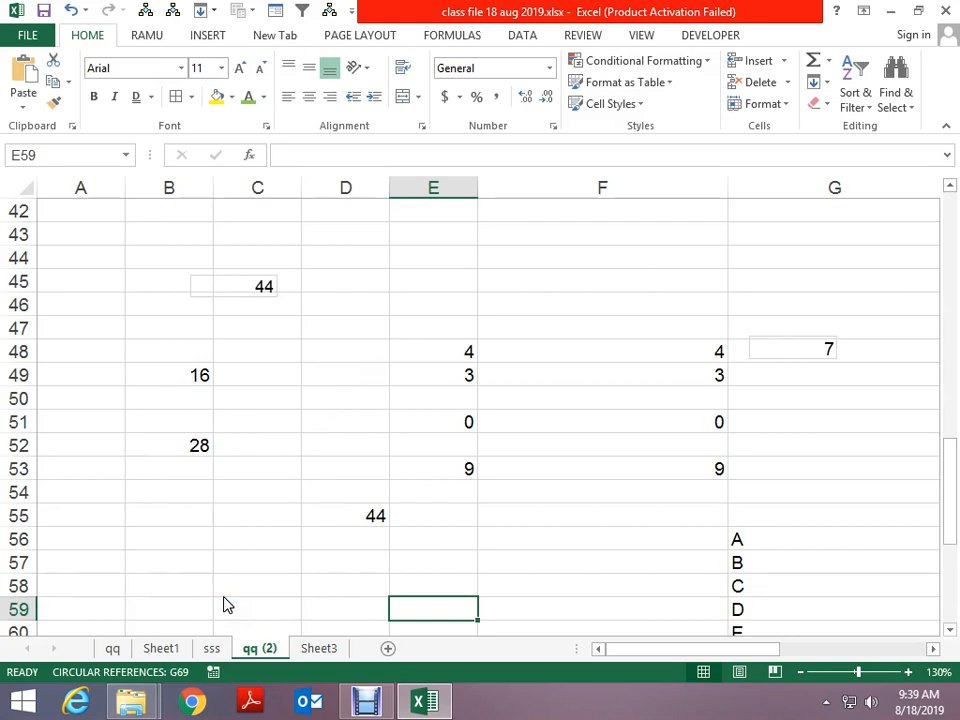
# Create a new blank workbook, Book2, with Ctrl+N
pyautogui.rightClick(254, 647)
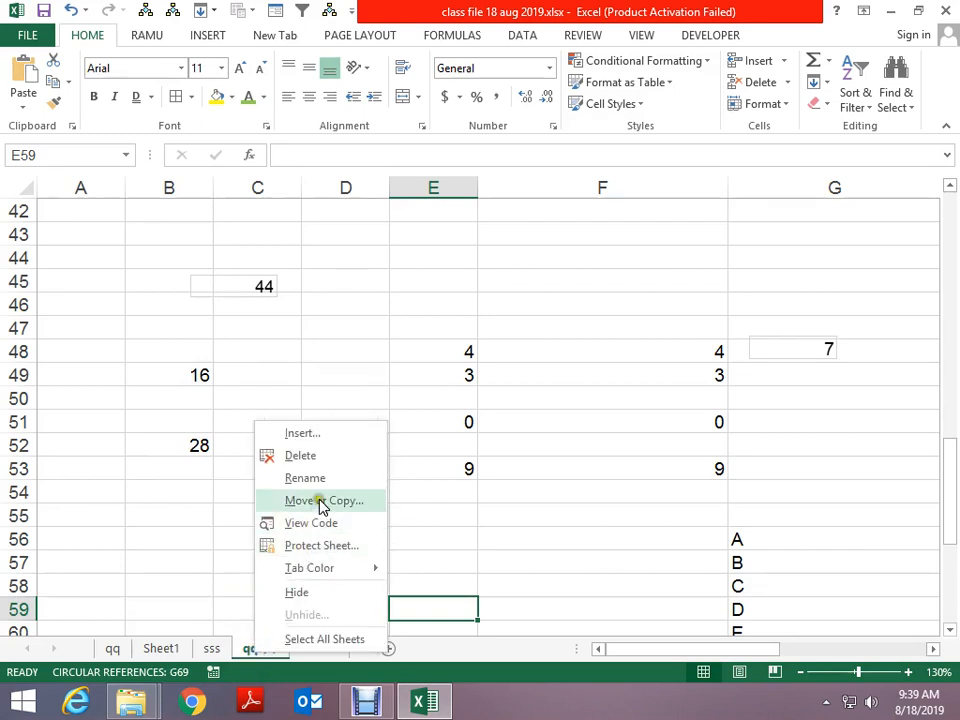
pyautogui.click(319, 502)
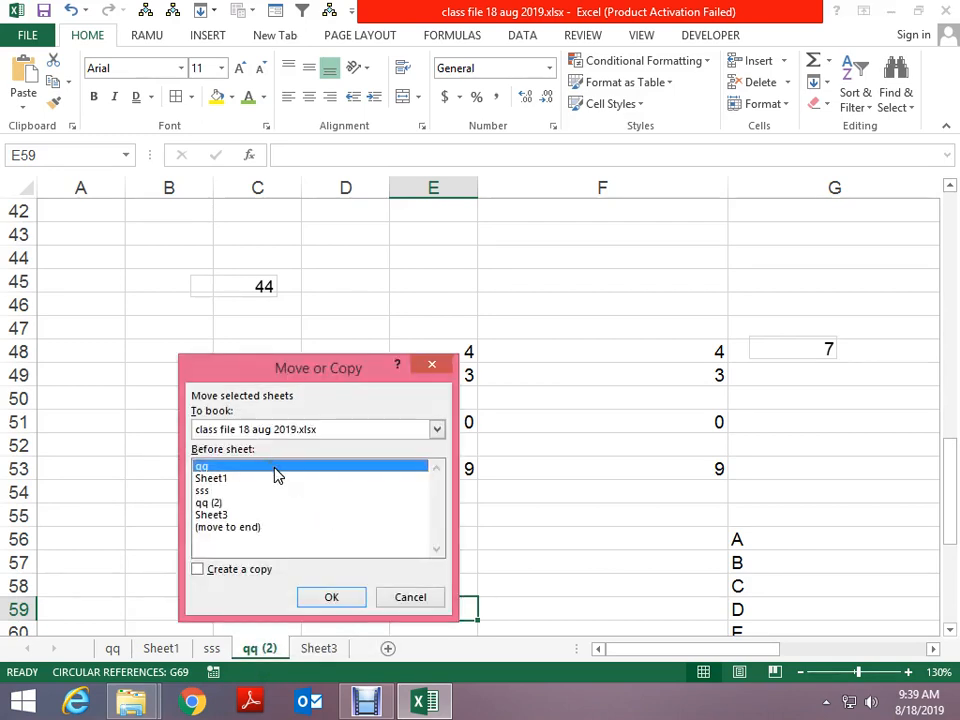
pyautogui.press('Escape')
pyautogui.hotkey('ctrl', 'n')
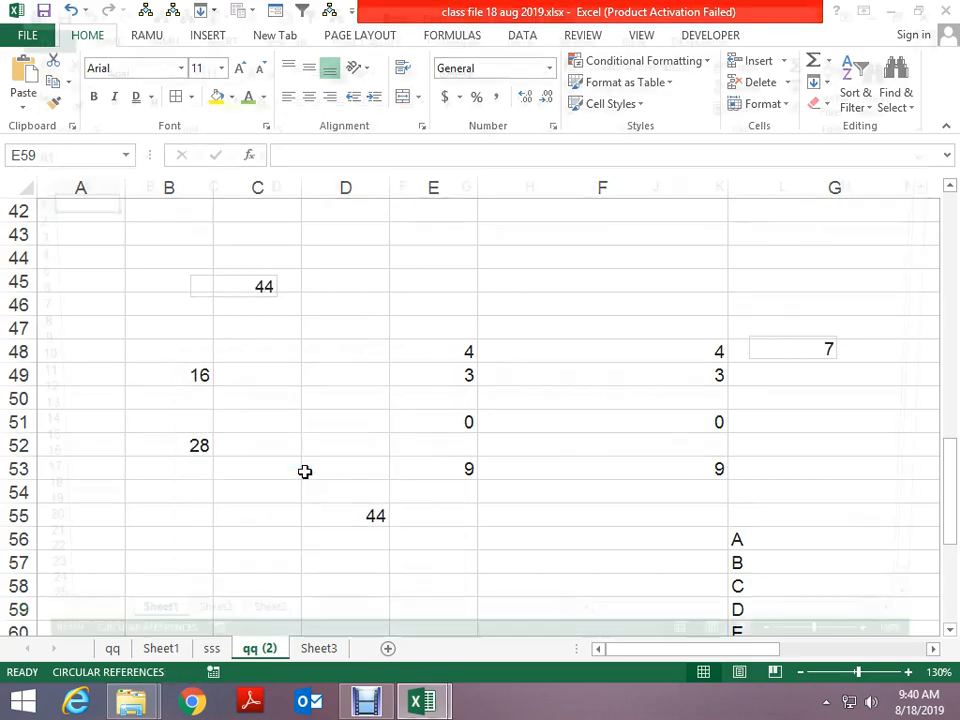
pyautogui.click(86, 597)
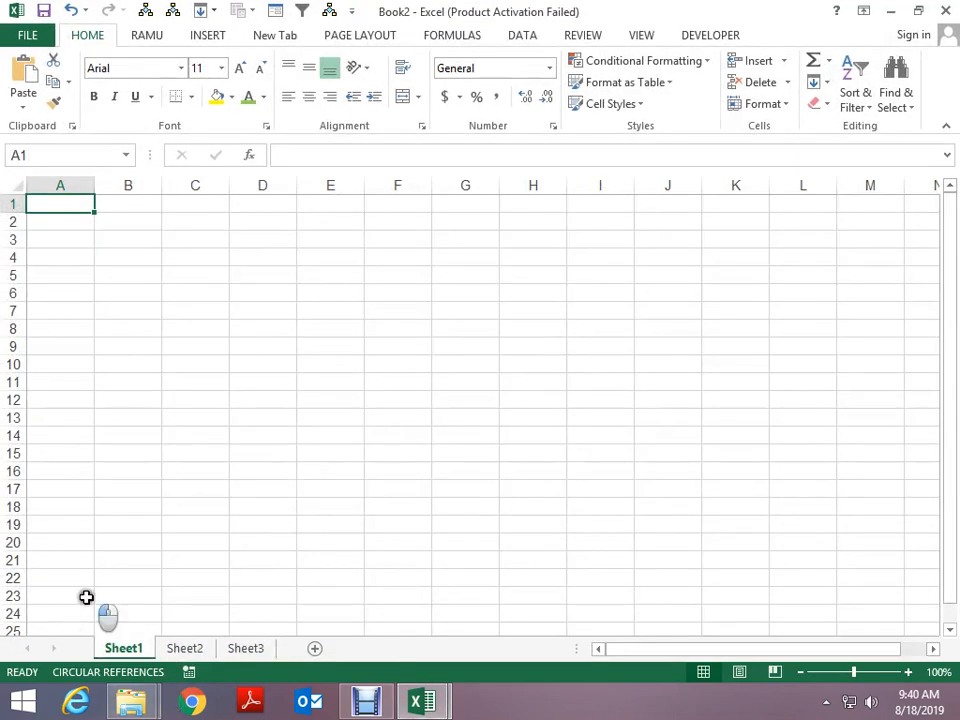
pyautogui.write('s')
pyautogui.press('Escape')
# Rename Book2's Sheet1 to ss and Sheet2 to tt
pyautogui.doubleClick(122, 648)
pyautogui.write('ss')
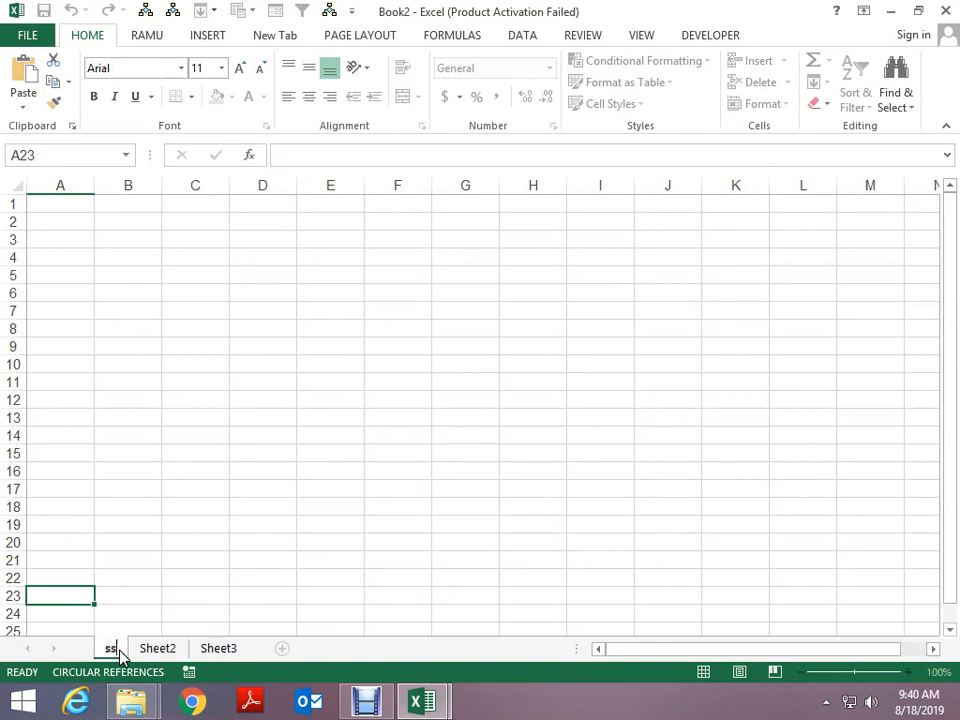
pyautogui.press('Return')
pyautogui.click(157, 650)
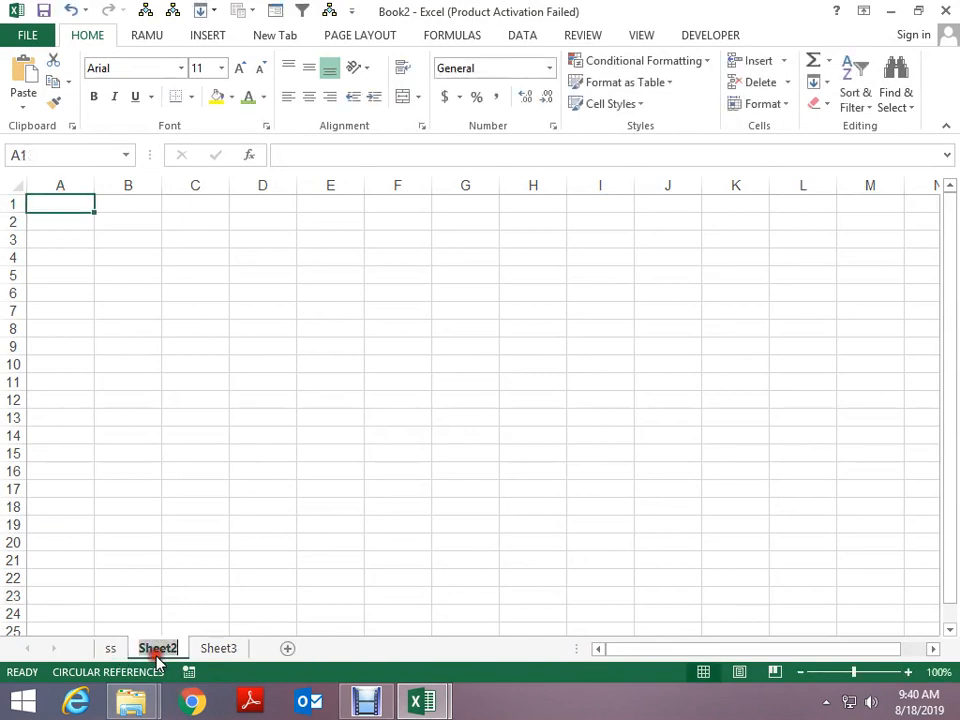
pyautogui.doubleClick(155, 650)
pyautogui.write('tt')
pyautogui.press('Return')
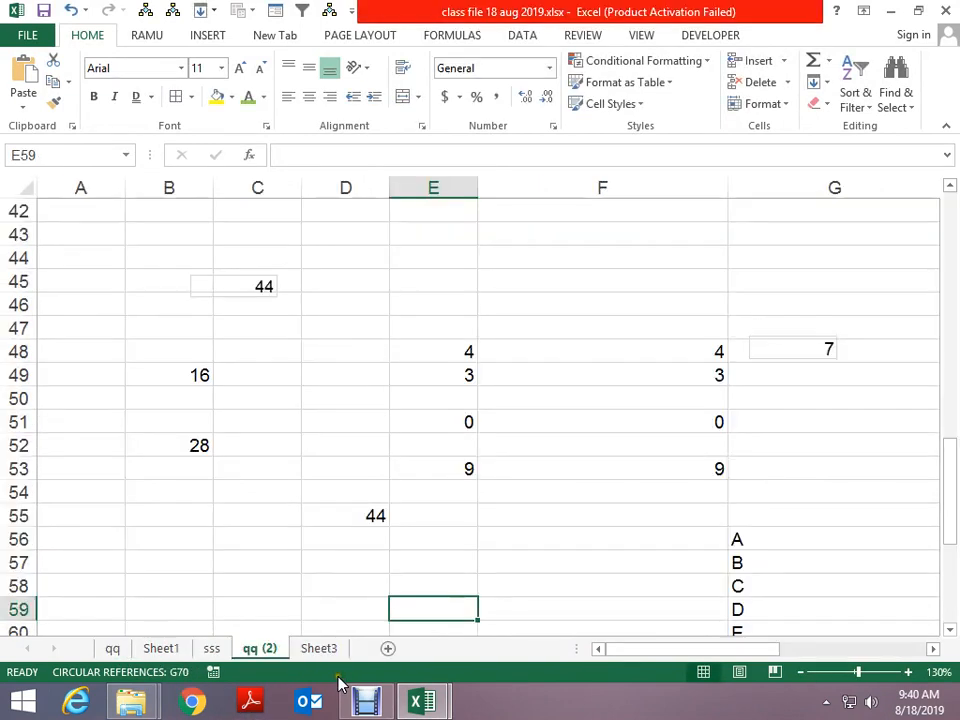
# Preview moving qq (2) into Book2 before tt, then cancel and return to the class file
pyautogui.rightClick(256, 645)
pyautogui.click(321, 496)
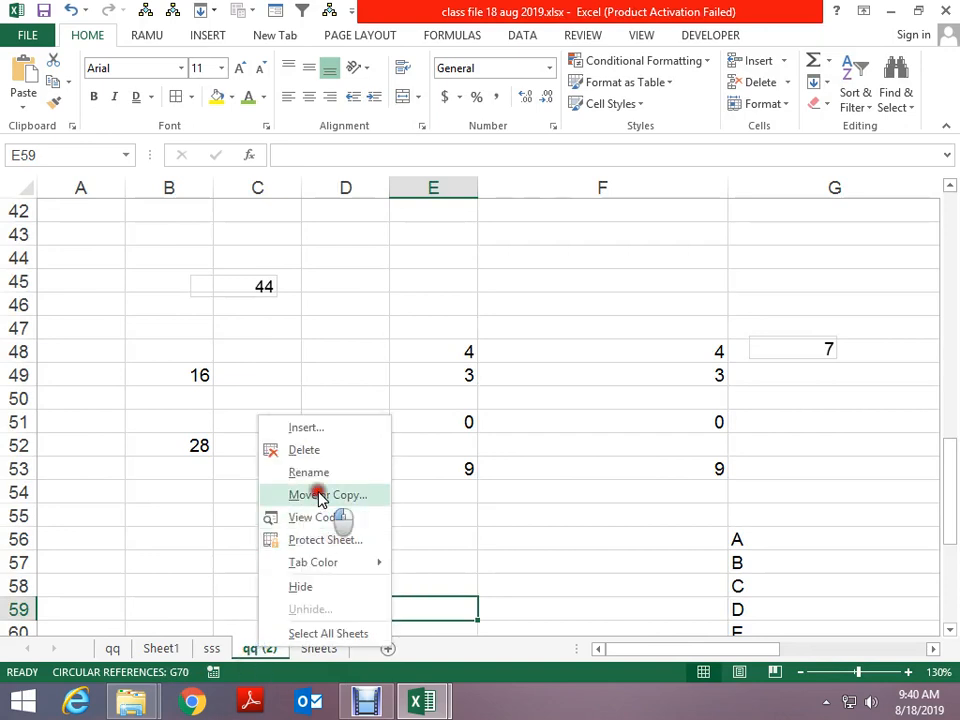
pyautogui.moveTo(304, 371); pyautogui.dragTo(376, 262)
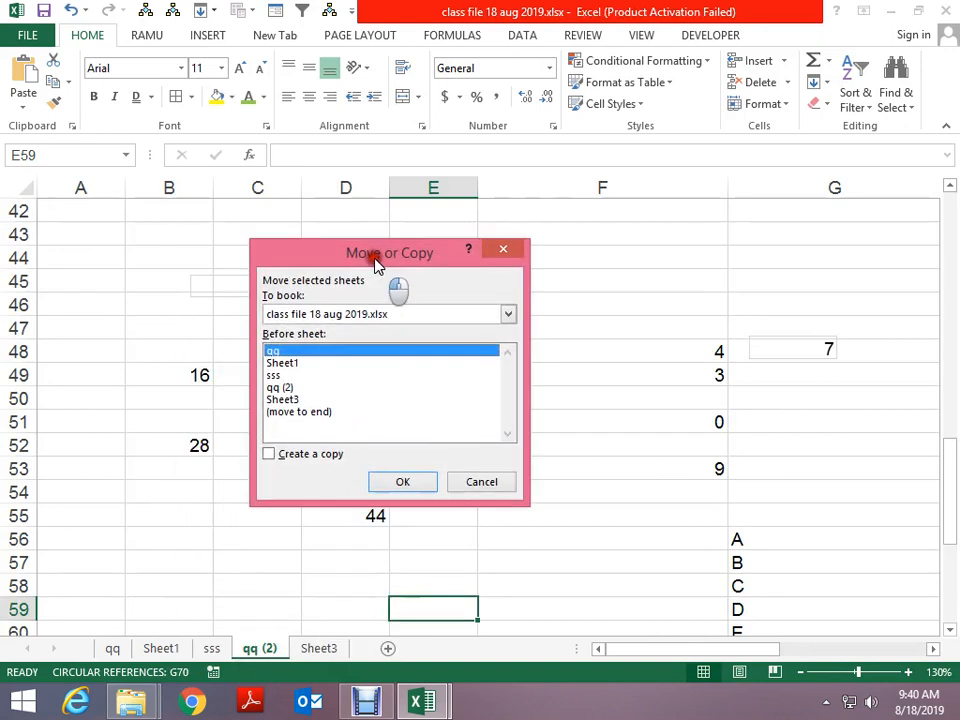
pyautogui.click(388, 313)
pyautogui.click(327, 357)
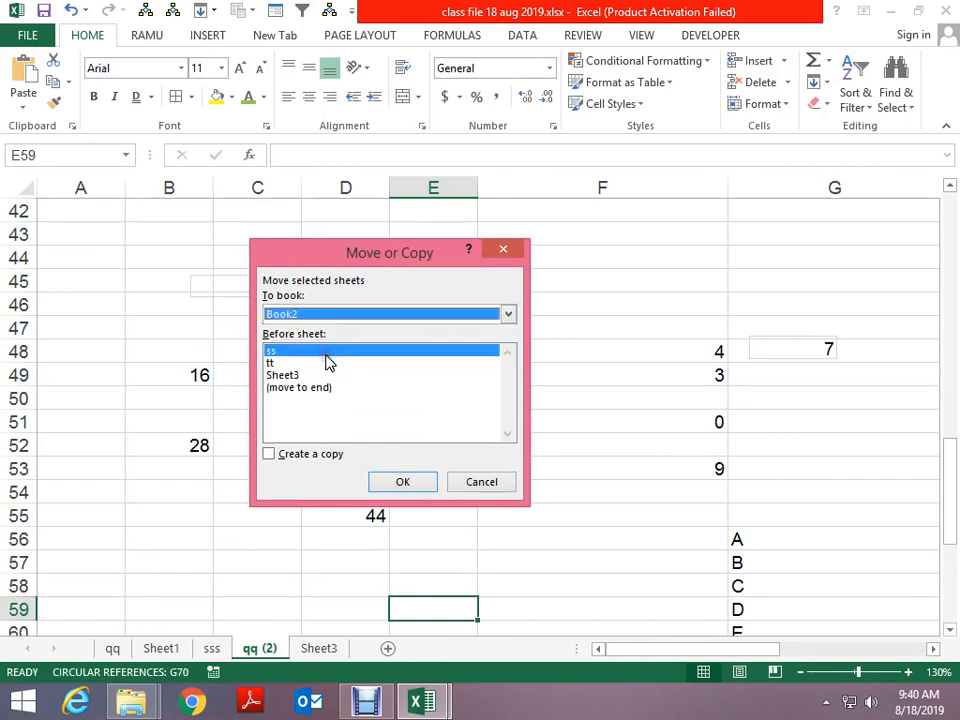
pyautogui.click(300, 363)
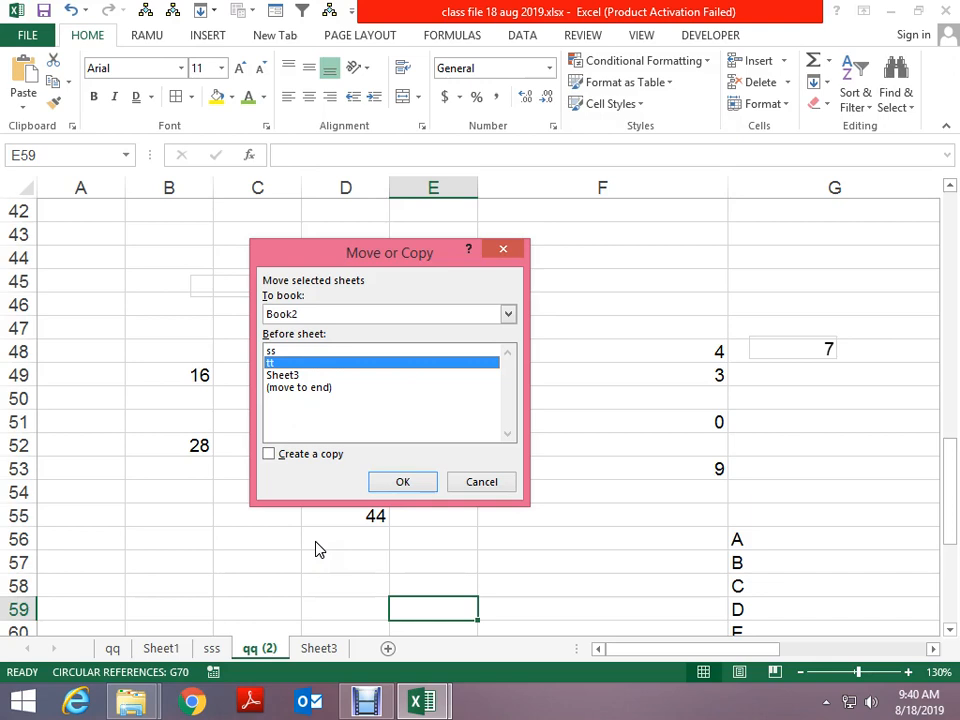
pyautogui.press('Return')
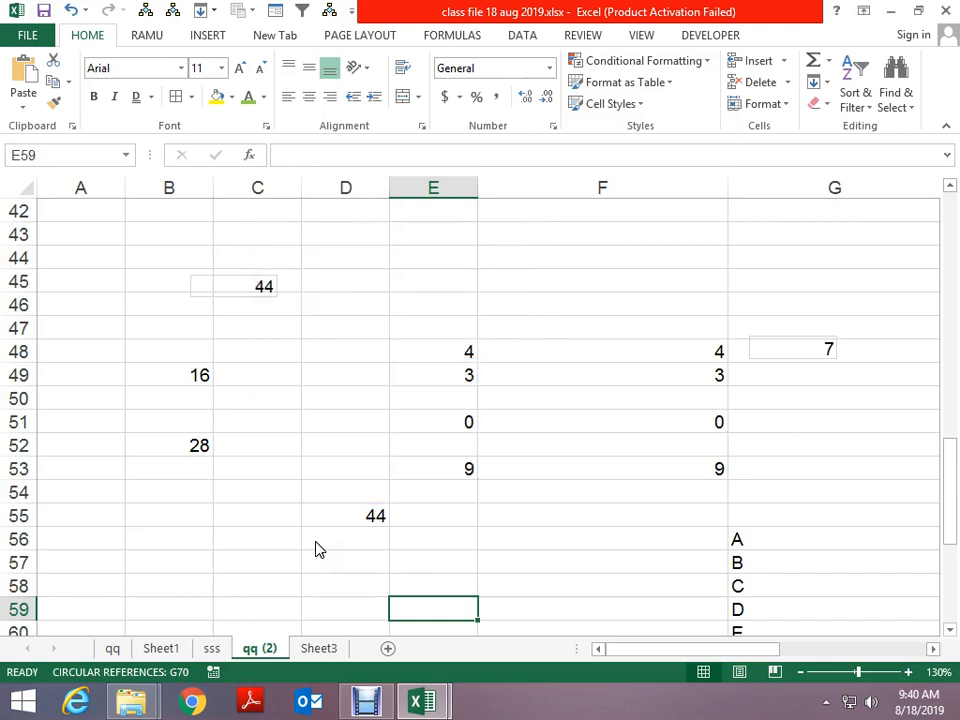
pyautogui.rightClick(259, 647)
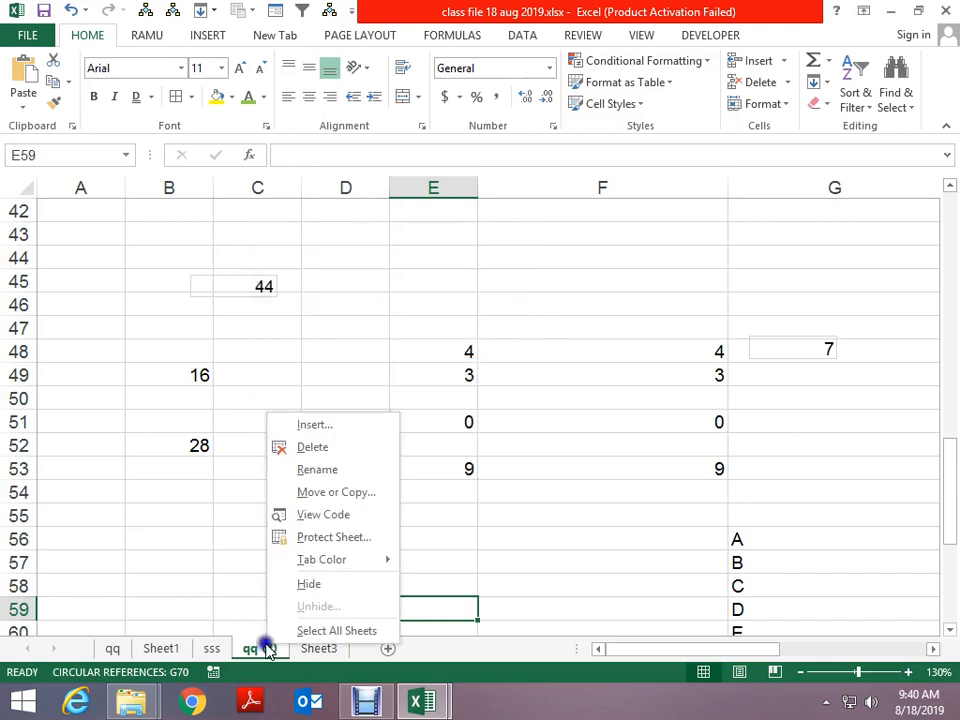
pyautogui.press('Escape')
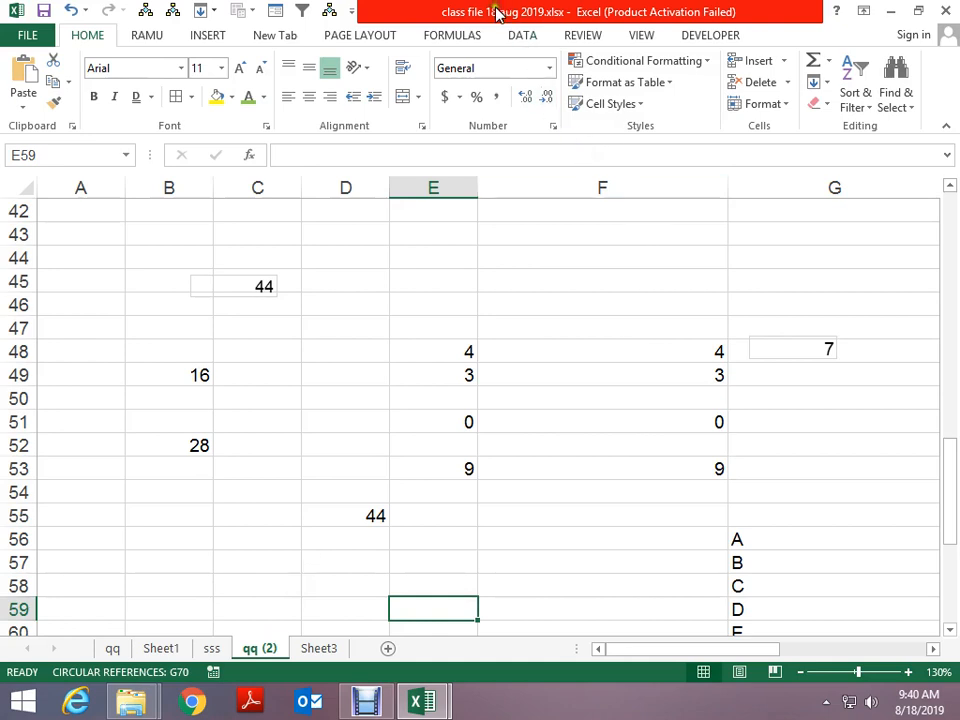
pyautogui.hotkey('ctrl', 'Tab')
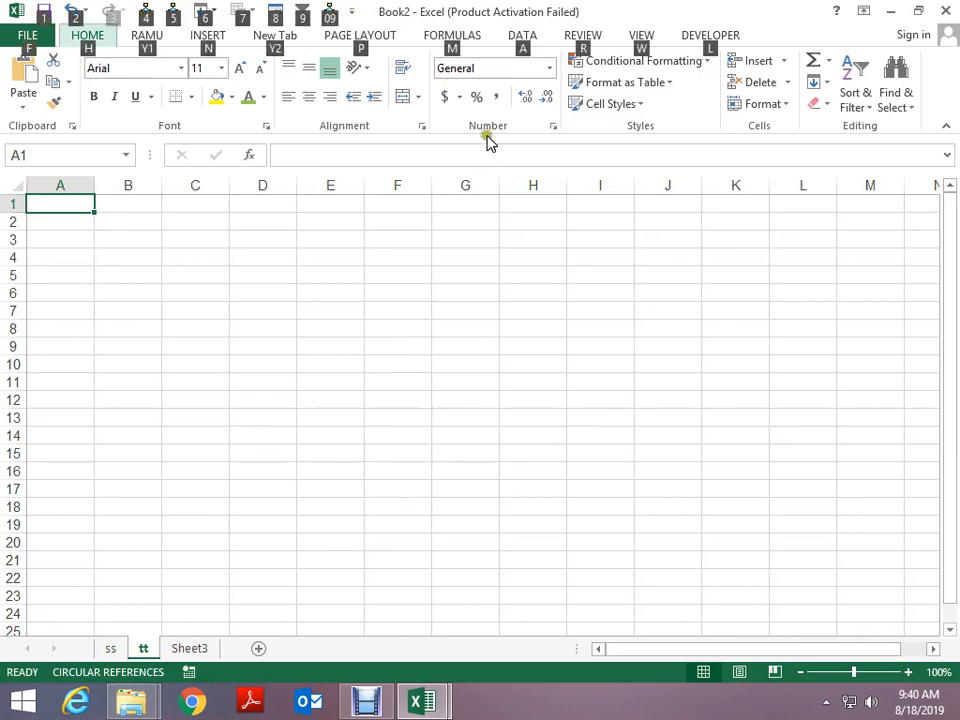
pyautogui.hotkey('alt', 'Tab')
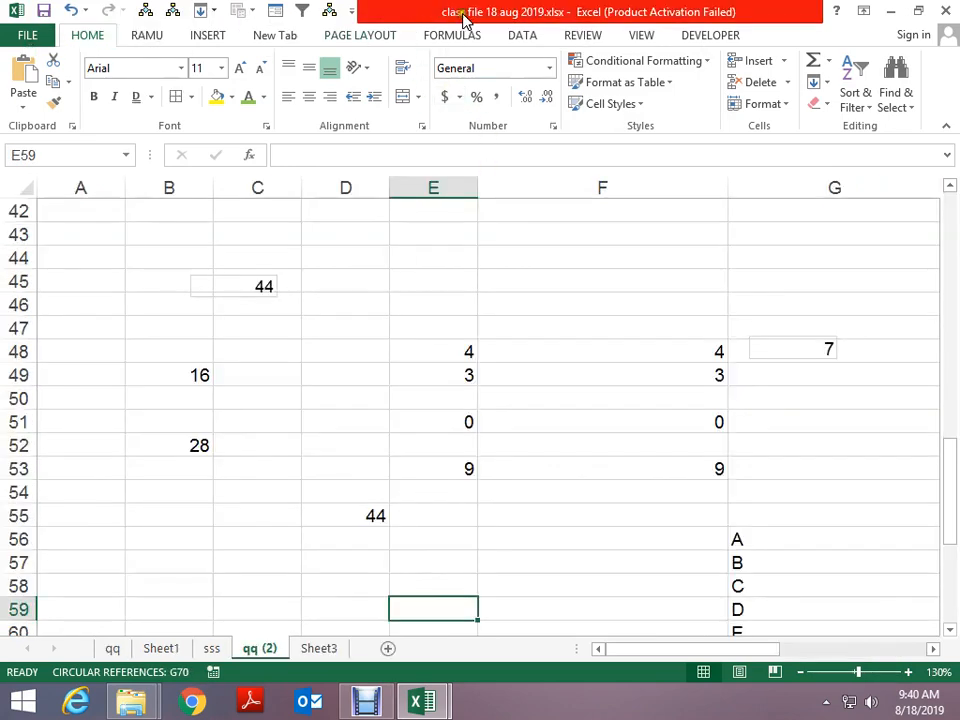
# Move qq (2) into Book2 ahead of tt, giving tabs ss, qq (2), tt, Sheet3
pyautogui.rightClick(268, 655)
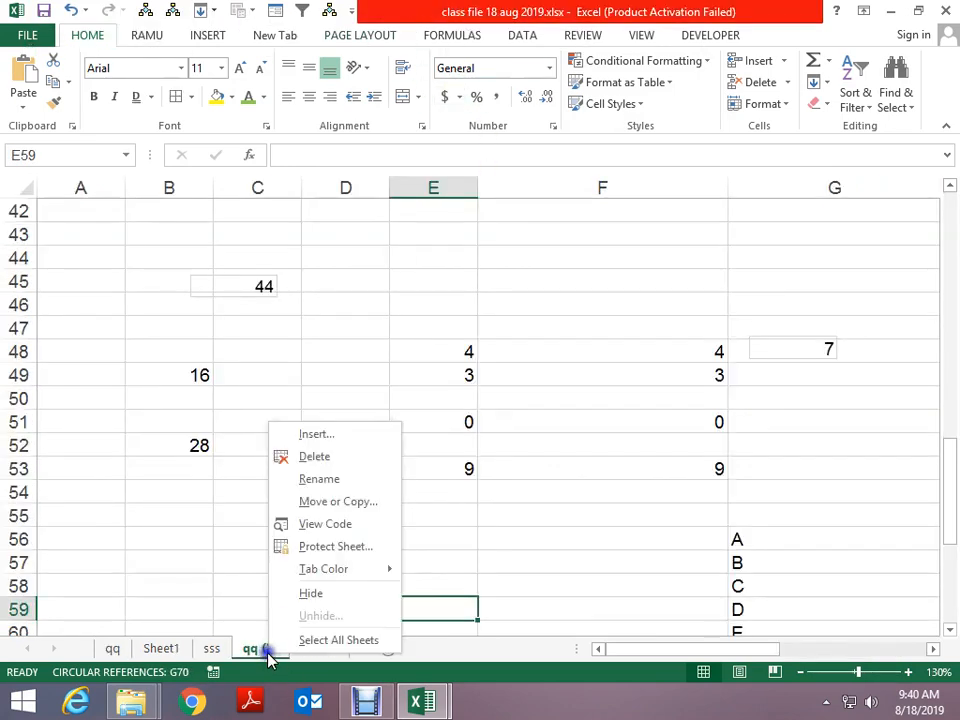
pyautogui.click(321, 505)
pyautogui.click(272, 432)
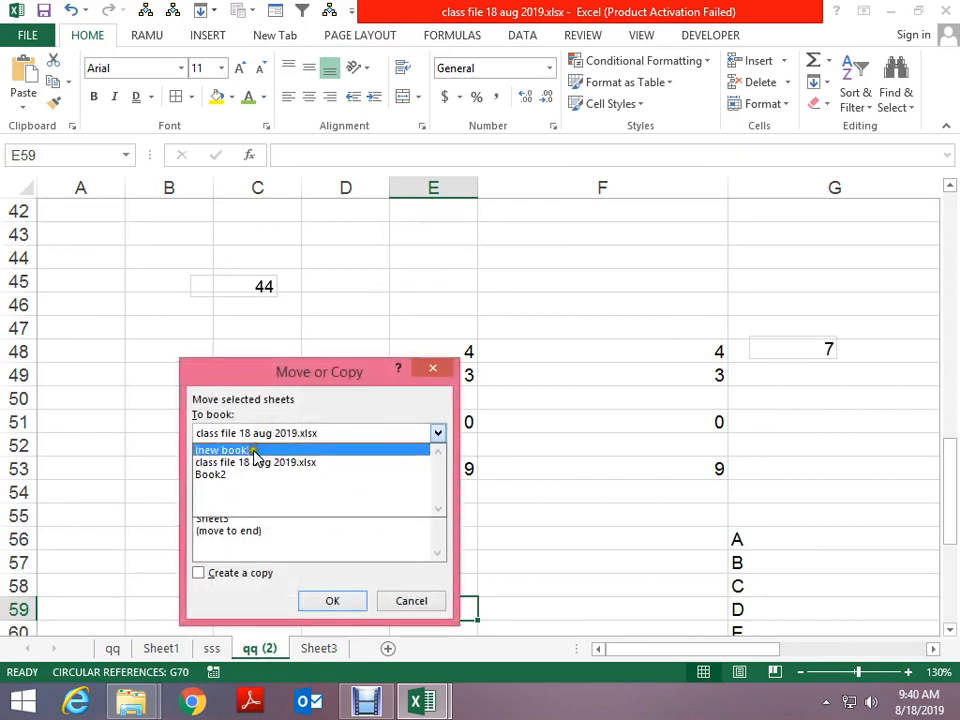
pyautogui.click(222, 447)
pyautogui.click(253, 432)
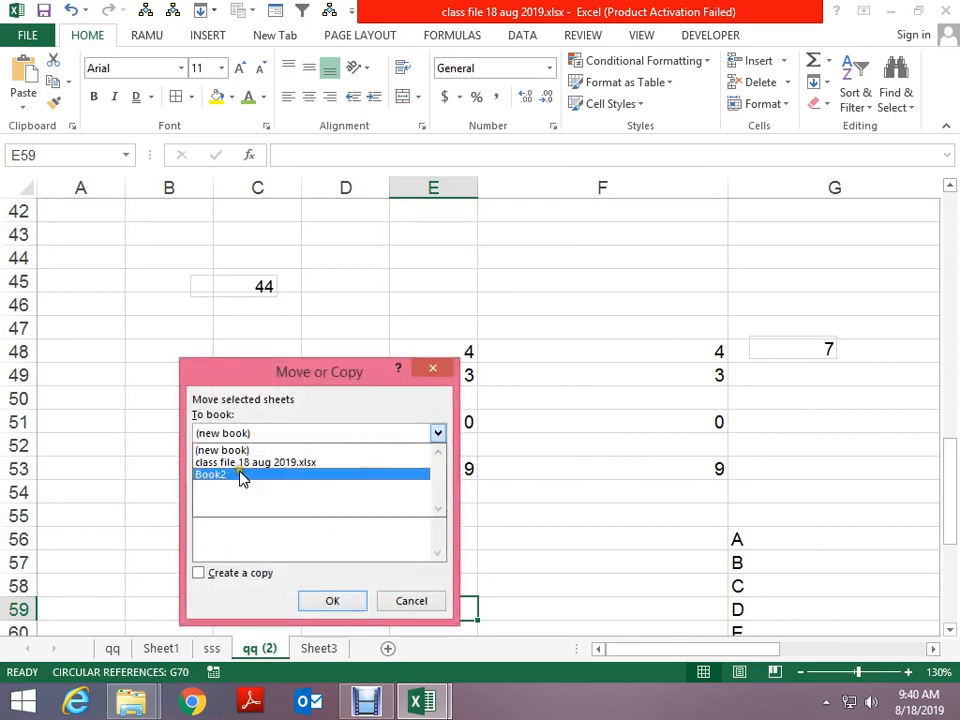
pyautogui.click(241, 475)
pyautogui.click(200, 482)
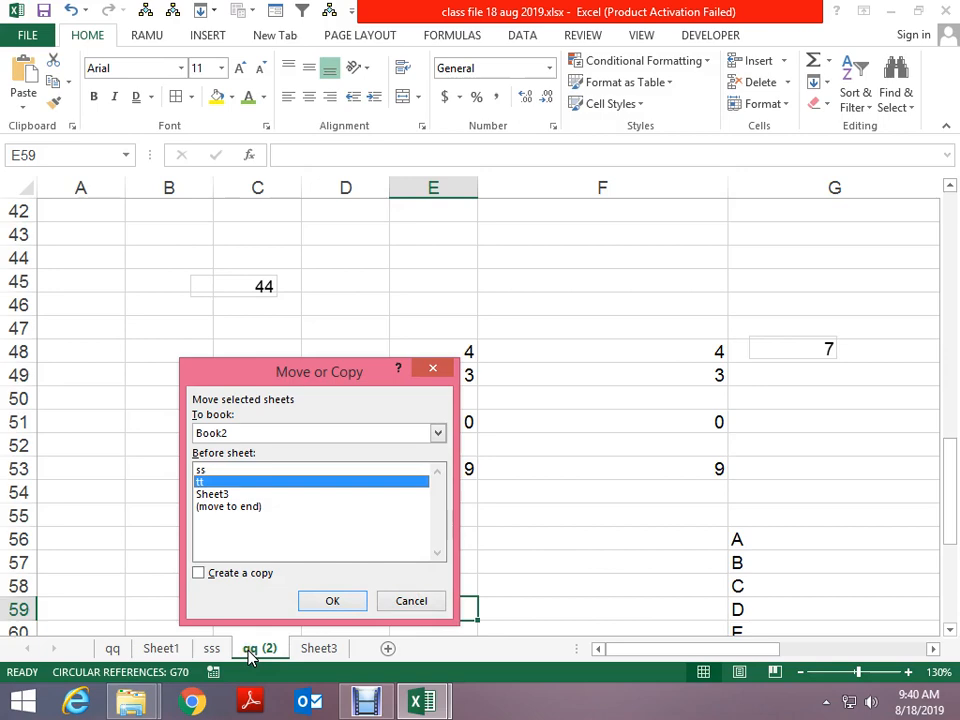
pyautogui.click(336, 602)
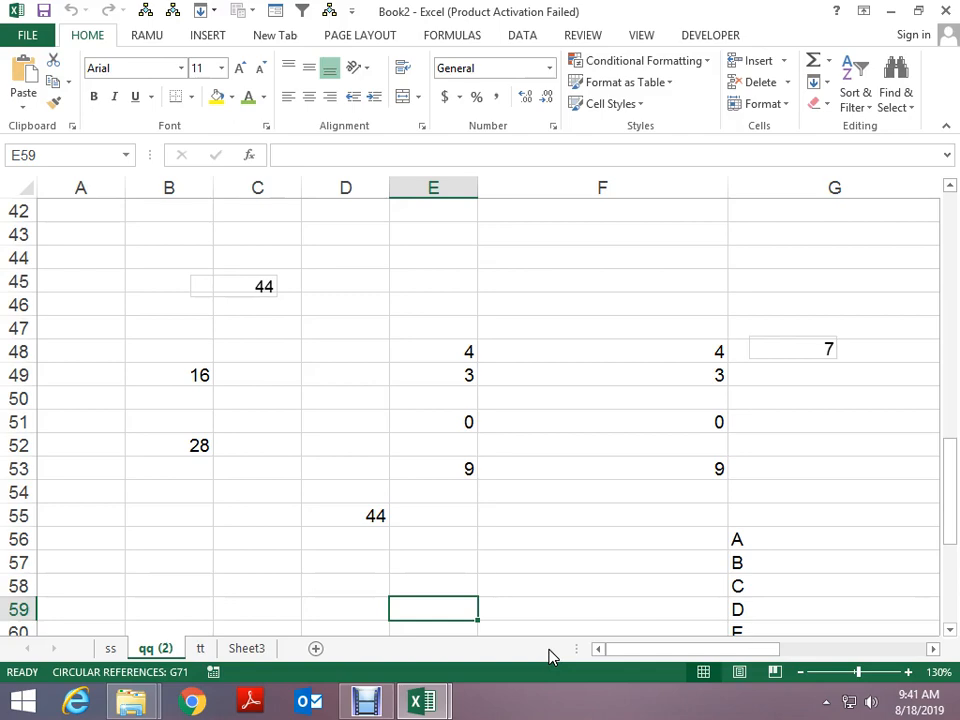
pyautogui.hotkey('alt', 'Tab')
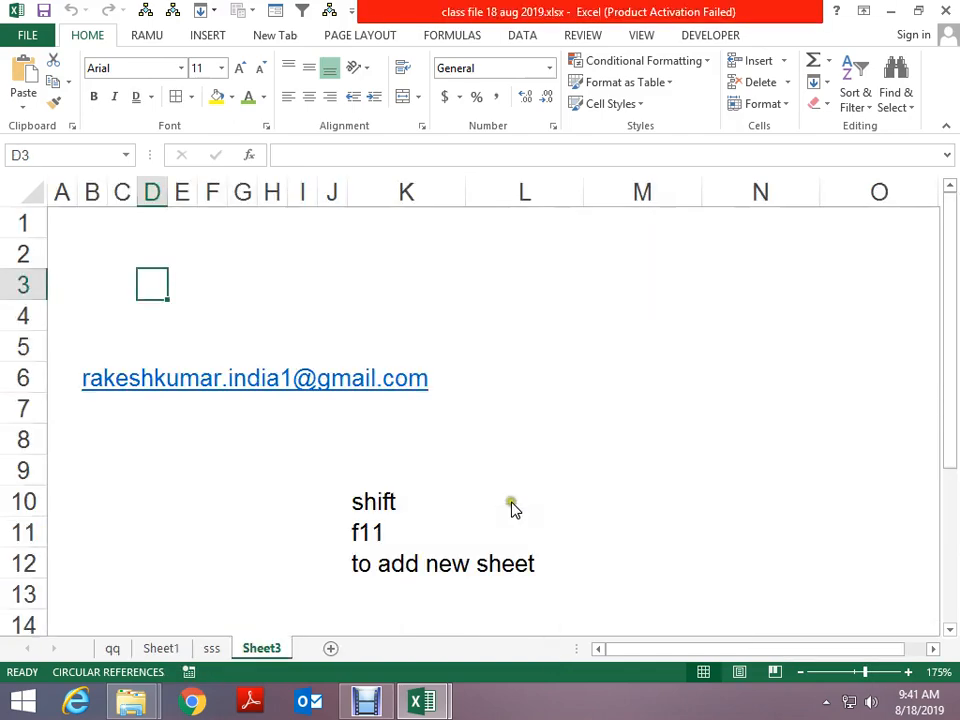
pyautogui.hotkey('alt', 'Tab')
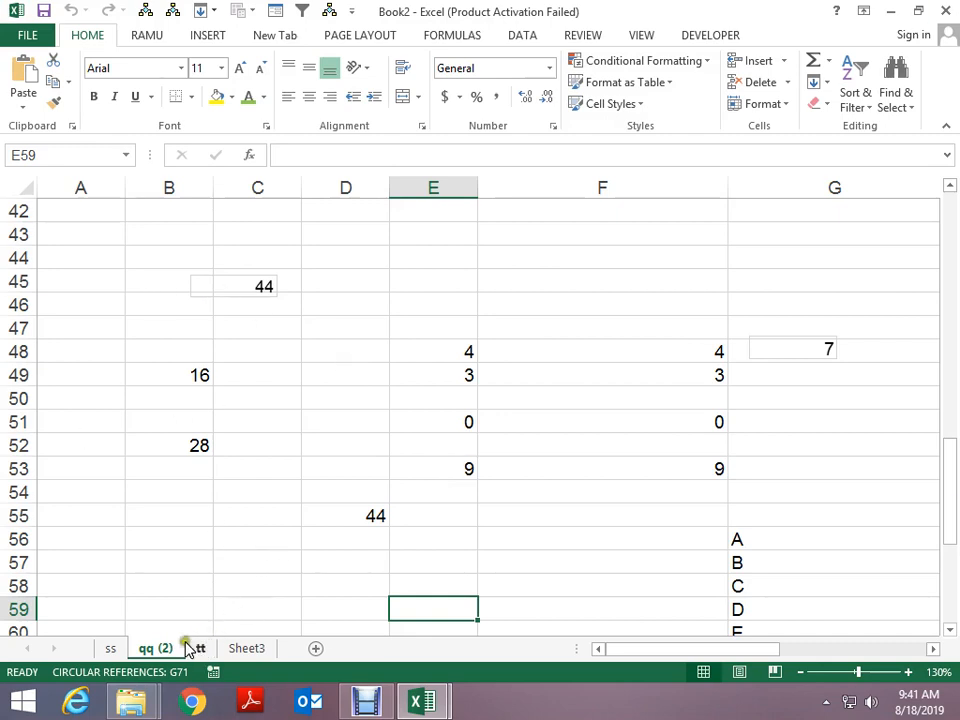
# Ctrl-drag qq (2) to create qq (3) after tt, then copy qq (3) into a new workbook
pyautogui.moveTo(146, 645); pyautogui.dragTo(223, 648)
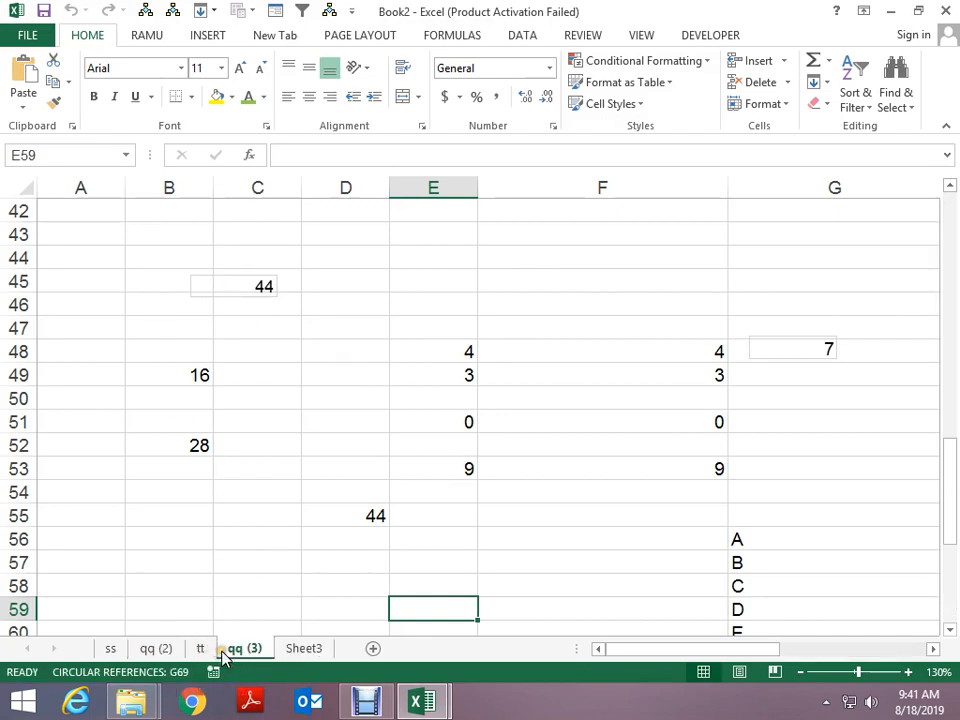
pyautogui.click(251, 561)
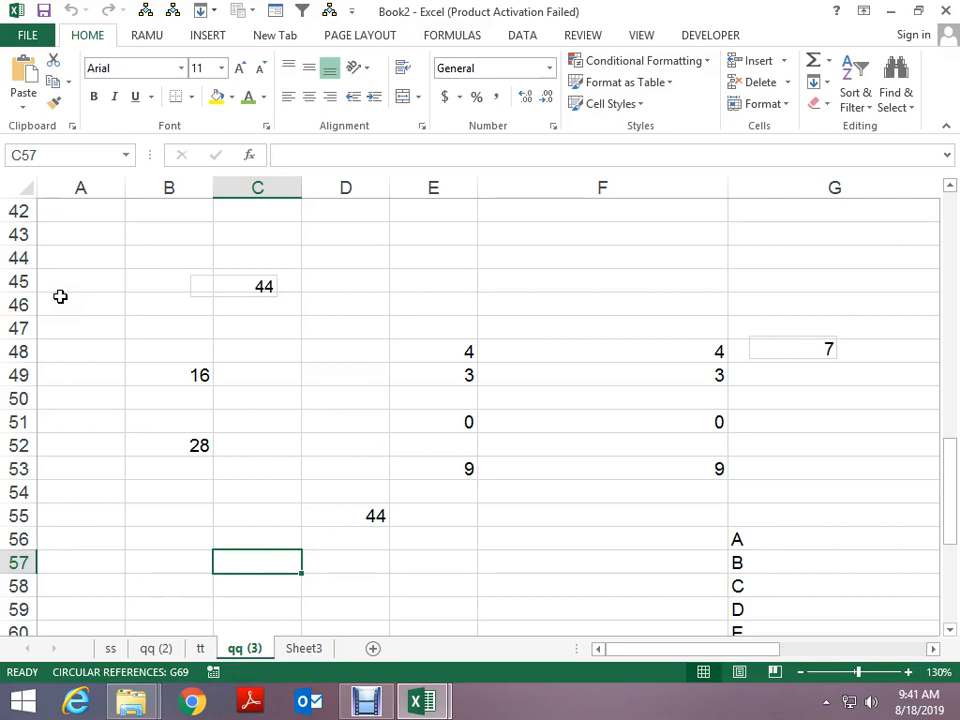
pyautogui.rightClick(253, 650)
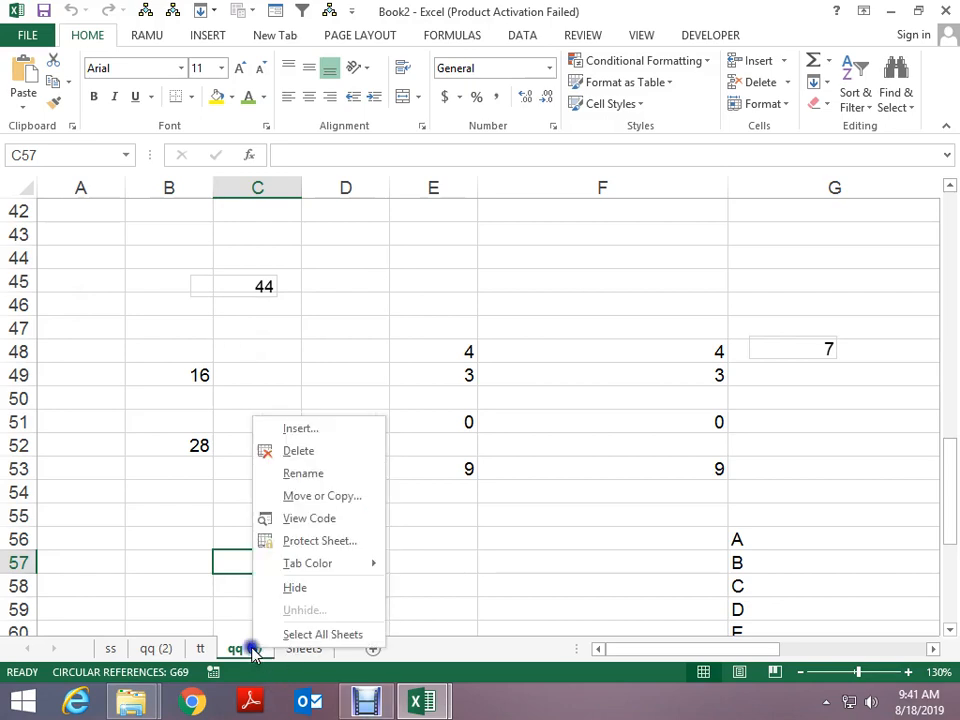
pyautogui.click(306, 497)
pyautogui.click(220, 428)
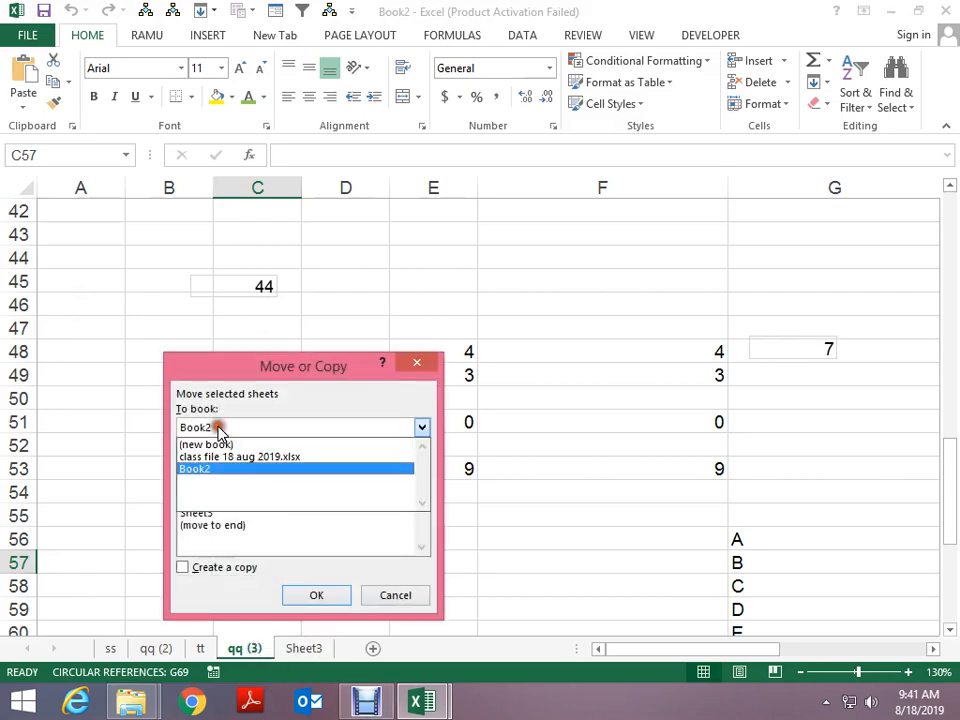
pyautogui.click(211, 442)
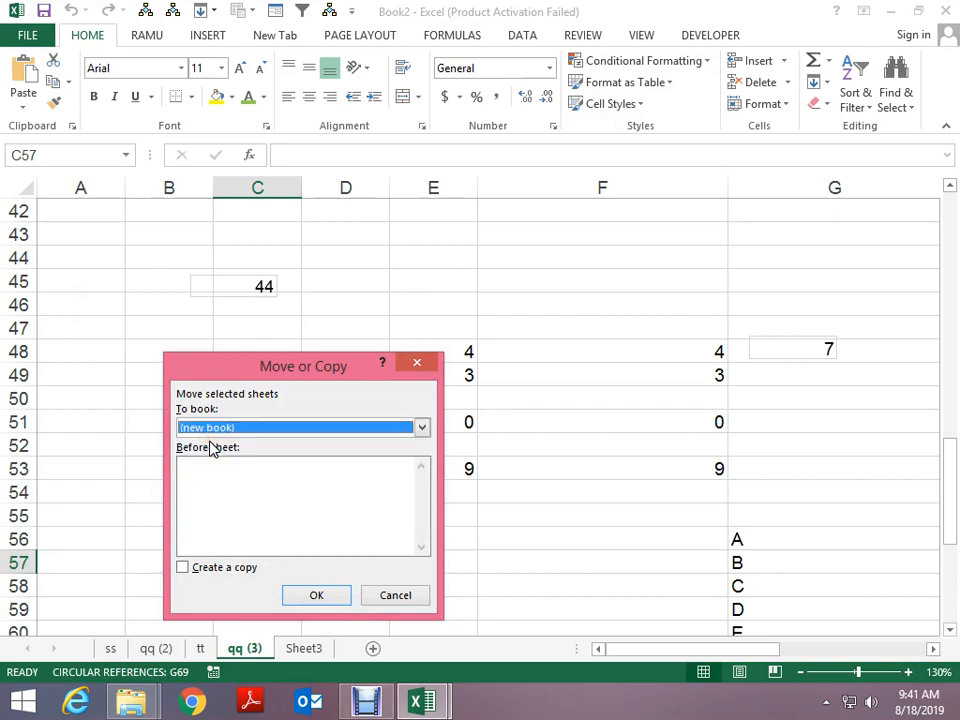
pyautogui.moveTo(220, 366); pyautogui.dragTo(185, 230)
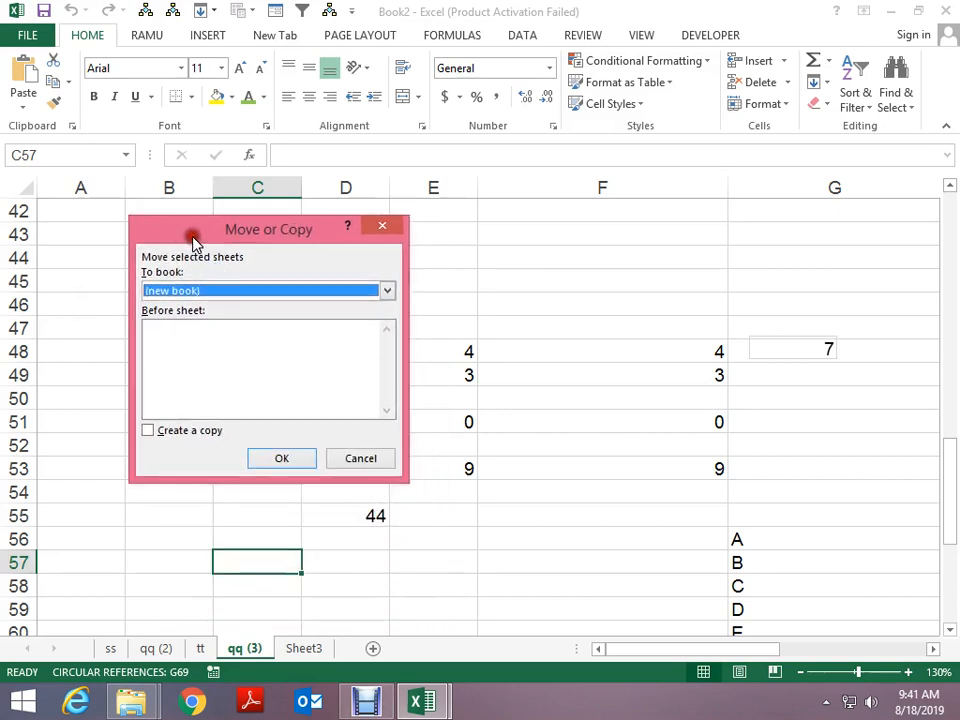
pyautogui.click(180, 430)
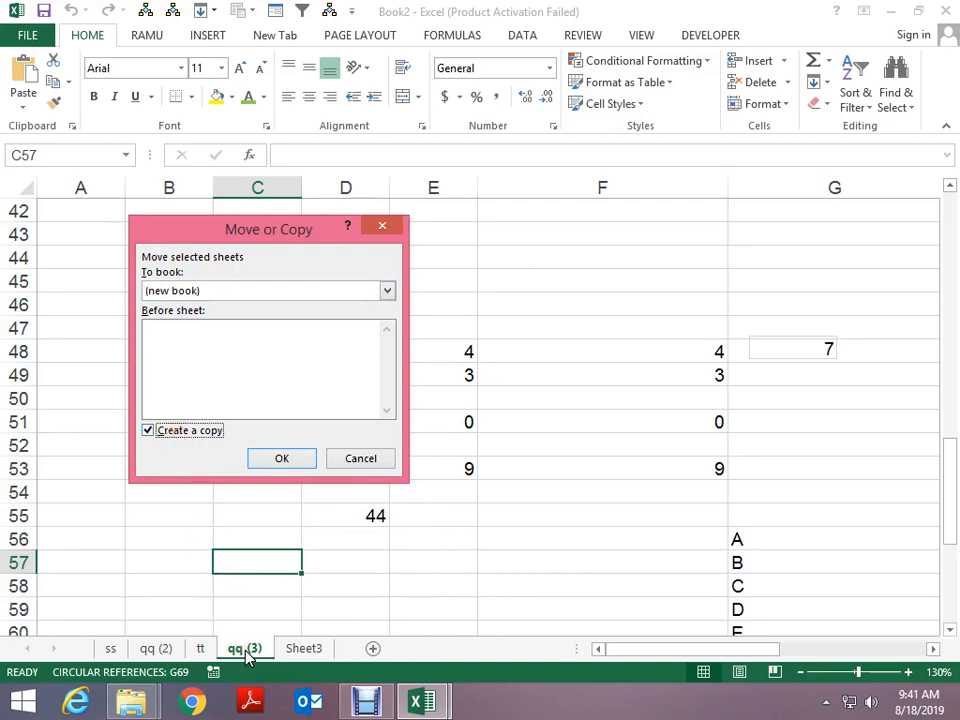
pyautogui.click(272, 456)
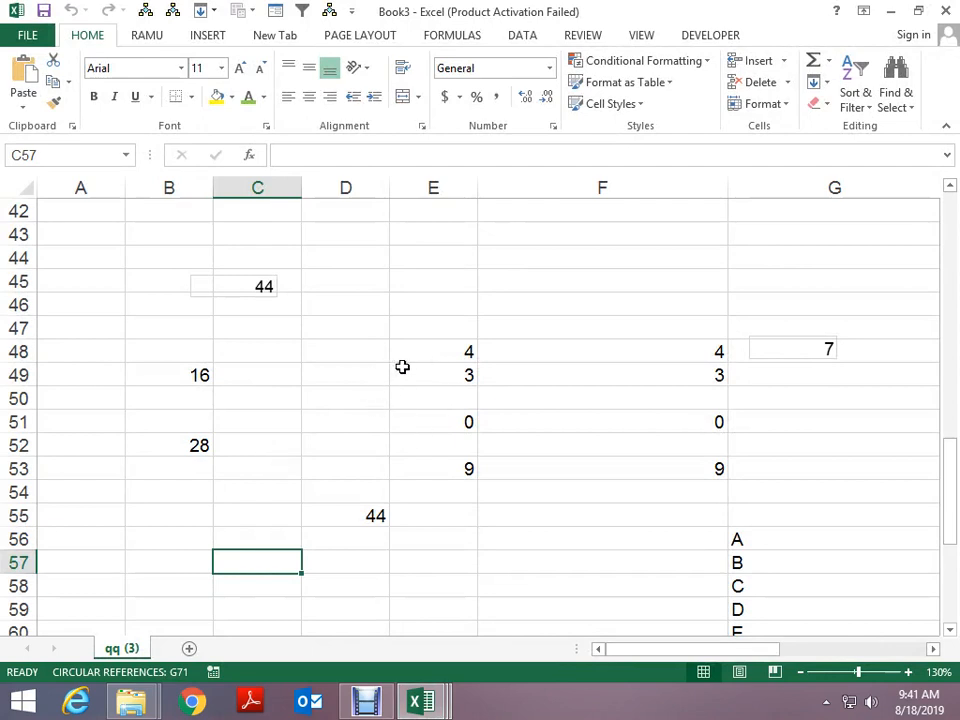
# Close the new Book3 without saving and return to the class file workbook
pyautogui.moveTo(429, 351); pyautogui.dragTo(435, 392)
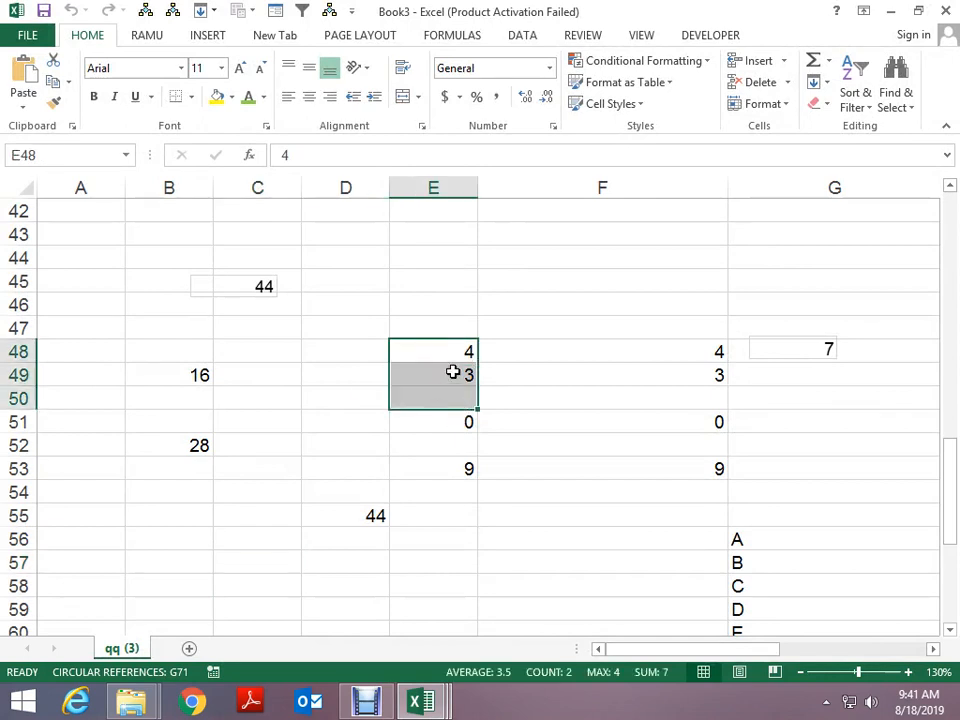
pyautogui.click(452, 371)
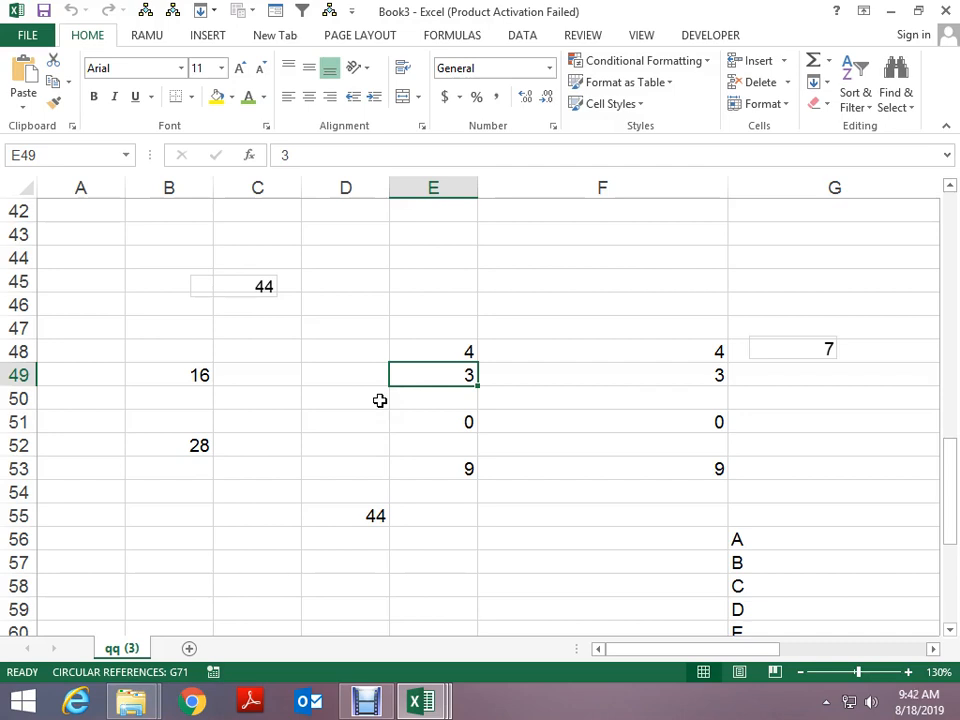
pyautogui.hotkey('alt', 'space')
pyautogui.press('c')
pyautogui.press('n')
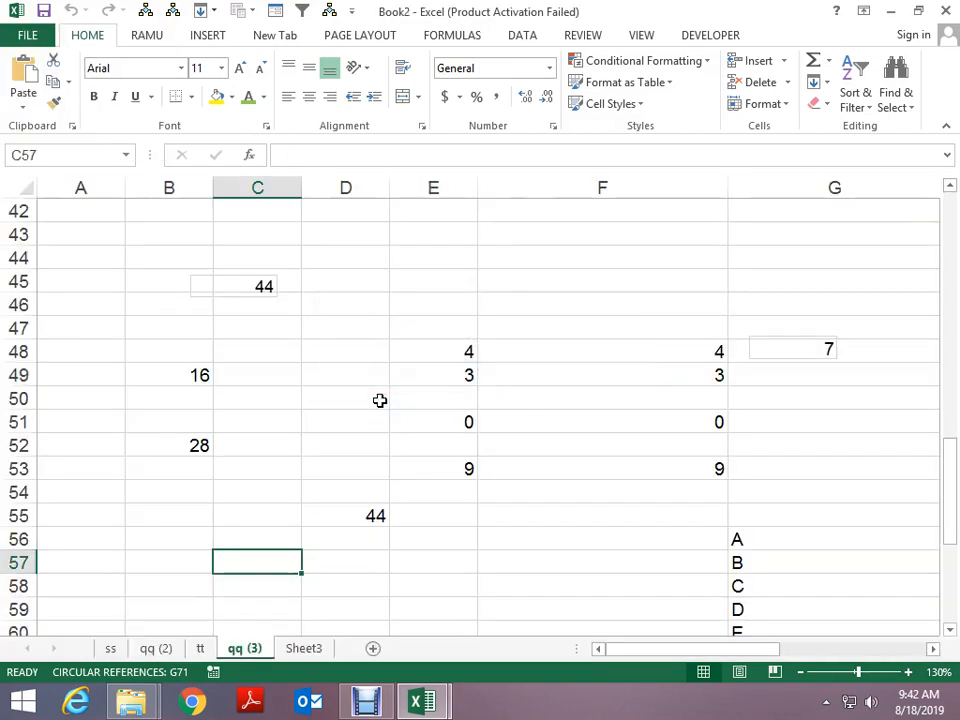
pyautogui.hotkey('alt', 'Tab')
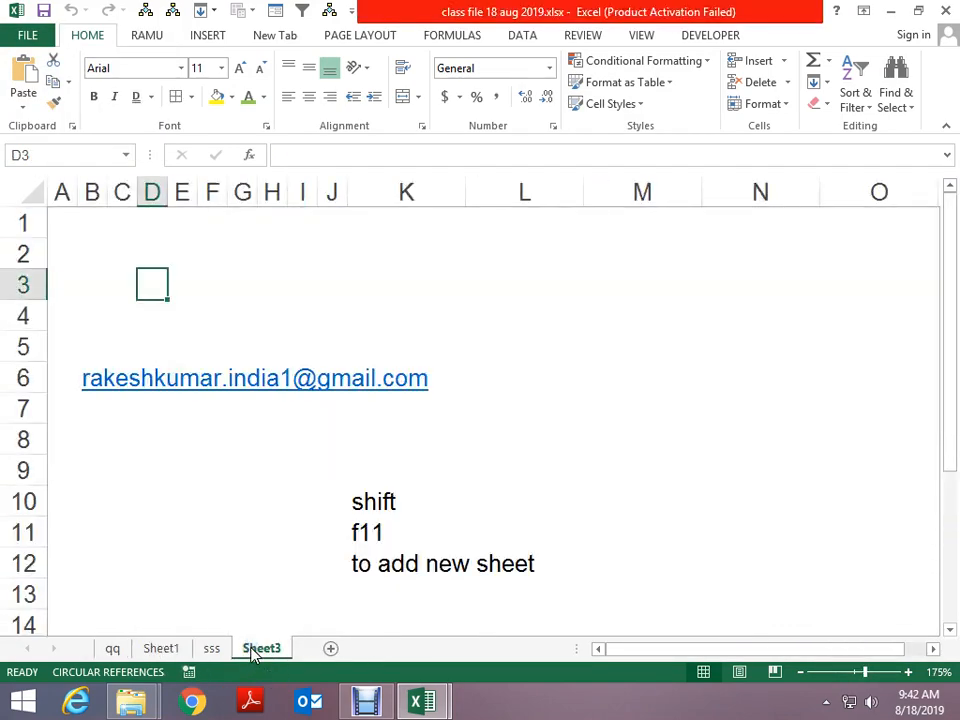
# Colour the Sheet3 tab red
pyautogui.rightClick(252, 652)
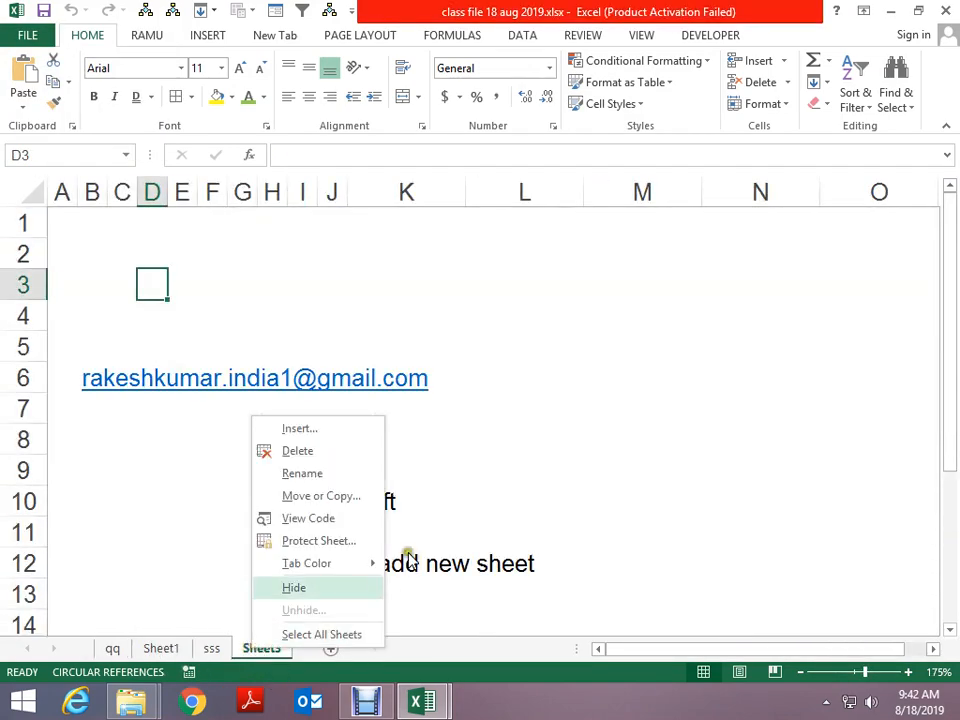
pyautogui.click(327, 545)
pyautogui.click(436, 398)
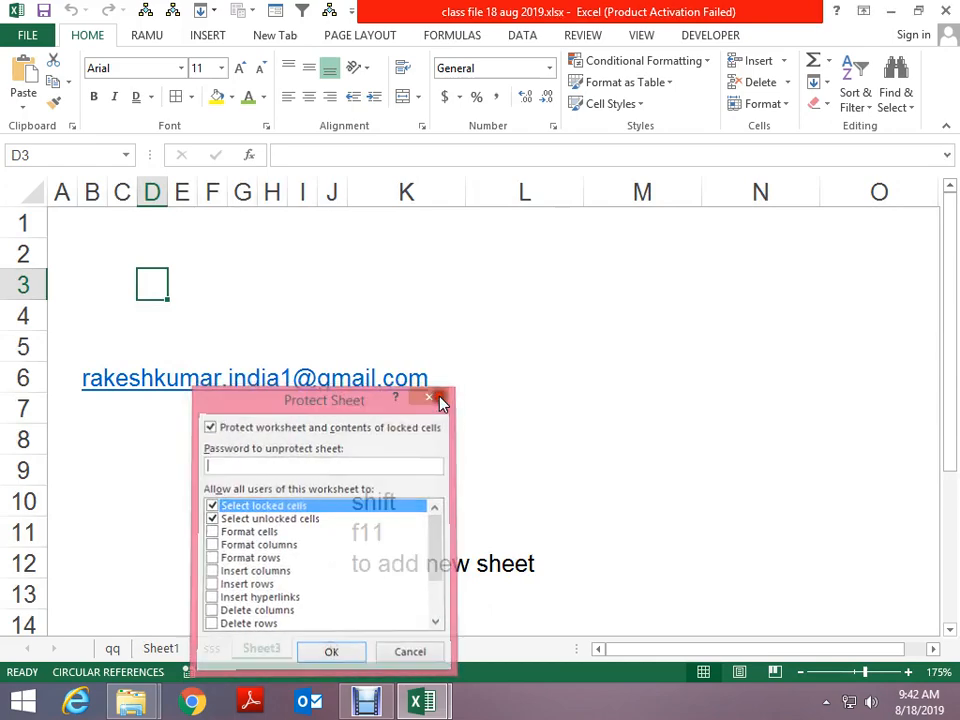
pyautogui.rightClick(258, 648)
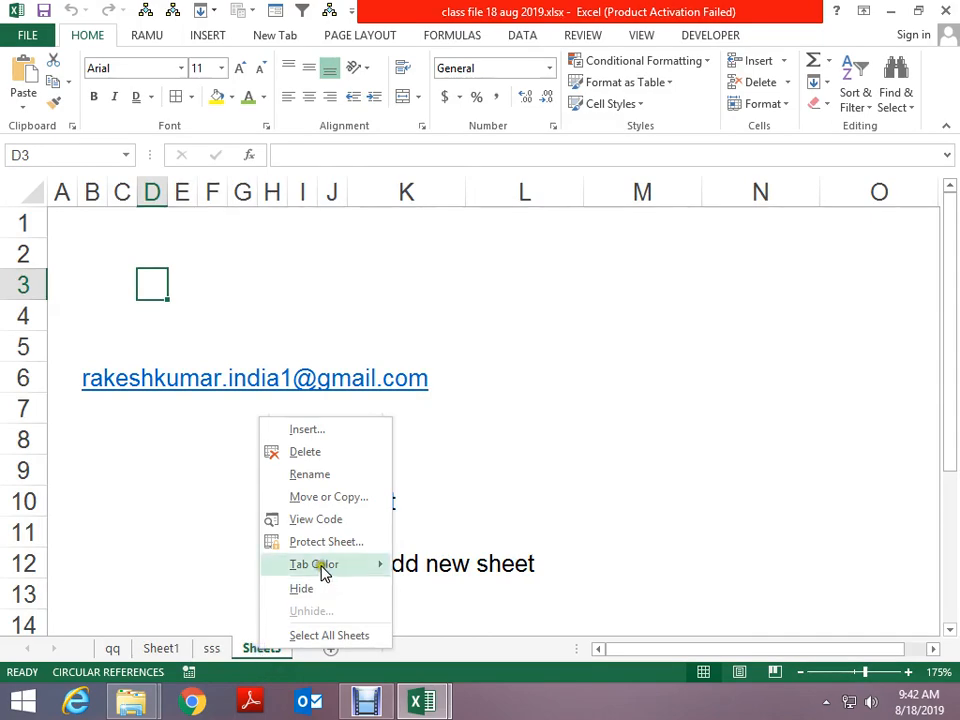
pyautogui.moveTo(323, 574)
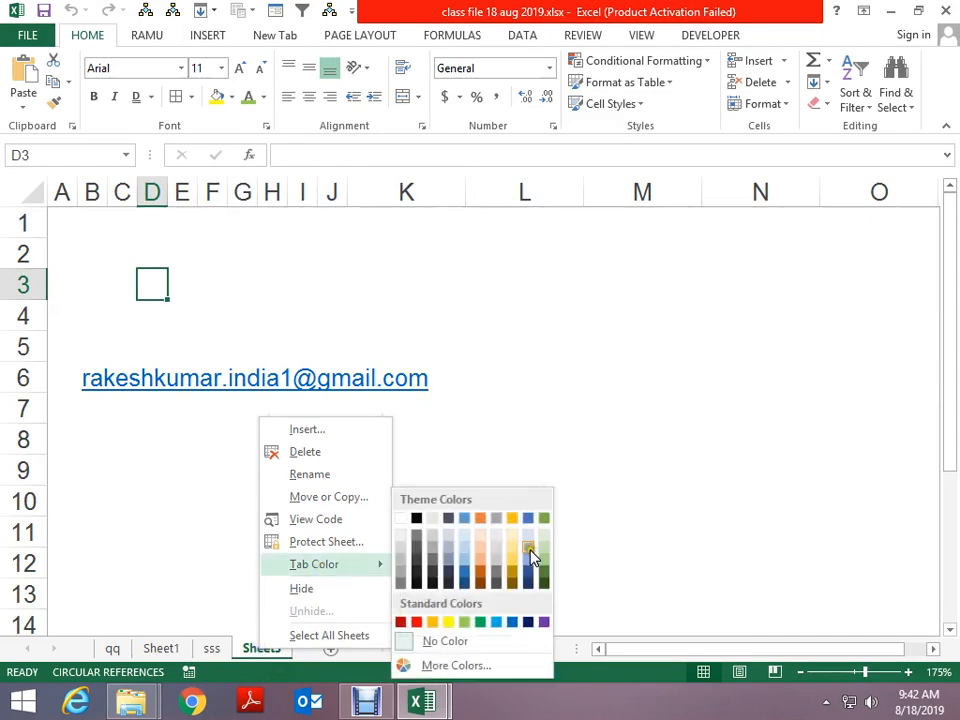
pyautogui.click(416, 622)
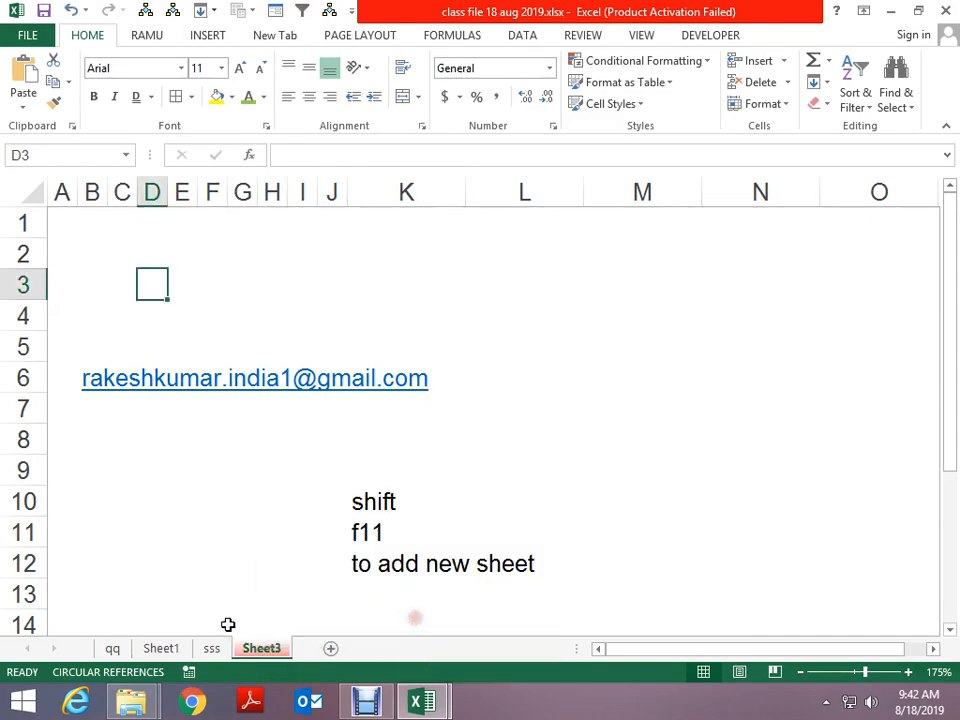
# Hide the sss sheet
pyautogui.click(211, 648)
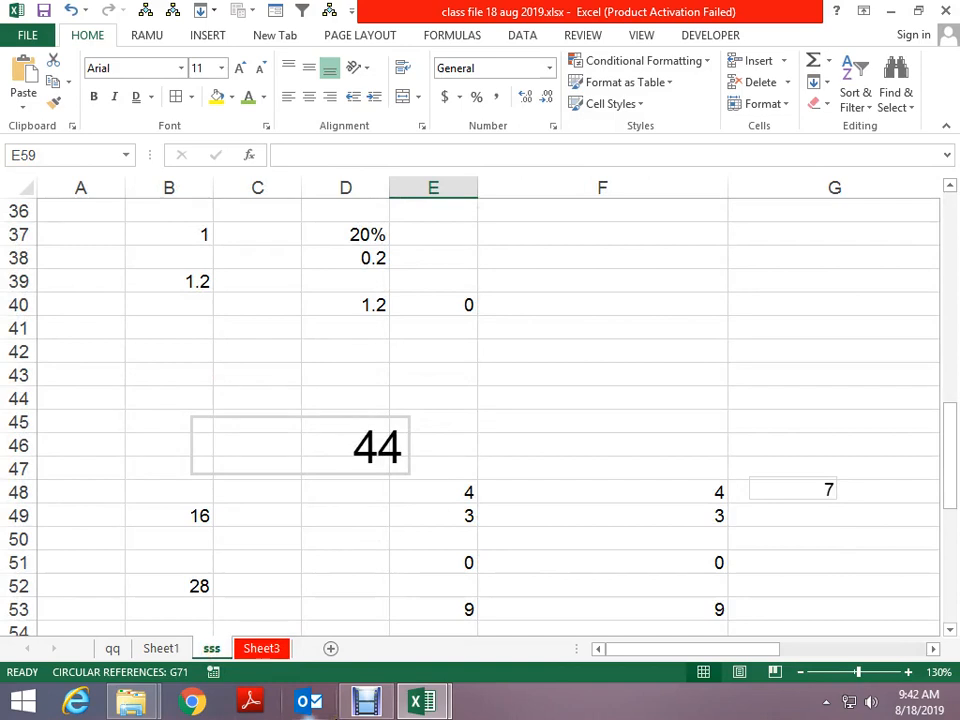
pyautogui.rightClick(211, 648)
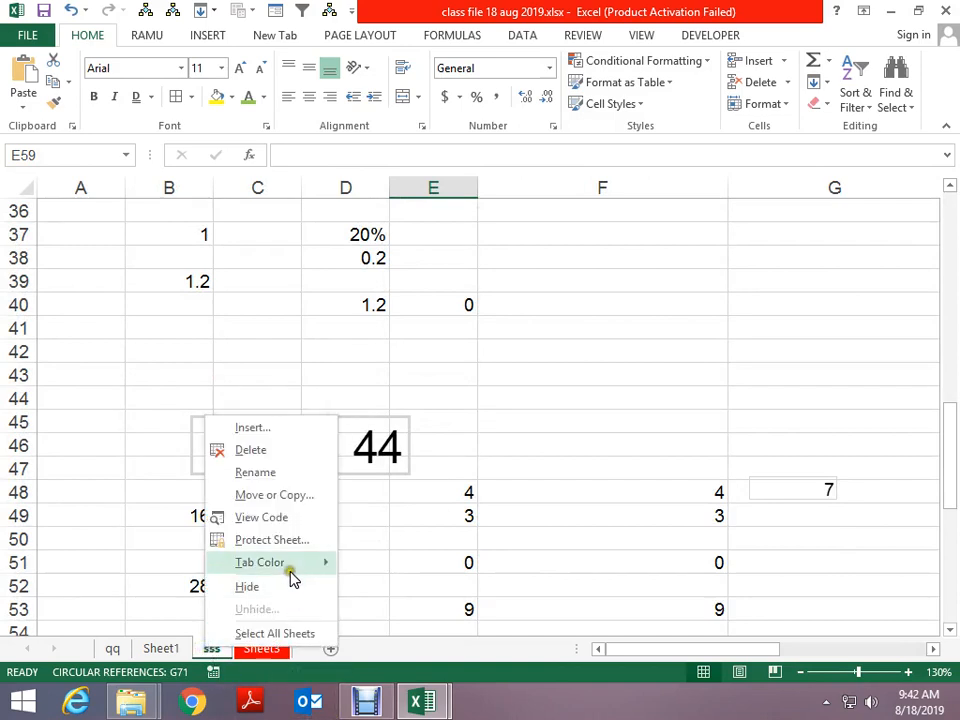
pyautogui.click(265, 595)
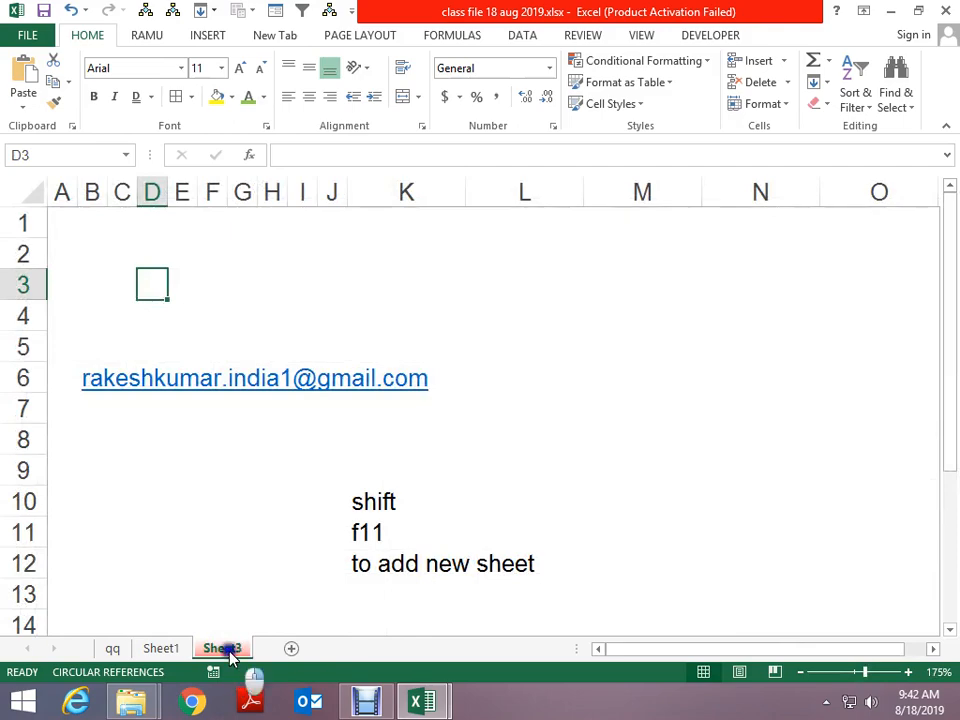
# Unhide the sss sheet and group all sheets with Select All Sheets
pyautogui.rightClick(222, 648)
pyautogui.click(258, 615)
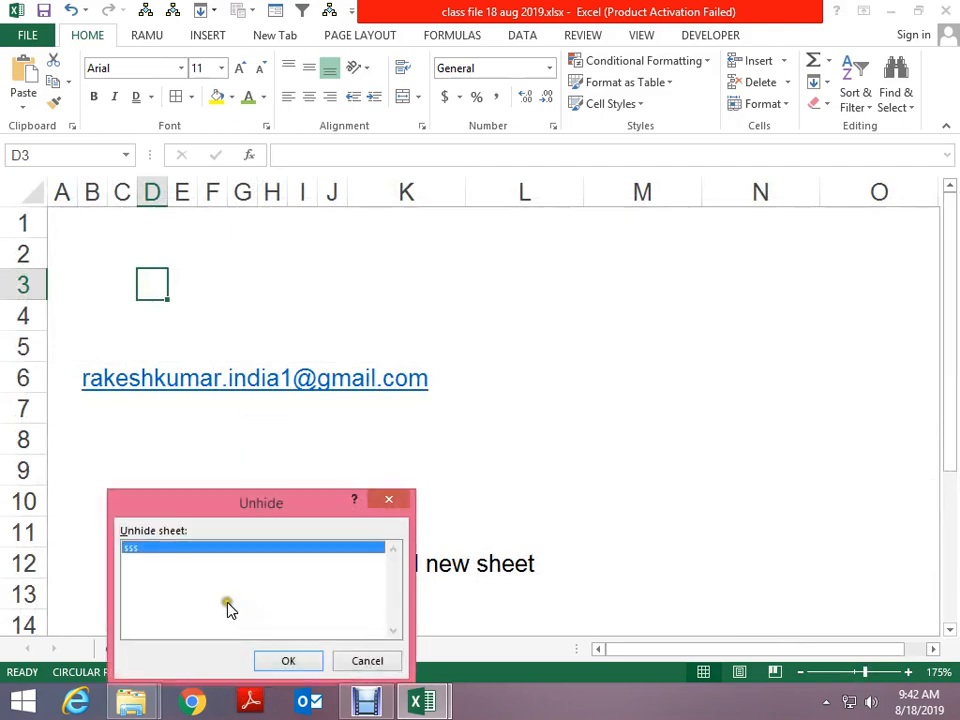
pyautogui.click(266, 659)
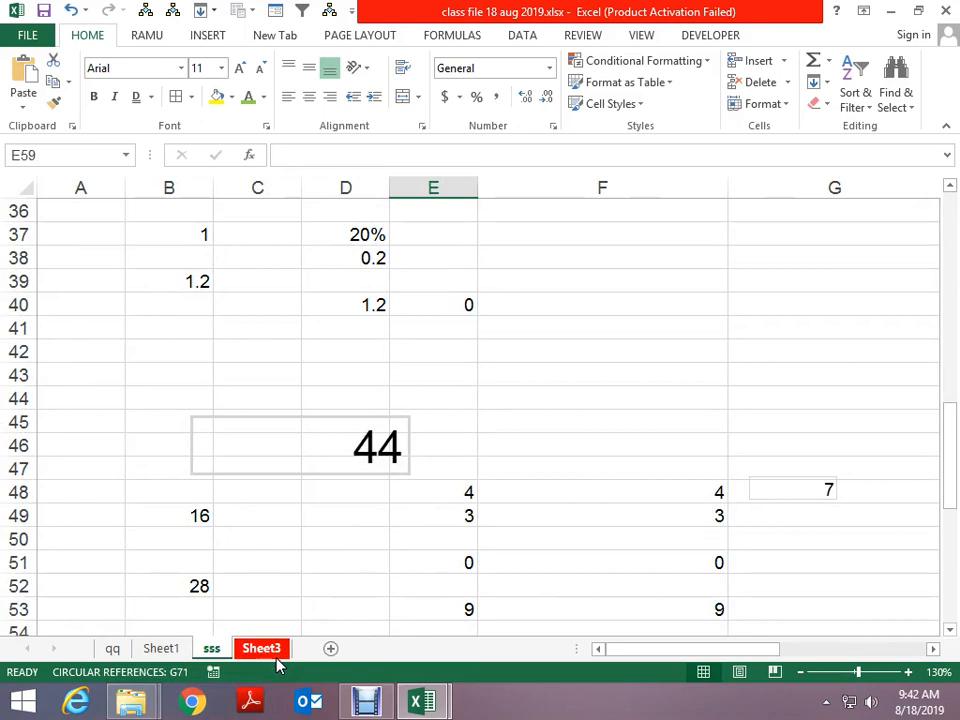
pyautogui.rightClick(212, 648)
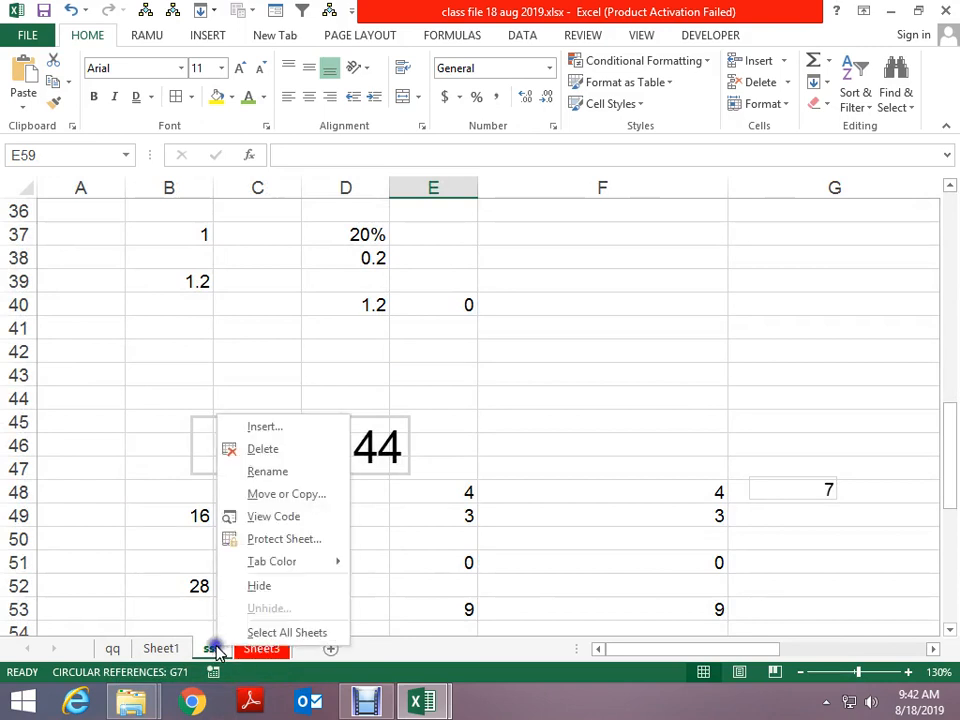
pyautogui.click(272, 634)
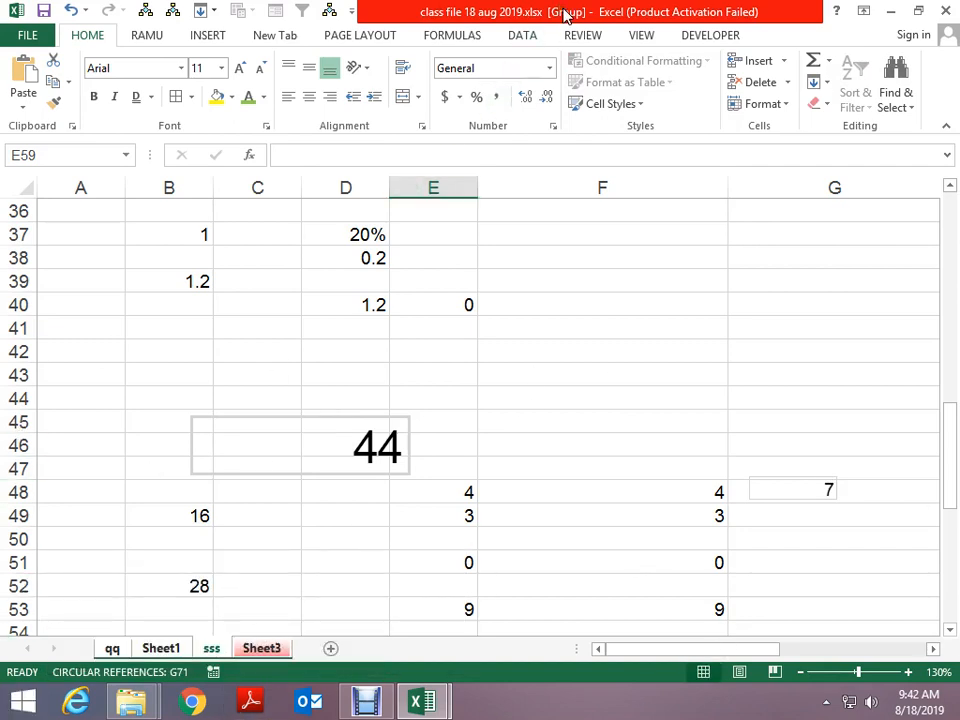
# Enter the word computer in cell A42 on the grouped sheets
pyautogui.click(92, 356)
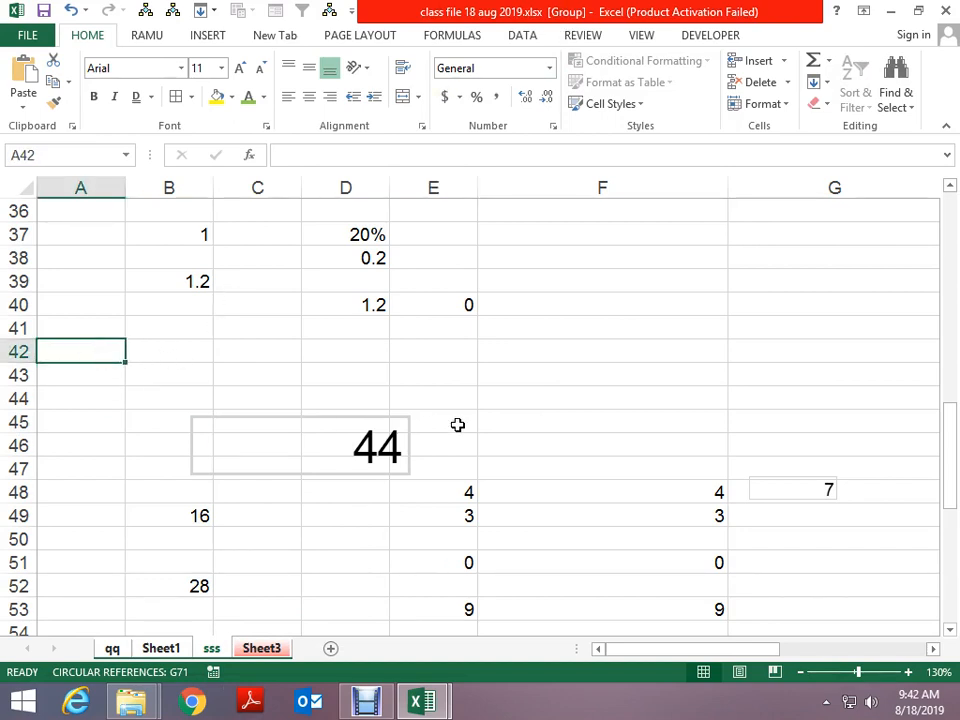
pyautogui.write('computer')
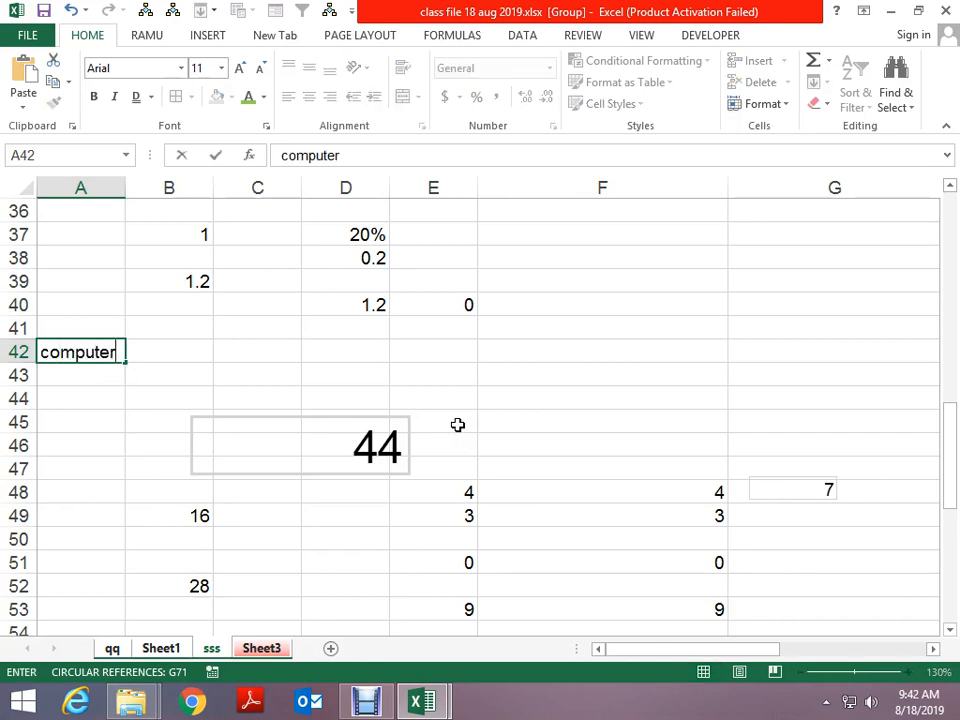
pyautogui.press('Return')
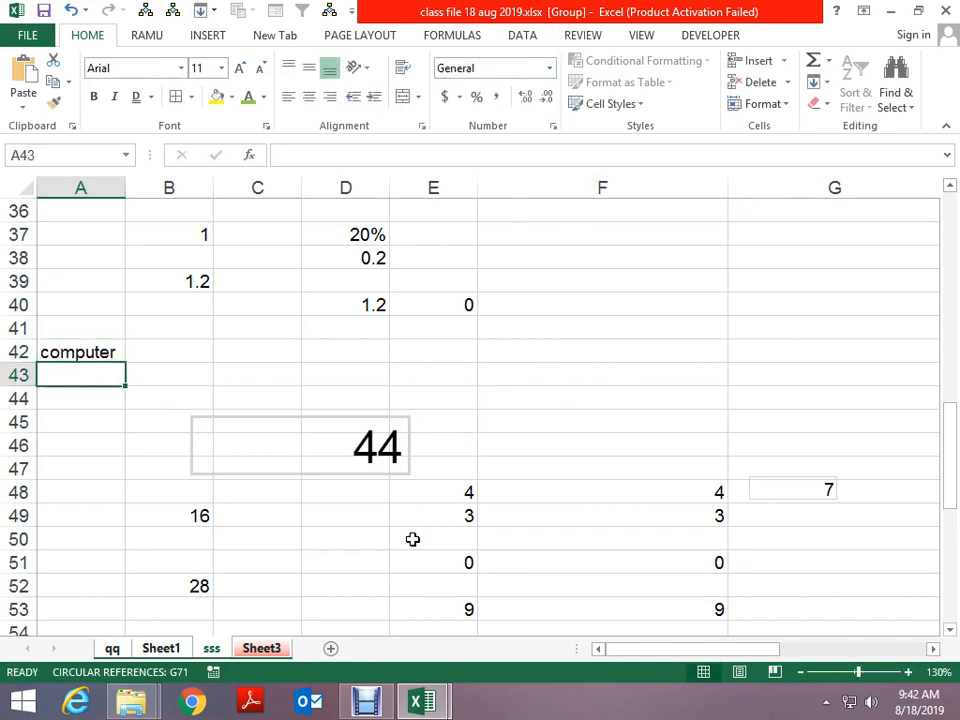
# On Sheet3, regroup all sheets and then ungroup them
pyautogui.click(262, 651)
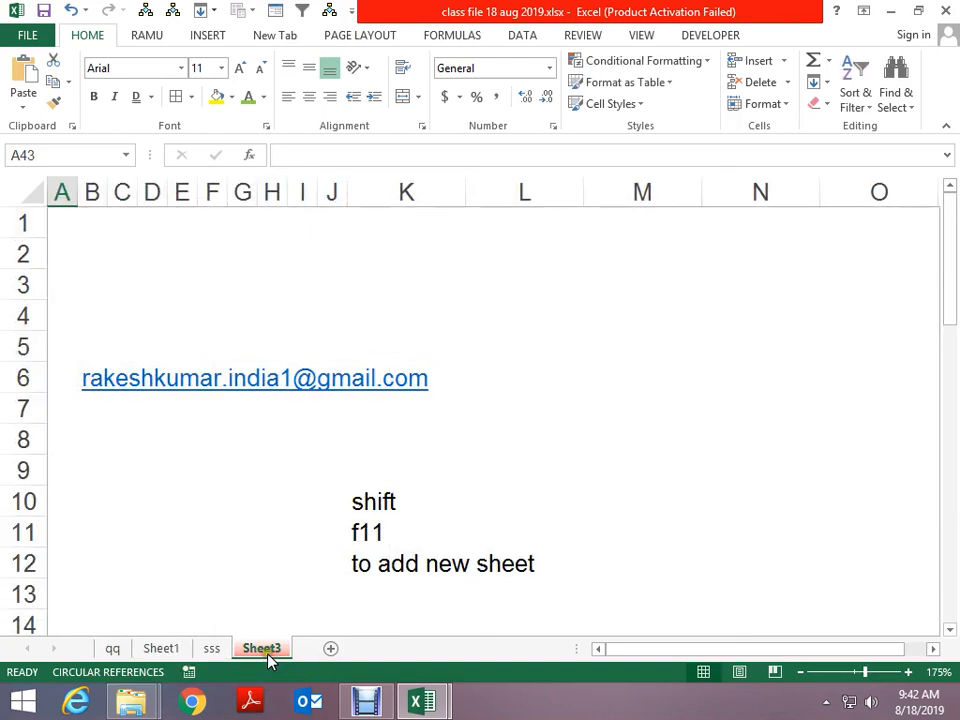
pyautogui.rightClick(268, 660)
pyautogui.click(320, 641)
pyautogui.rightClick(280, 655)
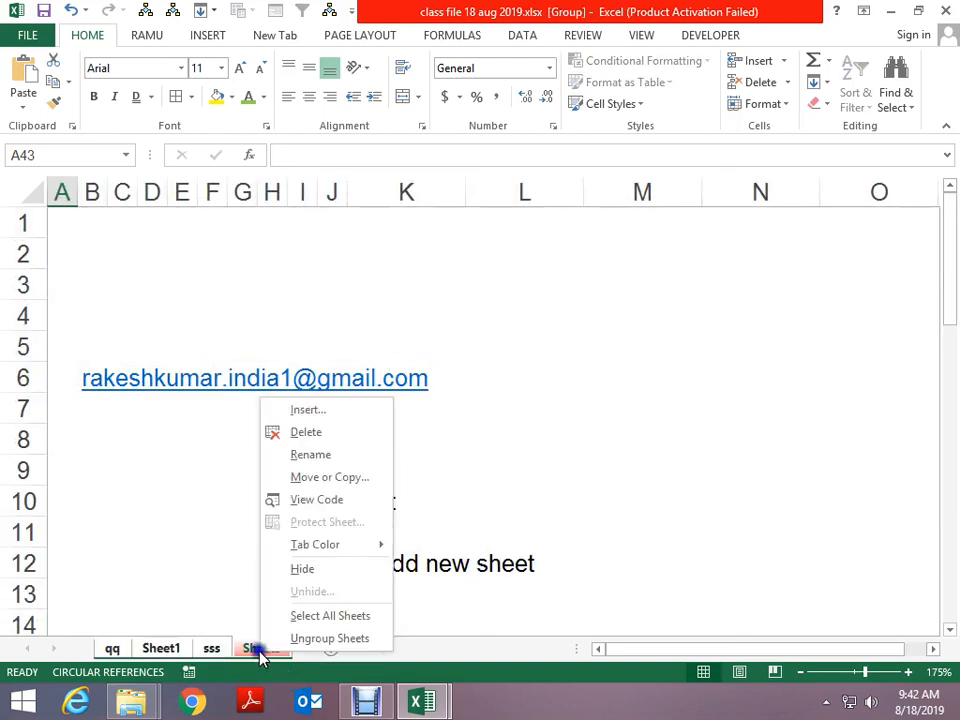
pyautogui.click(313, 640)
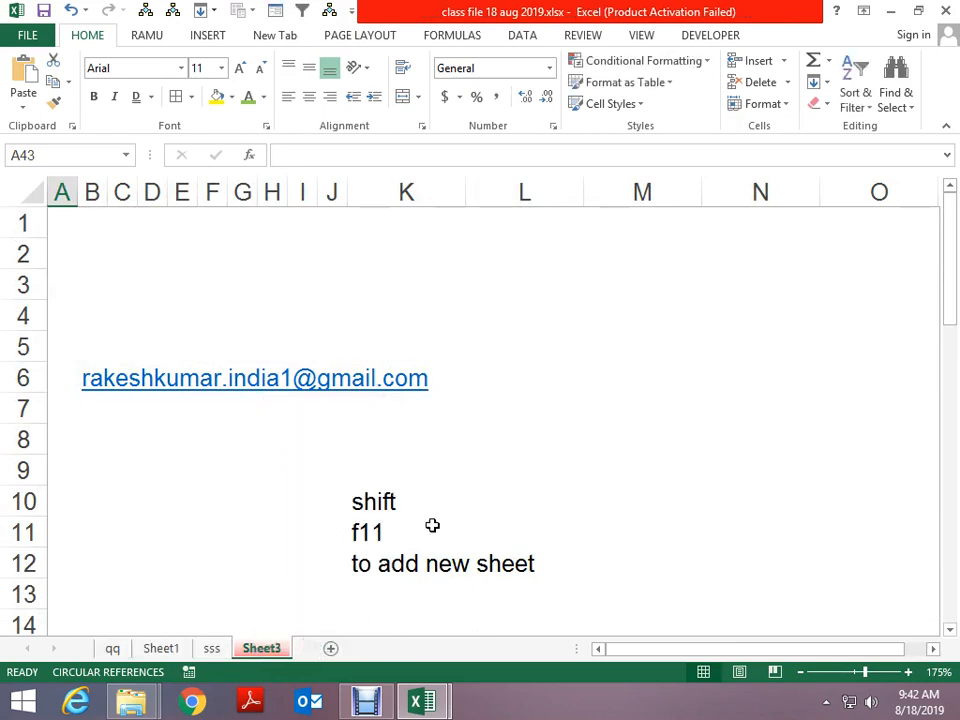
# Check the sss, qq, Sheet1 and Sheet3 sheets for the computer entry in A42
pyautogui.click(212, 649)
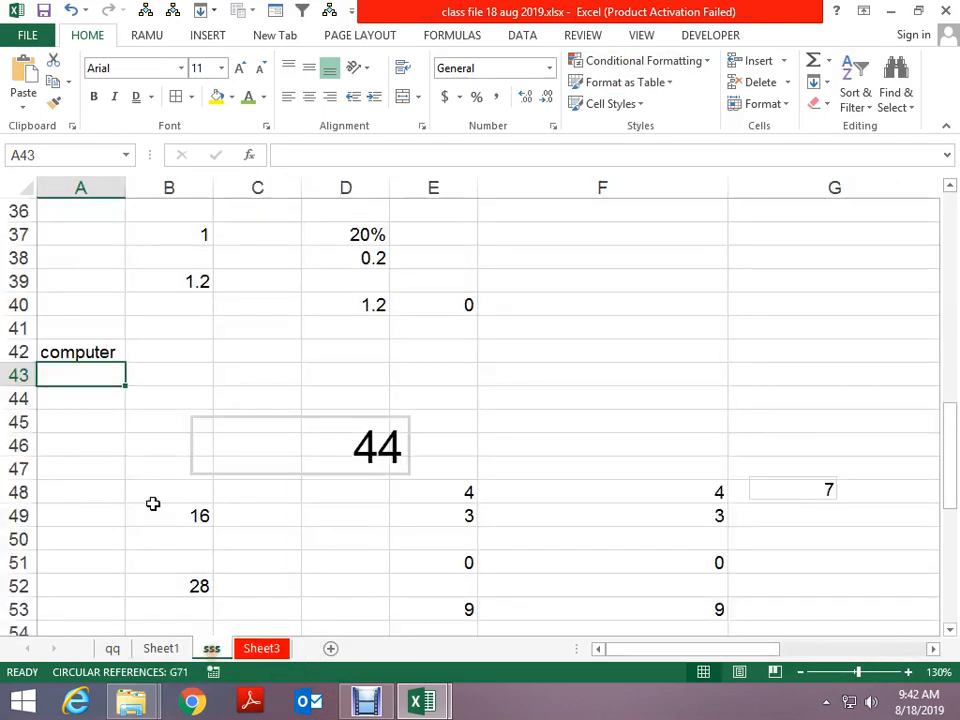
pyautogui.click(114, 648)
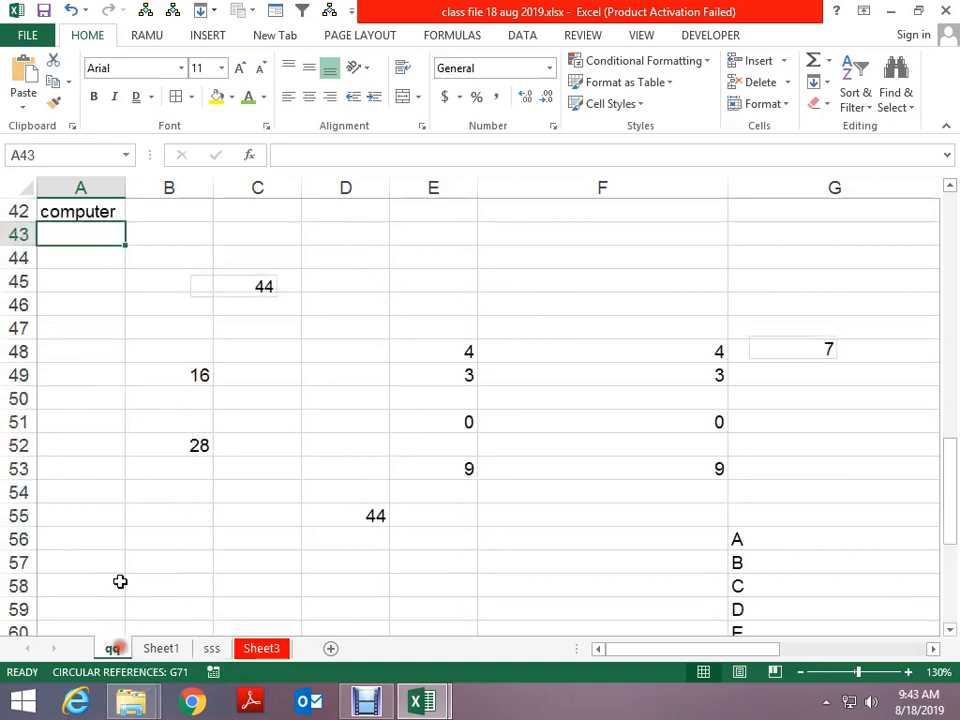
pyautogui.scroll(-2, 125, 540)
pyautogui.scroll(4, 100, 420)
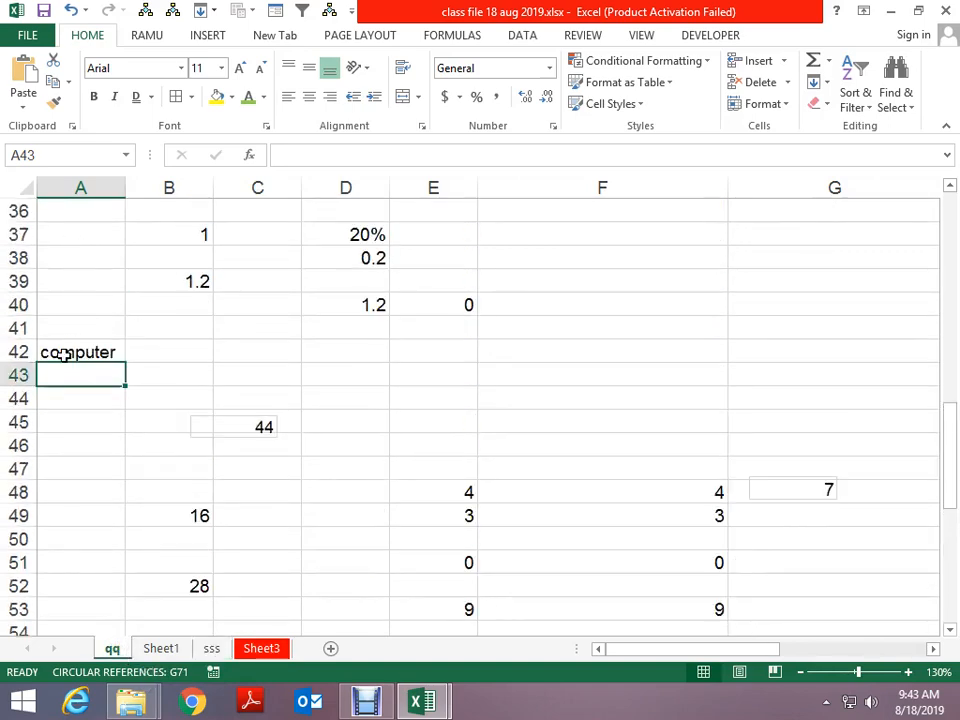
pyautogui.click(148, 649)
pyautogui.scroll(3, 146, 513)
pyautogui.scroll(20, 146, 514)
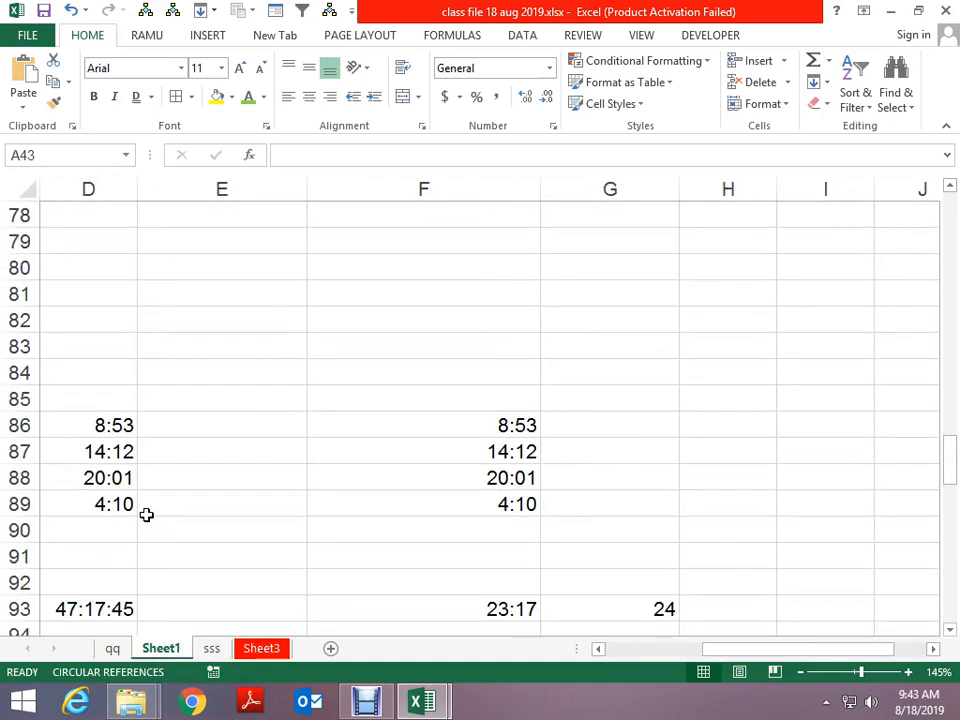
pyautogui.scroll(-5, 151, 514)
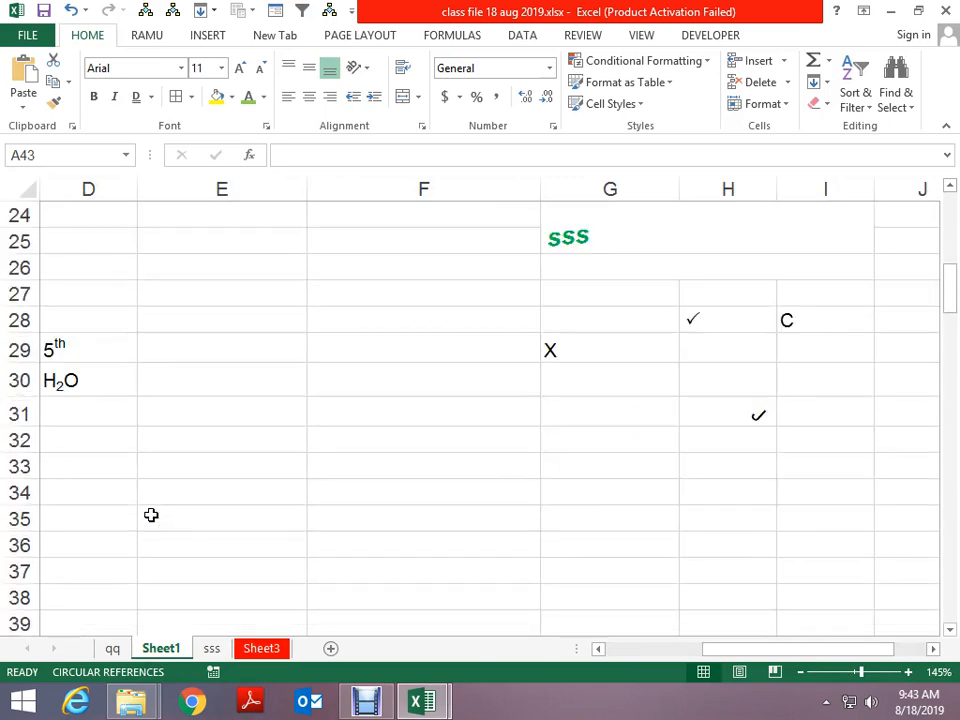
pyautogui.scroll(-1, 151, 515)
pyautogui.scroll(1, 151, 515)
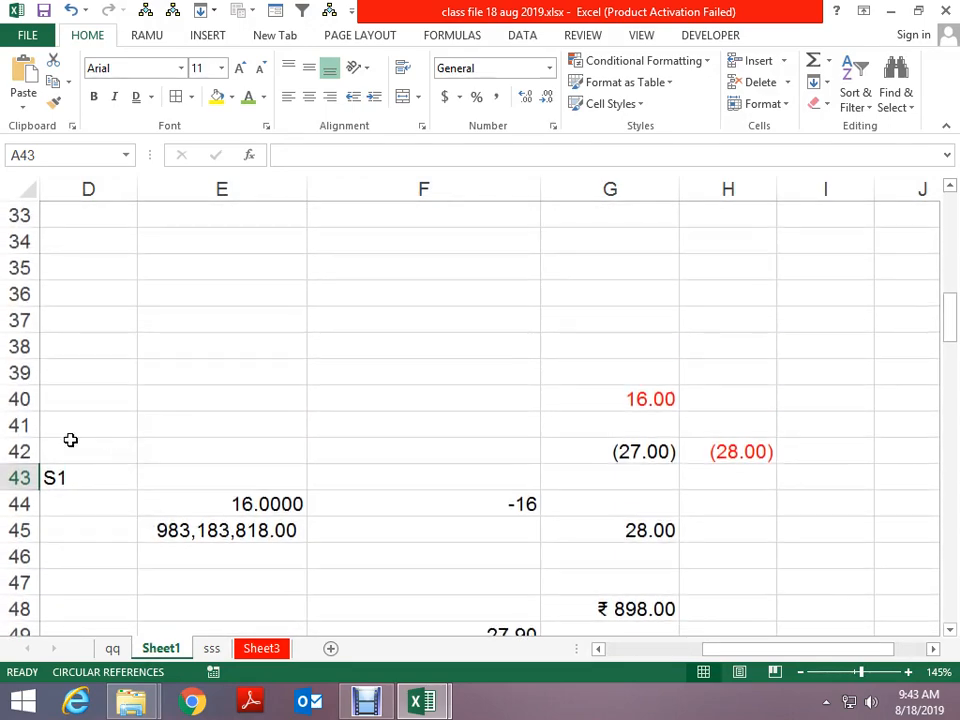
pyautogui.click(211, 649)
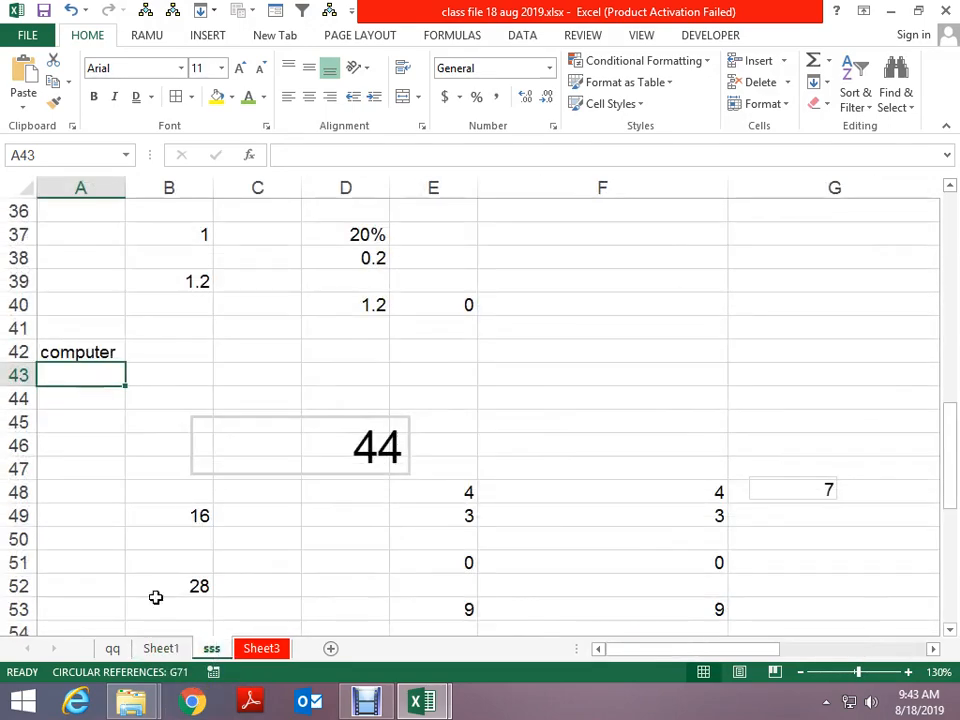
pyautogui.click(259, 649)
pyautogui.scroll(-10, 233, 561)
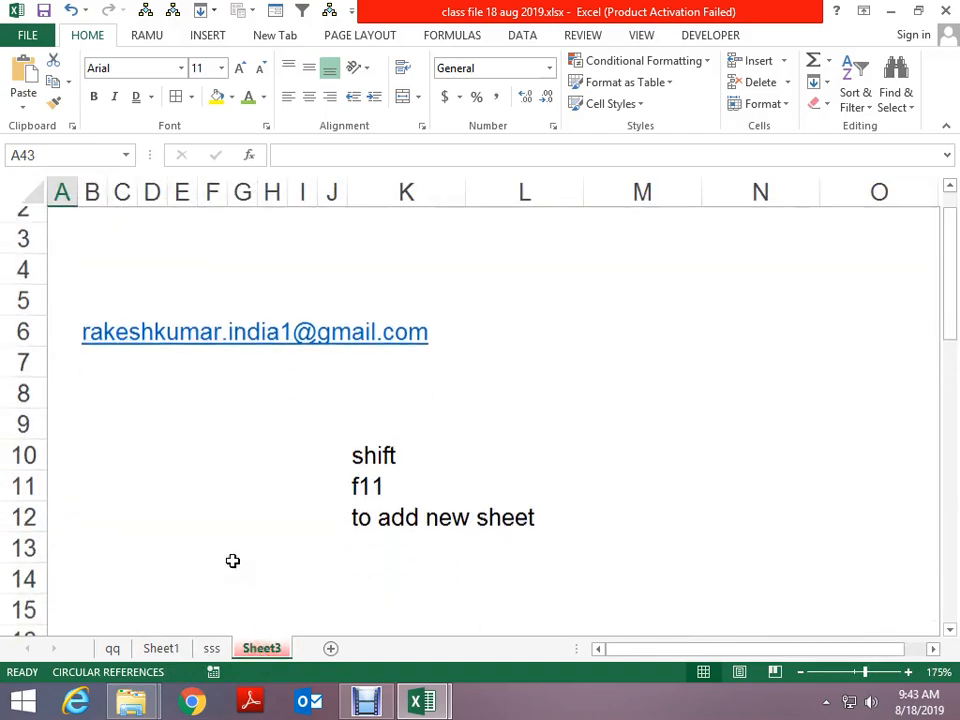
pyautogui.scroll(-2, 233, 561)
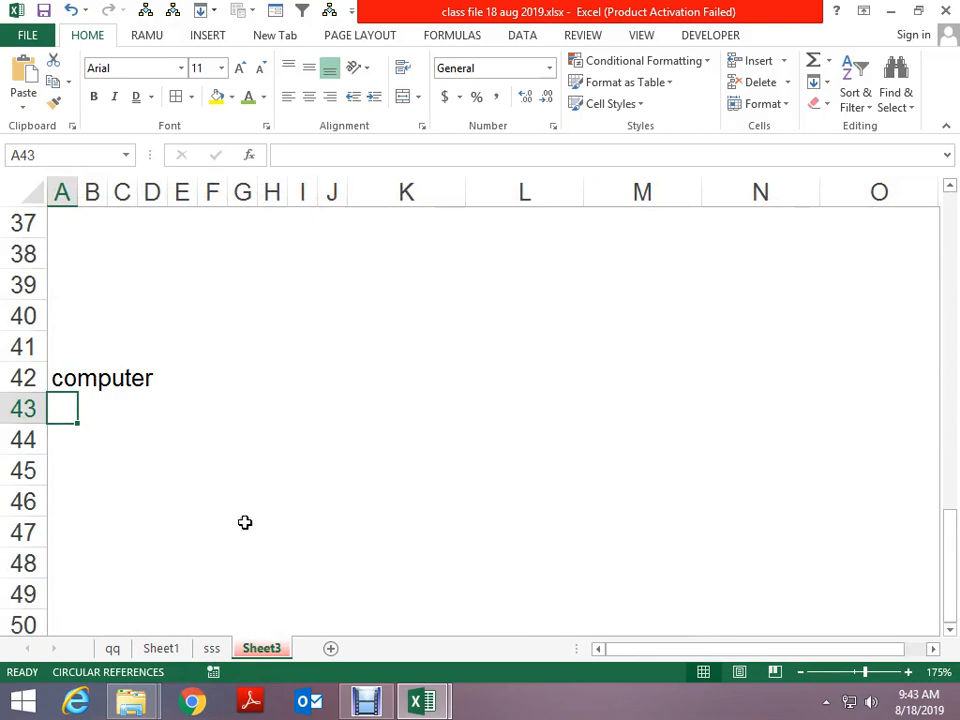
# Start renaming Sheet3 twice, then cancel, keeping the name Sheet3
pyautogui.click(783, 104)
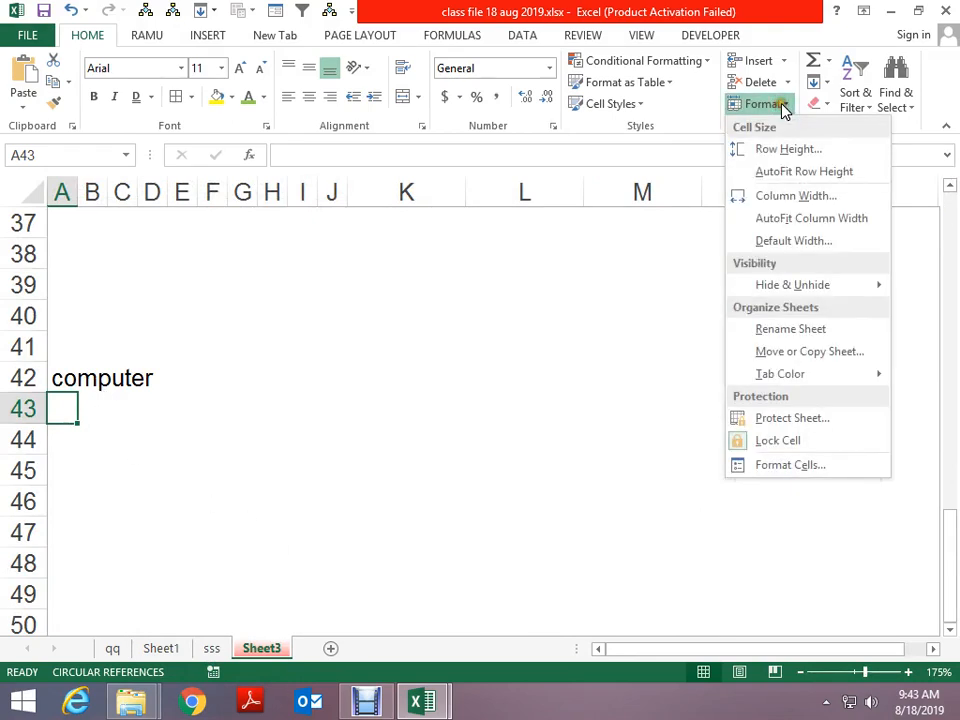
pyautogui.moveTo(856, 379)
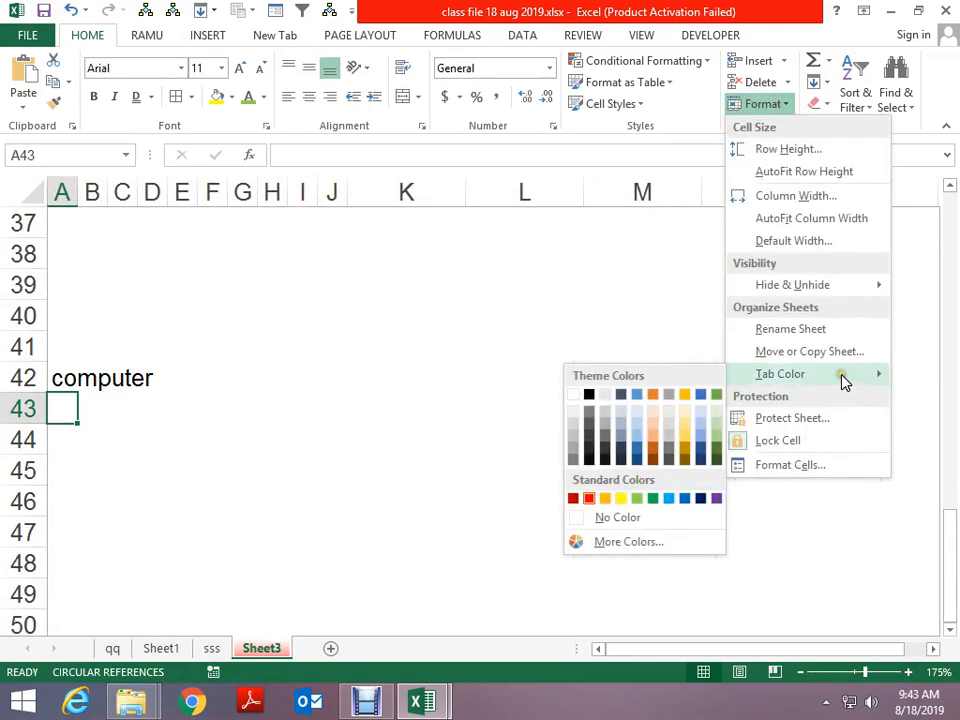
pyautogui.click(790, 329)
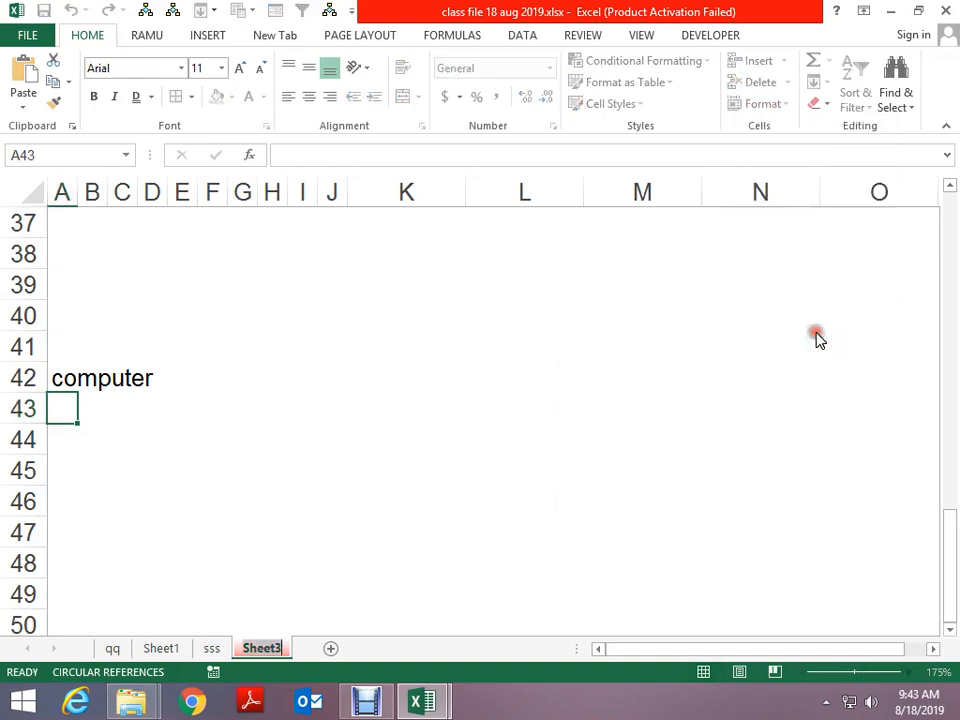
pyautogui.click(429, 556)
pyautogui.rightClick(258, 648)
pyautogui.click(328, 478)
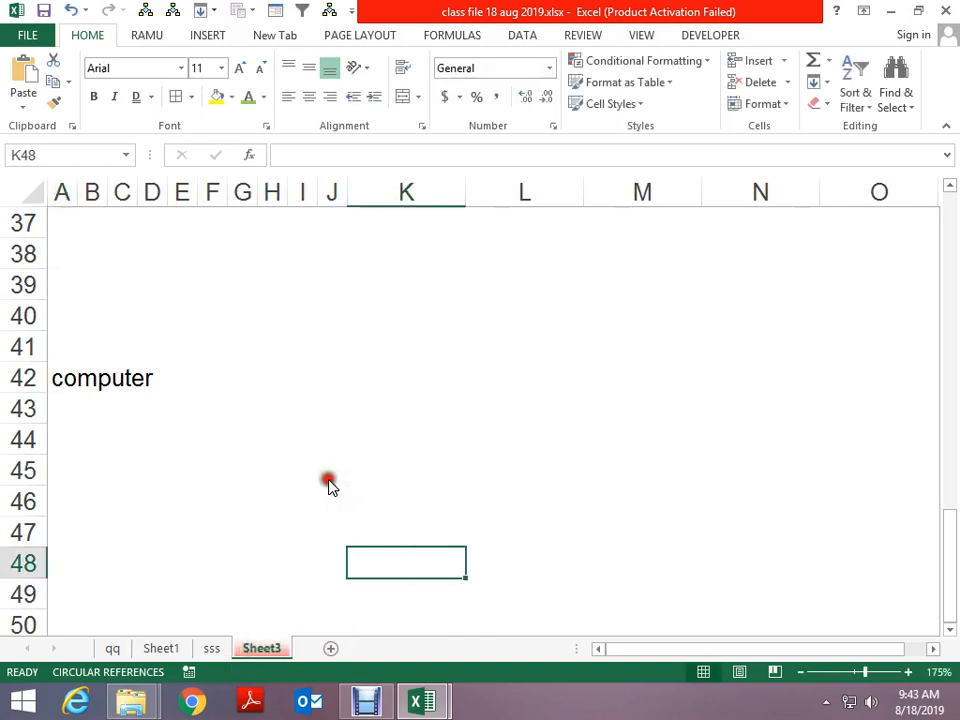
pyautogui.click(399, 357)
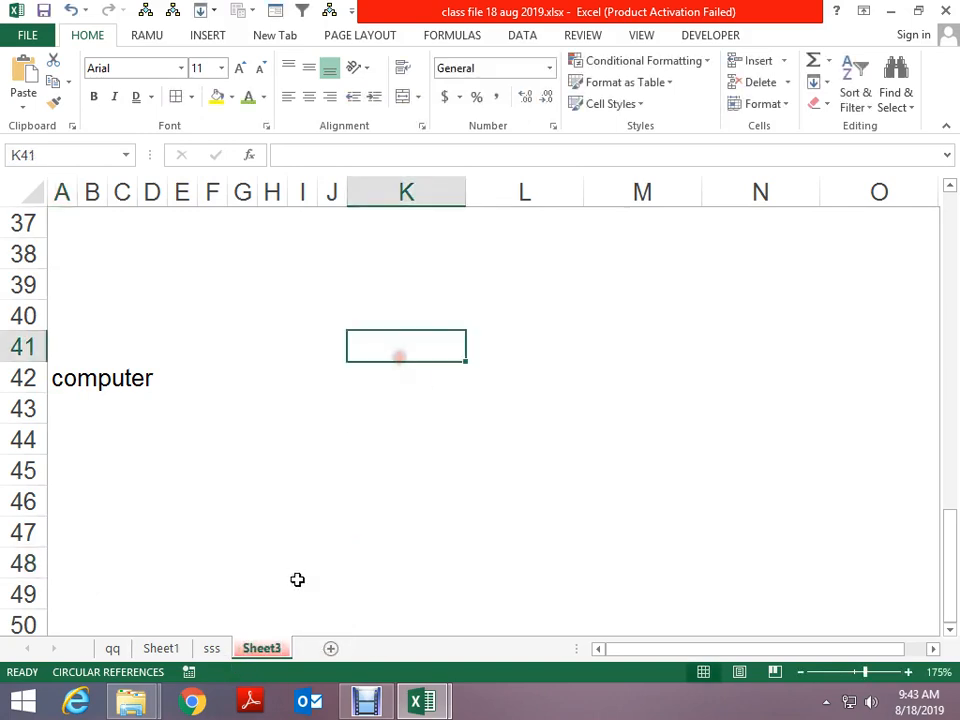
# Open Sheet3's code window with View Code, then return to the worksheet with Alt+F11
pyautogui.rightClick(275, 649)
pyautogui.press('Escape')
pyautogui.rightClick(258, 650)
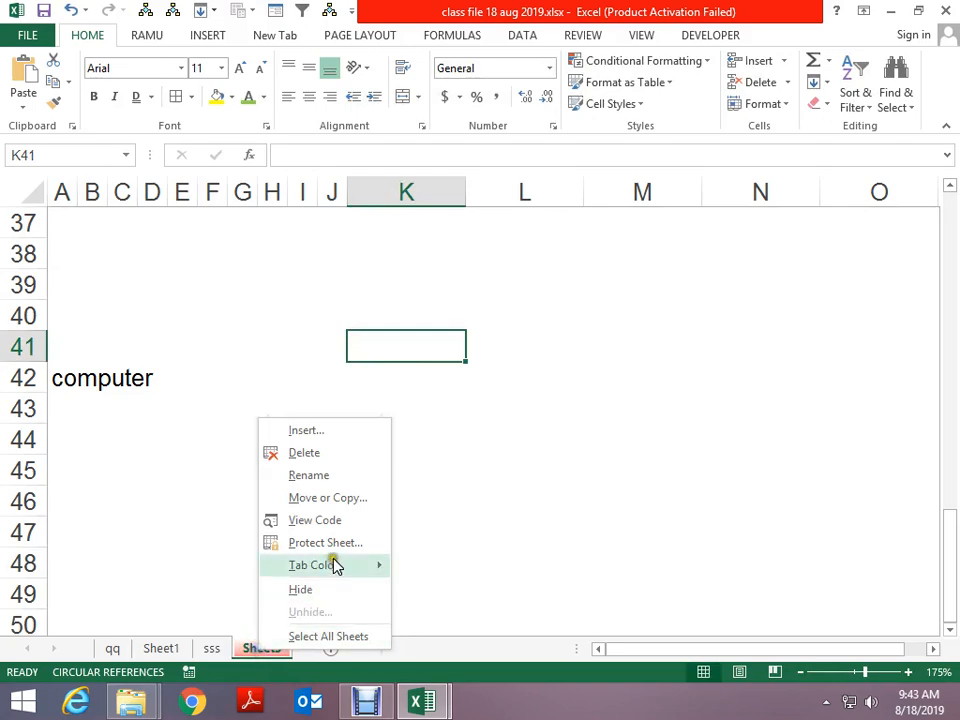
pyautogui.click(330, 521)
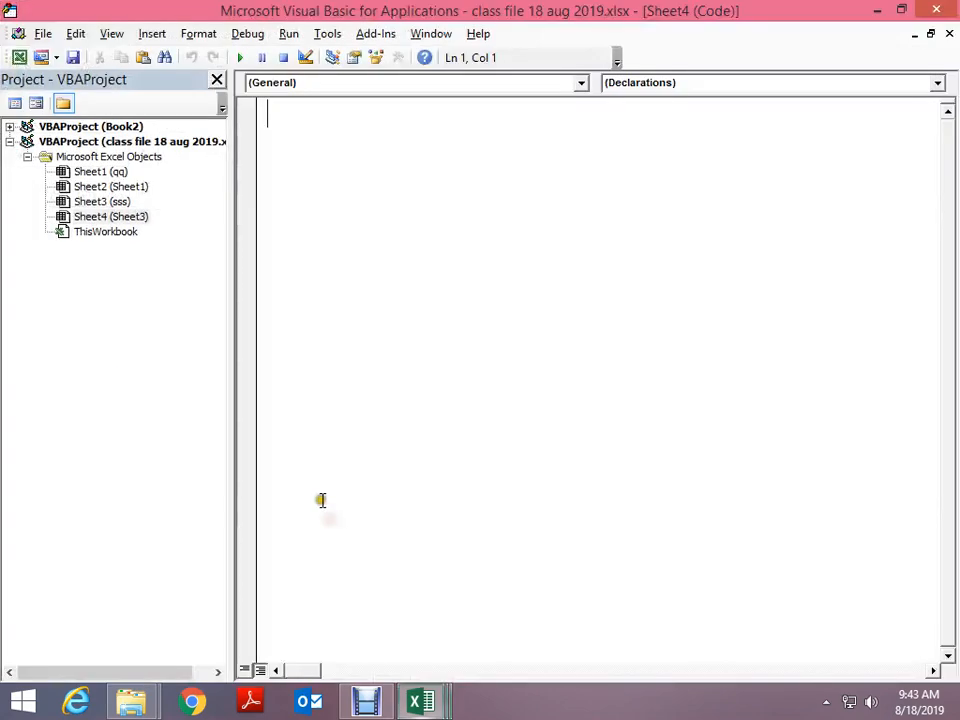
pyautogui.hotkey('alt', 'F11')
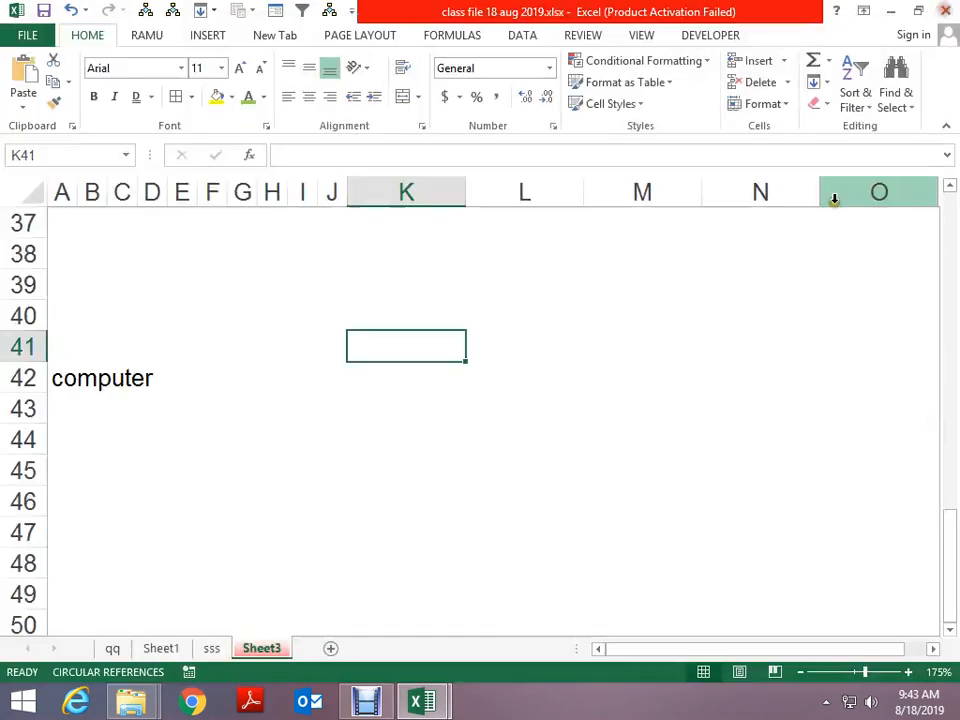
# Toggle the lock setting on K41 and open Format Cells from the Format menu
pyautogui.click(786, 104)
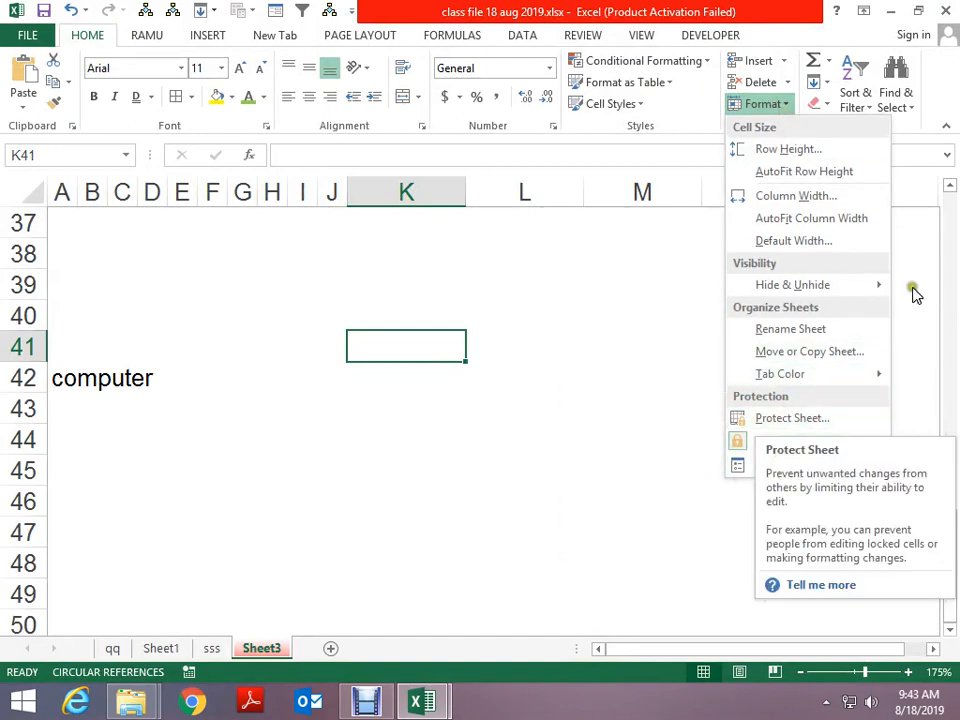
pyautogui.click(792, 444)
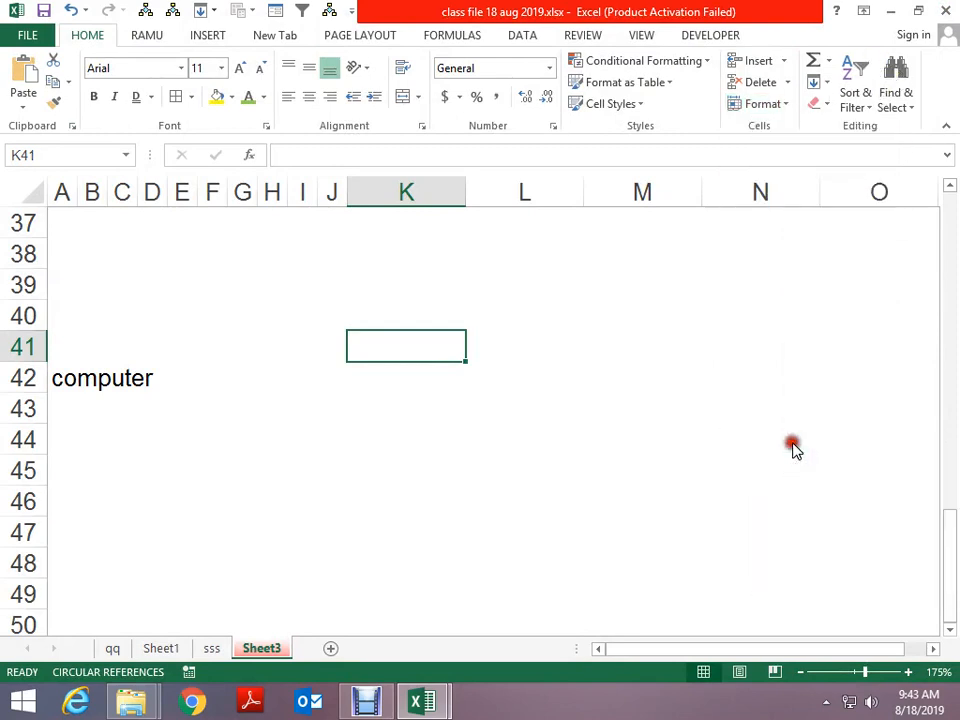
pyautogui.click(780, 106)
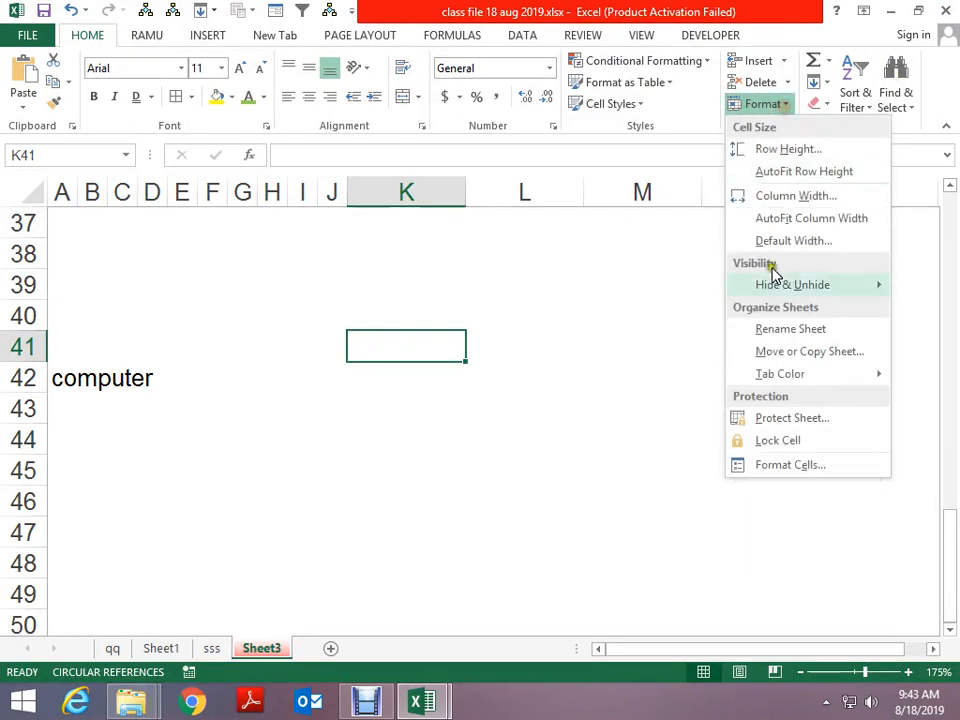
pyautogui.click(778, 442)
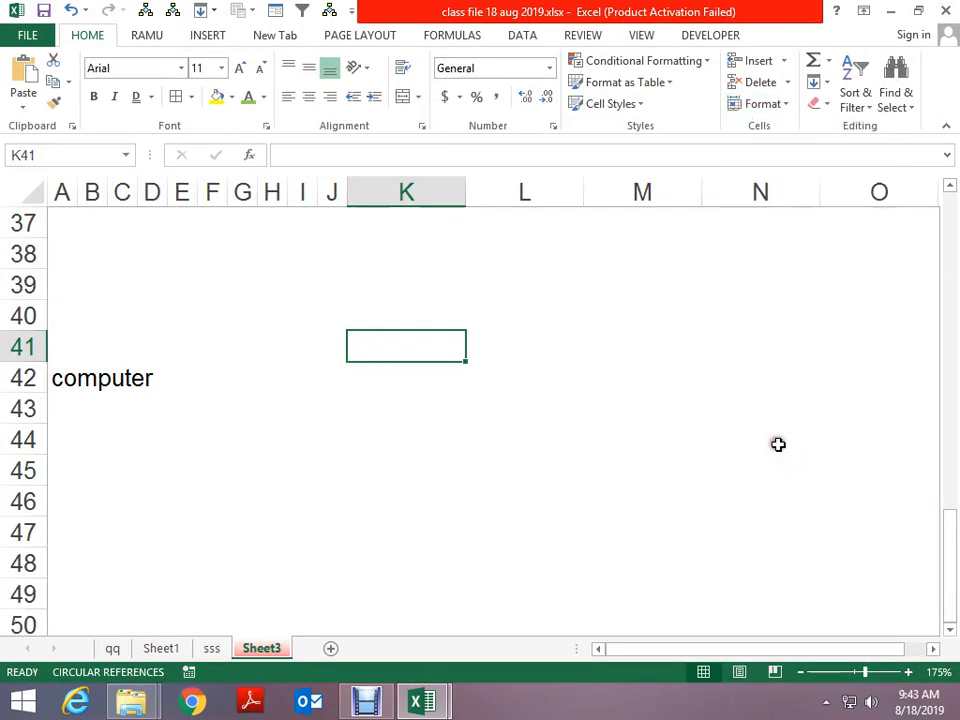
pyautogui.click(784, 105)
pyautogui.click(797, 477)
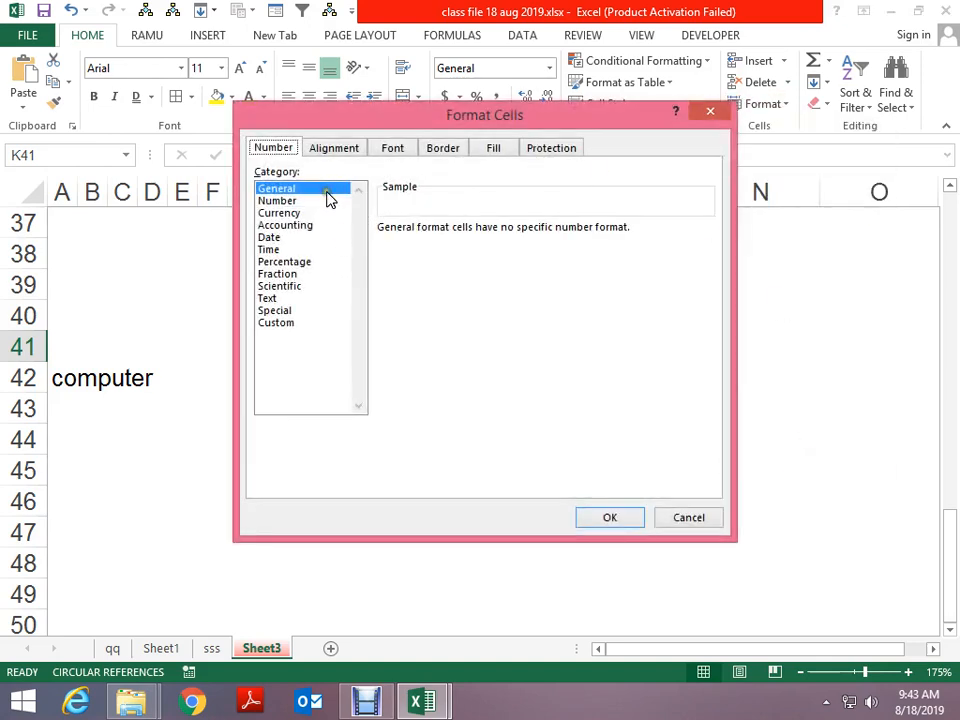
# Browse the Alignment, Font, Border, Fill and Protection tabs, then close without changes
pyautogui.click(344, 152)
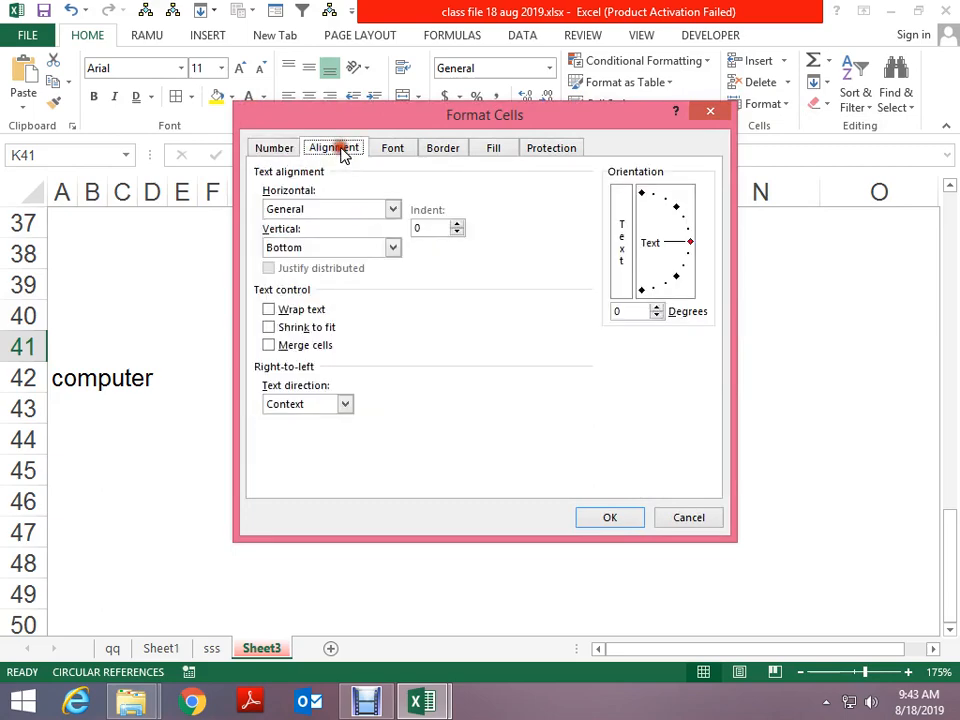
pyautogui.click(398, 150)
pyautogui.click(437, 152)
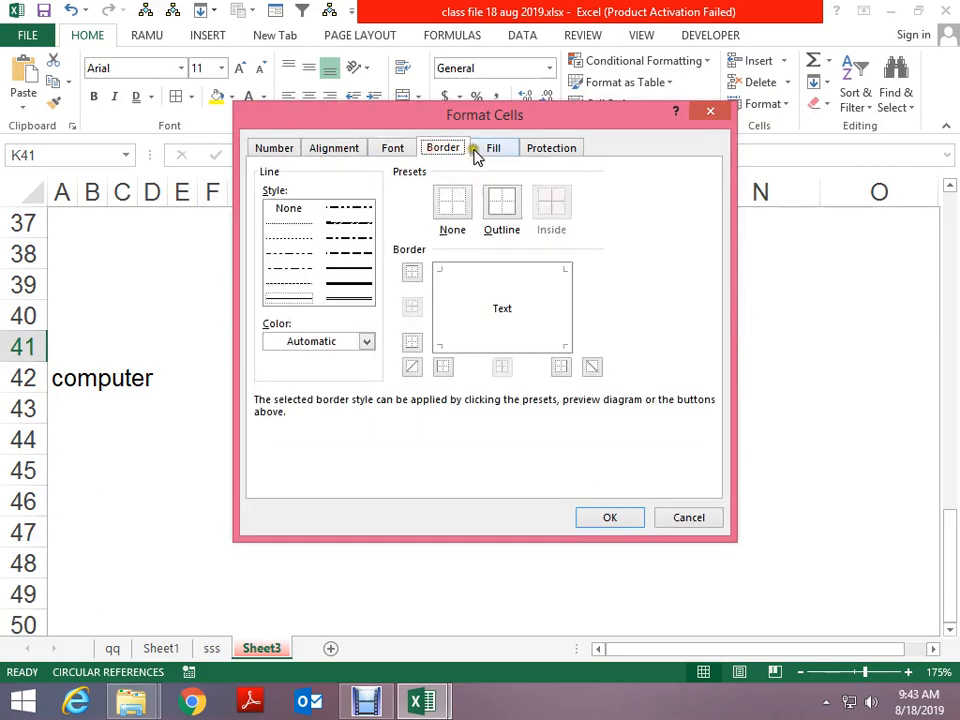
pyautogui.click(494, 150)
pyautogui.click(549, 150)
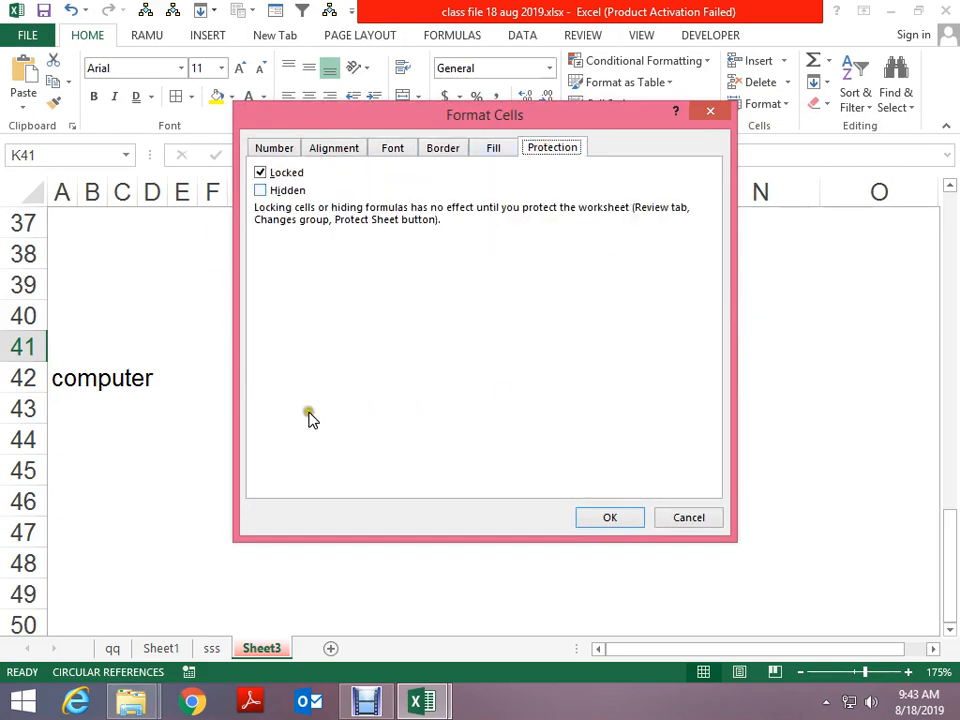
pyautogui.click(716, 120)
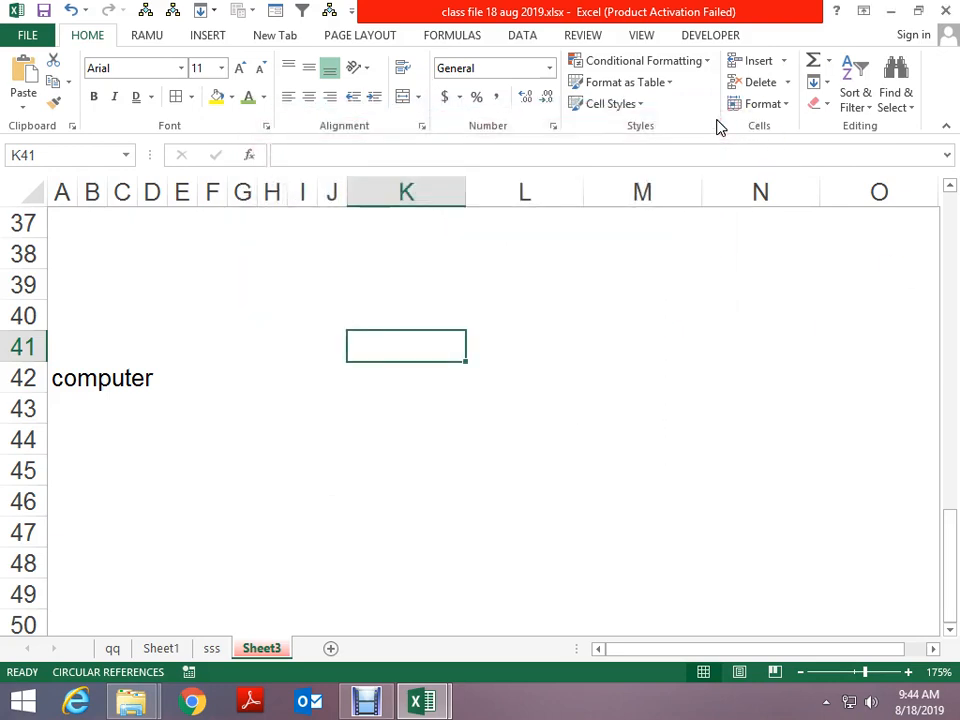
# Add a new blank Sheet10, briefly opening and closing the Find window
pyautogui.click(330, 649)
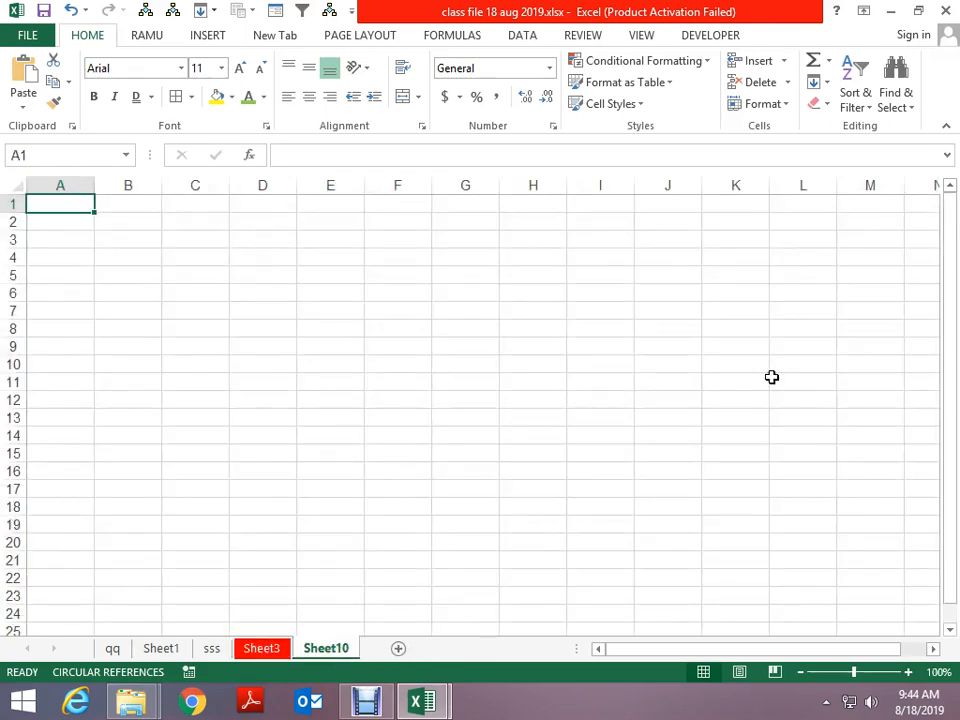
pyautogui.scroll(4, 785, 420)
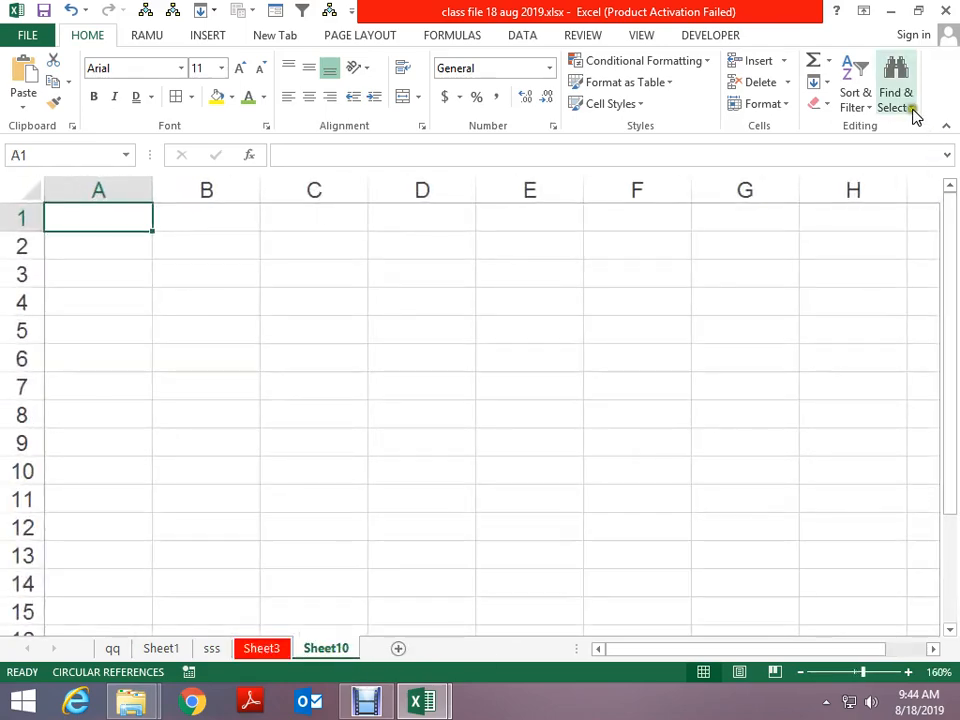
pyautogui.click(913, 116)
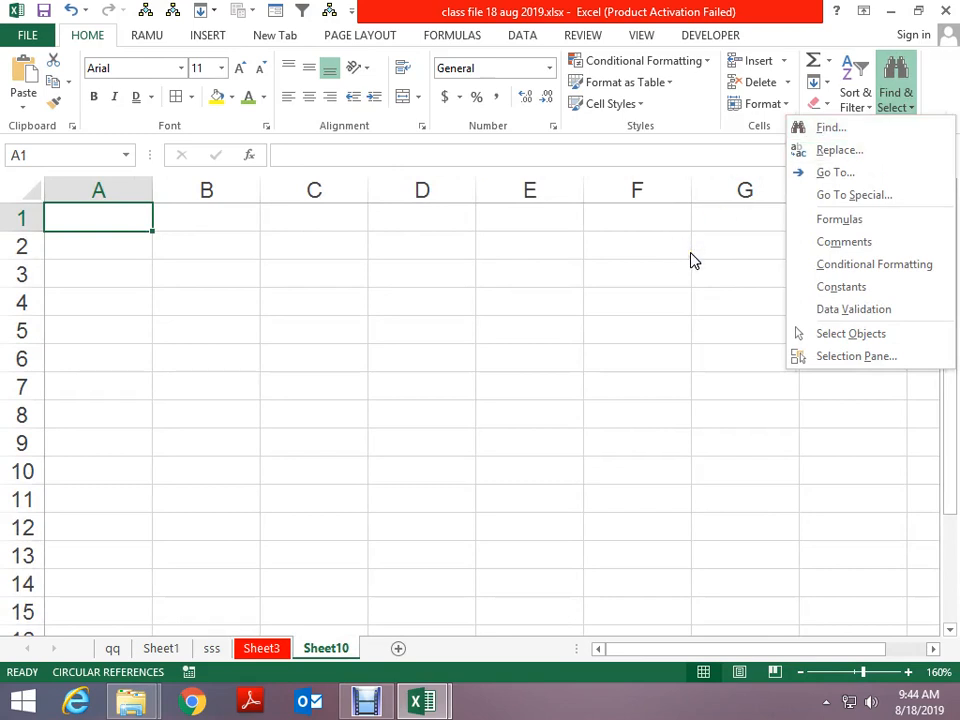
pyautogui.click(833, 128)
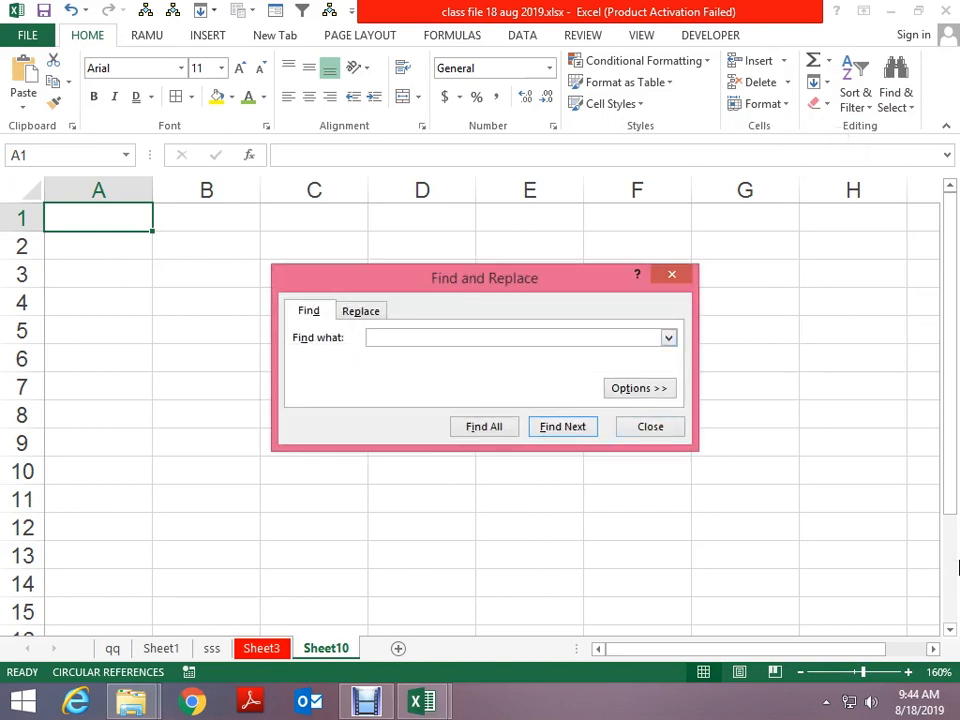
pyautogui.press('Escape')
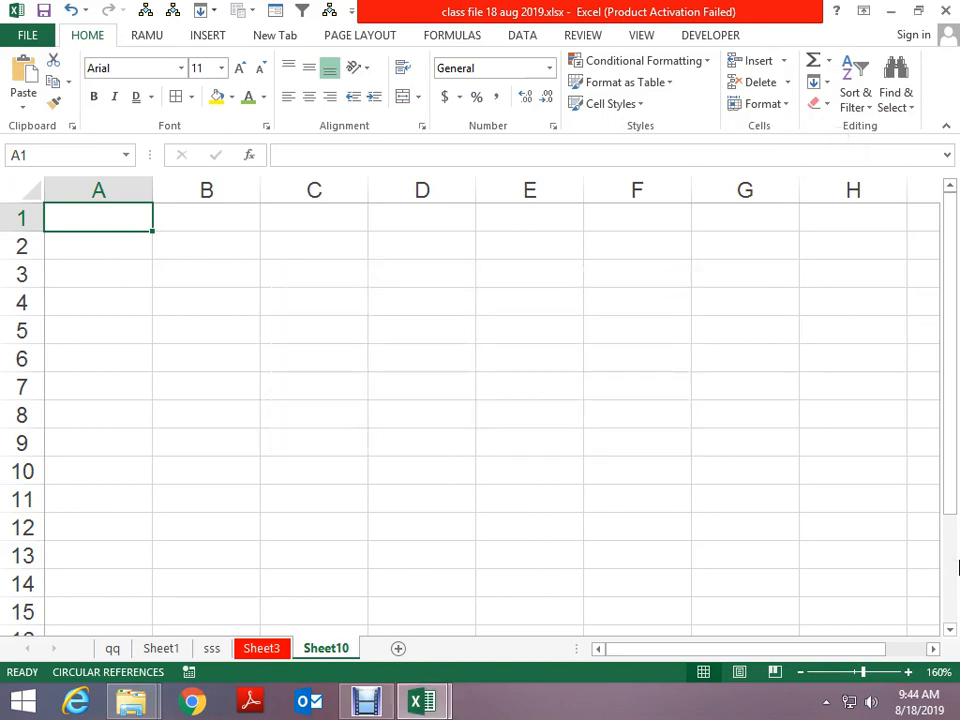
# Enter delhi in B2 and india in C2
pyautogui.press('Down')
pyautogui.press('Right')
pyautogui.write('delhi')
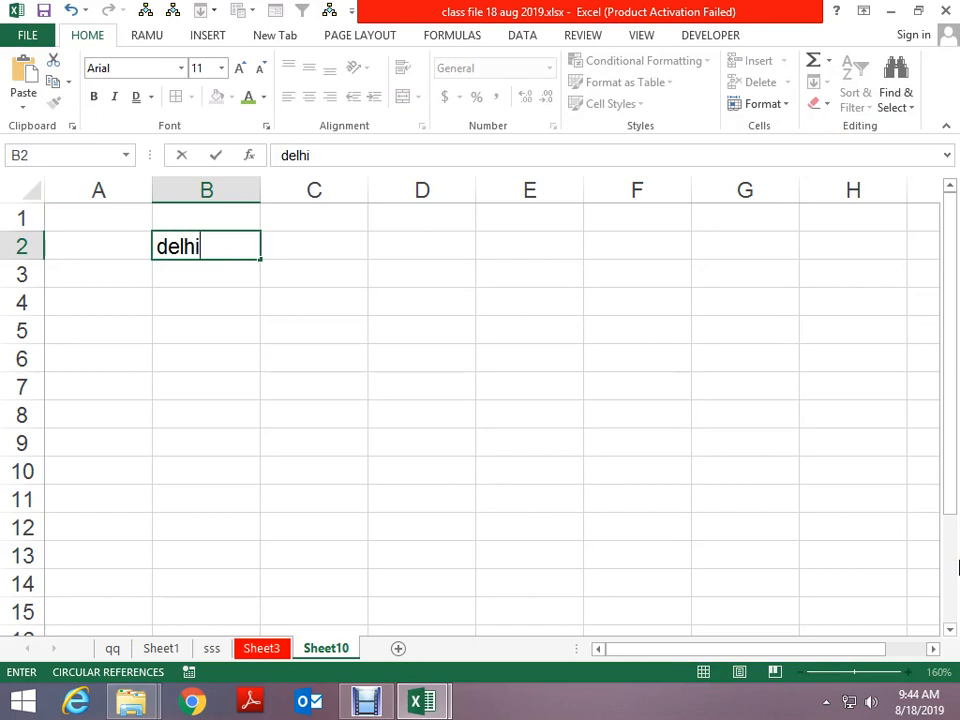
pyautogui.press('Return')
pyautogui.press('Right')
pyautogui.press('Up')
pyautogui.write('inida')
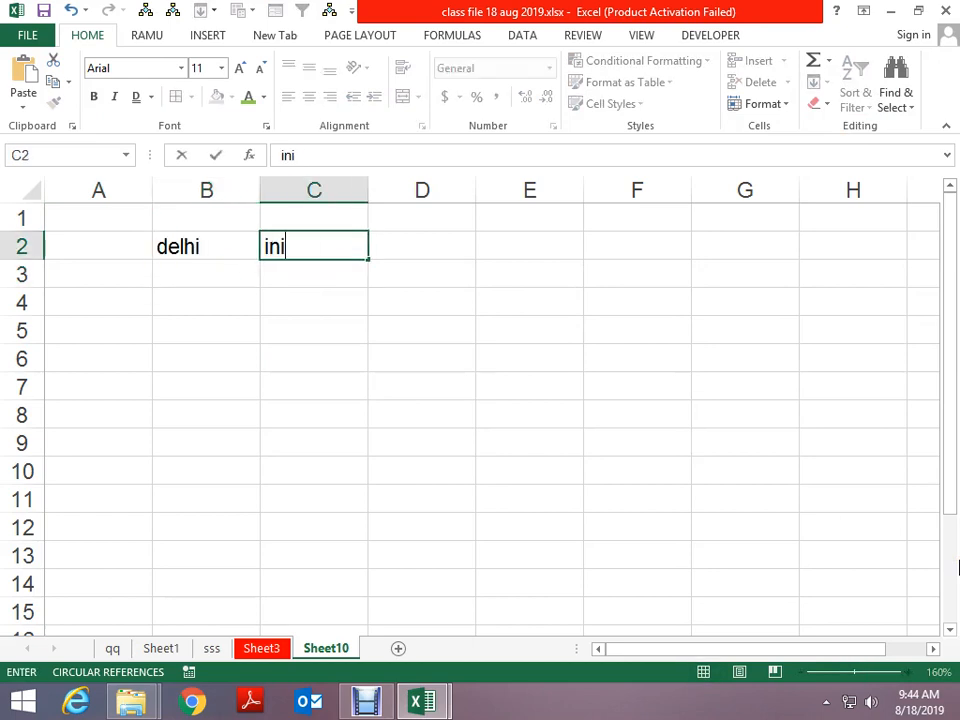
pyautogui.hotkey('ctrl', 'Return')
pyautogui.write('d')
pyautogui.write('ind')
pyautogui.press('Return')
# Enter room in B4 and copy it into E4 and E6
pyautogui.press('Right')
pyautogui.press('Left')
pyautogui.press('Left')
pyautogui.press('Down')
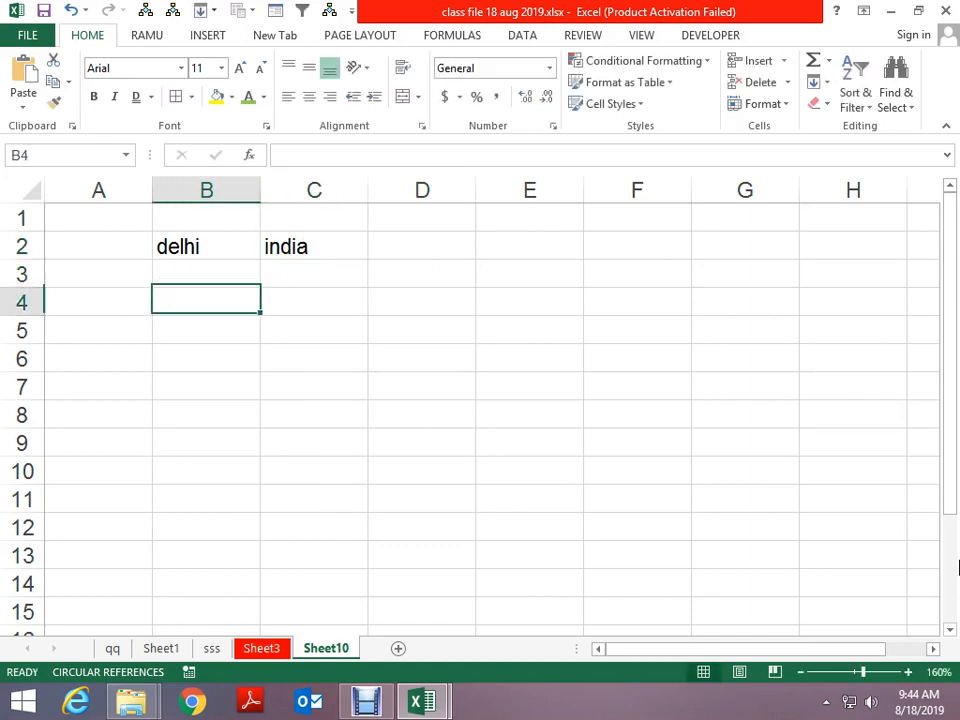
pyautogui.write('room')
pyautogui.press('Return')
pyautogui.press('Up')
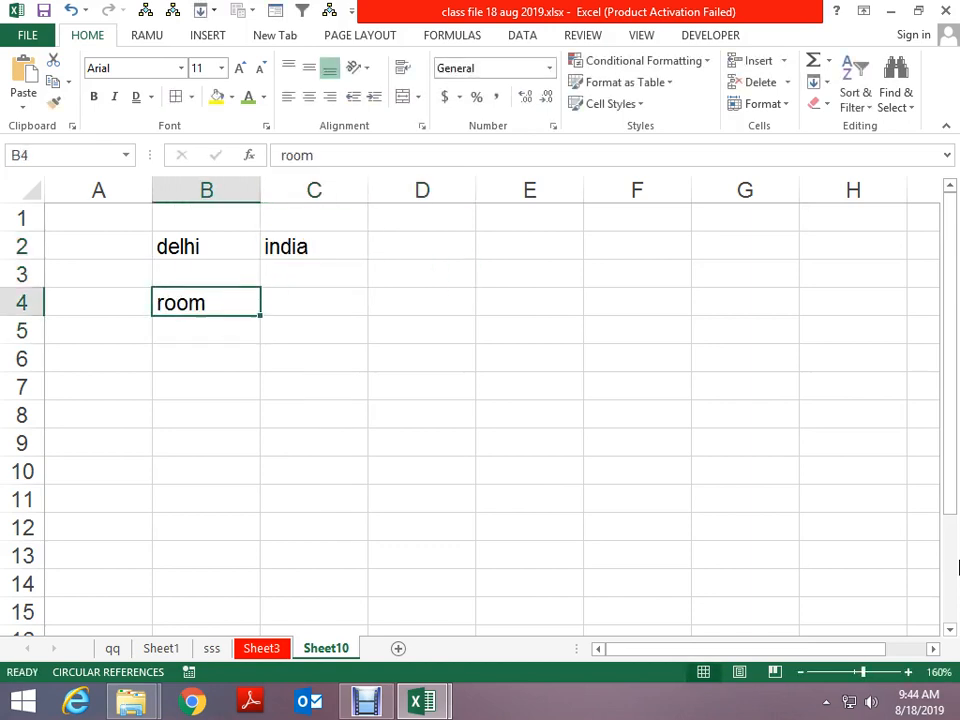
pyautogui.hotkey('ctrl', 'c')
pyautogui.press('Right')
pyautogui.press('Right')
pyautogui.press('Right')
pyautogui.hotkey('ctrl', 'v')
pyautogui.press('Down')
pyautogui.press('Down')
pyautogui.hotkey('ctrl', 'v')
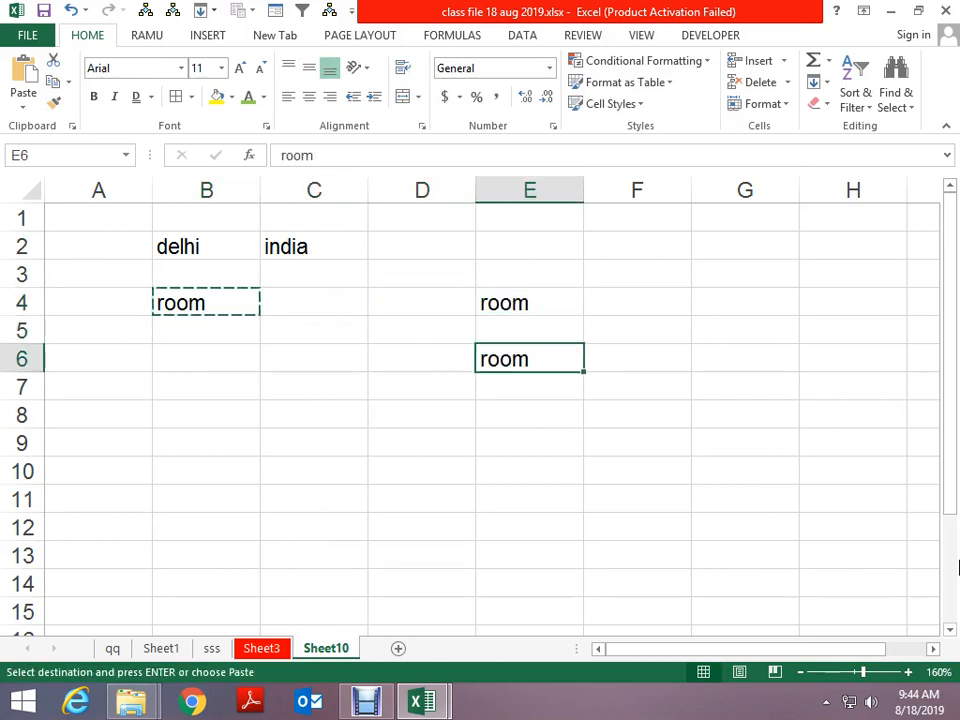
pyautogui.press('Escape')
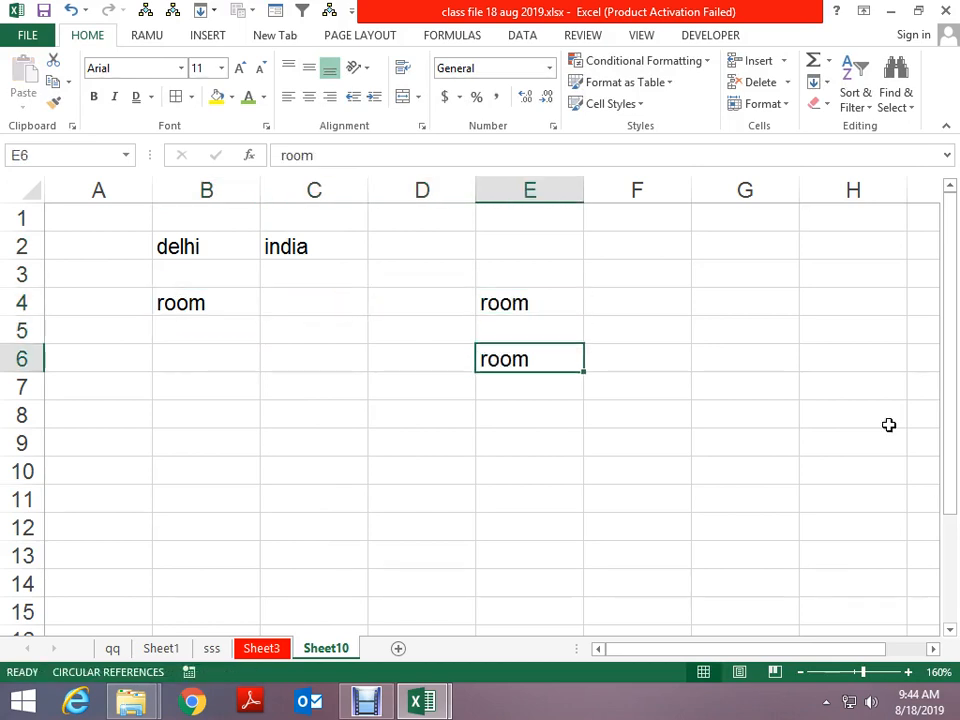
# Make the room text in E6 red and the room in E4 bold
pyautogui.click(264, 98)
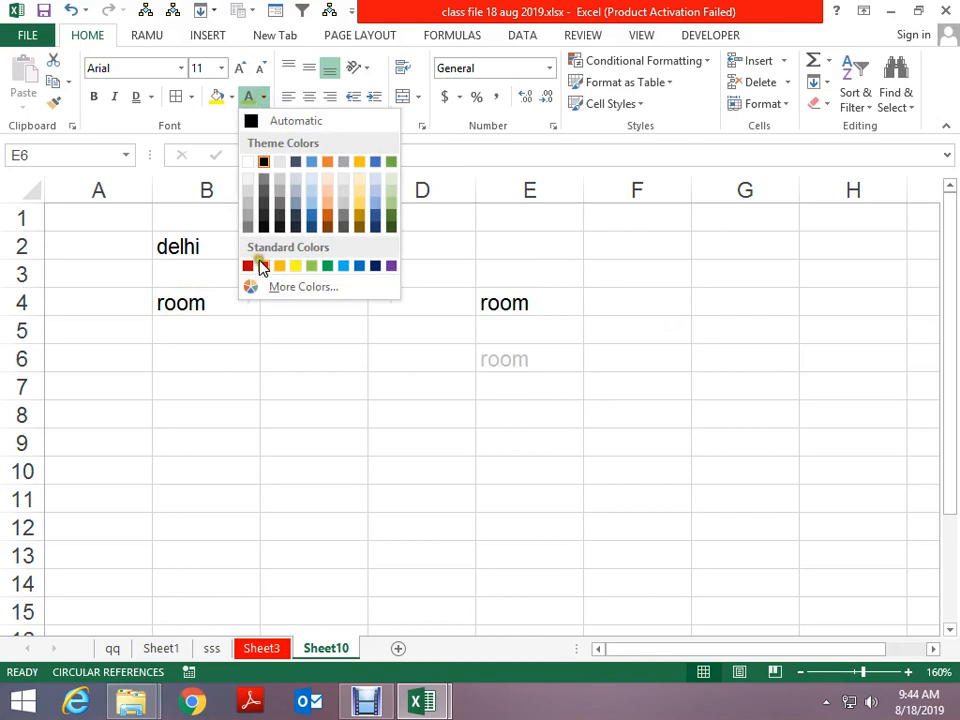
pyautogui.click(261, 267)
pyautogui.click(521, 308)
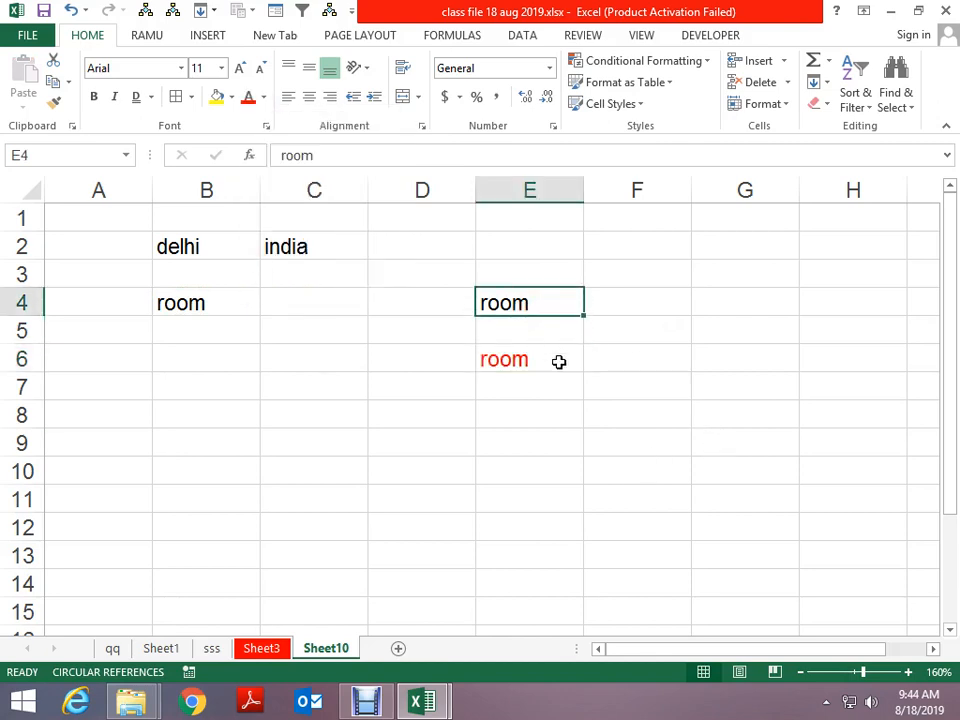
pyautogui.hotkey('ctrl', 'b')
pyautogui.keyDown('ctrl'); pyautogui.scroll(1, 558, 362); pyautogui.keyUp('ctrl')
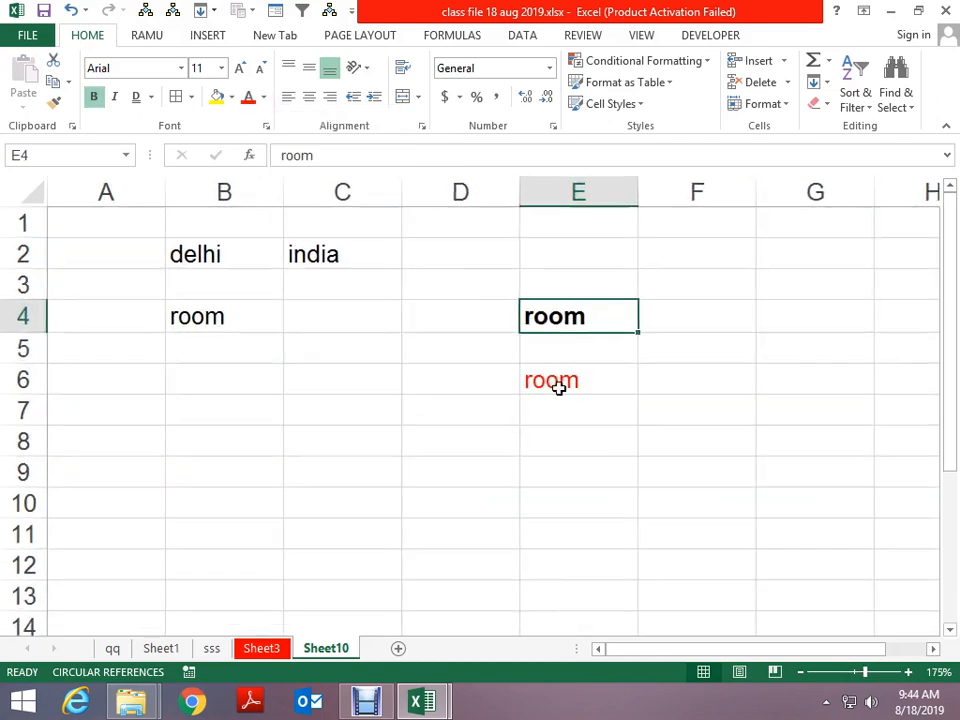
# Enter copy, pen and book in C7, C8 and C9
pyautogui.click(377, 421)
pyautogui.write('co')
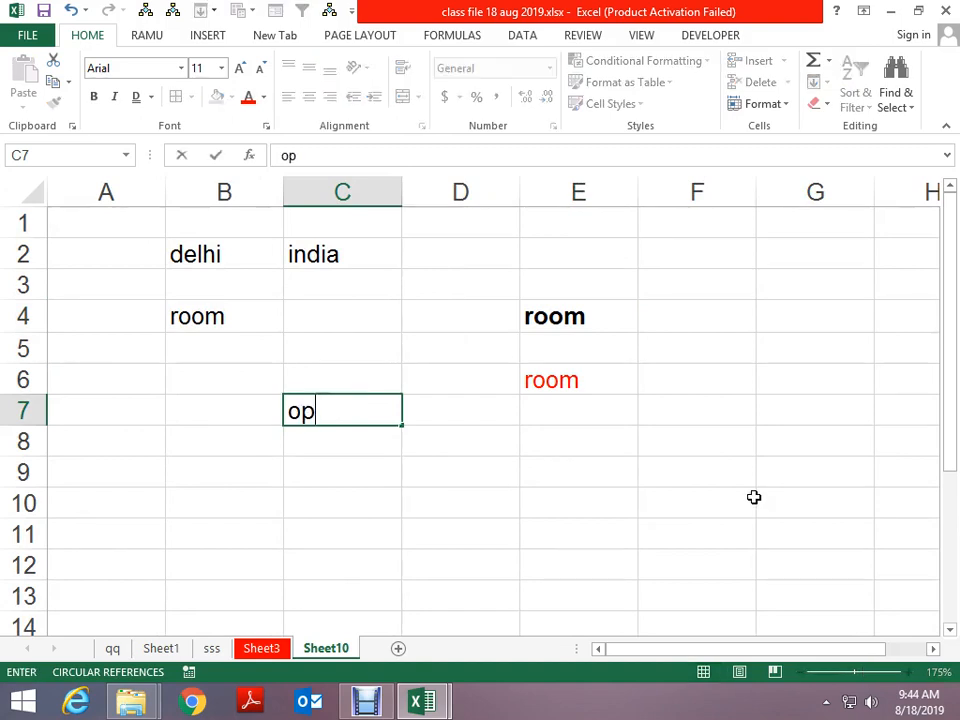
pyautogui.write('py')
pyautogui.press('Return')
pyautogui.write('pen')
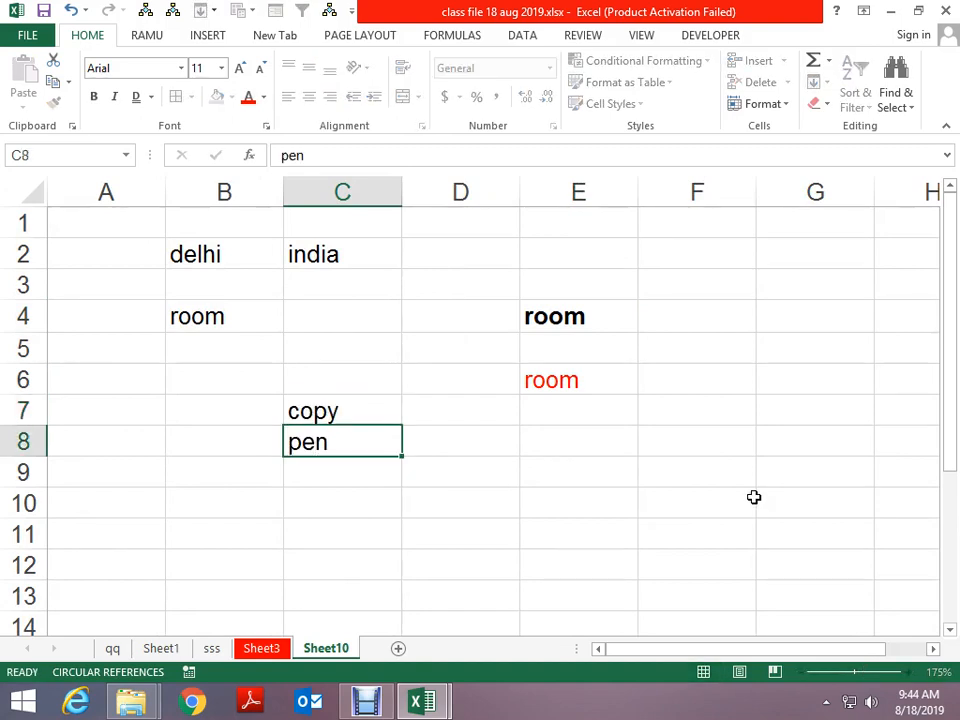
pyautogui.press('Return')
pyautogui.write('book')
pyautogui.press('Return')
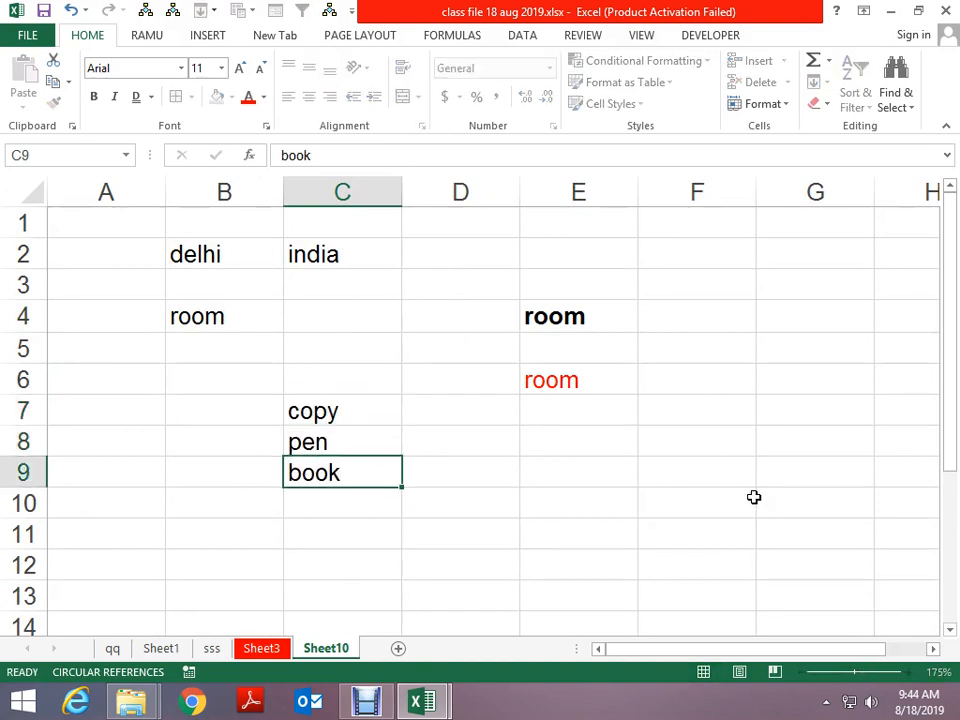
# Copy book from C9 into D3
pyautogui.press('Up')
pyautogui.hotkey('ctrl', 'c')
pyautogui.press('Up')
pyautogui.press('Up')
pyautogui.press('Up')
pyautogui.press('Up')
pyautogui.press('Up')
pyautogui.press('Up')
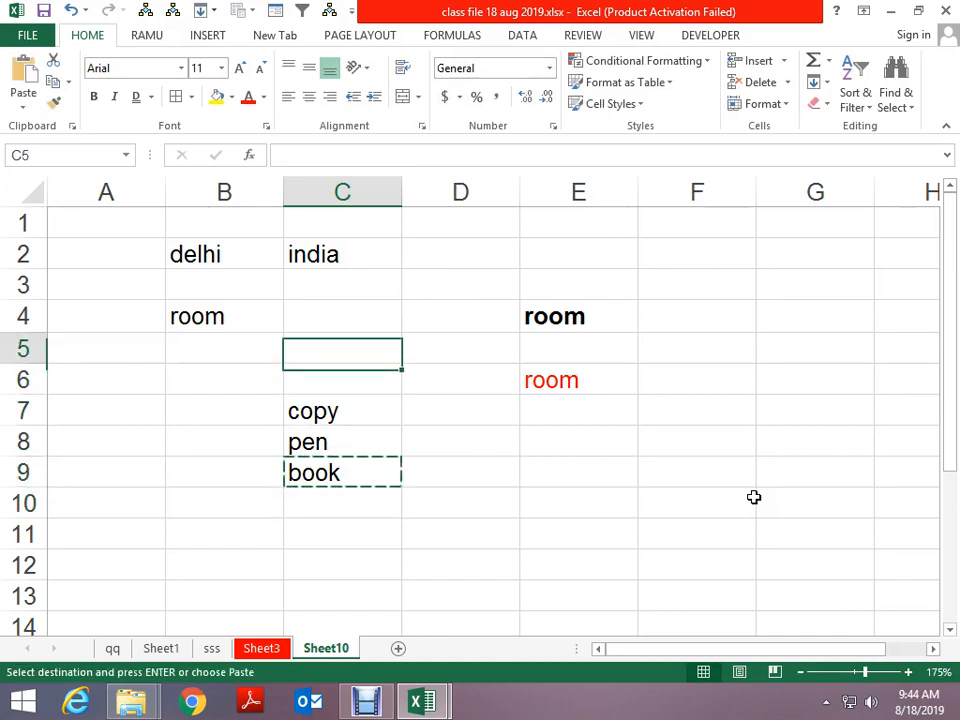
pyautogui.press('Right')
pyautogui.hotkey('ctrl', 'v')
pyautogui.press('Escape')
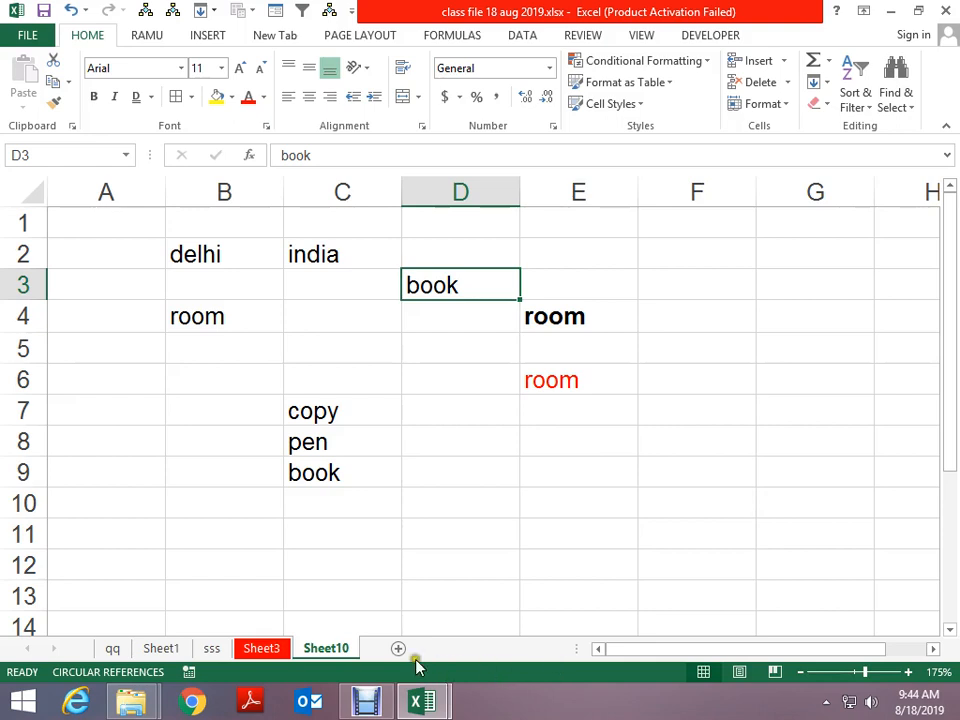
# Ctrl-drag the Sheet10 tab to create the duplicate Sheet10 (2)
pyautogui.moveTo(325, 655); pyautogui.dragTo(405, 652)
pyautogui.click(386, 555)
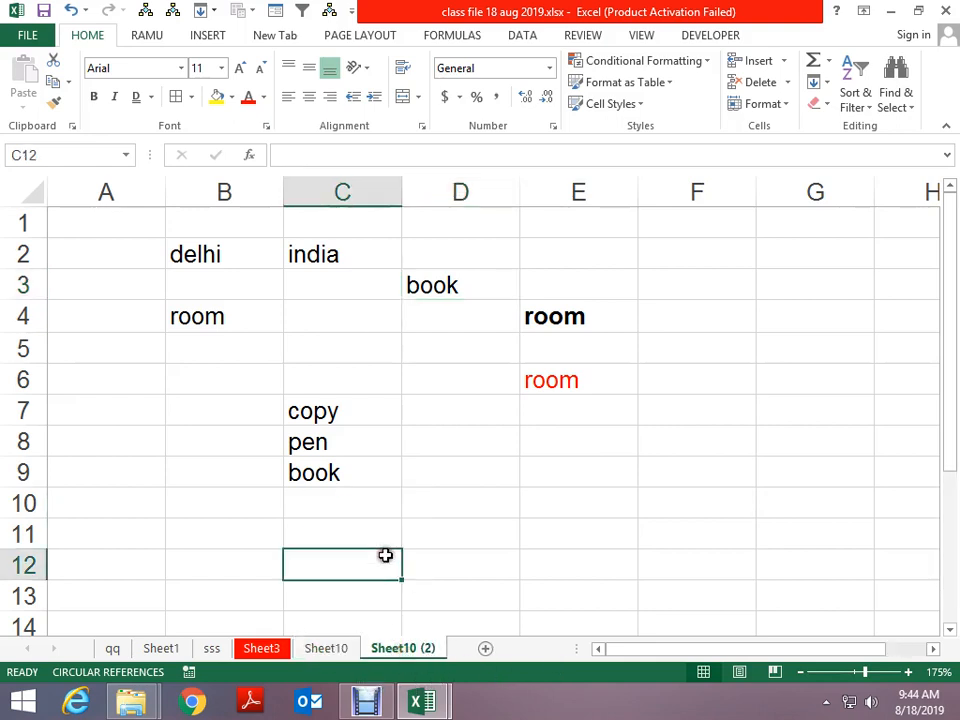
pyautogui.click(345, 652)
pyautogui.click(388, 655)
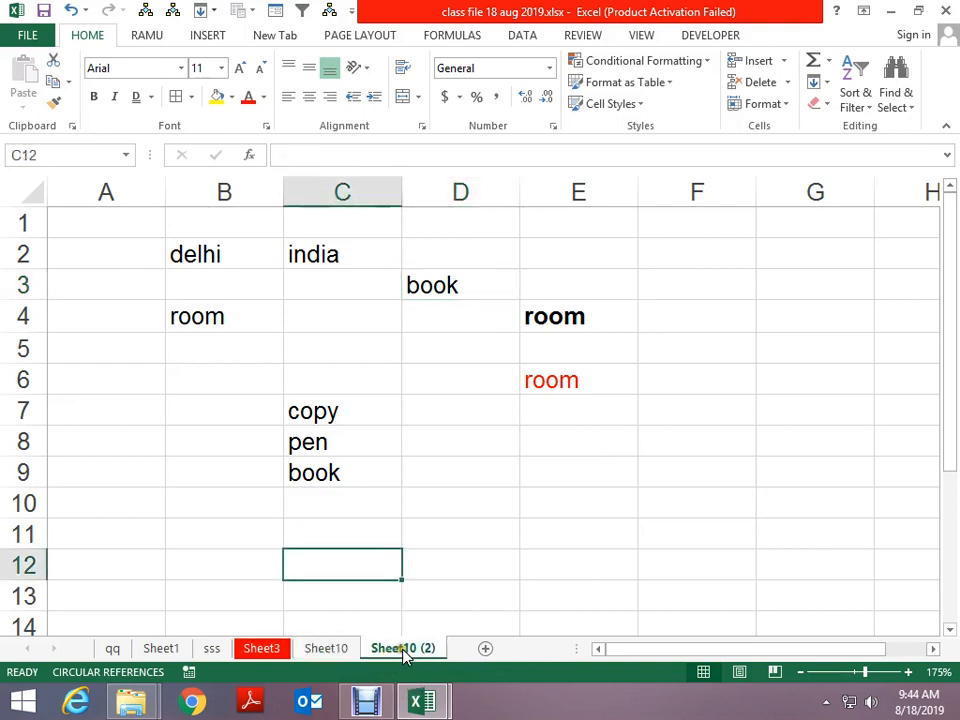
# Make an extra Sheet10 (3) copy, then delete it with Alt+E, L
pyautogui.moveTo(405, 652); pyautogui.dragTo(470, 645)
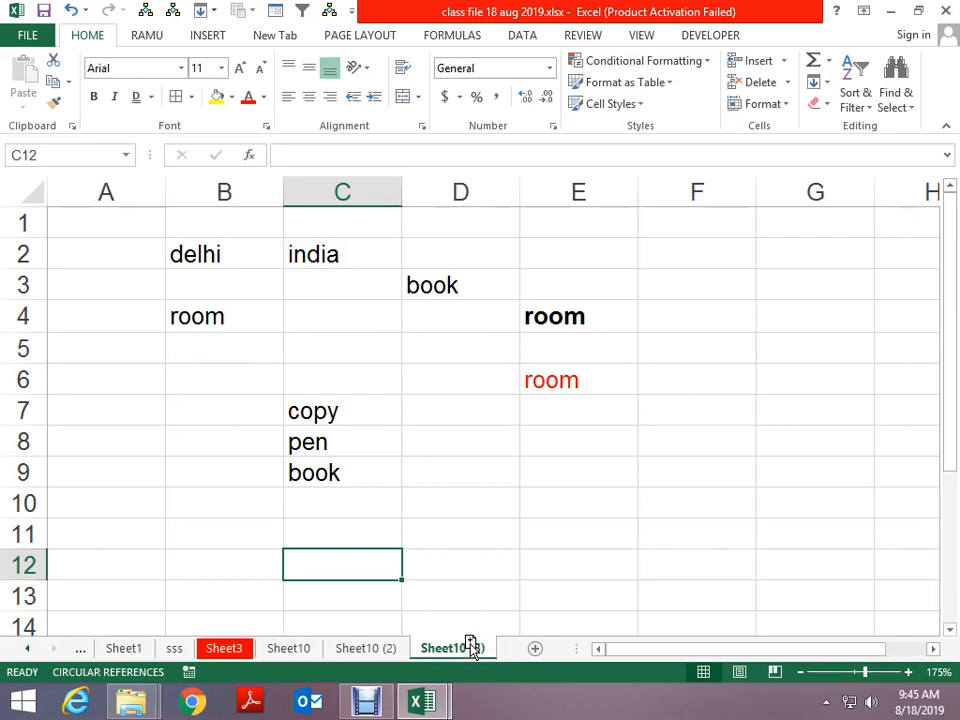
pyautogui.hotkey('alt', 'e')
pyautogui.press('l')
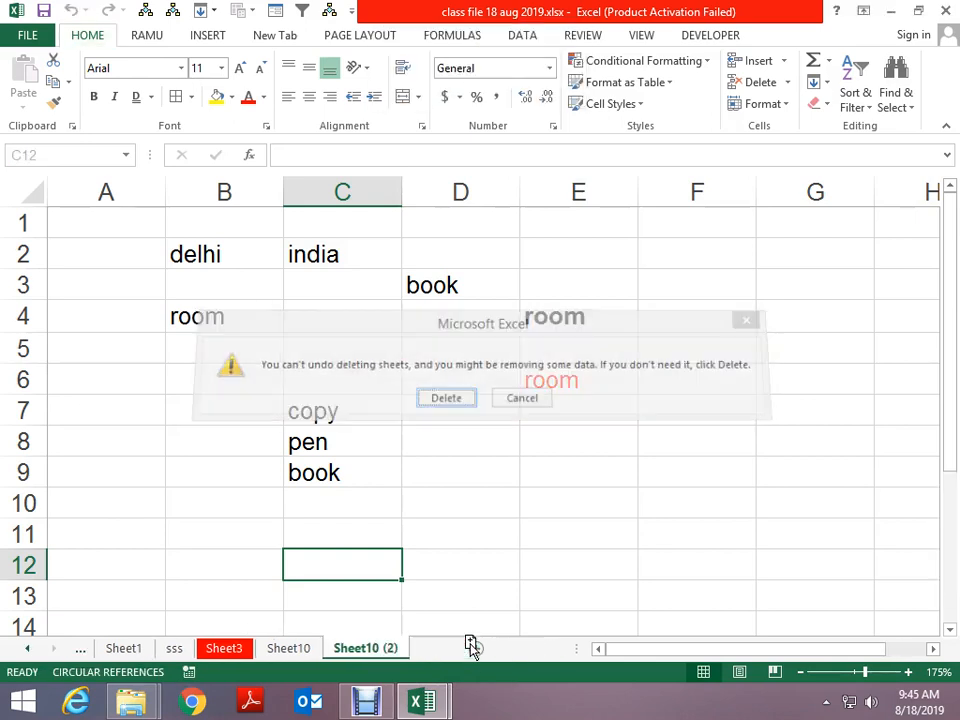
pyautogui.press('Return')
pyautogui.click(317, 317)
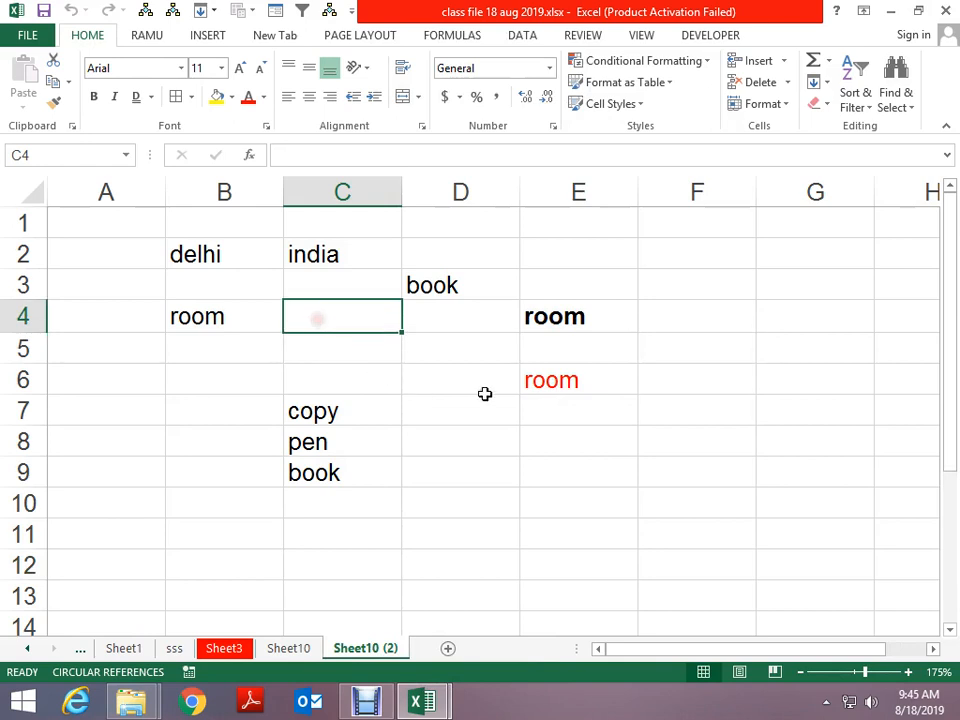
# Search Sheet10 (2) for room with Ctrl+F and step through the matches
pyautogui.hotkey('ctrl', 'f')
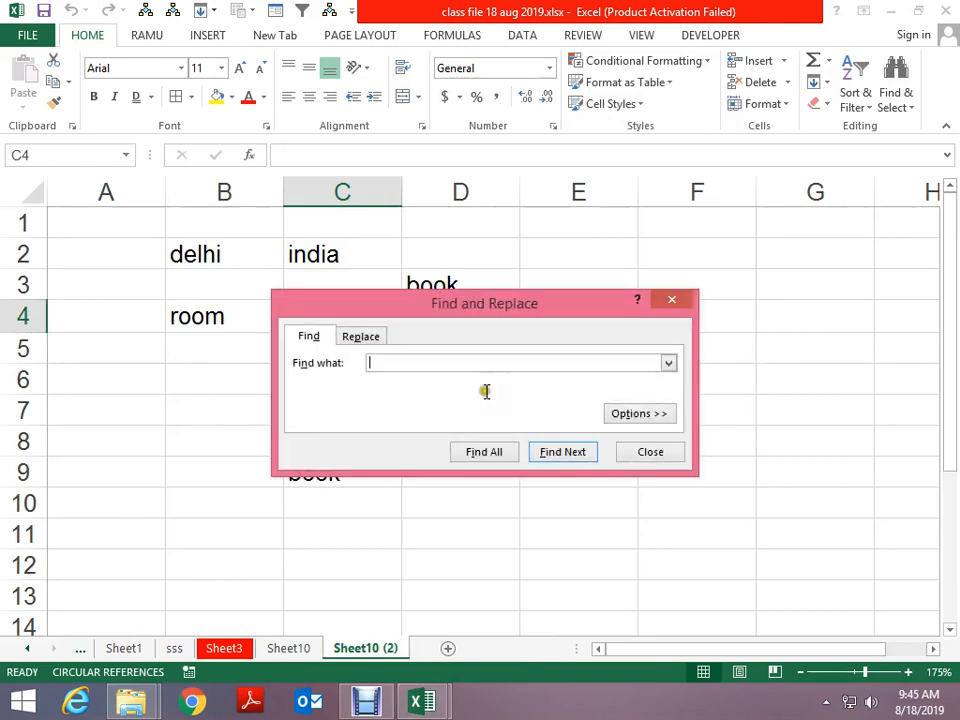
pyautogui.moveTo(407, 313); pyautogui.dragTo(505, 457)
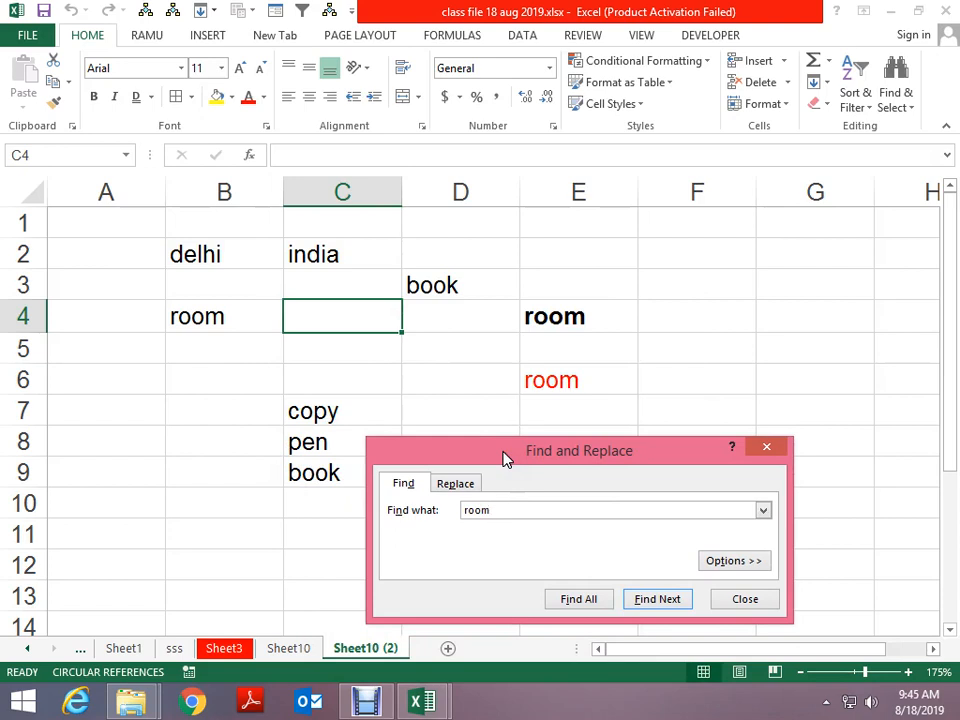
pyautogui.press('Return')
pyautogui.hotkey('shift', 'Return')
pyautogui.press('Return')
pyautogui.press('Return')
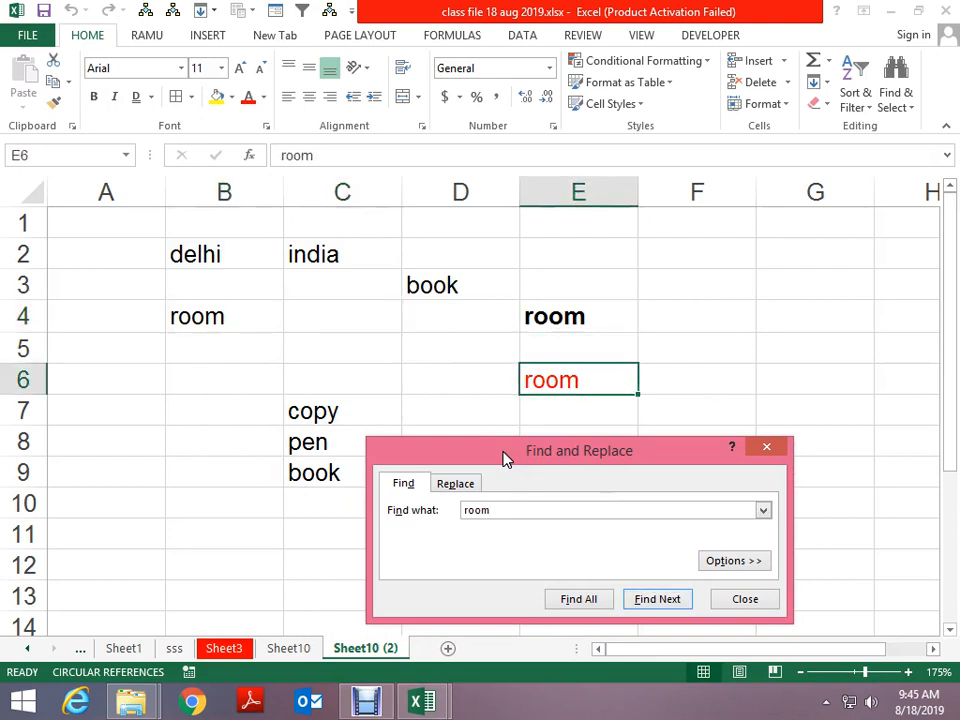
pyautogui.moveTo(606, 452); pyautogui.dragTo(619, 275)
# List all room matches with Find All, visit the $E$6 and $E$4 results, then close
pyautogui.click(603, 424)
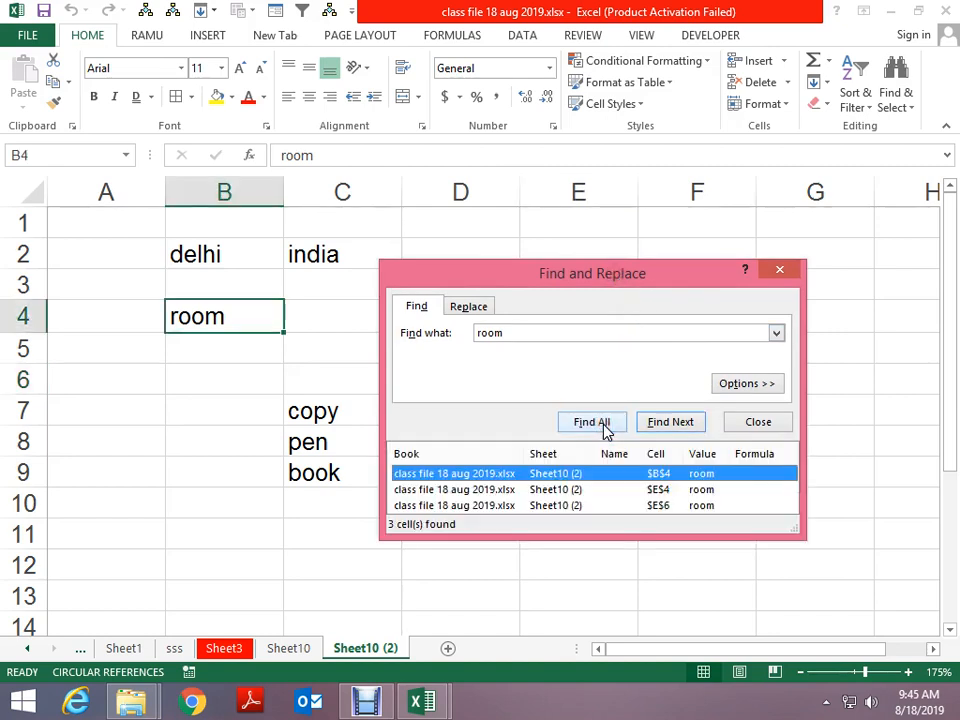
pyautogui.moveTo(803, 537); pyautogui.dragTo(844, 629)
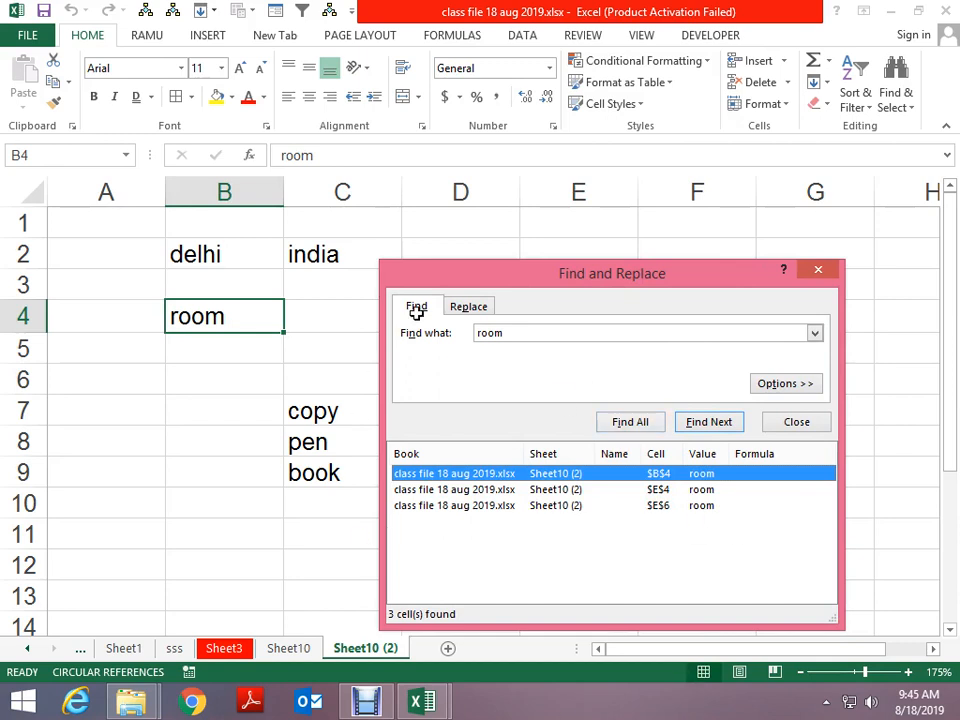
pyautogui.click(461, 505)
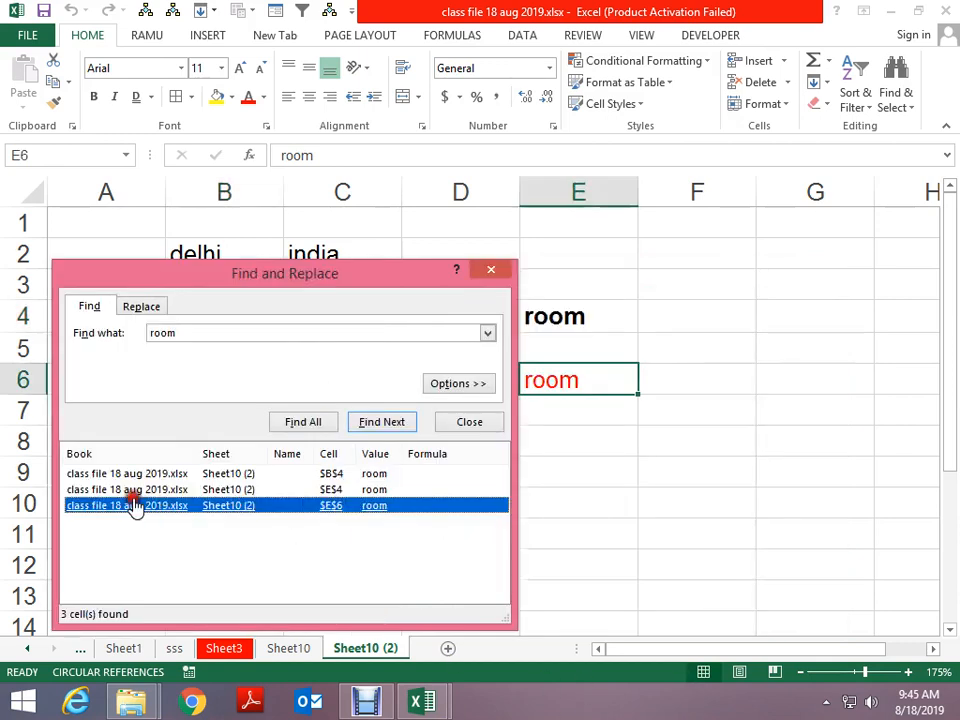
pyautogui.click(224, 490)
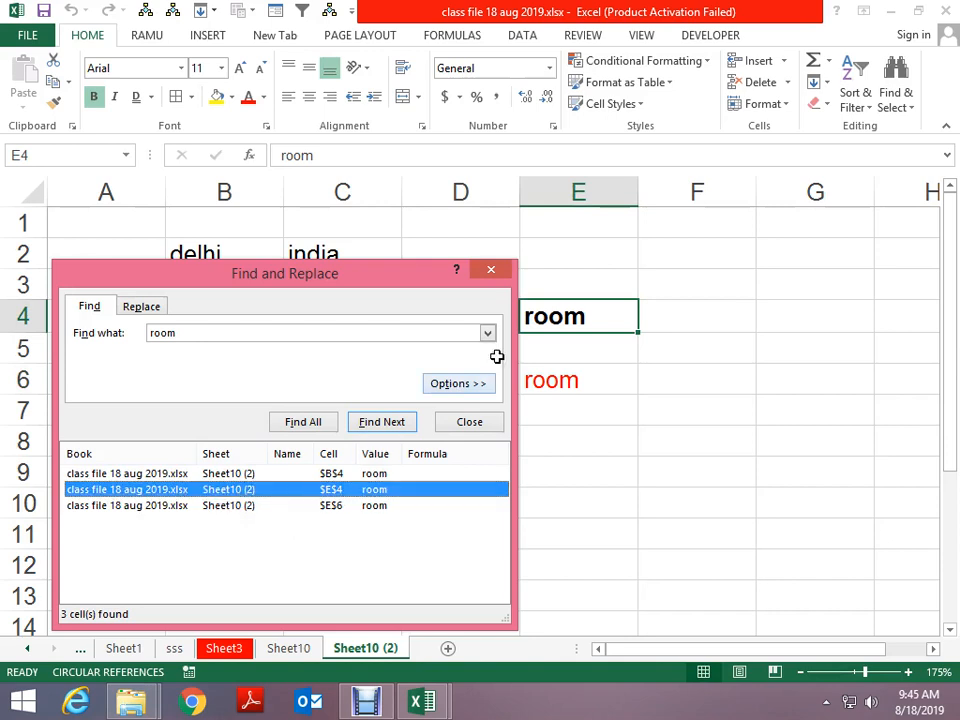
pyautogui.click(492, 272)
# Select the room cells E6, B4, E4 and E6 in turn
pyautogui.click(630, 386)
pyautogui.click(199, 316)
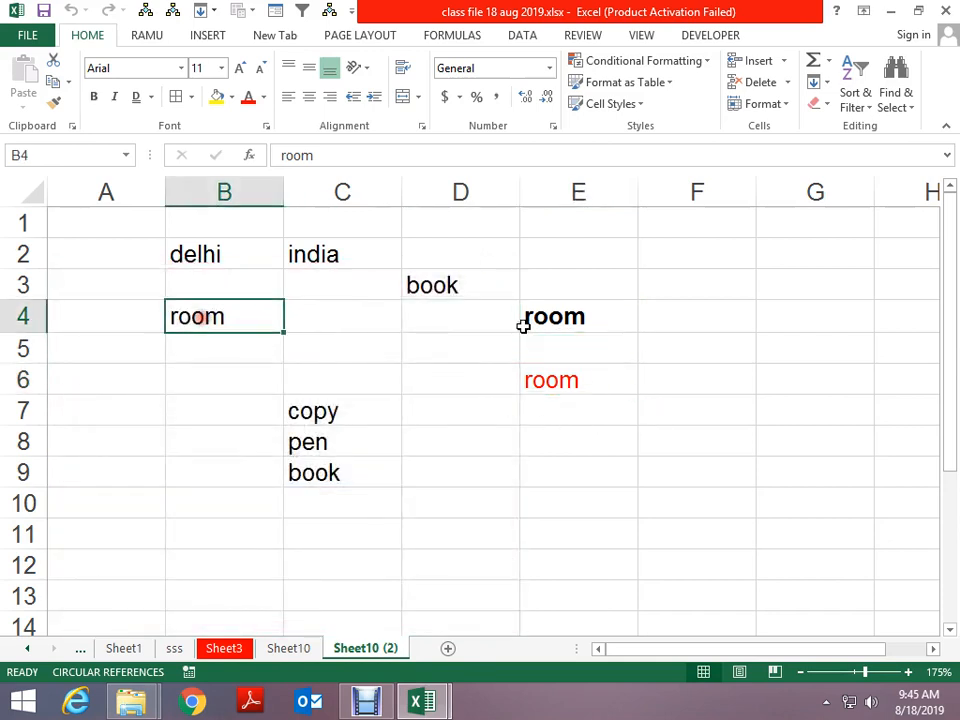
pyautogui.click(523, 325)
pyautogui.click(553, 377)
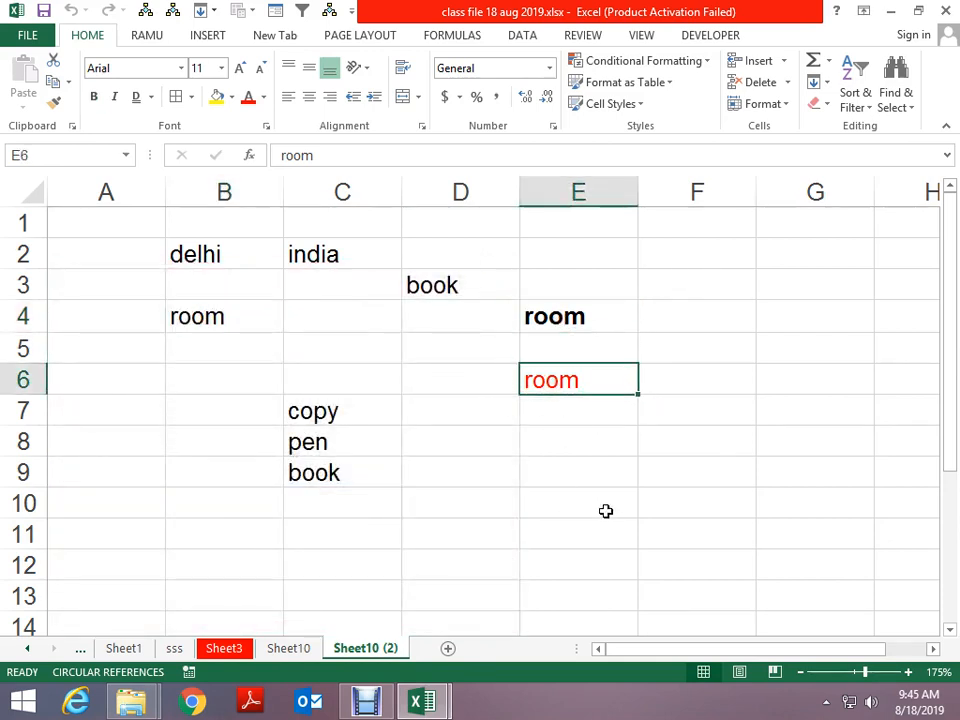
# Replace the red entry in E6 with ROOM
pyautogui.write('ROOM')
pyautogui.press('Return')
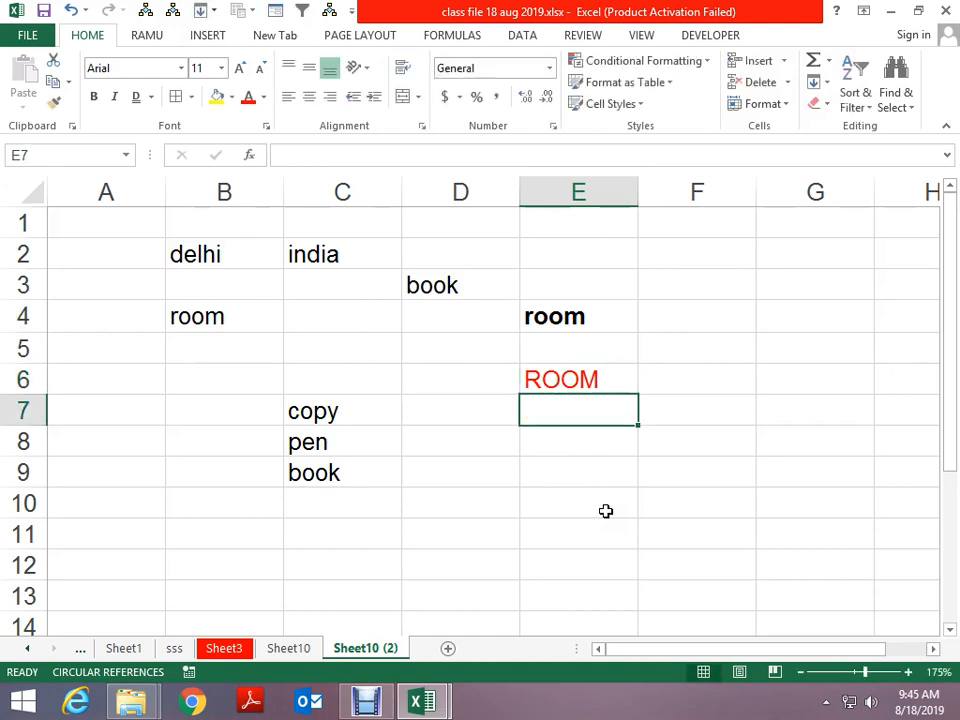
pyautogui.press('Up')
pyautogui.press('Up')
pyautogui.press('Right')
# Enter the sentence 'this is my room' in F5
pyautogui.write('THIS')
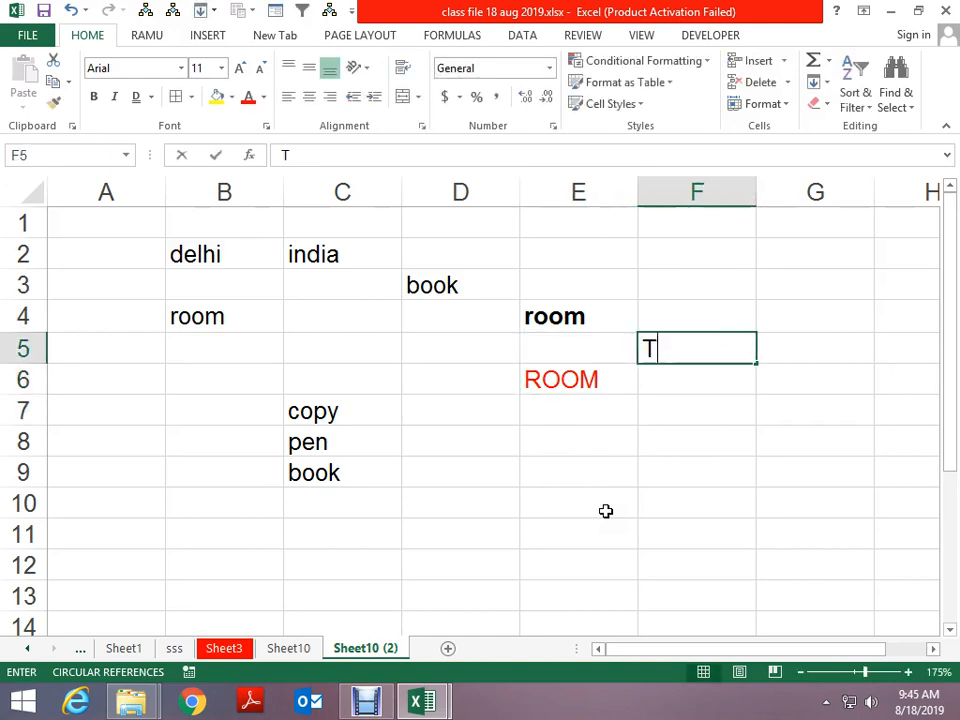
pyautogui.press('BackSpace')
pyautogui.press('BackSpace')
pyautogui.press('BackSpace')
pyautogui.press('BackSpace')
pyautogui.press('BackSpace')
pyautogui.write('this ')
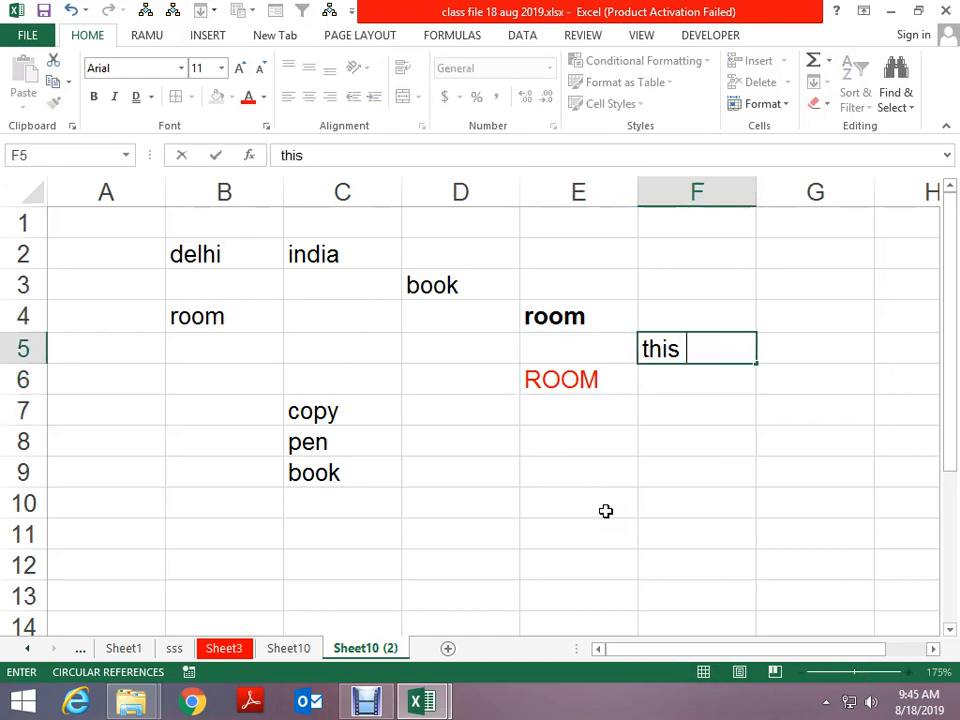
pyautogui.write('is my ro')
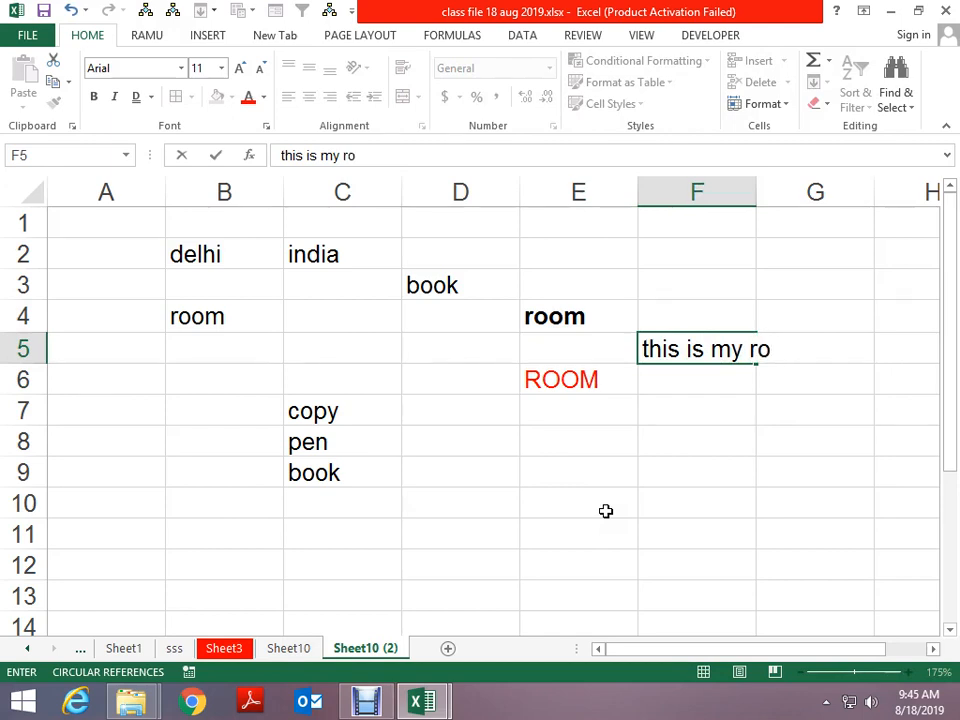
pyautogui.write('om')
pyautogui.press('Return')
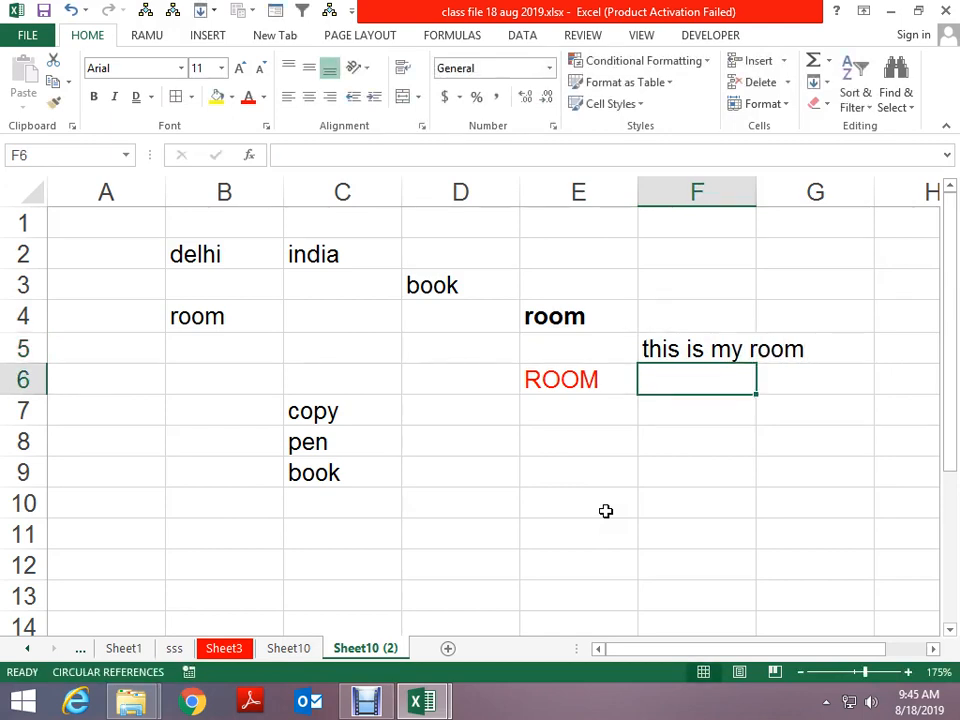
pyautogui.press('Down')
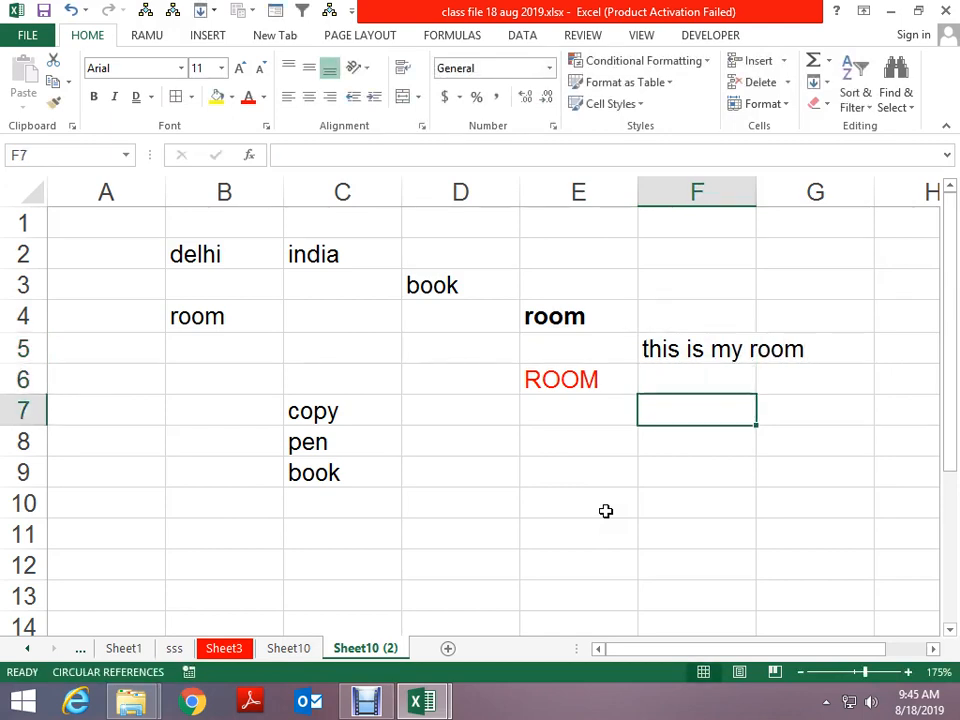
pyautogui.press('Down')
pyautogui.press('Left')
pyautogui.press('Left')
pyautogui.press('Left')
pyautogui.press('Up')
pyautogui.press('Up')
pyautogui.press('Up')
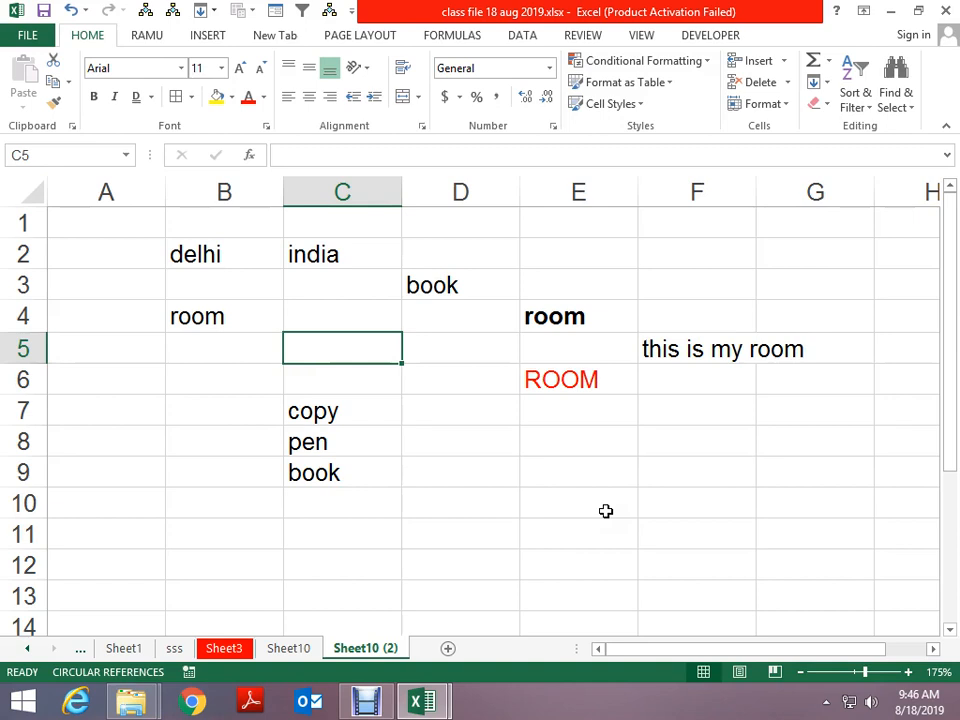
# Search for 'room' and step through the first two matching cells
pyautogui.hotkey('ctrl', 'f')
pyautogui.write('po')
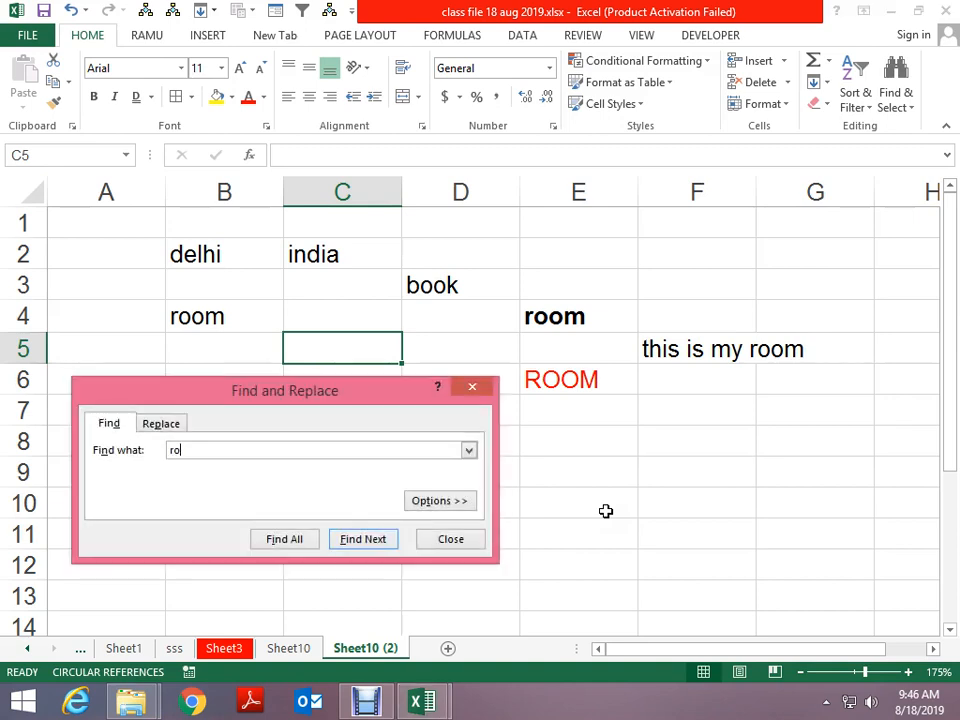
pyautogui.write('om')
pyautogui.press('Return')
pyautogui.press('Return')
pyautogui.press('Return')
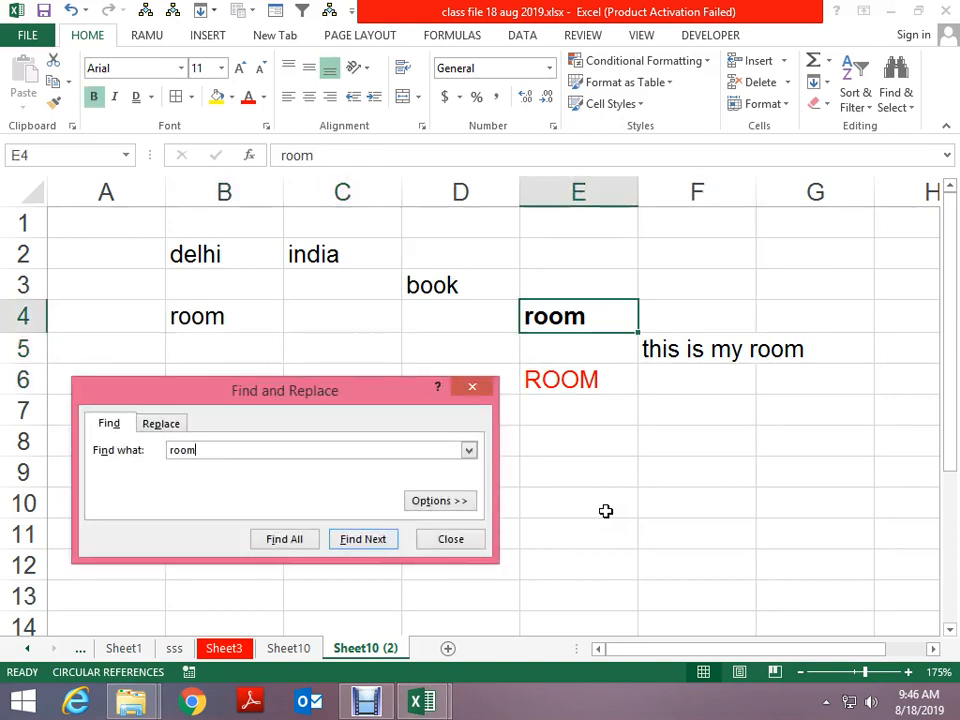
pyautogui.press('Return')
pyautogui.press('Return')
pyautogui.press('Return')
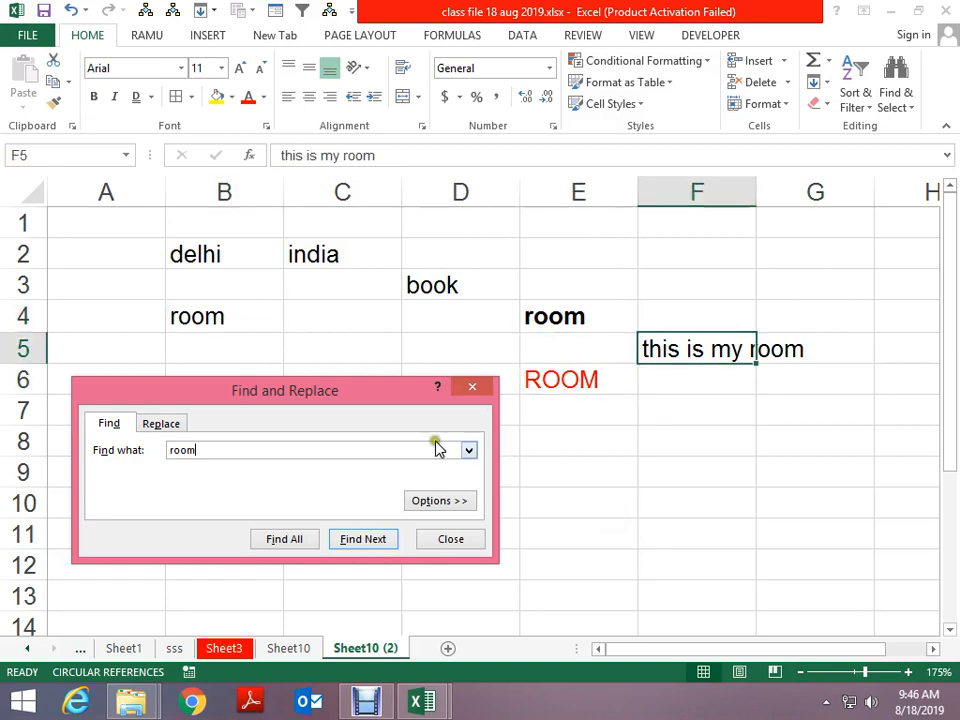
pyautogui.moveTo(376, 395); pyautogui.dragTo(337, 227)
# Add a find-format condition so the search matches only red font colour
pyautogui.click(378, 331)
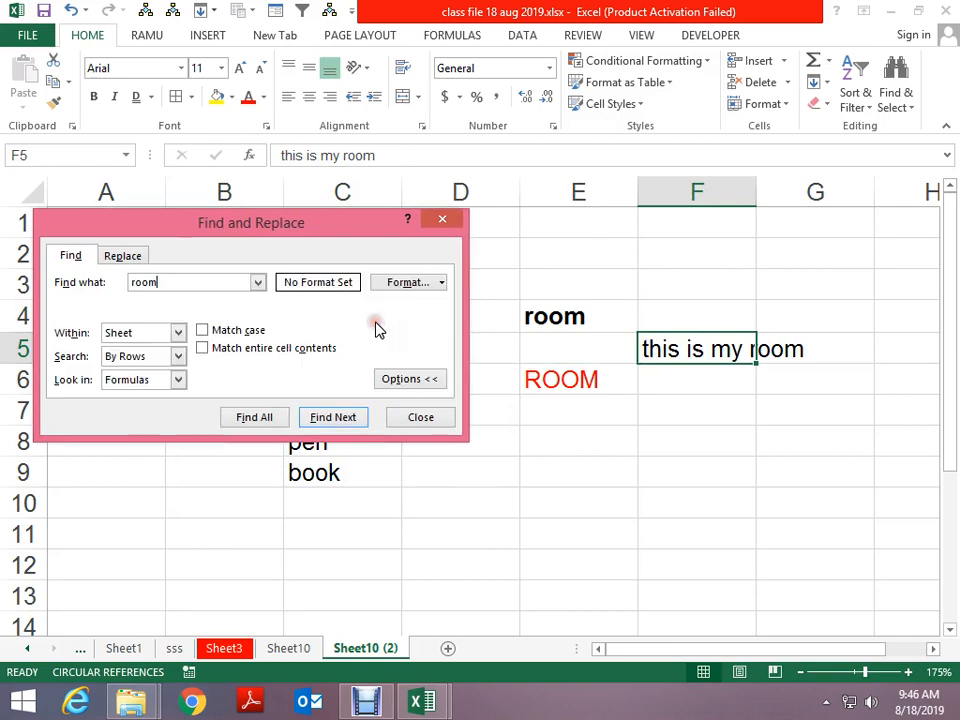
pyautogui.click(442, 282)
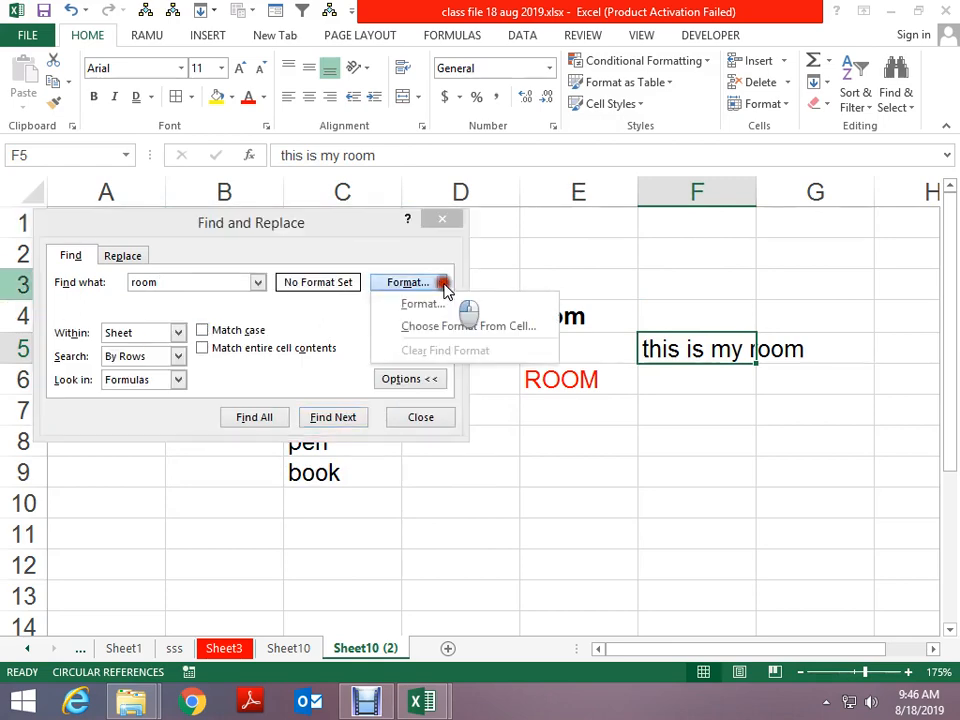
pyautogui.click(443, 304)
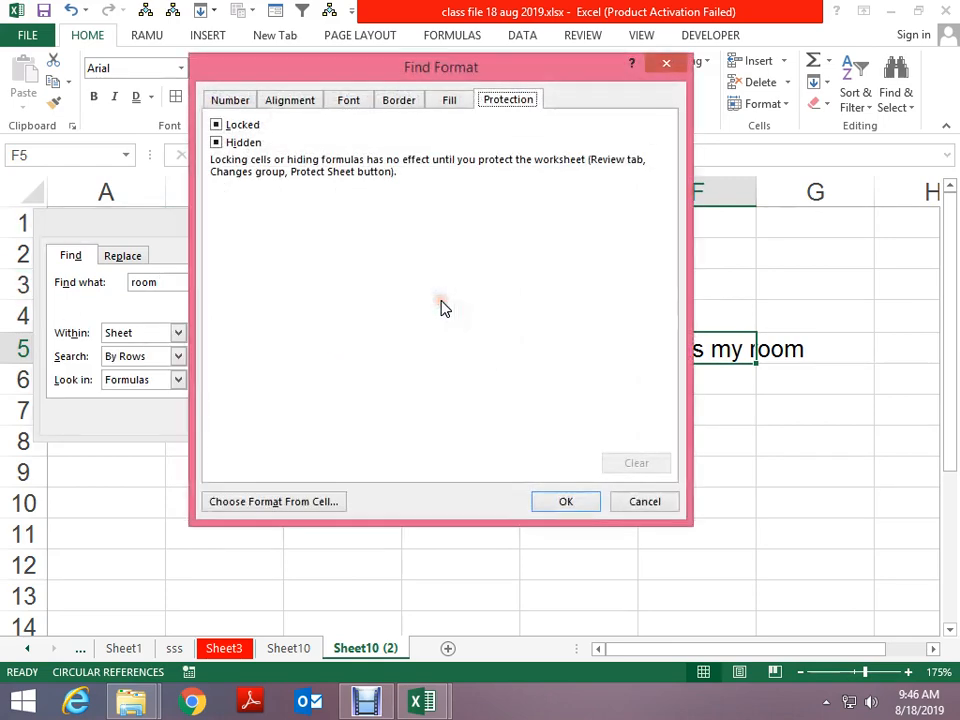
pyautogui.click(446, 102)
pyautogui.click(397, 101)
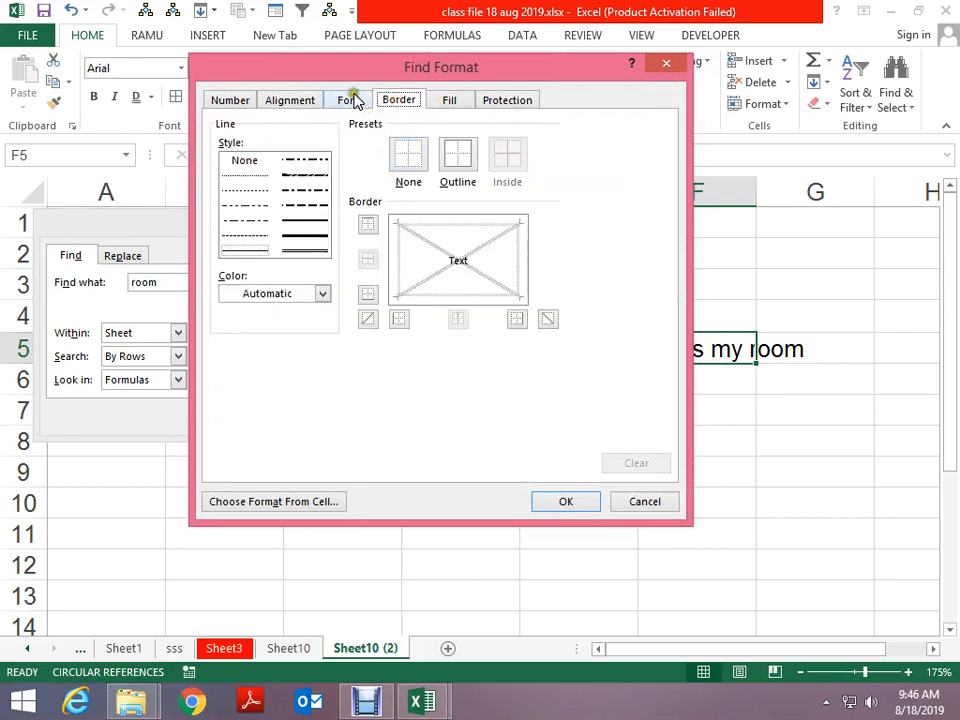
pyautogui.click(349, 99)
pyautogui.click(493, 258)
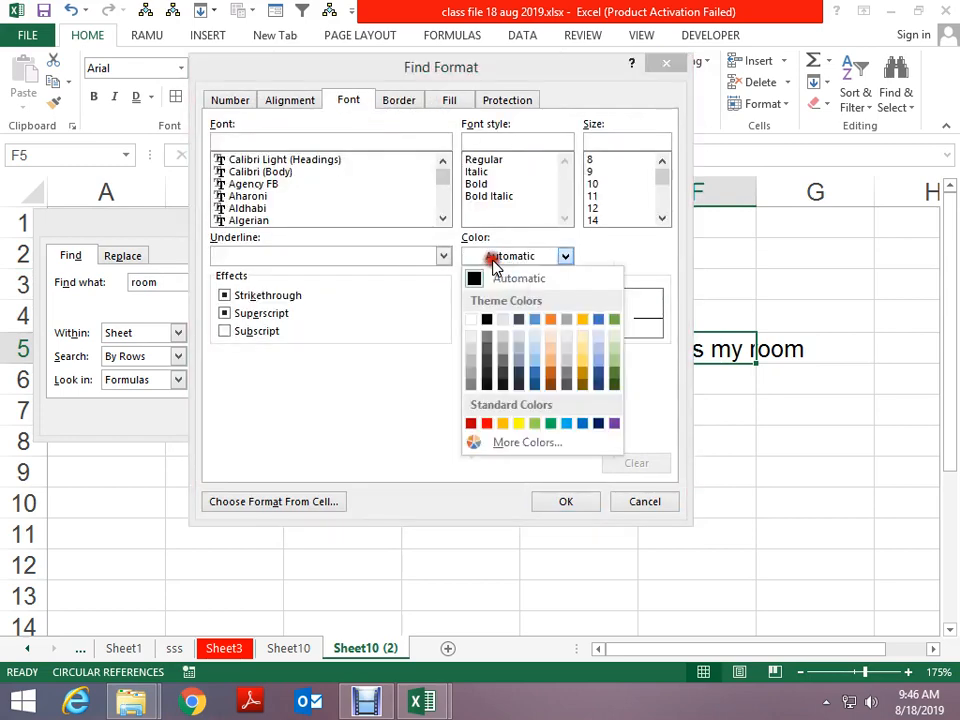
pyautogui.click(488, 423)
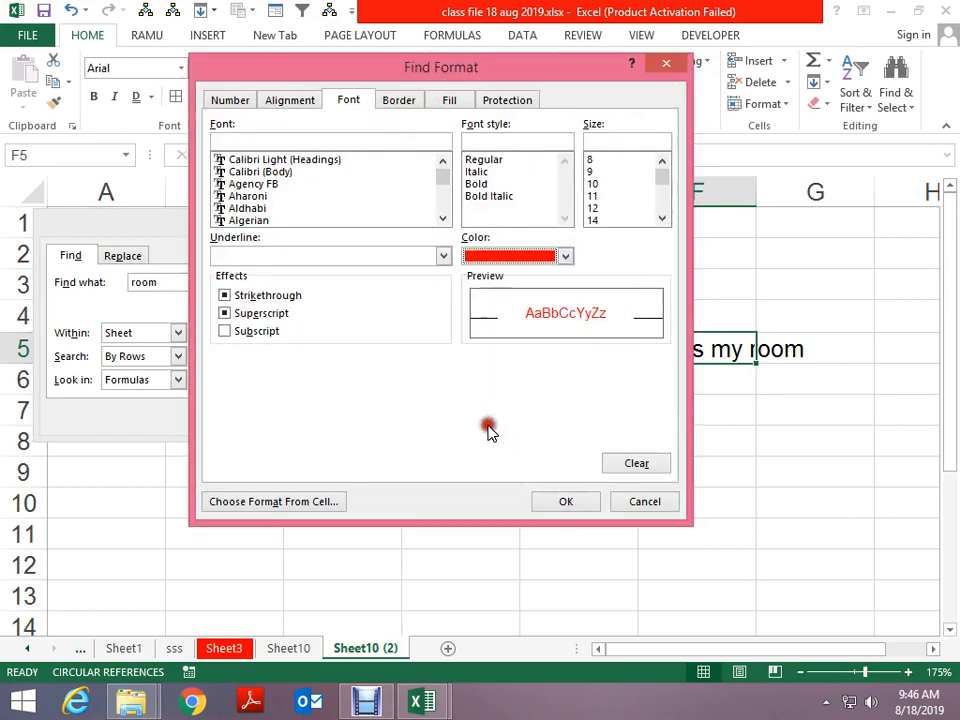
pyautogui.click(566, 502)
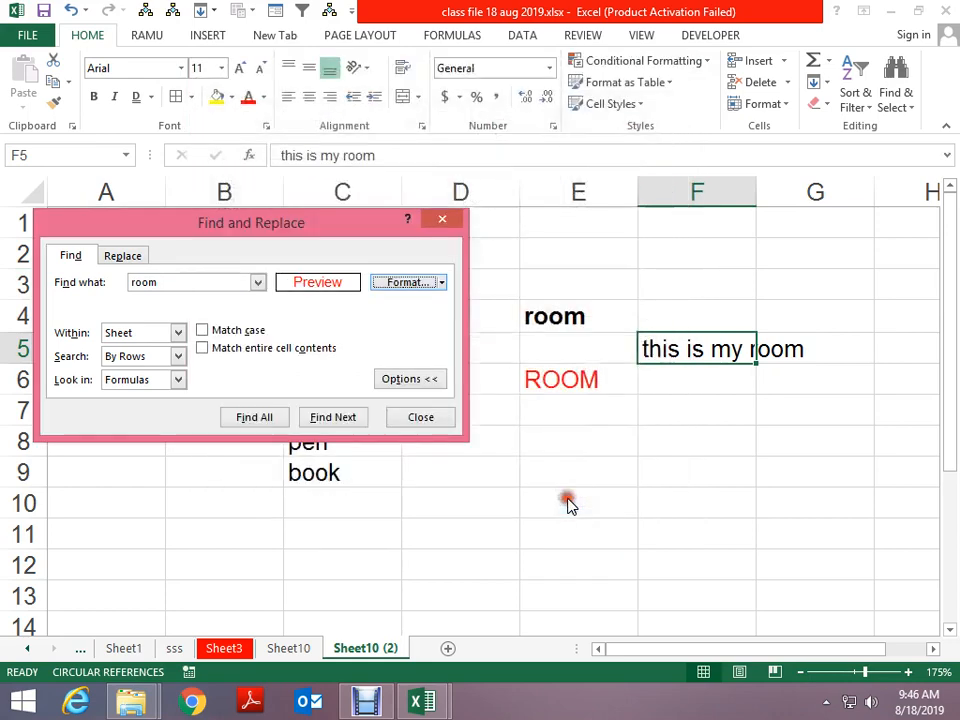
# Reopen the search and list the cells containing 'room' in red text
pyautogui.click(421, 420)
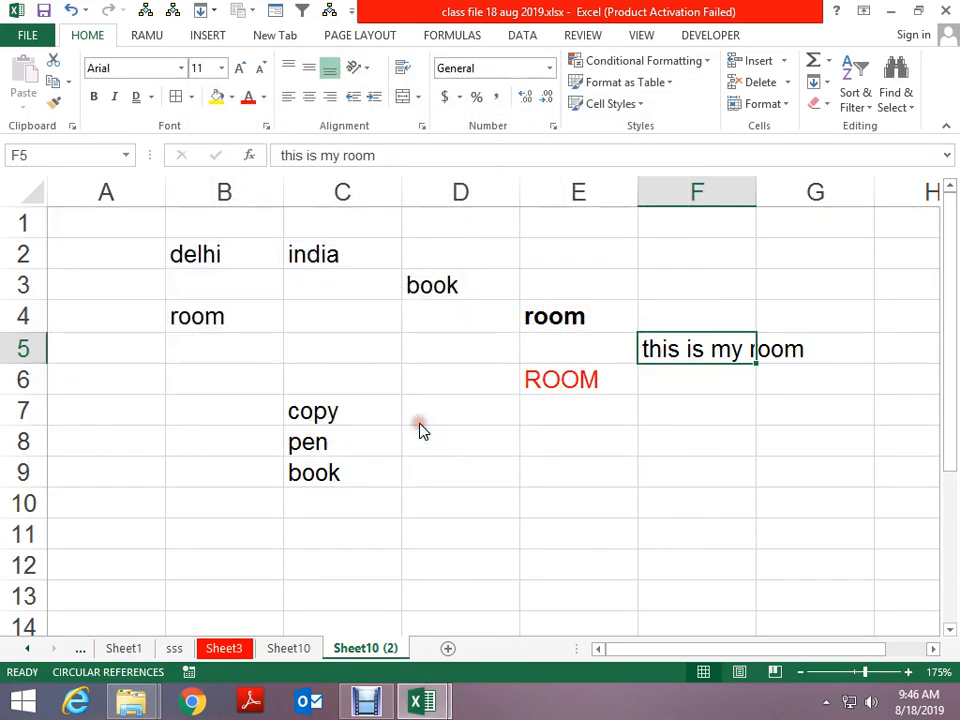
pyautogui.hotkey('ctrl', 'g')
pyautogui.press('Escape')
pyautogui.hotkey('ctrl', 'f')
pyautogui.write('p')
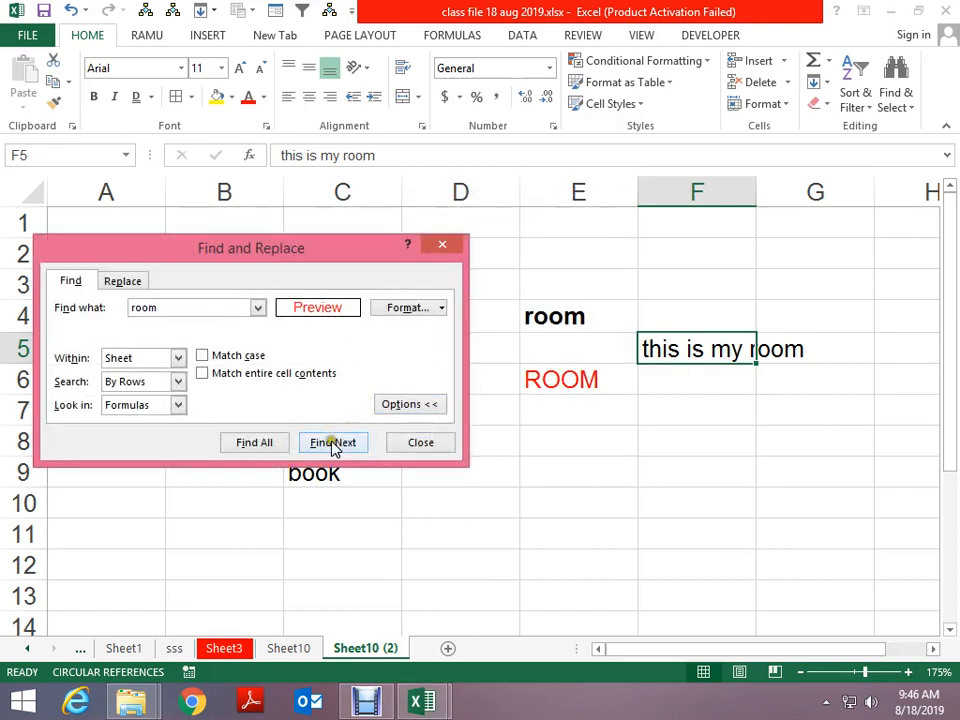
pyautogui.click(266, 446)
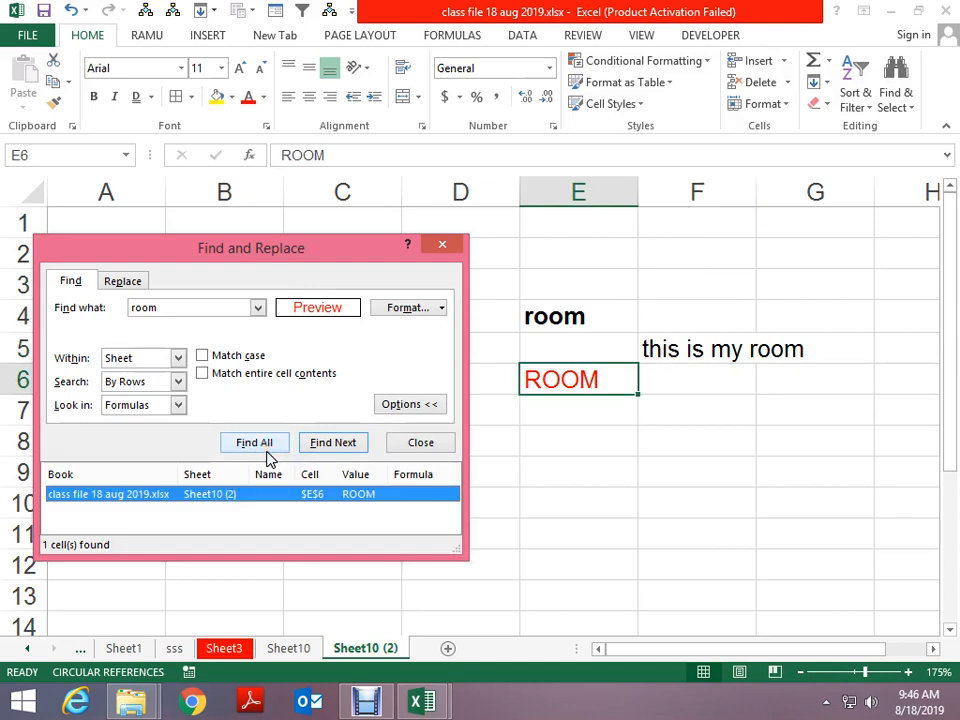
pyautogui.click(267, 453)
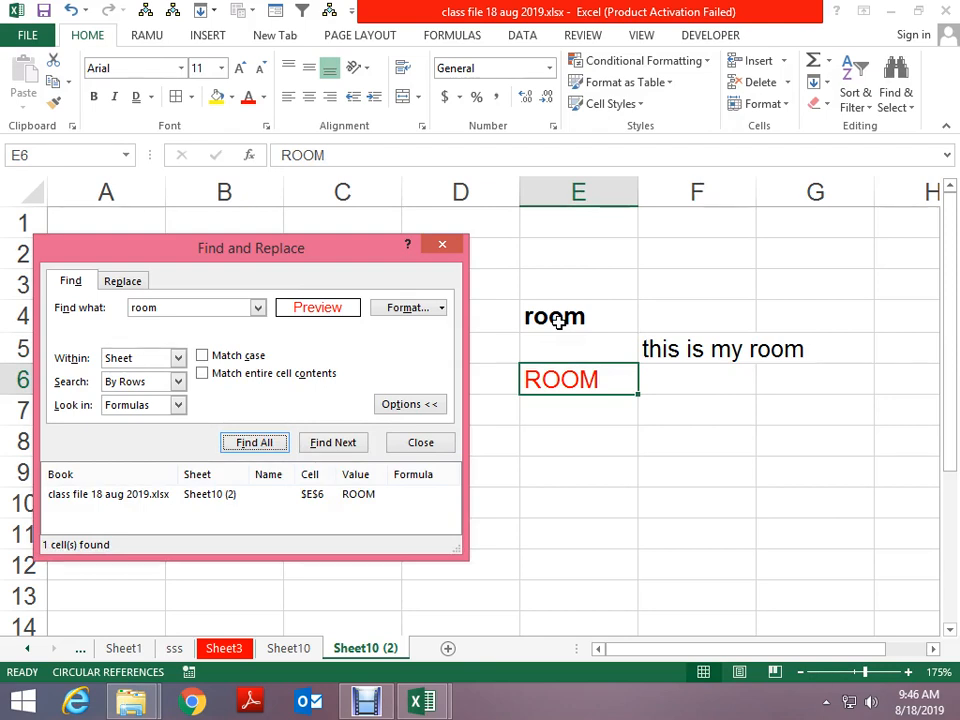
# Extend the red 'room' search to the whole workbook, then clear the find format
pyautogui.click(177, 358)
pyautogui.click(170, 386)
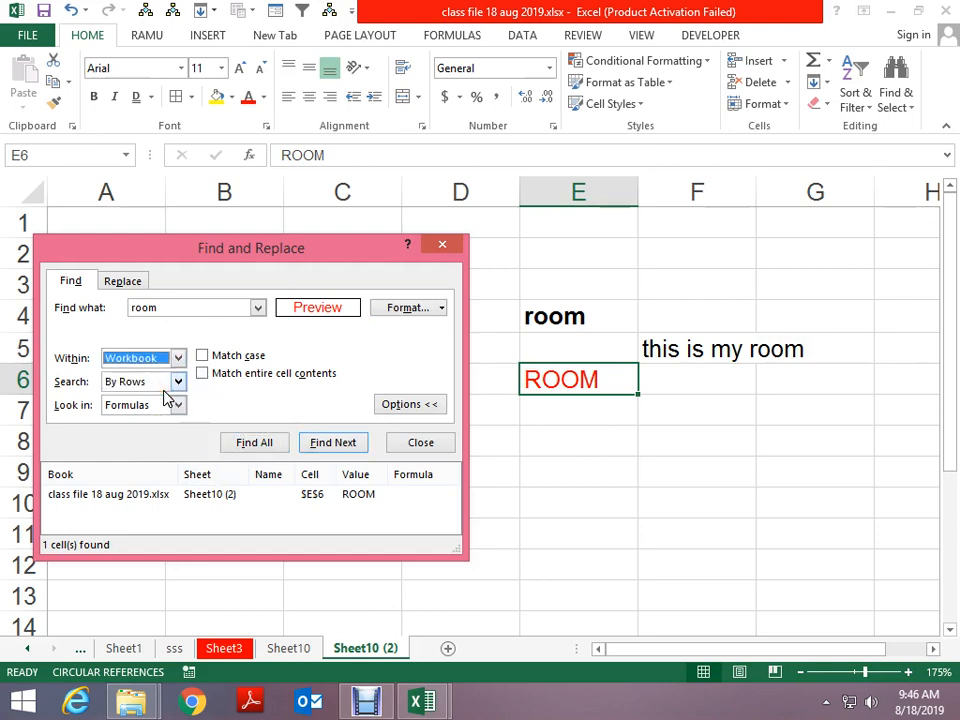
pyautogui.click(270, 452)
pyautogui.moveTo(294, 328); pyautogui.dragTo(311, 200)
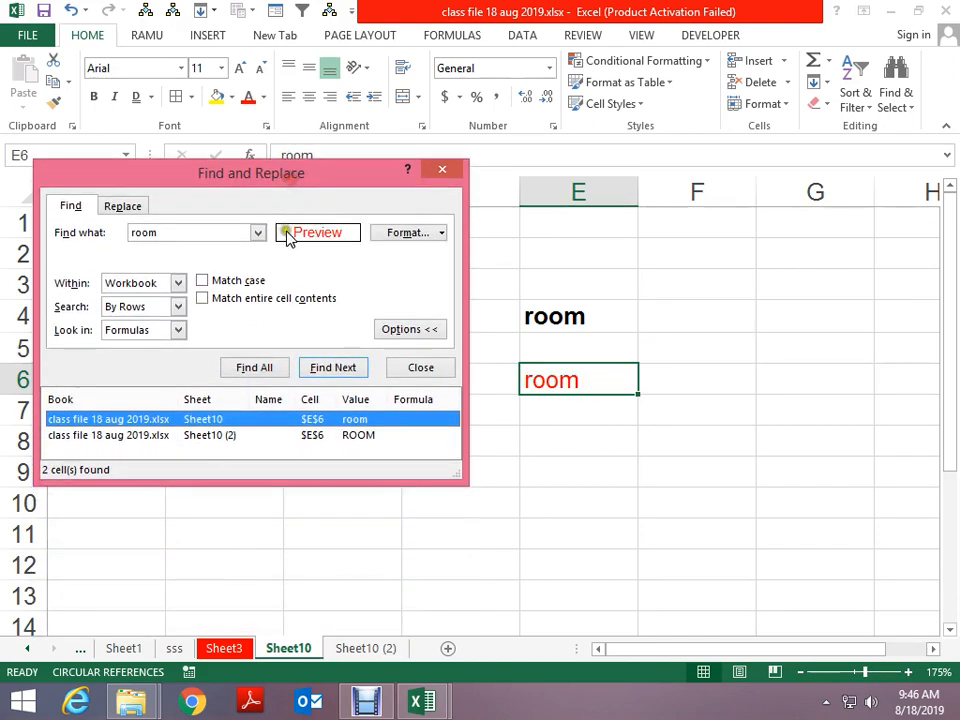
pyautogui.click(440, 236)
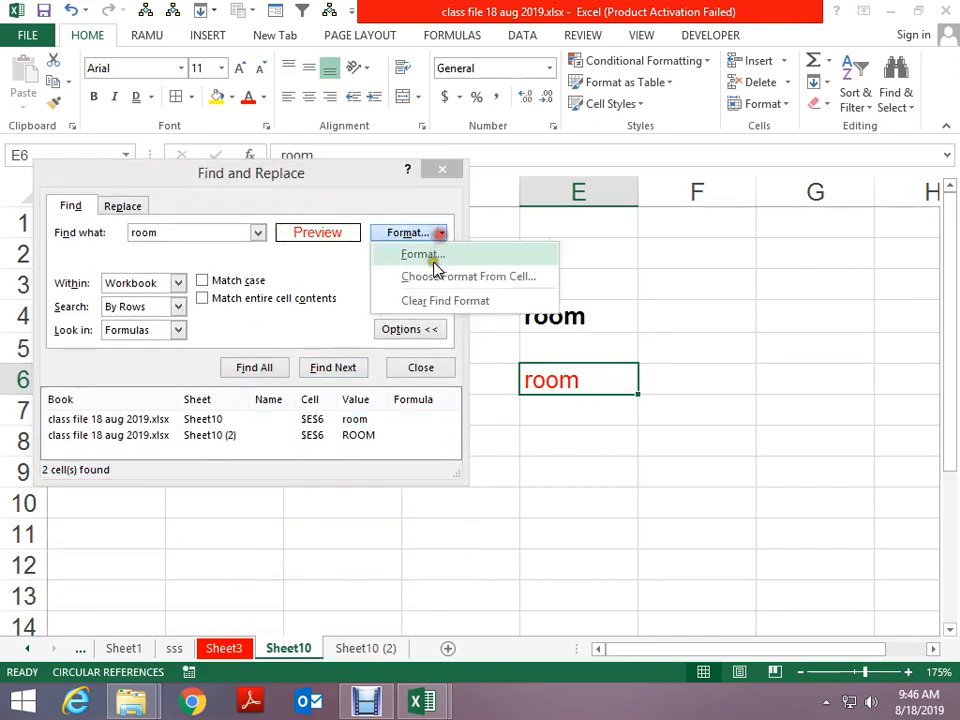
pyautogui.click(410, 305)
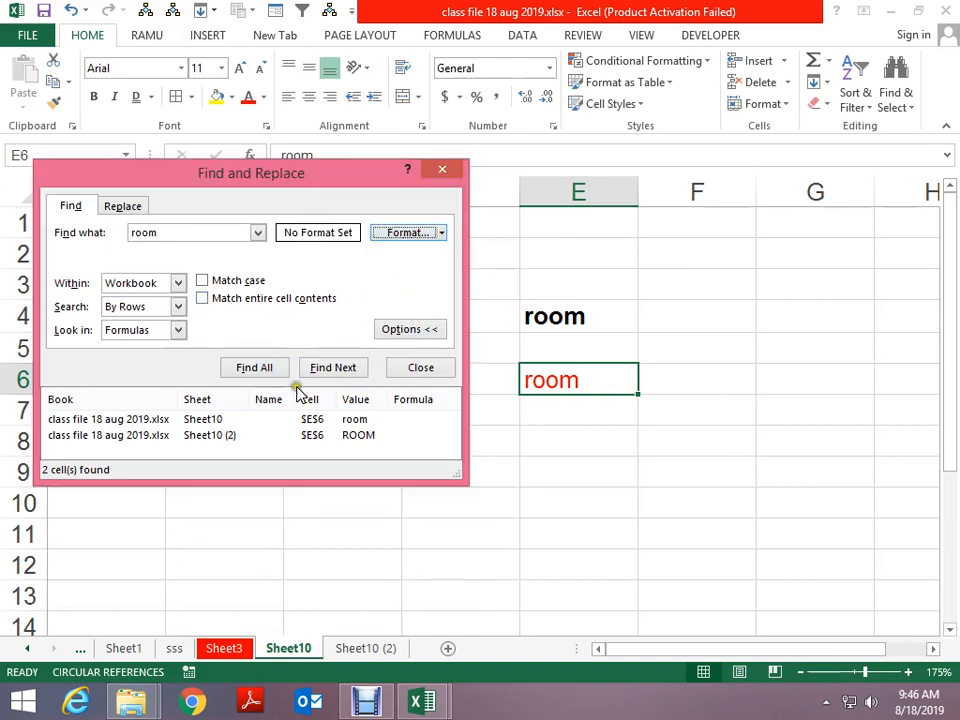
# List all 7 workbook matches for 'room', then limit the search to the sheet, finding 3, and close
pyautogui.click(270, 368)
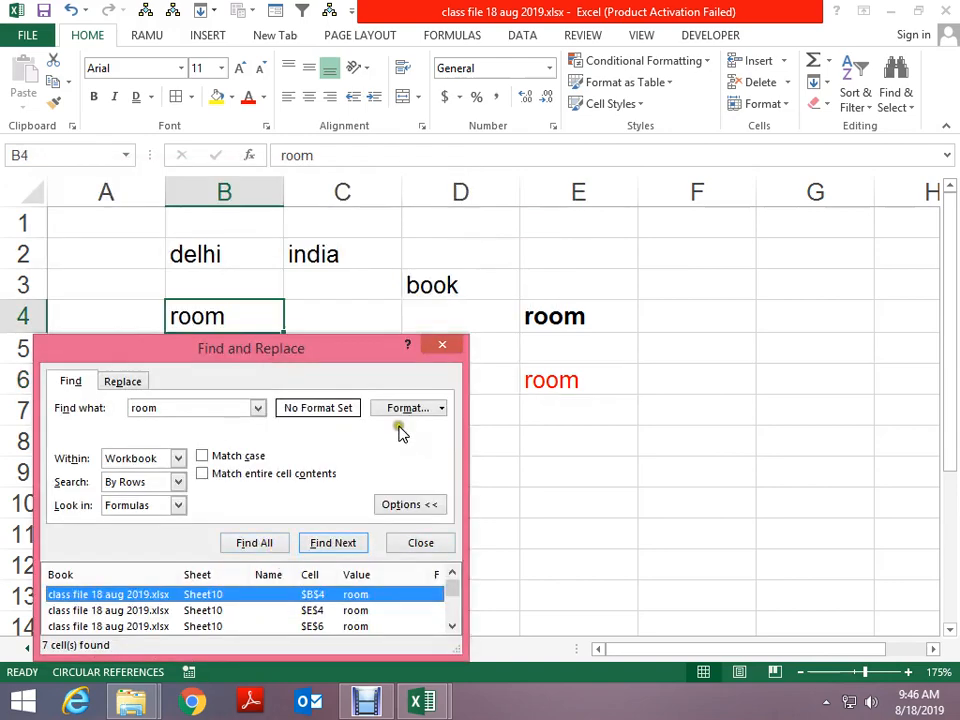
pyautogui.moveTo(345, 360); pyautogui.dragTo(367, 136)
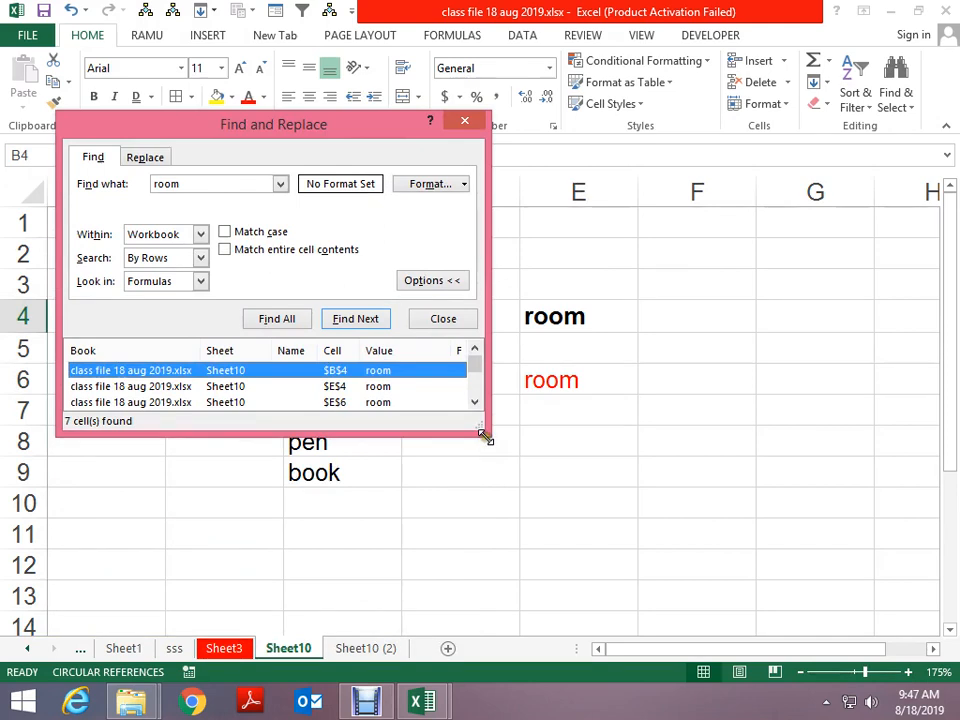
pyautogui.moveTo(484, 437); pyautogui.dragTo(765, 608)
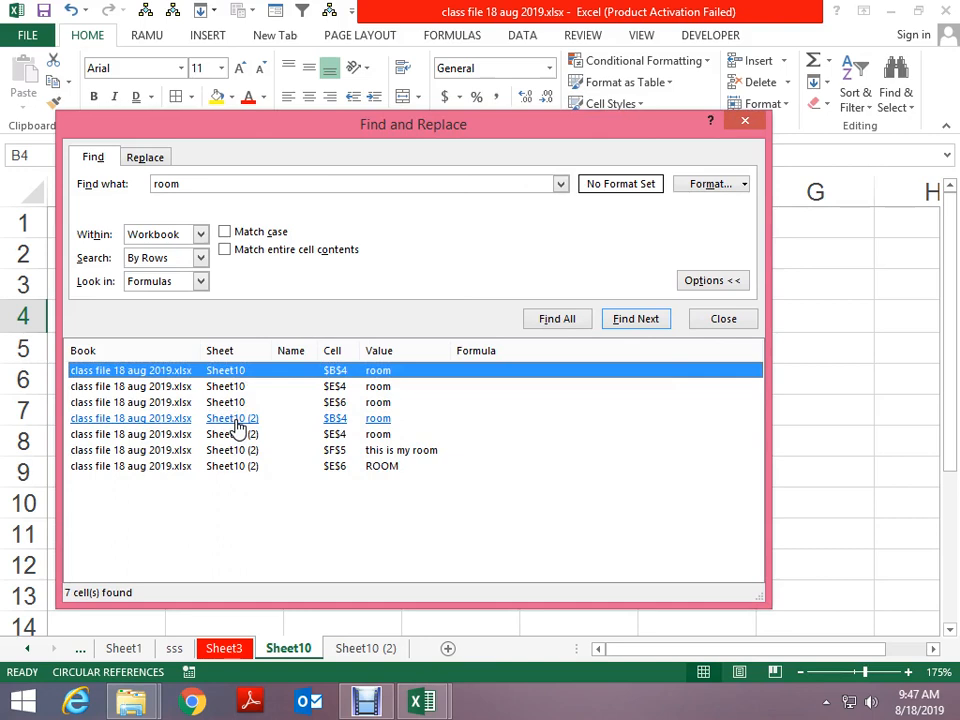
pyautogui.click(199, 236)
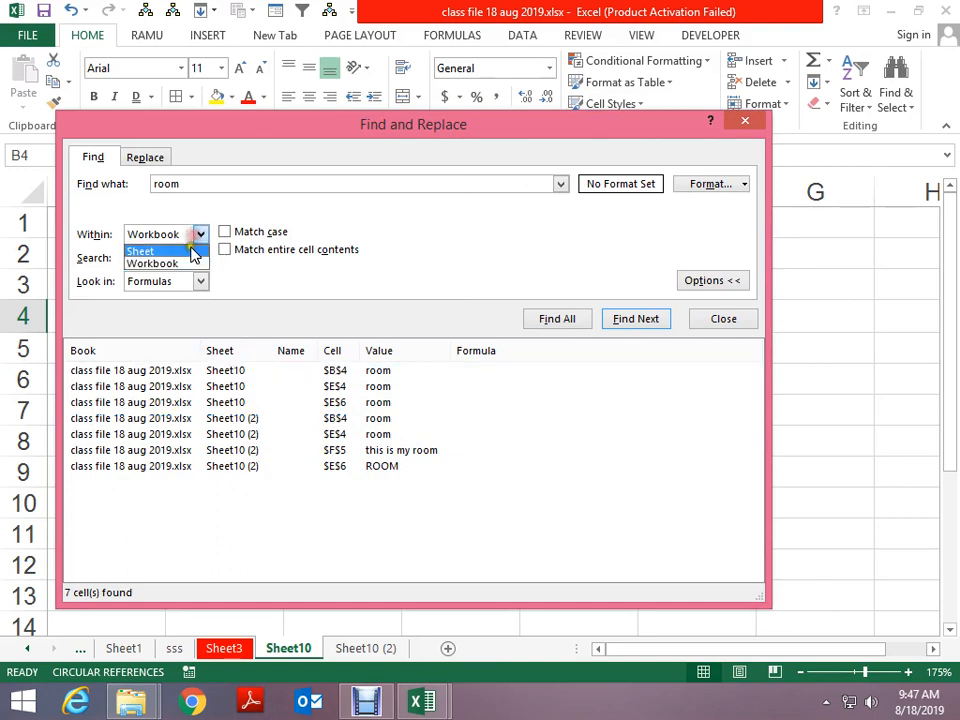
pyautogui.click(188, 252)
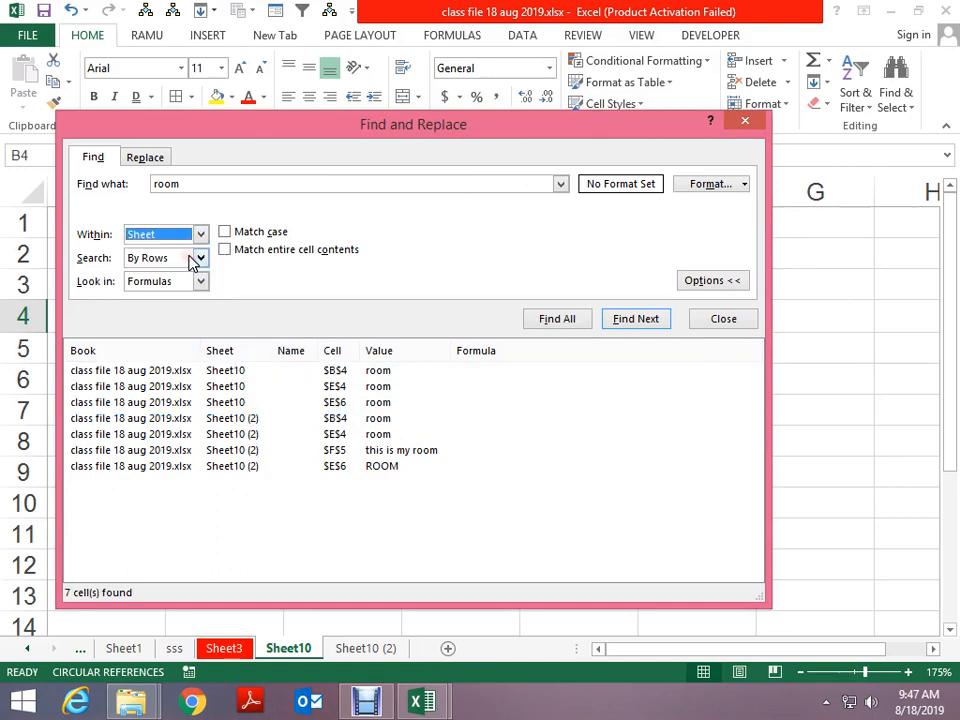
pyautogui.click(565, 320)
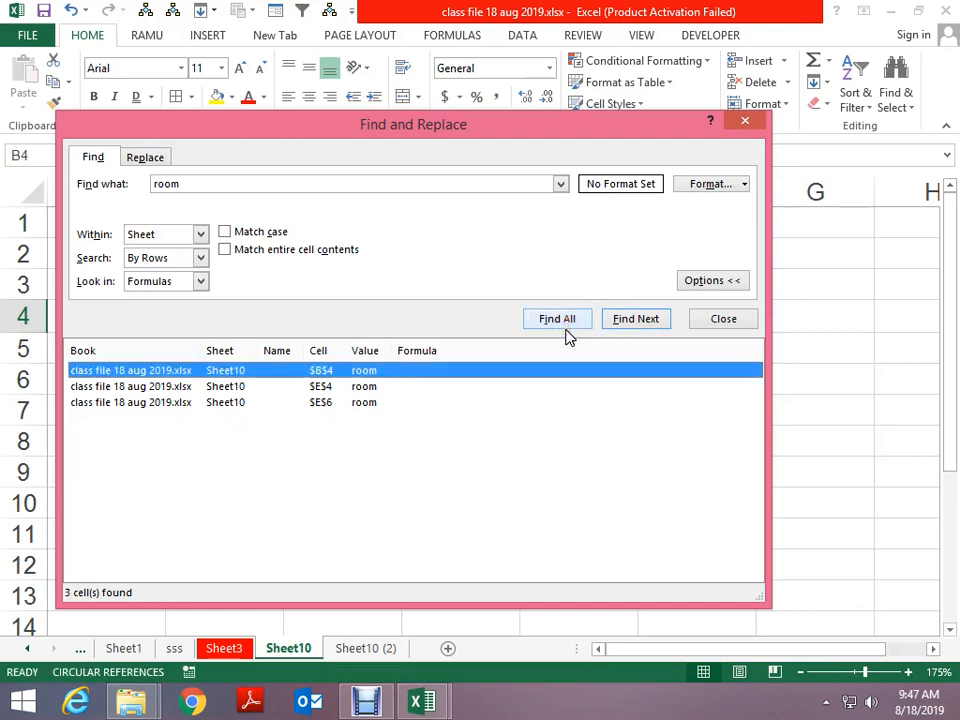
pyautogui.press('Escape')
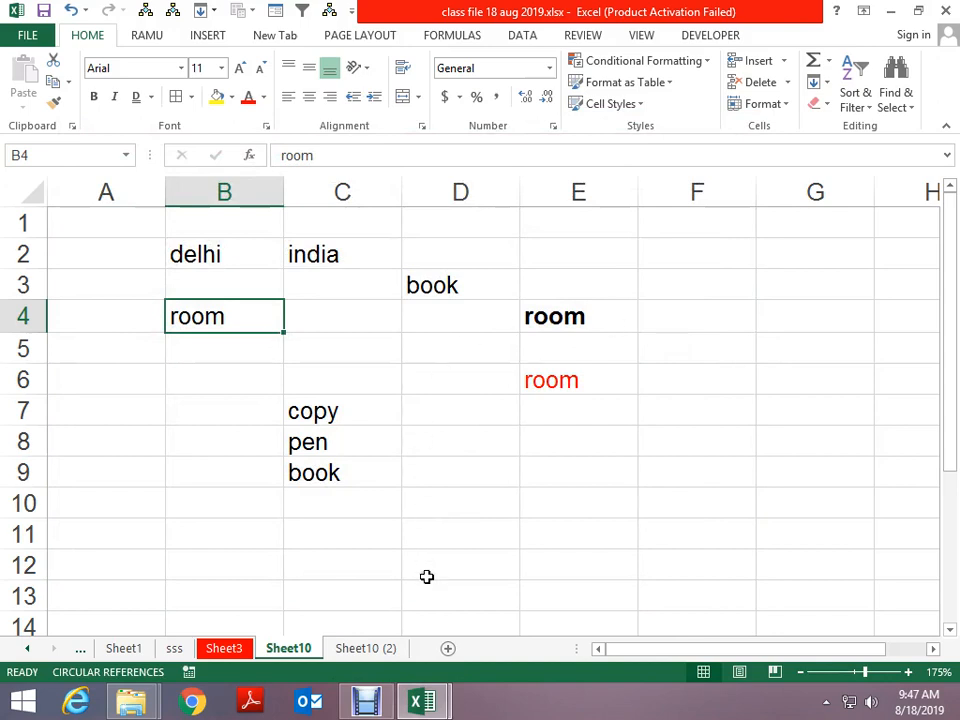
# Switch to Sheet10 (2) and move to cell F5 along row 5
pyautogui.click(622, 382)
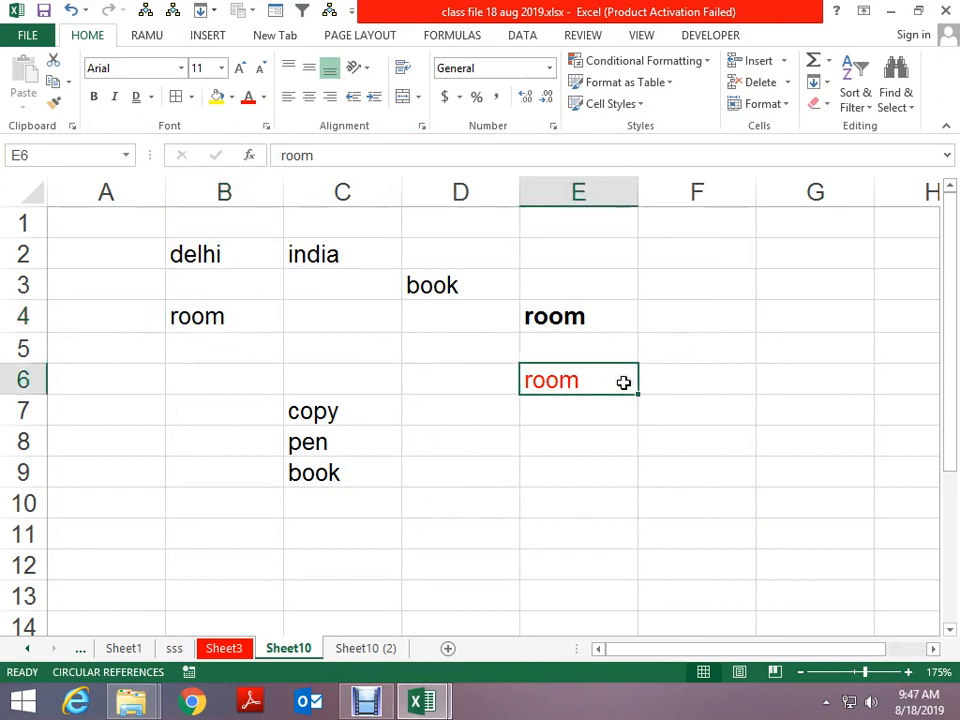
pyautogui.hotkey('ctrl', 'pagedown')
pyautogui.press('Up')
pyautogui.press('Right')
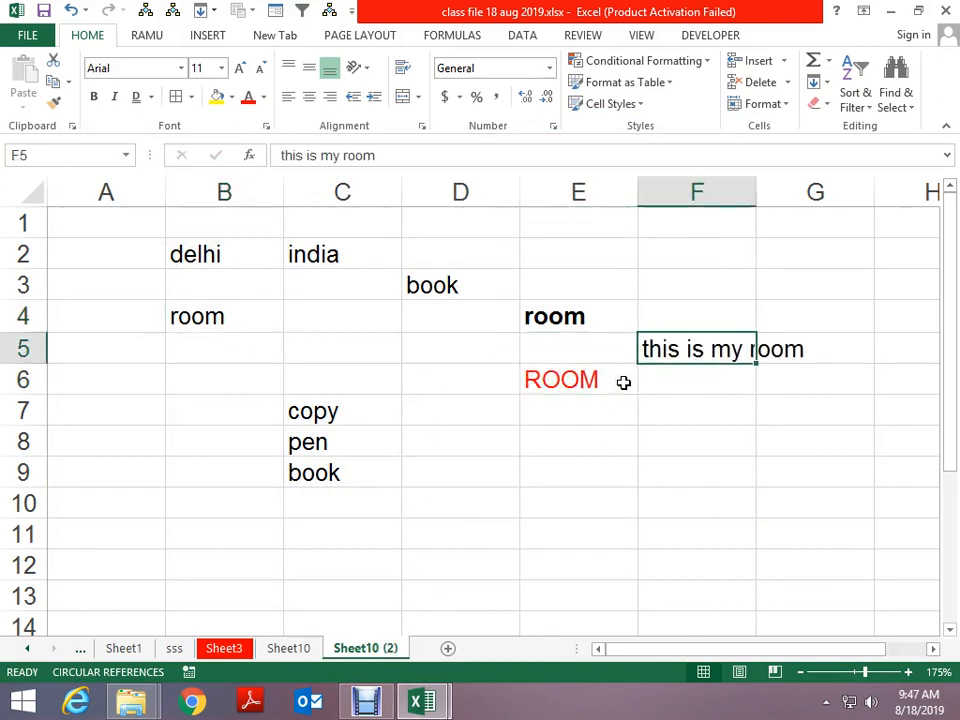
pyautogui.press('Left')
pyautogui.press('Left')
pyautogui.press('Left')
pyautogui.press('Left')
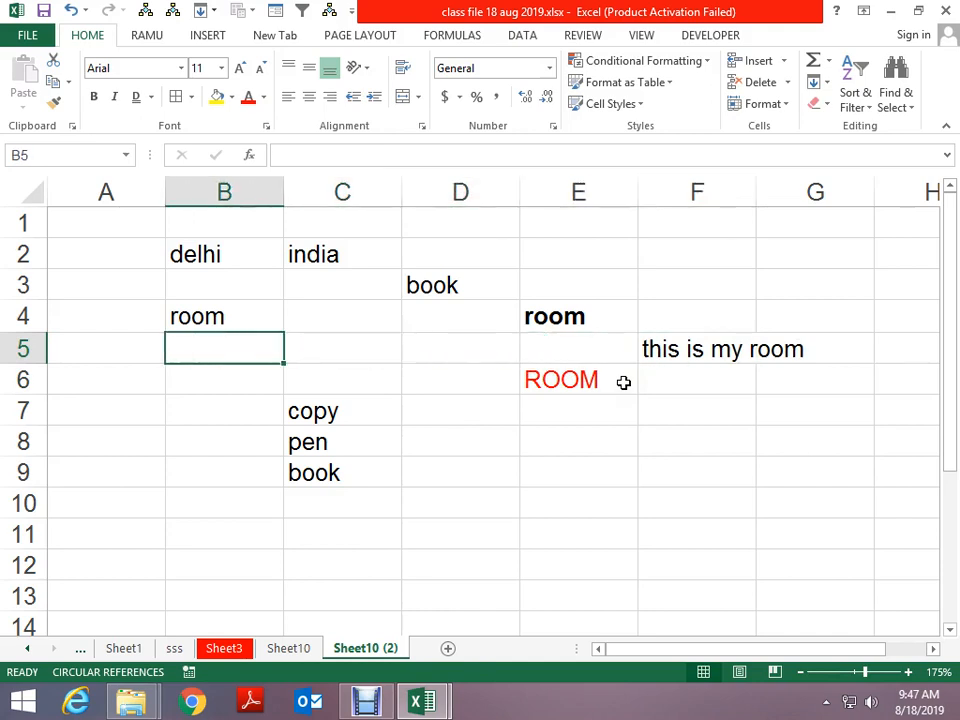
pyautogui.press('Right')
pyautogui.press('Right')
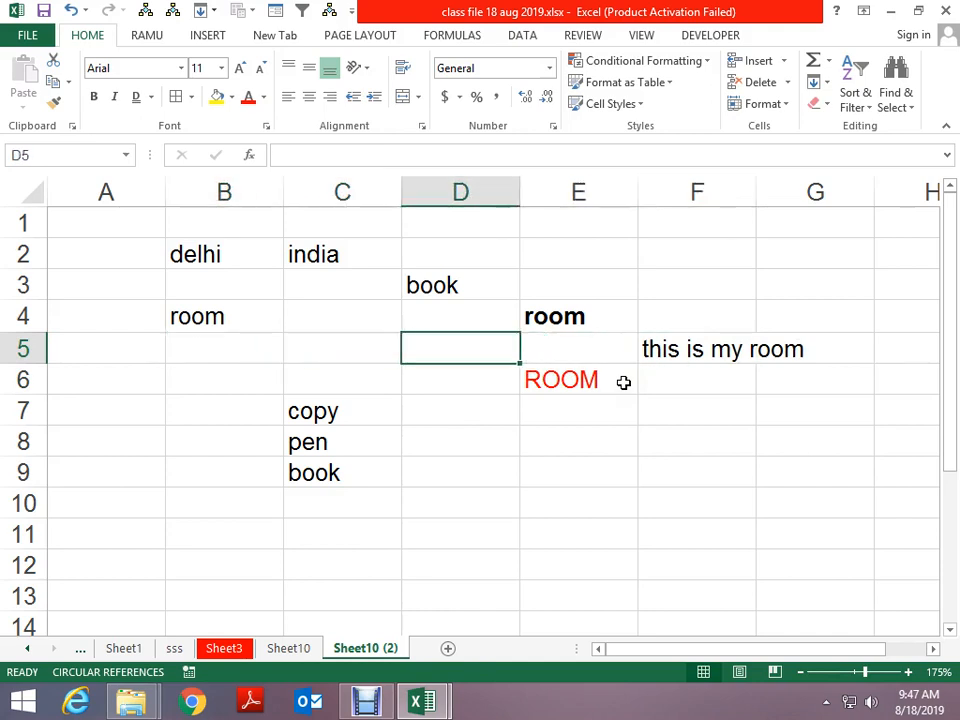
# Search Sheet10 (2) for 'room', cycle through two matches, and close the search
pyautogui.hotkey('ctrl', 'f')
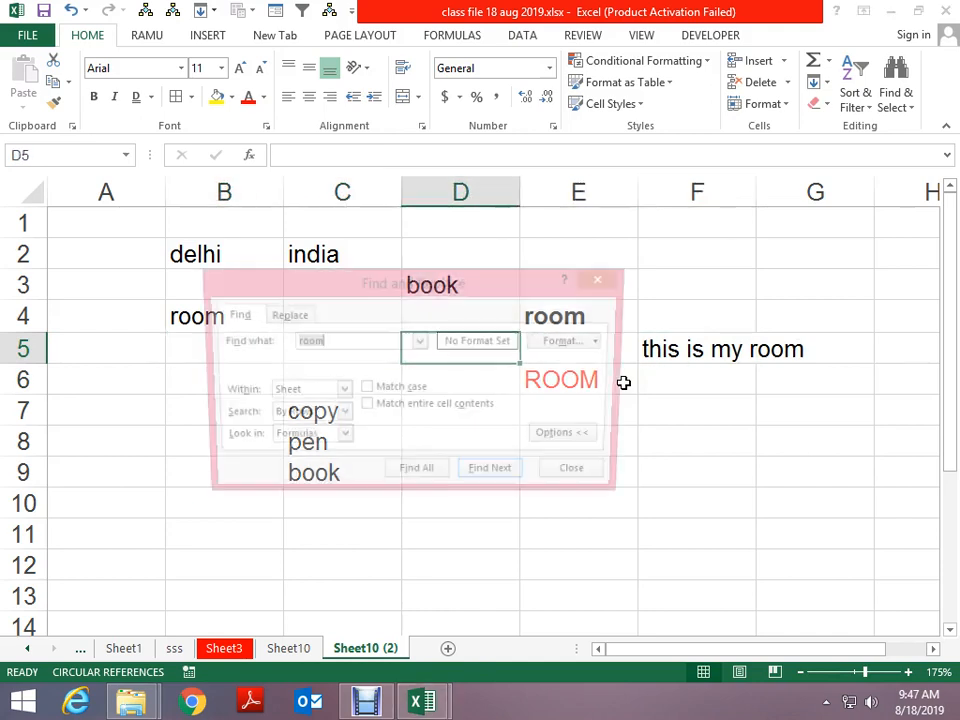
pyautogui.write('roo')
pyautogui.press('Return')
pyautogui.press('Return')
pyautogui.press('Return')
pyautogui.press('Return')
pyautogui.press('Return')
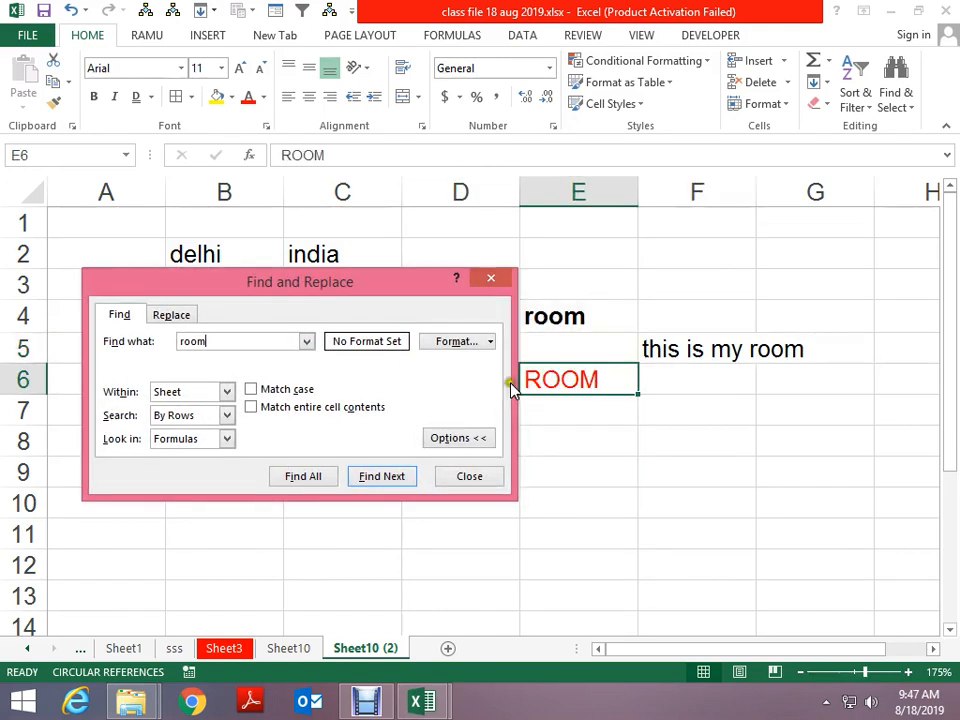
pyautogui.press('Return')
pyautogui.press('Return')
pyautogui.press('Return')
pyautogui.press('Return')
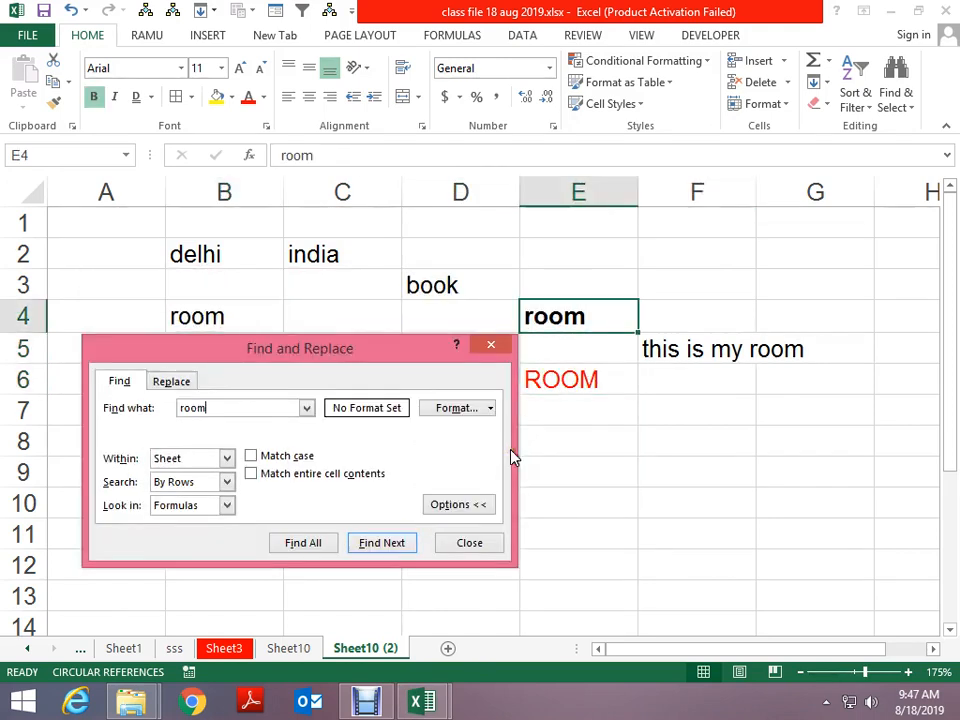
pyautogui.press('Escape')
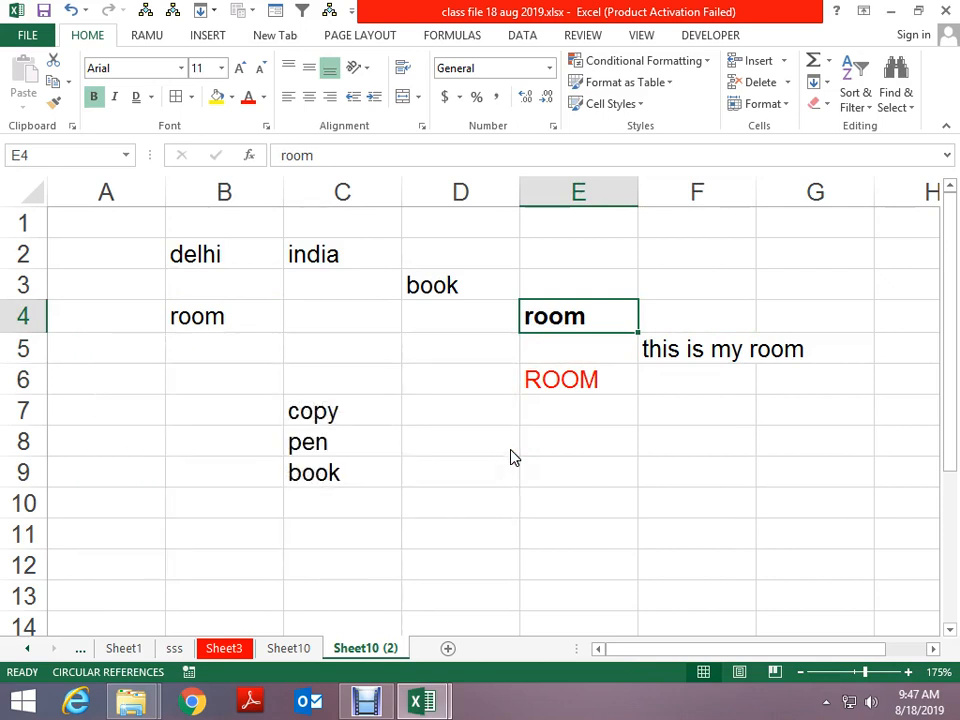
# Delete the bold room entry from E4 and search for 'room' again
pyautogui.press('Delete')
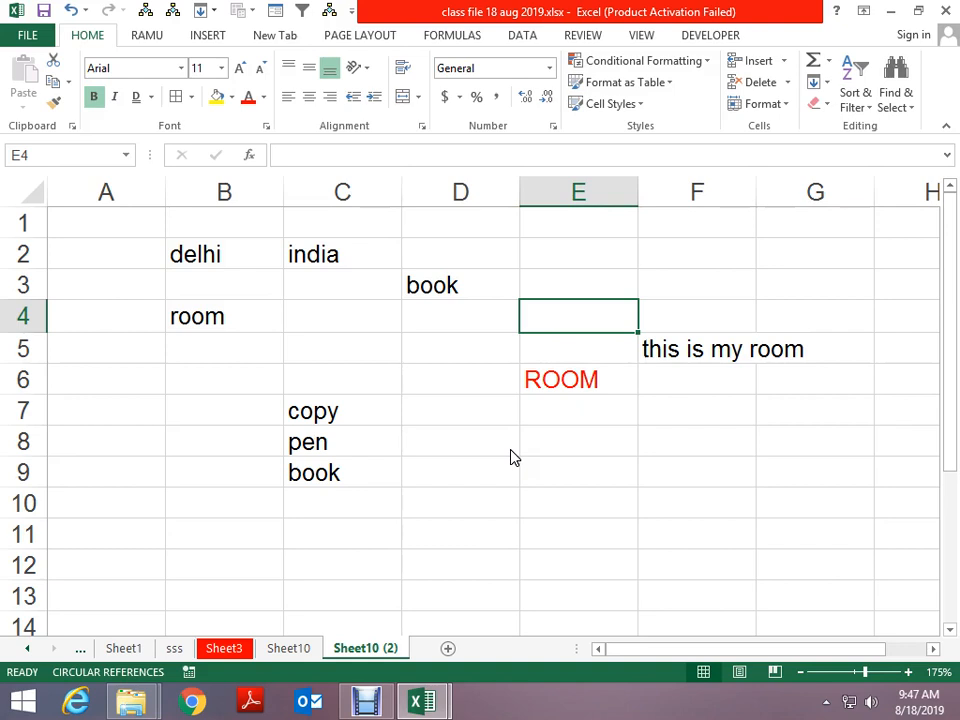
pyautogui.hotkey('ctrl', 'f')
pyautogui.press('Return')
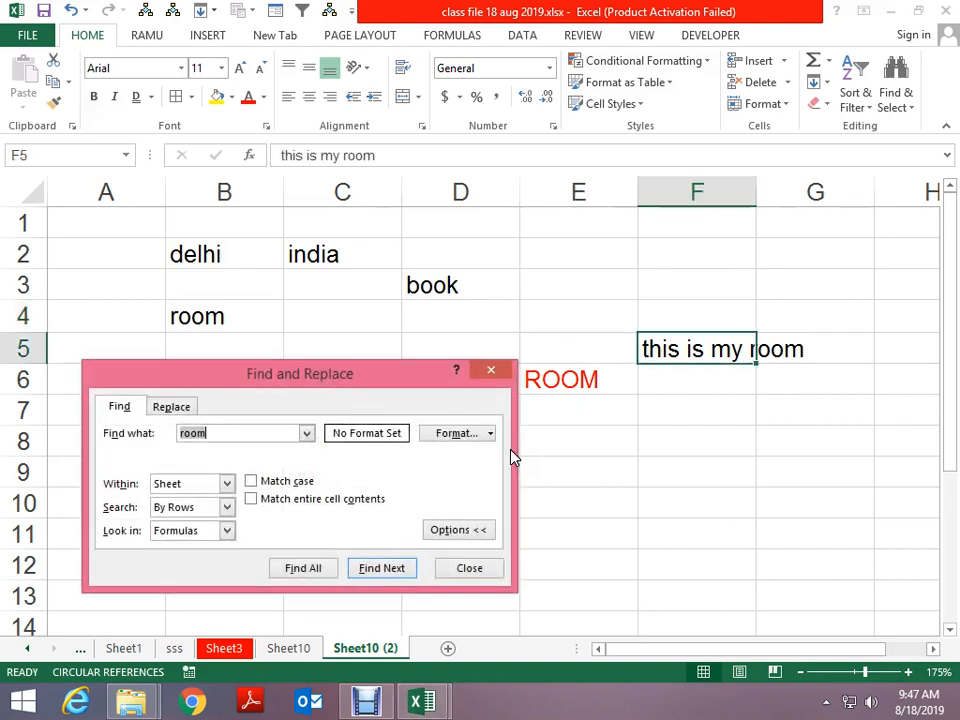
pyautogui.press('Return')
pyautogui.press('Return')
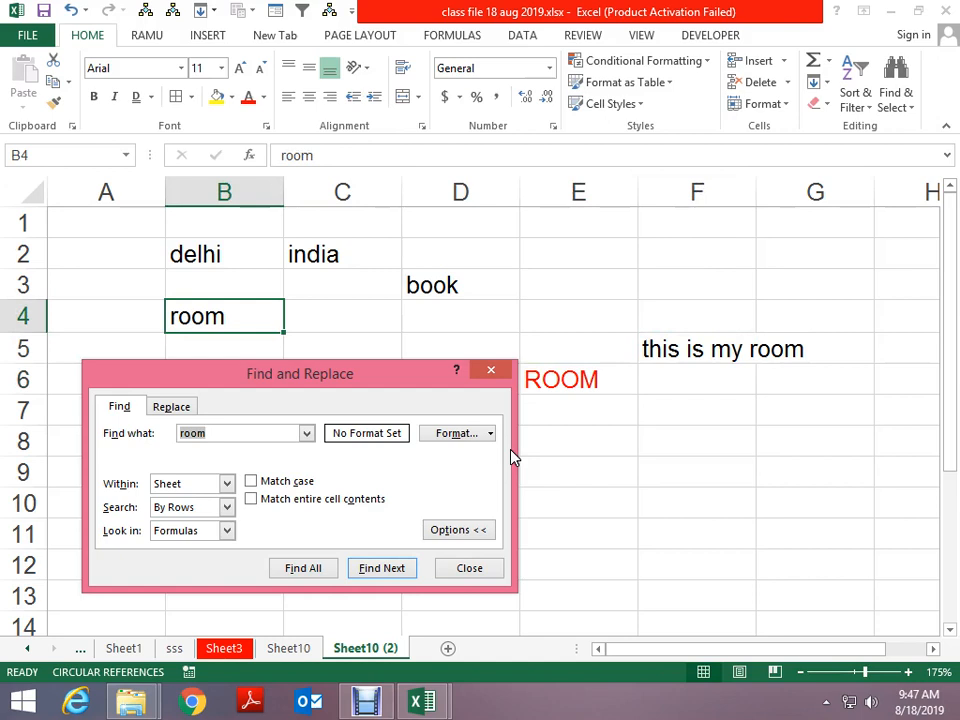
# With Match entire cell contents on, list only B4 and E6 as 'room', then close
pyautogui.click(277, 503)
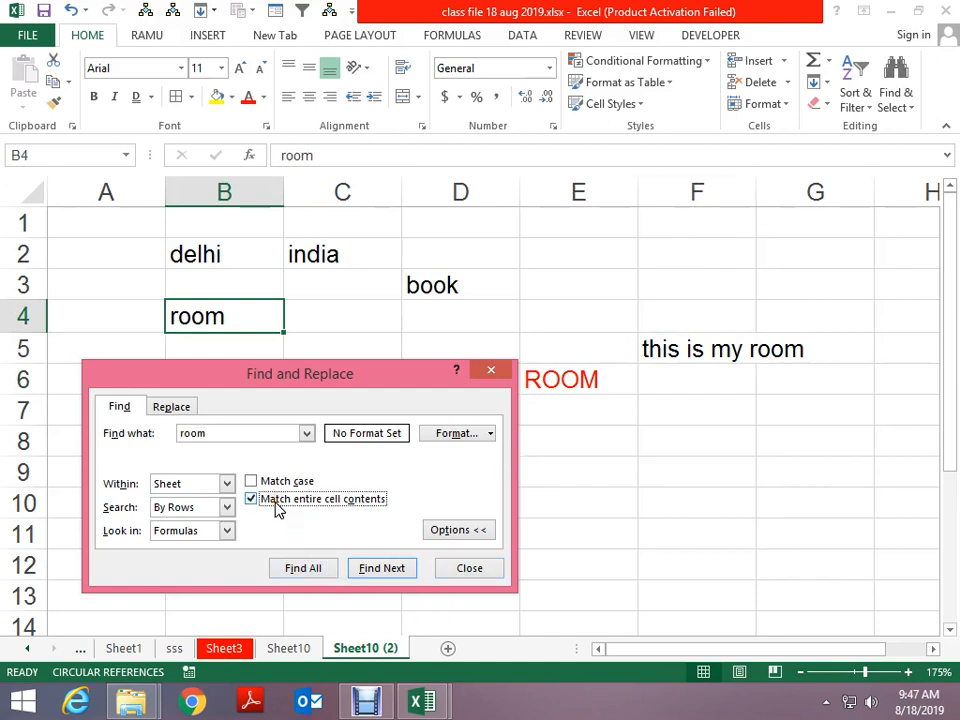
pyautogui.click(305, 570)
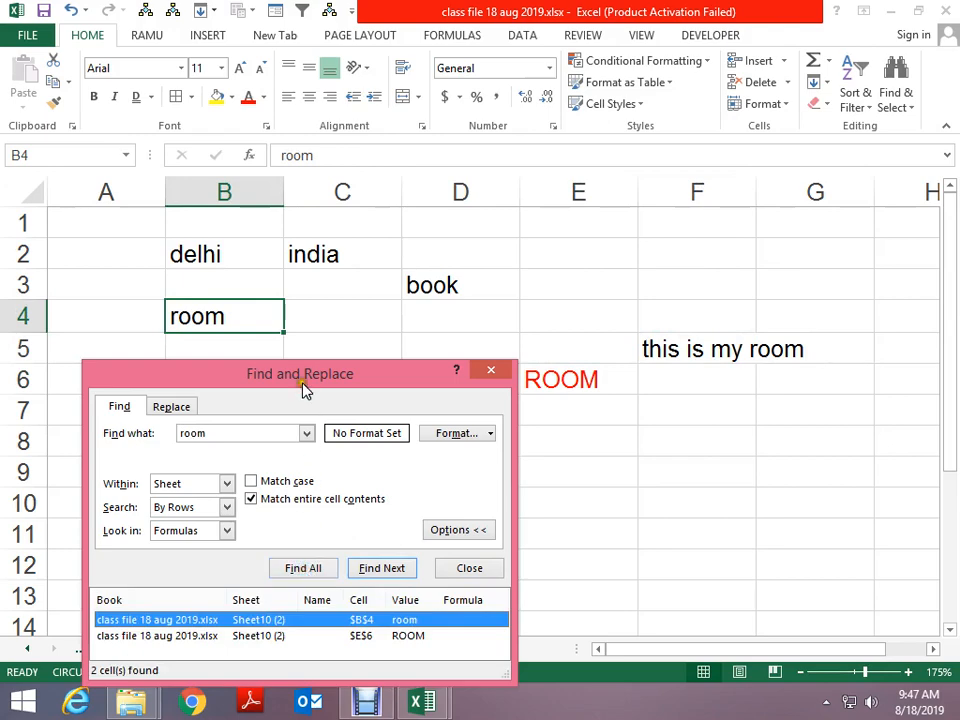
pyautogui.moveTo(305, 390); pyautogui.dragTo(259, 156)
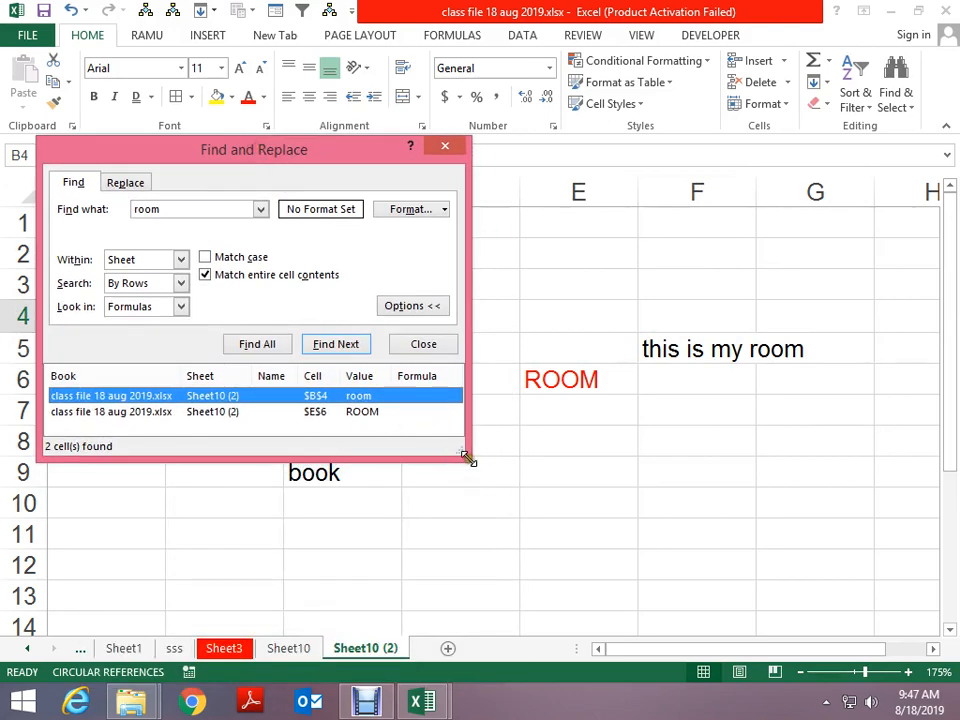
pyautogui.moveTo(465, 457); pyautogui.dragTo(498, 519)
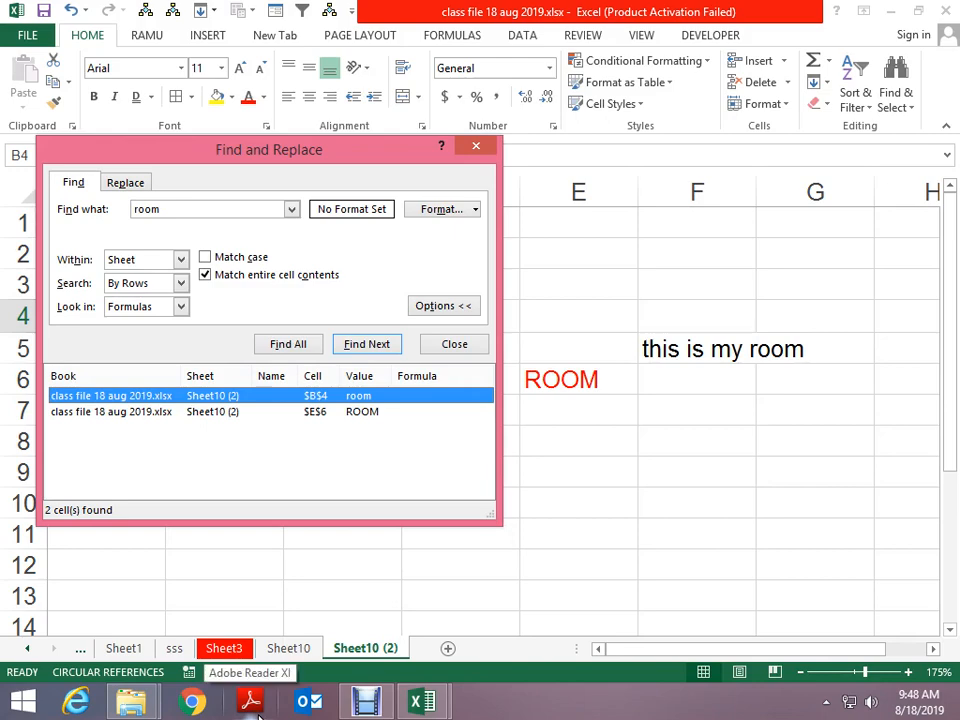
pyautogui.moveTo(270, 152); pyautogui.dragTo(293, 539)
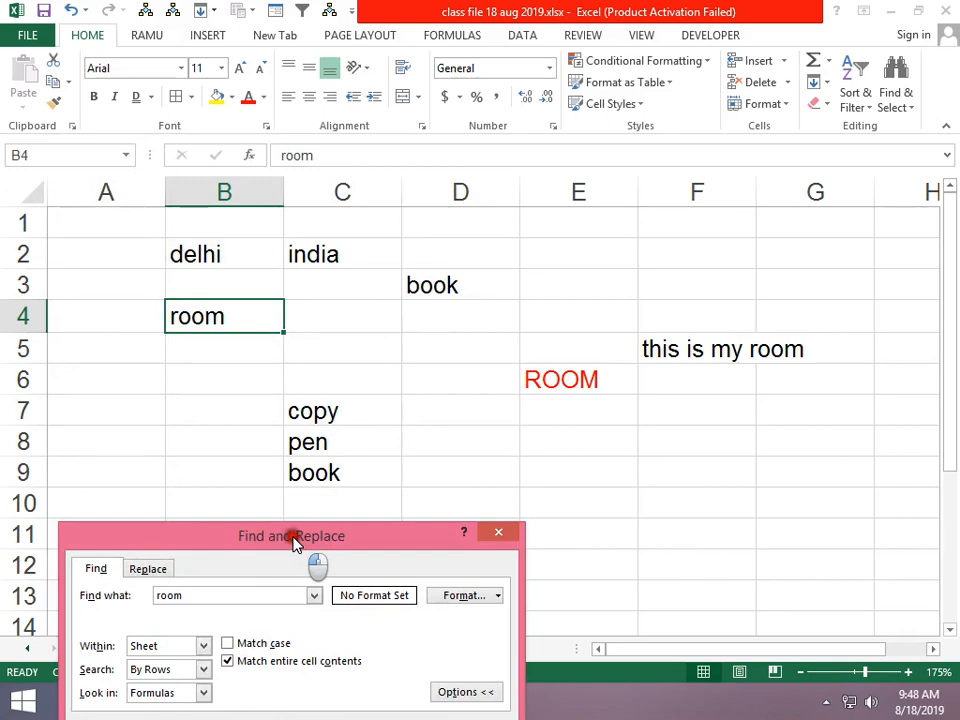
pyautogui.moveTo(293, 537); pyautogui.dragTo(275, 486)
pyautogui.press('Escape')
# Enter 'Book' in cell D3
pyautogui.click(418, 284)
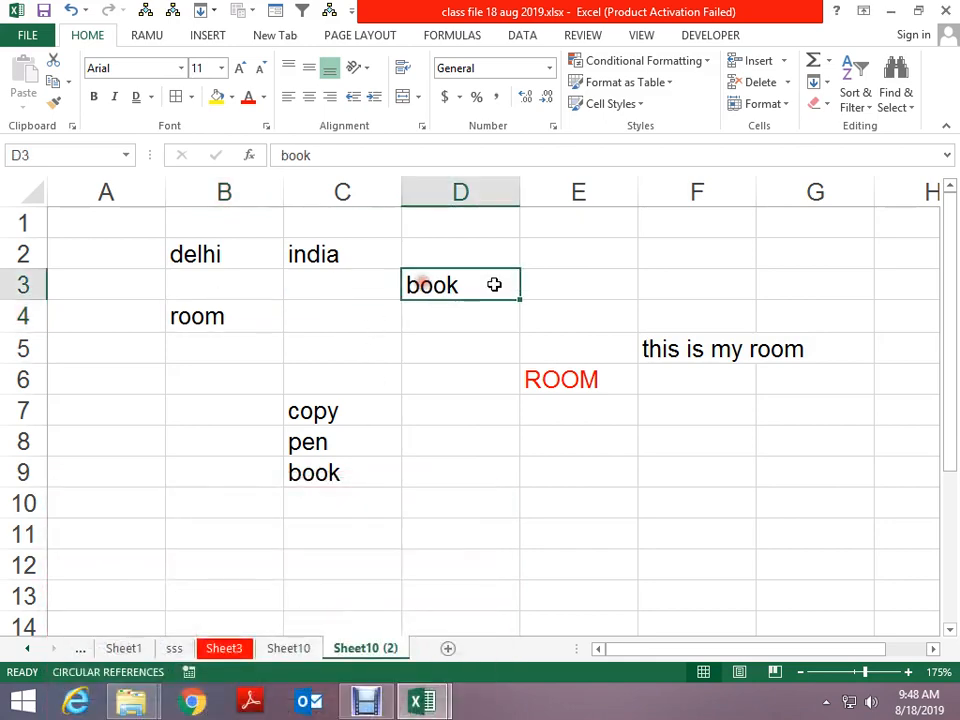
pyautogui.write('Boo')
pyautogui.press('Return')
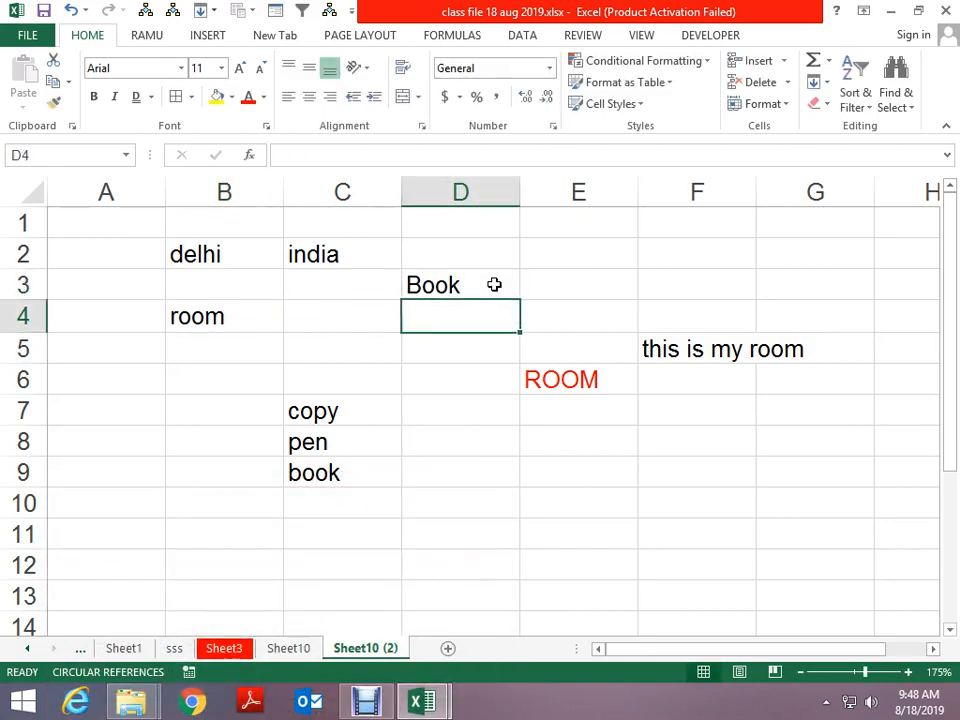
# Run a case-sensitive, partial-cell search for 'room' listing B4 and F5, then select the search term
pyautogui.hotkey('ctrl', 'f')
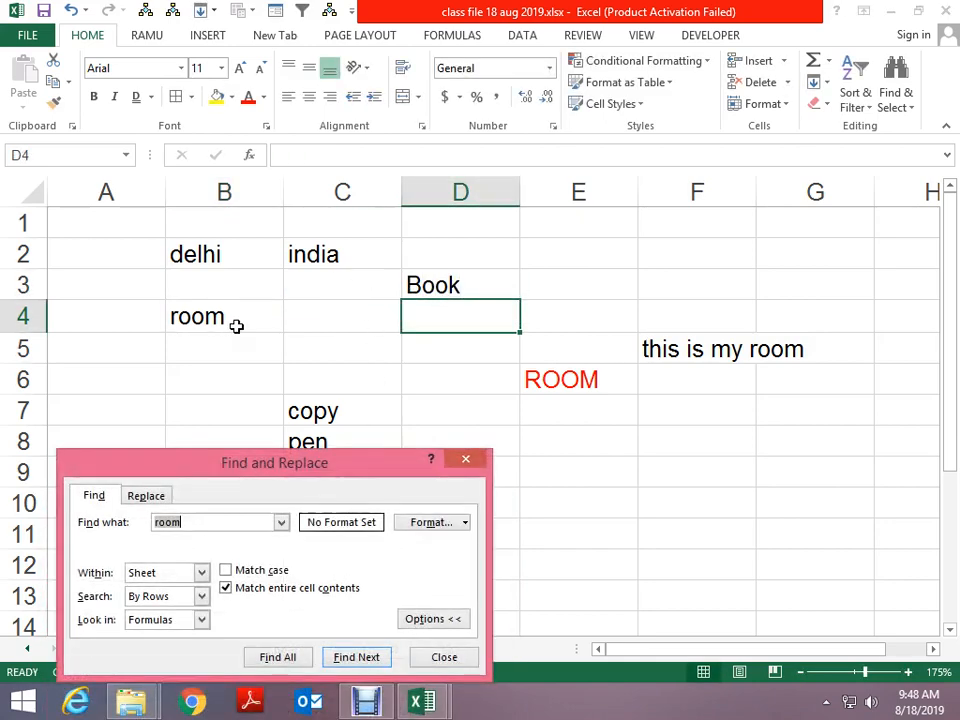
pyautogui.click(226, 588)
pyautogui.click(245, 570)
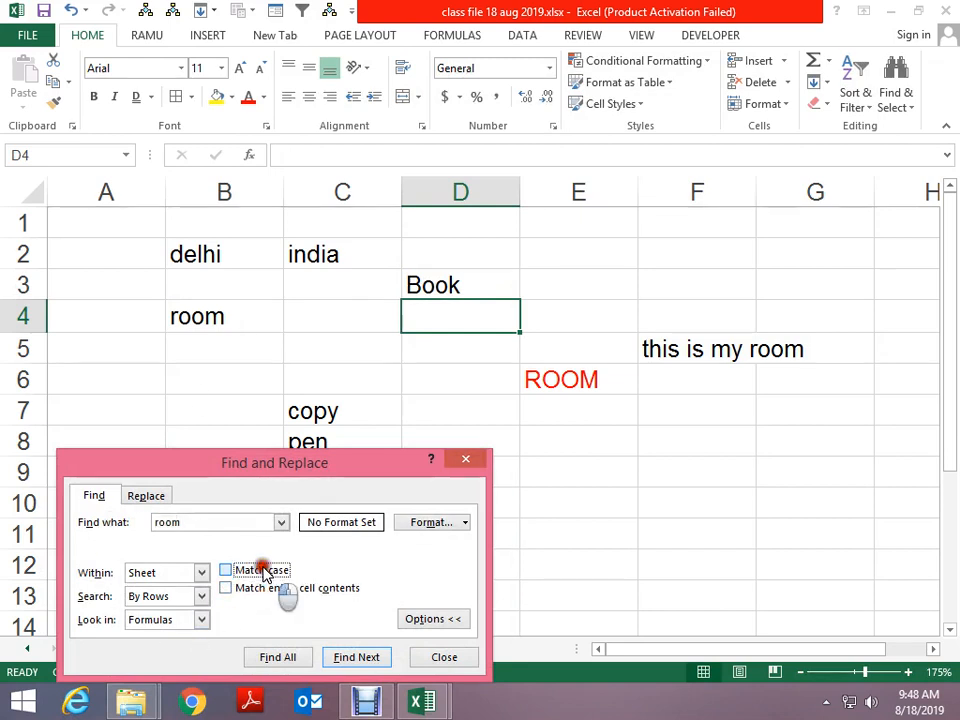
pyautogui.click(290, 664)
pyautogui.click(291, 665)
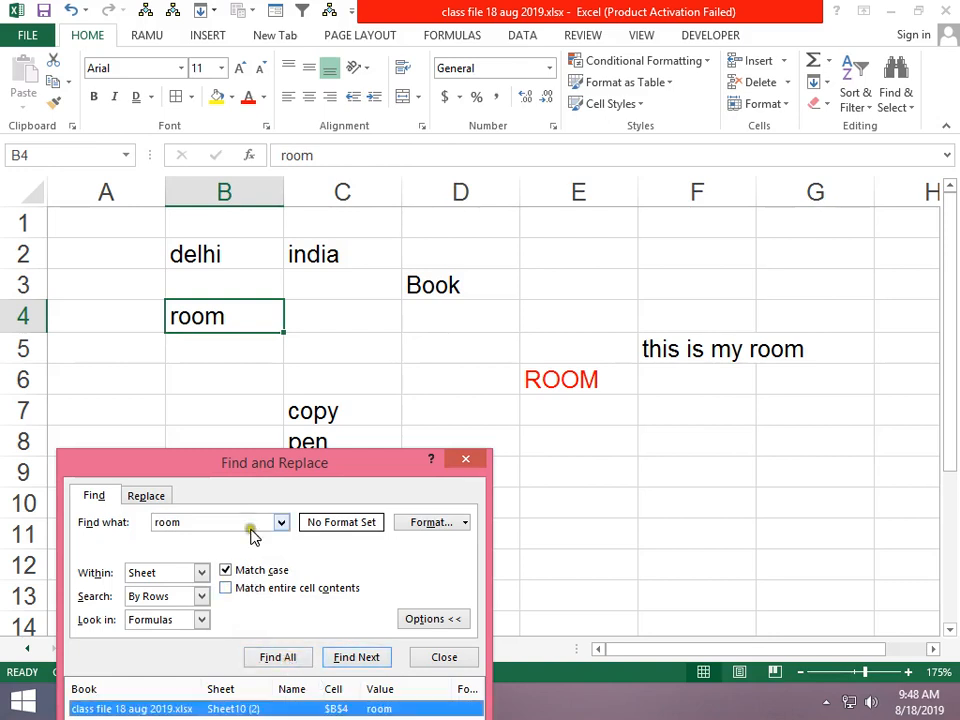
pyautogui.moveTo(272, 471); pyautogui.dragTo(277, 351)
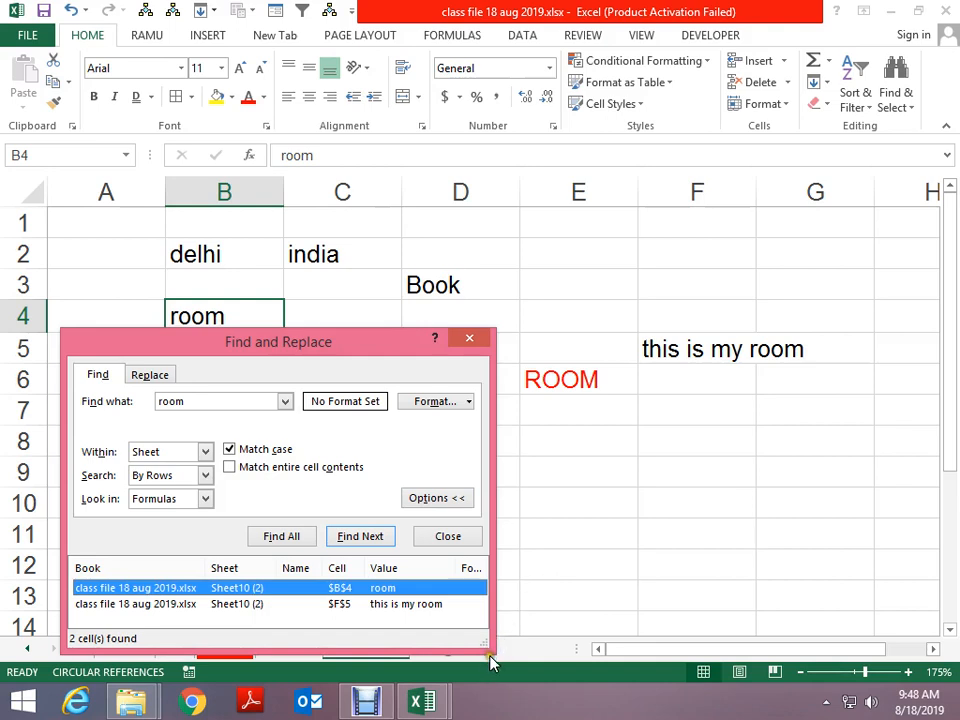
pyautogui.moveTo(489, 649); pyautogui.dragTo(628, 683)
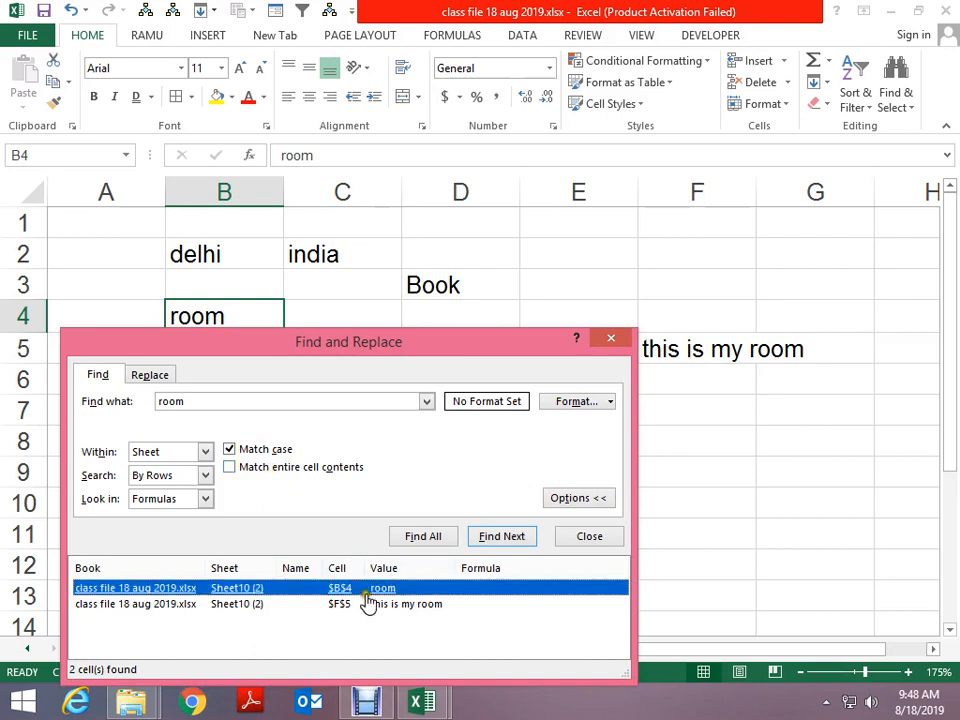
pyautogui.moveTo(395, 343); pyautogui.dragTo(415, 471)
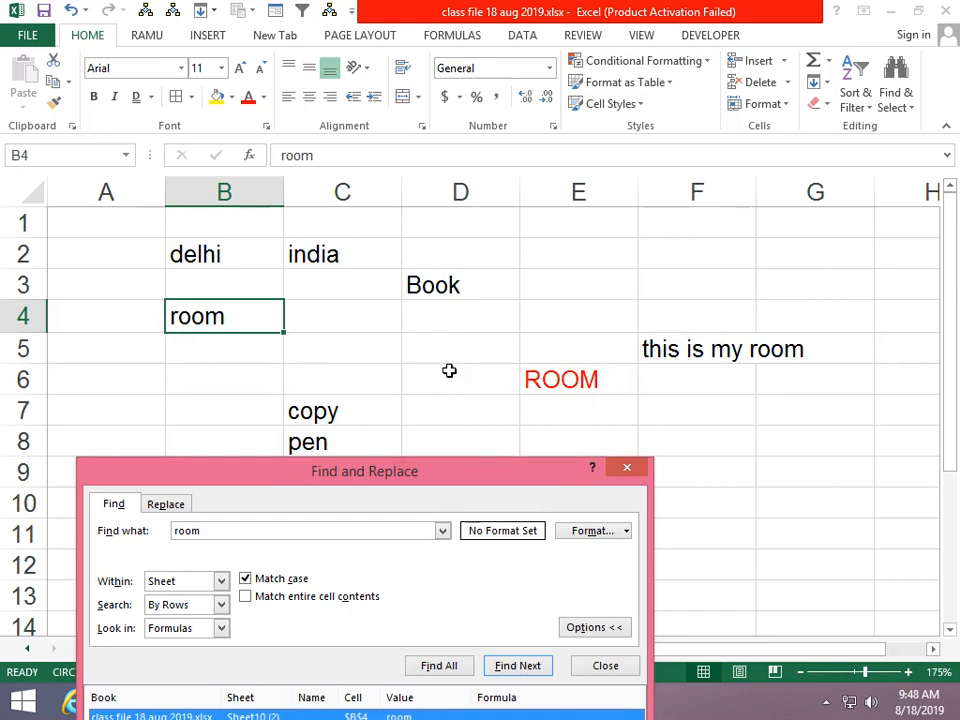
pyautogui.doubleClick(200, 530)
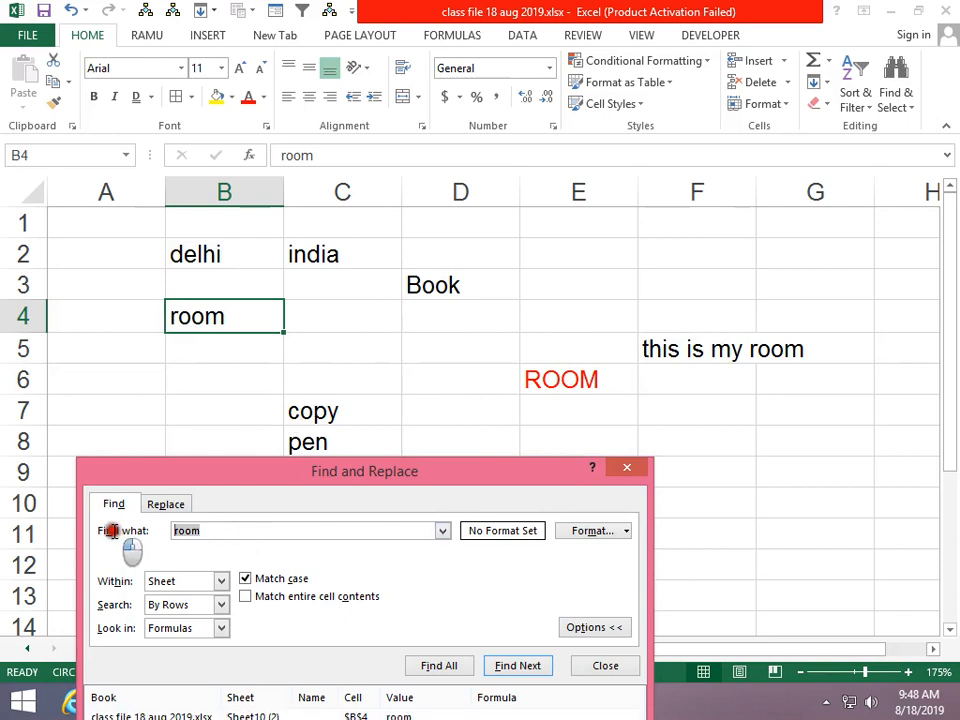
# Search case-sensitively for 'ROOM', finding only E6, and review the Look in choices
pyautogui.write('ROOM')
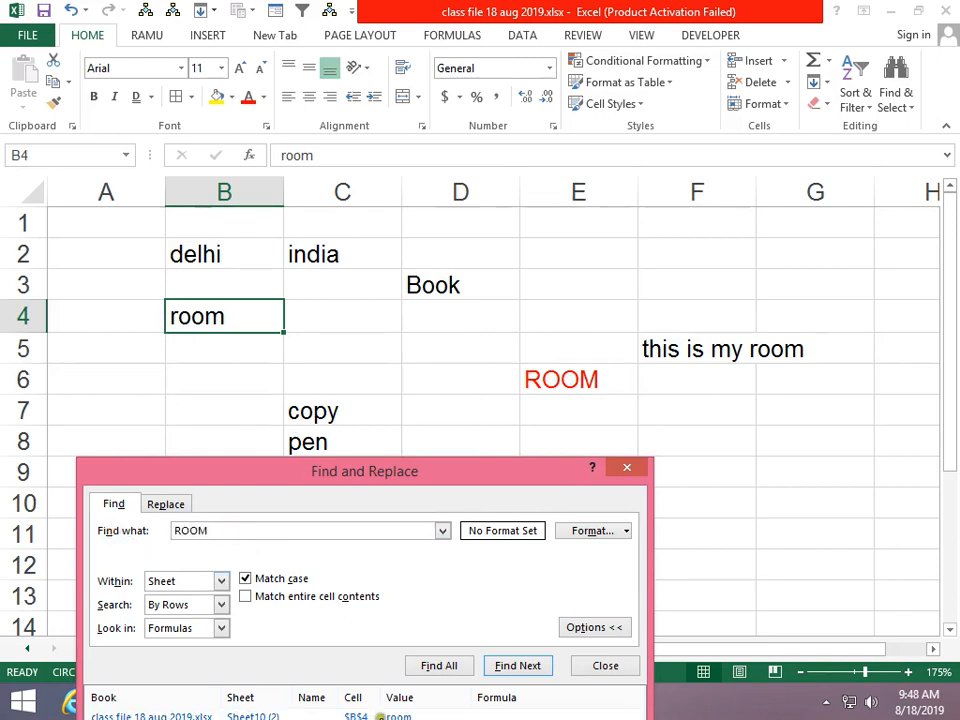
pyautogui.click(432, 665)
pyautogui.moveTo(357, 471); pyautogui.dragTo(342, 344)
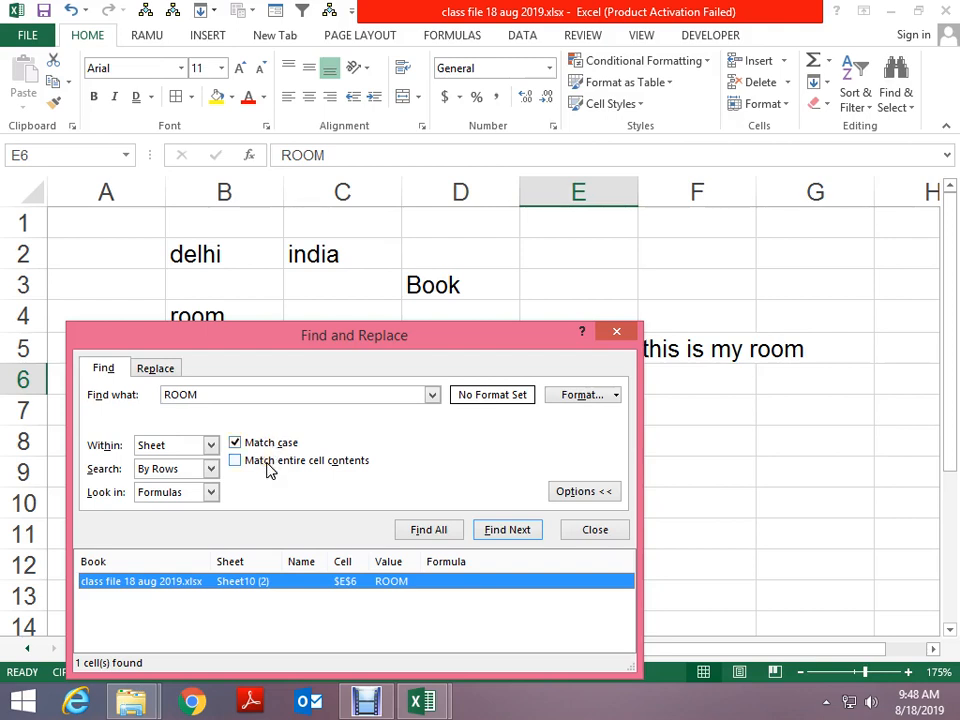
pyautogui.click(207, 494)
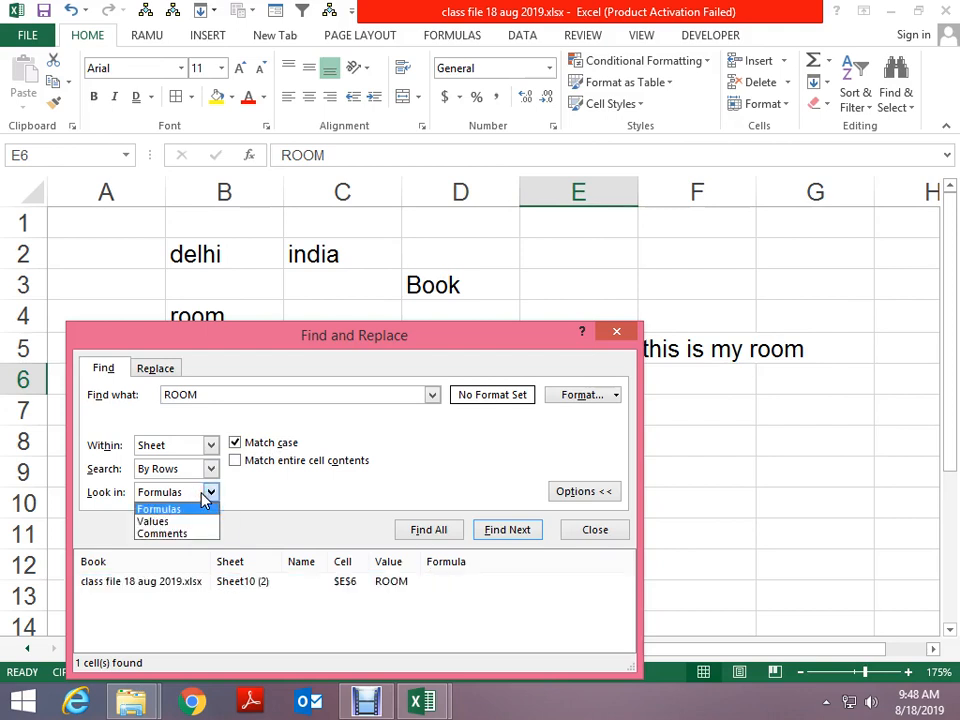
pyautogui.click(204, 499)
pyautogui.click(208, 493)
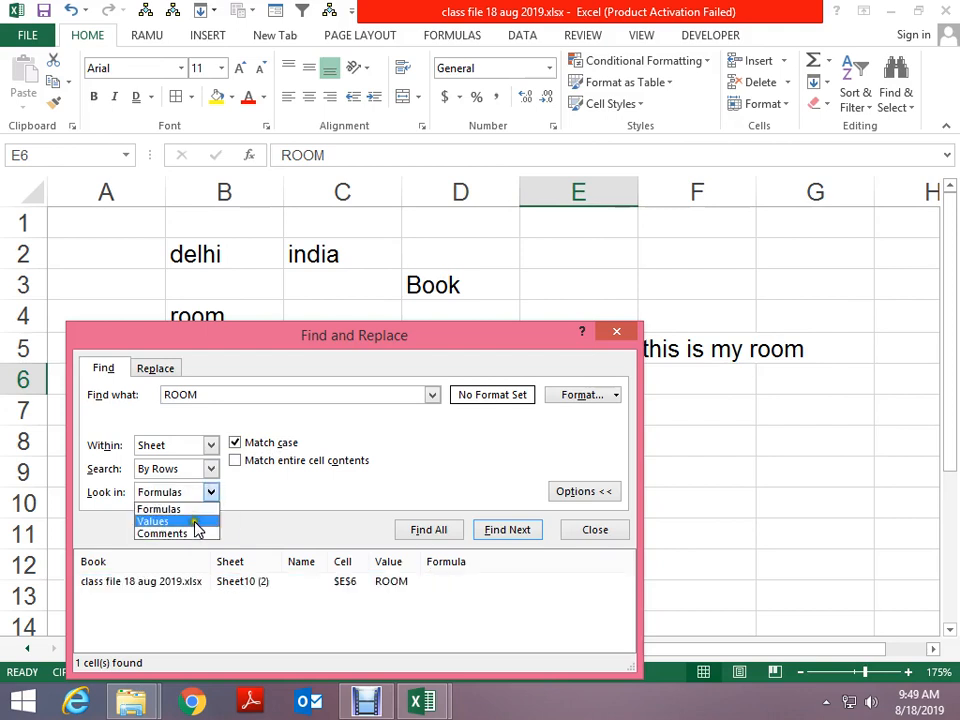
# Add a comment reading 'ROOM' to cell E2, then bring the search back
pyautogui.click(194, 533)
pyautogui.click(616, 331)
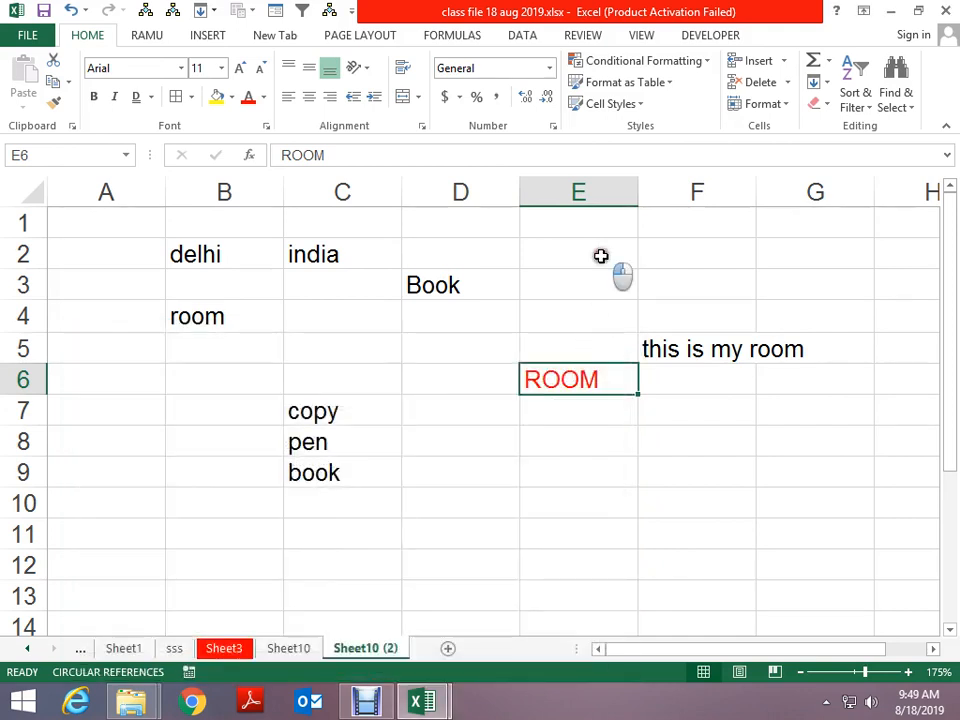
pyautogui.click(601, 256)
pyautogui.hotkey('shift', 'F2')
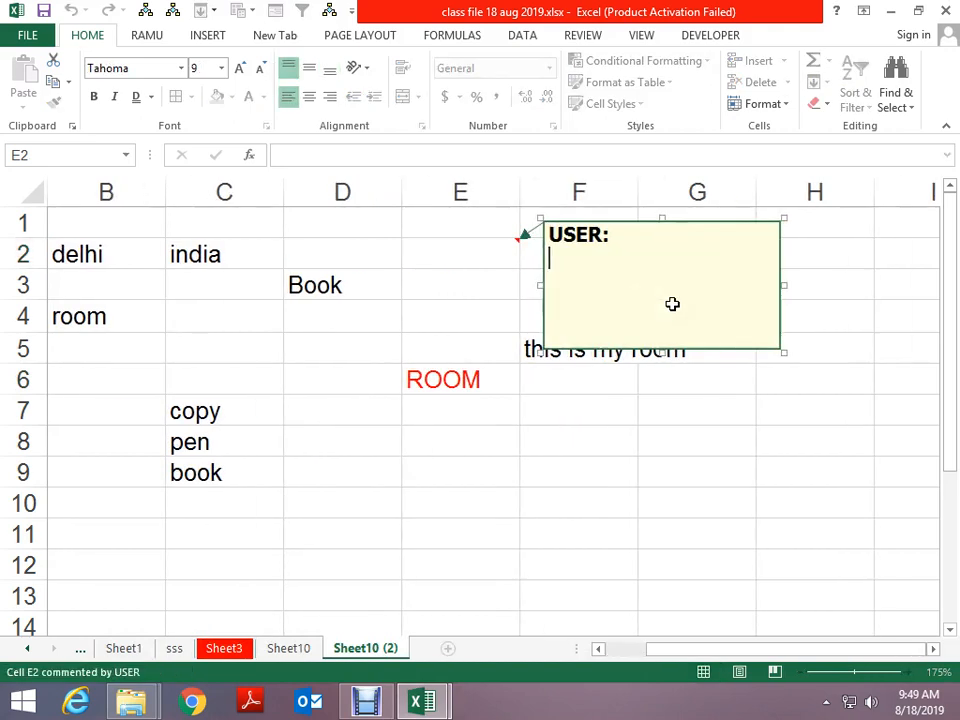
pyautogui.write('RII')
pyautogui.press('BackSpace')
pyautogui.press('BackSpace')
pyautogui.write('OOM')
pyautogui.click(373, 322)
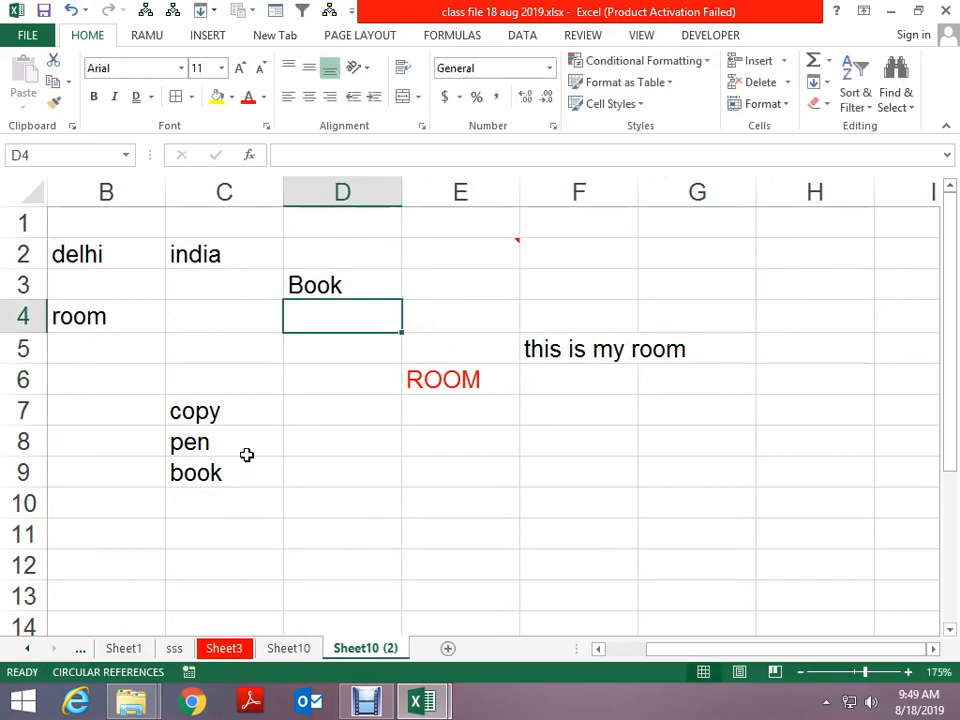
pyautogui.hotkey('ctrl', 'f')
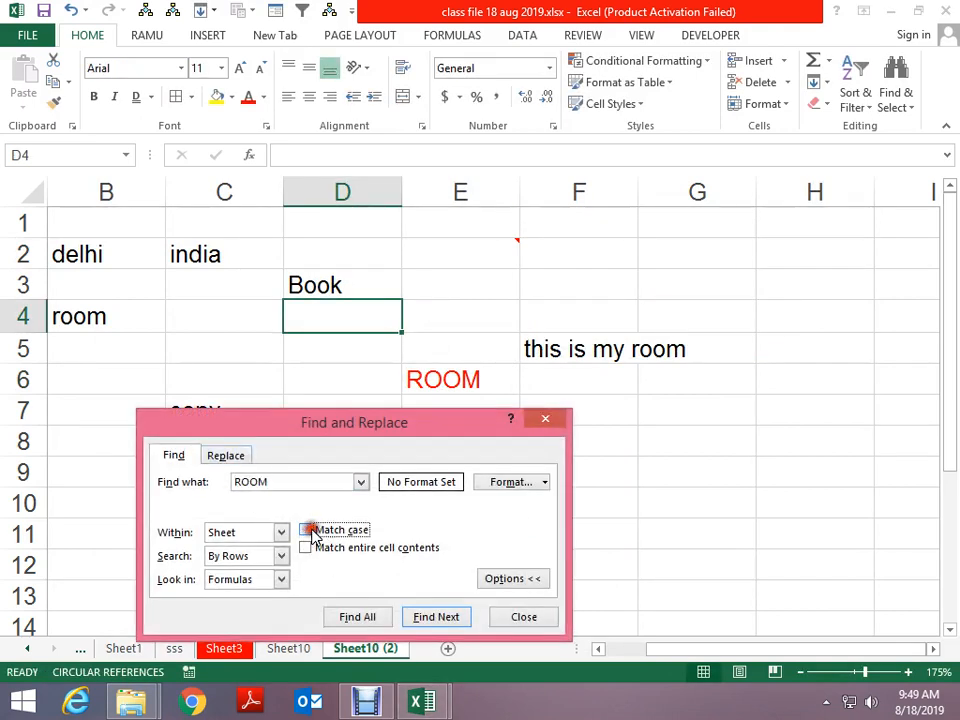
# Turn off Match case and list all 'ROOM' cells in any case: B4, F5 and E6
pyautogui.click(308, 531)
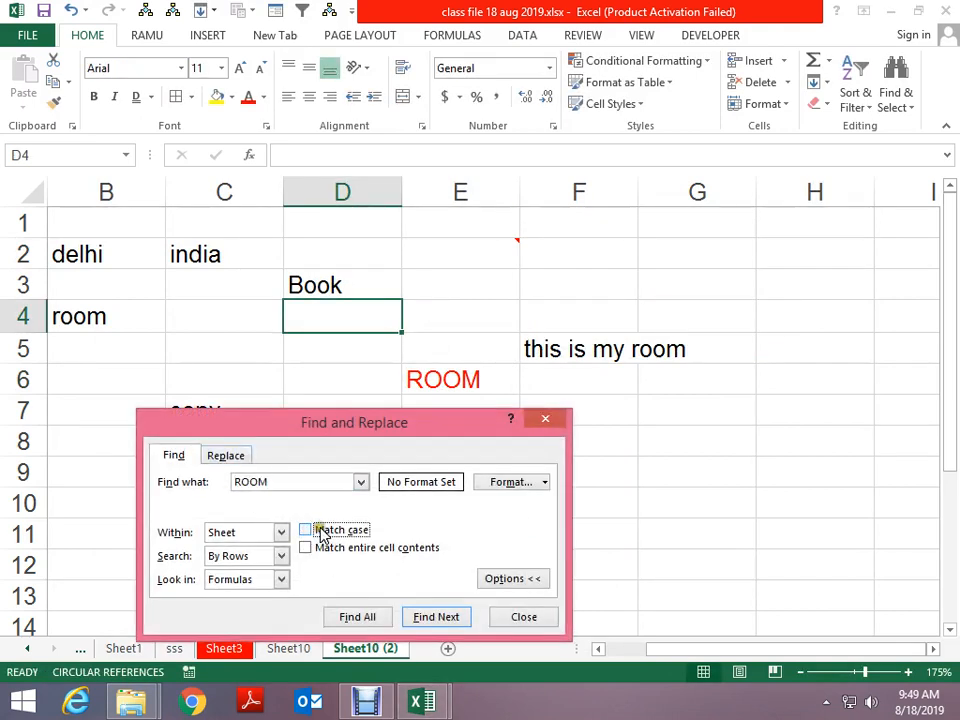
pyautogui.click(375, 618)
pyautogui.moveTo(340, 440); pyautogui.dragTo(246, 156)
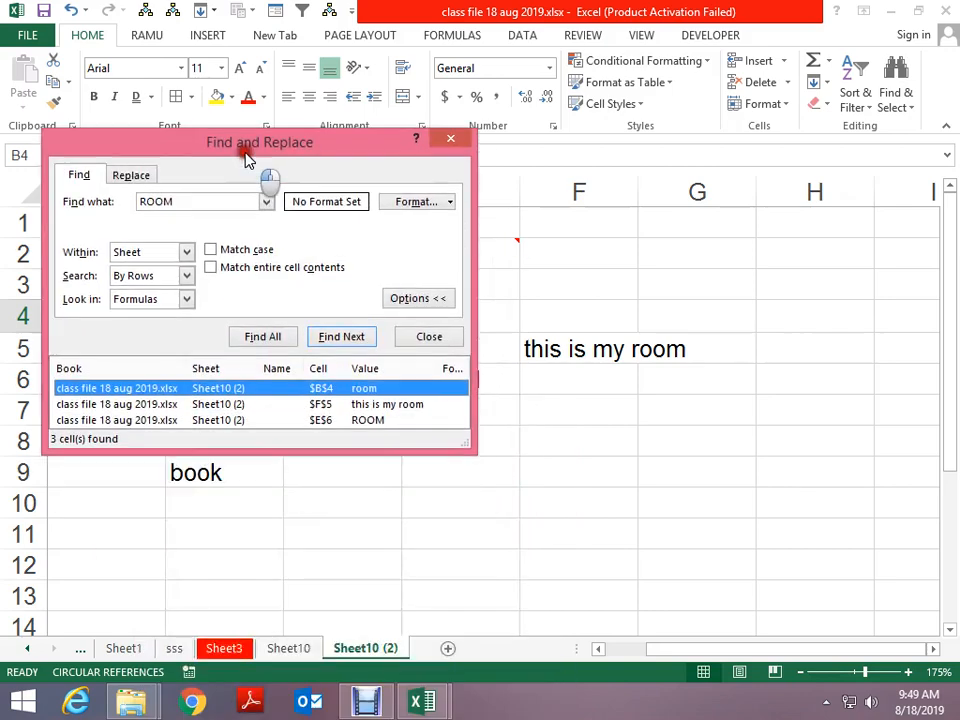
pyautogui.moveTo(471, 451); pyautogui.dragTo(540, 567)
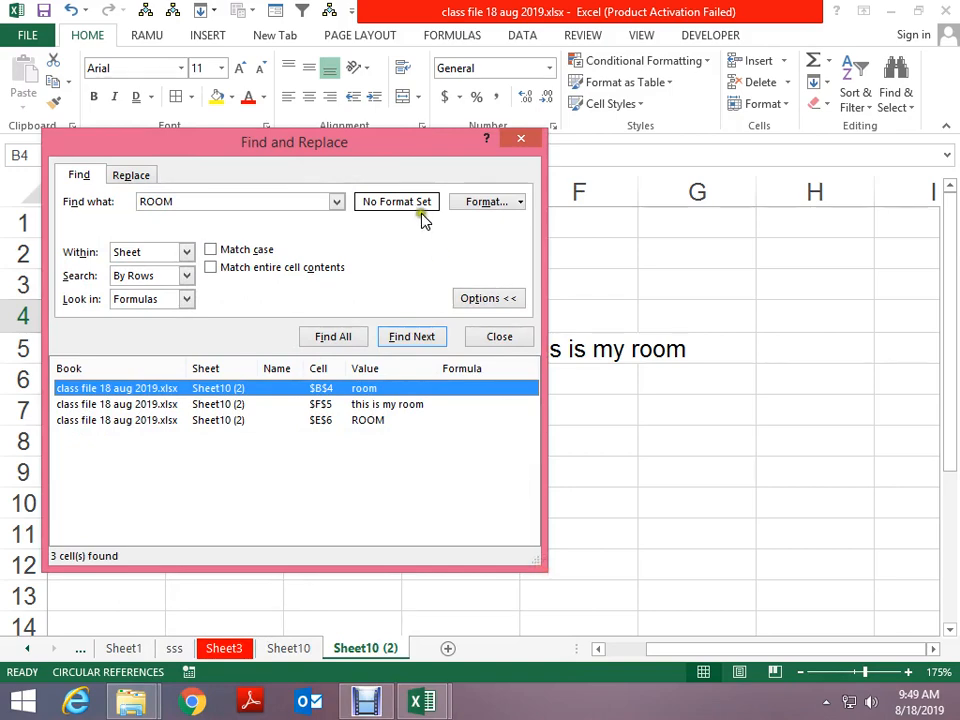
pyautogui.moveTo(376, 156); pyautogui.dragTo(420, 358)
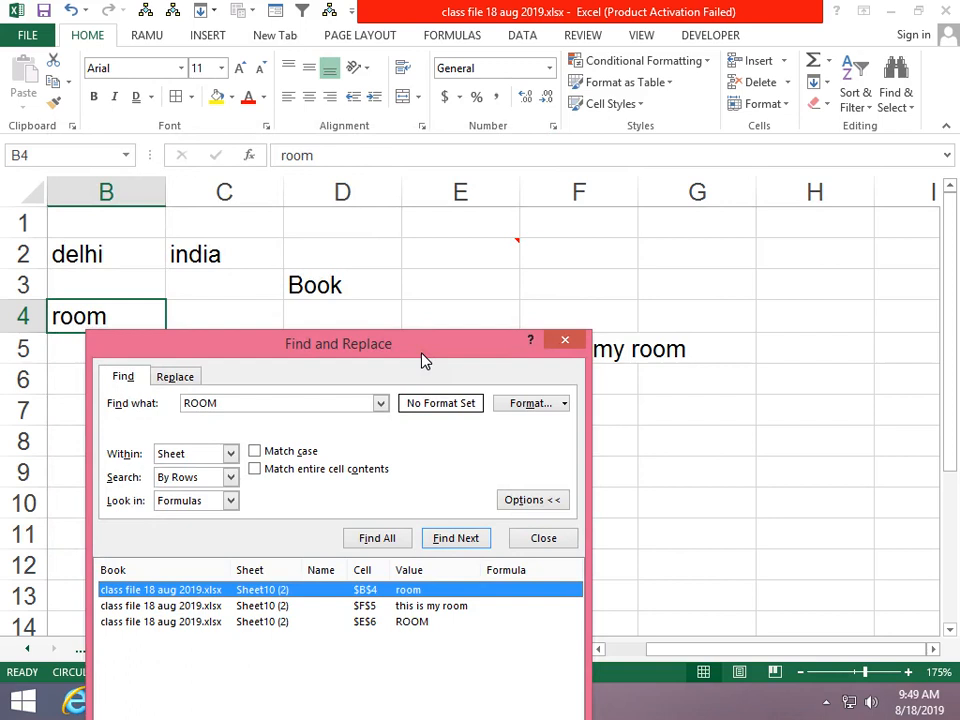
pyautogui.moveTo(424, 360); pyautogui.dragTo(417, 273)
# Search comments only for 'ROOM', finding E2, then close the search
pyautogui.click(190, 425)
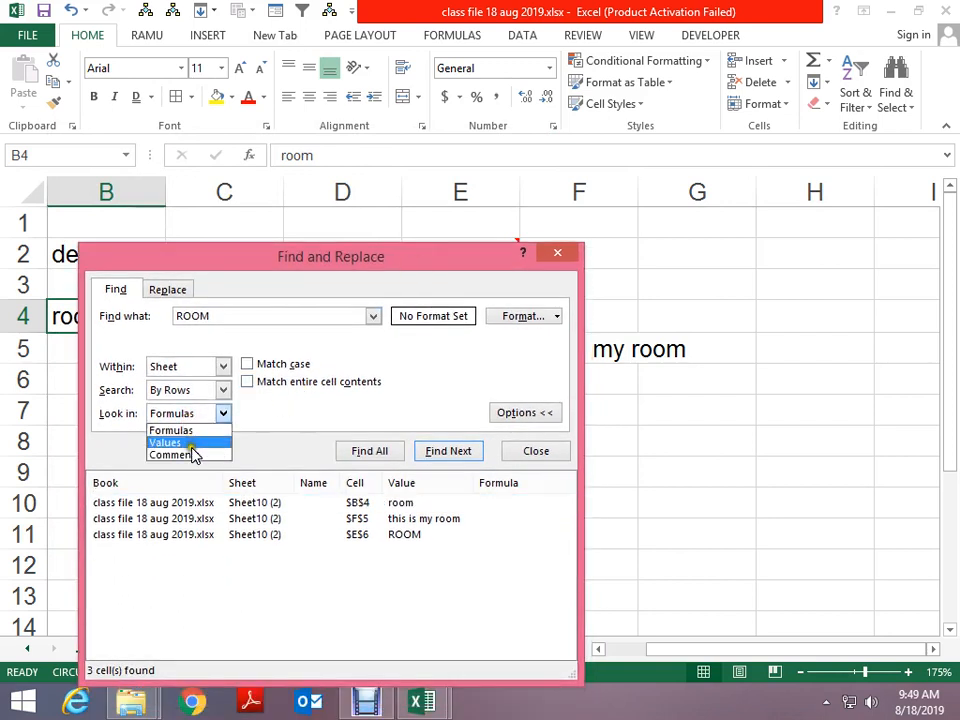
pyautogui.click(190, 453)
pyautogui.click(369, 451)
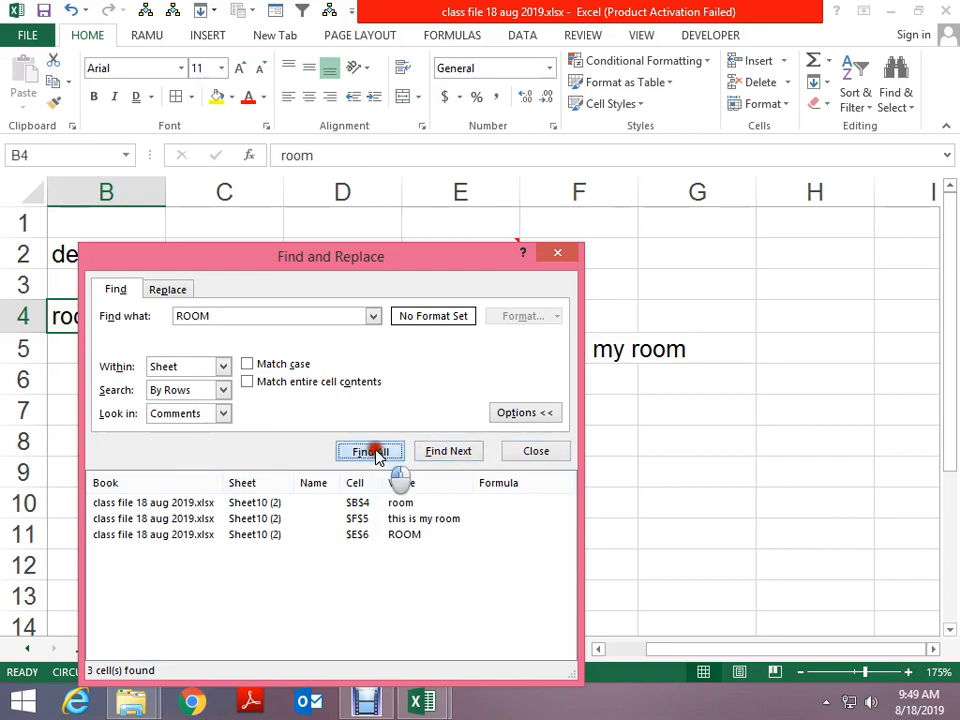
pyautogui.moveTo(342, 278); pyautogui.dragTo(370, 372)
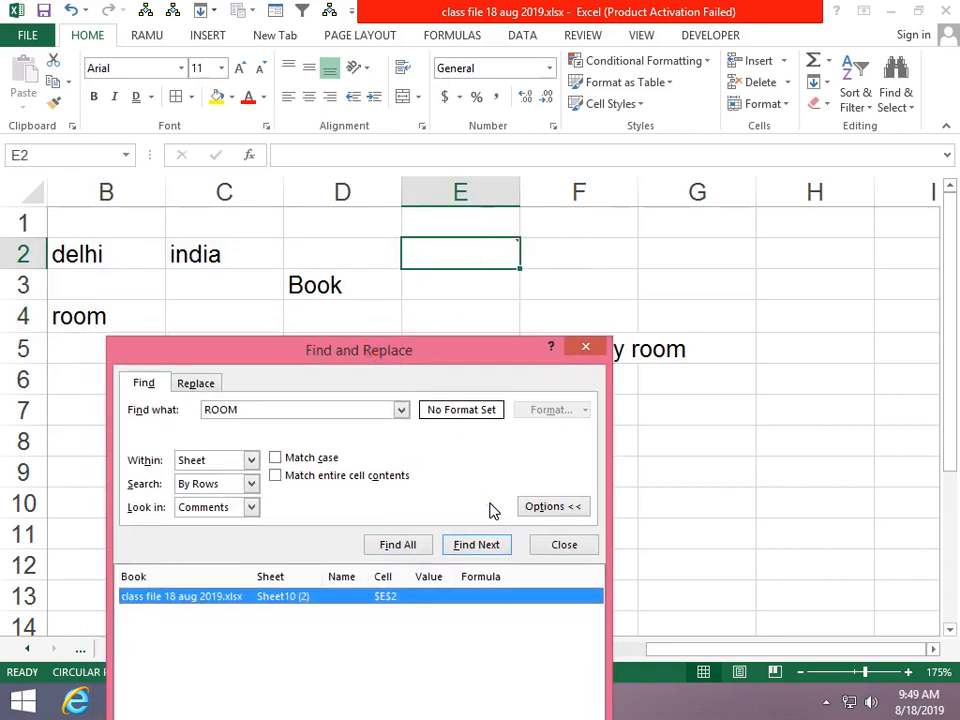
pyautogui.click(585, 349)
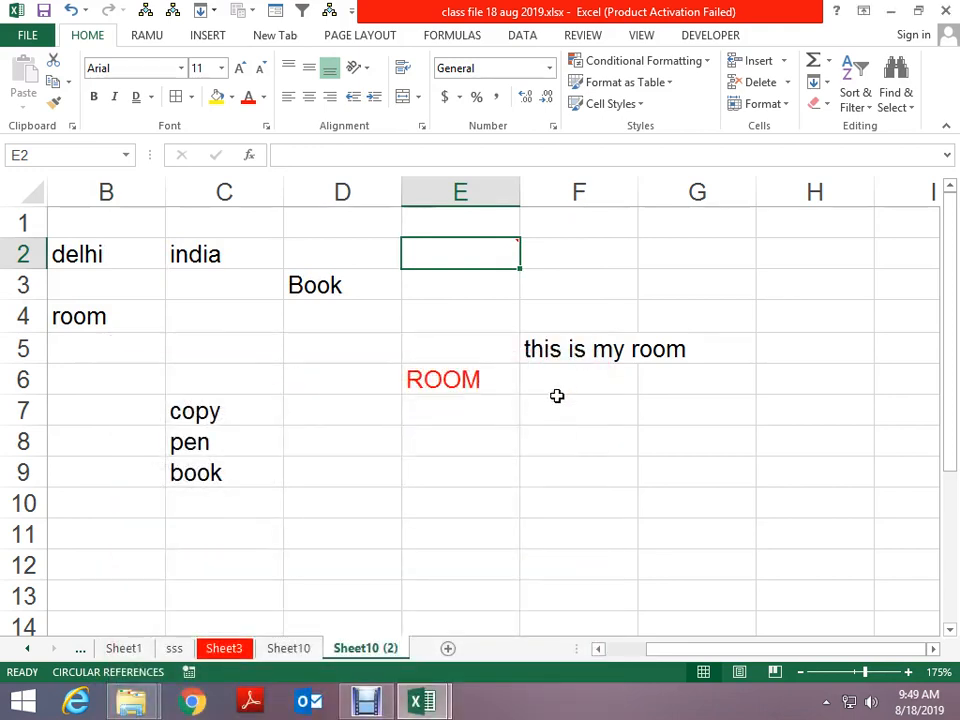
pyautogui.hotkey('ctrl', 'f')
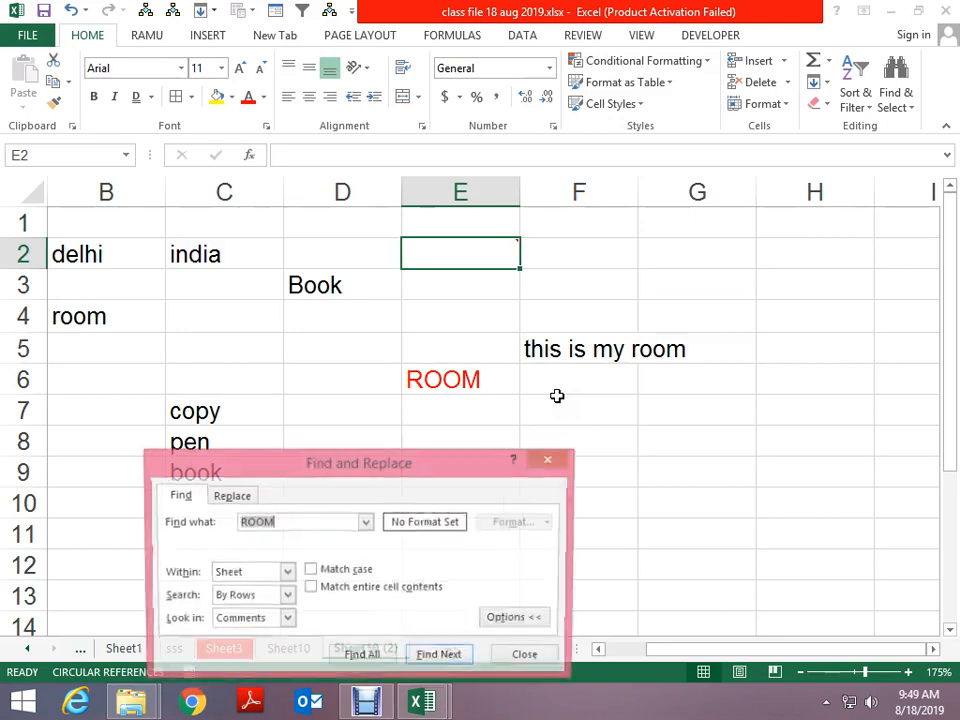
pyautogui.press('Escape')
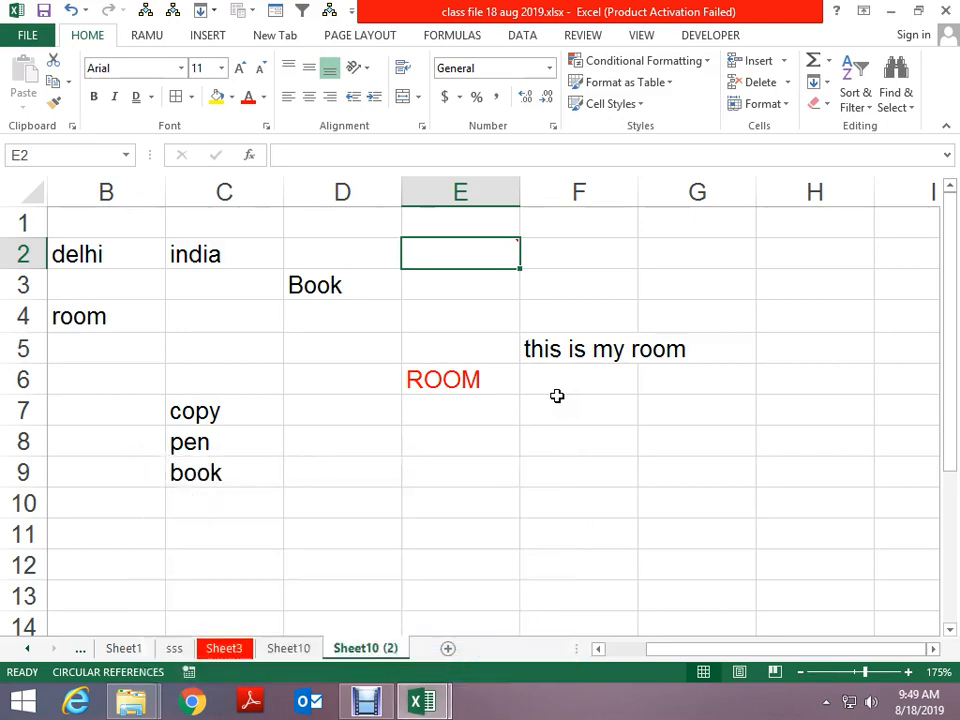
pyautogui.hotkey('ctrl', 'h')
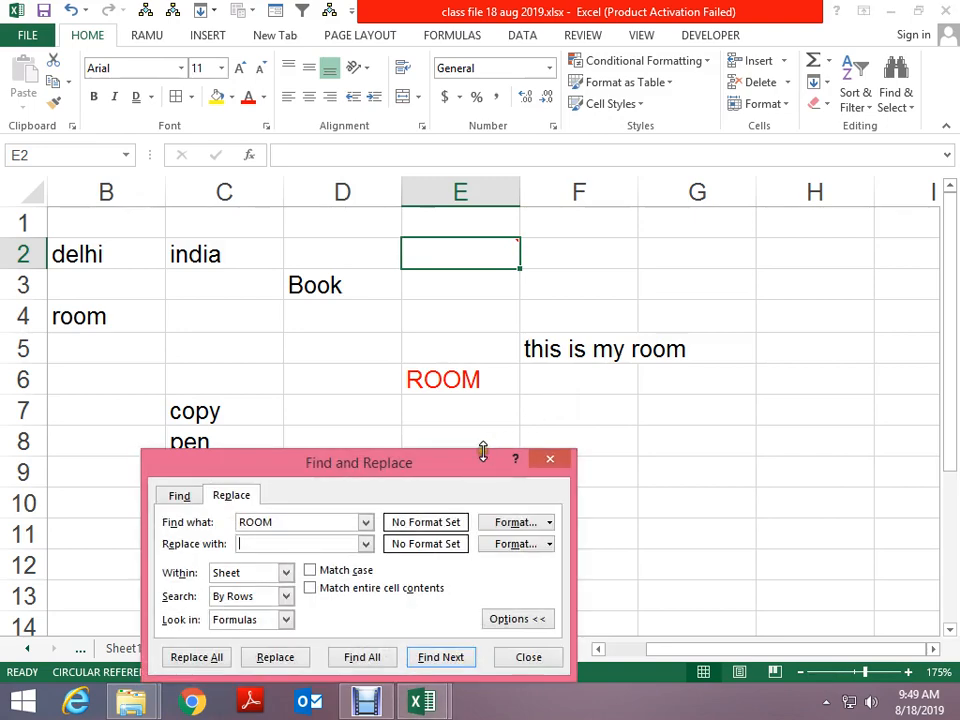
pyautogui.moveTo(440, 470); pyautogui.dragTo(422, 304)
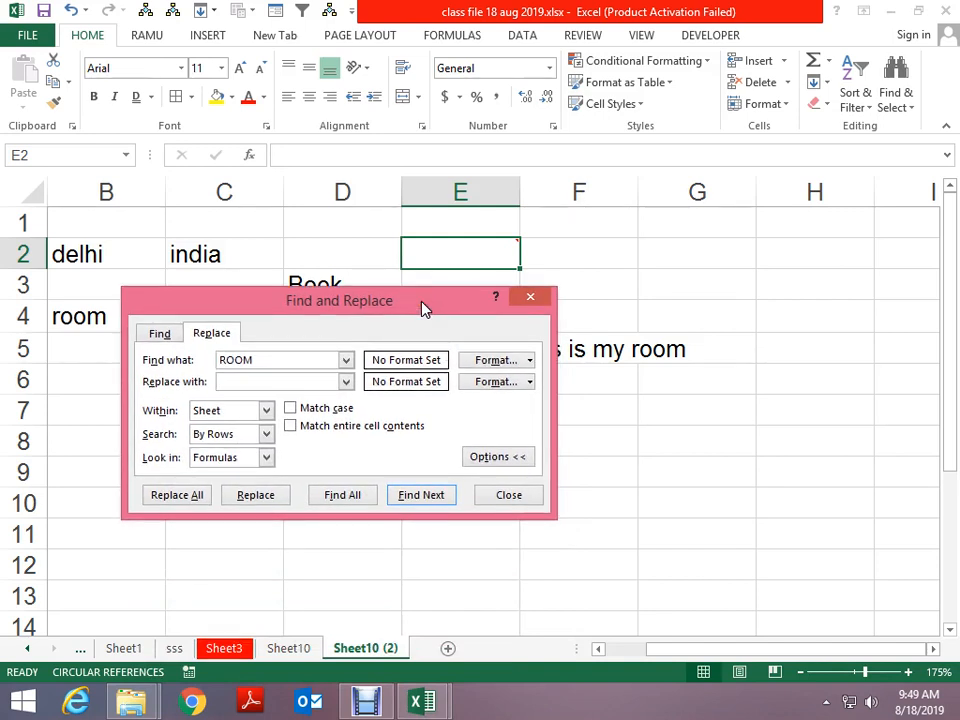
pyautogui.click(252, 380)
pyautogui.click(293, 408)
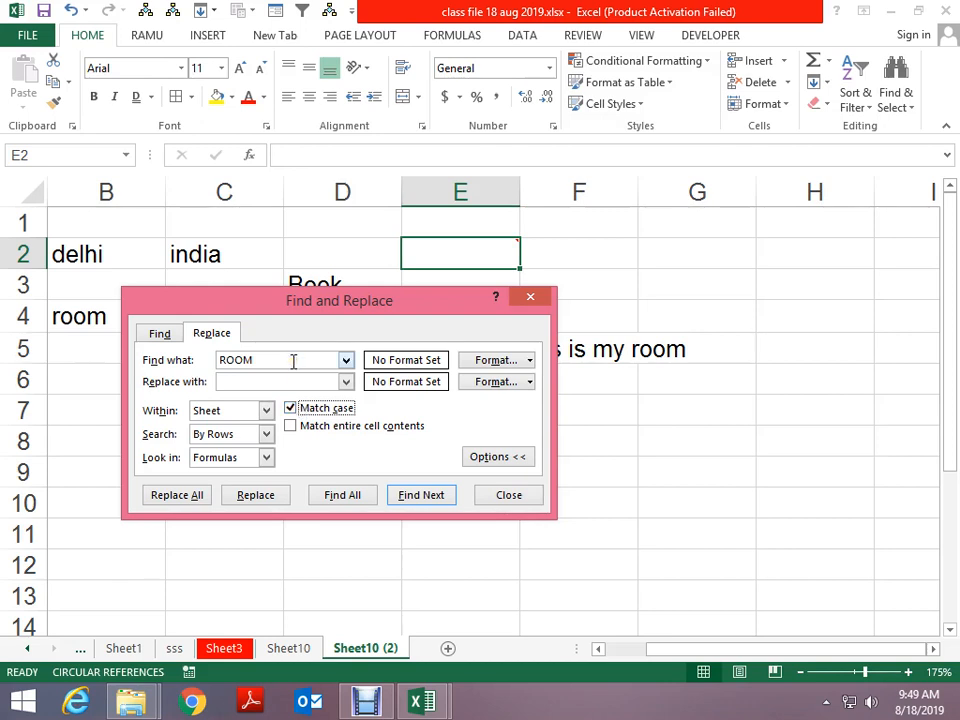
pyautogui.click(291, 425)
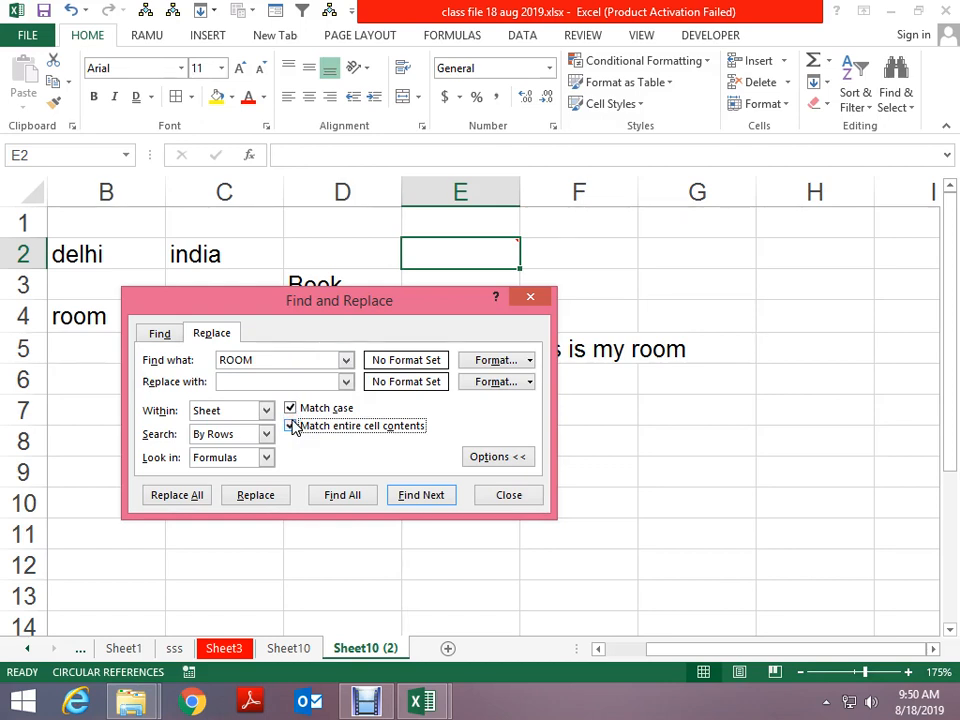
pyautogui.press('Escape')
pyautogui.scroll(-3, 540, 444)
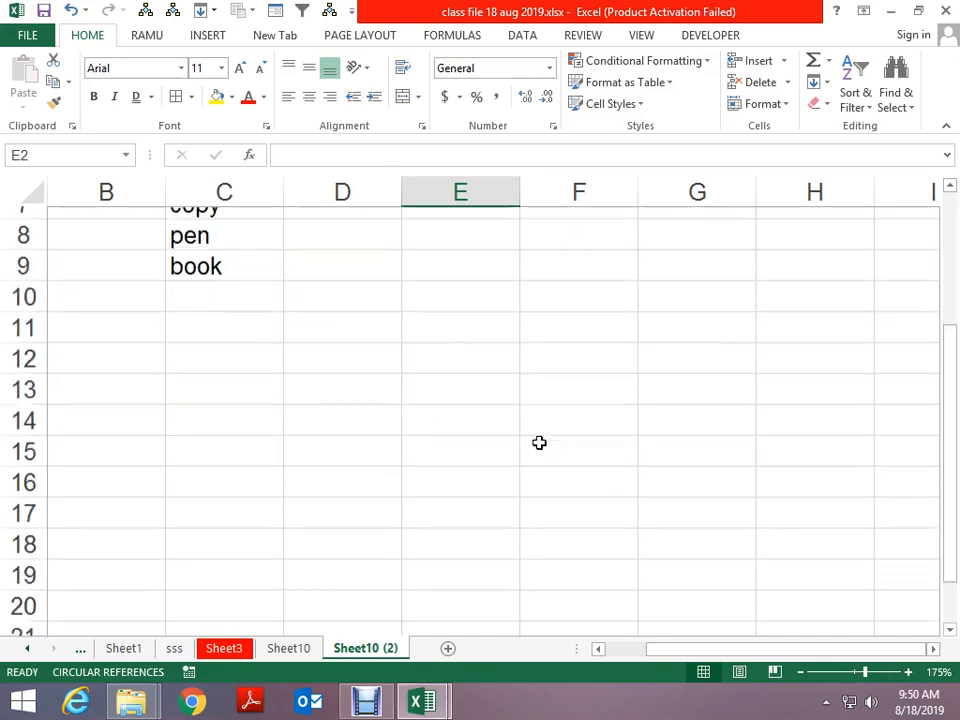
# Enter two full names in E14:E15 and AutoFit column E to fit them
pyautogui.click(424, 349)
pyautogui.scroll(1, 610, 377)
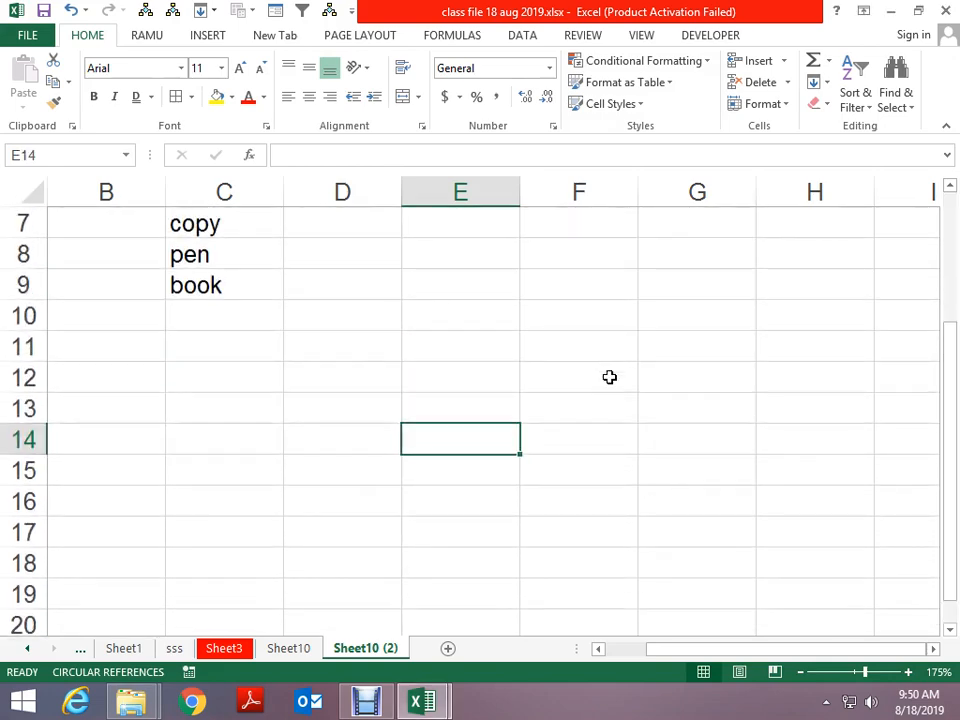
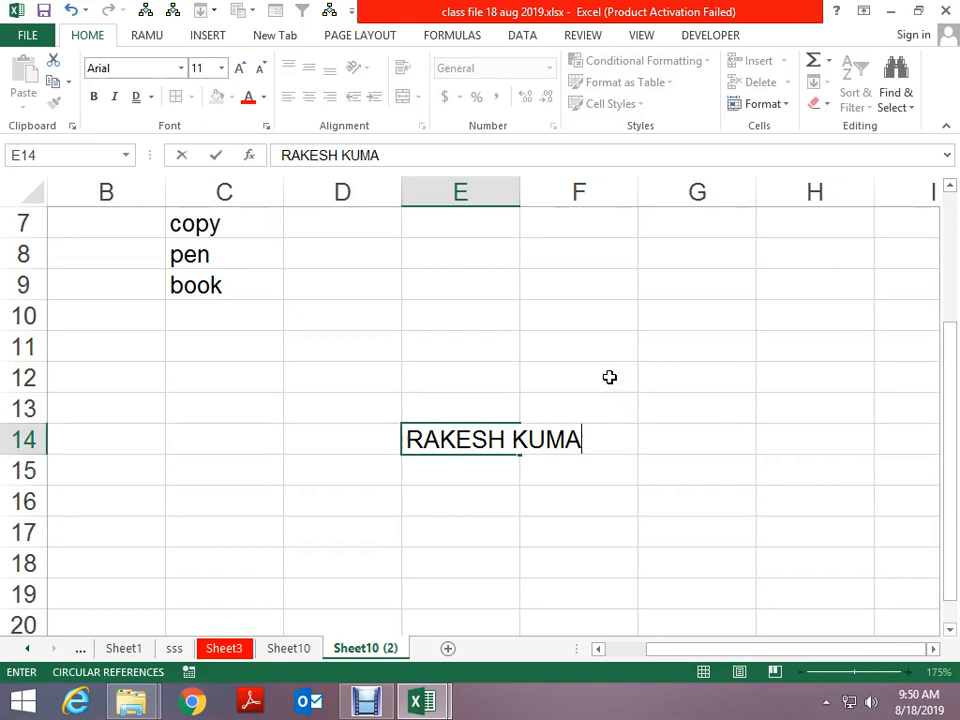
pyautogui.press('Return')
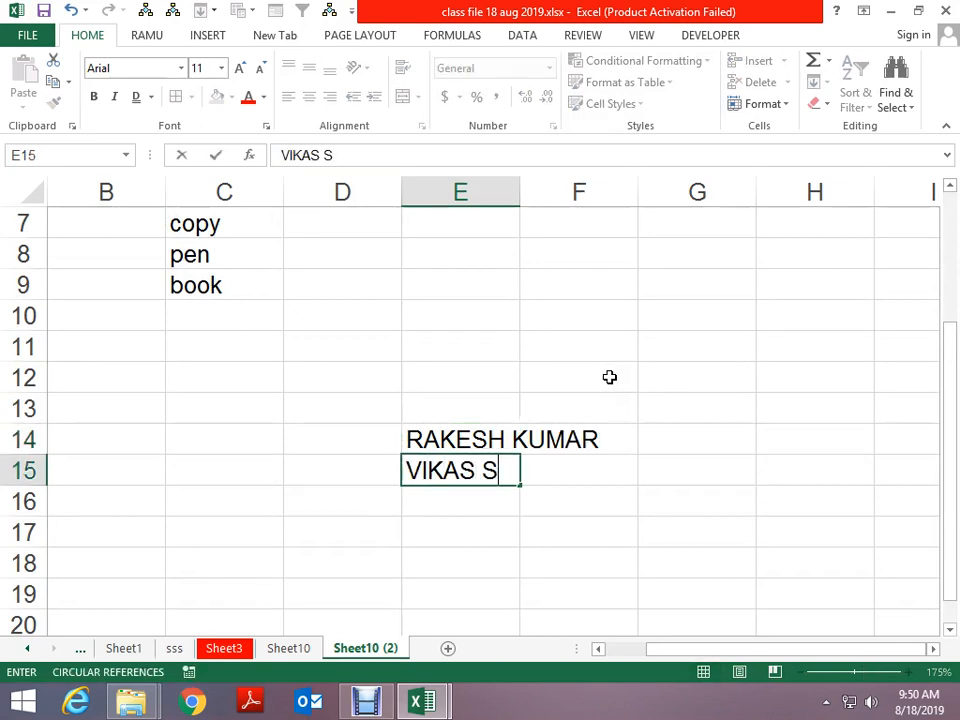
pyautogui.press('Return')
pyautogui.press('Up')
pyautogui.press('Up')
pyautogui.hotkey('shift', 'Down')
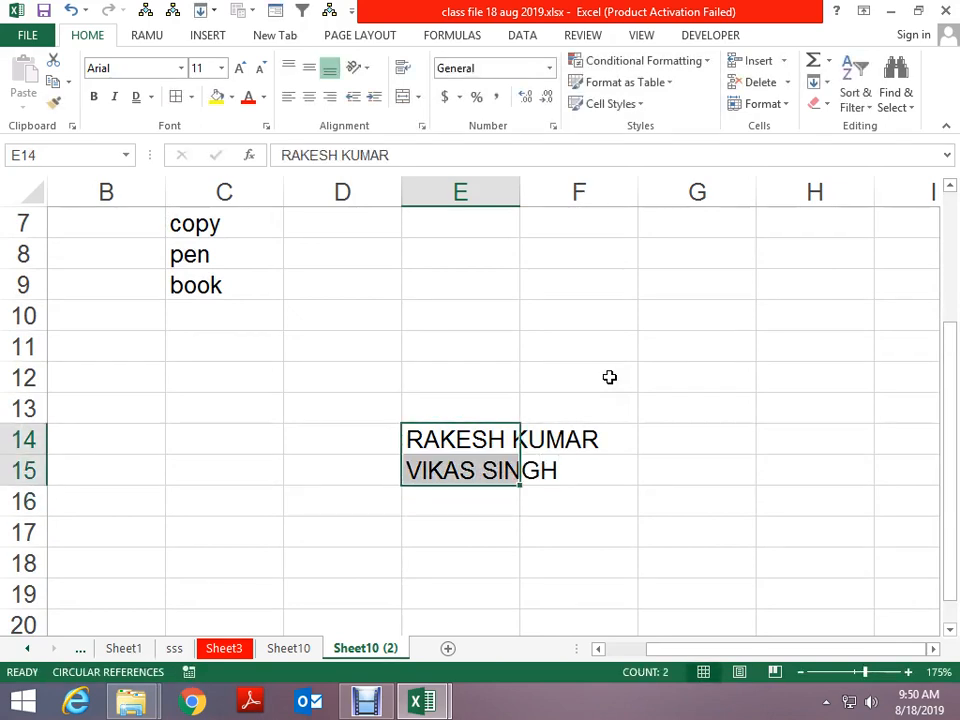
pyautogui.hotkey('alt', 'h')
pyautogui.press('o')
pyautogui.press('i')
# Enter wildcard samples * in D12, A* in B12 and *A in B13
pyautogui.press('Up')
pyautogui.press('Up')
pyautogui.press('Left')
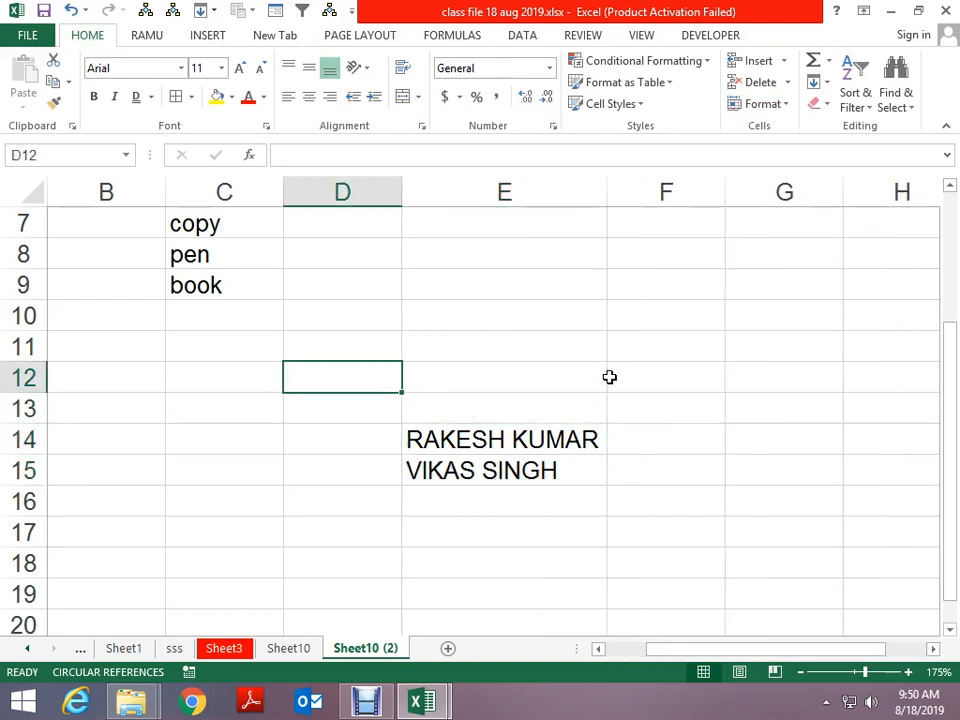
pyautogui.write('*')
pyautogui.press('Left')
pyautogui.press('Left')
pyautogui.write('A*')
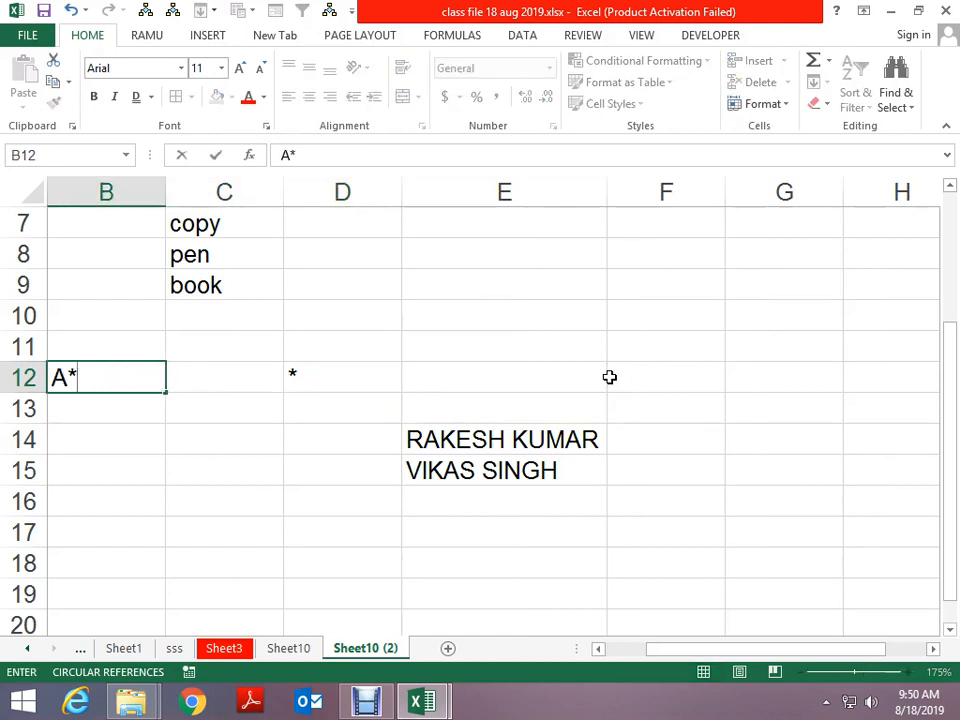
pyautogui.press('Return')
pyautogui.write('*A')
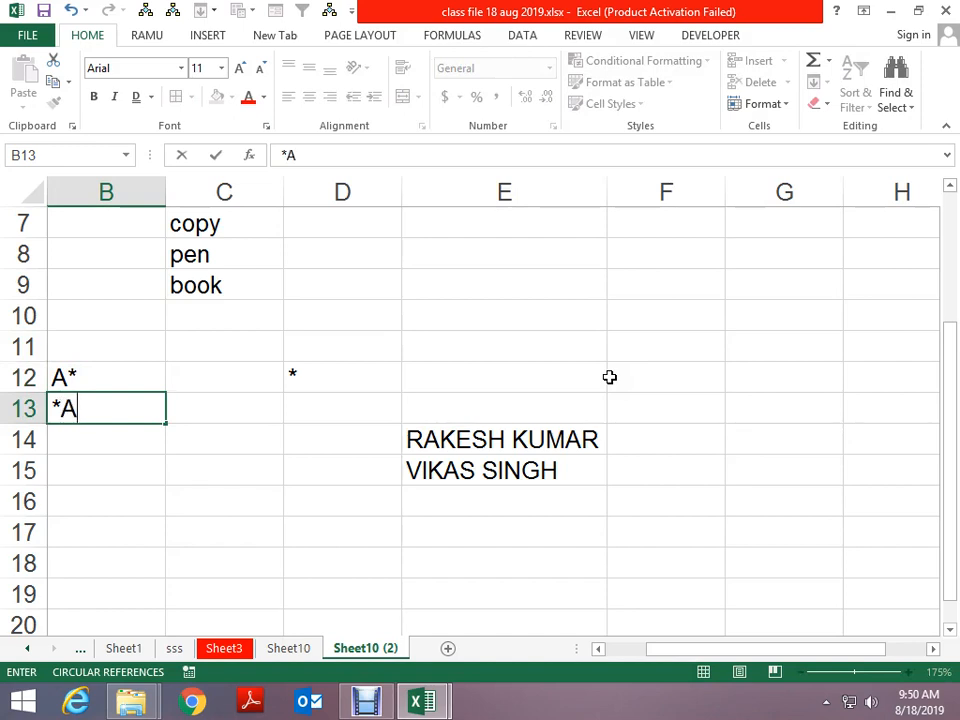
pyautogui.press('Return')
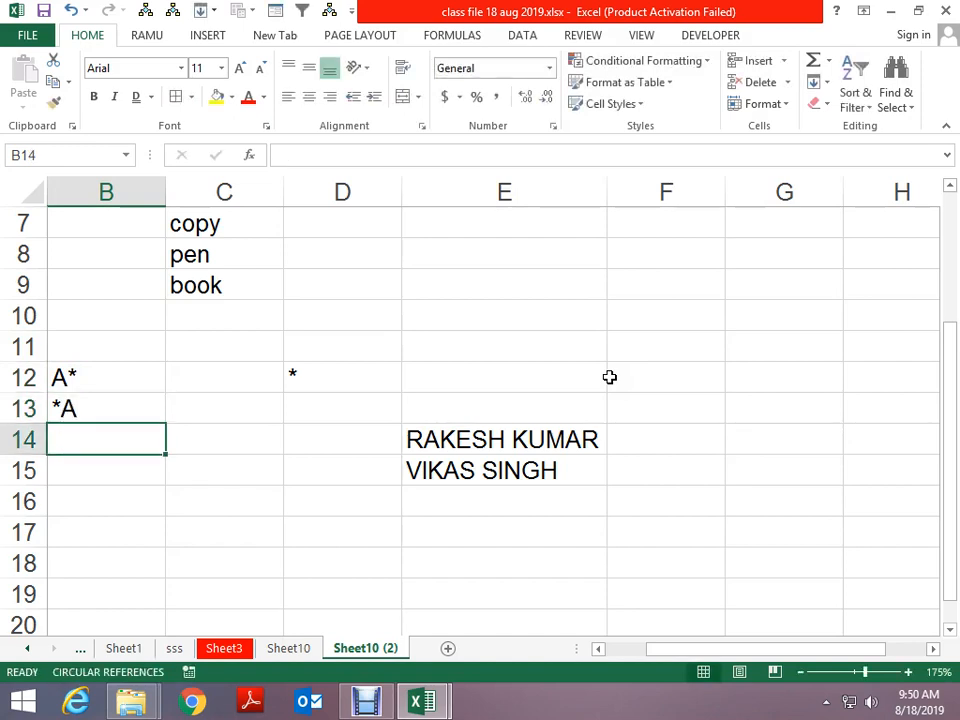
pyautogui.write('A')
pyautogui.press('BackSpace')
pyautogui.press('BackSpace')
pyautogui.write('*A*')
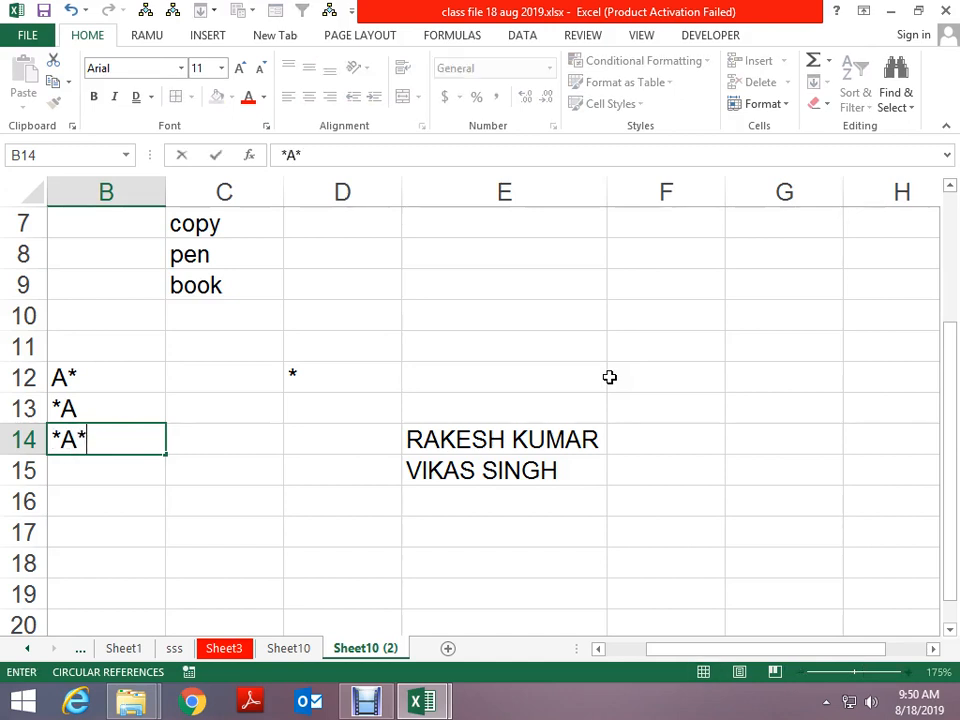
pyautogui.press('Escape')
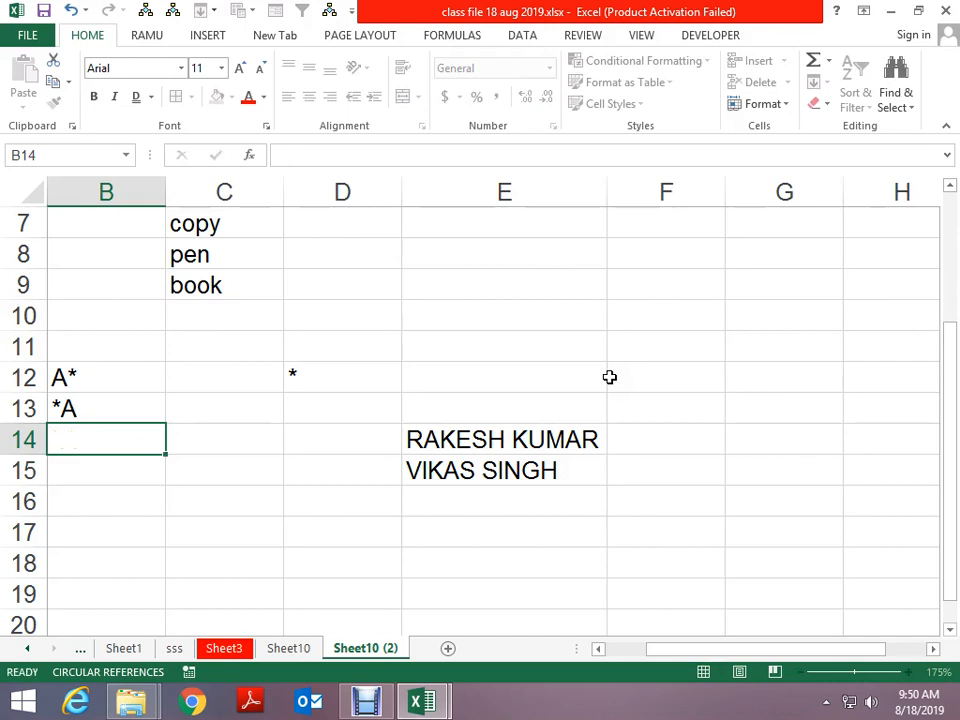
# Move up to cell E10 and bring up Find and Replace
pyautogui.press('Right')
pyautogui.press('Right')
pyautogui.press('Right')
pyautogui.press('Up')
pyautogui.press('Down')
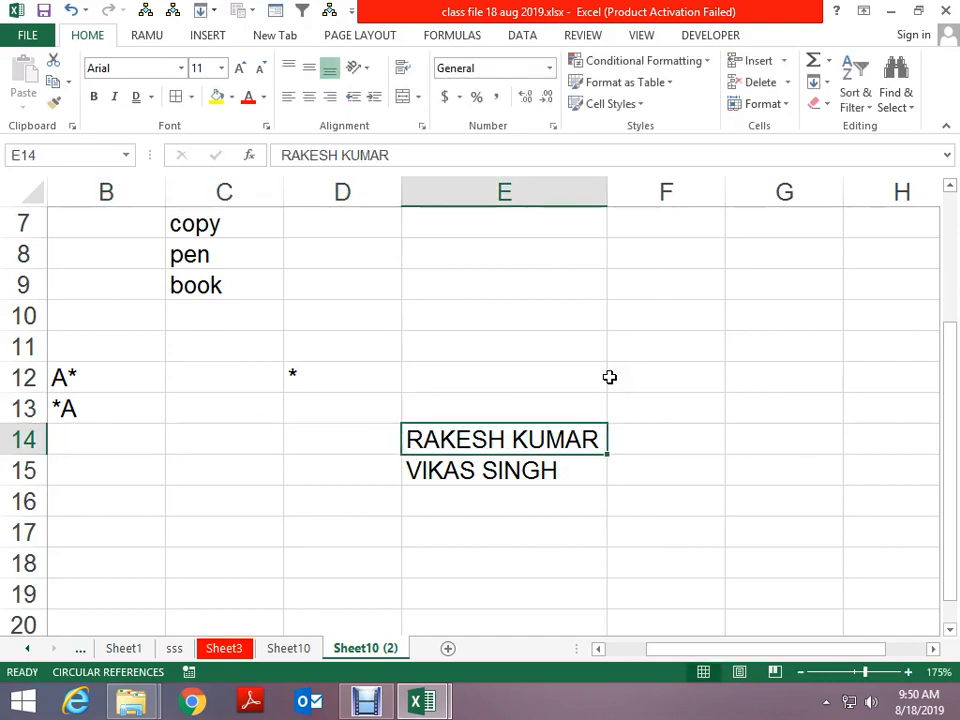
pyautogui.press('Up')
pyautogui.press('Up')
pyautogui.press('Up')
pyautogui.press('Up')
pyautogui.hotkey('ctrl', 'f')
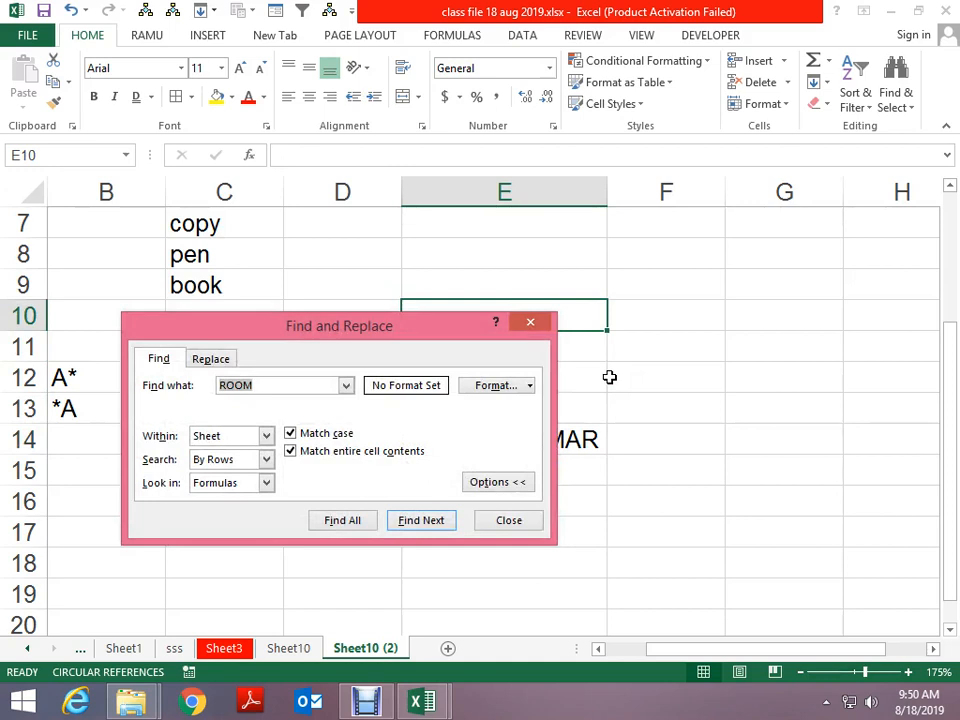
# Select E10:E16 and open Replace, clearing the old ROOM search text
pyautogui.press('Escape')
pyautogui.hotkey('shift', 'Down')
pyautogui.hotkey('shift', 'Down')
pyautogui.hotkey('shift', 'Down')
pyautogui.hotkey('shift', 'Down')
pyautogui.hotkey('shift', 'Down')
pyautogui.hotkey('shift', 'Down')
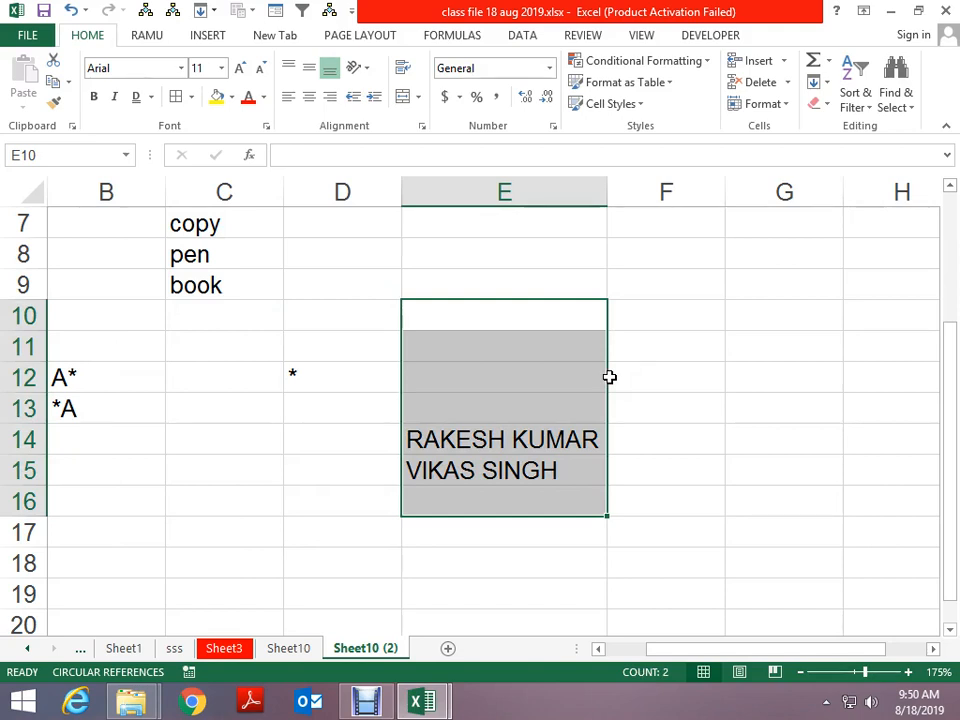
pyautogui.hotkey('ctrl', 'h')
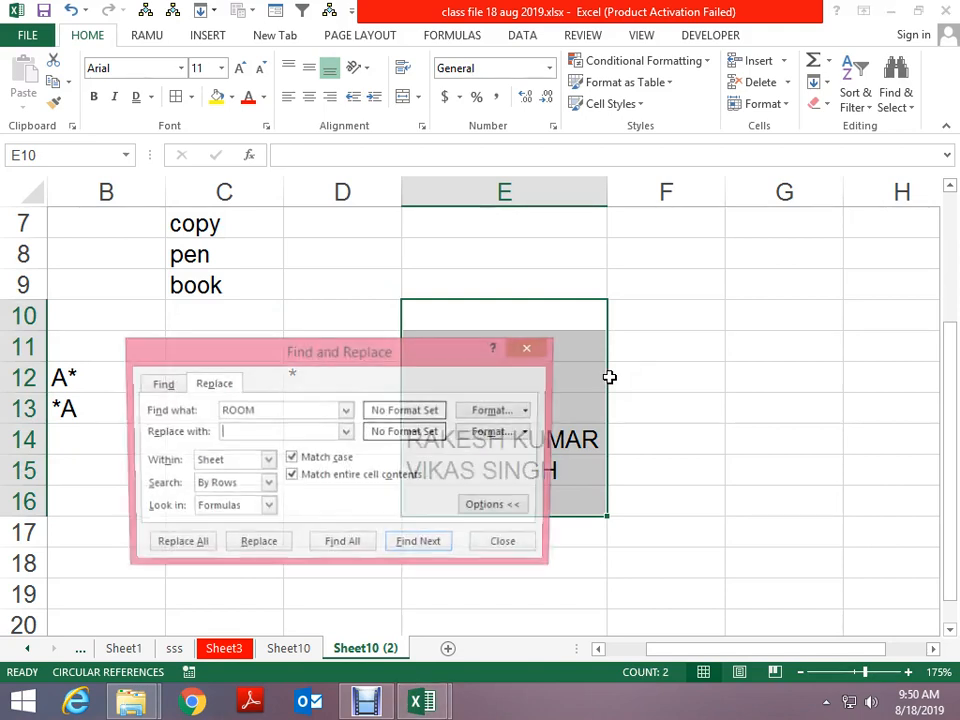
pyautogui.moveTo(283, 410); pyautogui.dragTo(203, 410)
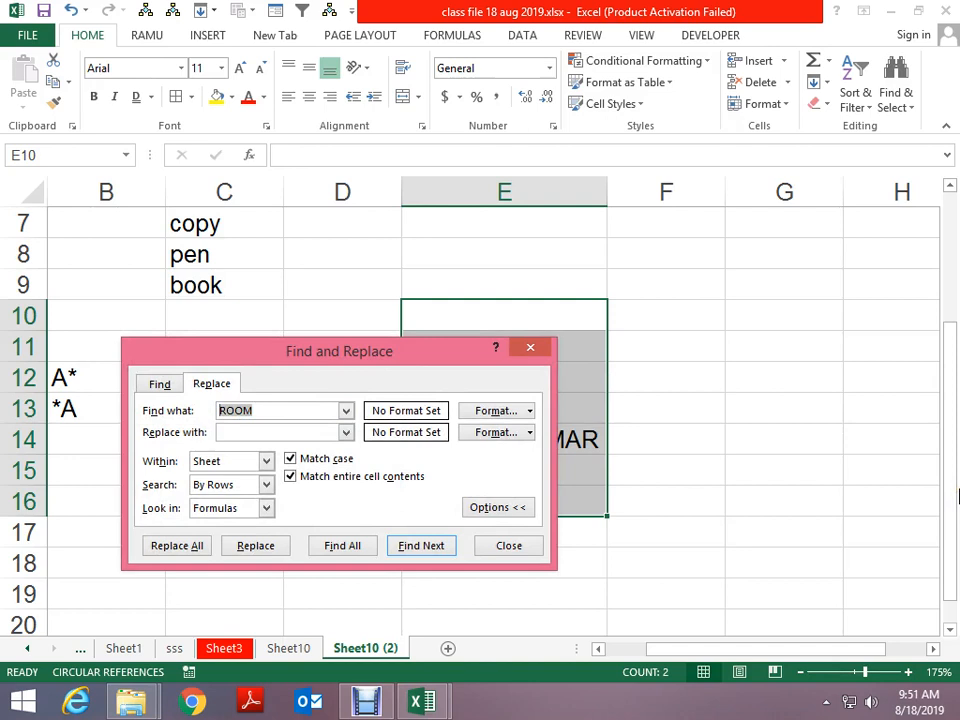
pyautogui.press('BackSpace')
pyautogui.moveTo(452, 356); pyautogui.dragTo(379, 104)
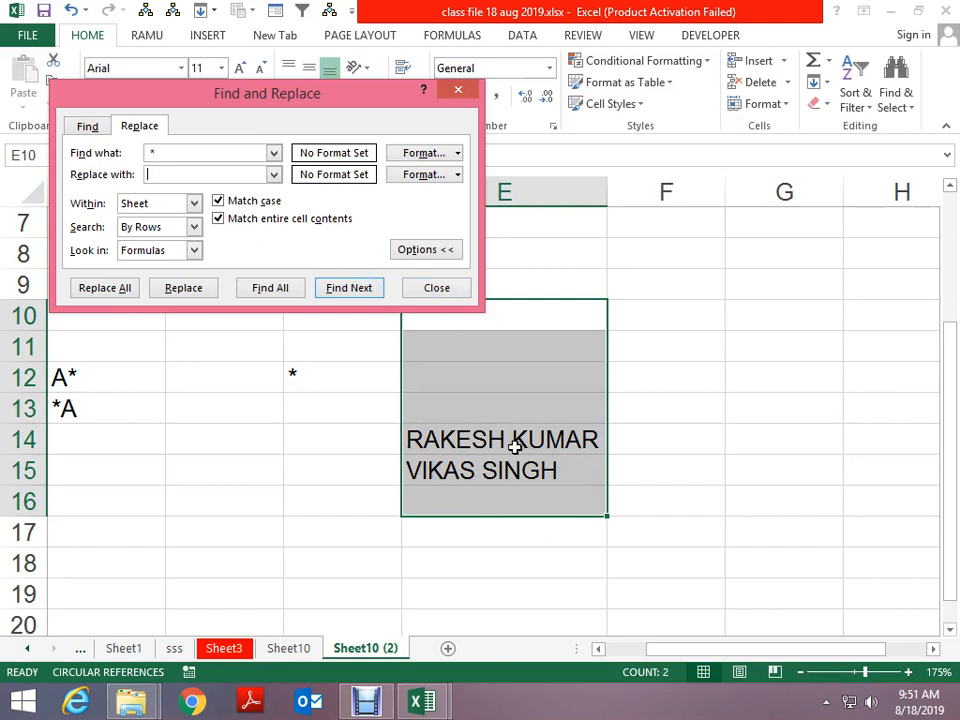
# Replace " *" with nothing, with Match case and entire cell off, removing both surnames
pyautogui.click(129, 293)
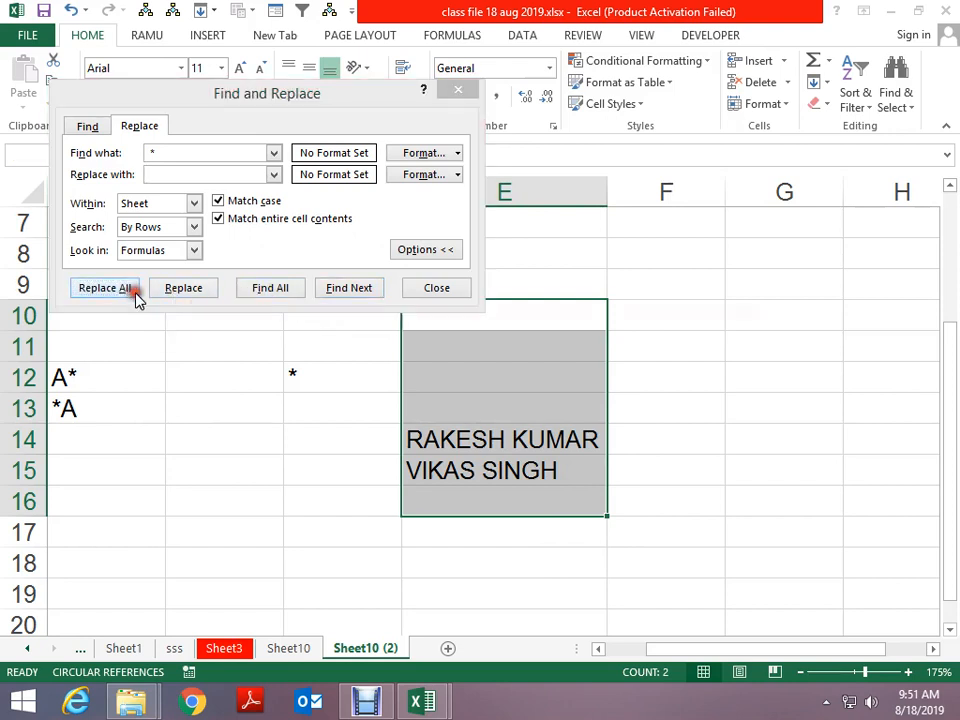
pyautogui.click(481, 410)
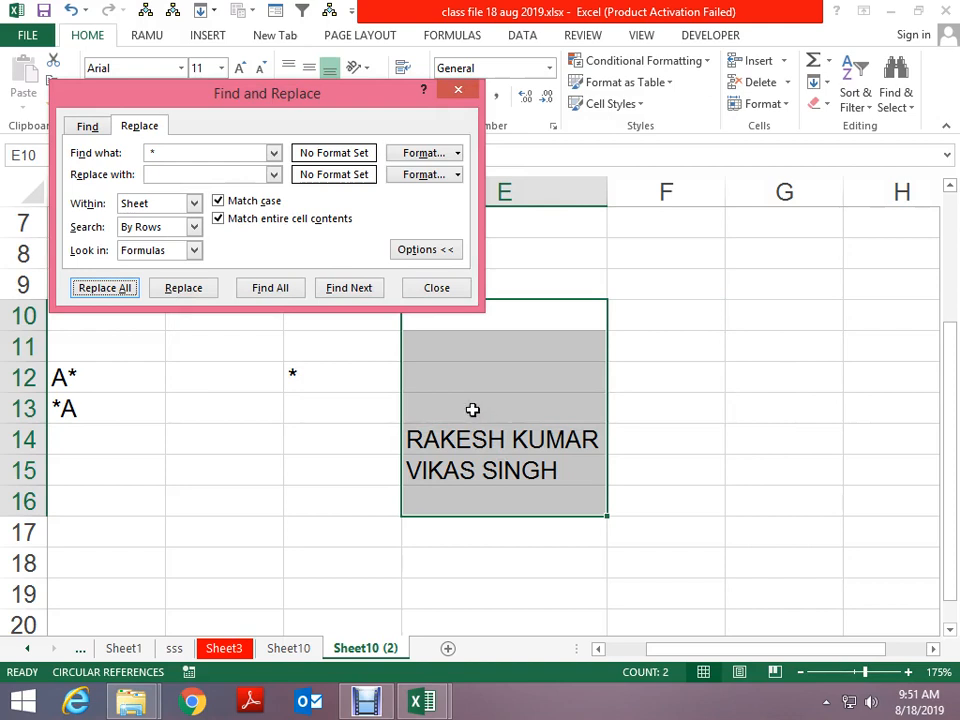
pyautogui.click(220, 201)
pyautogui.click(238, 218)
pyautogui.click(106, 293)
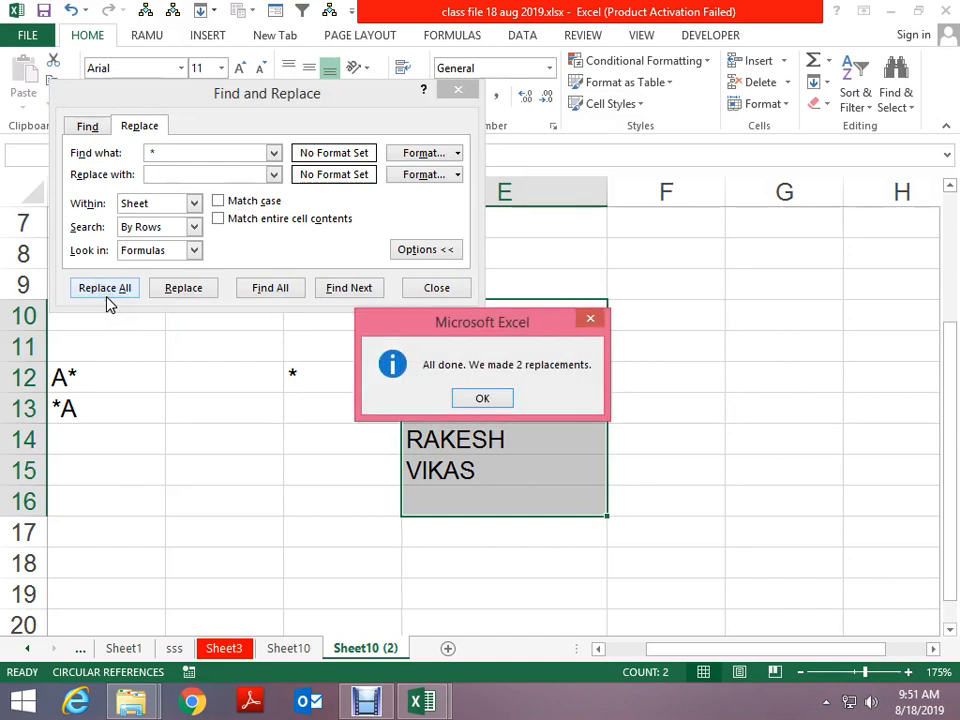
pyautogui.click(474, 400)
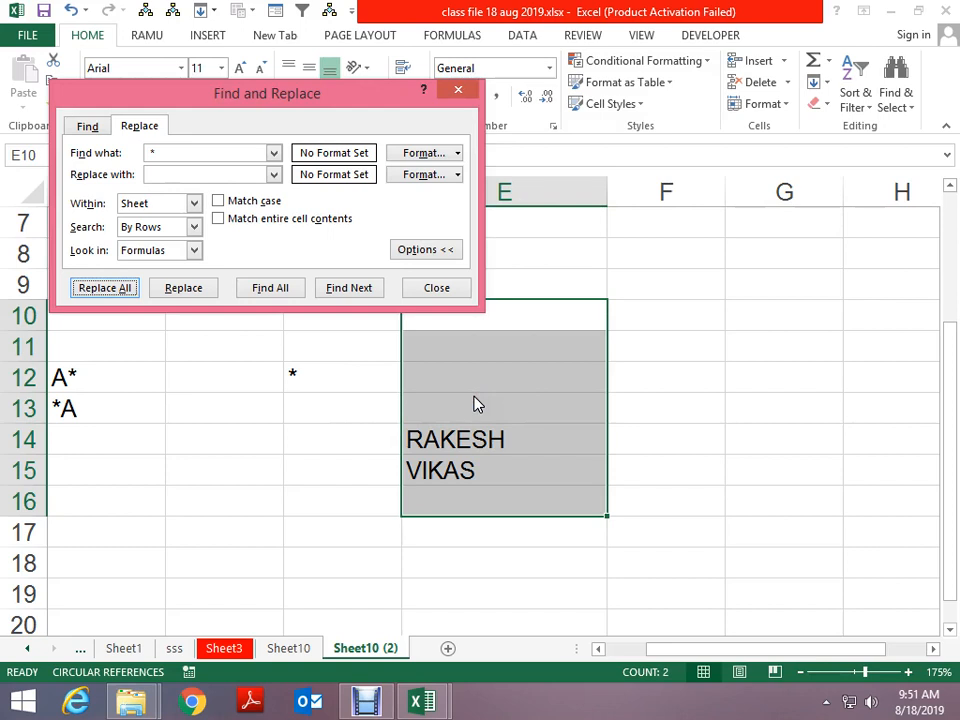
# Select cell E5 and reopen Find and Replace on the Replace tab
pyautogui.press('Escape')
pyautogui.scroll(2, 503, 402)
pyautogui.click(494, 342)
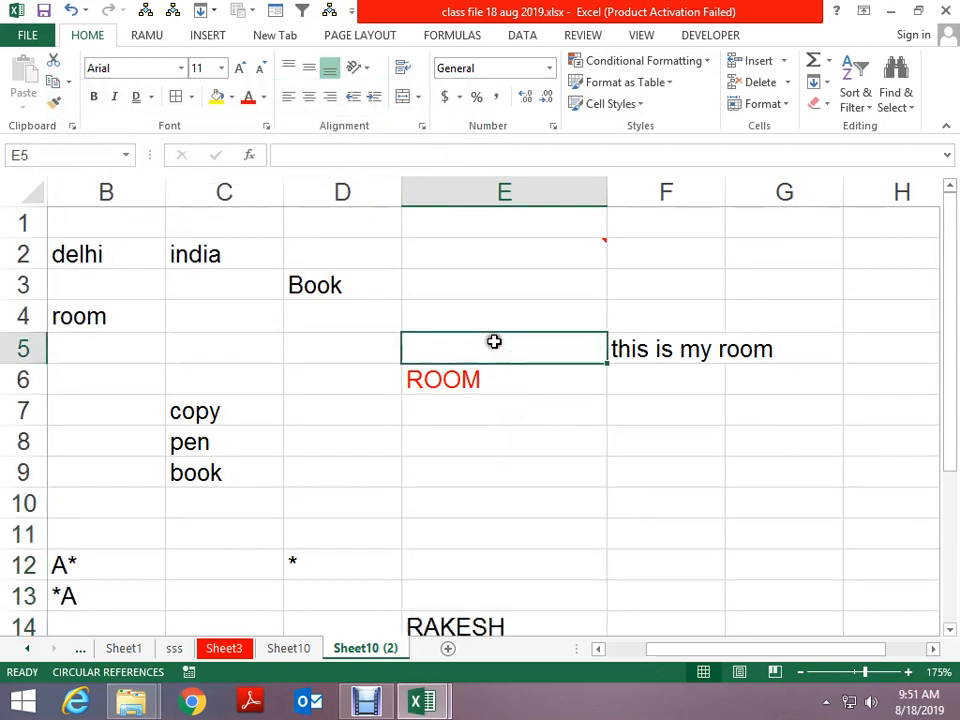
pyautogui.hotkey('ctrl', 'f')
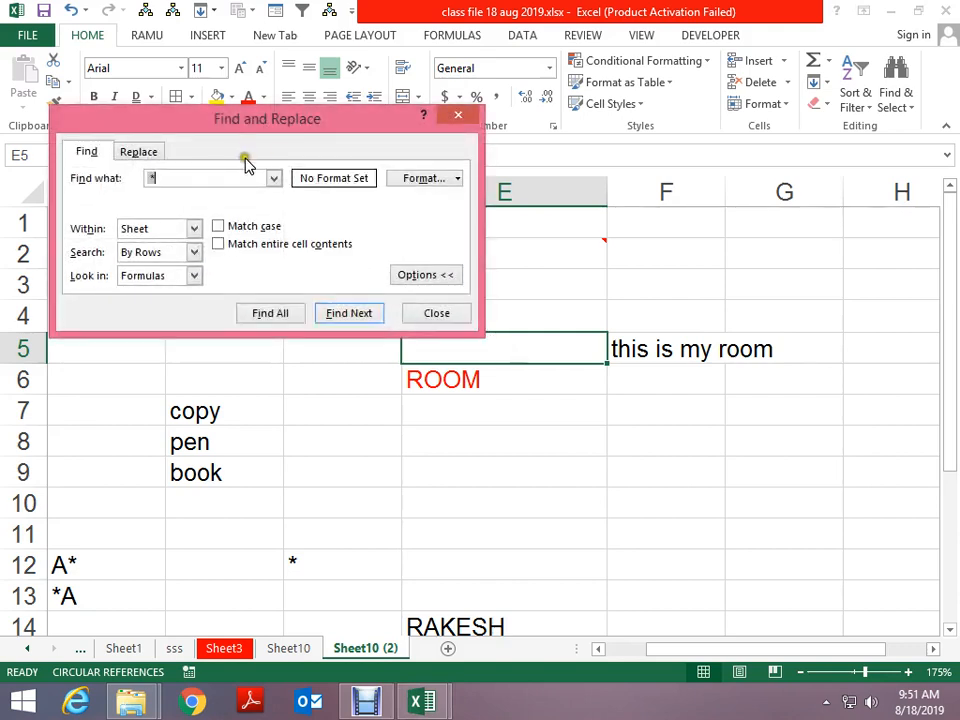
pyautogui.click(138, 151)
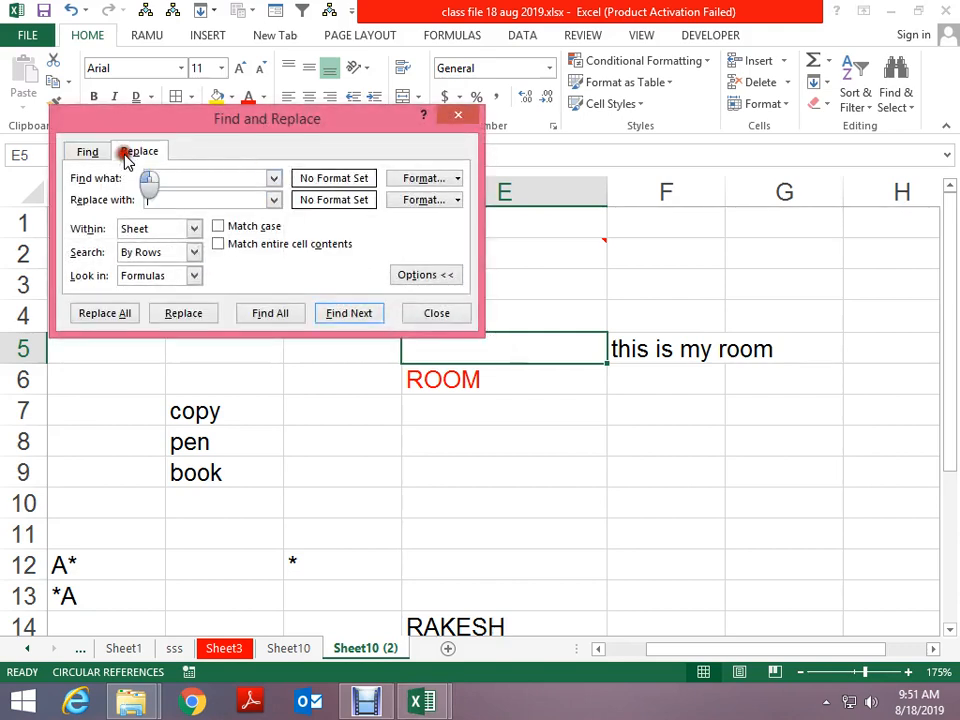
pyautogui.click(155, 181)
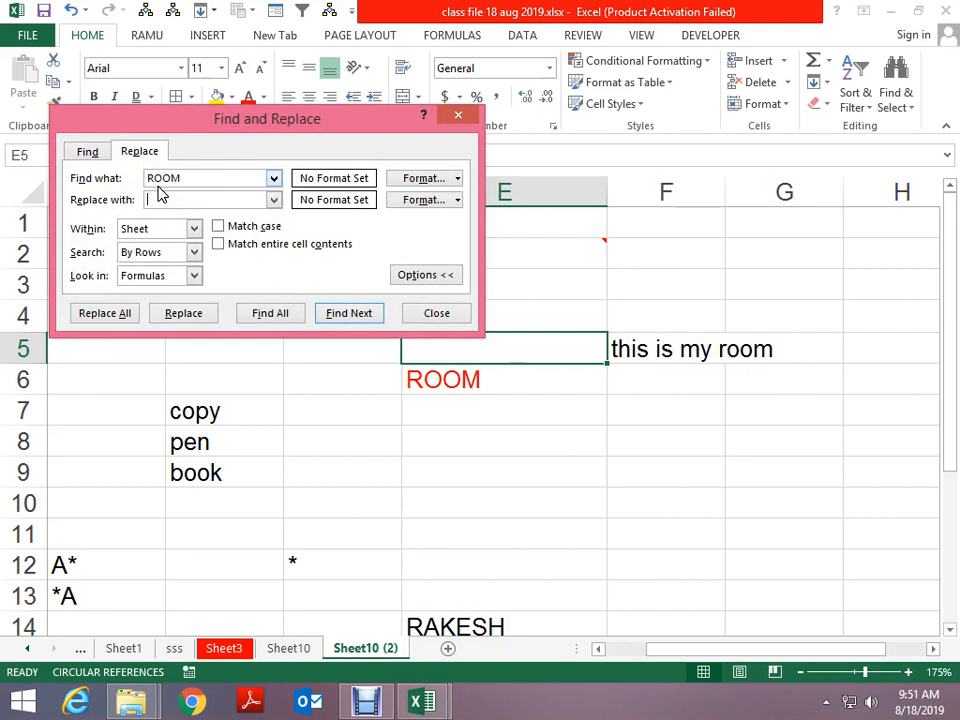
# Replace ROOM with HOUSE in all three cells (B4, E6, F5) and close Find and Replace
pyautogui.write('HOUSE')
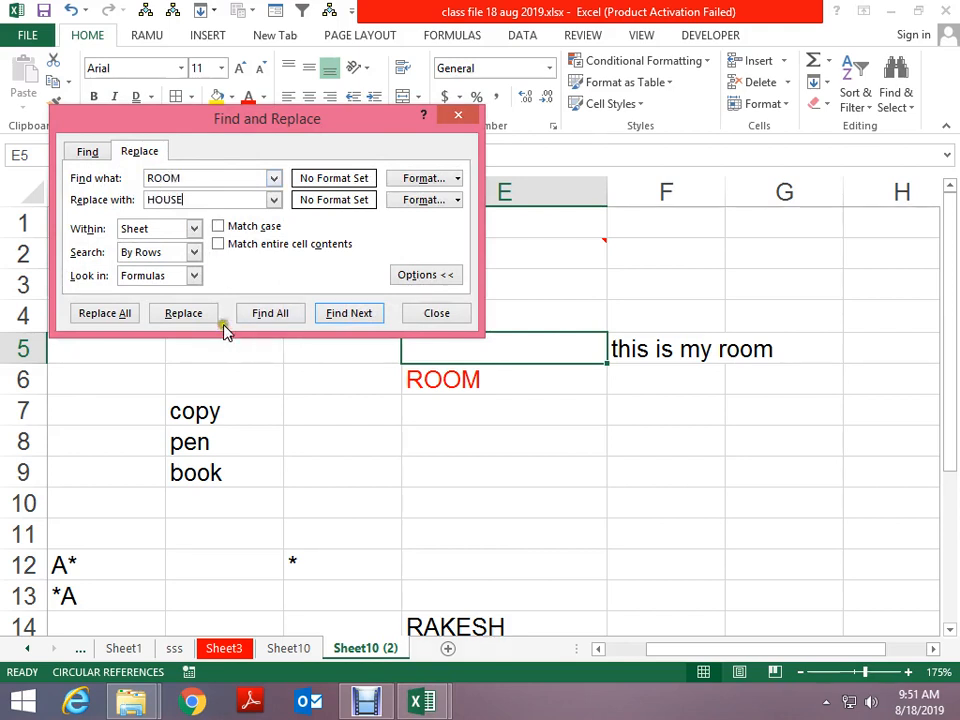
pyautogui.click(78, 314)
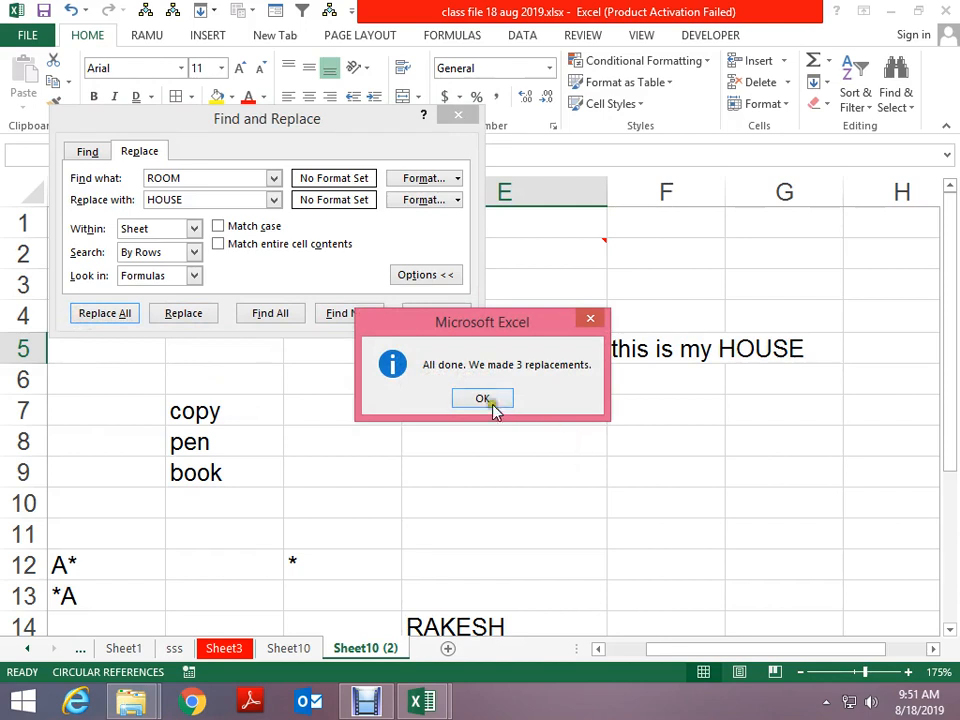
pyautogui.click(492, 402)
pyautogui.click(458, 117)
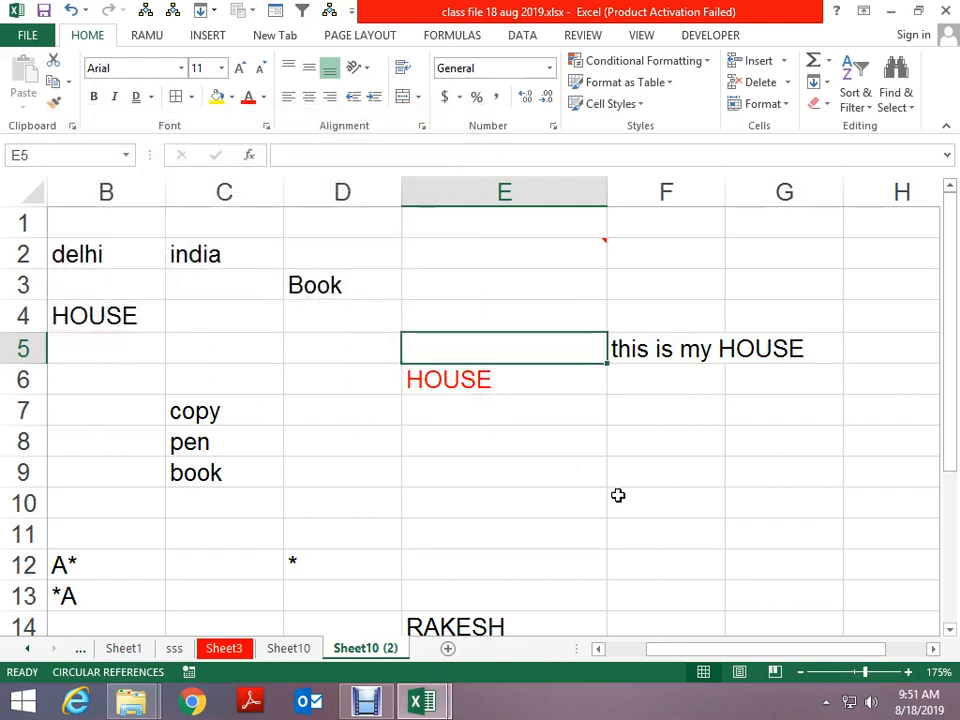
# Retype cell B4 as lowercase 'house'
pyautogui.click(112, 316)
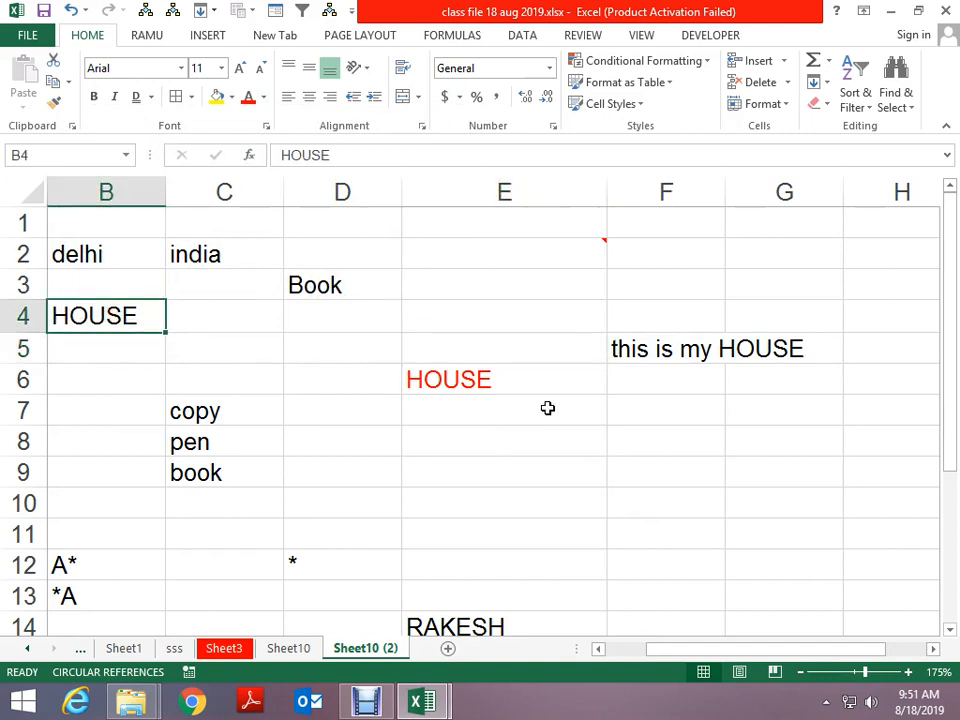
pyautogui.press('BackSpace')
pyautogui.write('hours')
pyautogui.press('BackSpace')
pyautogui.press('BackSpace')
pyautogui.write('s')
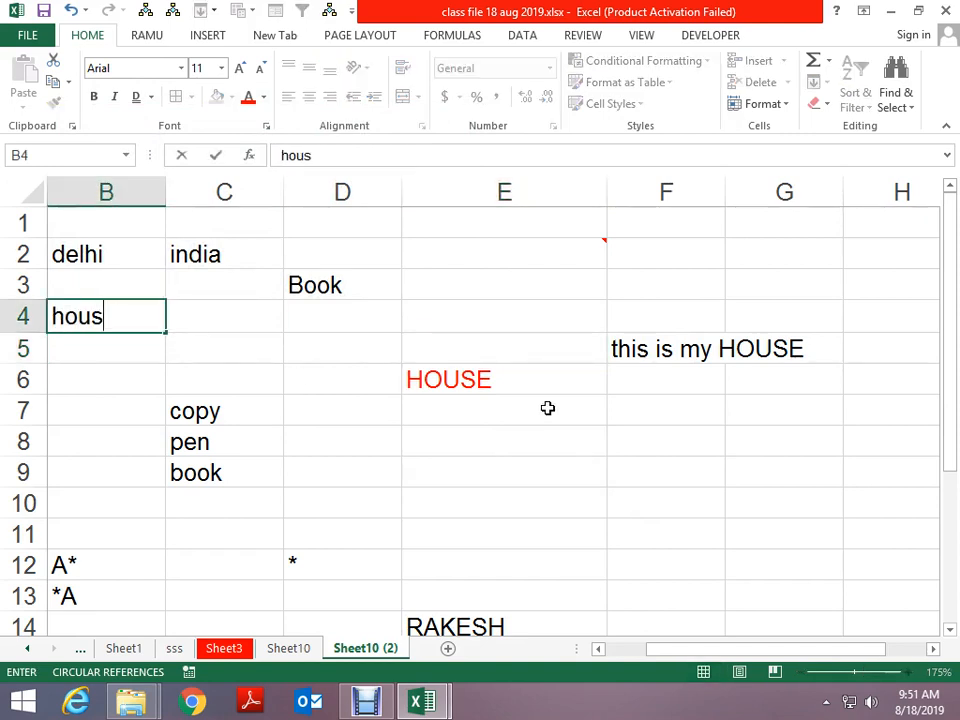
pyautogui.write('e')
pyautogui.press('Return')
# Reopen Find and Replace with HOUSE as the search term
pyautogui.press('Up')
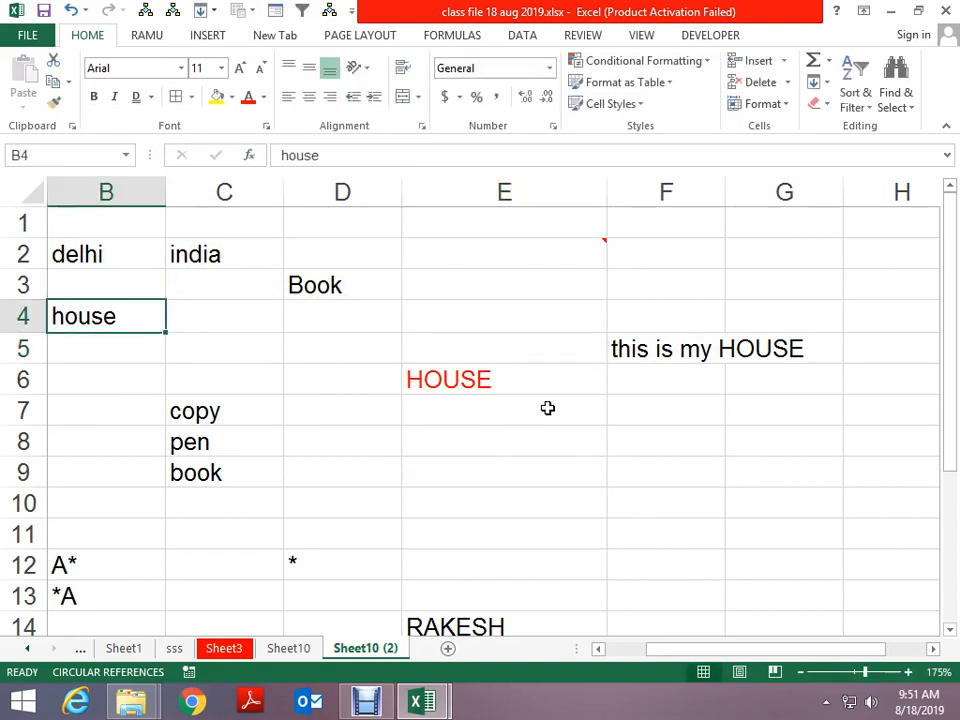
pyautogui.hotkey('ctrl', 'h')
pyautogui.write('ho')
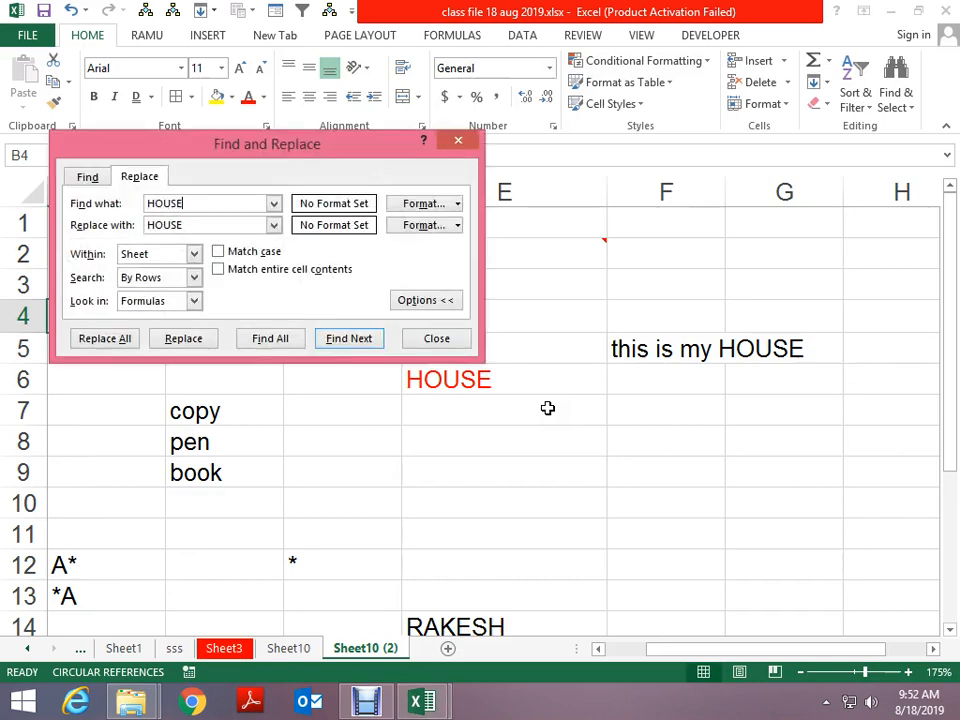
# With Match case on, replace uppercase HOUSE with APPLE, changing E6 and F5
pyautogui.press('Tab')
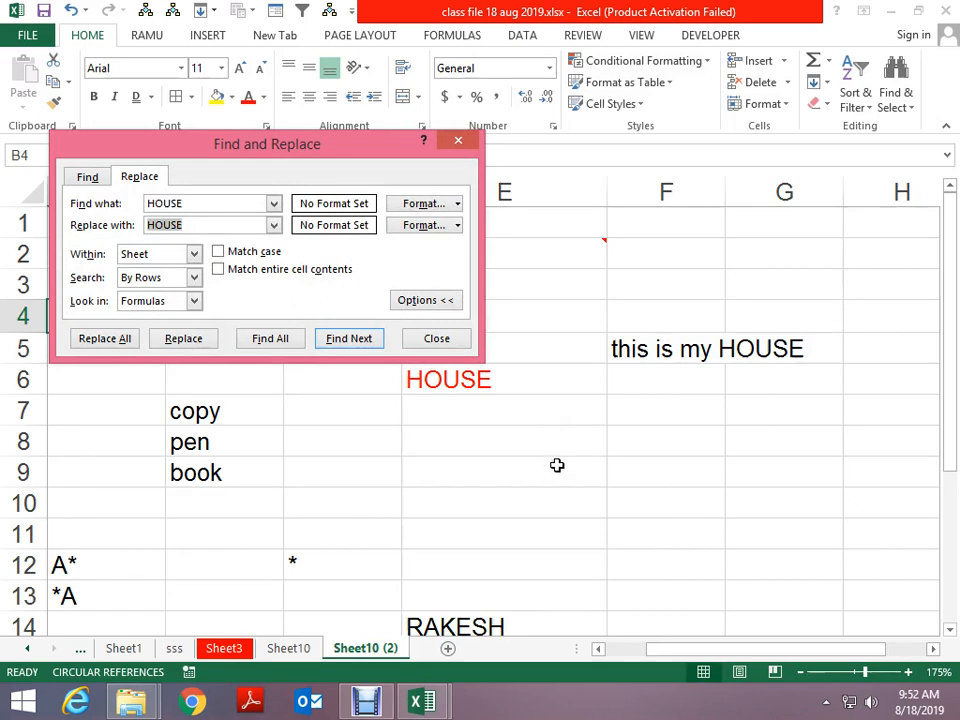
pyautogui.click(246, 247)
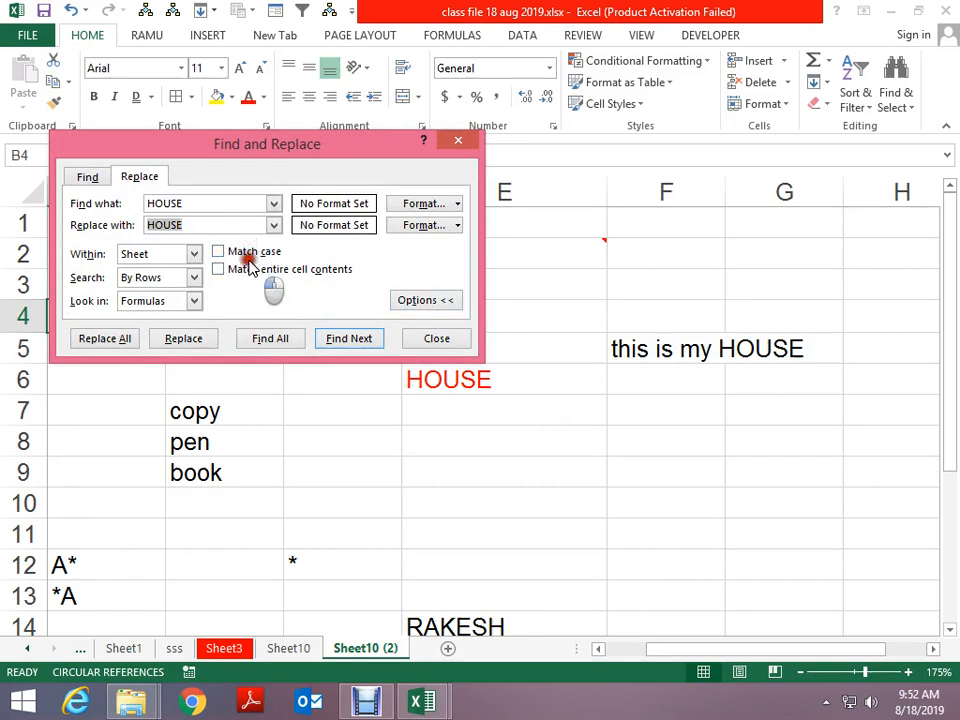
pyautogui.click(249, 252)
pyautogui.click(249, 252)
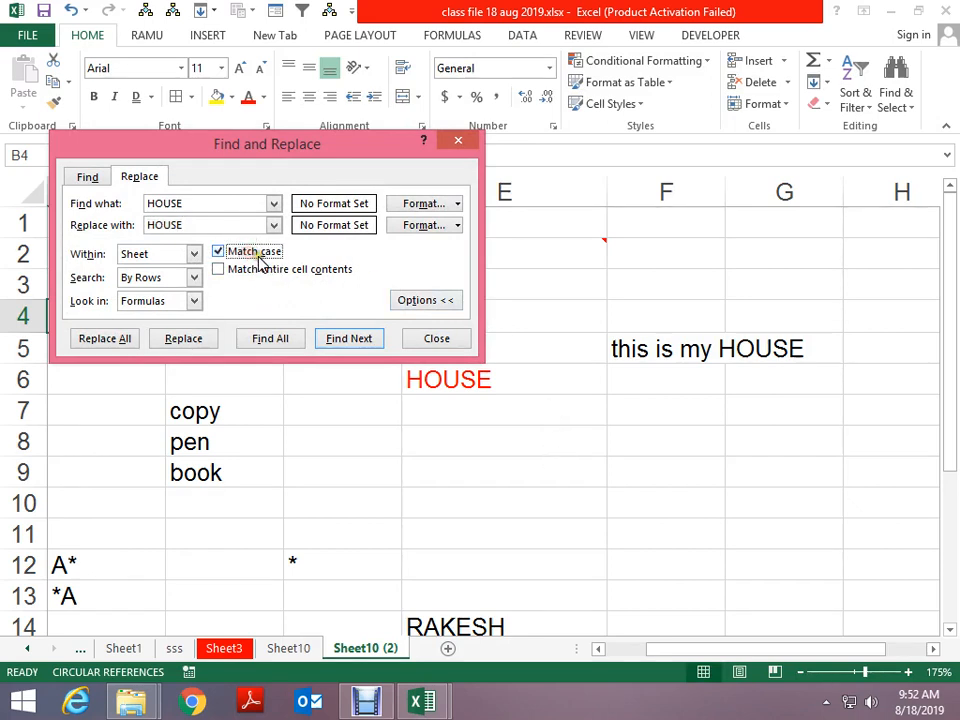
pyautogui.hotkey('shift', 'Tab')
pyautogui.hotkey('shift', 'Tab')
pyautogui.hotkey('shift', 'Tab')
pyautogui.hotkey('shift', 'Tab')
pyautogui.hotkey('shift', 'Tab')
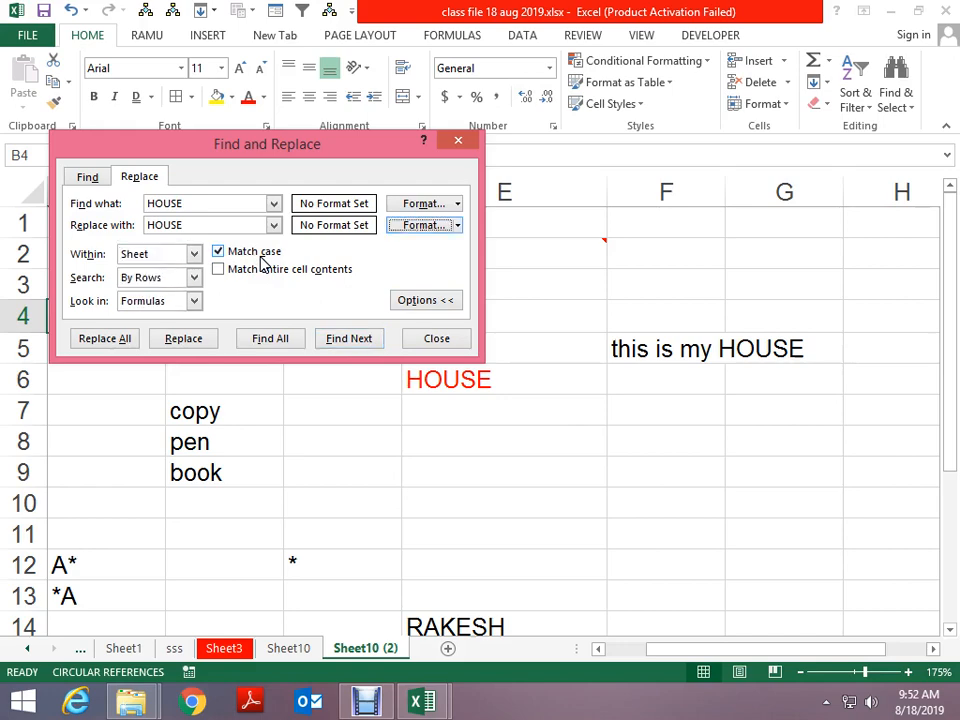
pyautogui.hotkey('shift', 'Tab')
pyautogui.write('APP')
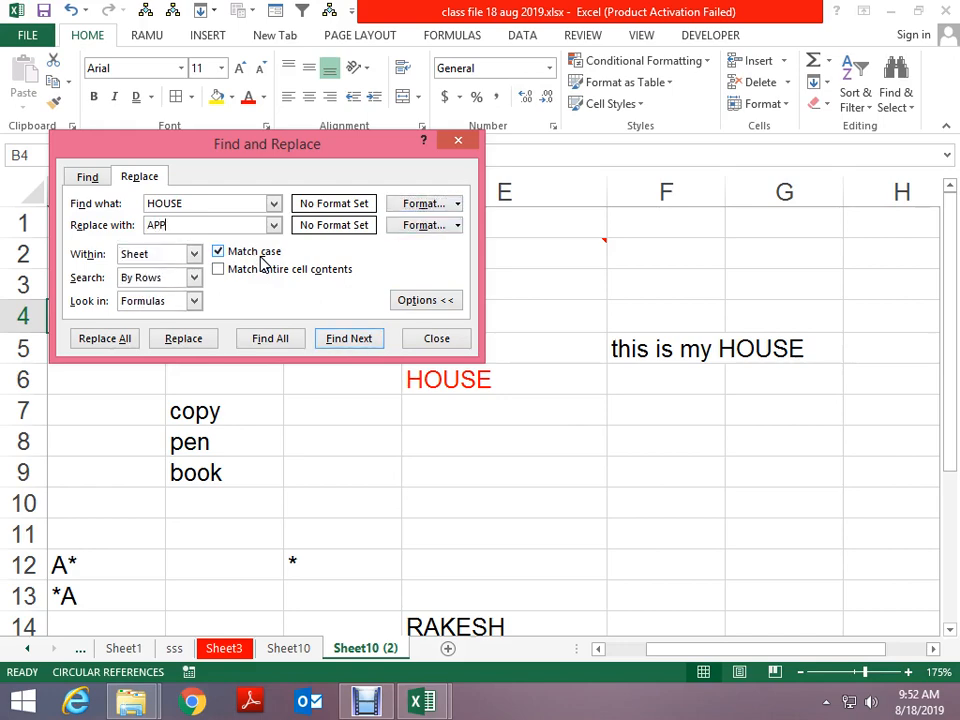
pyautogui.write('LE')
pyautogui.moveTo(253, 152); pyautogui.dragTo(580, 85)
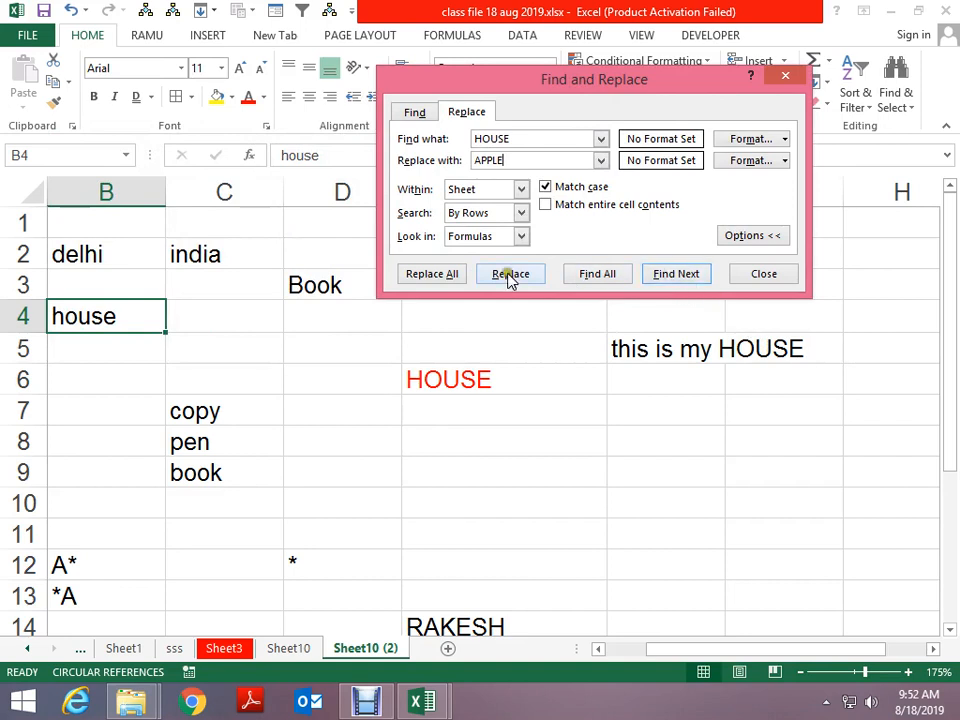
pyautogui.click(425, 280)
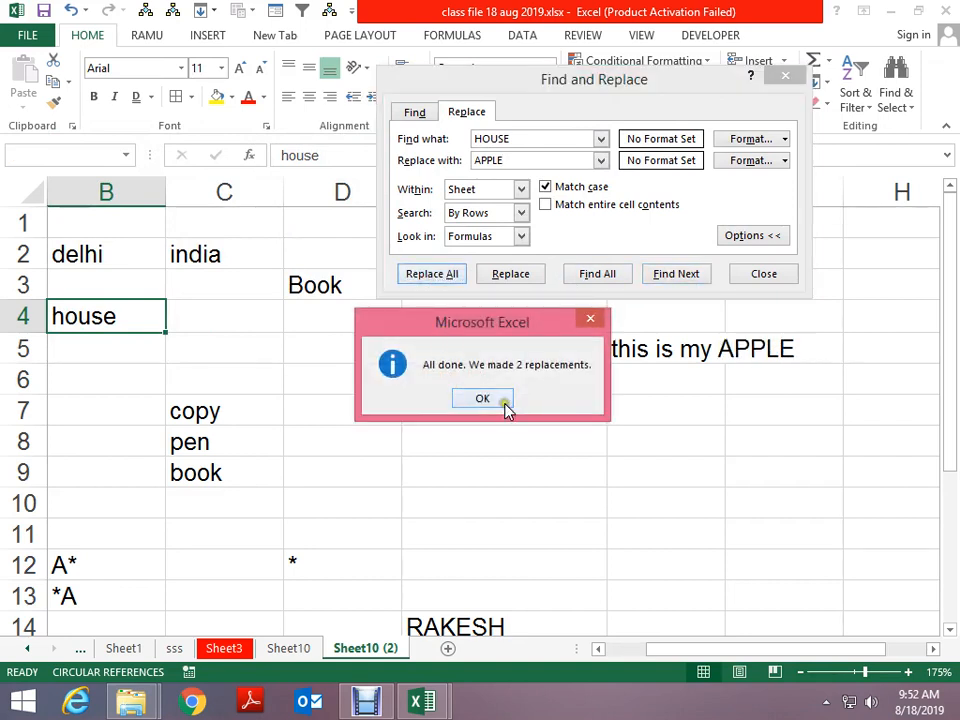
pyautogui.click(506, 403)
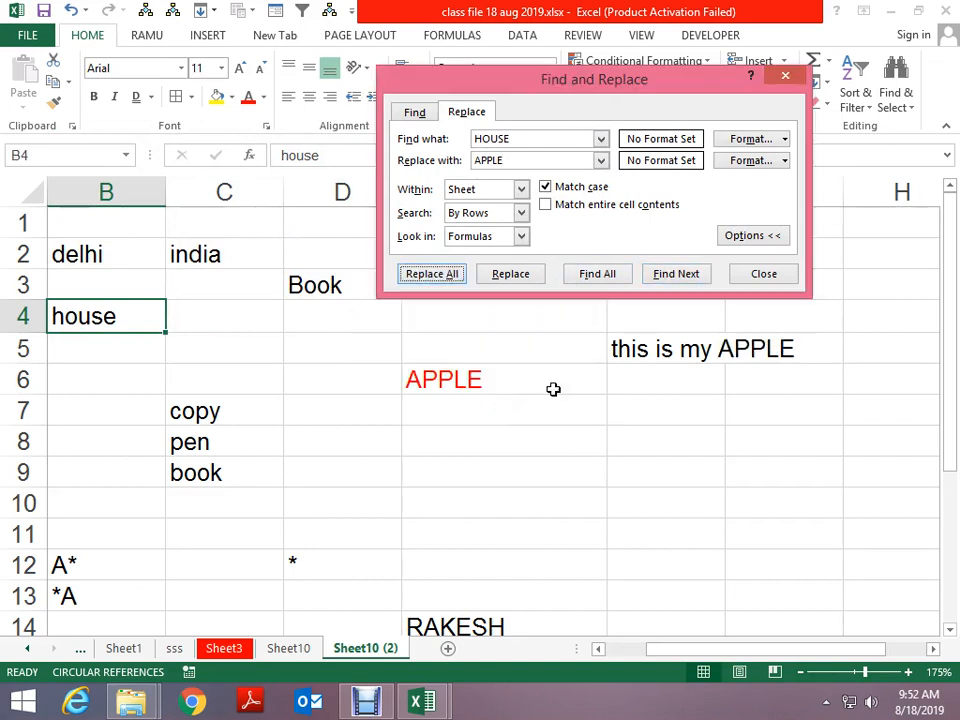
# Turn Match case back off and close the Find and Replace window
pyautogui.click(572, 281)
pyautogui.click(565, 208)
pyautogui.click(565, 208)
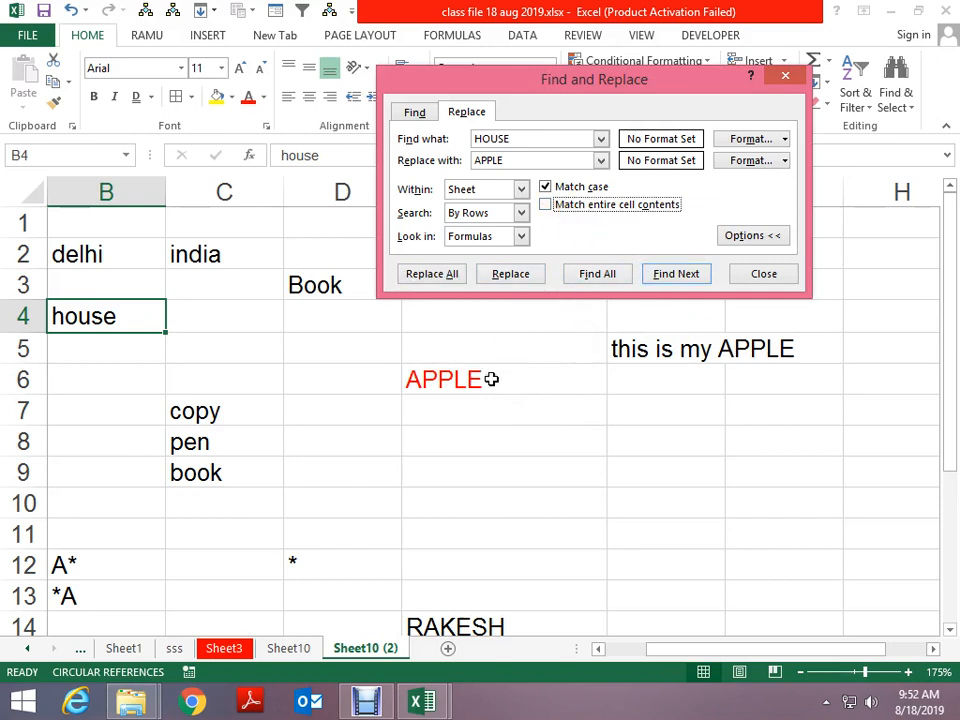
pyautogui.click(568, 190)
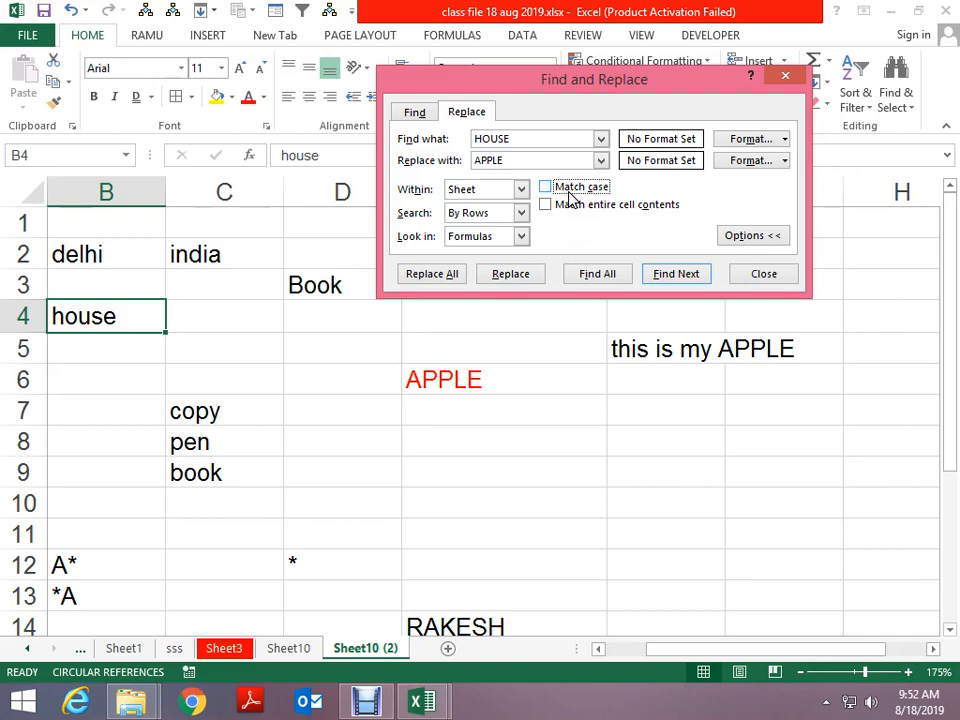
pyautogui.press('Escape')
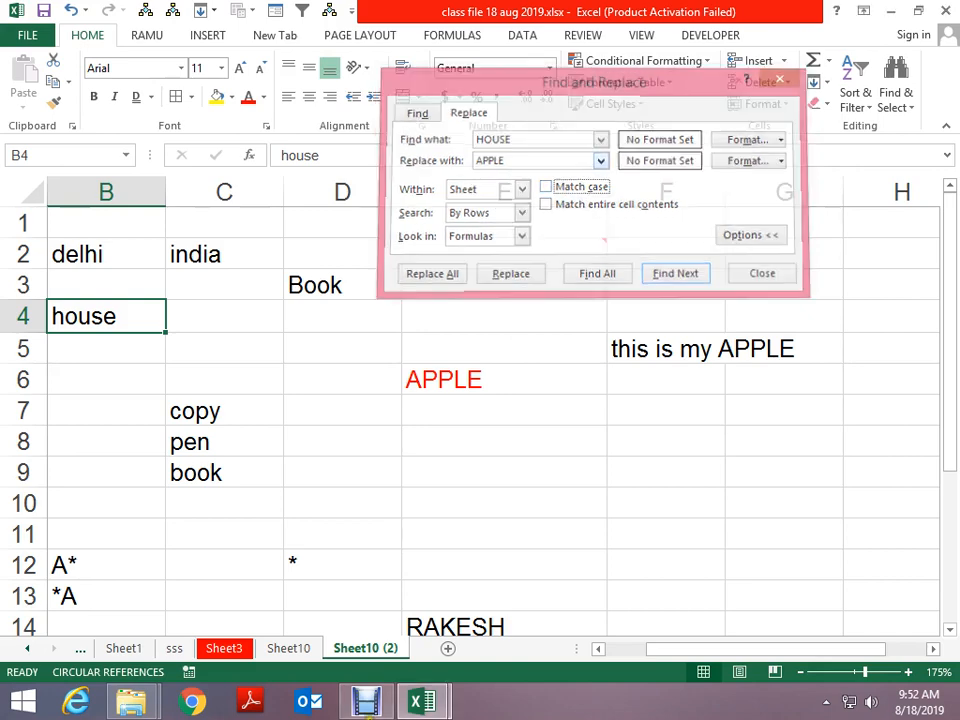
# Return to Sheet10 (2) and look through the Sort & Filter and Find & Select menus
pyautogui.click(379, 706)
pyautogui.click(420, 702)
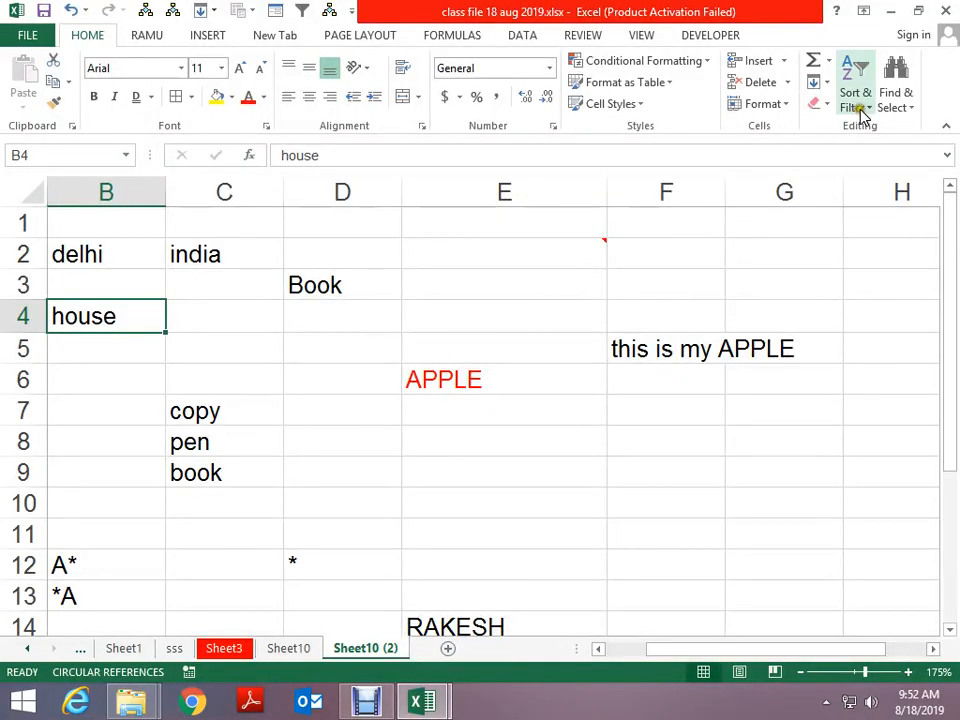
pyautogui.click(864, 108)
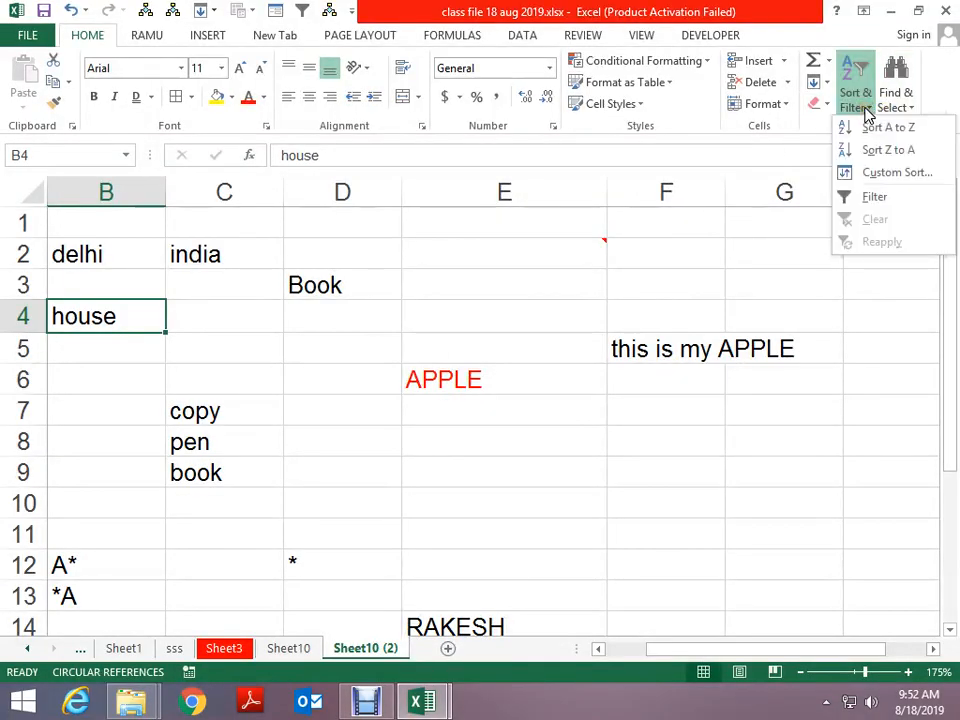
pyautogui.click(896, 100)
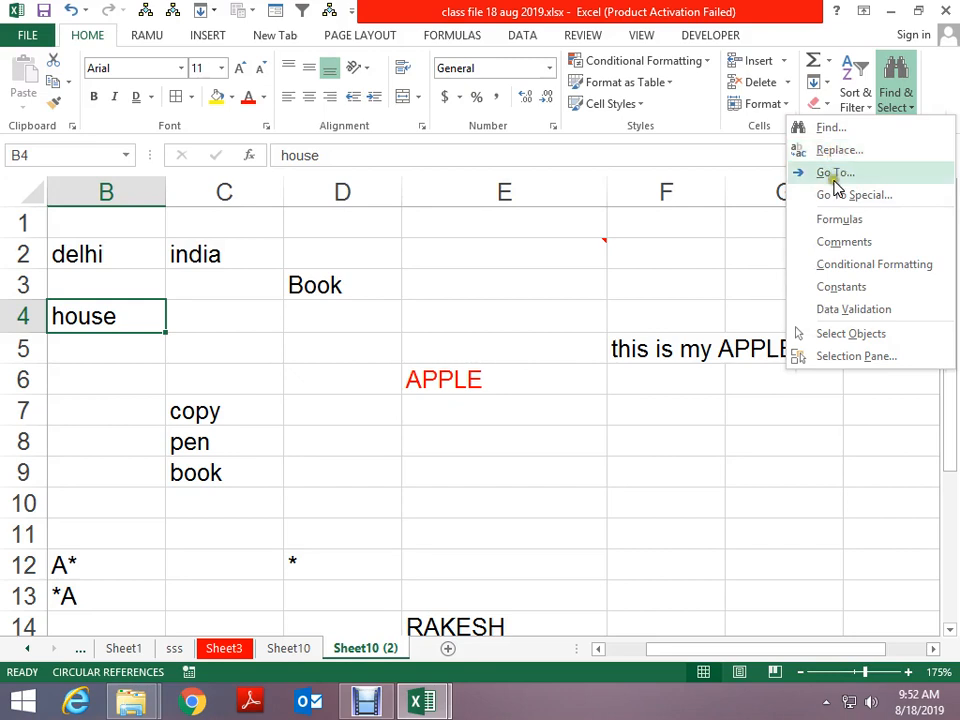
pyautogui.click(477, 282)
pyautogui.scroll(-3, 795, 349)
pyautogui.scroll(1, 746, 390)
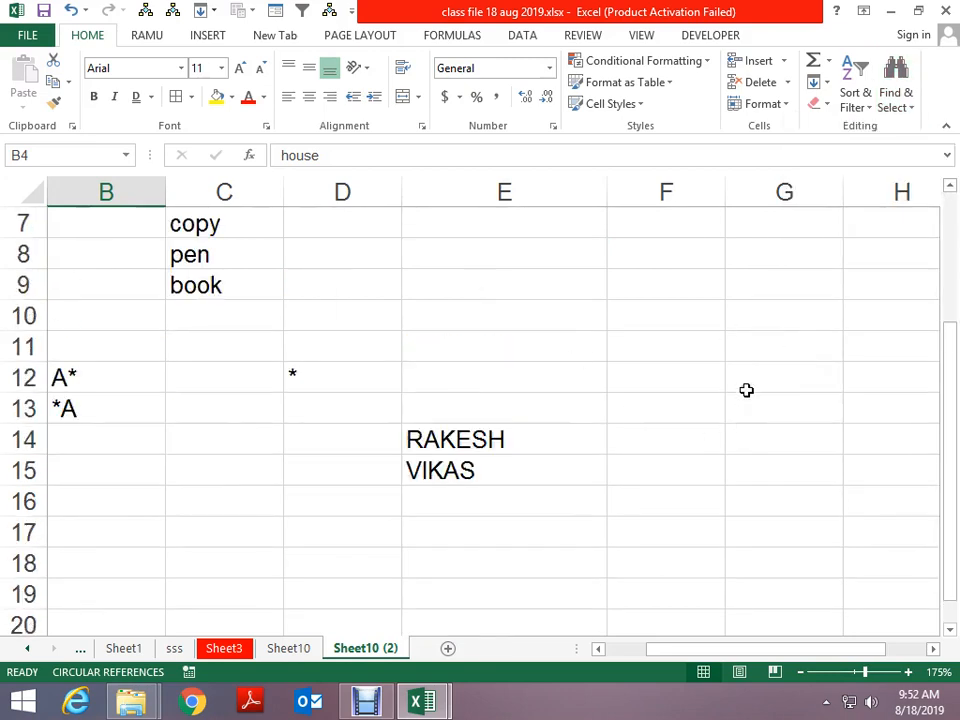
pyautogui.scroll(2, 690, 346)
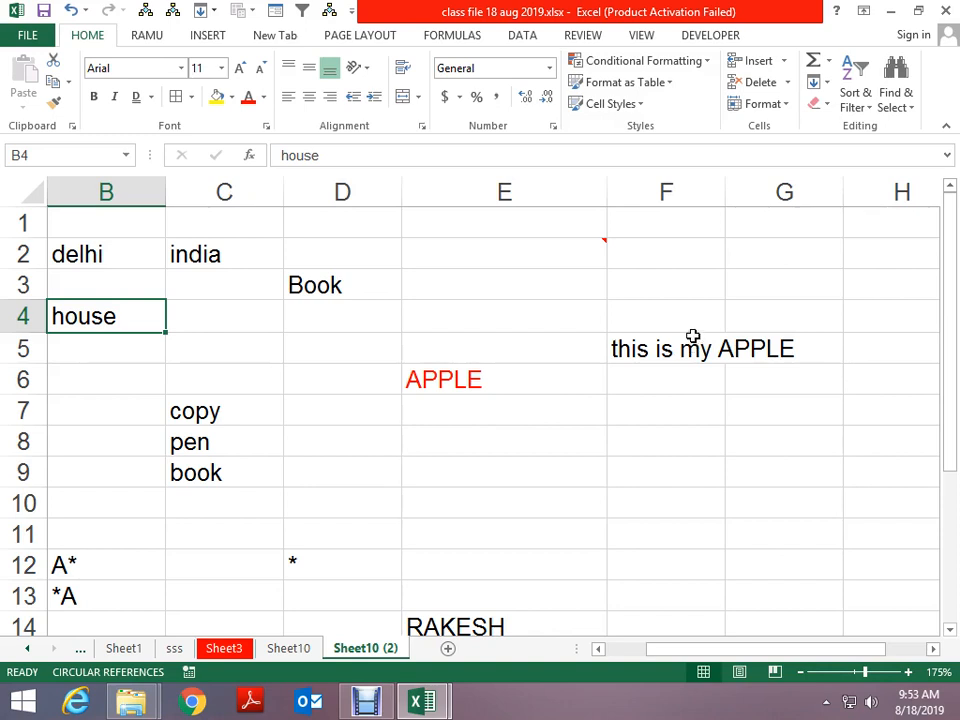
# Preview the Go To Special and Go To dialogs, then reopen the Find & Select menu
pyautogui.click(858, 98)
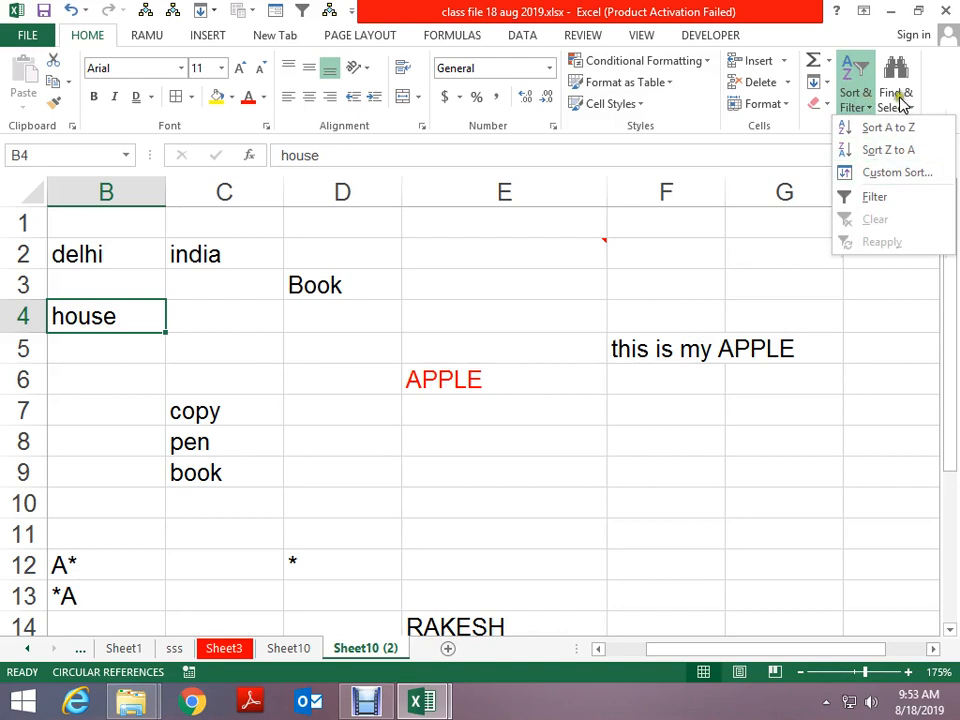
pyautogui.click(900, 103)
pyautogui.click(884, 200)
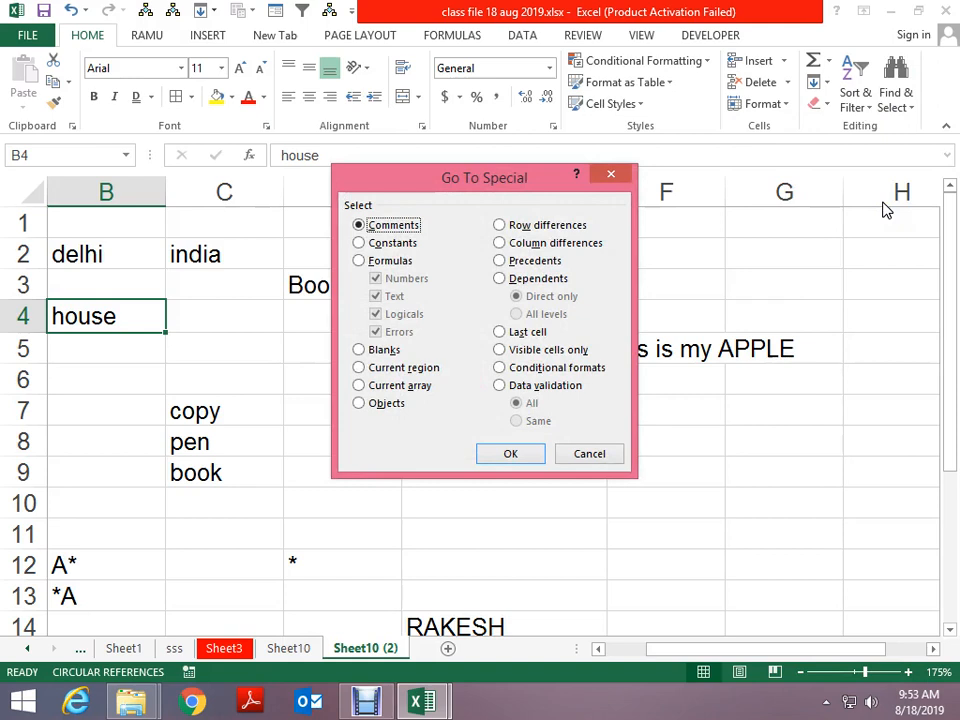
pyautogui.press('Escape')
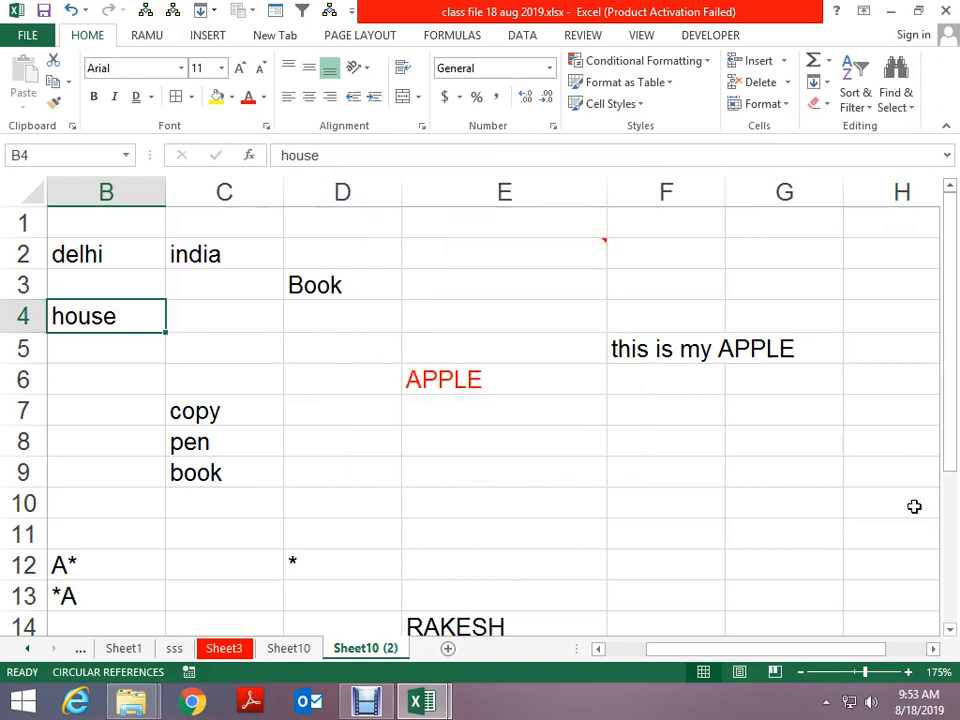
pyautogui.hotkey('ctrl', 'g')
pyautogui.press('Escape')
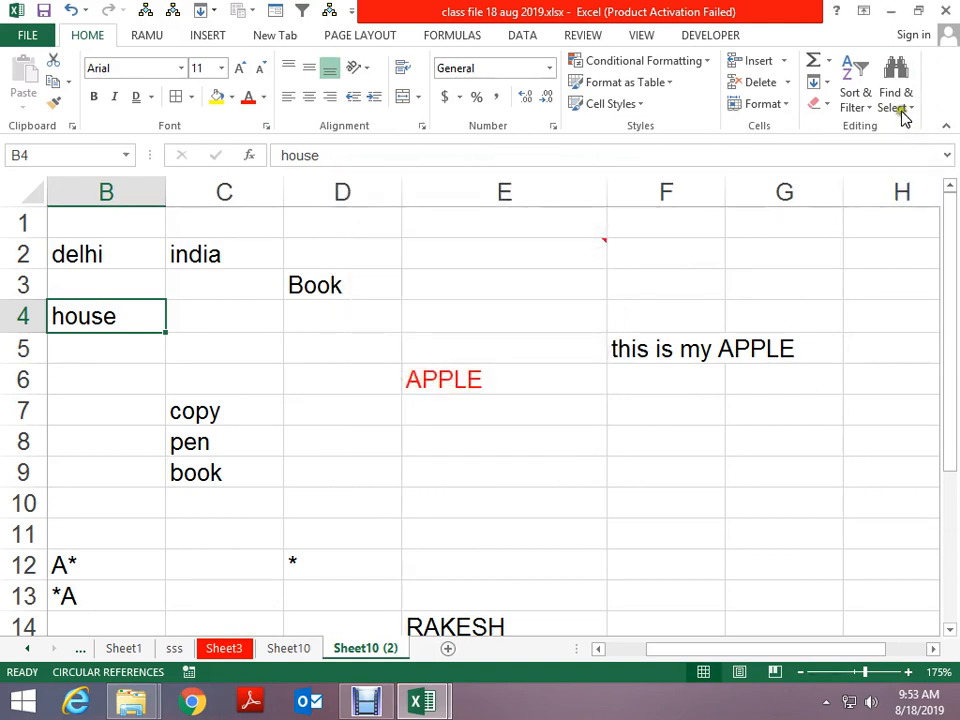
pyautogui.click(900, 106)
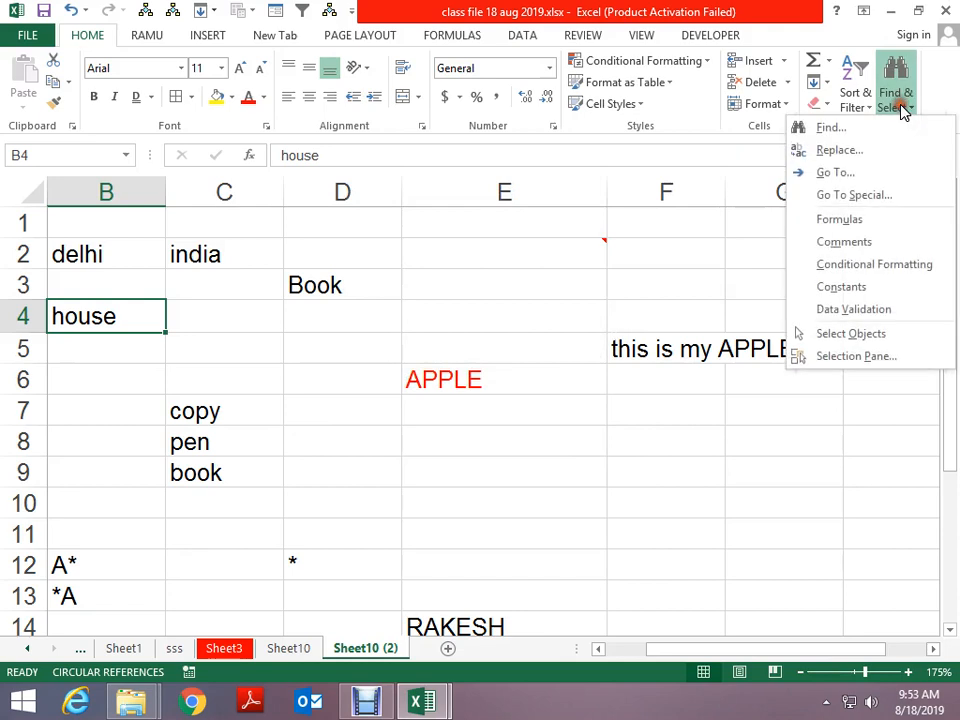
# Use the Go To box to jump to X5, then return to A1
pyautogui.click(836, 175)
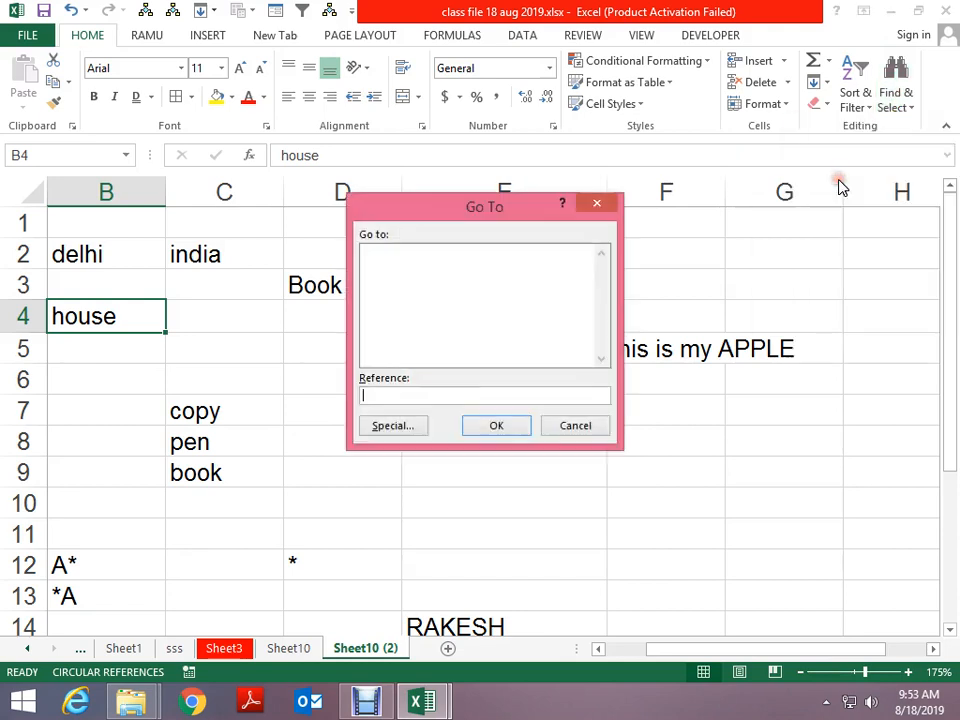
pyautogui.press('Escape')
pyautogui.hotkey('ctrl', 'g')
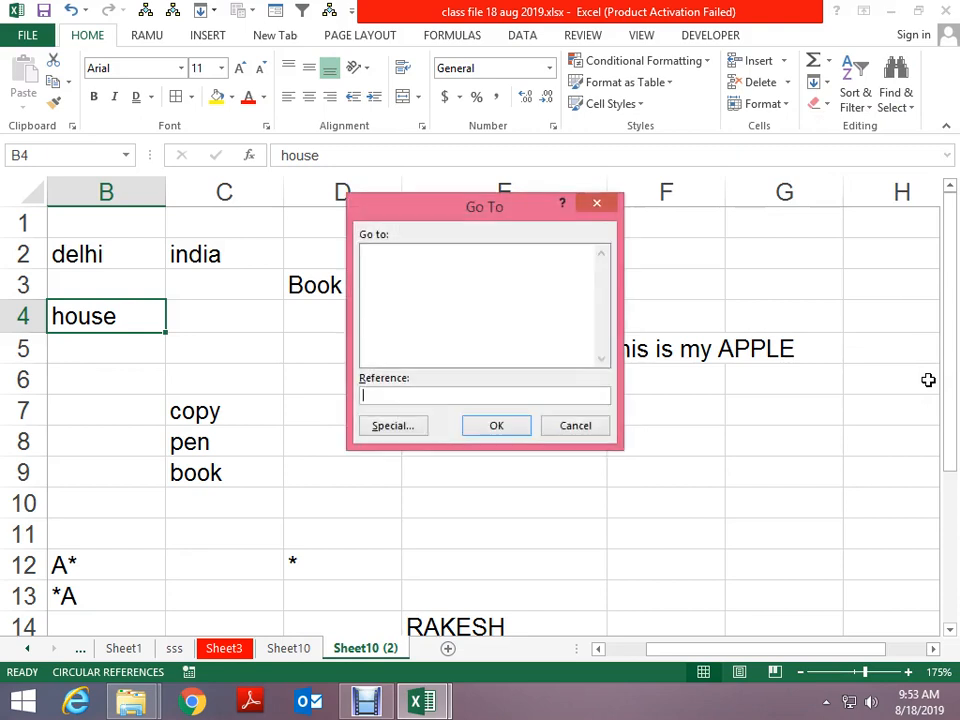
pyautogui.press('Escape')
pyautogui.hotkey('ctrl', 'g')
pyautogui.press('Return')
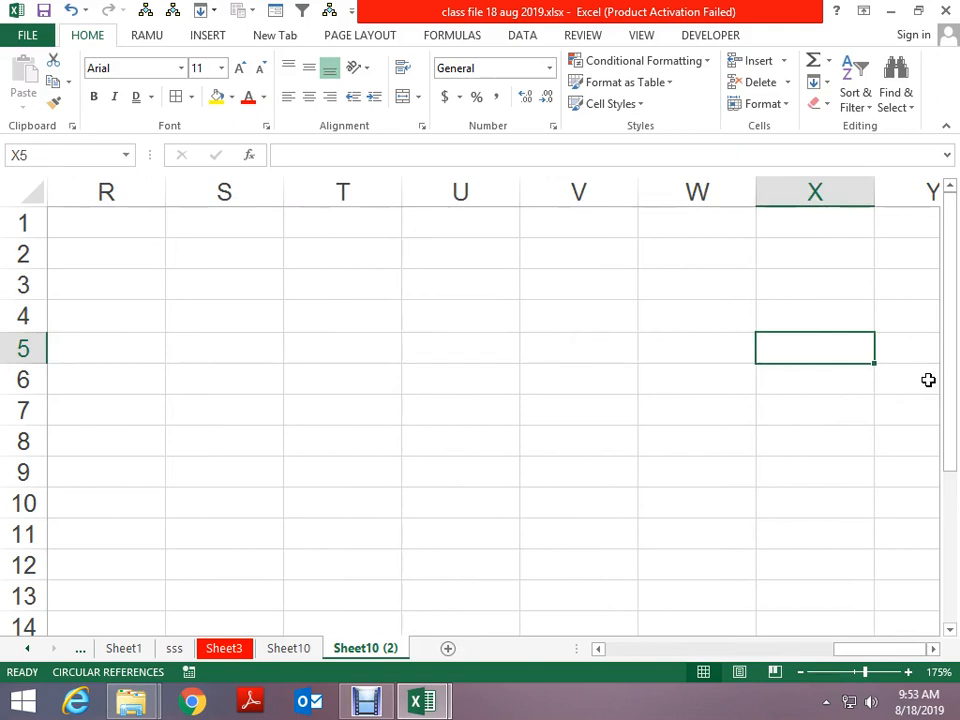
pyautogui.hotkey('ctrl', 'Home')
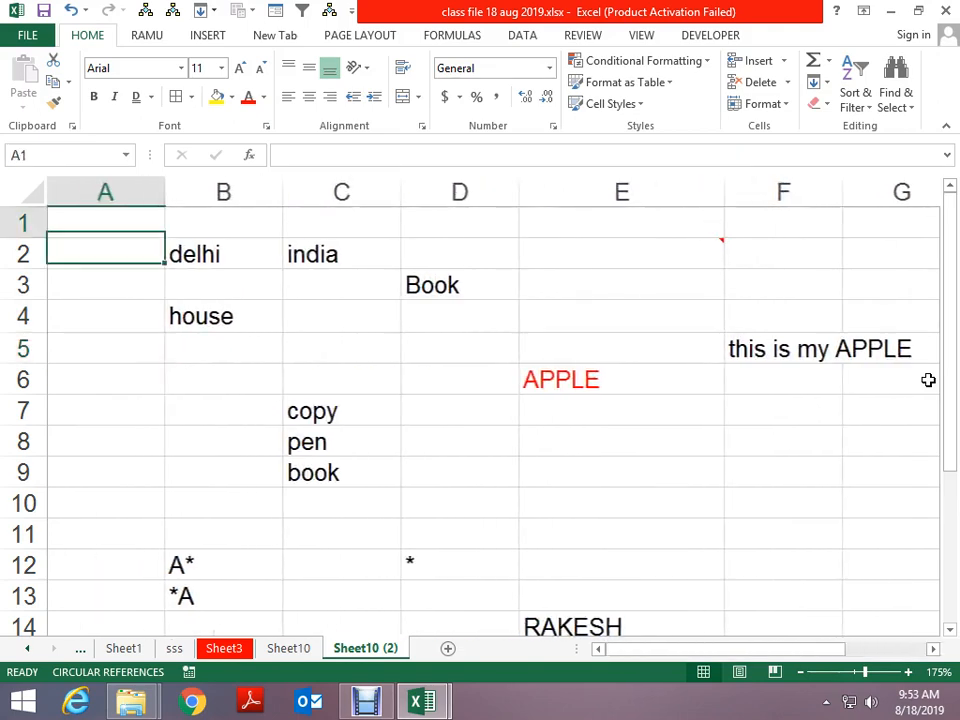
# Select the commented cell E2 with Go To Special > Comments
pyautogui.press('F5')
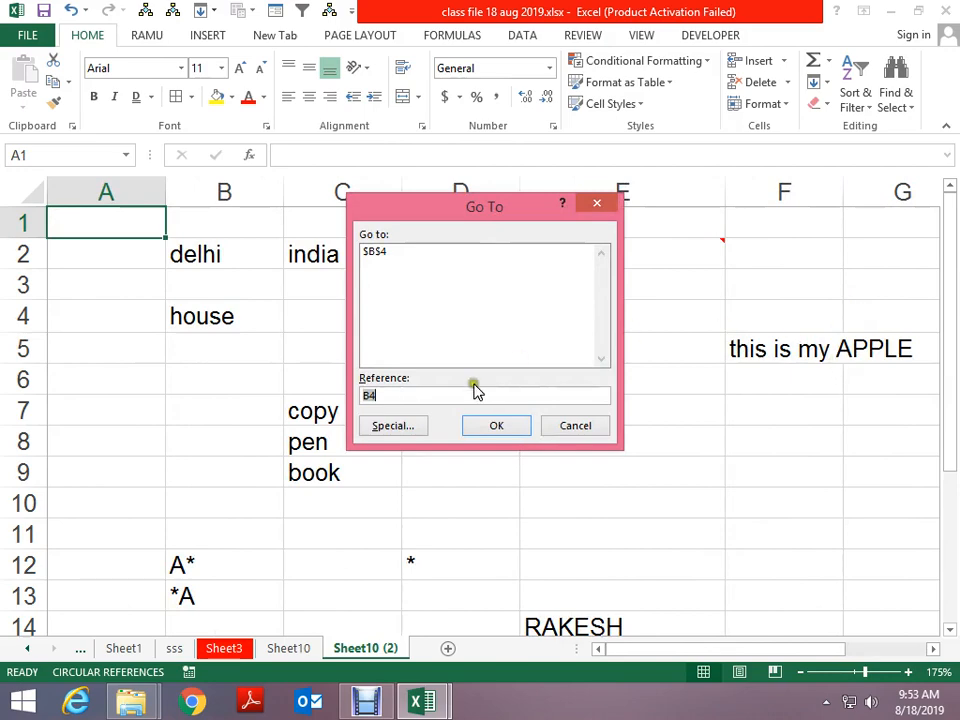
pyautogui.click(405, 427)
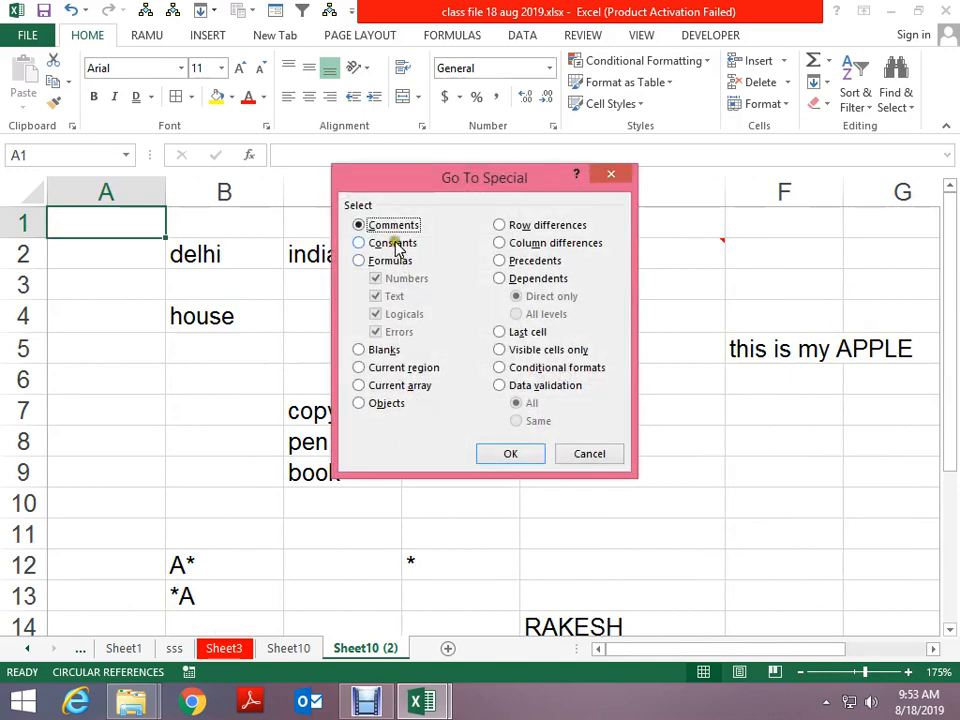
pyautogui.moveTo(416, 187); pyautogui.dragTo(461, 322)
pyautogui.click(540, 585)
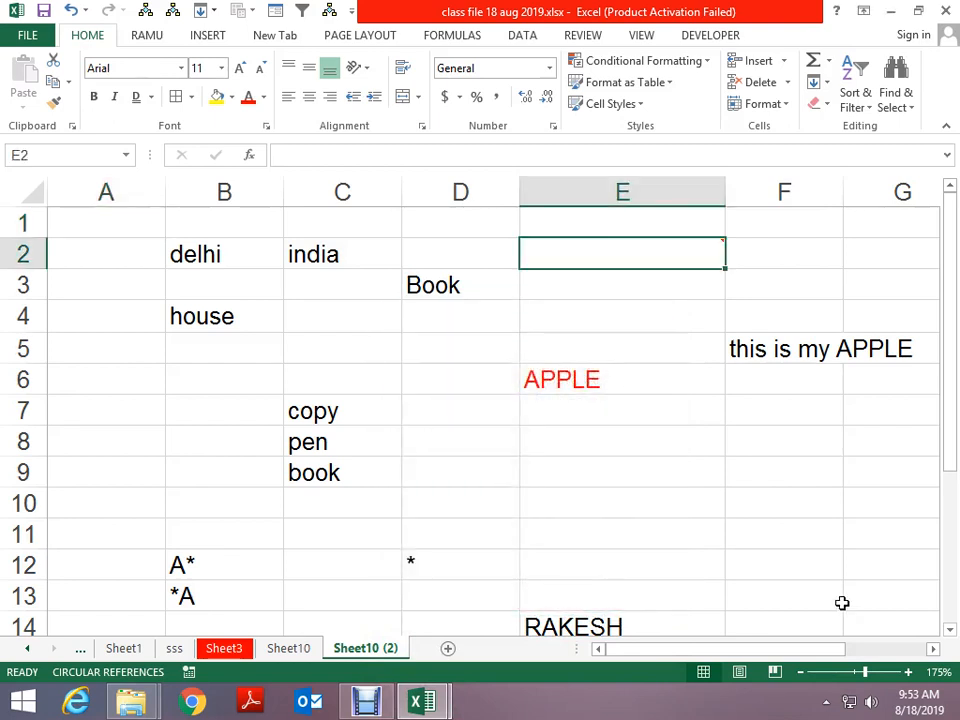
# Enter # in D7 and attach a comment to it
pyautogui.click(476, 409)
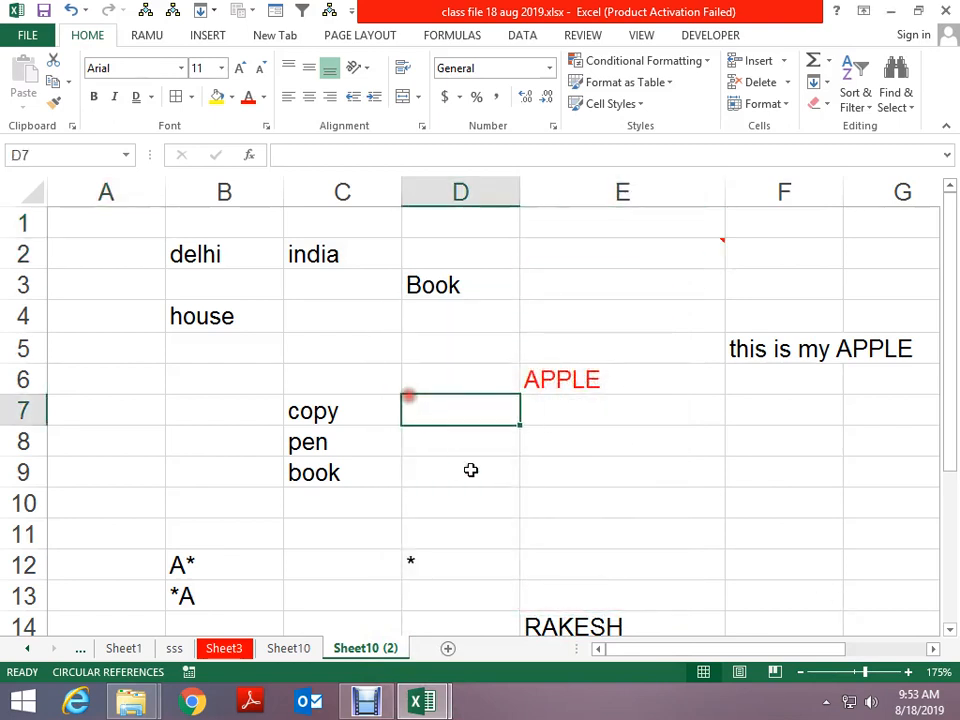
pyautogui.write('#')
pyautogui.click(675, 574)
pyautogui.click(497, 409)
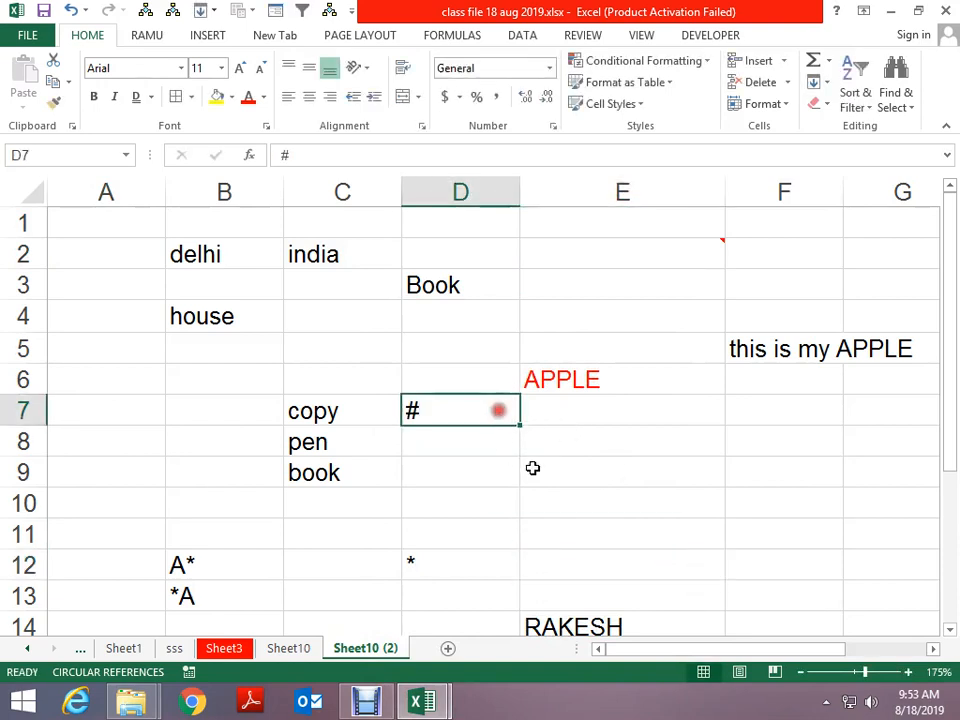
pyautogui.hotkey('shift', 'F2')
pyautogui.click(192, 340)
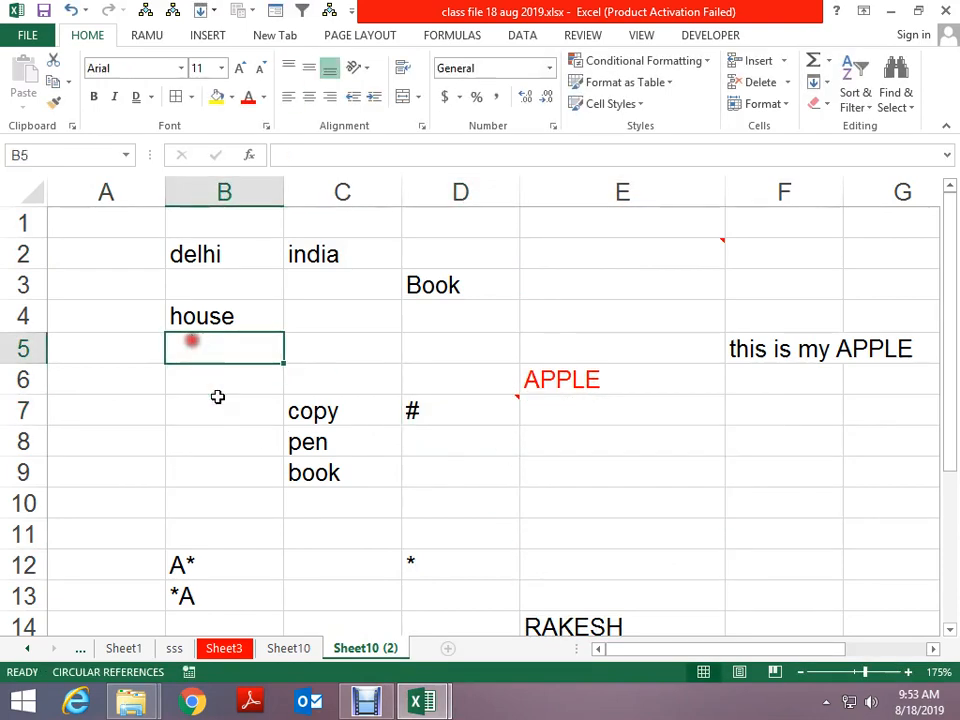
# Select both commented cells, D7 and E2, via Go To Special > Comments
pyautogui.hotkey('ctrl', 'g')
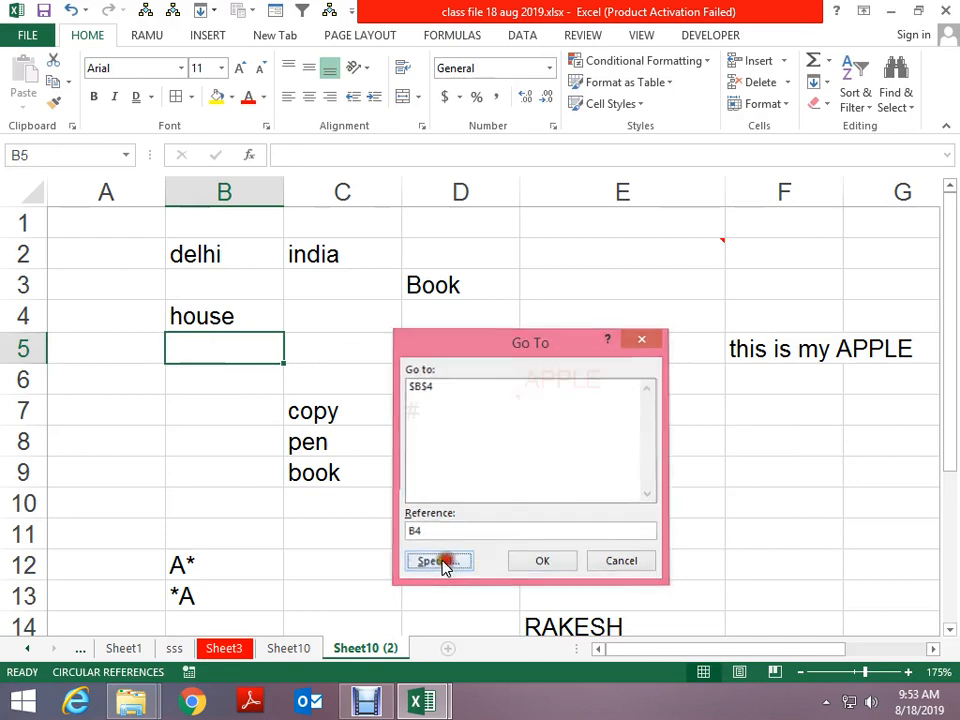
pyautogui.click(443, 563)
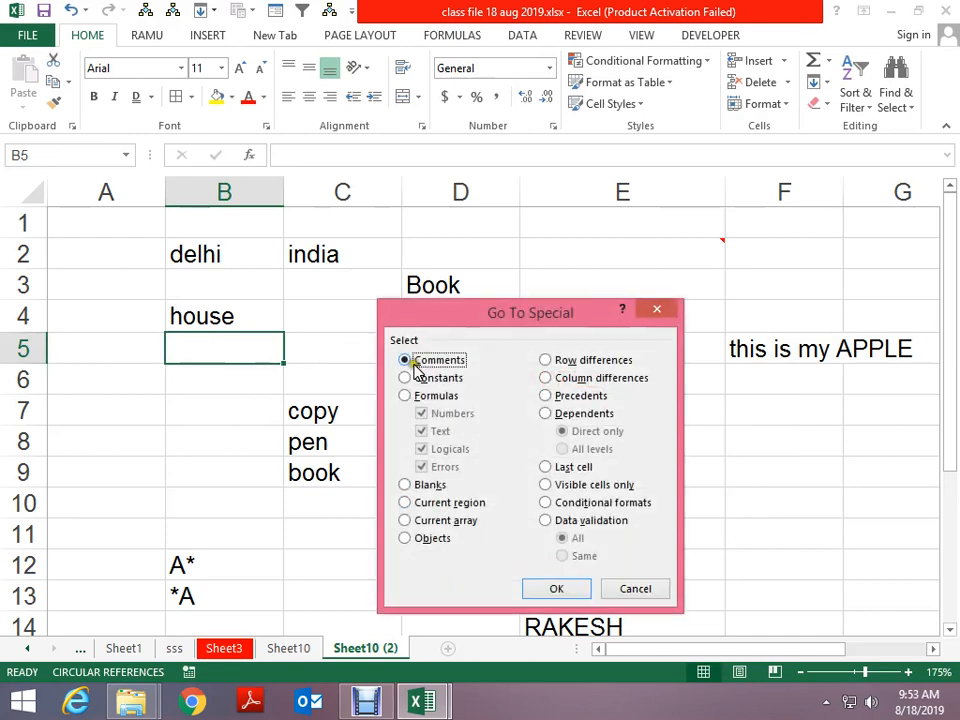
pyautogui.click(556, 589)
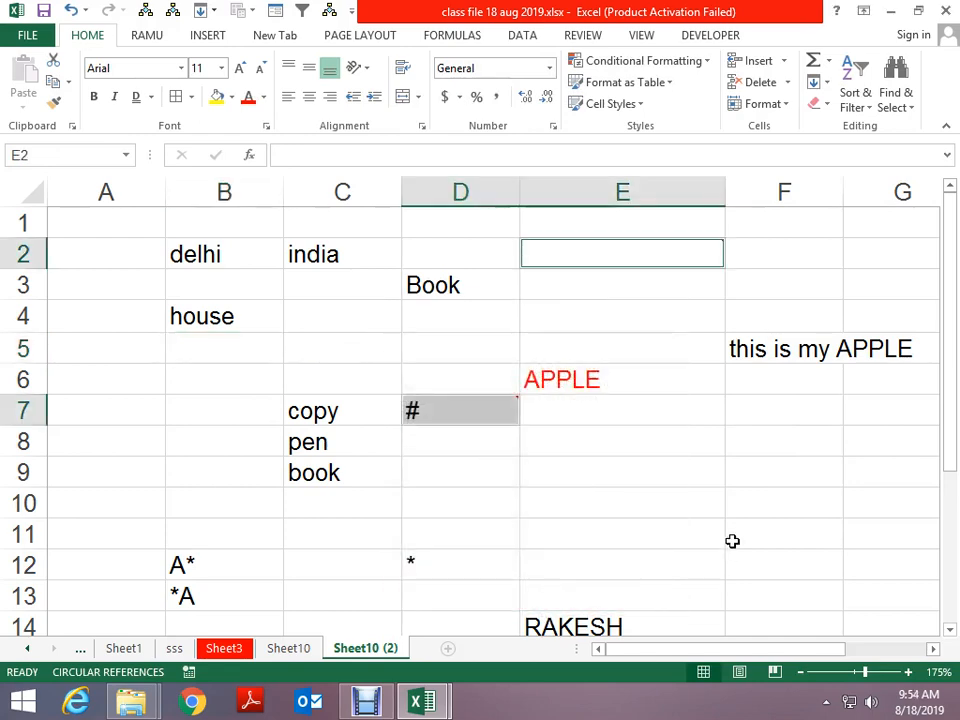
# Fill E2 and D7 yellow, then insert the new blank Sheet13
pyautogui.click(220, 96)
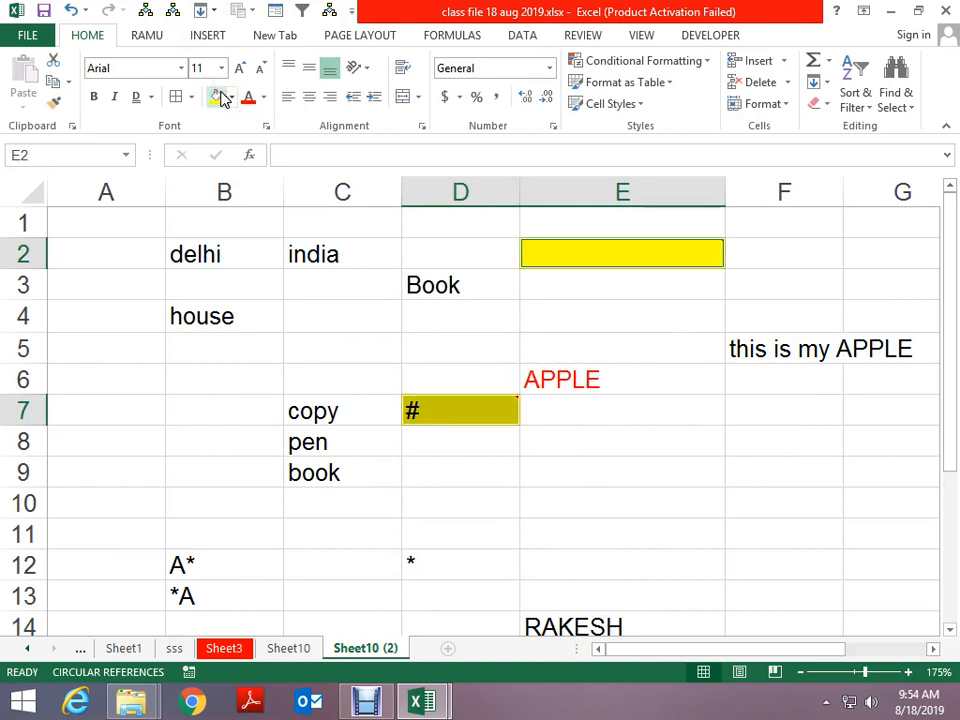
pyautogui.click(279, 334)
pyautogui.hotkey('ctrl', 'g')
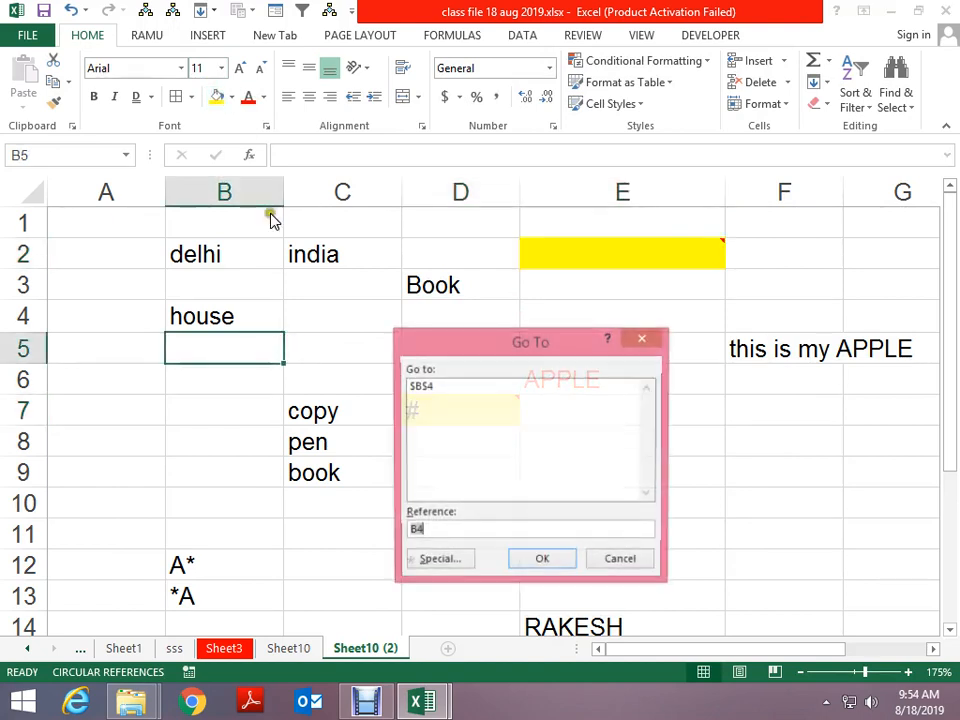
pyautogui.click(438, 561)
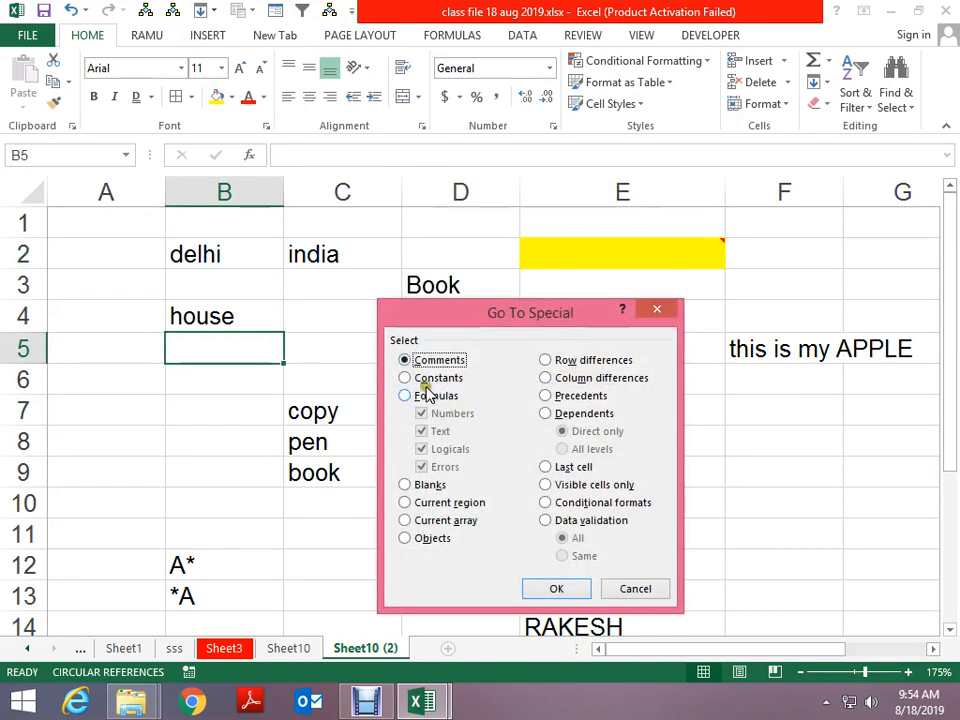
pyautogui.press('Escape')
pyautogui.click(449, 648)
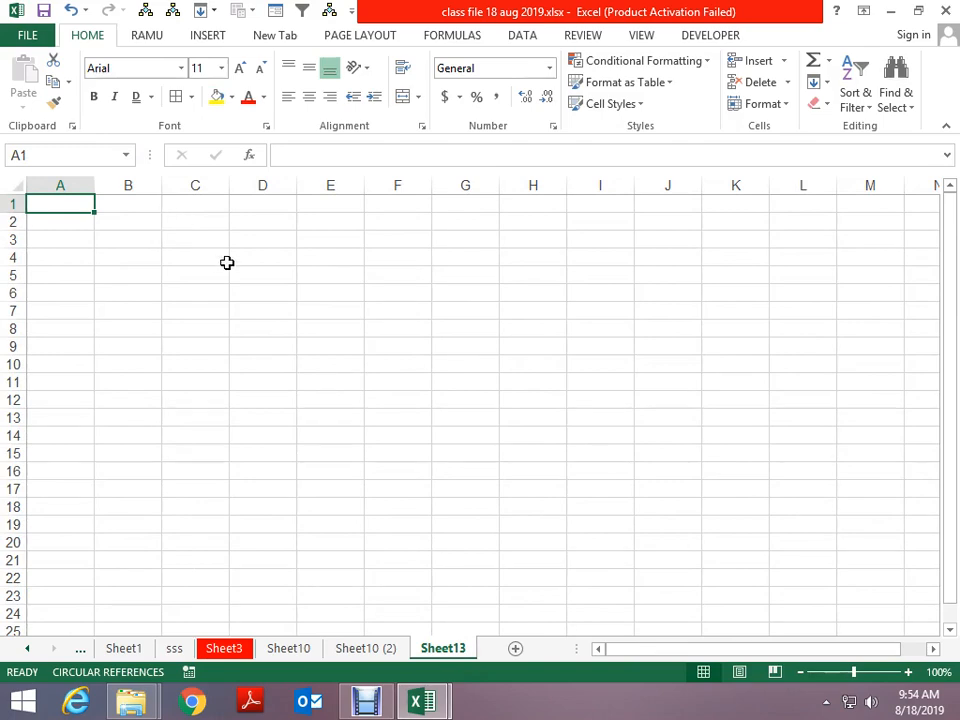
# Enter 3 in A1 and DELHI in B2 on Sheet13
pyautogui.keyDown('ctrl'); pyautogui.scroll(4, 289, 289); pyautogui.keyUp('ctrl')
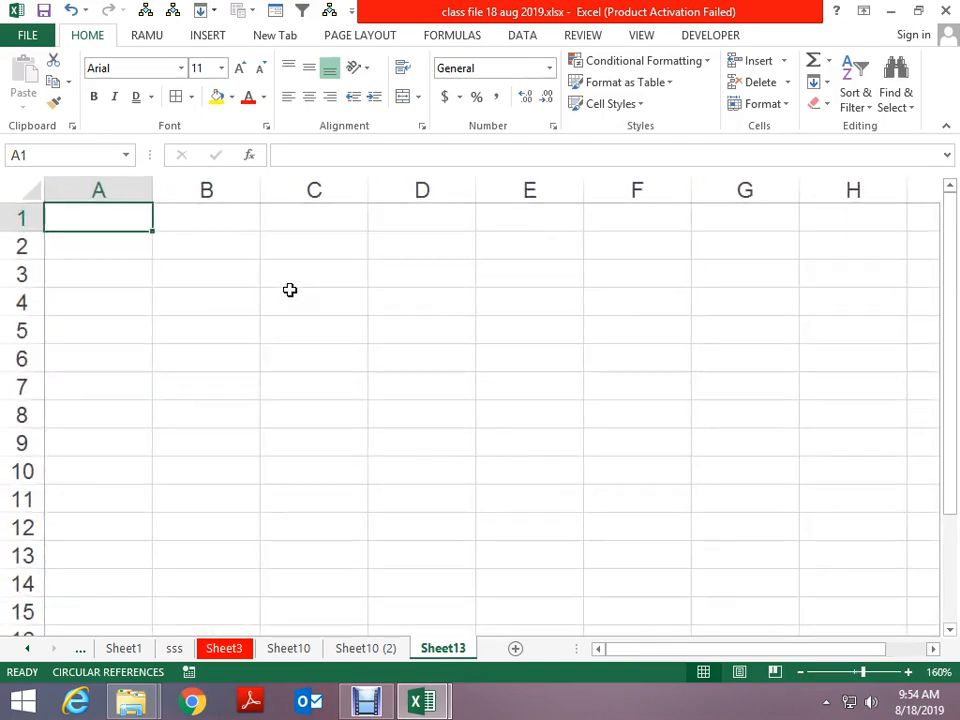
pyautogui.write('3')
pyautogui.press('Down')
pyautogui.press('Right')
pyautogui.write('D')
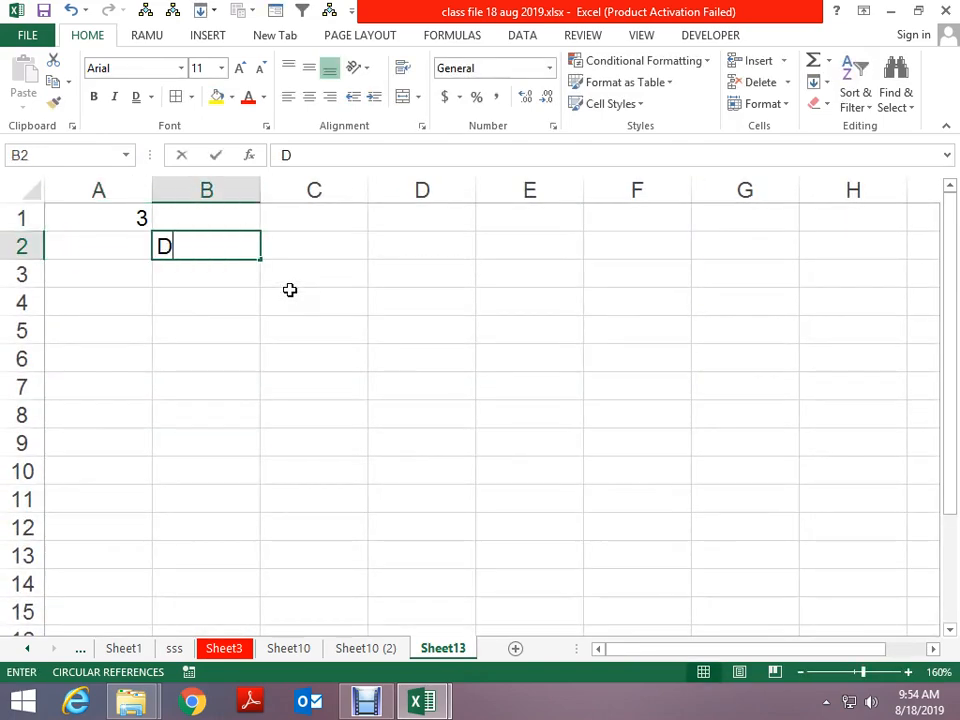
pyautogui.write('ELHI')
pyautogui.press('Down')
# Enter =RIGHT(B2,2) in D2 so it shows HI
pyautogui.press('Right')
pyautogui.press('Up')
pyautogui.press('Right')
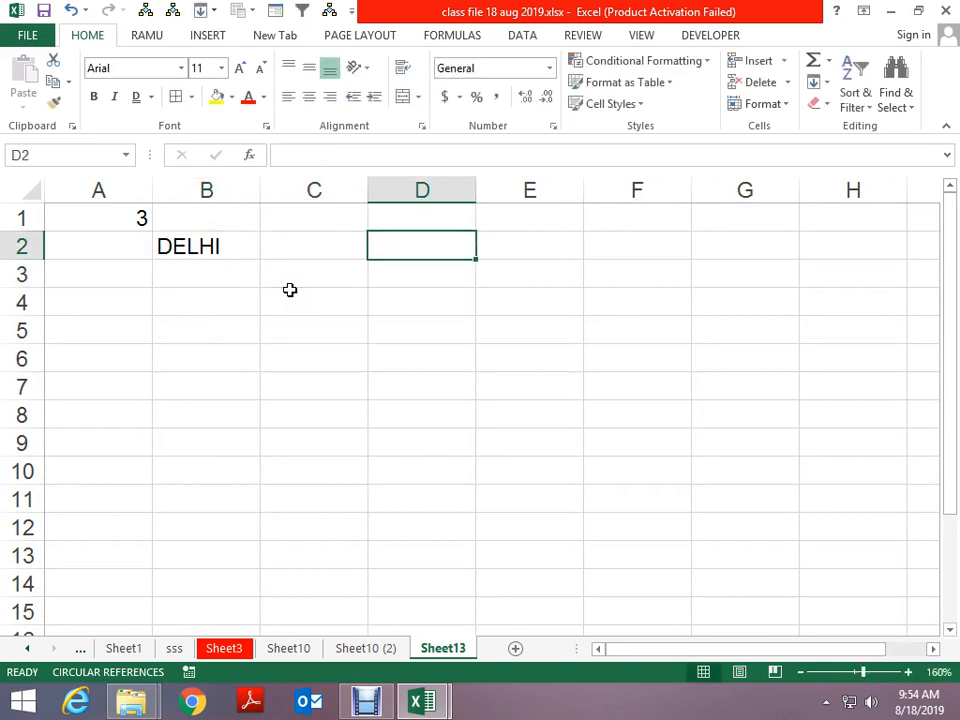
pyautogui.write('=RIGHT(')
pyautogui.press('Left')
pyautogui.press('Left')
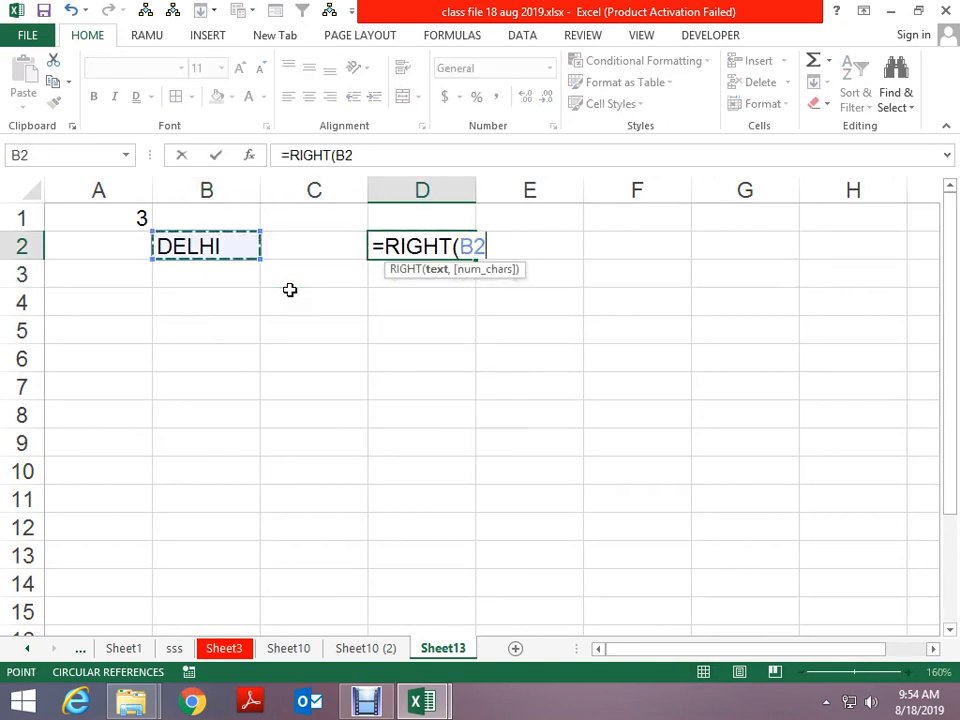
pyautogui.write('M2')
pyautogui.press('Return')
pyautogui.press('Return')
pyautogui.press('Up')
pyautogui.press('Up')
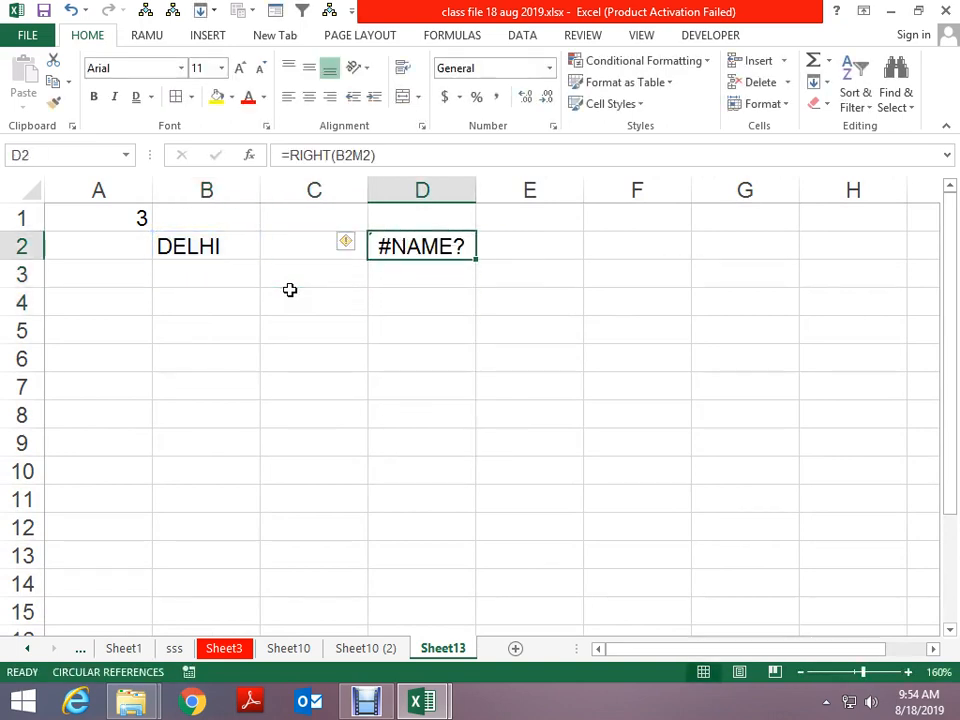
pyautogui.press('F2')
pyautogui.press('BackSpace')
pyautogui.press('BackSpace')
pyautogui.press('BackSpace')
pyautogui.press('BackSpace')
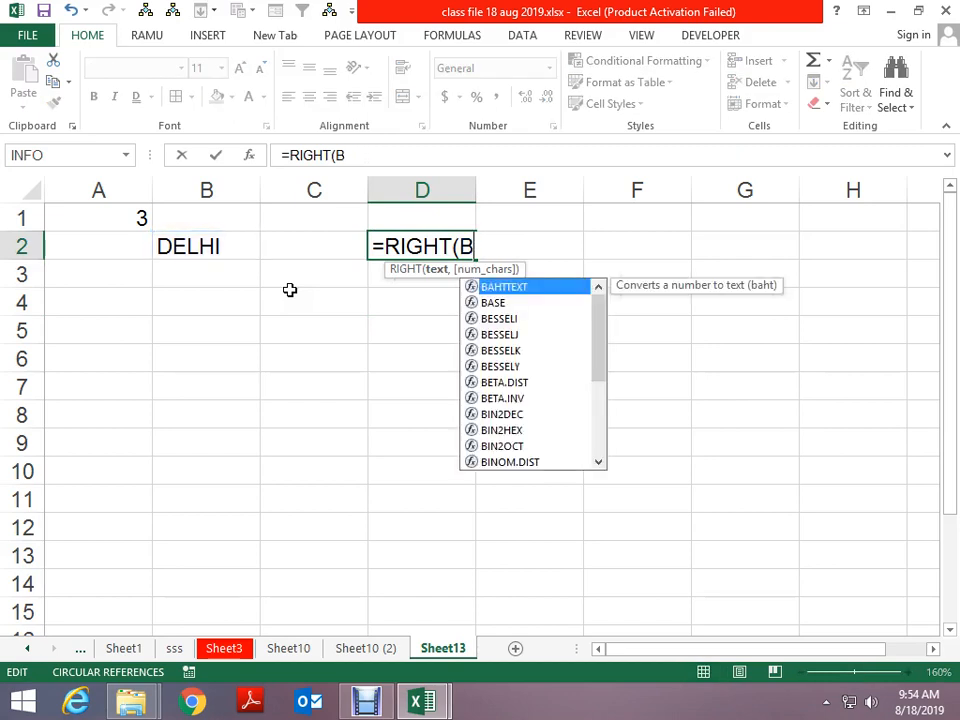
pyautogui.write('2,2')
pyautogui.press('Return')
pyautogui.press('Return')
pyautogui.press('Return')
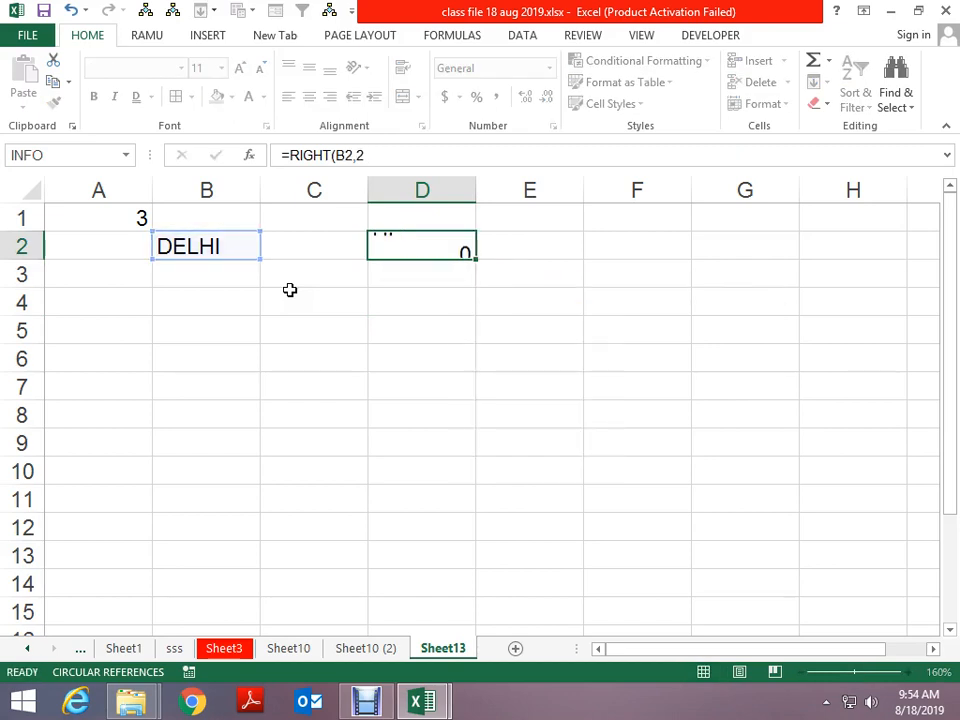
# Enter 3 in B5 and 4 in C5
pyautogui.press('Left')
pyautogui.press('Left')
pyautogui.write('3')
pyautogui.press('Right')
pyautogui.write('4')
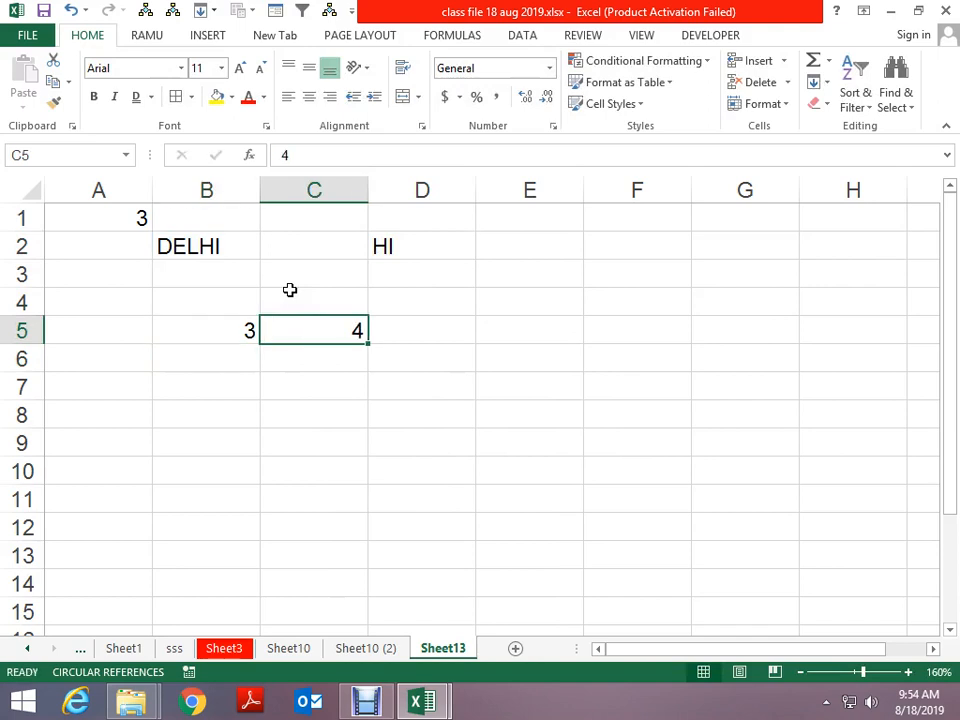
pyautogui.press('Right')
pyautogui.press('Right')
# Build the =B5+C5 sum formula and move it into E5
pyautogui.press('Down')
pyautogui.write('+')
pyautogui.press('Left')
pyautogui.press('Left')
pyautogui.press('Left')
pyautogui.press('Up')
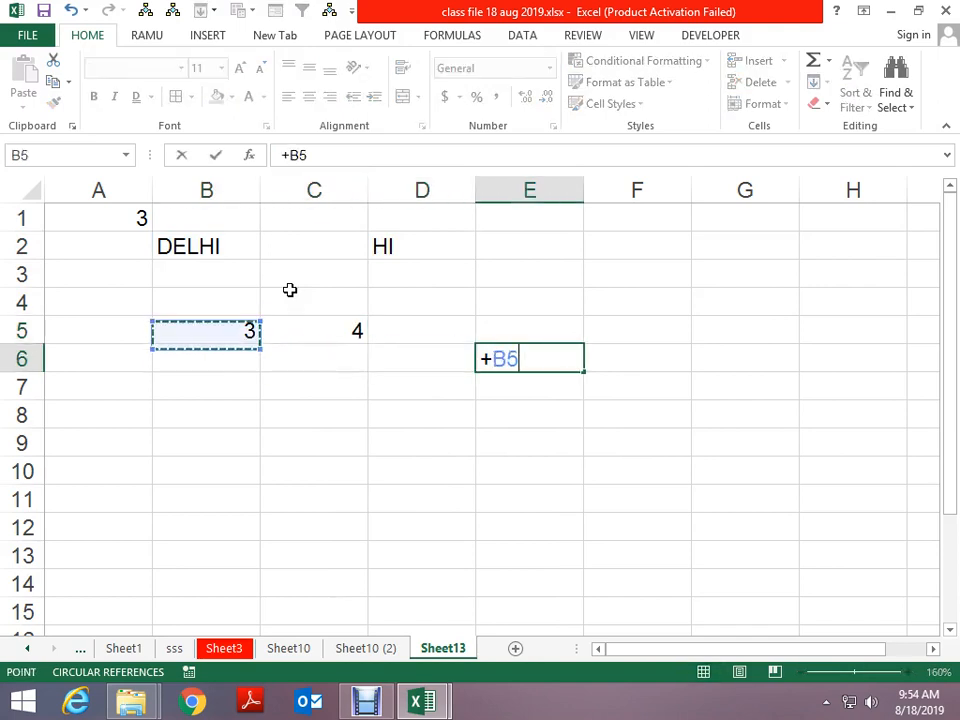
pyautogui.write('+')
pyautogui.press('Left')
pyautogui.press('Left')
pyautogui.press('Up')
pyautogui.hotkey('ctrl', 'Return')
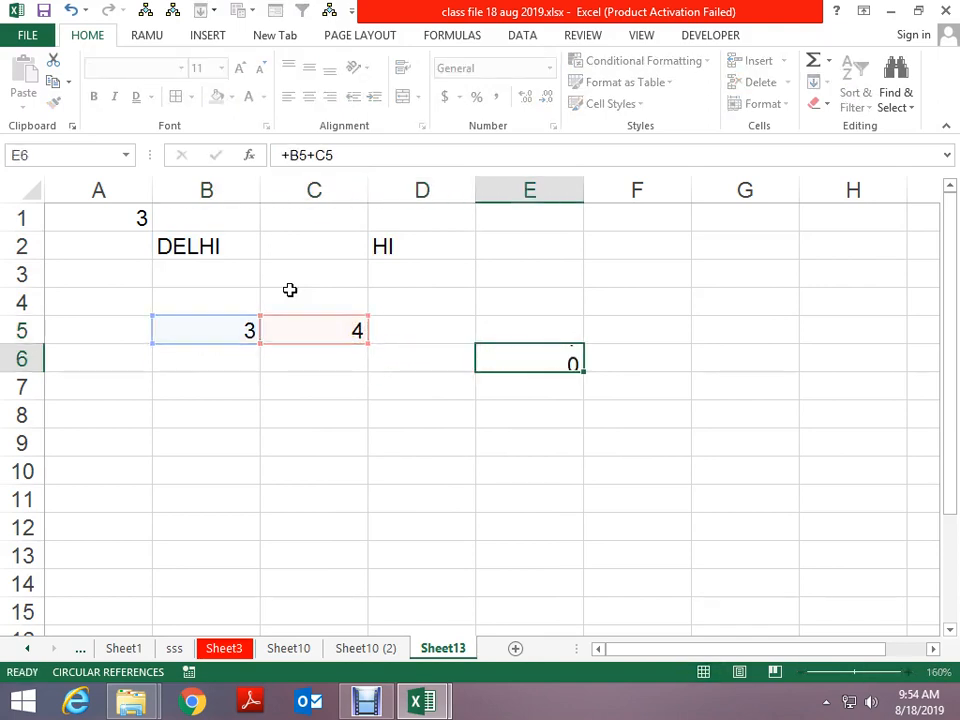
pyautogui.press('Left')
pyautogui.press('Left')
pyautogui.press('Right')
pyautogui.press('Right')
pyautogui.hotkey('ctrl', 'x')
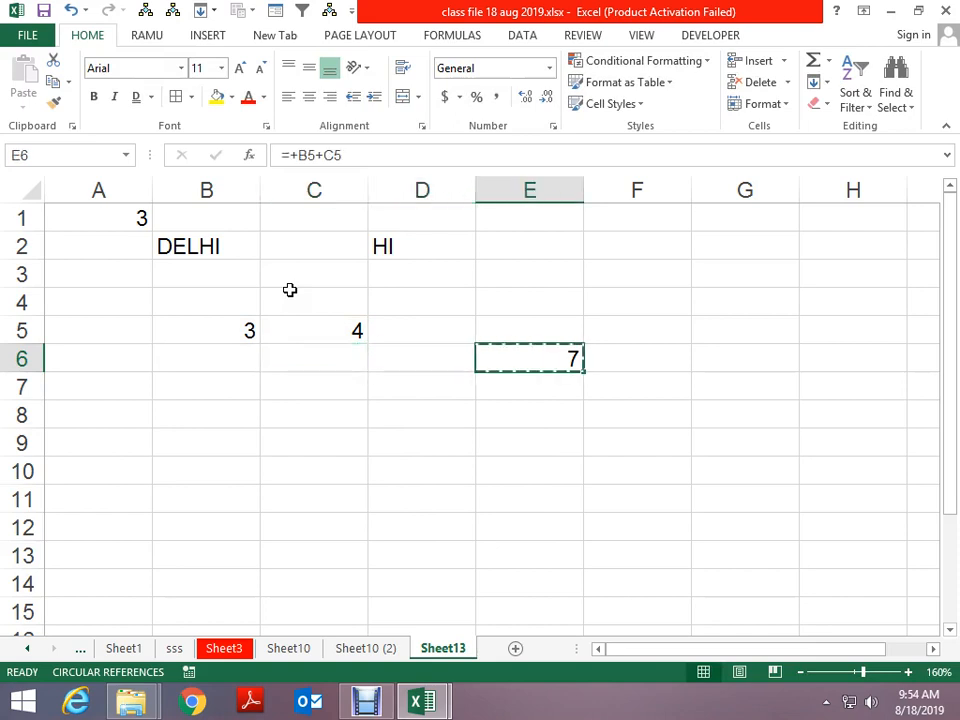
pyautogui.press('Up')
pyautogui.hotkey('ctrl', 'v')
# Enter 1 and 2 in B6:C6, and 5 and 9 in B7:C7
pyautogui.press('Down')
pyautogui.press('Left')
pyautogui.press('Left')
pyautogui.press('Left')
pyautogui.write('1')
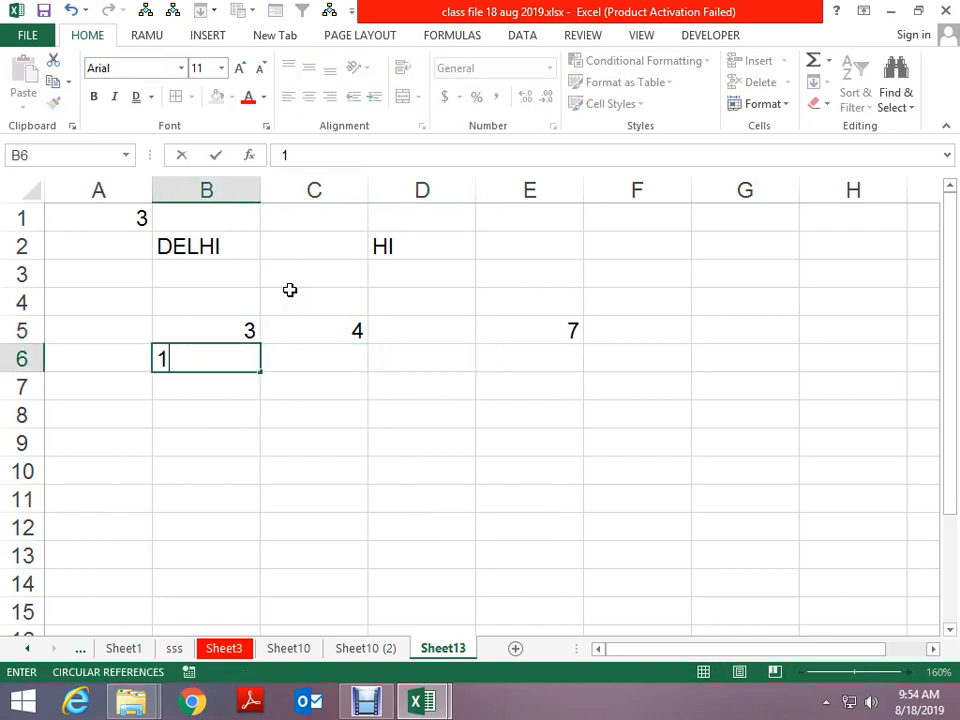
pyautogui.hotkey('ctrl', 'Return')
pyautogui.press('Right')
pyautogui.write('2')
pyautogui.hotkey('ctrl', 'Return')
pyautogui.press('Down')
pyautogui.press('Right')
pyautogui.press('Left')
pyautogui.press('Left')
pyautogui.write('5')
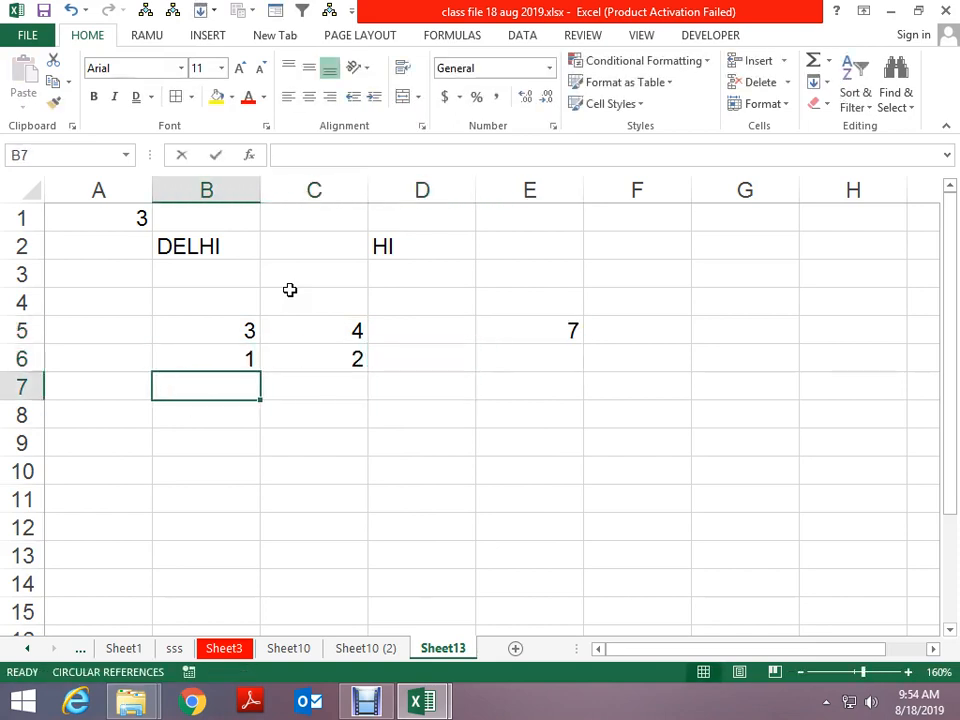
pyautogui.hotkey('ctrl', 'Return')
pyautogui.press('Right')
pyautogui.write('9')
pyautogui.hotkey('ctrl', 'Return')
pyautogui.press('Right')
pyautogui.press('Right')
# Fill the sum down E5:E7 (7, 3, 14) and AutoSum them to 24 in E11
pyautogui.press('Up')
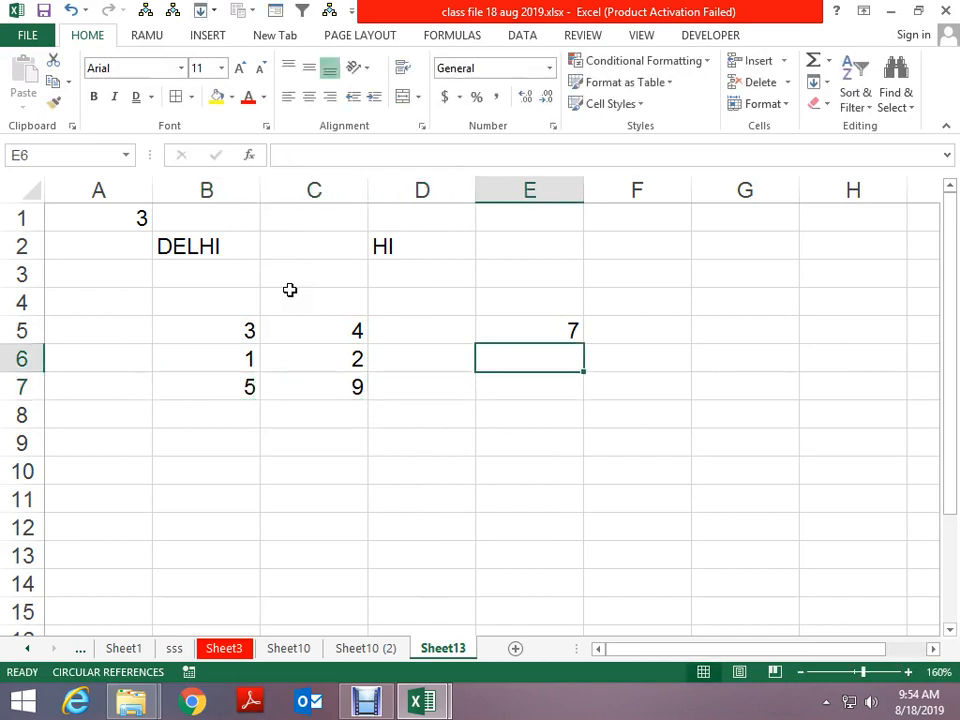
pyautogui.hotkey('ctrl', 'd')
pyautogui.press('Down')
pyautogui.hotkey('ctrl', 'd')
pyautogui.press('Down')
pyautogui.press('Down')
pyautogui.press('Down')
pyautogui.press('Down')
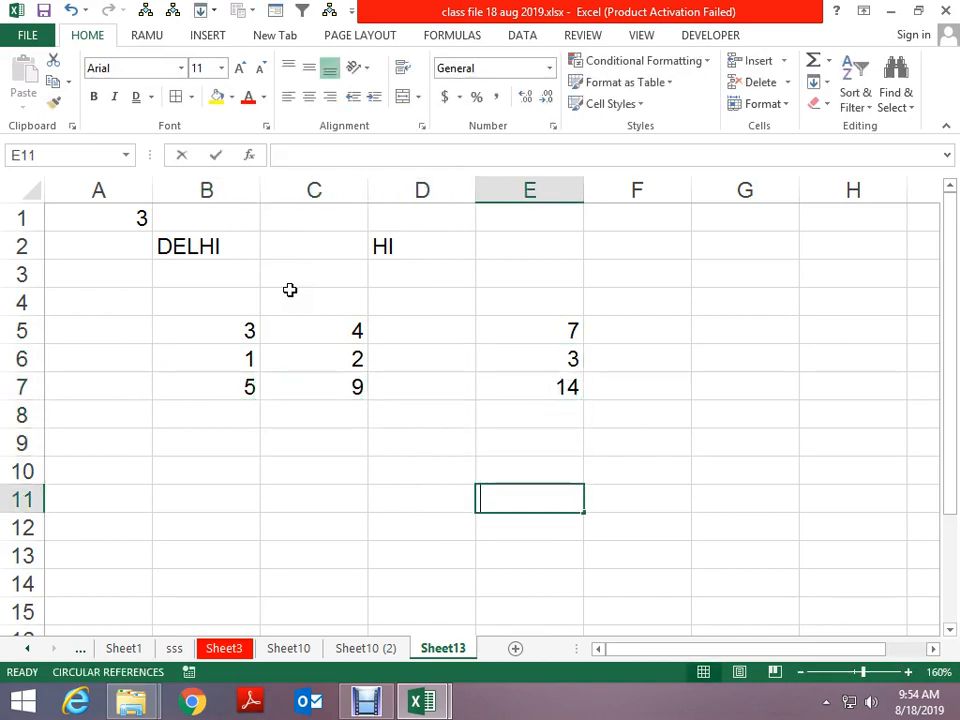
pyautogui.hotkey('alt', '=')
pyautogui.hotkey('ctrl', 'Return')
# Enter 24 in E2 and 27 in G2
pyautogui.press('Up')
pyautogui.press('Up')
pyautogui.press('Up')
pyautogui.press('Up')
pyautogui.press('Up')
pyautogui.press('Up')
pyautogui.press('Up')
pyautogui.press('Up')
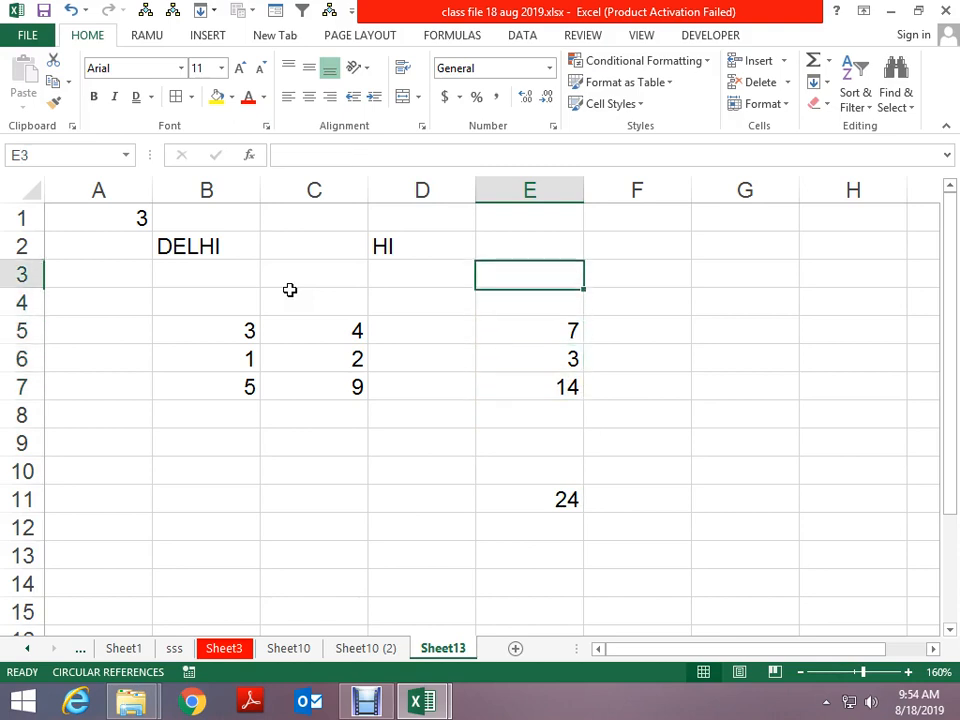
pyautogui.press('Up')
pyautogui.write('24')
pyautogui.hotkey('ctrl', 'Return')
pyautogui.press('Right')
pyautogui.press('Right')
pyautogui.write('27')
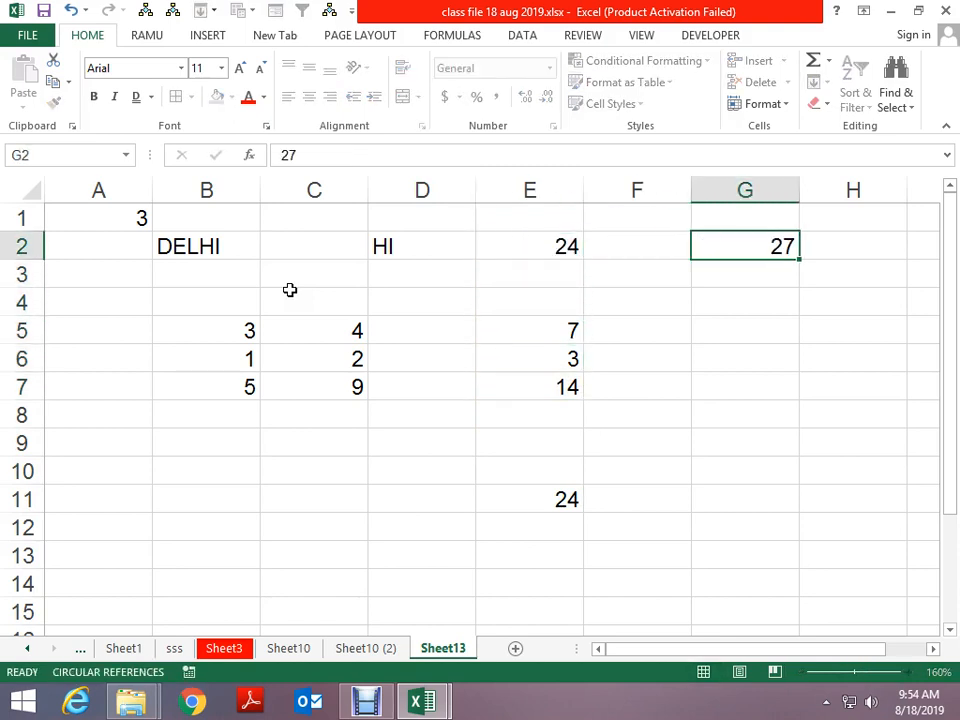
pyautogui.hotkey('ctrl', 'Return')
pyautogui.press('F5')
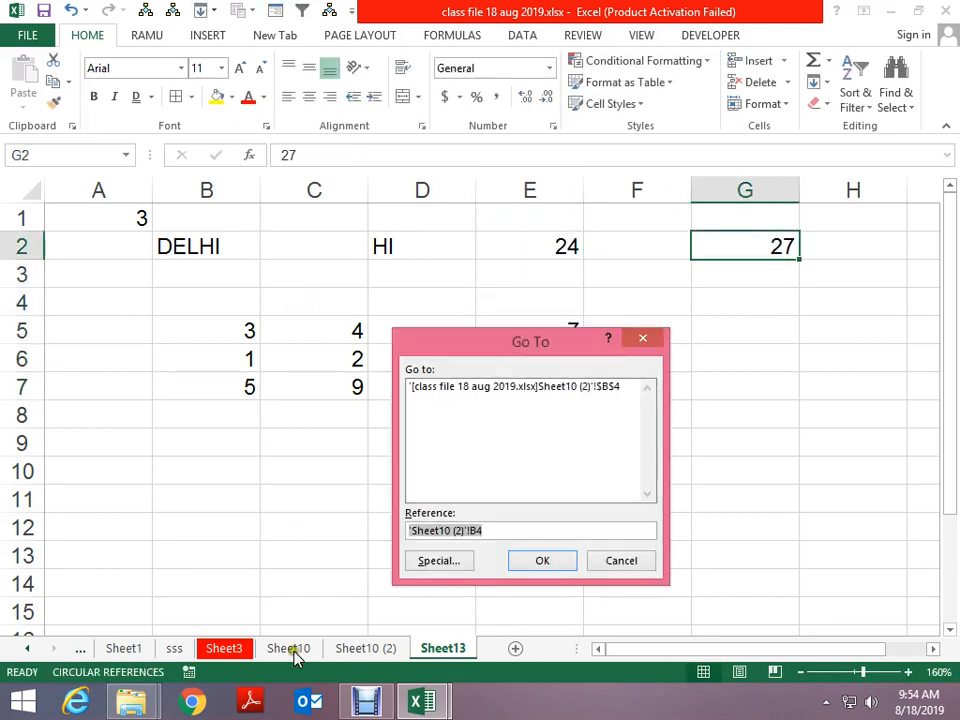
# Select all constant cells on Sheet13 via Go To Special > Constants, then deselect with D5
pyautogui.click(425, 562)
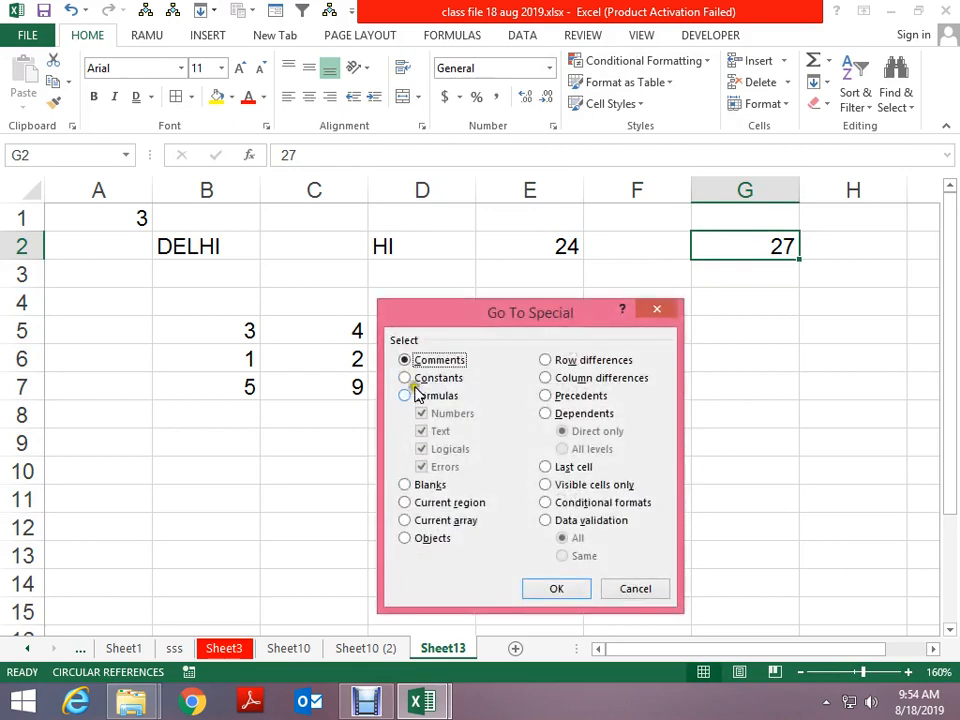
pyautogui.click(420, 378)
pyautogui.click(531, 592)
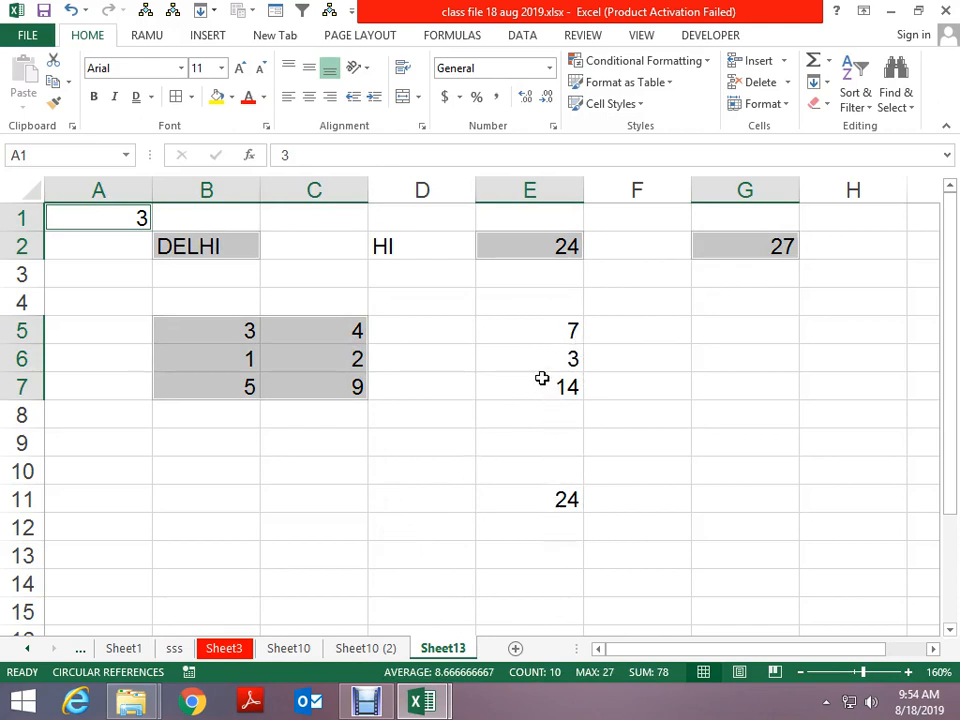
pyautogui.click(467, 337)
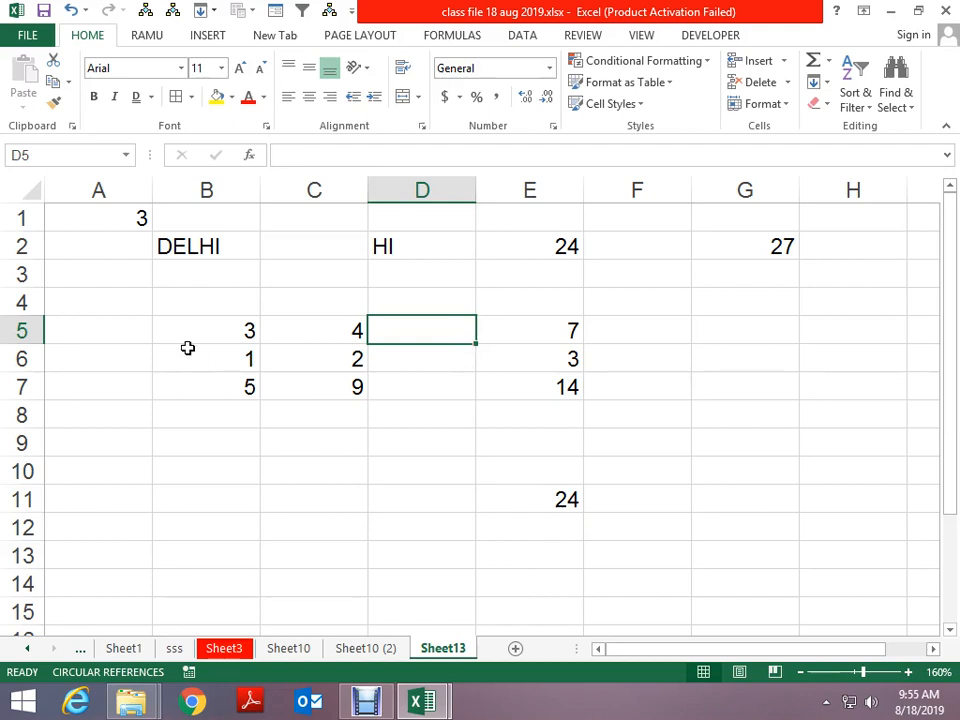
# Use Go To Special Formulas with only Numbers checked to select E5, E6, E7 and E11, then click E4
pyautogui.press('F5')
pyautogui.click(438, 560)
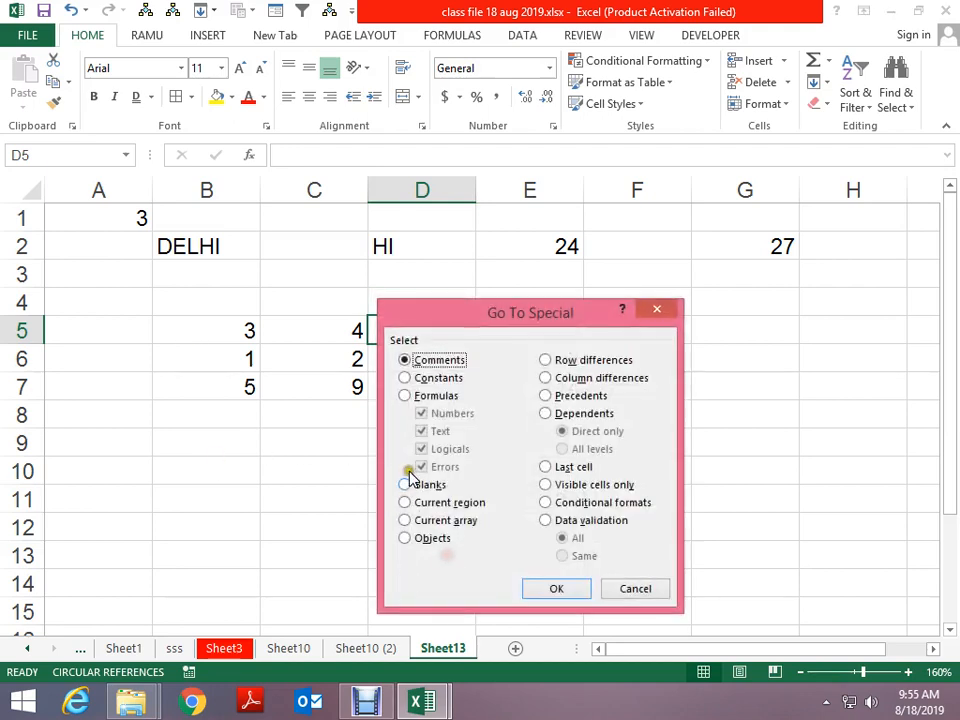
pyautogui.click(438, 400)
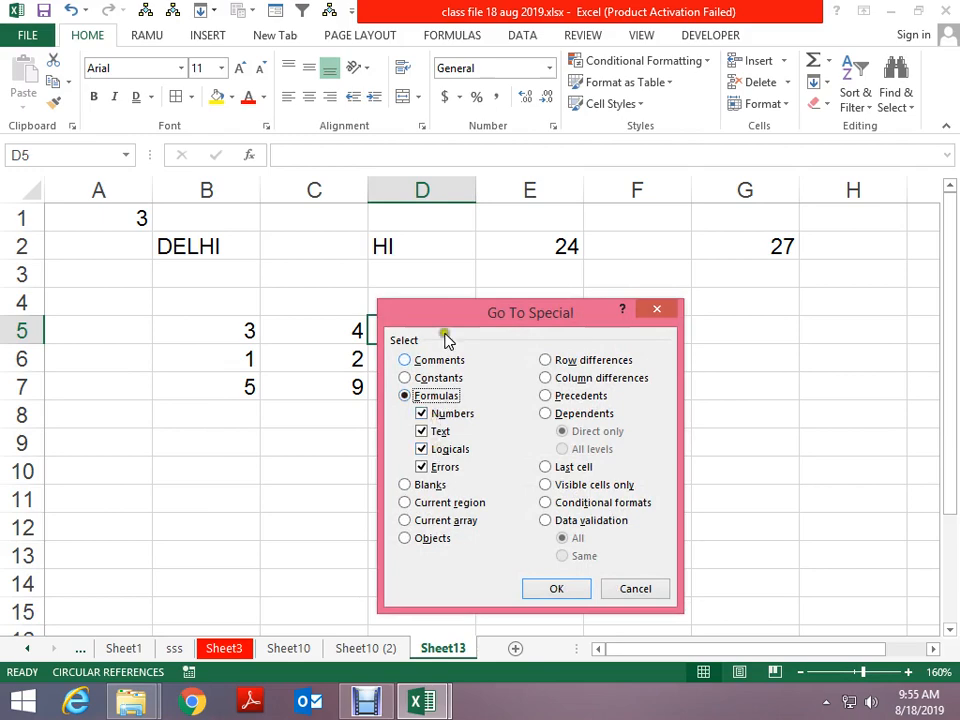
pyautogui.moveTo(448, 314); pyautogui.dragTo(385, 124)
pyautogui.click(376, 242)
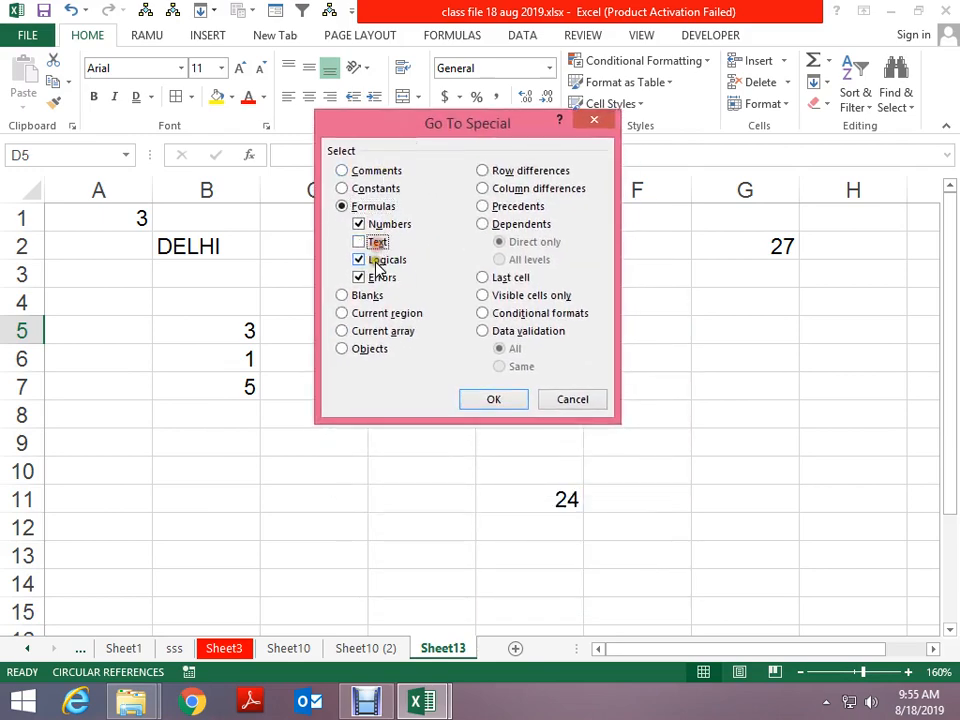
pyautogui.click(376, 260)
pyautogui.click(372, 279)
pyautogui.click(494, 399)
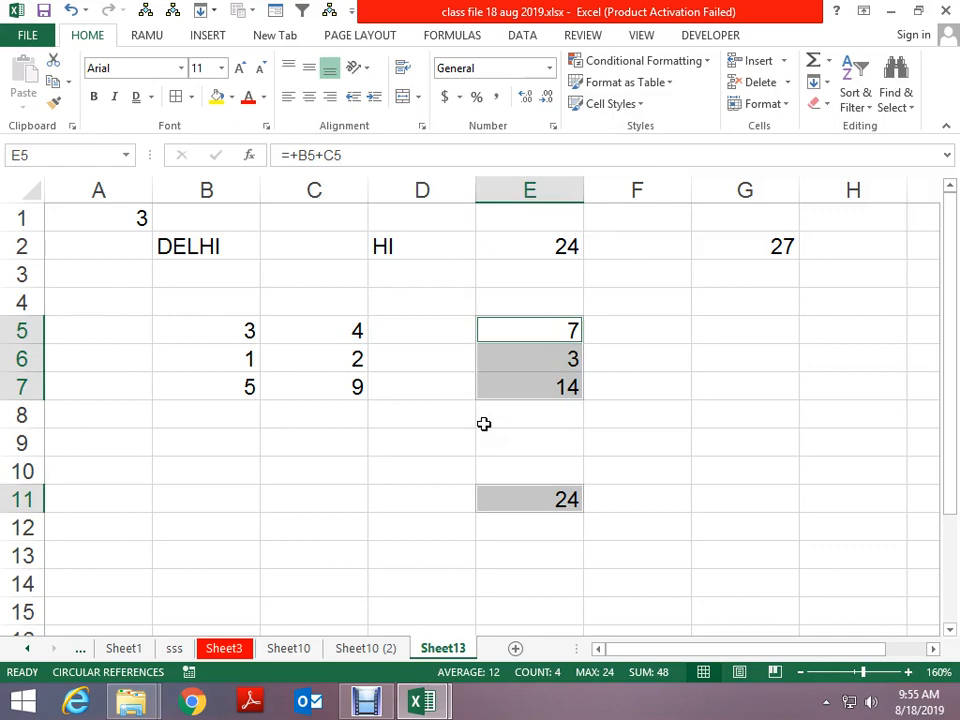
pyautogui.click(495, 292)
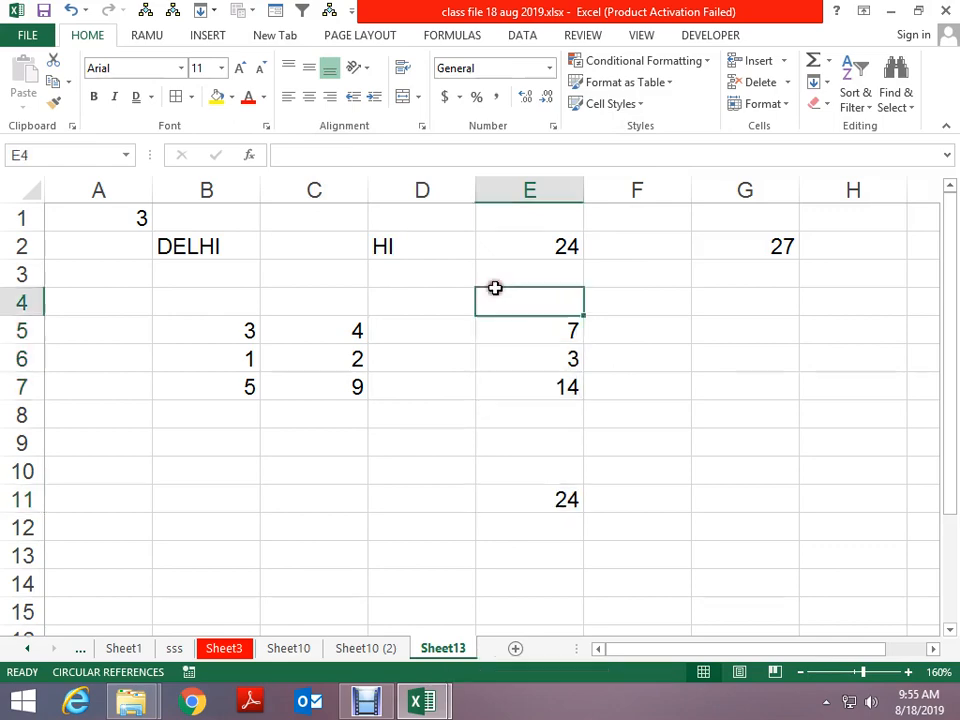
# Use Go To Special Formulas with only Text checked to select D2, then pick D10
pyautogui.press('F5')
pyautogui.click(376, 371)
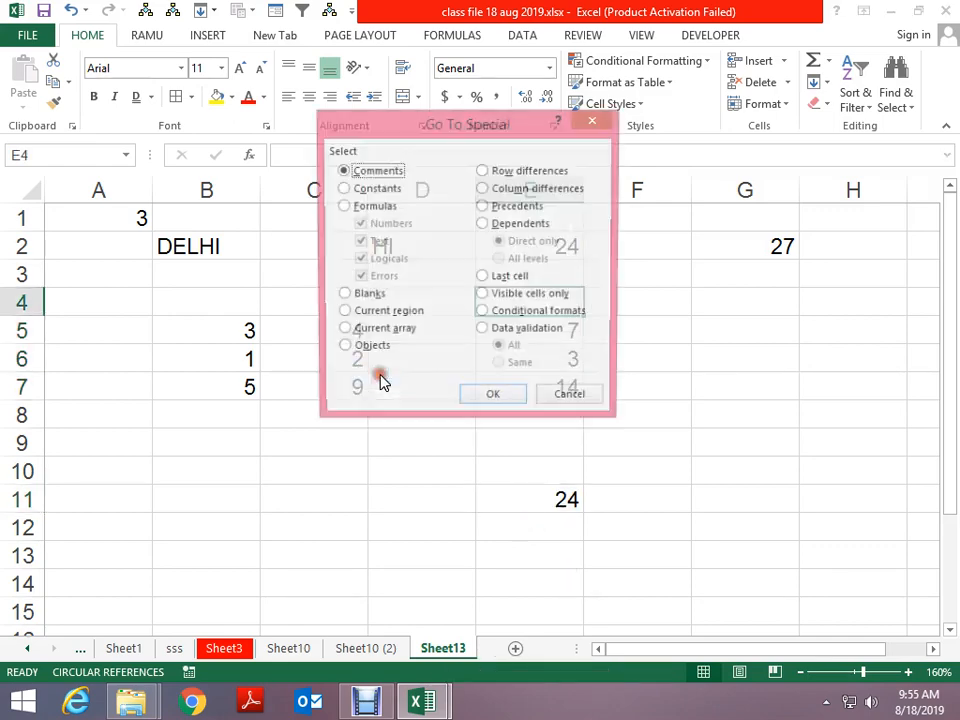
pyautogui.click(374, 208)
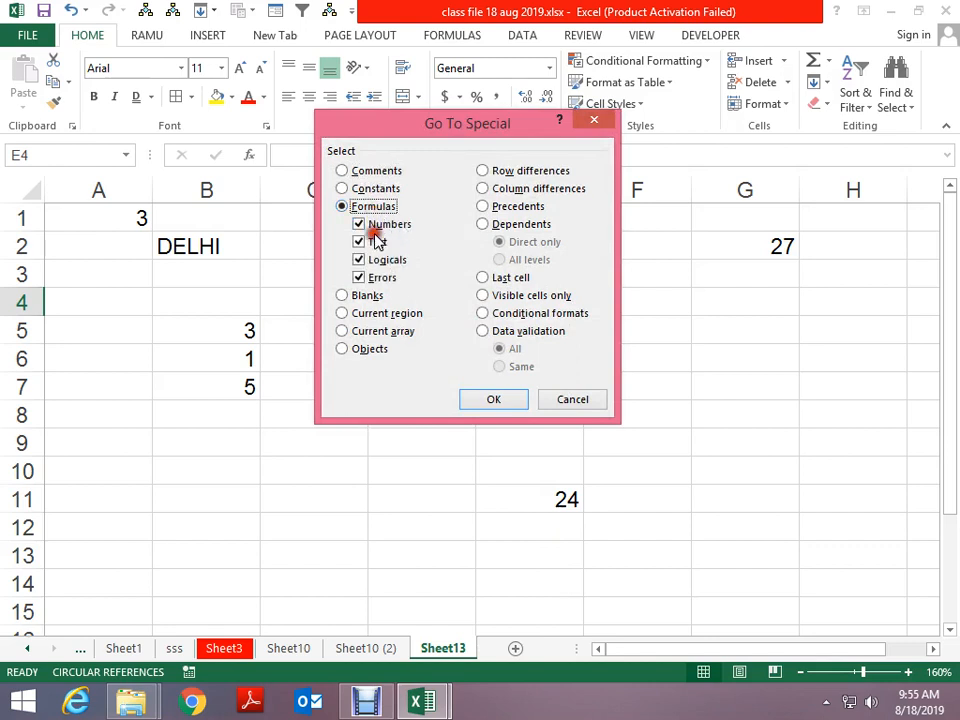
pyautogui.click(362, 224)
pyautogui.click(362, 259)
pyautogui.click(362, 277)
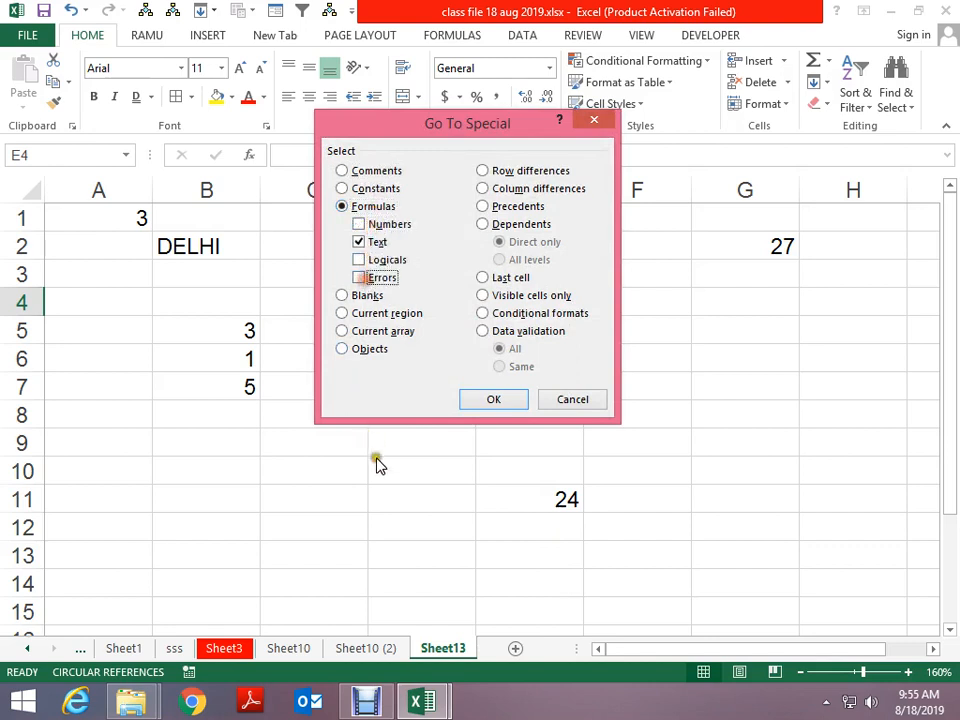
pyautogui.click(494, 400)
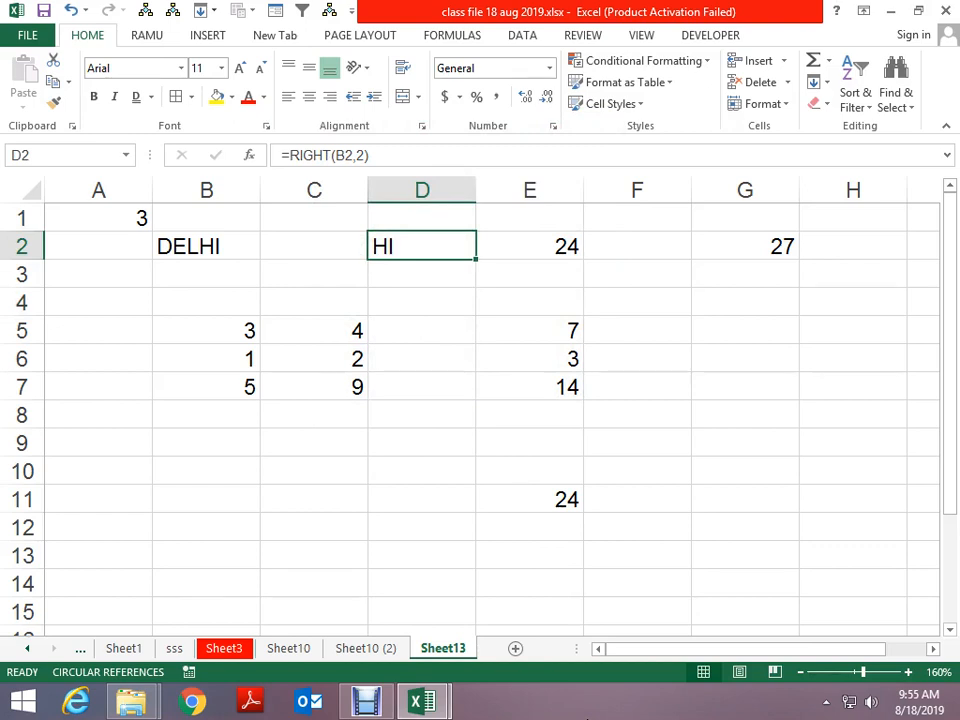
pyautogui.click(369, 468)
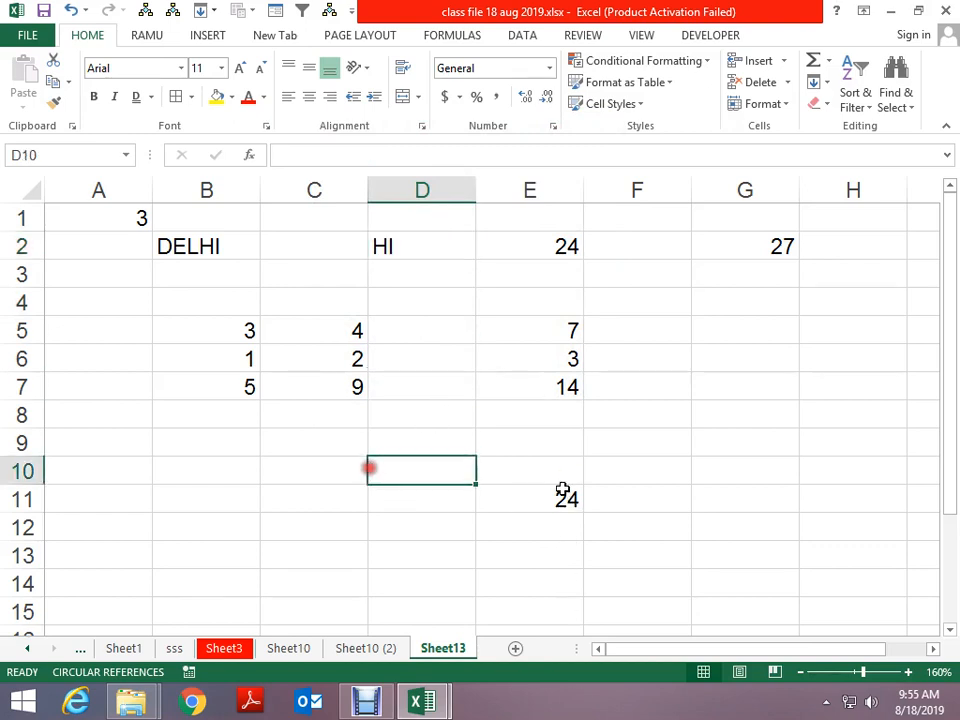
# Enter the comparison formula =C5=C7 in D10, which shows FALSE
pyautogui.write('=')
pyautogui.press('Up')
pyautogui.press('Up')
pyautogui.press('Left')
pyautogui.press('Up')
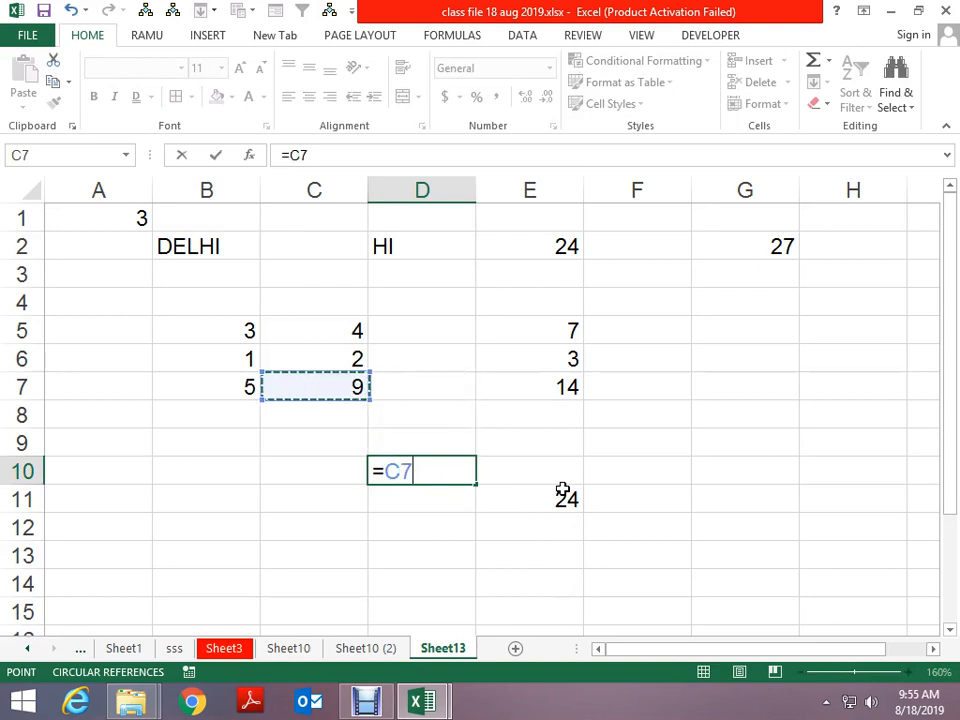
pyautogui.press('Up')
pyautogui.press('Up')
pyautogui.write('-')
pyautogui.write('=')
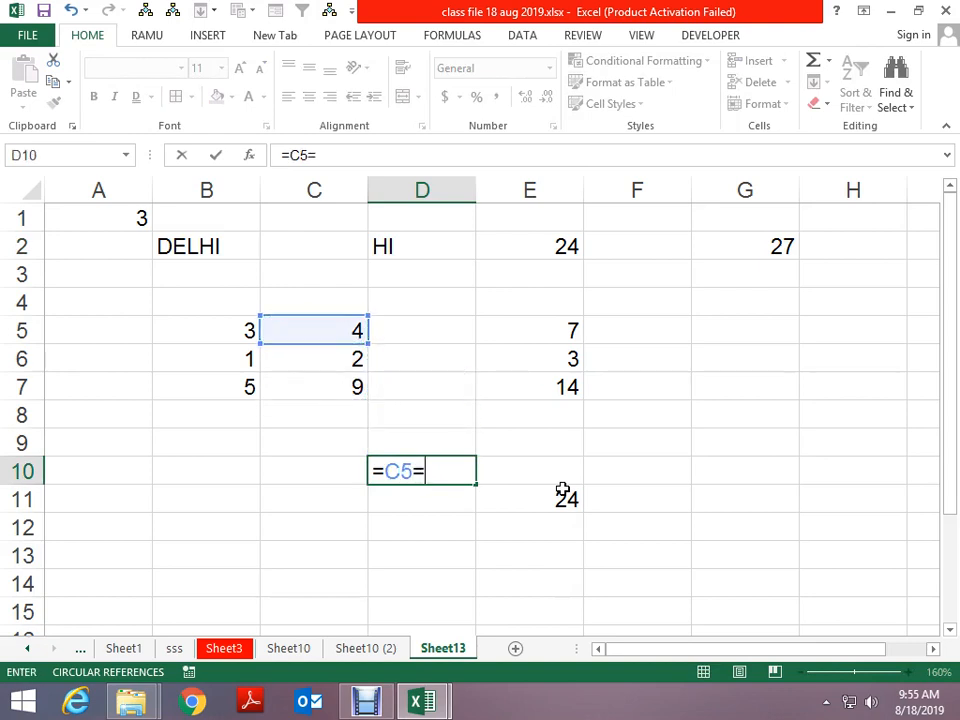
pyautogui.press('Left')
pyautogui.press('Up')
pyautogui.press('Up')
pyautogui.press('Up')
pyautogui.press('Return')
# Enter the broken formula =D/4 in C11 so it shows #NAME?
pyautogui.press('Left')
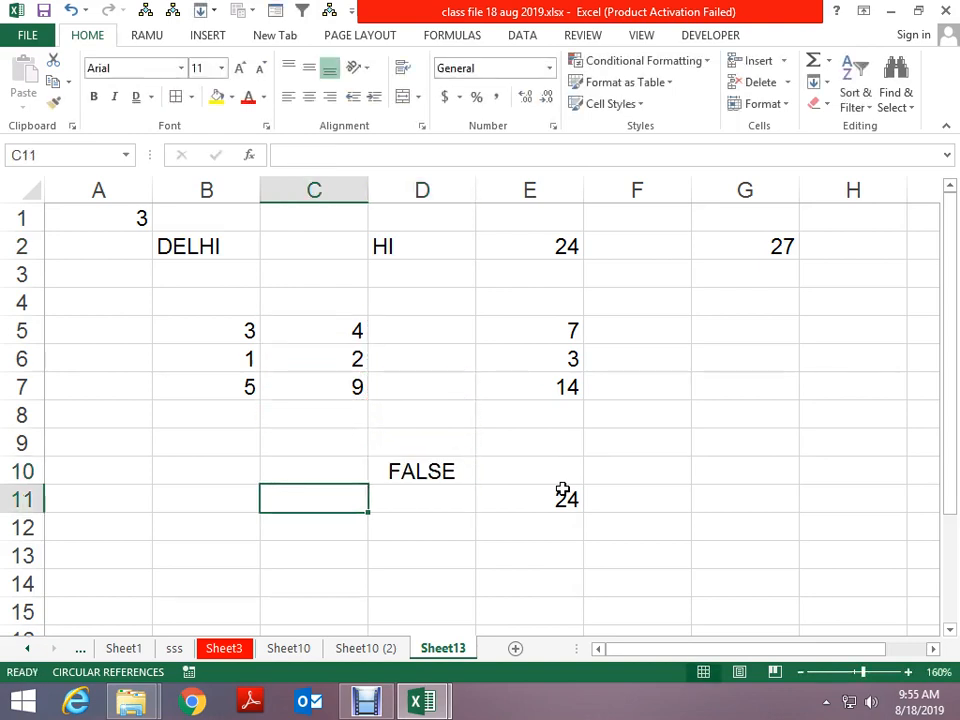
pyautogui.write('=D/4')
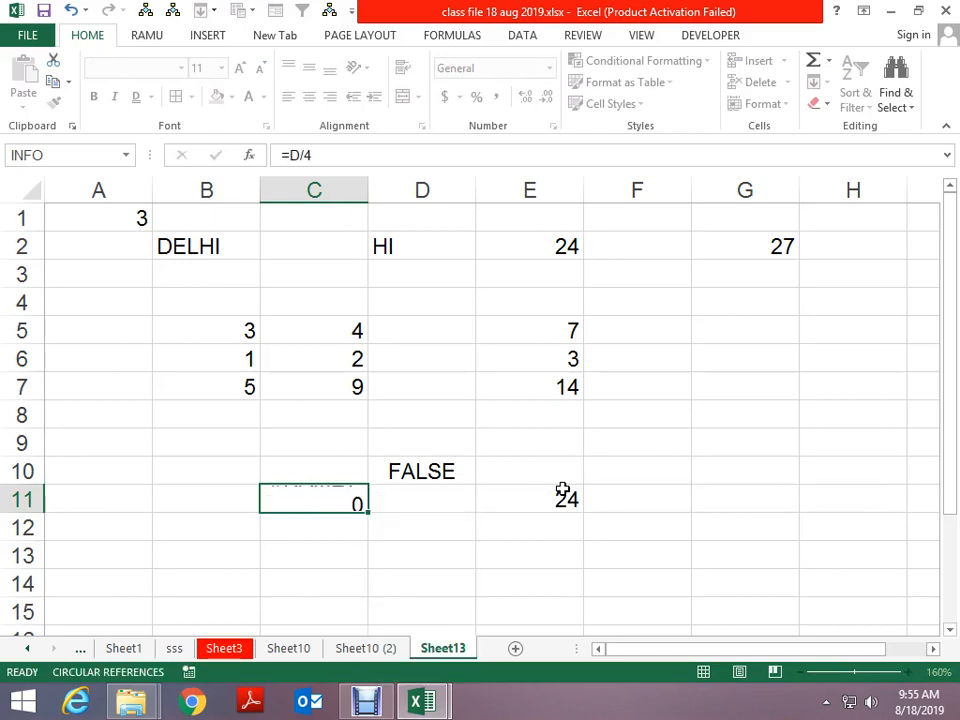
pyautogui.hotkey('ctrl', 'Return')
pyautogui.click(664, 306)
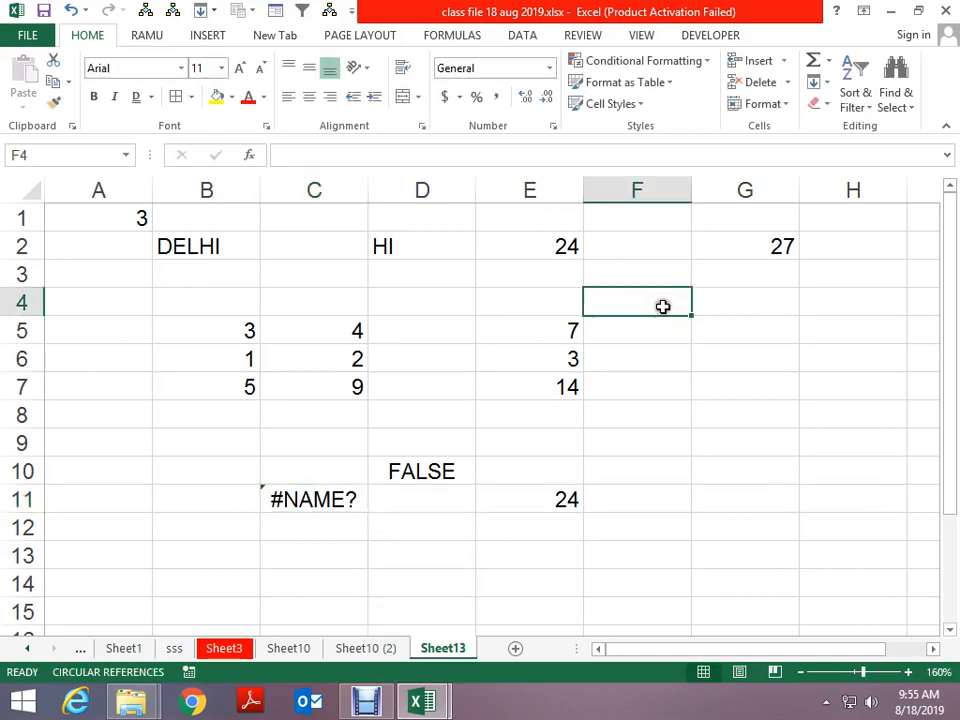
pyautogui.press('F5')
# Select the logical formula cell D10 with Go To Special Formulas, only Logicals checked
pyautogui.click(384, 371)
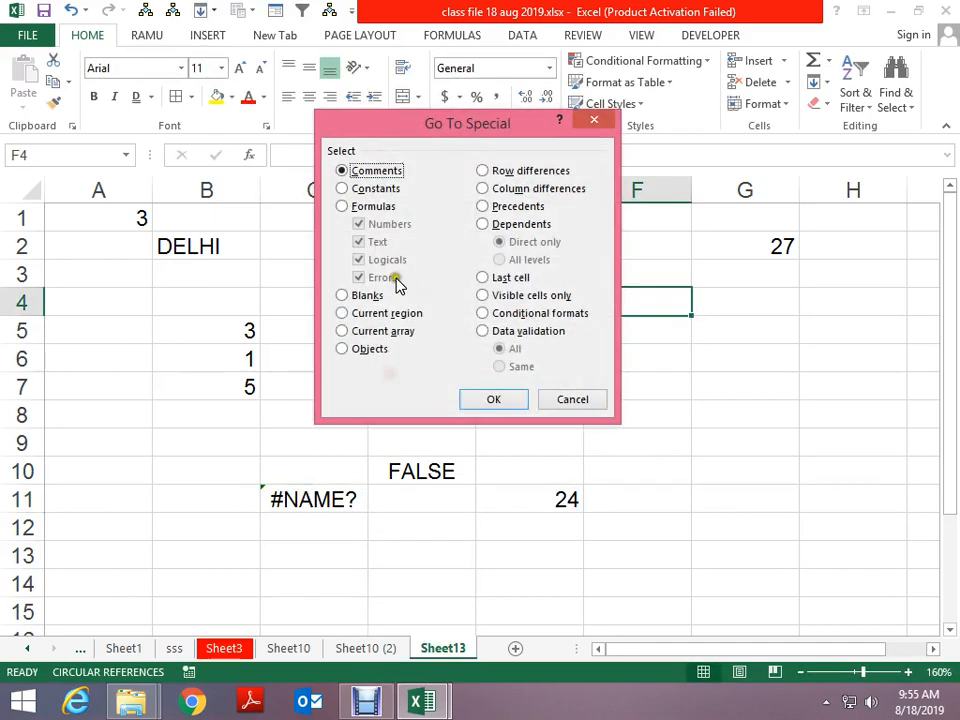
pyautogui.click(356, 206)
pyautogui.click(362, 223)
pyautogui.click(359, 243)
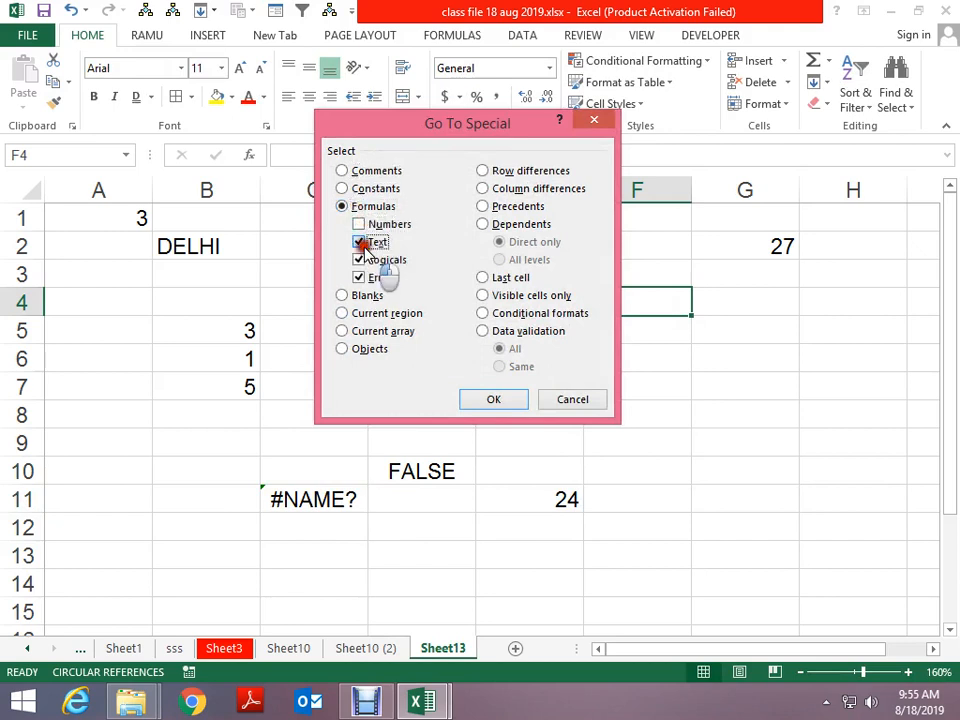
pyautogui.click(362, 278)
pyautogui.click(467, 400)
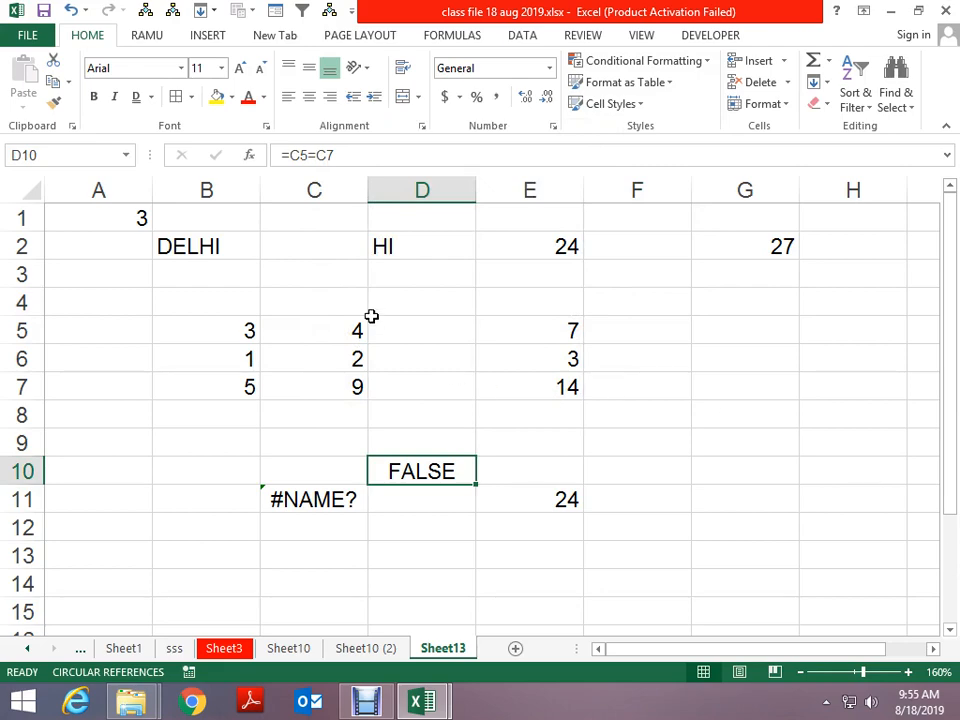
# Select the error formula cell C11 with Go To Special Formulas, only Errors checked
pyautogui.press('F5')
pyautogui.click(392, 369)
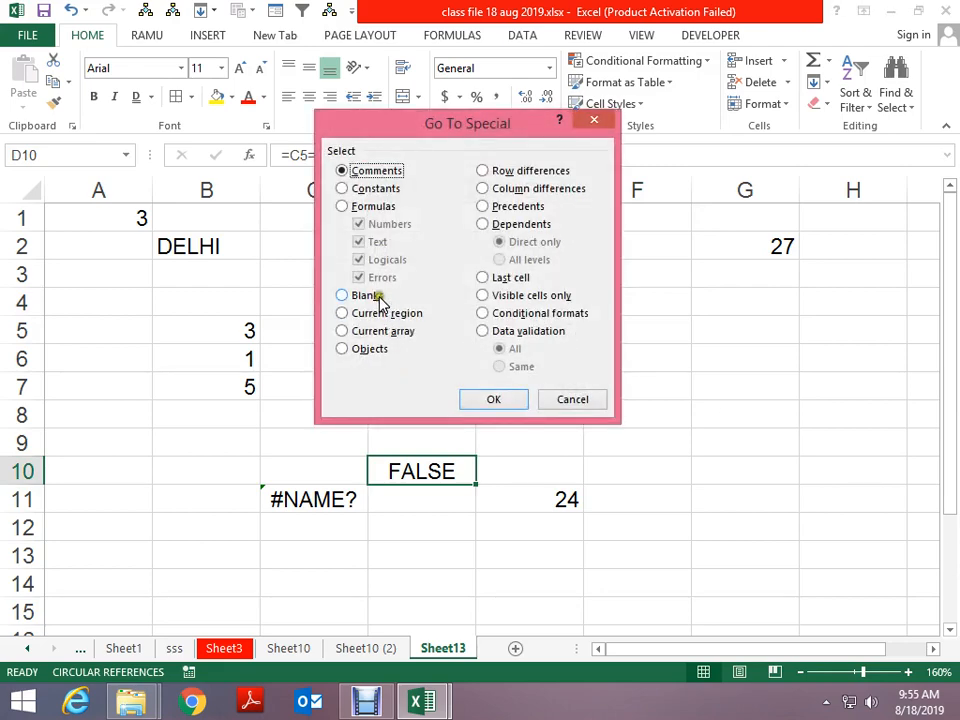
pyautogui.click(372, 207)
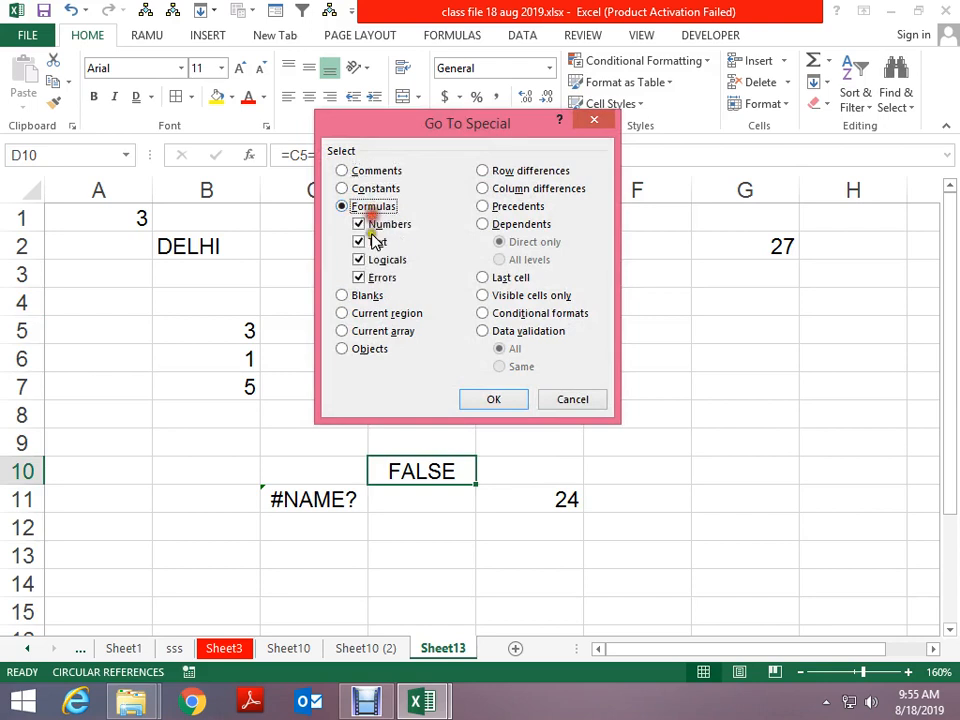
pyautogui.click(372, 241)
pyautogui.click(370, 224)
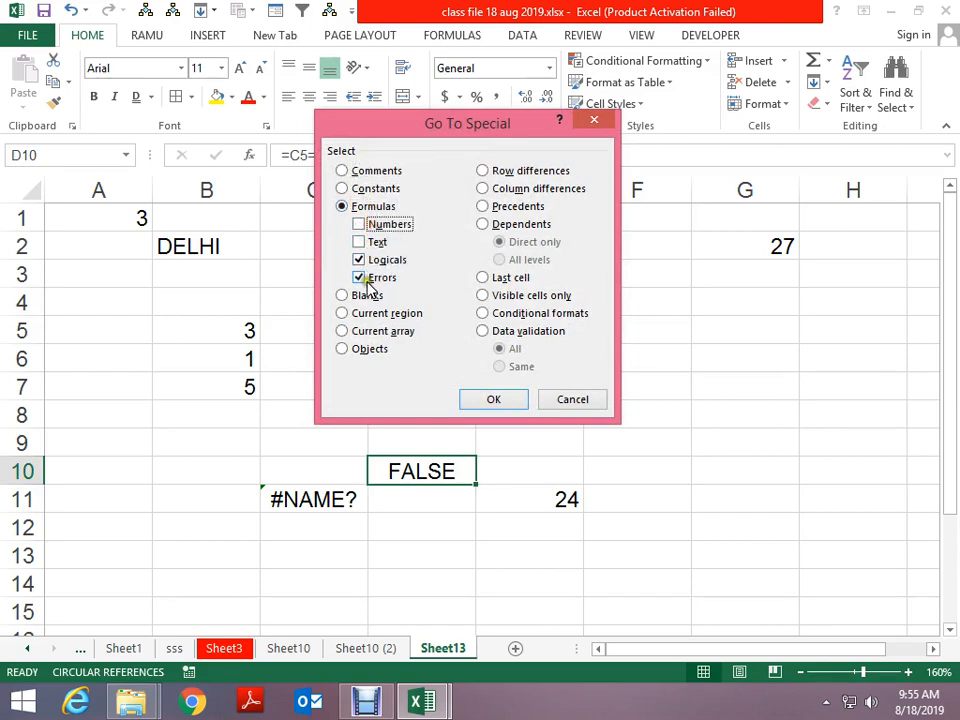
pyautogui.click(369, 260)
pyautogui.click(493, 400)
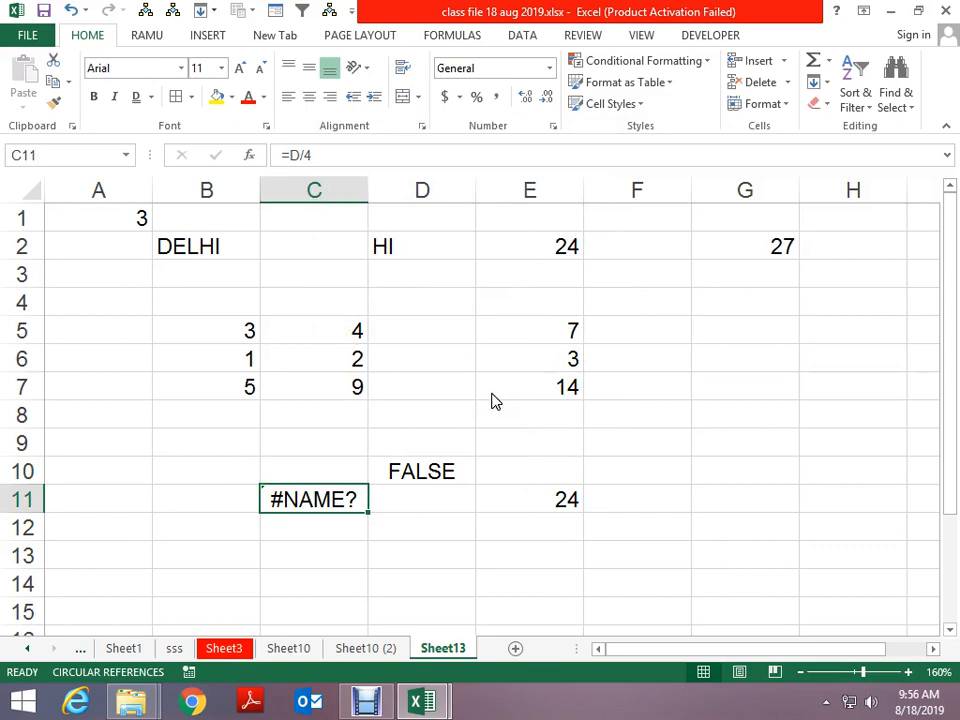
# Jump to cell B4 on Sheet10 (2) via Go To, then return to Sheet13
pyautogui.scroll(-2, 491, 400)
pyautogui.click(433, 250)
pyautogui.hotkey('ctrl', 'g')
pyautogui.click(474, 372)
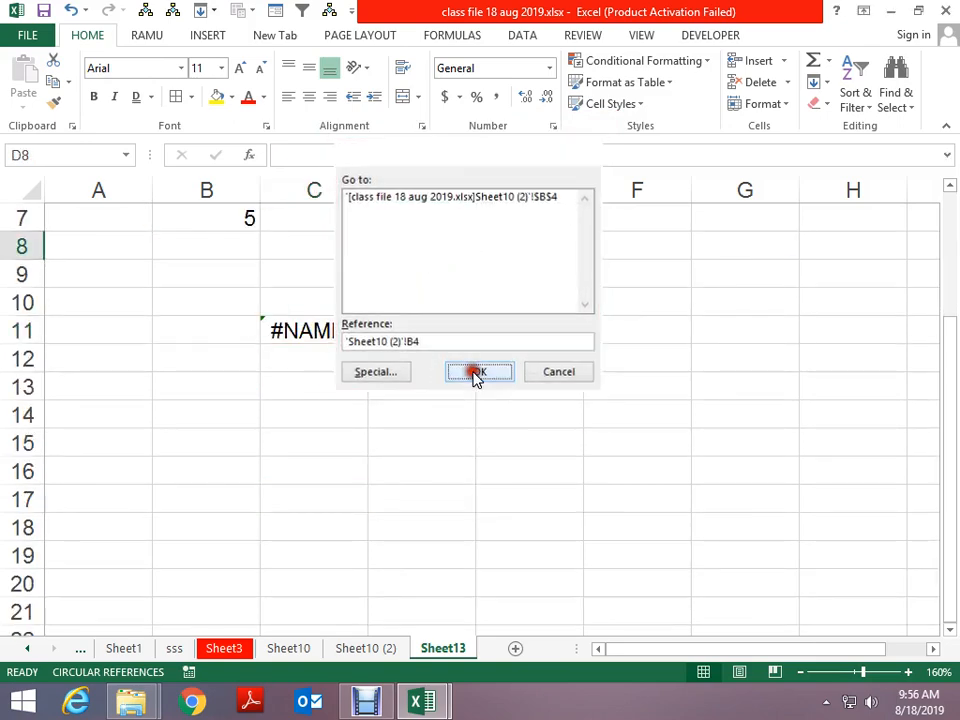
pyautogui.hotkey('ctrl', 'pagedown')
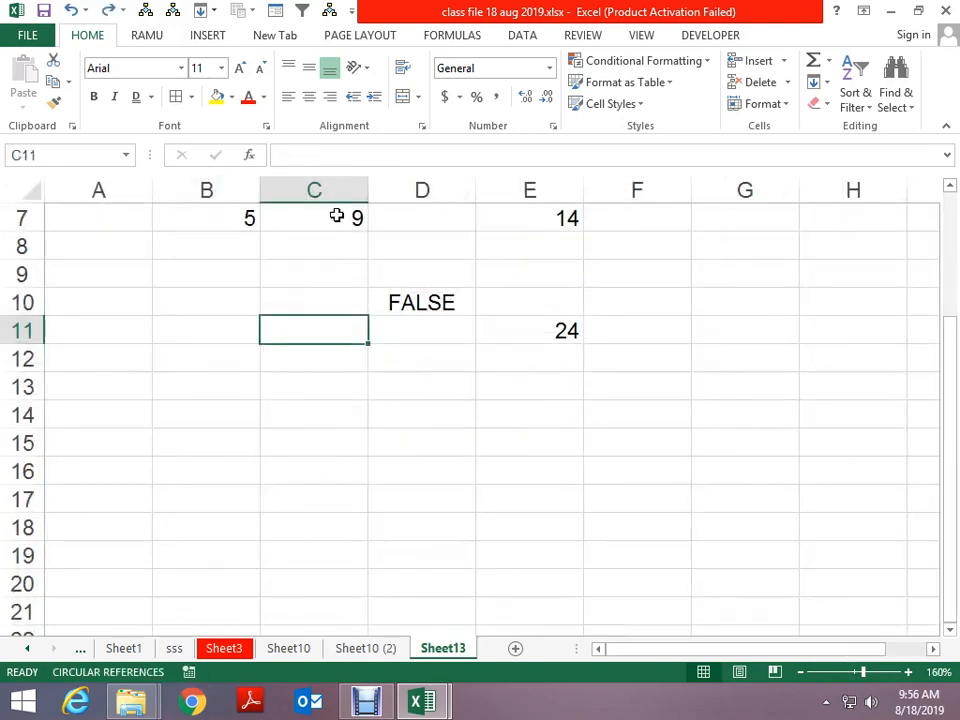
pyautogui.scroll(2, 435, 390)
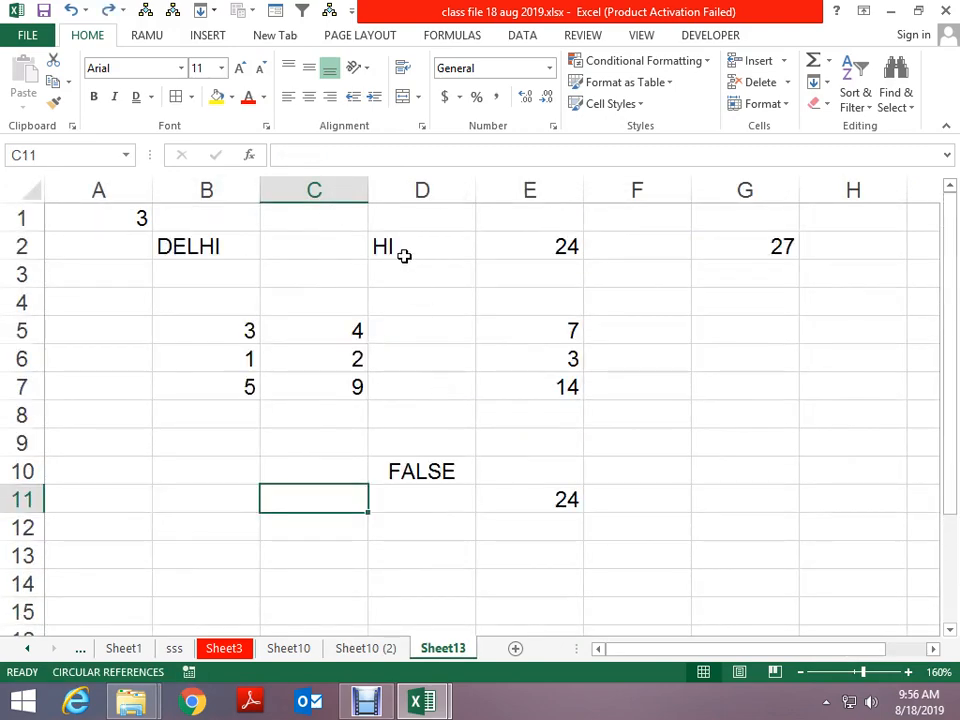
pyautogui.hotkey('ctrl', 'g')
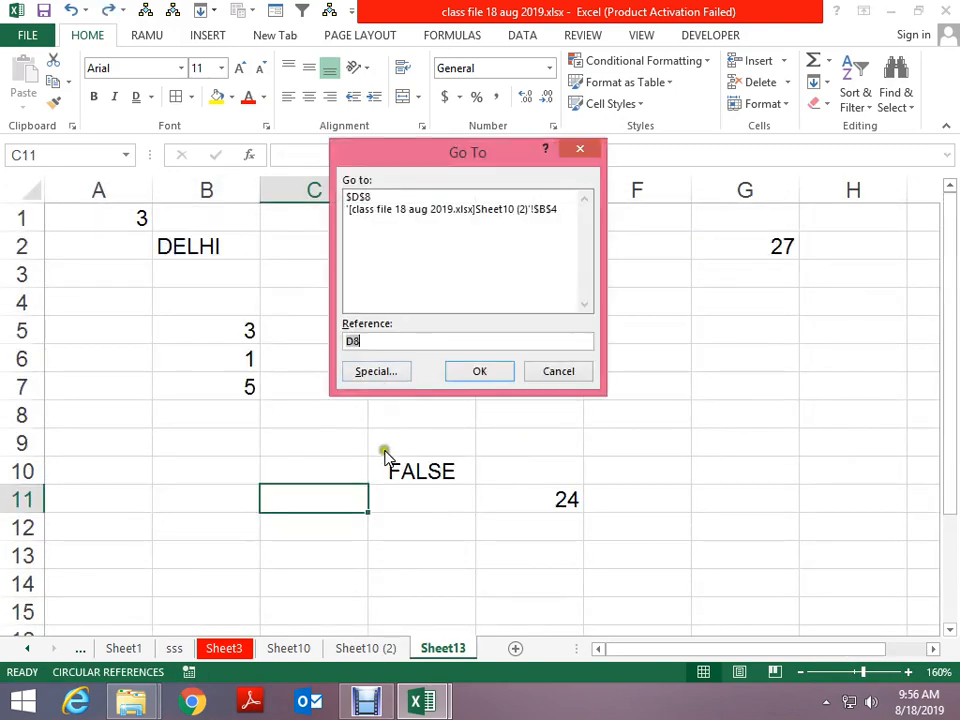
pyautogui.click(392, 376)
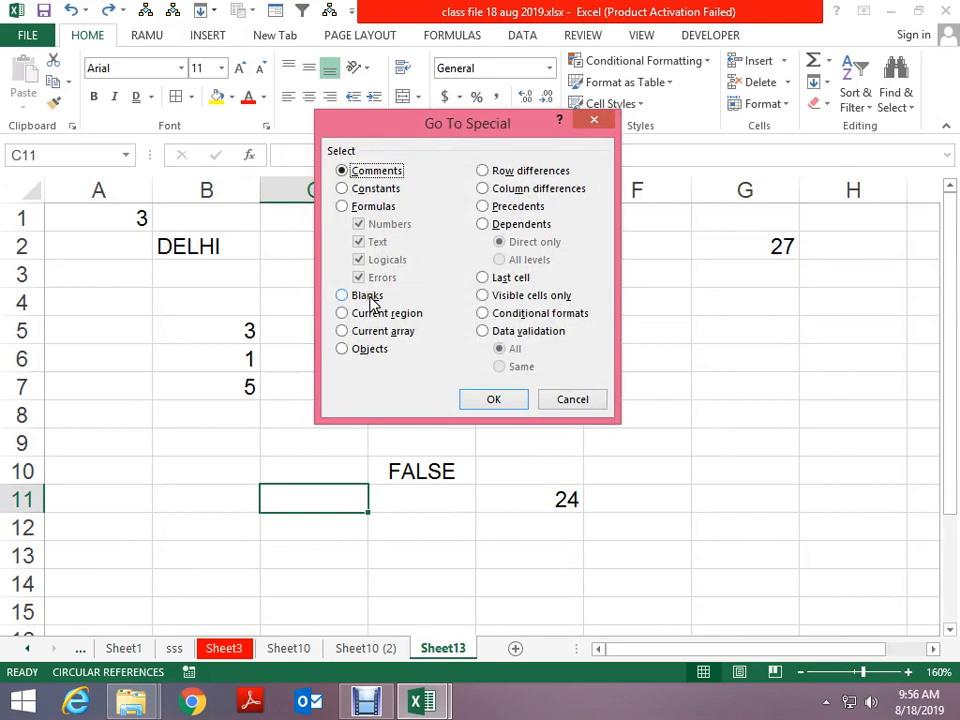
pyautogui.press('Escape')
# Select B3:C8 and use Go To Special Blanks to pick its empty cells
pyautogui.click(175, 284)
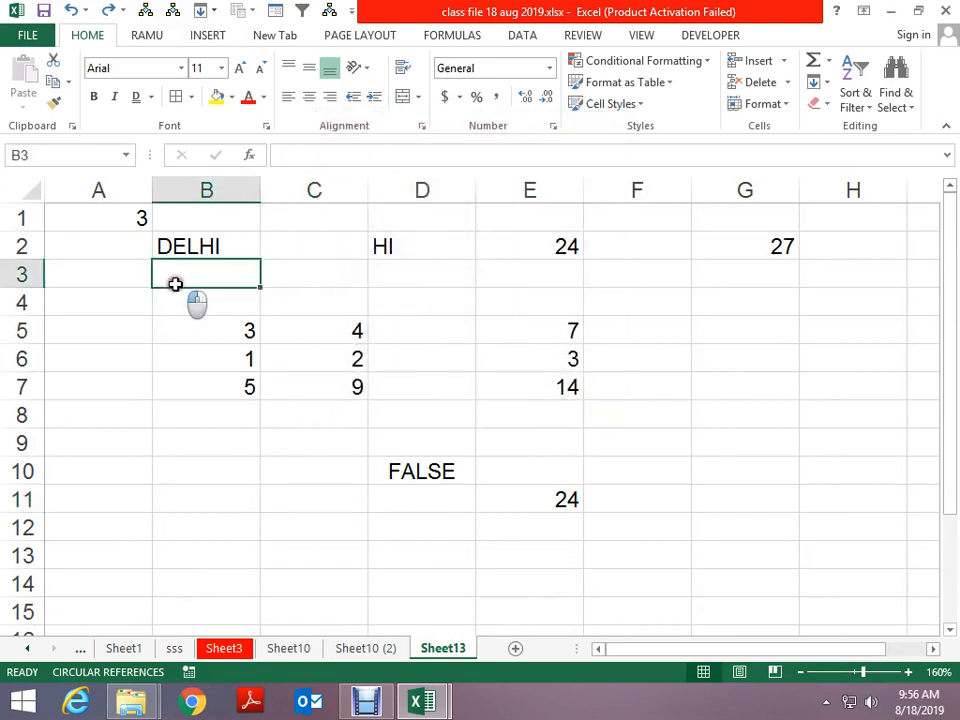
pyautogui.moveTo(178, 296); pyautogui.dragTo(327, 411)
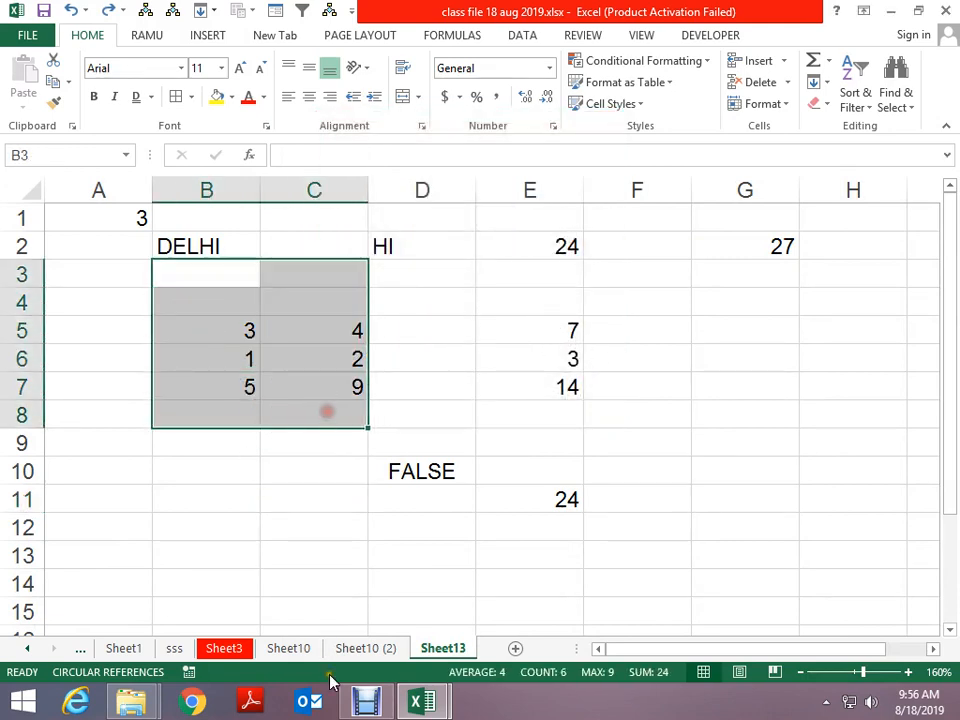
pyautogui.press('F5')
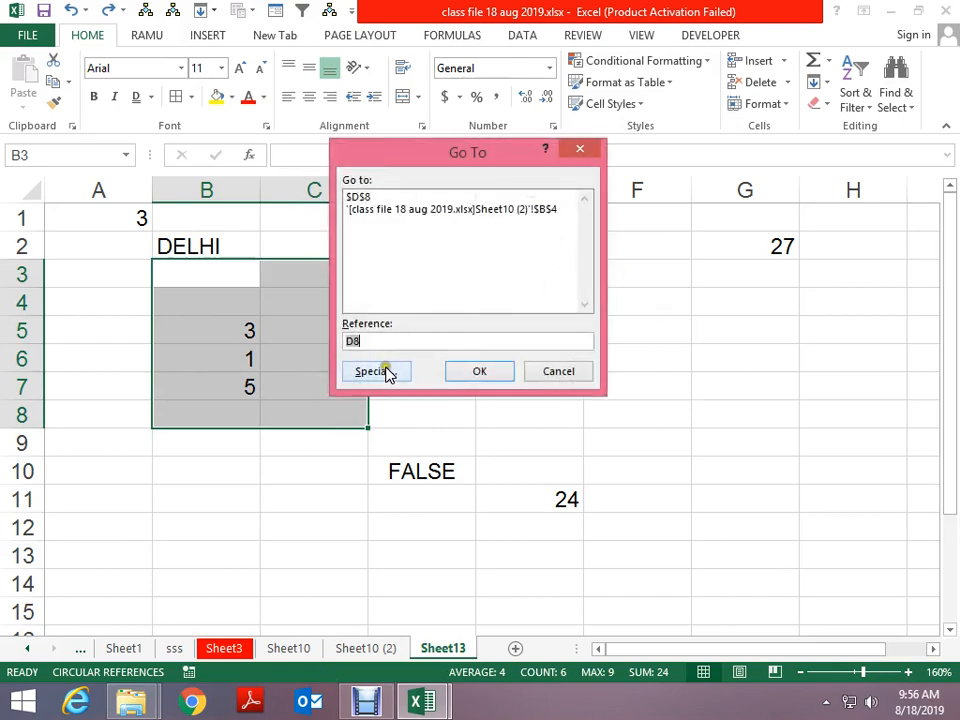
pyautogui.click(375, 371)
pyautogui.moveTo(463, 133); pyautogui.dragTo(621, 111)
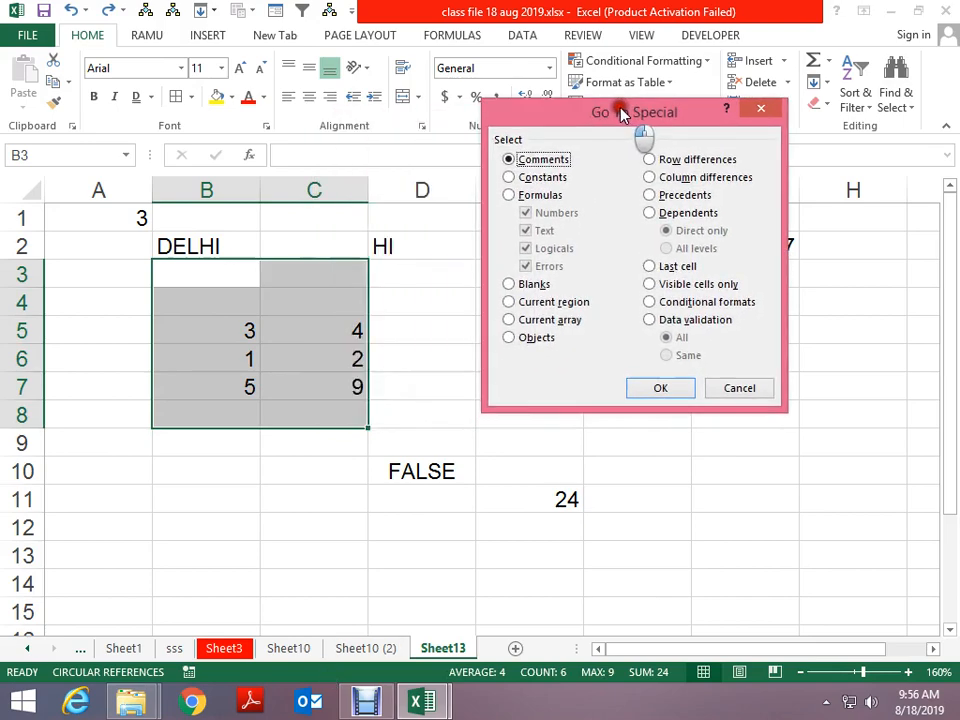
pyautogui.click(533, 287)
pyautogui.click(664, 389)
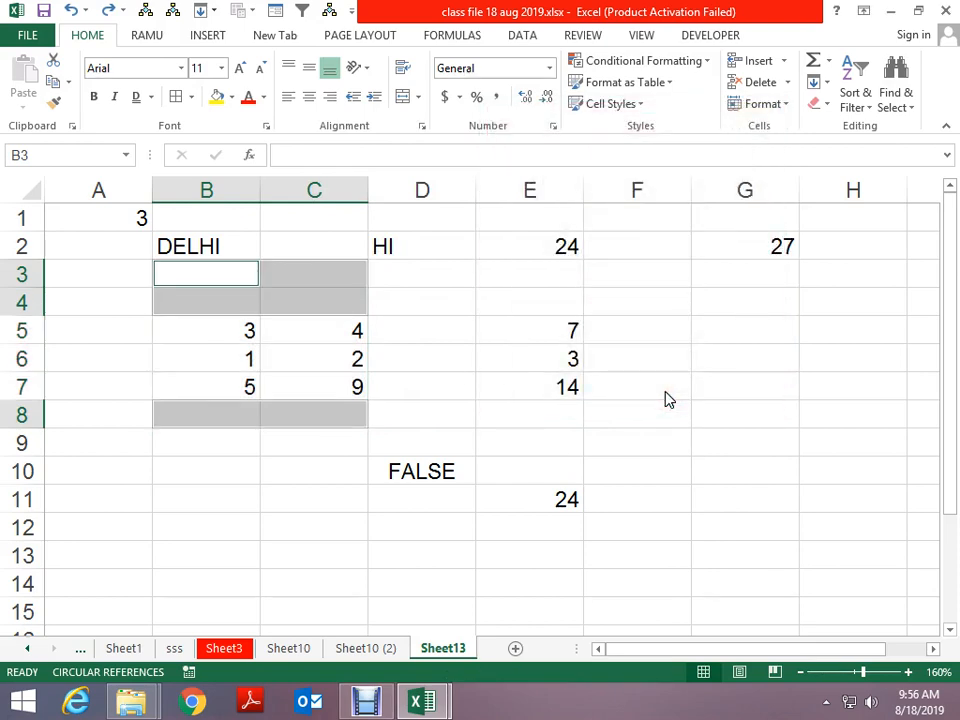
# Enter 3, A, 7 and D across row 18 (B18:E18) and 4 in B19
pyautogui.scroll(-4, 666, 399)
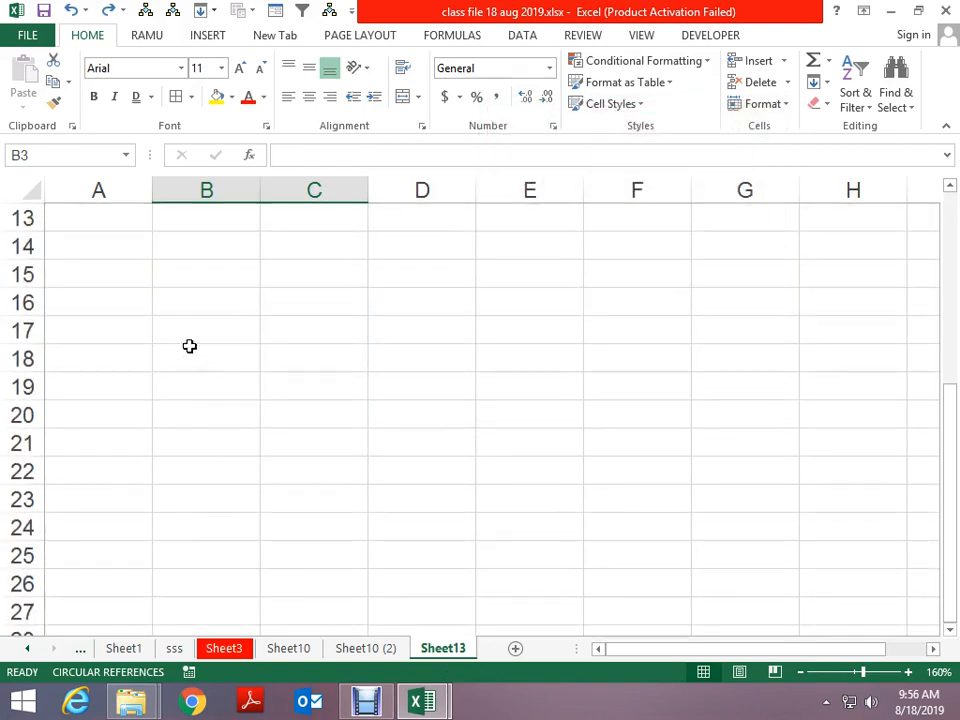
pyautogui.click(189, 347)
pyautogui.write('3')
pyautogui.press('Return')
pyautogui.press('Up')
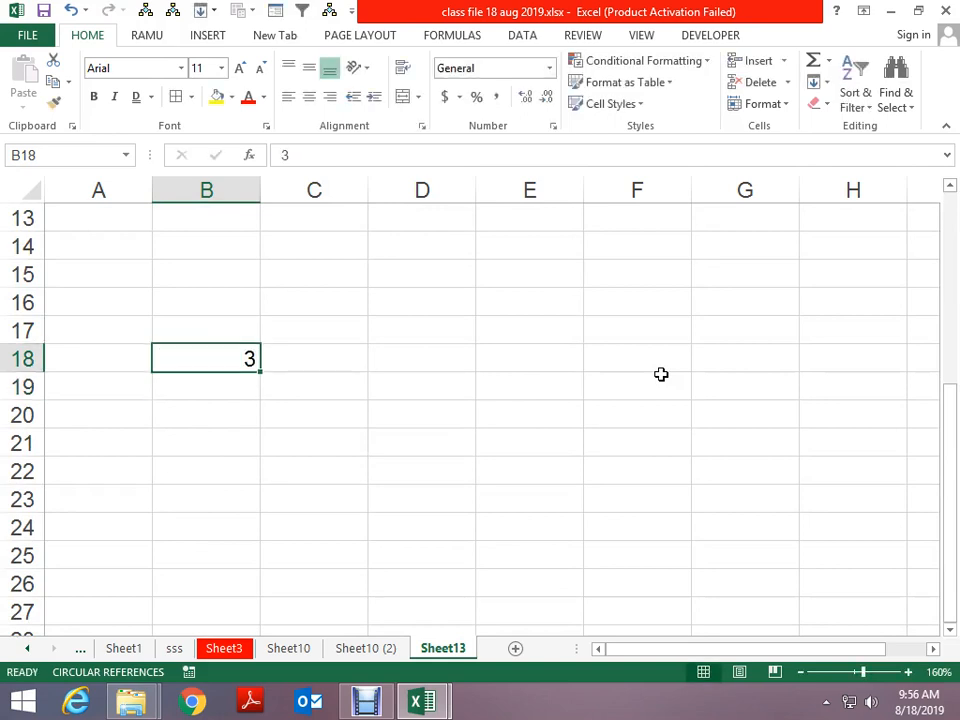
pyautogui.press('Down')
pyautogui.write('4')
pyautogui.hotkey('ctrl', 'Return')
pyautogui.press('Right')
pyautogui.press('Right')
pyautogui.press('Up')
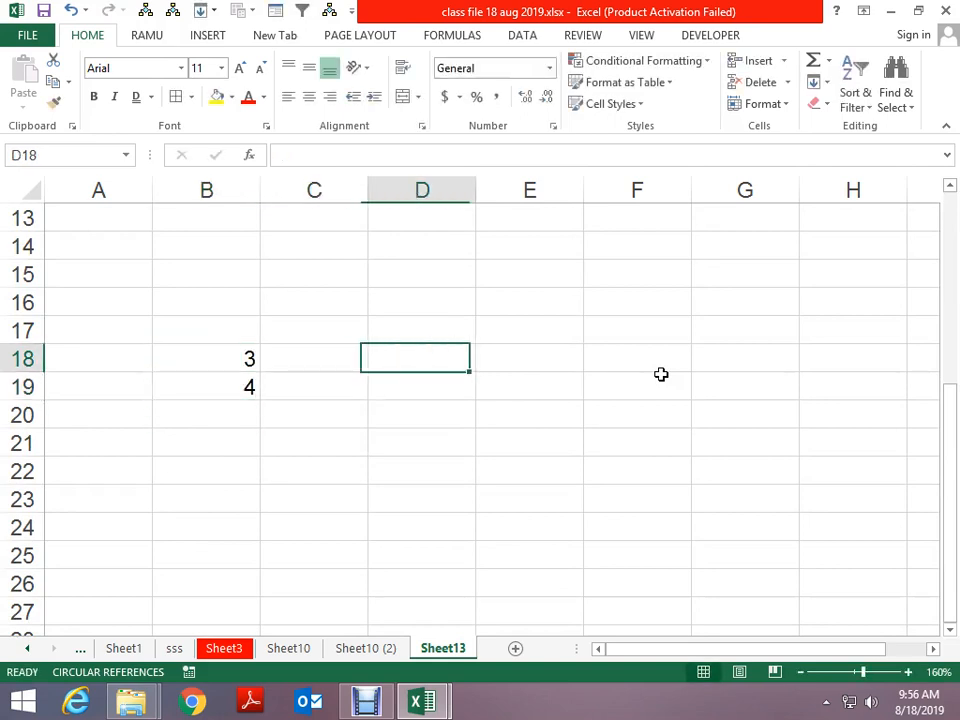
pyautogui.write('7')
pyautogui.hotkey('ctrl', 'Return')
pyautogui.press('Left')
pyautogui.write('A')
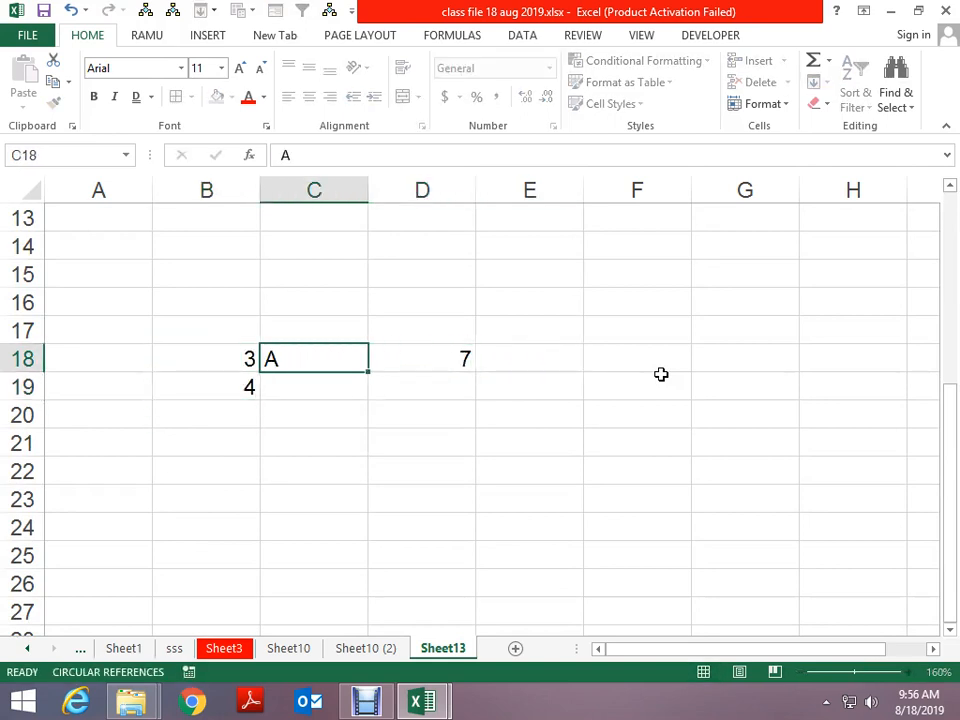
pyautogui.press('Right')
pyautogui.press('Right')
pyautogui.write('D')
pyautogui.hotkey('ctrl', 'Return')
# Enter 6, 3, 5 in row 20, then 8, S, T and Q in row 21
pyautogui.press('Down')
pyautogui.press('Left')
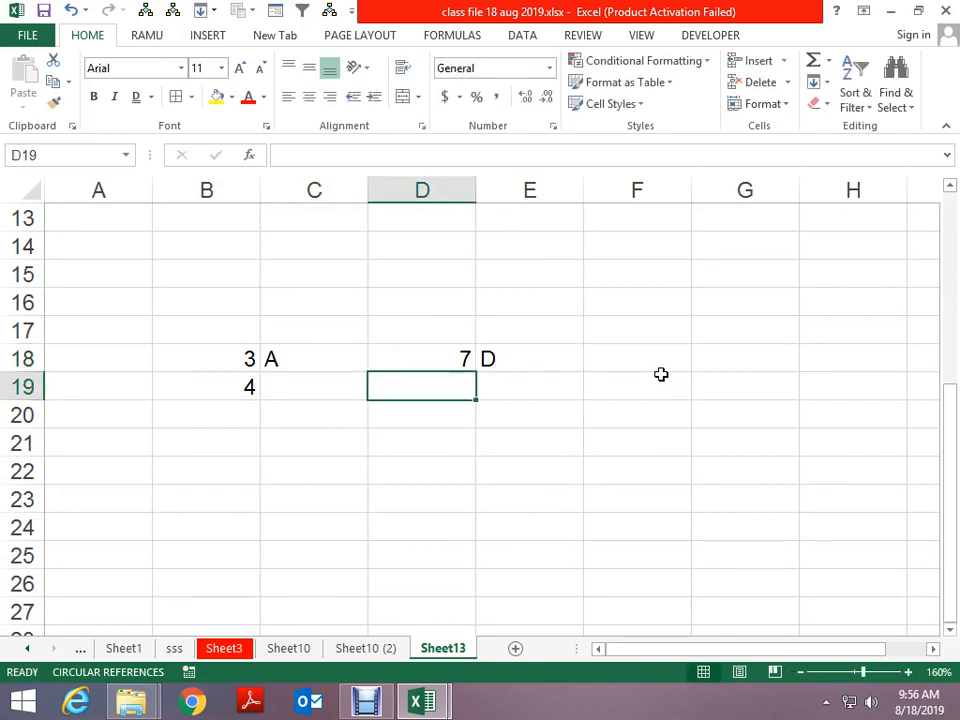
pyautogui.press('Left')
pyautogui.press('Down')
pyautogui.press('Left')
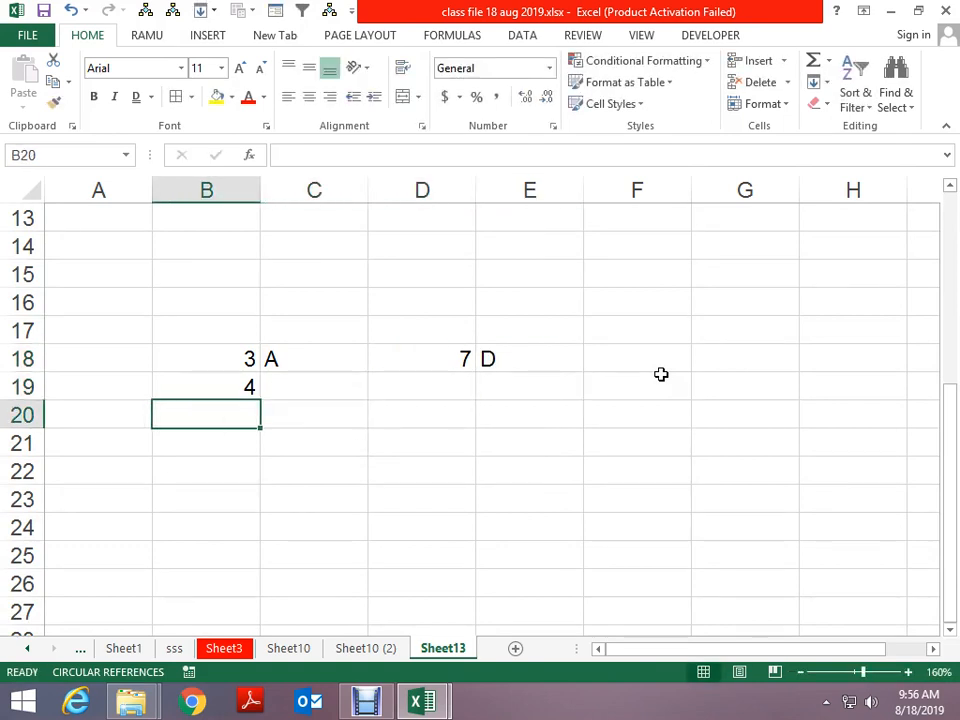
pyautogui.write('6')
pyautogui.press('Right')
pyautogui.write('3')
pyautogui.press('Right')
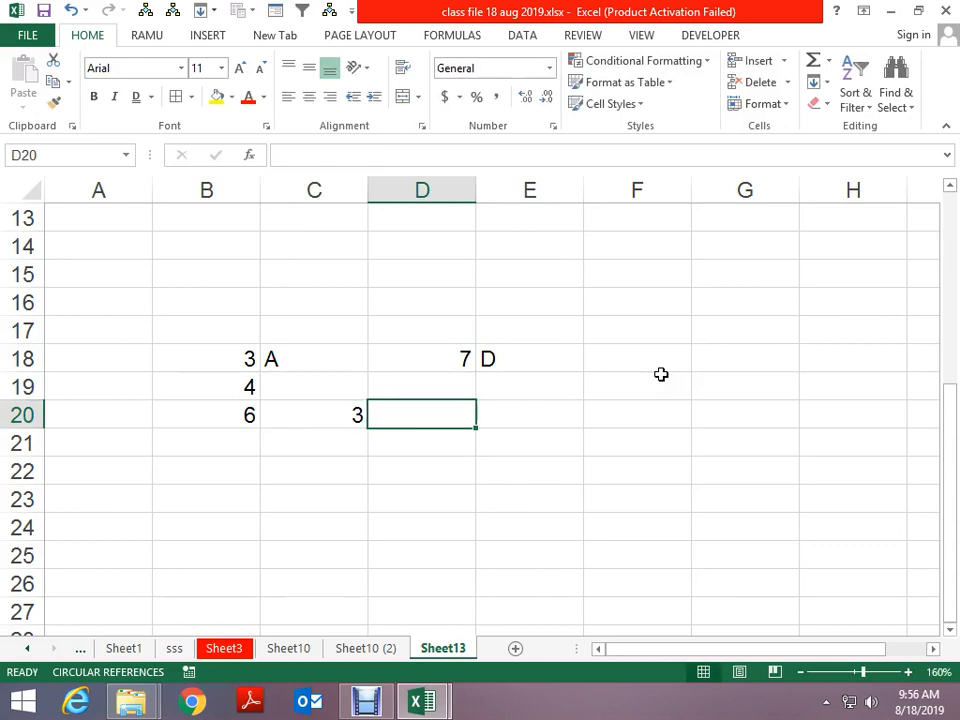
pyautogui.write('5')
pyautogui.press('Down')
pyautogui.press('Down')
pyautogui.press('Left')
pyautogui.press('Left')
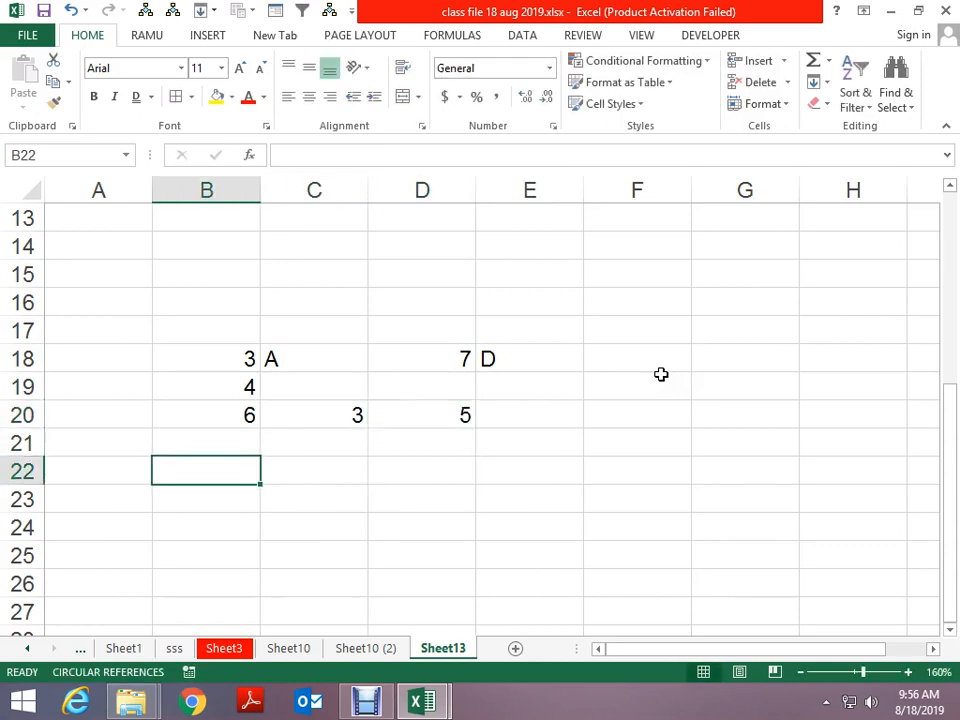
pyautogui.write('8')
pyautogui.press('Up')
pyautogui.press('Right')
pyautogui.write('S')
pyautogui.press('Right')
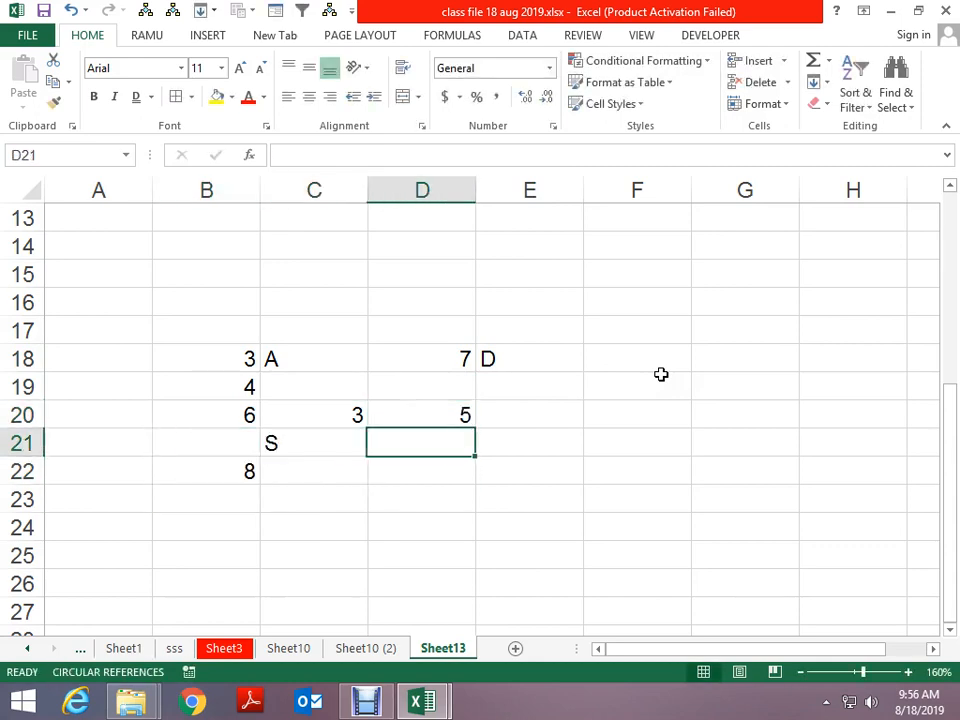
pyautogui.write('T')
pyautogui.press('Right')
pyautogui.write('Q')
pyautogui.press('Down')
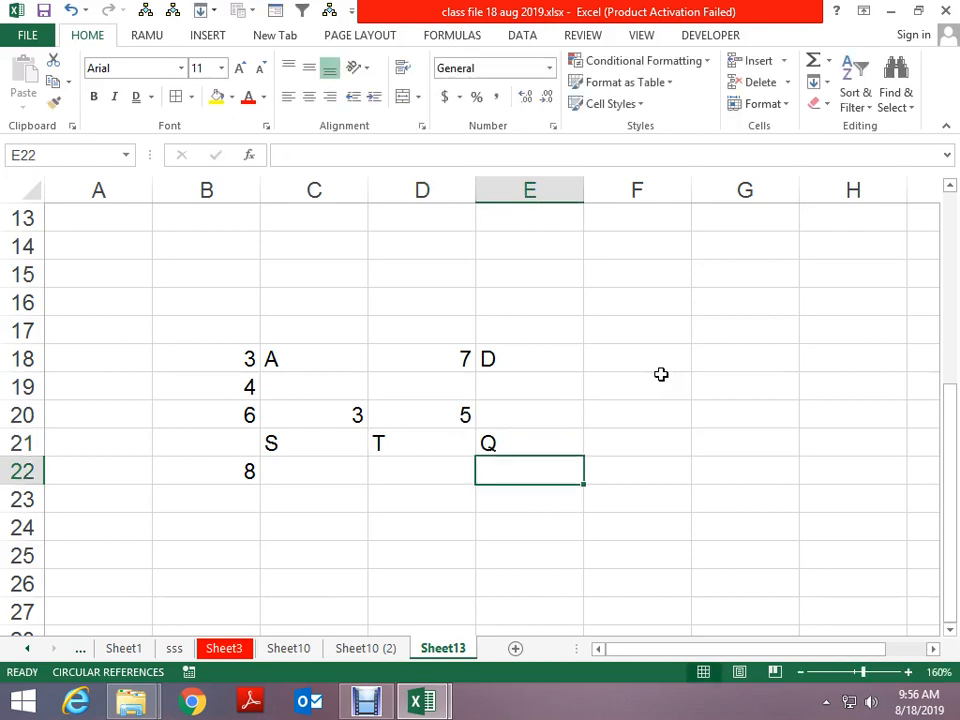
# Clear the 4 from B19, leaving a gap in column B
pyautogui.press('Left')
pyautogui.press('Left')
pyautogui.press('Up')
pyautogui.press('Up')
pyautogui.press('Up')
pyautogui.press('Left')
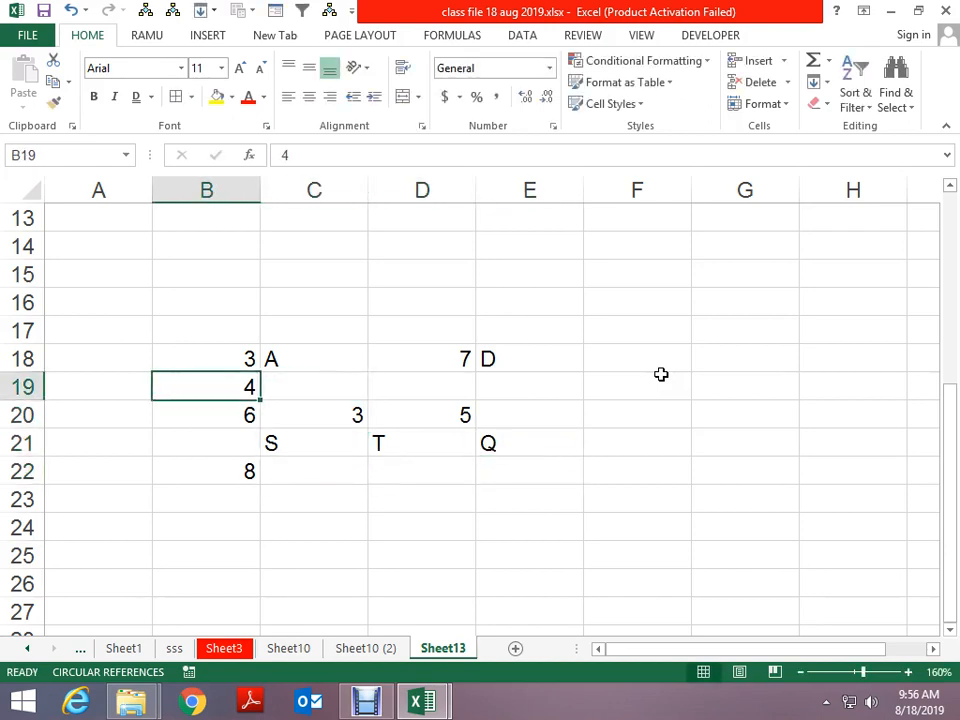
pyautogui.press('Delete')
pyautogui.press('Up')
pyautogui.hotkey('shift', 'Down')
pyautogui.hotkey('shift', 'Down')
pyautogui.hotkey('shift', 'Down')
pyautogui.hotkey('shift', 'Down')
pyautogui.hotkey('shift', 'Right')
pyautogui.press('Down')
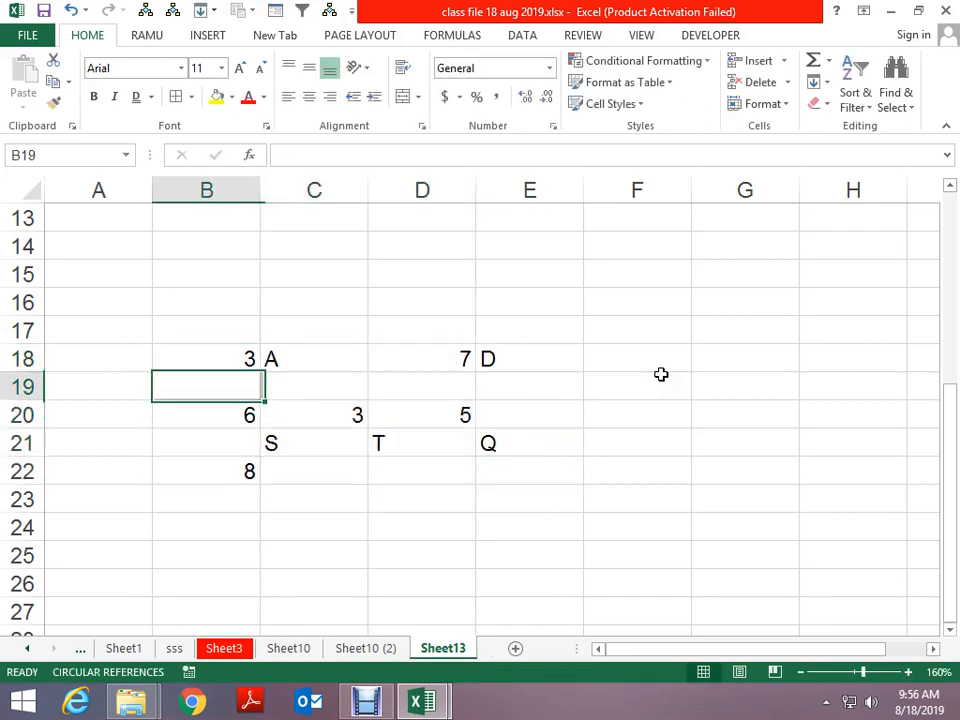
pyautogui.press('Down')
pyautogui.press('Down')
pyautogui.press('Down')
pyautogui.press('Up')
pyautogui.press('Up')
pyautogui.press('Up')
pyautogui.press('Up')
pyautogui.press('Up')
pyautogui.press('Down')
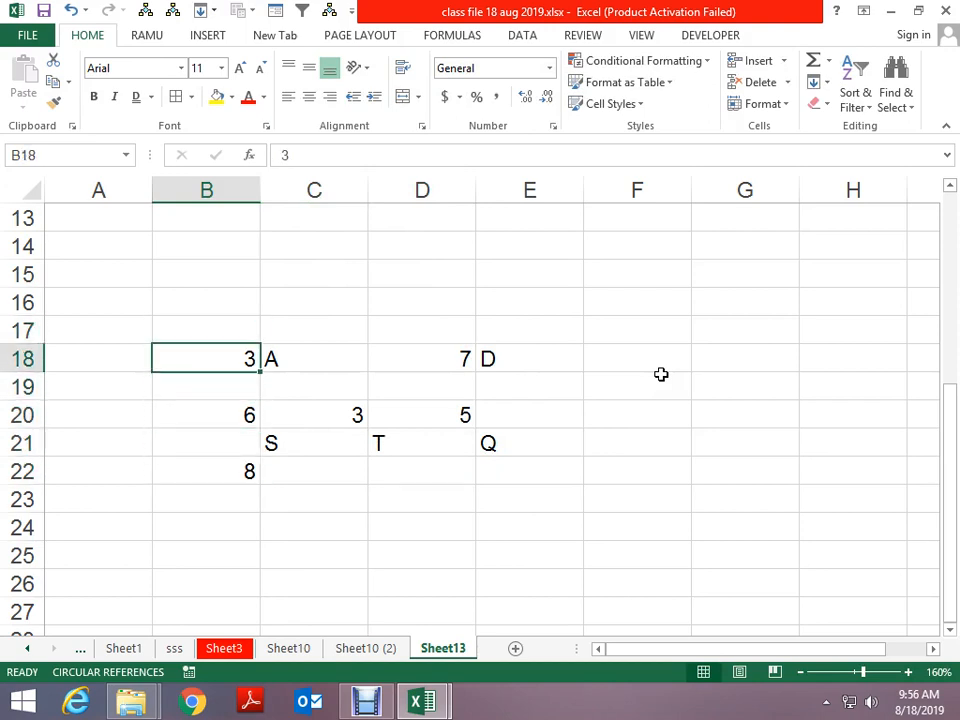
pyautogui.press('Down')
pyautogui.press('Down')
pyautogui.press('Down')
pyautogui.press('Down')
pyautogui.press('Down')
pyautogui.press('Up')
# Enter Q and T in row 22, then 99 in B23 with S and E beside it
pyautogui.press('Right')
pyautogui.write('Q')
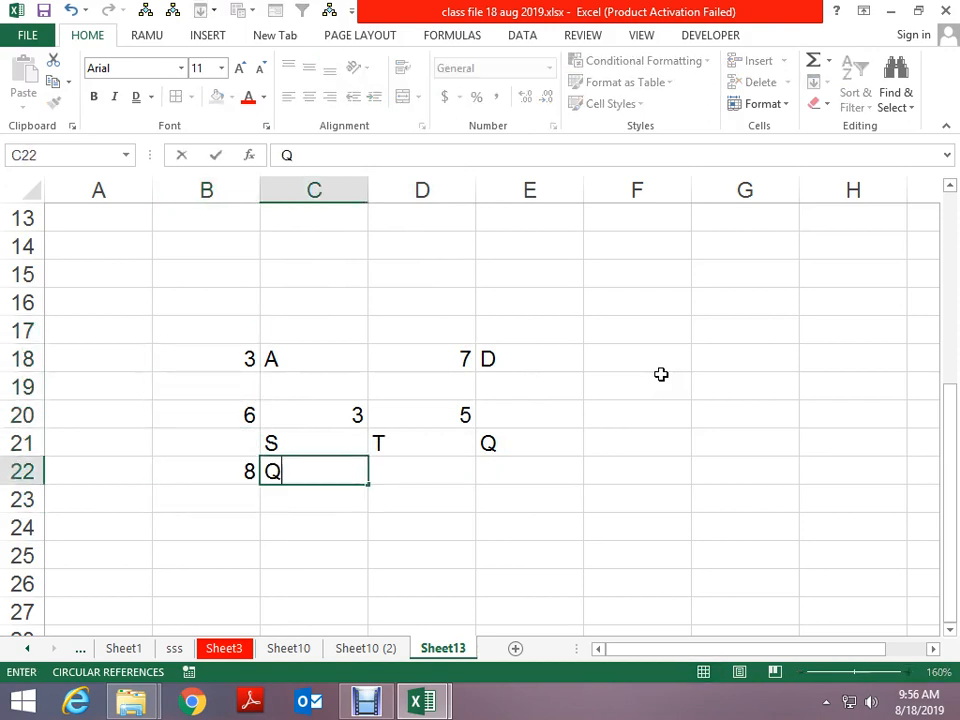
pyautogui.press('Right')
pyautogui.press('Right')
pyautogui.write('T')
pyautogui.press('Down')
pyautogui.press('Left')
pyautogui.press('Left')
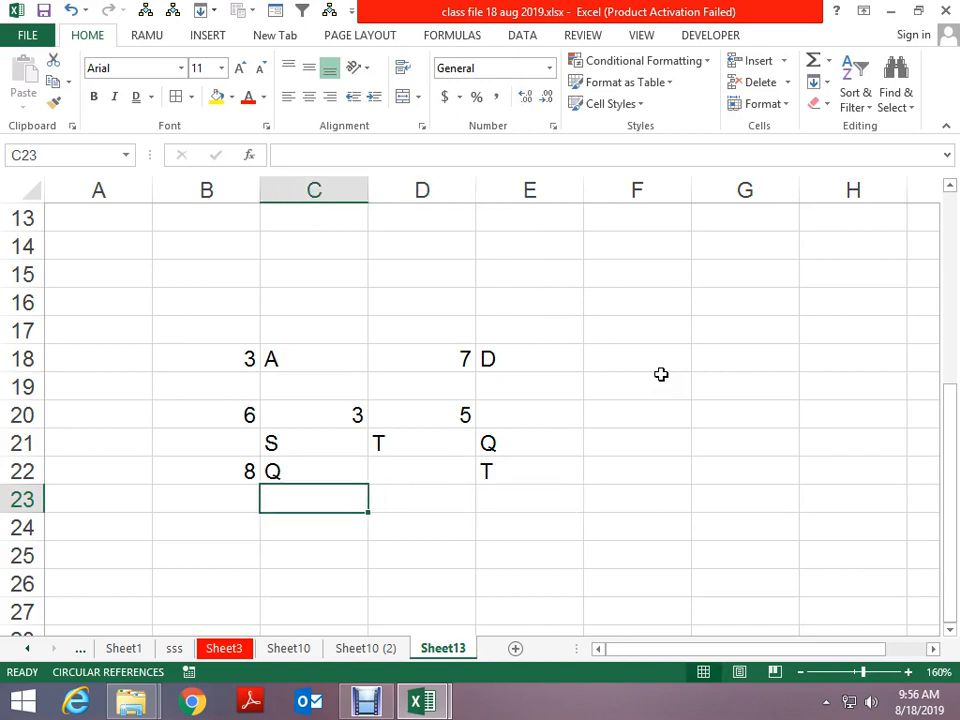
pyautogui.press('Left')
pyautogui.write('99')
pyautogui.press('Right')
pyautogui.press('Right')
pyautogui.write('SS')
pyautogui.press('Right')
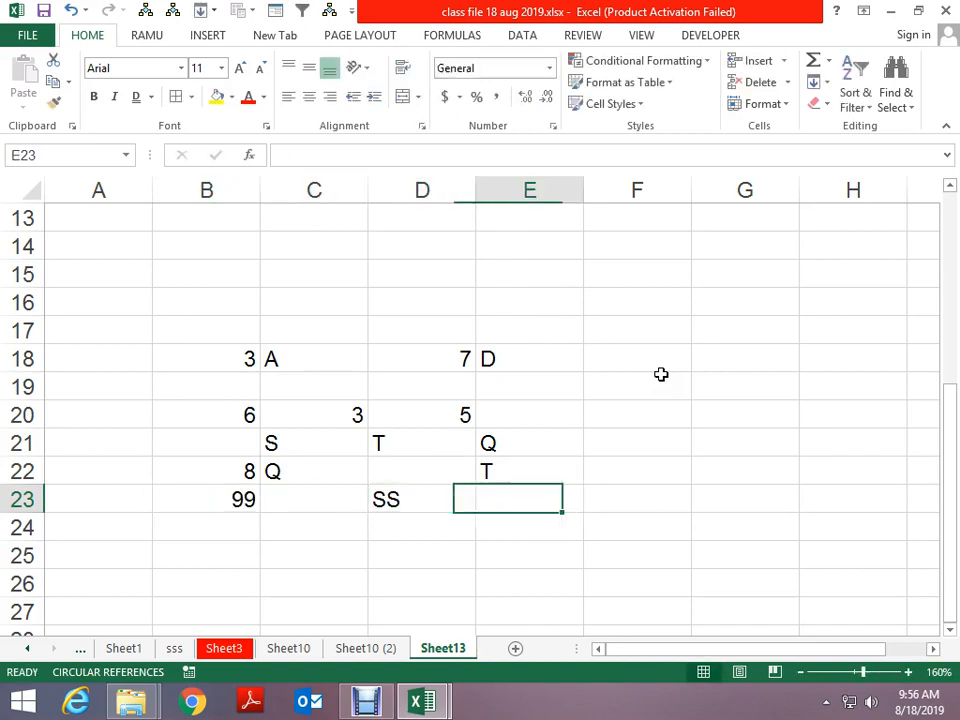
pyautogui.press('Right')
pyautogui.press('Left')
pyautogui.write('E')
pyautogui.press('Left')
pyautogui.press('Left')
pyautogui.write('S')
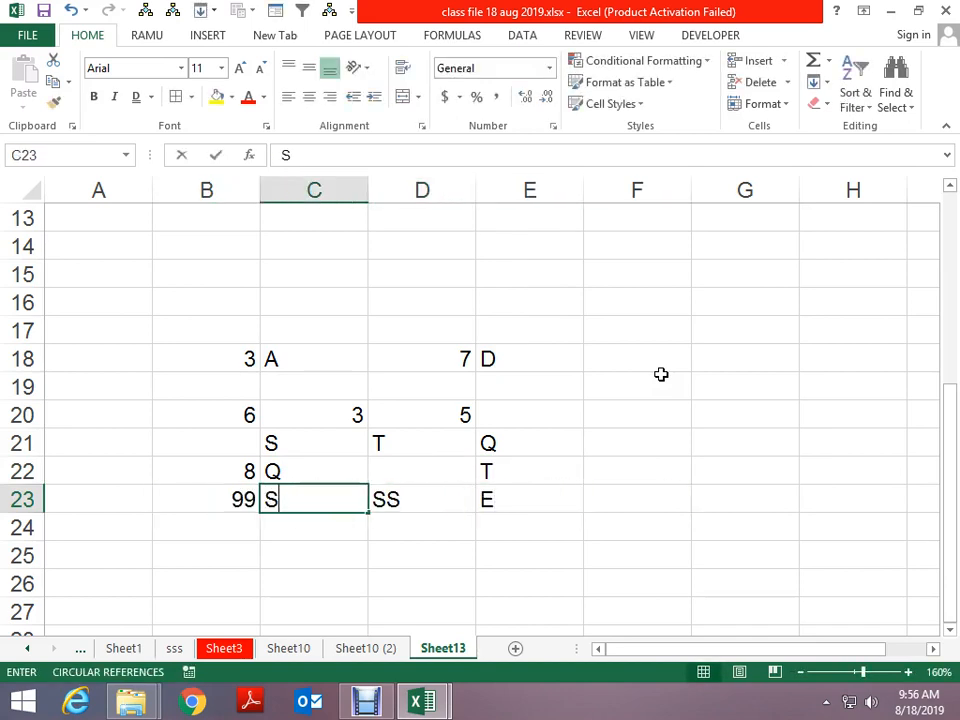
pyautogui.press('Return')
# Enter 8 in row 24 and SSXX in D24
pyautogui.write('8')
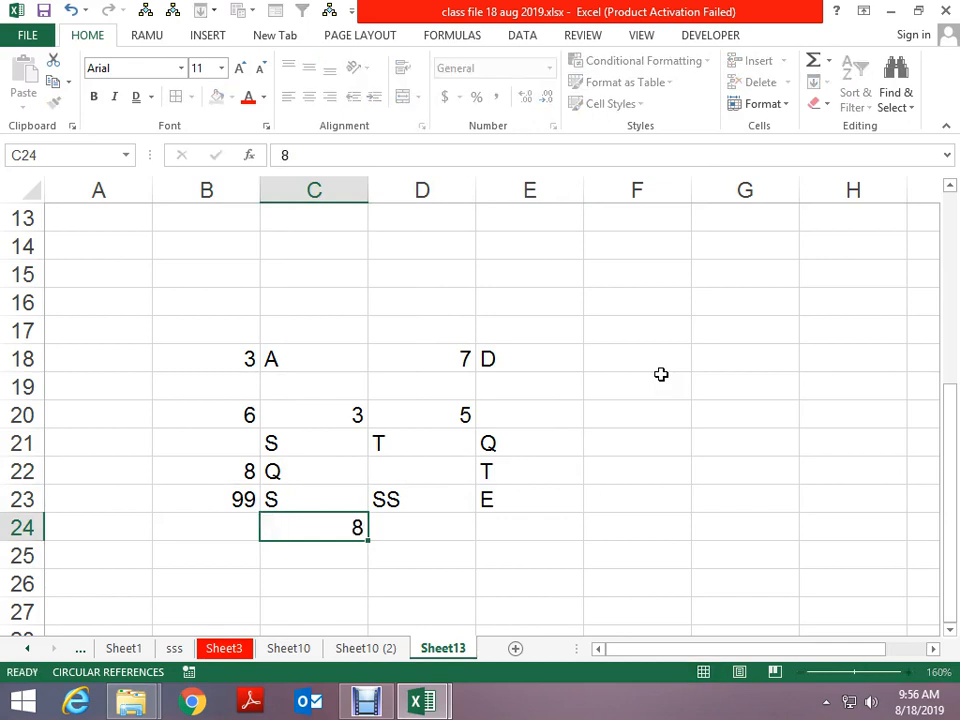
pyautogui.press('Right')
pyautogui.write('SS')
pyautogui.press('Left')
pyautogui.press('Up')
pyautogui.press('Right')
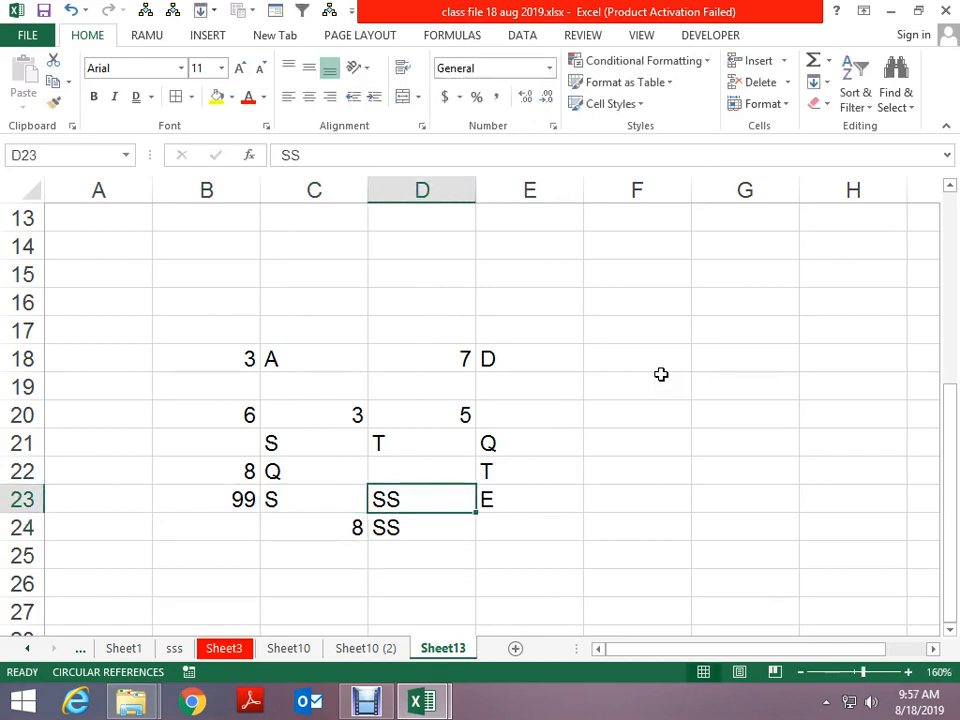
pyautogui.press('Down')
pyautogui.write('SSXX')
pyautogui.hotkey('ctrl', 'Return')
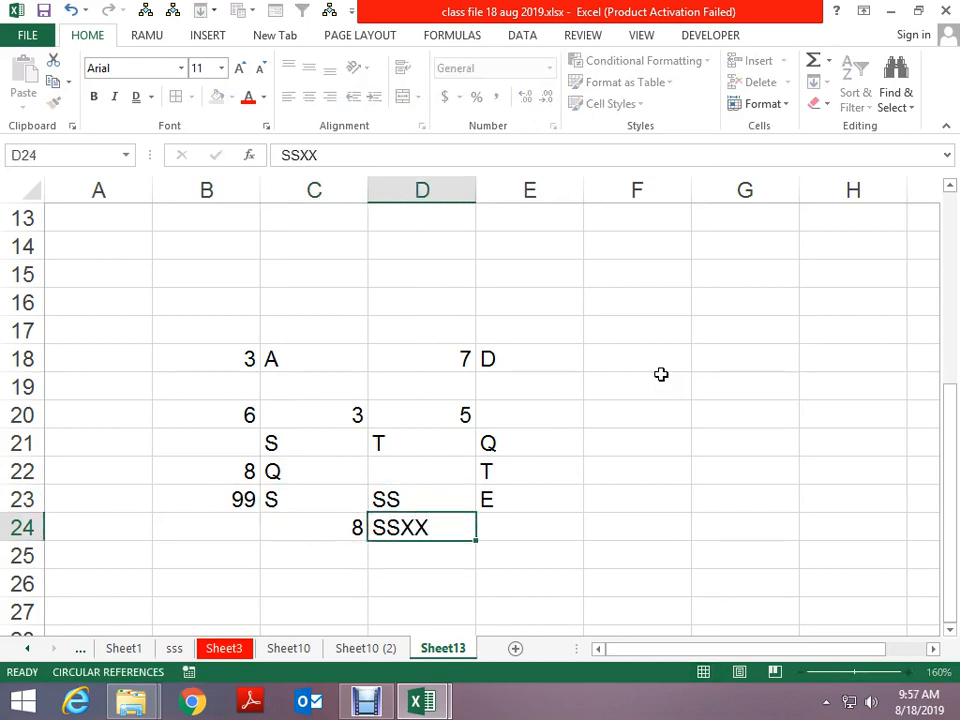
# Select the new data block B18:E24
pyautogui.press('Left')
pyautogui.press('Up')
pyautogui.press('Up')
pyautogui.press('Up')
pyautogui.press('Up')
pyautogui.press('Up')
pyautogui.press('Up')
pyautogui.press('Left')
pyautogui.hotkey('shift', 'Down')
pyautogui.hotkey('shift', 'Right')
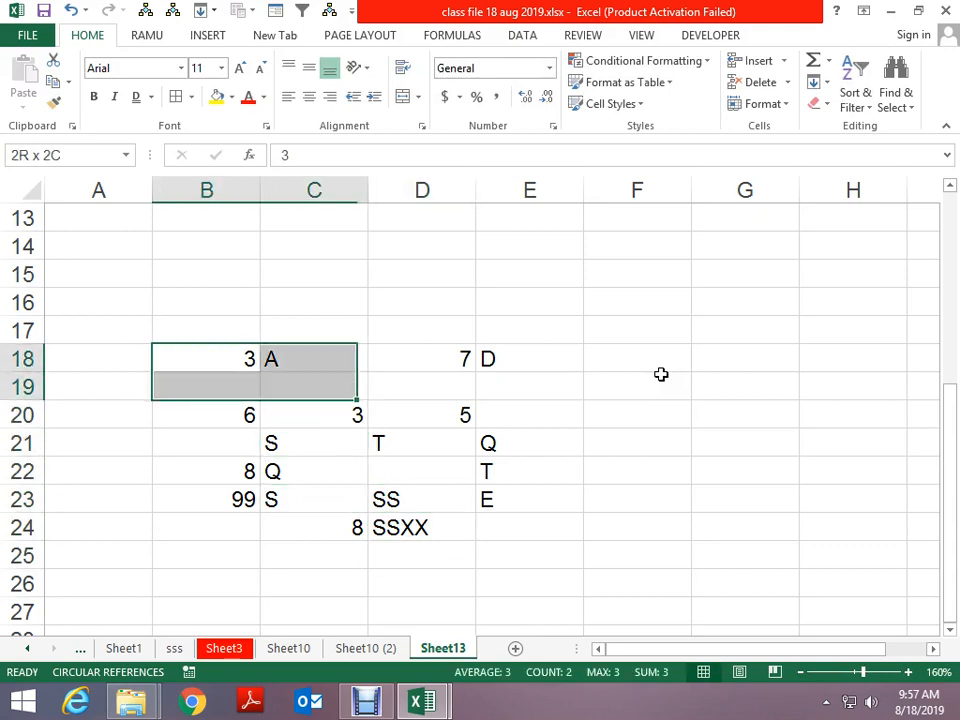
pyautogui.hotkey('shift', 'Right')
pyautogui.hotkey('shift', 'Down')
pyautogui.hotkey('shift', 'Right')
pyautogui.hotkey('shift', 'Down')
pyautogui.hotkey('shift', 'Down')
pyautogui.hotkey('shift', 'Down')
pyautogui.hotkey('shift', 'Down')
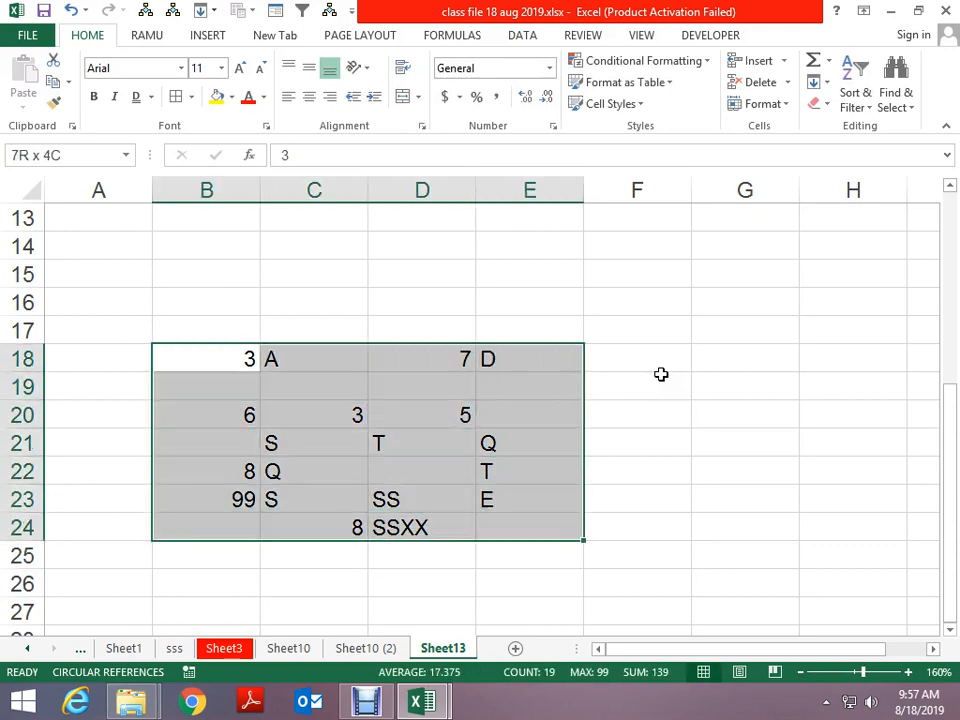
pyautogui.hotkey('shift', 'Down')
pyautogui.hotkey('shift', 'Up')
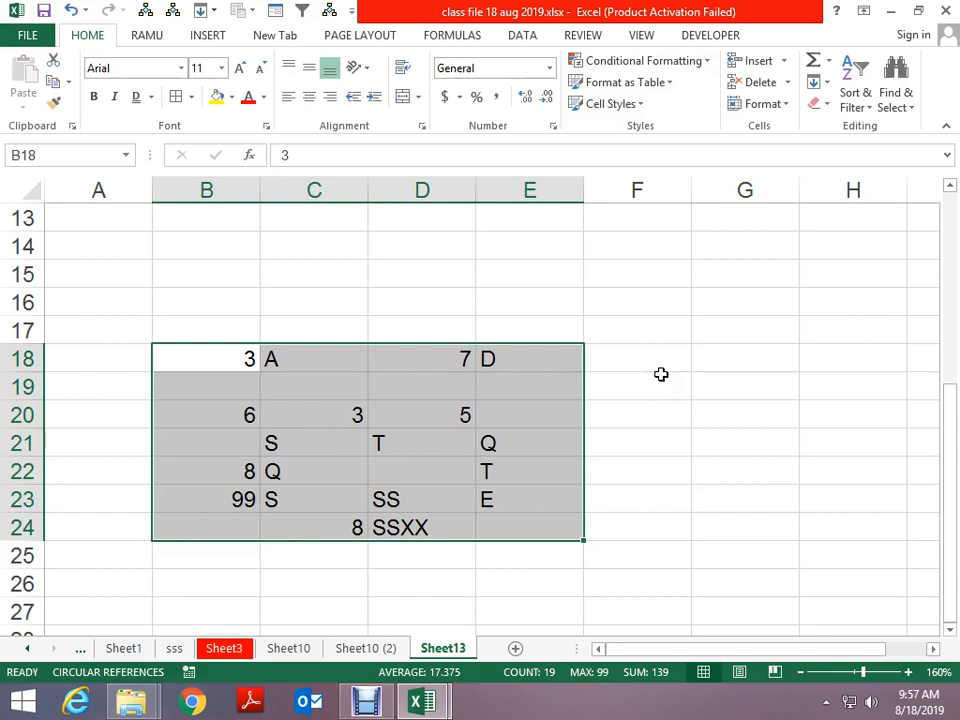
# Extend the selection to B18:E26 and select only its blank cells with Go To Special
pyautogui.hotkey('shift', 'Down')
pyautogui.hotkey('shift', 'Down')
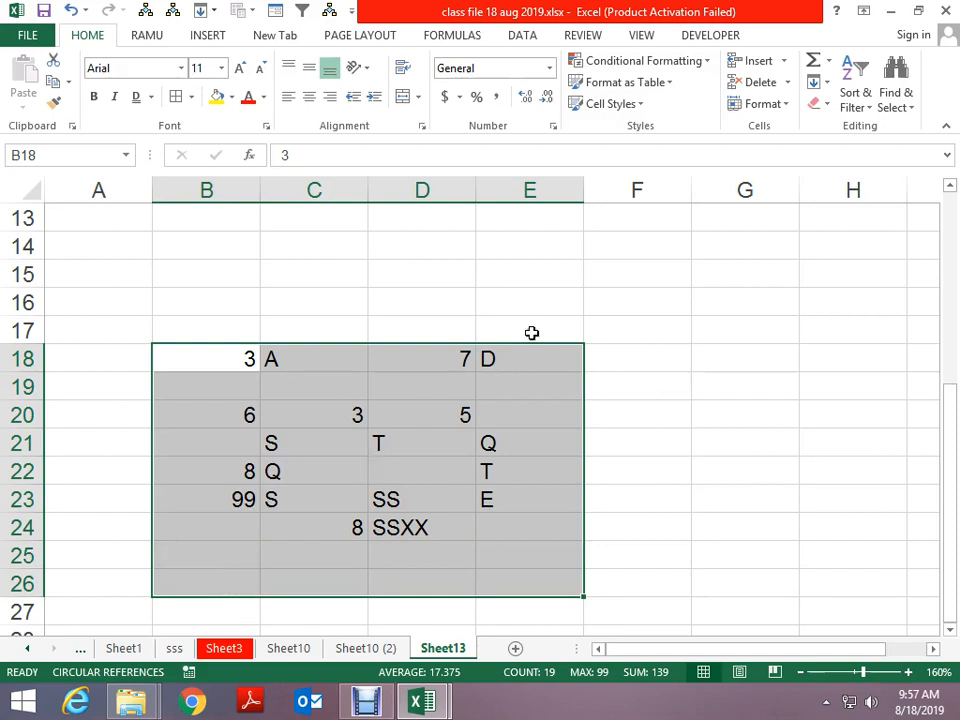
pyautogui.press('F5')
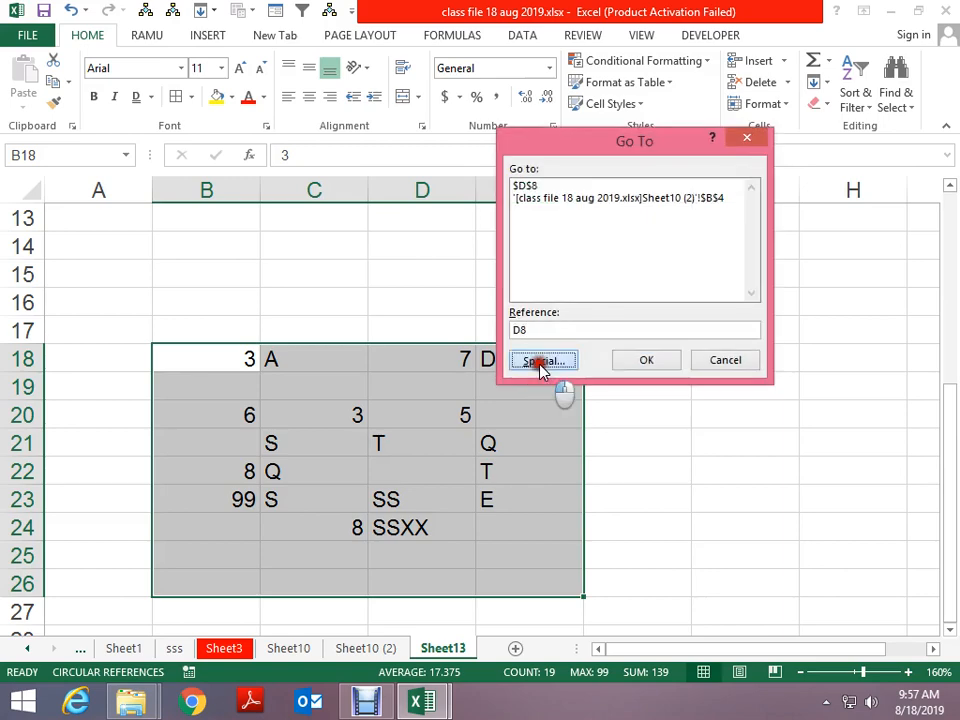
pyautogui.click(541, 368)
pyautogui.click(527, 284)
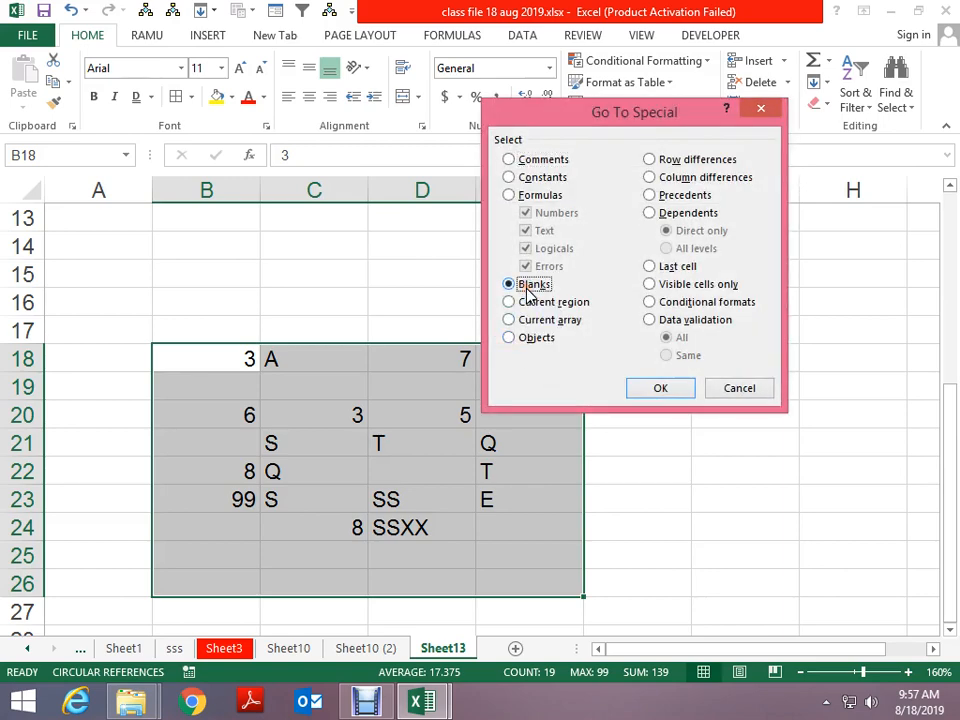
pyautogui.click(654, 388)
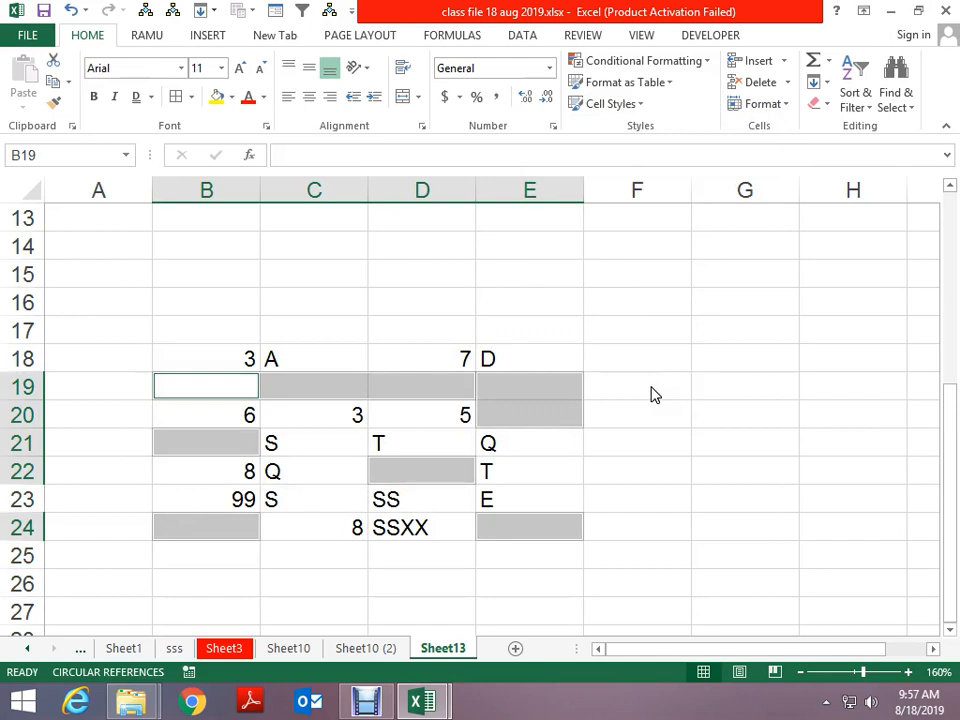
# Fill every blank with the value above by entering =B18 with Ctrl+Enter
pyautogui.scroll(-1, 651, 394)
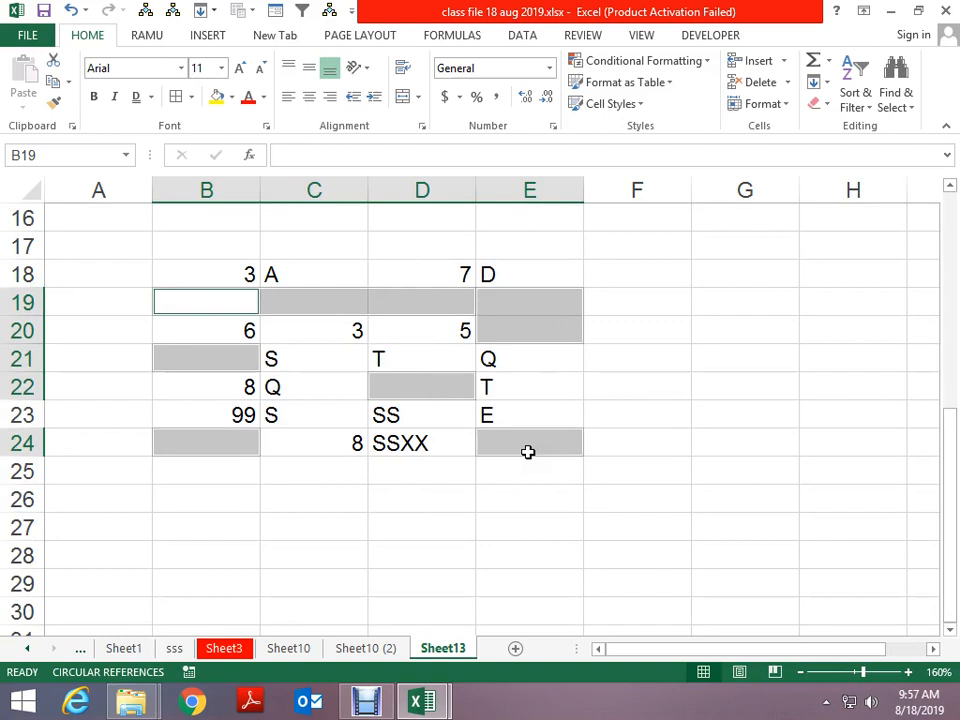
pyautogui.write('=')
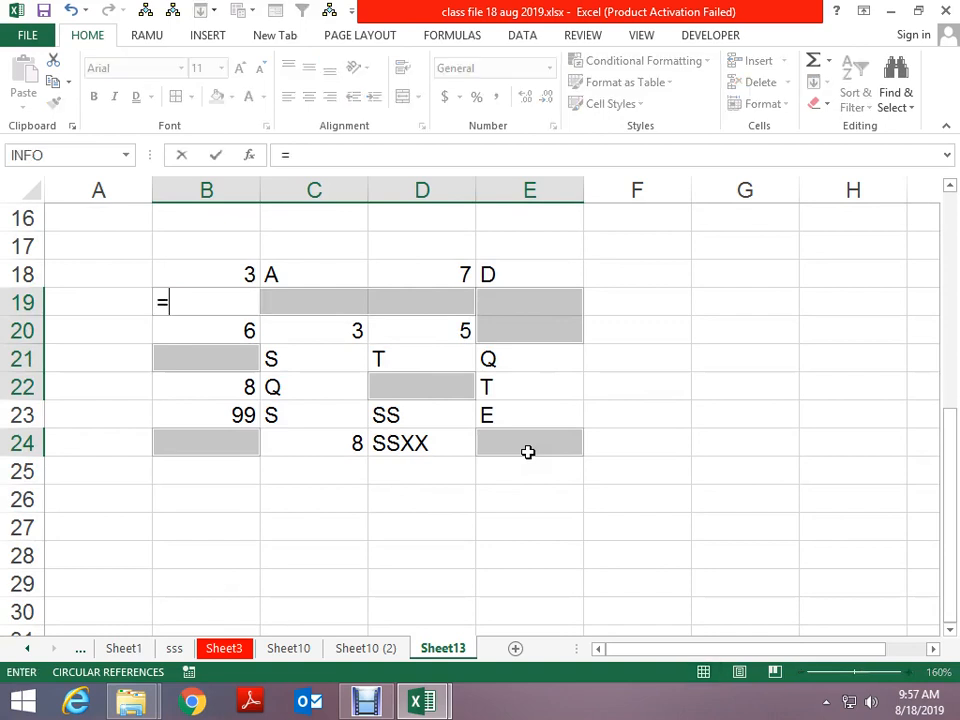
pyautogui.press('Up')
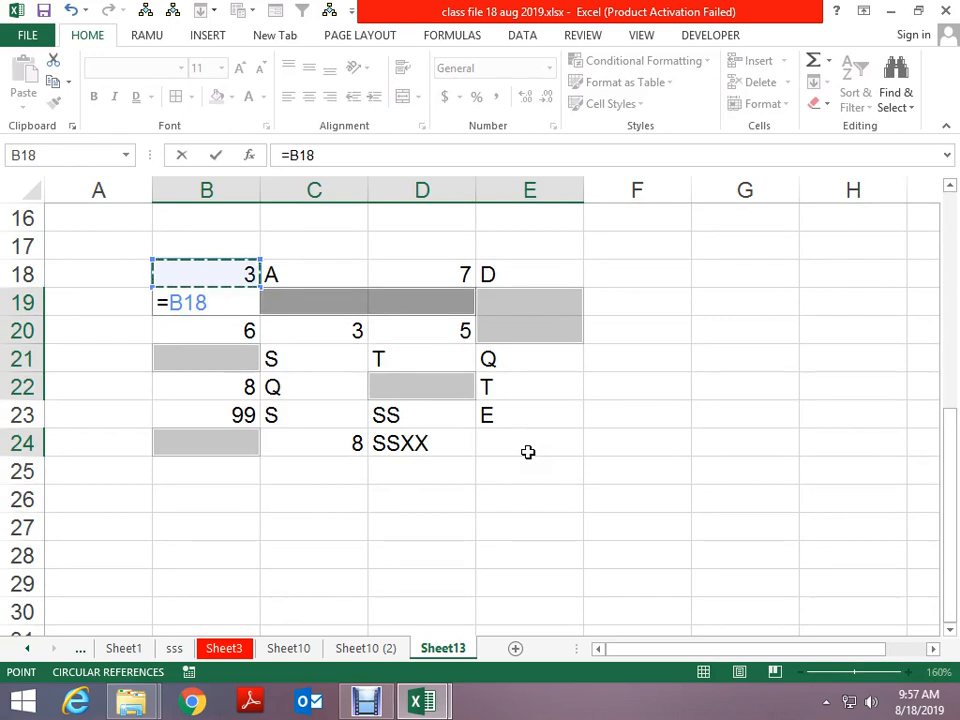
pyautogui.hotkey('ctrl', 'Return')
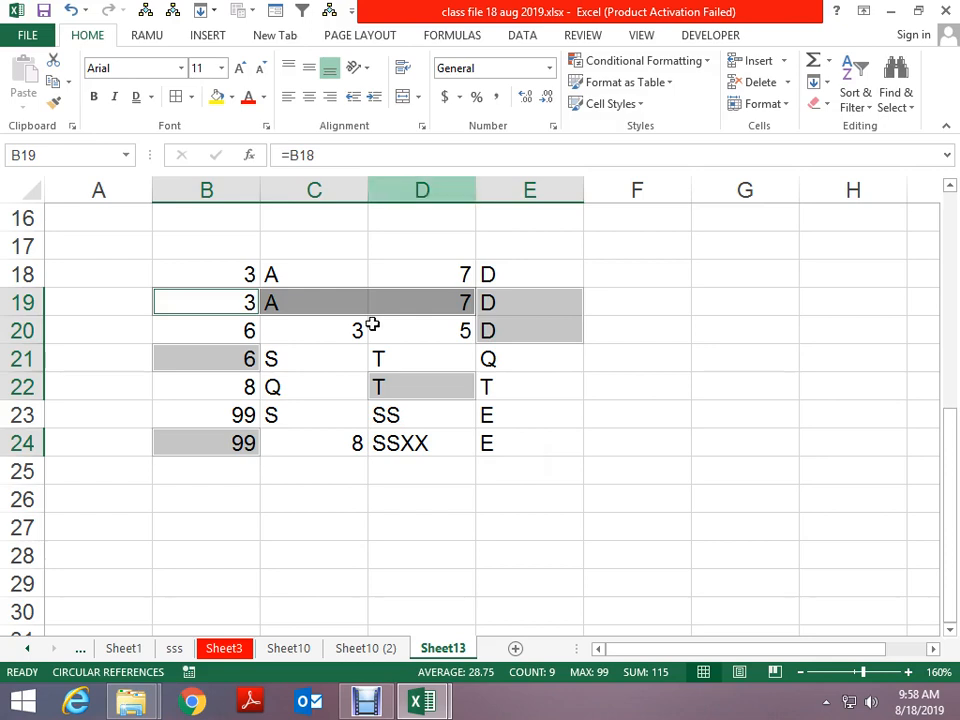
pyautogui.scroll(-5, 176, 495)
# Enter Apple in B36
pyautogui.click(229, 356)
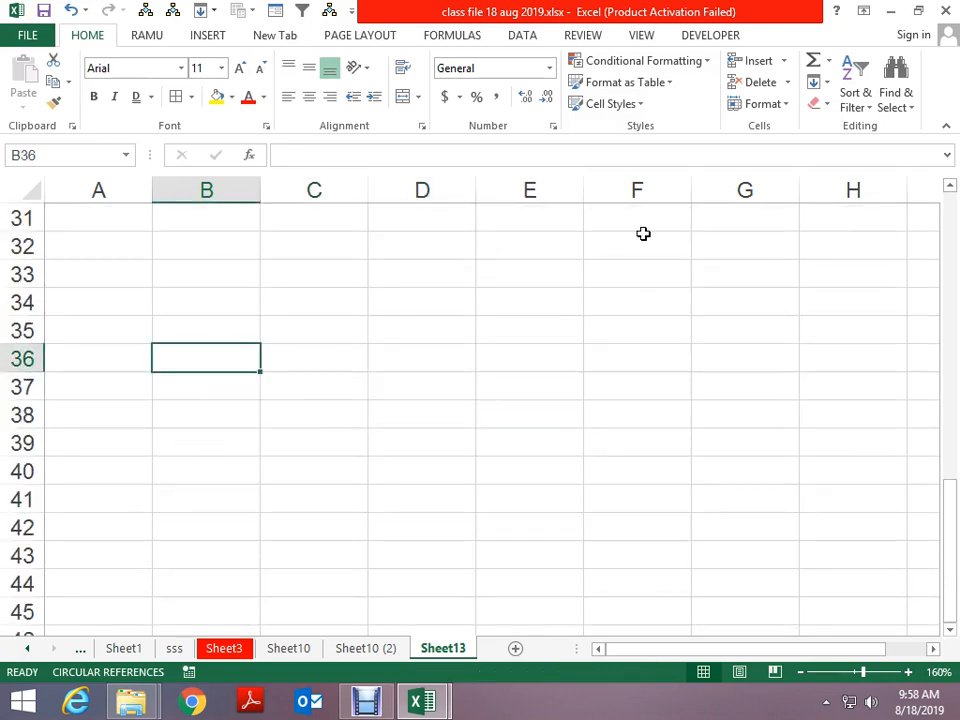
pyautogui.write('aPPLE')
pyautogui.press('Return')
pyautogui.press('Up')
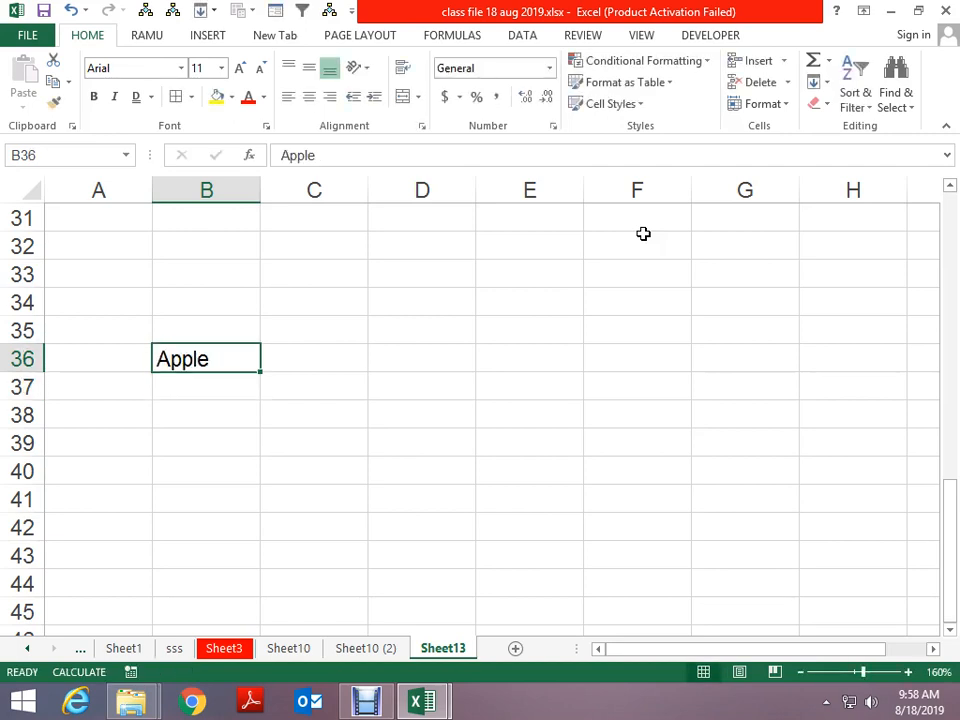
# Try trial numbers 3 and 4 in C36:C37 beside Apple
pyautogui.press('Right')
pyautogui.write('3')
pyautogui.press('Return')
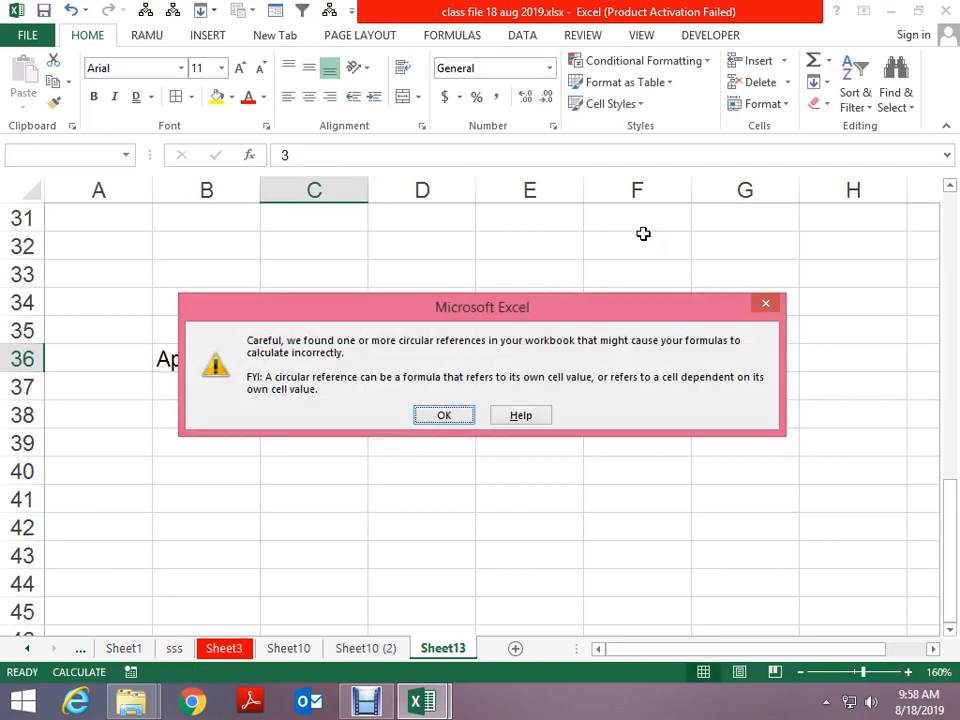
pyautogui.press('Return')
pyautogui.press('Down')
pyautogui.write('3')
pyautogui.press('Return')
pyautogui.press('Up')
pyautogui.press('Up')
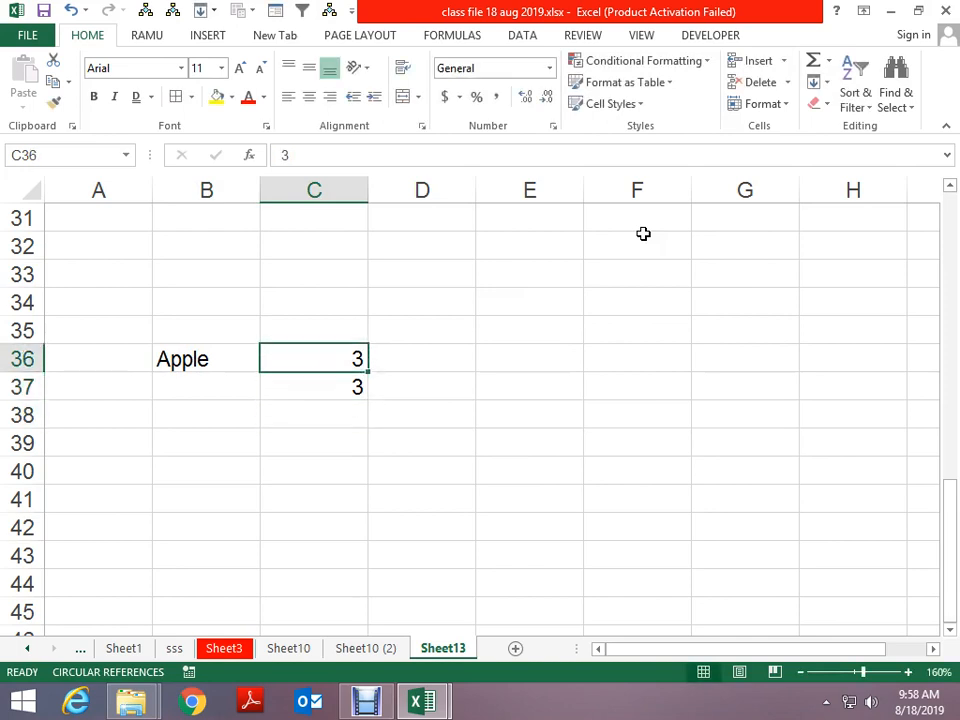
pyautogui.press('Down')
pyautogui.write('4')
pyautogui.press('Return')
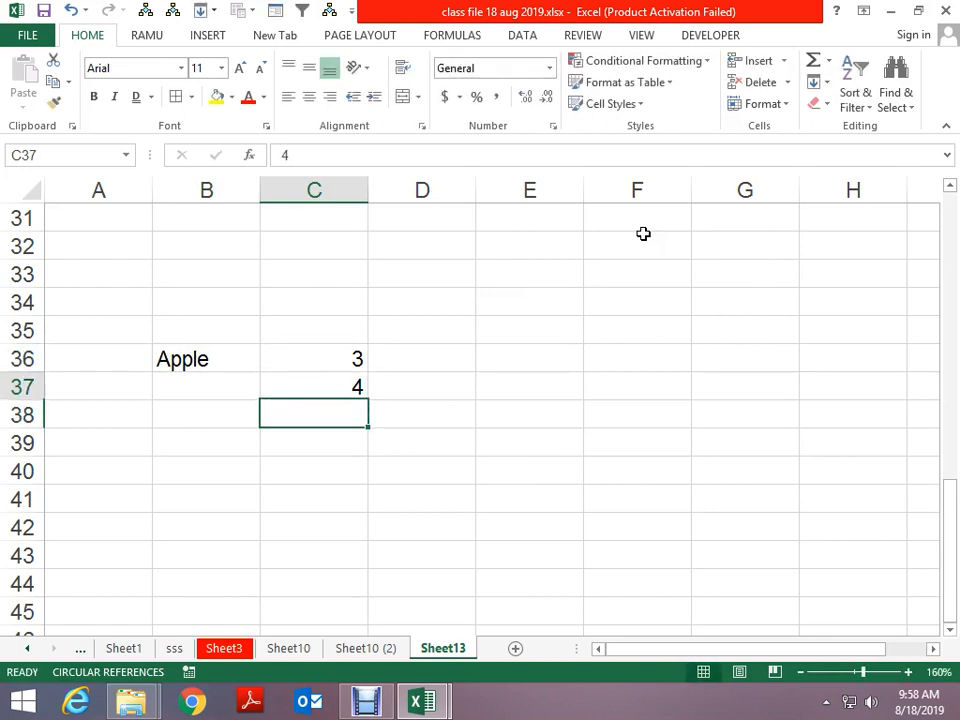
pyautogui.press('Up')
pyautogui.press('Up')
# Put =RANDBETWEEN(10,28) in C36, correcting the upper bound from 12 to 28
pyautogui.write('=randb')
pyautogui.press('Tab')
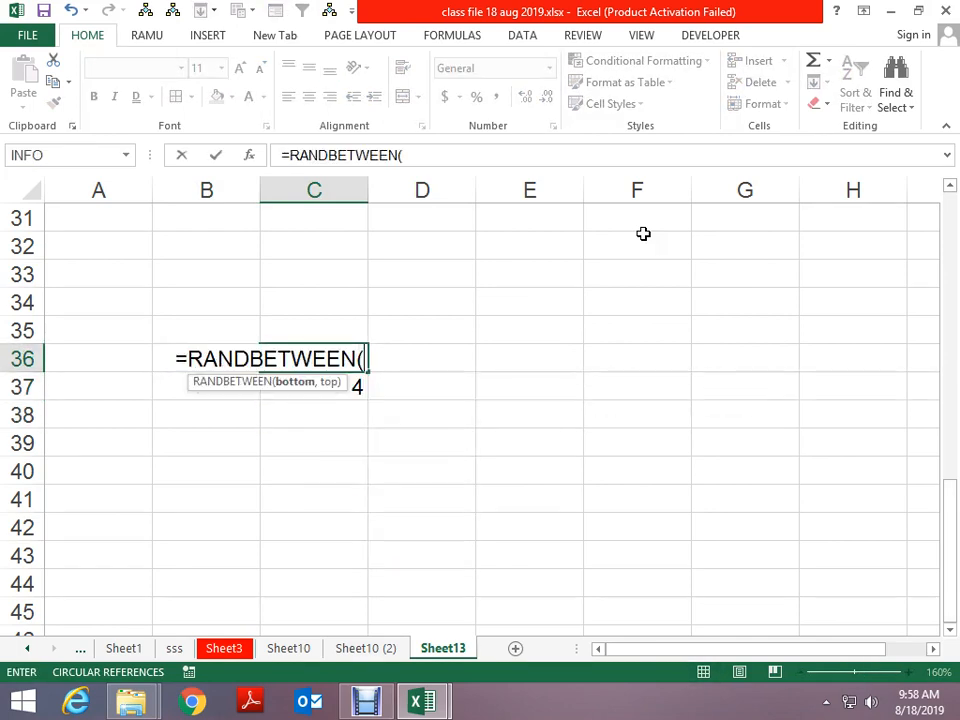
pyautogui.write('10,12')
pyautogui.press('Return')
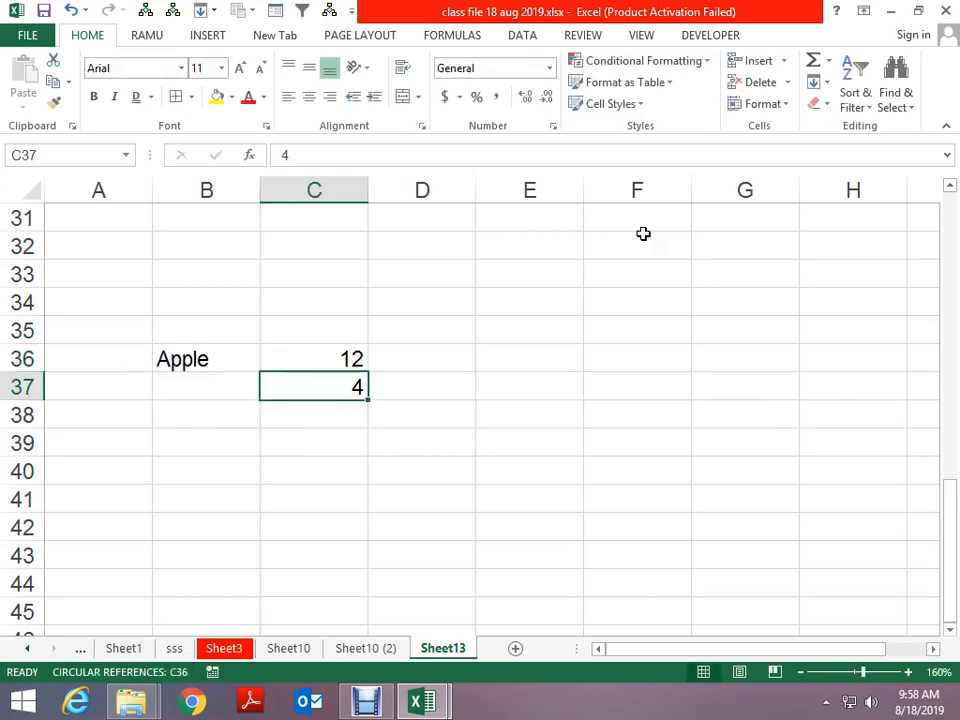
pyautogui.press('Up')
pyautogui.press('F2')
pyautogui.press('BackSpace')
pyautogui.press('BackSpace')
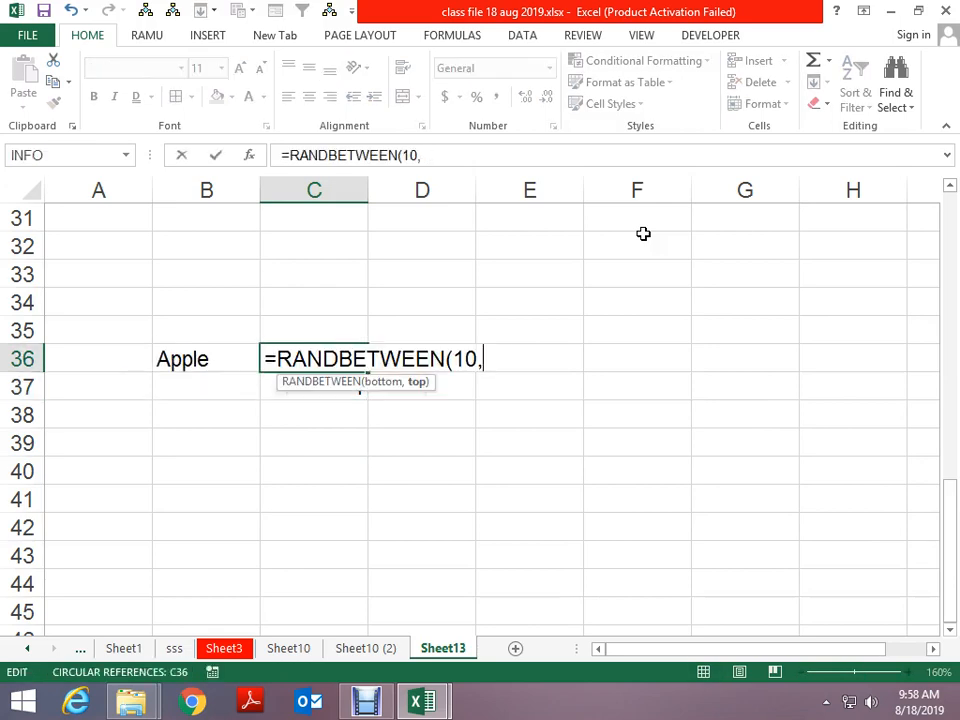
pyautogui.write('28')
pyautogui.press('Return')
# Fill Apple and the RANDBETWEEN formula down from row 36 to row 46
pyautogui.press('Left')
pyautogui.hotkey('ctrl', 'd')
pyautogui.press('Right')
pyautogui.hotkey('ctrl', 'd')
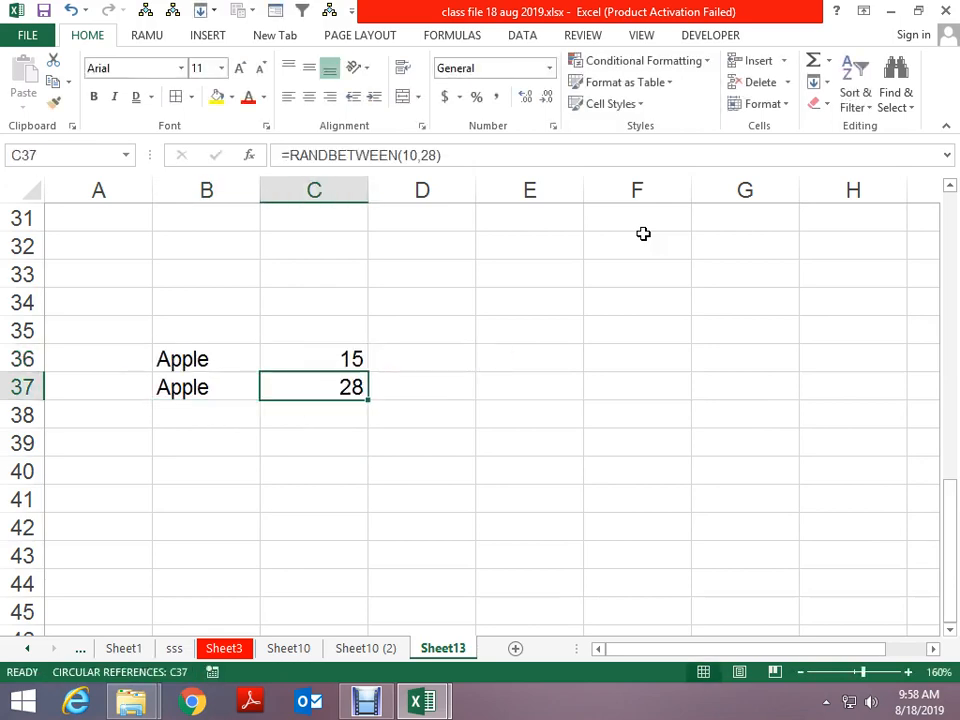
pyautogui.press('Left')
pyautogui.hotkey('shift', 'Right')
pyautogui.hotkey('shift', 'Down')
pyautogui.hotkey('shift', 'Down')
pyautogui.hotkey('shift', 'Down')
pyautogui.hotkey('shift', 'Down')
pyautogui.hotkey('shift', 'Down')
pyautogui.hotkey('shift', 'Down')
pyautogui.hotkey('shift', 'Down')
pyautogui.hotkey('shift', 'Down')
pyautogui.hotkey('shift', 'Down')
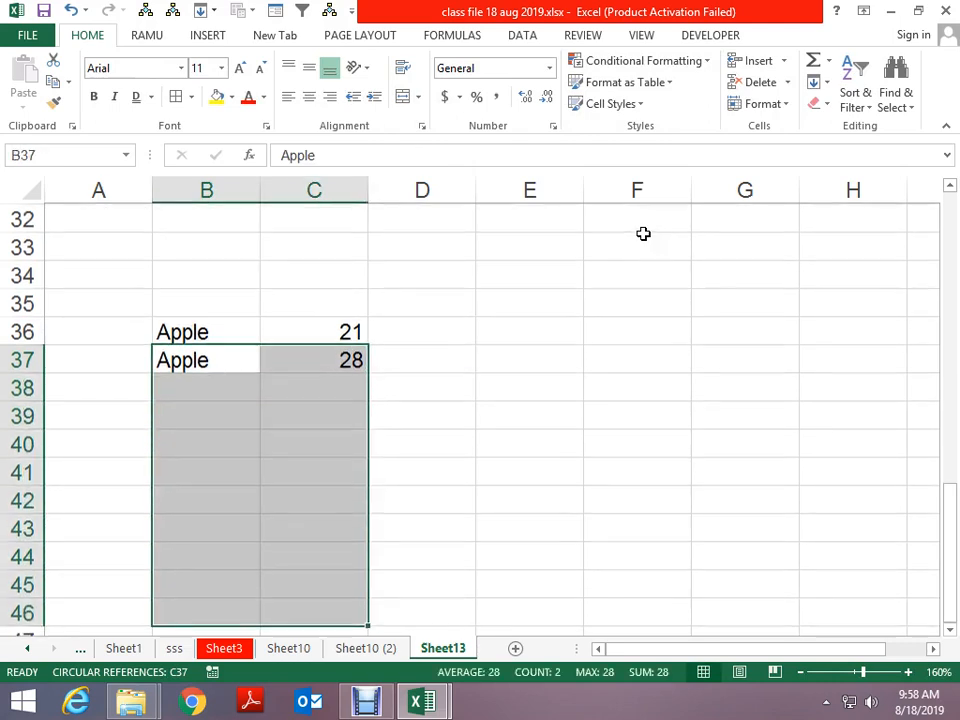
pyautogui.hotkey('ctrl', 'd')
pyautogui.hotkey('ctrl', 'Down')
pyautogui.press('Up')
pyautogui.press('Up')
pyautogui.press('Up')
pyautogui.press('Up')
pyautogui.press('Up')
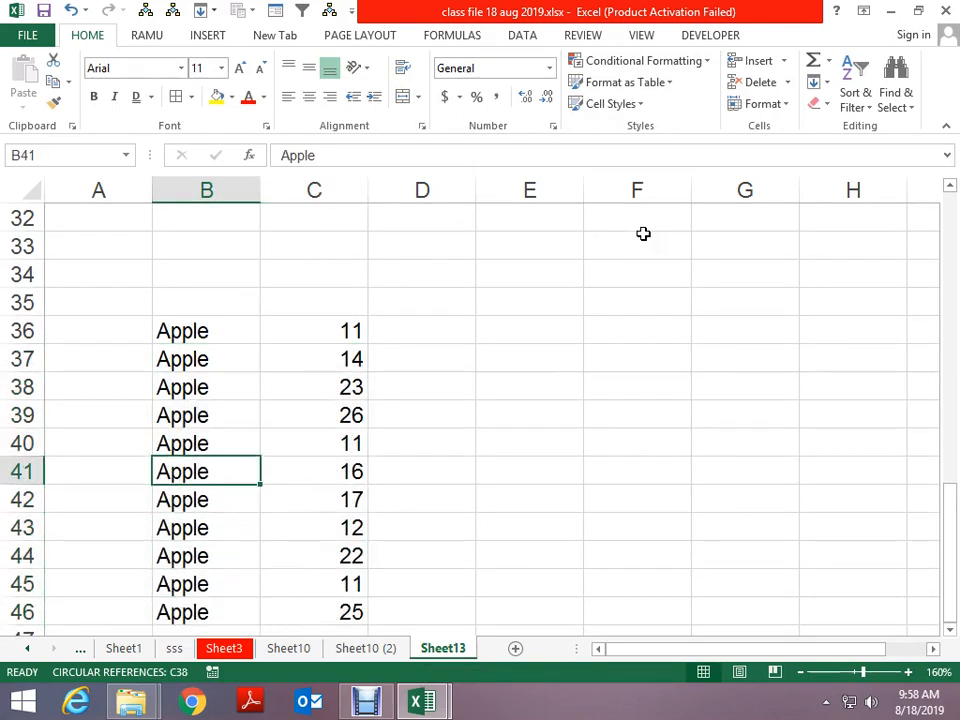
# Enter Total in B41 and mango in B42
pyautogui.write('Total')
pyautogui.hotkey('ctrl', 'Return')
pyautogui.press('Right')
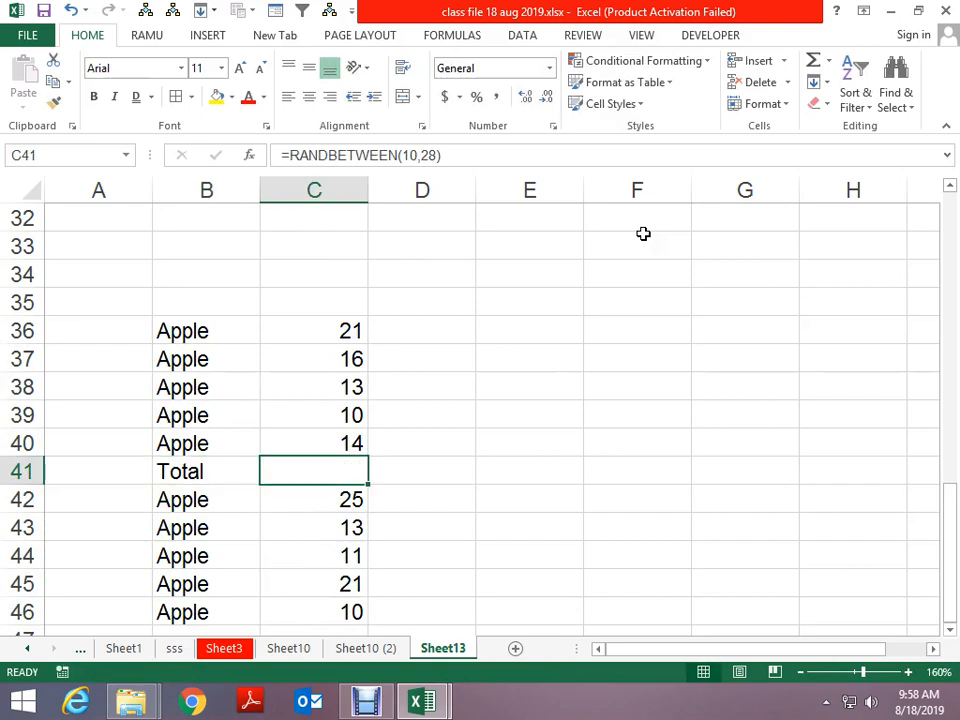
pyautogui.press('Down')
pyautogui.press('Left')
pyautogui.write('man')
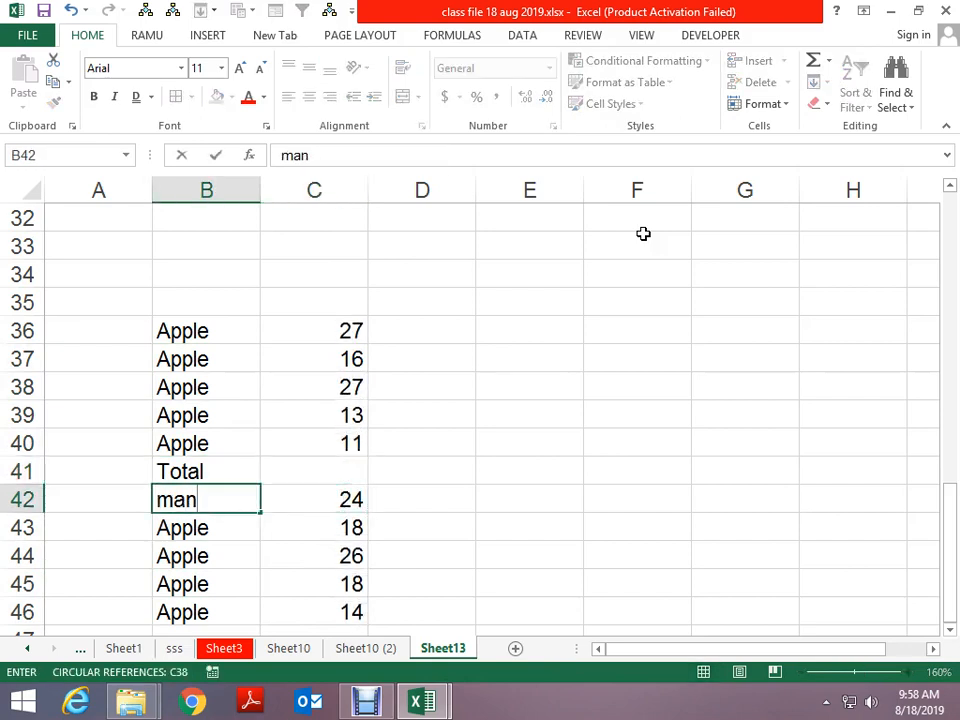
pyautogui.write('go')
pyautogui.press('Return')
# Copy the Total row B41:C41 into row 46
pyautogui.press('Up')
pyautogui.press('Up')
pyautogui.hotkey('shift', 'Right')
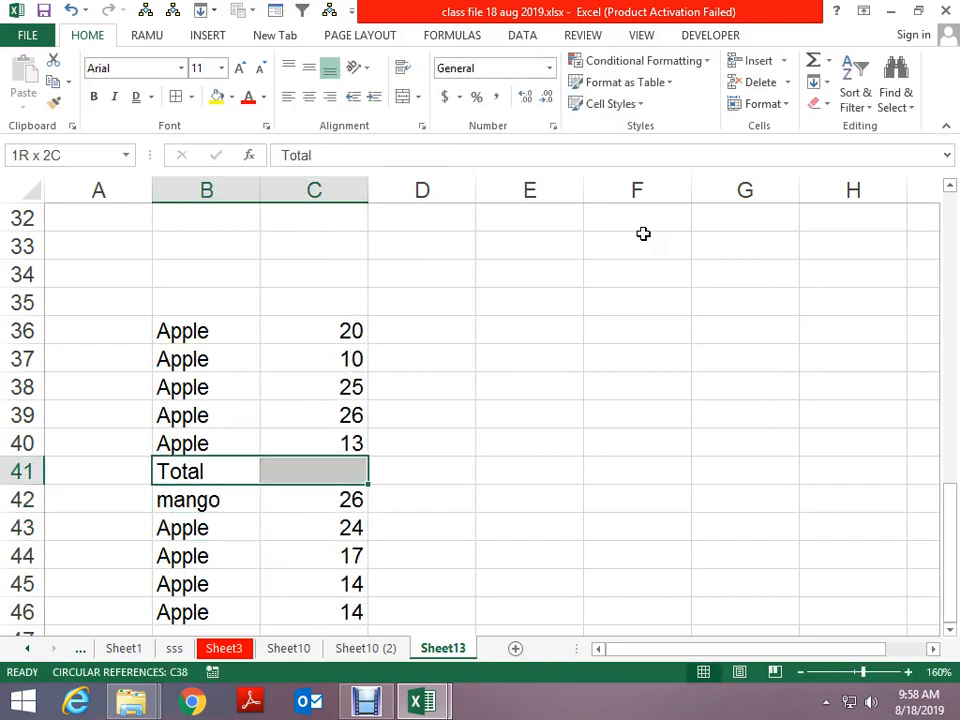
pyautogui.hotkey('ctrl', 'c')
pyautogui.press('Down')
pyautogui.press('Down')
pyautogui.press('Down')
pyautogui.press('Down')
pyautogui.press('Down')
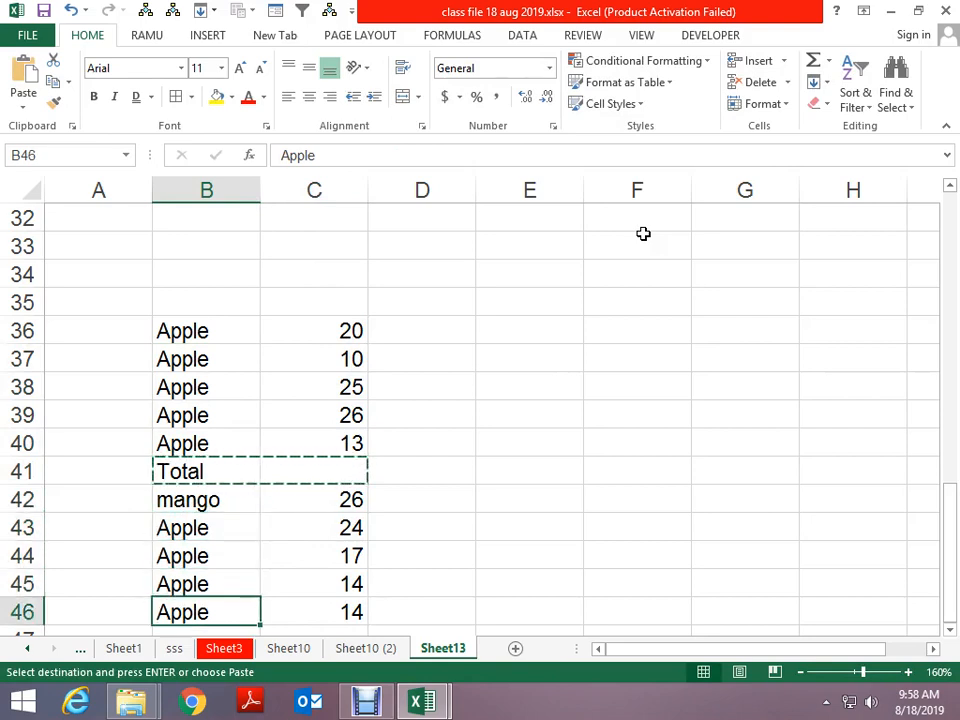
pyautogui.press('Return')
# Enter banana in B47
pyautogui.press('Down')
pyautogui.press('Down')
pyautogui.press('Down')
pyautogui.press('Down')
pyautogui.press('Down')
pyautogui.press('Down')
pyautogui.press('Down')
pyautogui.press('Down')
pyautogui.press('Up')
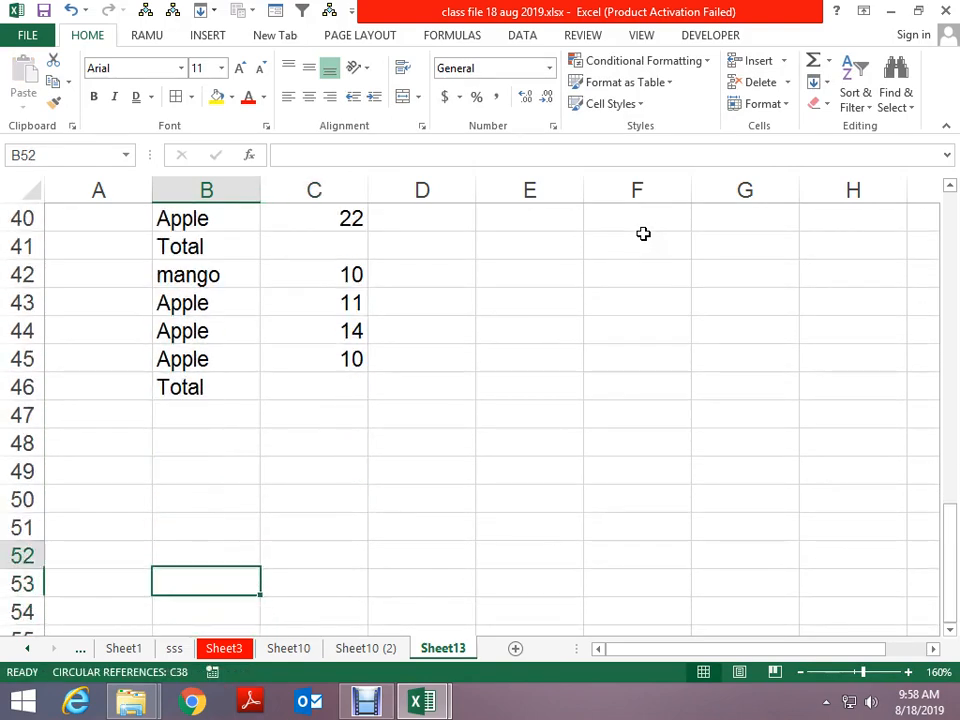
pyautogui.press('Up')
pyautogui.press('Up')
pyautogui.press('Up')
pyautogui.press('Up')
pyautogui.press('Up')
pyautogui.press('Up')
pyautogui.press('Up')
pyautogui.press('Up')
pyautogui.press('Down')
pyautogui.press('Down')
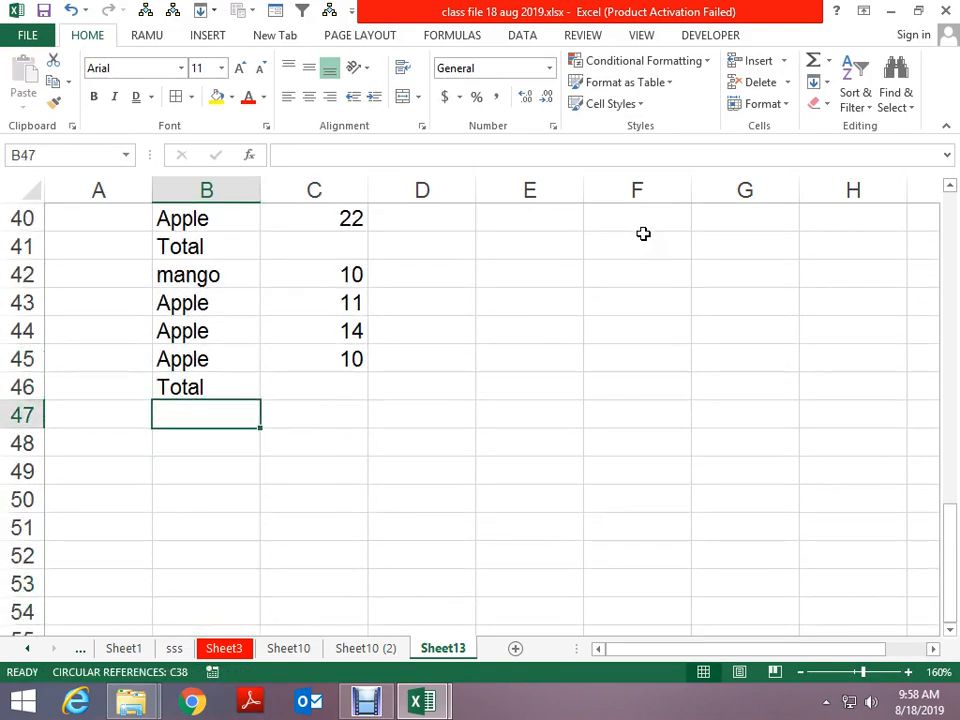
pyautogui.write('baa')
pyautogui.press('BackSpace')
pyautogui.write('a')
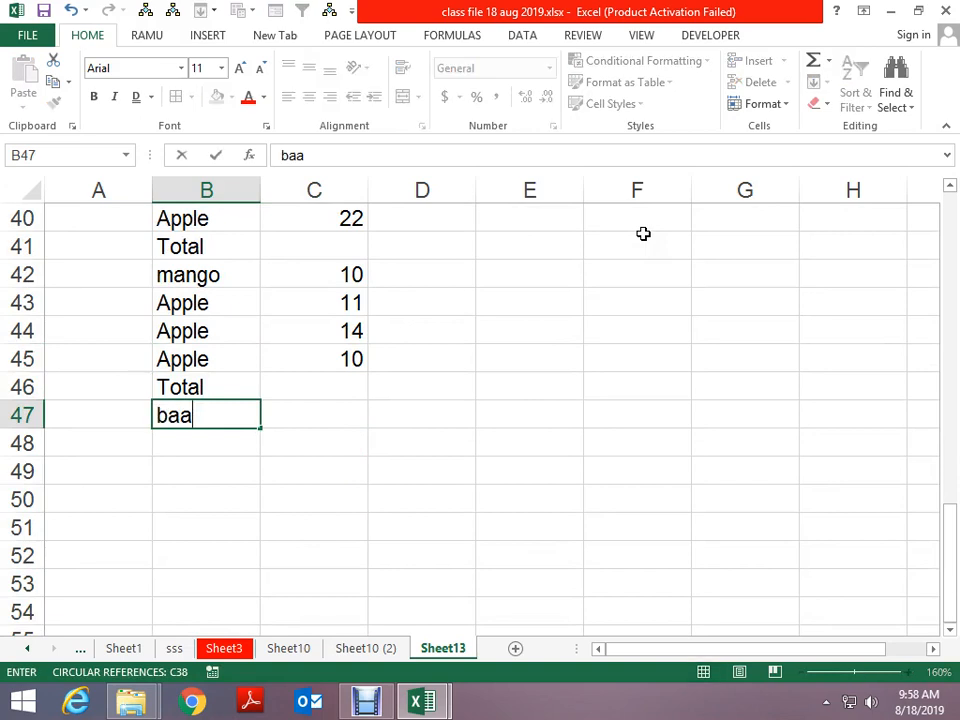
pyautogui.press('BackSpace')
pyautogui.write('nana')
pyautogui.press('Return')
# Copy the random-number formula into C47 beside banana
pyautogui.press('Up')
pyautogui.press('Up')
pyautogui.press('Up')
pyautogui.press('Right')
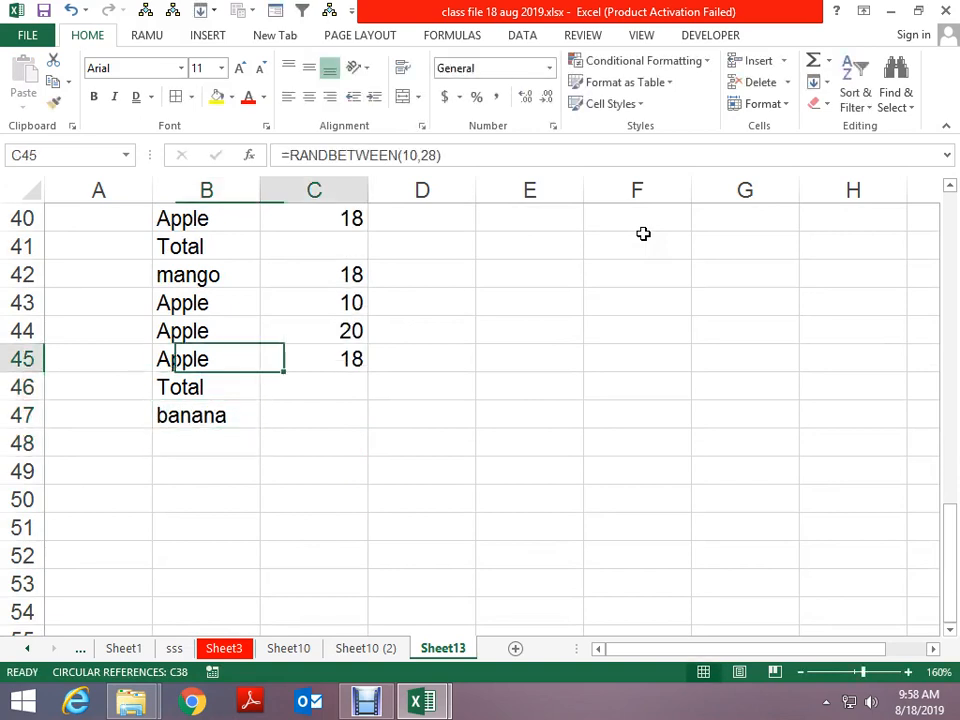
pyautogui.hotkey('ctrl', 'c')
pyautogui.press('Down')
pyautogui.press('Down')
pyautogui.press('Return')
pyautogui.press('Left')
# Fill banana and its formula down through row 52
pyautogui.press('Up')
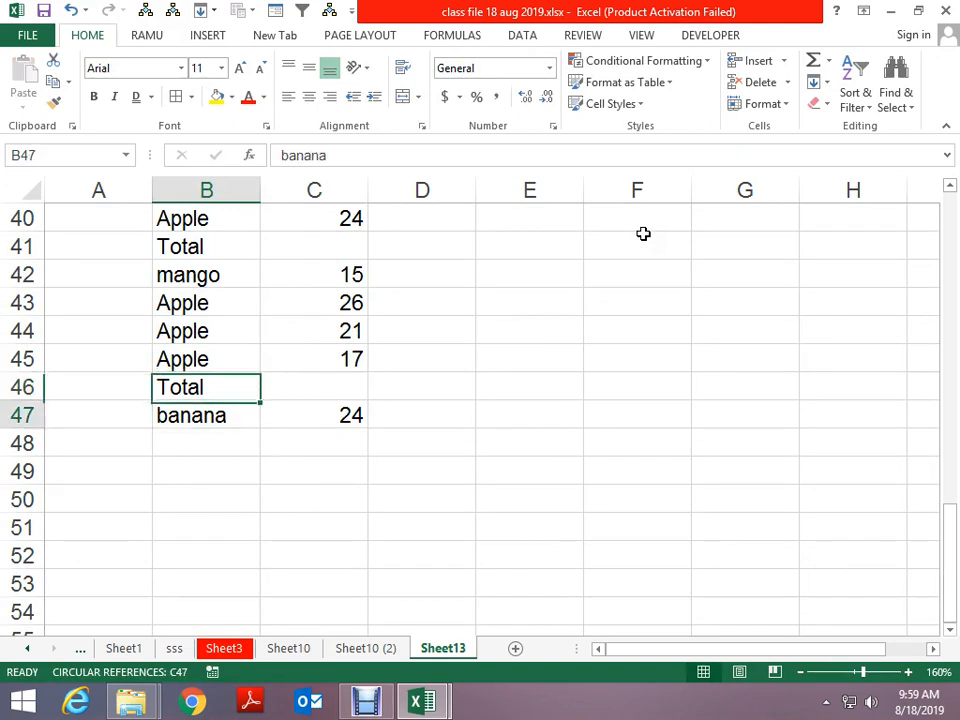
pyautogui.press('Down')
pyautogui.hotkey('shift', 'Right')
pyautogui.hotkey('shift', 'Down')
pyautogui.hotkey('shift', 'Down')
pyautogui.hotkey('shift', 'Down')
pyautogui.hotkey('shift', 'Down')
pyautogui.hotkey('shift', 'Down')
pyautogui.hotkey('ctrl', 'd')
pyautogui.press('Up')
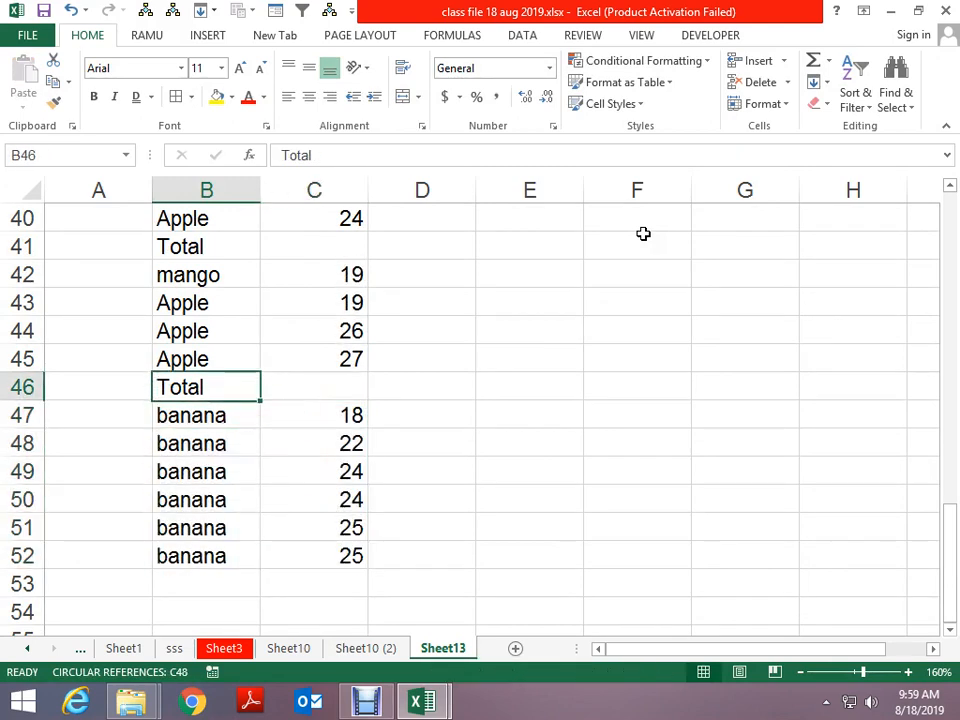
pyautogui.hotkey('shift', 'Right')
# Copy the Total row from row 46 into row 53
pyautogui.hotkey('ctrl', 'c')
pyautogui.press('Down')
pyautogui.press('Down')
pyautogui.press('Down')
pyautogui.press('Down')
pyautogui.press('Down')
pyautogui.press('Down')
pyautogui.press('Down')
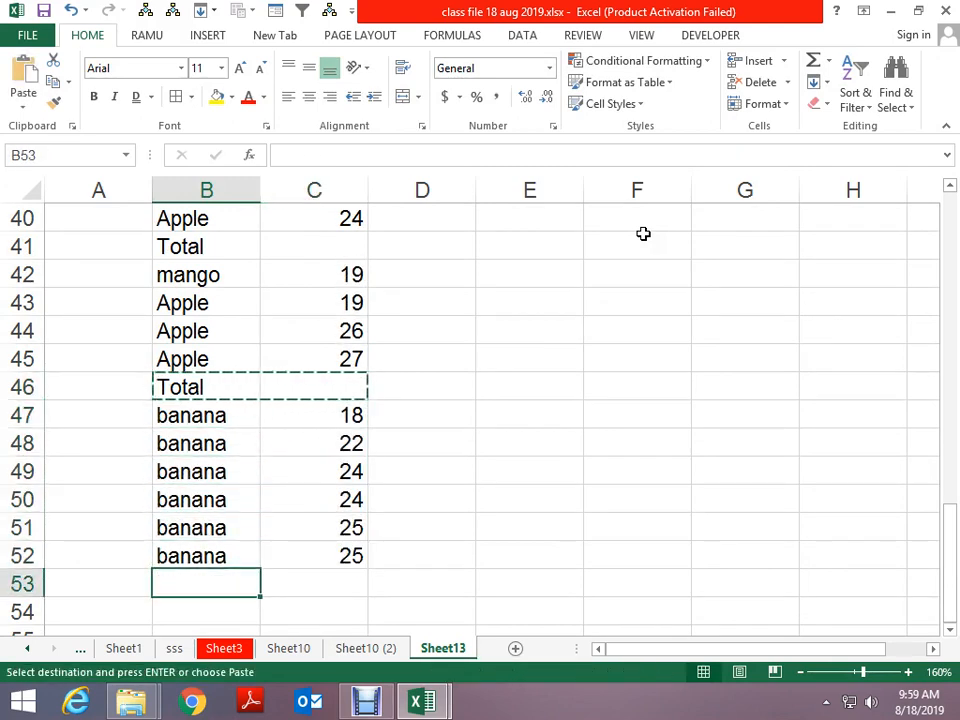
pyautogui.hotkey('ctrl', 'v')
pyautogui.press('Escape')
pyautogui.hotkey('ctrl', 'Up')
pyautogui.hotkey('ctrl', 'Up')
pyautogui.hotkey('ctrl', 'Up')
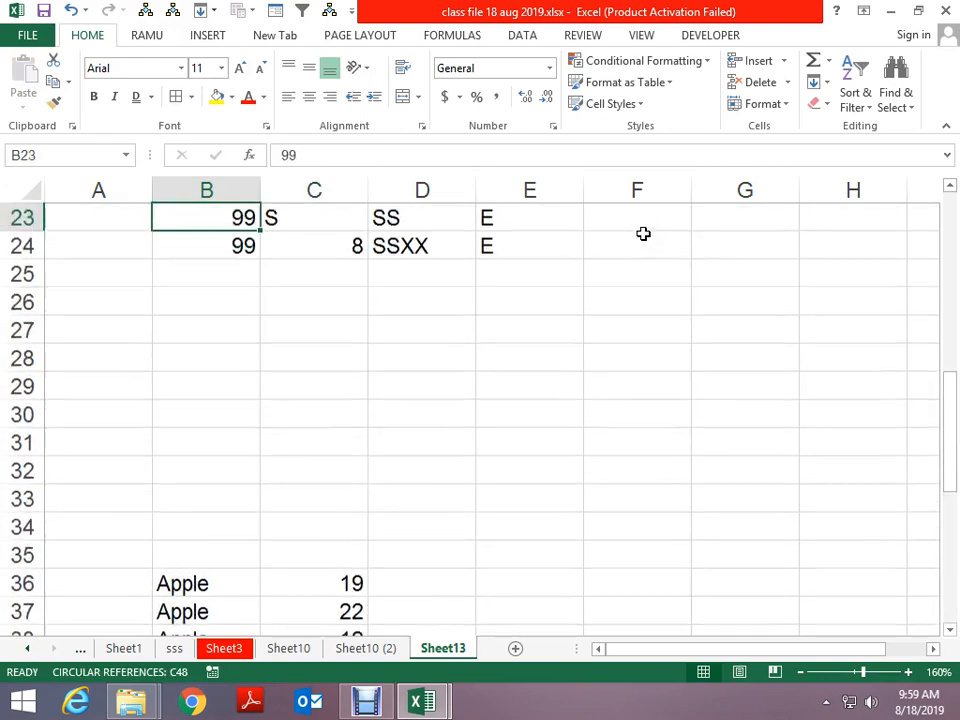
# Browse the numbers in column C from the Apple values down to the Total in C53
pyautogui.press('Down')
pyautogui.press('Down')
pyautogui.press('Down')
pyautogui.press('Down')
pyautogui.press('Down')
pyautogui.press('Down')
pyautogui.press('Down')
pyautogui.press('Down')
pyautogui.press('Down')
pyautogui.press('Down')
pyautogui.press('Down')
pyautogui.press('Down')
pyautogui.press('Down')
pyautogui.press('Down')
pyautogui.press('Down')
pyautogui.press('Down')
pyautogui.press('Down')
pyautogui.press('Up')
pyautogui.press('Up')
pyautogui.press('Up')
pyautogui.press('Up')
pyautogui.press('Up')
pyautogui.press('Up')
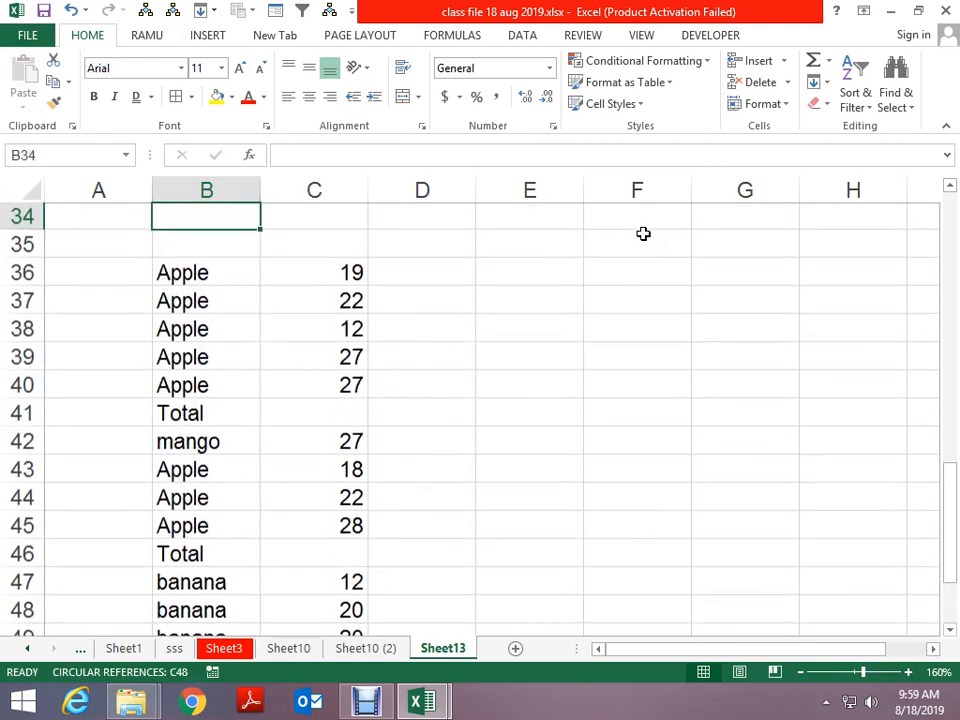
pyautogui.press('Down')
pyautogui.press('Down')
pyautogui.press('Down')
pyautogui.press('Down')
pyautogui.press('Down')
pyautogui.press('Down')
pyautogui.press('Down')
pyautogui.press('Right')
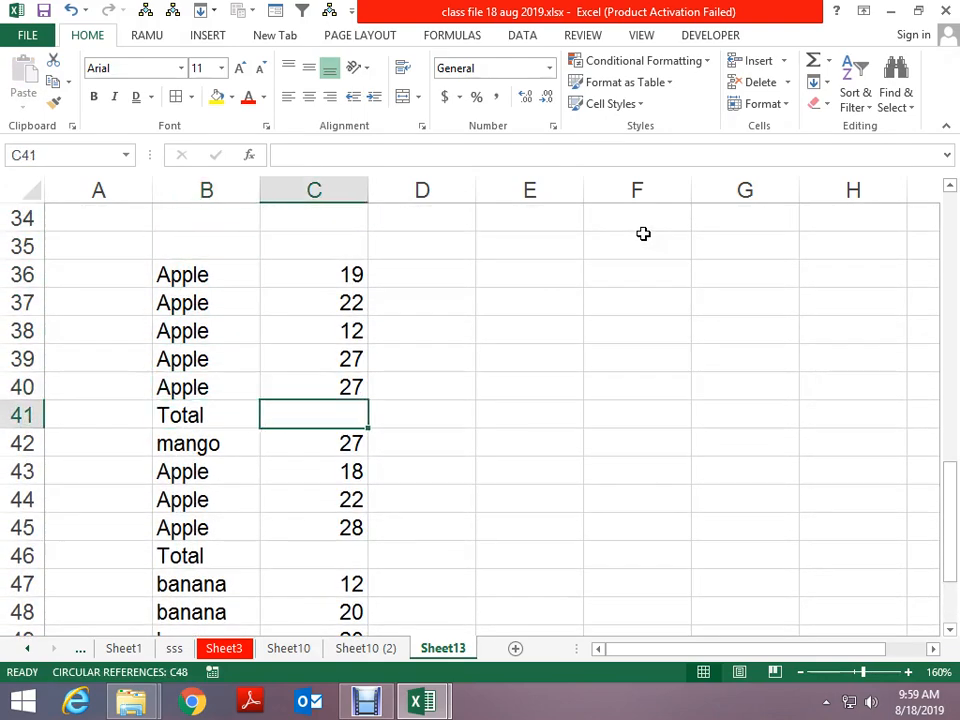
pyautogui.press('Up')
pyautogui.hotkey('shift', 'Up')
pyautogui.hotkey('shift', 'Up')
pyautogui.hotkey('shift', 'Up')
pyautogui.hotkey('shift', 'Up')
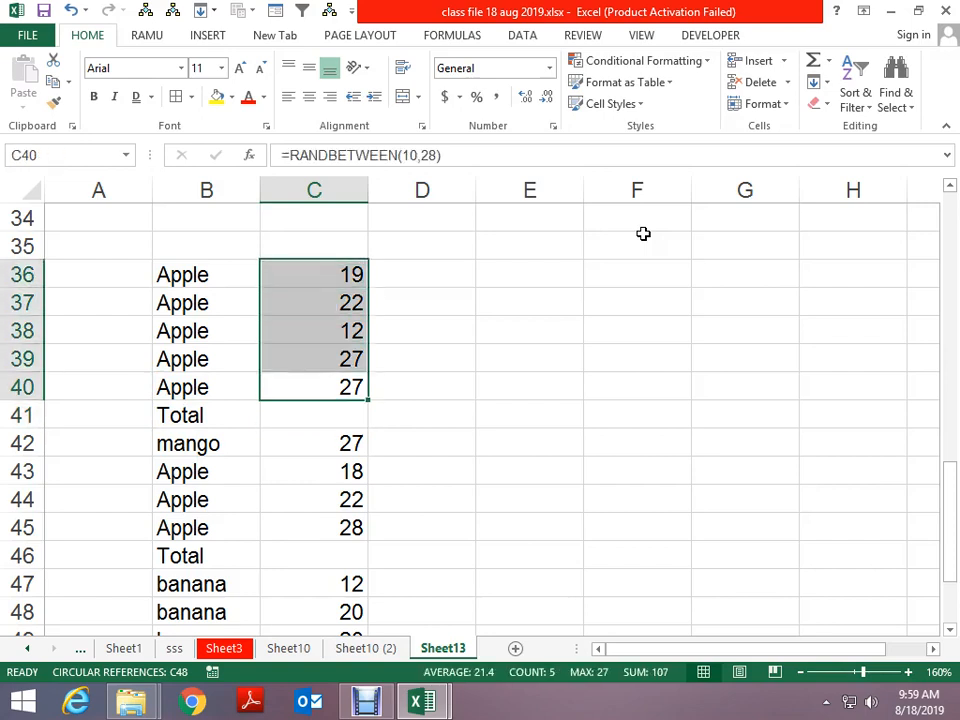
pyautogui.press('Down')
pyautogui.press('Down')
pyautogui.press('Down')
pyautogui.press('Down')
pyautogui.press('Down')
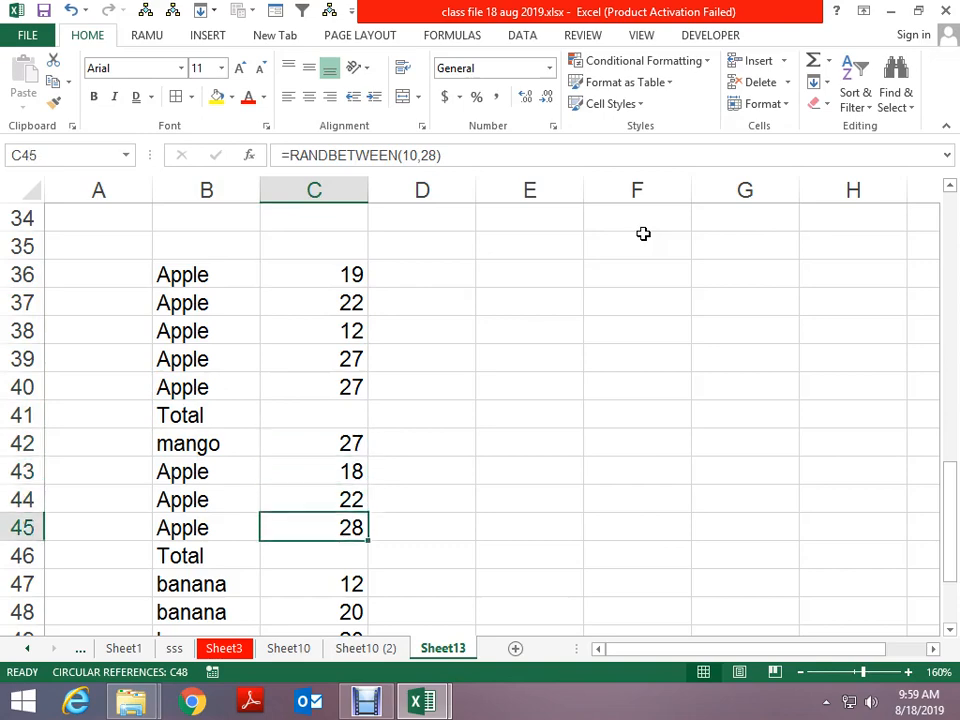
pyautogui.press('Down')
pyautogui.press('Down')
pyautogui.press('Down')
pyautogui.press('Down')
pyautogui.press('Down')
pyautogui.press('Down')
pyautogui.press('Down')
pyautogui.press('Down')
pyautogui.press('Down')
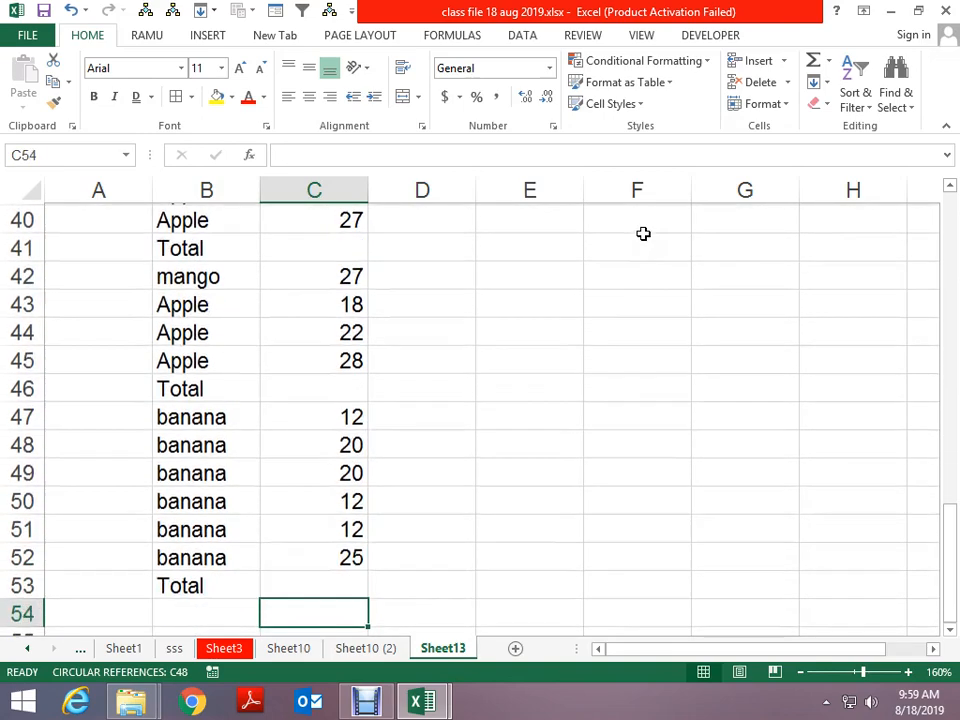
pyautogui.press('Up')
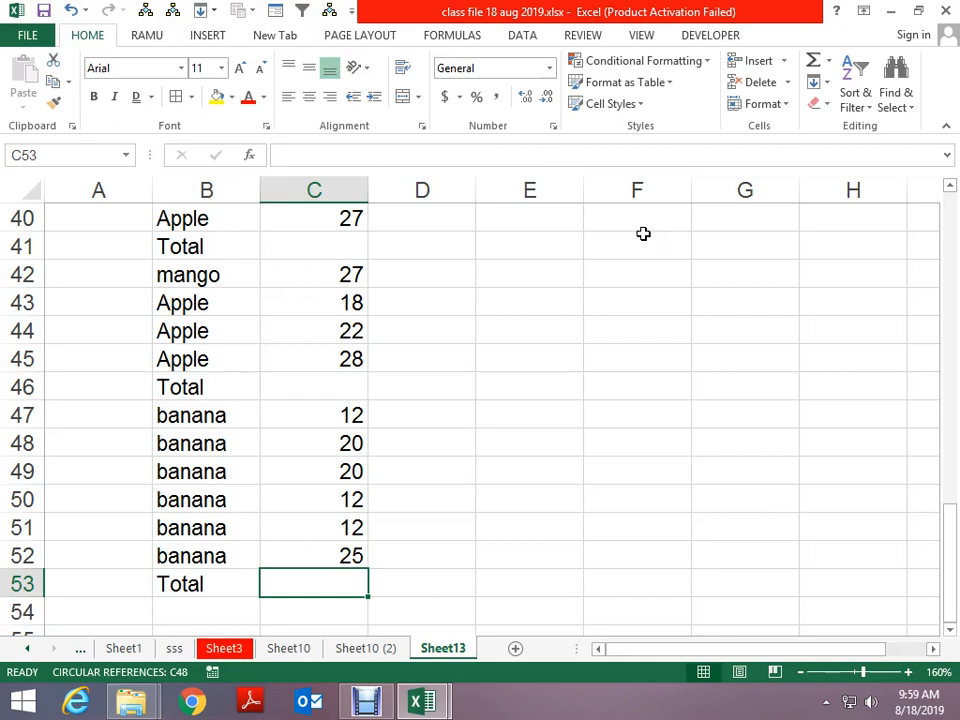
pyautogui.press('Up')
pyautogui.press('Up')
pyautogui.press('Up')
pyautogui.press('Up')
pyautogui.press('Up')
pyautogui.press('Up')
pyautogui.press('Up')
pyautogui.press('Up')
pyautogui.press('Up')
pyautogui.press('Up')
pyautogui.press('Up')
pyautogui.press('Up')
pyautogui.press('Up')
pyautogui.press('Up')
pyautogui.press('Up')
pyautogui.press('Up')
pyautogui.press('Up')
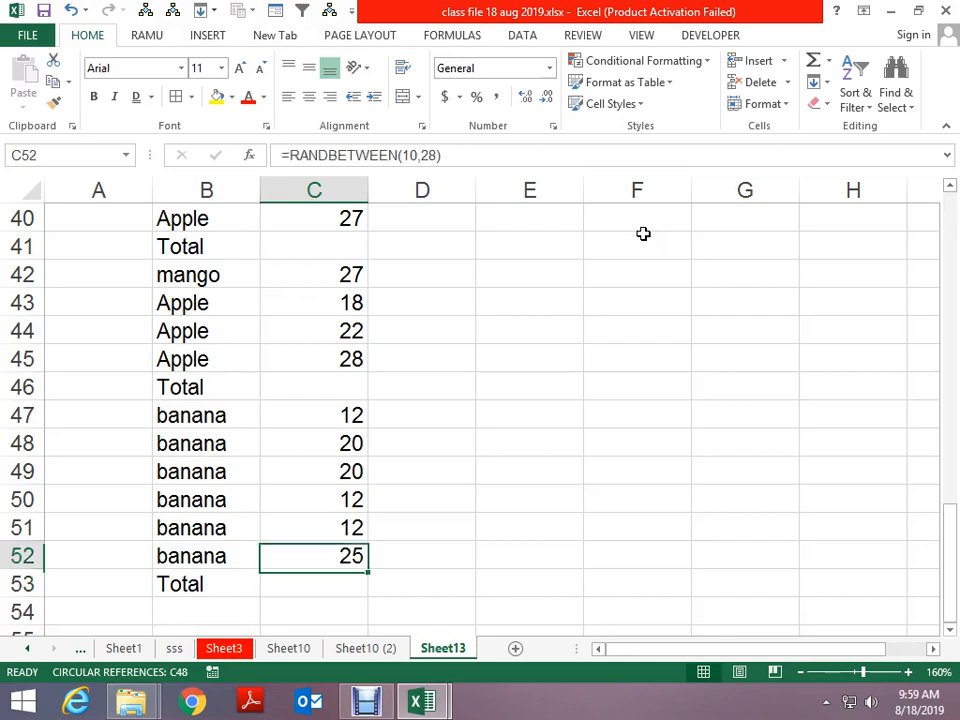
# Copy the five Apple numbers C36:C40 into F36:F40
pyautogui.hotkey('shift', 'Down')
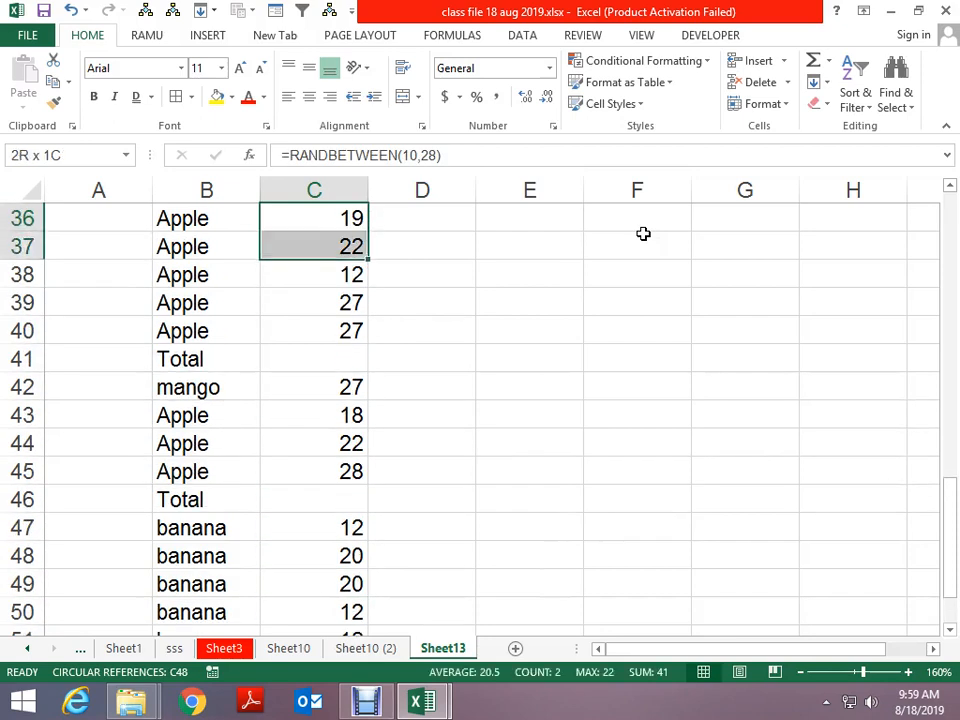
pyautogui.hotkey('shift', 'Down')
pyautogui.hotkey('shift', 'Down')
pyautogui.hotkey('shift', 'Down')
pyautogui.hotkey('ctrl', 'c')
pyautogui.press('Right')
pyautogui.press('Right')
pyautogui.press('Right')
pyautogui.hotkey('ctrl', 'v')
# Add a trial SUM of F36:F40 in F42, then delete it
pyautogui.press('Down')
pyautogui.press('Down')
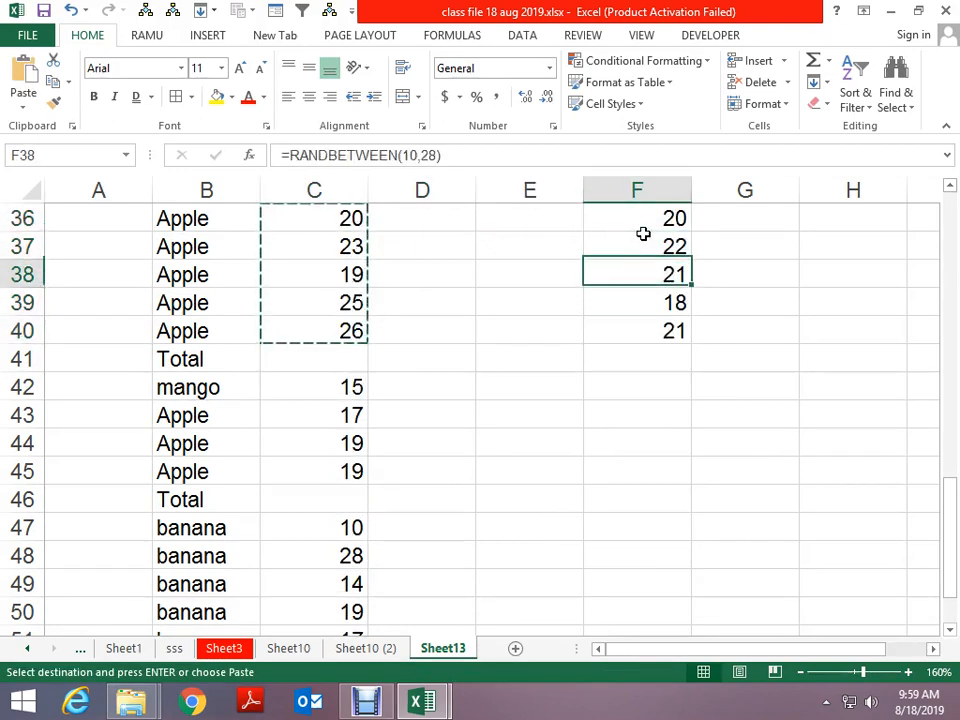
pyautogui.press('Down')
pyautogui.press('Down')
pyautogui.press('Down')
pyautogui.press('Down')
pyautogui.write('=sum')
pyautogui.press('Tab')
pyautogui.press('Up')
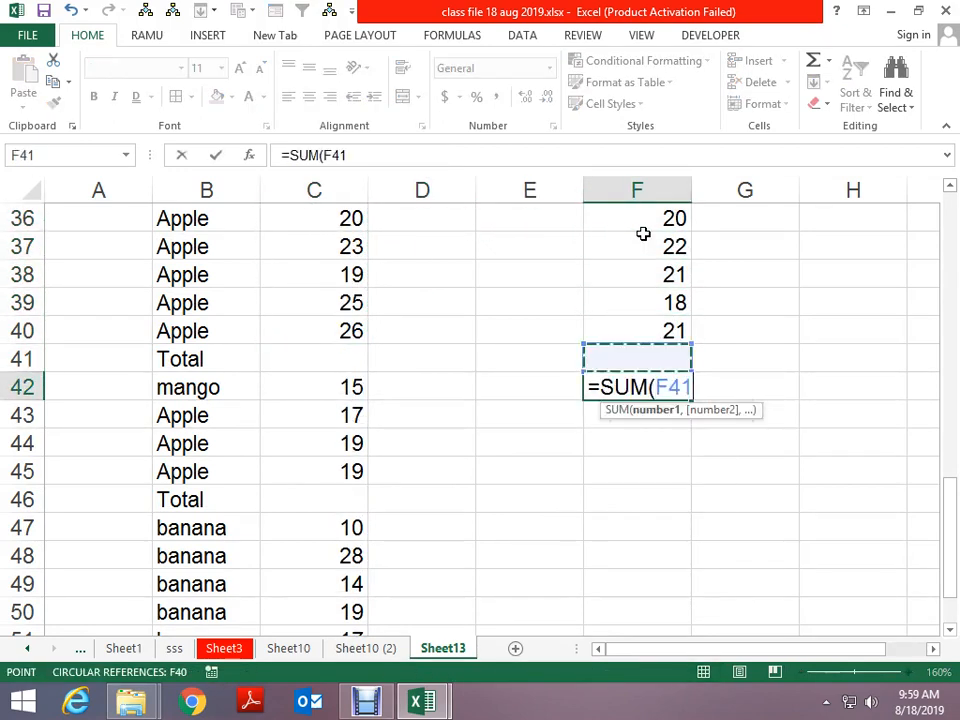
pyautogui.press('Up')
pyautogui.hotkey('shift', 'Up')
pyautogui.hotkey('shift', 'Up')
pyautogui.hotkey('shift', 'Up')
pyautogui.hotkey('shift', 'Up')
pyautogui.press('Return')
pyautogui.press('Up')
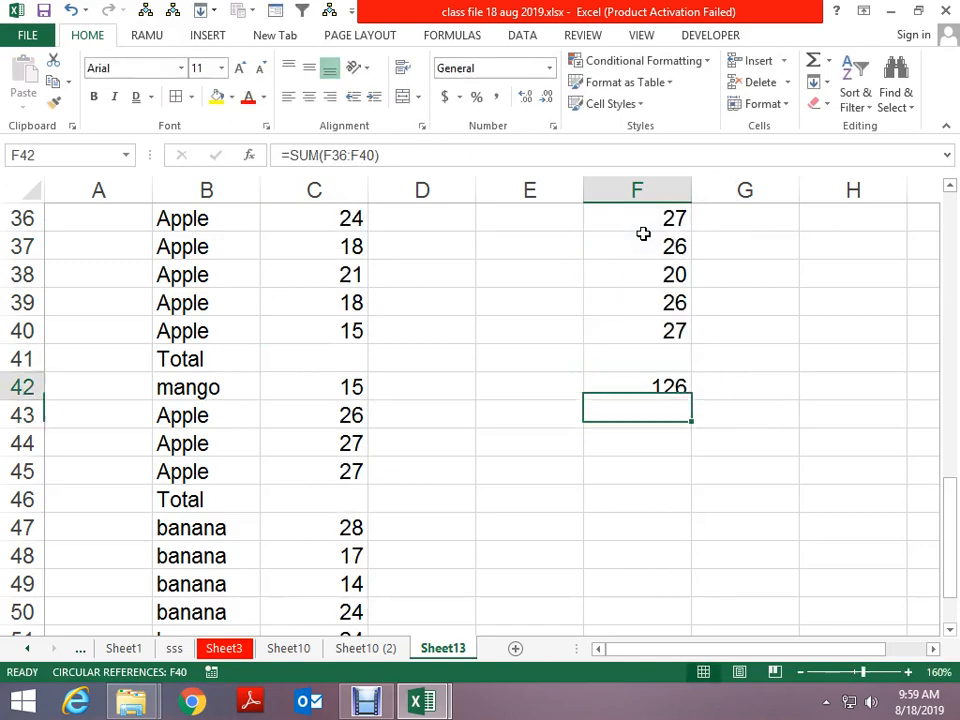
pyautogui.press('Delete')
# Select and copy column C, then cancel the copy
pyautogui.press('Left')
pyautogui.press('Left')
pyautogui.press('Left')
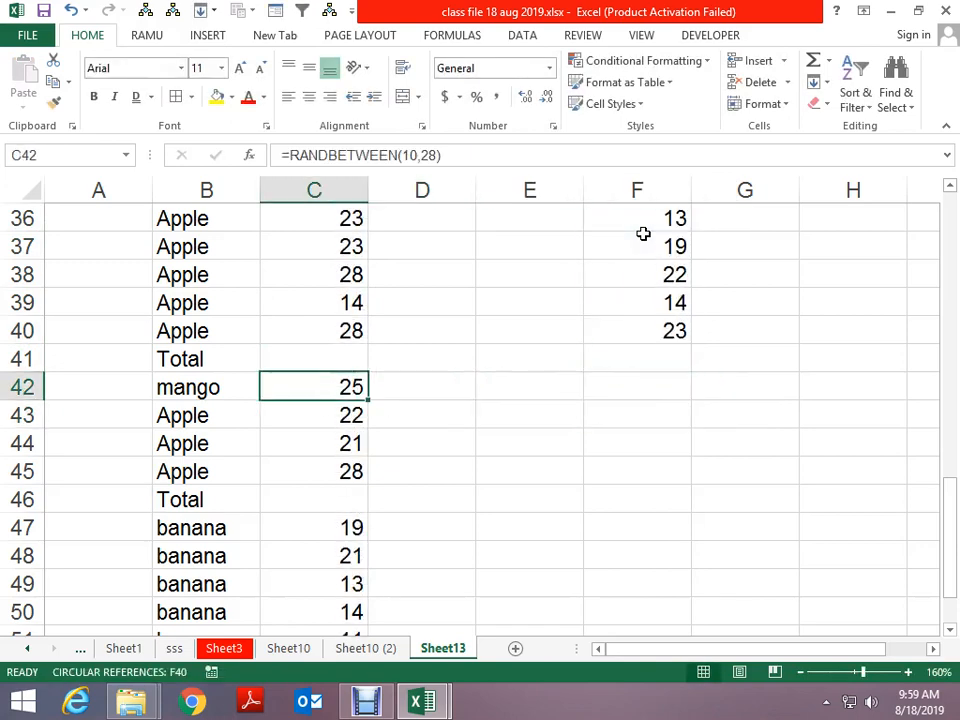
pyautogui.hotkey('ctrl', 'space')
pyautogui.hotkey('ctrl', 'c')
pyautogui.press('Escape')
pyautogui.press('Up')
pyautogui.press('Up')
pyautogui.press('Up')
pyautogui.press('Up')
pyautogui.press('Up')
pyautogui.press('Up')
pyautogui.press('Up')
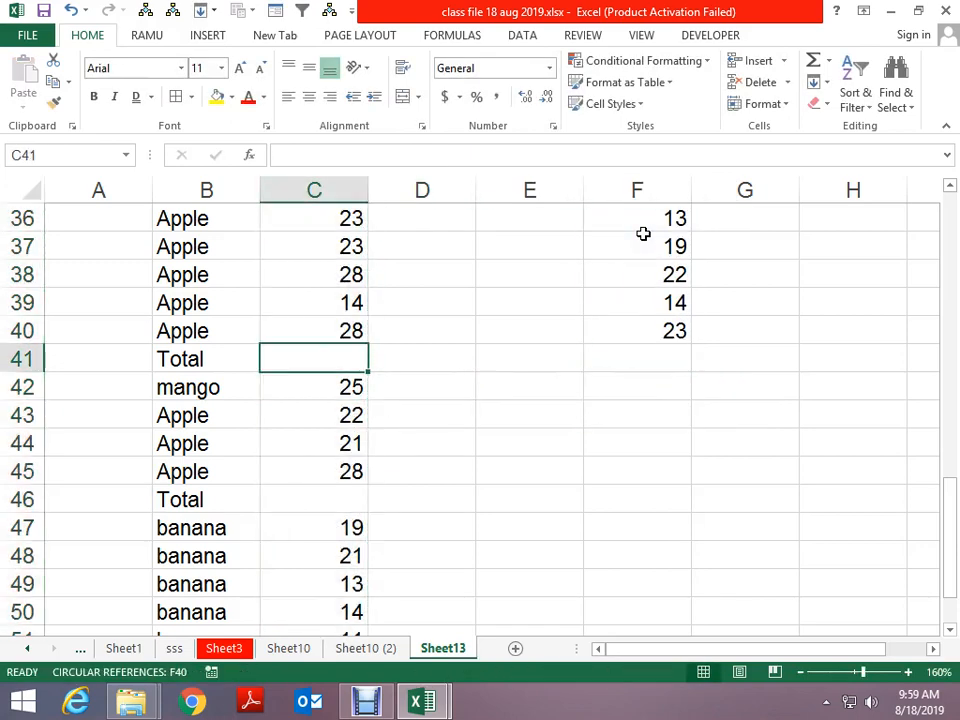
# Replace the fruit list B36:C53 formulas with pasted values
pyautogui.press('Left')
pyautogui.press('Down')
pyautogui.press('Down')
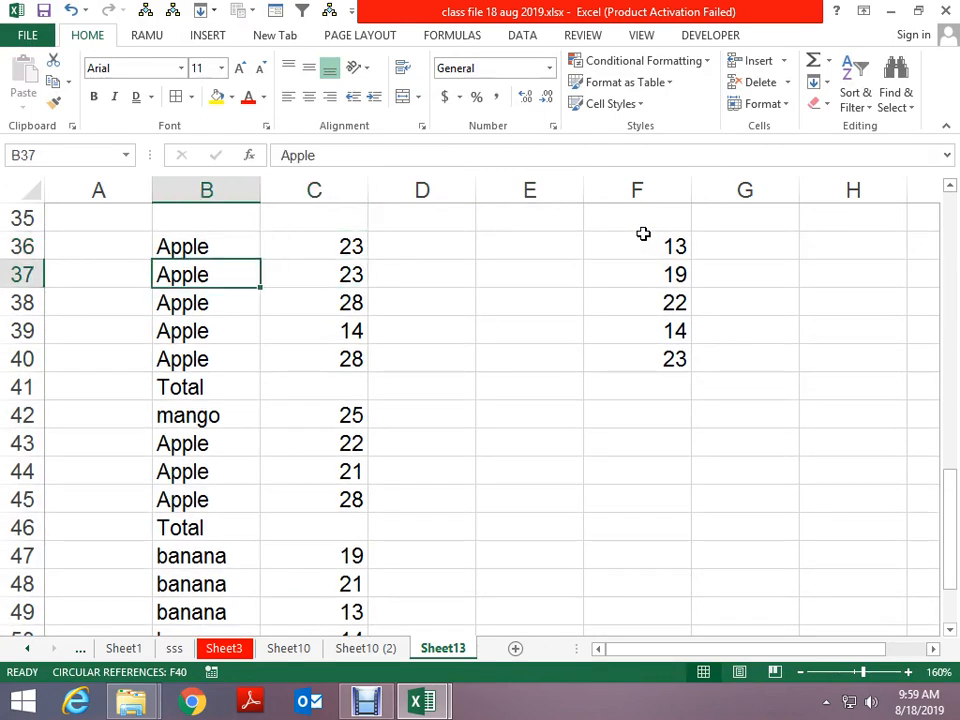
pyautogui.press('Up')
pyautogui.hotkey('shift', 'Right')
pyautogui.hotkey('ctrl', 'shift', 'Down')
pyautogui.hotkey('ctrl', 'c')
pyautogui.hotkey('ctrl', 'alt', 'v')
pyautogui.press('v')
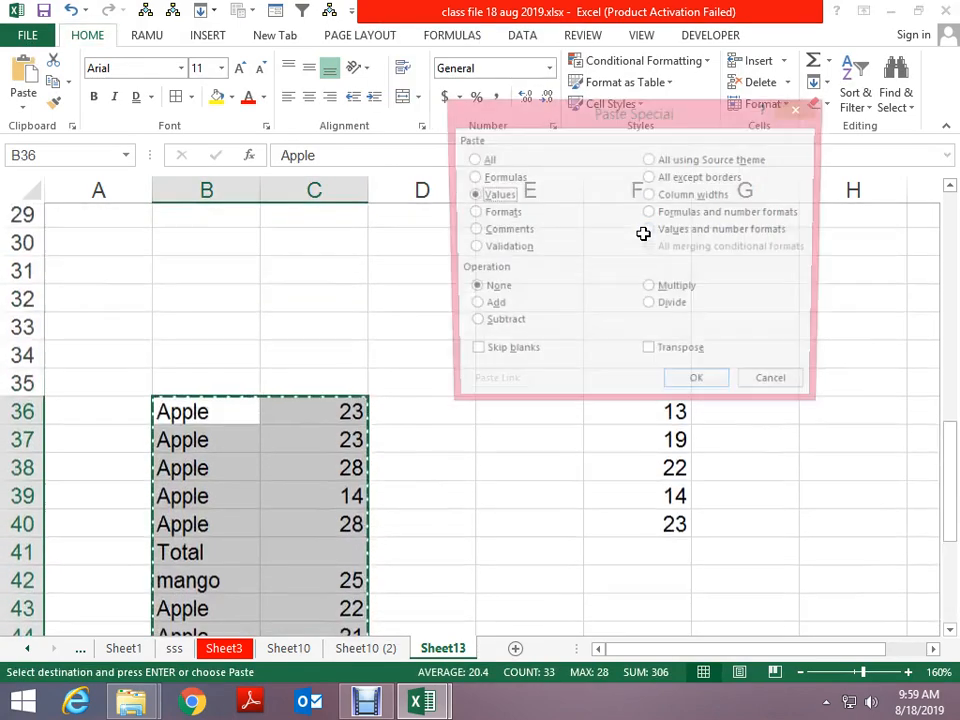
pyautogui.press('Return')
# Convert F36:F40 to plain values with Paste Special Values
pyautogui.press('Right')
pyautogui.press('Right')
pyautogui.press('Right')
pyautogui.press('Right')
pyautogui.press('Right')
pyautogui.press('Left')
pyautogui.hotkey('ctrl', 'shift', 'Down')
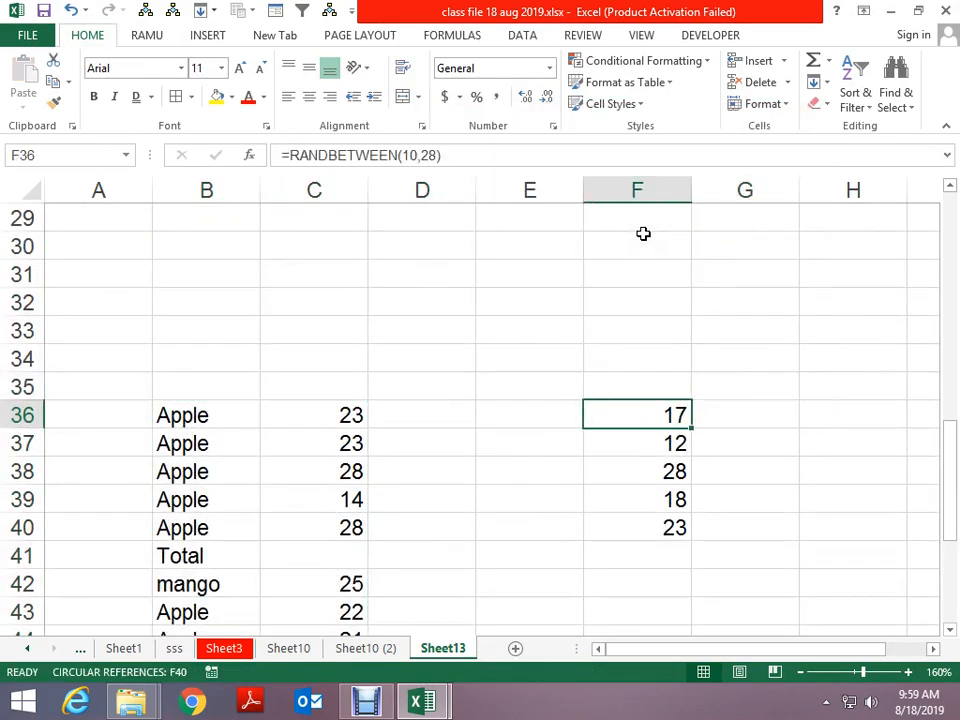
pyautogui.hotkey('ctrl', 'c')
pyautogui.hotkey('ctrl', 'alt', 'v')
pyautogui.press('v')
pyautogui.press('Return')
# AutoSum the F column numbers in F43, showing a total of 98
pyautogui.press('Down')
pyautogui.press('Down')
pyautogui.press('Down')
pyautogui.press('Down')
pyautogui.press('Down')
pyautogui.press('Down')
pyautogui.press('Down')
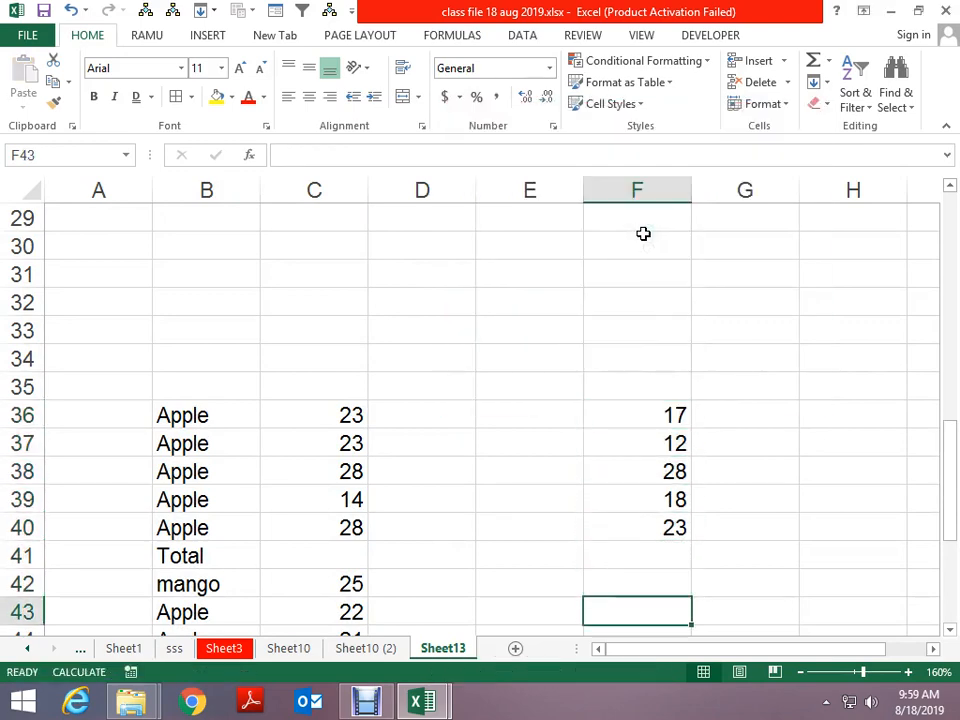
pyautogui.press('Return')
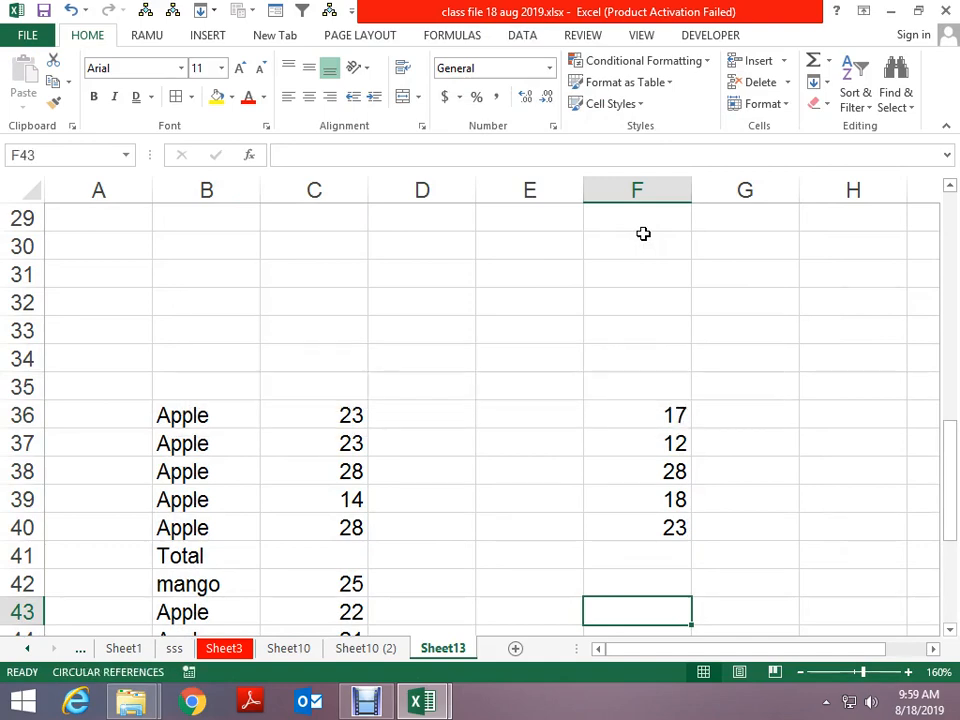
pyautogui.hotkey('alt', '=')
pyautogui.press('Return')
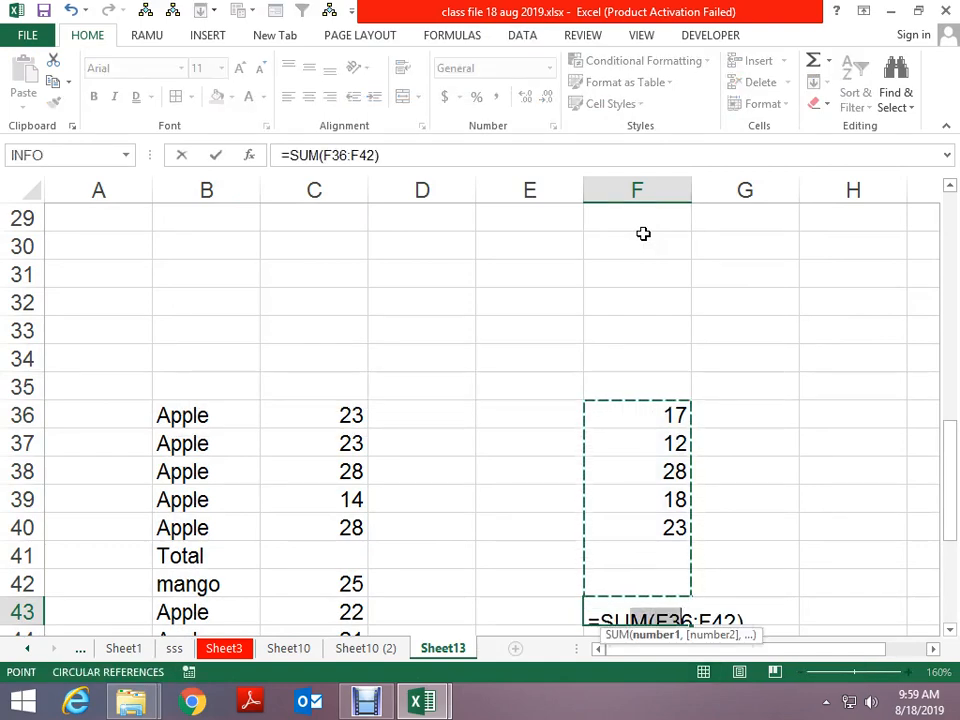
pyautogui.press('Up')
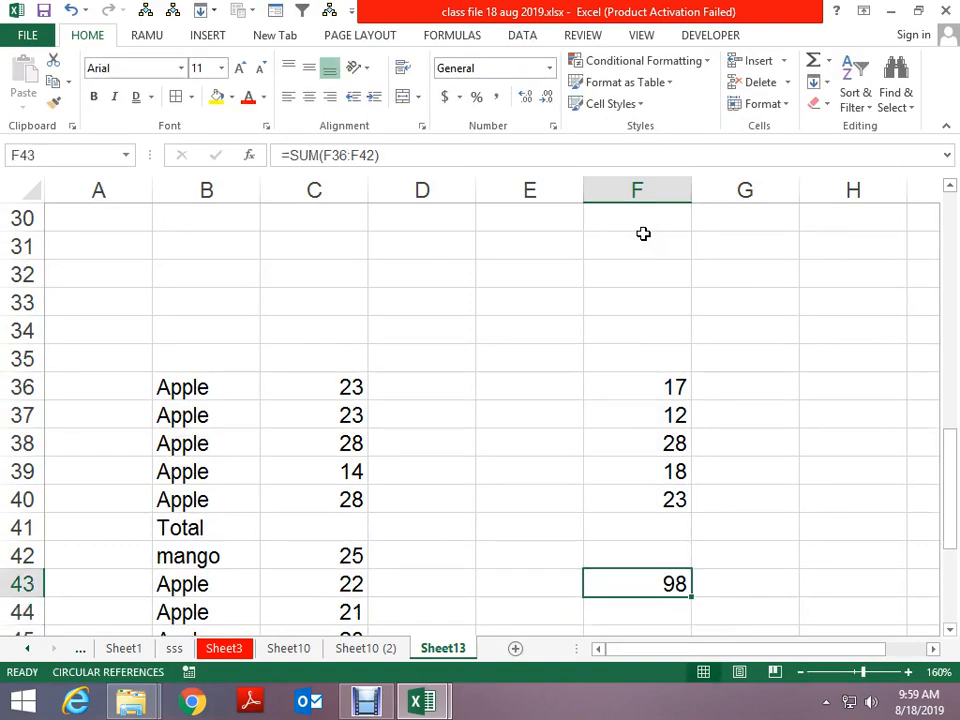
pyautogui.press('Left')
pyautogui.press('Left')
pyautogui.press('Left')
pyautogui.press('Up')
pyautogui.press('Up')
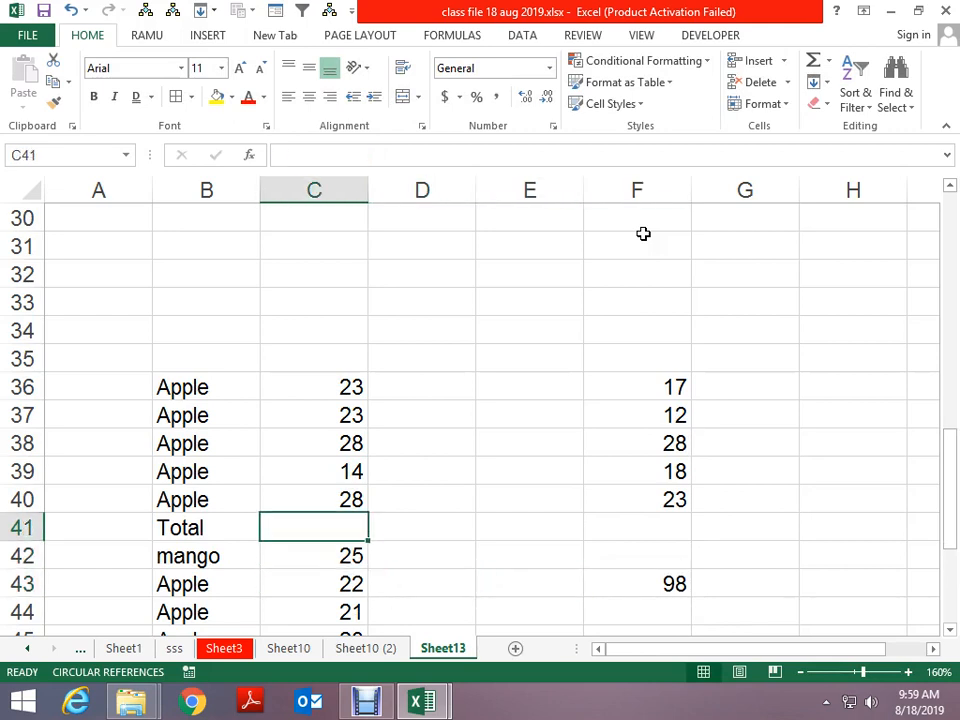
# Drag-select C36:C53, from the first number down to the last Total row
pyautogui.scroll(-3, 653, 242)
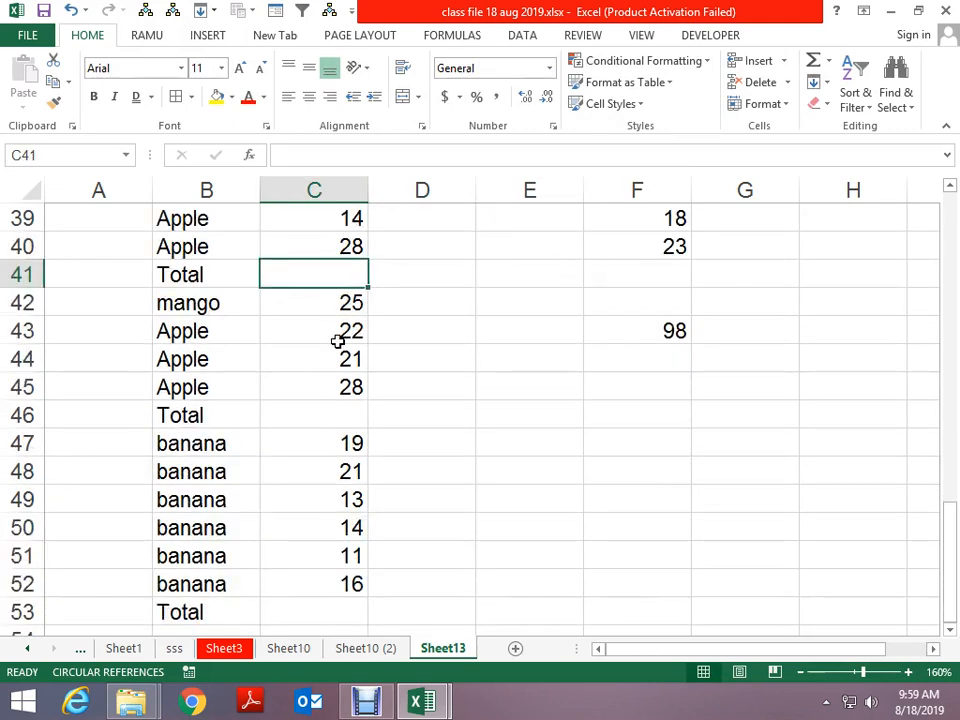
pyautogui.scroll(-2, 206, 310)
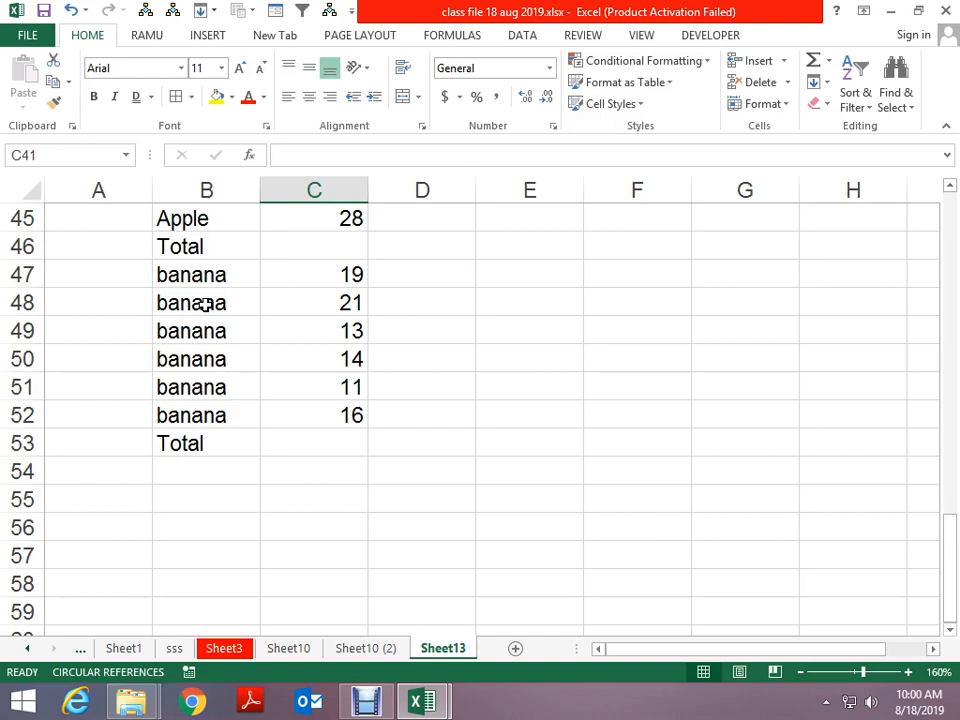
pyautogui.scroll(5, 203, 303)
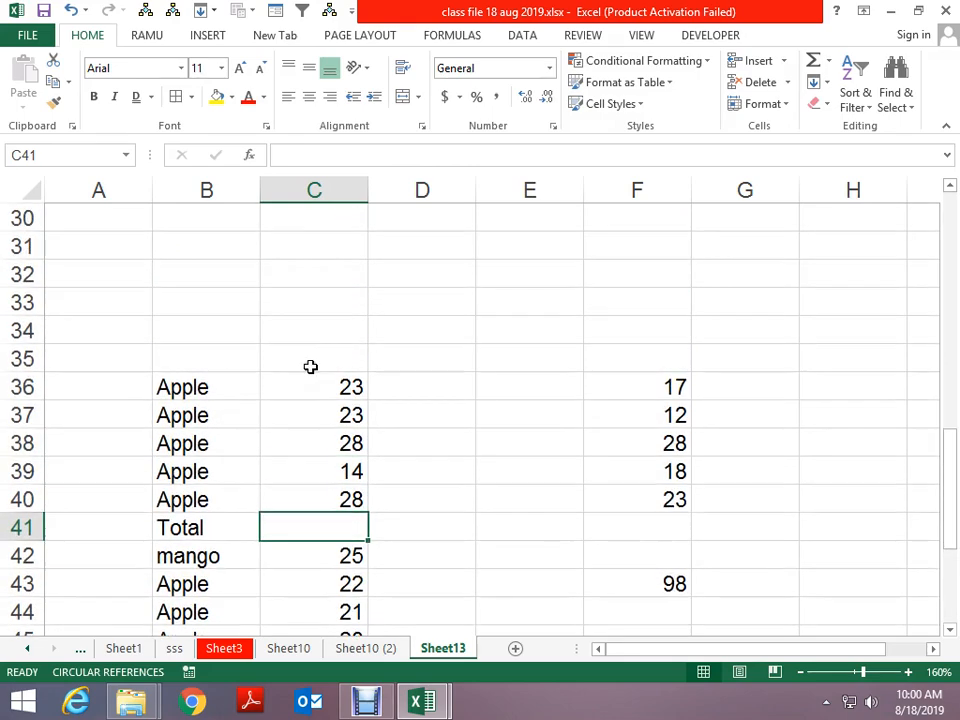
pyautogui.moveTo(311, 382); pyautogui.dragTo(304, 538)
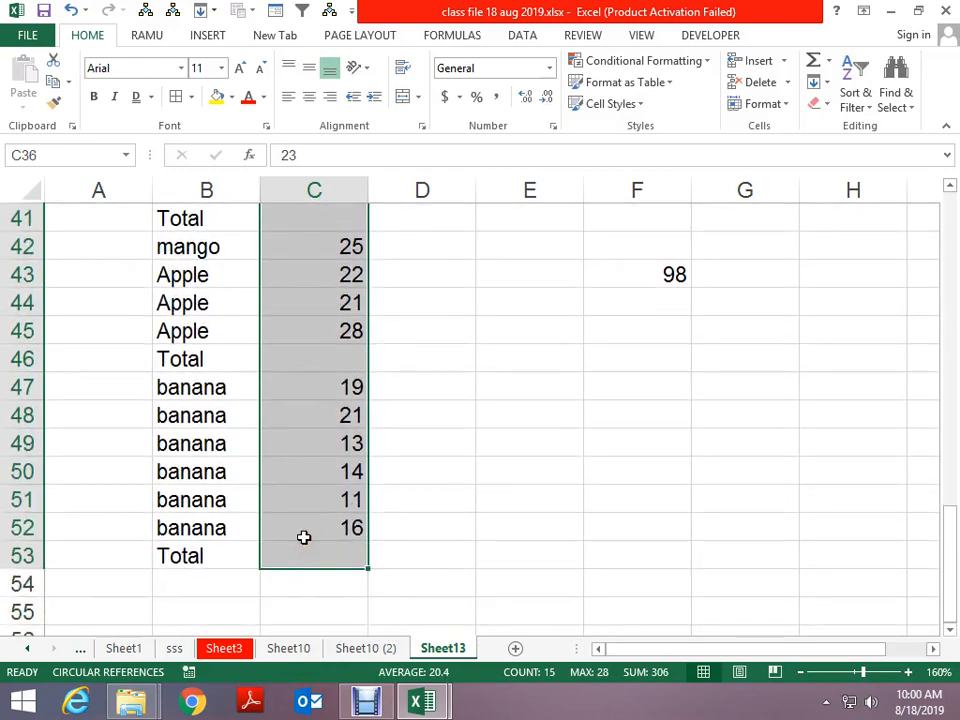
# Select the empty Total cells in column C with Go To Special > Blanks
pyautogui.press('F5')
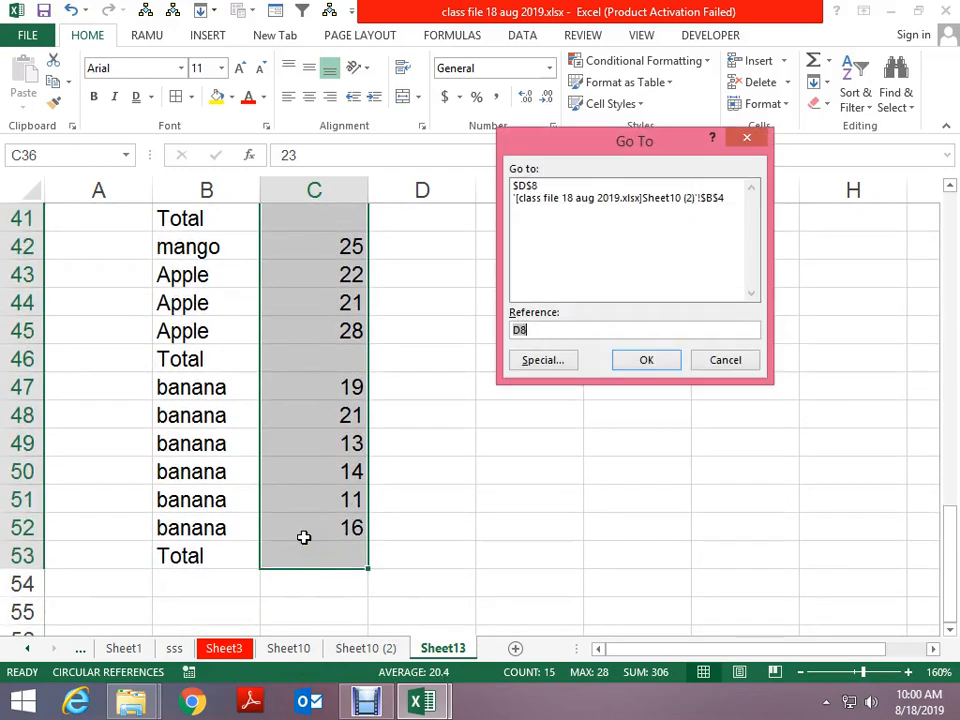
pyautogui.click(542, 360)
pyautogui.click(530, 282)
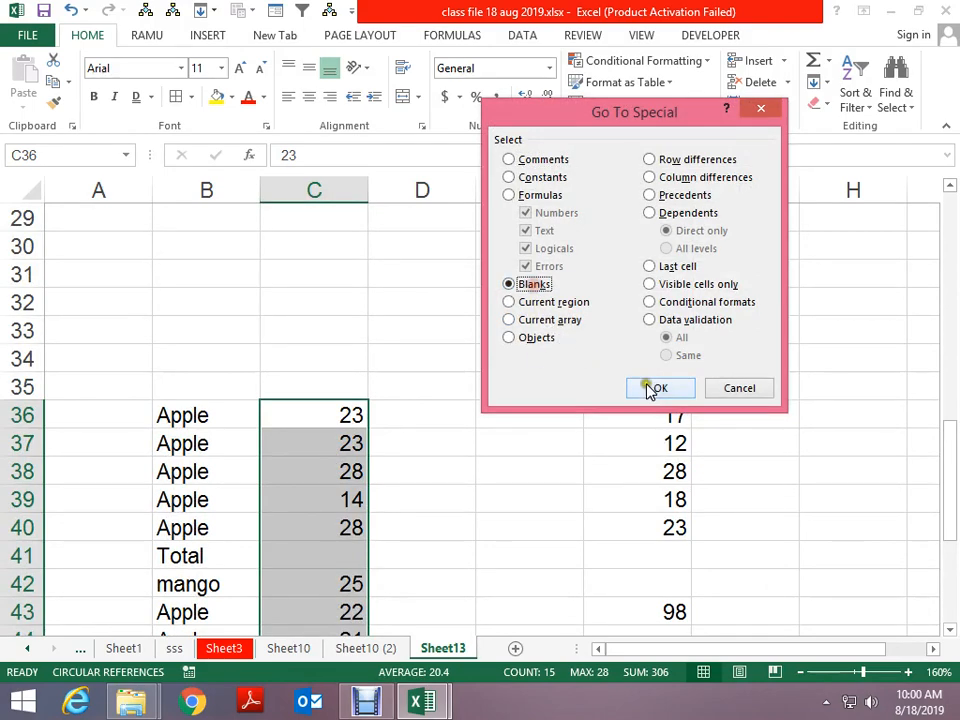
pyautogui.click(652, 387)
pyautogui.scroll(-5, 669, 437)
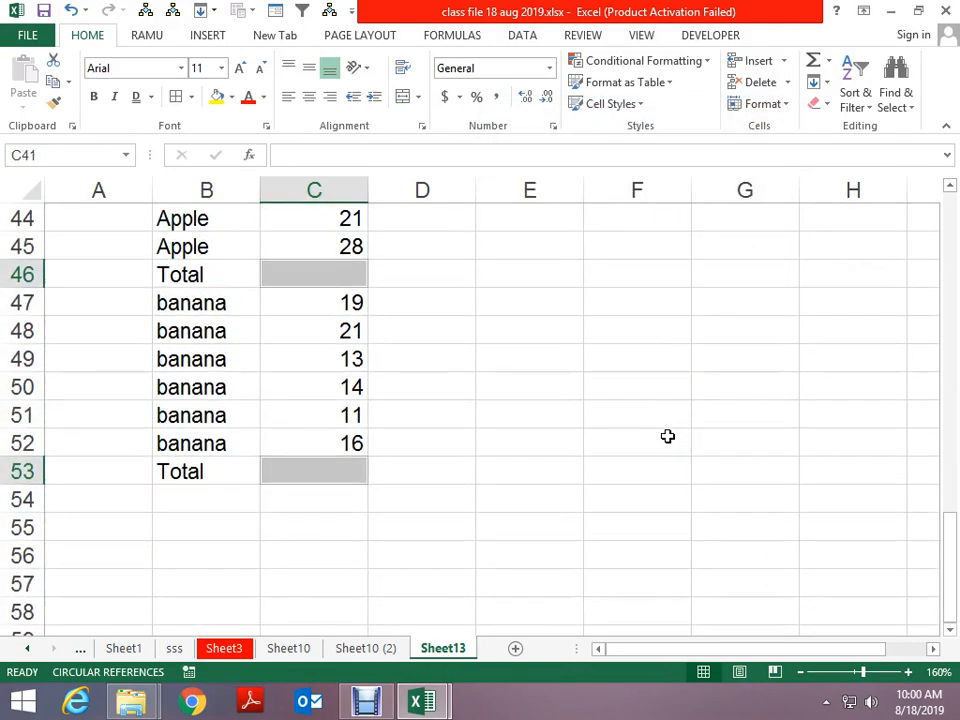
pyautogui.scroll(3, 668, 434)
pyautogui.scroll(1, 668, 434)
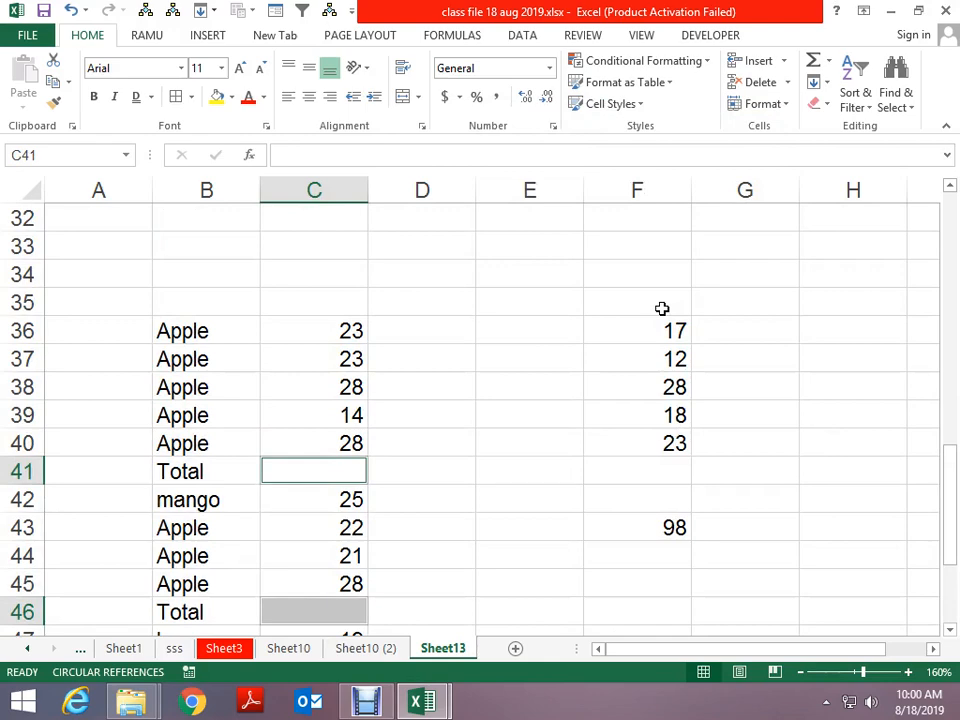
# AutoSum the blank Totals (116, 96, 94) with Alt+=, then select C36:C40 to check
pyautogui.hotkey('alt', '=')
pyautogui.scroll(-2, 662, 308)
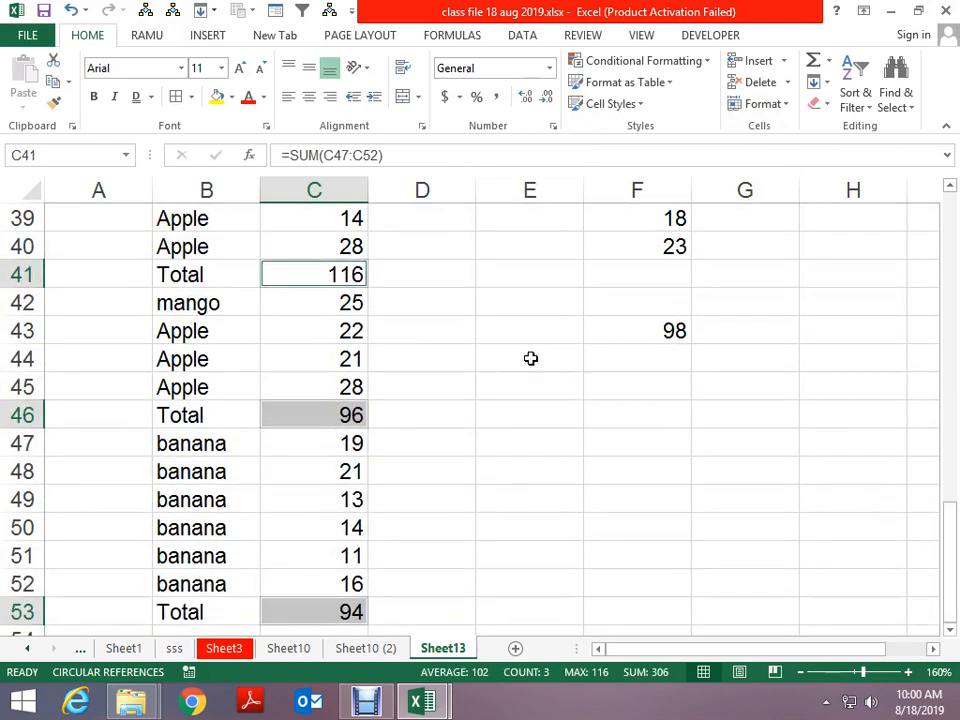
pyautogui.scroll(2, 500, 380)
pyautogui.moveTo(322, 306); pyautogui.dragTo(332, 409)
pyautogui.scroll(-1, 594, 439)
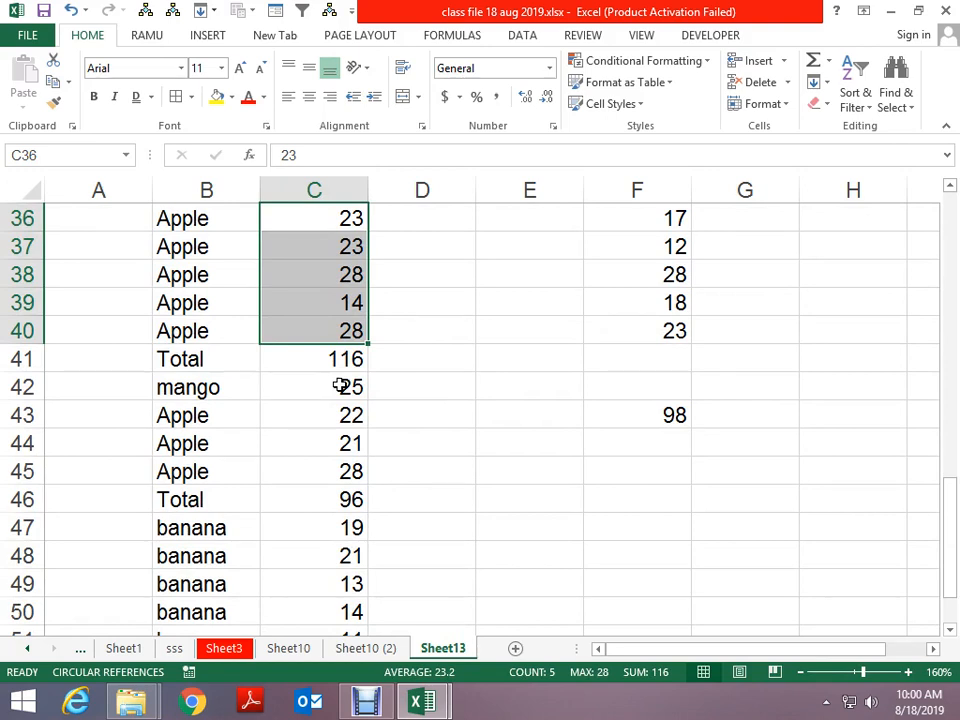
# Select C42:C45, then the banana values C47:C52, to check their sums
pyautogui.moveTo(330, 395); pyautogui.dragTo(332, 469)
pyautogui.scroll(-2, 330, 467)
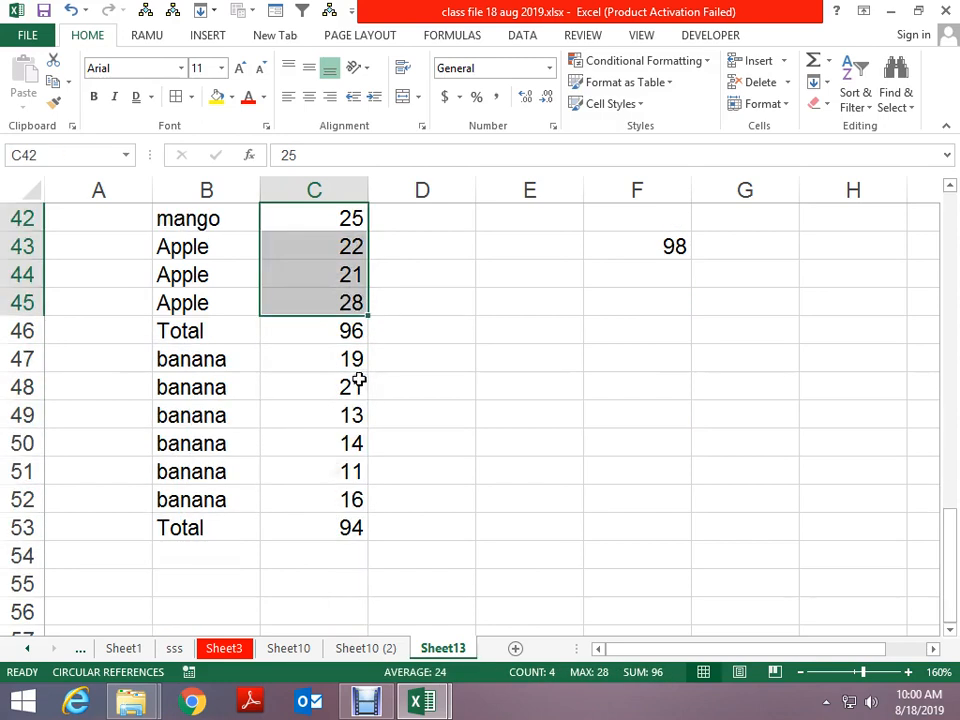
pyautogui.moveTo(343, 358); pyautogui.dragTo(339, 486)
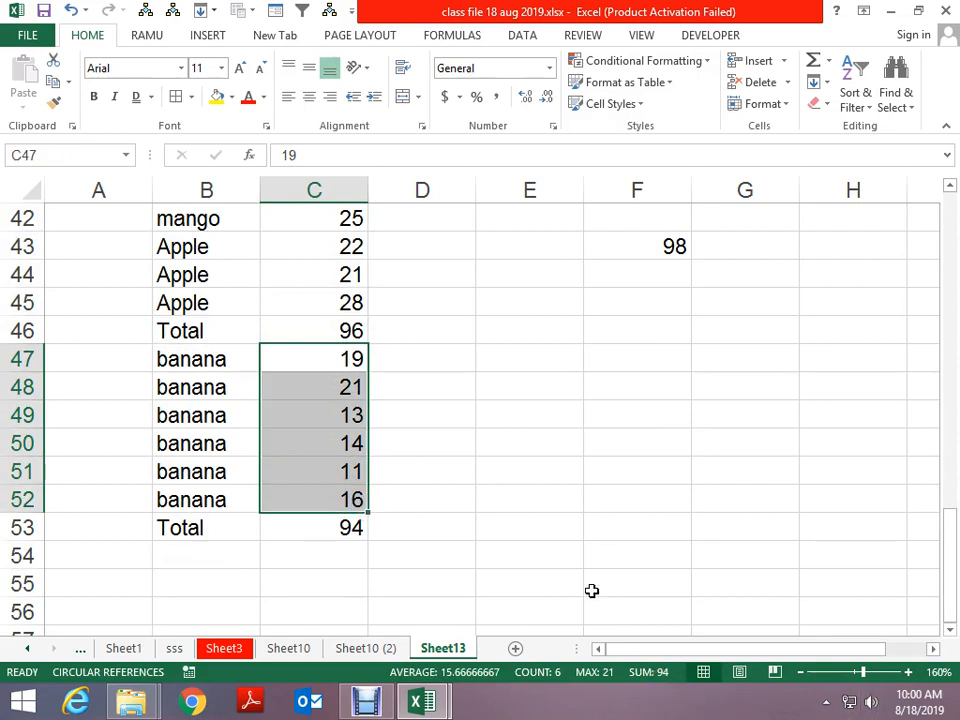
pyautogui.click(487, 333)
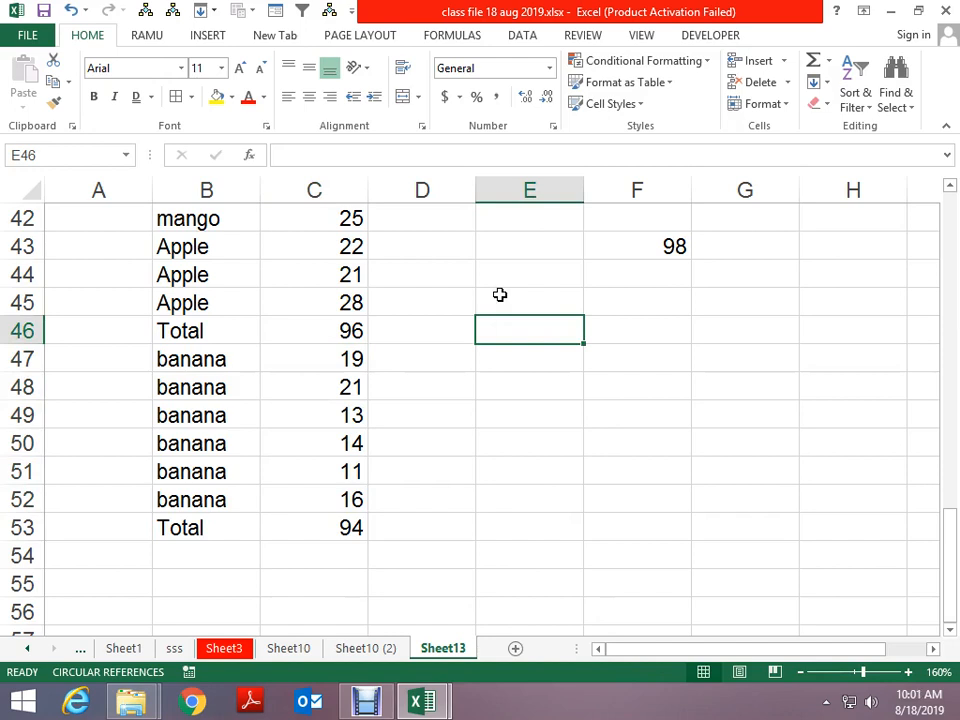
pyautogui.scroll(1, 500, 294)
# Delete the circular 98 total from F43
pyautogui.click(675, 338)
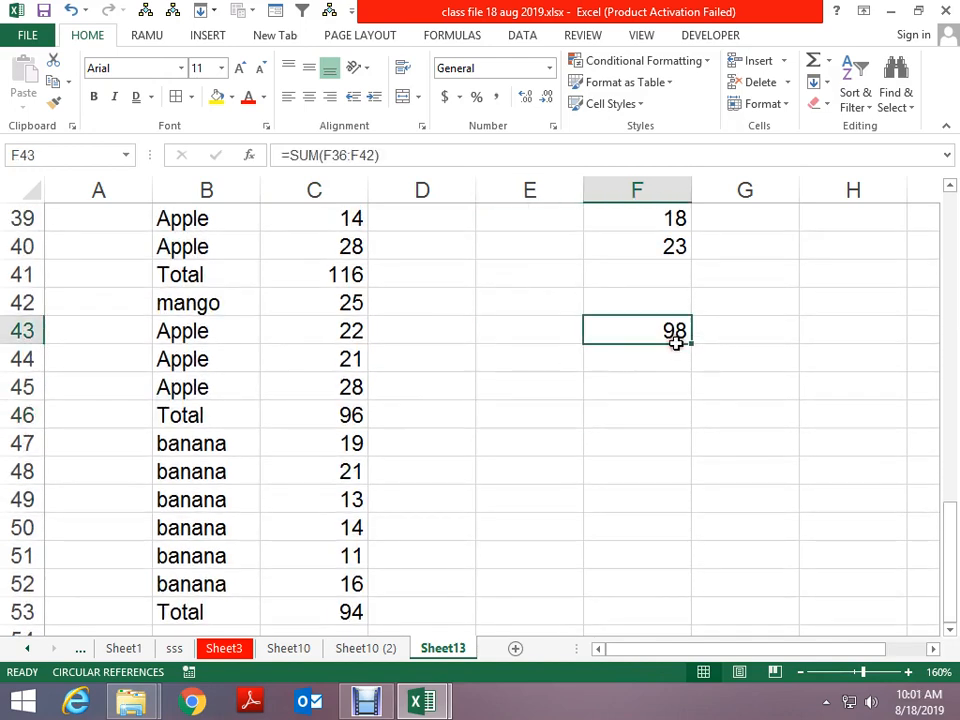
pyautogui.press('Delete')
pyautogui.scroll(1, 676, 343)
# Delete 12 from F37, undo to restore it, then select F36:F40 to see 98
pyautogui.click(672, 246)
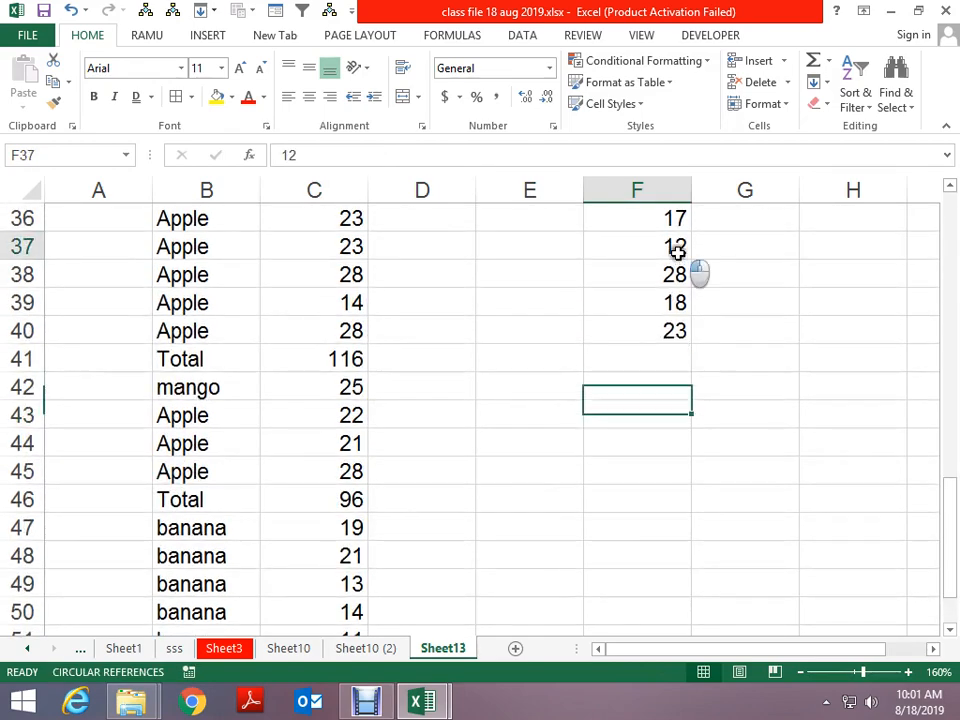
pyautogui.press('Delete')
pyautogui.scroll(2, 765, 315)
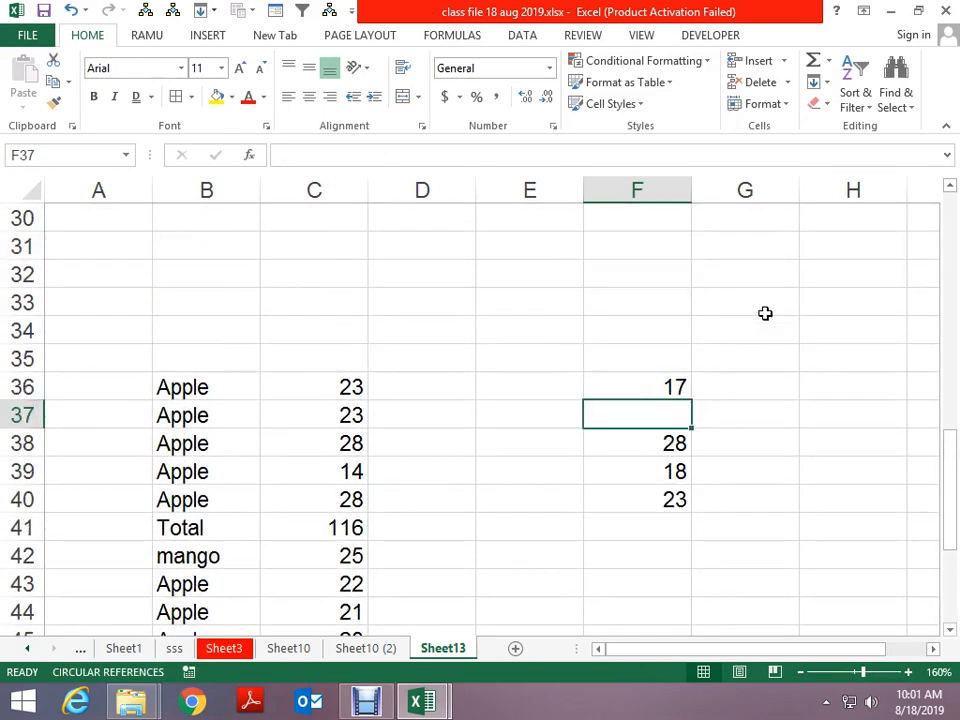
pyautogui.click(774, 499)
pyautogui.moveTo(686, 452); pyautogui.dragTo(667, 505)
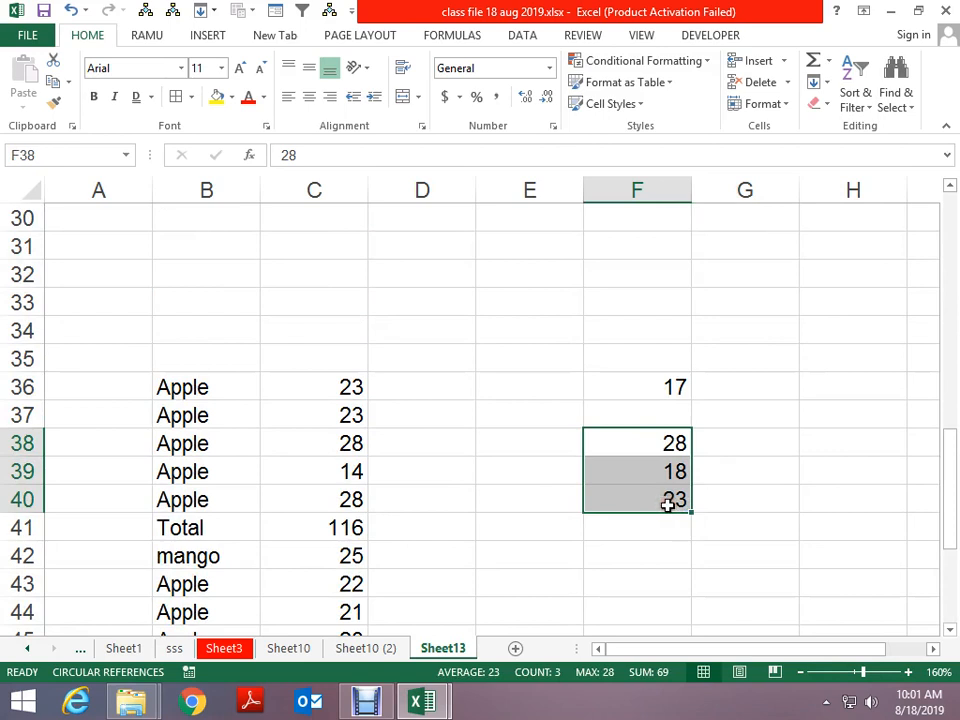
pyautogui.hotkey('ctrl', 'z')
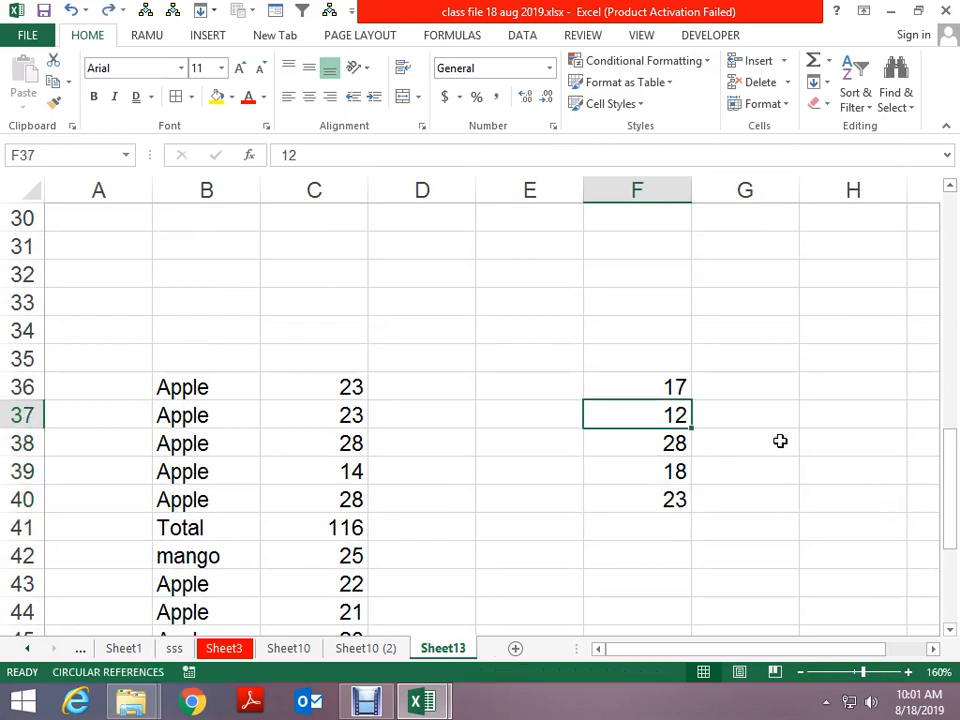
pyautogui.moveTo(676, 388); pyautogui.dragTo(671, 504)
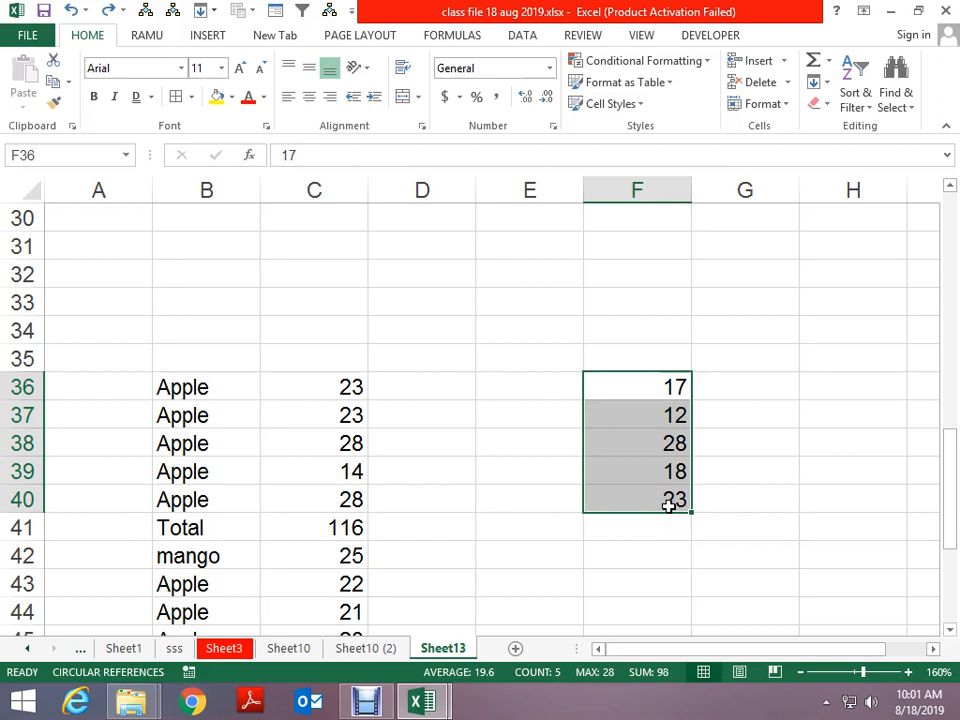
pyautogui.scroll(-1, 669, 506)
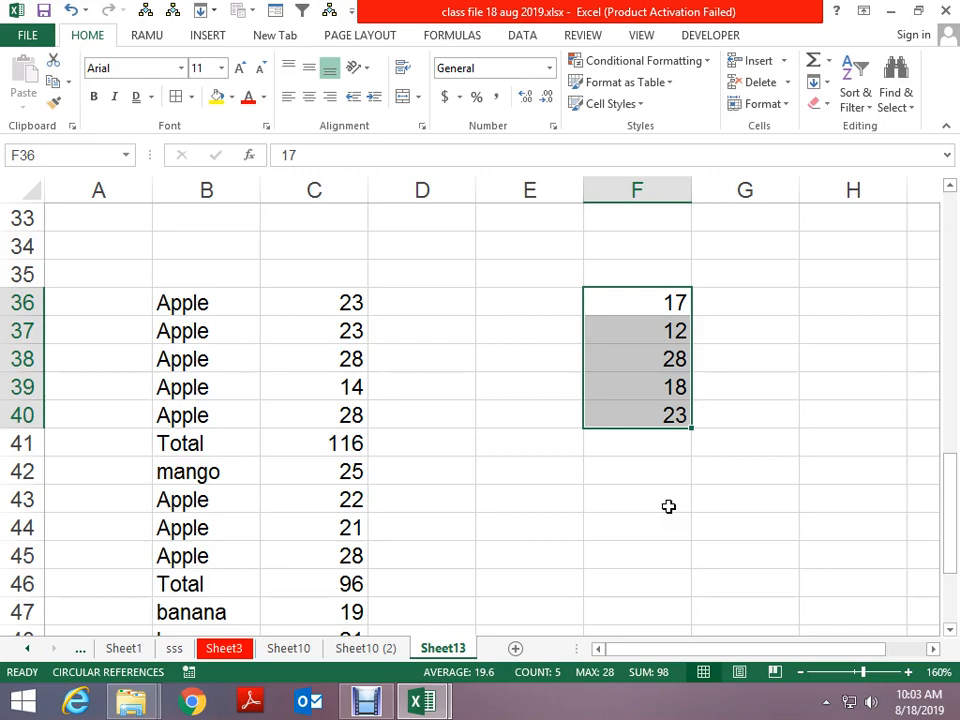
pyautogui.scroll(-2, 412, 96)
pyautogui.scroll(-3, 467, 330)
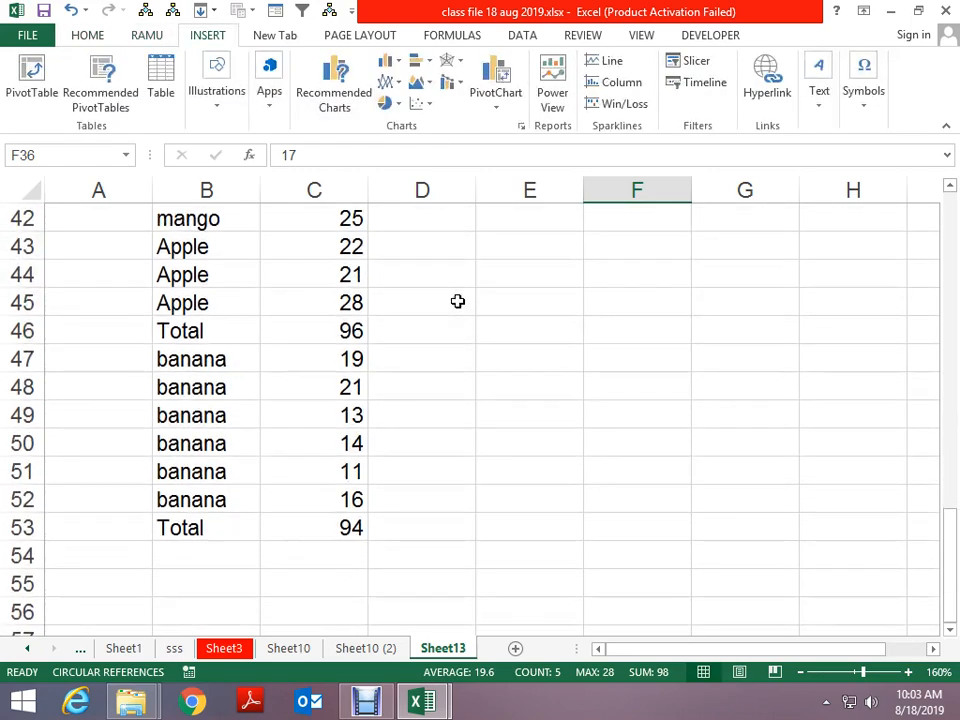
pyautogui.click(457, 301)
pyautogui.scroll(-3, 457, 301)
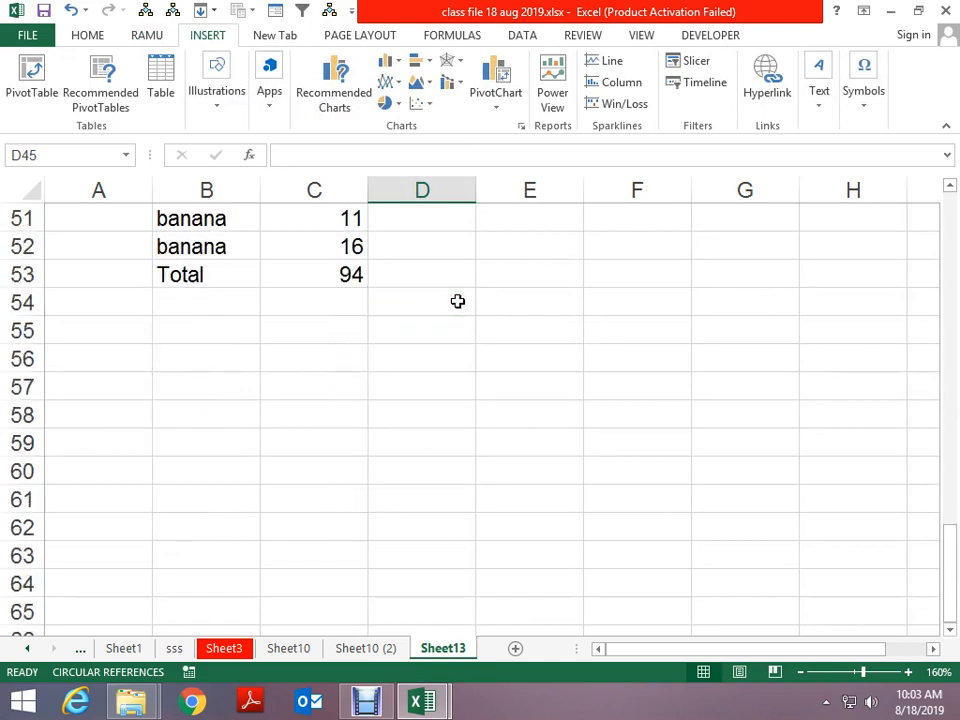
pyautogui.scroll(-1, 457, 301)
pyautogui.scroll(1, 458, 294)
pyautogui.click(457, 320)
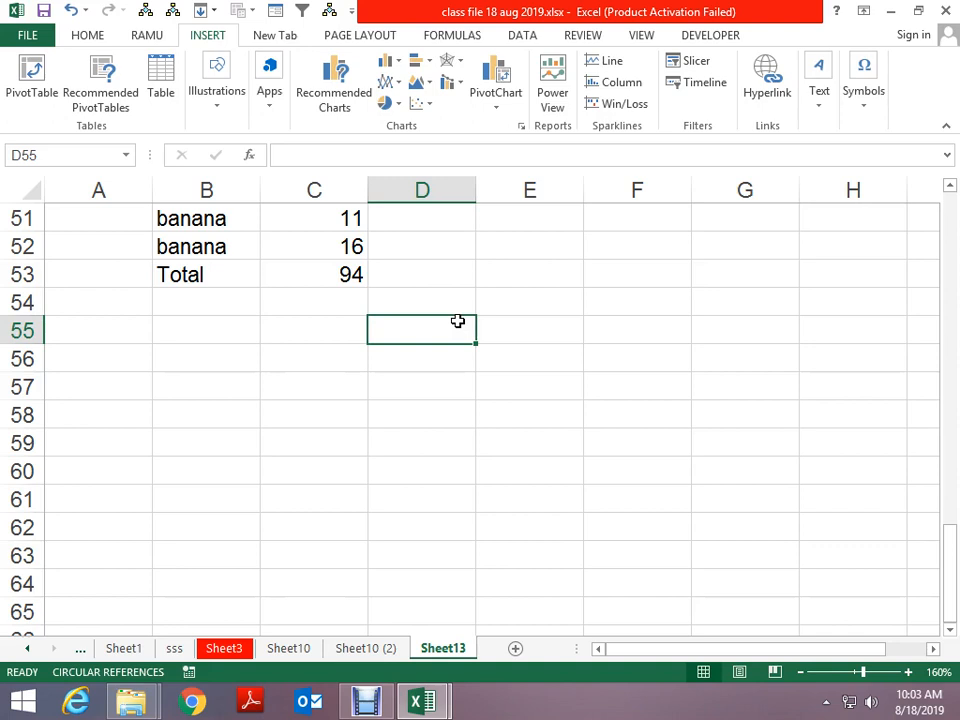
pyautogui.scroll(4, 602, 231)
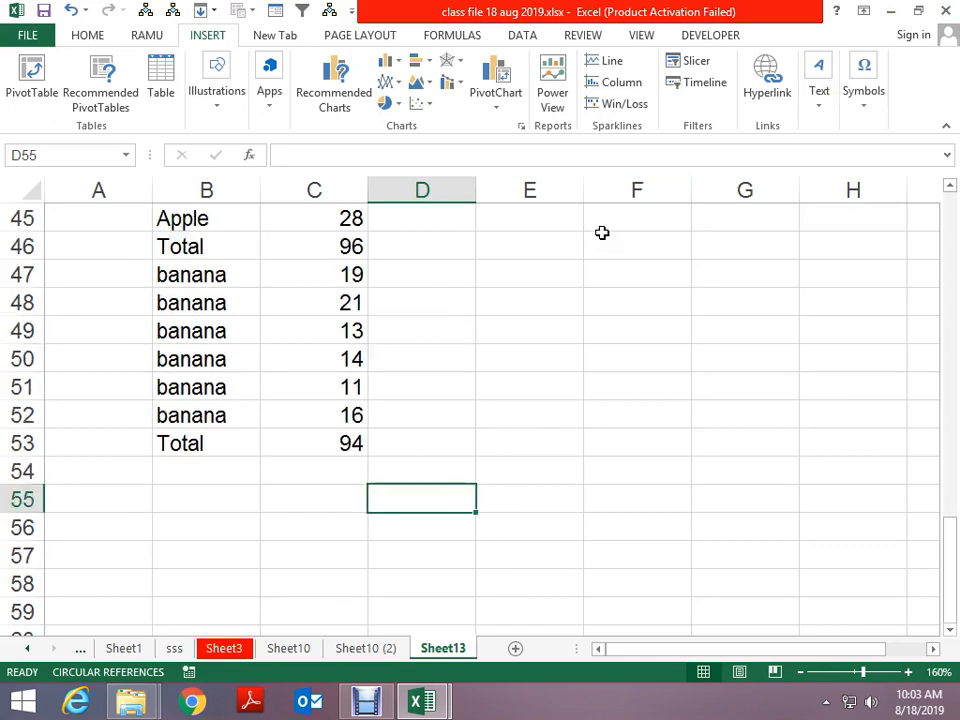
pyautogui.scroll(4, 527, 304)
pyautogui.scroll(-7, 527, 304)
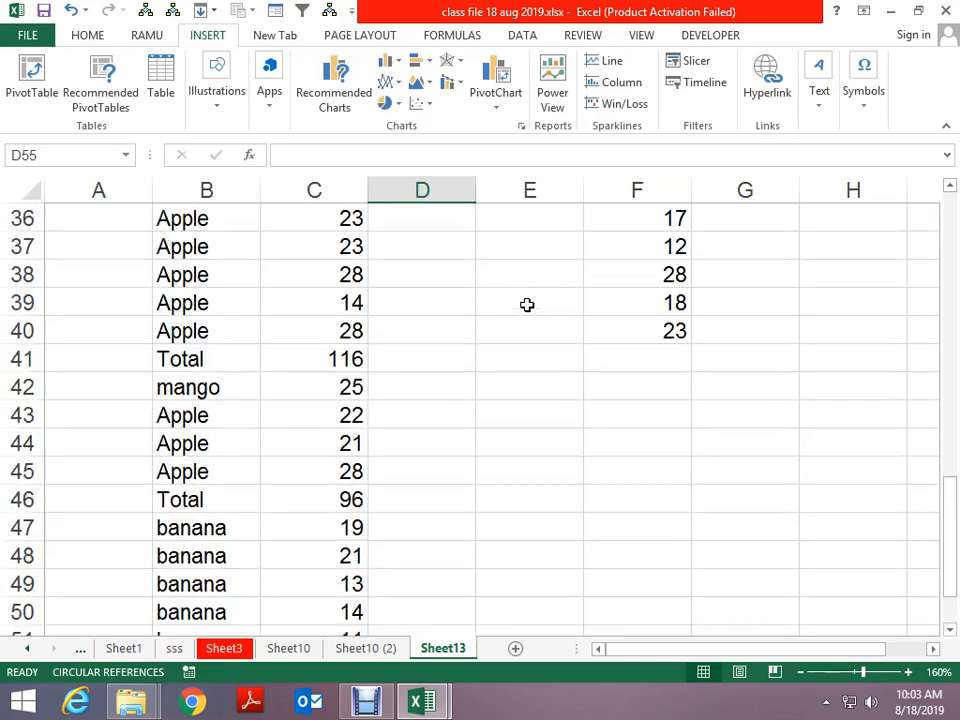
pyautogui.moveTo(527, 304); pyautogui.dragTo(594, 413)
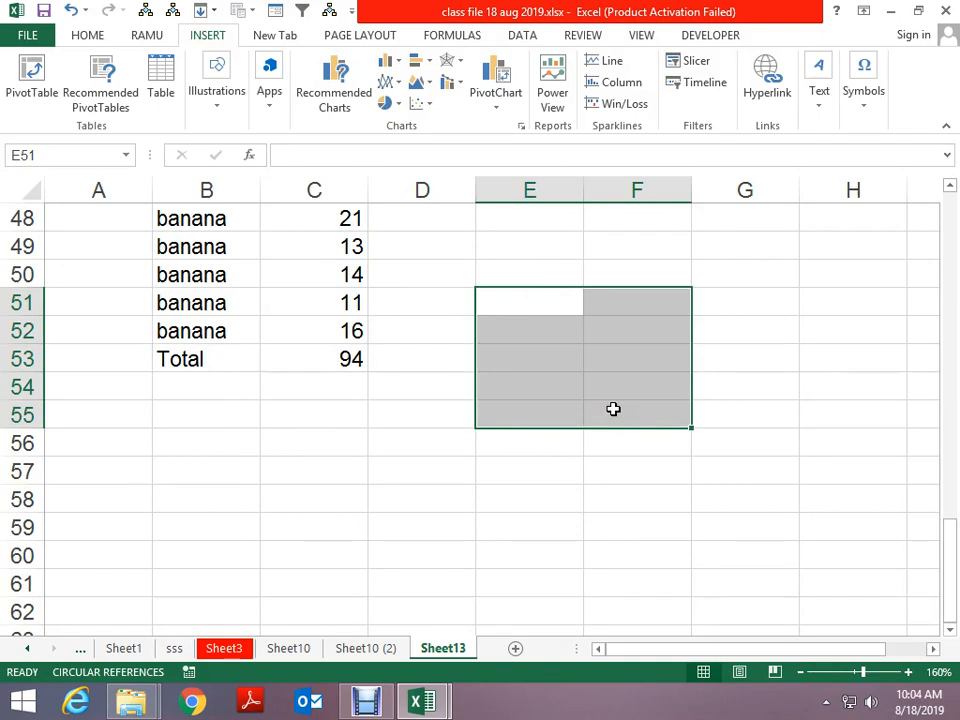
# From E50, open Go To Special and cancel it without applying anything
pyautogui.click(560, 262)
pyautogui.press('F5')
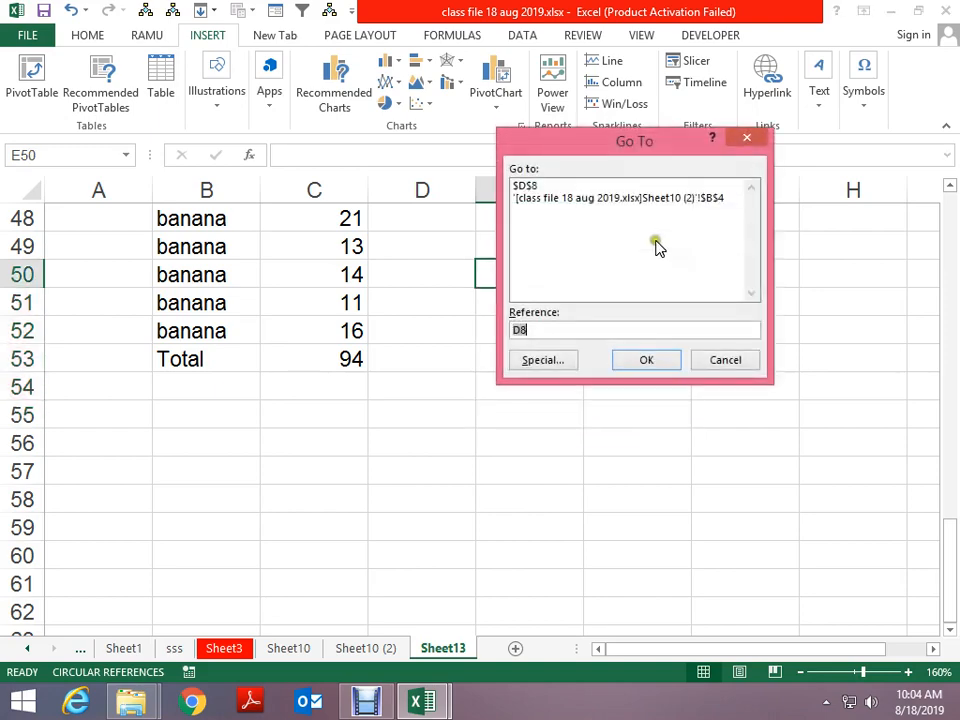
pyautogui.click(568, 362)
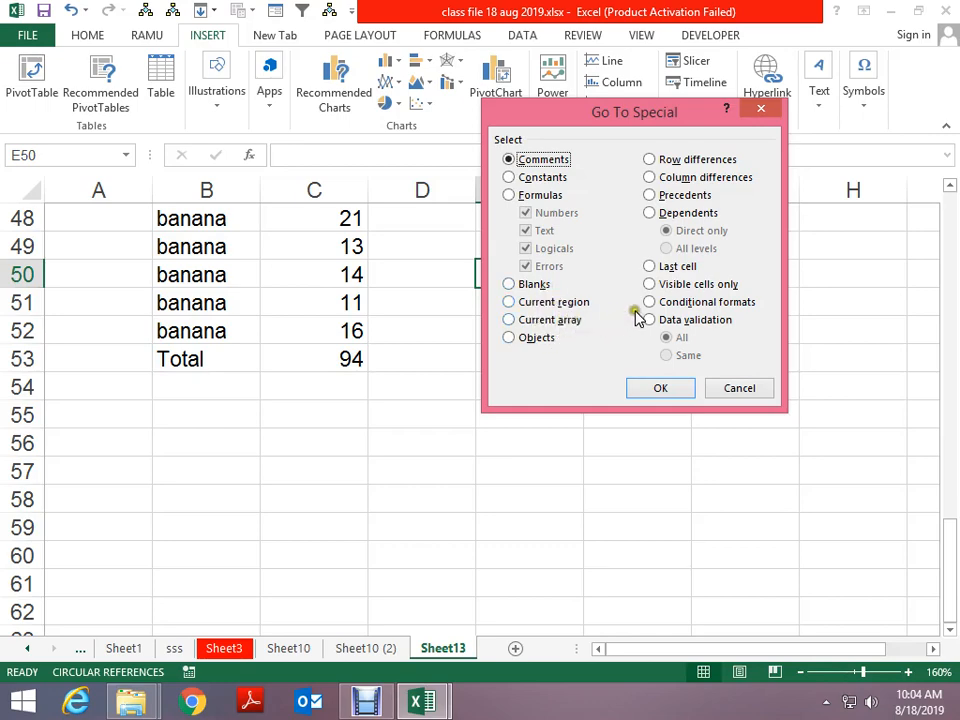
pyautogui.press('Escape')
# Select the B5:C7 current region from cell C5 with Ctrl+A
pyautogui.scroll(7, 476, 386)
pyautogui.scroll(8, 505, 387)
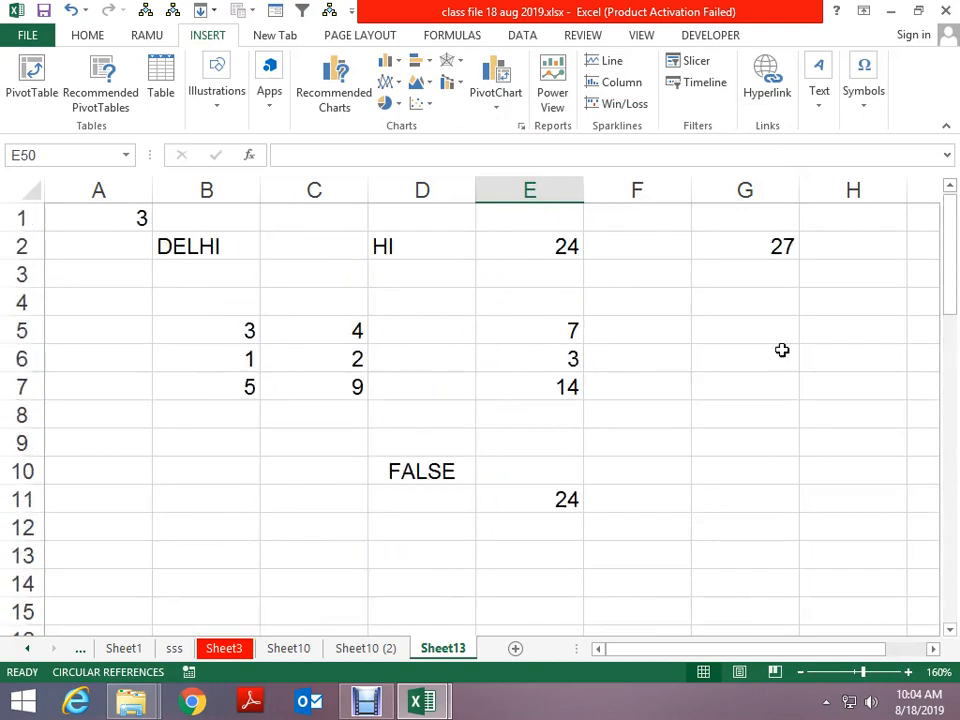
pyautogui.click(317, 332)
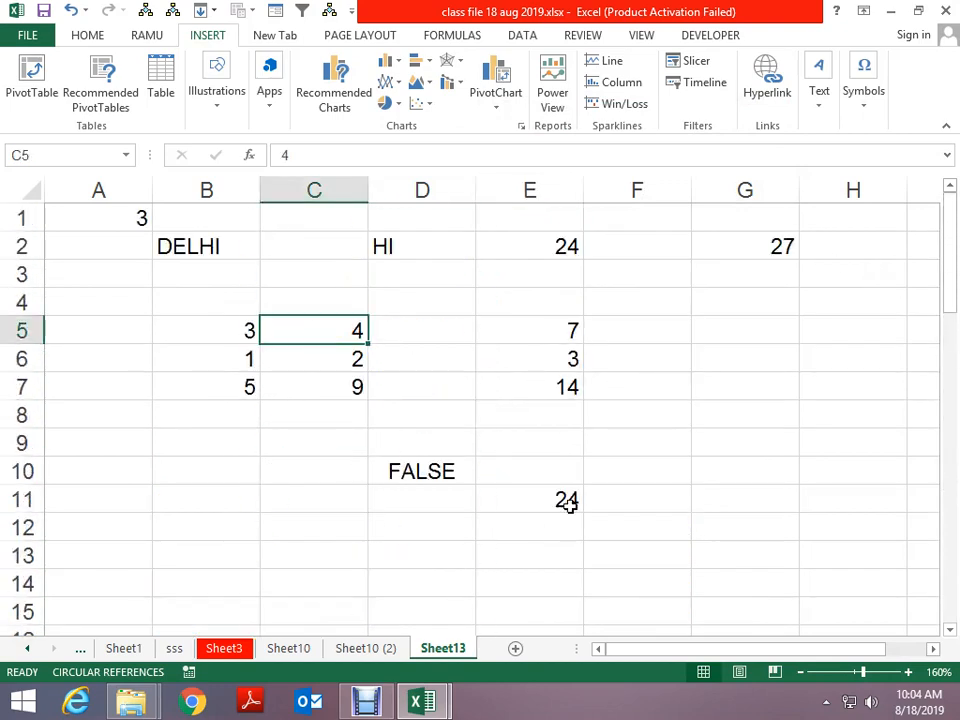
pyautogui.hotkey('ctrl', 'a')
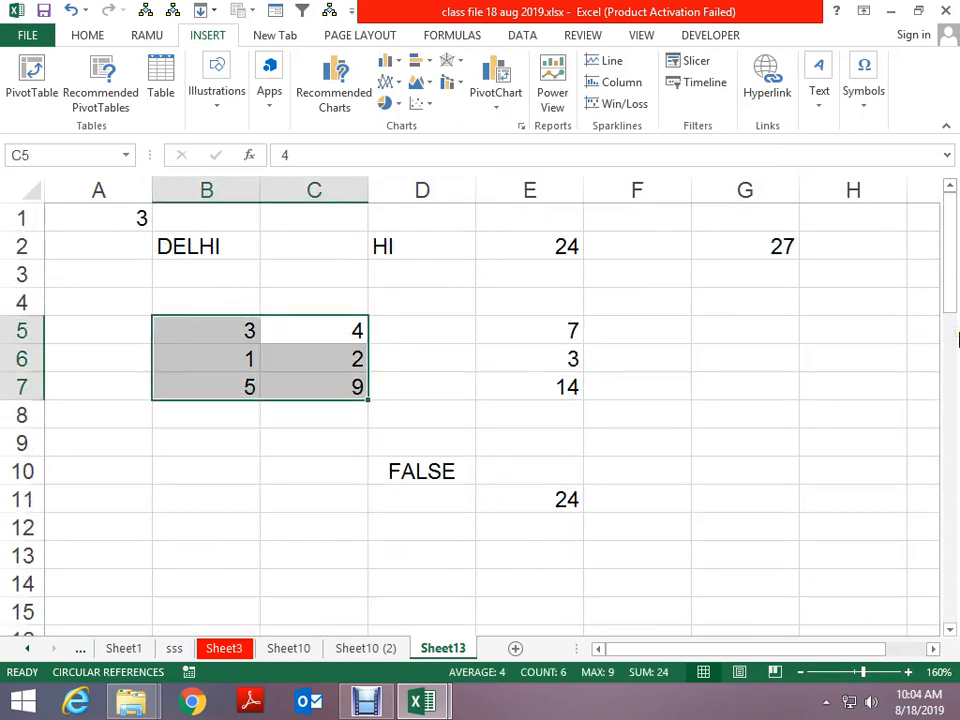
# Reselect the B5:C7 number block, first via Ctrl+A from C5, then by dragging
pyautogui.hotkey('ctrl', 'a')
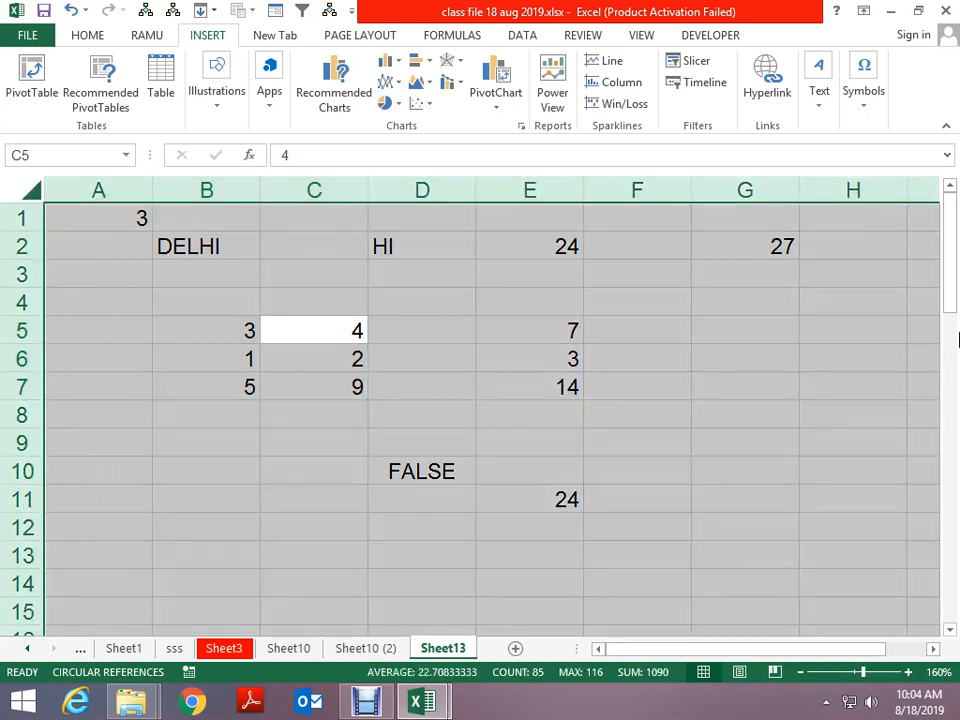
pyautogui.click(776, 405)
pyautogui.click(289, 339)
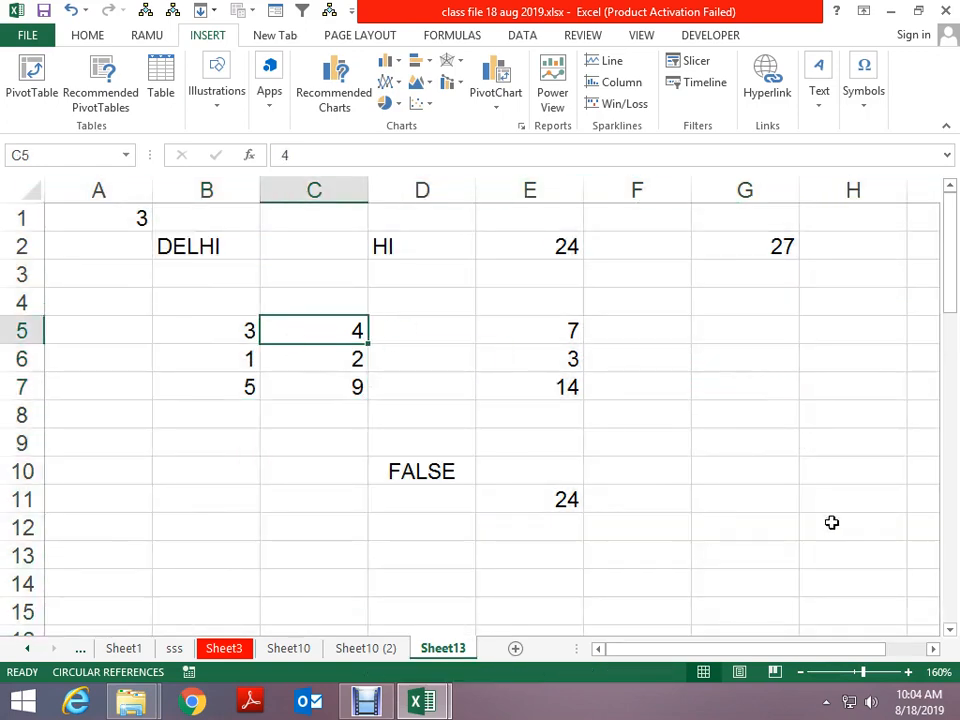
pyautogui.hotkey('ctrl', 'a')
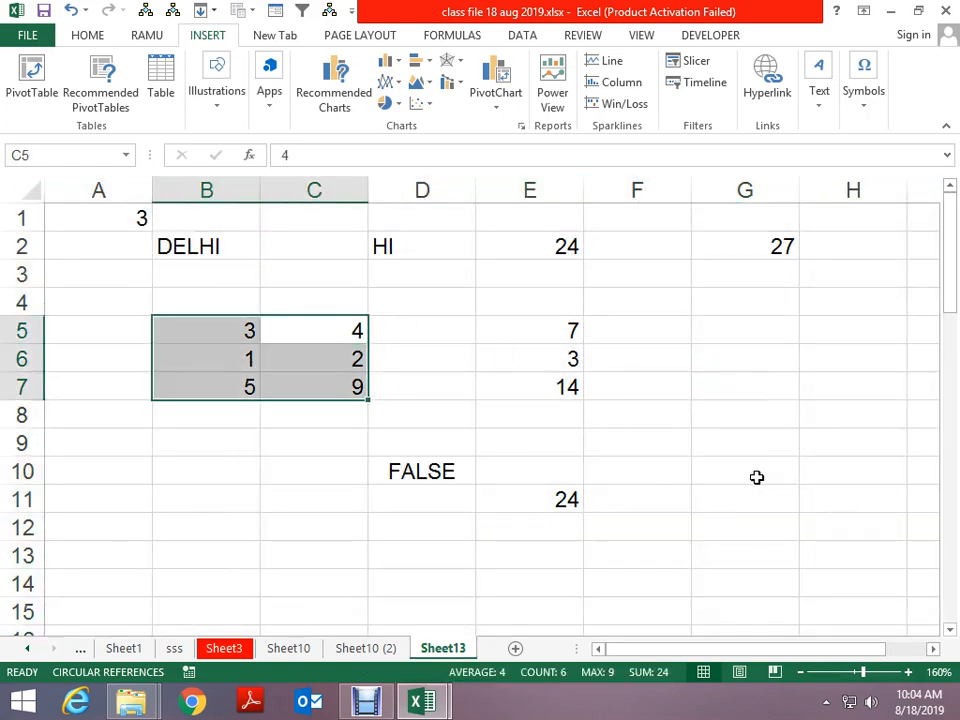
pyautogui.click(574, 402)
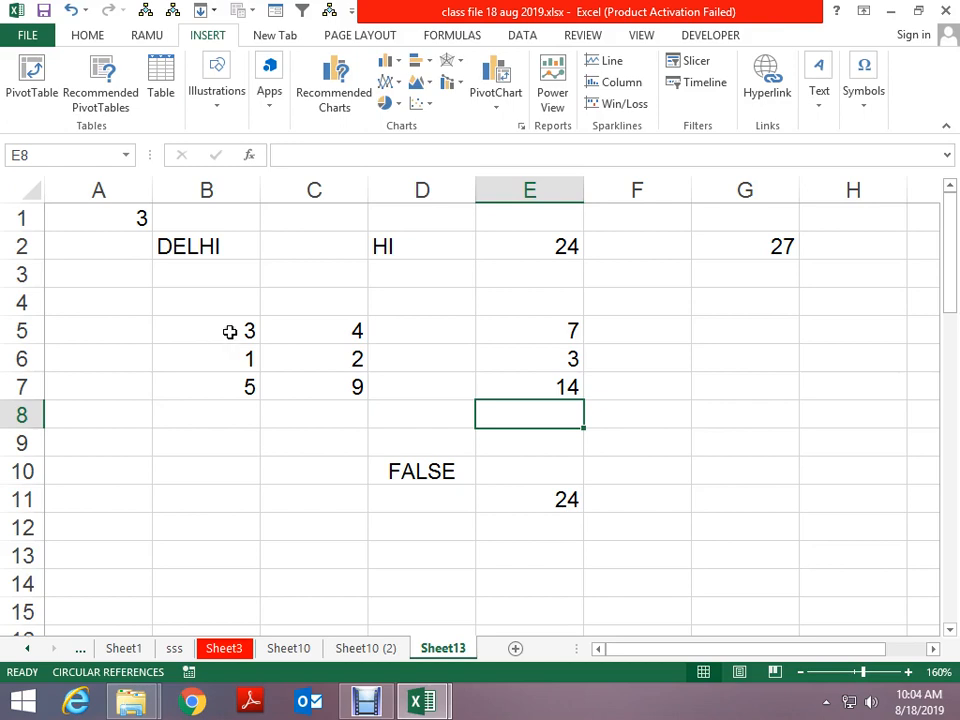
pyautogui.moveTo(229, 332); pyautogui.dragTo(298, 384)
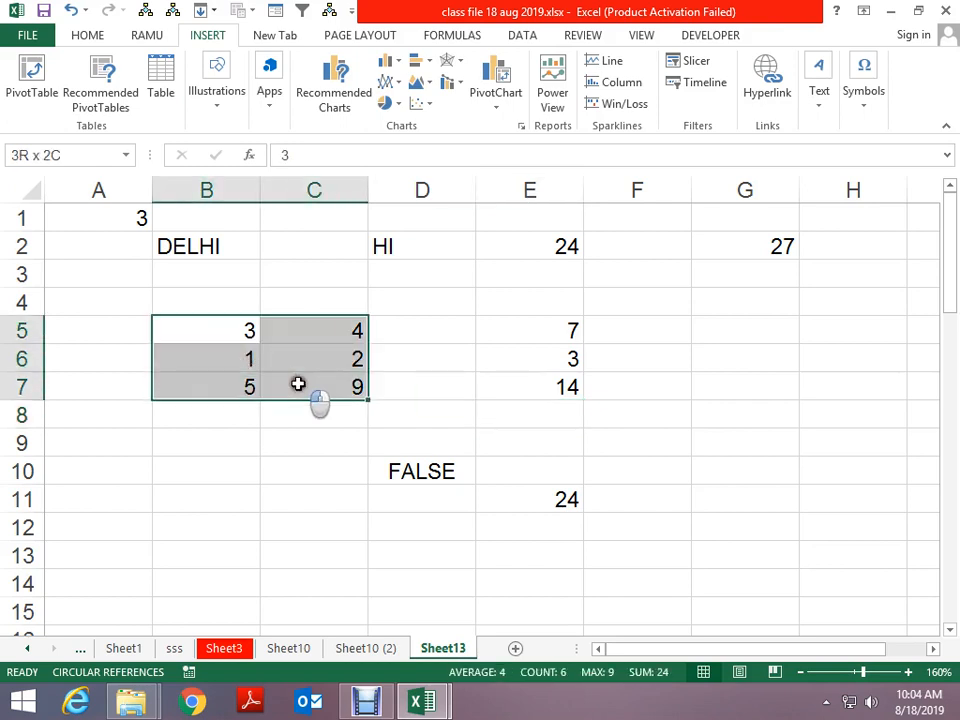
# Enter a in B3 and check the resulting data region
pyautogui.click(193, 272)
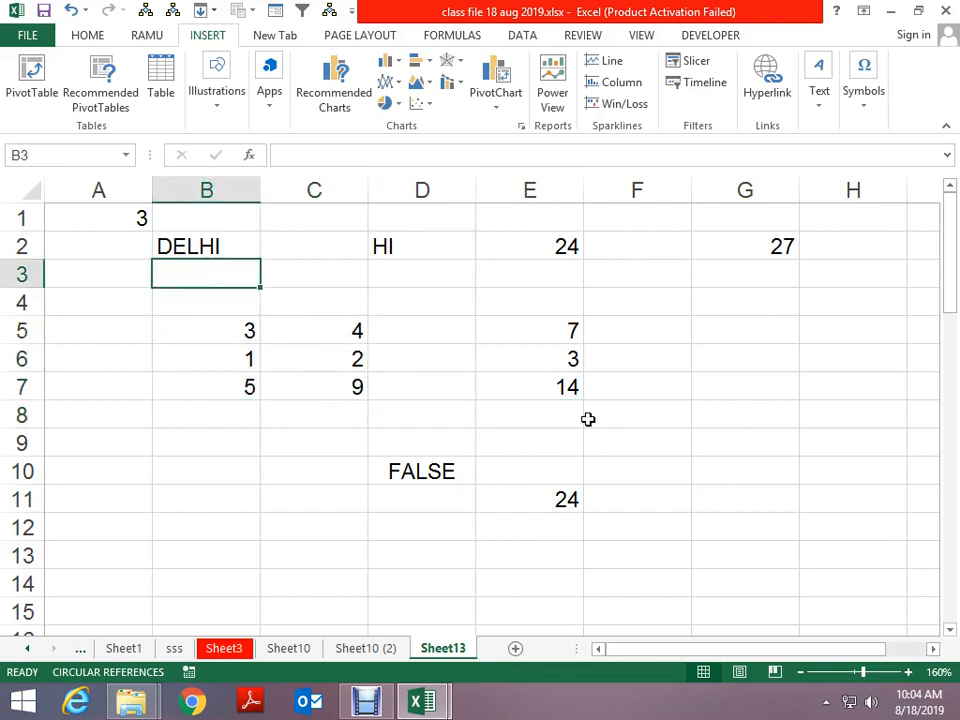
pyautogui.write('a')
pyautogui.press('Up')
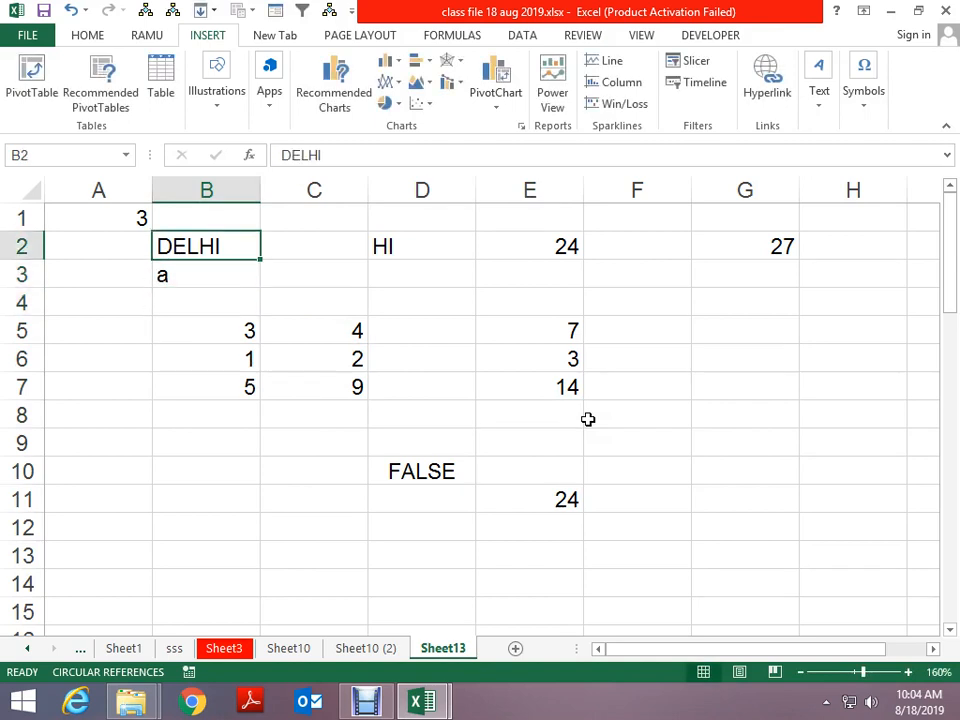
pyautogui.hotkey('ctrl', 'a')
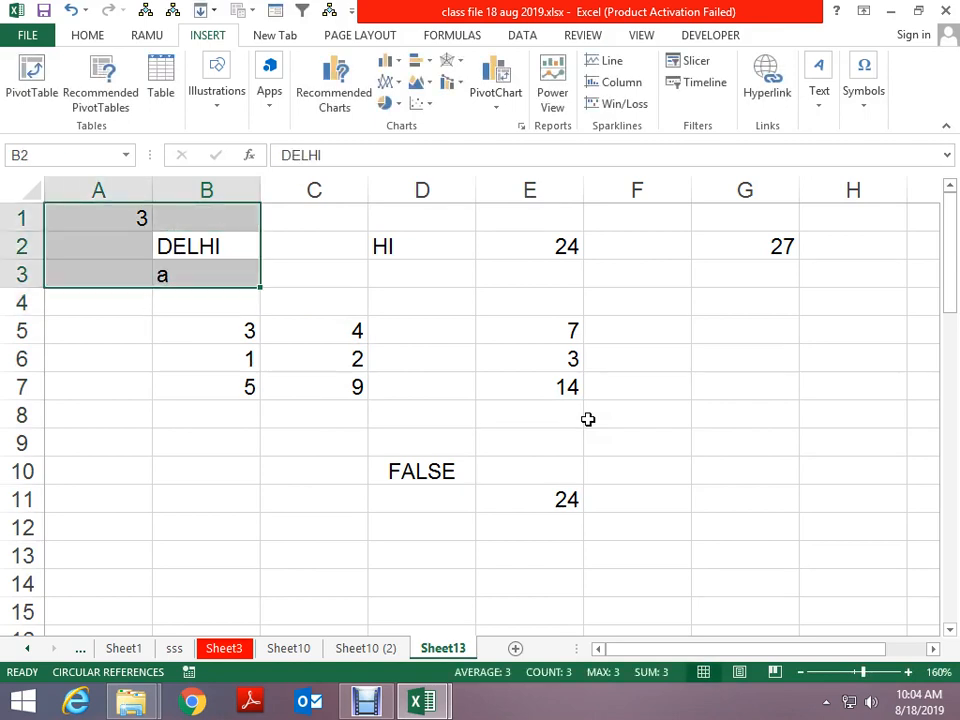
pyautogui.click(242, 312)
pyautogui.moveTo(139, 216); pyautogui.dragTo(319, 395)
# Enter x in B4, select the joined A1:E7 region, then pick cell E15
pyautogui.click(246, 298)
pyautogui.write('x')
pyautogui.press('Return')
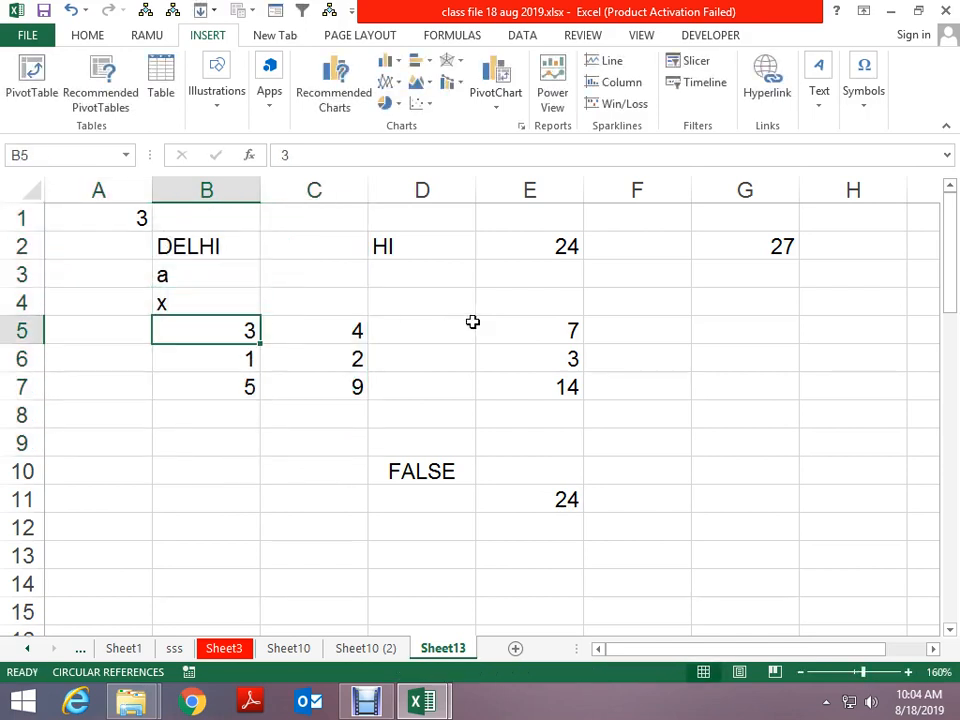
pyautogui.press('Return')
pyautogui.hotkey('ctrl', 'a')
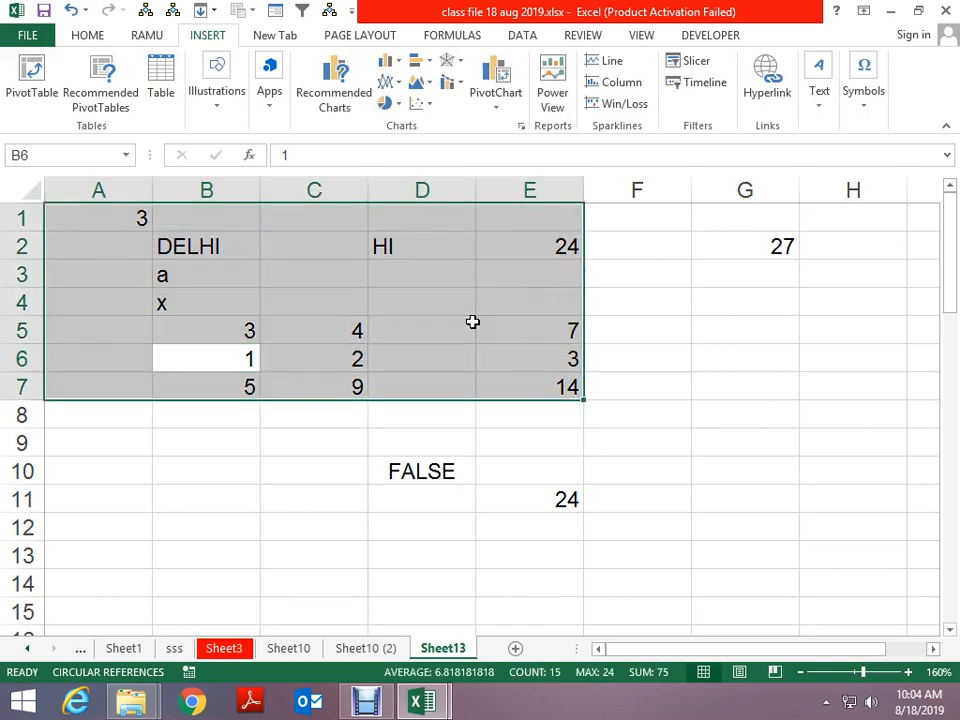
pyautogui.scroll(-4, 472, 321)
pyautogui.click(490, 273)
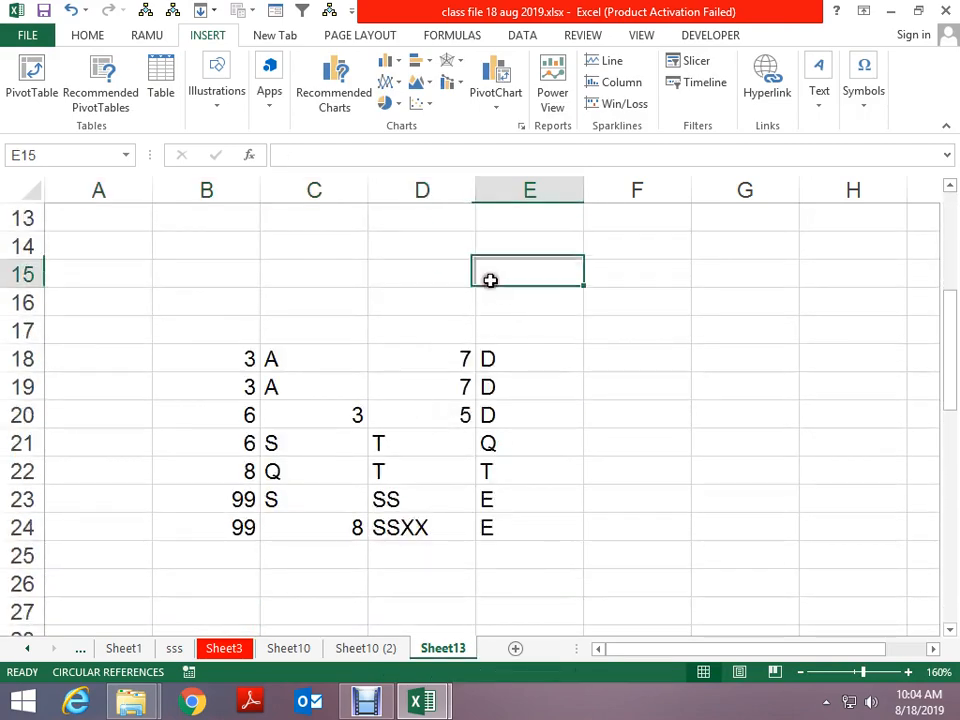
# Cancel Go To Special unused, then switch to the Chrome browser
pyautogui.press('F5')
pyautogui.click(542, 360)
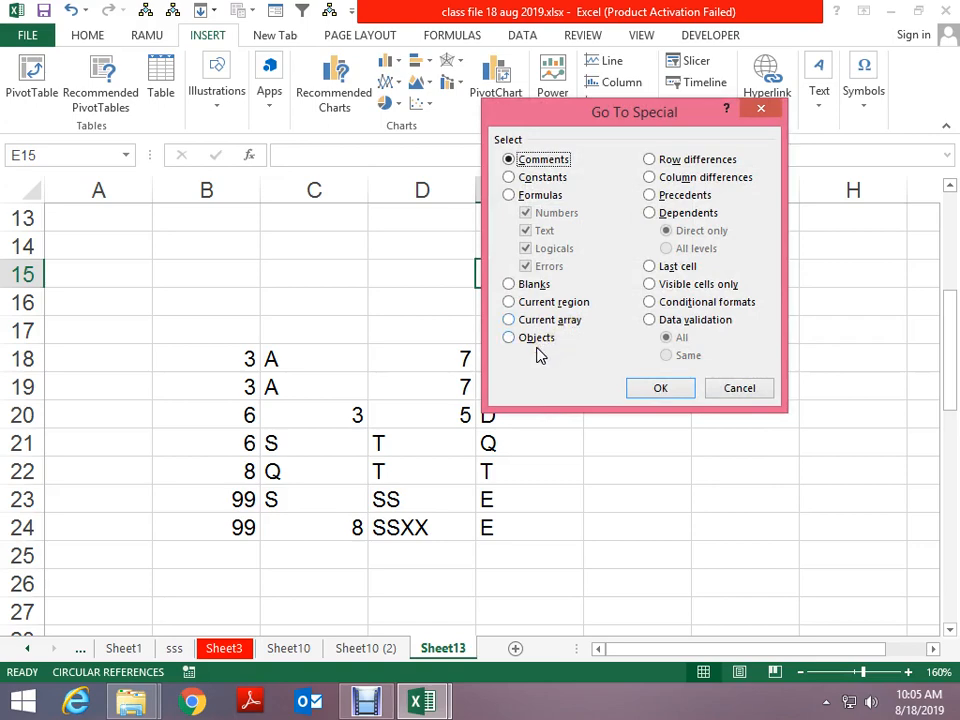
pyautogui.press('Escape')
pyautogui.scroll(4, 397, 355)
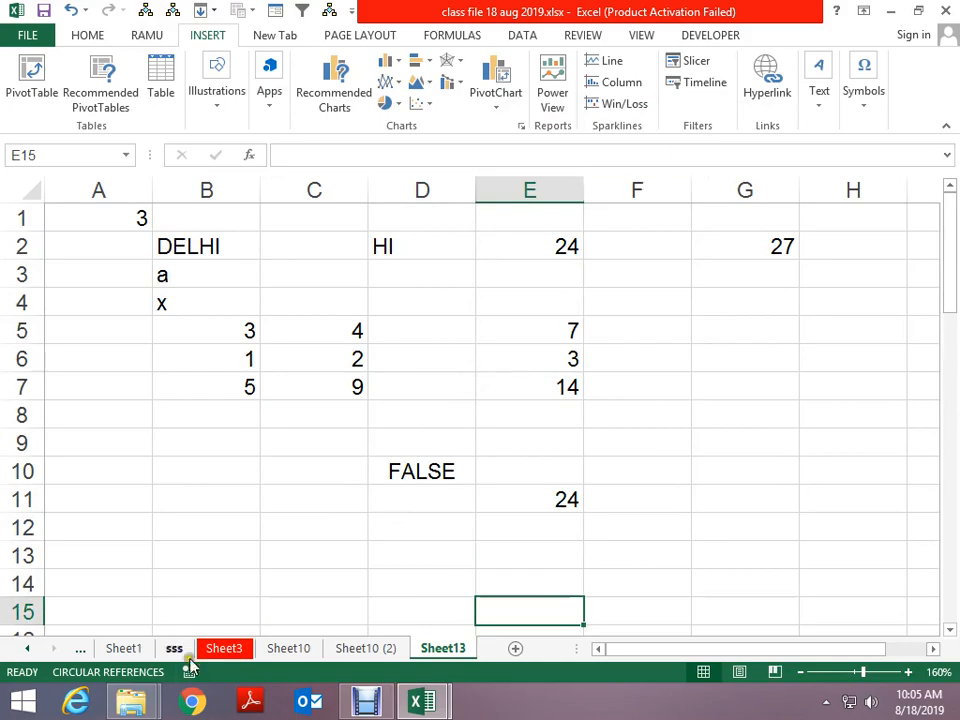
pyautogui.click(193, 701)
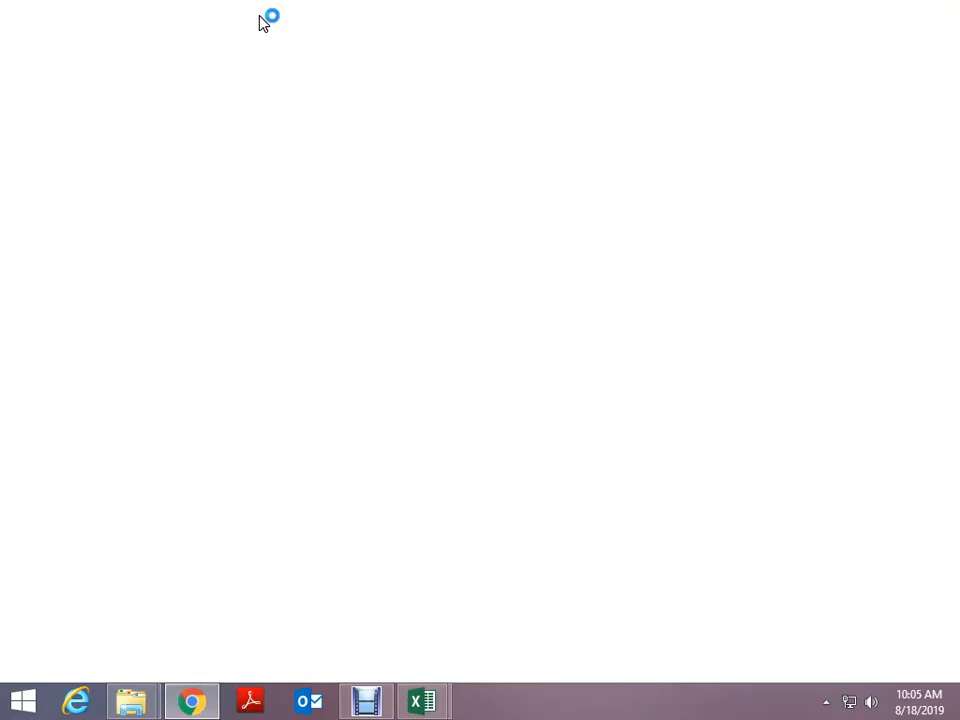
# Load aajtak.com from the omnibox, select all page text, then return to Excel
pyautogui.write('aa')
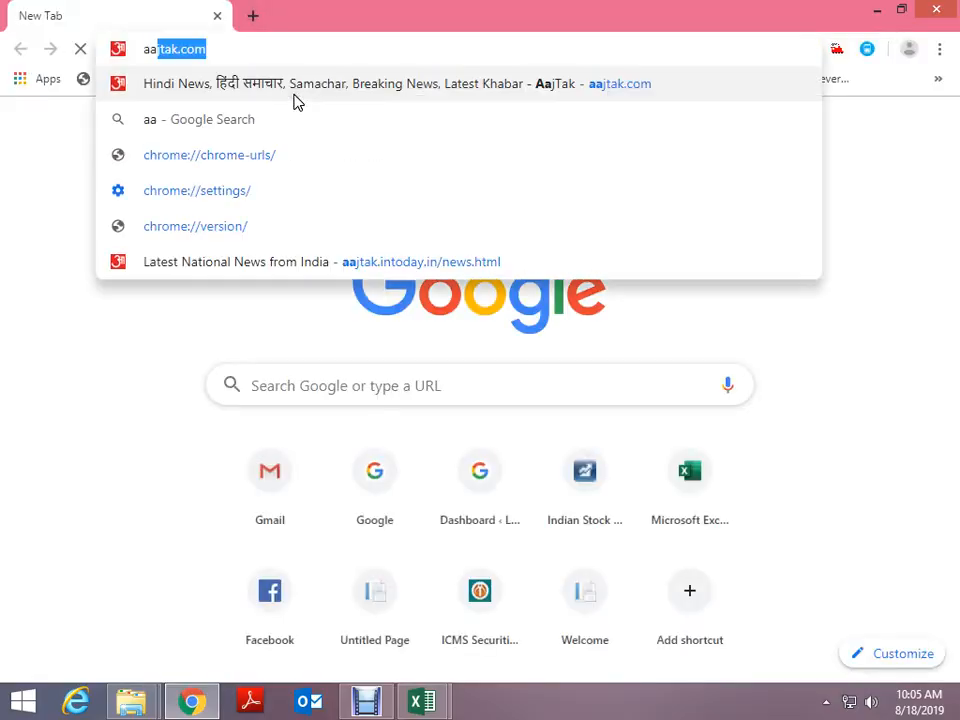
pyautogui.press('Return')
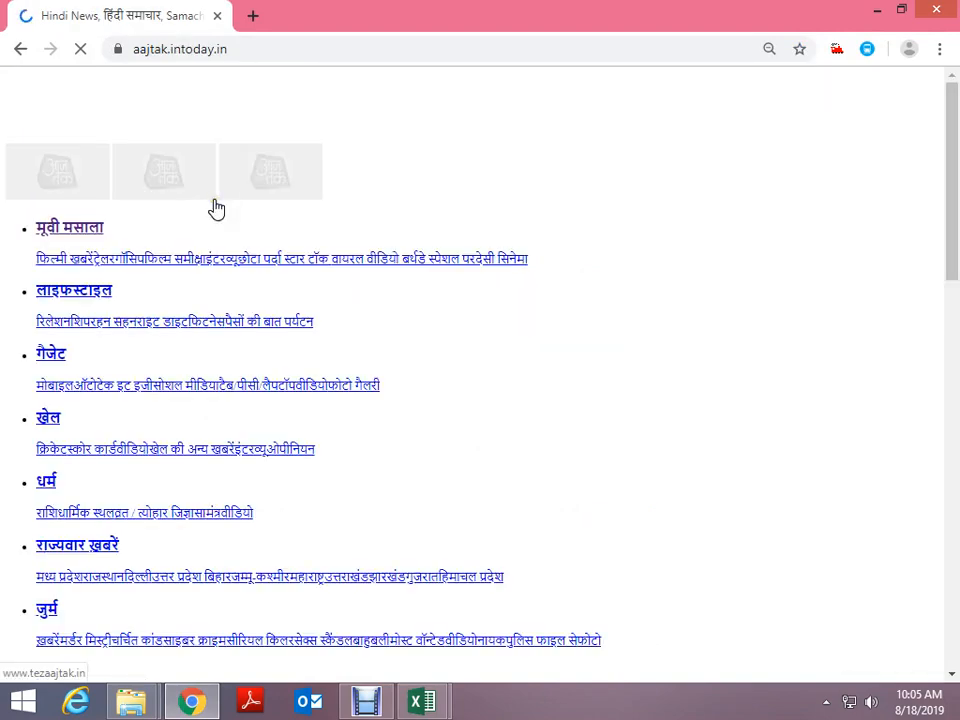
pyautogui.scroll(-4, 537, 390)
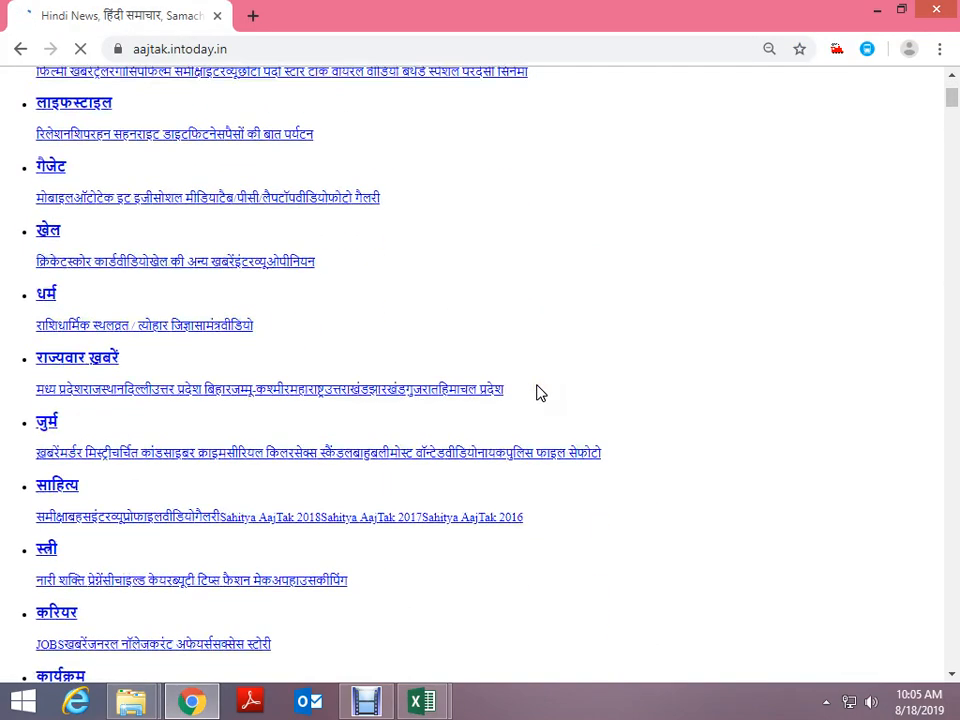
pyautogui.hotkey('ctrl', 'a')
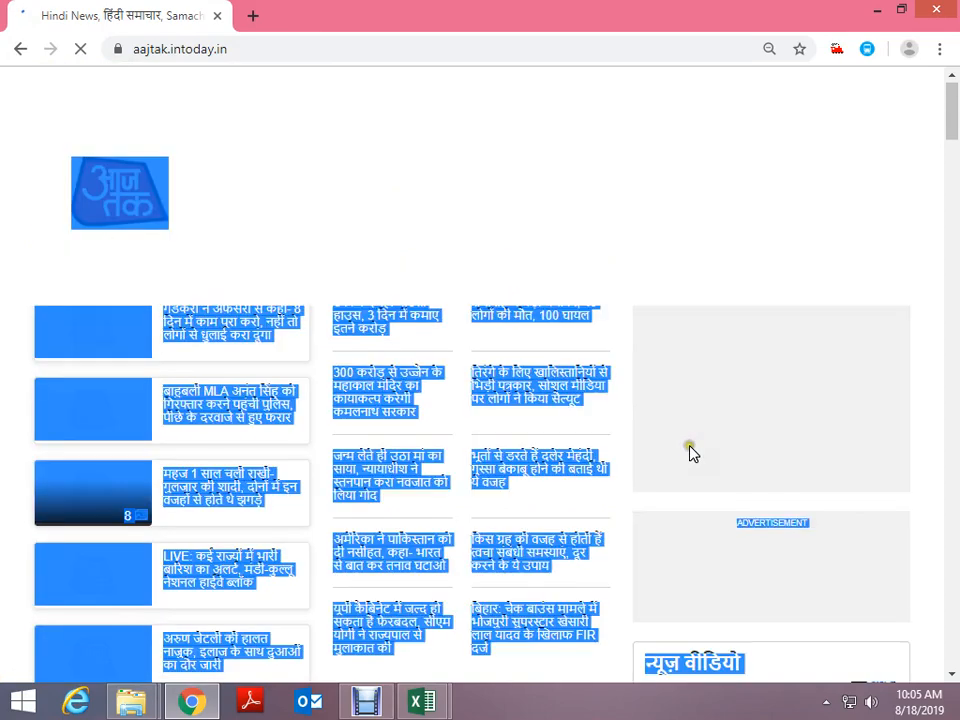
pyautogui.hotkey('alt', 'Tab')
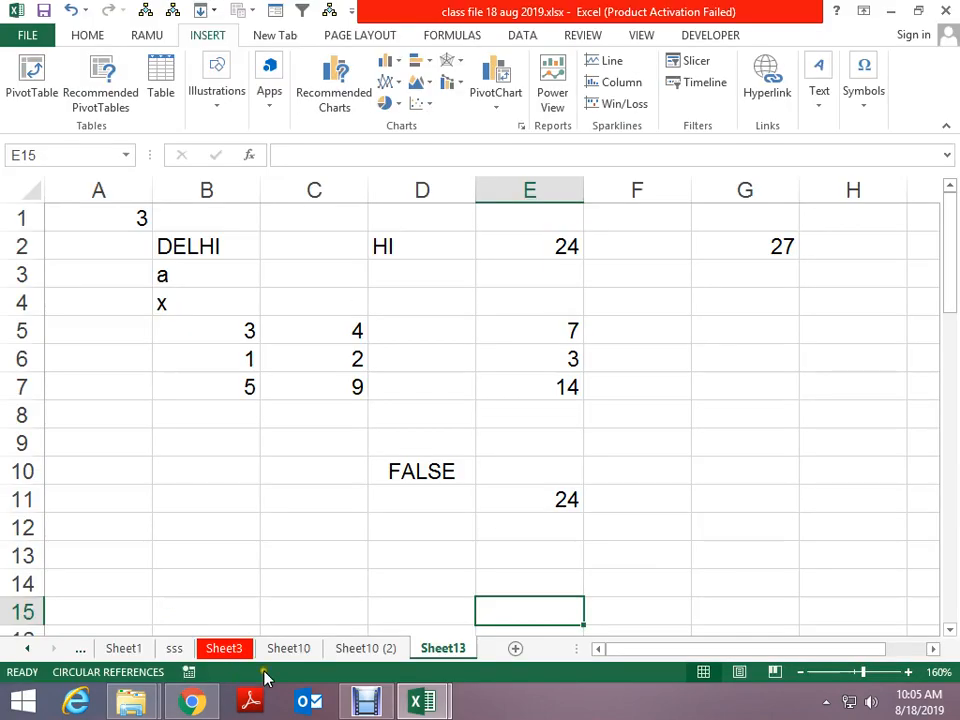
# Insert Sheet14, clear Chrome's page selection, then return to the class file workbook
pyautogui.click(515, 648)
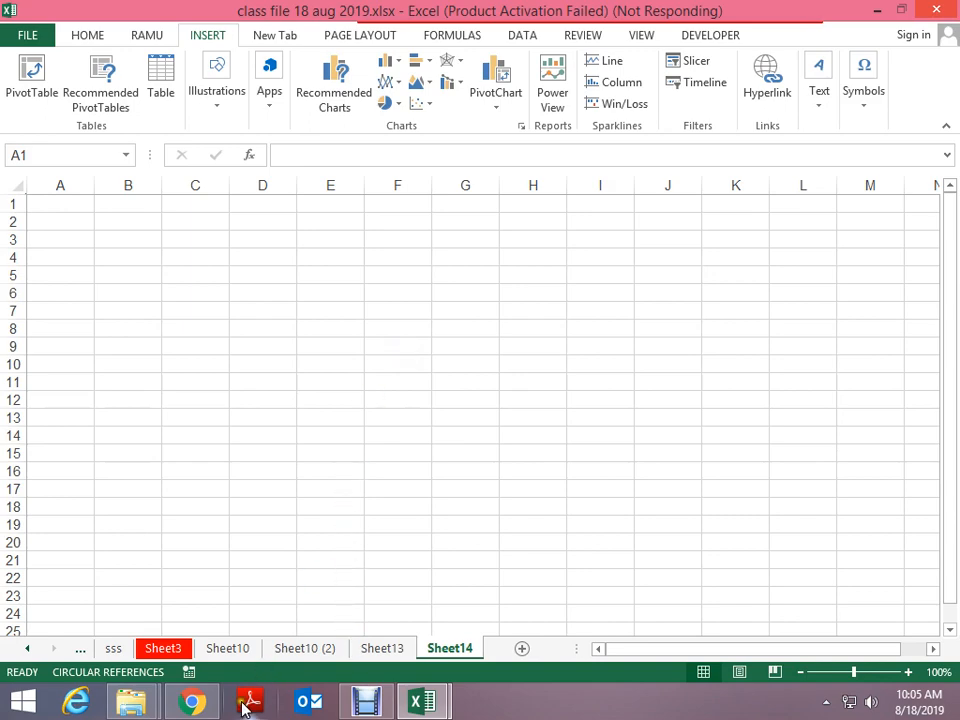
pyautogui.click(193, 702)
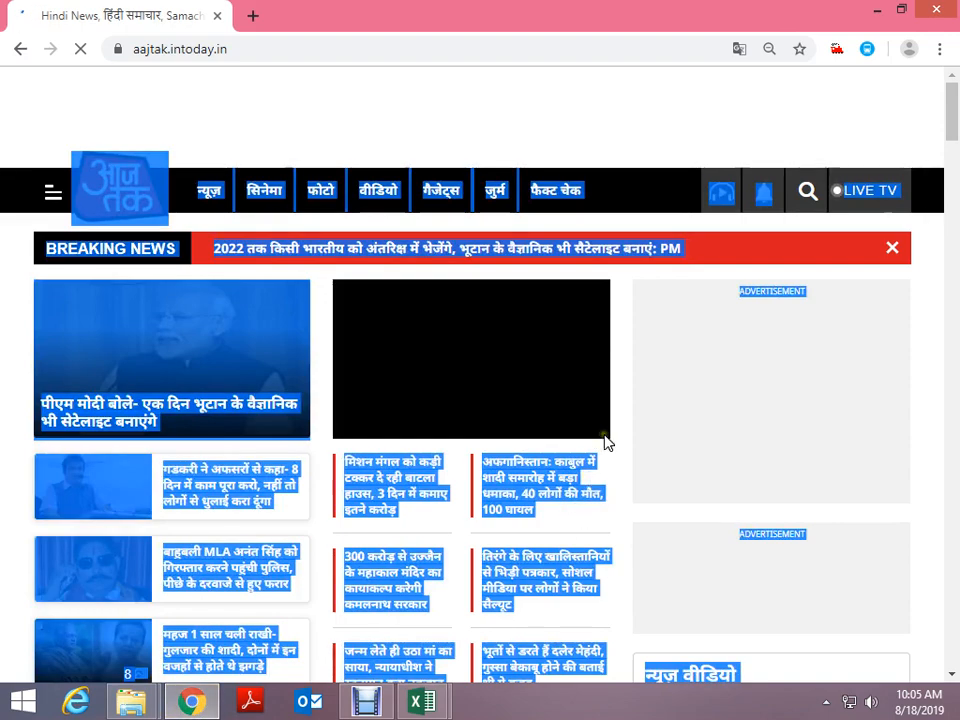
pyautogui.scroll(-1, 607, 445)
pyautogui.click(622, 368)
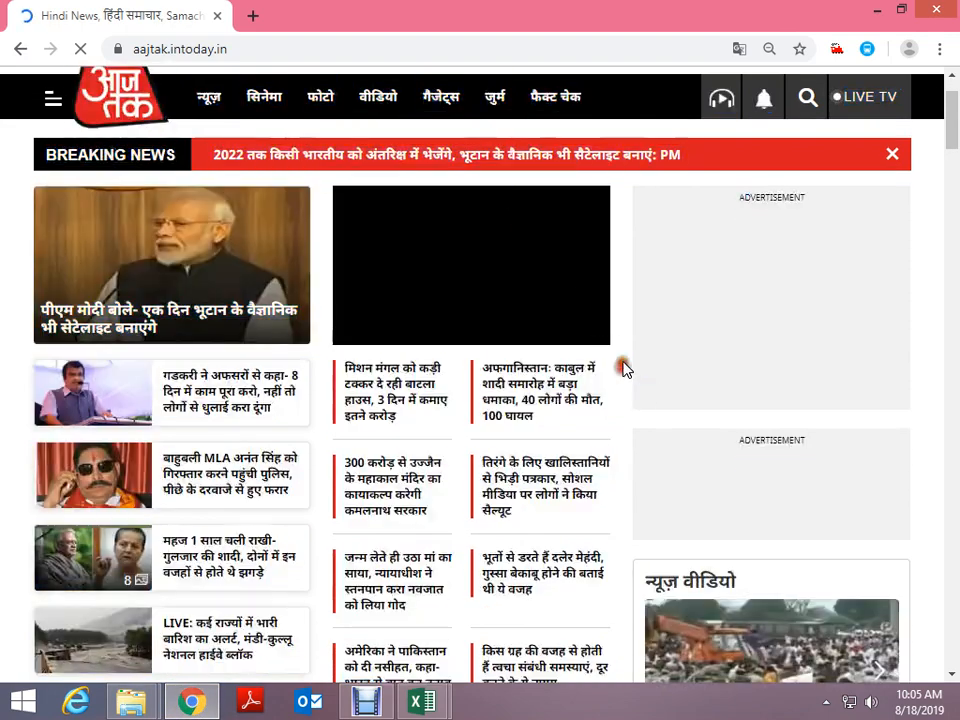
pyautogui.click(433, 704)
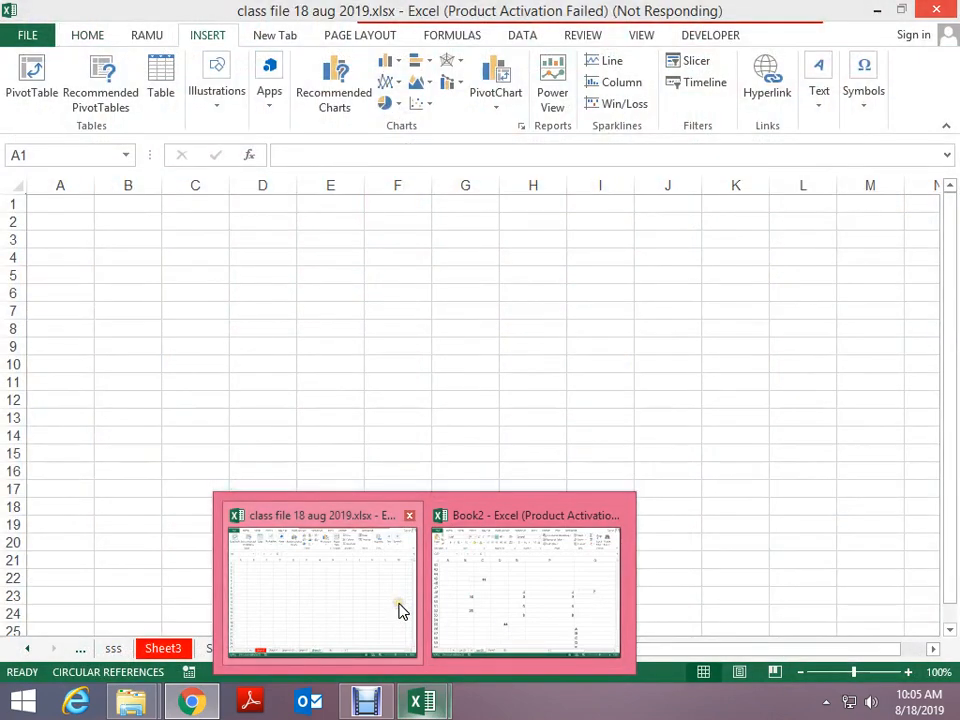
pyautogui.click(399, 611)
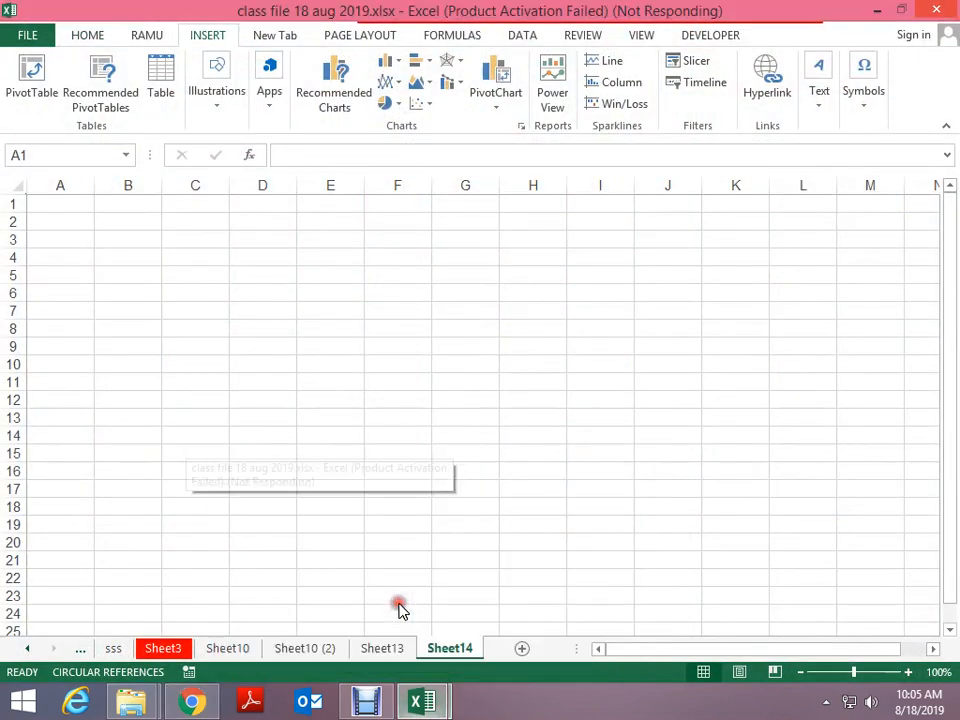
pyautogui.press('super+r')
pyautogui.write('wxc')
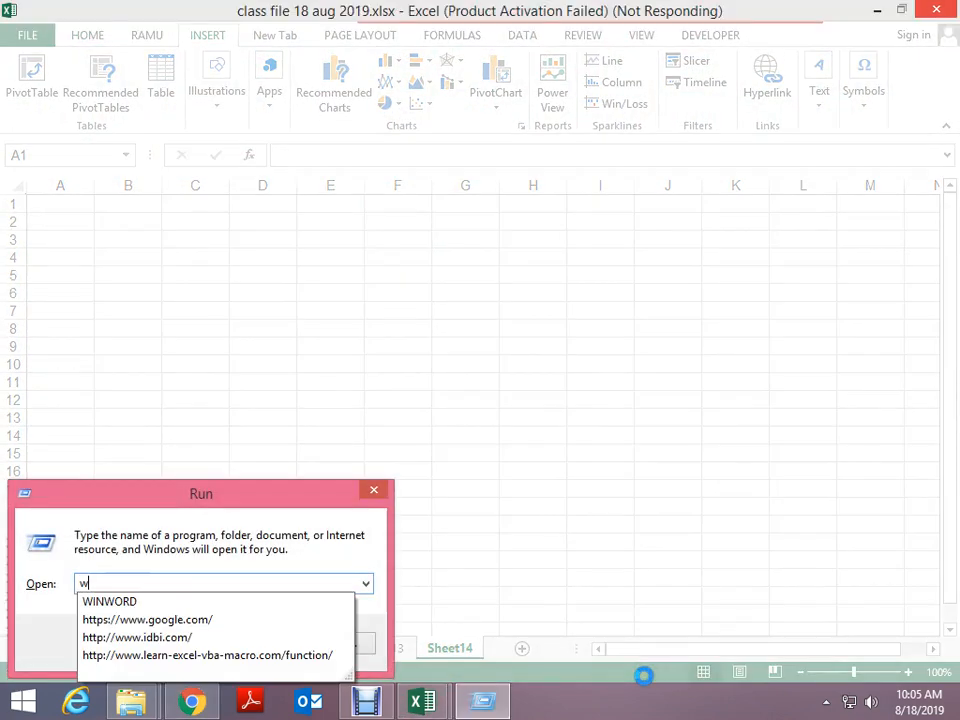
pyautogui.press('BackSpace')
pyautogui.press('BackSpace')
pyautogui.write('exce')
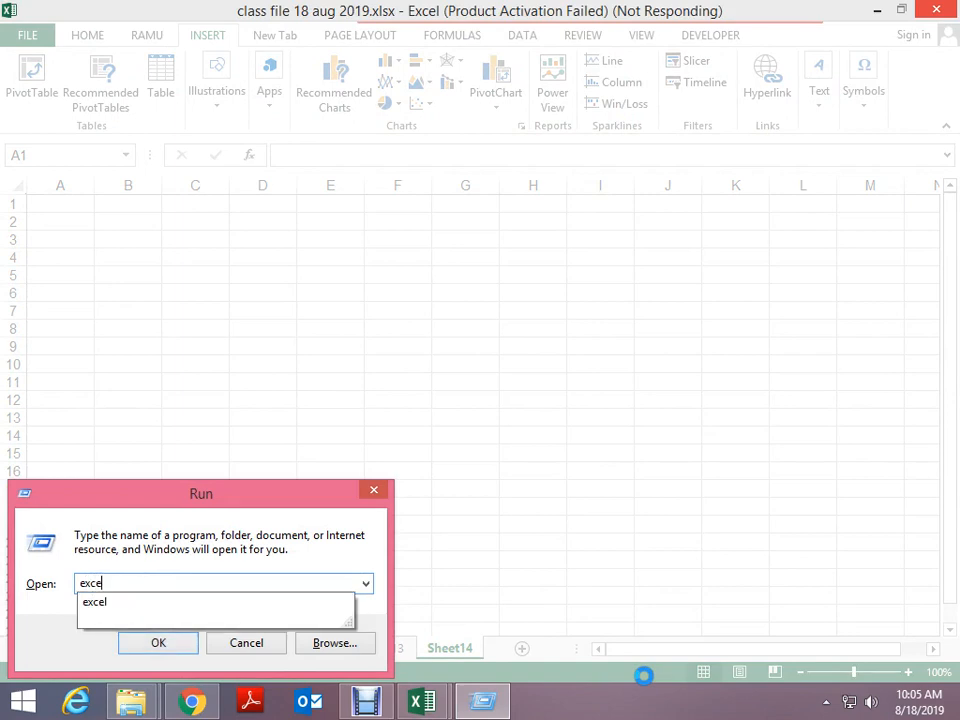
pyautogui.press('Return')
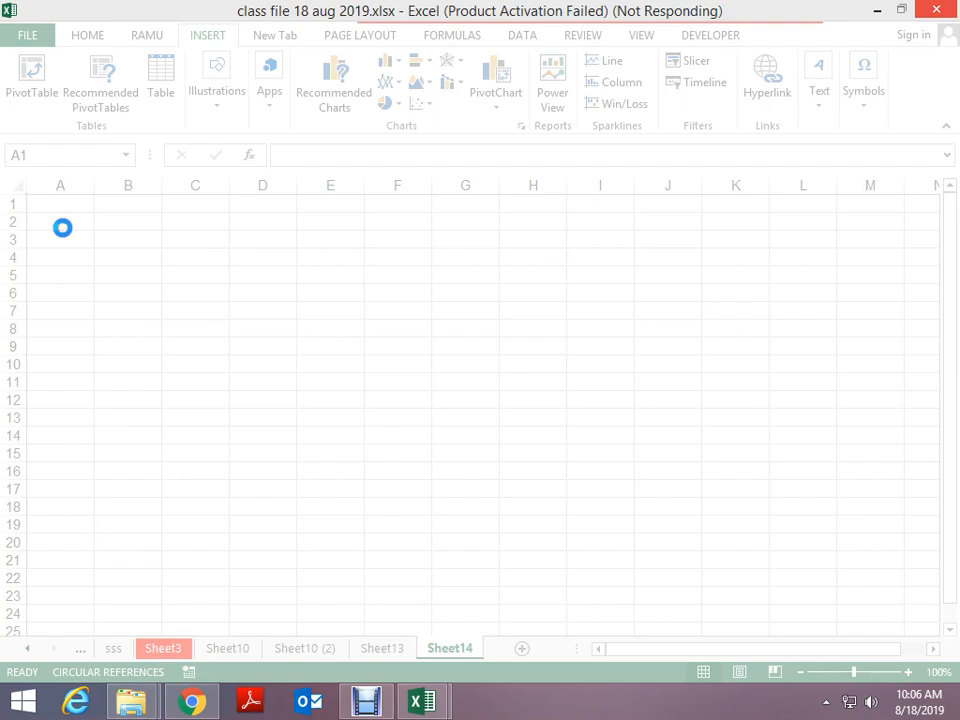
# In a new Chrome tab, run a Google search for ndtv
pyautogui.click(191, 703)
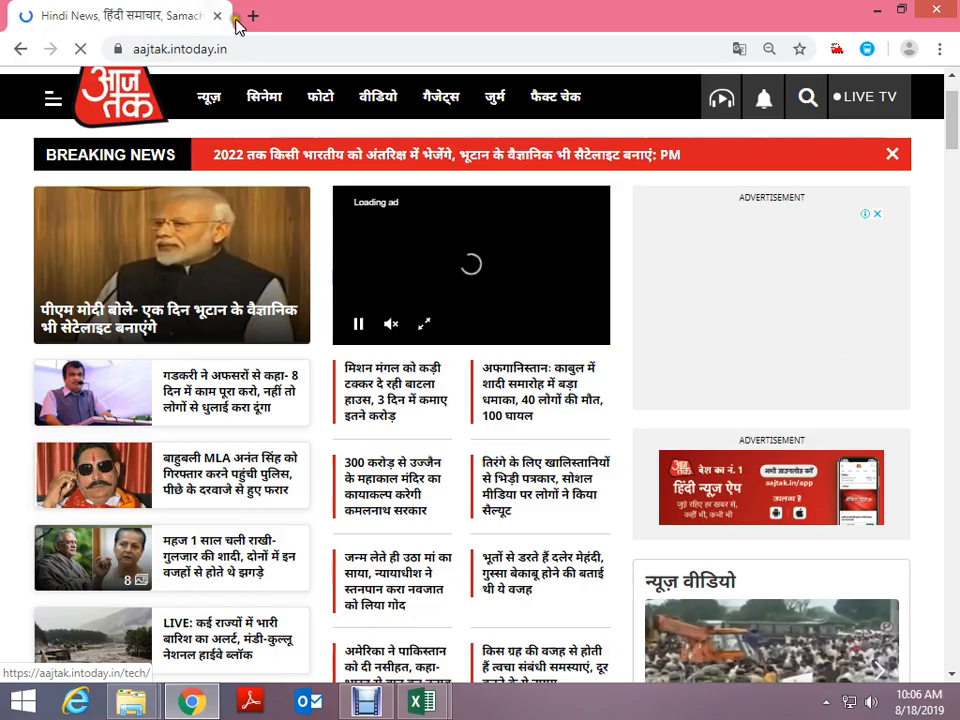
pyautogui.click(250, 16)
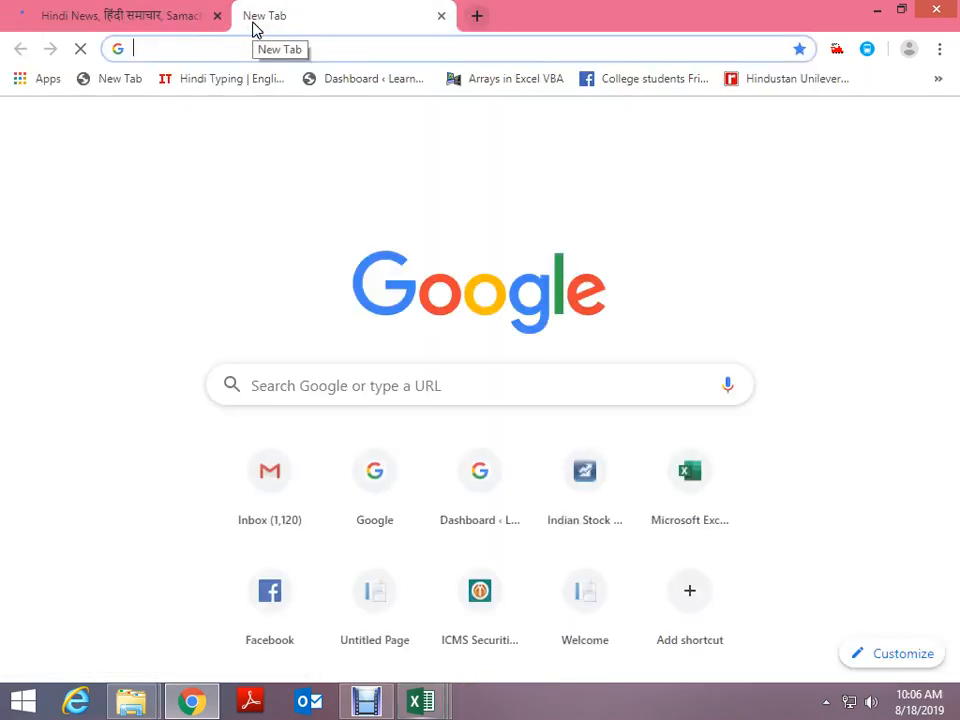
pyautogui.write('g')
pyautogui.press('Return')
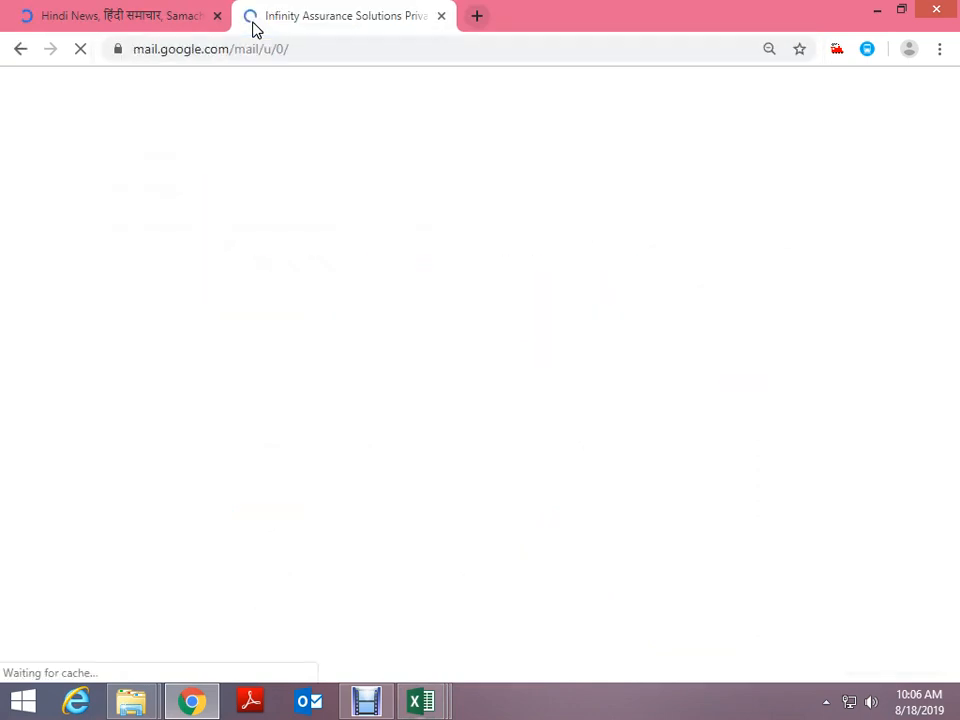
pyautogui.click(302, 52)
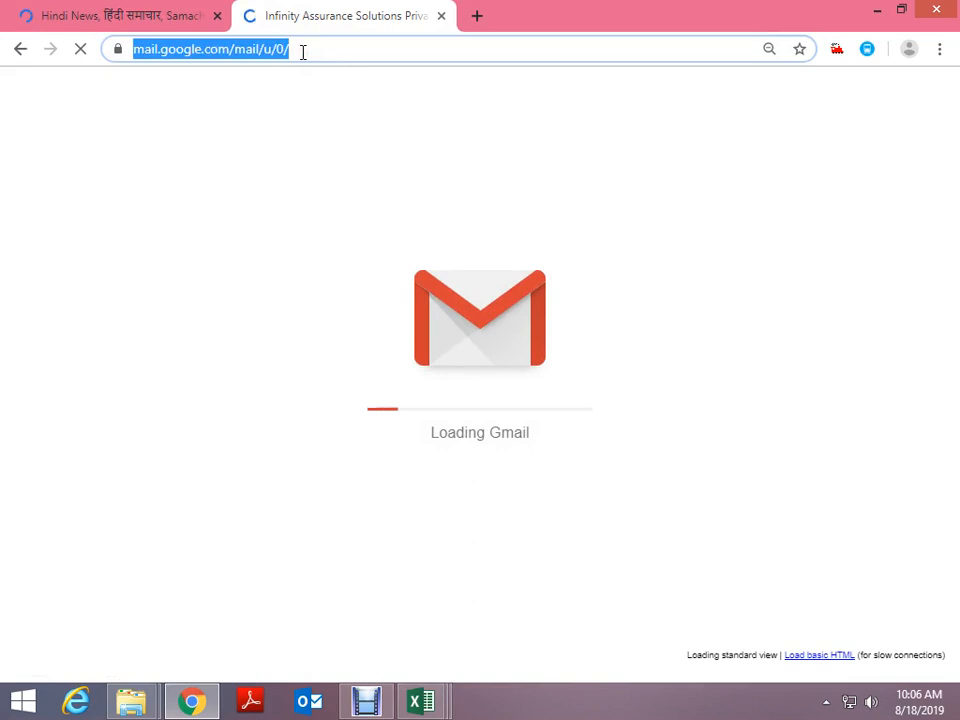
pyautogui.write('nd')
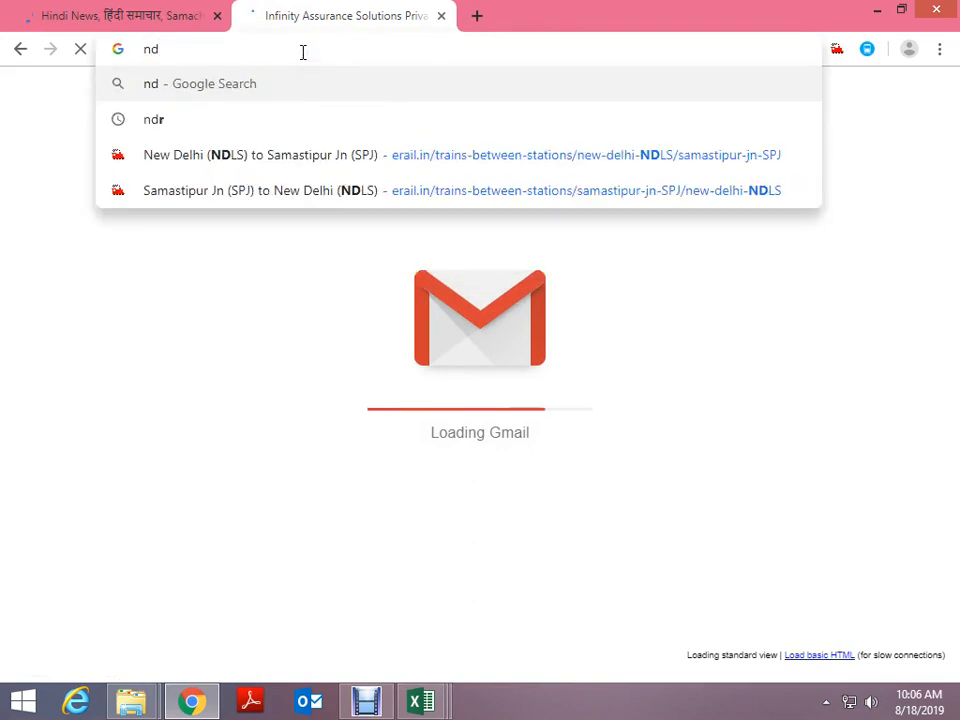
pyautogui.write('tv')
pyautogui.press('BackSpace')
pyautogui.write('tv')
pyautogui.press('Return')
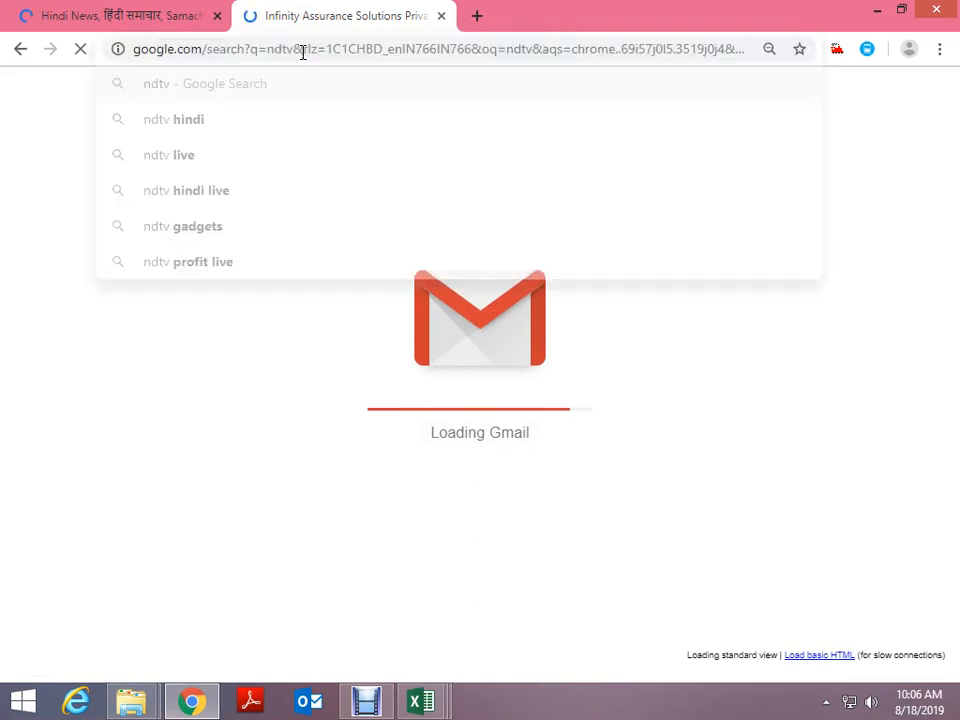
# Open the NDTV: Latest News result to load ndtv.com
pyautogui.click(154, 24)
pyautogui.click(315, 16)
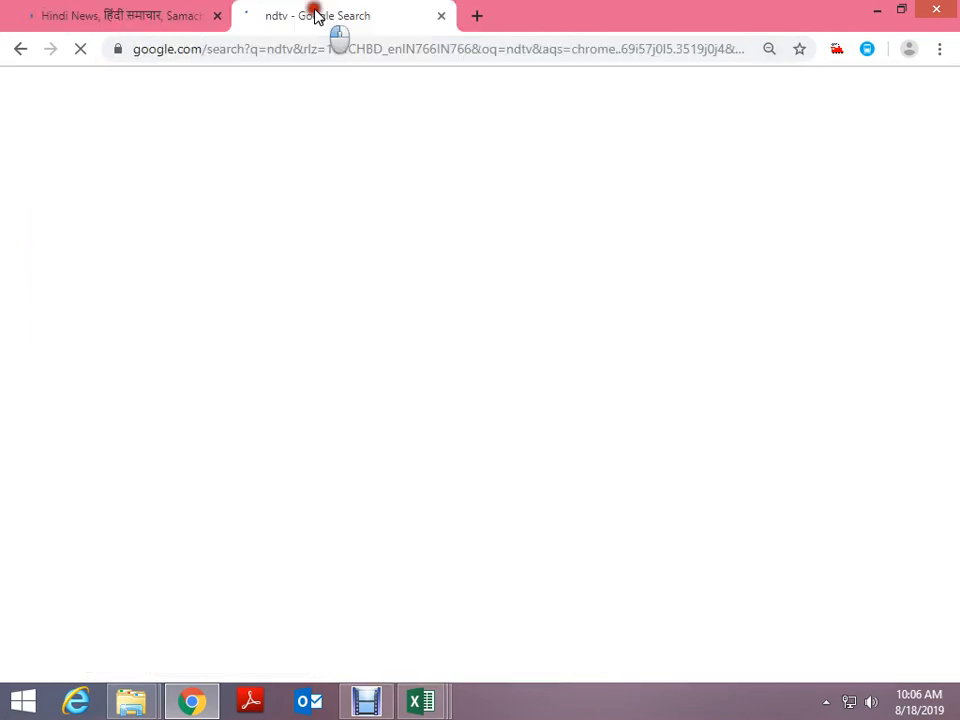
pyautogui.hotkey('alt', 'Tab')
pyautogui.hotkey('alt', 'Tab')
pyautogui.hotkey('alt', 'Tab')
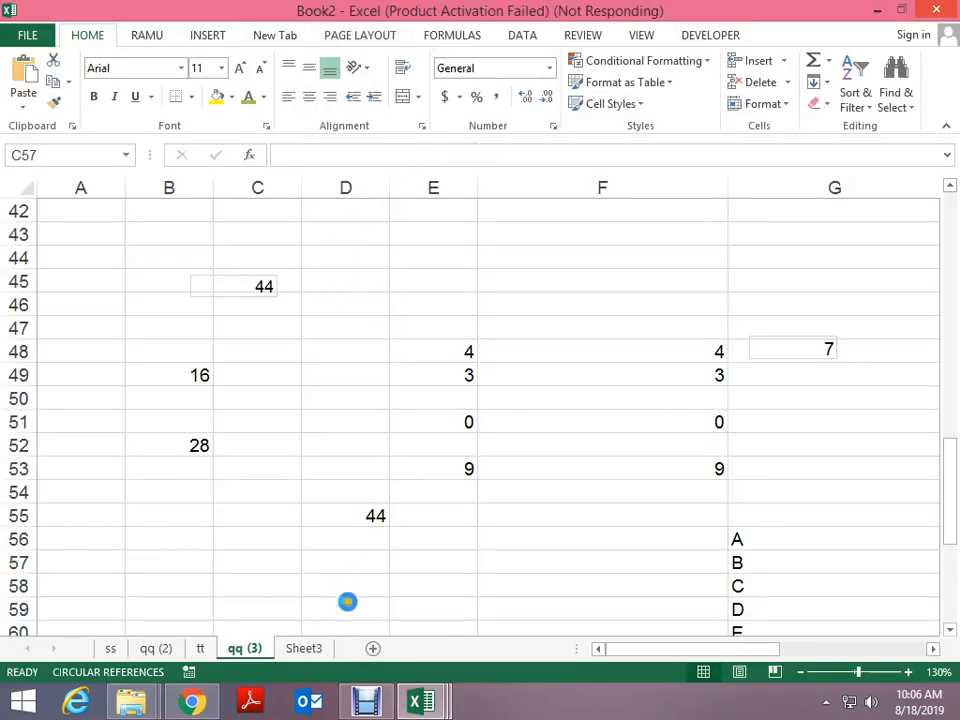
pyautogui.click(192, 700)
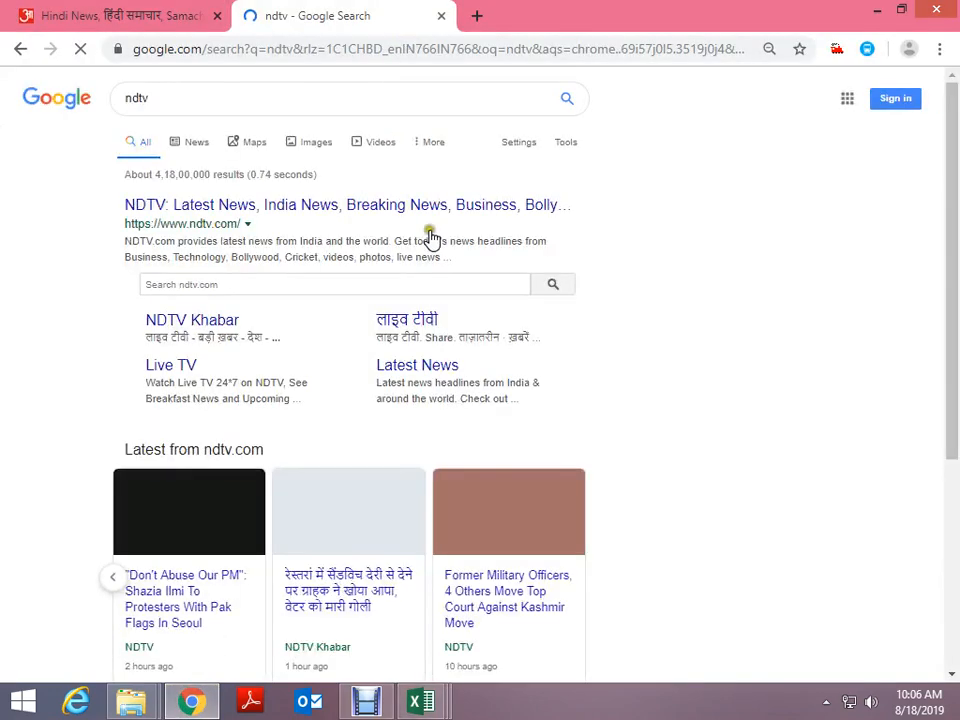
pyautogui.click(275, 208)
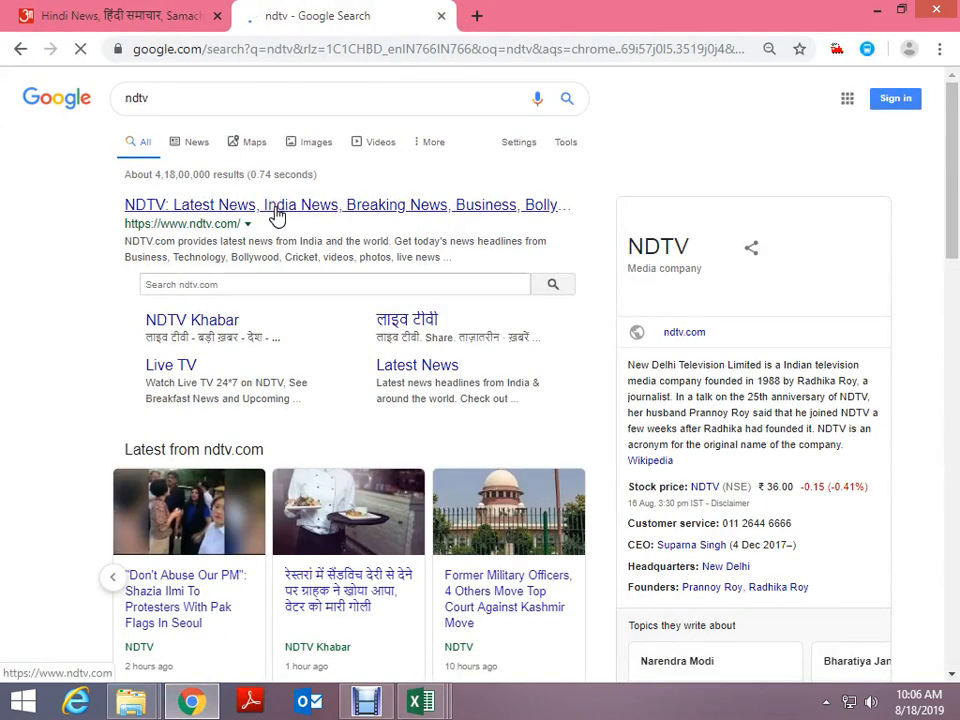
pyautogui.scroll(-12, 277, 216)
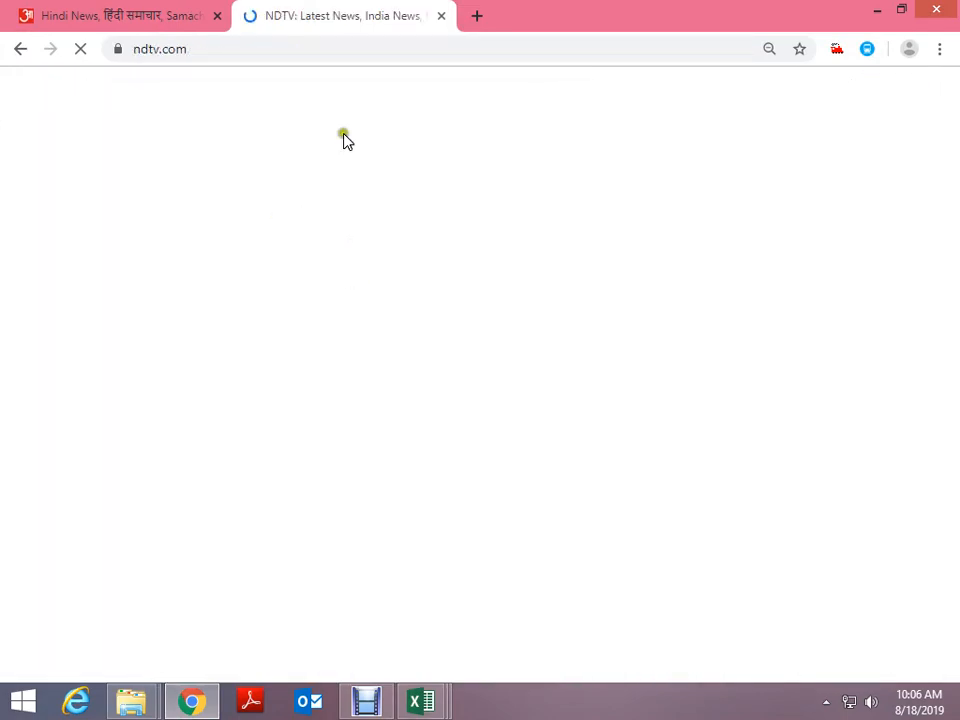
# Load rediff.com from the address bar and scroll through the page
pyautogui.click(227, 51)
pyautogui.write('rediff')
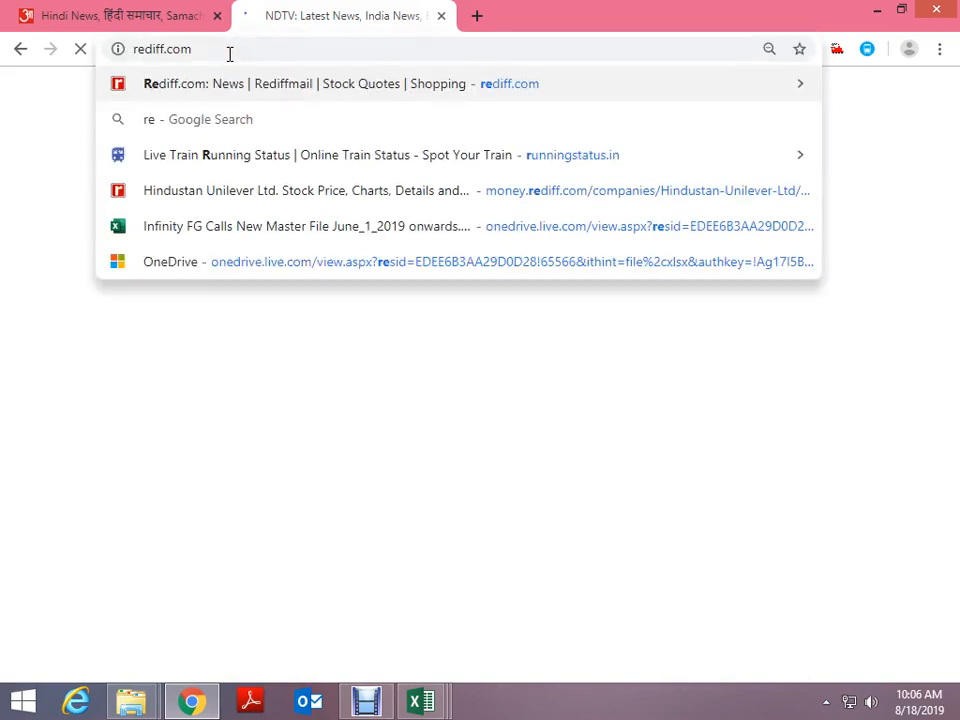
pyautogui.press('Return')
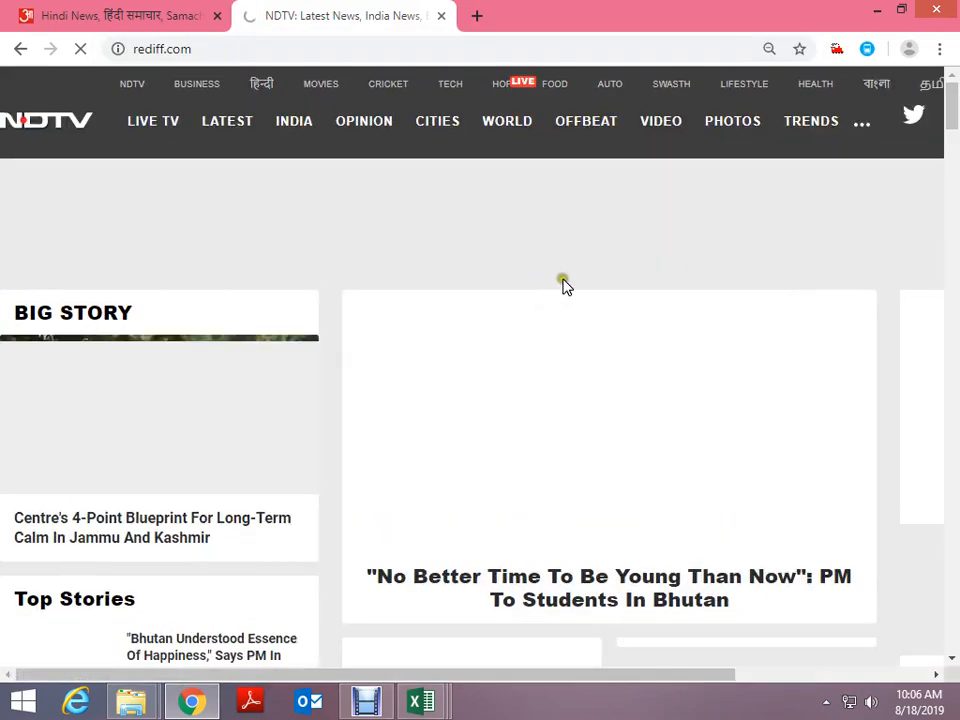
pyautogui.scroll(-7, 566, 282)
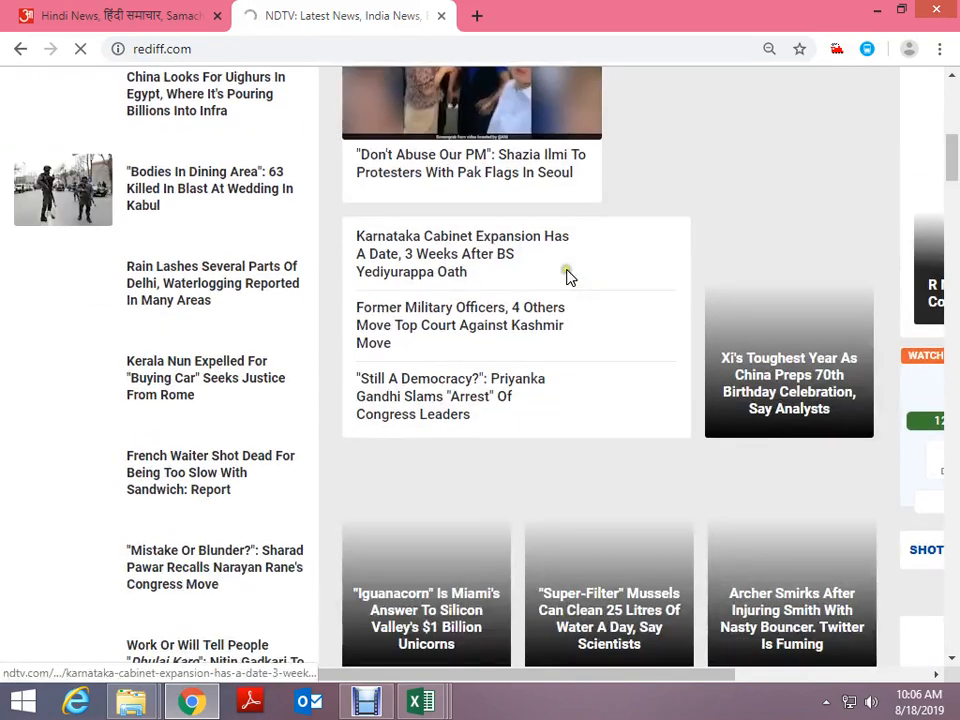
pyautogui.scroll(-6, 566, 277)
pyautogui.scroll(10, 567, 275)
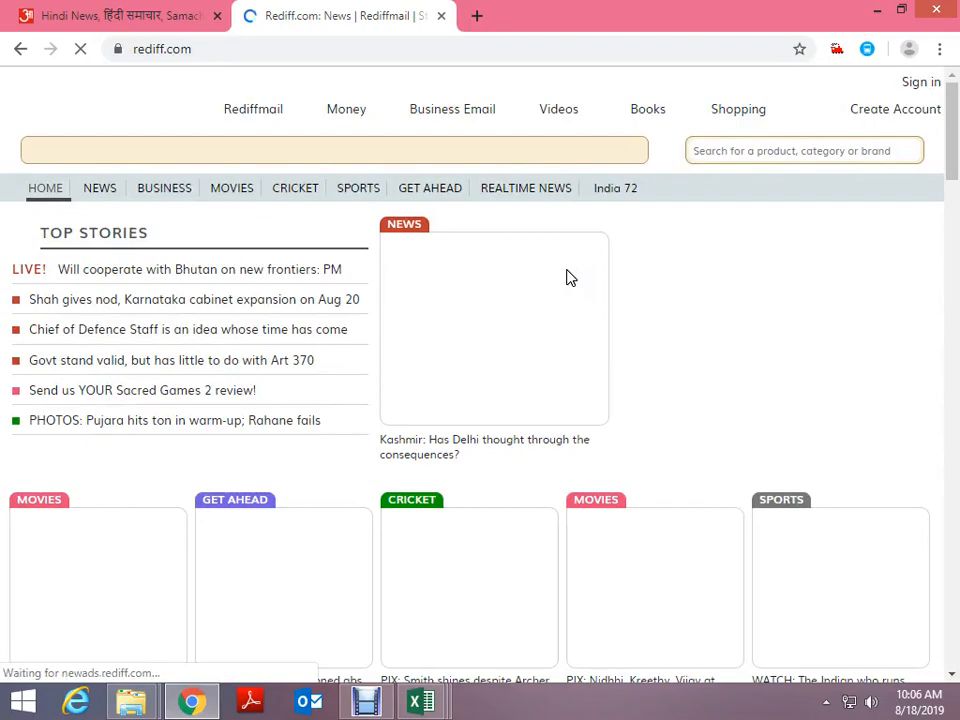
pyautogui.scroll(-8, 690, 343)
pyautogui.scroll(-10, 676, 341)
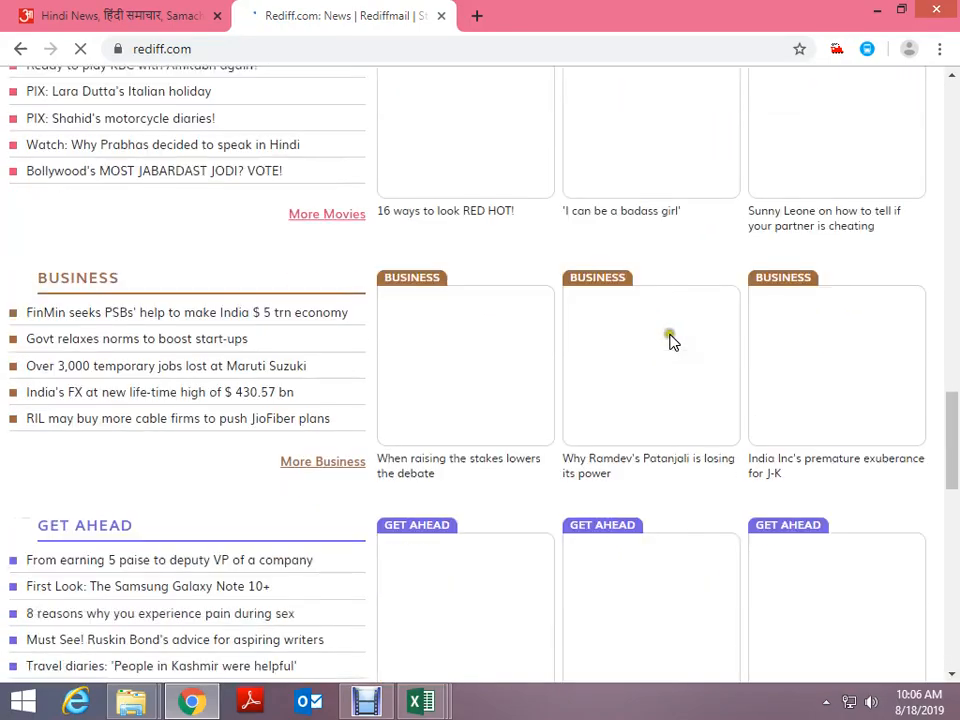
pyautogui.scroll(12, 671, 339)
pyautogui.scroll(8, 671, 342)
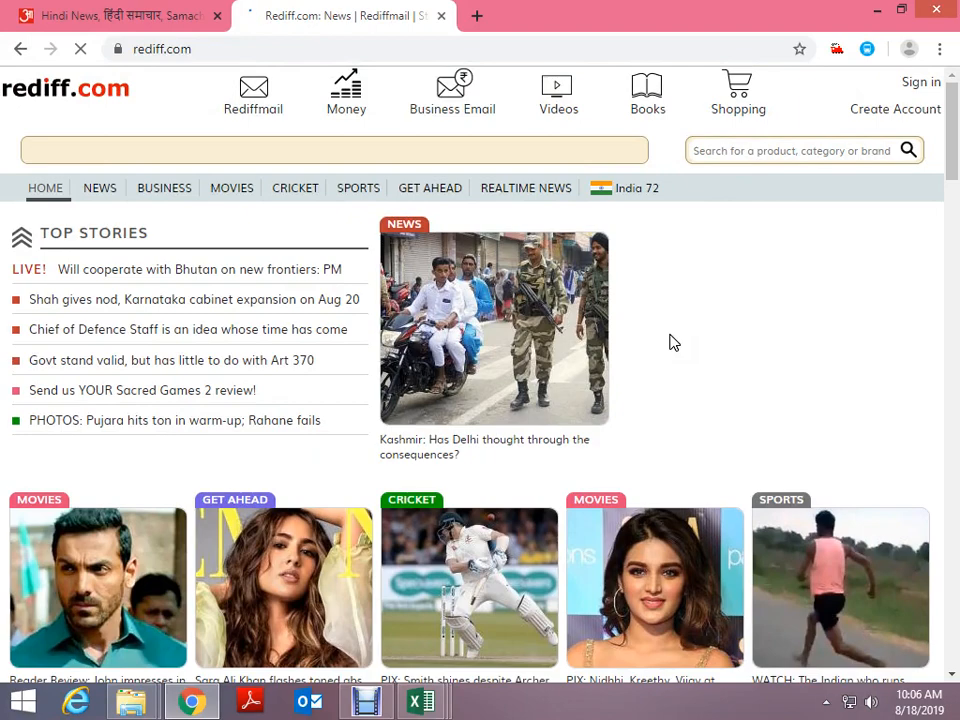
# In Excel, dismiss the Office activation wizard and open a new blank workbook
pyautogui.hotkey('alt', 'Tab')
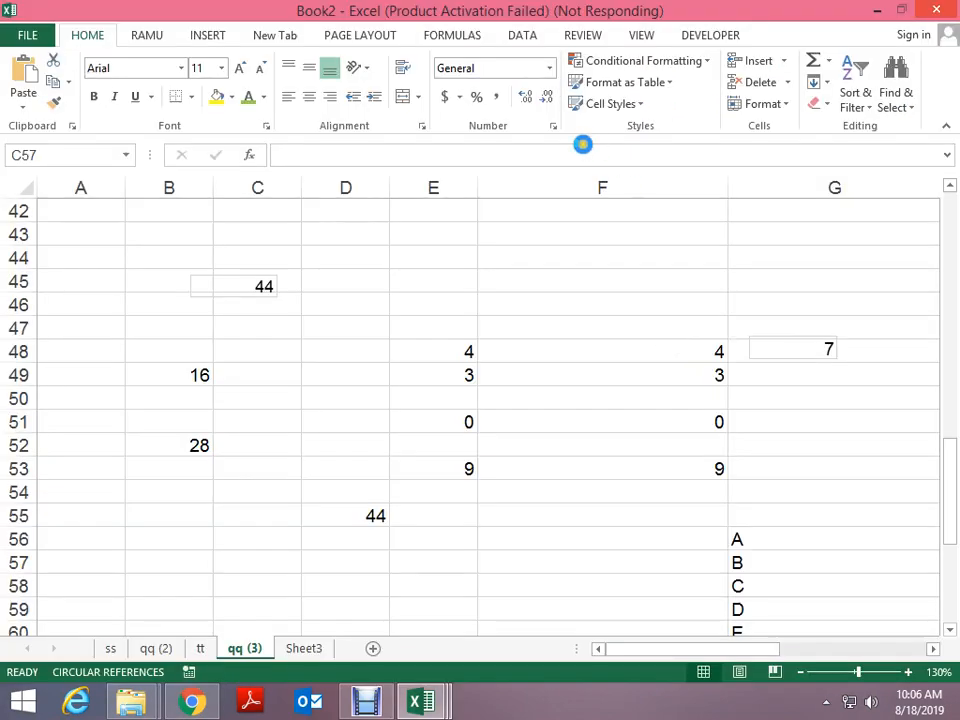
pyautogui.hotkey('alt', 'Tab')
pyautogui.hotkey('alt', 'Tab')
pyautogui.hotkey('alt', 'Tab')
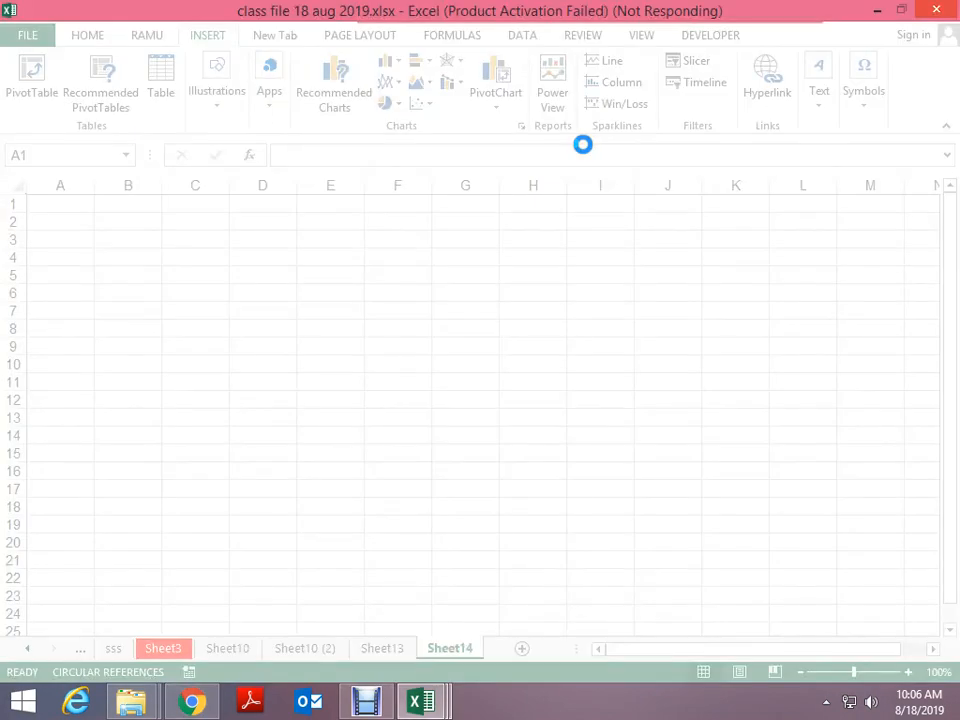
pyautogui.hotkey('alt', 'Tab')
pyautogui.hotkey('alt', 'Tab')
pyautogui.hotkey('alt', 'Tab')
pyautogui.hotkey('alt', 'Tab')
pyautogui.hotkey('alt', 'Tab')
pyautogui.hotkey('alt', 'Tab')
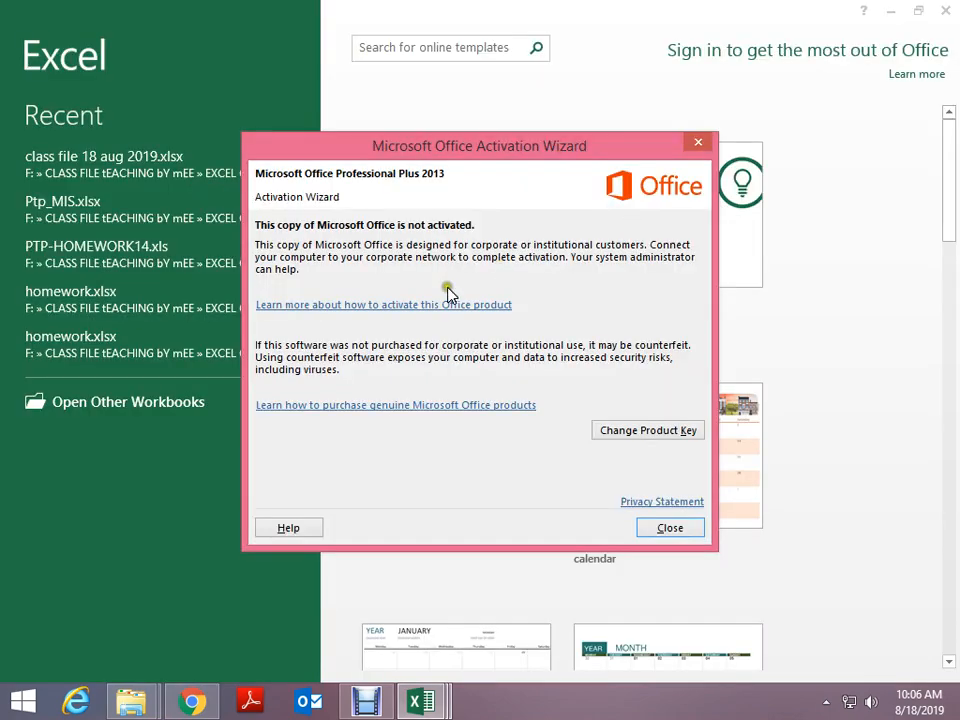
pyautogui.click(690, 530)
pyautogui.click(446, 212)
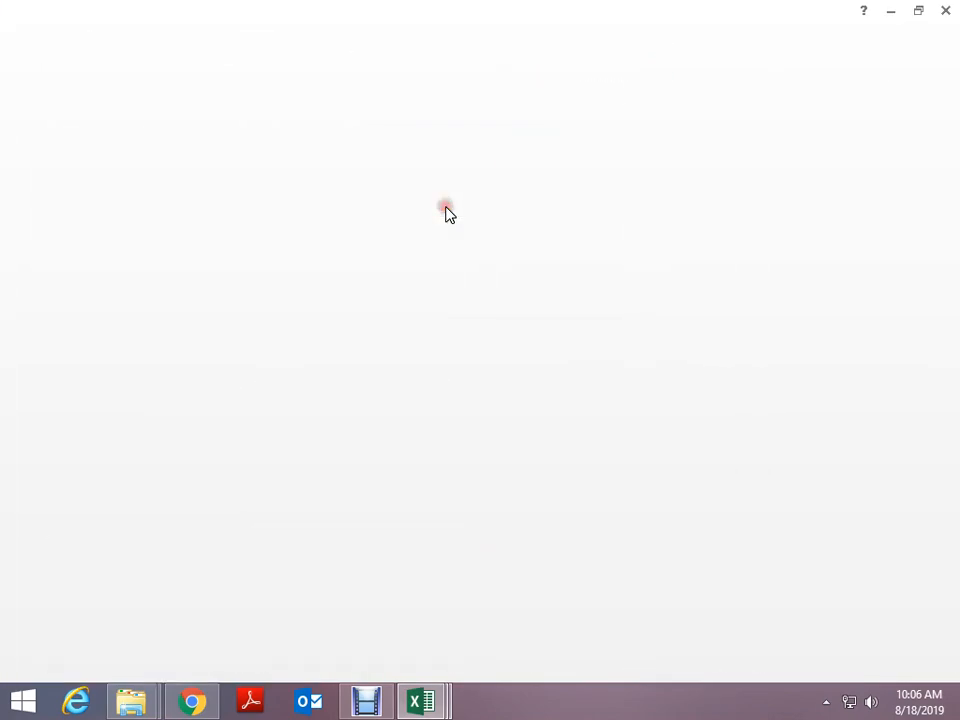
pyautogui.hotkey('alt', 'Tab')
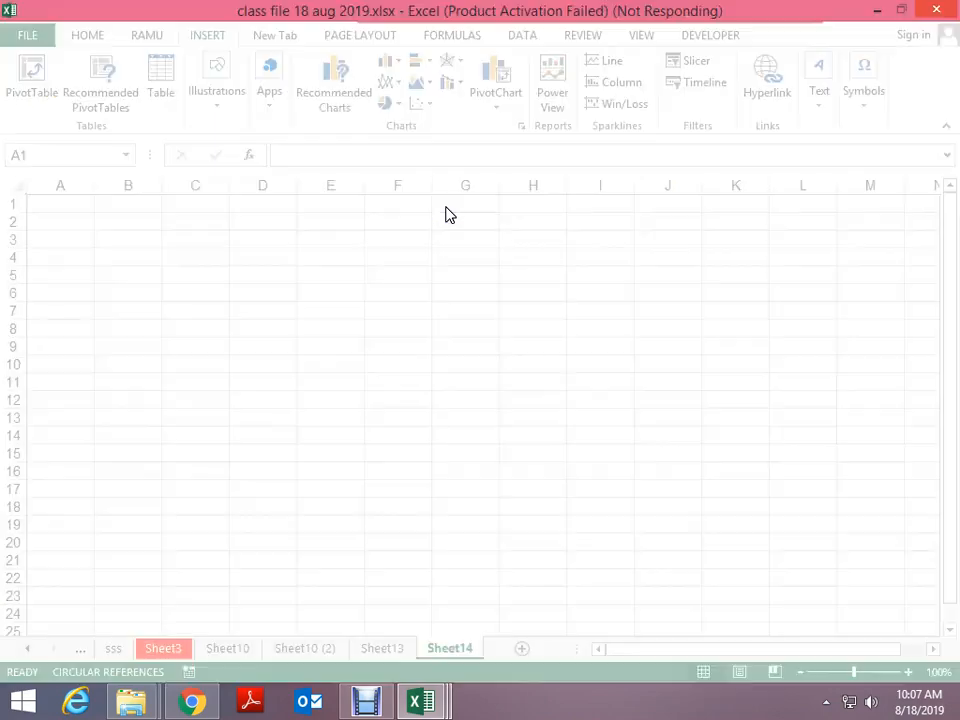
pyautogui.hotkey('alt', 'Tab')
pyautogui.hotkey('alt', 'Tab')
pyautogui.hotkey('alt', 'Tab')
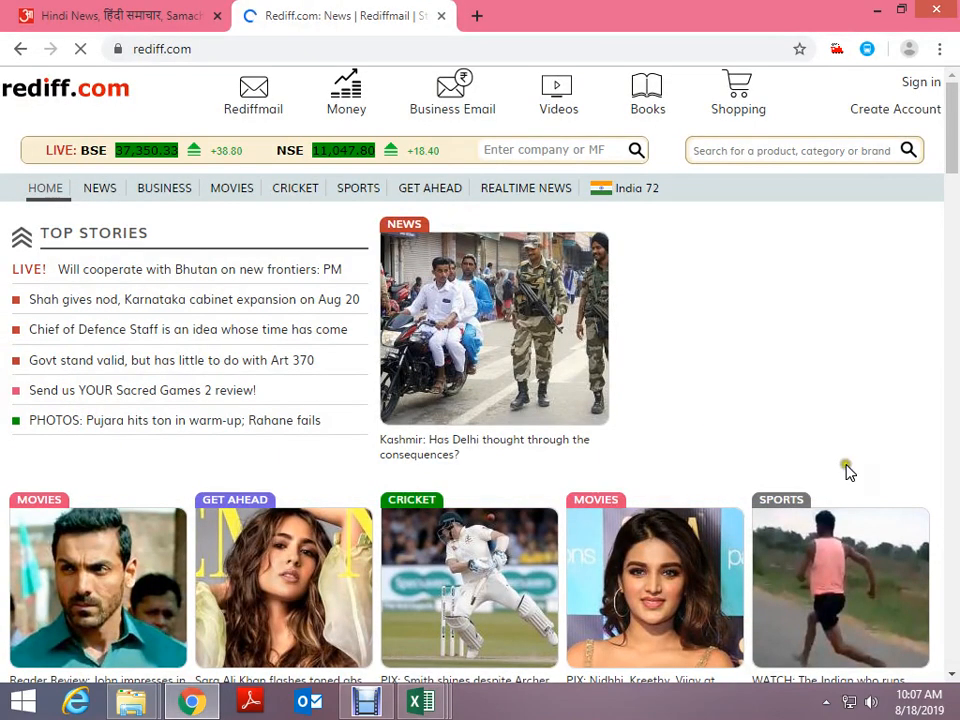
pyautogui.scroll(-20, 846, 467)
pyautogui.scroll(20, 826, 470)
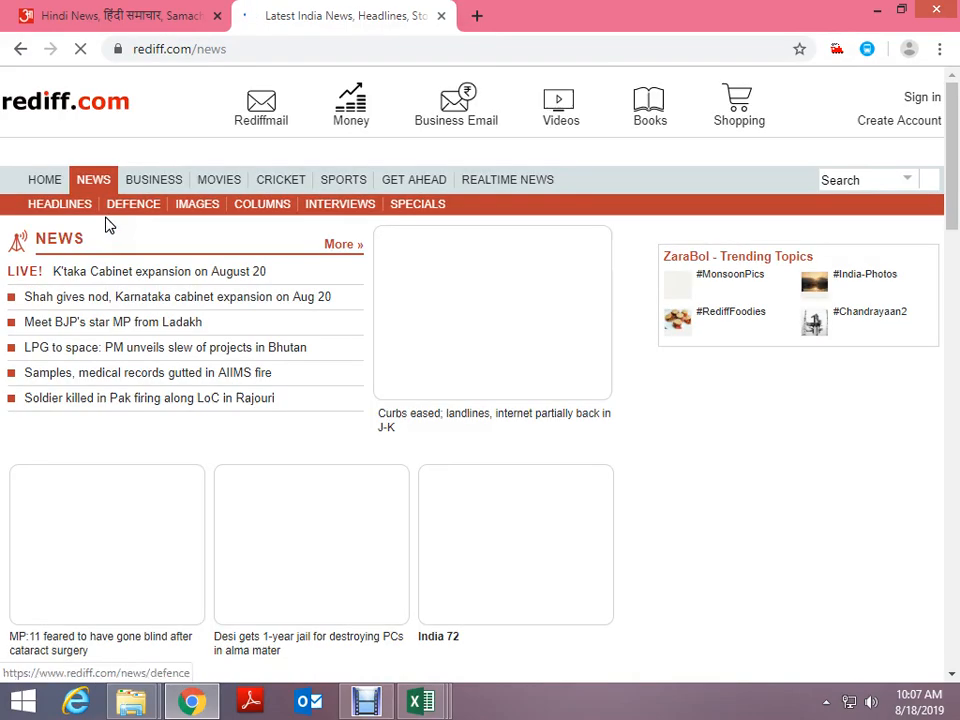
# Cycle through the open windows back to the Rediff news page in Chrome
pyautogui.scroll(-2, 673, 440)
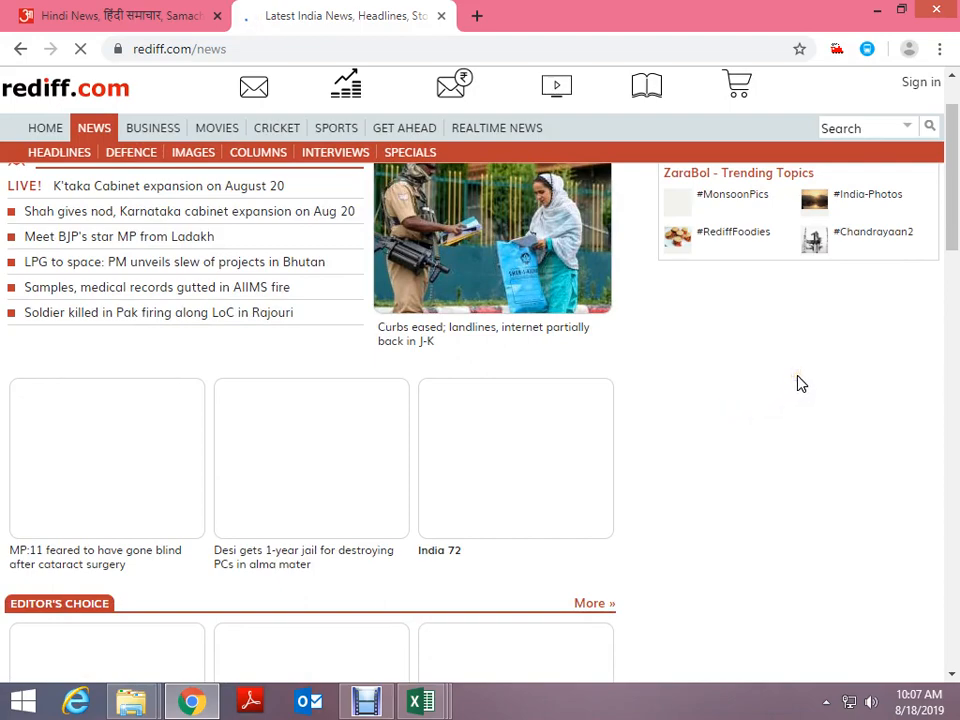
pyautogui.scroll(-10, 800, 383)
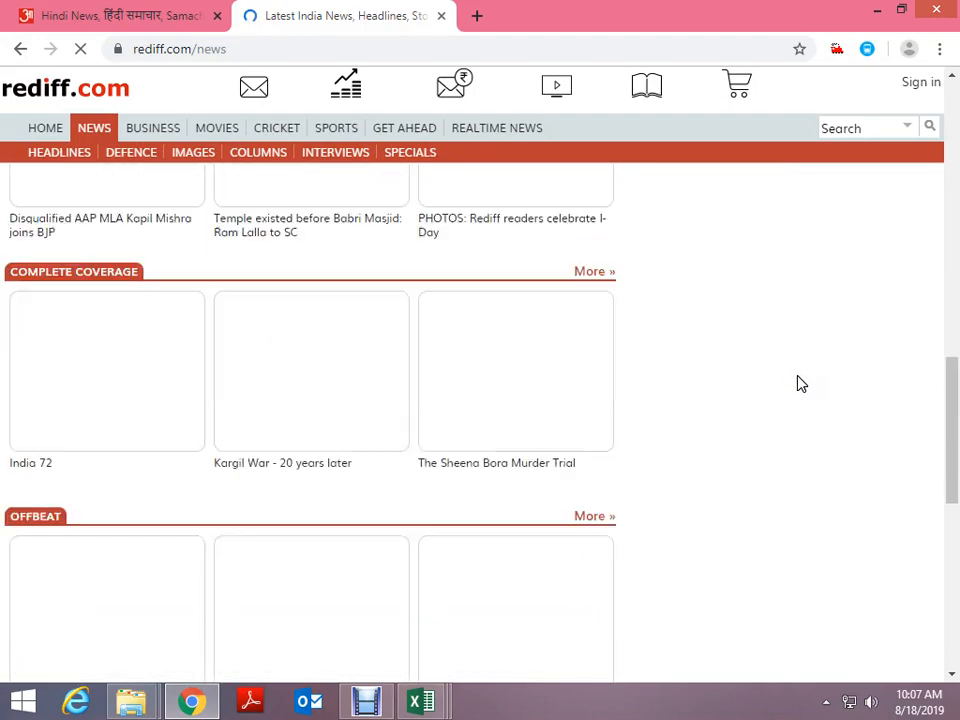
pyautogui.scroll(-4, 800, 383)
pyautogui.scroll(8, 800, 383)
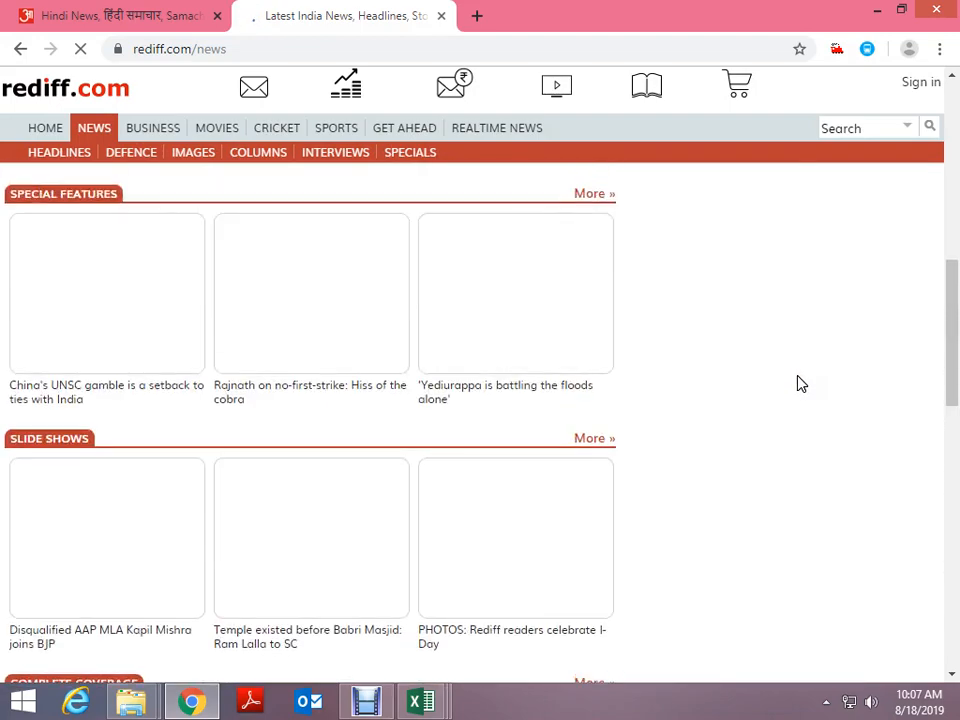
pyautogui.scroll(6, 800, 383)
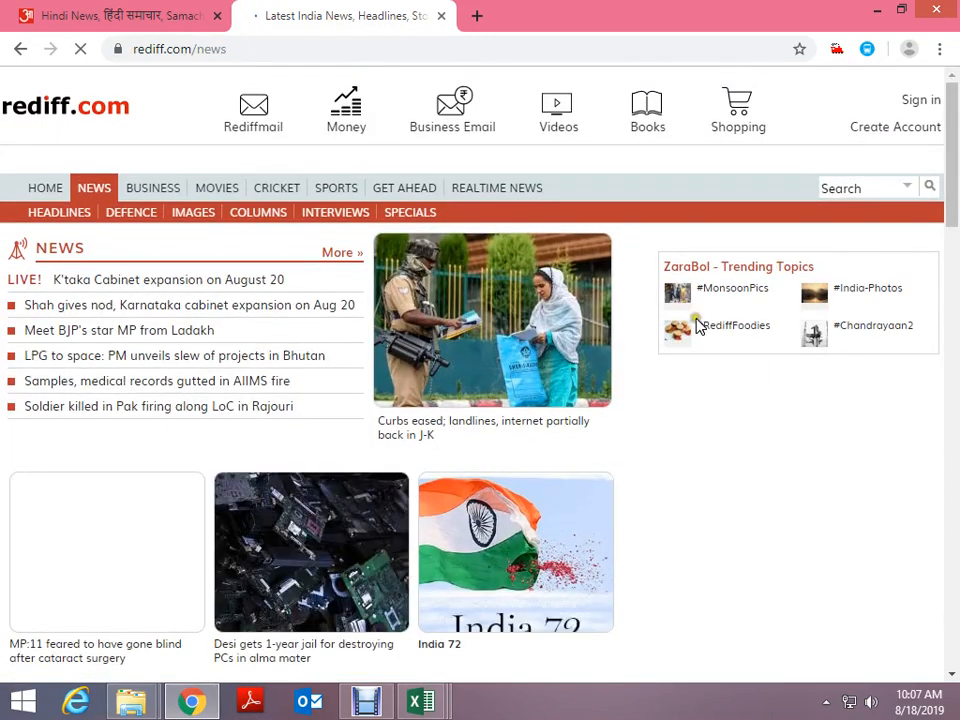
pyautogui.hotkey('alt', 'Tab')
pyautogui.hotkey('alt', 'Tab')
pyautogui.press('Tab')
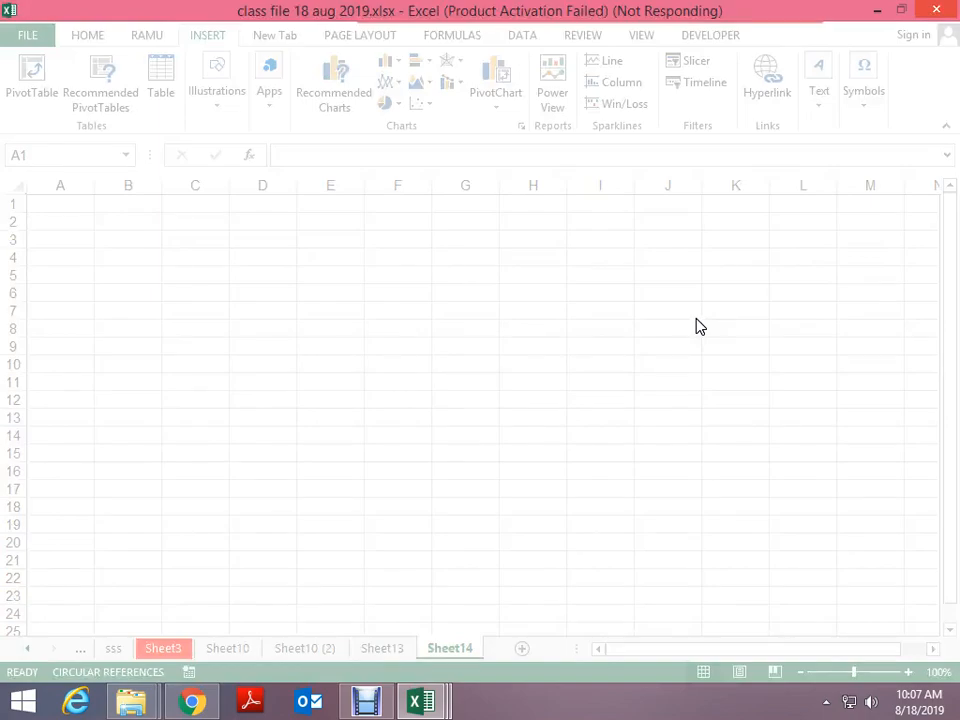
pyautogui.hotkey('alt', 'Tab')
pyautogui.press('Tab')
pyautogui.press('Tab')
pyautogui.press('Tab')
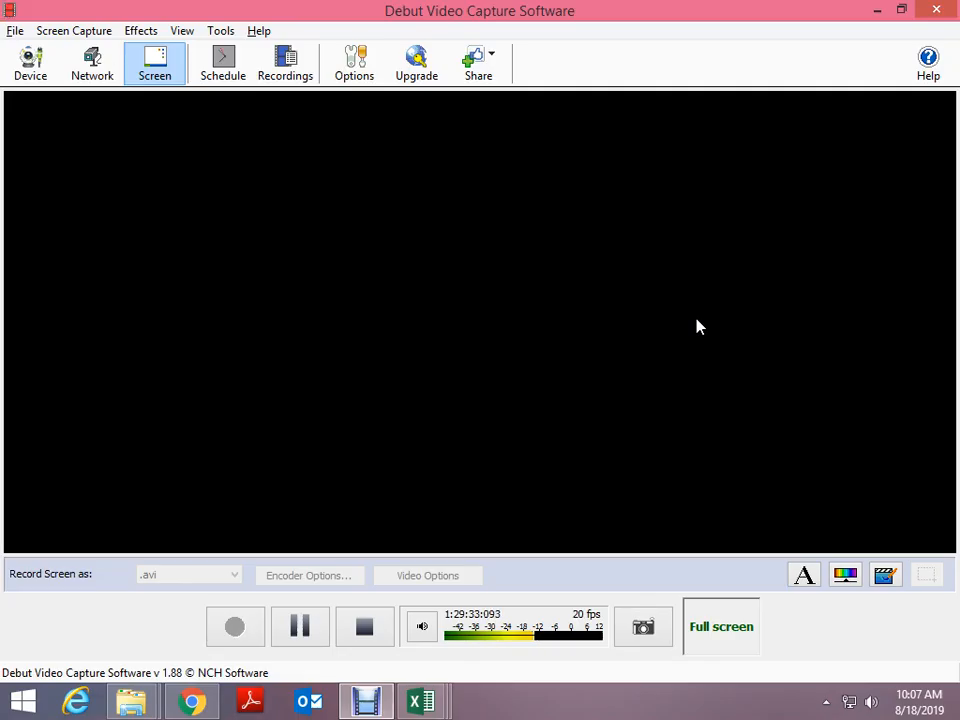
pyautogui.hotkey('alt', 'Tab')
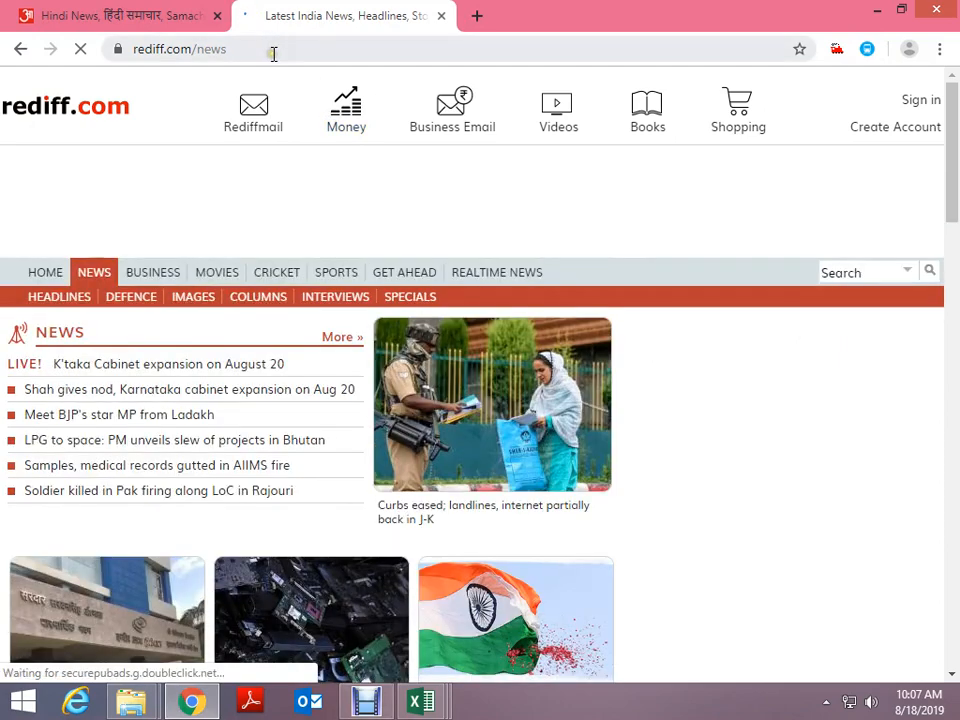
# Go to the irctc.co.in train-search page in Chrome and look over it
pyautogui.click(274, 51)
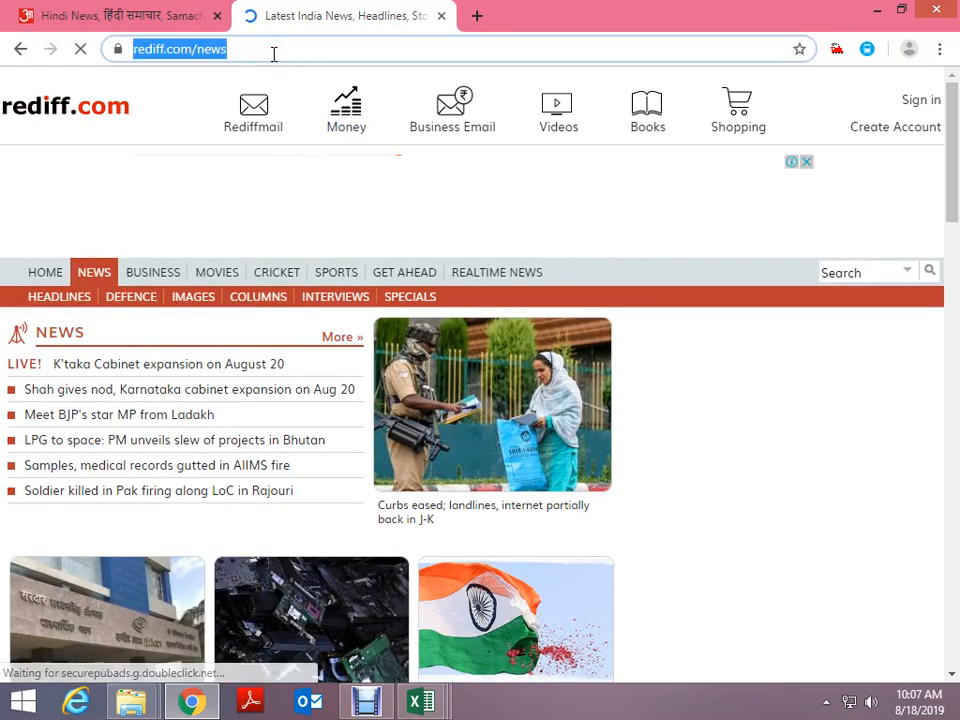
pyautogui.write('ir')
pyautogui.press('Return')
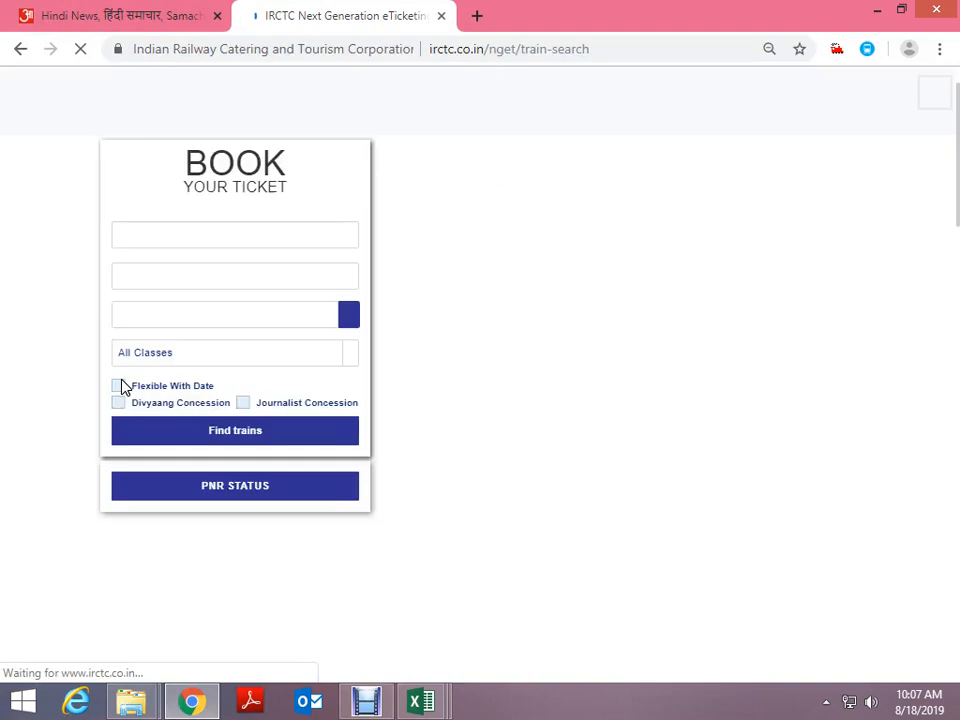
pyautogui.scroll(-15, 407, 500)
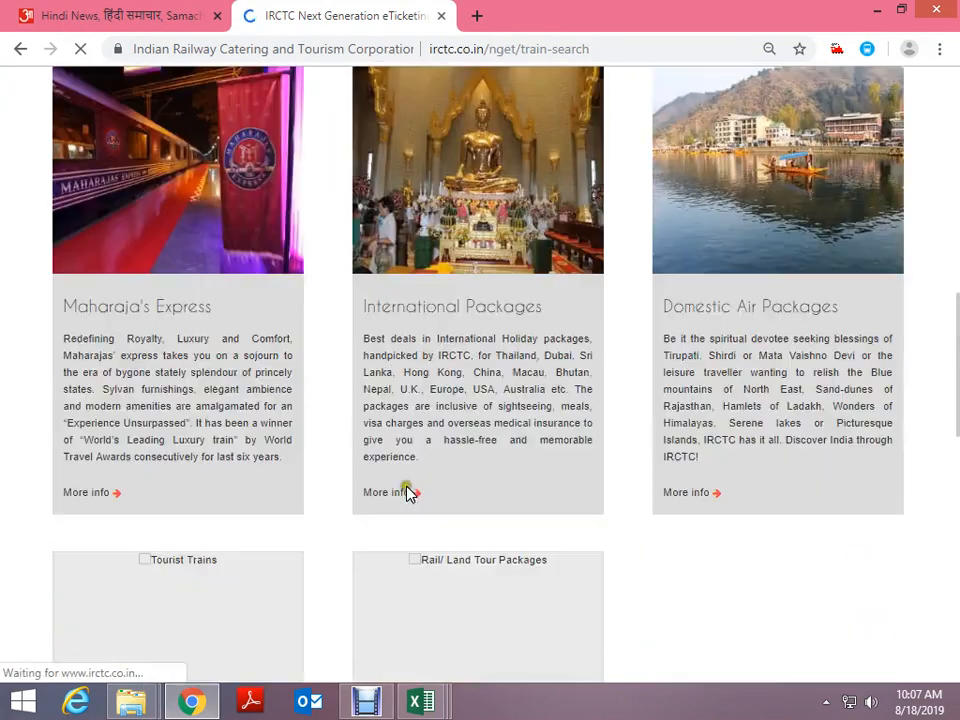
pyautogui.scroll(-5, 410, 492)
pyautogui.scroll(18, 429, 392)
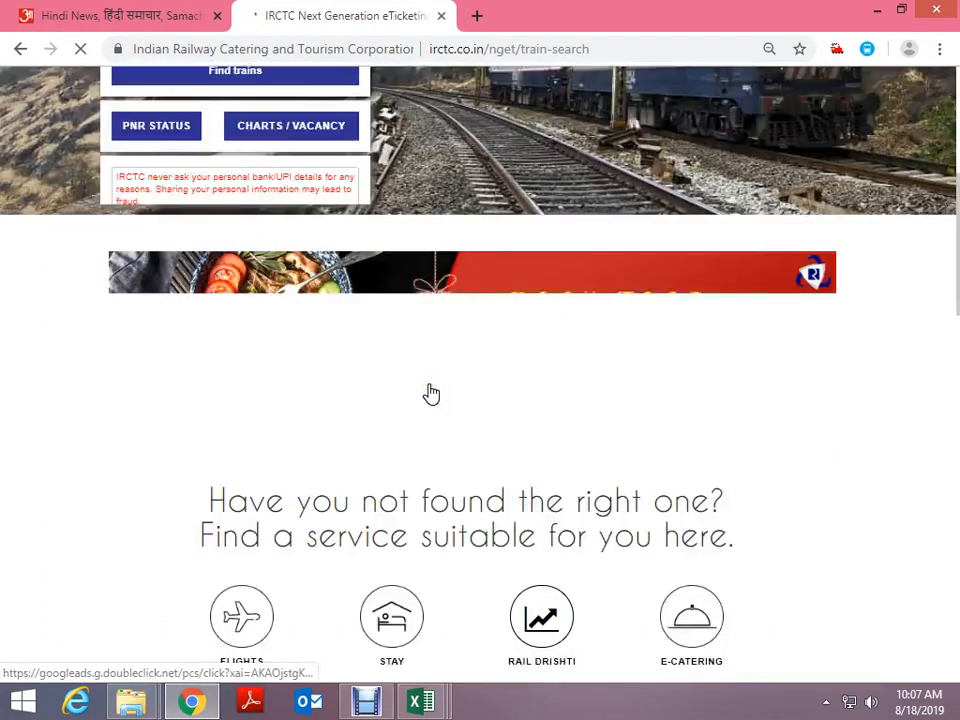
# Select and copy the whole IRCTC page, then switch to the blank Excel Book1
pyautogui.hotkey('ctrl', 'a')
pyautogui.hotkey('alt', 'Tab')
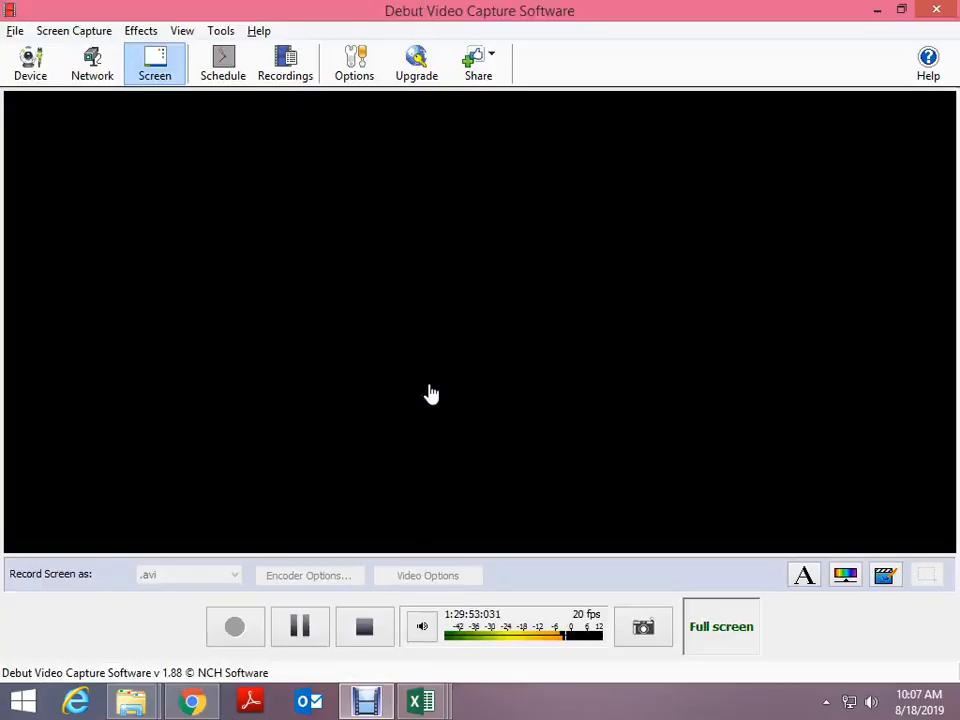
pyautogui.hotkey('alt', 'Tab')
pyautogui.hotkey('alt', 'Tab')
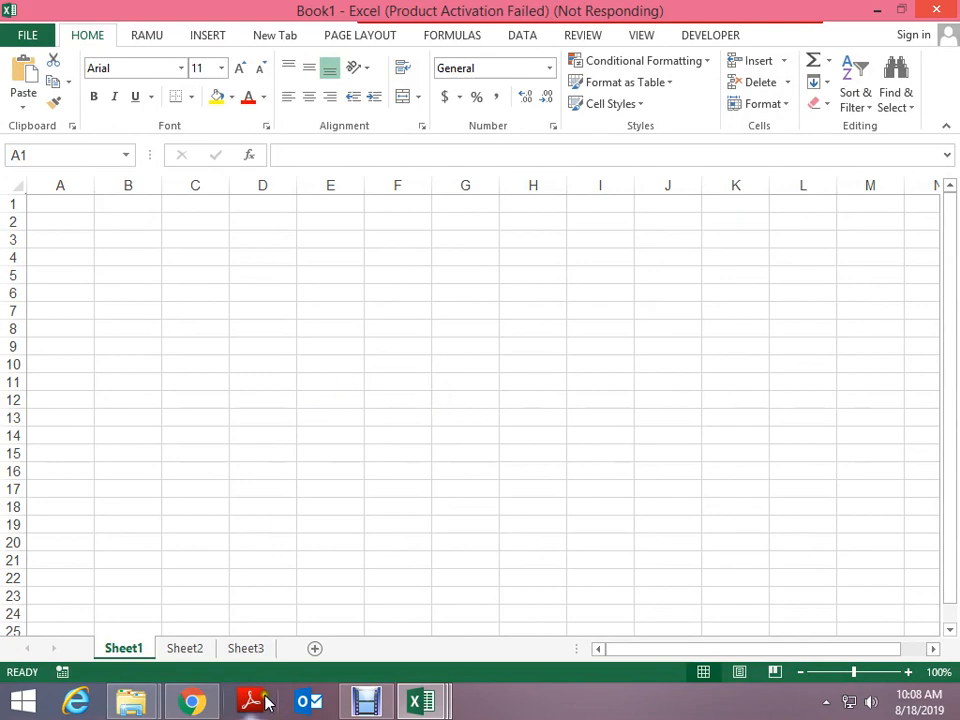
# Delete the pasted IRCTC logo as a test, undo it, and select cell G3
pyautogui.moveTo(190, 700)
pyautogui.moveTo(268, 617)
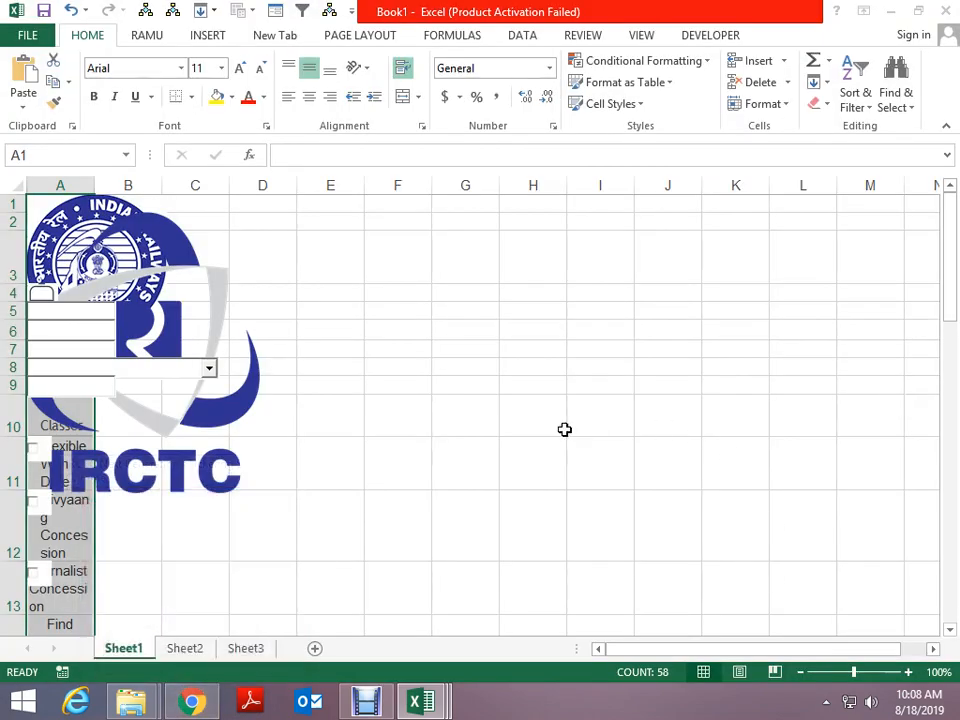
pyautogui.scroll(-4, 595, 513)
pyautogui.scroll(-16, 566, 438)
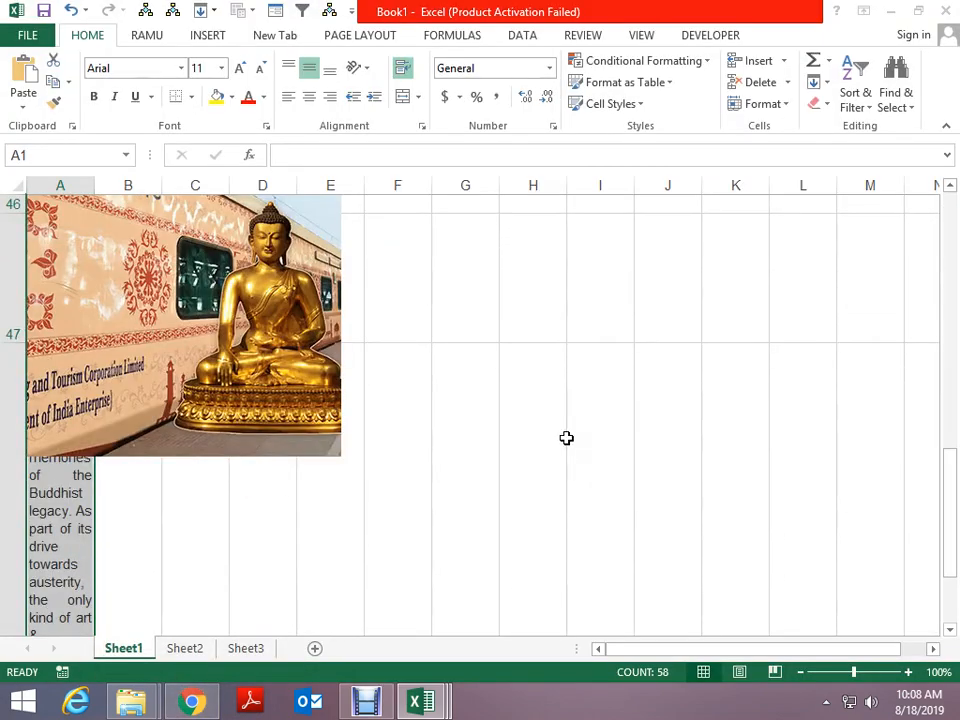
pyautogui.scroll(12, 568, 438)
pyautogui.scroll(15, 568, 438)
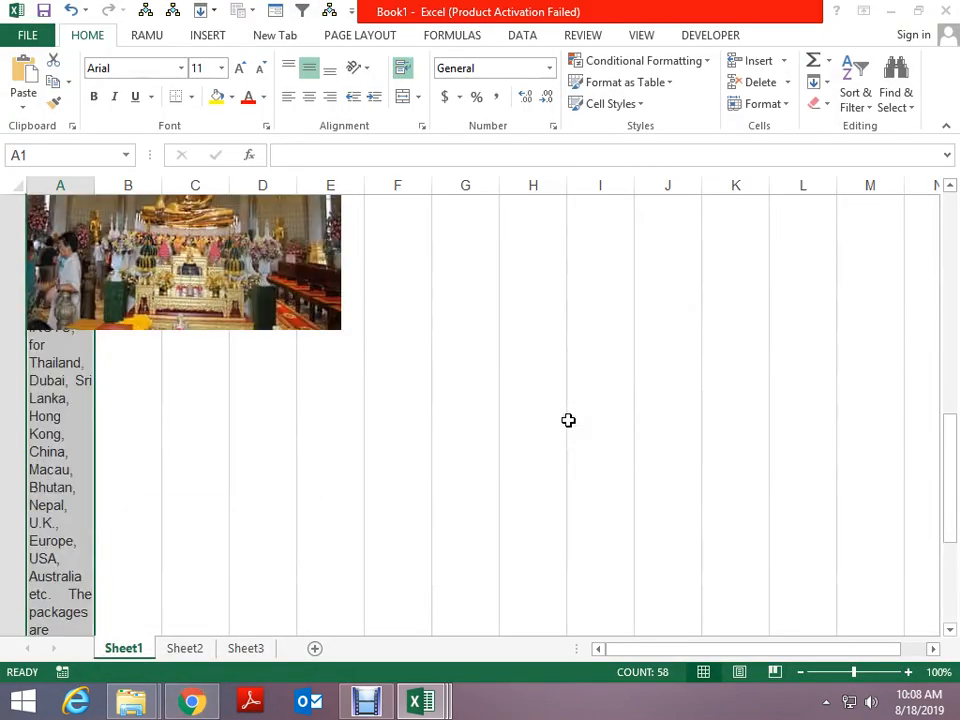
pyautogui.click(198, 402)
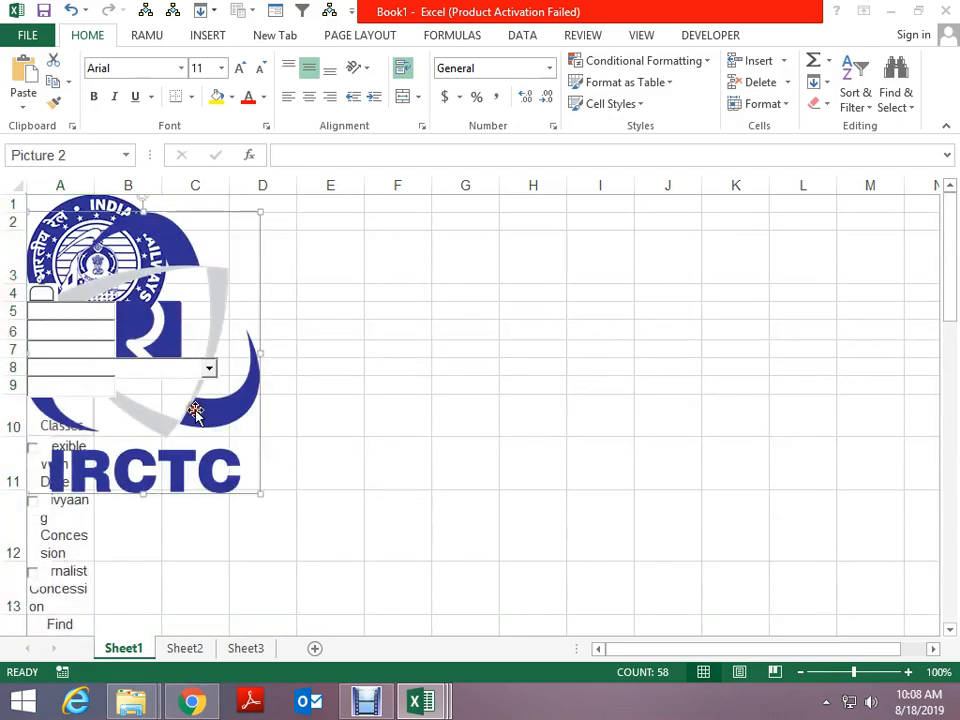
pyautogui.press('Delete')
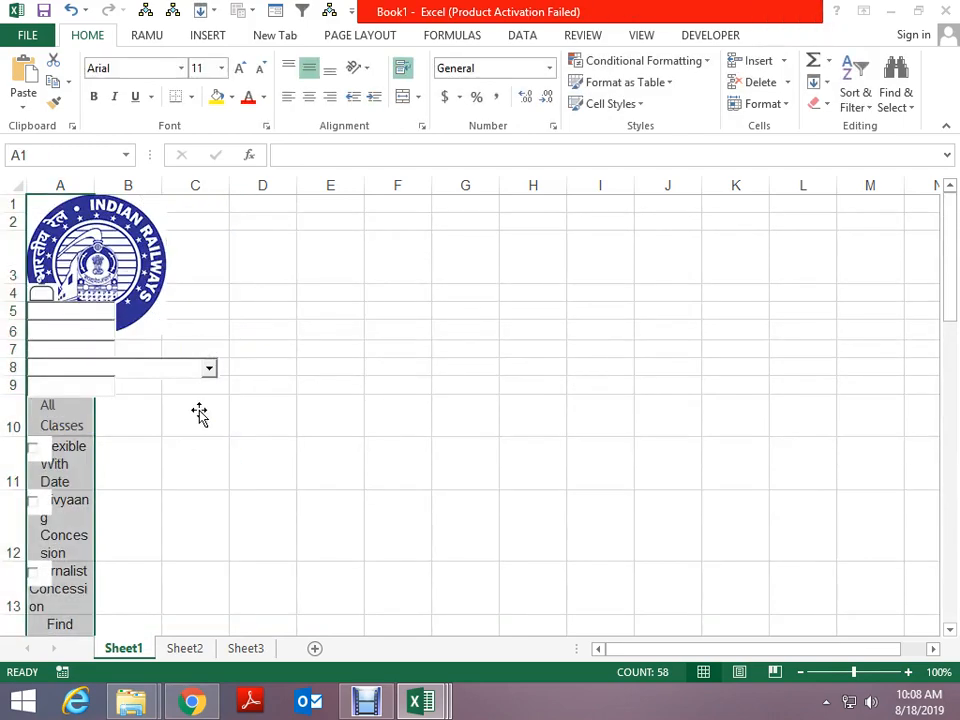
pyautogui.hotkey('ctrl', 'z')
pyautogui.click(466, 277)
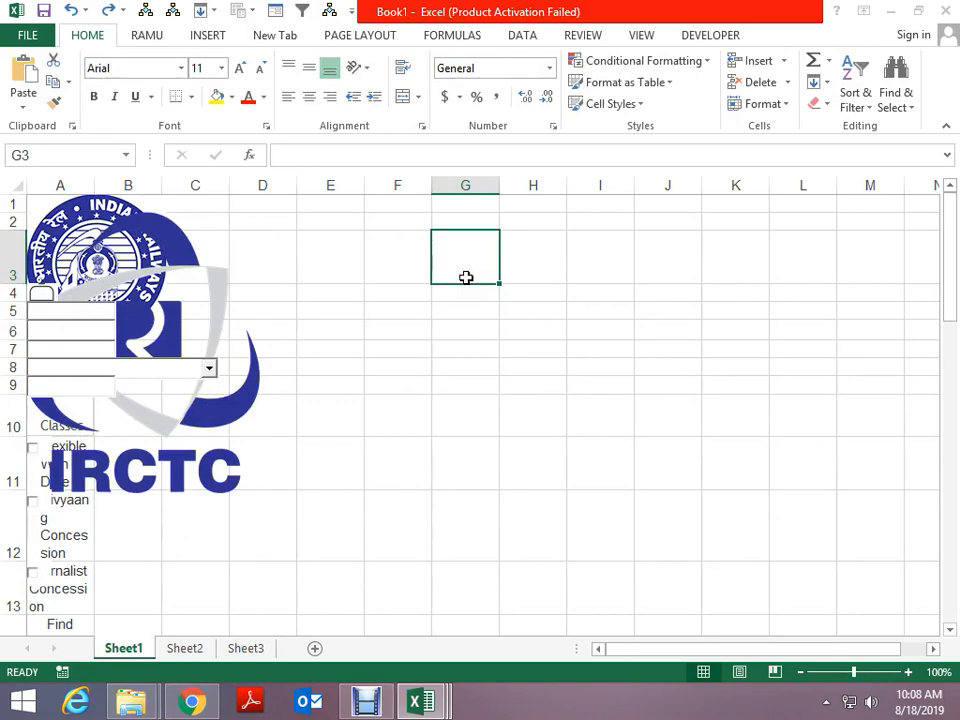
# Select all objects with Go To Special and delete every picture on Sheet1
pyautogui.hotkey('ctrl', 'g')
pyautogui.click(463, 448)
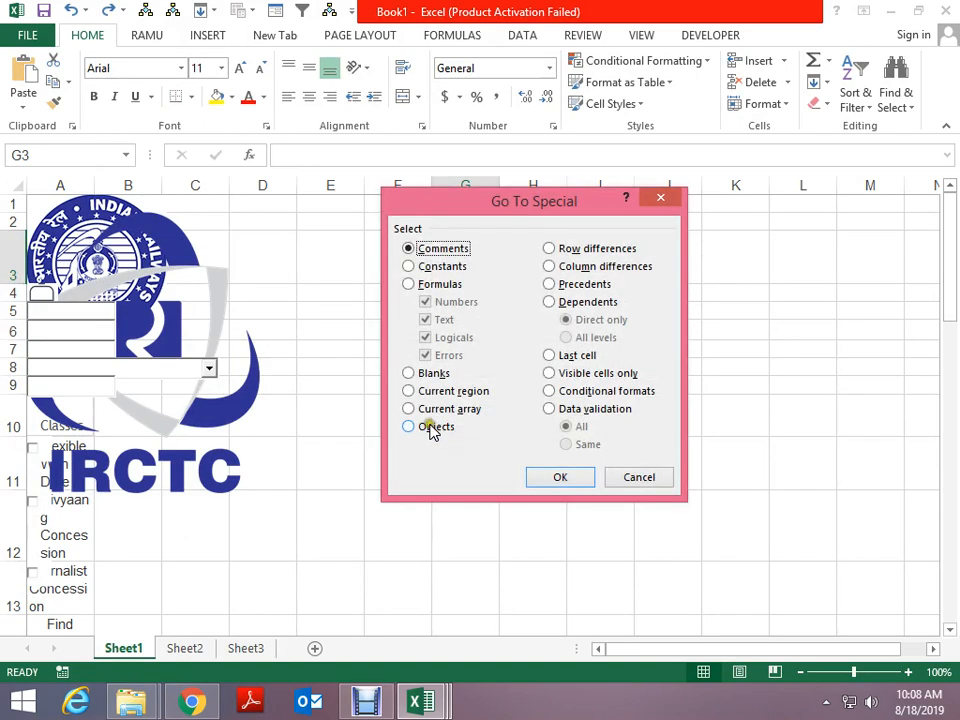
pyautogui.click(430, 427)
pyautogui.click(549, 478)
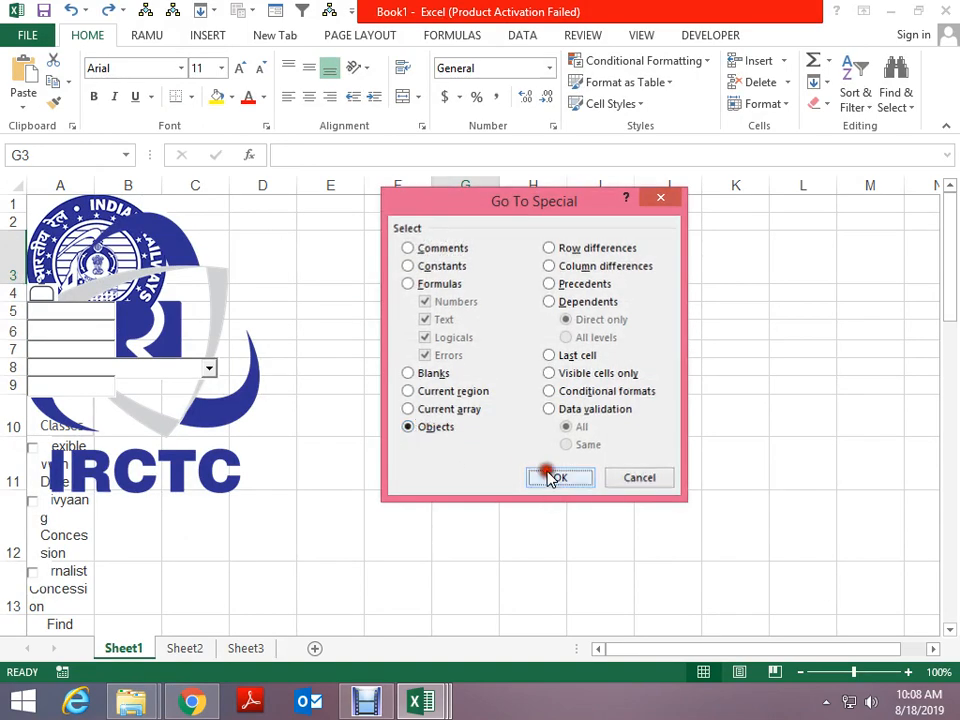
pyautogui.scroll(-15, 549, 478)
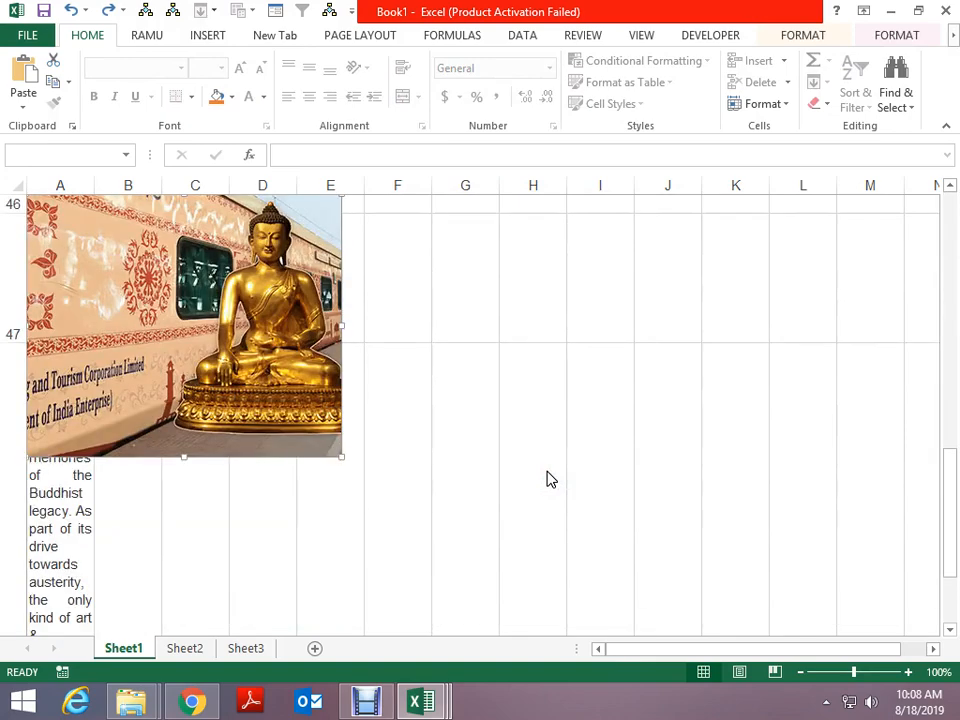
pyautogui.press('Delete')
pyautogui.scroll(-10, 549, 478)
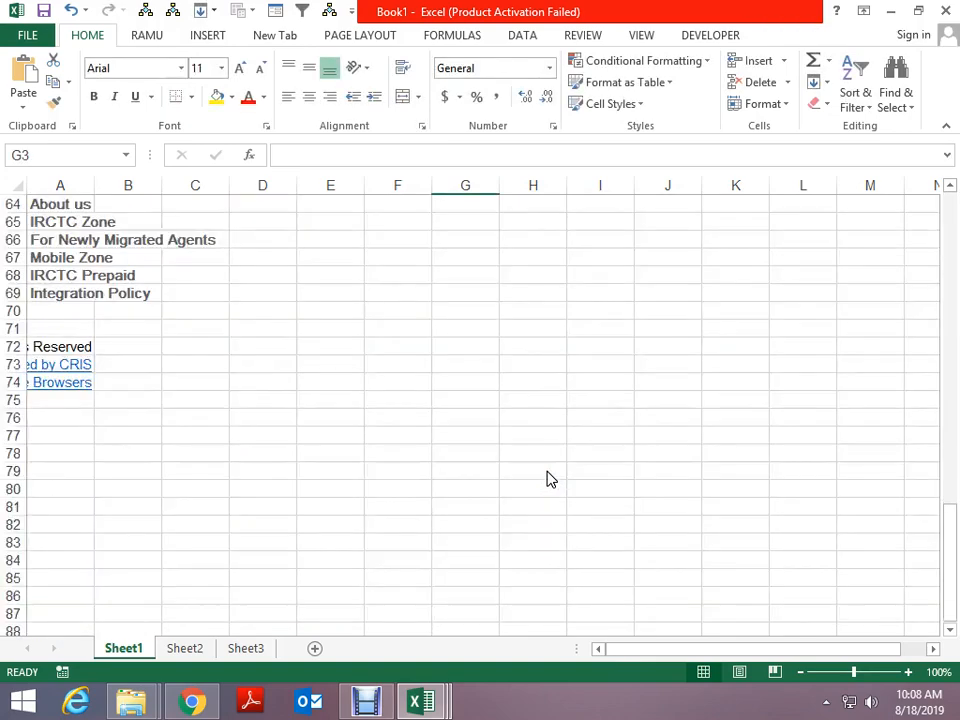
pyautogui.scroll(13, 549, 478)
pyautogui.scroll(12, 549, 478)
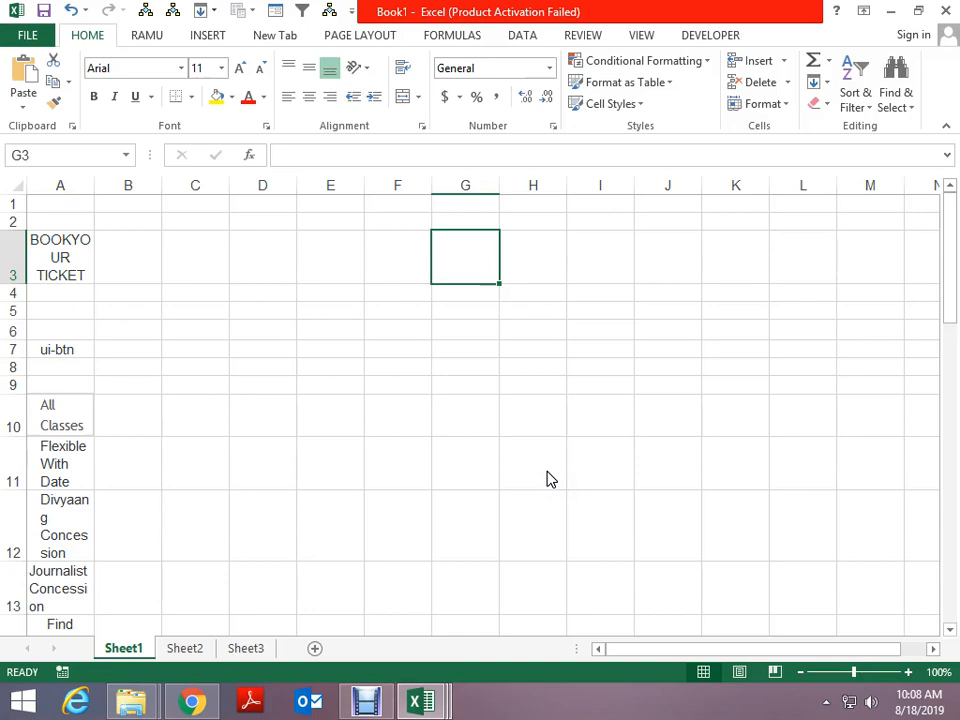
# In class file 18 aug 2019.xlsx, delete Sheet14 holding the pasted Hindi news
pyautogui.hotkey('alt', 'Tab')
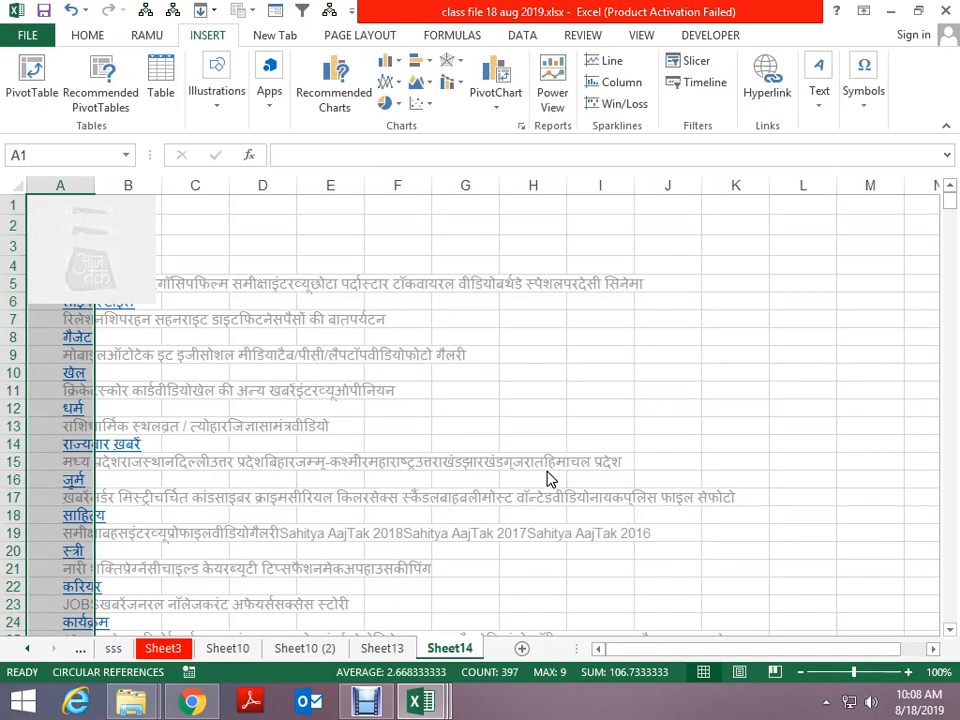
pyautogui.scroll(-12, 566, 379)
pyautogui.scroll(8, 567, 381)
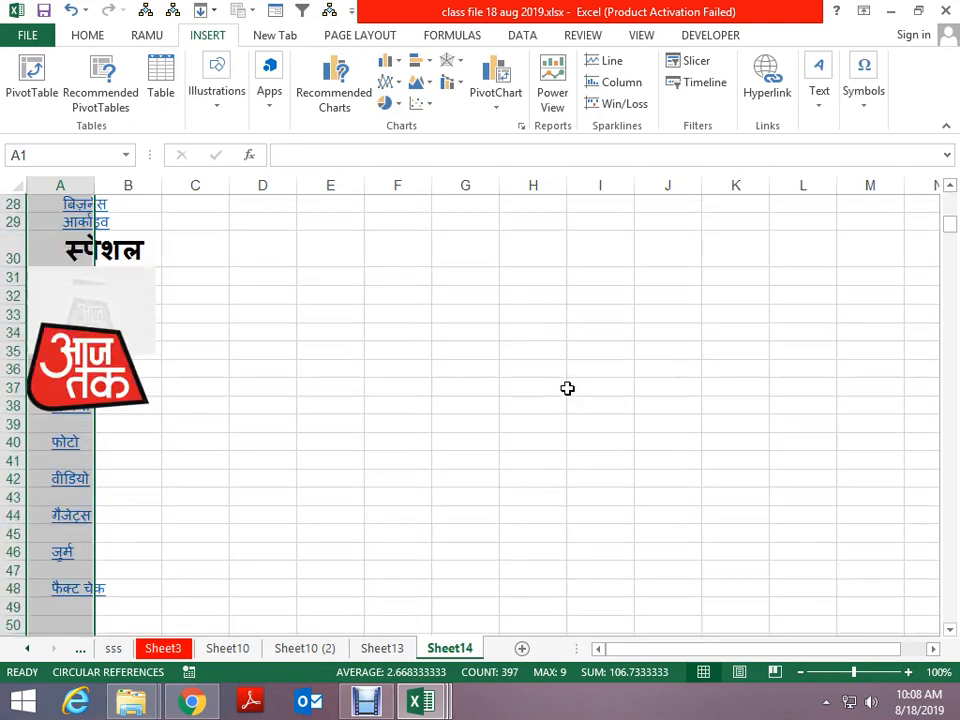
pyautogui.scroll(3, 567, 388)
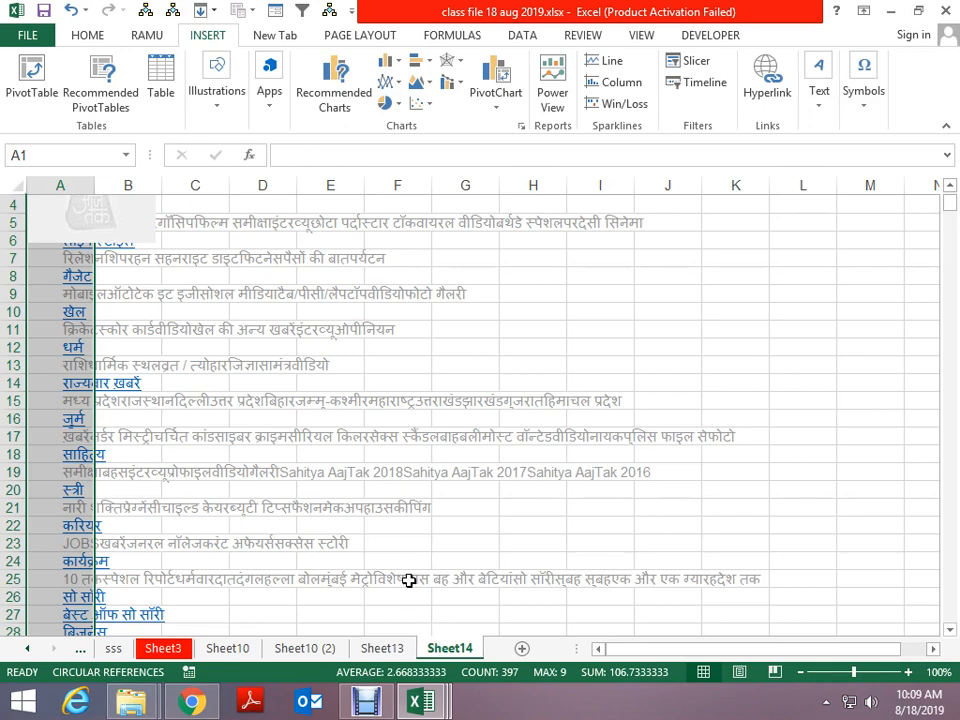
pyautogui.hotkey('alt', 'e')
pyautogui.press('l')
pyautogui.press('Return')
# Close Book1 without saving and close the leftover empty Excel window
pyautogui.hotkey('ctrl', 'Tab')
pyautogui.hotkey('ctrl', 'Tab')
pyautogui.hotkey('ctrl', 'Tab')
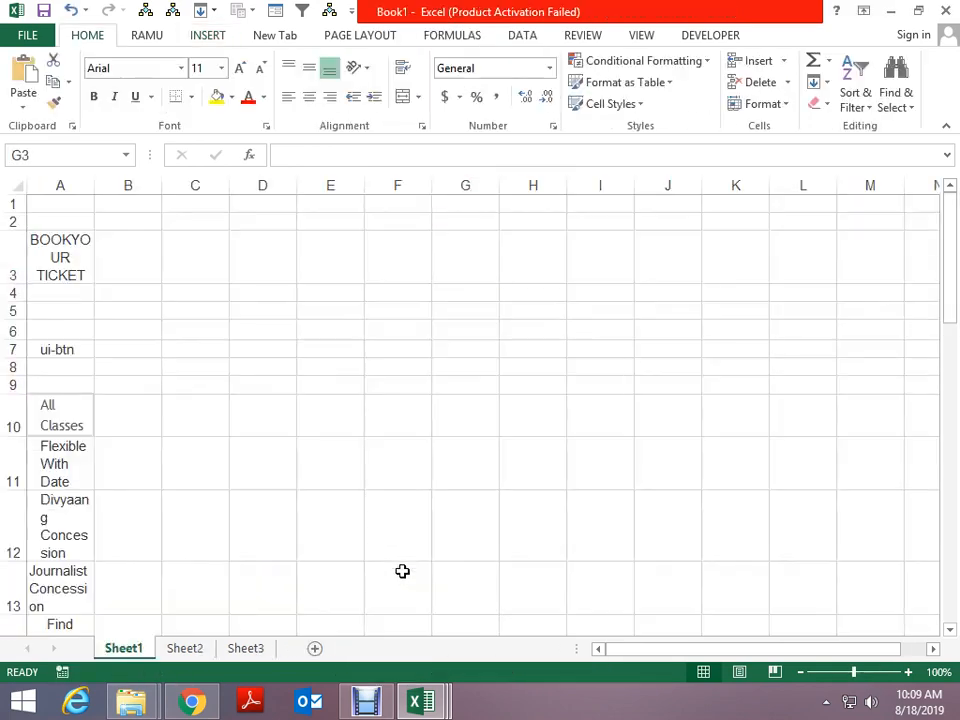
pyautogui.hotkey('ctrl', 'w')
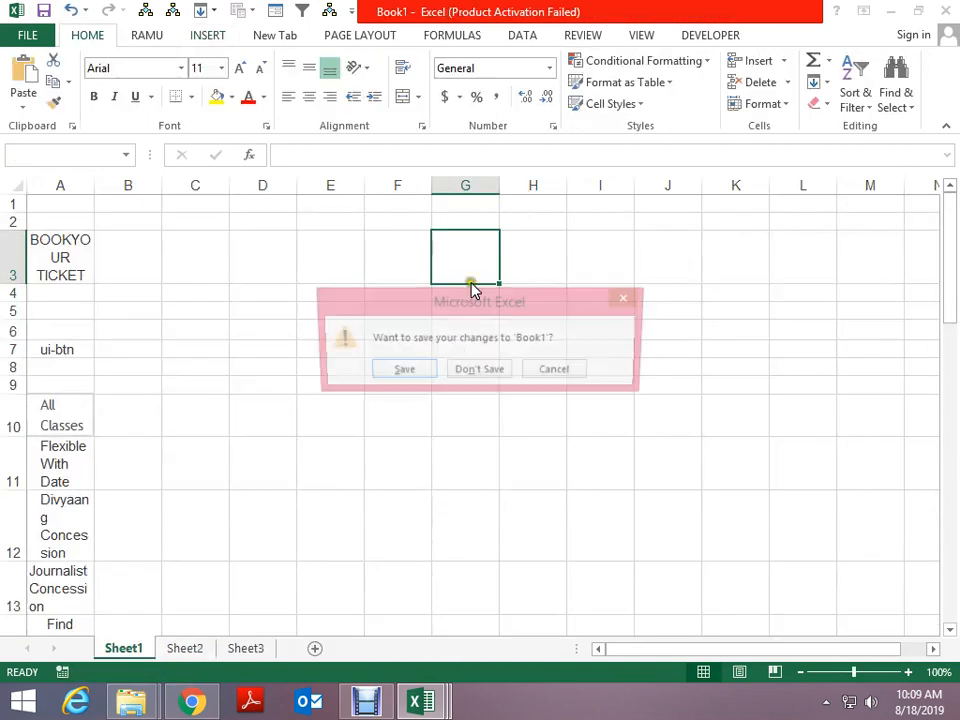
pyautogui.click(494, 370)
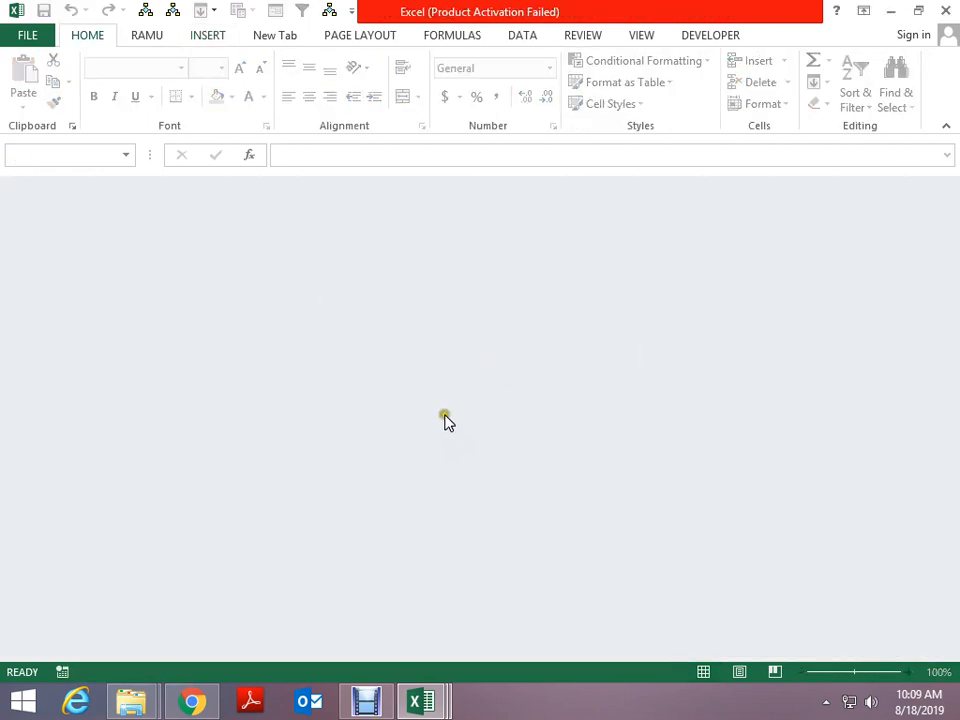
pyautogui.click(943, 11)
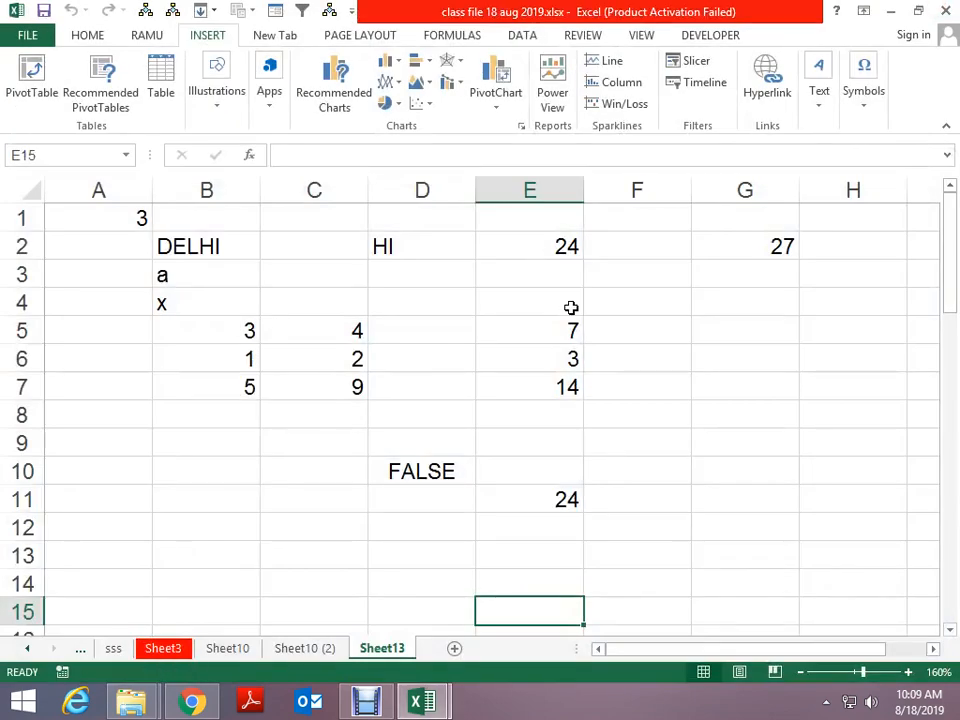
# Bring up the Go To Special options on Sheet13 of the class file
pyautogui.scroll(-2, 570, 306)
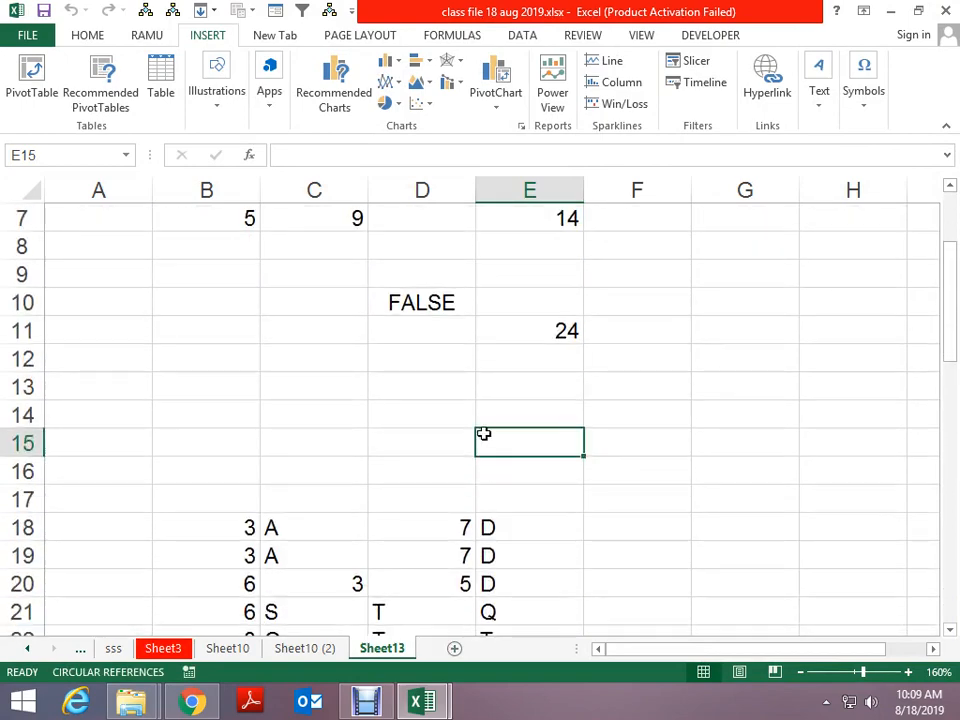
pyautogui.press('F5')
pyautogui.click(540, 360)
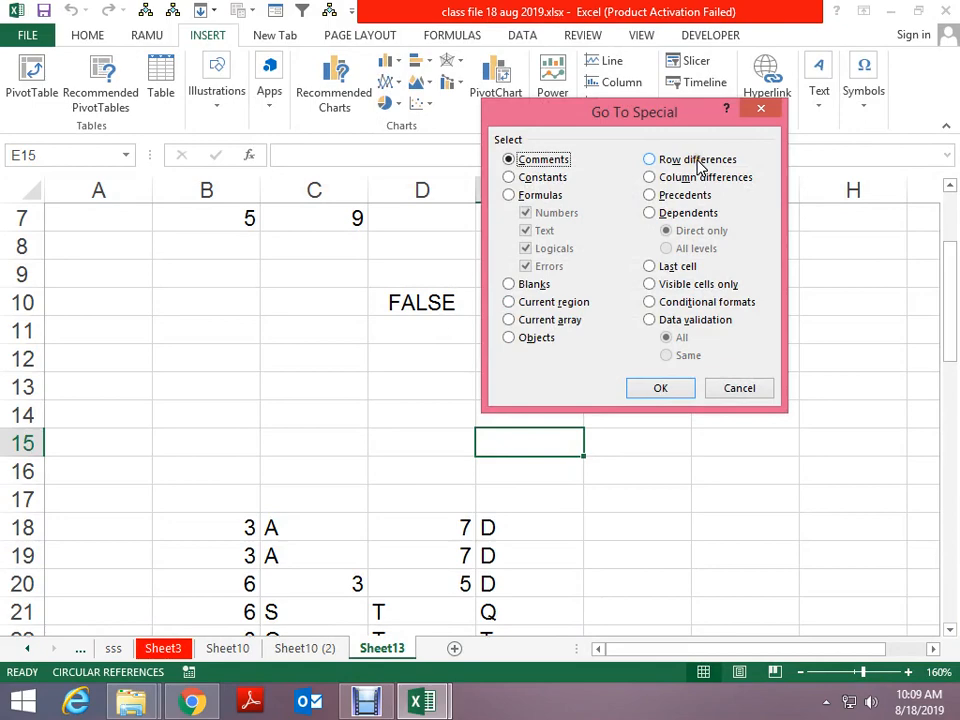
# Enter 5, 4, 3, 4 across B74:E74
pyautogui.press('Escape')
pyautogui.scroll(-20, 640, 374)
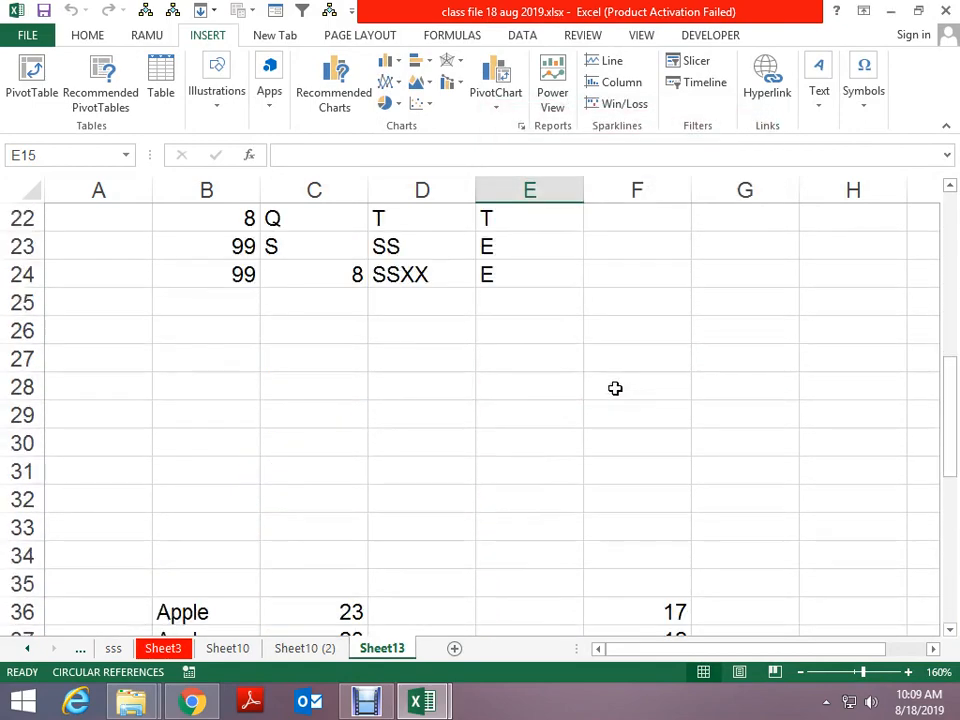
pyautogui.scroll(-1, 456, 393)
pyautogui.click(253, 328)
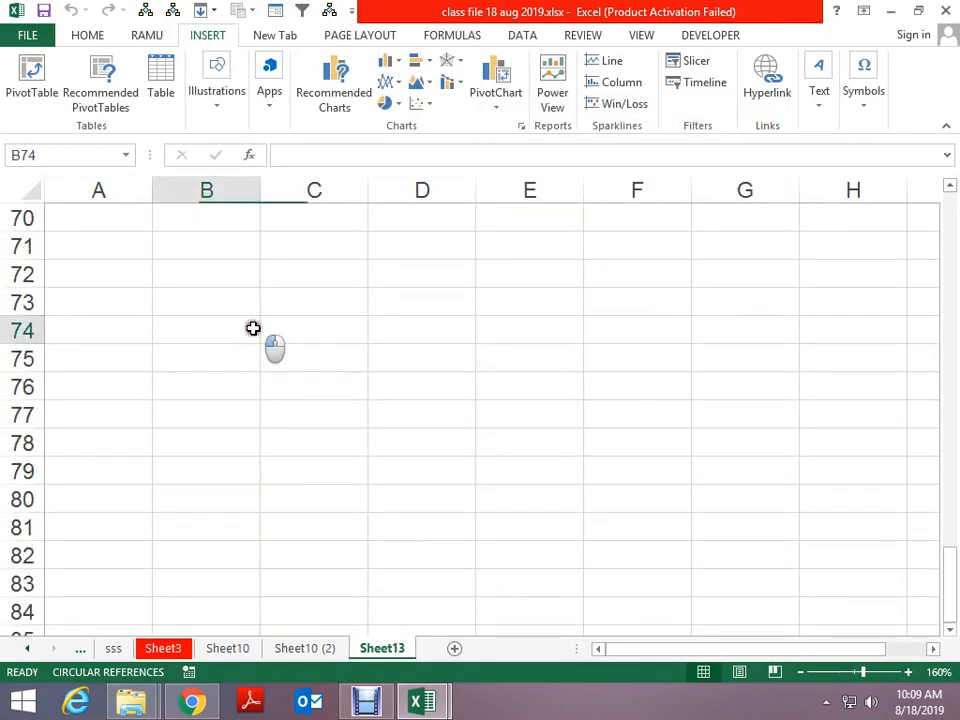
pyautogui.write('5')
pyautogui.press('Tab')
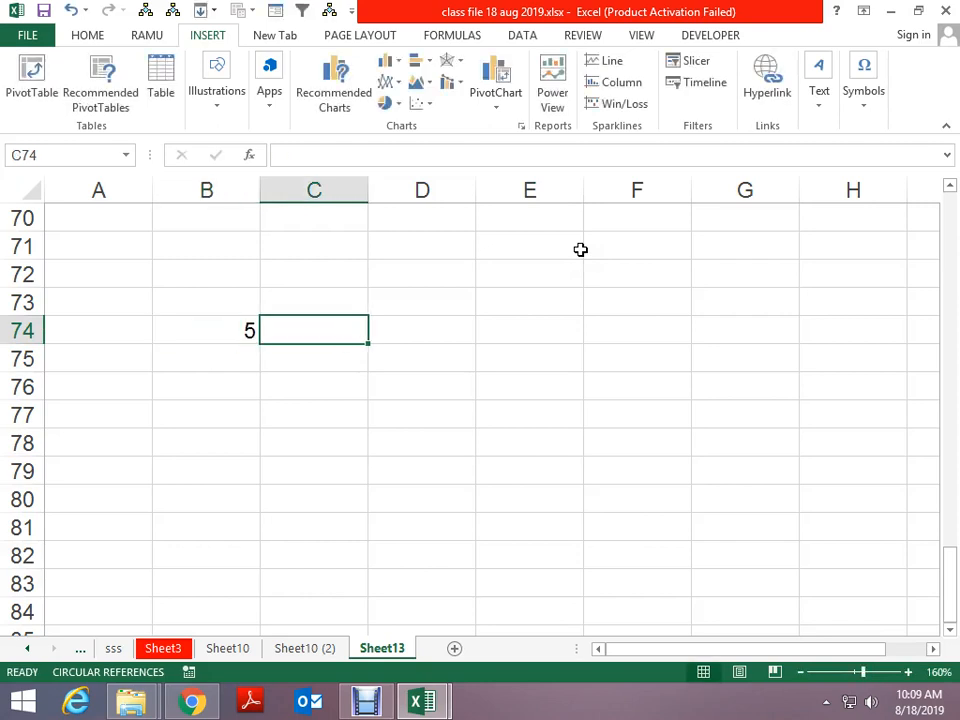
pyautogui.write('4')
pyautogui.press('Tab')
pyautogui.write('3')
pyautogui.press('Tab')
pyautogui.write('4')
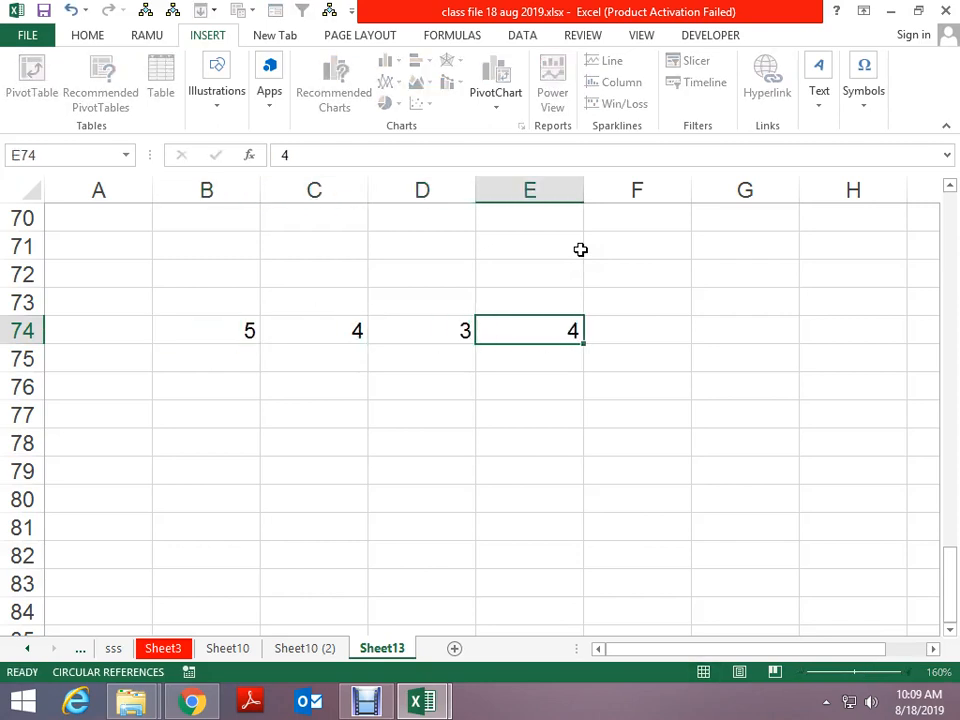
pyautogui.press('Return')
# Fill row 75 with 5, 7, 8, 4 in B75:E75
pyautogui.press('Left')
pyautogui.press('Left')
pyautogui.press('Left')
pyautogui.write('4')
pyautogui.press('Left')
pyautogui.write('5')
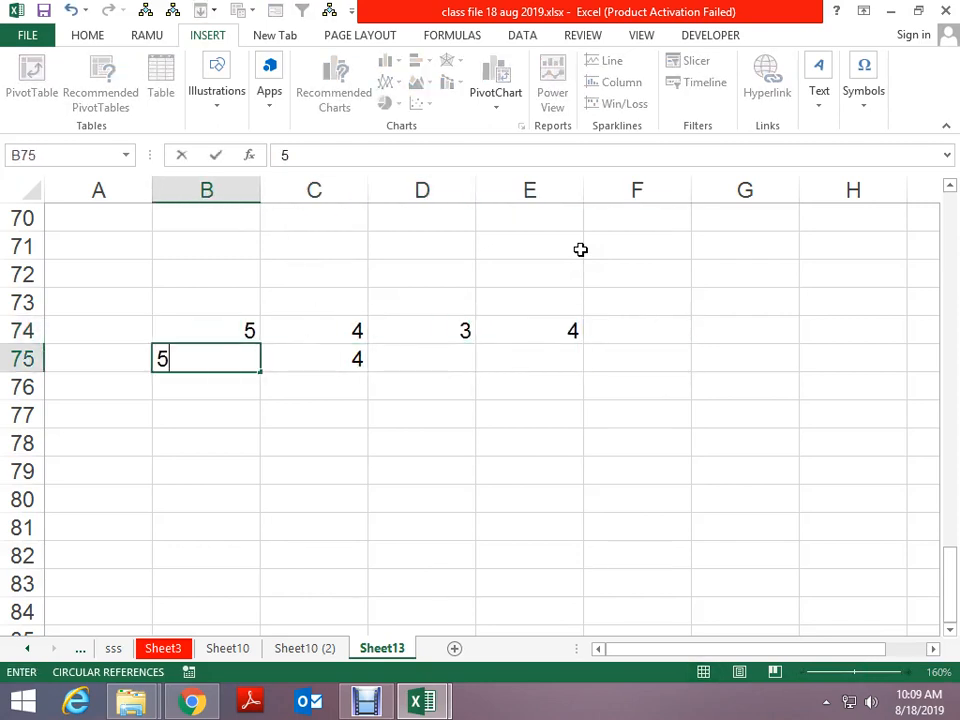
pyautogui.hotkey('ctrl', 'Return')
pyautogui.press('Right')
pyautogui.press('Right')
pyautogui.press('Left')
pyautogui.write('7')
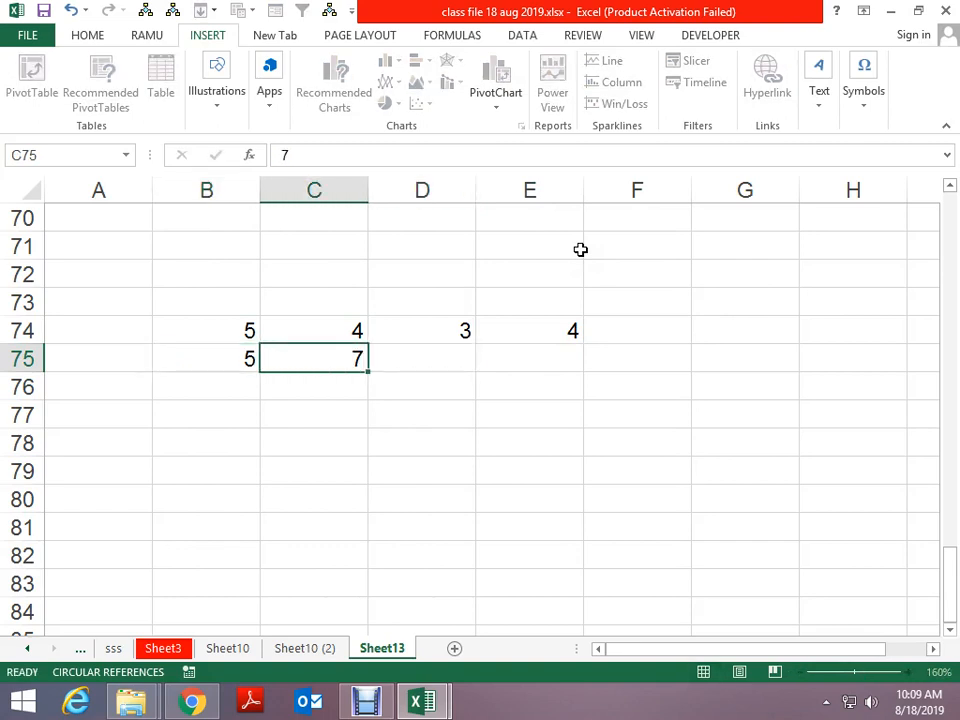
pyautogui.press('Tab')
pyautogui.write('3')
pyautogui.press('Tab')
pyautogui.write('4')
pyautogui.press('Return')
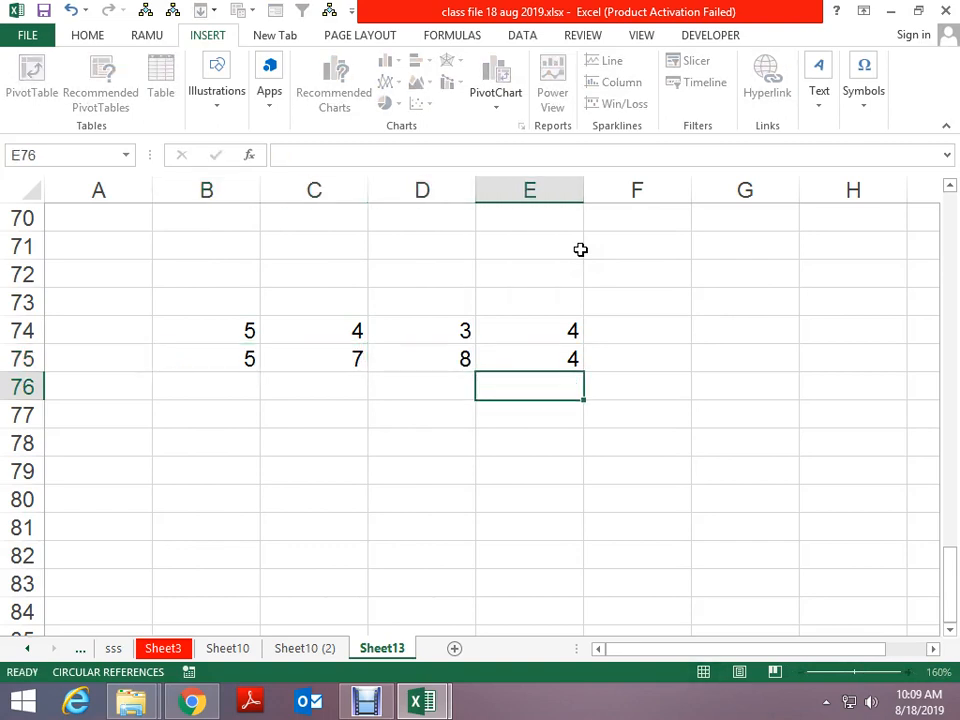
# Select B74:E75 and pick its row-difference cells via Go To Special
pyautogui.press('Up')
pyautogui.press('Left')
pyautogui.press('Left')
pyautogui.press('Left')
pyautogui.press('Up')
pyautogui.hotkey('shift', 'Down')
pyautogui.hotkey('shift', 'Right')
pyautogui.hotkey('shift', 'Right')
pyautogui.hotkey('shift', 'Right')
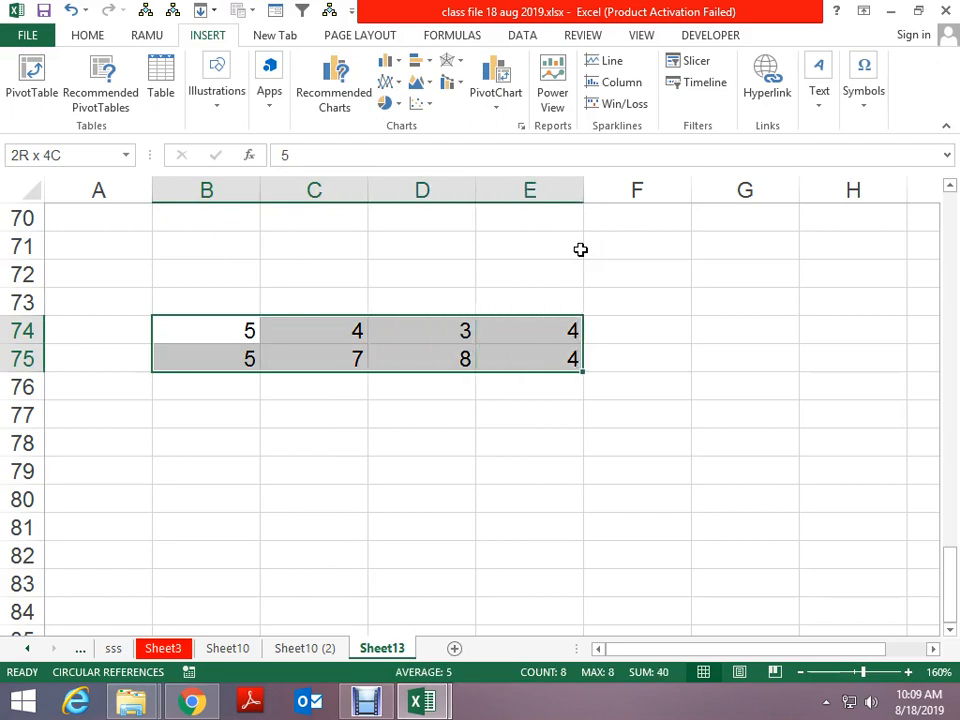
pyautogui.hotkey('ctrl', 'g')
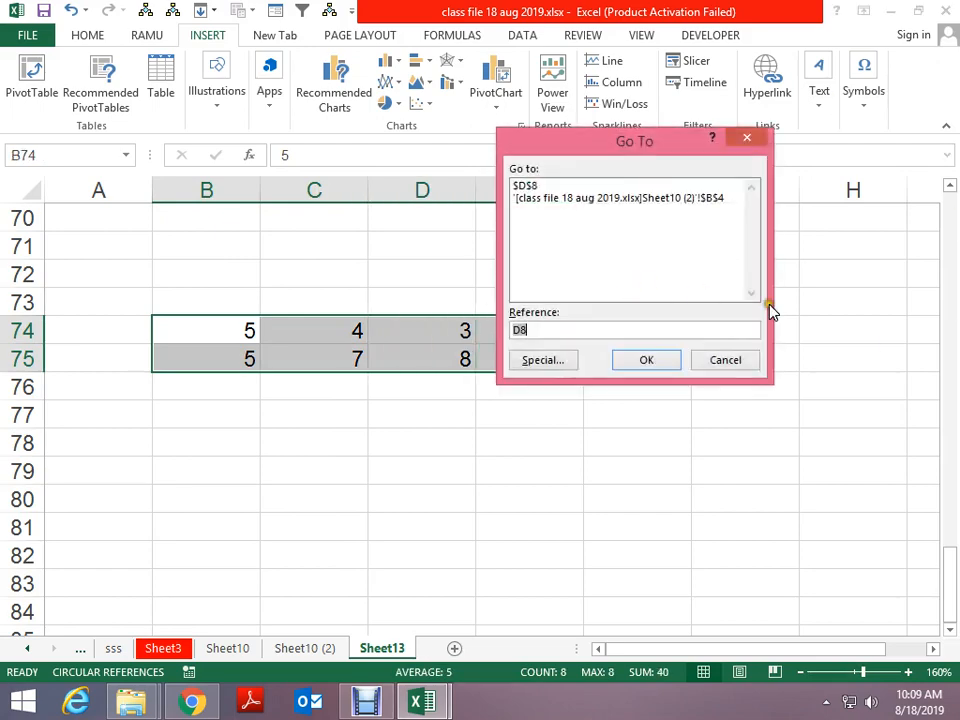
pyautogui.click(572, 360)
pyautogui.click(650, 159)
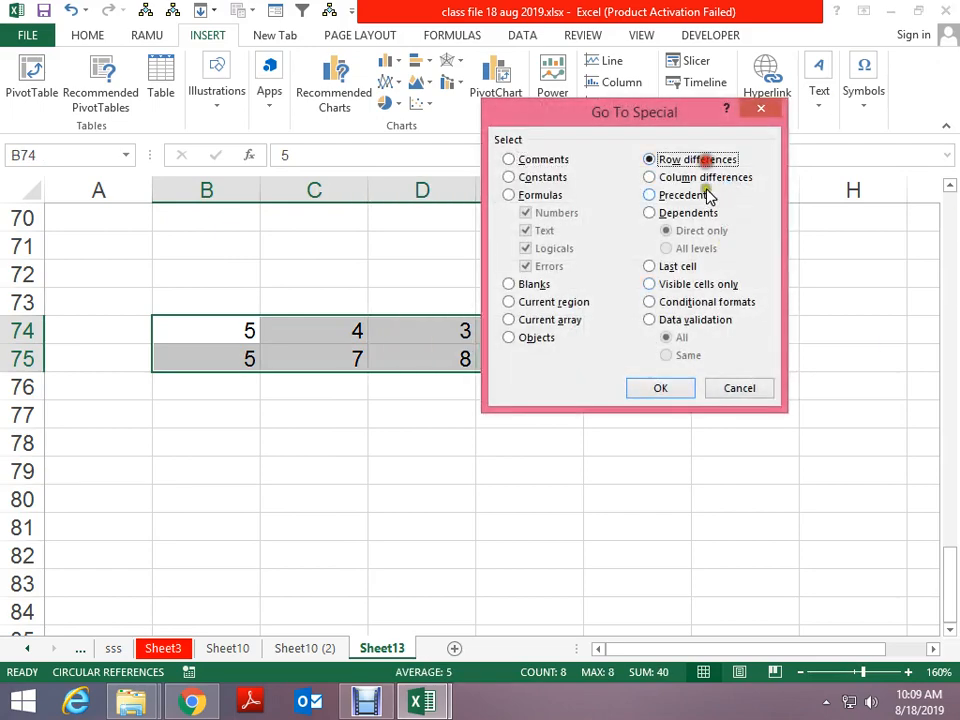
pyautogui.click(662, 388)
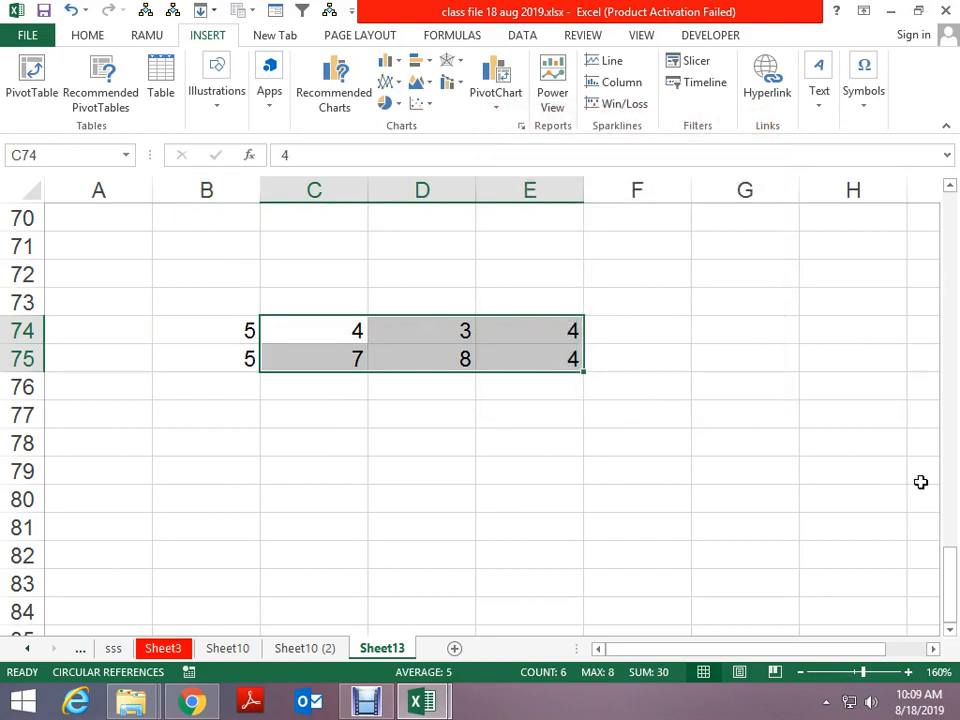
# Copy the B74:E75 grid and paste it as values only into B77:E78
pyautogui.press('Left')
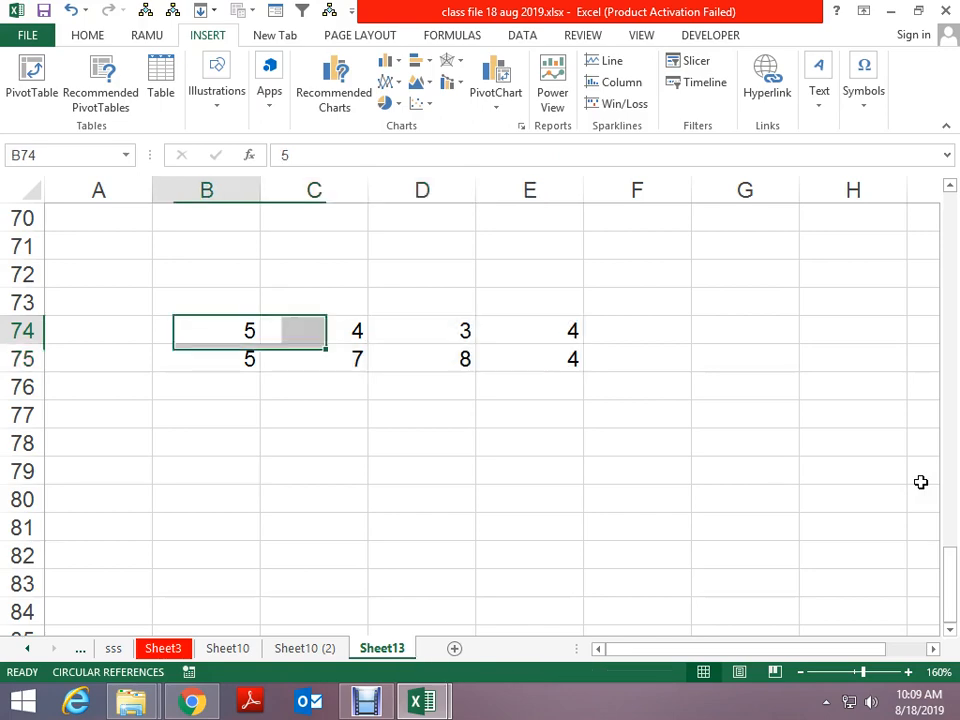
pyautogui.hotkey('ctrl', 'a')
pyautogui.hotkey('ctrl', 'c')
pyautogui.press('Down')
pyautogui.press('Down')
pyautogui.press('Down')
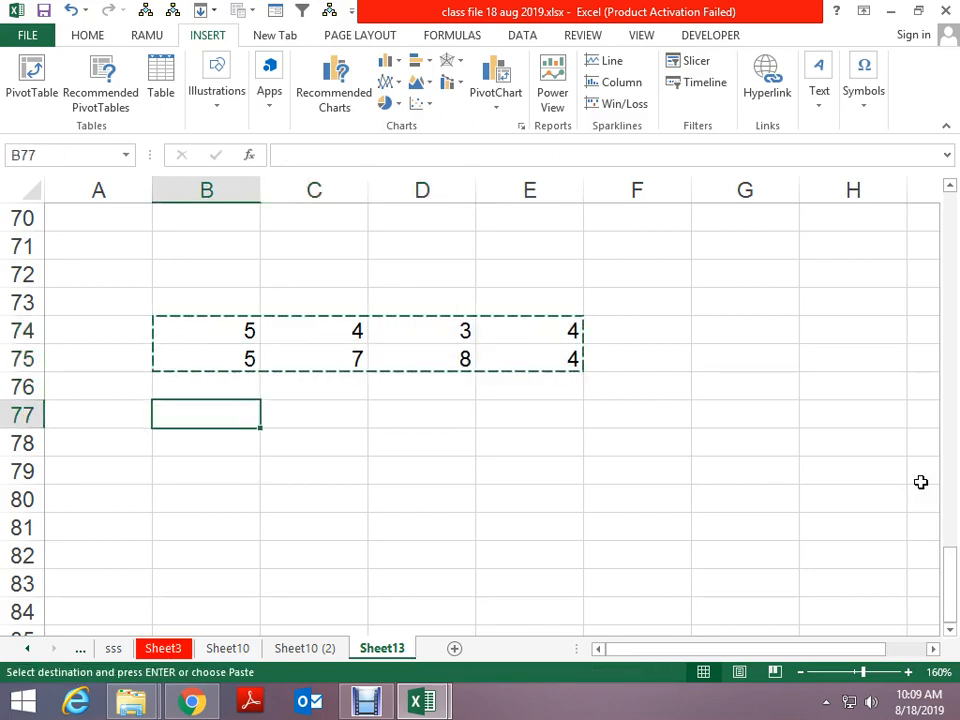
pyautogui.hotkey('ctrl', 'alt', 'v')
pyautogui.press('v')
pyautogui.press('Return')
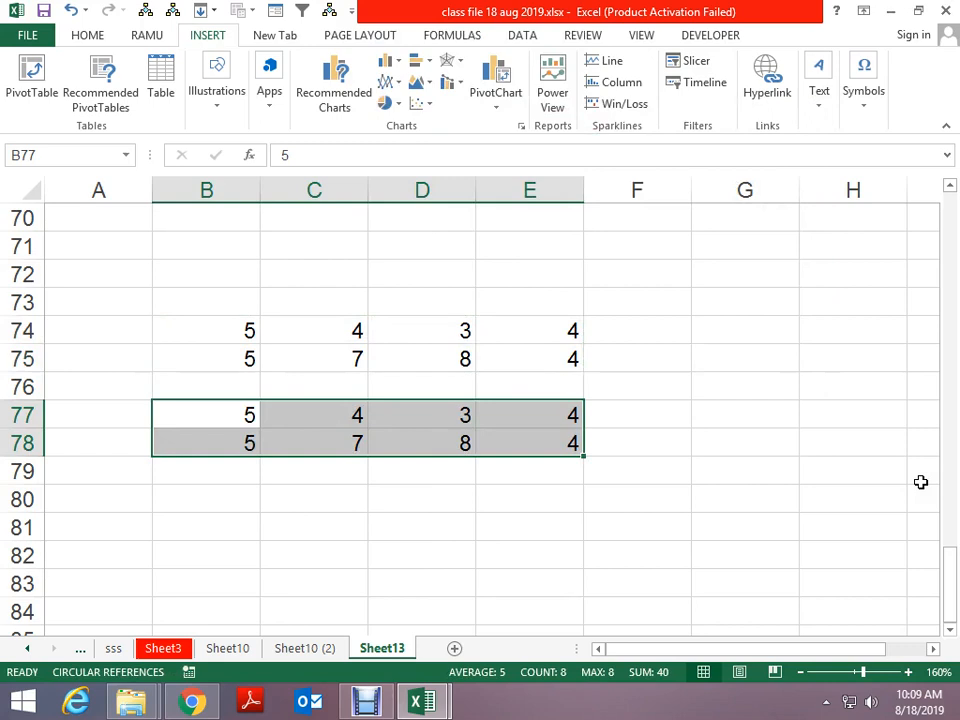
# Copy the B77:E78 block, cancelling stray 'v' entries in B79 and B80
pyautogui.hotkey('ctrl', 'c')
pyautogui.press('Down')
pyautogui.press('Down')
pyautogui.write('v')
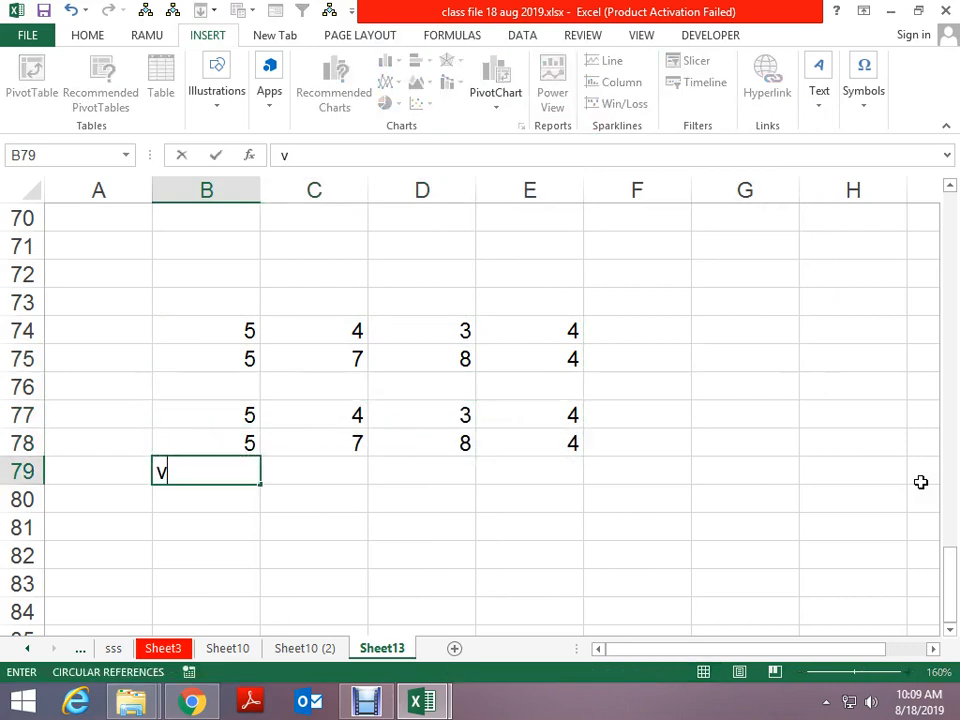
pyautogui.press('Escape')
pyautogui.press('Up')
pyautogui.press('Up')
pyautogui.hotkey('ctrl', 'a')
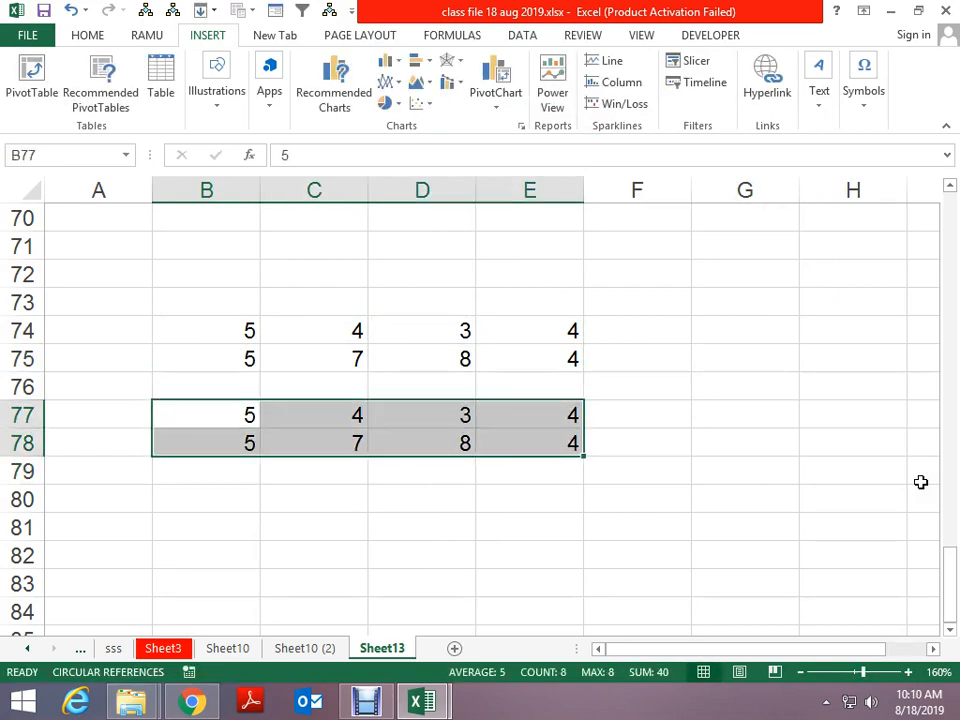
pyautogui.hotkey('ctrl', 'c')
pyautogui.press('Down')
pyautogui.press('Down')
pyautogui.press('Down')
pyautogui.write('v')
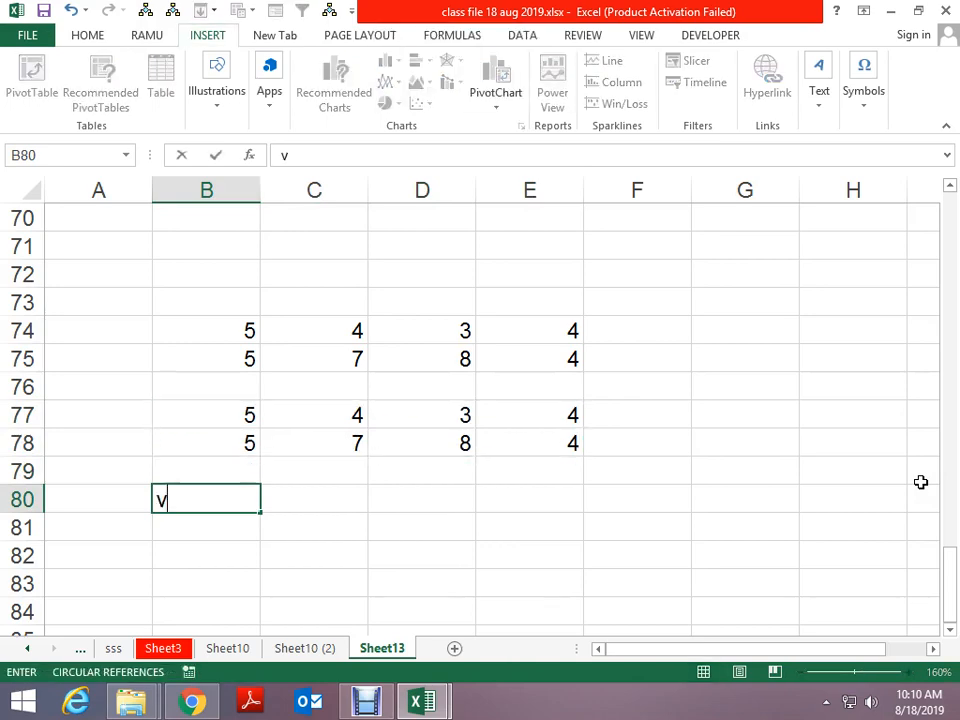
pyautogui.press('Escape')
pyautogui.press('Up')
pyautogui.press('Up')
pyautogui.press('Up')
pyautogui.hotkey('ctrl', 'a')
pyautogui.hotkey('ctrl', 'c')
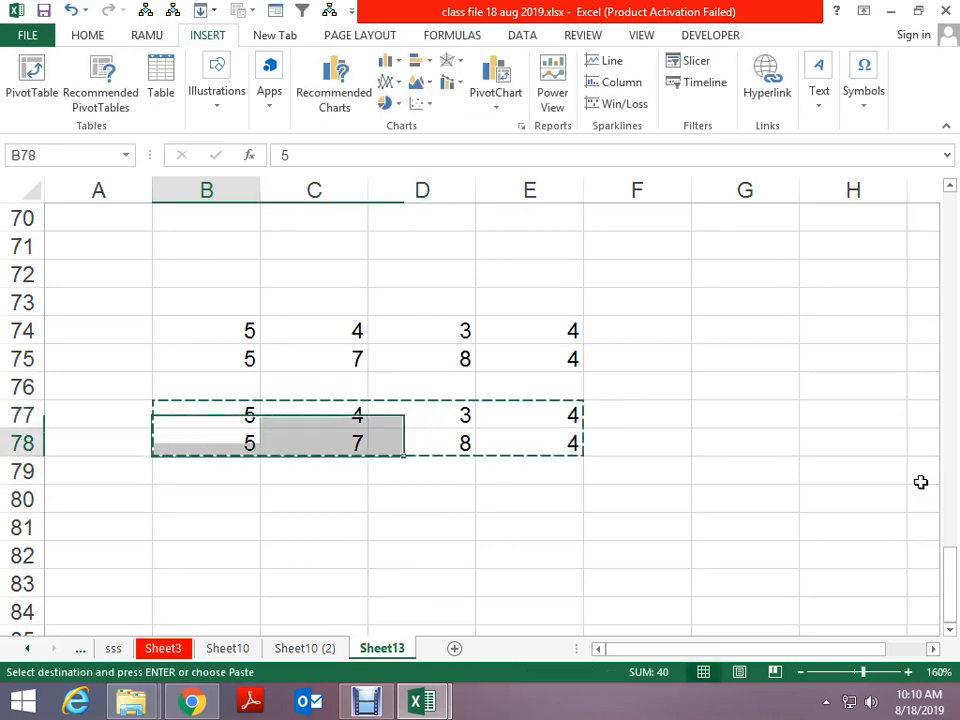
# Paste the block transposed at B81, giving 5,5 / 4,7 / 3,8 / 4,4
pyautogui.press('Down')
pyautogui.press('Down')
pyautogui.press('Down')
pyautogui.hotkey('alt', 'e')
pyautogui.press('s')
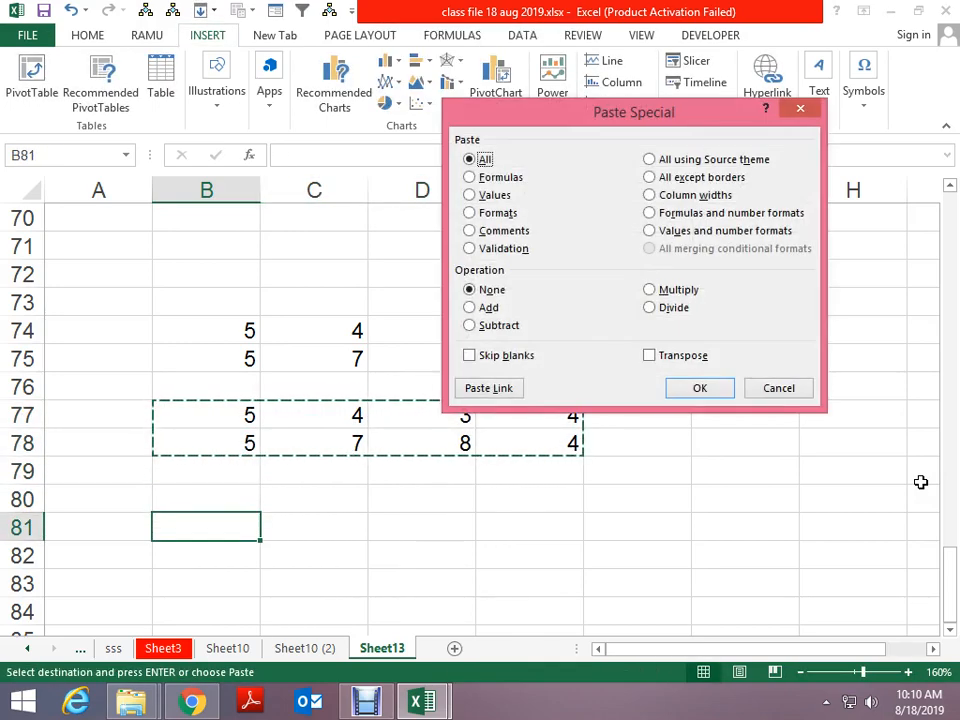
pyautogui.hotkey('alt', 'e')
pyautogui.press('Return')
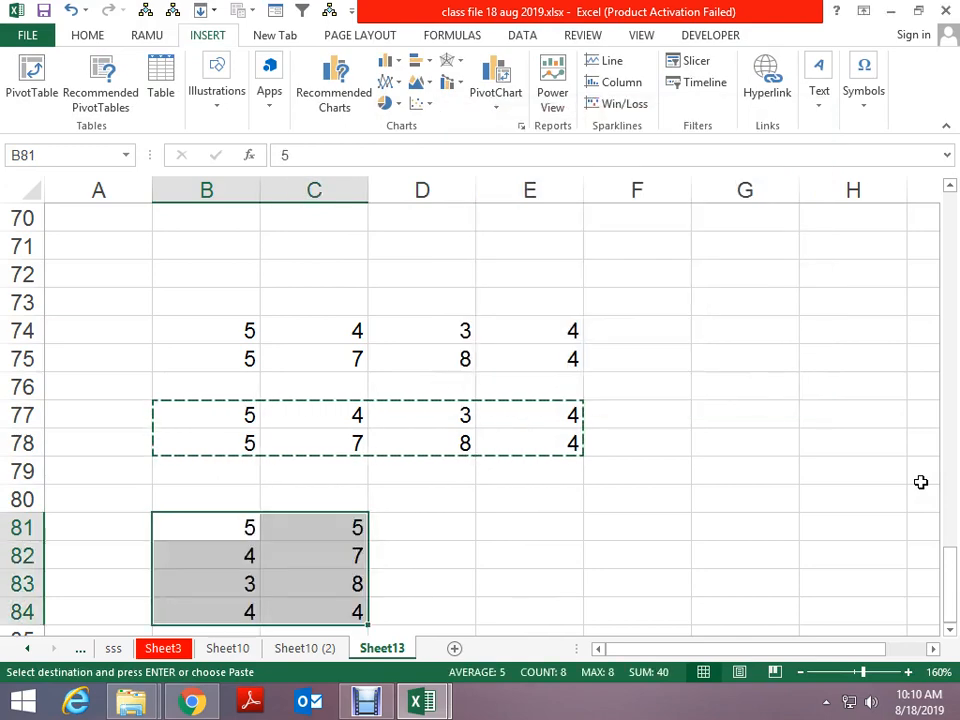
pyautogui.press('Escape')
pyautogui.scroll(-1, 812, 362)
# Select the row-difference cells of the transposed B81:C84 block
pyautogui.hotkey('ctrl', 'g')
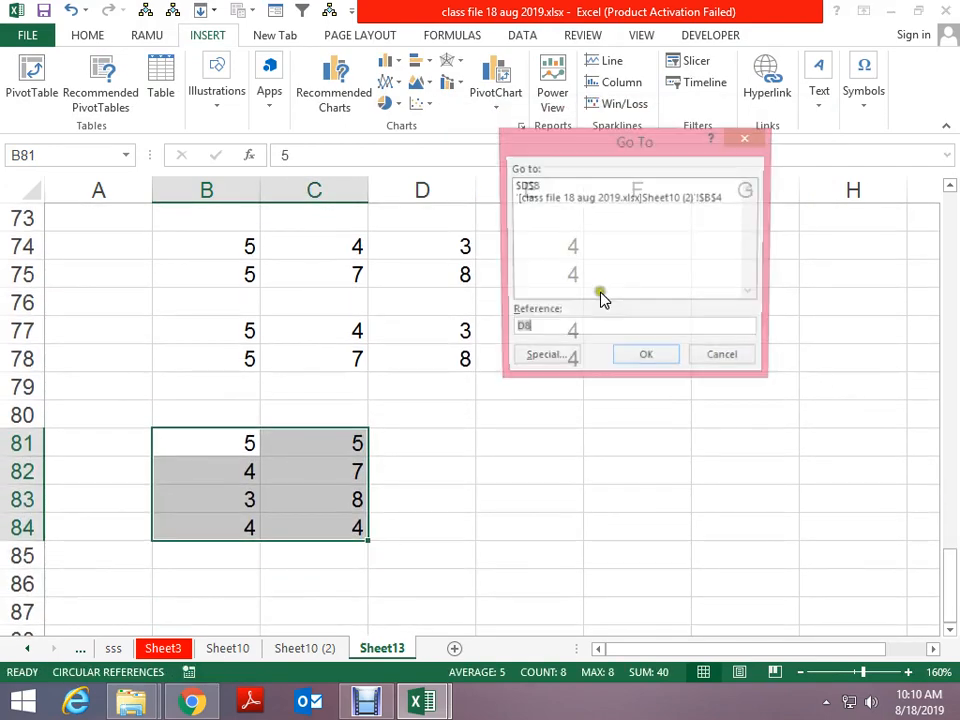
pyautogui.click(558, 358)
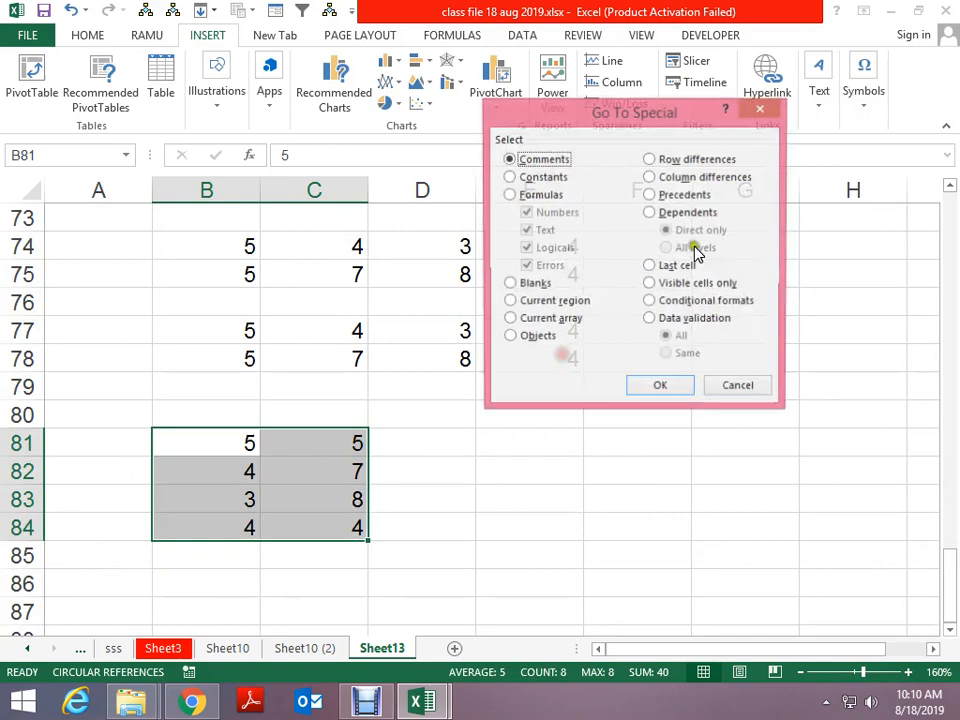
pyautogui.click(701, 160)
pyautogui.click(664, 388)
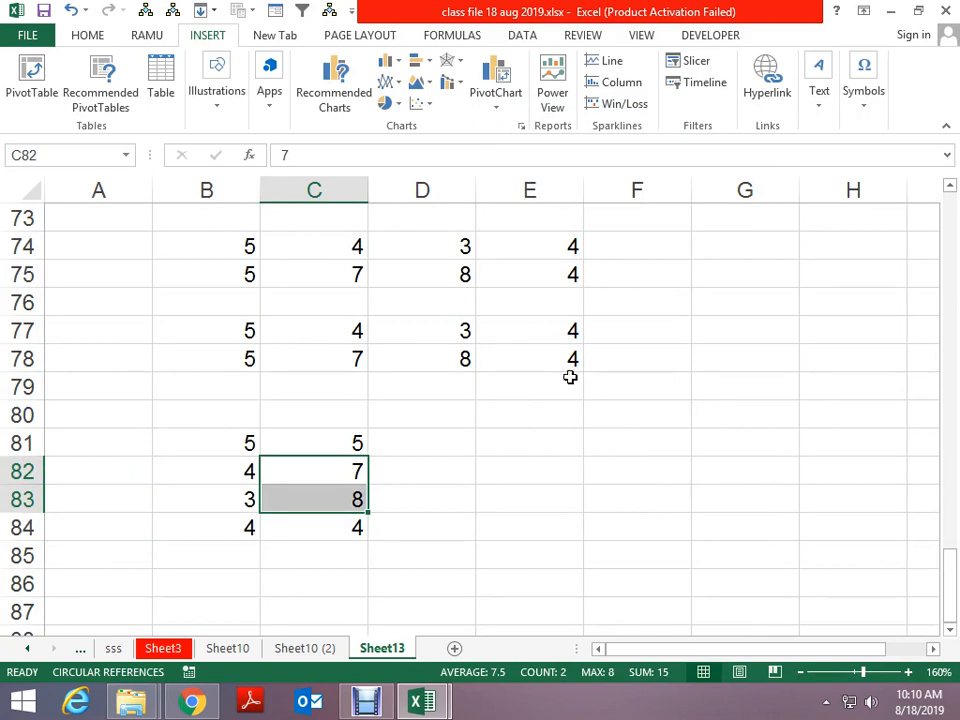
# Select B77:E78 and pick its column-difference cells C78:D78
pyautogui.moveTo(253, 326); pyautogui.dragTo(536, 352)
pyautogui.press('F5')
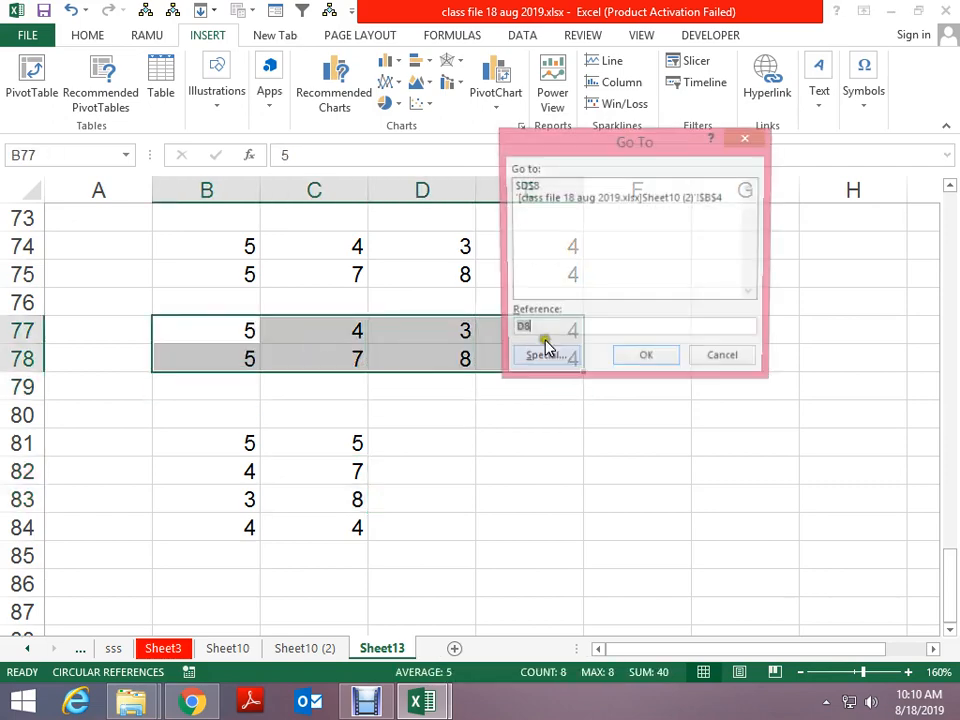
pyautogui.click(553, 361)
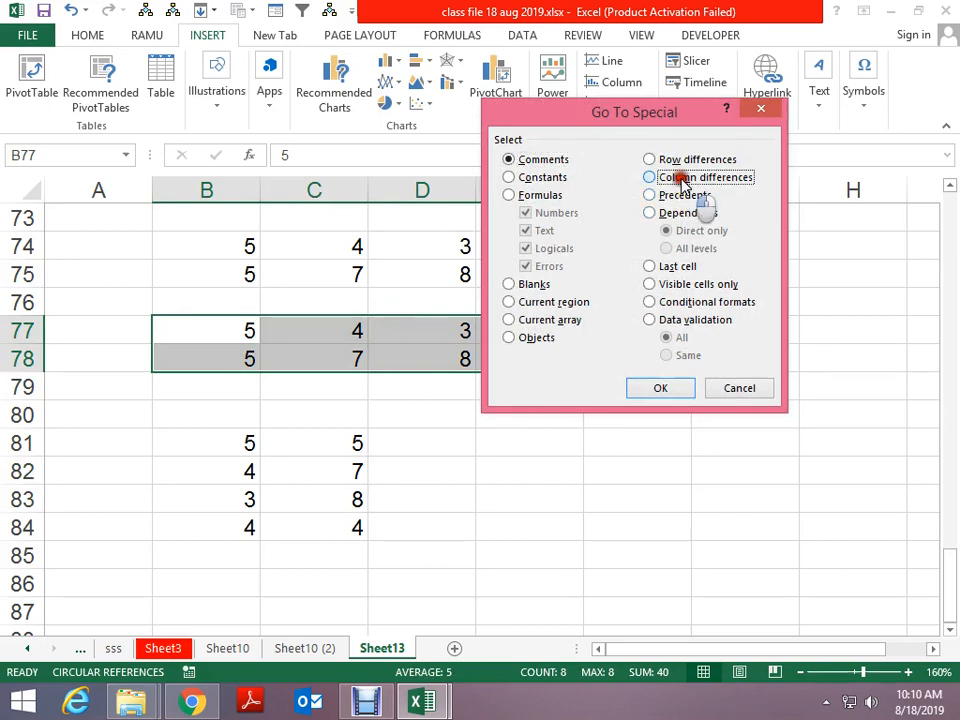
pyautogui.click(651, 242)
pyautogui.click(662, 390)
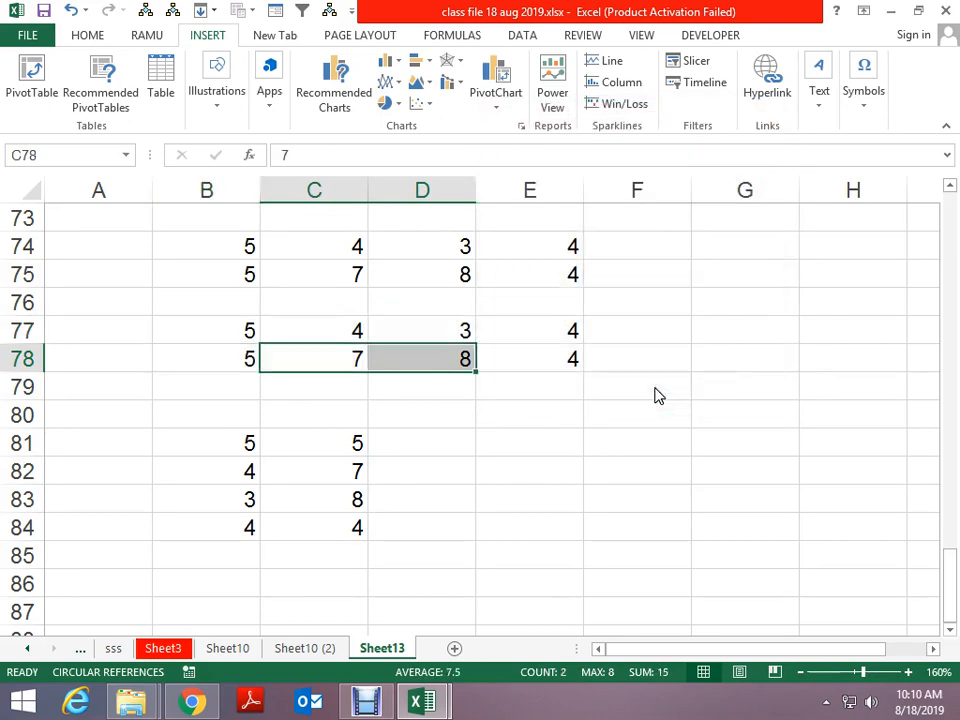
# Reopen the Go To Special options, close them, and select cell E84
pyautogui.press('F5')
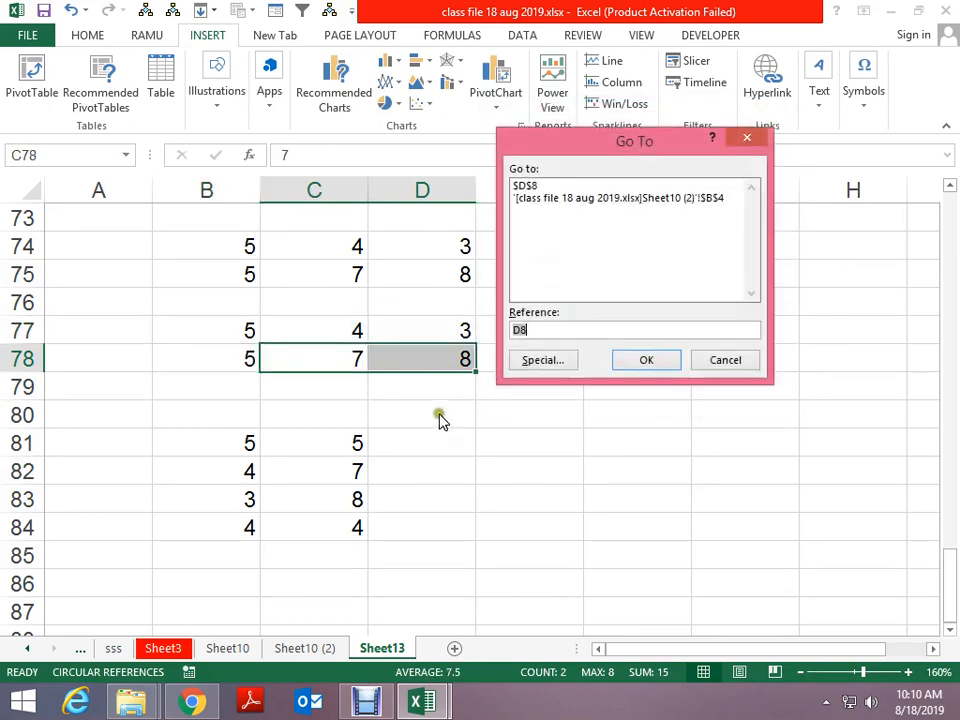
pyautogui.click(551, 360)
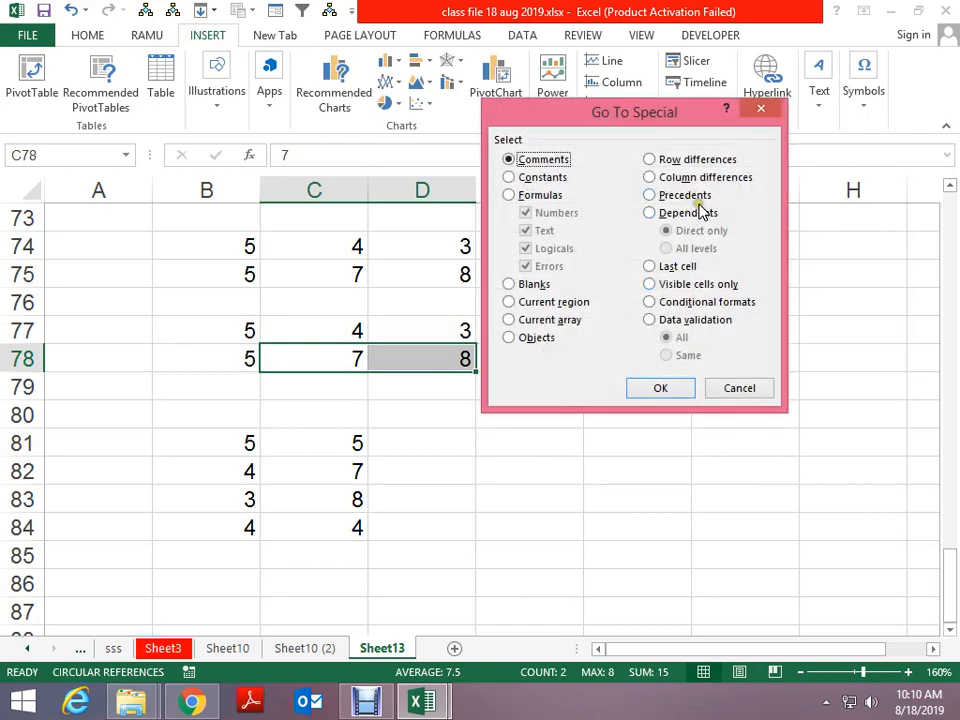
pyautogui.click(660, 388)
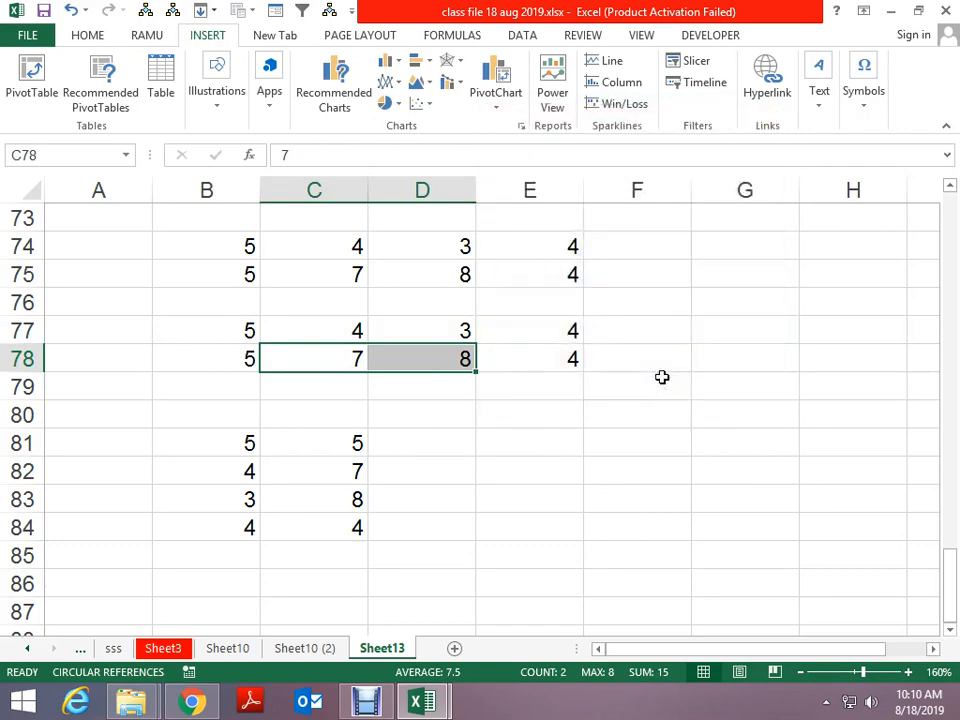
pyautogui.scroll(-2, 604, 379)
pyautogui.click(570, 357)
# Enter 3 in E84, 4 in E85 and 8 in F86
pyautogui.write('3')
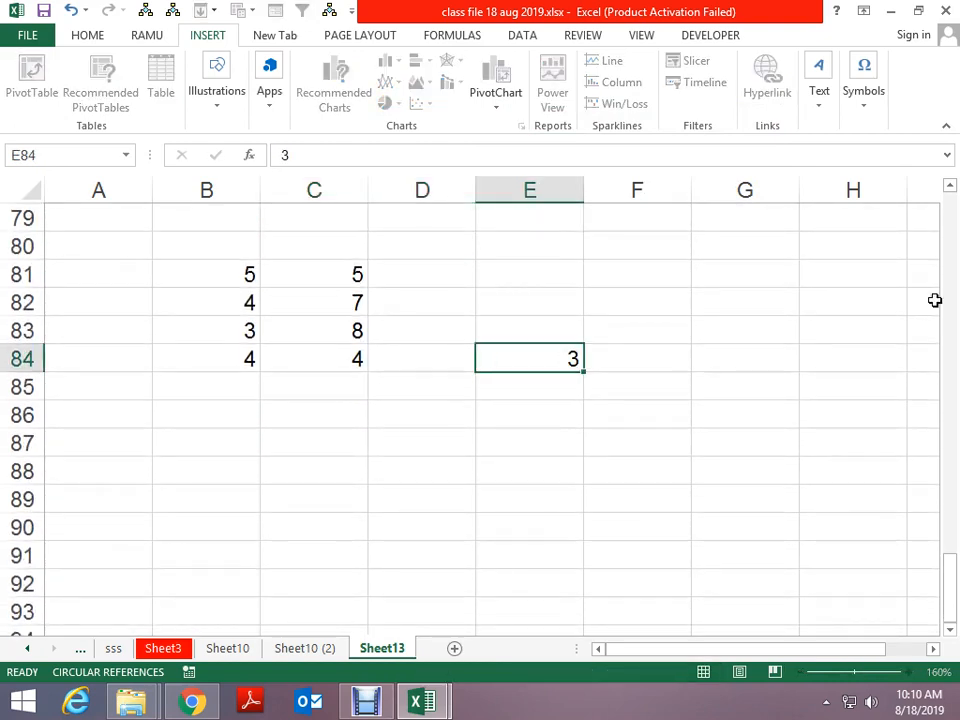
pyautogui.press('Return')
pyautogui.write('4')
pyautogui.press('Return')
pyautogui.press('Return')
pyautogui.press('Up')
pyautogui.press('Right')
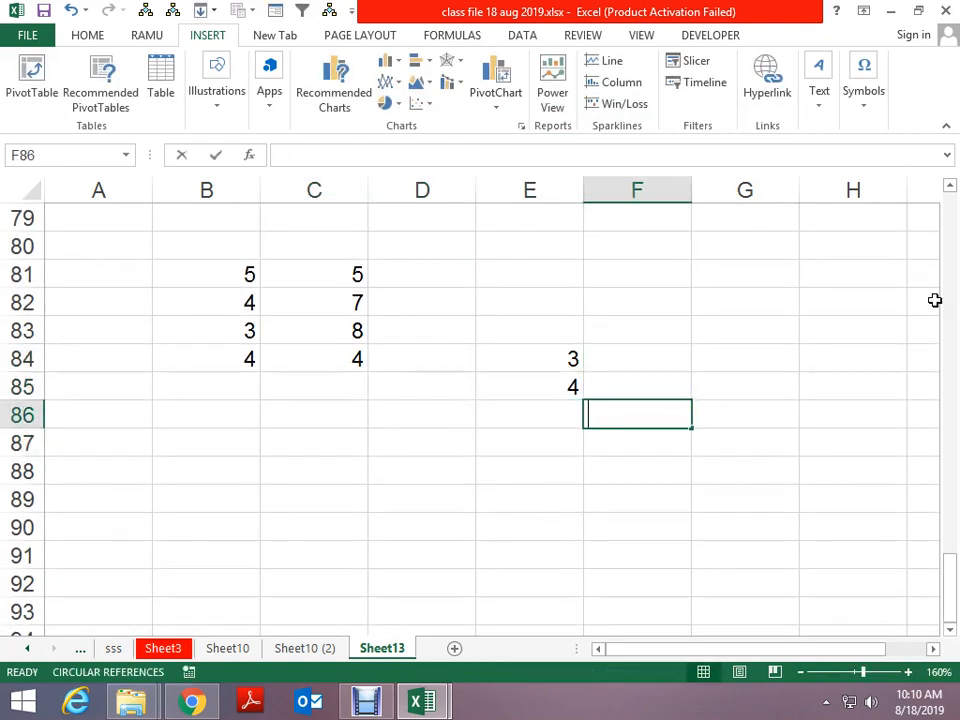
pyautogui.write('8')
pyautogui.press('Return')
pyautogui.press('Return')
pyautogui.press('Return')
pyautogui.write('8')
pyautogui.press('Return')
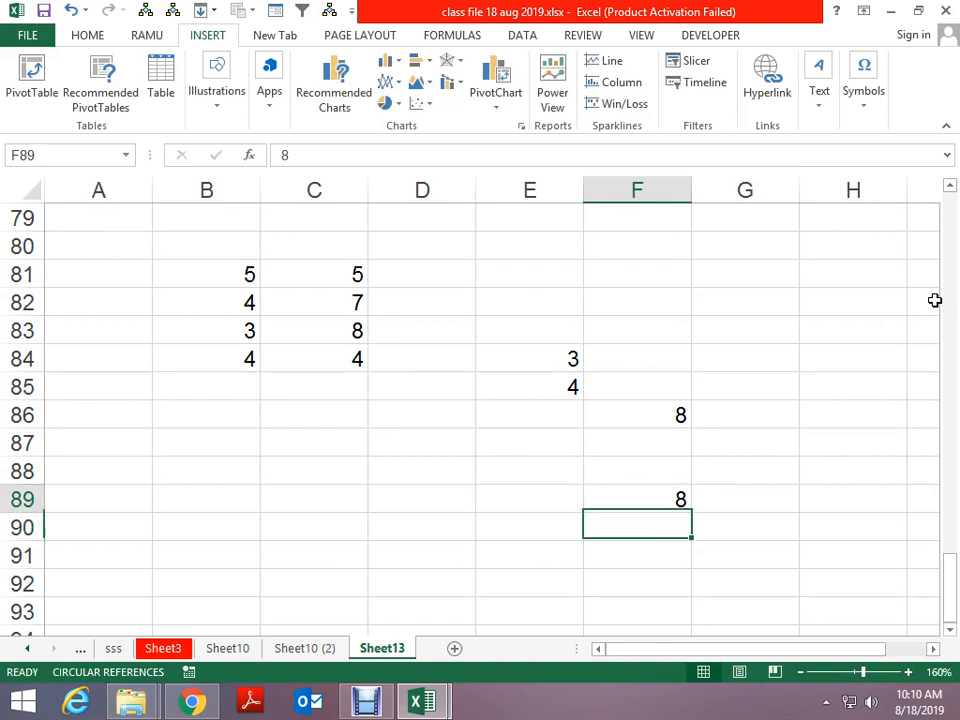
# Enter =+E85+F86 in F89 to show 12
pyautogui.press('Up')
pyautogui.write('+')
pyautogui.press('Up')
pyautogui.press('Up')
pyautogui.press('Up')
pyautogui.press('Left')
pyautogui.press('Up')
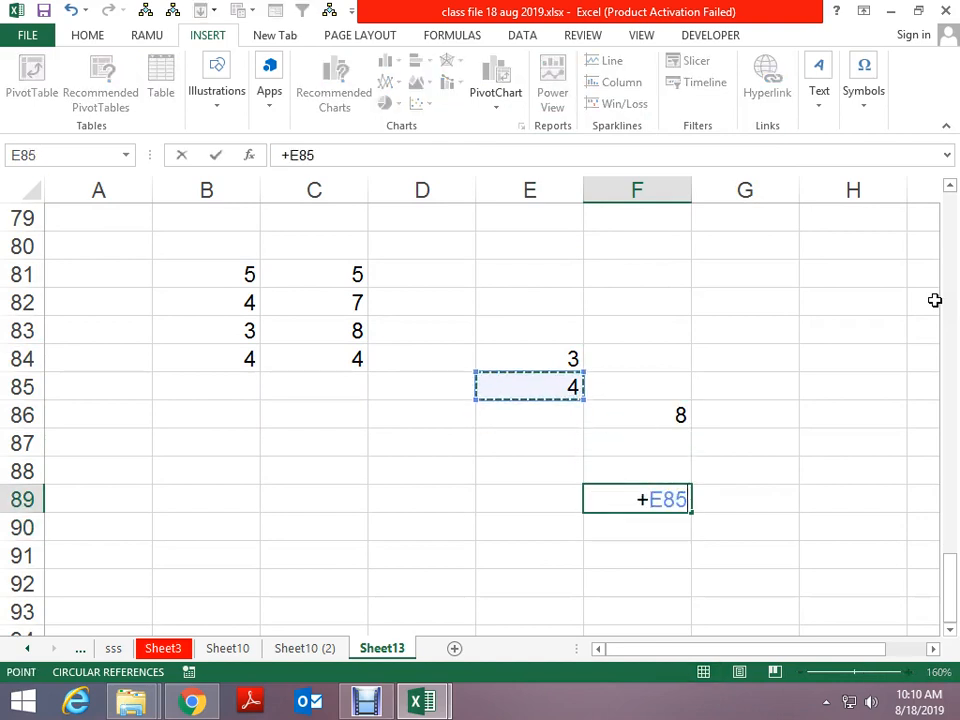
pyautogui.write('+')
pyautogui.press('Up')
pyautogui.press('Up')
pyautogui.press('Up')
pyautogui.press('Return')
pyautogui.press('Up')
pyautogui.press('Up')
pyautogui.press('Left')
pyautogui.press('Up')
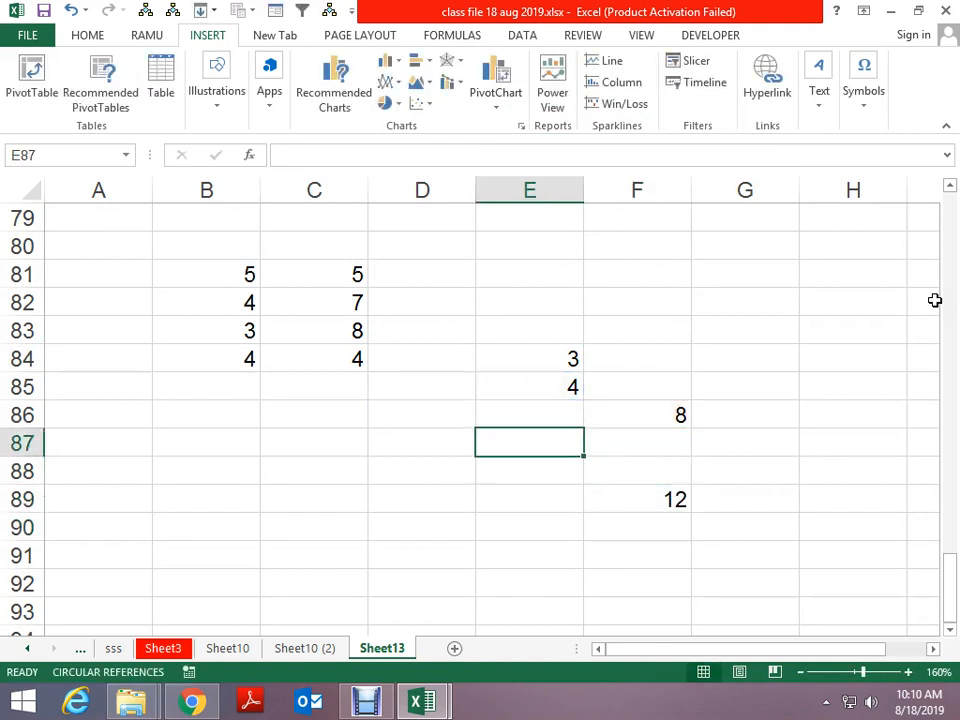
pyautogui.press('Up')
pyautogui.press('Up')
pyautogui.press('Up')
pyautogui.press('Down')
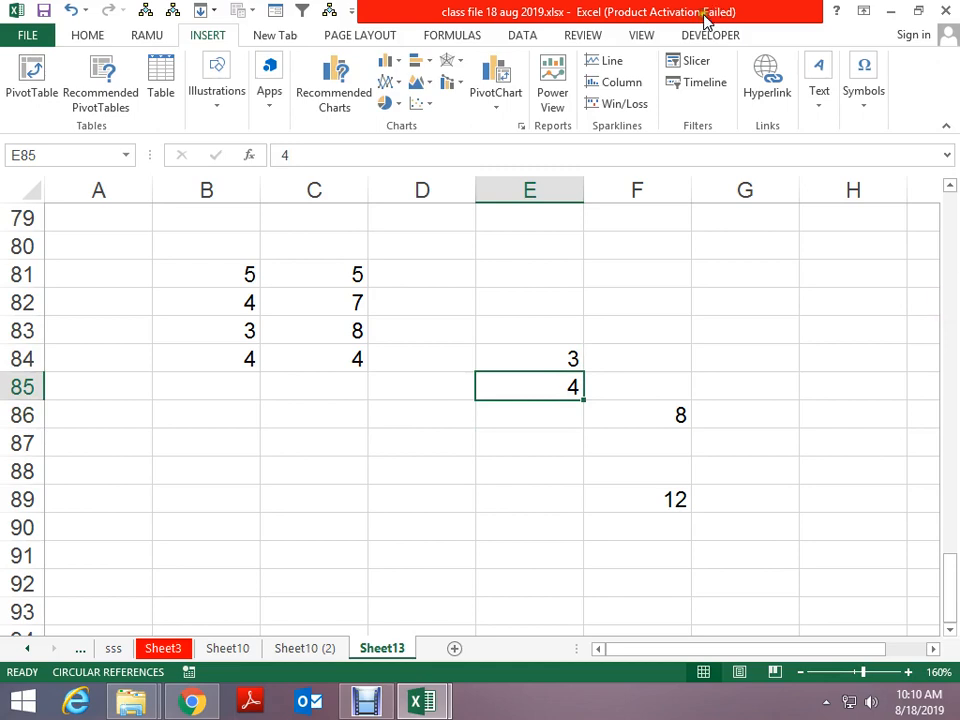
# Trace precedents for E85 and F89, then remove the trace arrows
pyautogui.click(455, 35)
pyautogui.click(612, 66)
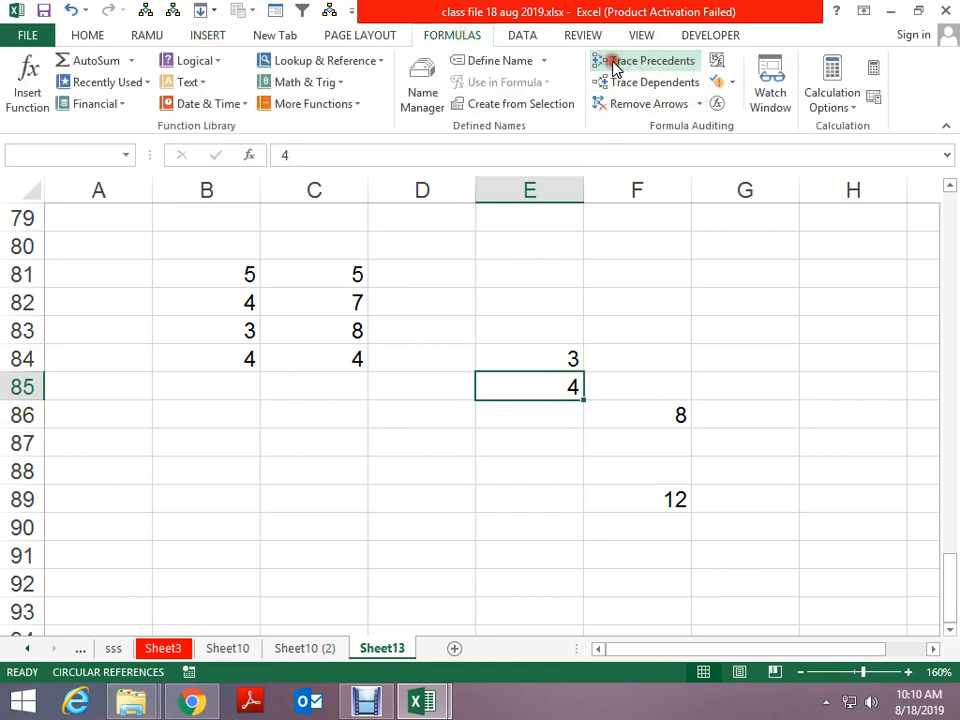
pyautogui.press('Return')
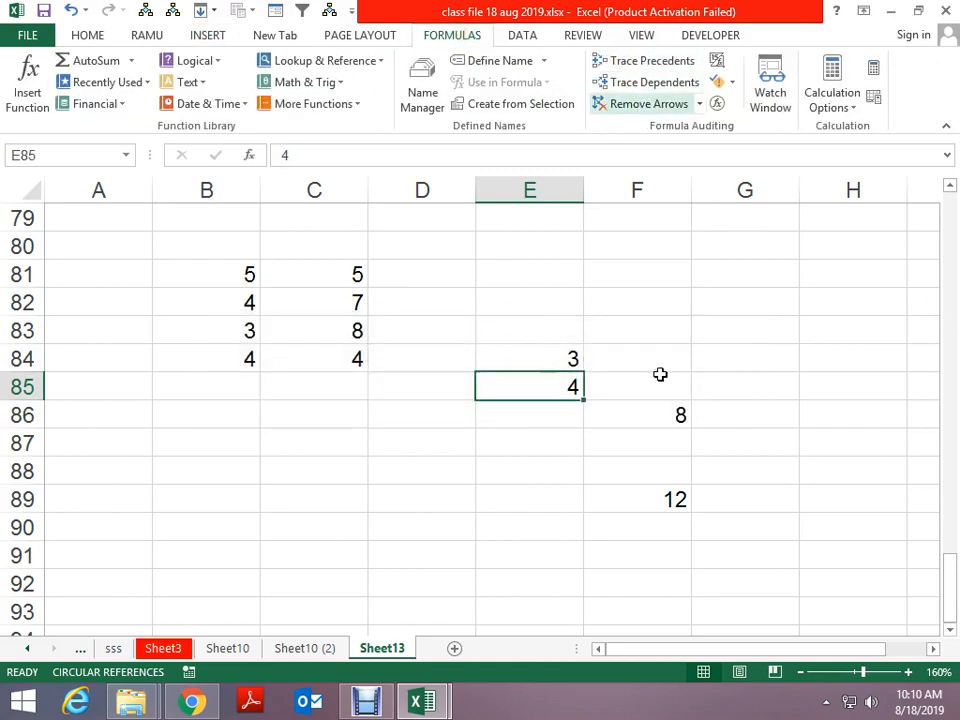
pyautogui.click(671, 497)
pyautogui.click(629, 66)
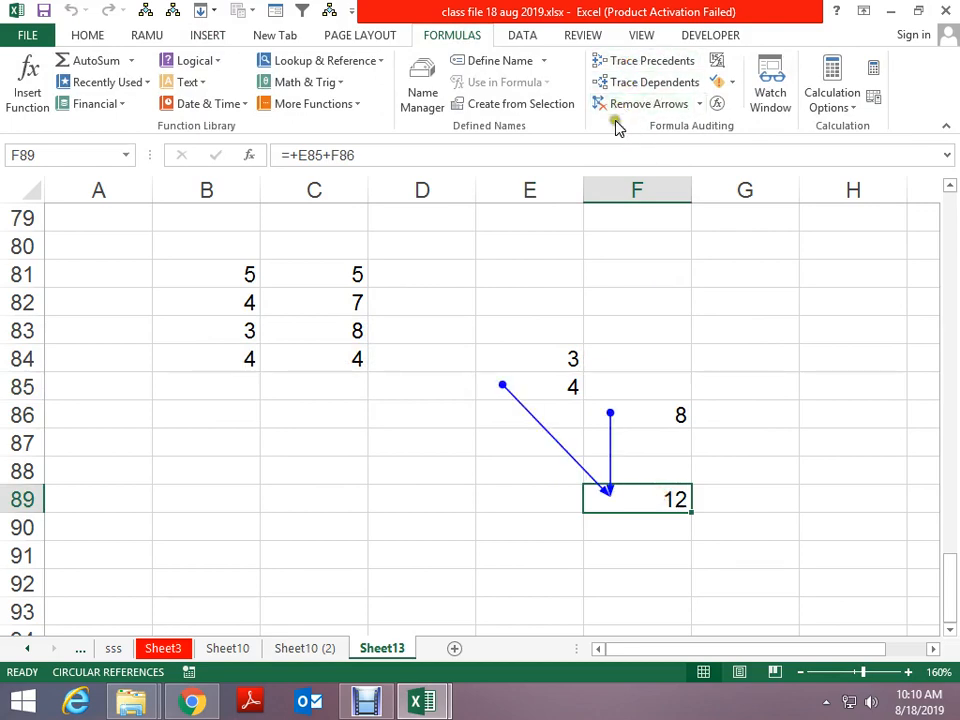
pyautogui.click(641, 104)
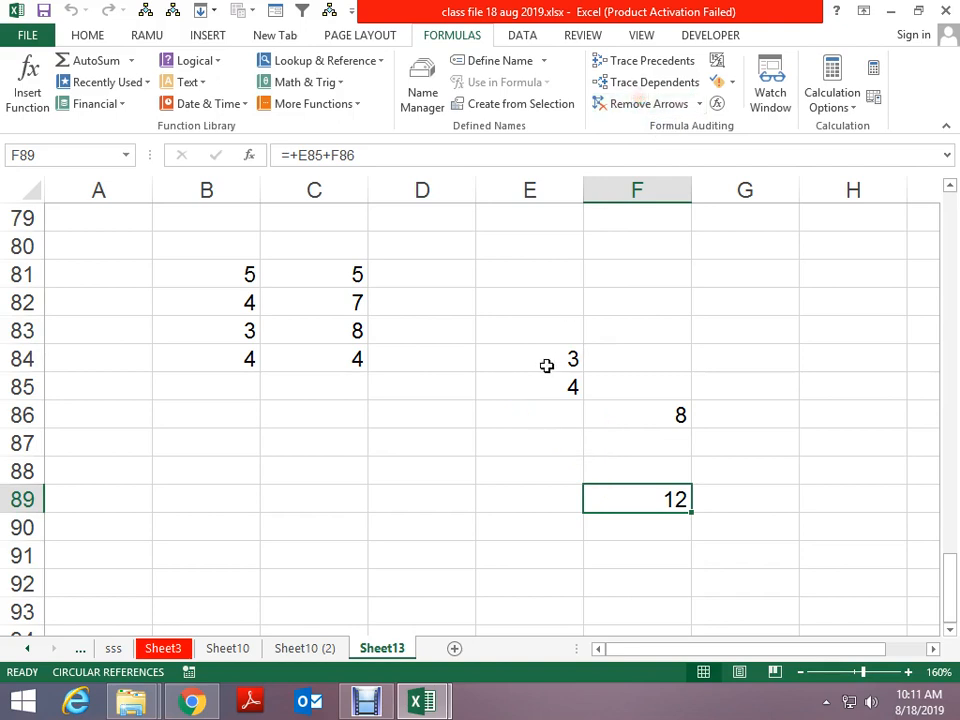
# Enter the formula =+E84+8 in C89 so it shows 11
pyautogui.click(362, 497)
pyautogui.write('+')
pyautogui.press('Up')
pyautogui.press('Up')
pyautogui.press('Right')
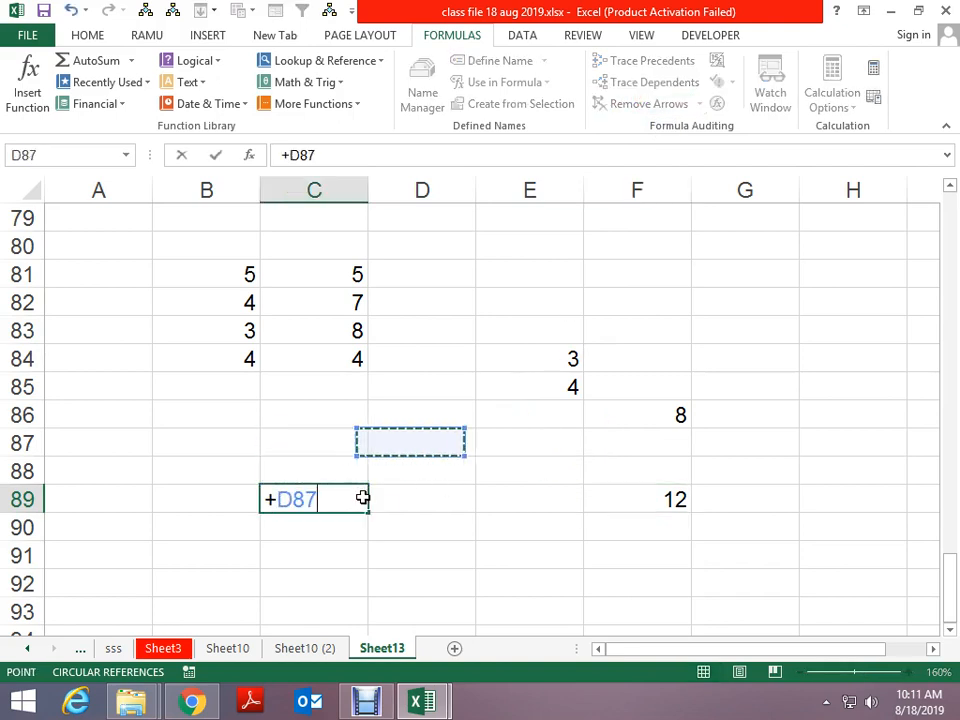
pyautogui.press('Right')
pyautogui.press('Up')
pyautogui.press('Up')
pyautogui.press('Up')
pyautogui.write('+')
pyautogui.press('Return')
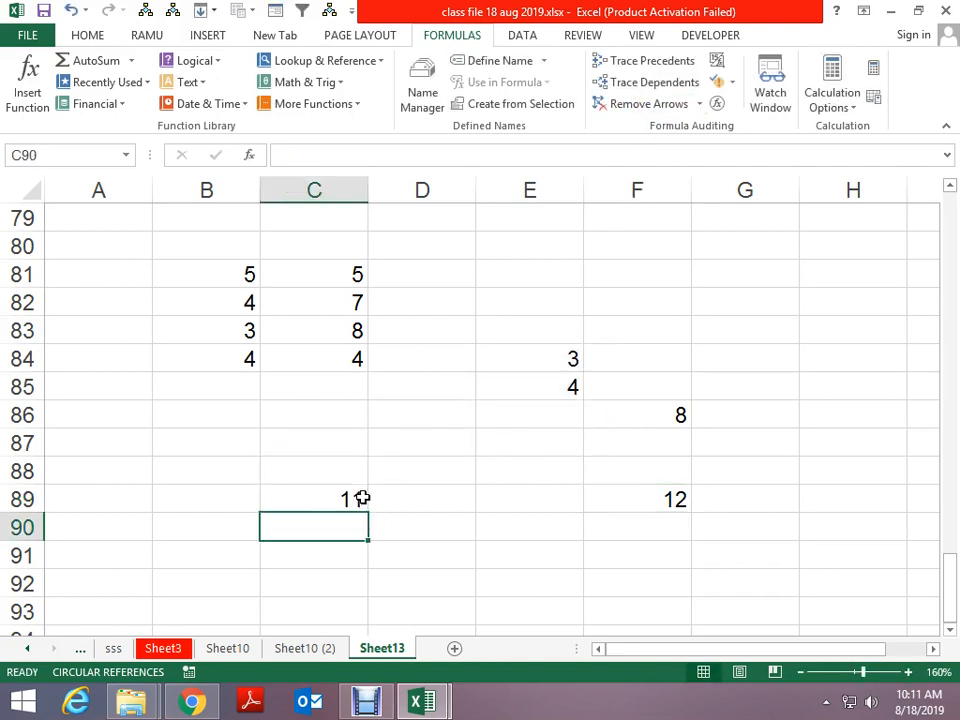
# Trace dependents of E84 and of the B2:E8 block, clearing the arrows afterwards
pyautogui.click(523, 348)
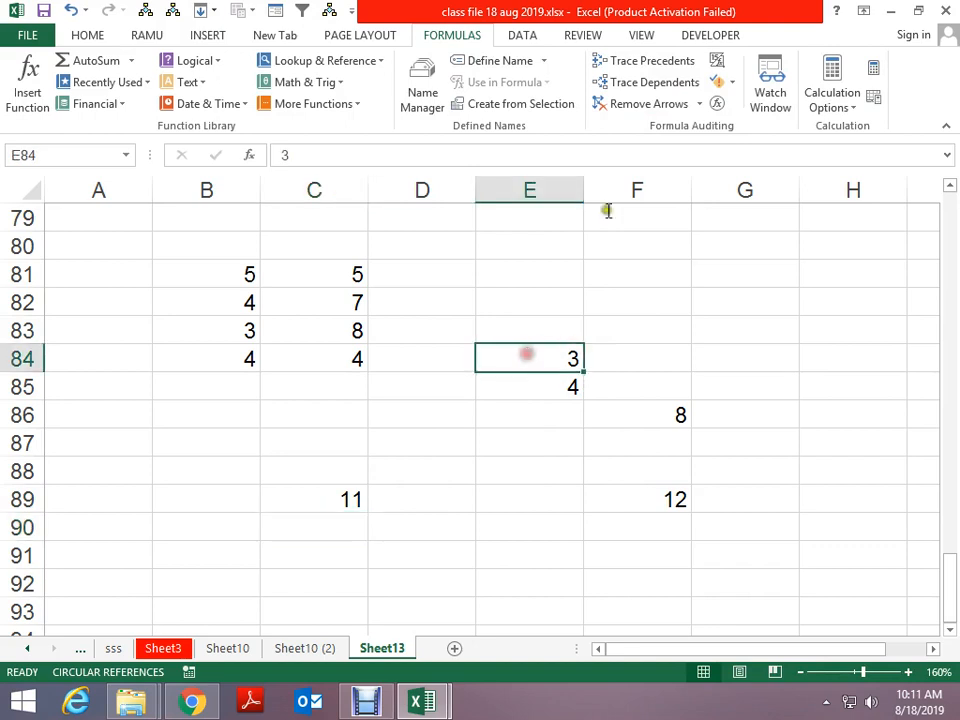
pyautogui.click(634, 84)
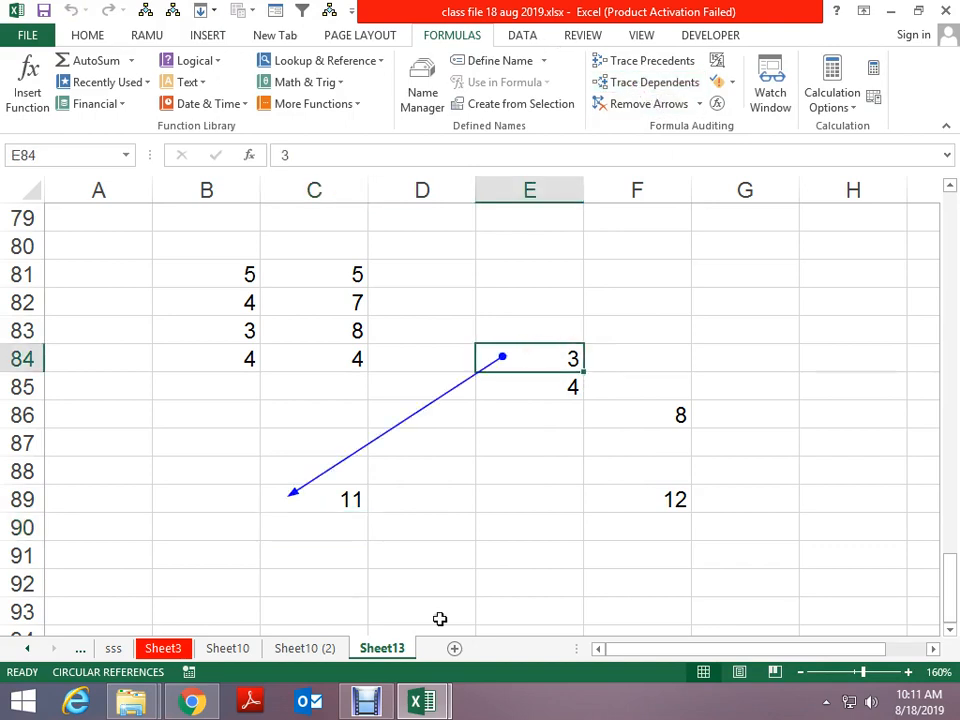
pyautogui.scroll(20, 502, 440)
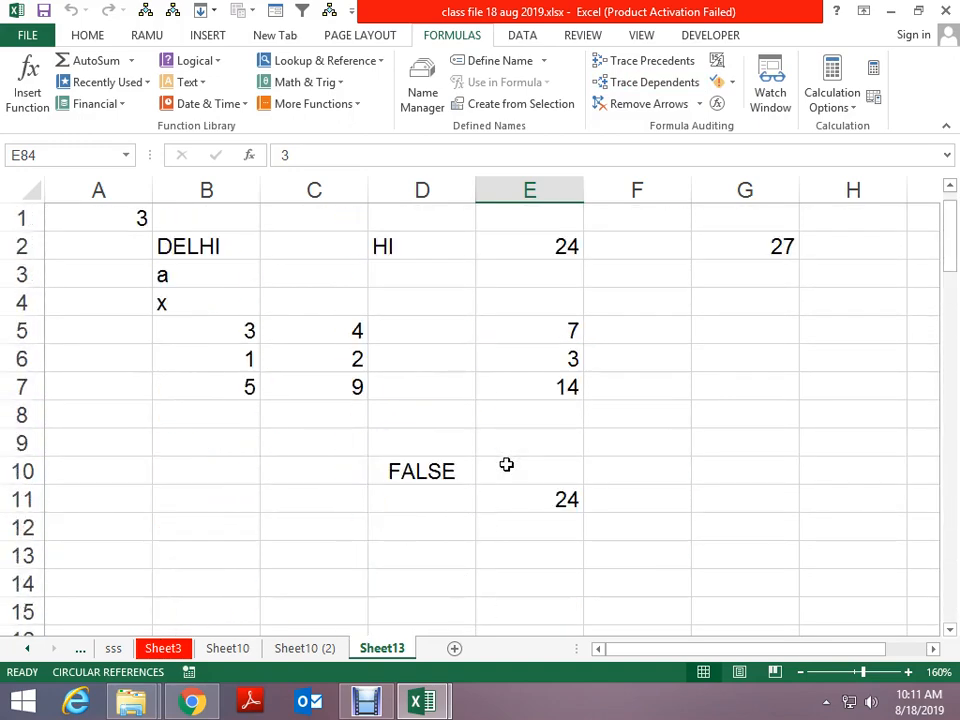
pyautogui.moveTo(156, 236); pyautogui.dragTo(499, 414)
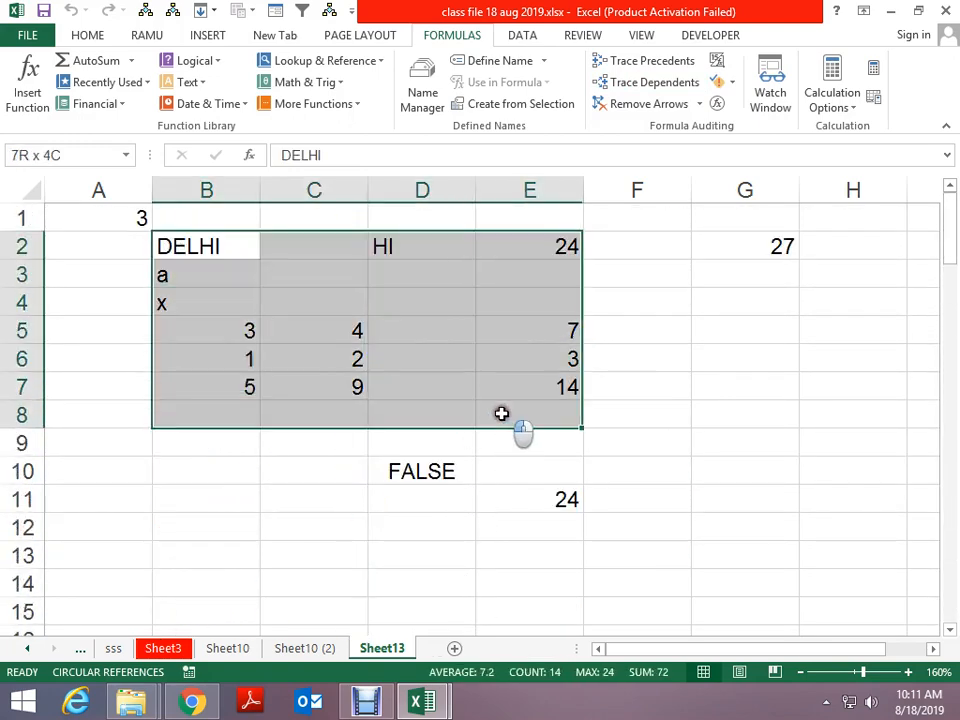
pyautogui.click(639, 84)
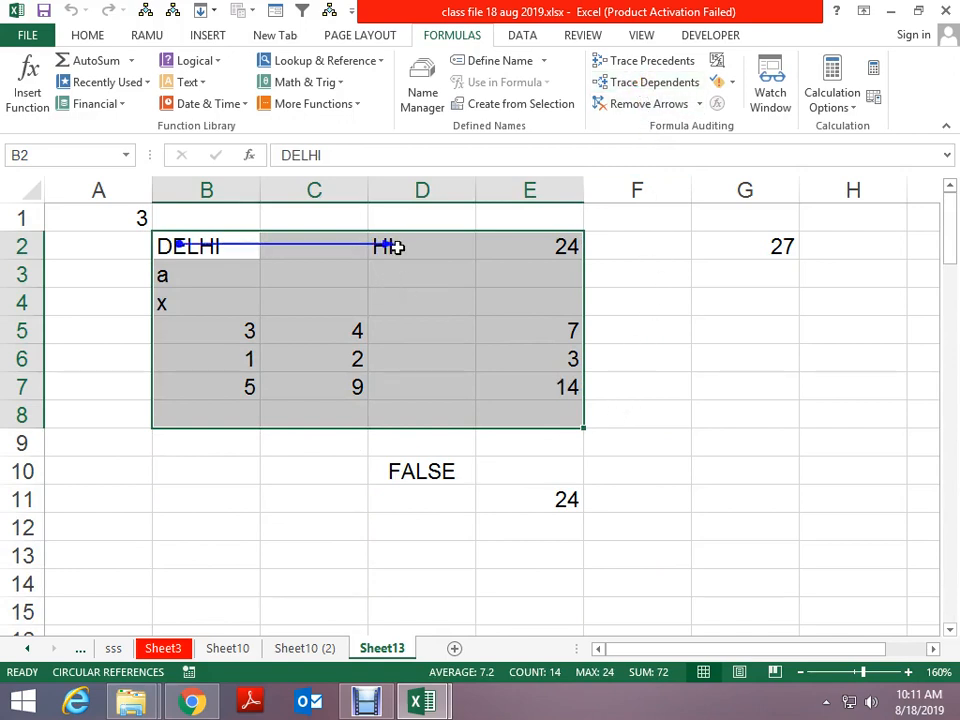
pyautogui.click(637, 102)
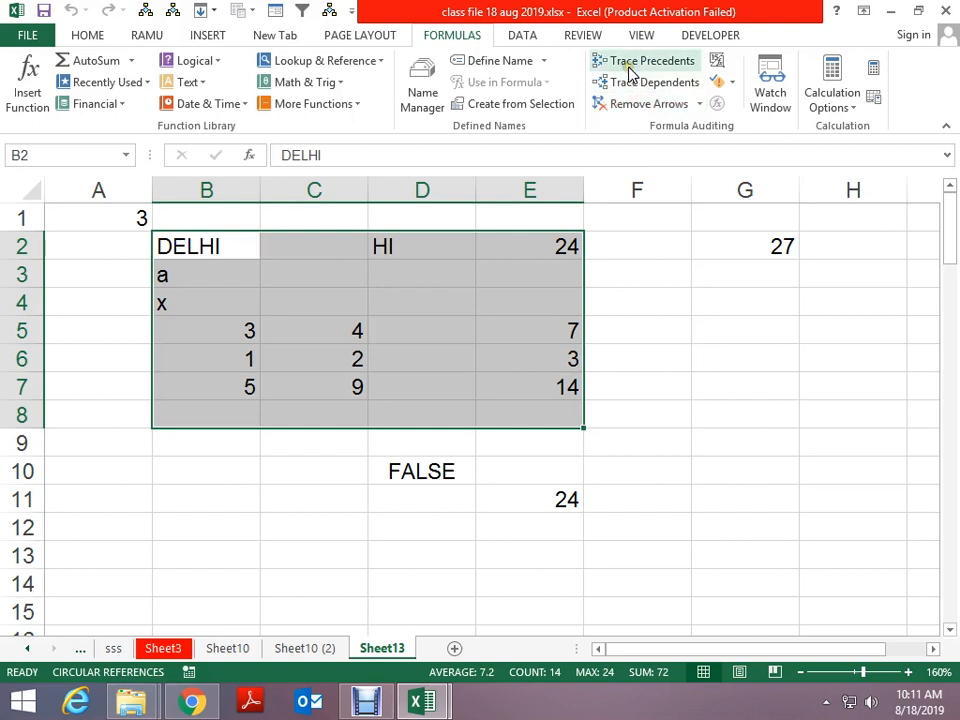
pyautogui.click(627, 82)
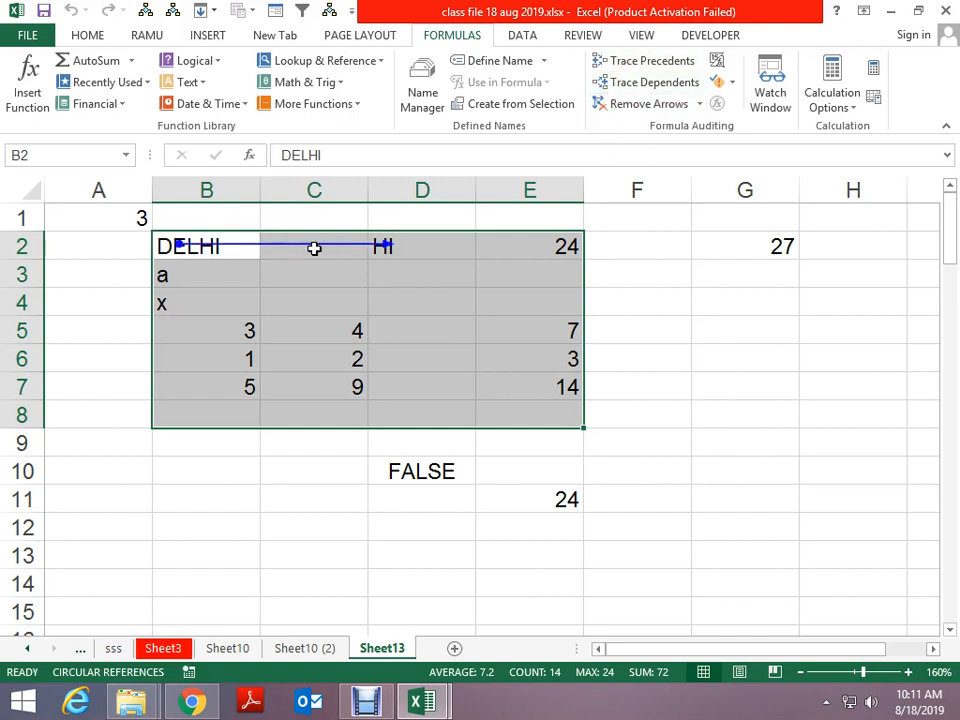
pyautogui.click(628, 103)
# Try tracing precedents of the DELHI text cell, dismiss the no-formula error, and select G6
pyautogui.click(638, 60)
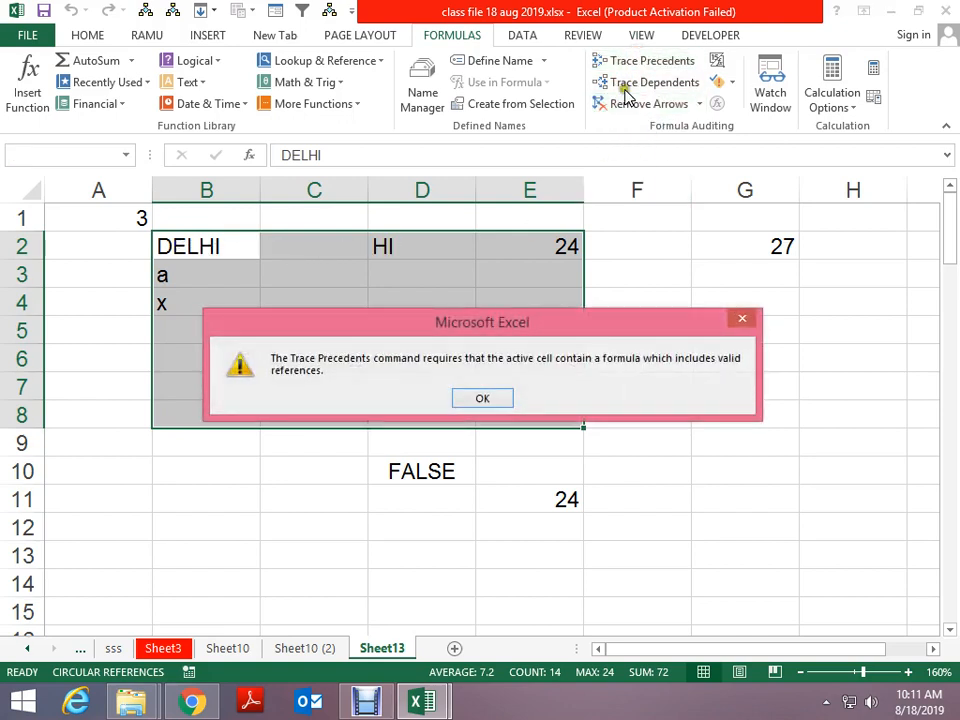
pyautogui.click(487, 394)
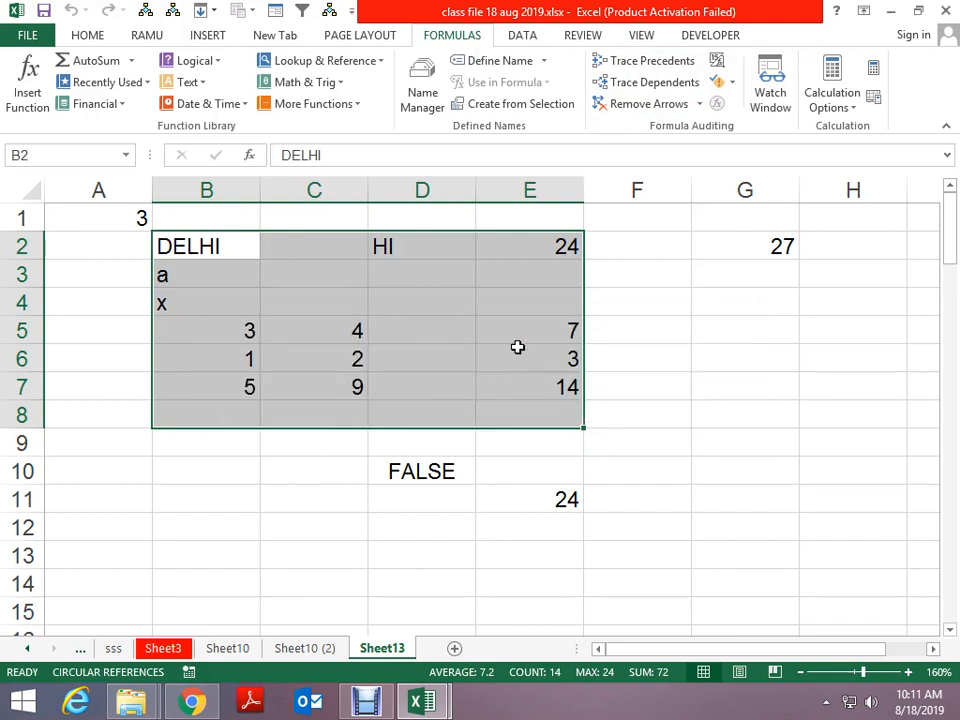
pyautogui.click(700, 364)
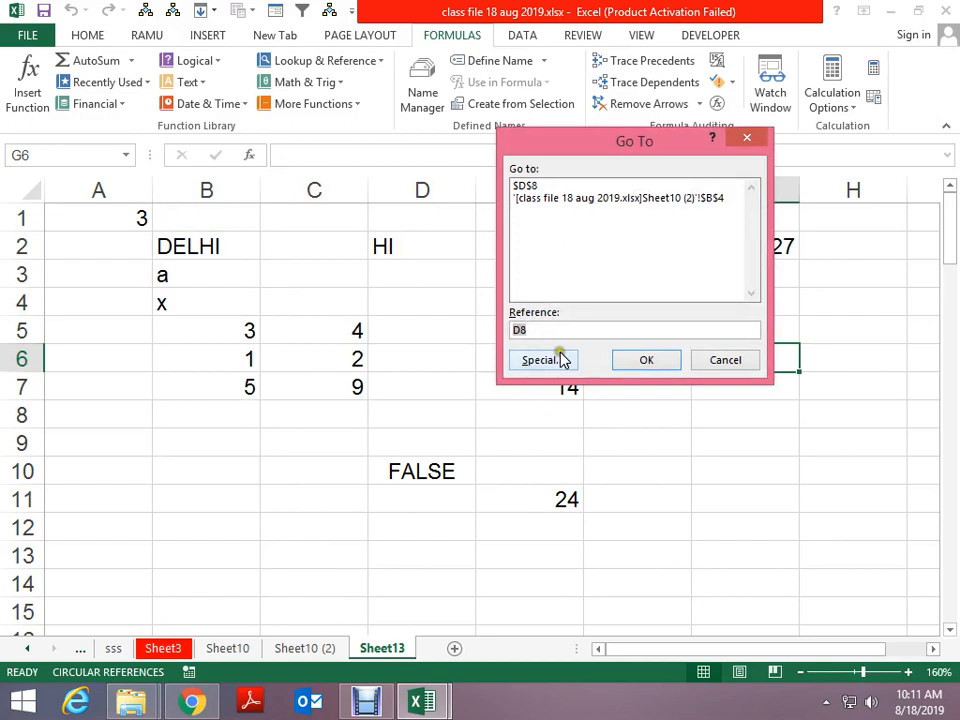
# Use Go To Special with Last cell to jump to G89 and scroll to confirm it
pyautogui.click(522, 360)
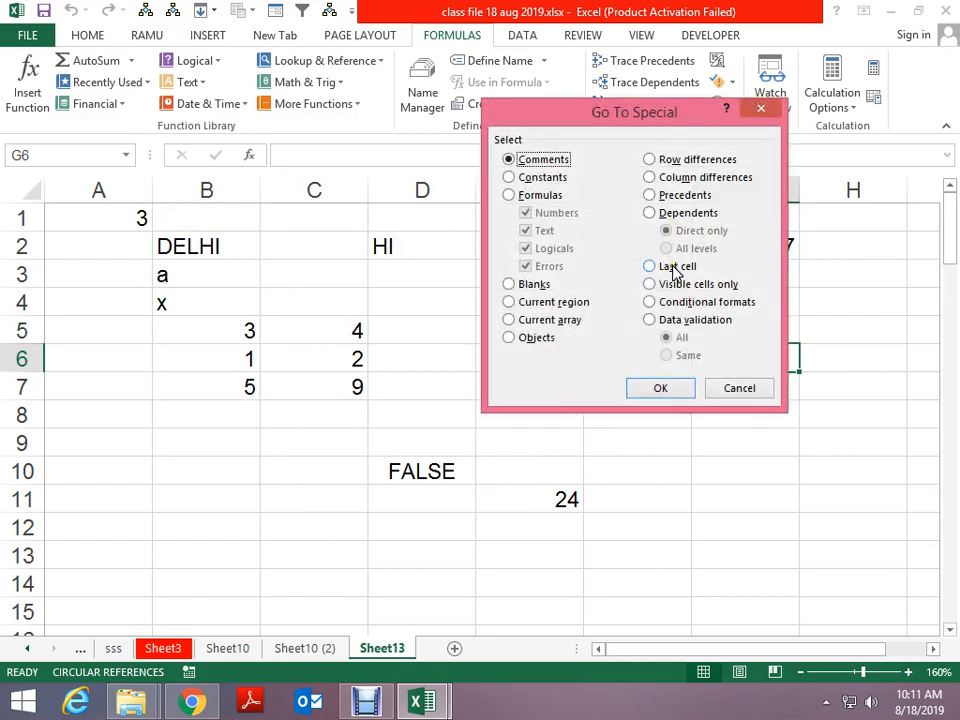
pyautogui.press('Escape')
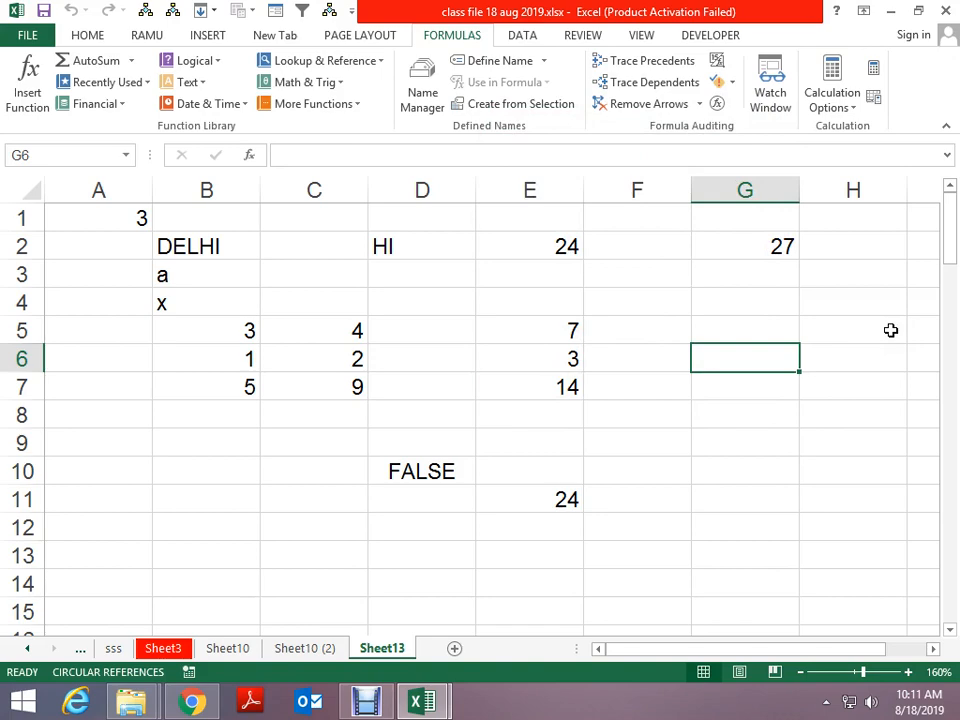
pyautogui.press('F5')
pyautogui.hotkey('alt', 's')
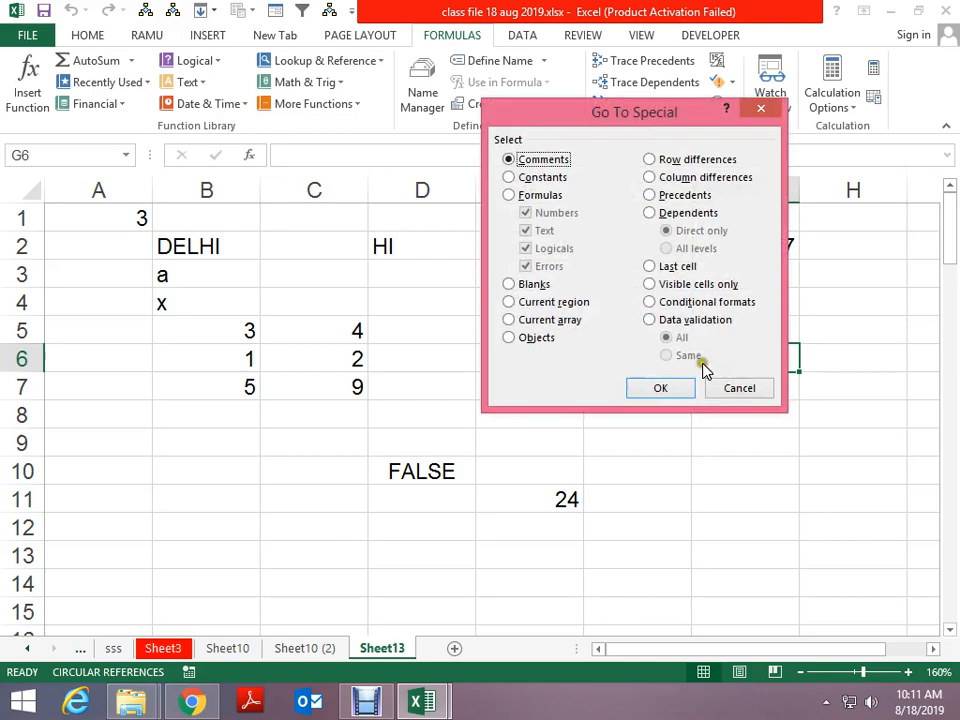
pyautogui.click(678, 266)
pyautogui.click(662, 387)
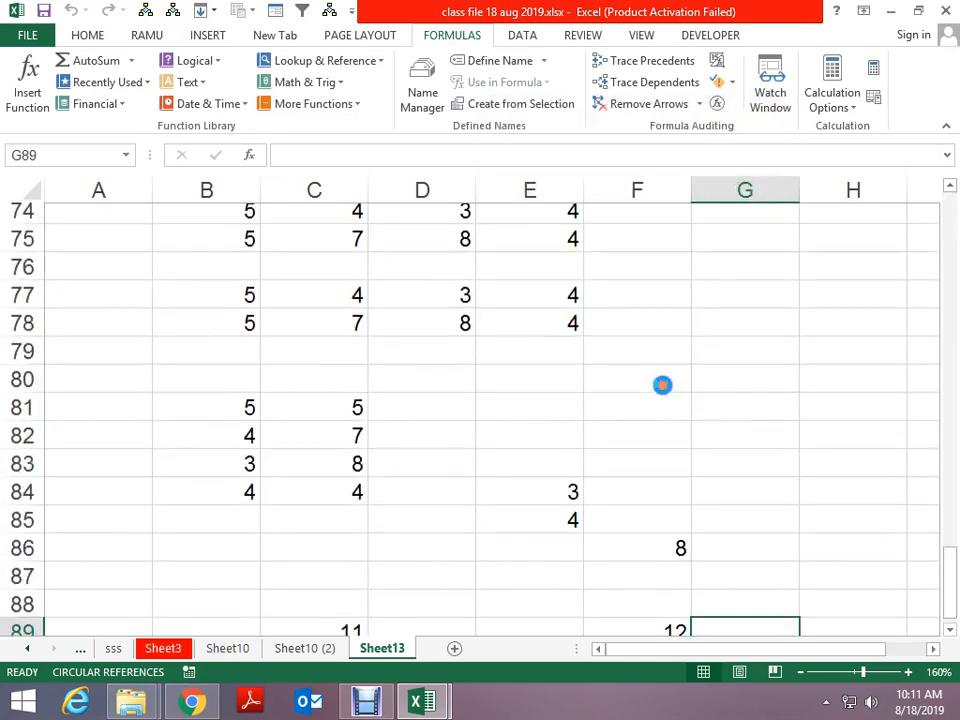
pyautogui.scroll(-4, 662, 385)
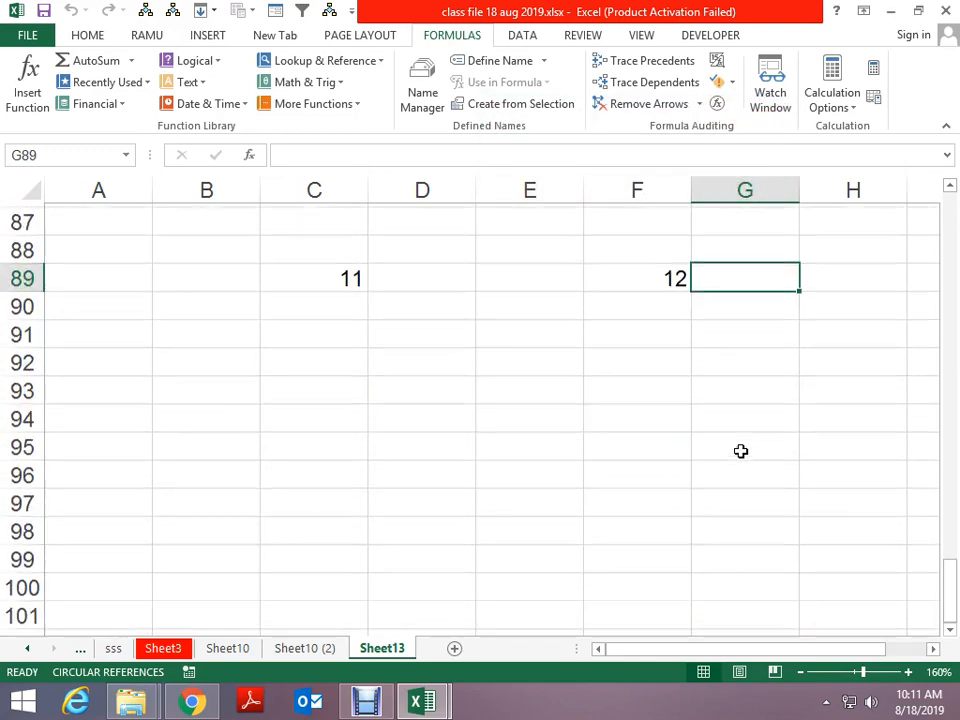
pyautogui.scroll(20, 741, 451)
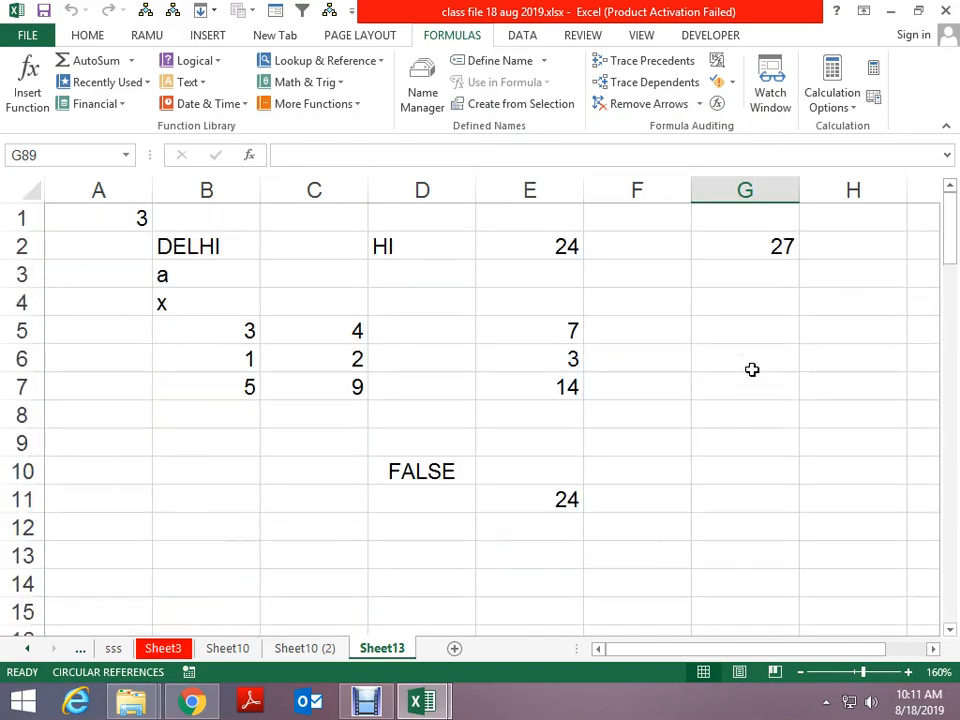
pyautogui.scroll(-20, 752, 268)
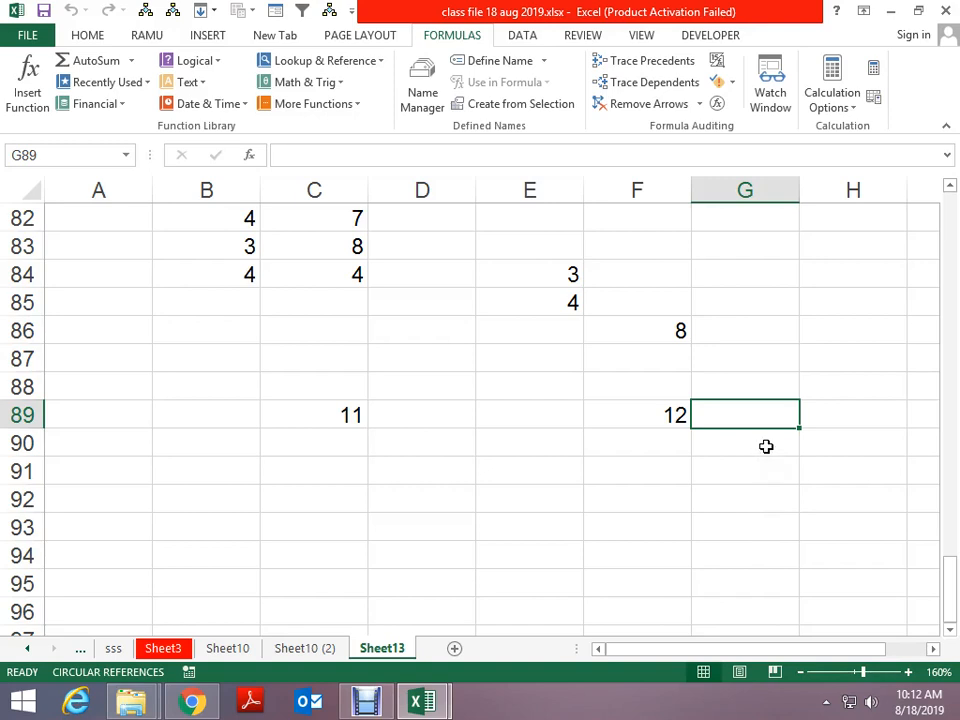
pyautogui.scroll(-3, 735, 317)
pyautogui.scroll(4, 710, 370)
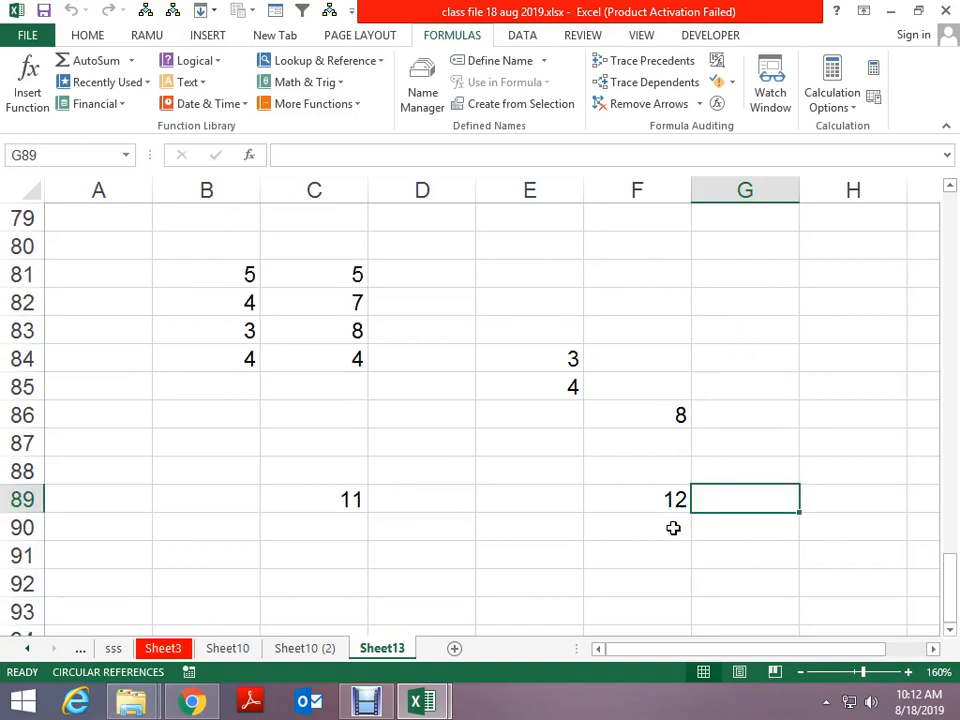
pyautogui.scroll(20, 686, 509)
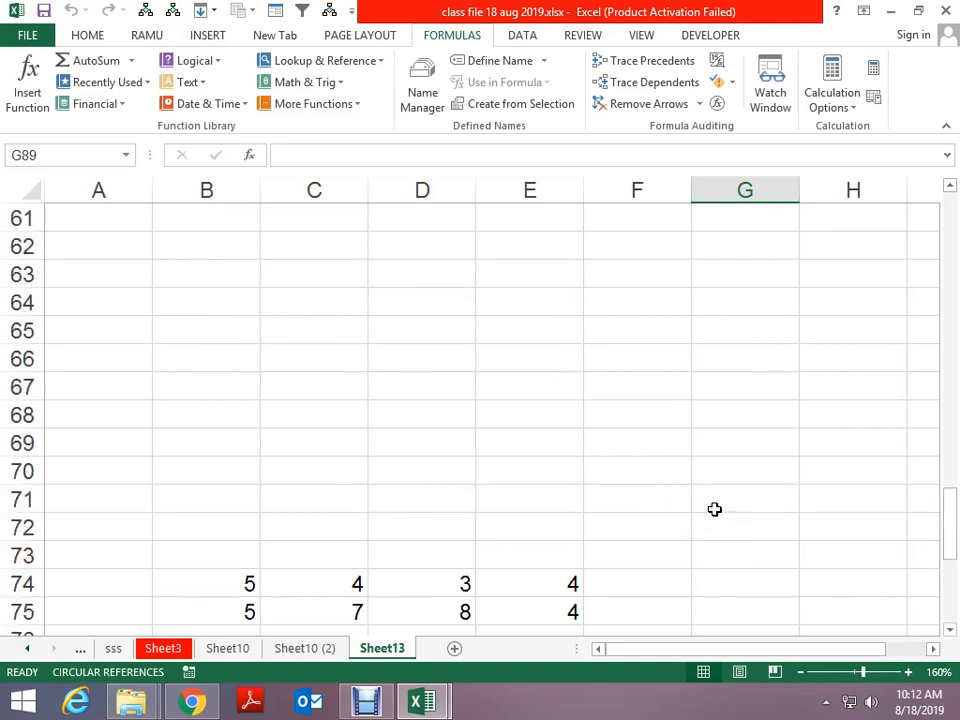
pyautogui.scroll(-11, 732, 410)
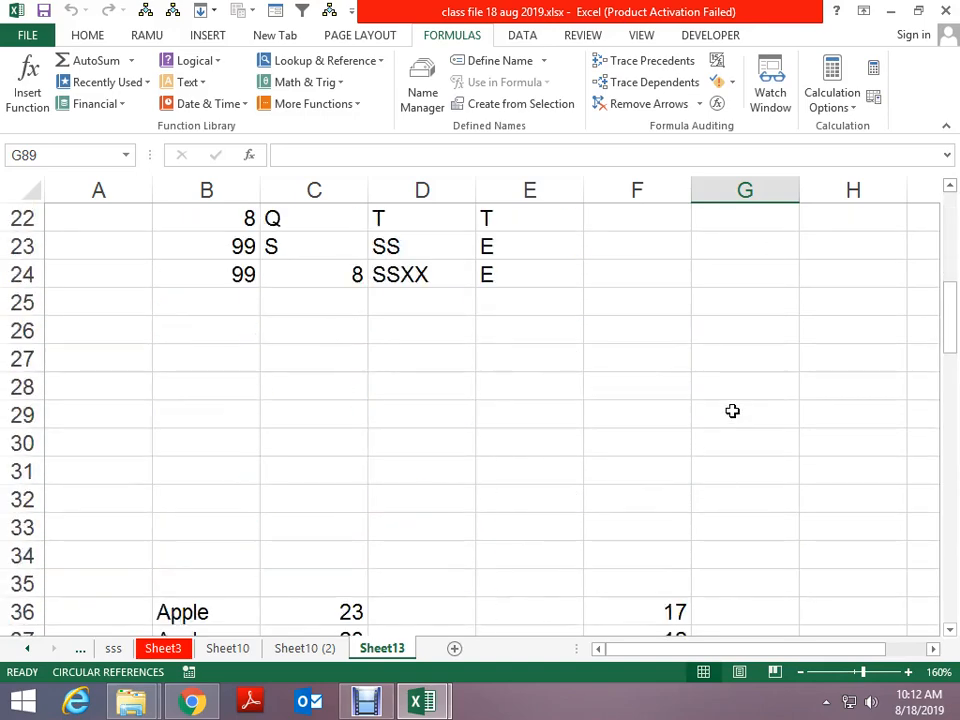
pyautogui.write('0')
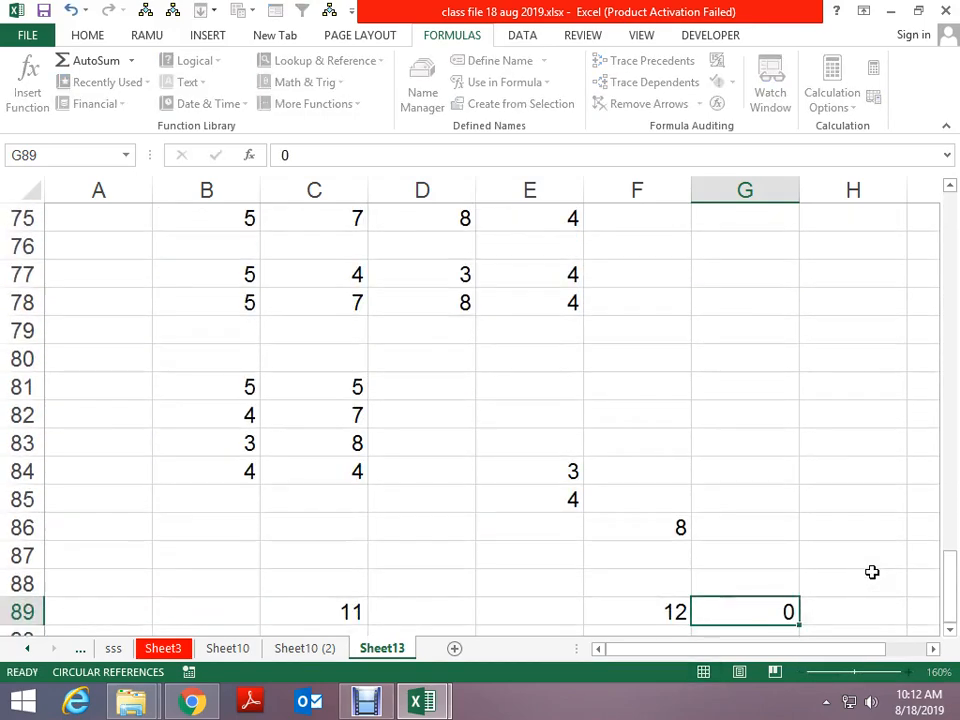
pyautogui.press('Right')
pyautogui.press('Right')
pyautogui.press('Right')
pyautogui.press('Down')
pyautogui.press('Down')
pyautogui.press('Down')
pyautogui.press('Down')
pyautogui.press('Down')
pyautogui.press('Down')
pyautogui.press('Down')
pyautogui.press('Down')
pyautogui.press('Down')
pyautogui.press('Down')
pyautogui.press('Down')
pyautogui.press('Down')
pyautogui.press('Down')
pyautogui.press('Down')
pyautogui.press('Down')
pyautogui.press('Down')
pyautogui.press('Down')
pyautogui.press('Down')
pyautogui.press('Down')
pyautogui.press('Down')
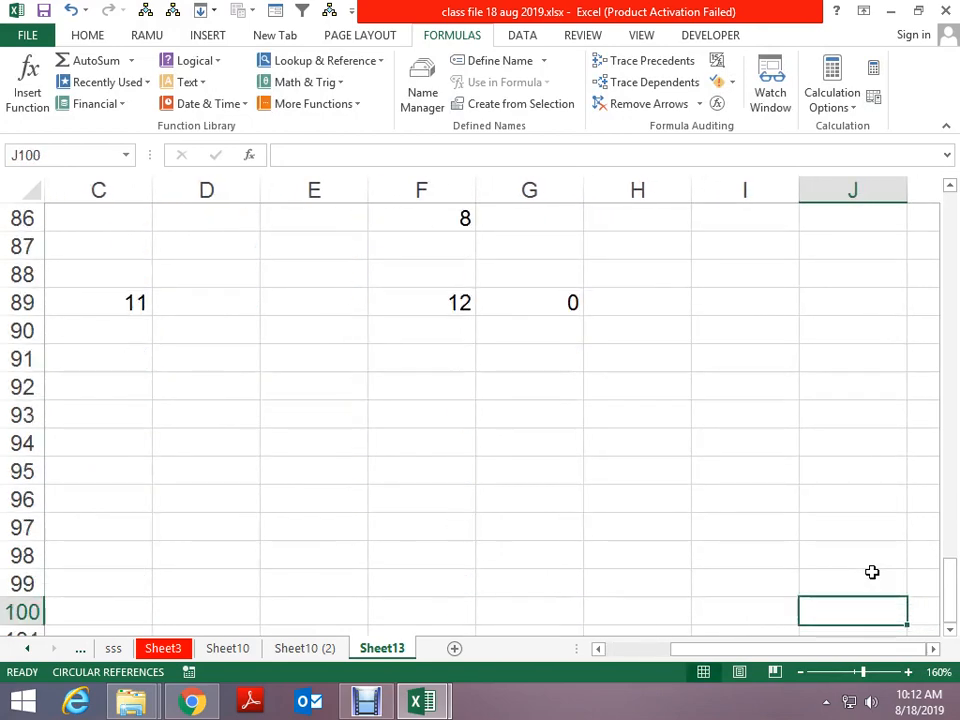
pyautogui.press('Right')
pyautogui.press('Right')
pyautogui.press('Up')
pyautogui.press('Up')
pyautogui.press('Up')
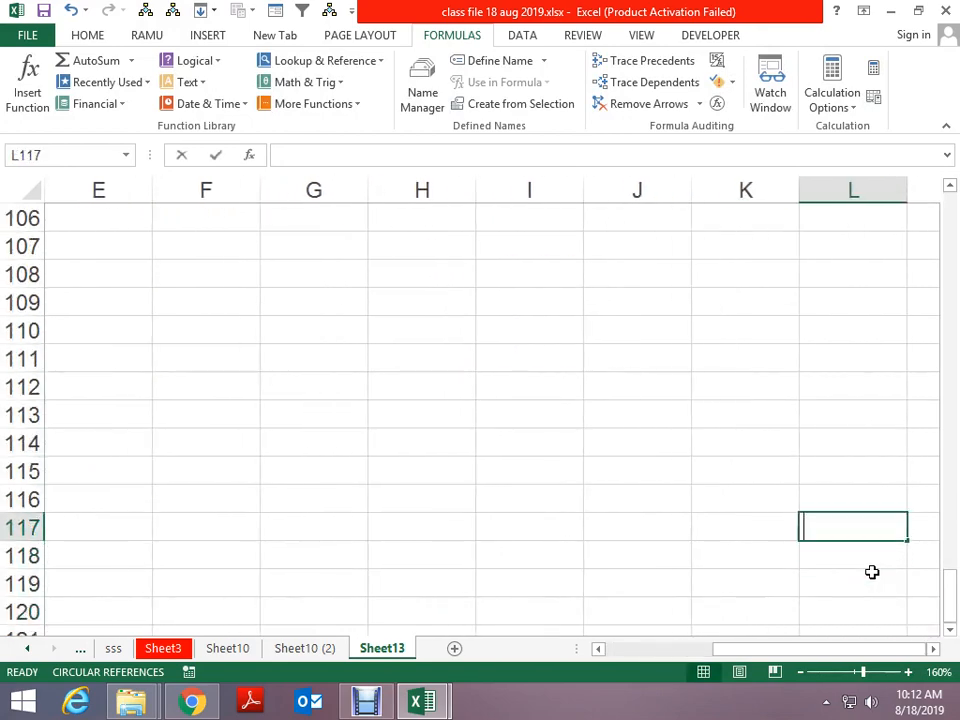
pyautogui.write('qq')
pyautogui.hotkey('ctrl', 'Return')
pyautogui.press('Home')
pyautogui.hotkey('ctrl', 'Home')
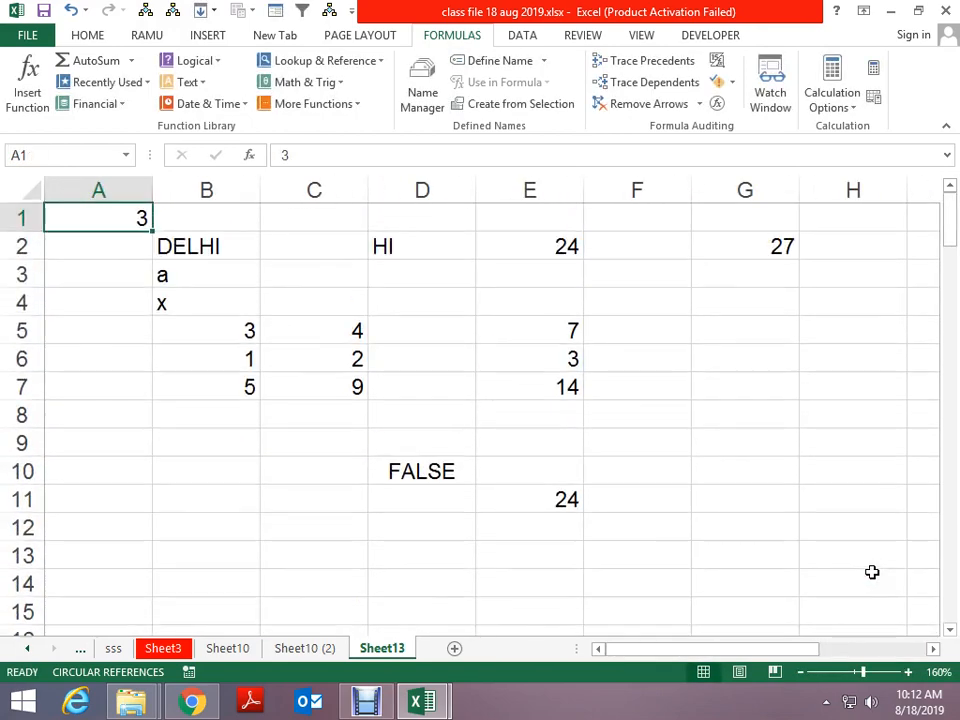
pyautogui.press('F5')
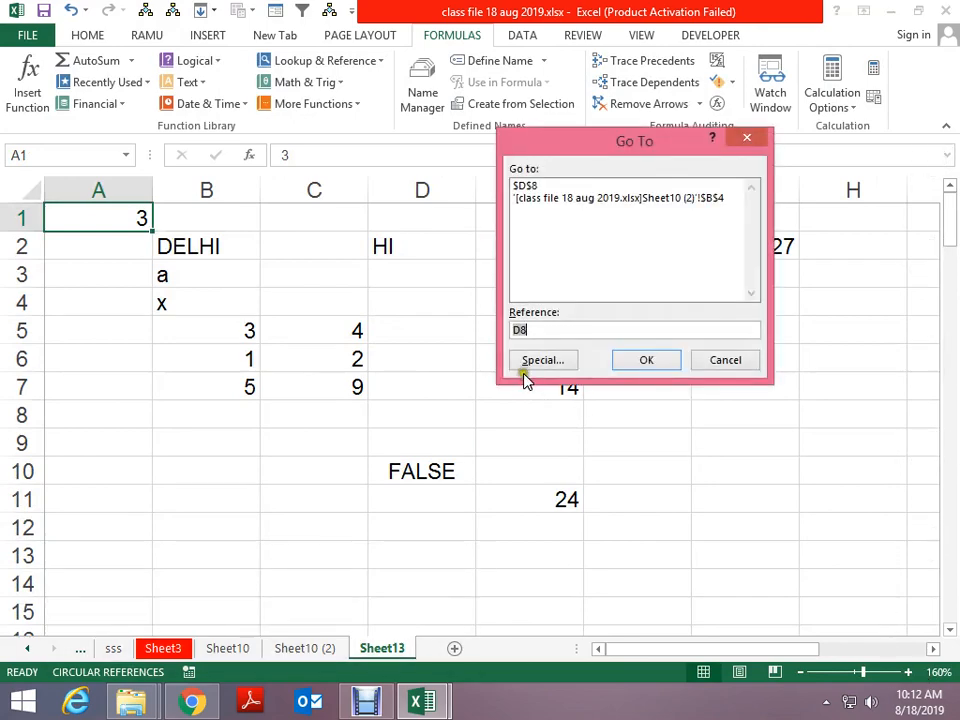
pyautogui.click(547, 365)
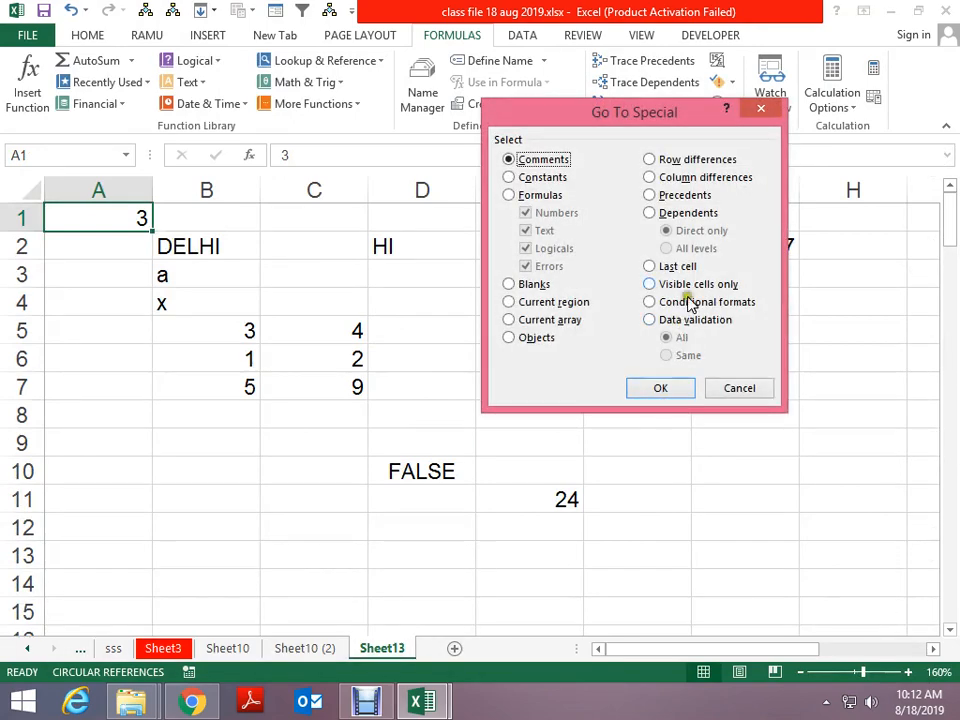
pyautogui.click(650, 266)
pyautogui.click(659, 387)
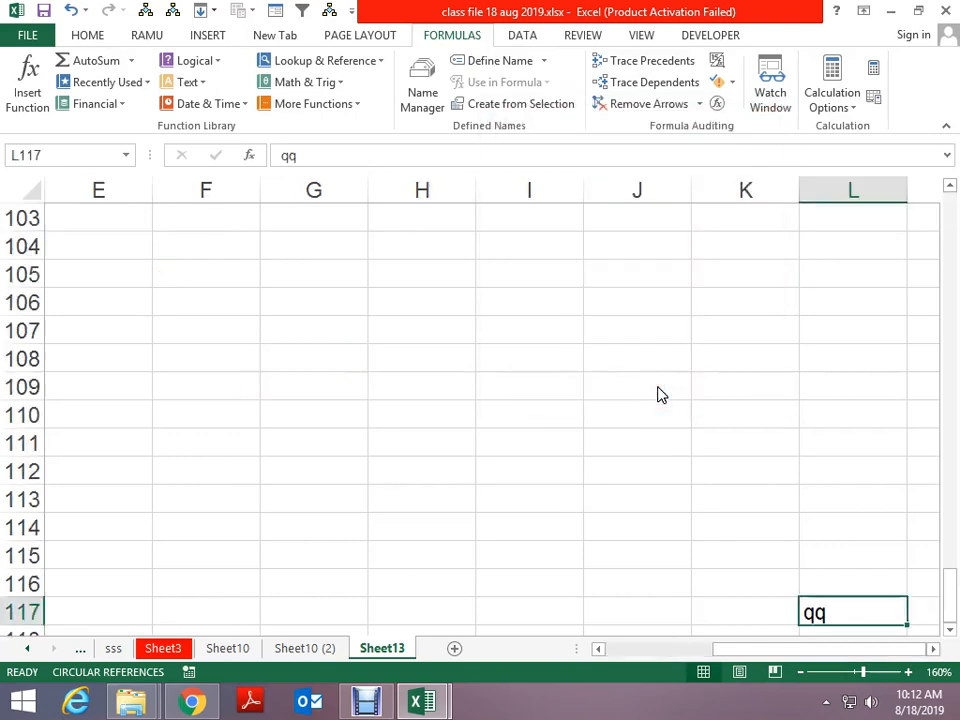
pyautogui.press('Left')
pyautogui.press('Left')
pyautogui.press('F5')
pyautogui.hotkey('alt', 's')
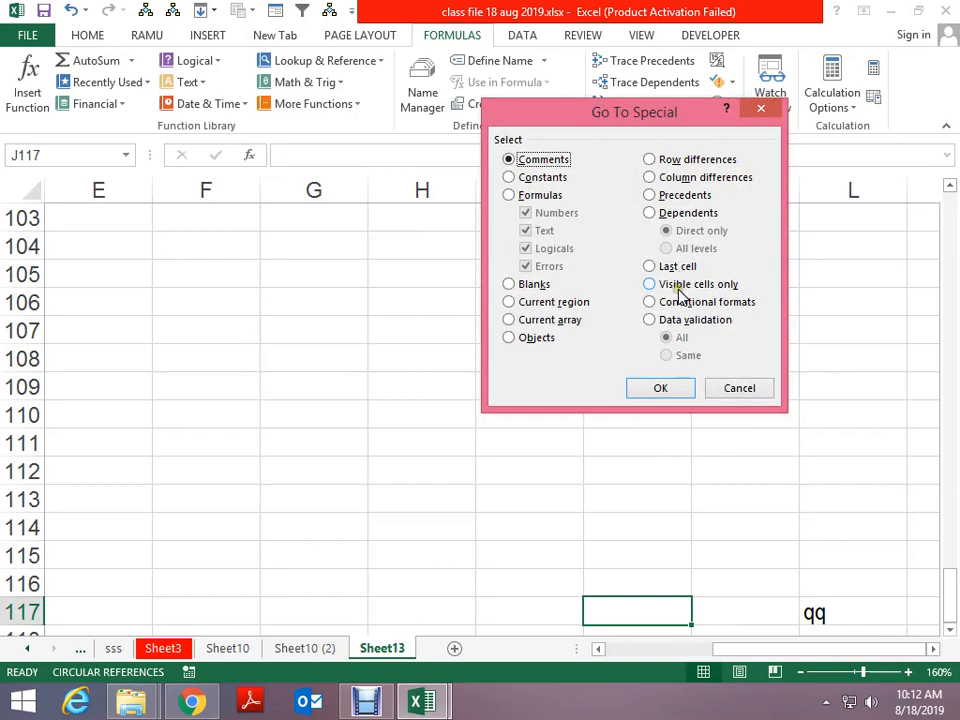
pyautogui.press('Escape')
pyautogui.press('Left')
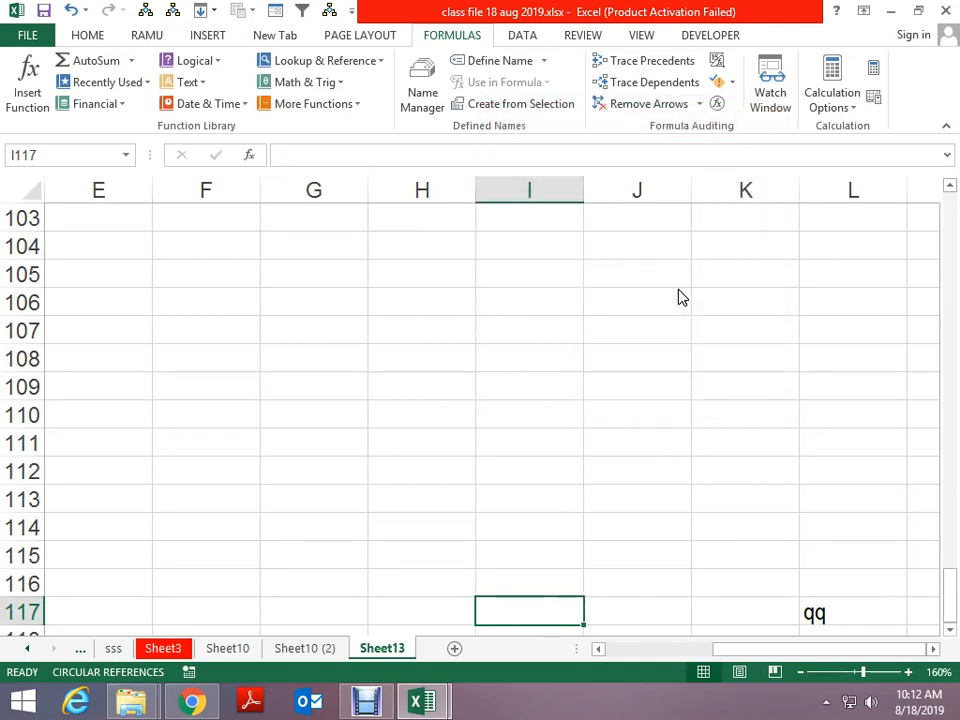
pyautogui.hotkey('ctrl', 'Up')
pyautogui.hotkey('ctrl', 'Left')
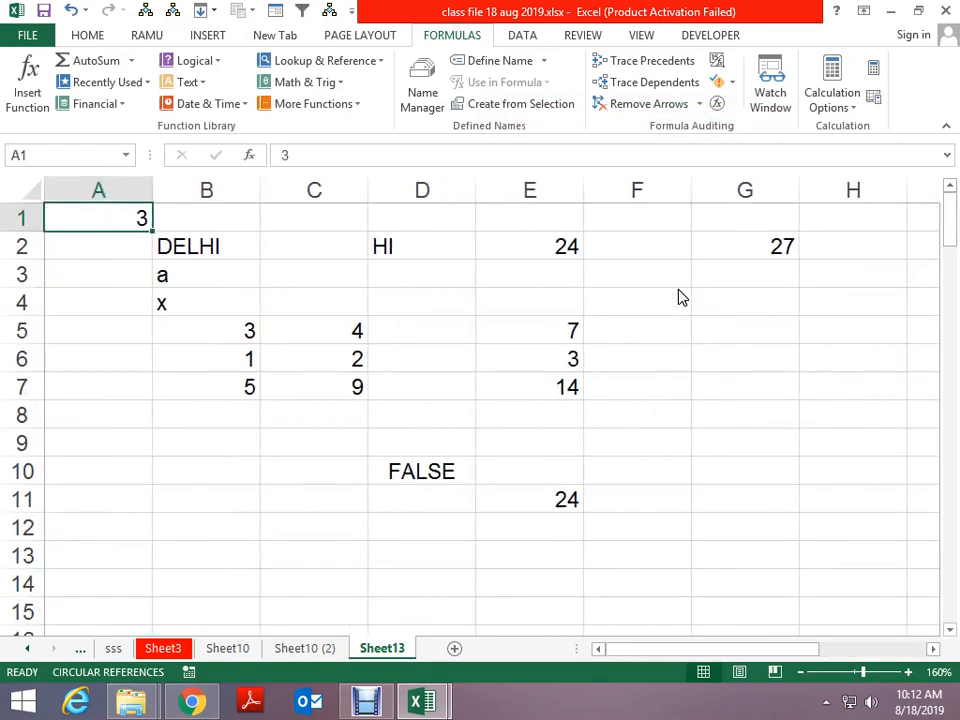
pyautogui.hotkey('ctrl', 'pageup')
pyautogui.hotkey('ctrl', 'pagedown')
# Insert a new sheet and enter =RANDBETWEEN(10,80) in A1
pyautogui.click(455, 649)
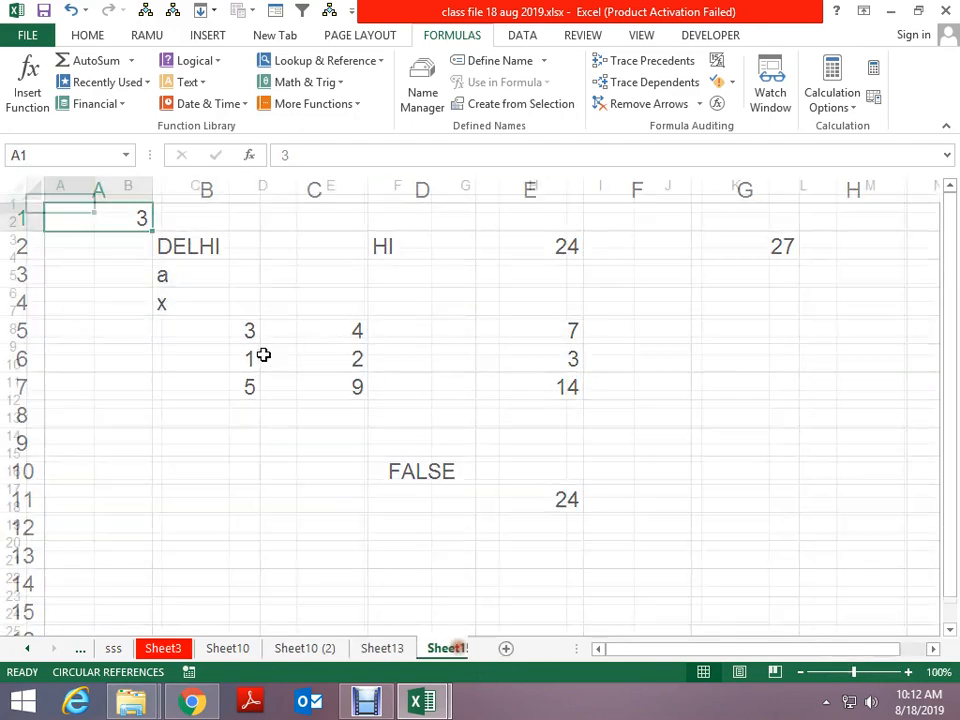
pyautogui.write('na')
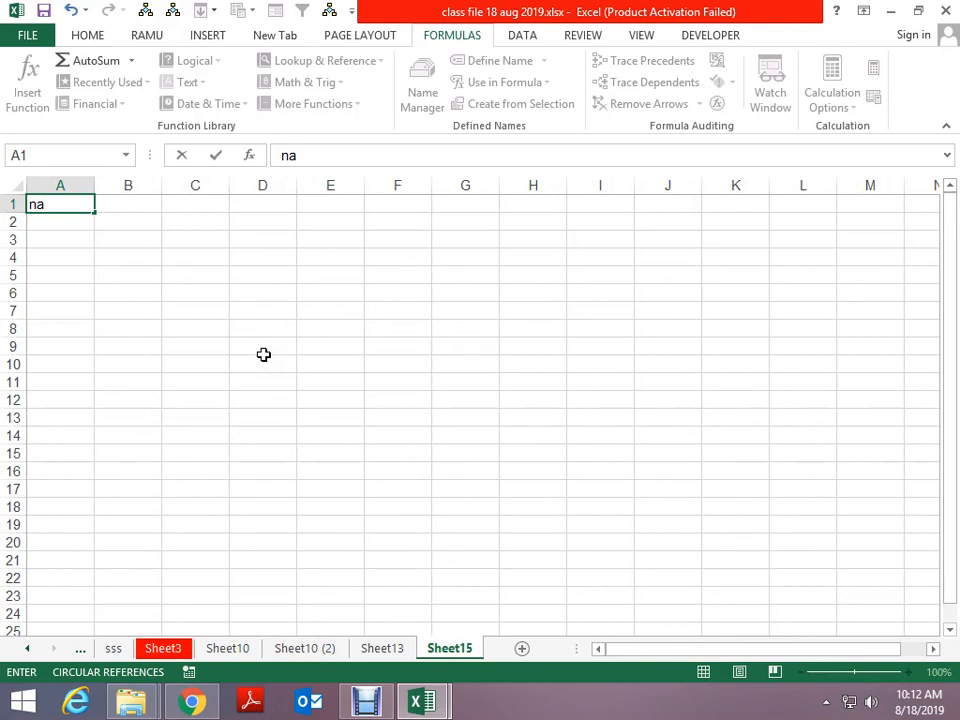
pyautogui.press('Escape')
pyautogui.write('=ran')
pyautogui.press('Down')
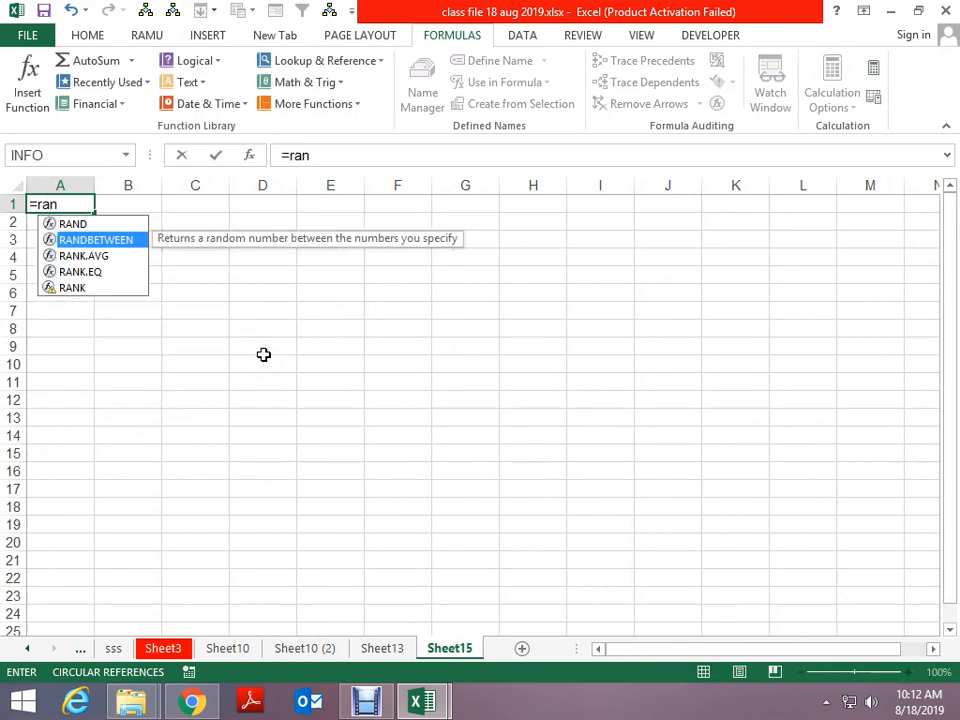
pyautogui.press('Tab')
pyautogui.write('10,80')
pyautogui.hotkey('ctrl', 'Return')
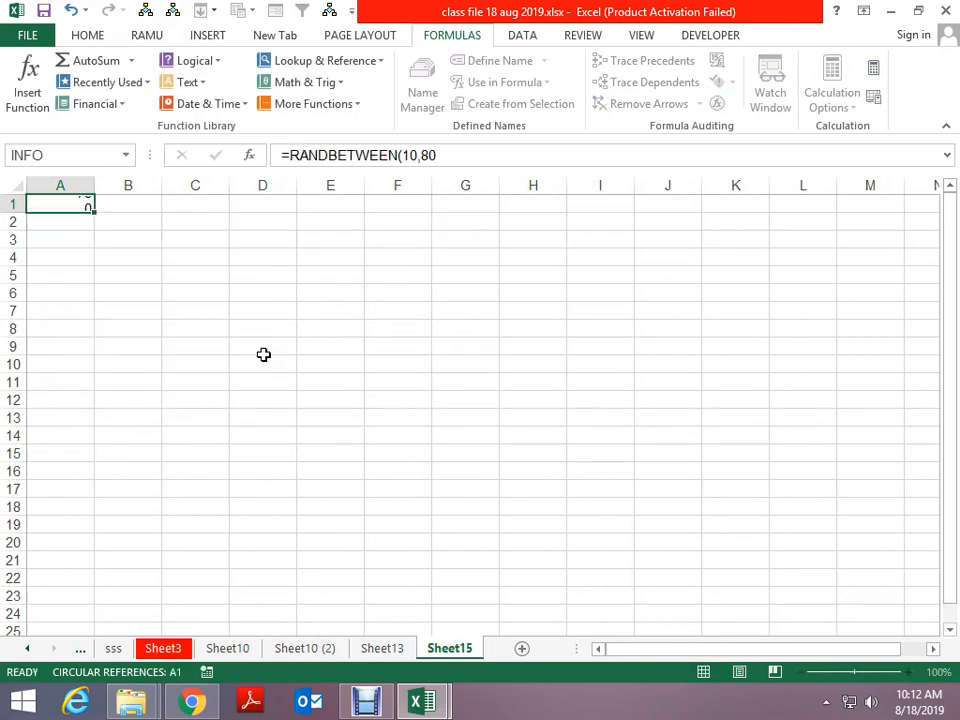
# Fill the formula across A1:F15, paste it back as values, and turn on filters
pyautogui.hotkey('shift', 'Right')
pyautogui.hotkey('shift', 'Right')
pyautogui.hotkey('shift', 'Right')
pyautogui.hotkey('shift', 'Right')
pyautogui.hotkey('shift', 'Right')
pyautogui.hotkey('ctrl', 'r')
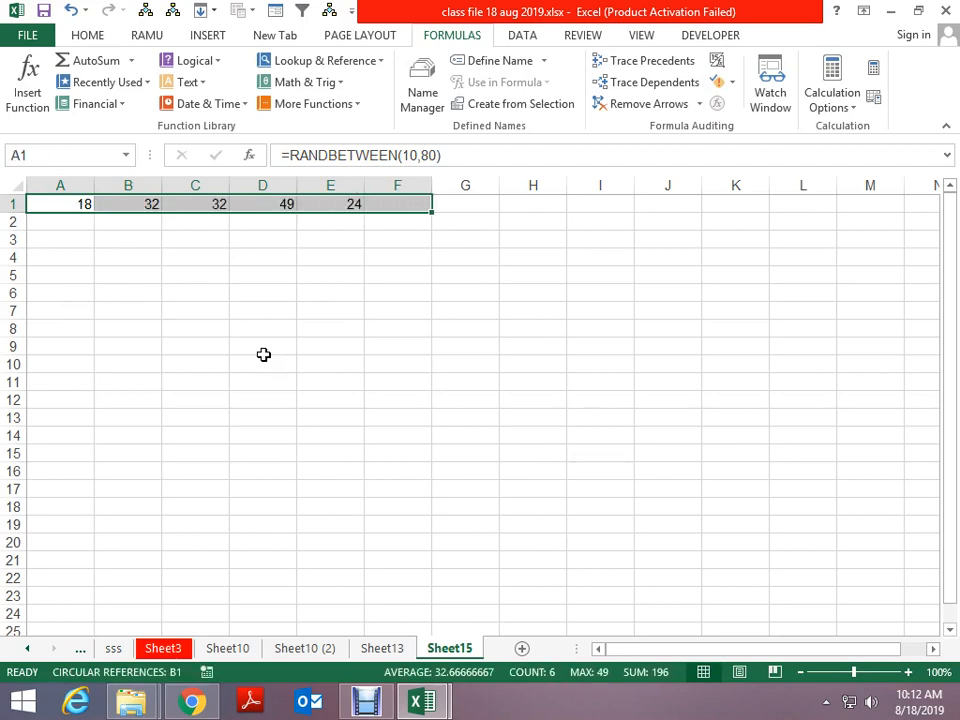
pyautogui.hotkey('shift', 'Down')
pyautogui.hotkey('shift', 'Down')
pyautogui.hotkey('shift', 'Down')
pyautogui.hotkey('shift', 'Down')
pyautogui.hotkey('shift', 'Down')
pyautogui.hotkey('shift', 'Down')
pyautogui.hotkey('shift', 'Down')
pyautogui.hotkey('shift', 'Down')
pyautogui.hotkey('shift', 'Down')
pyautogui.hotkey('shift', 'Down')
pyautogui.hotkey('shift', 'Down')
pyautogui.hotkey('shift', 'Down')
pyautogui.hotkey('shift', 'Down')
pyautogui.hotkey('shift', 'Down')
pyautogui.hotkey('ctrl', 'd')
pyautogui.hotkey('ctrl', 'c')
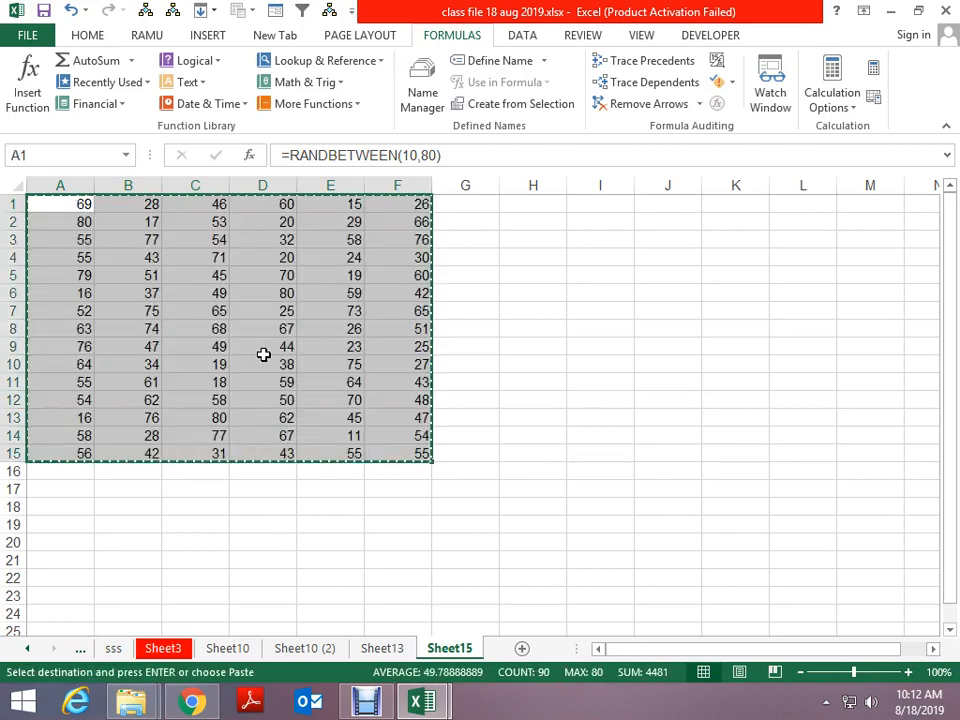
pyautogui.hotkey('ctrl', 'alt', 'v')
pyautogui.press('Return')
pyautogui.hotkey('ctrl', 'shift', 'l')
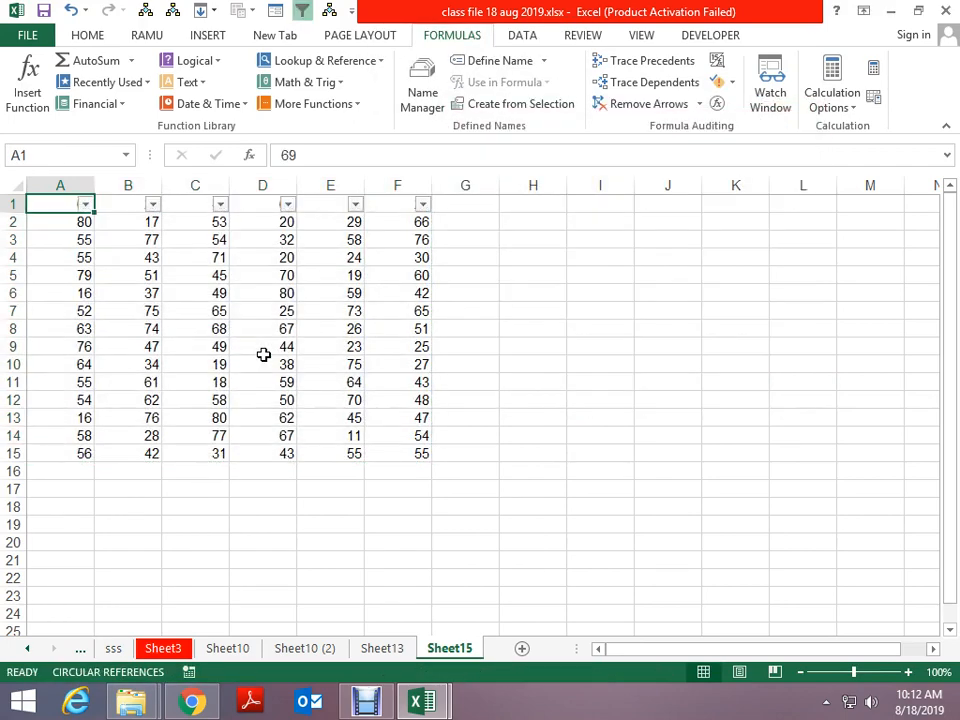
# Filter column A to a few chosen values, leaving 8 of 14 records visible
pyautogui.hotkey('alt', 'Down')
pyautogui.press('Down')
pyautogui.press('Down')
pyautogui.press('Down')
pyautogui.press('Down')
pyautogui.press('Down')
pyautogui.press('Down')
pyautogui.press('Down')
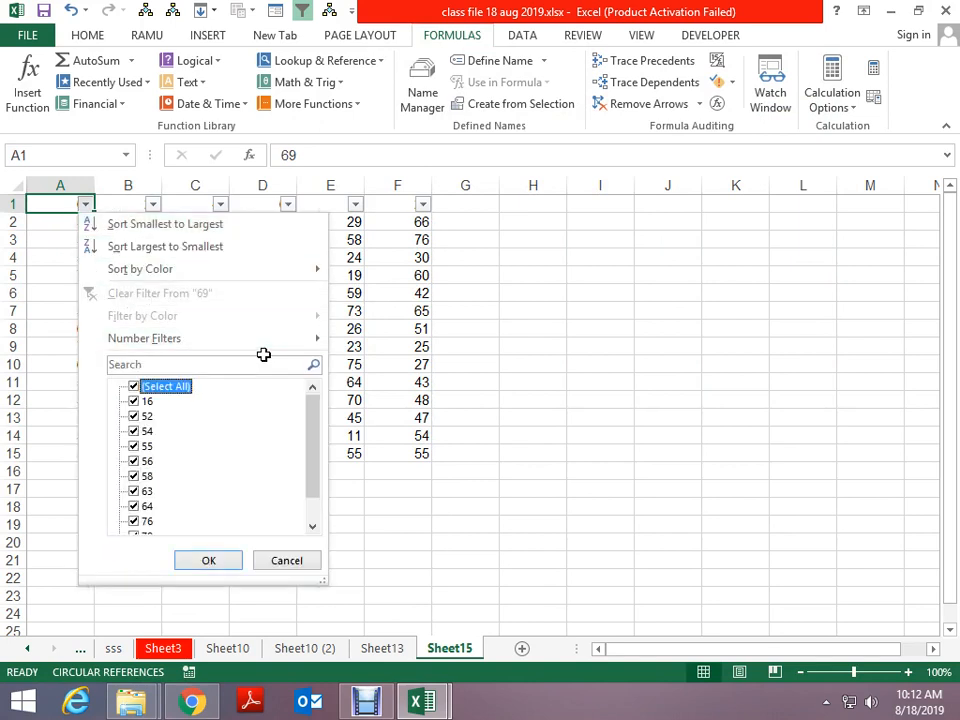
pyautogui.press('Up')
pyautogui.press('space')
pyautogui.press('Down')
pyautogui.press('space')
pyautogui.press('Down')
pyautogui.press('space')
pyautogui.press('Down')
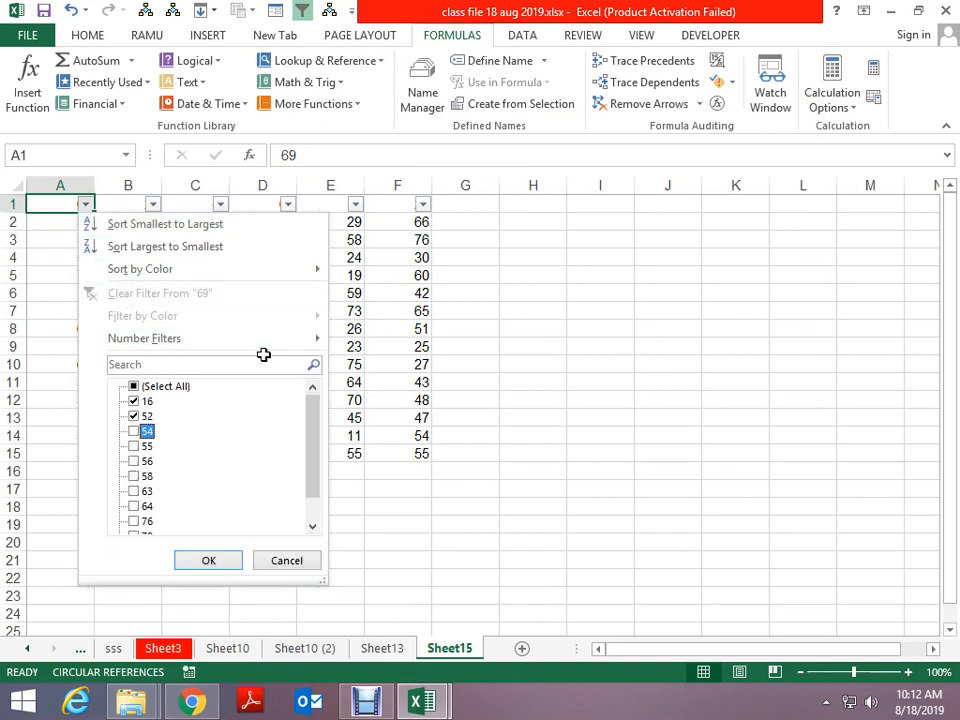
pyautogui.press('space')
pyautogui.press('Down')
pyautogui.press('space')
pyautogui.press('Down')
pyautogui.press('space')
pyautogui.press('Return')
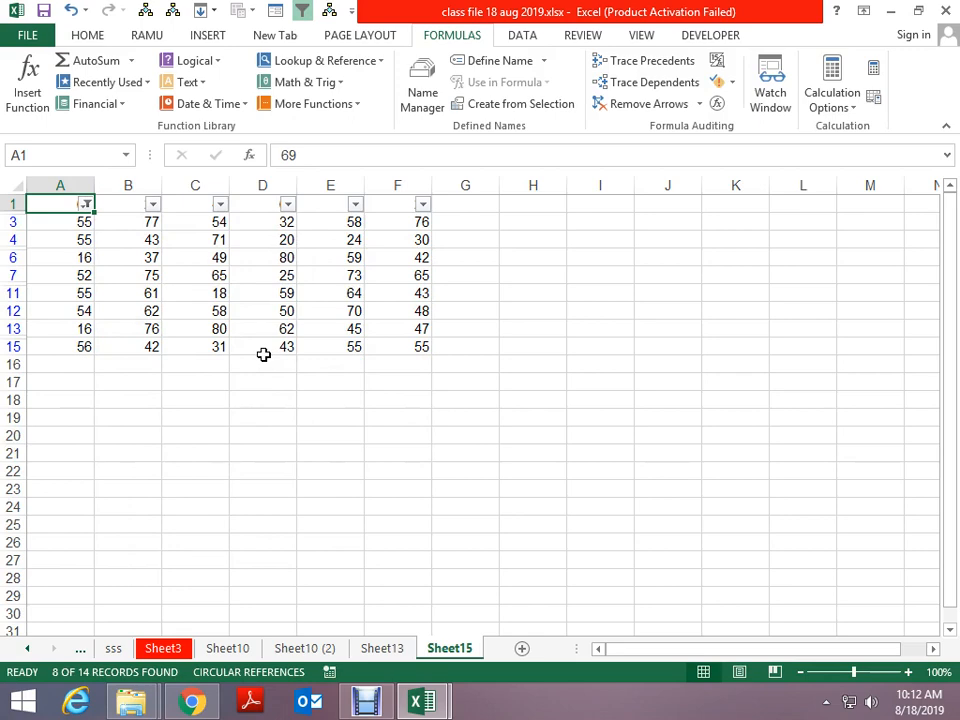
# Select the filtered grid A1:F15 and narrow it to visible cells only via Go To Special
pyautogui.hotkey('ctrl', 'a')
pyautogui.hotkey('ctrl', 'c')
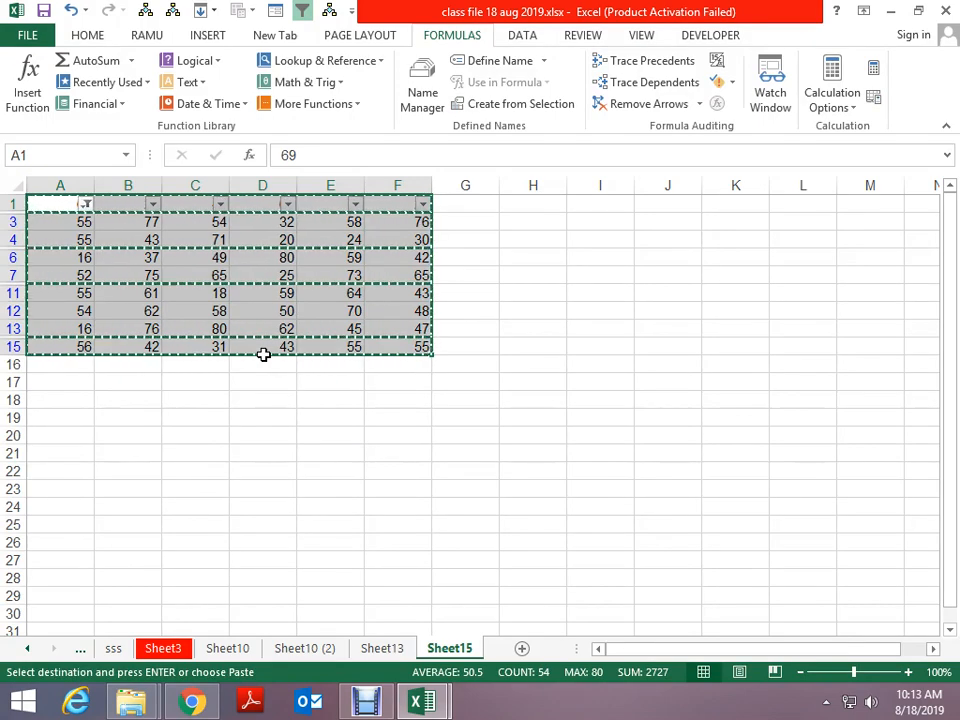
pyautogui.press('Escape')
pyautogui.hotkey('ctrl', 'Home')
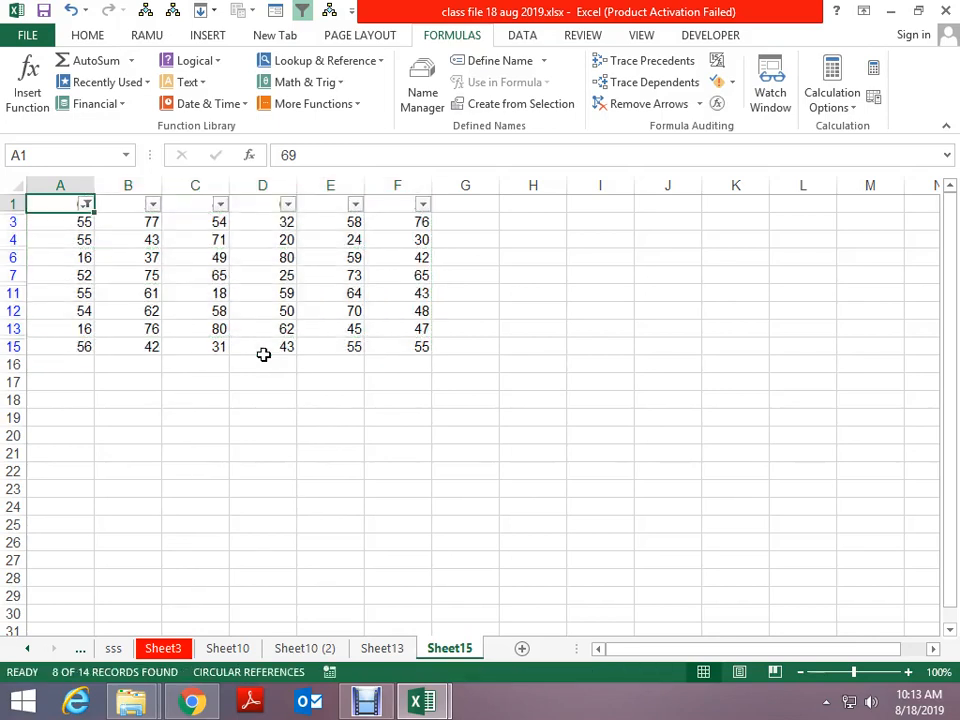
pyautogui.hotkey('ctrl', 'shift', 'Down')
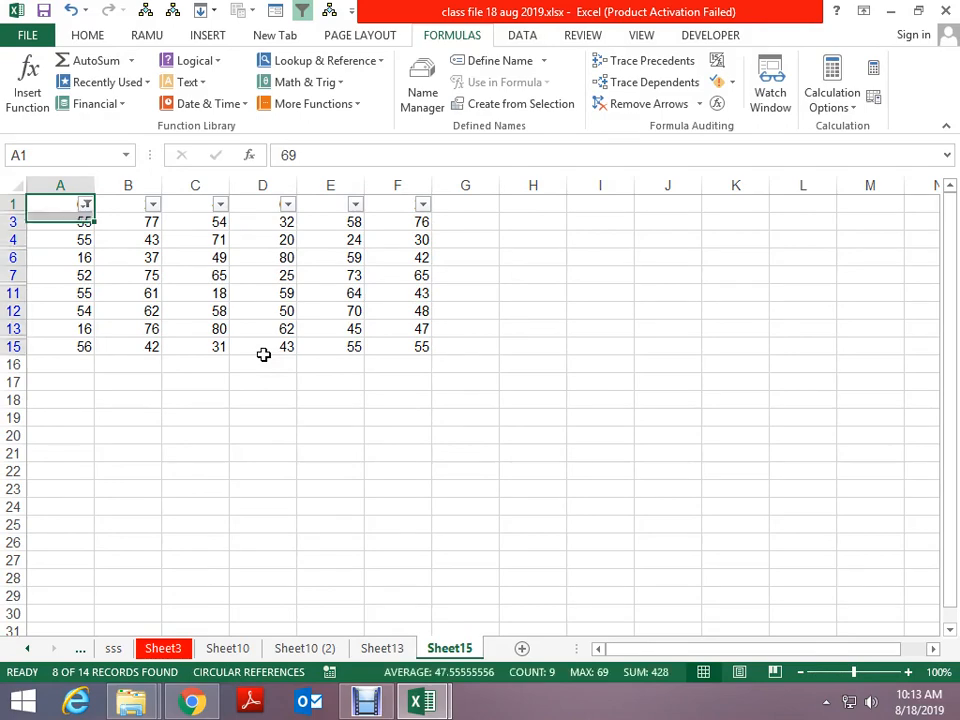
pyautogui.hotkey('ctrl', 'shift', 'Right')
pyautogui.press('F5')
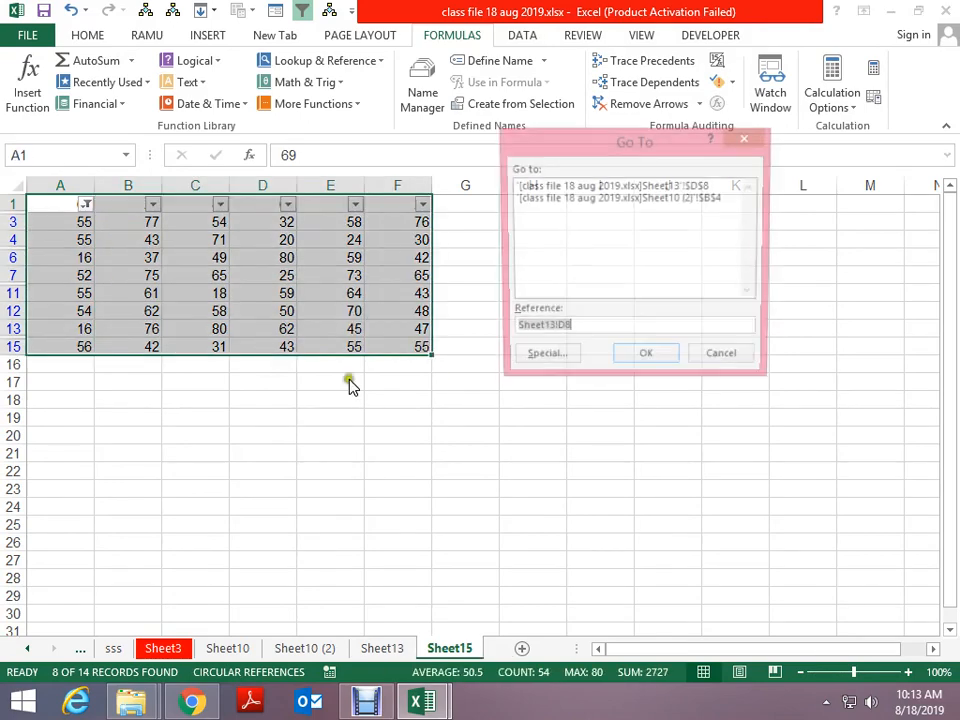
pyautogui.click(573, 363)
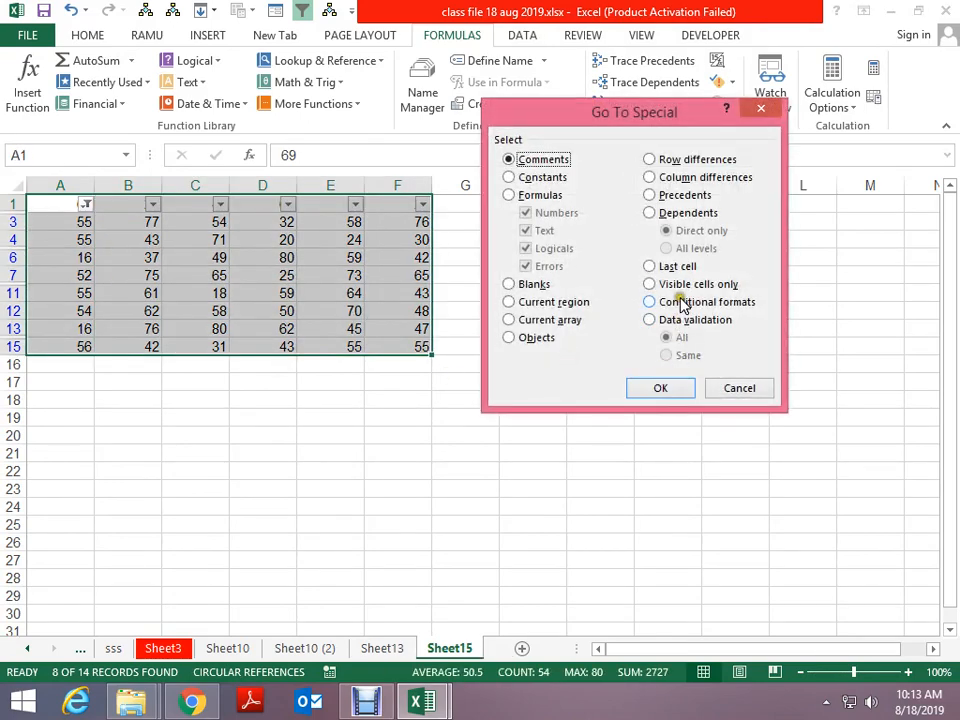
pyautogui.click(680, 285)
pyautogui.click(659, 391)
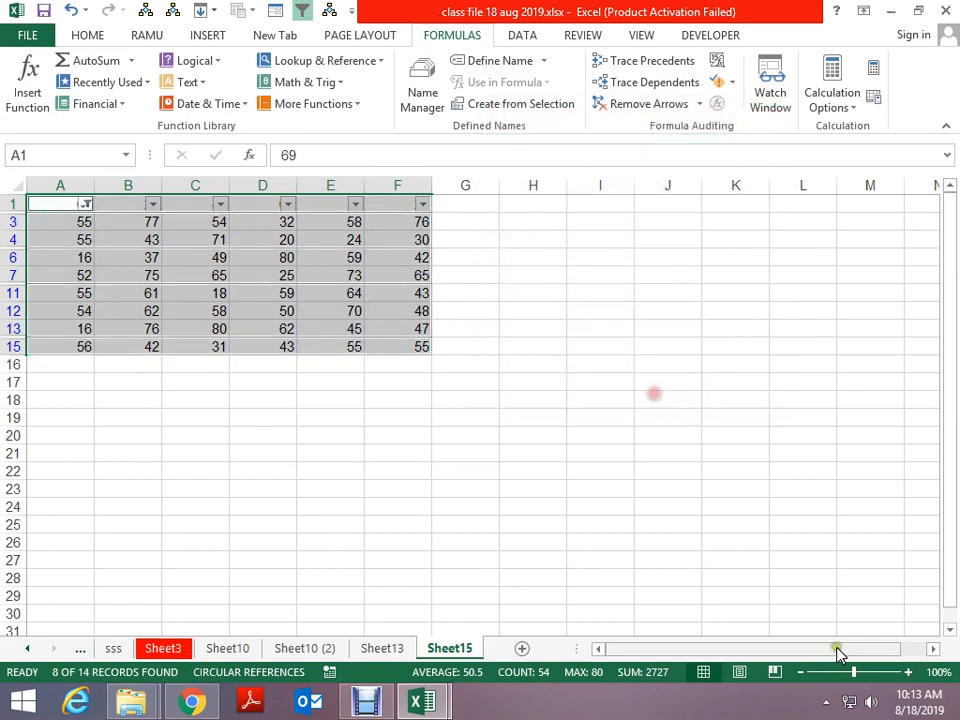
pyautogui.hotkey('ctrl', 'c')
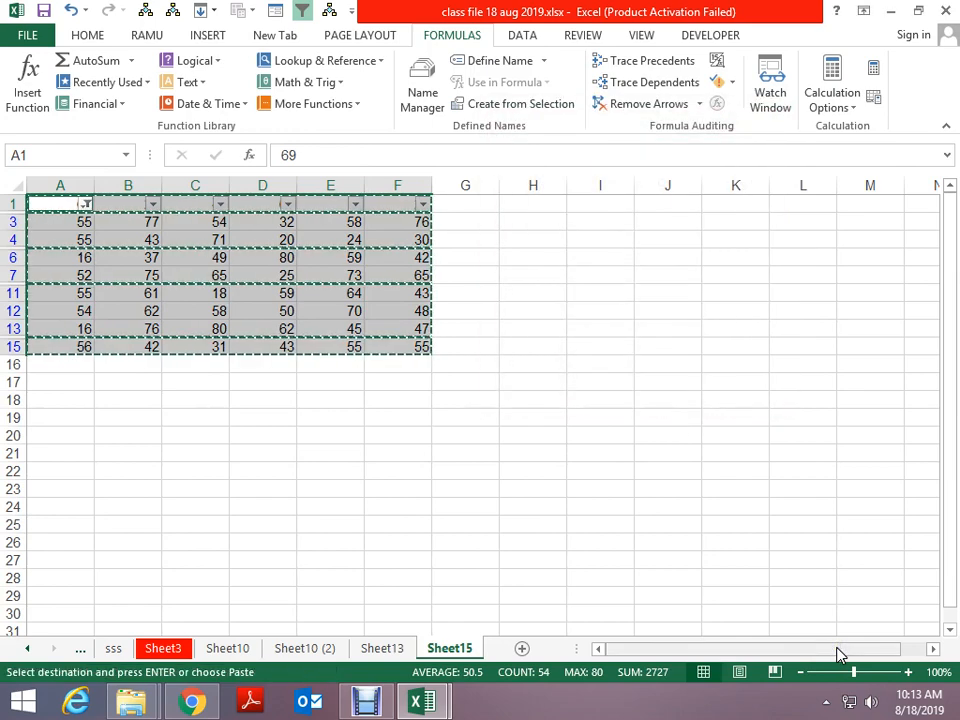
pyautogui.press('Escape')
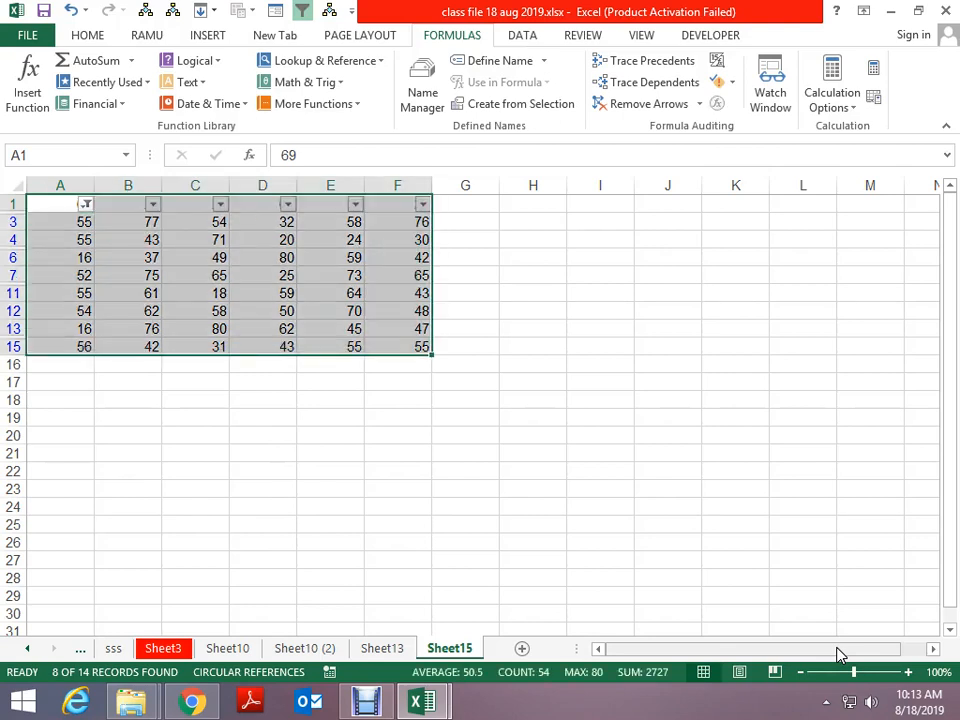
# Note 'alt' in H1 and ';' in I1
pyautogui.press('Right')
pyautogui.press('Right')
pyautogui.press('Right')
pyautogui.press('Right')
pyautogui.press('Right')
pyautogui.press('Right')
pyautogui.press('Right')
pyautogui.write('al')
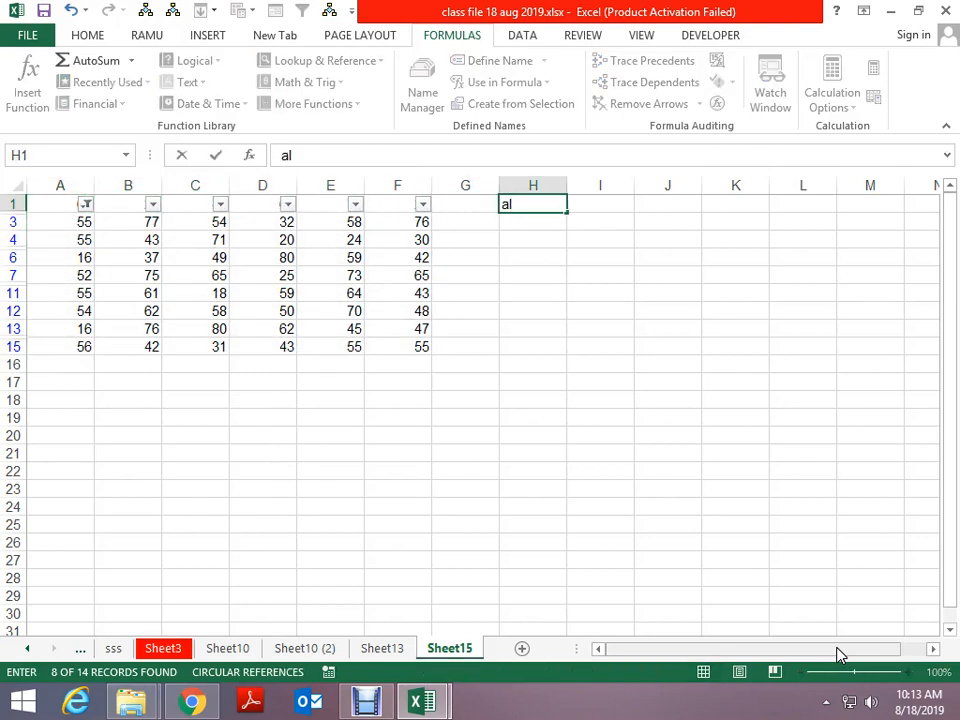
pyautogui.press('Return')
pyautogui.press('Up')
pyautogui.write('alt')
pyautogui.hotkey('ctrl', 'Return')
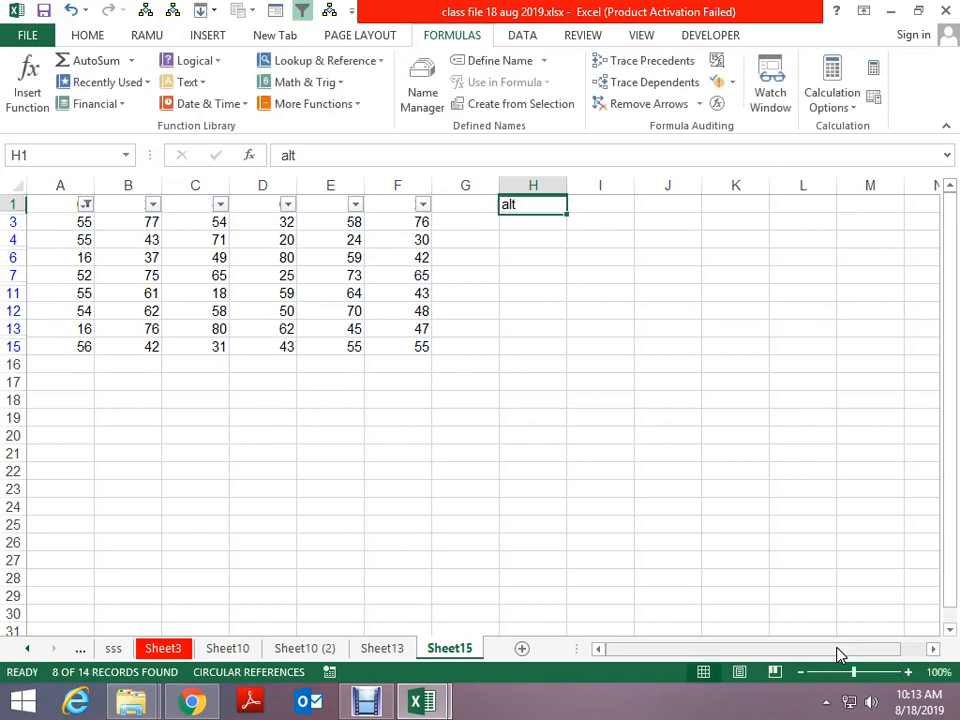
pyautogui.press('Right')
pyautogui.write(';')
pyautogui.press('Return')
pyautogui.press('Up')
pyautogui.press('Left')
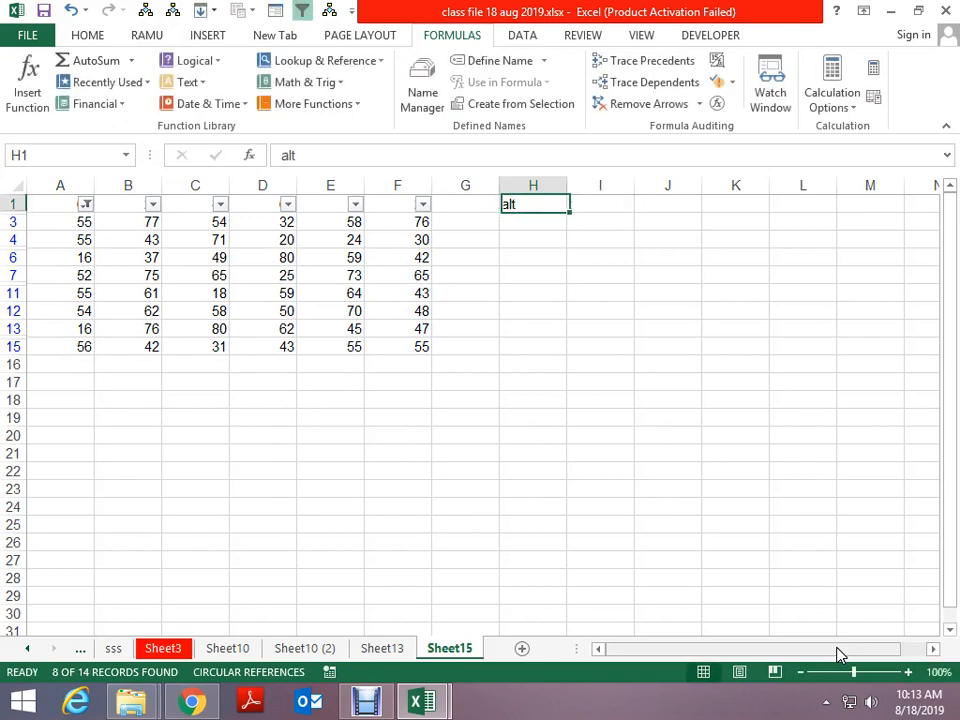
pyautogui.press('Left')
pyautogui.press('Left')
pyautogui.press('Left')
pyautogui.press('Left')
pyautogui.press('Left')
pyautogui.press('Left')
pyautogui.press('Left')
# Copy the visible data rows and paste them as a block starting at A23
pyautogui.press('Down')
pyautogui.hotkey('ctrl', 'shift', 'End')
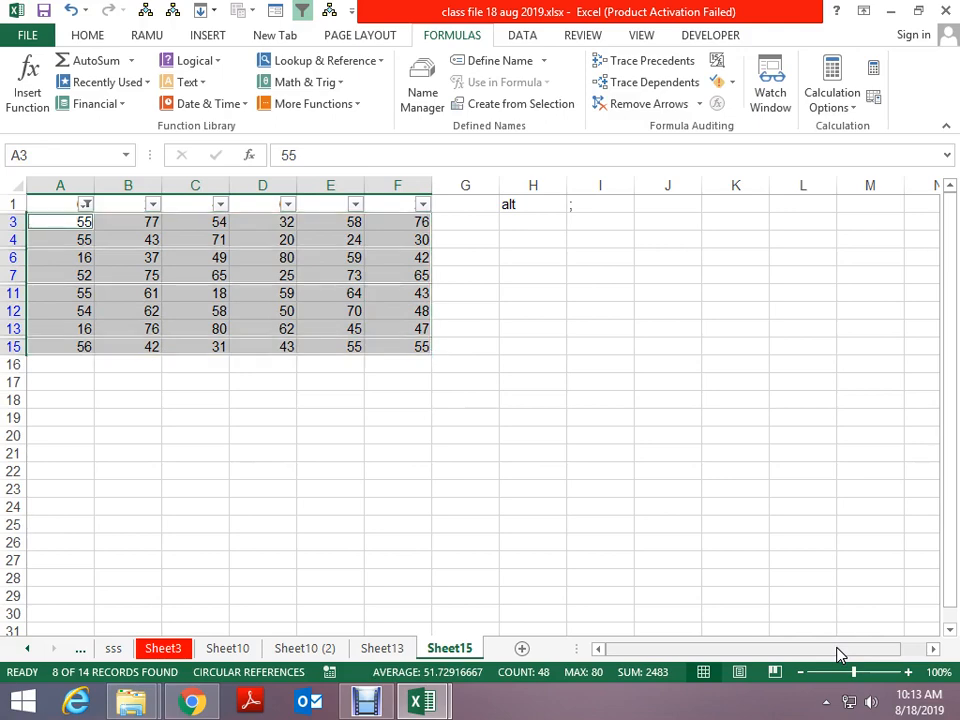
pyautogui.hotkey('ctrl', 'c')
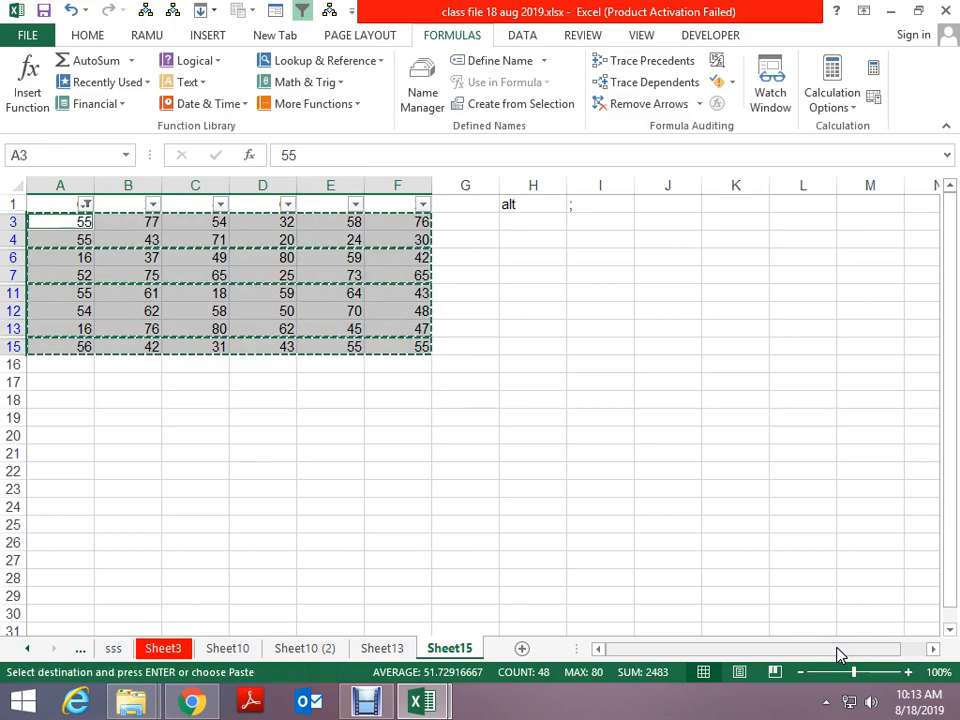
pyautogui.click(32, 490)
pyautogui.hotkey('ctrl', 'v')
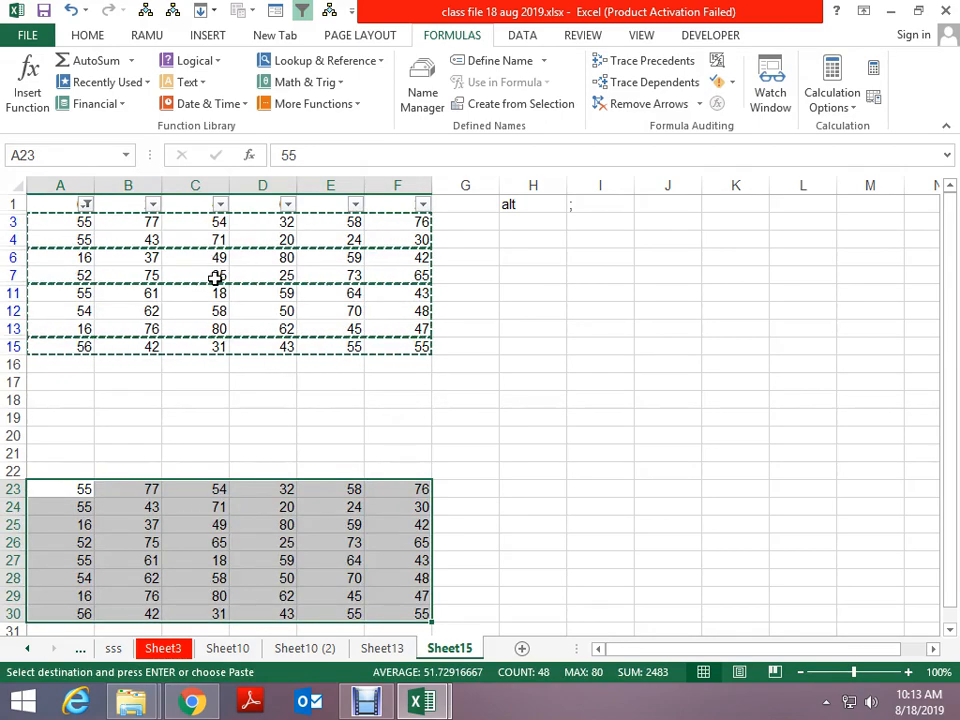
pyautogui.press('Escape')
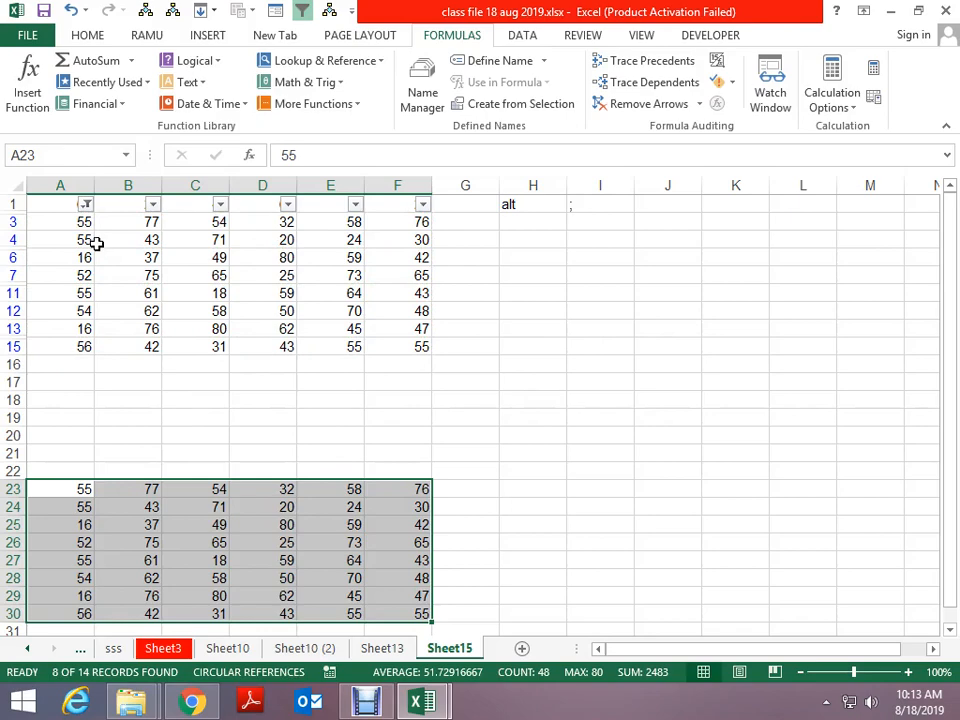
pyautogui.click(96, 243)
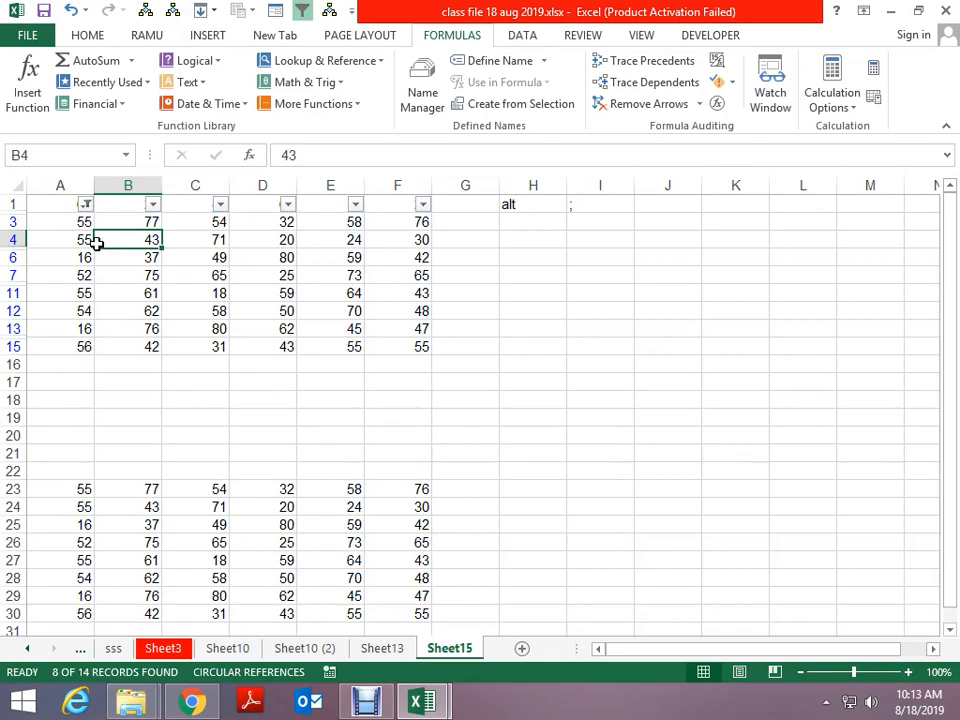
# Open Go To Special and close it without choosing an option
pyautogui.press('F5')
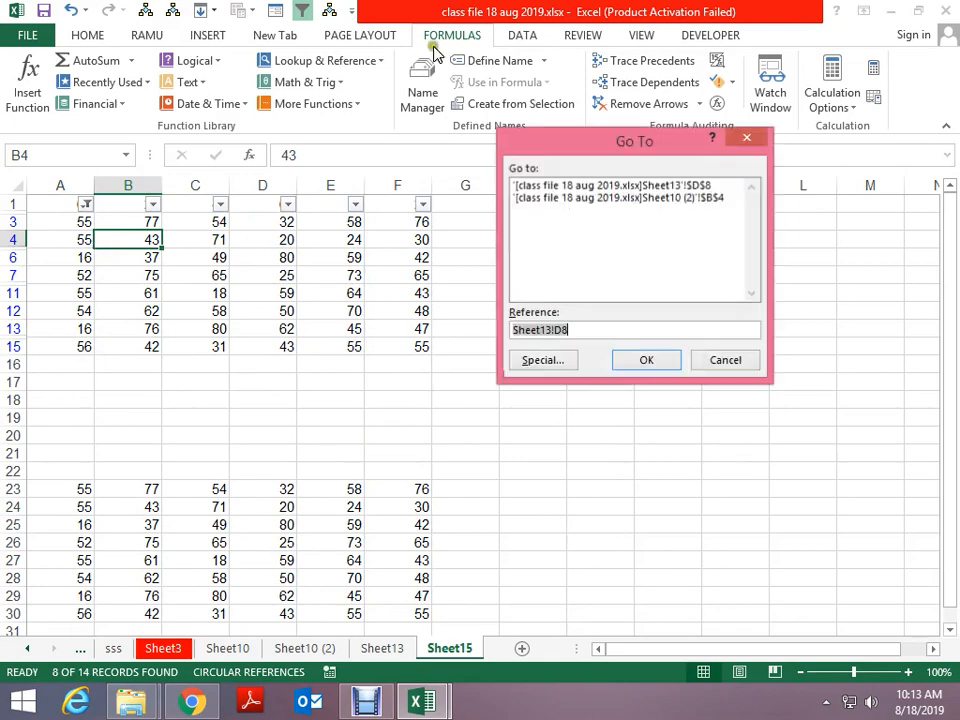
pyautogui.click(541, 365)
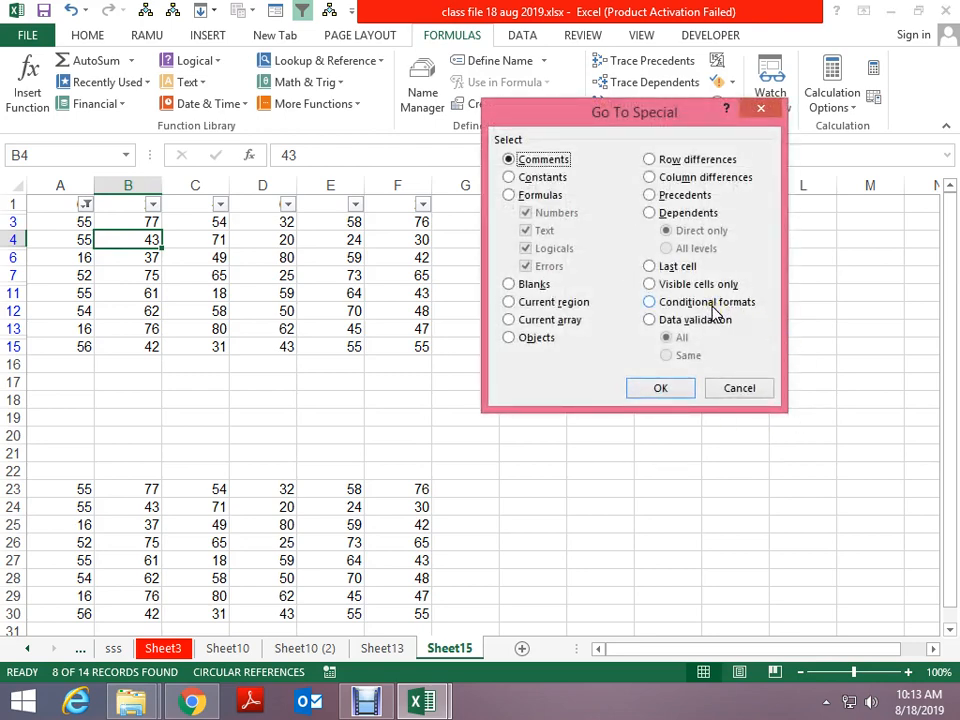
pyautogui.press('Escape')
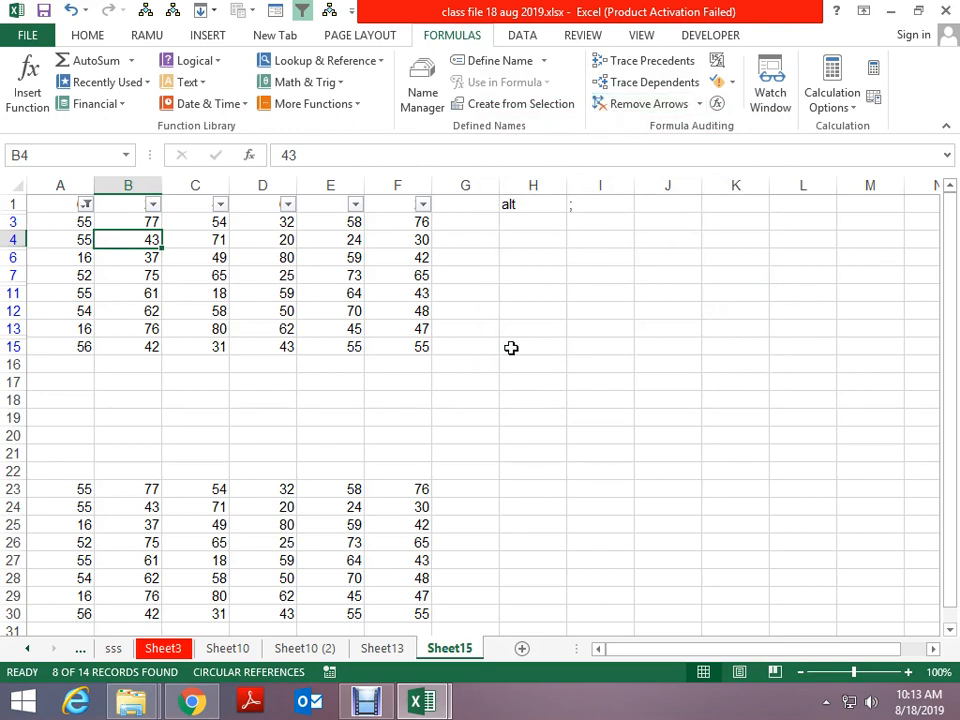
# Remove the AutoFilter from the grid's header row so all 15 rows show
pyautogui.hotkey('ctrl', 'Up')
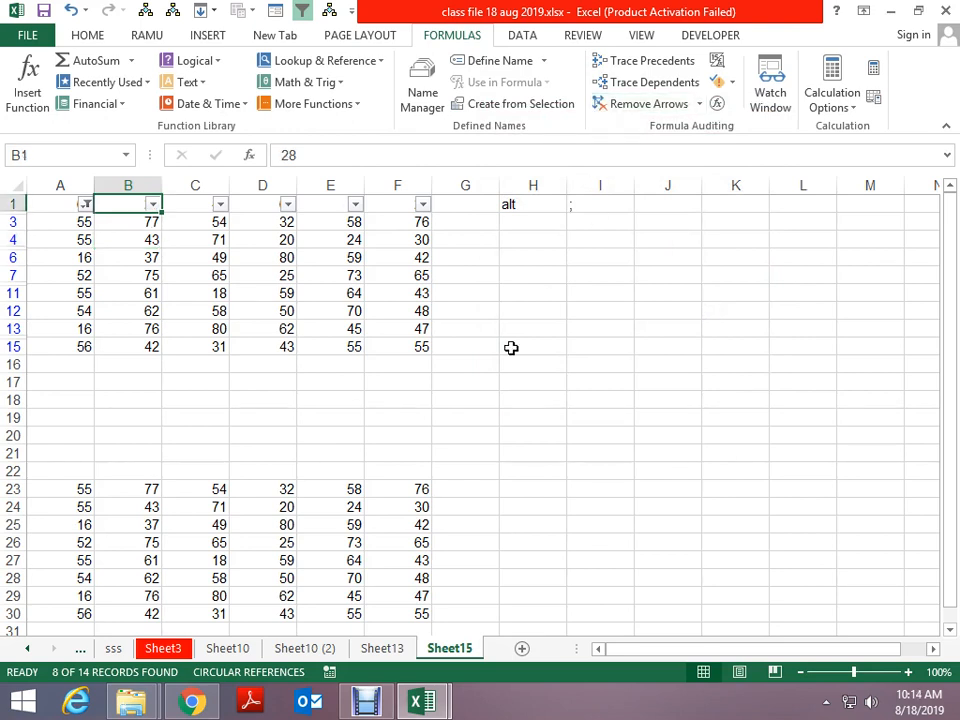
pyautogui.hotkey('ctrl', 'shift', 'l')
pyautogui.press('Right')
pyautogui.press('Right')
pyautogui.press('Down')
pyautogui.press('Down')
pyautogui.press('Down')
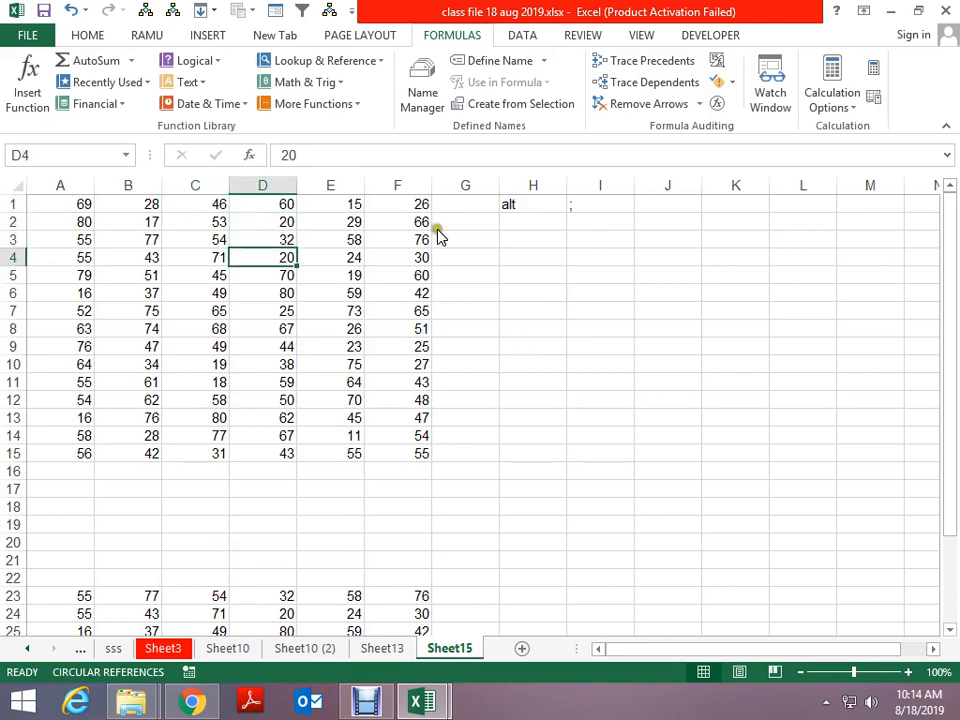
pyautogui.click(85, 37)
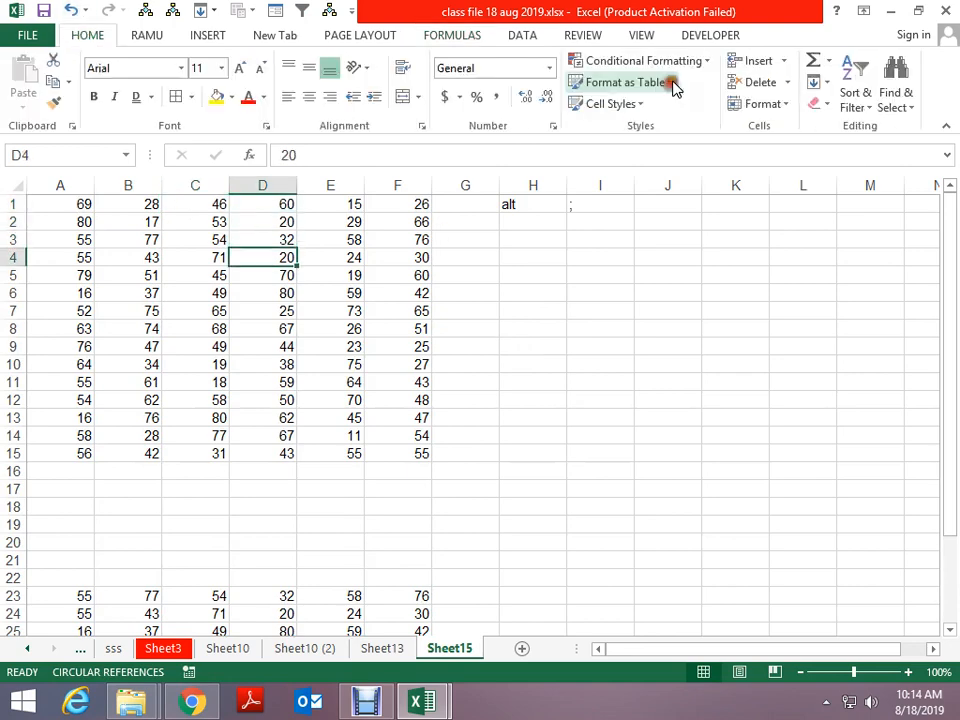
# Add a Greater Than 20 conditional format with light red fill to D4
pyautogui.click(678, 62)
pyautogui.moveTo(662, 100)
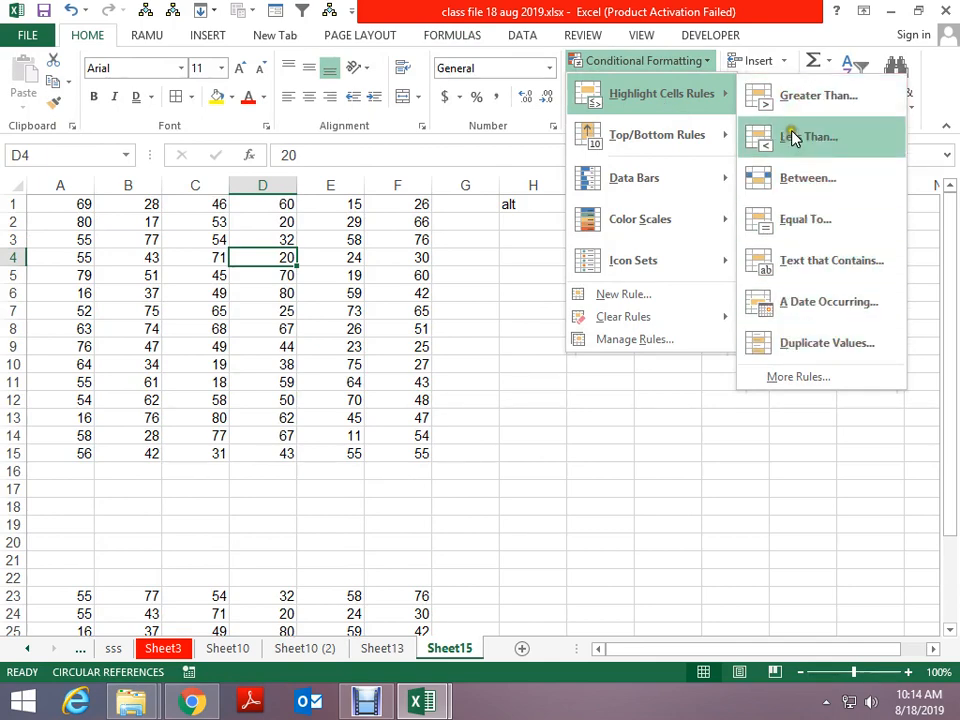
pyautogui.click(800, 100)
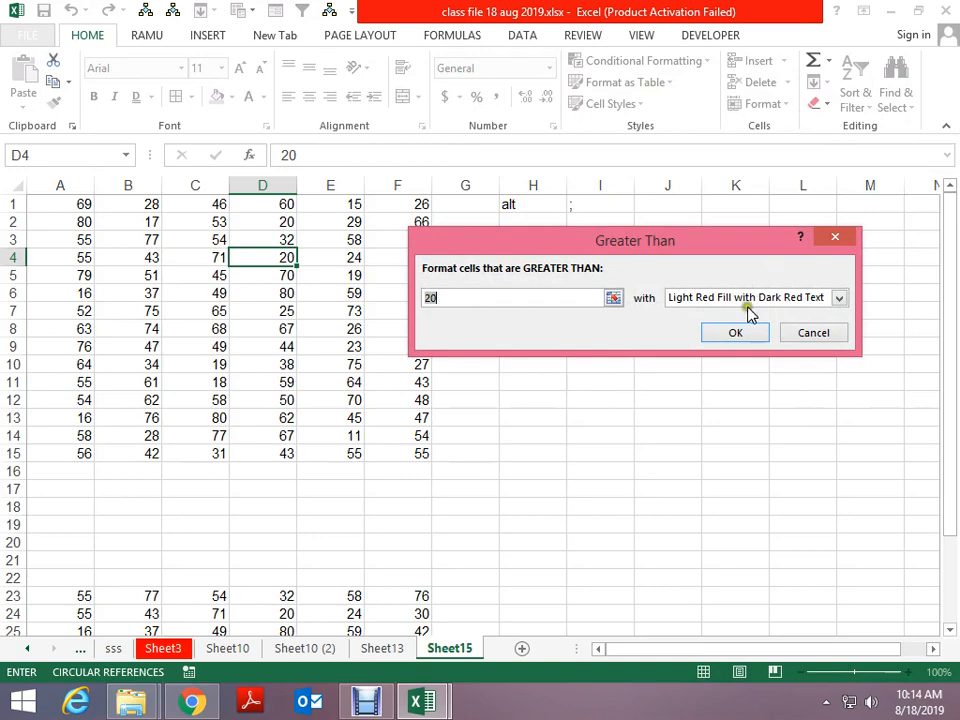
pyautogui.click(742, 334)
# Paste the copied cell into D26 in the lower block, then cancel copy mode
pyautogui.scroll(-3, 315, 444)
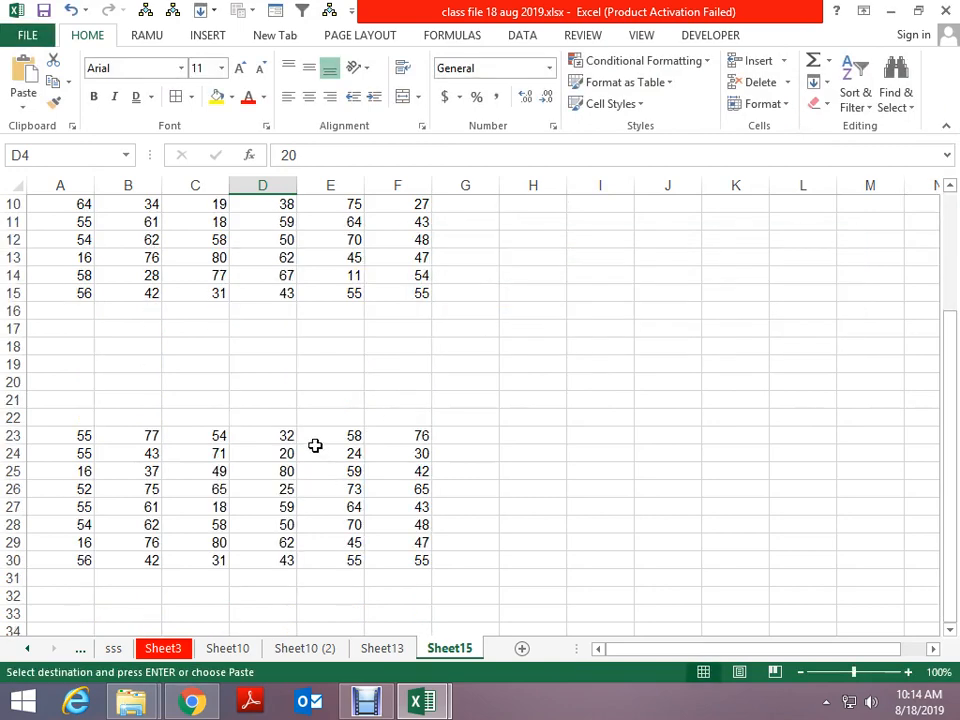
pyautogui.click(261, 435)
pyautogui.click(266, 490)
pyautogui.hotkey('ctrl', 'v')
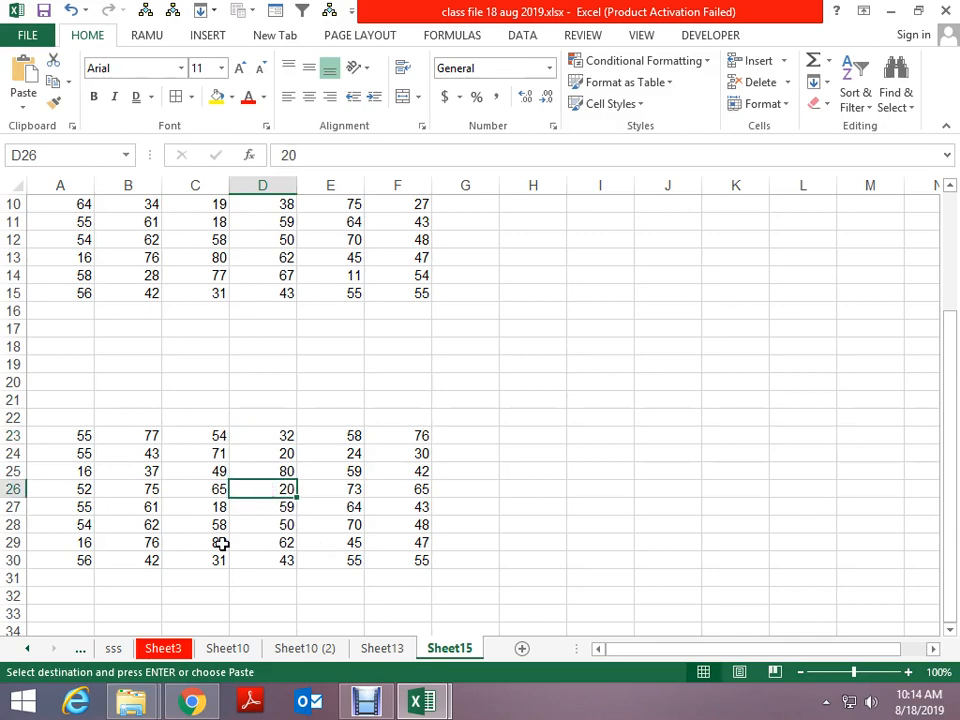
pyautogui.click(166, 503)
pyautogui.press('Escape')
# Copy D4 and paste only its formats onto C27 via Paste Special
pyautogui.scroll(3, 297, 310)
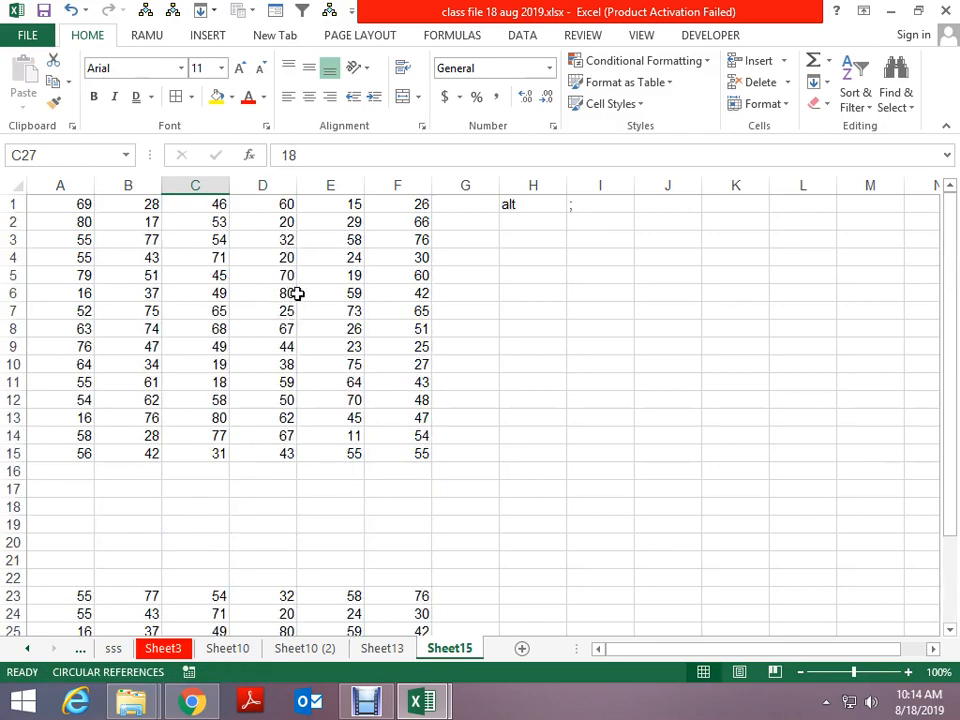
pyautogui.click(262, 257)
pyautogui.hotkey('ctrl', 'c')
pyautogui.scroll(-5, 214, 491)
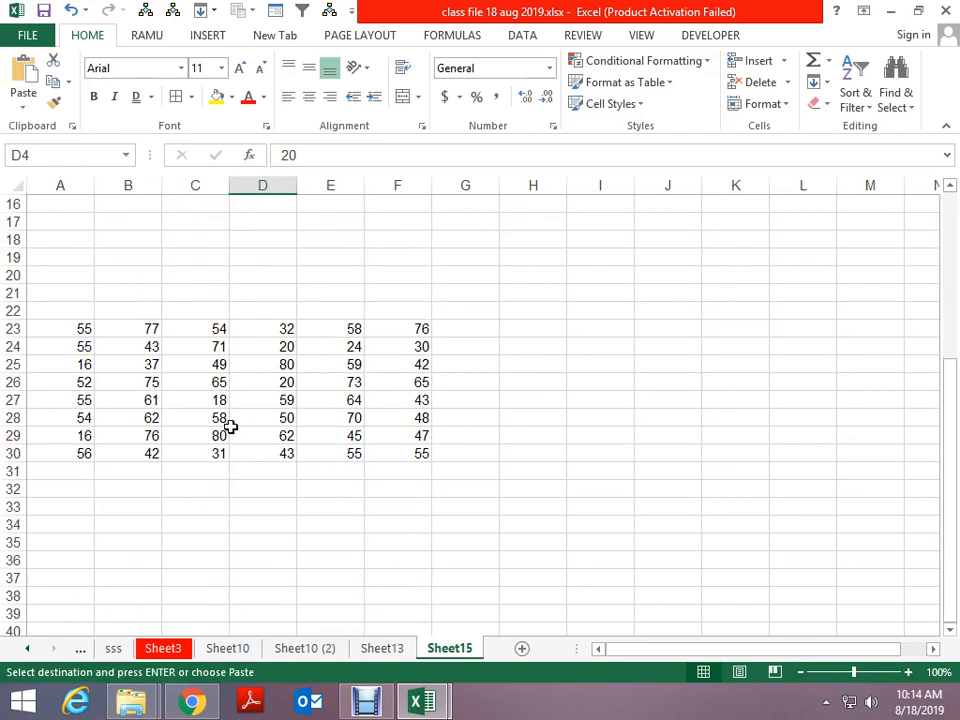
pyautogui.click(226, 396)
pyautogui.hotkey('alt', 'e')
pyautogui.press('s')
pyautogui.press('t')
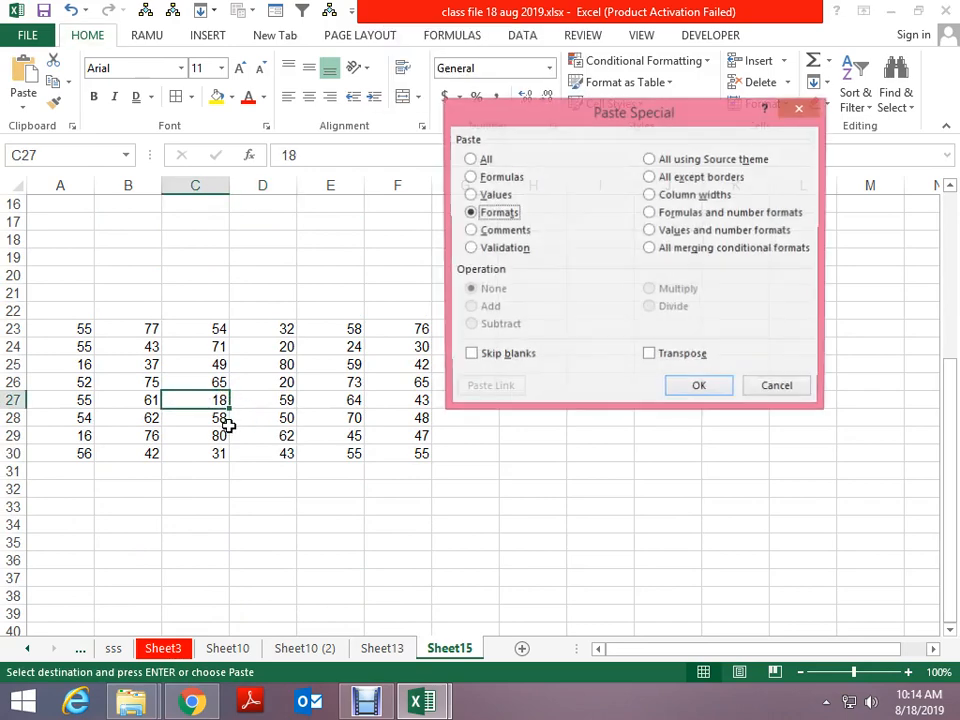
pyautogui.press('Return')
# Repeat the highlight format on E29 and F25 with F4
pyautogui.press('Down')
pyautogui.press('Right')
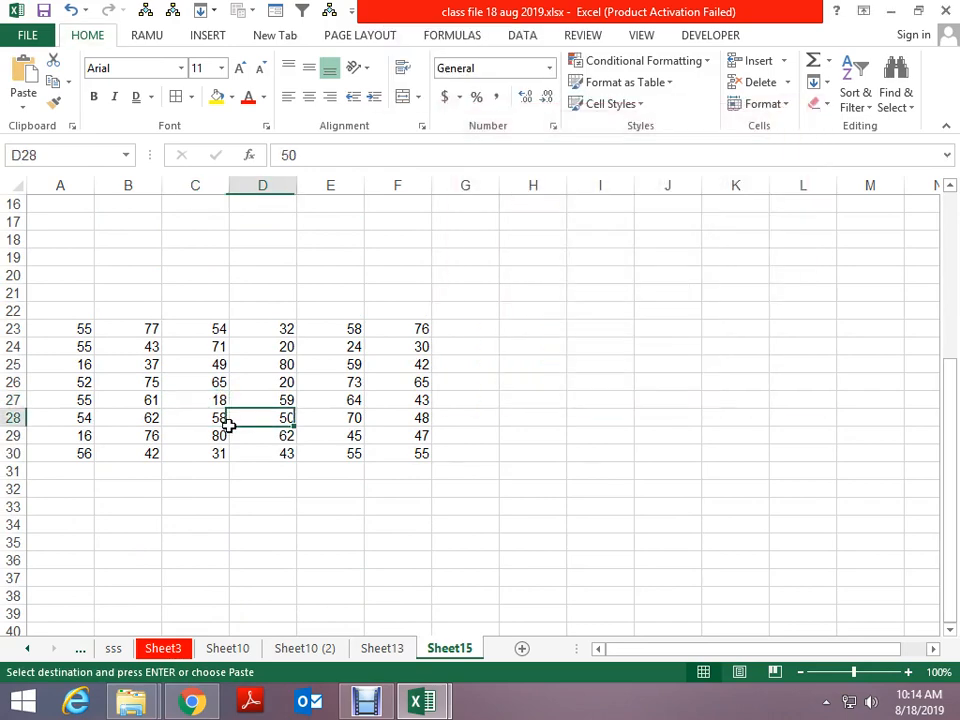
pyautogui.press('Right')
pyautogui.press('Down')
pyautogui.press('F4')
pyautogui.press('Right')
pyautogui.press('Up')
pyautogui.press('Up')
pyautogui.press('Up')
pyautogui.press('Up')
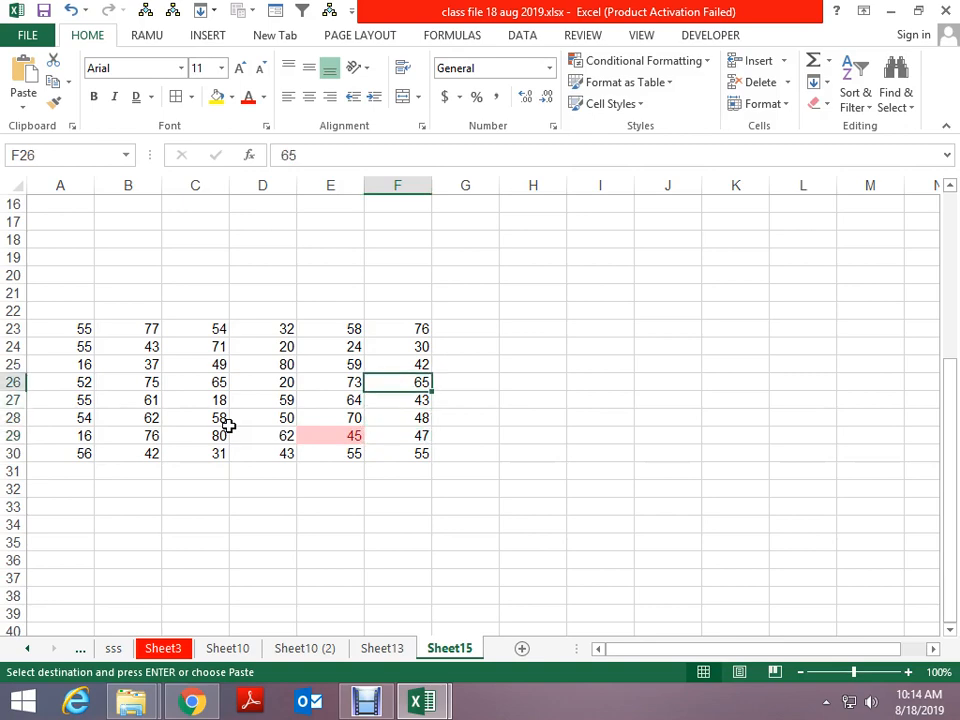
pyautogui.press('F4')
# Repeat the highlight format on B25, B7 and E7, then end copy mode
pyautogui.press('Left')
pyautogui.press('Left')
pyautogui.press('Left')
pyautogui.press('Left')
pyautogui.press('F4')
pyautogui.press('Up')
pyautogui.press('Up')
pyautogui.press('Up')
pyautogui.press('Up')
pyautogui.press('Up')
pyautogui.press('Up')
pyautogui.press('Up')
pyautogui.press('Up')
pyautogui.press('Up')
pyautogui.press('Up')
pyautogui.press('Up')
pyautogui.press('Up')
pyautogui.press('Up')
pyautogui.press('Up')
pyautogui.press('Up')
pyautogui.press('Up')
pyautogui.press('Up')
pyautogui.press('Up')
pyautogui.press('Up')
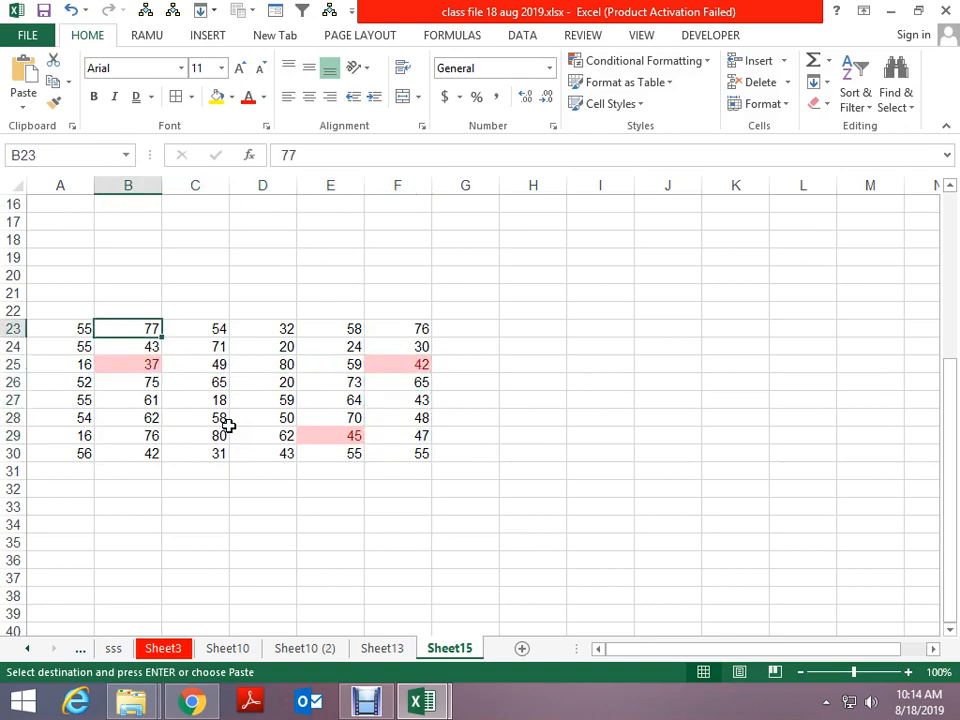
pyautogui.press('Down')
pyautogui.press('F4')
pyautogui.press('Right')
pyautogui.press('Right')
pyautogui.press('Right')
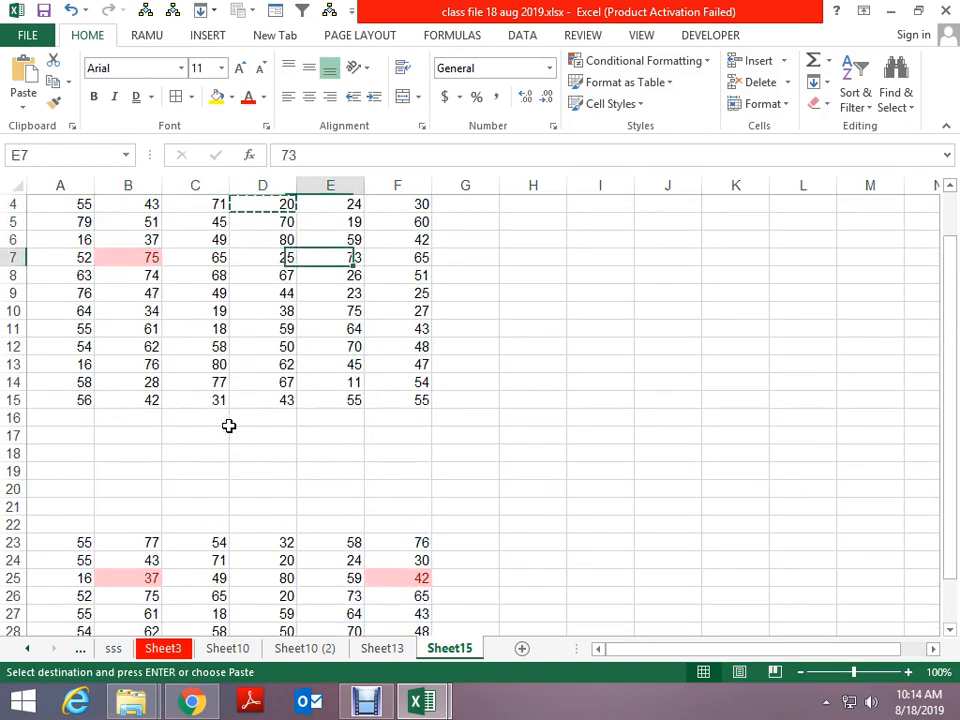
pyautogui.press('F4')
pyautogui.press('Up')
pyautogui.press('Up')
pyautogui.press('Escape')
pyautogui.press('Right')
pyautogui.press('Right')
pyautogui.press('Right')
pyautogui.press('Right')
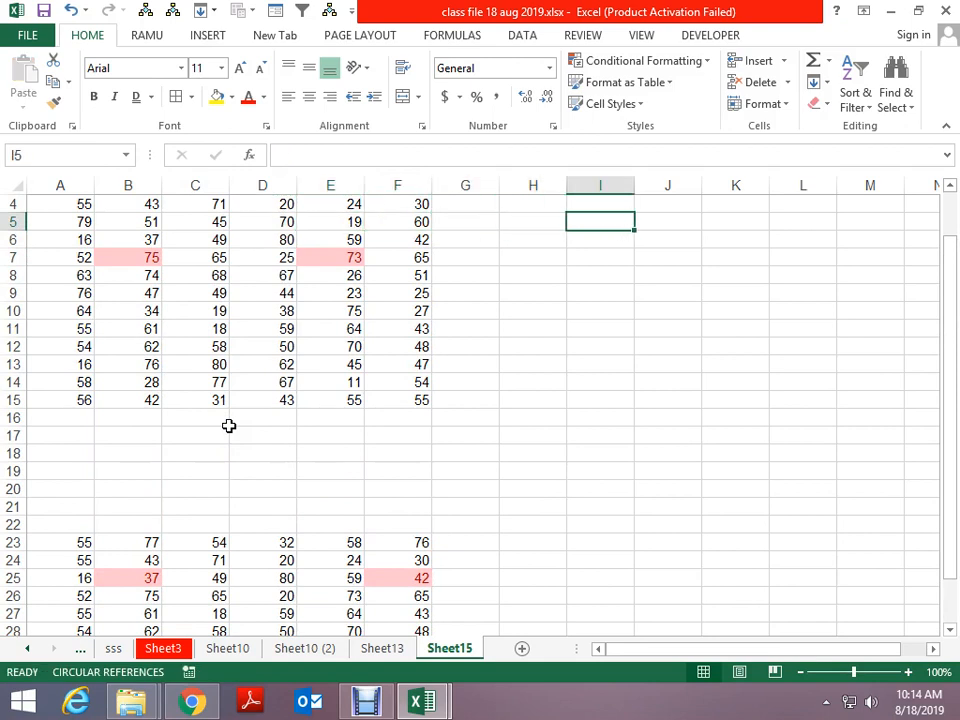
pyautogui.press('Right')
pyautogui.press('Right')
pyautogui.press('Right')
pyautogui.press('Right')
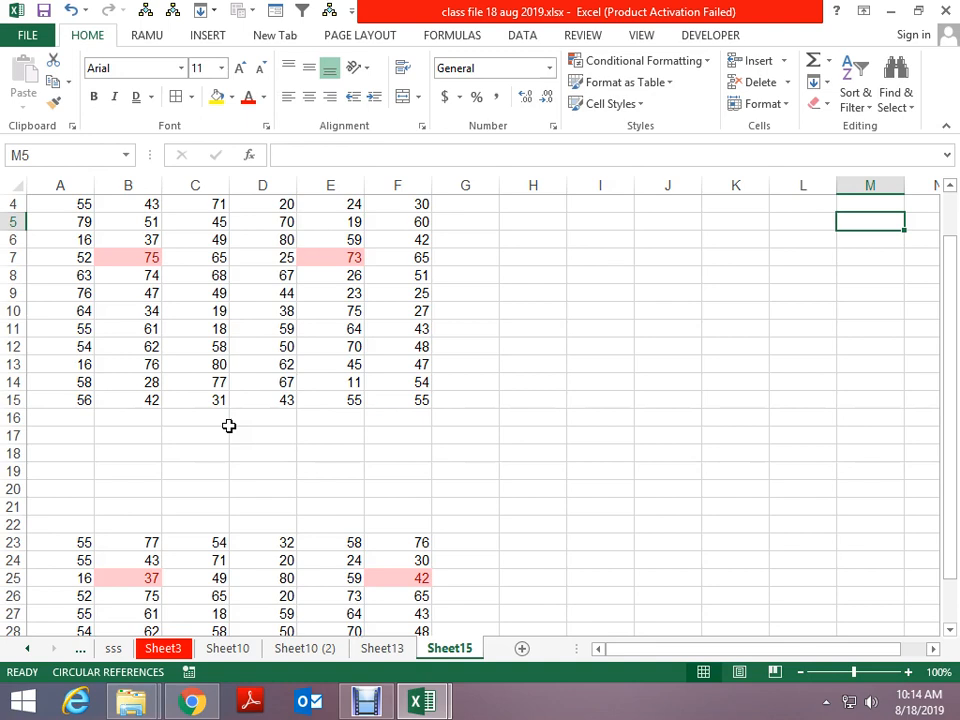
pyautogui.press('F5')
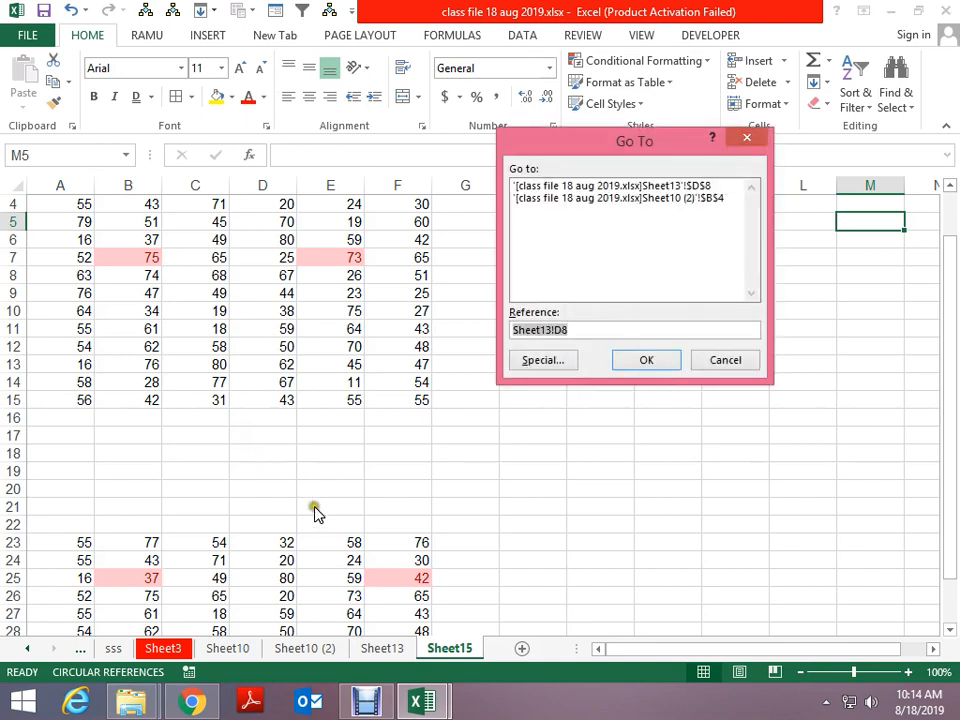
pyautogui.click(520, 361)
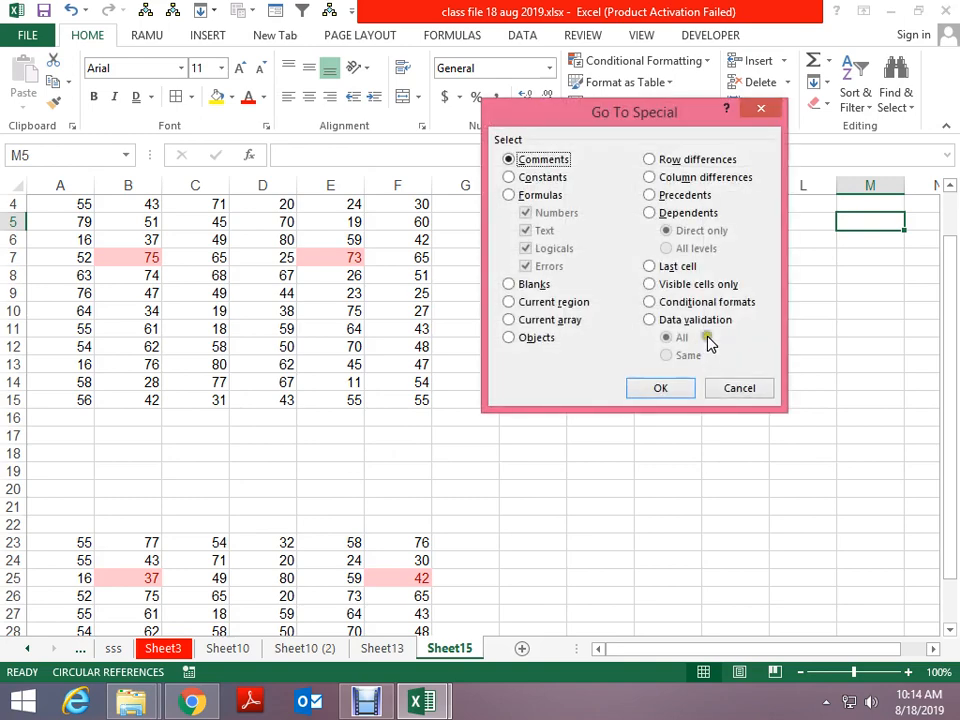
pyautogui.click(692, 302)
pyautogui.click(674, 389)
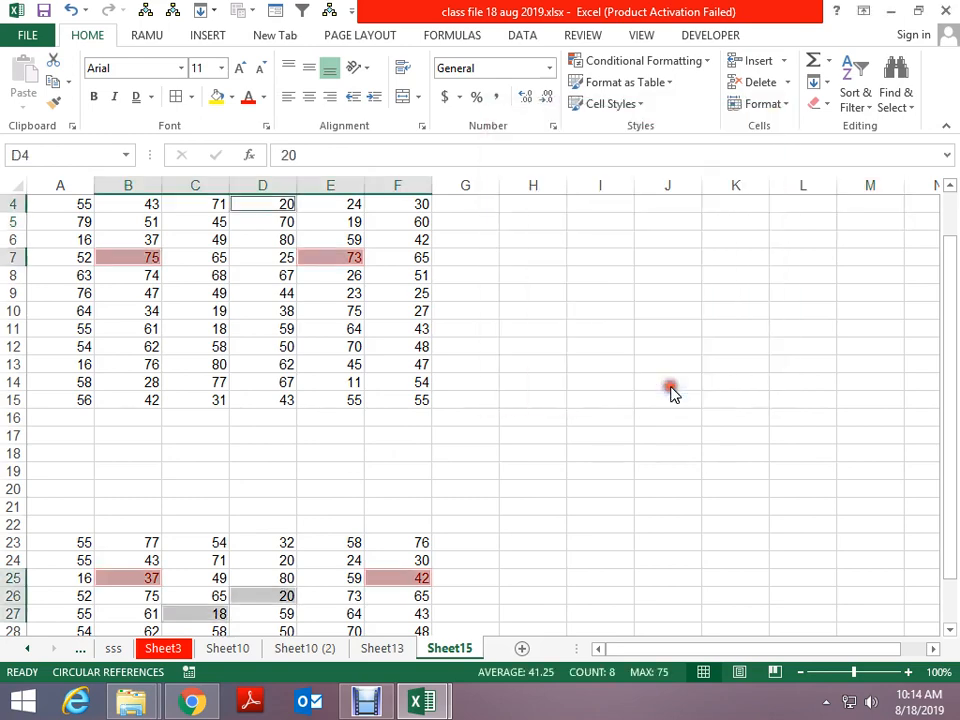
pyautogui.scroll(-4, 735, 494)
pyautogui.scroll(5, 735, 494)
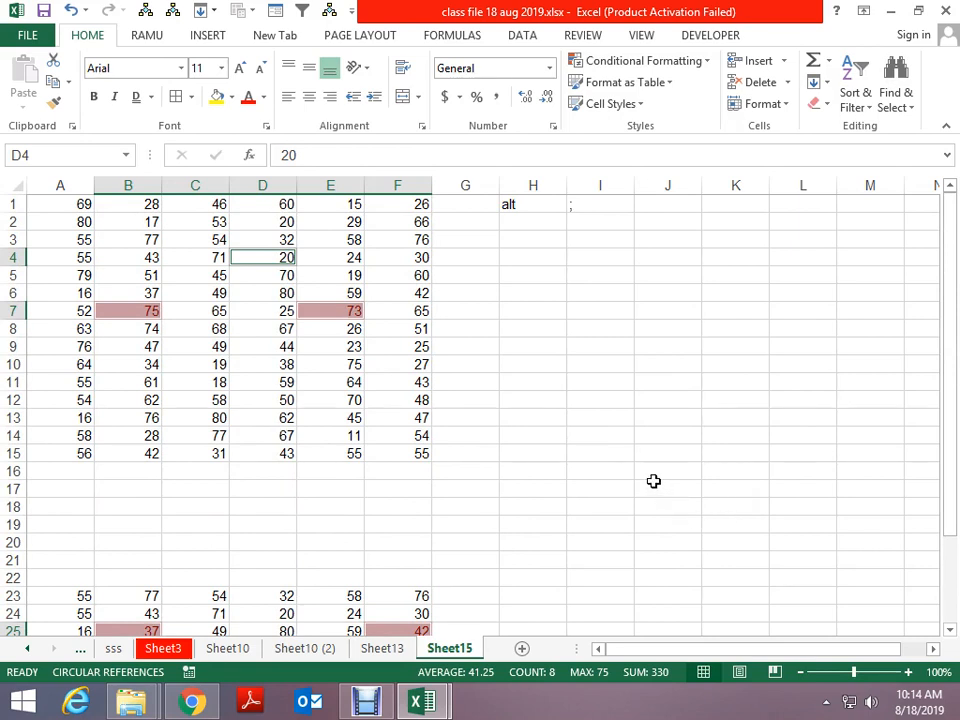
pyautogui.click(615, 353)
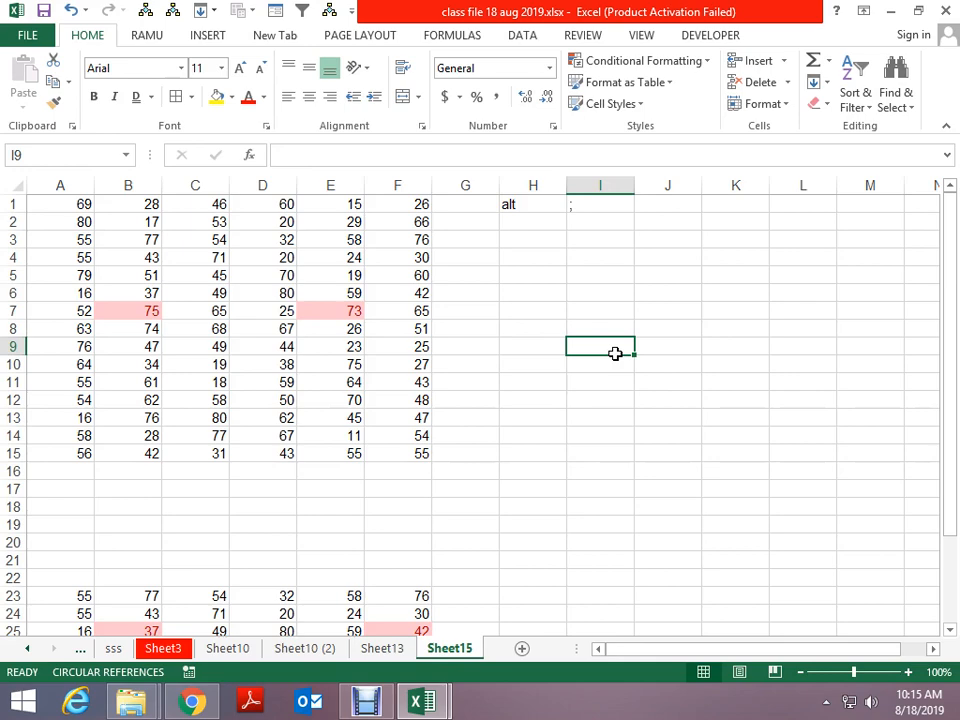
# Cycle through Sheet10, Sheet3 and sss, settling on Sheet1 paged down to row 75
pyautogui.hotkey('ctrl', 'Up')
pyautogui.hotkey('ctrl', 'pageup')
pyautogui.hotkey('ctrl', 'pageup')
pyautogui.hotkey('ctrl', 'pageup')
pyautogui.hotkey('ctrl', 'pageup')
pyautogui.hotkey('ctrl', 'pageup')
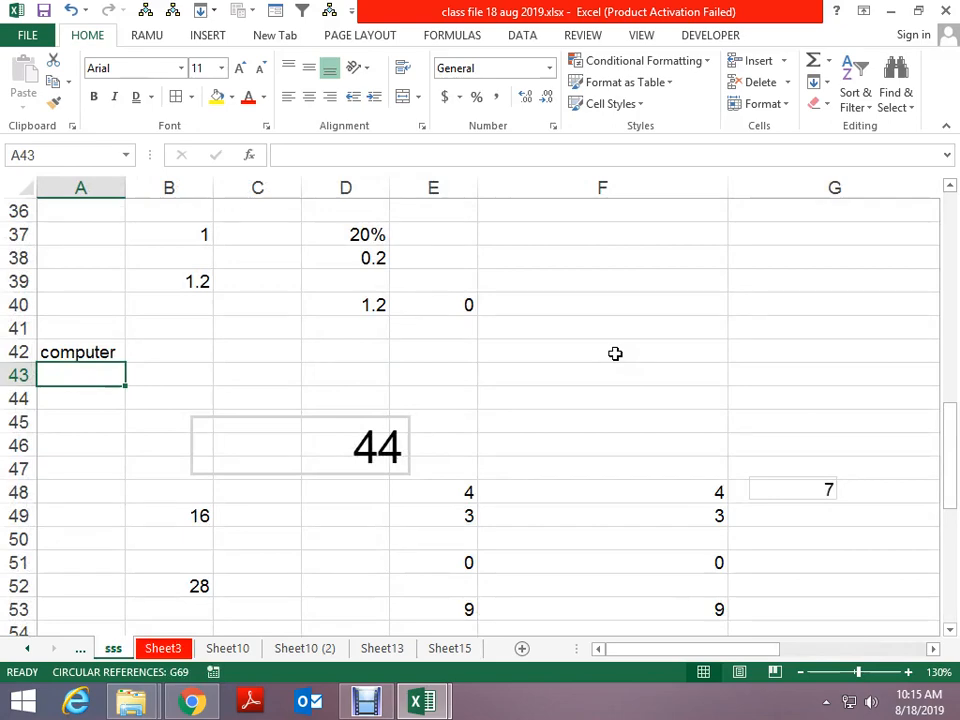
pyautogui.hotkey('ctrl', 'pagedown')
pyautogui.hotkey('ctrl', 'pagedown')
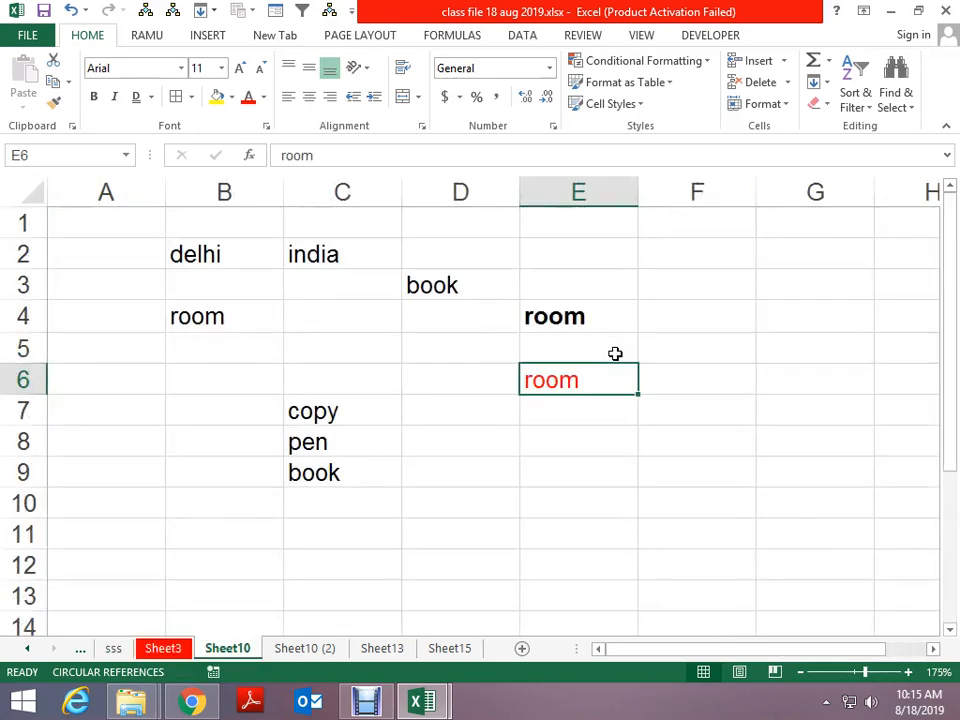
pyautogui.hotkey('ctrl', 'pageup')
pyautogui.hotkey('ctrl', 'Up')
pyautogui.hotkey('ctrl', 'Up')
pyautogui.hotkey('ctrl', 'Up')
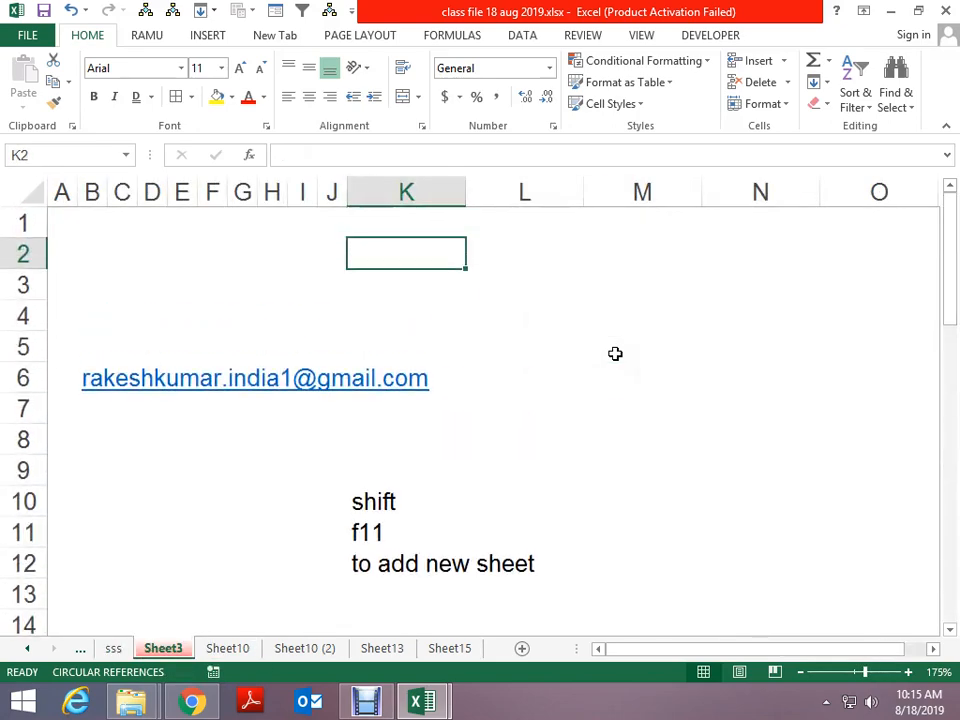
pyautogui.hotkey('ctrl', 'pageup')
pyautogui.press('pagedown')
pyautogui.press('pagedown')
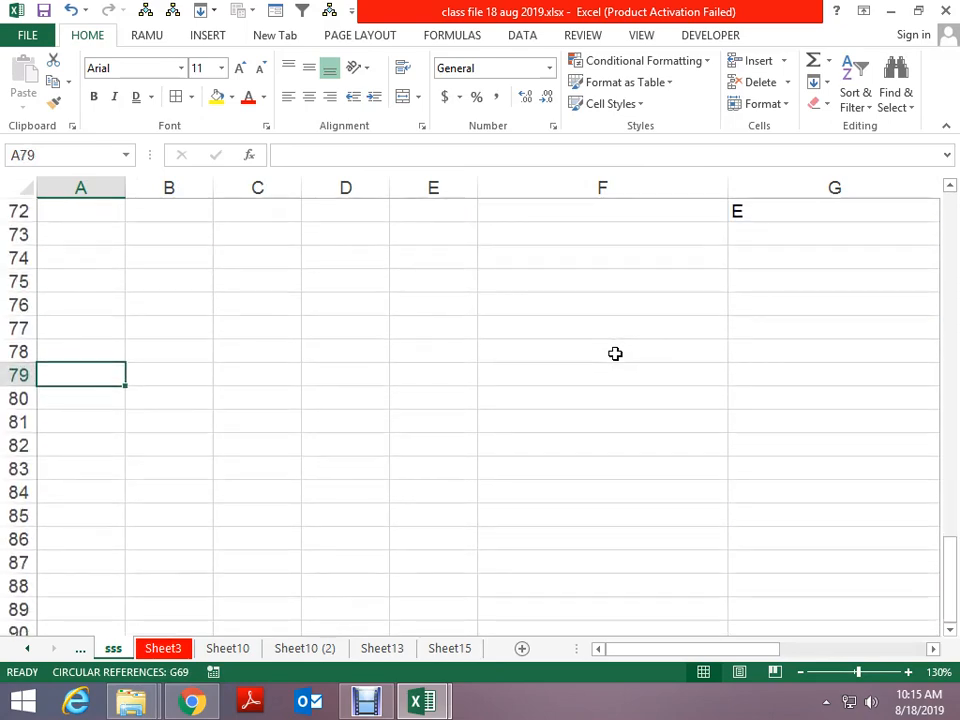
pyautogui.hotkey('ctrl', 'pageup')
pyautogui.press('pagedown')
pyautogui.press('pagedown')
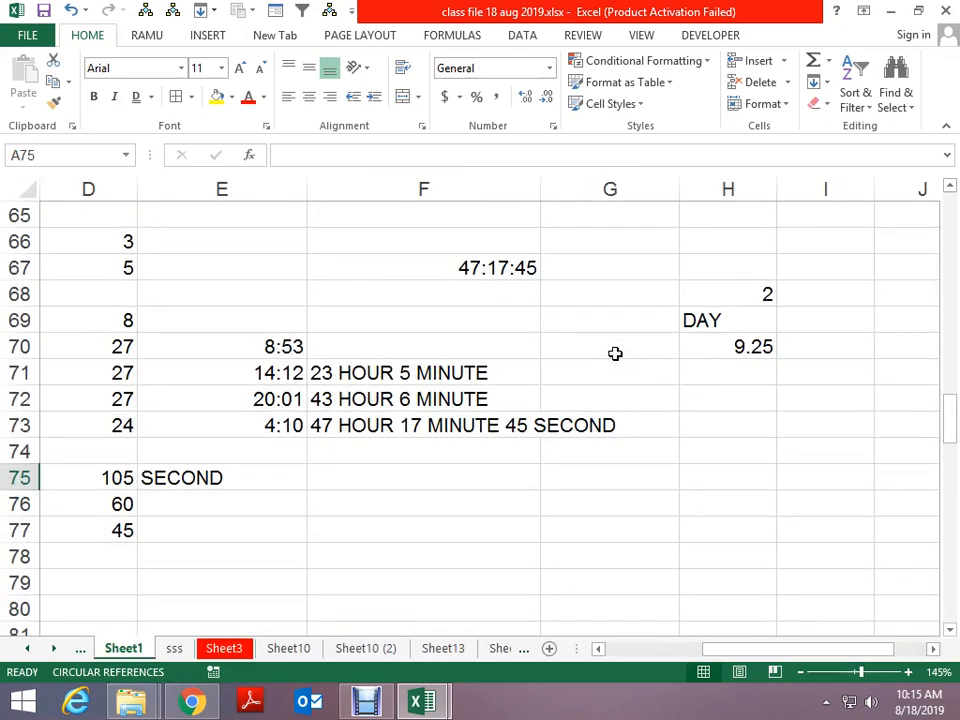
# Go To Special for Data validation on Sheet1, dismissing the no-cells-found message
pyautogui.hotkey('ctrl', 'g')
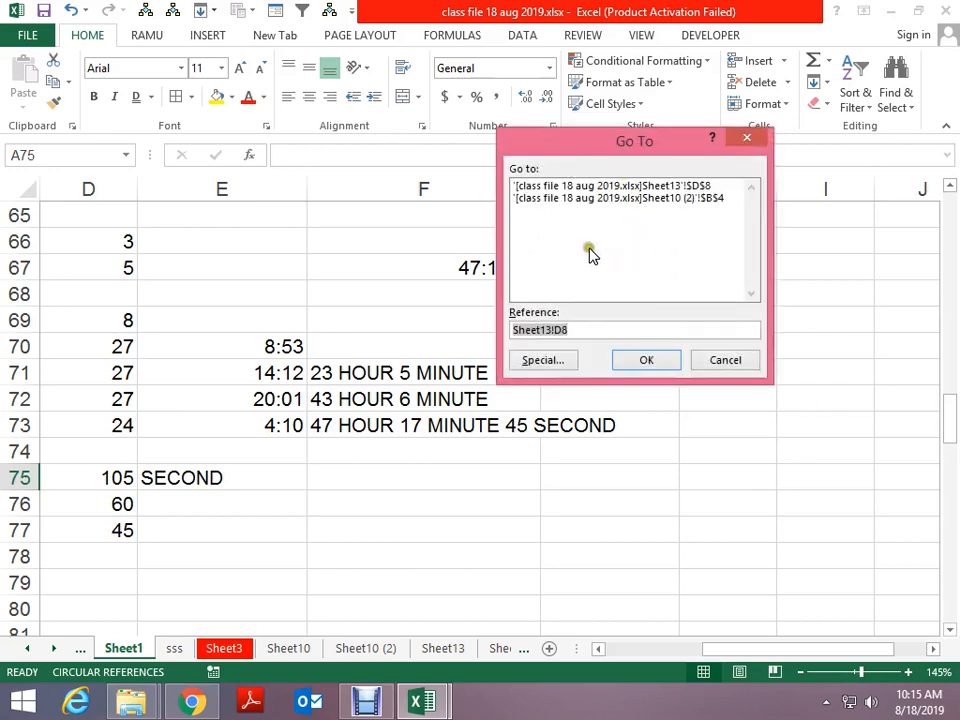
pyautogui.click(552, 359)
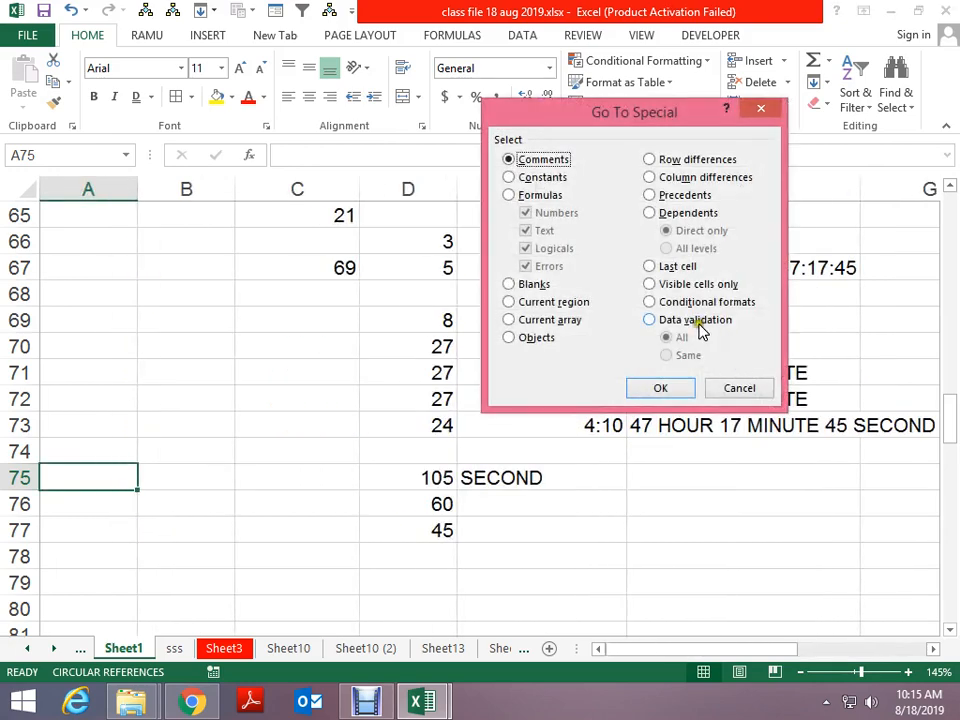
pyautogui.click(699, 326)
pyautogui.click(675, 388)
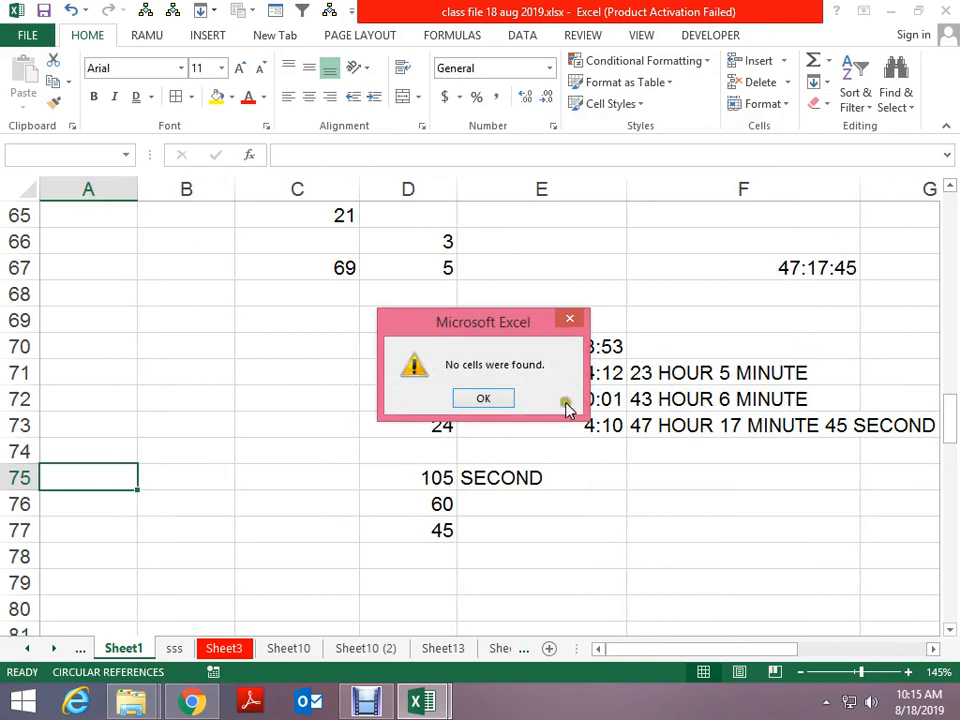
pyautogui.click(494, 403)
# On sheet sss, select all data-validated cells with Go To Special
pyautogui.hotkey('ctrl', 'pagedown')
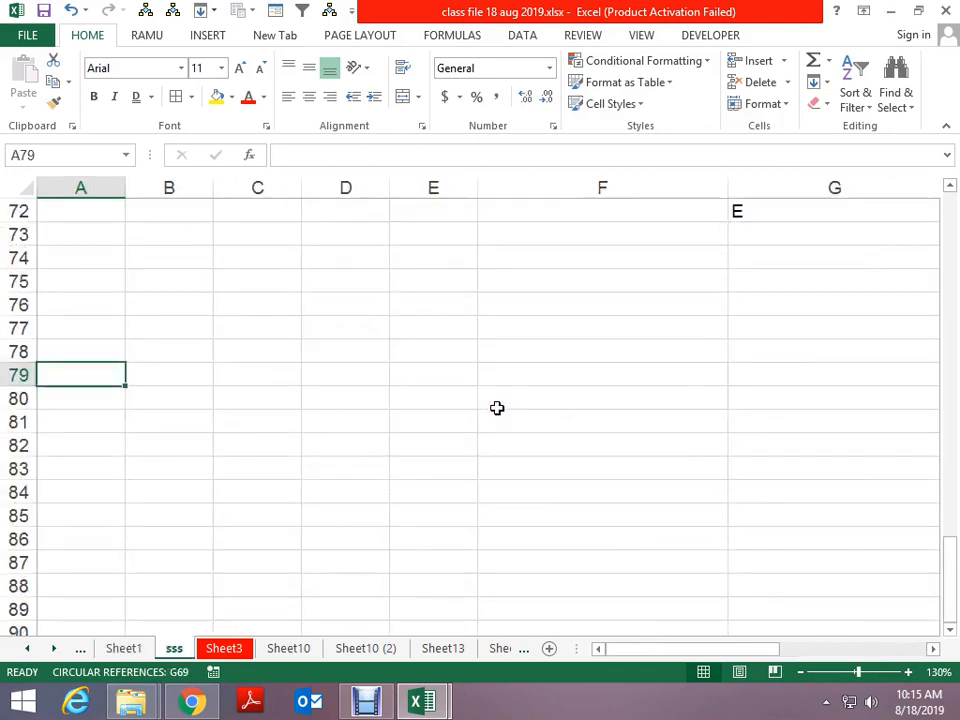
pyautogui.hotkey('ctrl', 'g')
pyautogui.click(543, 360)
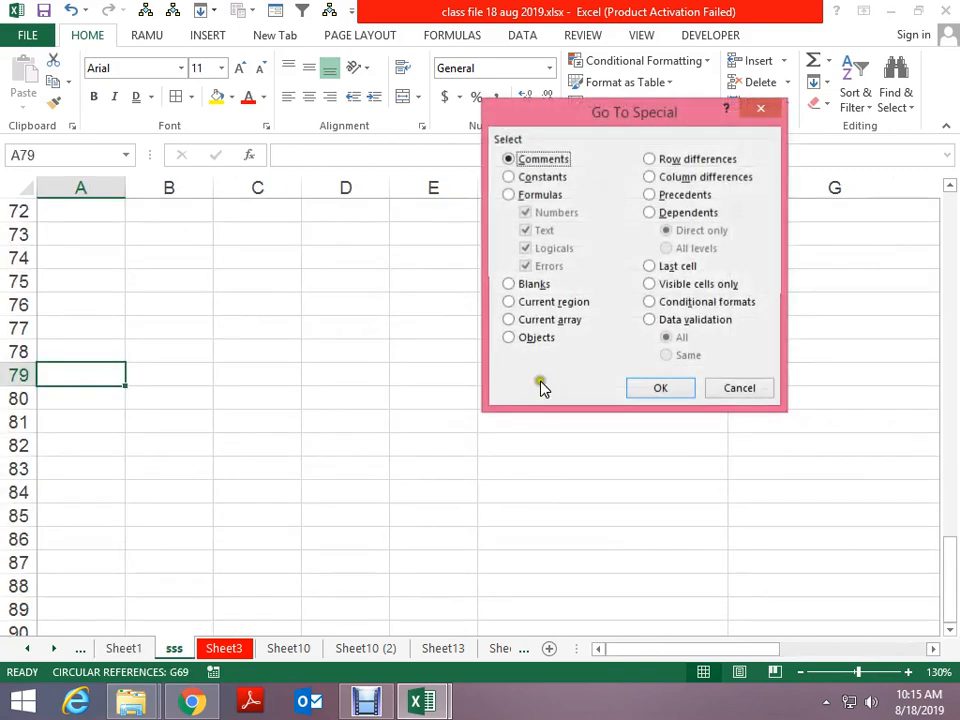
pyautogui.click(652, 321)
pyautogui.click(660, 390)
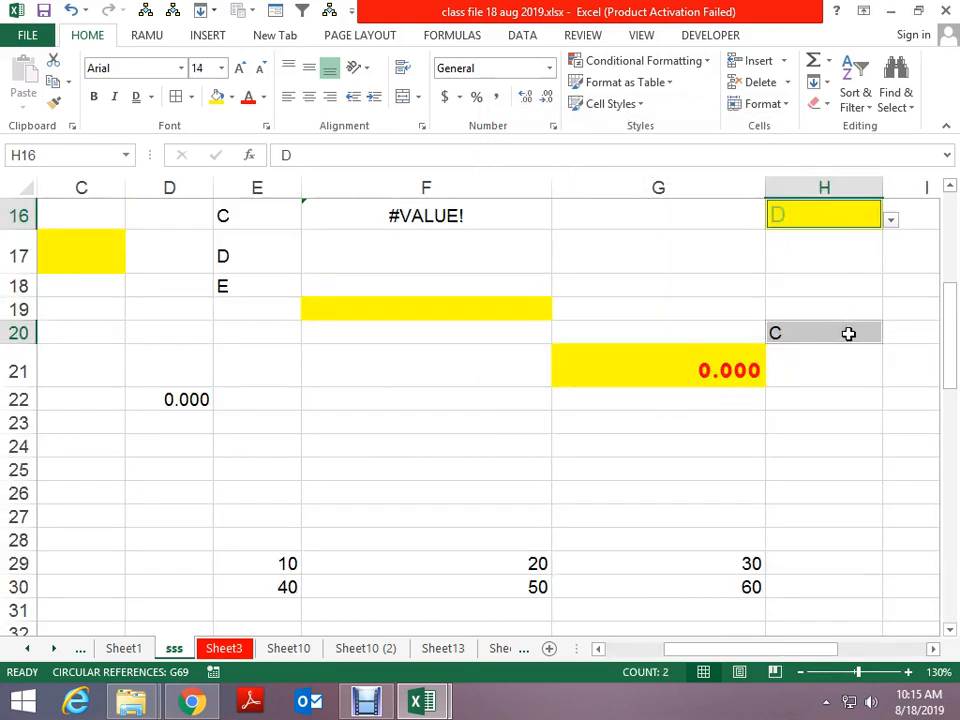
# Select H16 and view its A–E dropdown list, then close it
pyautogui.click(900, 223)
pyautogui.click(851, 213)
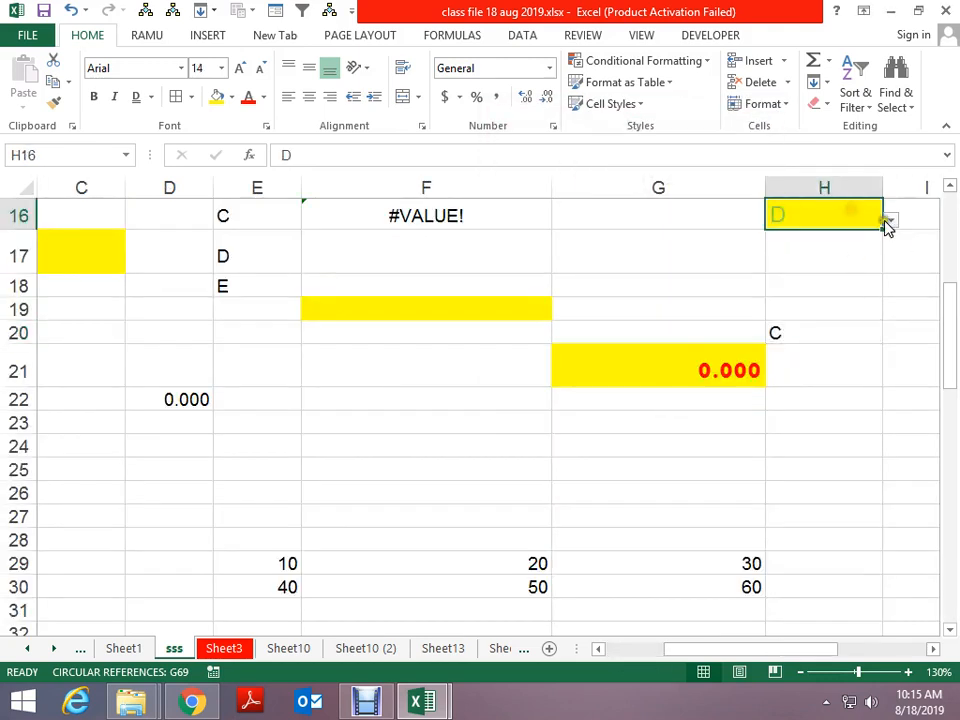
pyautogui.click(888, 222)
pyautogui.click(566, 297)
# Switch to Debut, return to Excel to select G23 on sss, then bring Debut forward again
pyautogui.click(370, 704)
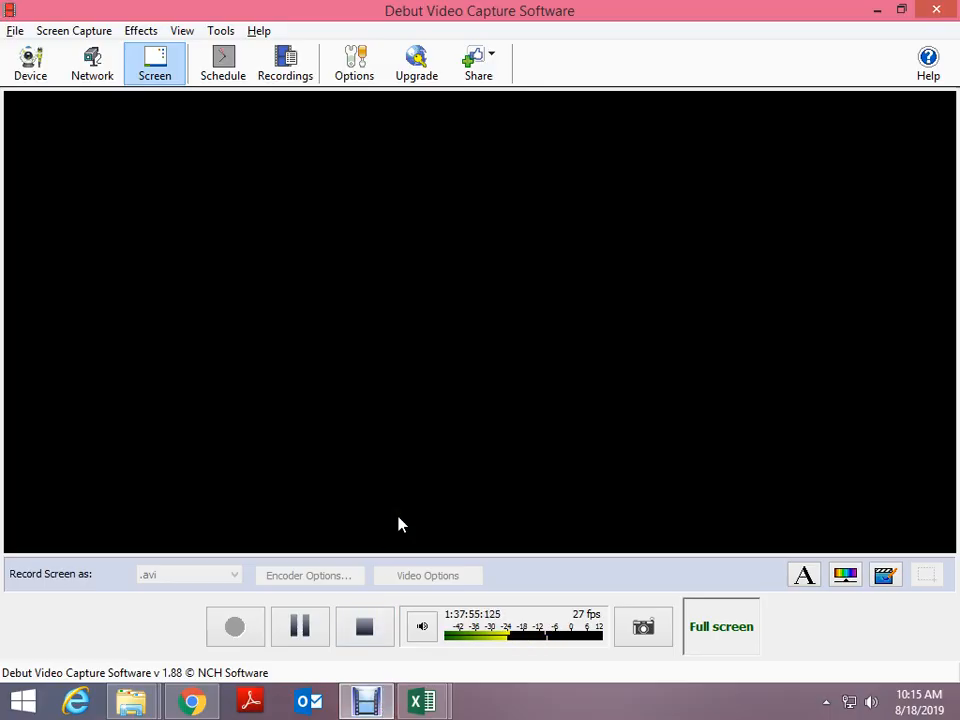
pyautogui.hotkey('alt', 'Tab')
pyautogui.click(566, 414)
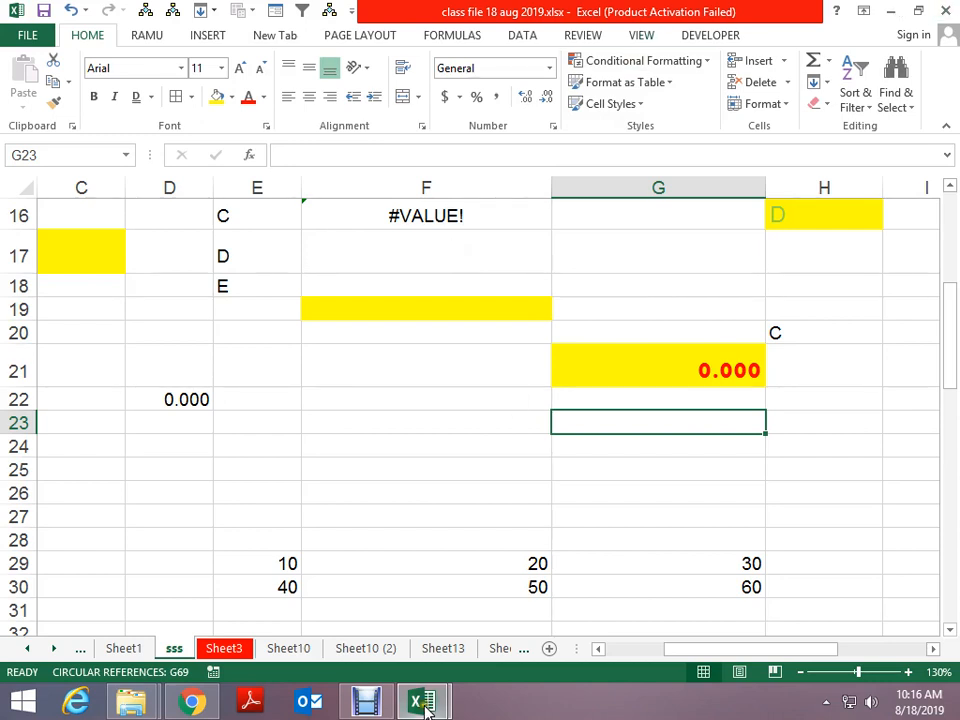
pyautogui.click(367, 703)
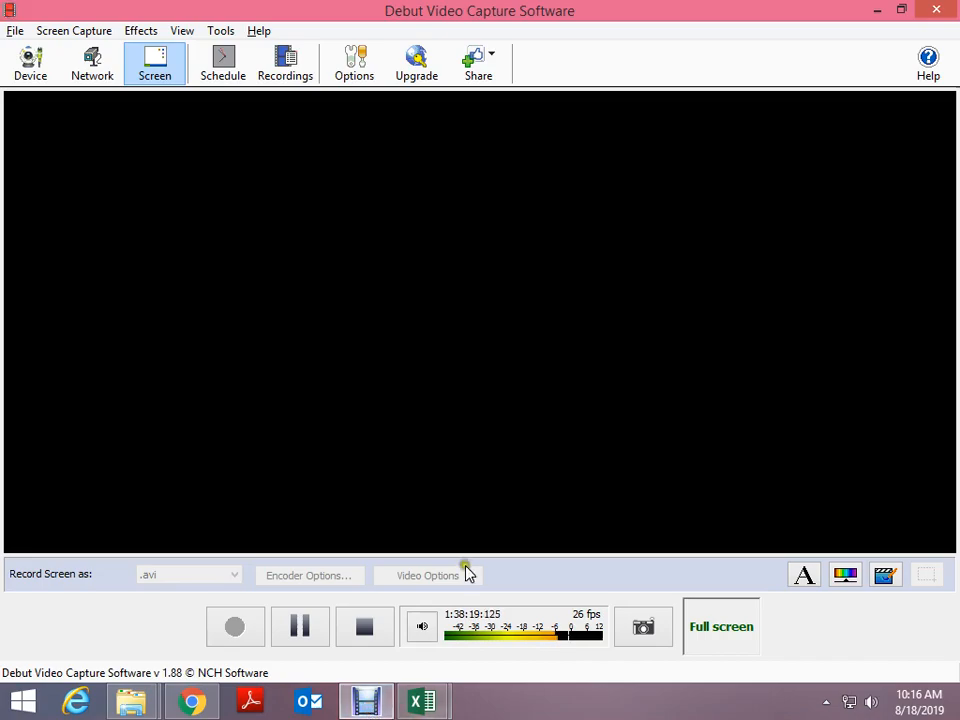